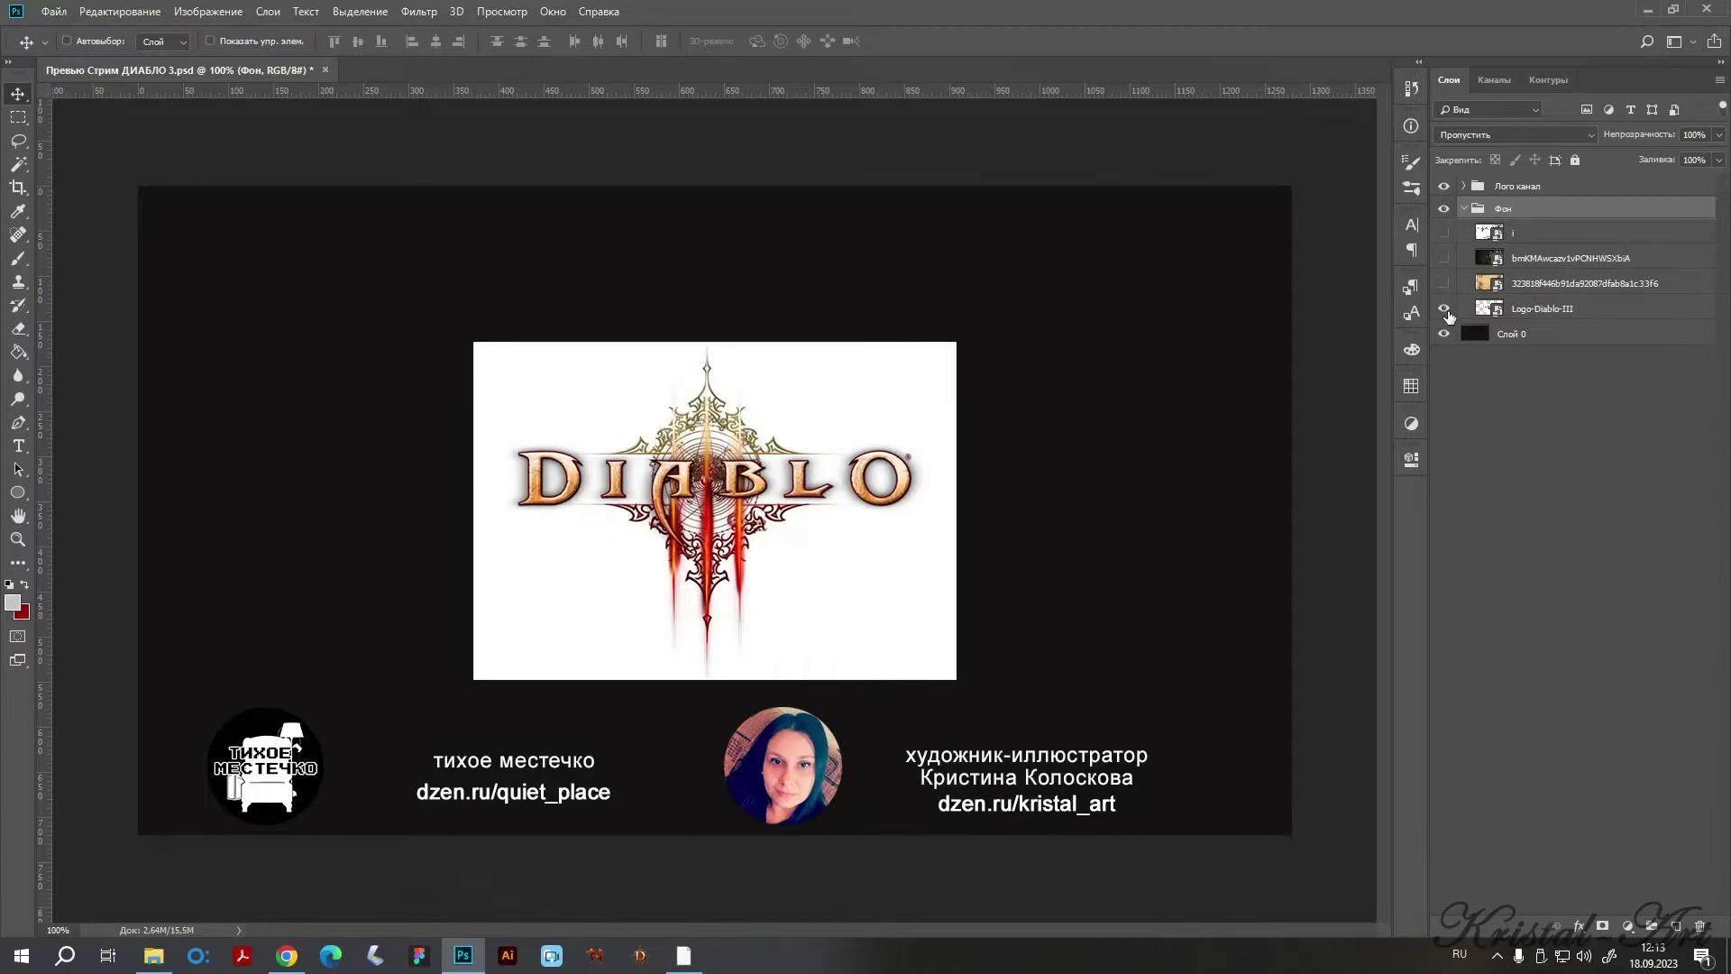
Move the demon skull to the bottom of the background group and hide the other artwork, logo and credits.
click(1443, 285)
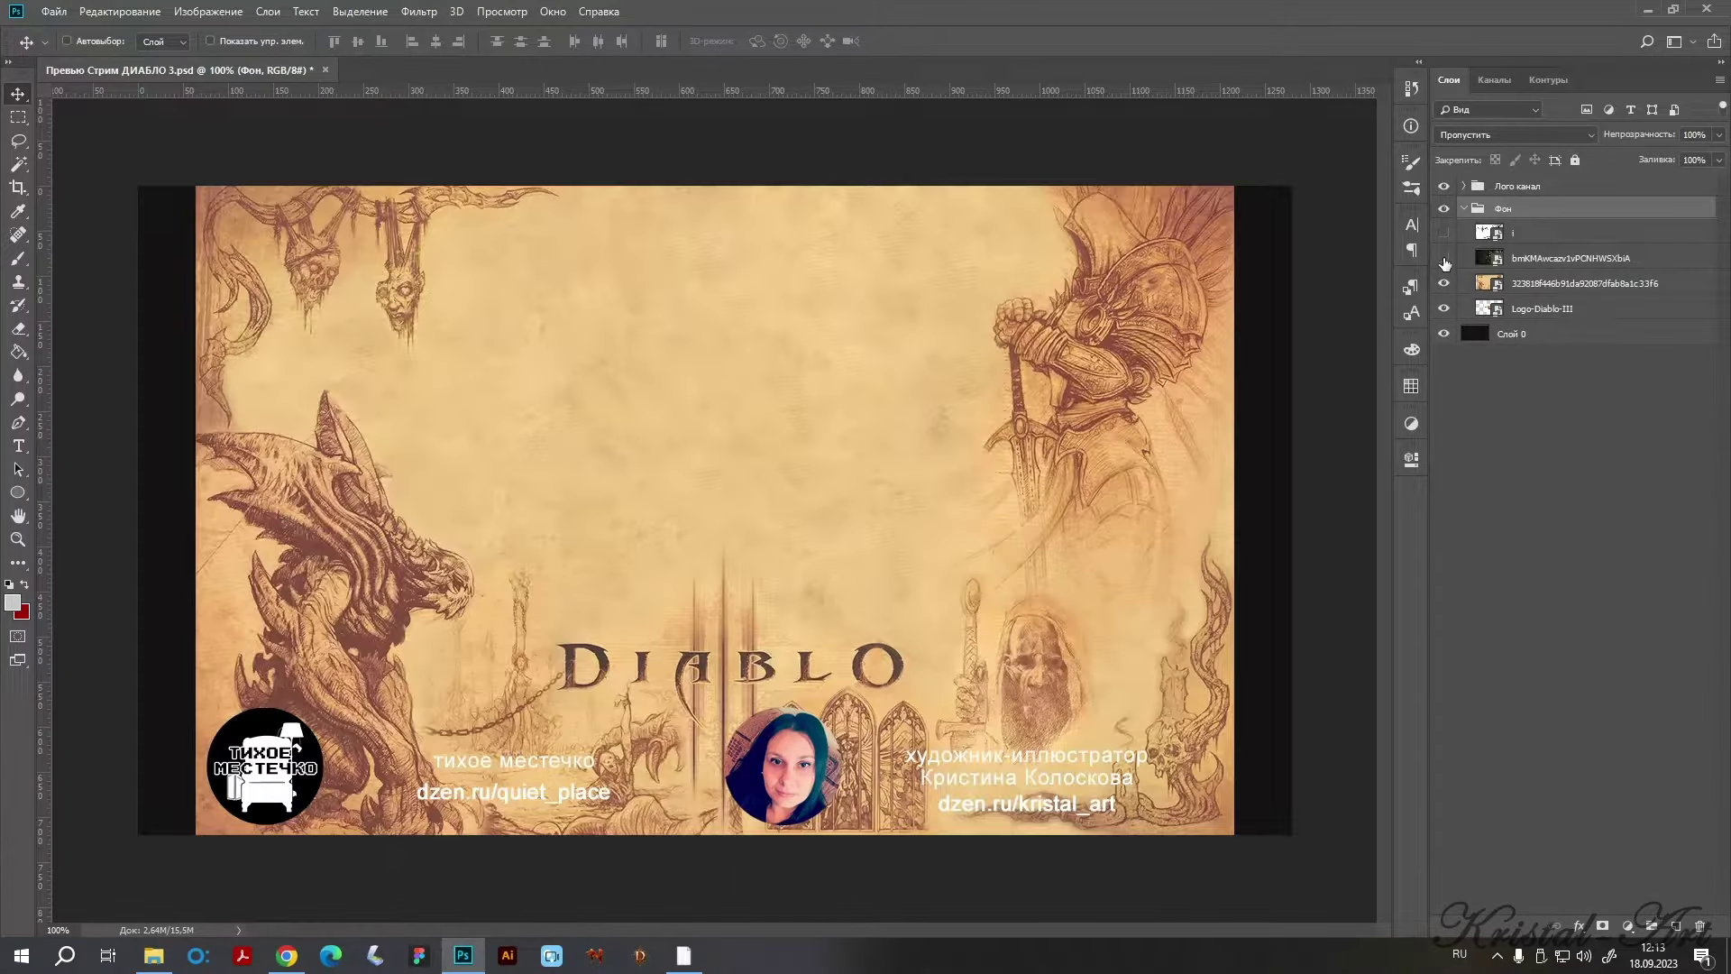
click(1443, 260)
click(1443, 234)
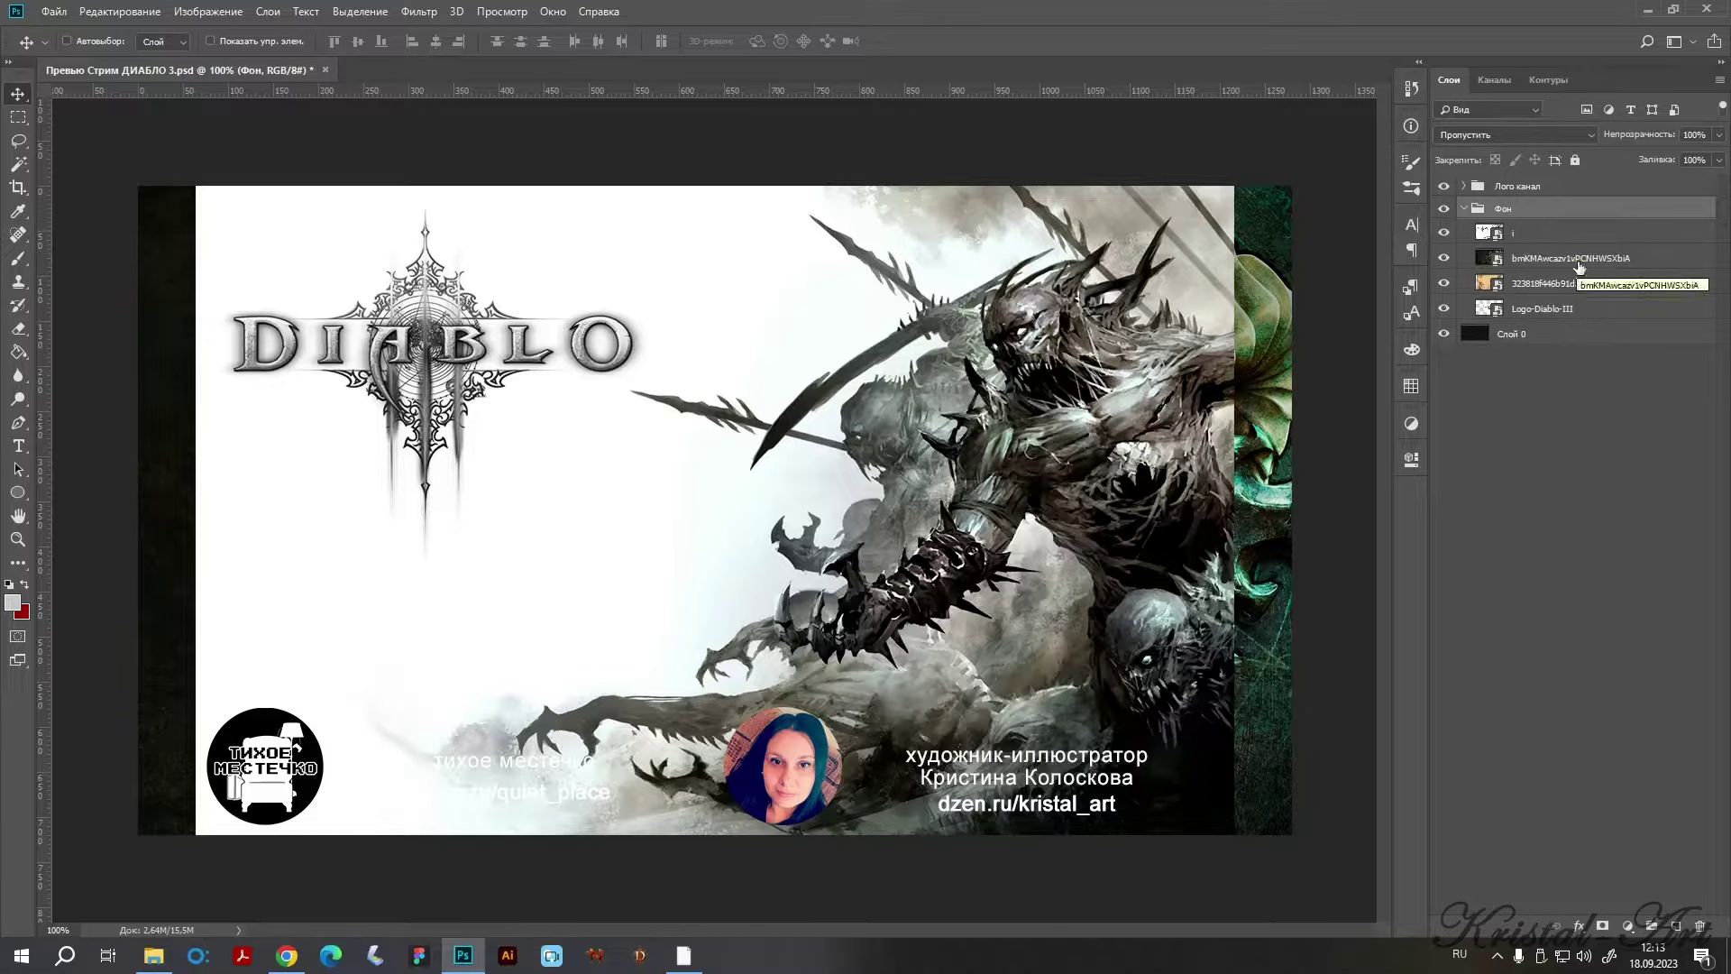
mouse_move(1550, 283)
mouse_down()
mouse_move(1551, 253)
mouse_move(1506, 316)
mouse_up()
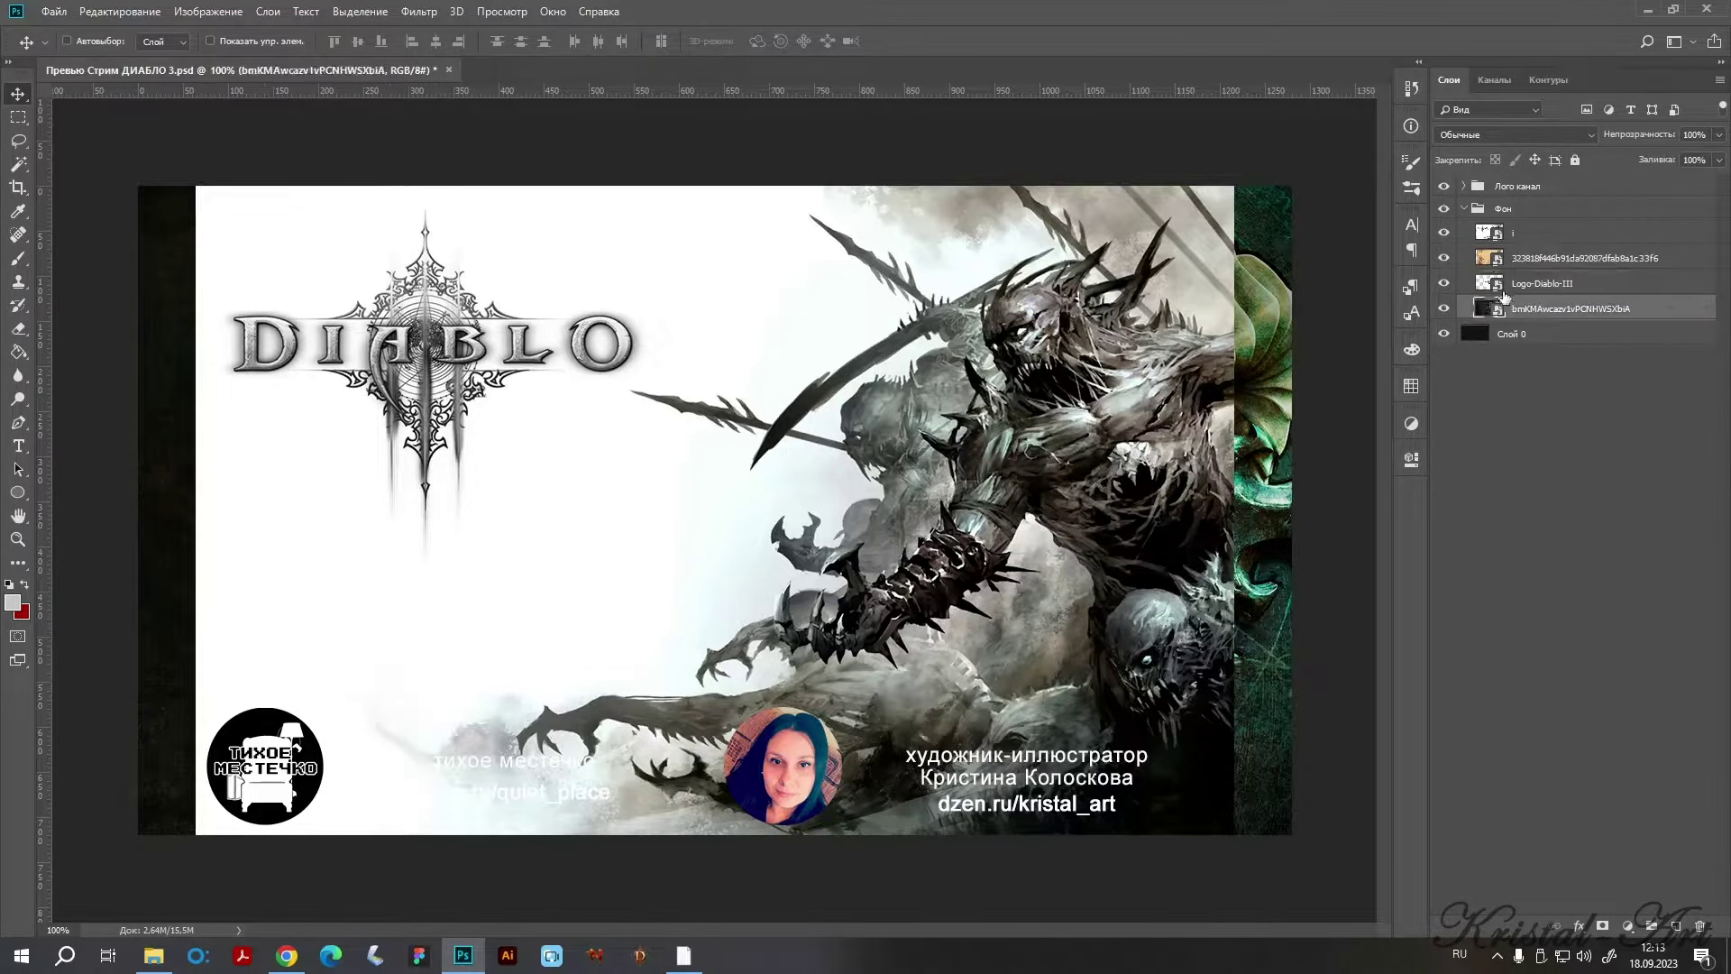
click(1443, 233)
click(1444, 185)
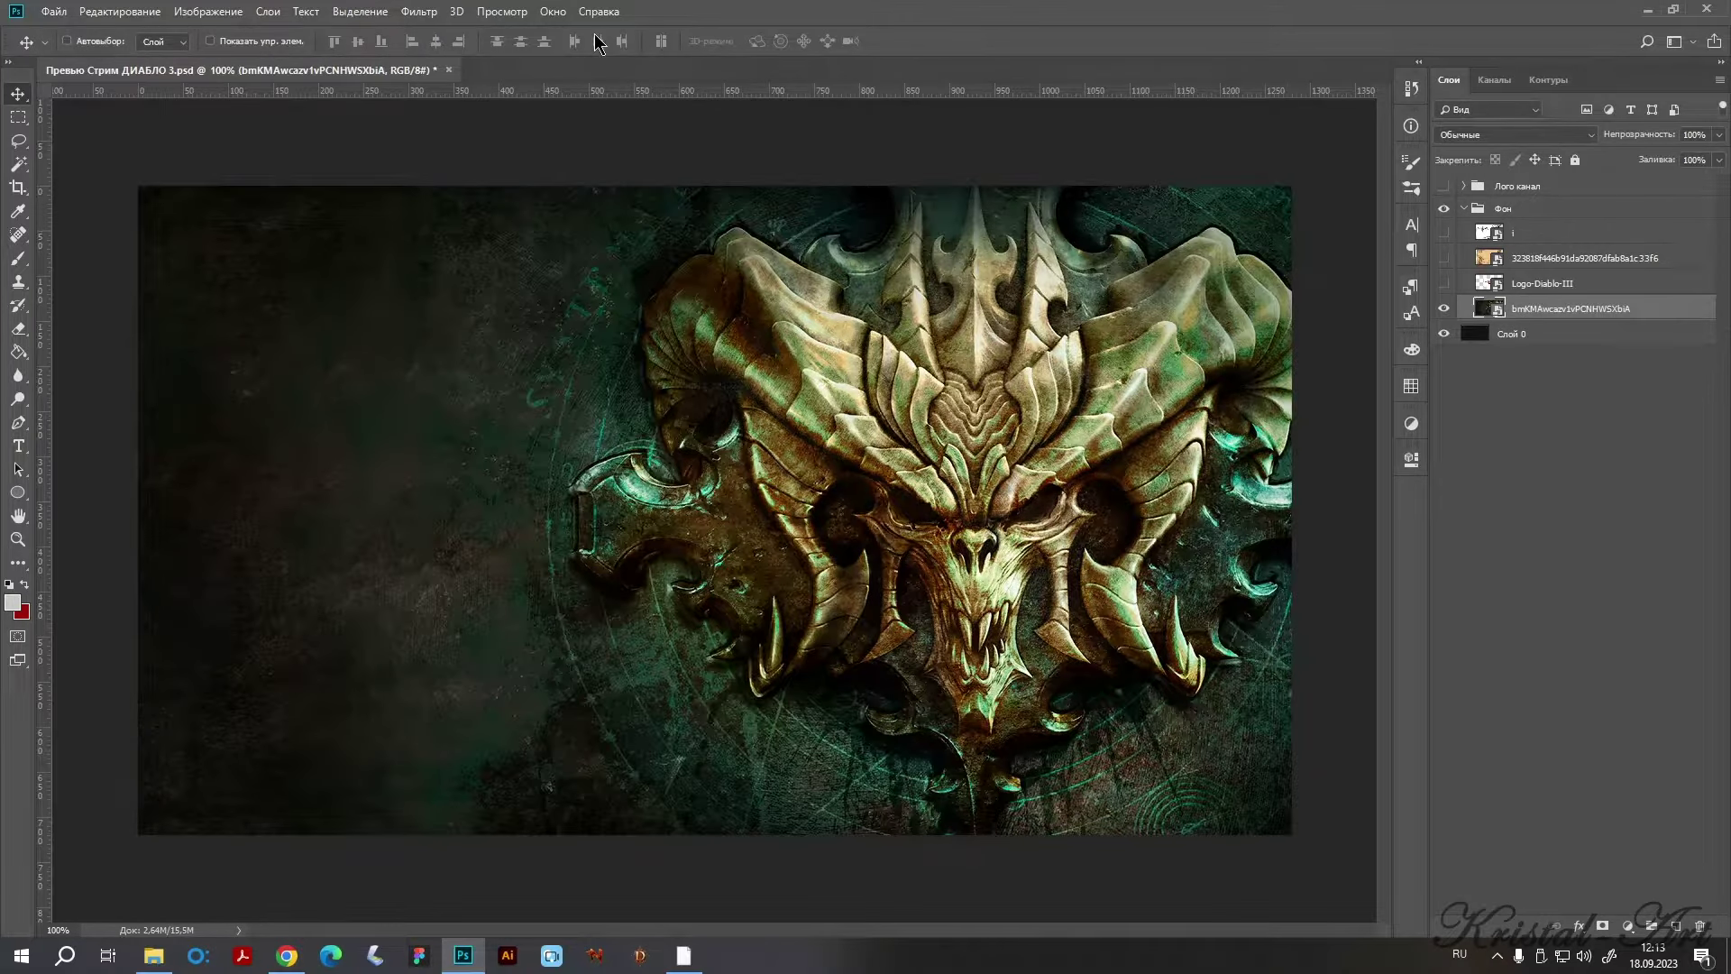
click(207, 10)
Apply Hue/Saturation to the demon skull with Hue +175 and Saturation -65.
click(544, 155)
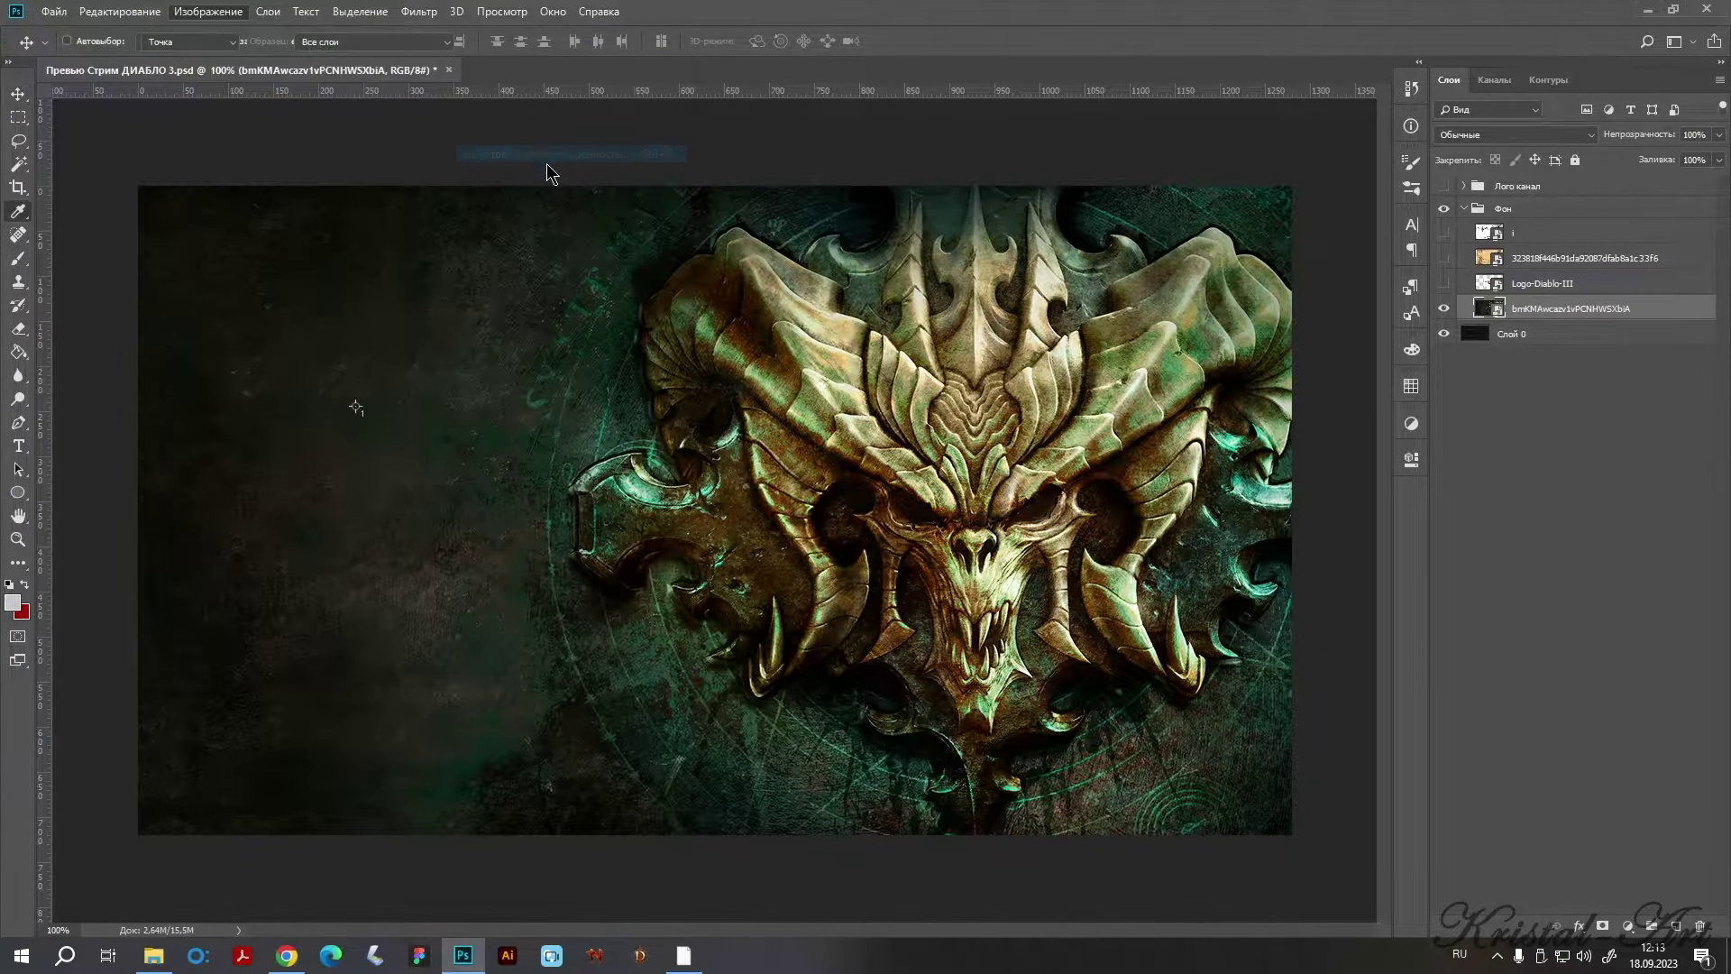
mouse_move(294, 396)
mouse_down()
mouse_move(338, 394)
mouse_move(328, 441)
mouse_move(298, 396)
mouse_move(192, 396)
mouse_up()
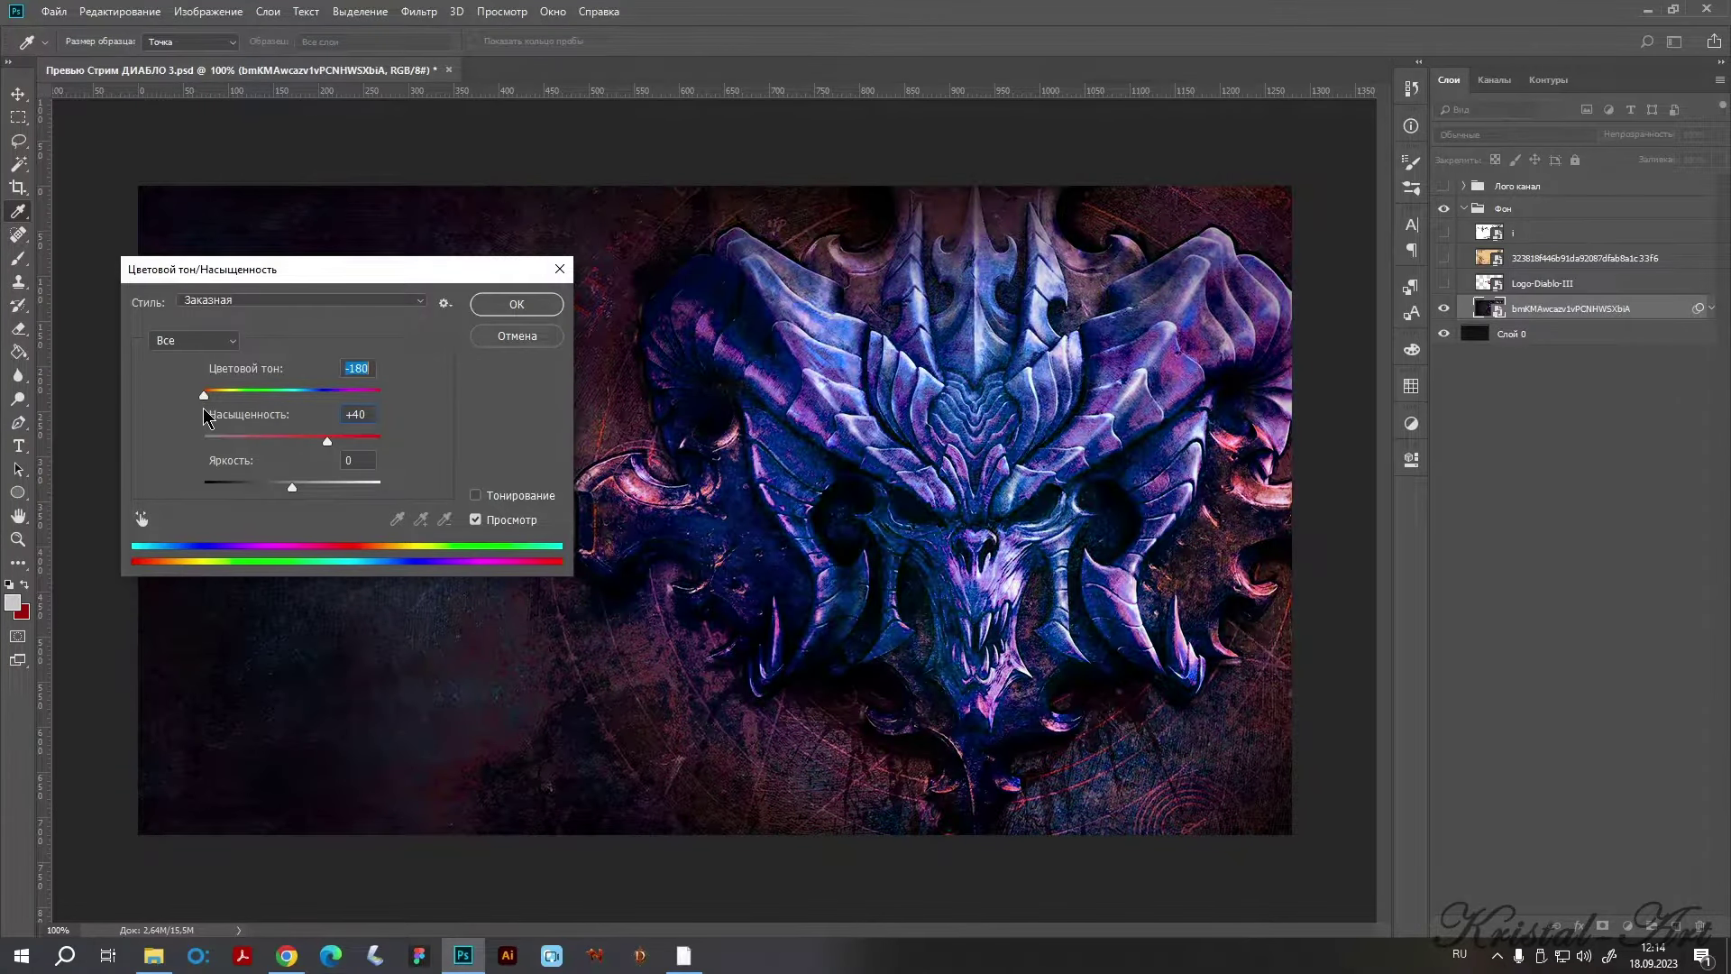
mouse_move(204, 395)
mouse_down()
mouse_move(371, 397)
mouse_move(224, 441)
mouse_move(244, 450)
mouse_up()
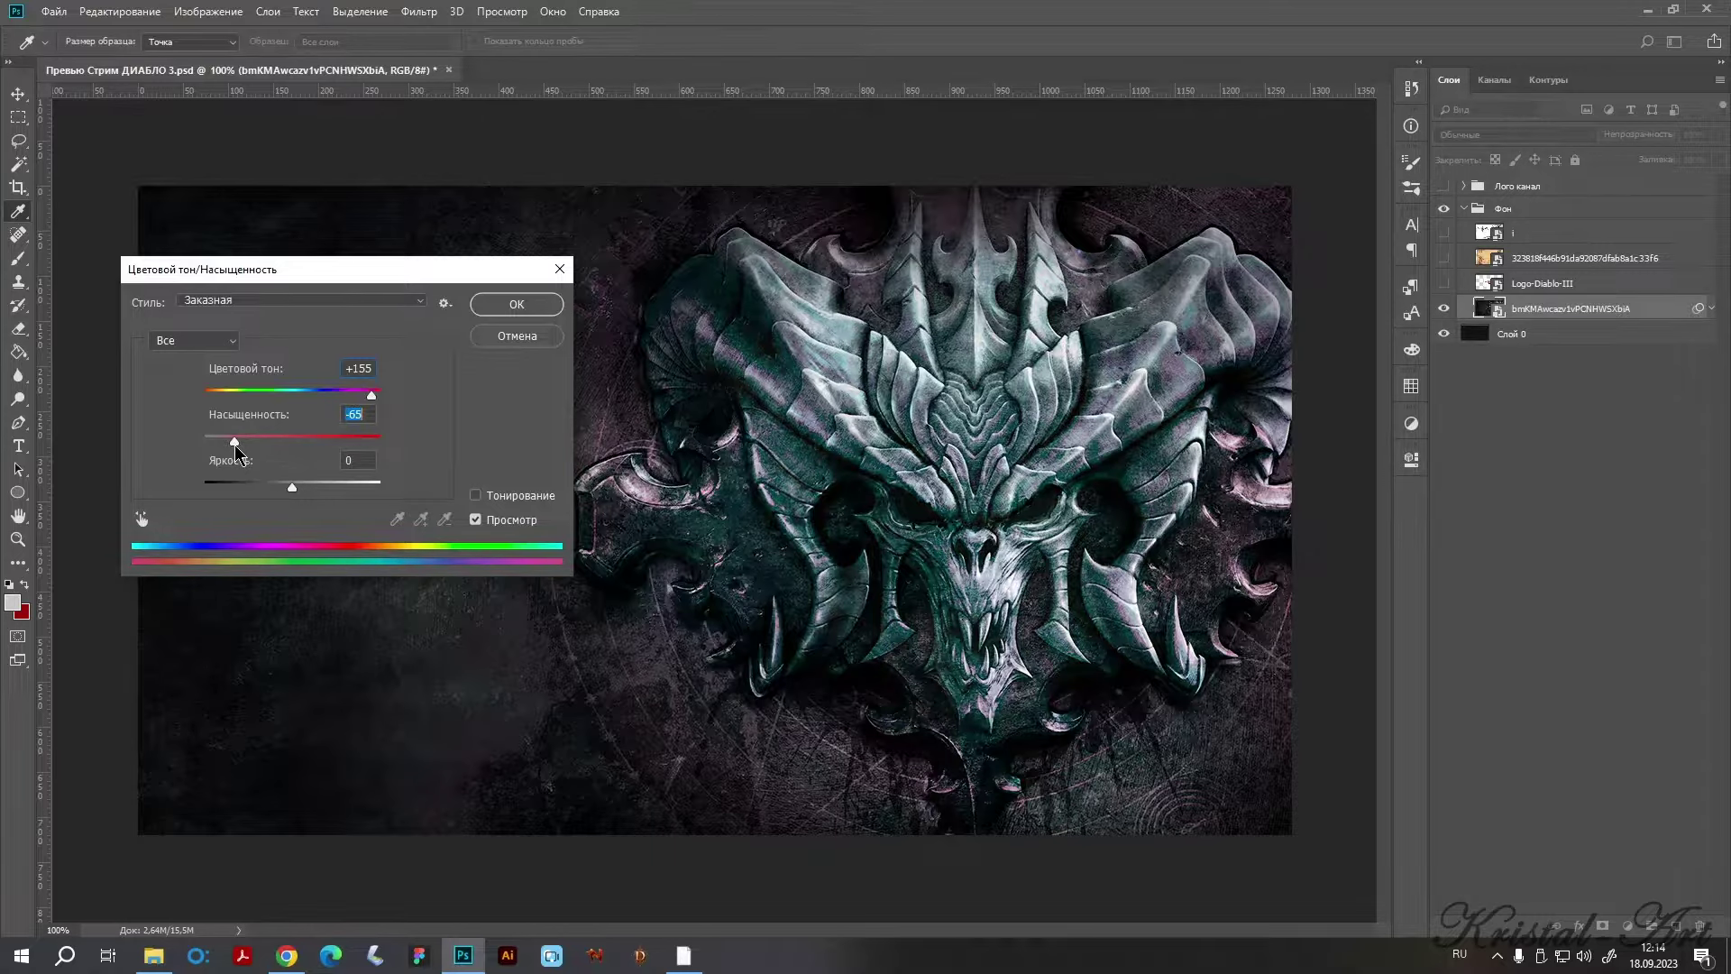
drag(370, 393, 379, 404)
click(508, 306)
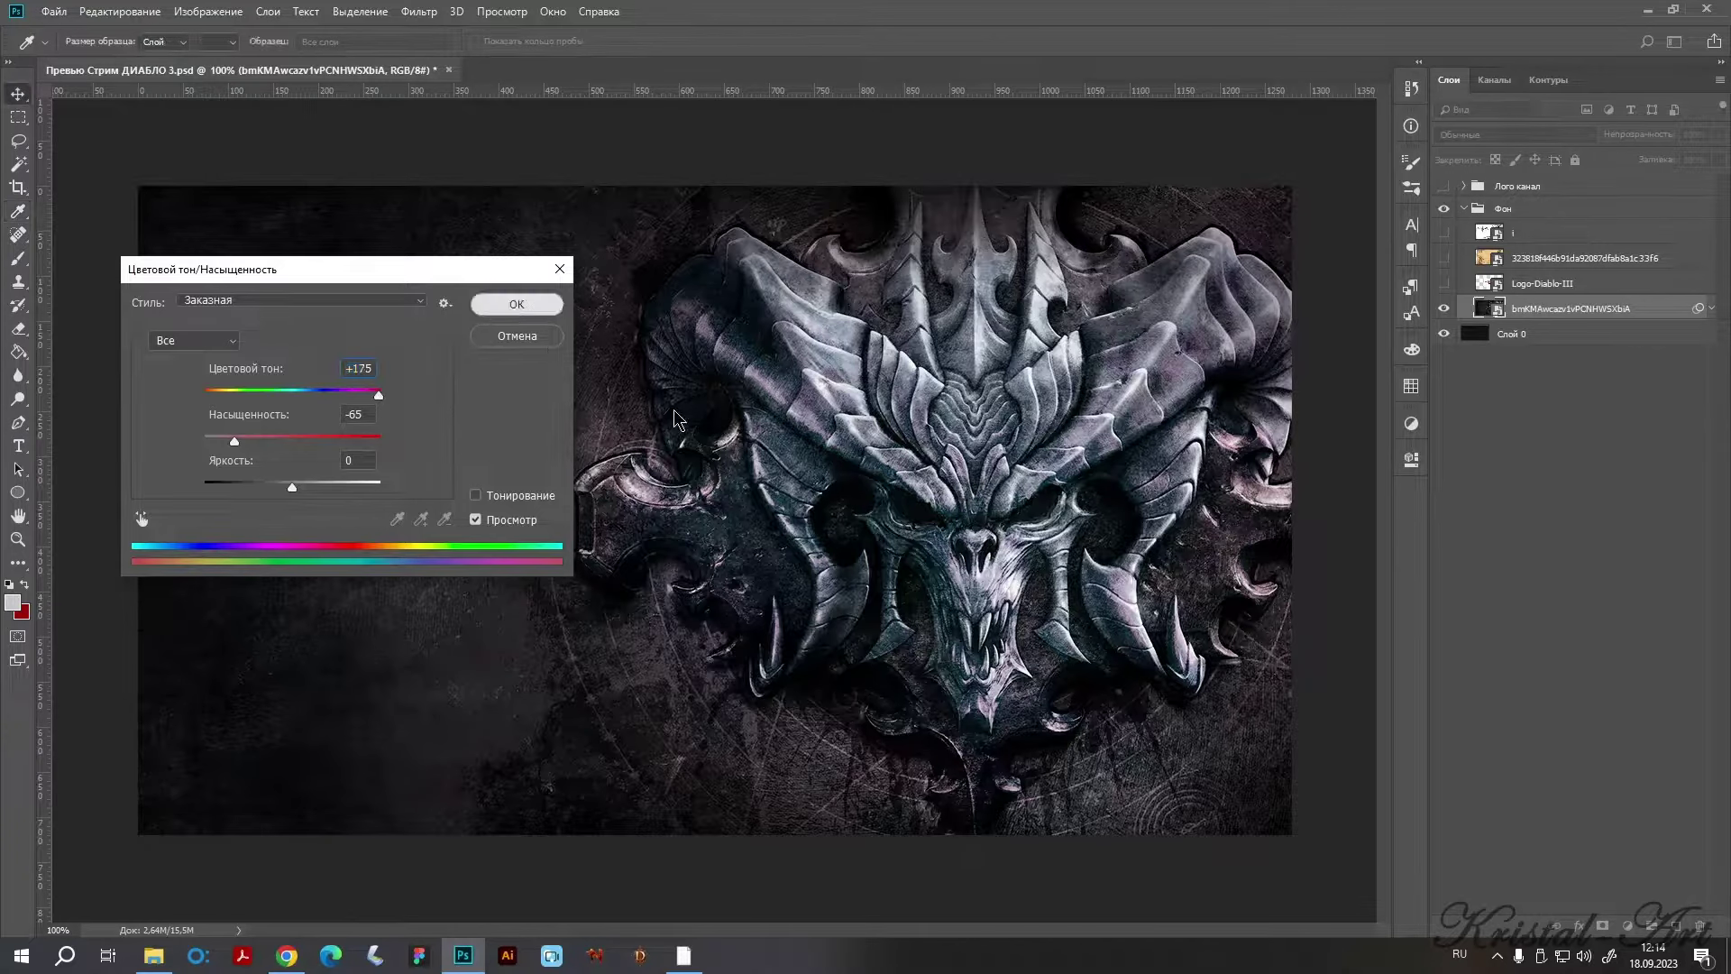
Remove a stray empty layer and add a Photo Filter adjustment layer with a custom dark blue colour.
click(1674, 926)
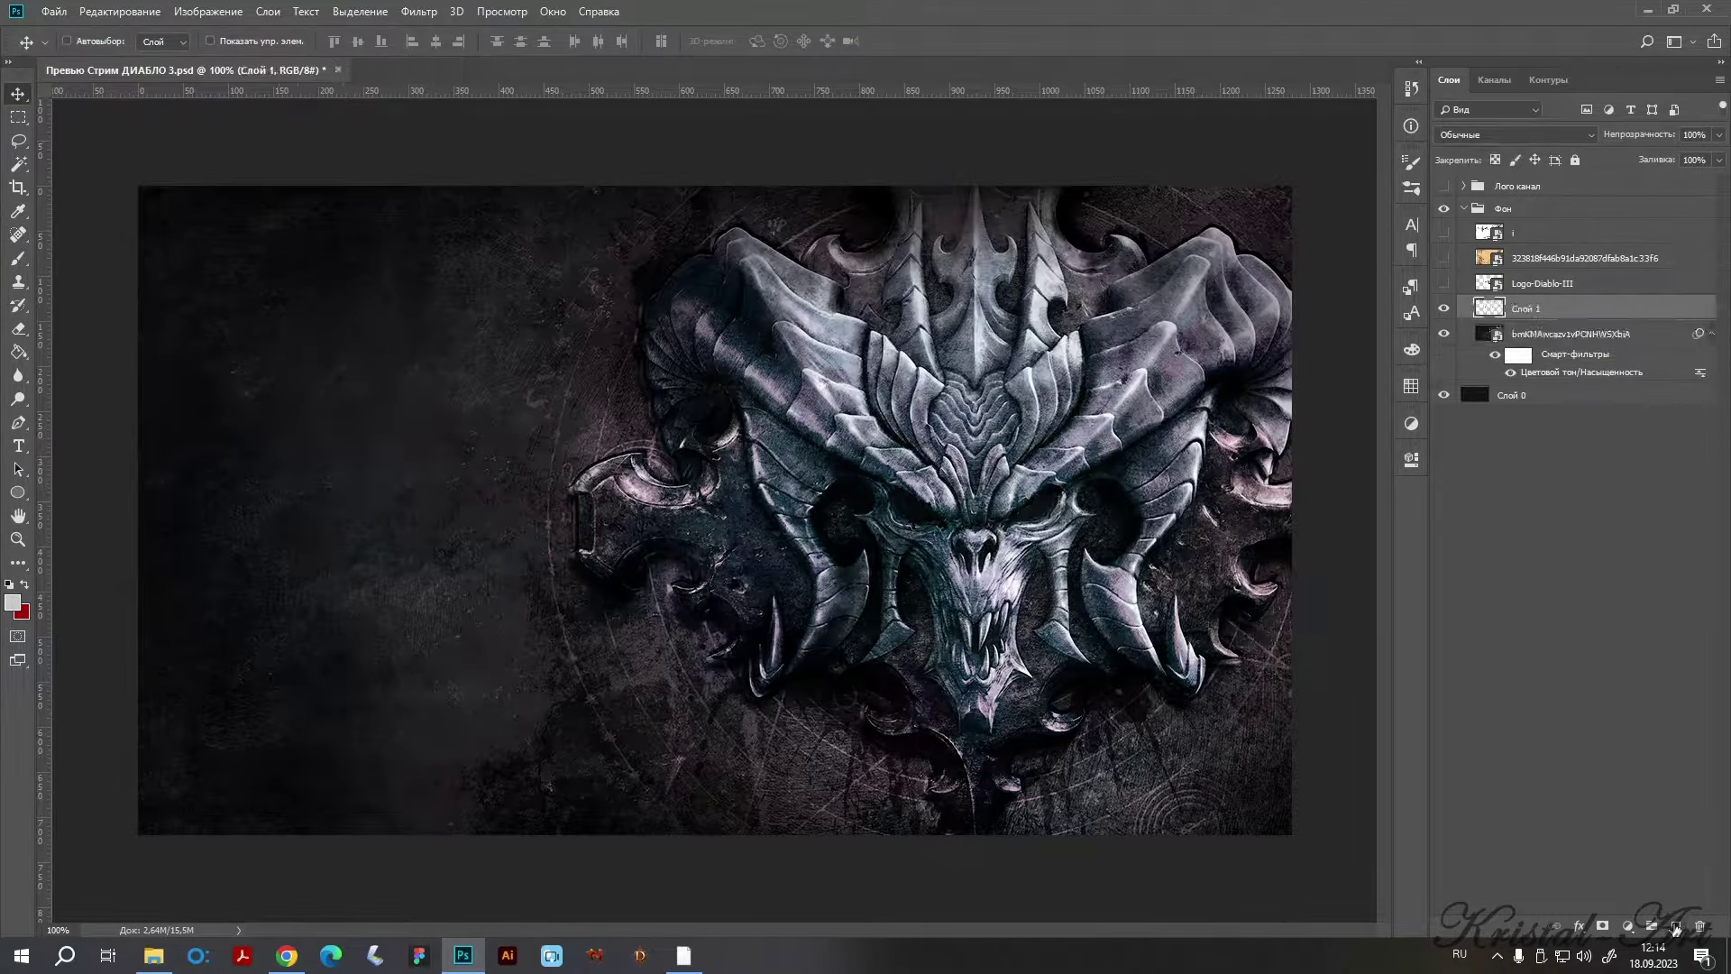
key(ctrl+z)
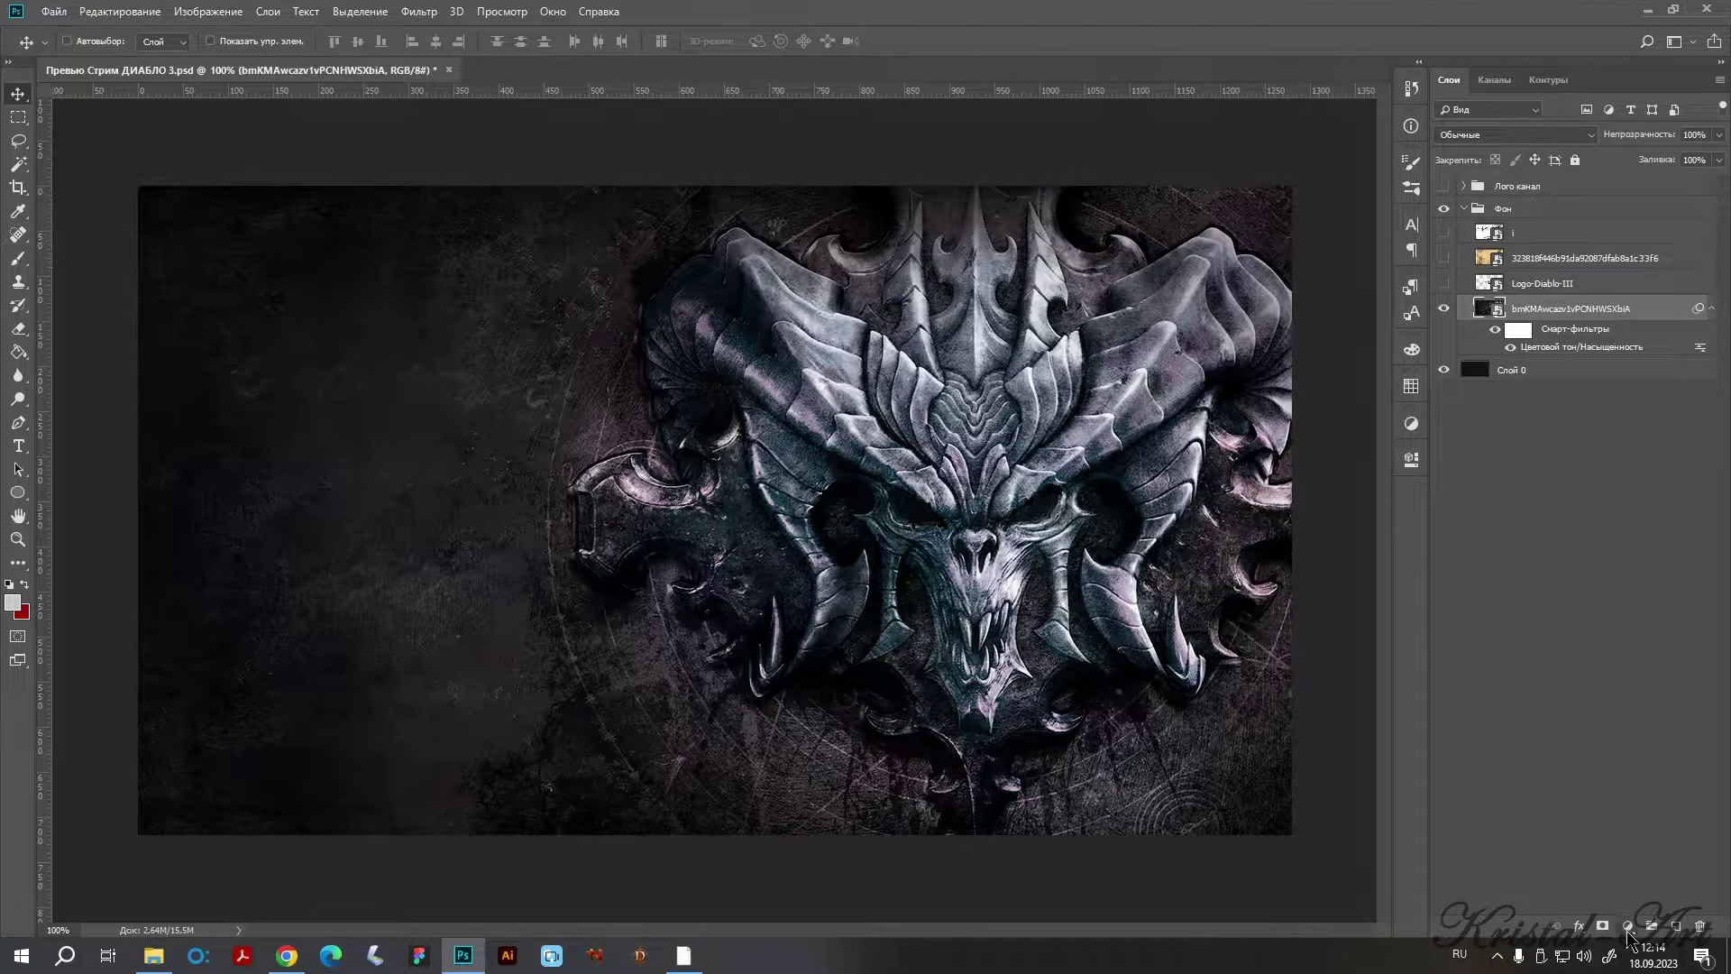
click(1627, 926)
click(1586, 801)
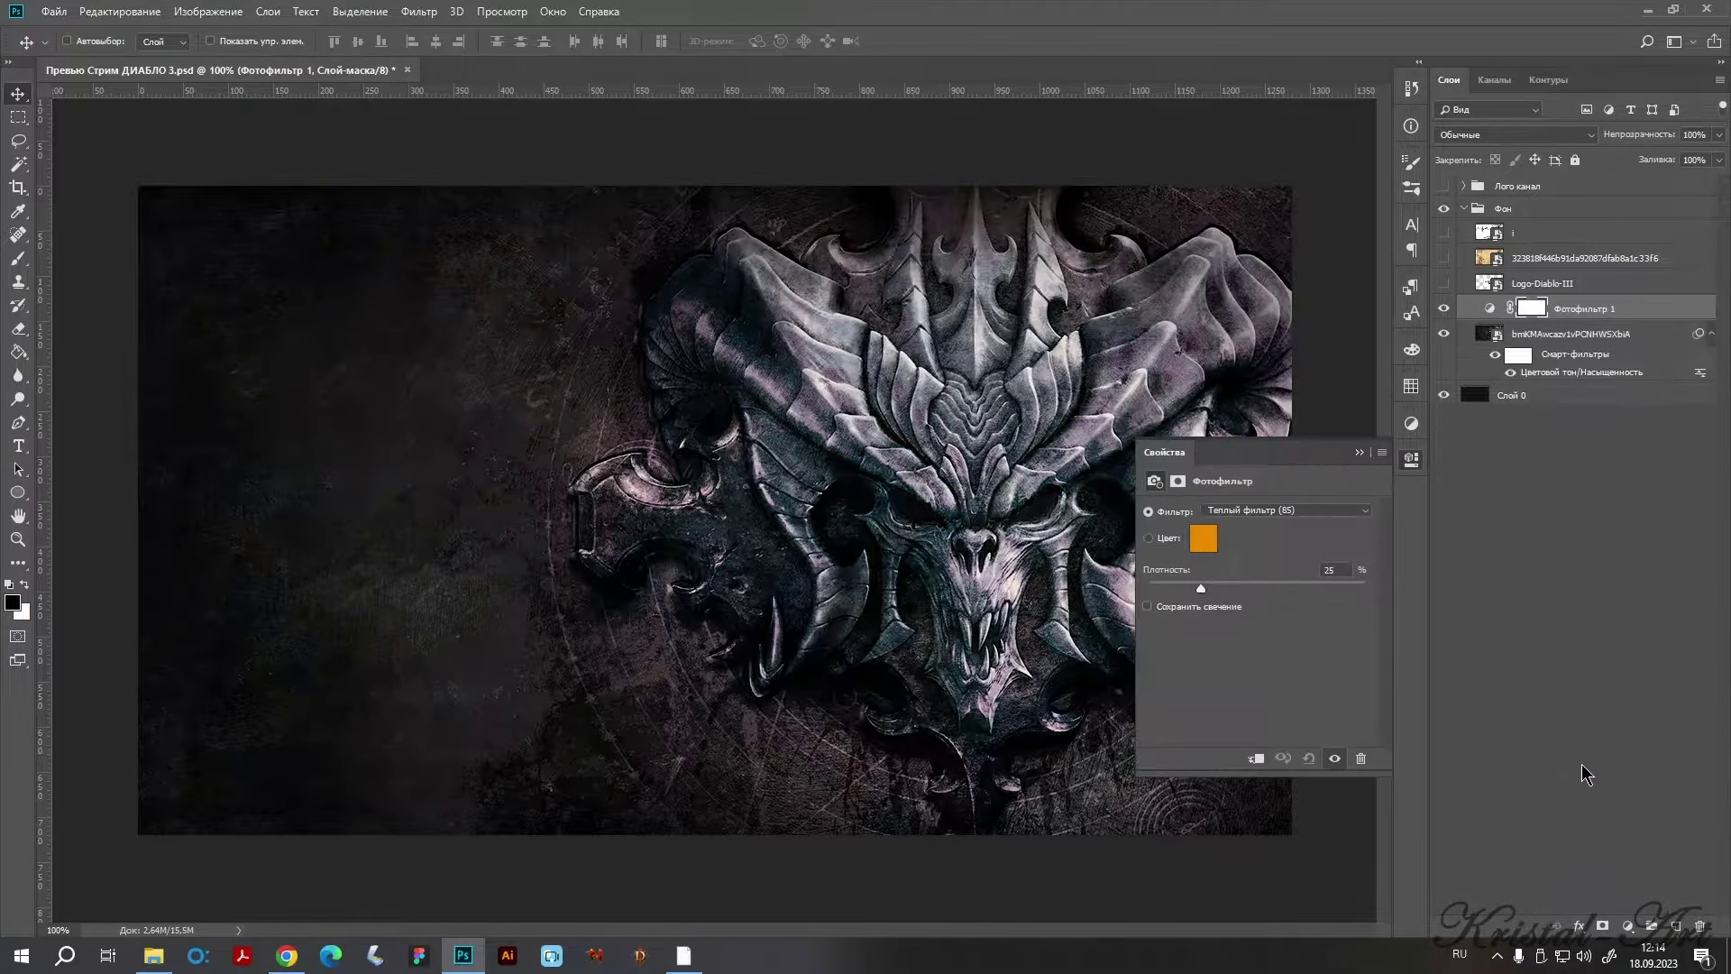
click(1198, 538)
click(1483, 581)
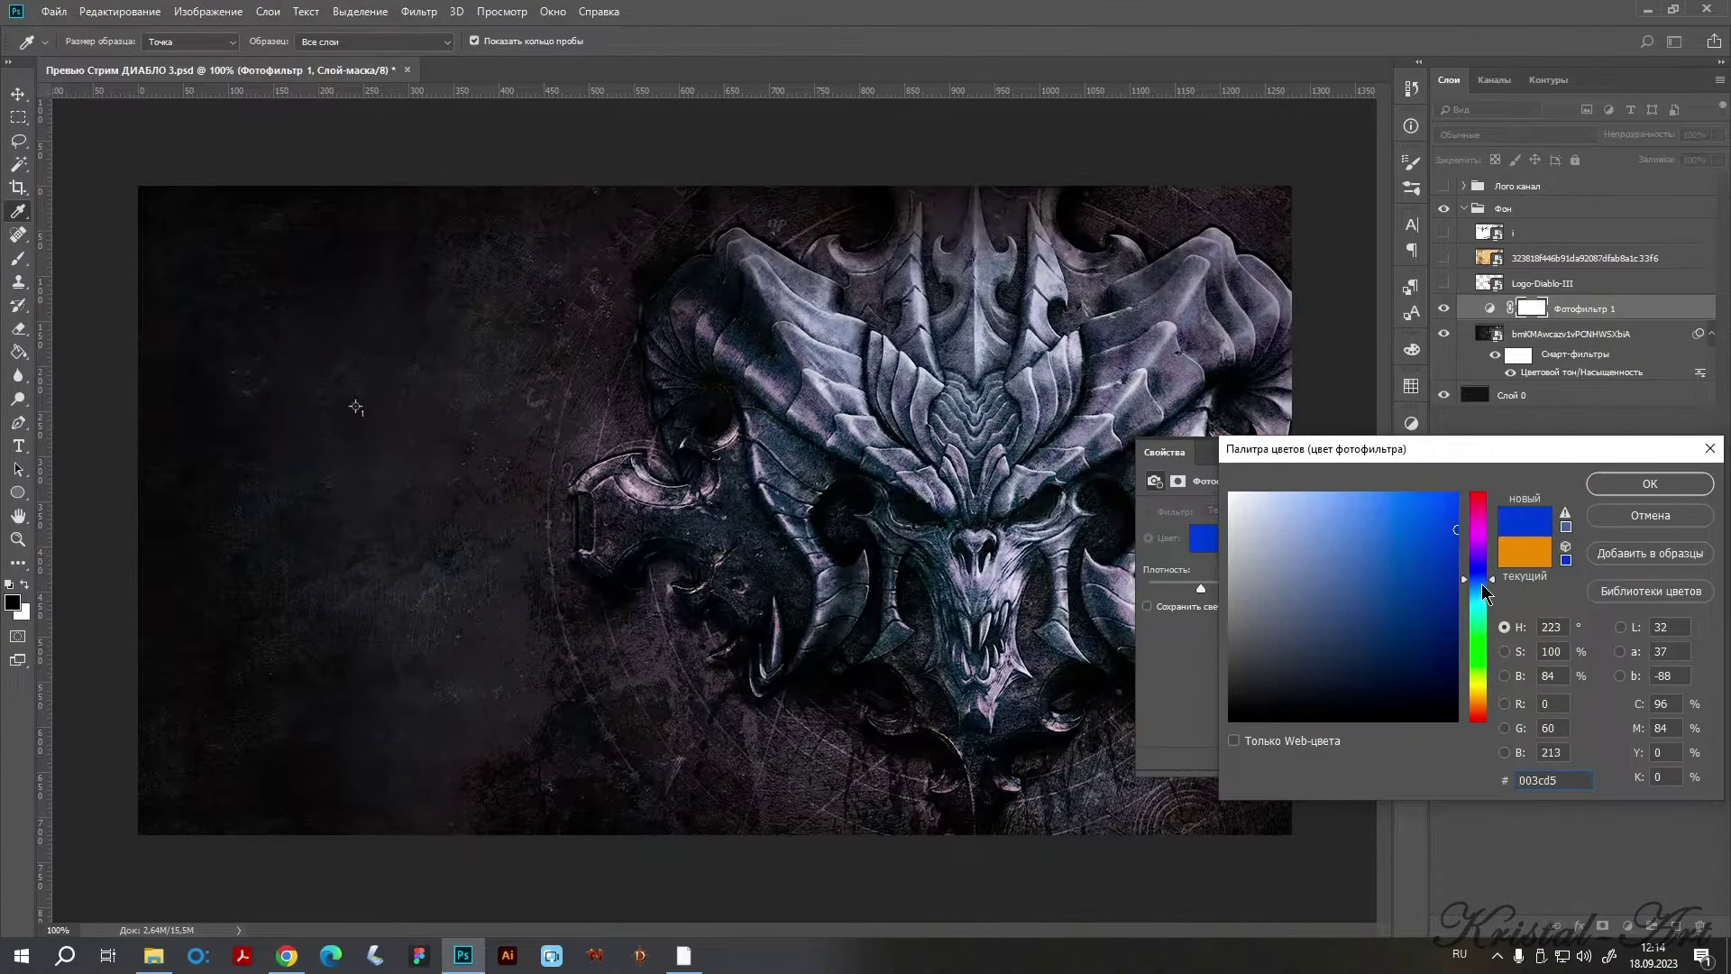
mouse_move(1382, 617)
mouse_down()
mouse_move(1430, 610)
mouse_move(1430, 580)
mouse_move(1449, 615)
mouse_up()
key(Return)
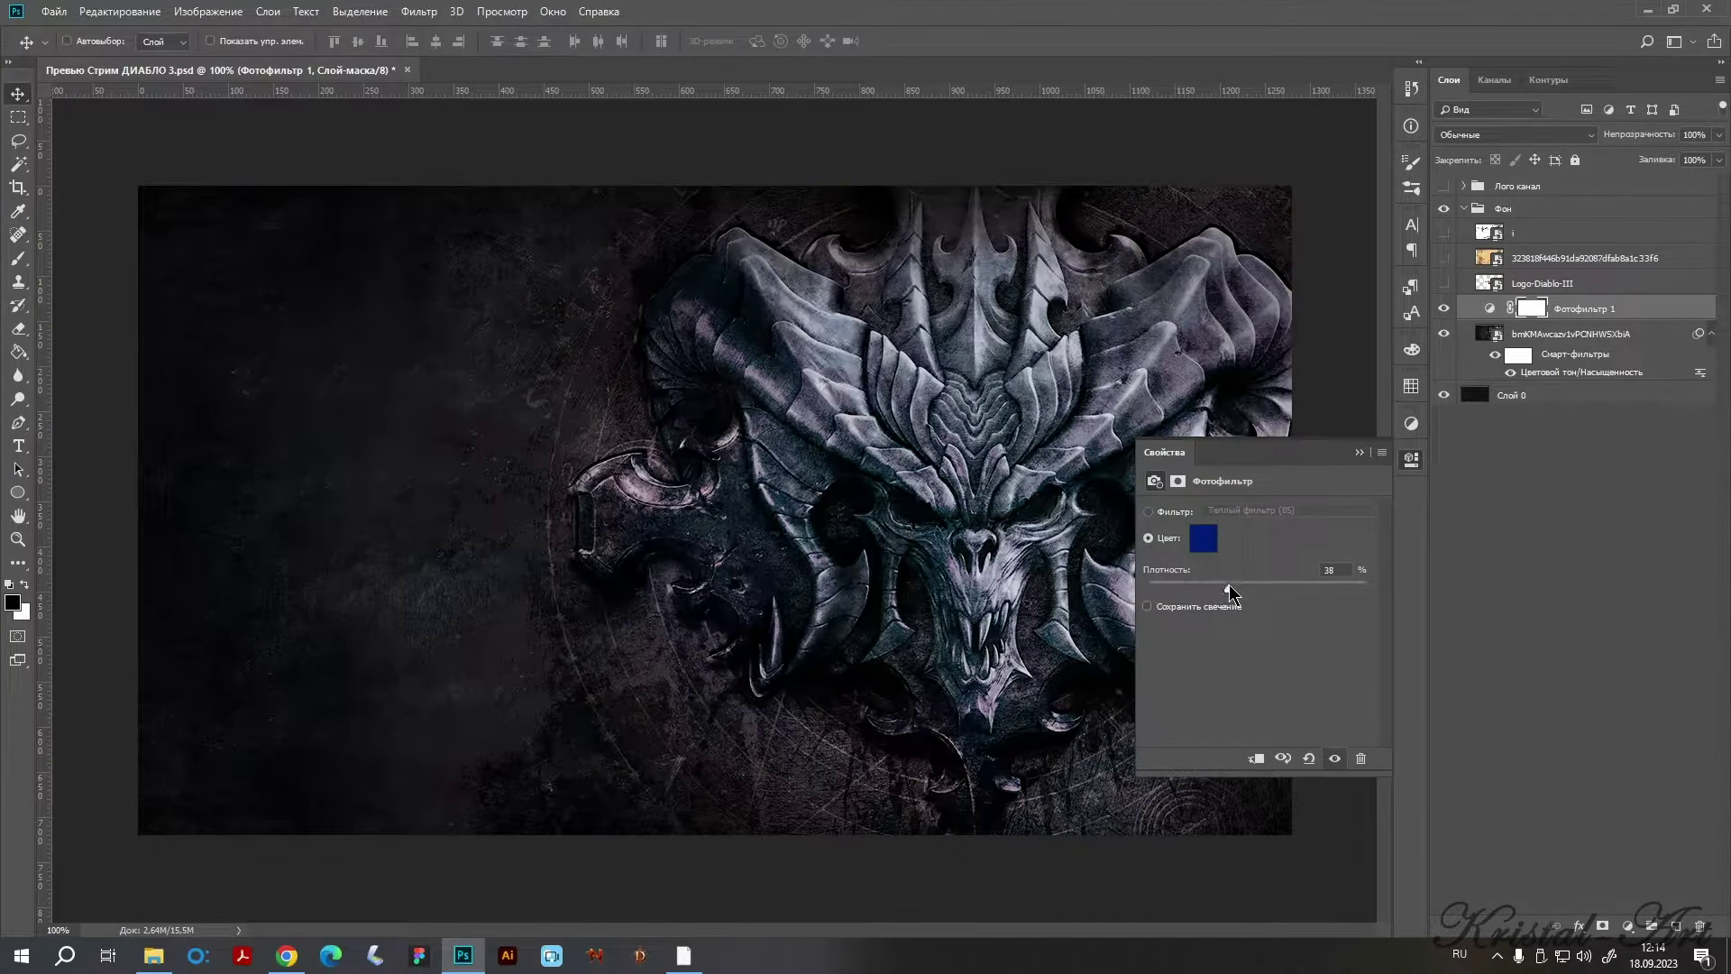
Switch the photo filter to the Cooling Filter (LBB) preset.
drag(1231, 595, 1211, 593)
click(1160, 512)
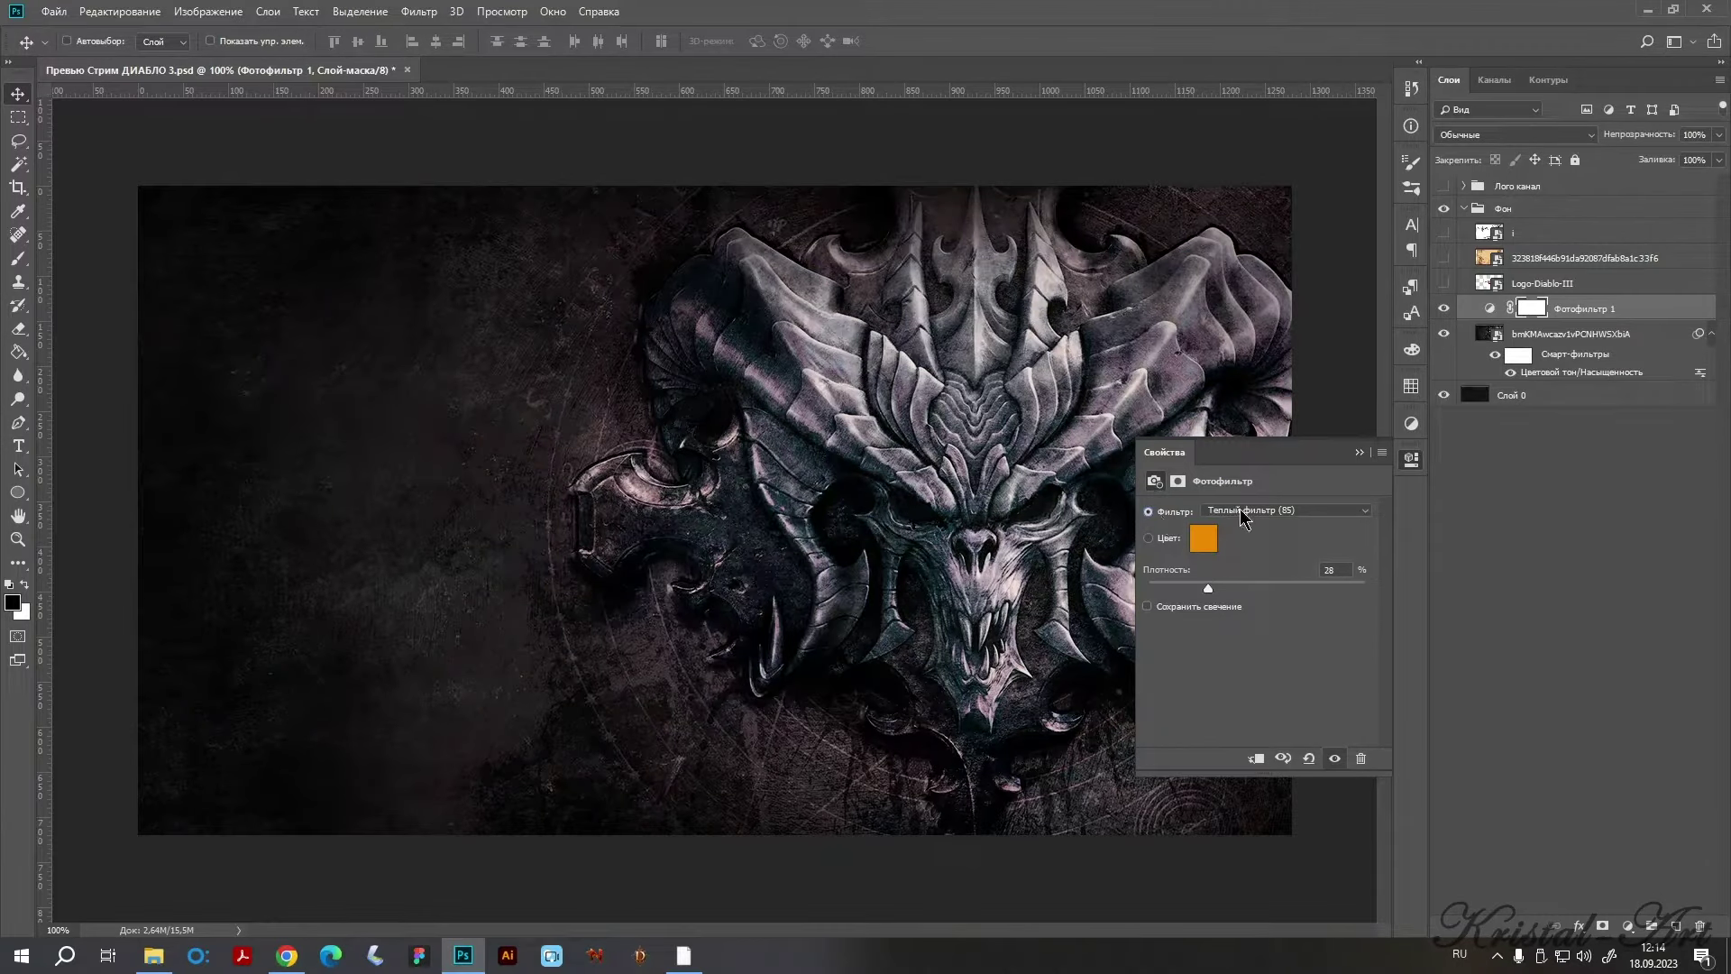
click(1240, 509)
key(Down)
key(Down)
key(Down)
key(Up)
key(Down)
key(Down)
key(Down)
key(Up)
Enable Preserve Luminosity and raise the photo filter density to about 45%.
drag(1209, 587, 1211, 585)
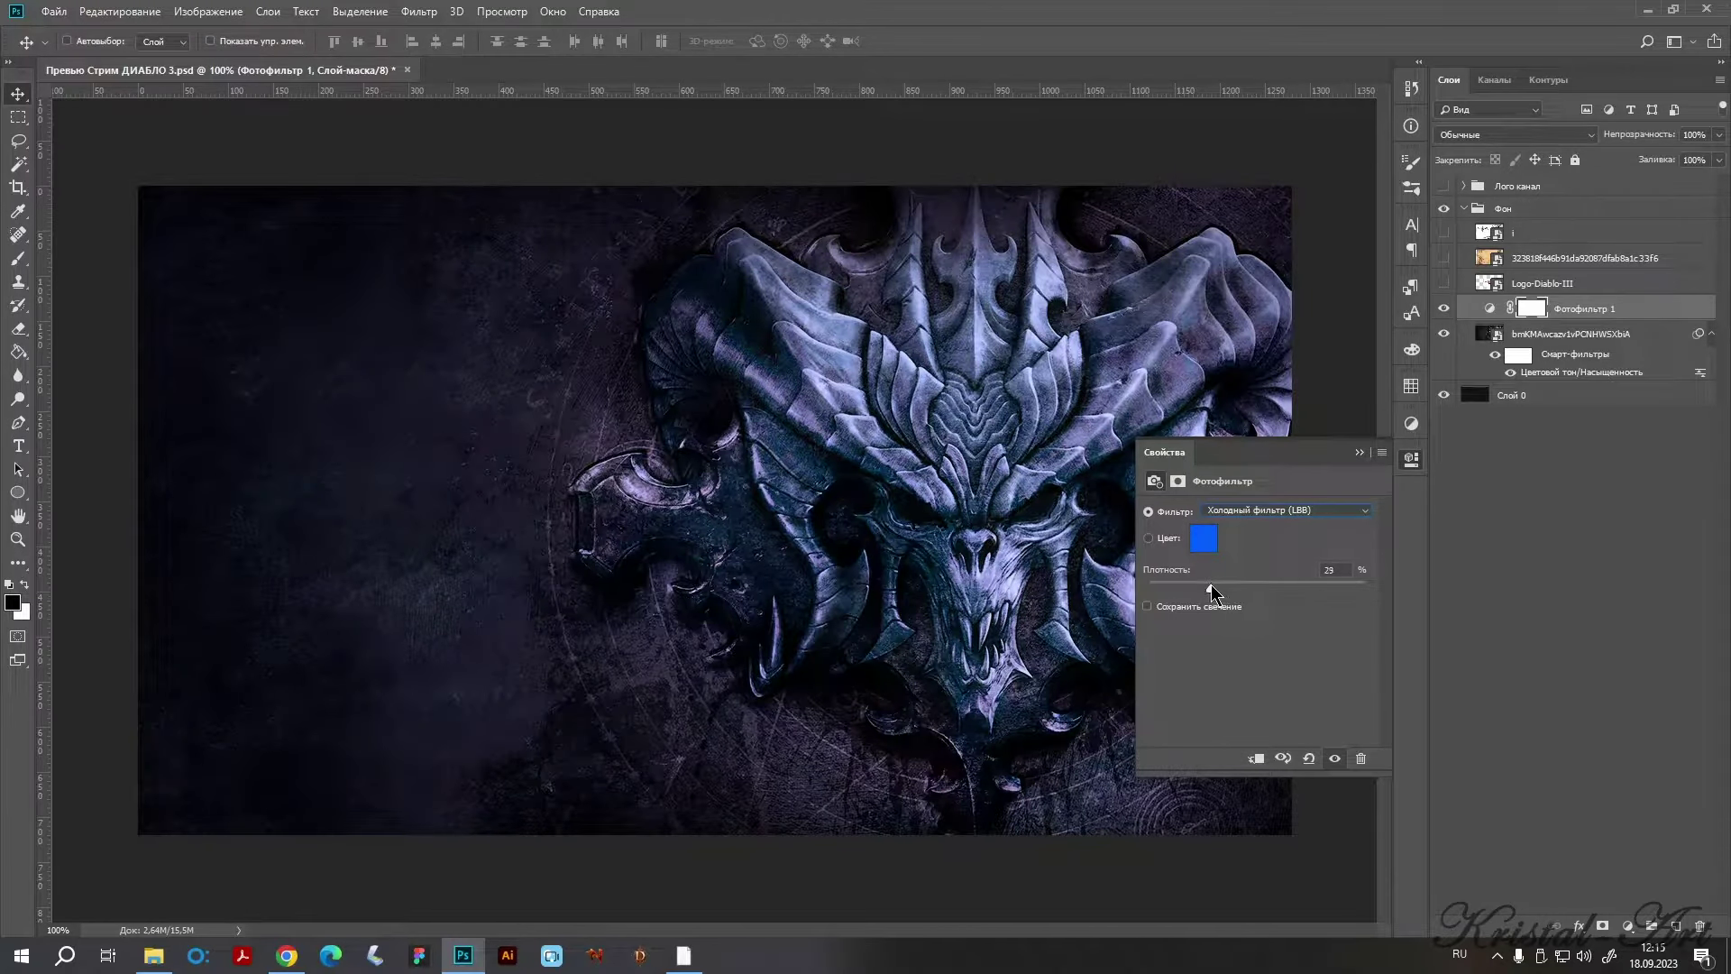
click(1198, 604)
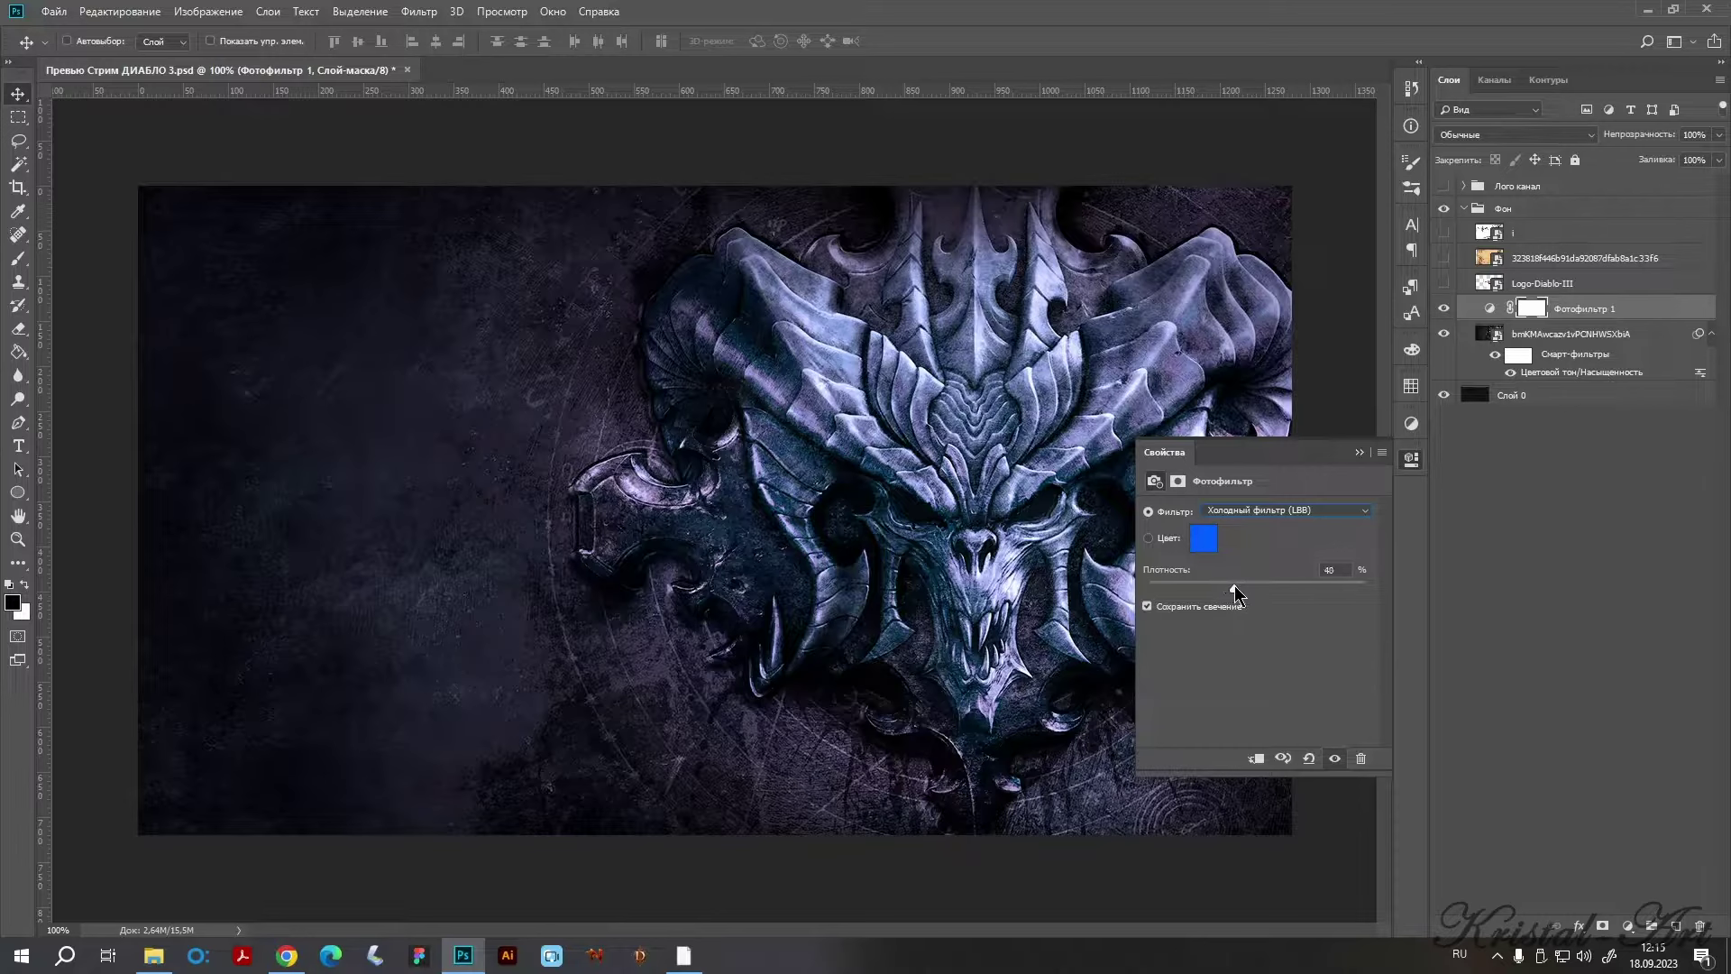
drag(1237, 586, 1244, 586)
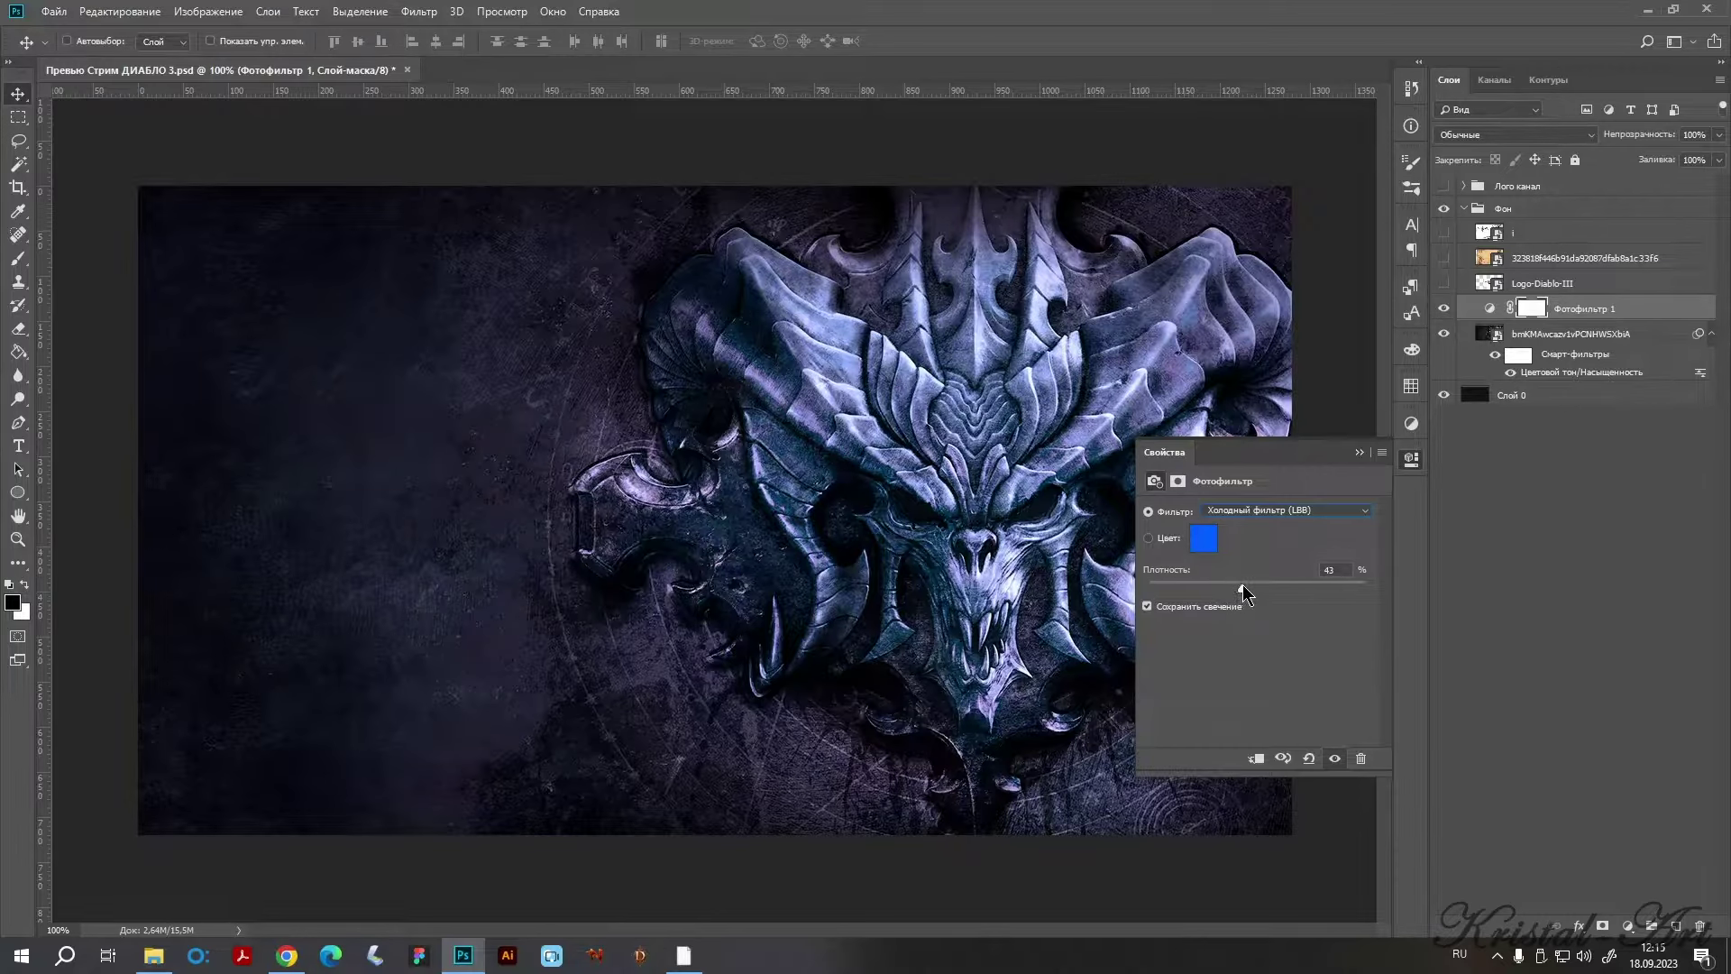
click(1412, 459)
Clip the photo filter to the skull, then show Logo-Diablo-III and hide the skull layer.
alt+click(1560, 319)
click(1541, 283)
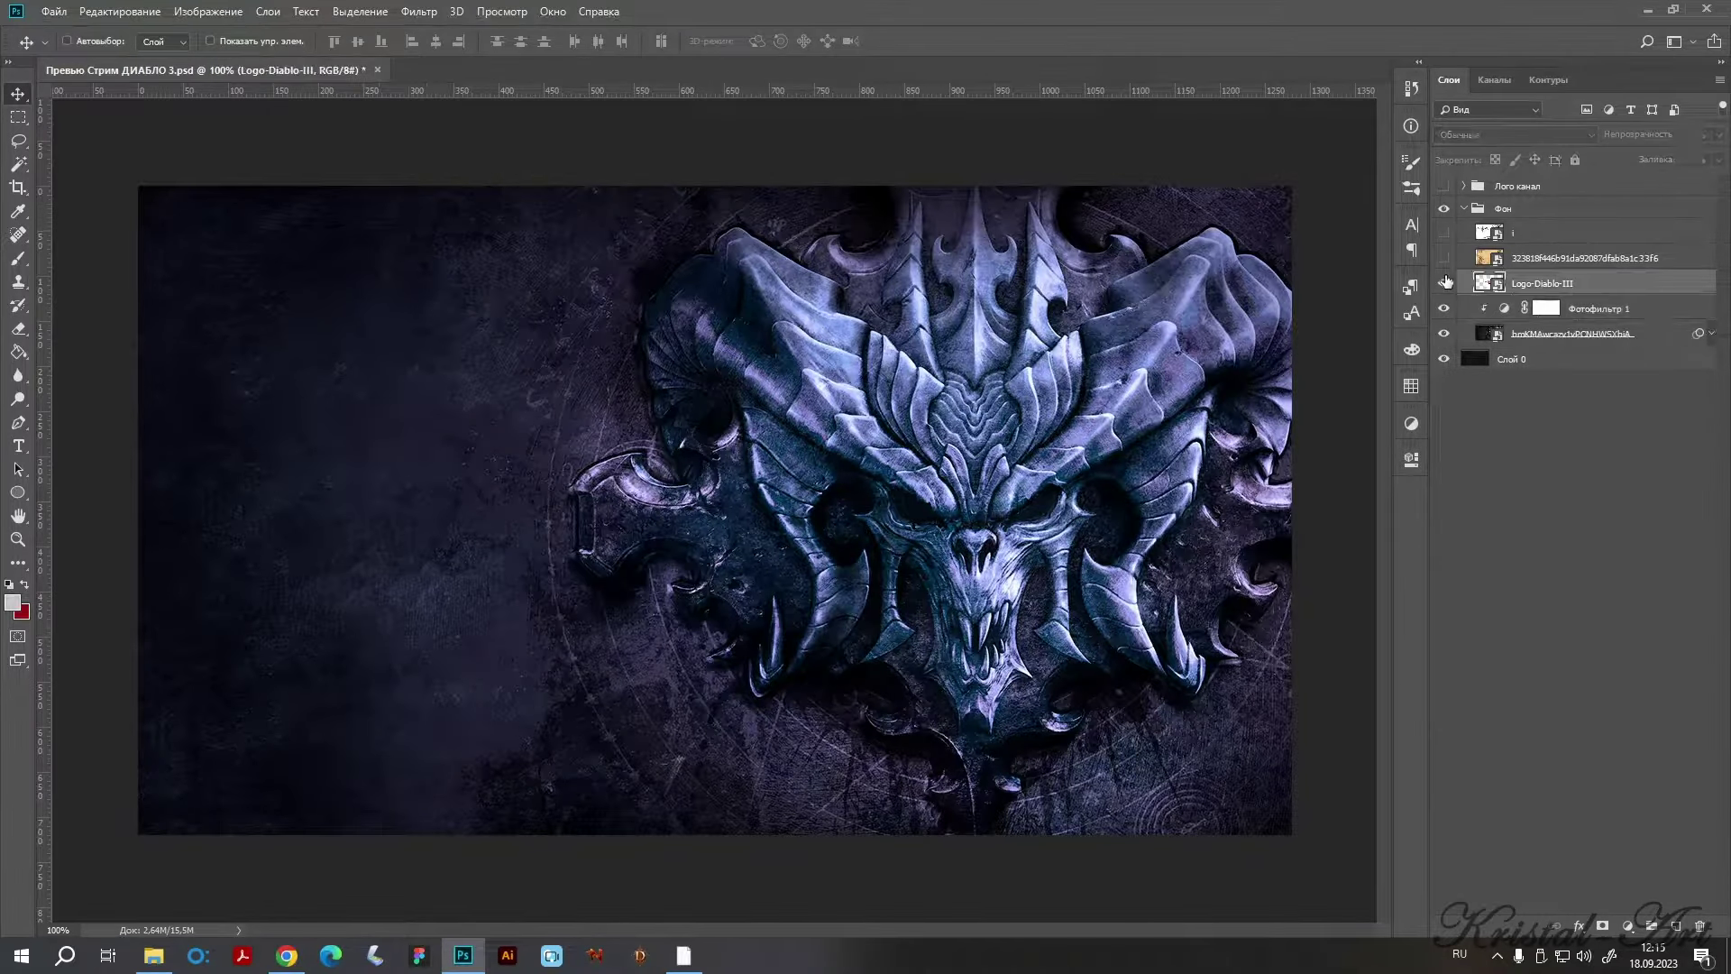
click(1444, 283)
click(1443, 337)
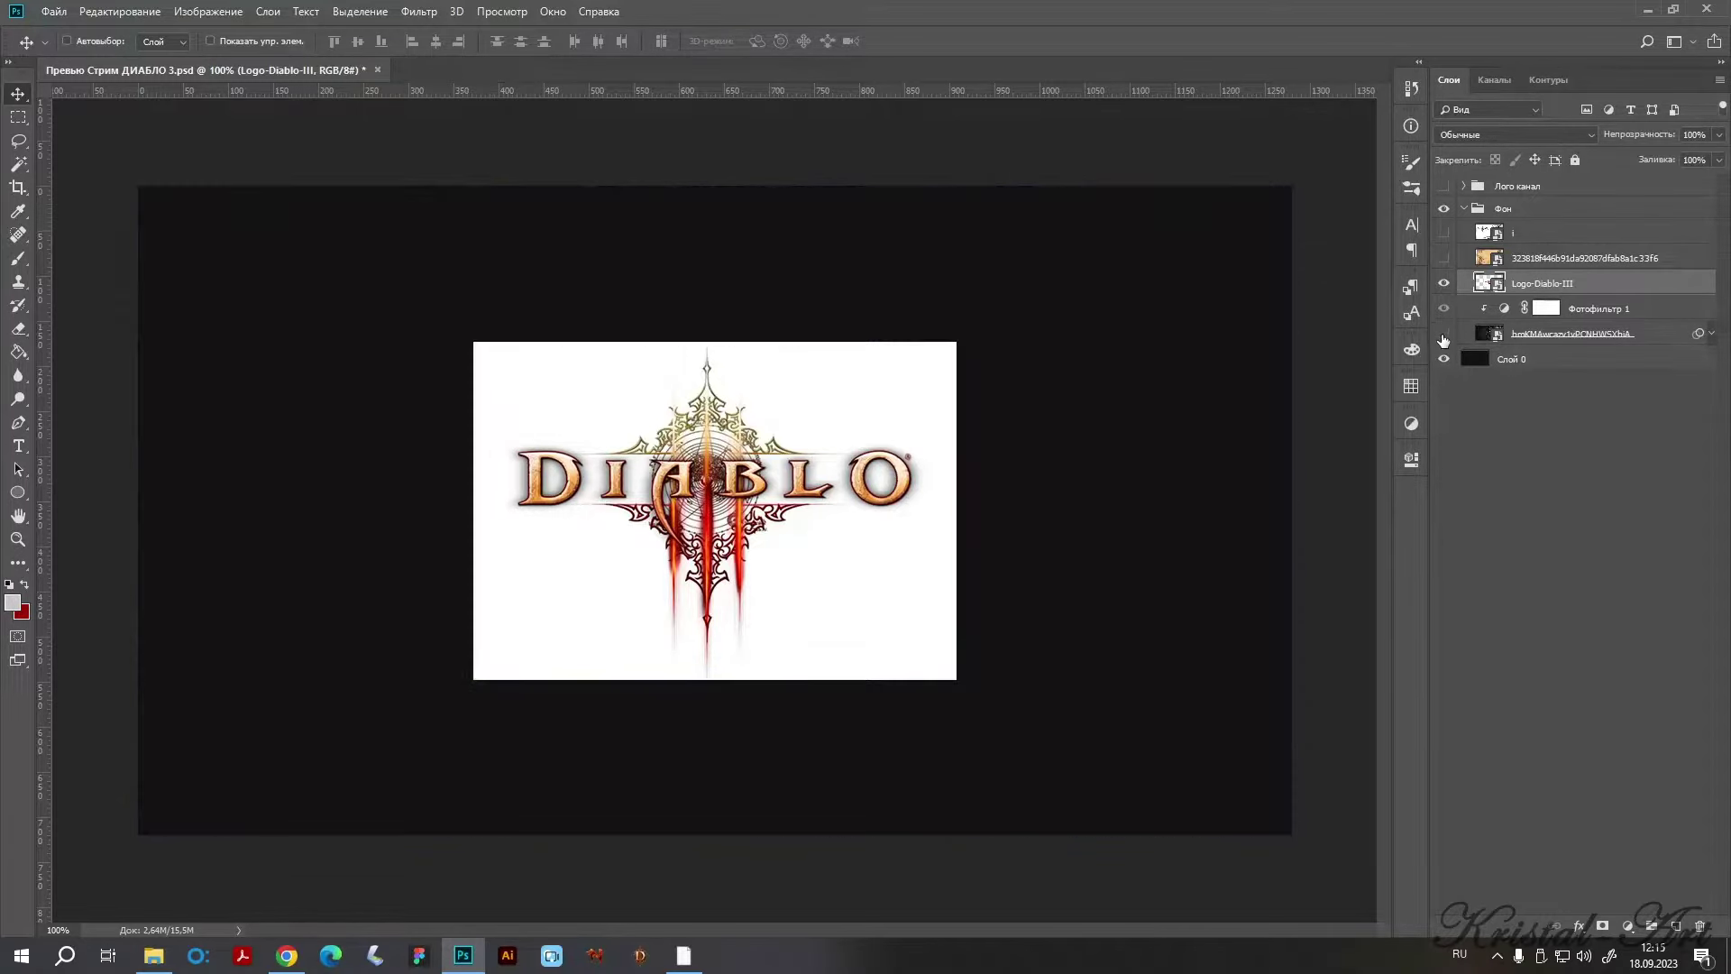
Rasterize the Logo-Diablo-III layer.
right_click(1543, 281)
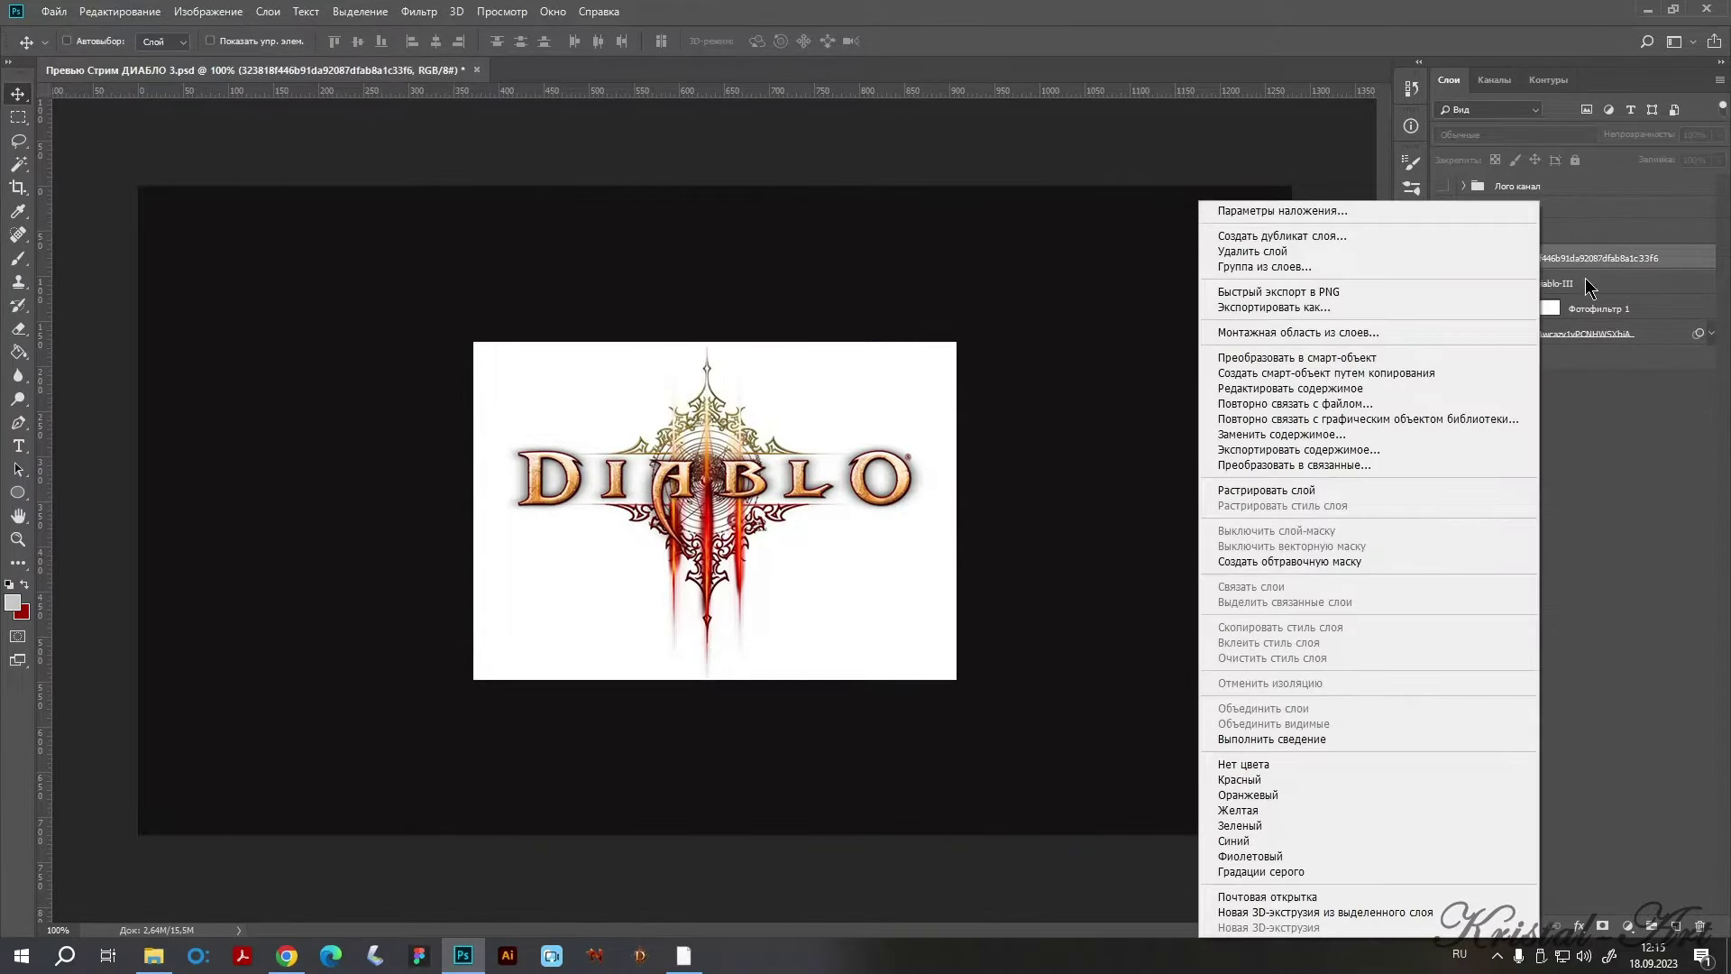
click(1591, 286)
right_click(1596, 287)
click(1312, 489)
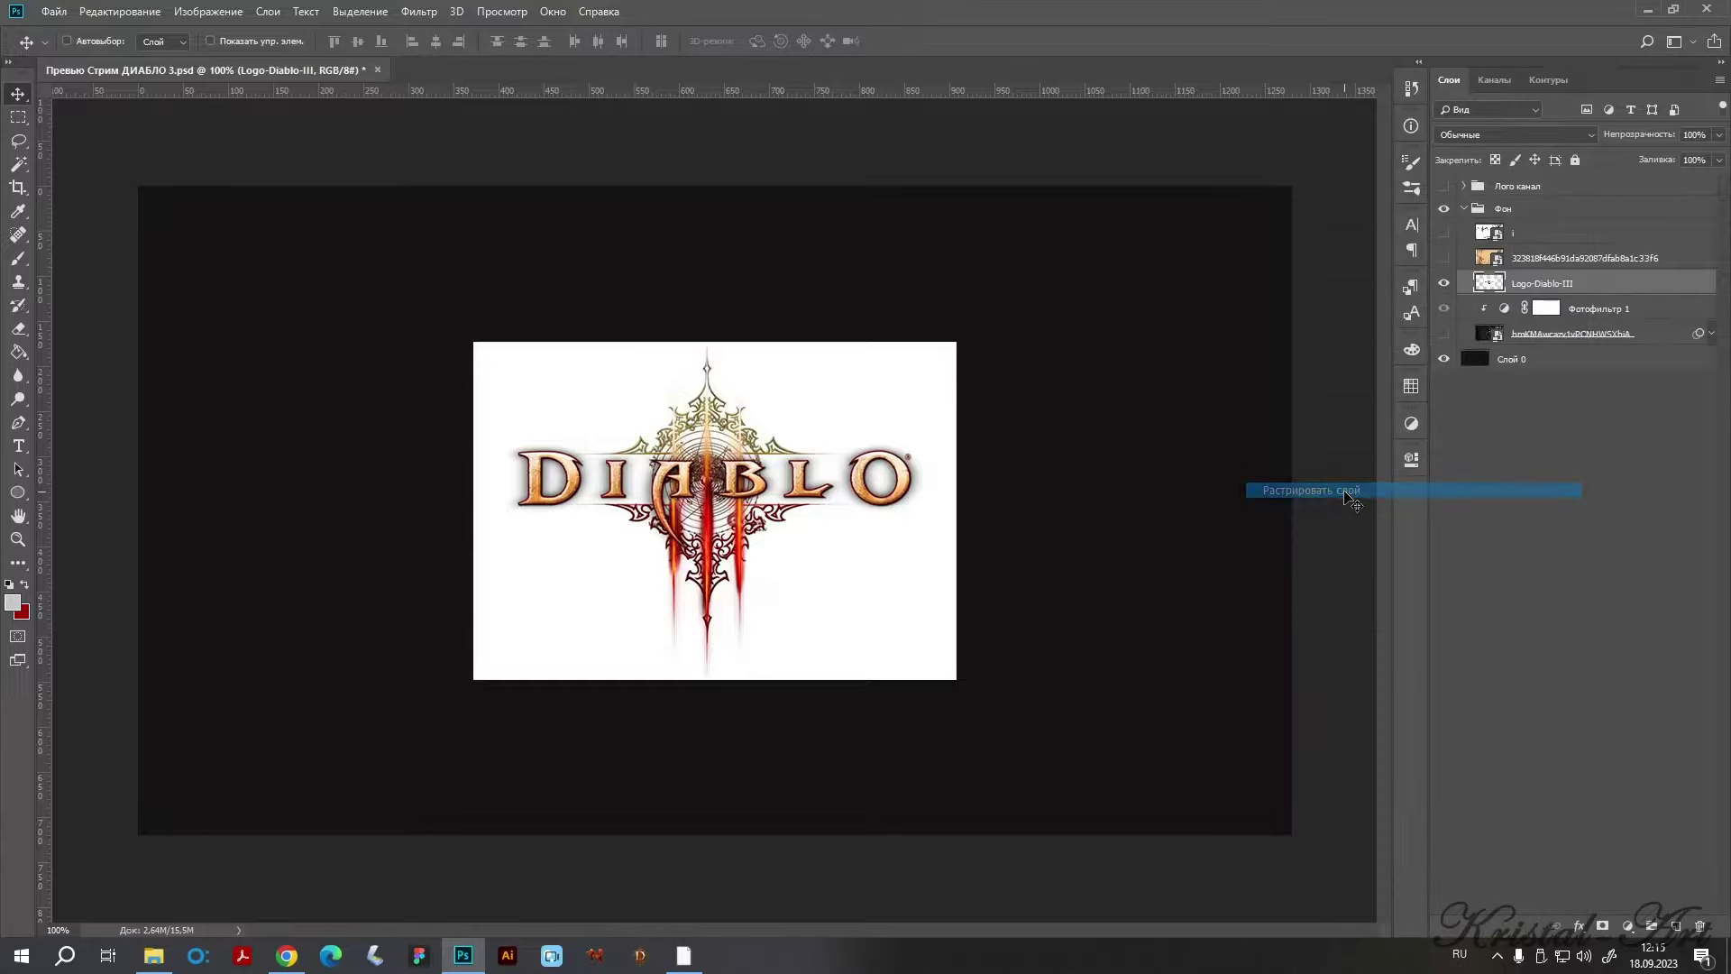
scroll(618, 474, up, 3)
scroll(618, 474, up, 2)
Delete the logo's white background with the Magic Wand and deselect.
click(28, 169)
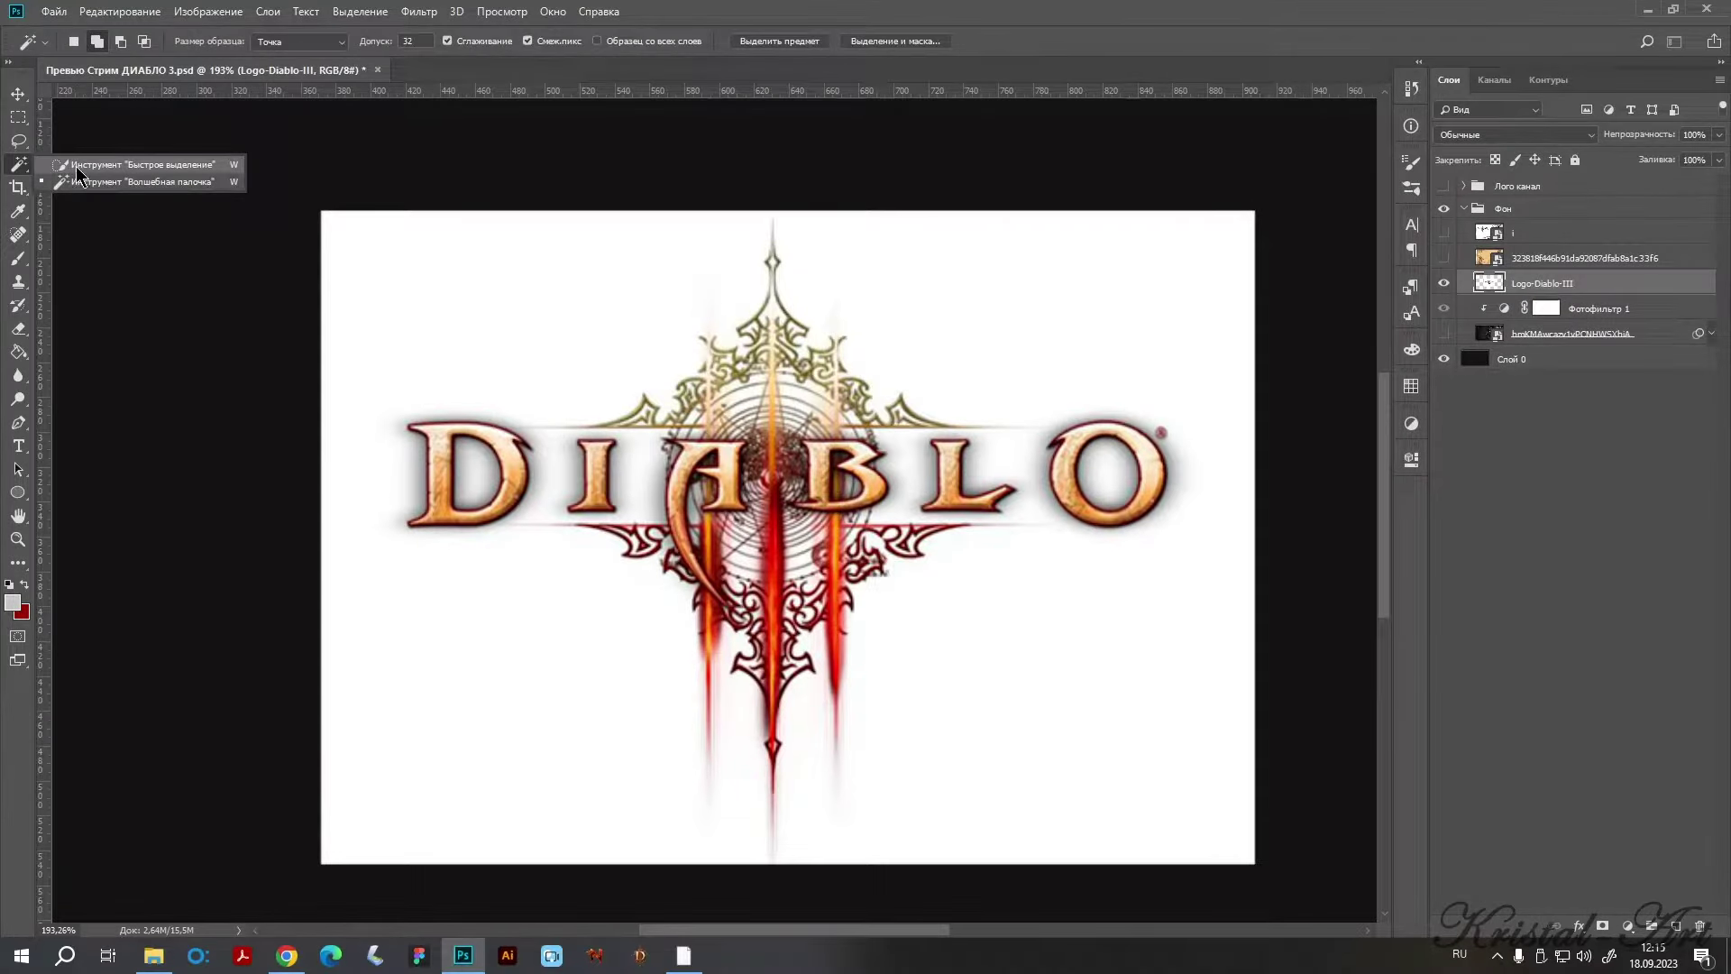
click(85, 182)
click(484, 267)
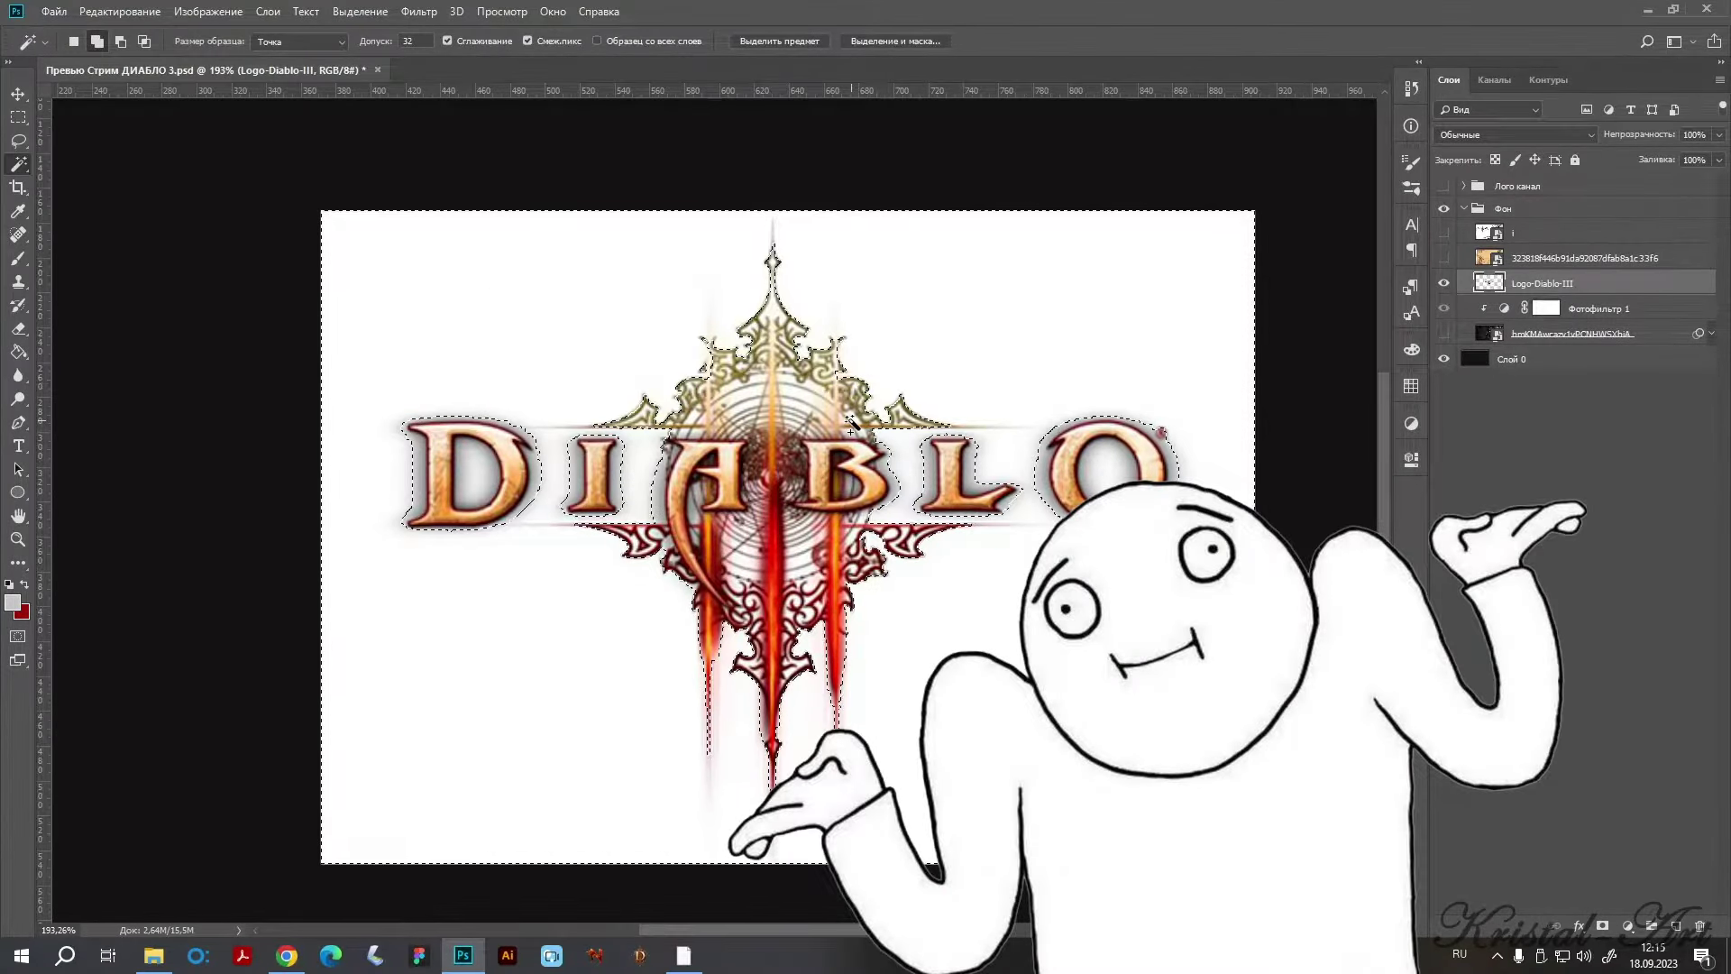
key(Delete)
key(ctrl+d)
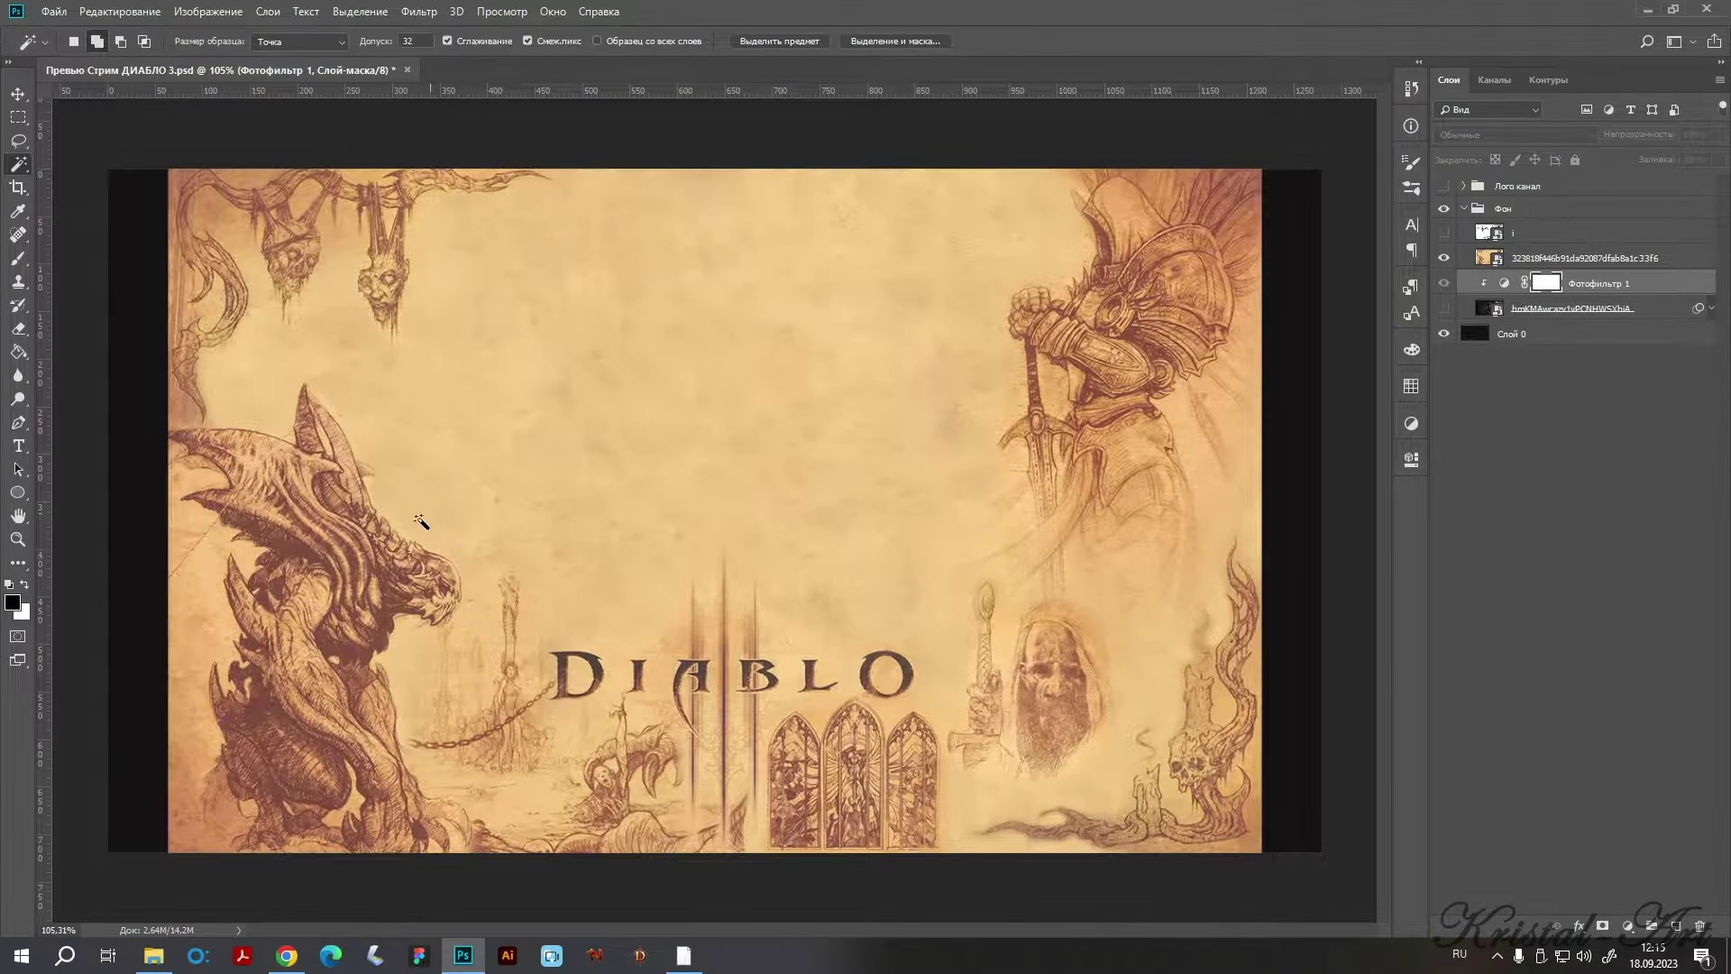
Rasterize the parchment artwork layer.
click(1533, 261)
right_click(1541, 262)
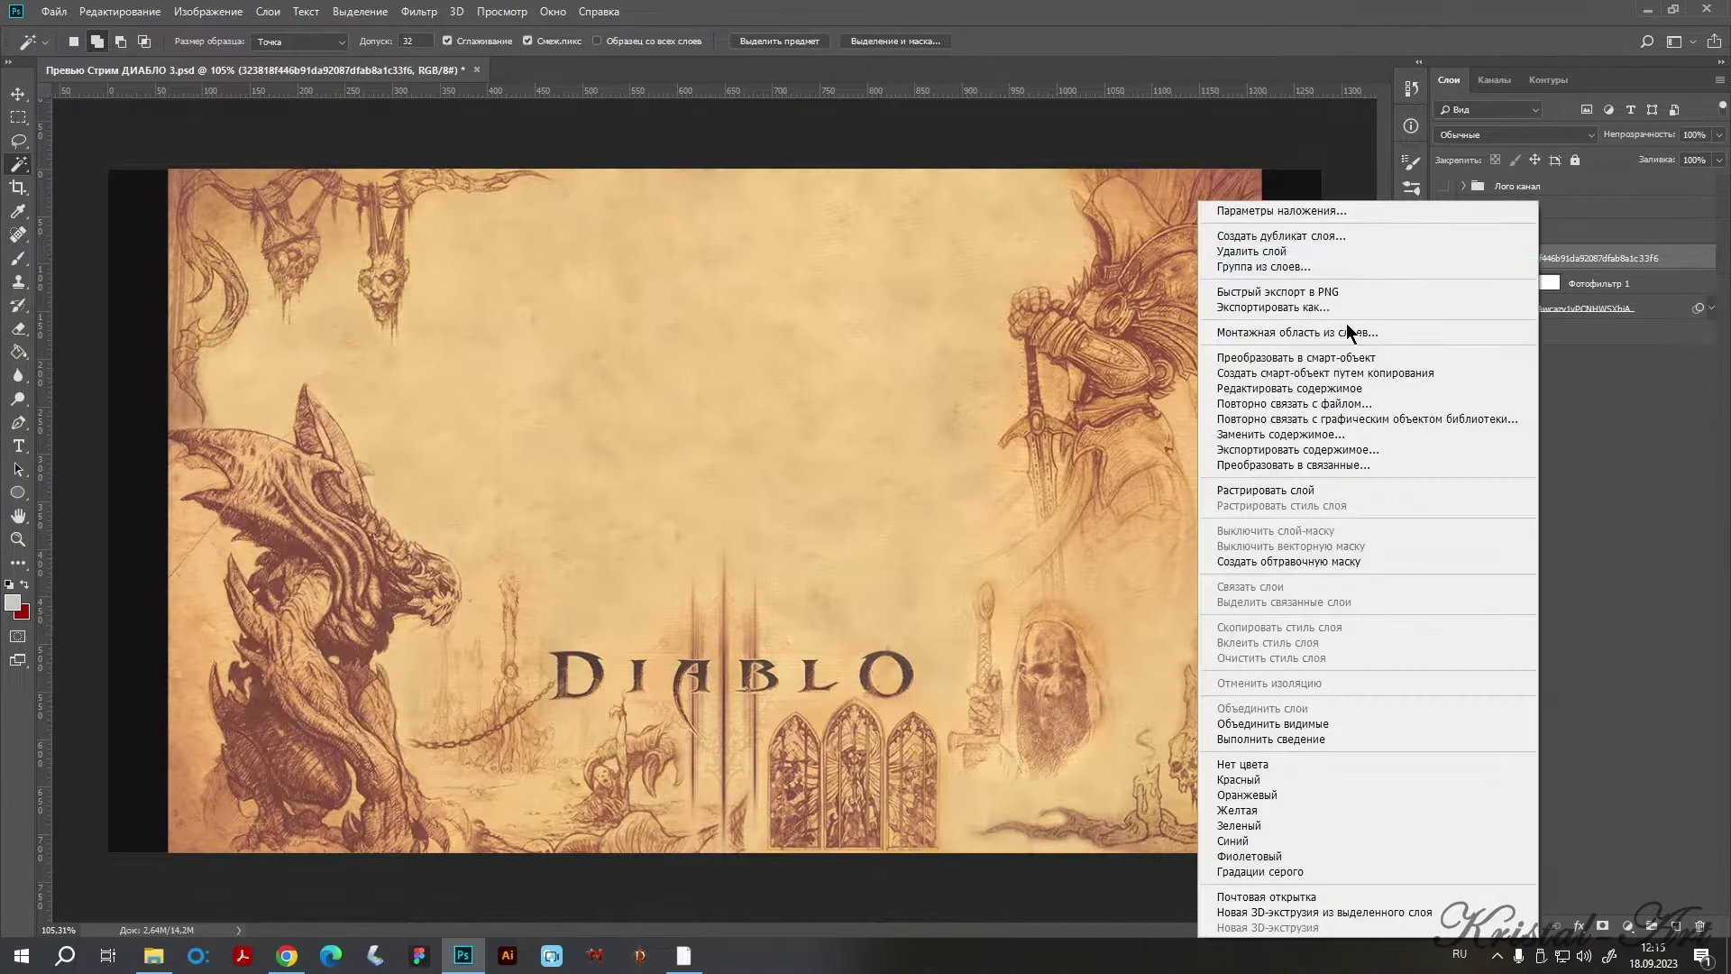
click(1296, 494)
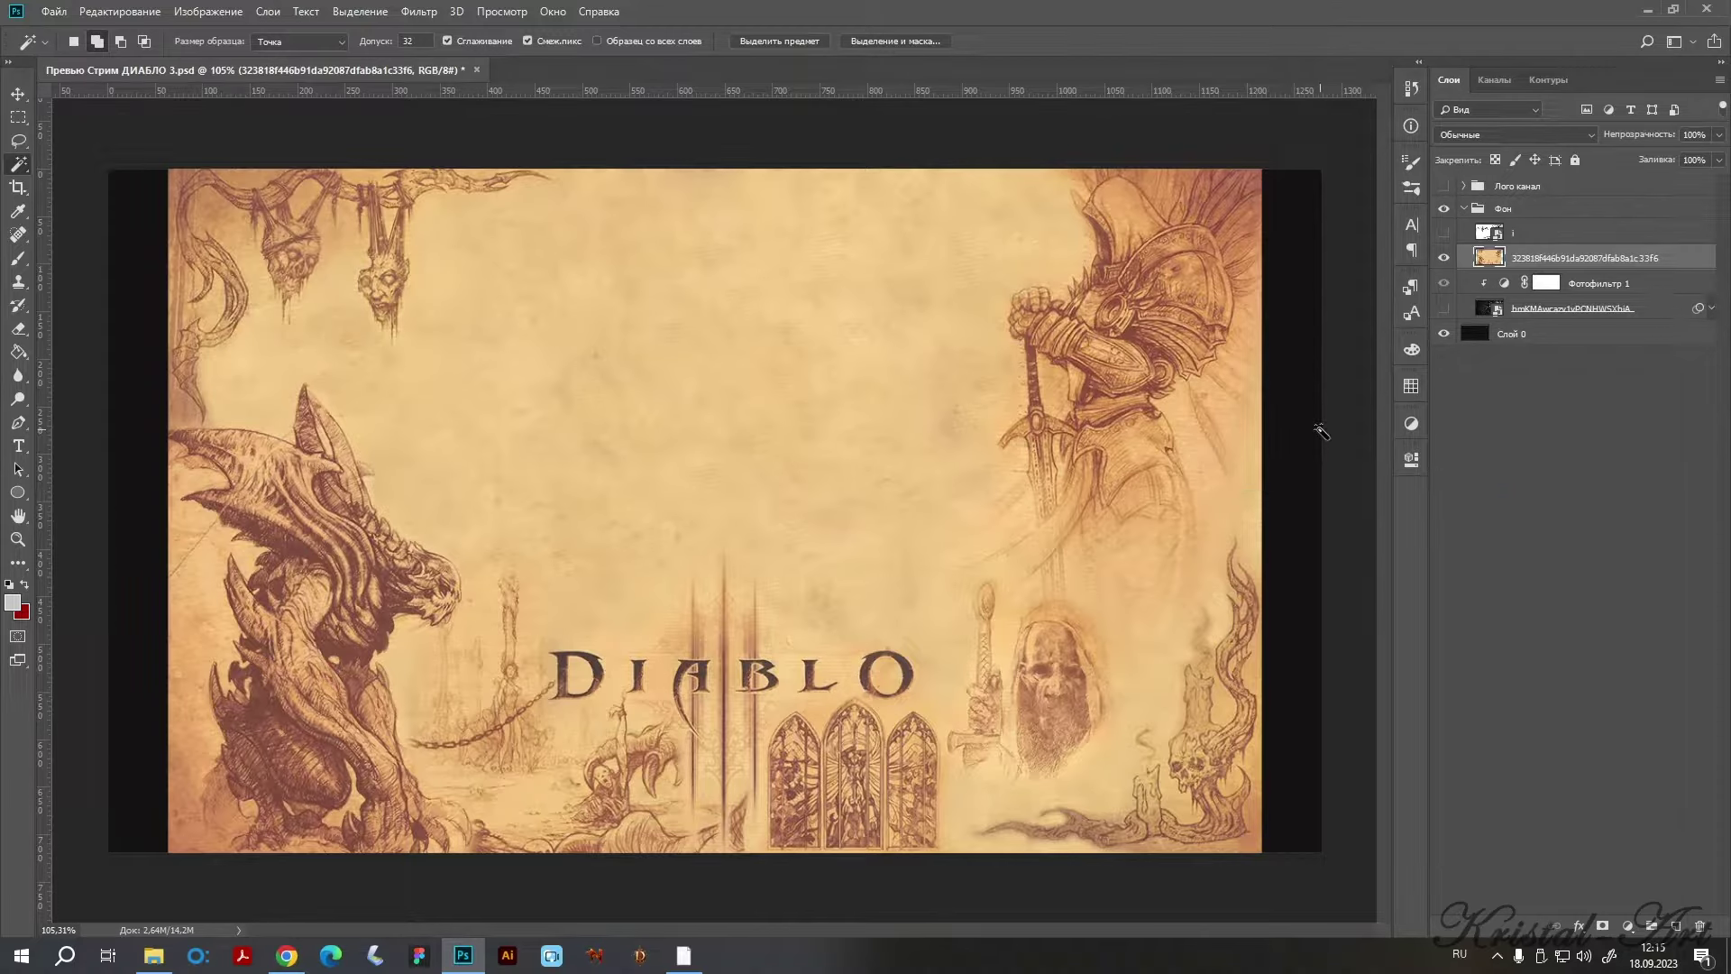
Lasso the right-side knight drawing, excluding the face figure, and copy it to a new layer.
click(17, 141)
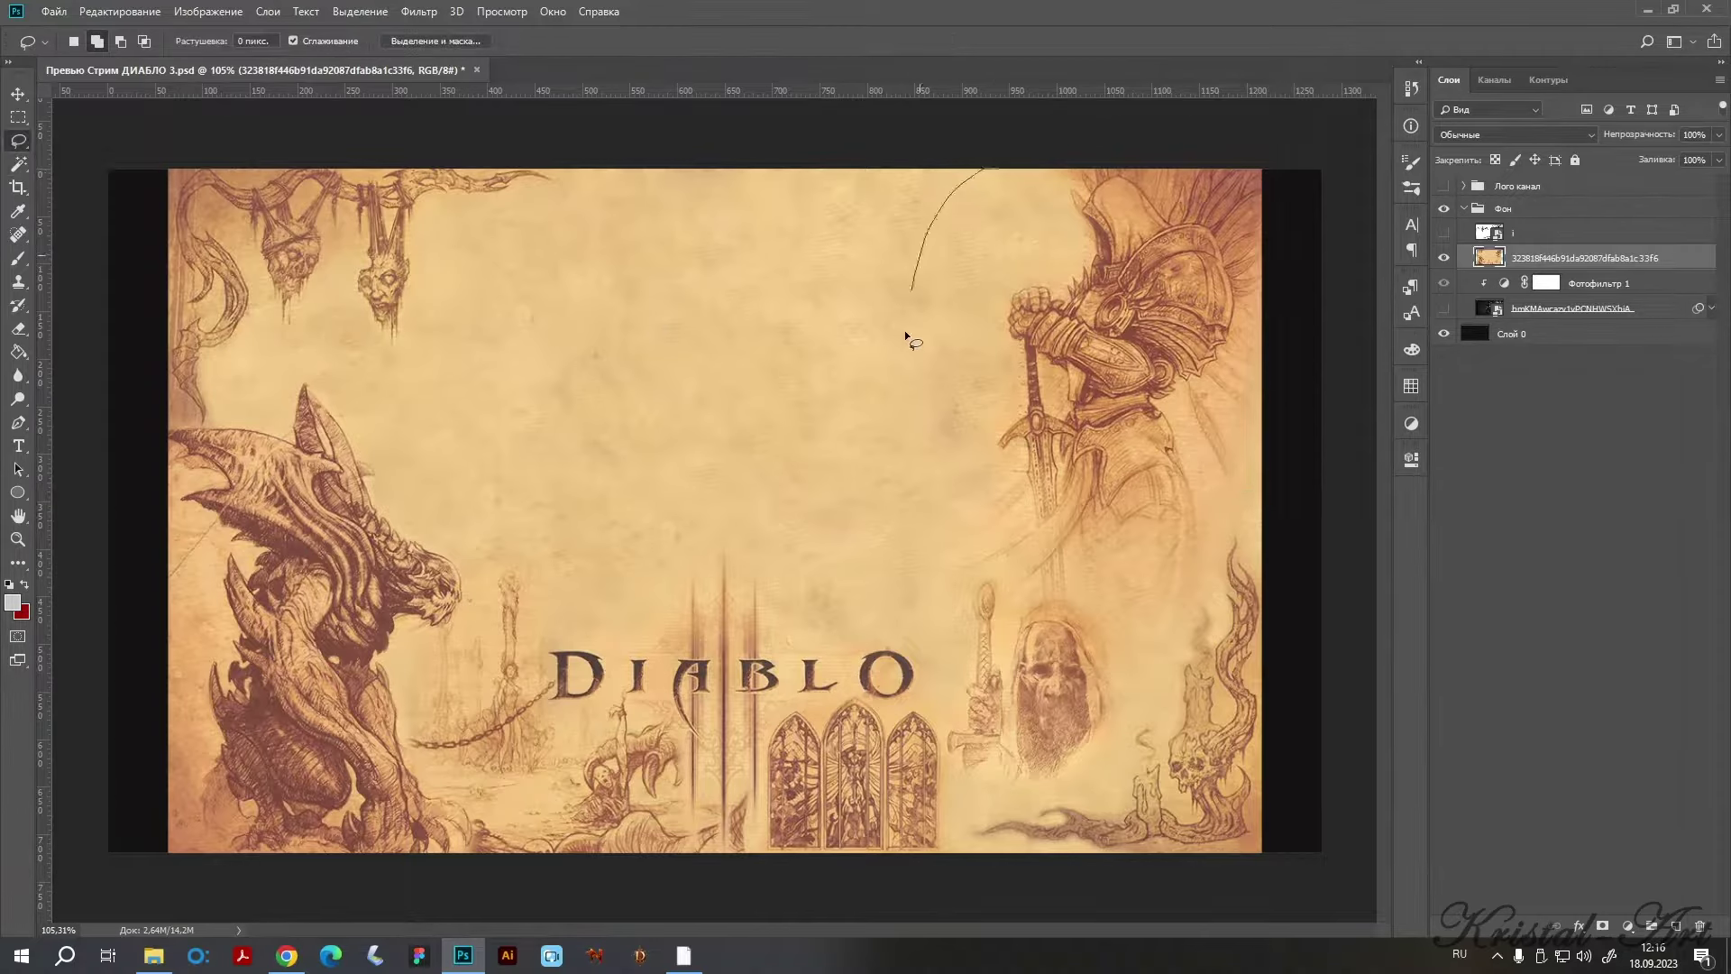
mouse_move(951, 658)
mouse_down()
mouse_move(953, 597)
mouse_move(1120, 657)
mouse_move(1063, 803)
mouse_move(987, 879)
mouse_move(1281, 825)
mouse_move(993, 168)
mouse_up()
mouse_move(1068, 790)
mouse_down()
mouse_move(1003, 879)
mouse_move(965, 852)
mouse_up()
mouse_move(973, 577)
mouse_down()
mouse_move(1091, 613)
mouse_move(1019, 797)
mouse_up()
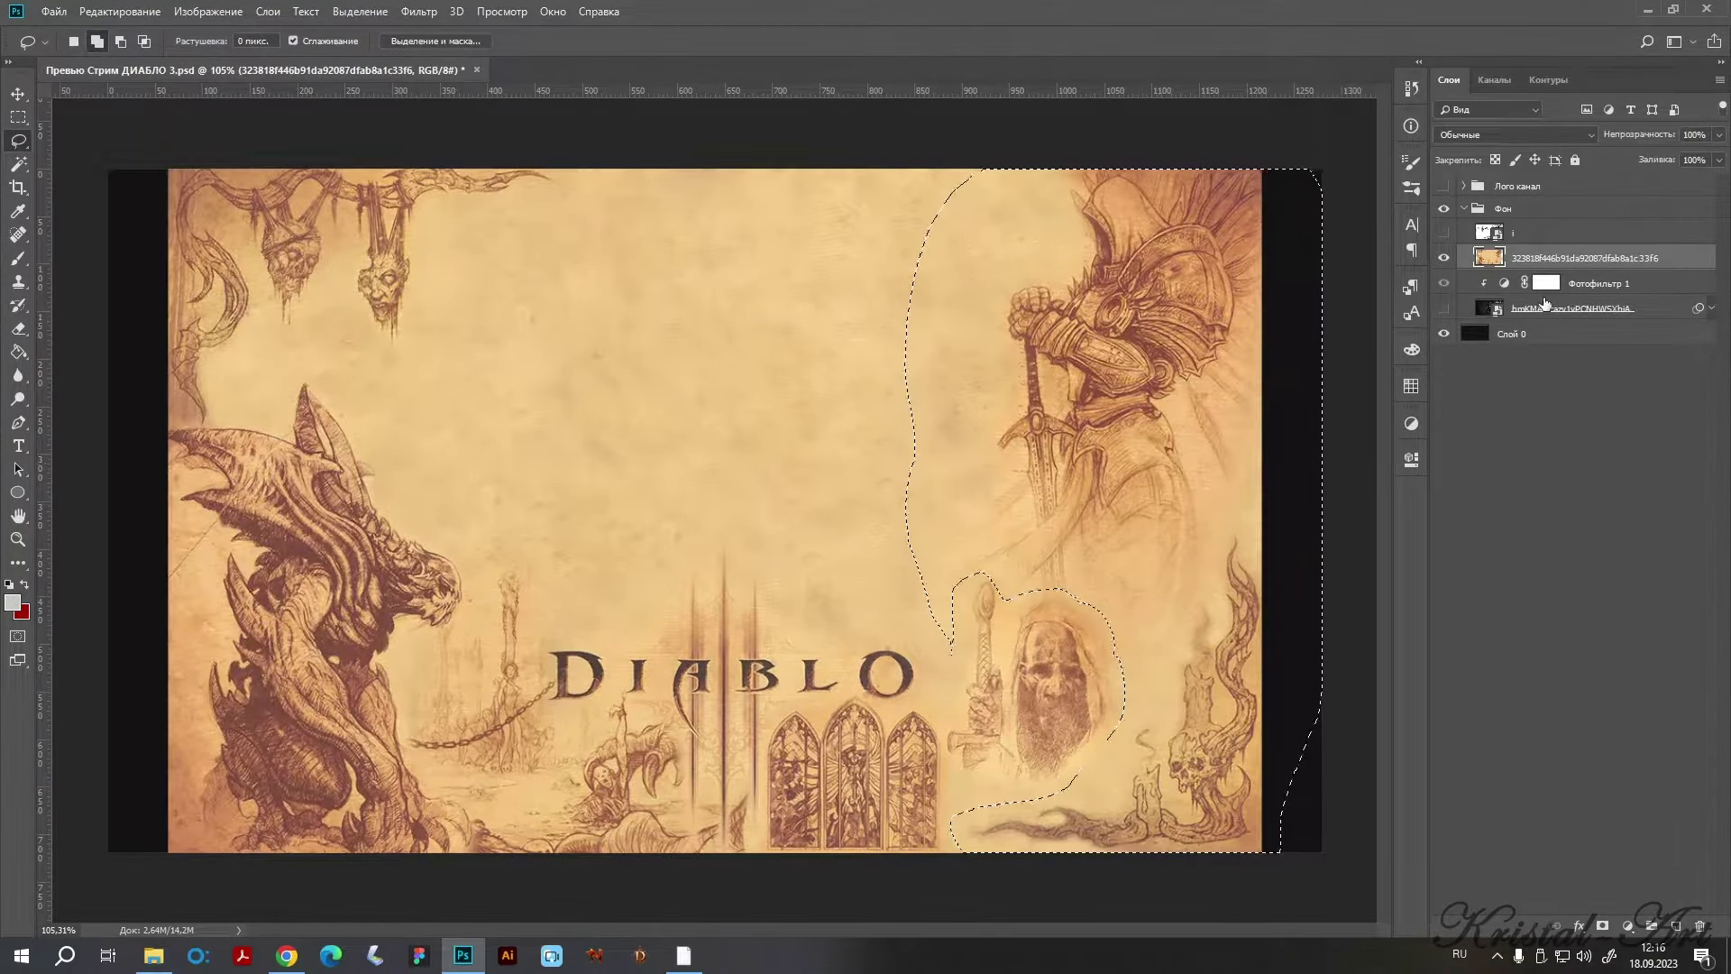
key(ctrl+j)
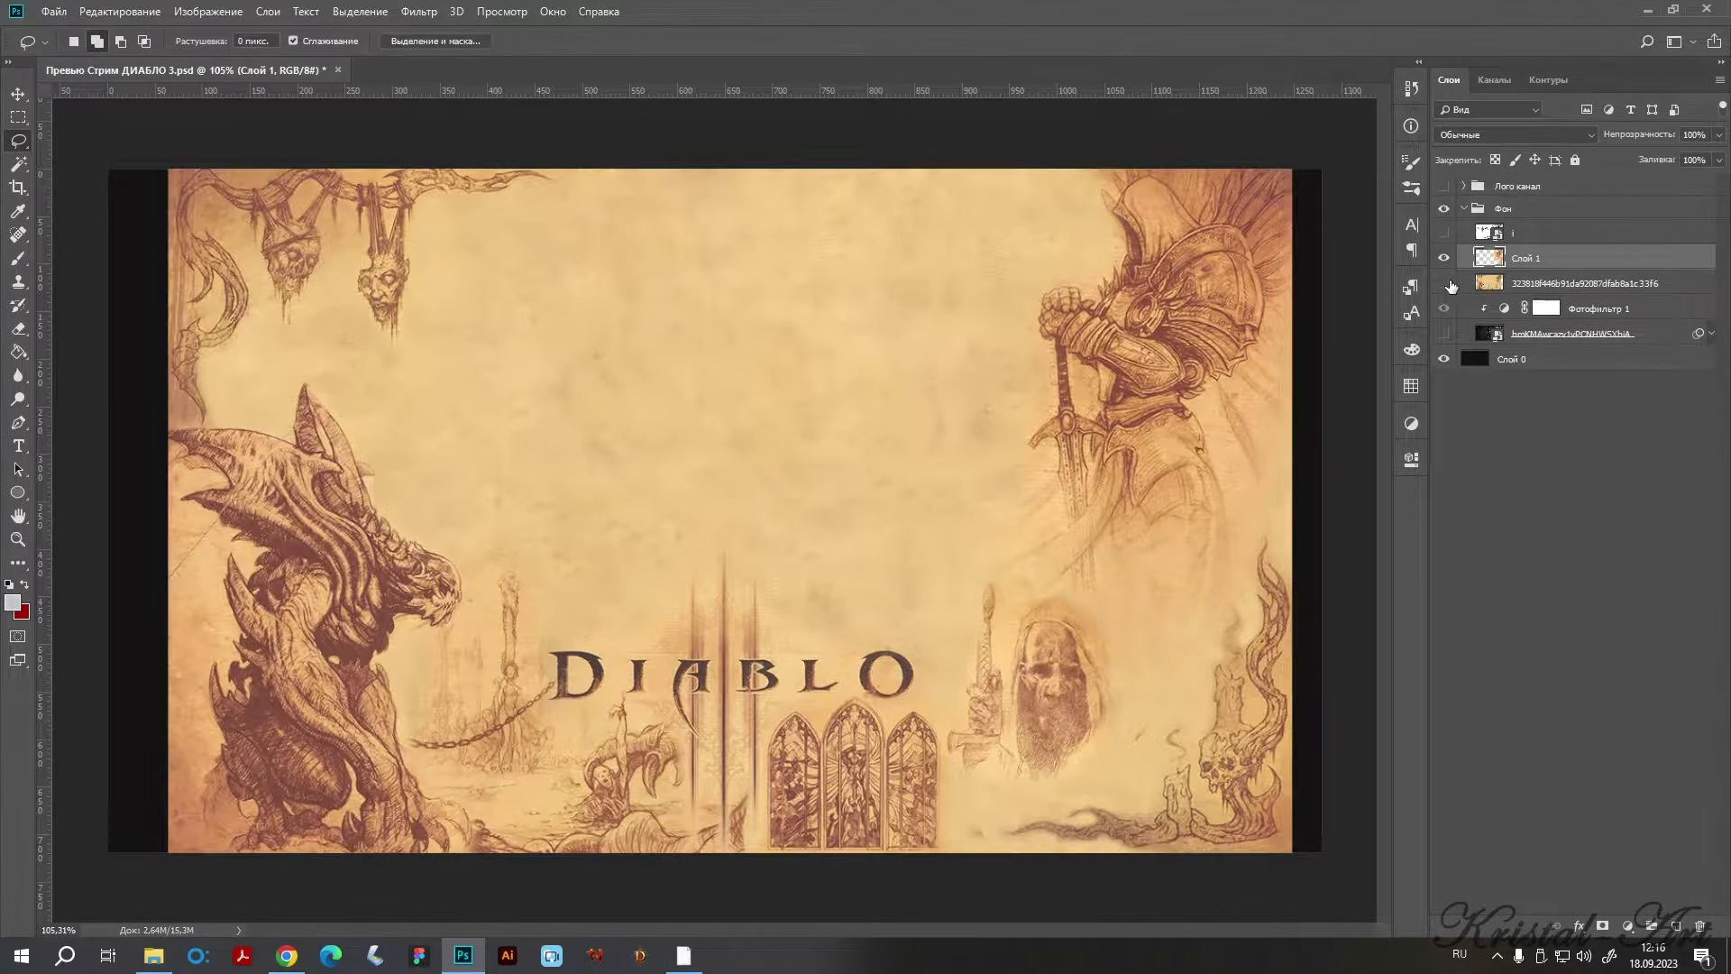
Hide the original parchment layer and flip the copied knight horizontally to the left edge.
click(1445, 283)
key(ctrl+t)
right_click(1208, 299)
click(1249, 526)
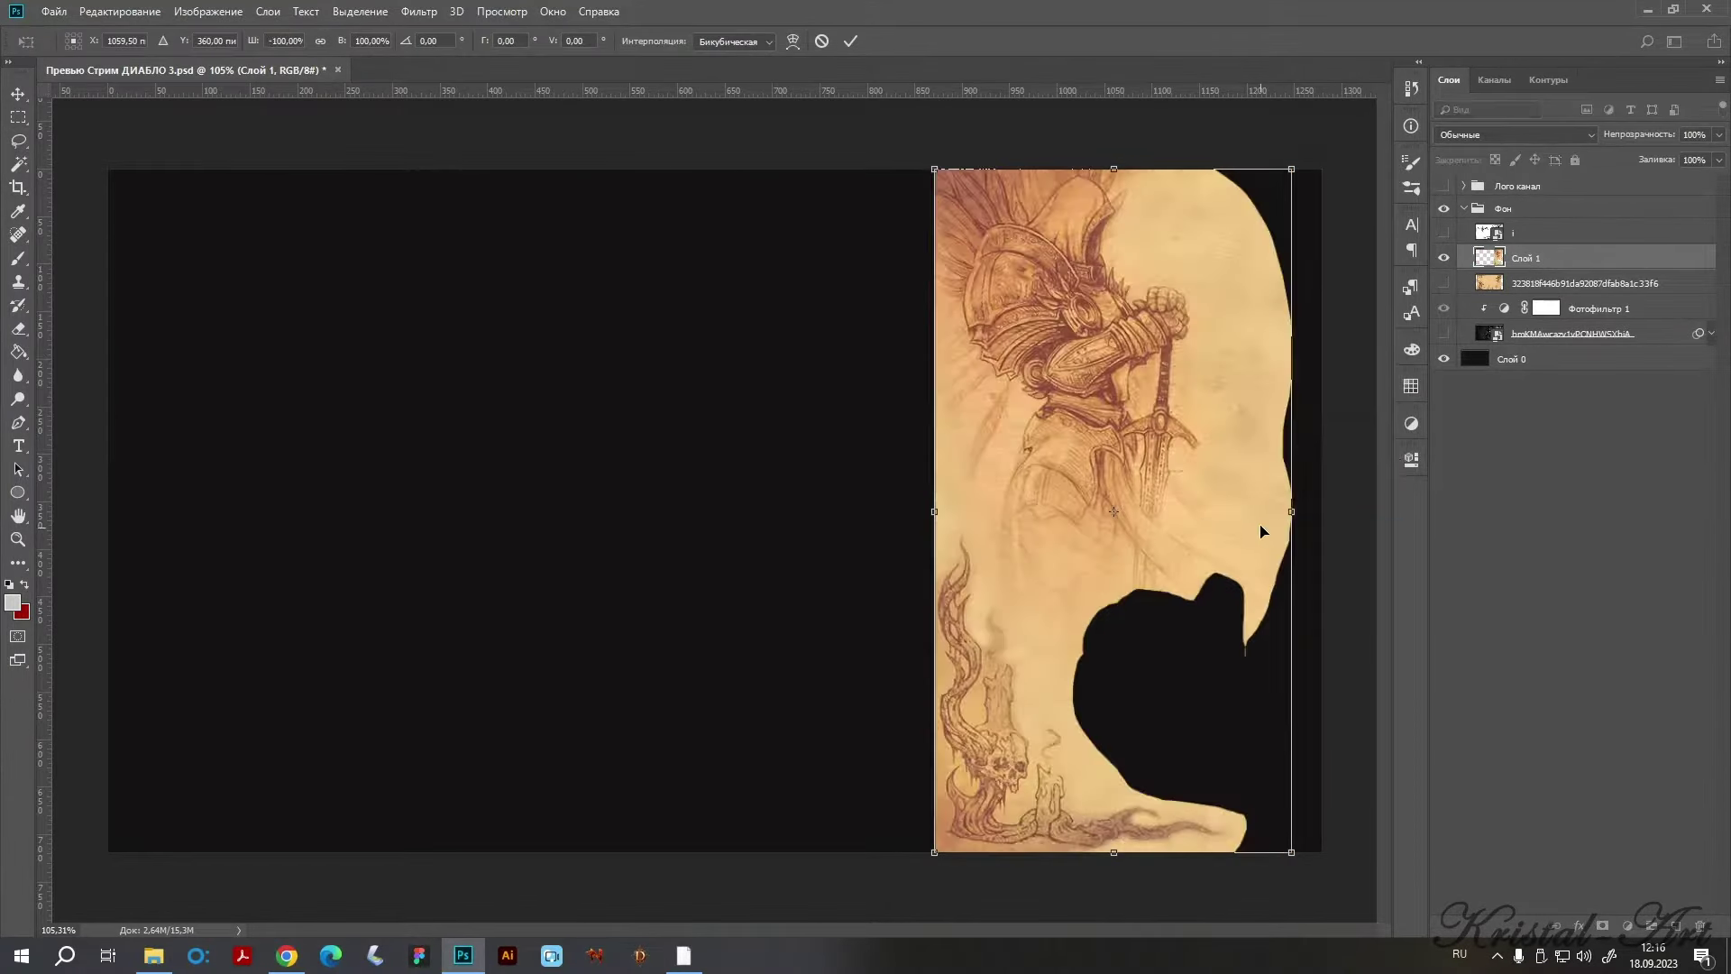
drag(1265, 526, 335, 490)
Commit the transform, show the demon skull, and move Слой 1 one step lower.
key(Return)
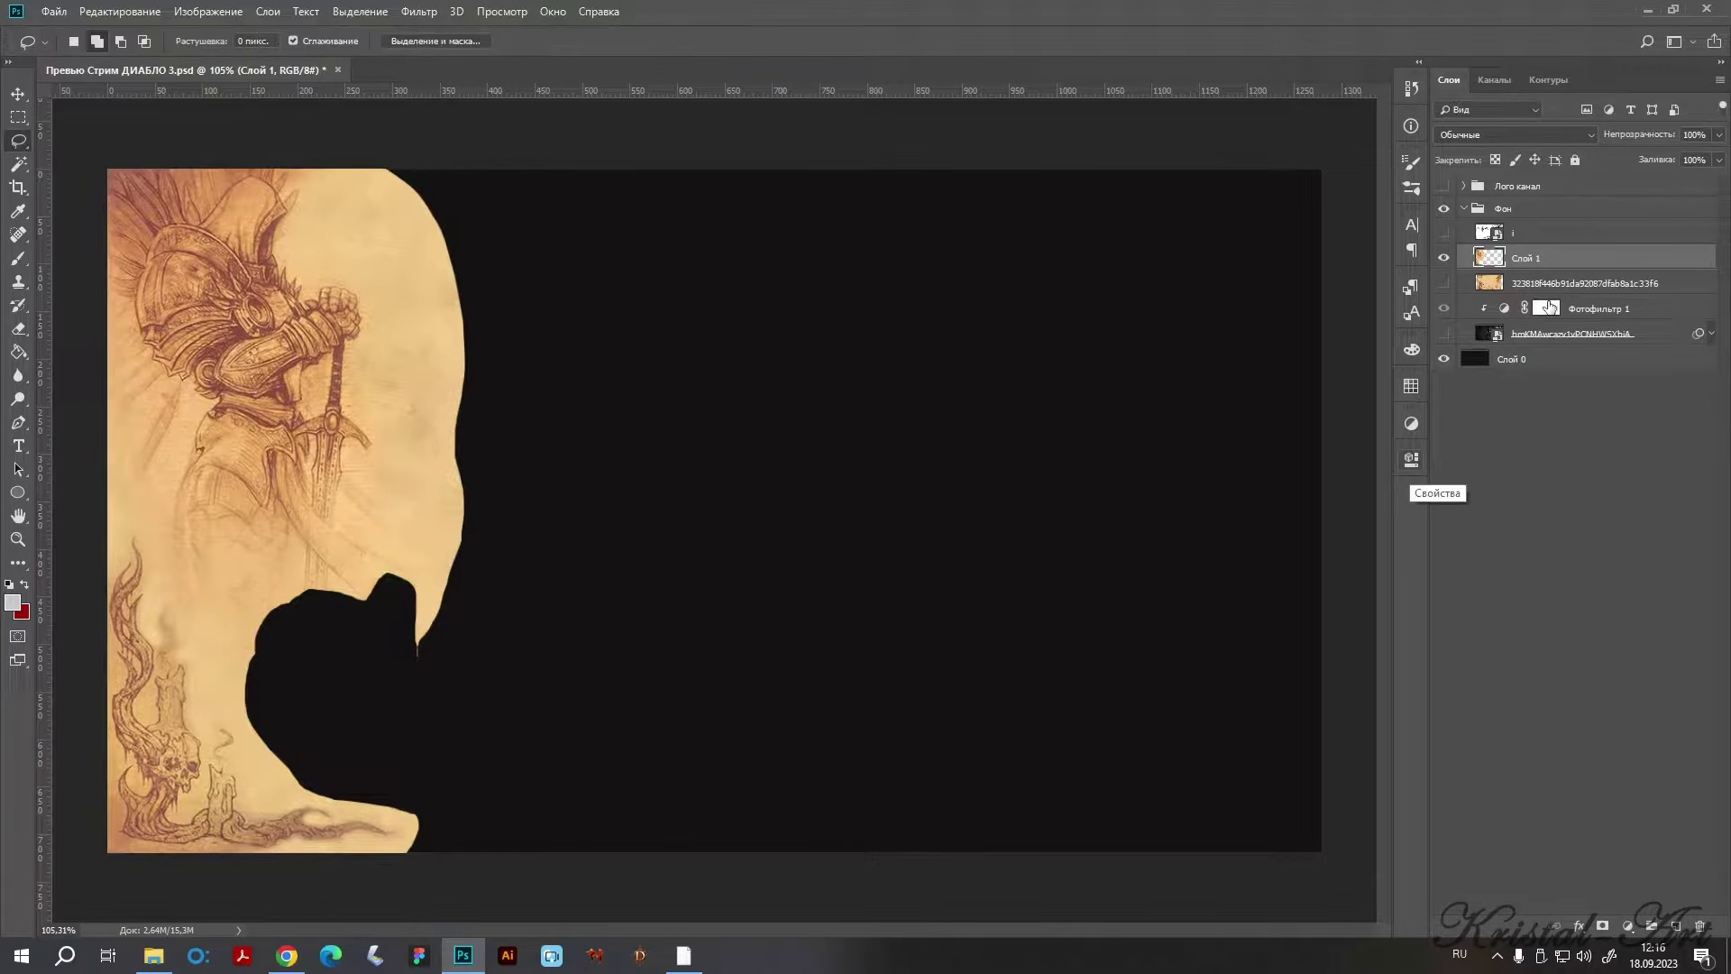
click(1445, 333)
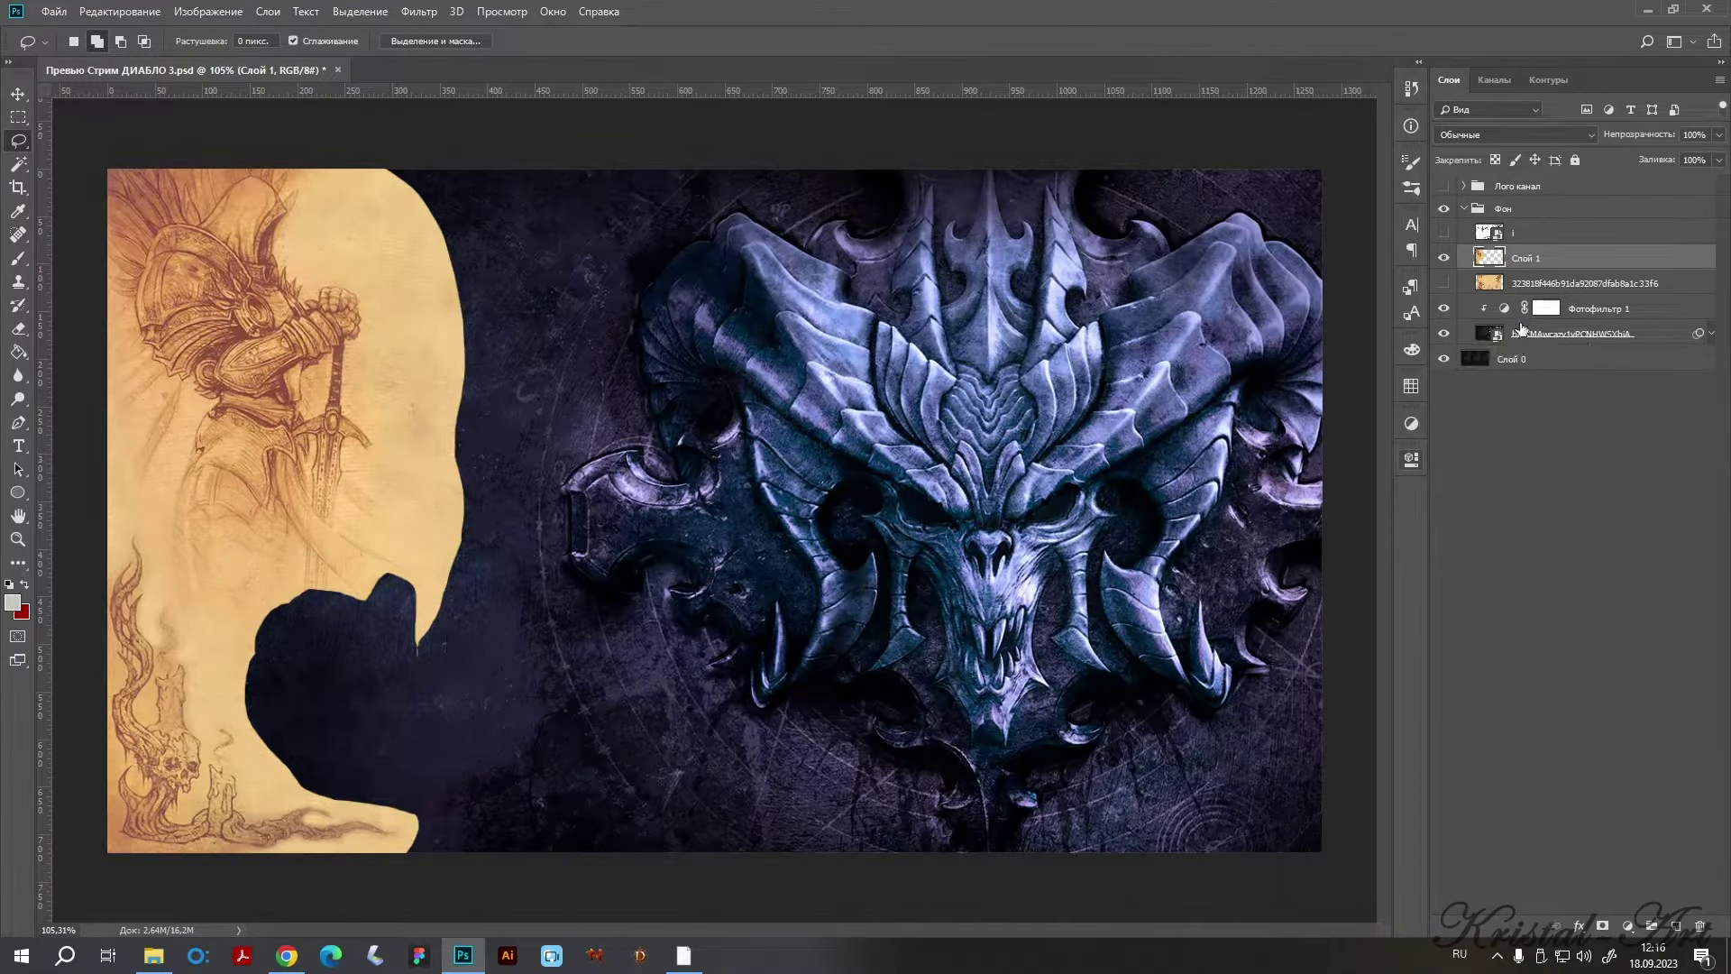
drag(1566, 291, 1564, 296)
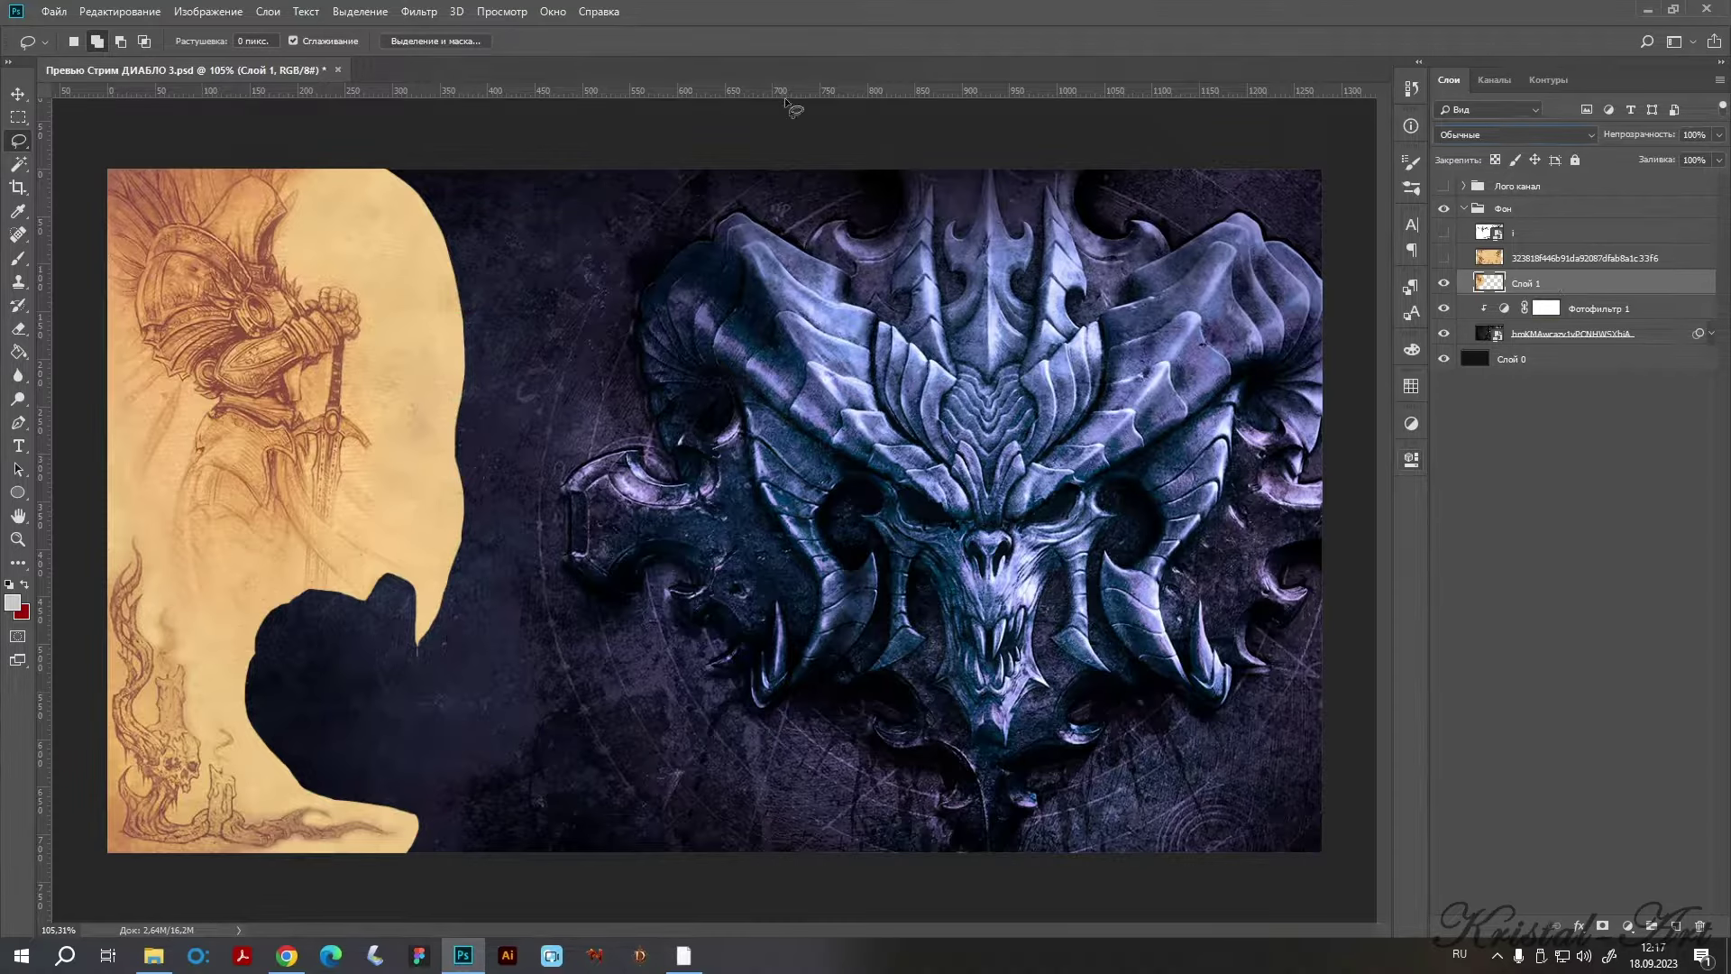
Open Match Color with this document as Source and the demon artwork as Layer.
click(221, 11)
mouse_move(214, 58)
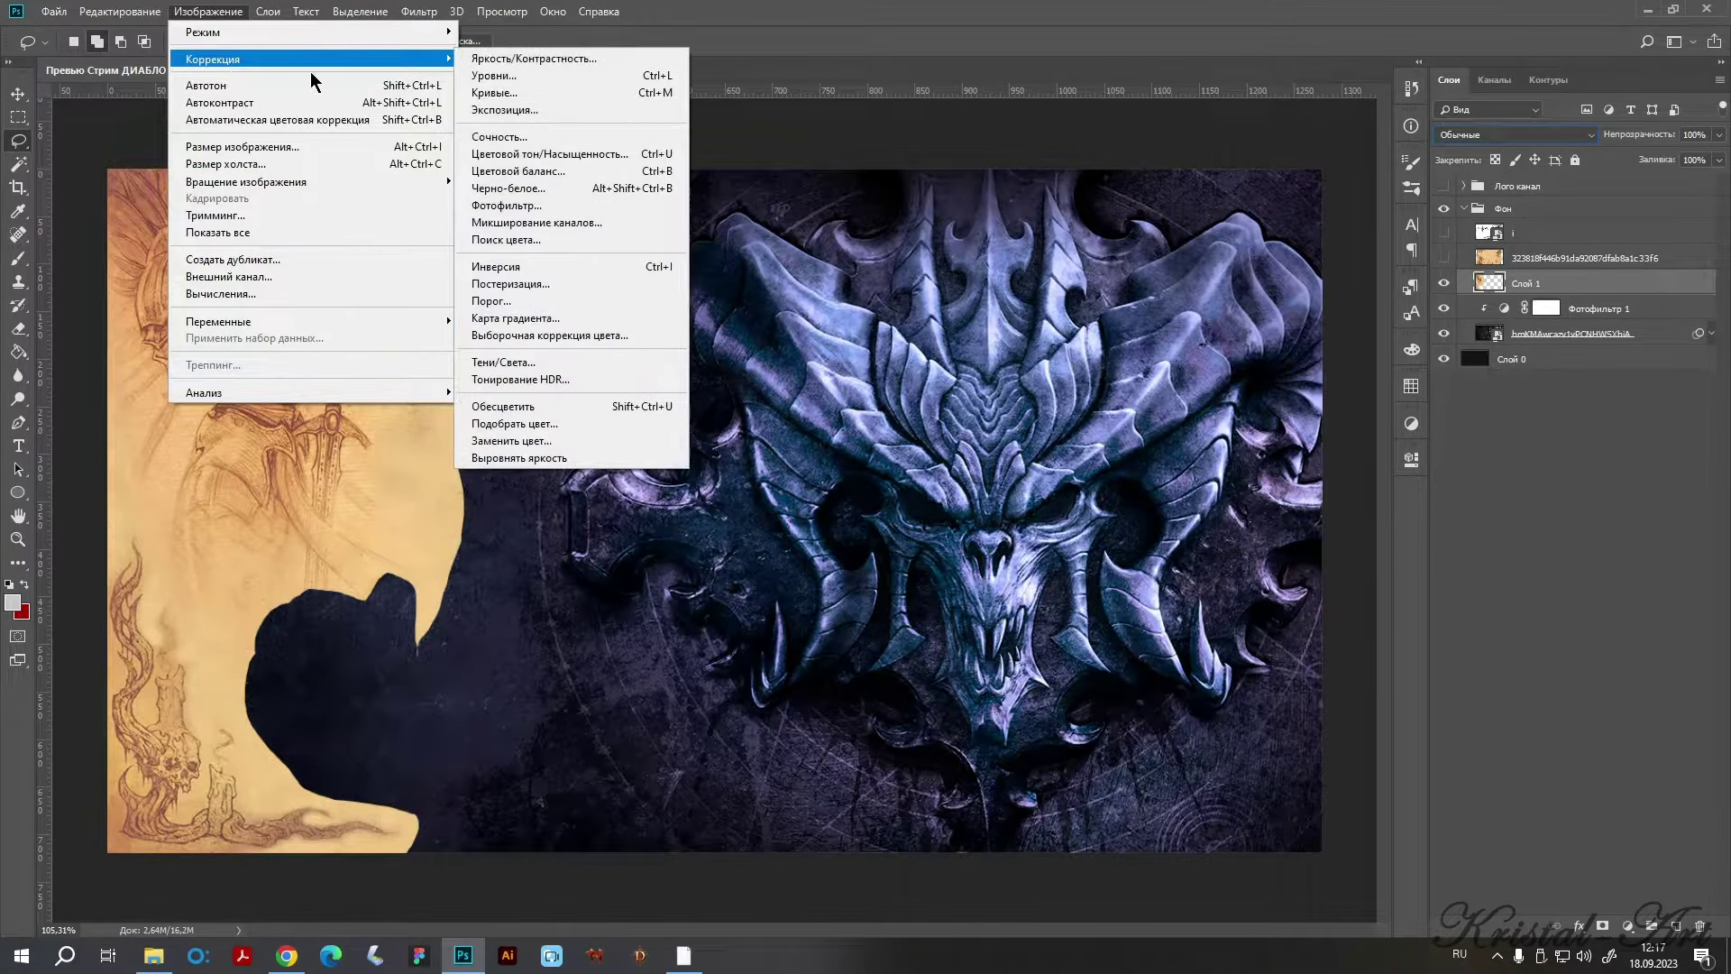
click(559, 424)
click(1247, 760)
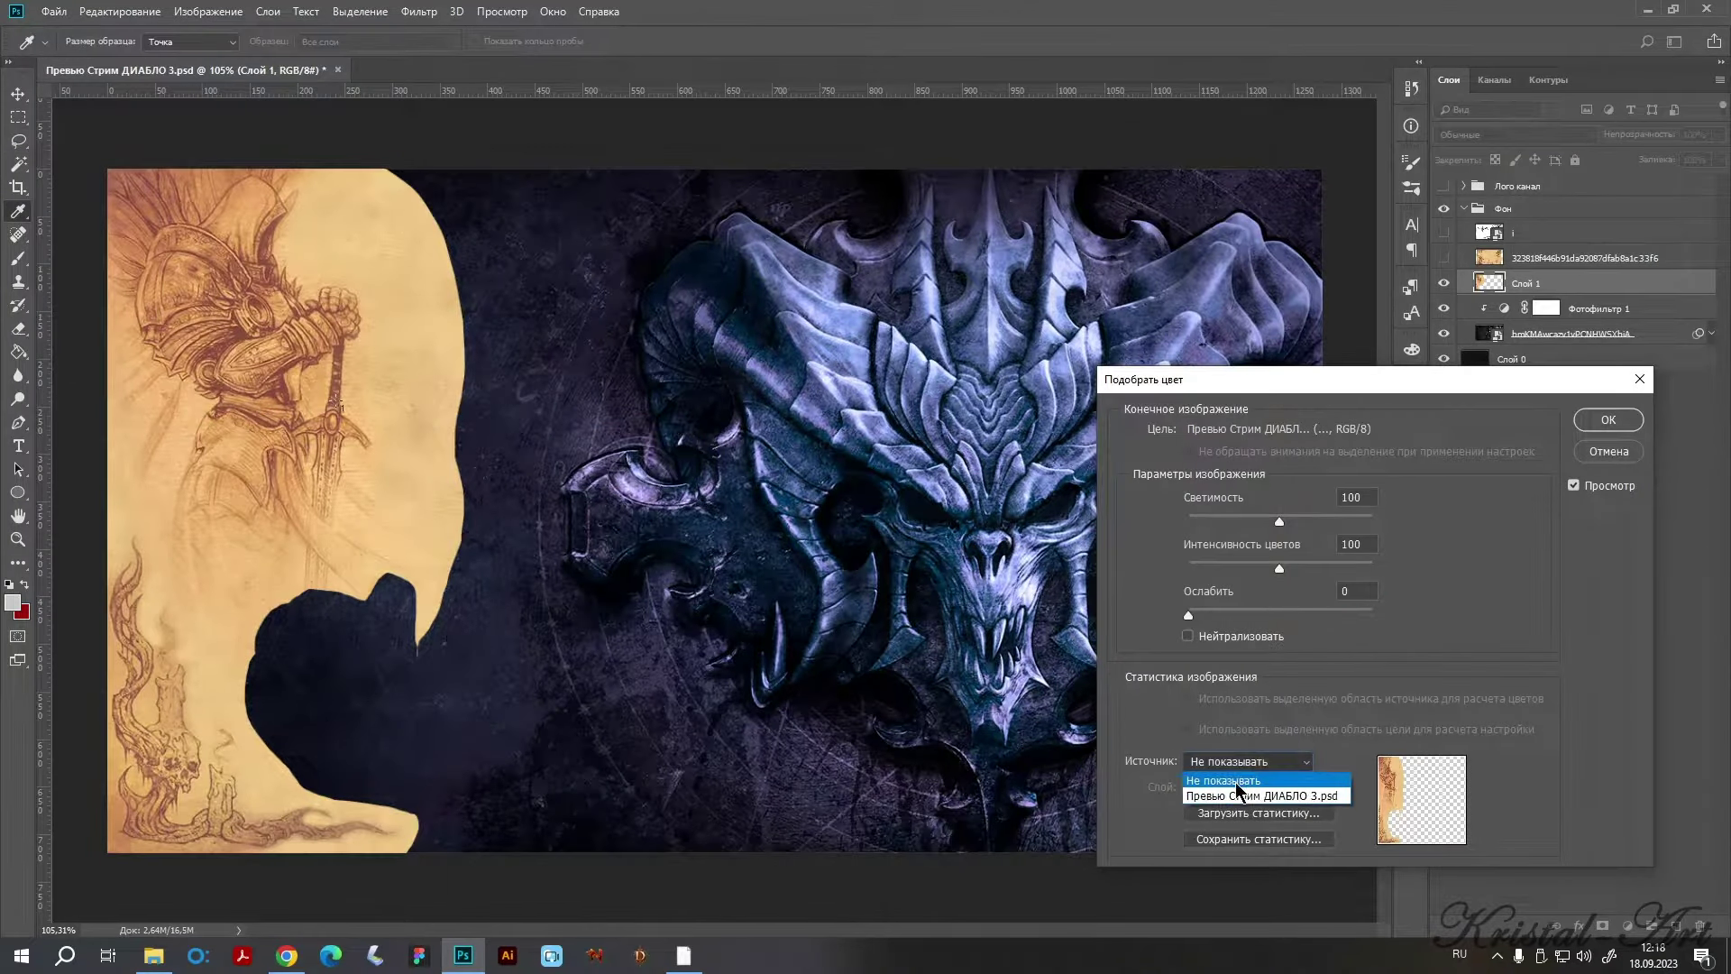
click(1247, 787)
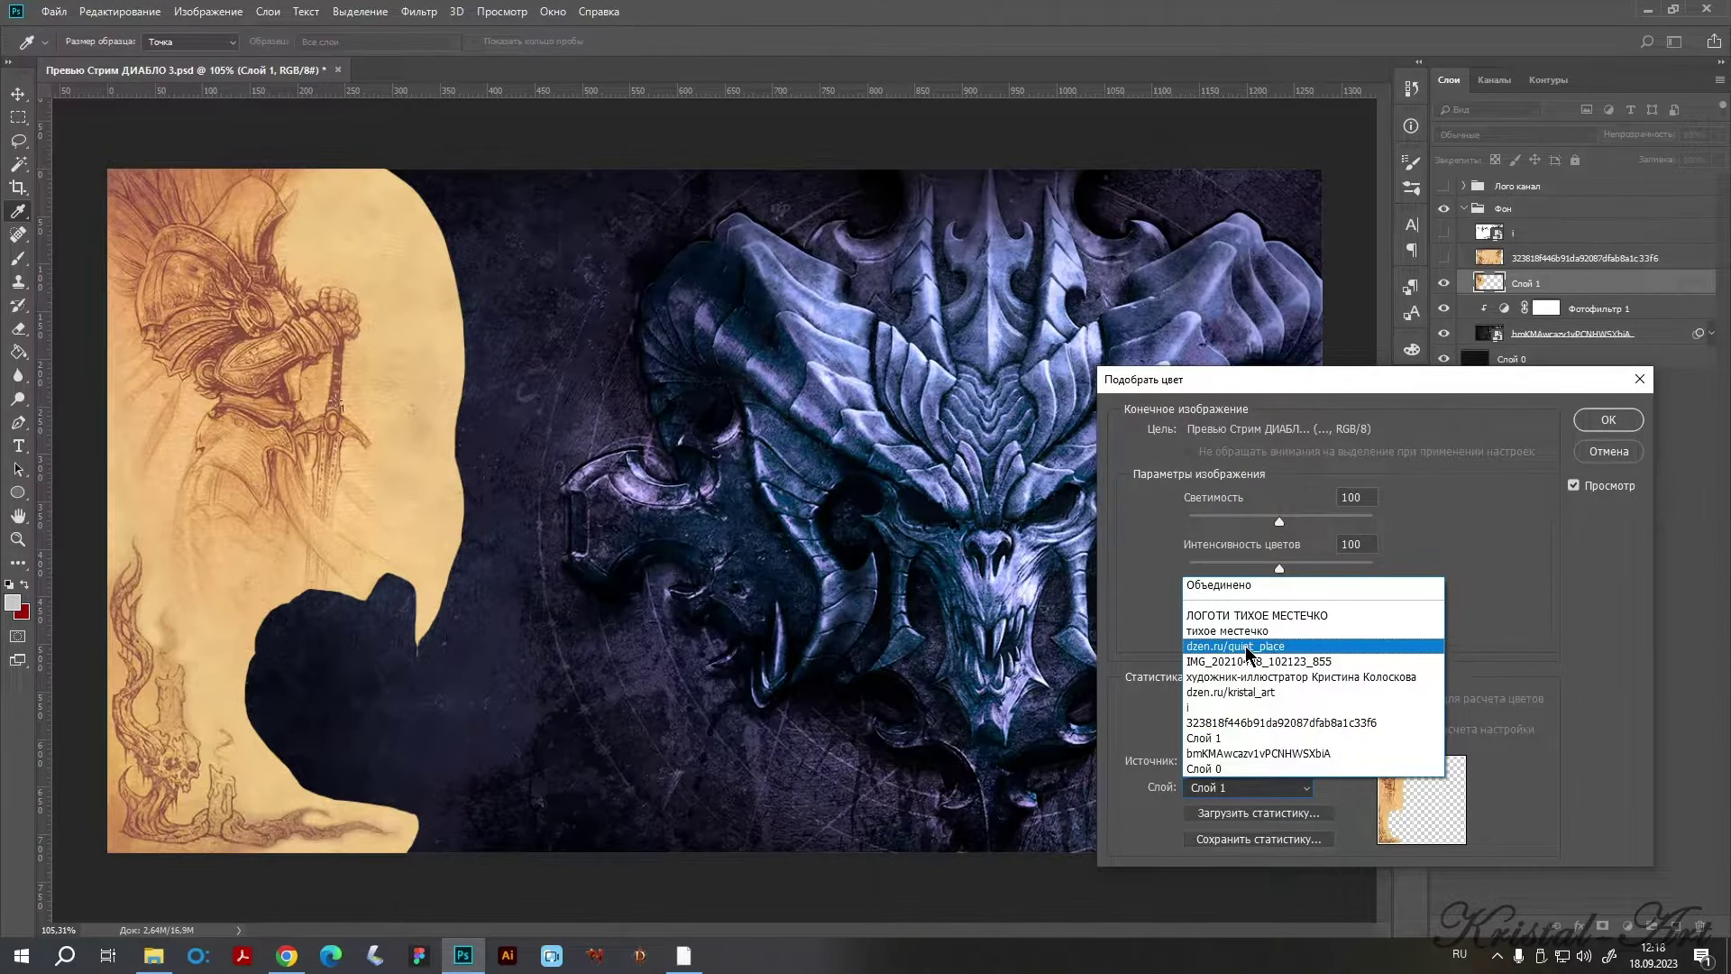
click(1242, 753)
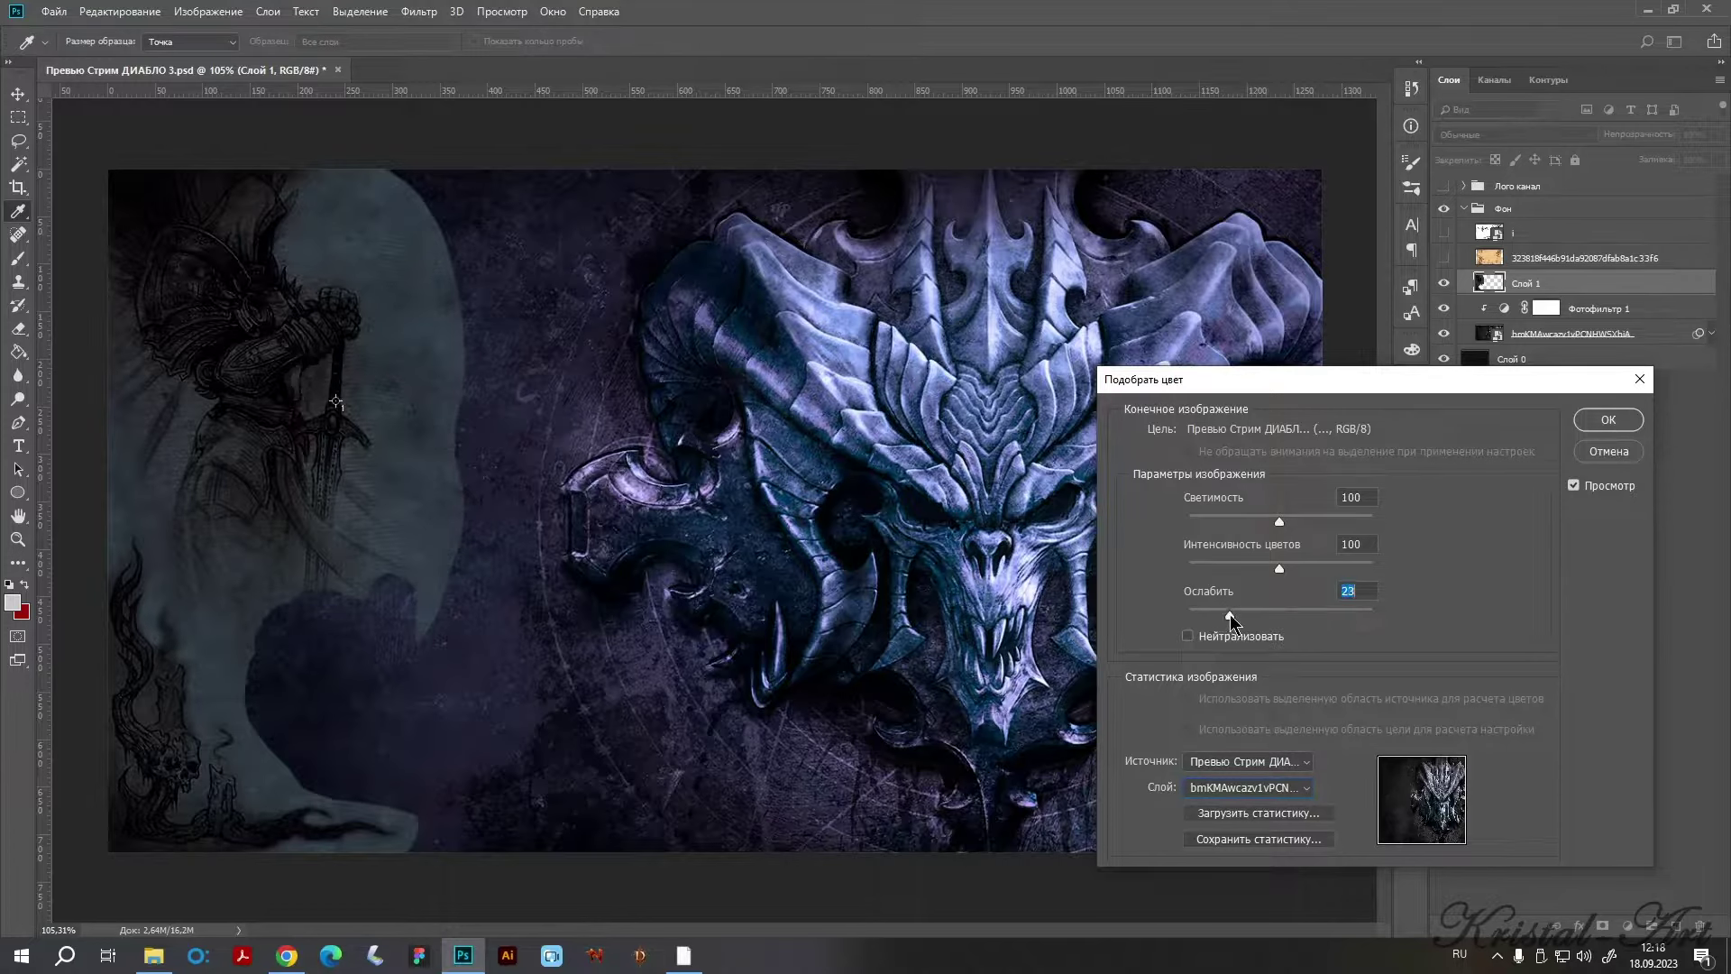
Push Match Color intensity to maximum, add some fade, and apply it to the knight.
drag(1229, 614, 1166, 645)
mouse_move(1282, 560)
mouse_down()
mouse_move(1301, 564)
mouse_move(1216, 570)
mouse_up()
mouse_move(1354, 566)
mouse_down()
mouse_move(1318, 567)
mouse_move(1315, 521)
mouse_move(1188, 523)
mouse_move(1278, 521)
mouse_move(1299, 568)
mouse_move(1271, 569)
mouse_move(1383, 566)
mouse_up()
drag(1332, 569, 1406, 570)
mouse_move(1190, 616)
mouse_down()
mouse_move(1262, 620)
mouse_move(1214, 622)
mouse_up()
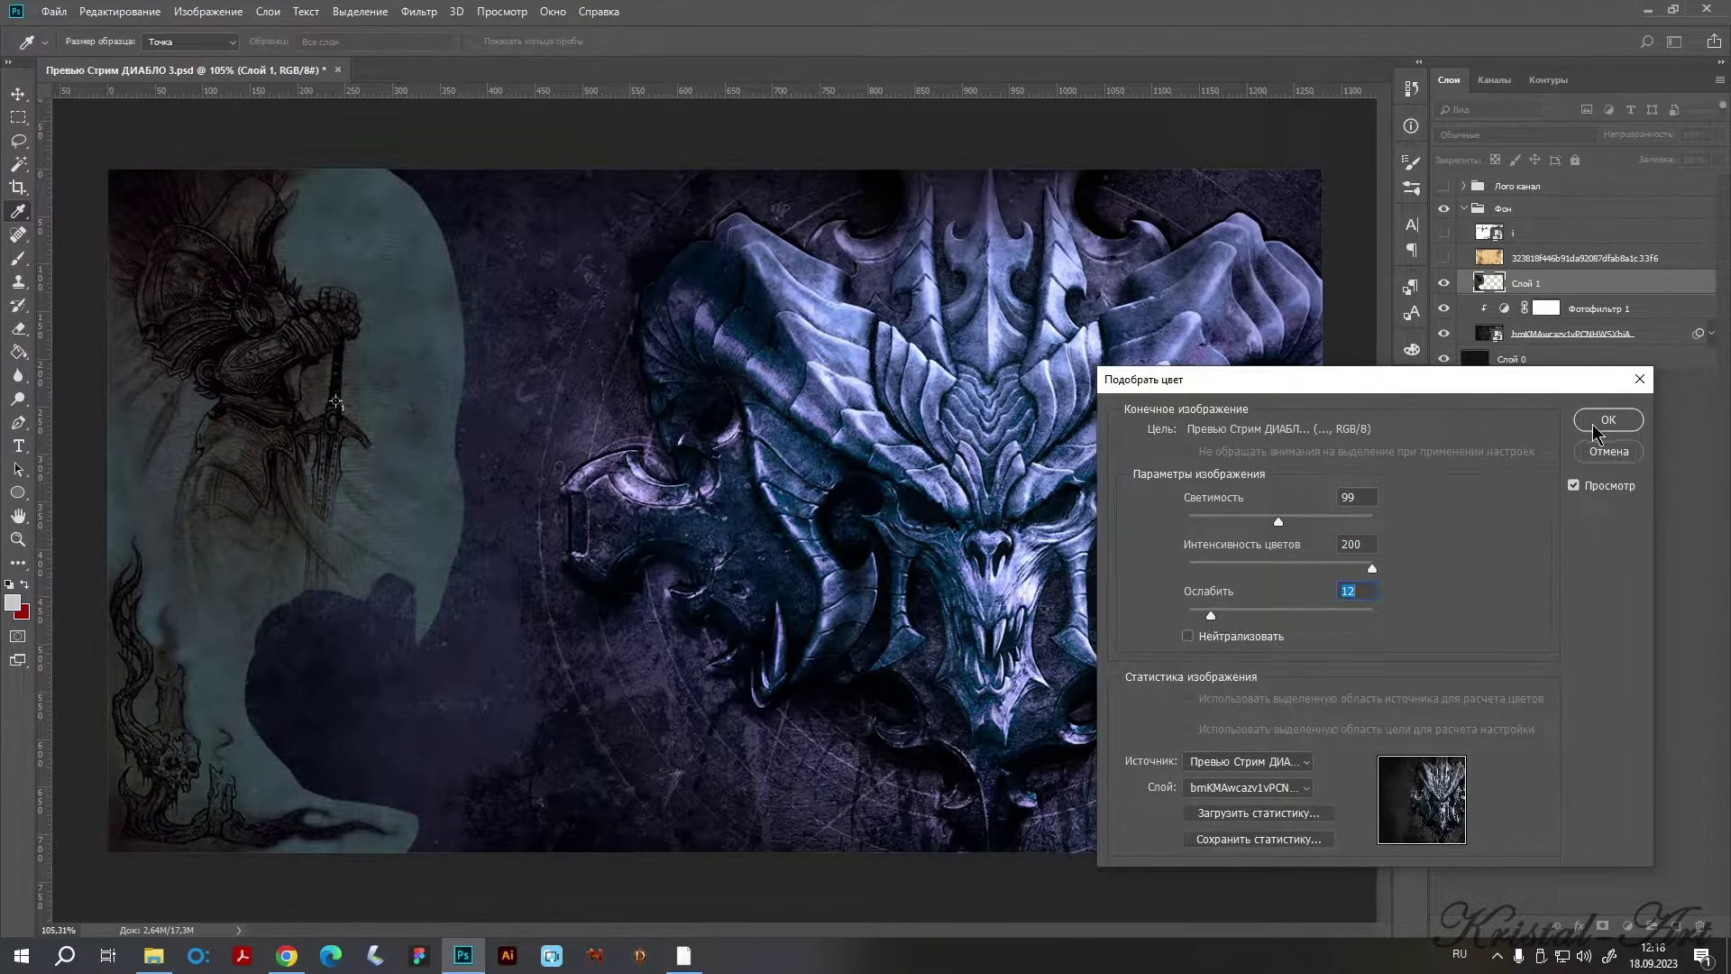
click(1188, 633)
click(1608, 420)
Add a layer mask to Слой 1 and select a soft round brush.
key(l)
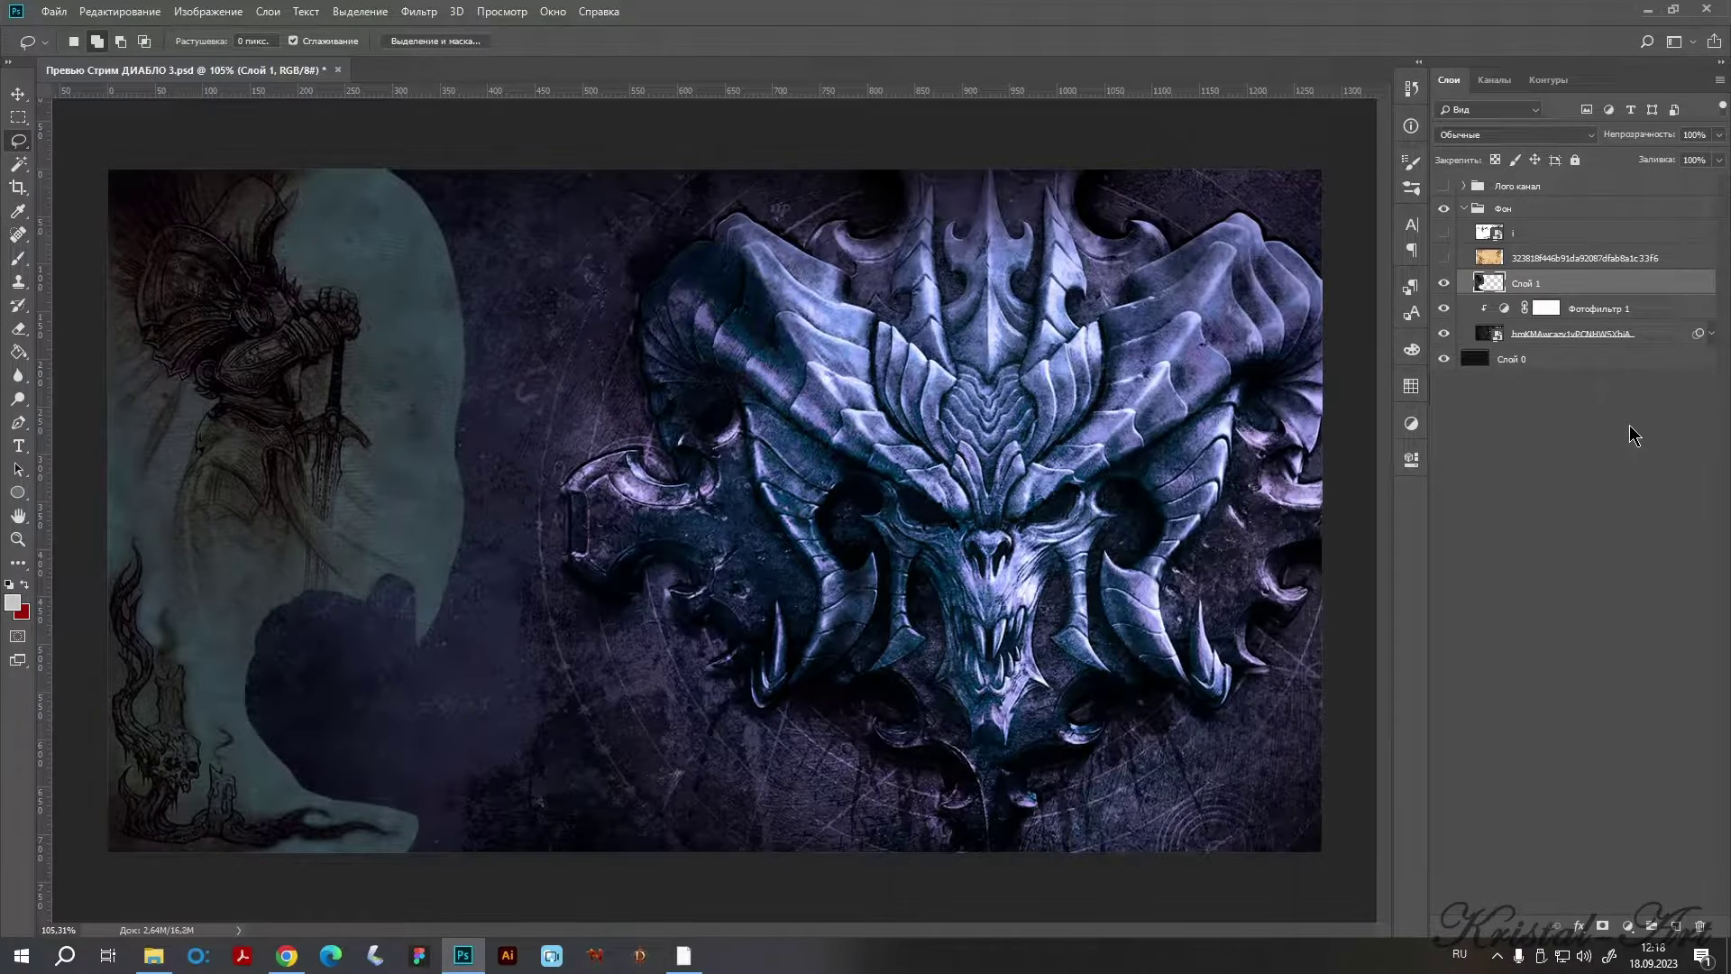
click(1628, 927)
click(1480, 726)
click(1602, 926)
click(18, 258)
click(76, 51)
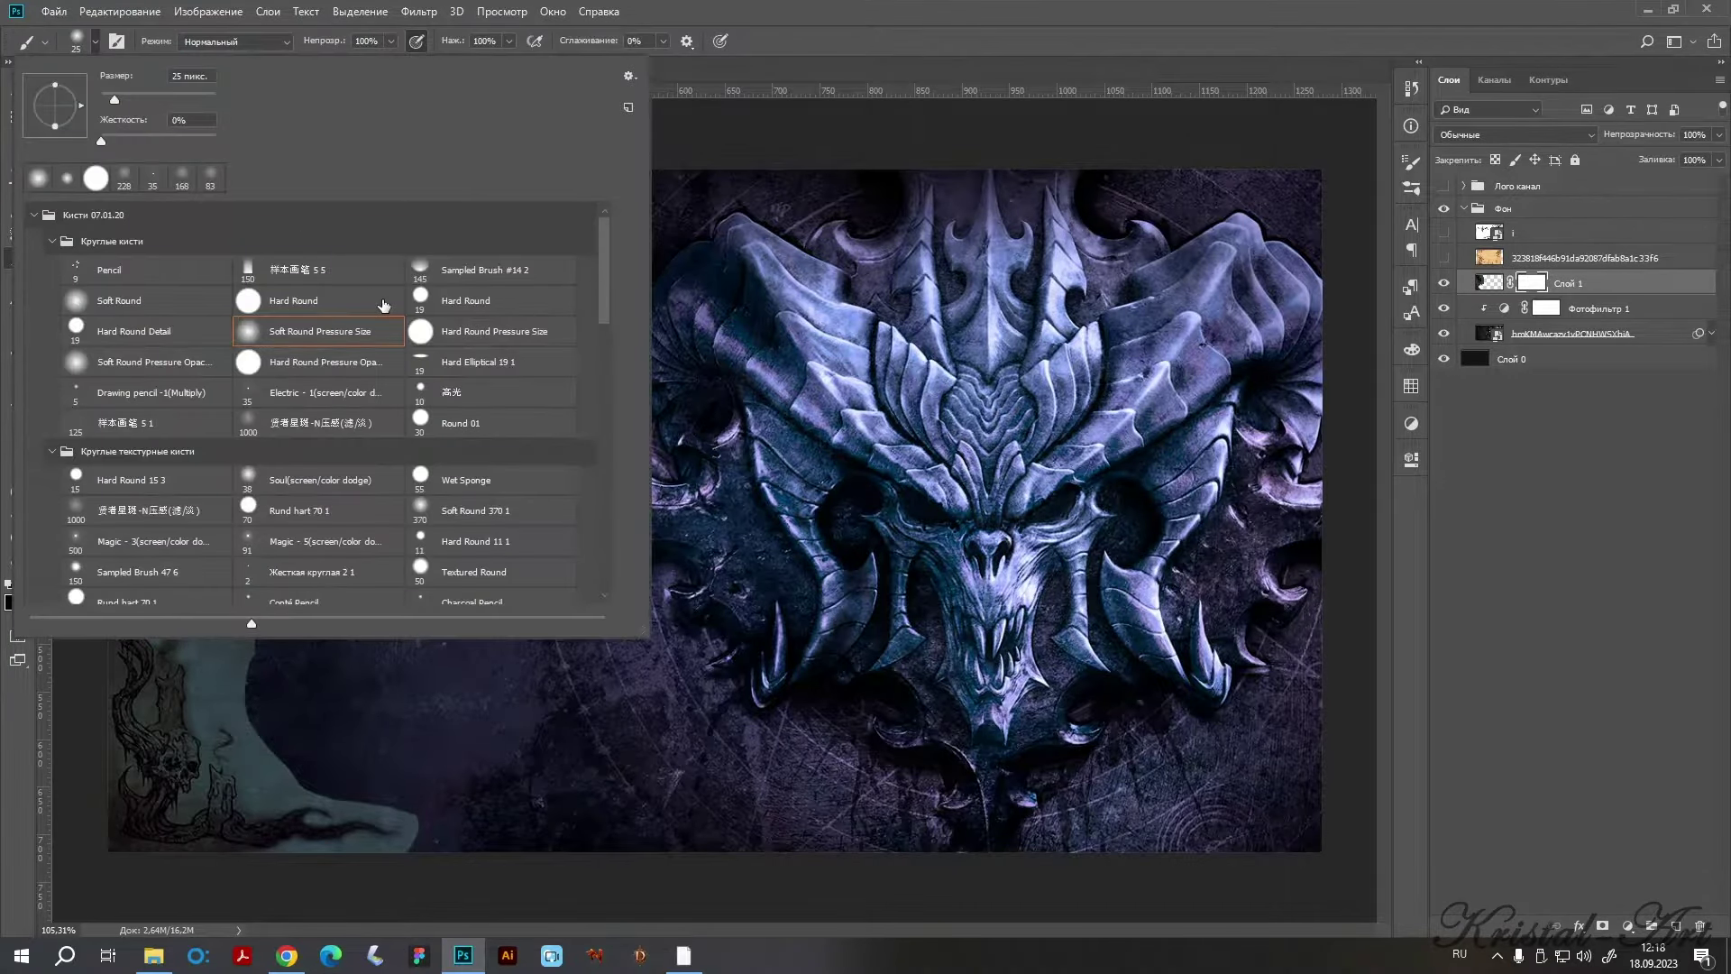
click(792, 54)
Paint black at about 21% opacity to fade the knight's edges, hood and sword haze, then save.
mouse_move(456, 348)
mouse_down()
mouse_move(436, 254)
mouse_move(339, 239)
mouse_move(356, 181)
mouse_move(355, 240)
mouse_move(336, 198)
mouse_move(414, 355)
mouse_move(424, 487)
mouse_move(479, 522)
mouse_move(457, 571)
mouse_move(367, 560)
mouse_move(418, 630)
mouse_move(387, 502)
mouse_move(532, 393)
mouse_move(369, 559)
mouse_move(428, 622)
mouse_move(415, 505)
mouse_move(499, 506)
mouse_move(479, 502)
mouse_move(379, 637)
mouse_move(257, 691)
mouse_move(262, 754)
mouse_move(400, 771)
mouse_up()
mouse_move(387, 773)
mouse_down()
mouse_move(463, 803)
mouse_move(367, 888)
mouse_move(348, 676)
mouse_move(270, 654)
mouse_move(259, 669)
mouse_move(159, 536)
mouse_move(162, 618)
mouse_move(204, 803)
mouse_move(390, 591)
mouse_move(360, 497)
mouse_up()
click(392, 42)
drag(418, 587, 162, 490)
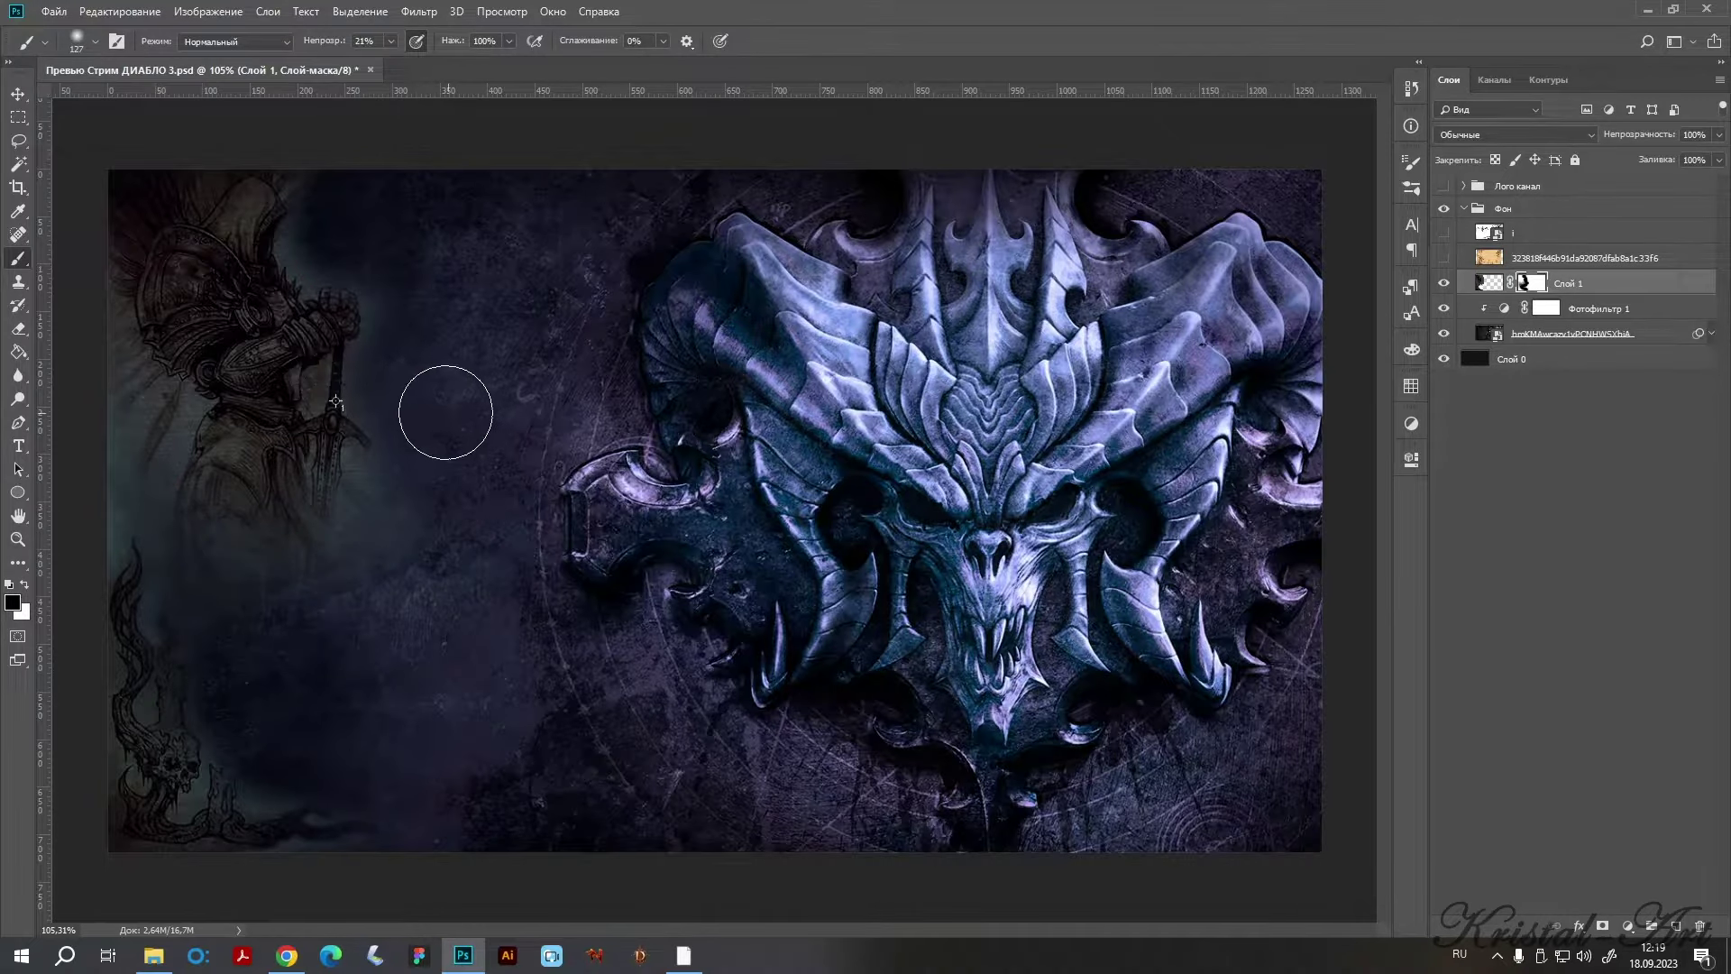
mouse_move(387, 340)
mouse_down()
mouse_move(321, 154)
mouse_move(348, 251)
mouse_up()
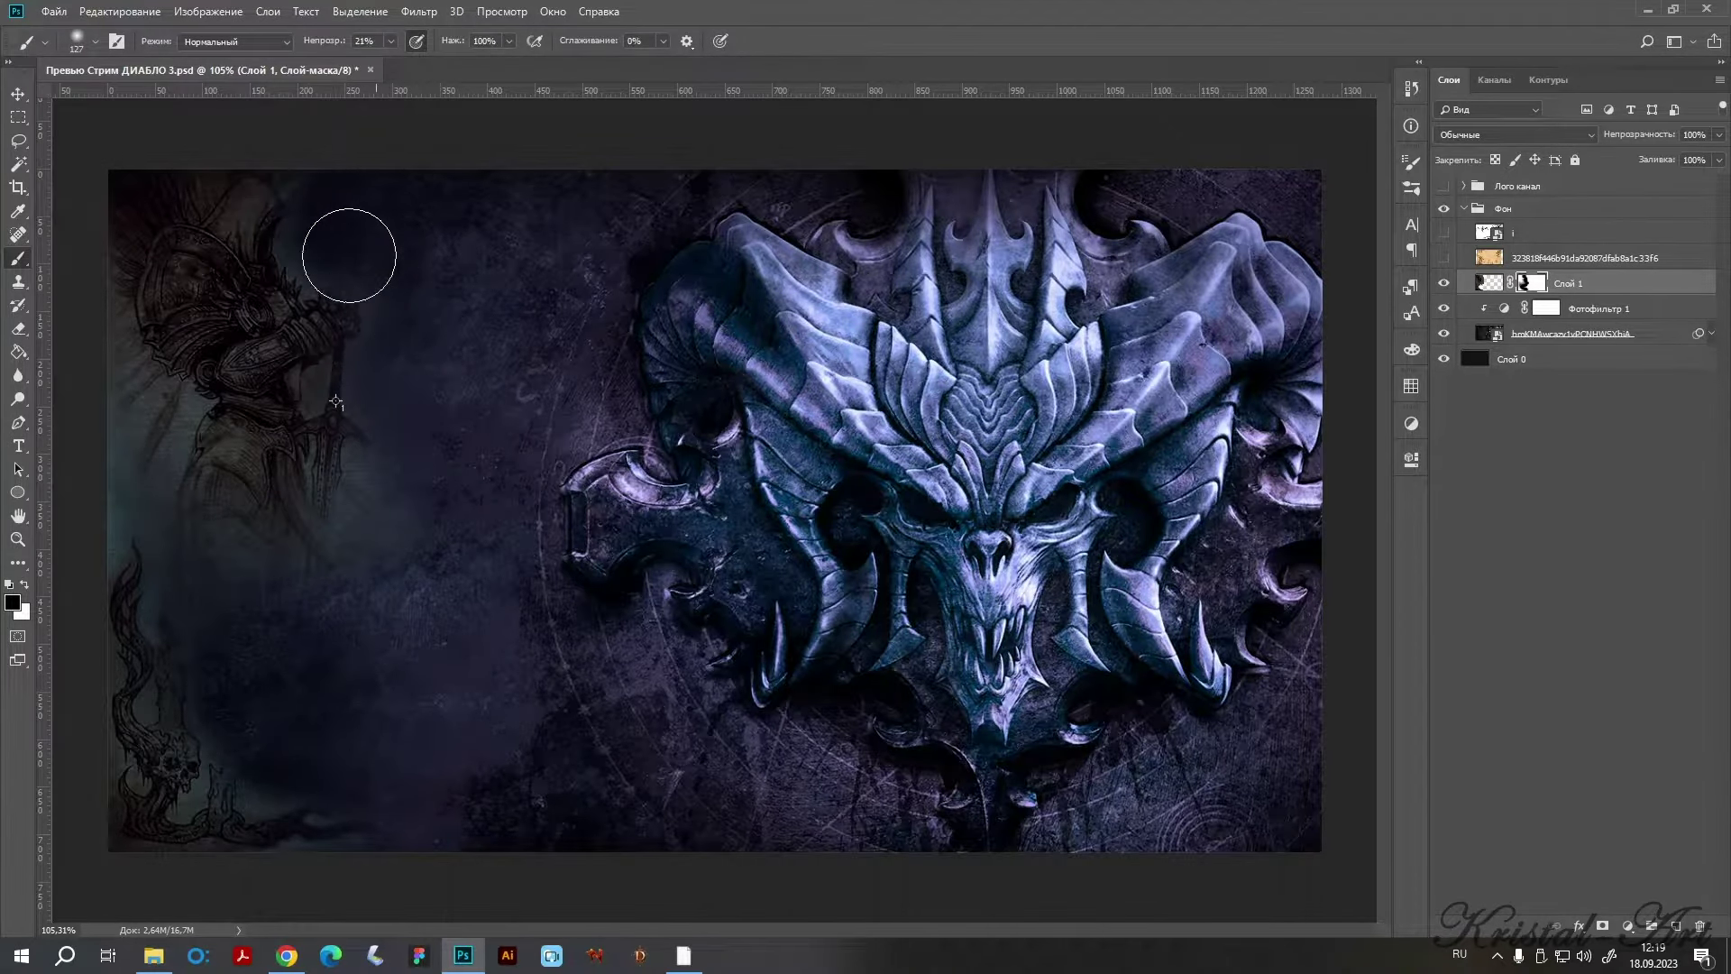
mouse_move(397, 378)
mouse_down()
mouse_move(309, 406)
mouse_move(463, 560)
mouse_move(117, 424)
mouse_move(142, 407)
mouse_move(331, 684)
mouse_move(218, 599)
mouse_move(365, 789)
mouse_move(321, 803)
mouse_move(390, 885)
mouse_move(255, 823)
mouse_move(30, 782)
mouse_up()
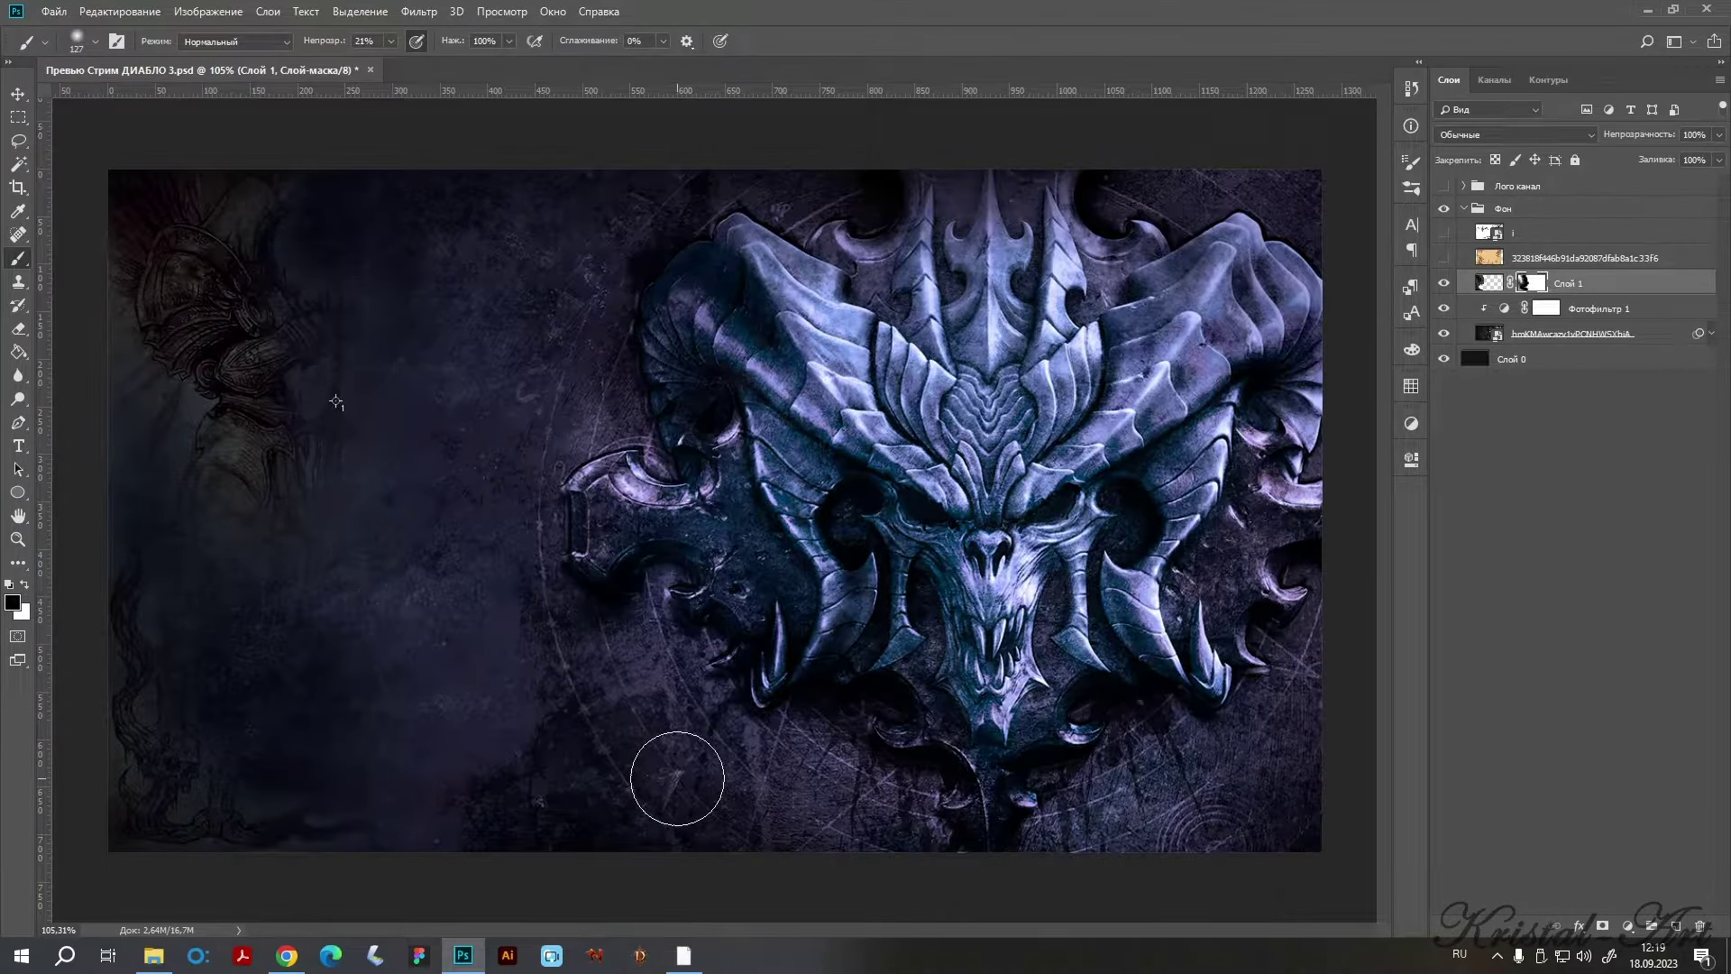
key(ctrl+s)
Show diablo-3-logo-1, scale it to about 165% and centre it across the skull's brow.
click(1445, 285)
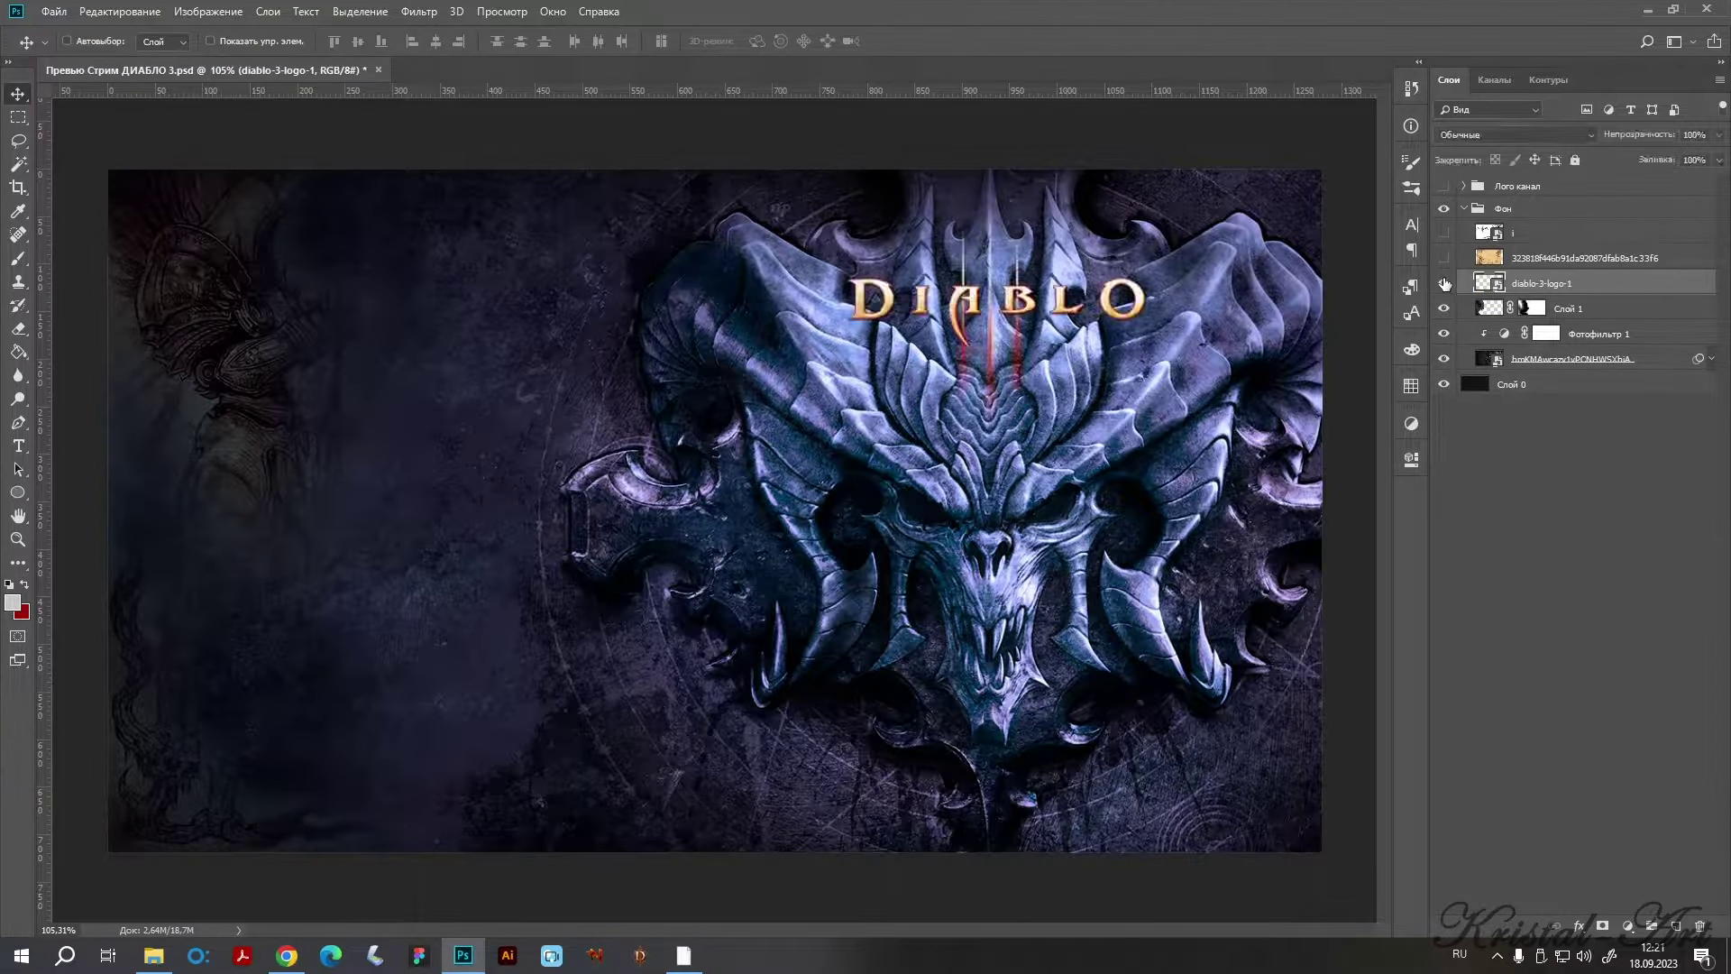
drag(1046, 401, 1055, 408)
key(ctrl+t)
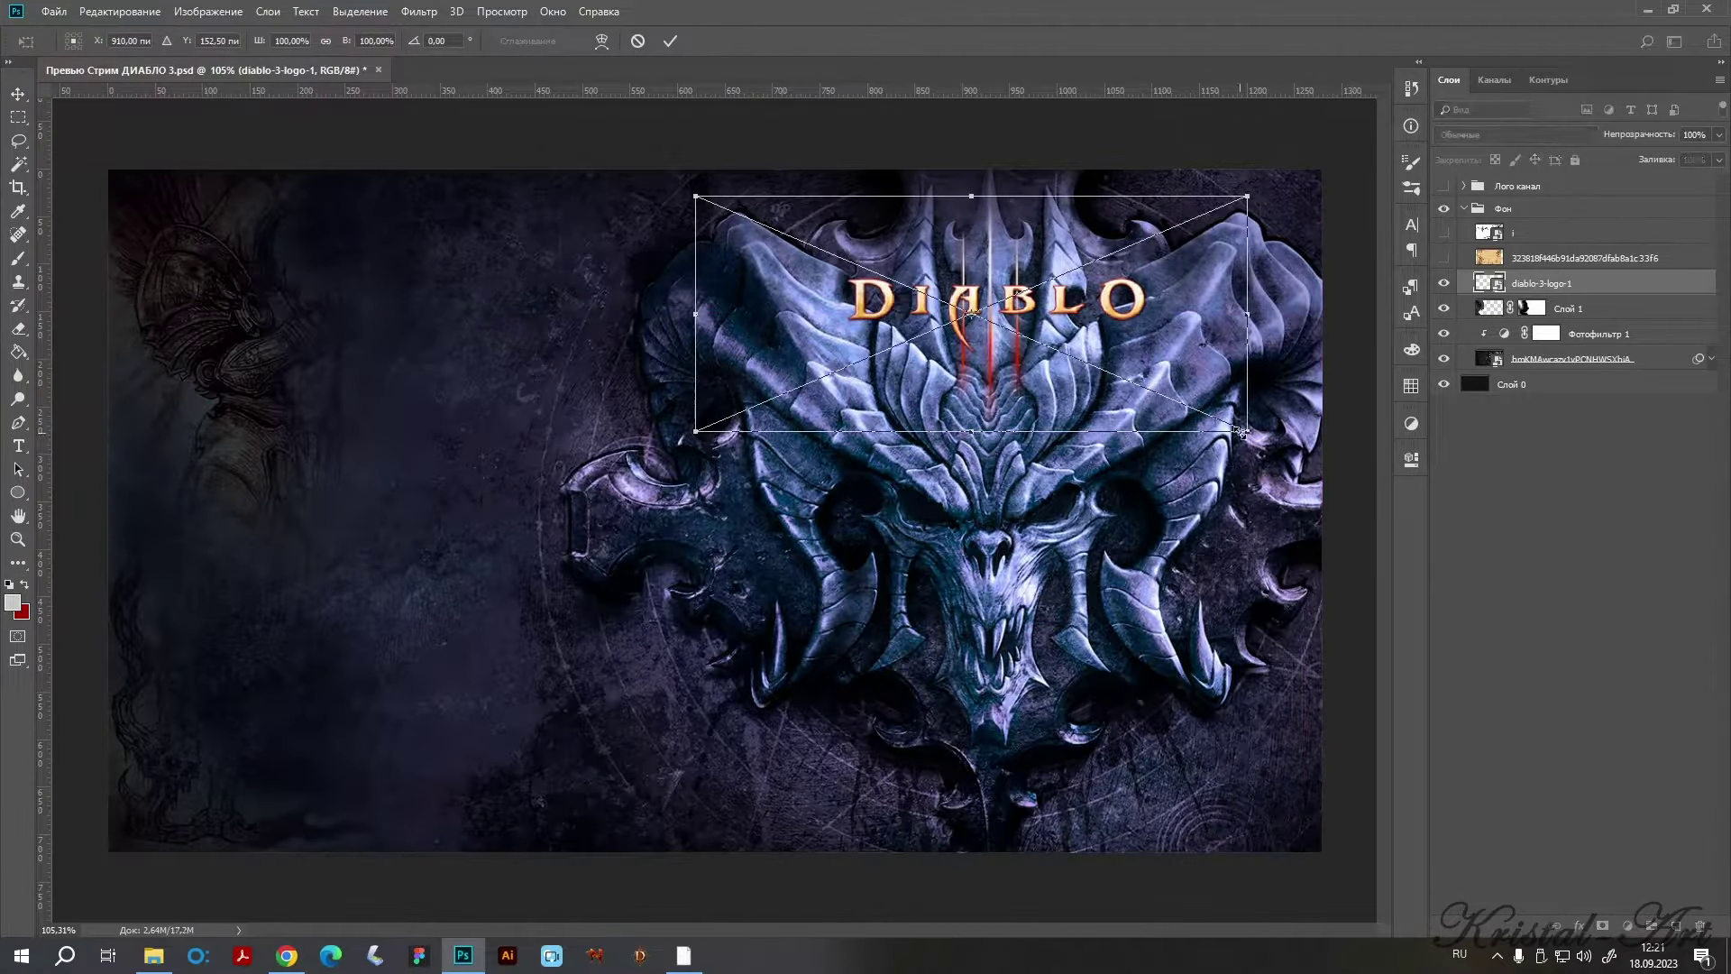
drag(1244, 424, 1337, 546)
drag(696, 481, 449, 585)
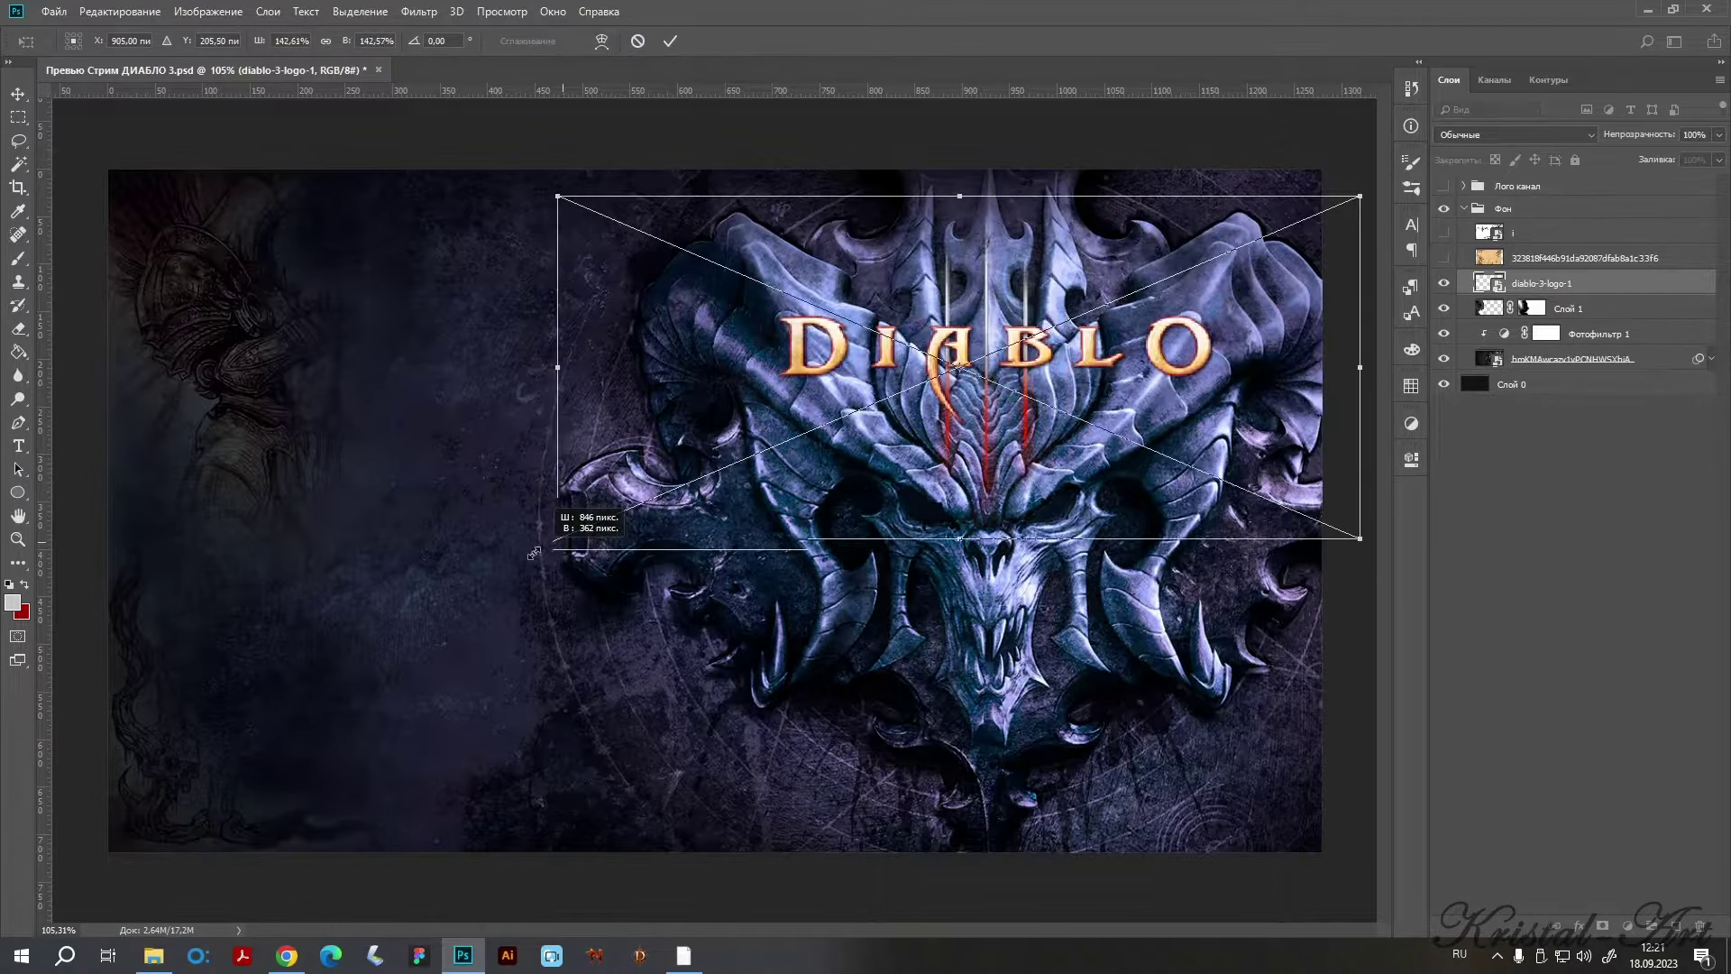
drag(973, 375, 1031, 362)
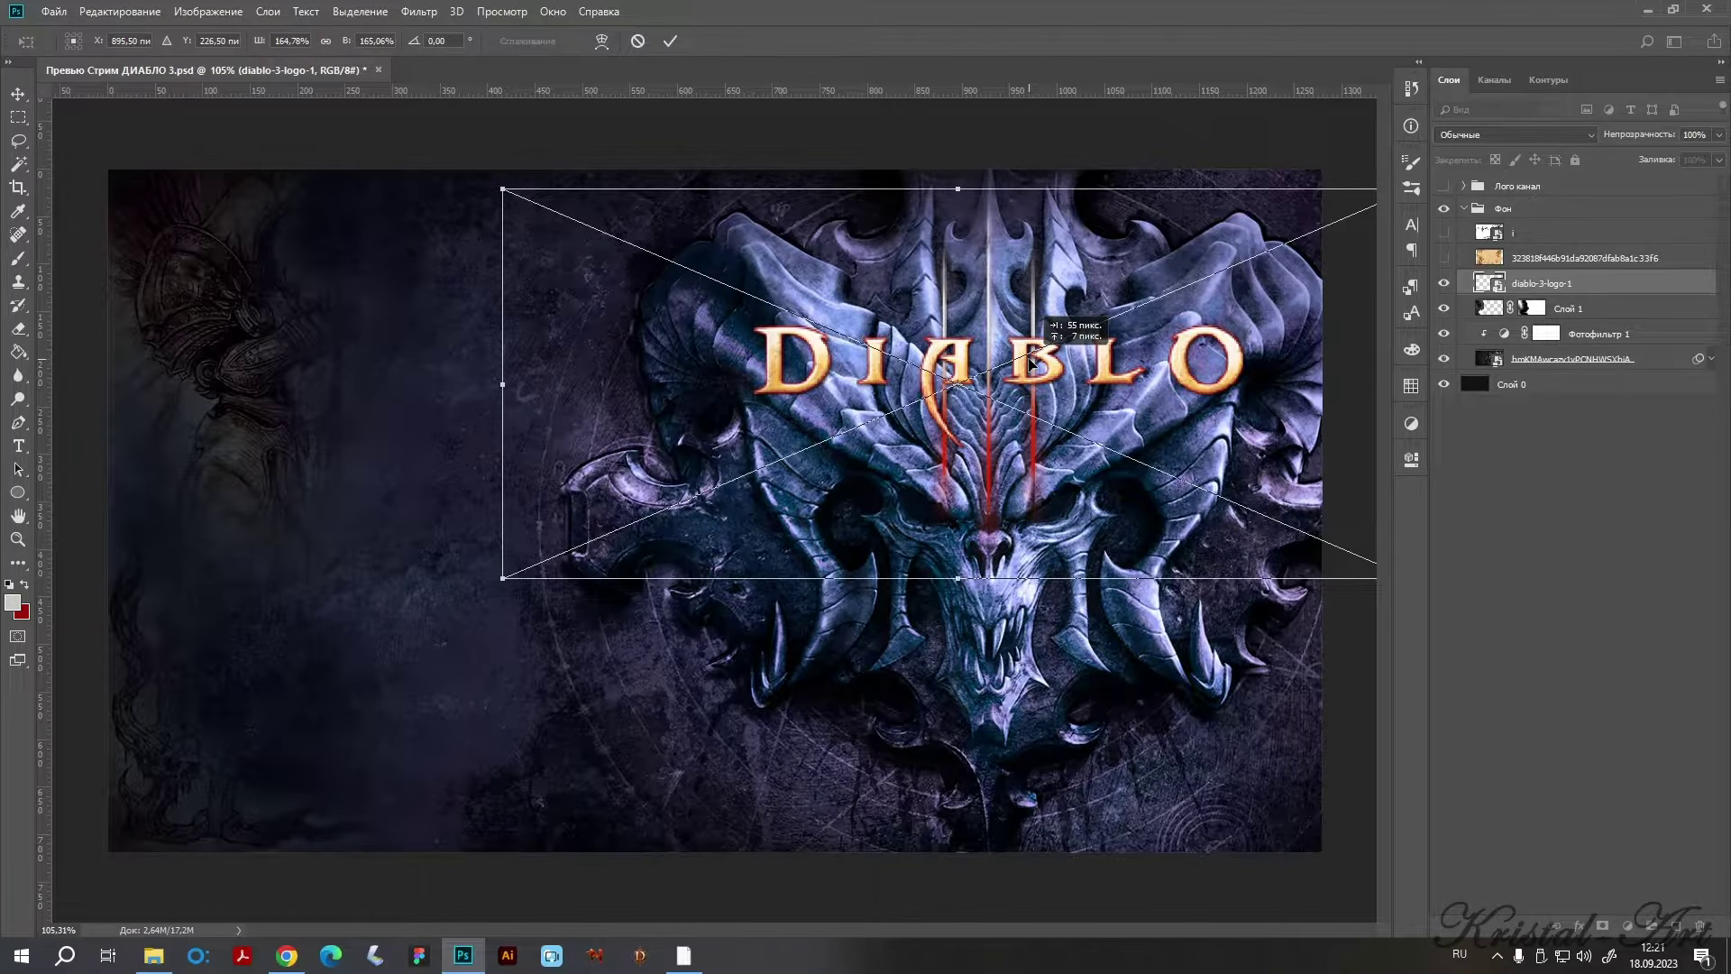
drag(1031, 361, 1021, 361)
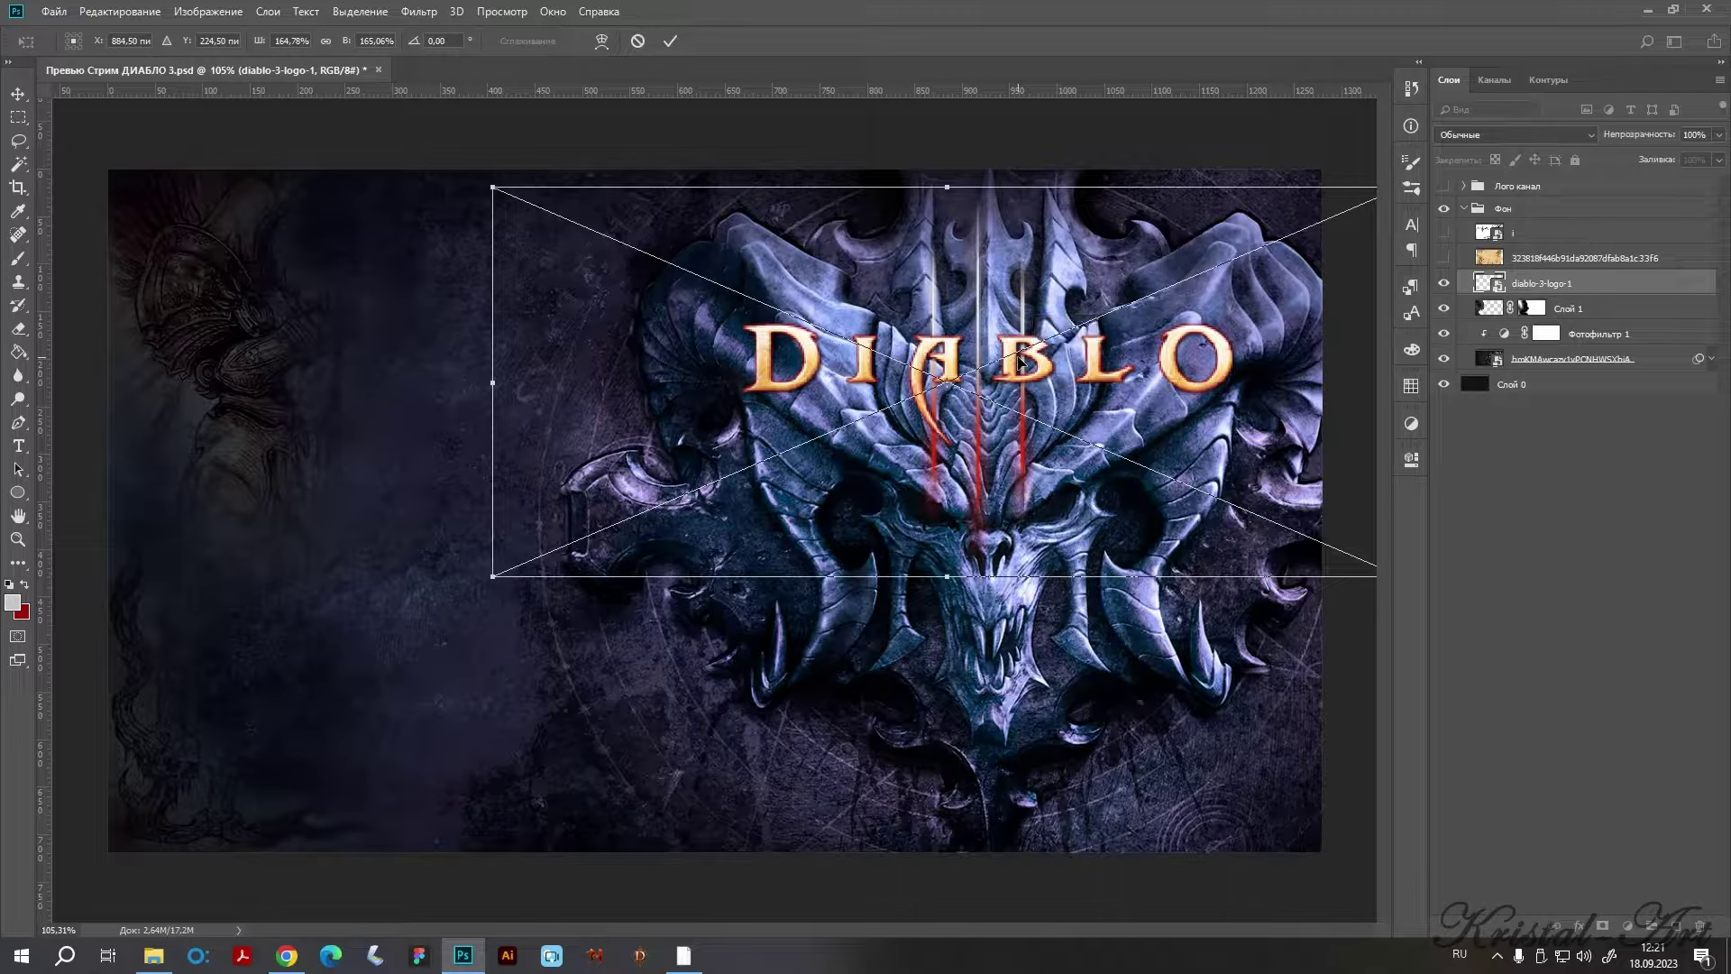
key(Return)
drag(1016, 366, 1019, 372)
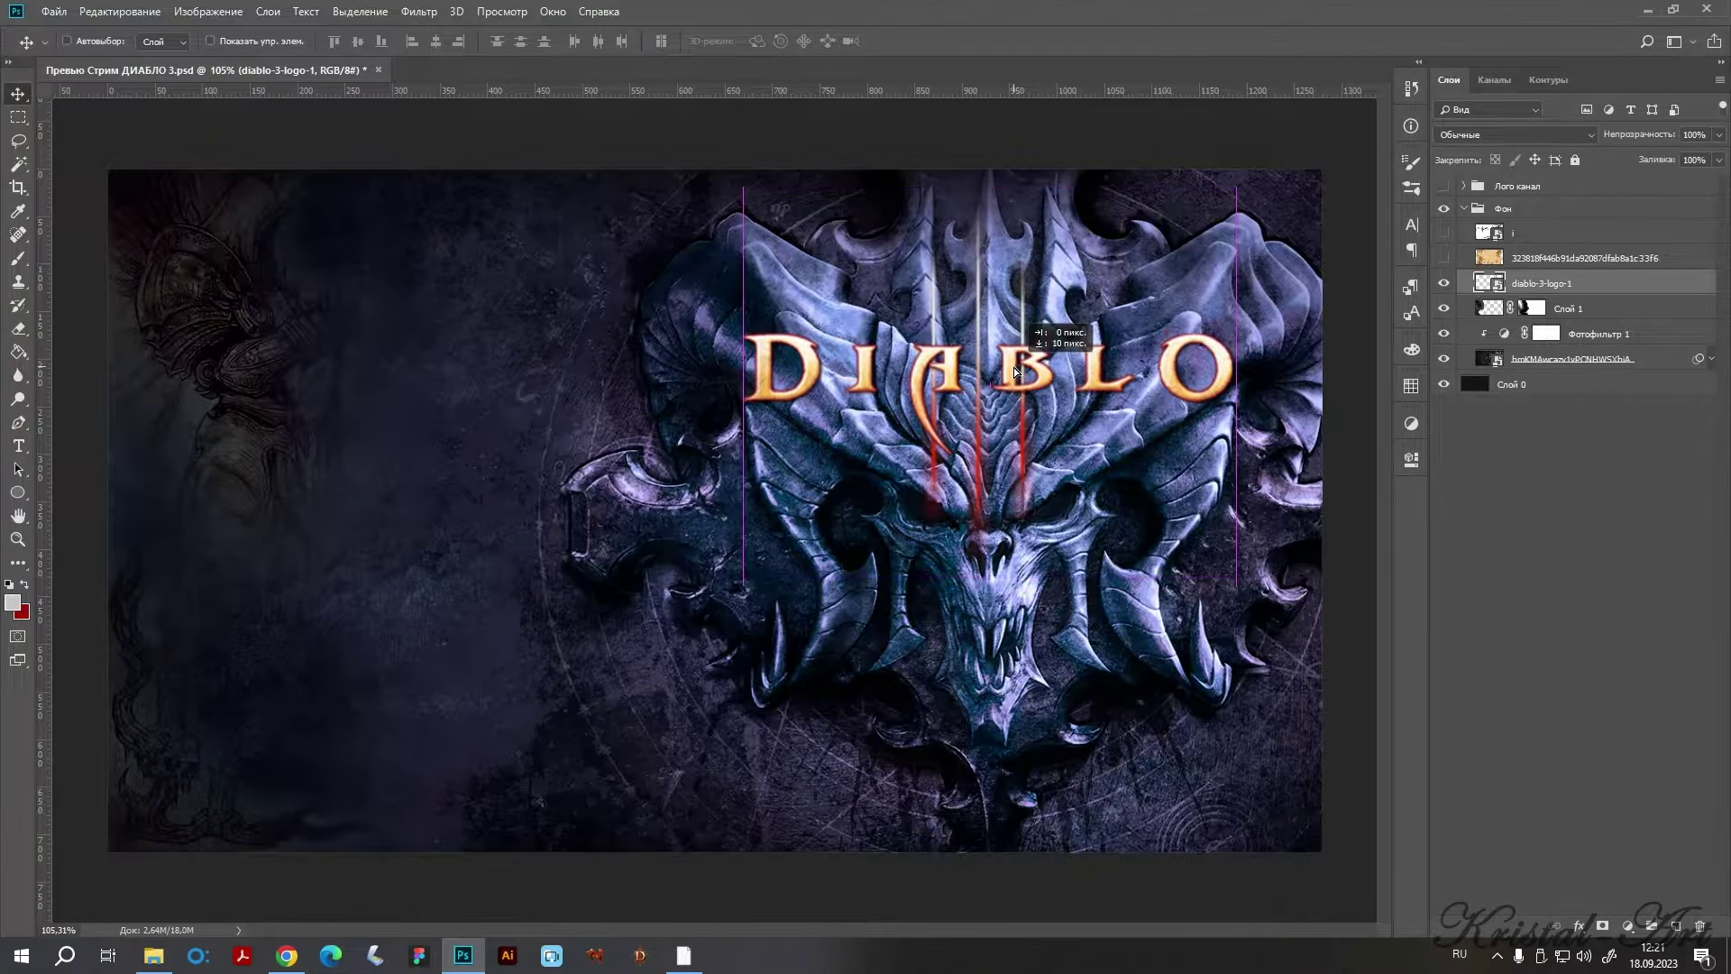
scroll(1257, 285, up, 3)
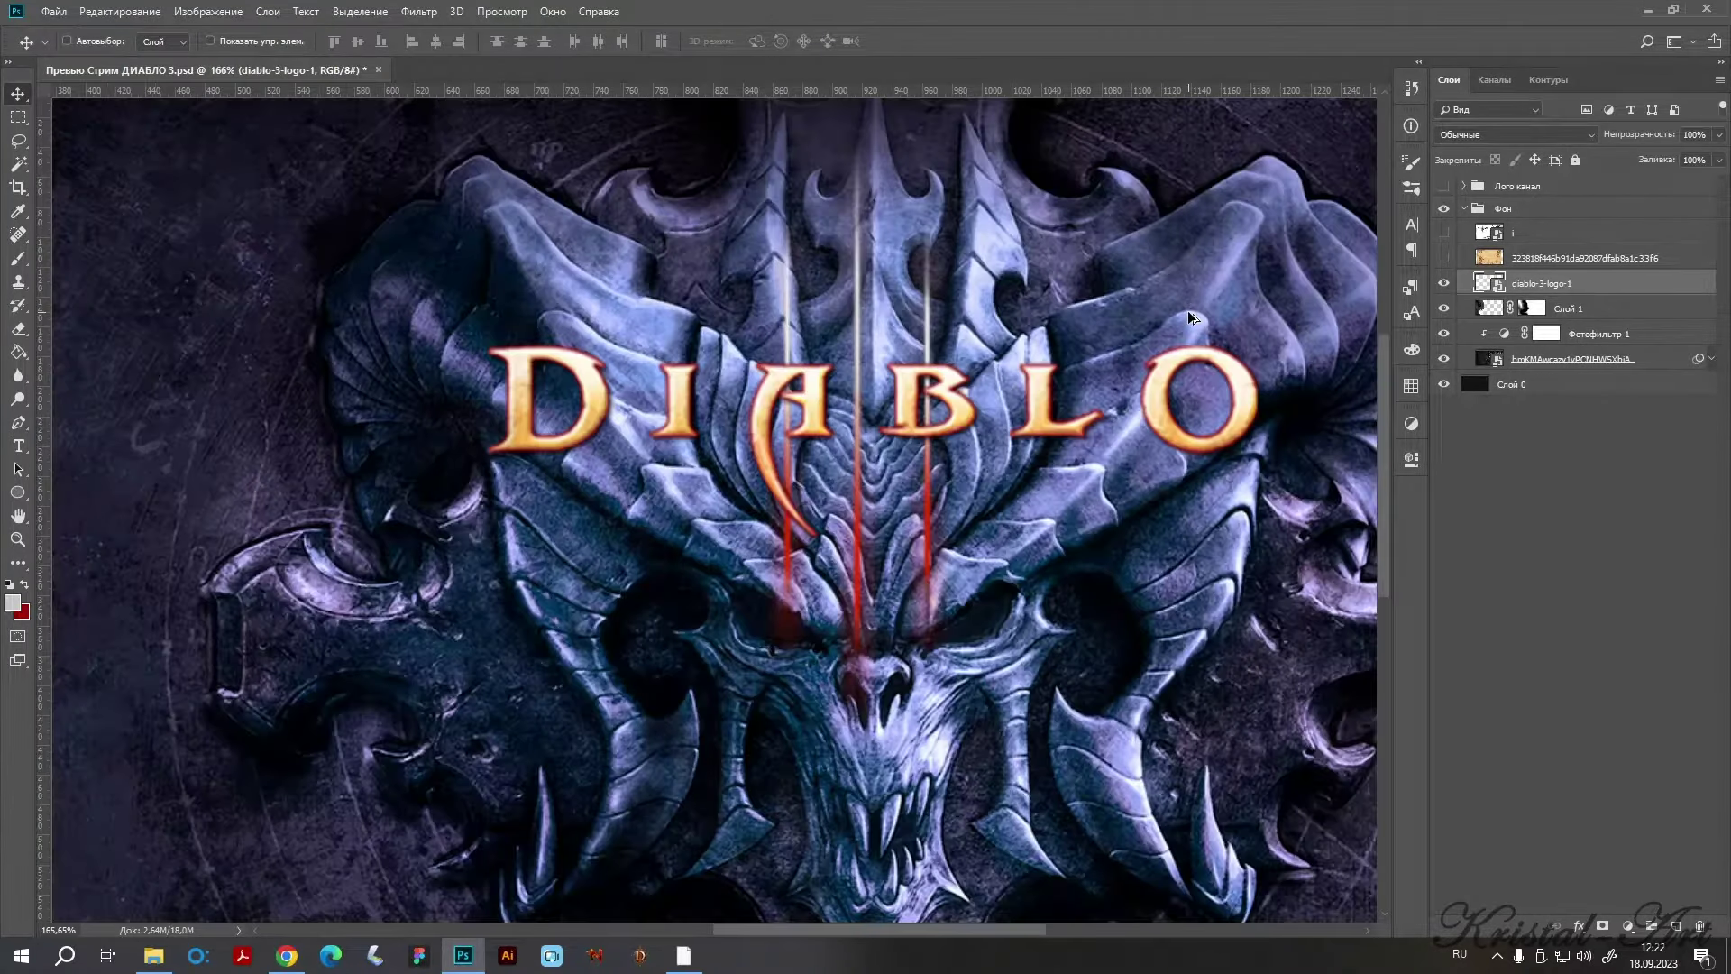
scroll(1191, 318, down, 2)
scroll(1192, 317, down, 2)
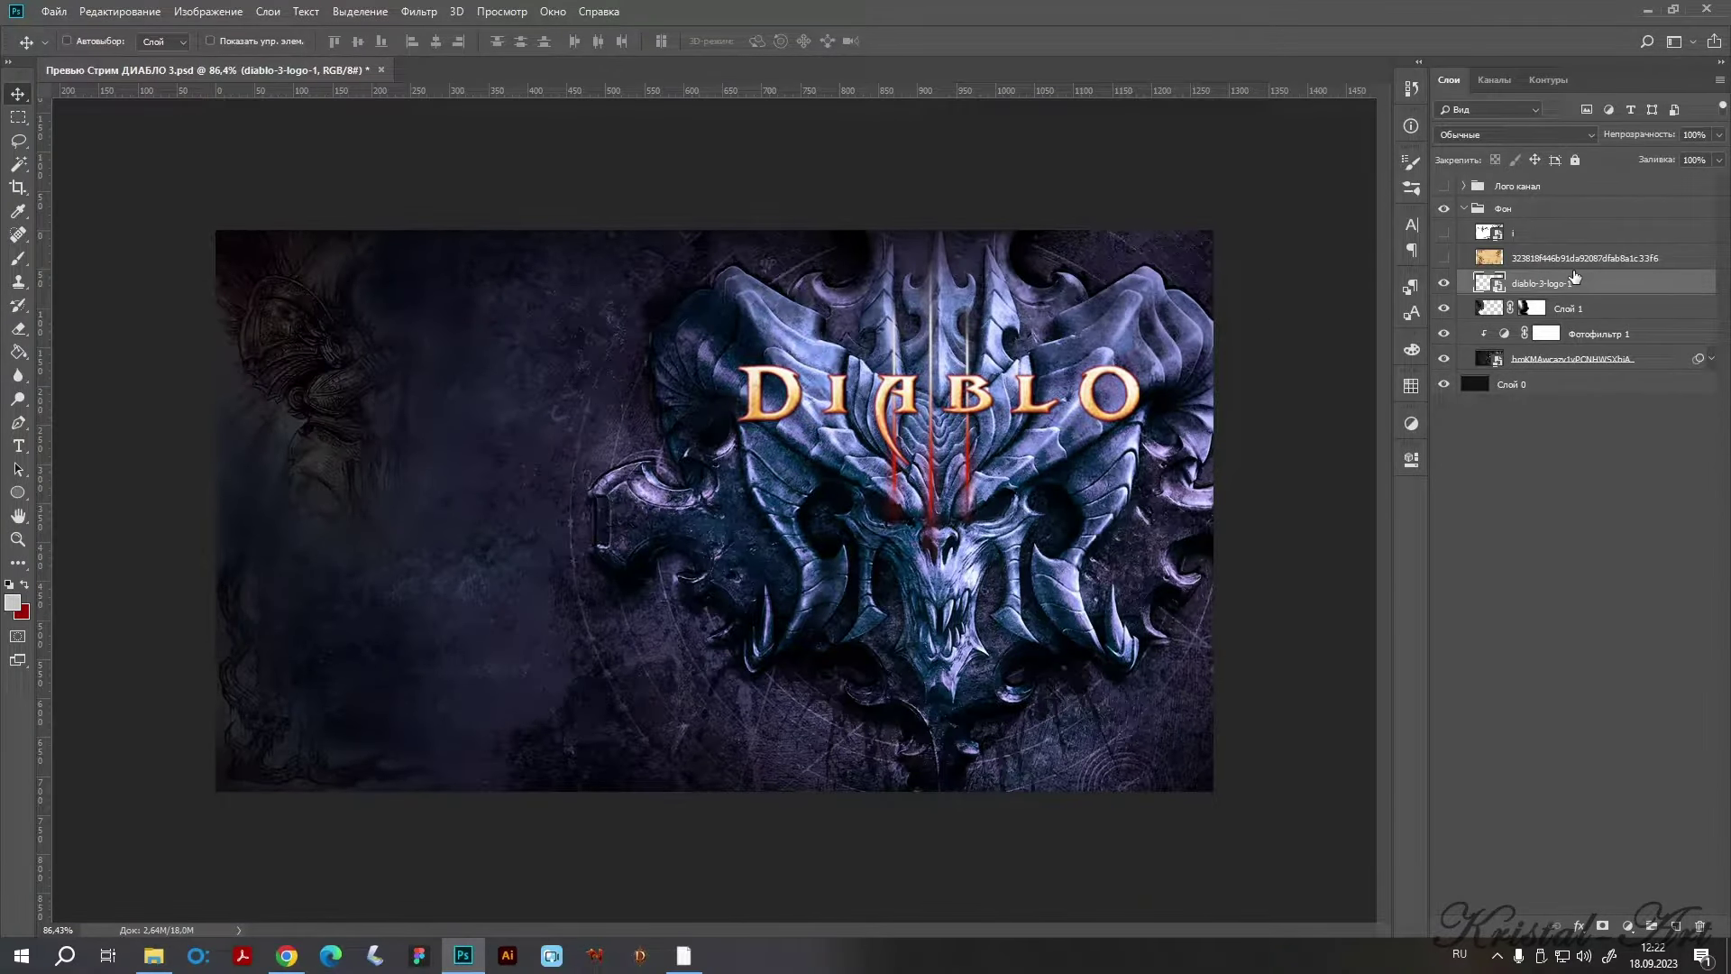
Give the DIABLO logo a Hue/Saturation with higher saturation and slightly lower lightness.
click(207, 11)
mouse_move(209, 58)
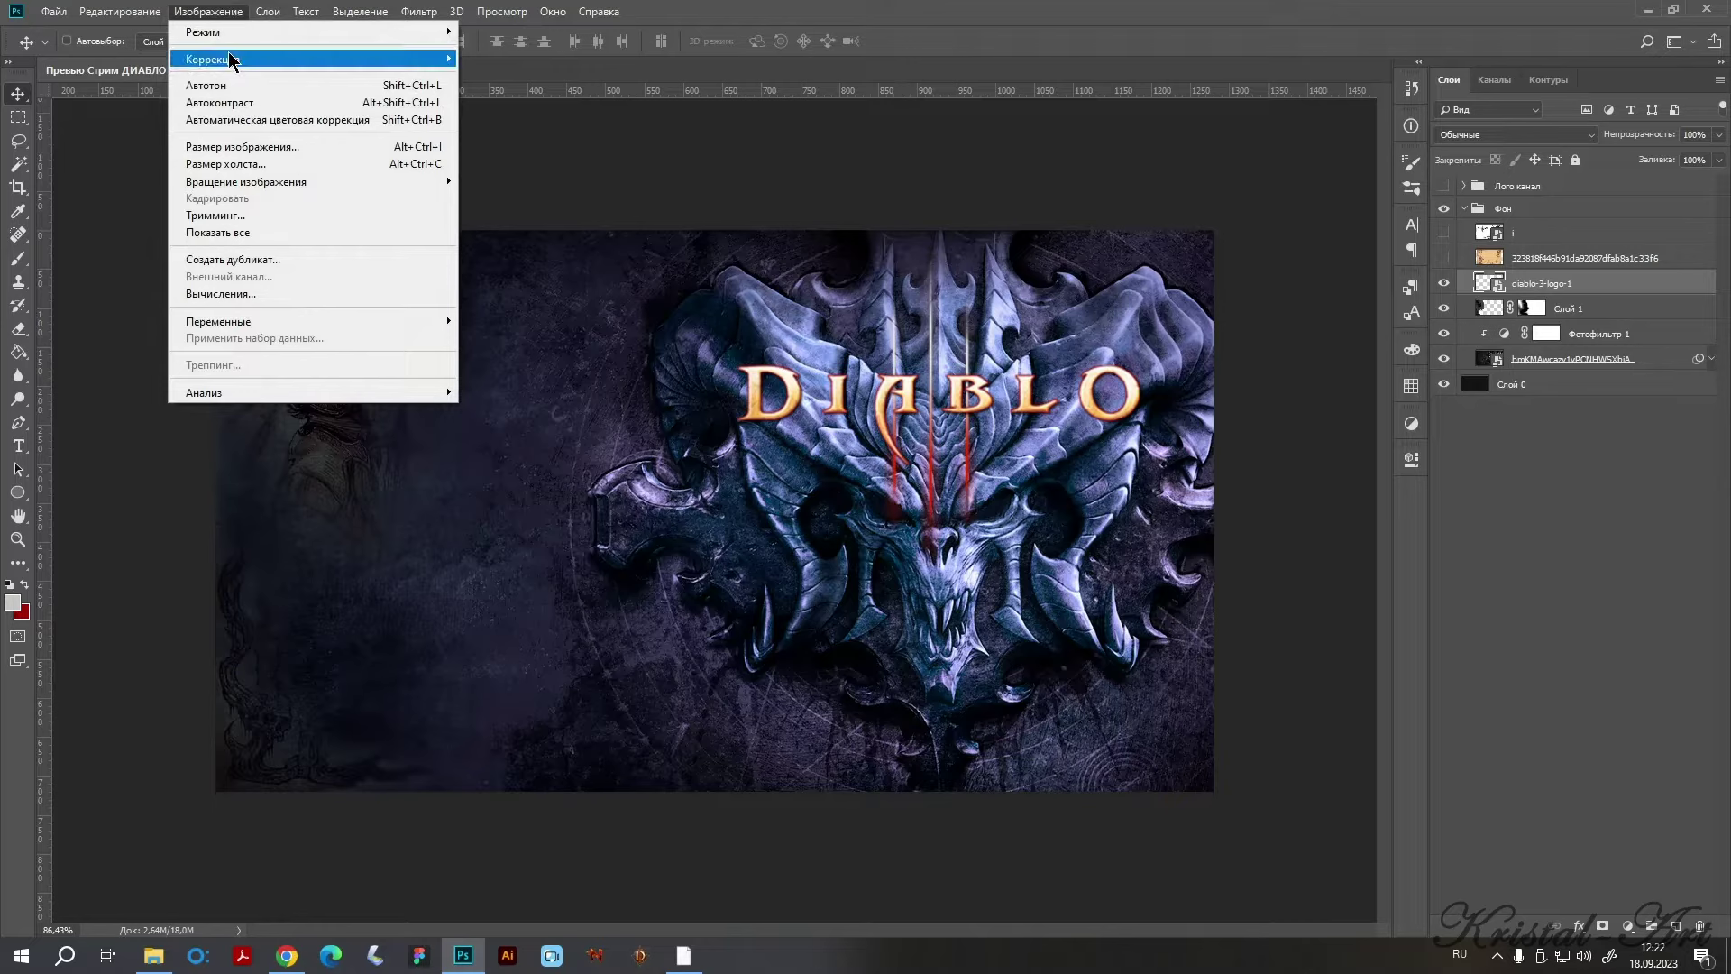
click(548, 154)
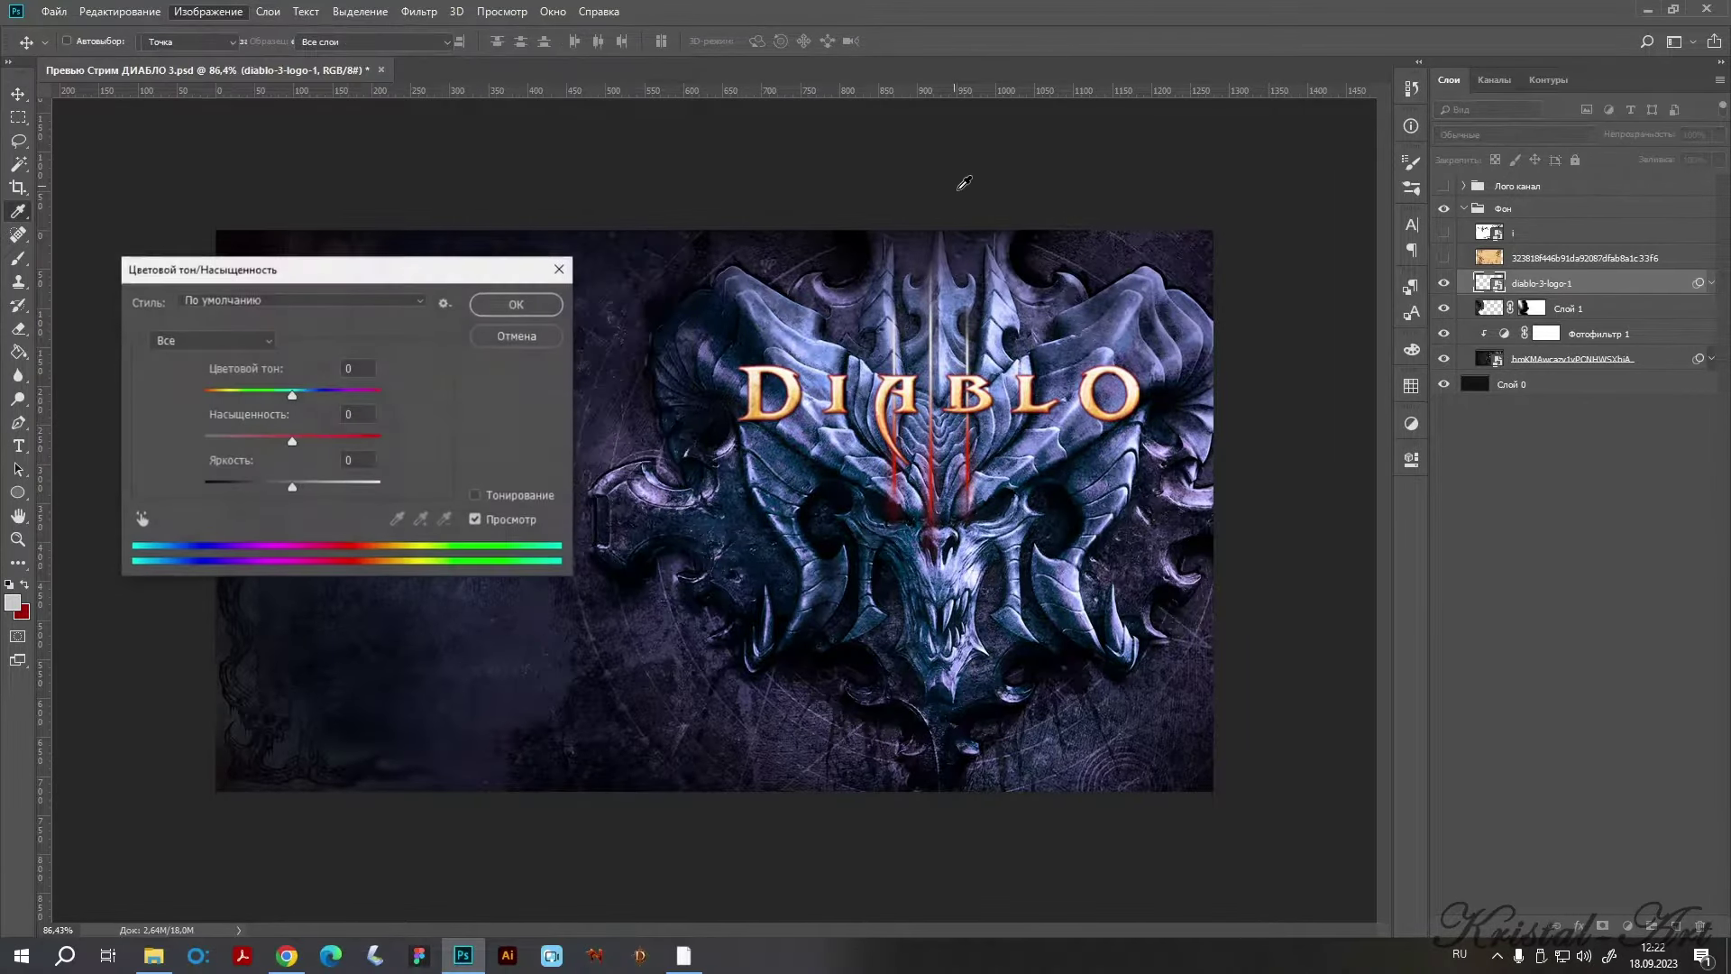
mouse_move(291, 434)
mouse_down()
mouse_move(318, 442)
mouse_move(296, 398)
mouse_up()
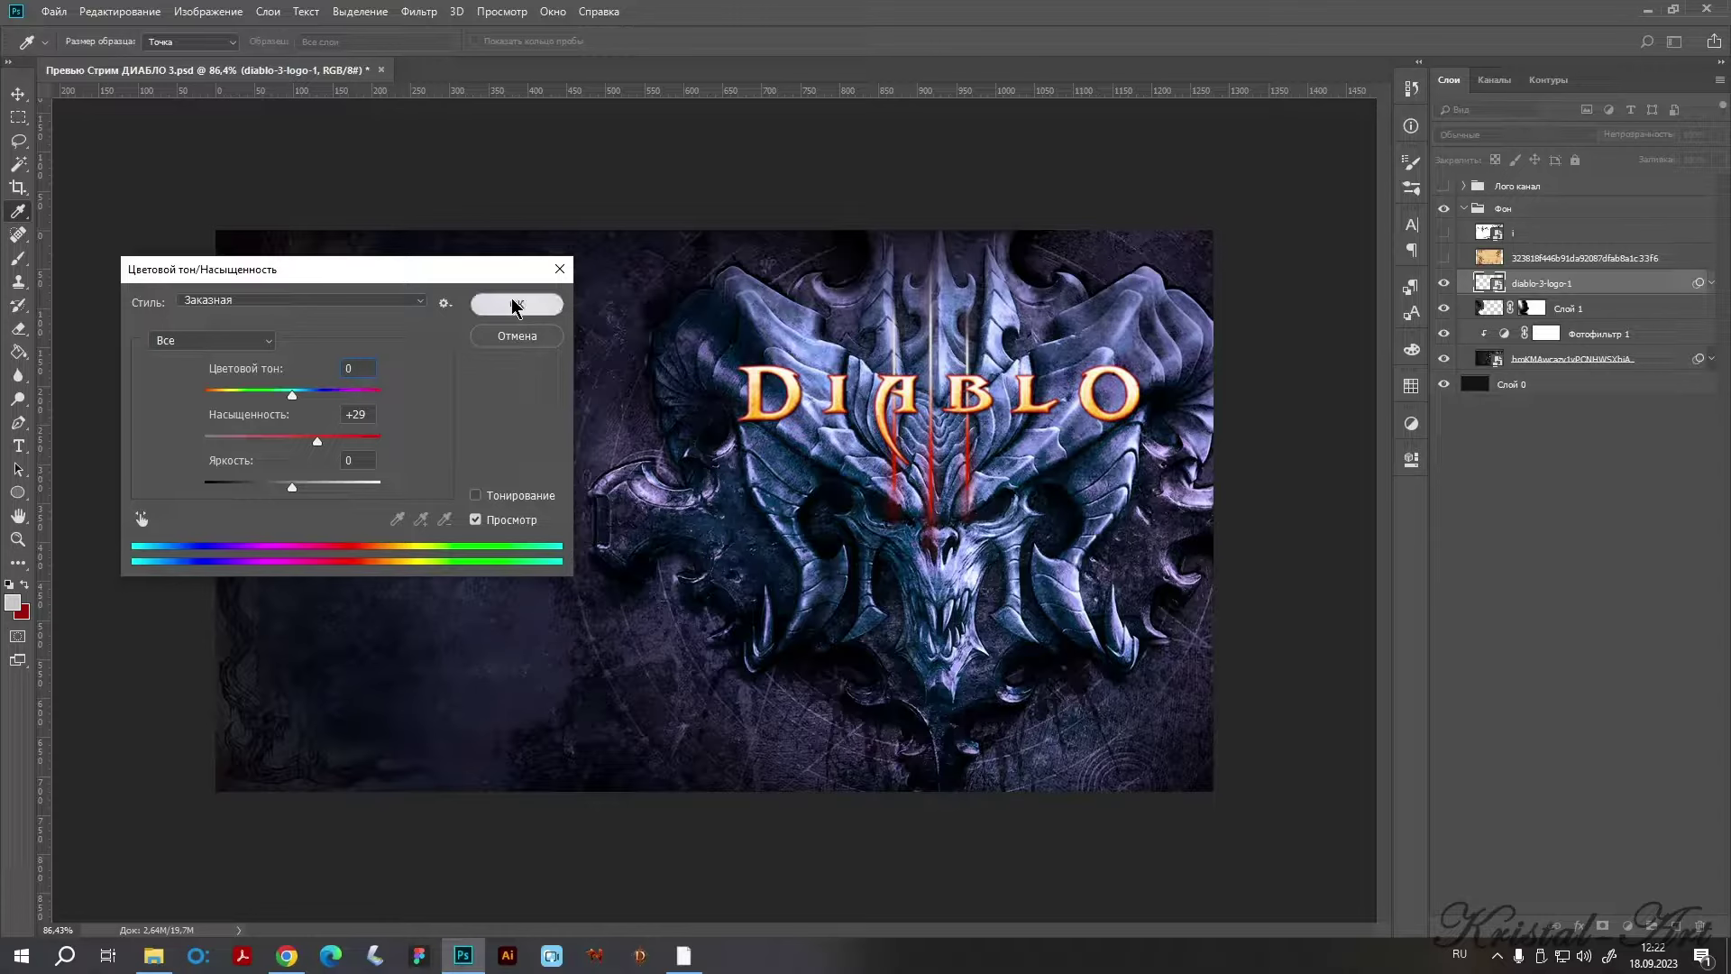
drag(292, 484, 289, 487)
click(517, 303)
Zoom in and nudge the DIABLO logo three steps to the right.
key(v)
scroll(1028, 451, up, 3)
scroll(1028, 450, up, 1)
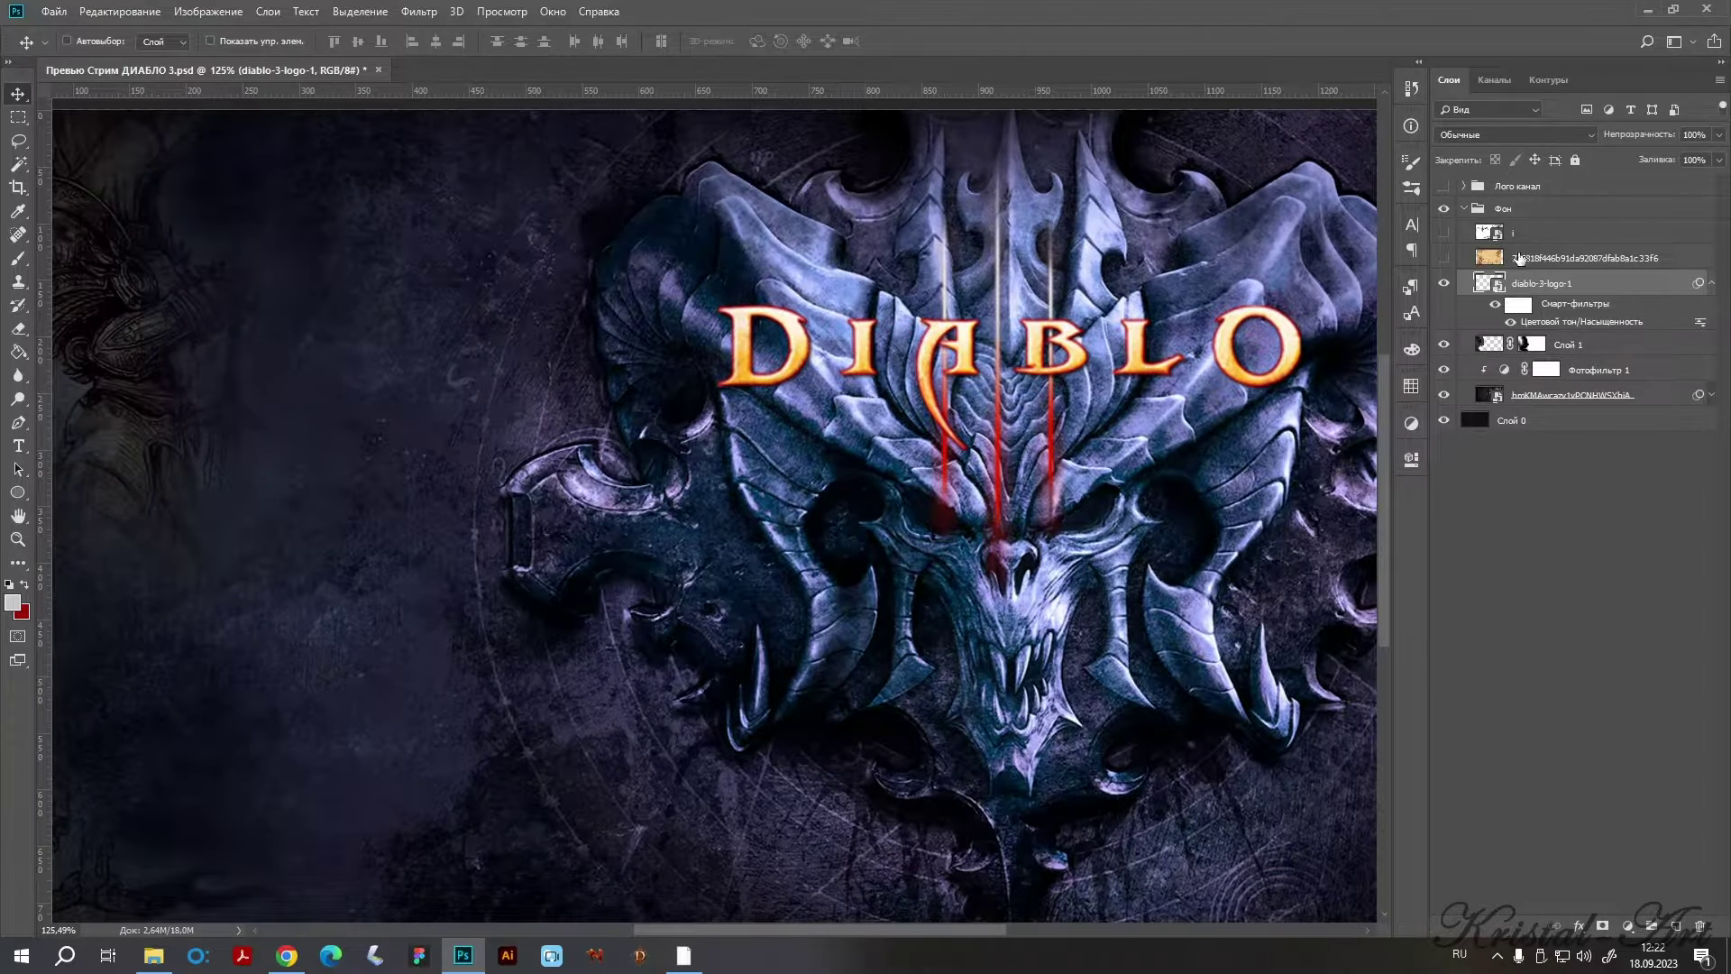
key(Right)
key(Right)
key(Right)
key(Right)
key(Right)
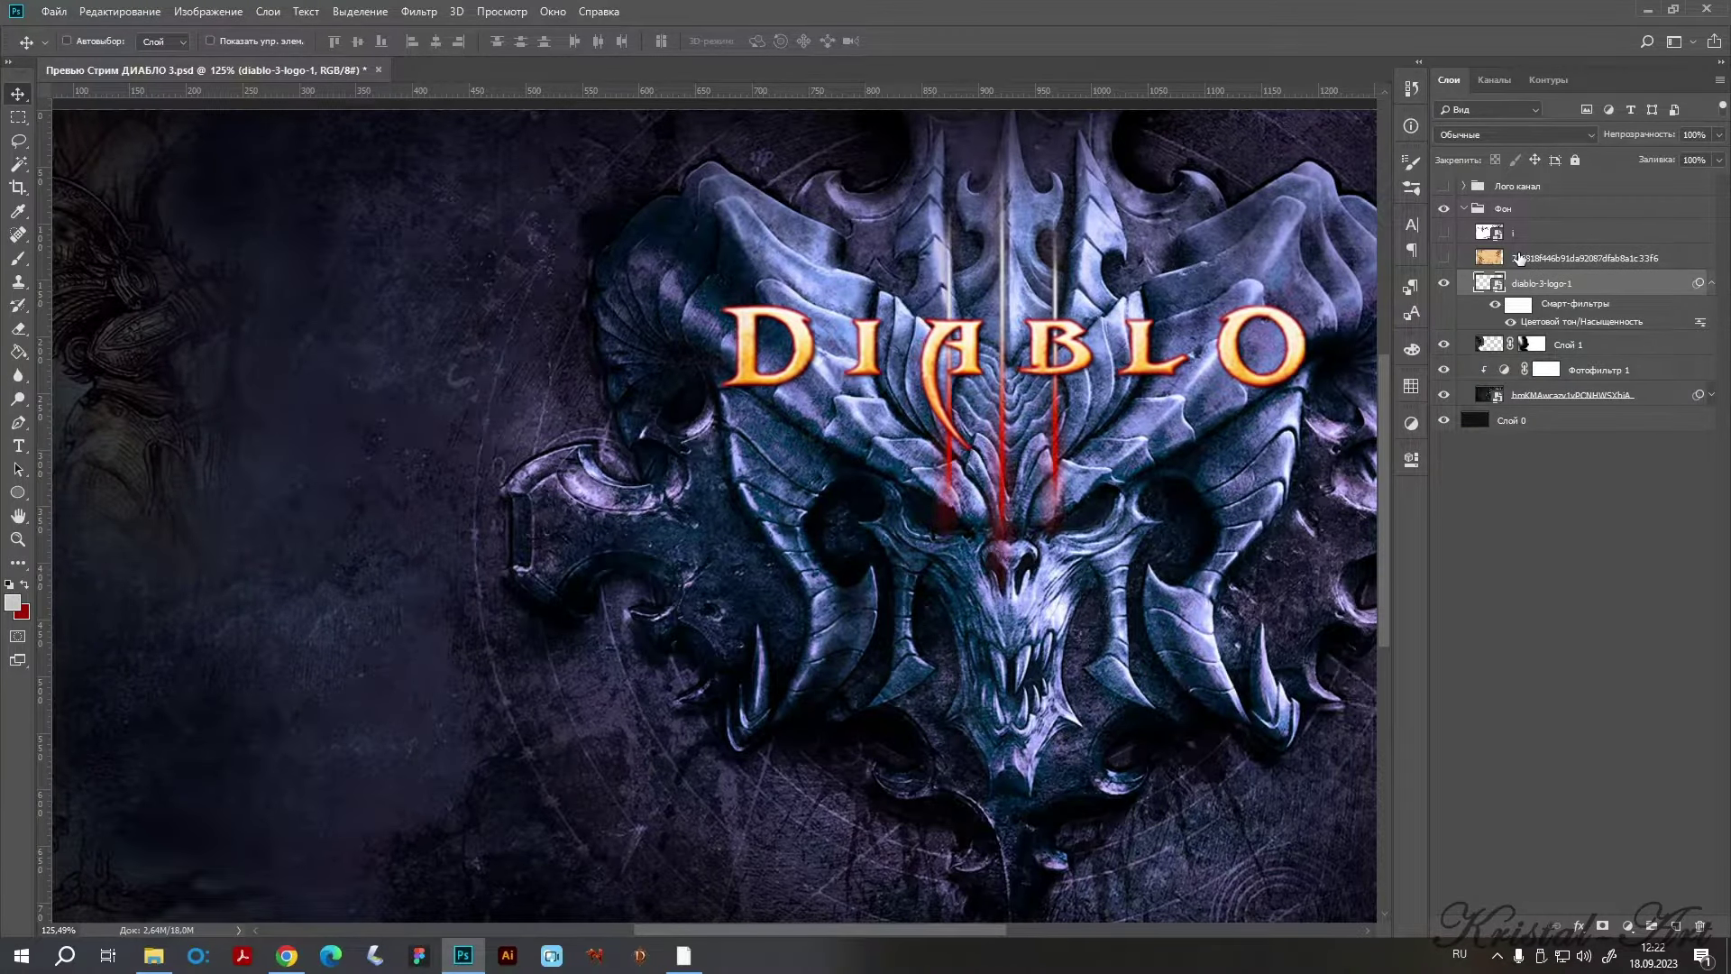
key(Right)
key(Right)
key(Right)
key(Right)
key(Right)
key(Right)
key(Right)
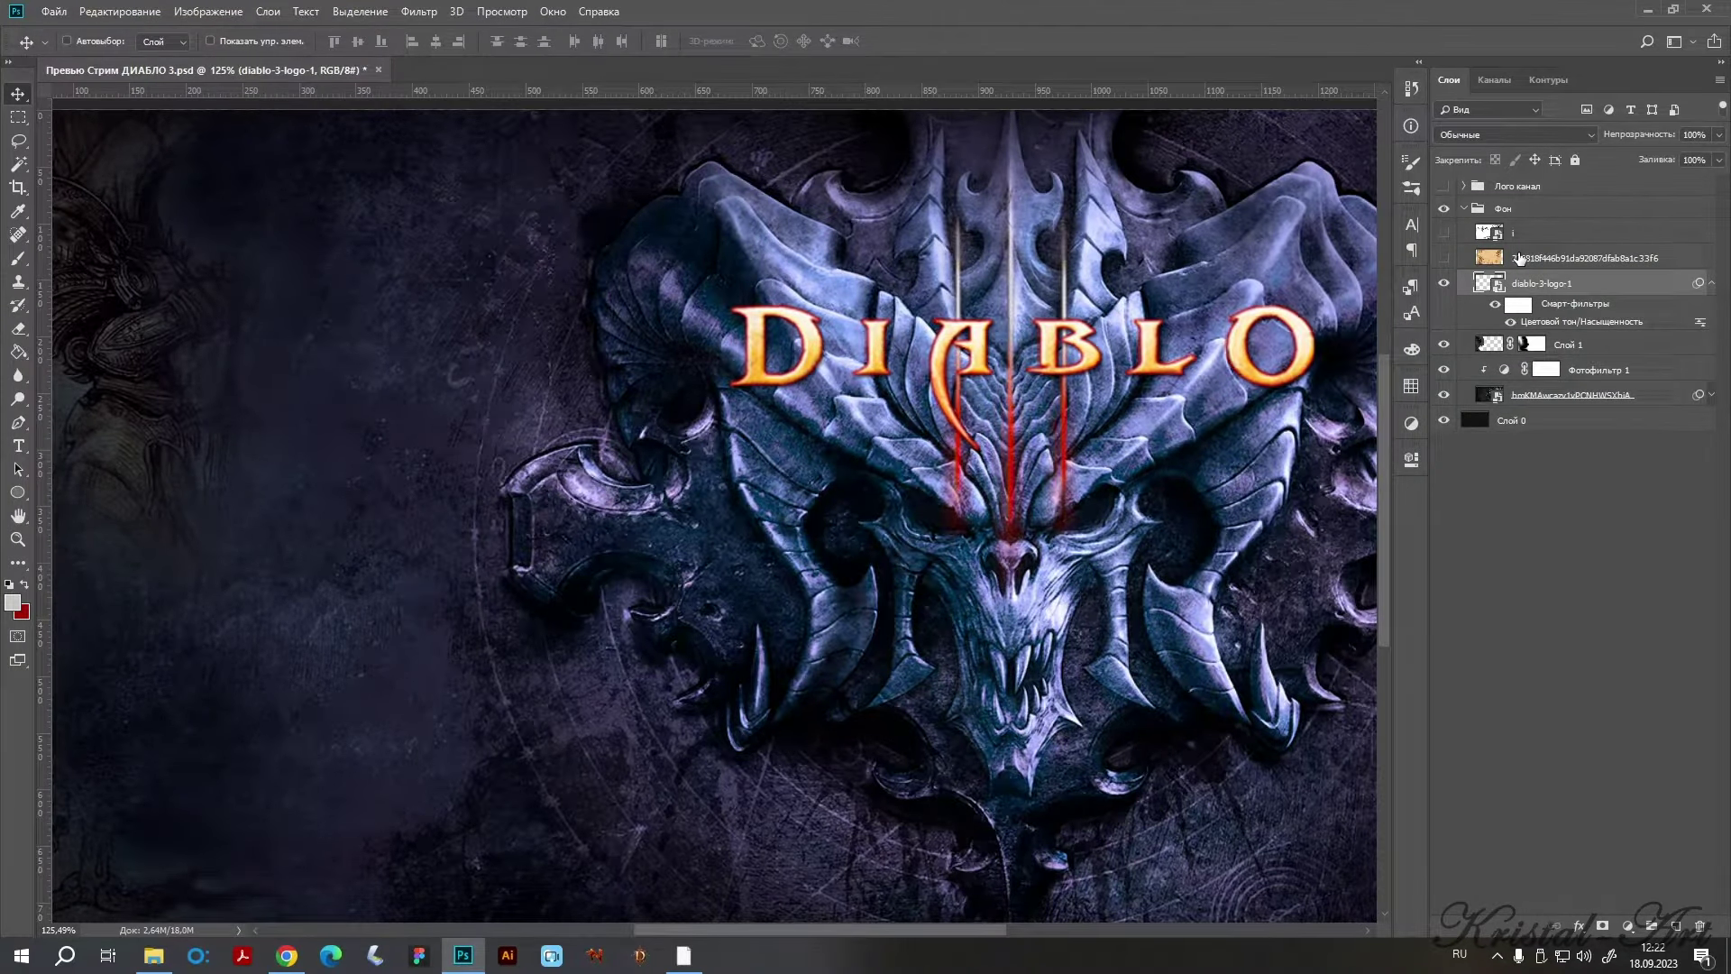
key(Right)
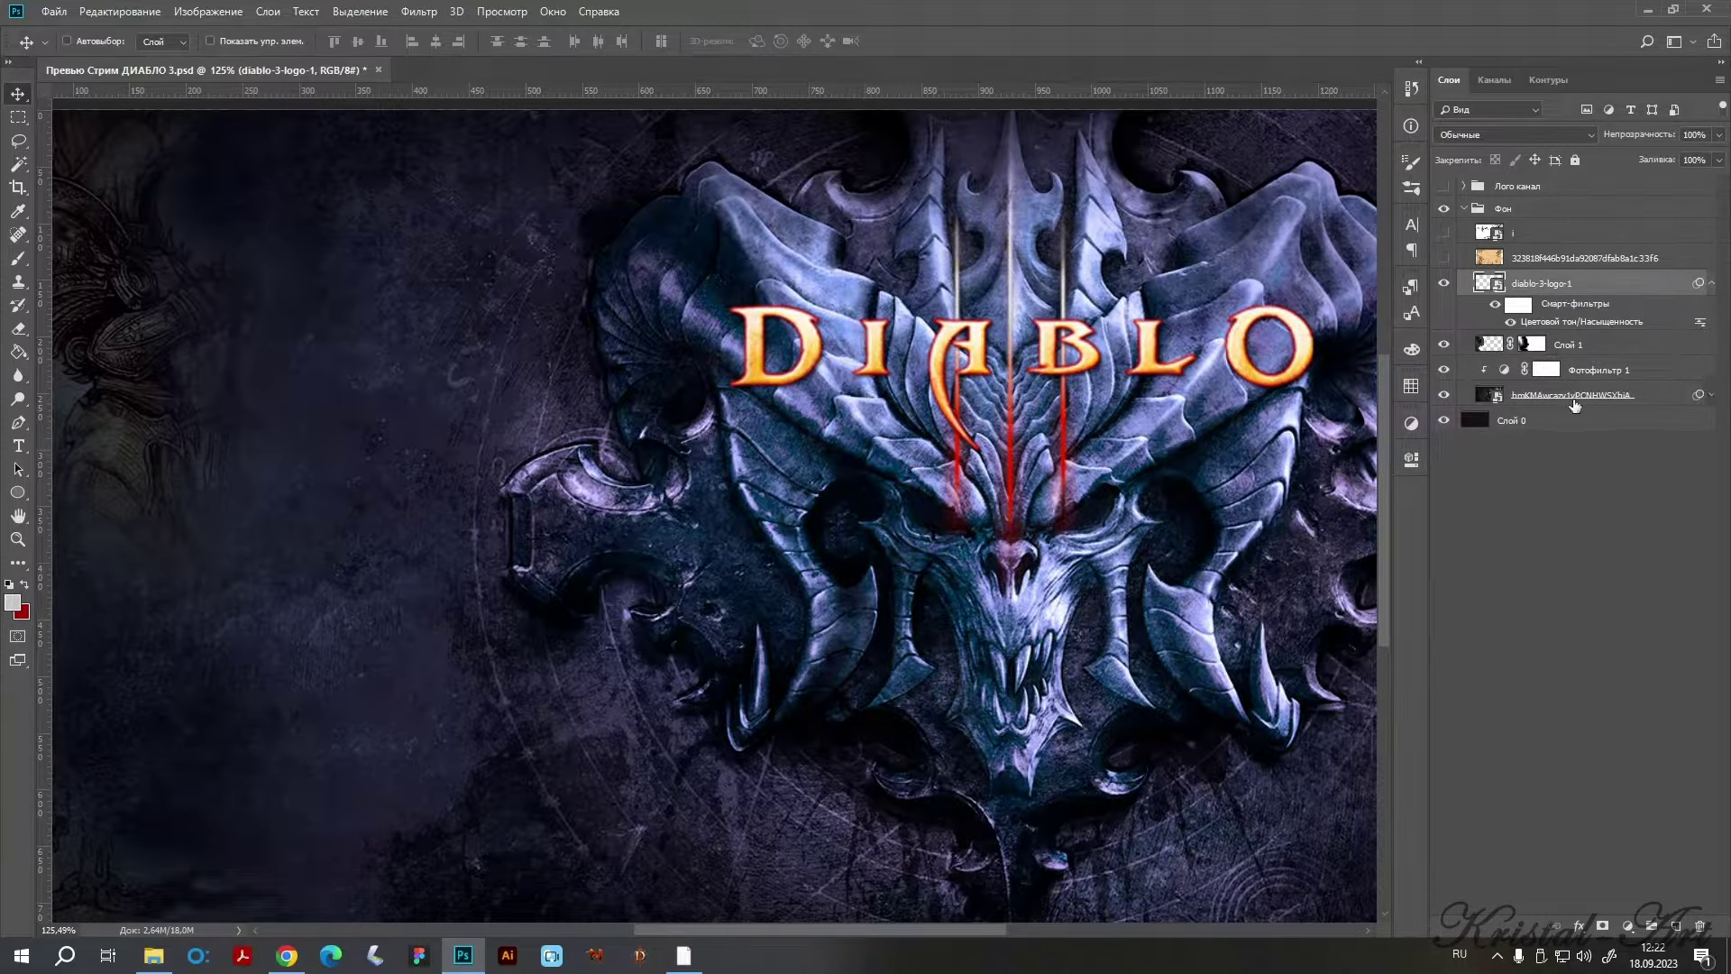
click(1573, 397)
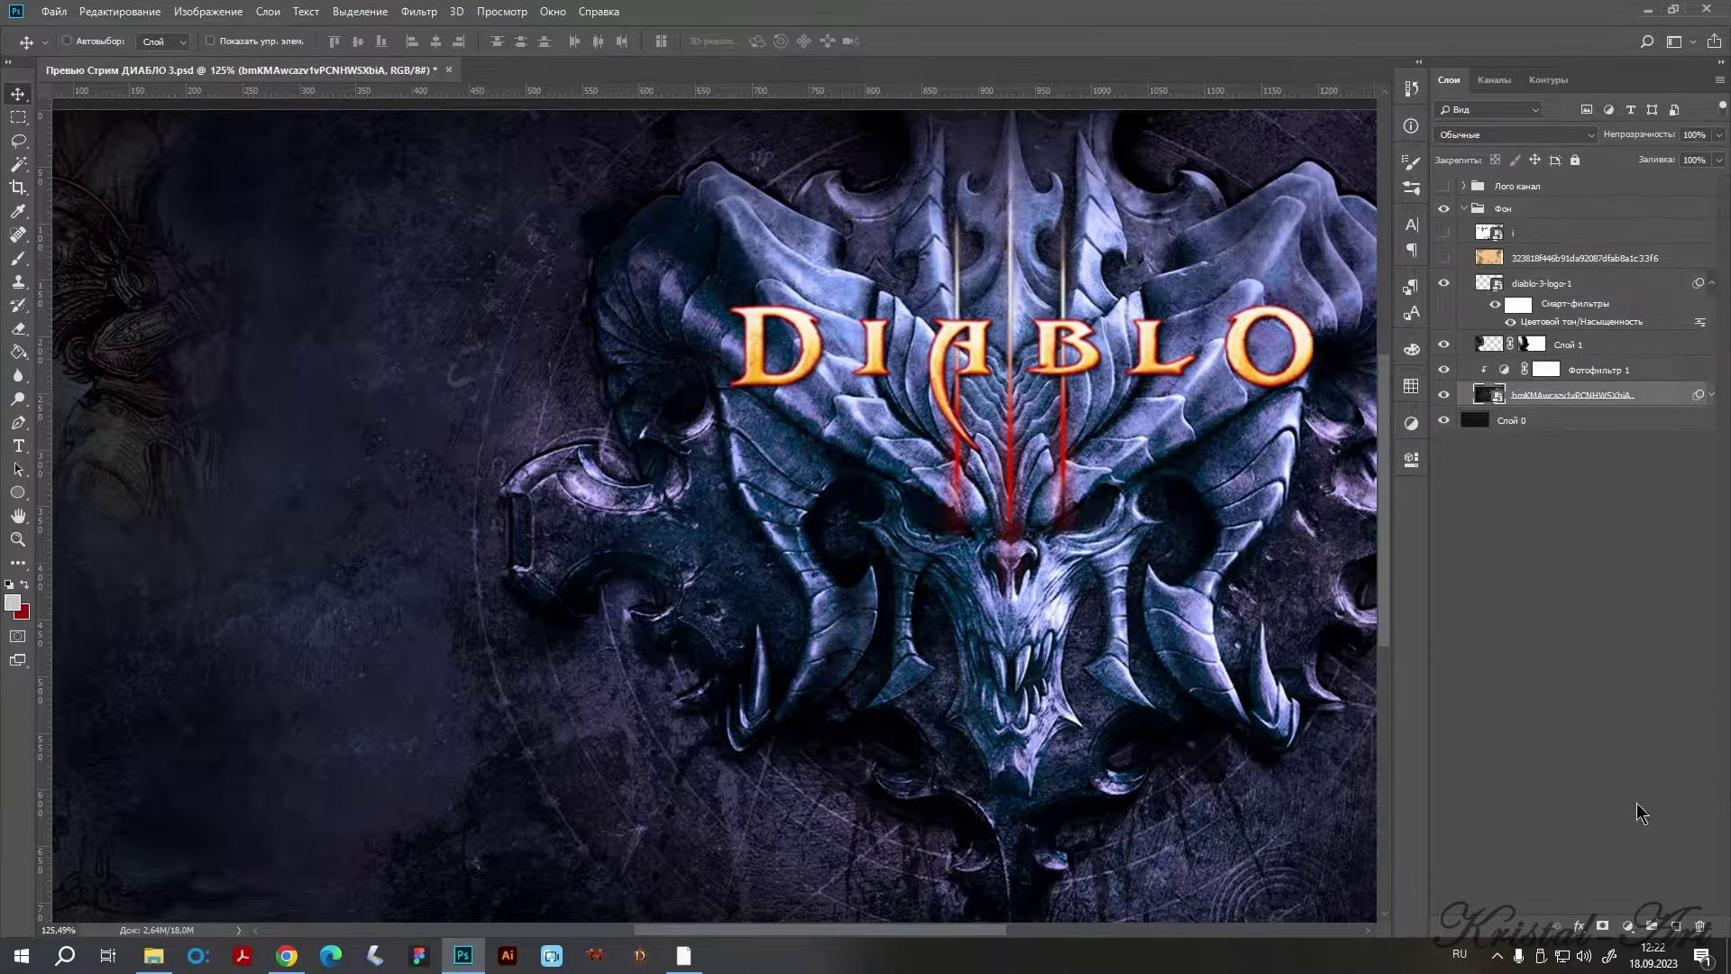
On a new layer, sample the red line and brush red into both demon eye sockets.
click(1675, 927)
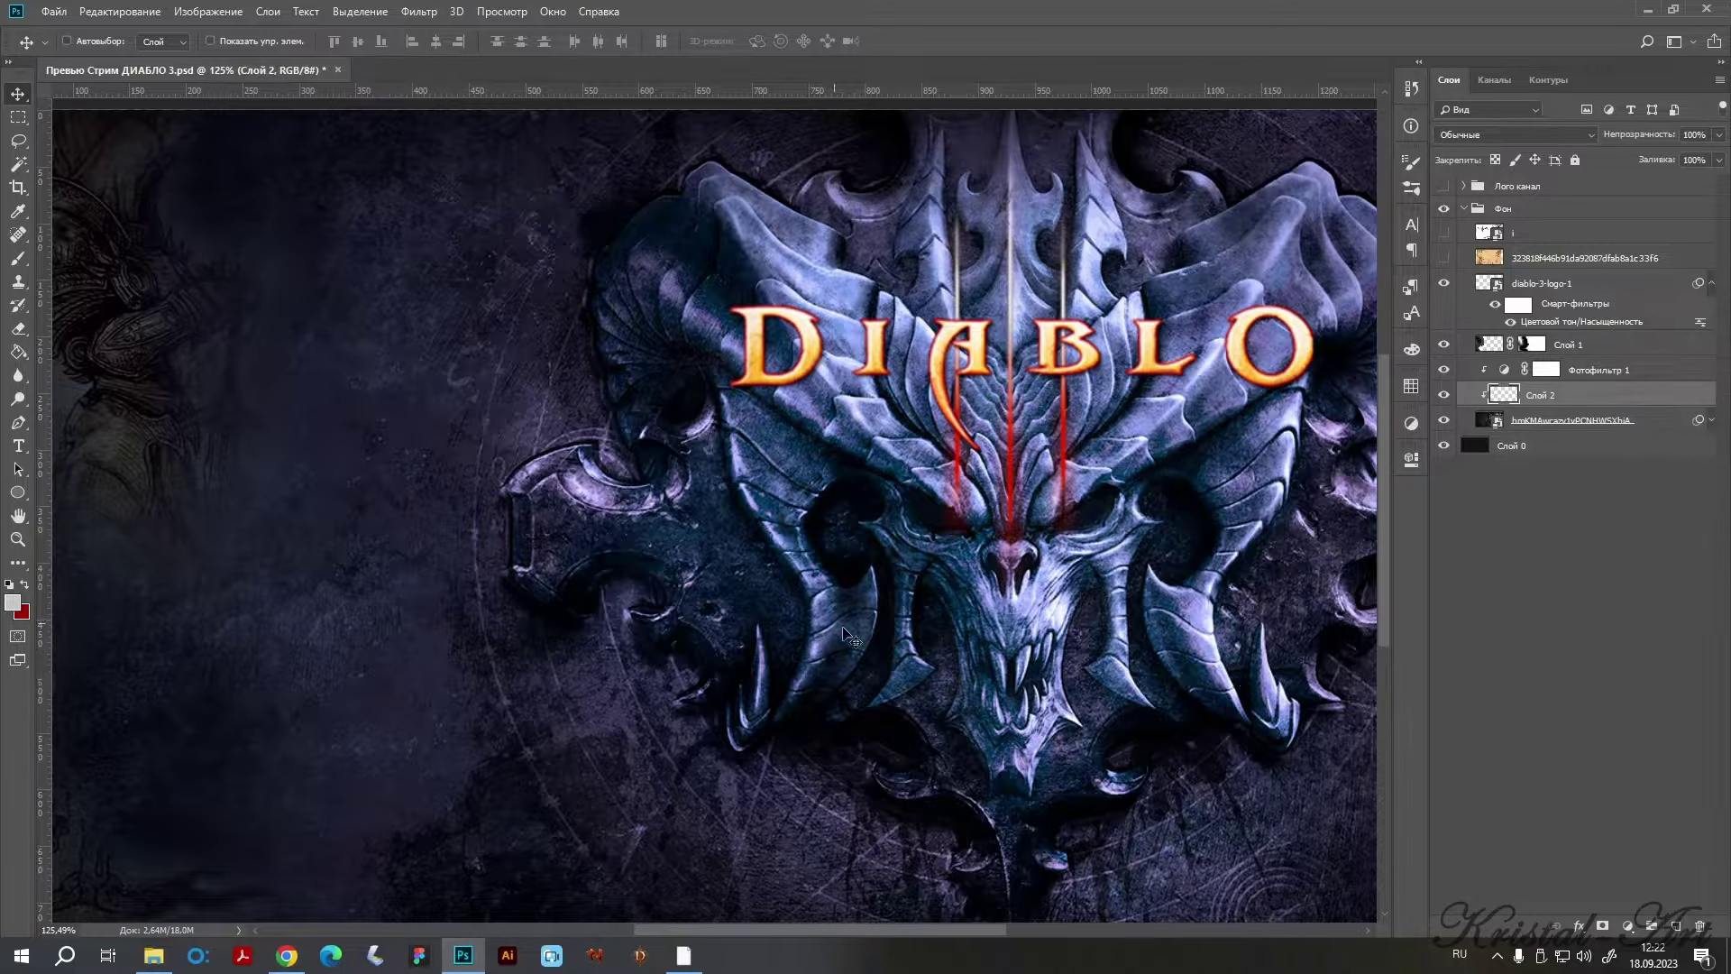
key(b)
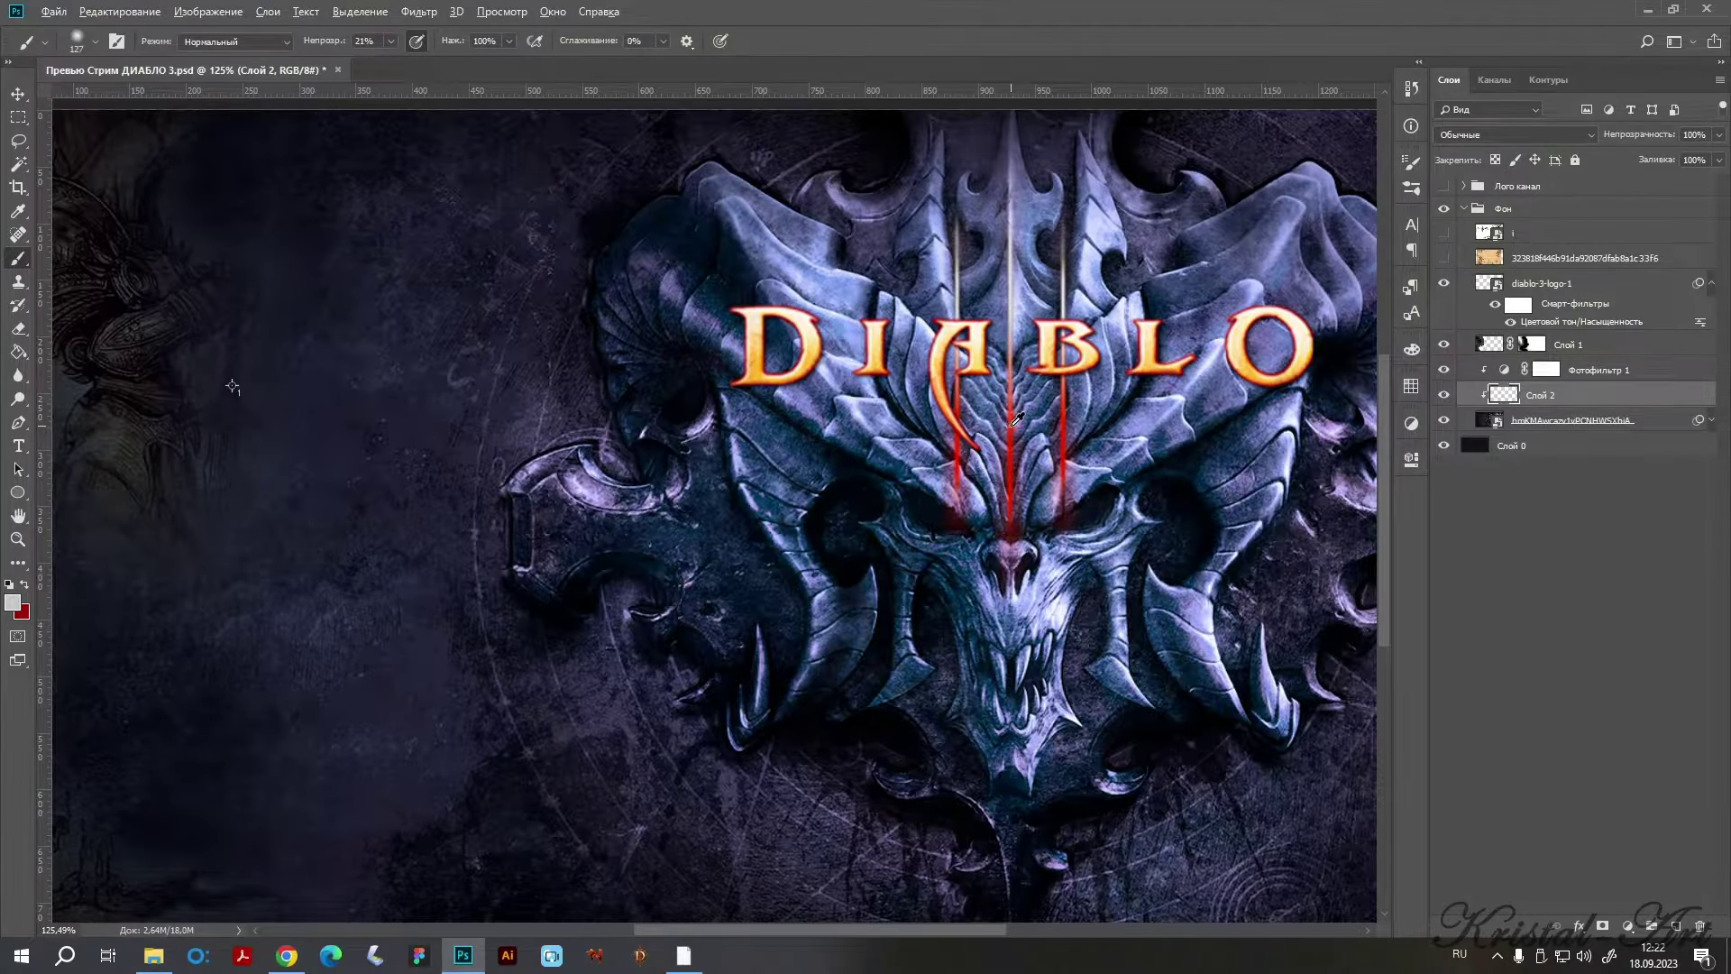
alt+click(1013, 424)
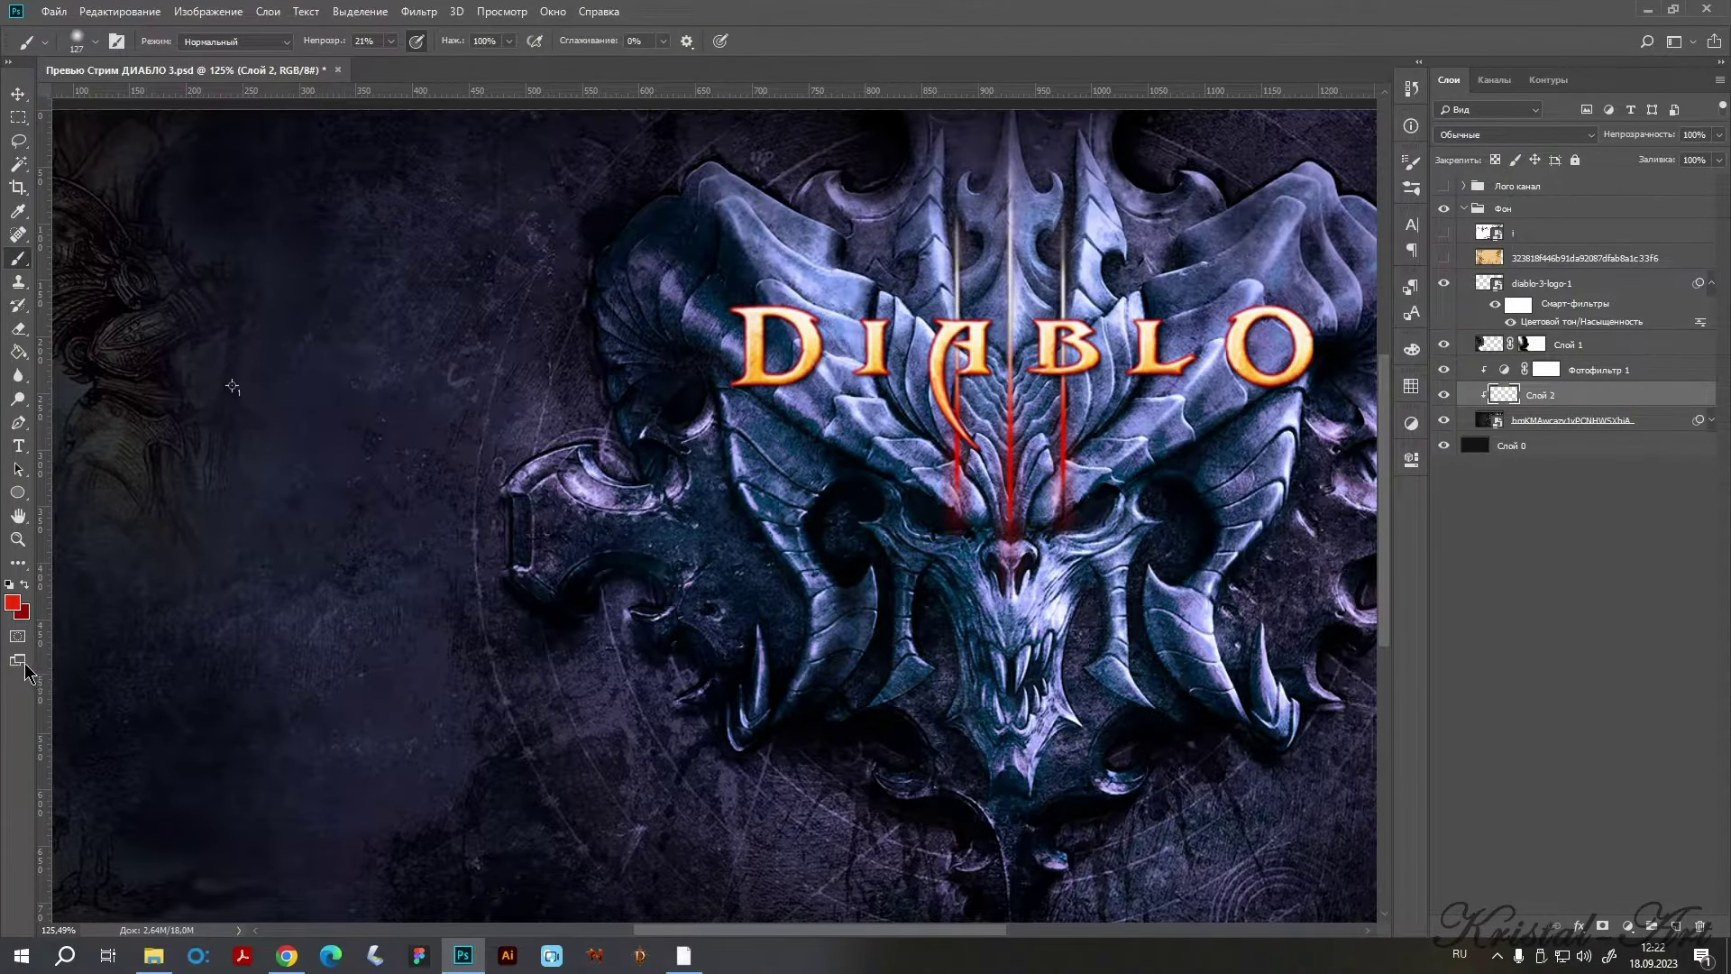
click(97, 41)
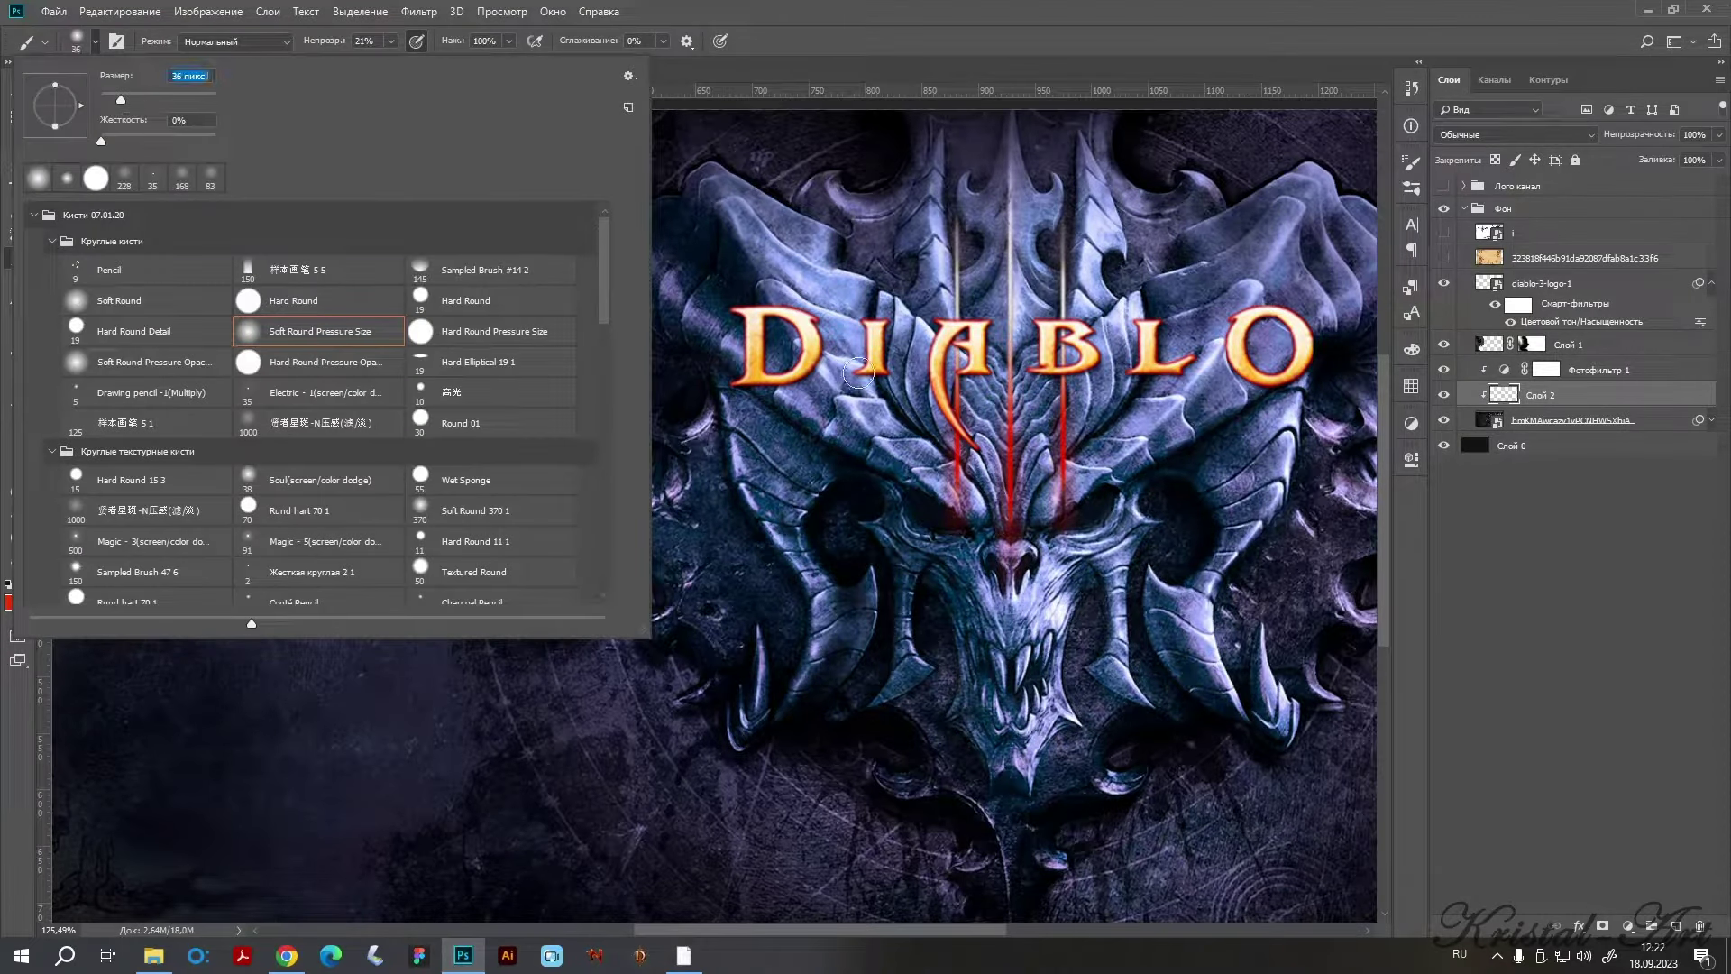
key(Return)
scroll(1056, 499, up, 3)
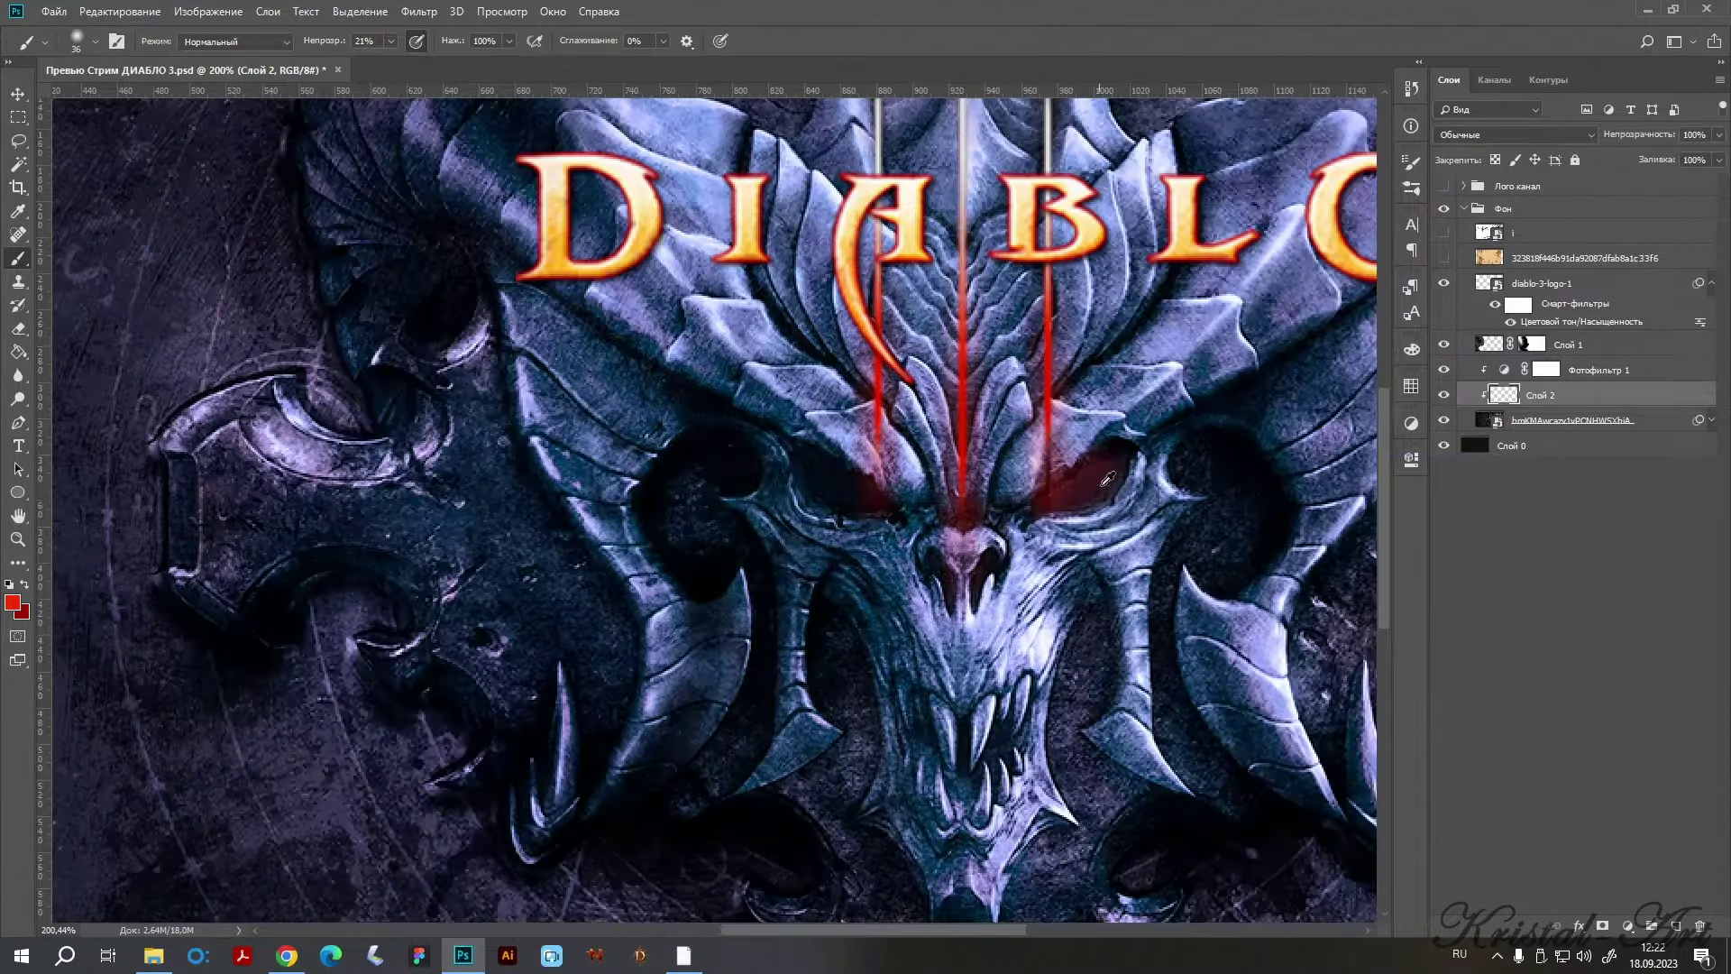
drag(798, 493, 930, 509)
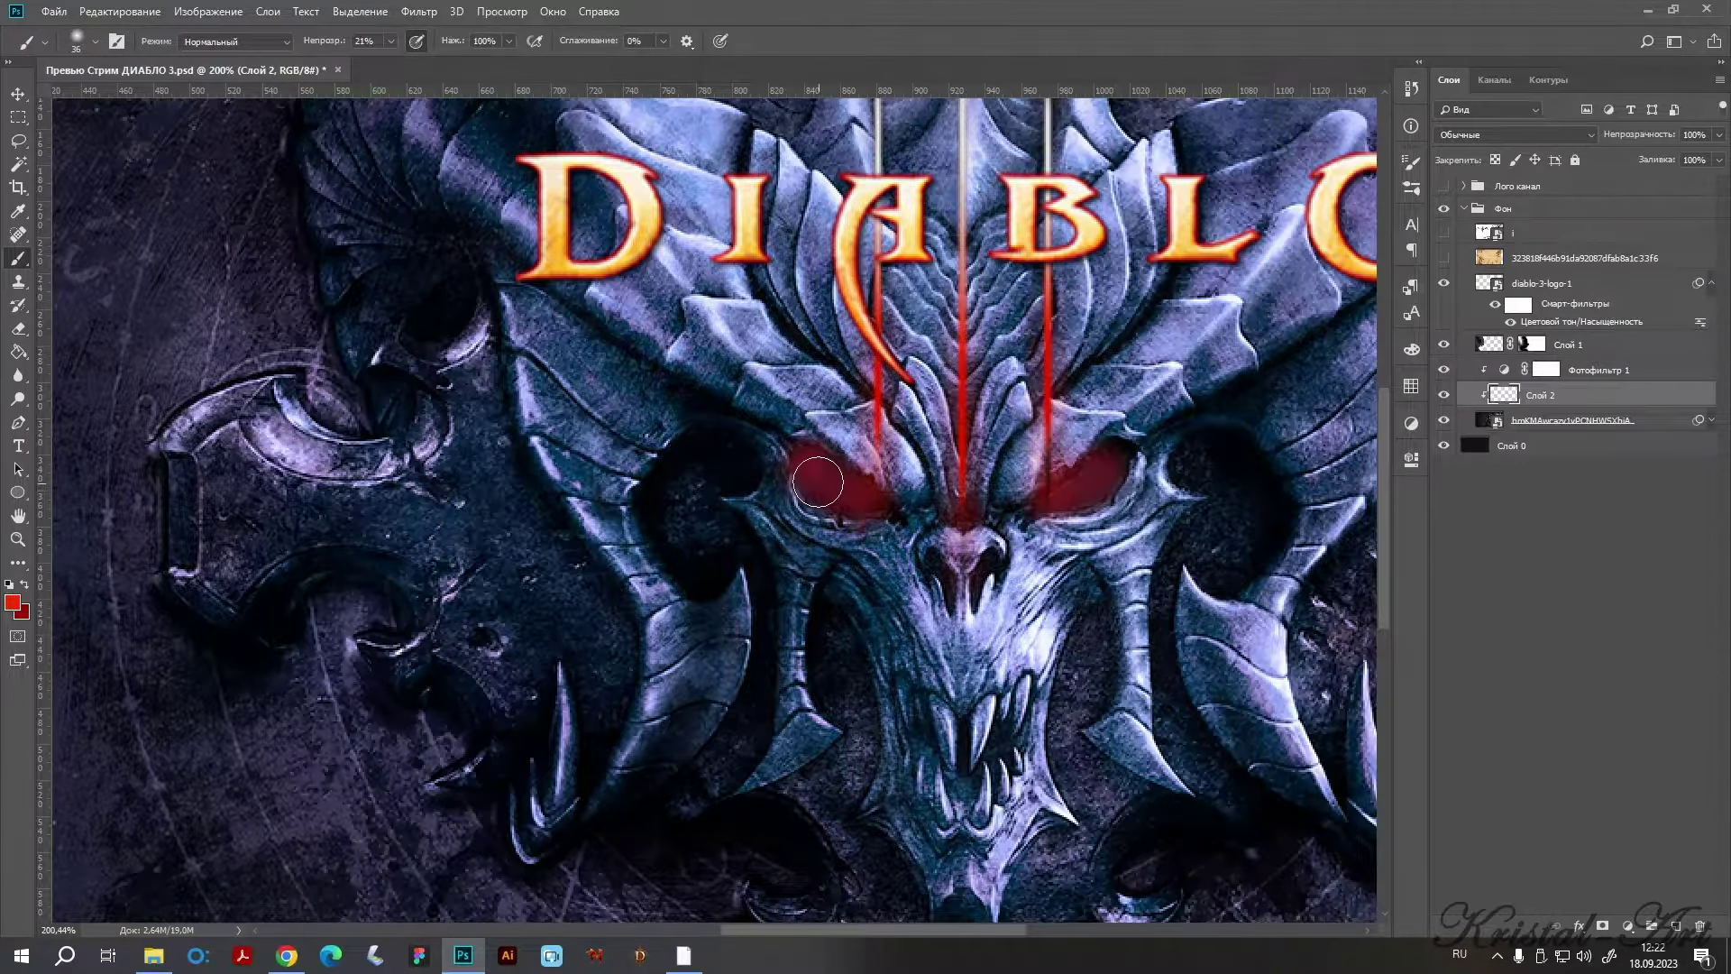
drag(1092, 497, 1012, 506)
scroll(1063, 541, down, 4)
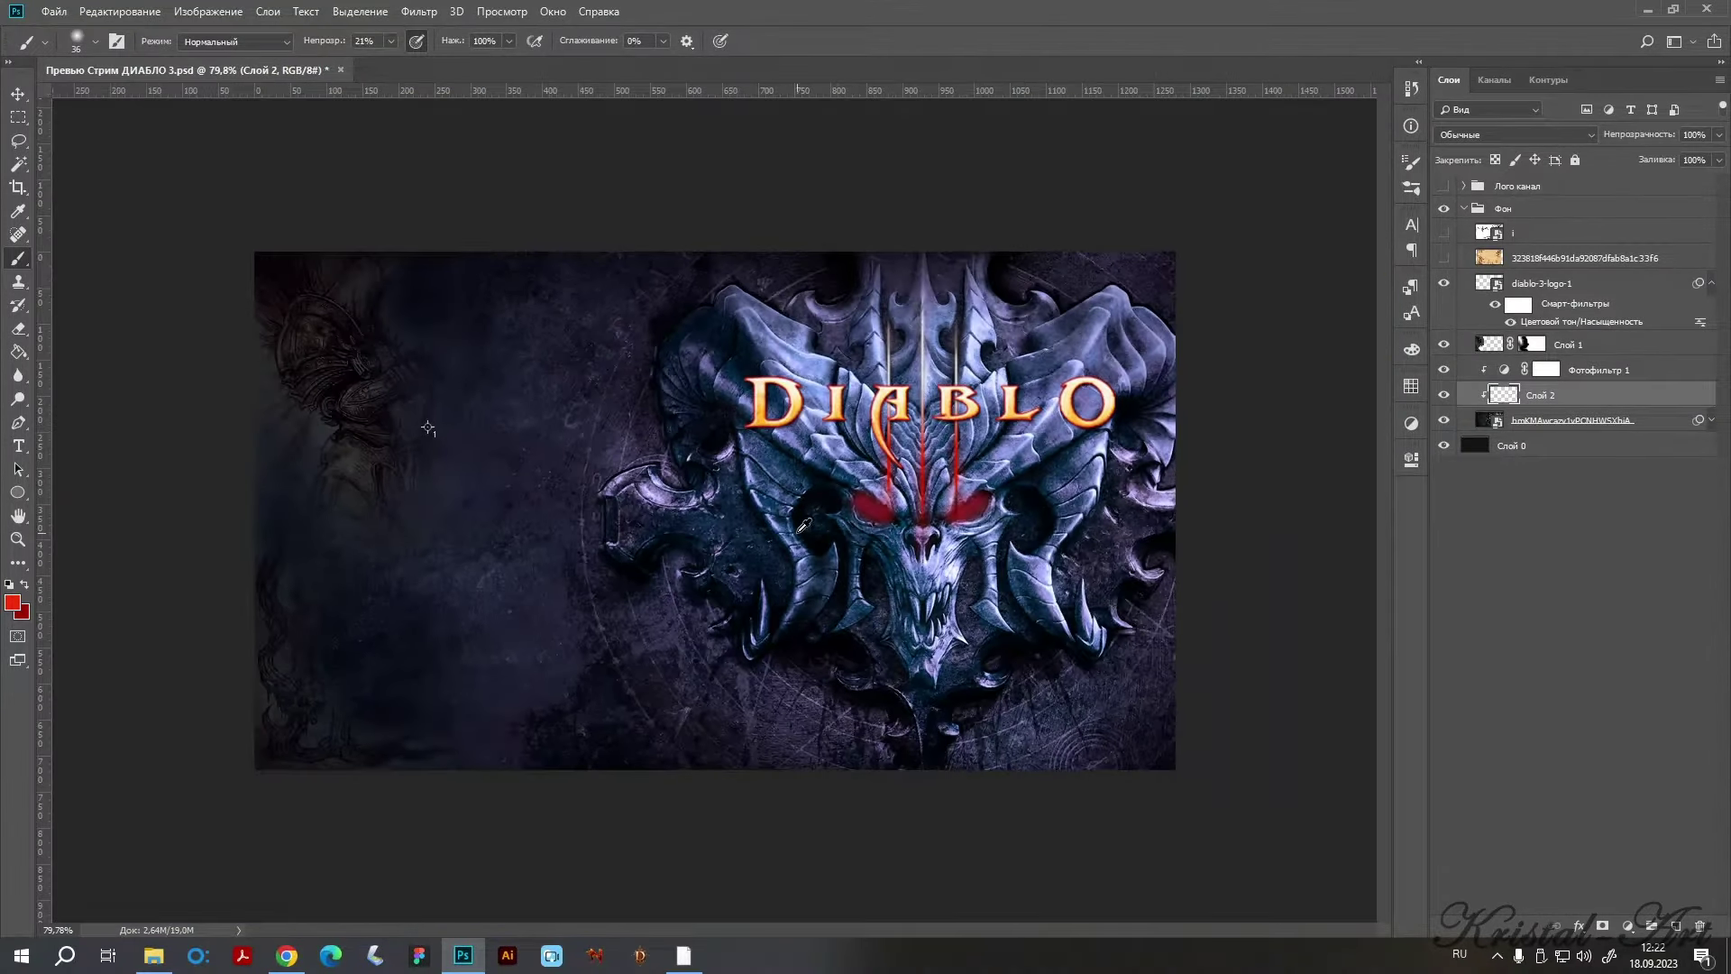
scroll(1070, 518, up, 3)
scroll(1070, 518, down, 2)
scroll(1070, 517, down, 1)
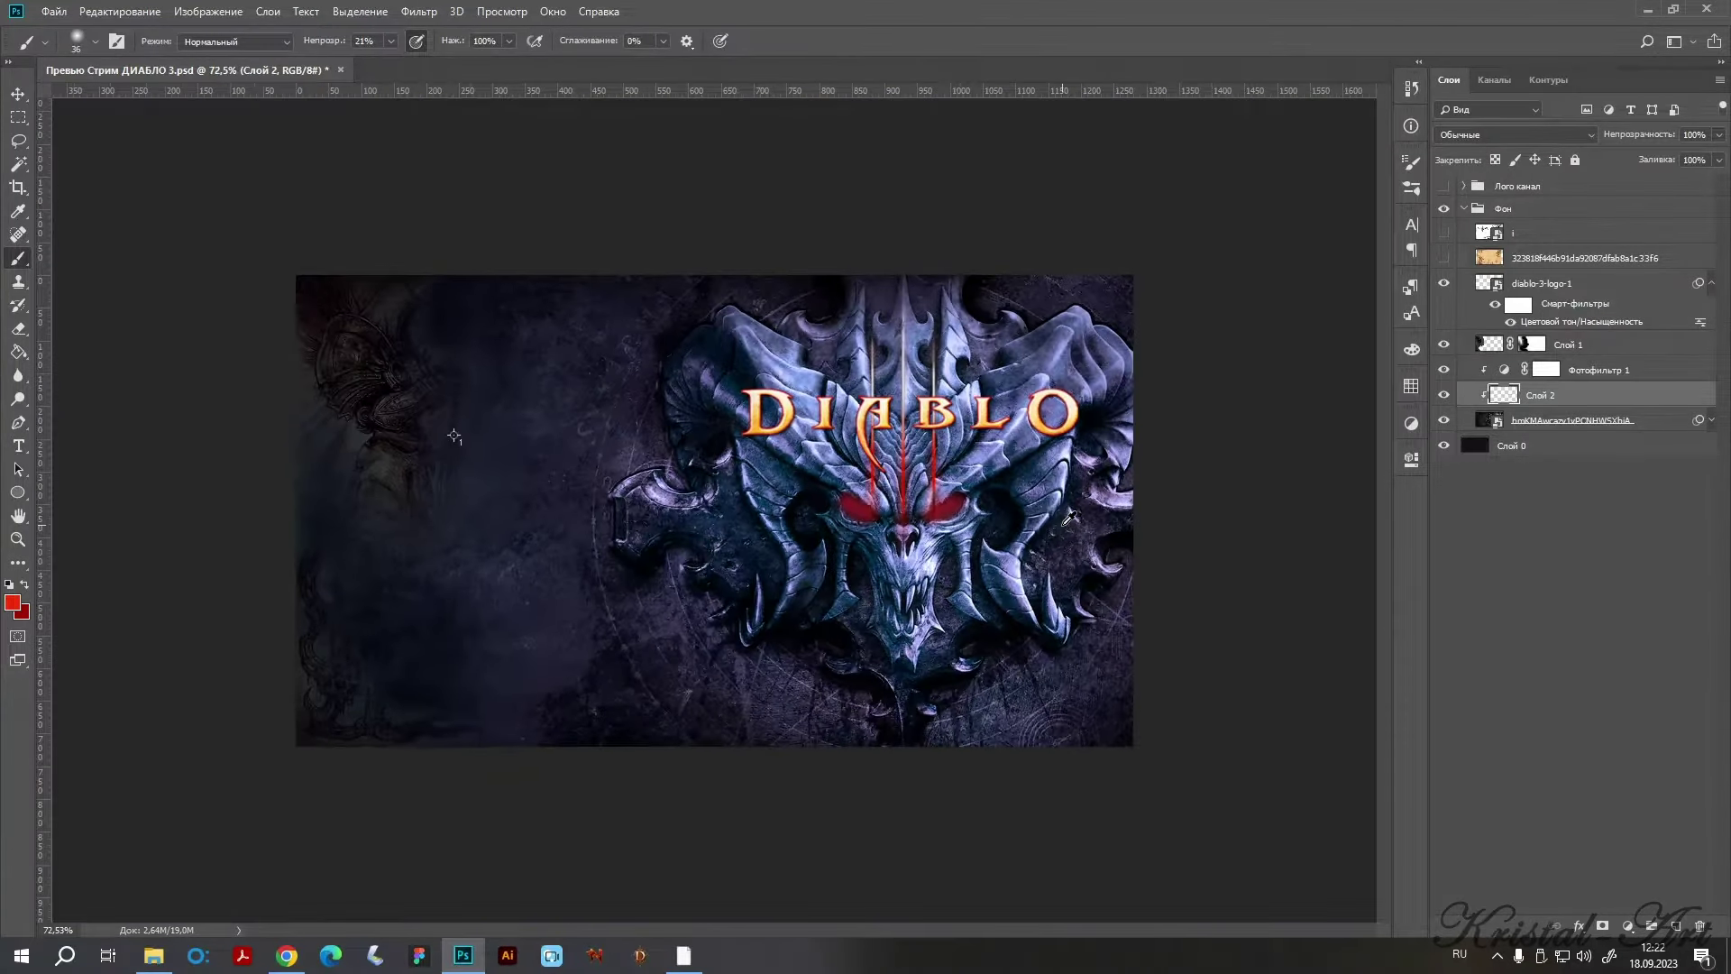
Lower the red paint layer's opacity to 65%.
click(1718, 134)
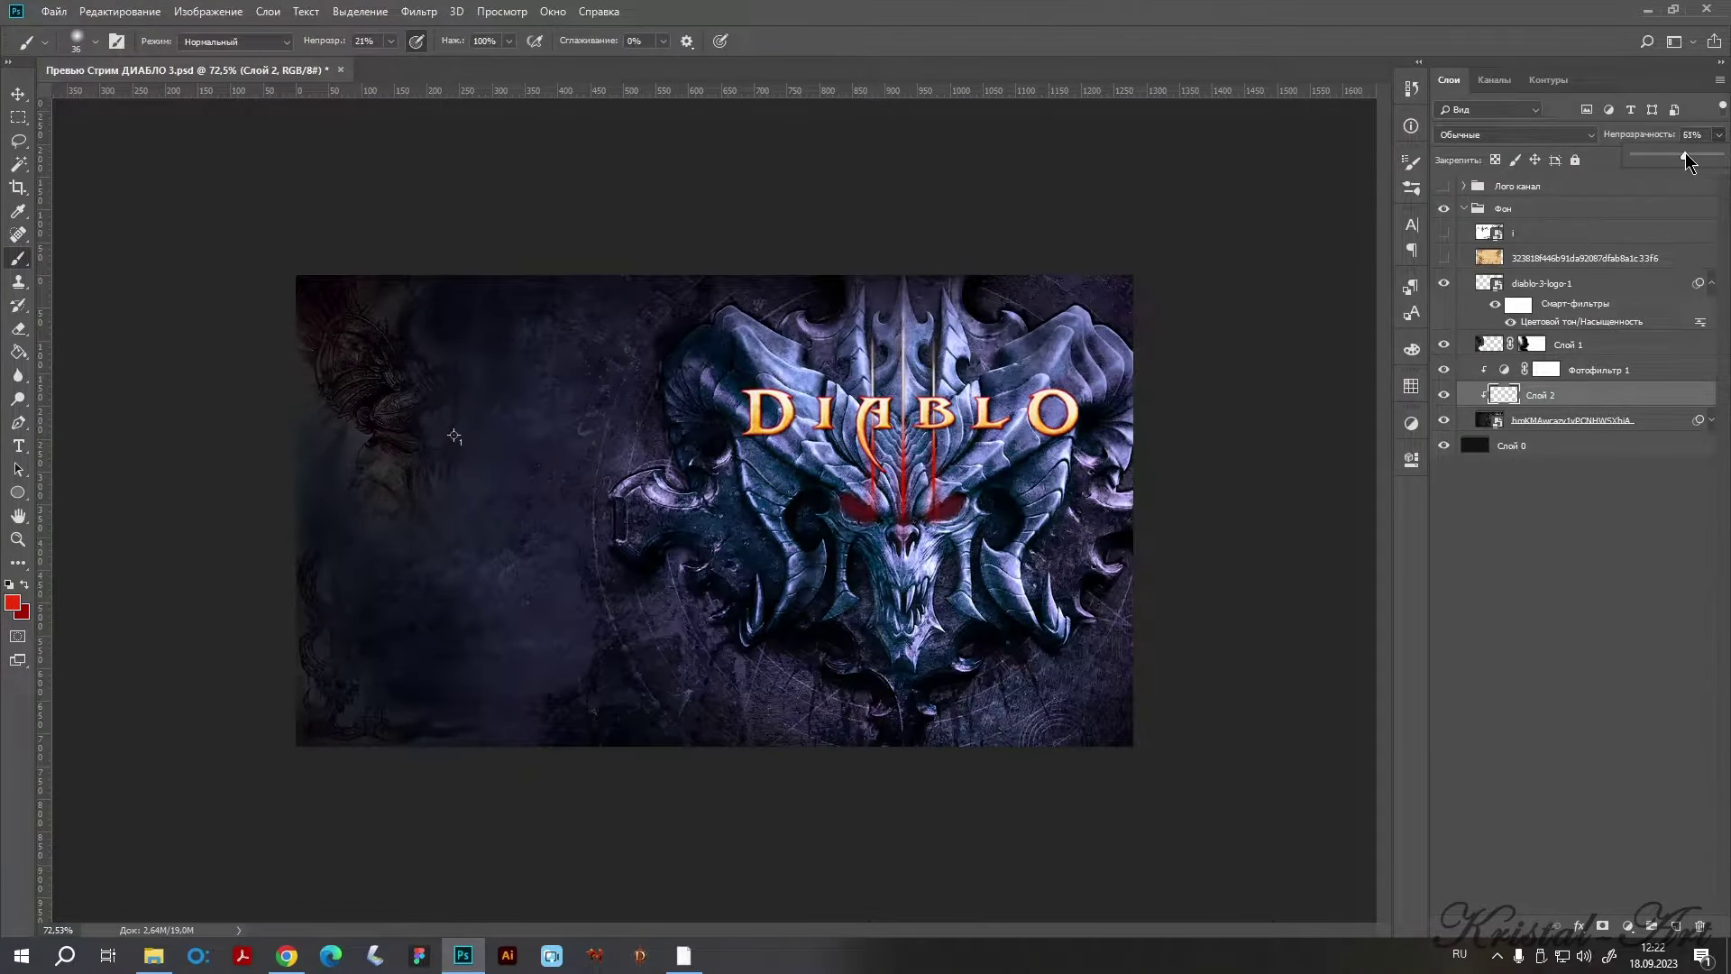
scroll(901, 473, up, 3)
alt+click(1069, 353)
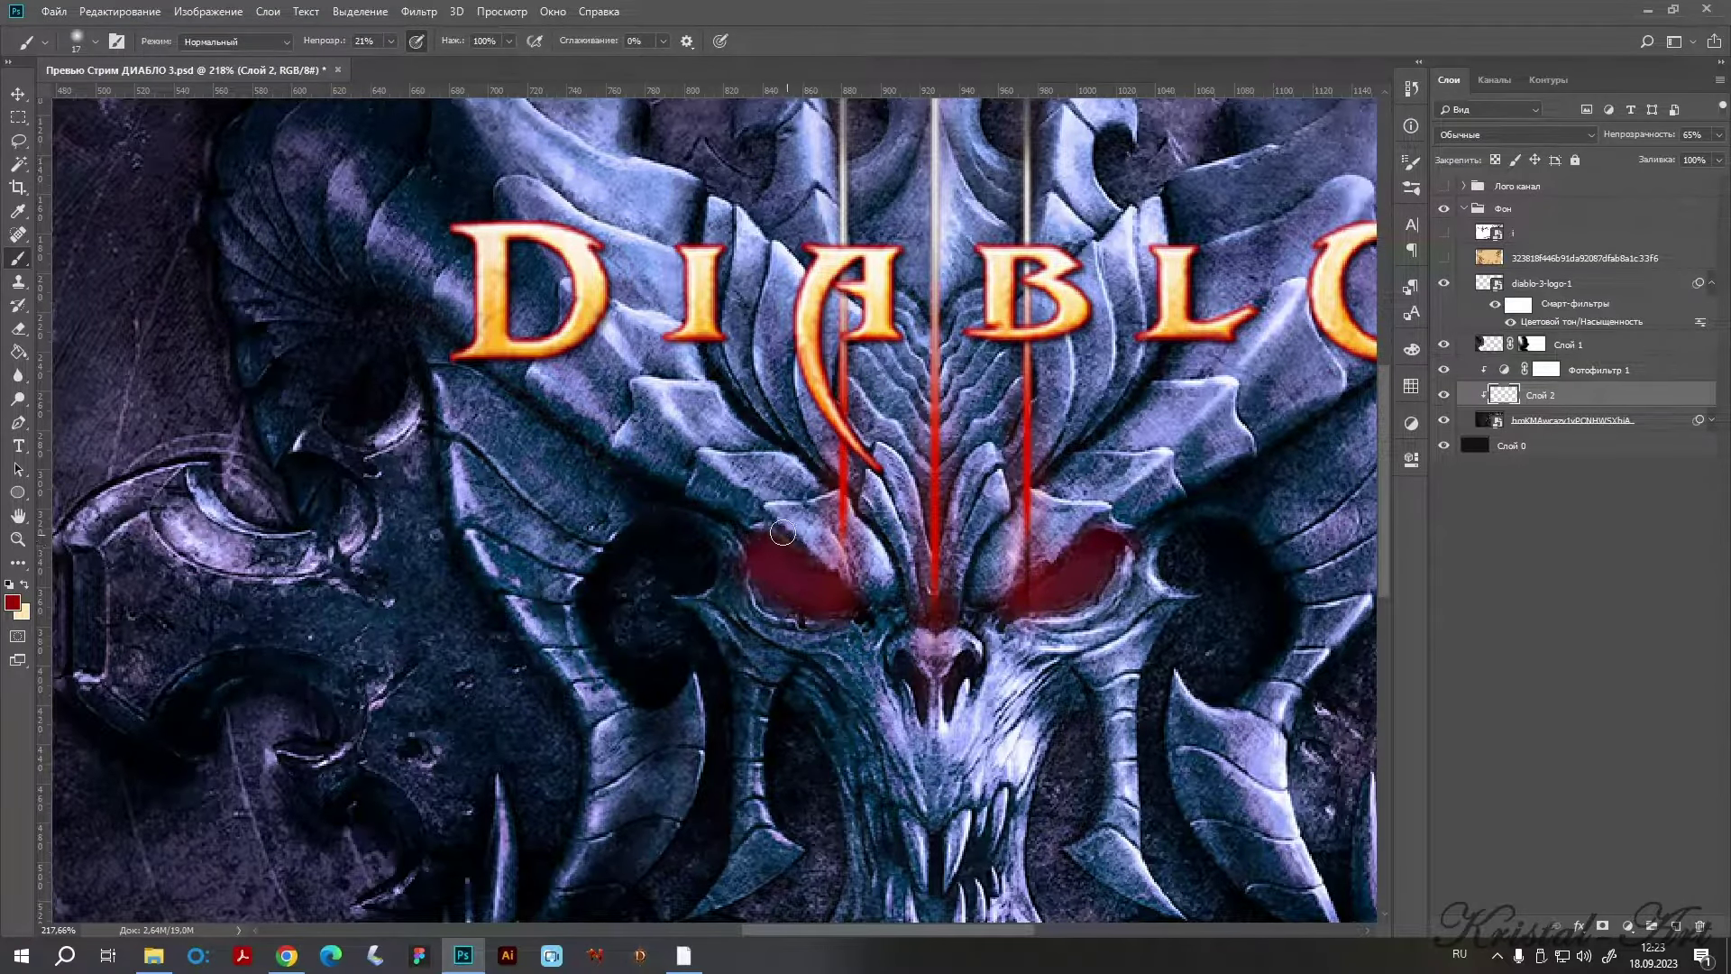
scroll(850, 726, down, 3)
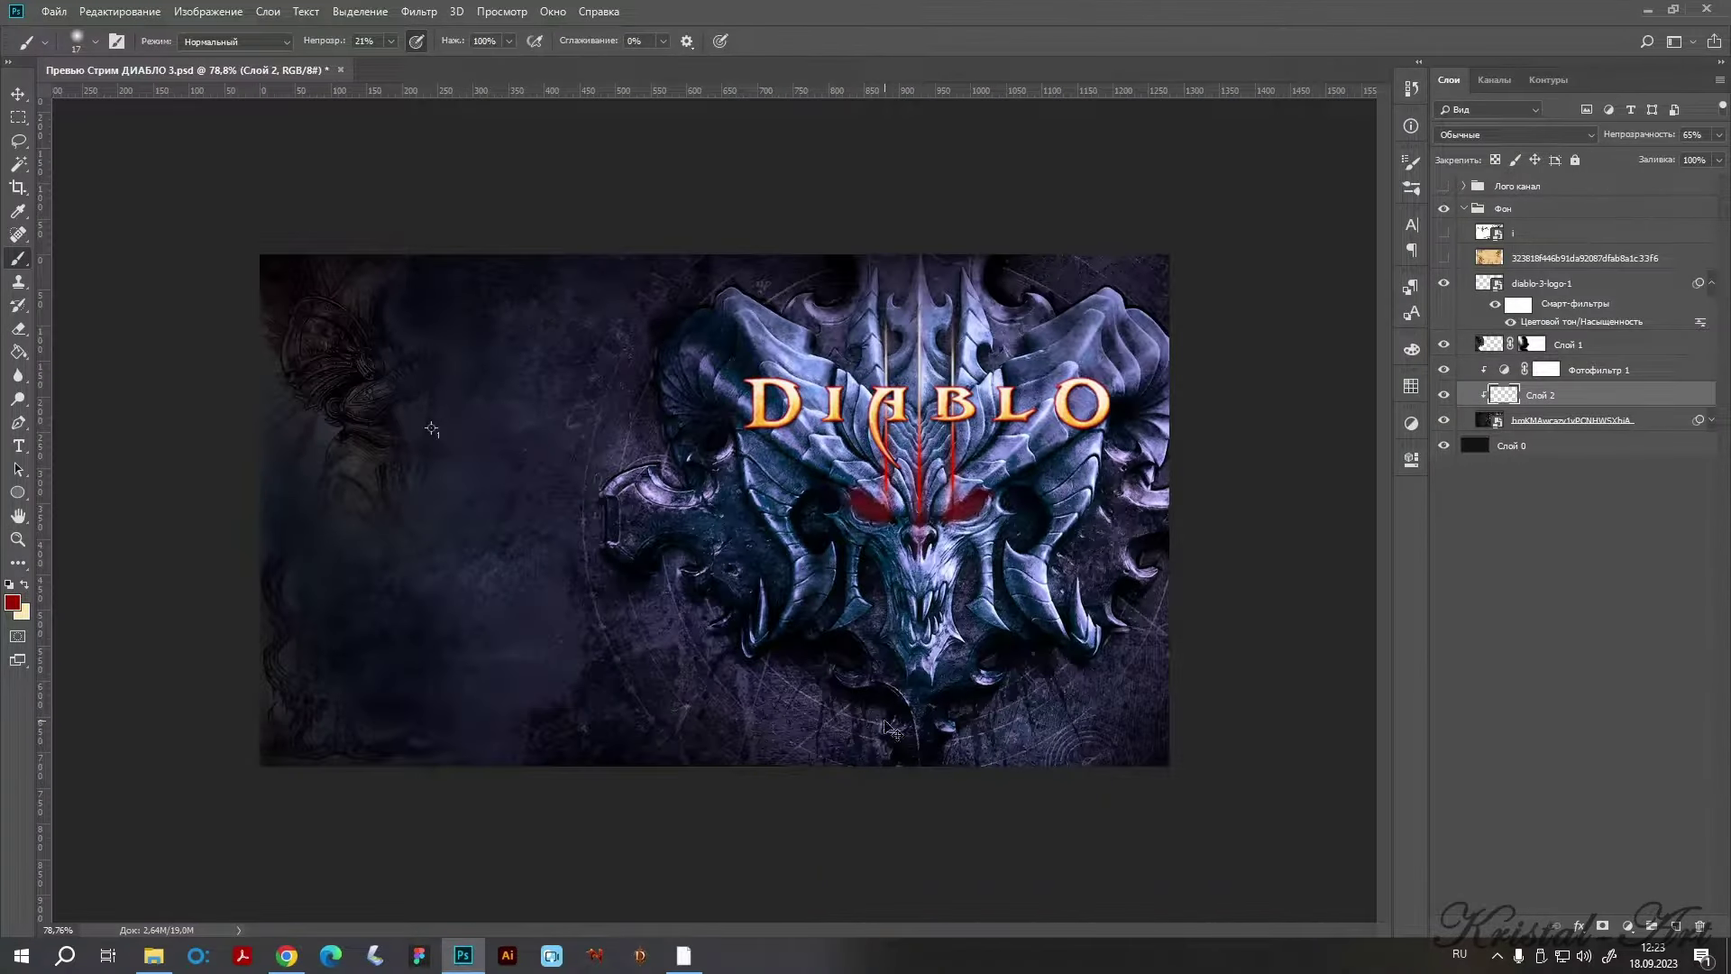
Type the red 'Прохождение' title left of the skull and move its layer above the logo.
key(t)
click(357, 396)
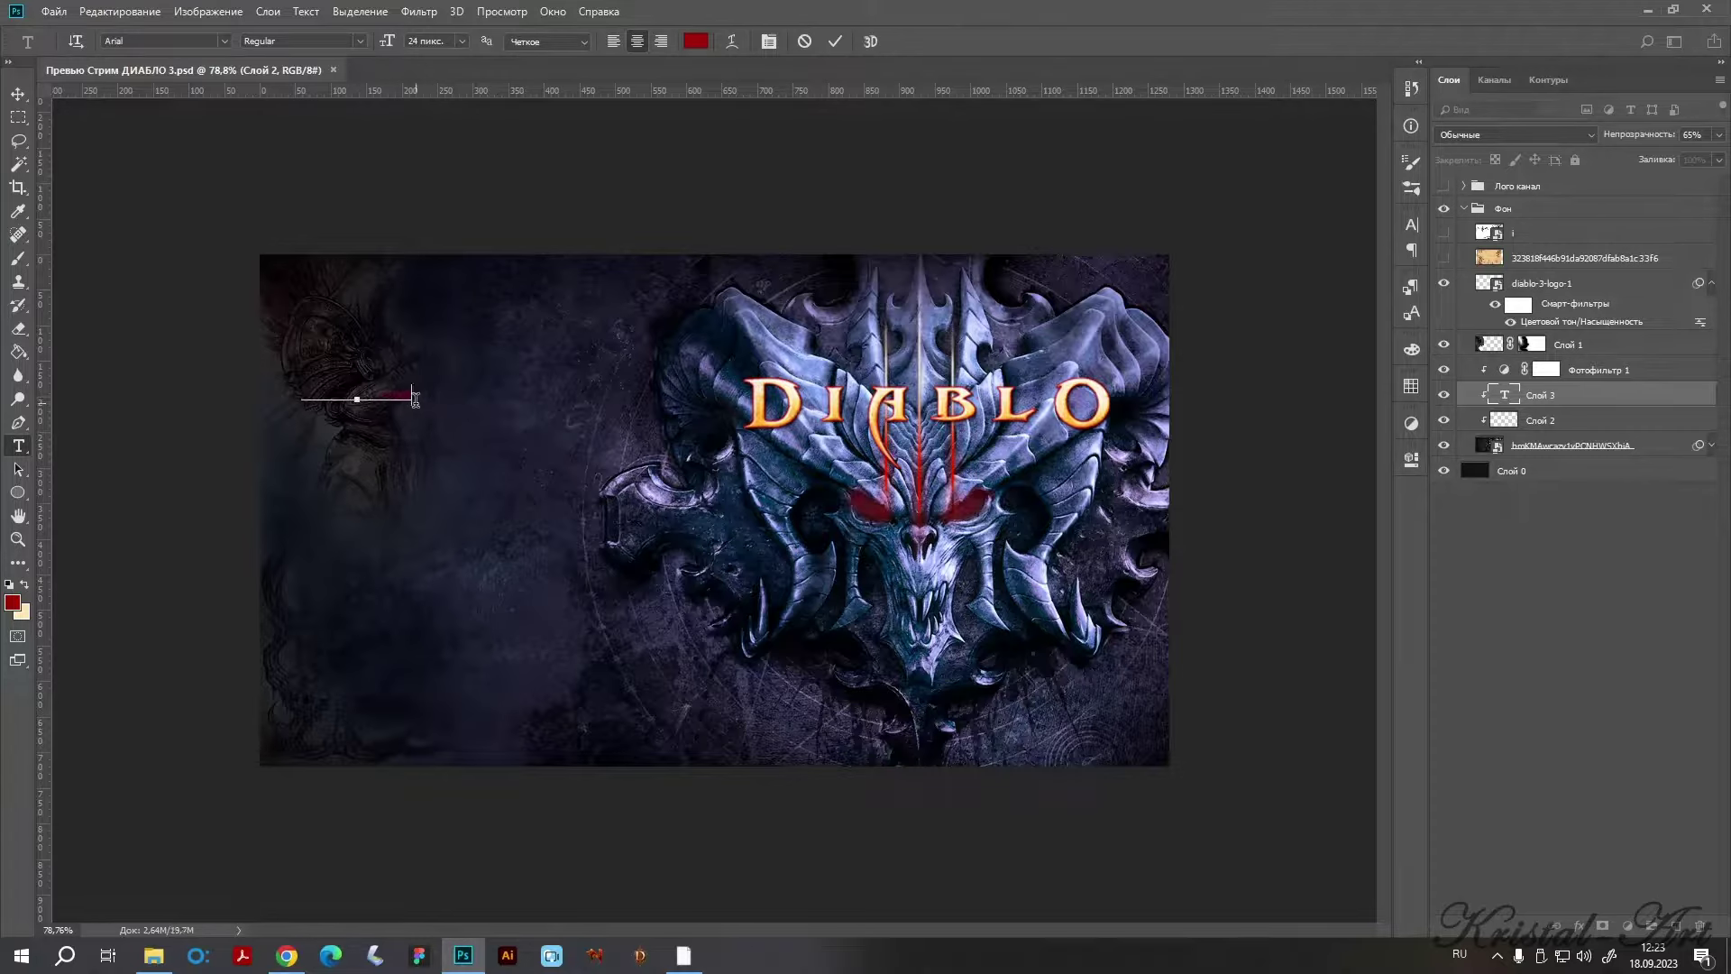
click(18, 94)
drag(1533, 395, 1515, 274)
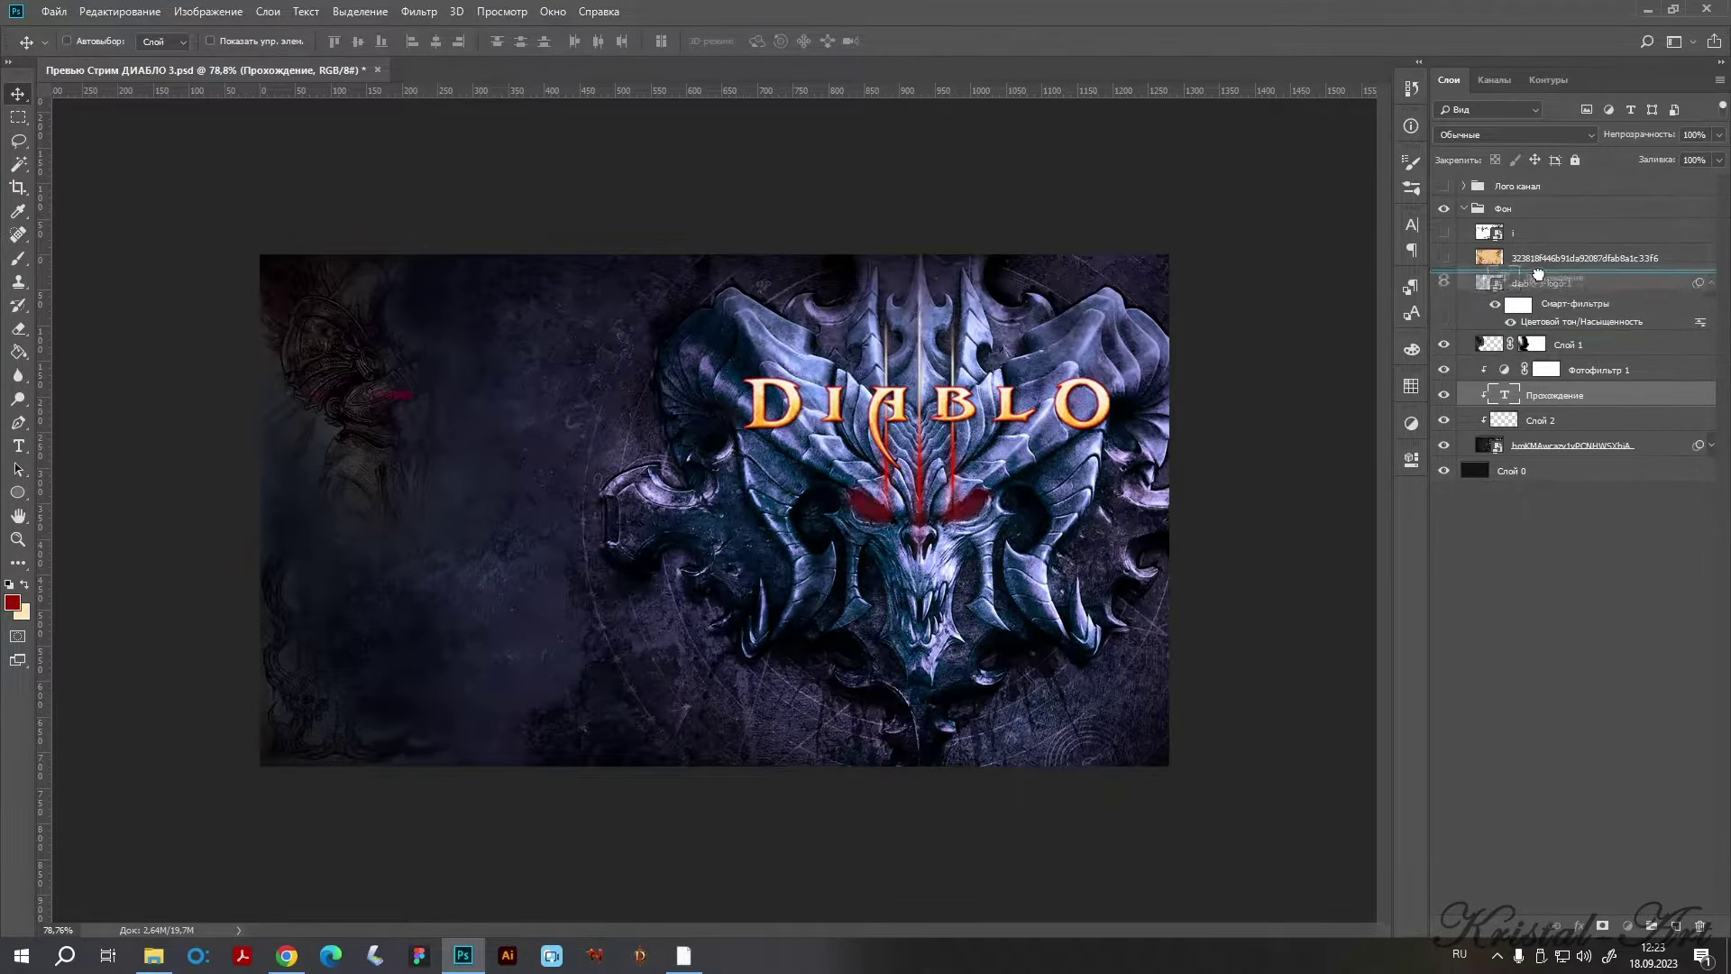
drag(396, 394, 459, 458)
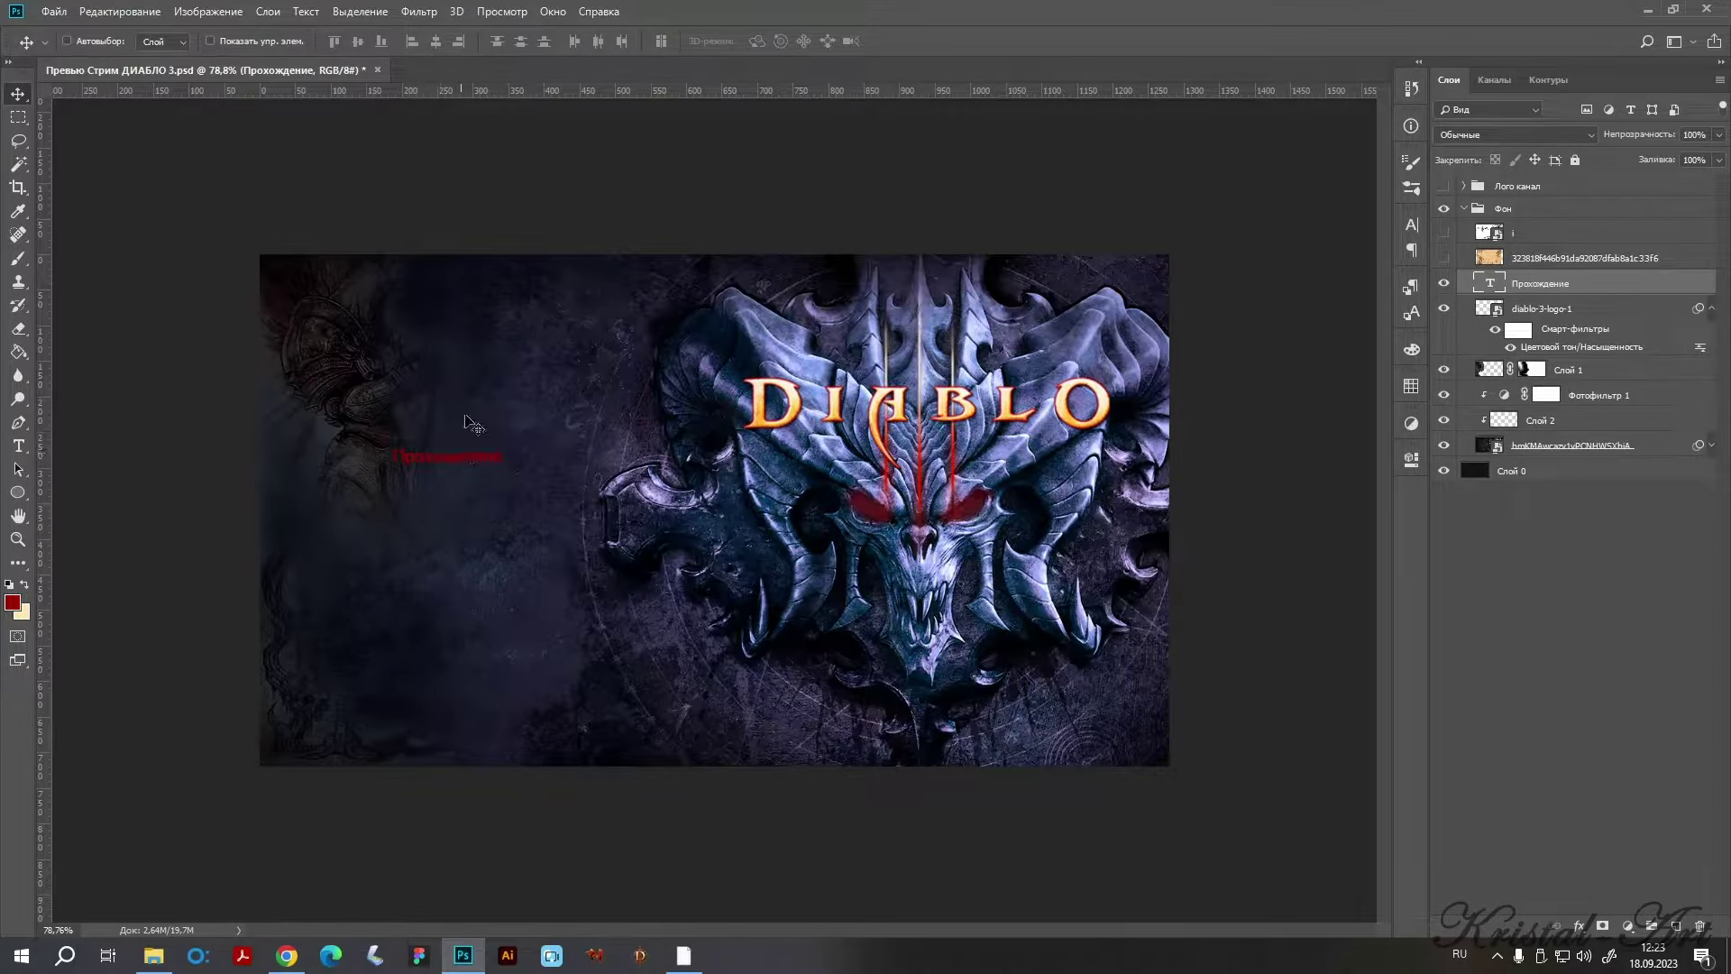
Set the title to 60 px Diablo Font and line it up left of the logo.
key(t)
click(462, 42)
click(432, 253)
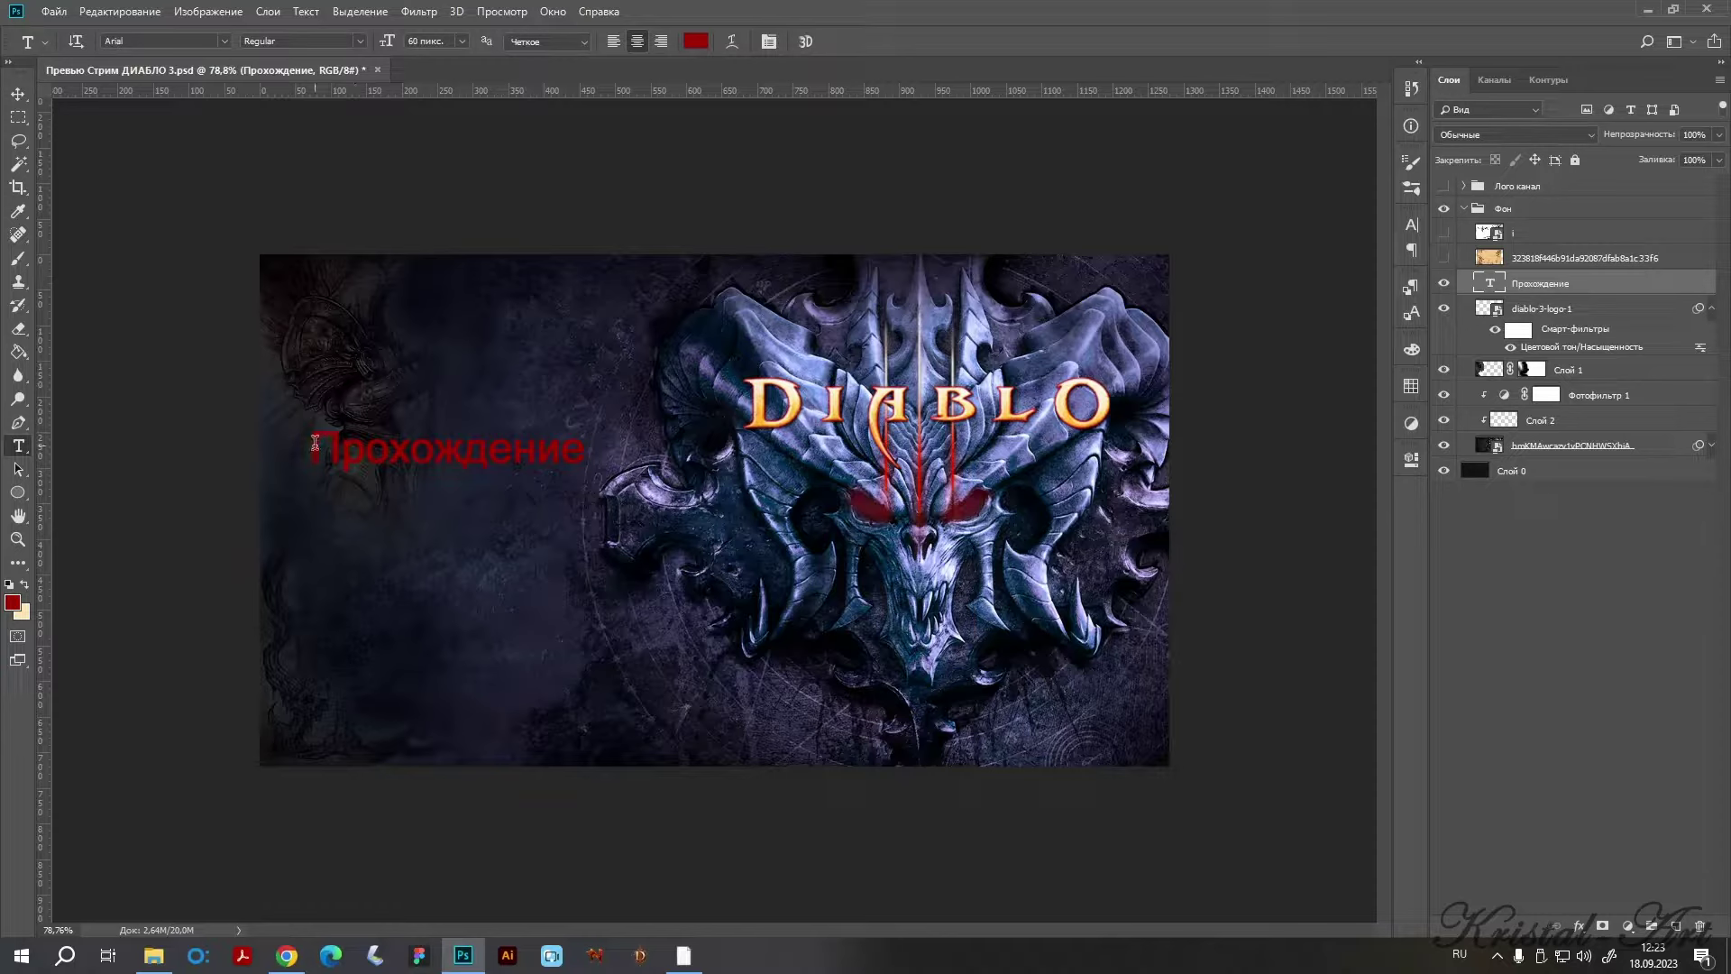
drag(315, 442, 706, 455)
click(221, 42)
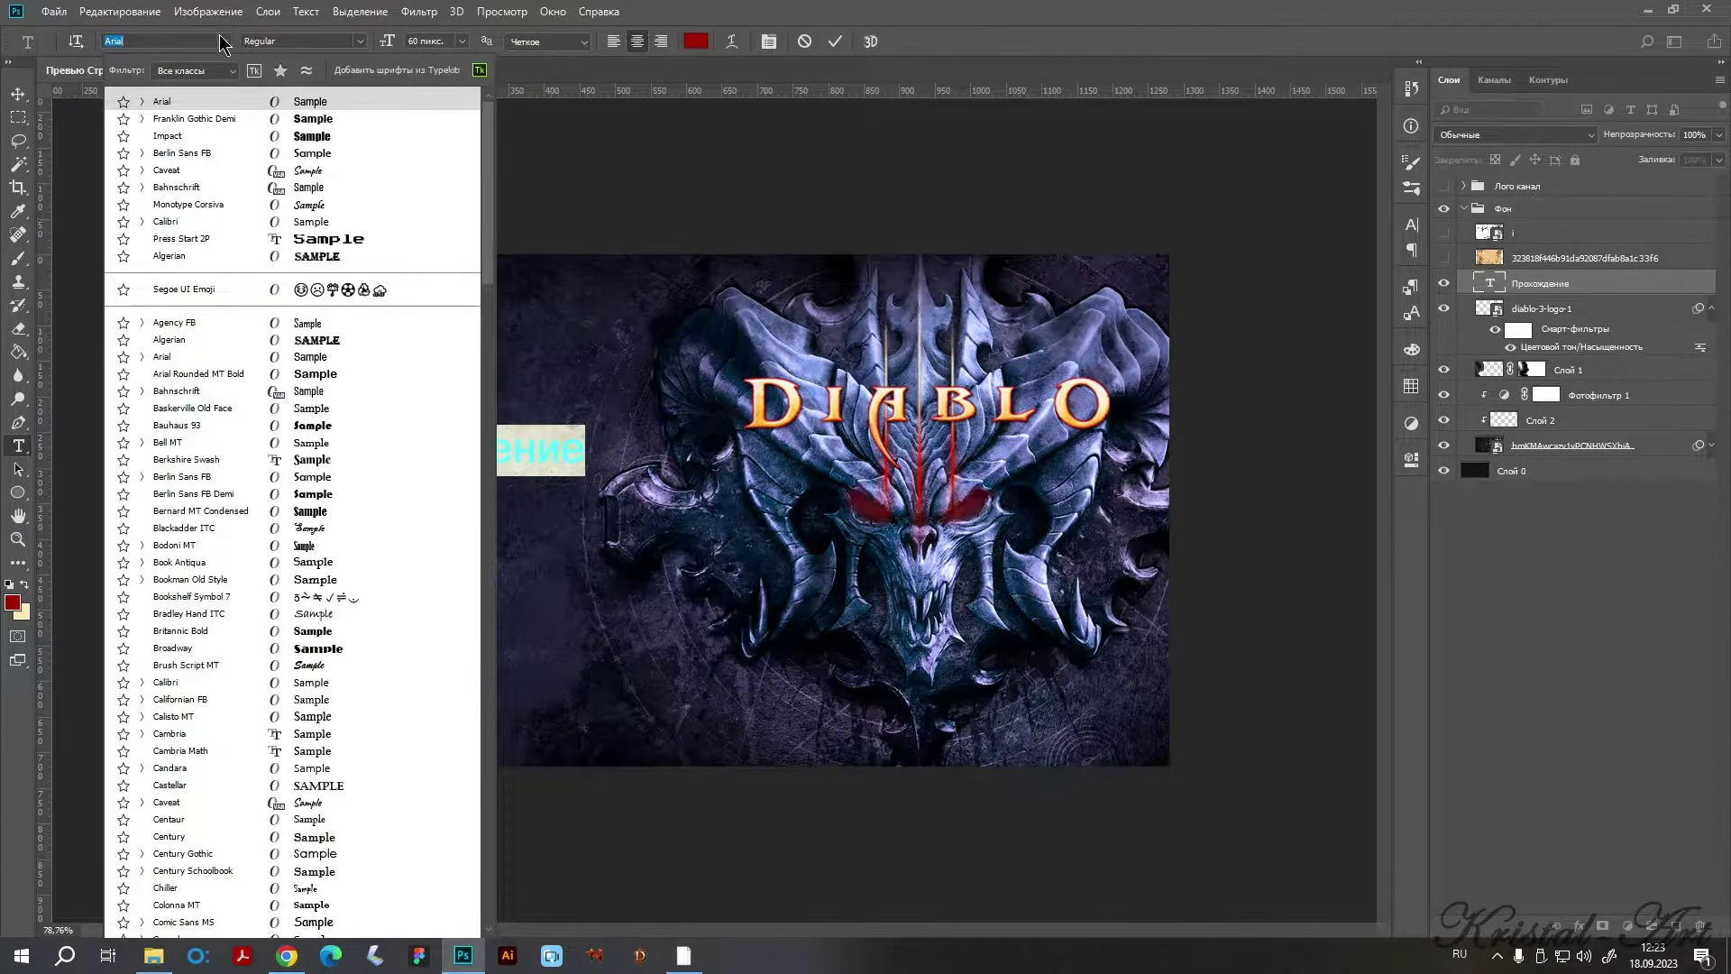
scroll(365, 523, down, 2)
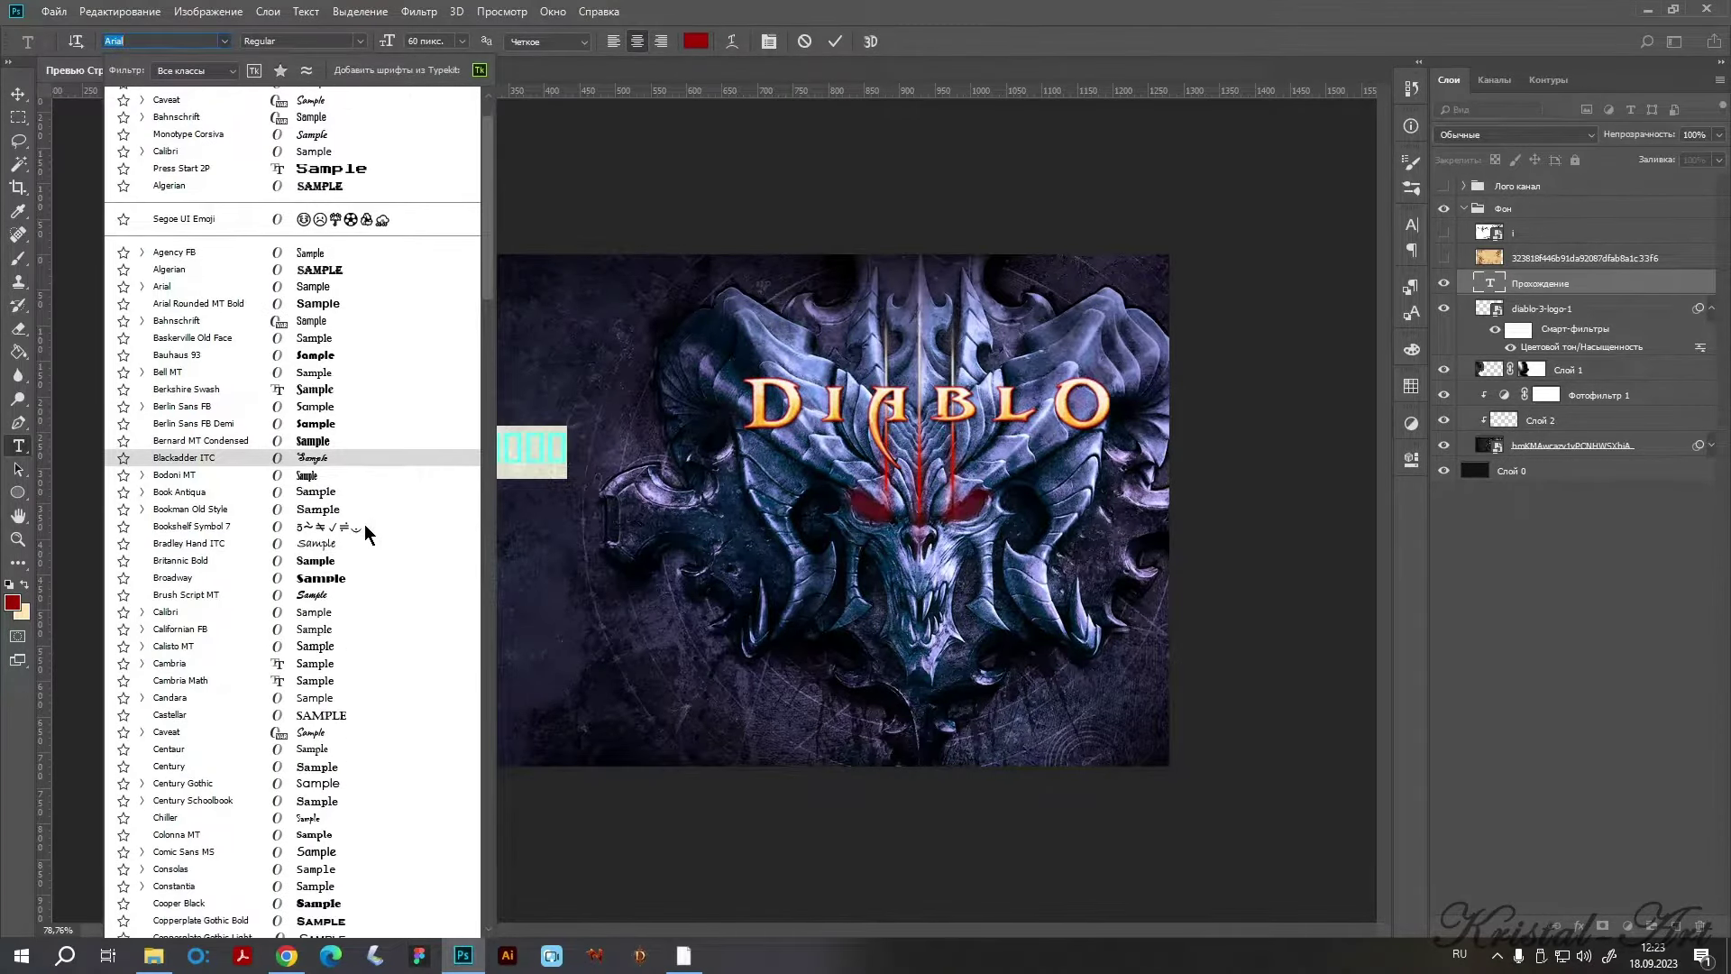
scroll(365, 527, down, 3)
scroll(364, 522, down, 4)
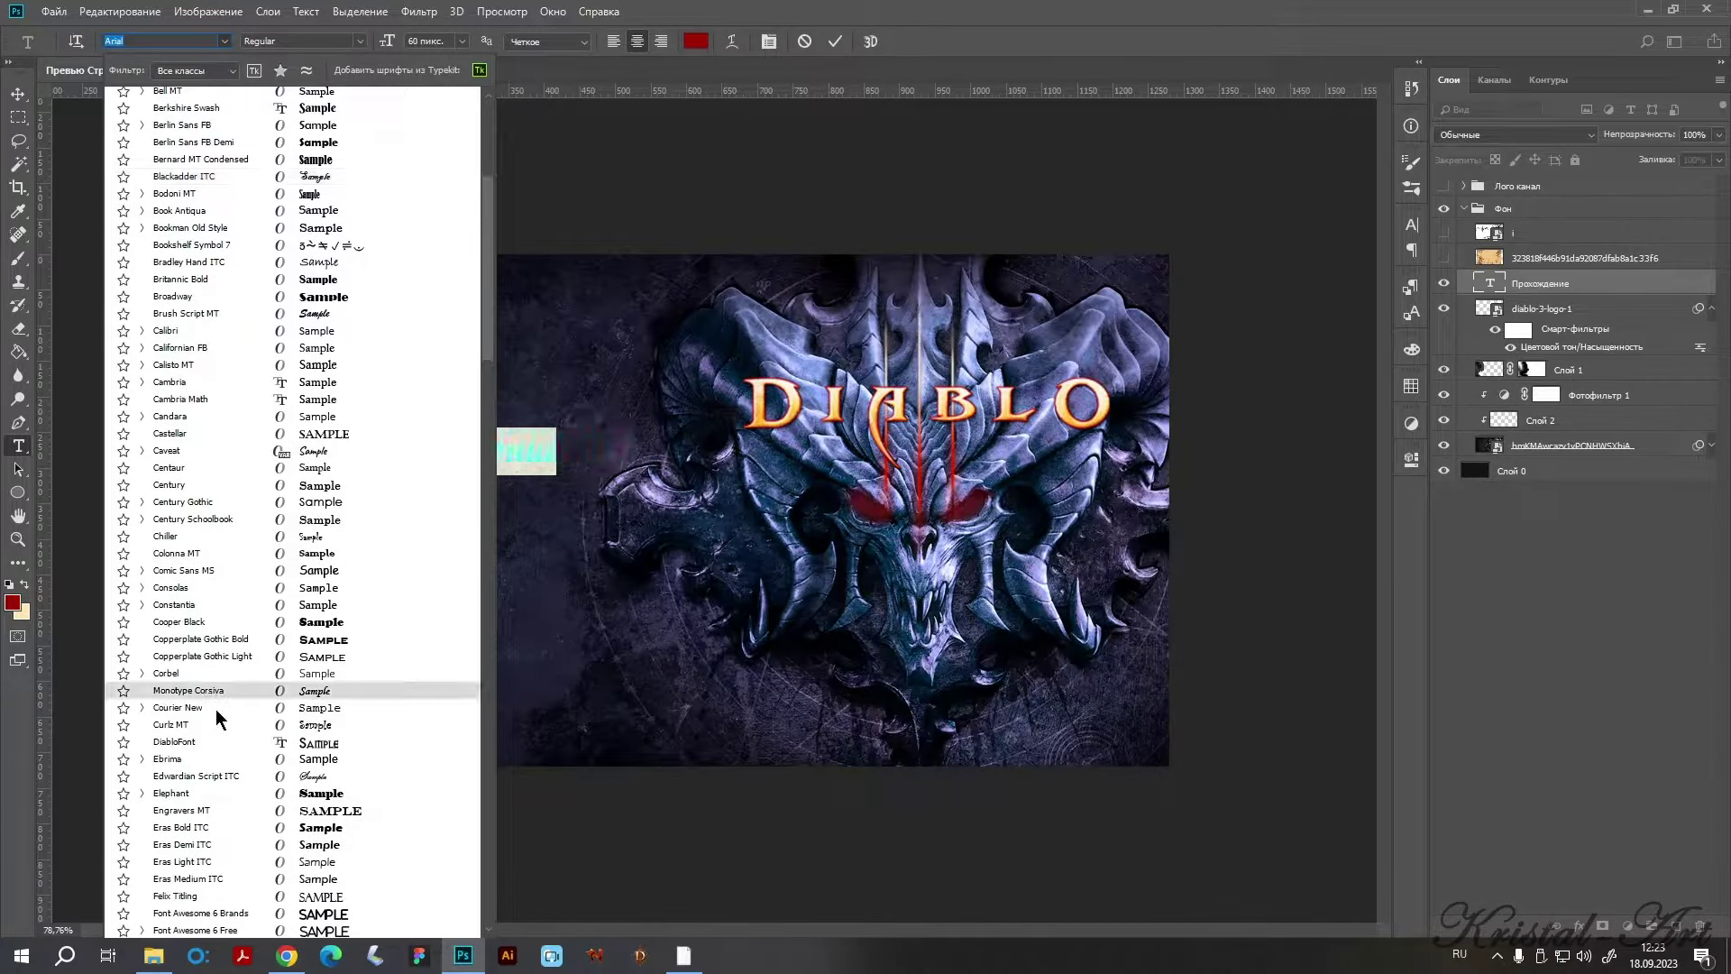
click(178, 742)
click(18, 94)
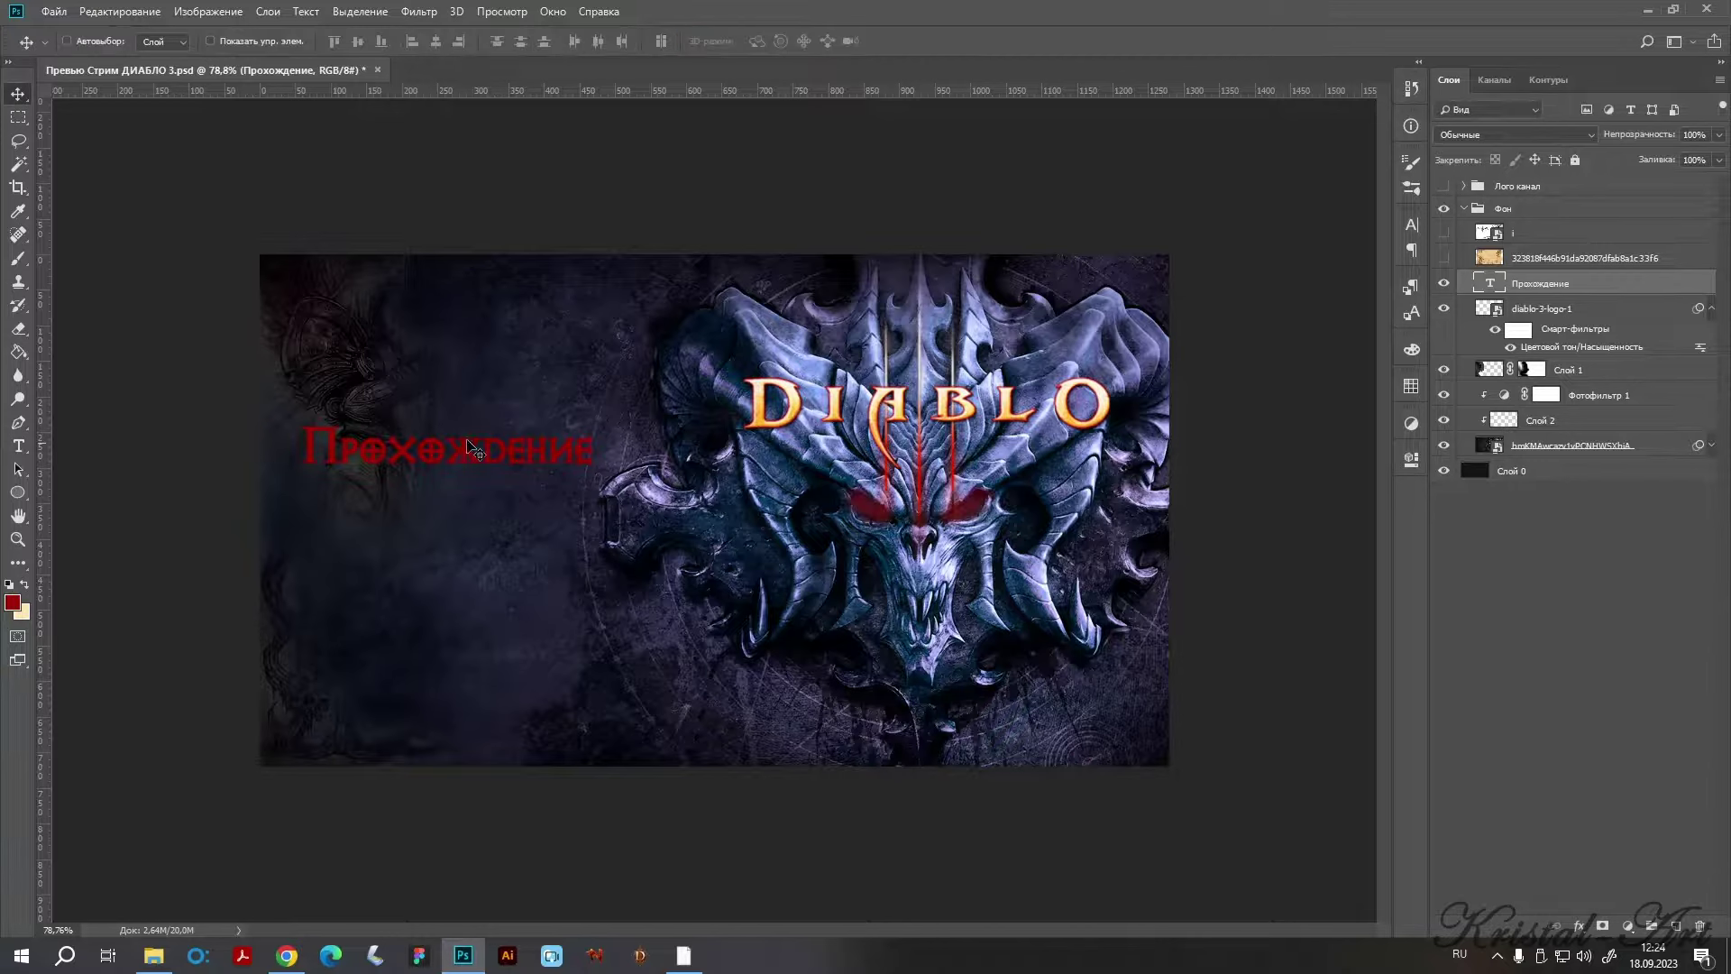
mouse_move(476, 450)
mouse_down()
mouse_move(1008, 512)
mouse_move(521, 377)
mouse_up()
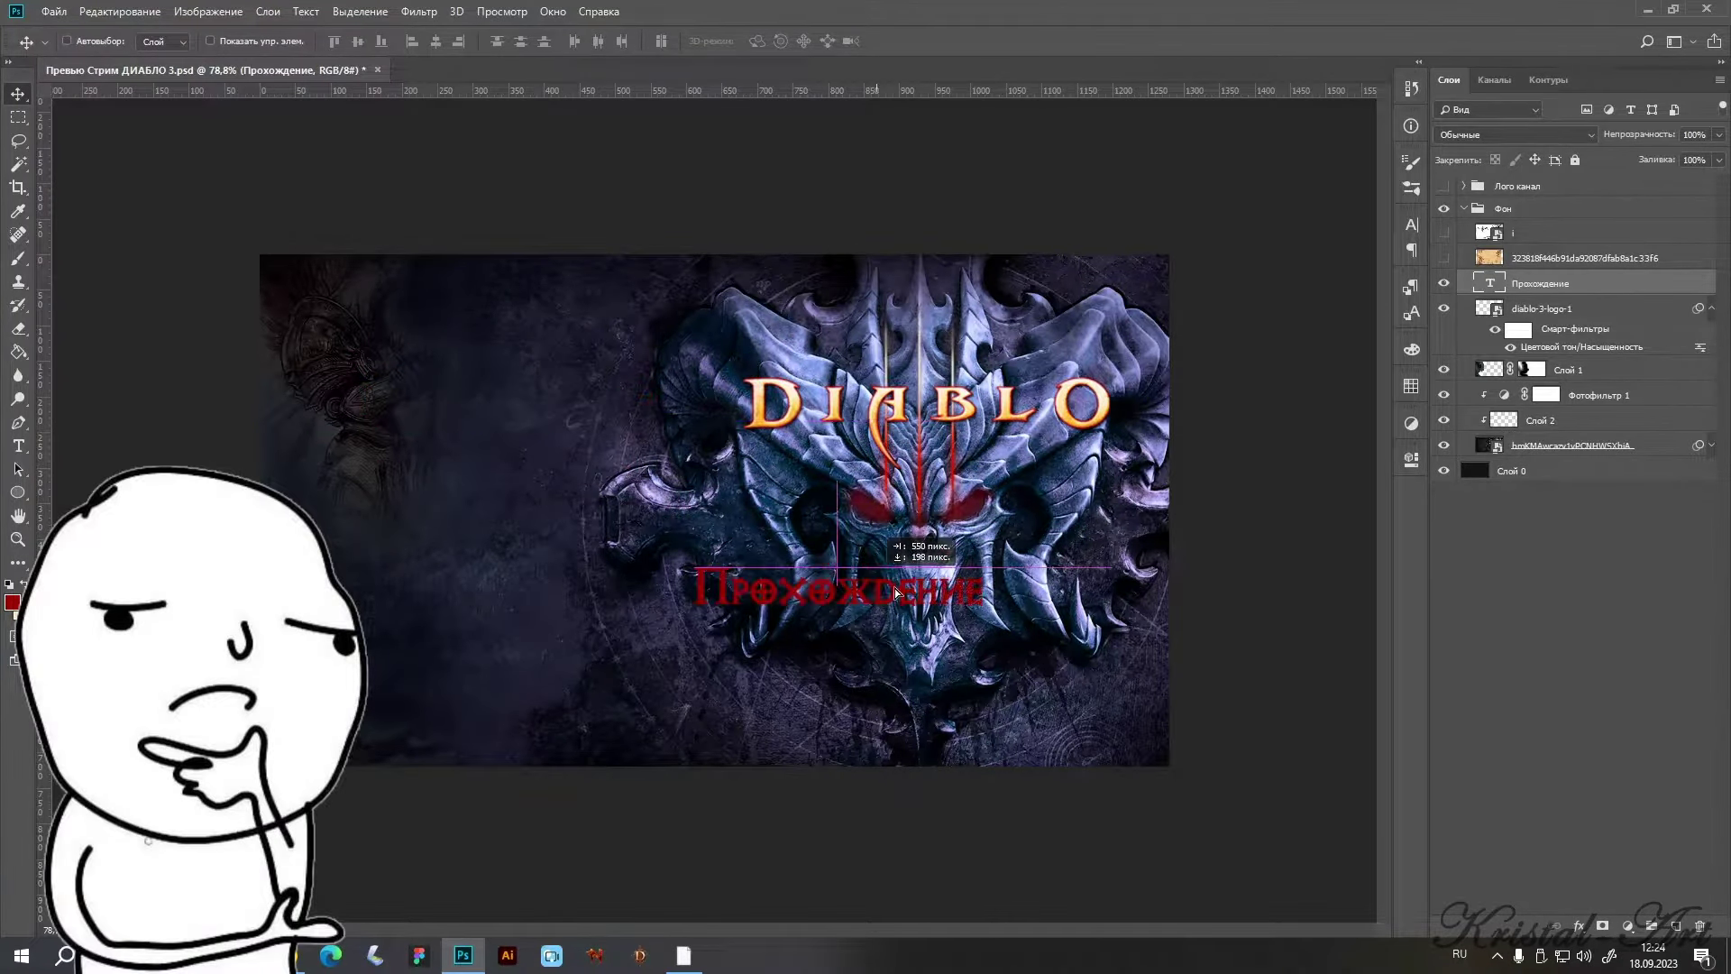
mouse_move(521, 376)
mouse_down()
mouse_move(633, 517)
mouse_move(473, 380)
mouse_up()
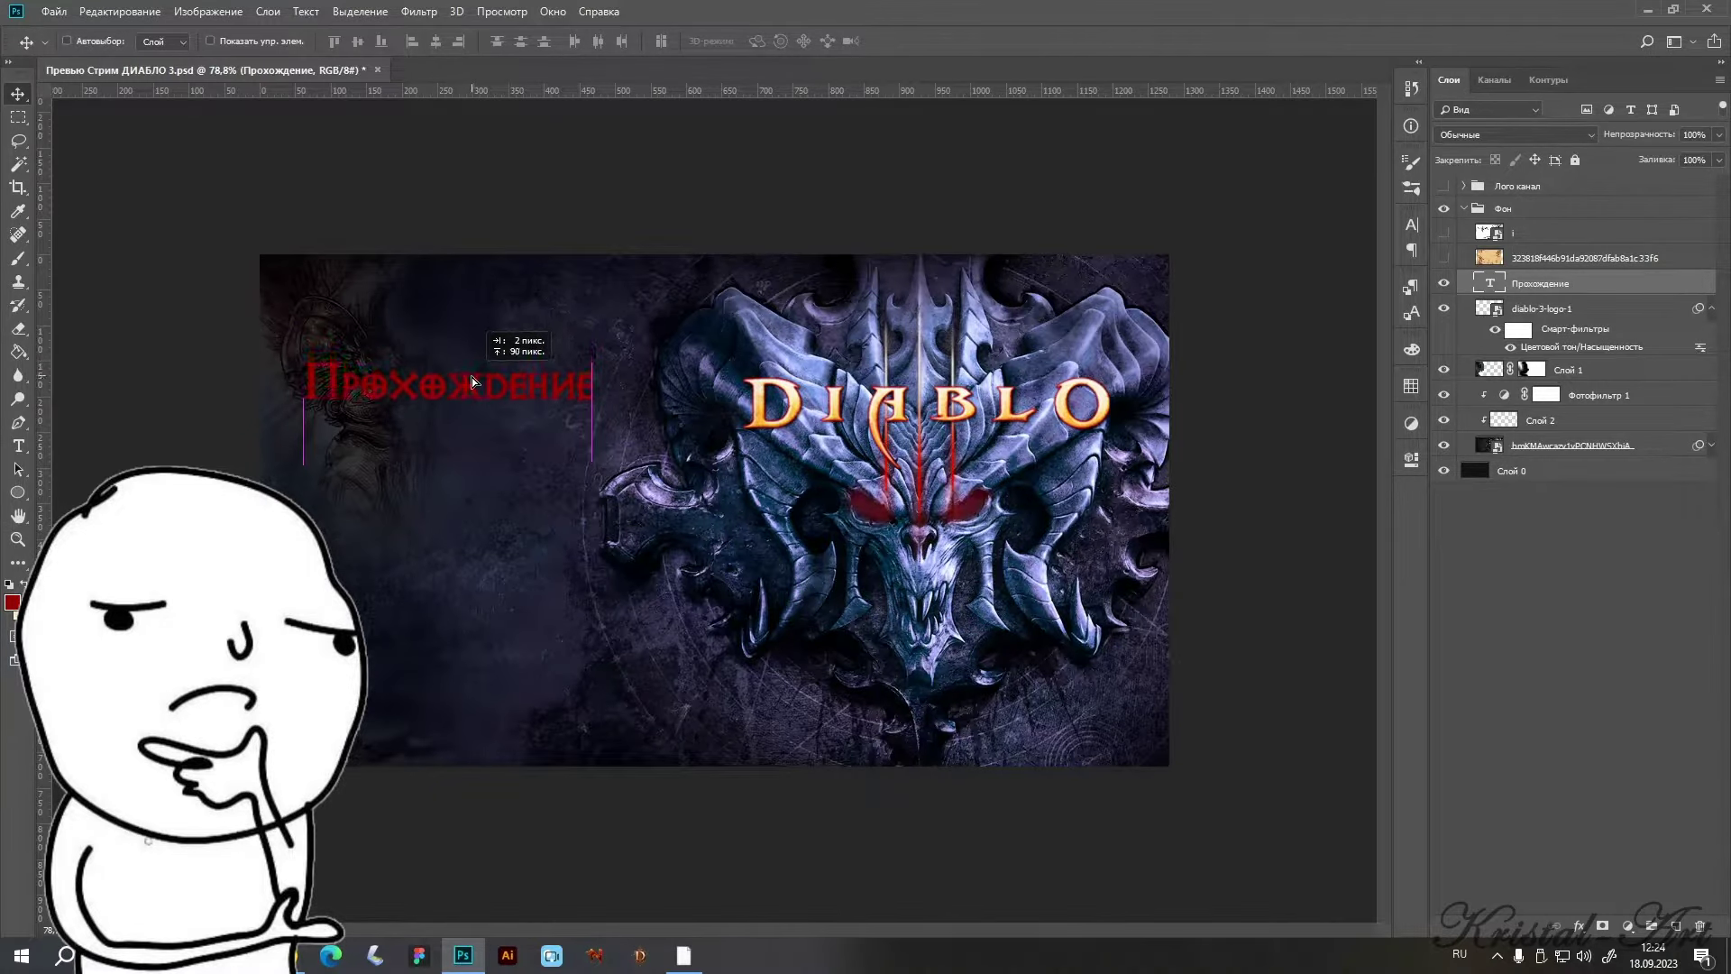
Move the title layer to the top, then reveal and reposition the white Diablo artwork.
drag(1532, 283, 1524, 198)
click(1444, 259)
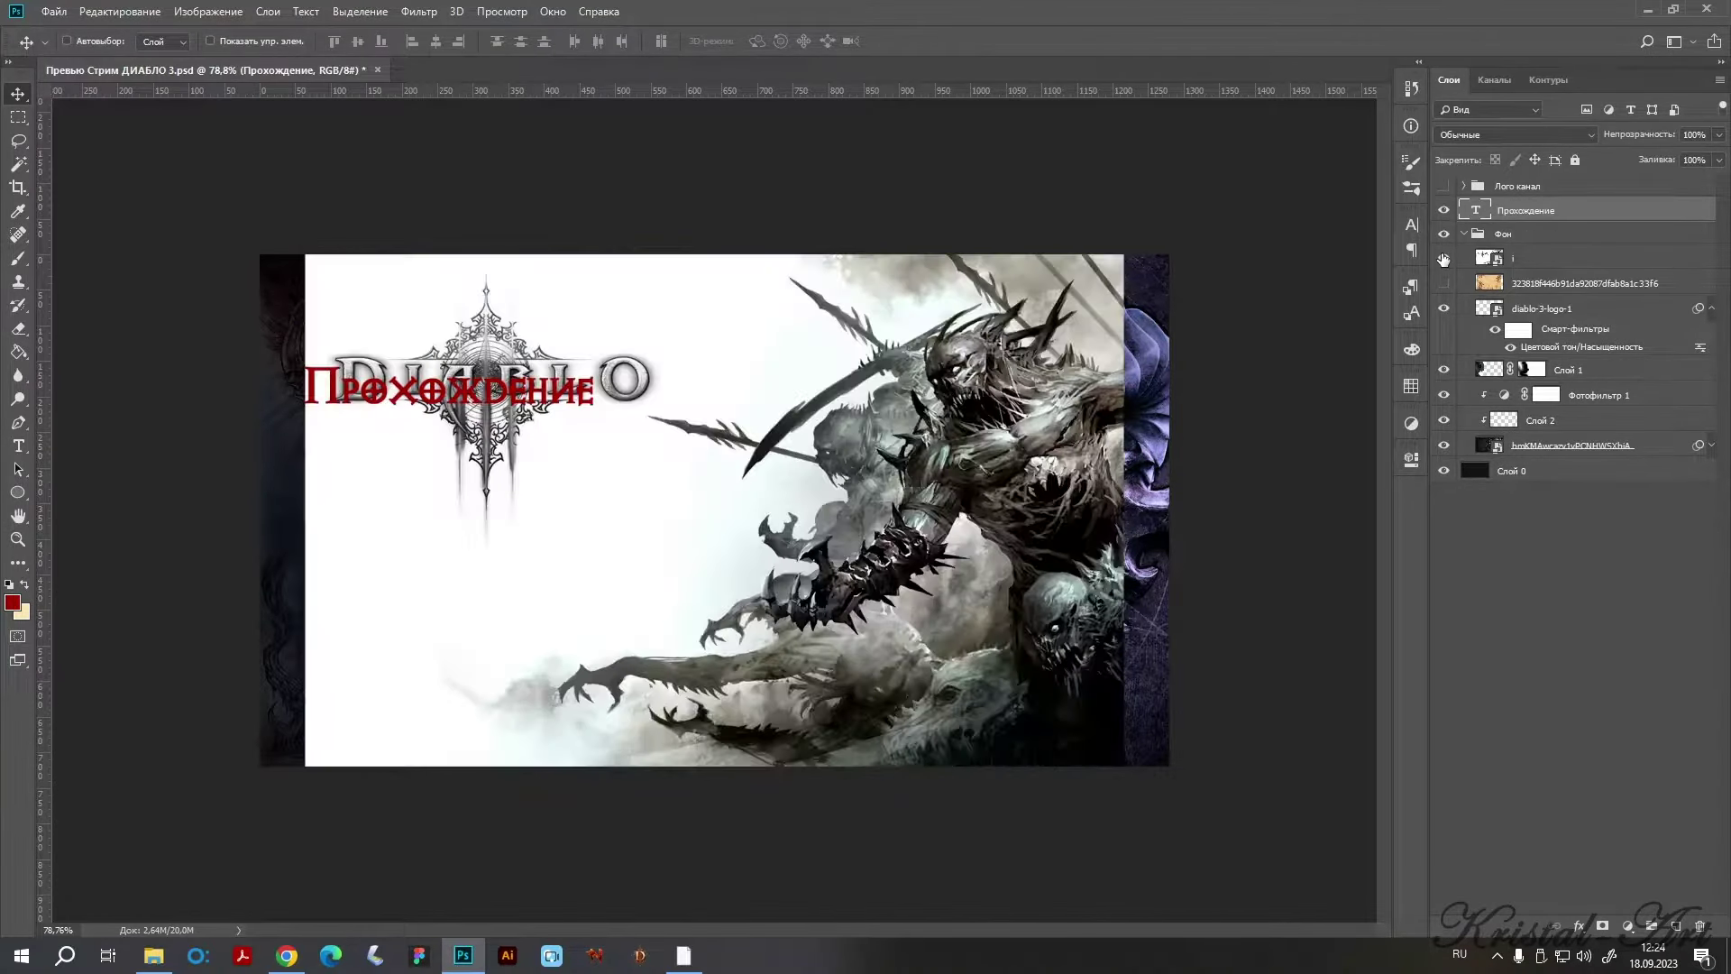
click(1487, 259)
drag(839, 494, 895, 505)
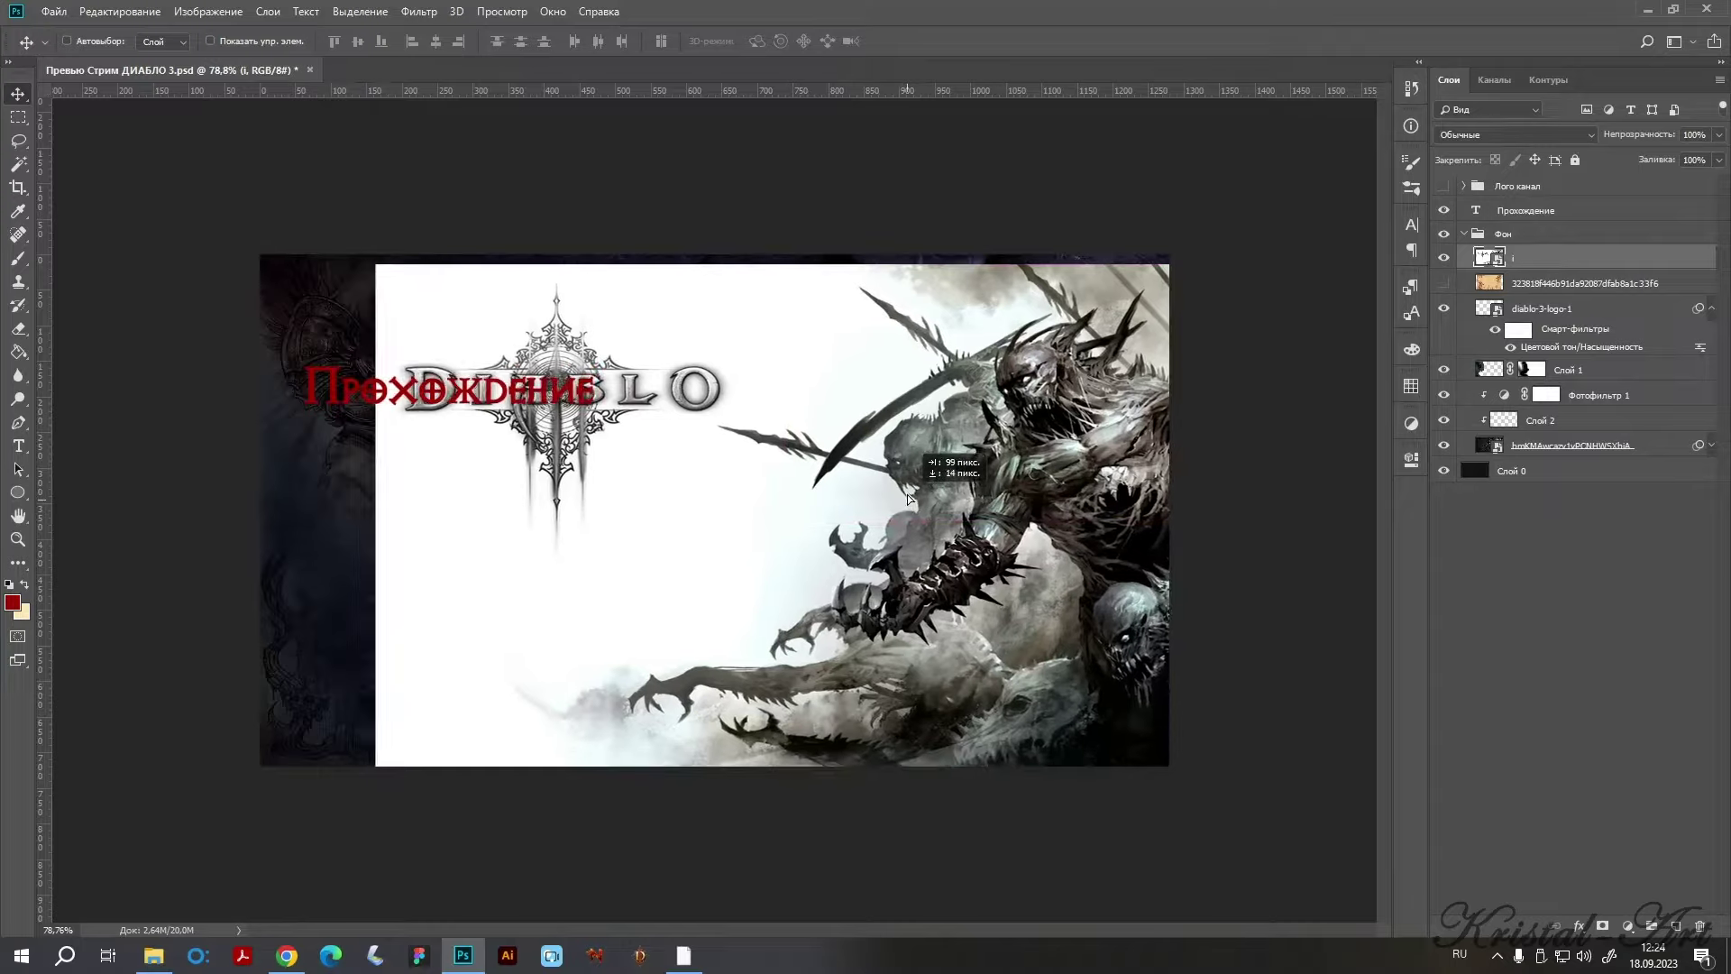
Scale the white artwork into the lower-right corner, place it below Слой 2, and add a mask.
key(ctrl+t)
mouse_move(361, 264)
mouse_down()
mouse_move(753, 444)
mouse_move(739, 505)
mouse_up()
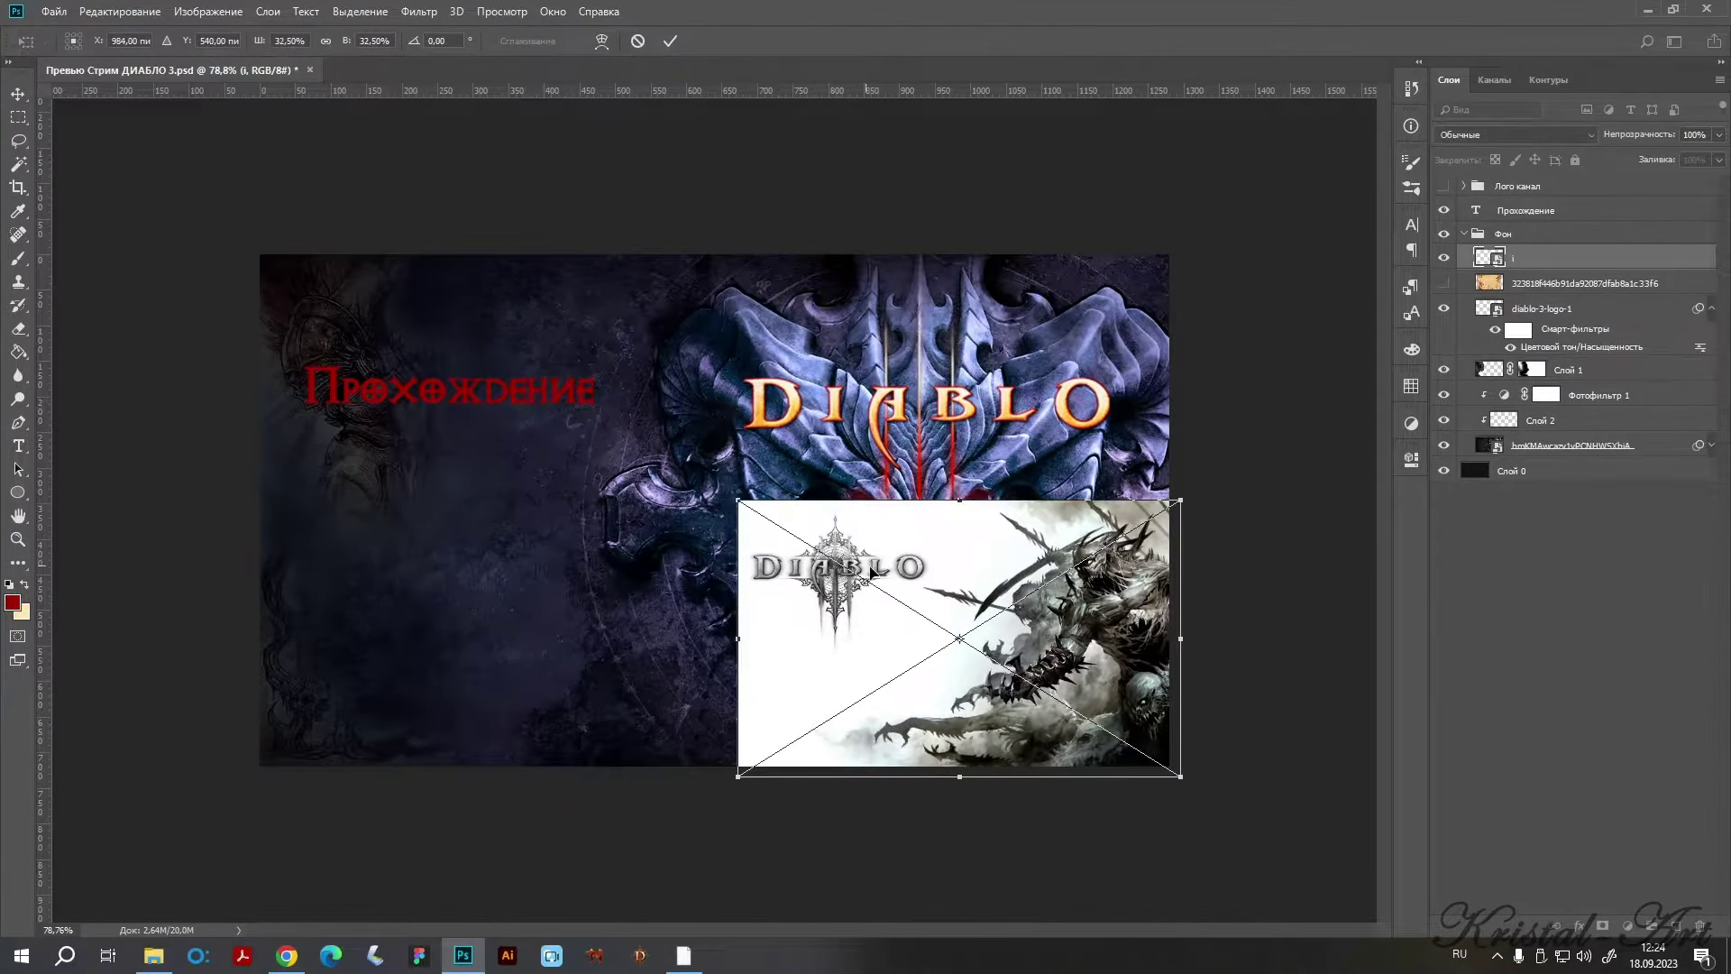
drag(871, 580, 860, 569)
drag(727, 490, 761, 510)
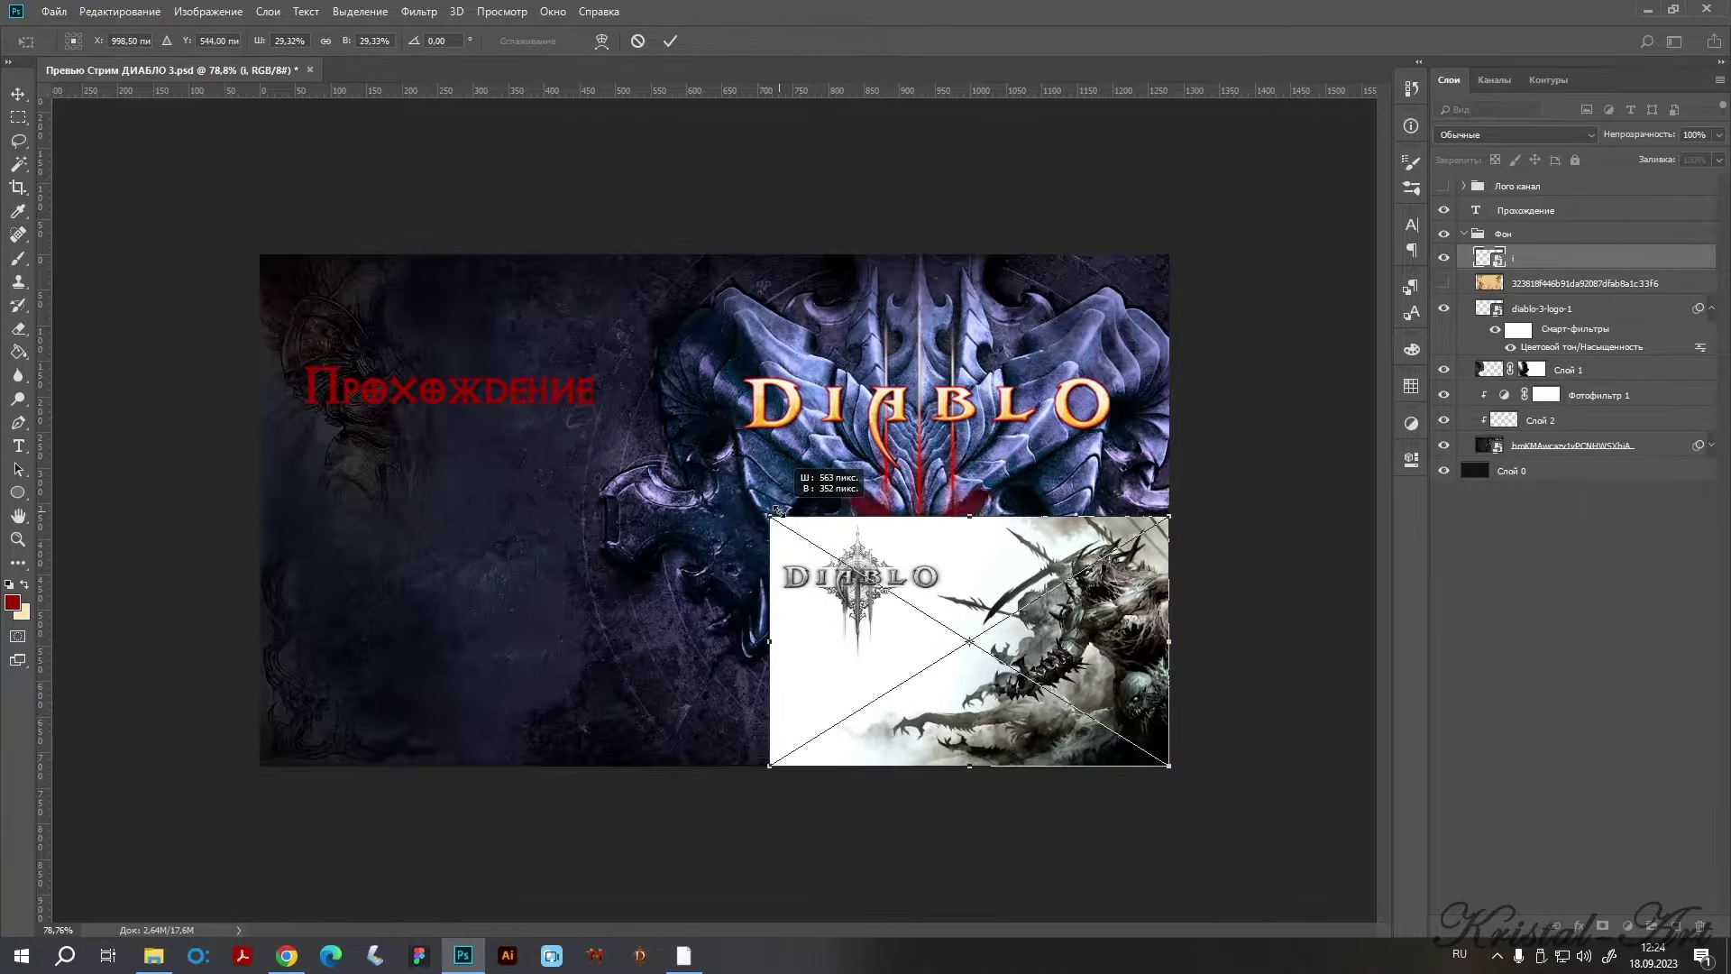
key(Return)
drag(1529, 274, 1526, 429)
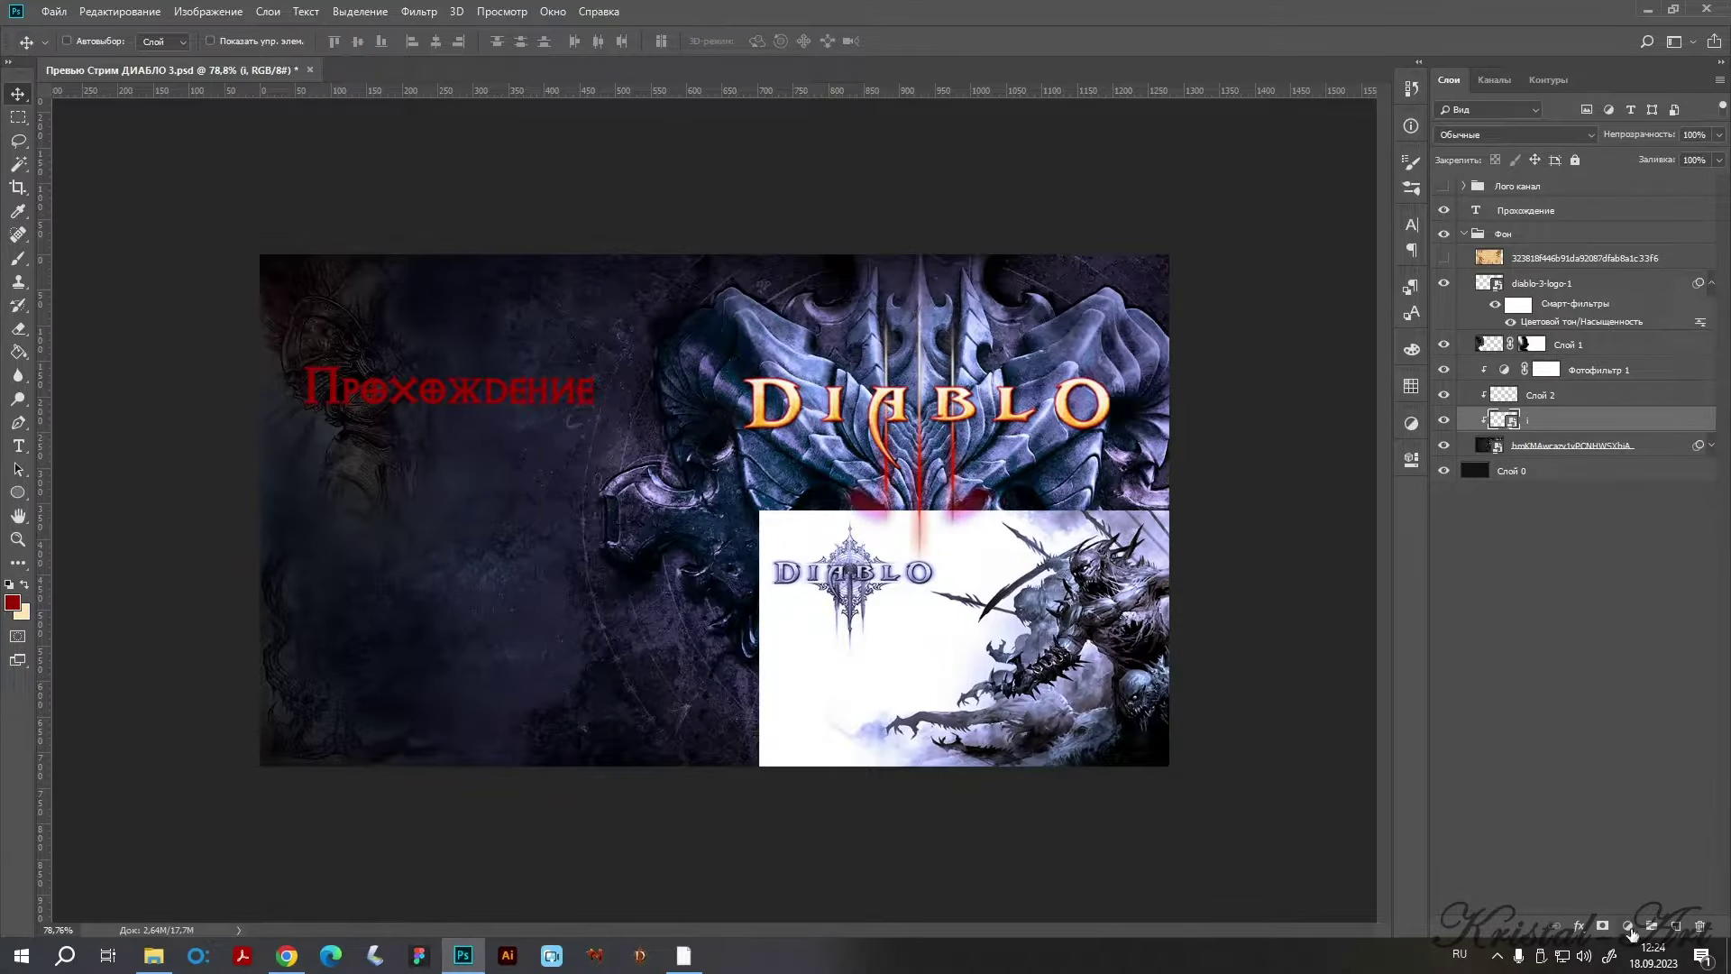
click(1627, 926)
Paint black on the mask to fade the artwork's top and top-left edges into the background.
click(1601, 926)
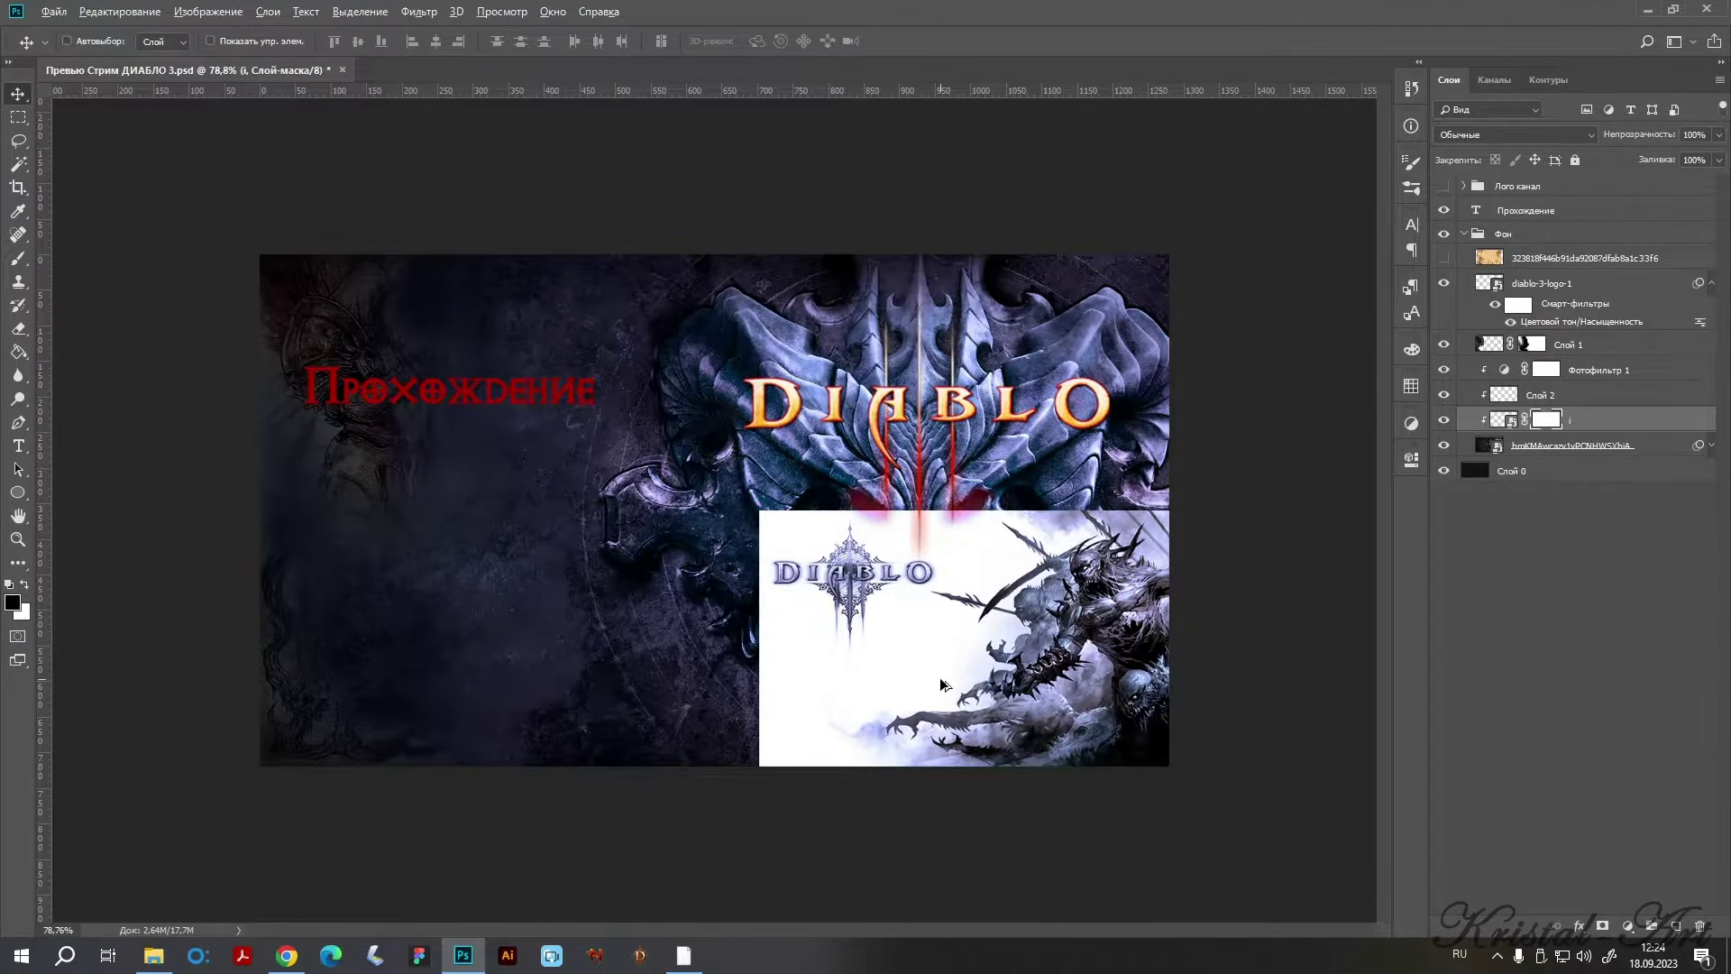
scroll(711, 509, up, 2)
key(b)
click(93, 42)
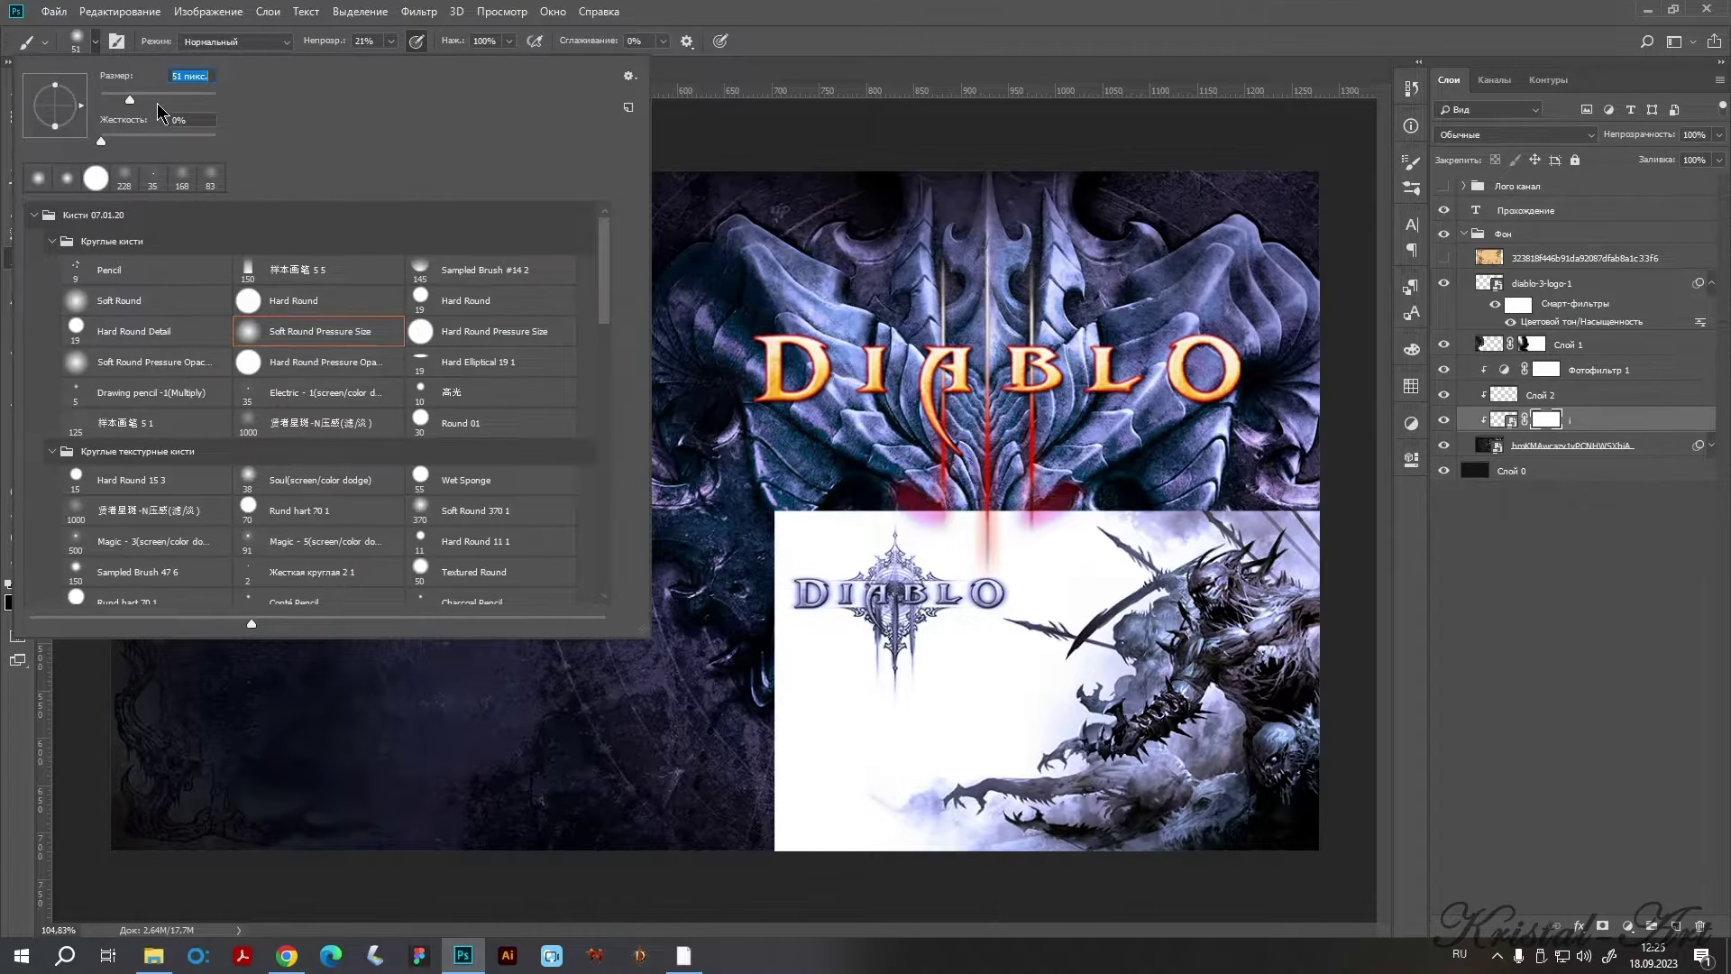
drag(1104, 489, 842, 463)
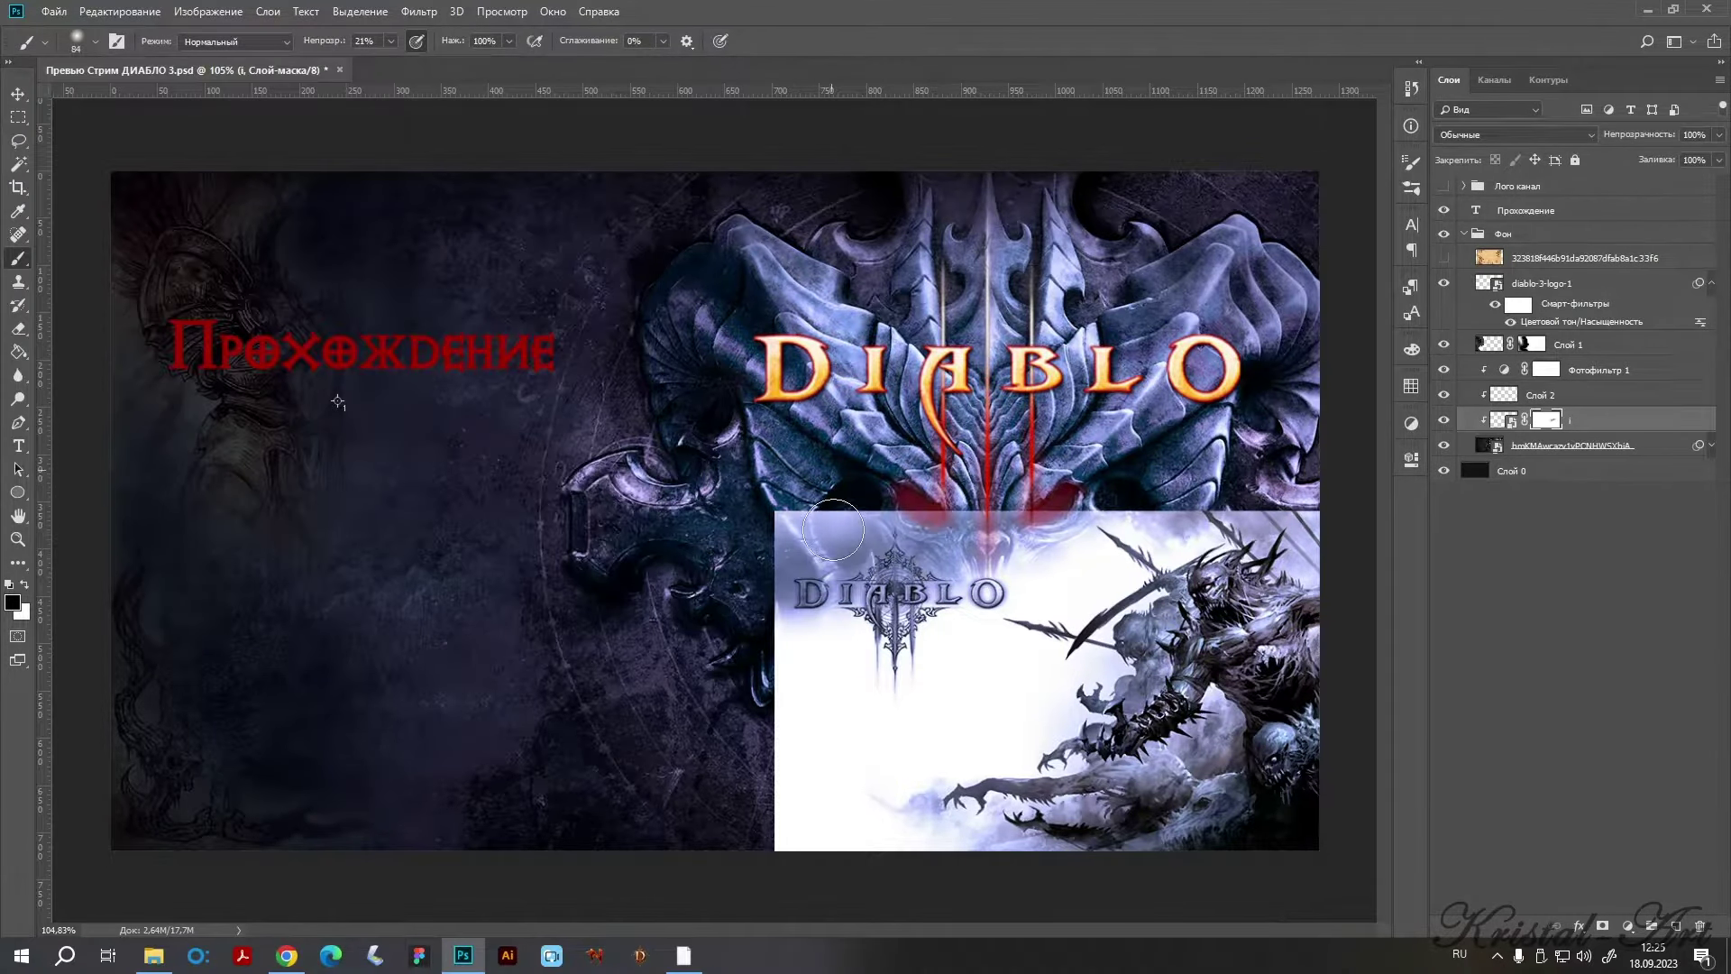
drag(390, 40, 467, 63)
mouse_move(865, 522)
mouse_down()
mouse_move(822, 667)
mouse_move(1073, 505)
mouse_move(1177, 522)
mouse_move(1262, 505)
mouse_move(1172, 532)
mouse_move(1243, 523)
mouse_move(1298, 541)
mouse_move(1095, 541)
mouse_move(1136, 554)
mouse_move(1018, 635)
mouse_move(1087, 649)
mouse_move(1127, 599)
mouse_move(1114, 588)
mouse_move(1136, 649)
mouse_move(1082, 685)
mouse_move(1135, 676)
mouse_move(980, 709)
mouse_move(830, 685)
mouse_move(793, 708)
mouse_move(974, 744)
mouse_move(1100, 696)
mouse_move(1009, 748)
mouse_move(1055, 731)
mouse_move(865, 766)
mouse_move(848, 825)
mouse_move(775, 721)
mouse_move(947, 857)
mouse_move(1024, 868)
mouse_up()
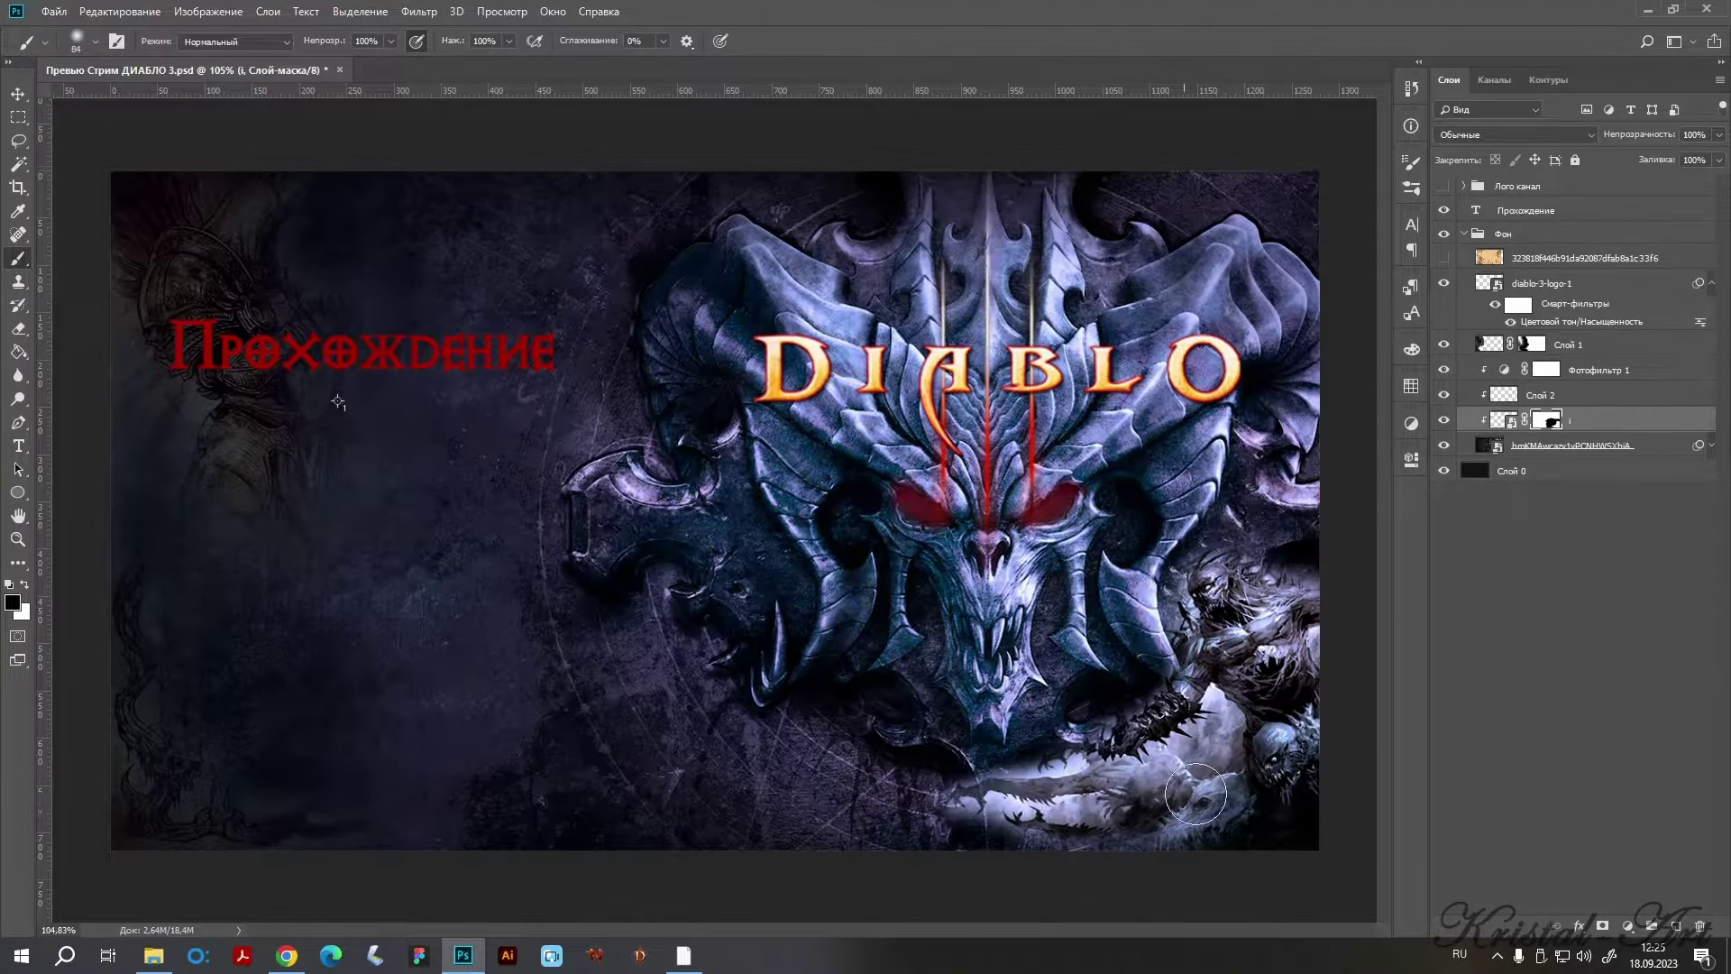
mouse_move(1195, 793)
mouse_down()
mouse_move(1208, 721)
mouse_move(1172, 757)
mouse_move(1216, 694)
mouse_move(1226, 772)
mouse_up()
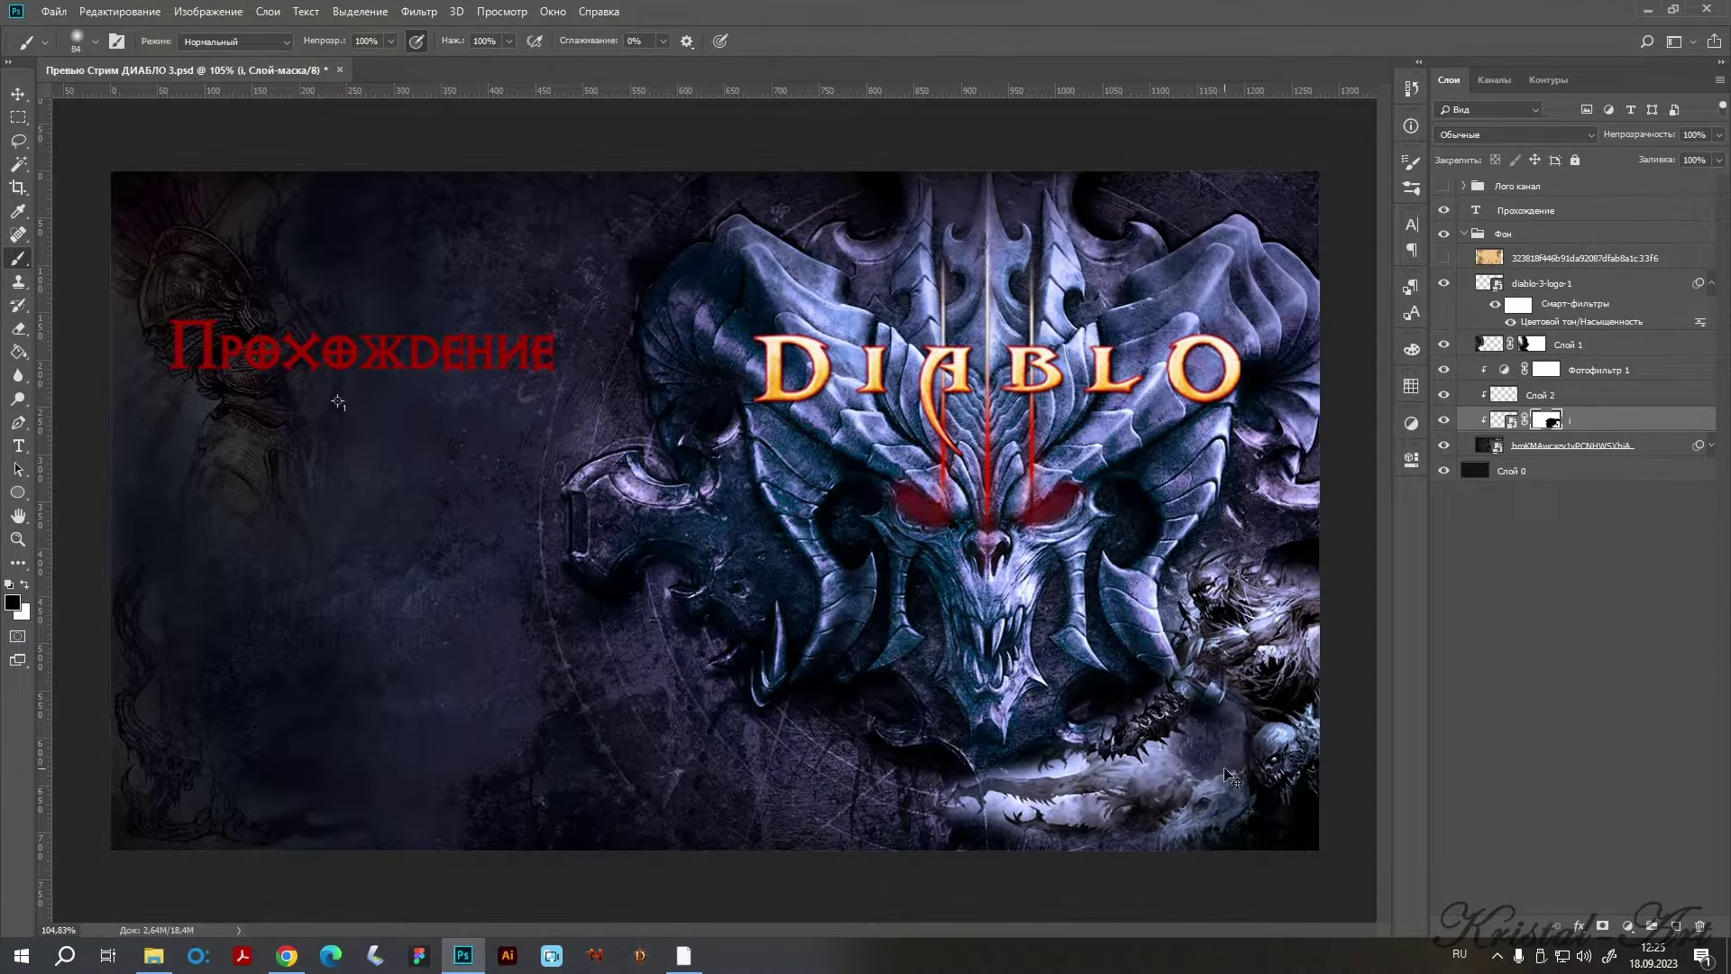
key(ctrl+z)
With an 80 px brush, mask away the bottom fog and the armoured creature at lower right.
click(95, 42)
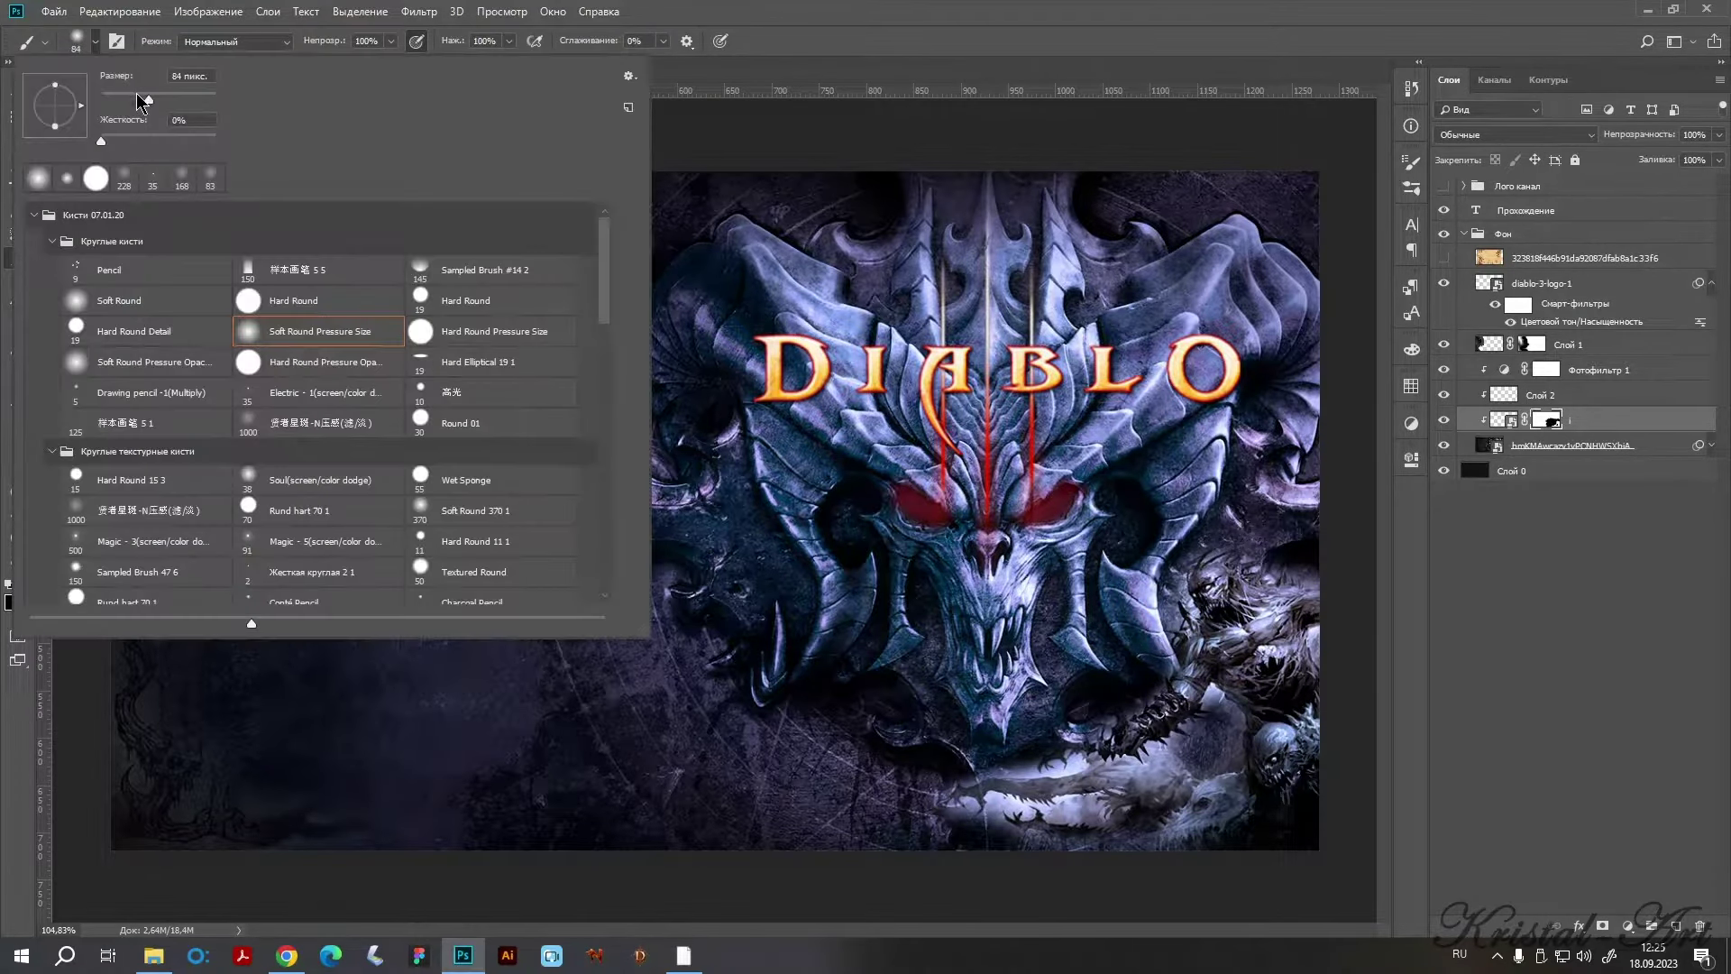
click(1043, 790)
mouse_move(1030, 810)
mouse_down()
mouse_move(945, 824)
mouse_move(992, 766)
mouse_move(1126, 774)
mouse_move(941, 775)
mouse_up()
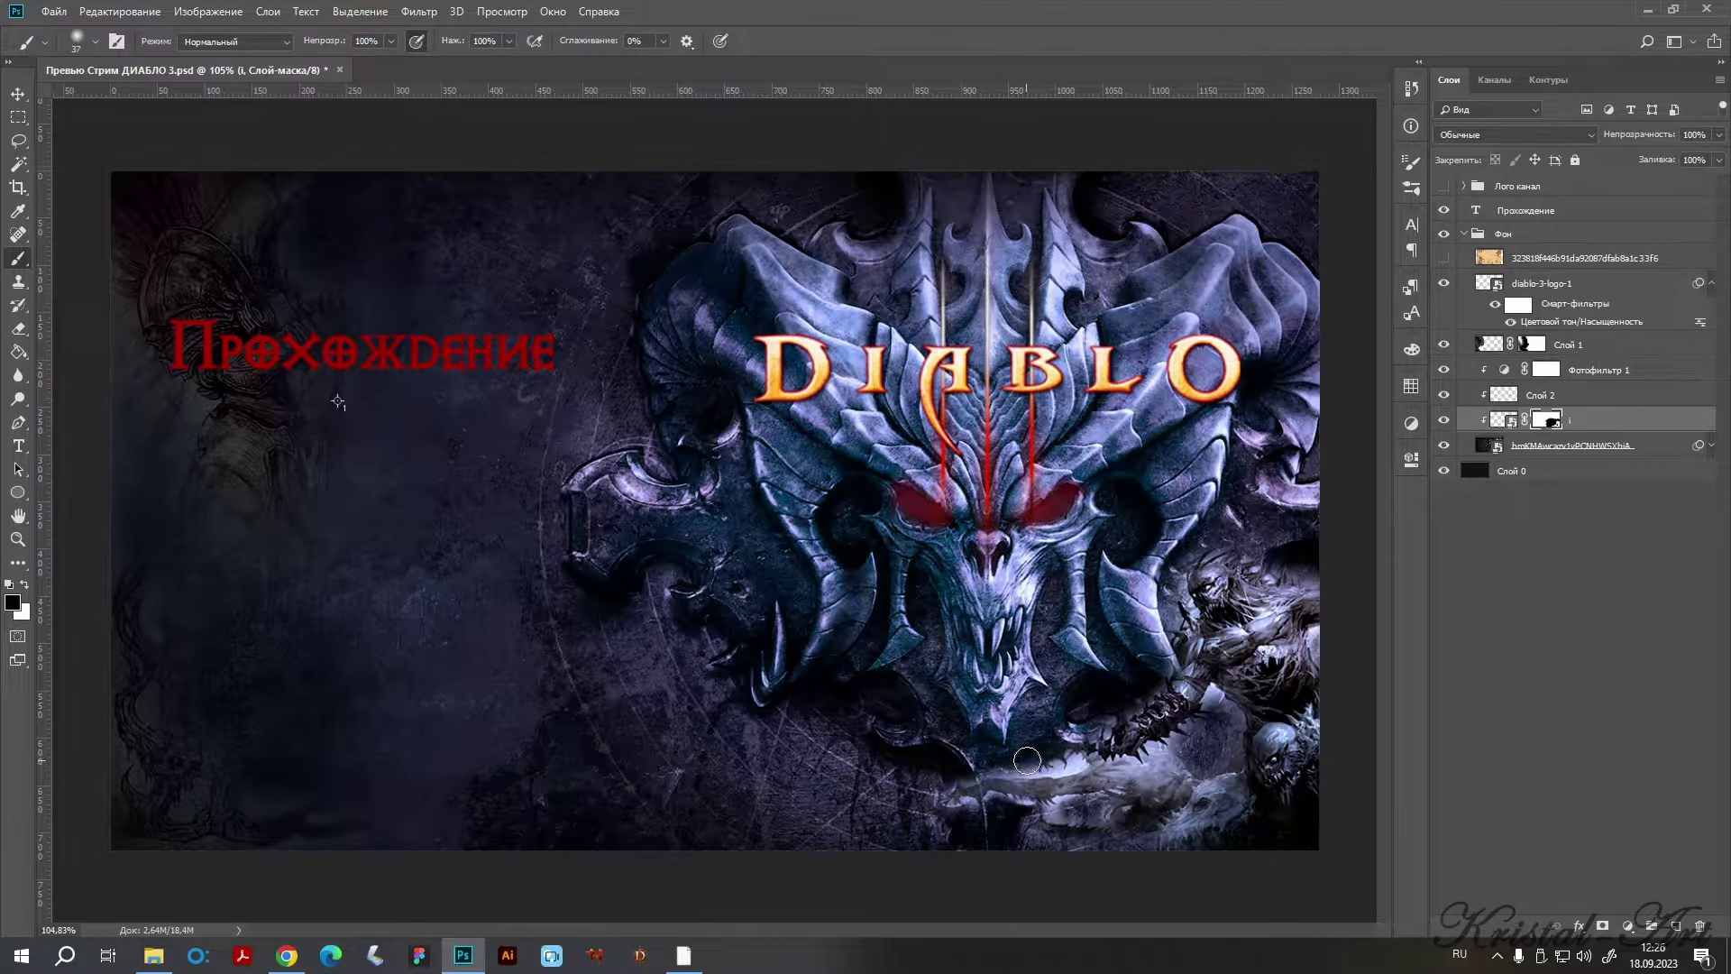
click(93, 42)
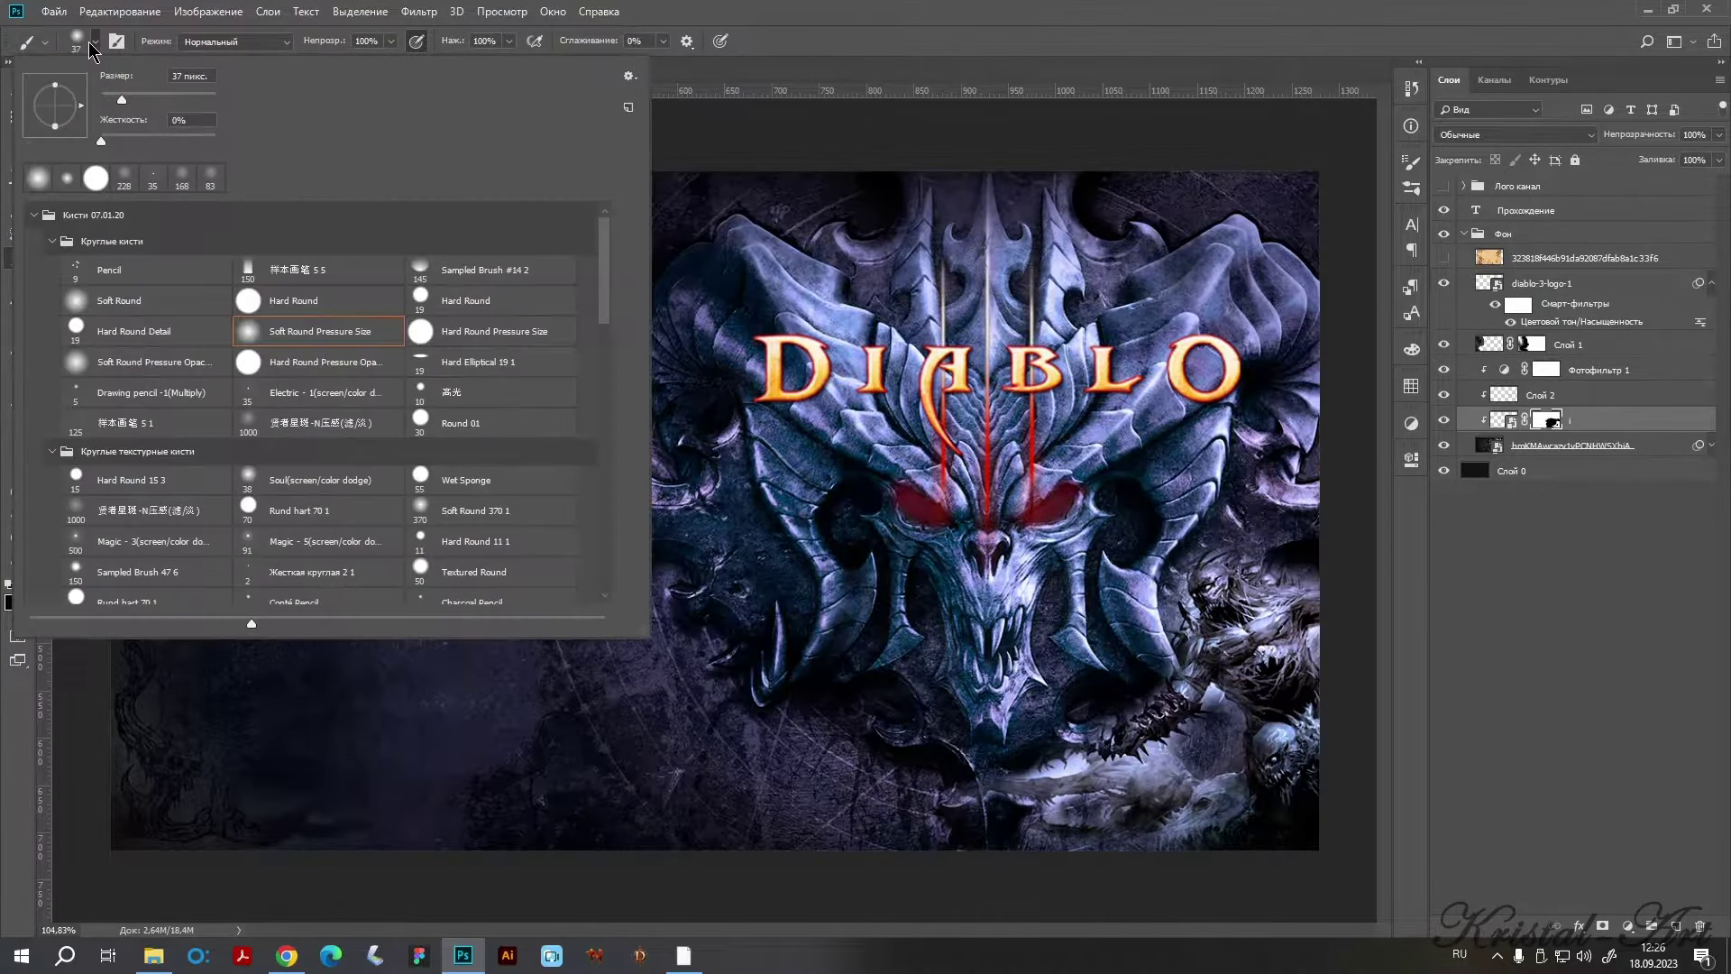
click(840, 593)
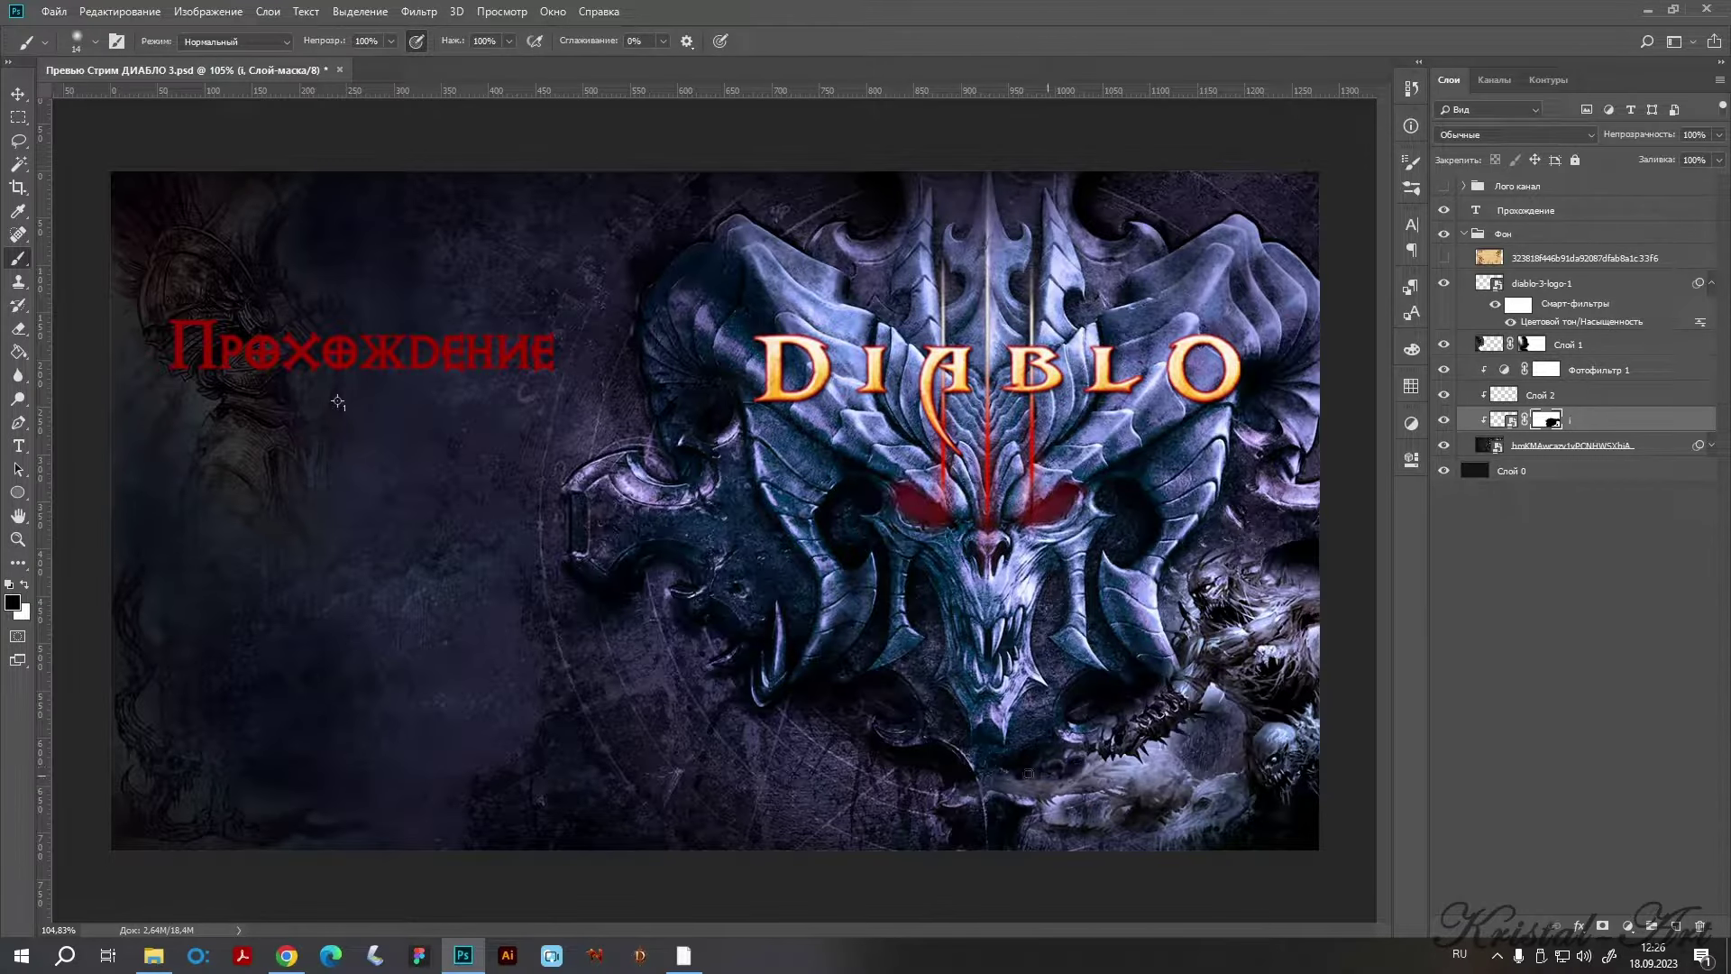
click(93, 42)
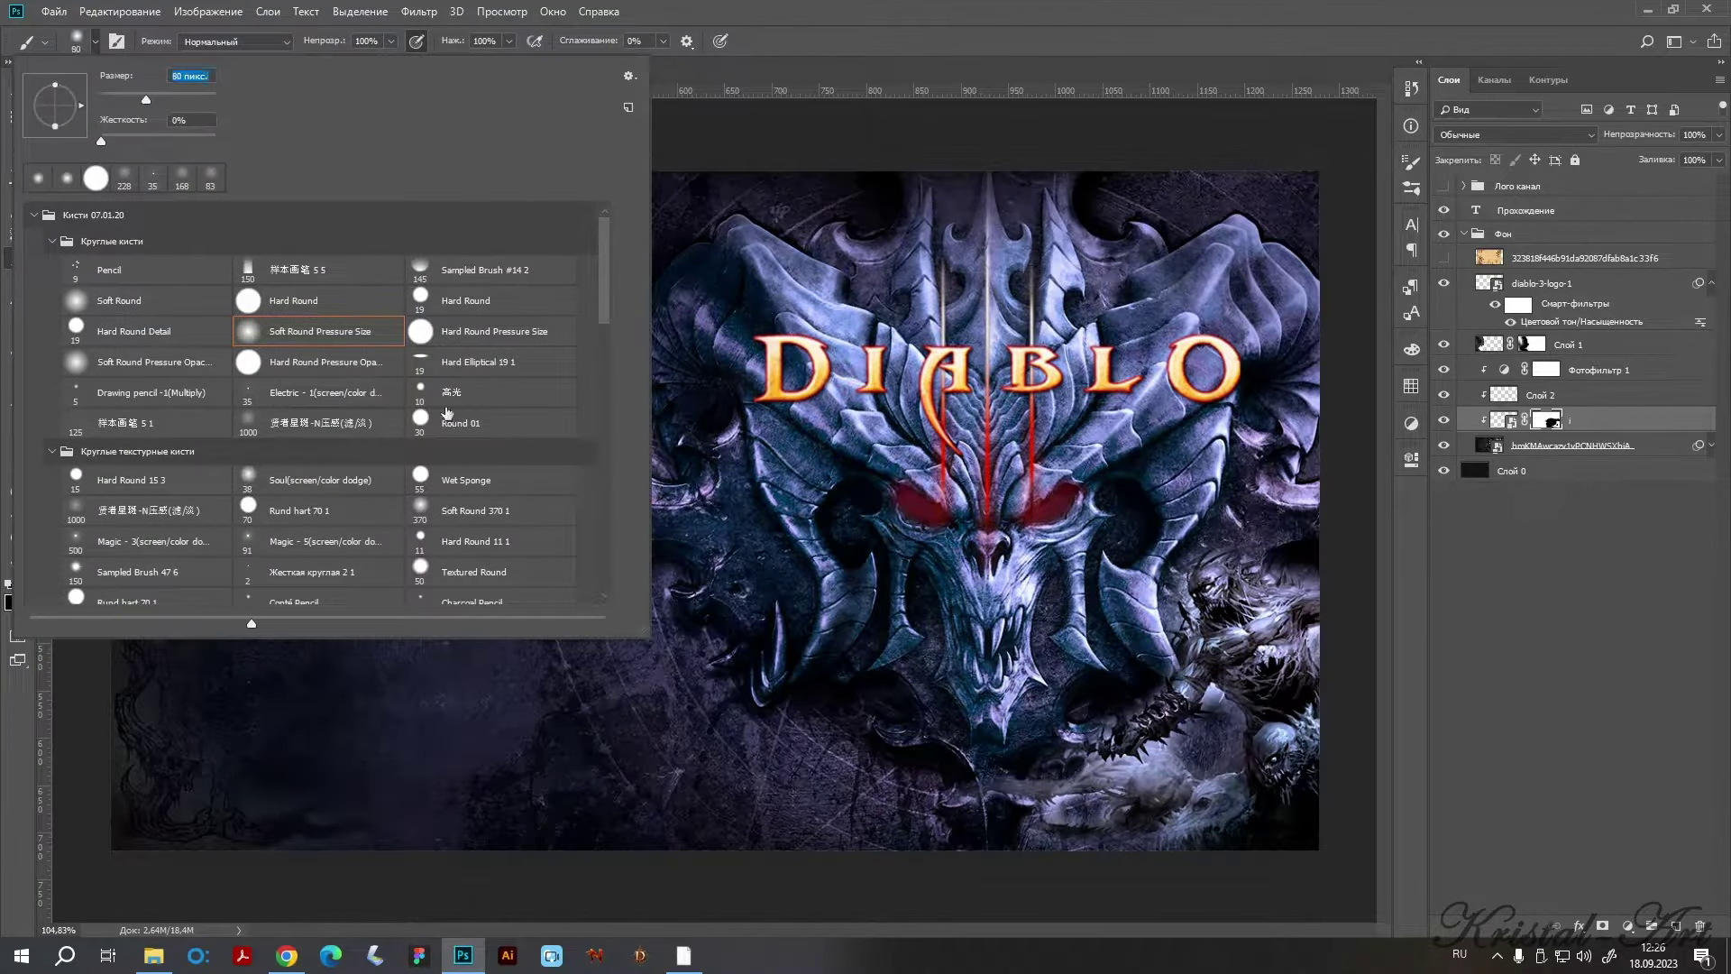
click(1016, 809)
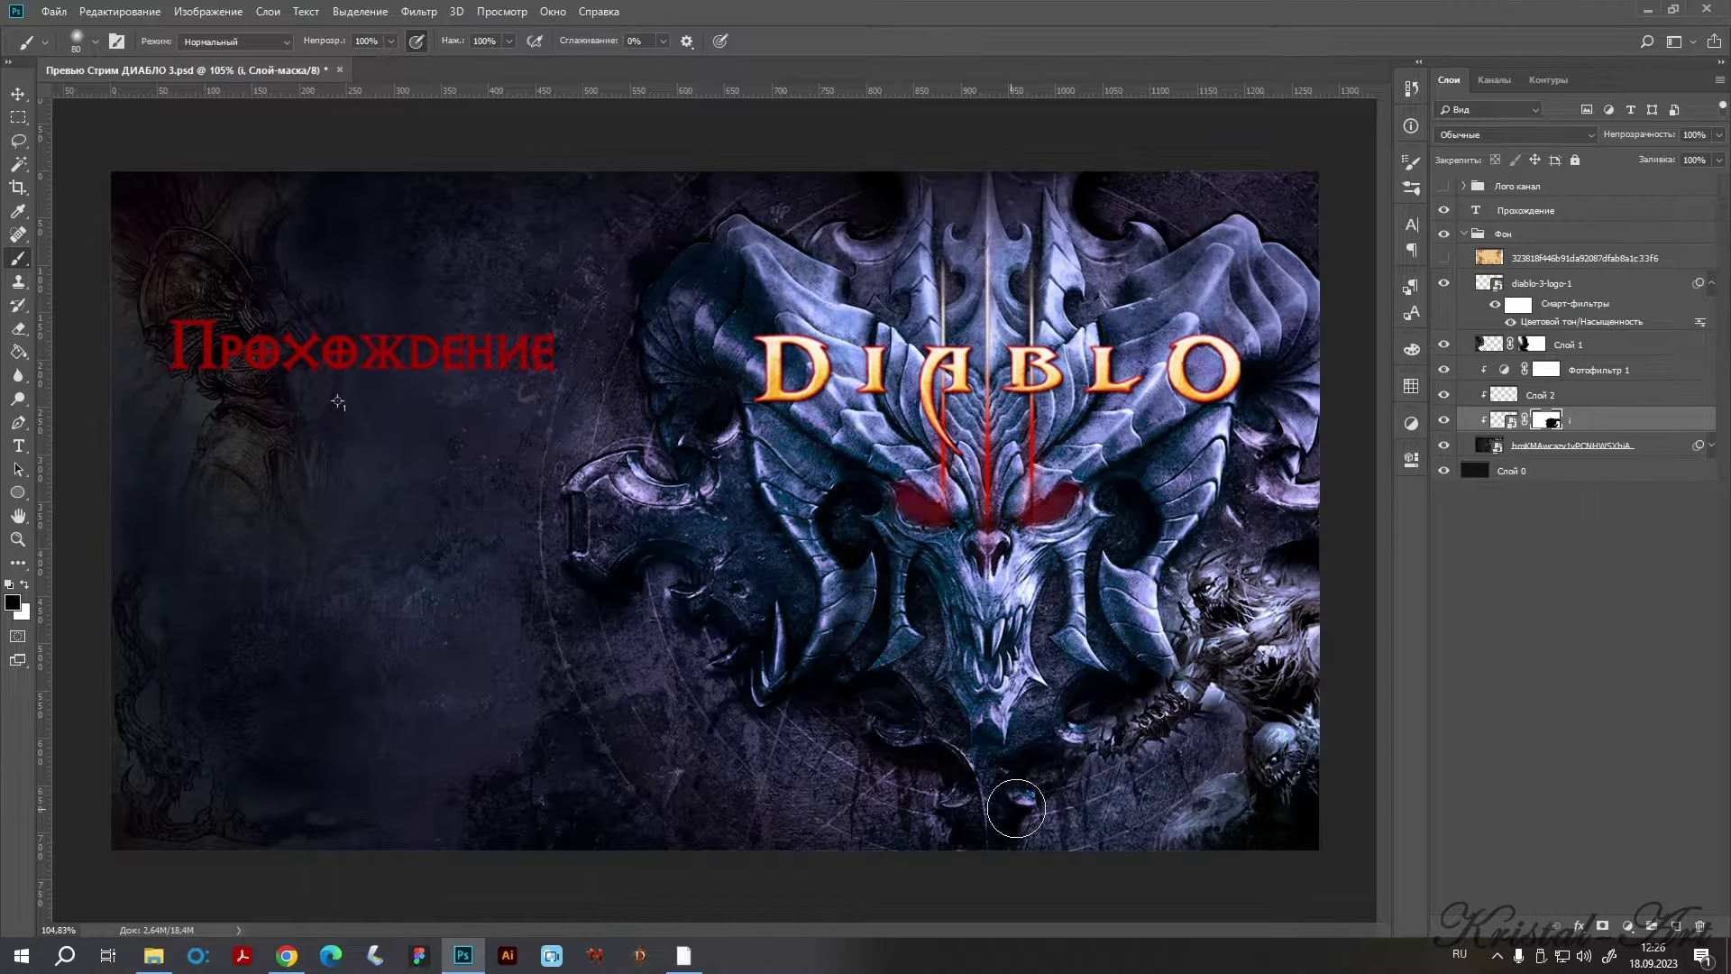
mouse_move(1209, 745)
mouse_down()
mouse_move(1205, 703)
mouse_move(1101, 842)
mouse_up()
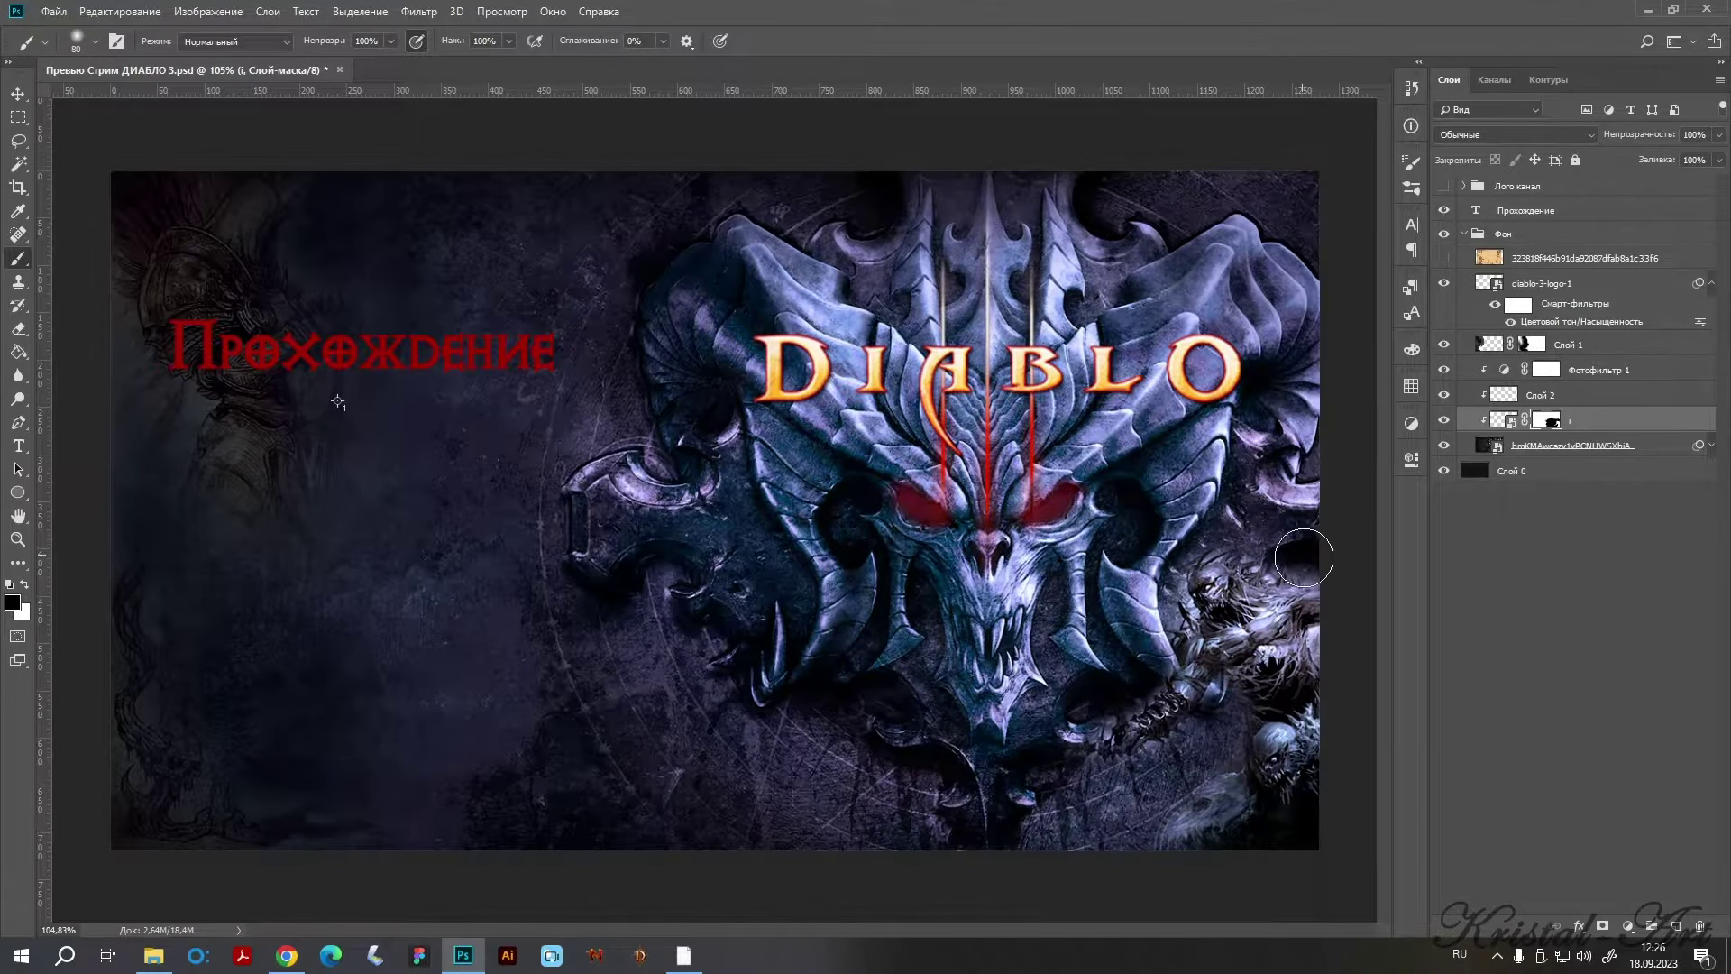
mouse_move(1304, 557)
mouse_down()
mouse_move(1208, 541)
mouse_move(1172, 622)
mouse_up()
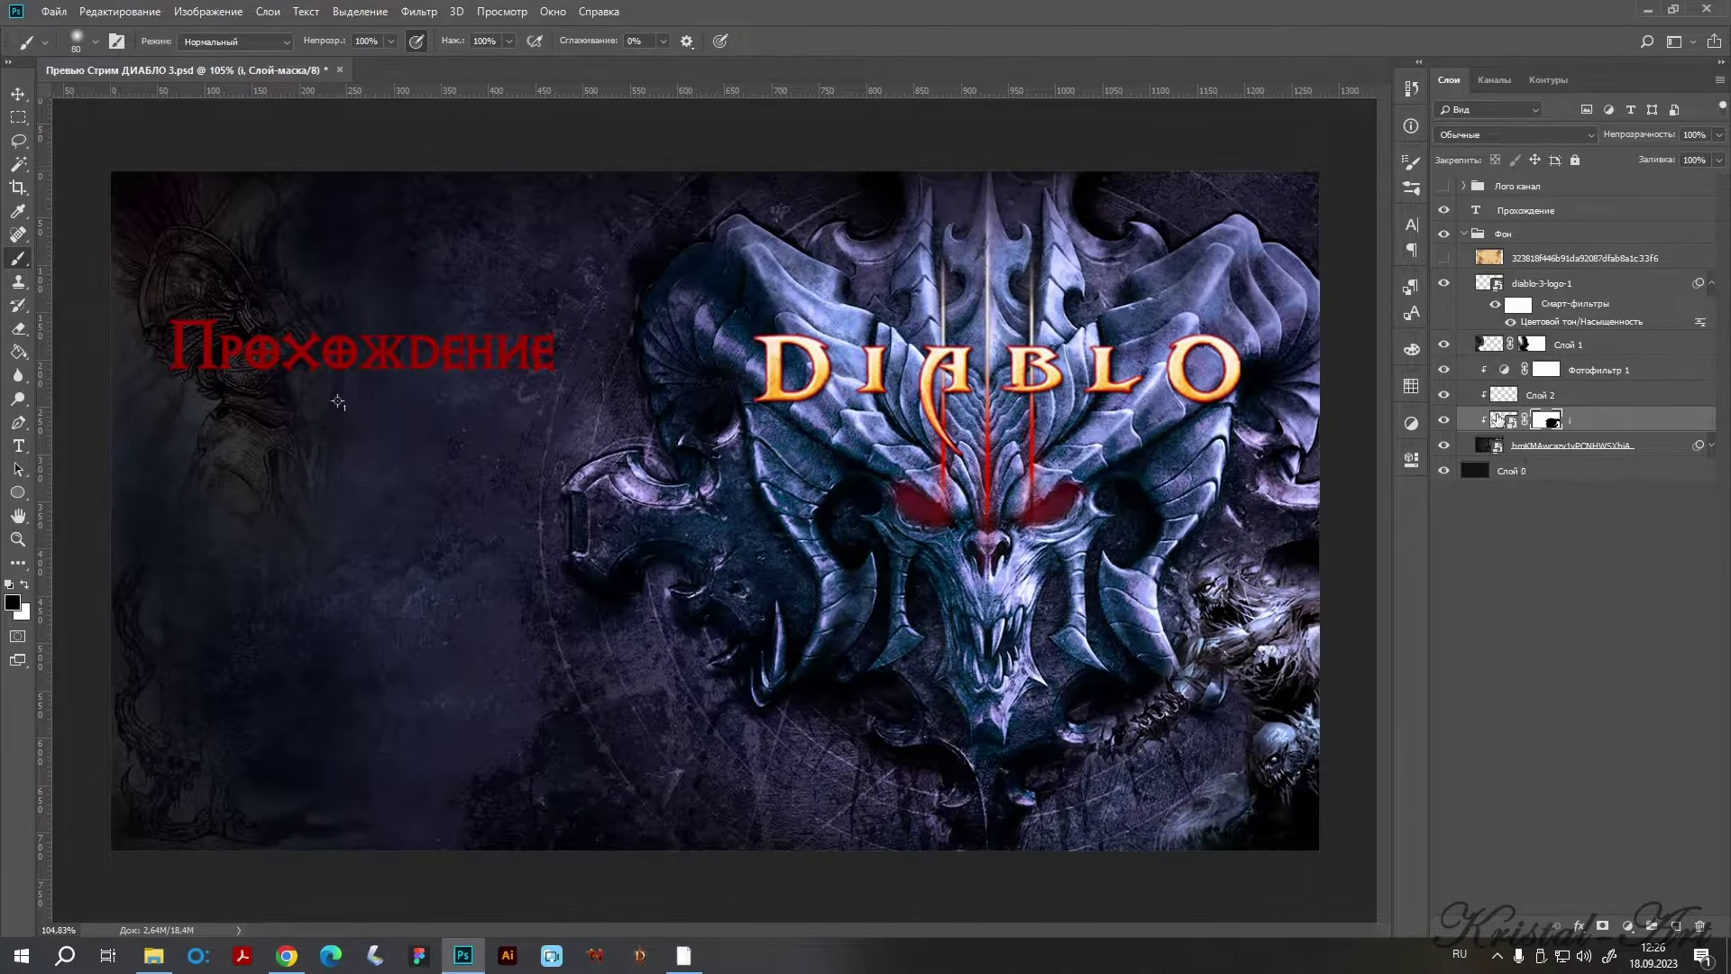
Undo the accidental switch to the layer image and reselect the mask with the Brush.
click(1496, 419)
key(v)
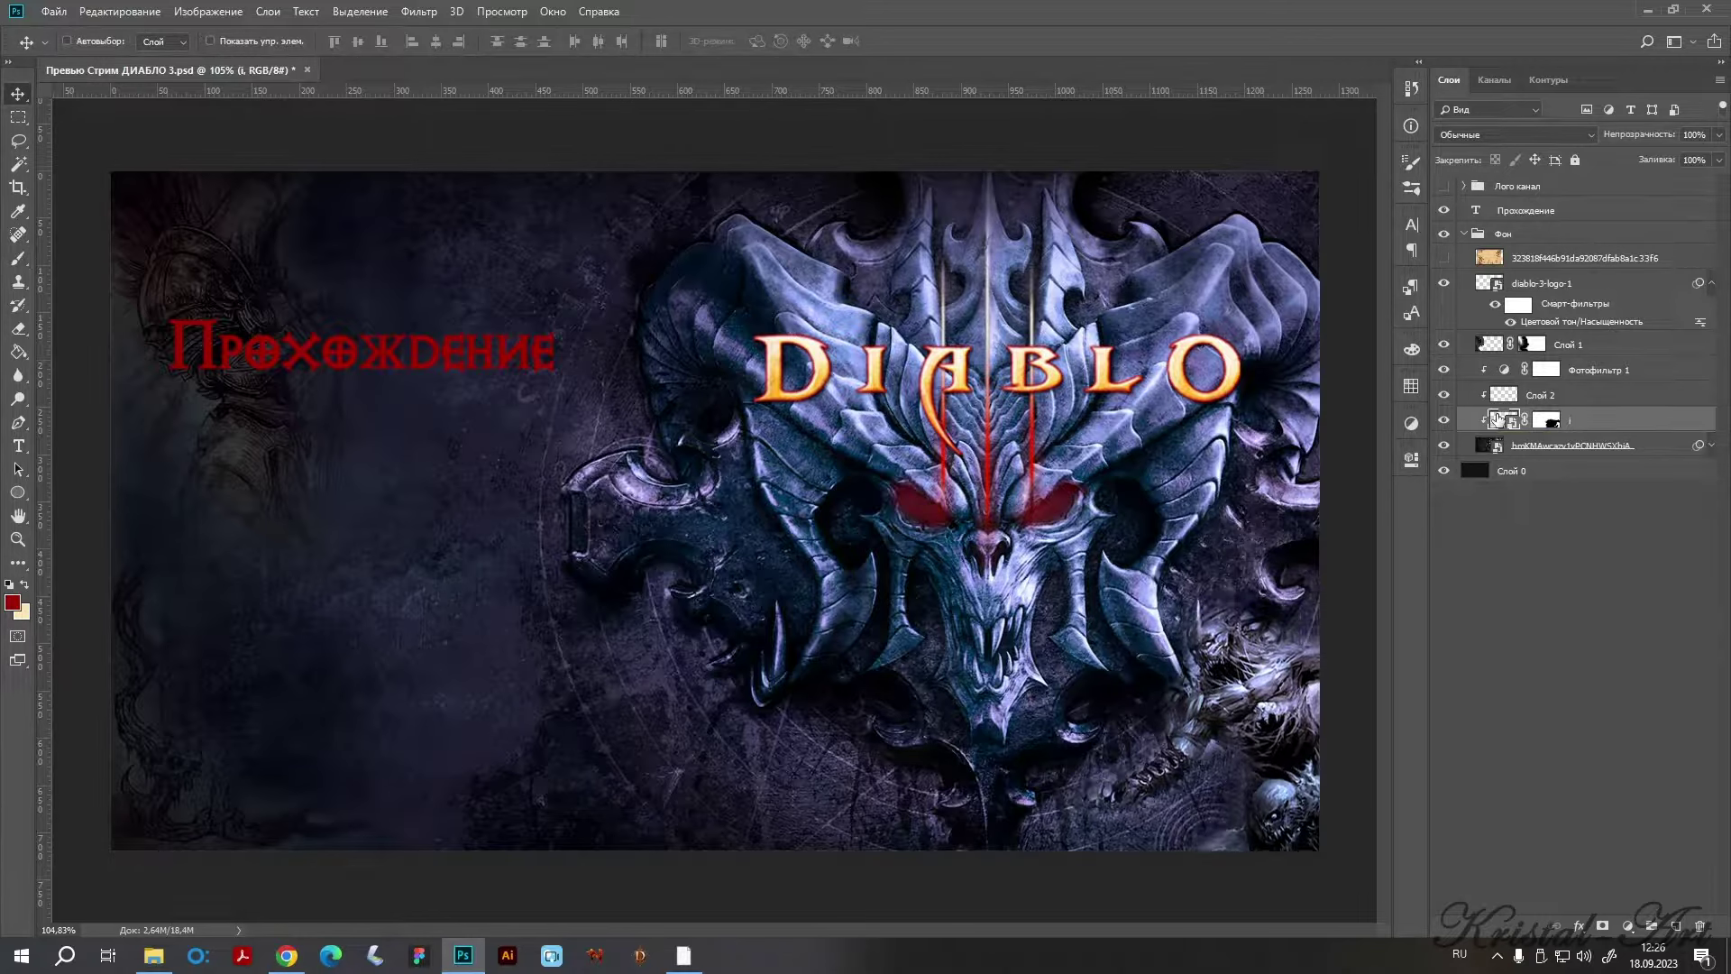
key(ctrl+z)
key(ctrl+z)
key(b)
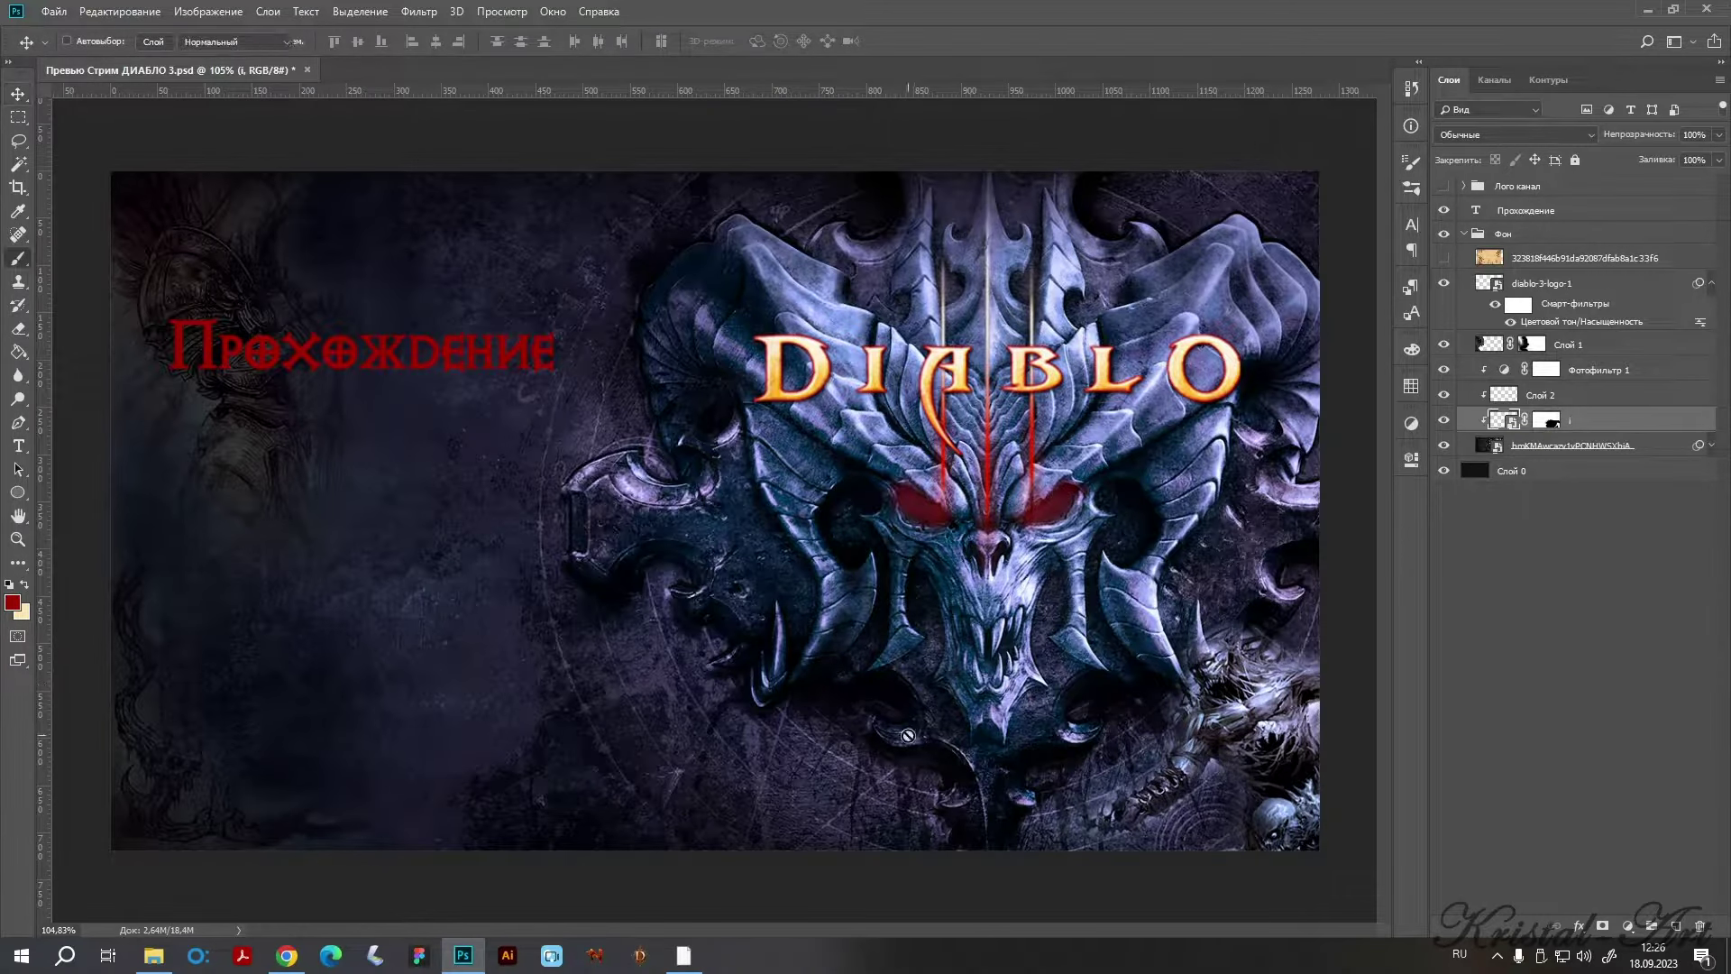
click(1546, 420)
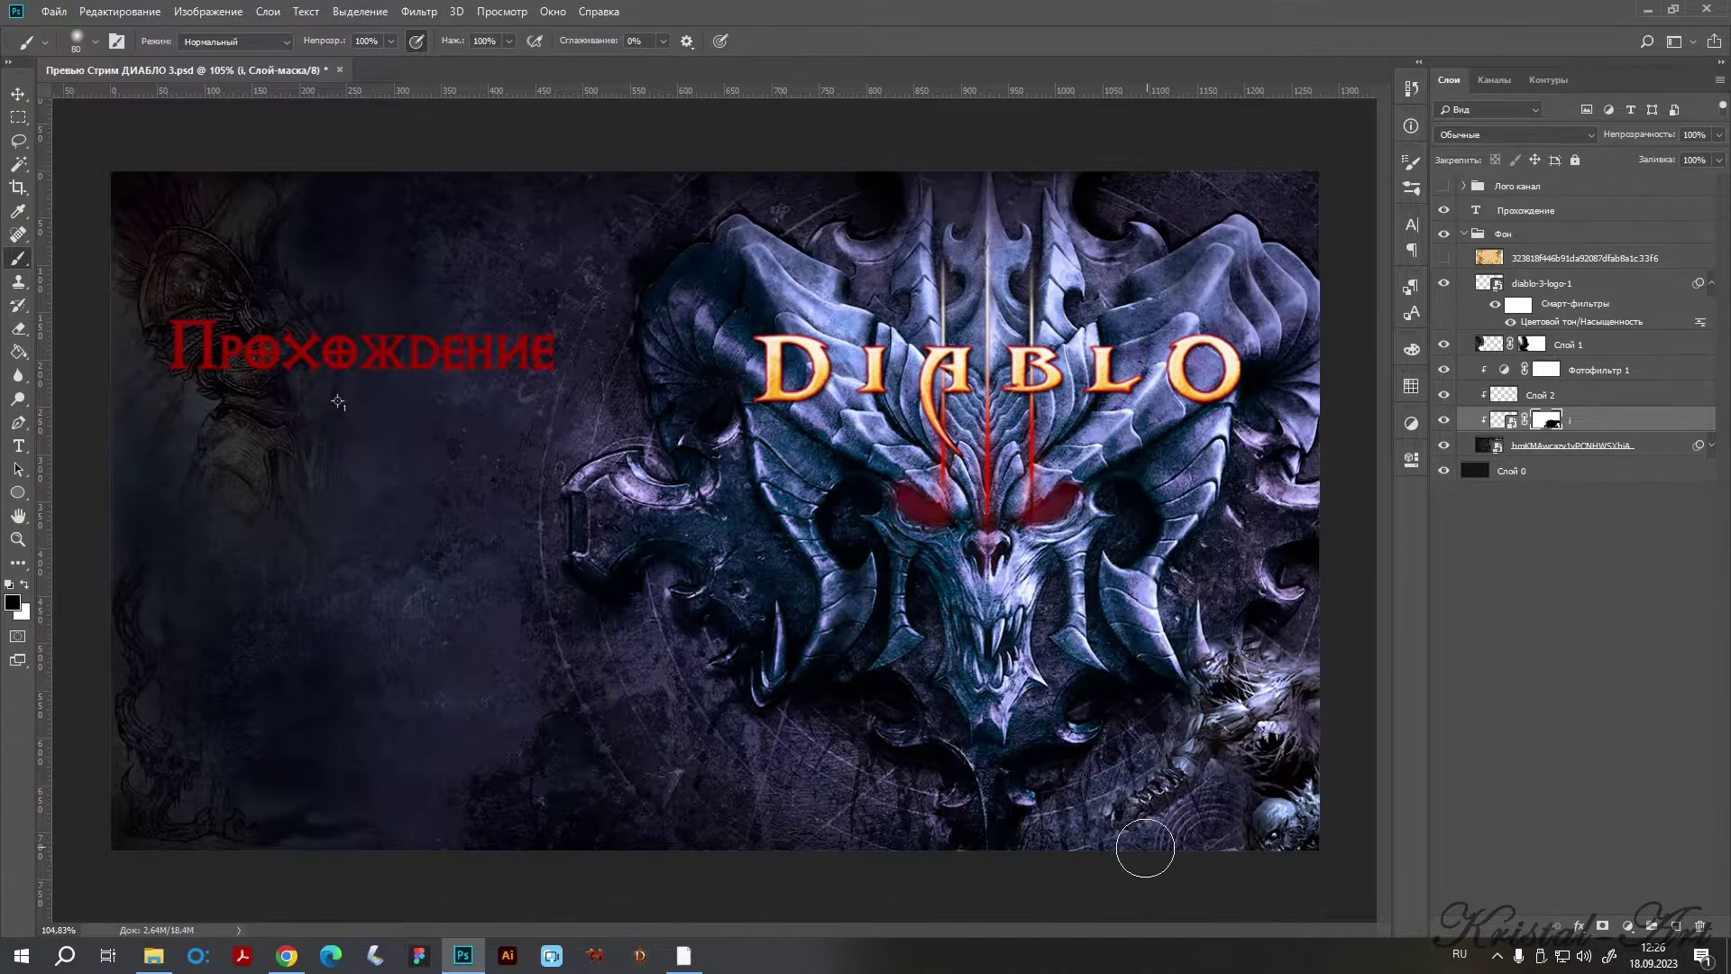
Enlarge the Прохождение title to 72 px.
key(t)
click(1525, 210)
click(462, 41)
click(451, 269)
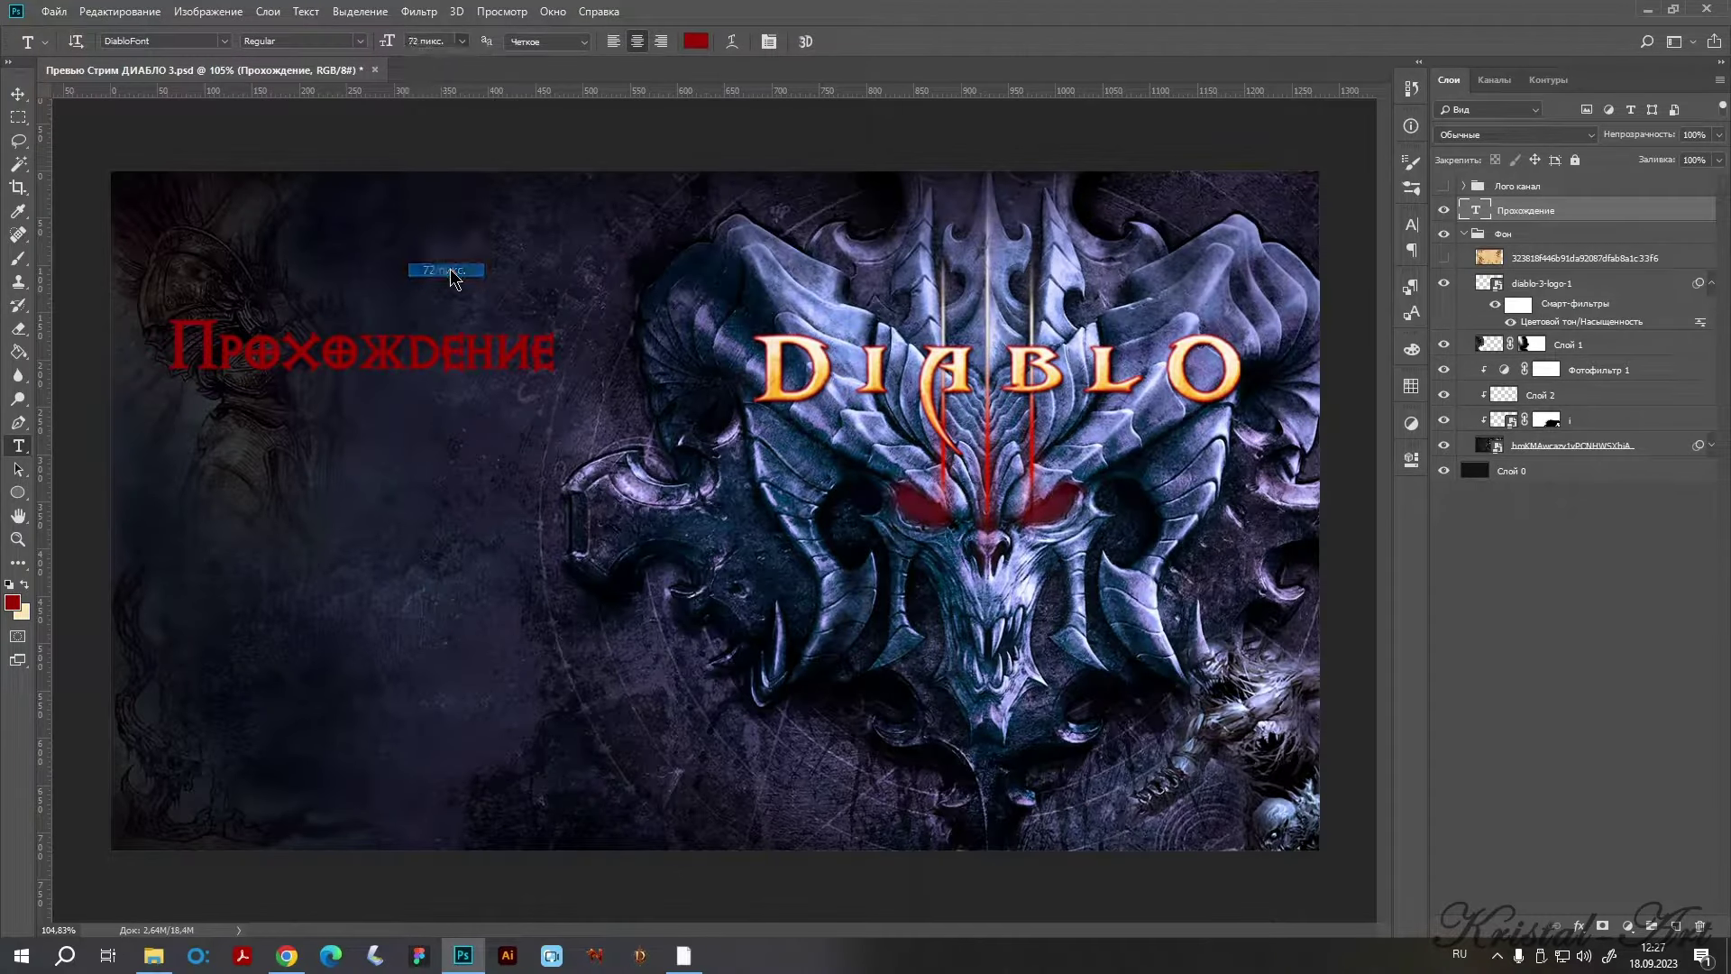
key(v)
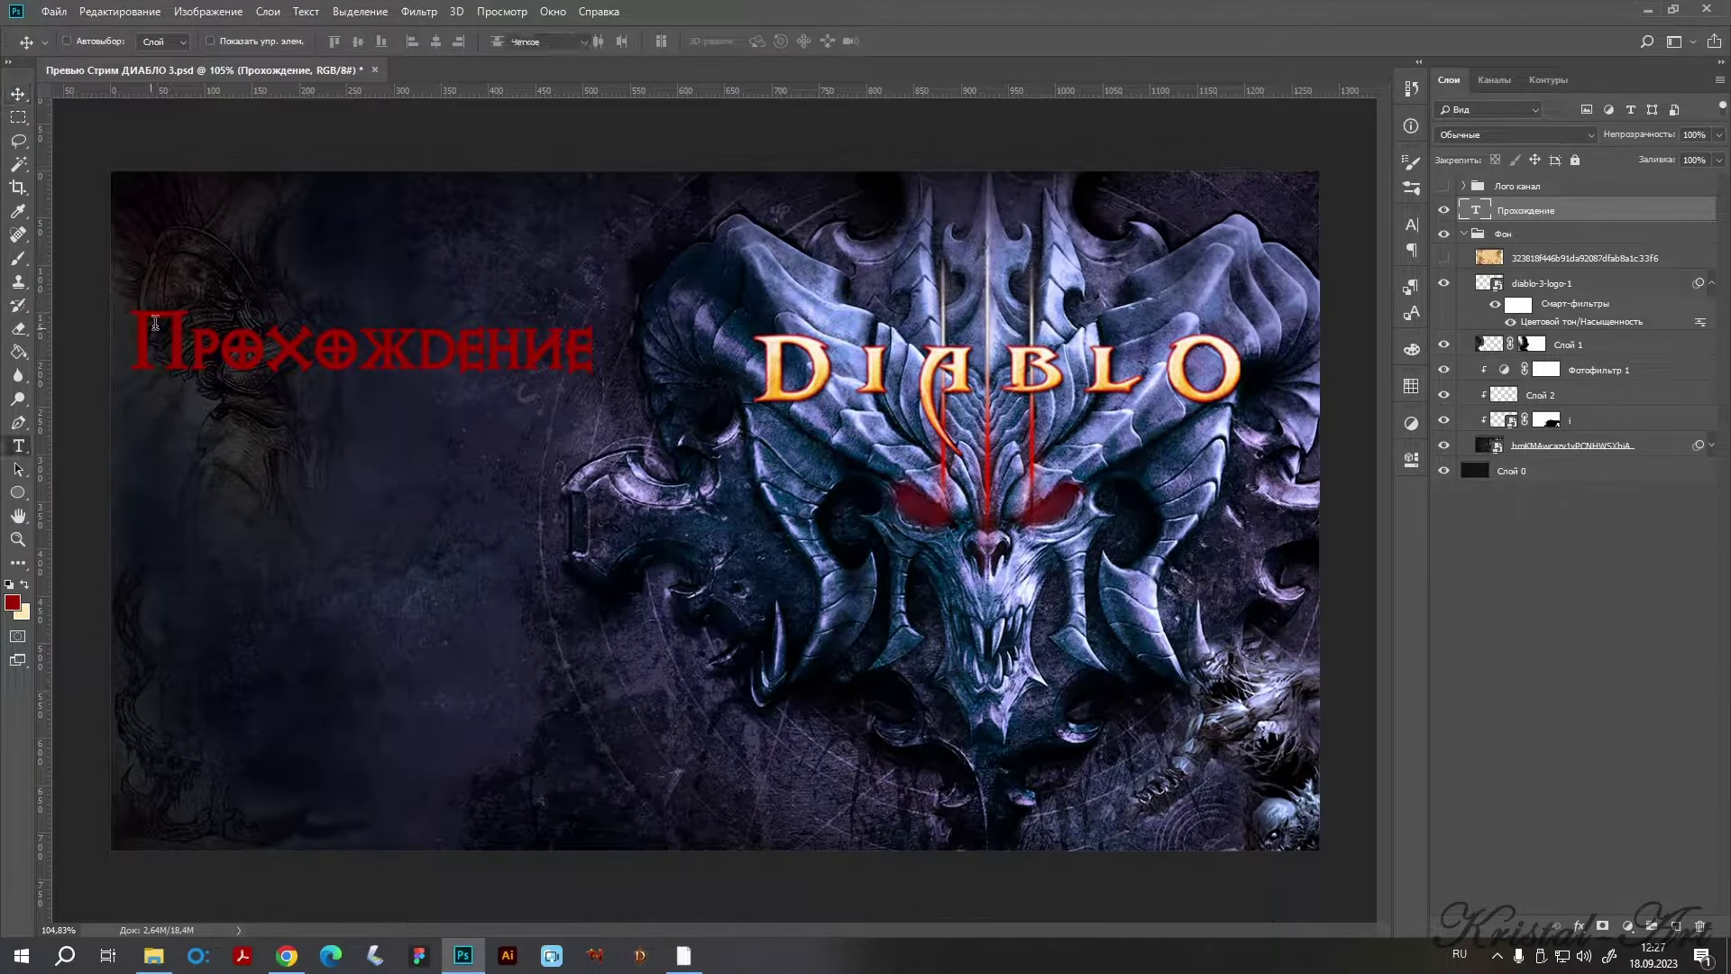
Turn on All Caps for the whole title text in the Character panel.
click(155, 322)
key(ctrl+a)
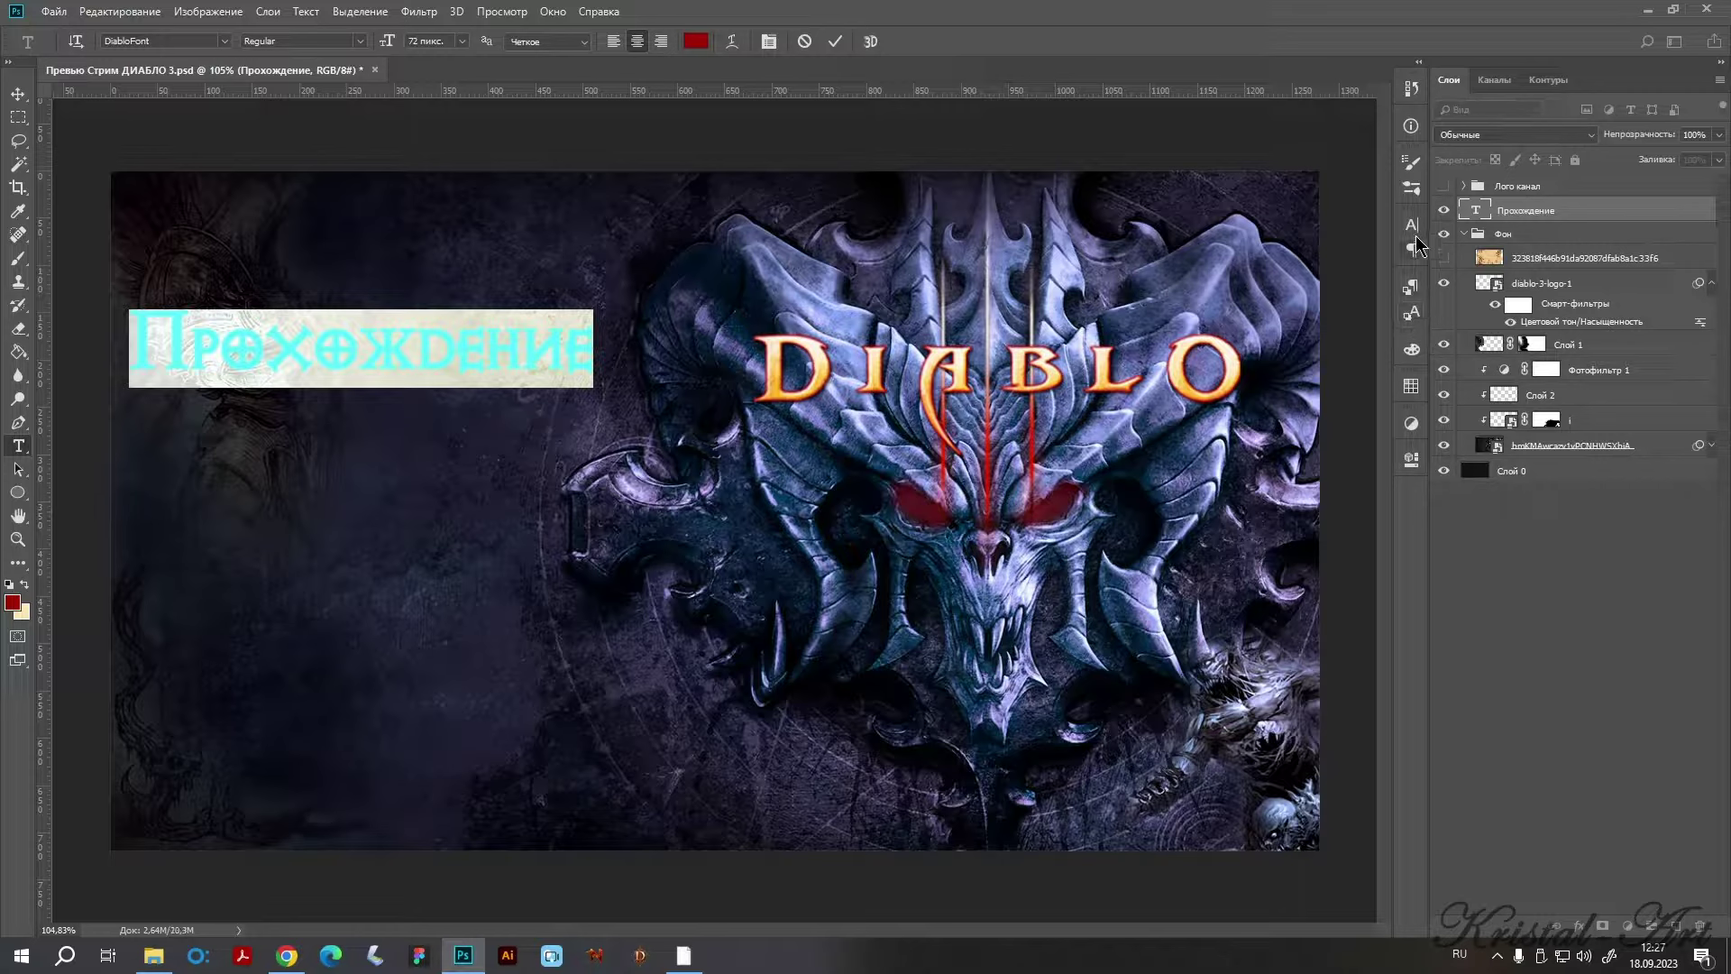
click(1408, 230)
click(1260, 361)
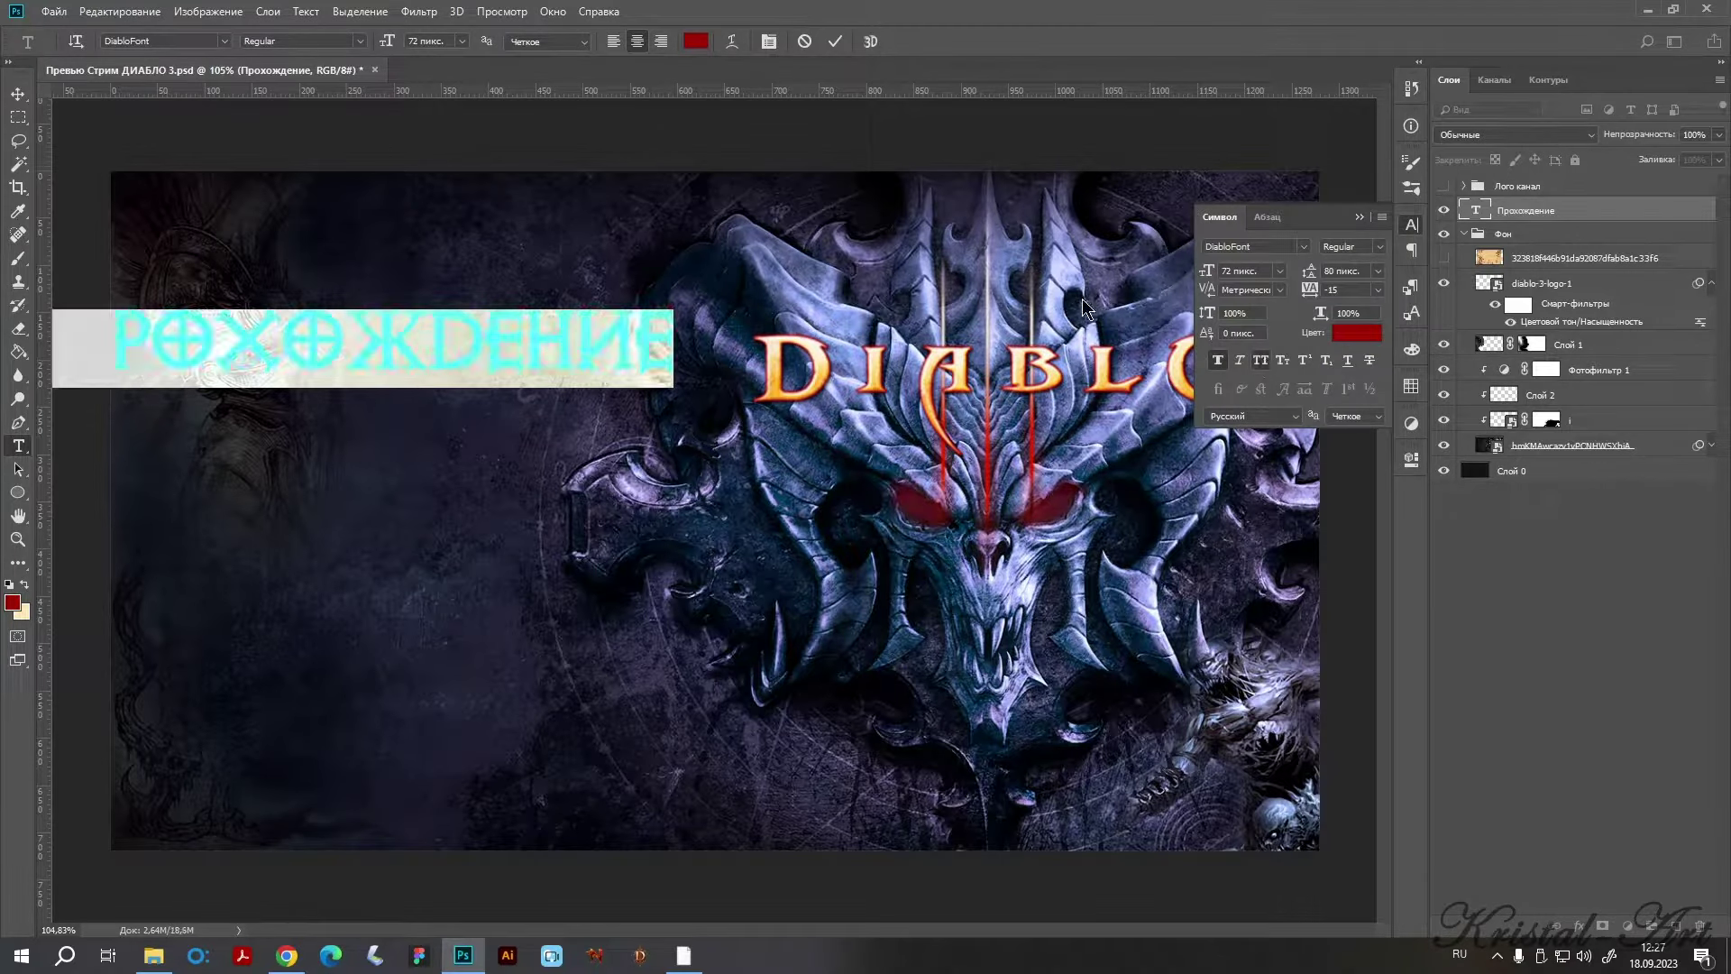
click(19, 95)
Move the ПРОХОЖДЕНИЕ title to the bottom right, beneath the DIABLO logo.
drag(356, 308, 867, 474)
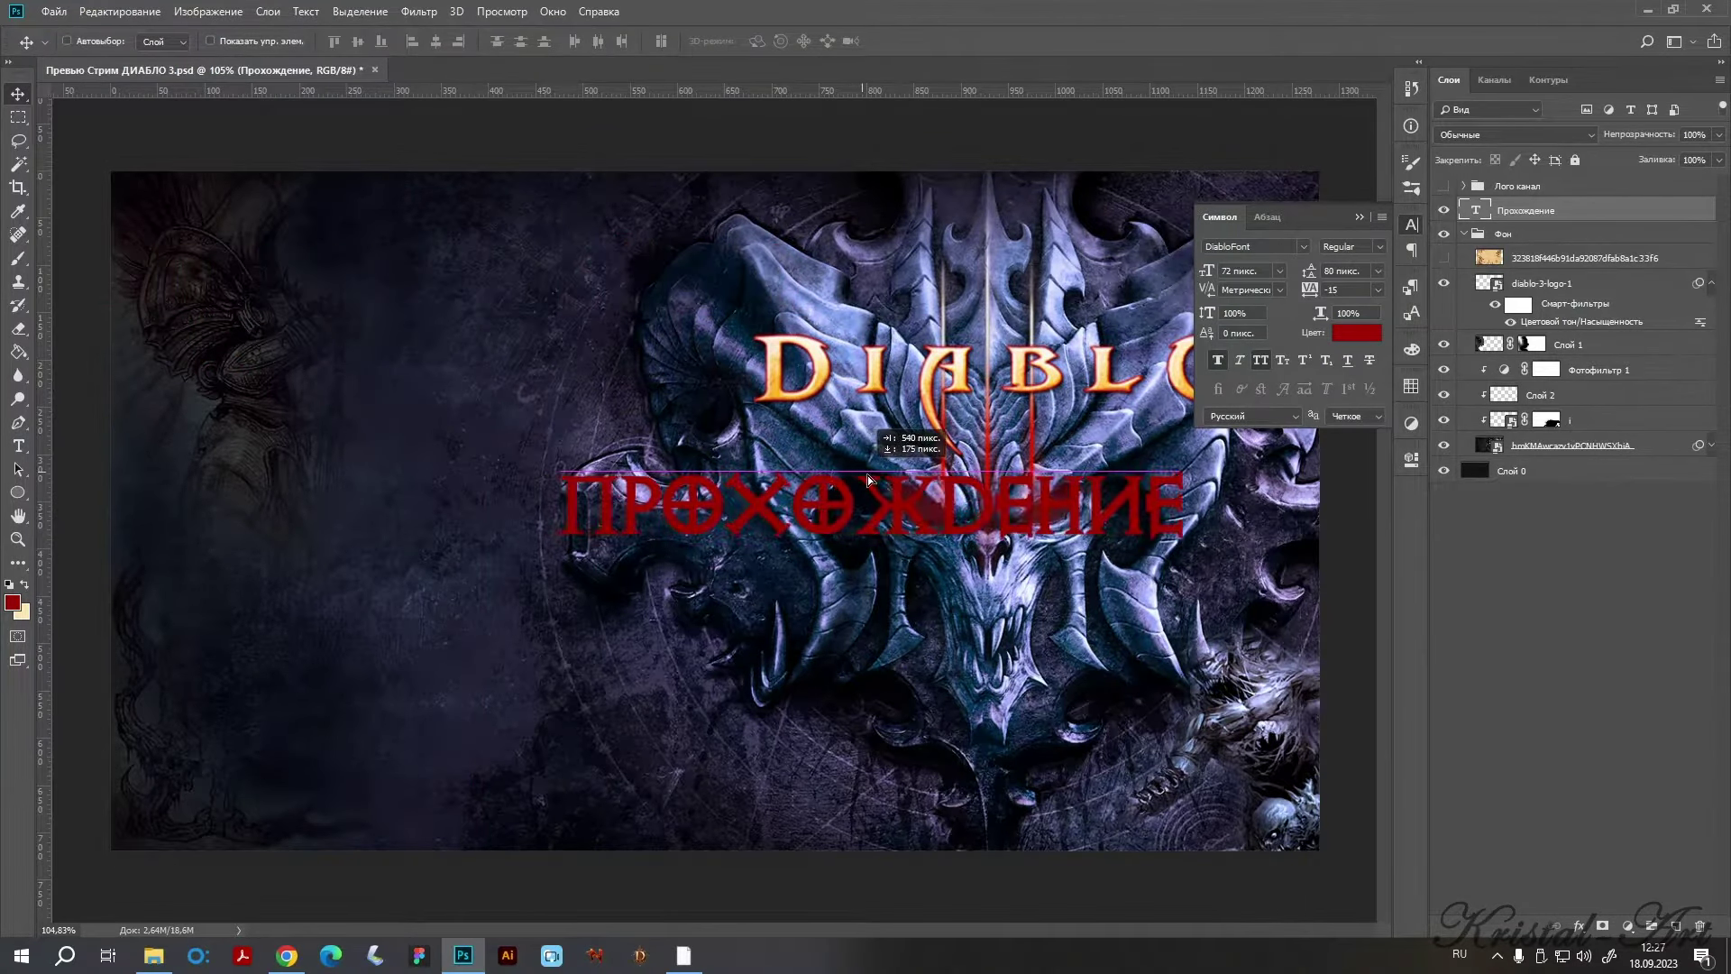
mouse_move(868, 474)
mouse_down()
mouse_move(405, 211)
mouse_move(790, 742)
mouse_move(988, 740)
mouse_up()
click(1359, 217)
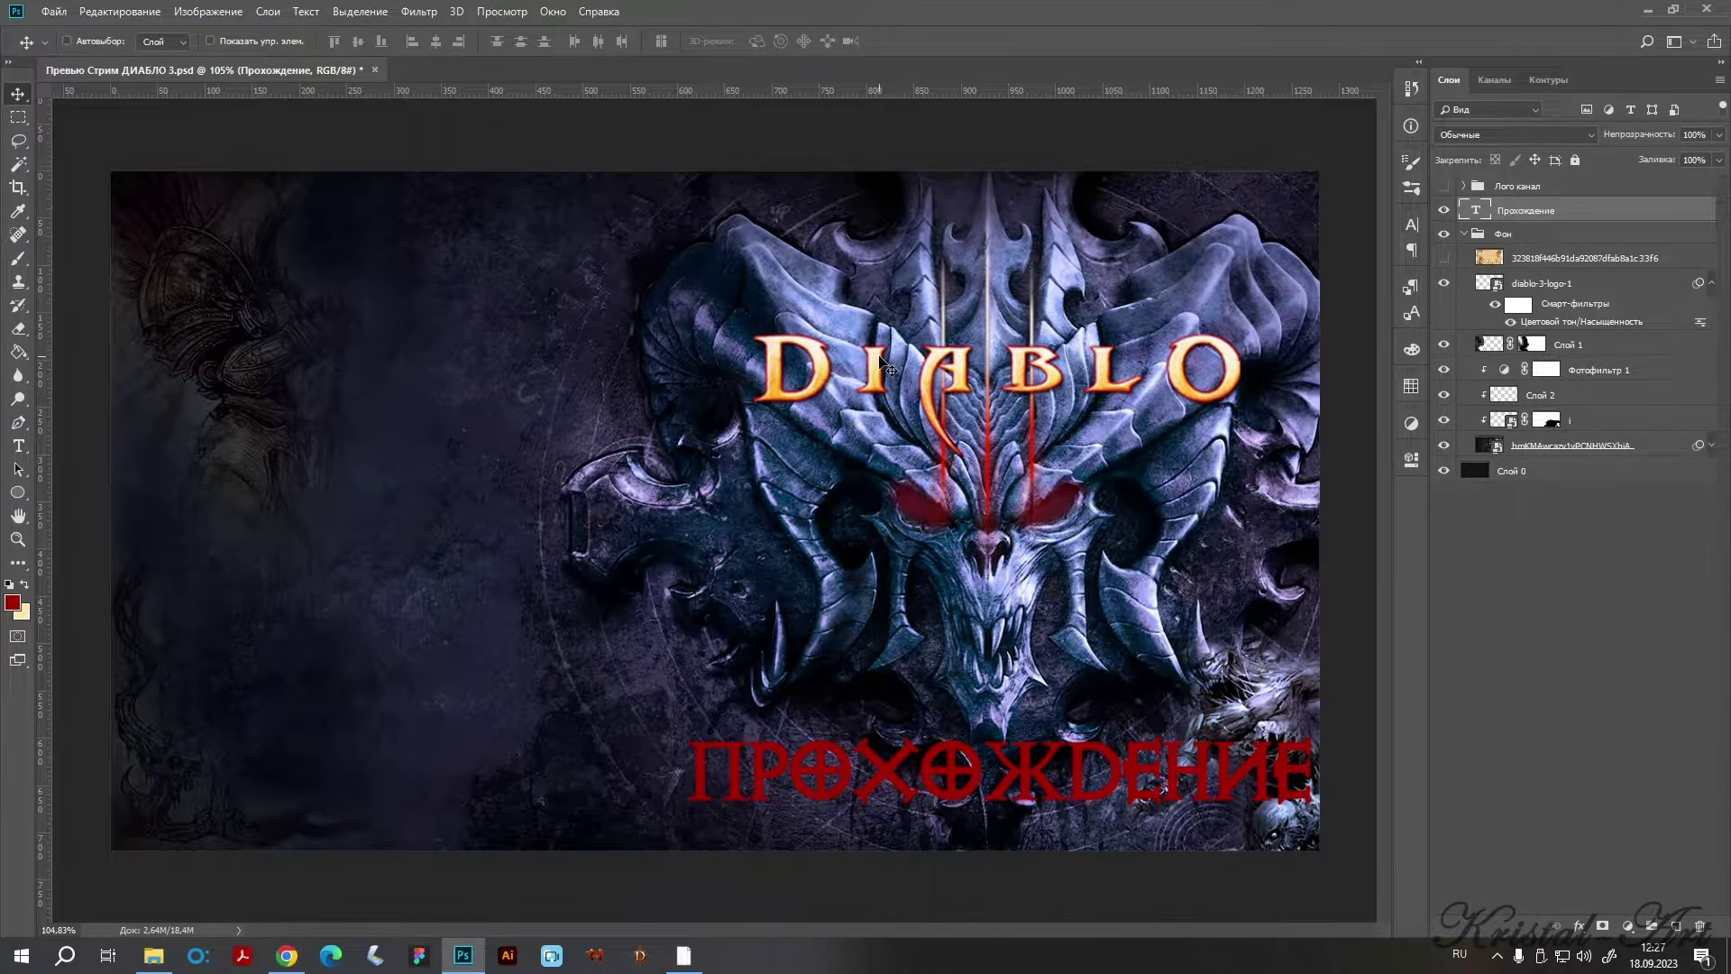
Flip the background picture horizontally so the blue skull sits left.
click(1573, 445)
key(ctrl+t)
right_click(1045, 429)
click(1188, 625)
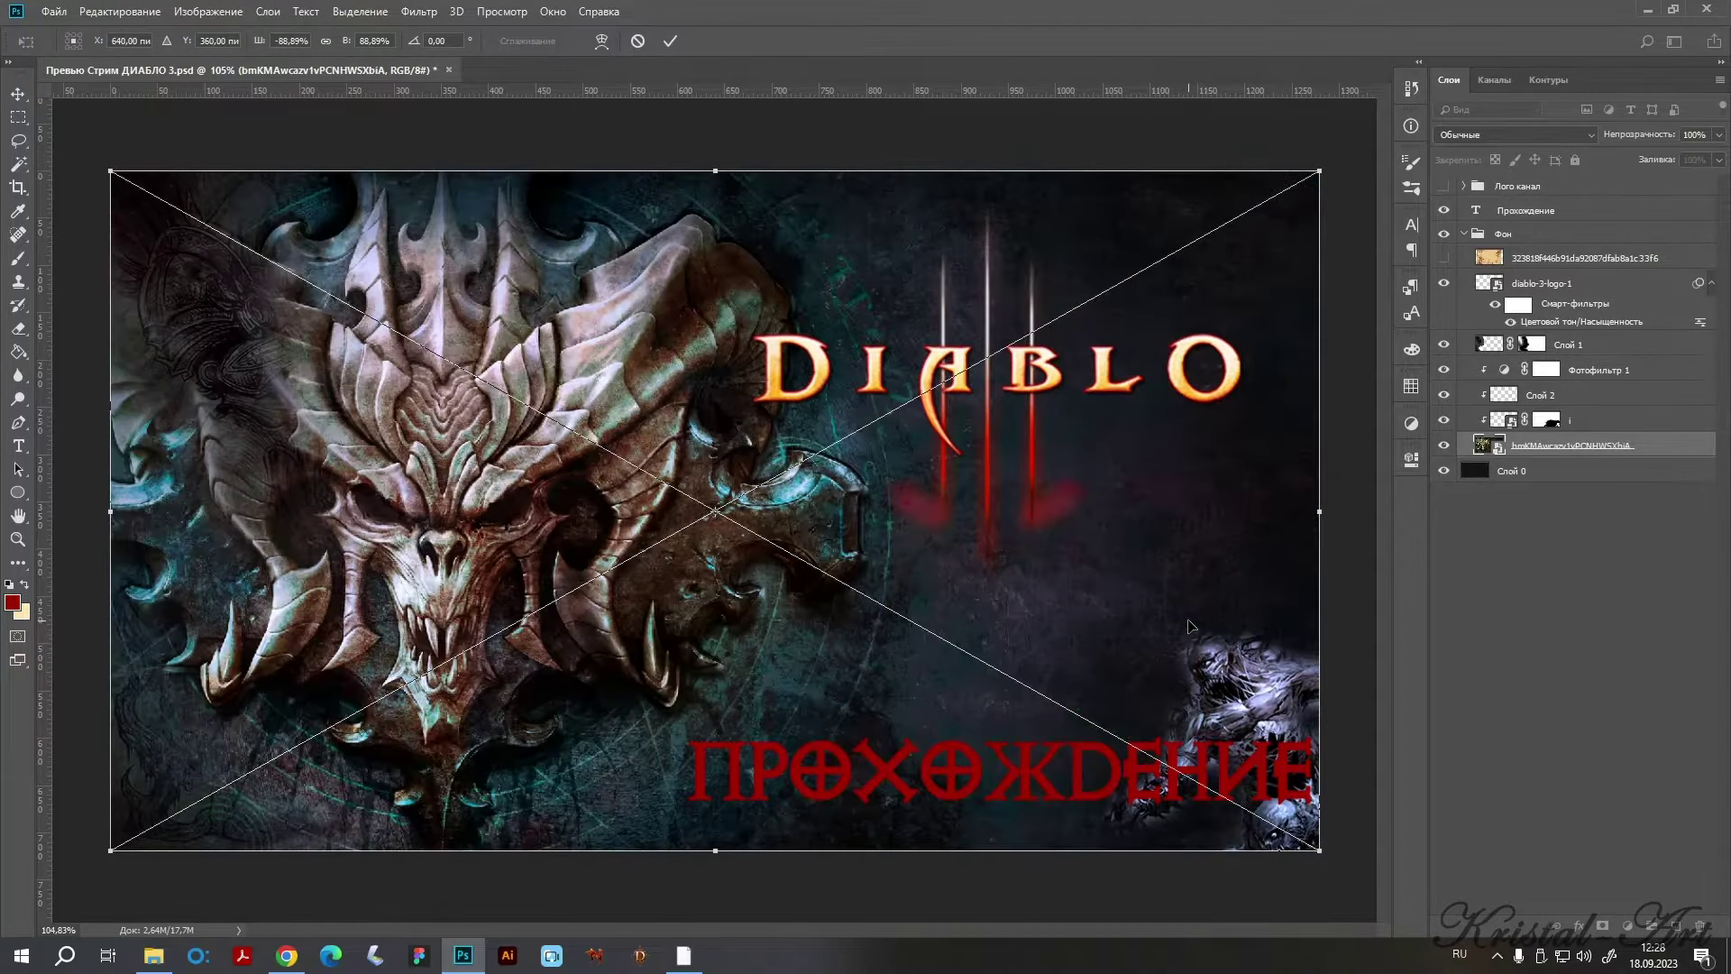
key(Return)
Flip the creature layer horizontally with Free Transform.
right_click(1603, 427)
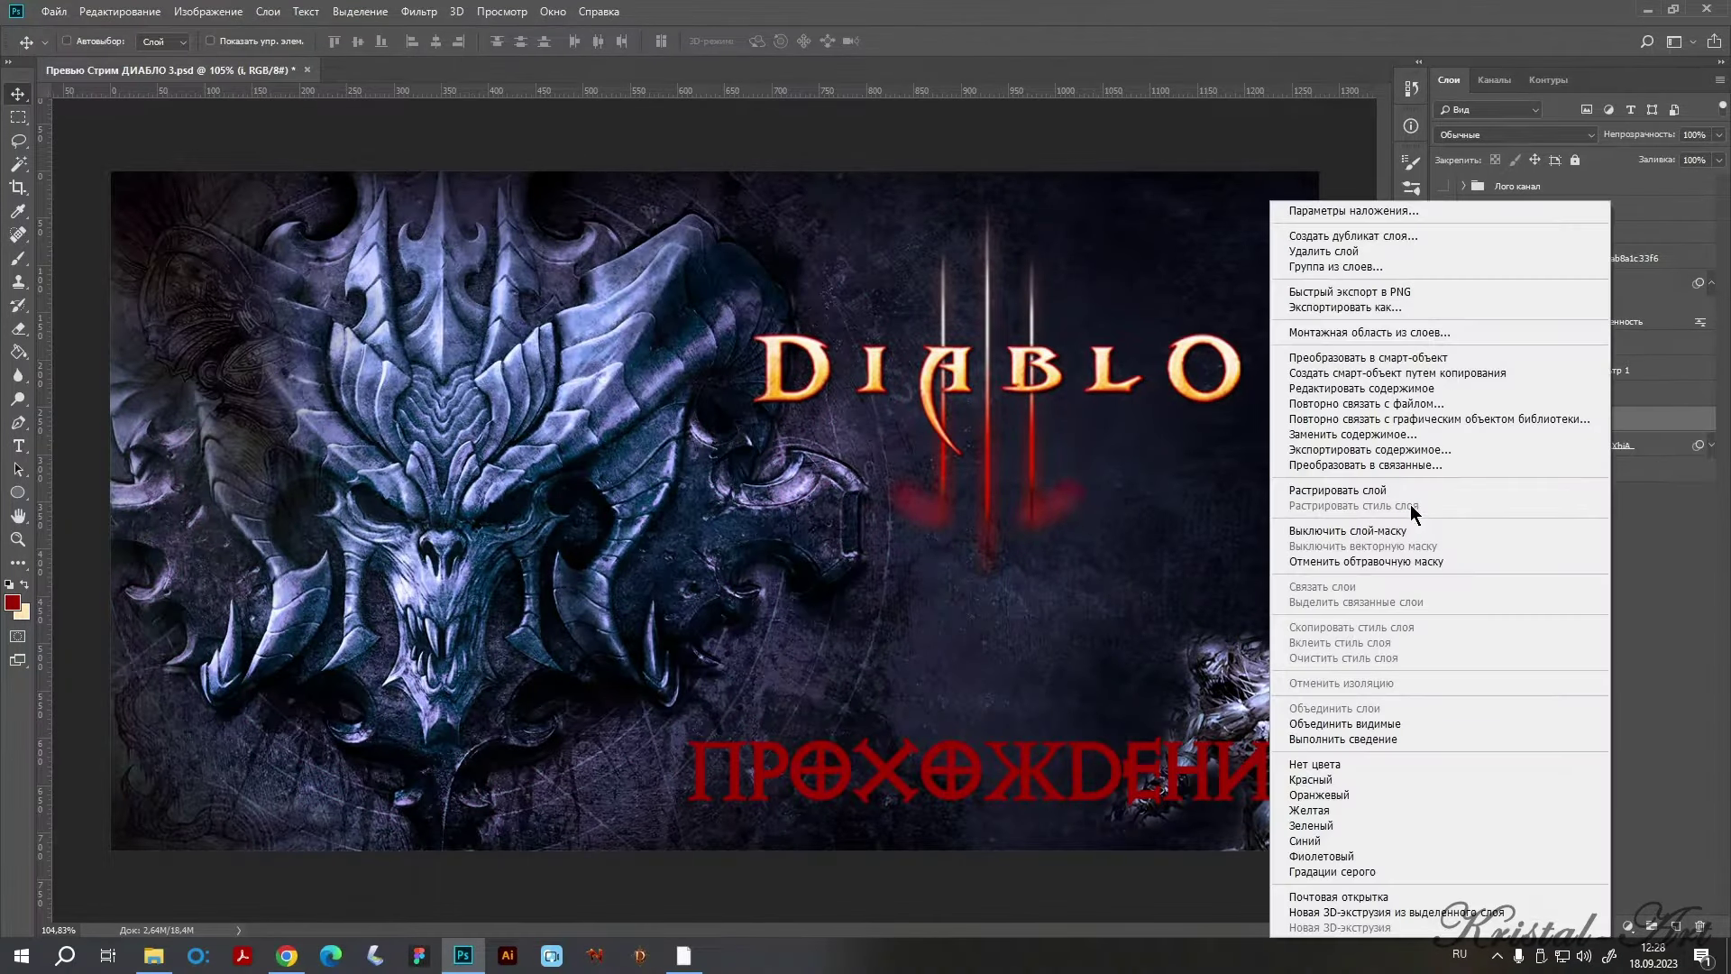
click(1336, 28)
key(ctrl+t)
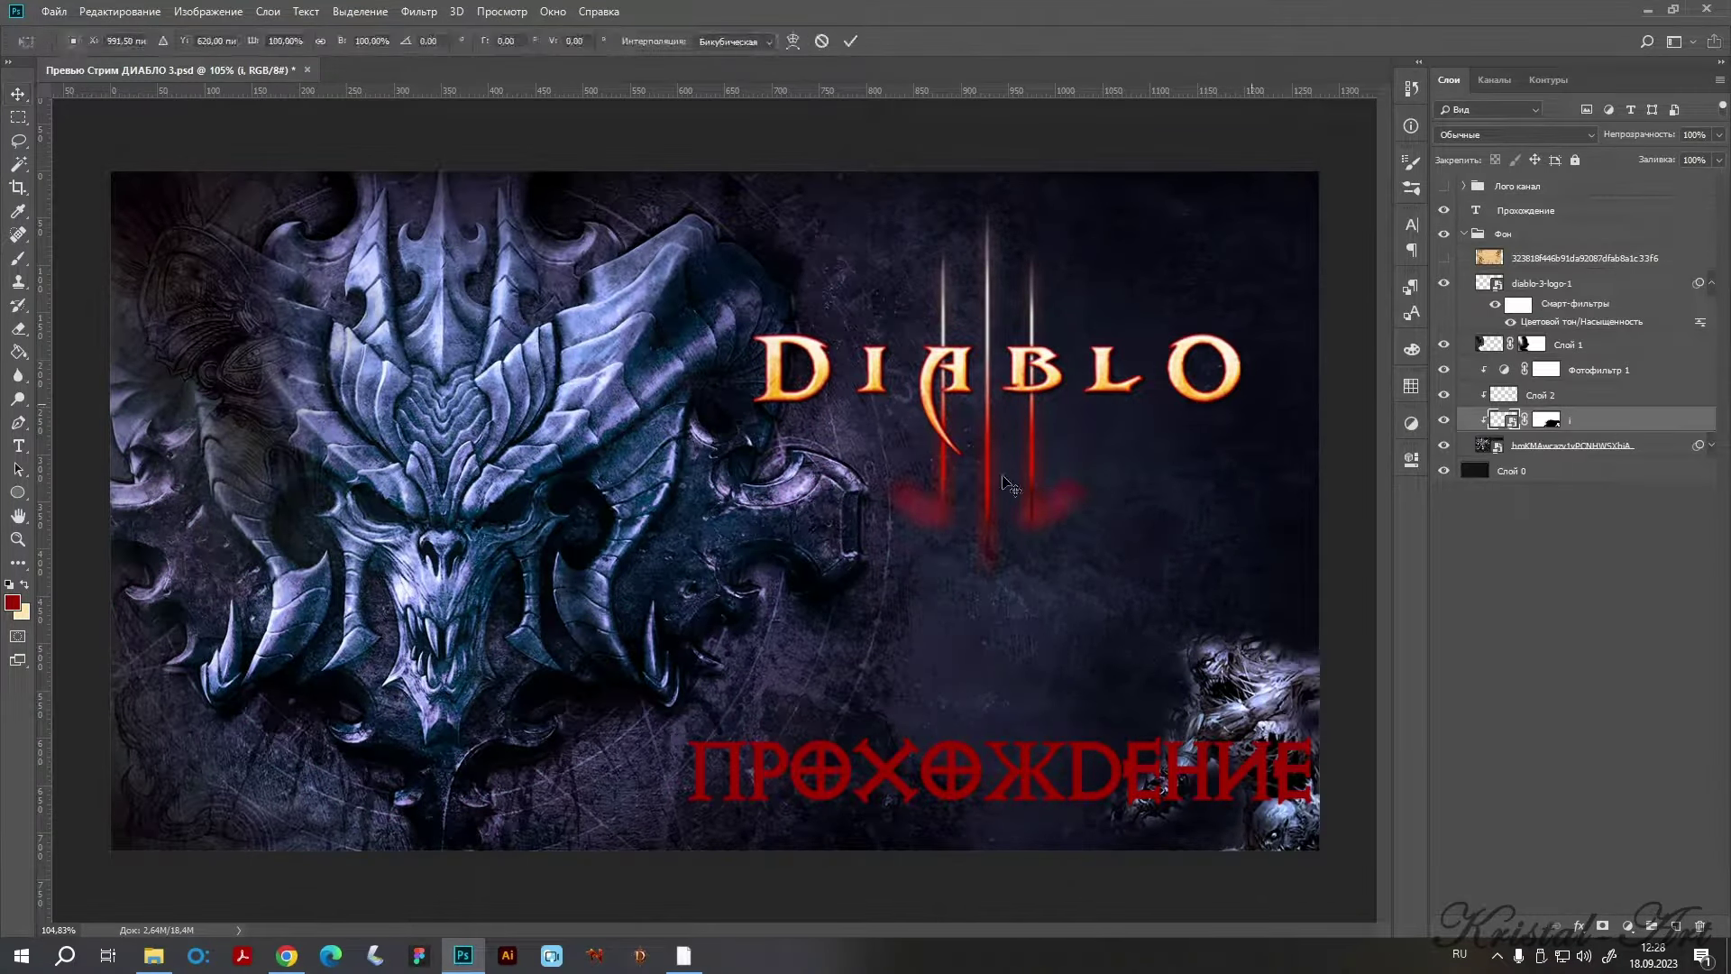
right_click(999, 655)
click(1082, 877)
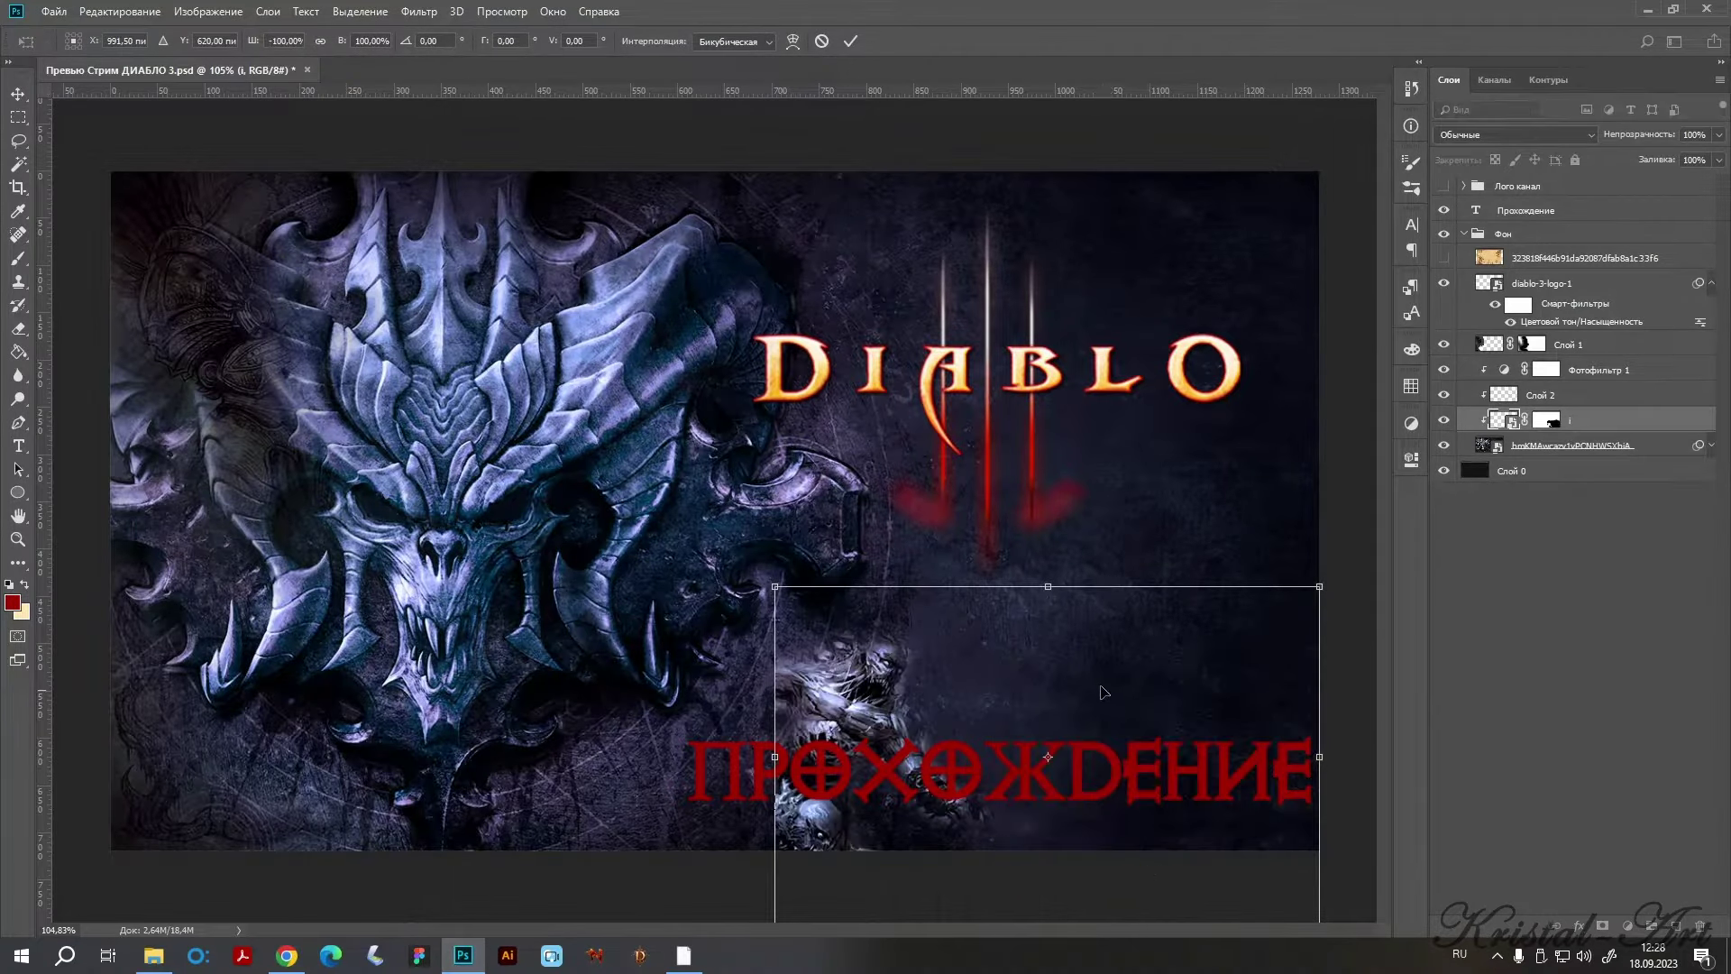
key(Return)
Nudge the creature into place with Shift+arrow keys and open its layer mask options.
key(shift+Left)
key(shift+Left)
key(shift+Left)
key(shift+Left)
key(shift+Left)
key(shift+Left)
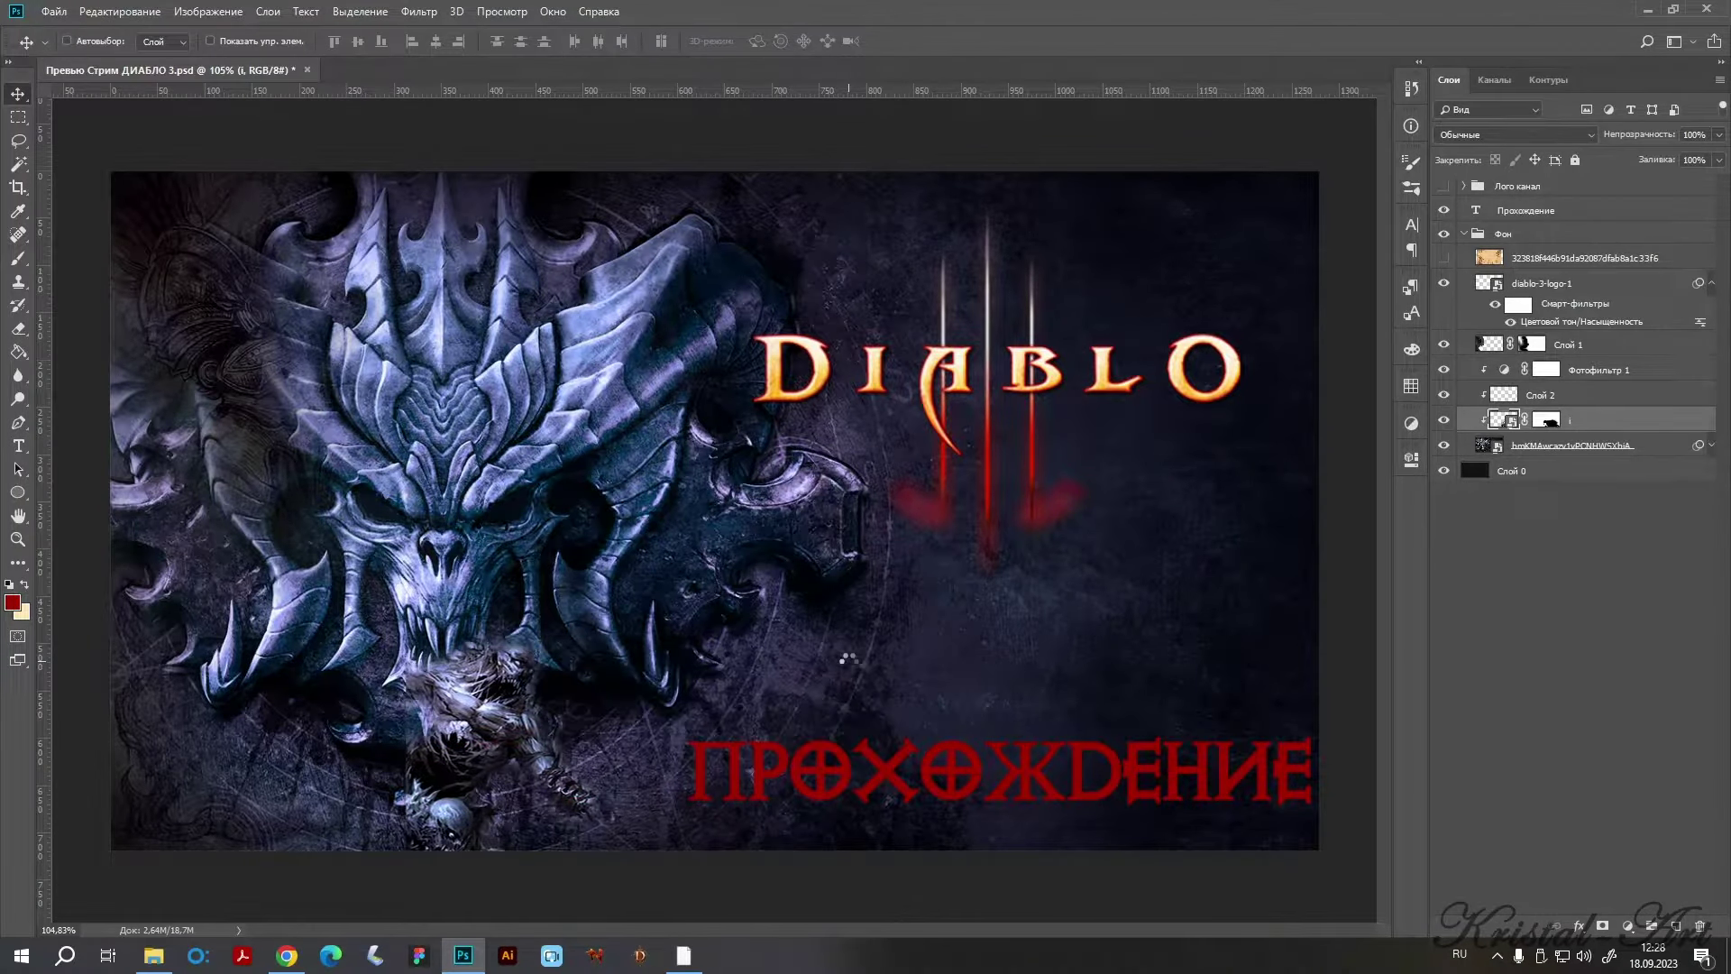
key(shift+Left)
key(shift+Left)
key(shift+Left)
key(shift+Left)
key(shift+Left)
key(shift+Left)
key(shift+Left)
key(shift+Left)
key(shift+Left)
key(shift+Left)
key(shift+Left)
key(shift+Left)
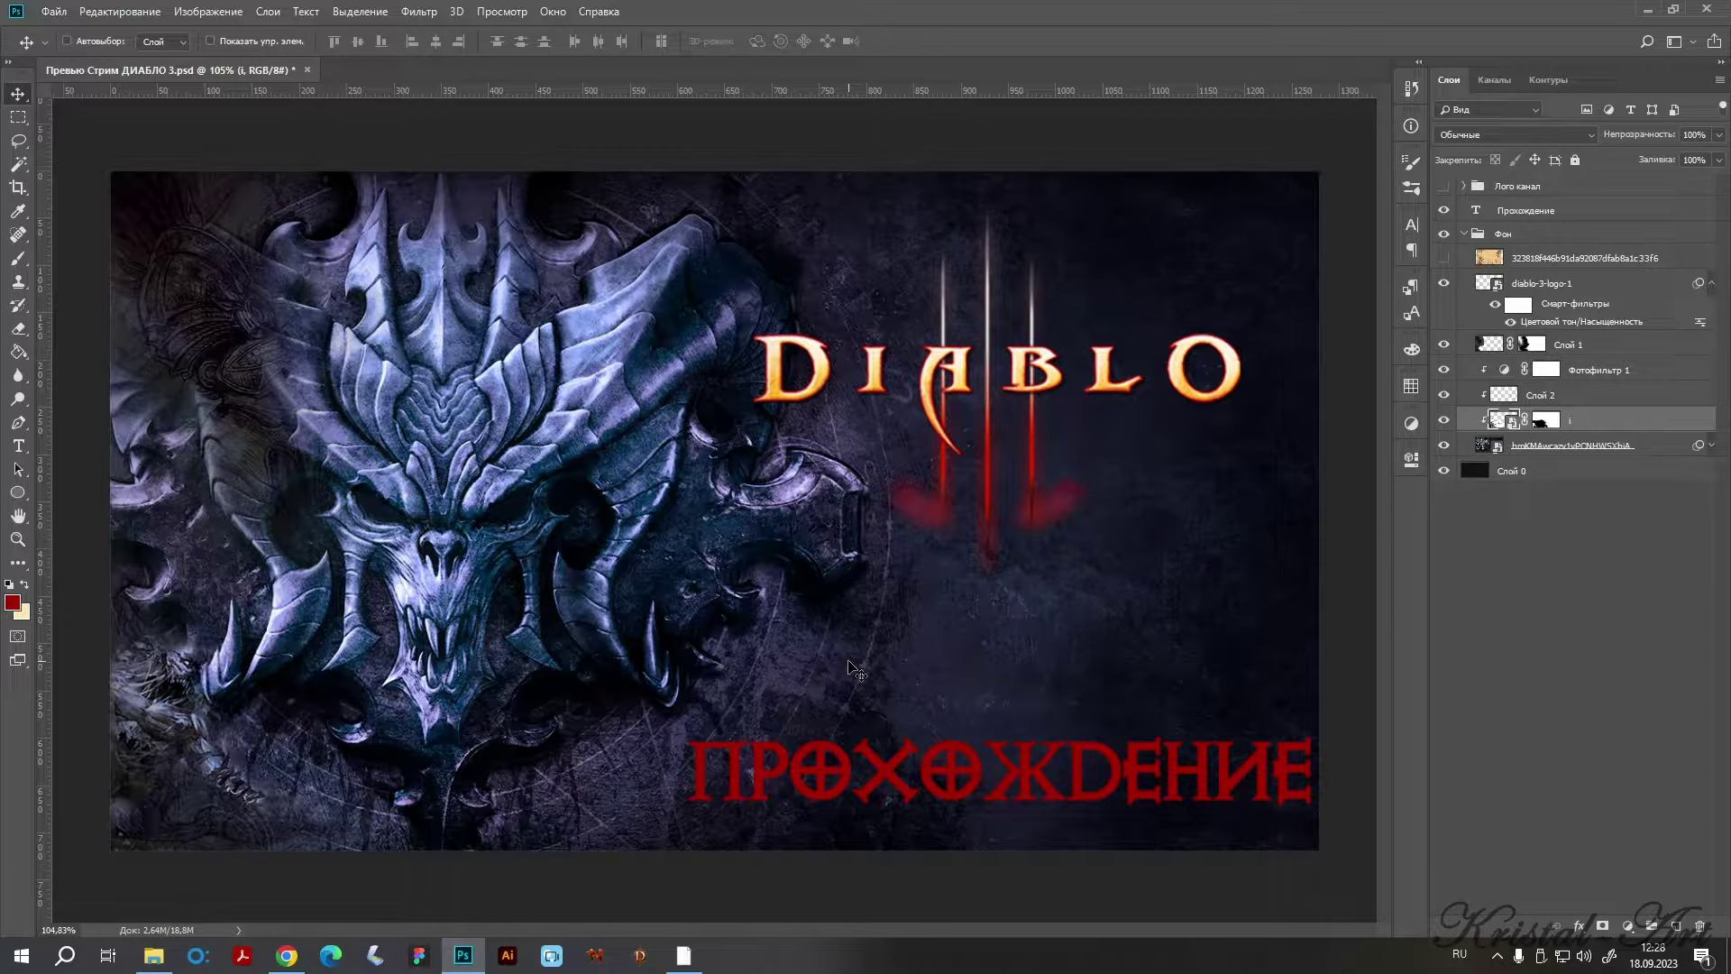
key(shift+Right)
key(shift+Right)
key(shift+Right)
key(shift+Right)
key(shift+Right)
key(shift+Right)
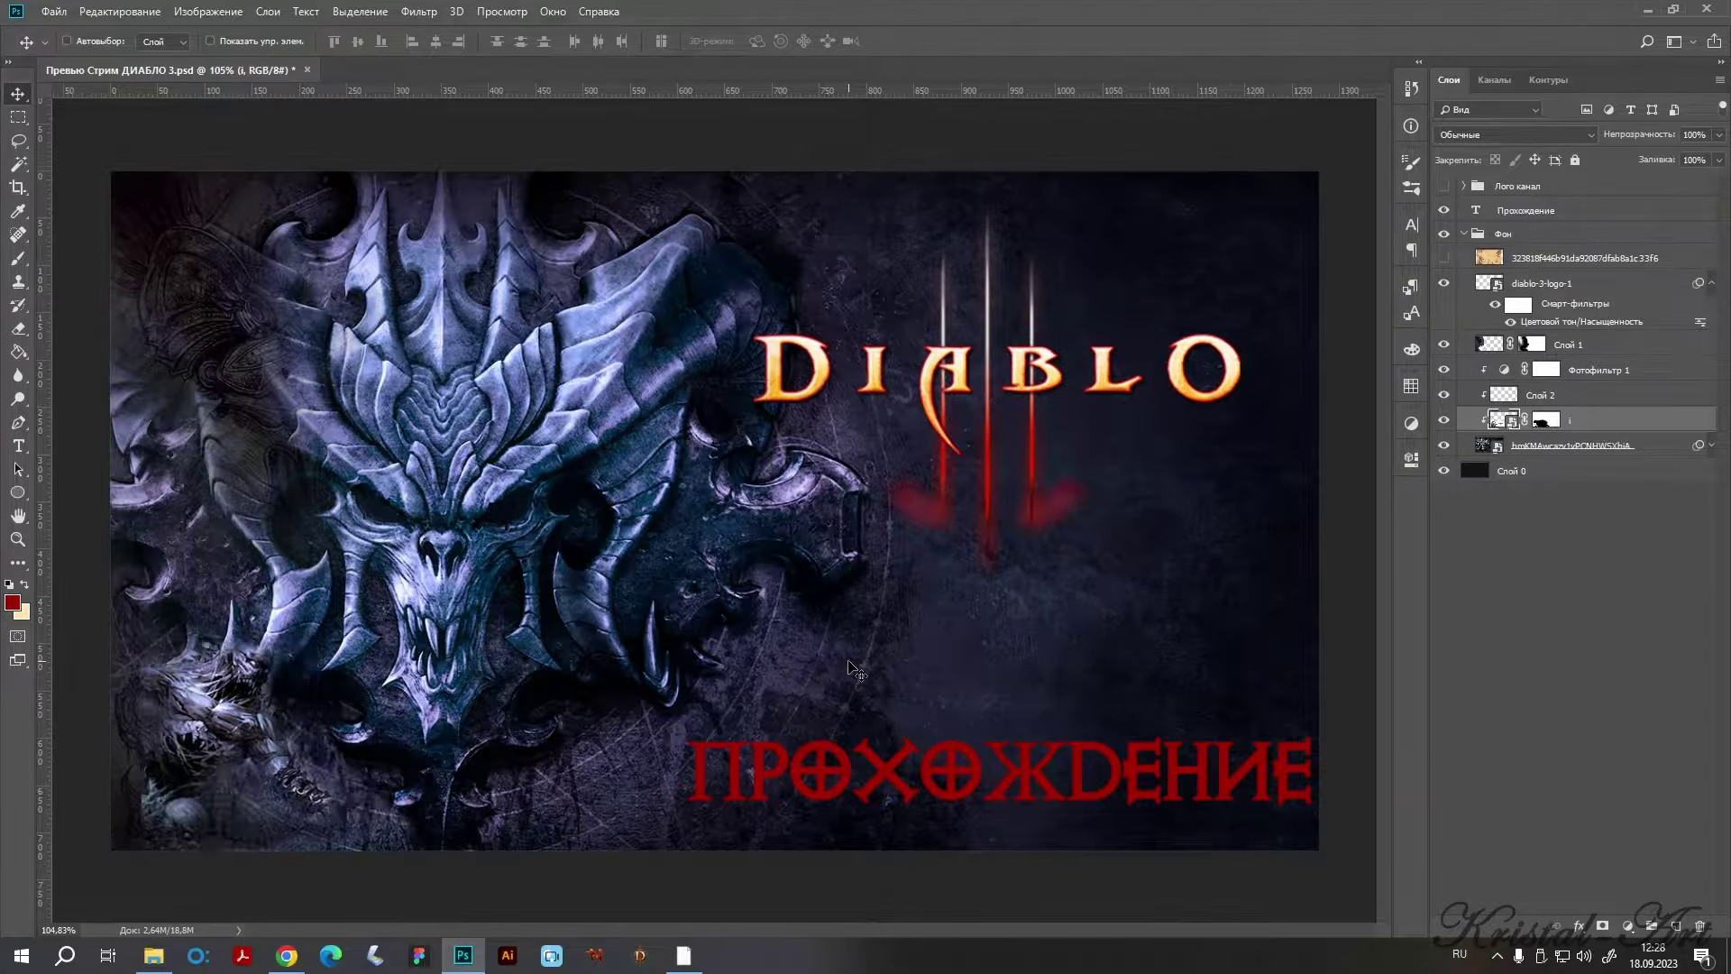
key(shift+Right)
key(shift+Right)
key(shift+Up)
key(shift+Up)
key(shift+Up)
key(shift+Up)
key(shift+Left)
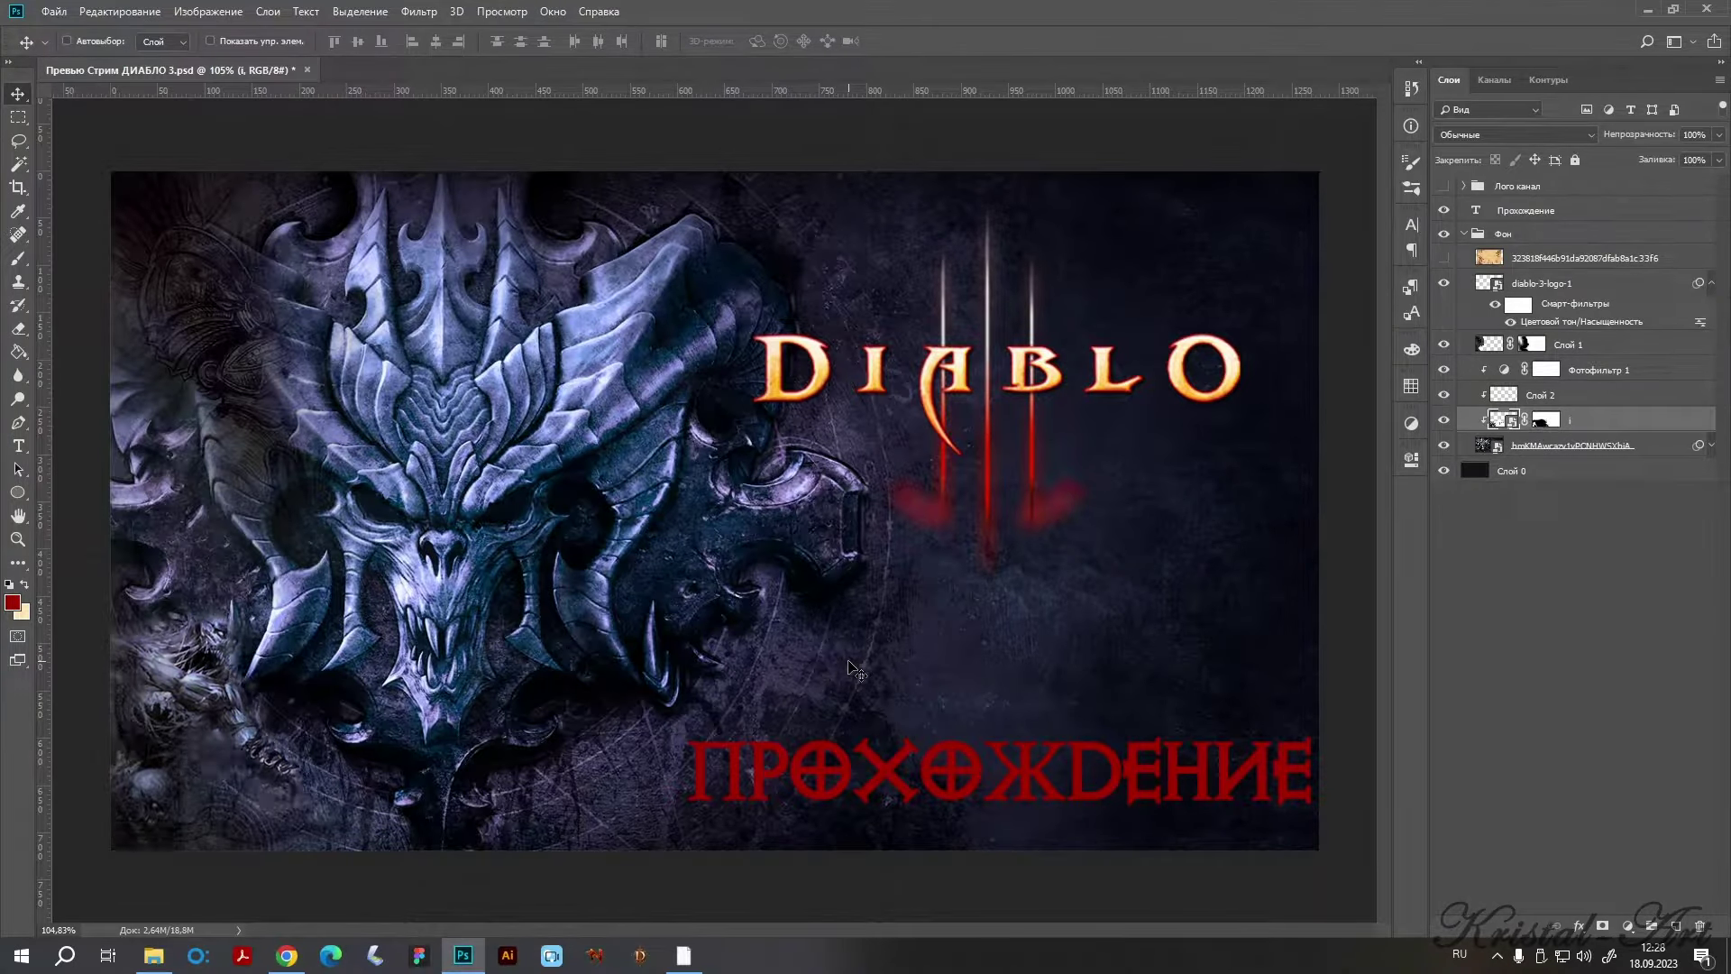
key(shift+Up)
key(shift+Left)
key(shift+Down)
key(shift+Down)
key(shift+Down)
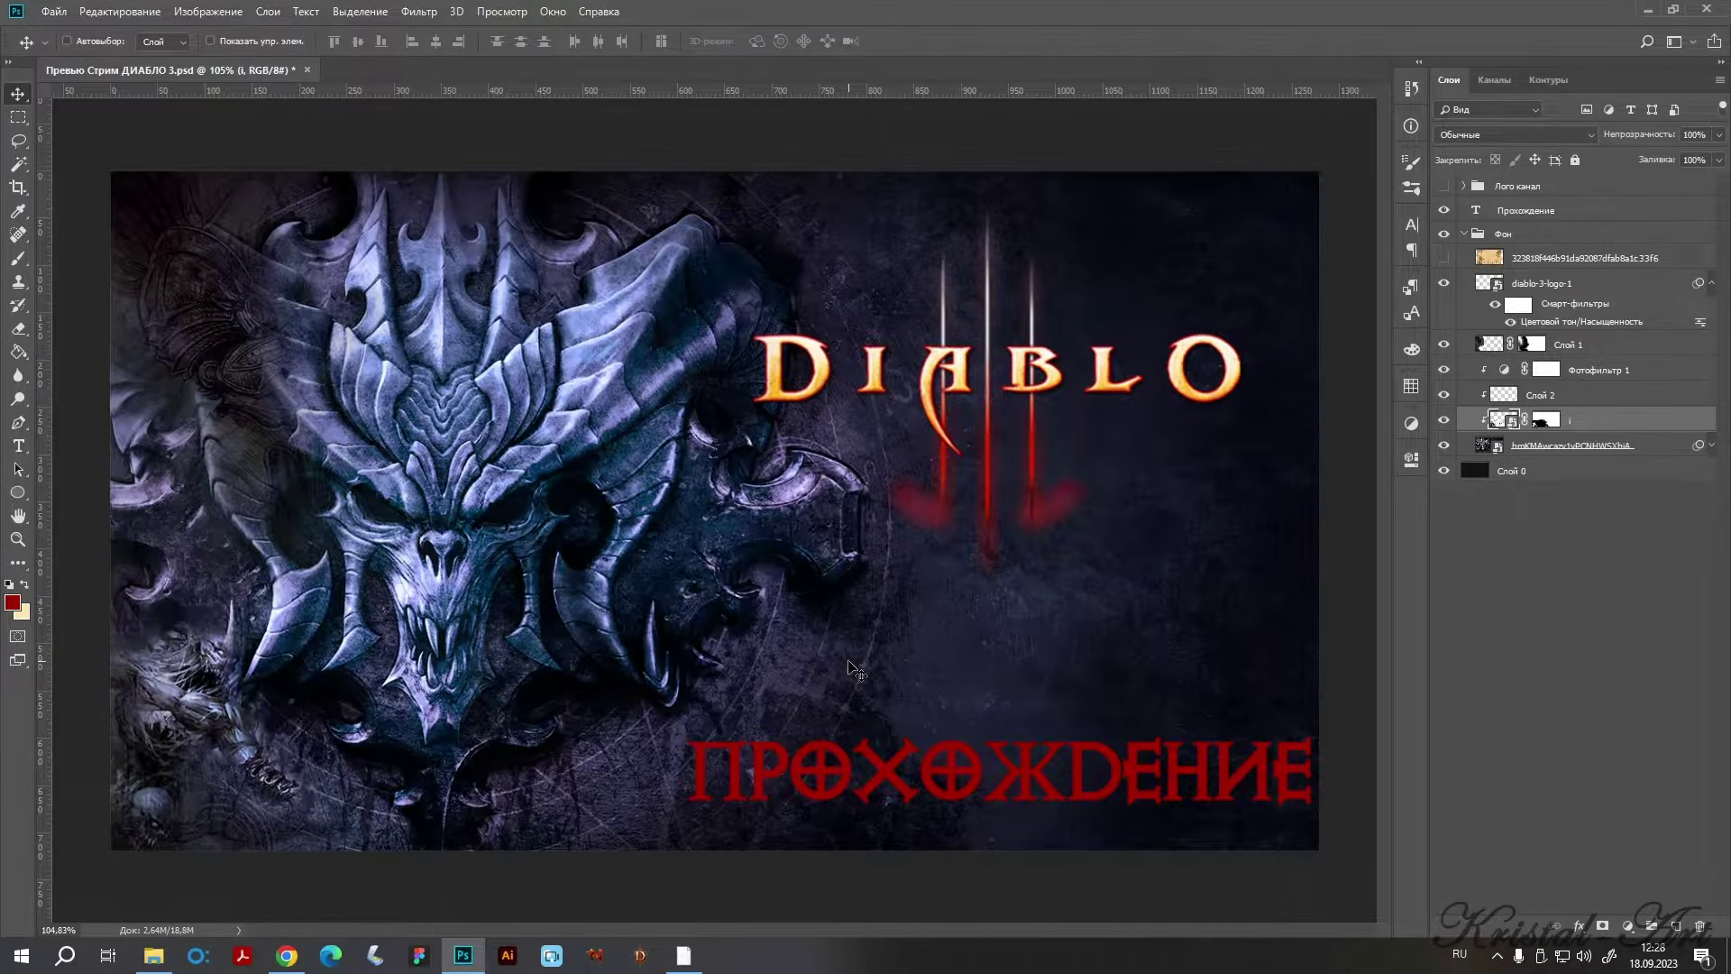
key(shift+Down)
key(shift+Down)
click(1546, 420)
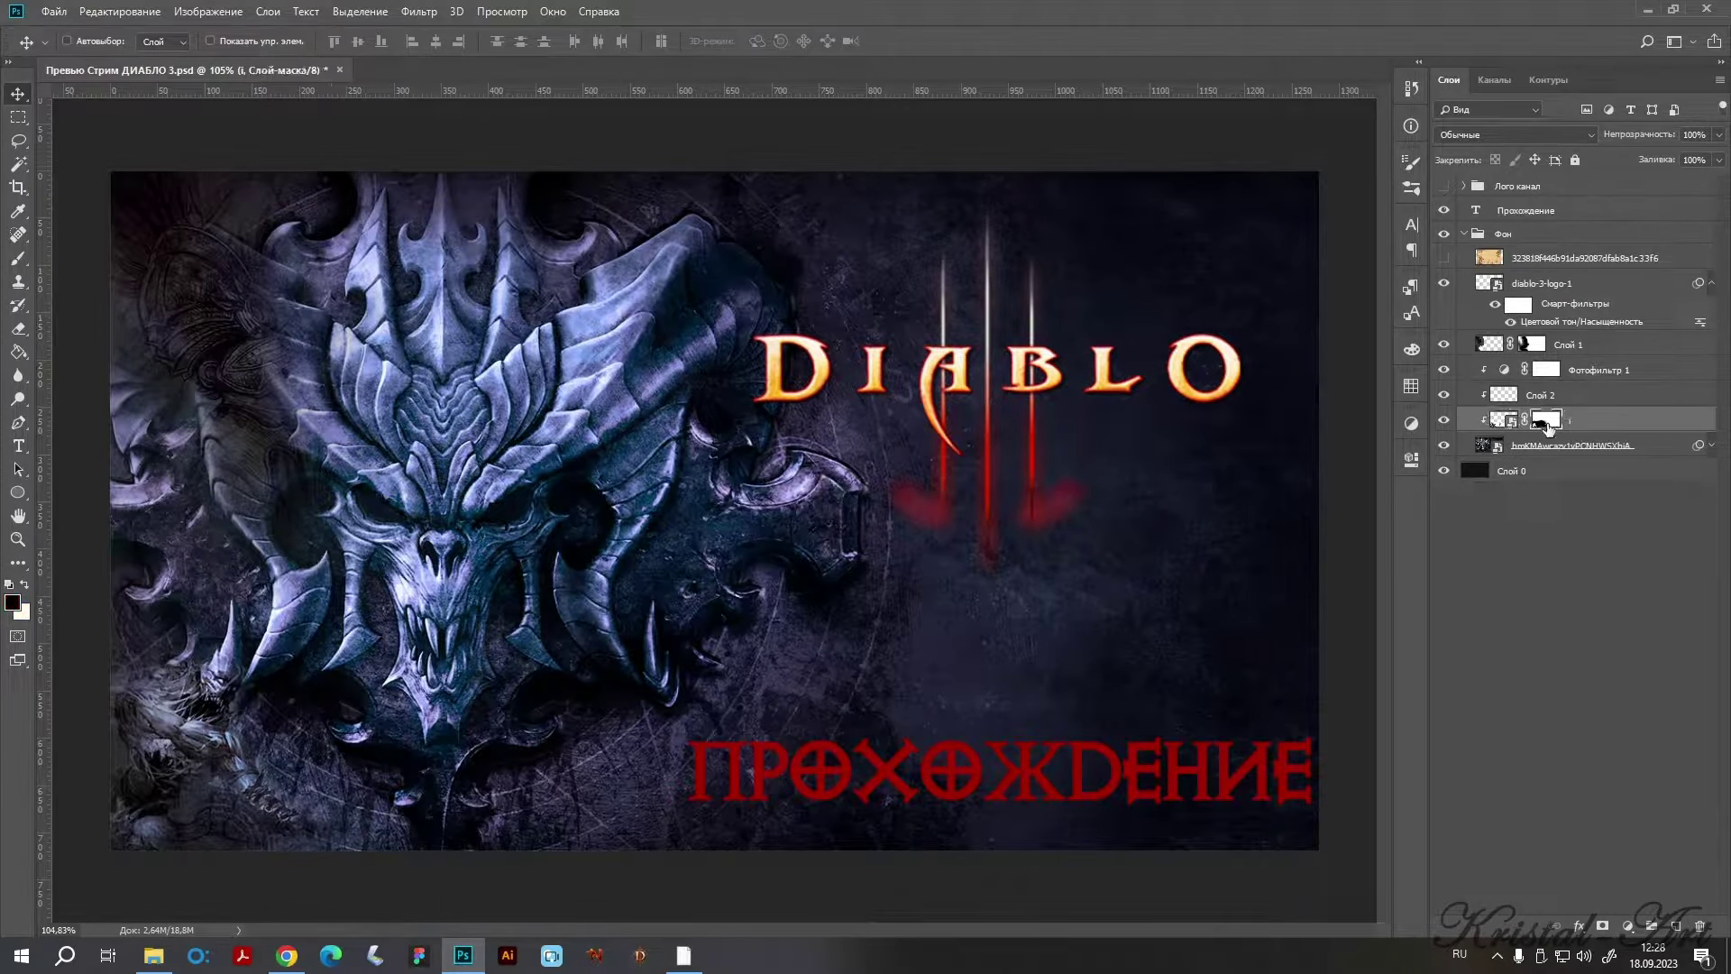
right_click(1548, 422)
Delete the creature's layer mask, move it up about 95 px, and select diablo-3-logo-1.
click(1524, 459)
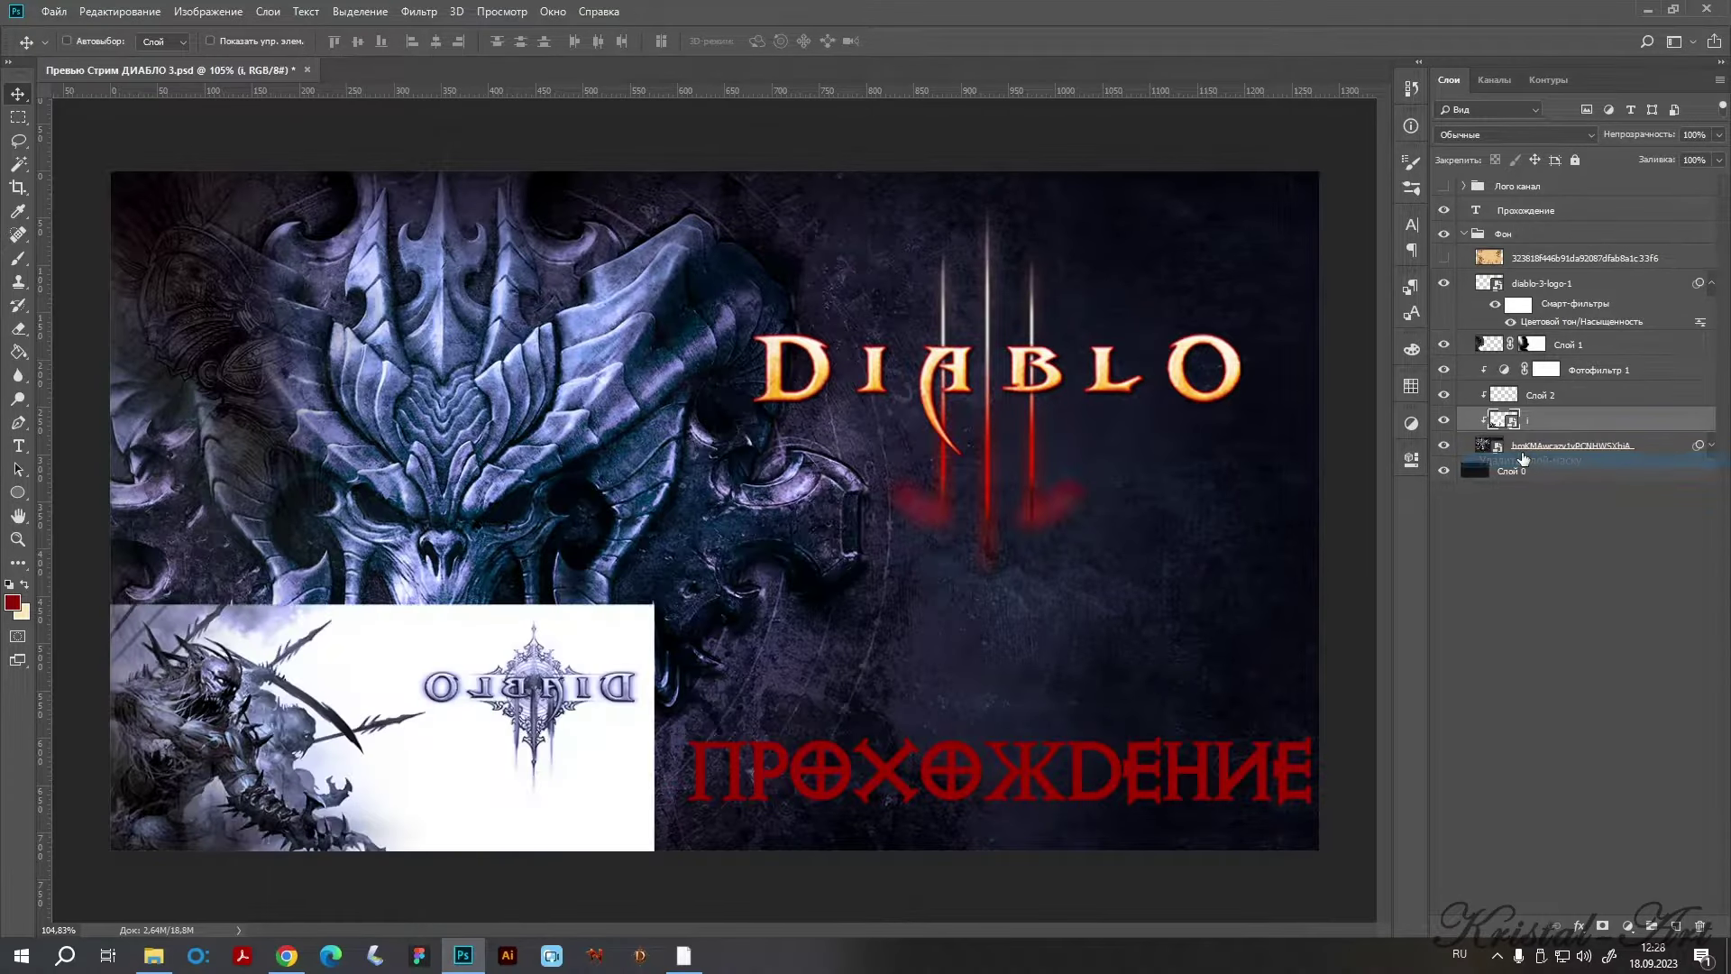
drag(511, 735, 439, 649)
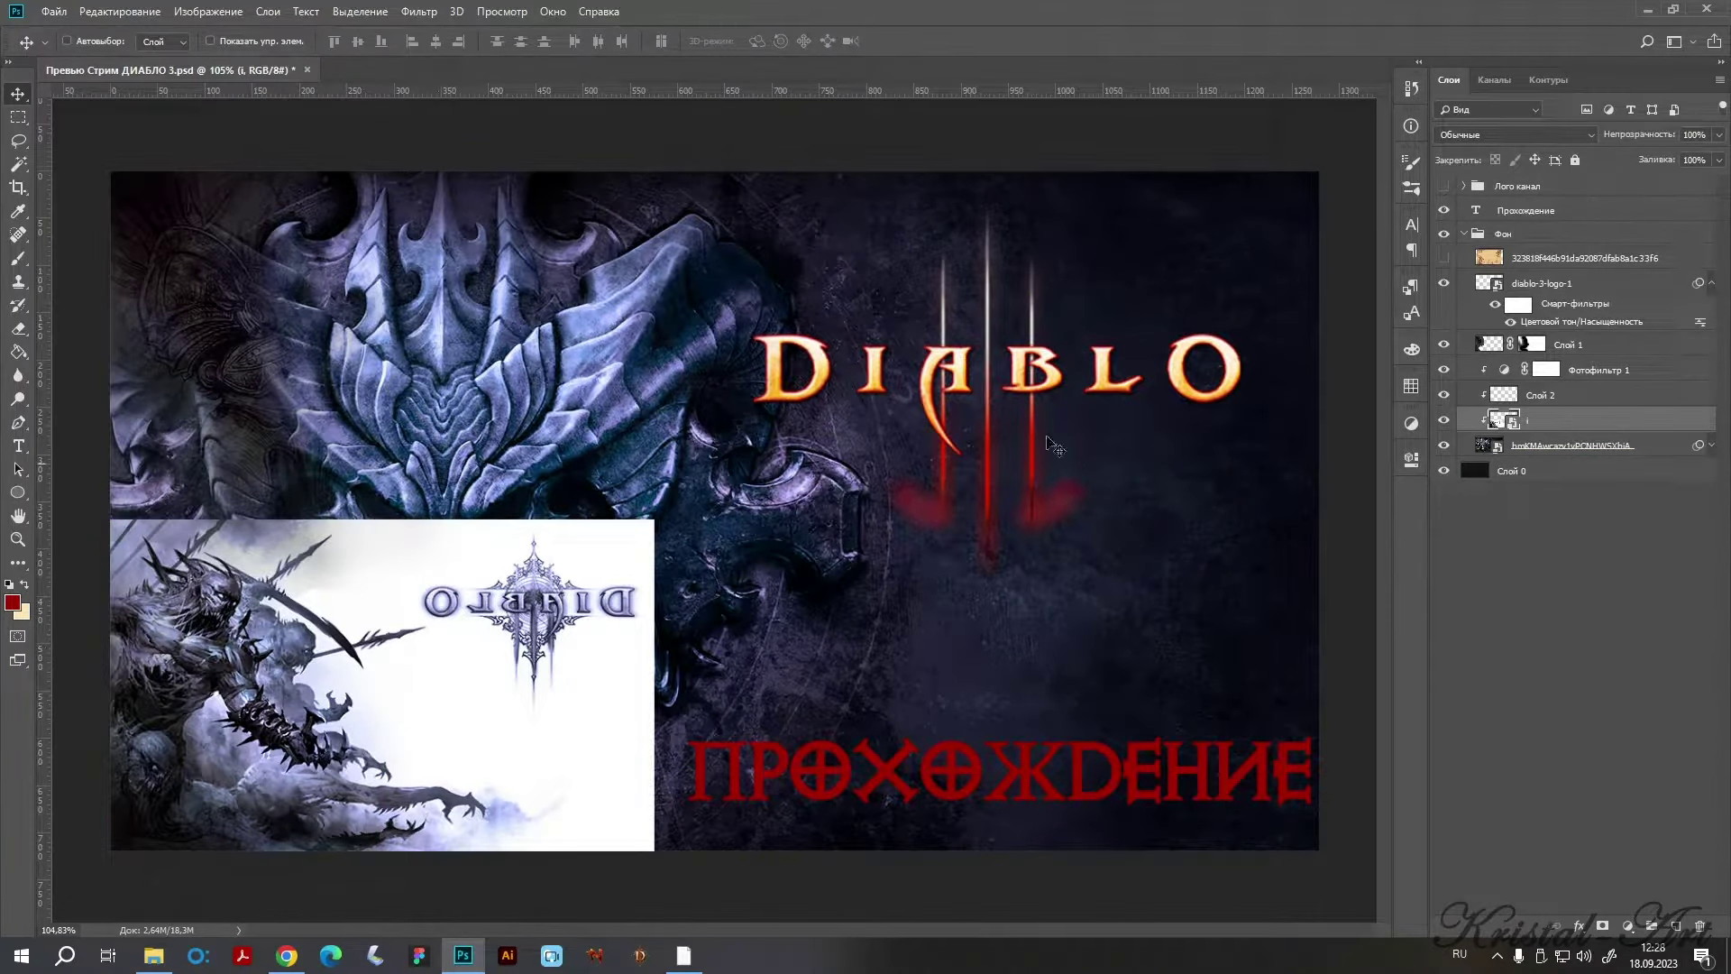
click(1546, 303)
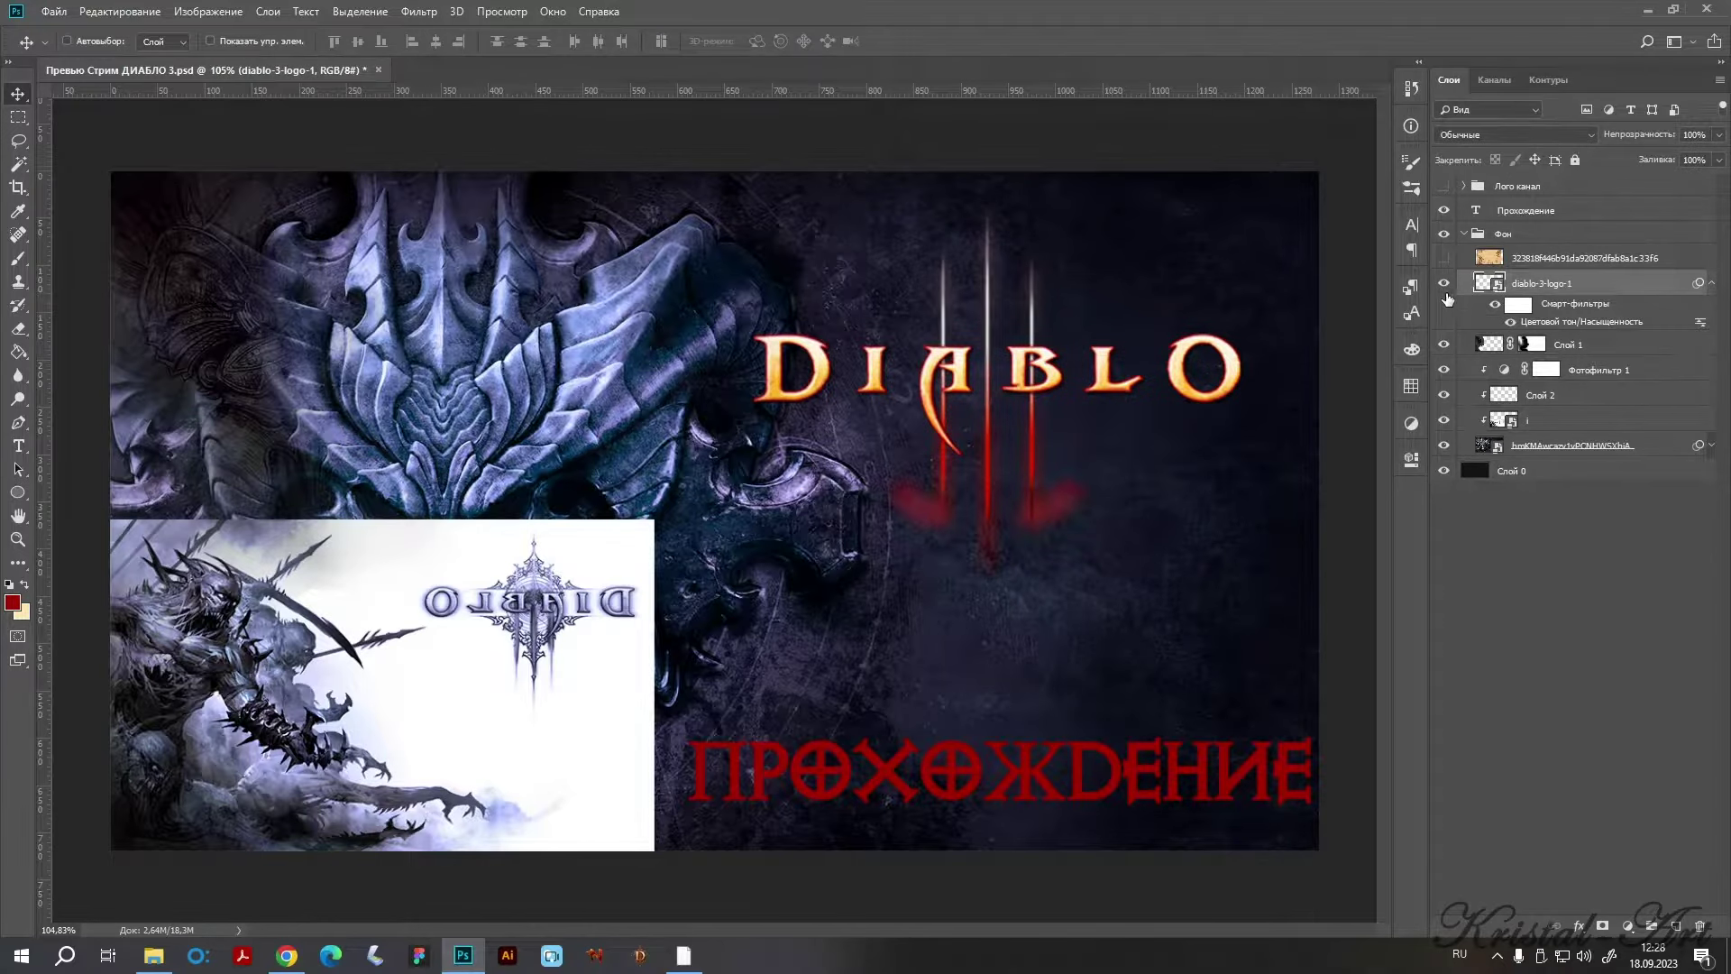
drag(951, 419, 633, 392)
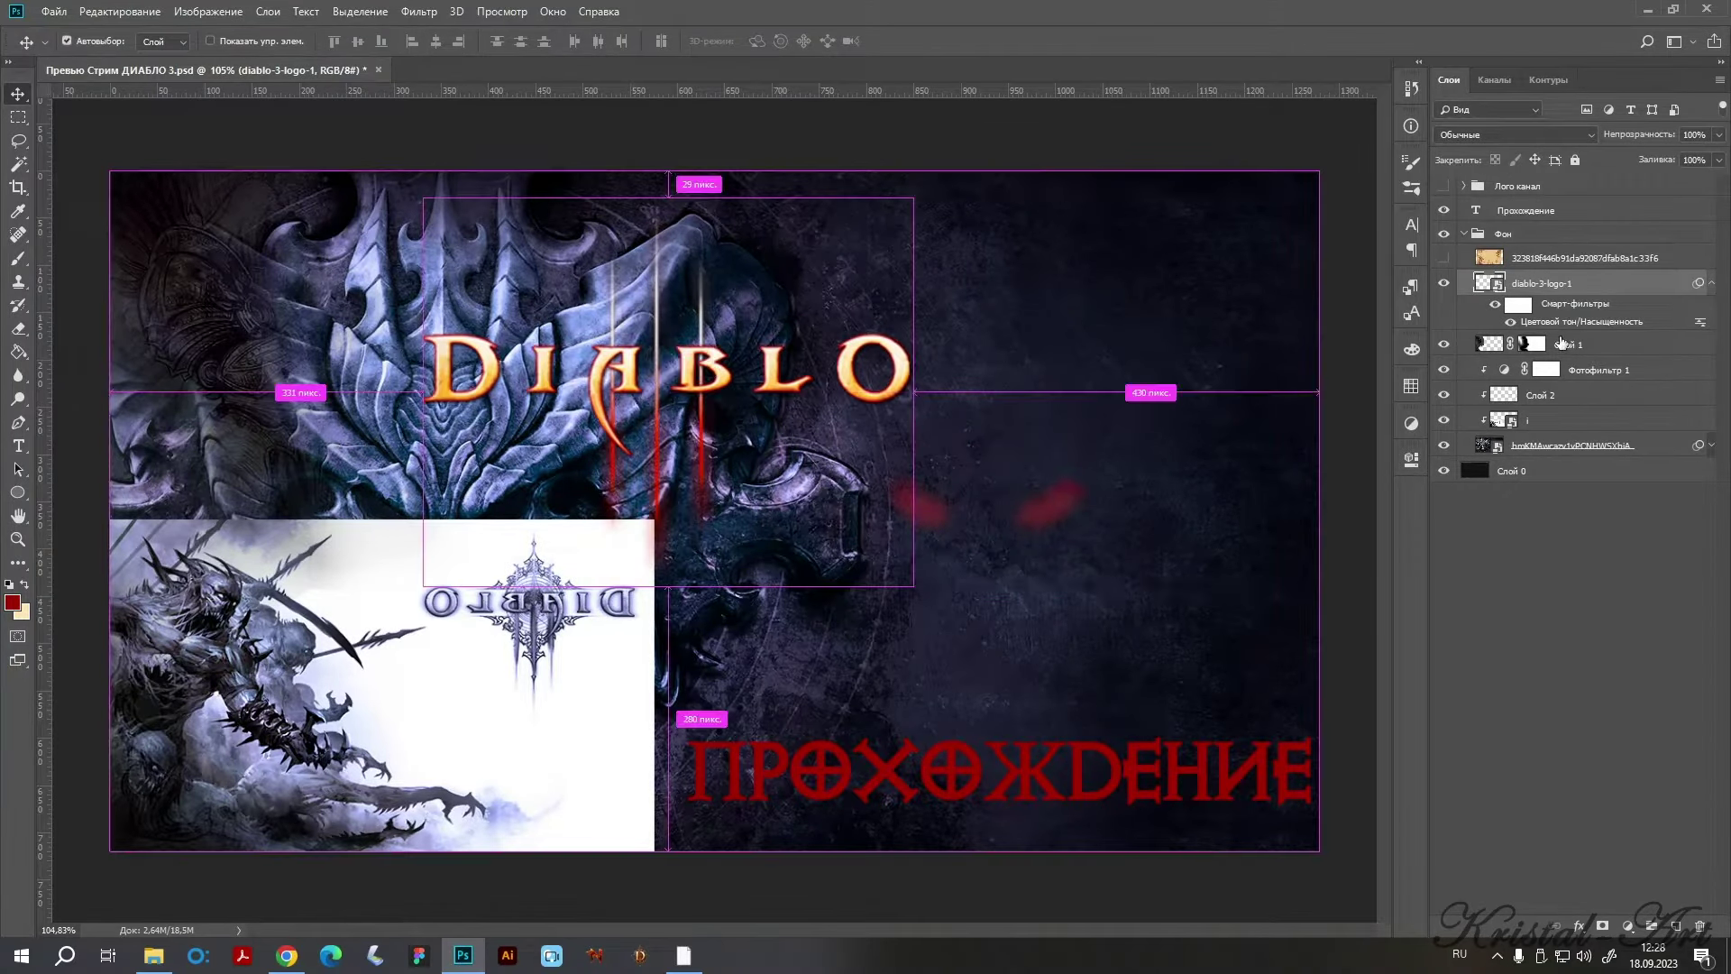
key(ctrl+z)
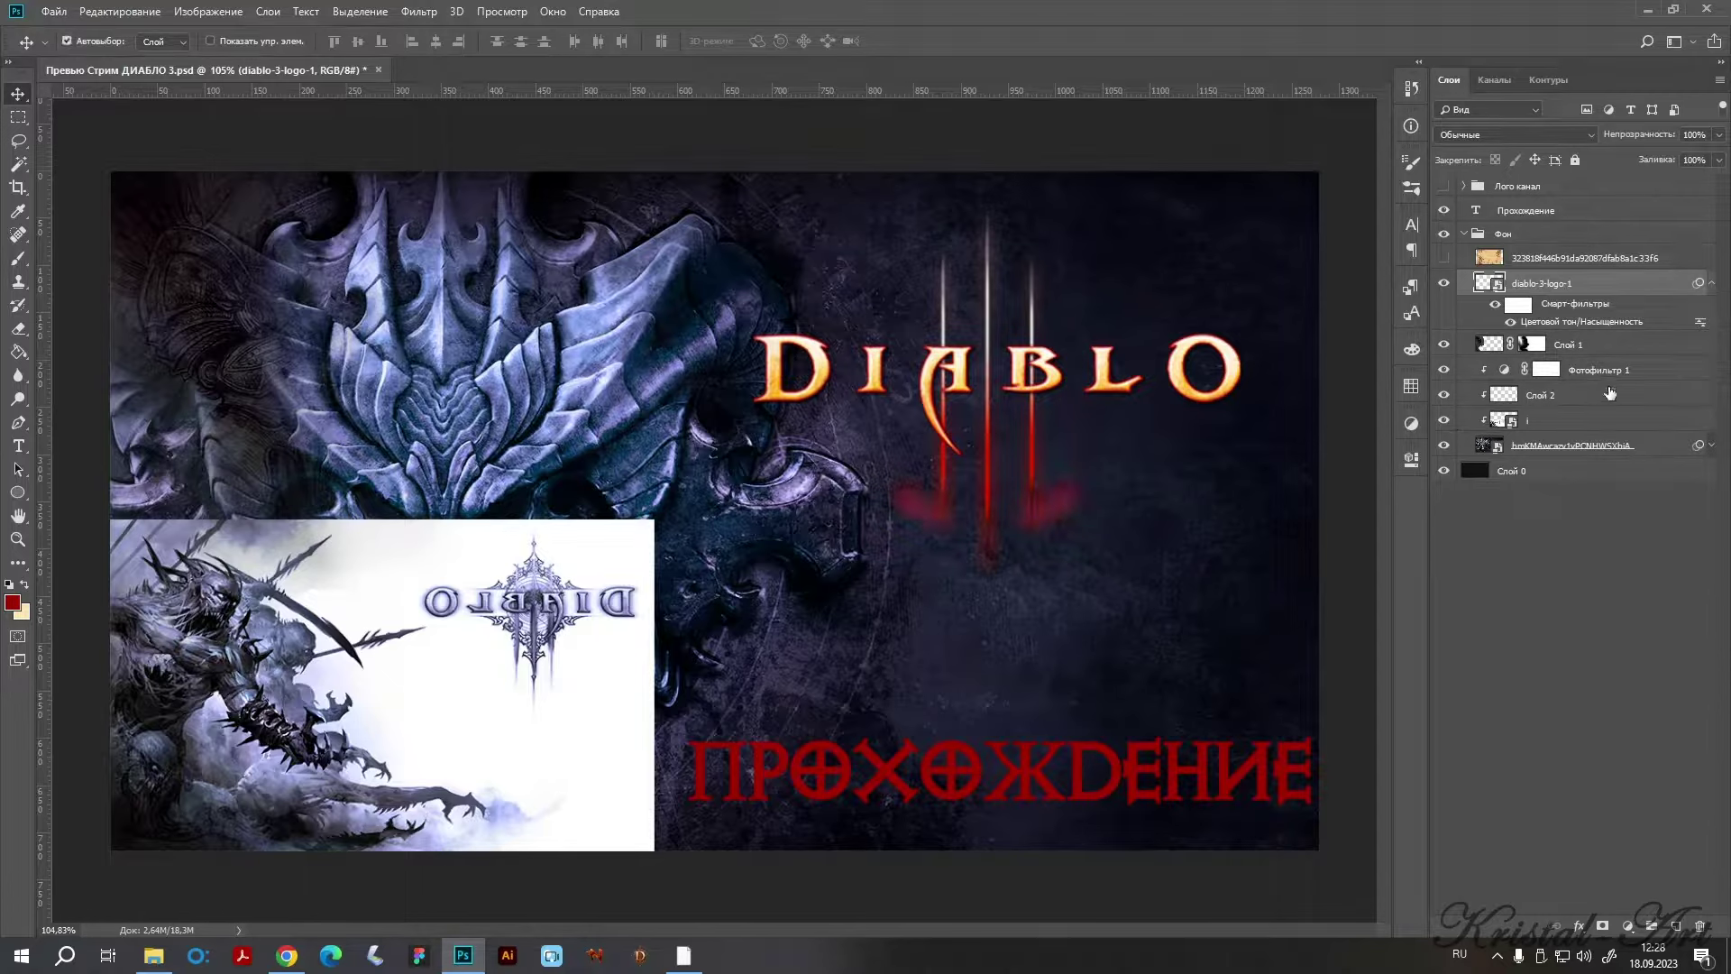
Move the DIABLO logo and red streaks over the upper-left skull, hiding the white artwork.
ctrl+click(1610, 393)
drag(1102, 411, 569, 411)
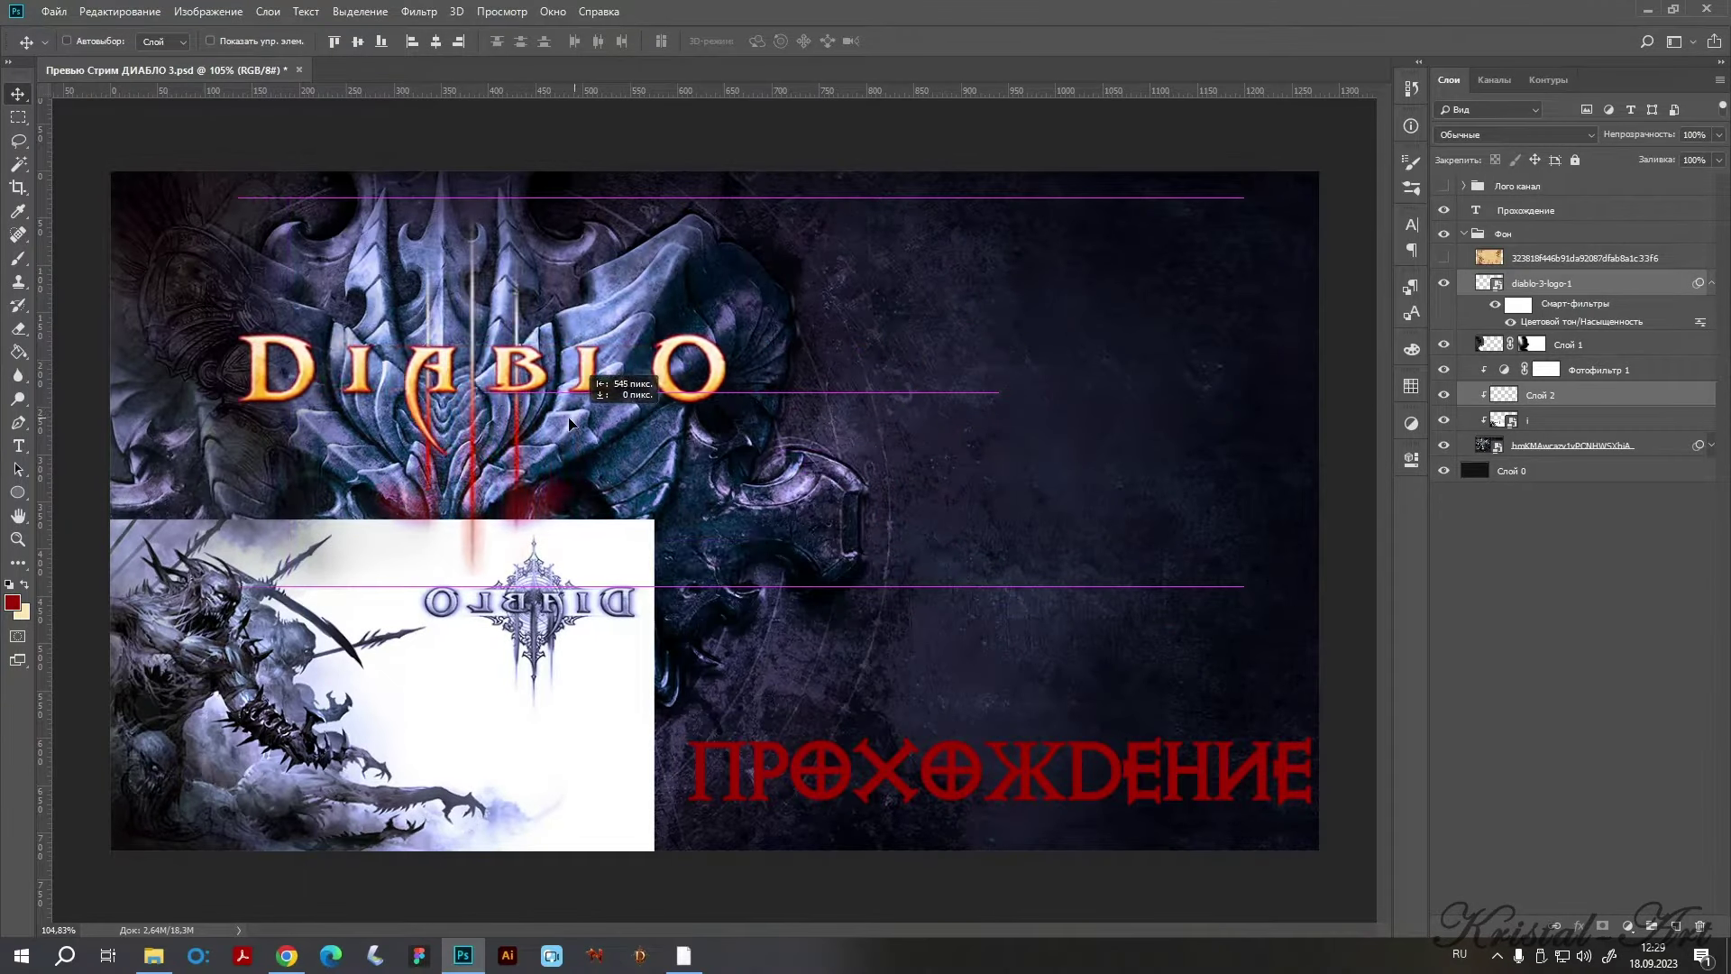
click(1444, 421)
key(Left)
key(Left)
key(Left)
key(Left)
key(Left)
key(Left)
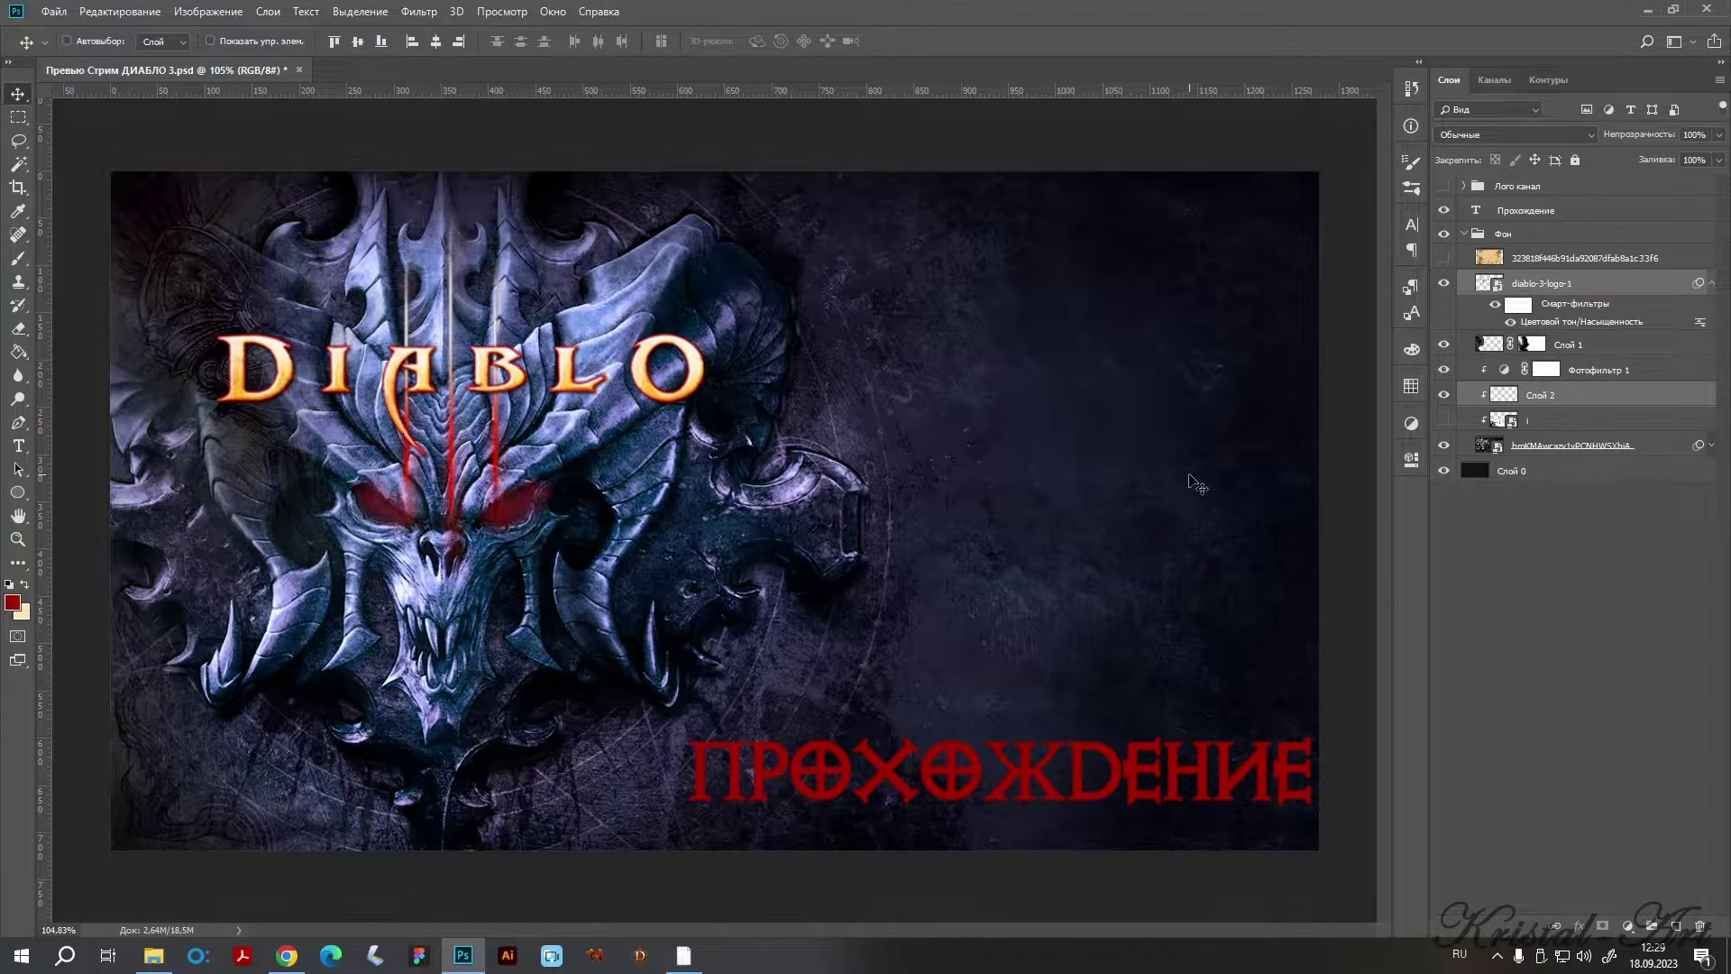
key(Left)
key(Left)
key(Left)
key(Left)
key(Left)
key(Left)
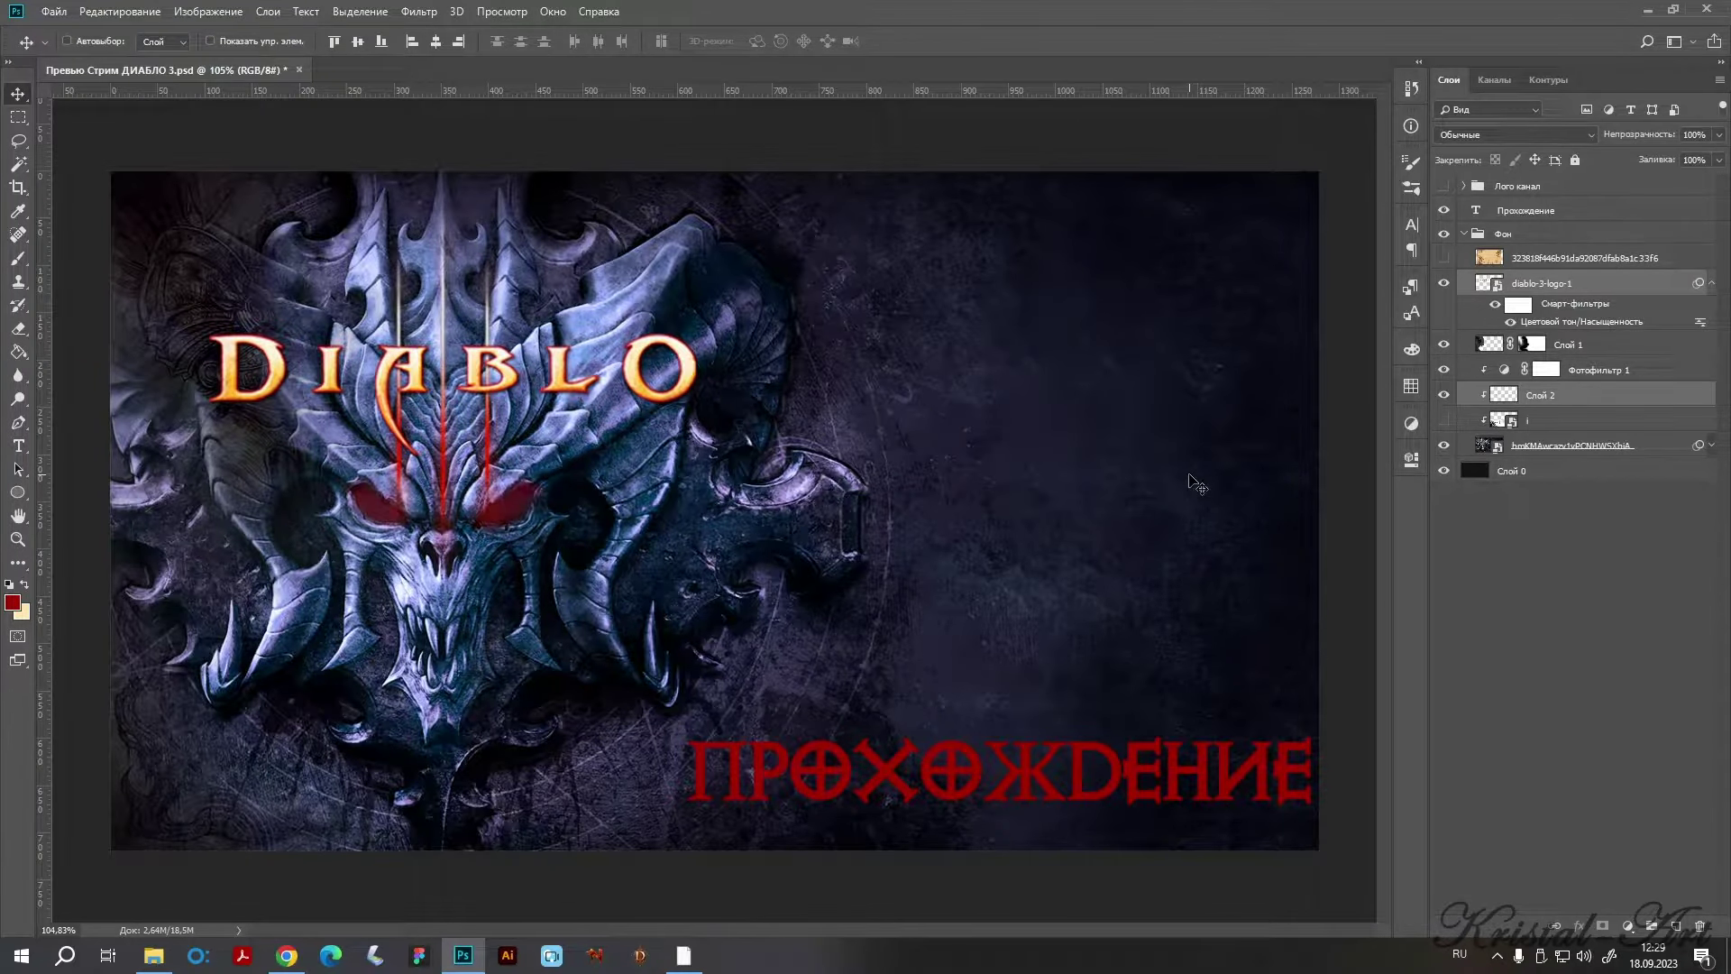
Nudge the ПРОХОЖДЕНИЕ title further left under the skull.
click(1548, 210)
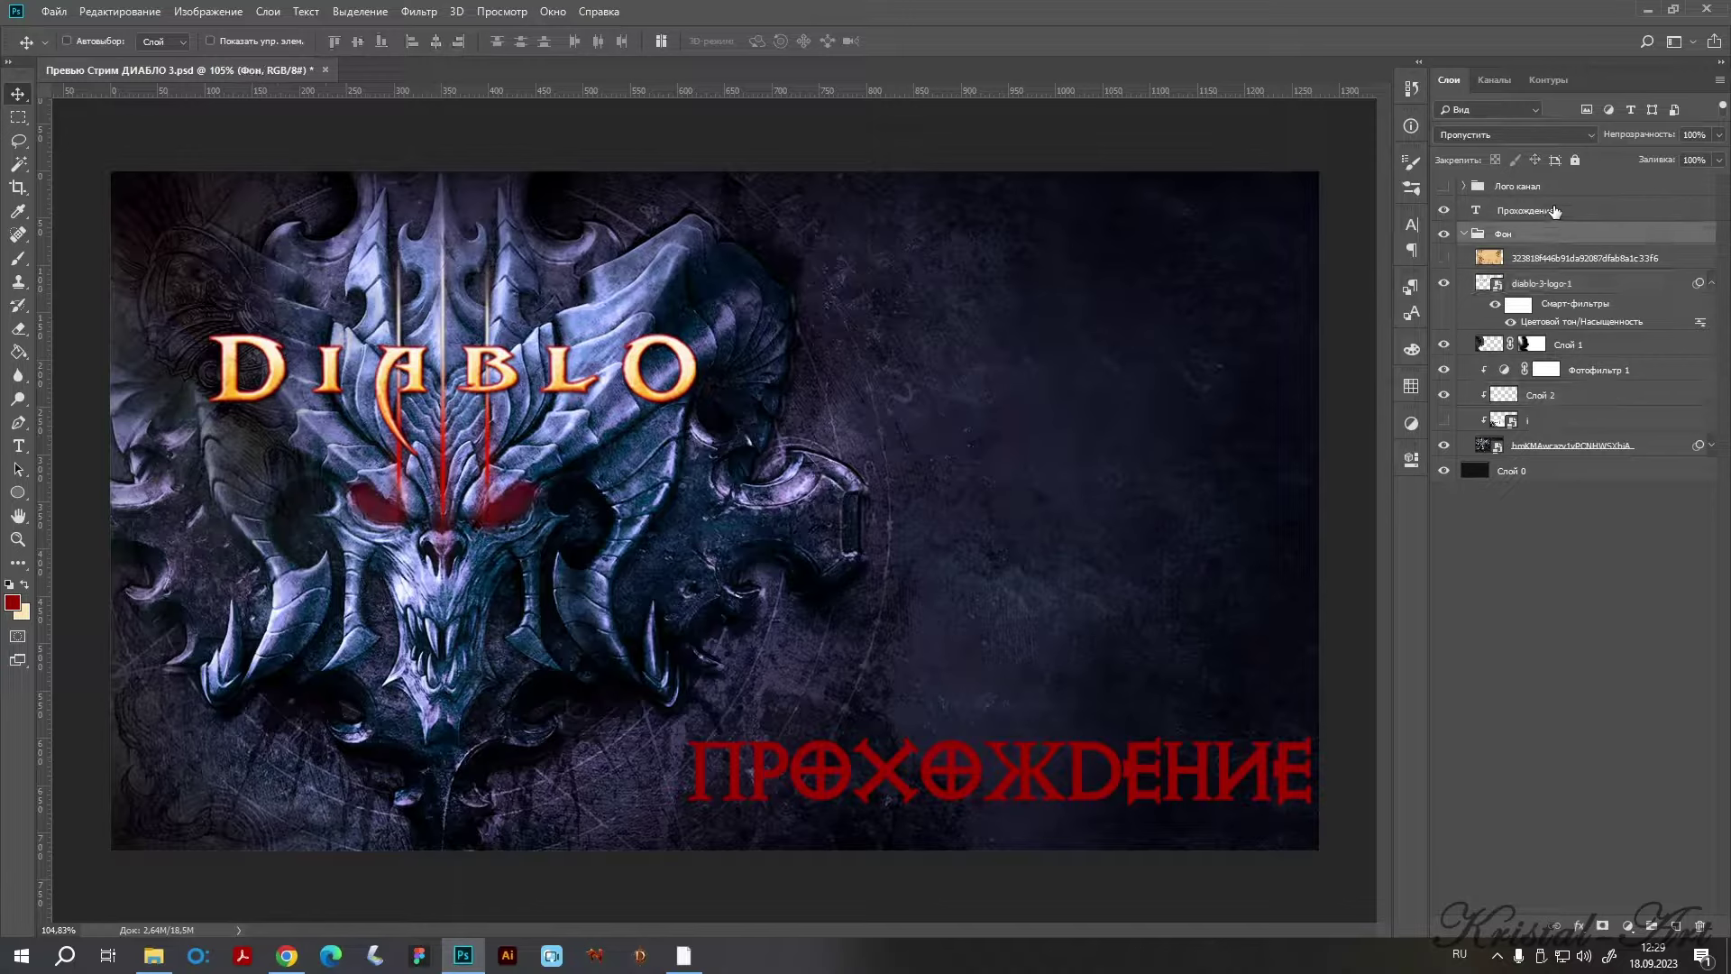
key(shift+Left)
key(shift+Left)
key(shift+Left)
key(shift+Left)
key(shift+Left)
key(shift+Left)
key(shift+Left)
key(shift+Left)
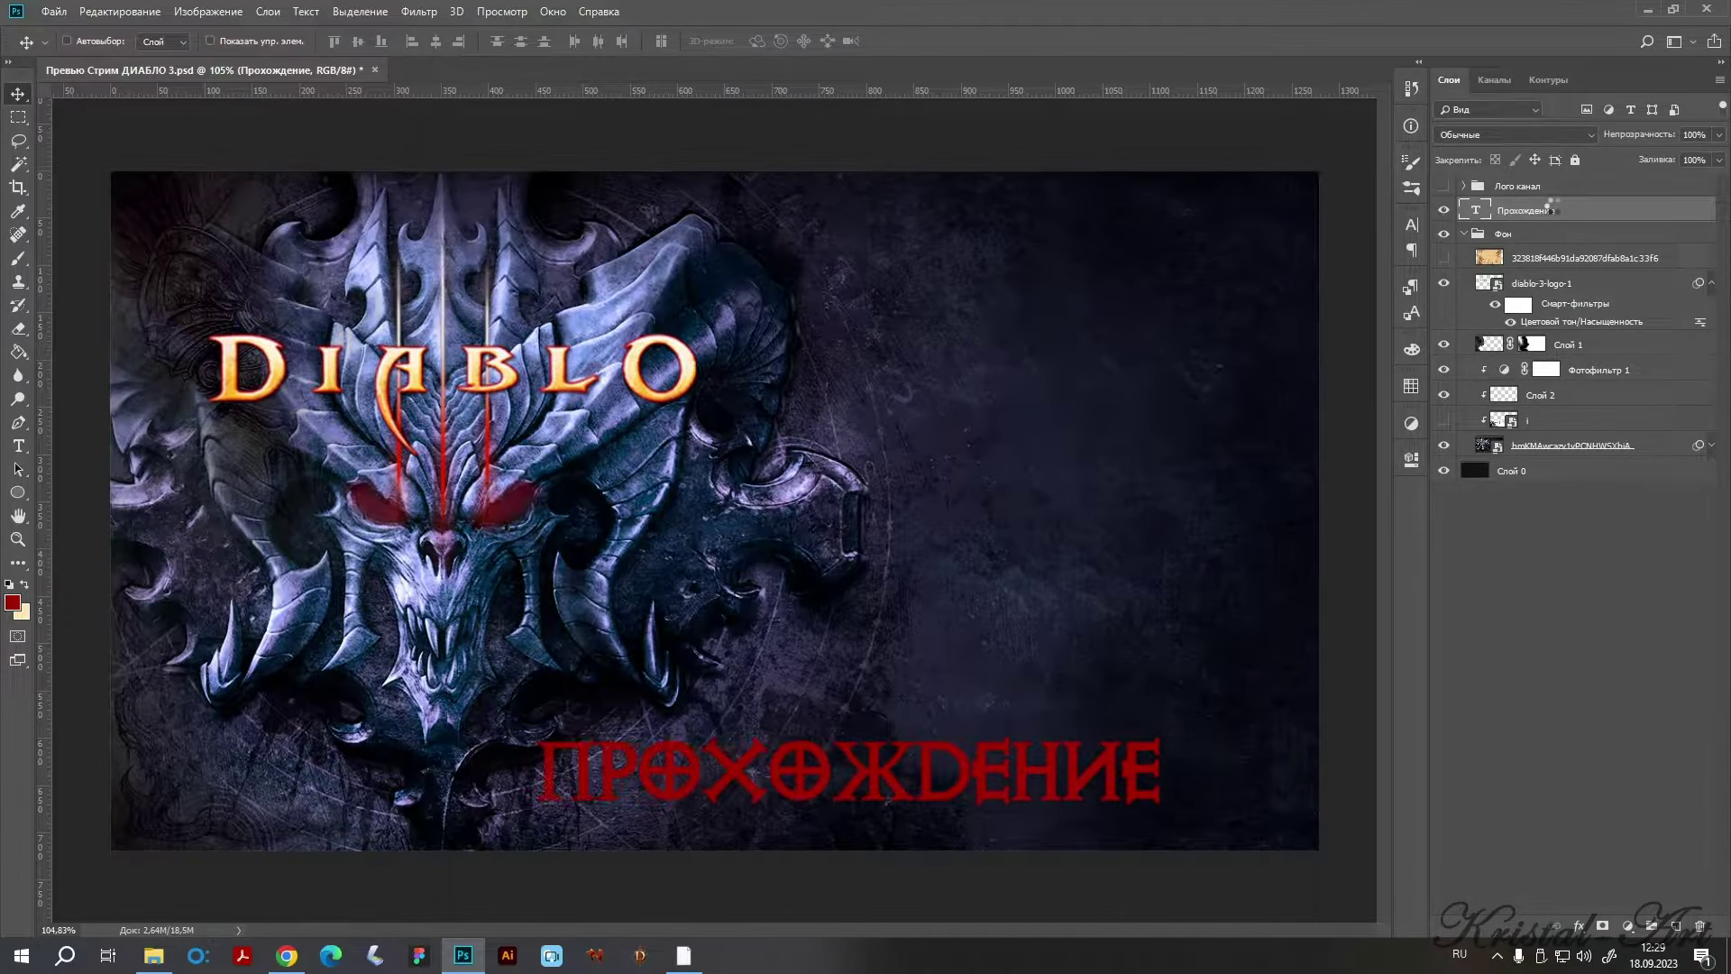
key(shift+Left)
key(shift+Left)
key(shift+Left)
key(shift+Left)
key(shift+Left)
key(shift+Left)
key(shift+Left)
key(shift+Left)
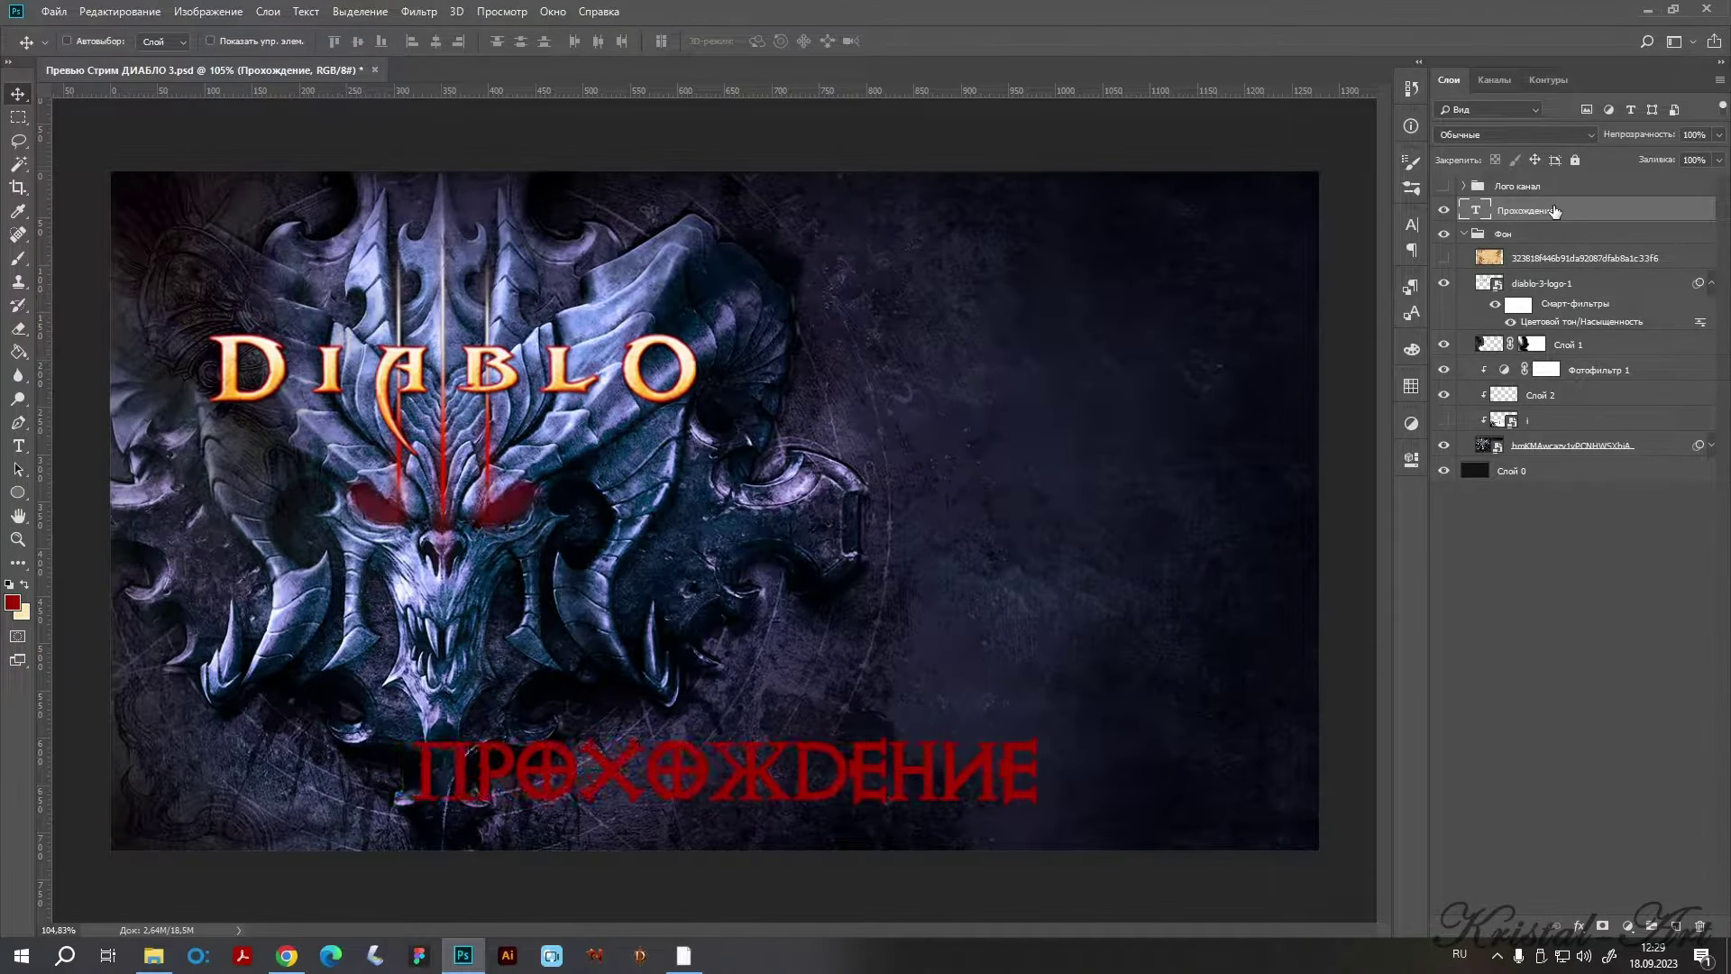
click(1523, 258)
click(1444, 420)
click(1444, 421)
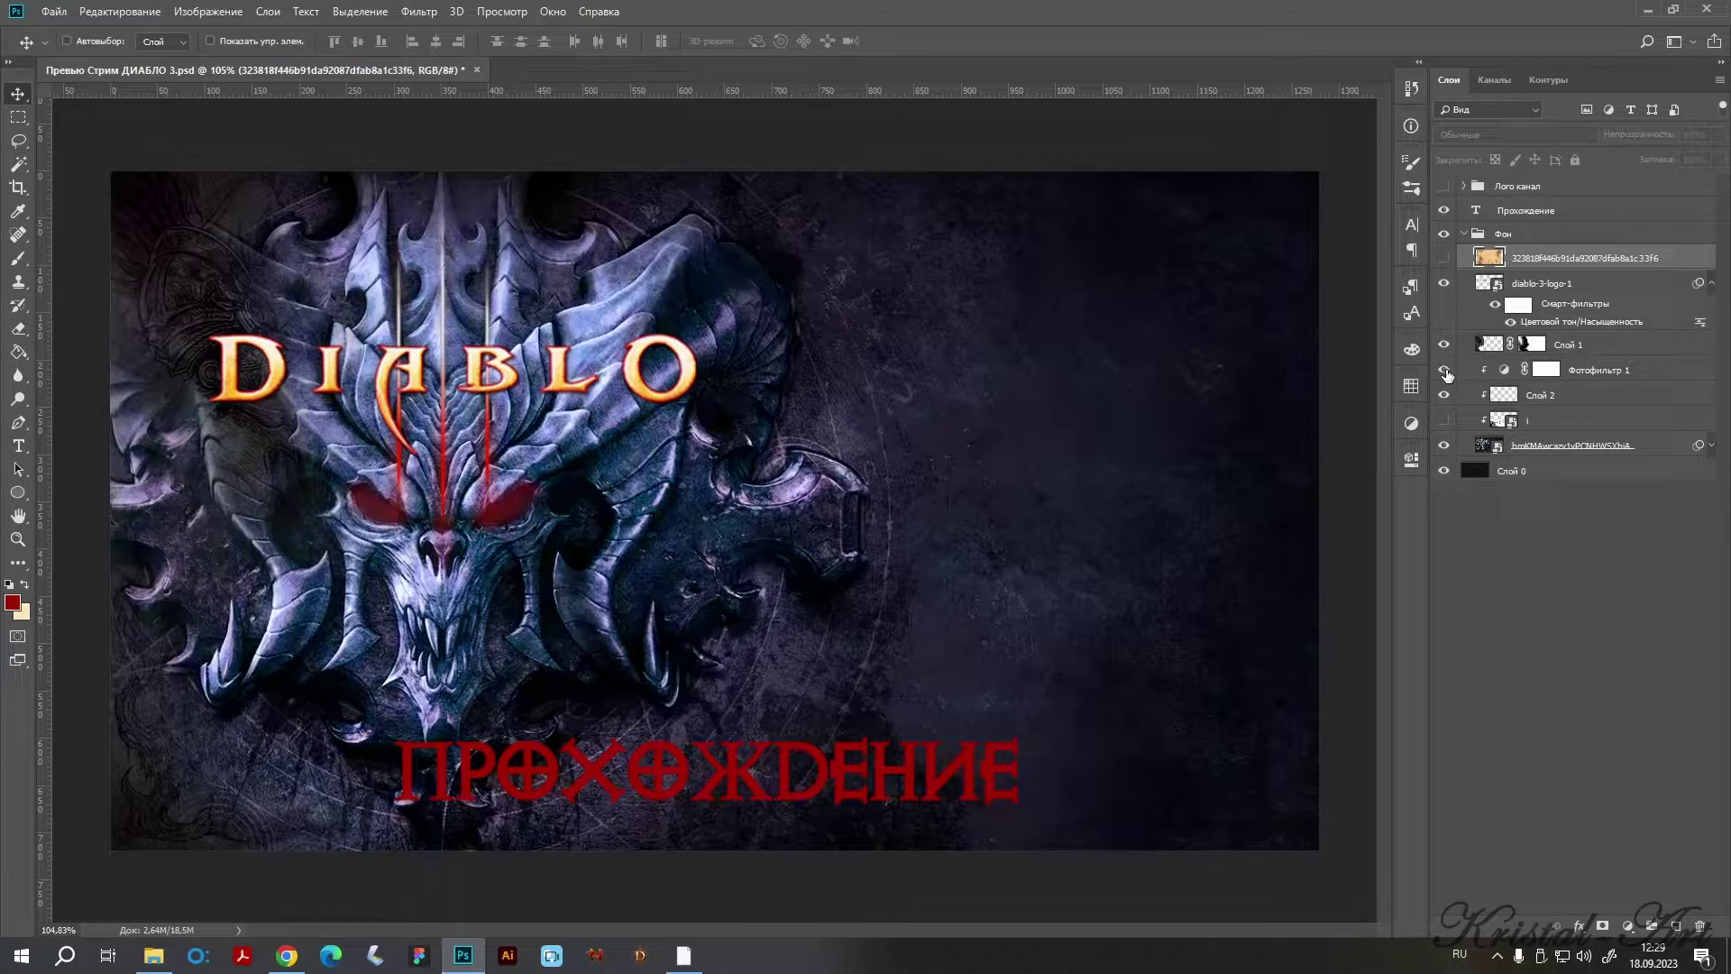
Mirror the faded warrior figure on Слой 1 and place it along the right edge.
click(1543, 345)
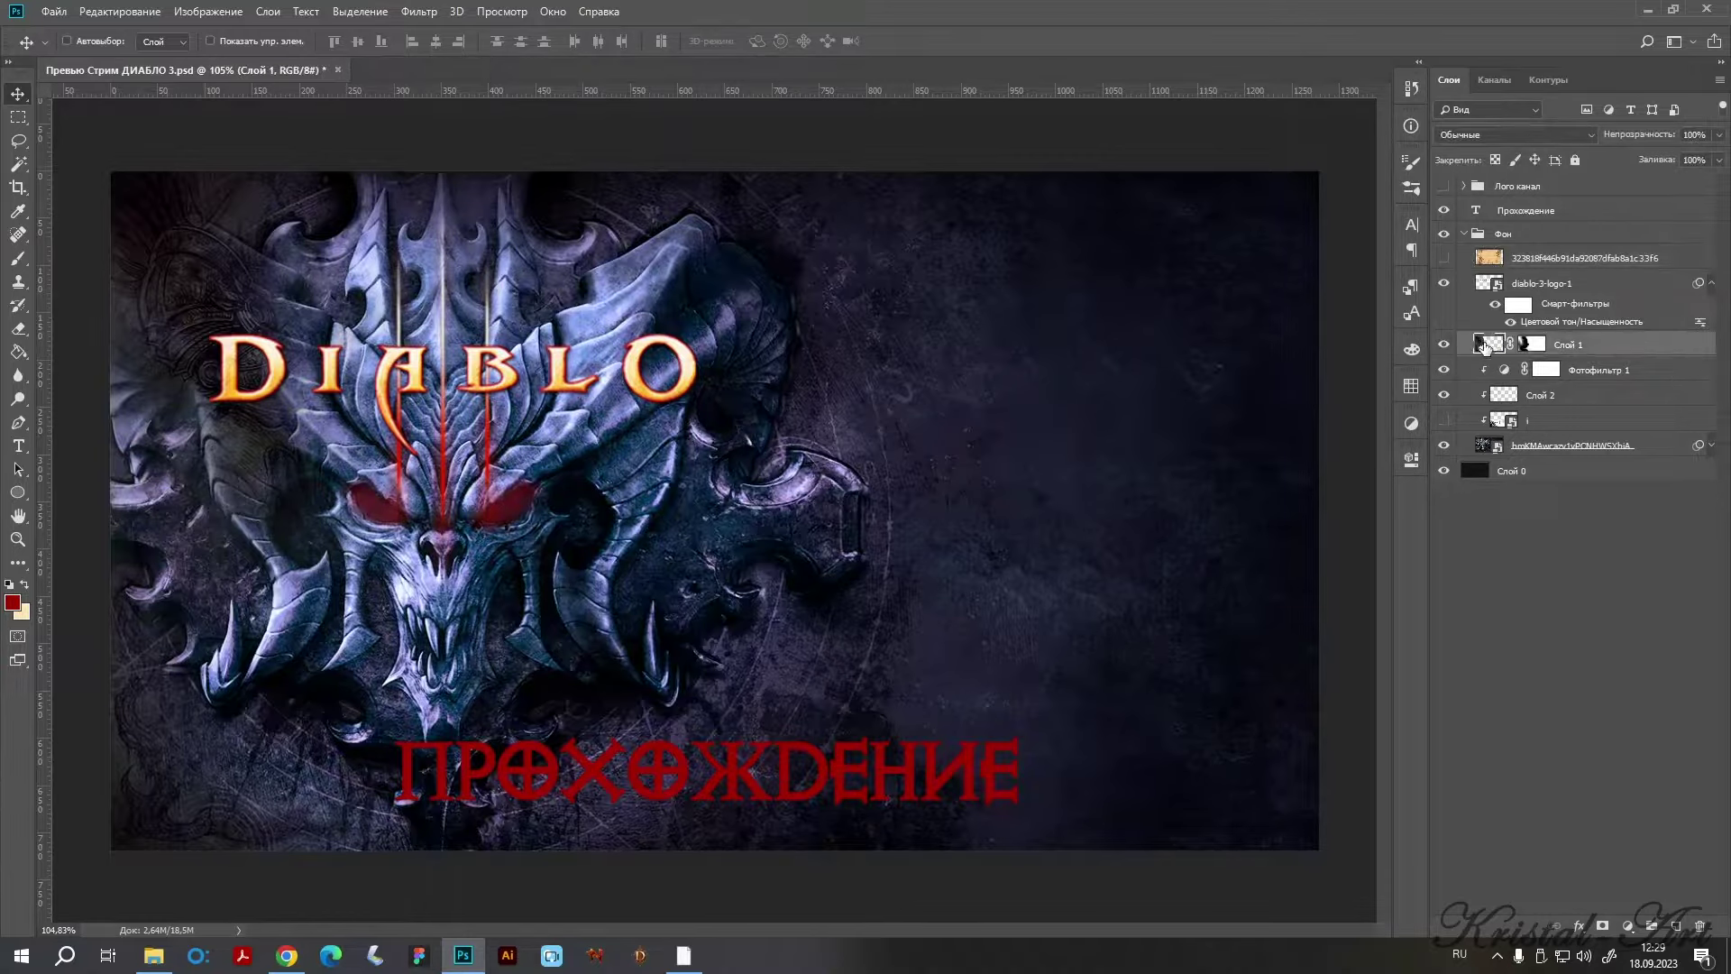
drag(753, 444, 1163, 460)
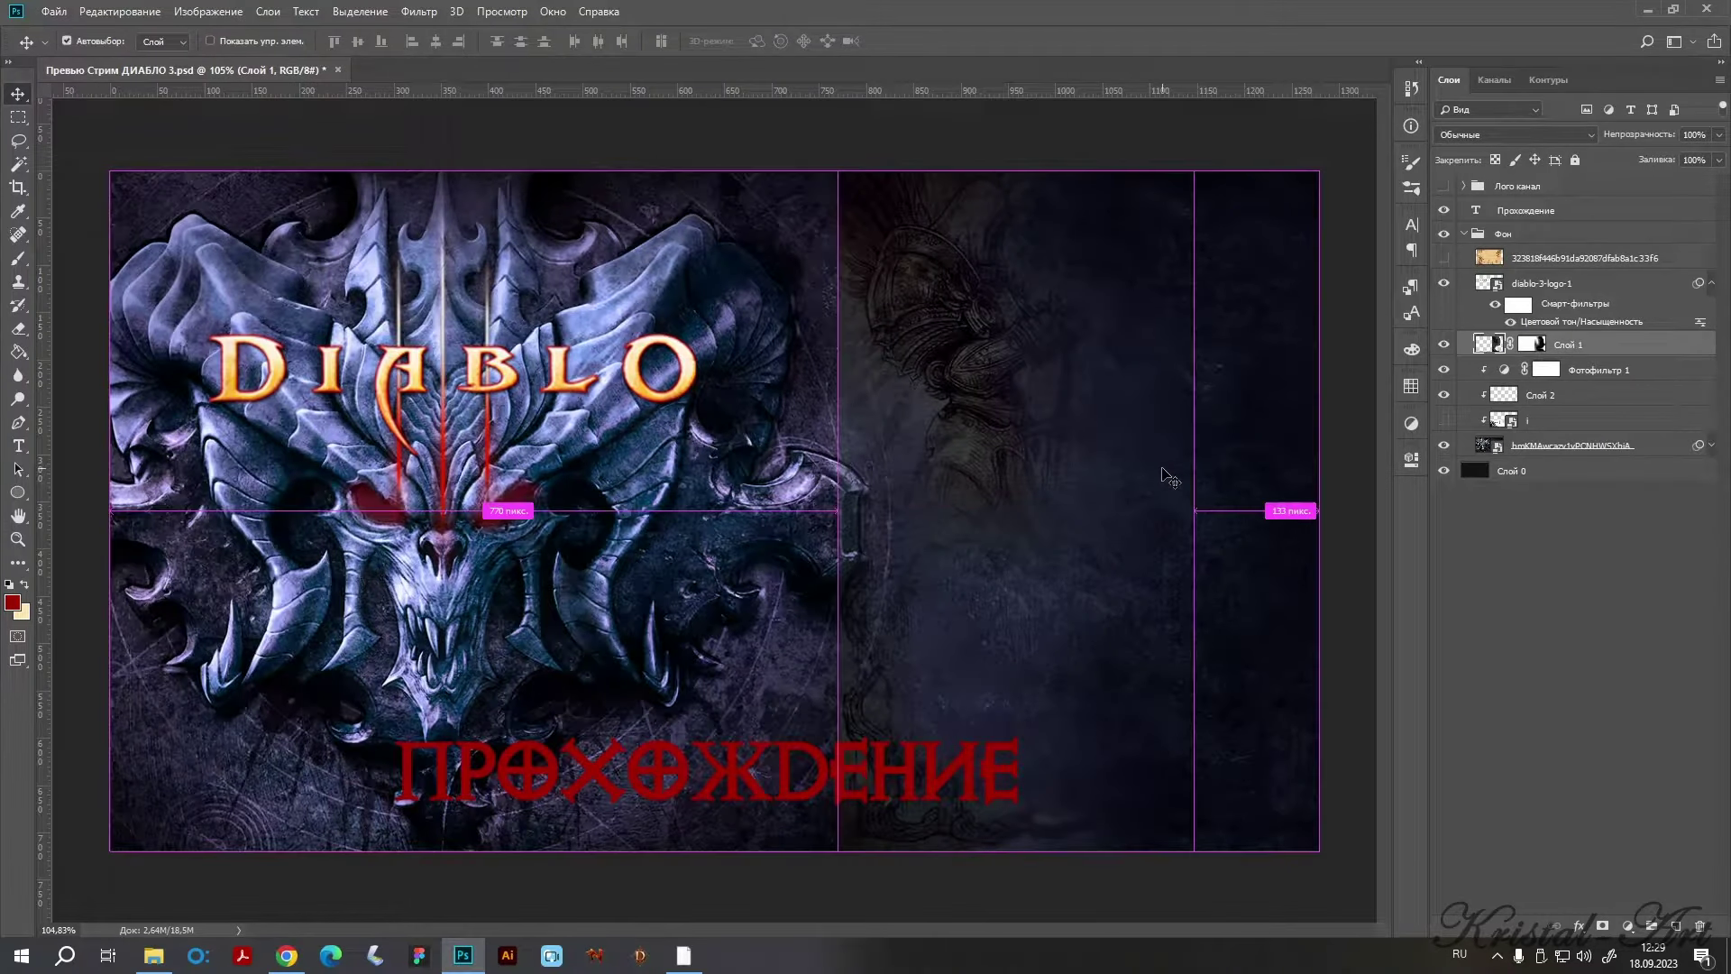
key(ctrl+t)
right_click(1073, 460)
click(1153, 681)
drag(1066, 487, 1194, 488)
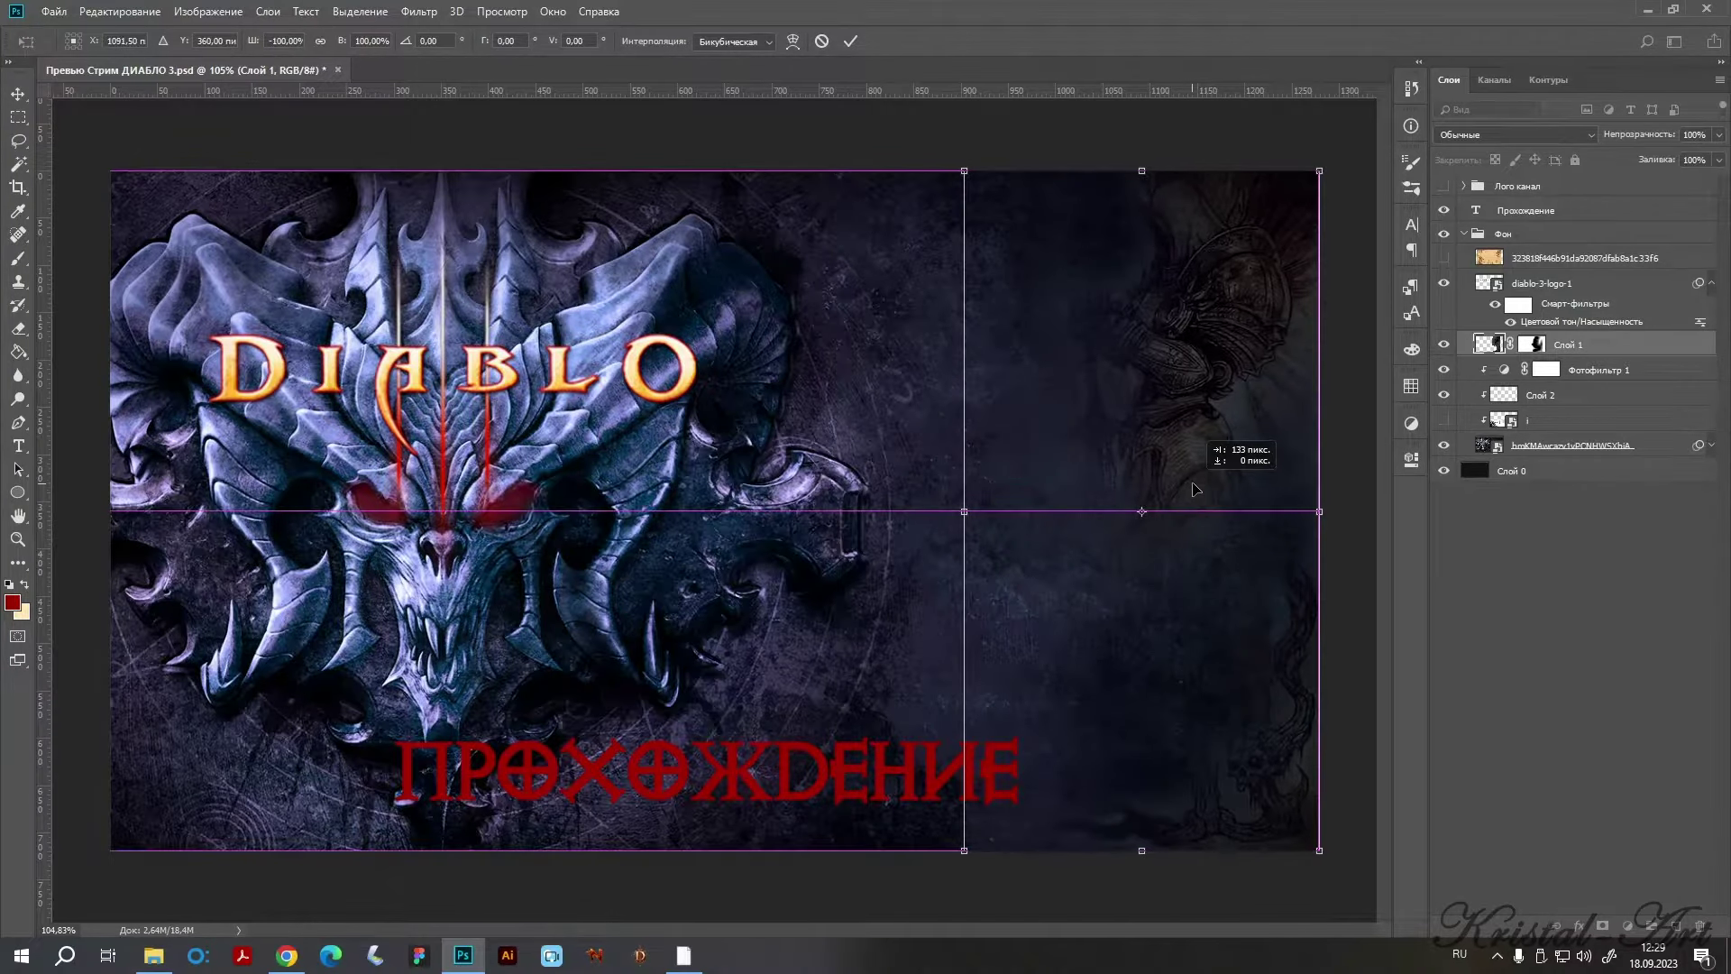
key(Return)
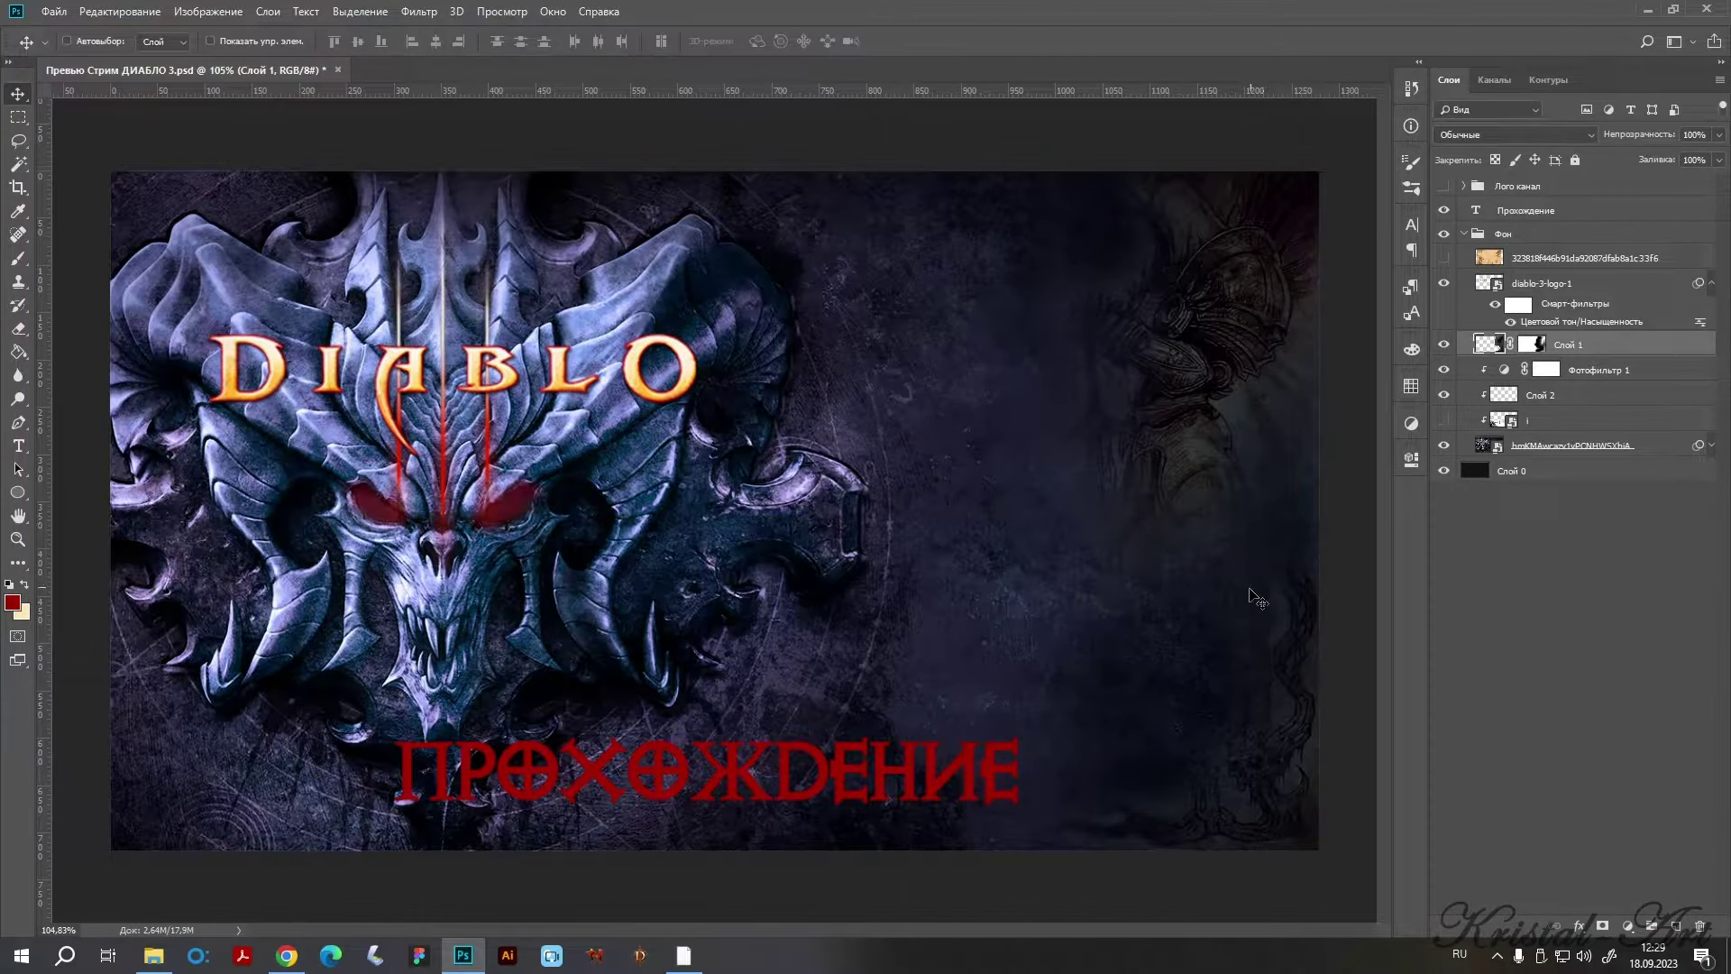
drag(1250, 595, 1277, 577)
Nudge the Прохождение title up and align it to the background layer.
click(1548, 217)
key(Up)
key(Up)
key(Up)
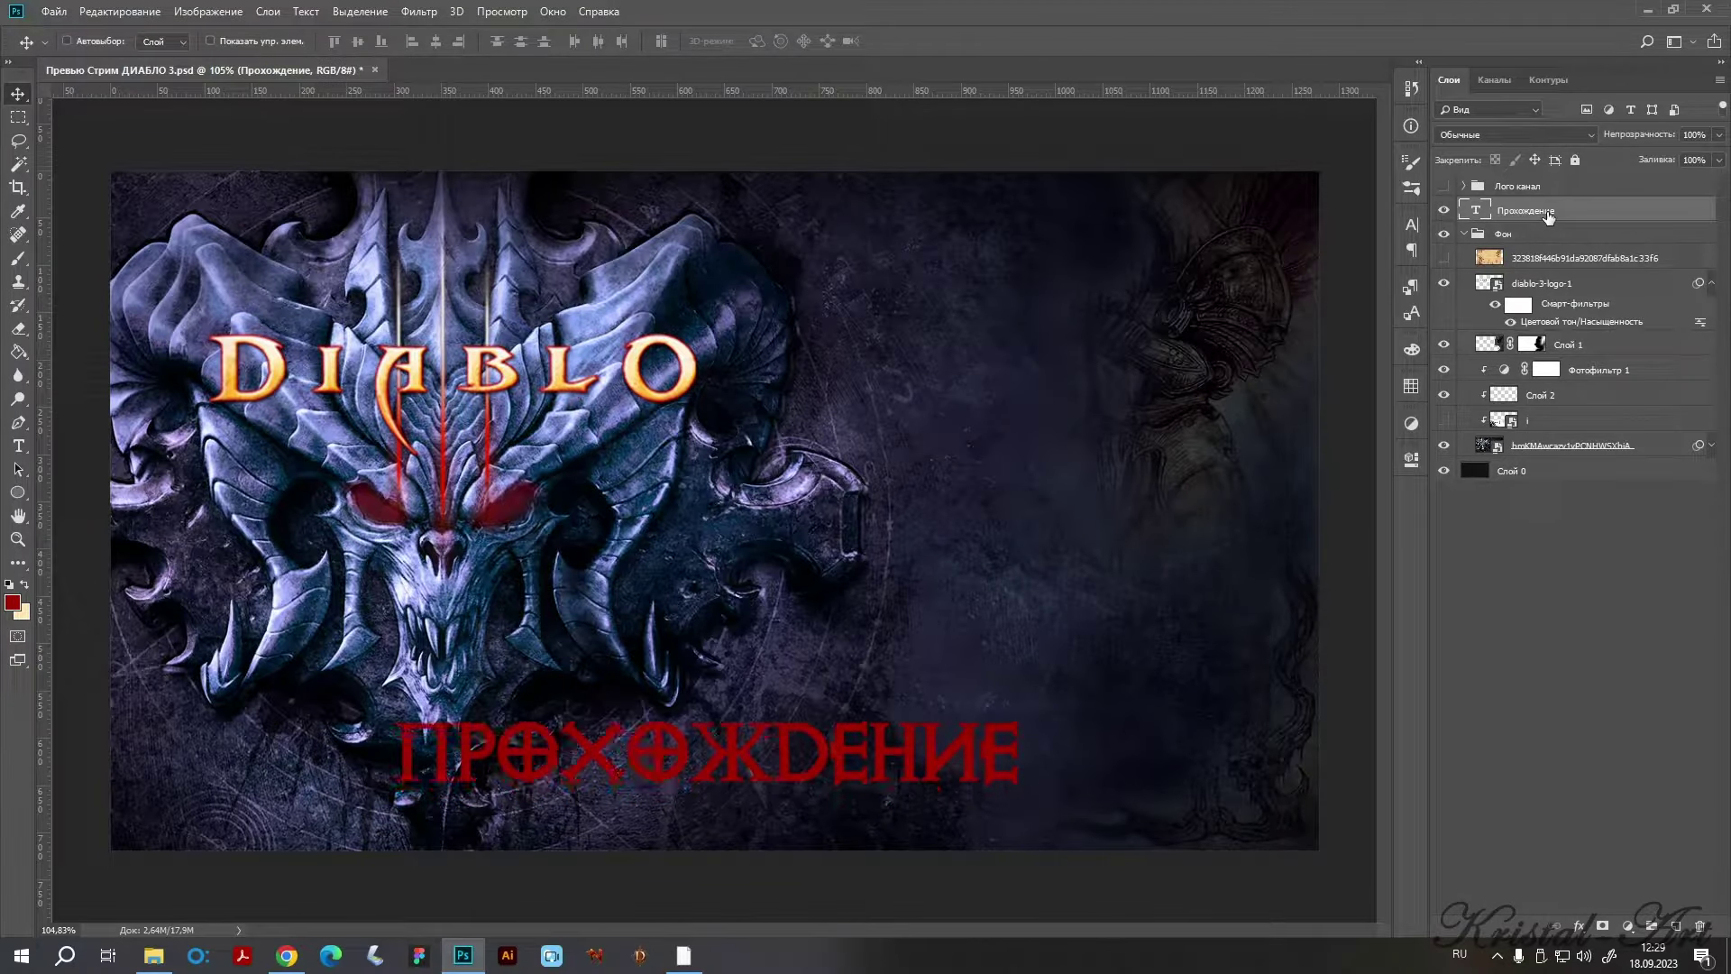
ctrl+click(1574, 448)
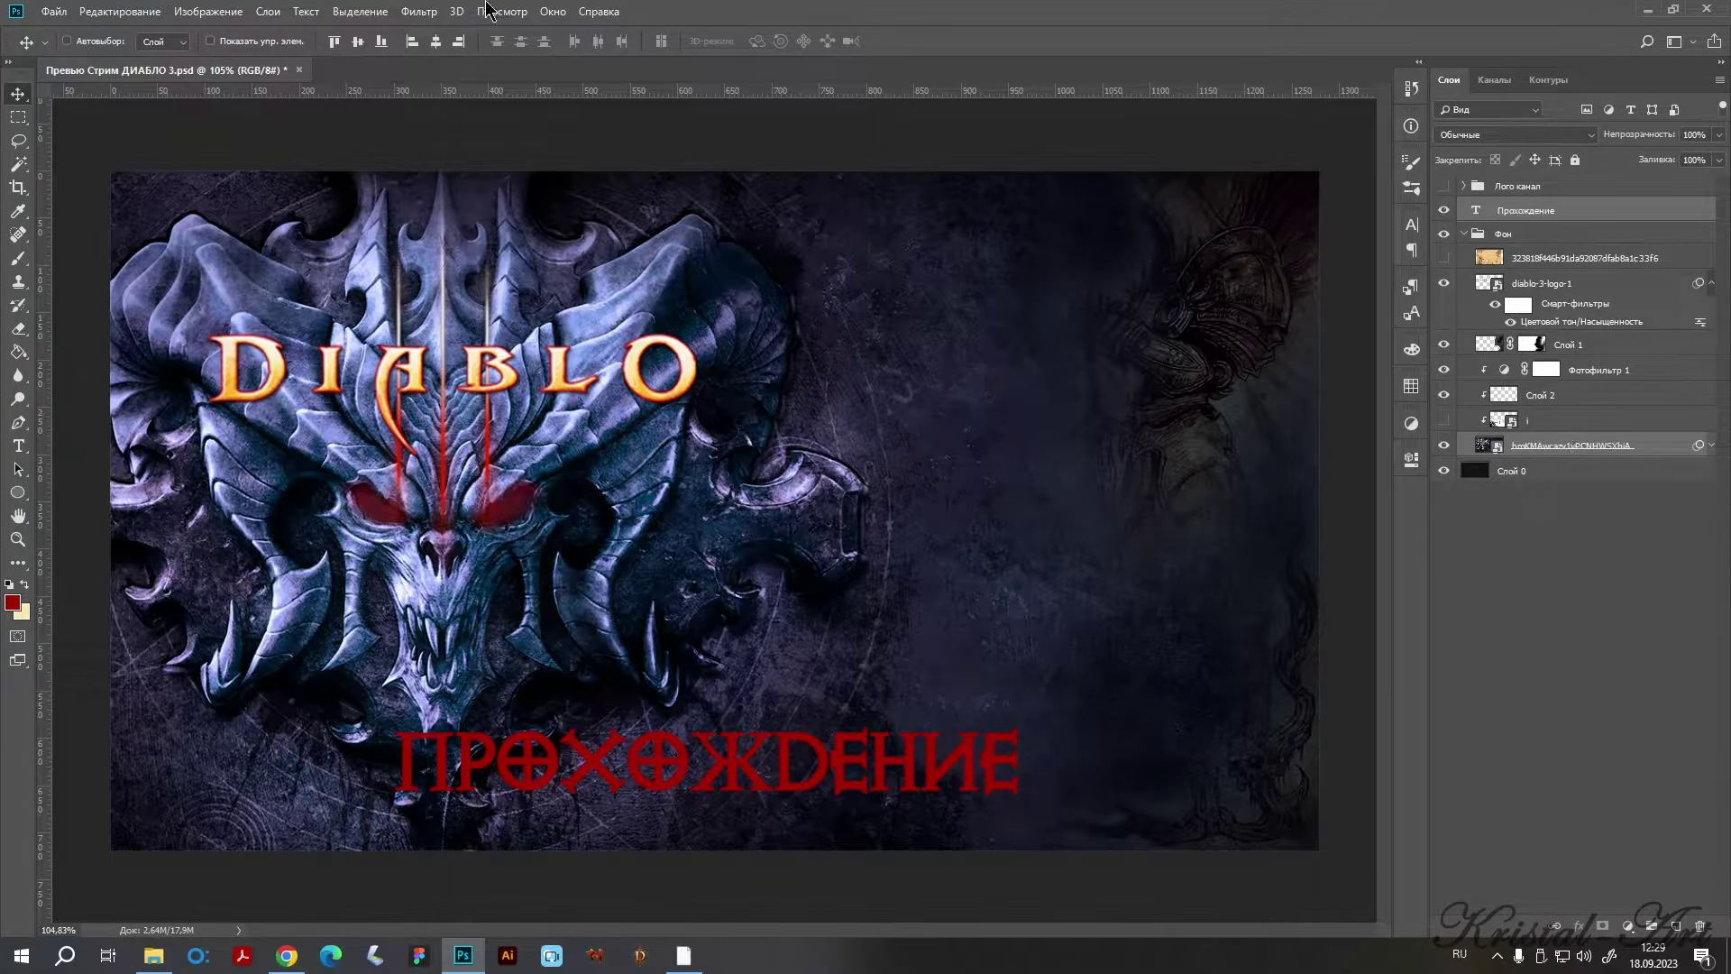
click(438, 41)
Show the white Diablo artwork layer i again and nudge it up slightly.
click(1544, 258)
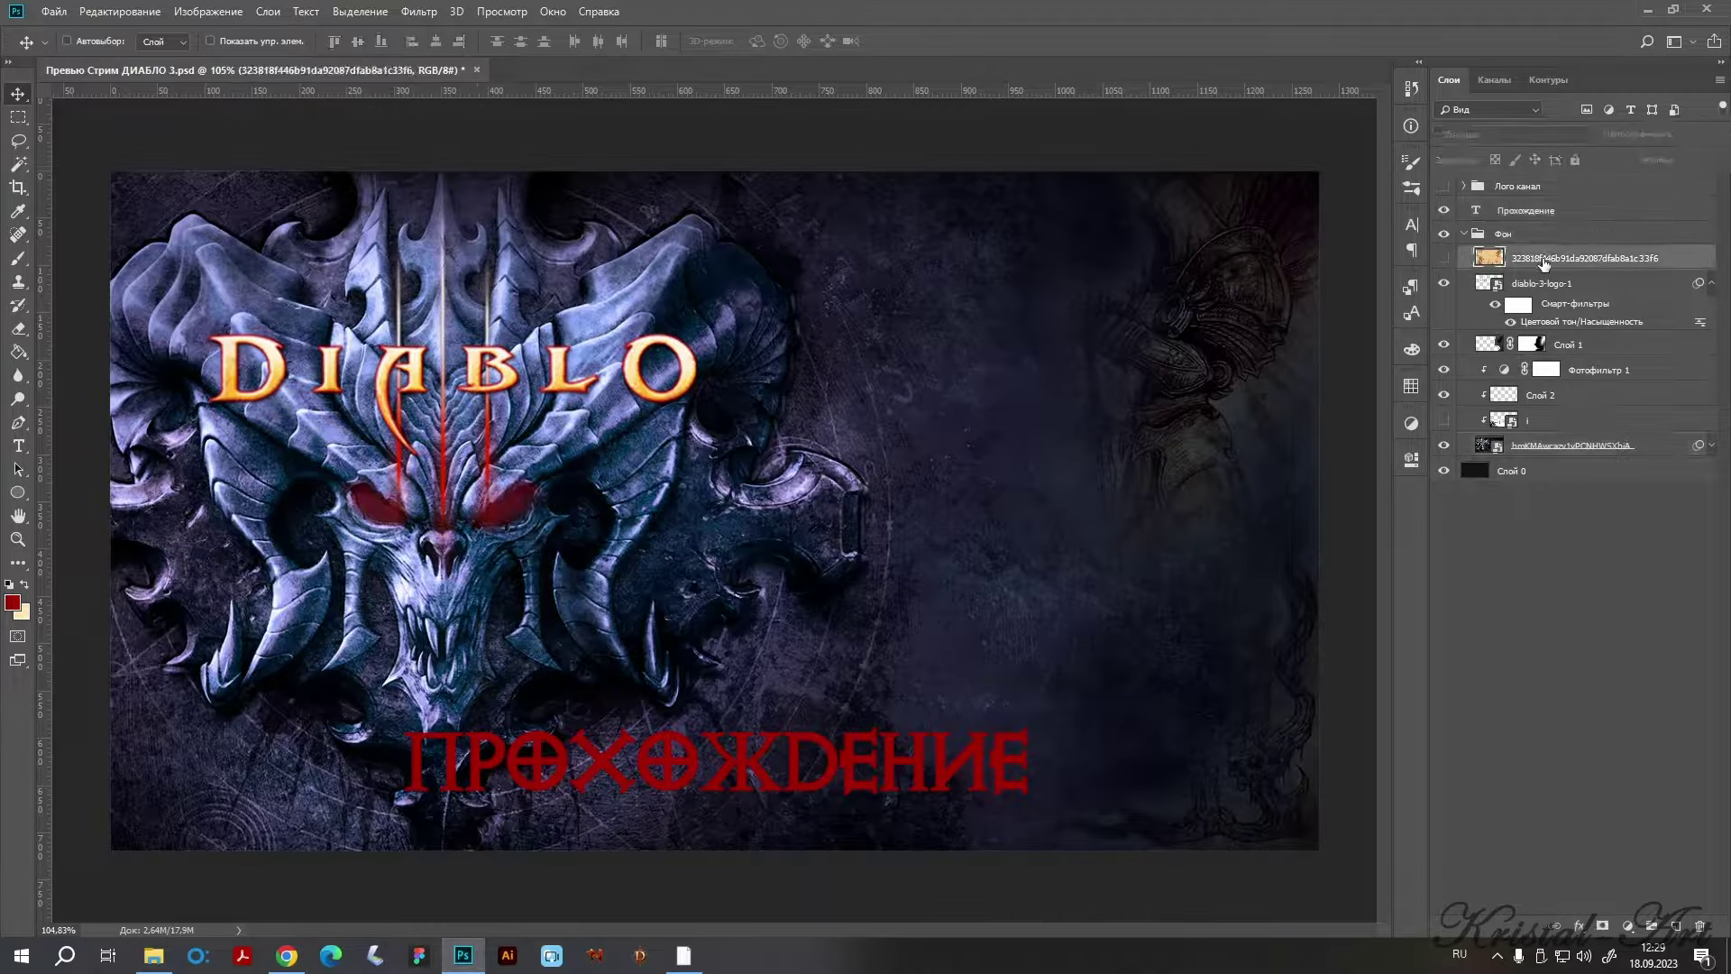
click(1443, 421)
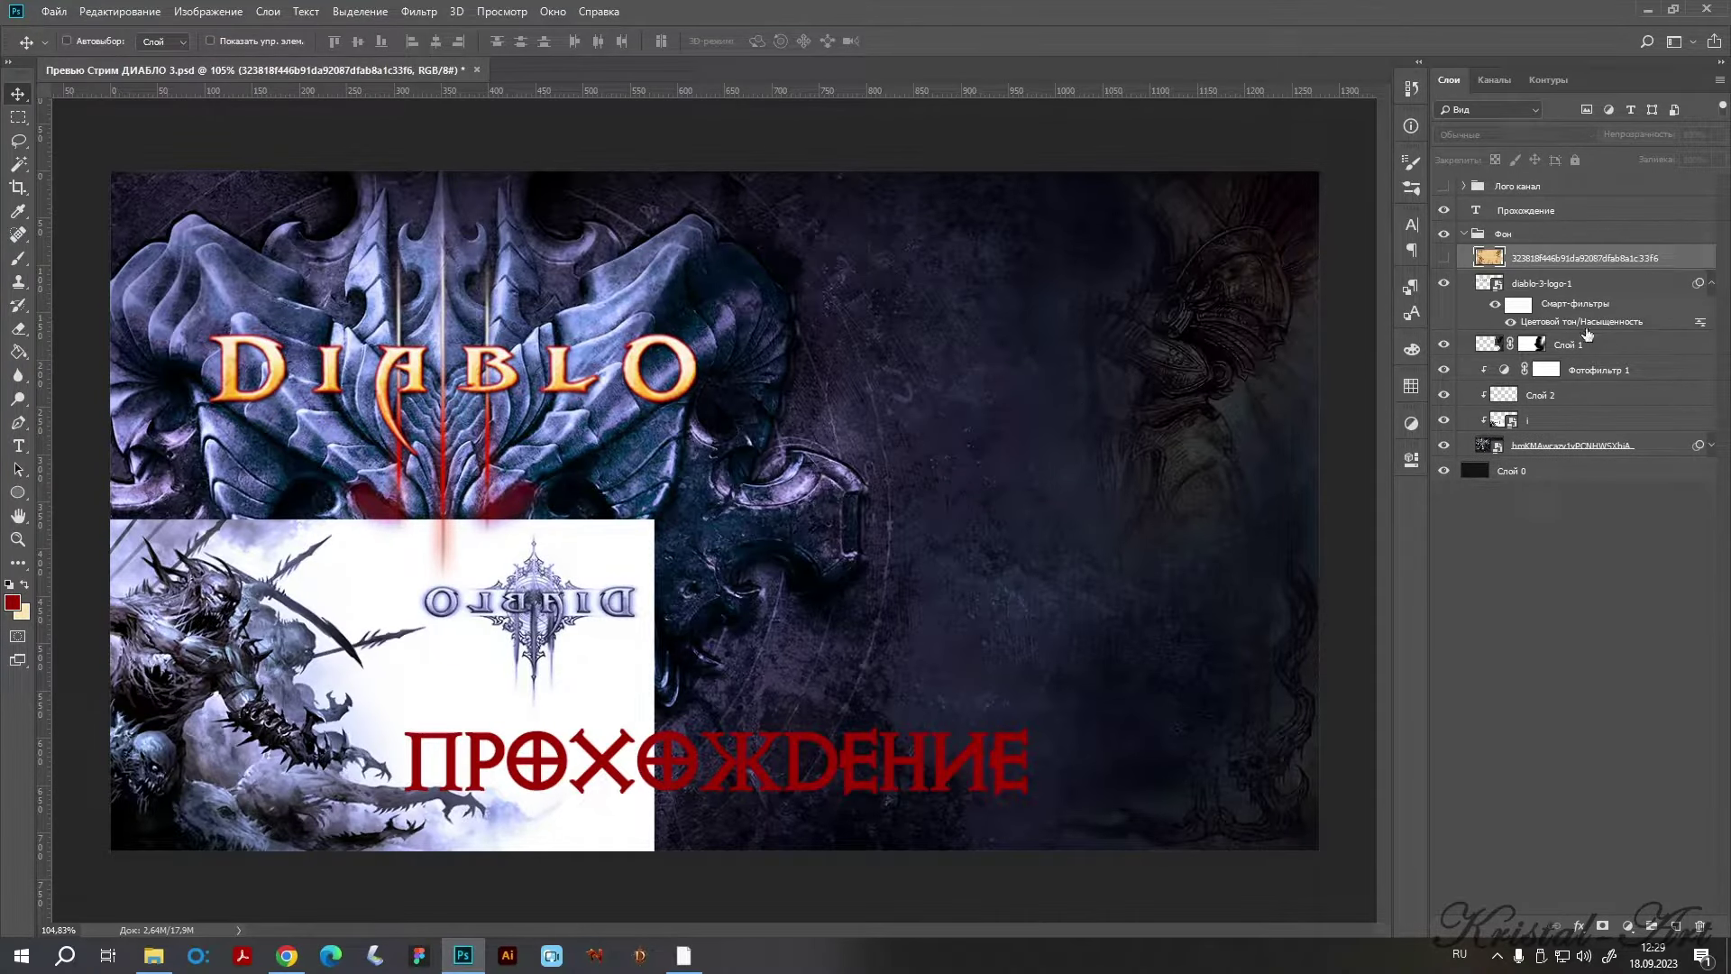
click(1545, 420)
key(Up)
key(Up)
key(Up)
key(Up)
key(Up)
key(Up)
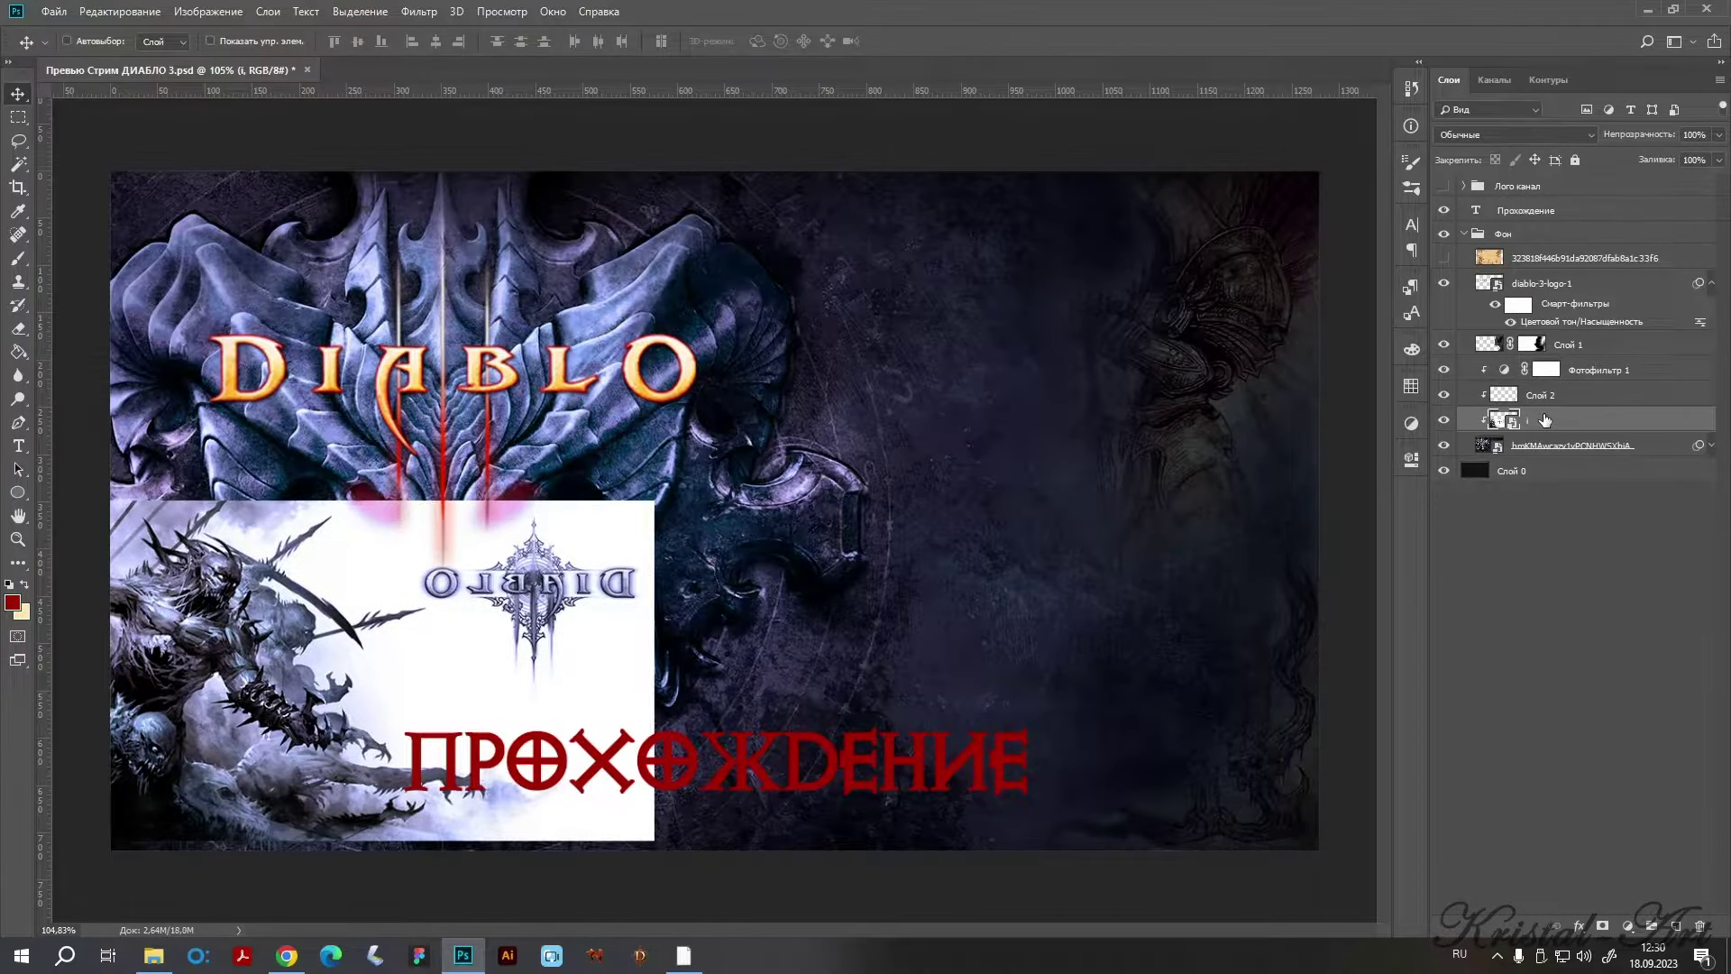
key(Up)
key(Up)
key(Up)
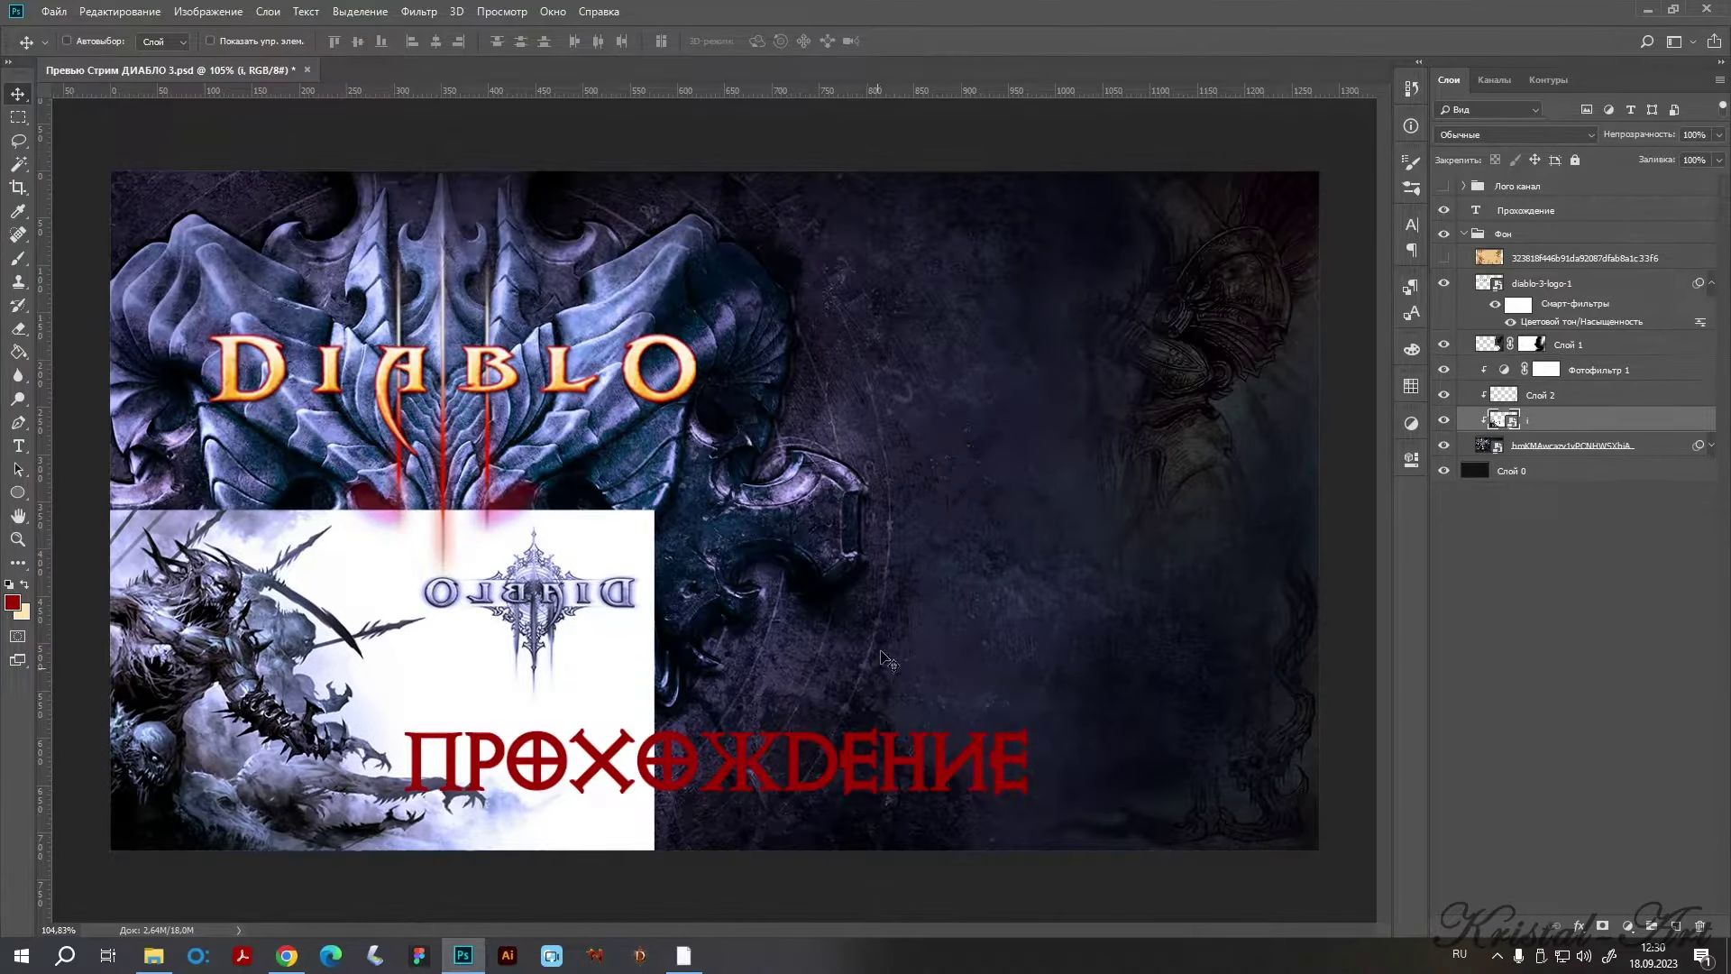
Add an empty layer mask to the white artwork layer.
click(683, 955)
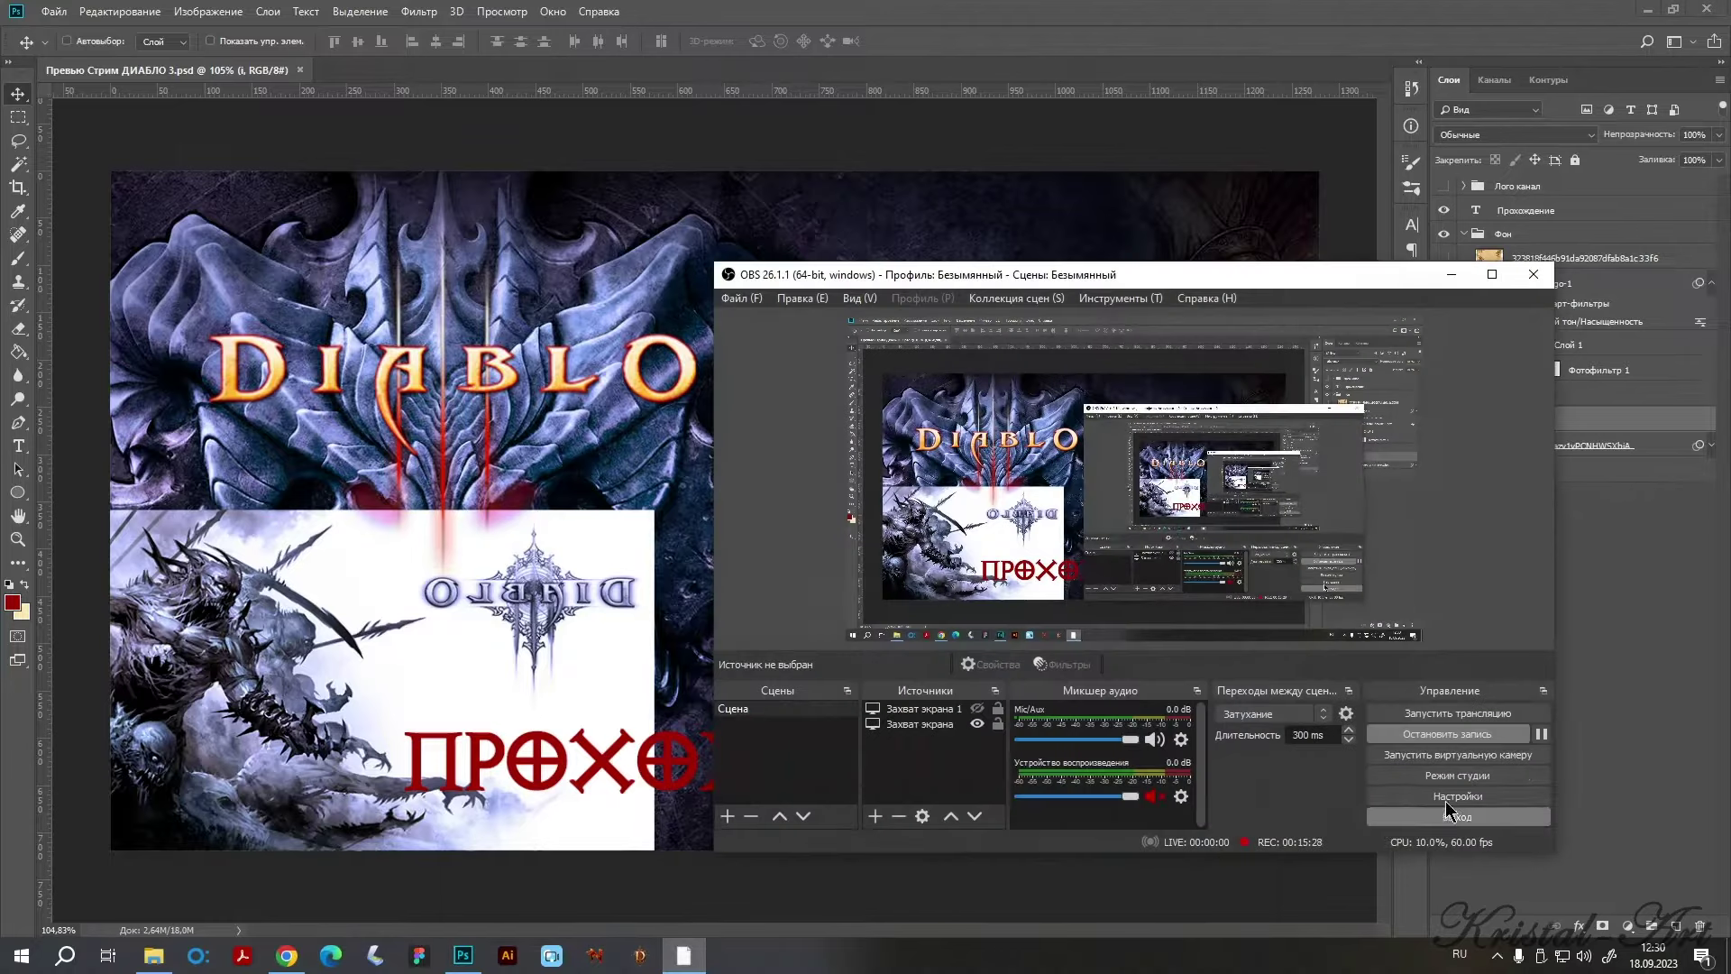
click(1541, 735)
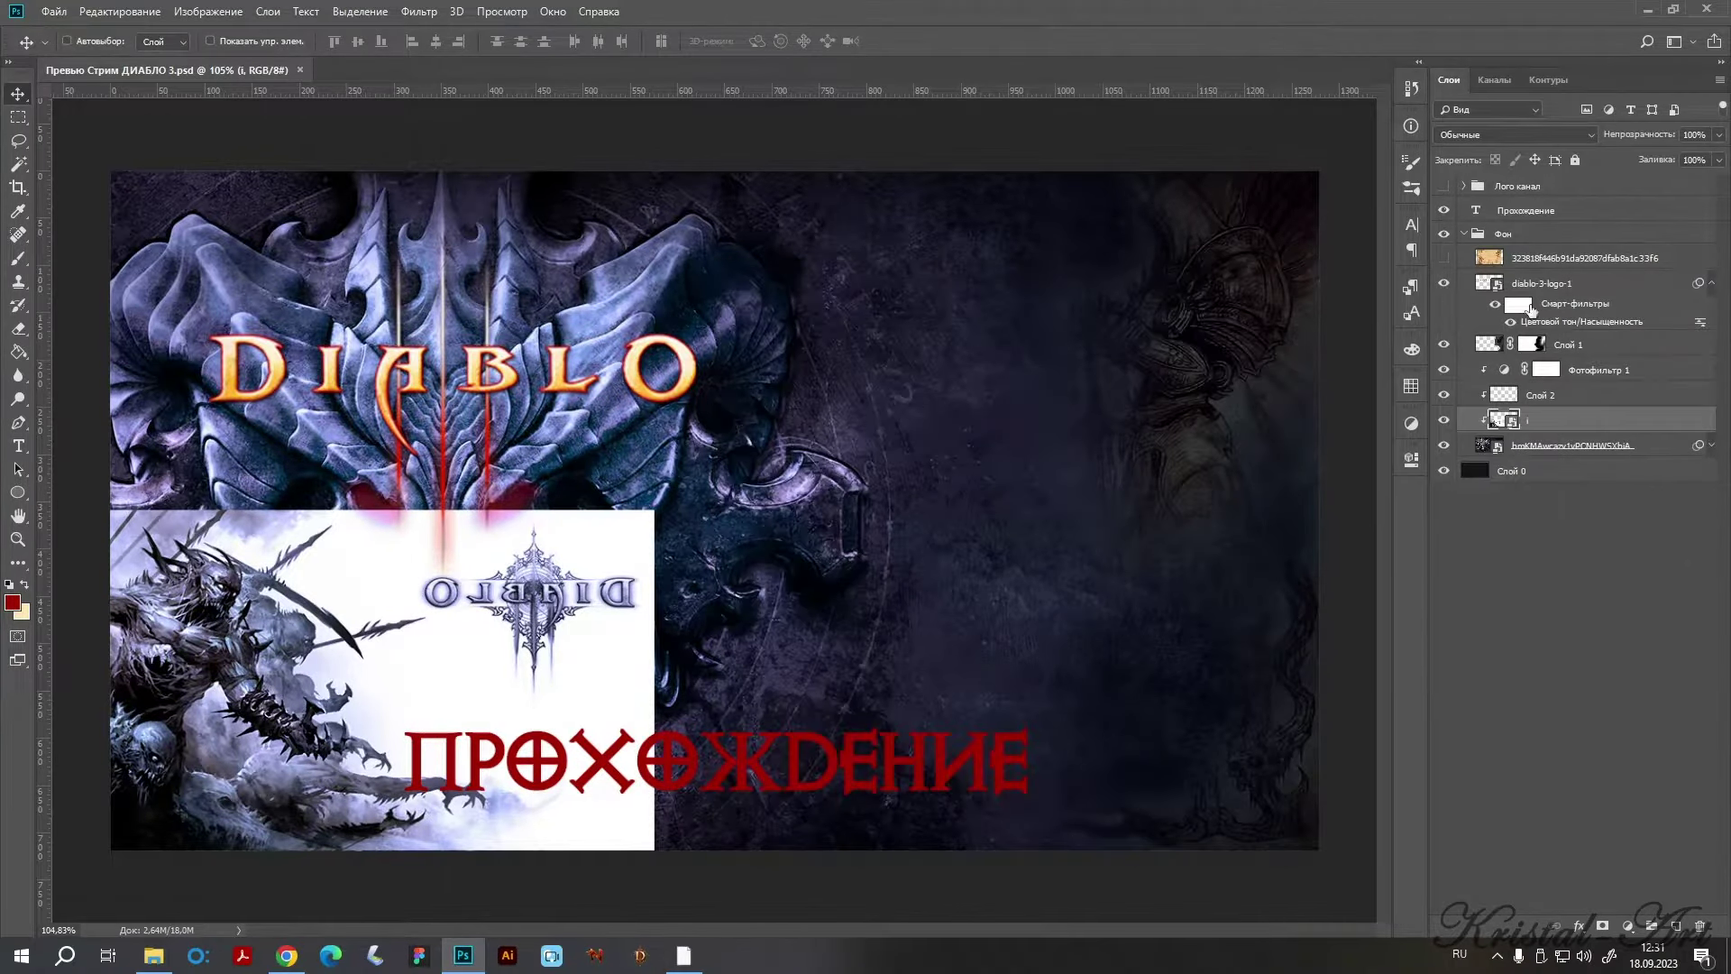
scroll(640, 588, up, 1)
scroll(811, 523, up, 3)
scroll(1019, 460, down, 1)
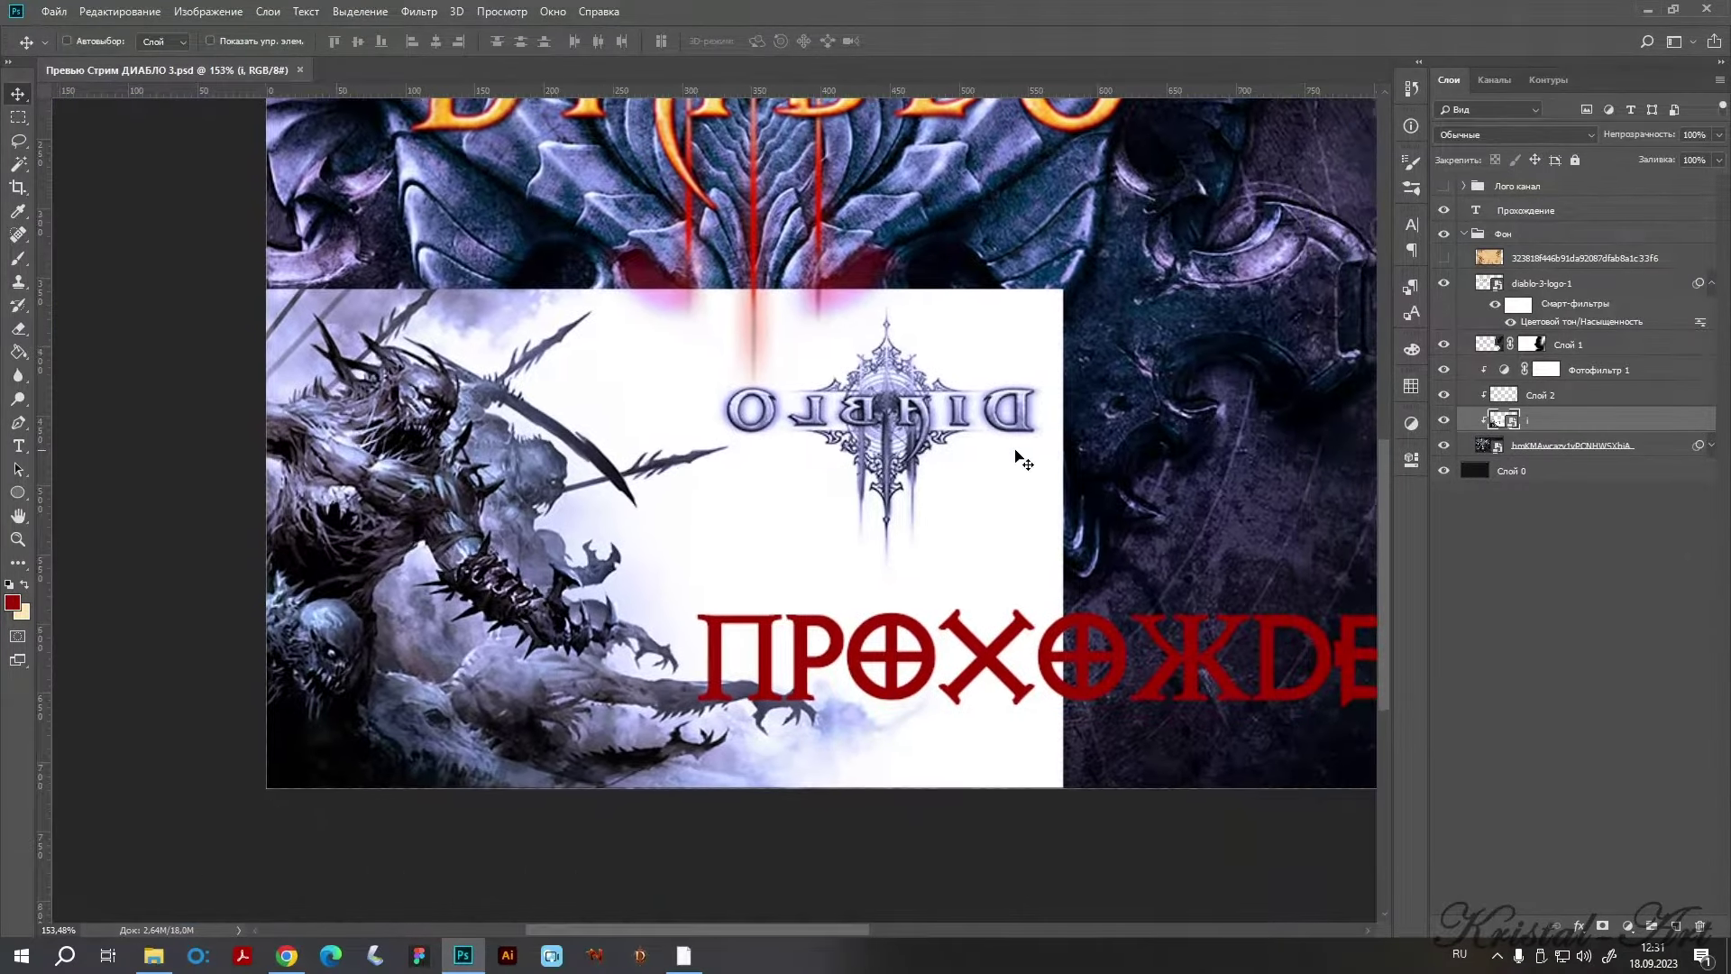
click(1604, 924)
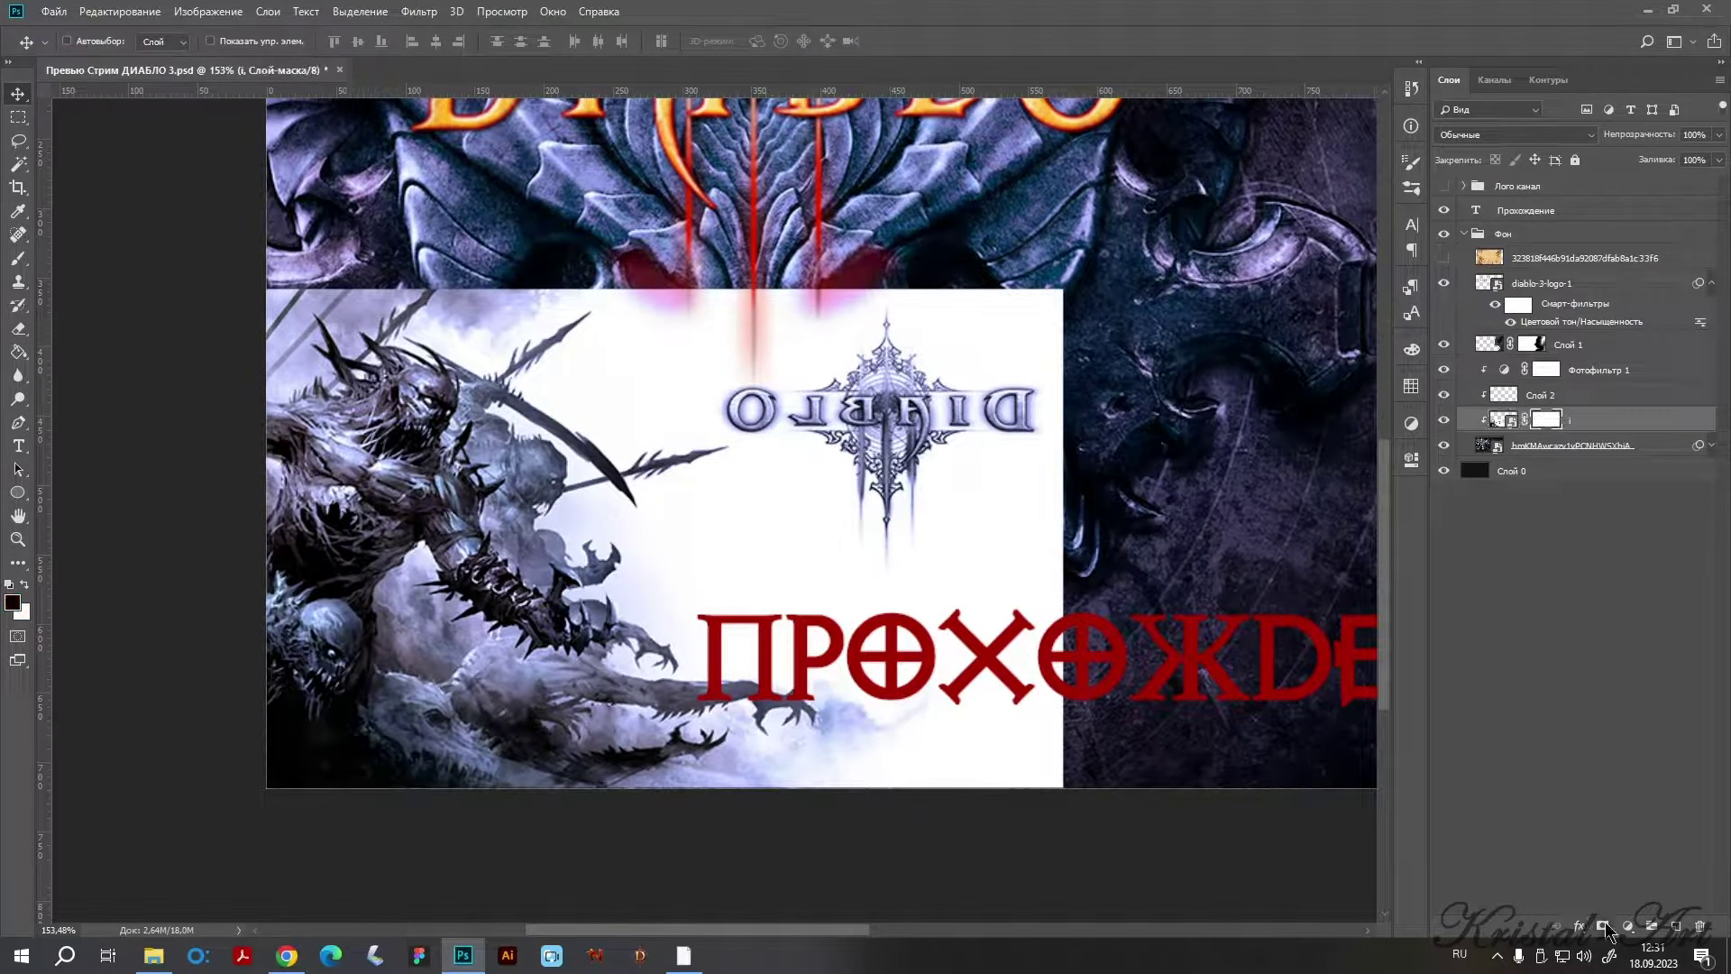
Paint black on layer i's mask to hide the white around the skull face and red title.
click(17, 259)
mouse_move(618, 309)
mouse_down()
mouse_move(620, 381)
mouse_move(812, 405)
mouse_move(974, 297)
mouse_move(883, 478)
mouse_move(975, 368)
mouse_move(721, 505)
mouse_move(685, 613)
mouse_move(902, 541)
mouse_move(932, 658)
mouse_move(965, 477)
mouse_up()
mouse_move(631, 271)
mouse_down()
mouse_move(311, 298)
mouse_move(243, 361)
mouse_up()
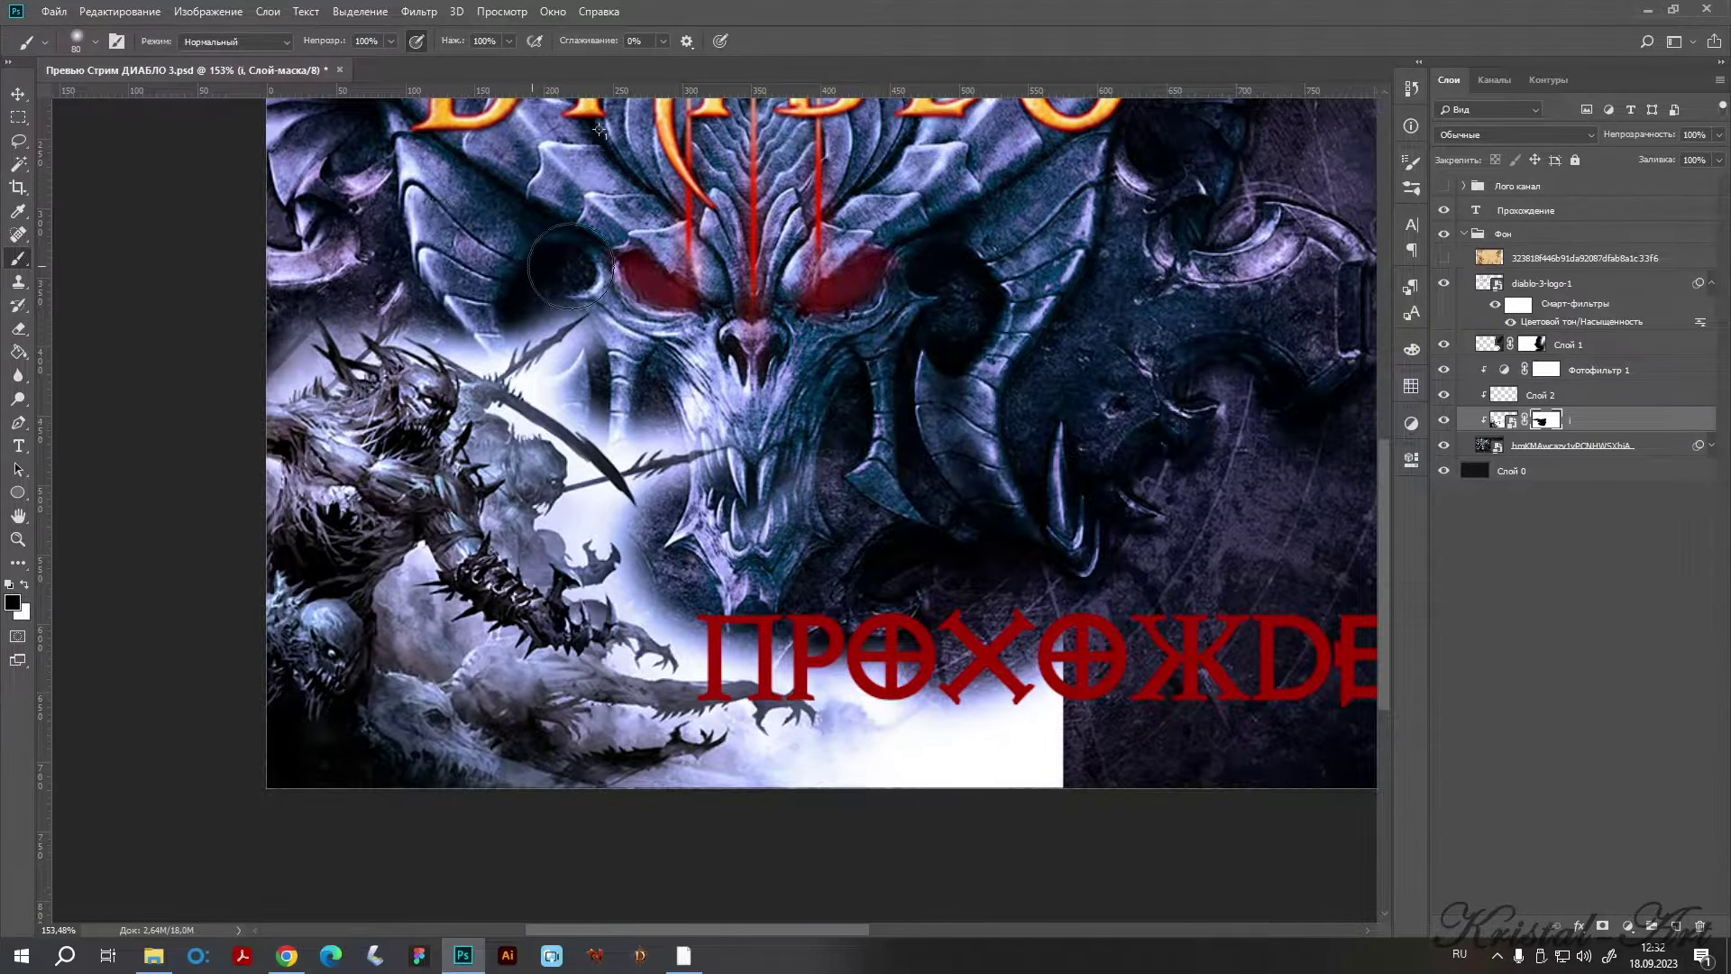
mouse_move(785, 541)
mouse_down()
mouse_move(901, 685)
mouse_move(1053, 707)
mouse_move(1065, 577)
mouse_up()
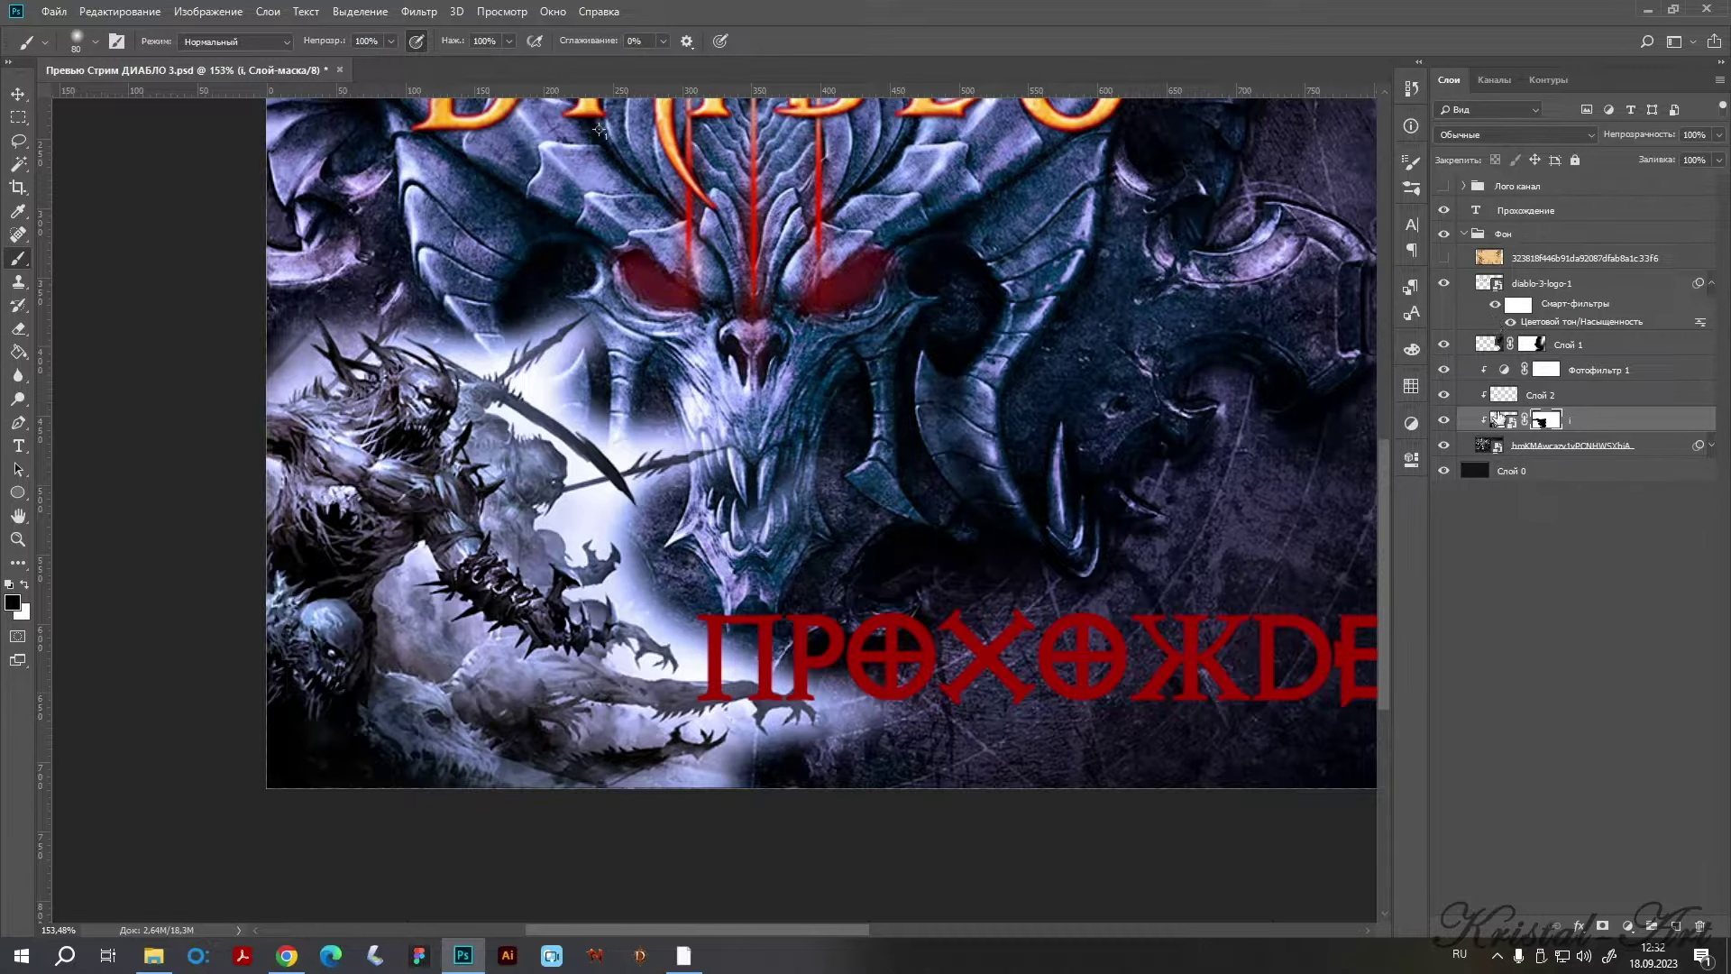
click(1497, 418)
Try Darken and Linear Dodge blend modes on the lower-left artwork layer.
click(1478, 134)
click(1478, 167)
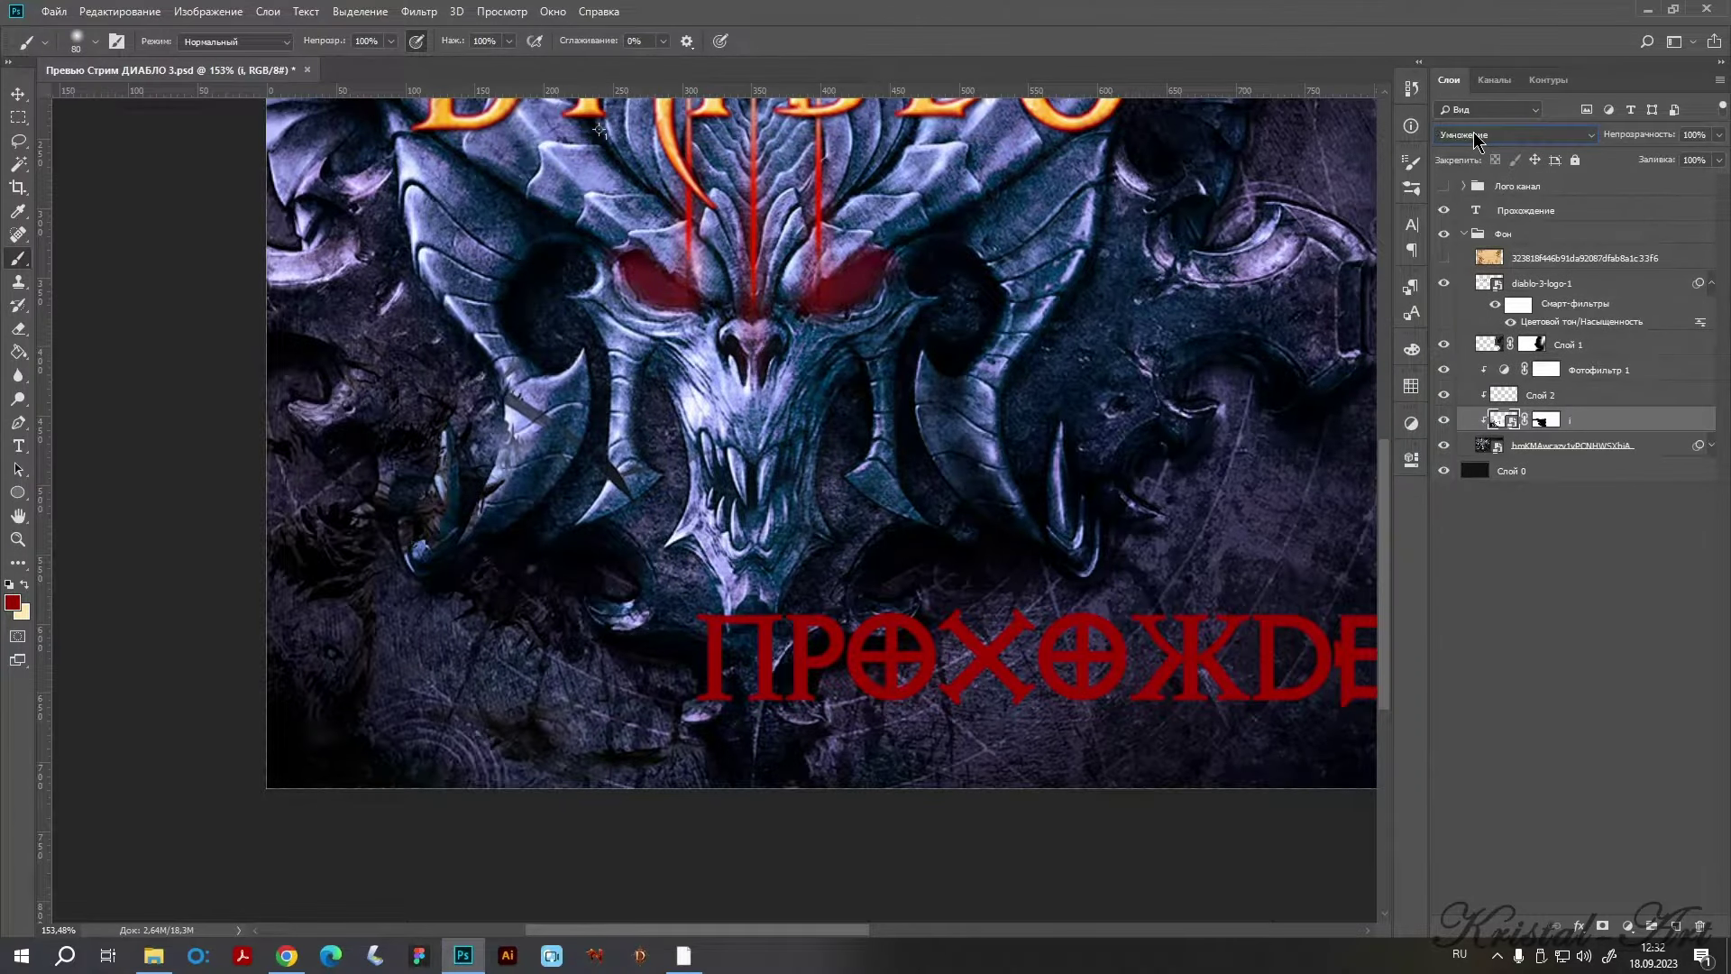
scroll(1479, 137, down, 2)
scroll(1478, 137, down, 1)
scroll(1478, 137, down, 1)
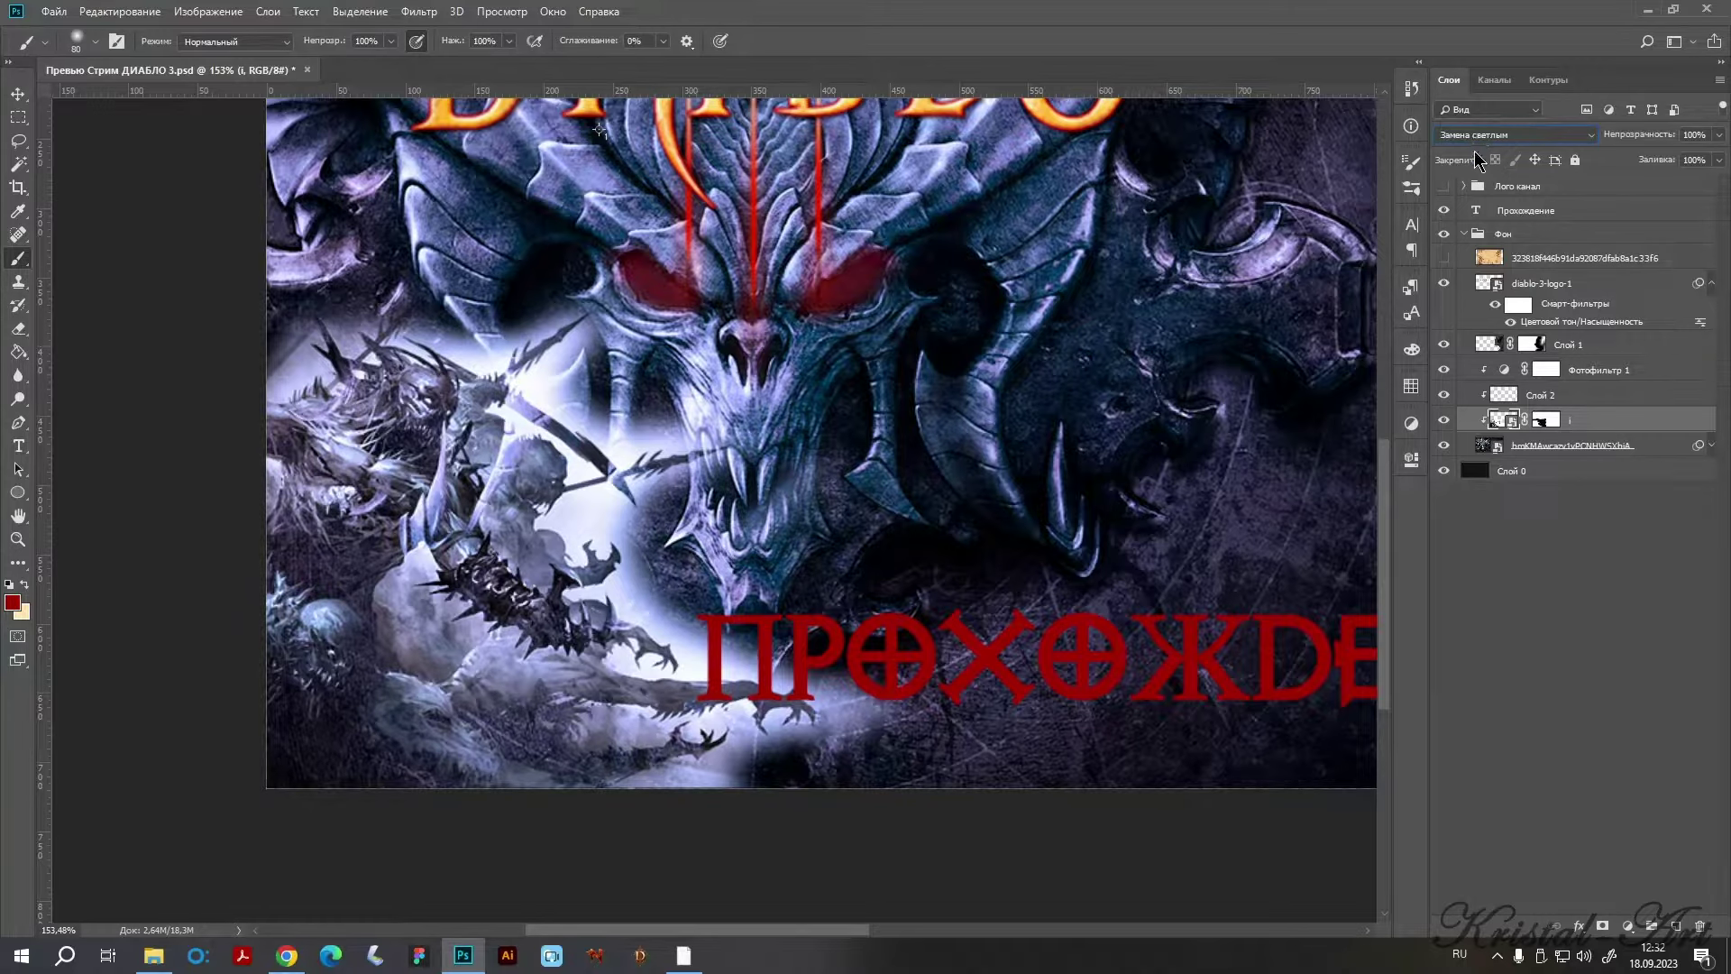
click(1476, 135)
scroll(1476, 144, down, 1)
scroll(1477, 144, down, 1)
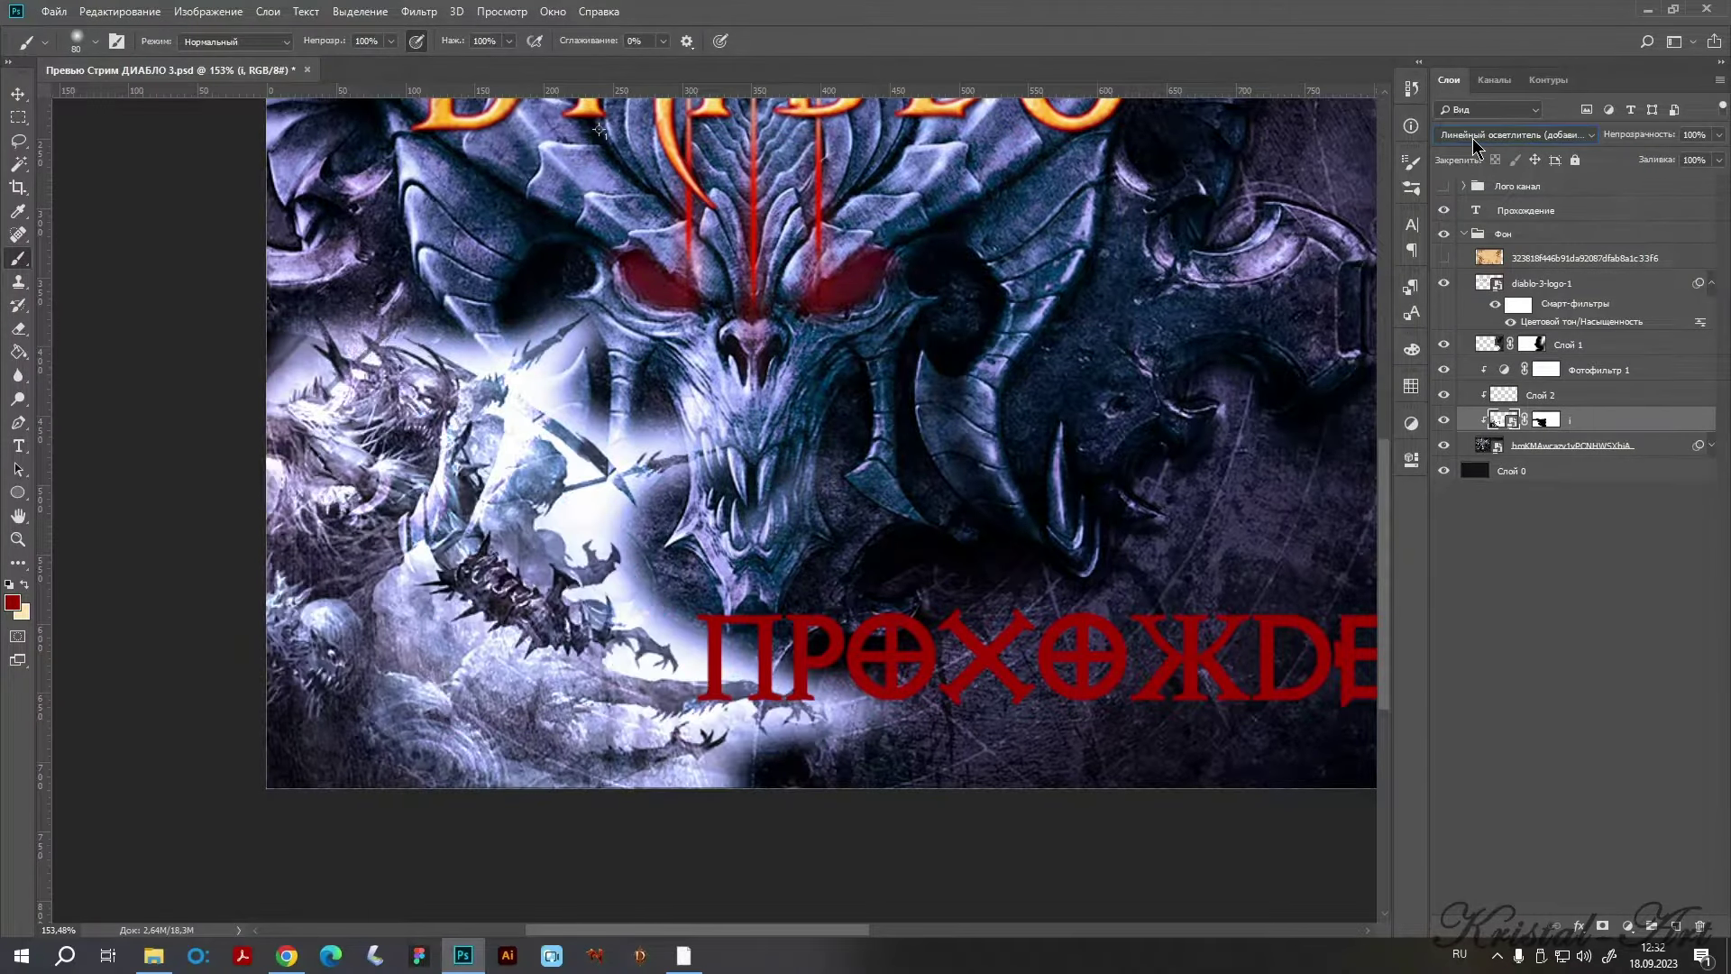
scroll(1475, 145, down, 1)
scroll(1475, 144, down, 1)
scroll(1475, 144, down, 2)
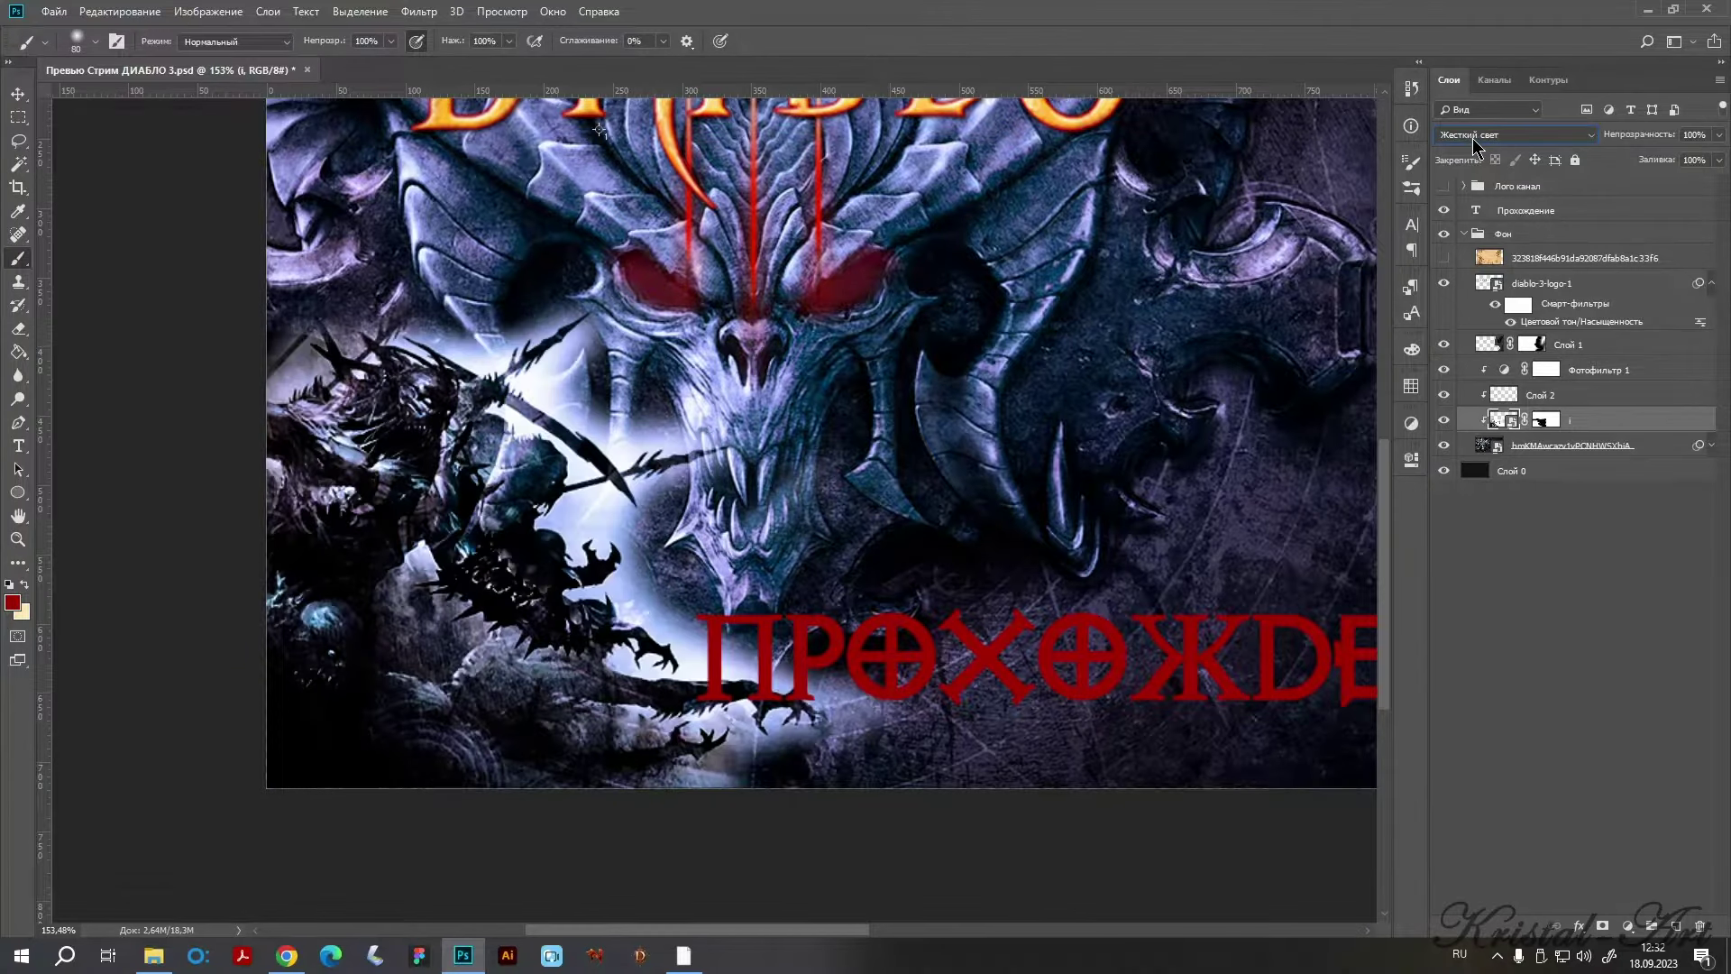
scroll(1475, 145, down, 2)
scroll(1475, 145, down, 2)
scroll(1474, 144, down, 1)
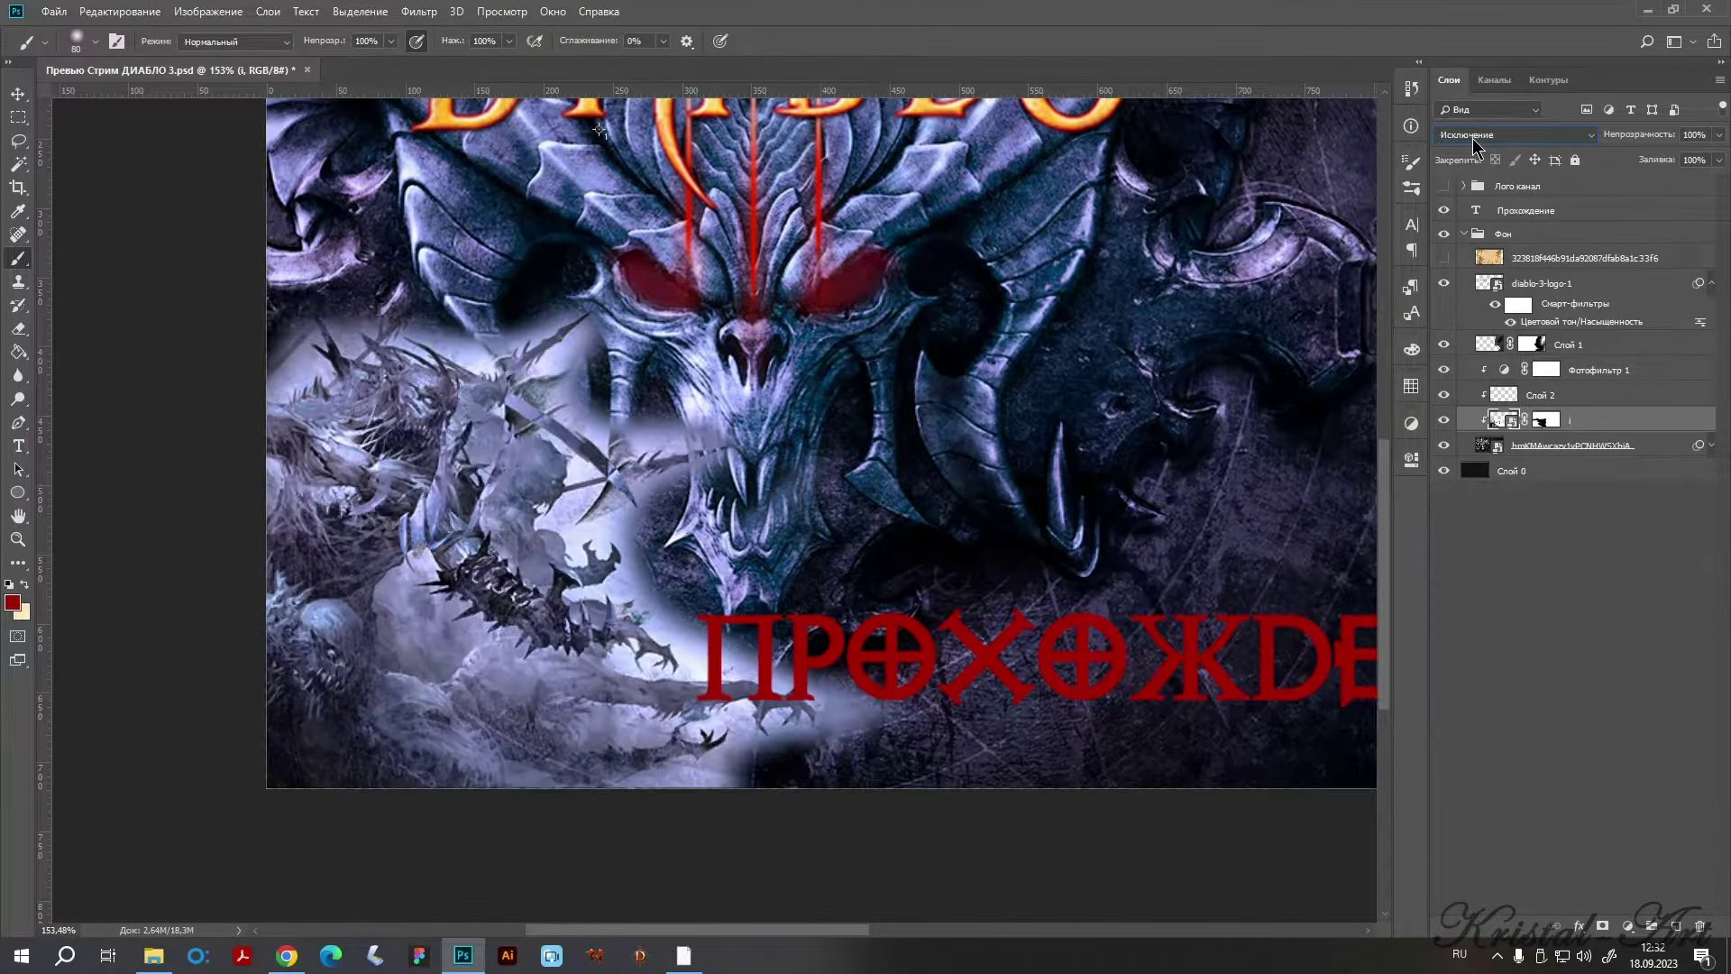
scroll(1474, 145, down, 1)
scroll(1474, 144, down, 1)
scroll(1475, 144, down, 2)
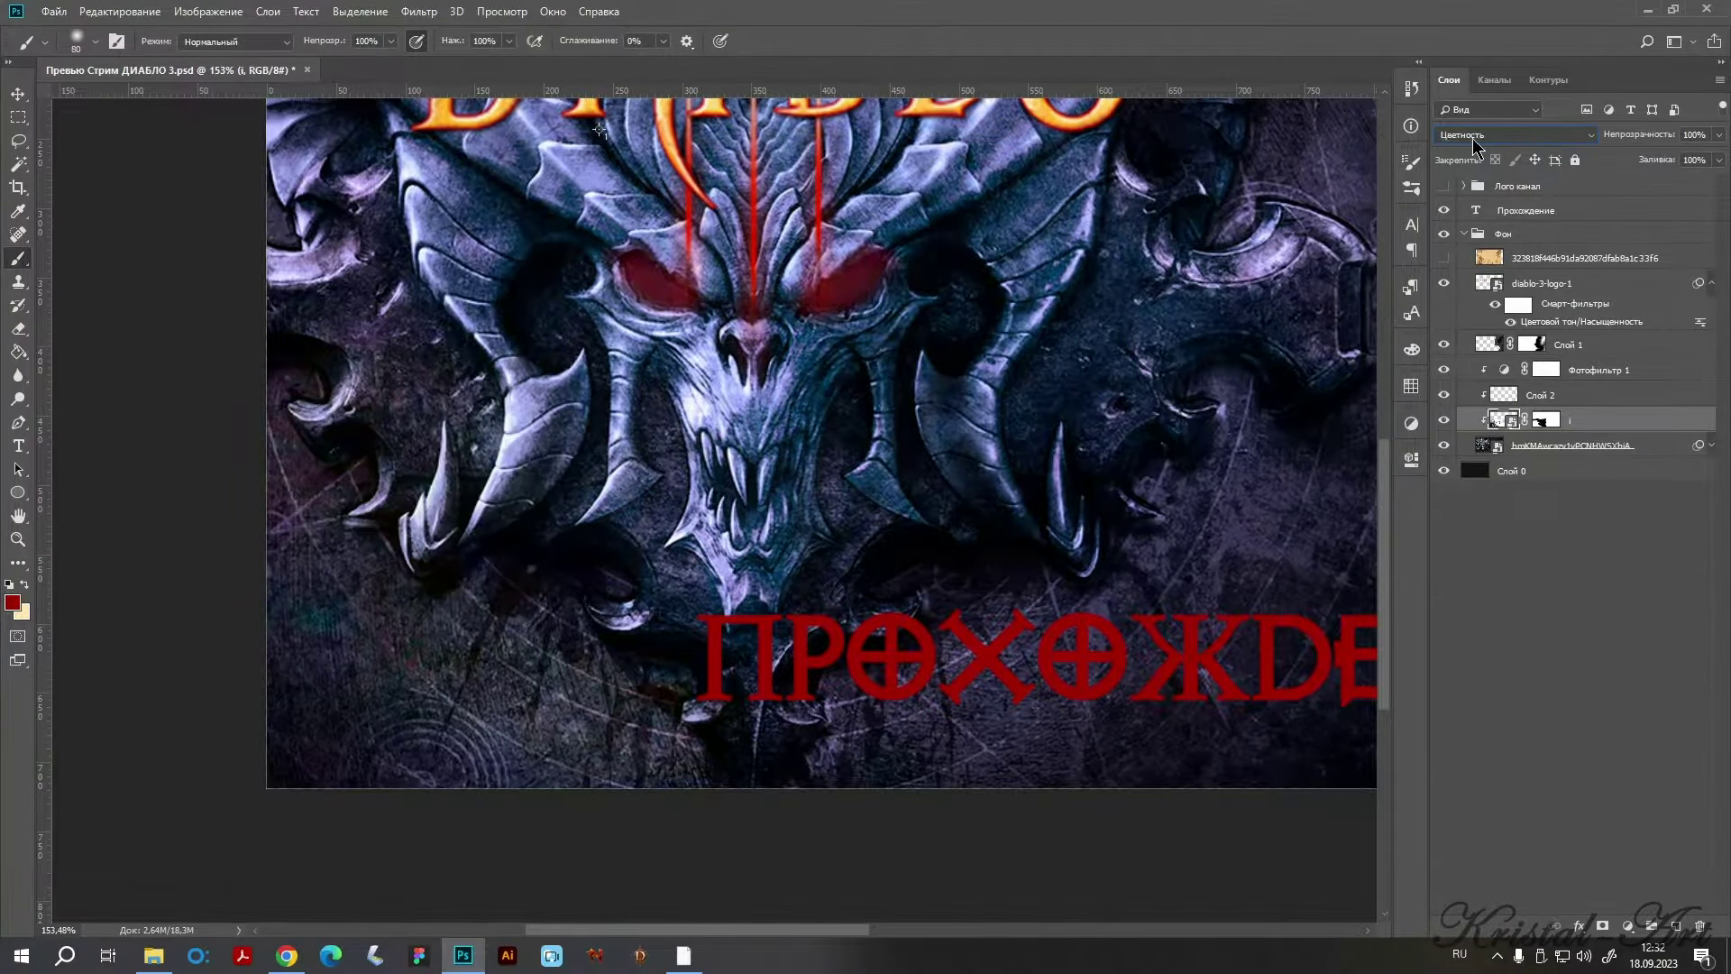
scroll(1474, 144, down, 1)
Switch the figure layer to Lighten, compare other modes, then return to Lighten.
click(1475, 144)
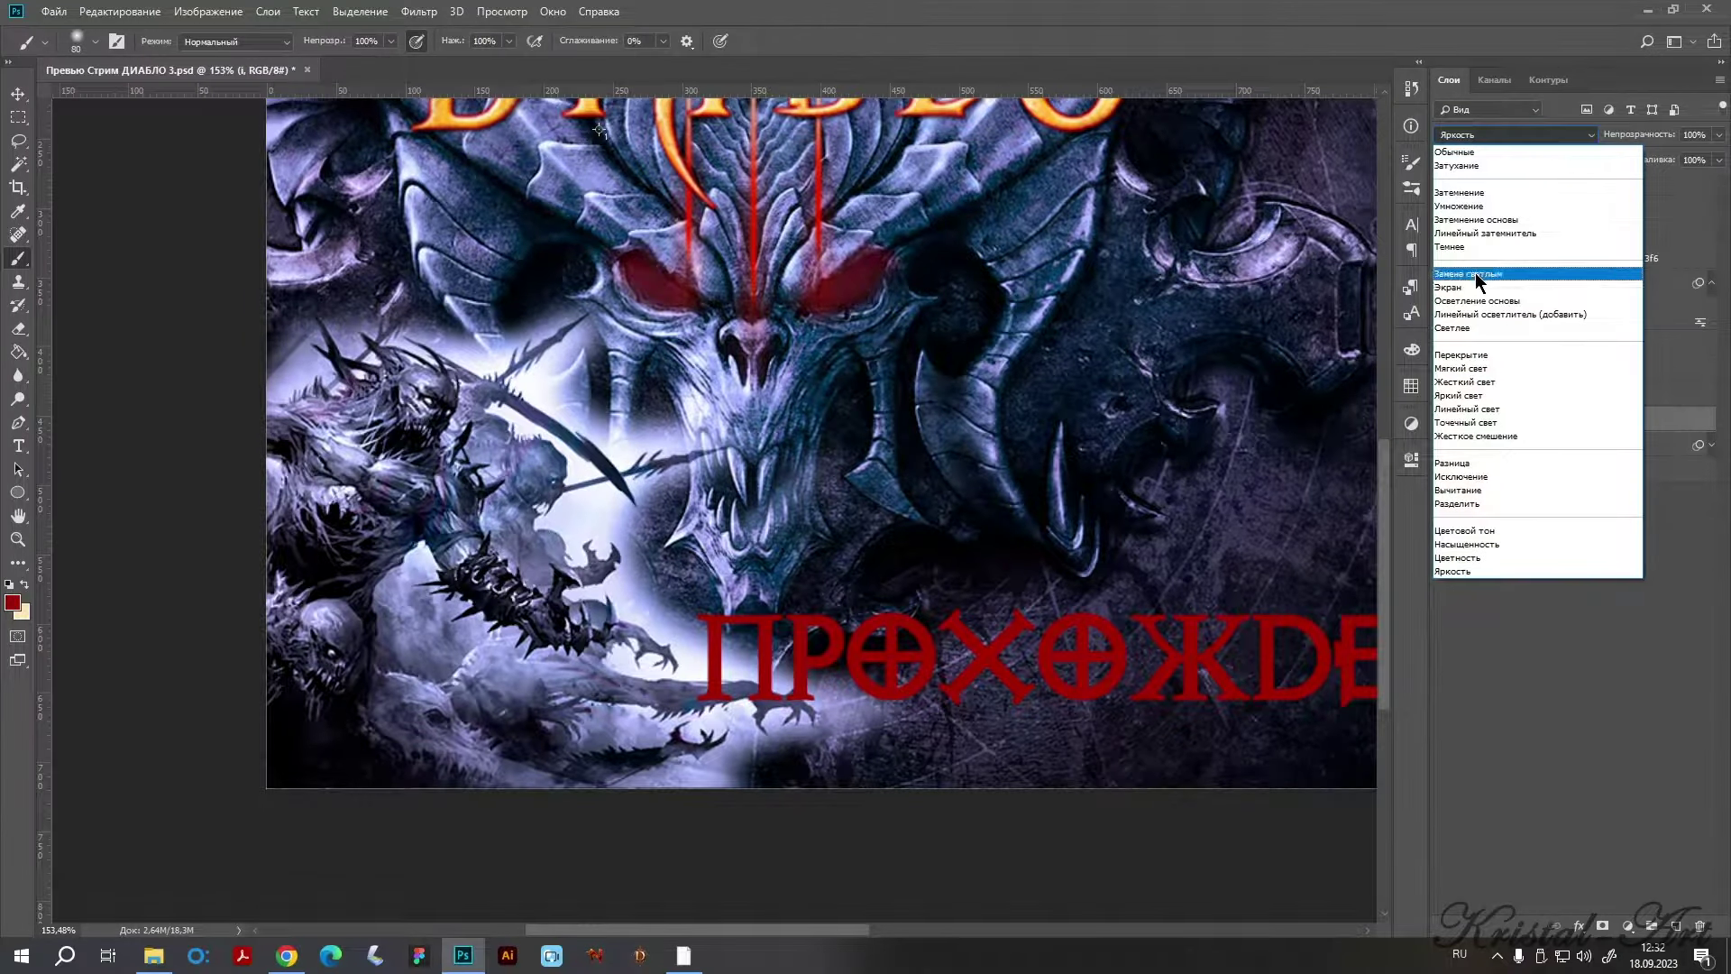
click(1479, 270)
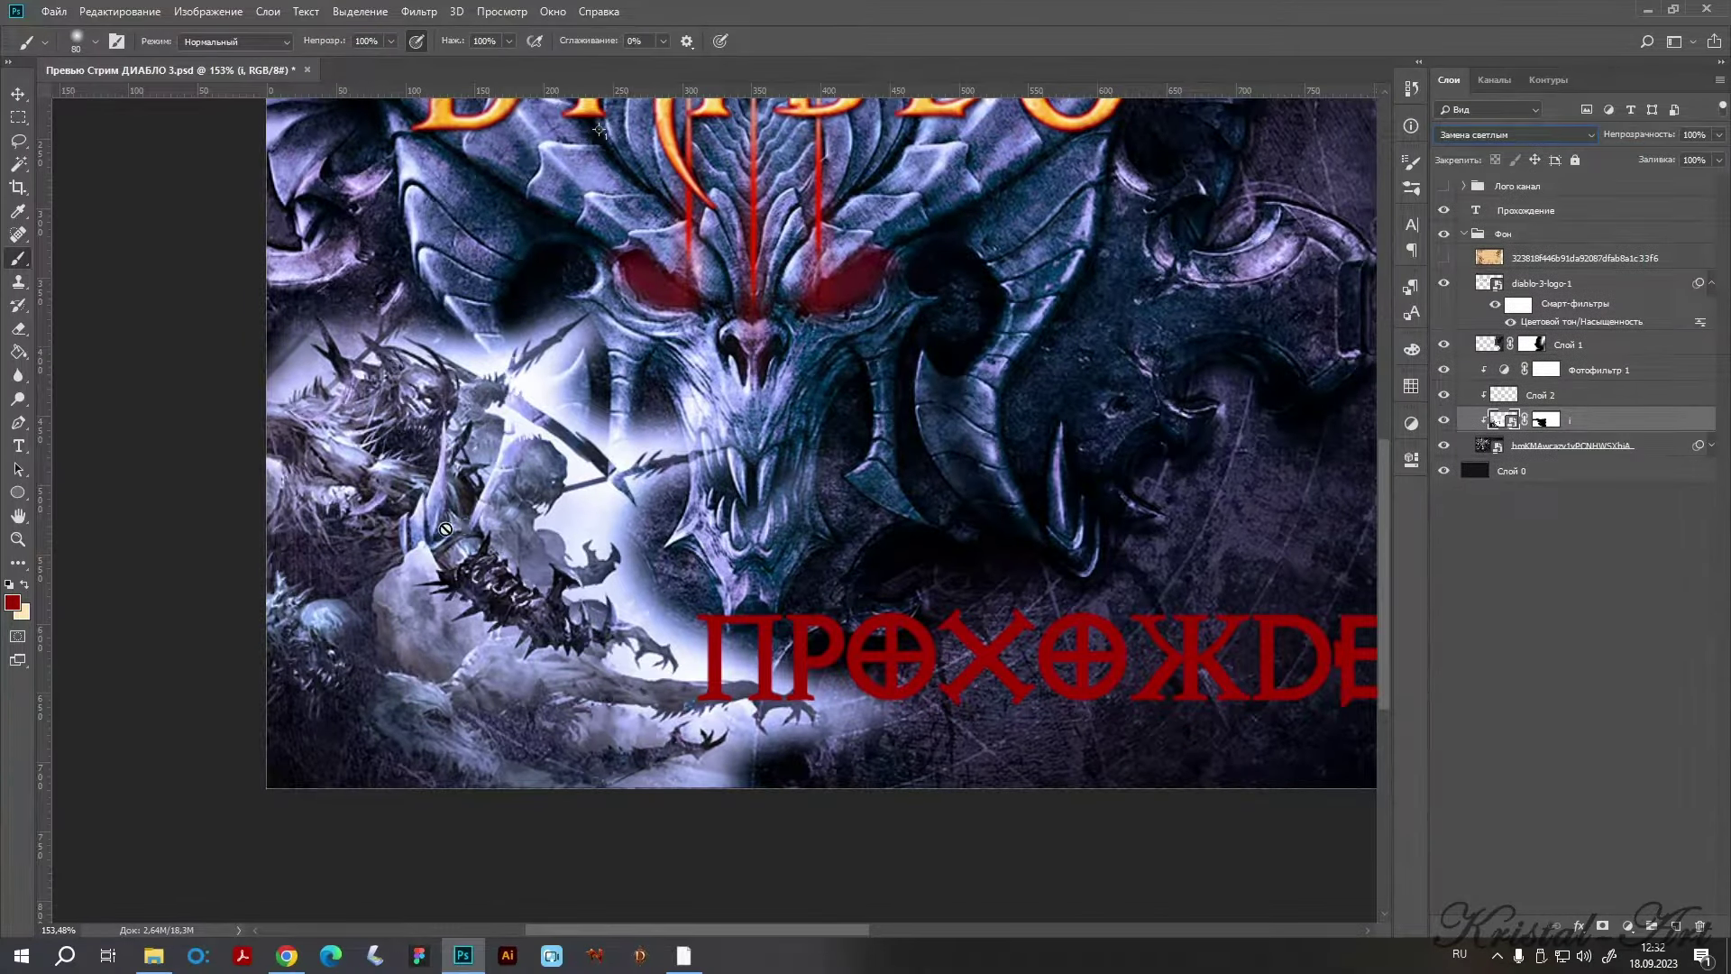
scroll(1528, 139, down, 1)
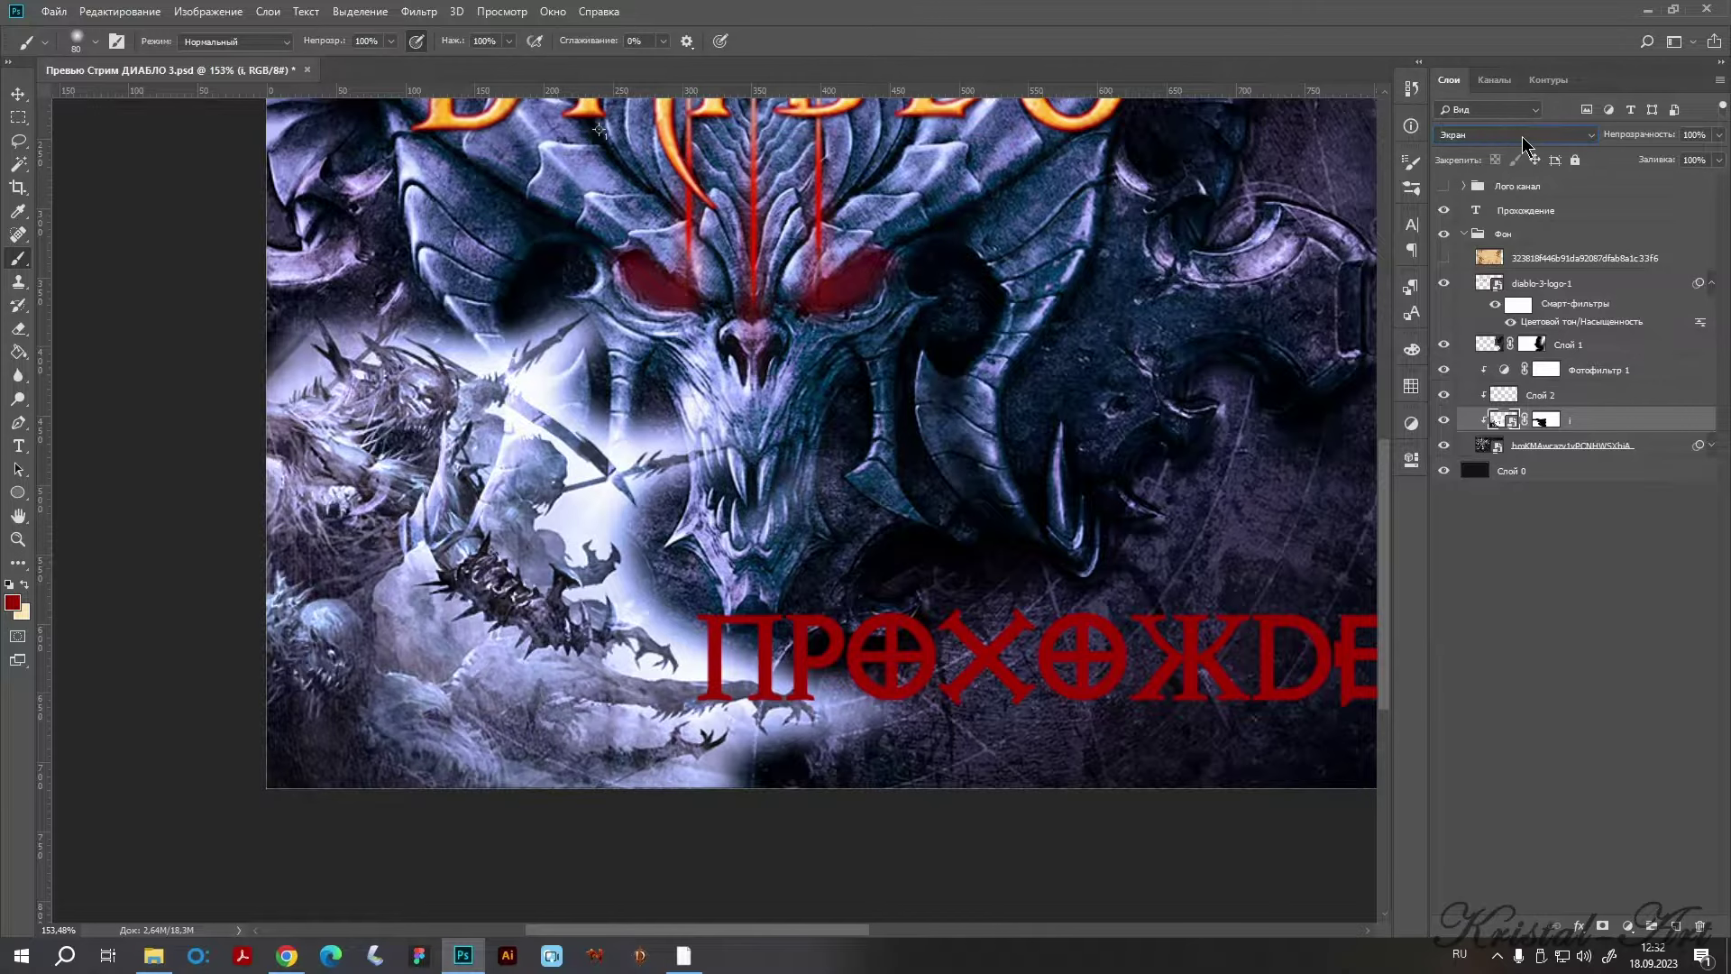
scroll(1528, 139, down, 1)
scroll(1526, 144, down, 1)
scroll(1526, 144, down, 1)
scroll(1526, 144, down, 1)
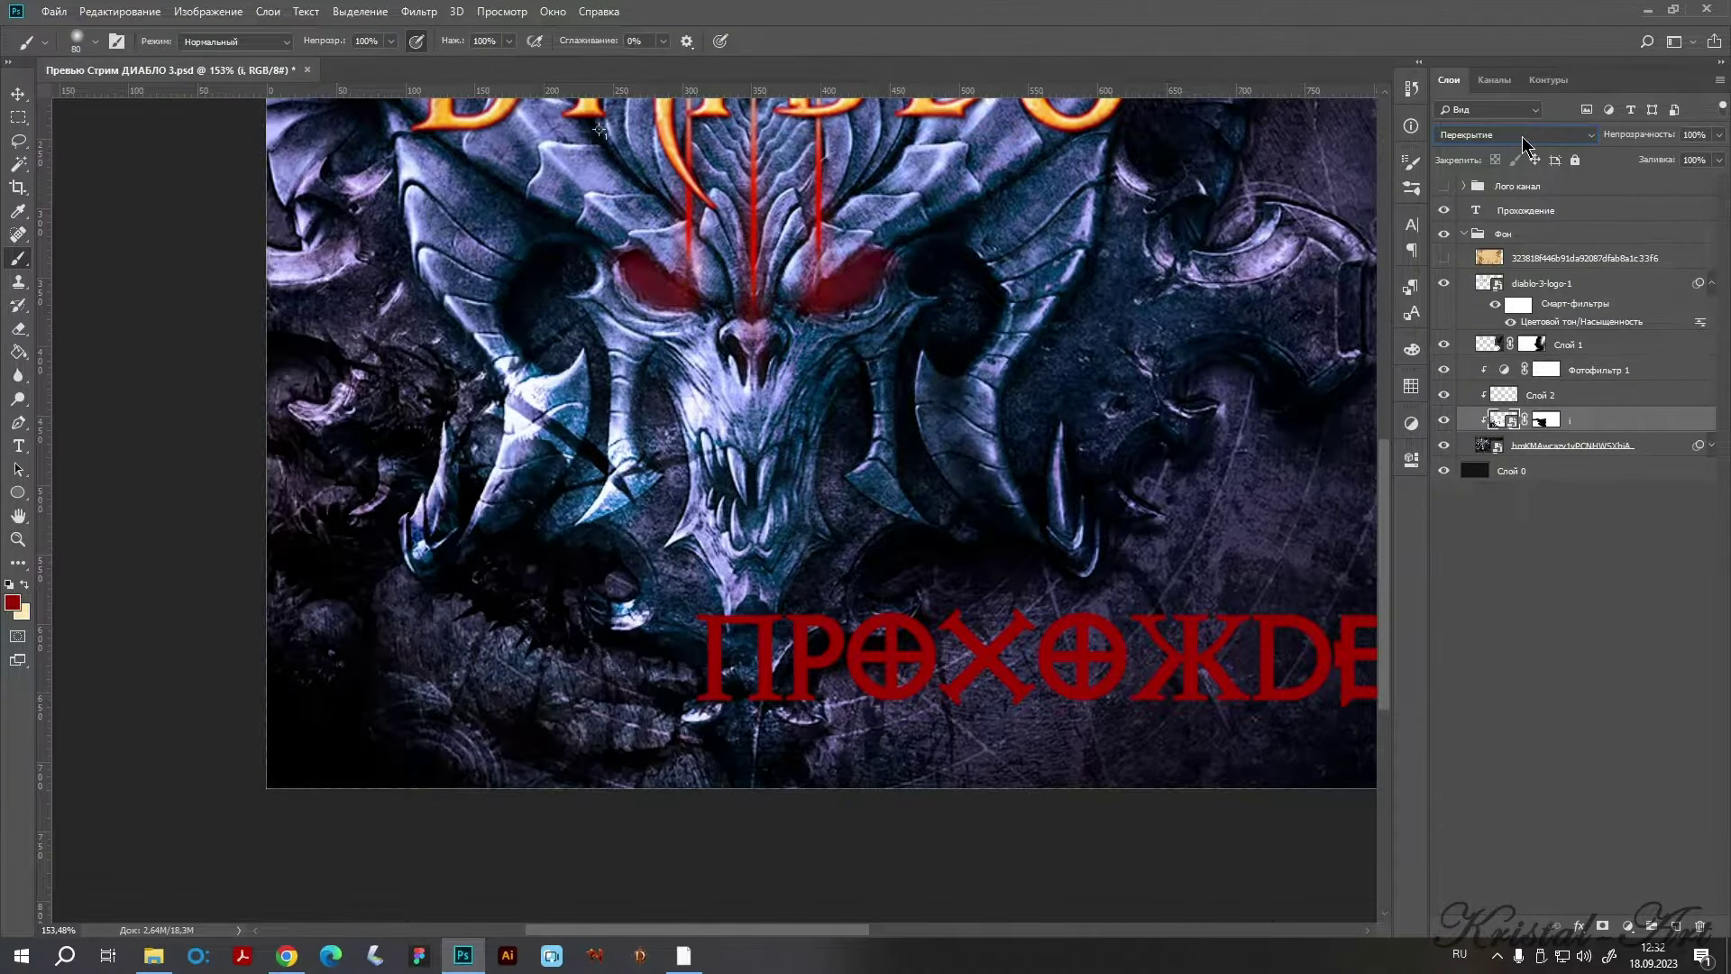
scroll(1526, 145, down, 1)
scroll(1526, 145, down, 1)
scroll(1526, 144, down, 1)
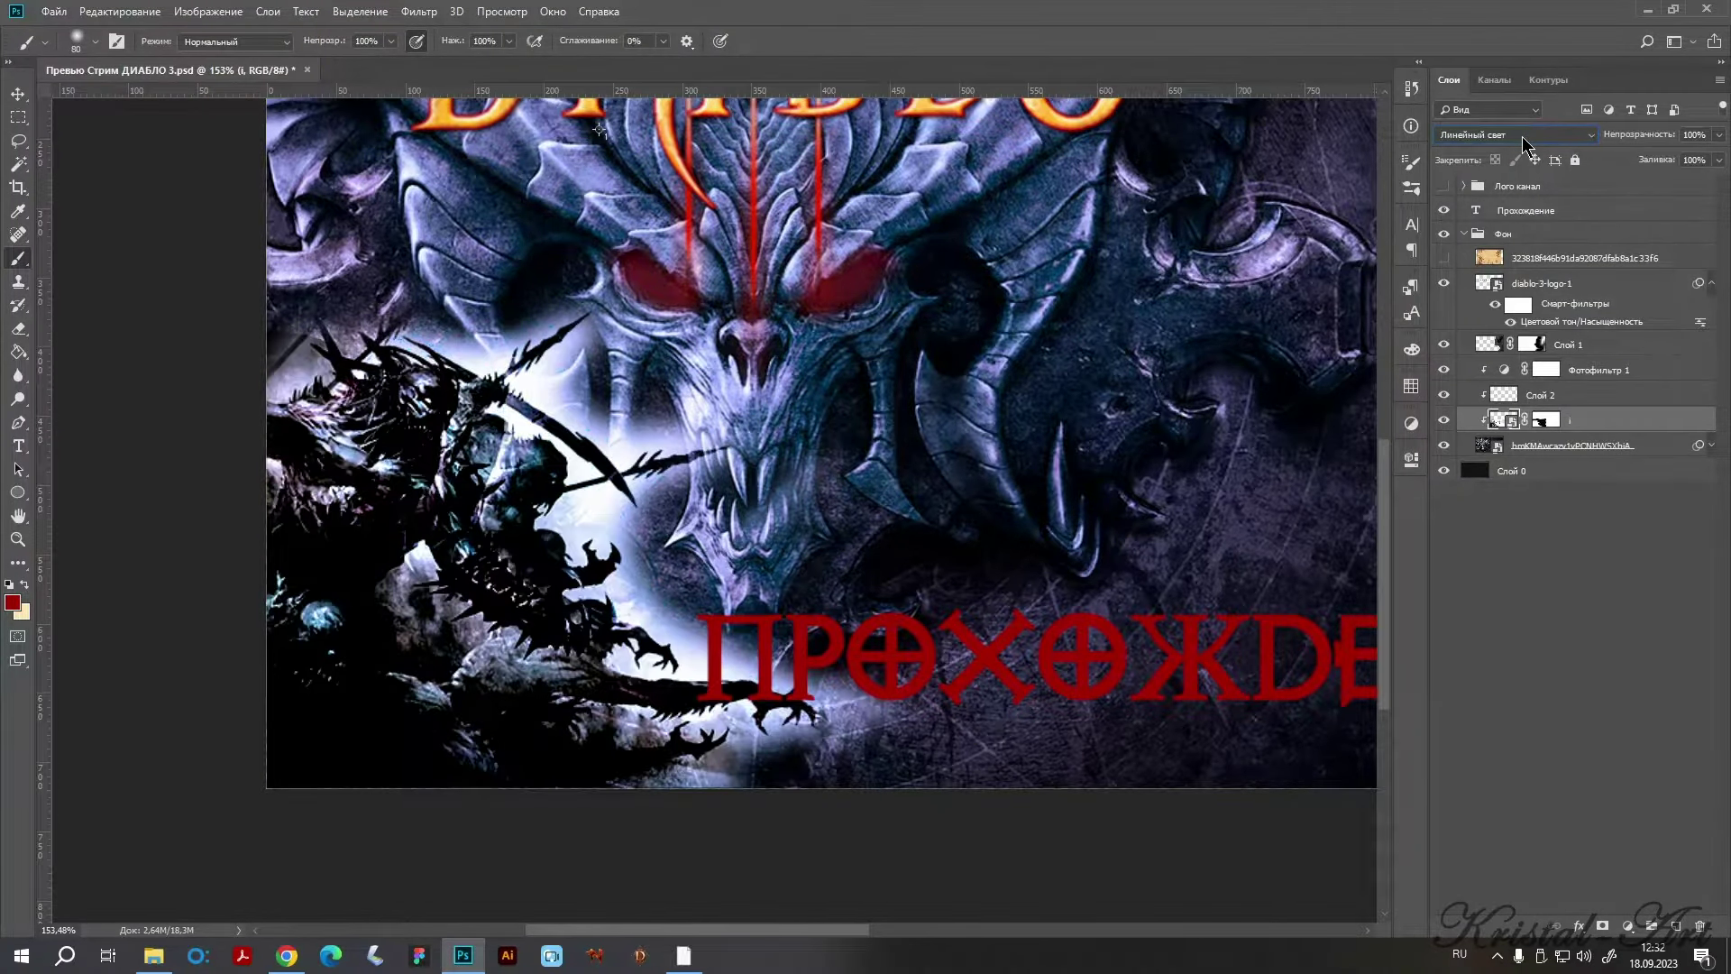
scroll(1526, 144, down, 1)
scroll(1526, 144, down, 1)
scroll(1525, 145, down, 2)
scroll(1525, 144, down, 2)
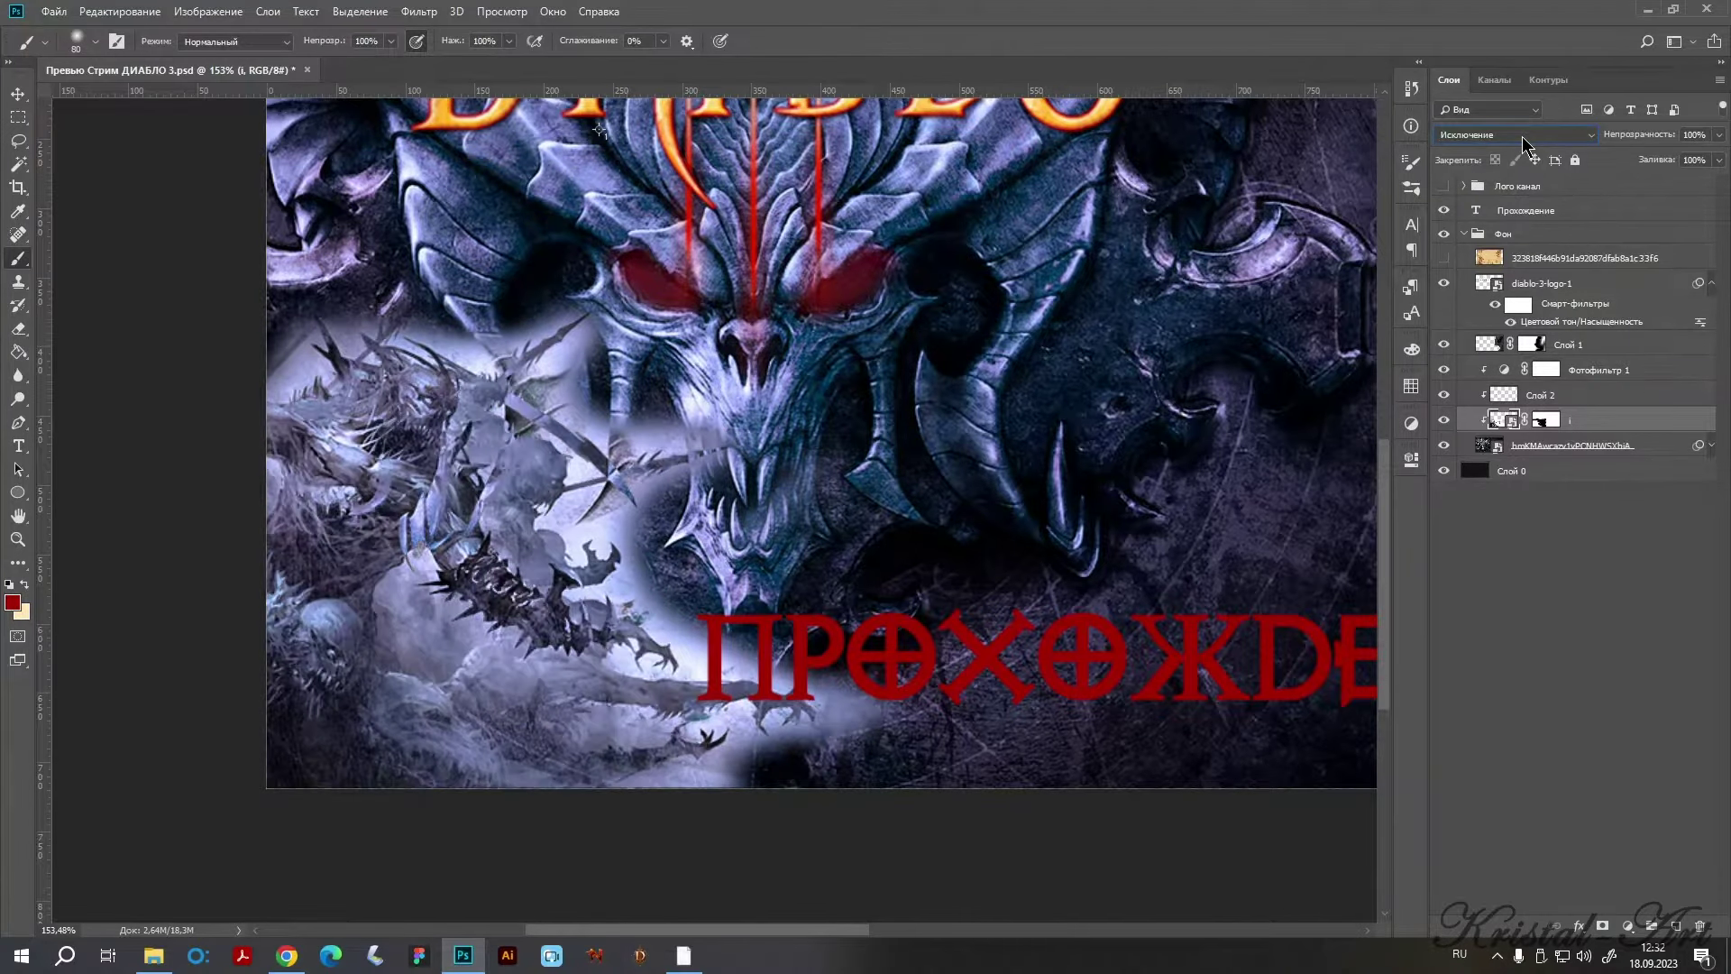
scroll(1525, 144, down, 2)
click(1526, 135)
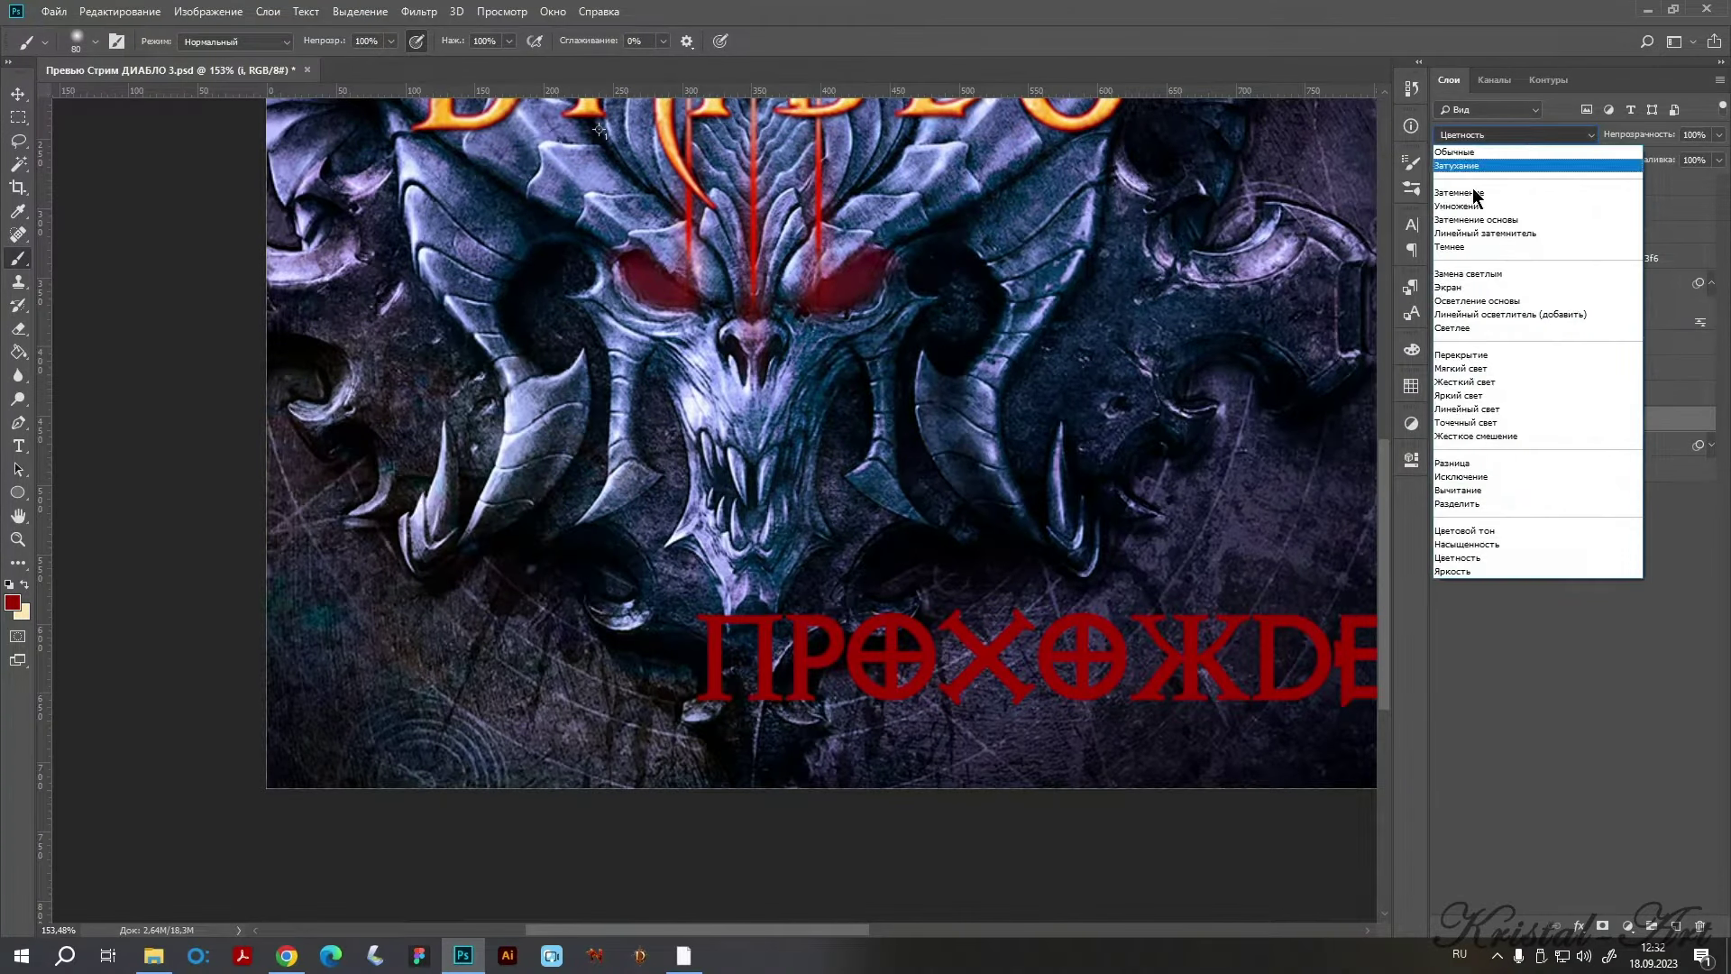
click(1451, 280)
Settle on Lighten (Замена светлым) for the figure layer and select its layer mask.
scroll(1522, 140, up, 2)
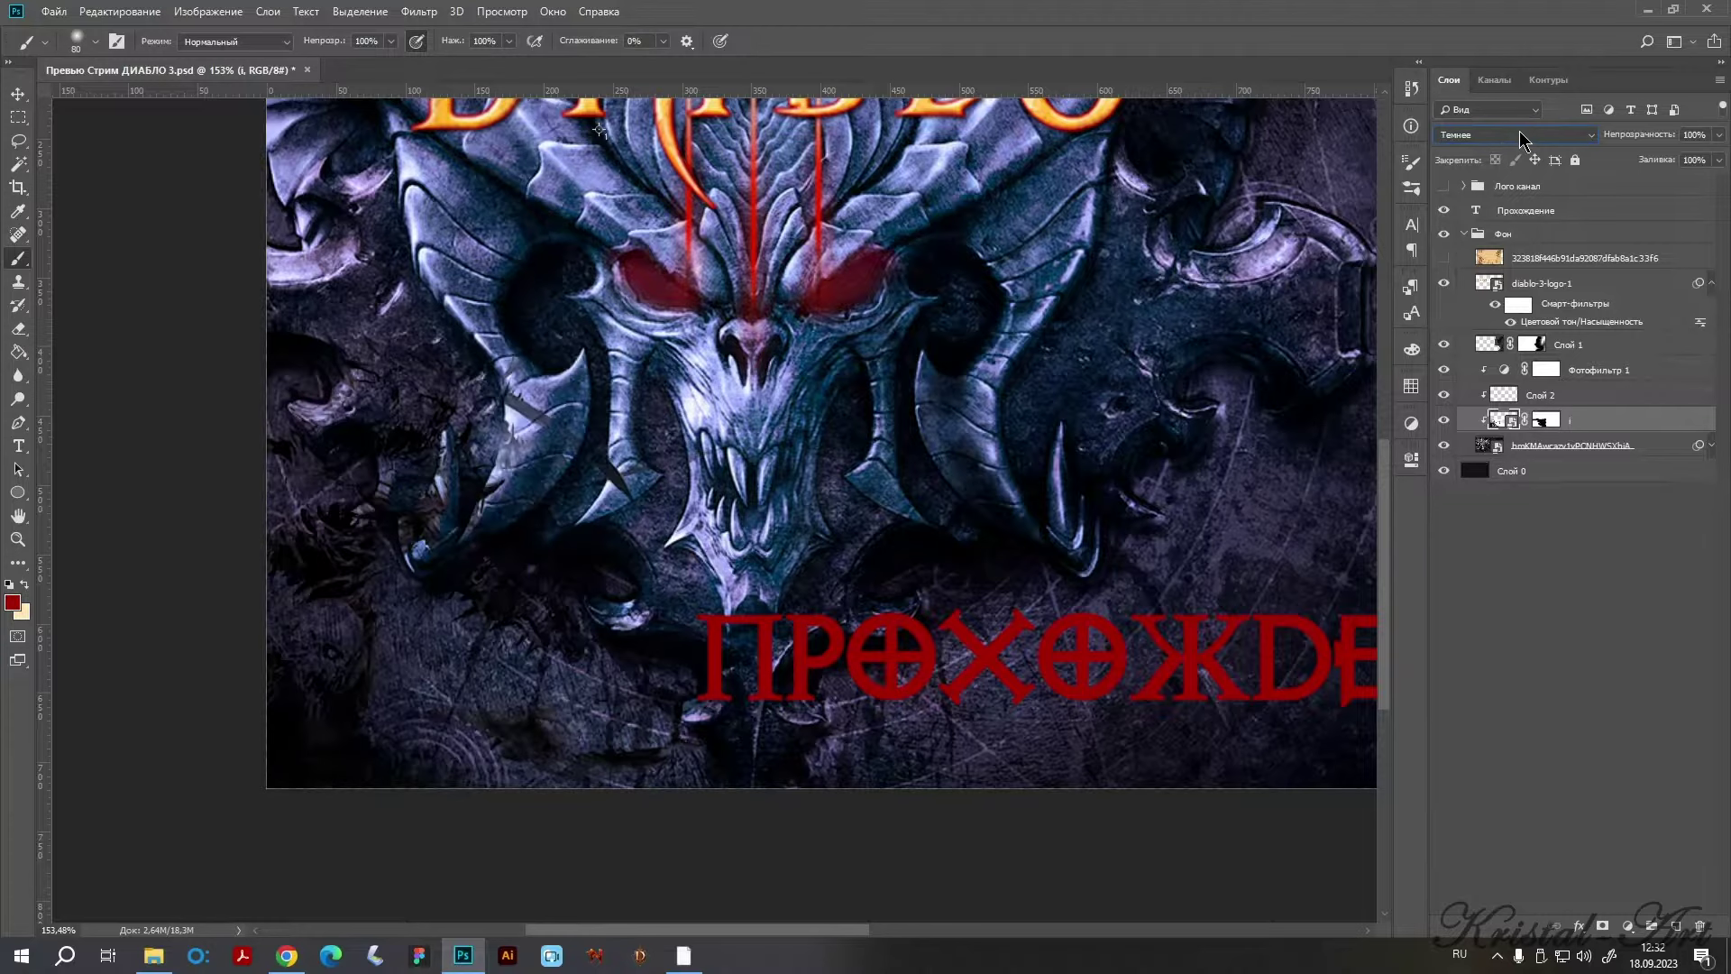
scroll(1521, 139, up, 2)
scroll(1521, 139, up, 1)
scroll(1522, 140, up, 1)
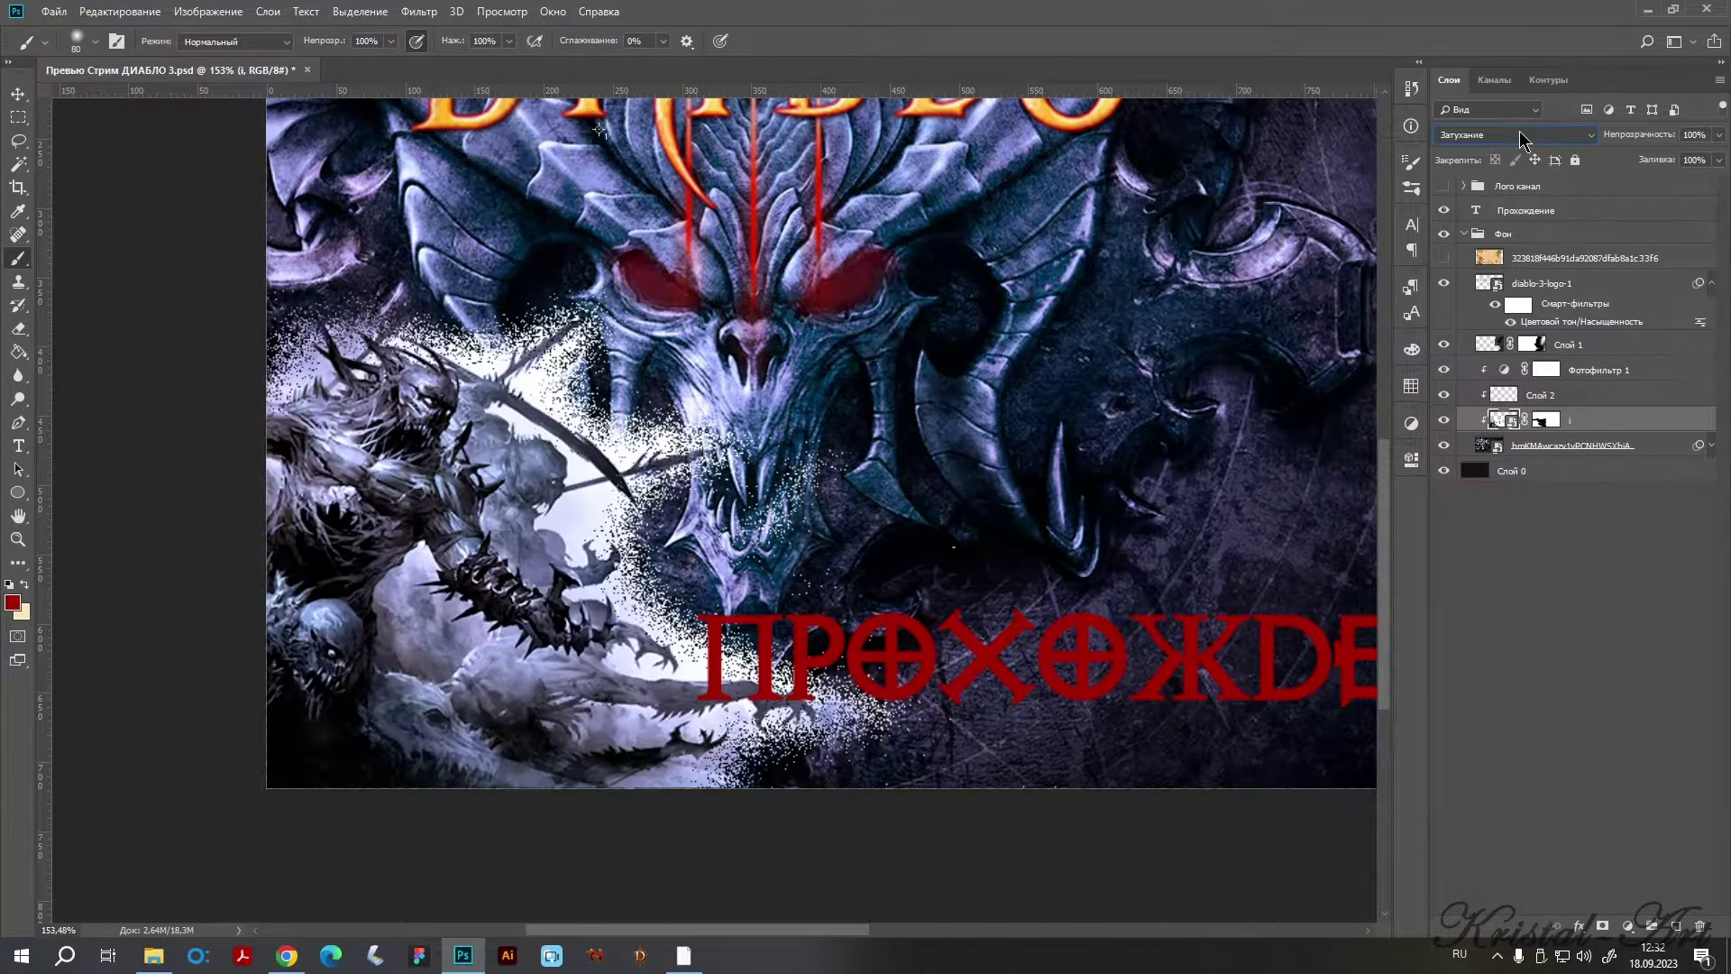
scroll(1522, 140, up, 1)
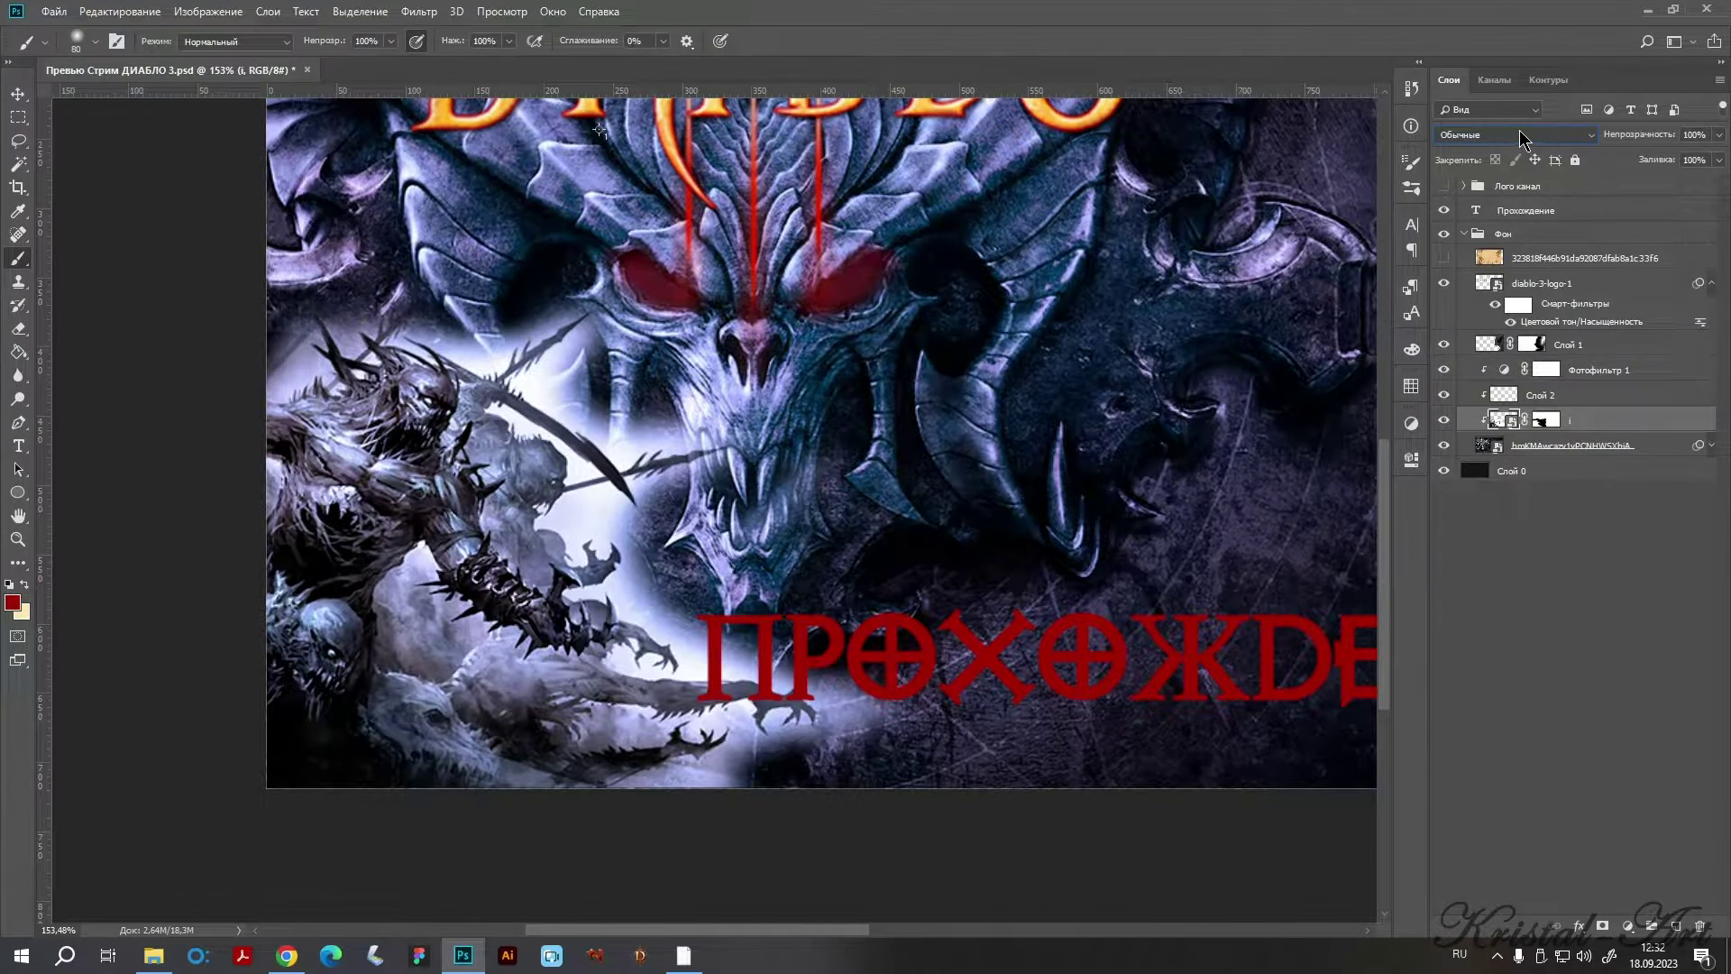
click(1522, 136)
click(1487, 271)
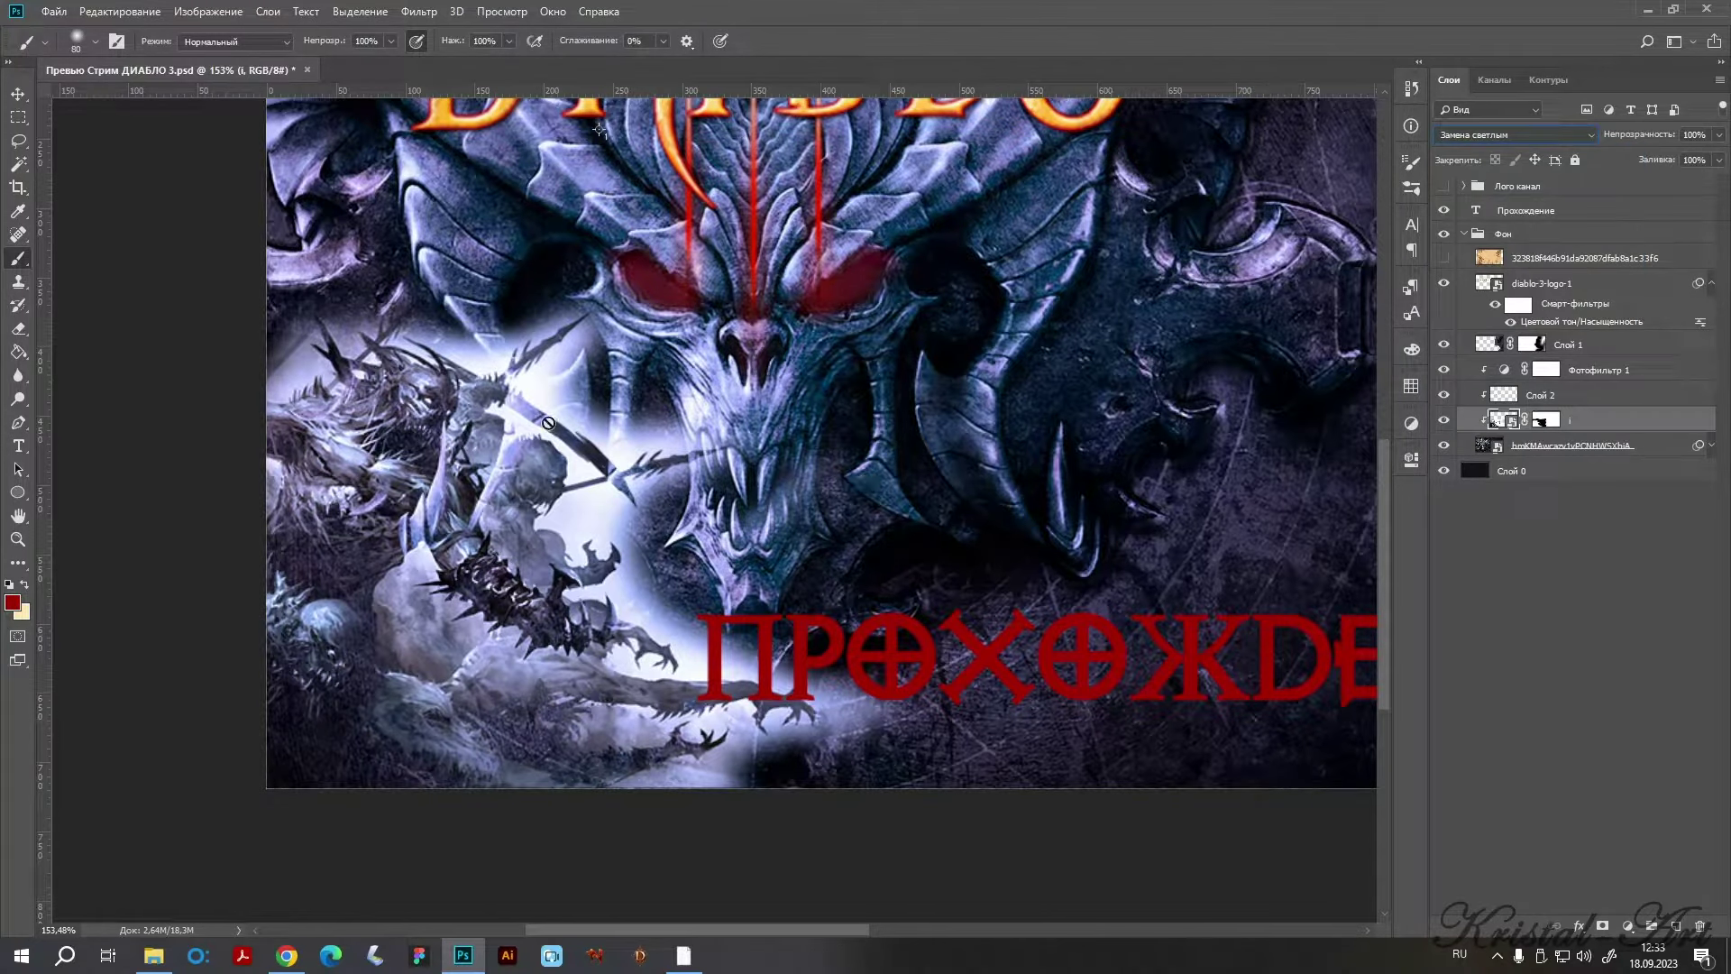
click(1545, 420)
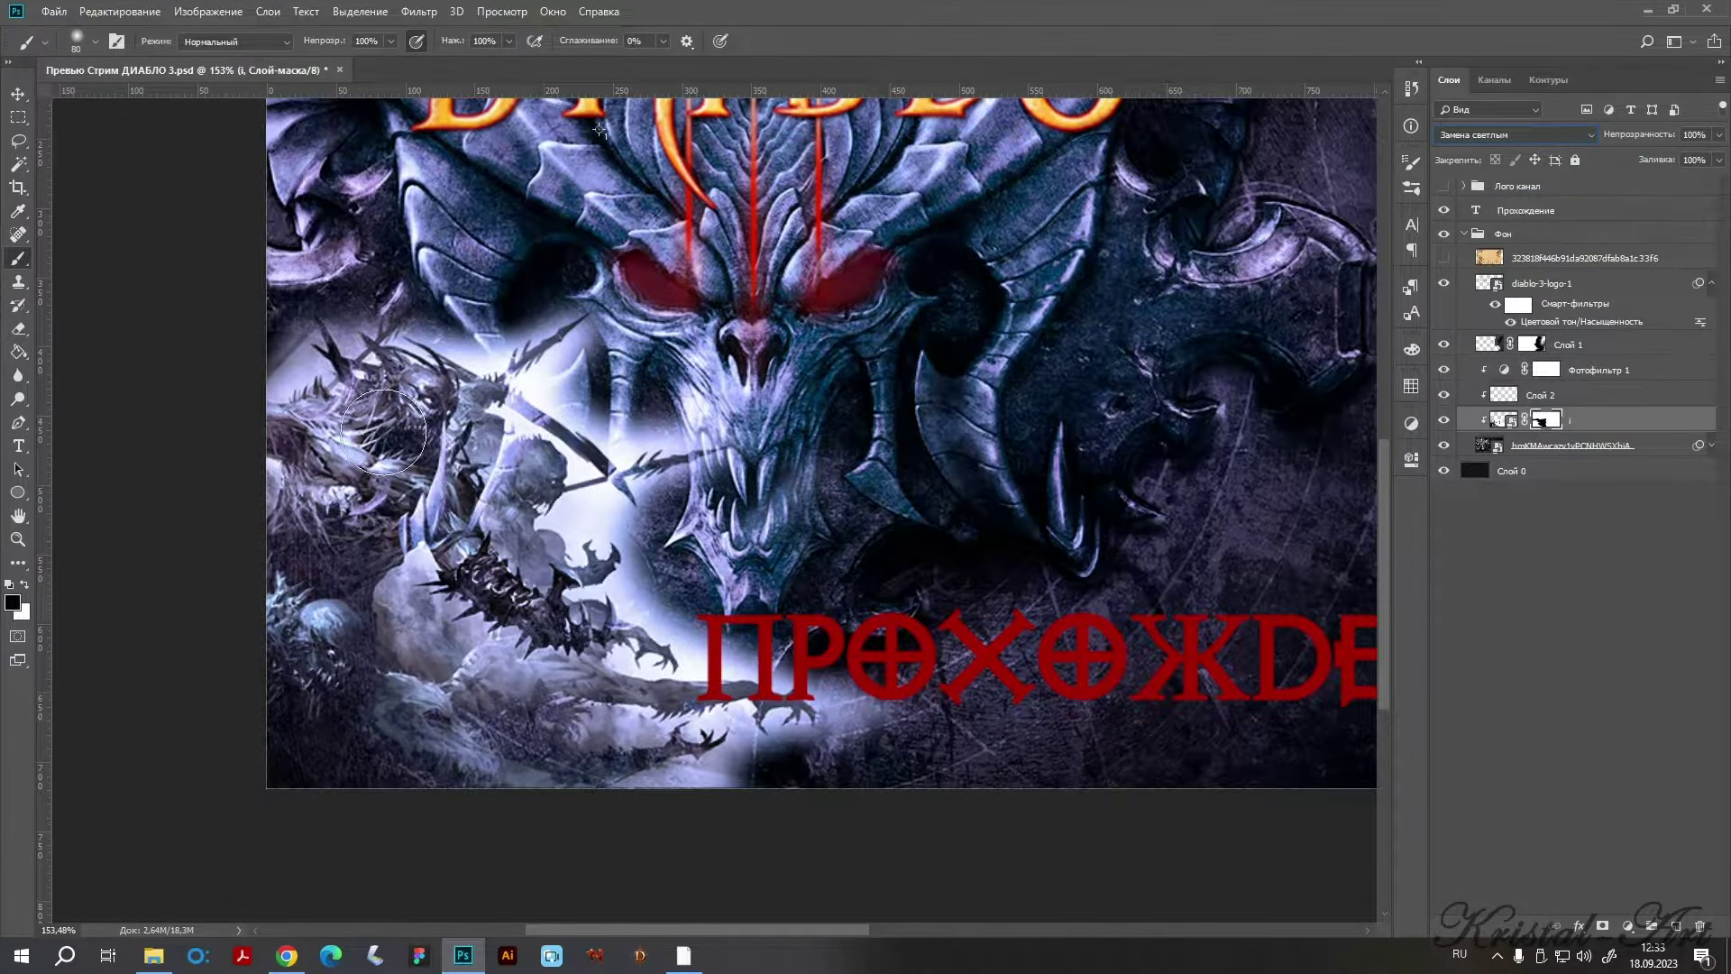
Mask the bright glow left of the demon face and around the letter П with a smaller brush.
mouse_move(595, 378)
mouse_down()
mouse_move(340, 310)
mouse_move(454, 311)
mouse_move(729, 657)
mouse_move(788, 681)
mouse_move(704, 796)
mouse_move(628, 771)
mouse_up()
click(94, 45)
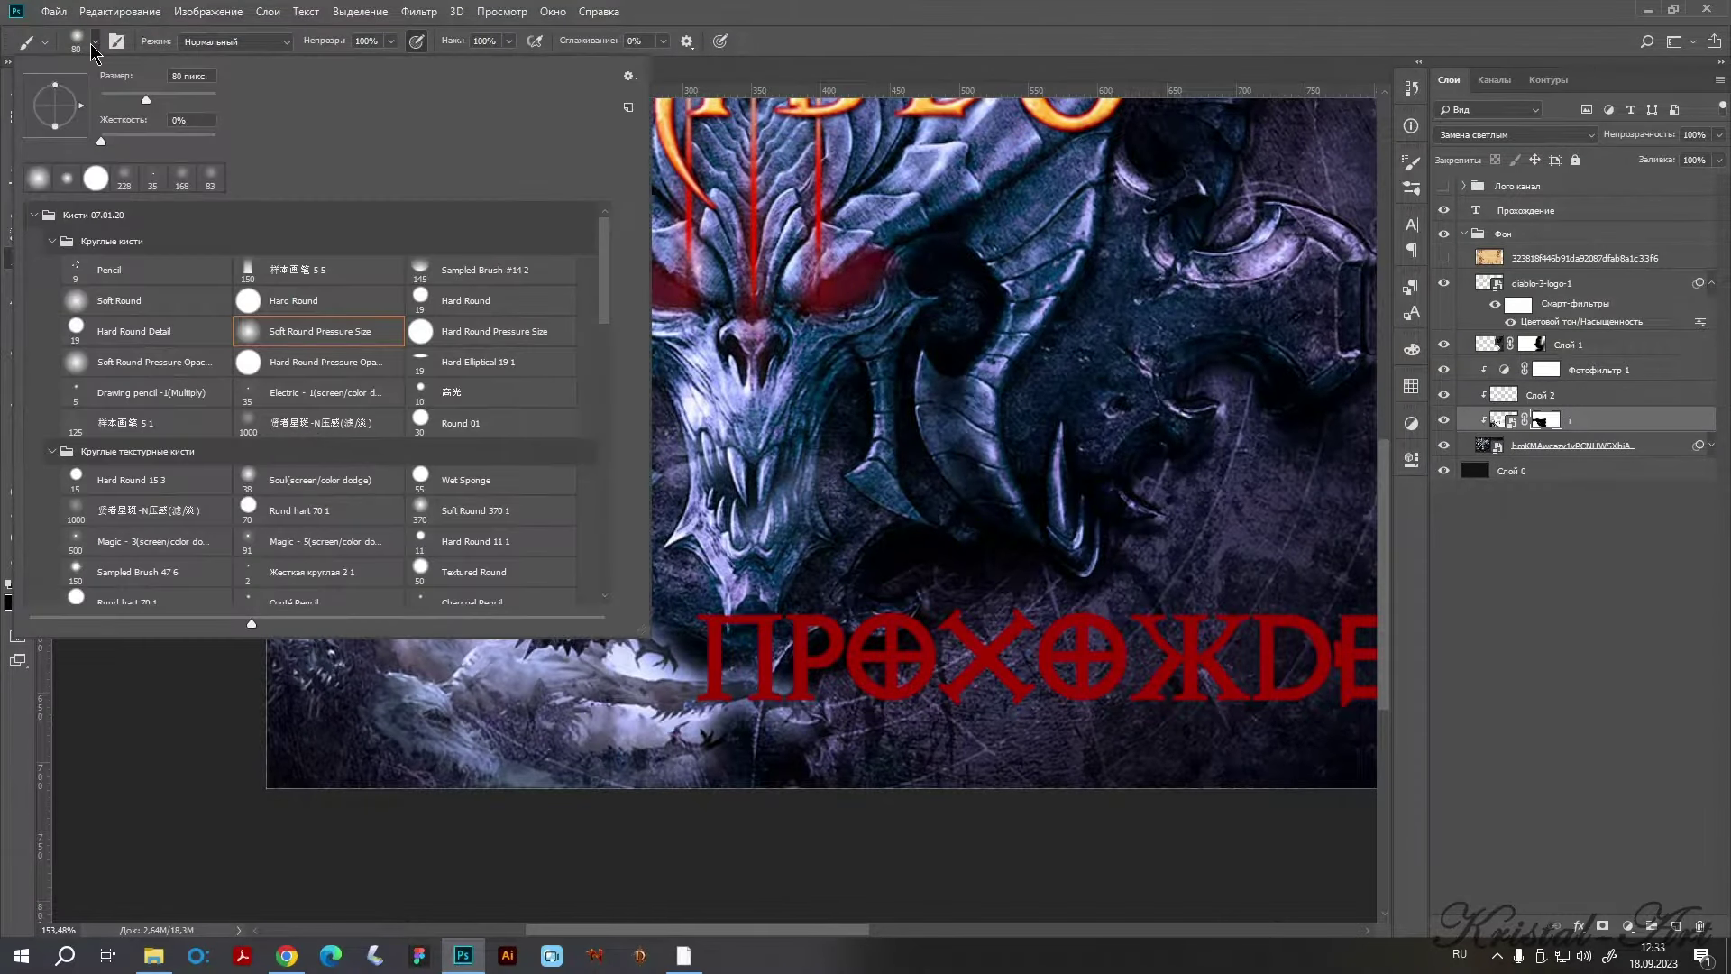
click(668, 678)
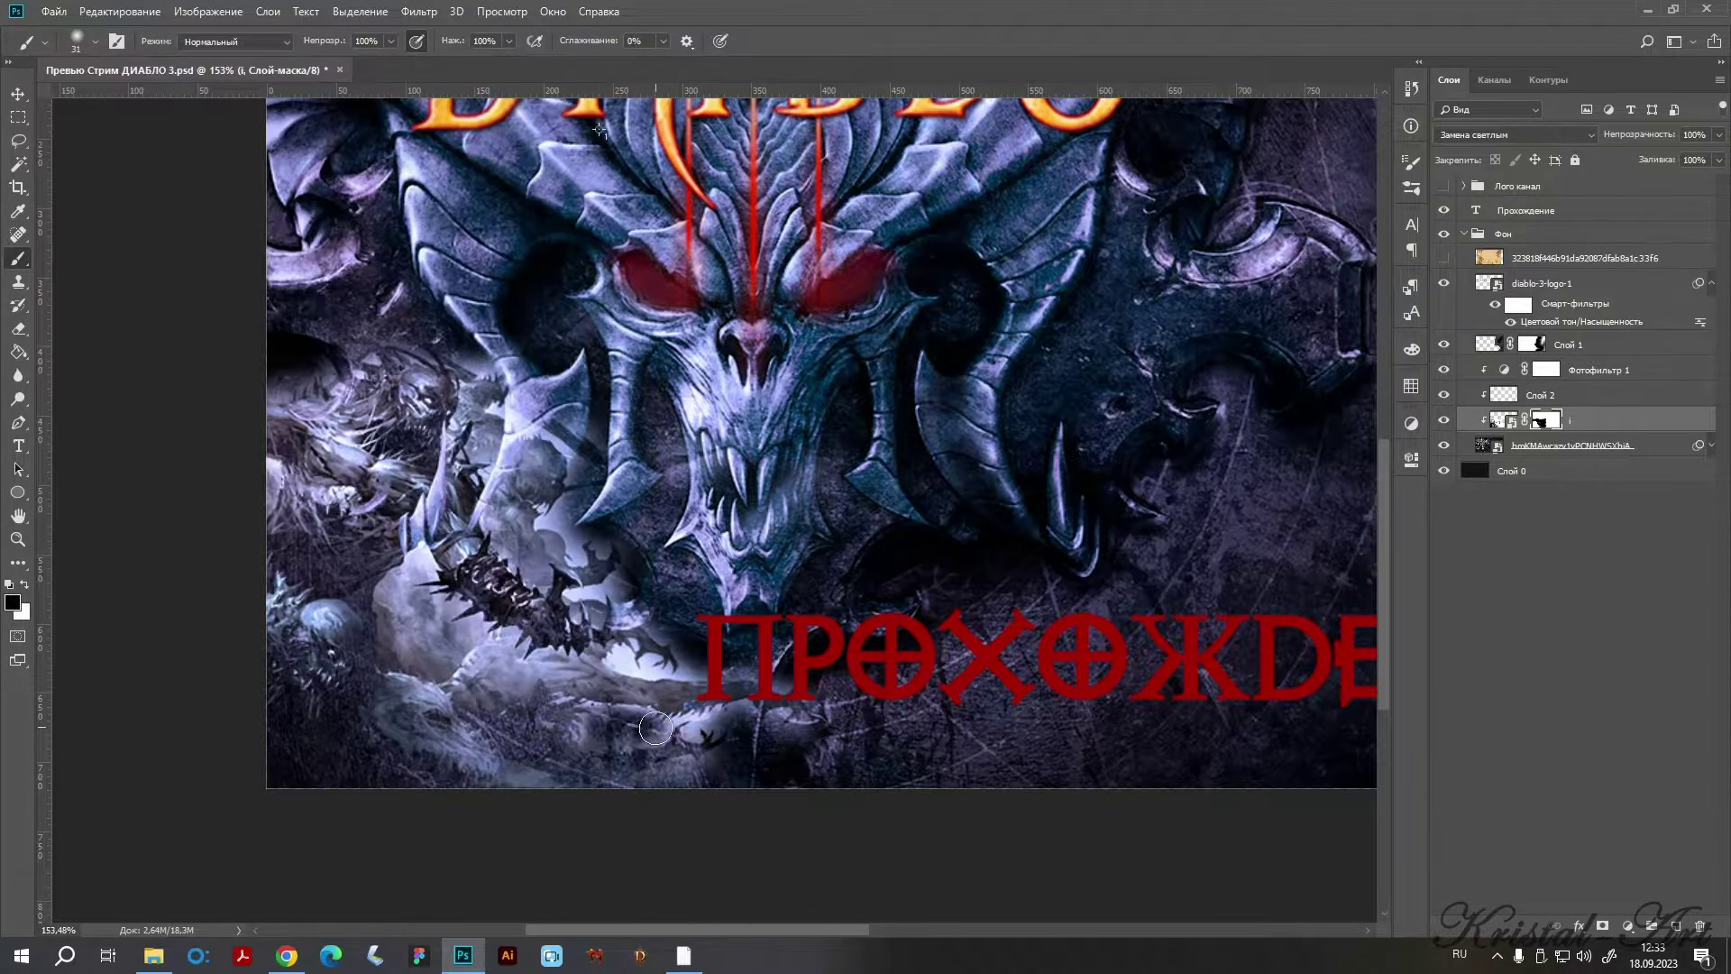
drag(783, 677, 825, 677)
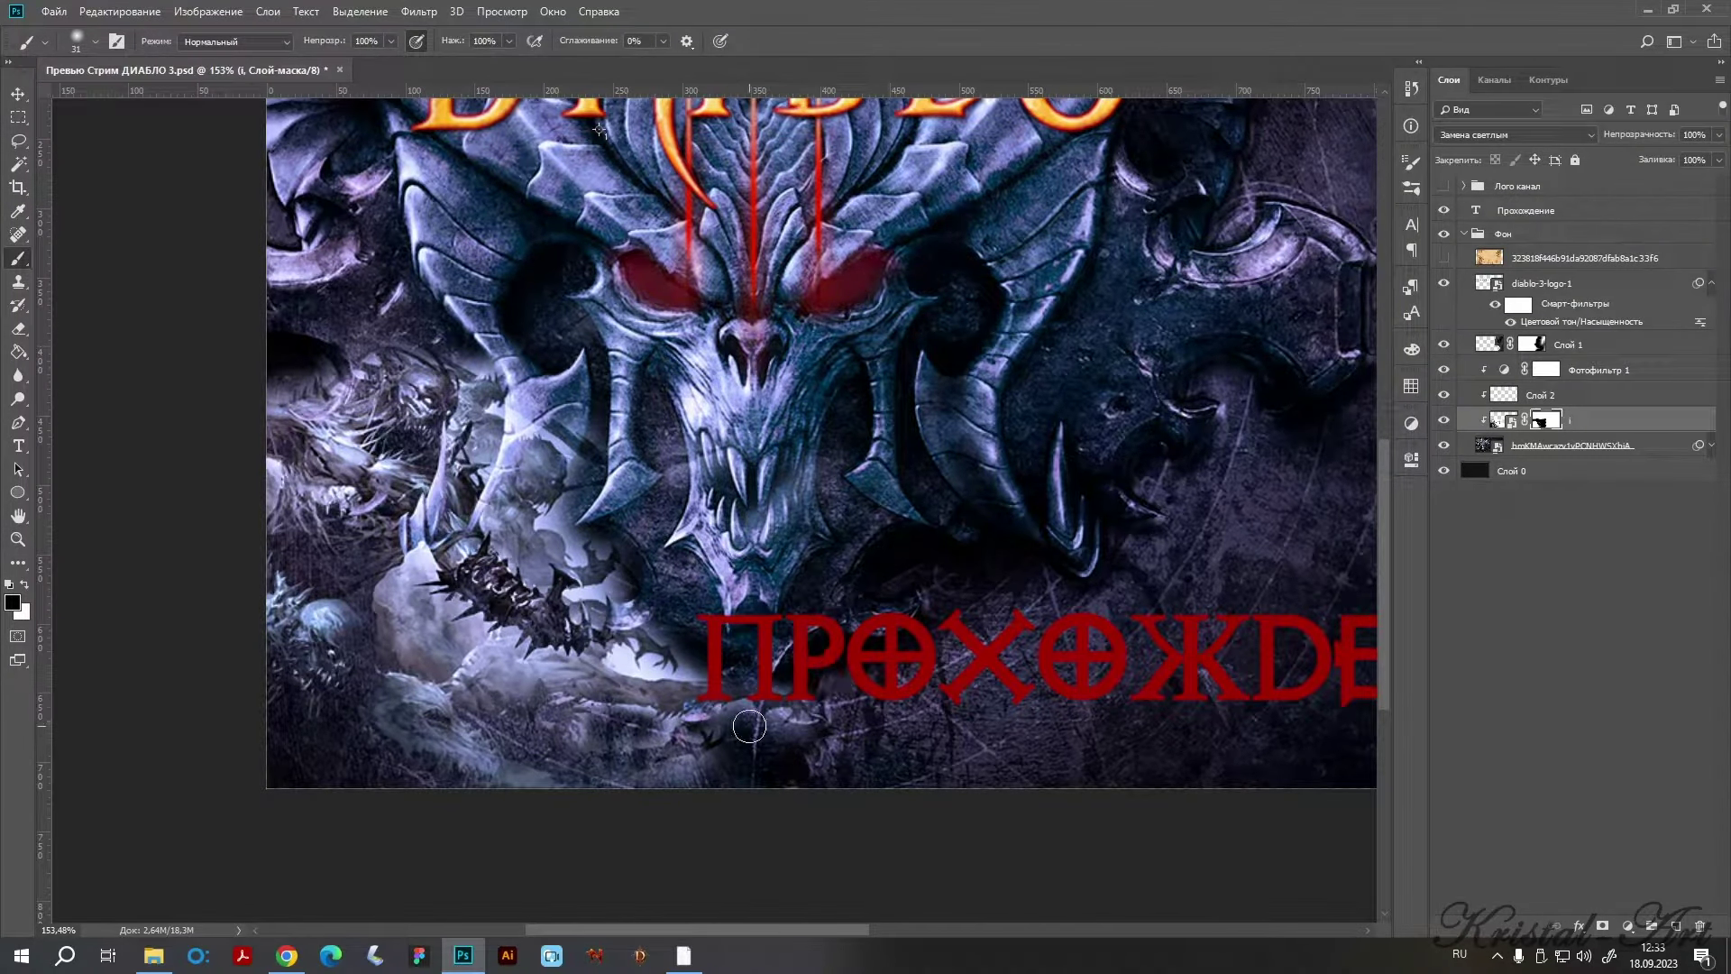
drag(749, 727, 765, 727)
drag(623, 664, 643, 669)
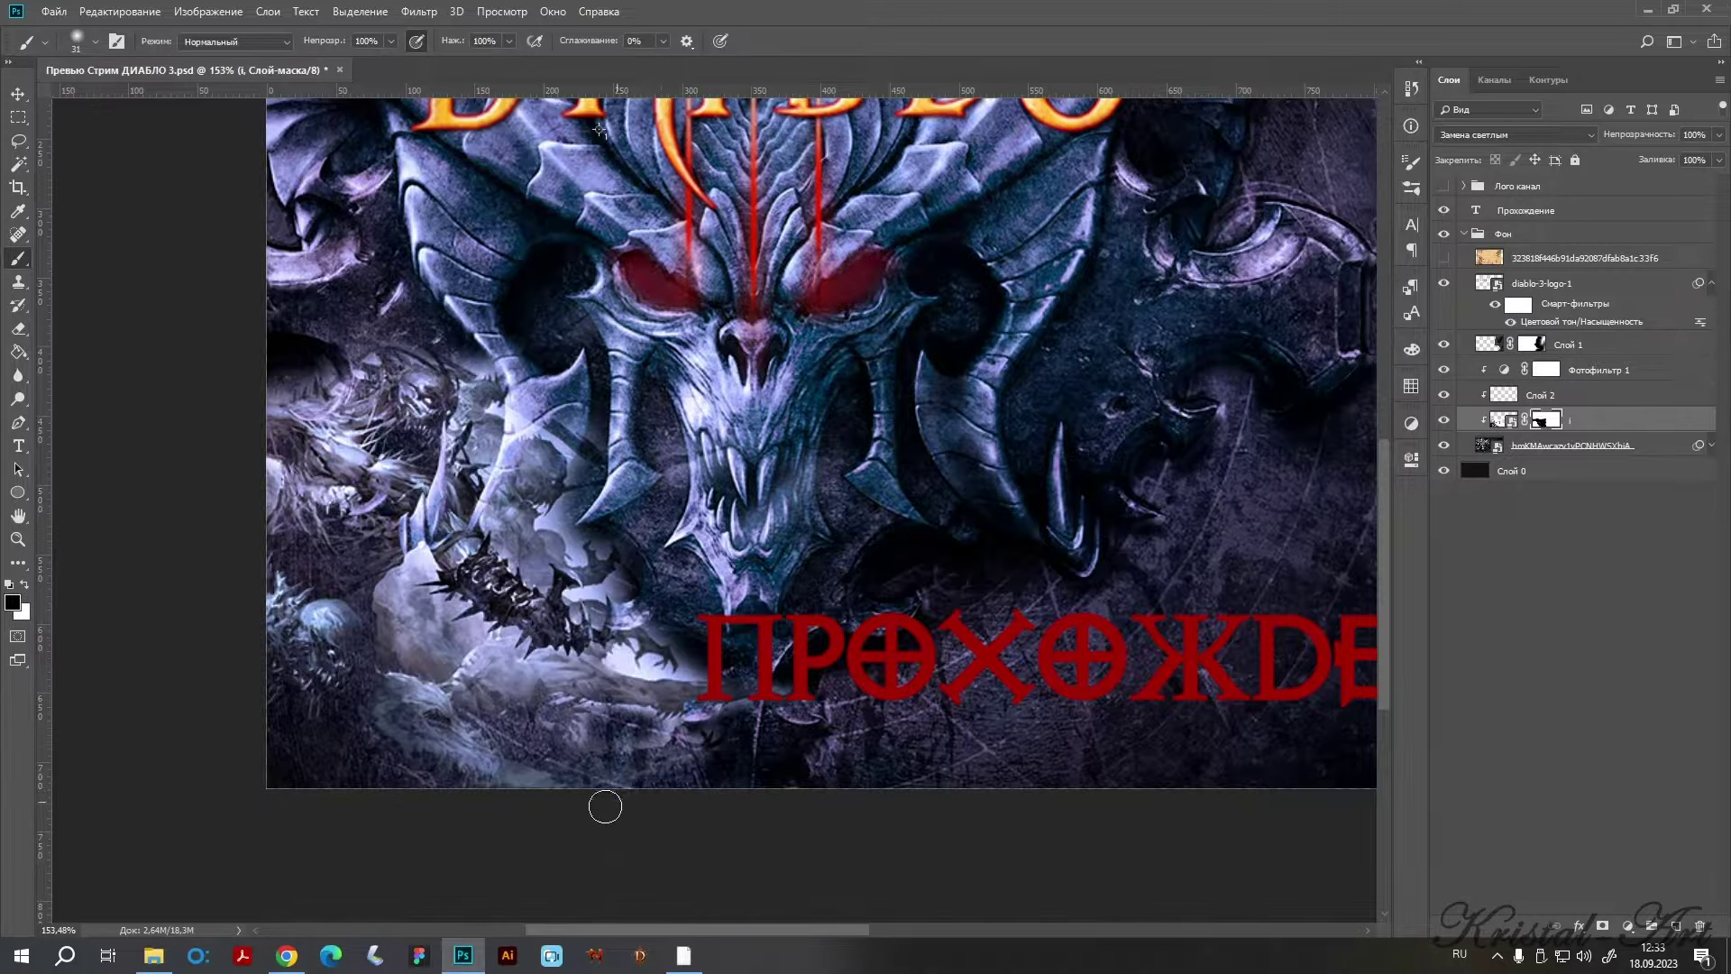
drag(655, 725, 650, 687)
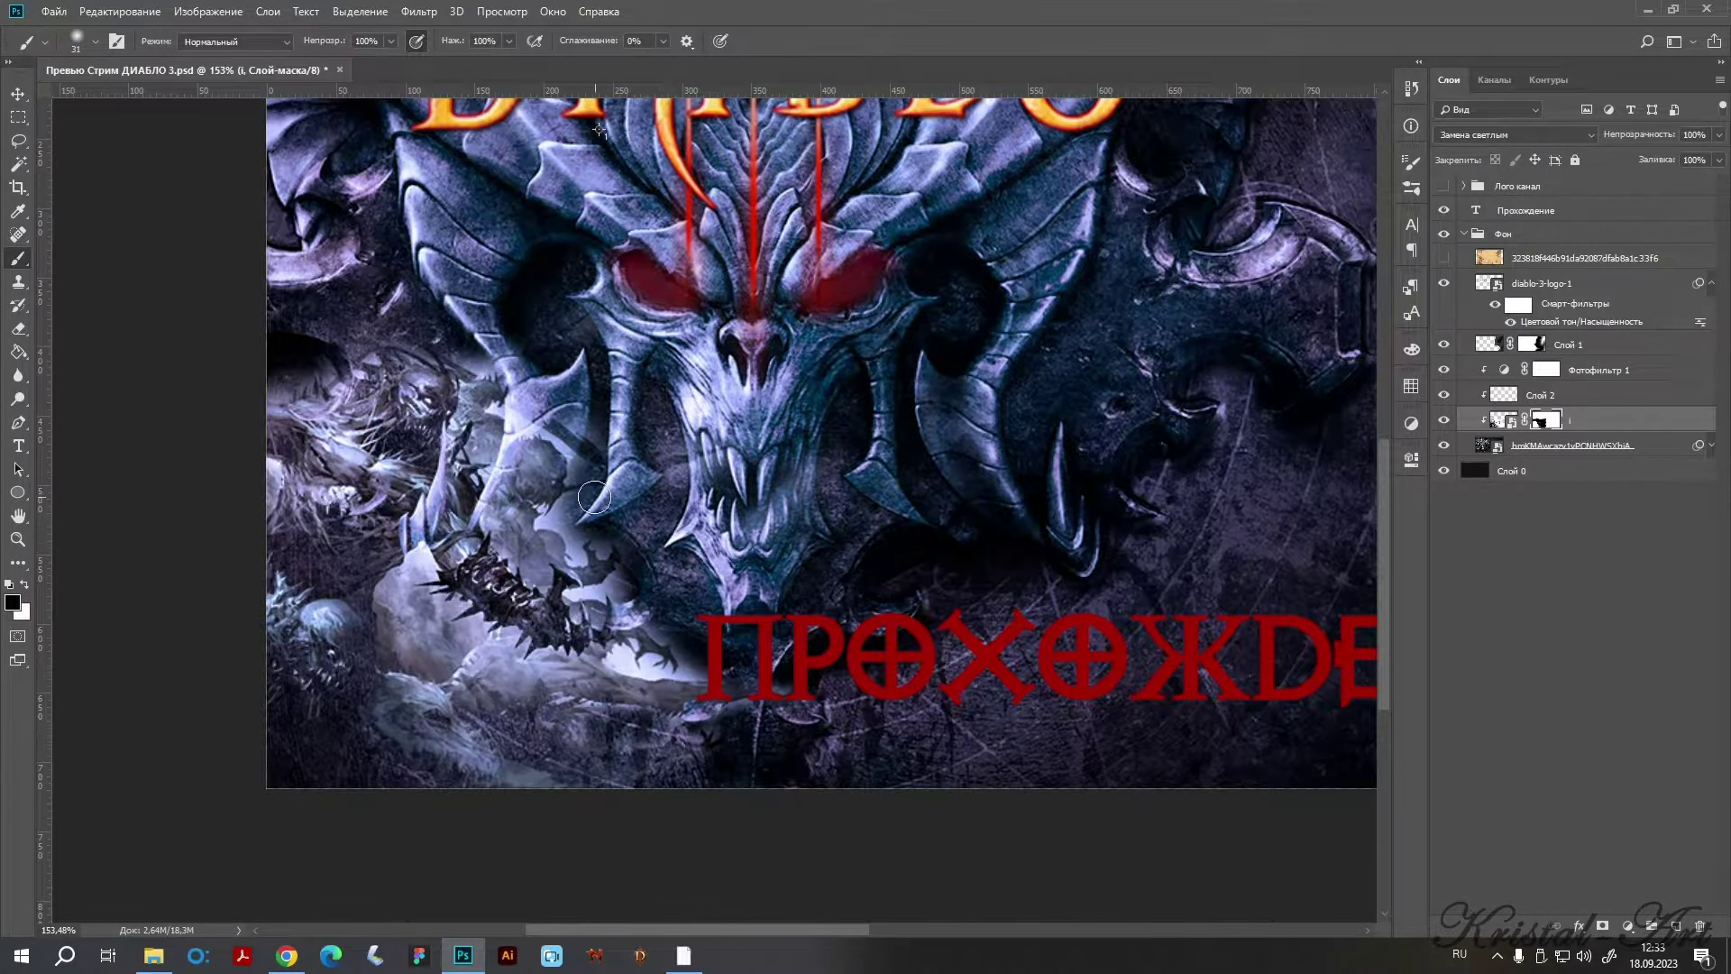
mouse_move(594, 497)
mouse_down()
mouse_move(570, 527)
mouse_move(589, 419)
mouse_move(532, 413)
mouse_move(581, 504)
mouse_up()
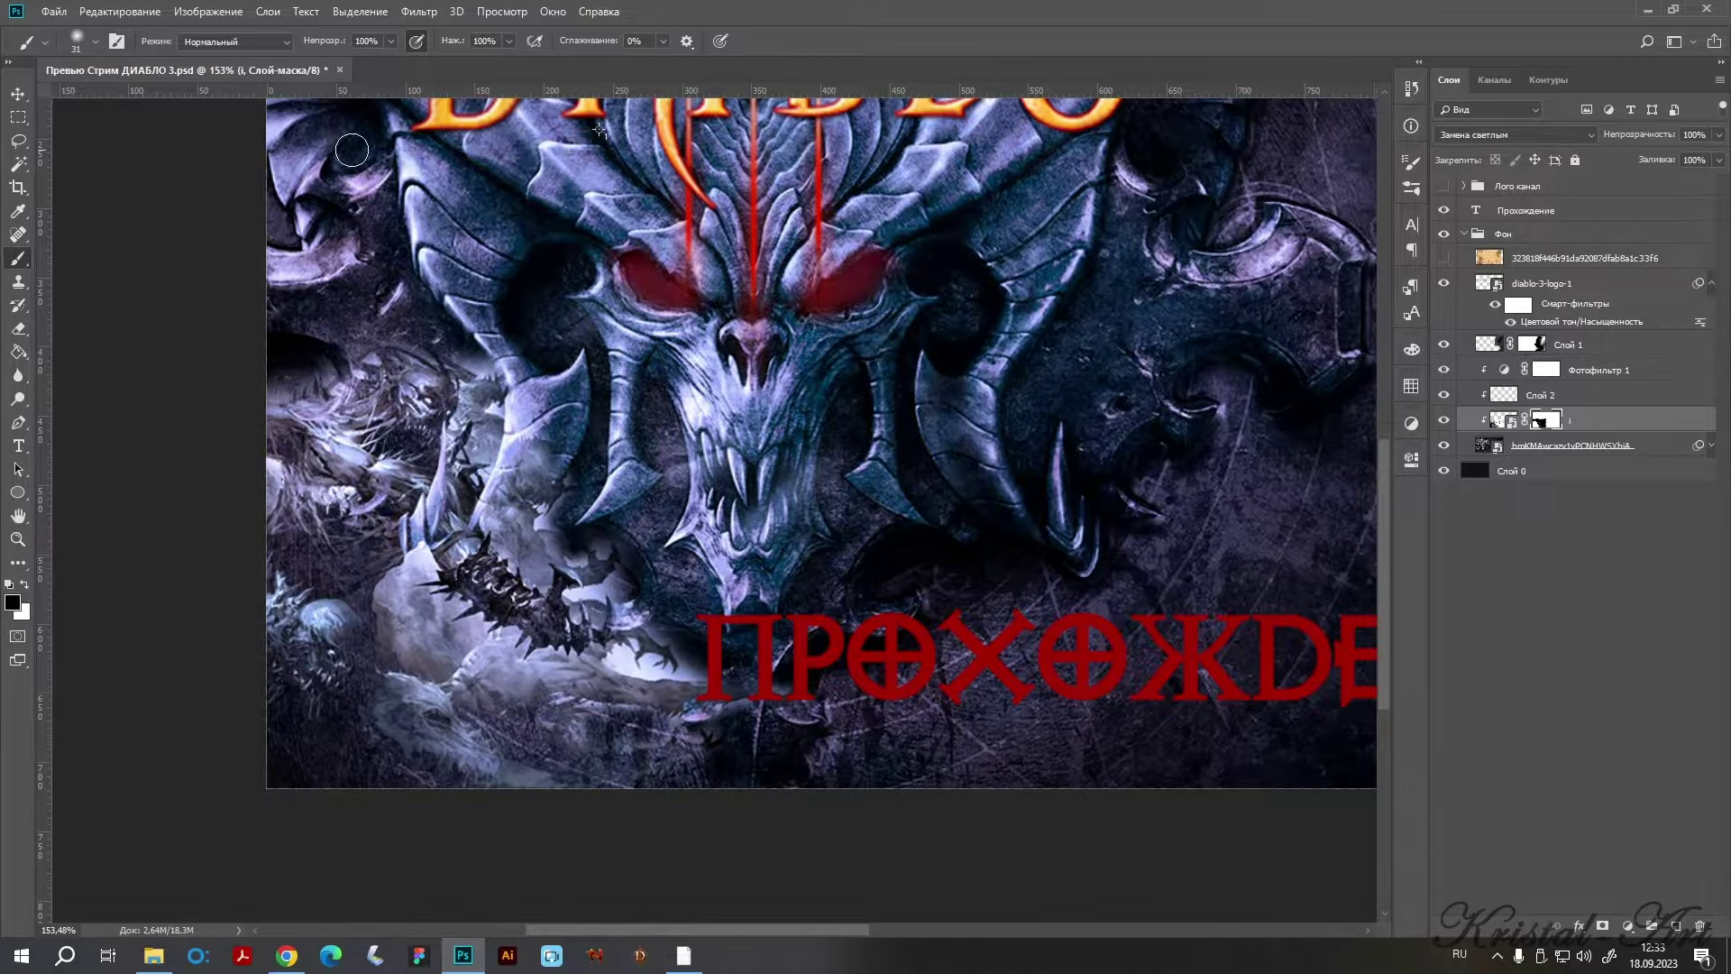
At 23% brush opacity, softly mask the pale areas left of П and the horn.
click(390, 41)
click(585, 589)
text(23)
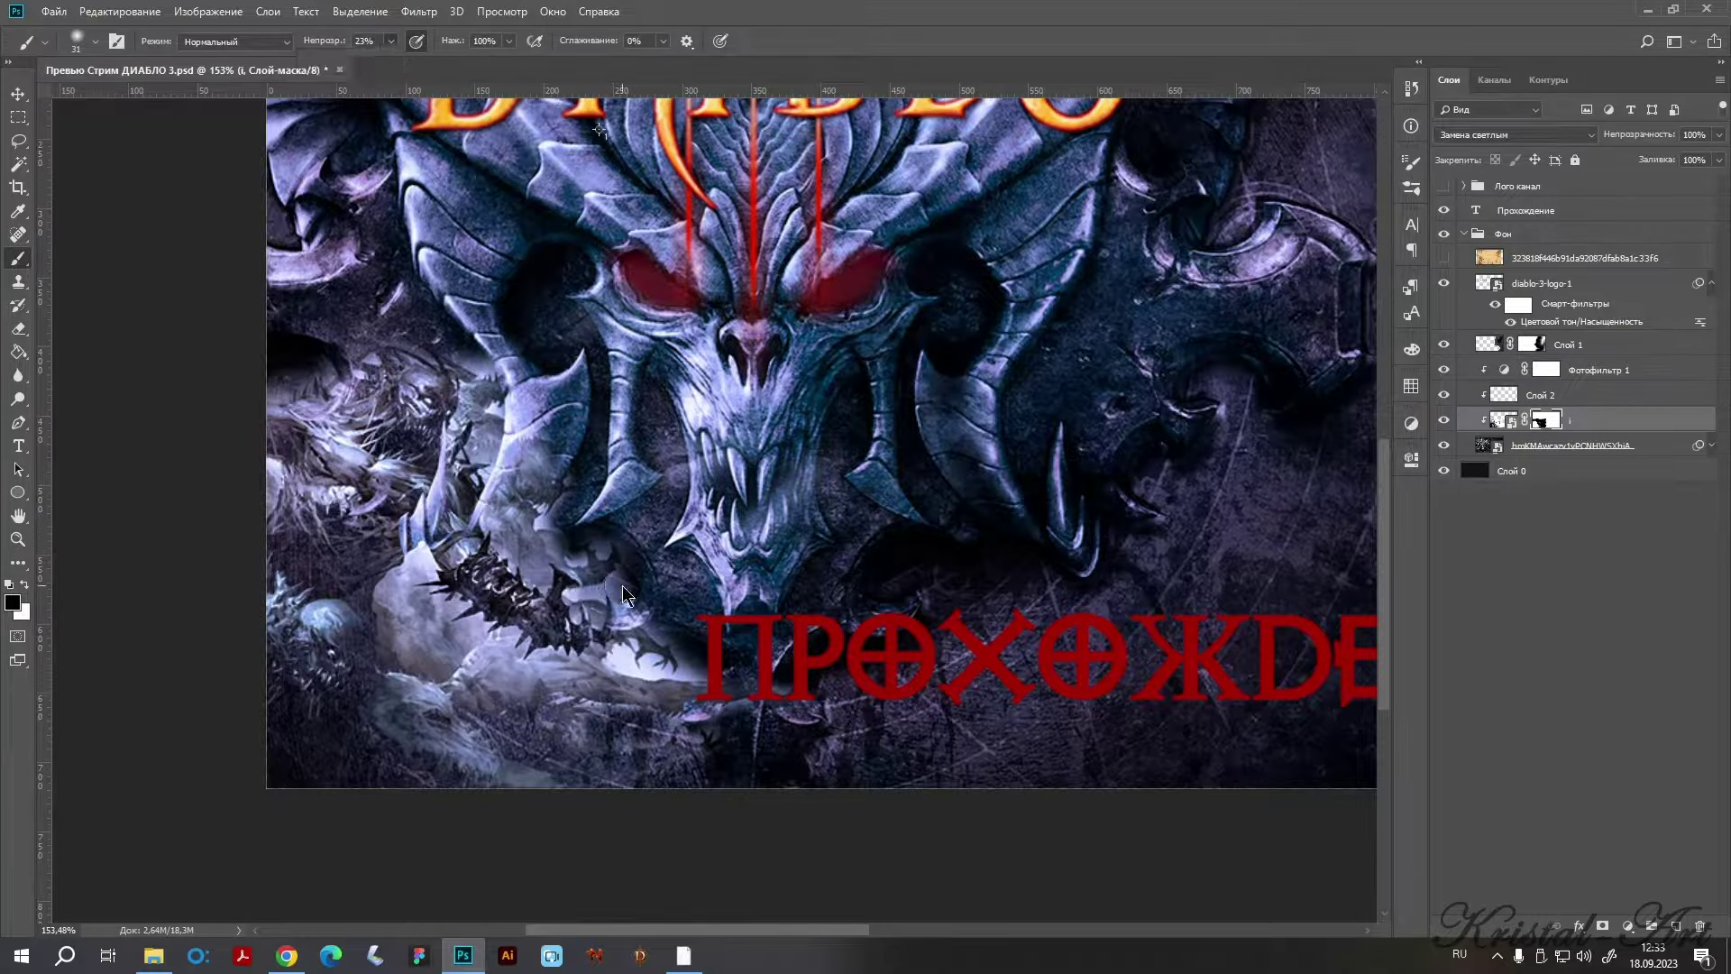
drag(651, 617, 693, 662)
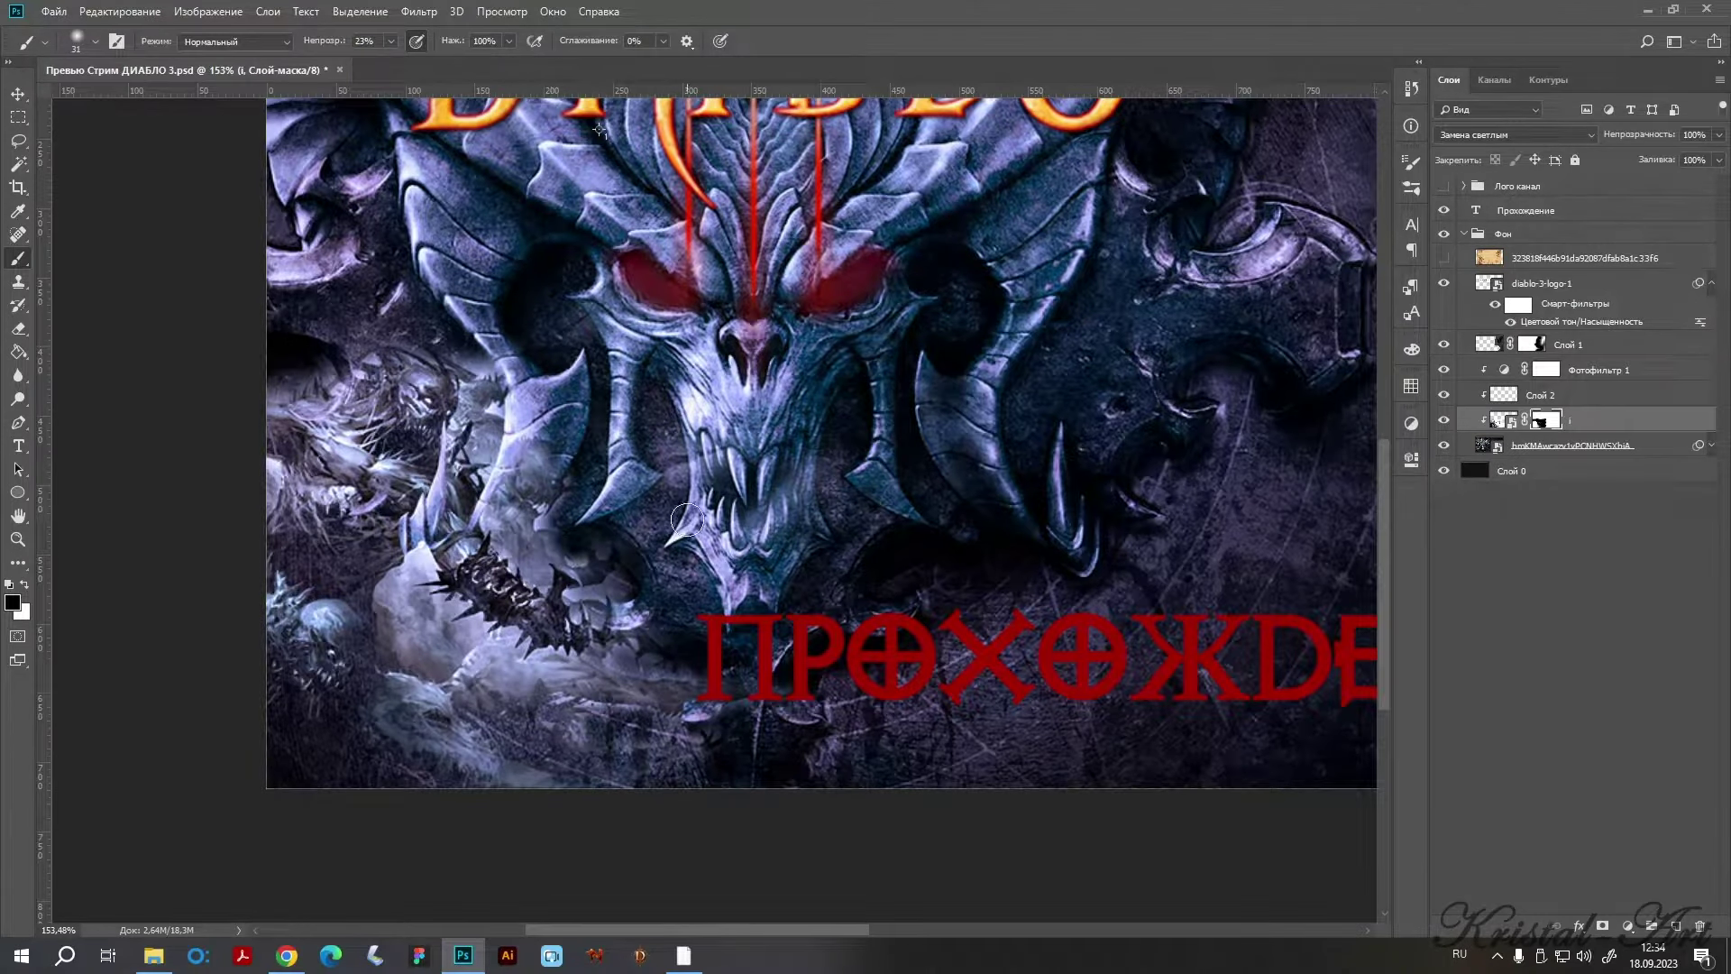
drag(455, 370, 519, 397)
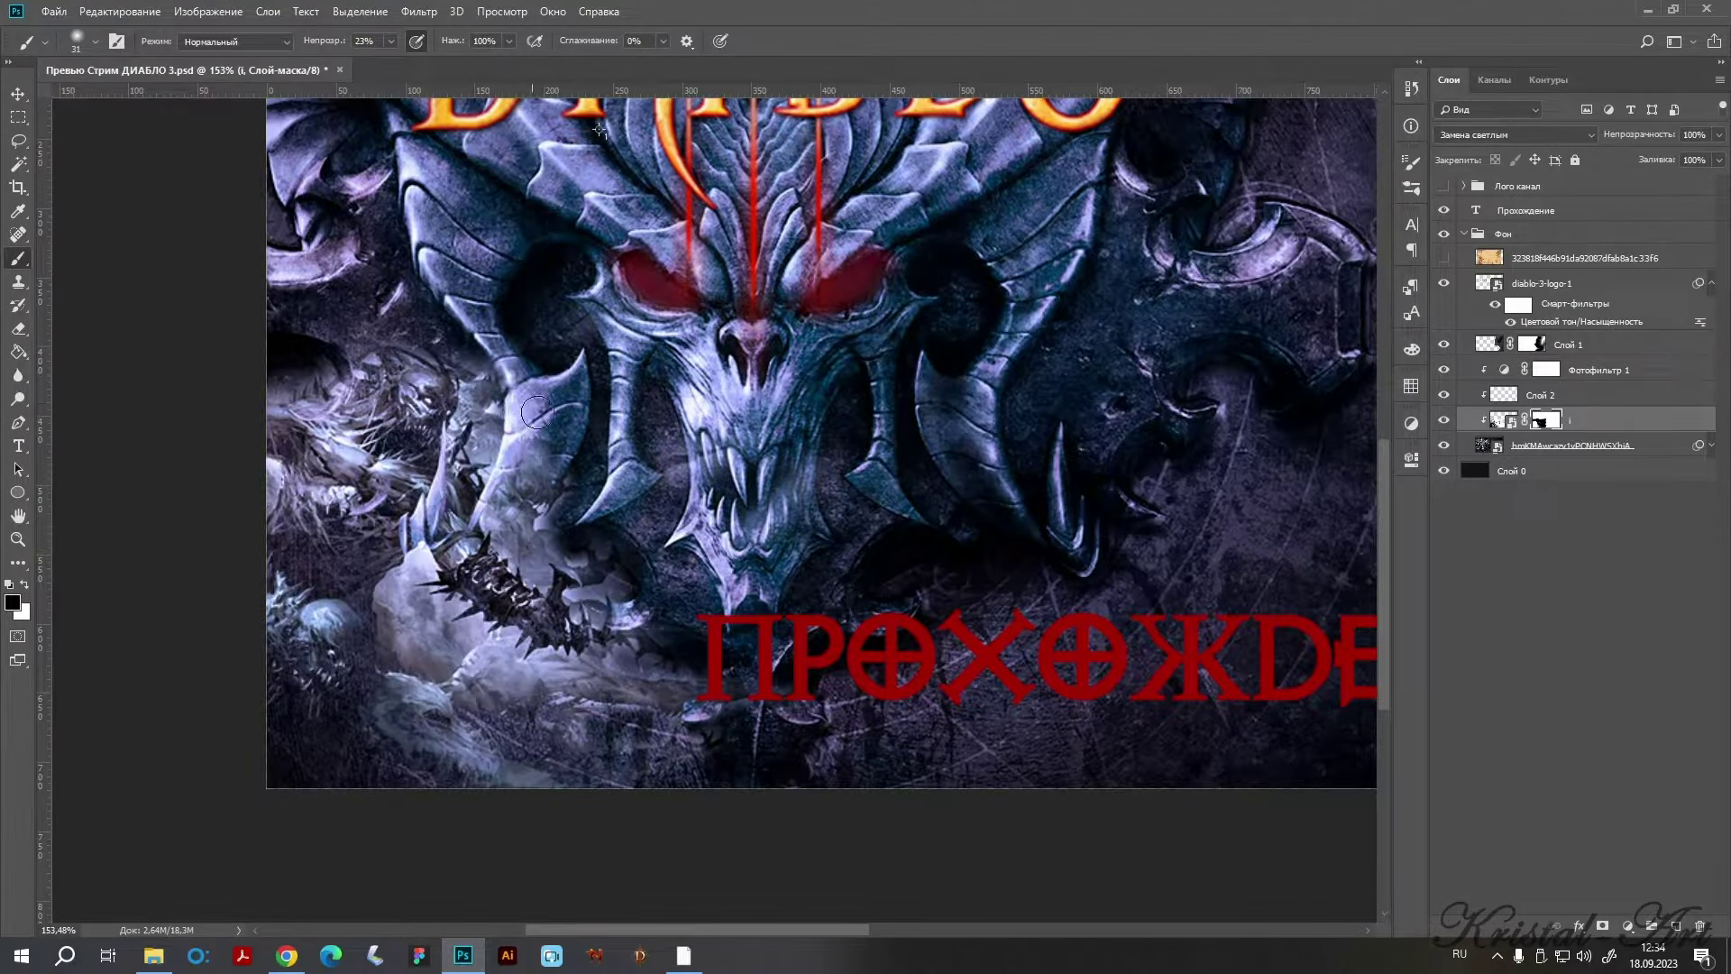
scroll(655, 460, down, 3)
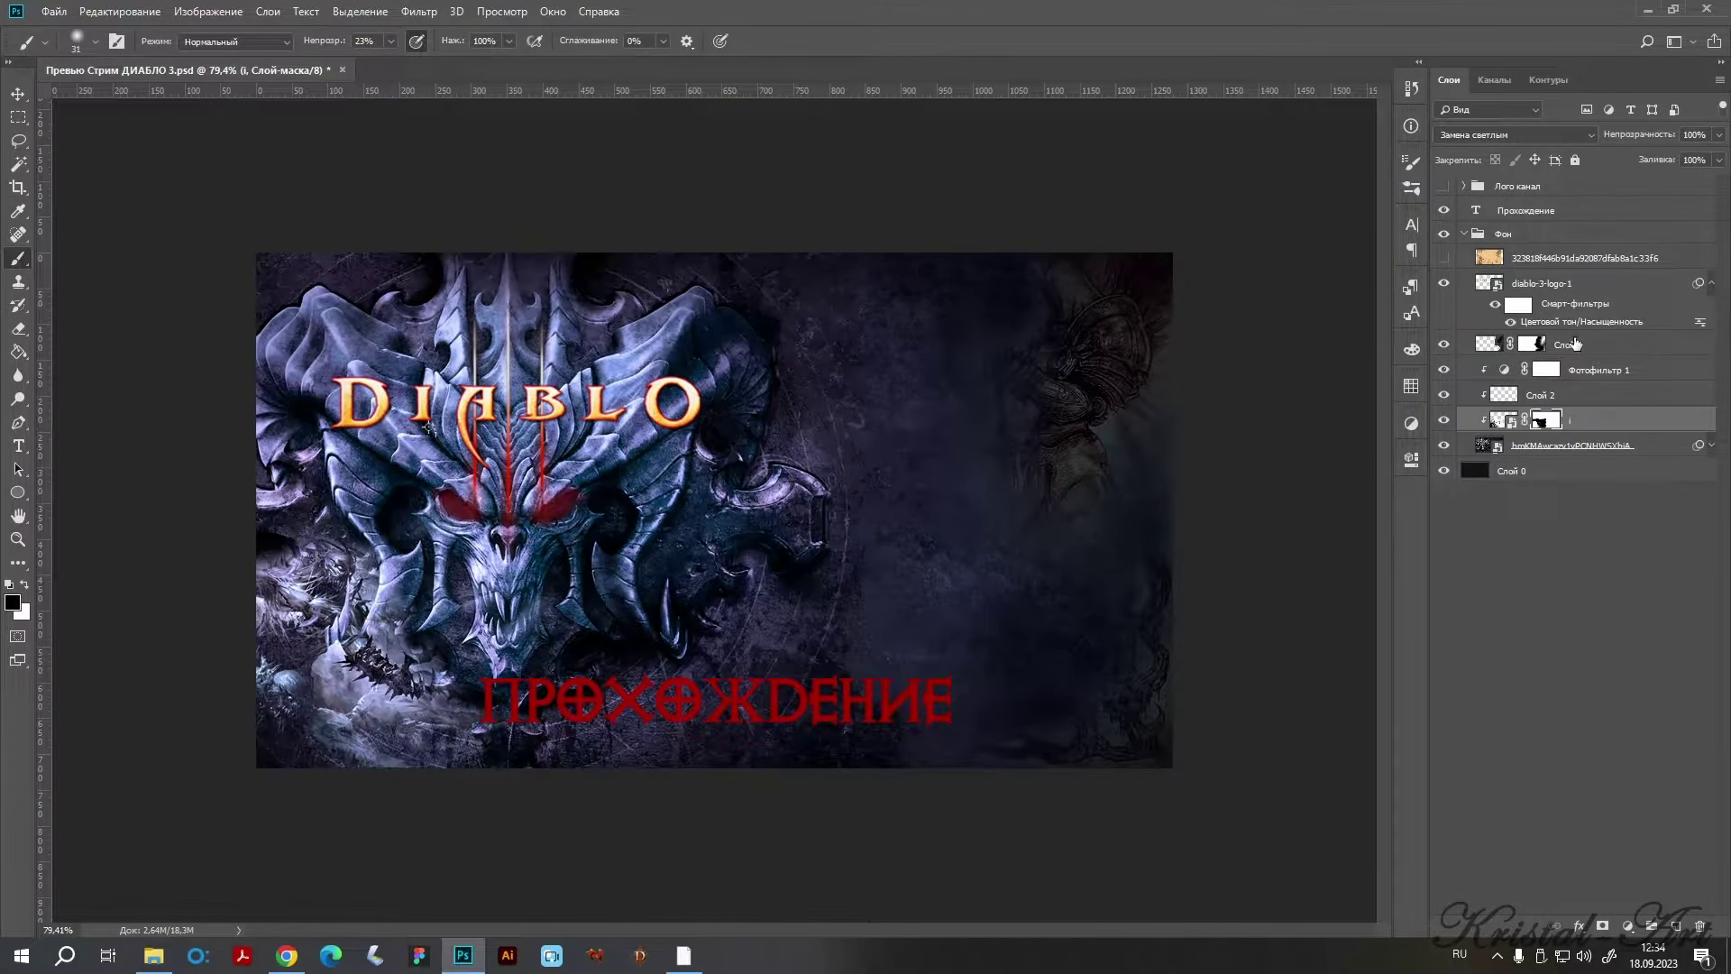
Select the figure layer and bring the left side of the image into view.
click(1508, 420)
key(v)
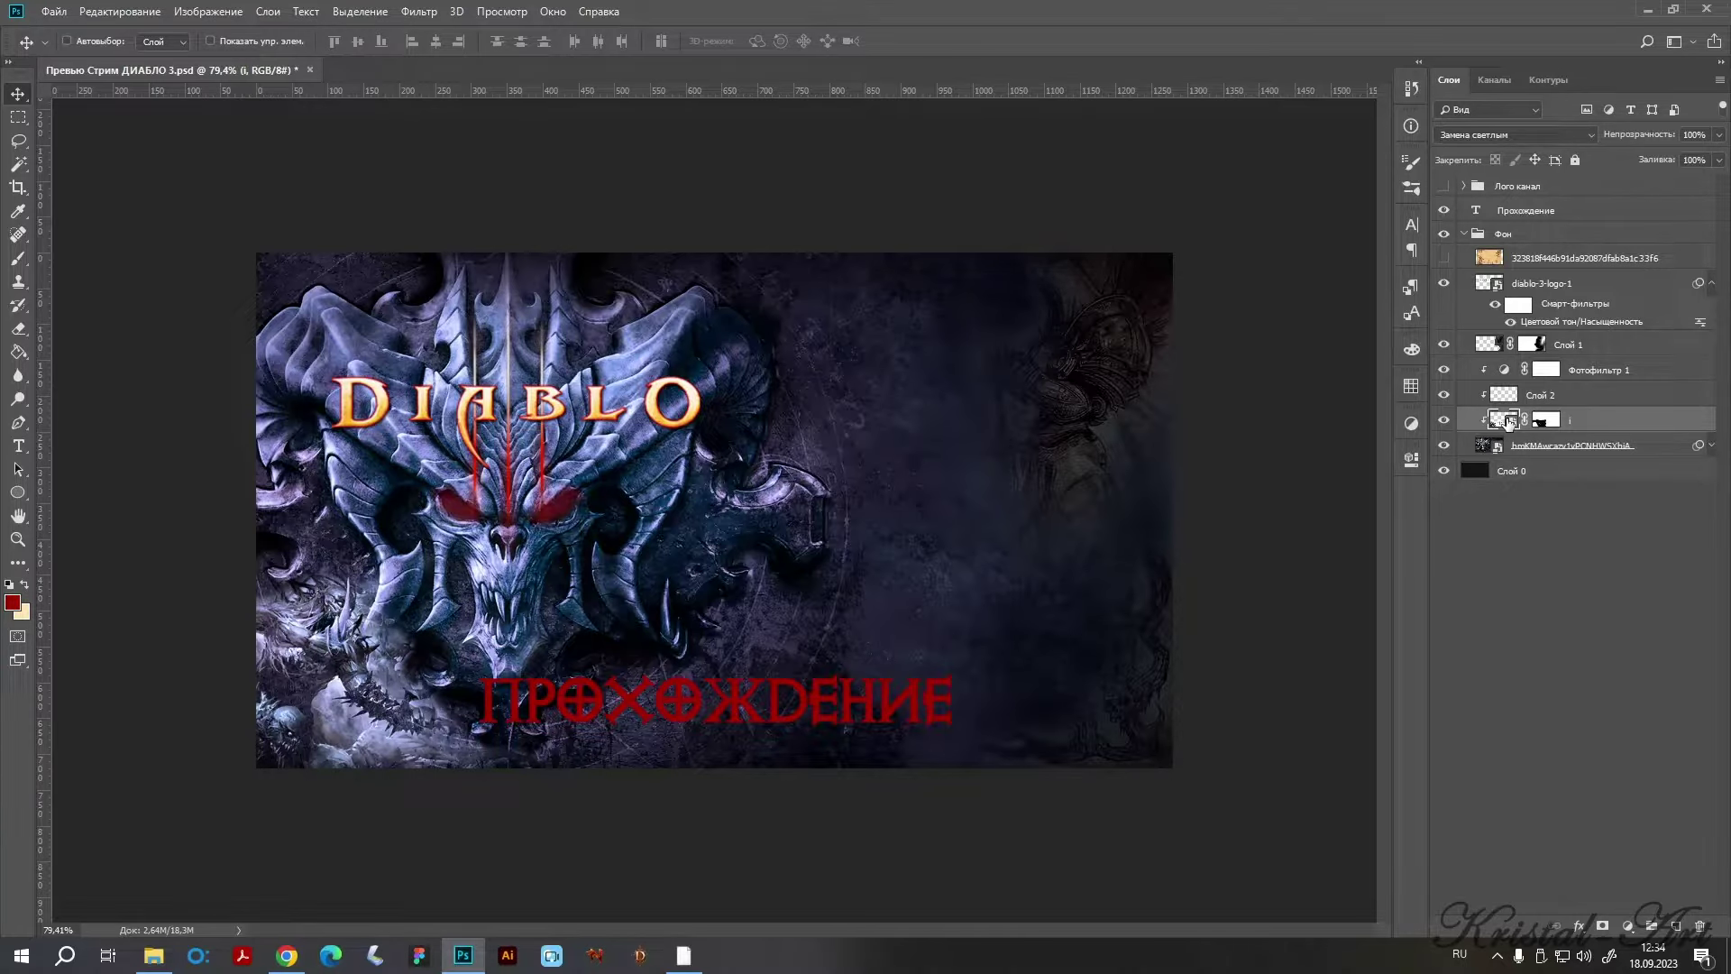
scroll(621, 556, up, 3)
drag(621, 556, 831, 482)
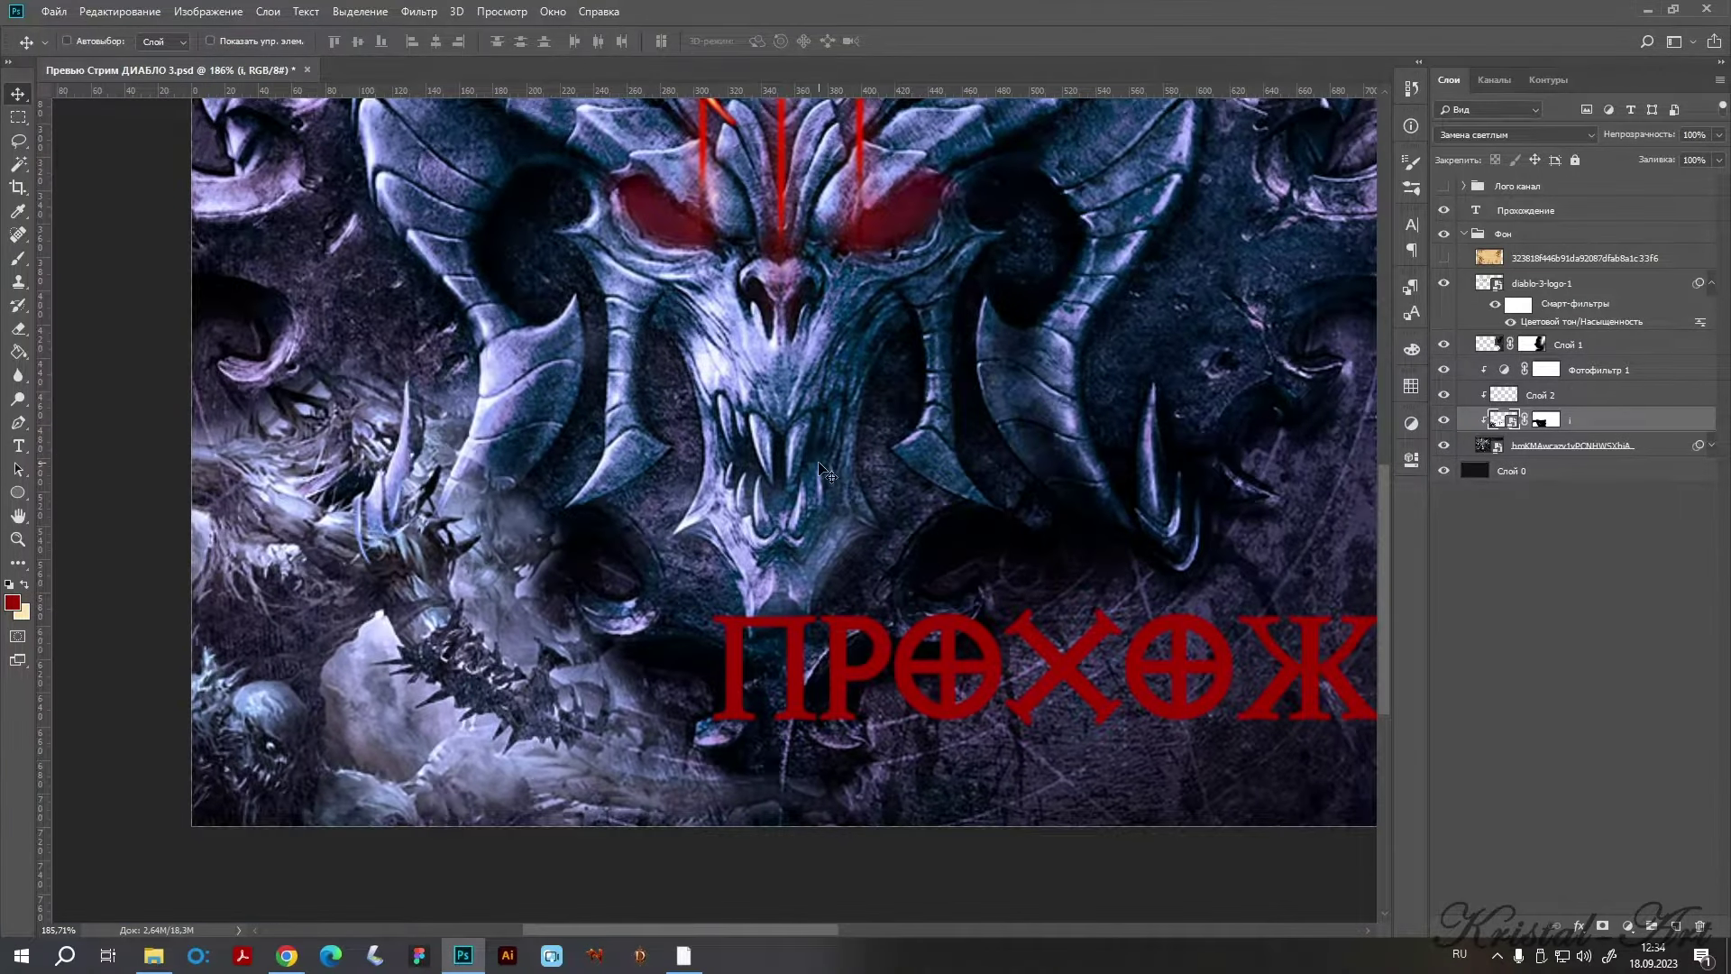
With a 196 px brush, mask the area around the left horn on the figure's mask.
key(b)
click(1546, 420)
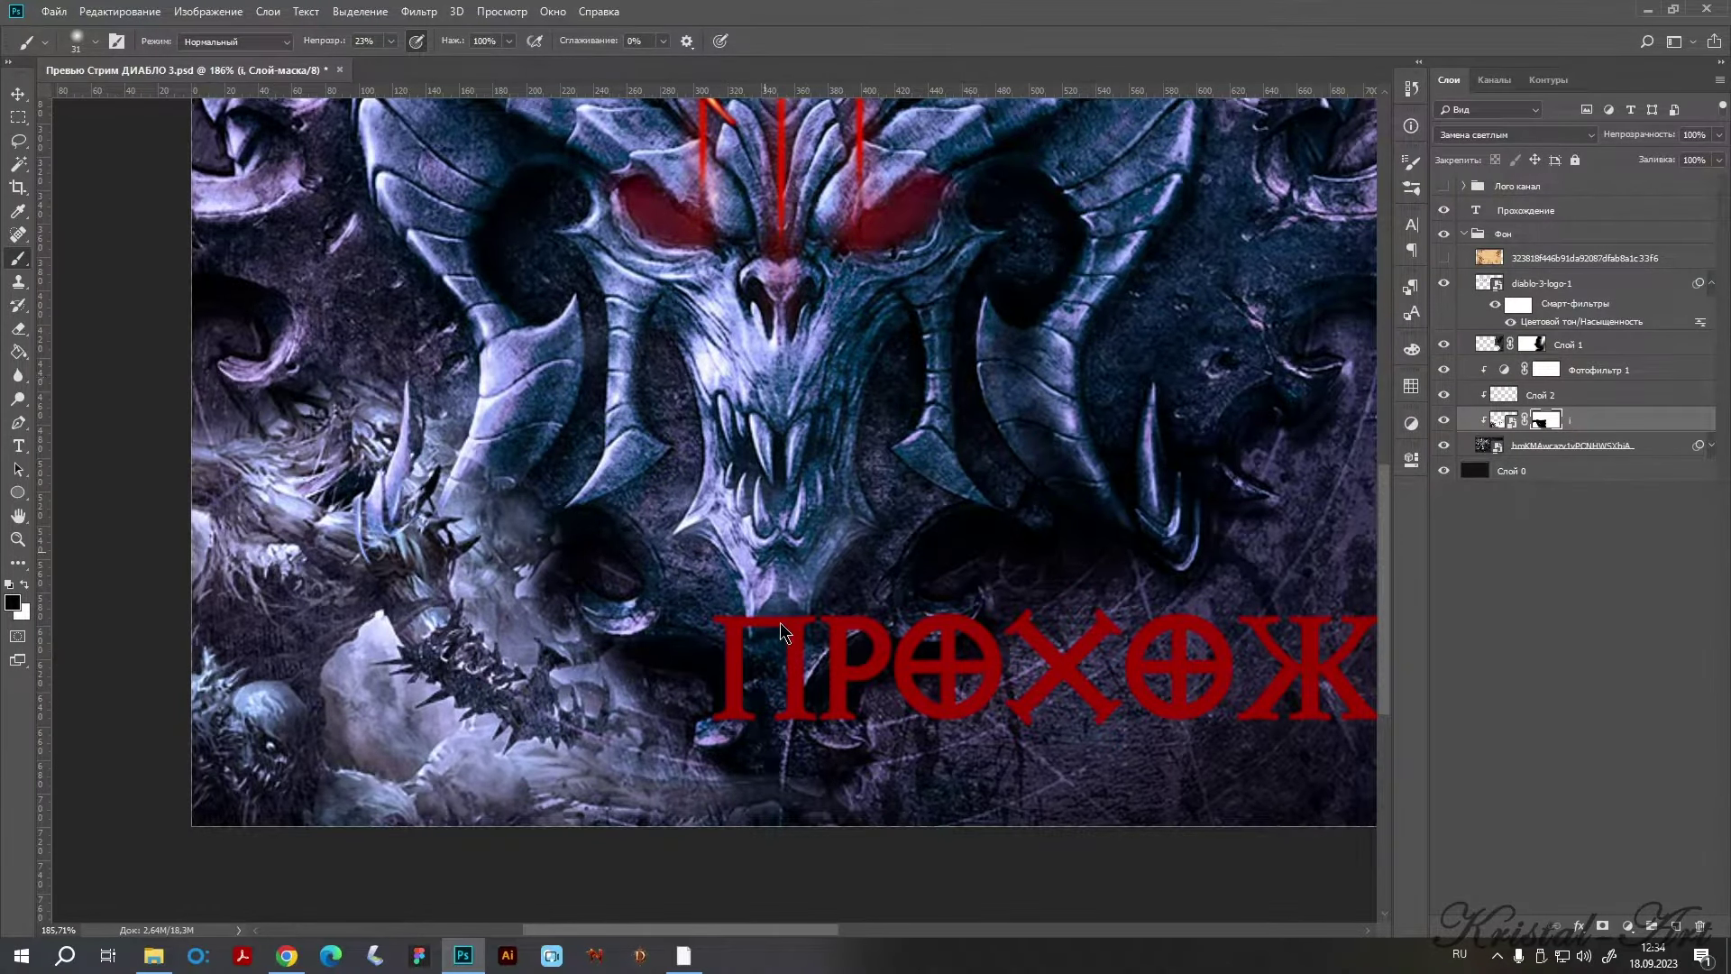
drag(1552, 422, 527, 418)
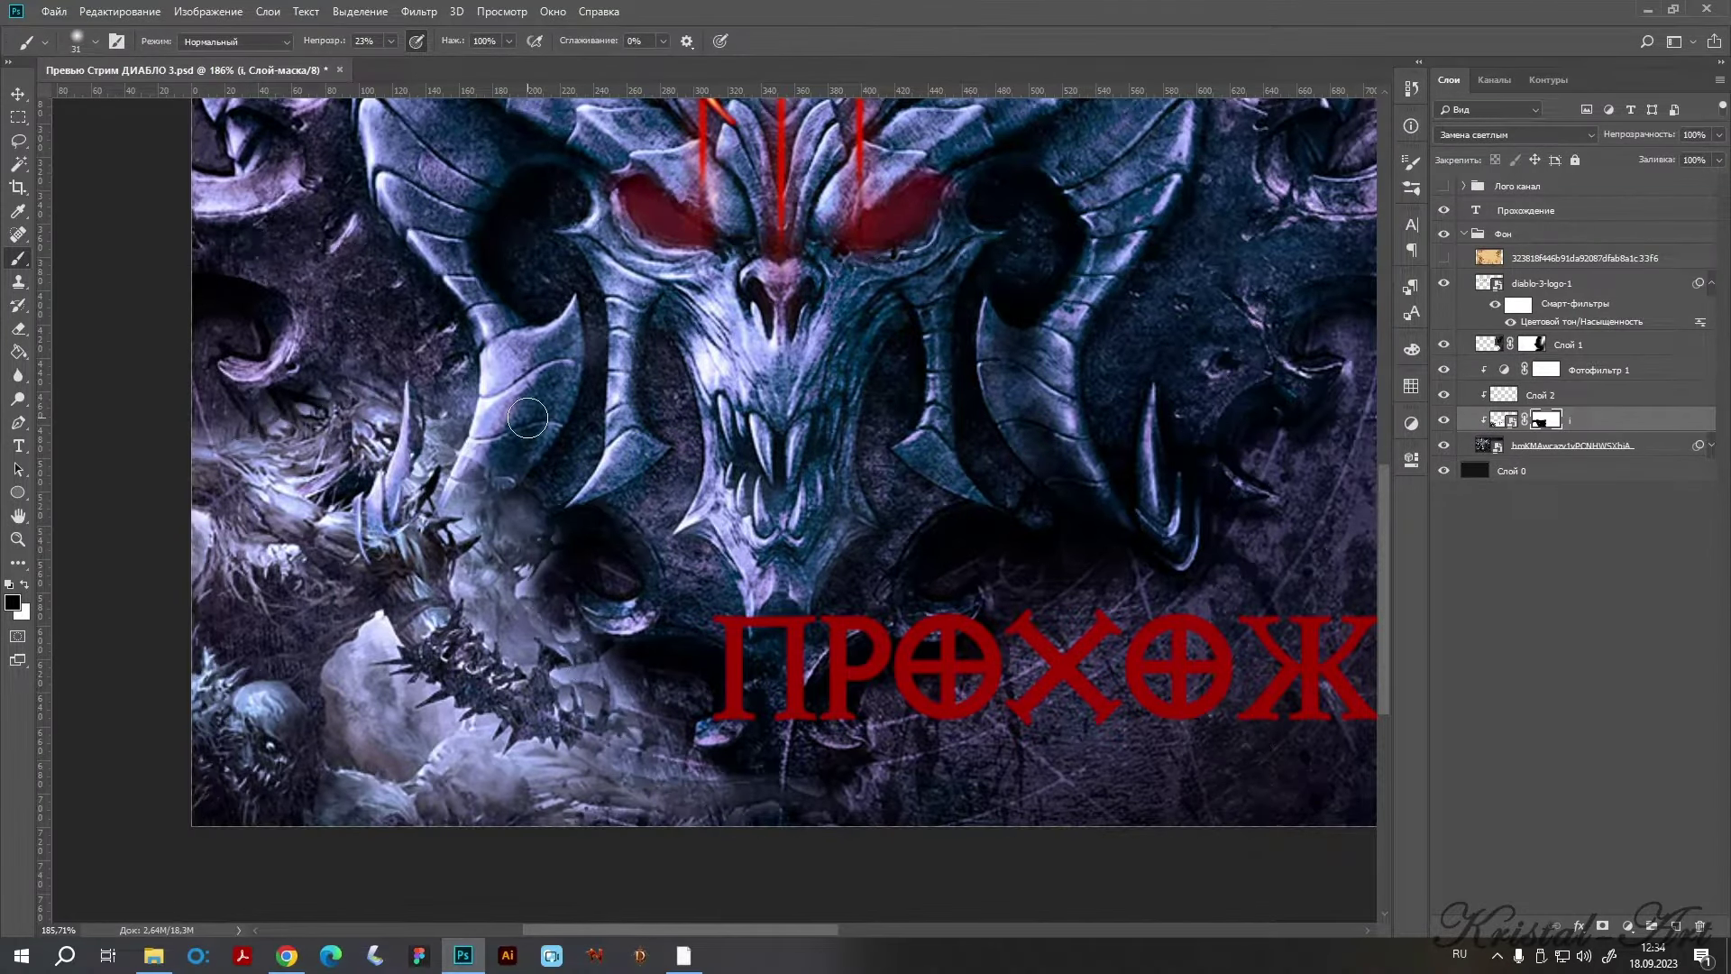
right_click(527, 417)
drag(54, 95, 180, 95)
key(Return)
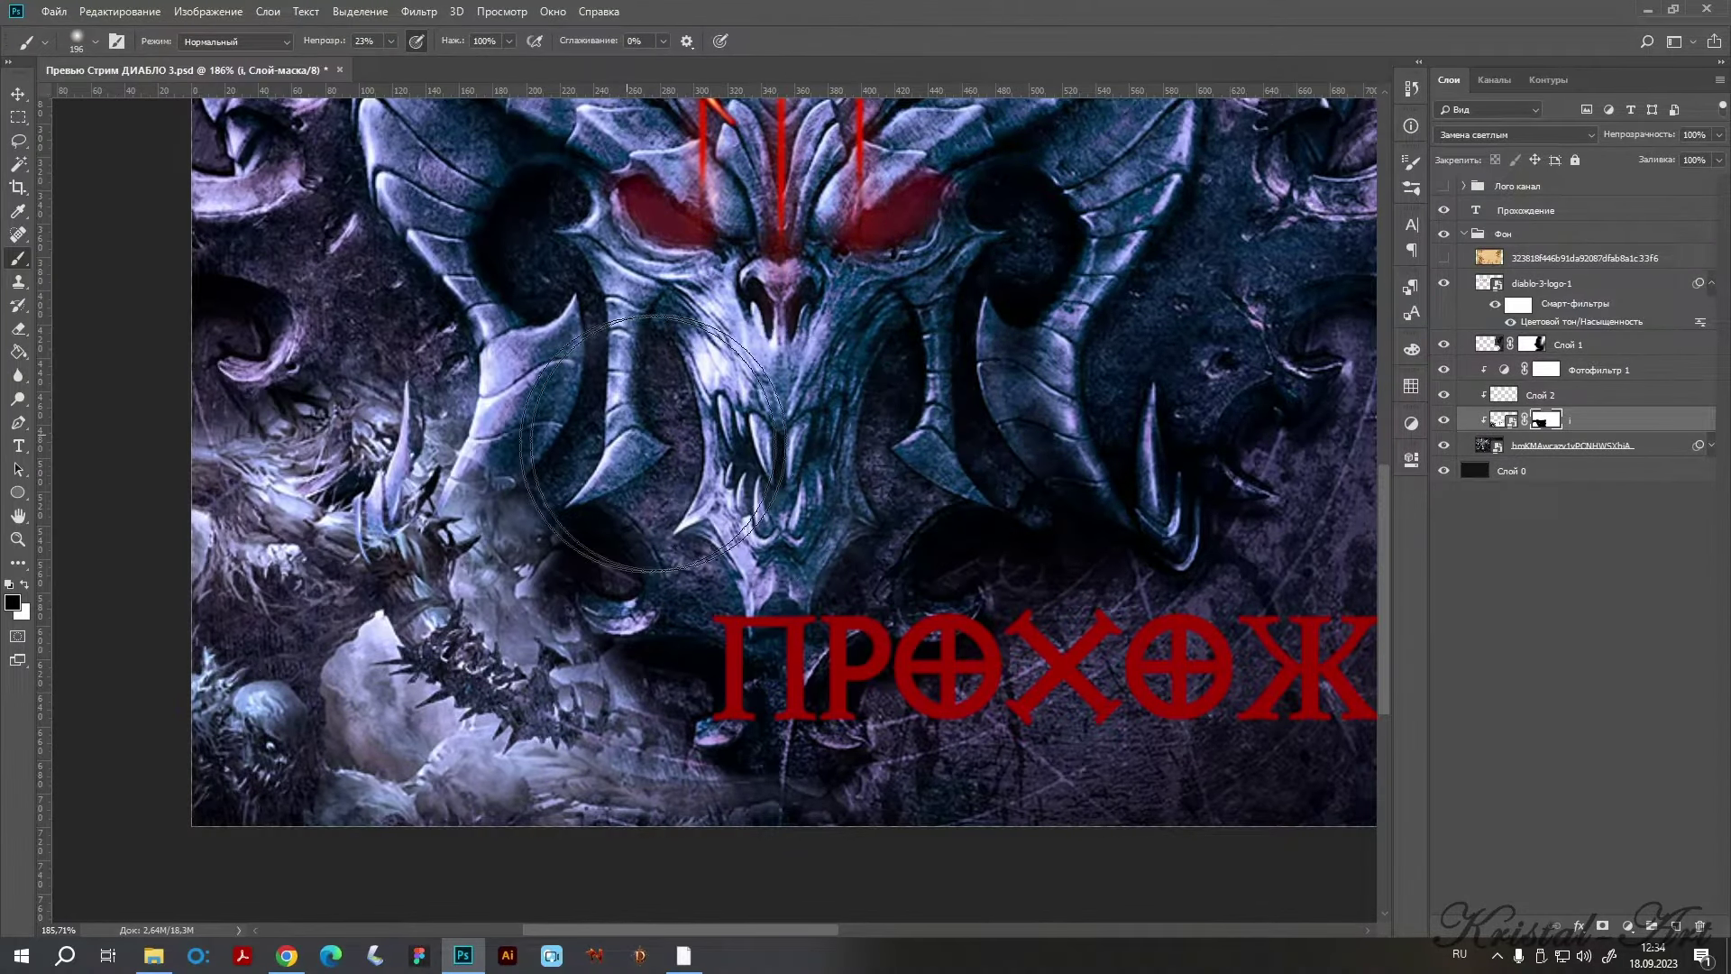
mouse_move(654, 443)
mouse_down()
mouse_move(562, 429)
mouse_move(657, 579)
mouse_move(637, 657)
mouse_move(988, 726)
mouse_move(909, 646)
mouse_up()
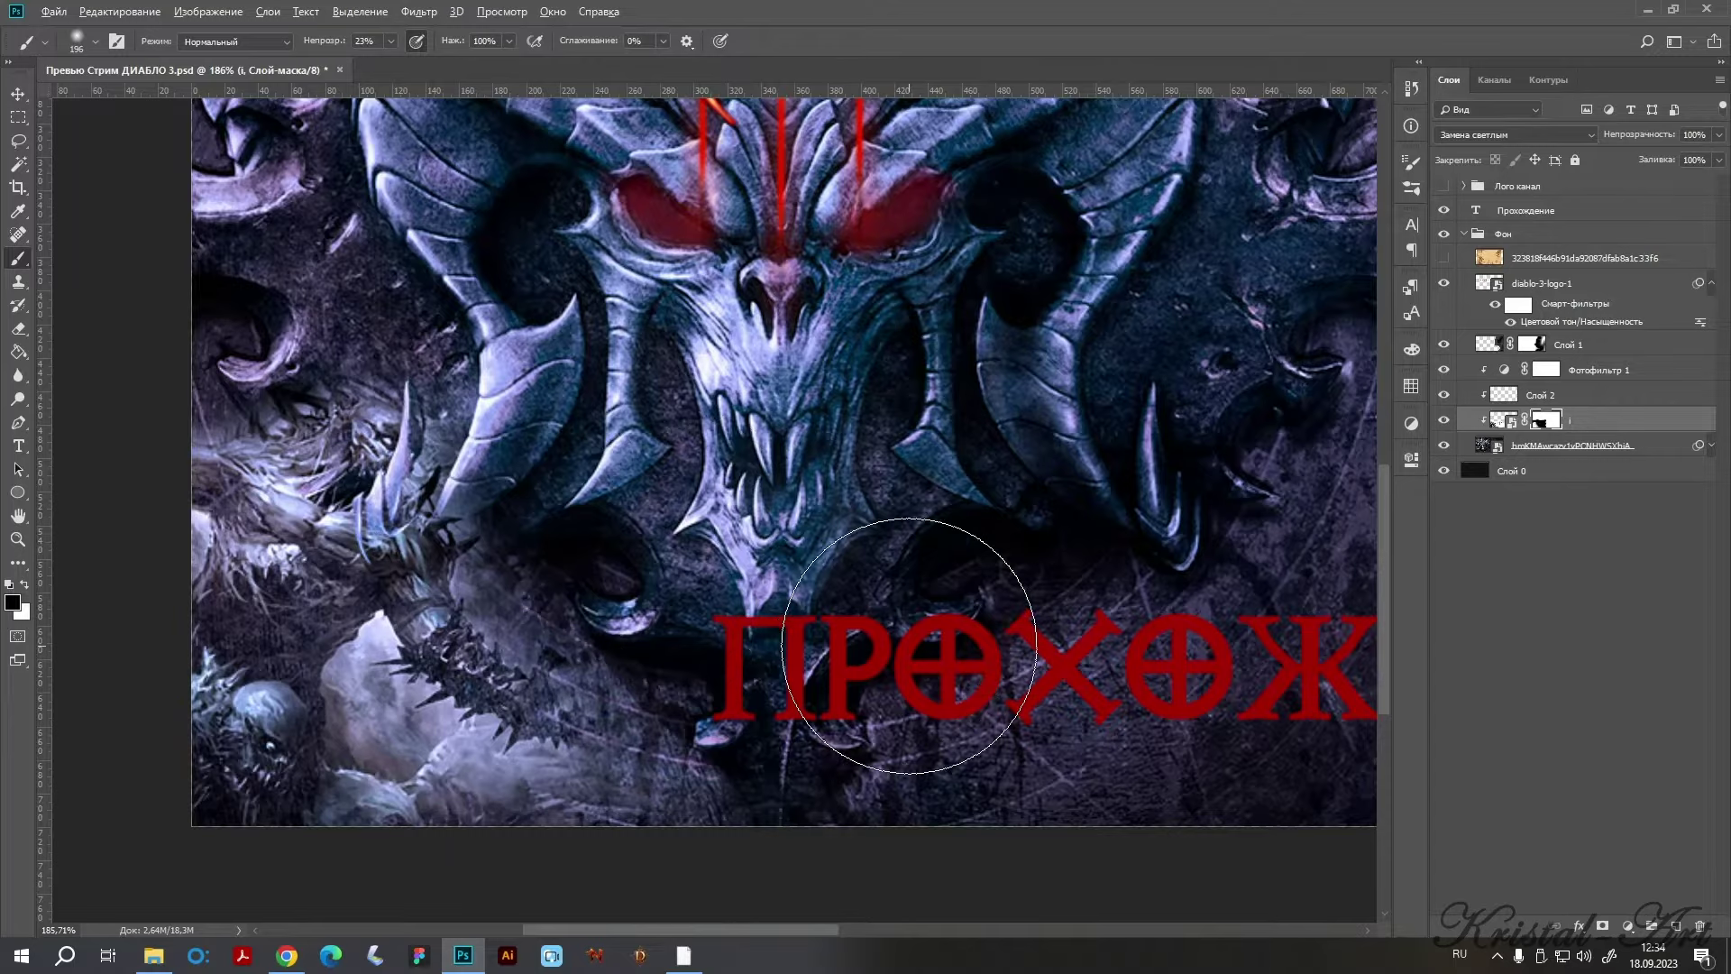
Mask more of the bottom-left corner and save the document.
scroll(908, 645, down, 2)
scroll(654, 552, down, 3)
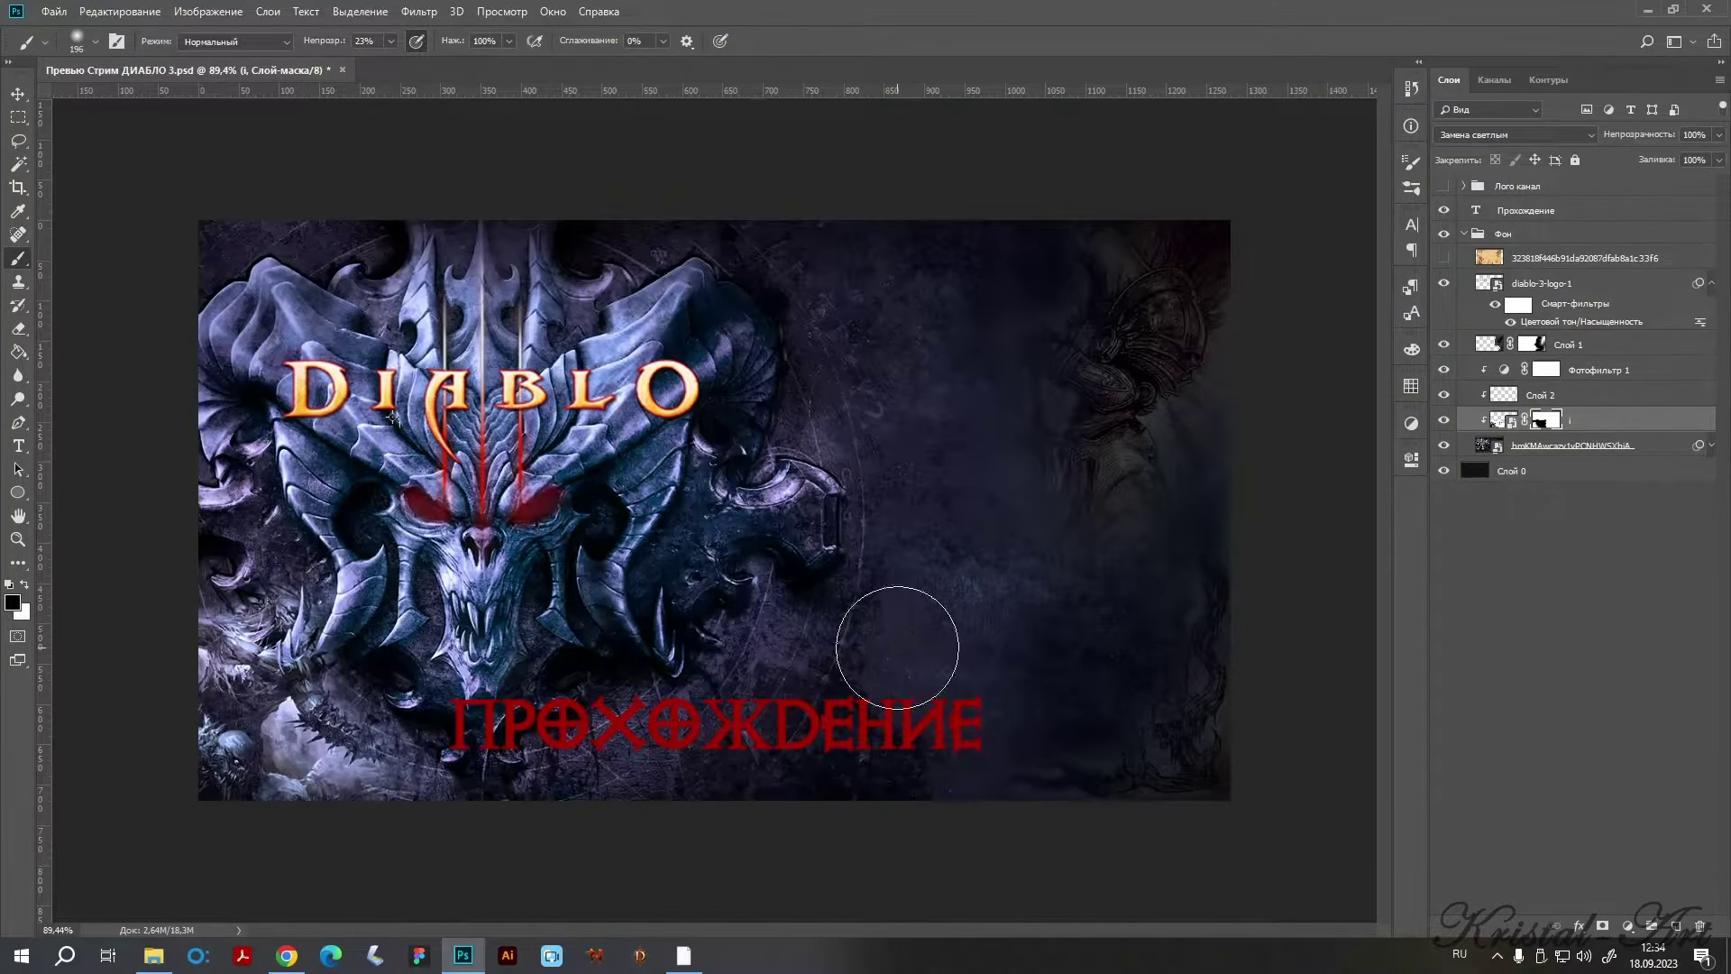
key(ctrl+s)
drag(897, 647, 792, 618)
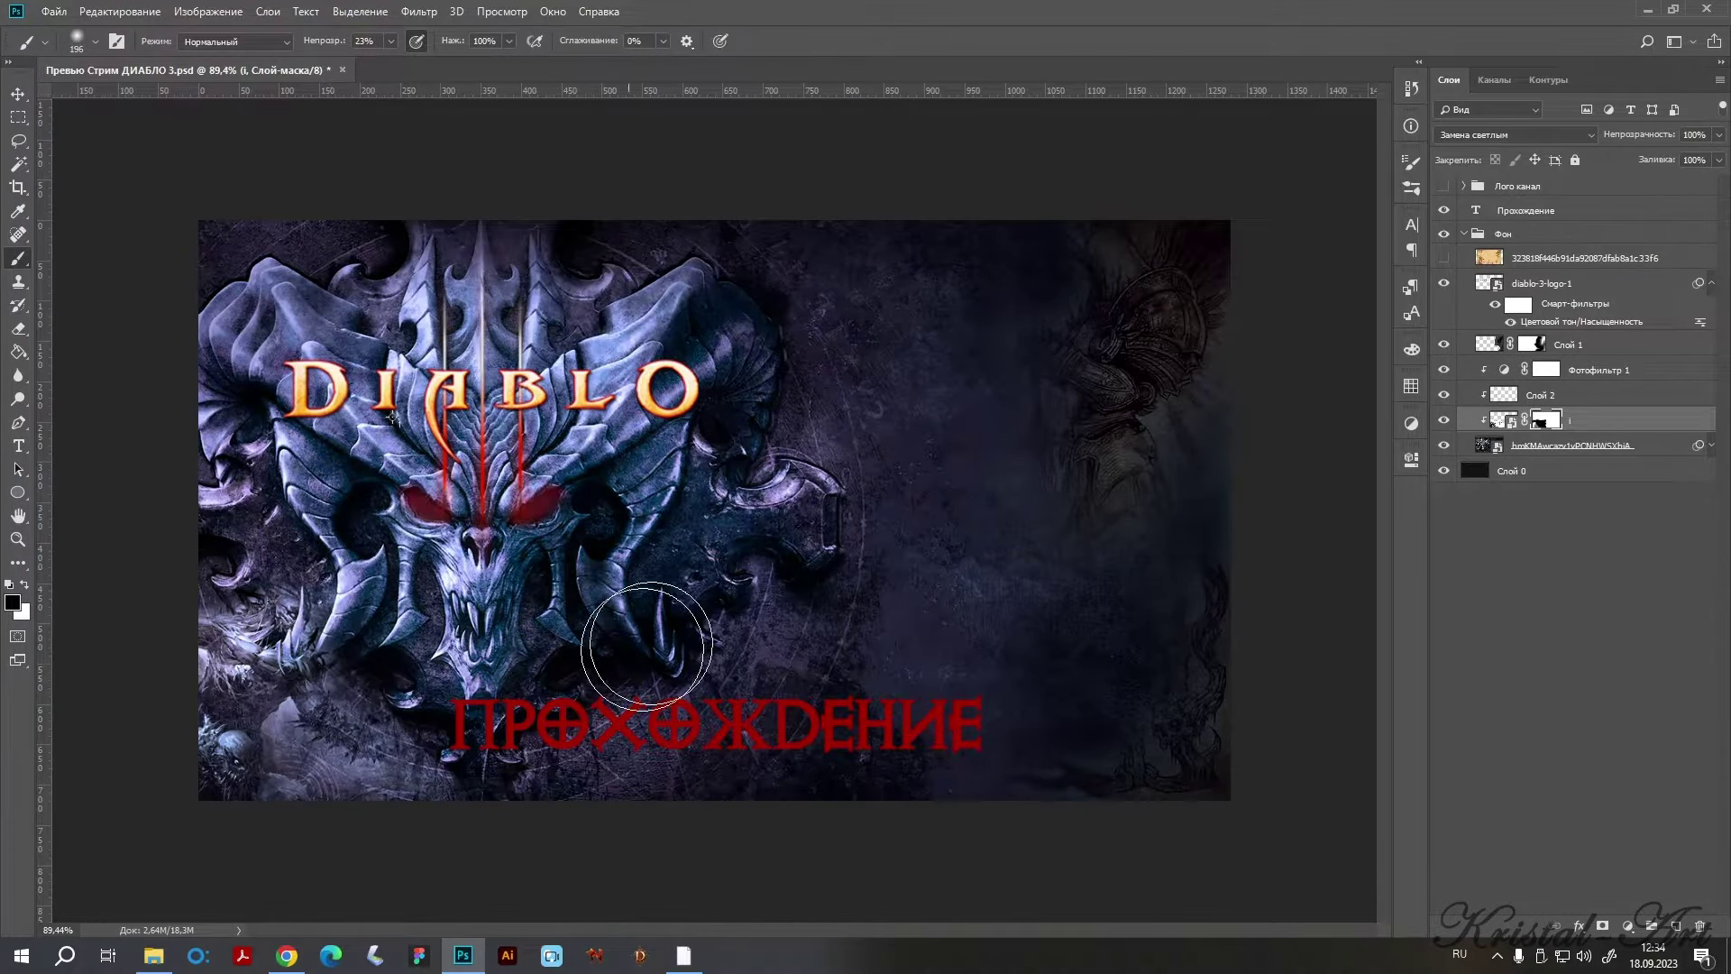
key(ctrl+s)
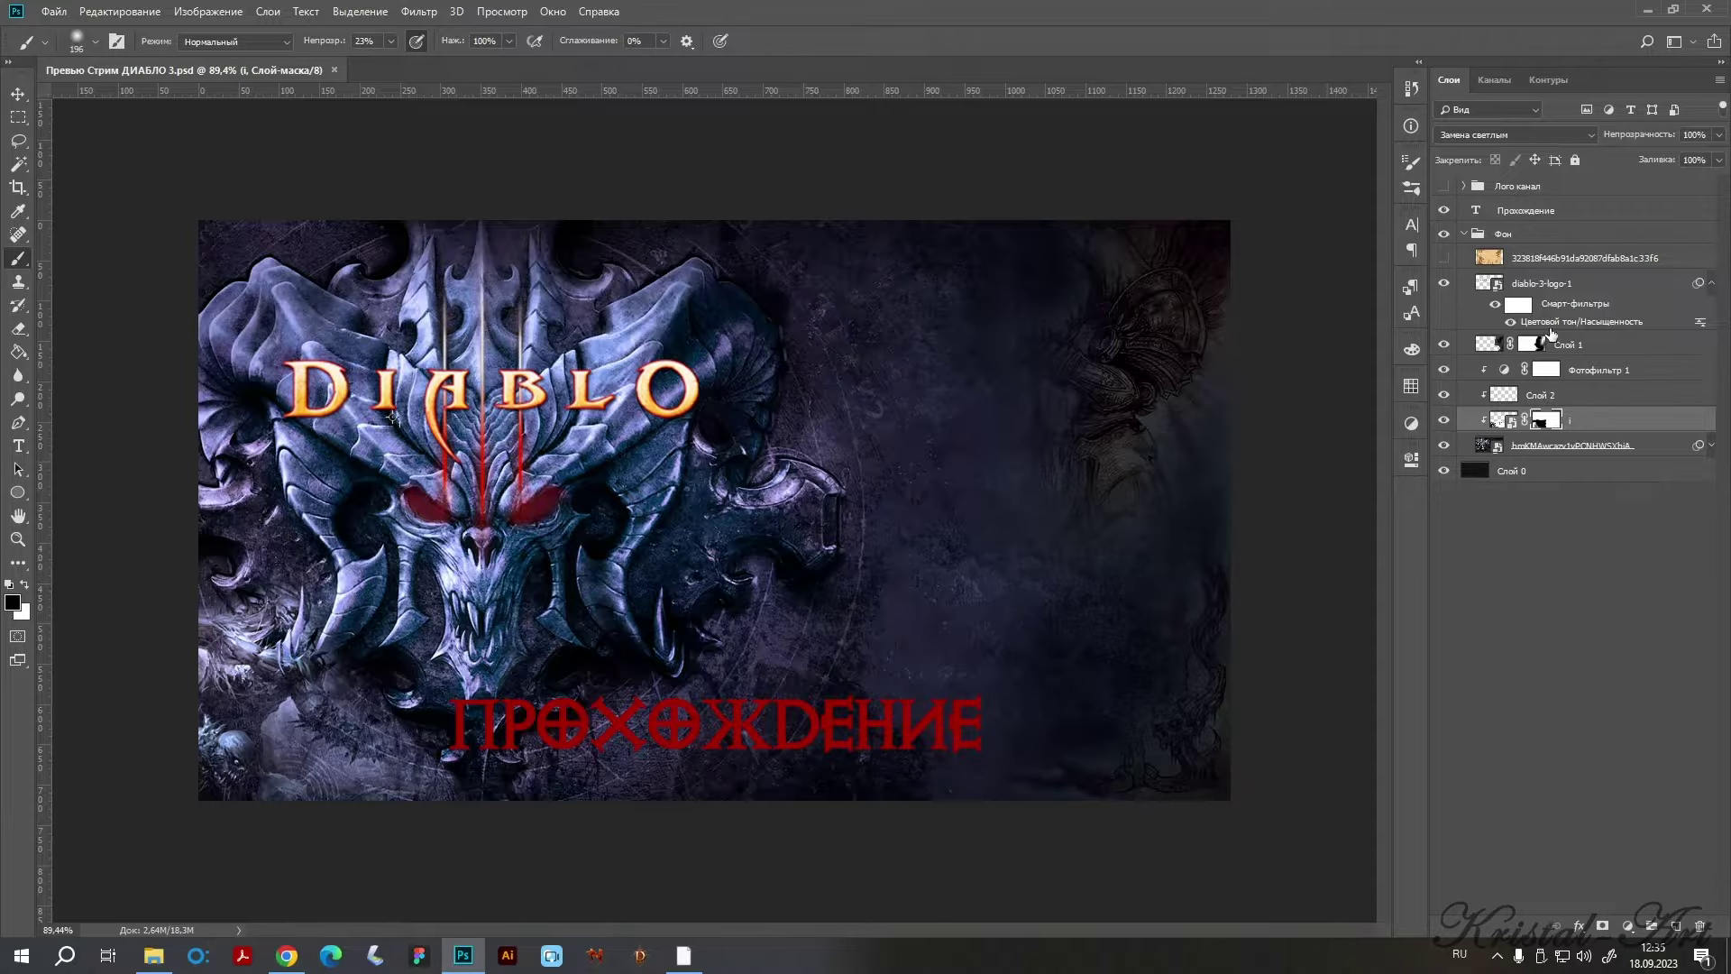
Fade the faint right-side figure into the background on Слой 1's mask.
click(1531, 344)
drag(1243, 441, 1151, 316)
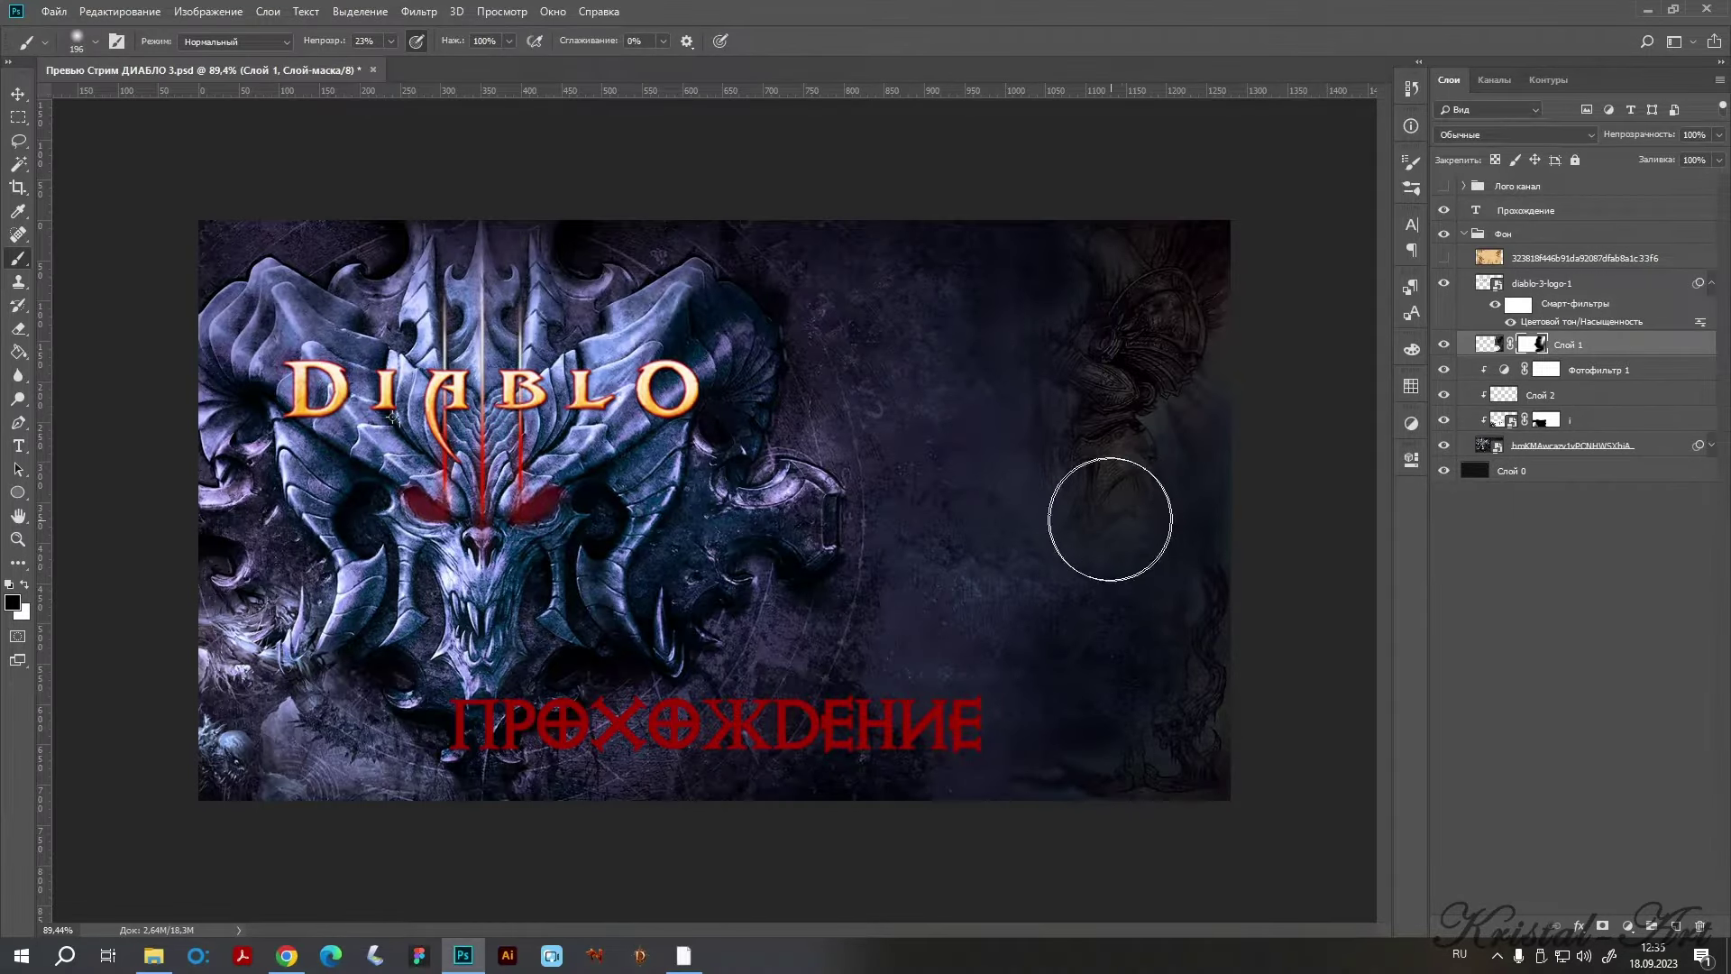
drag(1221, 753, 1106, 819)
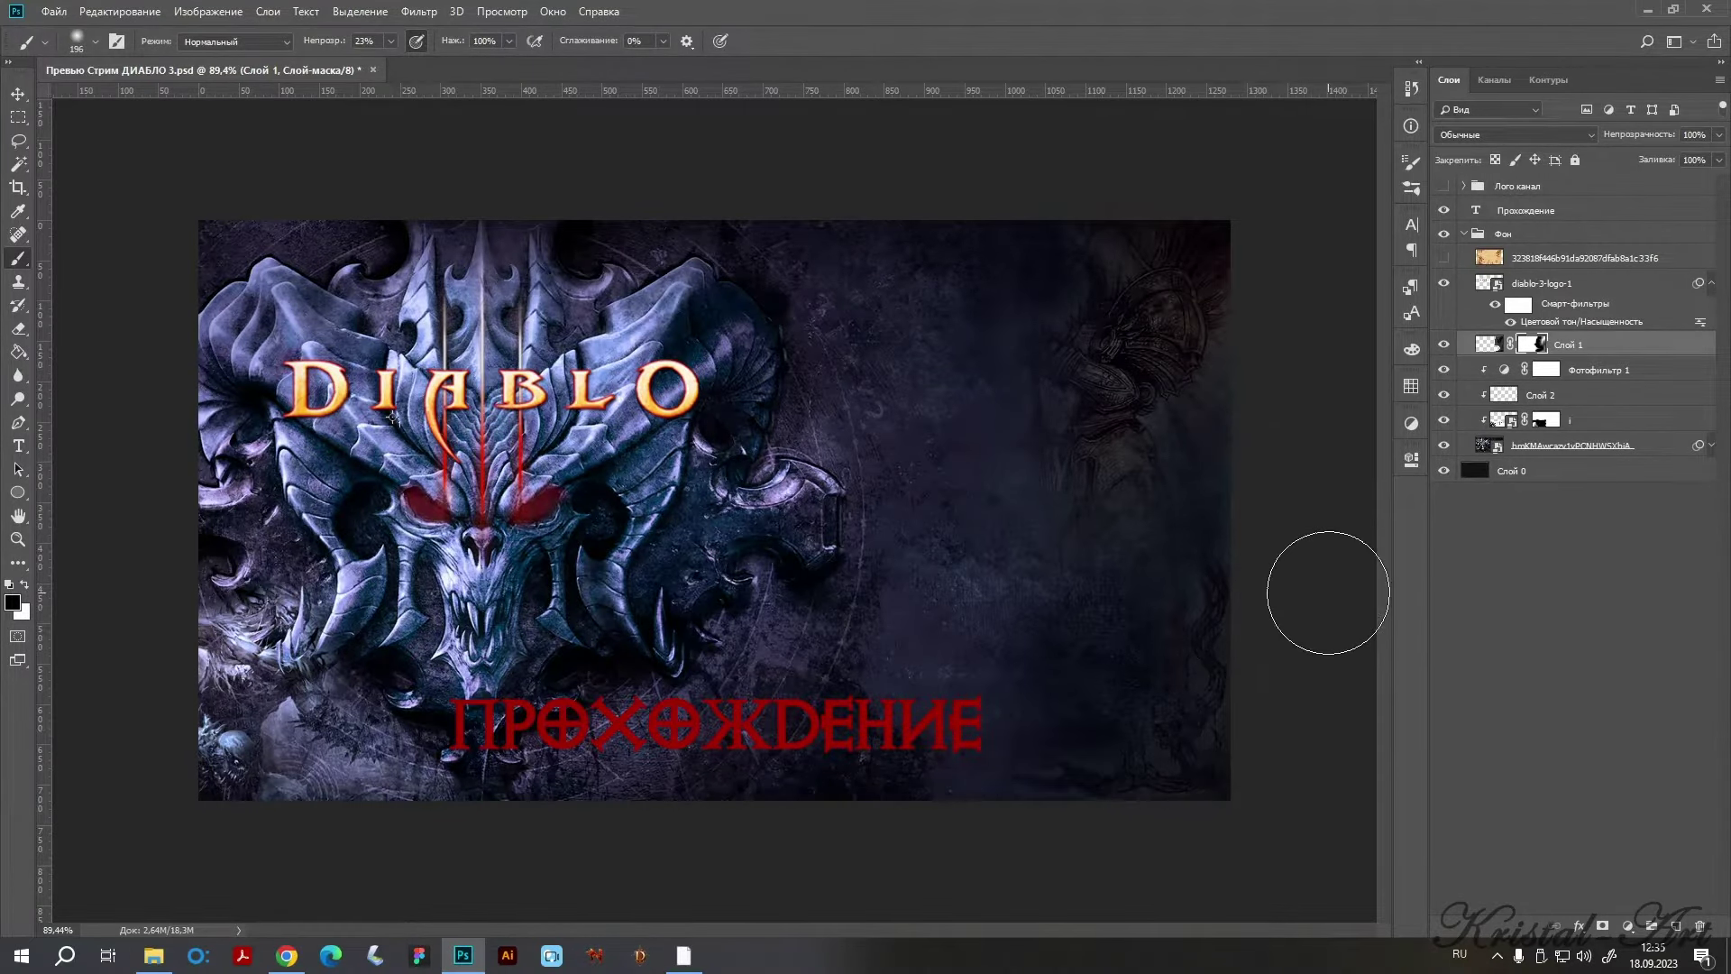
click(1570, 282)
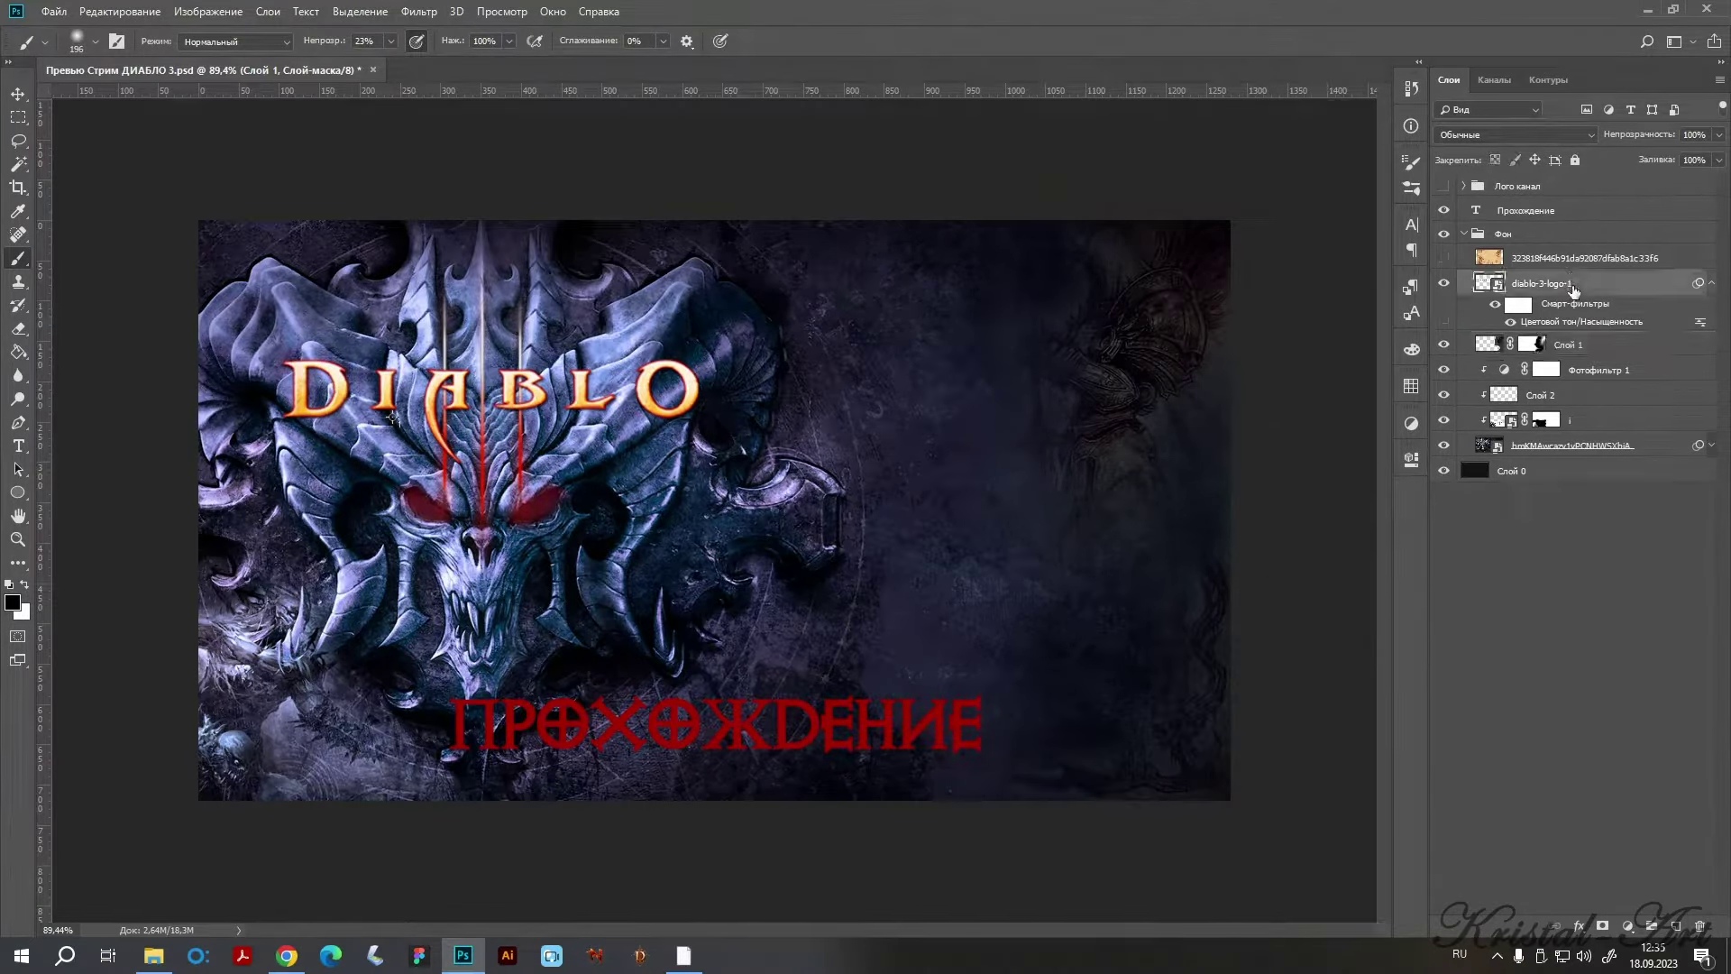
Give the diablo-3-logo-1 layer a red (d61700) Outer Glow at about 59% opacity.
double_click(1641, 286)
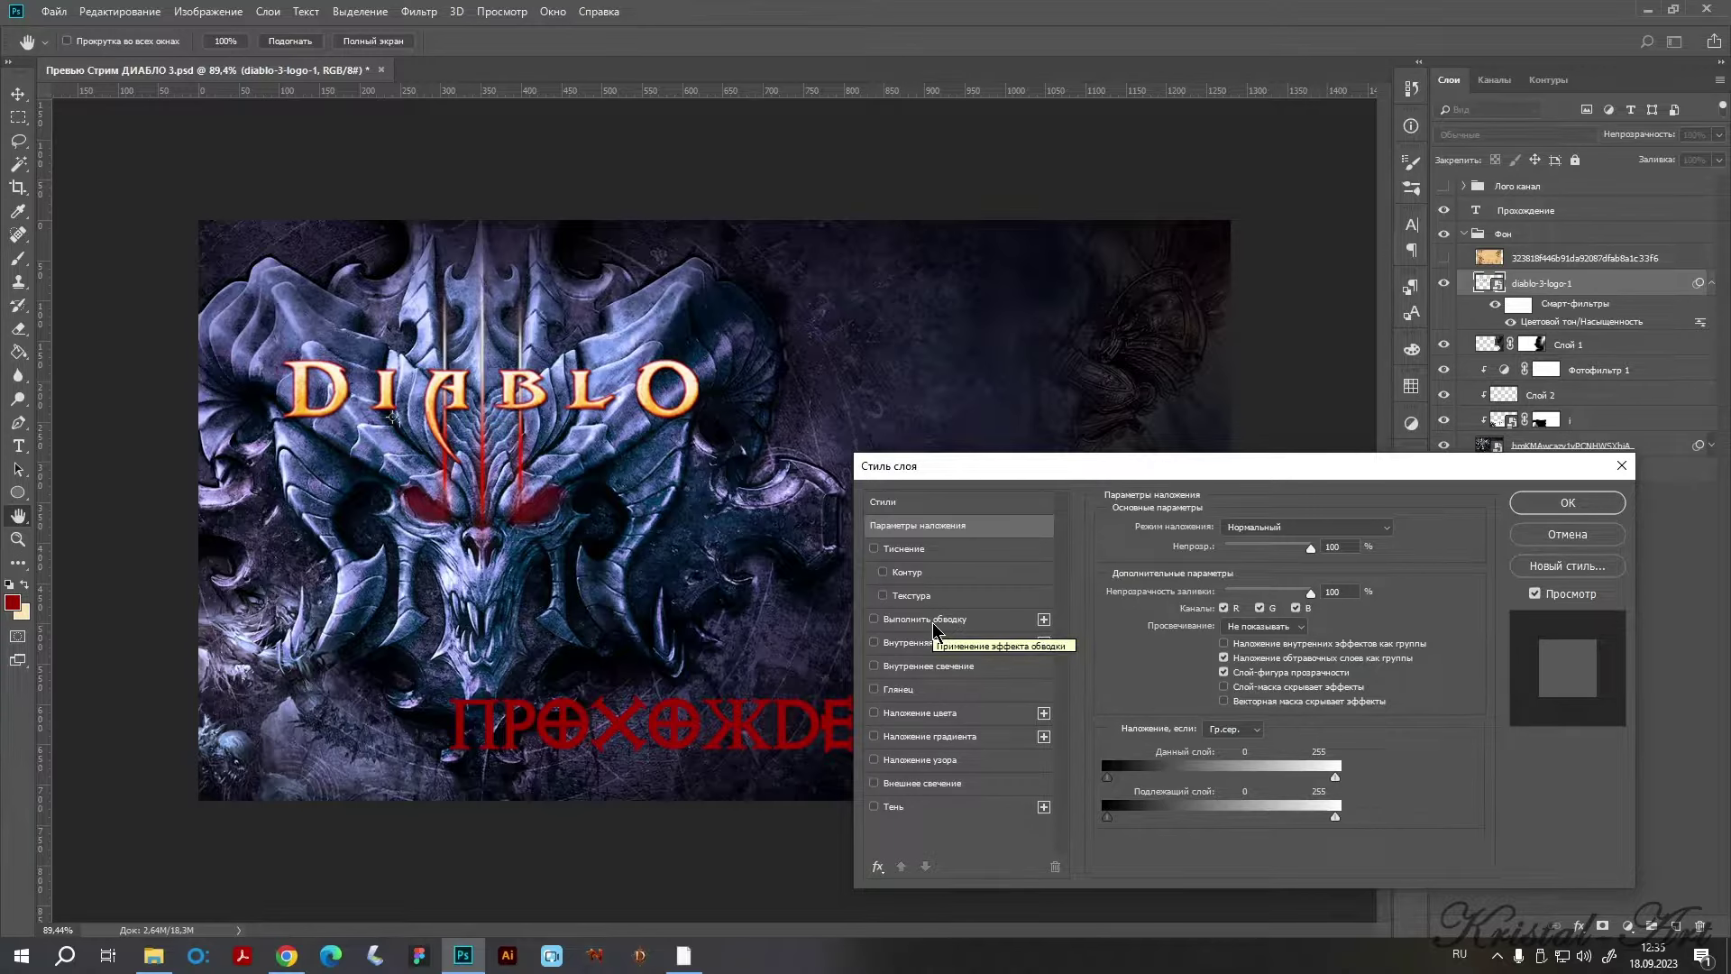
click(966, 783)
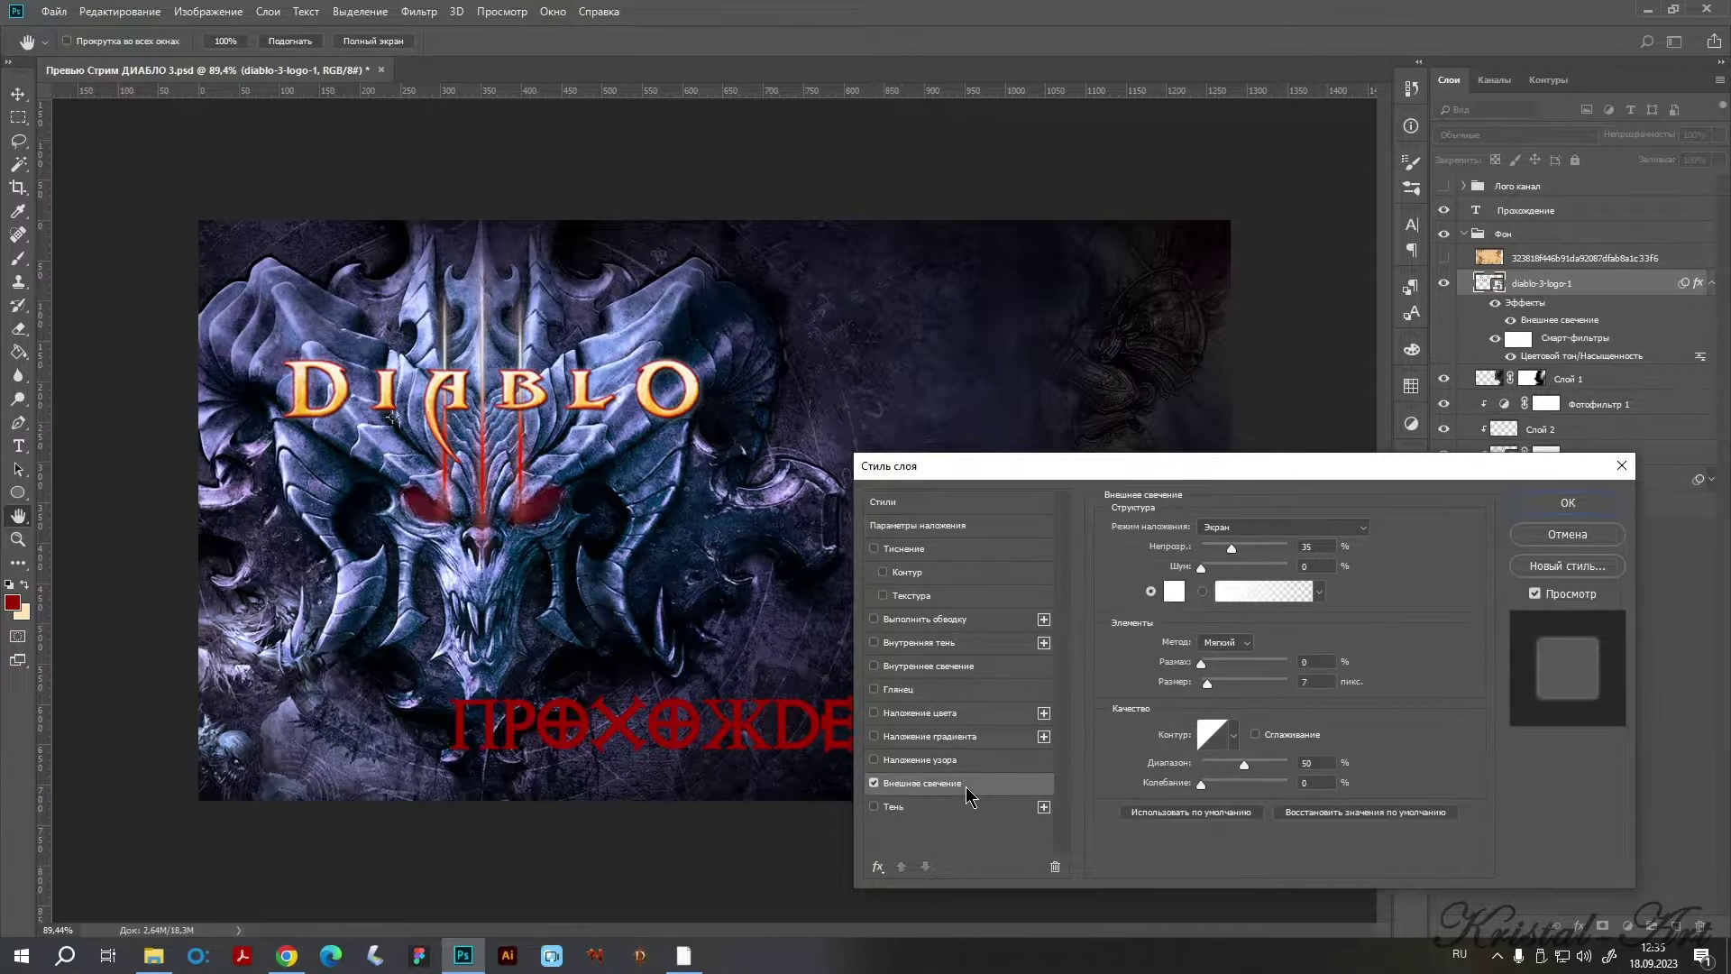
click(1174, 591)
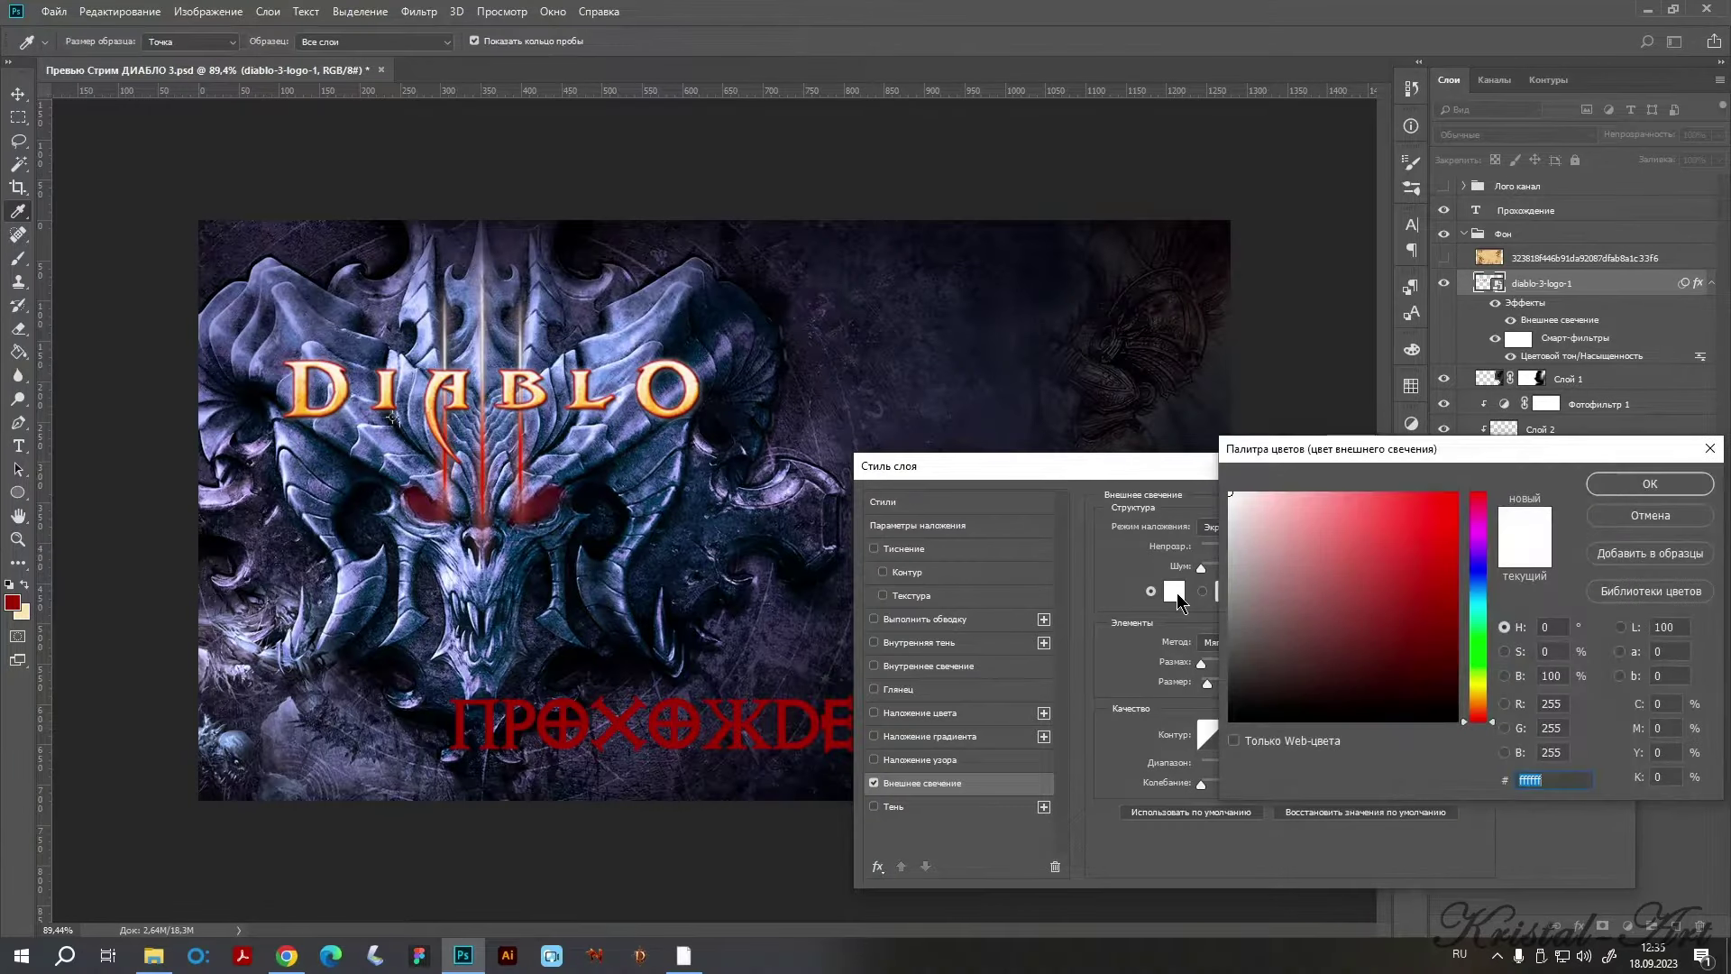
click(582, 391)
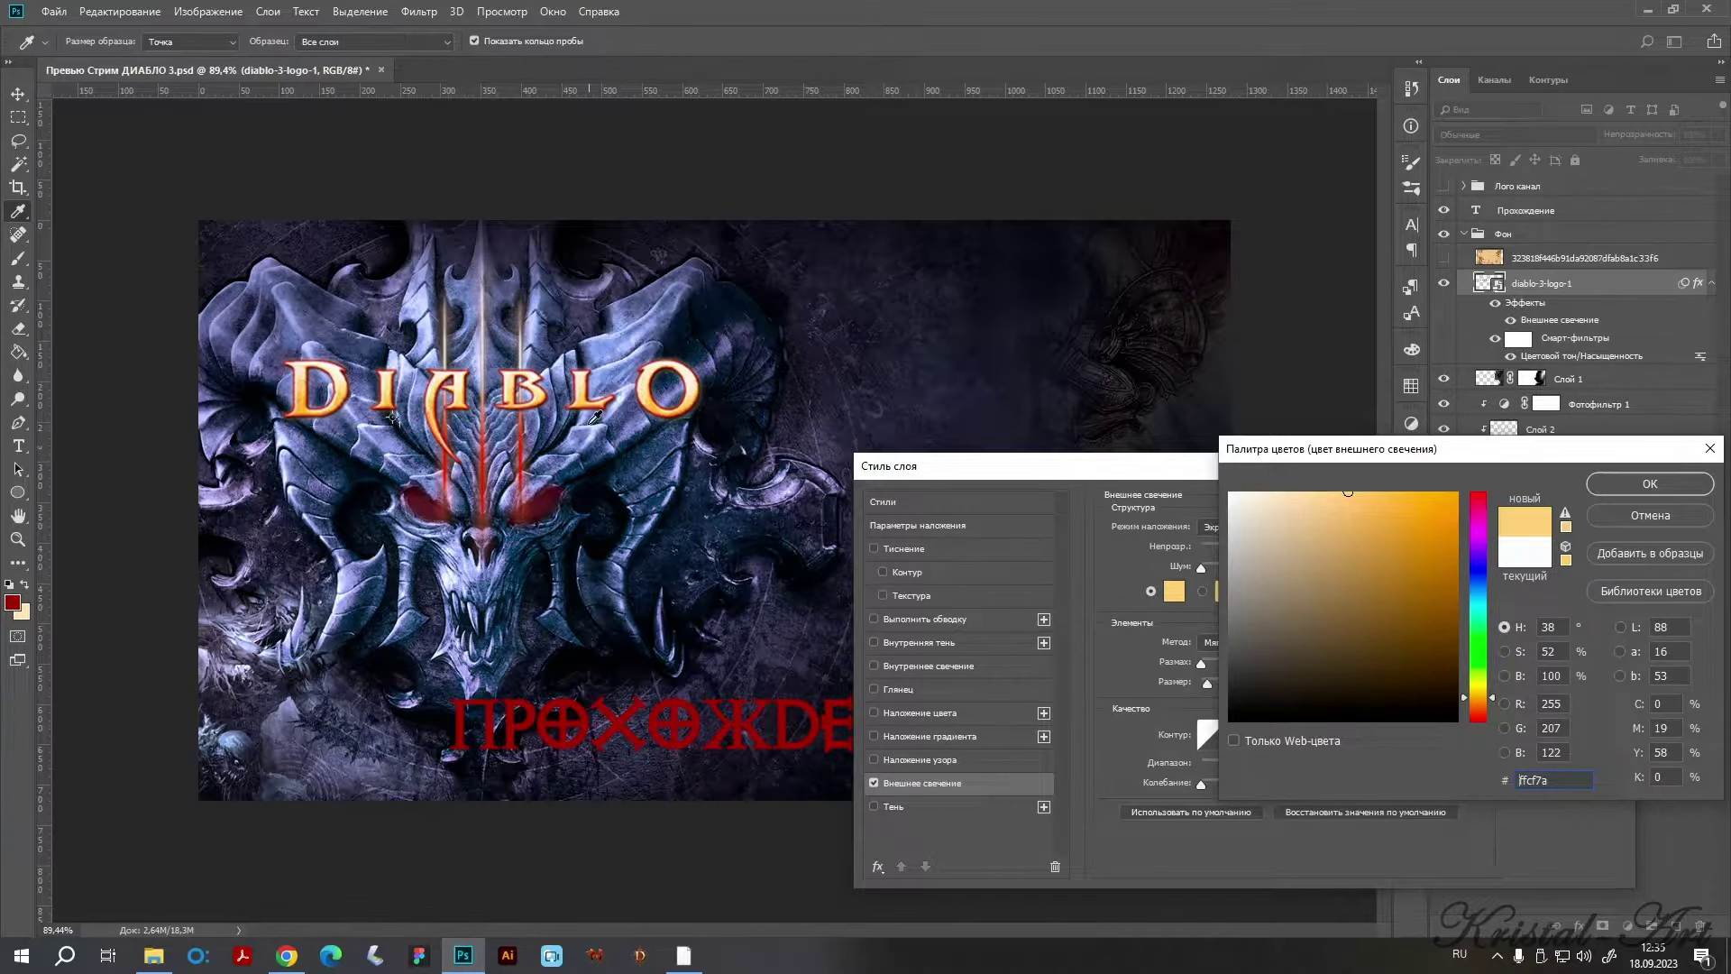
click(643, 365)
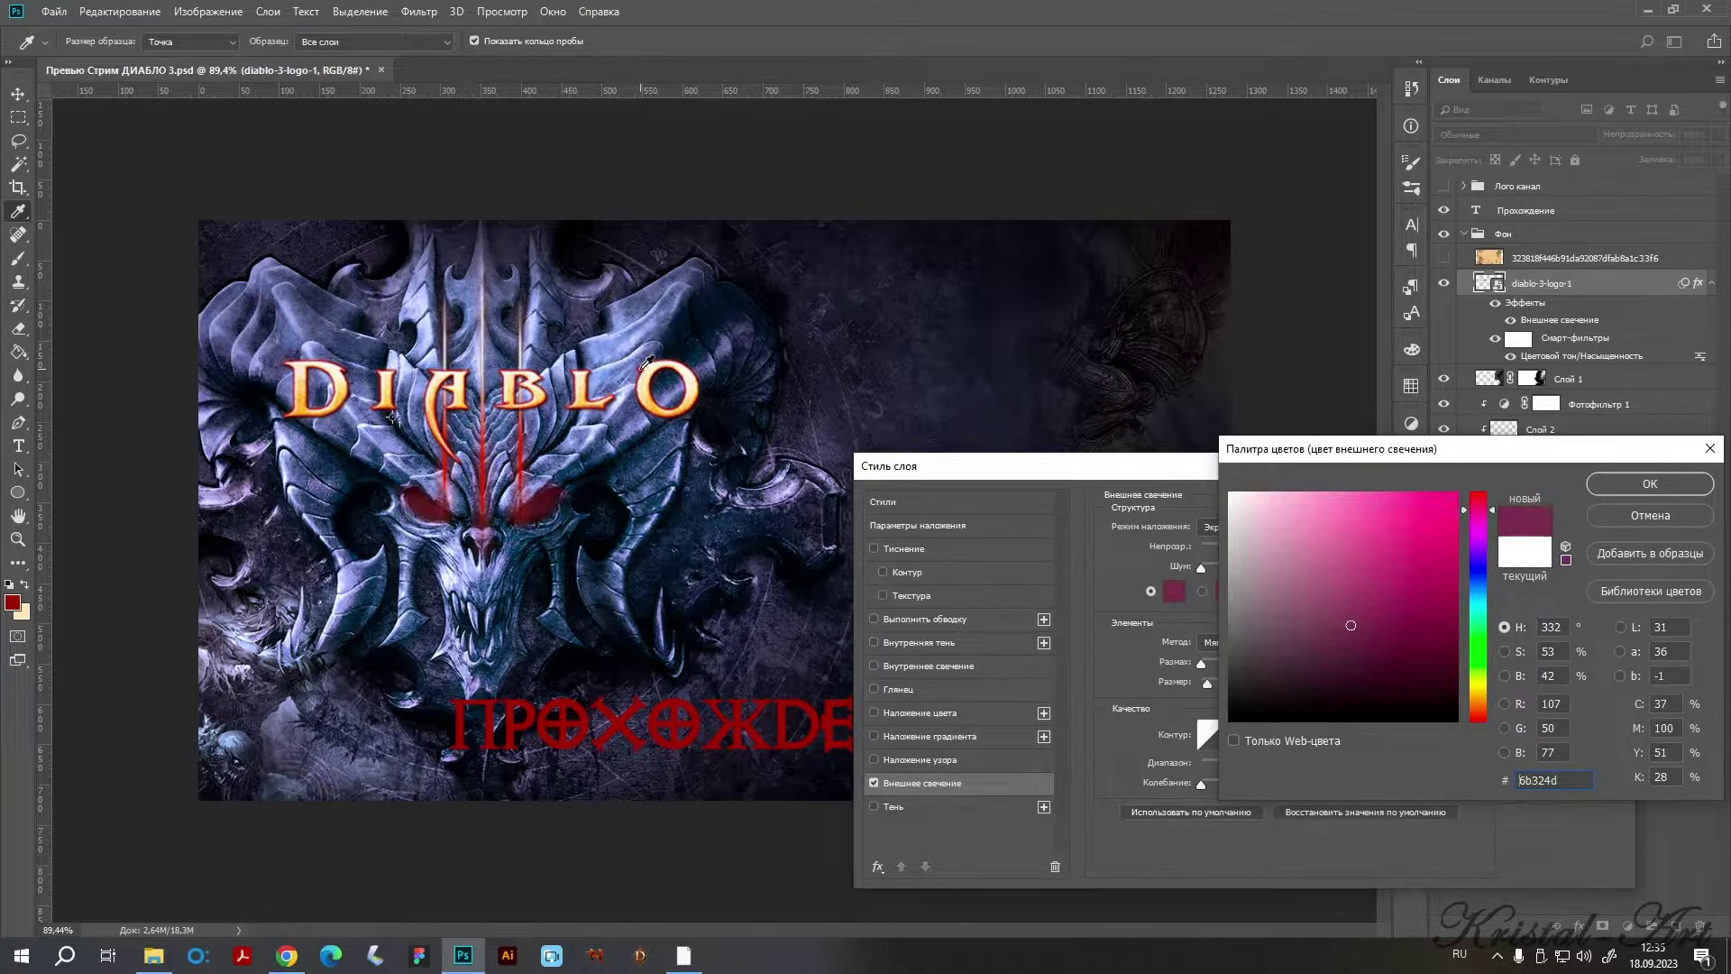
click(646, 364)
click(1448, 542)
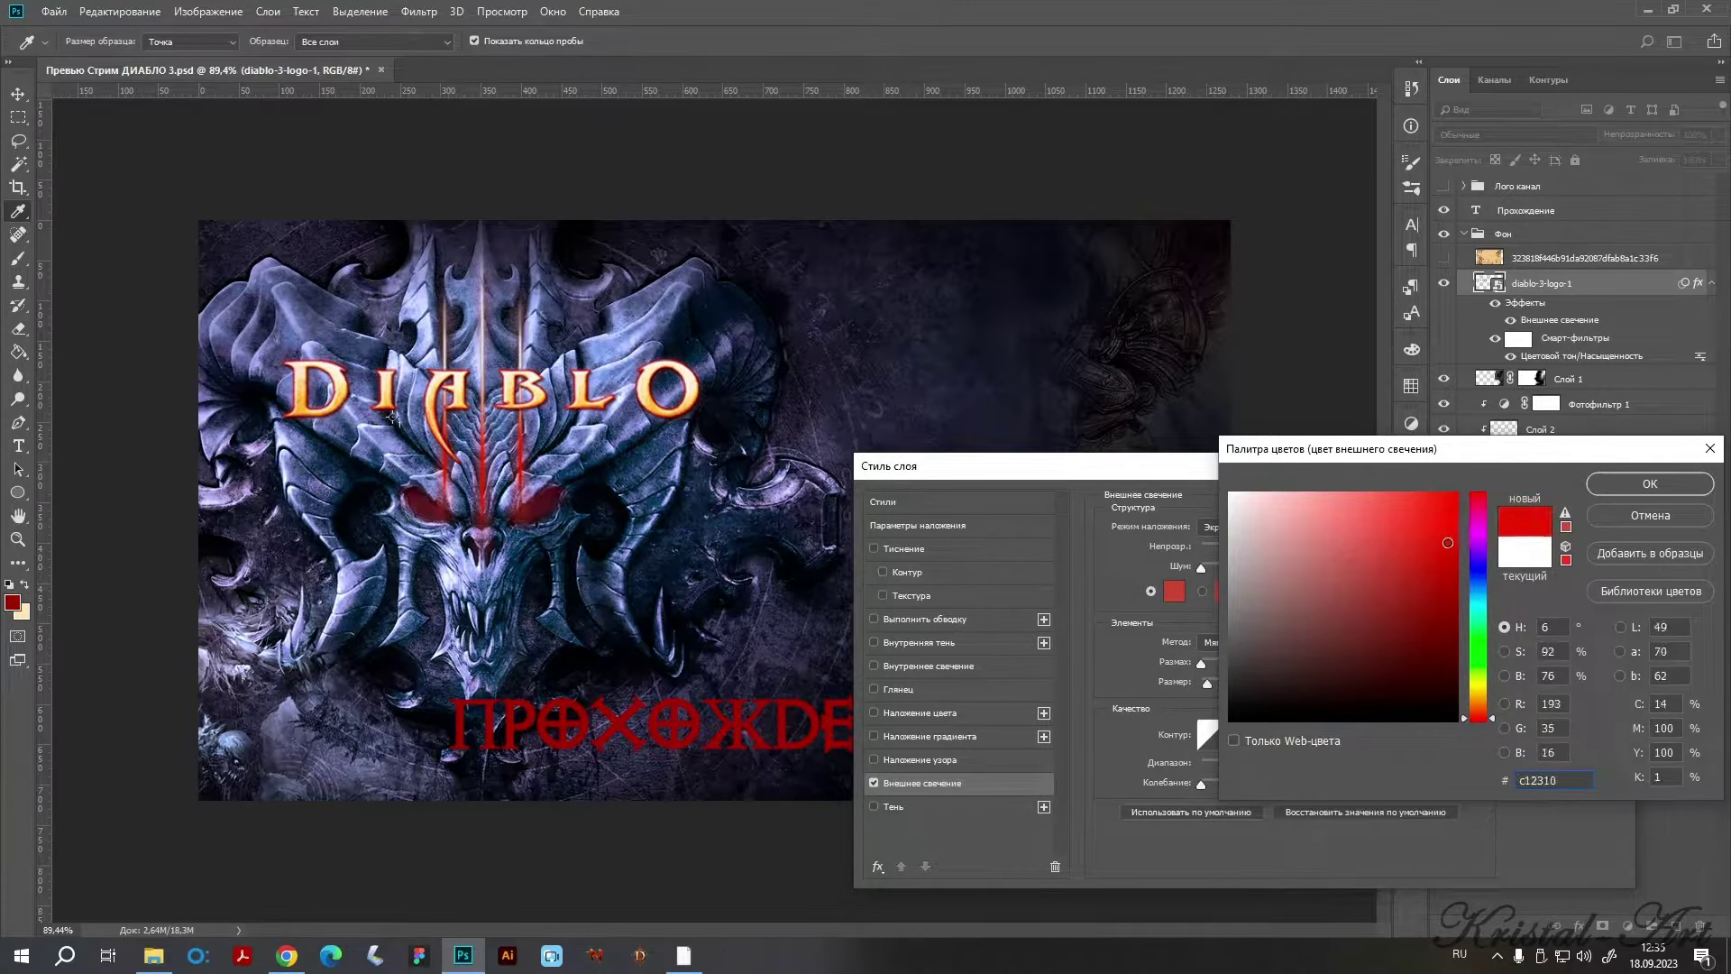
drag(1447, 542, 1447, 534)
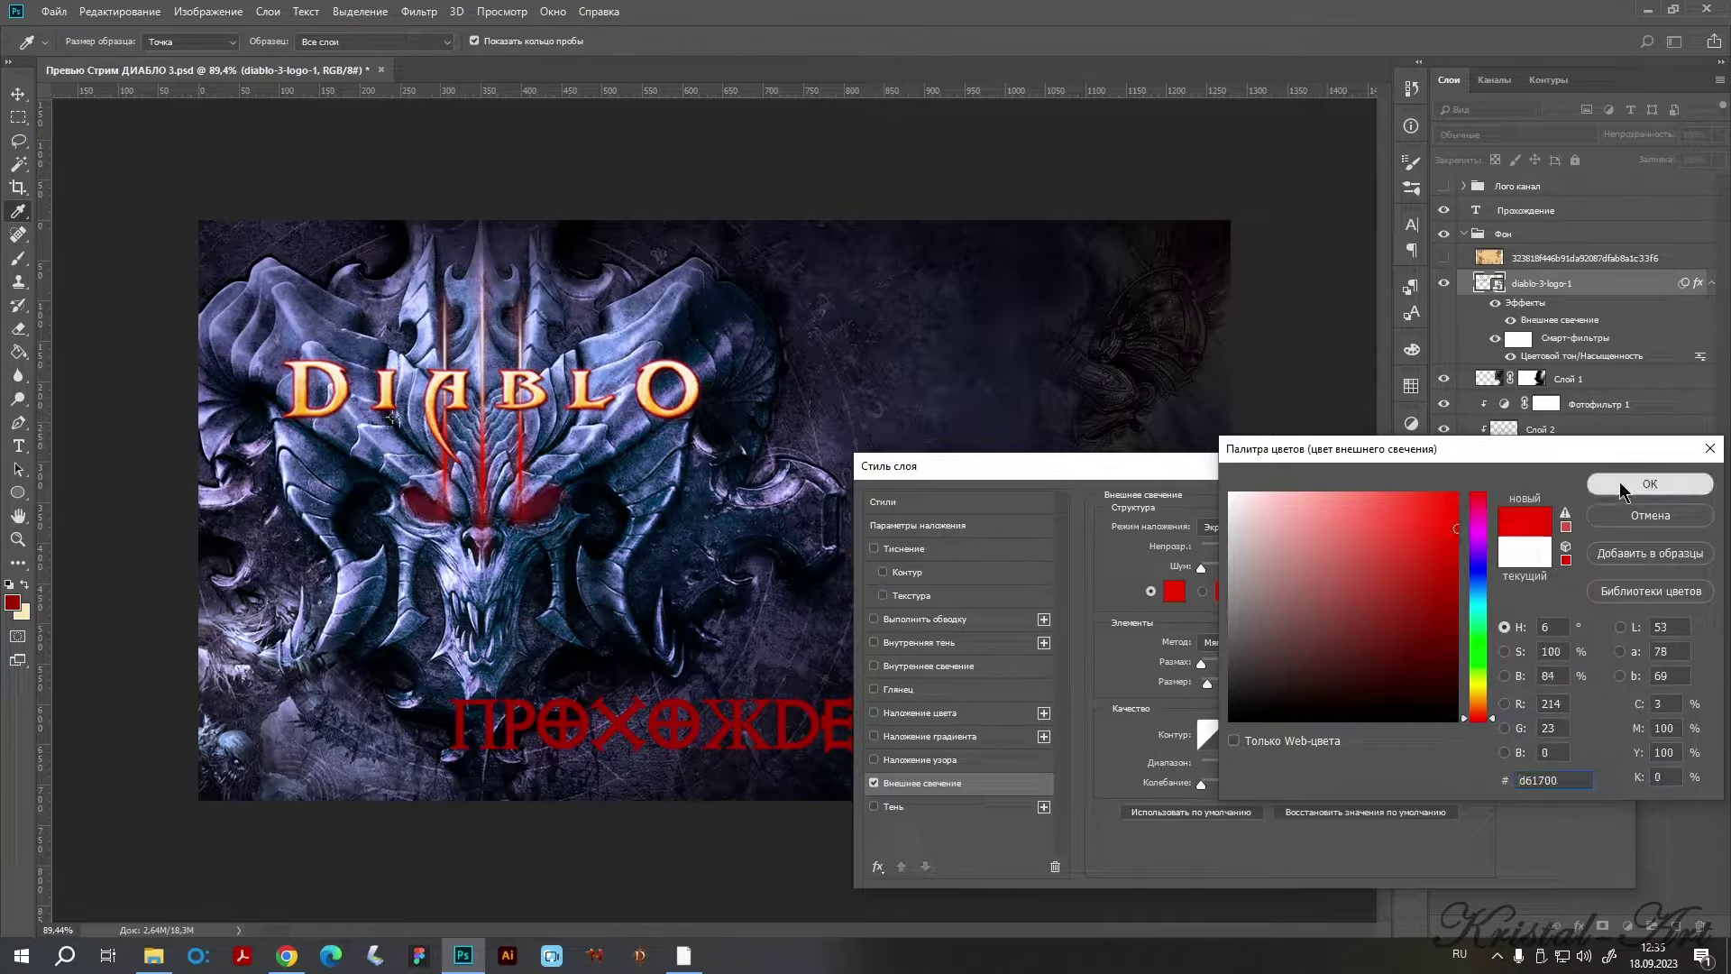
click(1650, 483)
drag(1240, 544, 1268, 535)
Cycle through the Outer Glow blend mode options to compare them.
click(1299, 527)
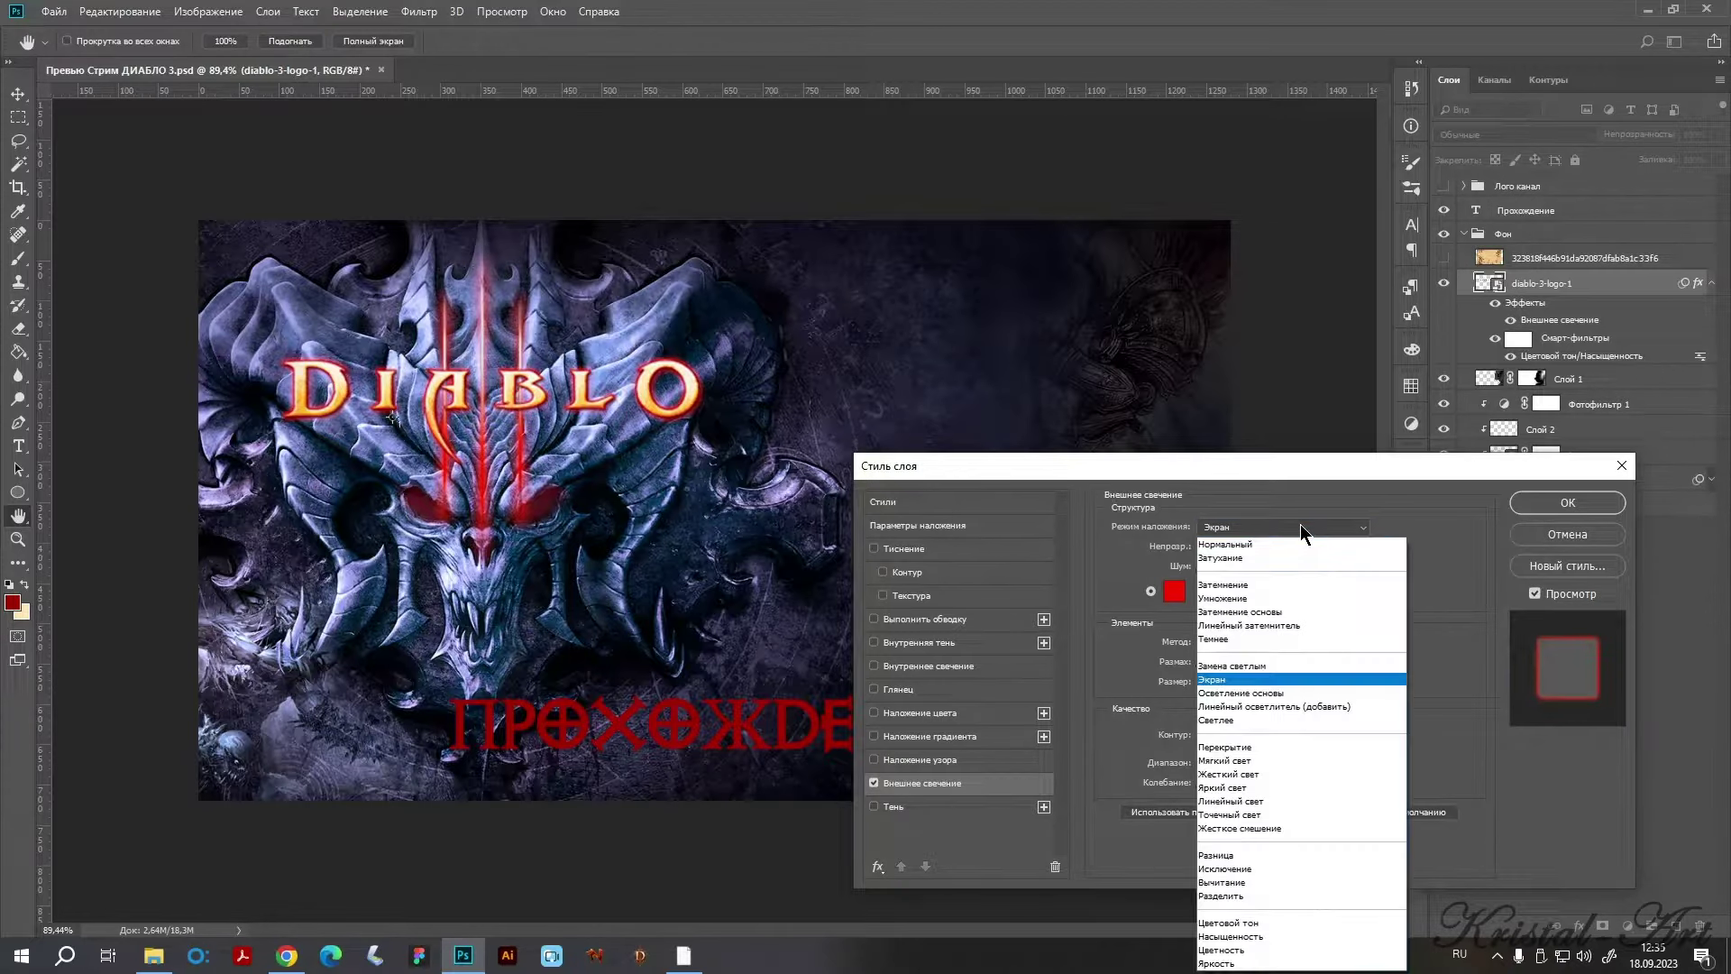
click(1265, 544)
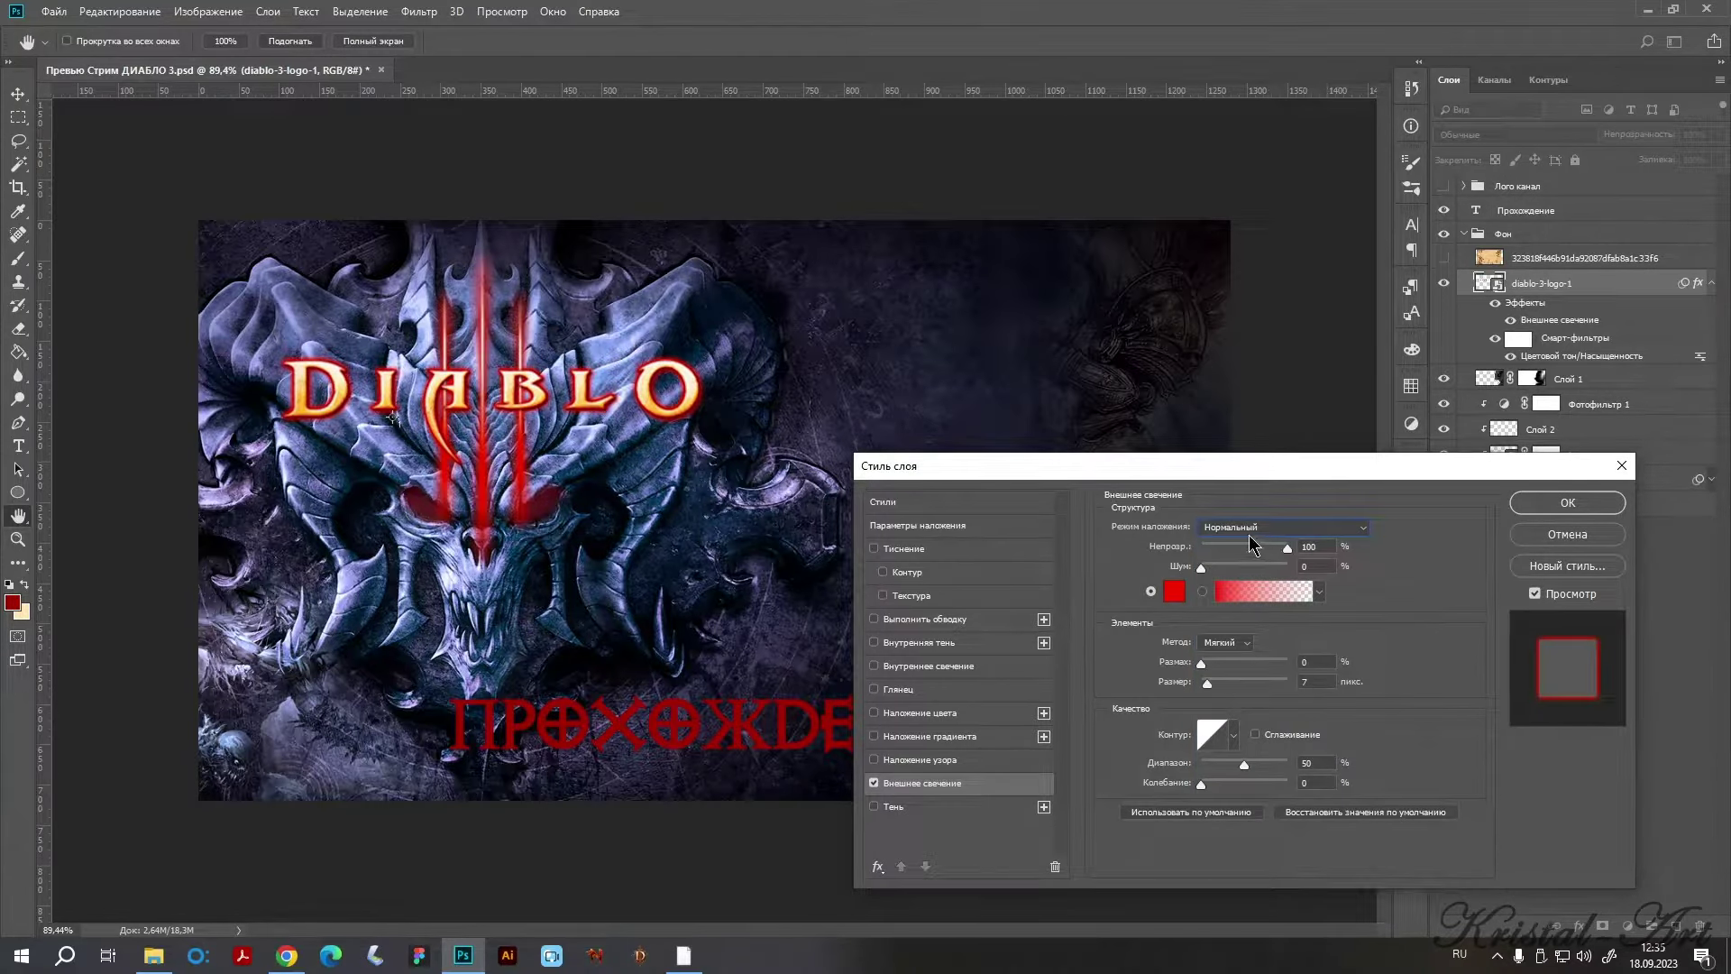
click(1255, 530)
scroll(1253, 539, down, 1)
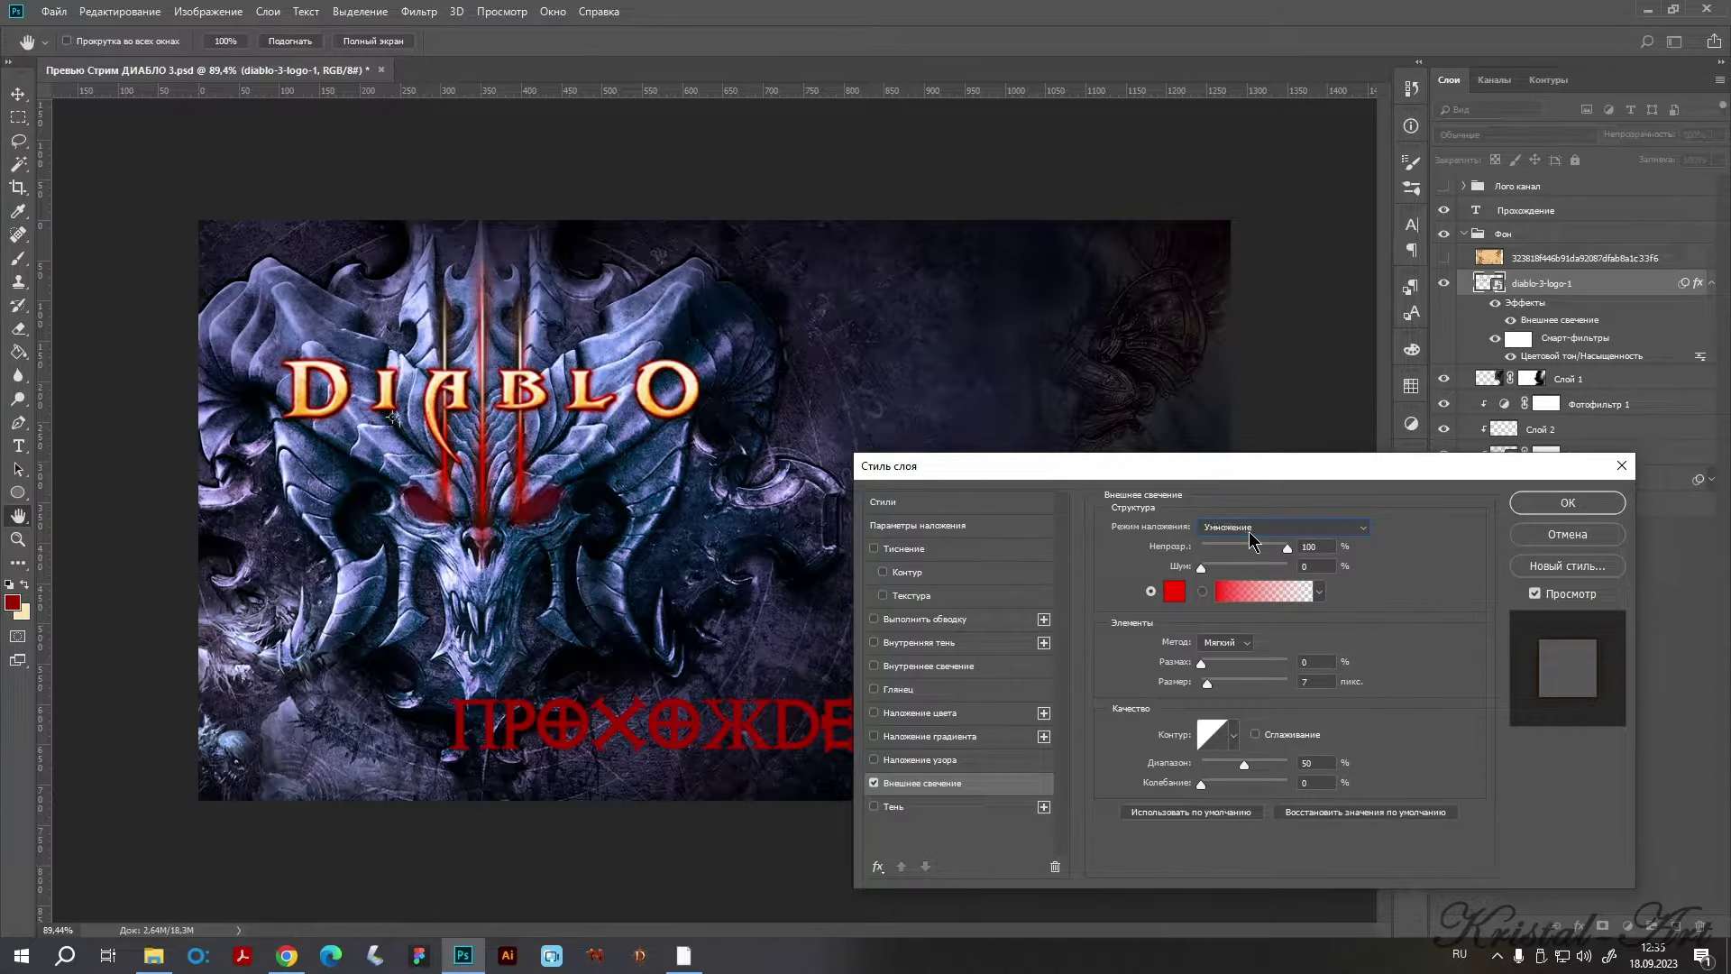
scroll(1253, 539, down, 1)
scroll(1253, 539, down, 1)
scroll(1253, 539, down, 1)
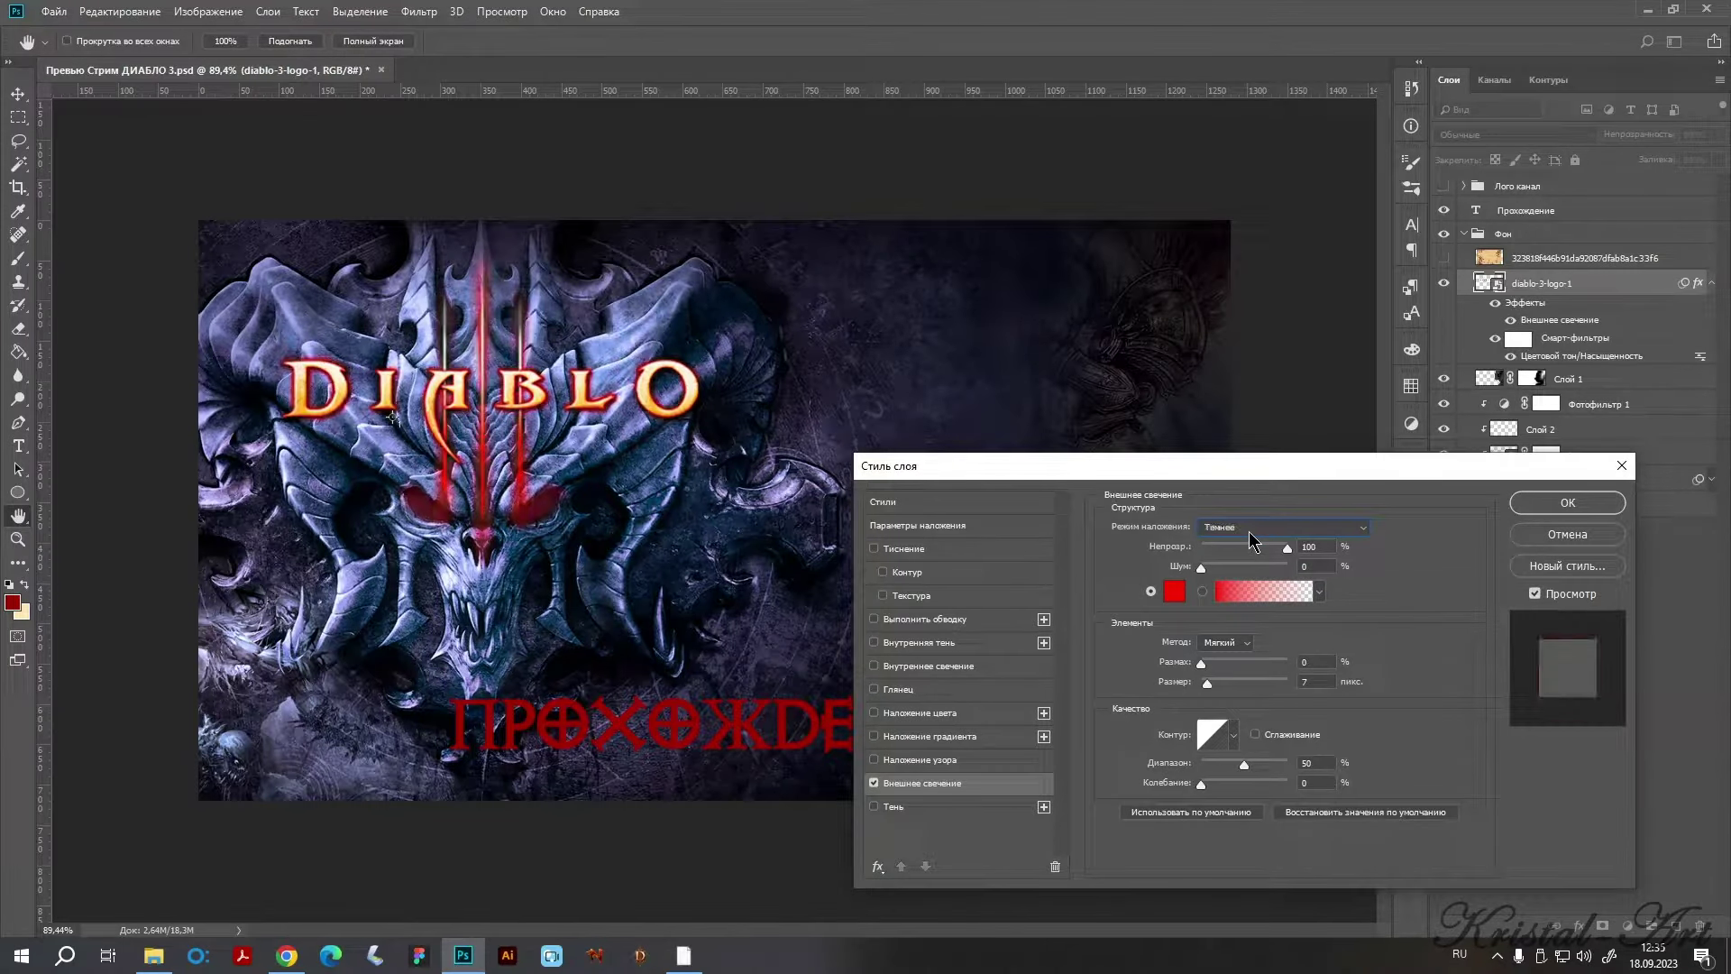
scroll(1253, 539, down, 1)
scroll(1253, 539, down, 2)
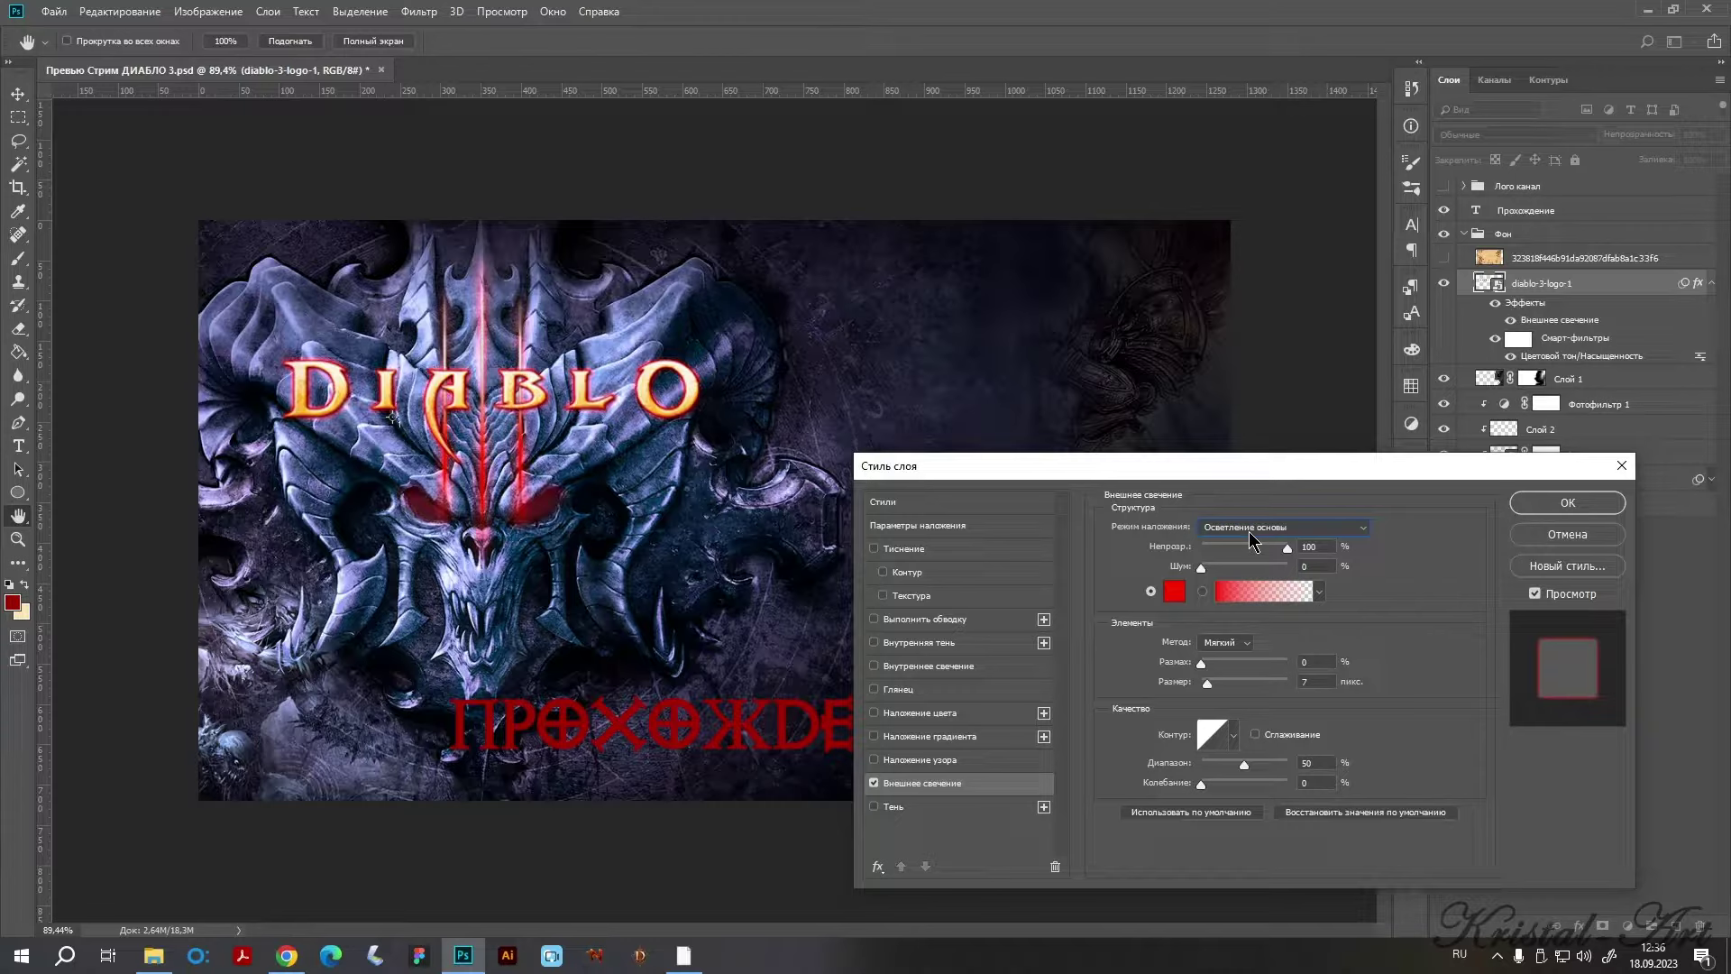
scroll(1253, 540, down, 1)
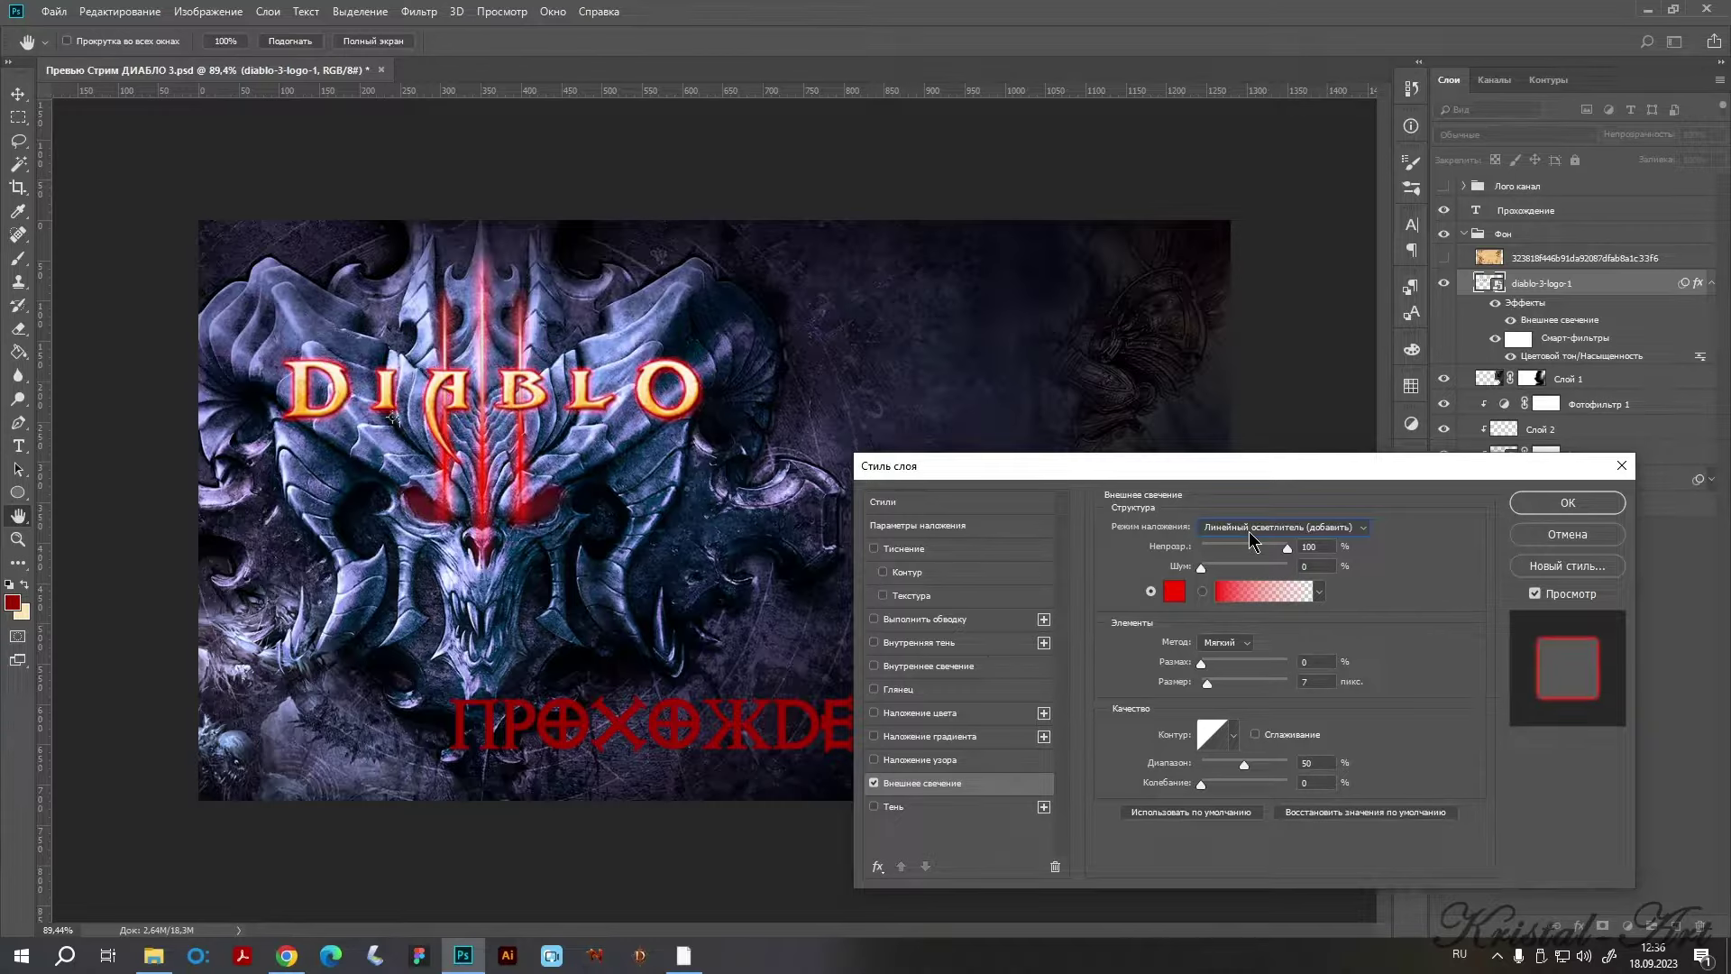
scroll(1253, 539, down, 1)
scroll(1252, 539, down, 1)
scroll(1253, 539, down, 2)
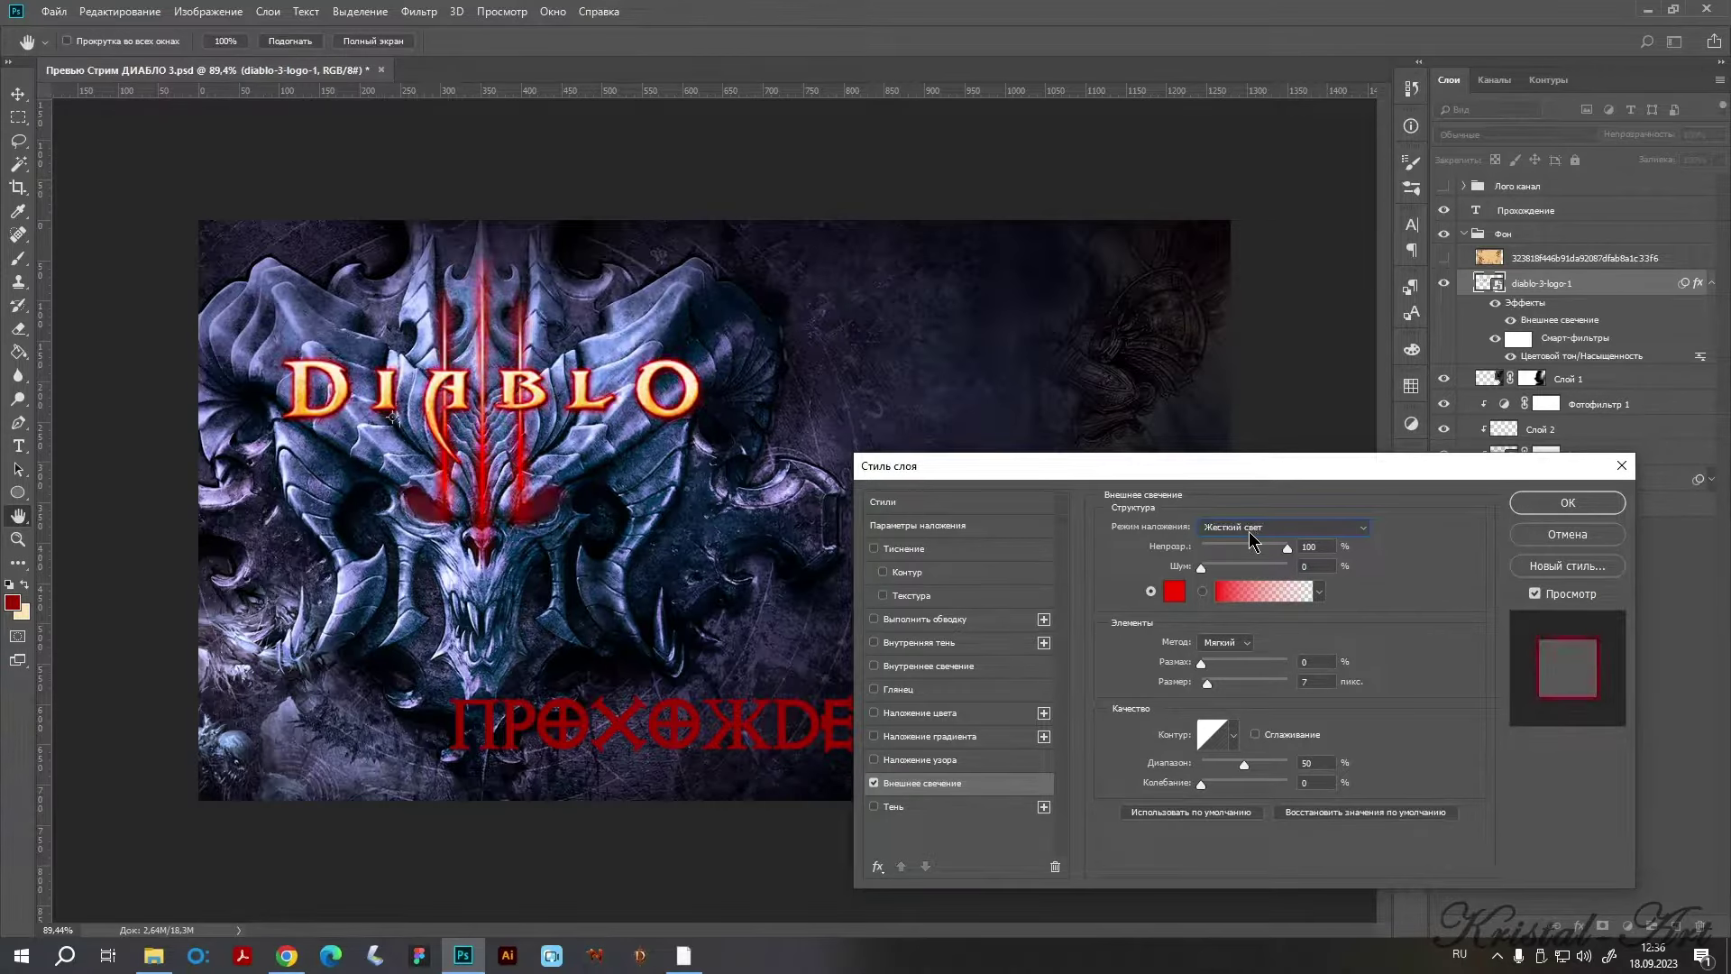
scroll(1253, 539, down, 2)
scroll(1253, 539, down, 1)
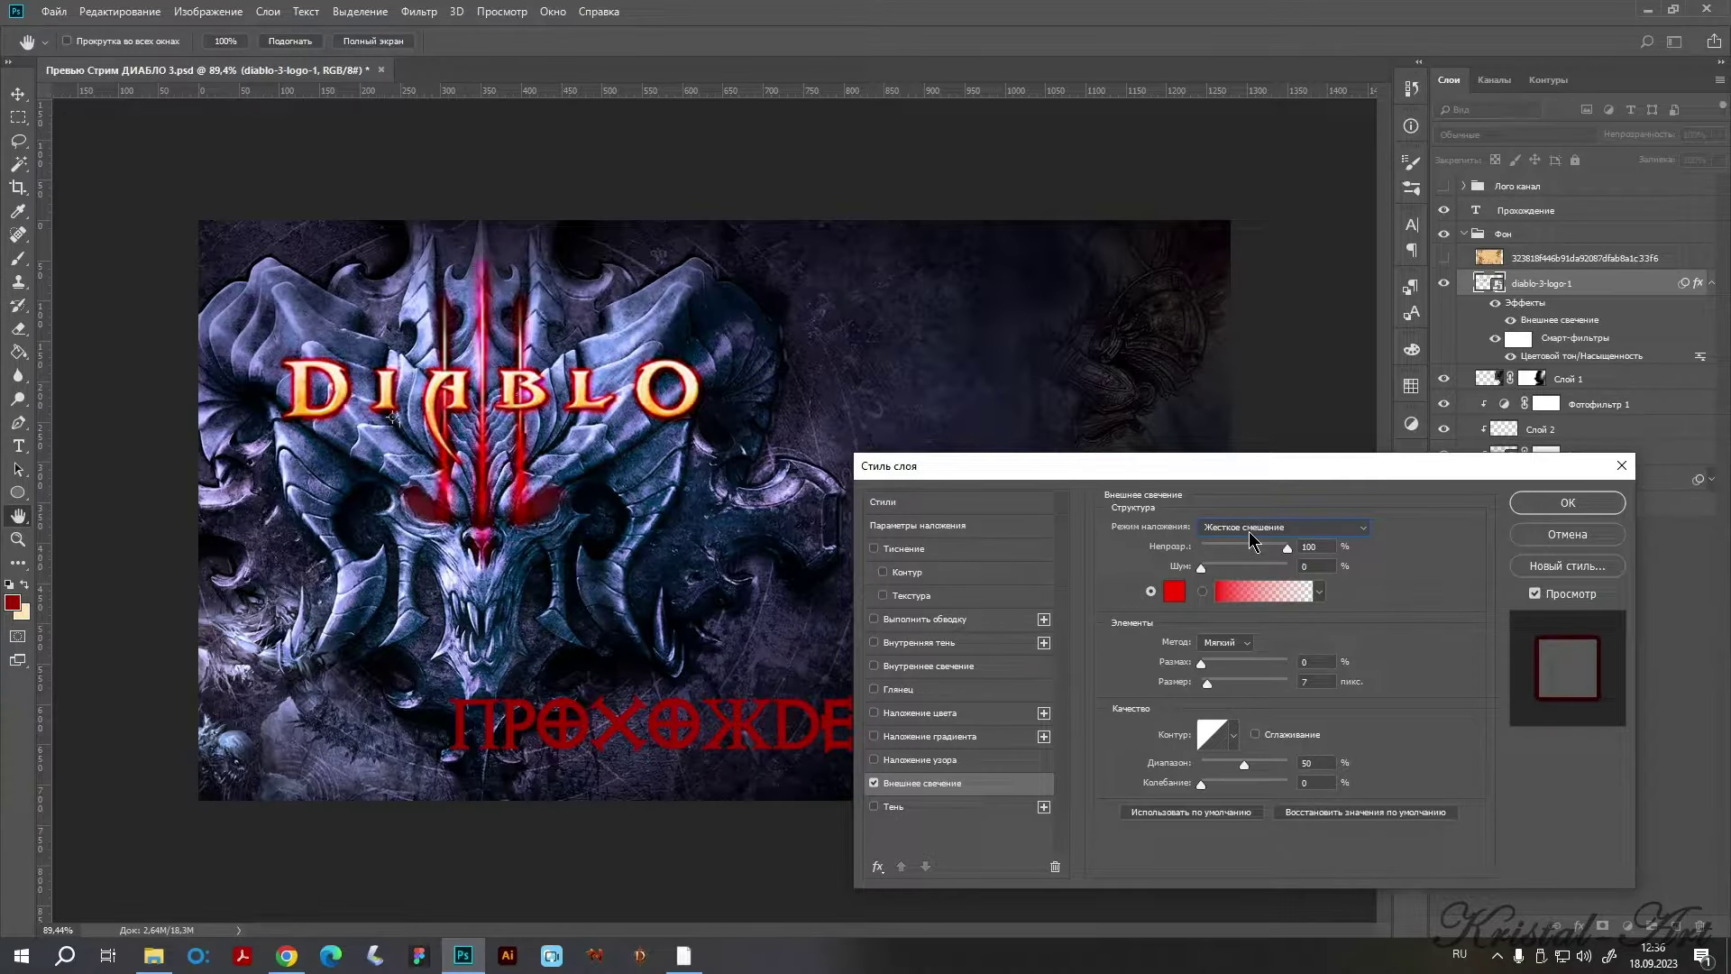
scroll(1253, 539, down, 2)
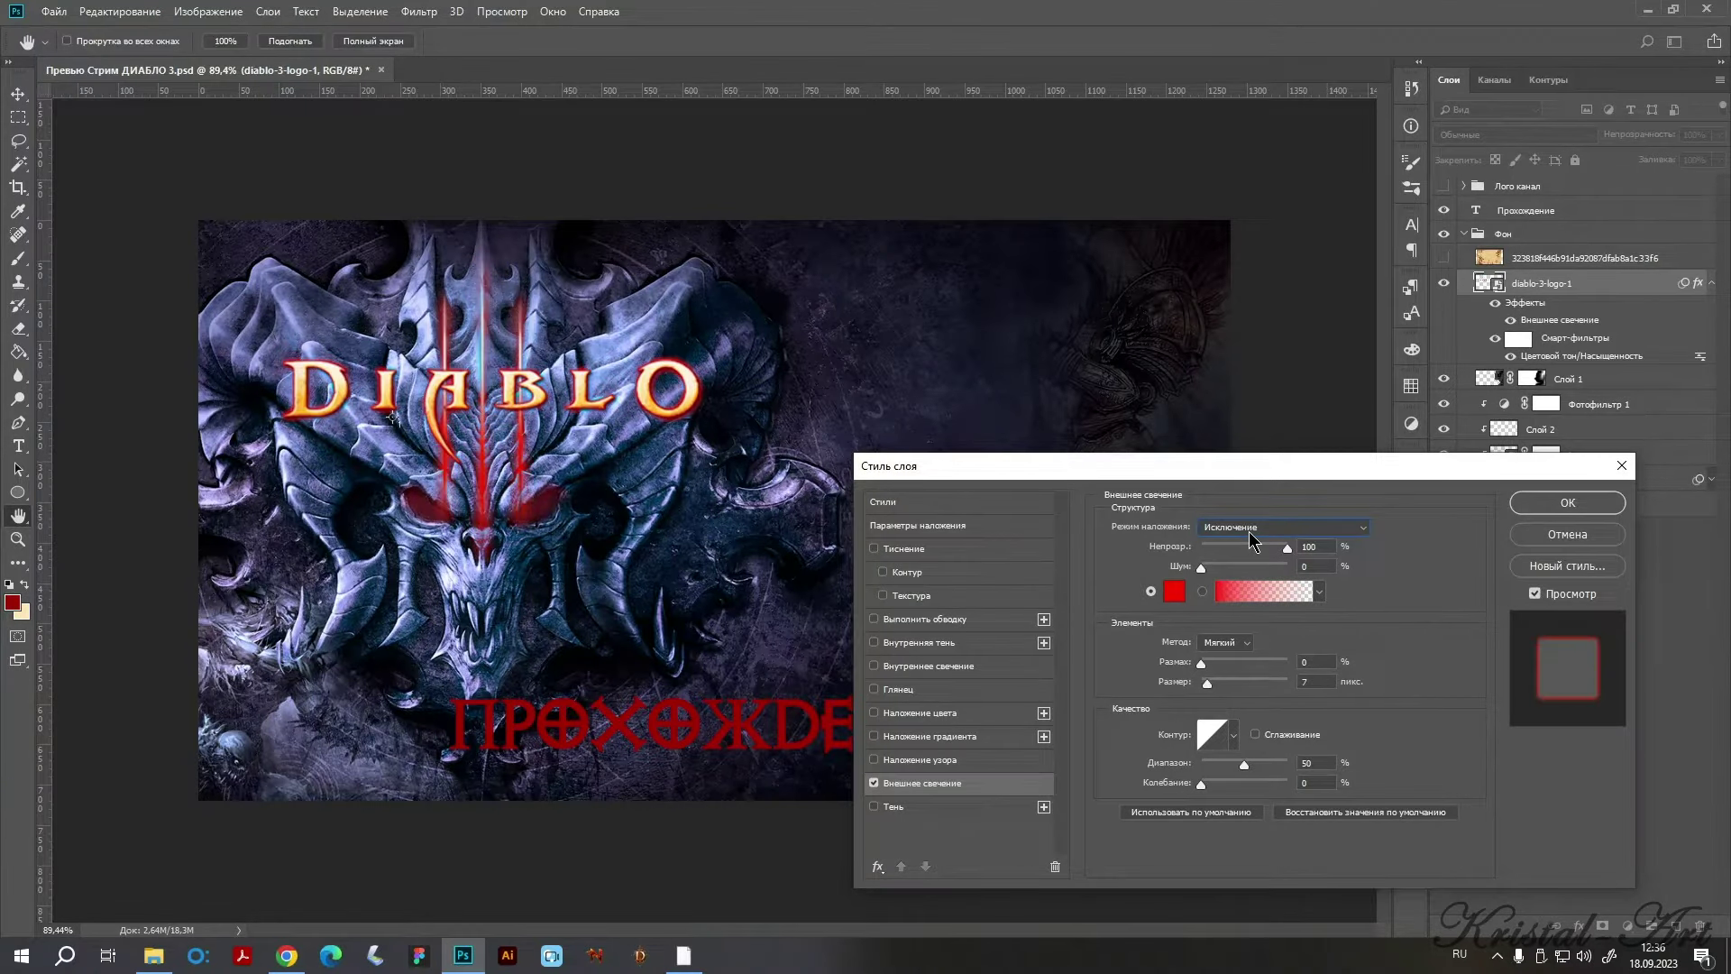
scroll(1253, 539, down, 2)
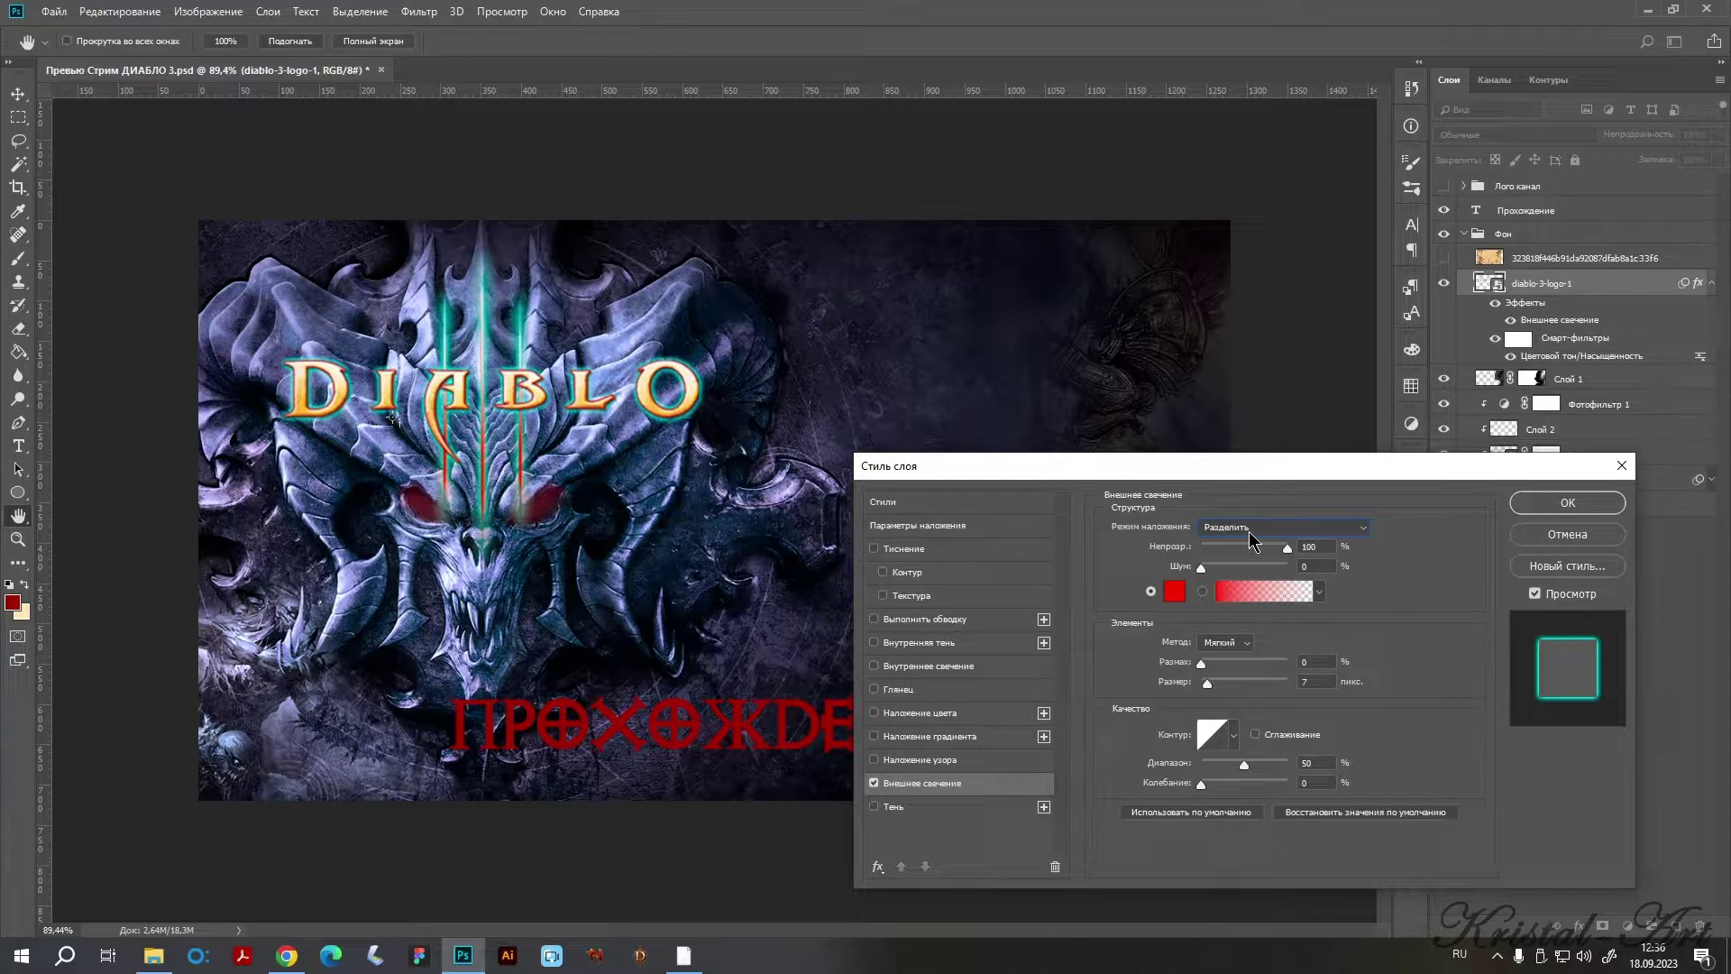
scroll(1253, 539, down, 1)
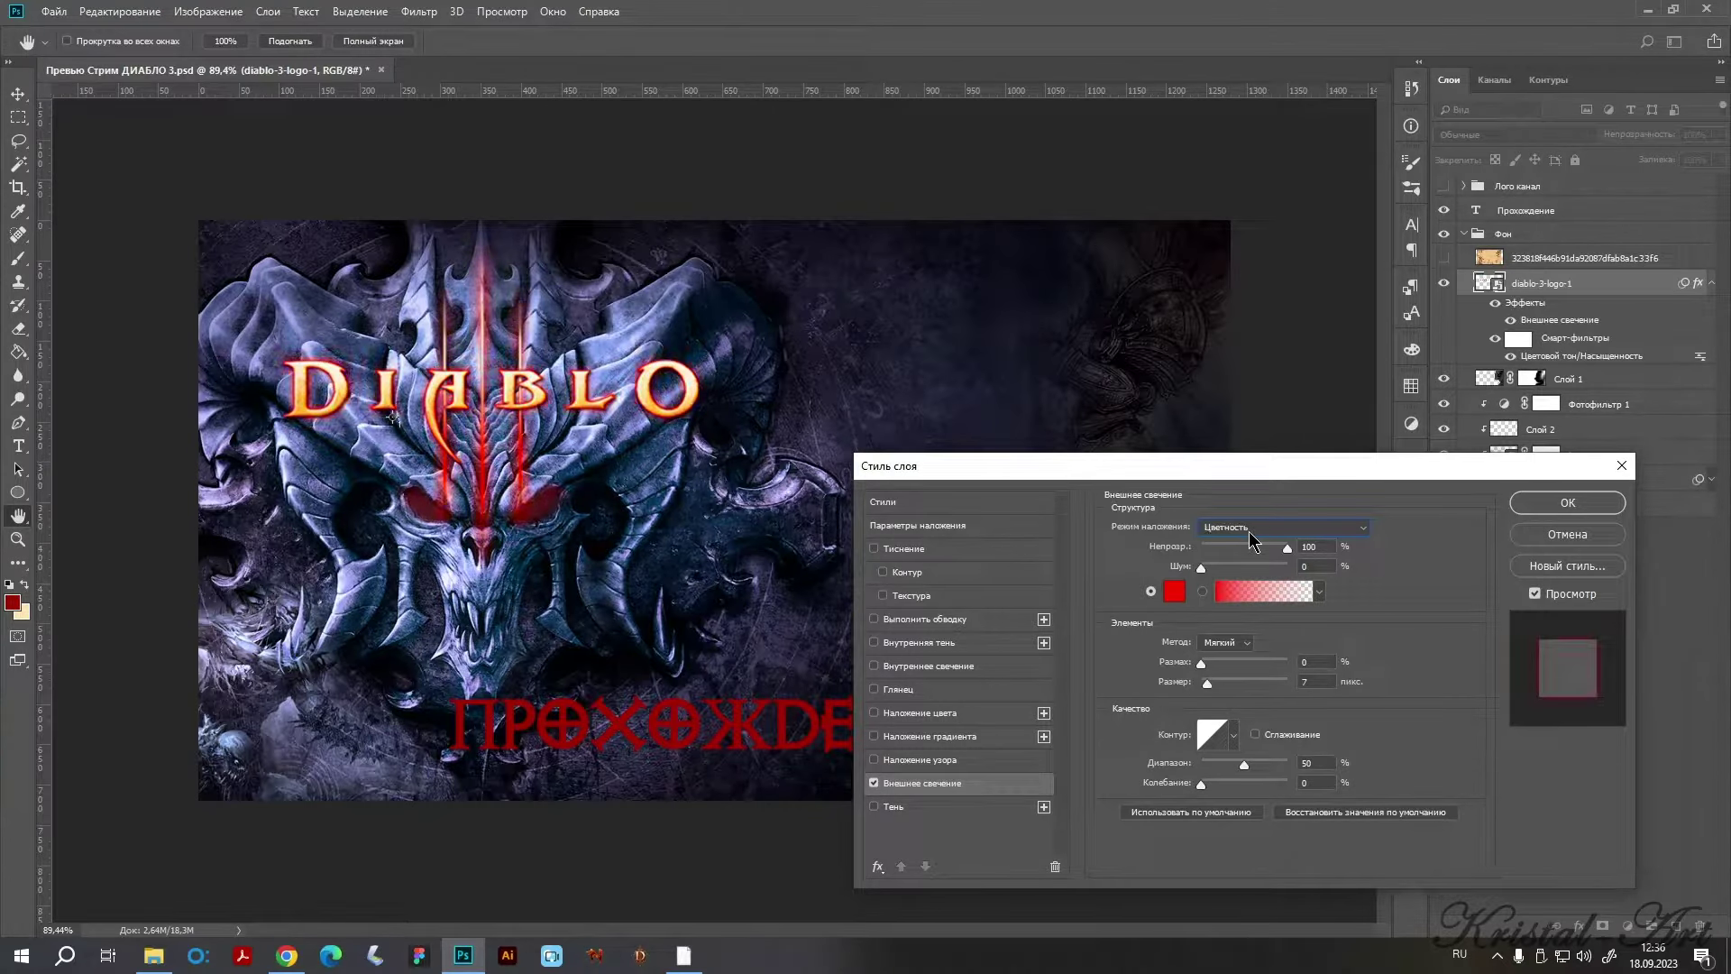
scroll(1253, 539, down, 1)
Set the logo's Outer Glow blend mode back to Normal.
scroll(1253, 539, up, 1)
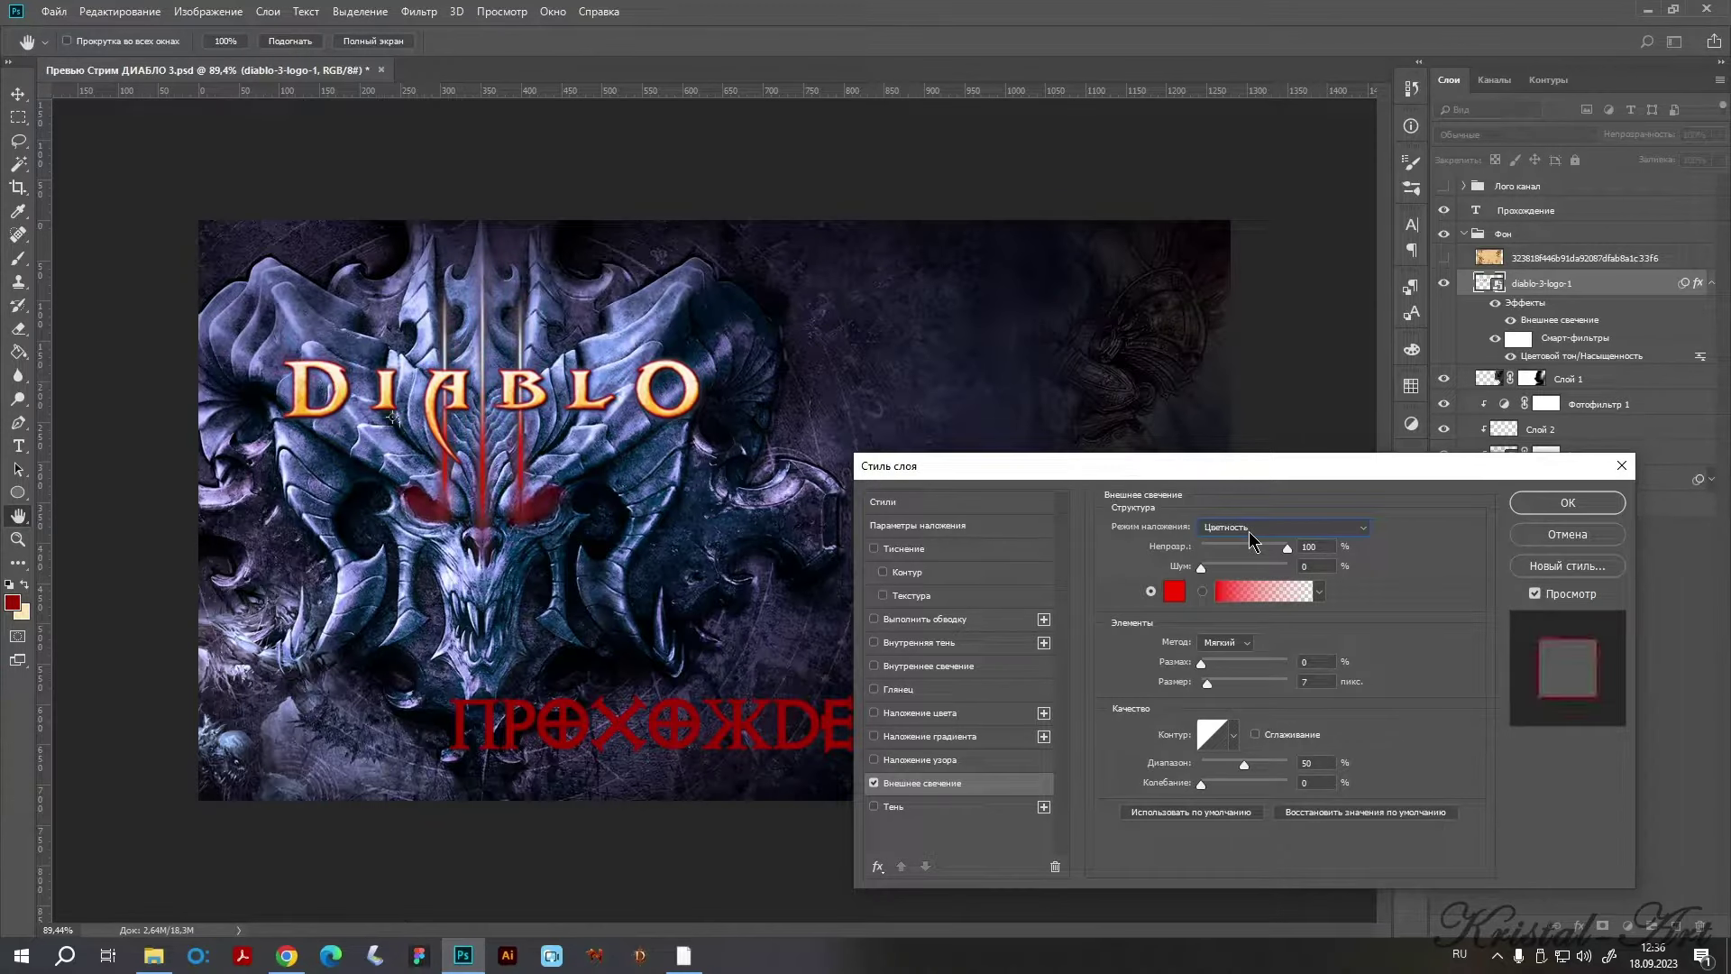
scroll(1253, 539, up, 1)
scroll(1251, 536, up, 1)
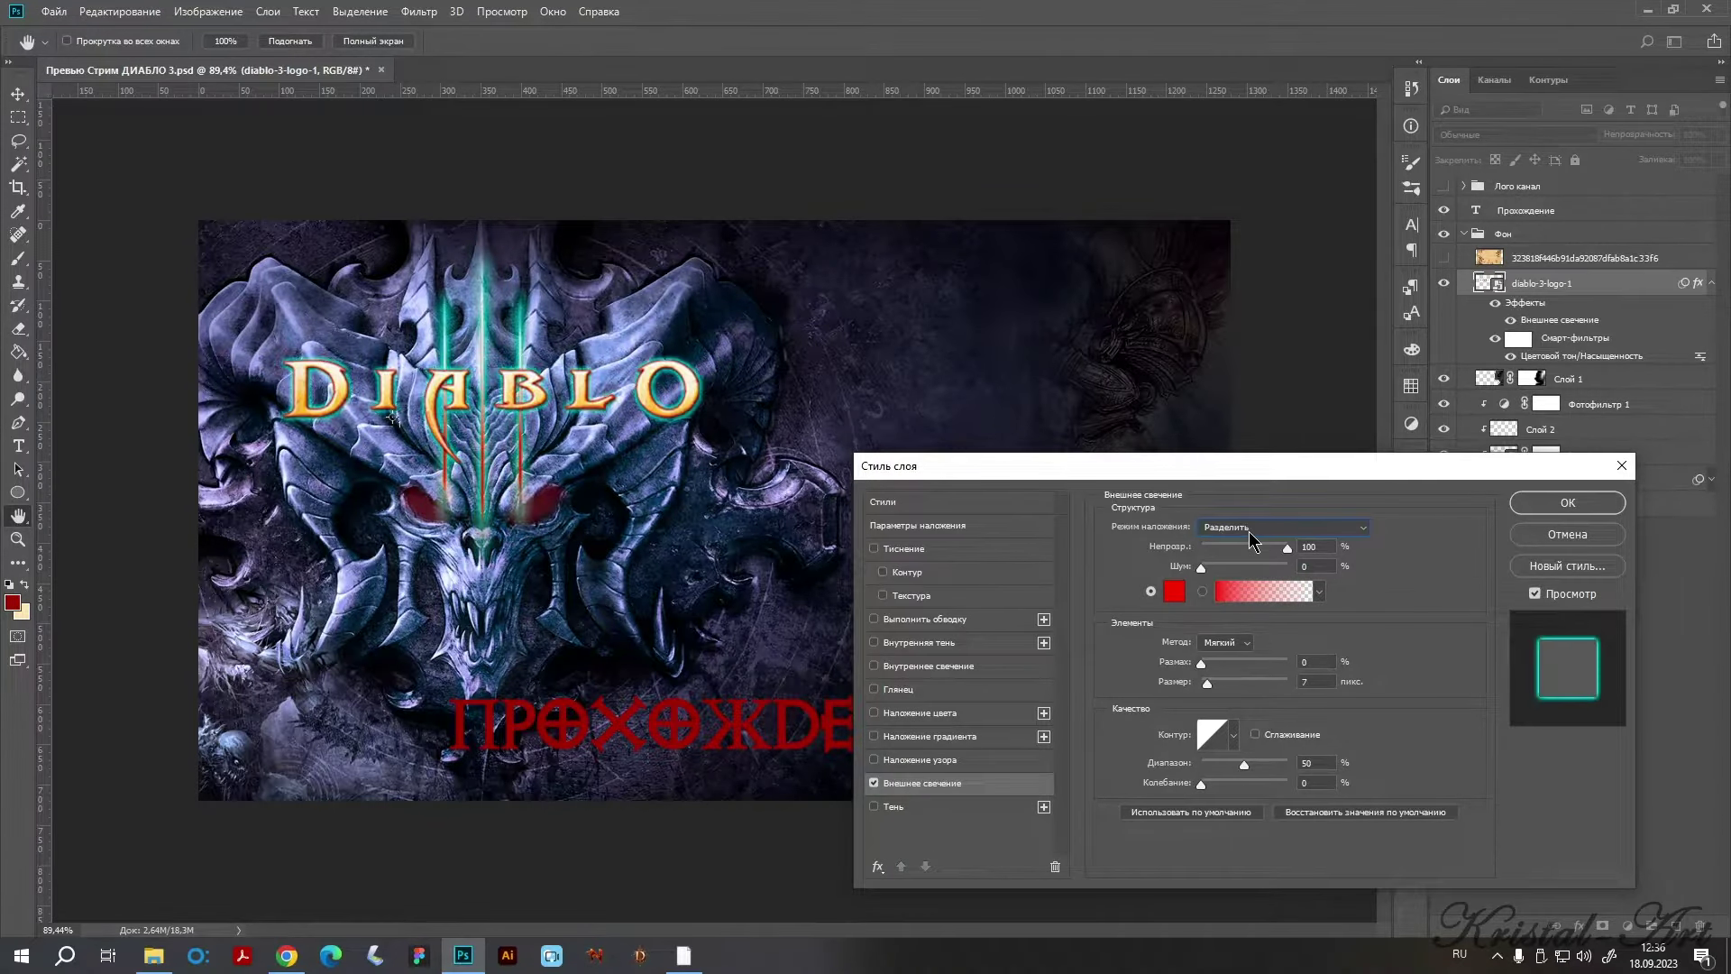
scroll(1251, 539, up, 1)
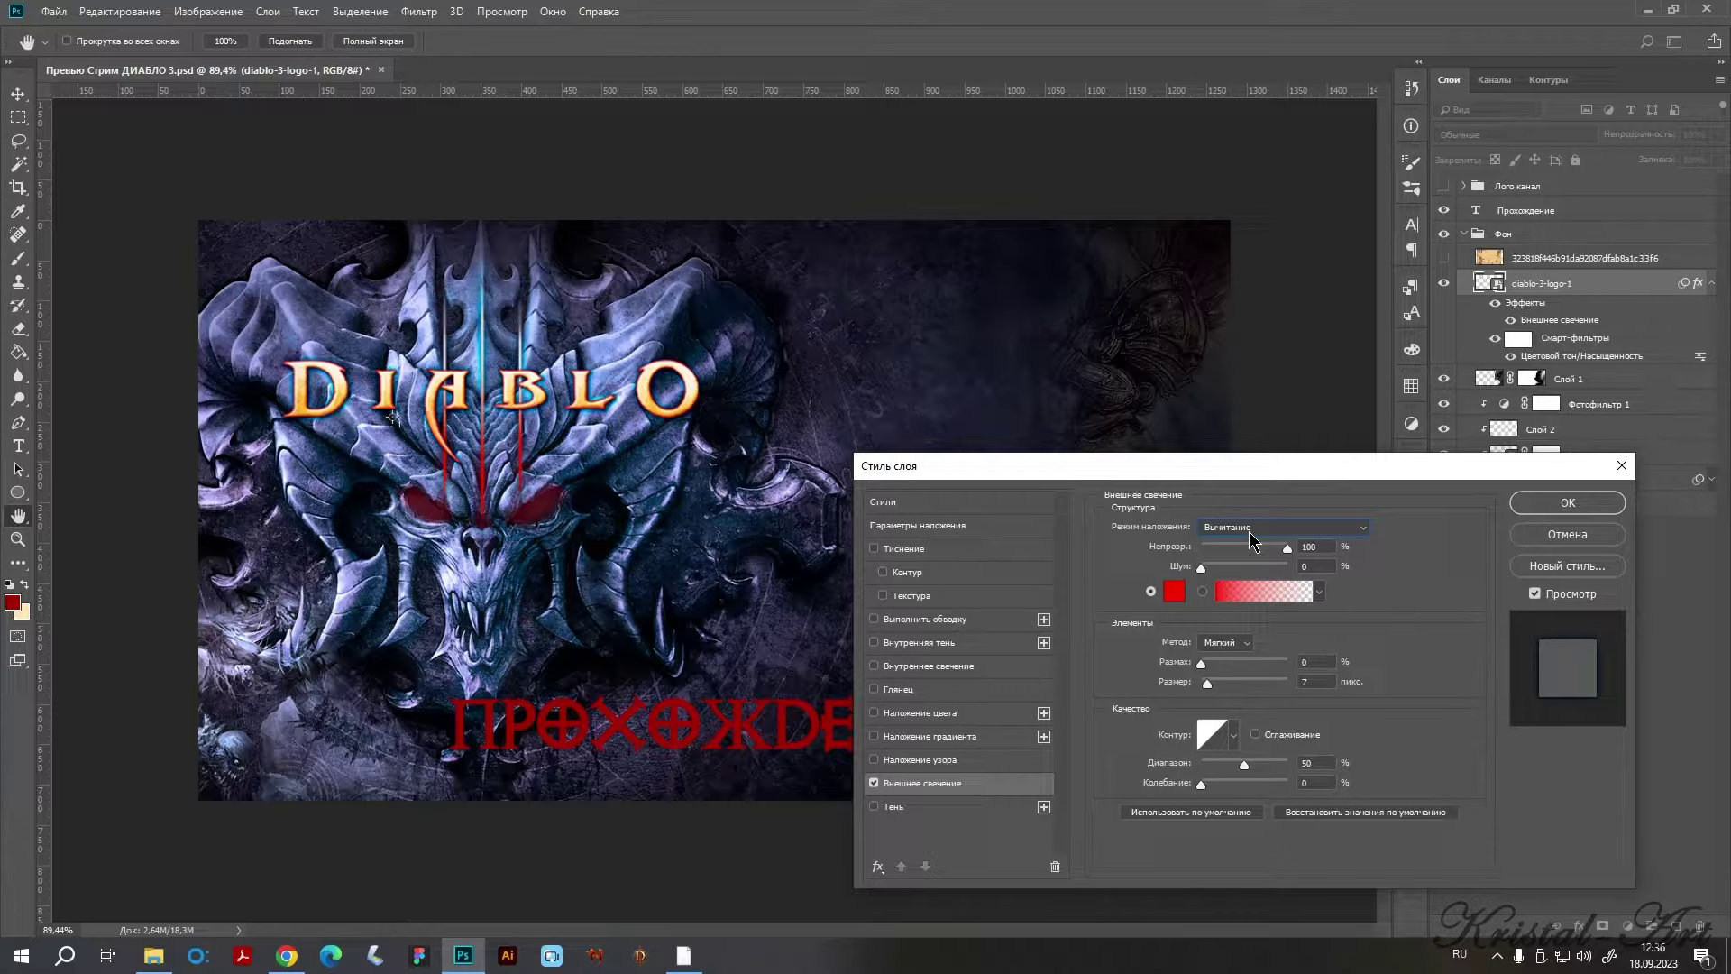
scroll(1253, 539, up, 1)
scroll(1253, 539, up, 1)
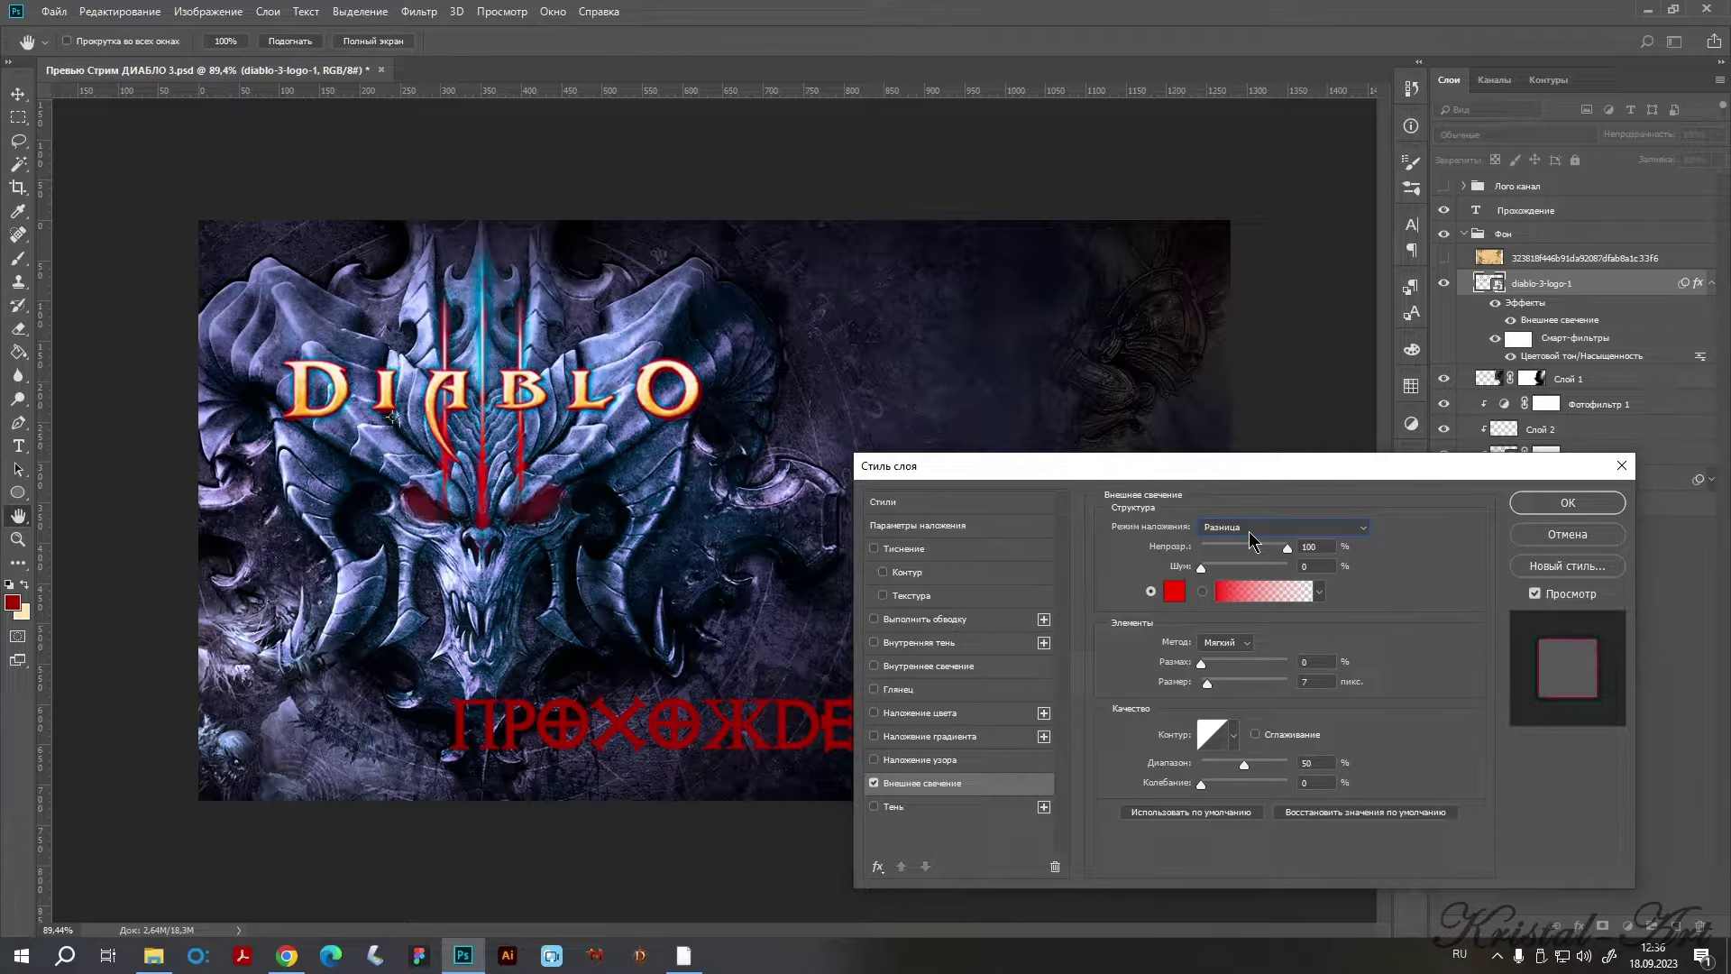
click(1251, 532)
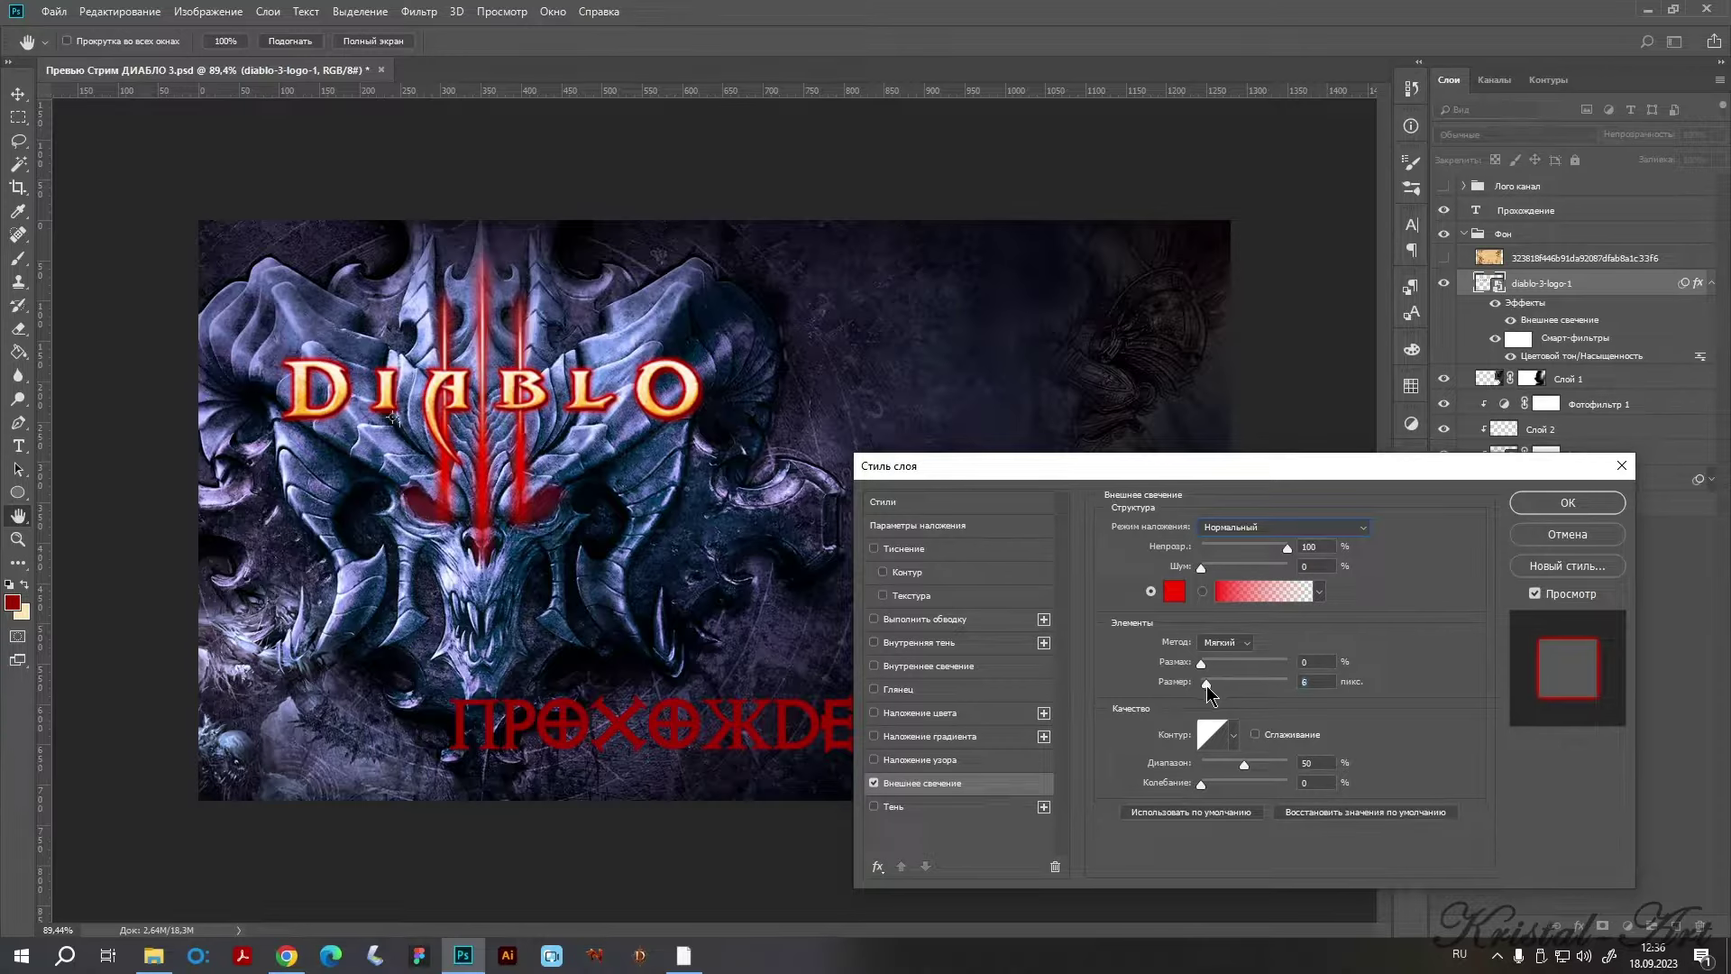
Reduce the outer glow size to 3 px and make the gradient's end colour stop orange.
drag(1207, 686, 1204, 685)
click(1271, 592)
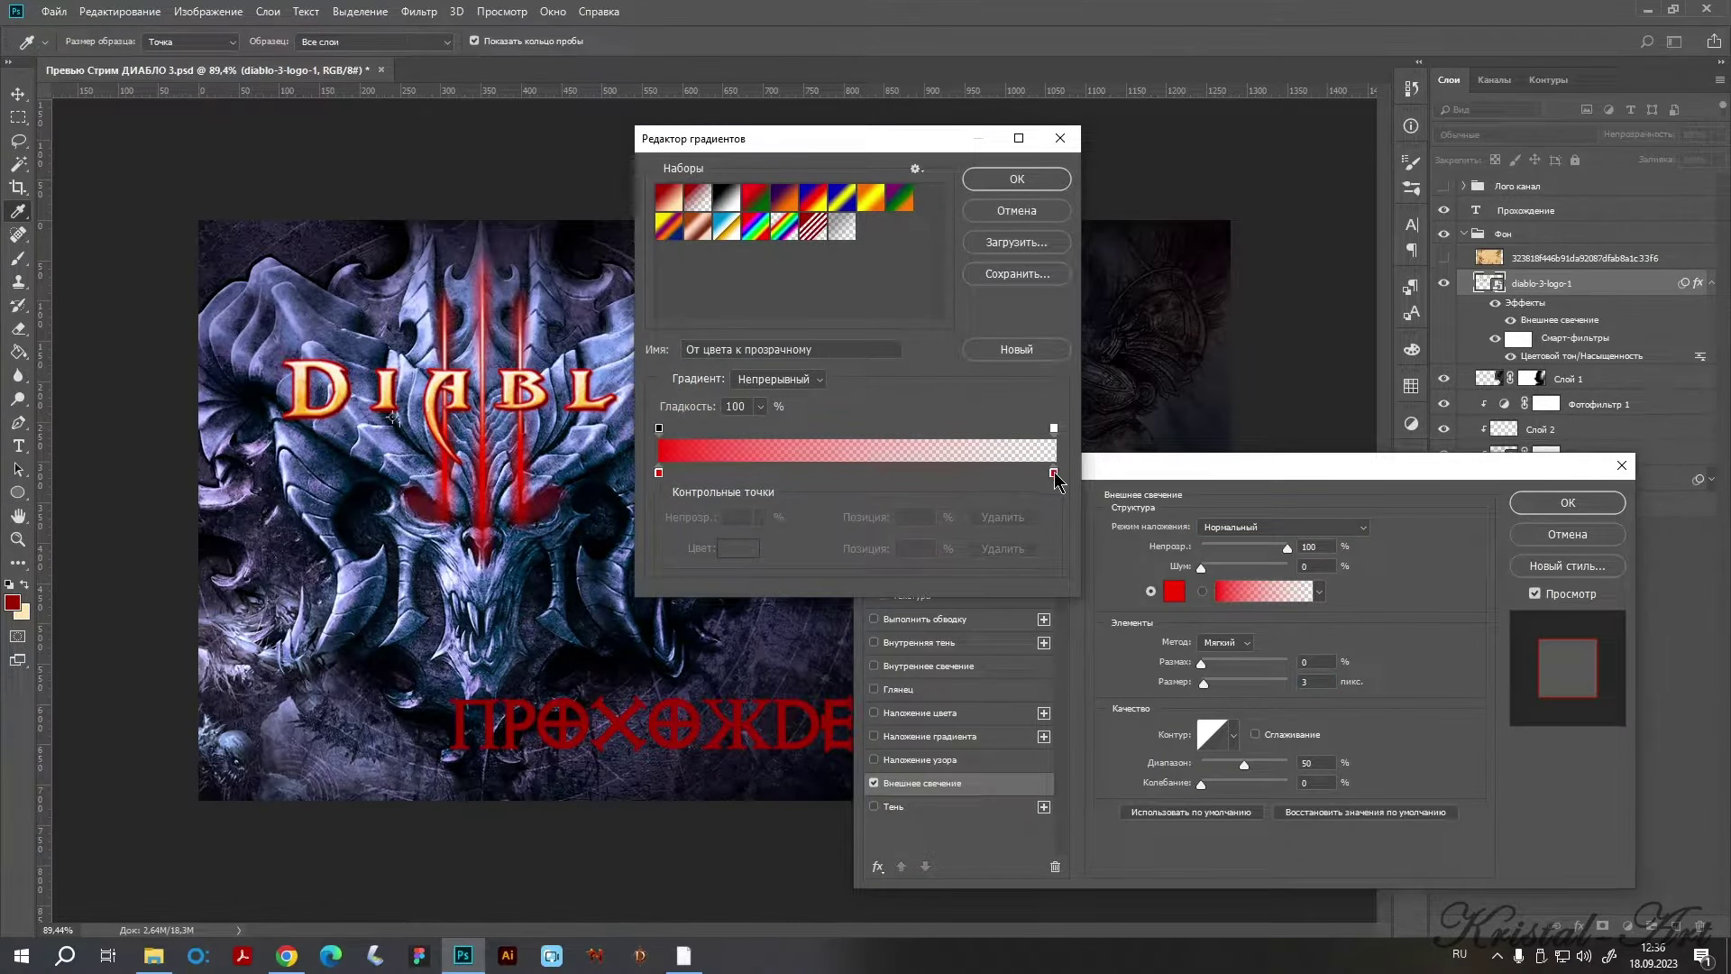
click(1053, 429)
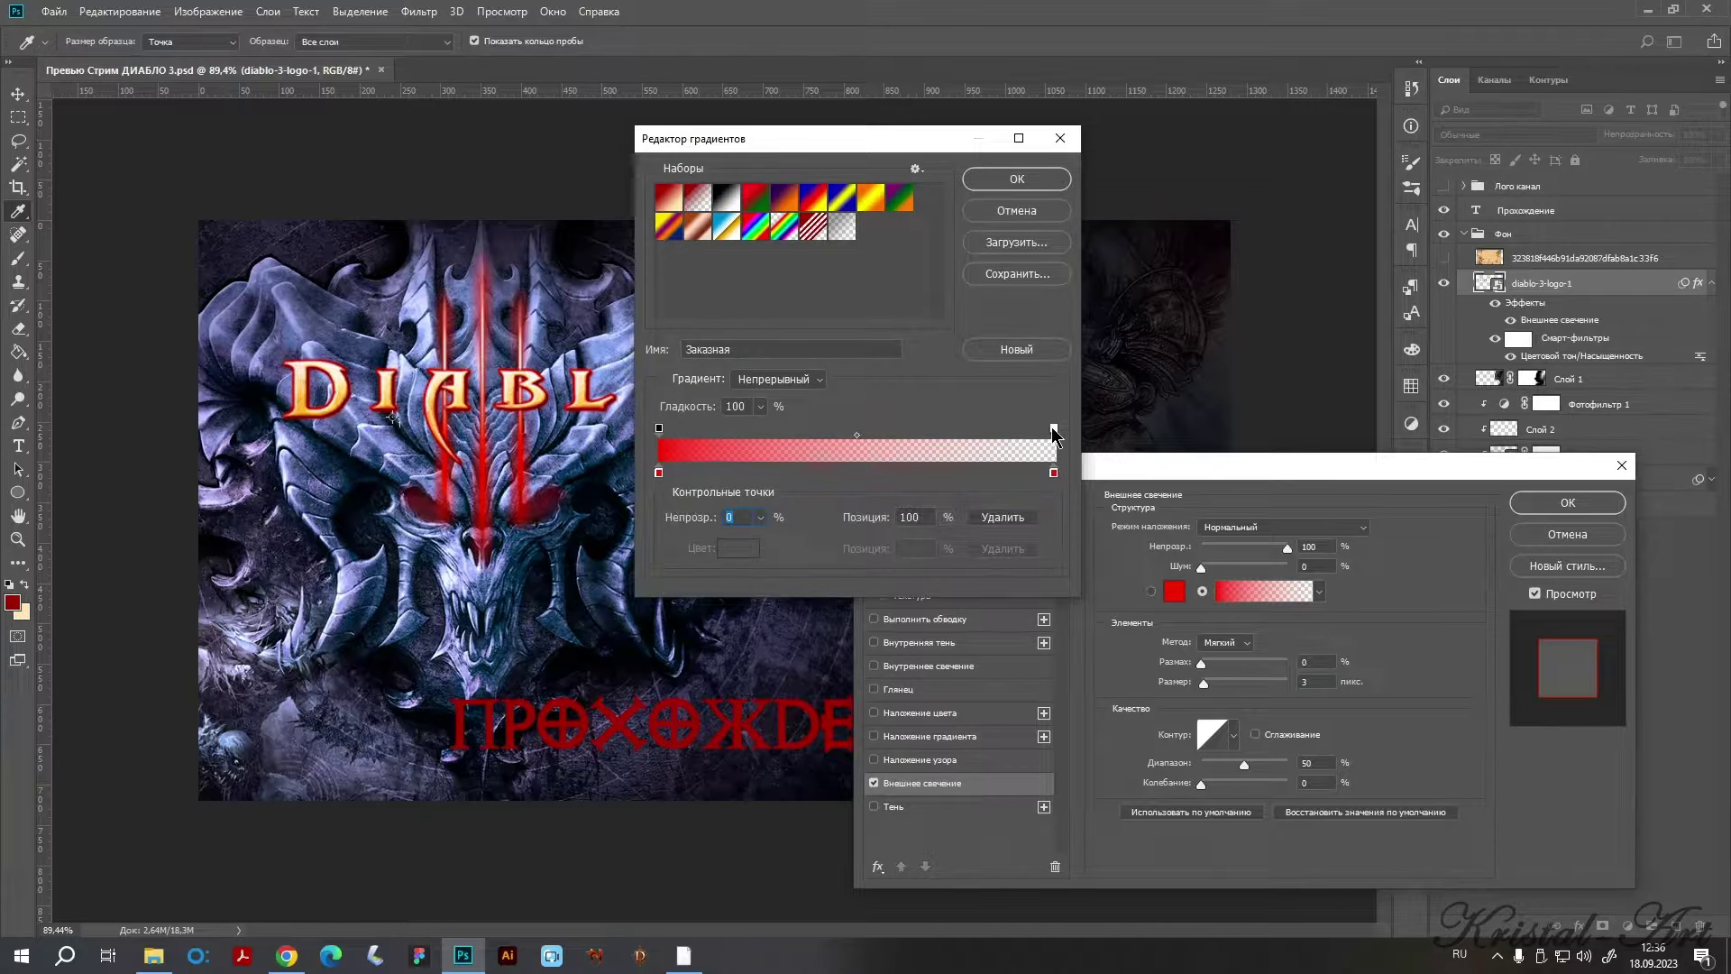
drag(1053, 472, 1053, 474)
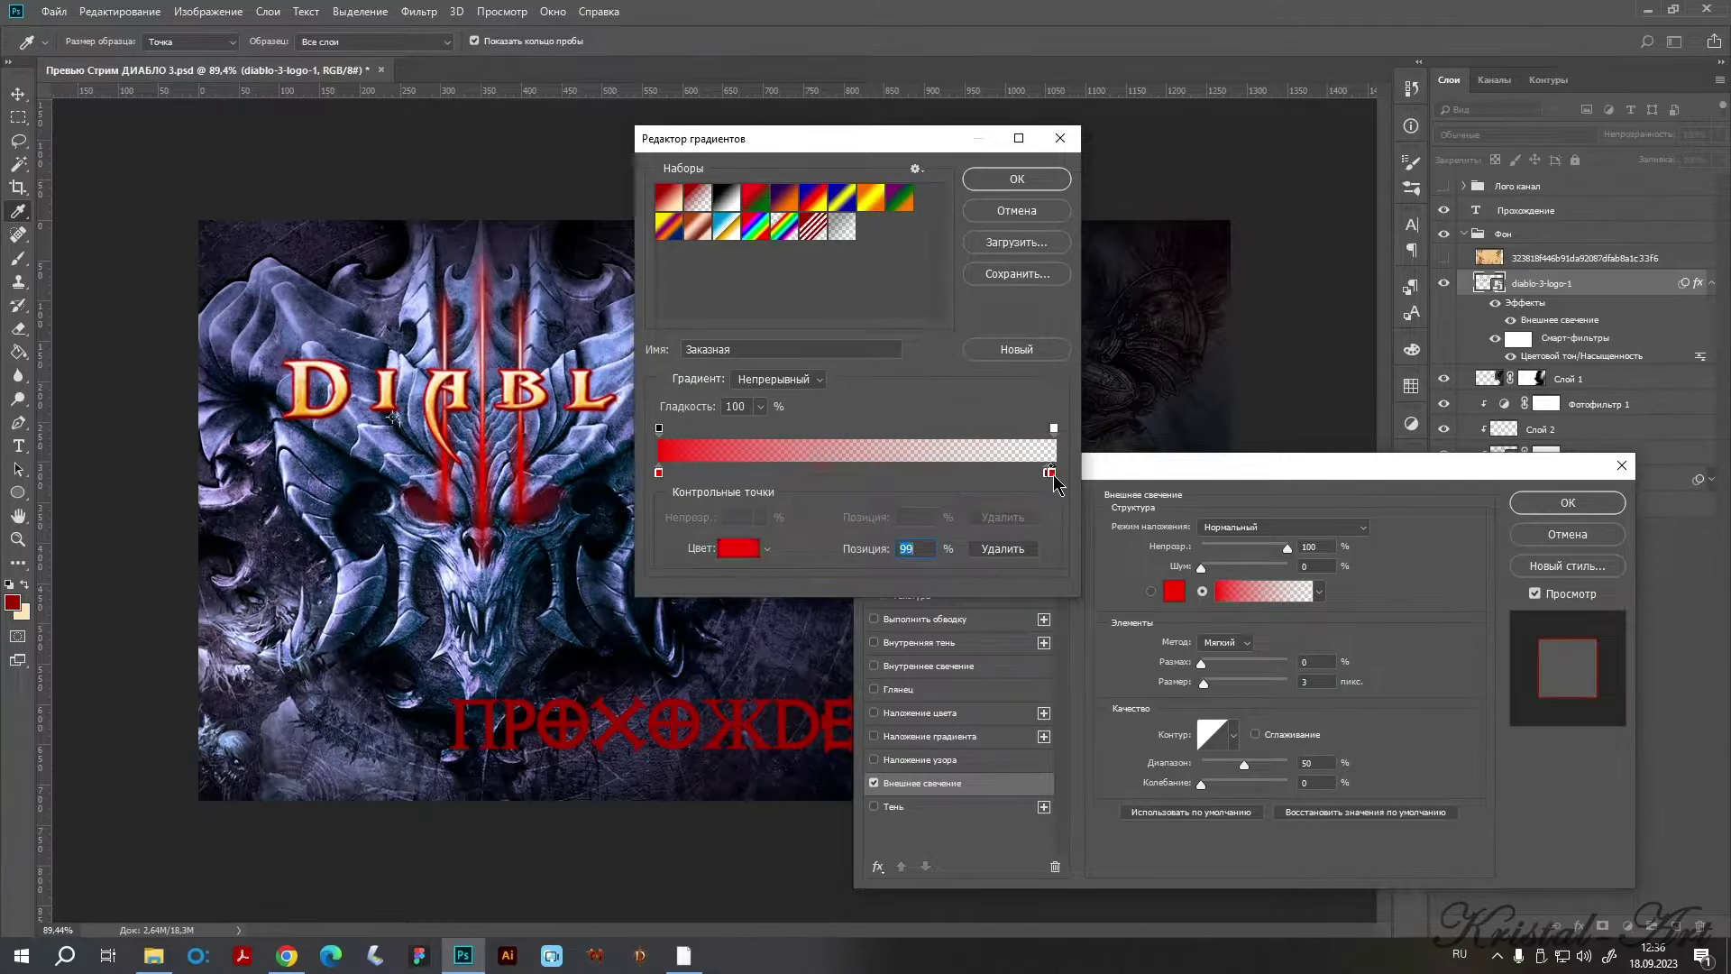
double_click(1051, 474)
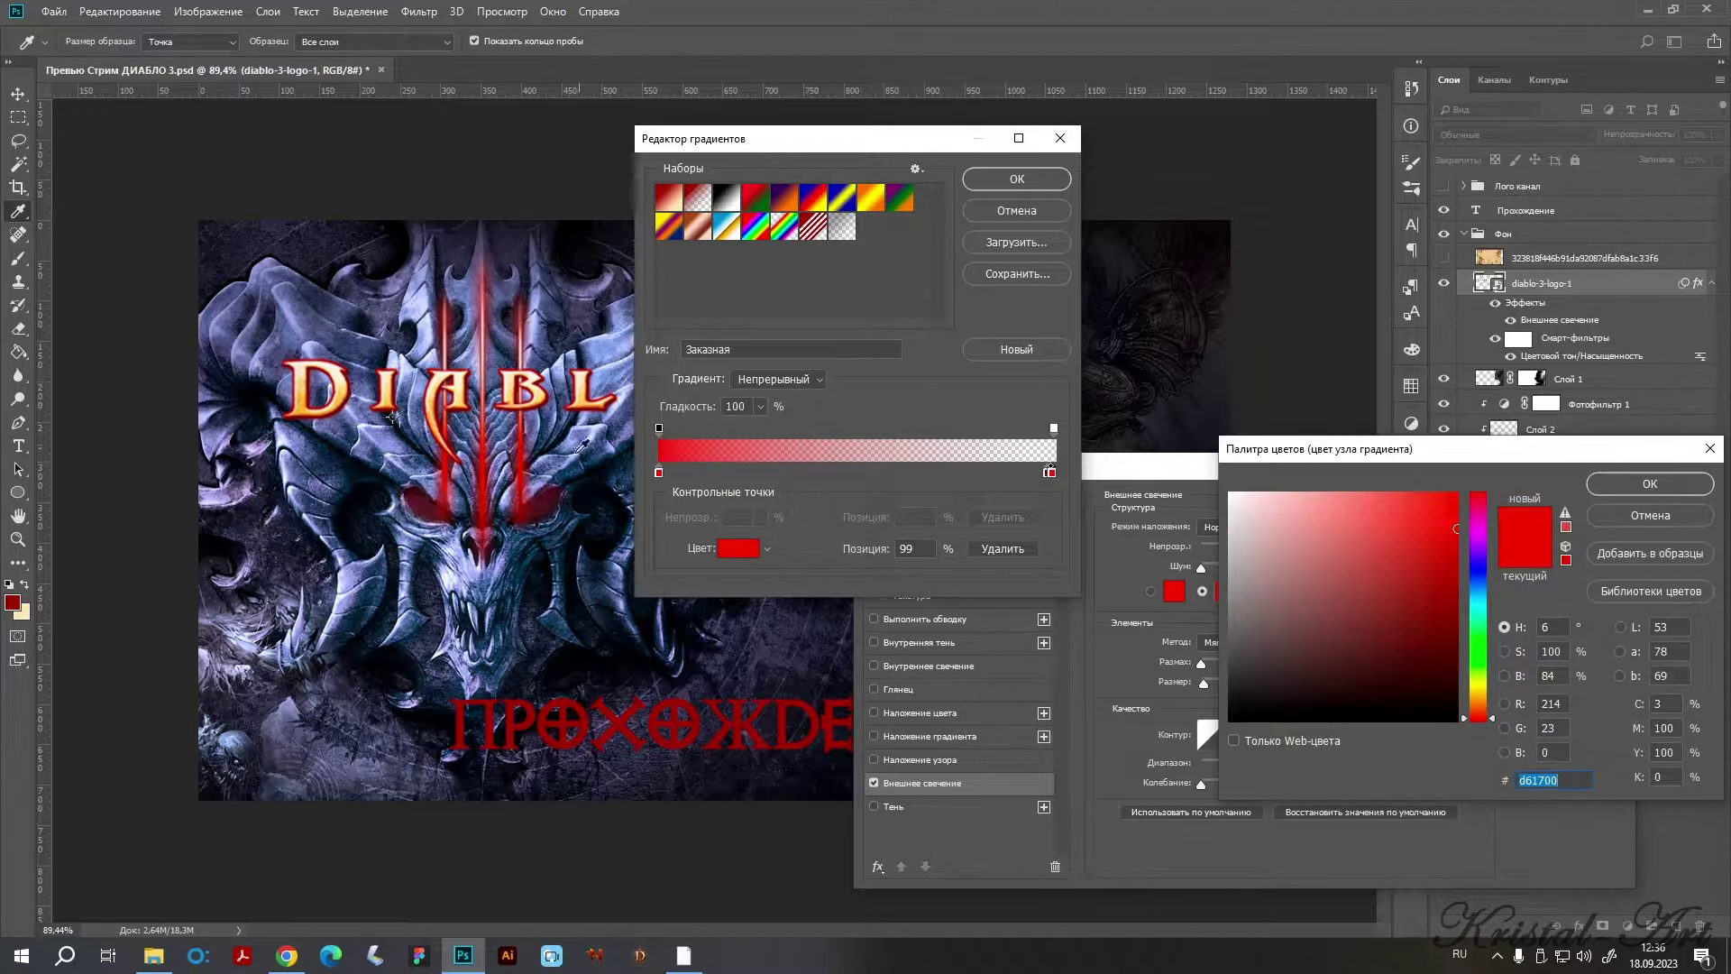
click(544, 394)
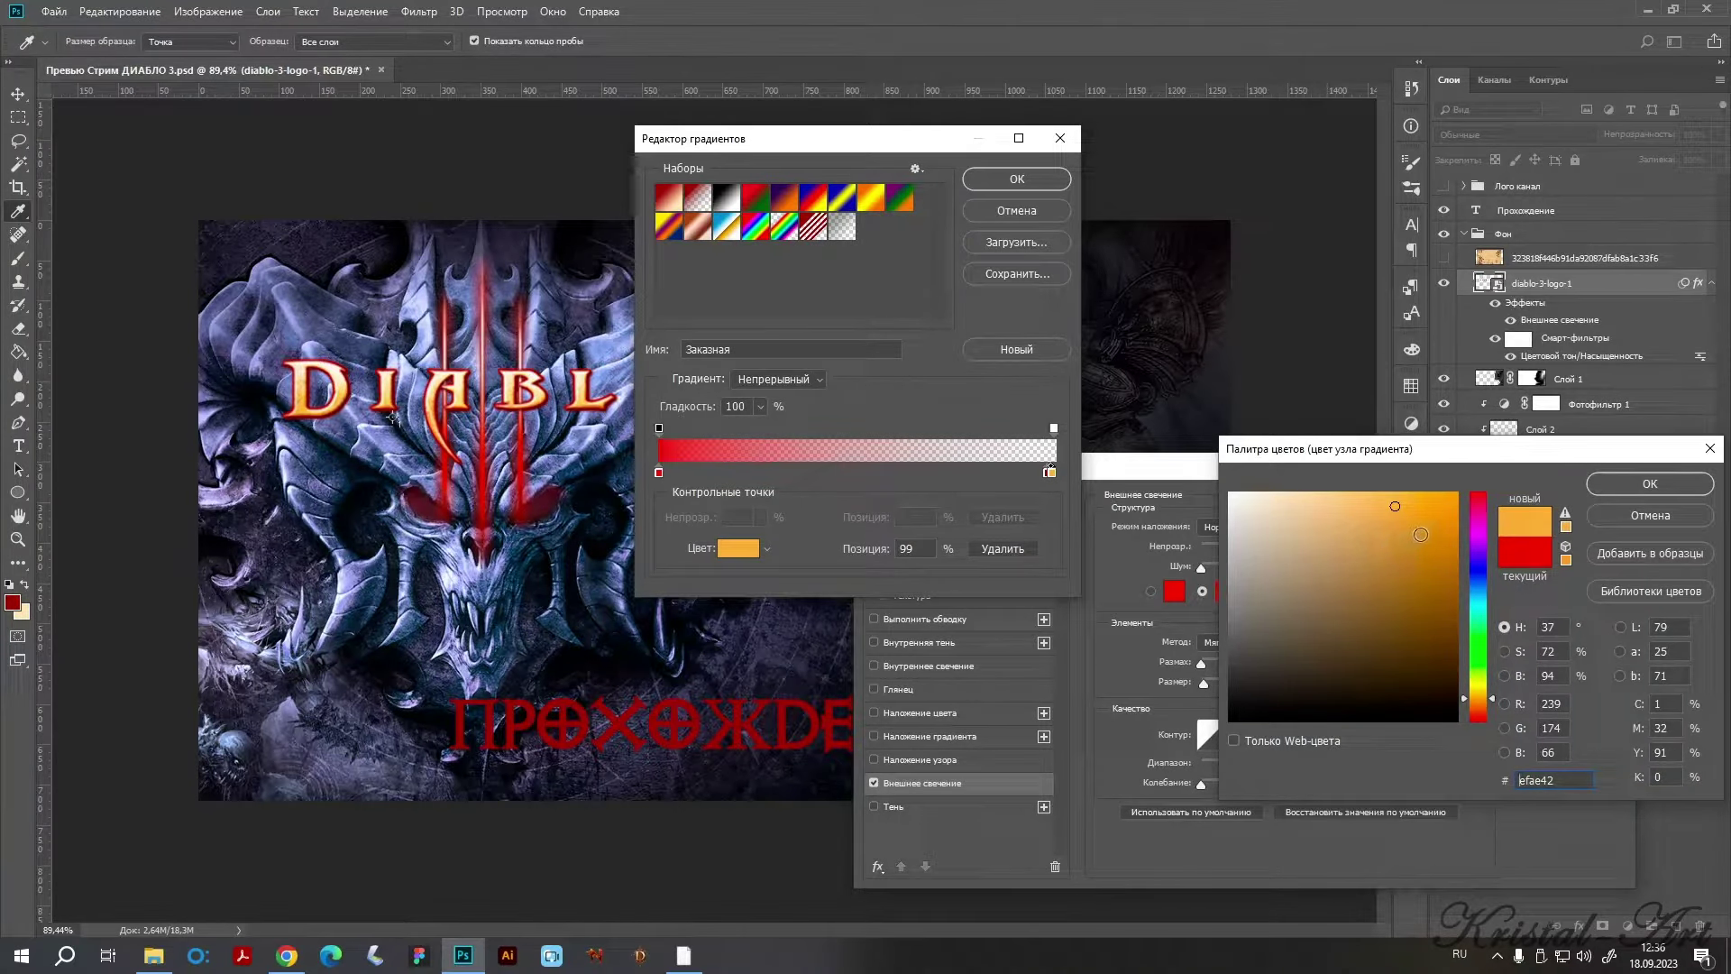
click(1453, 515)
click(1643, 484)
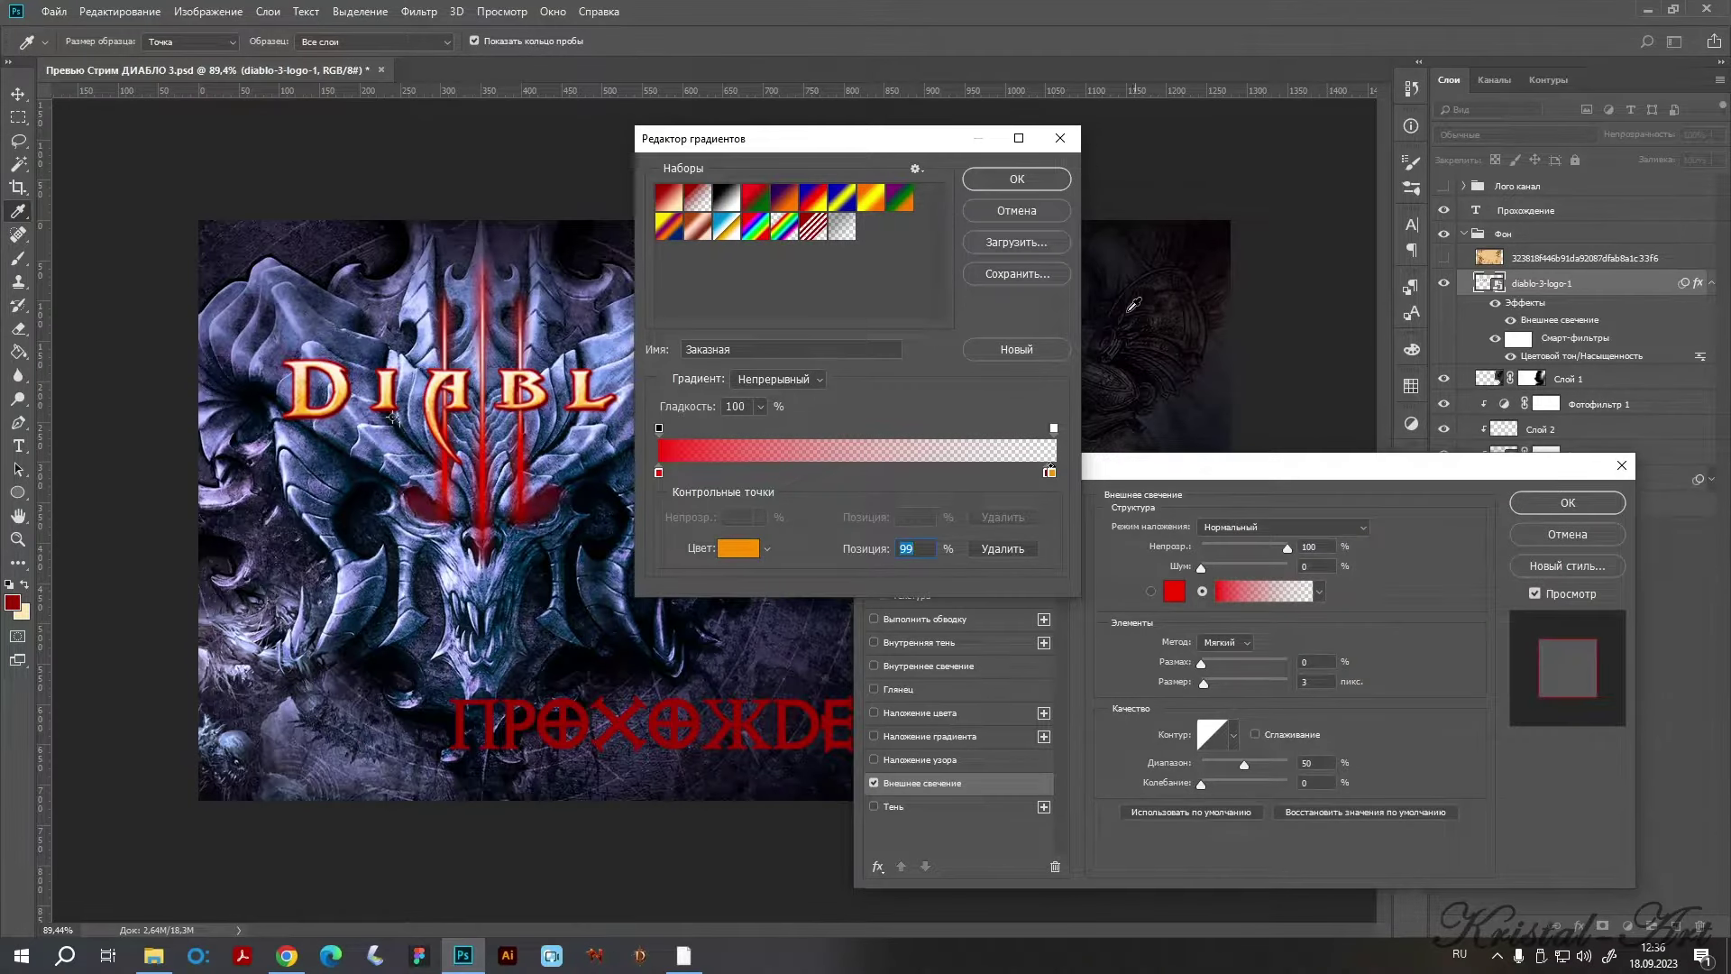
Refine the glow gradient stops, keeping orange at the end and the end opacity at 100%.
click(1019, 472)
drag(1019, 472, 1024, 472)
click(1008, 548)
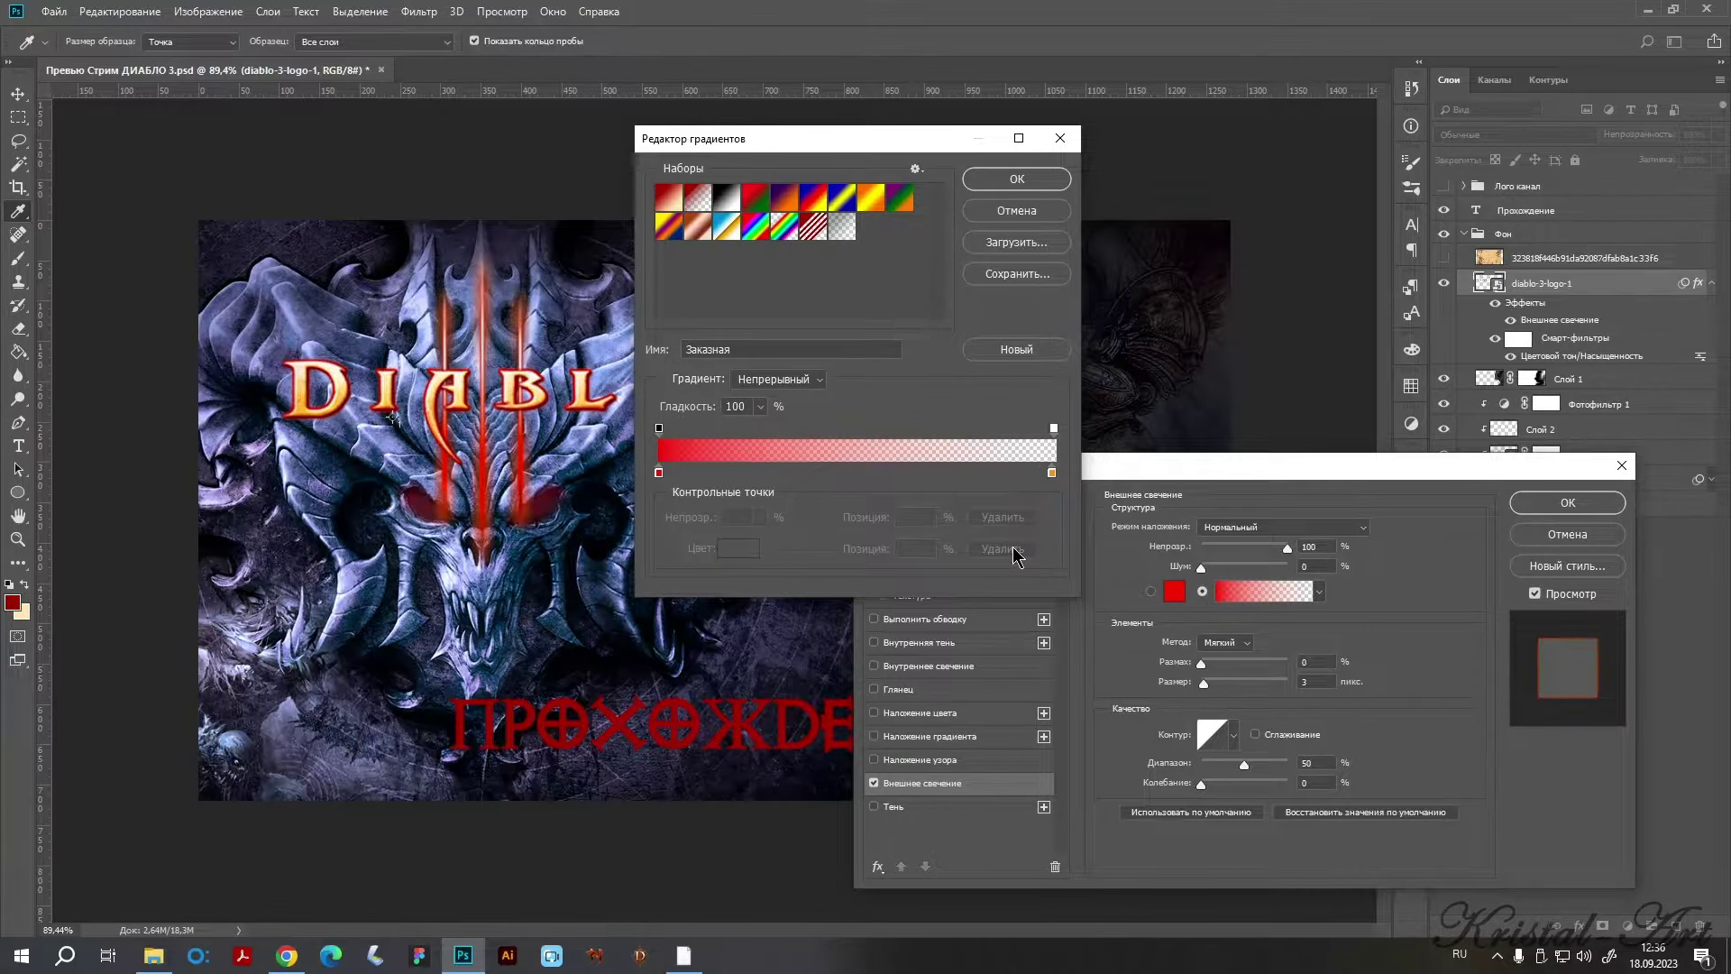
click(1051, 472)
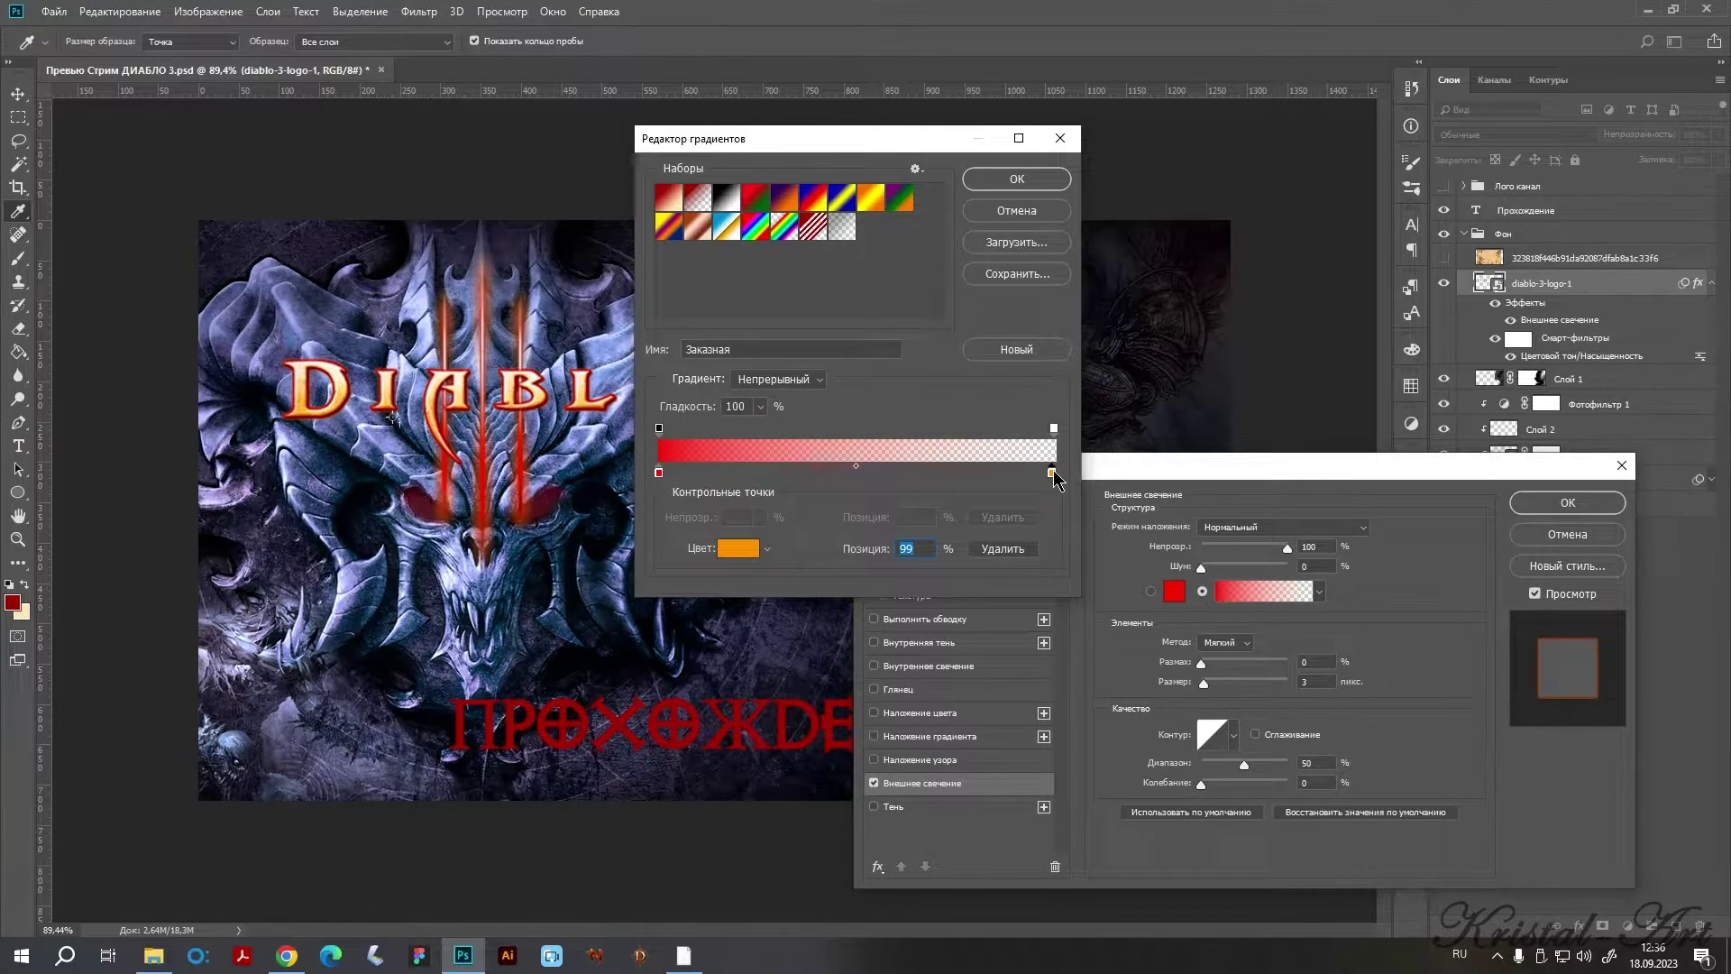
double_click(1051, 472)
click(1646, 484)
click(1054, 429)
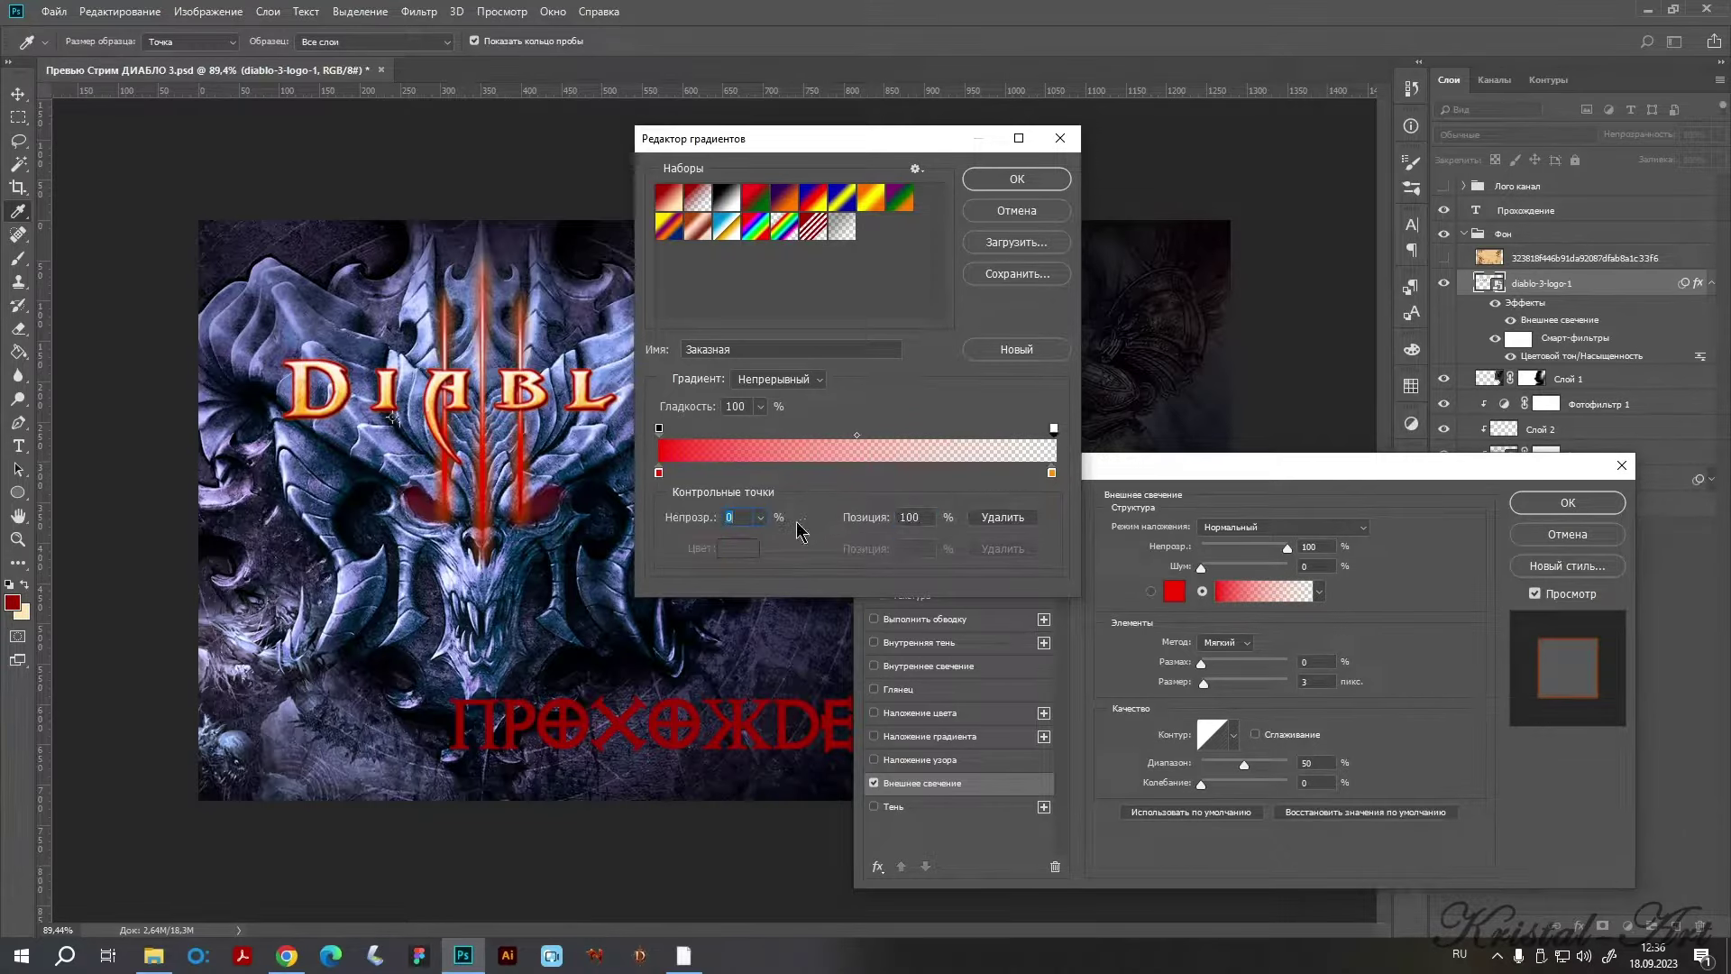
click(760, 517)
drag(757, 539, 917, 549)
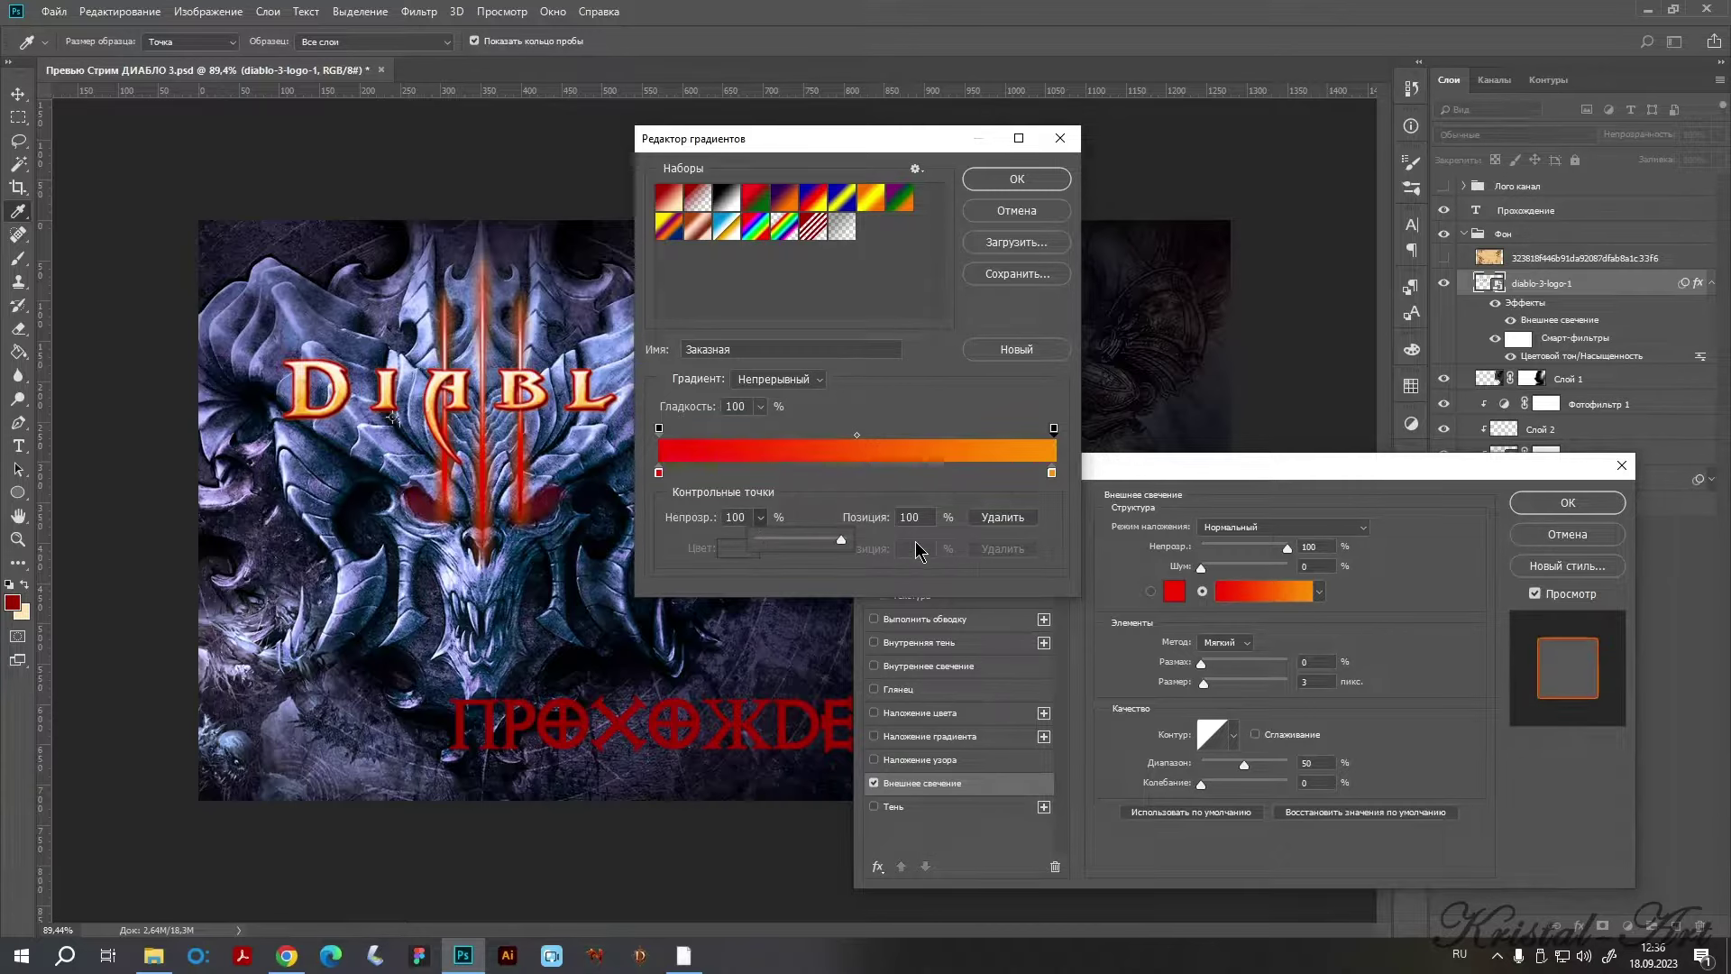
click(1017, 179)
Switch the outer glow to a solid red colour at 100% opacity.
mouse_move(1286, 547)
mouse_down()
mouse_move(1230, 550)
mouse_move(1244, 548)
mouse_up()
click(1150, 590)
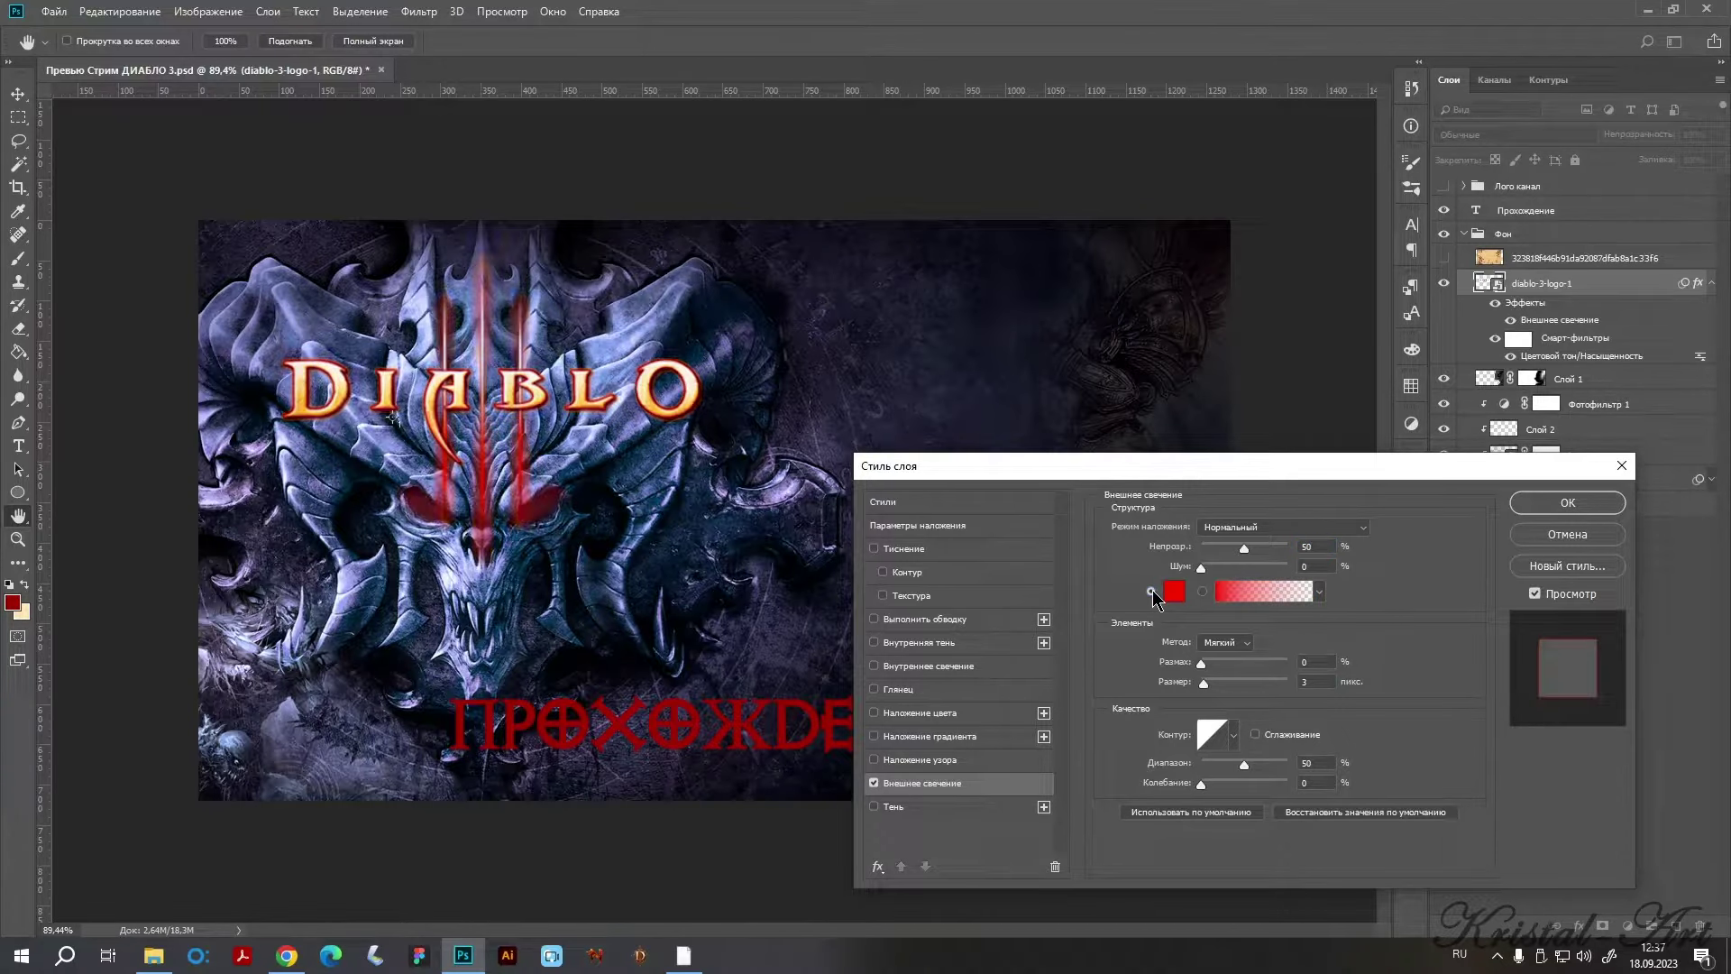
drag(1265, 551, 1318, 544)
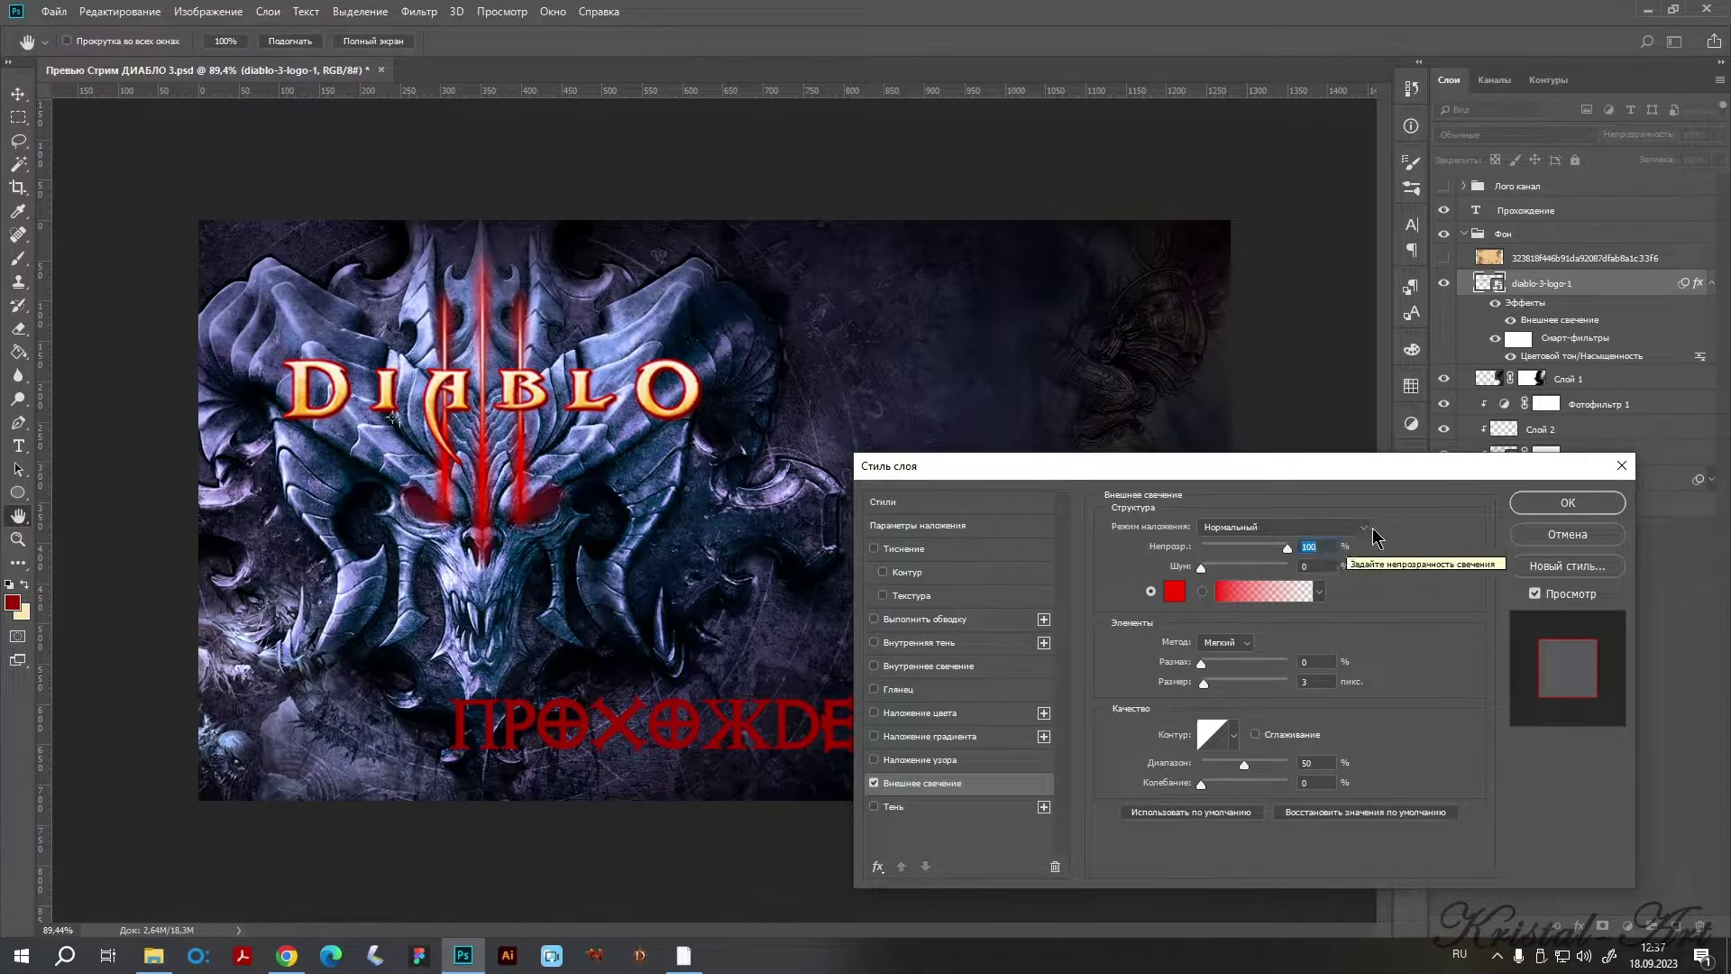
click(895, 809)
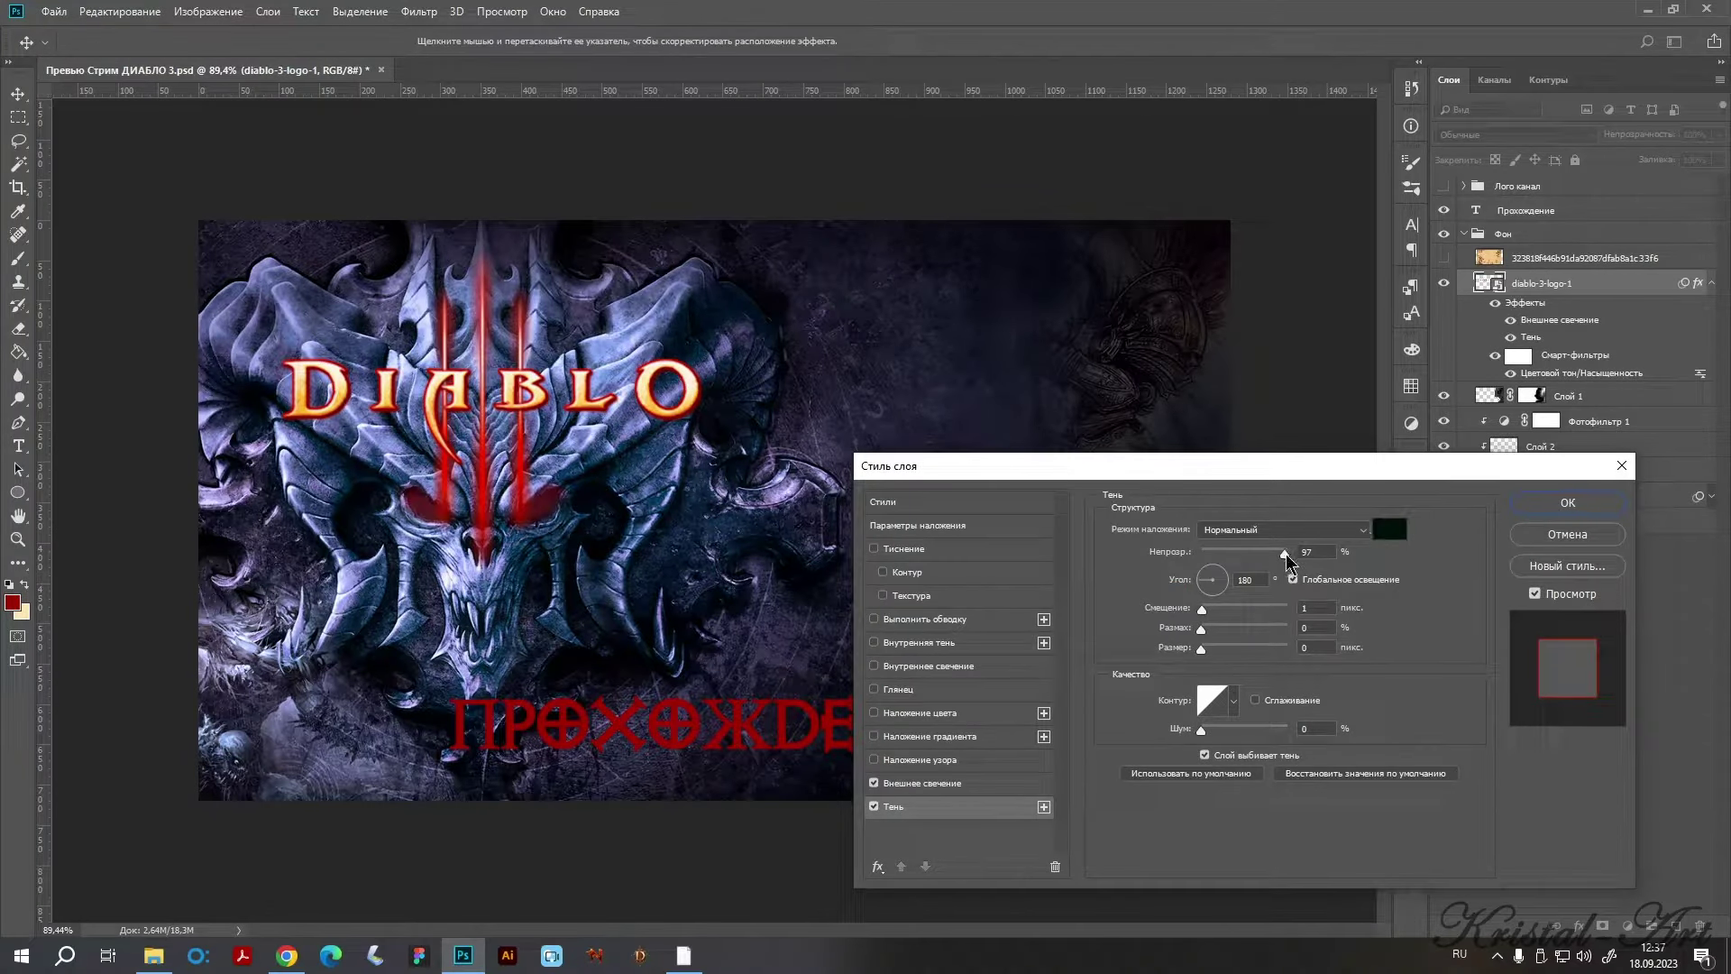
Set the drop shadow to 100% opacity and try shadow sizes of 32, then 2.
drag(1285, 553, 1290, 554)
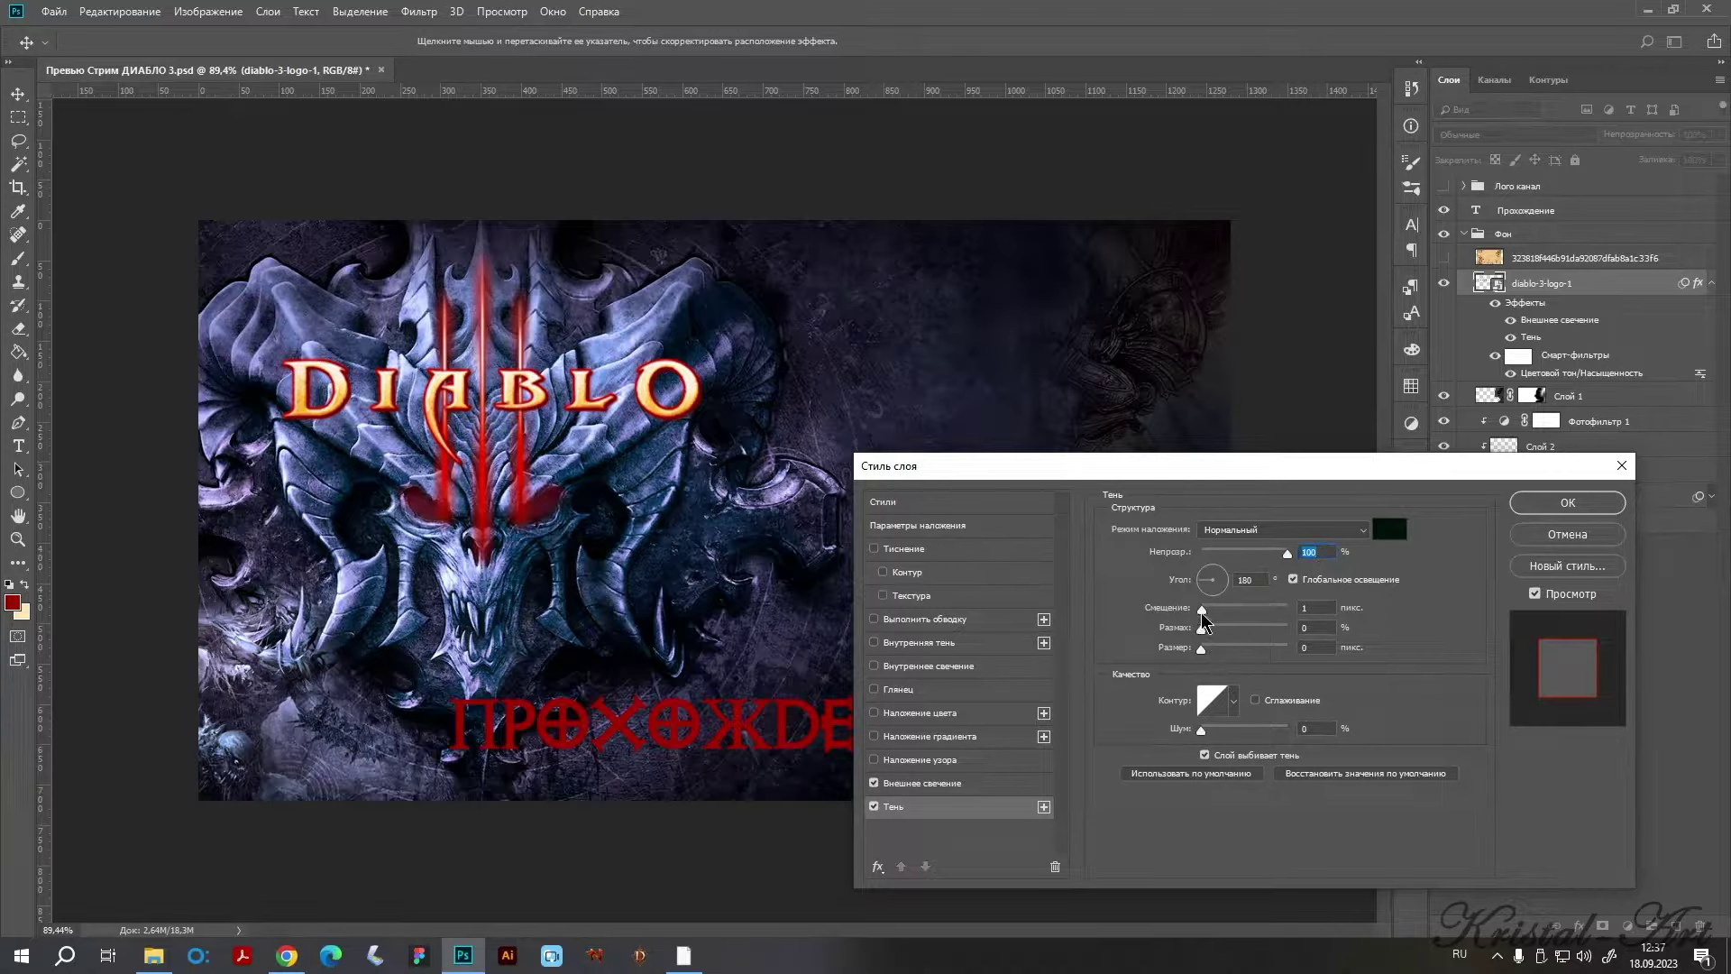
drag(1200, 610, 1208, 609)
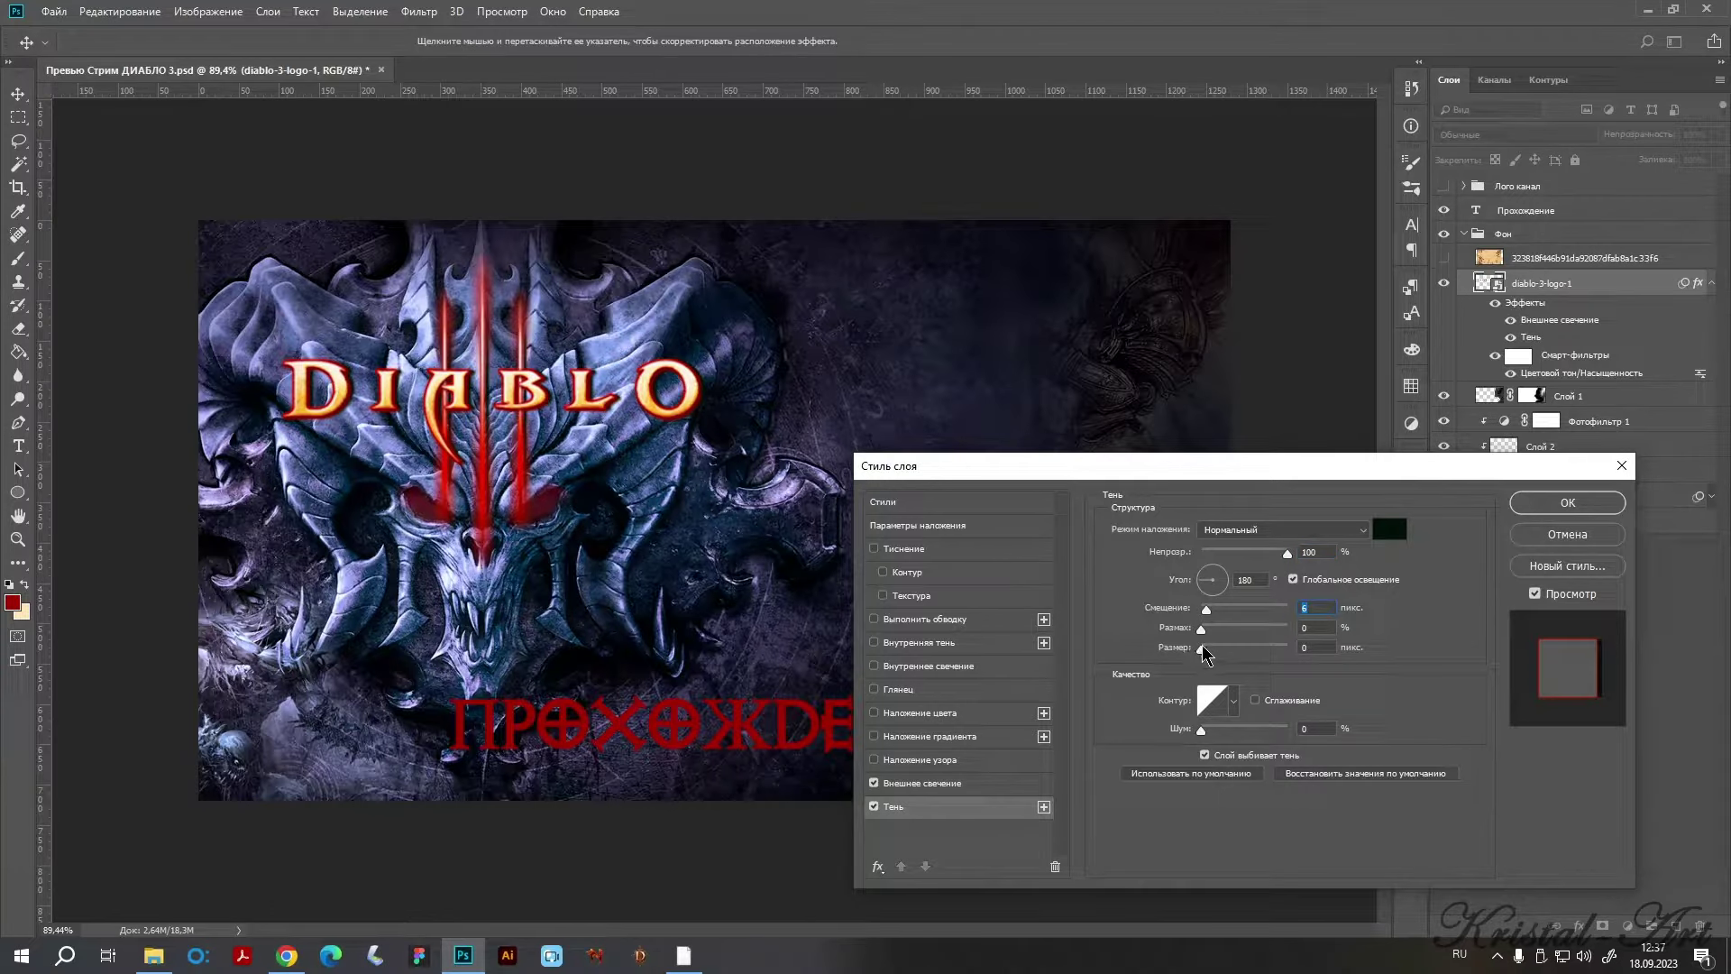
mouse_move(1201, 648)
mouse_down()
mouse_move(1222, 628)
mouse_move(1201, 649)
mouse_up()
text(3)
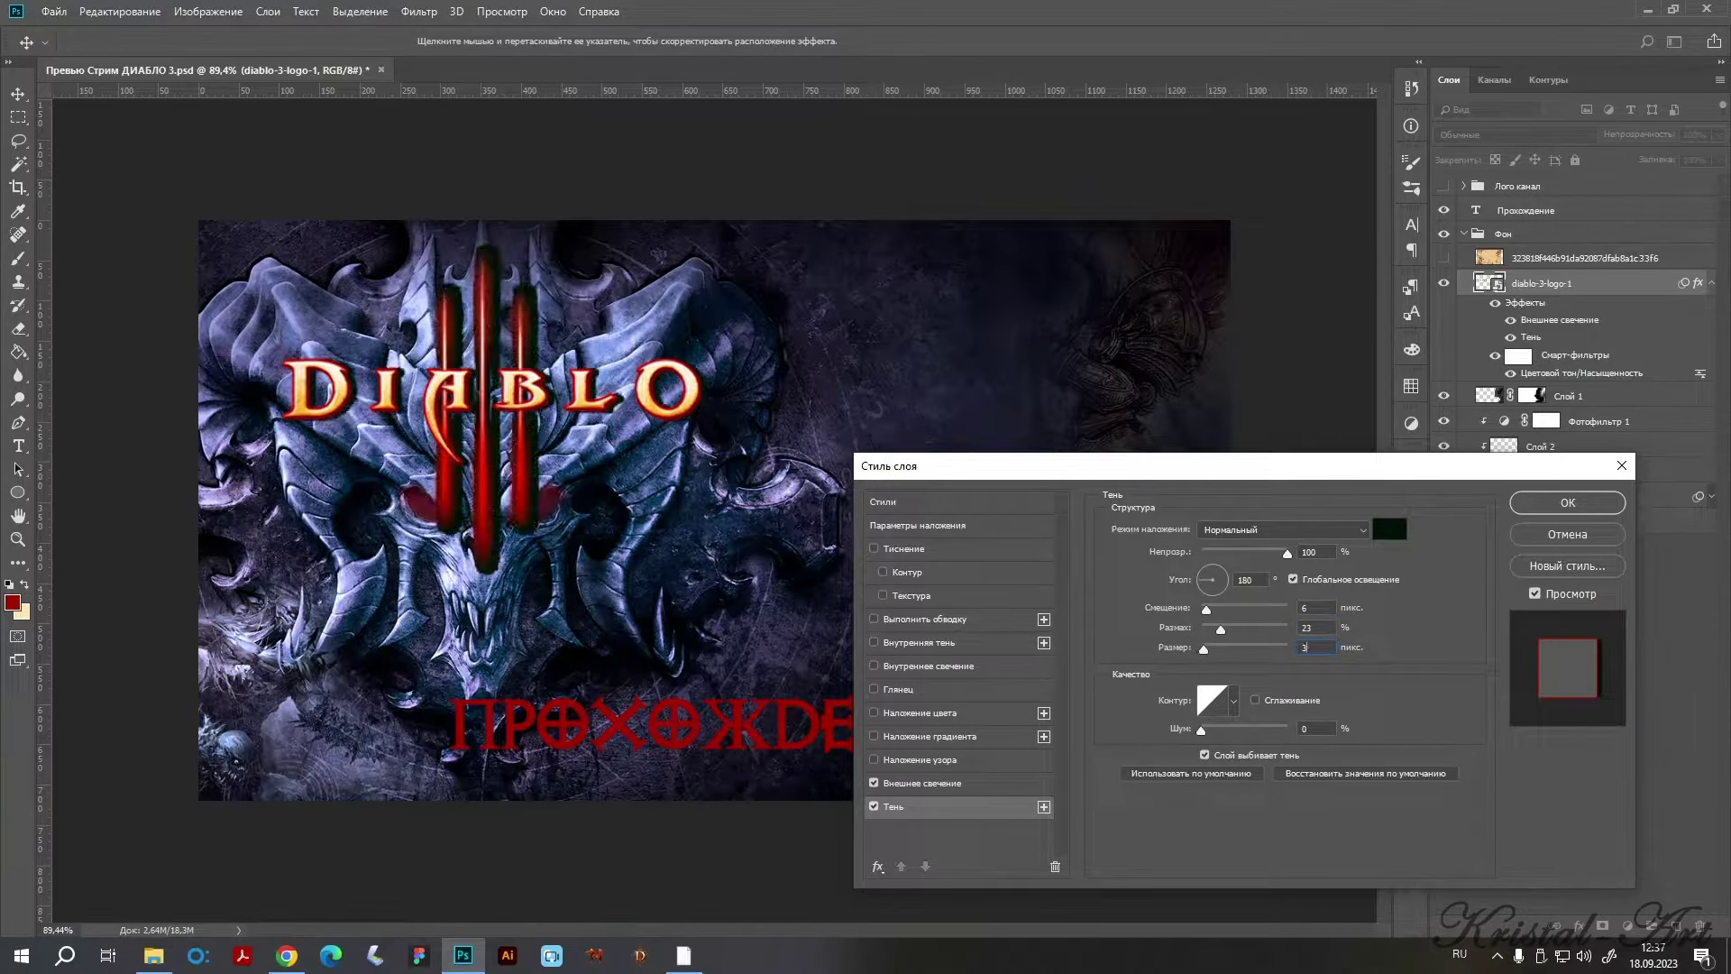
text(2)
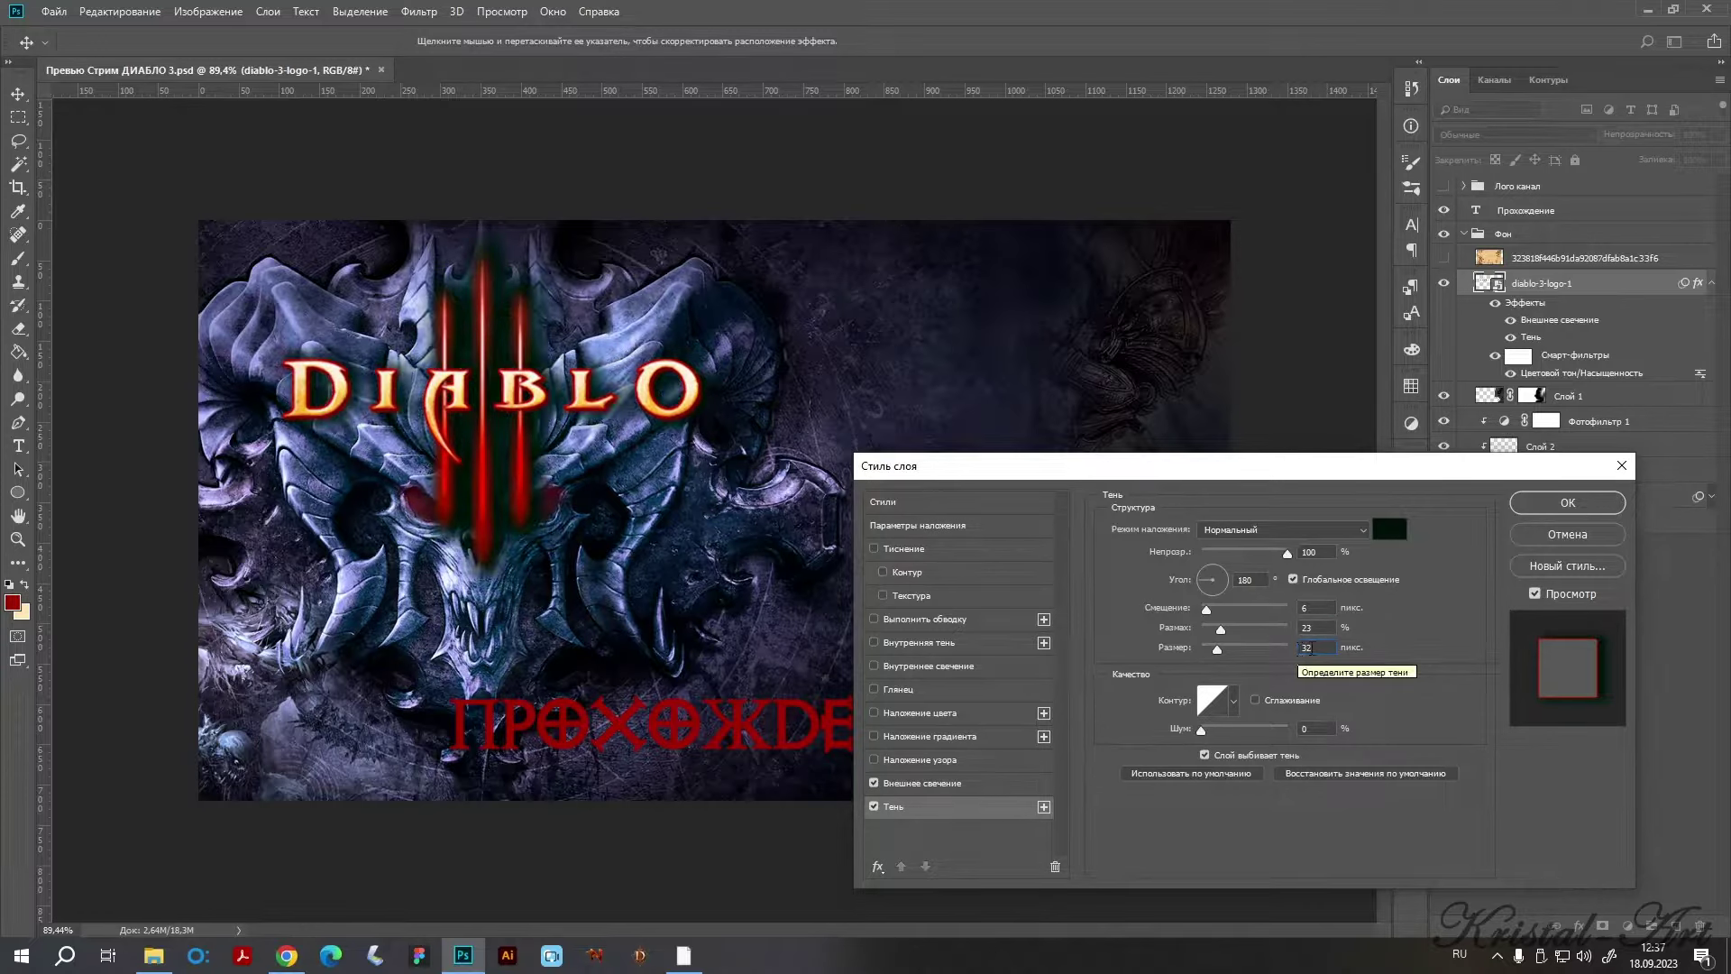
double_click(1306, 647)
text(2)
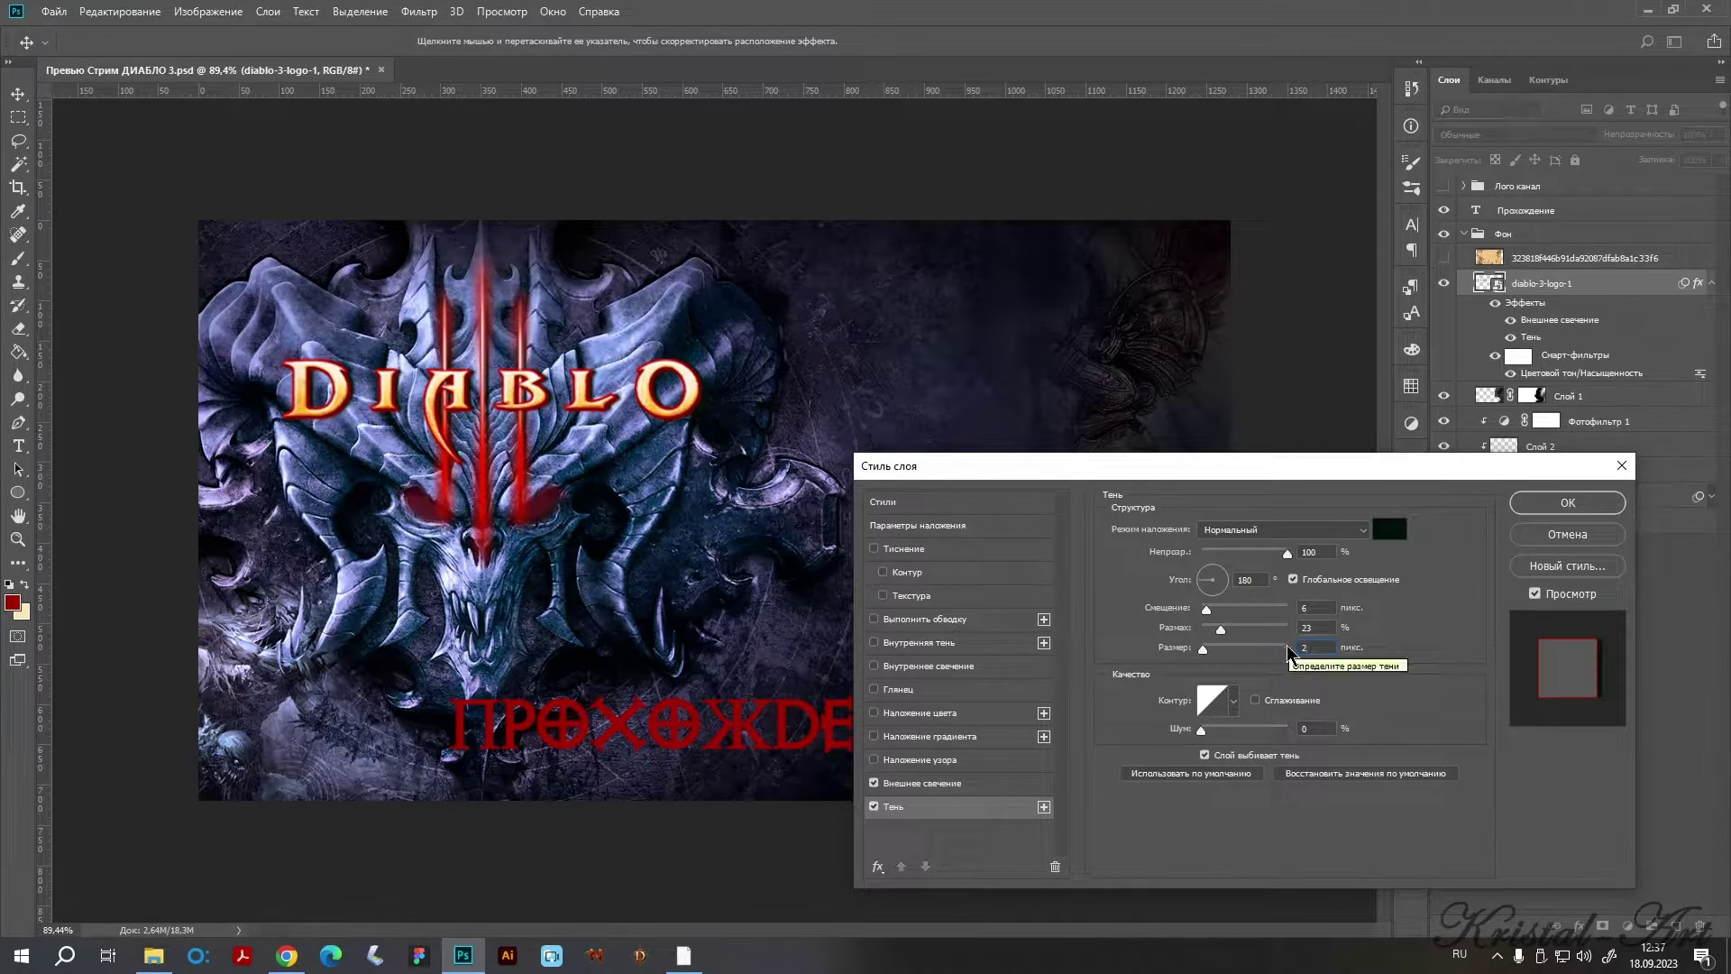
Settle the drop shadow at 5 px distance, 24% spread and 2 px size.
drag(1207, 608, 1206, 609)
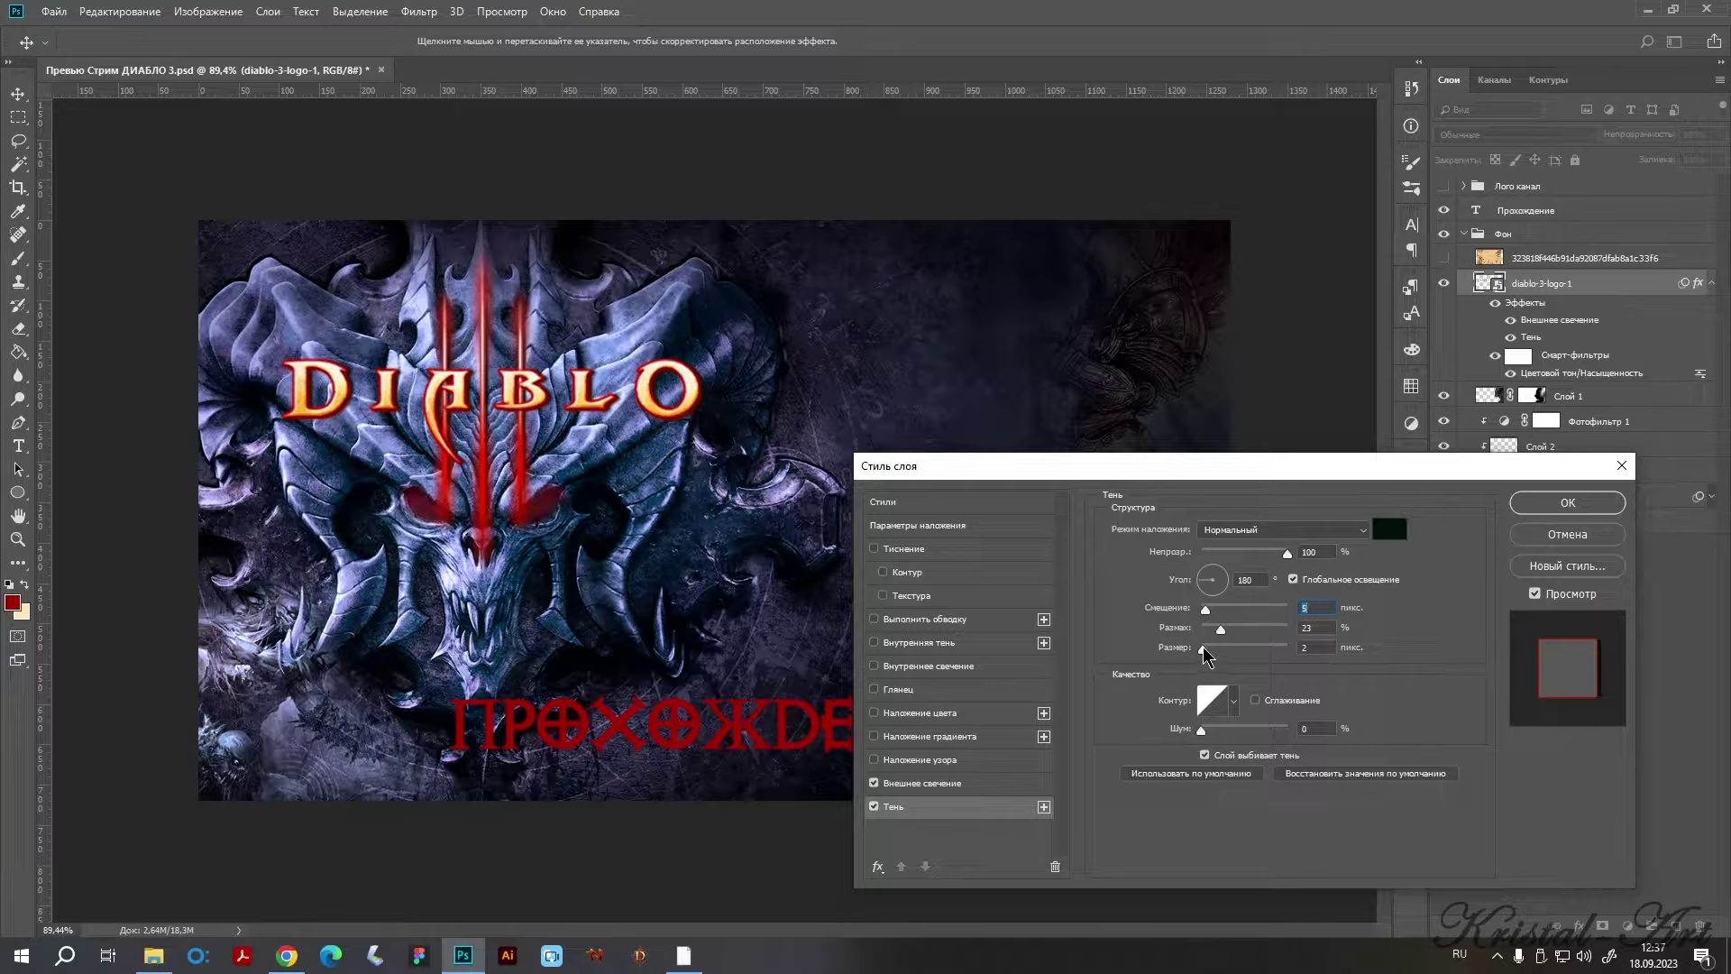
click(1309, 646)
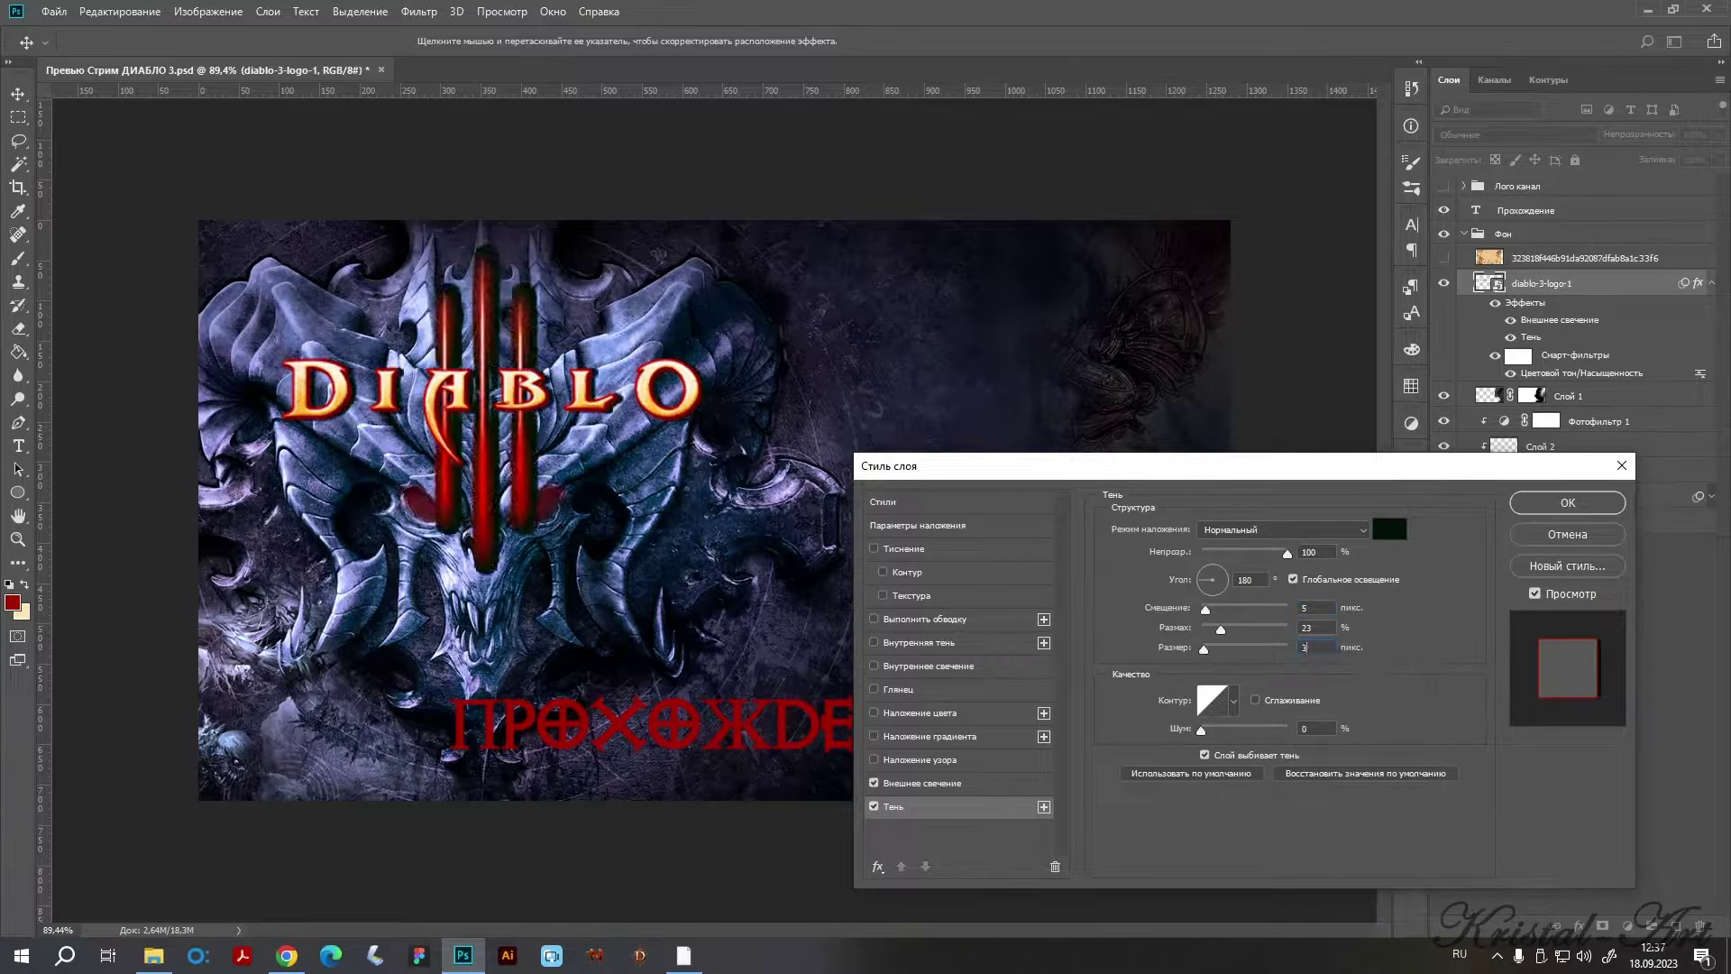
text(3)
double_click(1307, 627)
text(15)
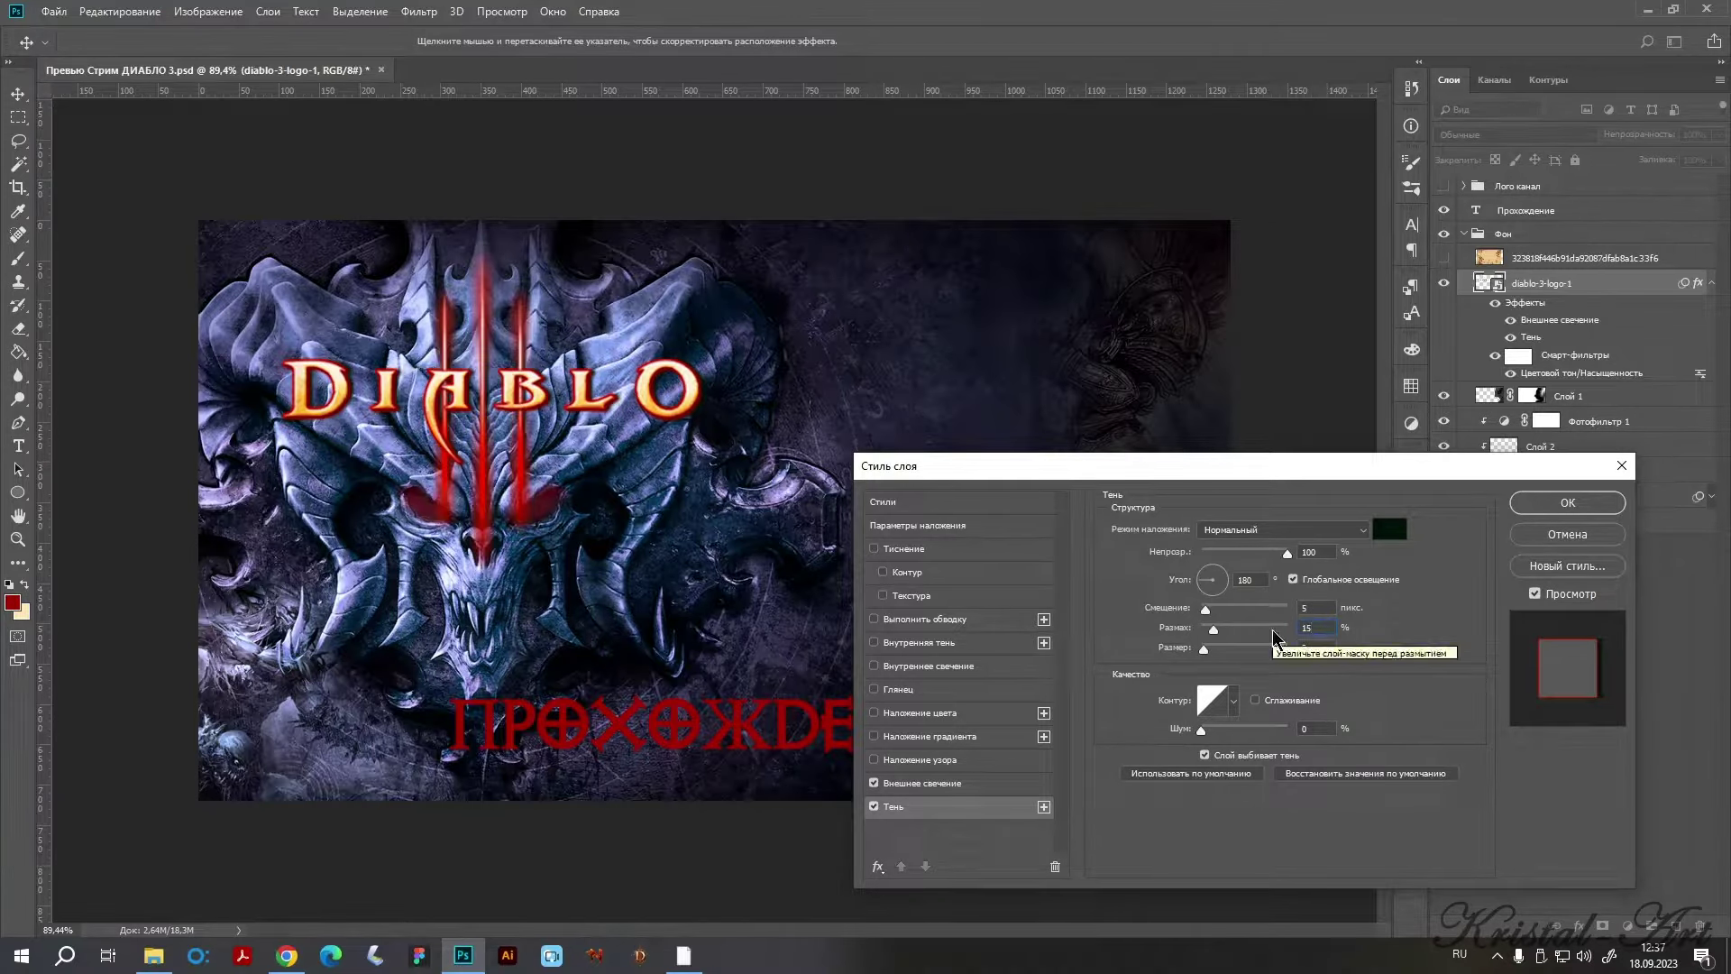
double_click(1304, 627)
text(20)
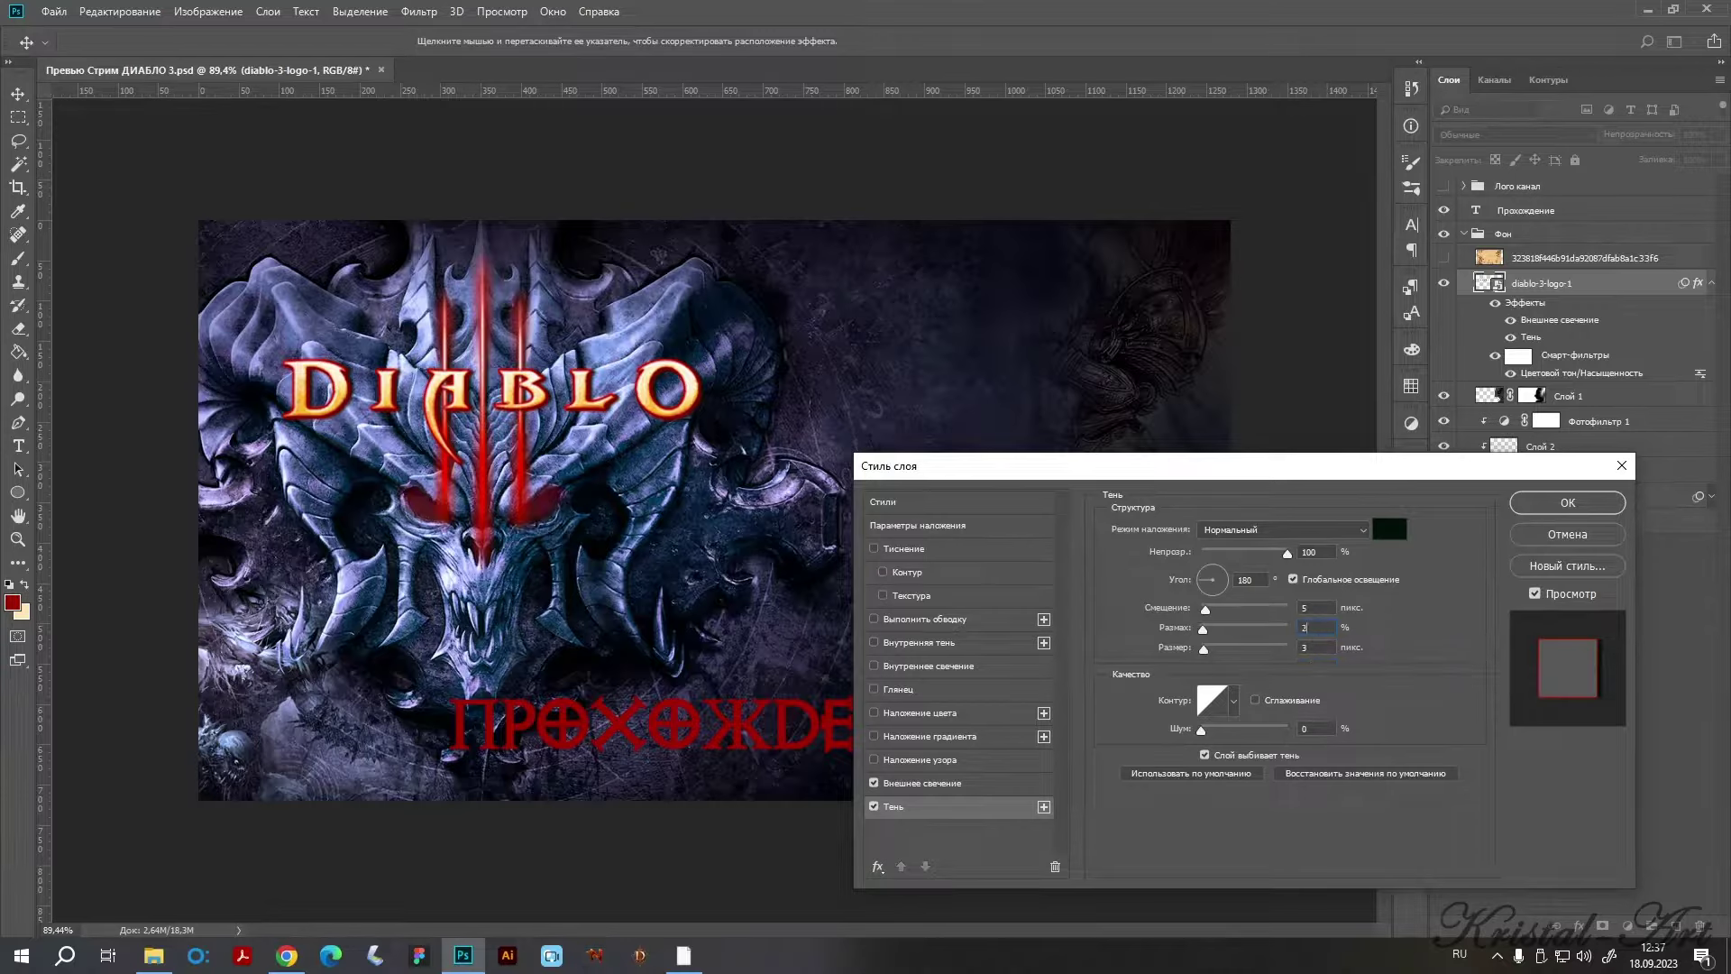
double_click(1294, 647)
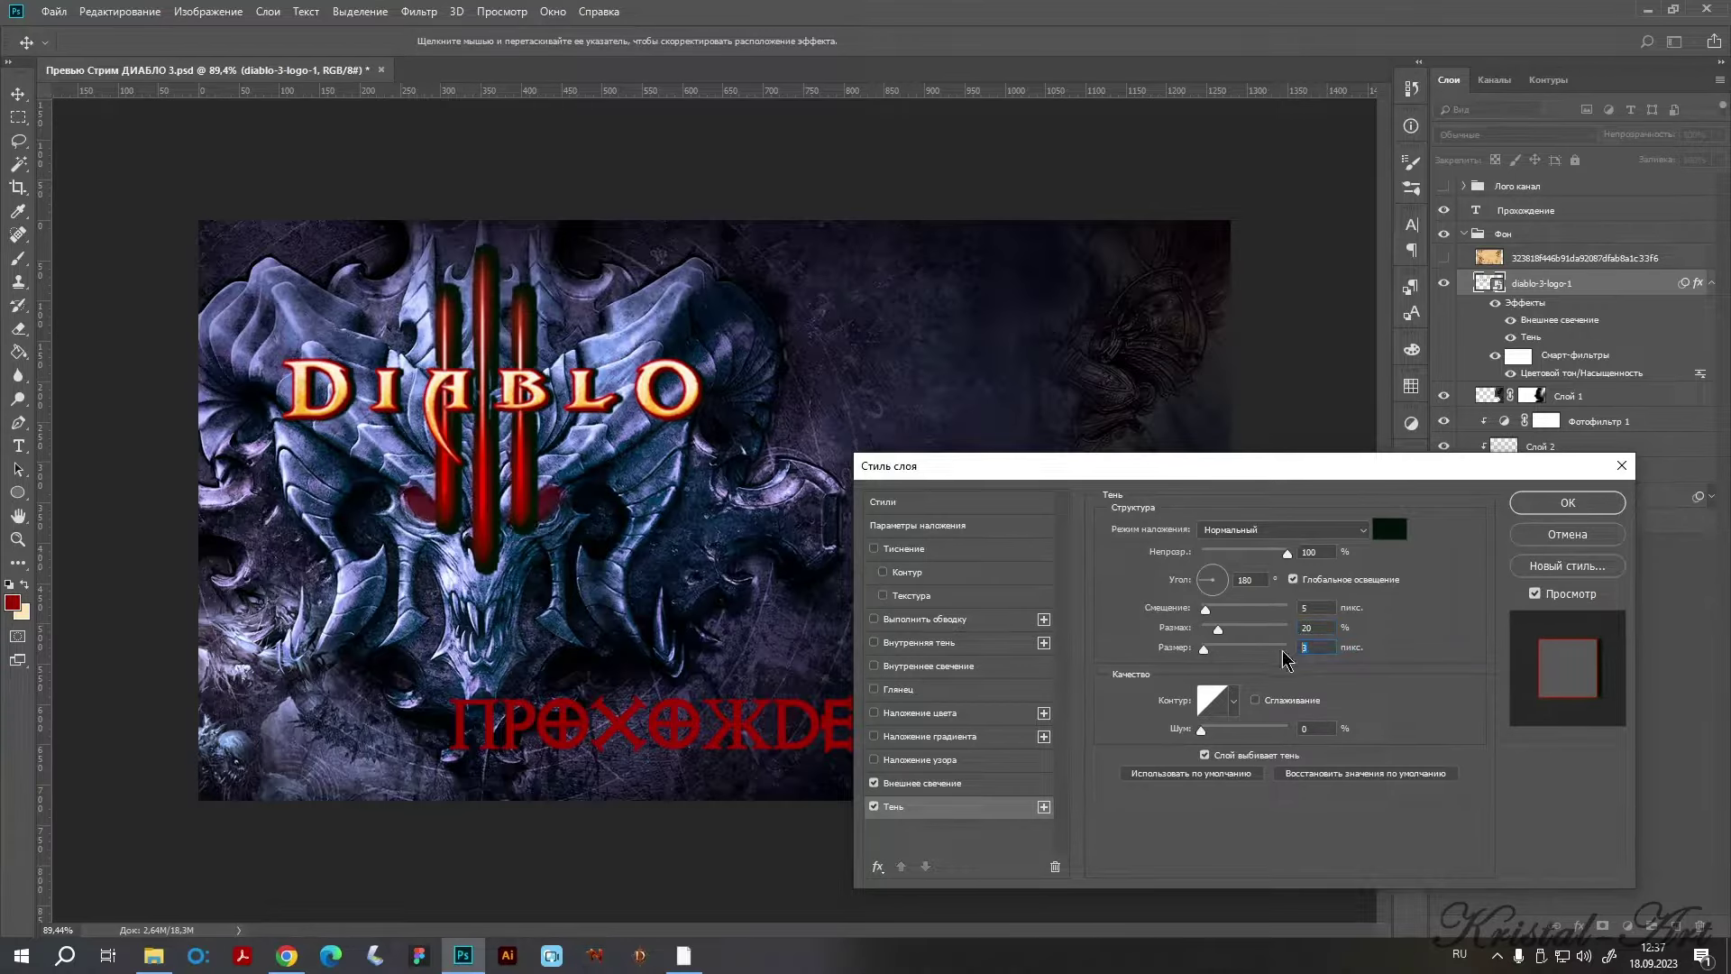
text(2)
drag(1218, 628, 1224, 632)
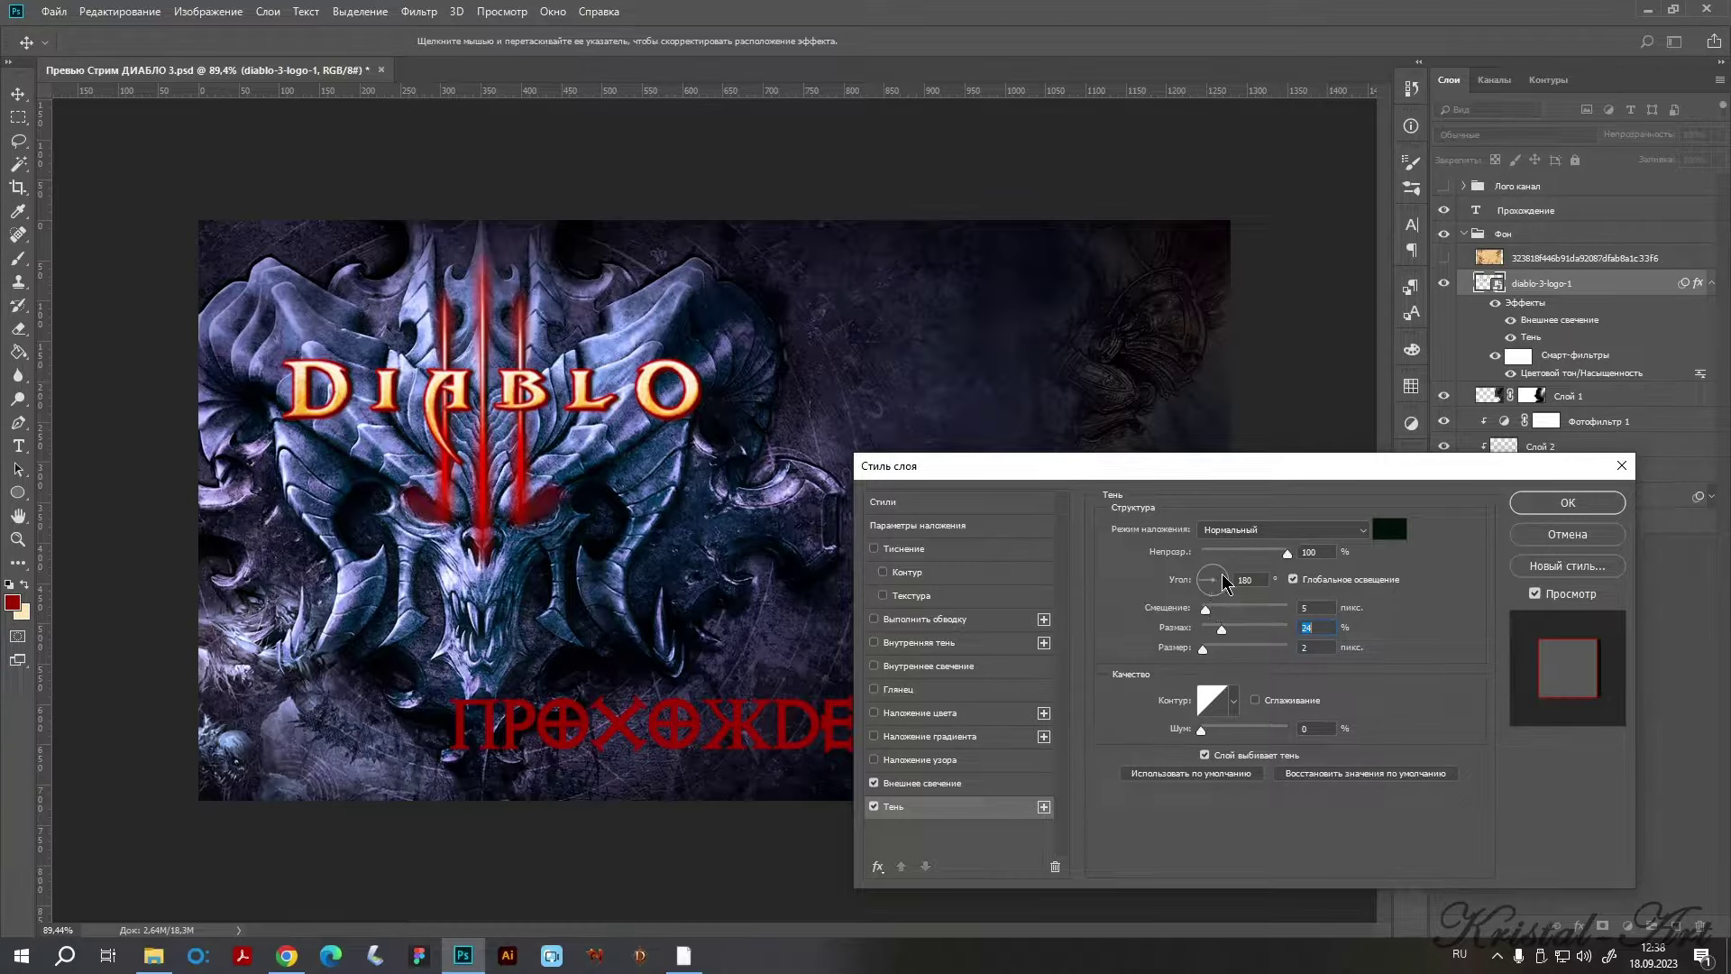
Set the drop shadow angle to -180° and its blend mode to Linear Burn.
click(1231, 584)
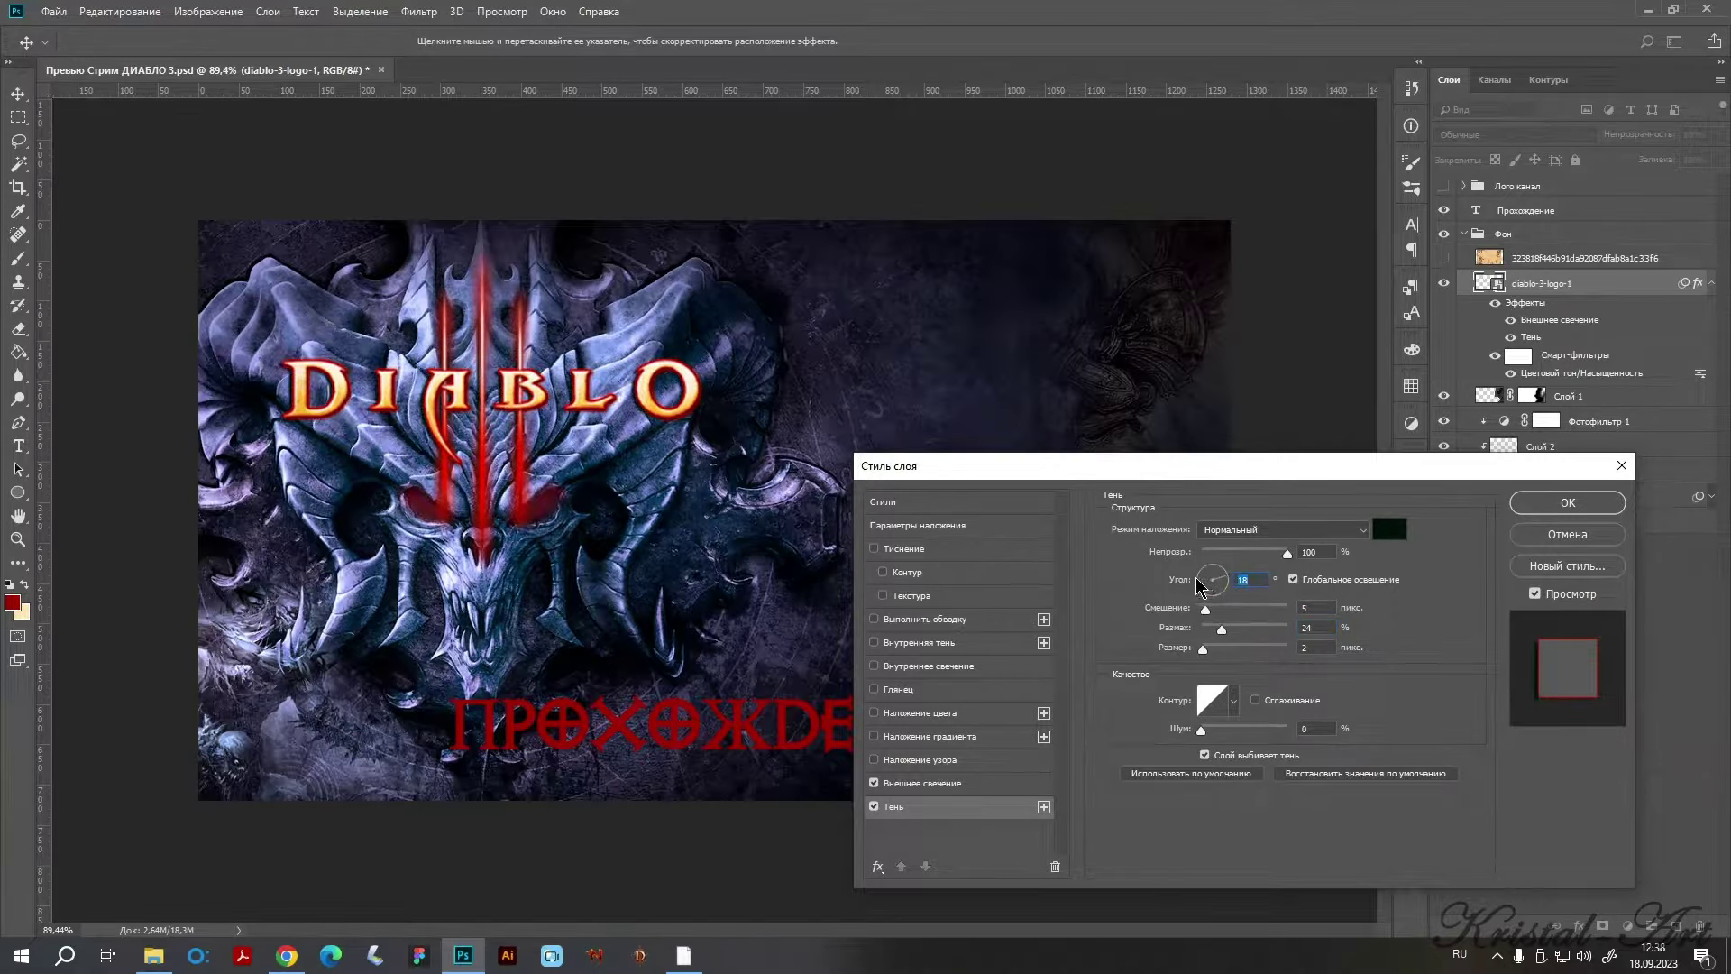
click(1200, 585)
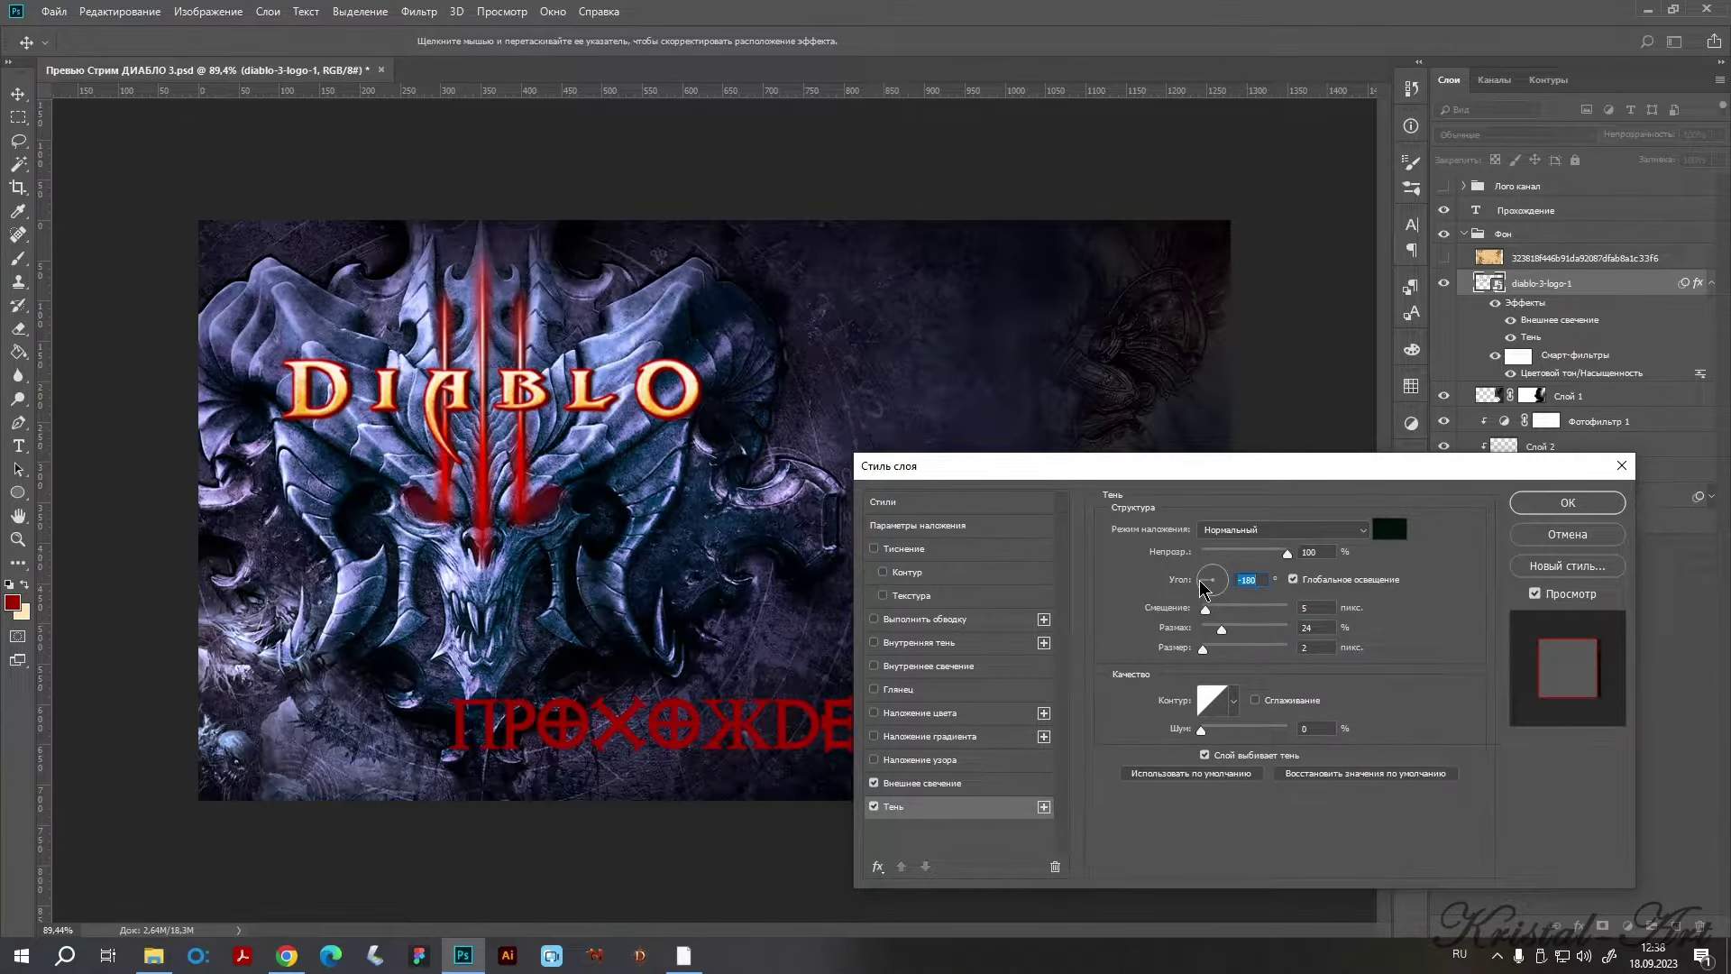
click(1278, 529)
click(1292, 578)
click(1292, 579)
click(1245, 532)
key(Down)
key(Down)
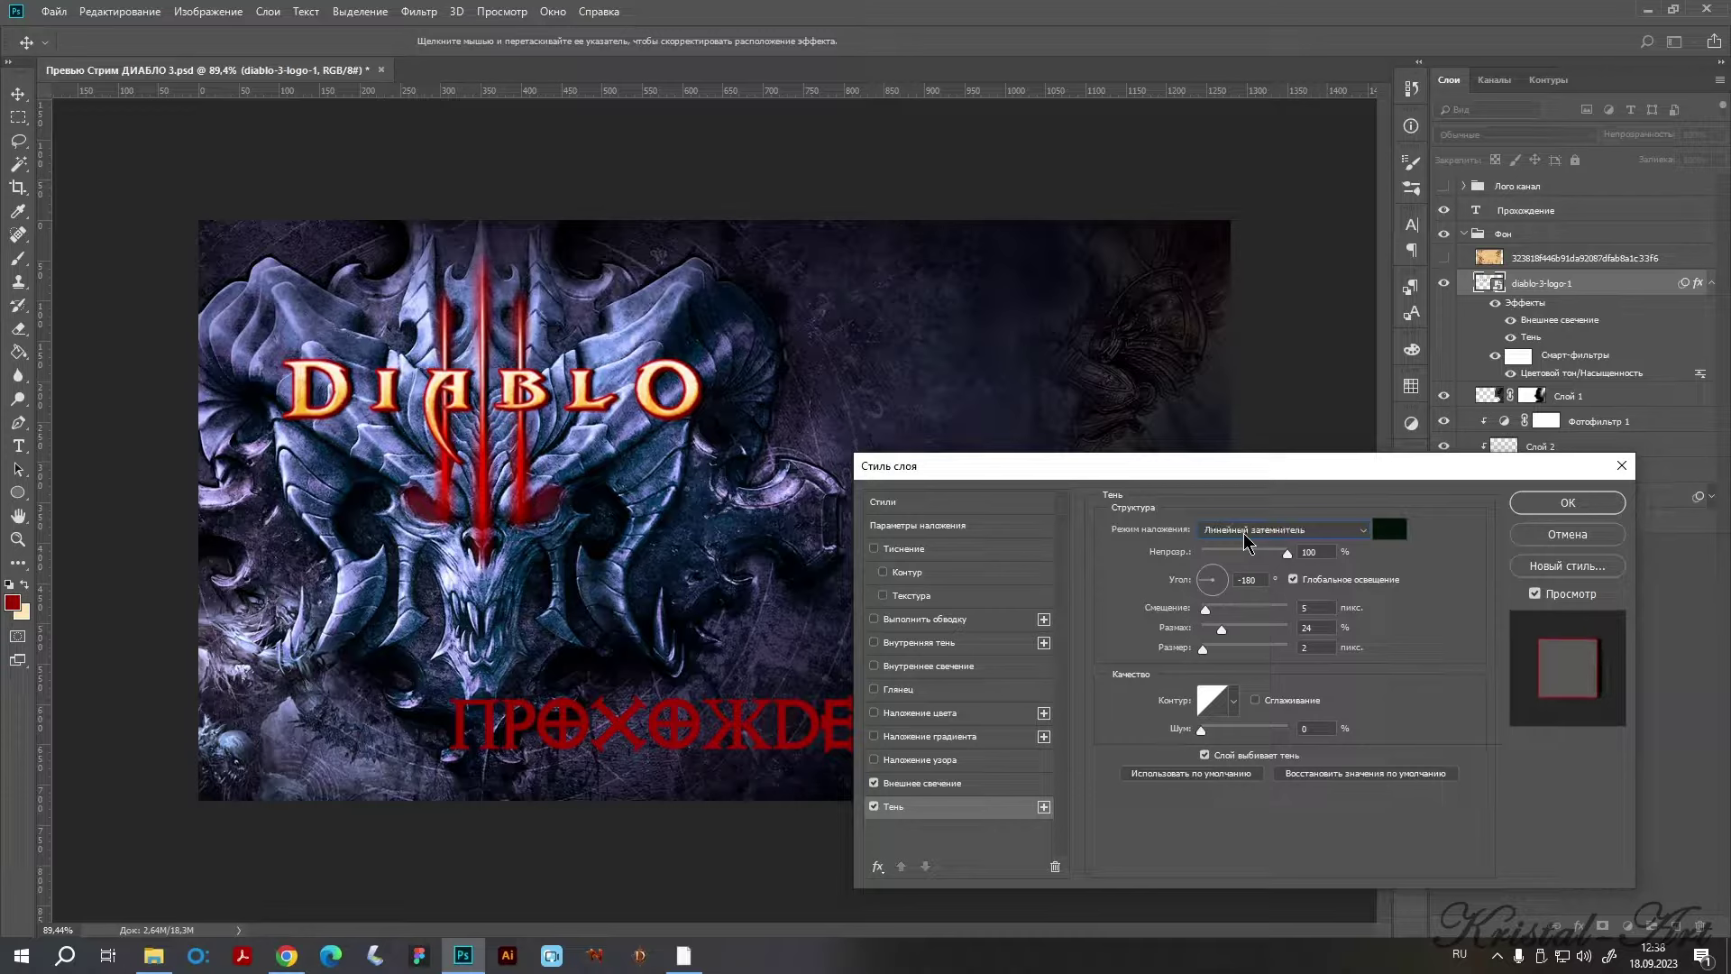
Apply the DIABLO logo's shadow and recolour the ПРОХОЖДЕНИЕ title gold (ffbd46).
click(1601, 506)
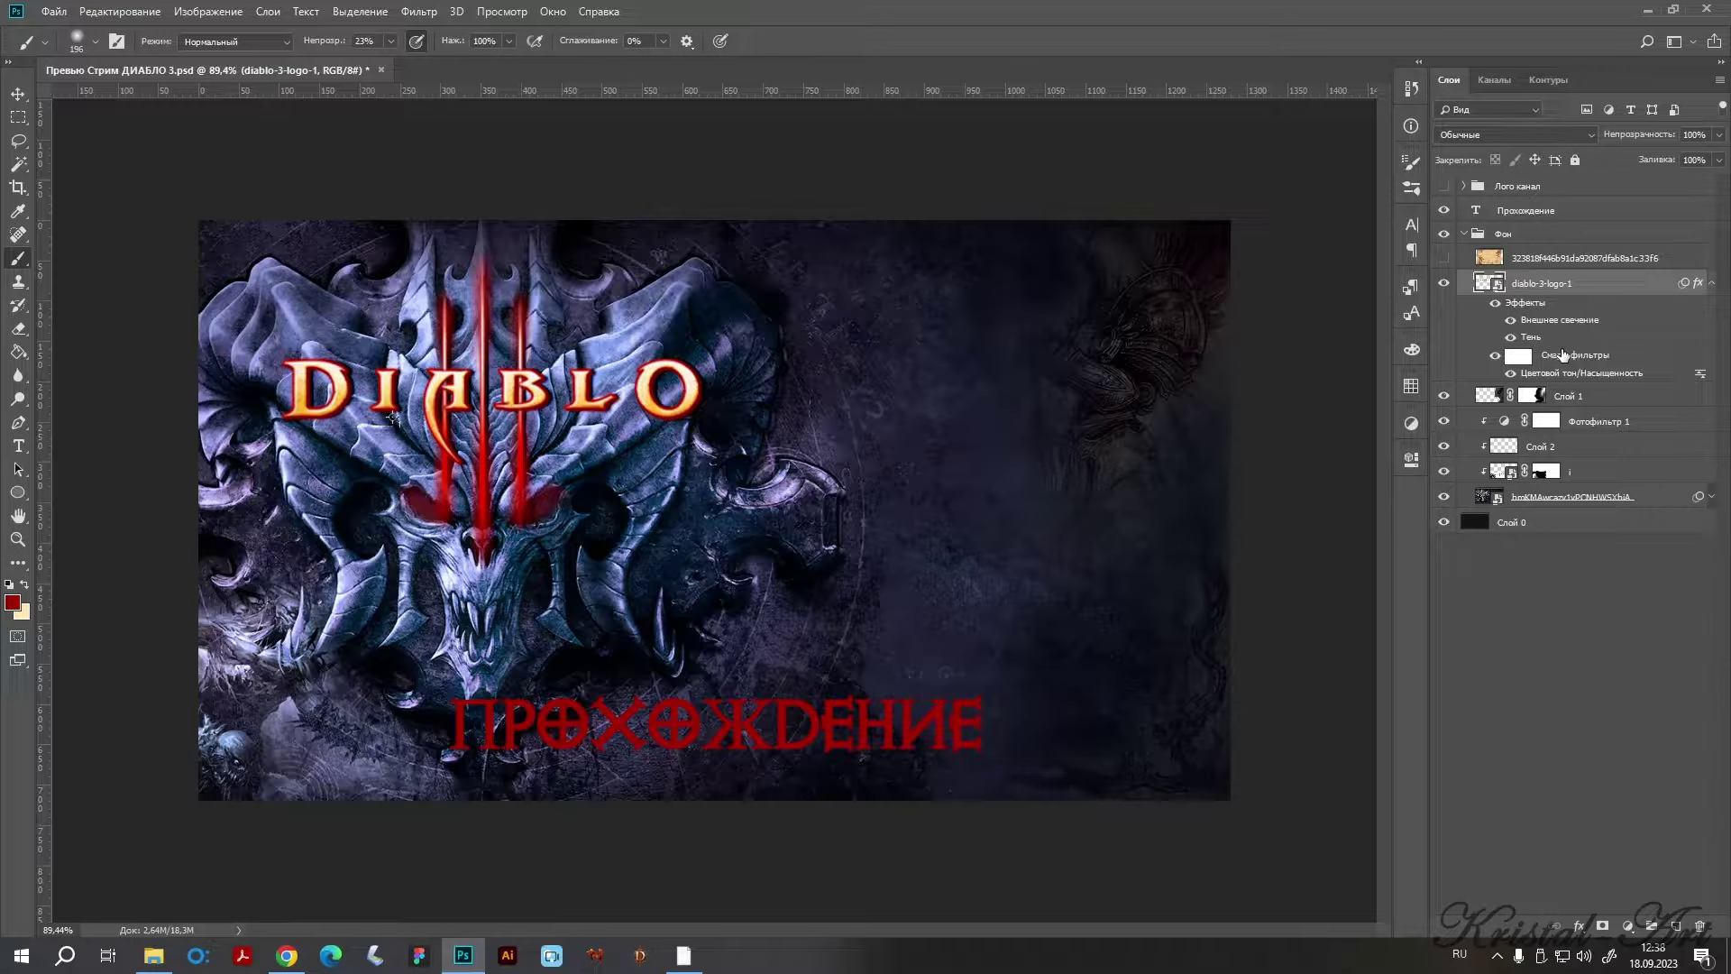
click(1549, 219)
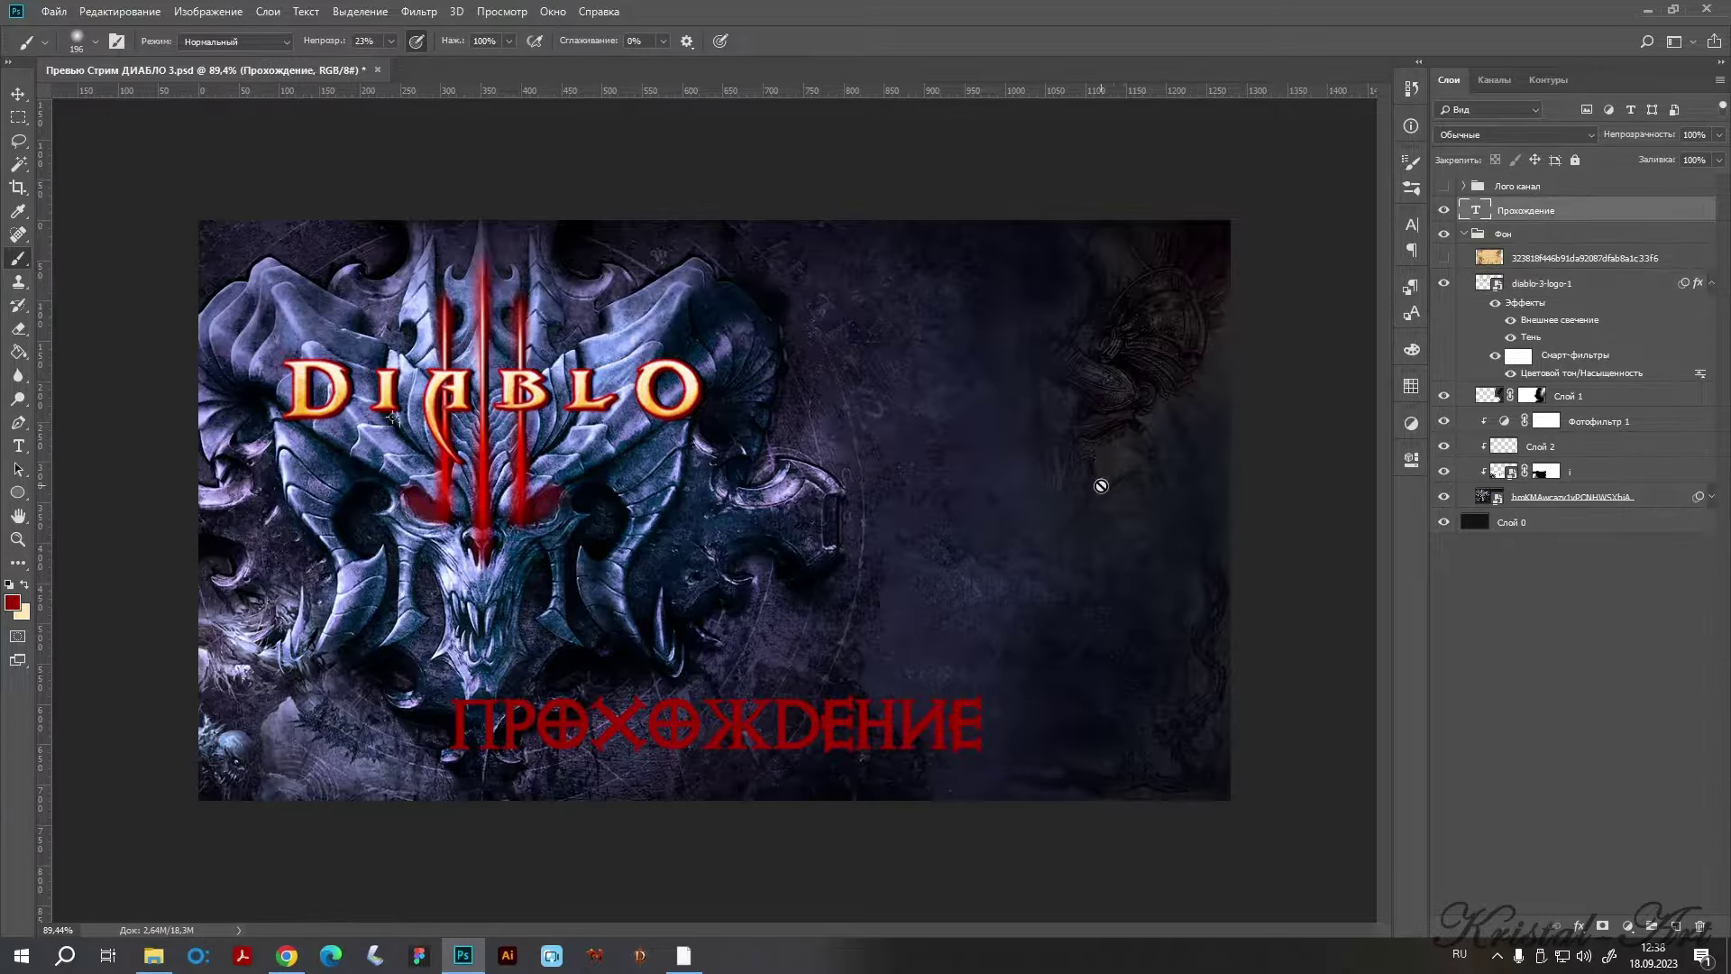
key(t)
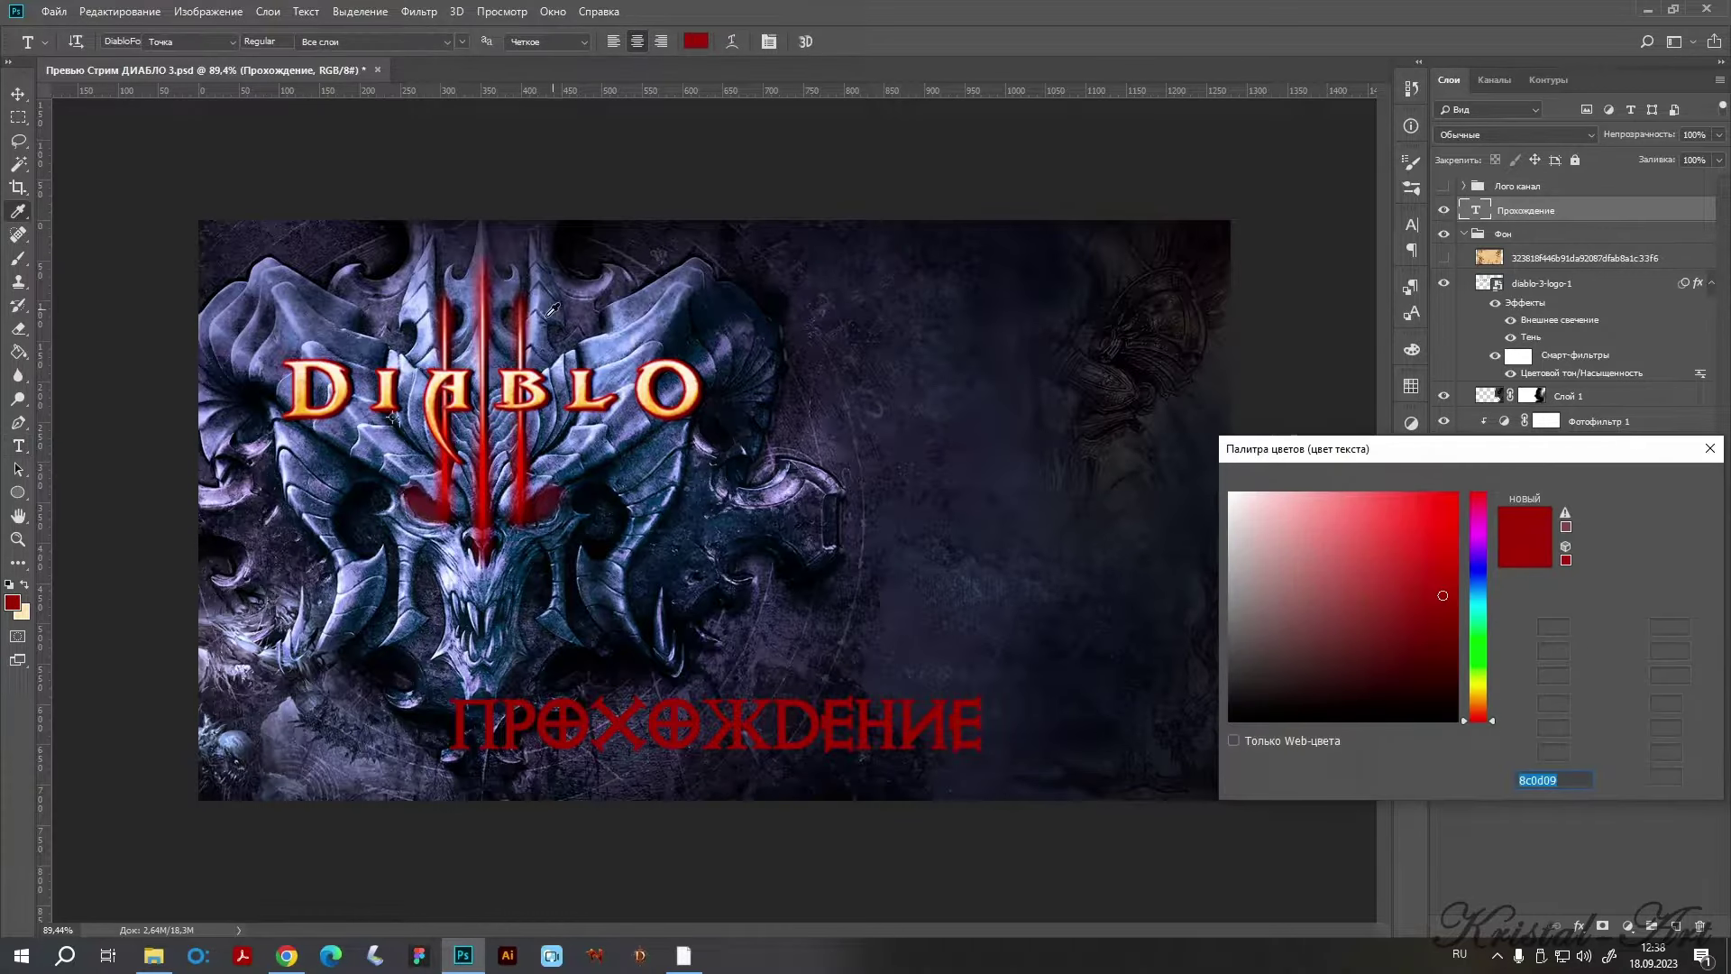
click(696, 42)
click(523, 454)
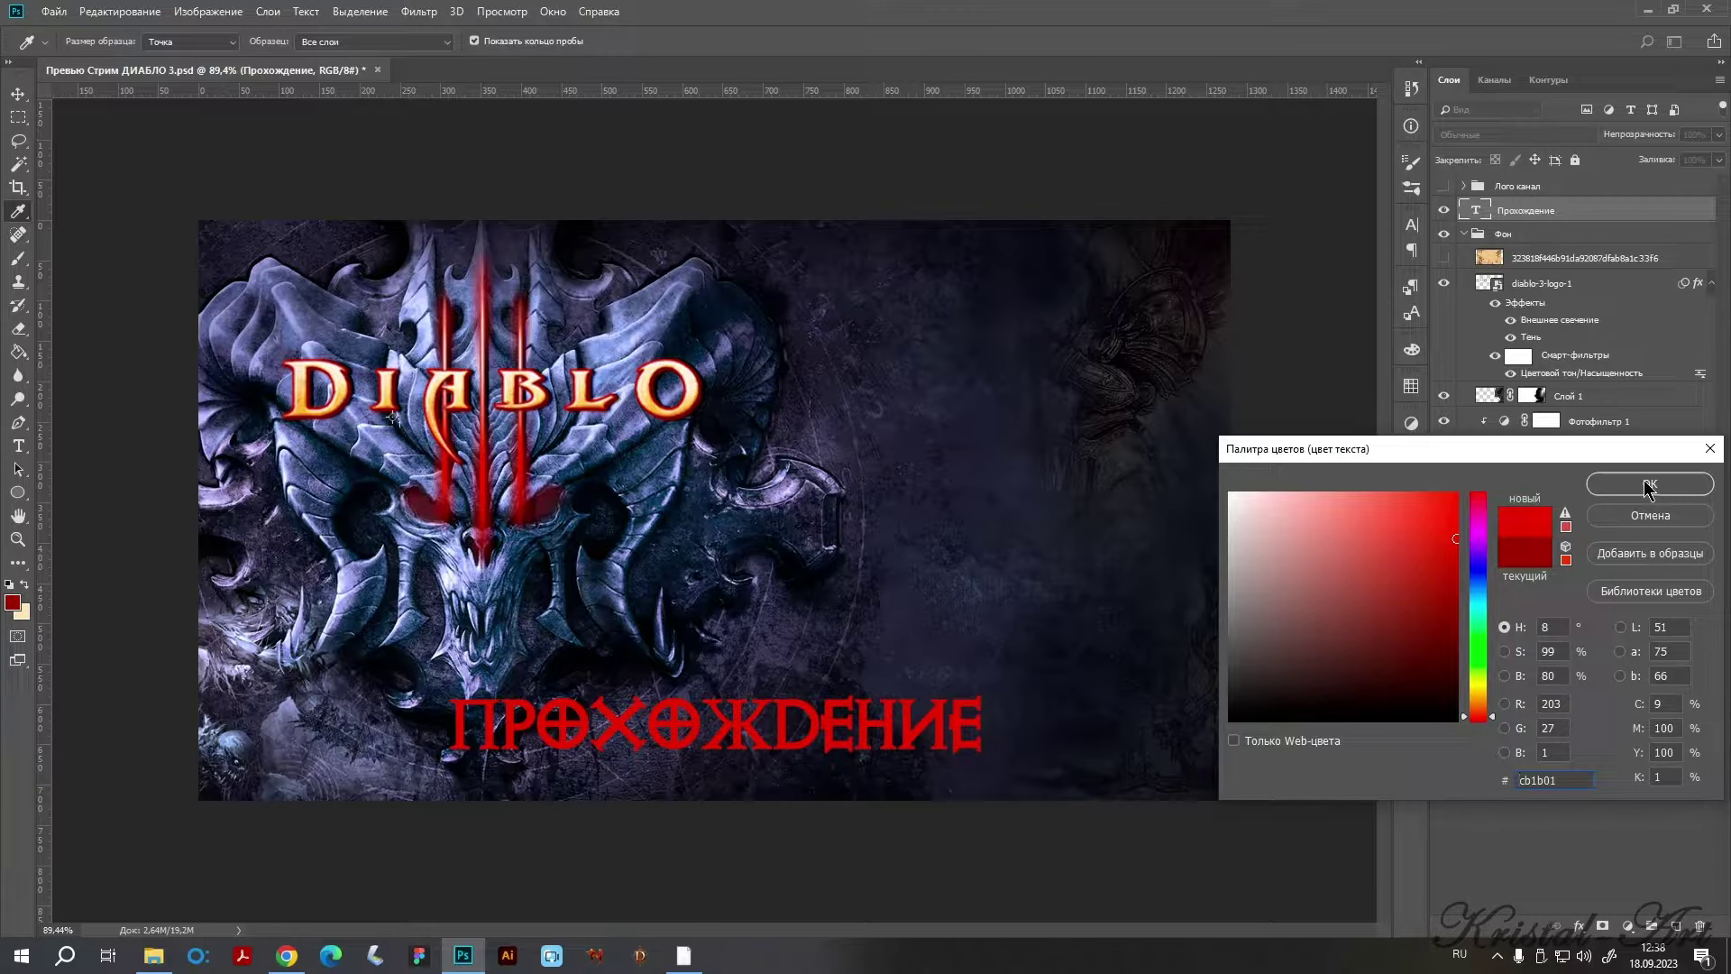
click(663, 408)
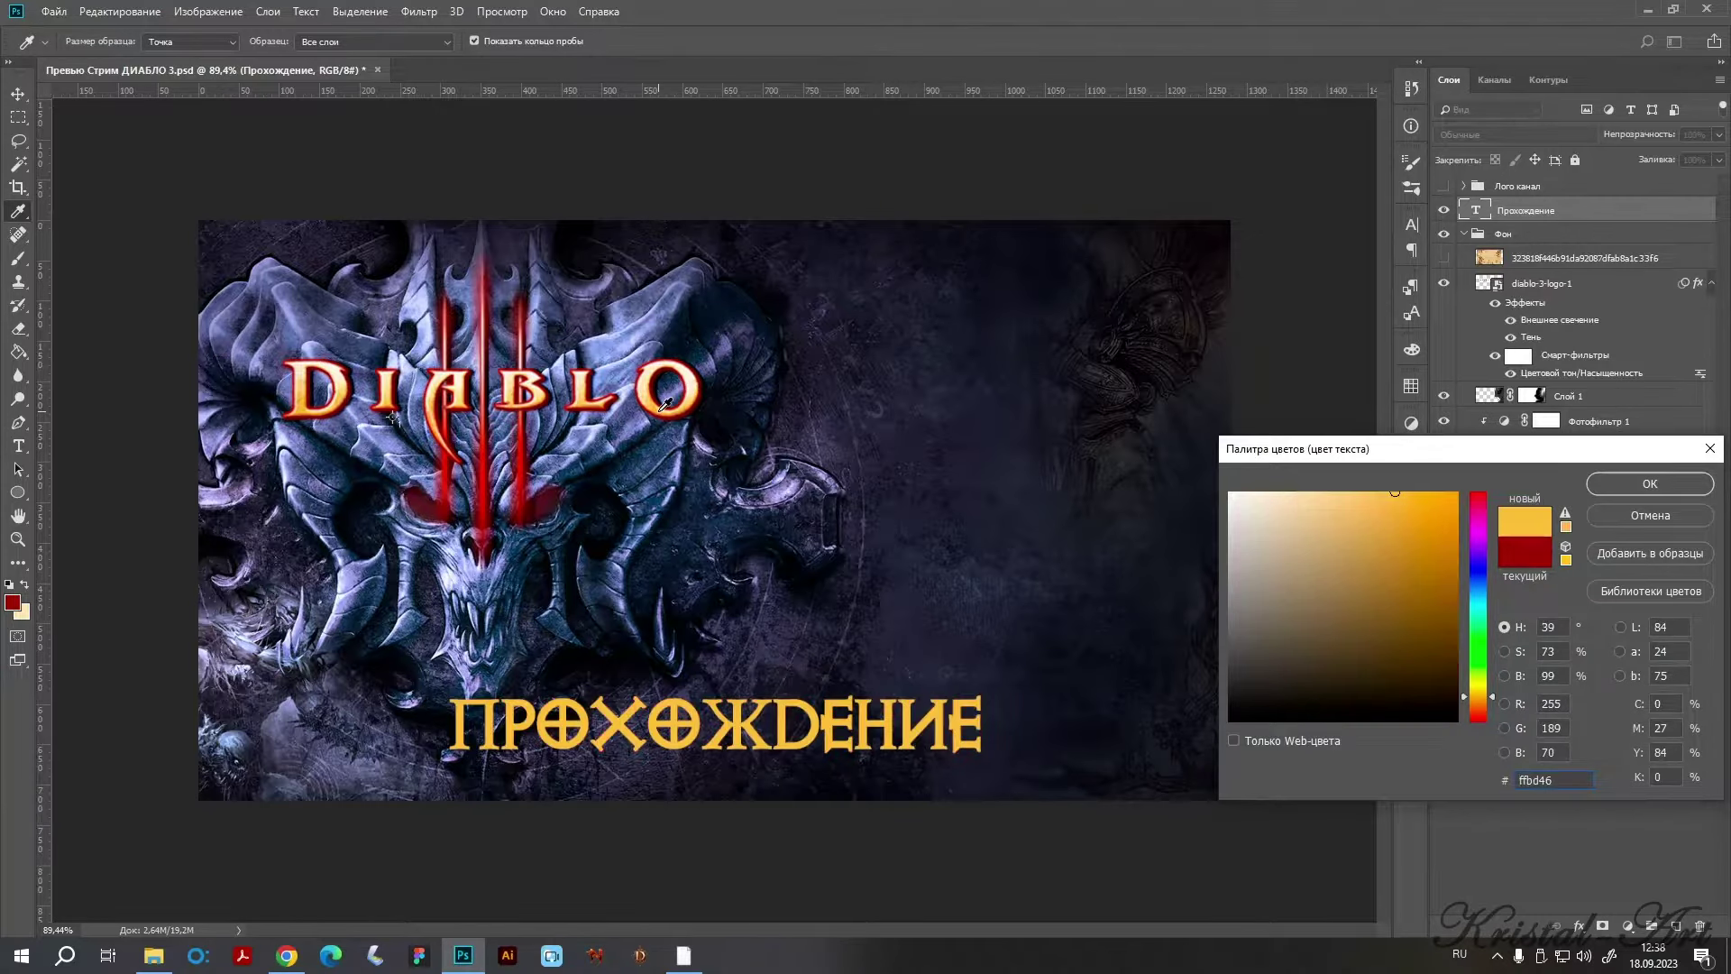
click(1649, 484)
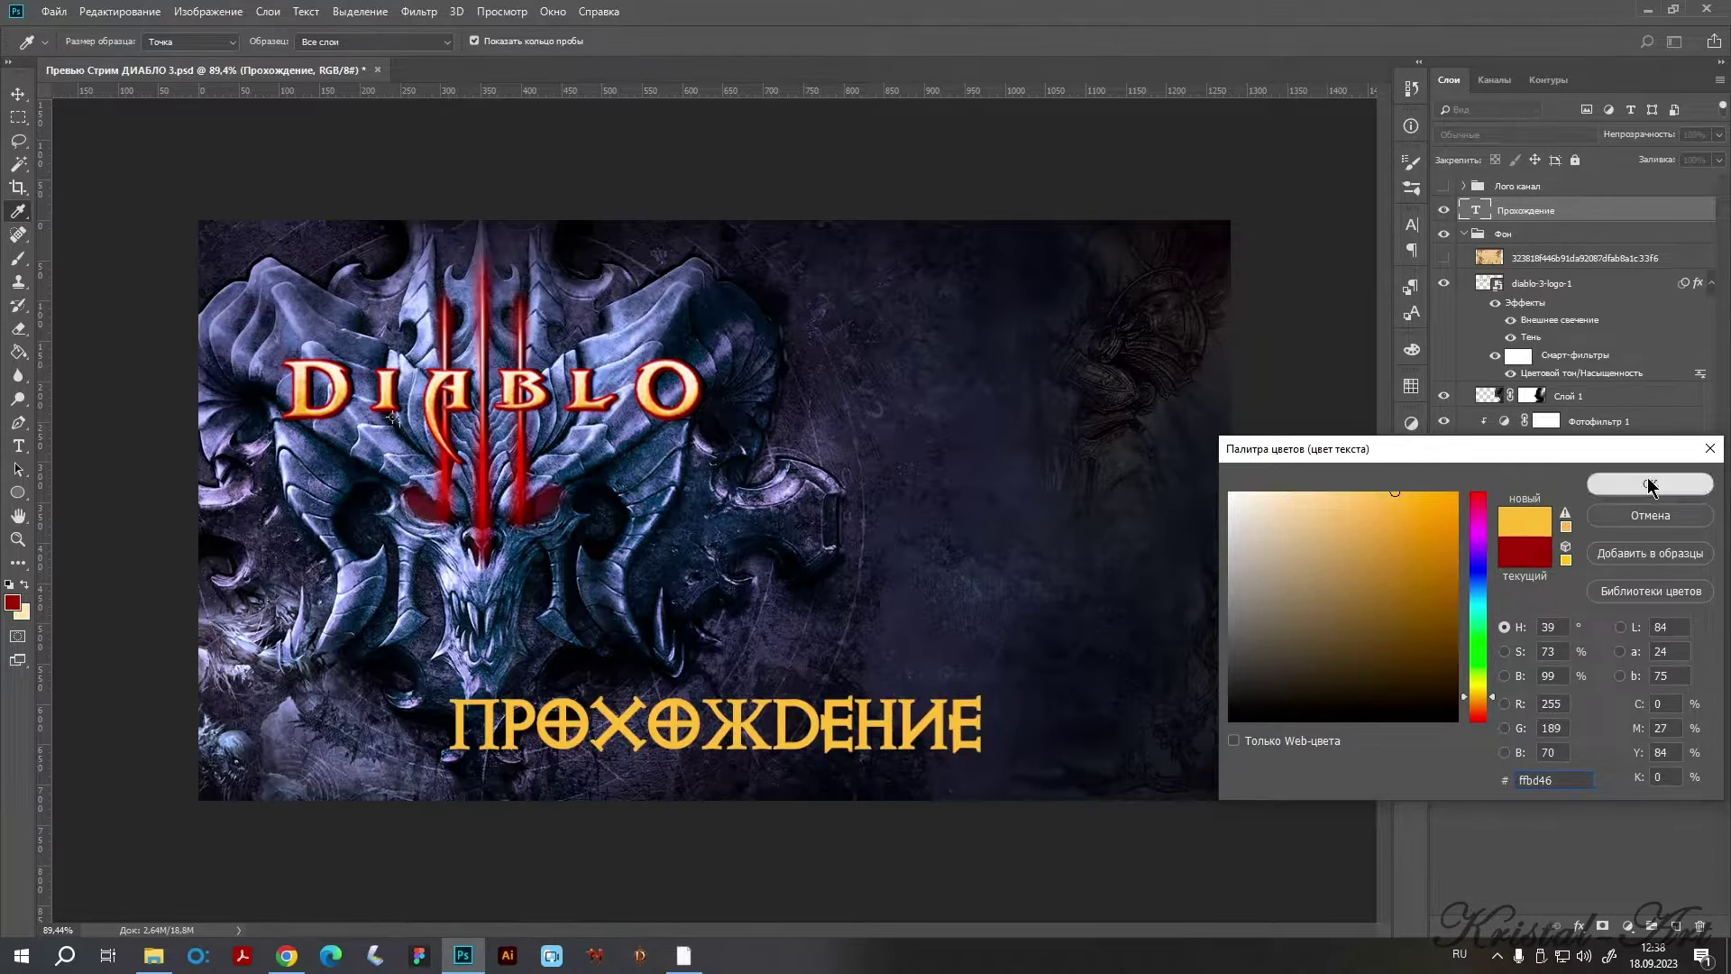
Give the ПРОХОЖДЕНИЕ text a 2 px Stroke in red sampled from the DIABLO artwork.
double_click(1683, 204)
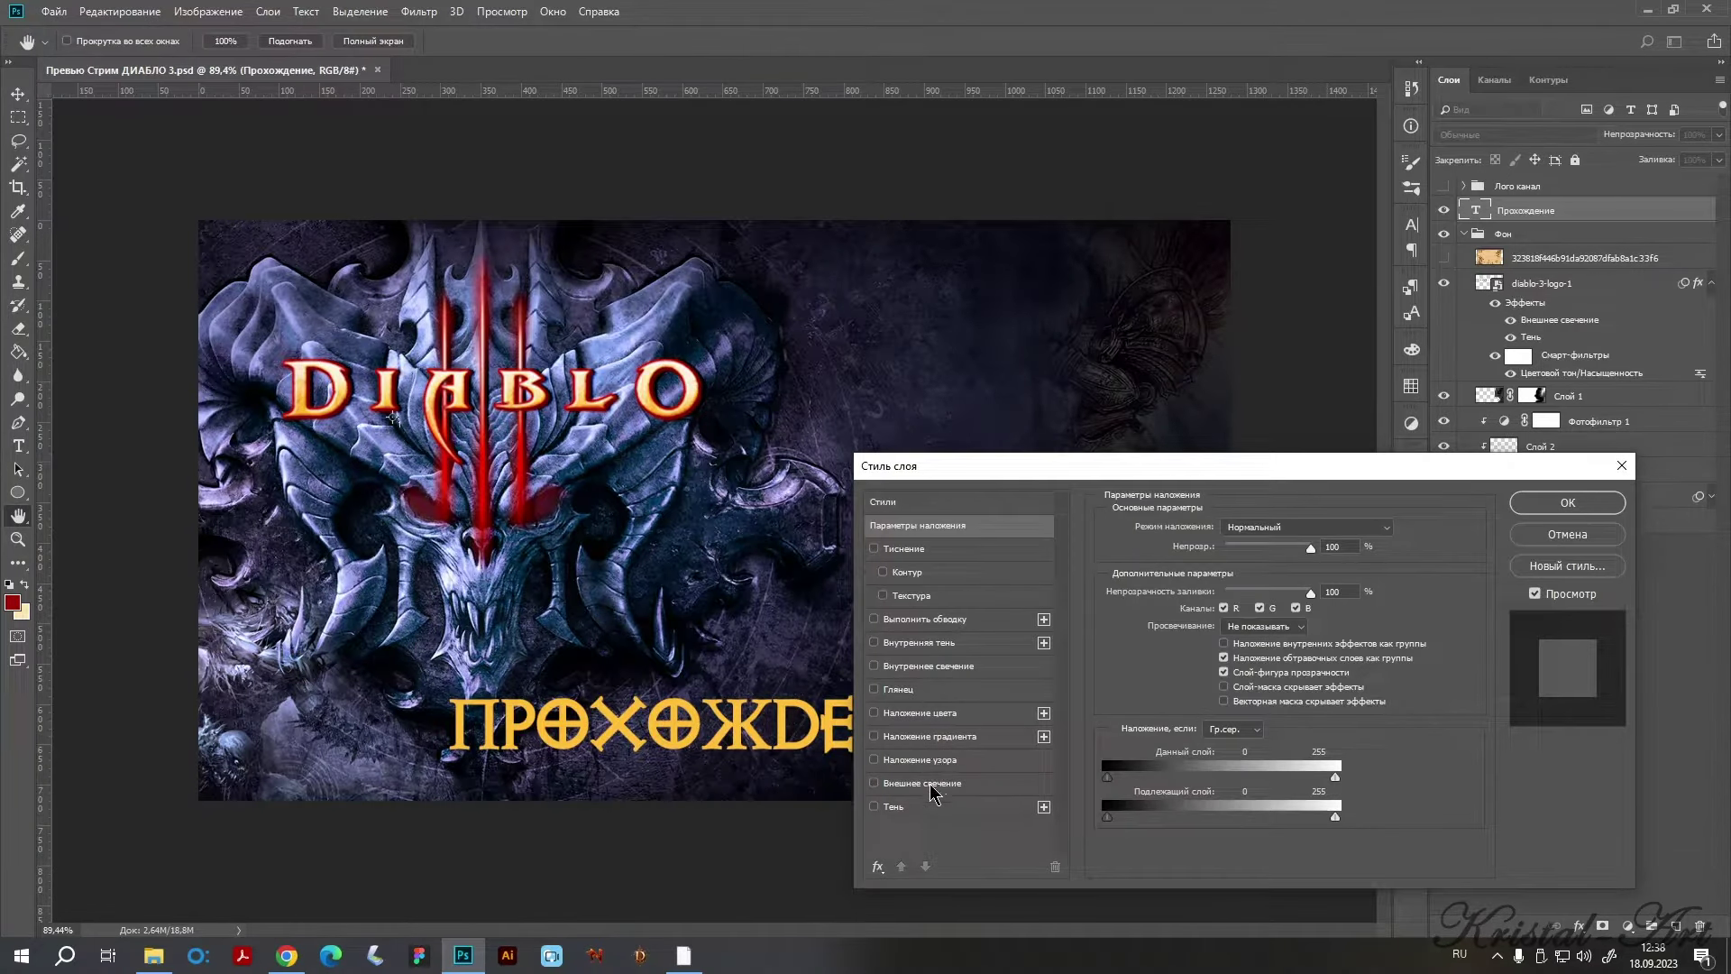
click(926, 619)
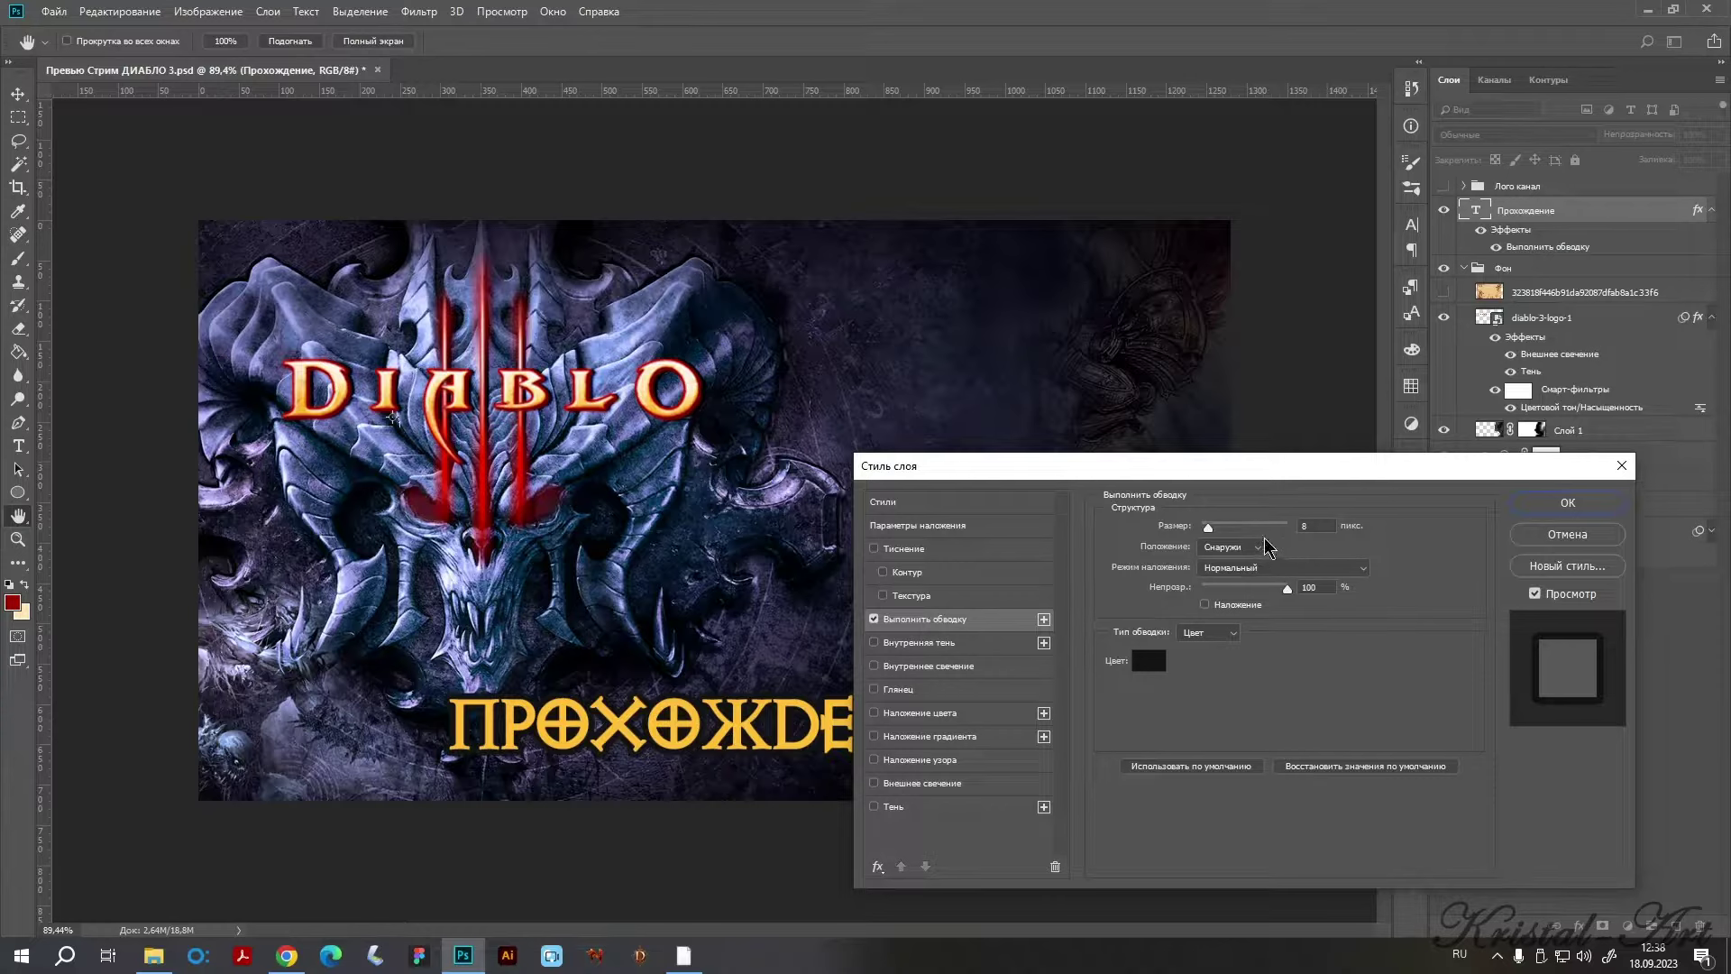
click(1149, 661)
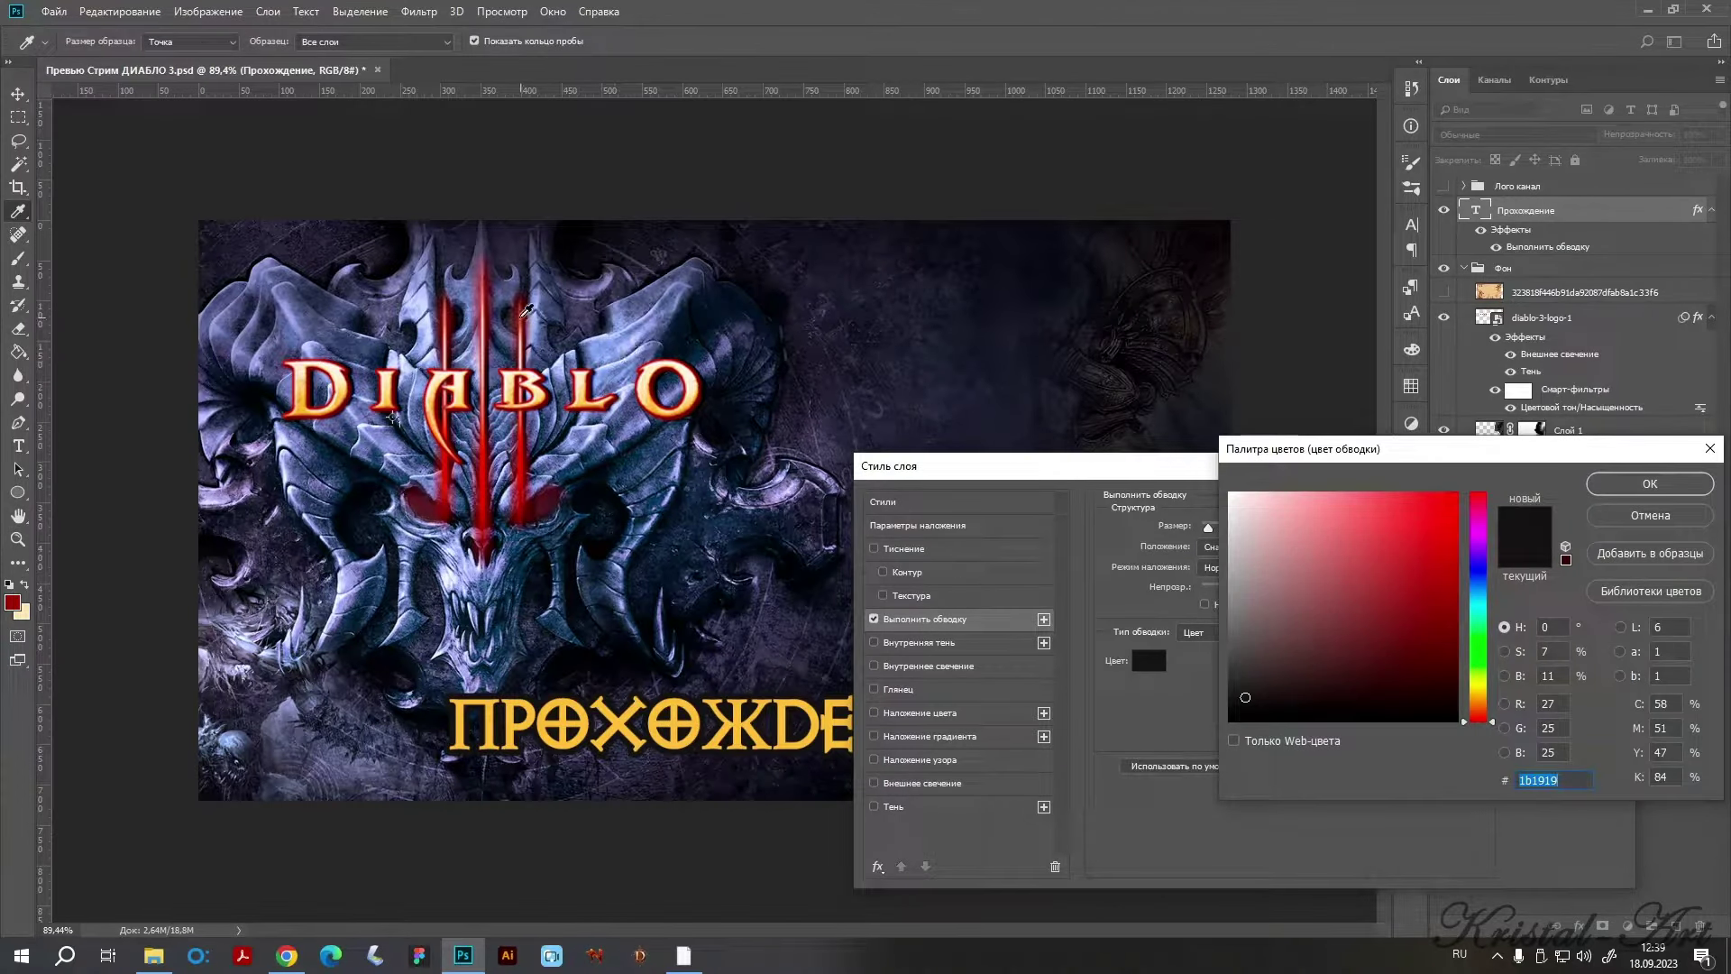
click(526, 453)
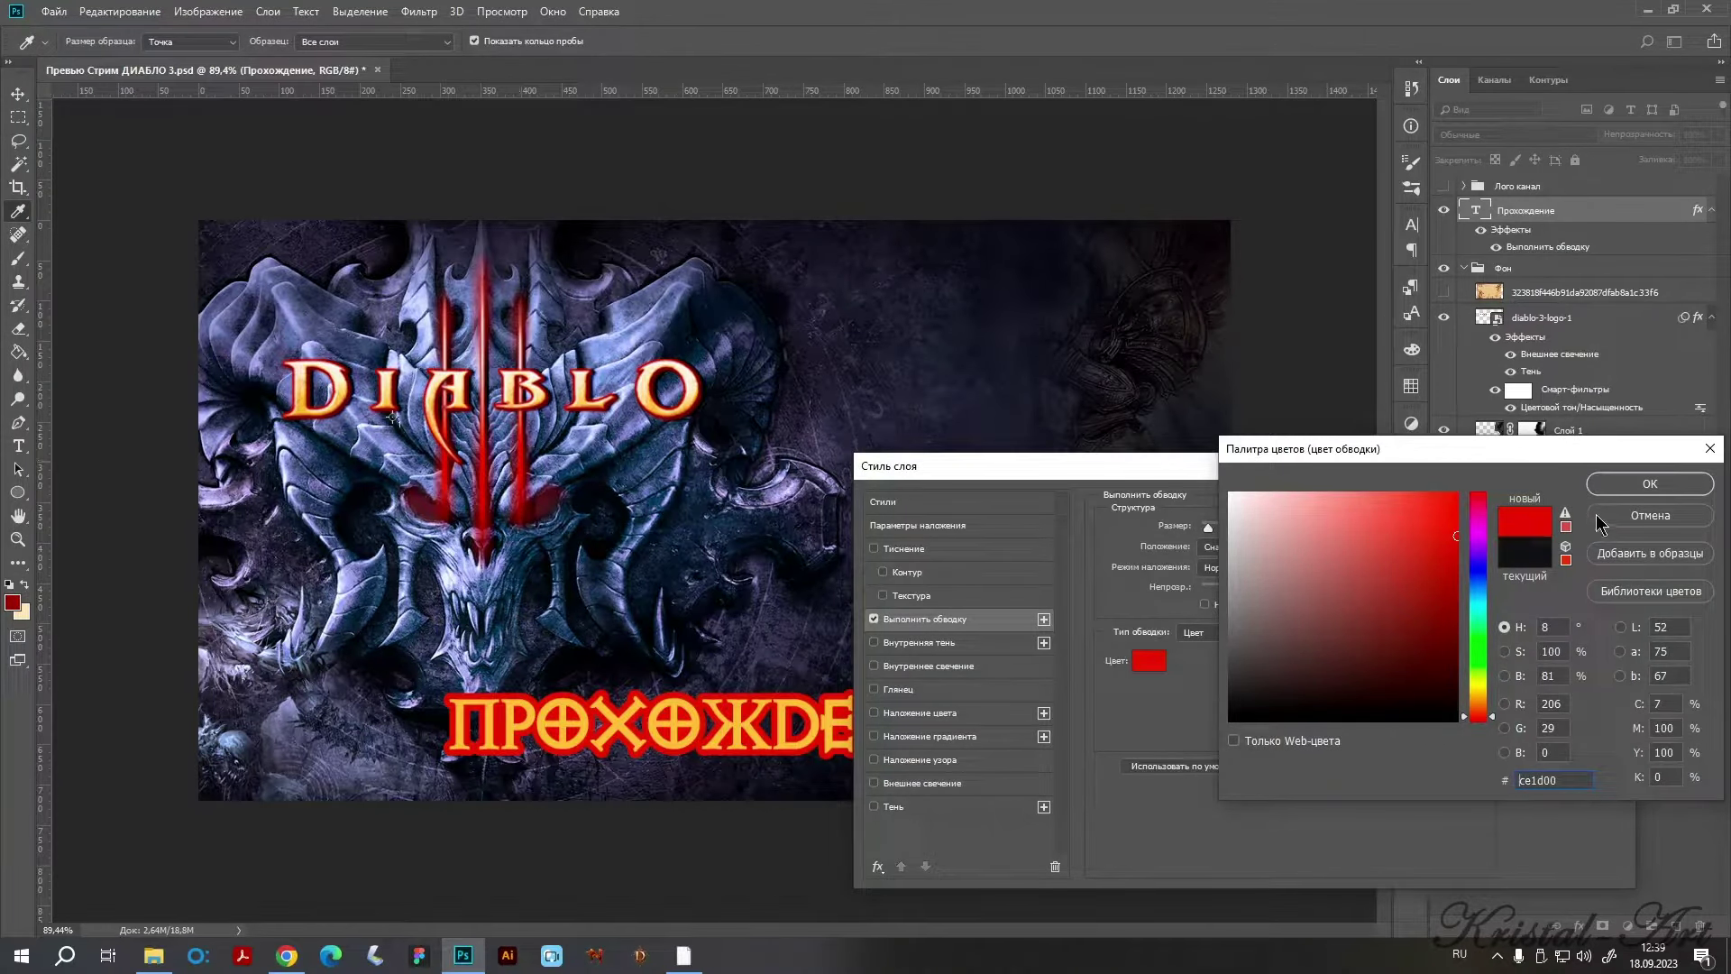
click(1623, 484)
double_click(1299, 523)
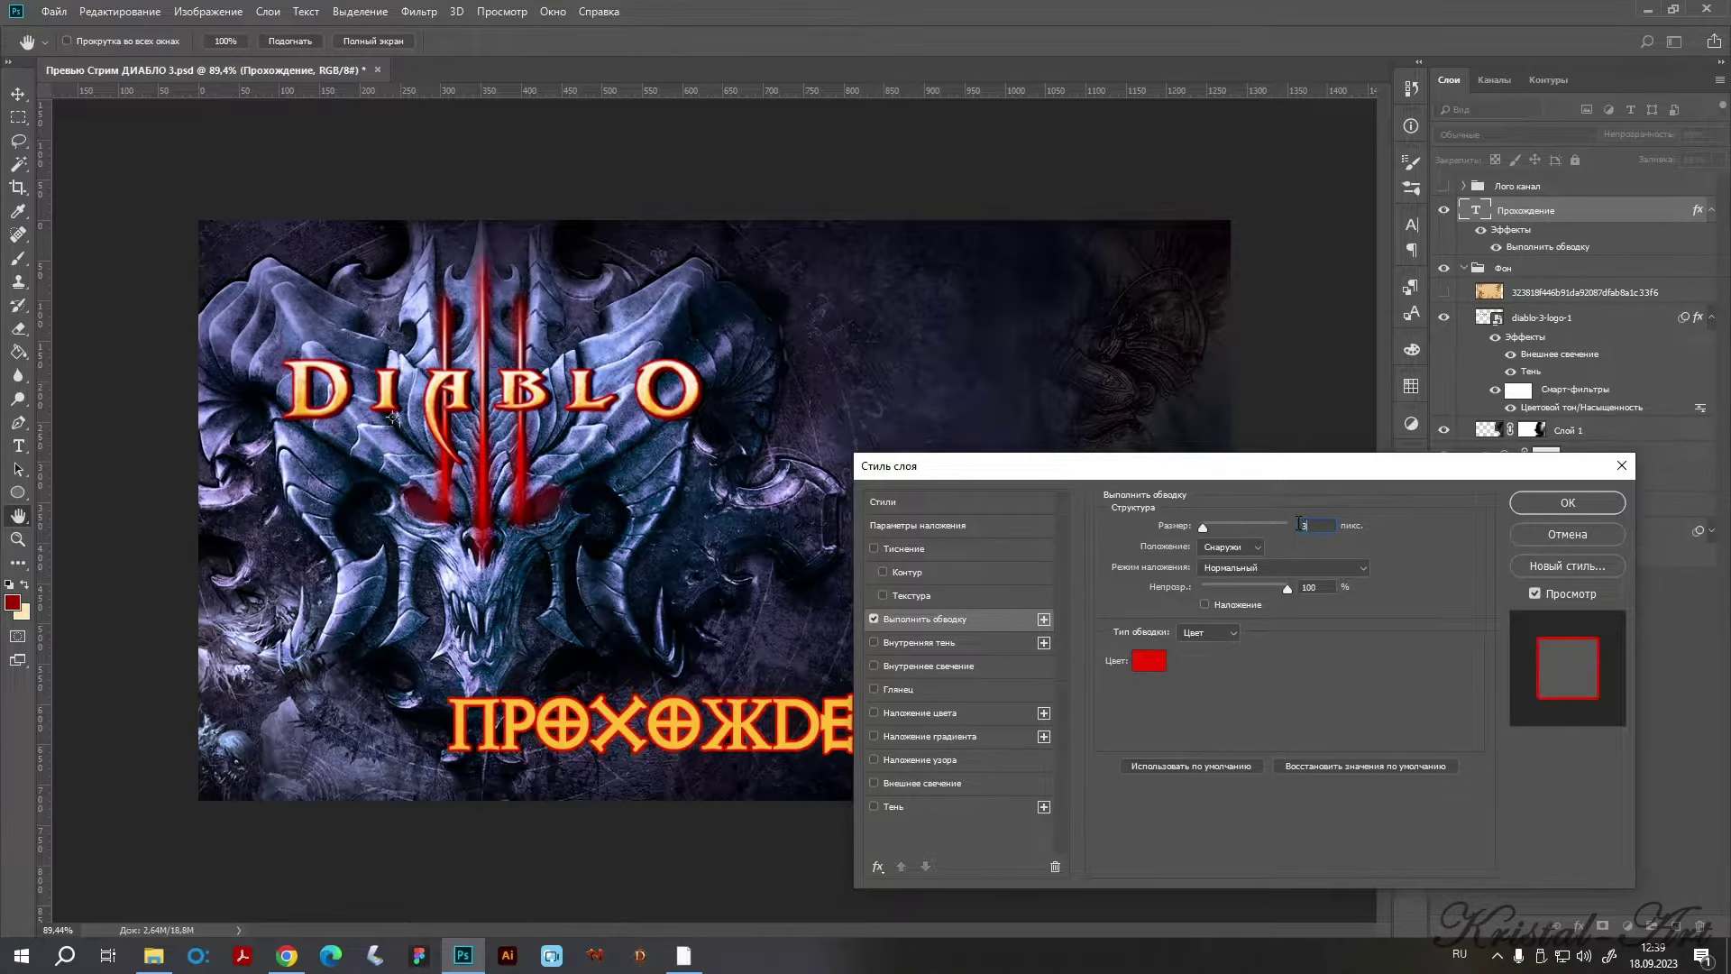
text(2)
drag(1251, 468, 1346, 483)
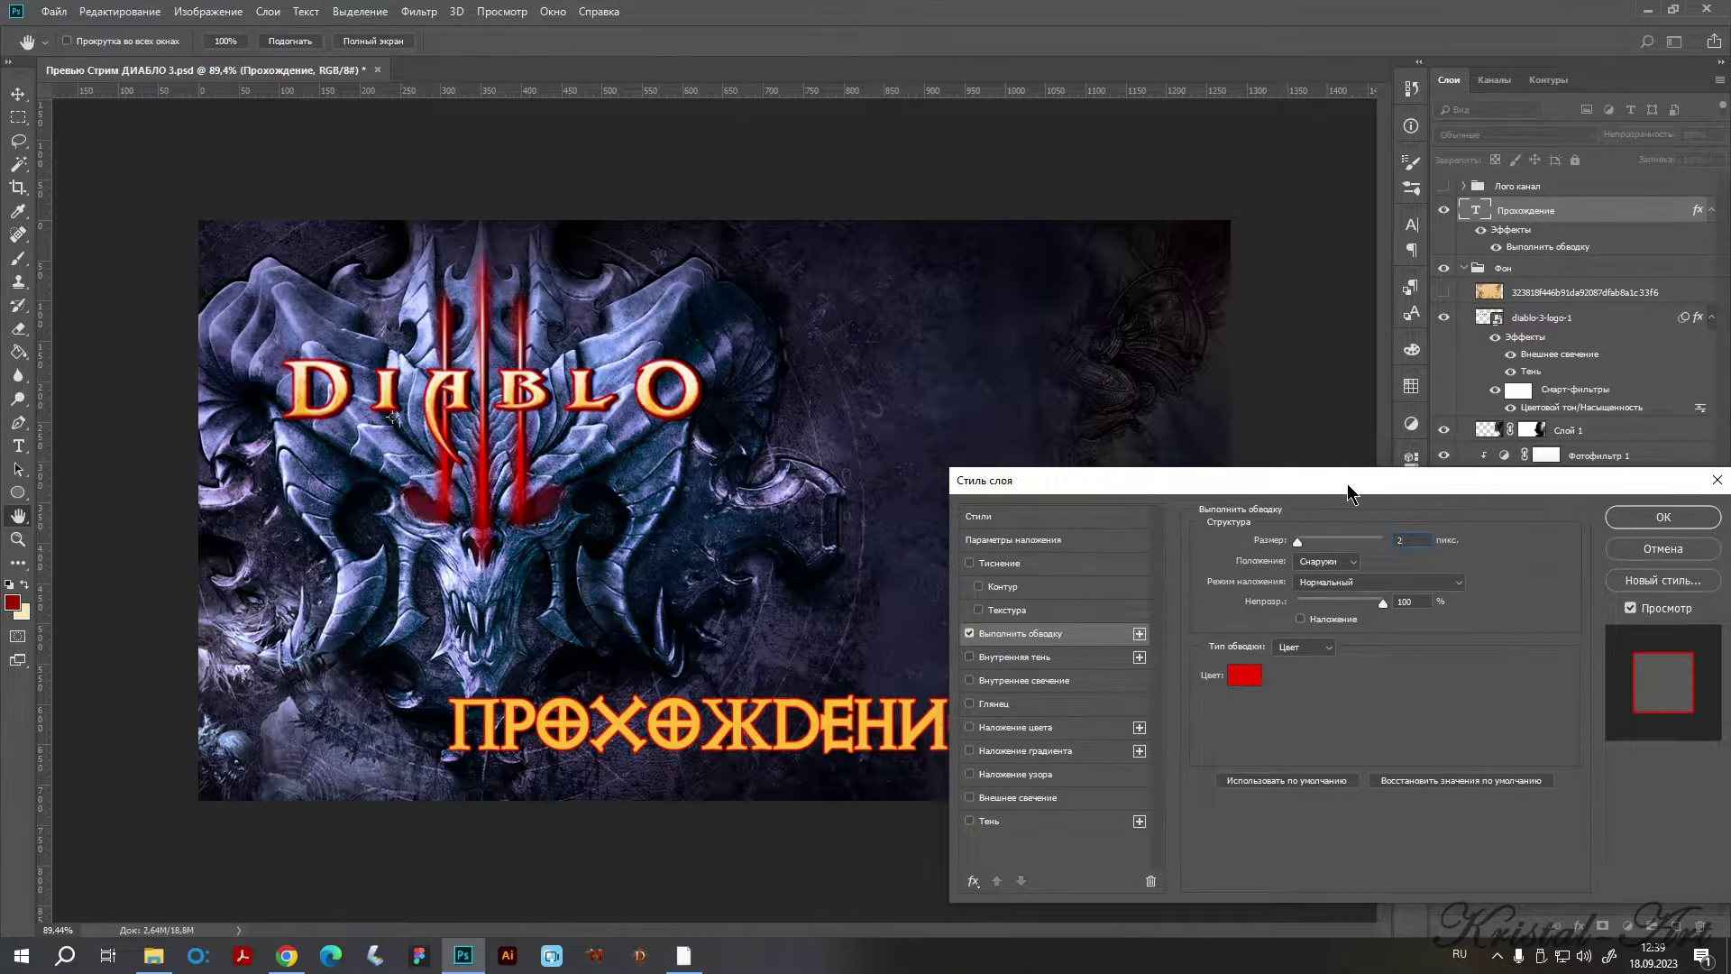
Try a Normal, full-opacity Inner Glow on the title, then remove it.
click(1036, 681)
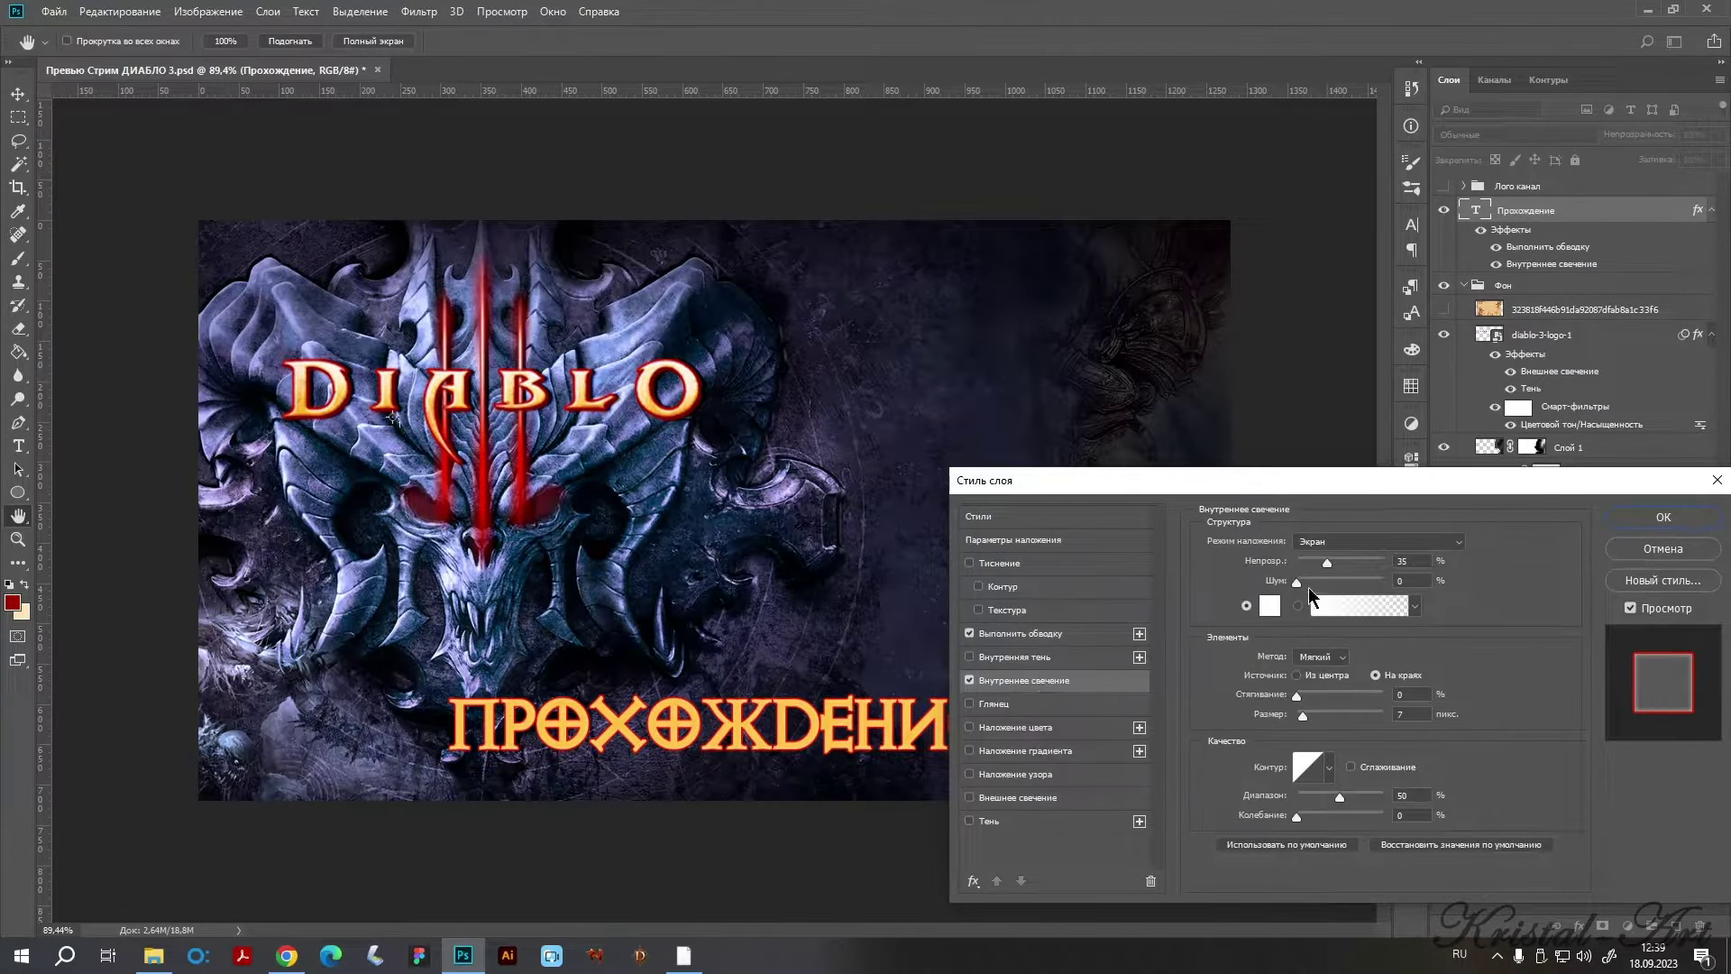
click(1352, 541)
click(1331, 105)
drag(1326, 562, 1384, 563)
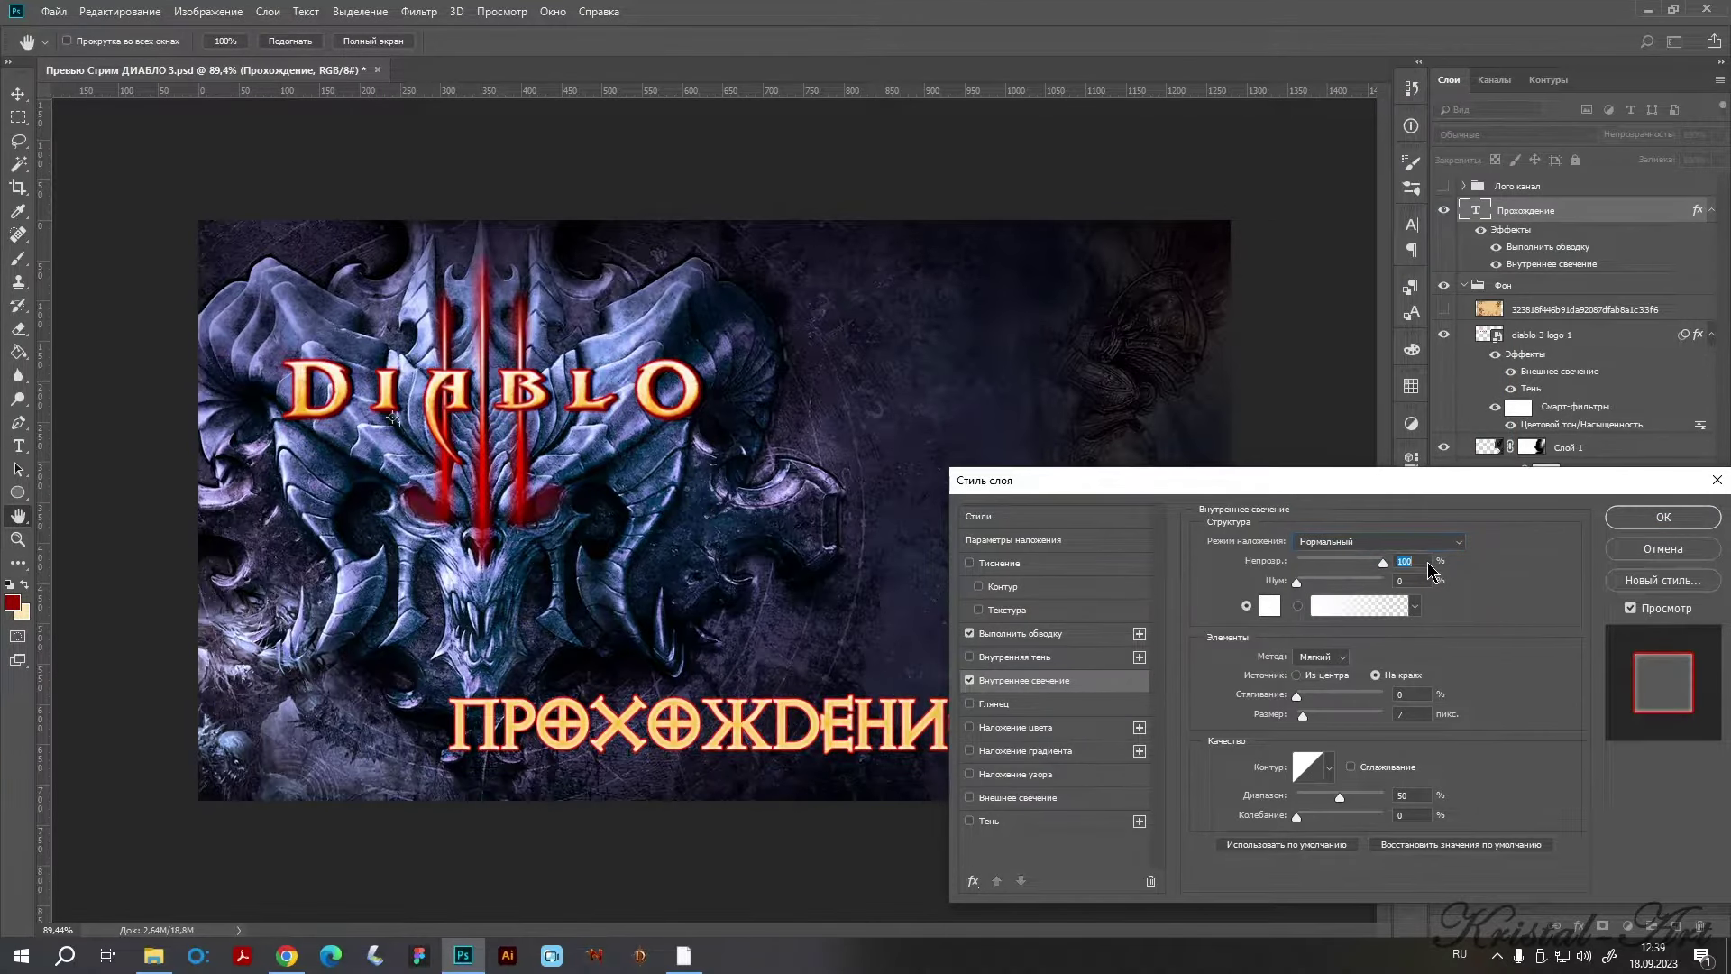
drag(1302, 716, 1300, 717)
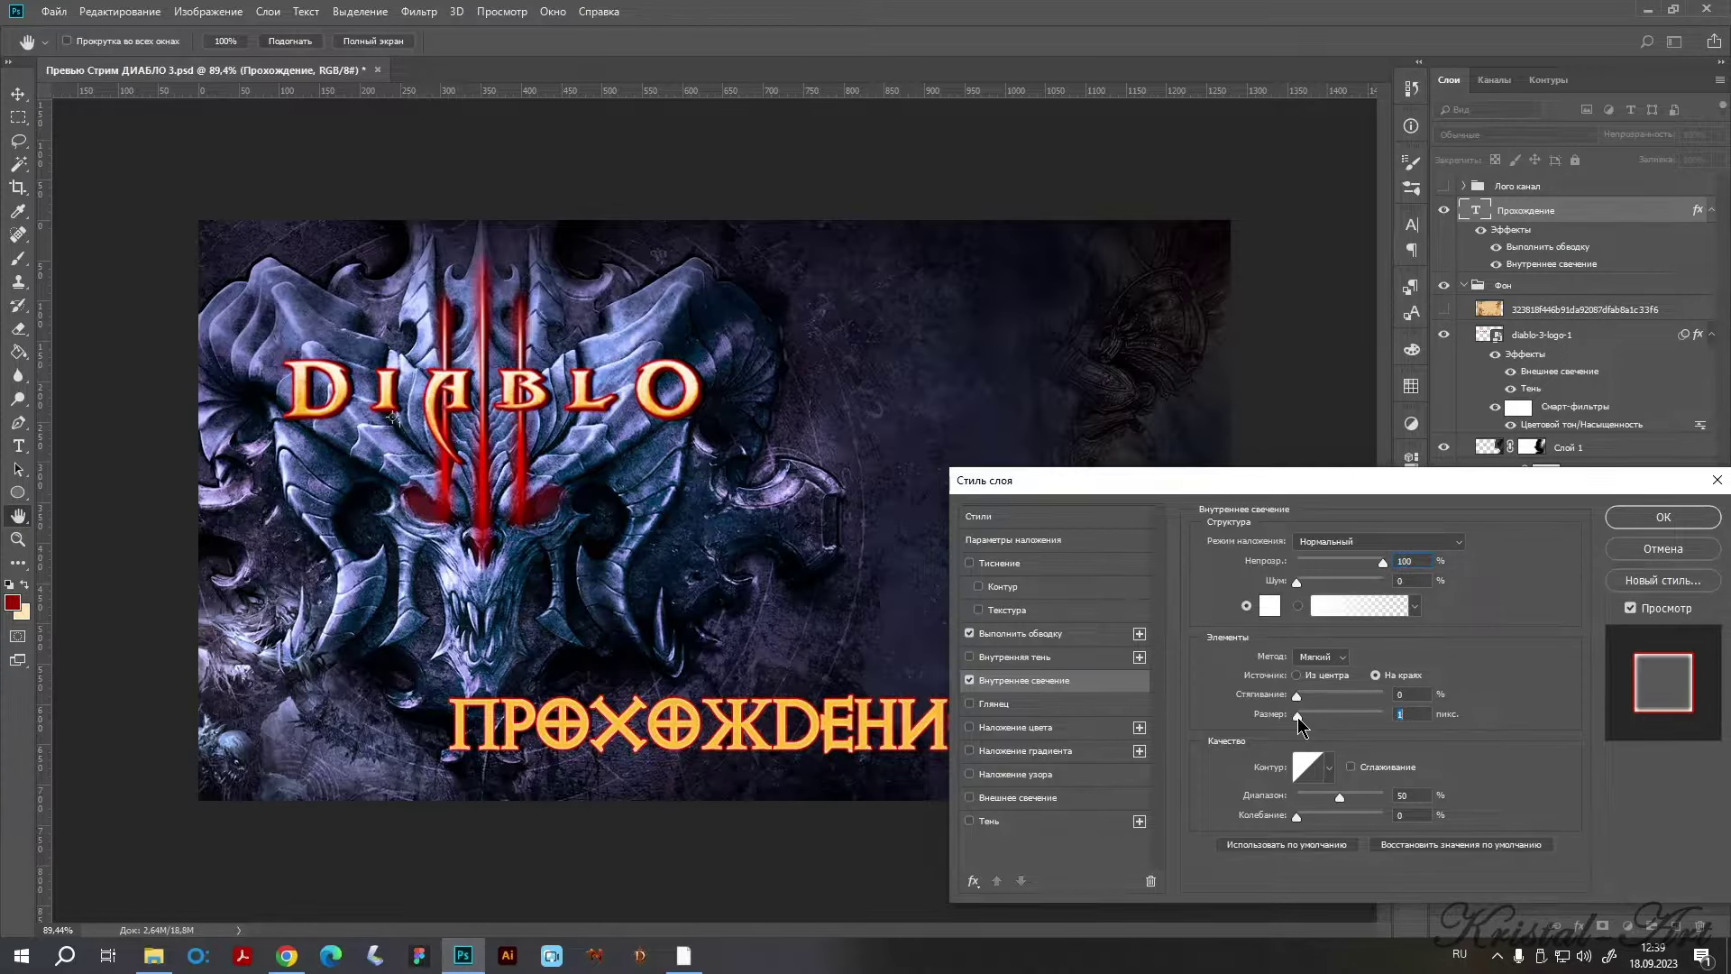
click(969, 680)
Add a white Inner Shadow with Normal blending at 100% opacity.
click(969, 658)
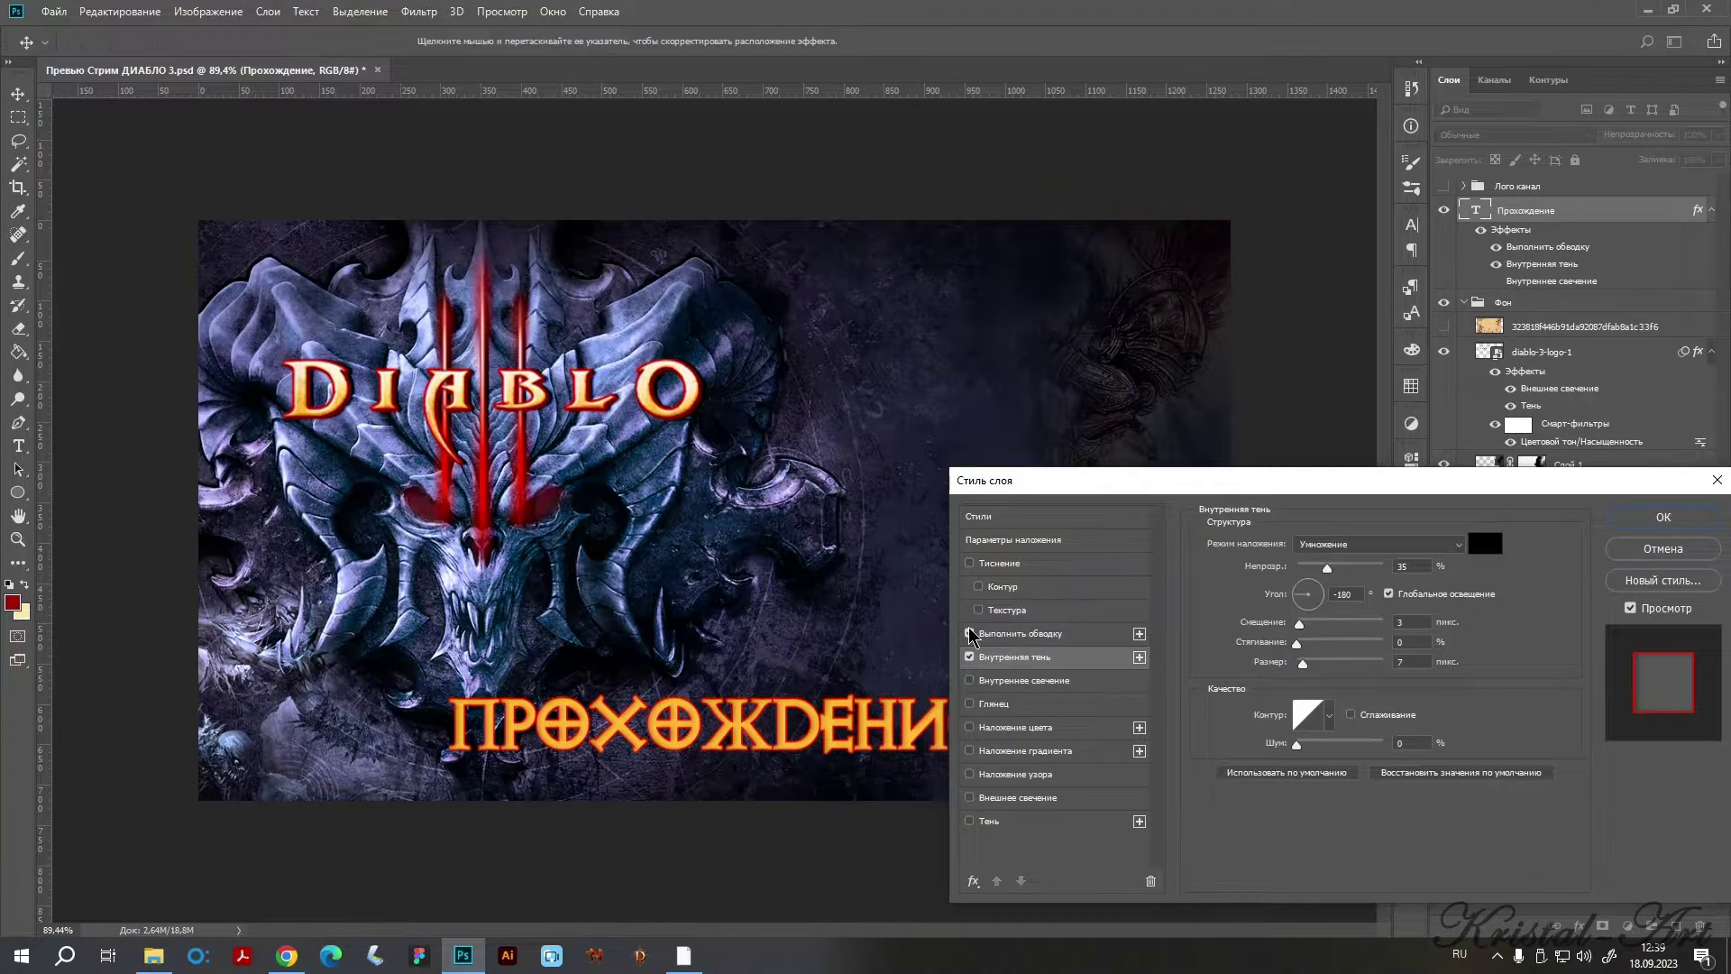
click(973, 633)
click(1017, 657)
click(1370, 544)
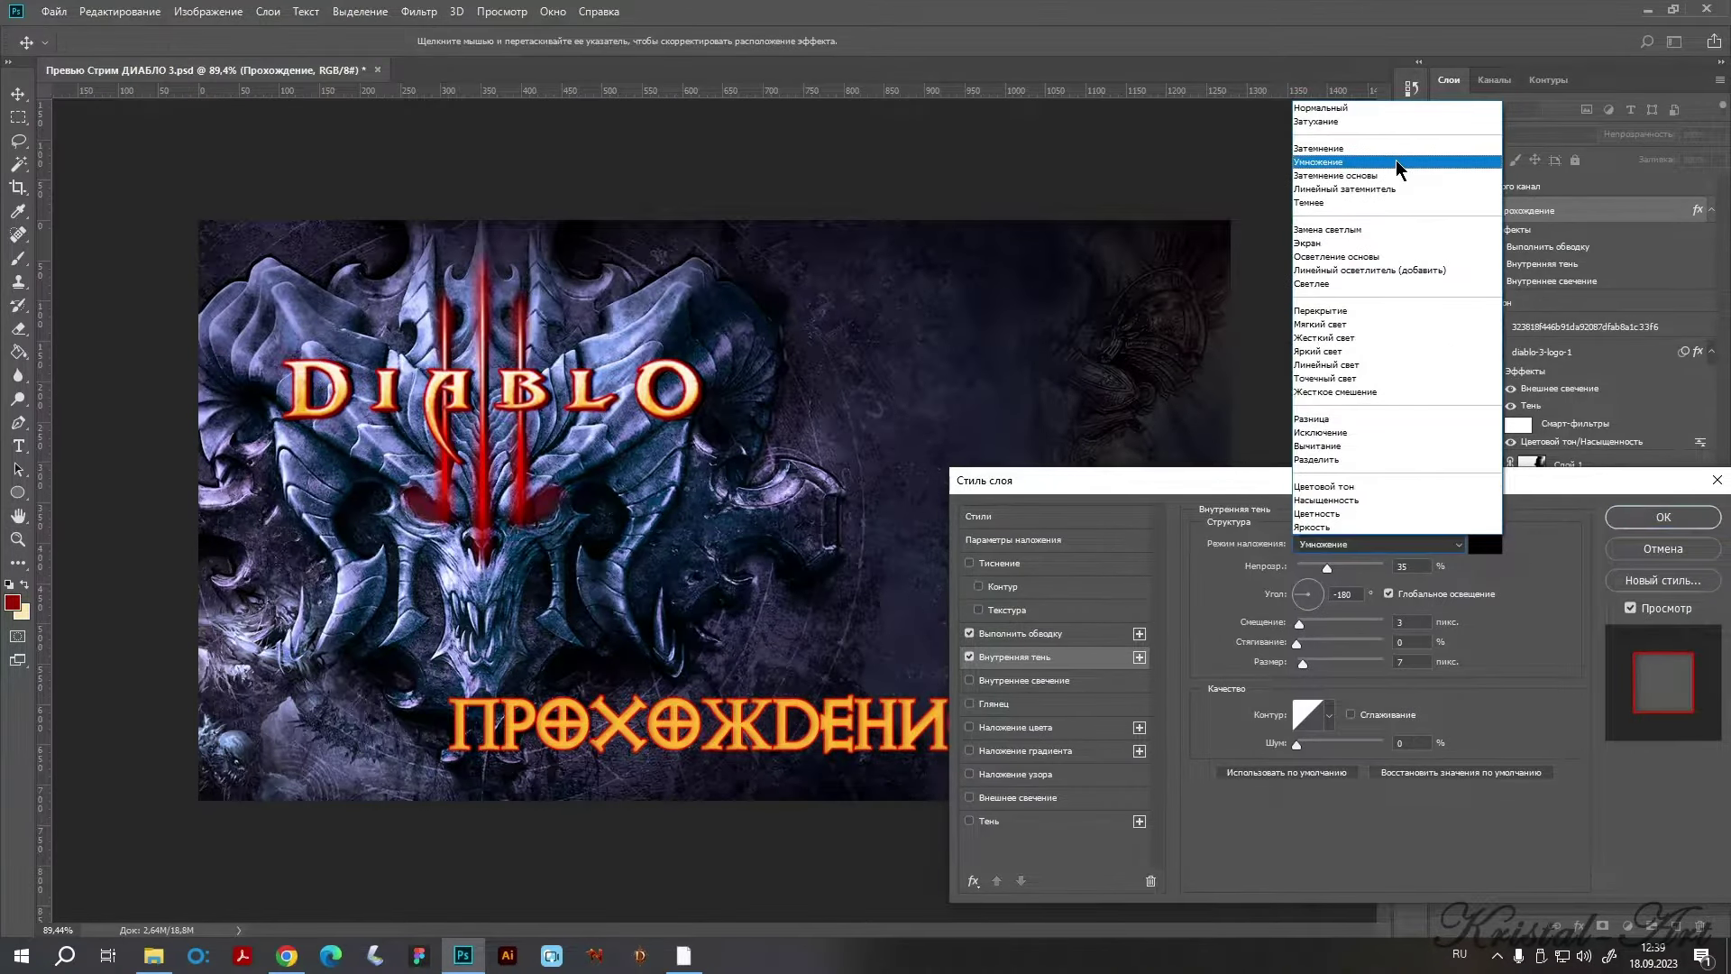
click(1366, 108)
drag(1327, 568, 1411, 577)
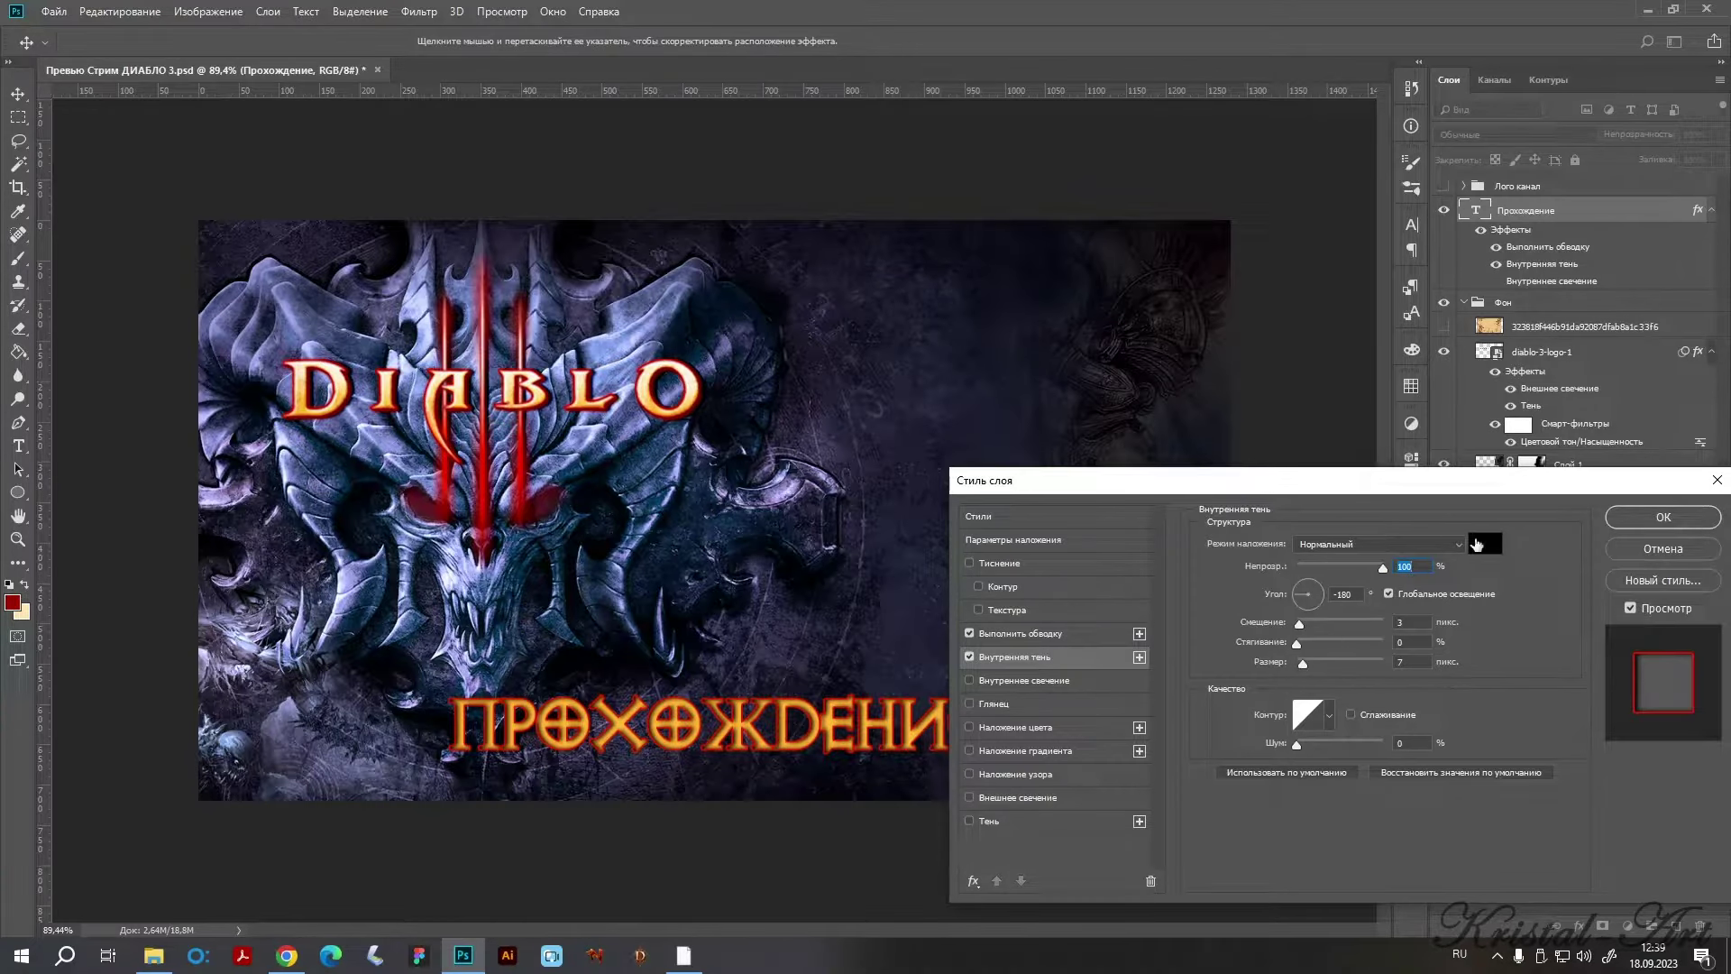
click(1475, 543)
click(1240, 502)
click(1642, 481)
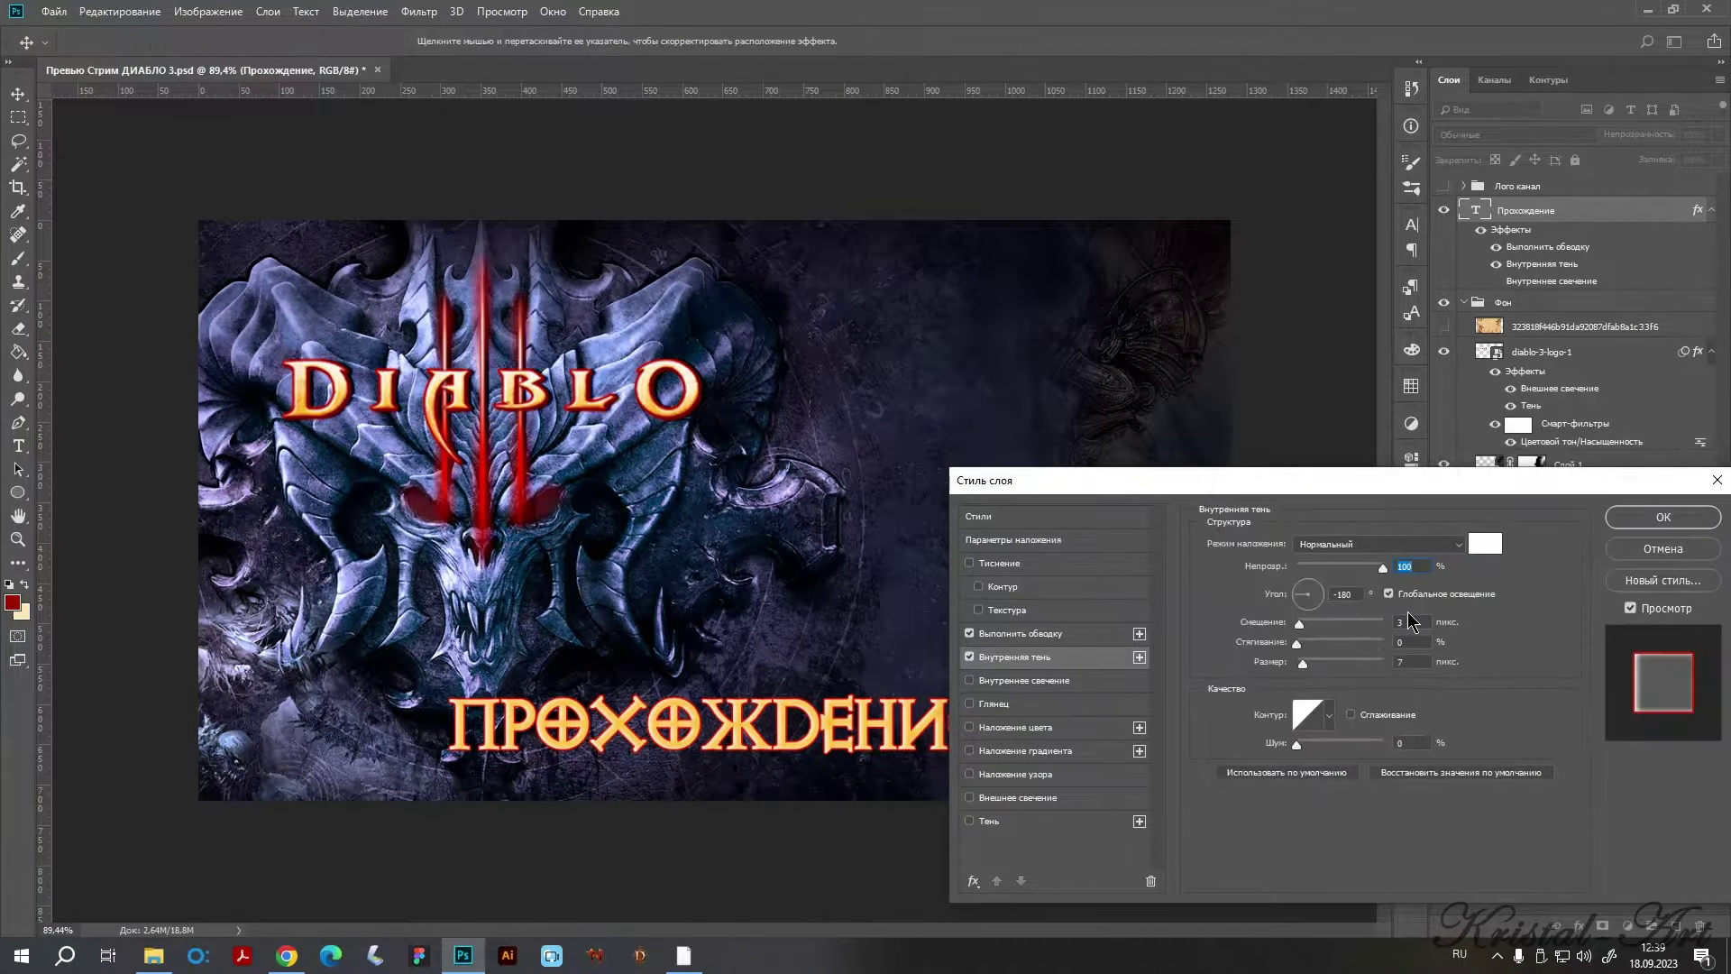
Set the inner shadow's size to 2 and distance to 1.
click(1399, 660)
text(2)
double_click(1409, 622)
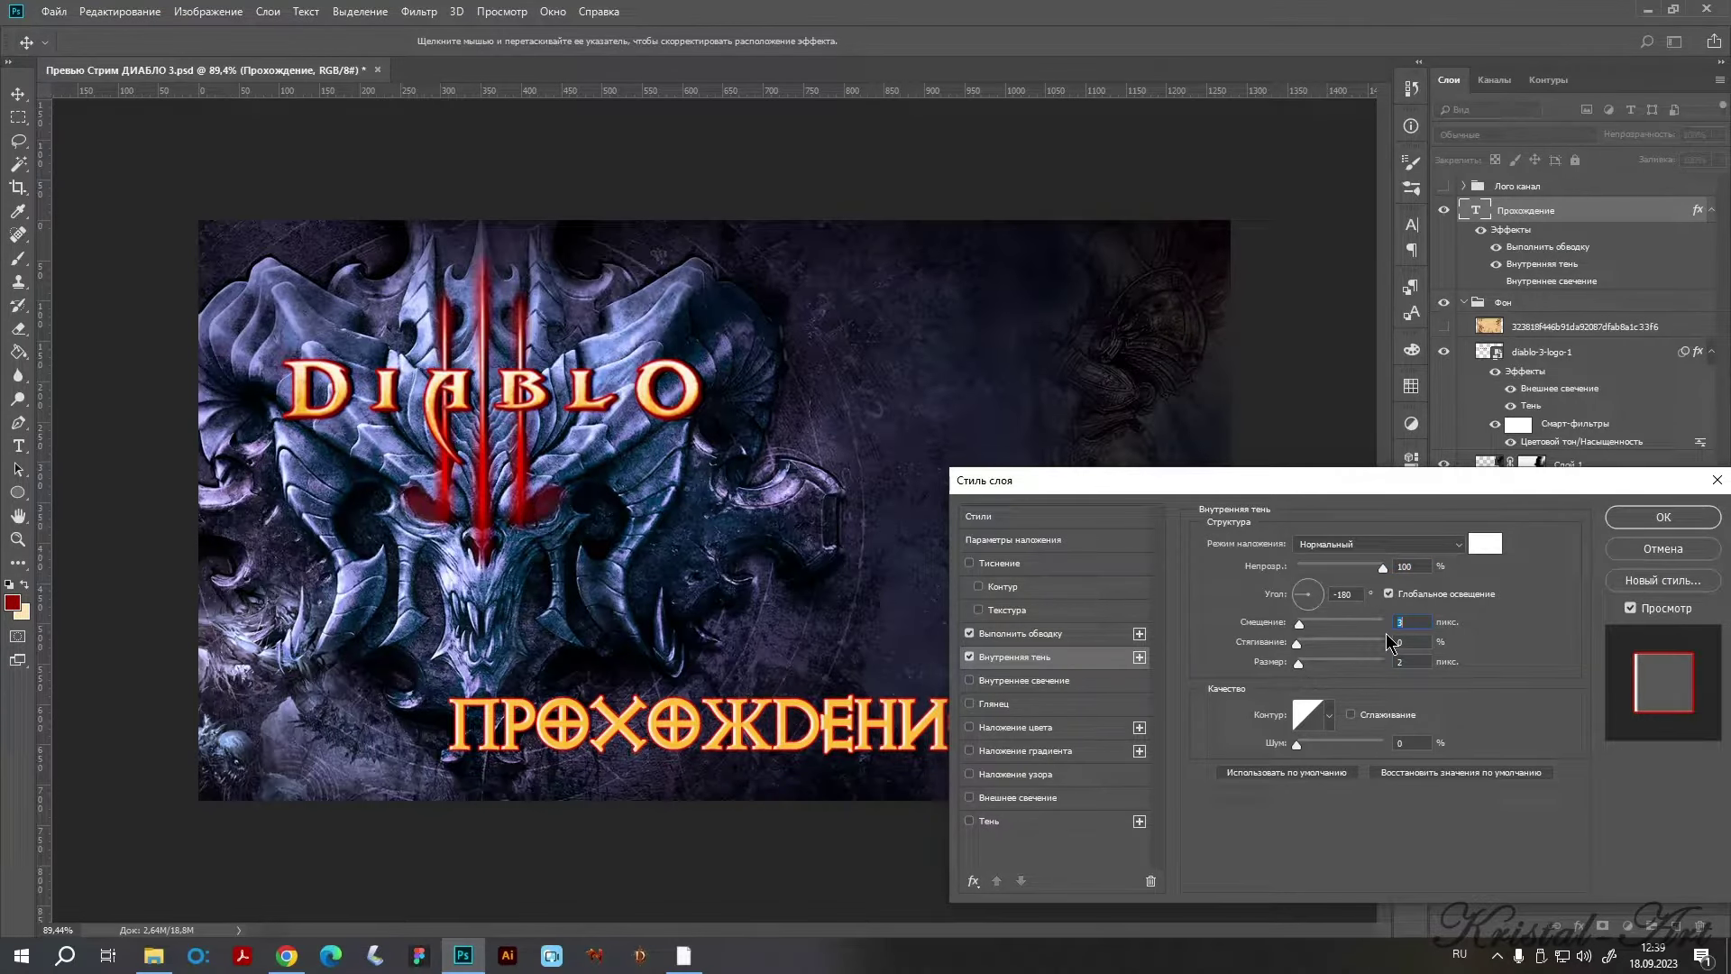
text(1)
drag(1289, 480, 1281, 384)
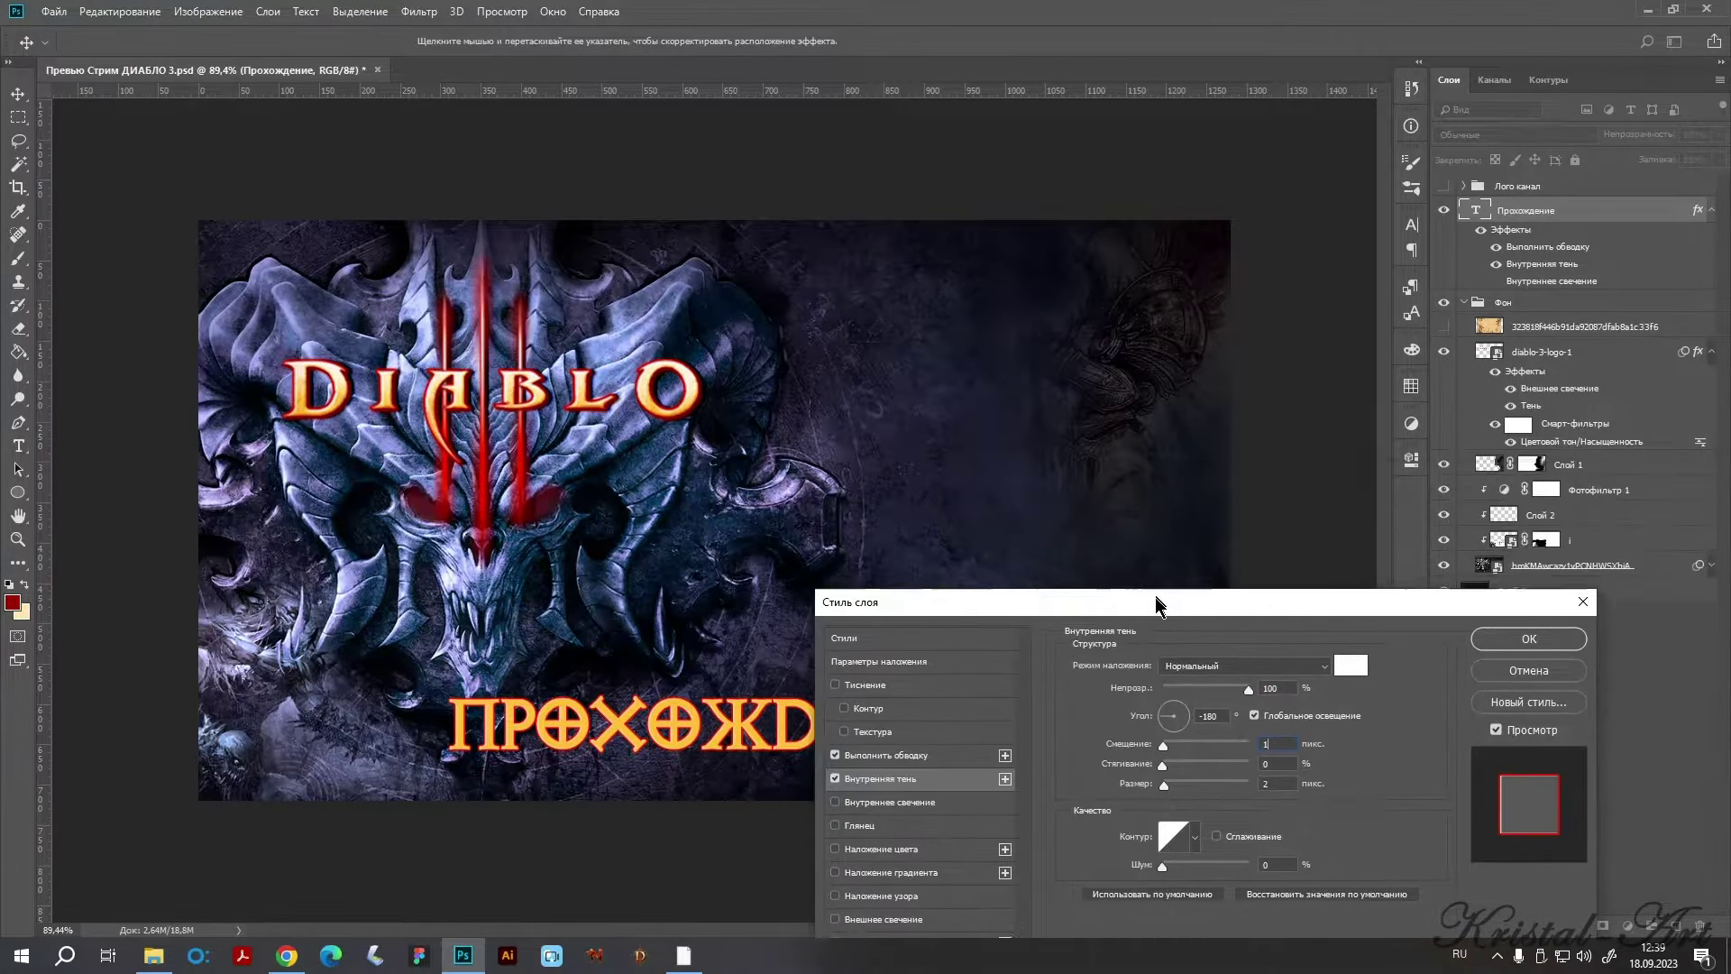
Apply the outline and inner shadow, then try and cancel an orange-yellow Gradient Overlay.
click(1655, 421)
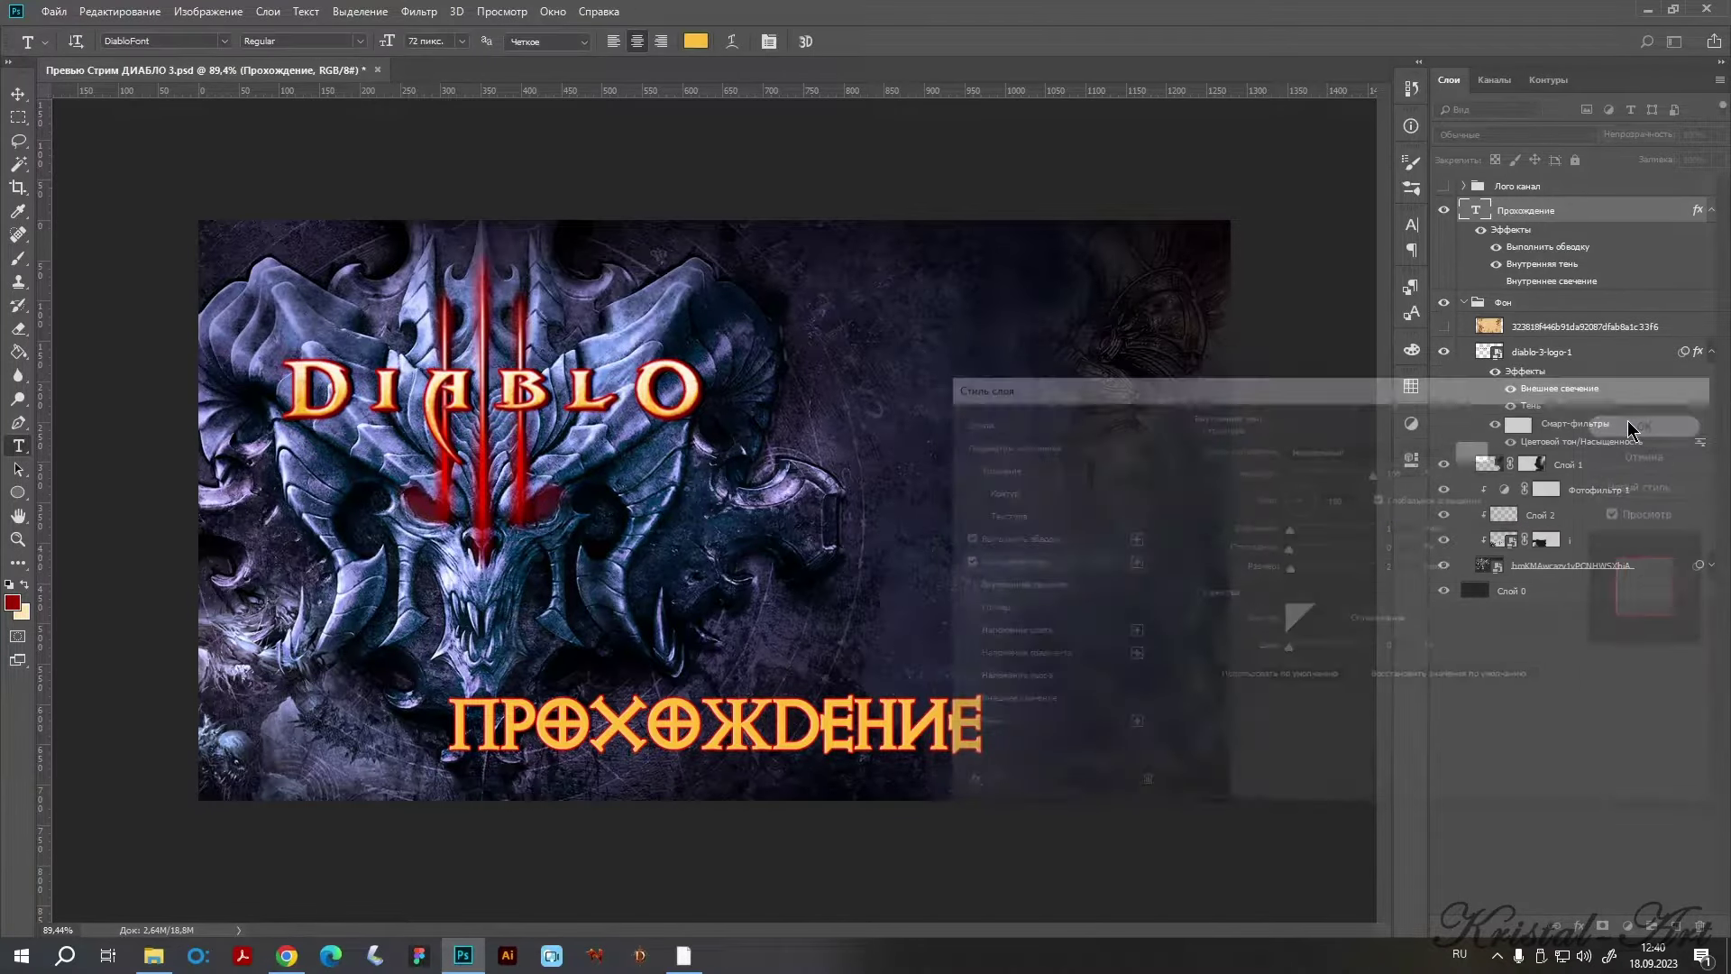
double_click(1620, 221)
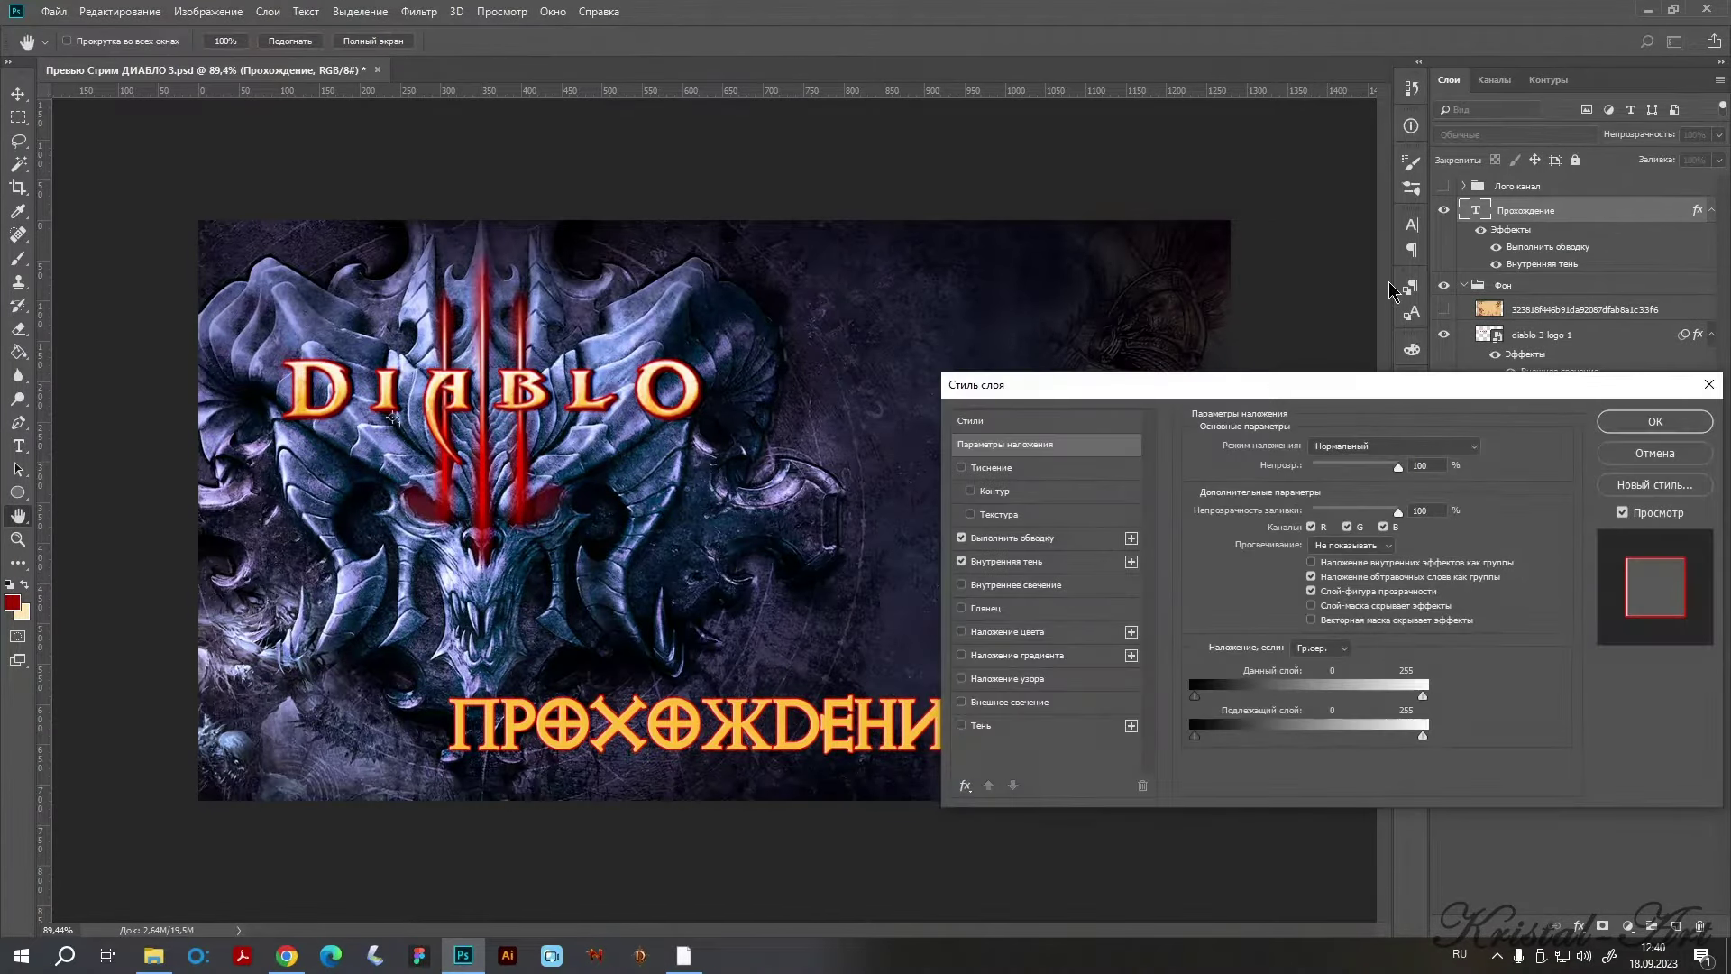
click(1017, 654)
click(1352, 490)
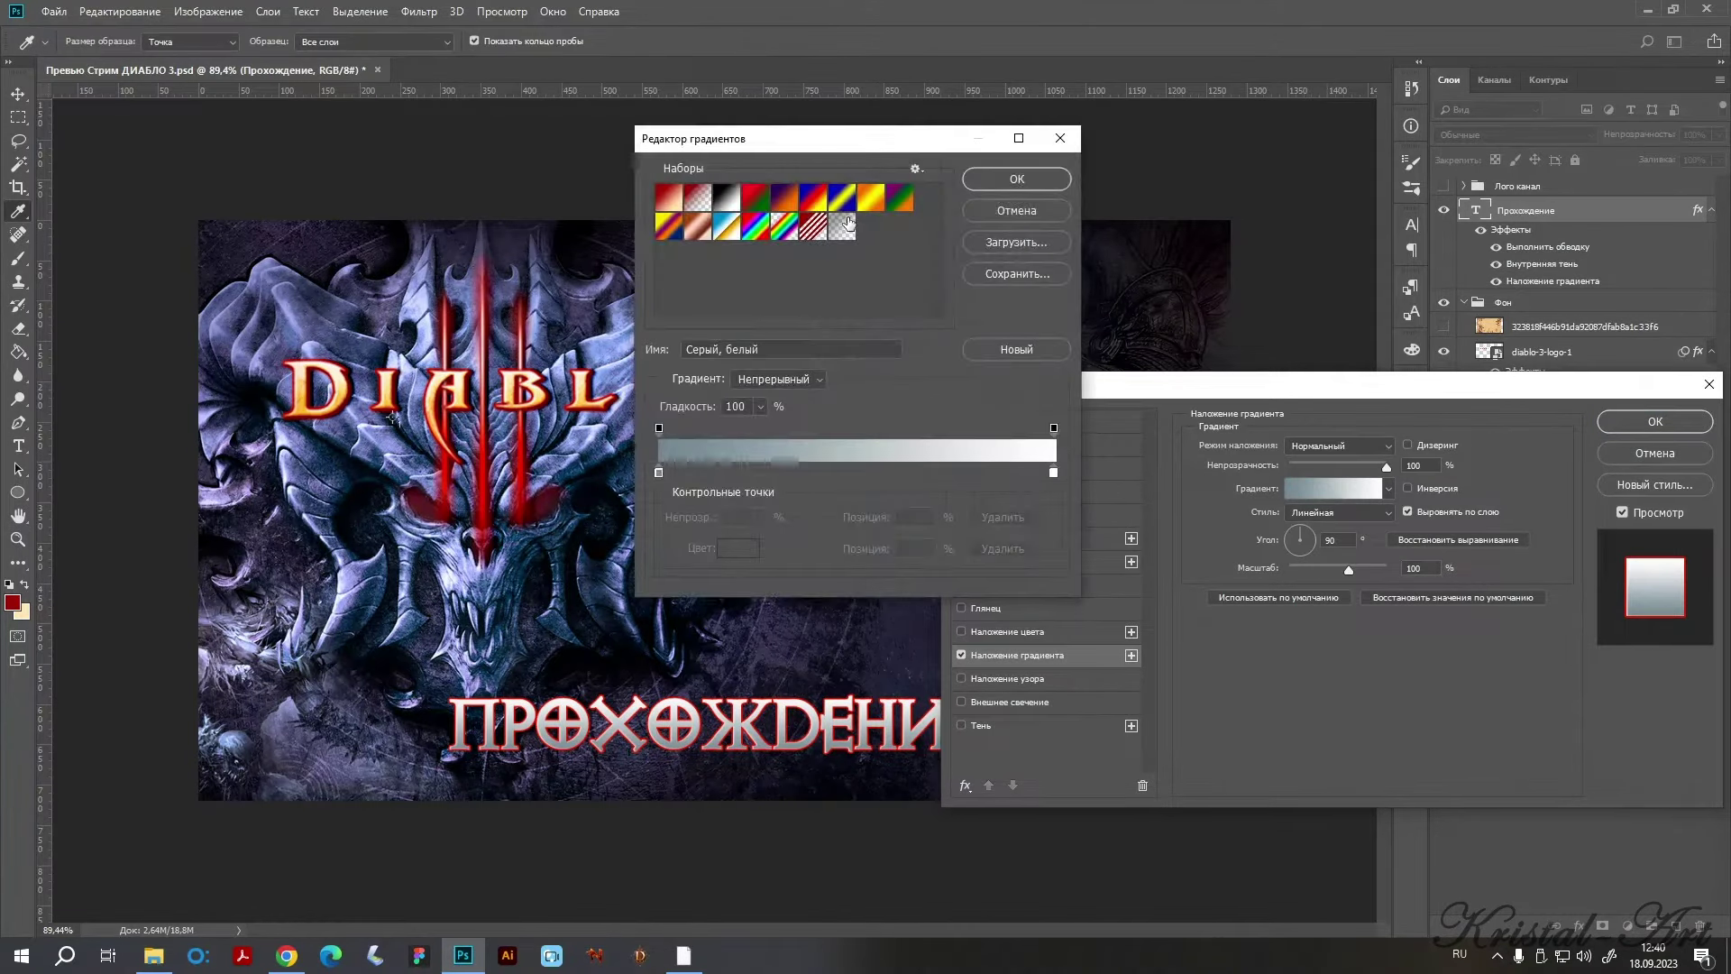
click(867, 200)
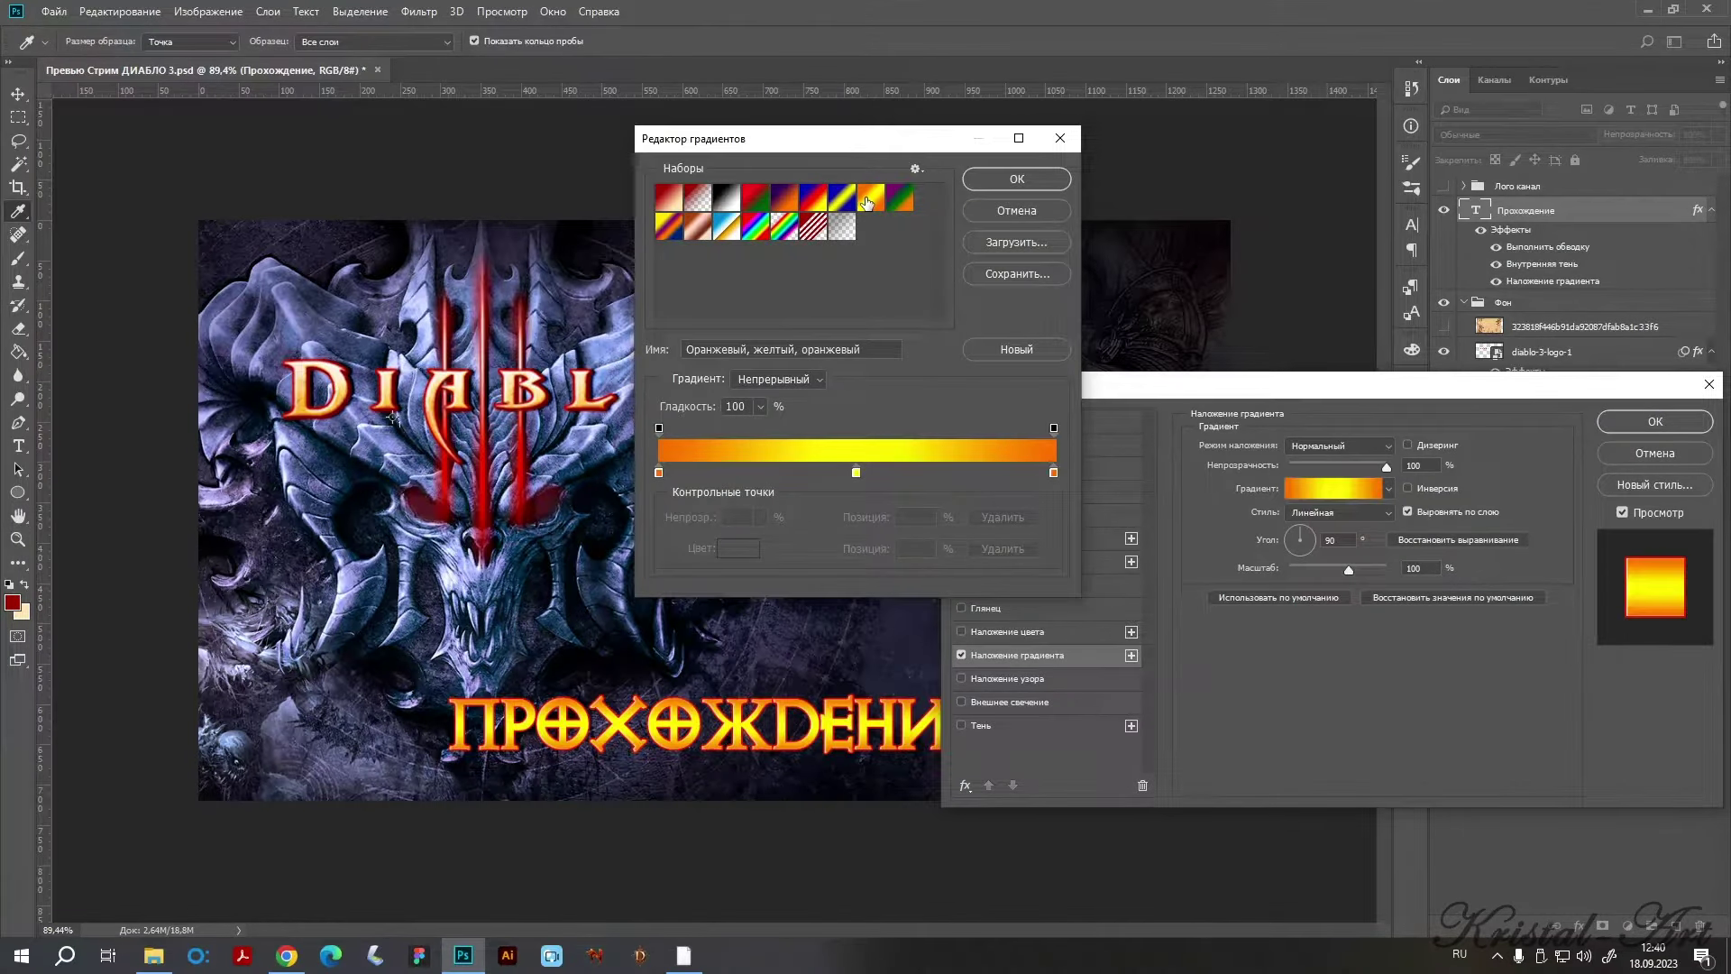
click(1017, 210)
click(1630, 453)
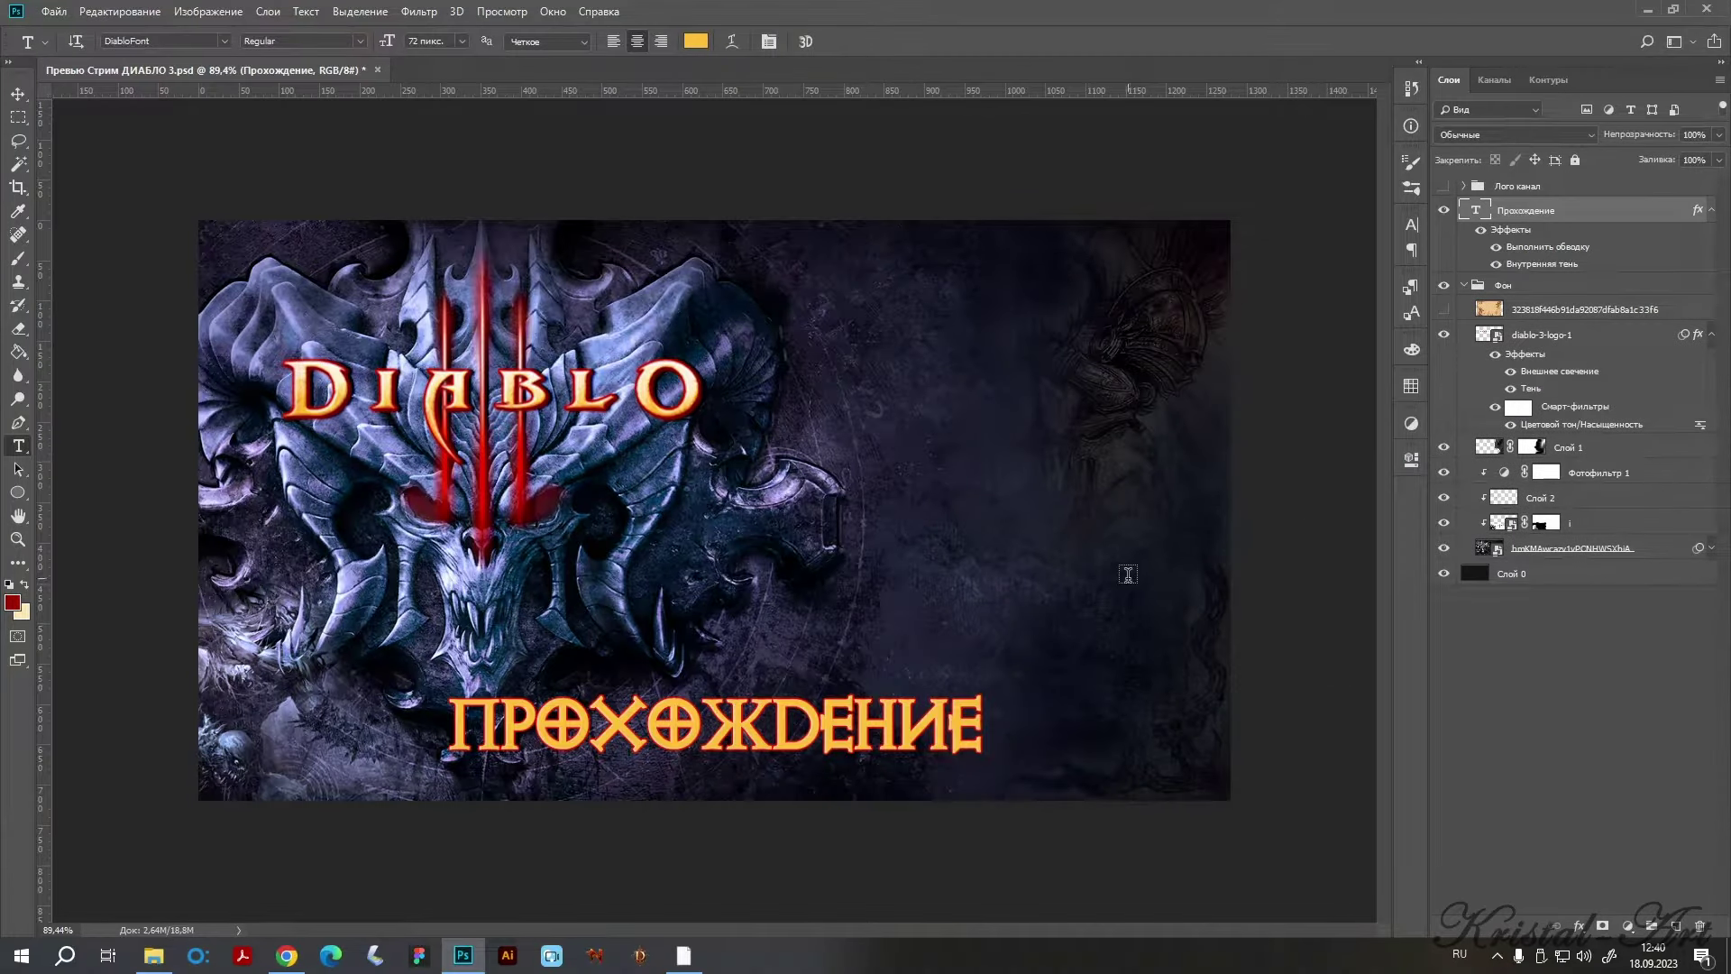
Set the ПРОХОЖДЕНИЕ title's letter tracking to 25 in the Character panel.
click(1411, 225)
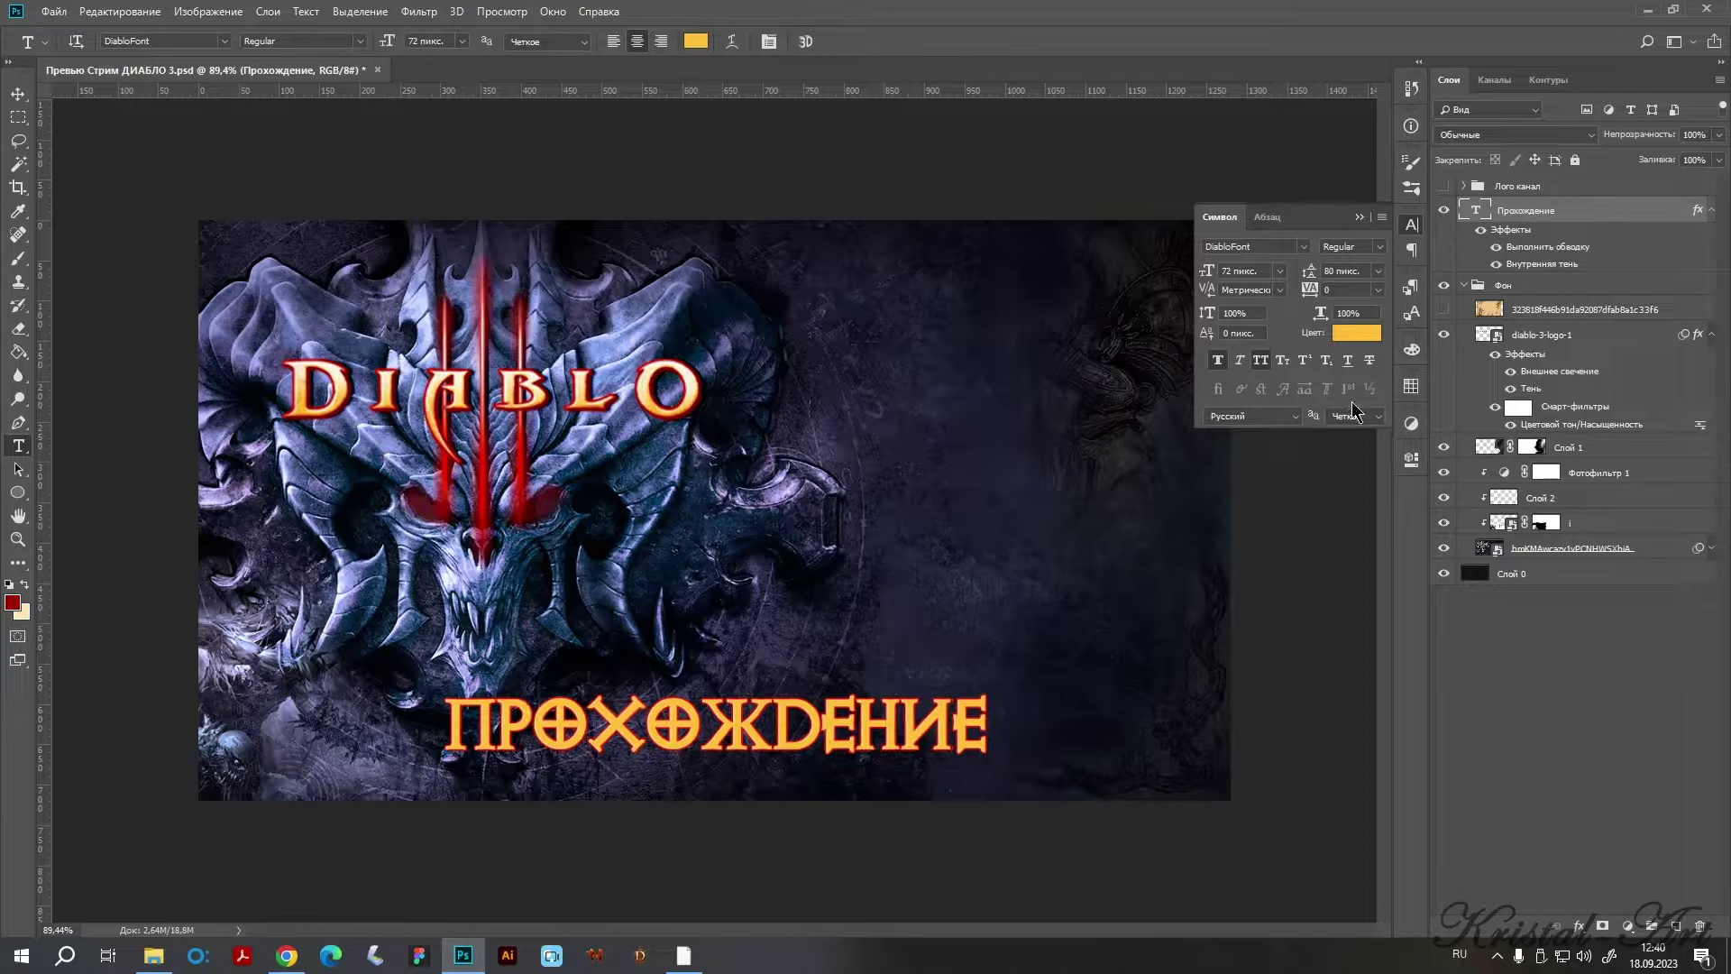
click(1377, 289)
click(1357, 442)
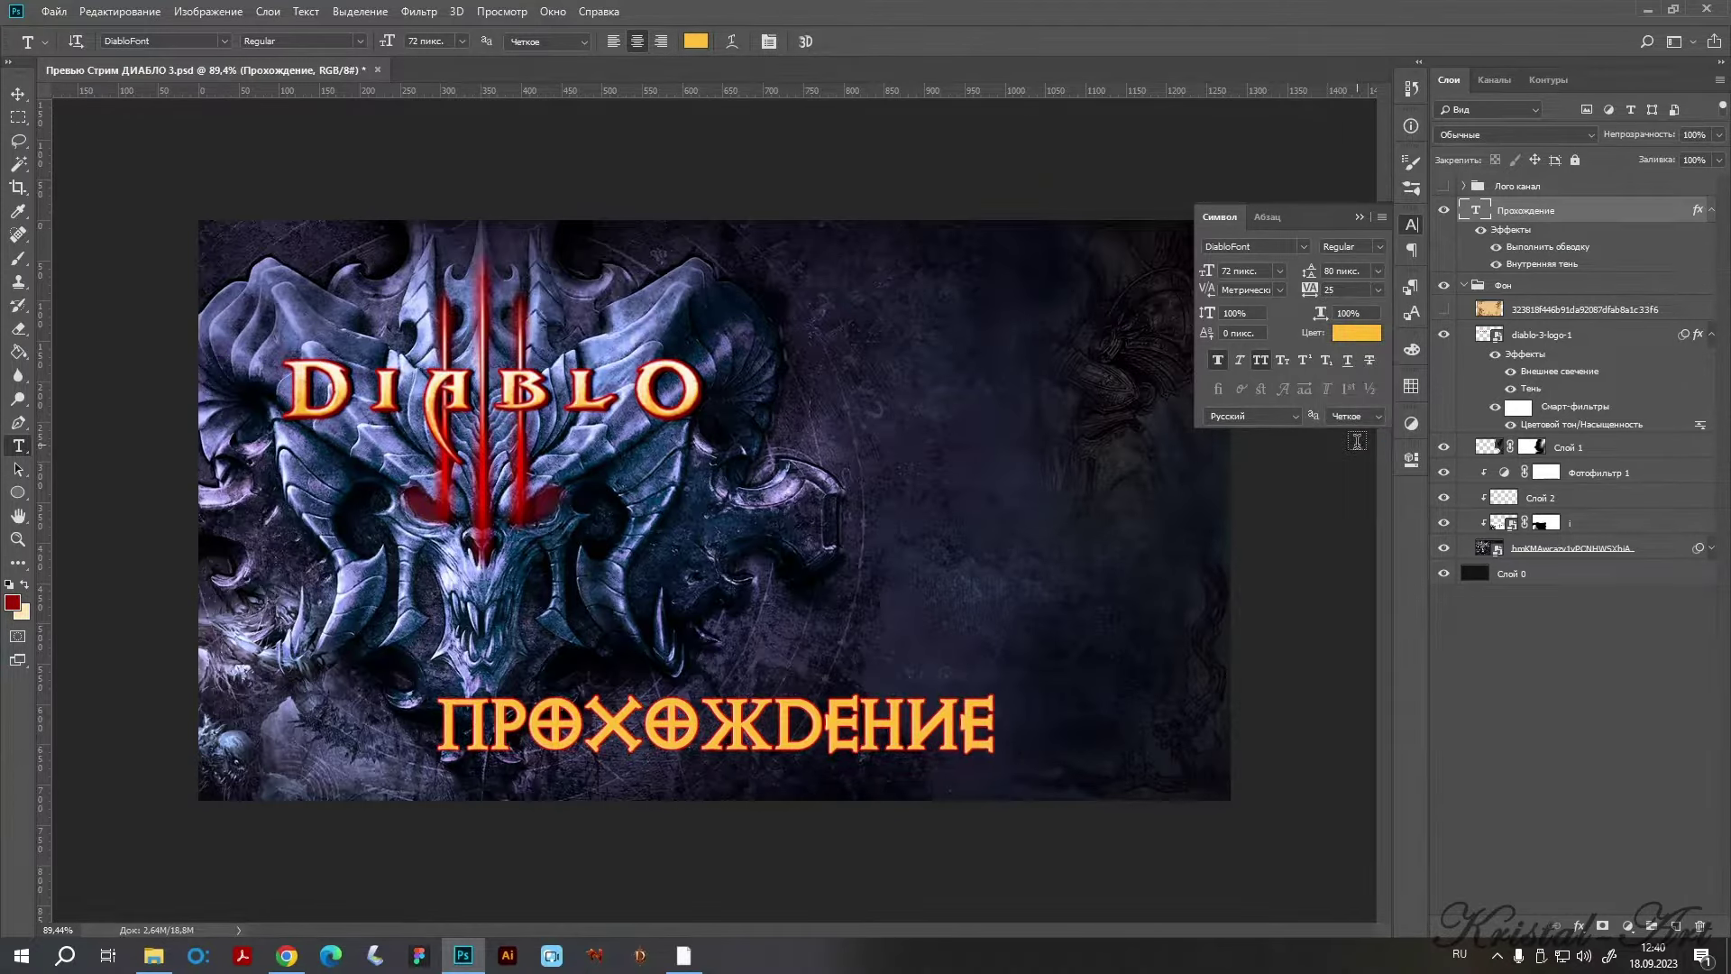
click(1359, 217)
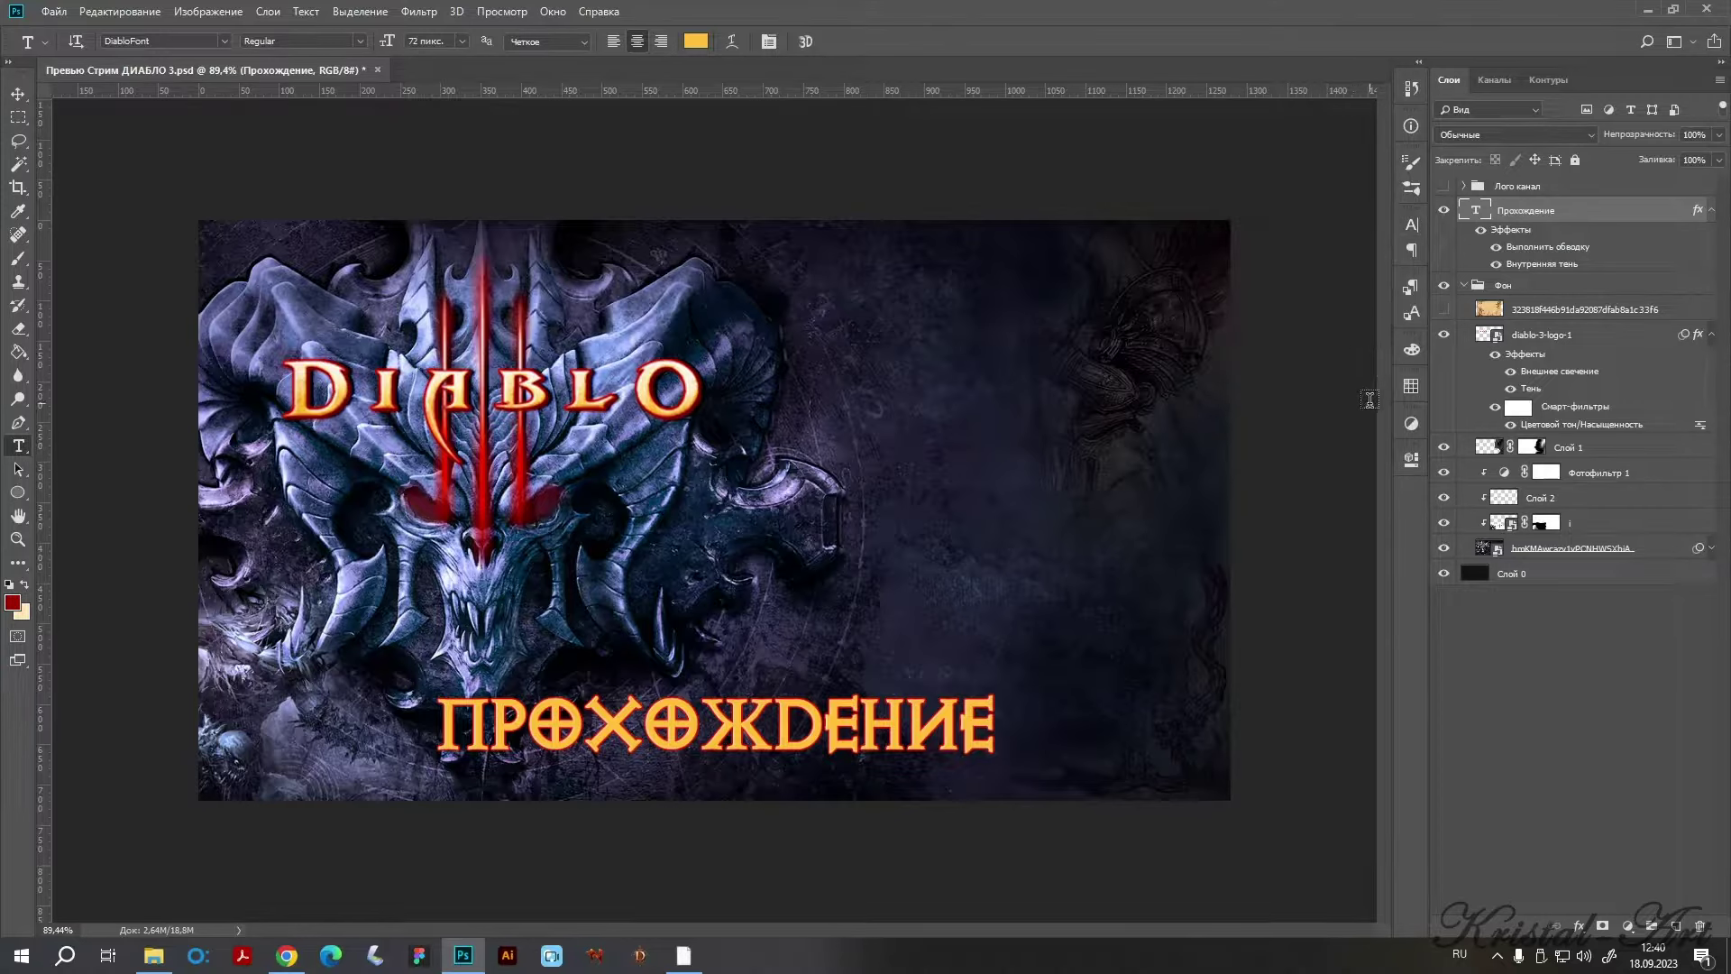
click(1445, 186)
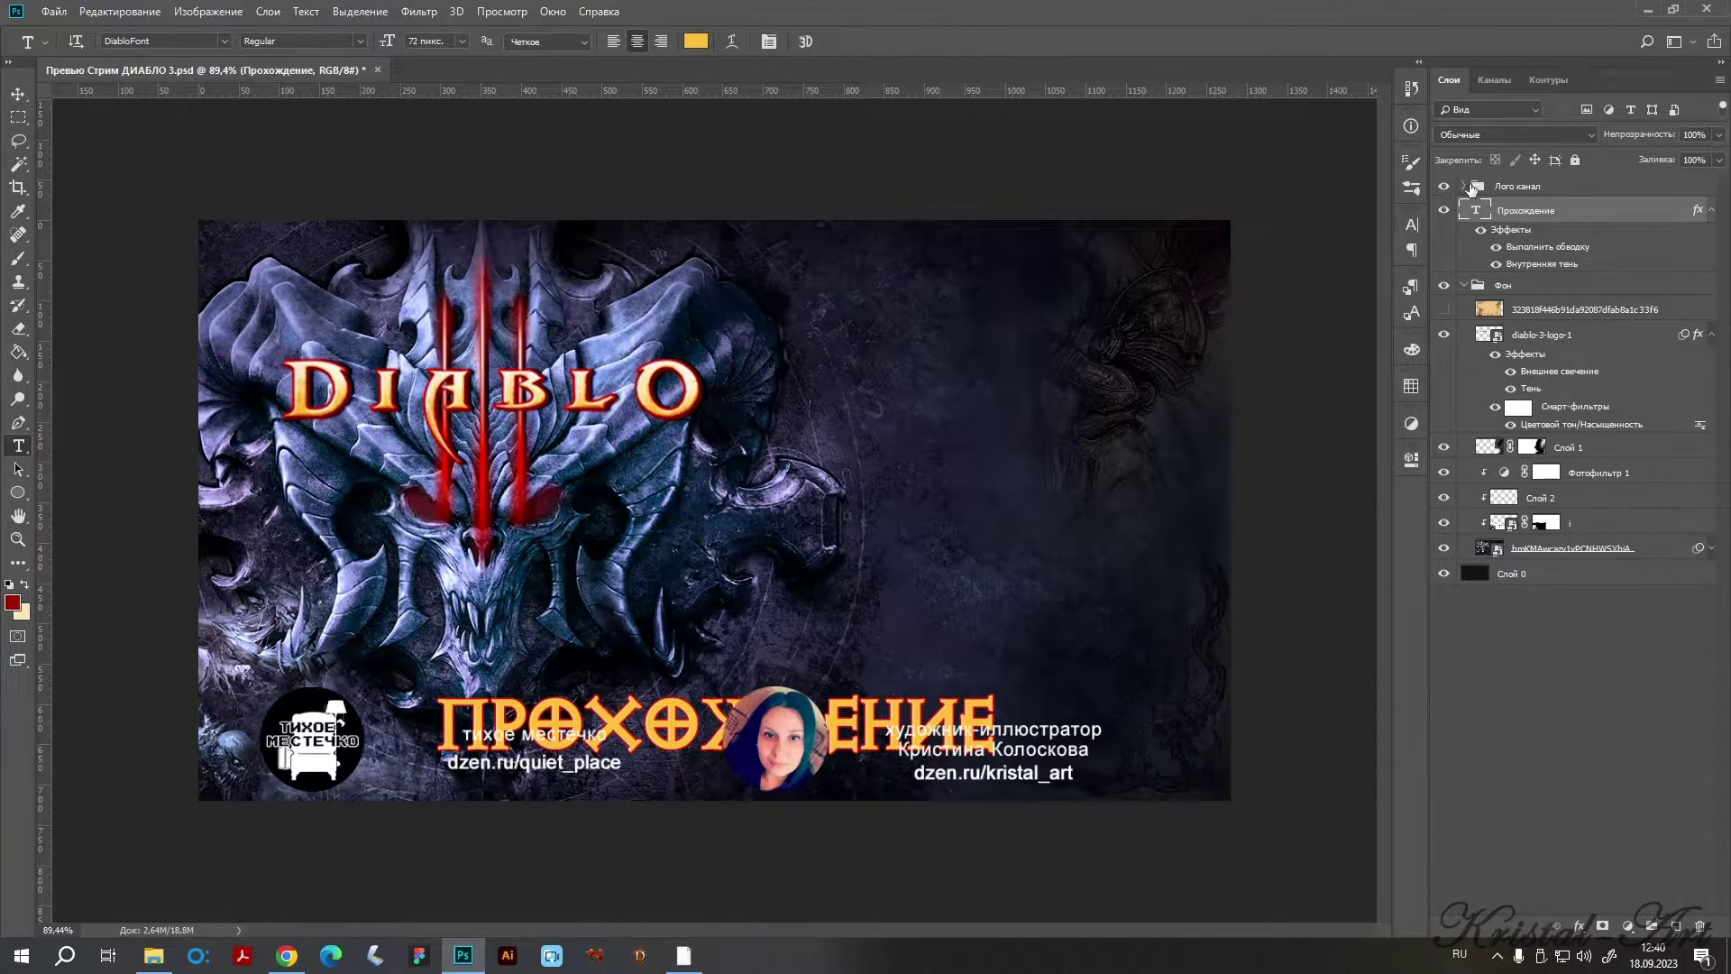
Move the лого канала 1 logo and its two text lines to the banner's upper right.
click(1464, 186)
click(1515, 209)
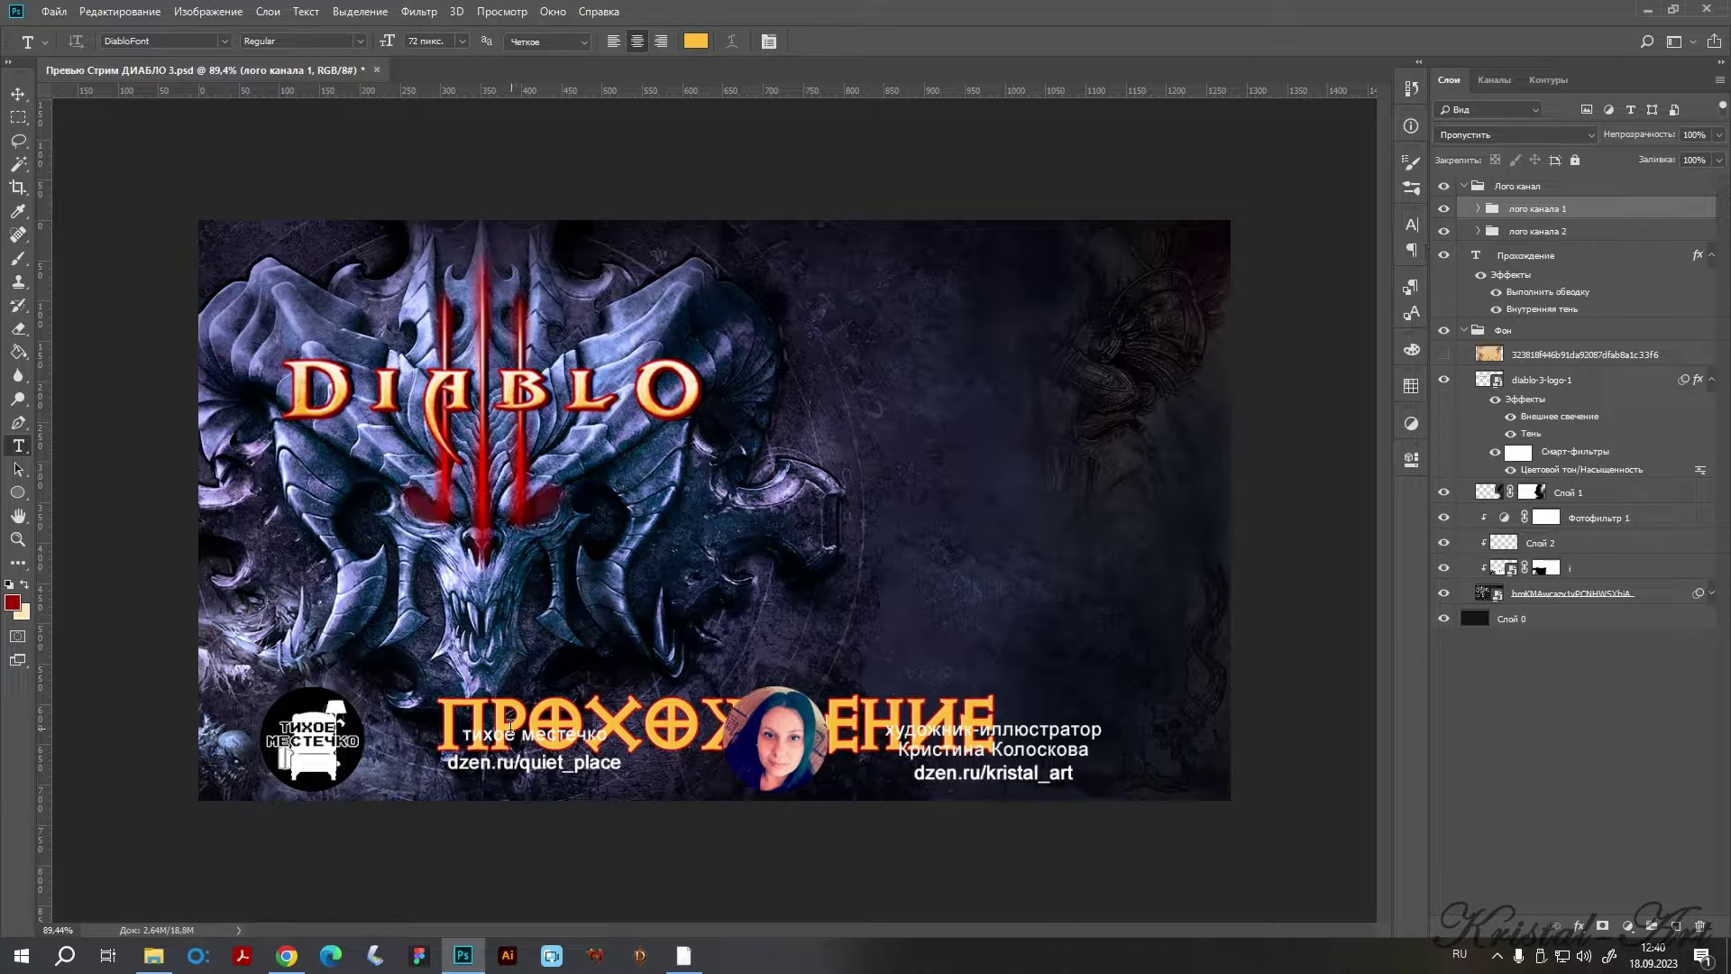
key(v)
mouse_move(464, 752)
mouse_down()
mouse_move(1055, 311)
mouse_move(1011, 303)
mouse_up()
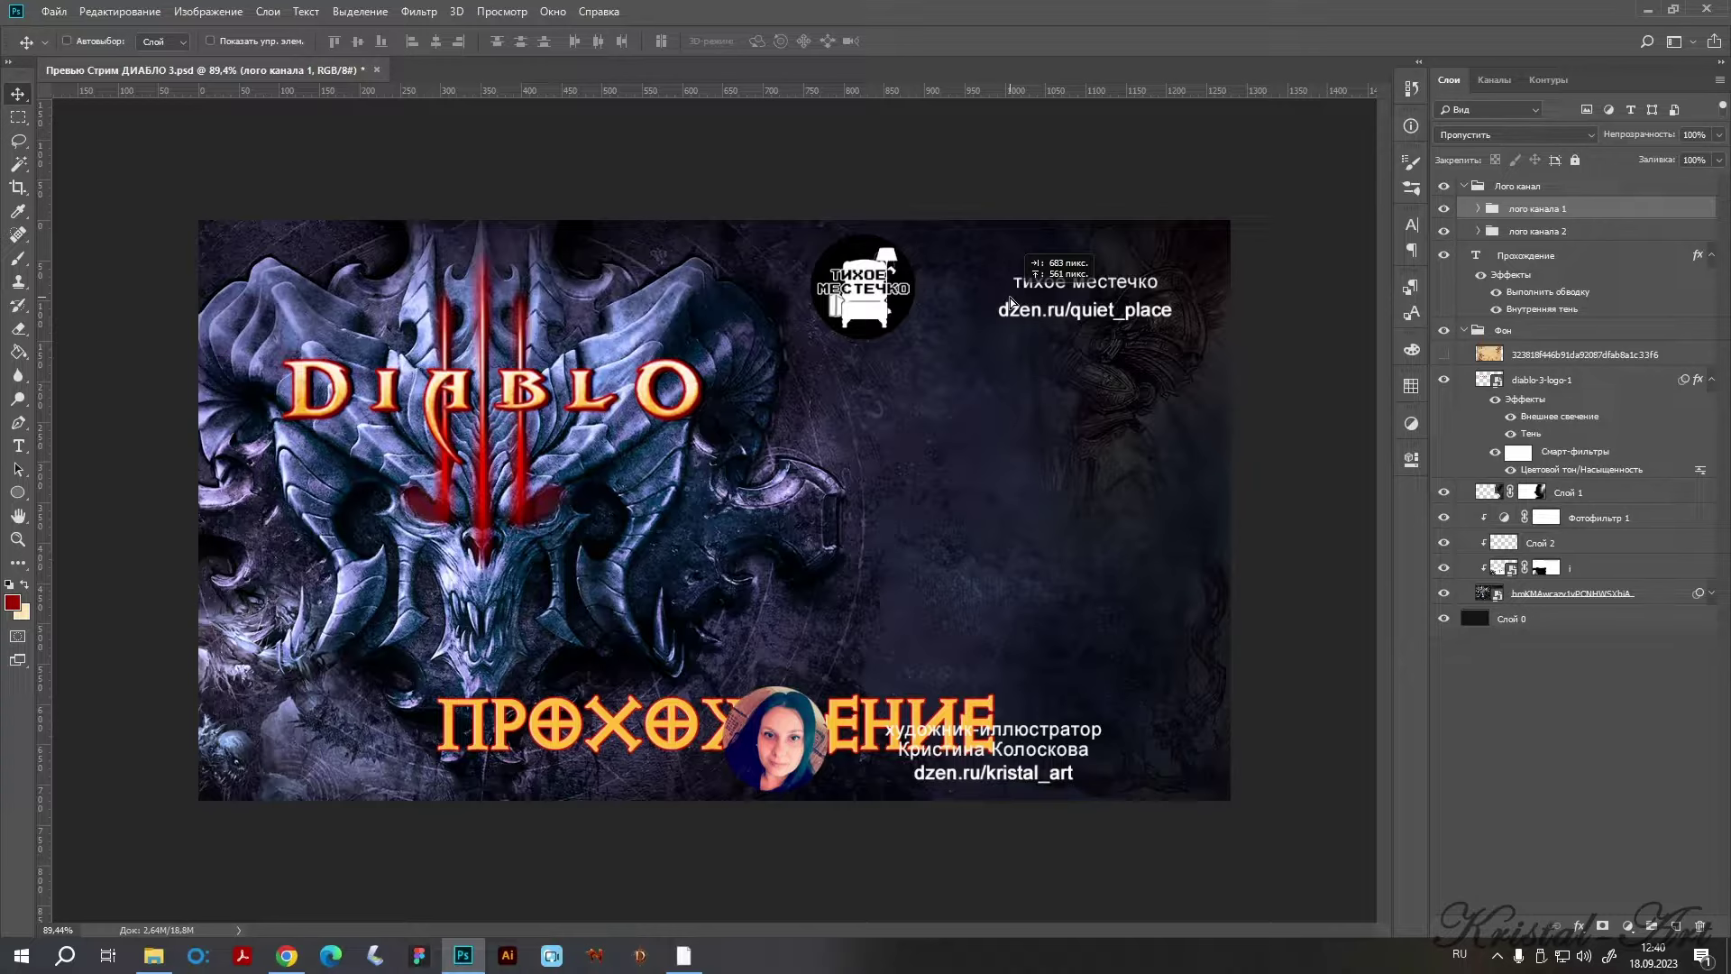
drag(1011, 303, 1011, 303)
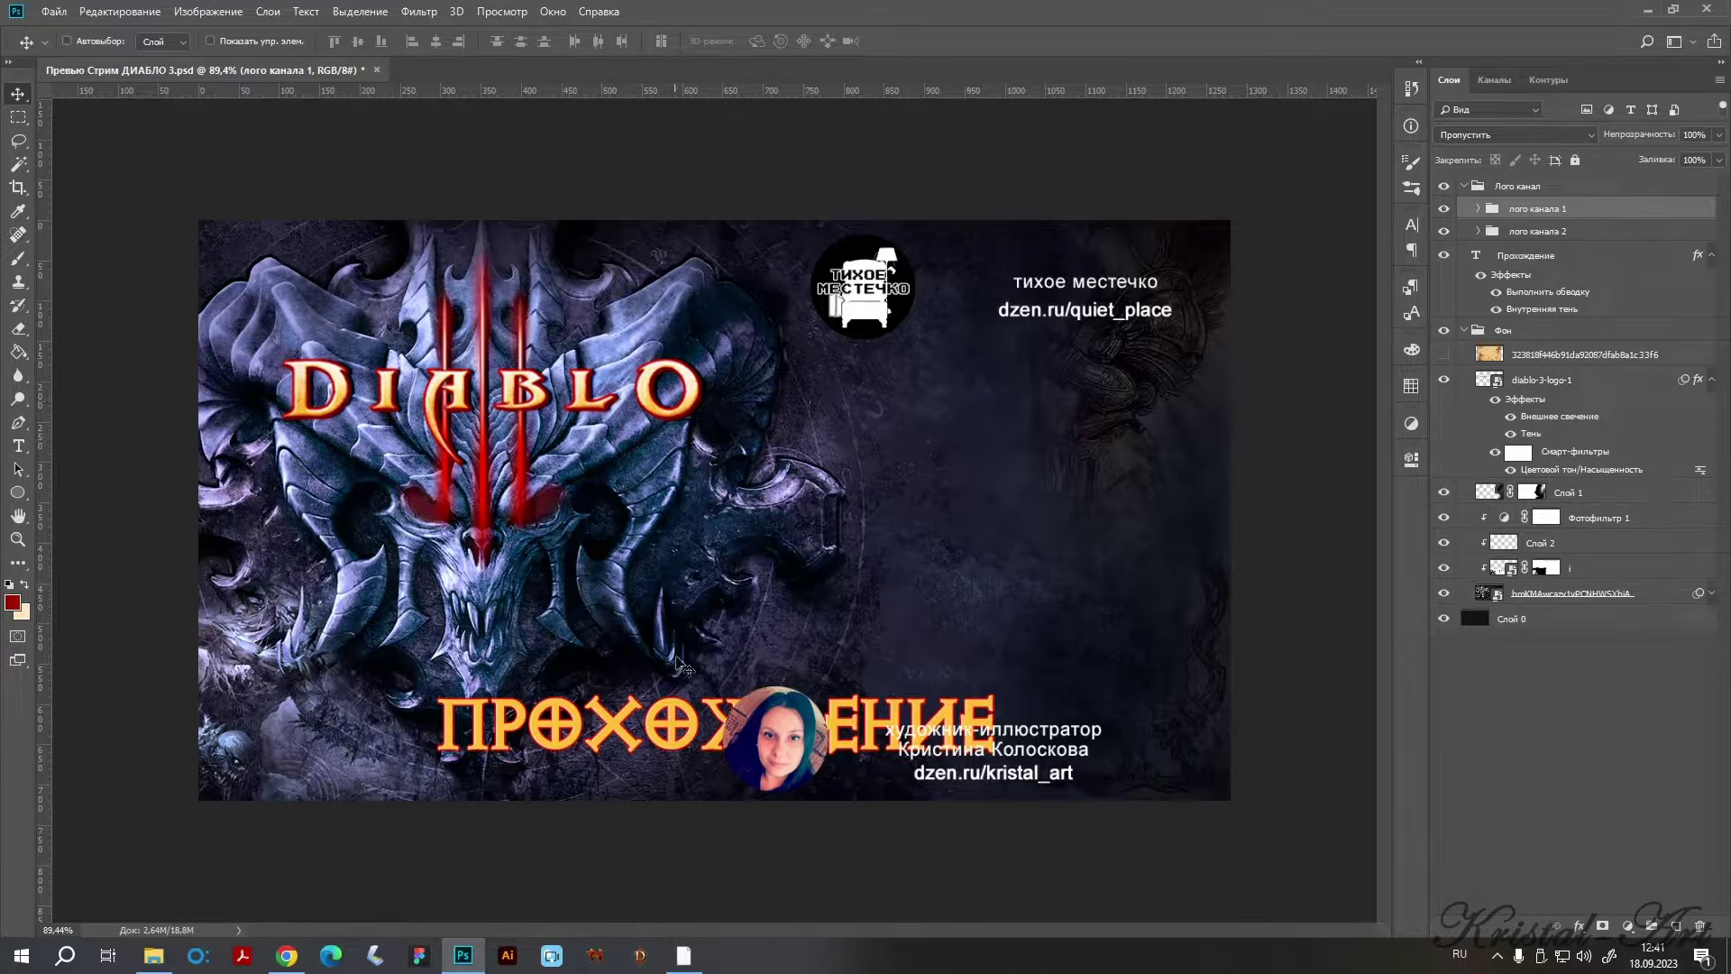
click(1534, 256)
Add lowercase «совместное» in Century Gothic above the title, with All Caps off.
key(t)
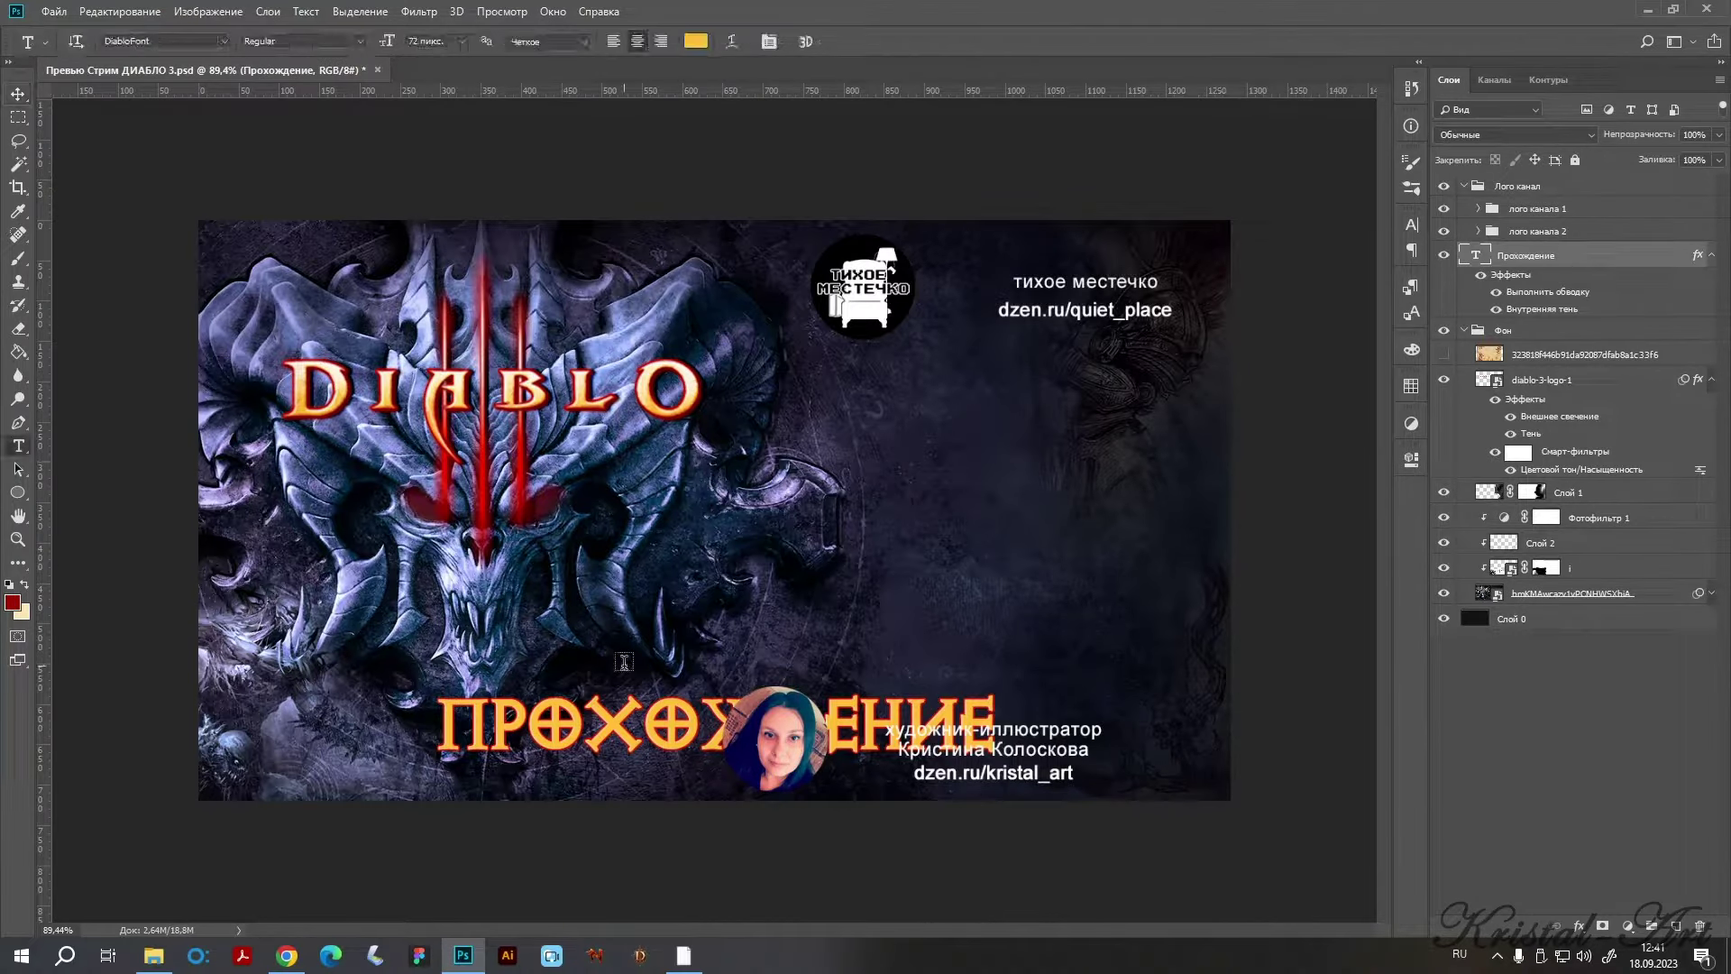
click(623, 665)
text(СОВМЕСТНОЕ)
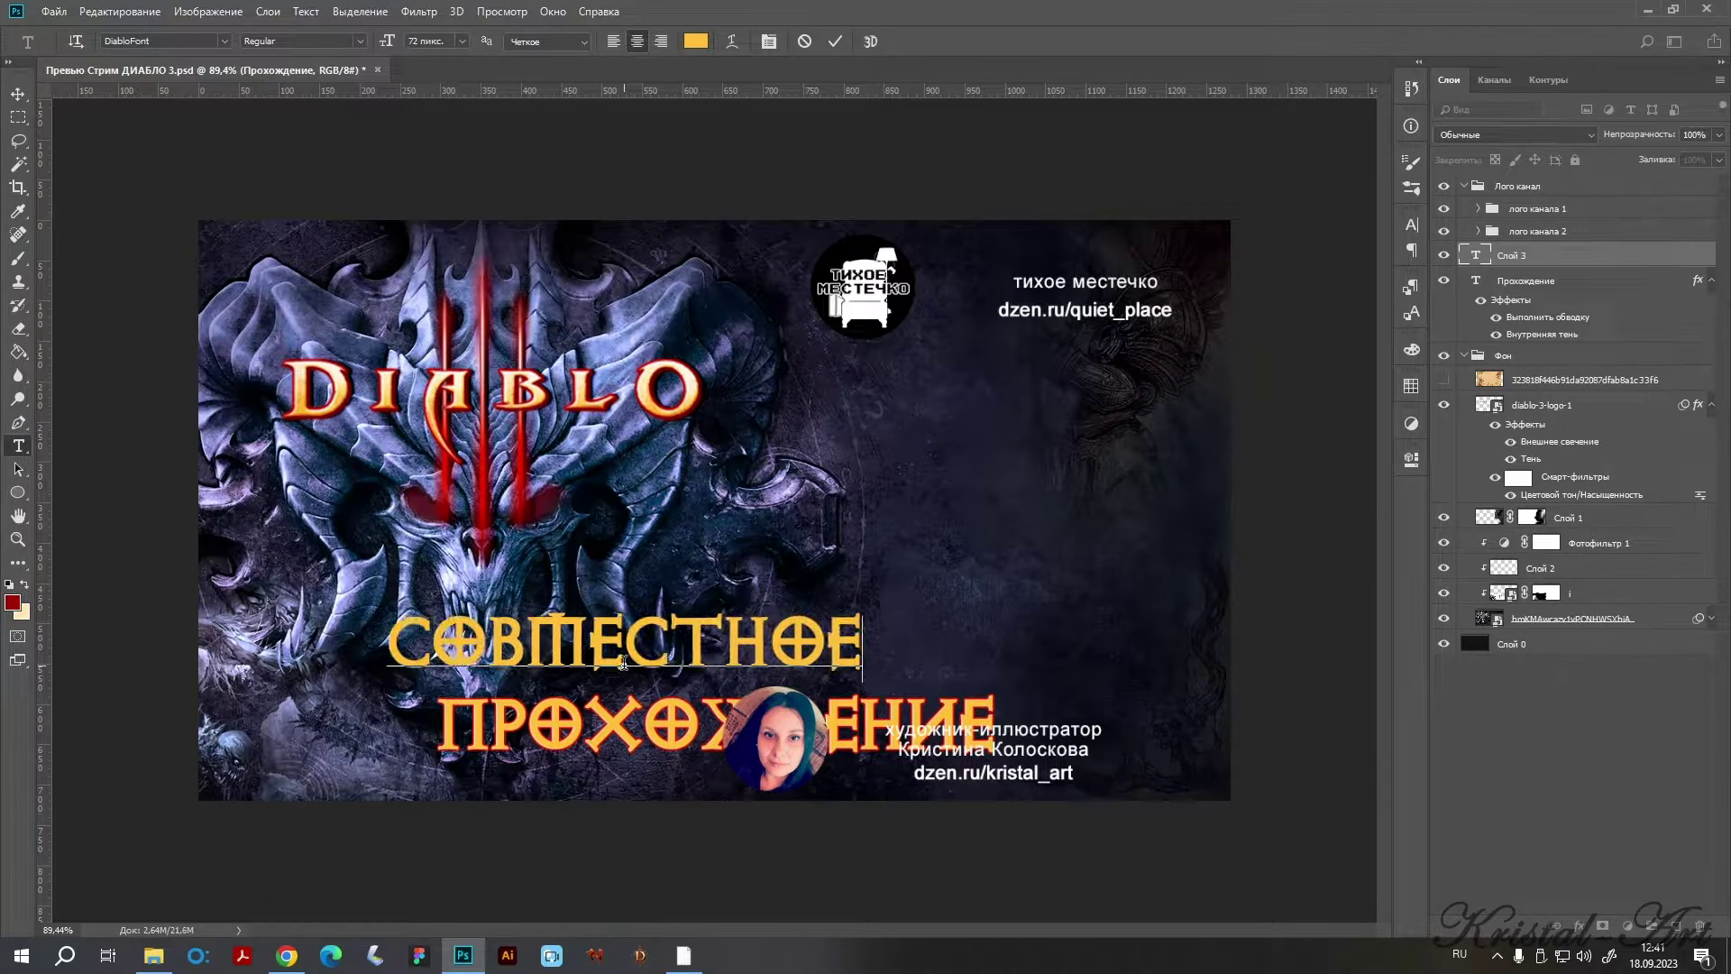
drag(861, 633, 329, 622)
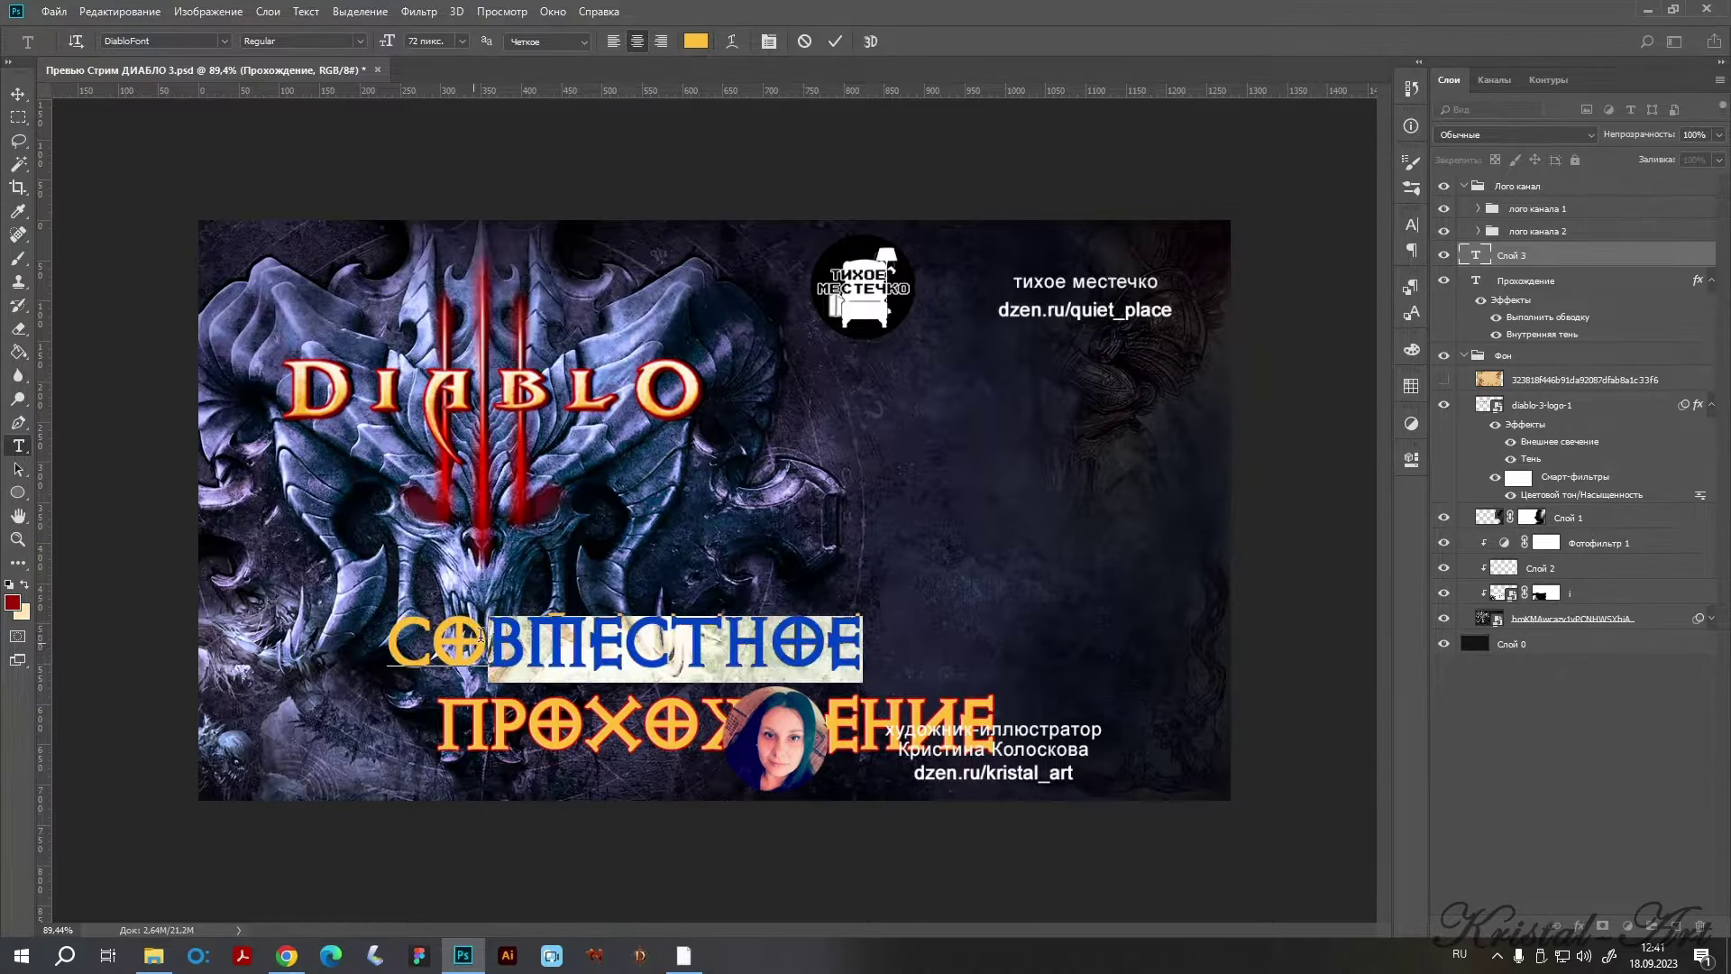
click(1412, 225)
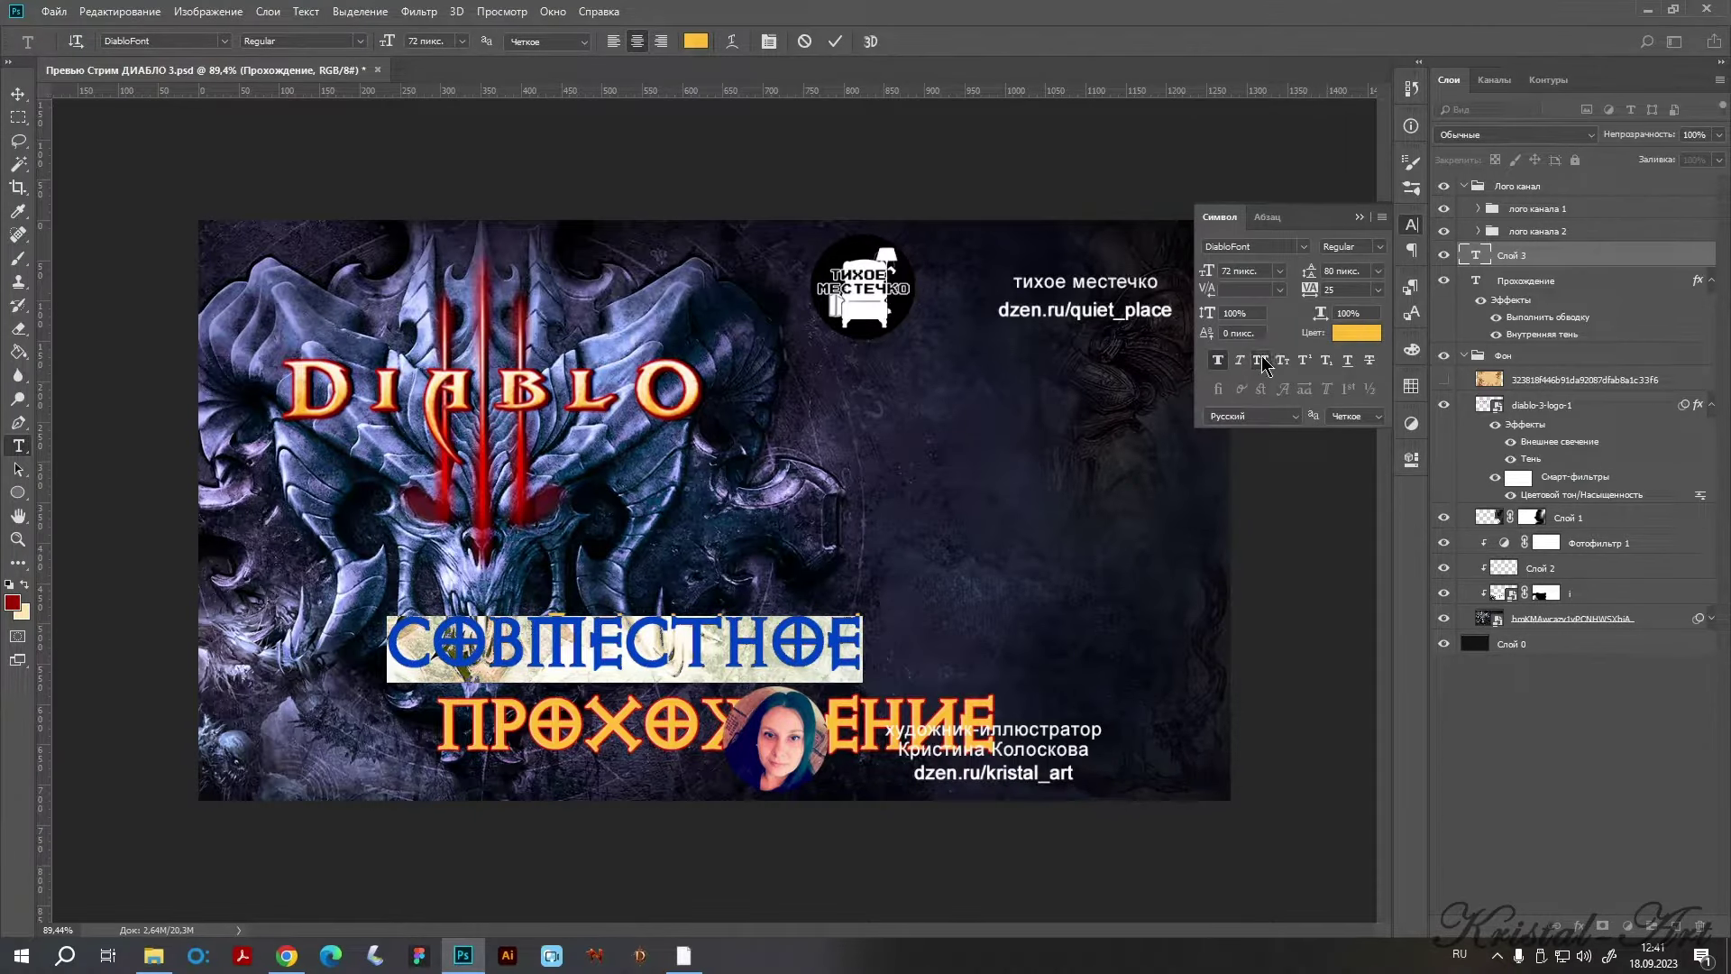
click(1261, 359)
click(223, 41)
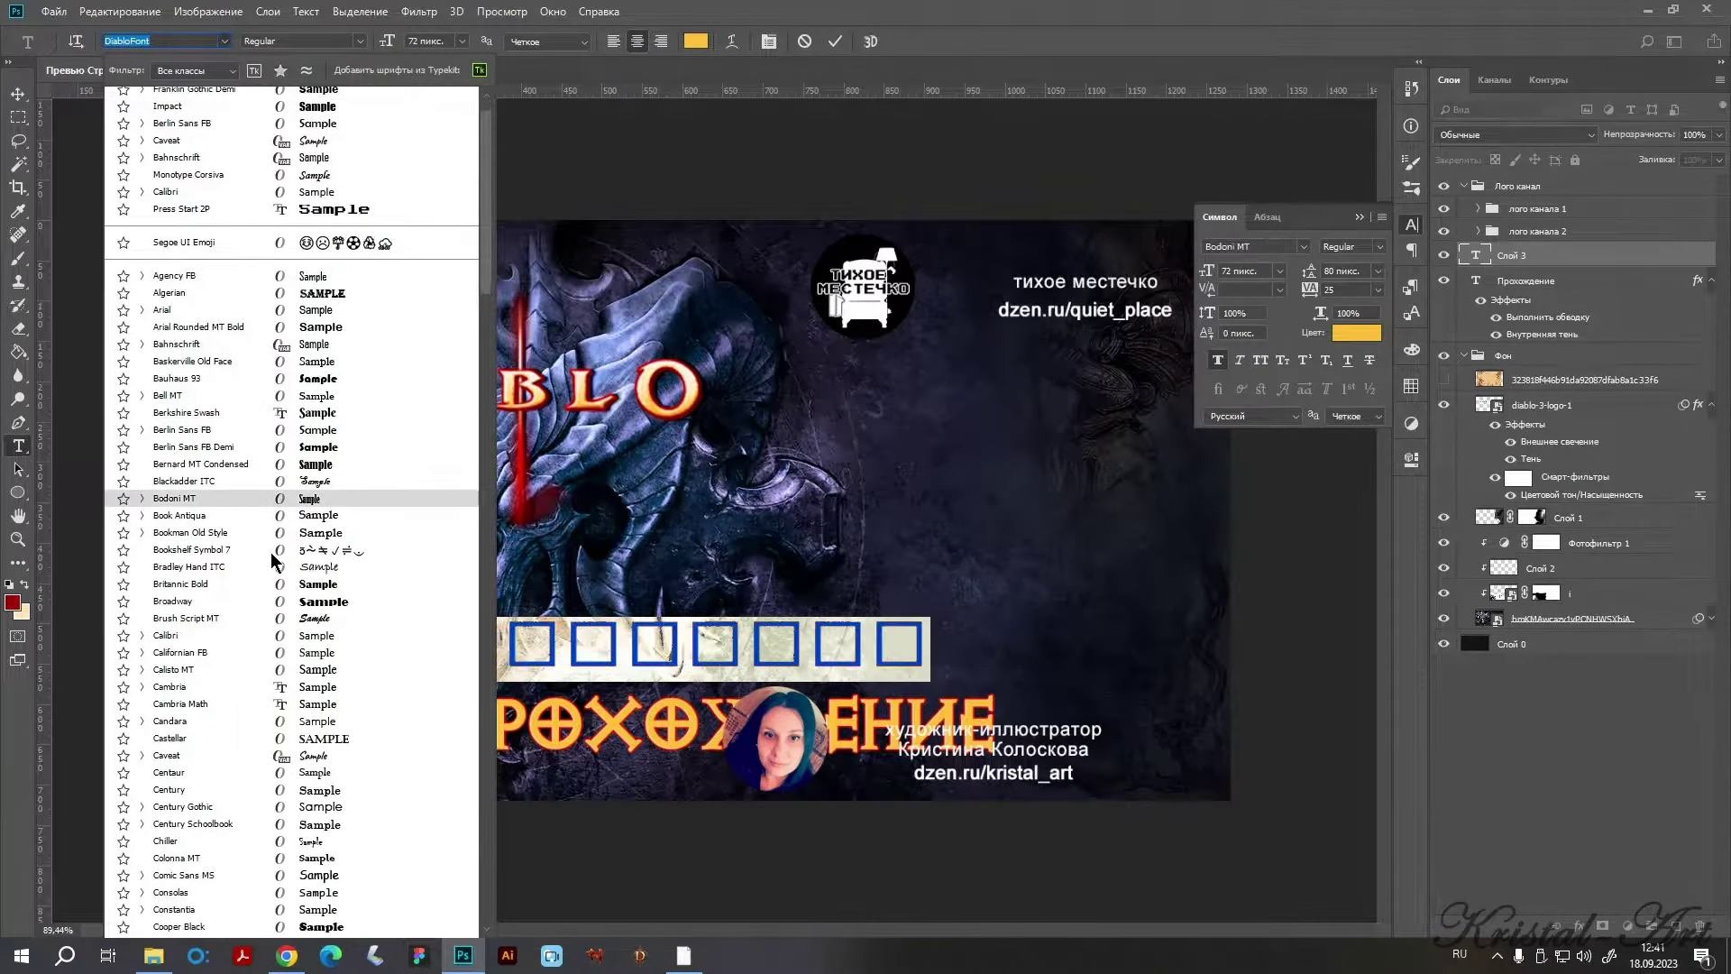
scroll(216, 469, down, 1)
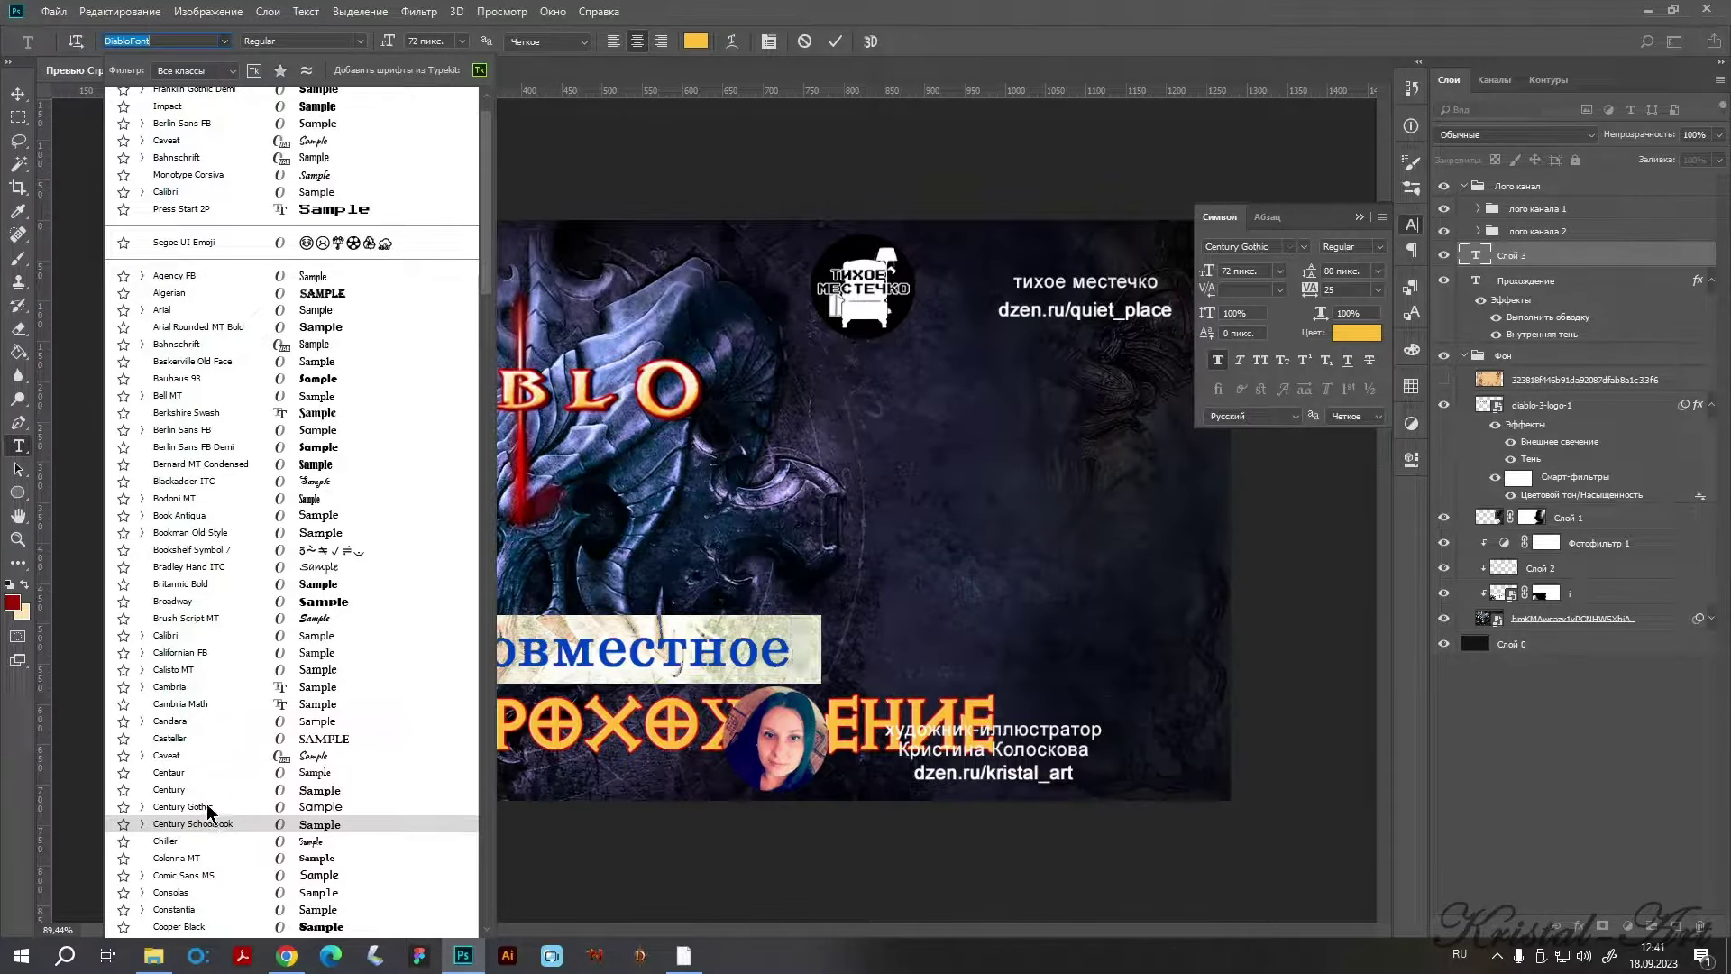
click(203, 806)
click(18, 96)
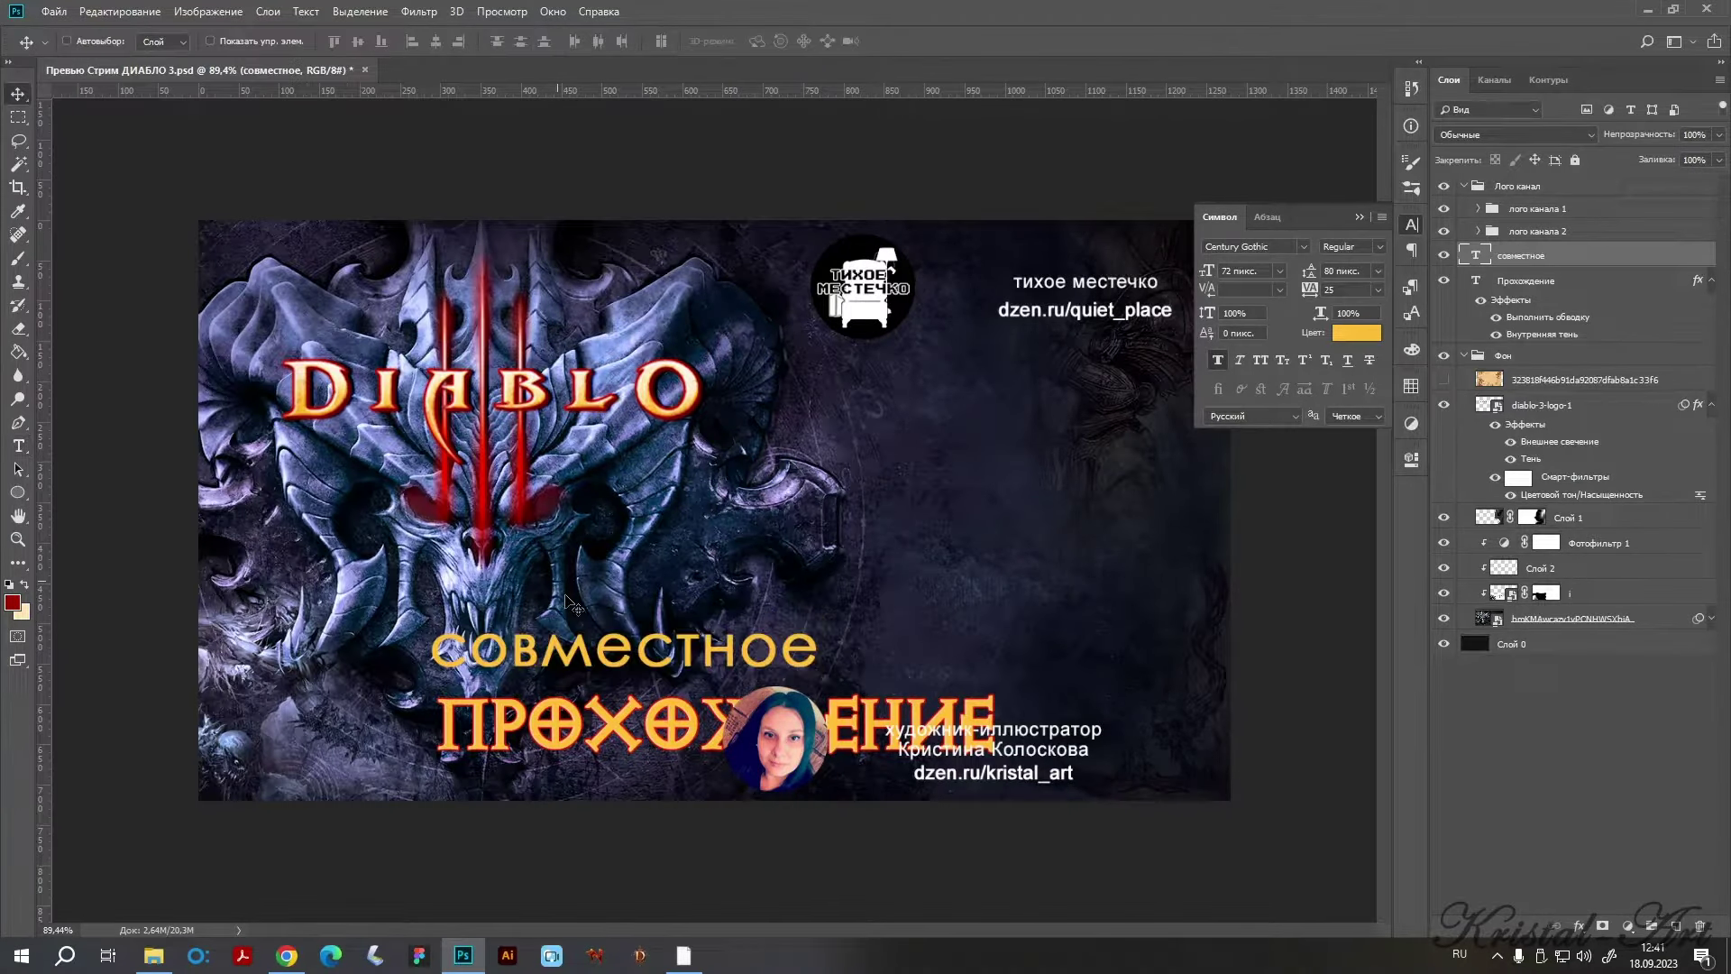
drag(573, 648, 701, 655)
Set «совместное» to 48 px and nudge it slightly right.
key(t)
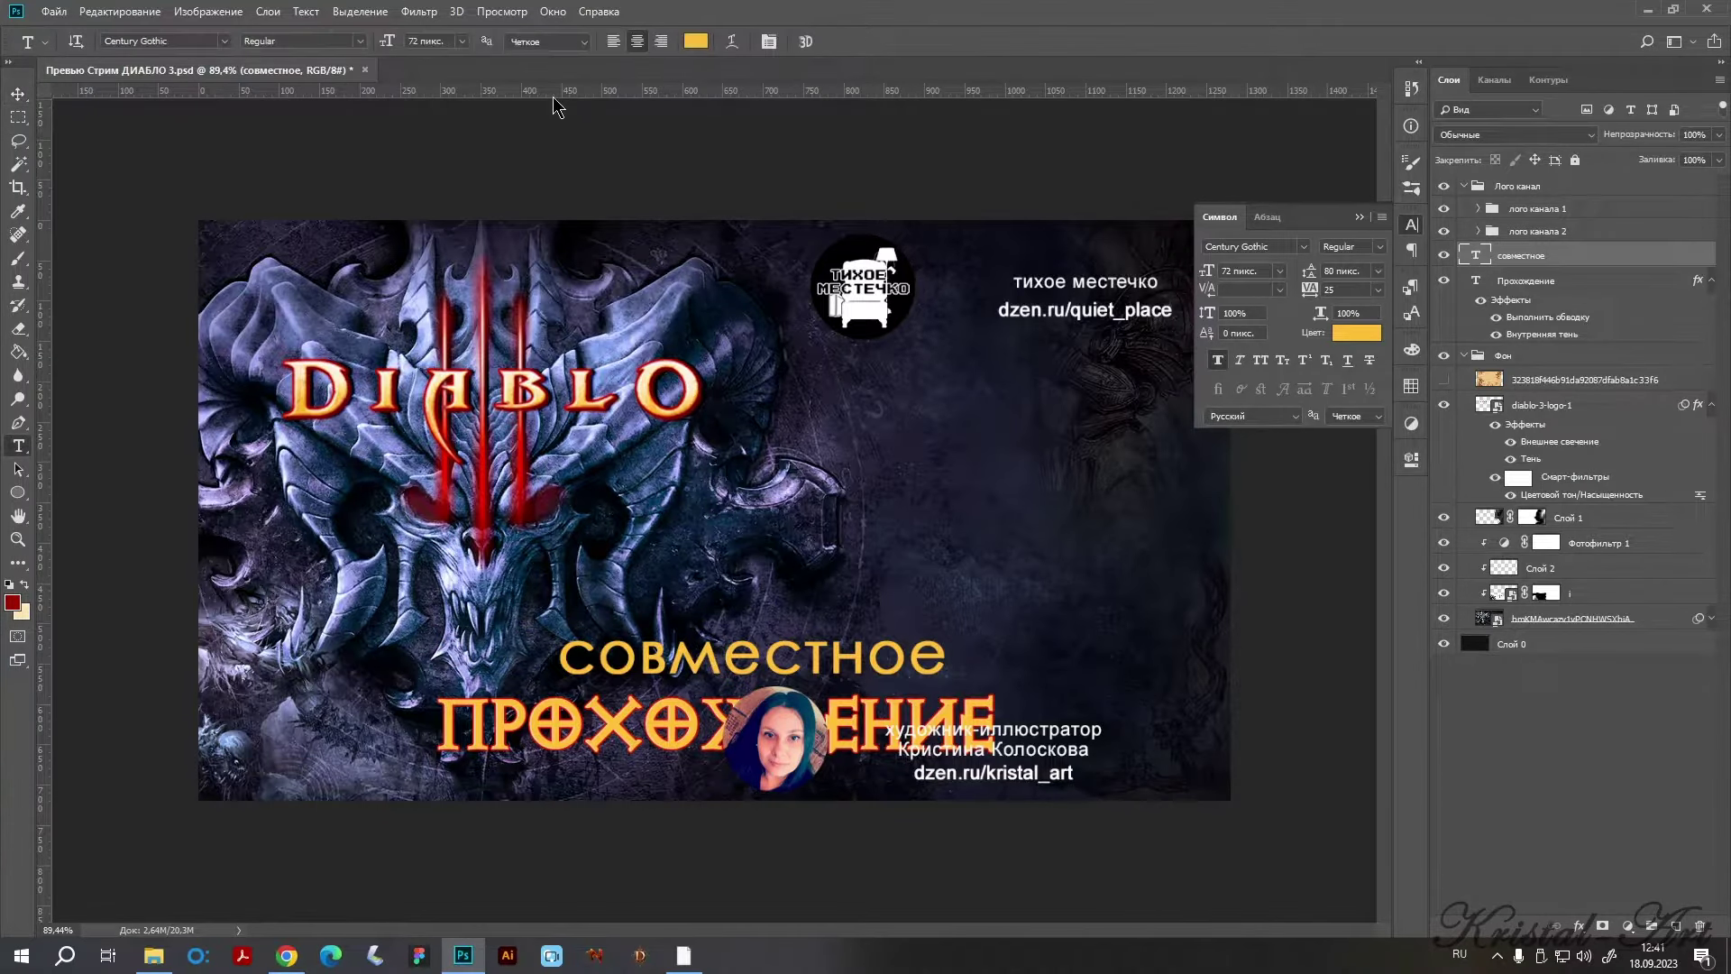
click(461, 42)
click(446, 243)
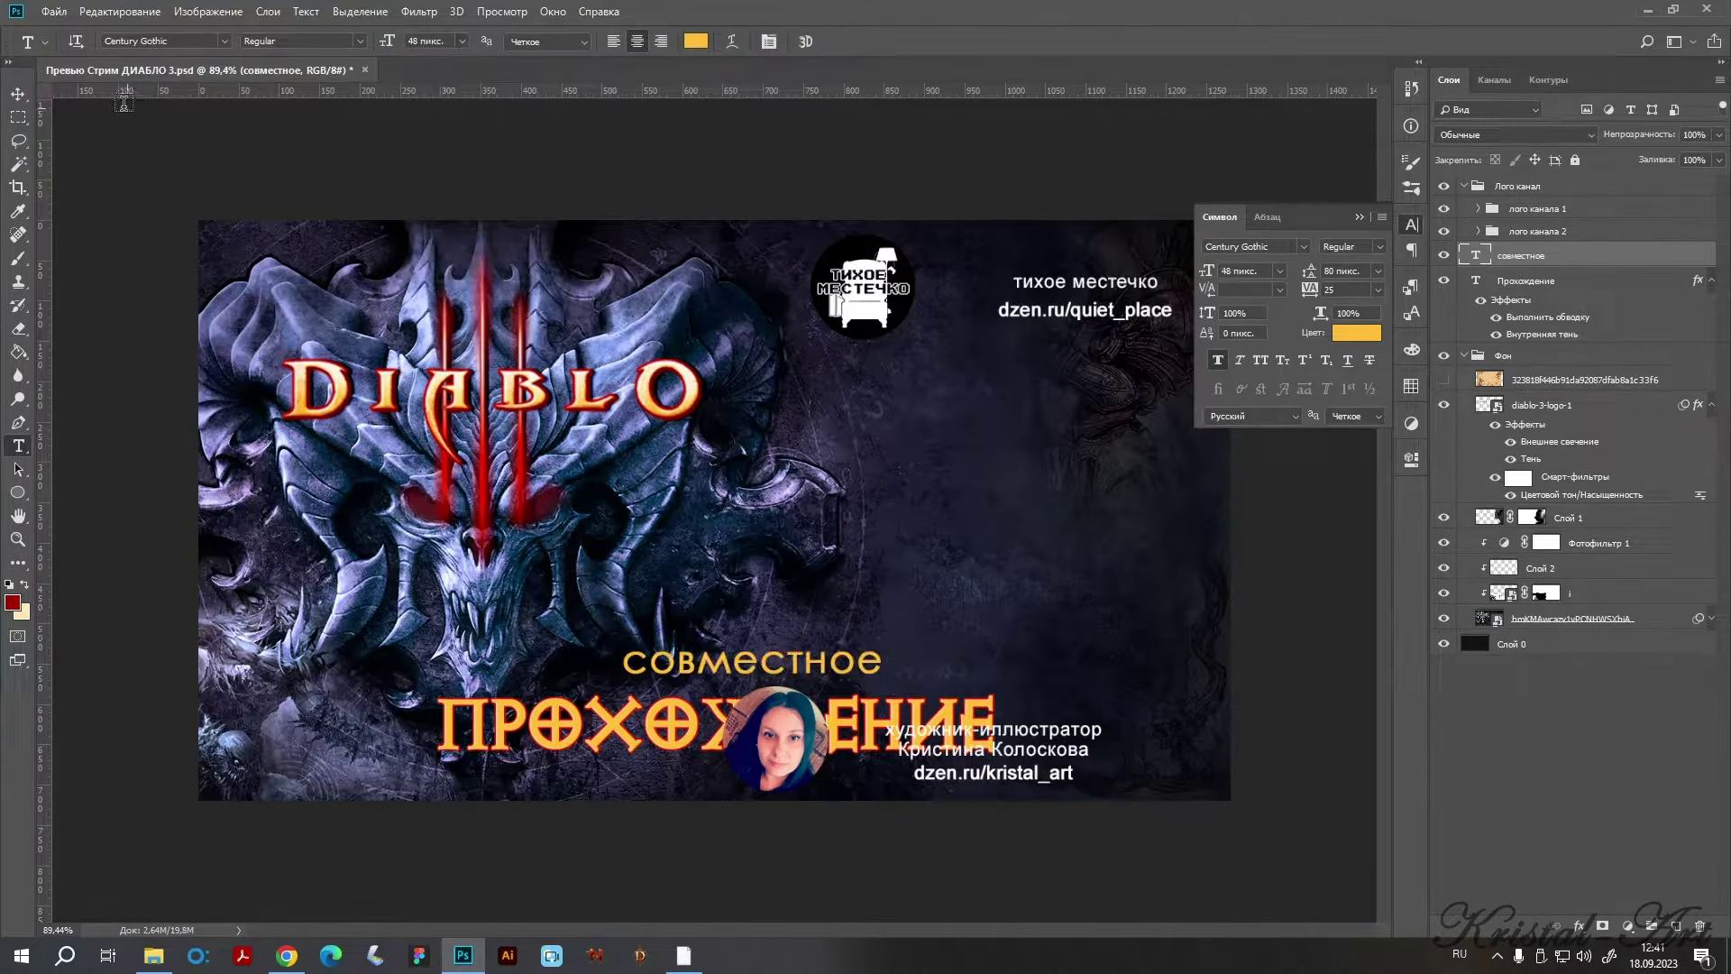
click(17, 94)
drag(706, 672, 711, 672)
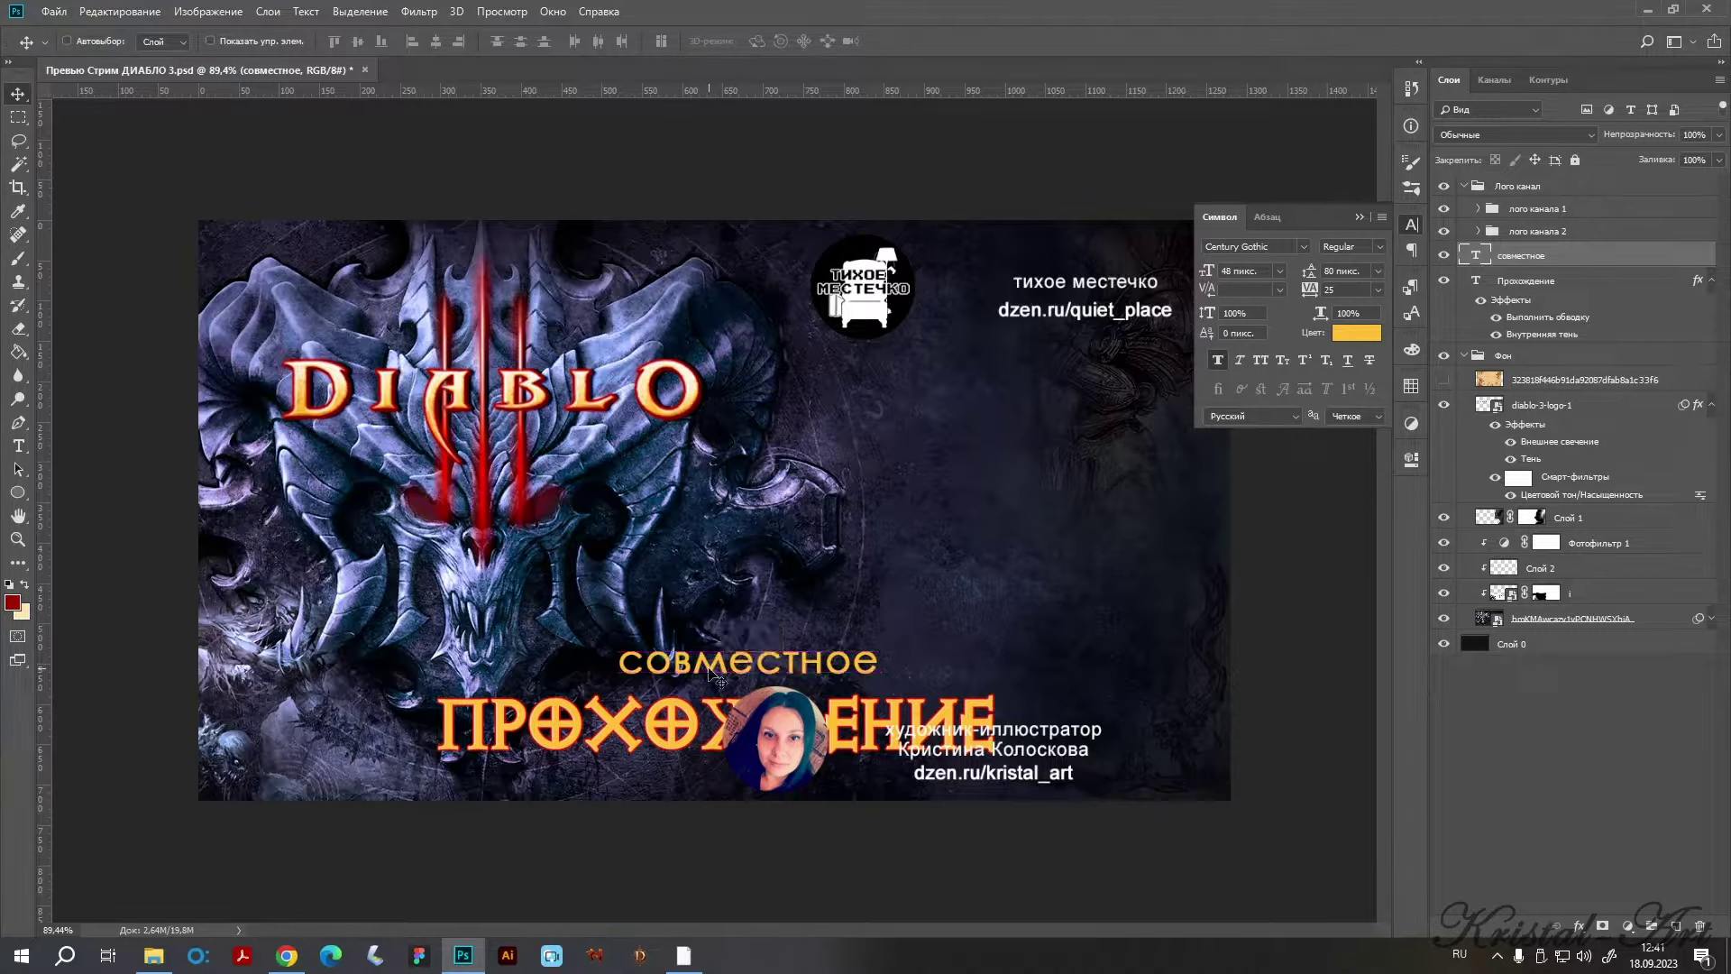
Colour «совместное» pale gold sampled from the artwork and add a Drop Shadow.
key(t)
click(695, 42)
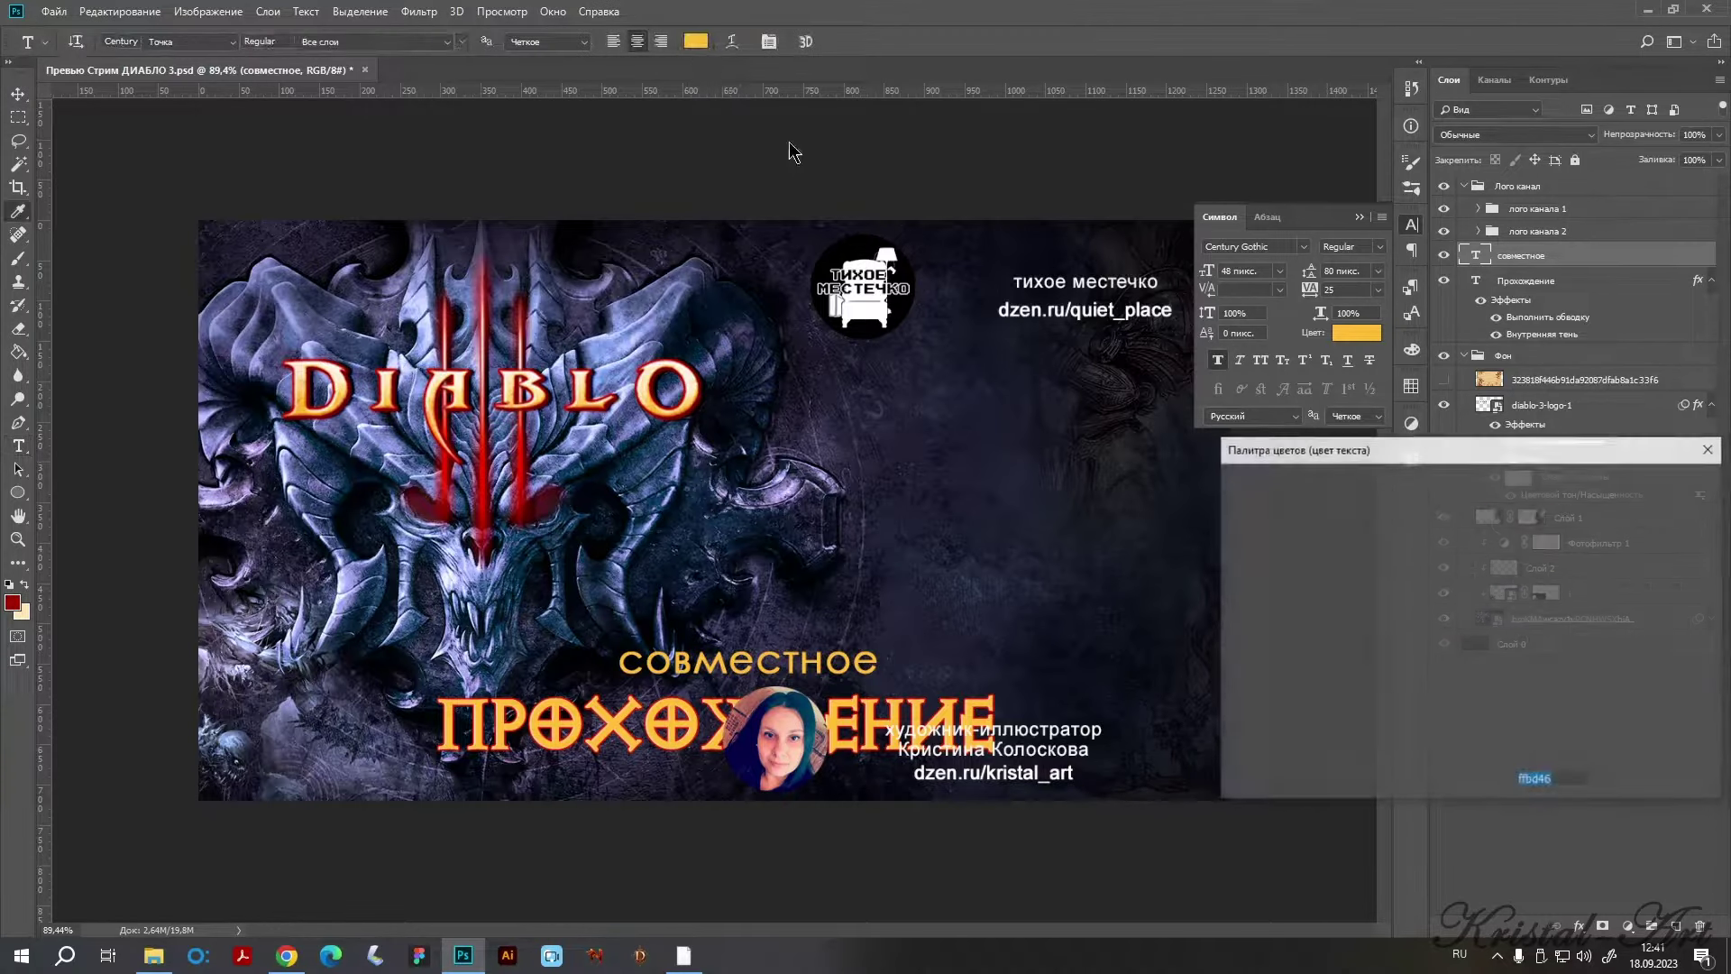
click(393, 418)
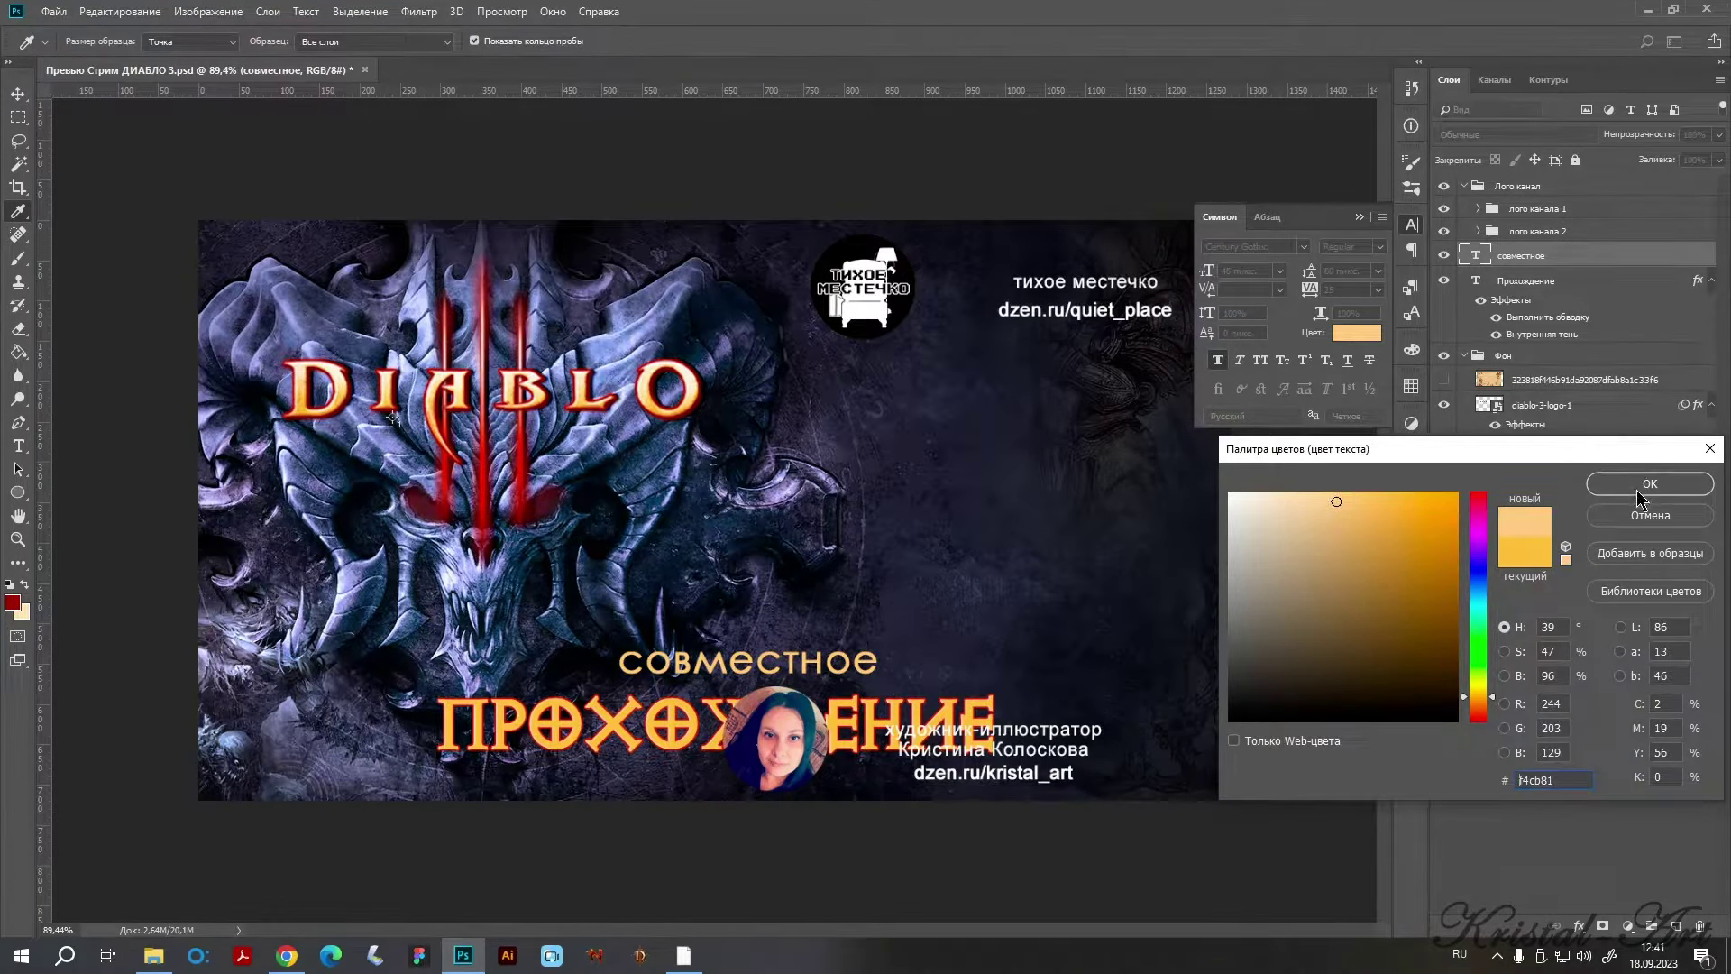
click(1650, 483)
click(1358, 217)
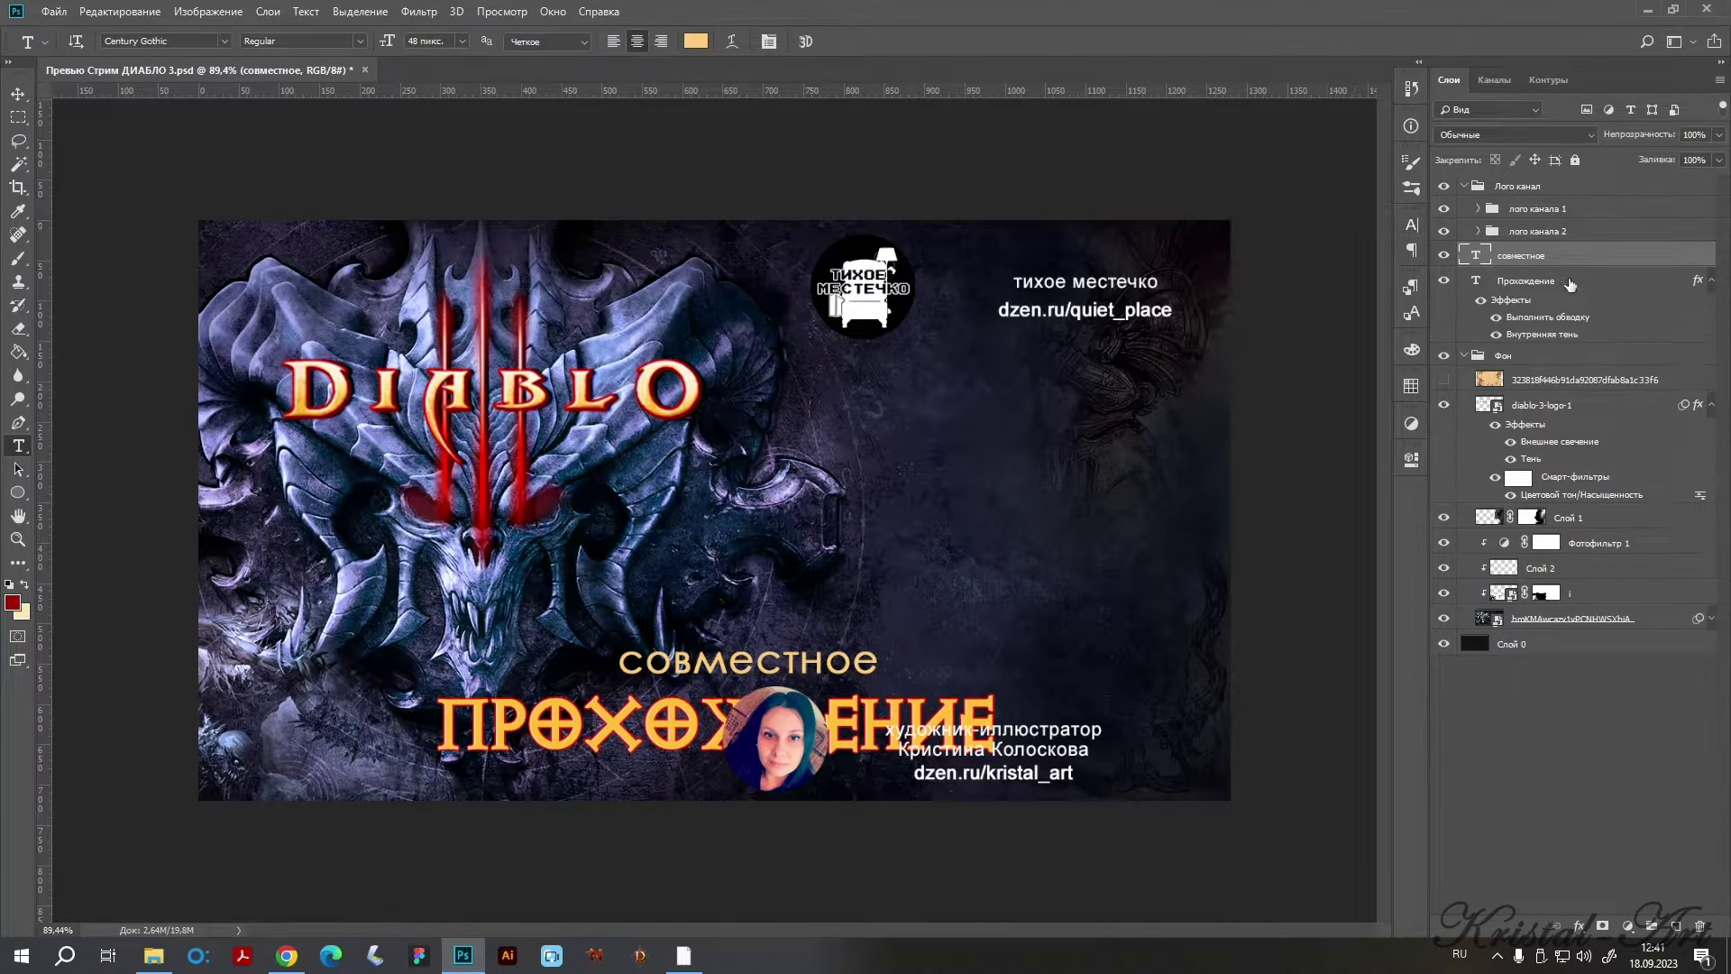
double_click(1614, 256)
click(1028, 725)
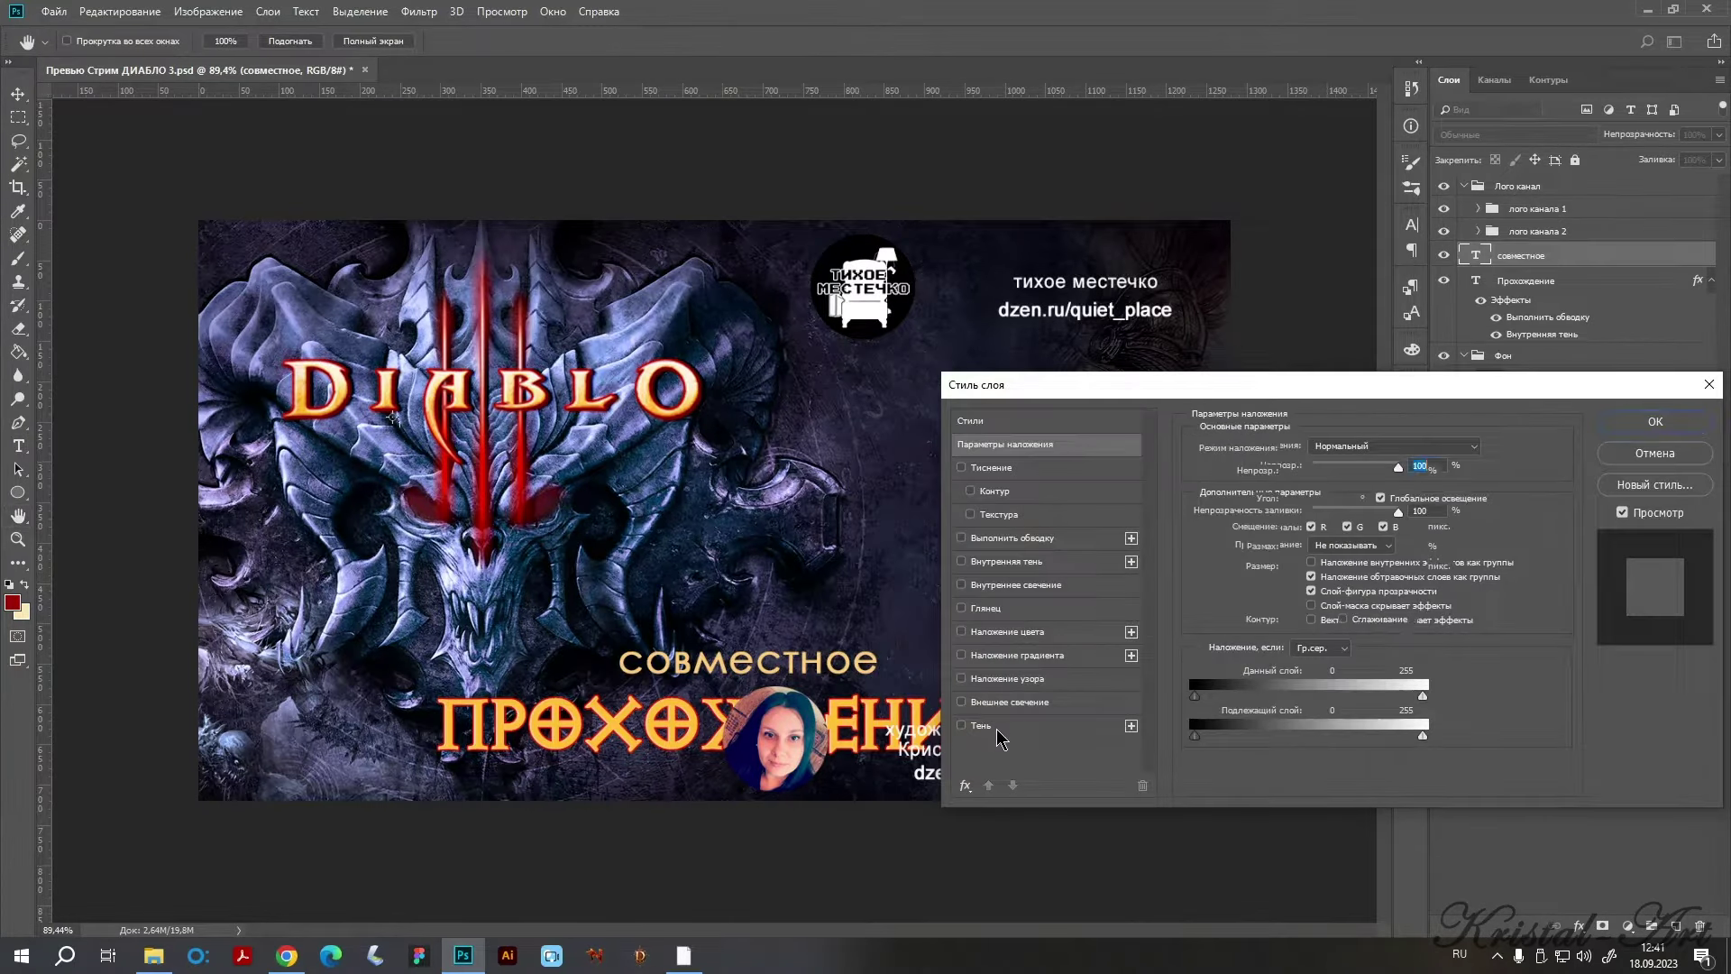
click(1655, 421)
Centre «совместное» over ПРОХОЖДЕНИЕ, nudge it up, and shift both lines right.
shift+click(1530, 315)
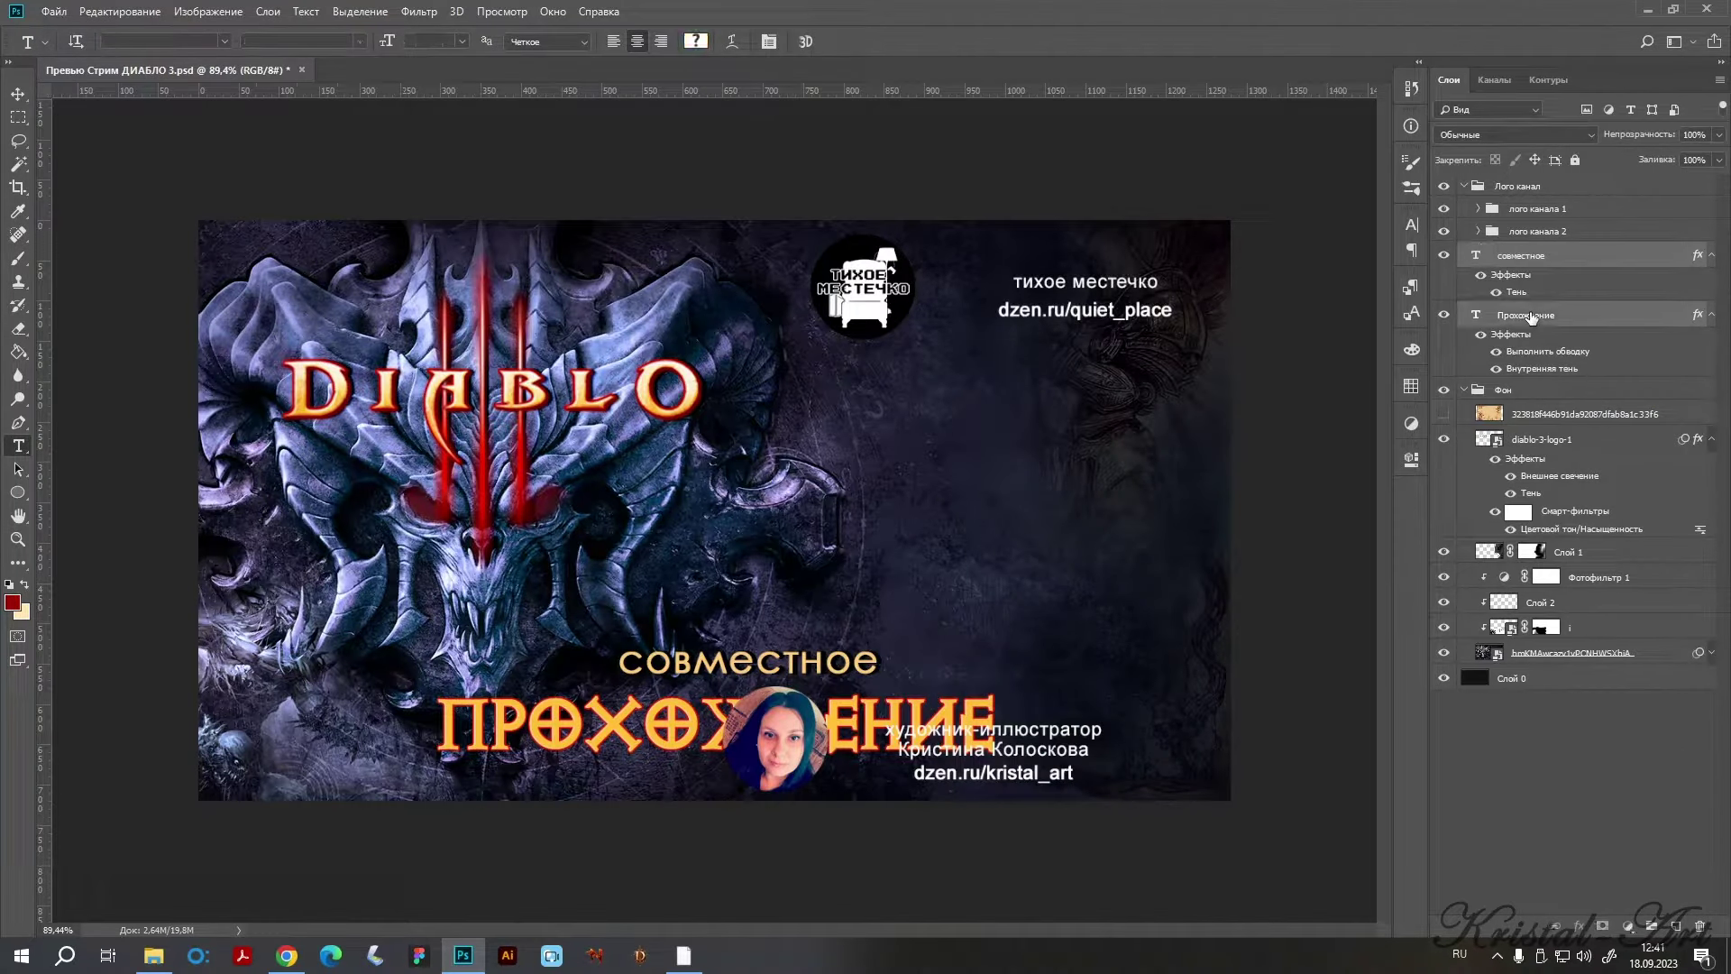
key(v)
click(435, 42)
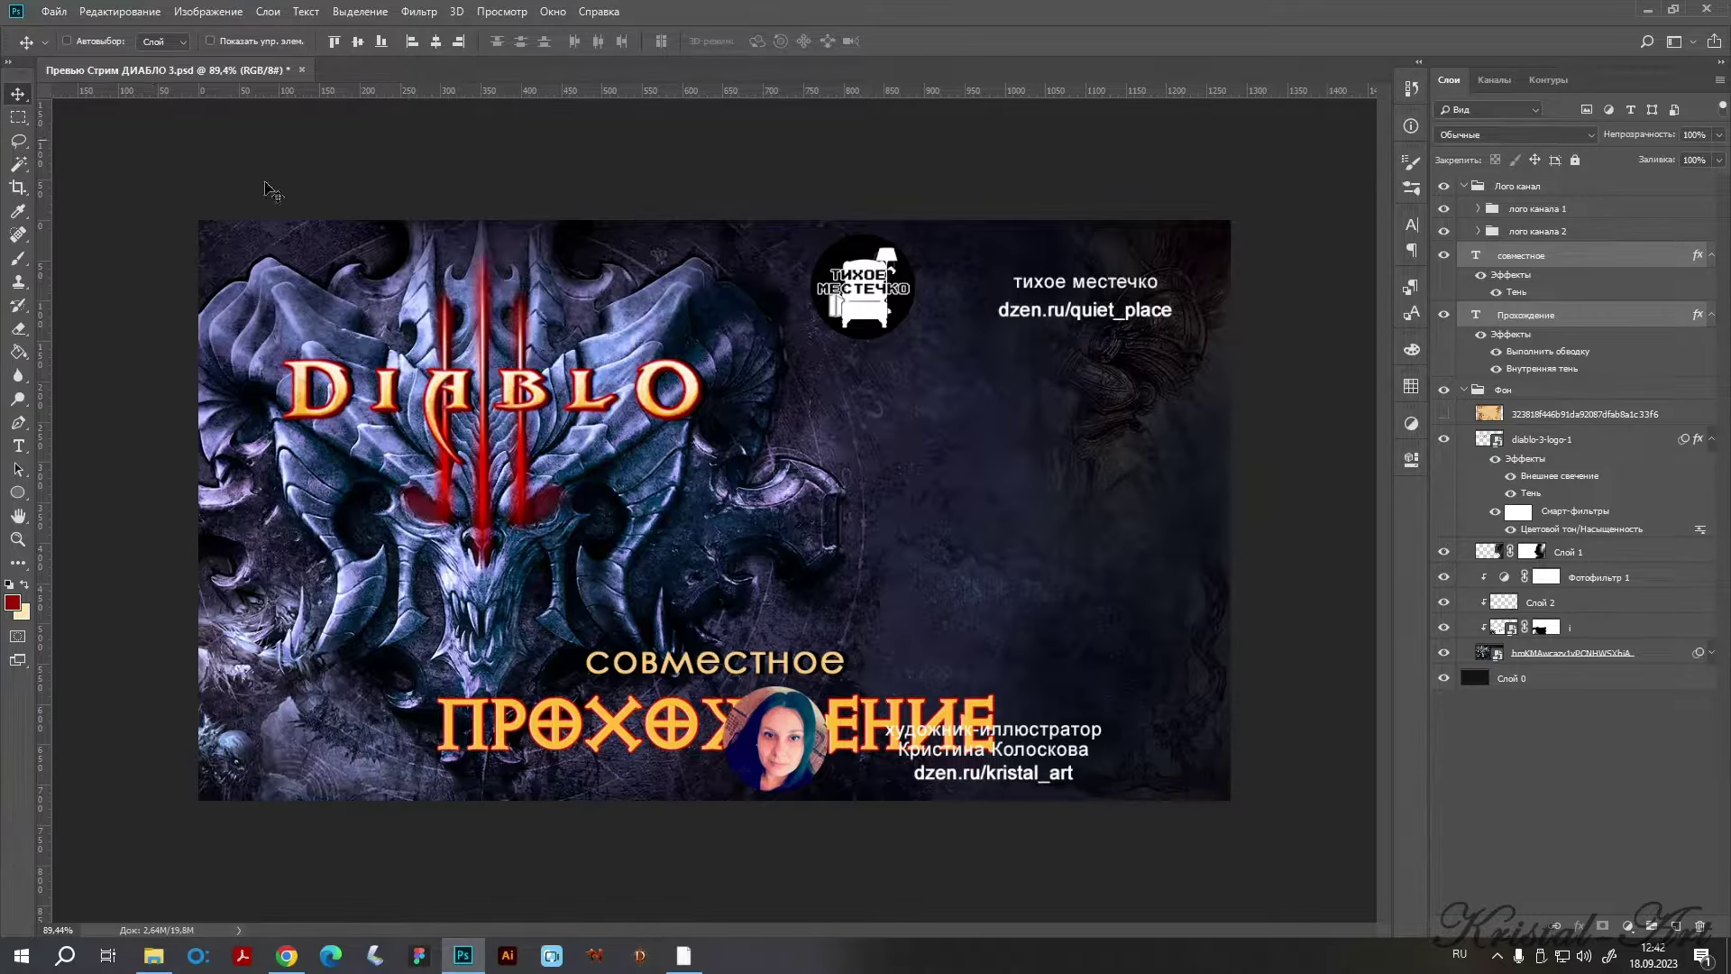
click(1551, 269)
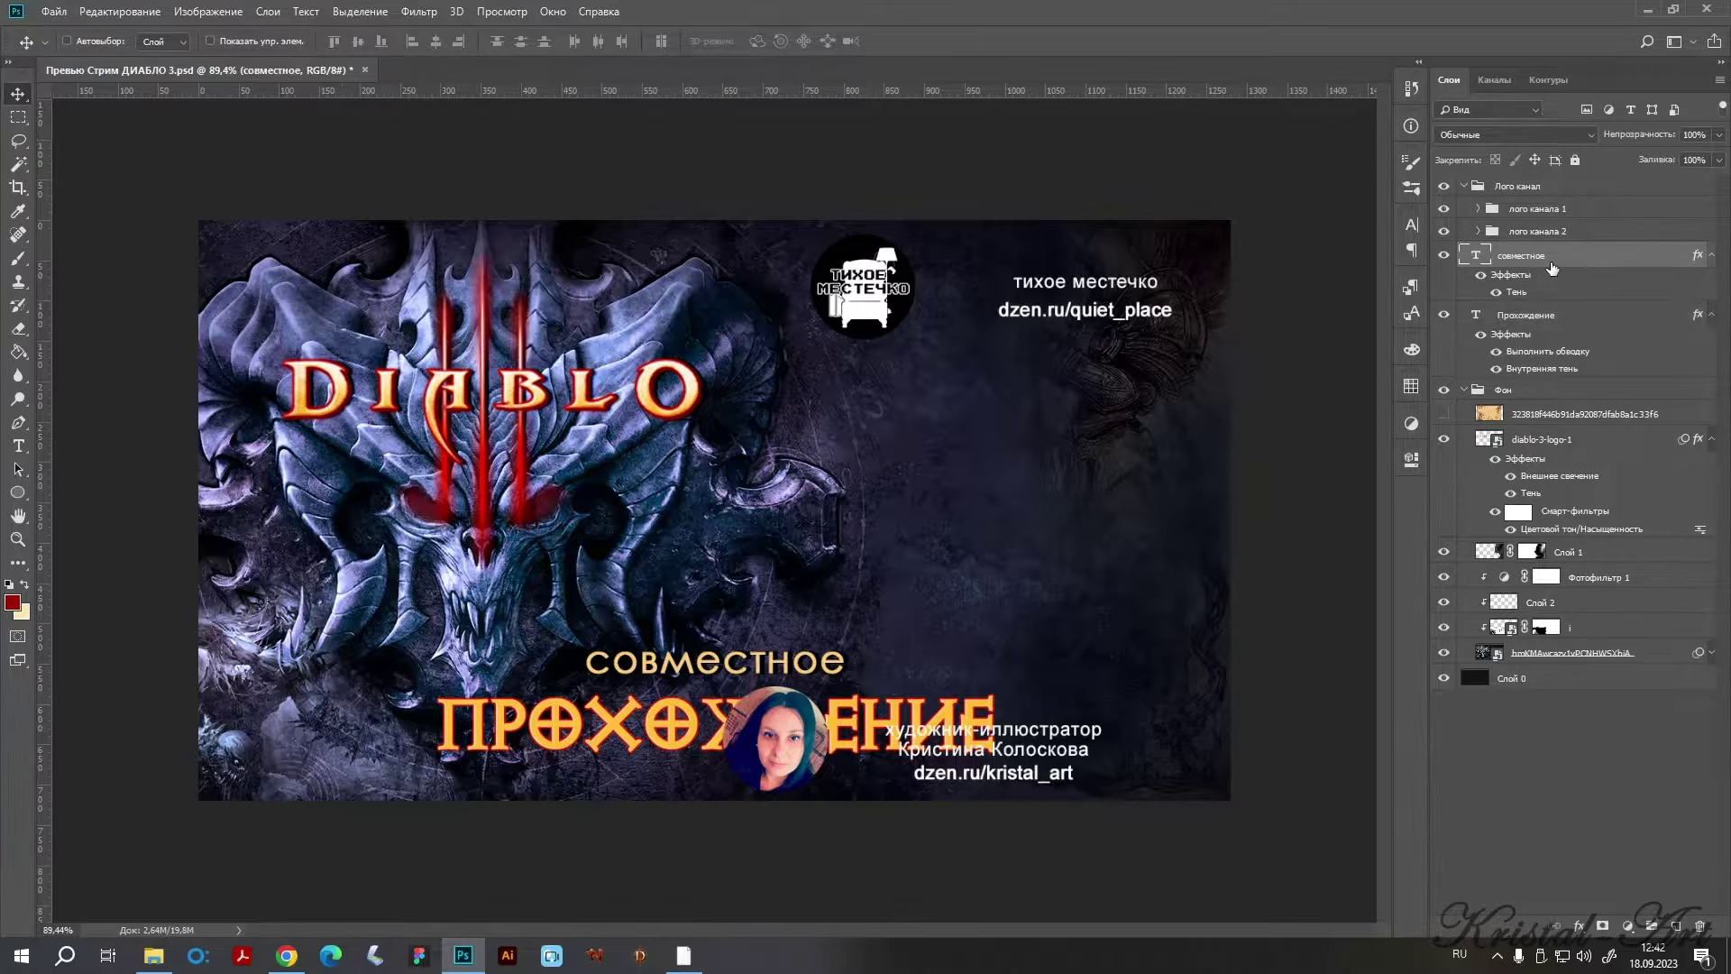
key(Up)
key(Up)
key(Up)
key(Up)
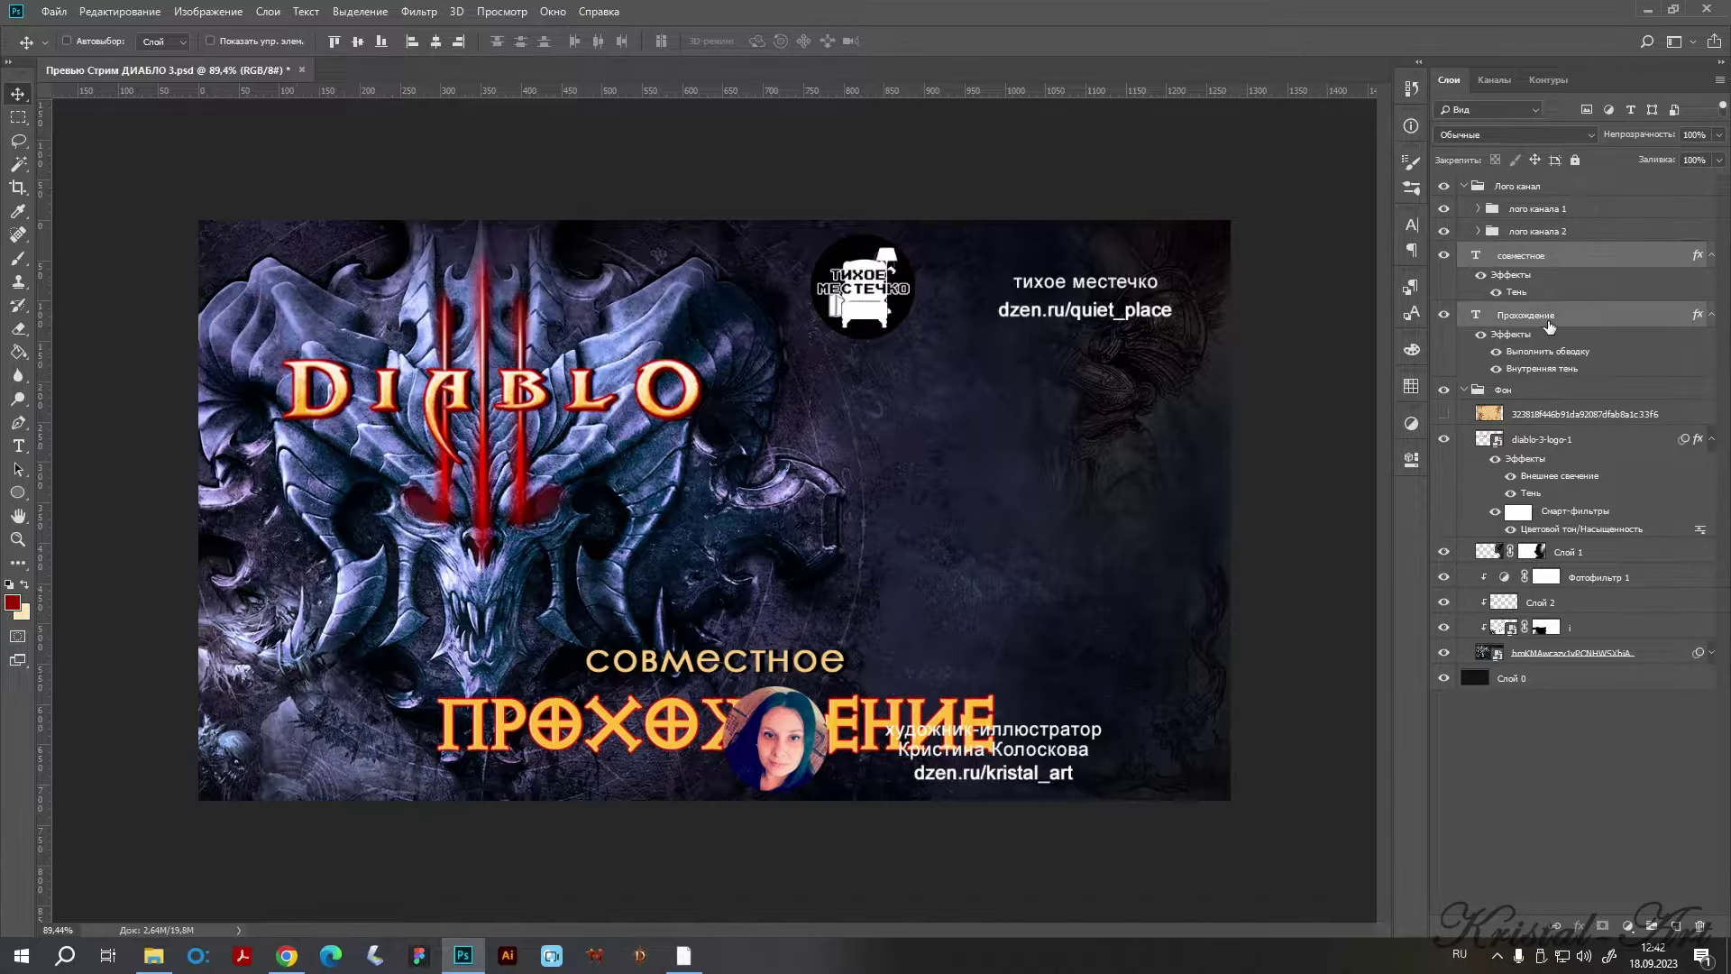
key(shift+Right)
key(shift+Right)
key(shift+Right)
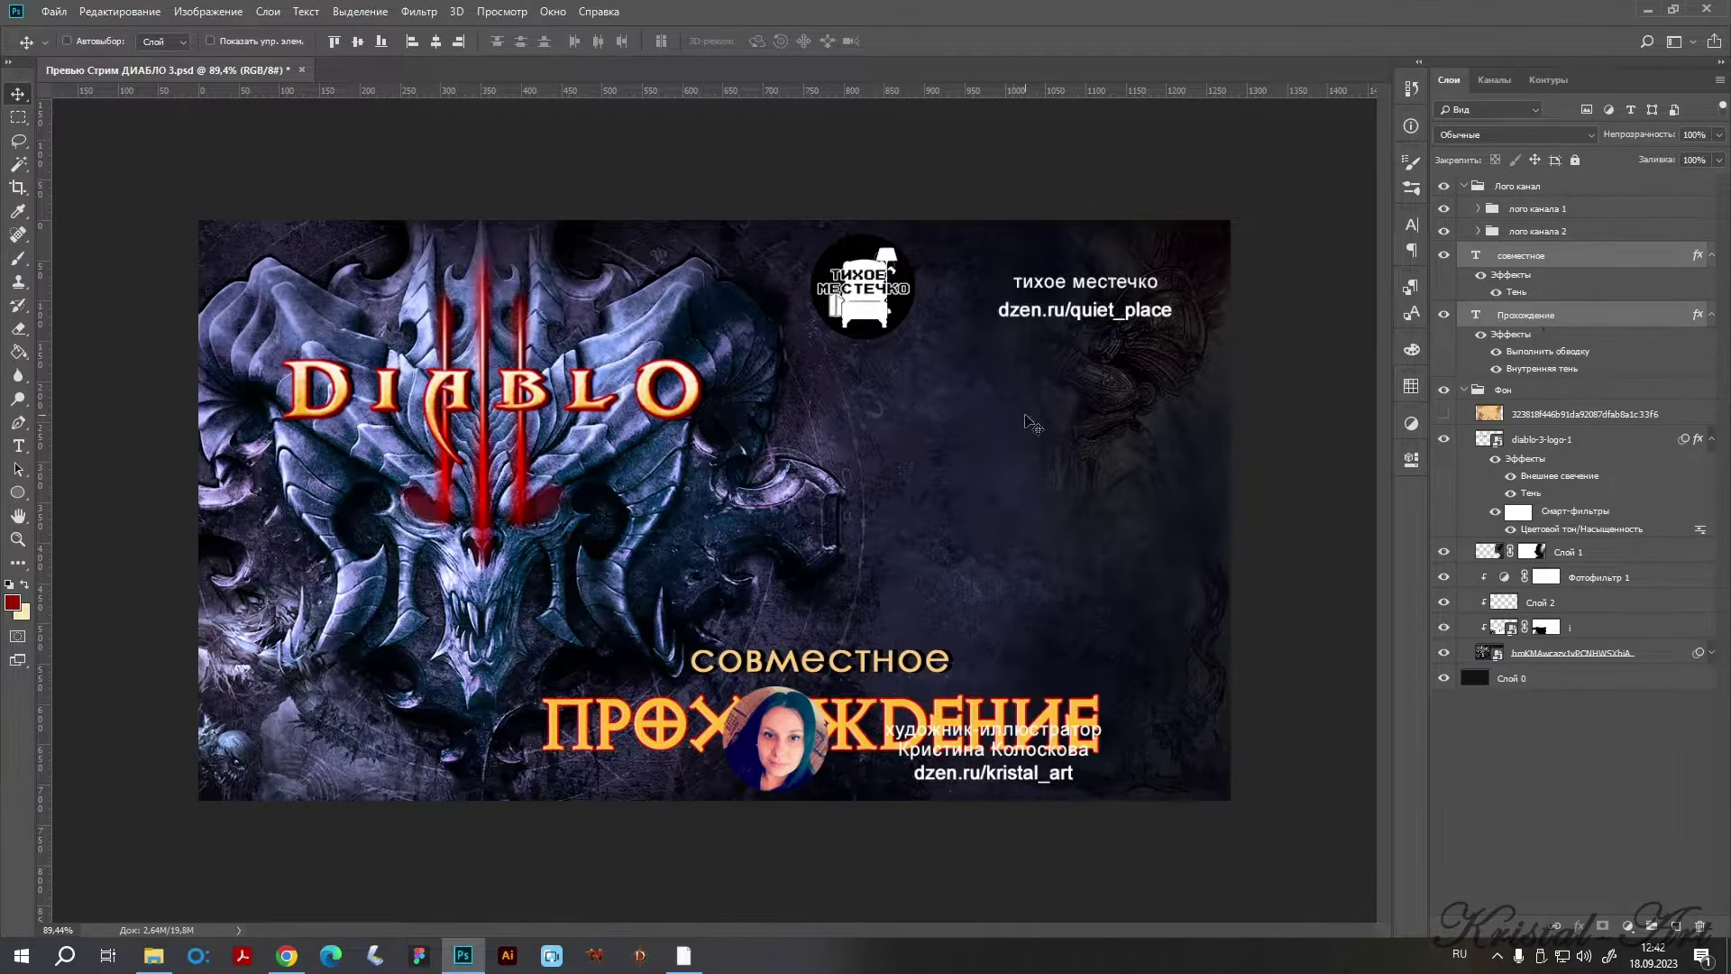
Add a '1' text label at the lower left in DiabloFont at 72 px.
key(t)
click(323, 734)
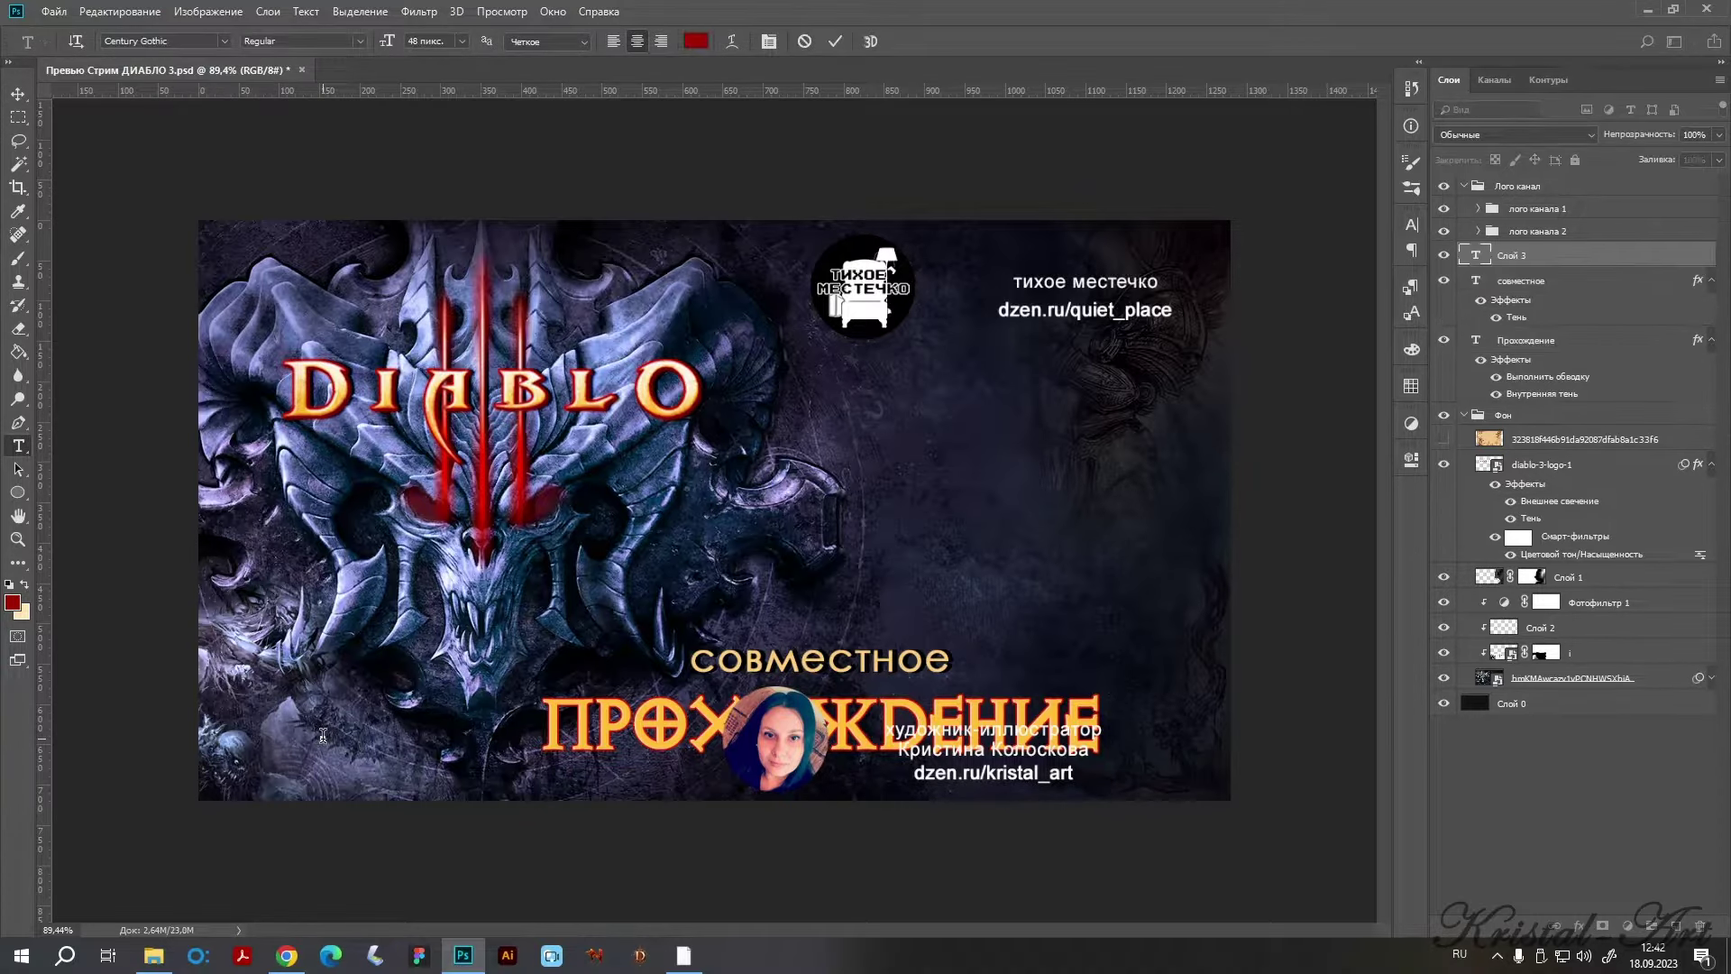
text(№1)
key(ctrl+a)
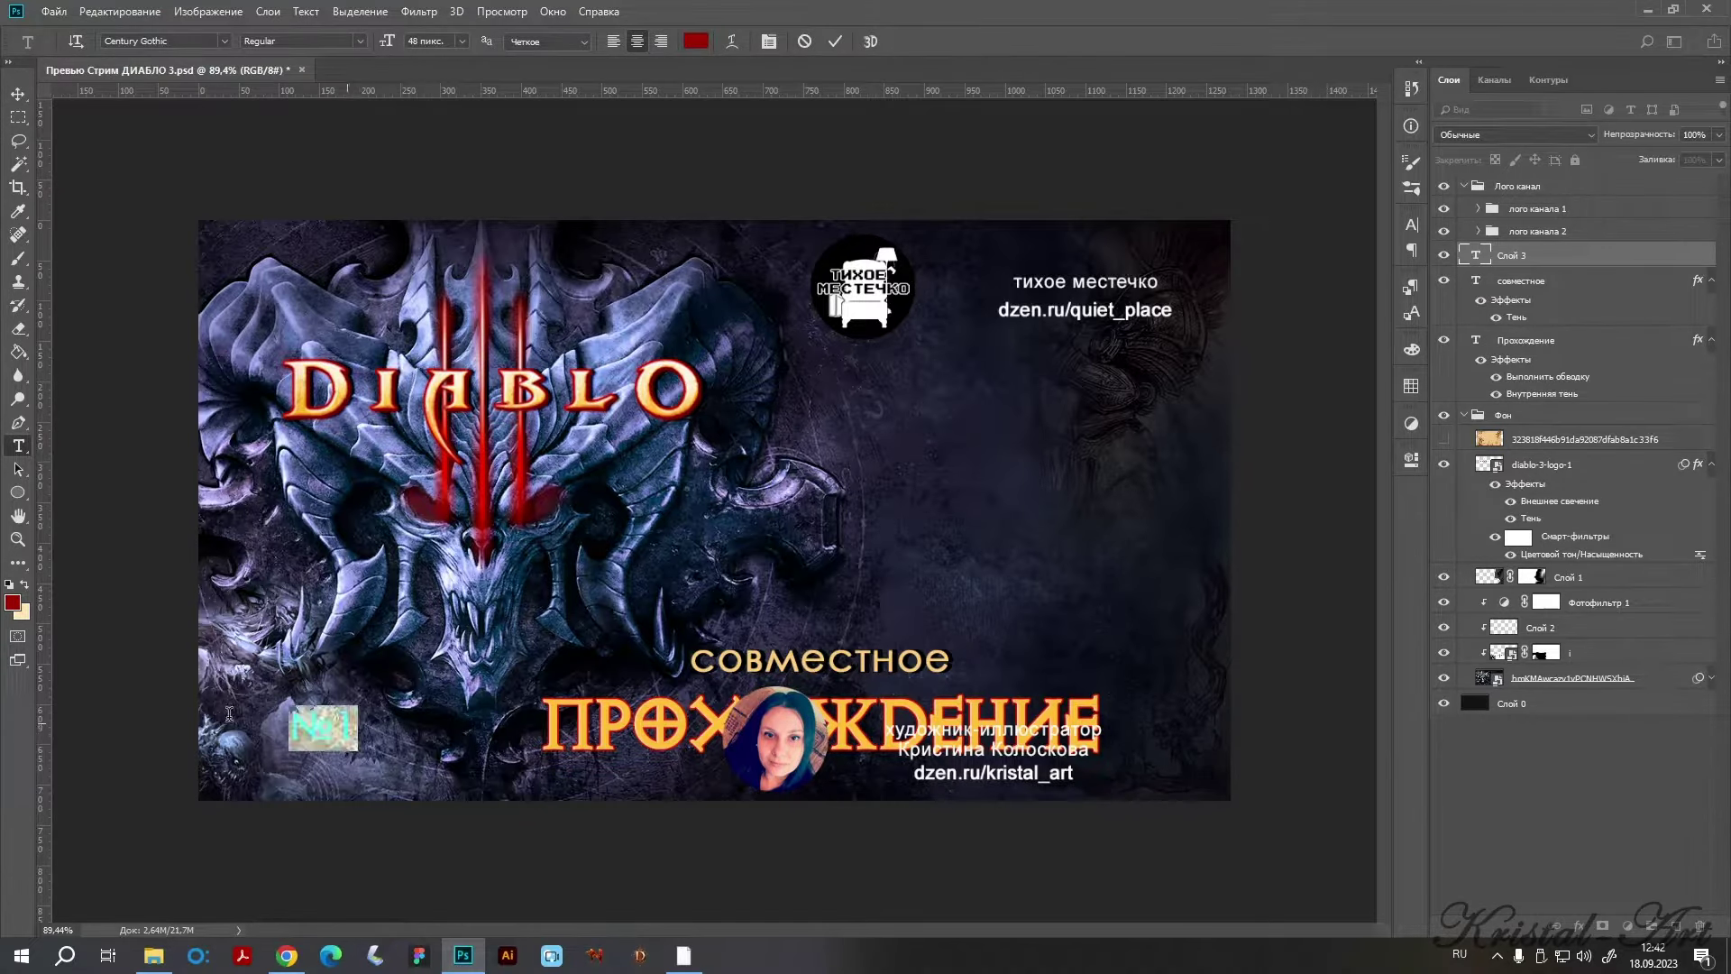
click(222, 42)
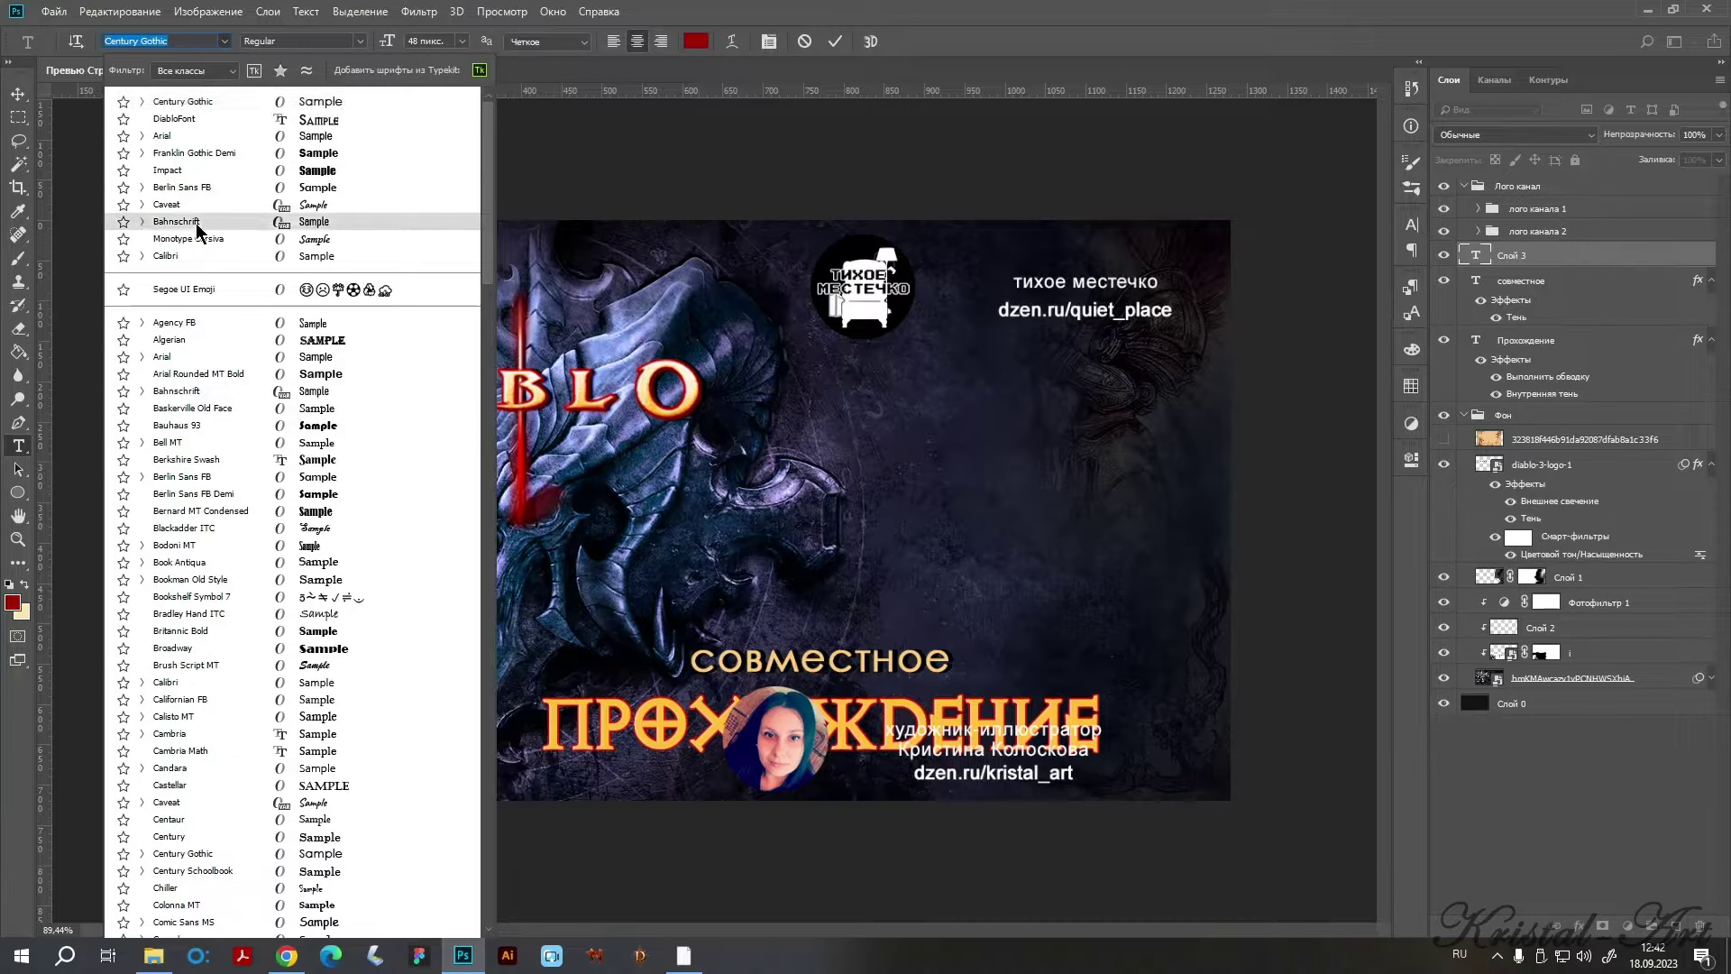
click(192, 120)
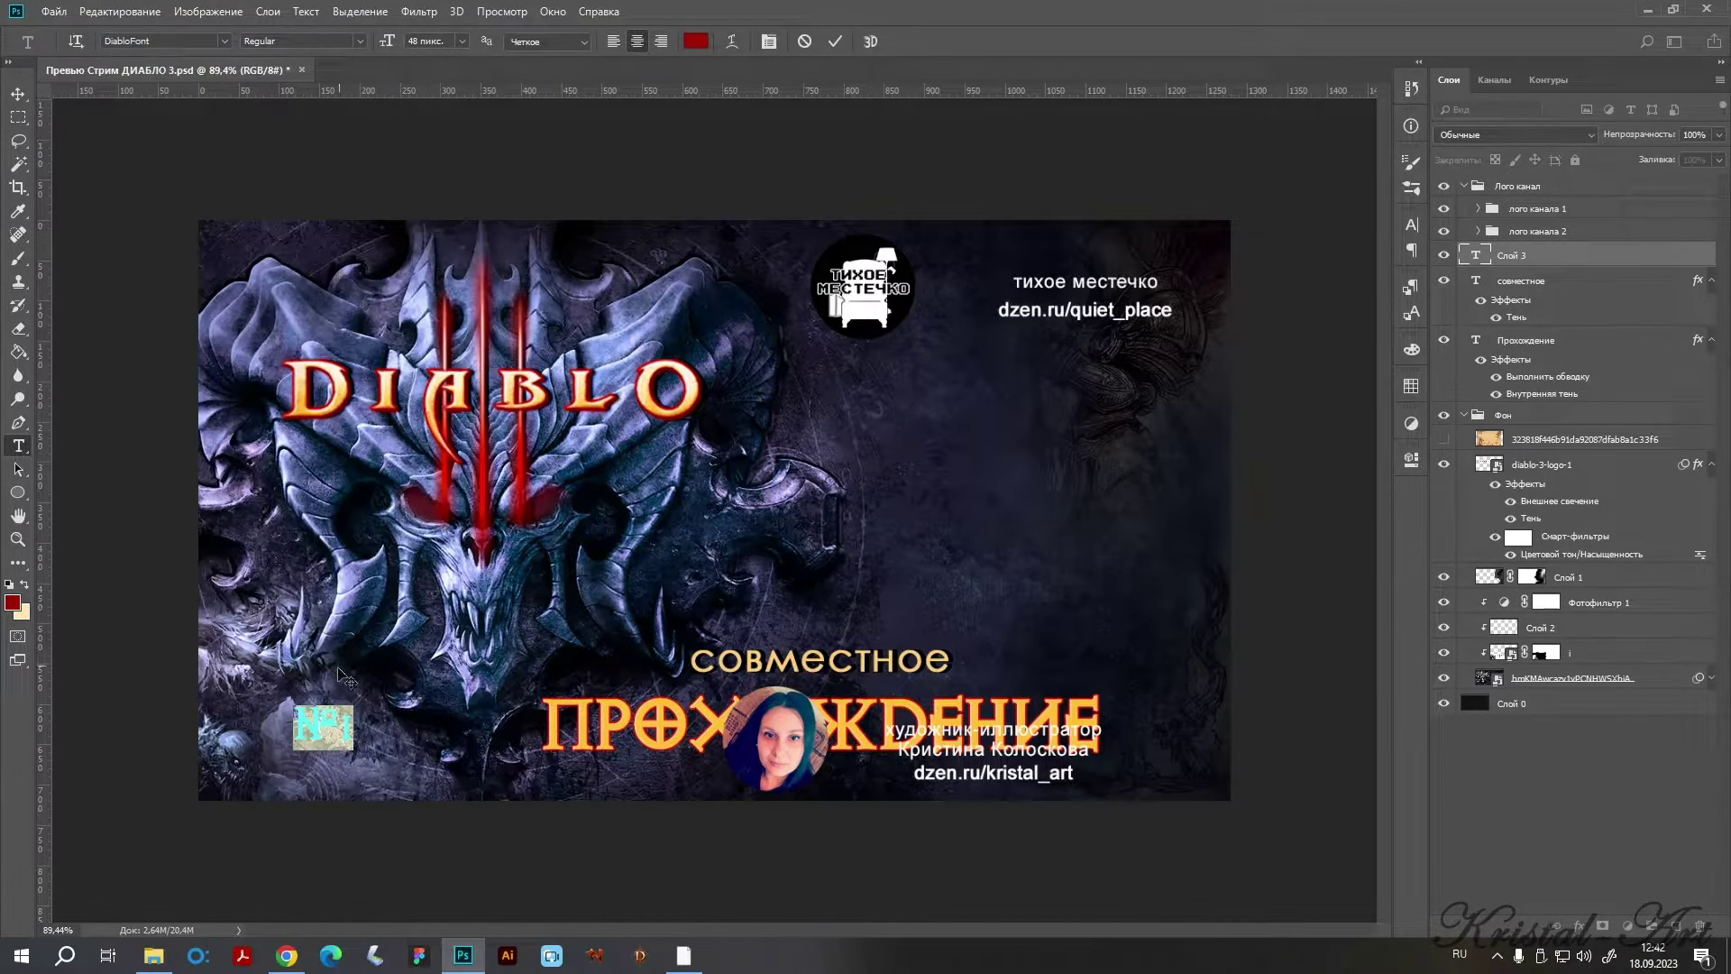
click(463, 42)
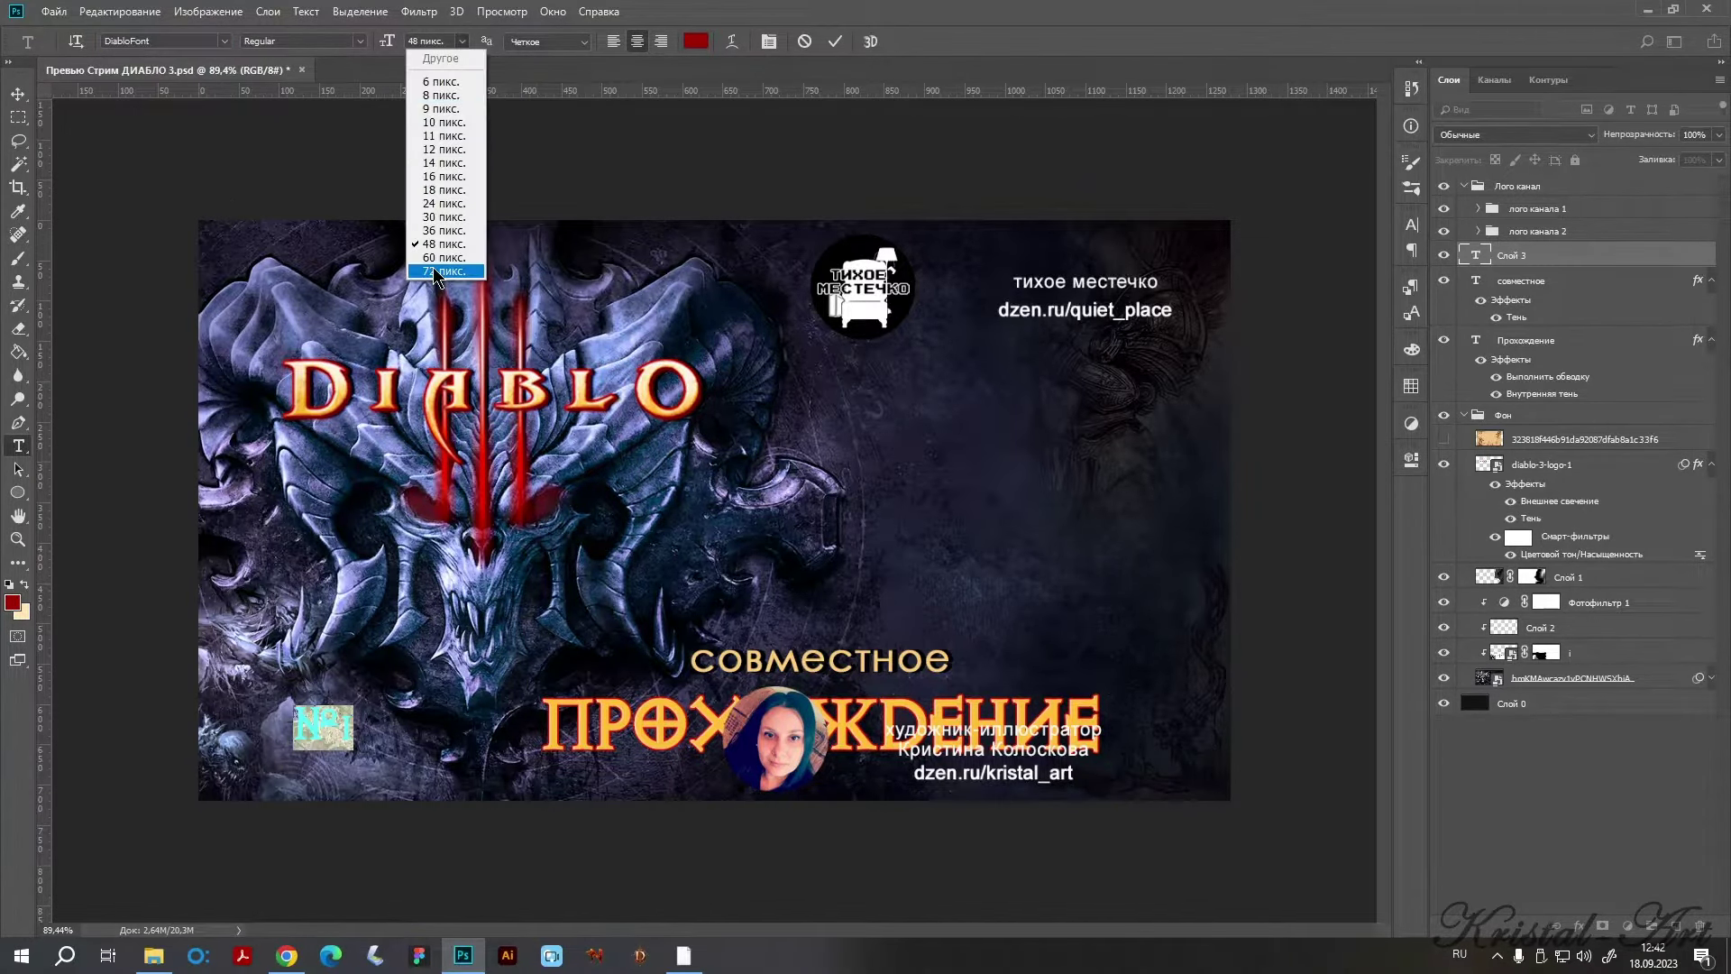
click(440, 275)
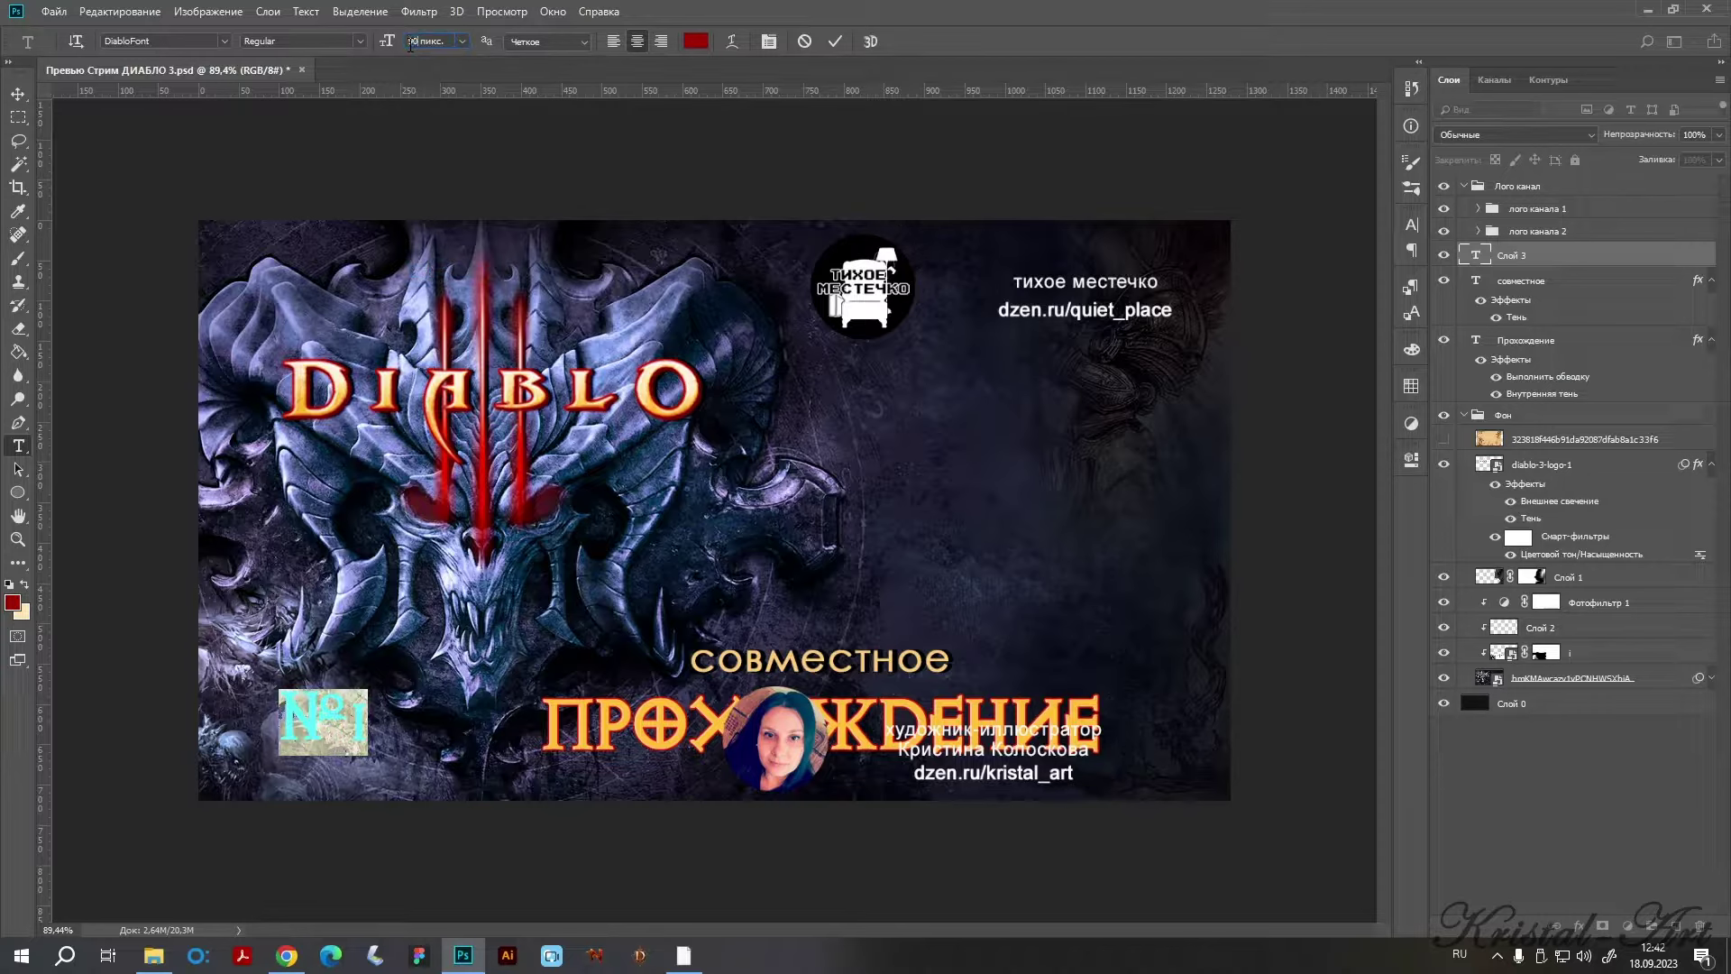
click(18, 93)
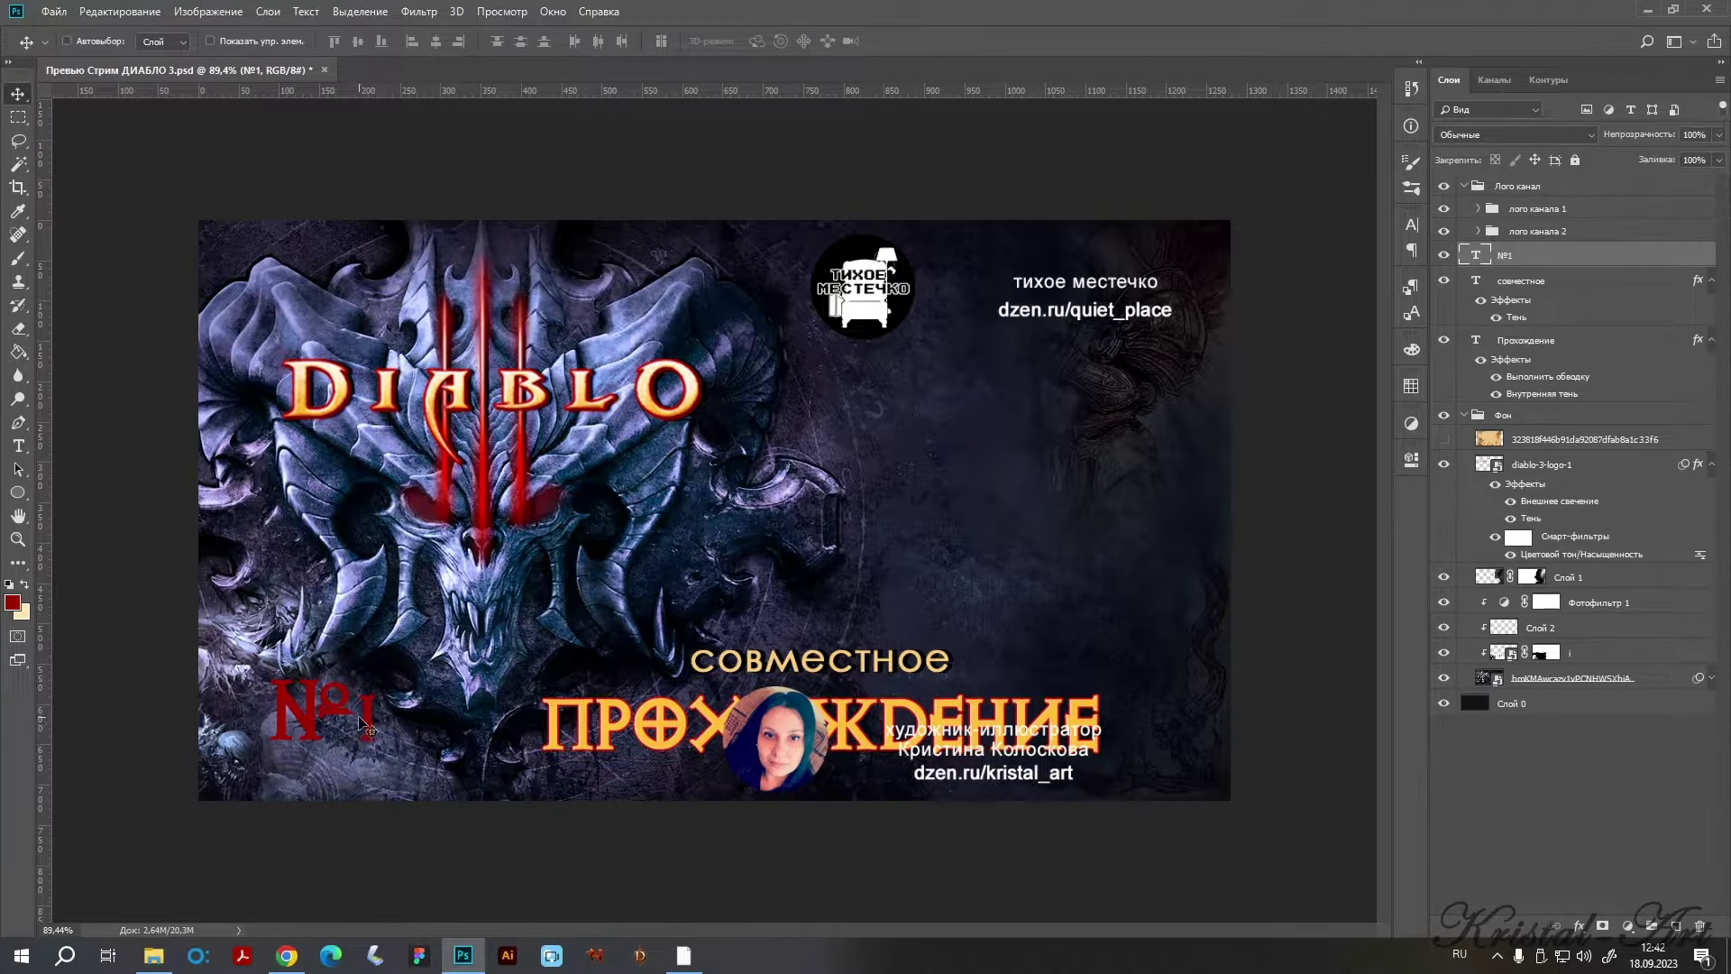
Resize the digit to 20 and retype the label as '#1' using the English layout.
key(t)
drag(379, 721, 359, 721)
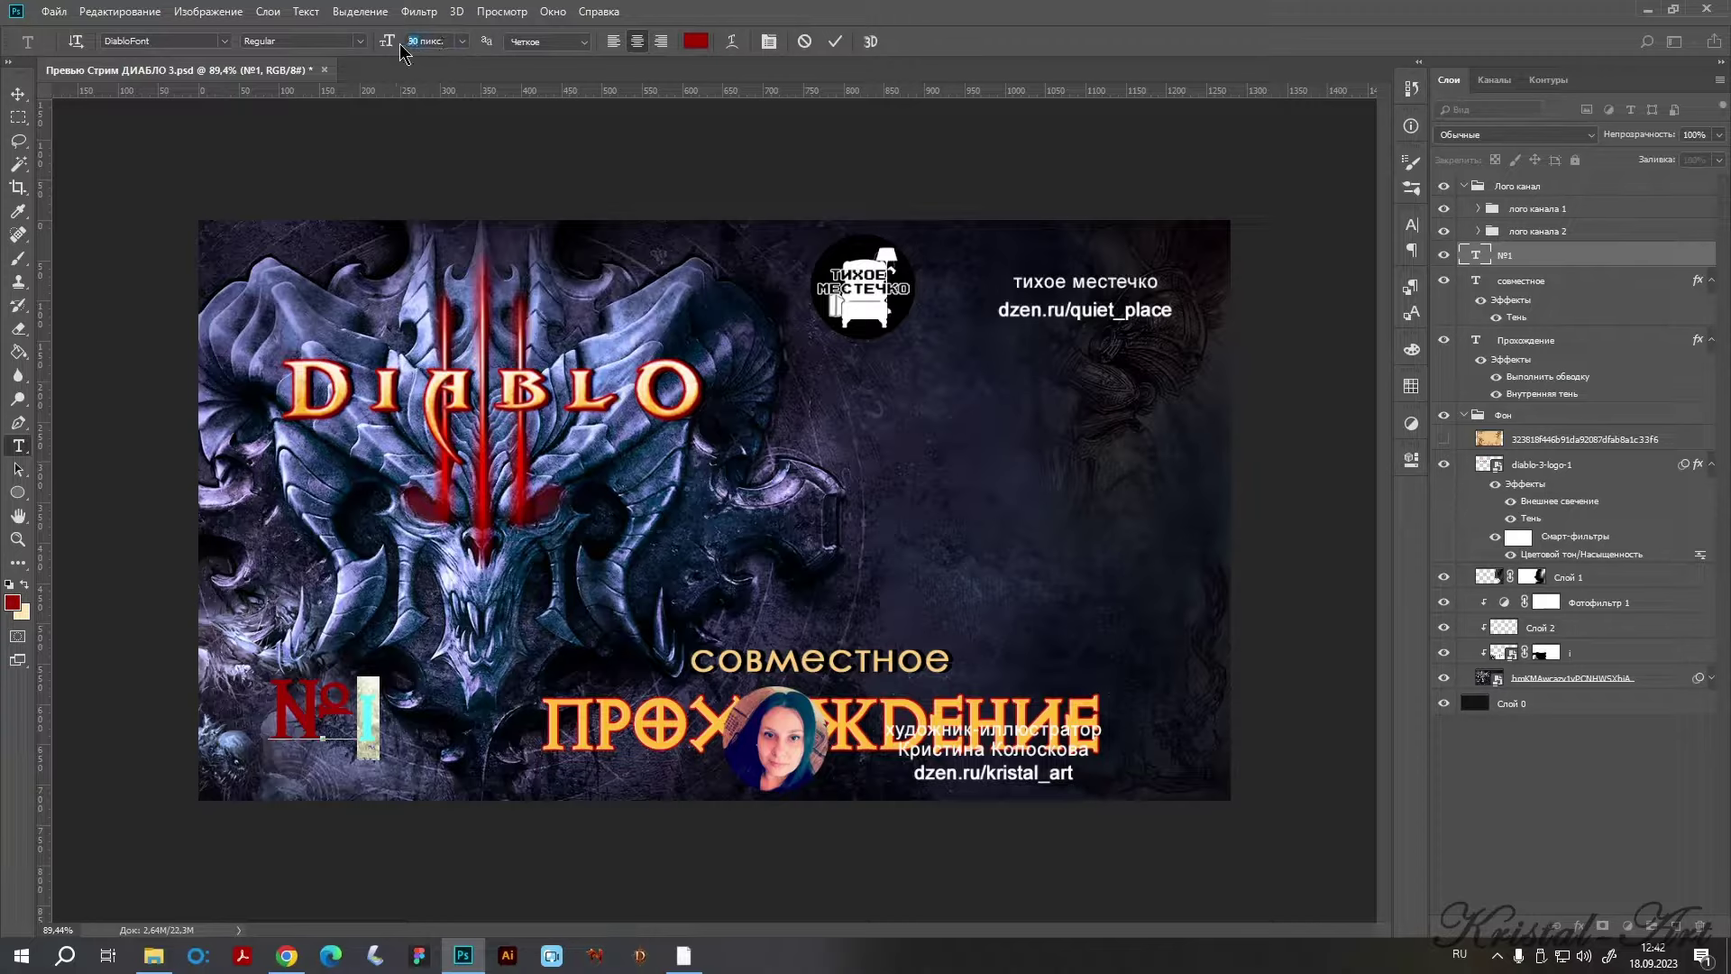
text(20)
key(Return)
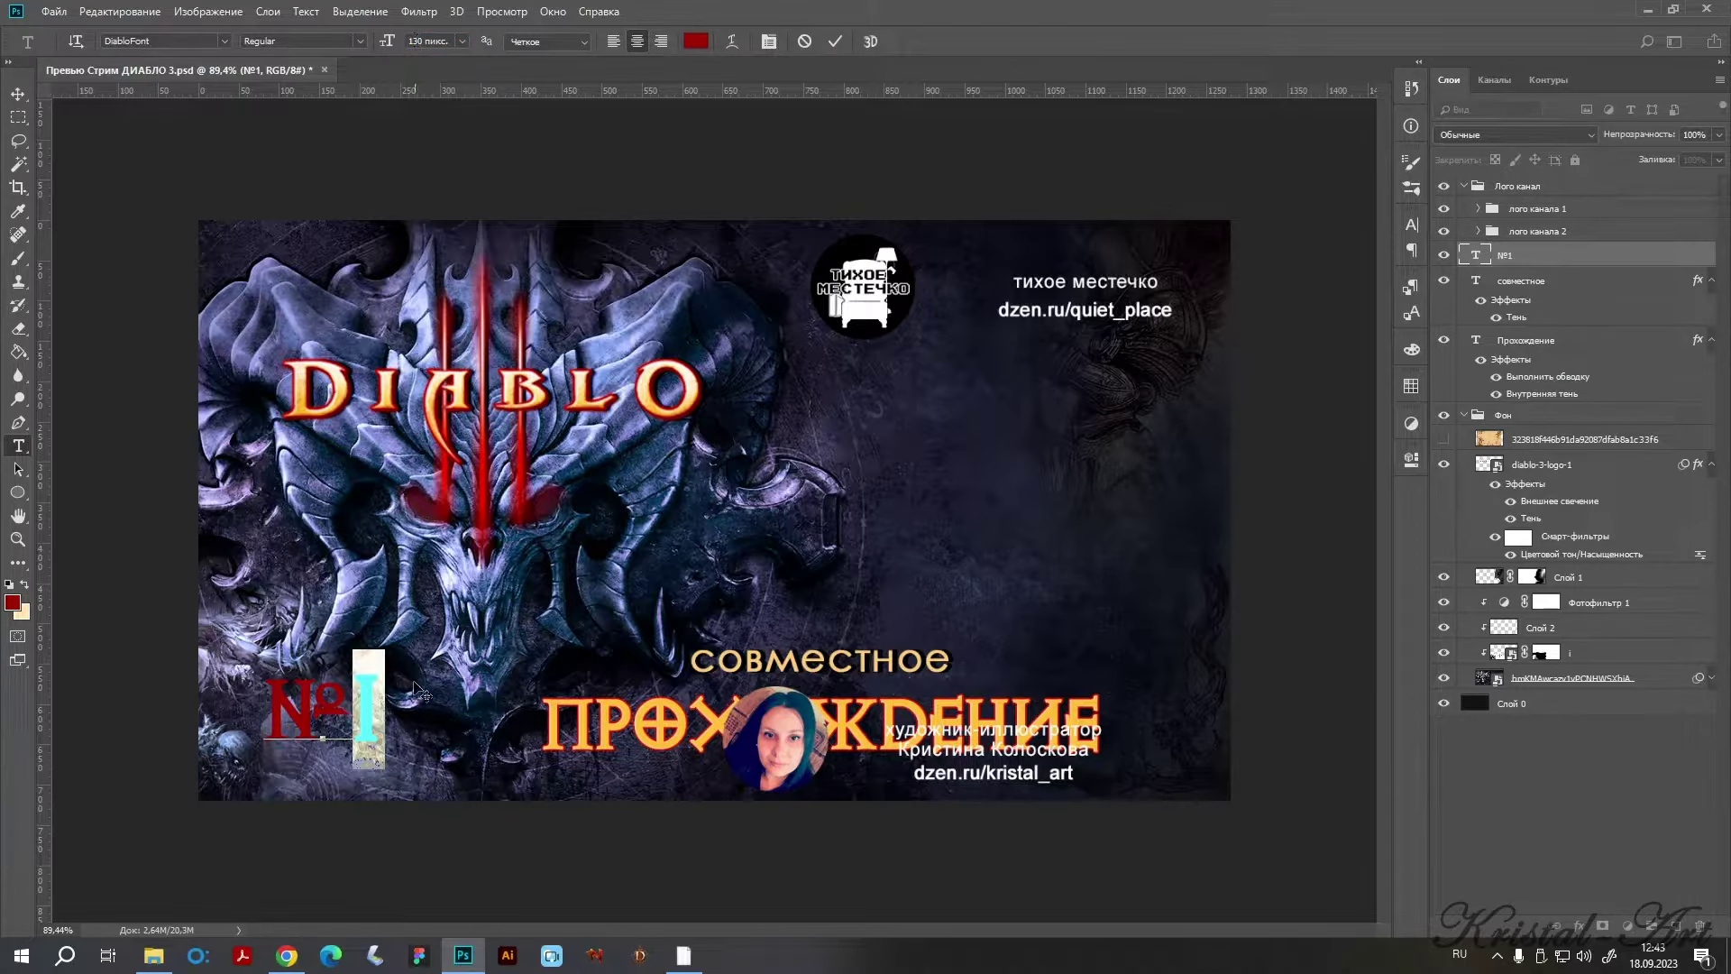
key(ctrl+a)
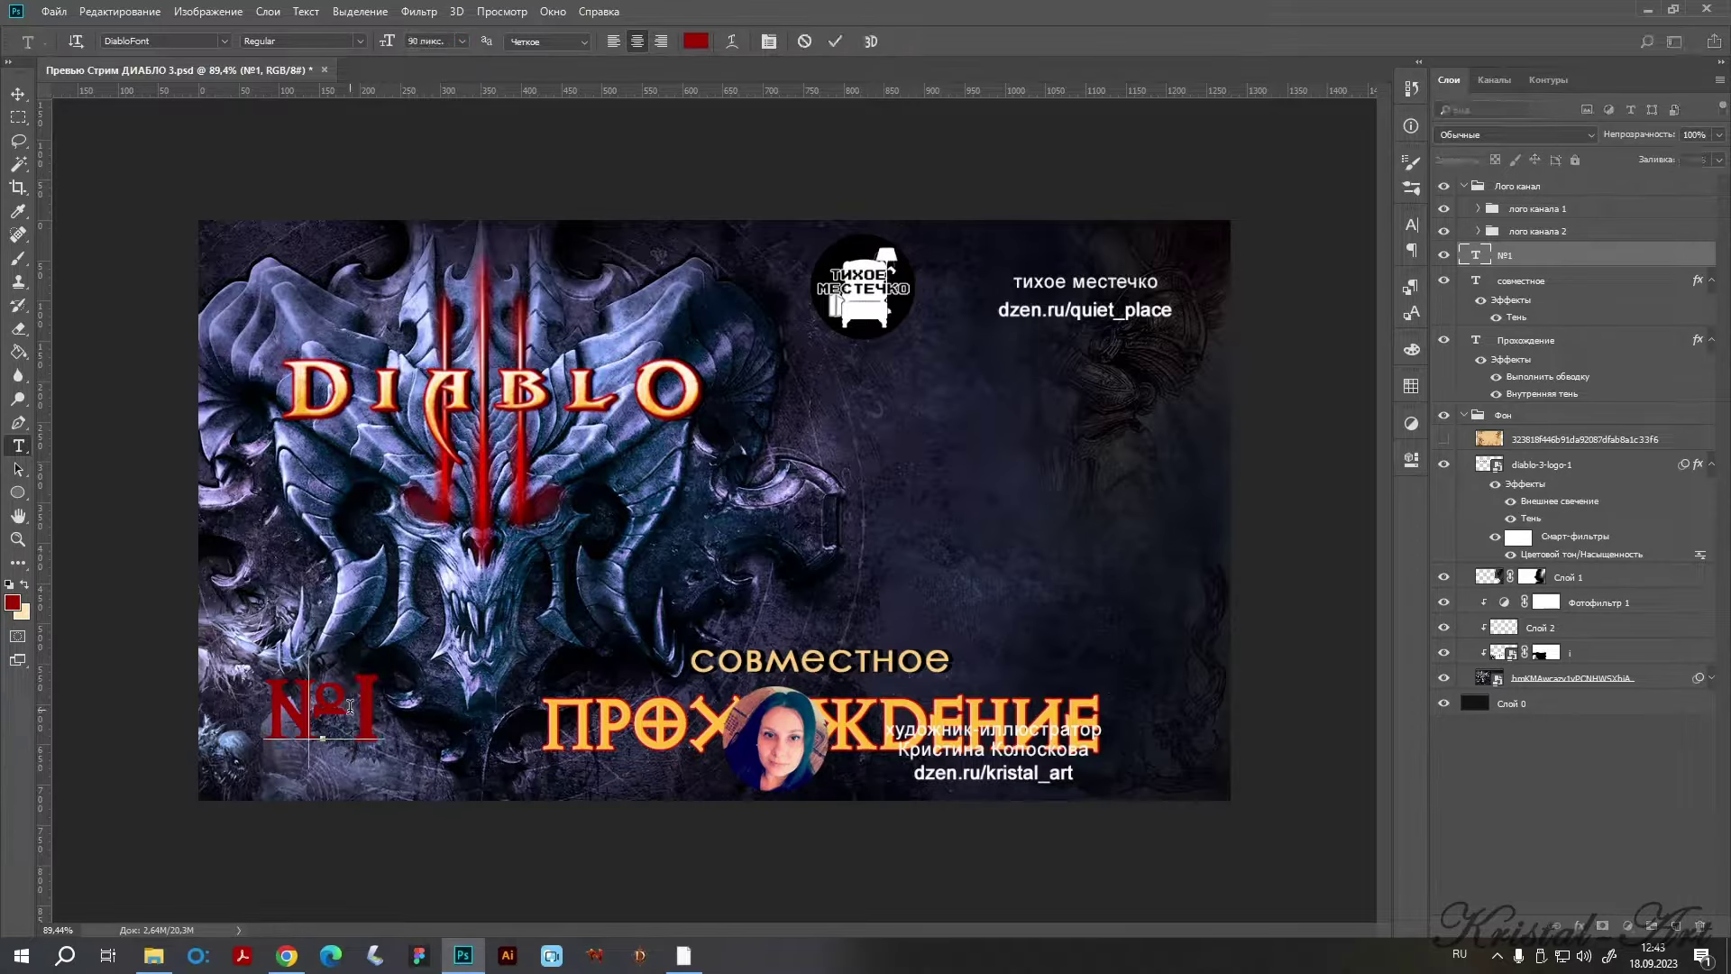
text(1)
text(3)
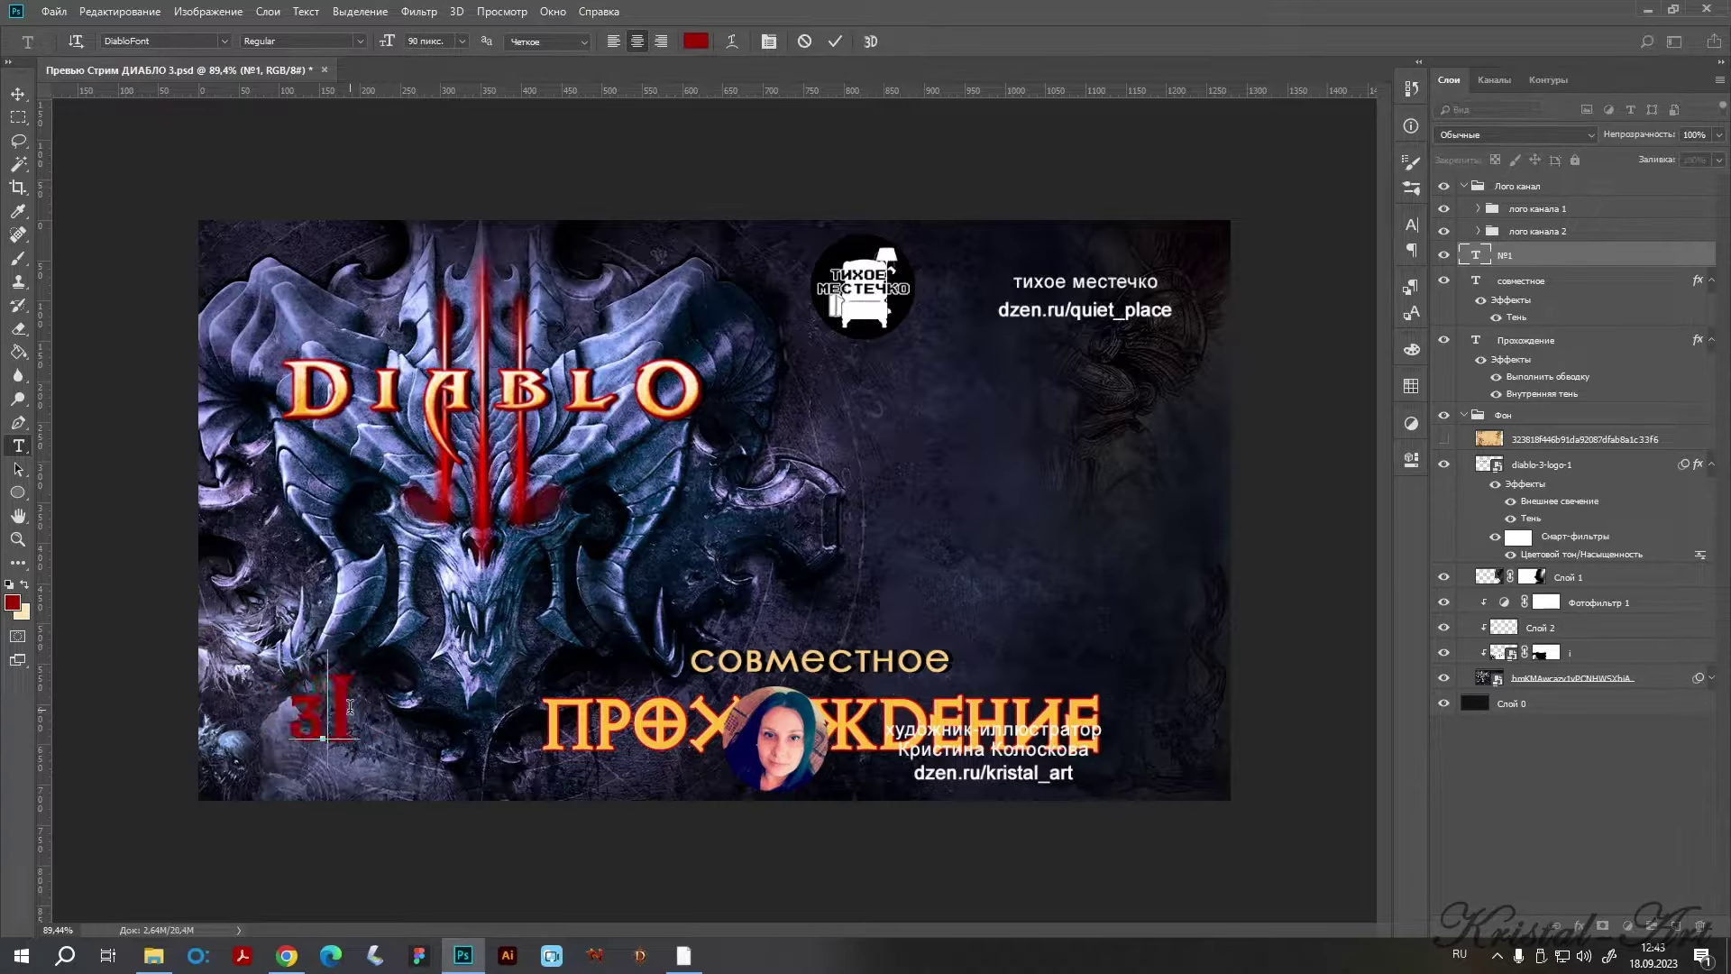
key(BackSpace)
key(alt+shift)
text(#)
key(ctrl+a)
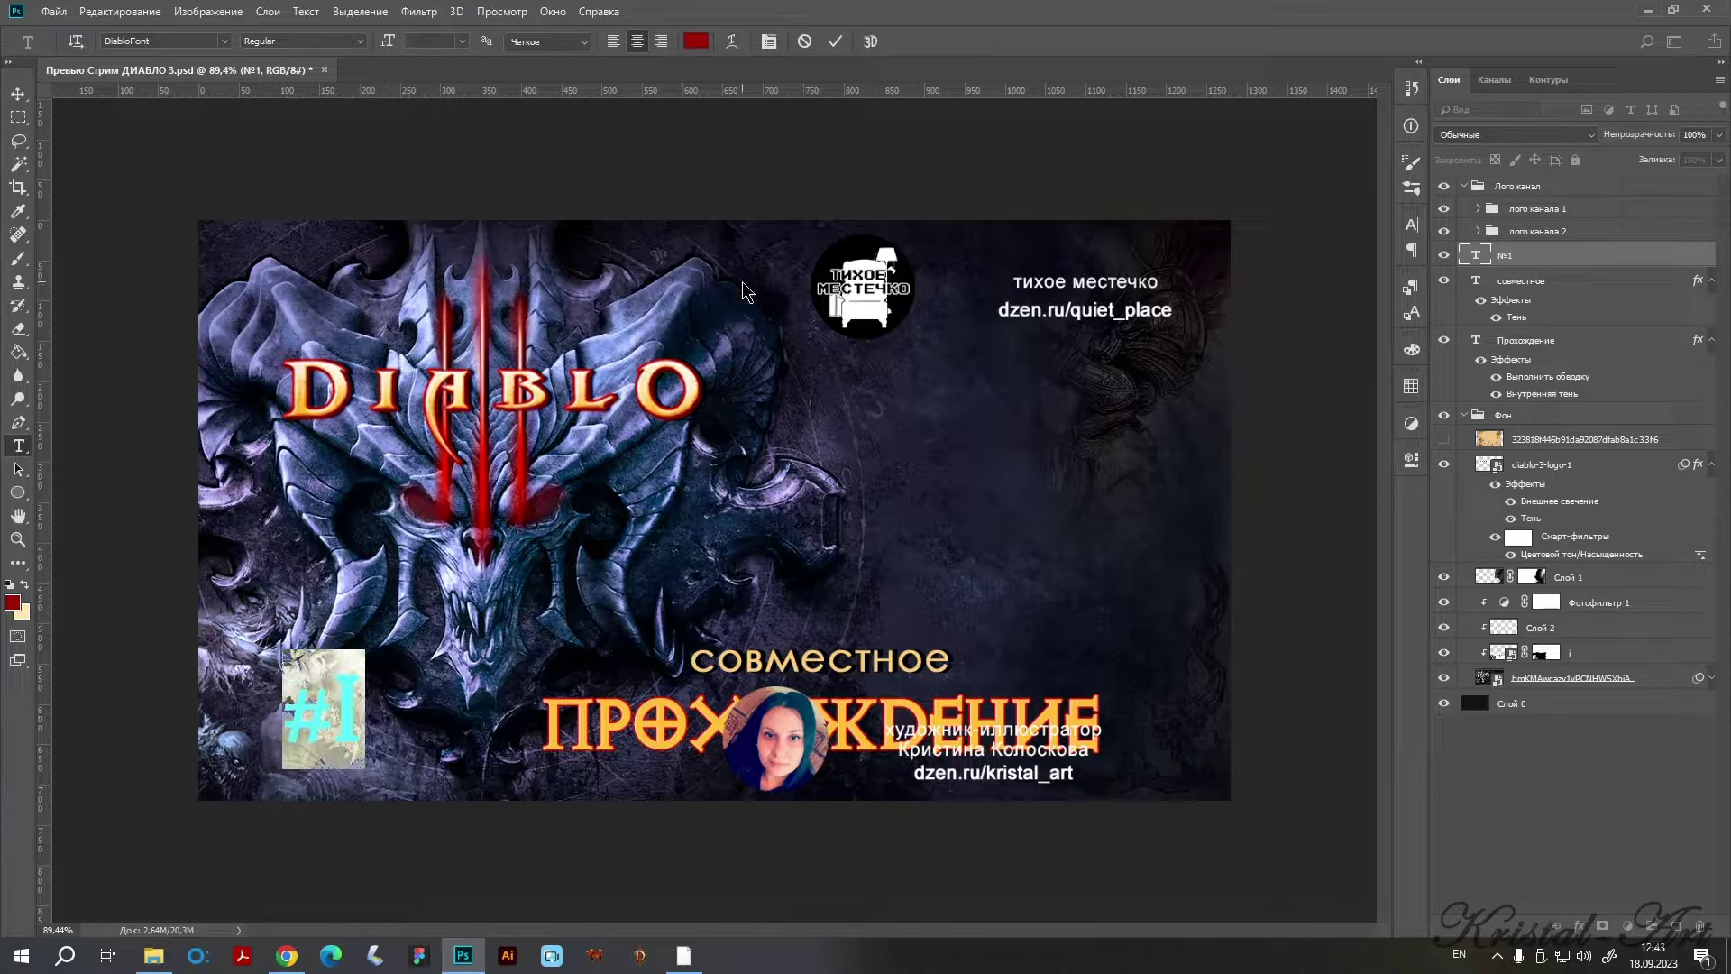
Colour the #1 text light cream sampled from the image.
click(695, 41)
click(587, 367)
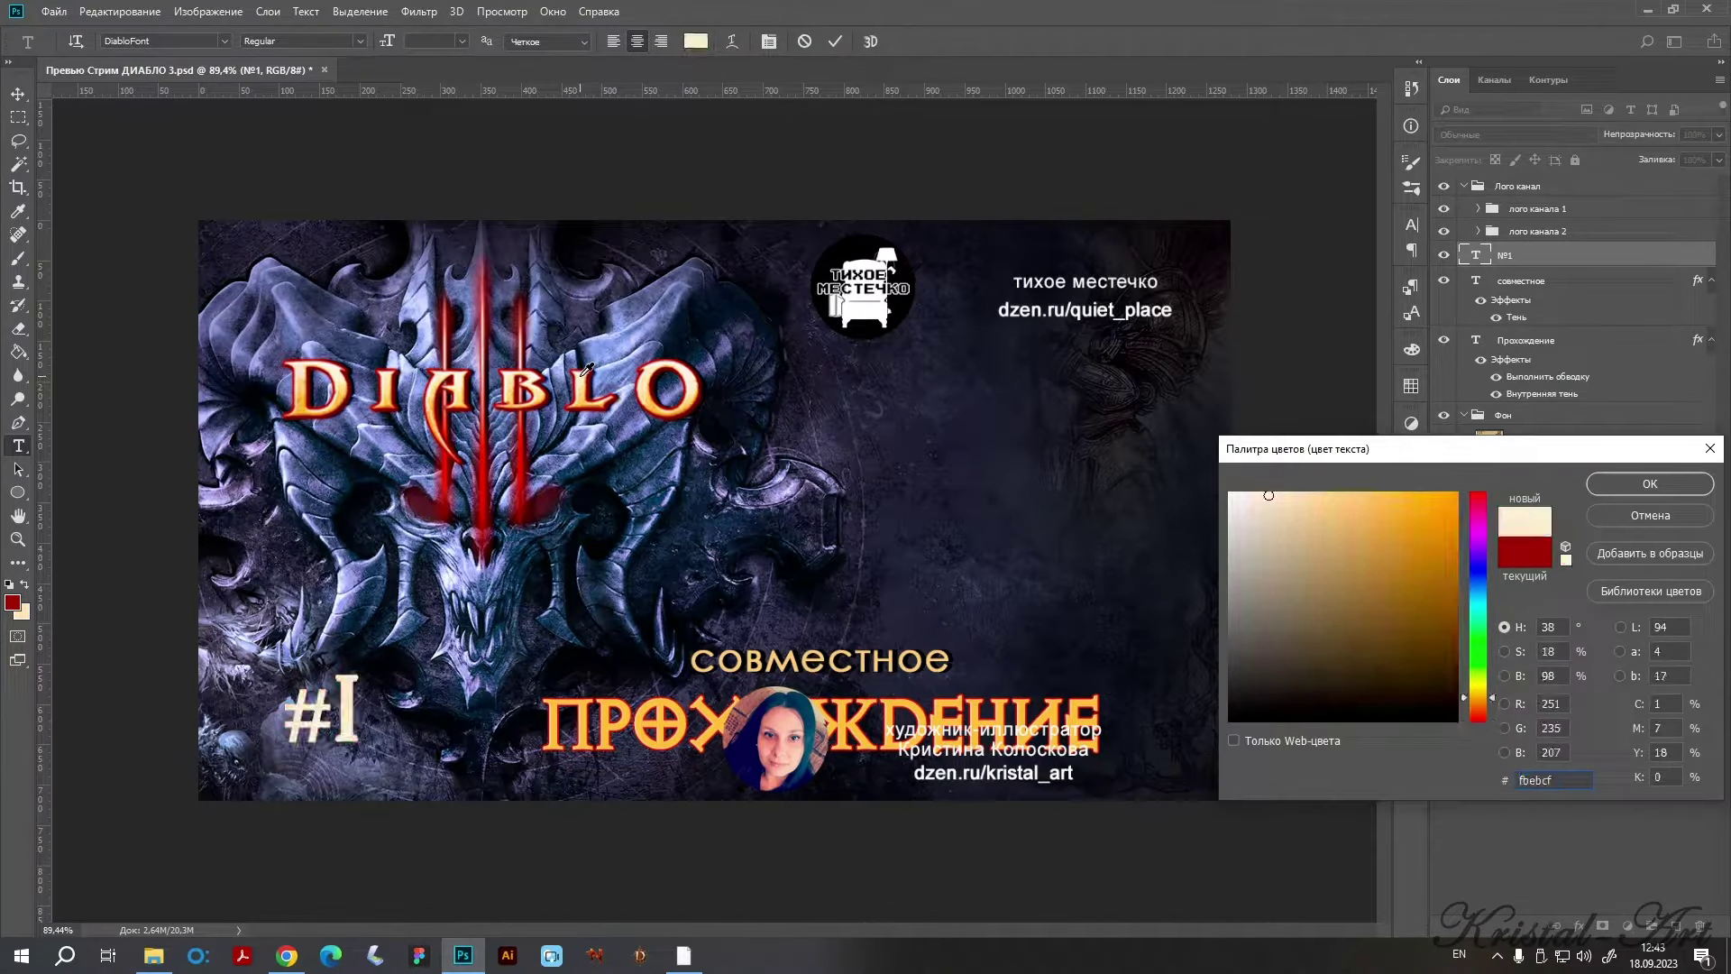
click(1649, 484)
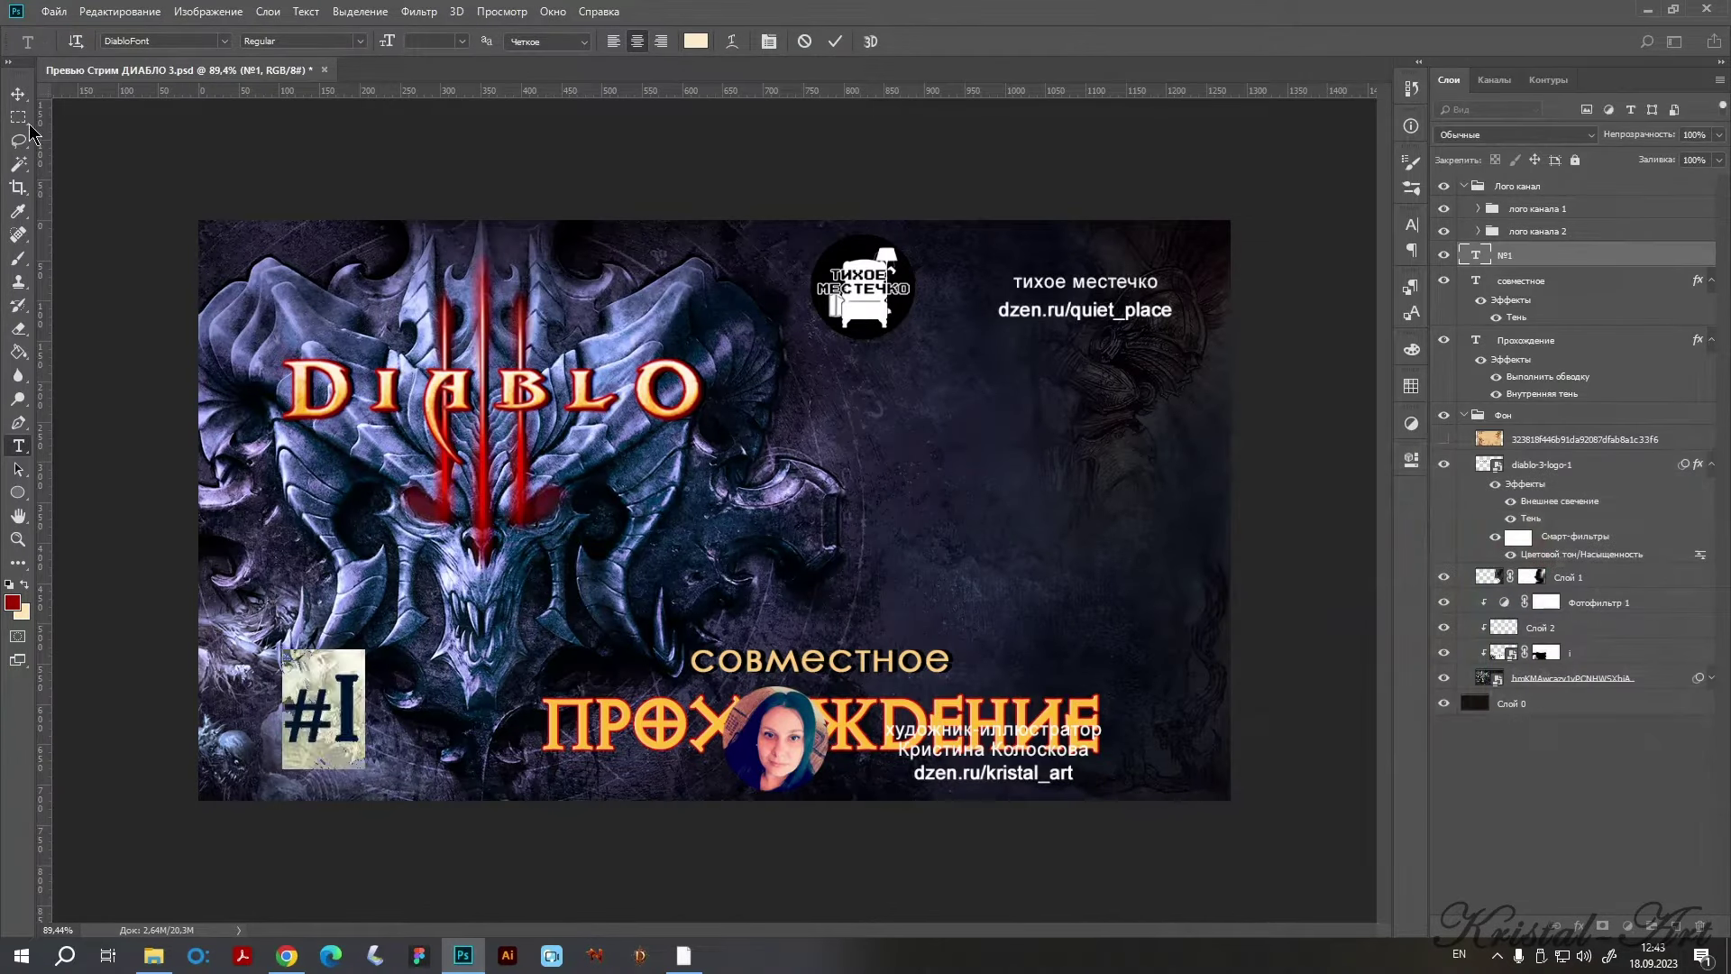
click(17, 93)
Scale #1 up with Free Transform and place it just left of ПРОХОЖДЕНИЕ.
key(ctrl+t)
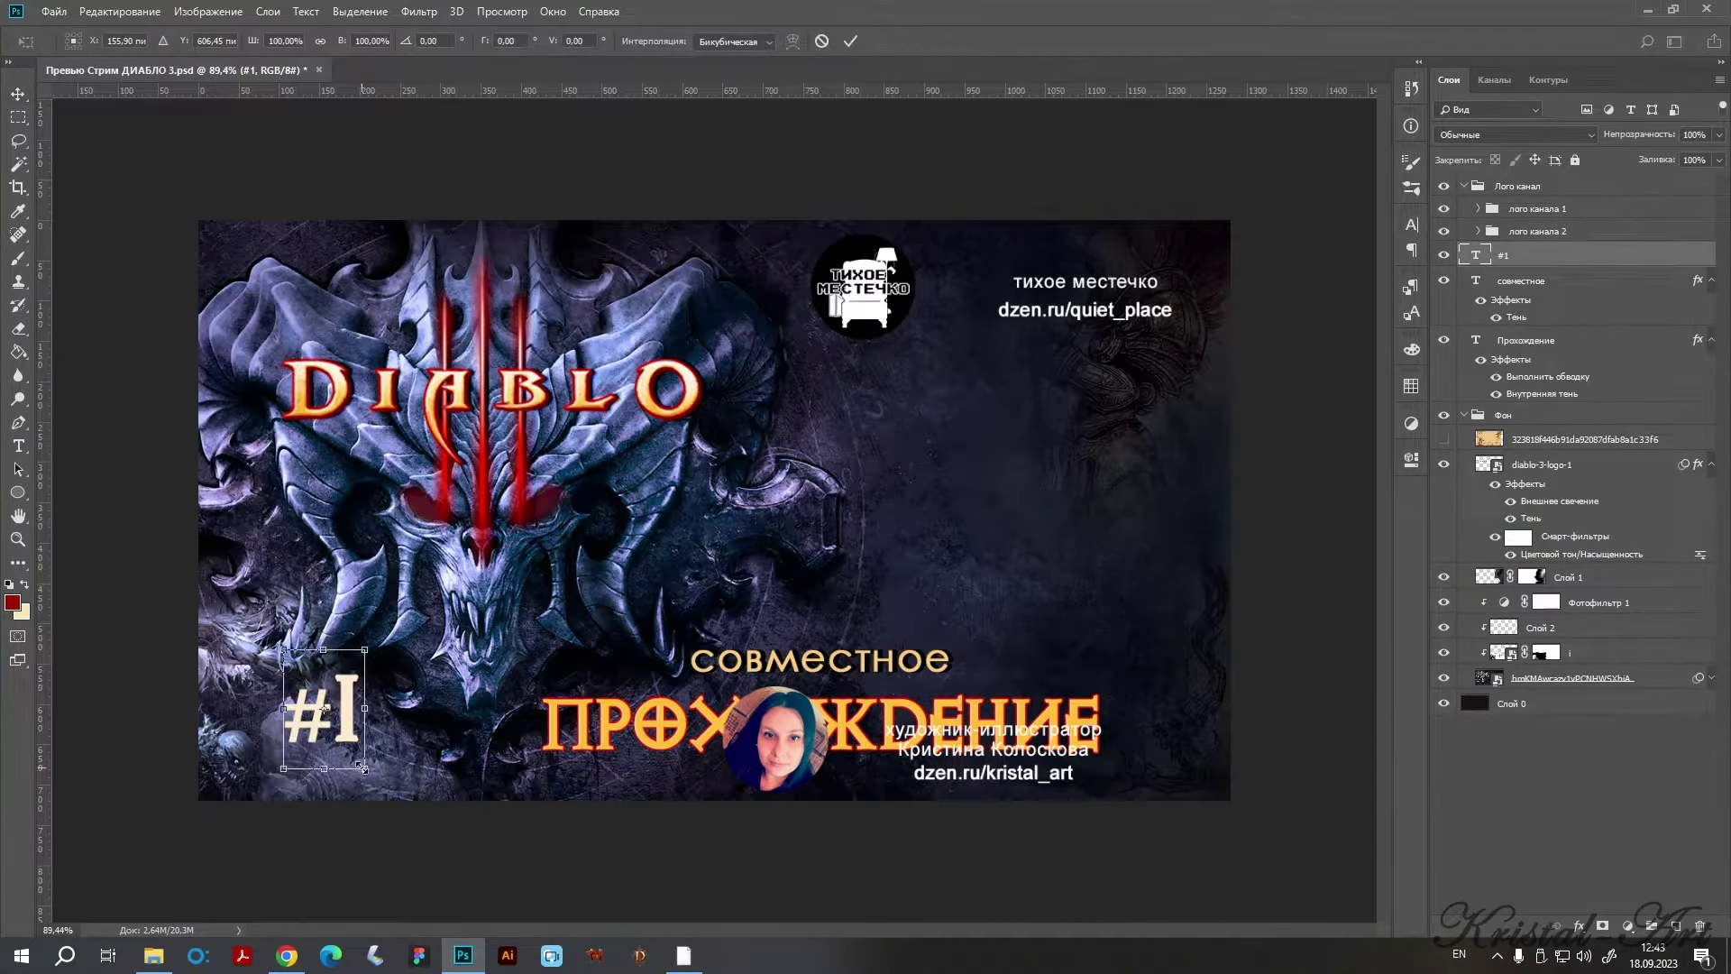
drag(364, 649, 402, 595)
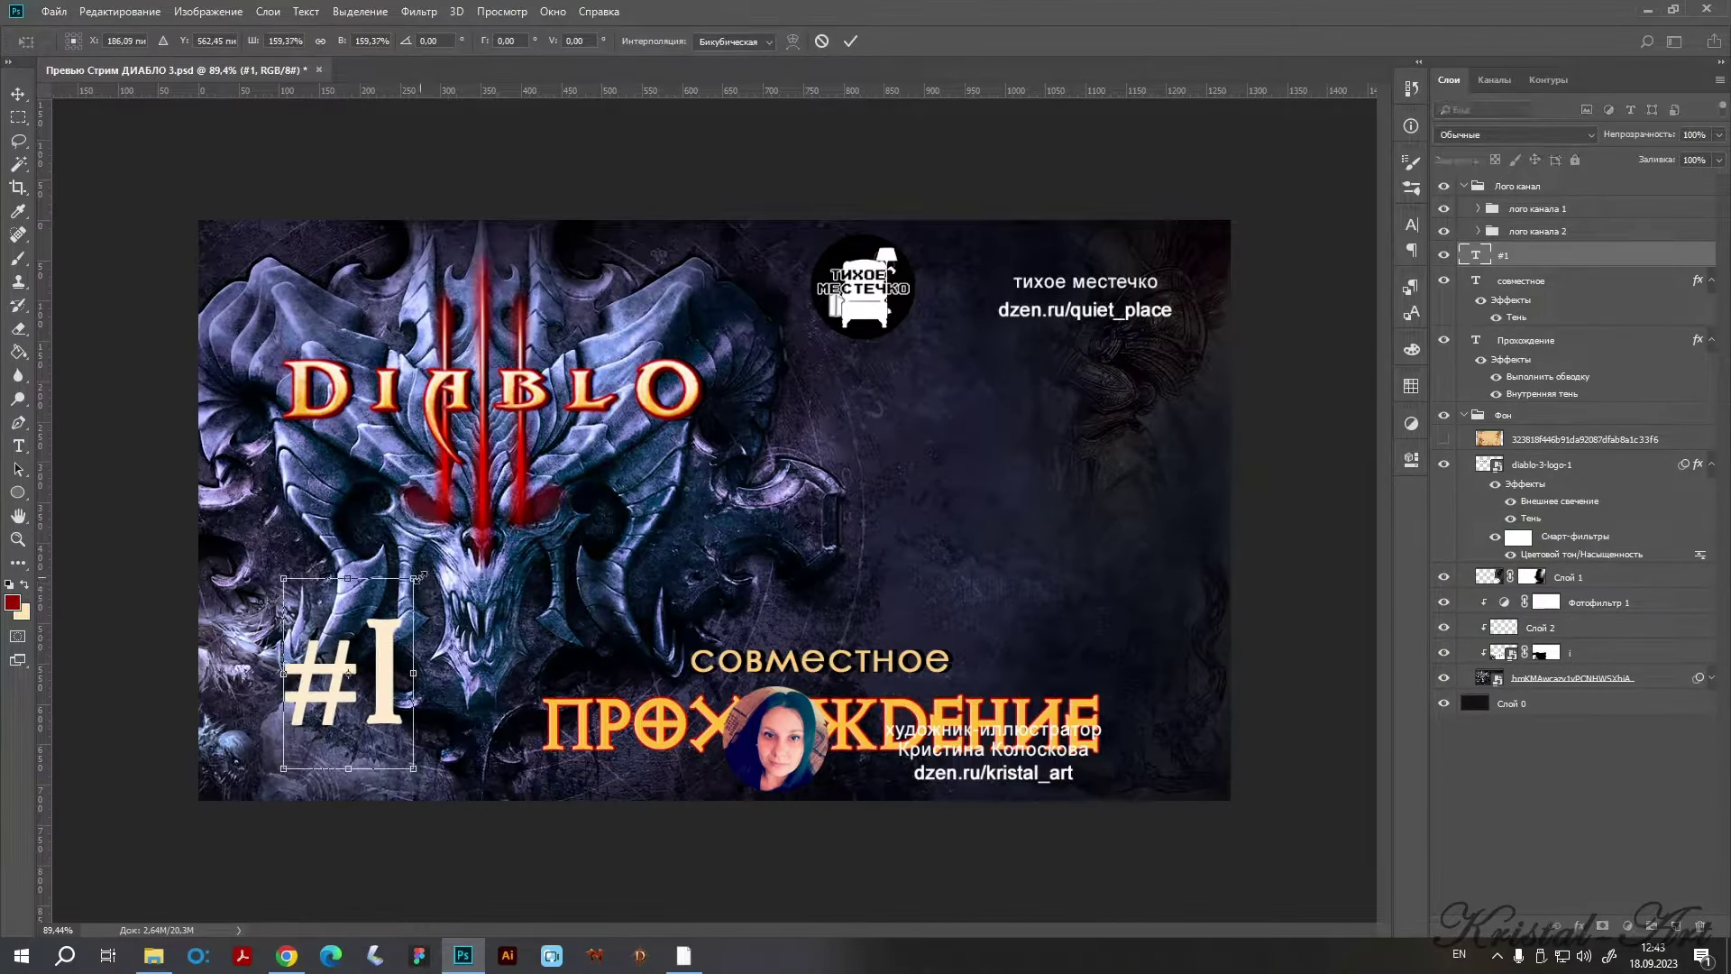
drag(368, 684, 448, 721)
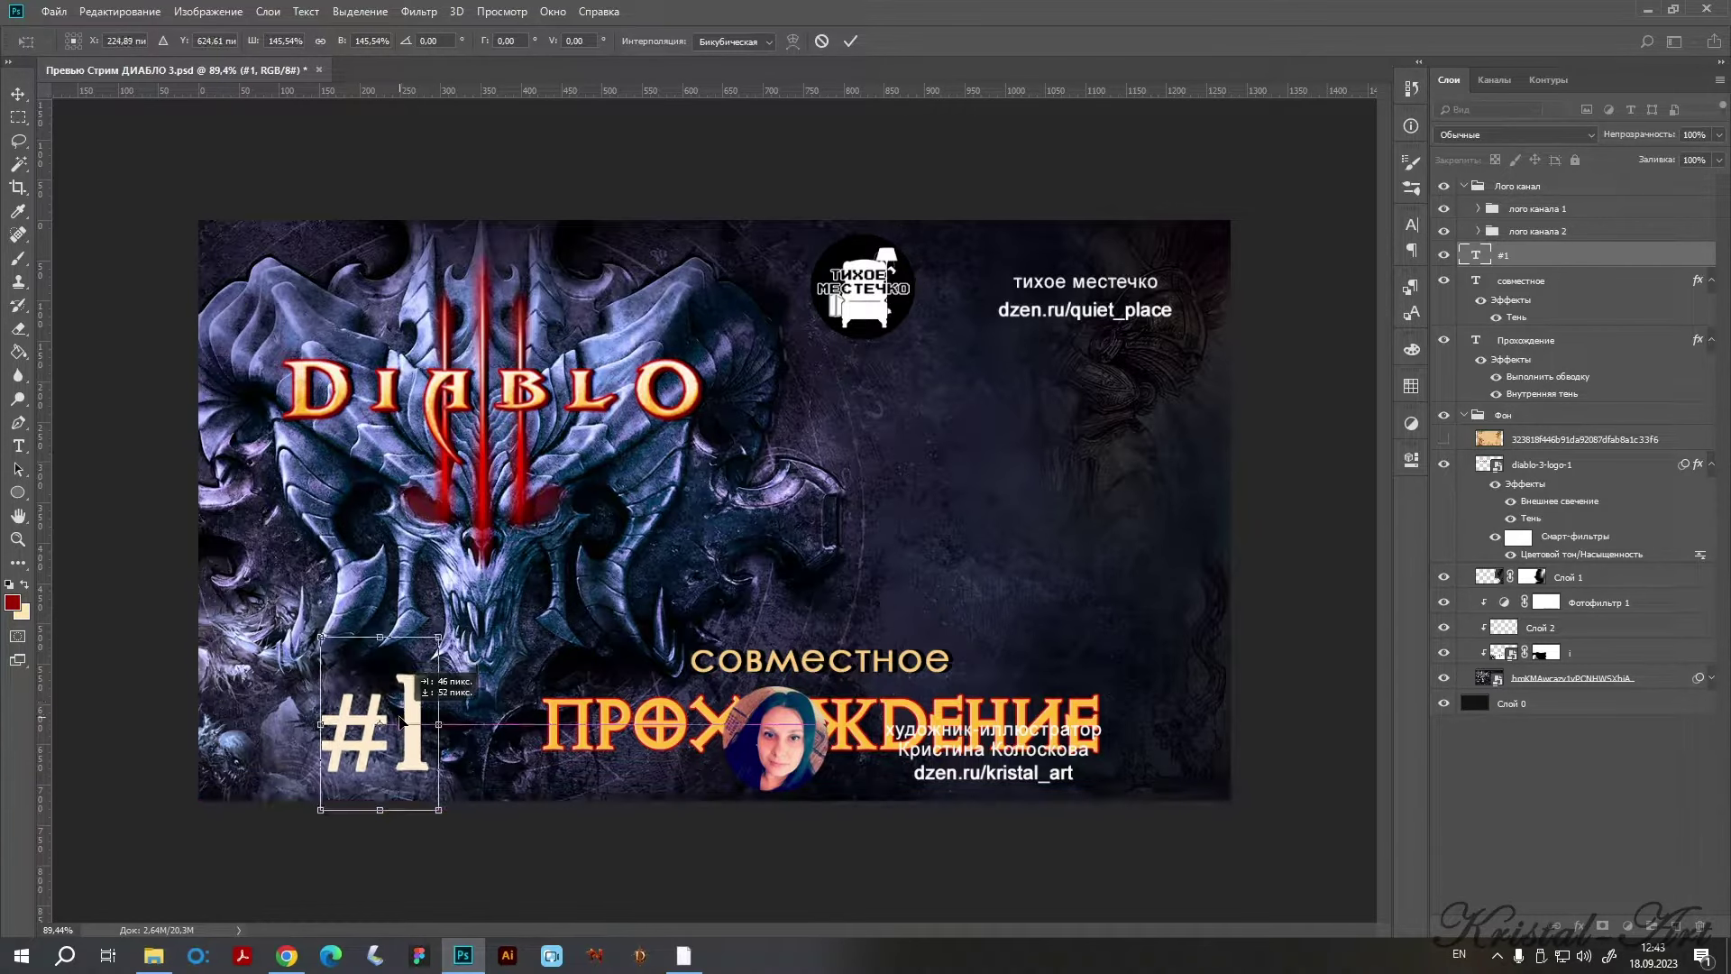
key(Return)
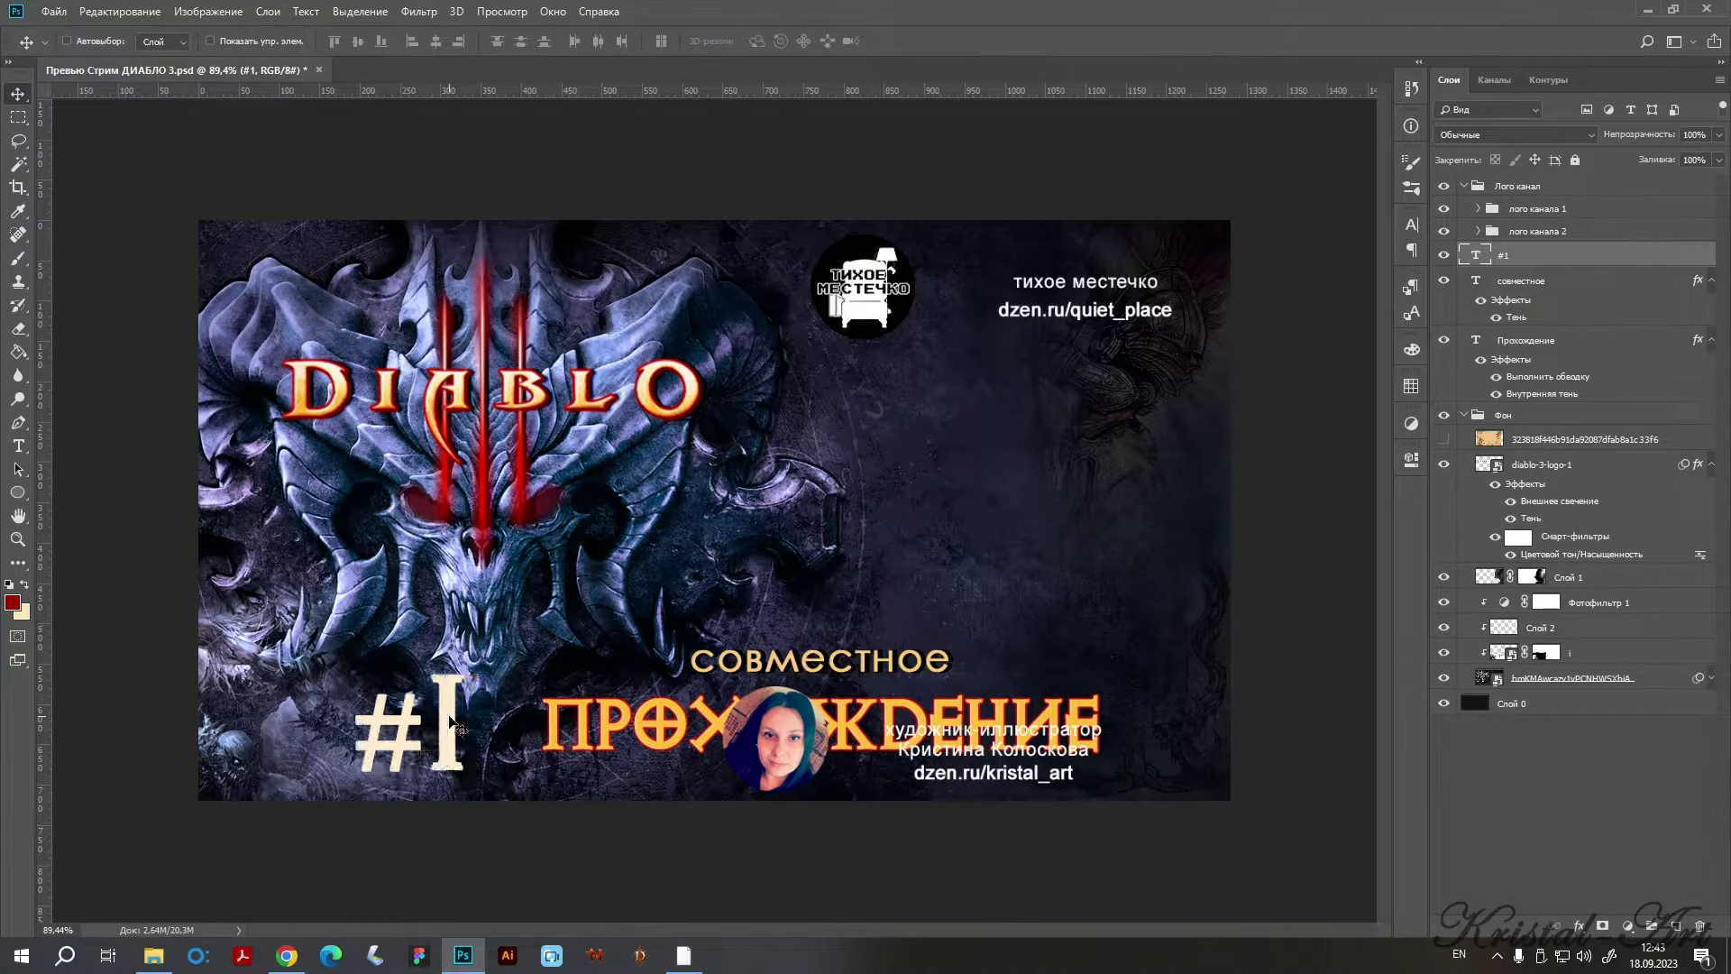
key(shift+Left)
key(shift+Up)
key(shift+Up)
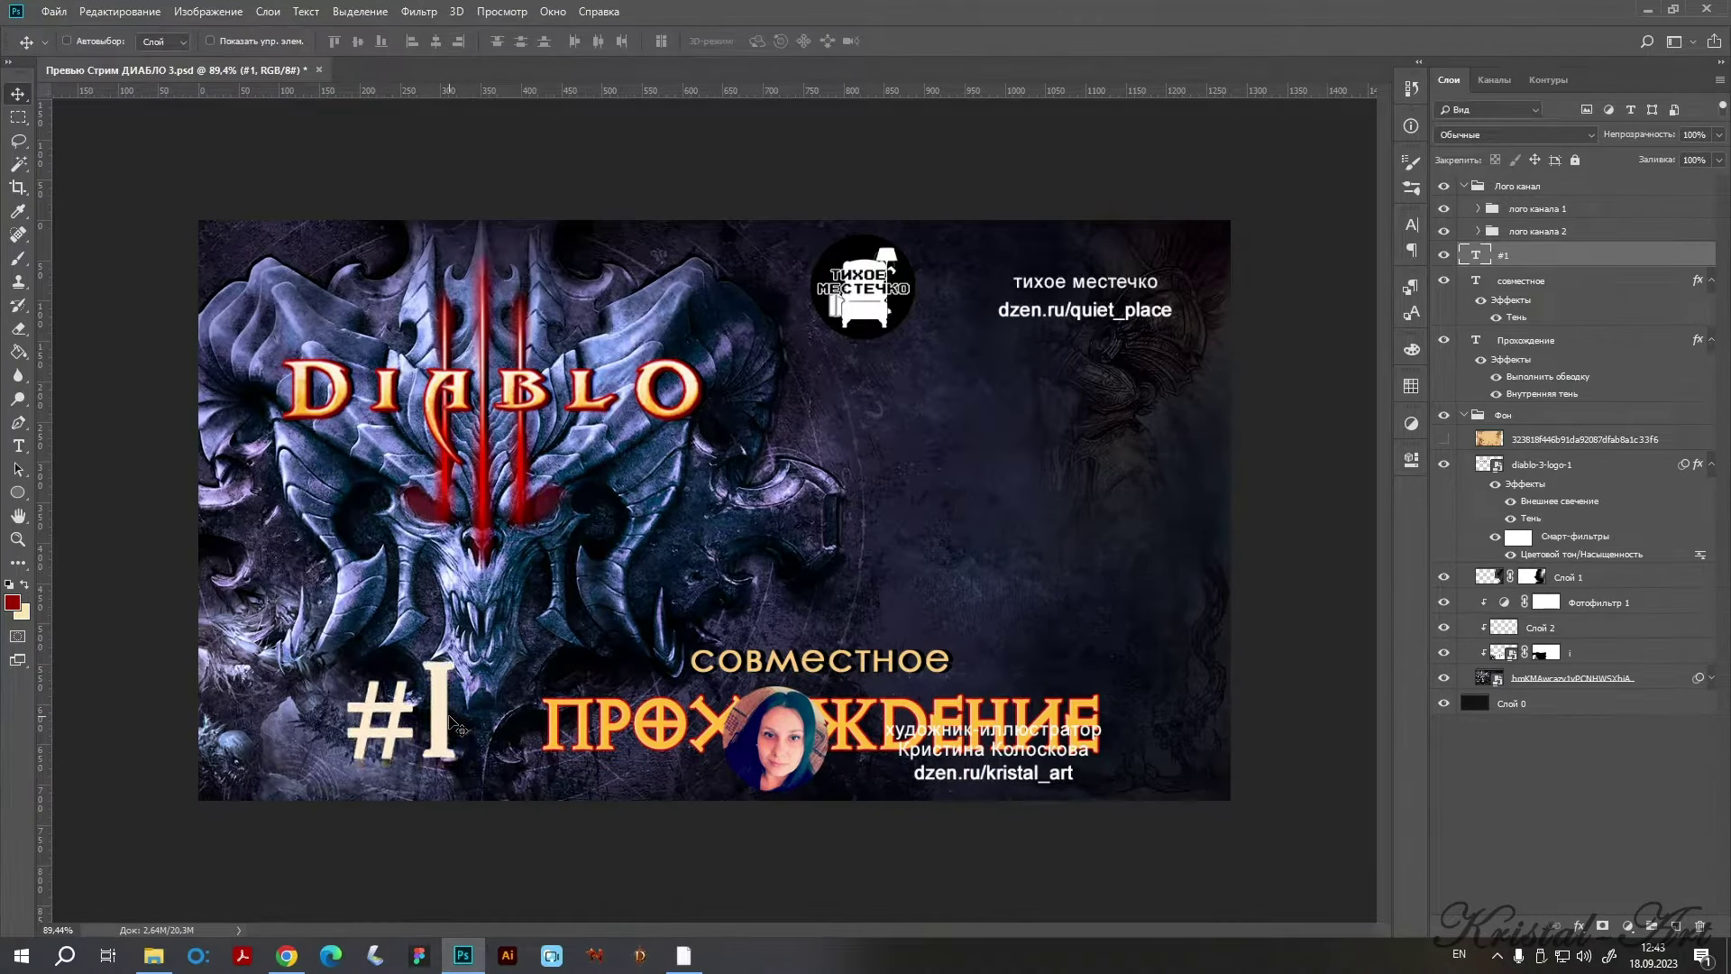
scroll(455, 726, up, 5)
Align #1 to the title's baseline using a temporary horizontal guide.
drag(649, 90, 593, 755)
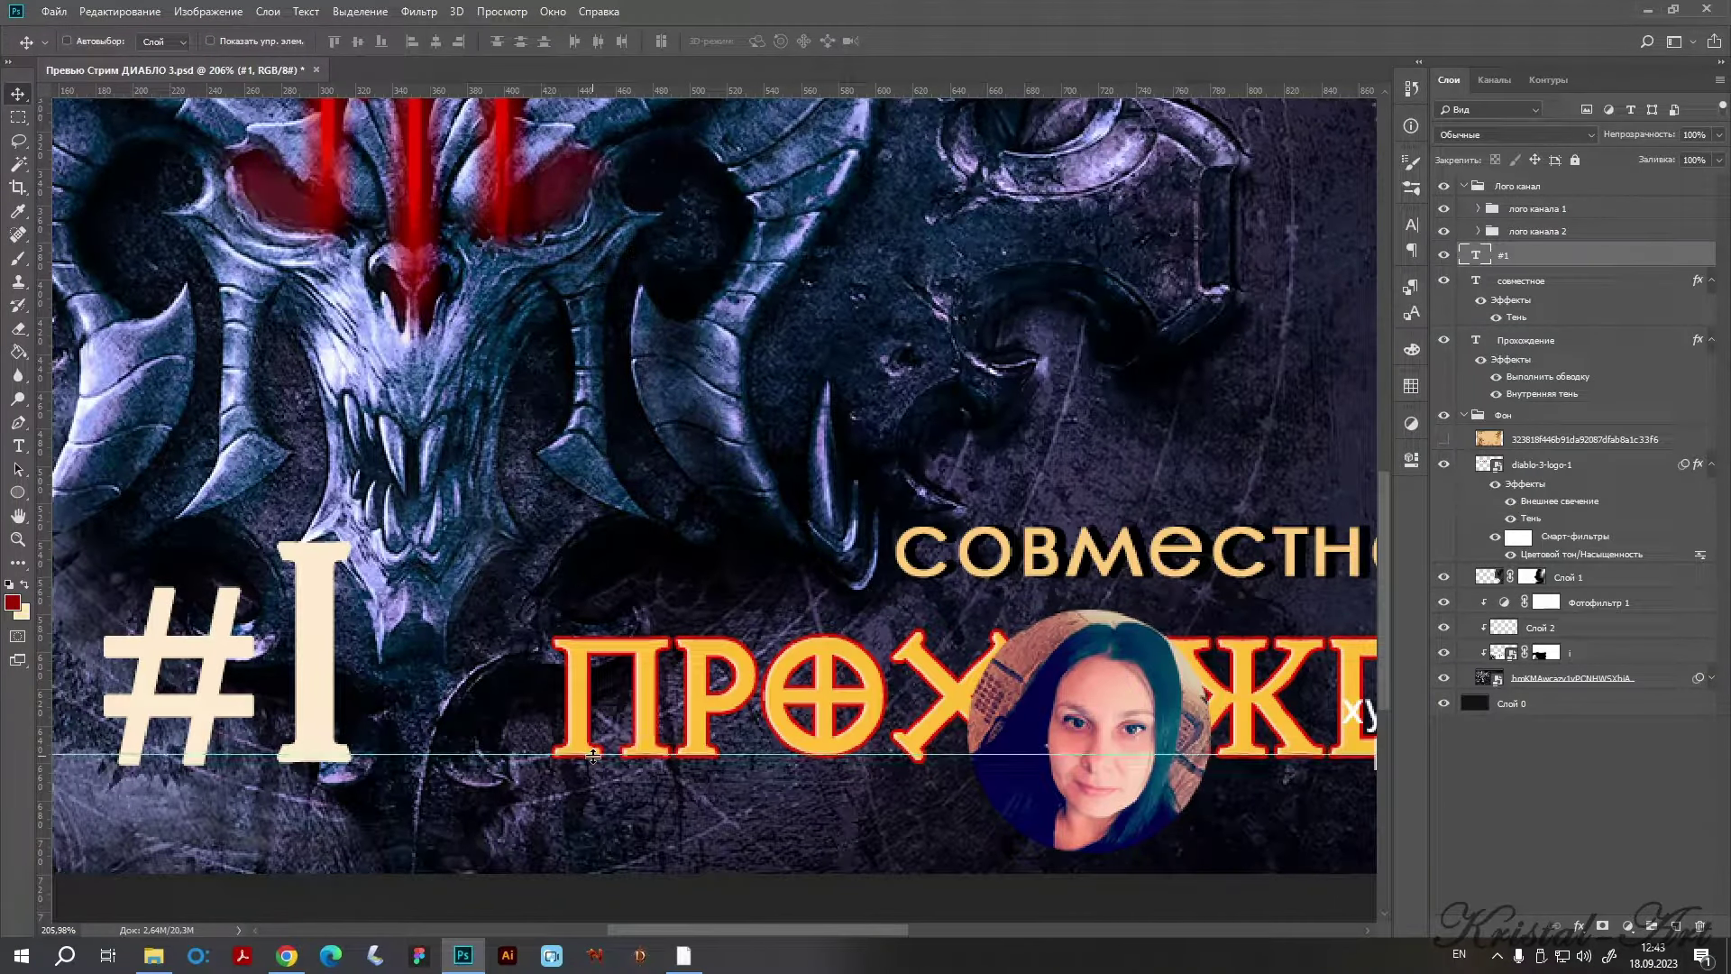
key(Up)
key(Up)
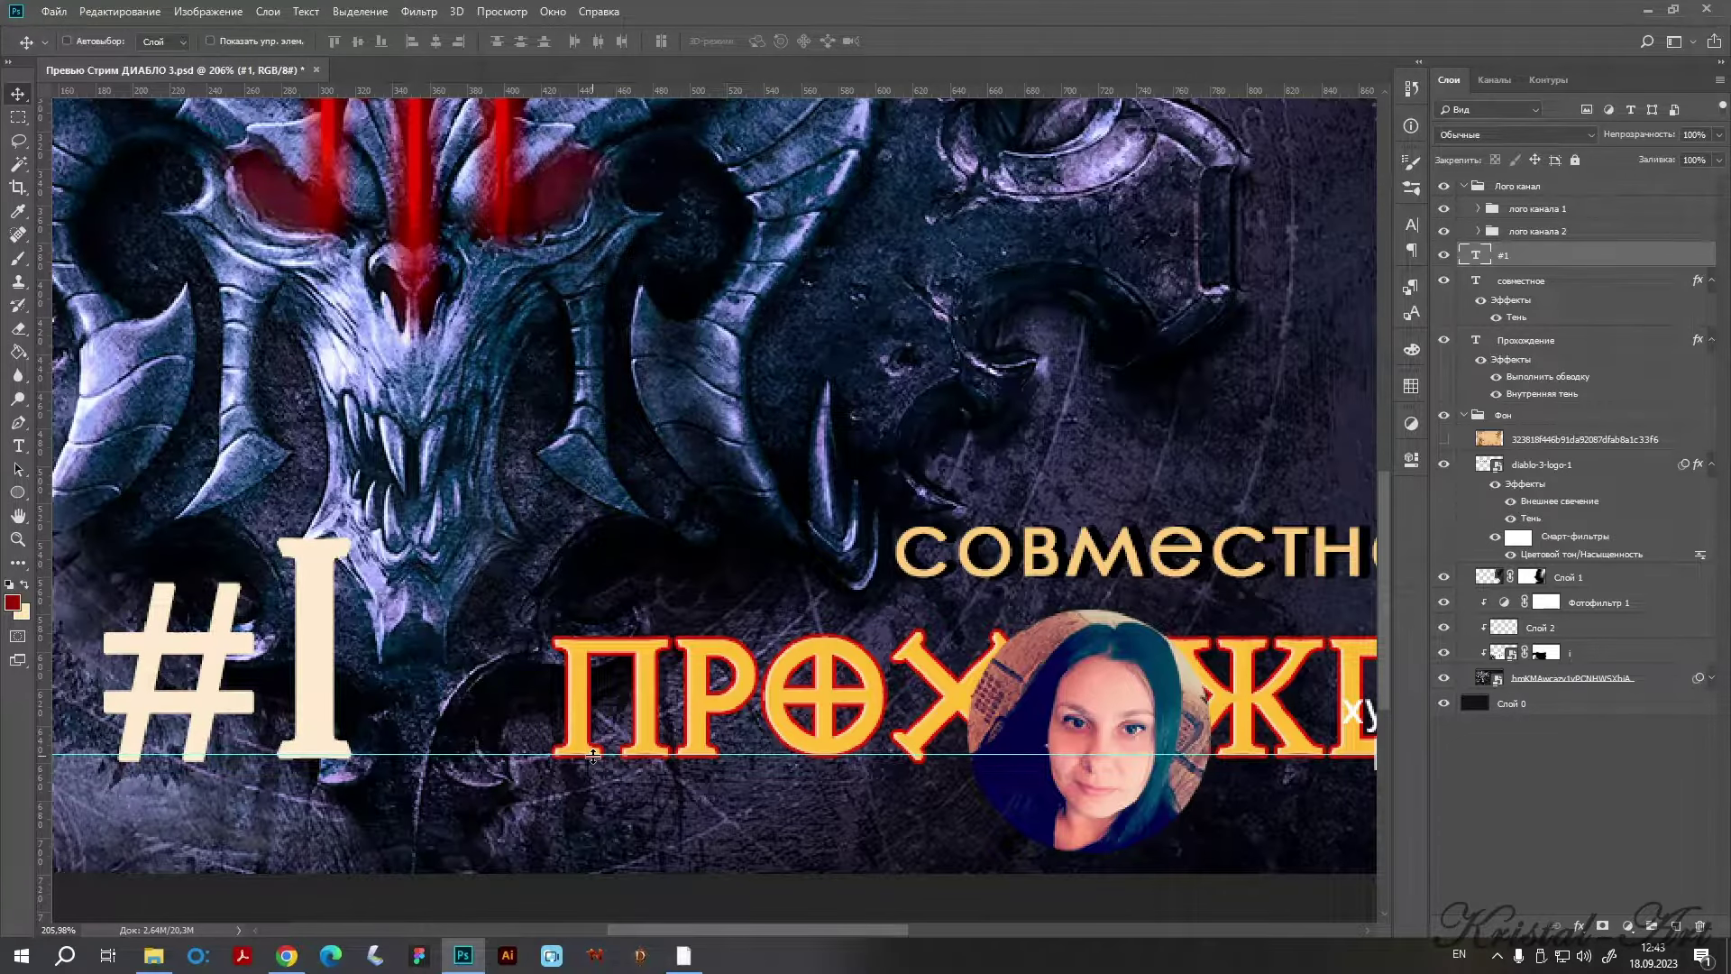
scroll(593, 755, down, 5)
drag(810, 705, 904, 98)
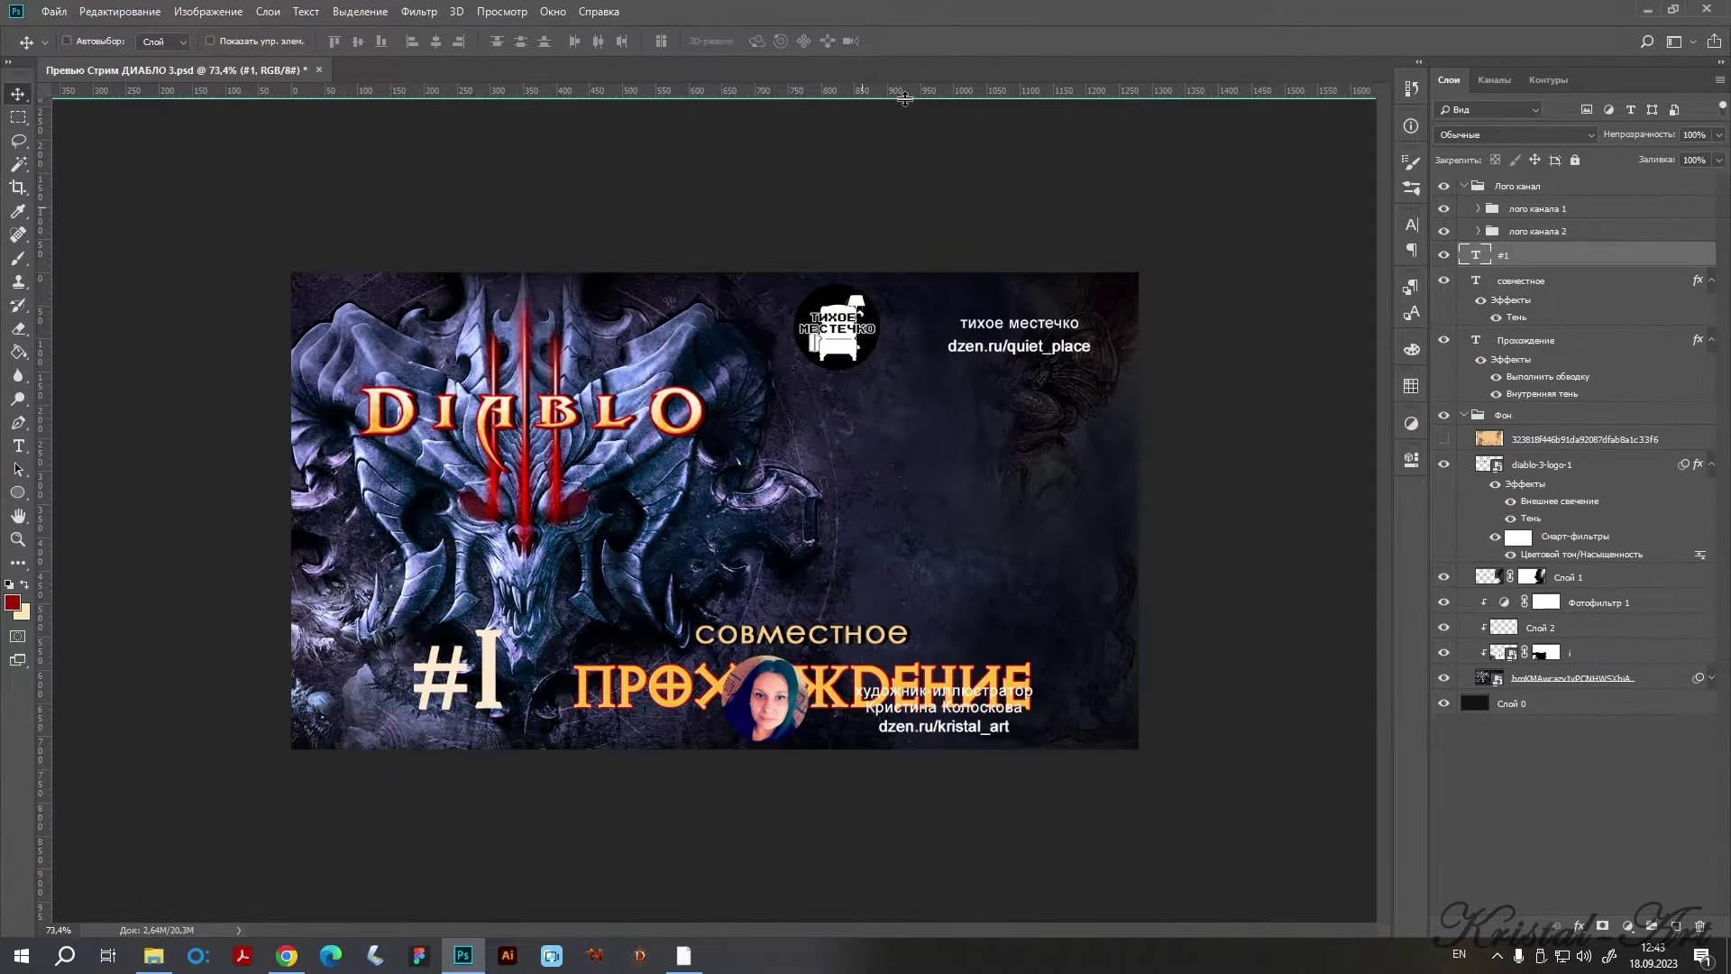
Shift #1, «совместное» and ПРОХОЖДЕНИЕ together slightly left.
ctrl+click(1527, 343)
ctrl+click(1527, 282)
key(shift+Left)
key(shift+Left)
key(shift+Left)
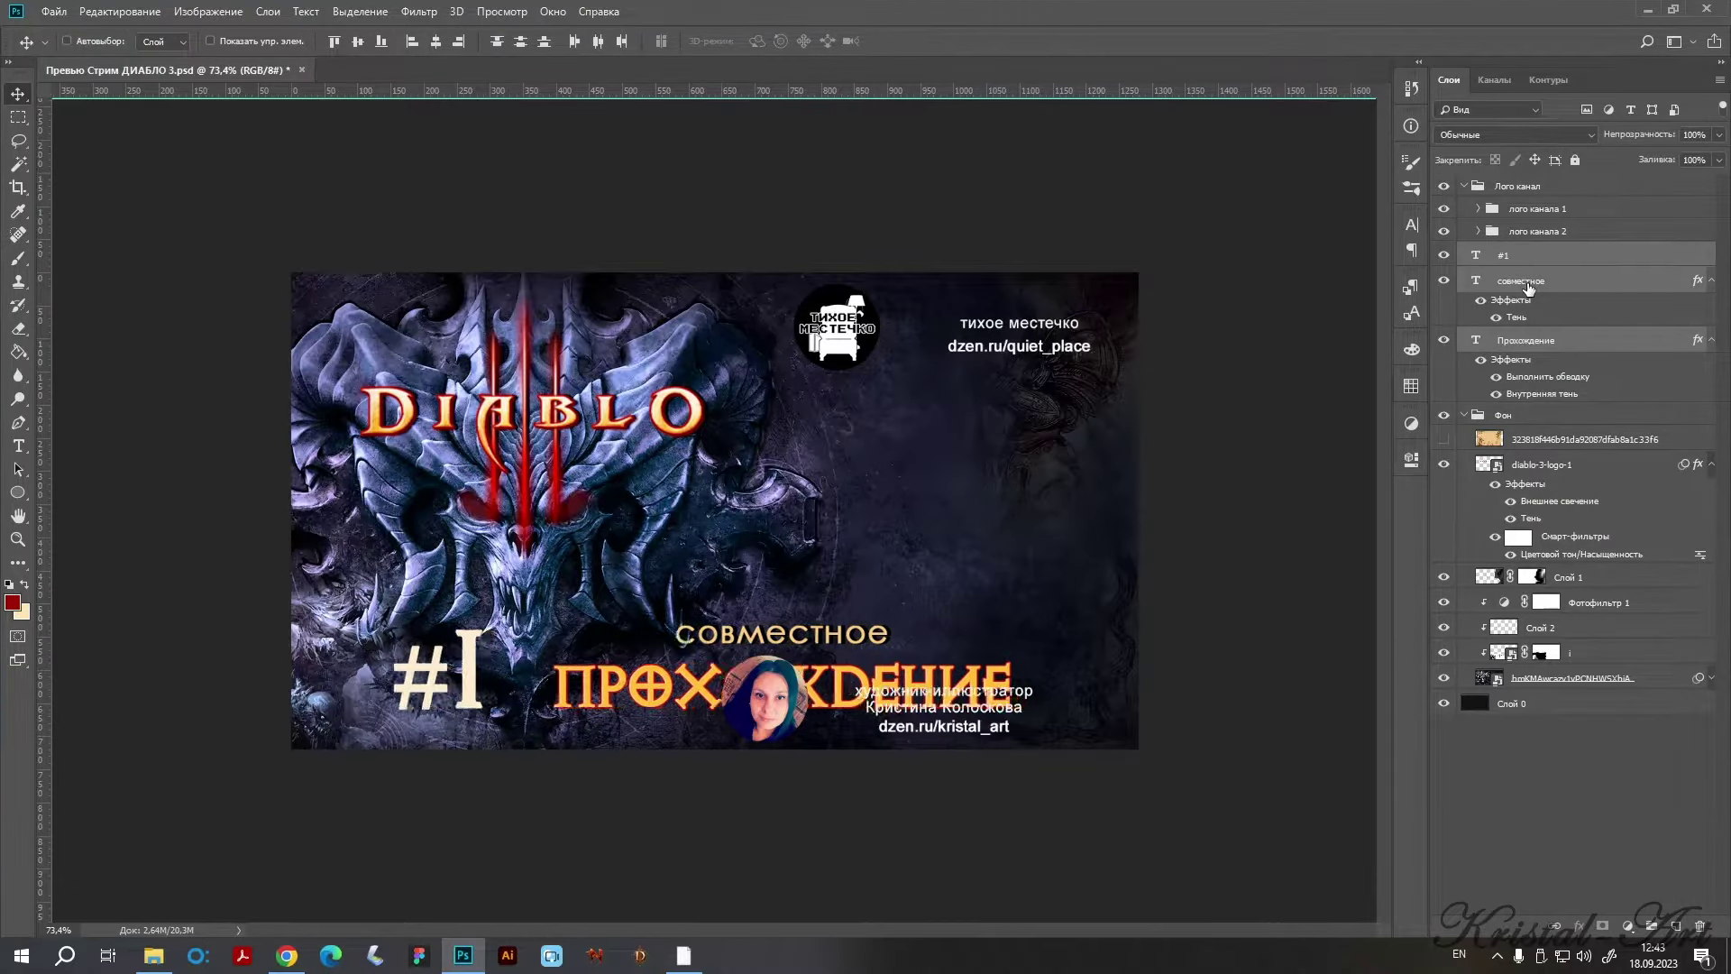
key(shift+Left)
key(shift+Left)
key(shift+Left)
key(shift+Left)
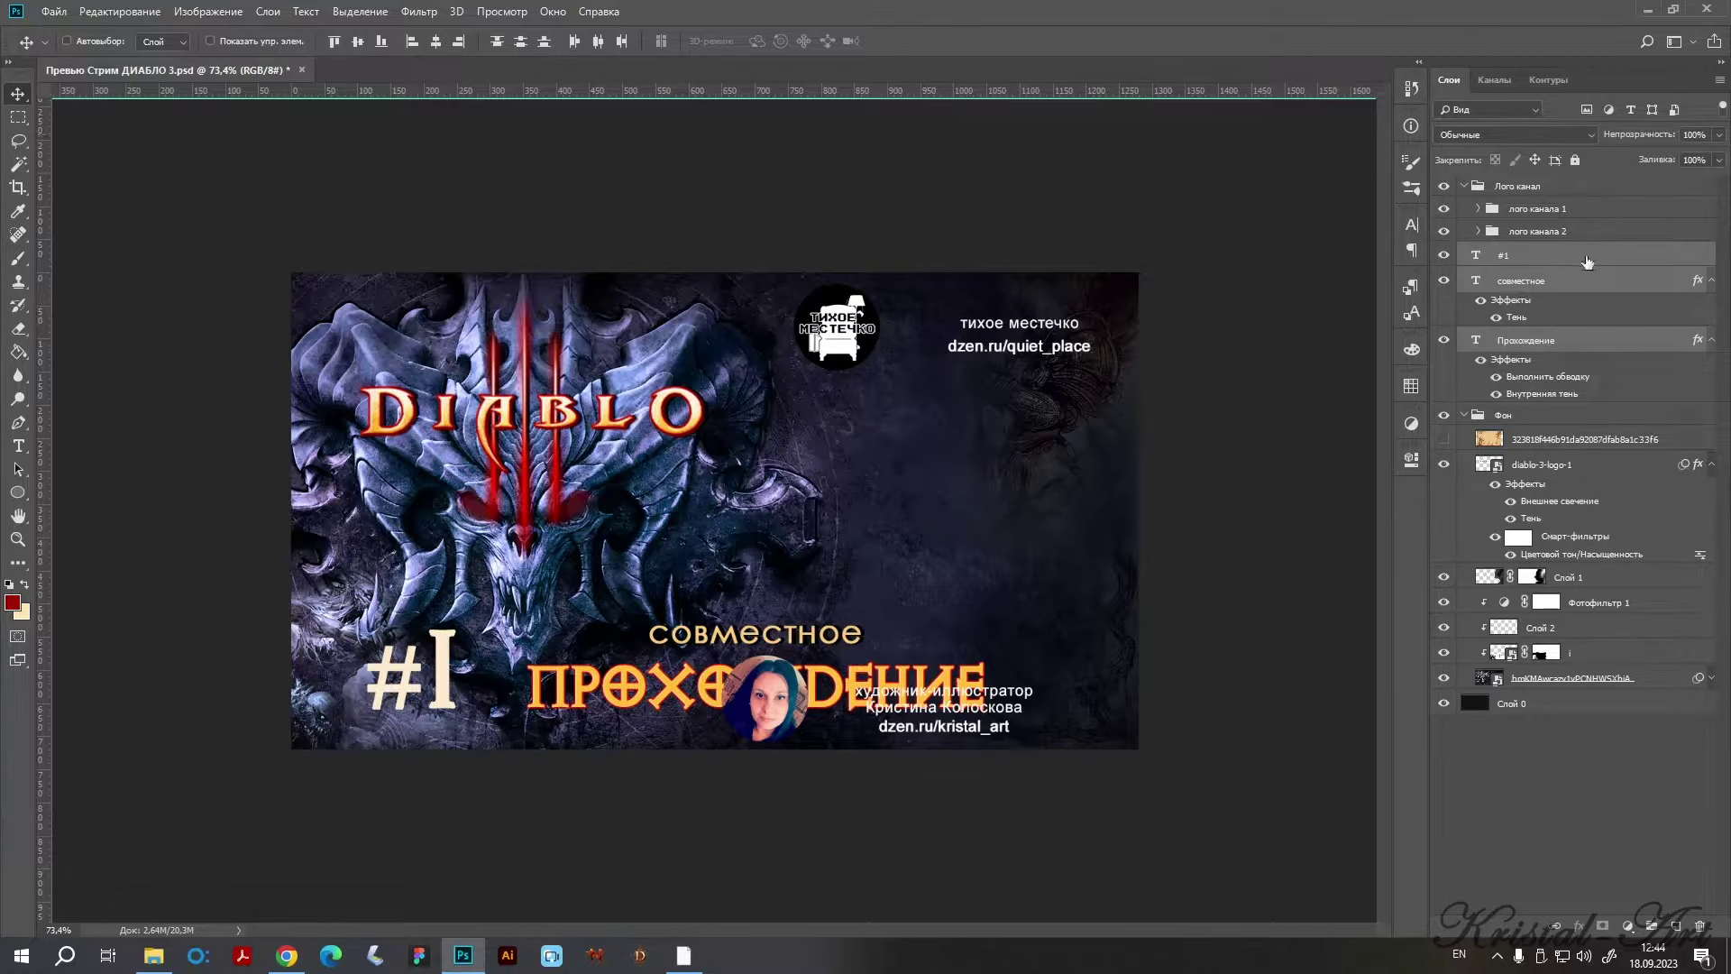
Recolour the #1 label from cream to a bright red in the Color Picker.
click(1586, 261)
click(1523, 559)
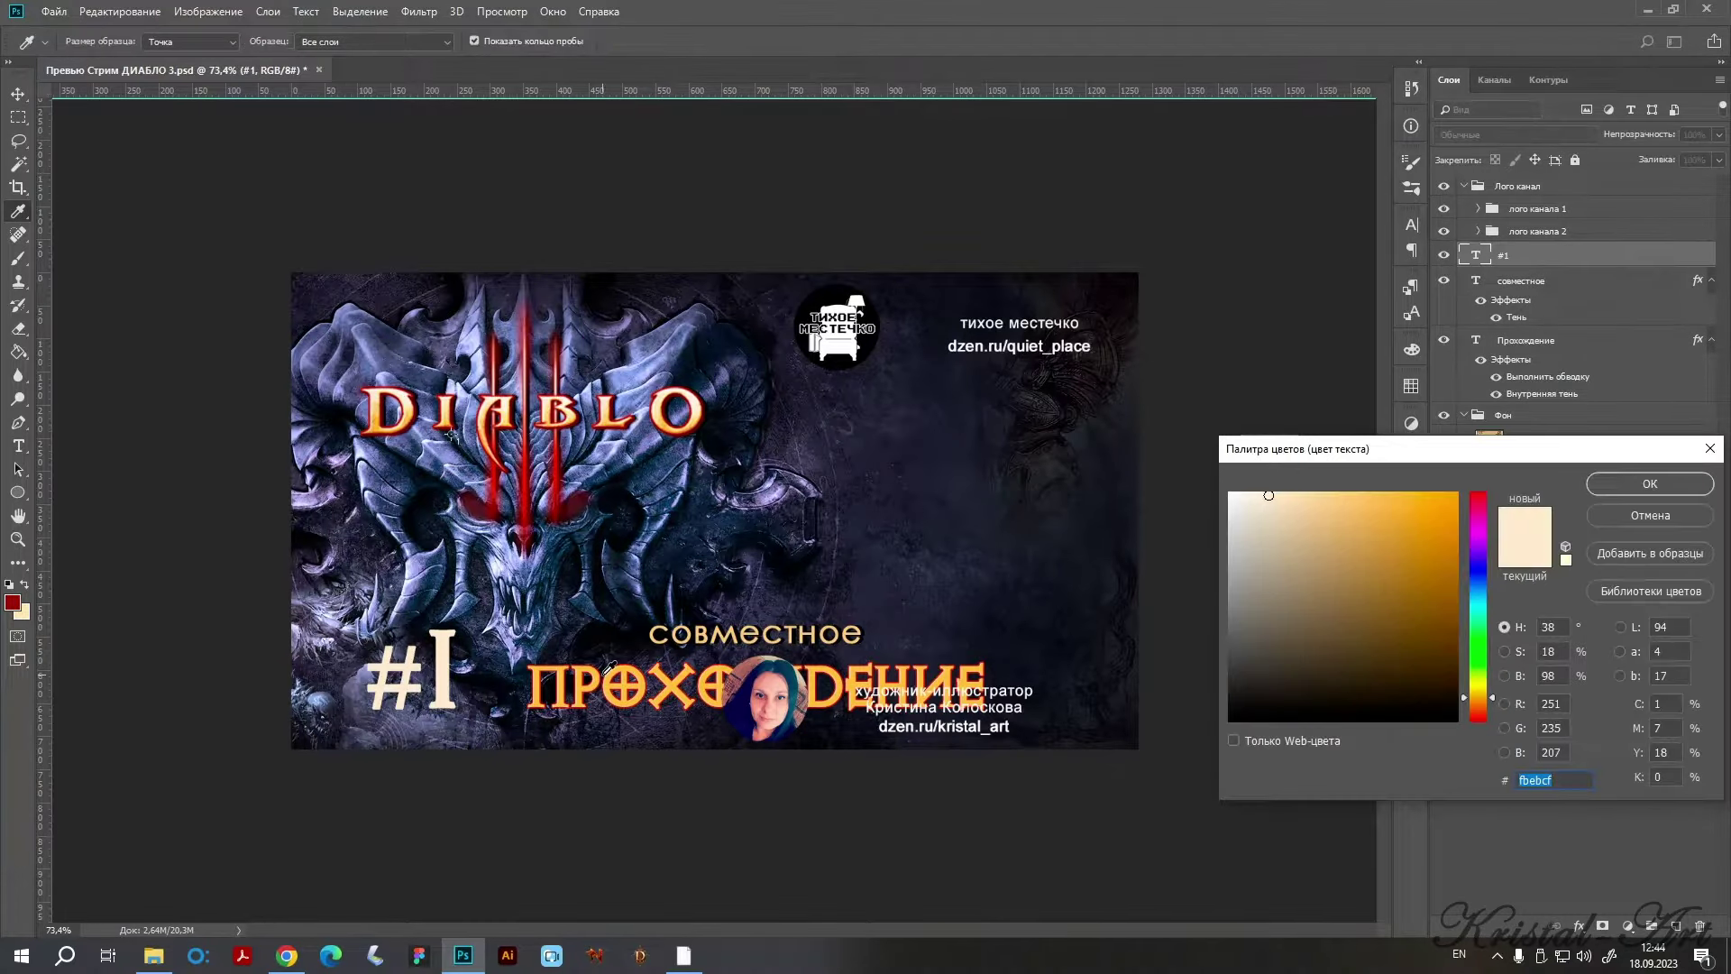
click(586, 663)
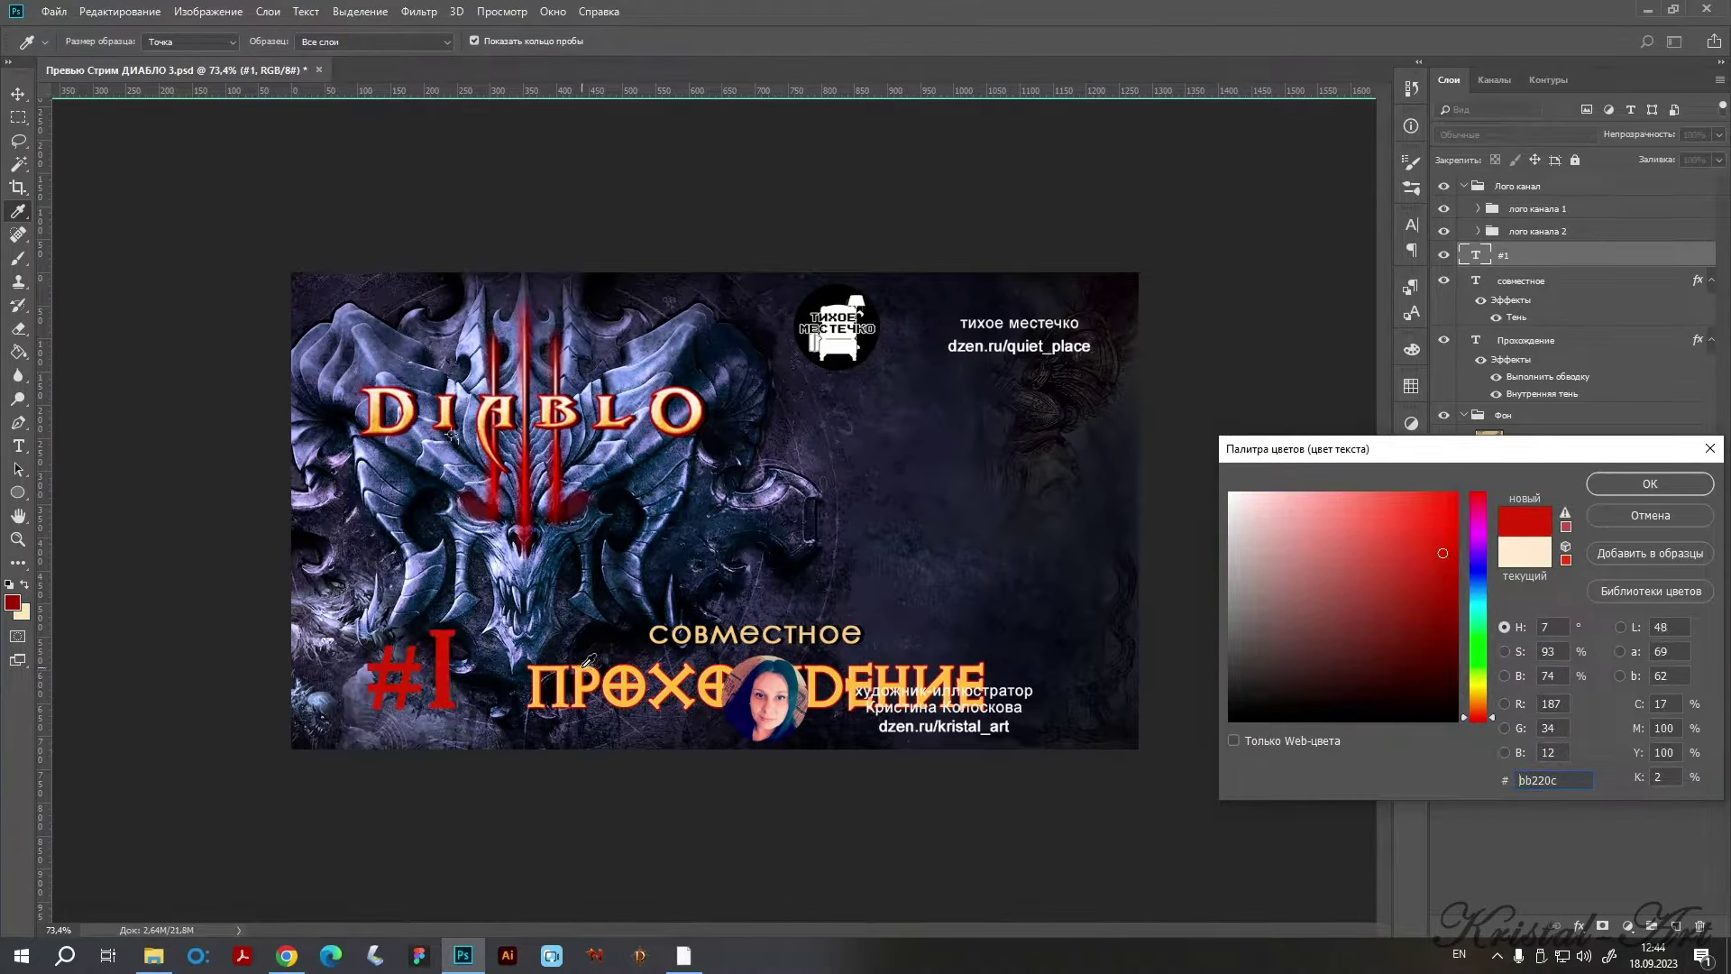
click(559, 433)
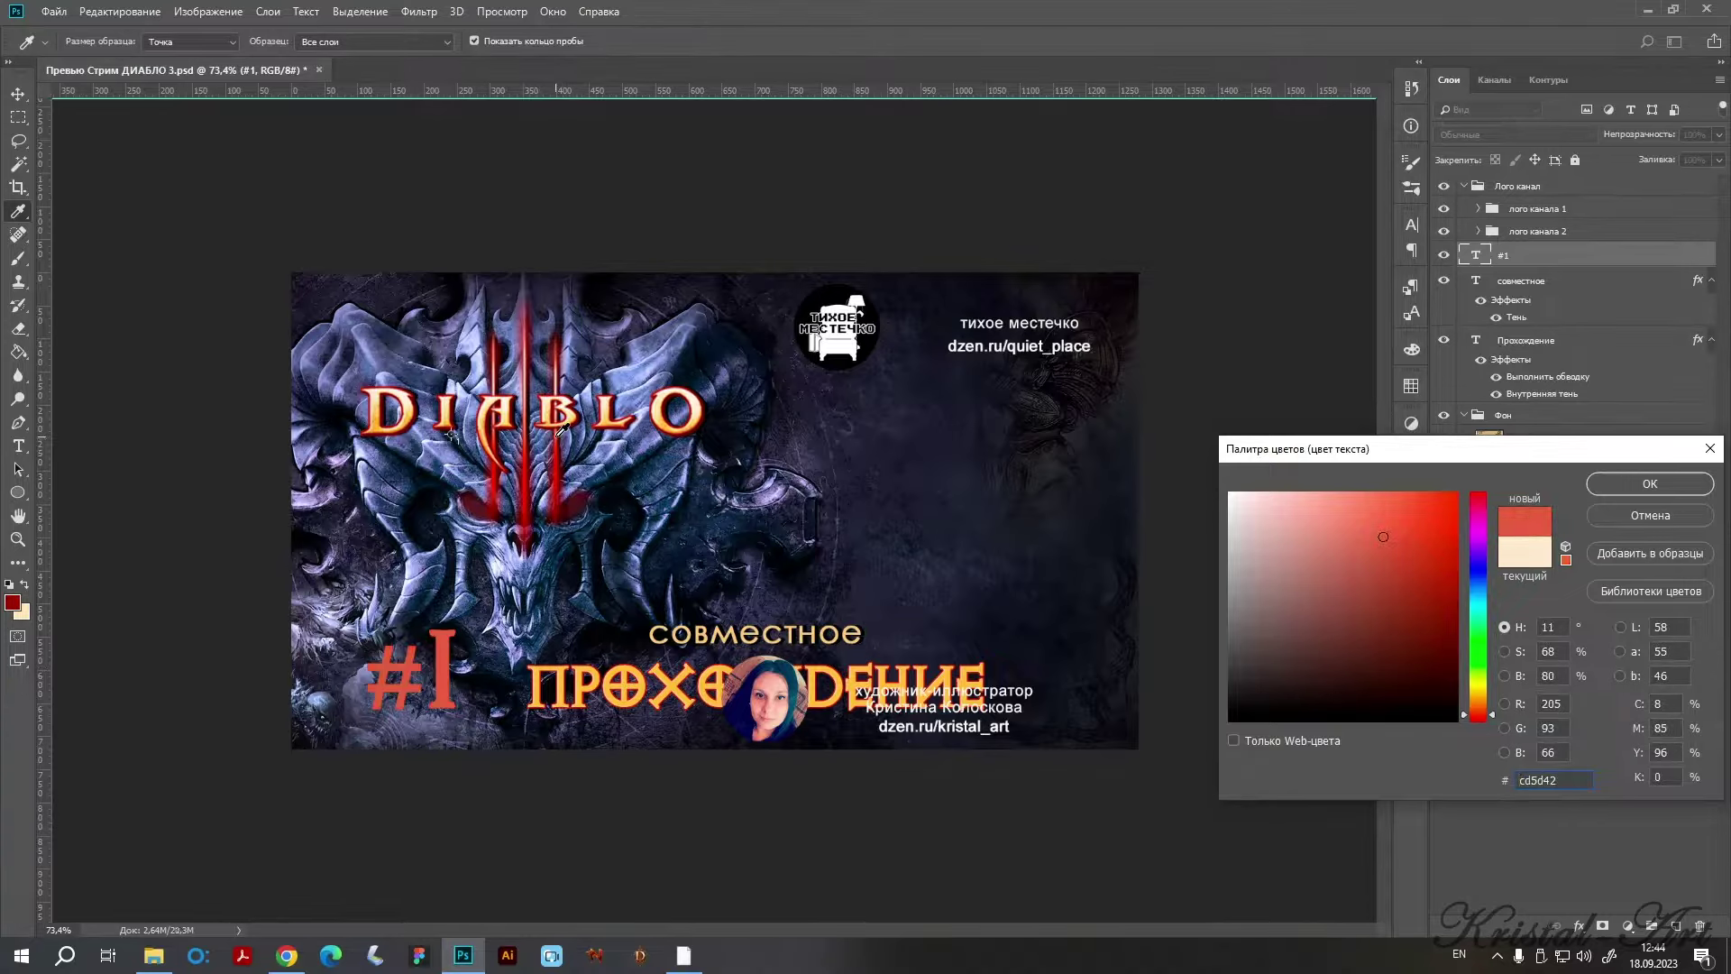
click(560, 444)
drag(559, 470, 556, 450)
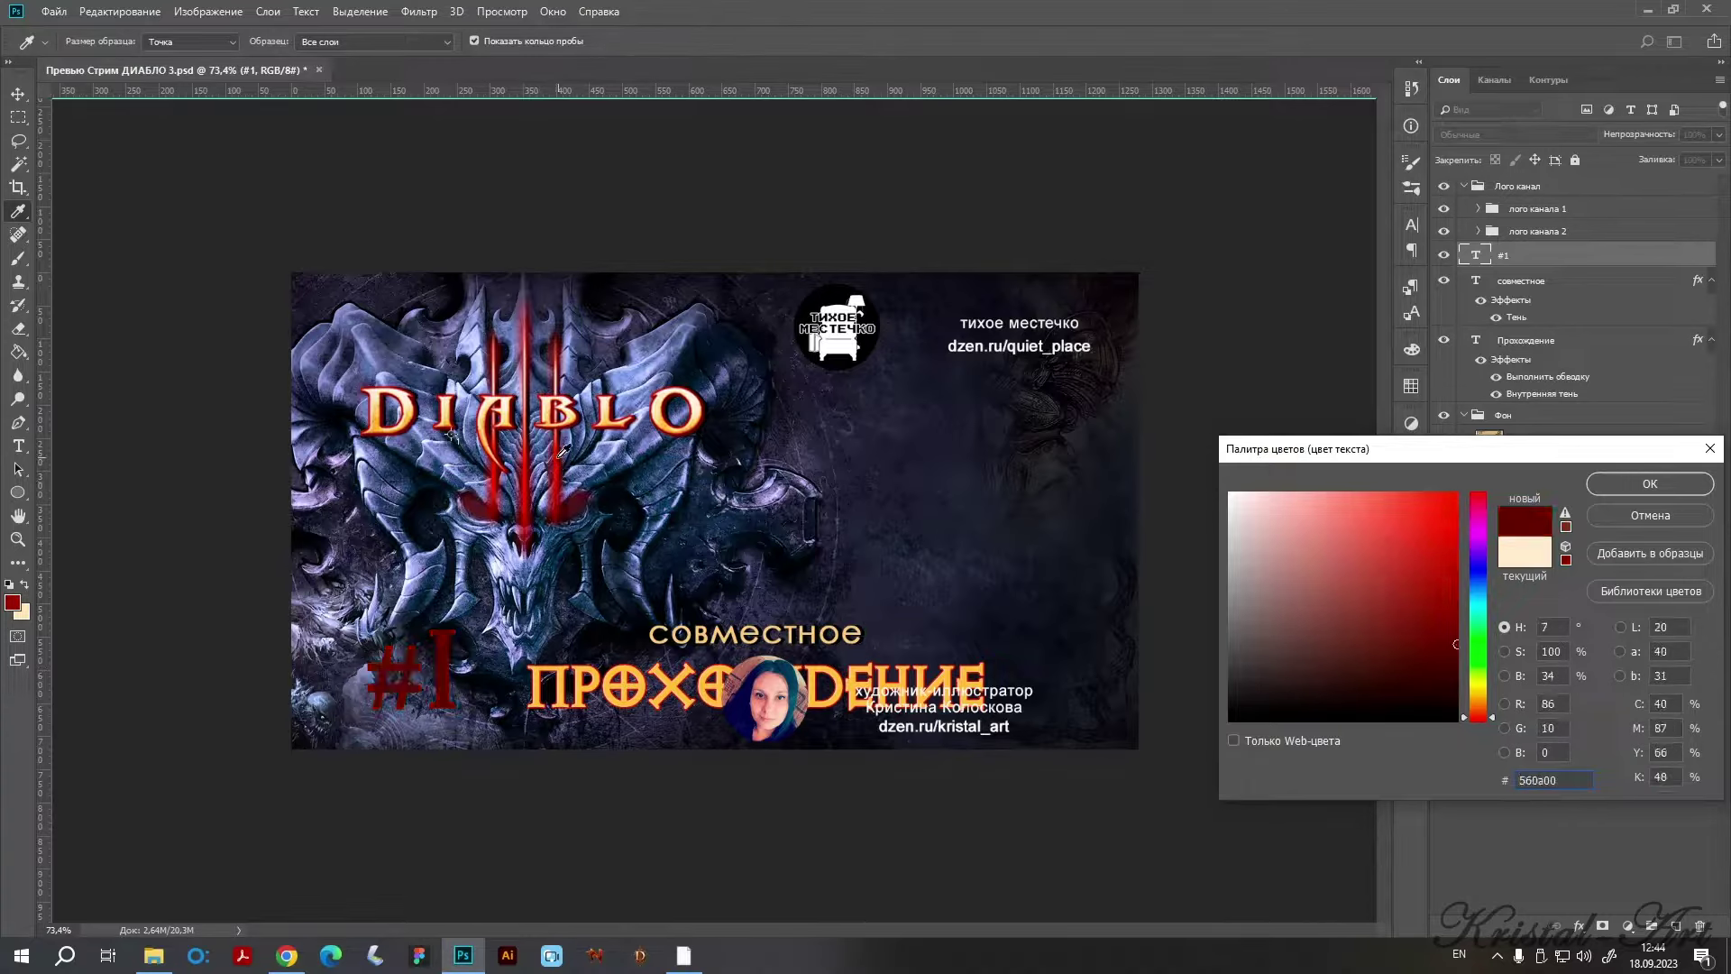
click(1627, 487)
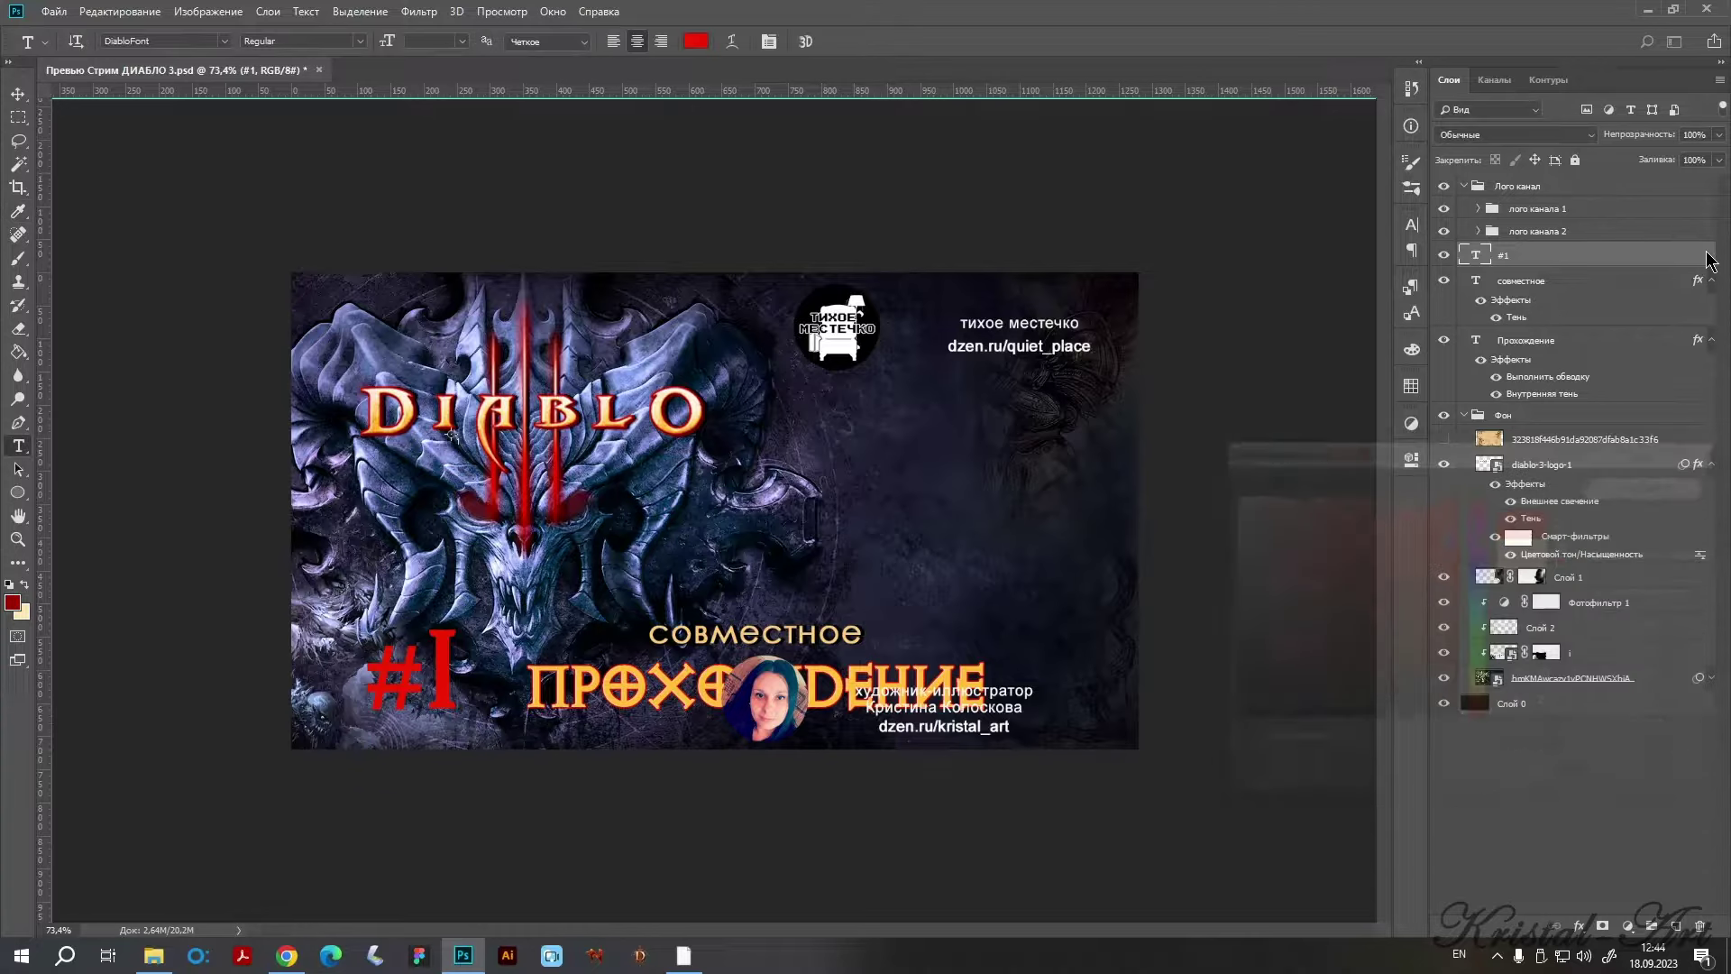
Give the #1 label a drop shadow and a title-gold inner shadow at distance 2.
double_click(1670, 260)
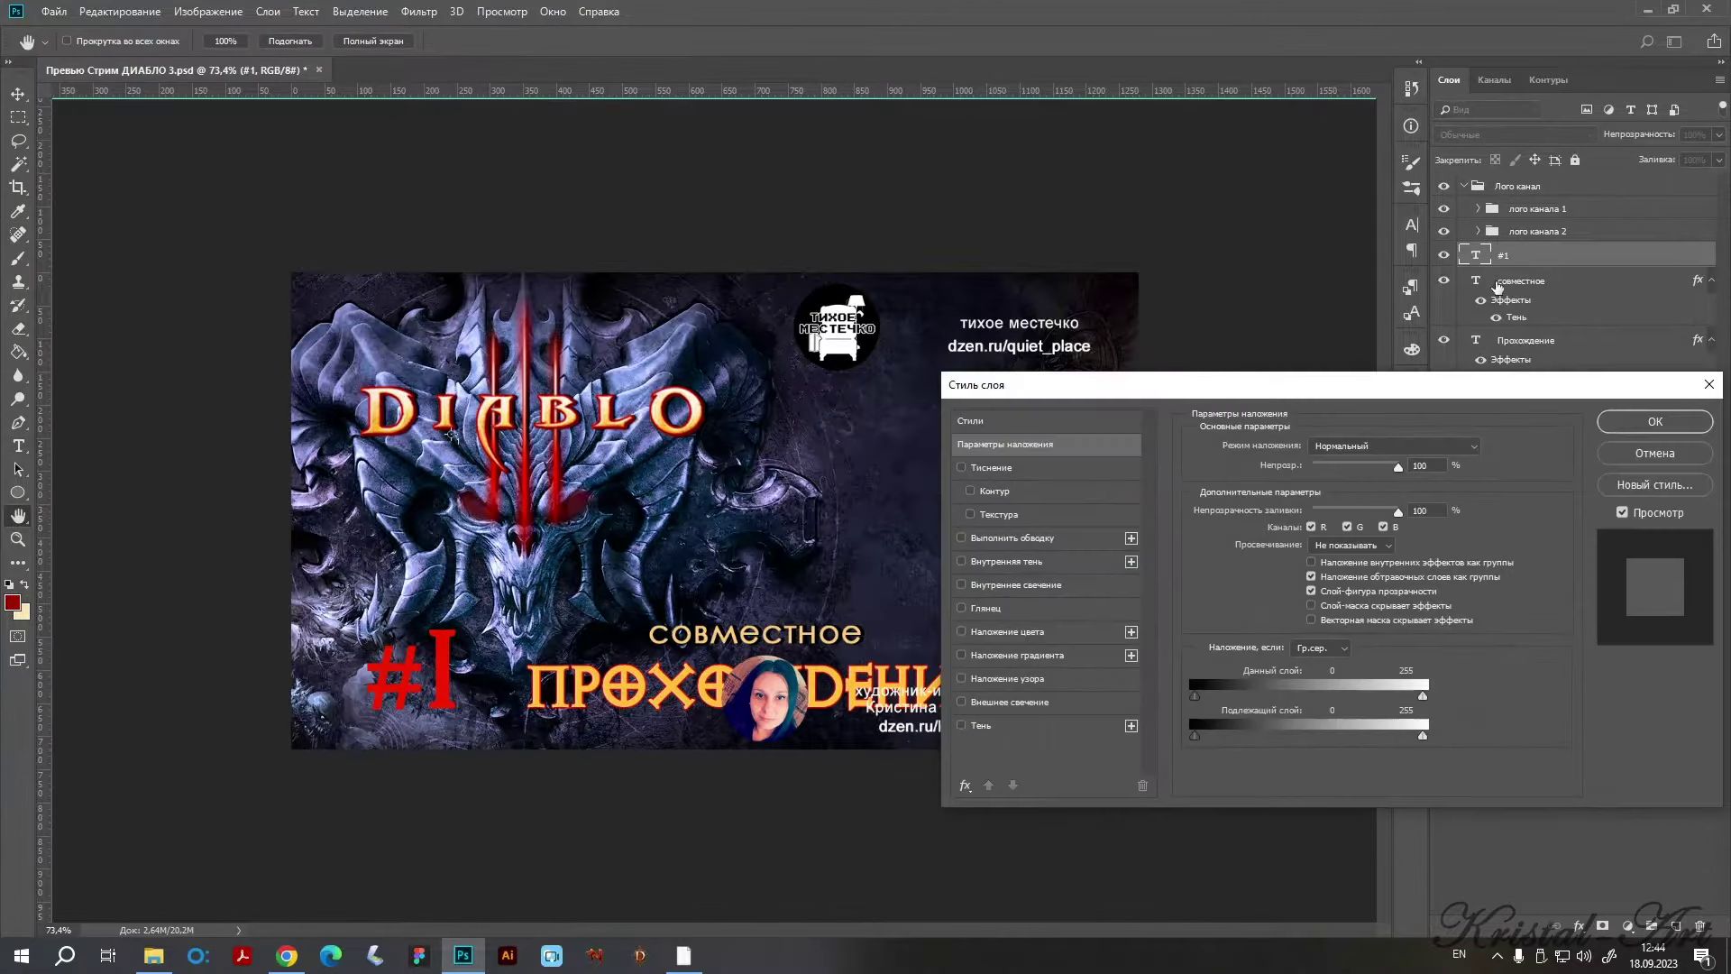
click(982, 725)
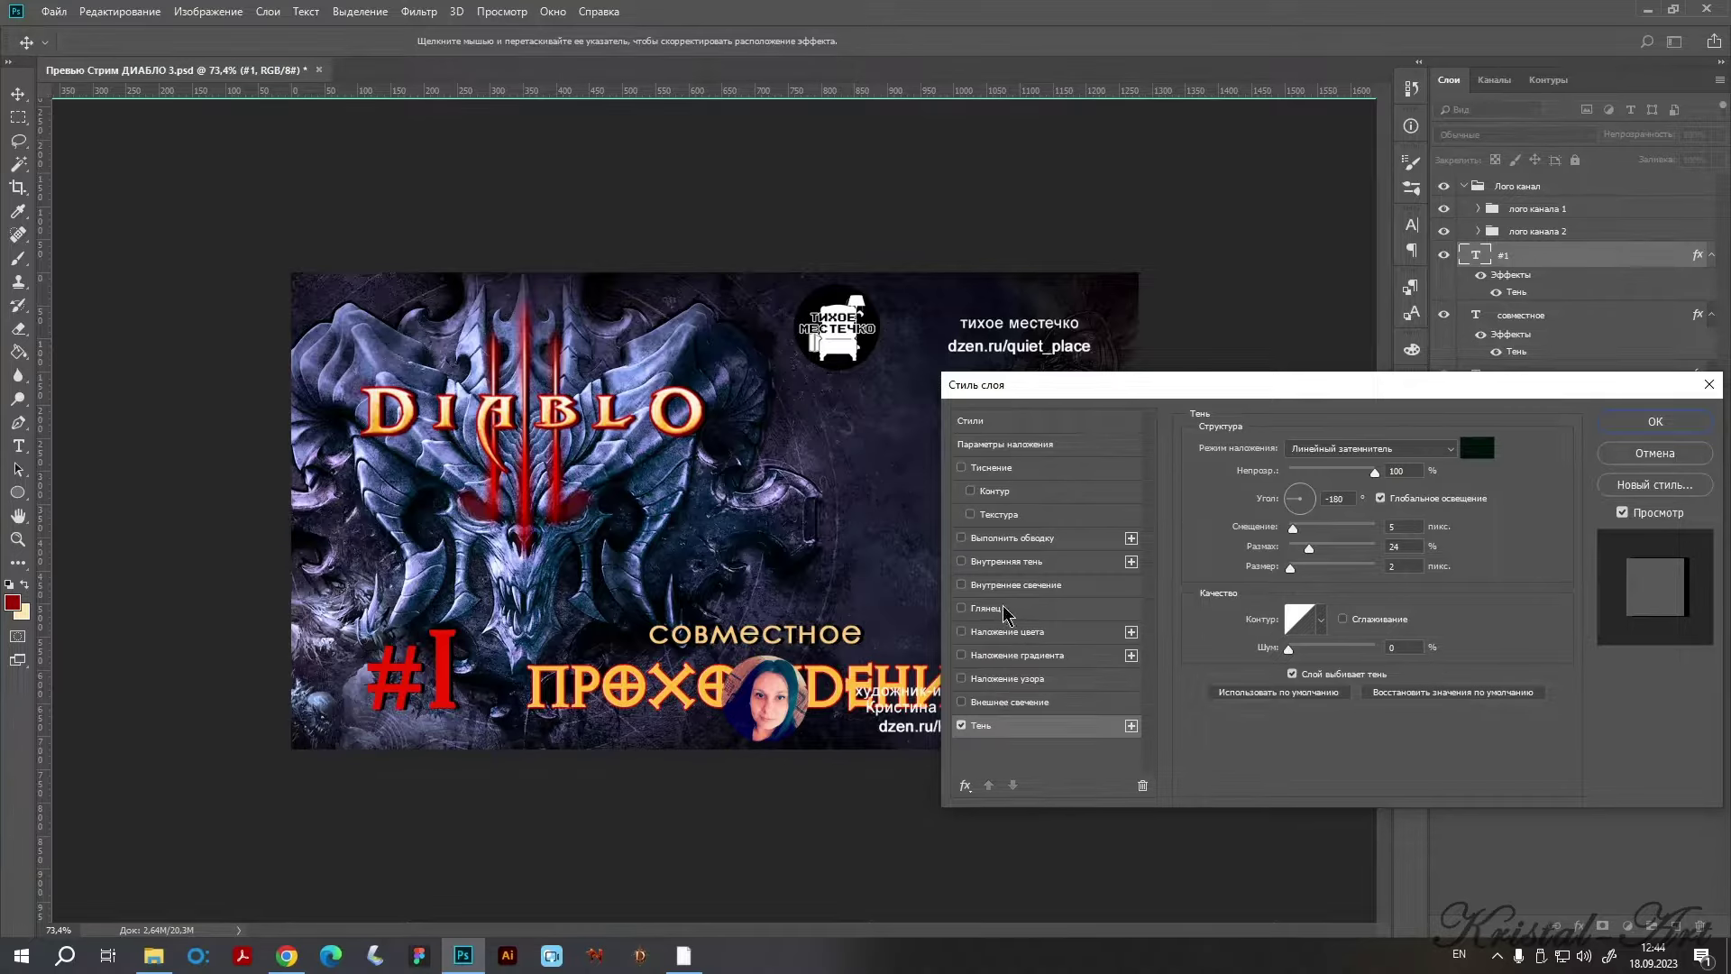
click(1011, 562)
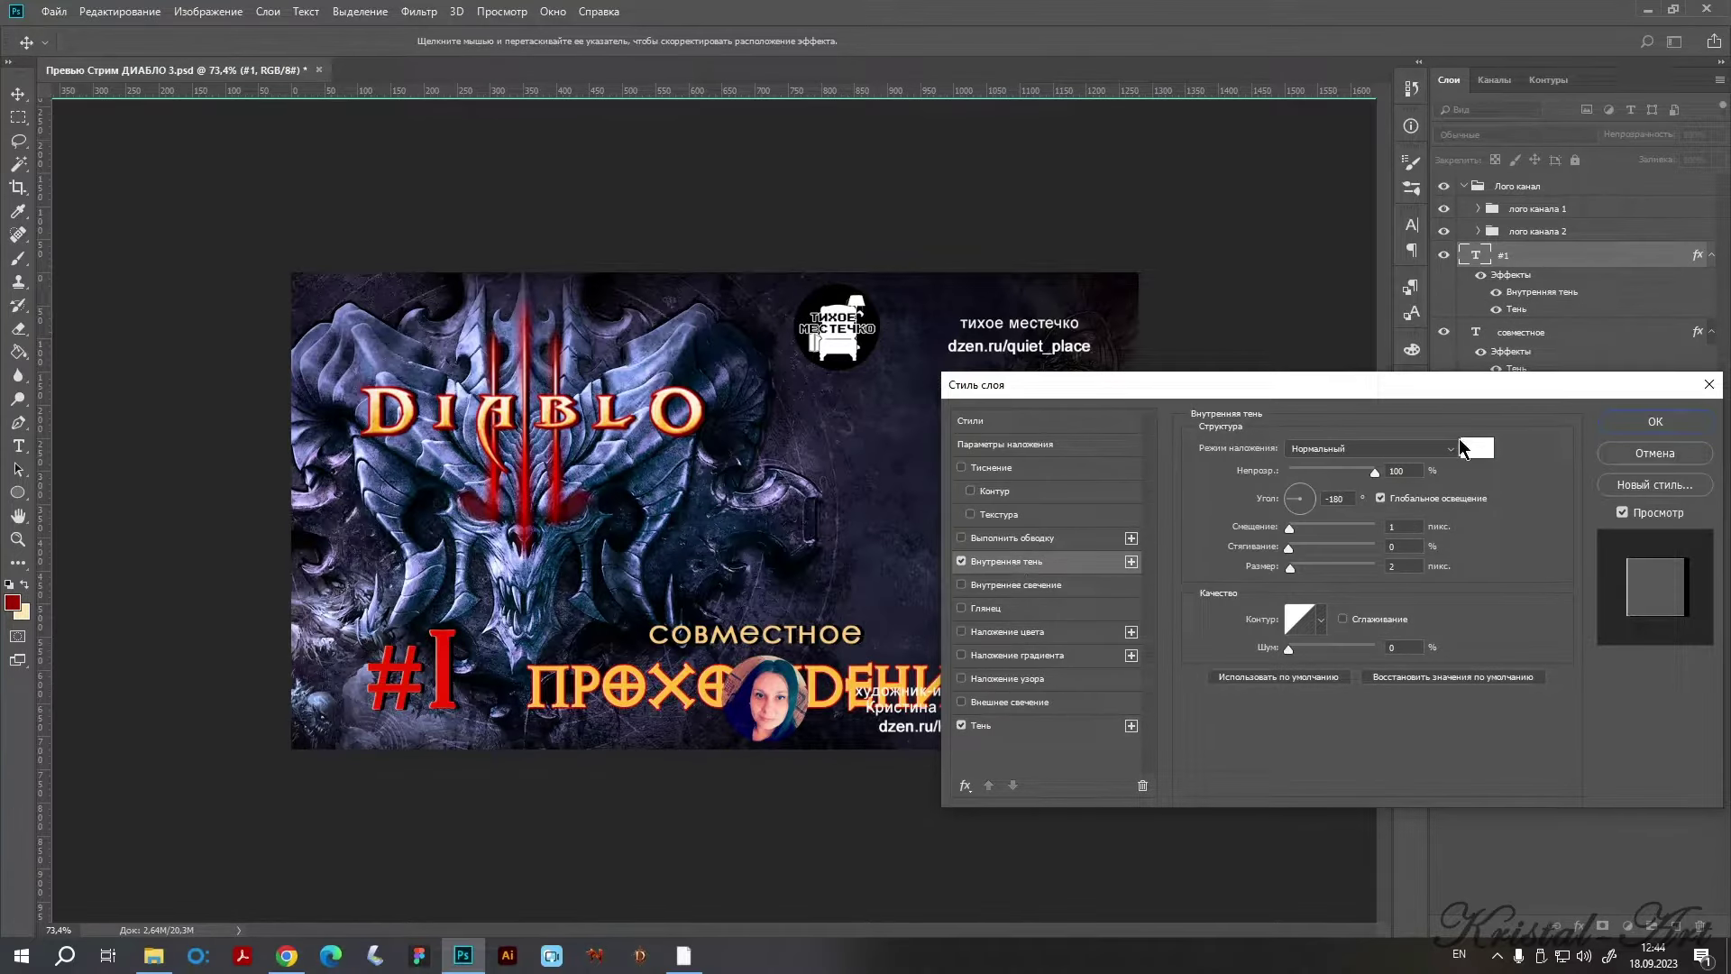
click(1464, 448)
click(680, 677)
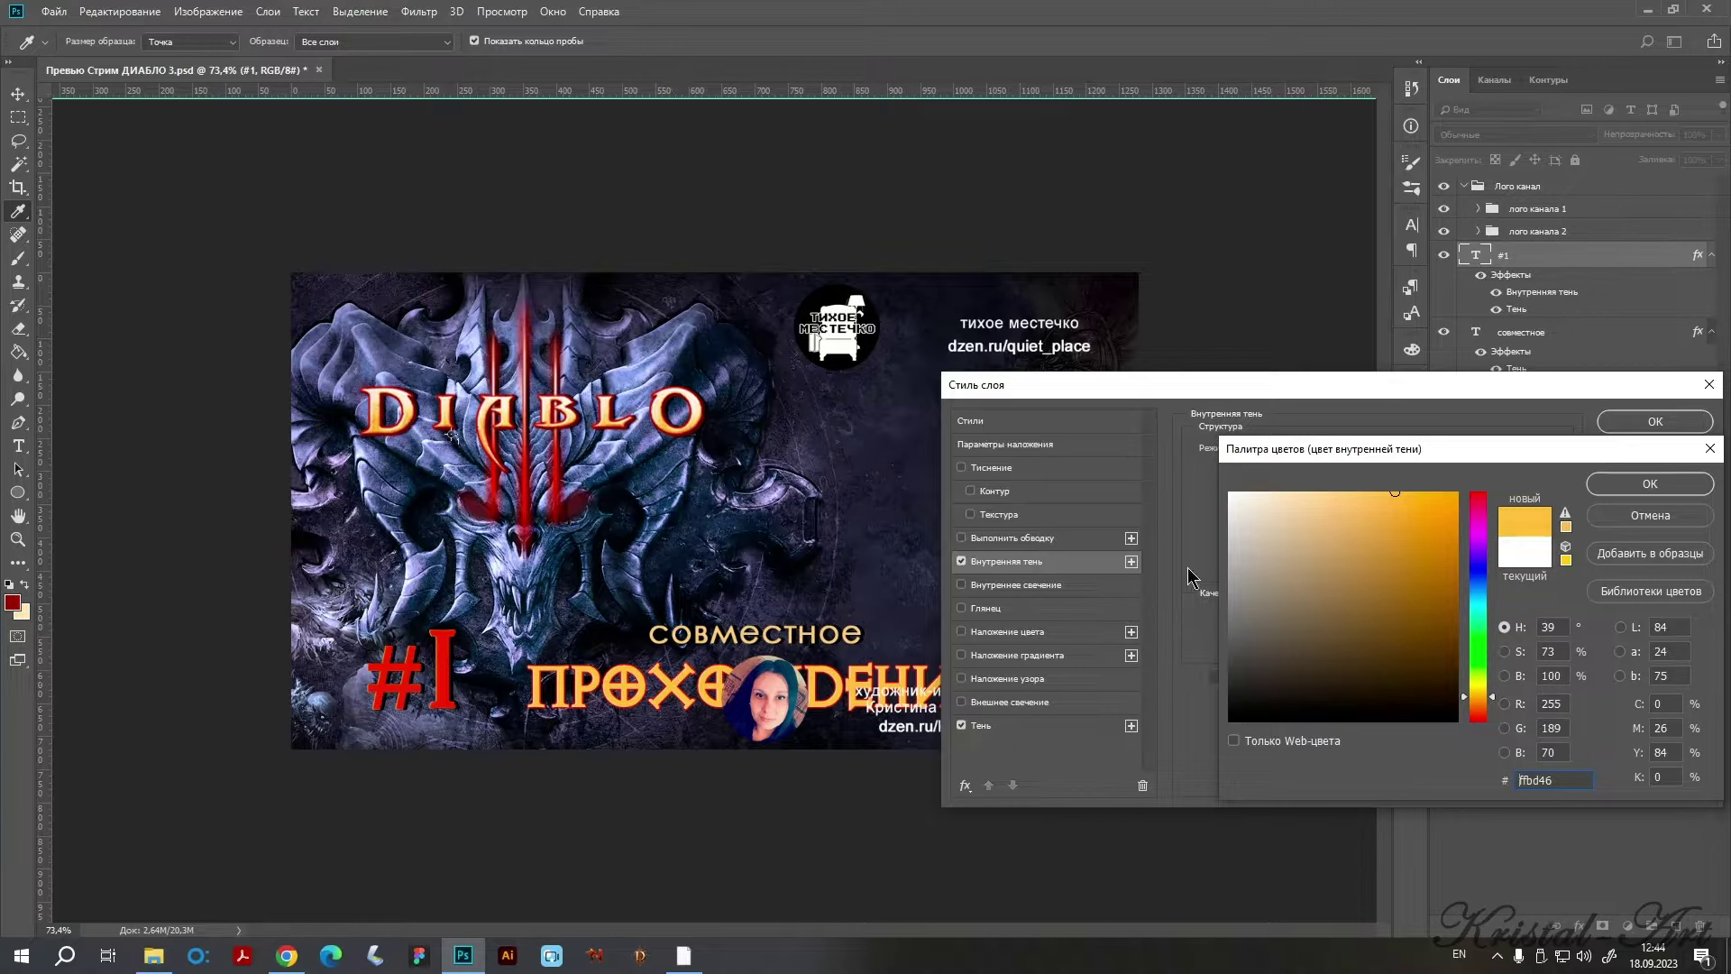
click(1650, 483)
click(1379, 526)
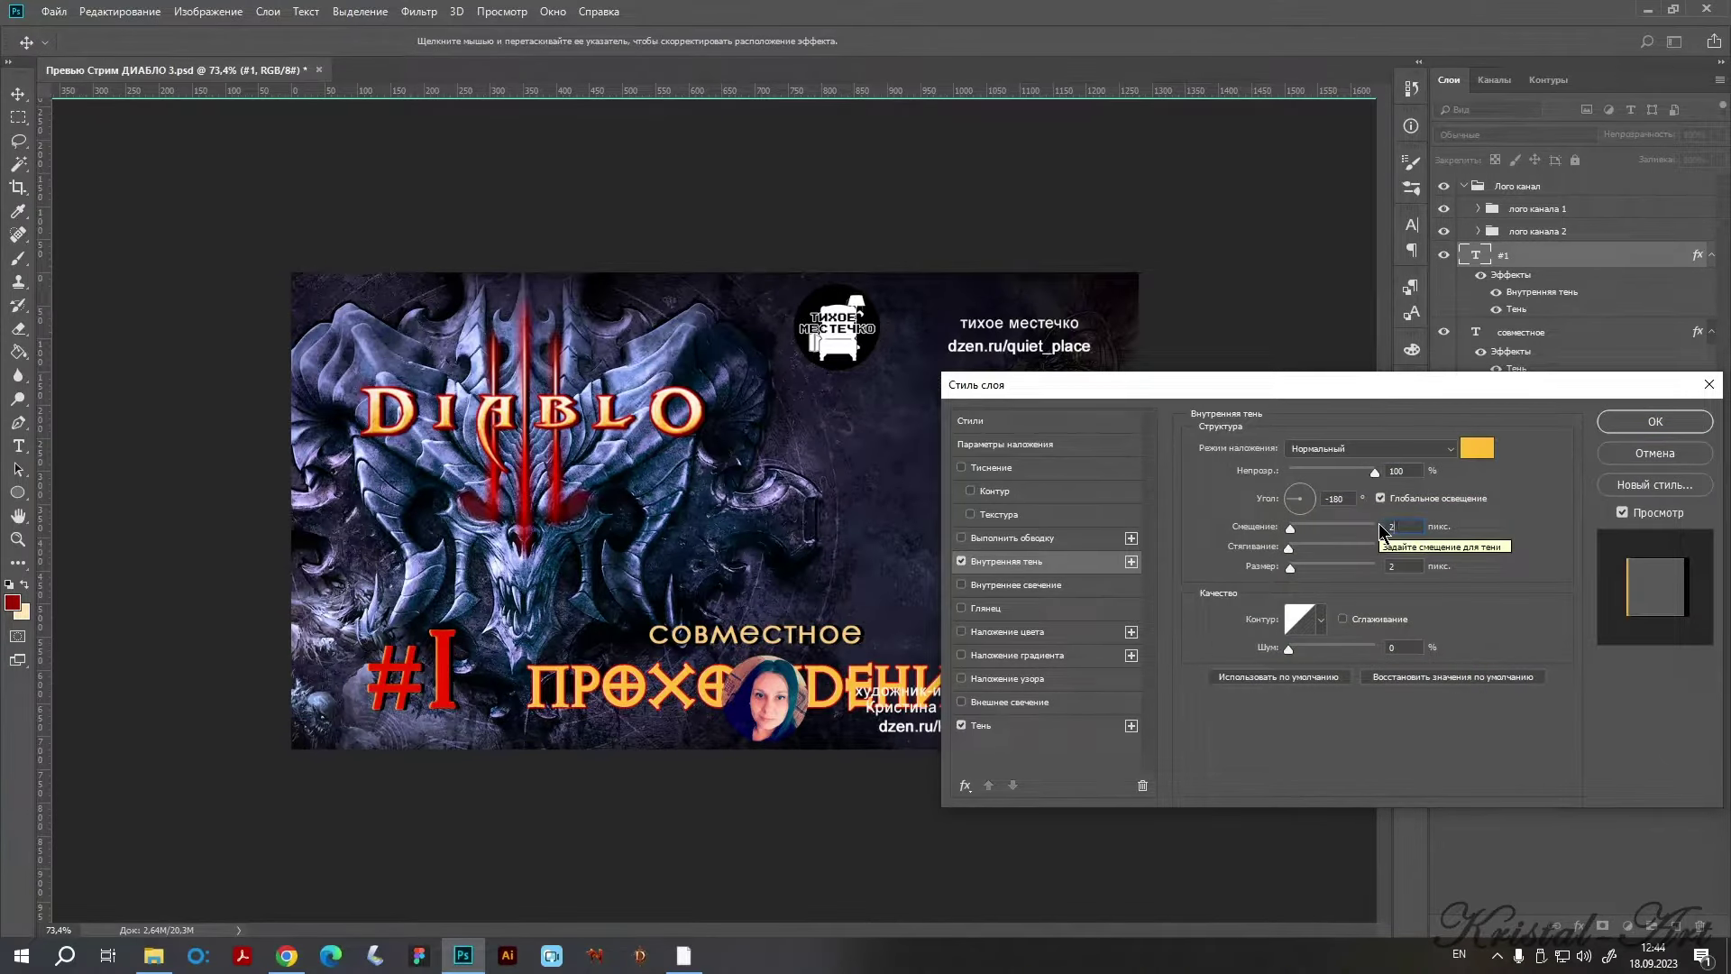
click(1646, 424)
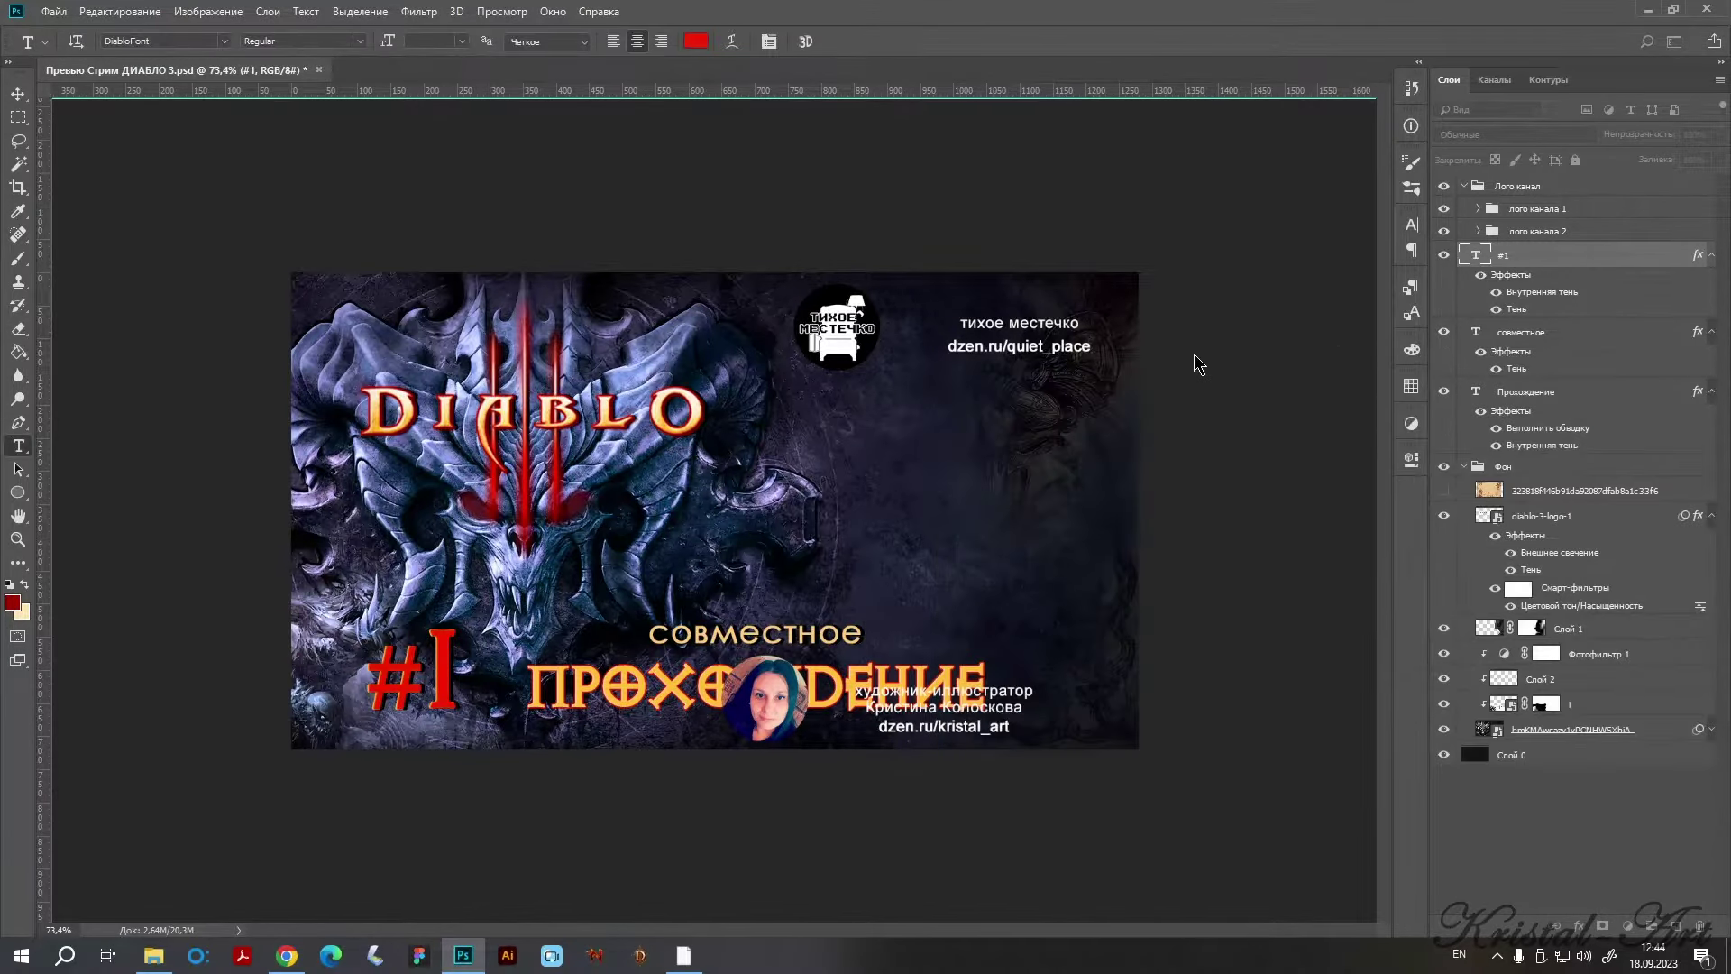
Switch #1 to a slightly different red and resize the letter I.
drag(1387, 510, 1419, 544)
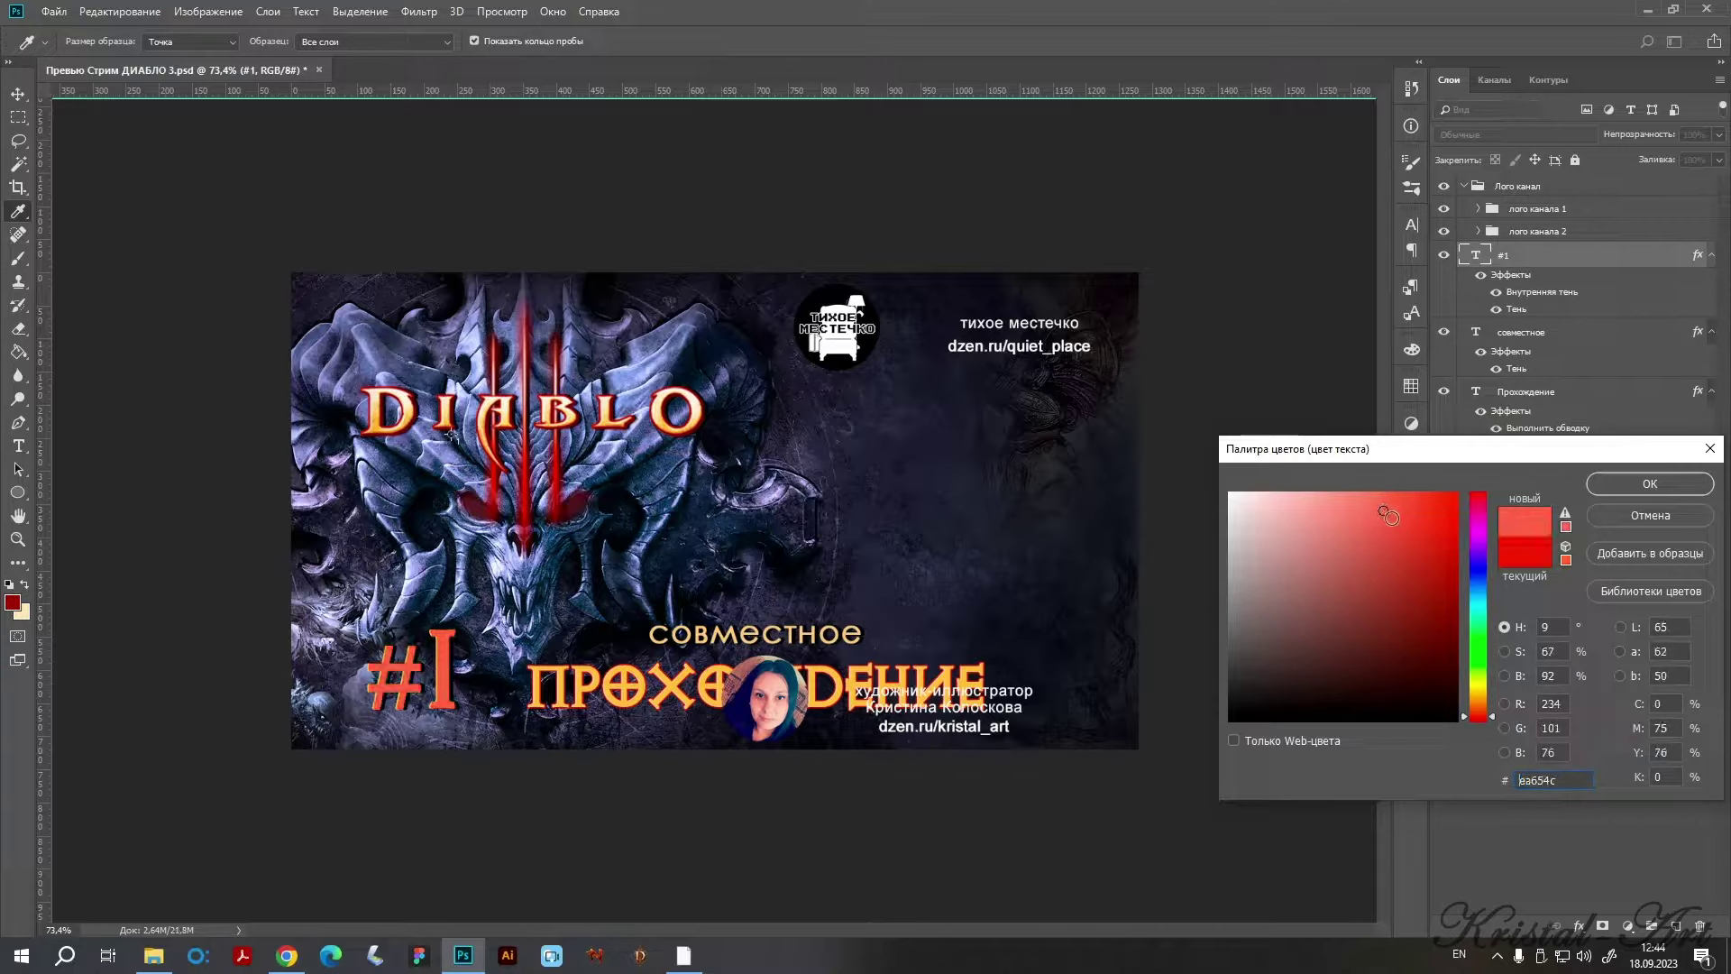
click(1603, 484)
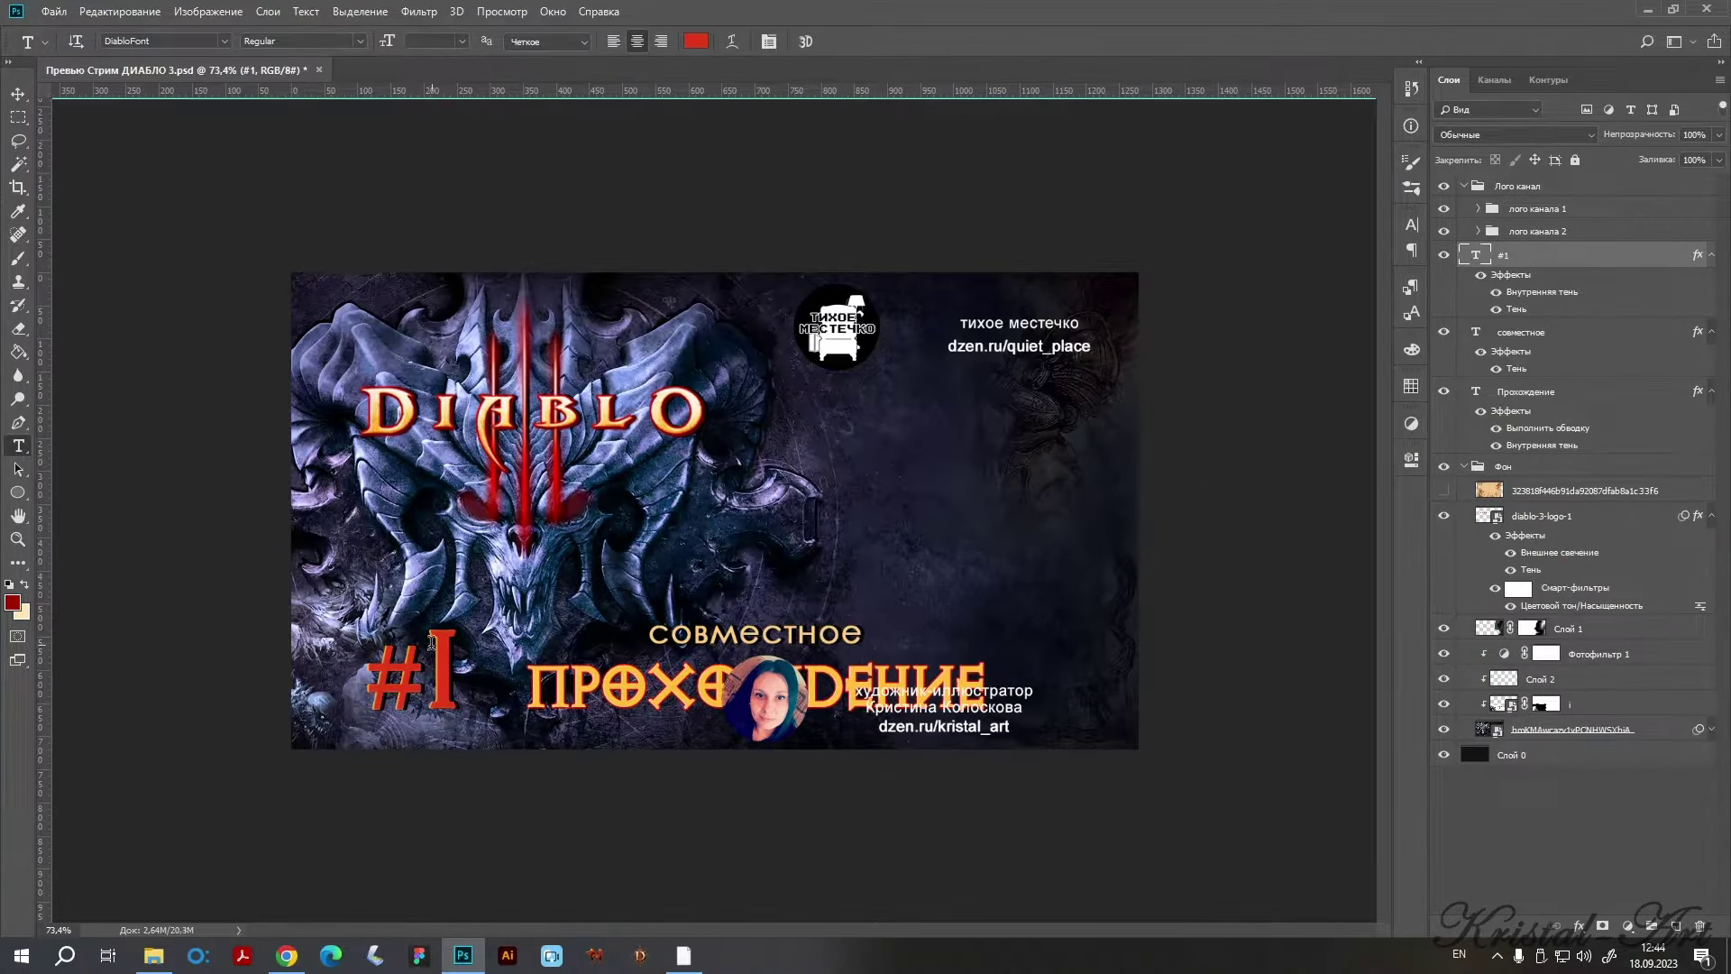
drag(431, 642, 467, 646)
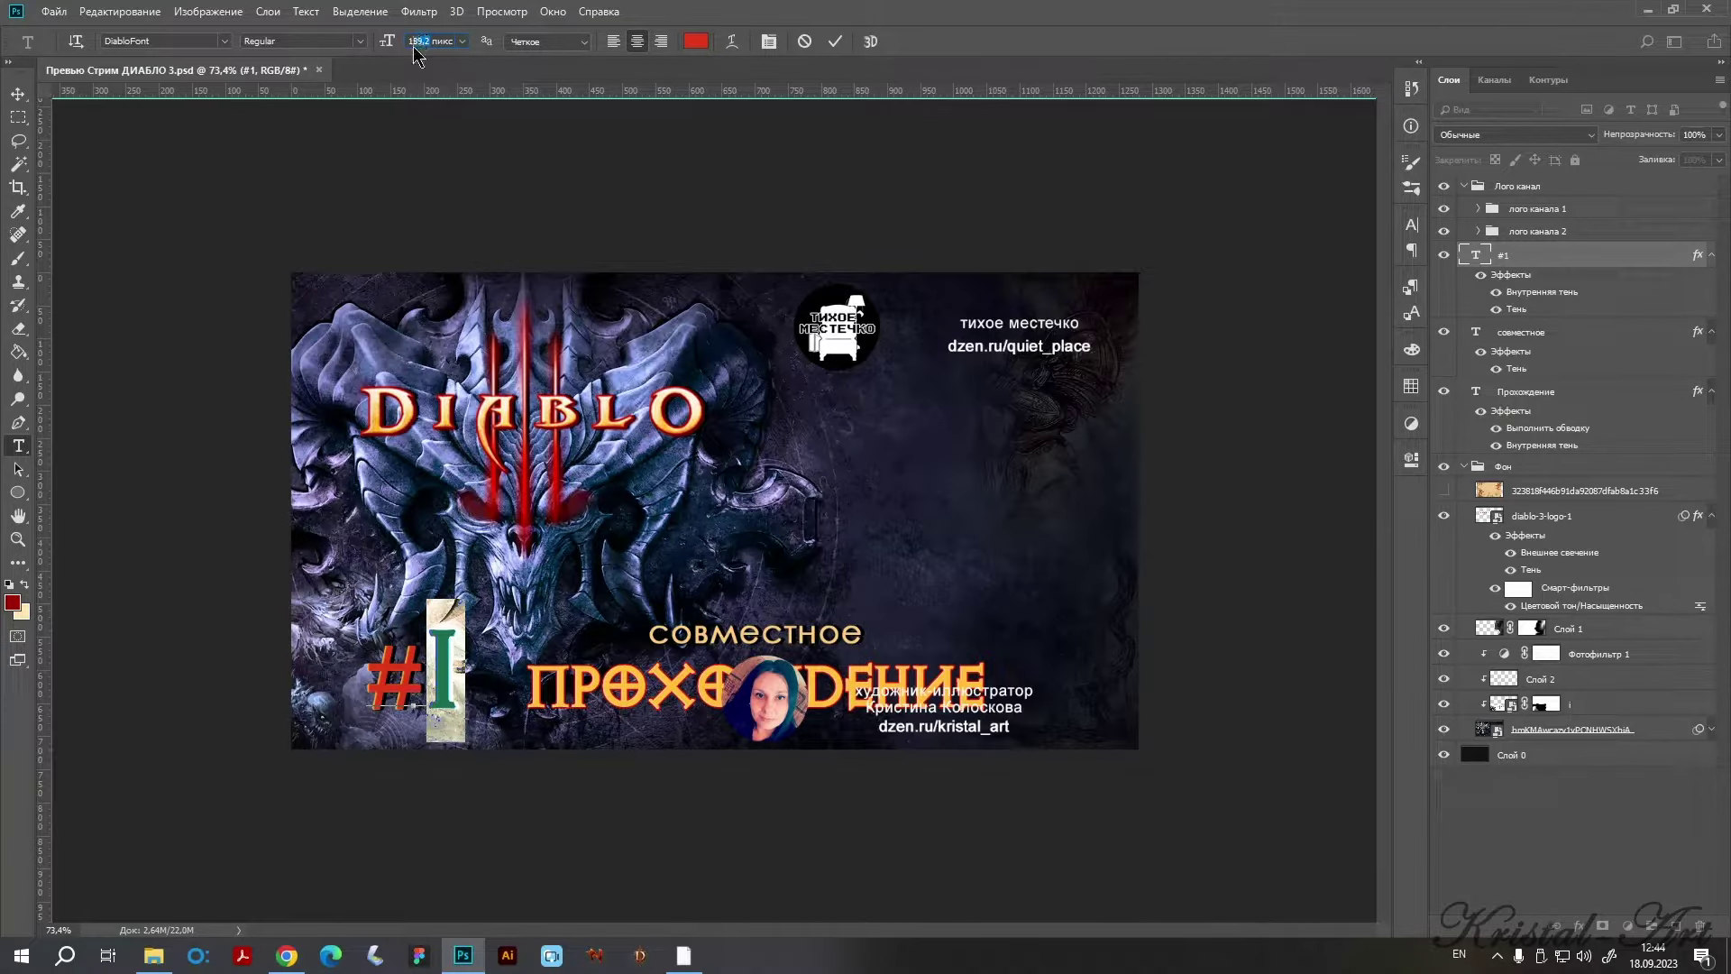
key(Return)
click(18, 94)
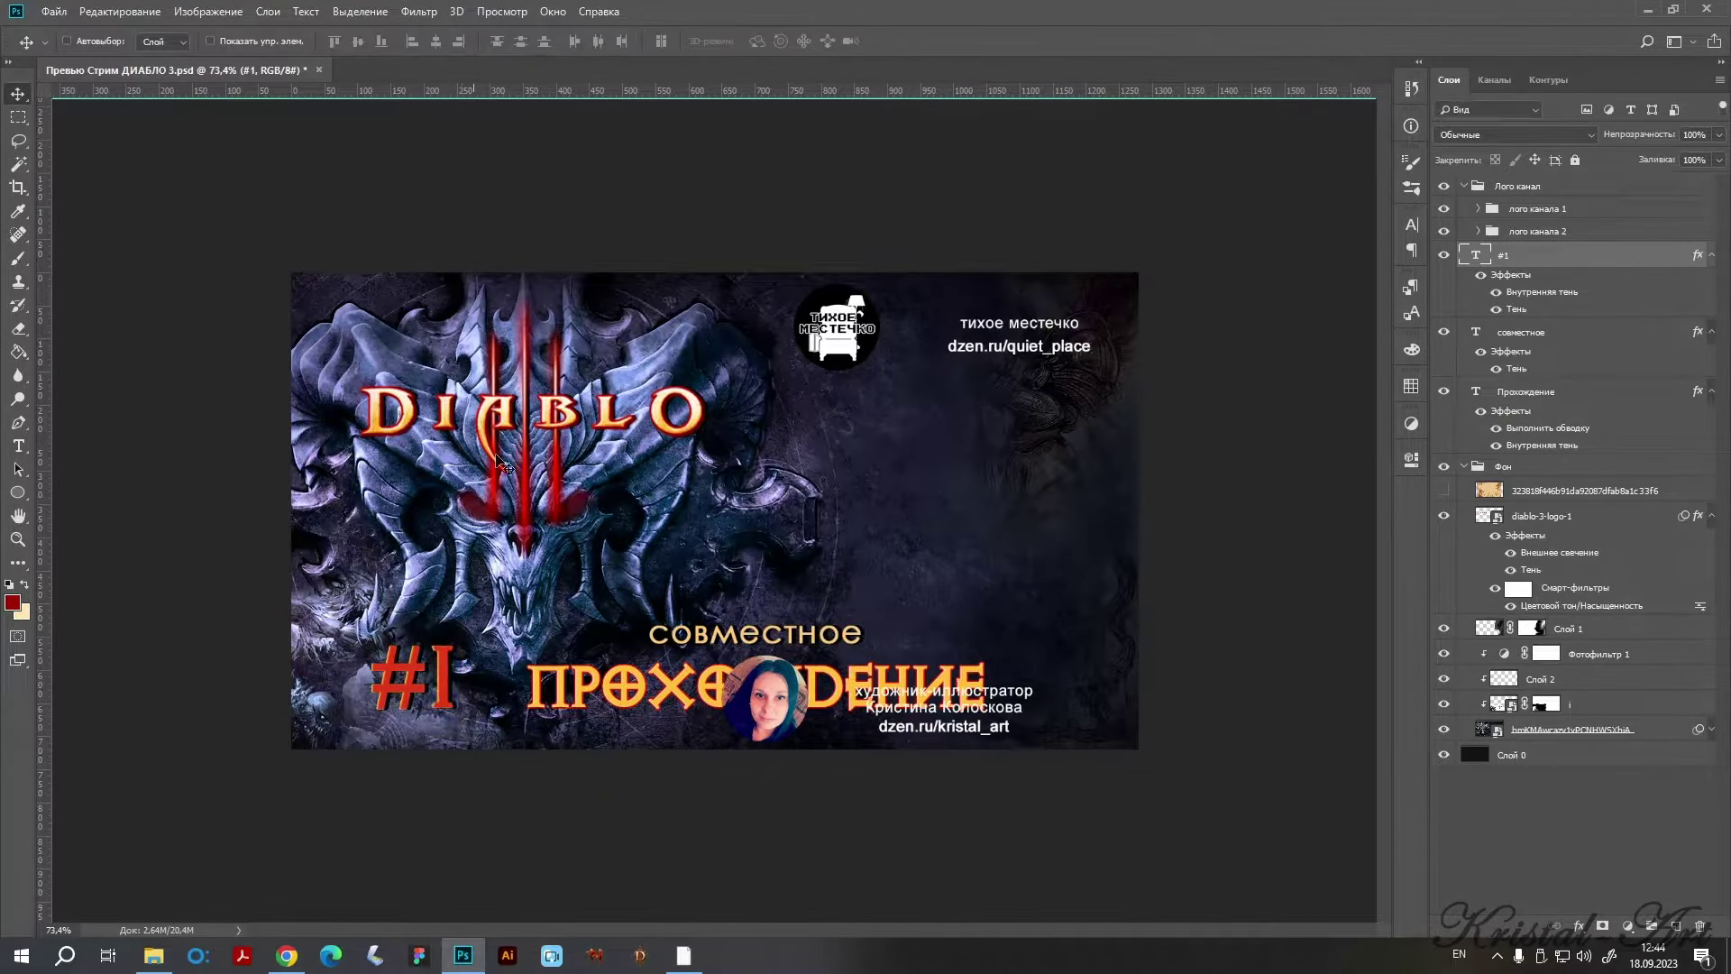
Align the red I to the title's bottom with a temporary horizontal guide, then remove it.
scroll(784, 541, up, 3)
scroll(685, 379, up, 3)
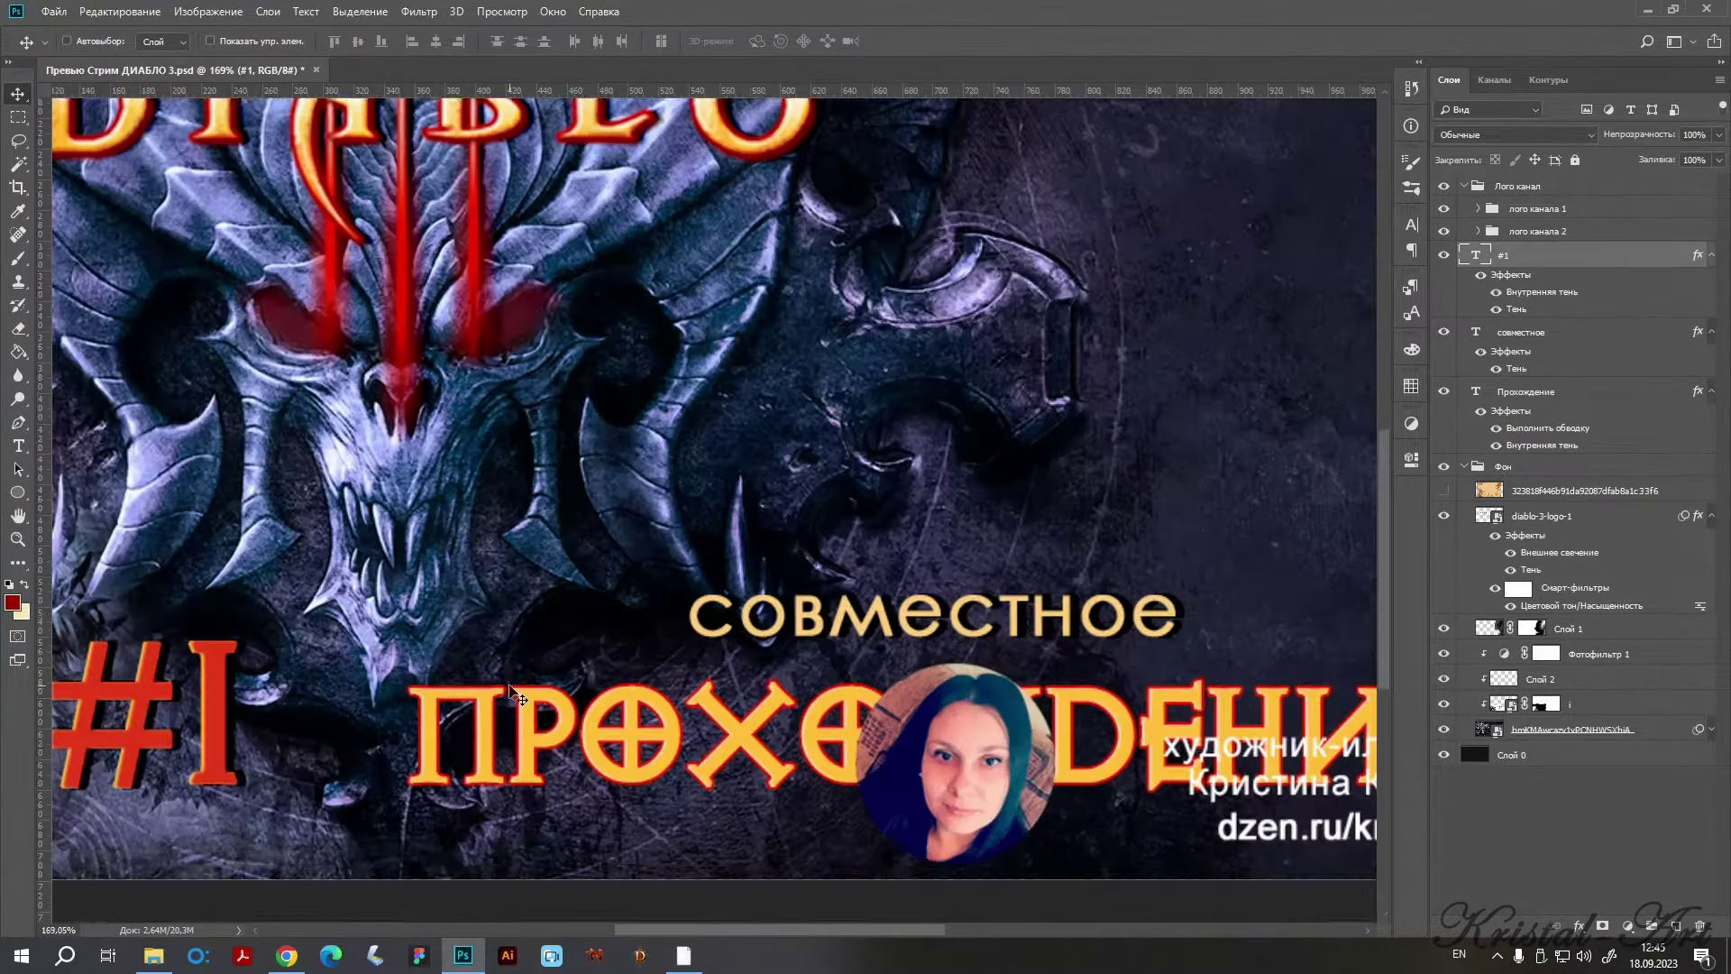
scroll(586, 253, up, 3)
drag(536, 90, 496, 767)
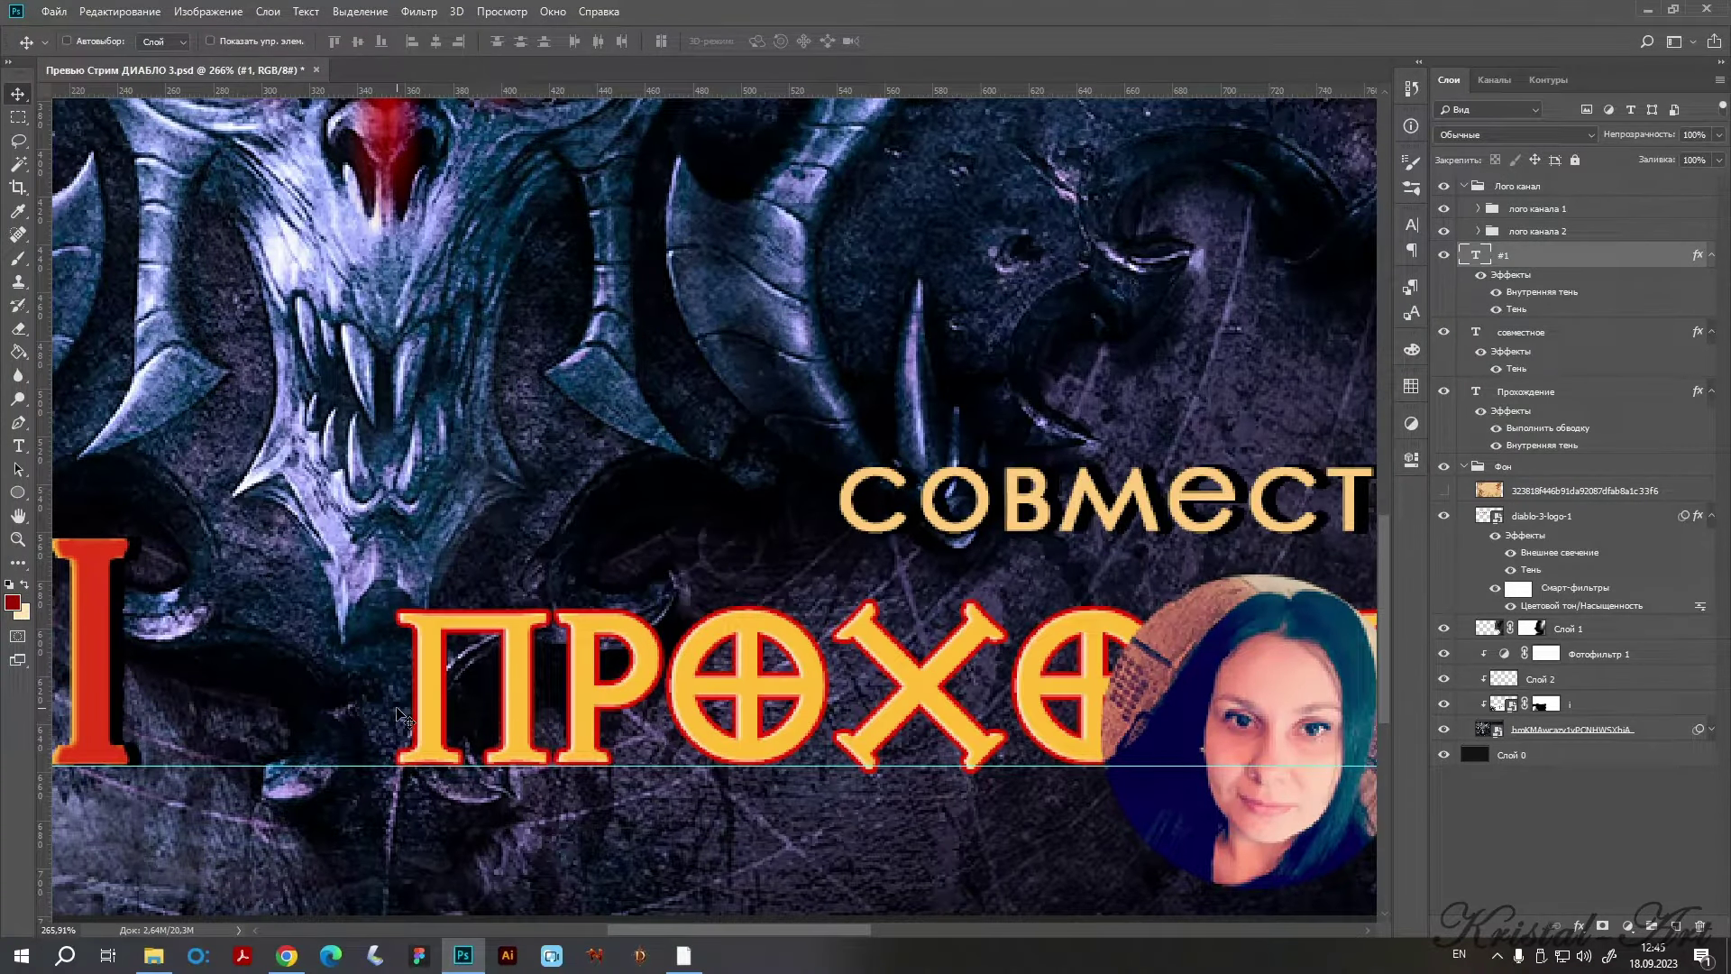
key(Down)
key(Down)
scroll(533, 697, down, 5)
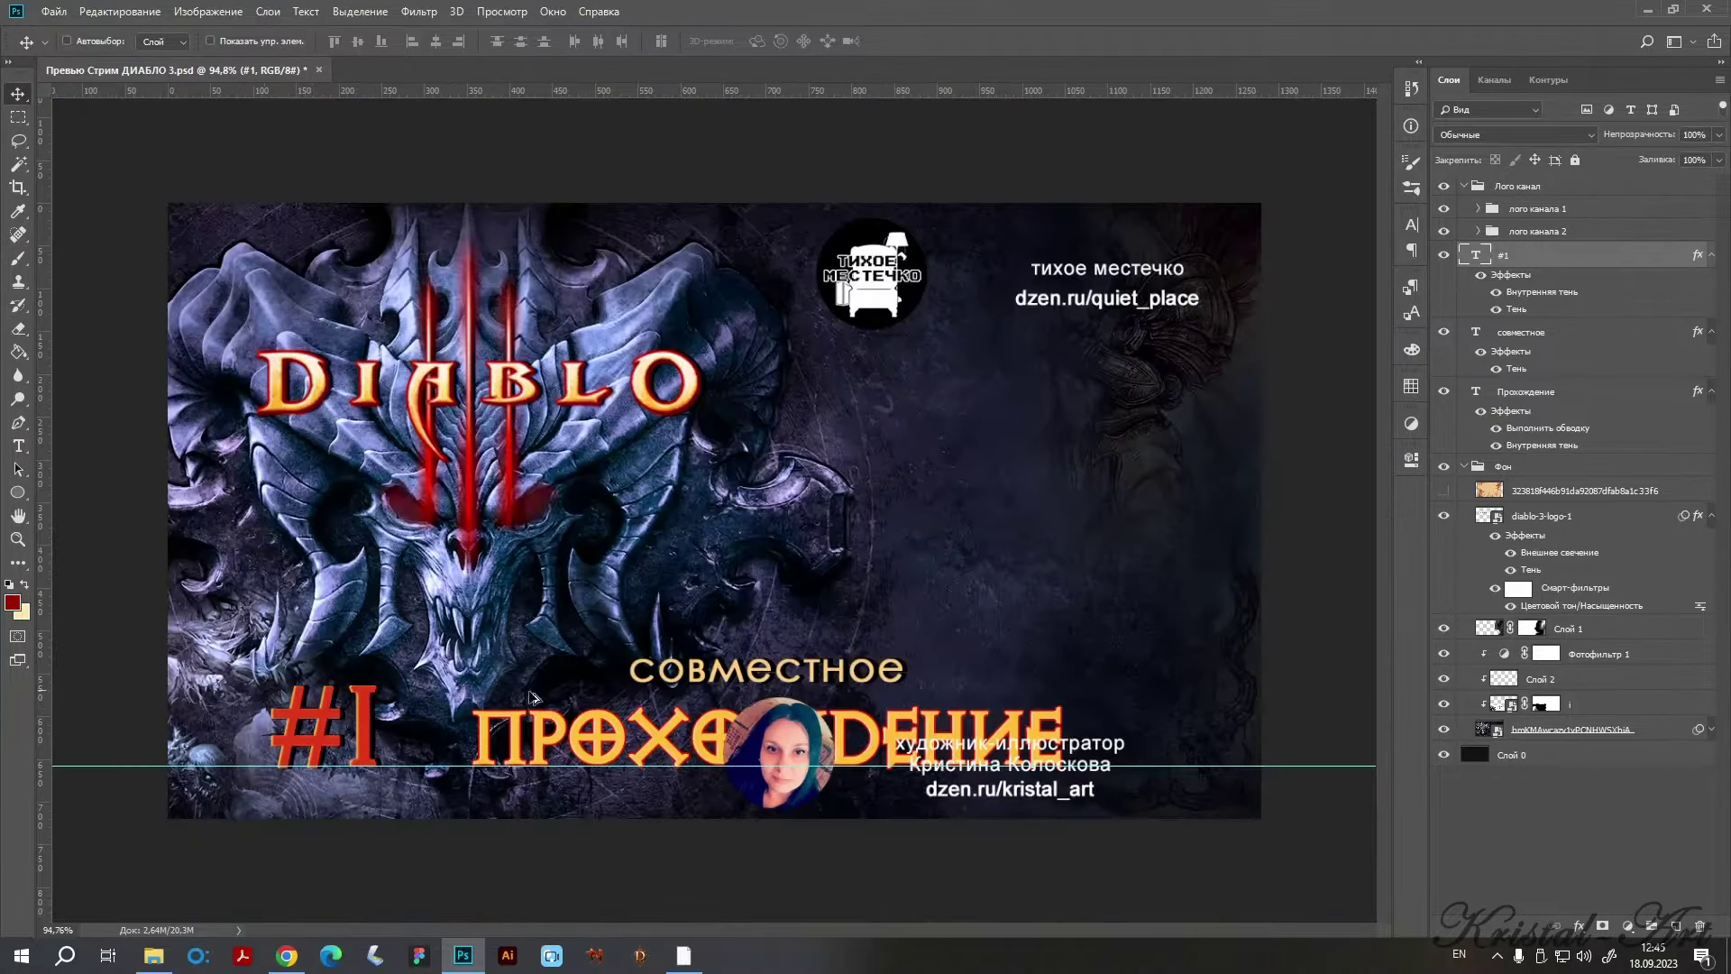
drag(544, 767, 704, 11)
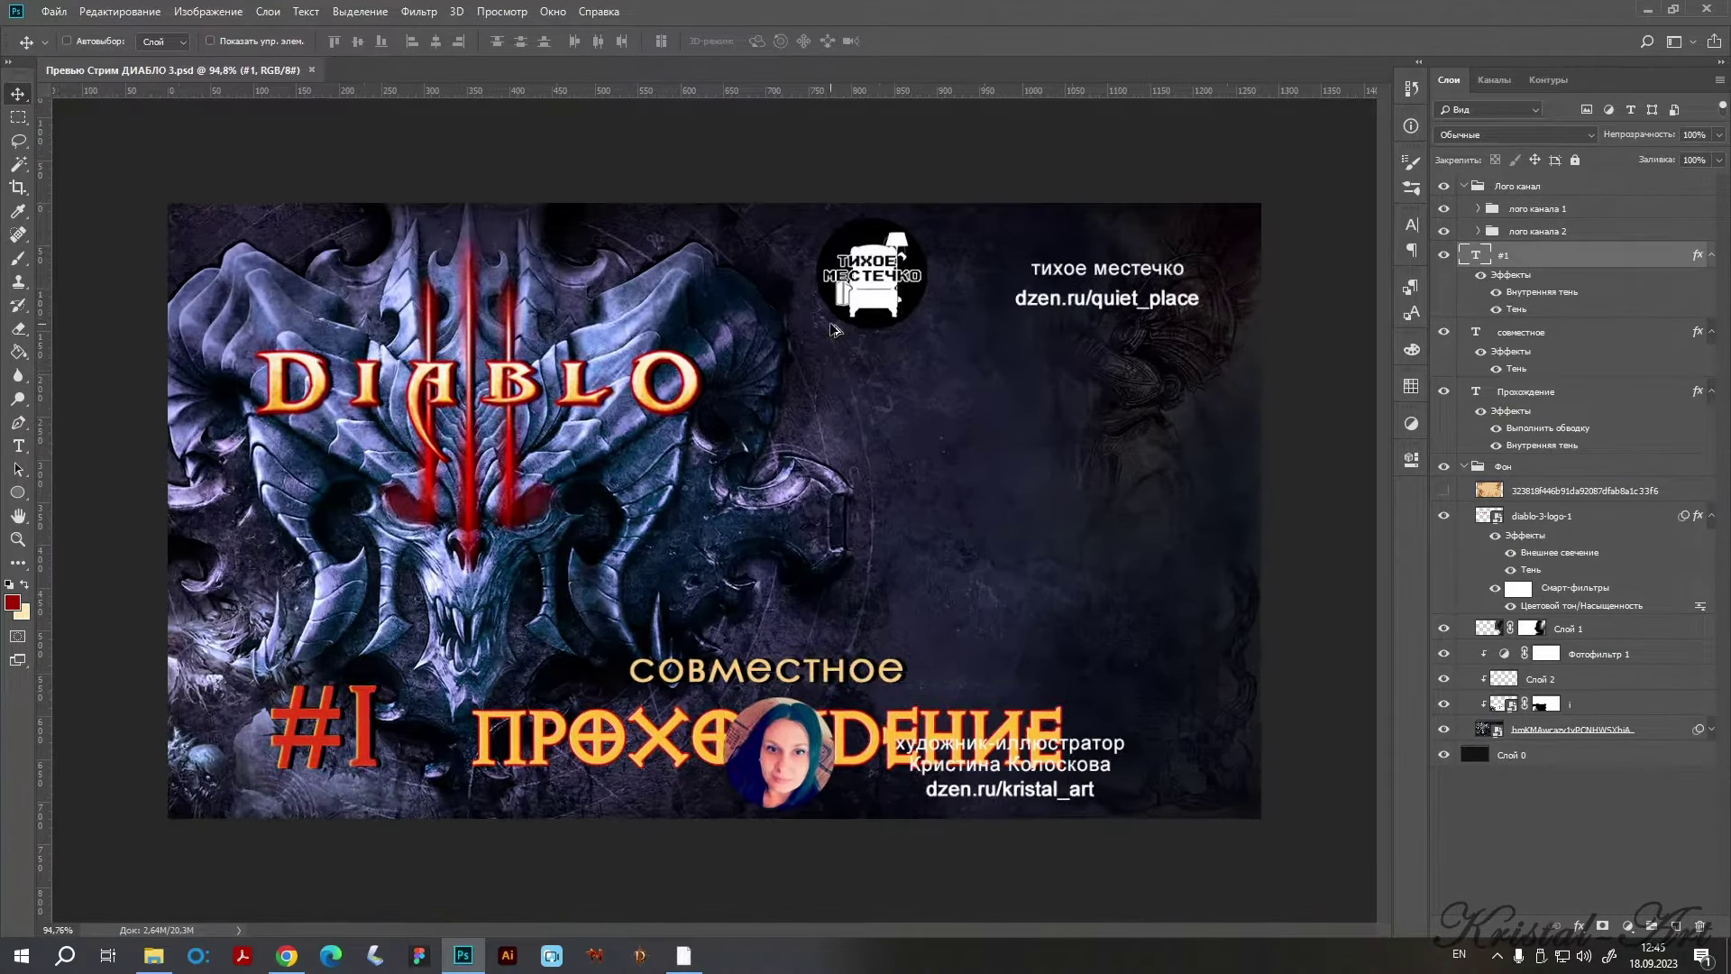
Nudge the channel logo image right within the 'лого канала 1' group.
click(1537, 208)
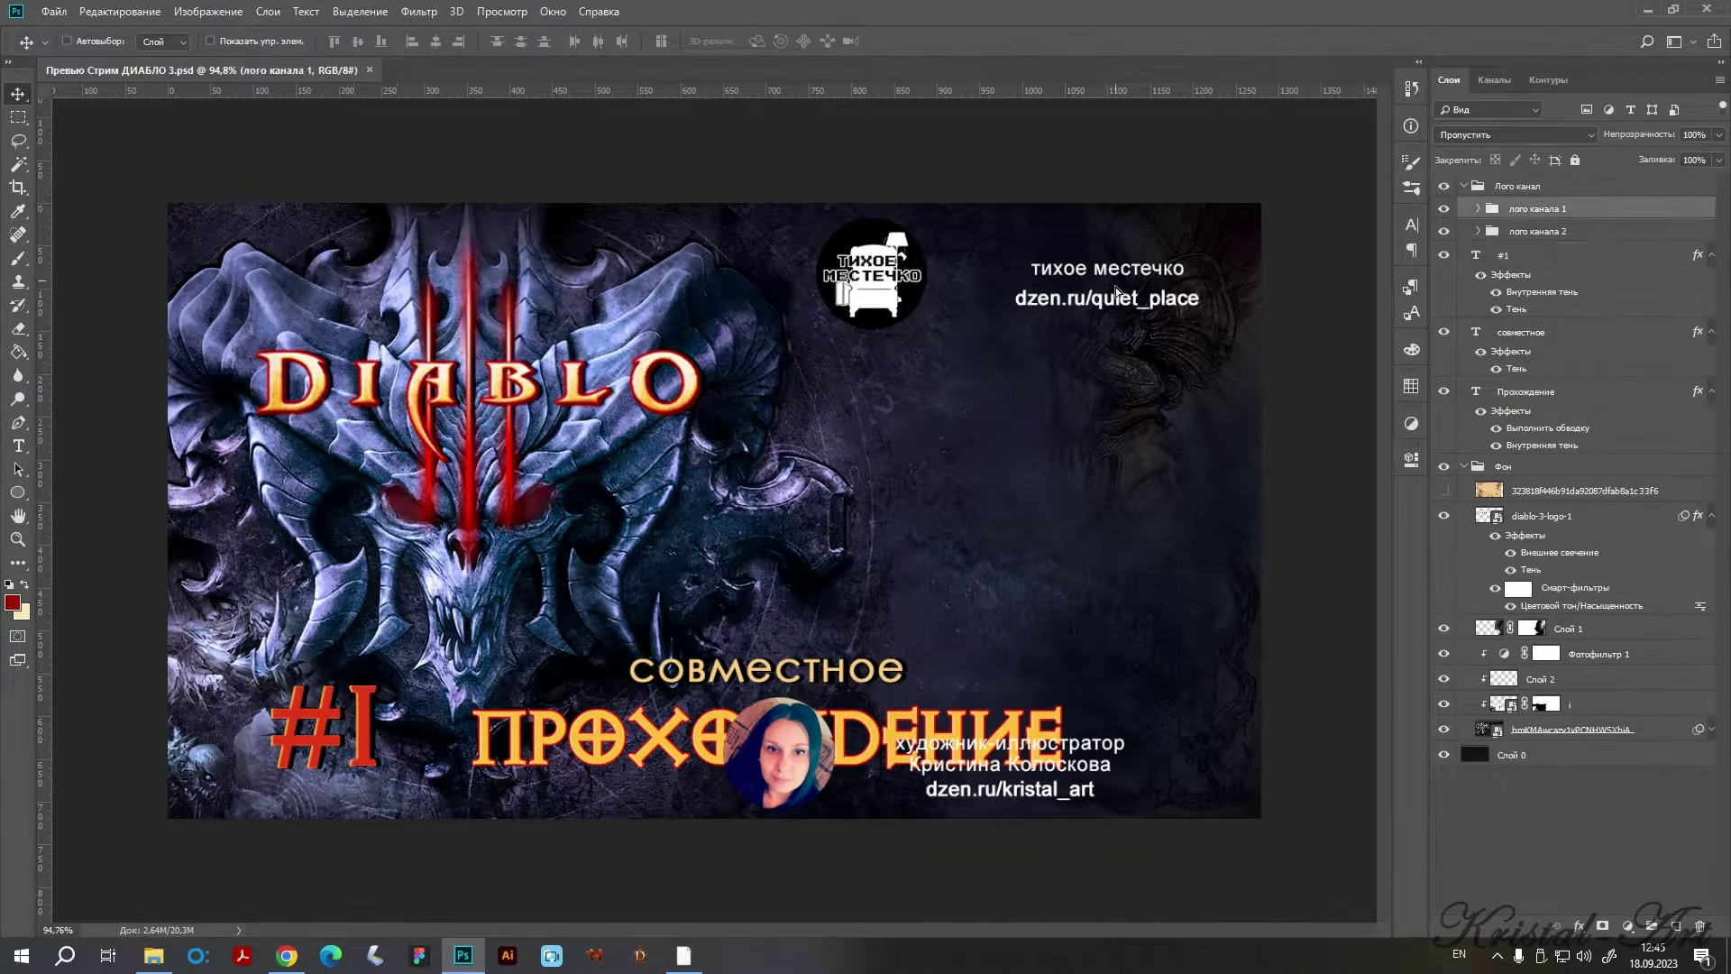
mouse_move(1119, 282)
mouse_down()
mouse_move(1060, 314)
mouse_move(1128, 293)
mouse_up()
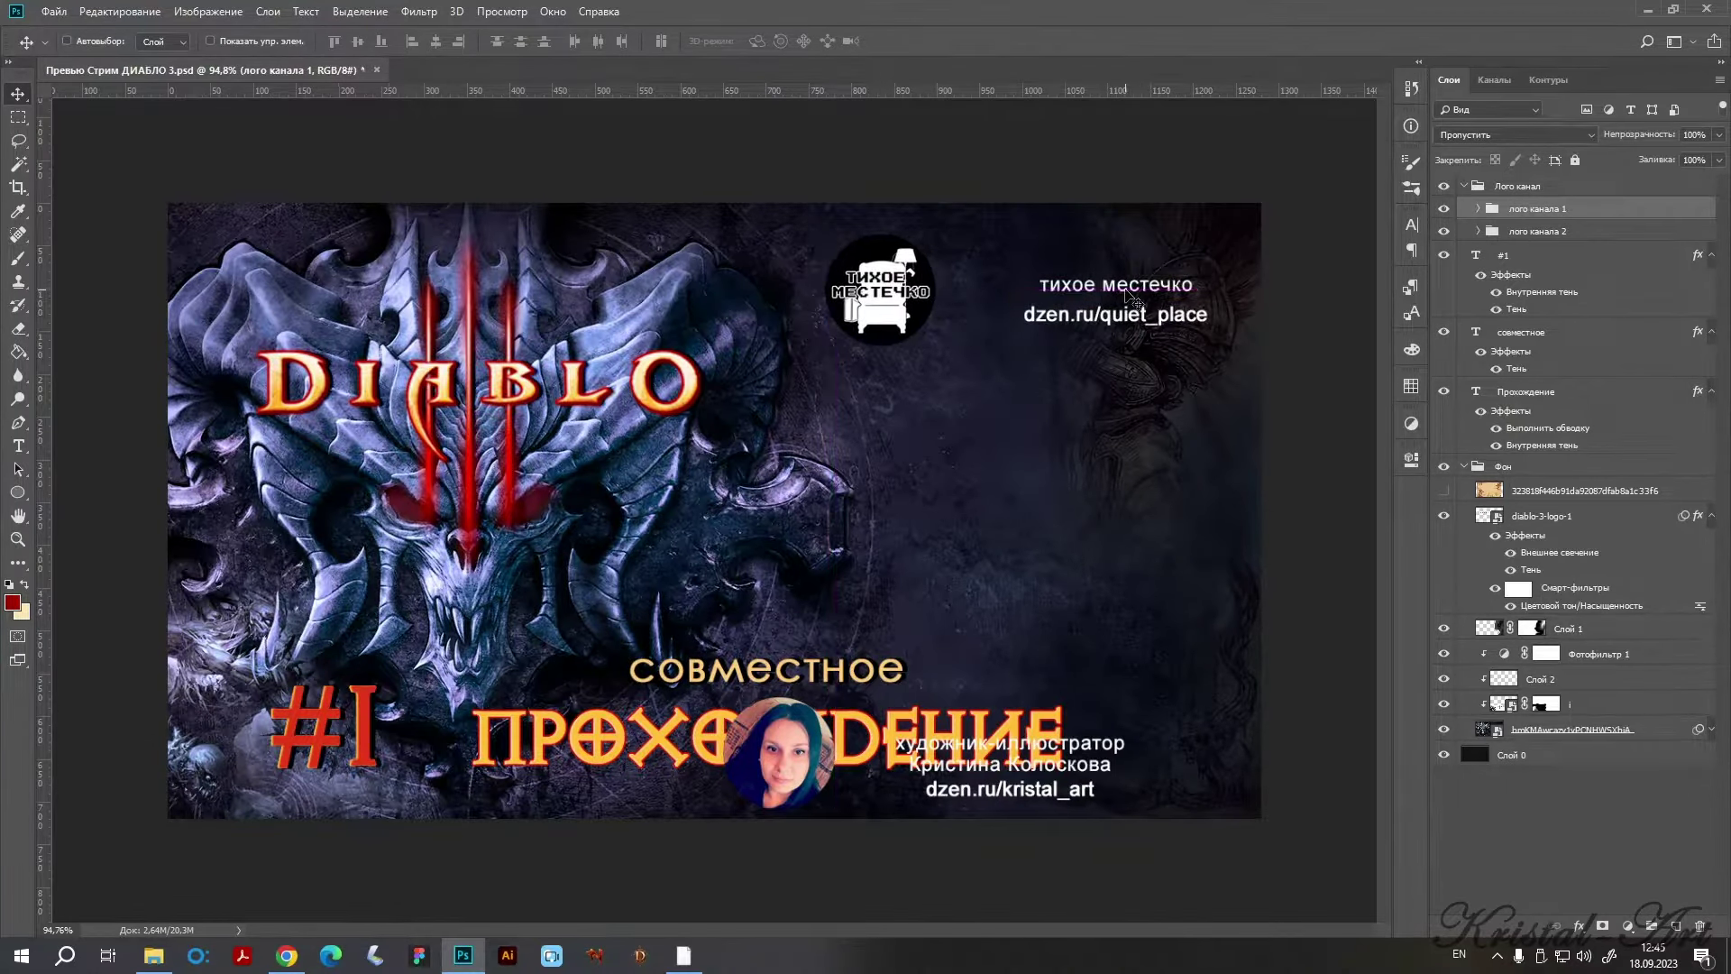
click(1476, 208)
click(1555, 233)
key(shift+Right)
key(shift+Right)
key(shift+Right)
key(shift+Right)
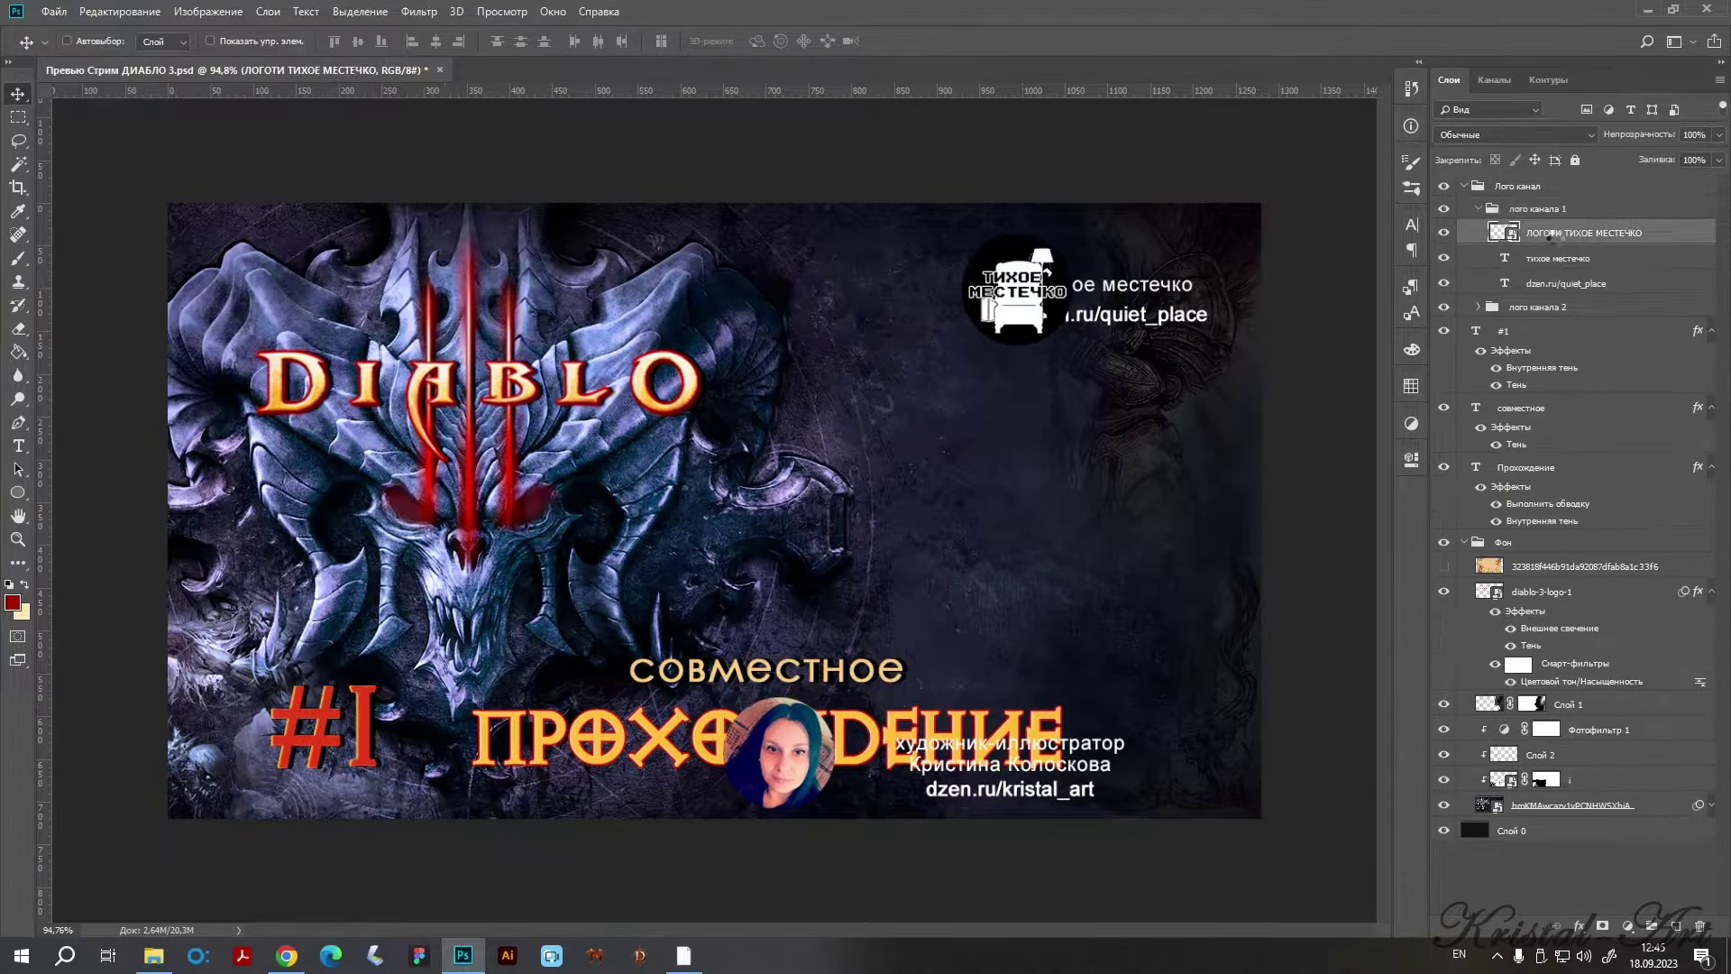
key(shift+Right)
key(shift+Right)
key(shift+Right)
key(shift+Right)
key(shift+Right)
key(shift+Right)
key(shift+Down)
key(shift+Down)
key(shift+Down)
key(shift+Down)
key(shift+Right)
key(shift+Right)
key(shift+Right)
key(shift+Left)
key(shift+Left)
key(shift+Left)
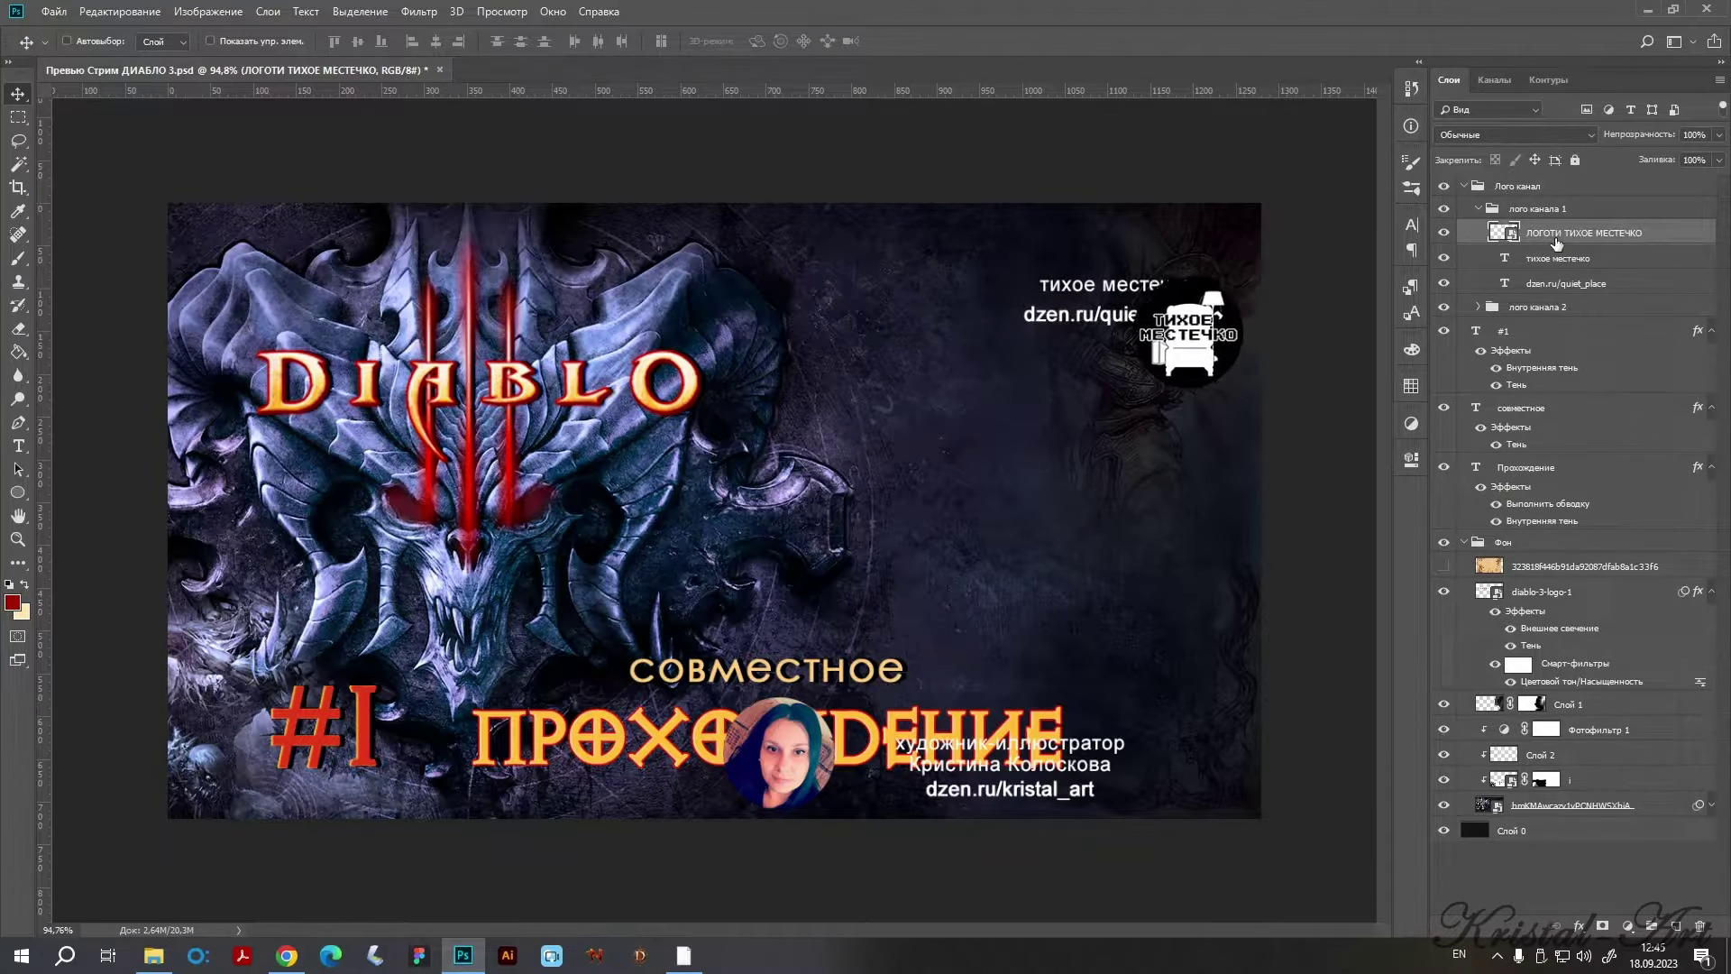
key(shift+Left)
Shift the 'тихое местечко' and 'dzen.ru/quiet_place' text lines left.
key(shift+Left)
key(shift+Left)
key(shift+Left)
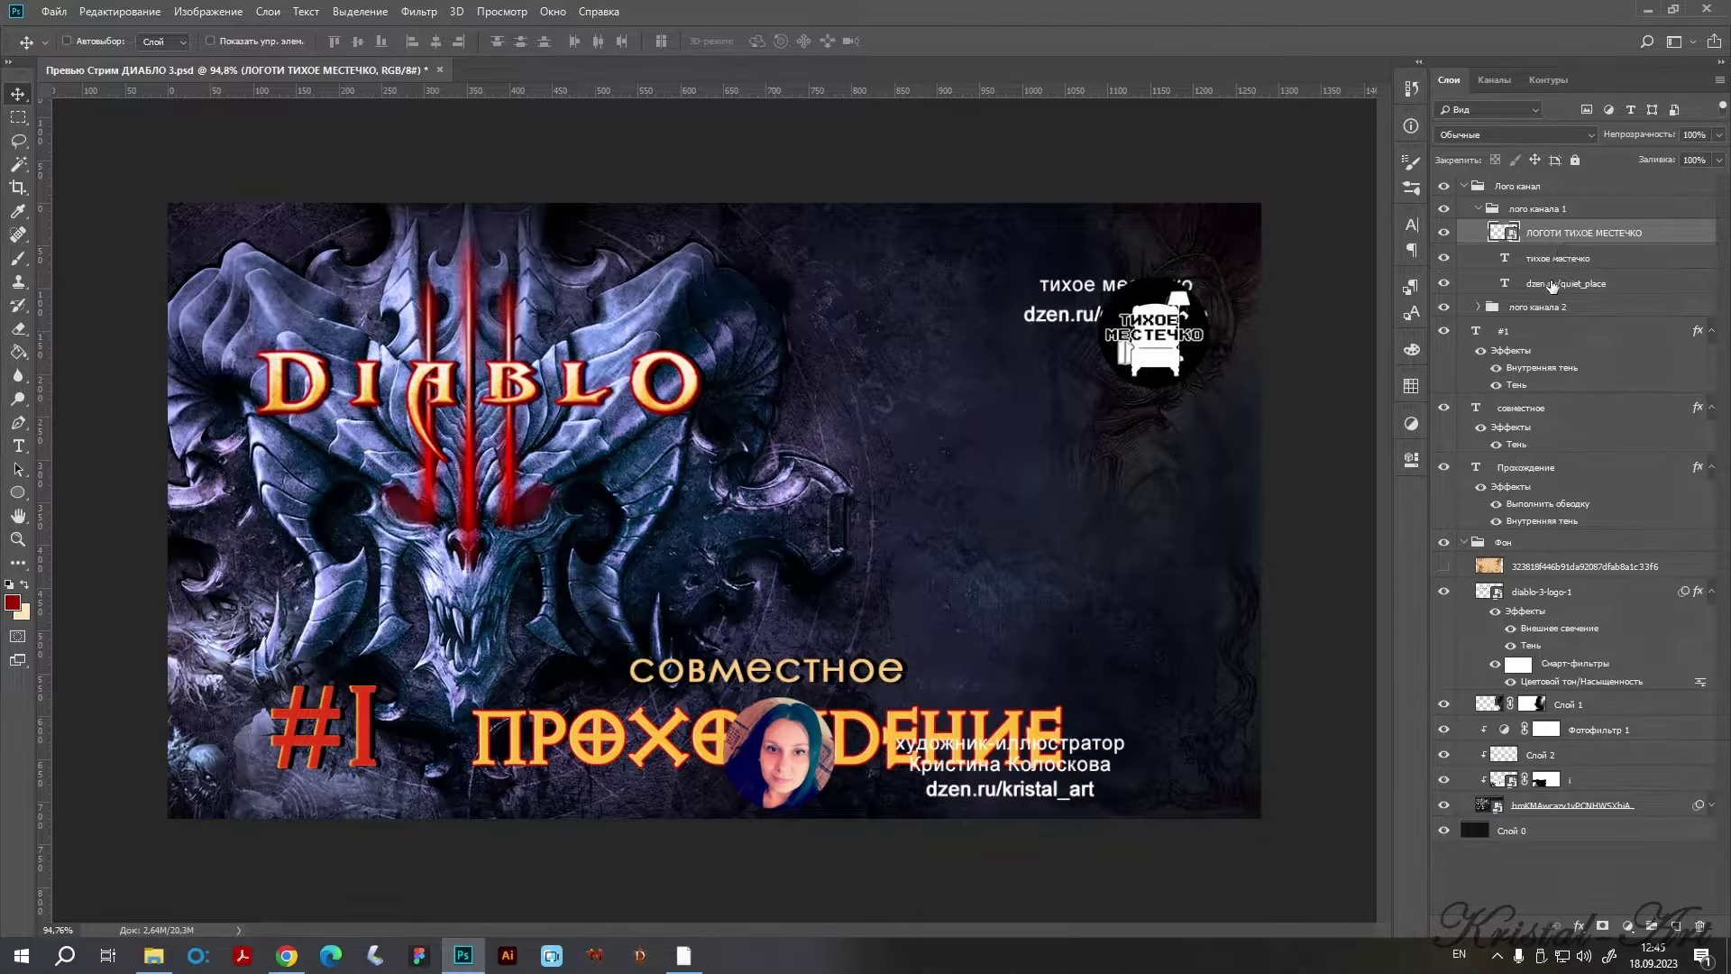
click(1557, 258)
shift+click(1551, 285)
key(shift+Left)
key(shift+Left)
key(shift+Left)
key(shift+Left)
key(shift+Left)
key(shift+Left)
key(shift+Left)
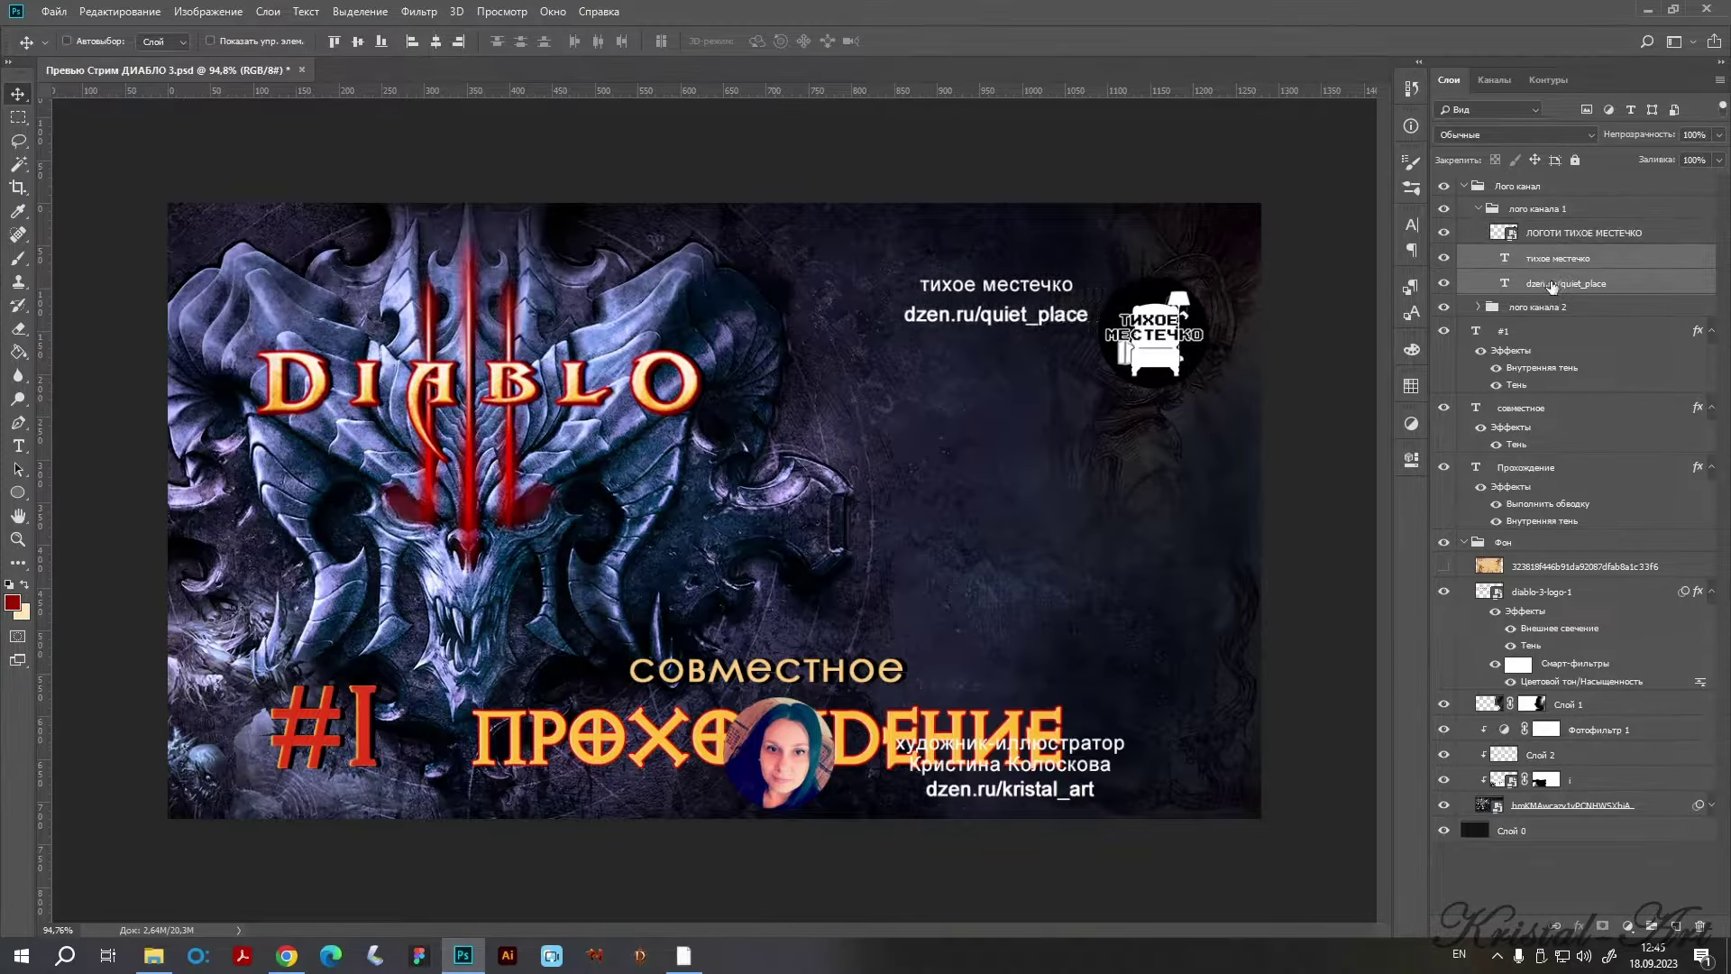
key(shift+Down)
key(shift+Down)
key(shift+Down)
key(shift+Down)
key(shift+Down)
key(shift+Left)
key(shift+Left)
key(shift+Left)
key(shift+Left)
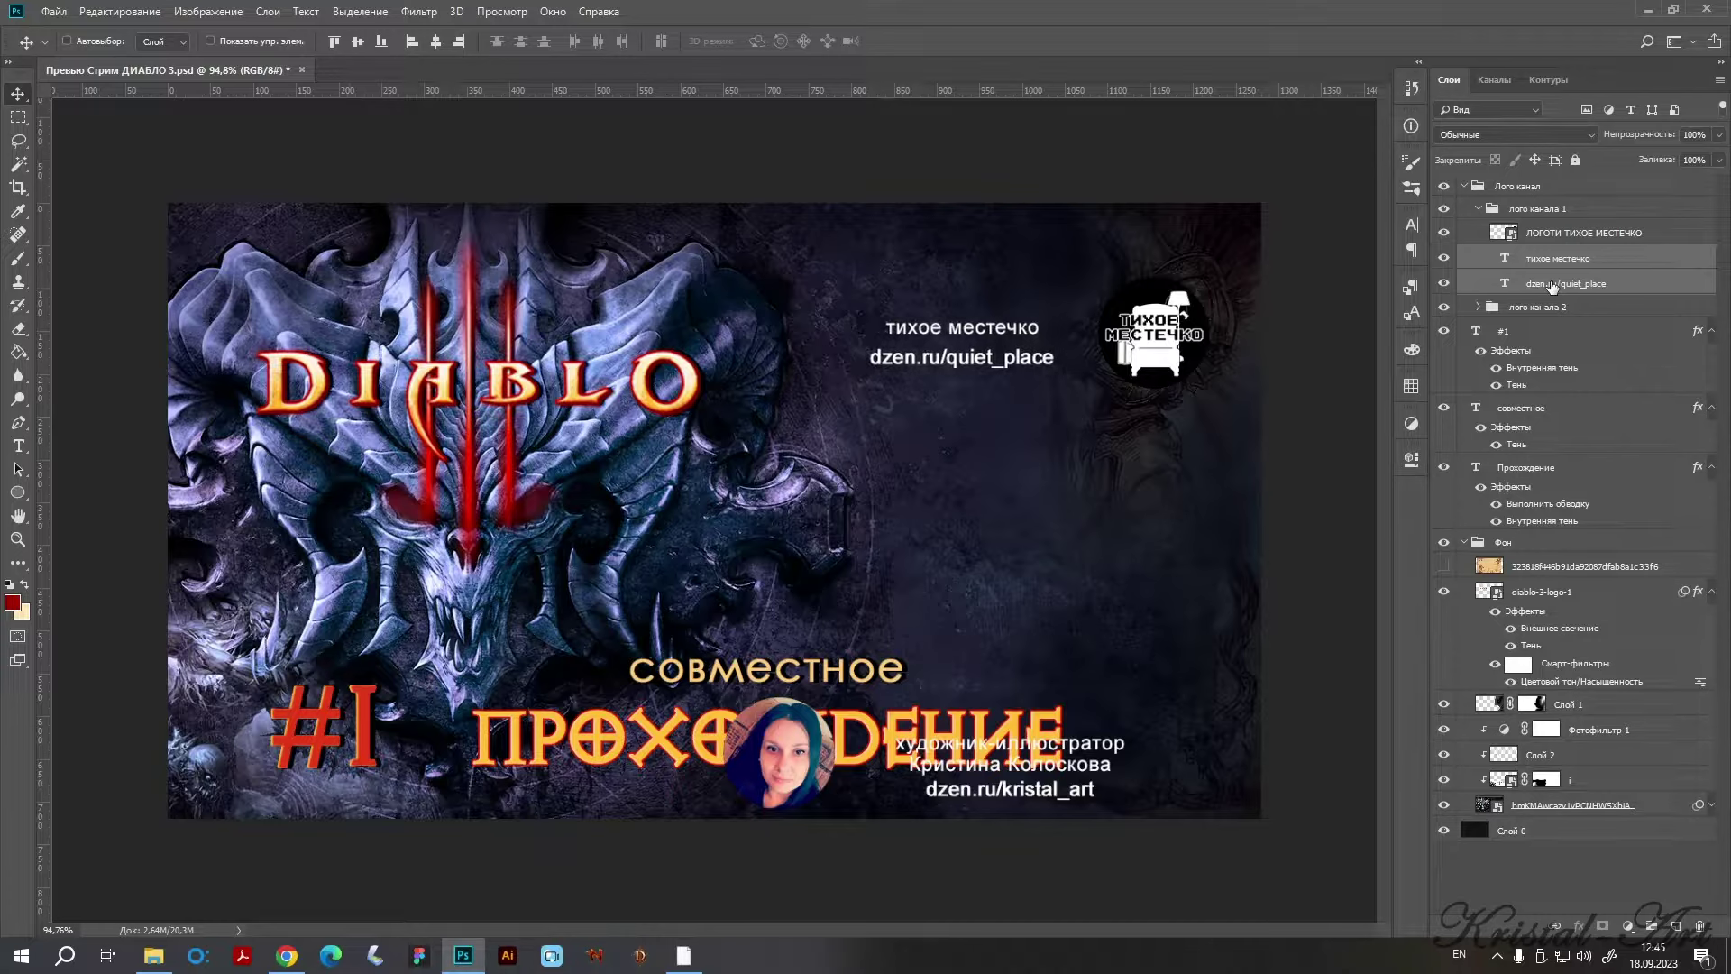
key(shift+Up)
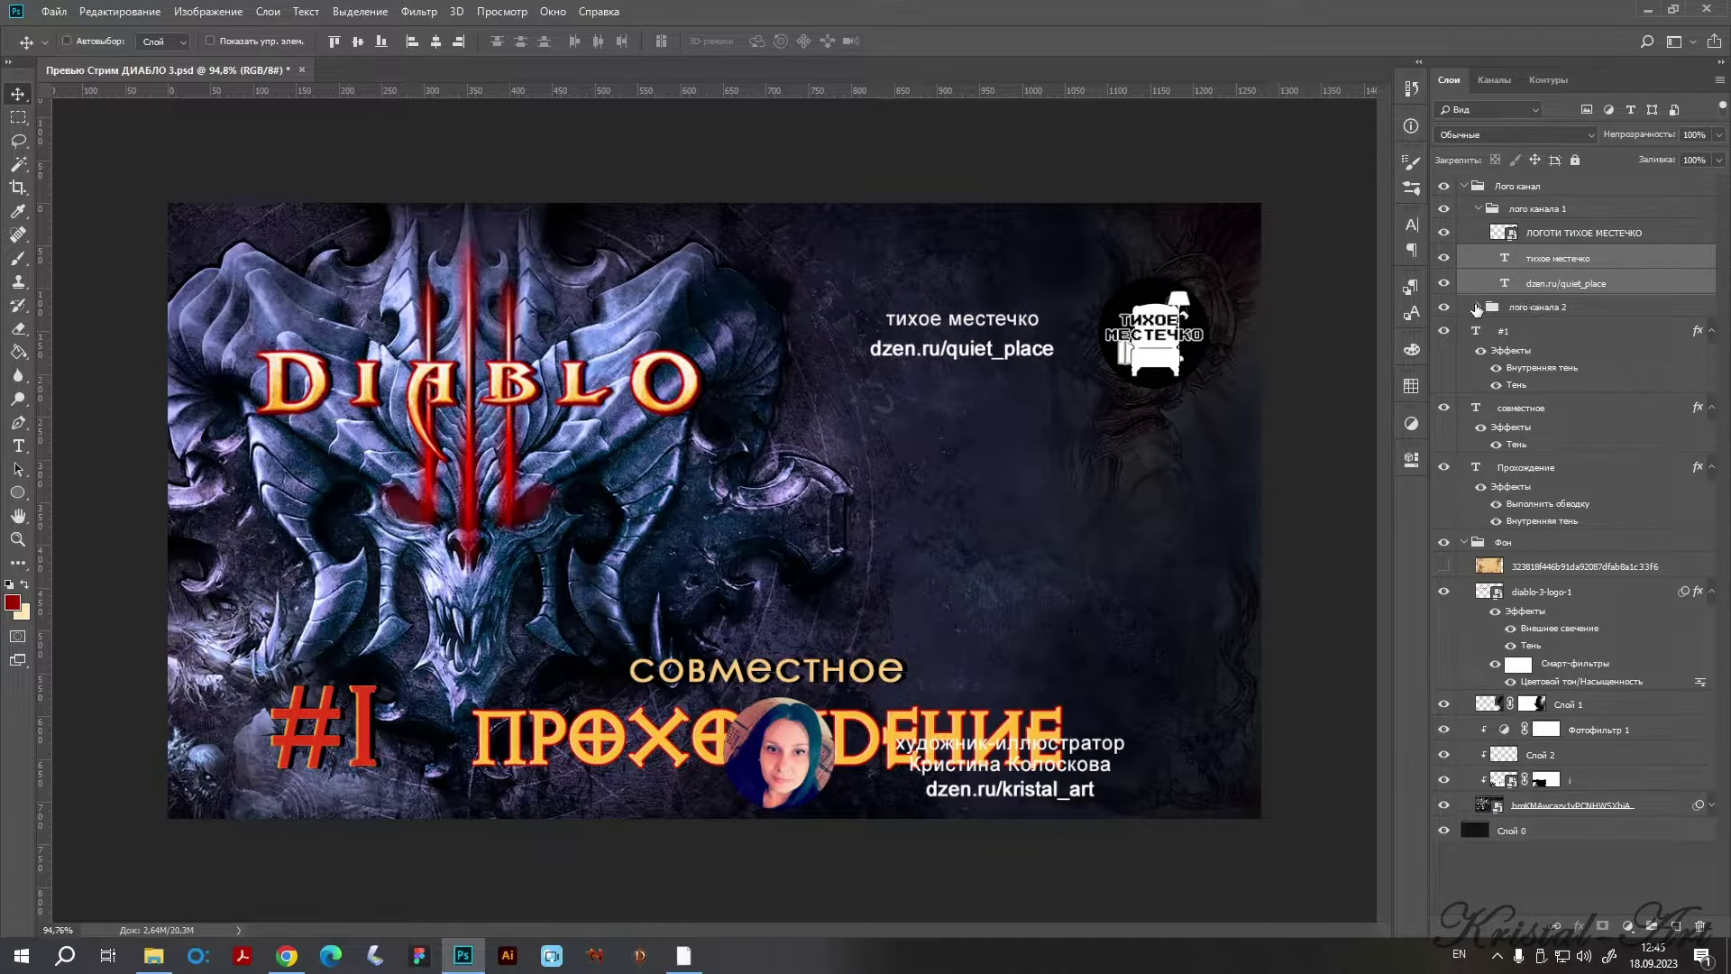
Add a vertical guide at the channel logo's left edge.
click(1475, 310)
mouse_move(42, 441)
mouse_down()
mouse_move(1079, 391)
mouse_move(1102, 375)
mouse_up()
scroll(1109, 374, up, 5)
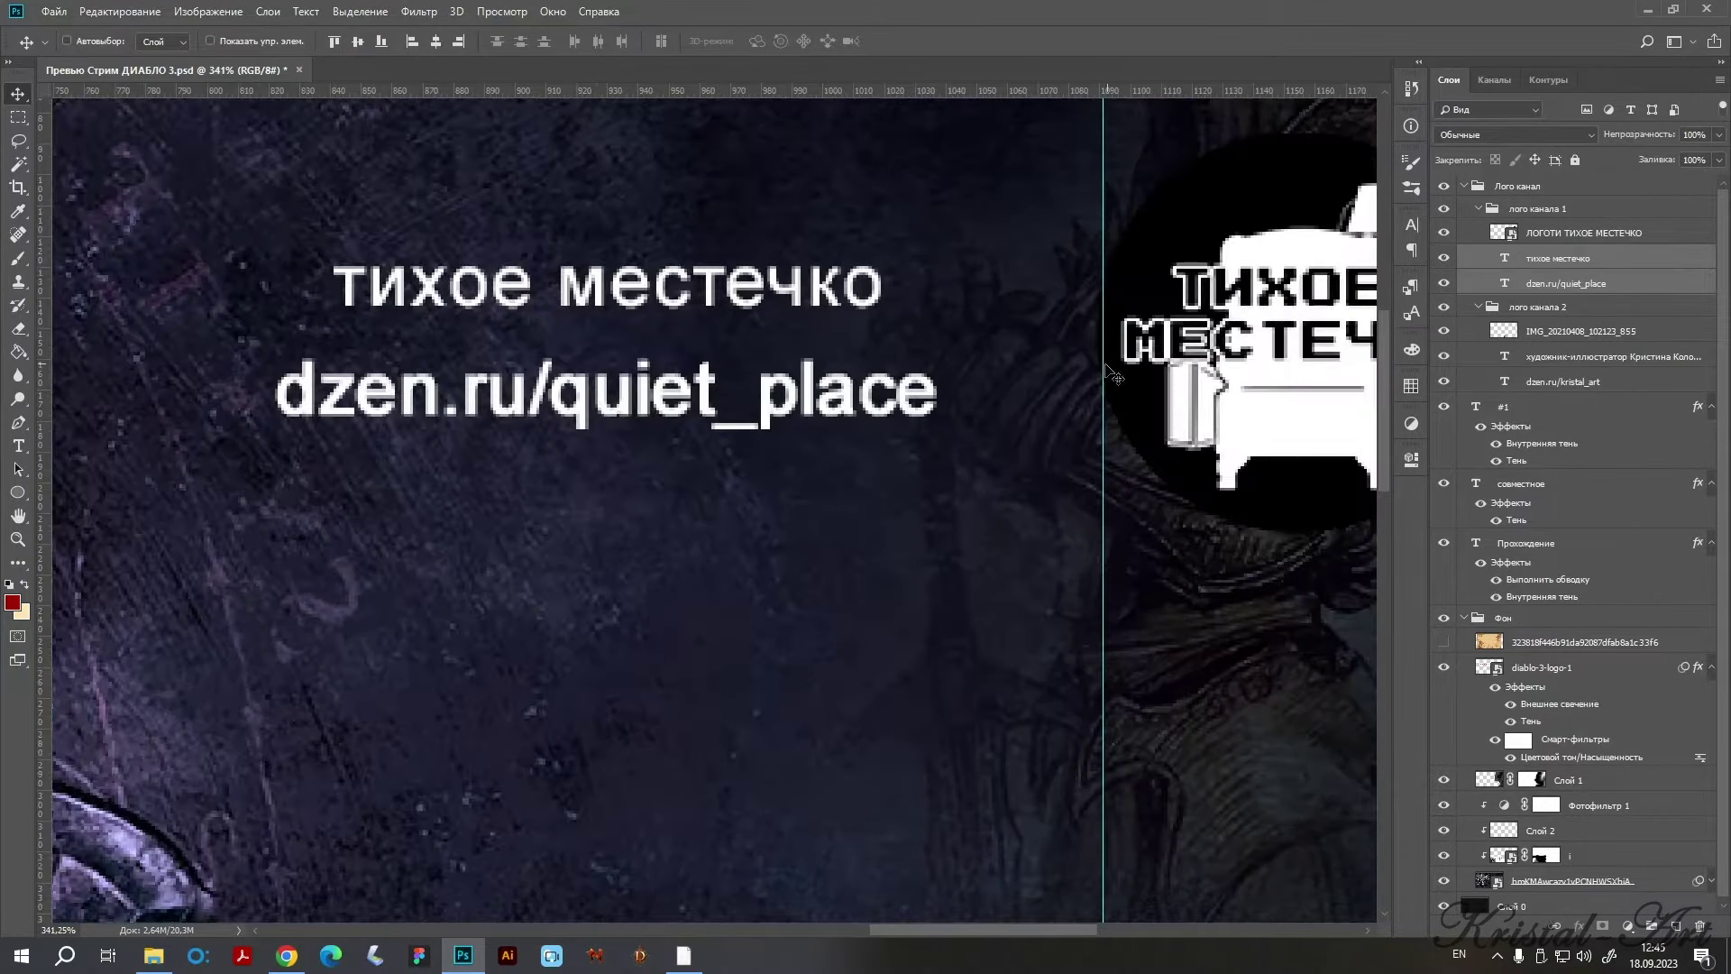
scroll(1109, 375, down, 2)
scroll(1100, 368, down, 3)
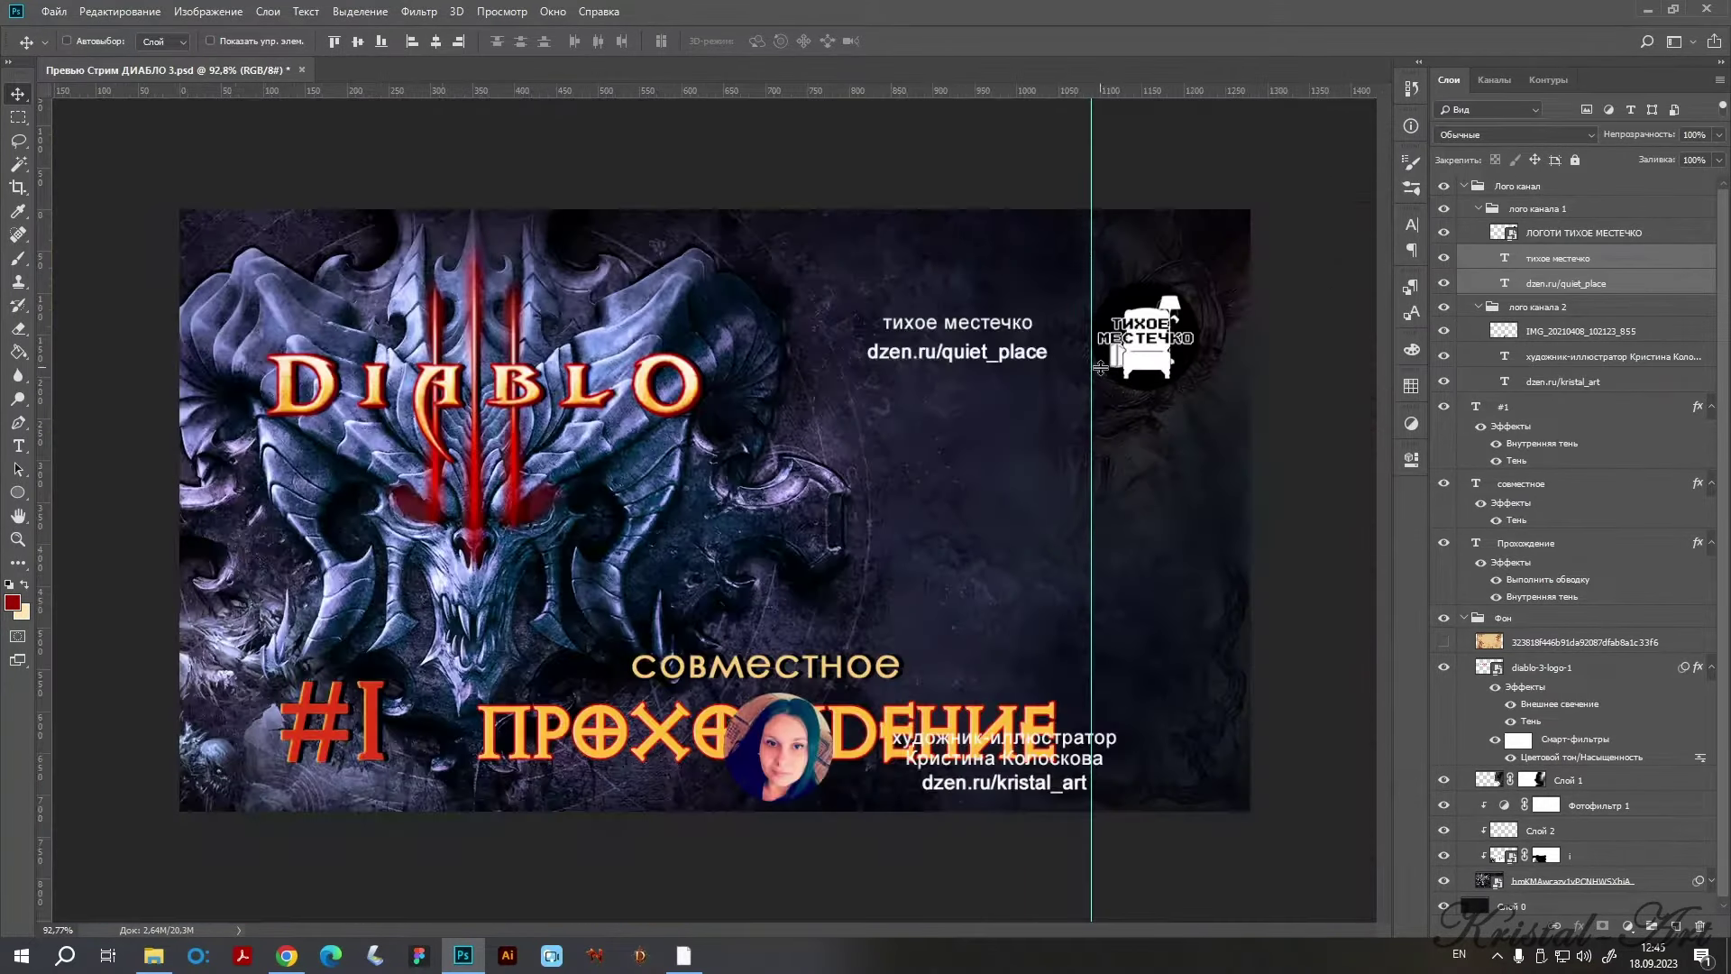
Move the author's photo and credit text under the channel logo, photo slightly lower.
click(1563, 358)
mouse_move(767, 740)
mouse_down()
mouse_move(767, 605)
mouse_move(1149, 469)
mouse_up()
scroll(1181, 475, up, 2)
scroll(1181, 475, up, 3)
drag(959, 575, 959, 615)
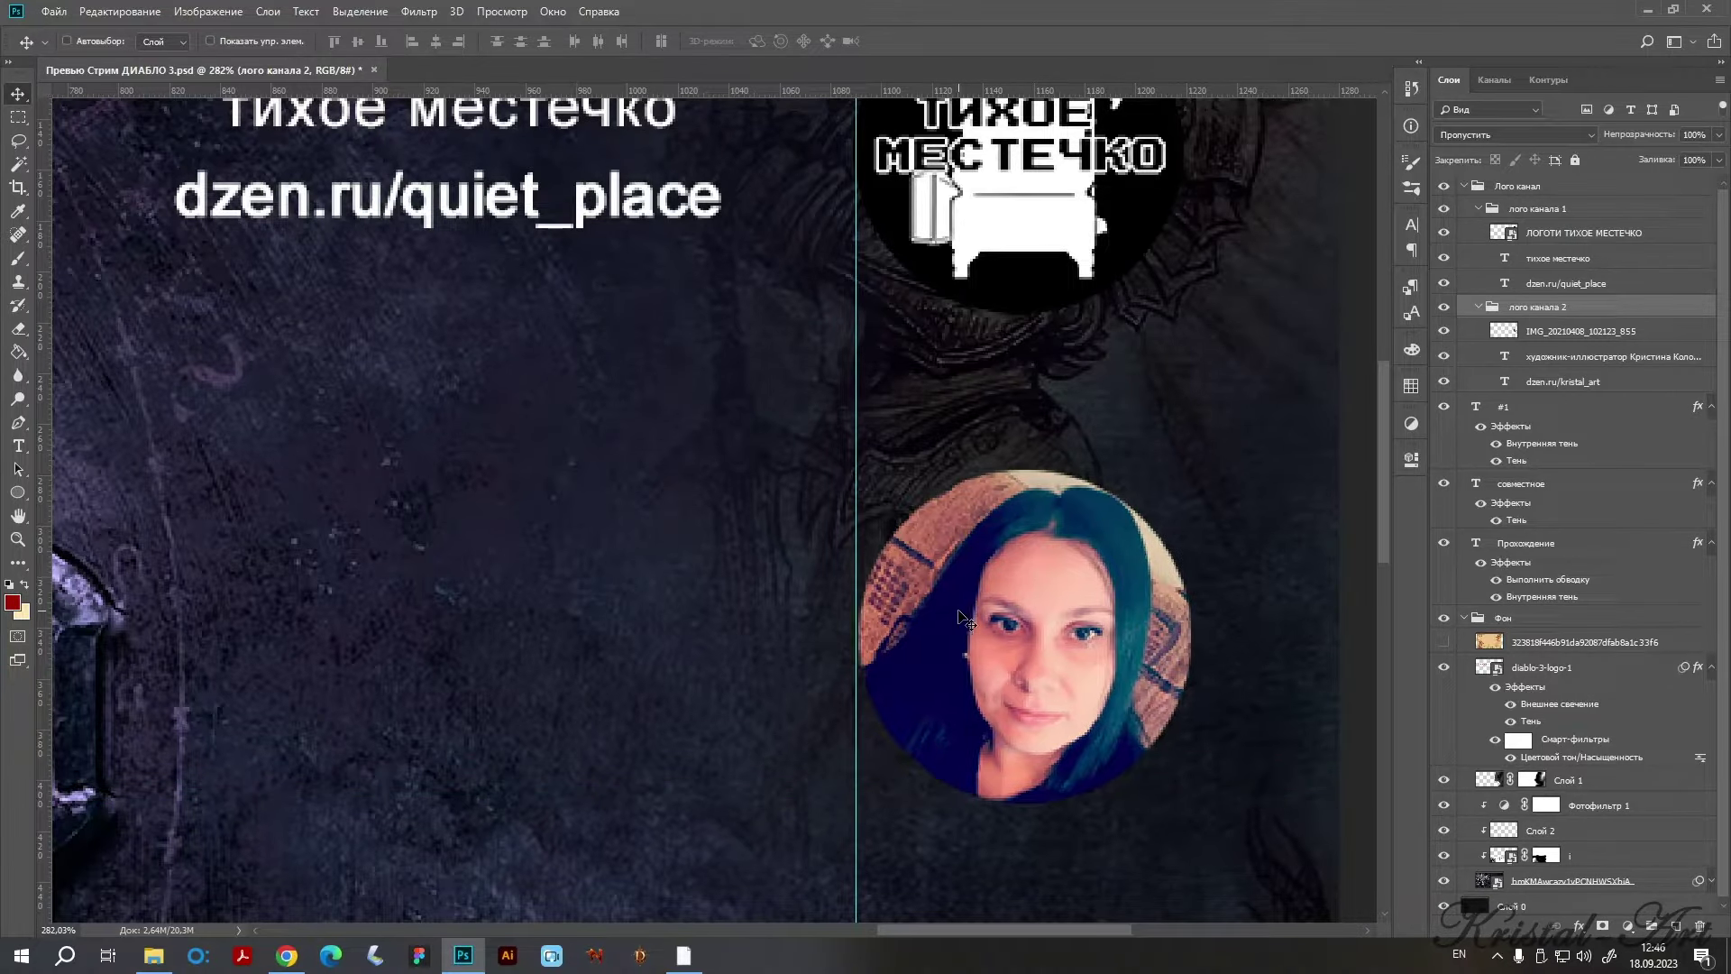
scroll(1007, 616, down, 2)
Slide the artist credit text left onto the canvas.
click(1569, 365)
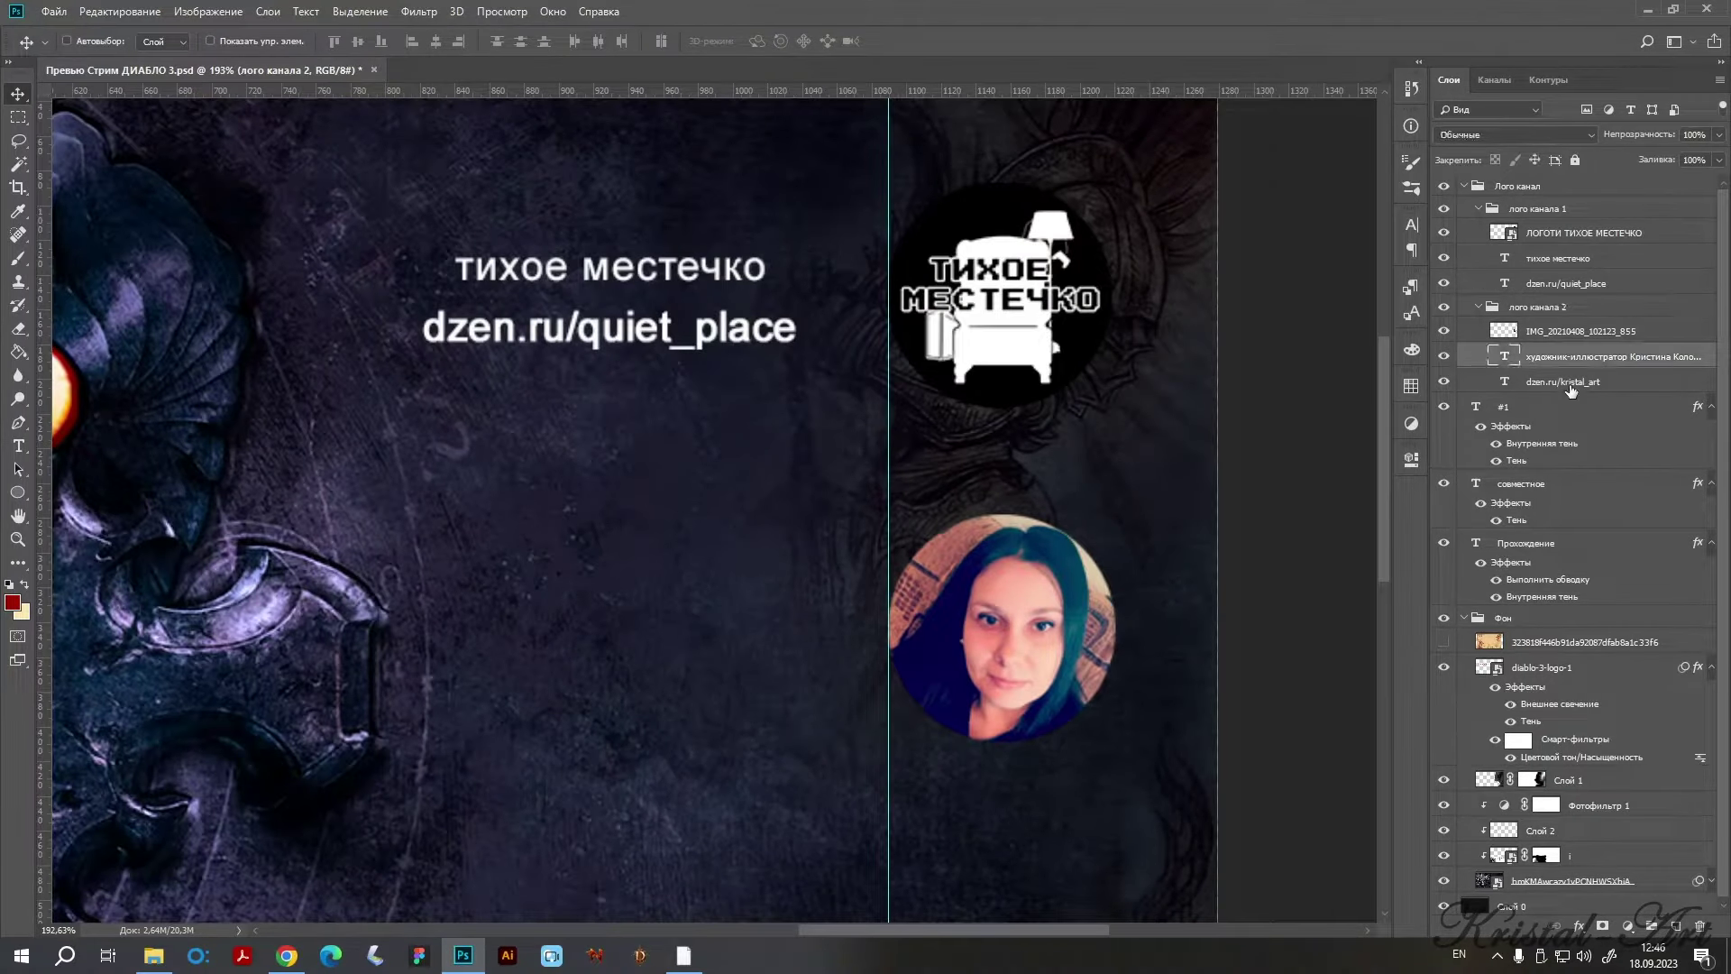
key(shift+Left)
key(shift+Left)
key(shift+Left)
key(shift+Left)
key(shift+Left)
key(shift+Left)
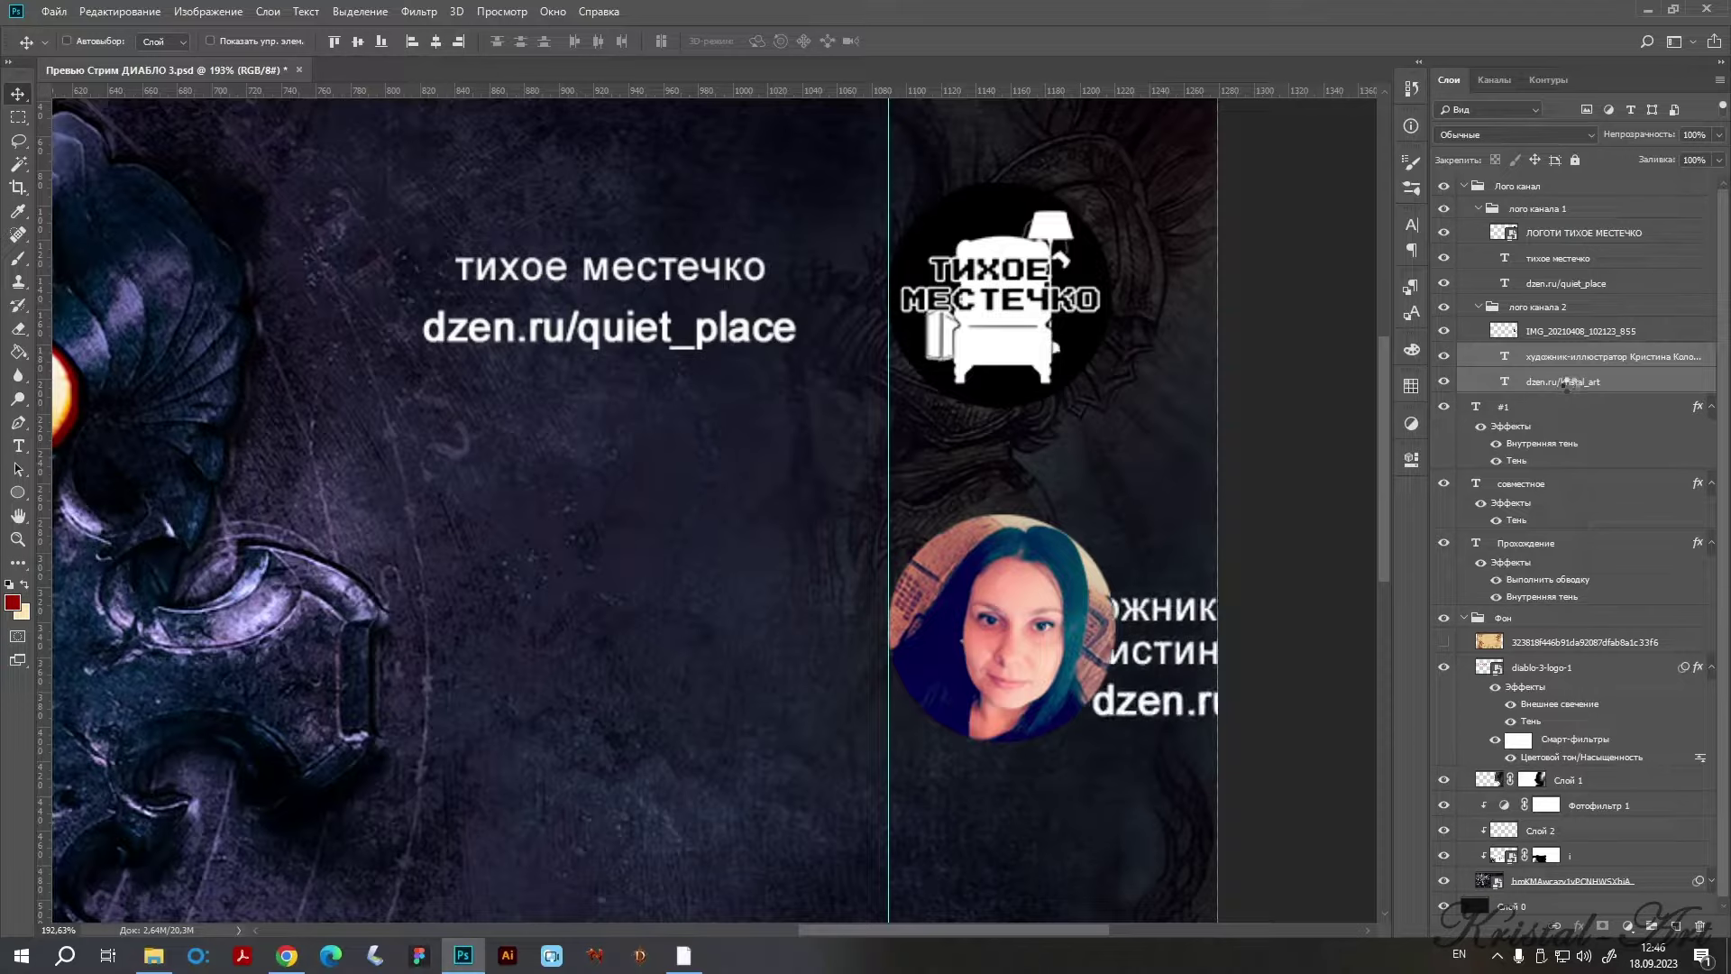
key(shift+Left)
key(shift+Left)
key(shift+Left)
key(shift+Left)
key(shift+Left)
key(shift+Left)
key(shift+Left)
key(shift+Left)
key(shift+Left)
key(shift+Left)
key(shift+Left)
key(shift+Left)
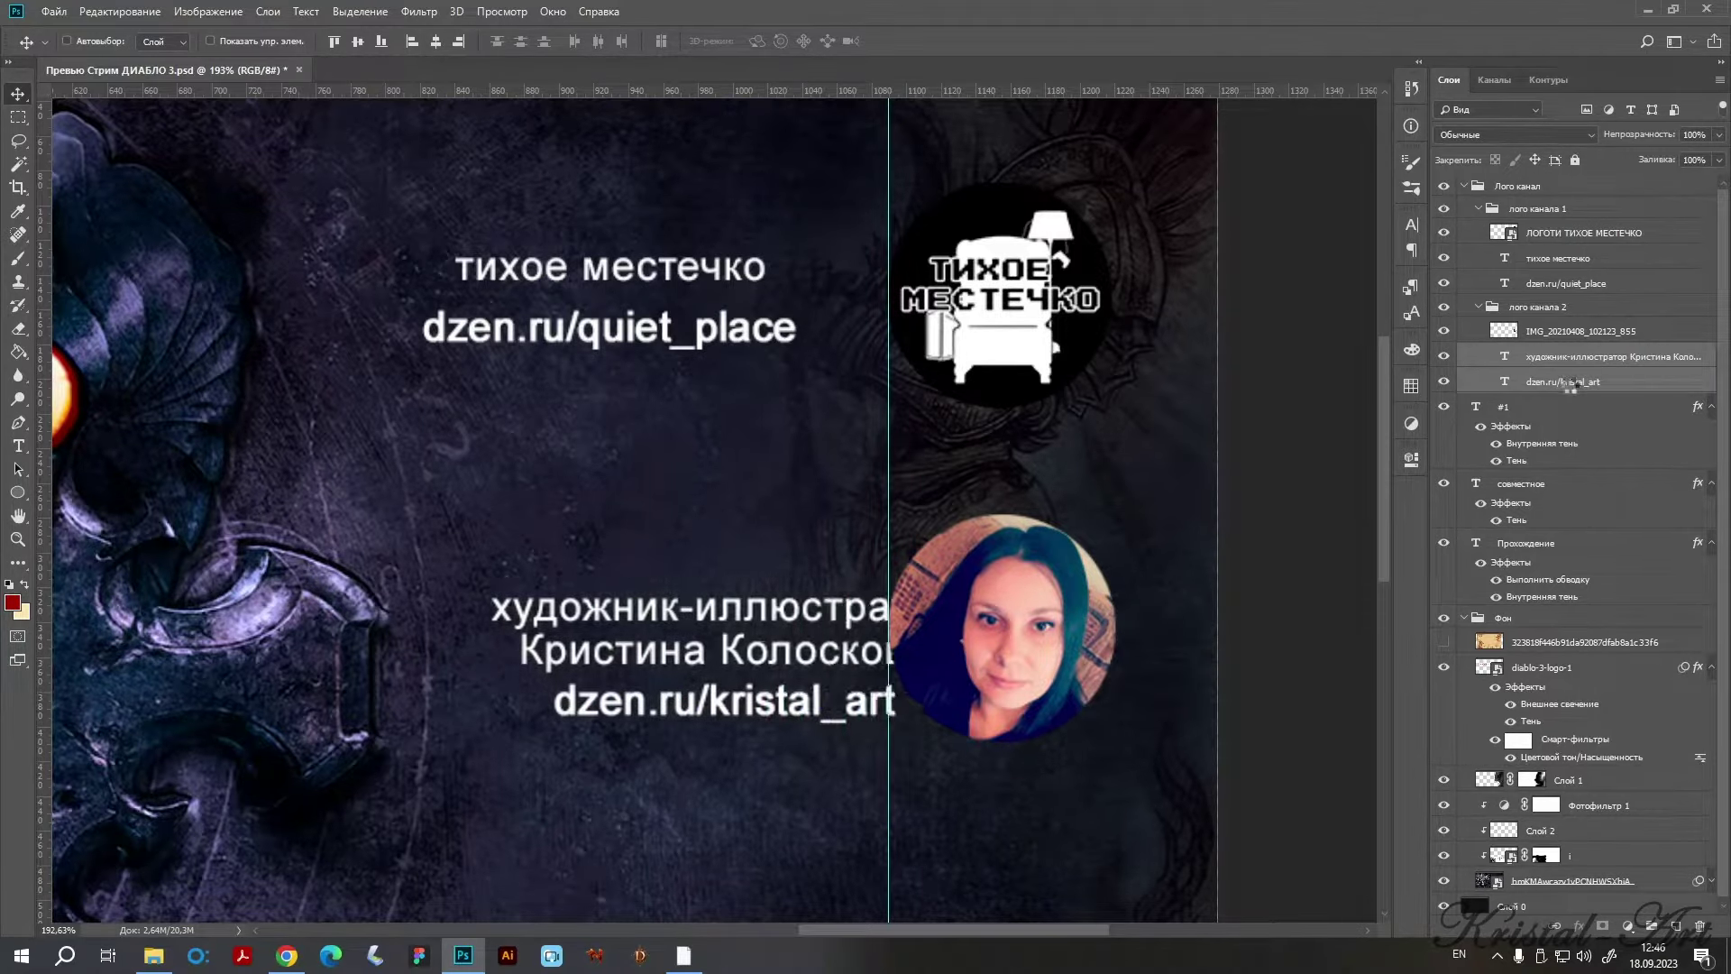
key(shift+Left)
key(shift+Left)
key(shift+Left)
key(shift+Left)
key(shift+Left)
key(shift+Left)
key(shift+Left)
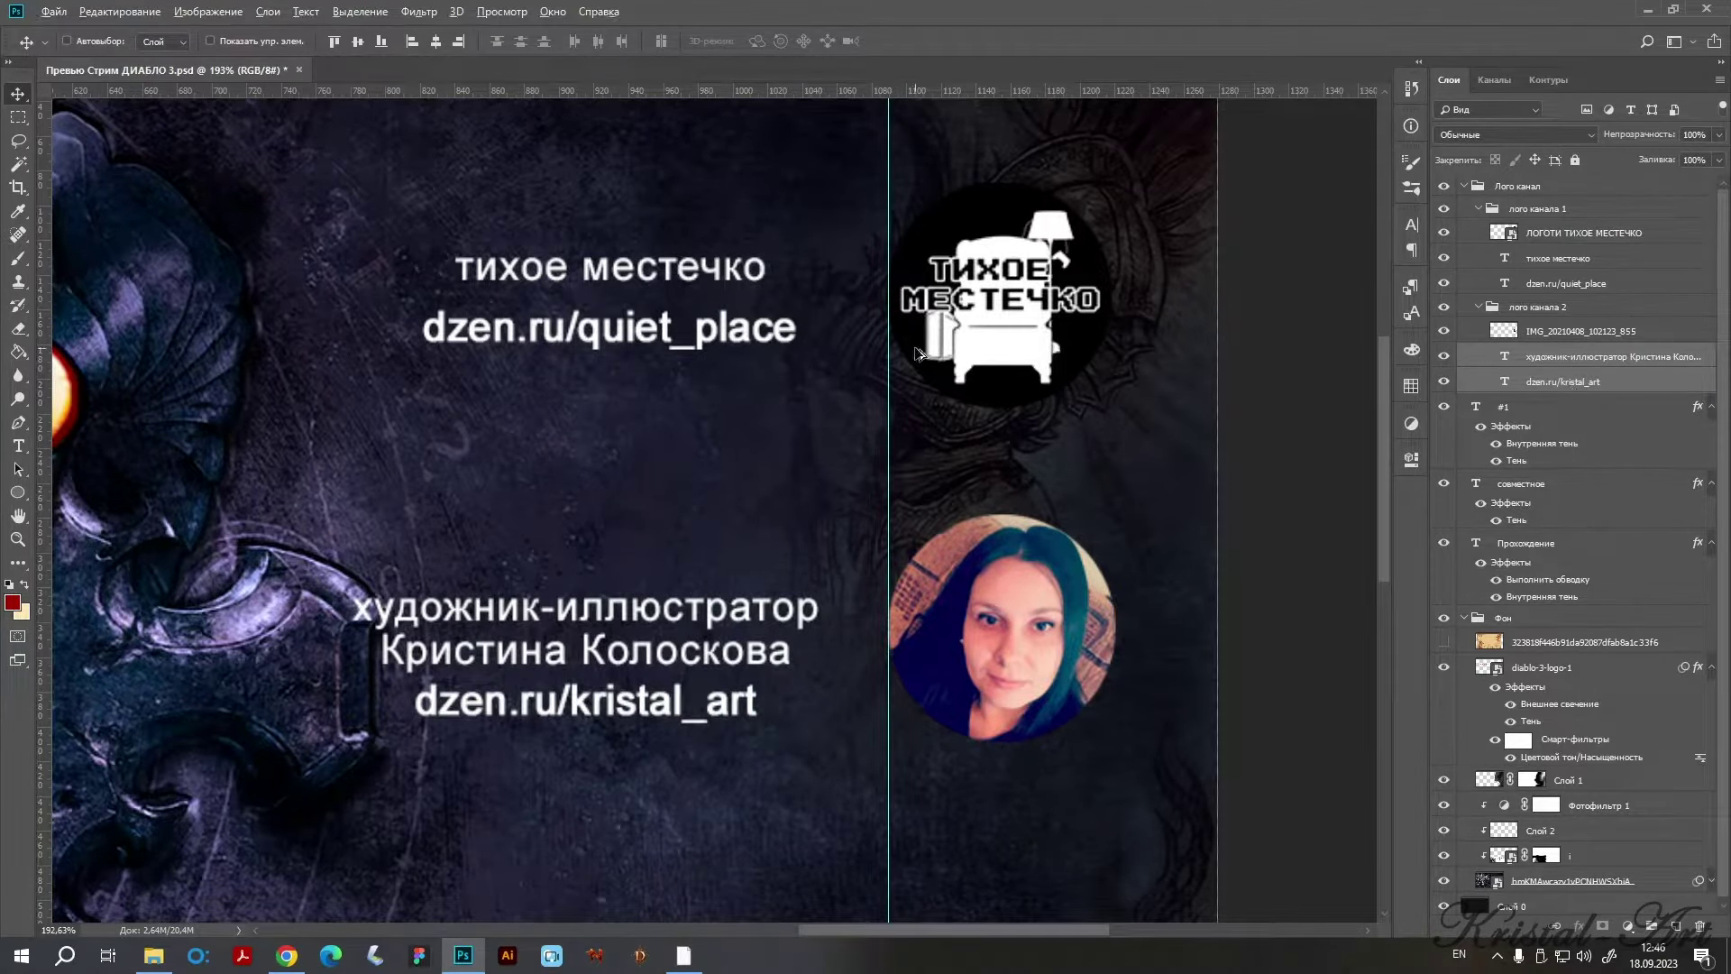
Move the vertical guide left and fine-tune the artist credit position against it.
scroll(917, 353, up, 3)
drag(949, 442, 768, 460)
scroll(768, 461, down, 3)
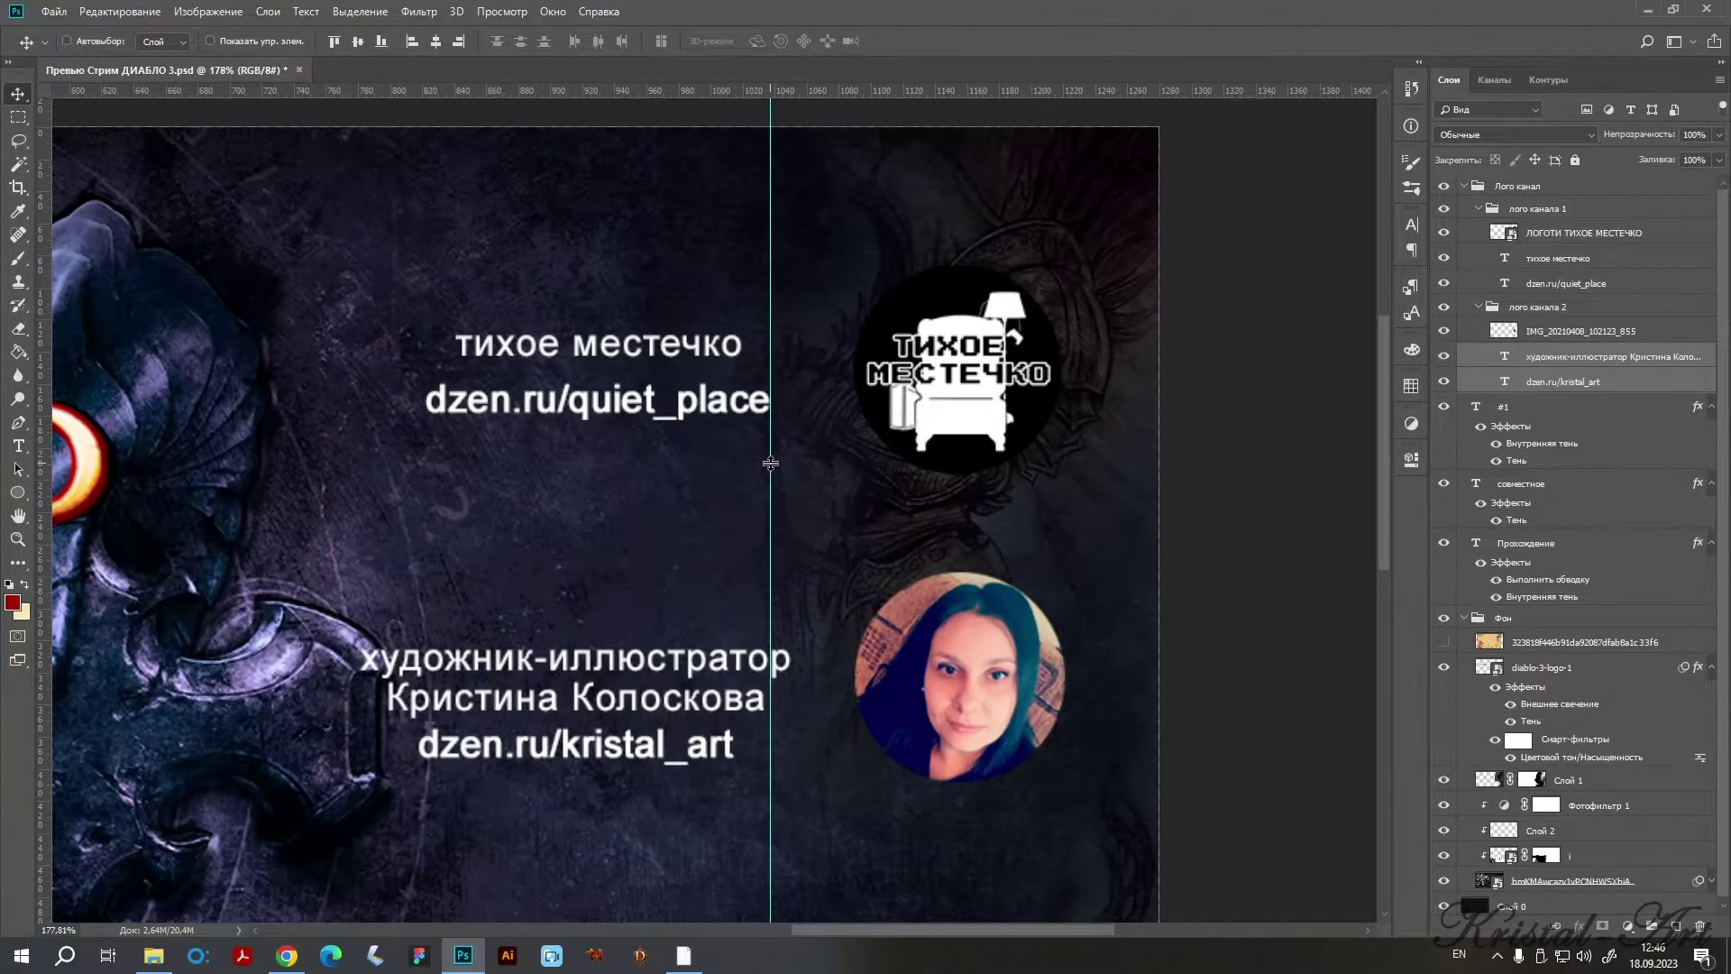
key(Left)
key(Left)
key(Left)
key(Left)
key(Left)
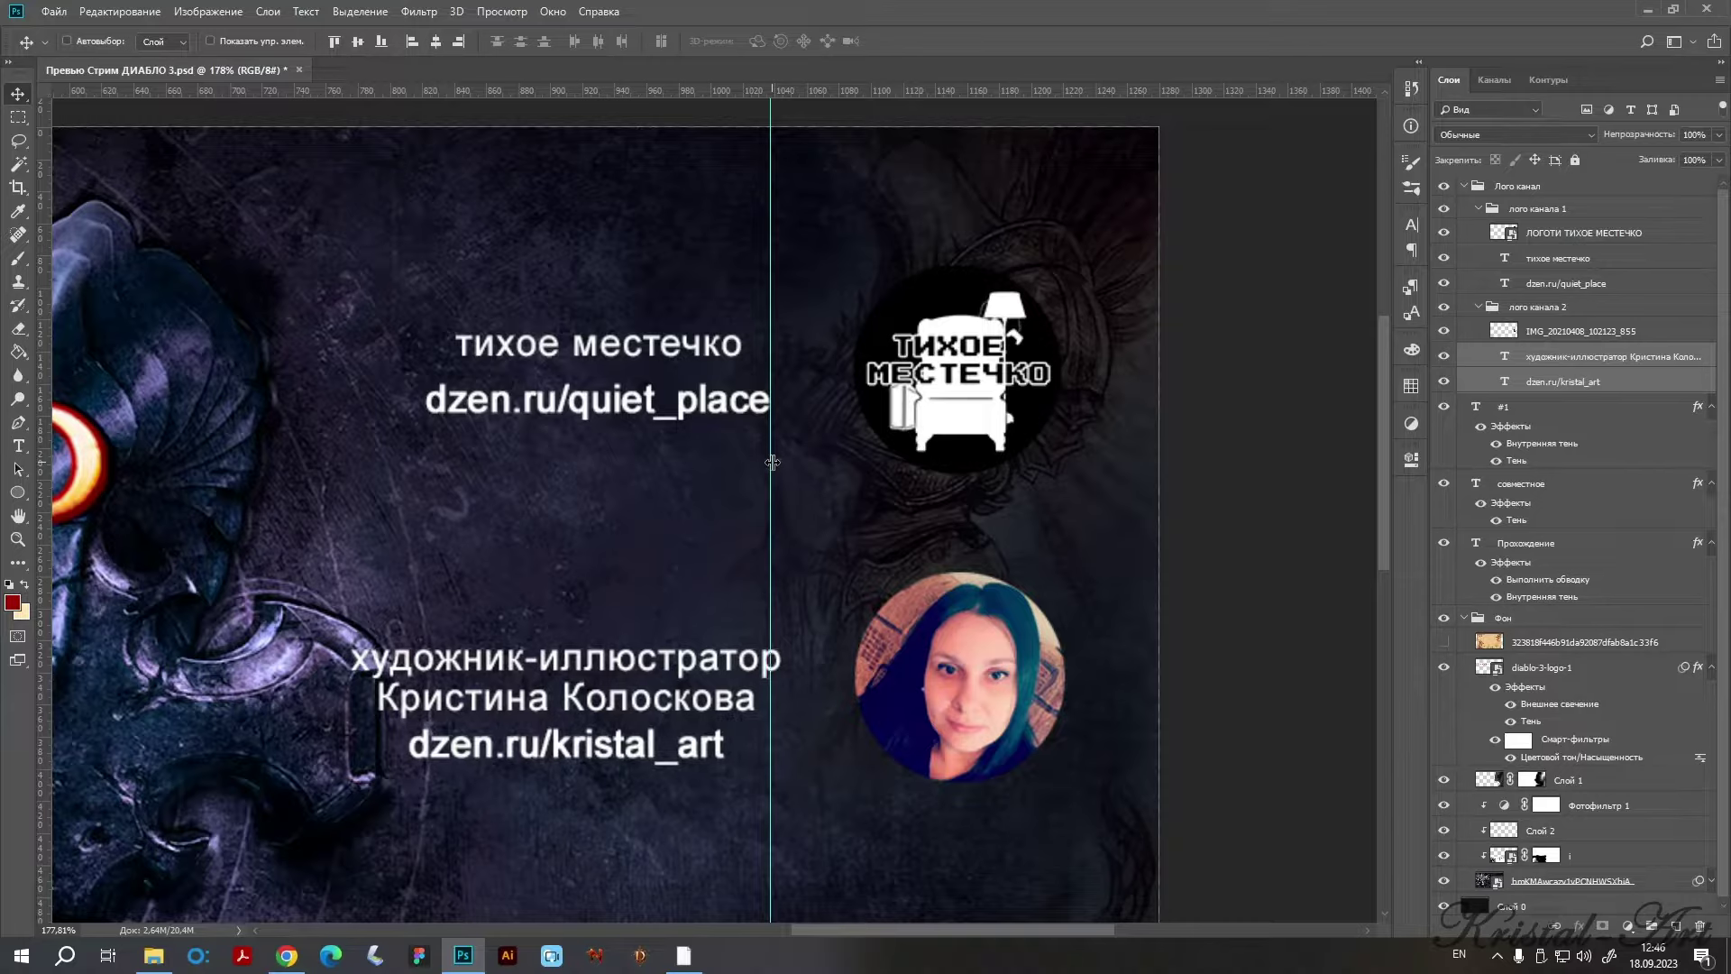
key(Left)
key(Left)
key(Left)
key(Left)
key(Left)
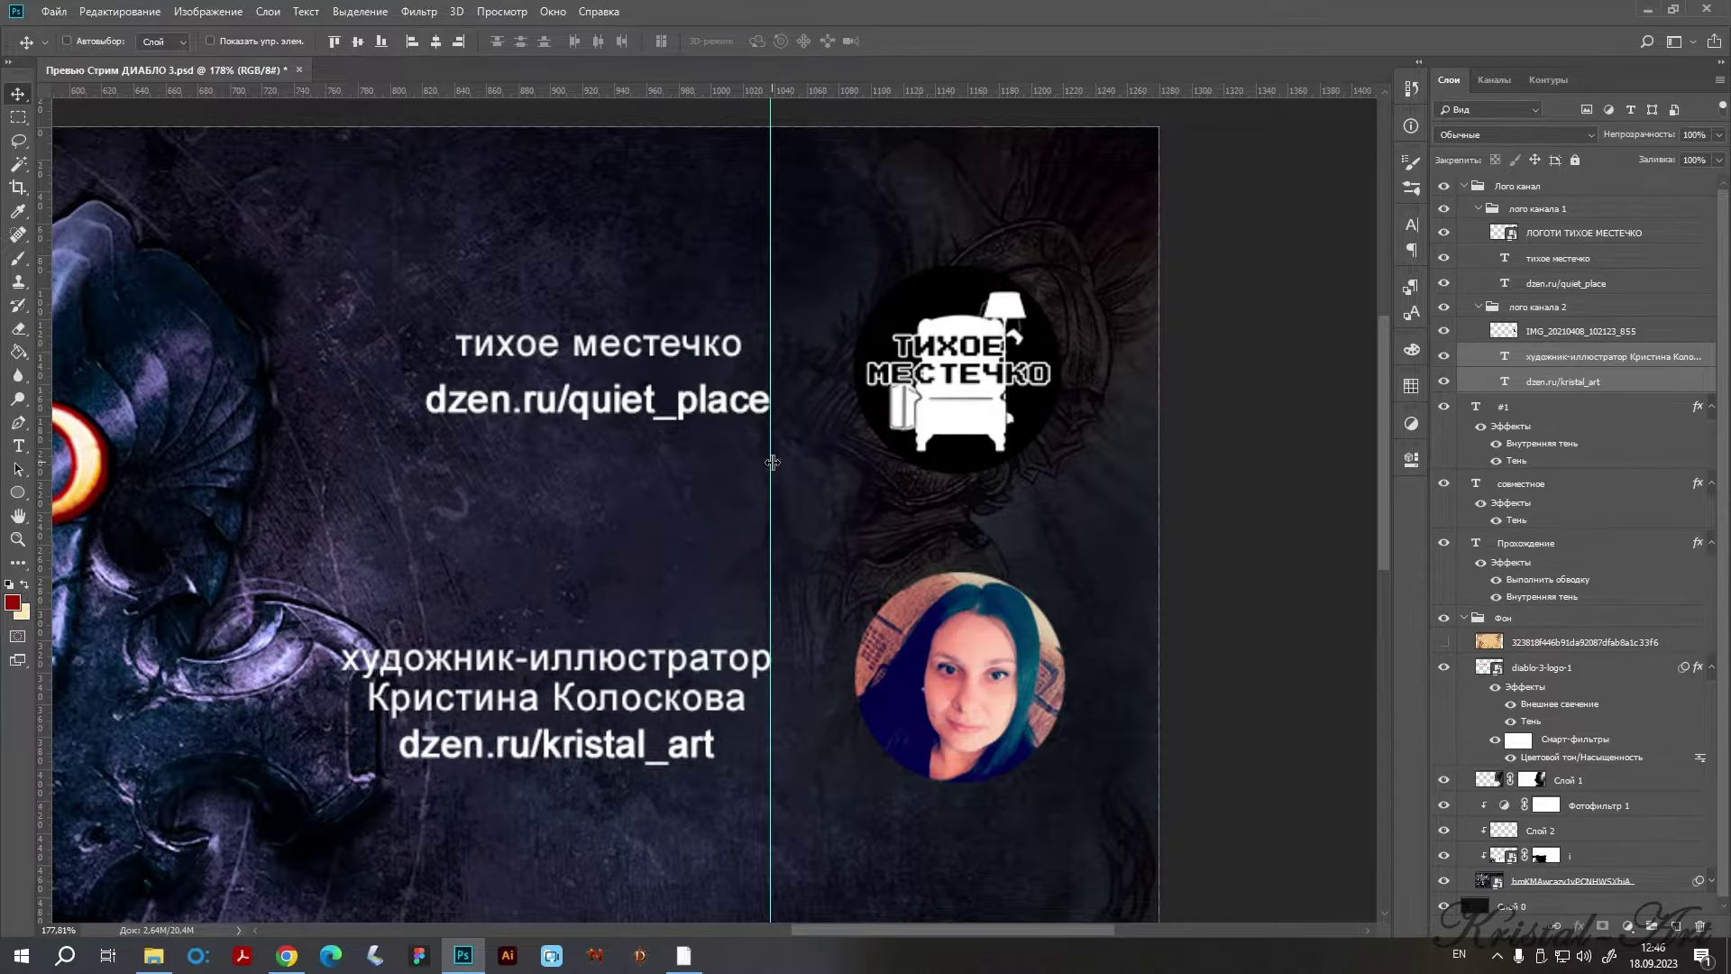
key(shift+Right)
key(shift+Right)
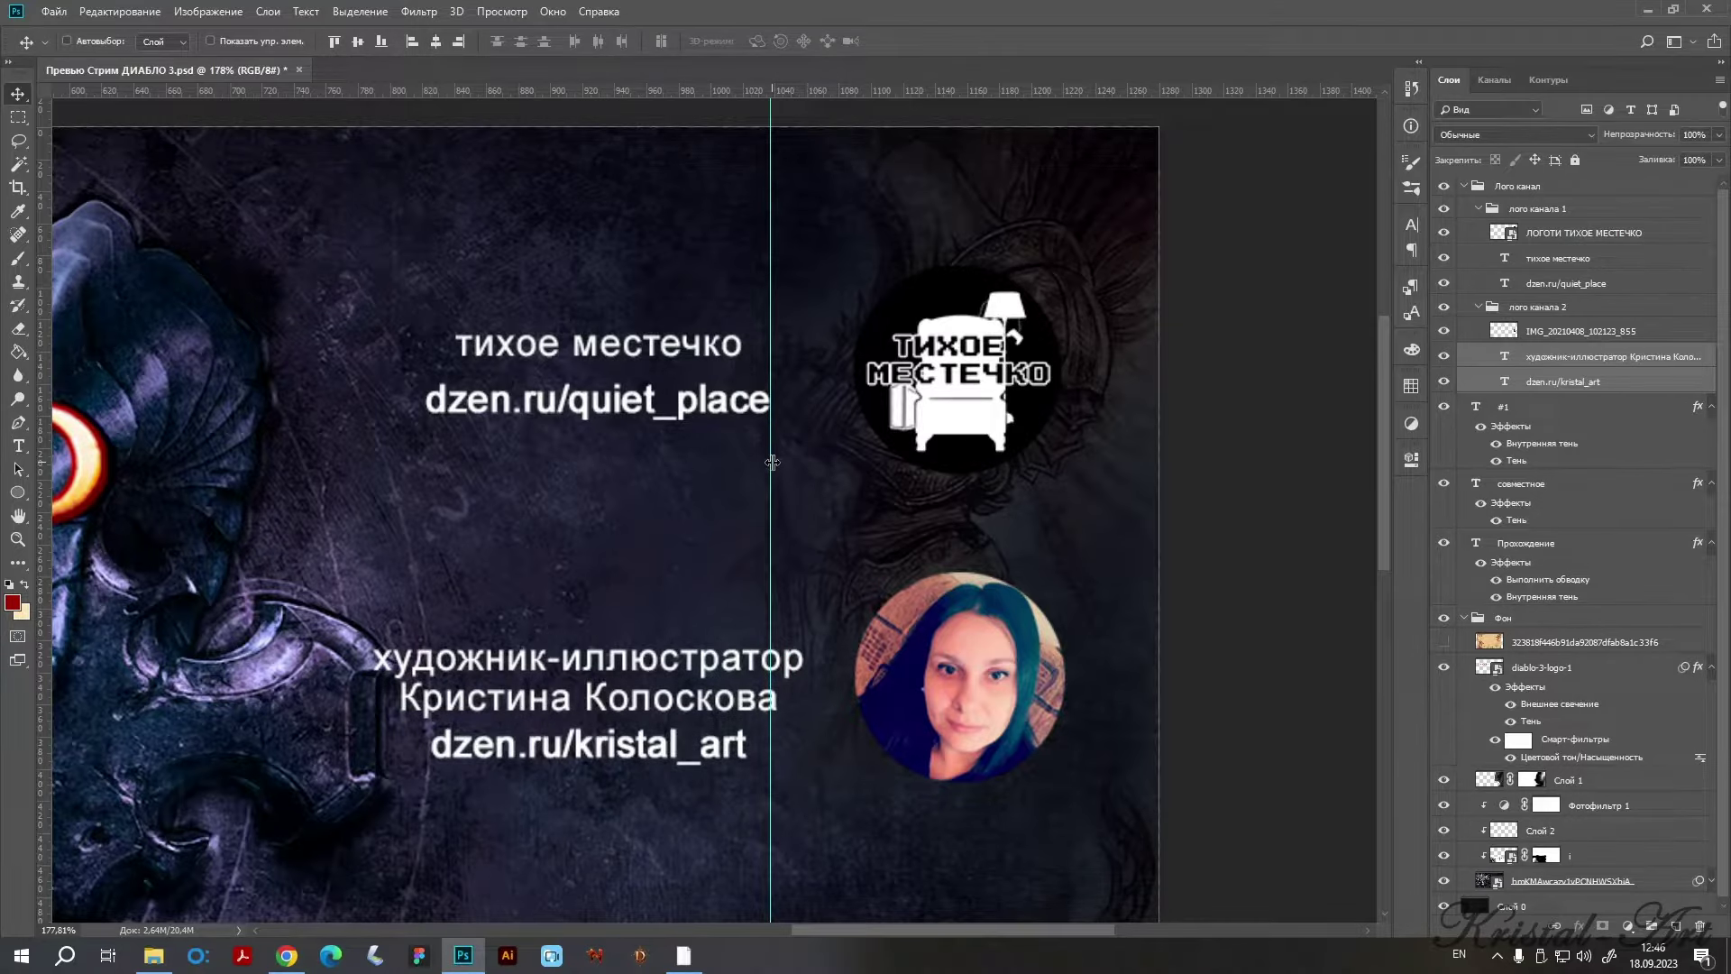
drag(773, 462, 373, 494)
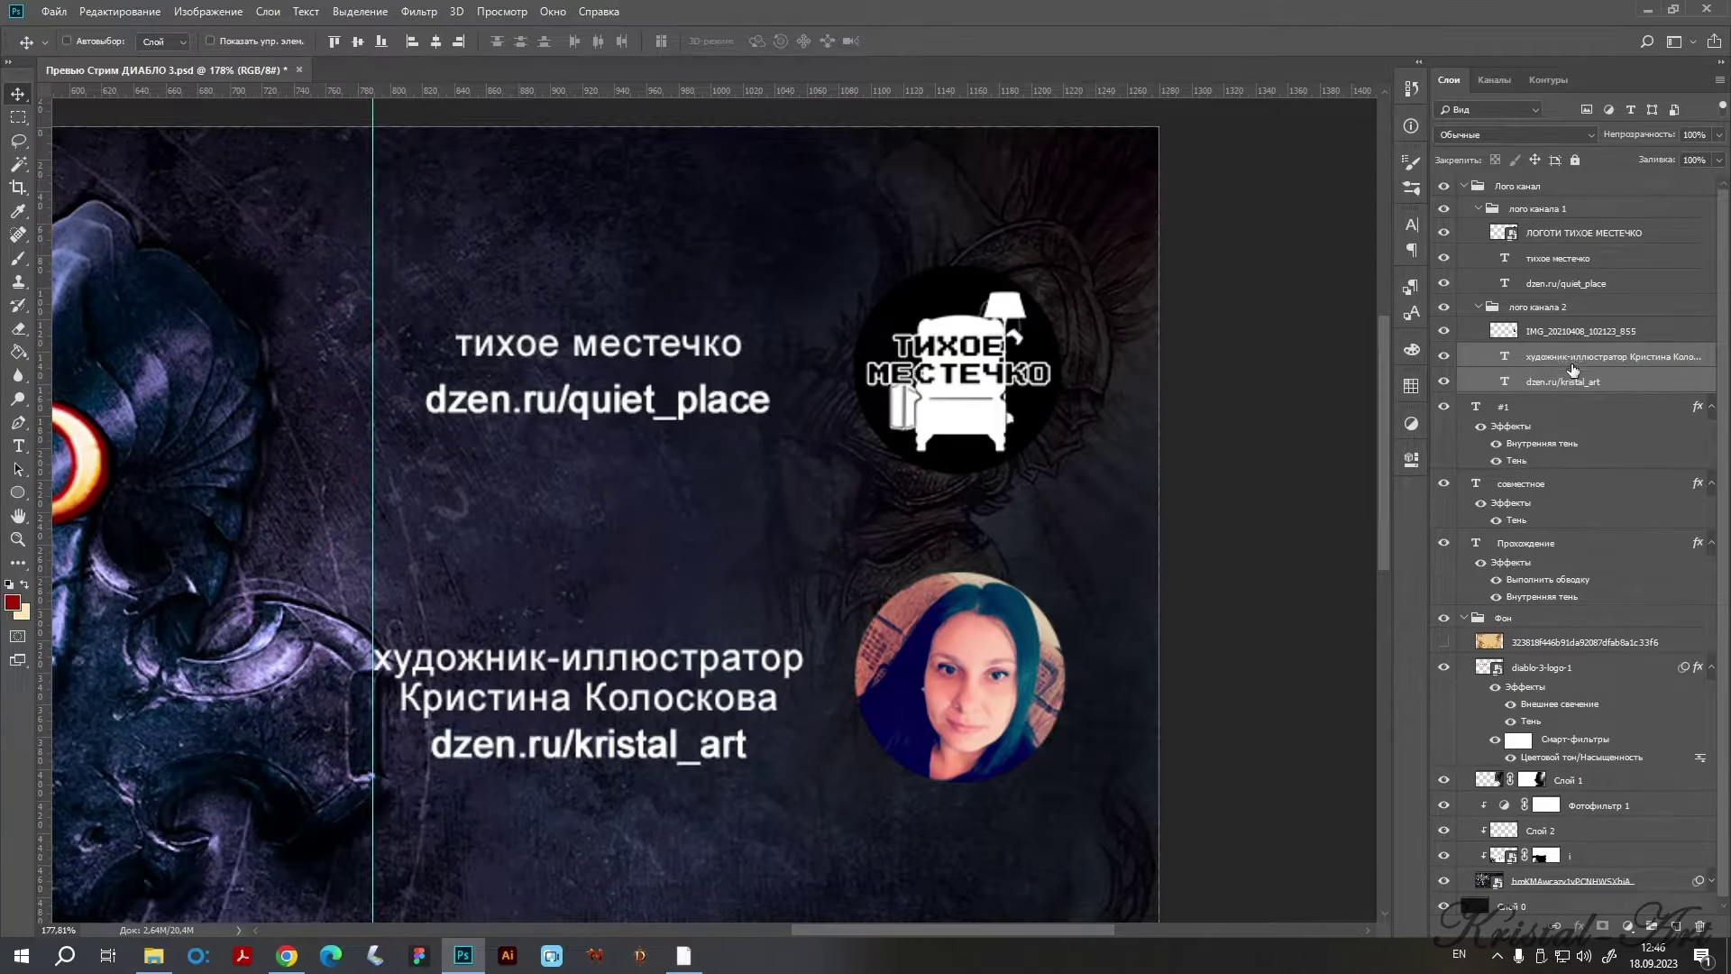
Add a horizontal guide at the quiet_place link, nudge the channel text left, remove the vertical guide.
mouse_move(45, 389)
mouse_down()
mouse_move(697, 398)
mouse_move(804, 431)
mouse_up()
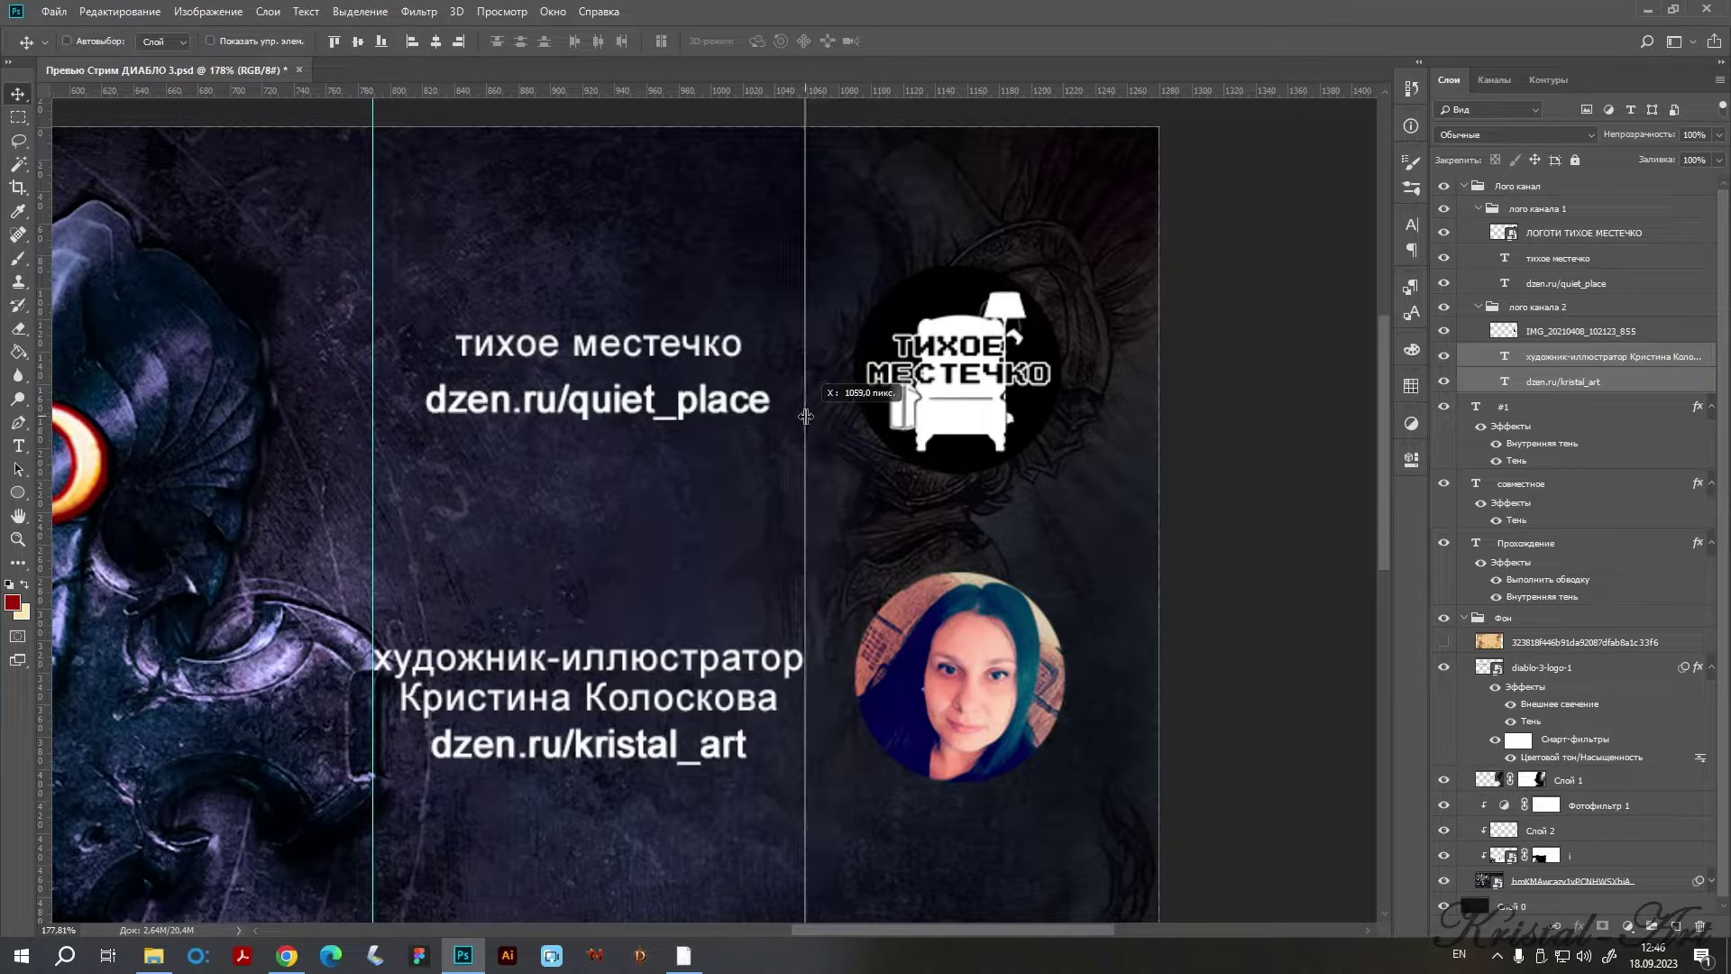
click(1565, 283)
ctrl+click(1554, 258)
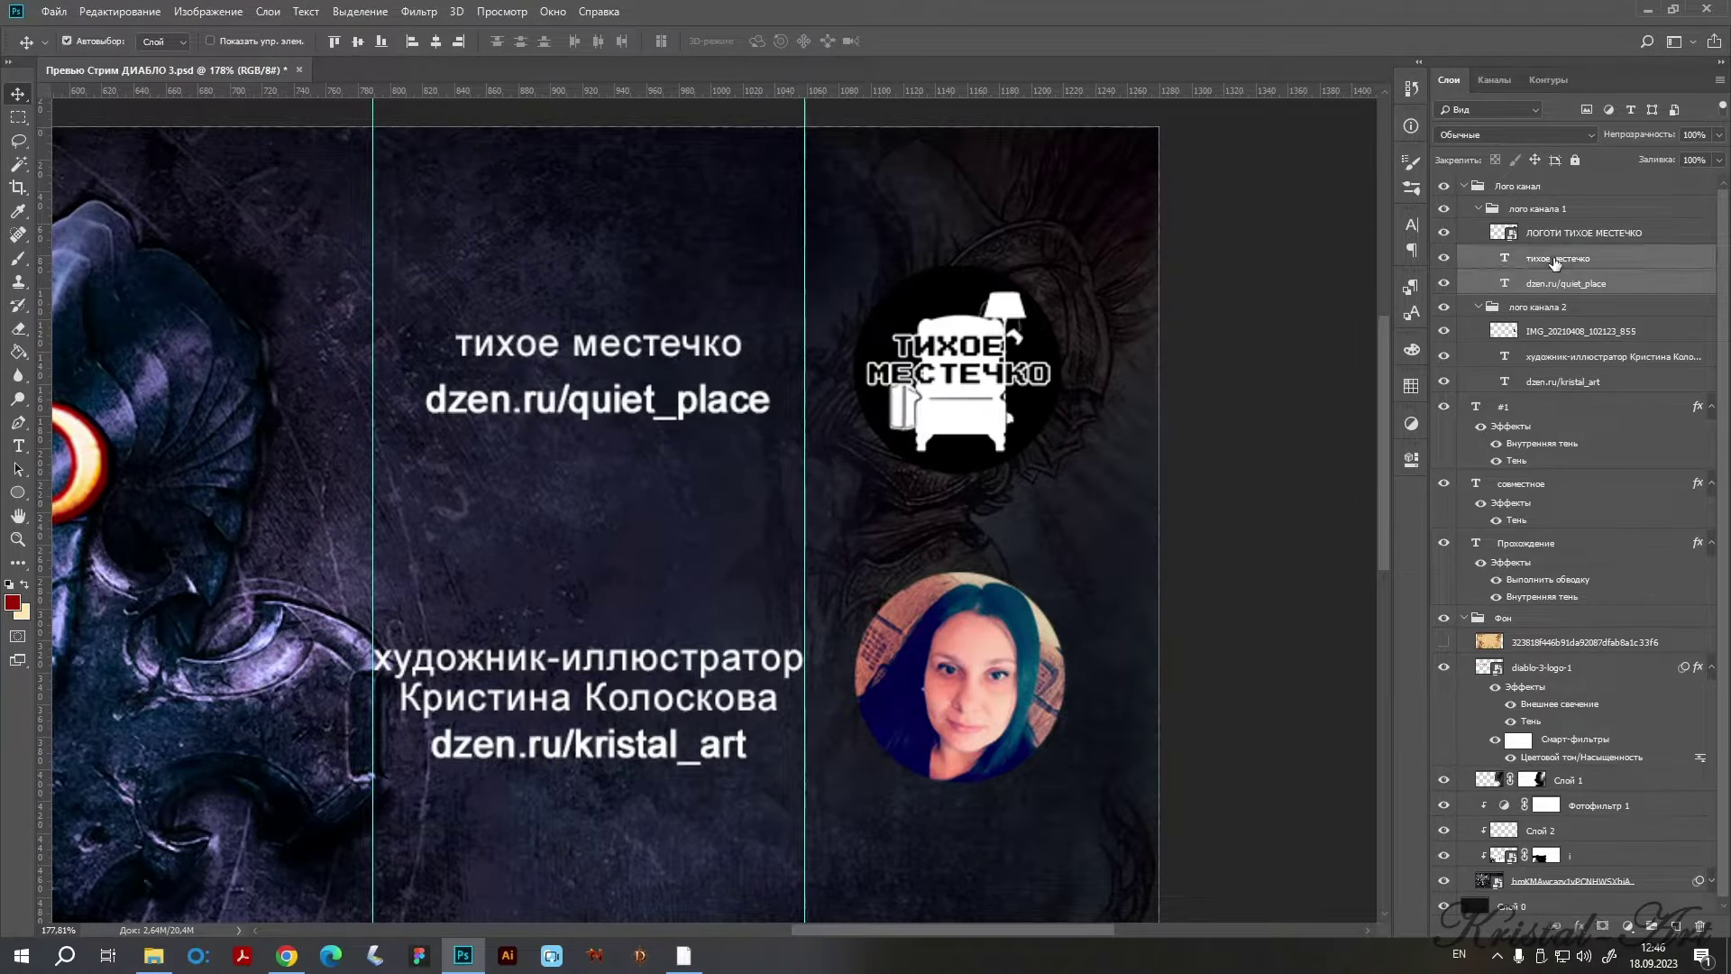
key(Left)
key(Left)
key(Left)
key(Left)
key(Left)
key(Left)
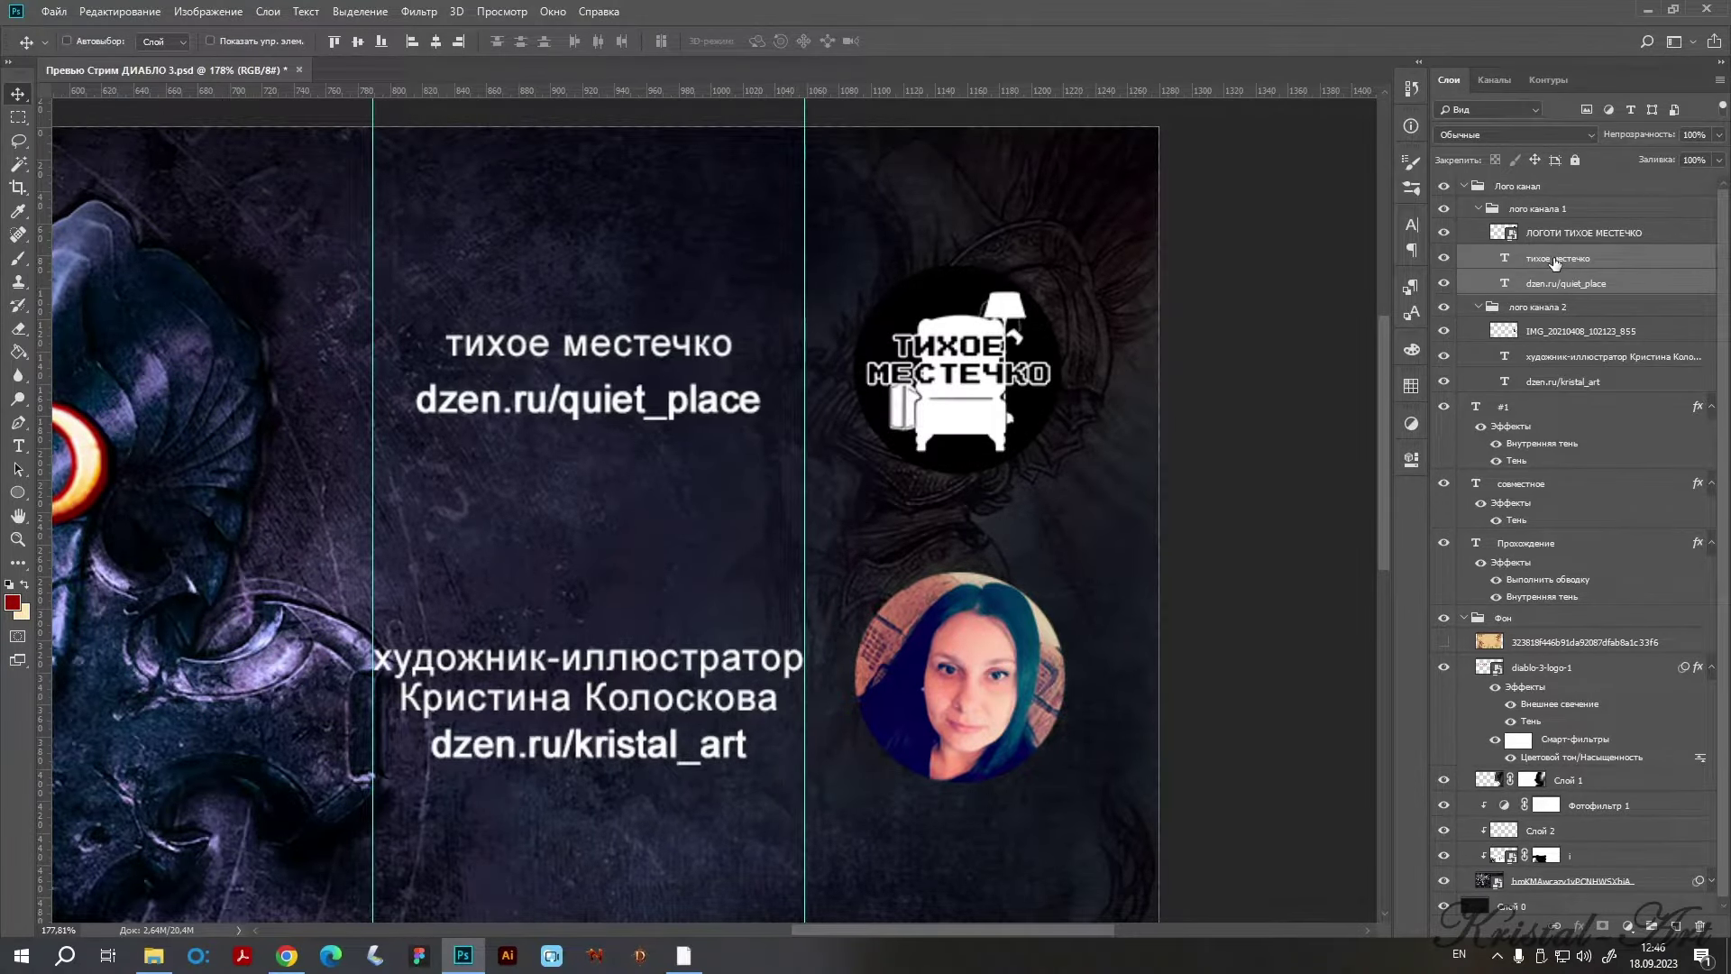
scroll(1271, 465, down, 5)
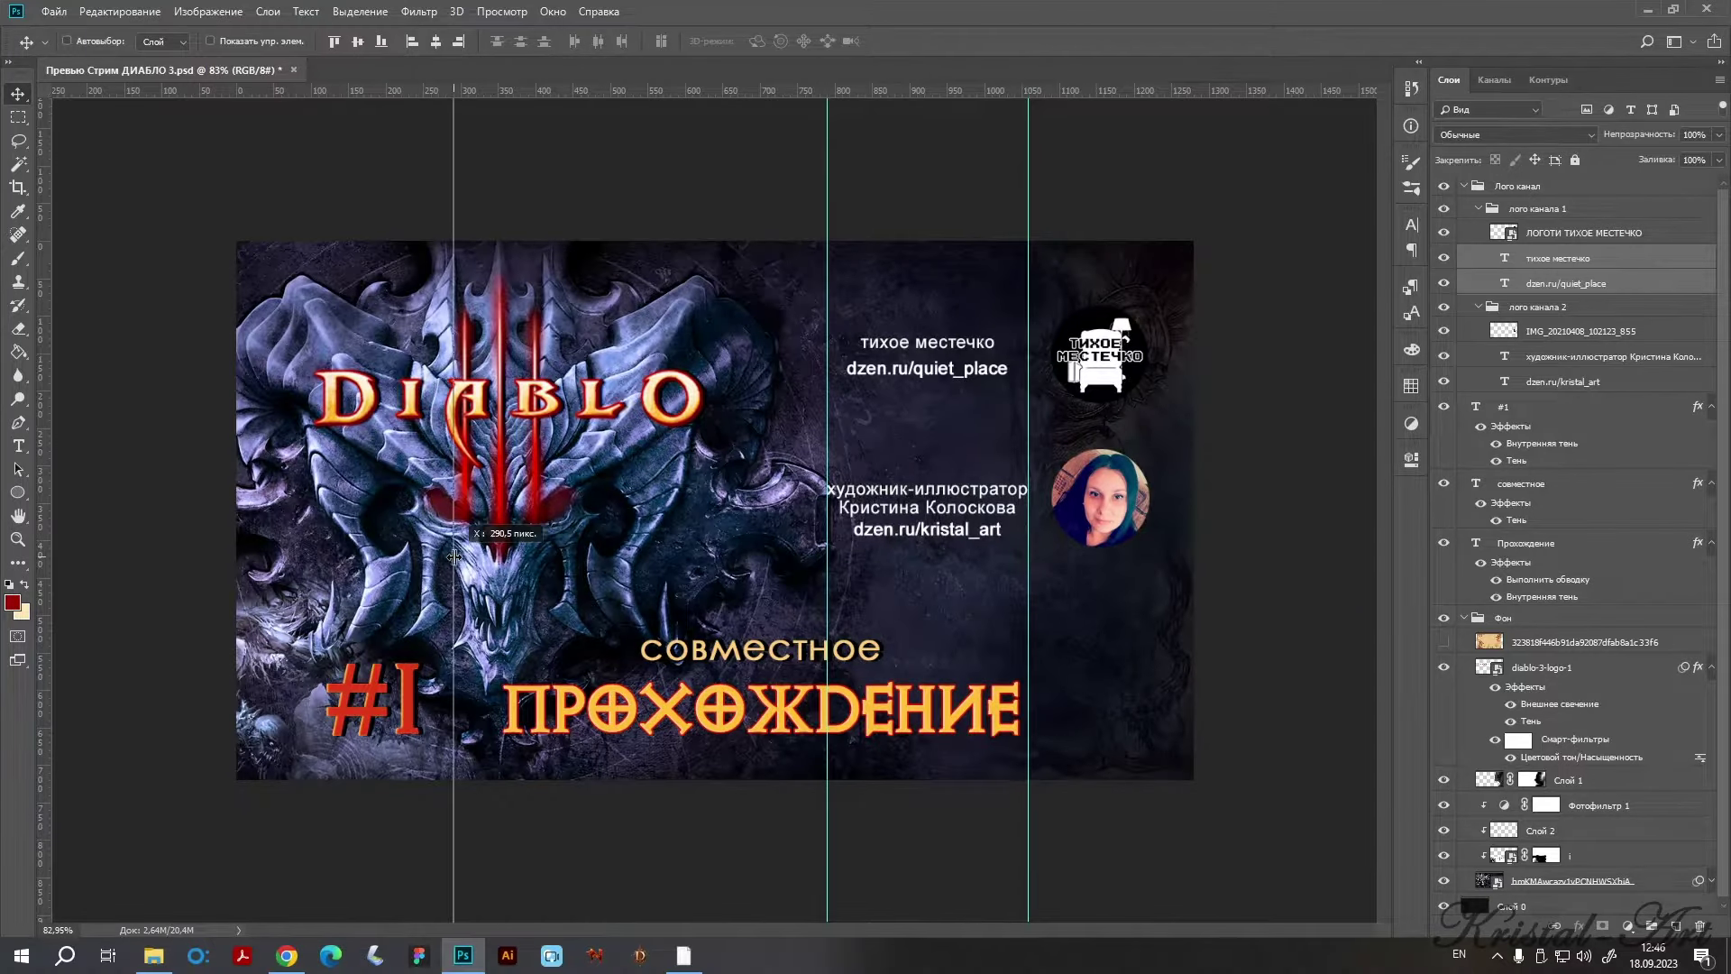
drag(827, 568, 27, 532)
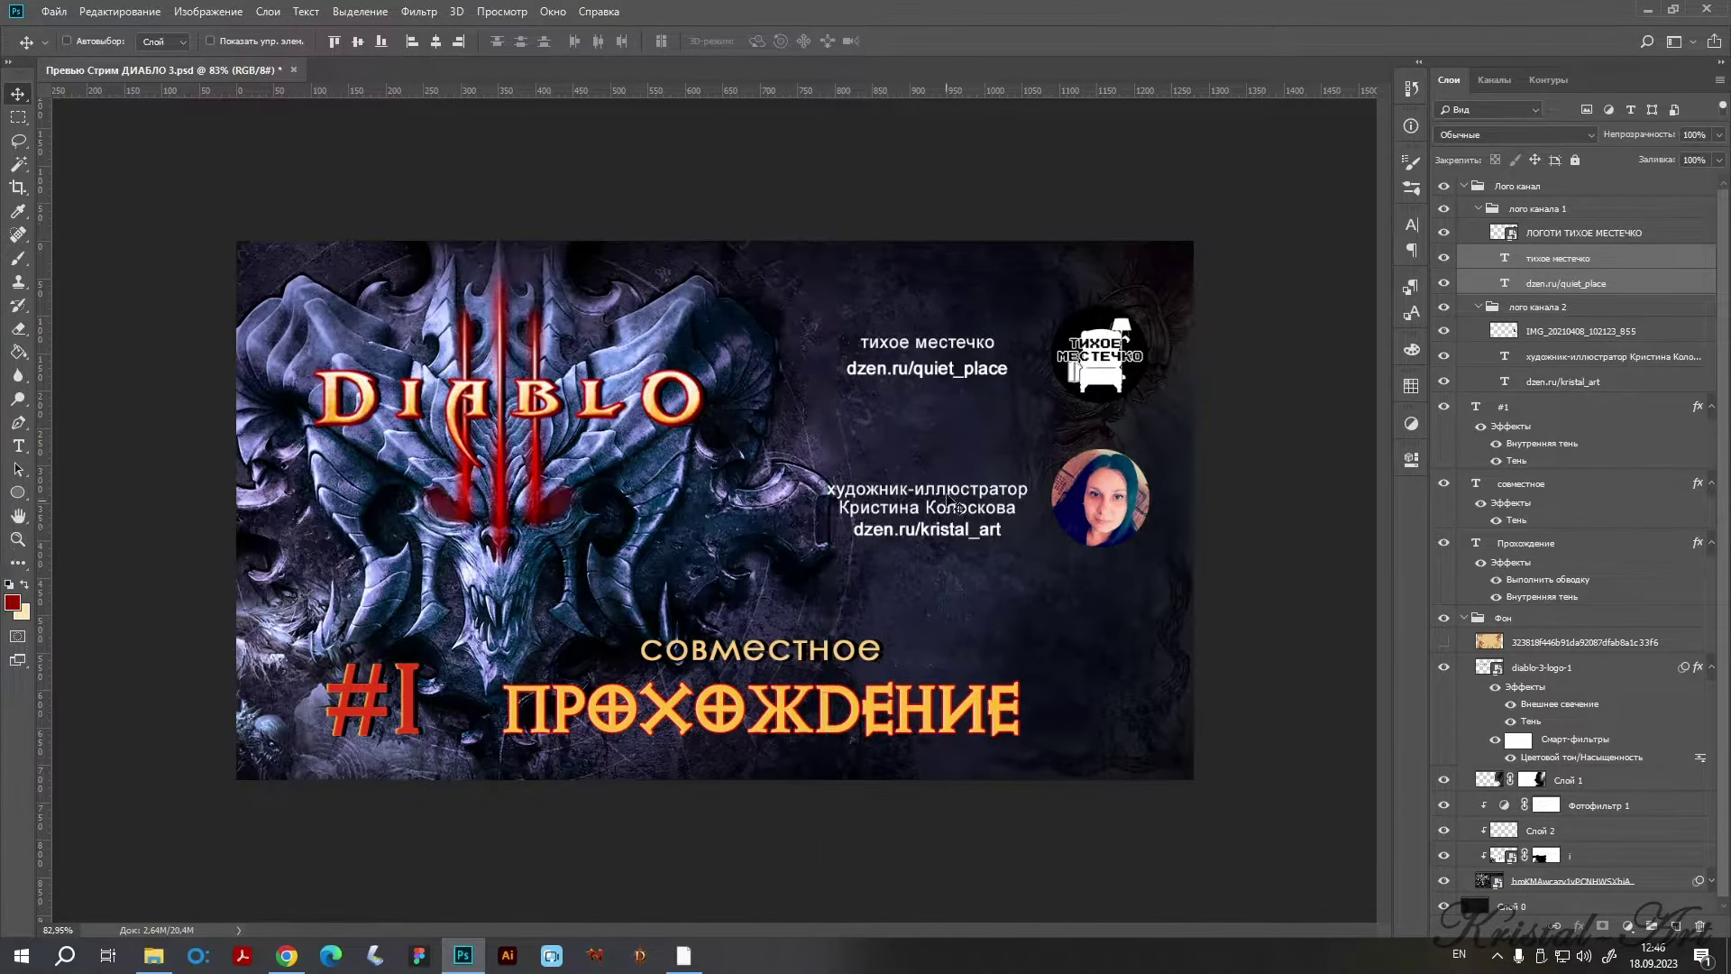
Nudge the 'лого канала 1' and 'лого канала 2' groups down.
click(1599, 213)
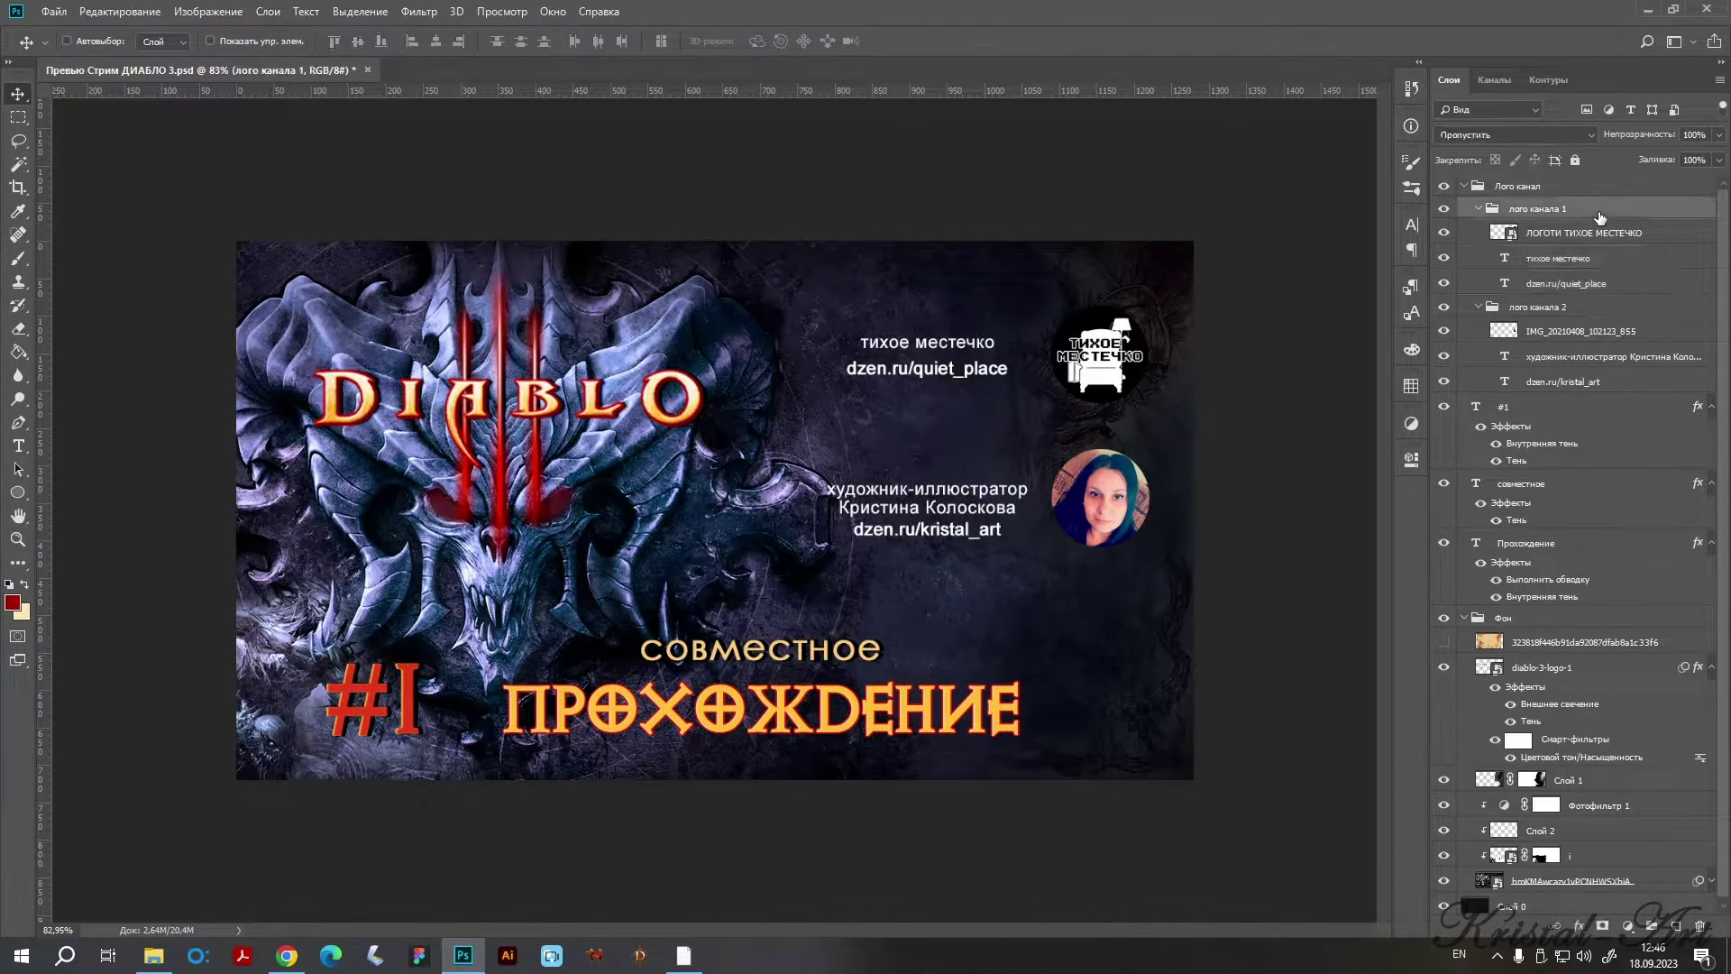
key(shift+Down)
key(shift+Down)
key(shift+Down)
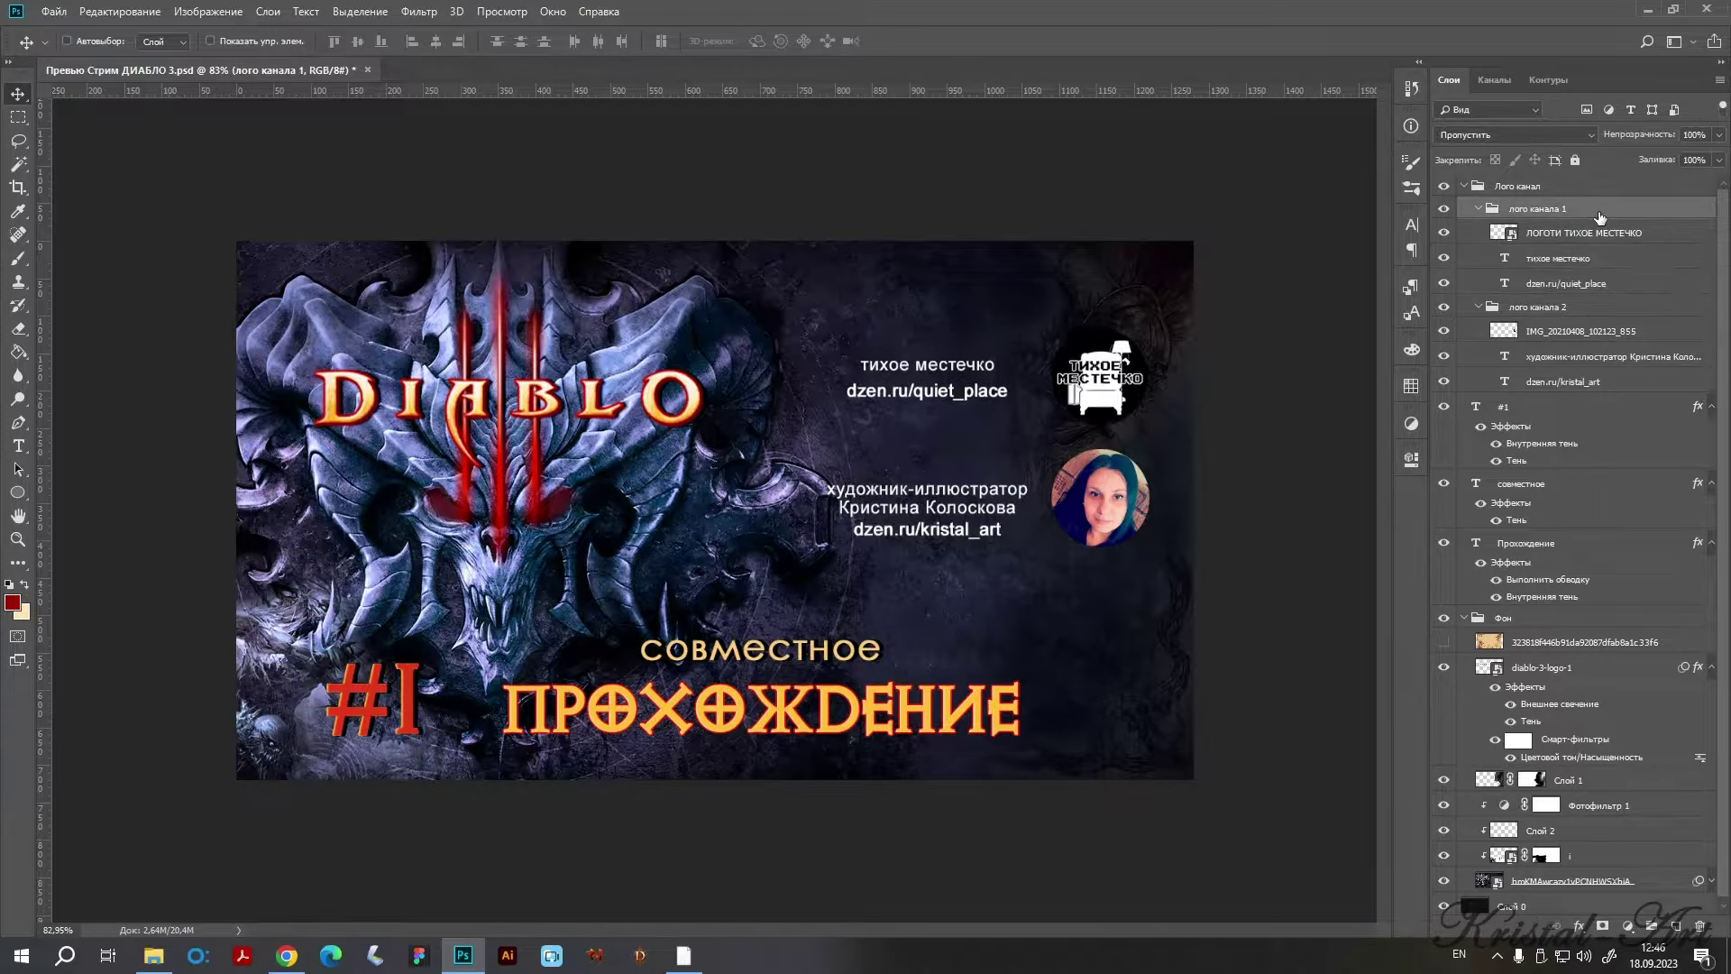
click(1541, 311)
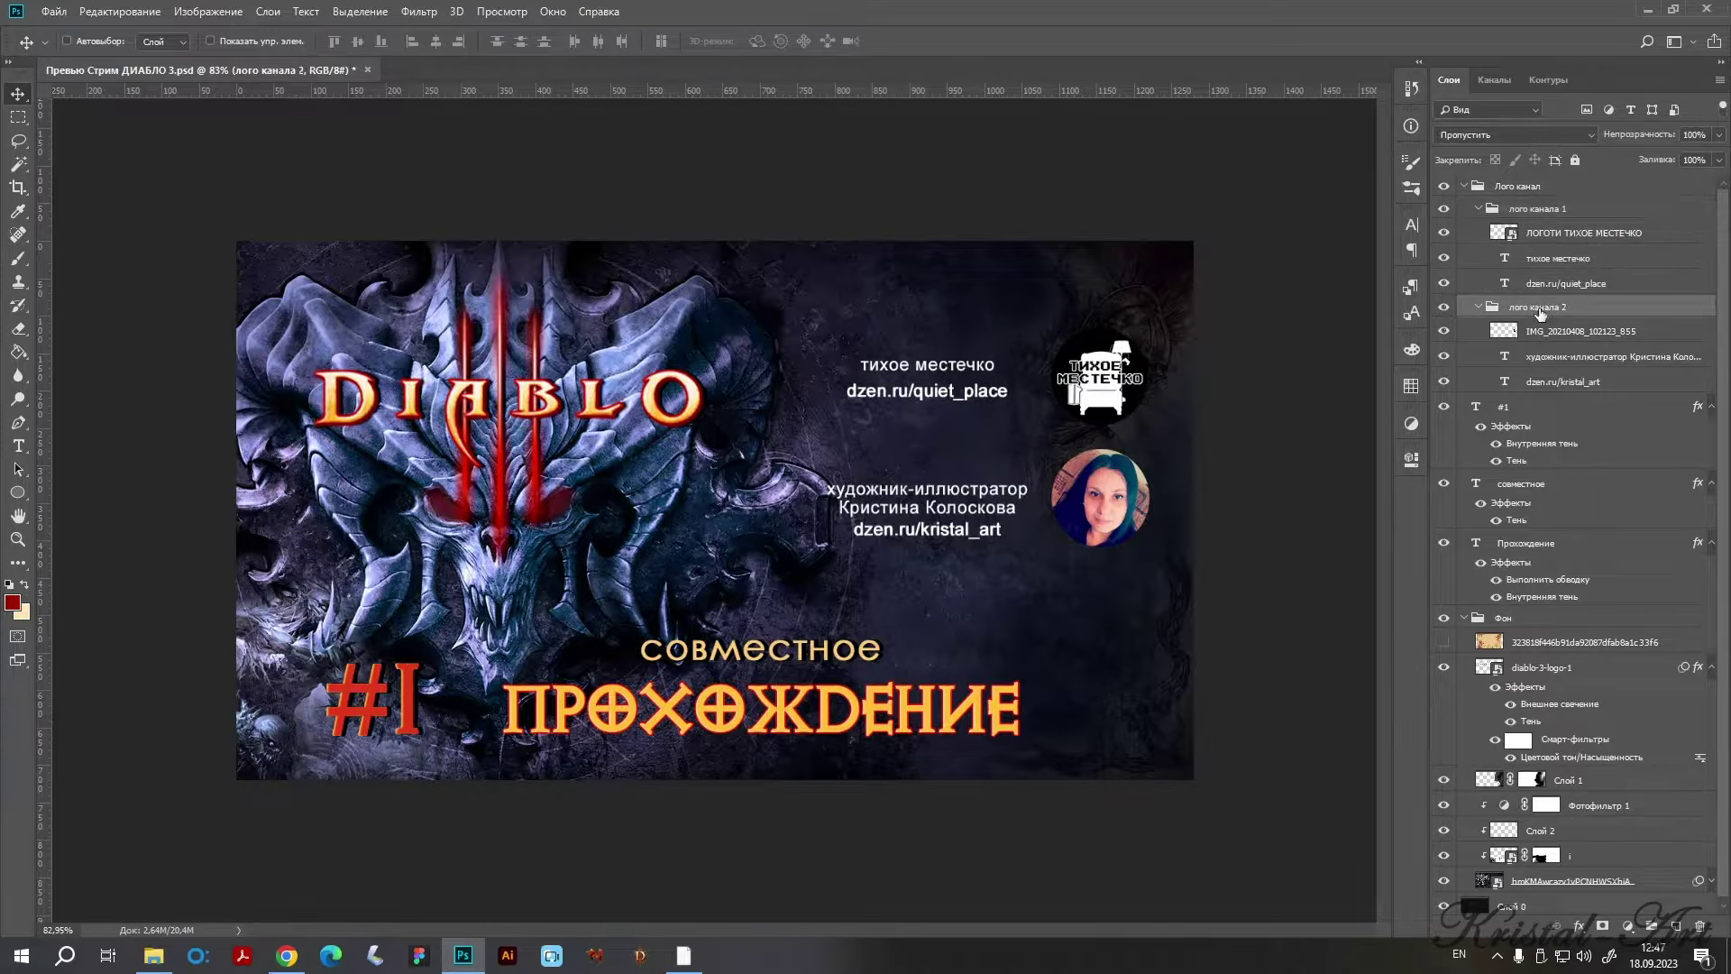
key(shift+Down)
key(shift+Down)
key(shift+Down)
key(shift+Down)
key(shift+Down)
key(shift+Down)
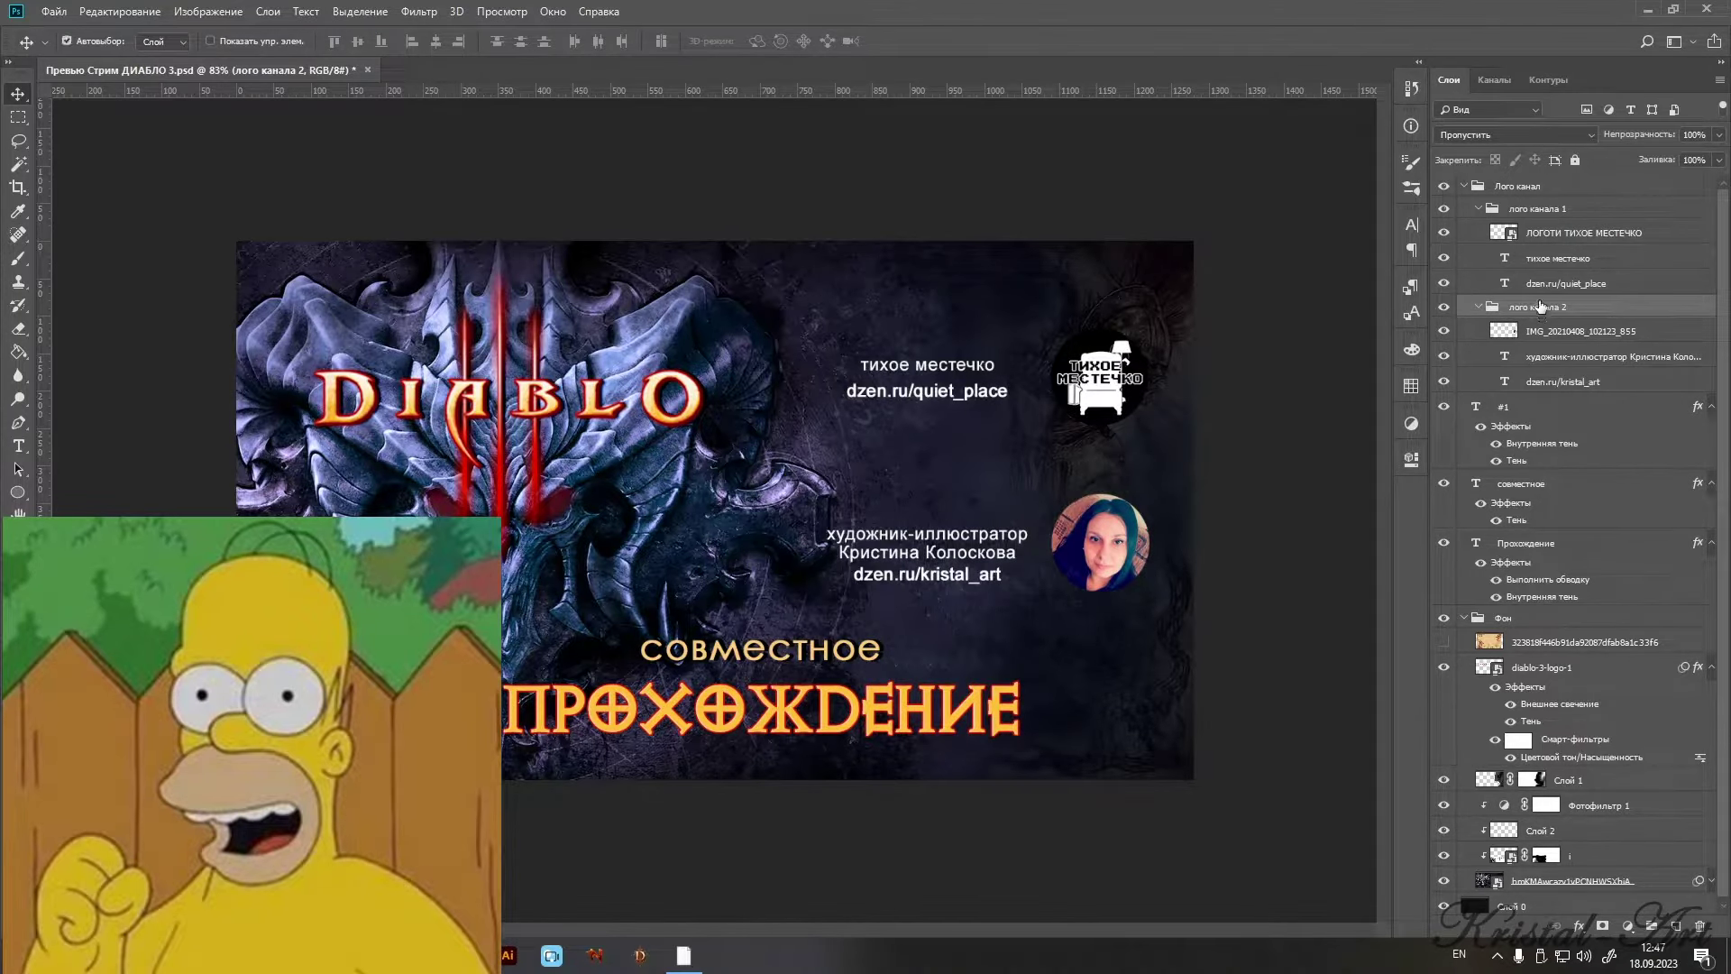
Paste the Diablo action-bar image and enlarge it to about 148%.
key(ctrl+v)
drag(792, 491, 945, 404)
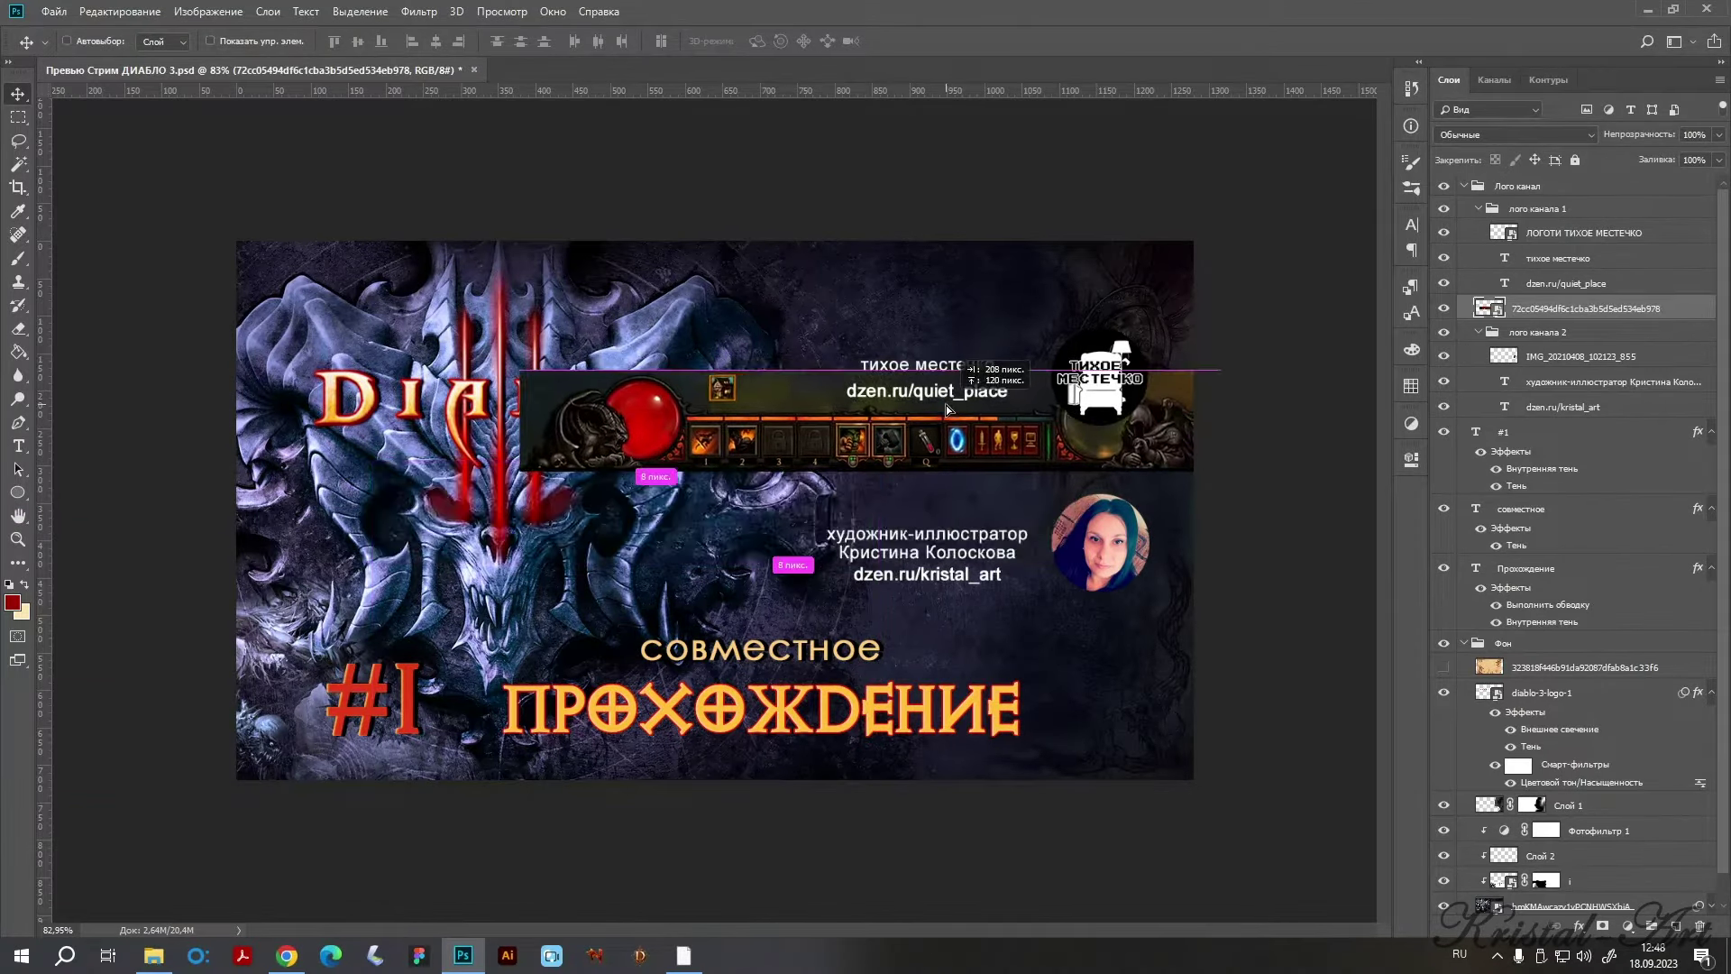
right_click(1634, 310)
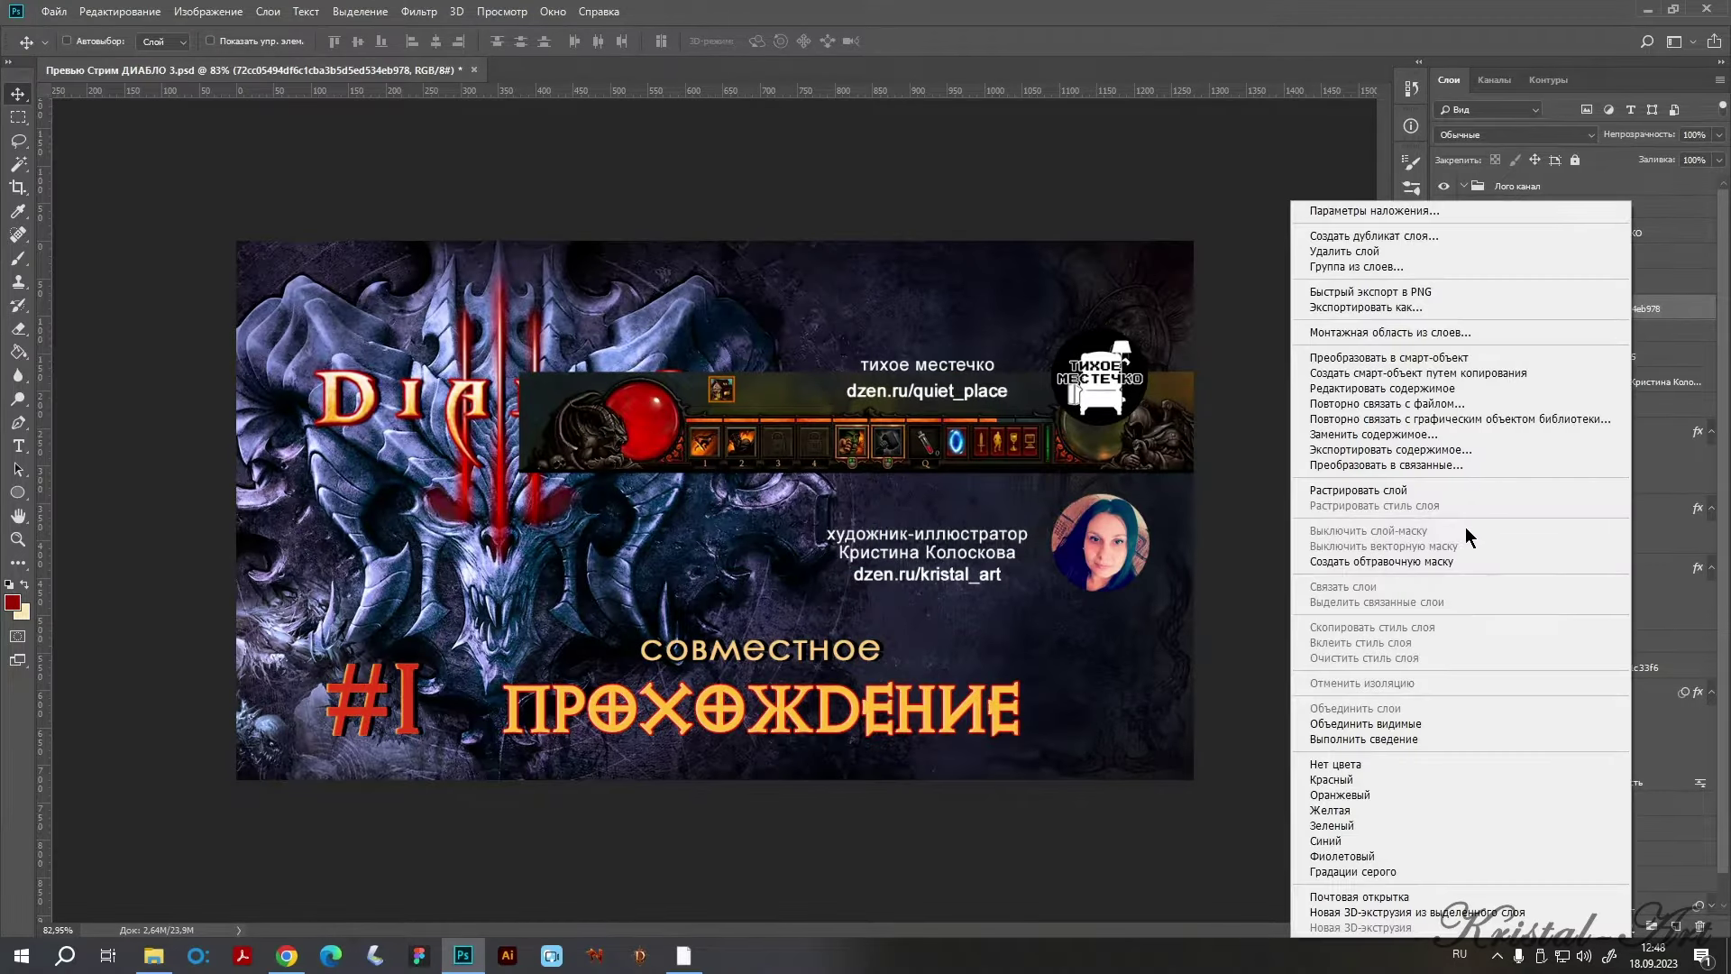
click(1170, 456)
key(ctrl+t)
mouse_move(1193, 473)
mouse_down()
mouse_move(1540, 640)
mouse_move(1542, 300)
mouse_up()
key(Return)
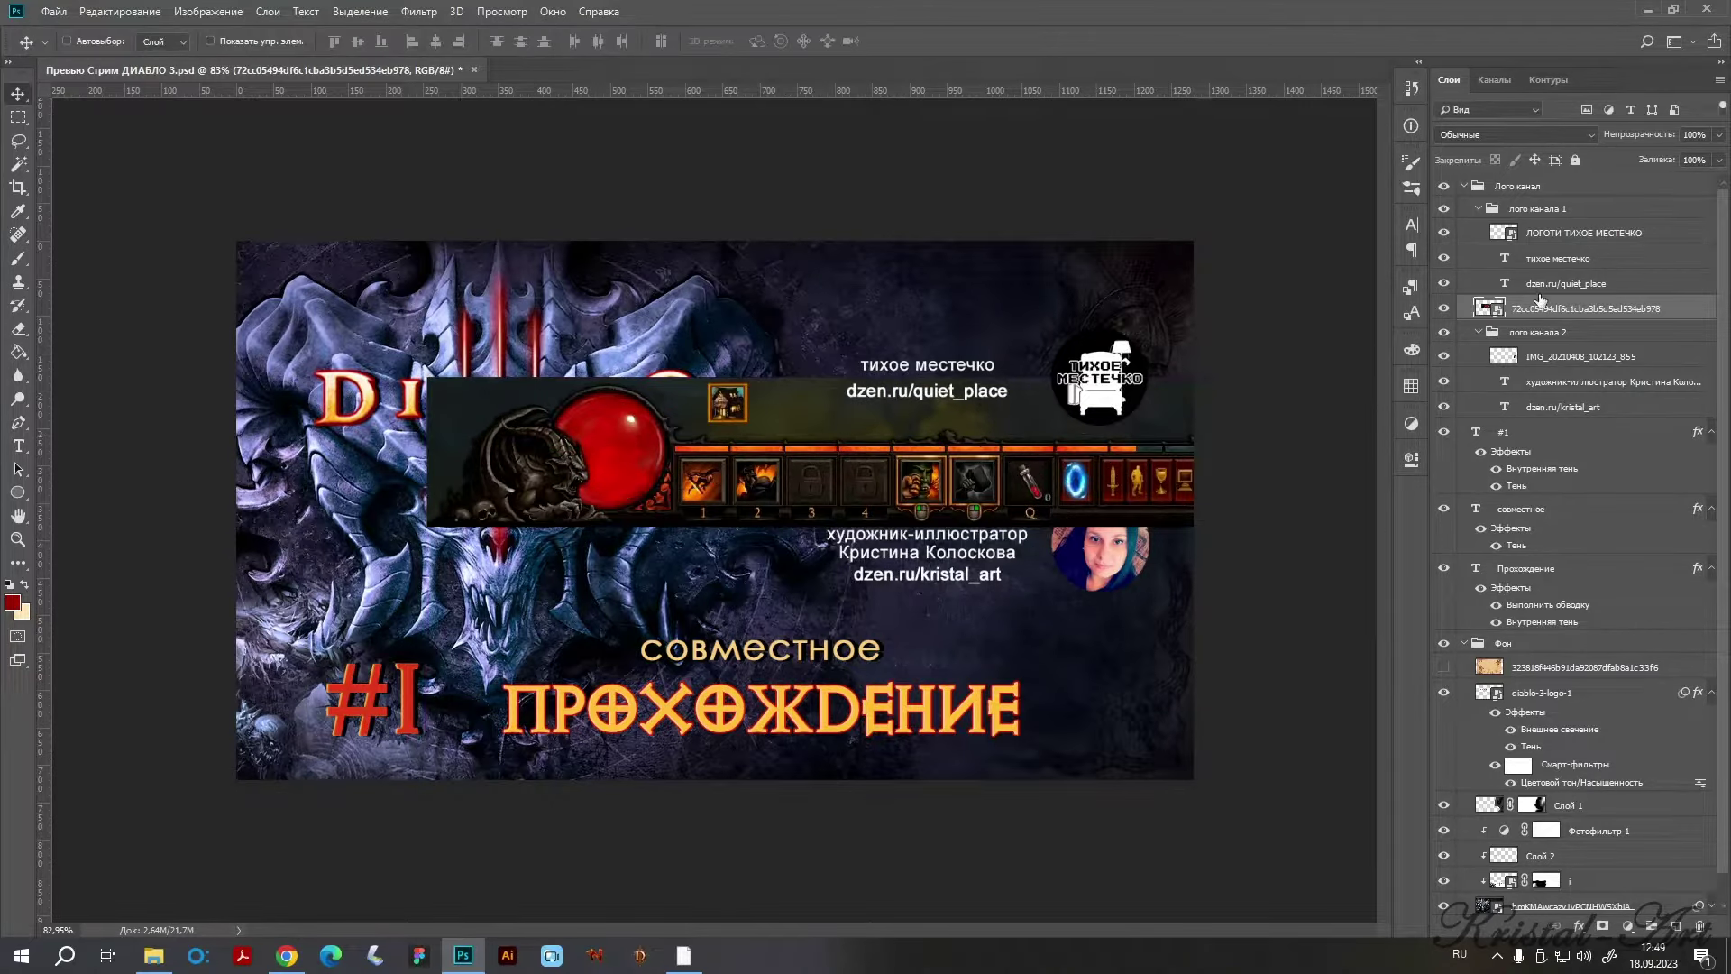
Rasterize the action-bar layer and lasso around the red orb.
right_click(1582, 309)
click(1308, 490)
scroll(736, 466, up, 5)
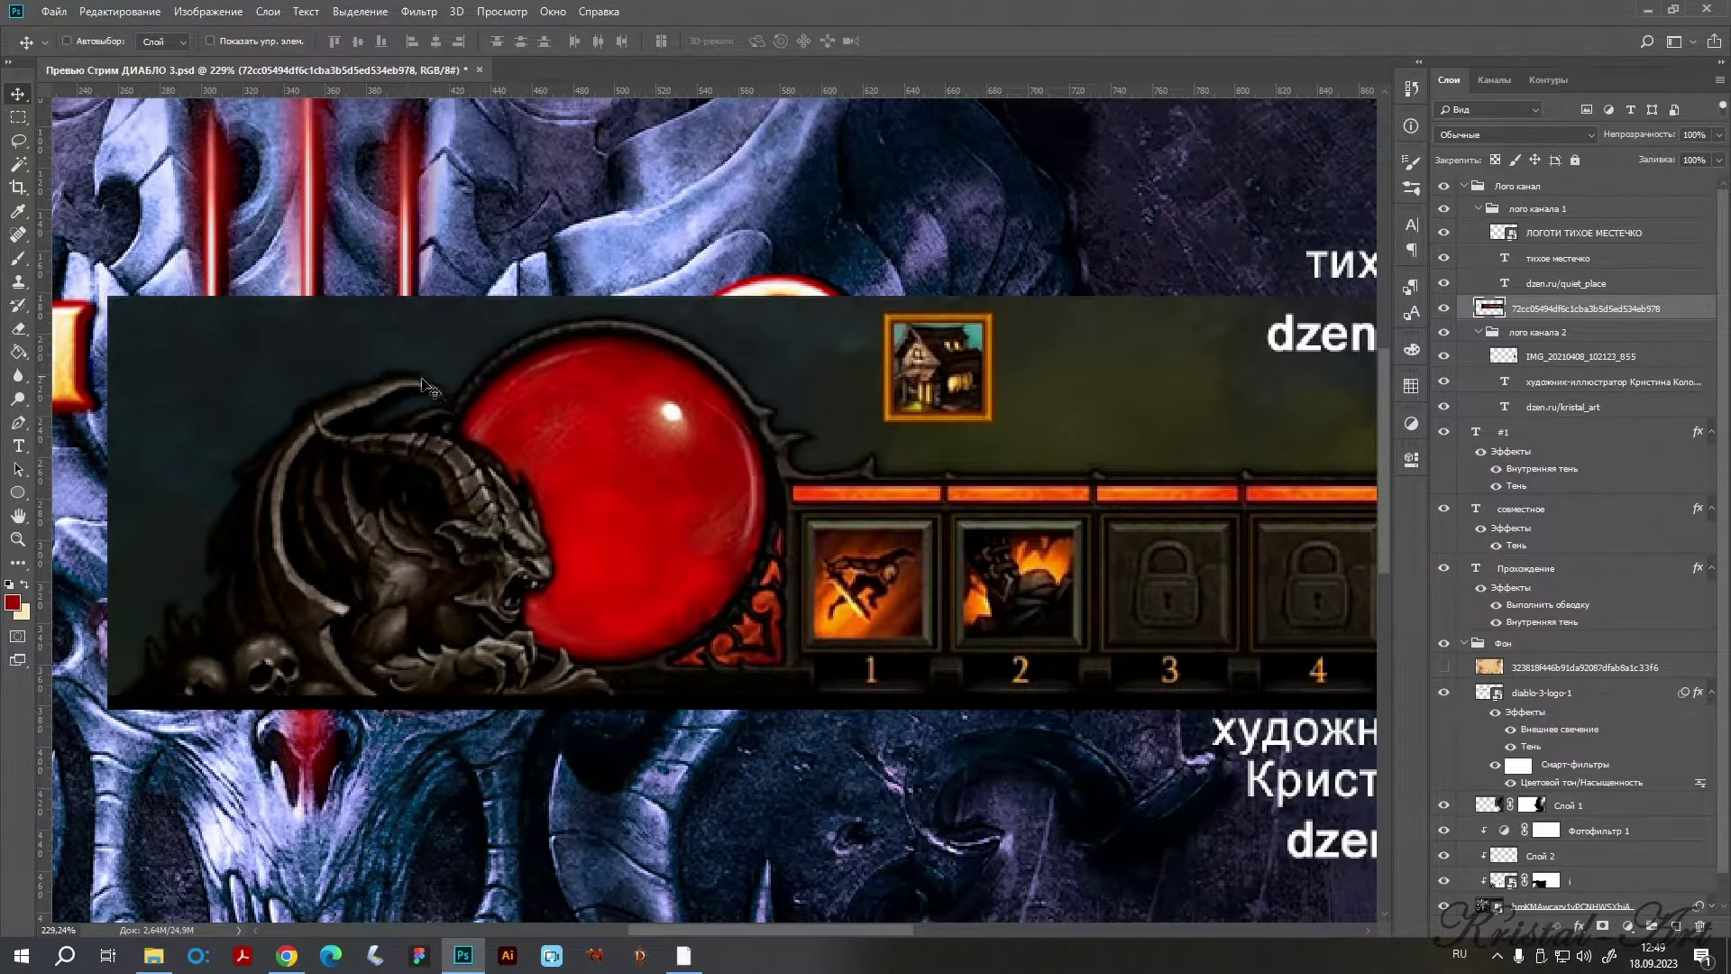
key(l)
drag(296, 264, 734, 741)
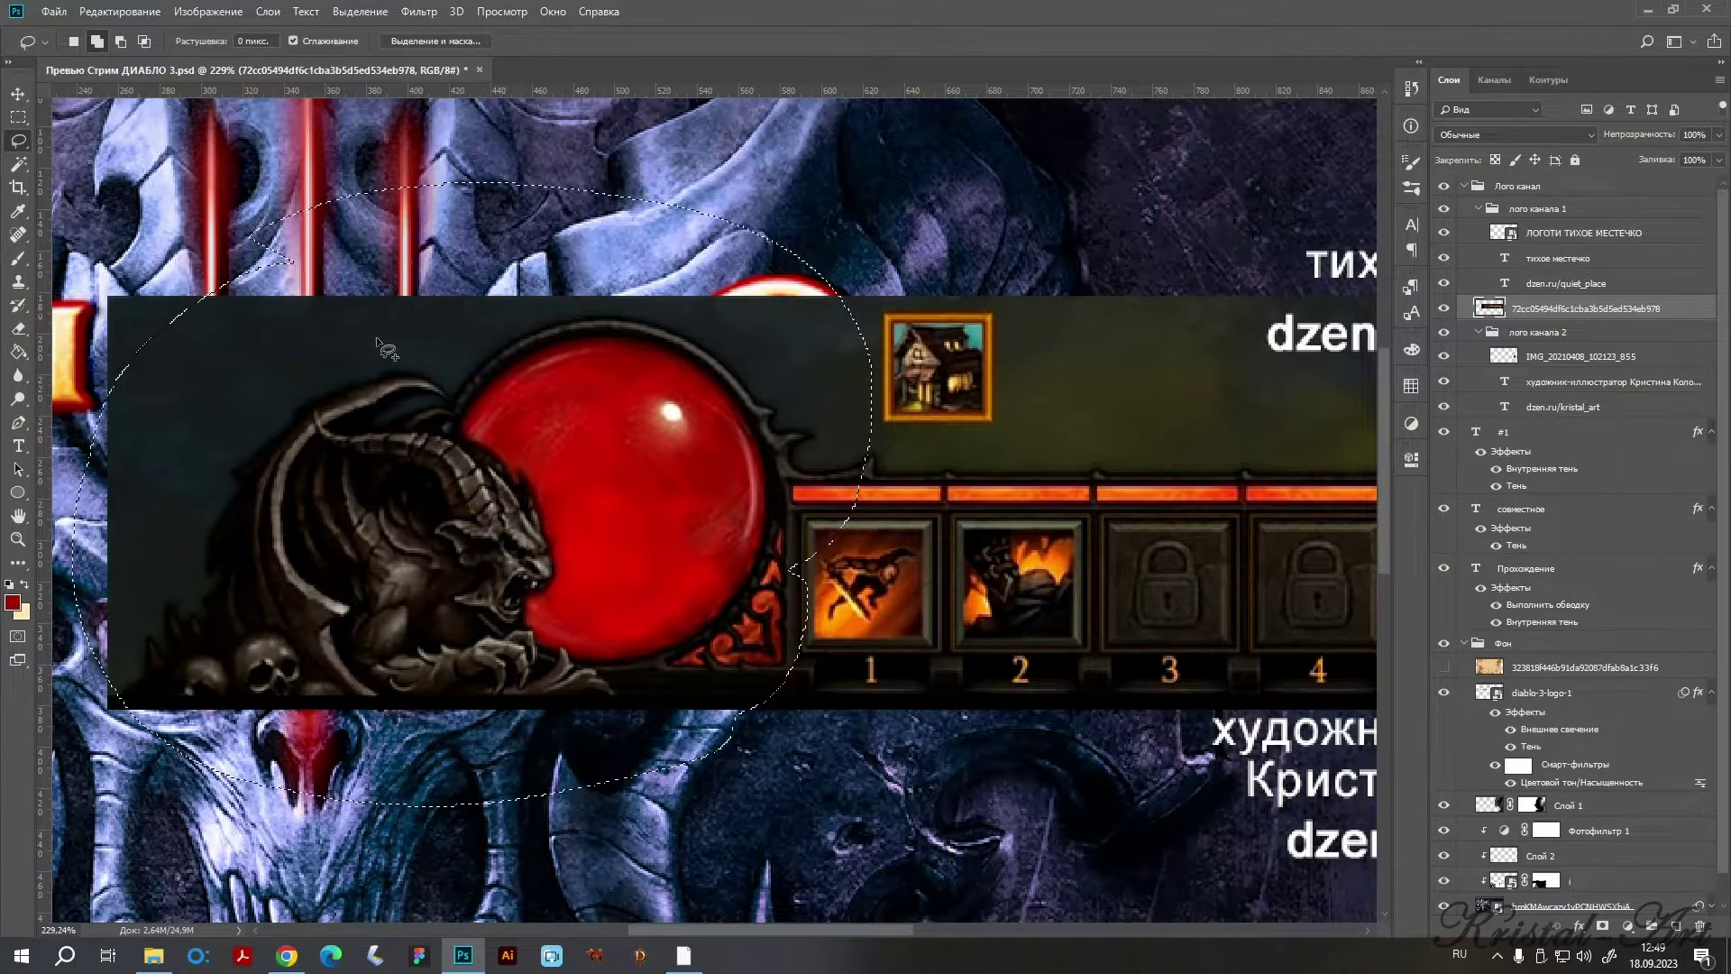
mouse_move(794, 577)
mouse_down()
mouse_move(836, 610)
mouse_move(849, 732)
mouse_up()
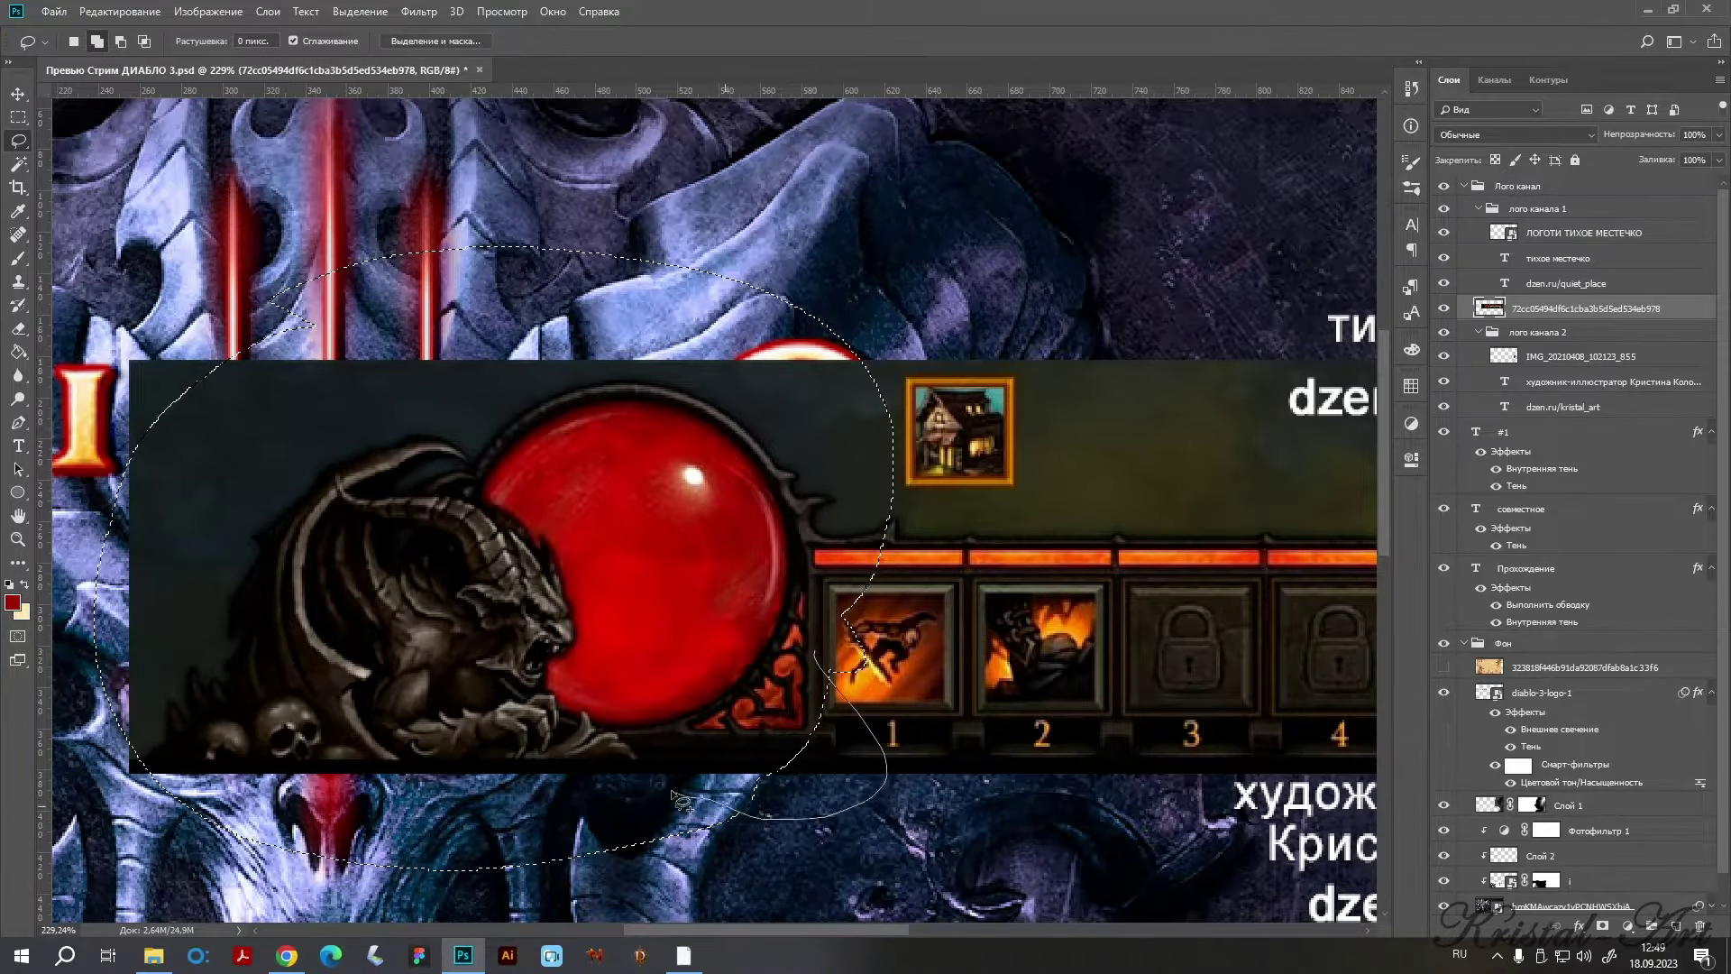
Copy the outlined orb area and hide the action-bar layer.
scroll(847, 730, down, 1)
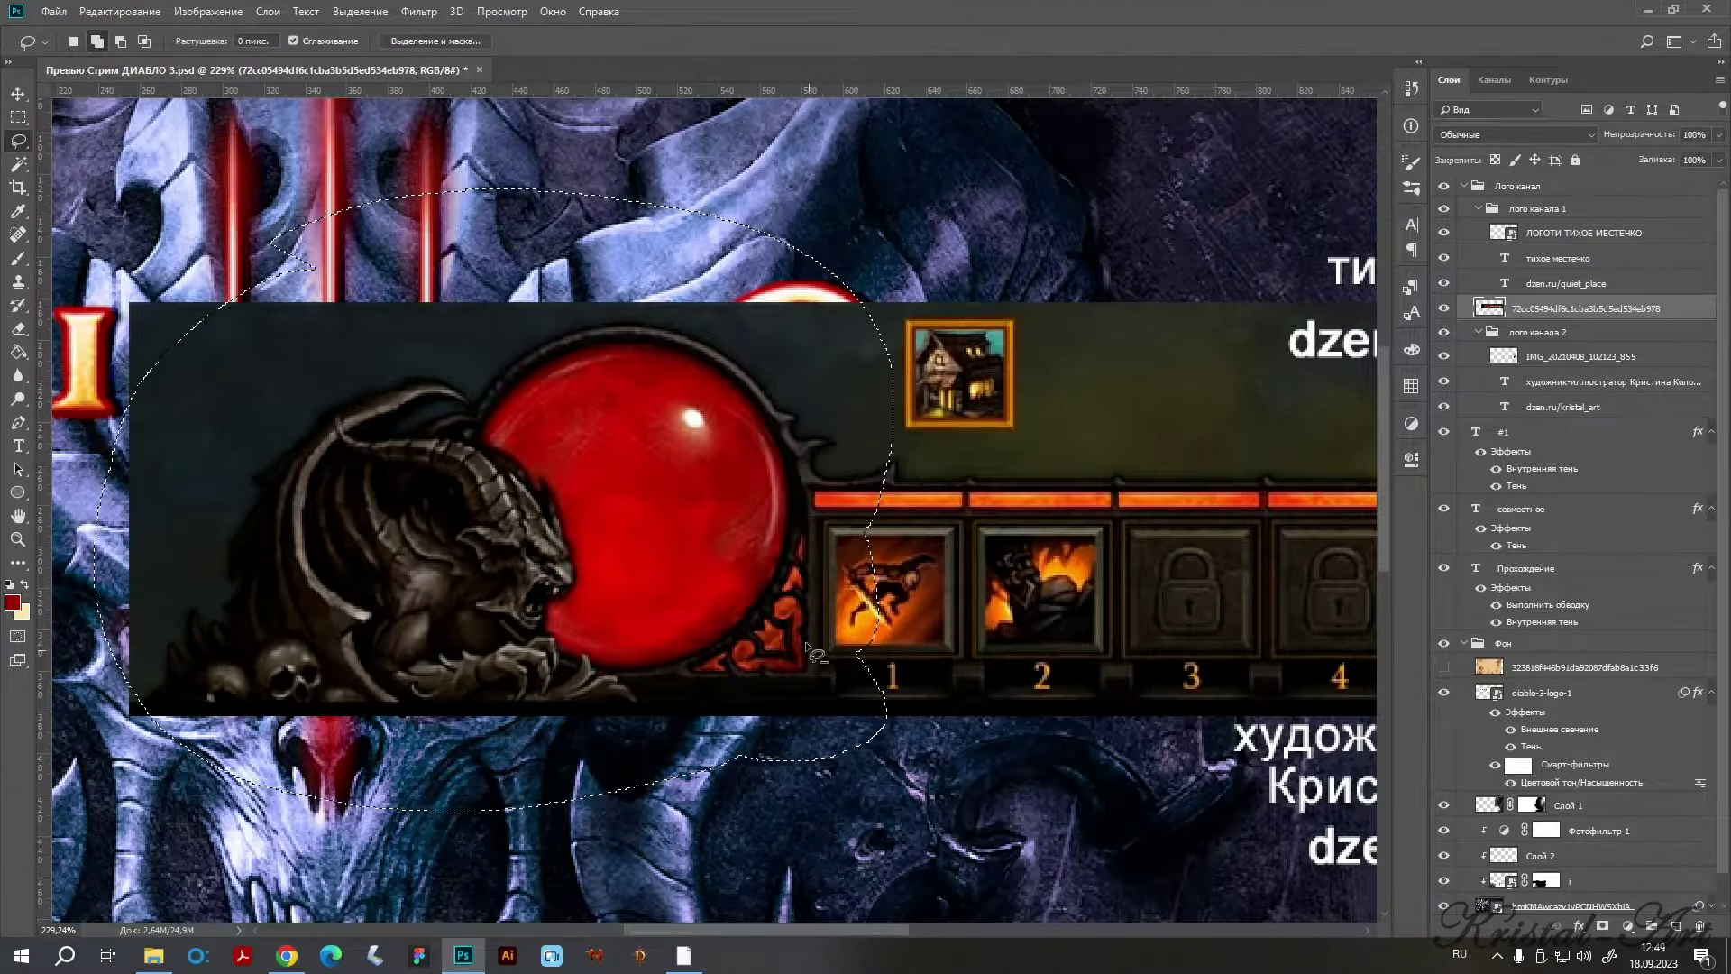
scroll(848, 649, down, 3)
key(ctrl+d)
scroll(721, 586, right, 3)
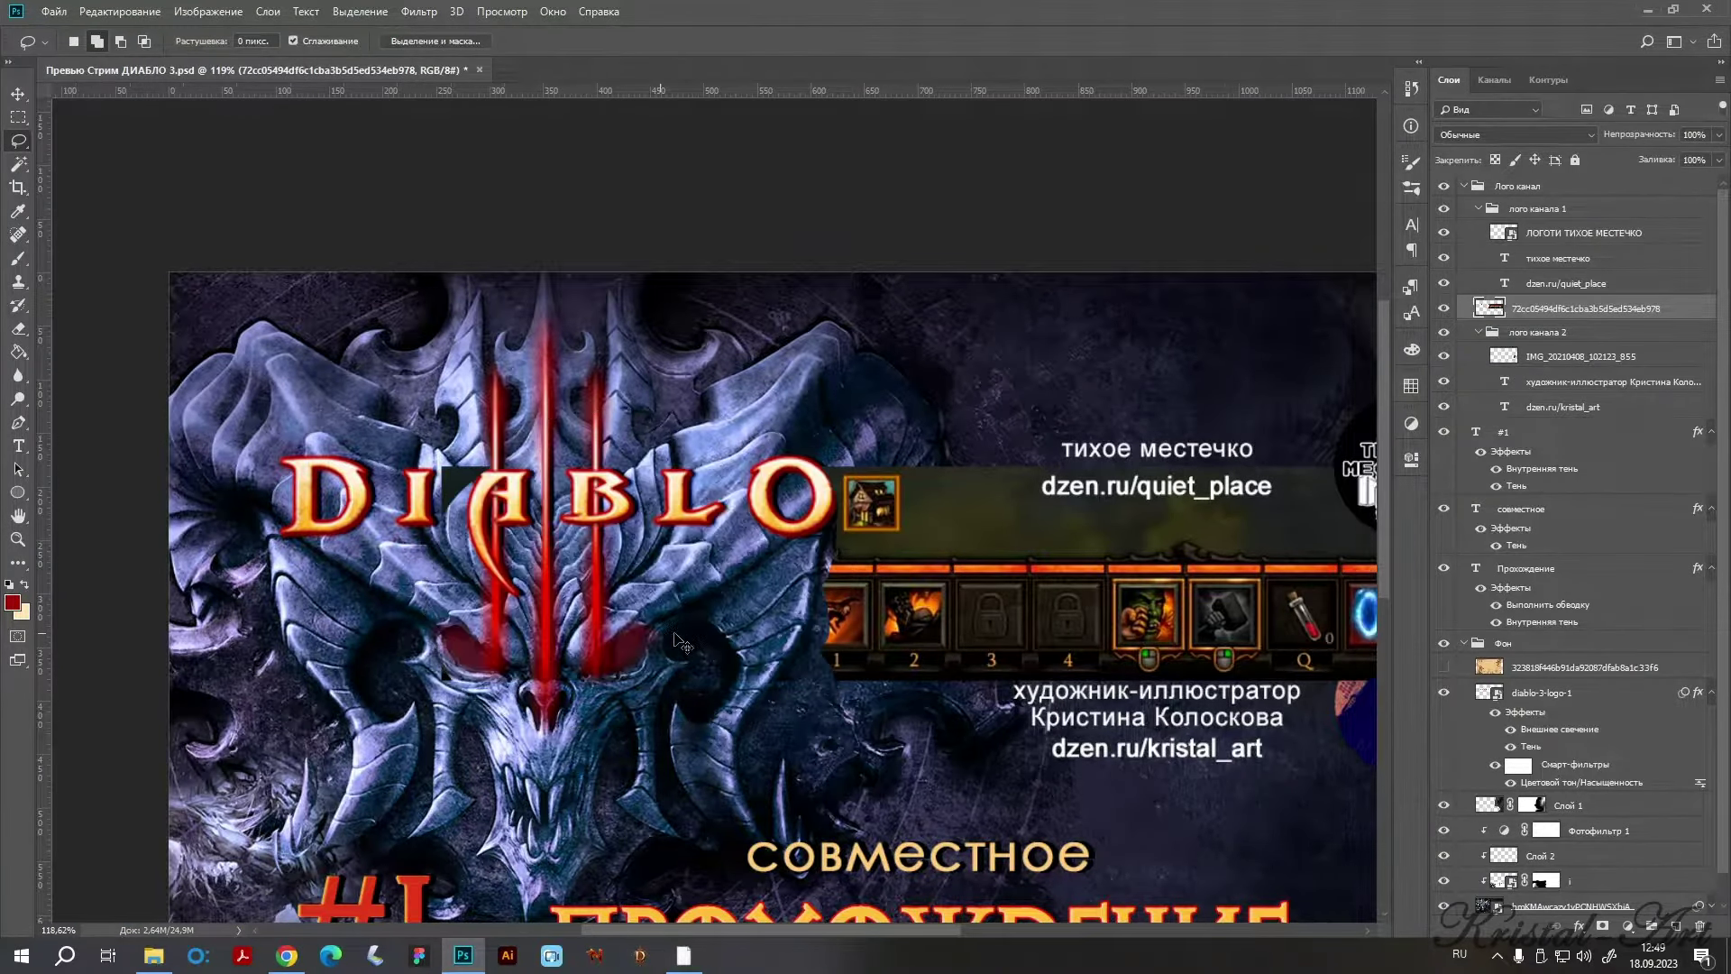
click(1443, 309)
Paste the copied orb as a new layer and flip it horizontally.
click(1568, 236)
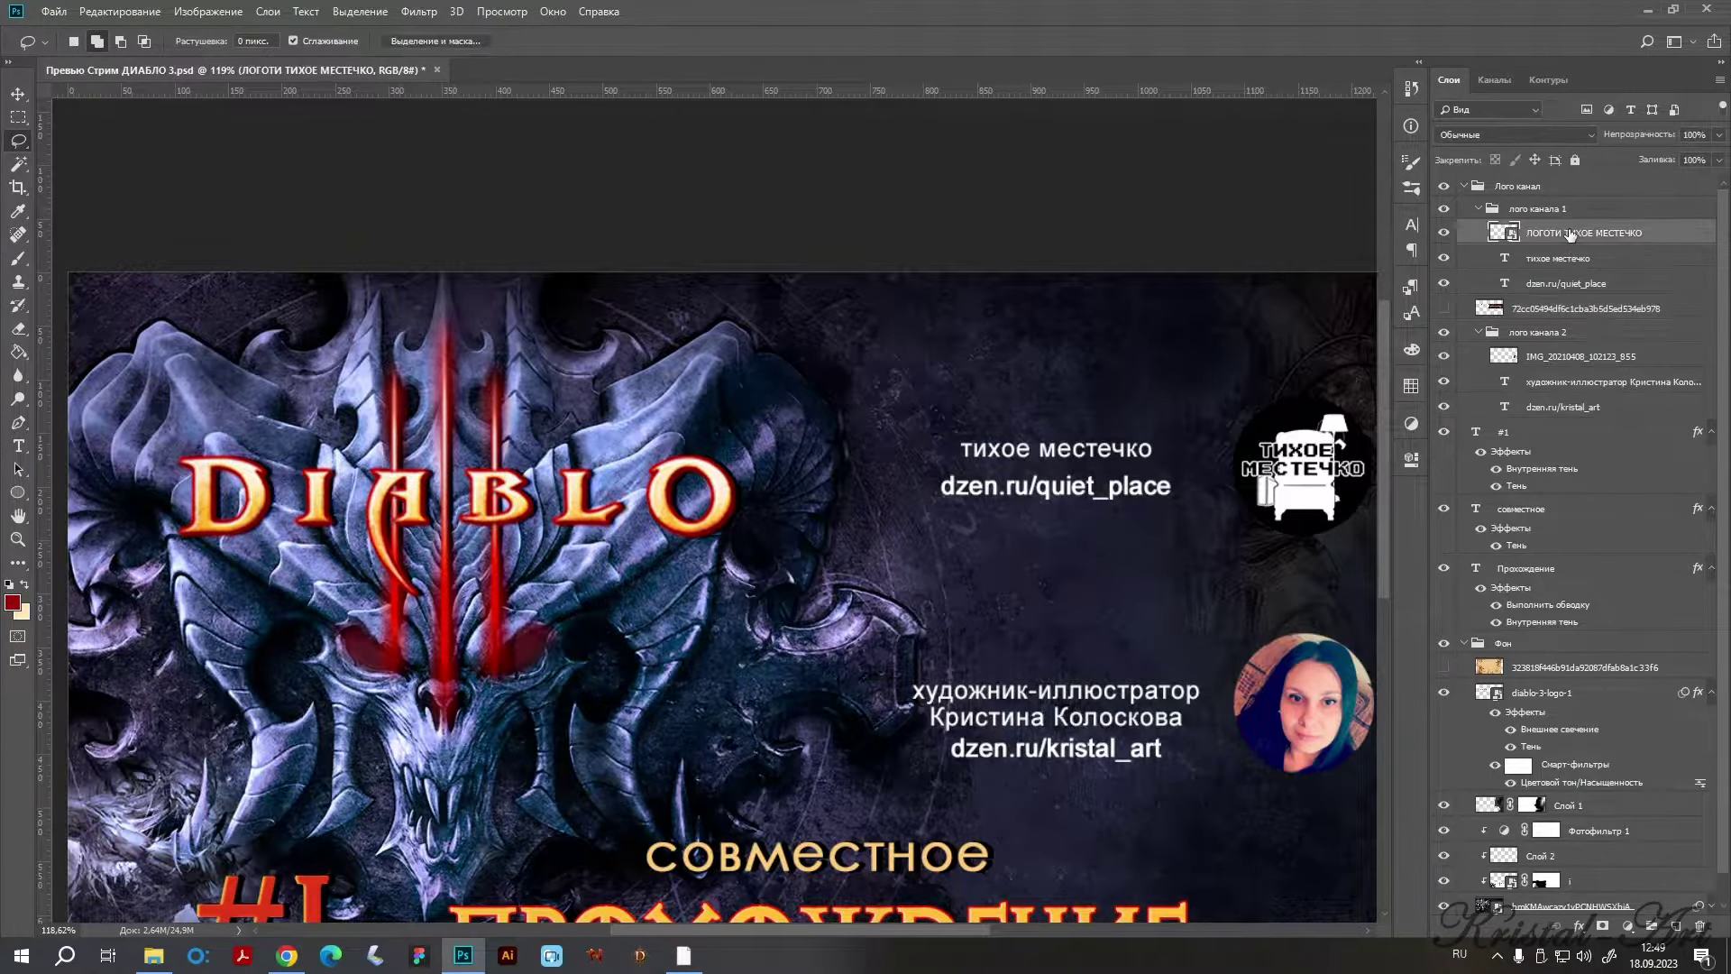
key(ctrl+v)
scroll(631, 505, down, 3)
key(ctrl+t)
right_click(667, 446)
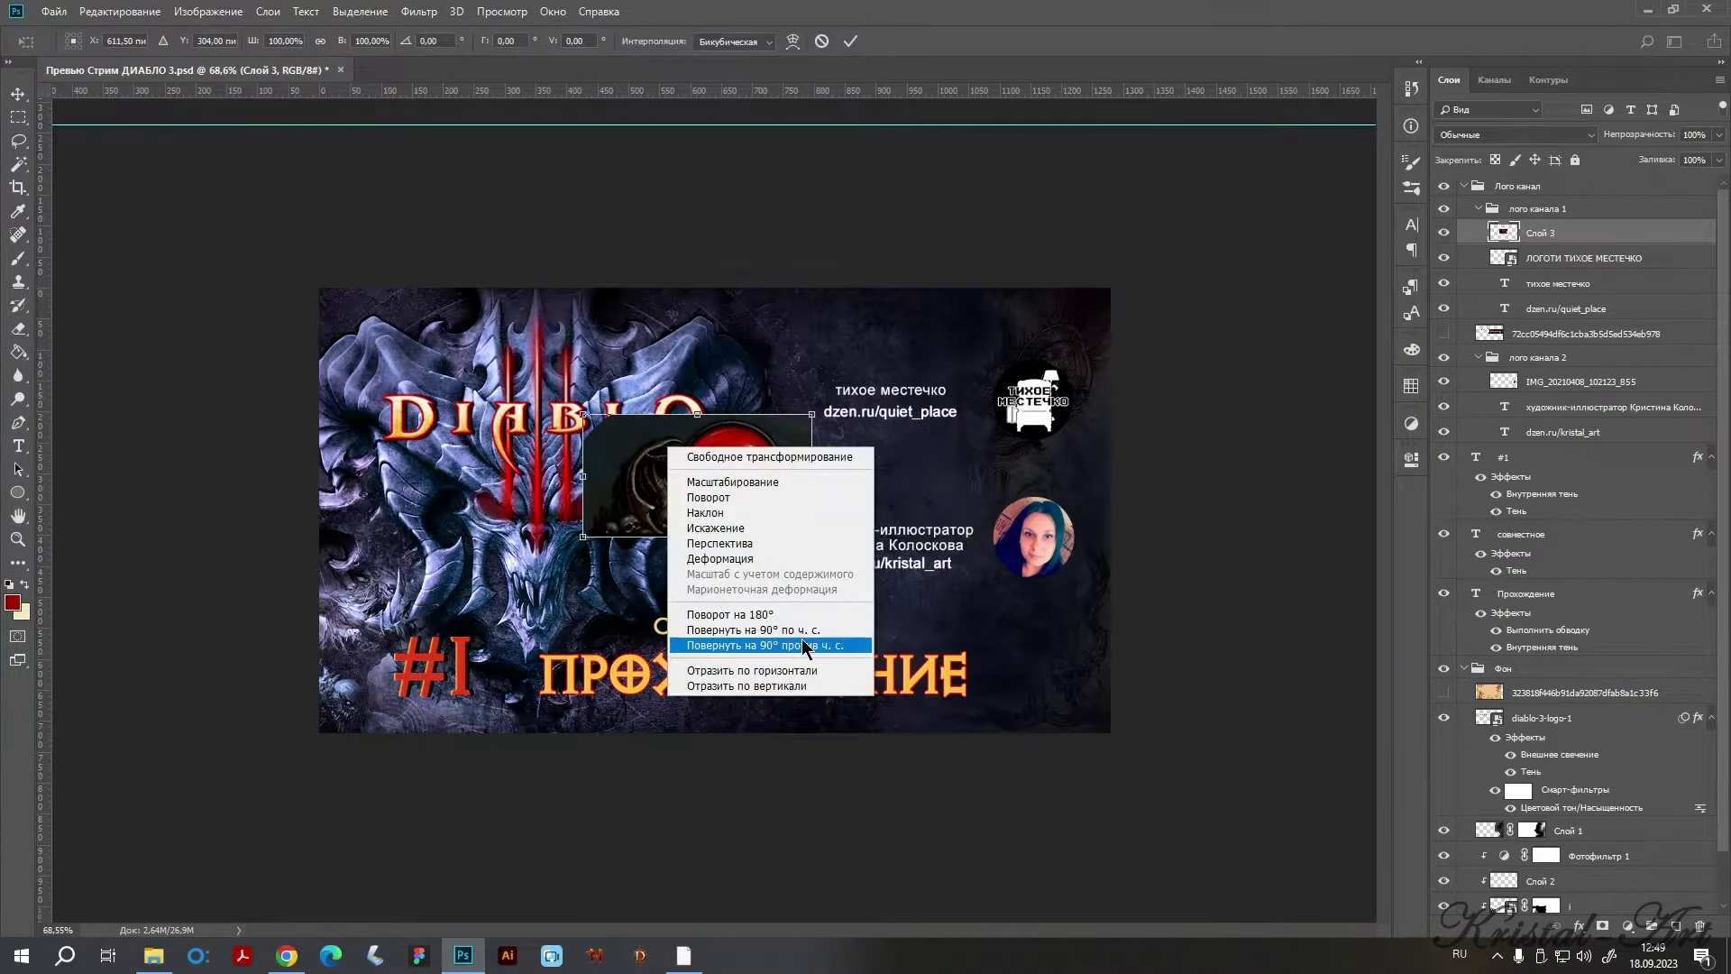
click(721, 674)
key(Return)
Place the orb layer beneath the channel logo, shrunk to about 71% behind it.
key(l)
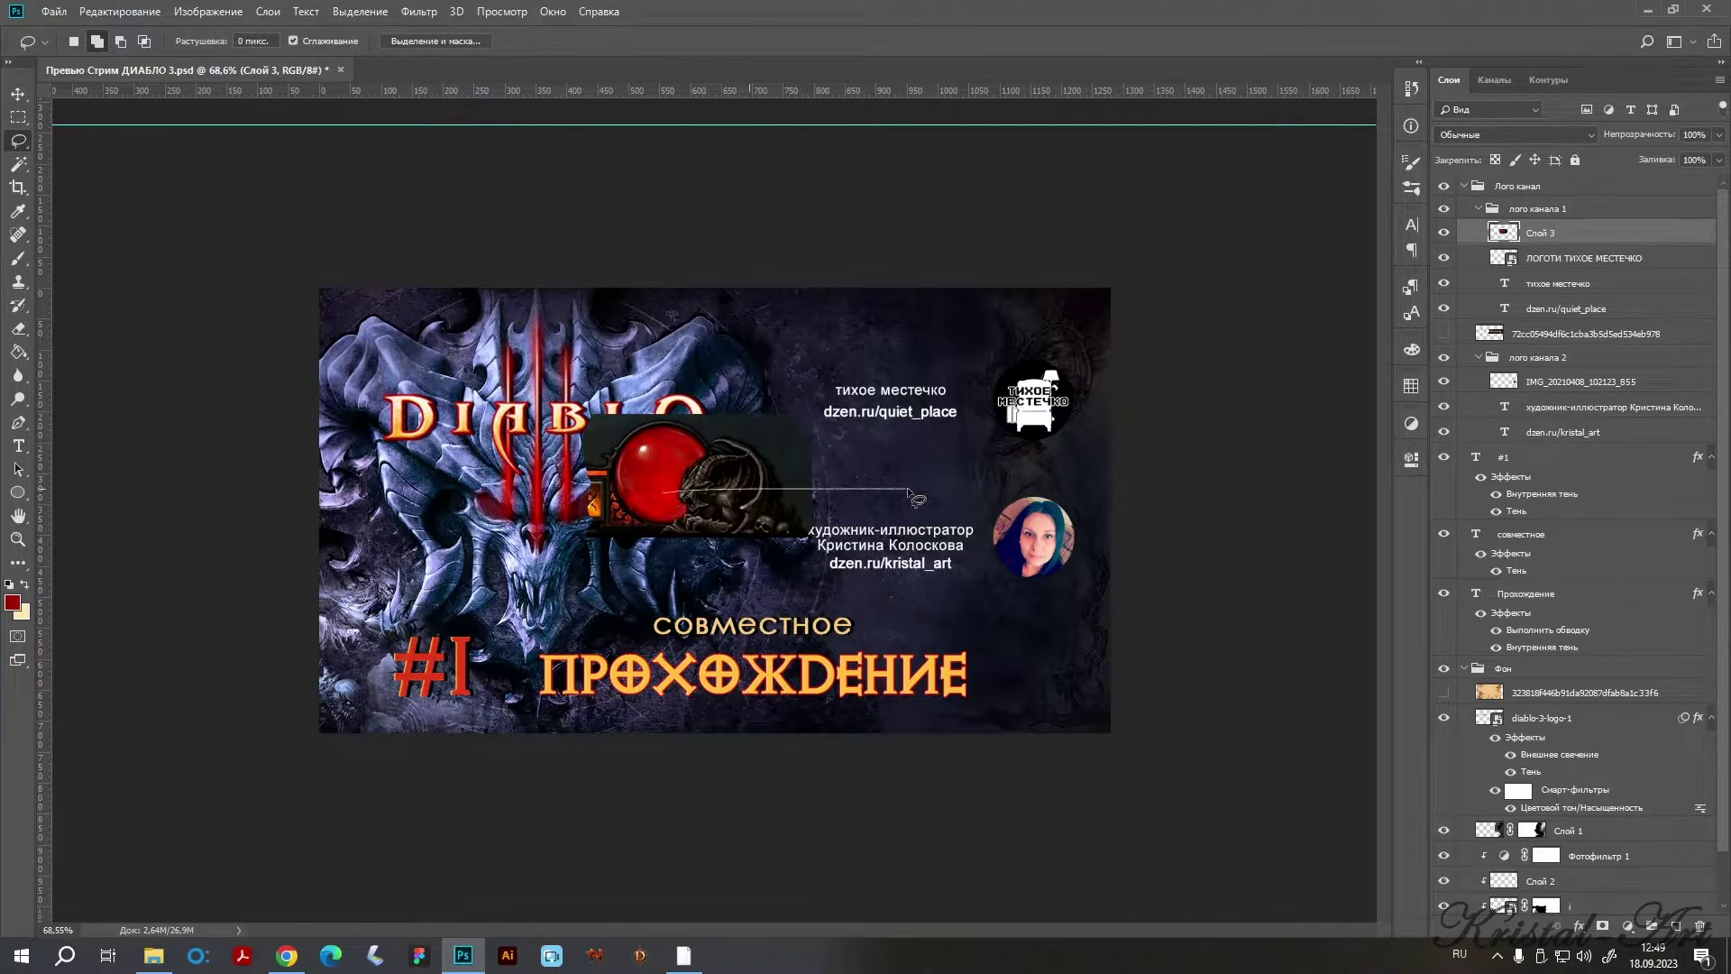
key(v)
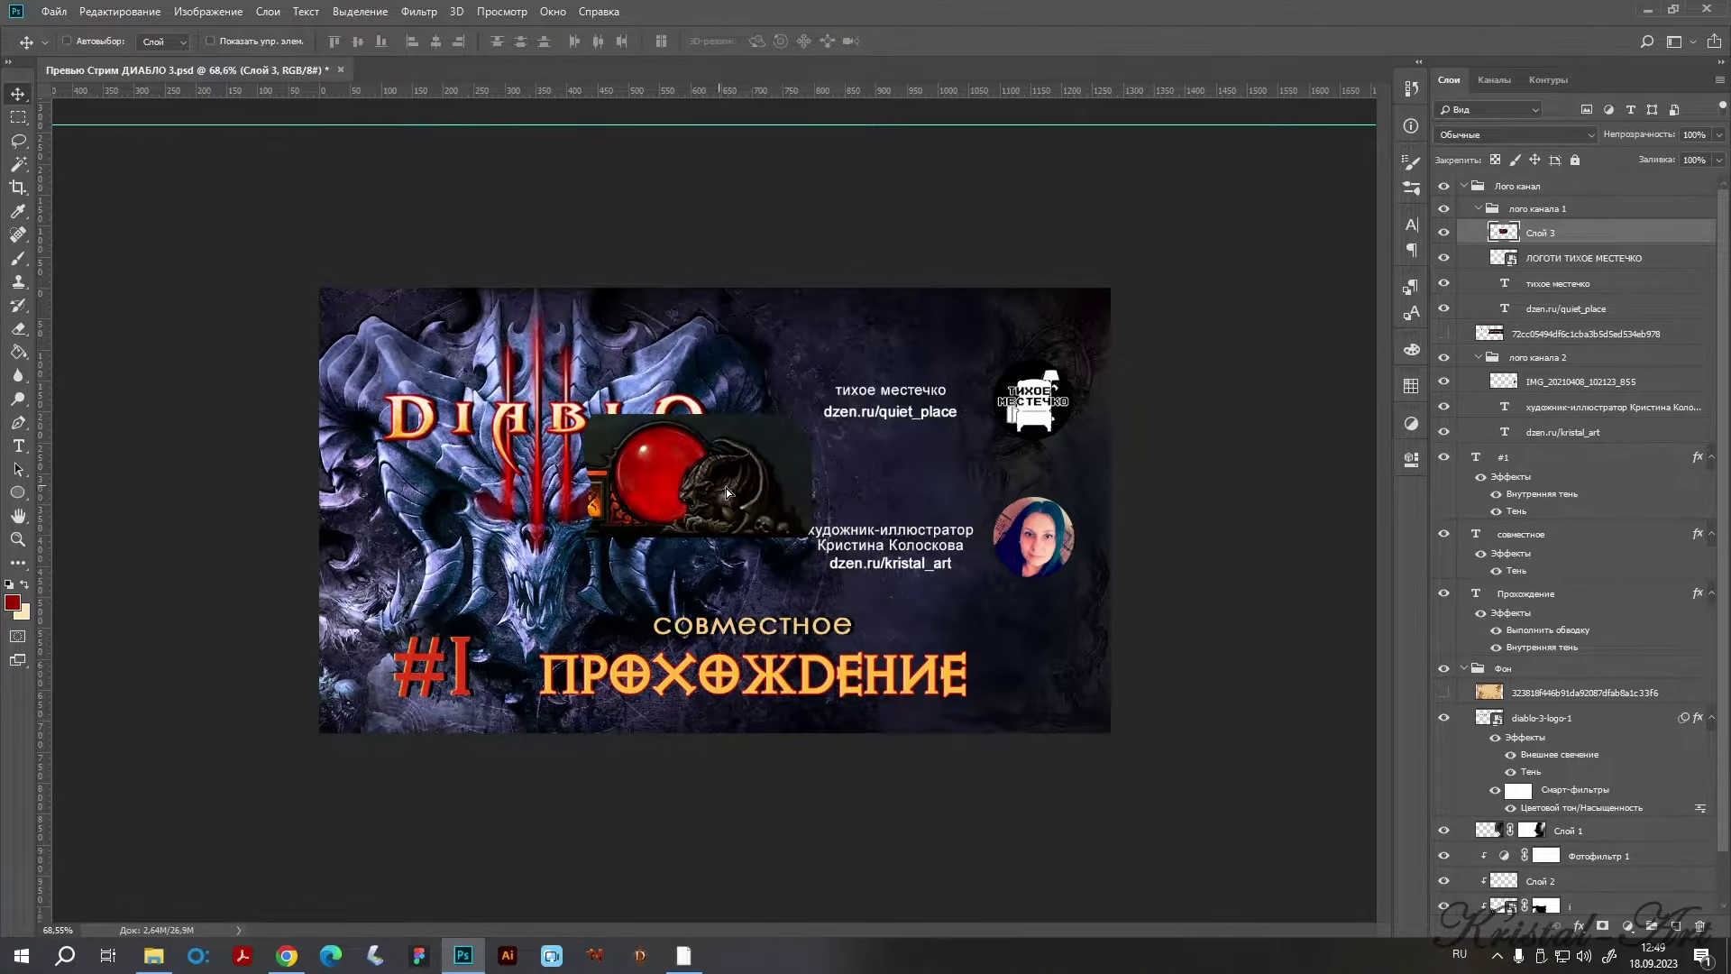
drag(728, 492, 1035, 424)
drag(1564, 232, 1558, 281)
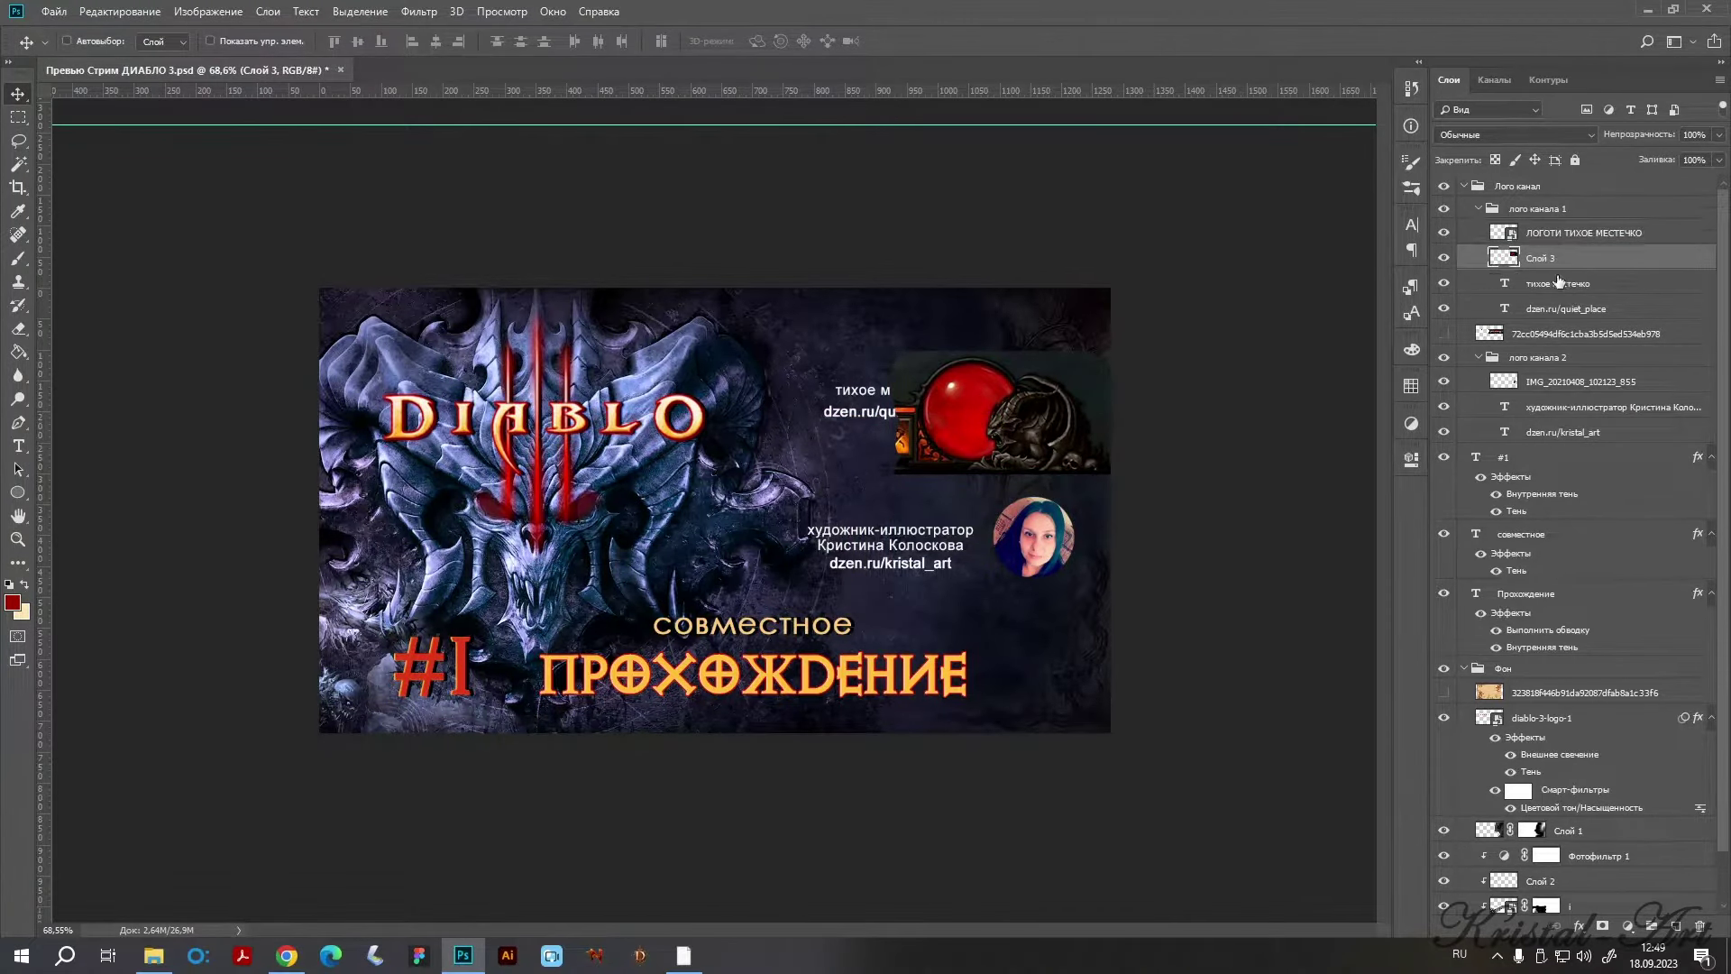
scroll(1216, 318, up, 3)
key(ctrl+t)
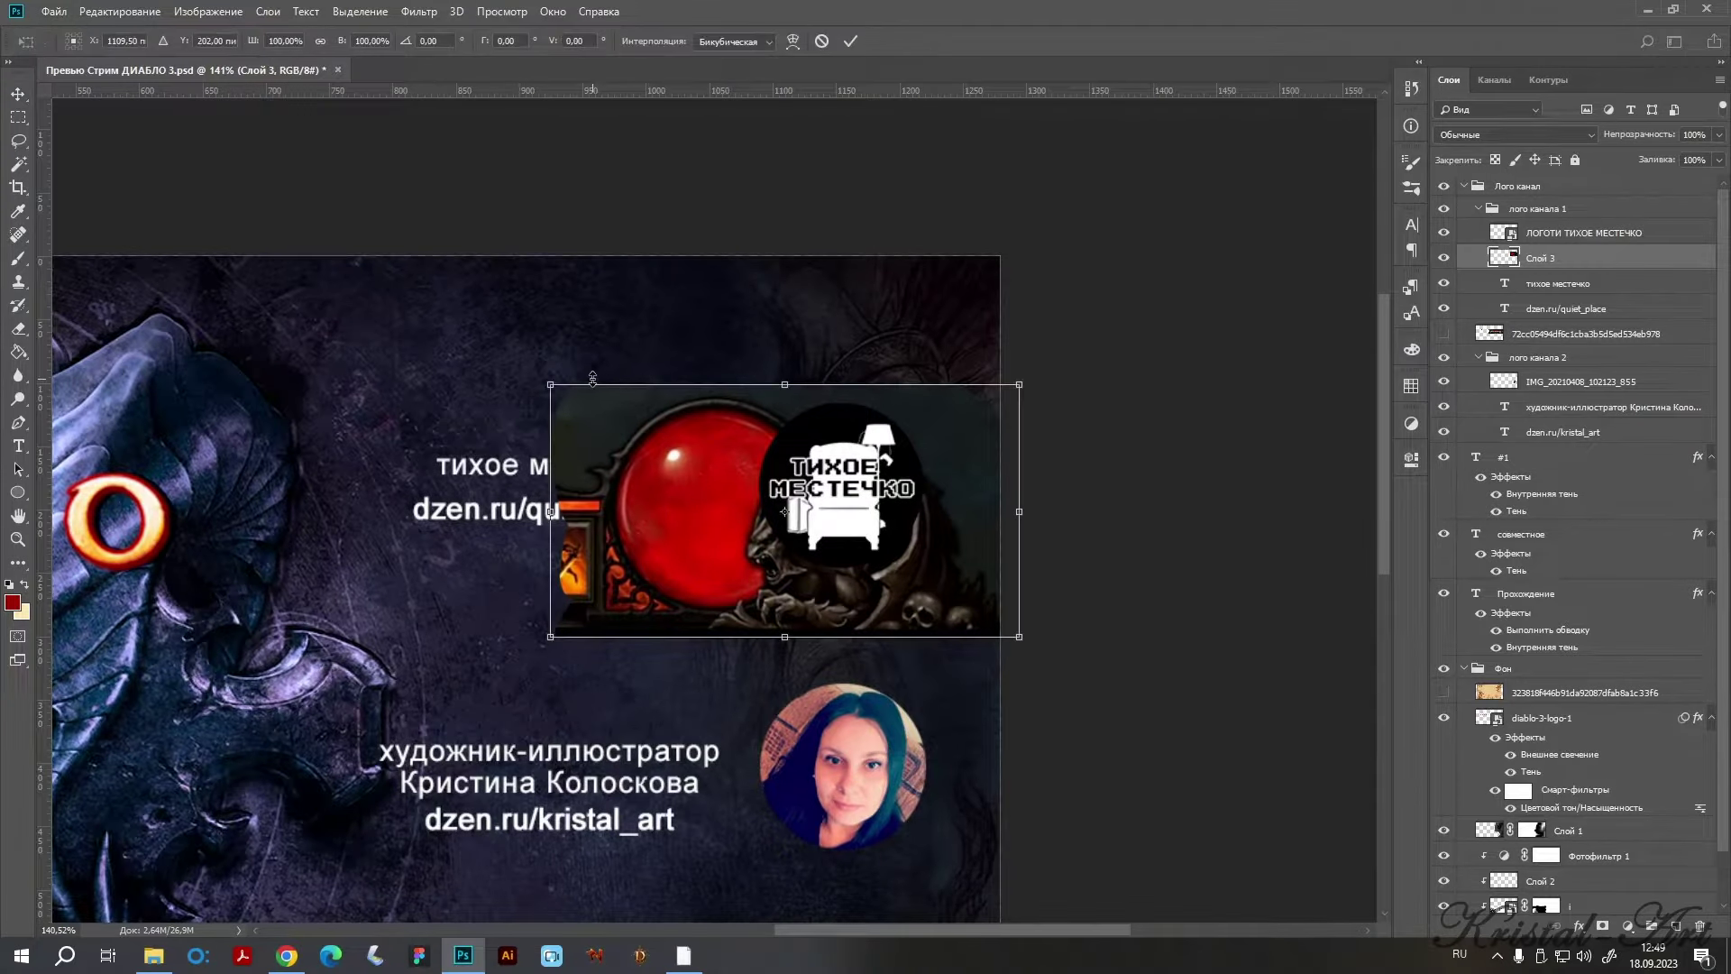
drag(549, 382, 707, 417)
drag(856, 523, 870, 501)
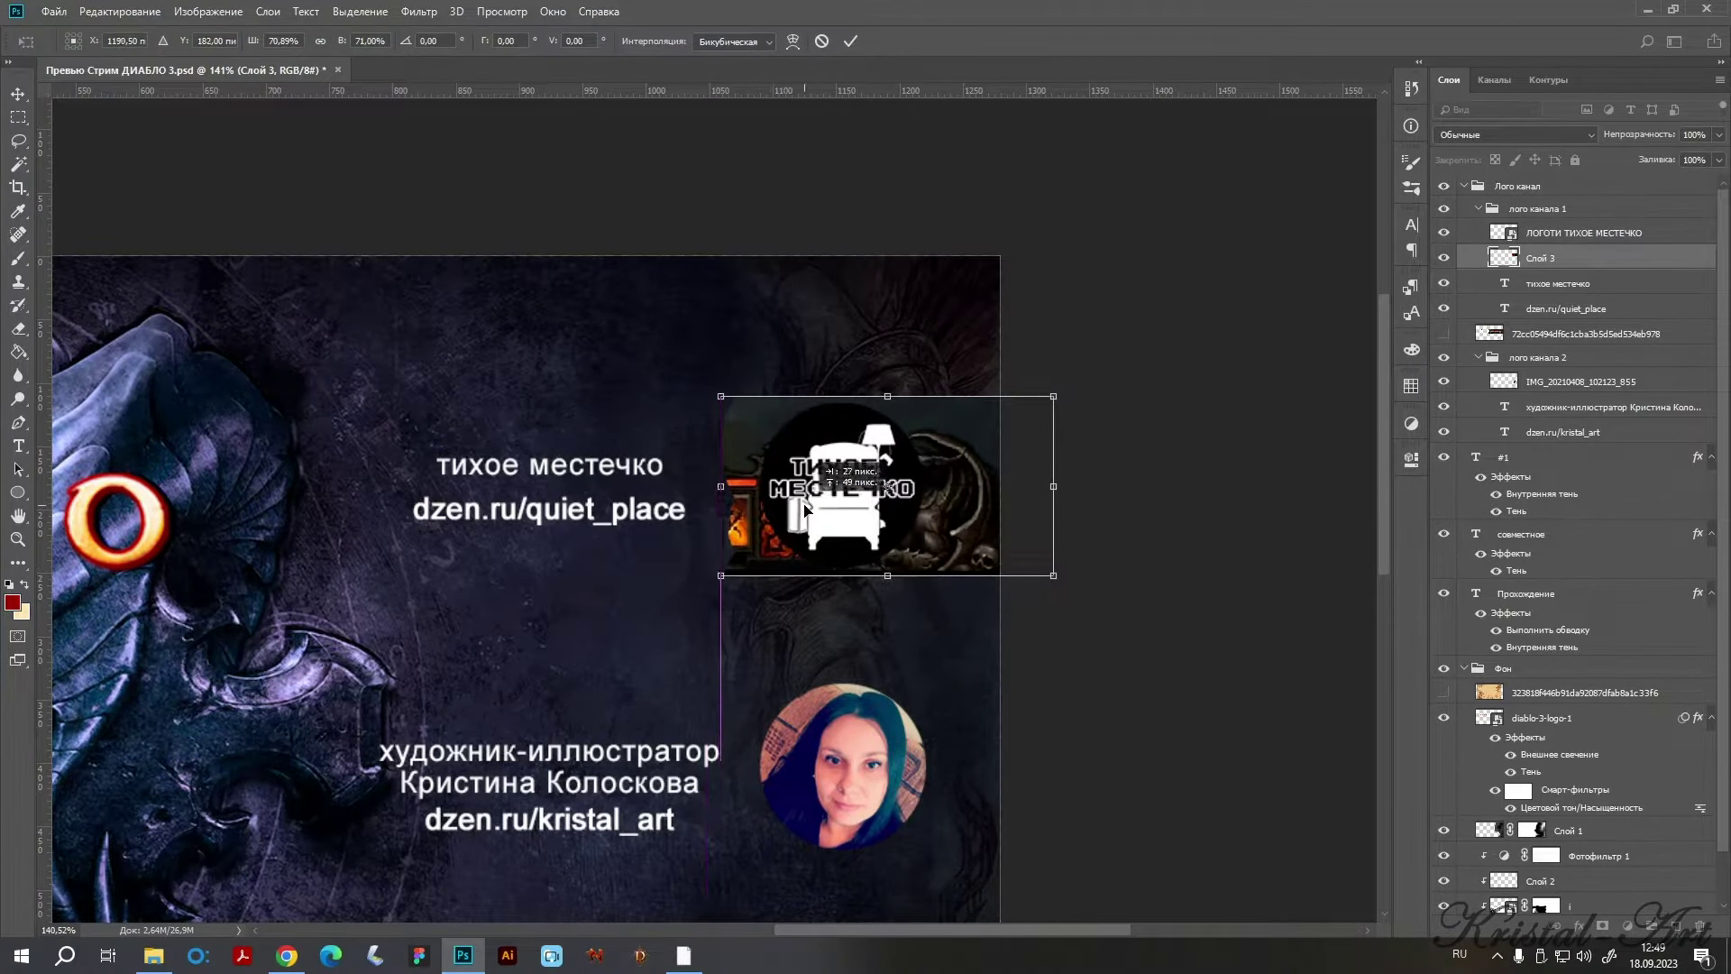
key(Return)
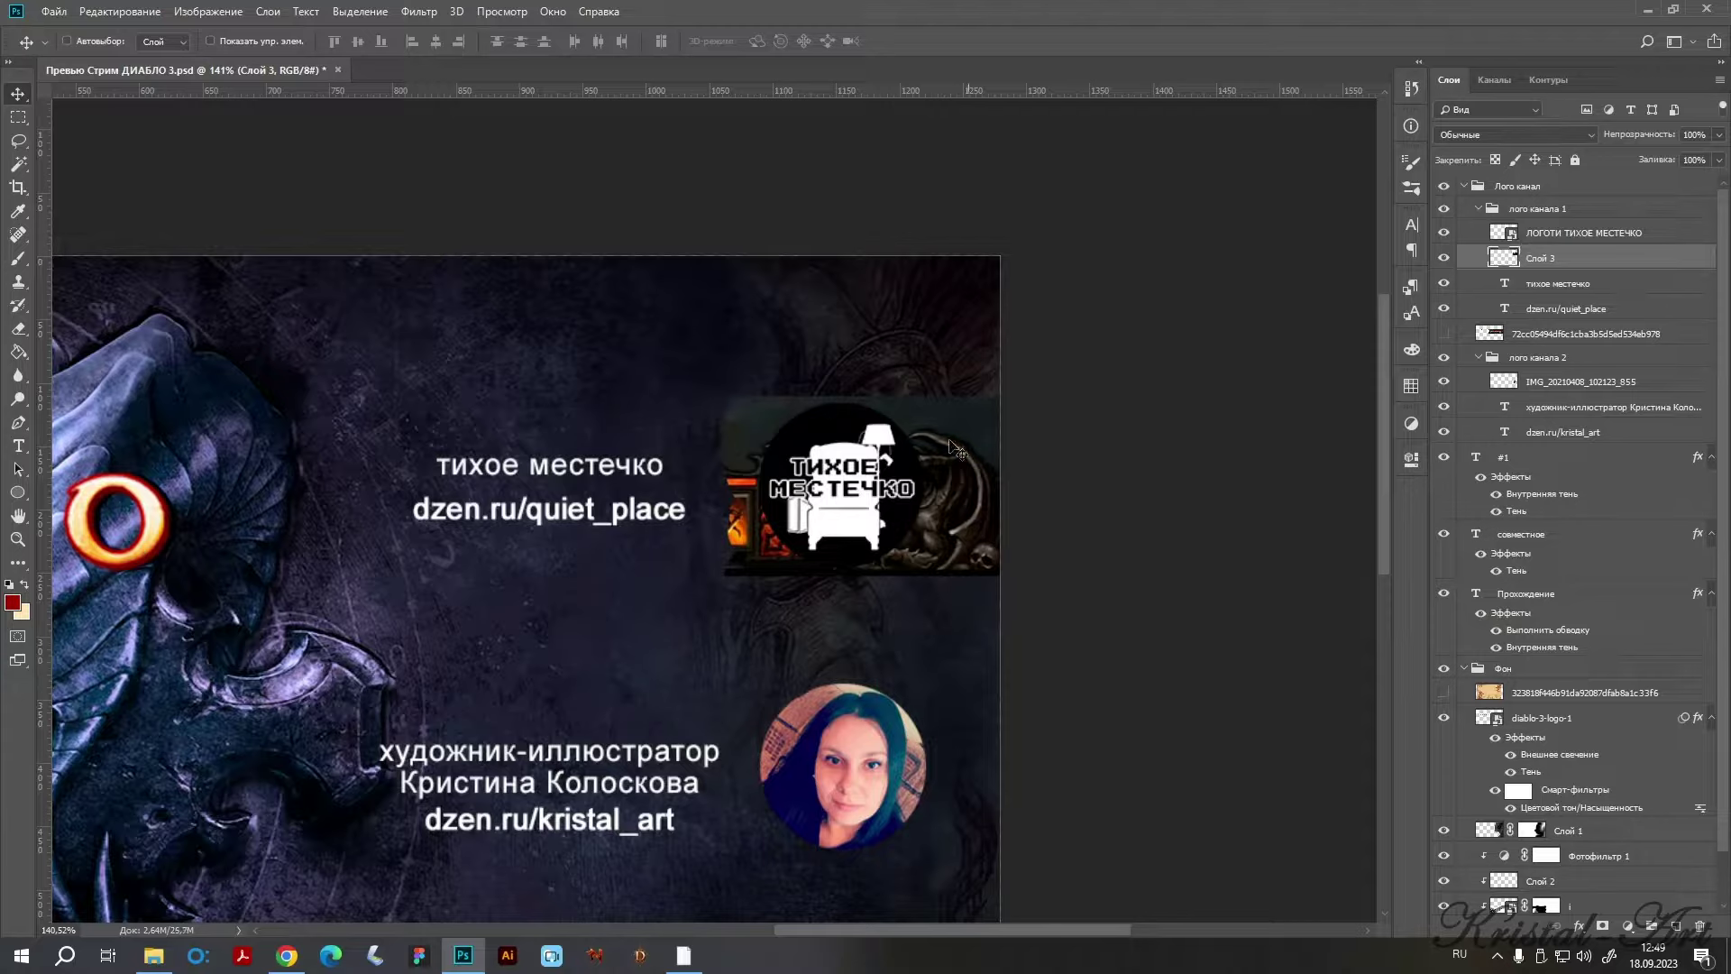
Enlarge the orb to about 113%, shift it right 34 px, and clip the logo to it.
key(ctrl+t)
drag(721, 573, 678, 598)
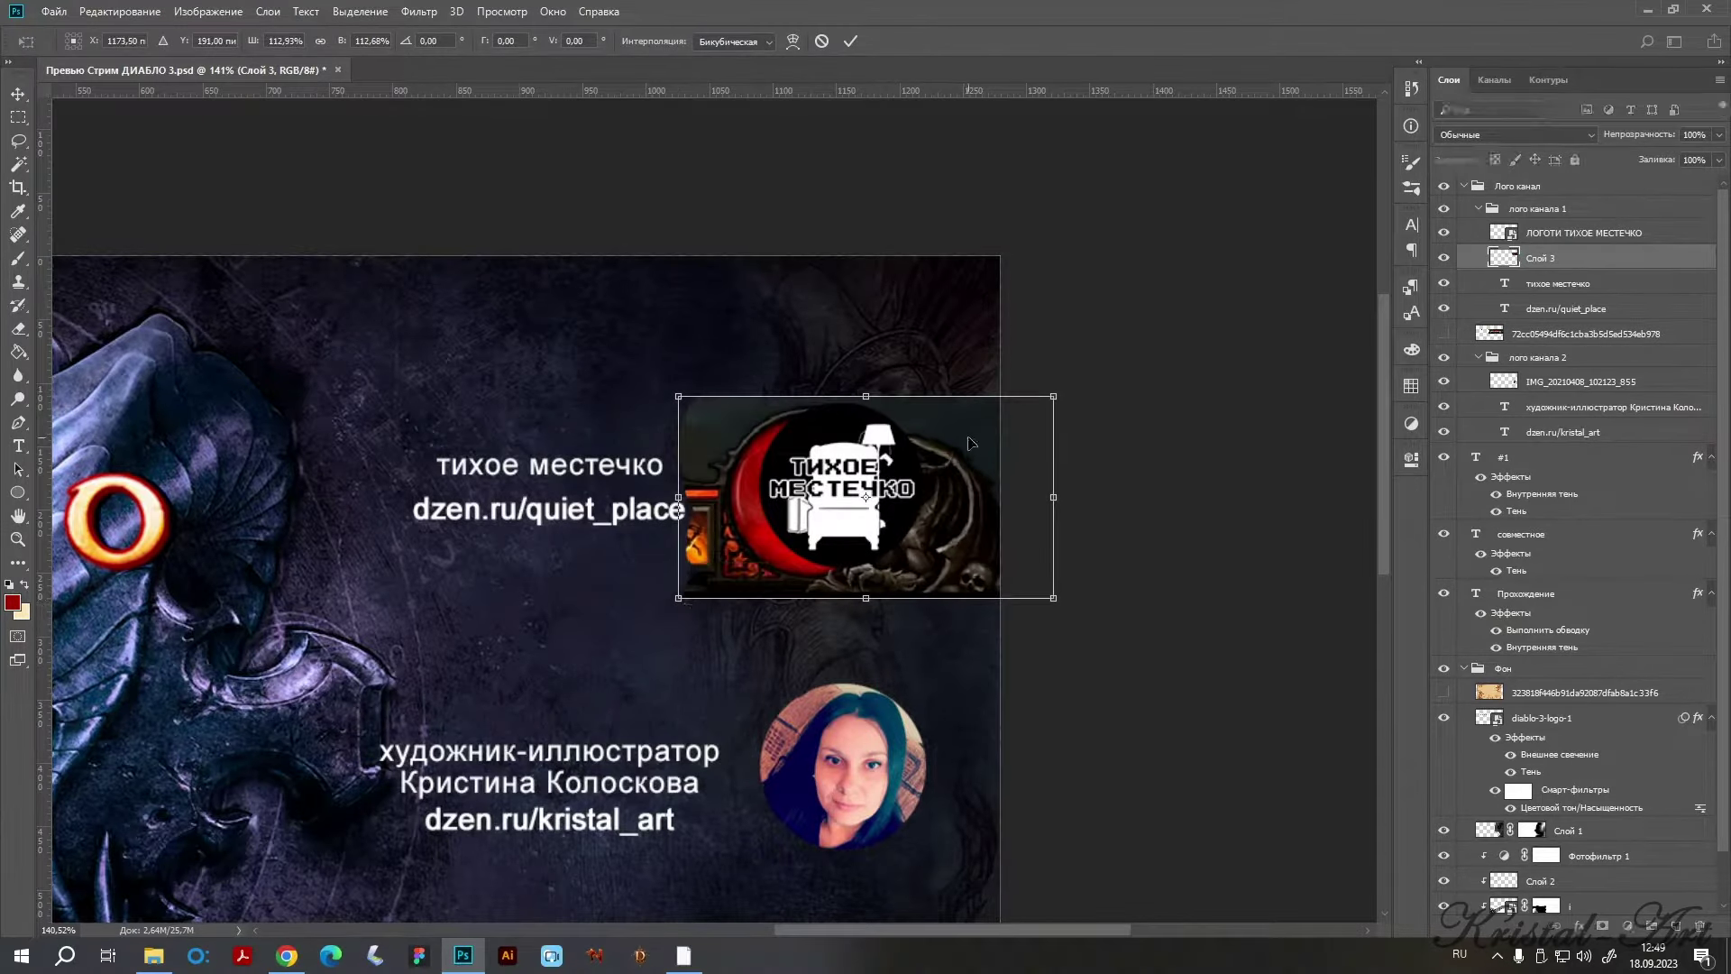
key(Return)
drag(985, 472, 1030, 473)
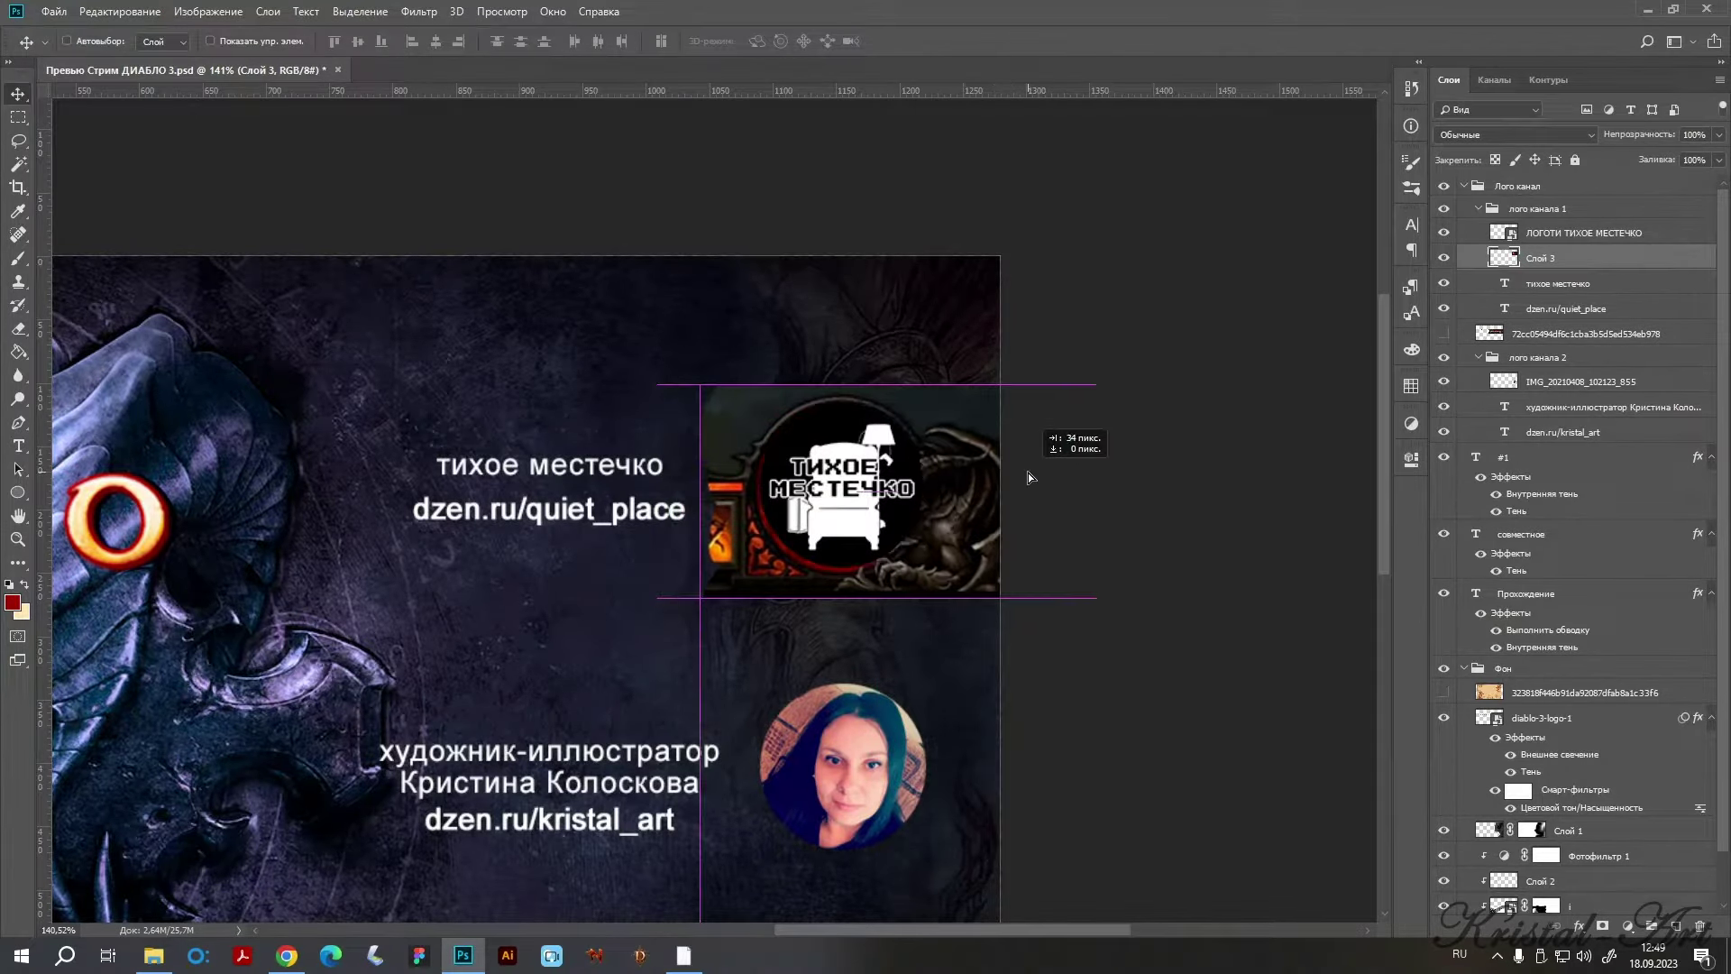
key(ctrl+alt+g)
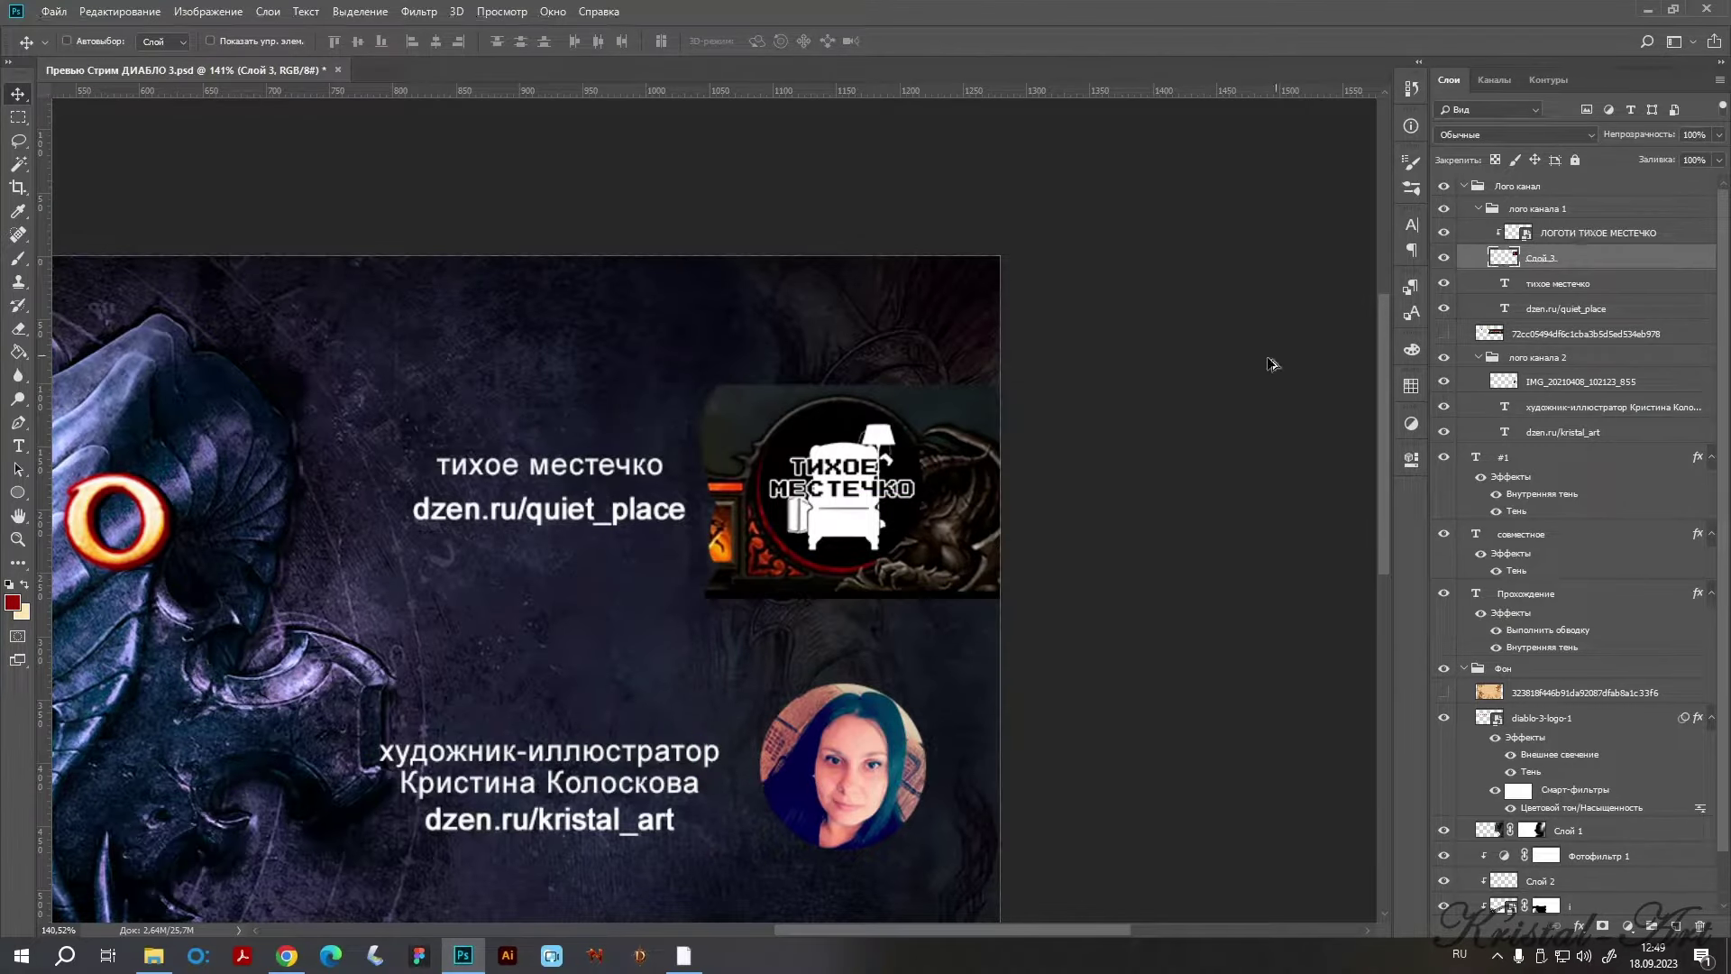
Fine-tune the orb's position under the logo and enlarge it to about 102%.
scroll(983, 473, up, 2)
scroll(982, 473, up, 1)
drag(813, 507, 816, 498)
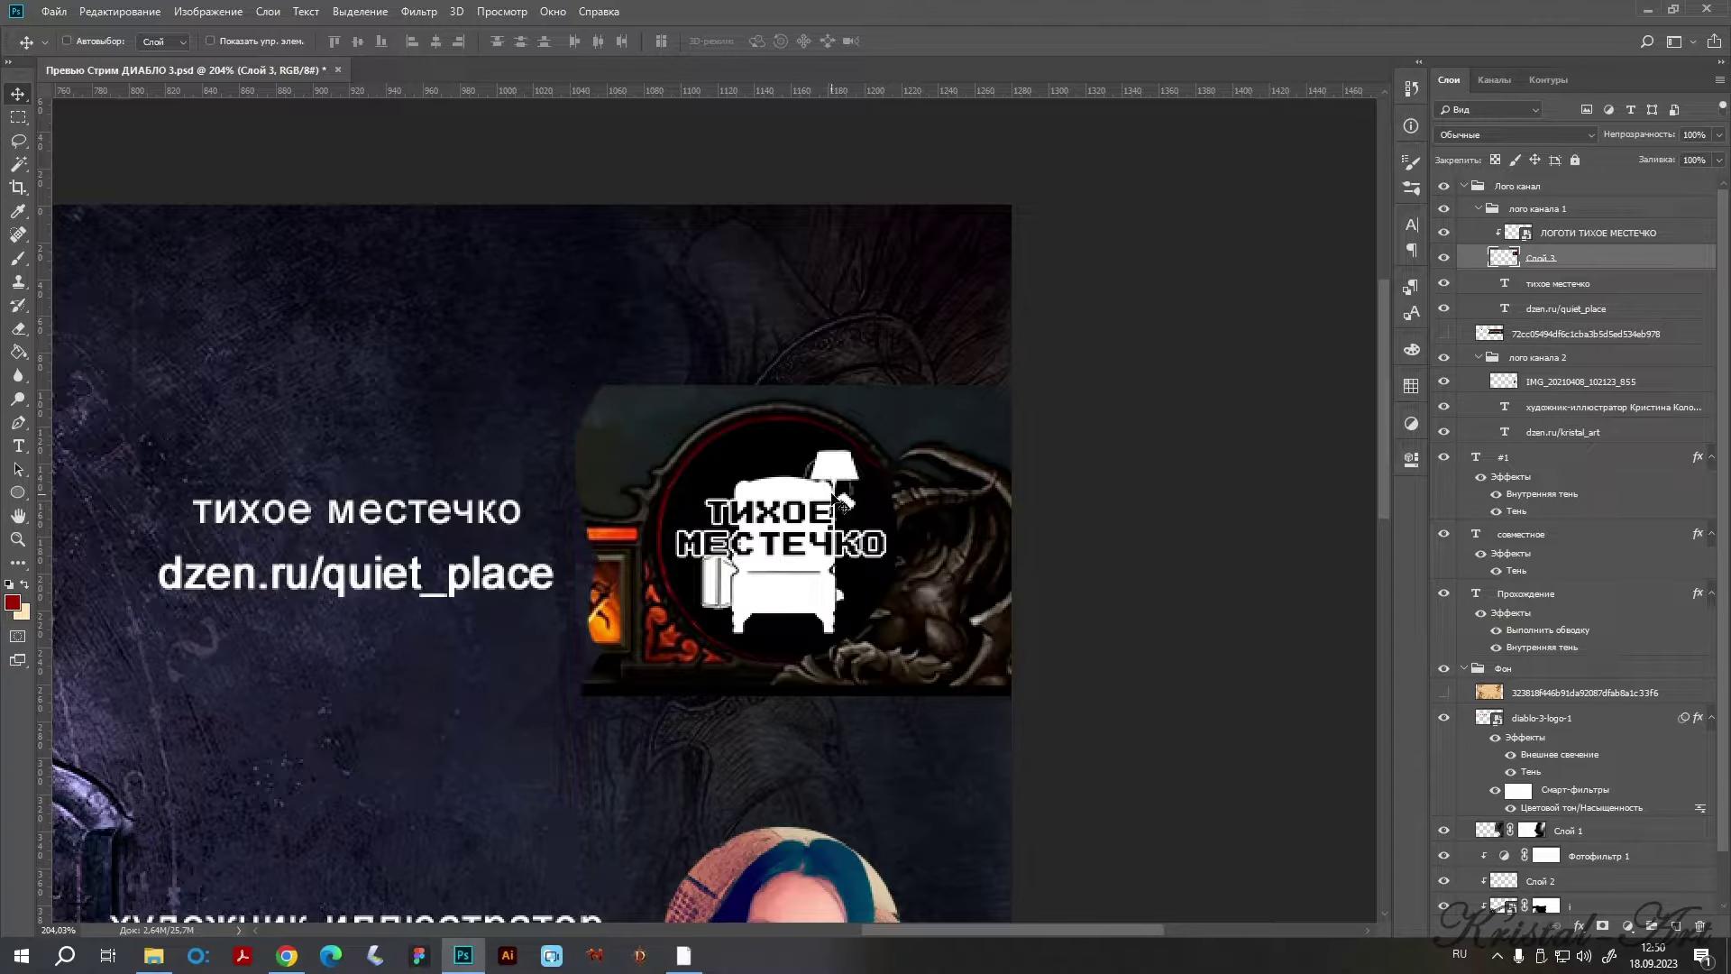
key(Right)
key(Right)
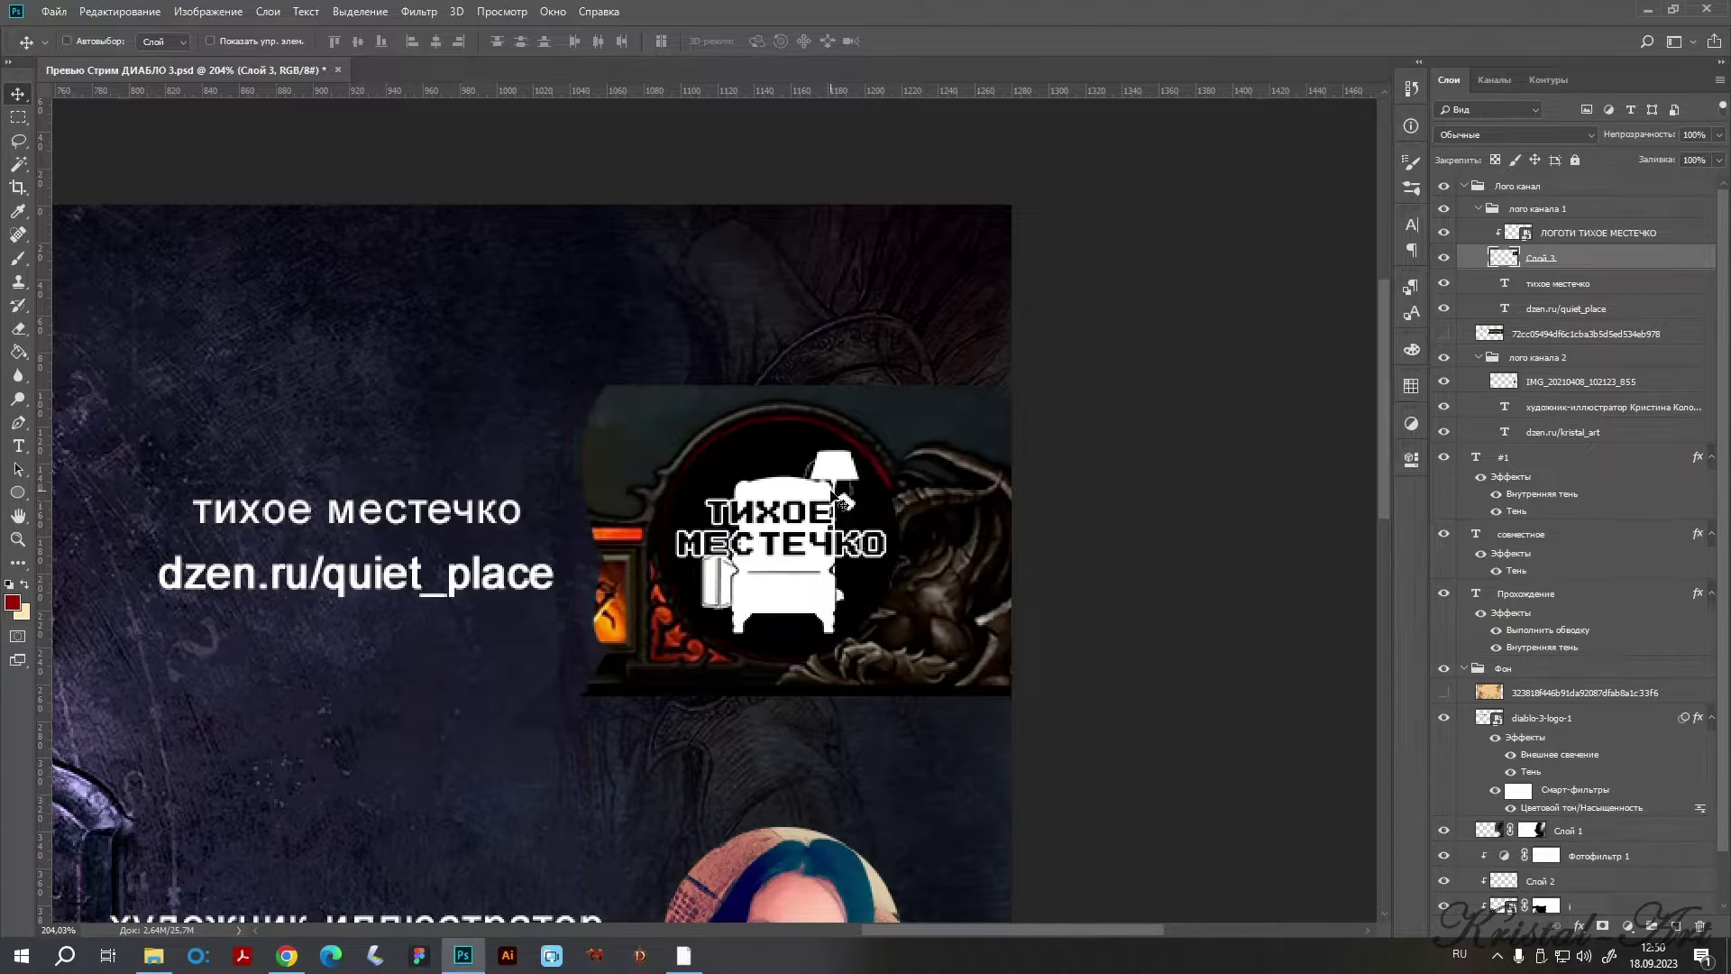
key(Left)
key(Left)
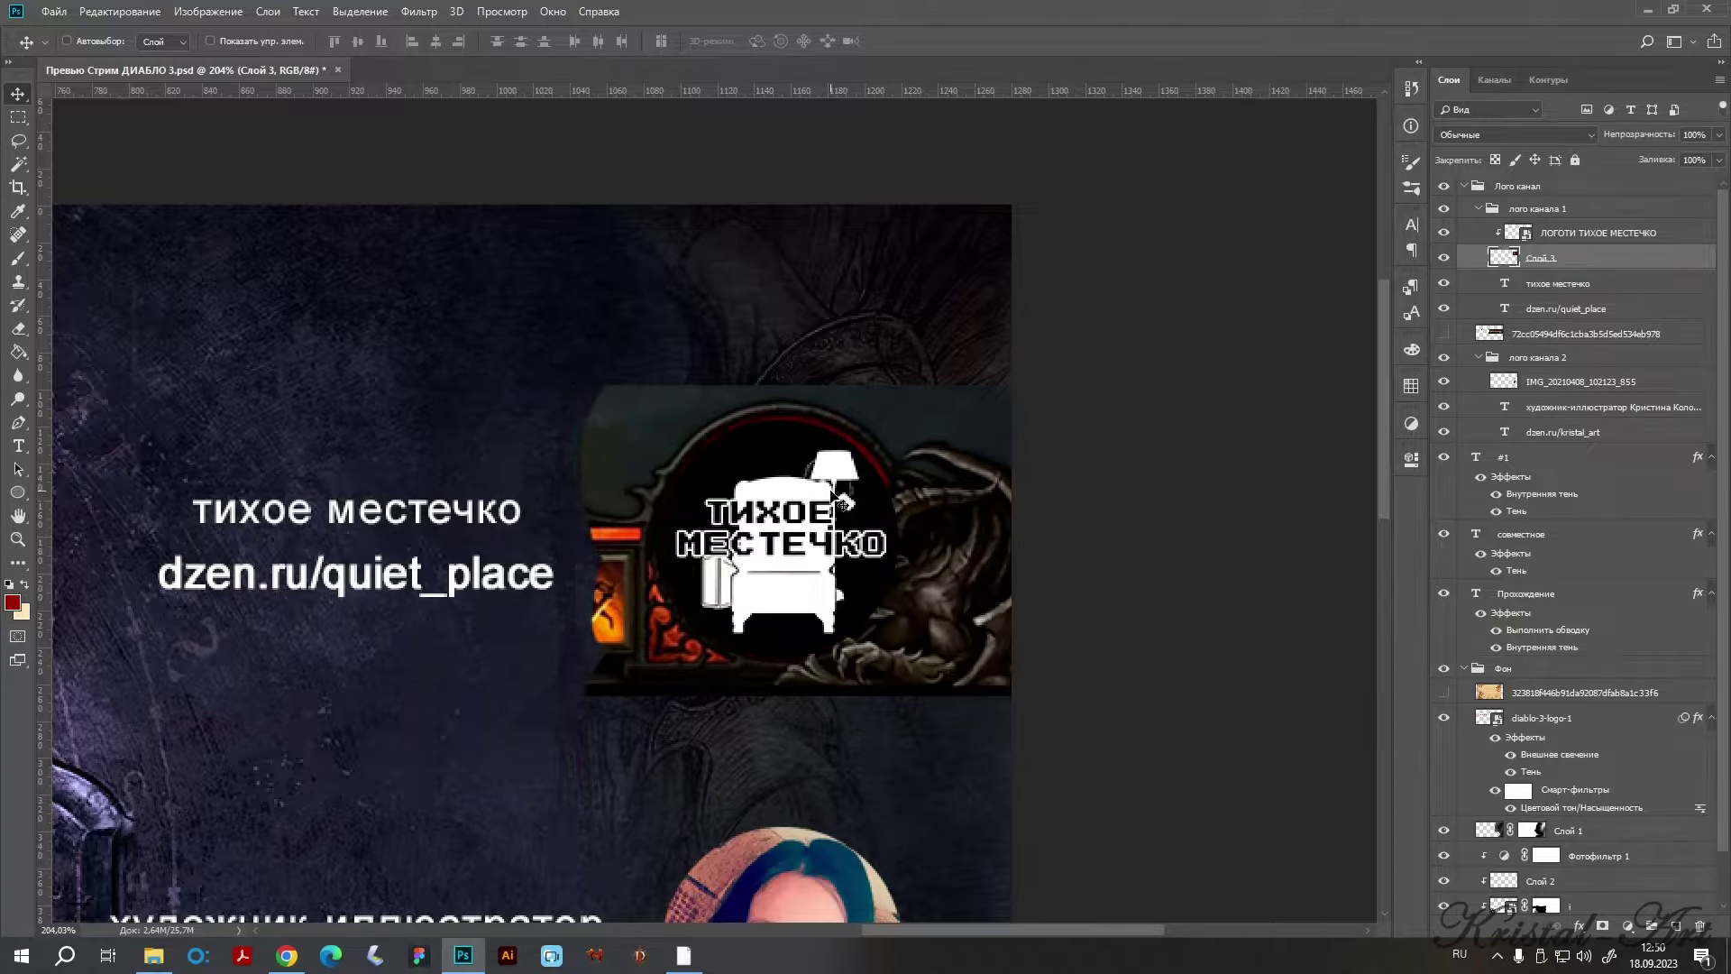
key(Right)
key(Right)
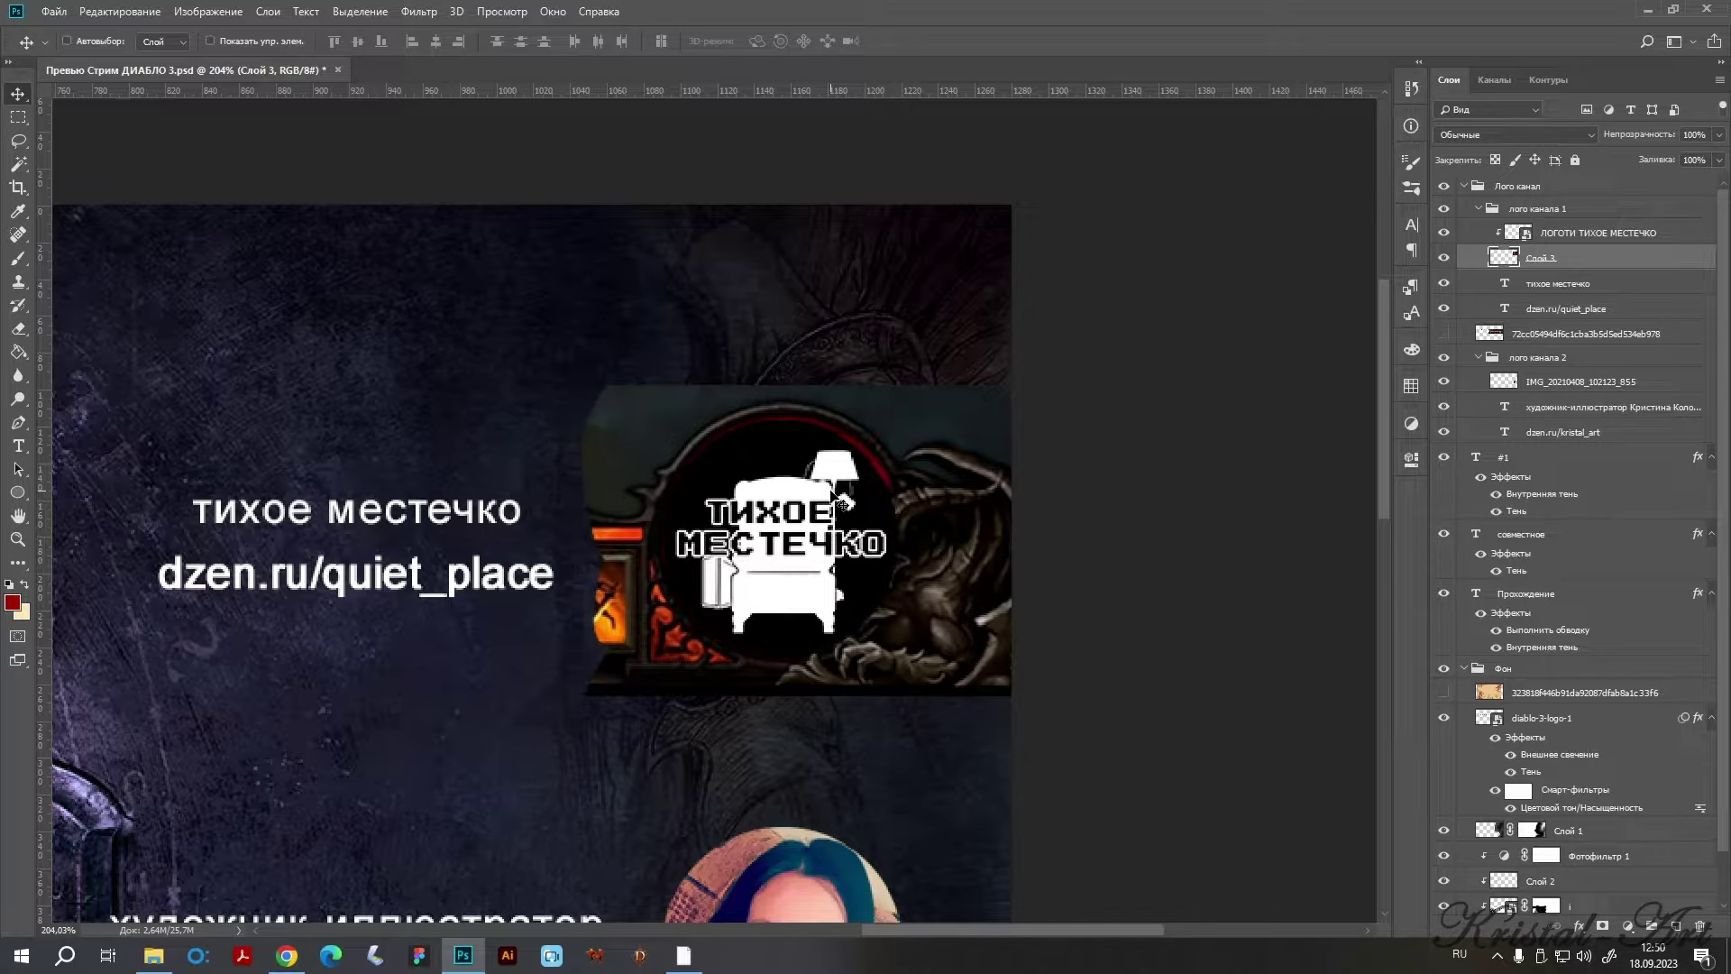
key(ctrl+t)
drag(577, 382, 569, 380)
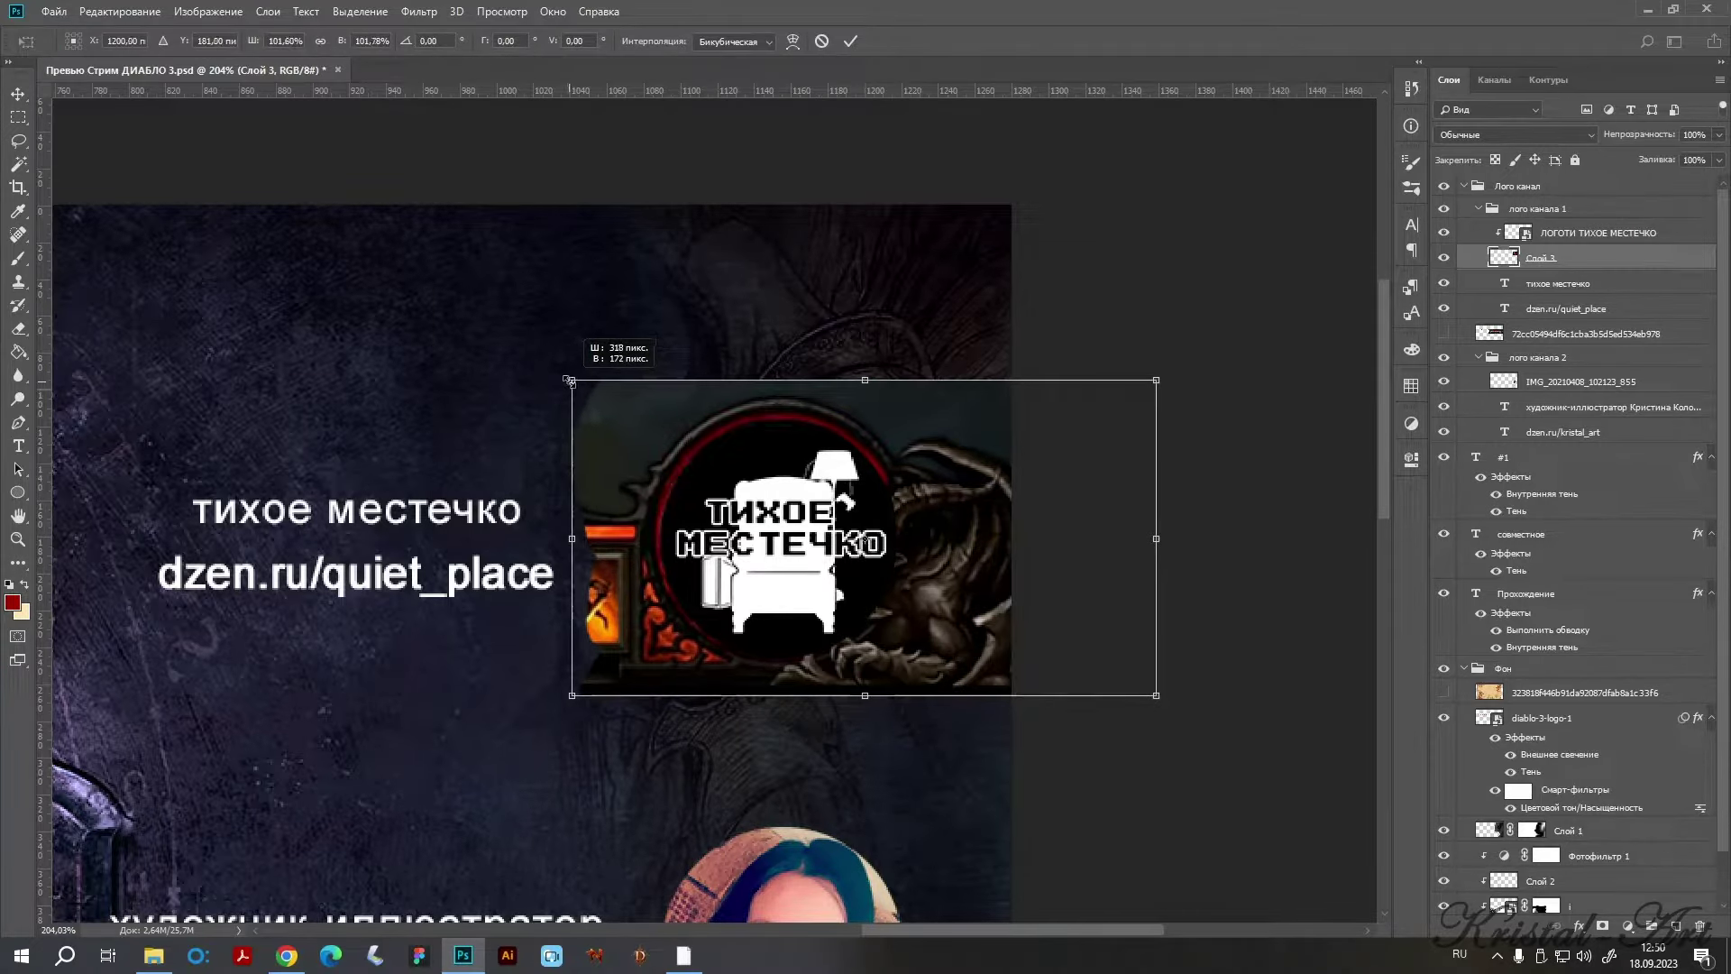
key(Return)
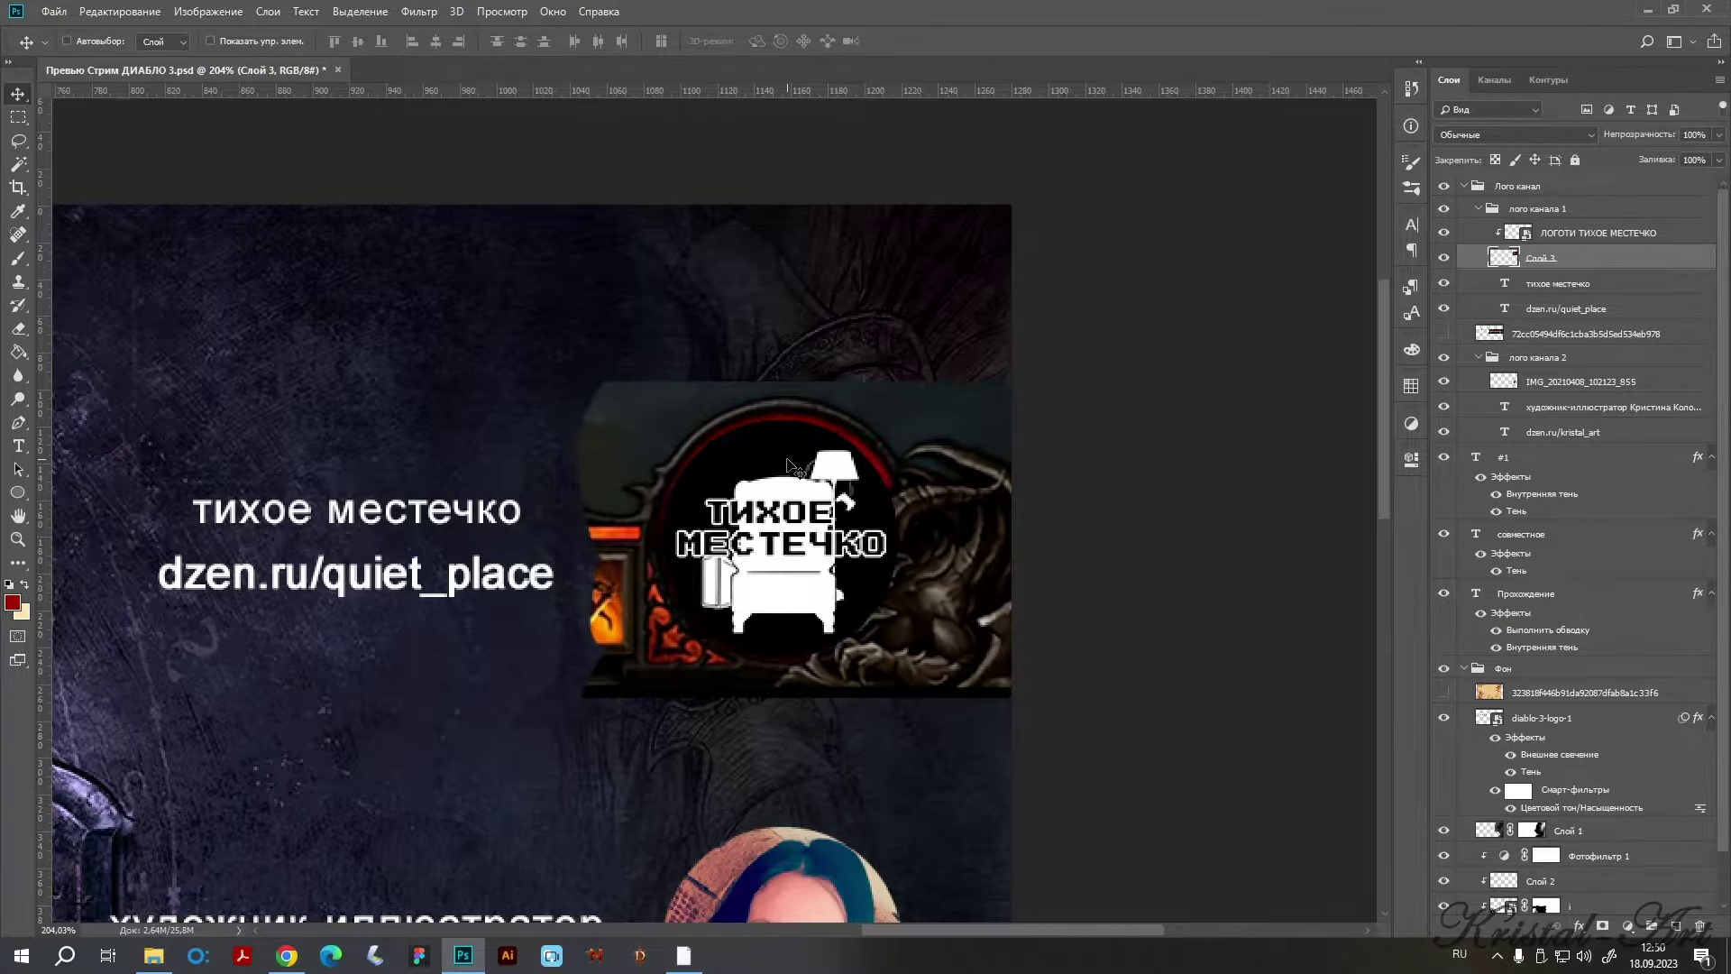
Preview the channel logo at 50% opacity, then restore it to 100%.
click(1576, 236)
click(1718, 134)
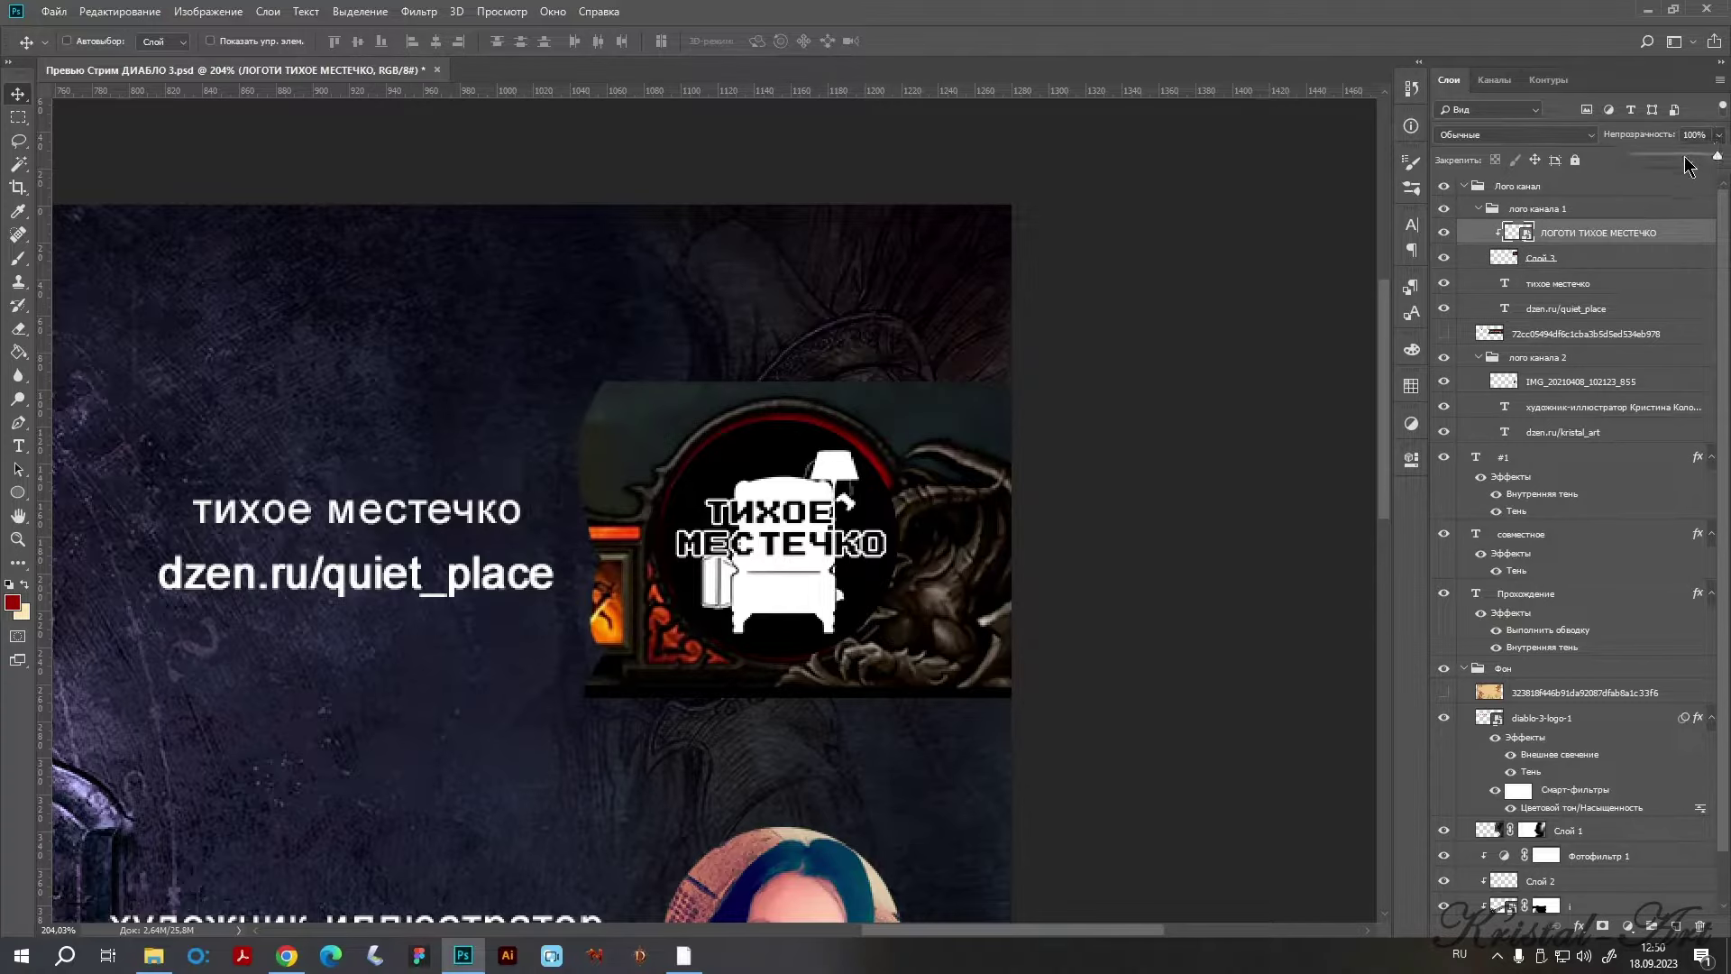
drag(1718, 155, 1677, 155)
scroll(739, 553, up, 4)
scroll(739, 553, up, 2)
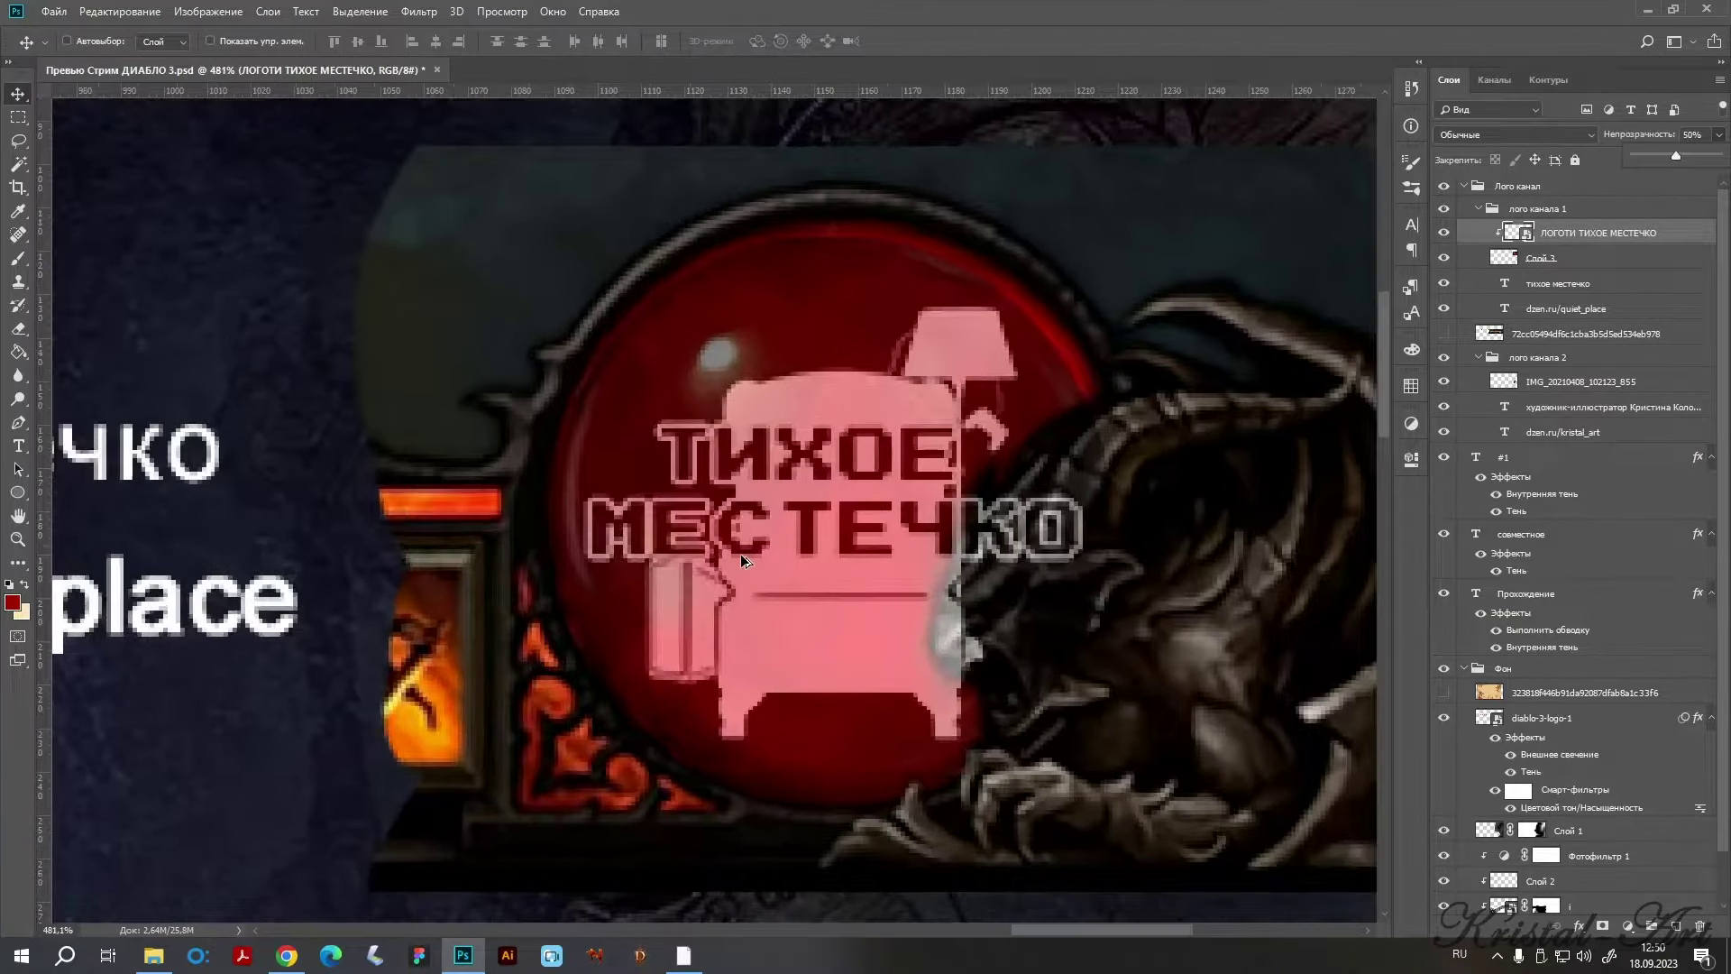
scroll(739, 558, down, 1)
scroll(872, 571, down, 2)
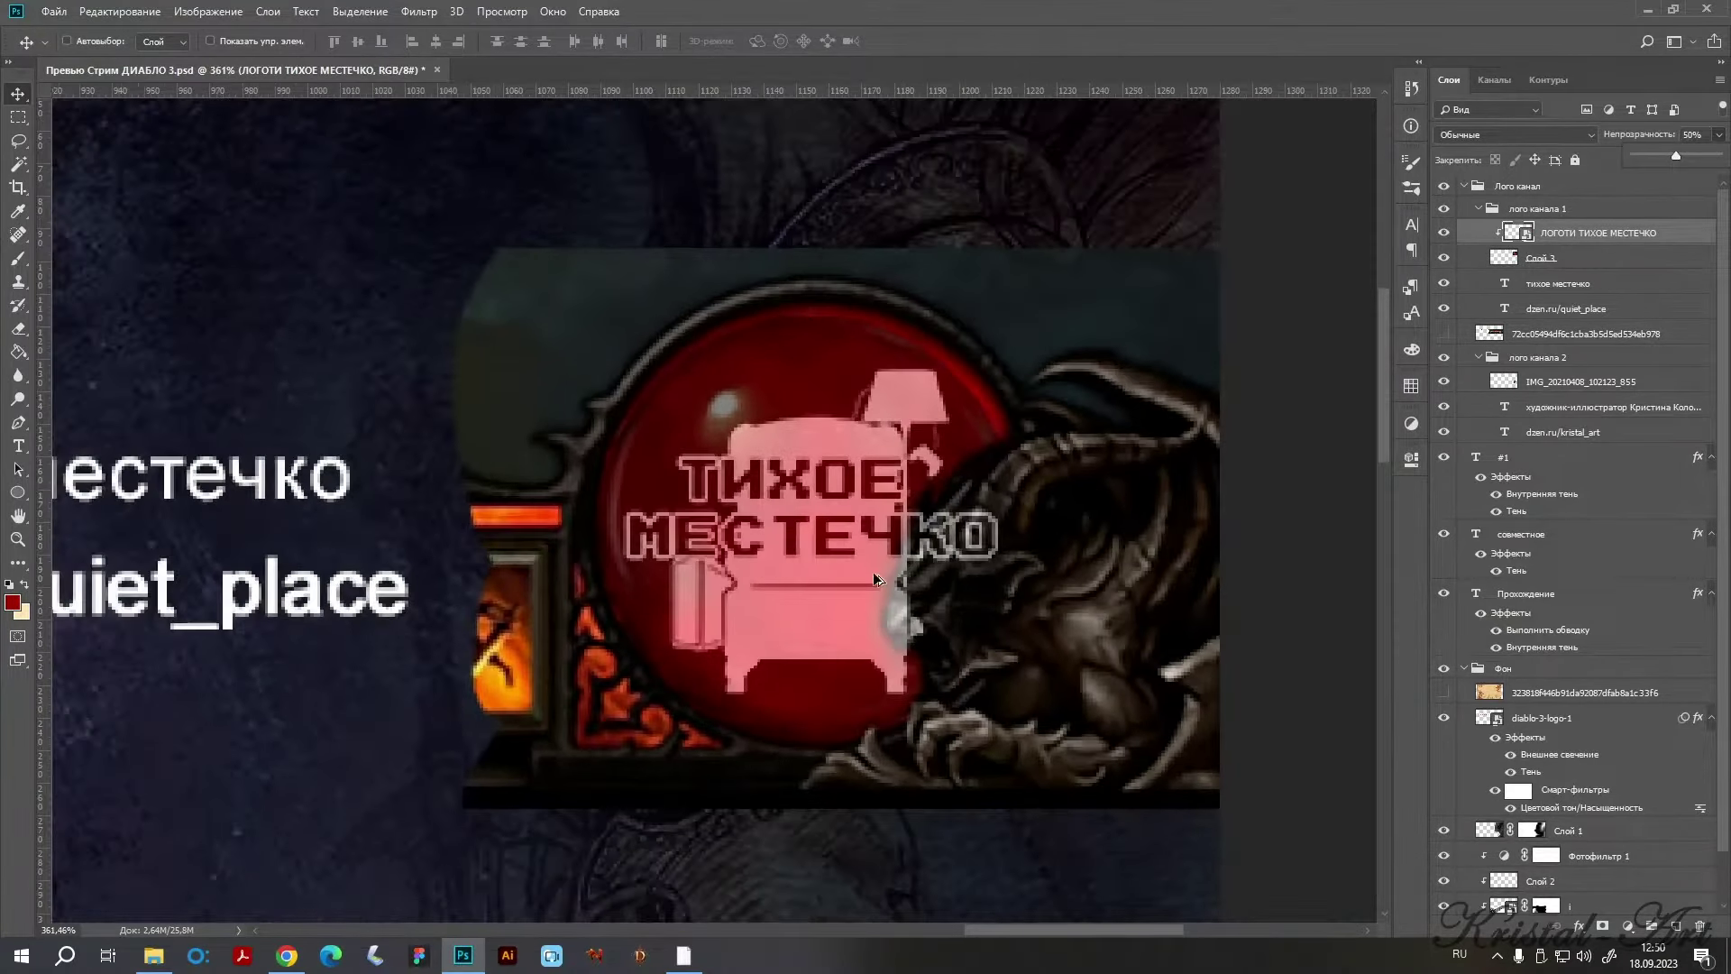
scroll(937, 583, up, 2)
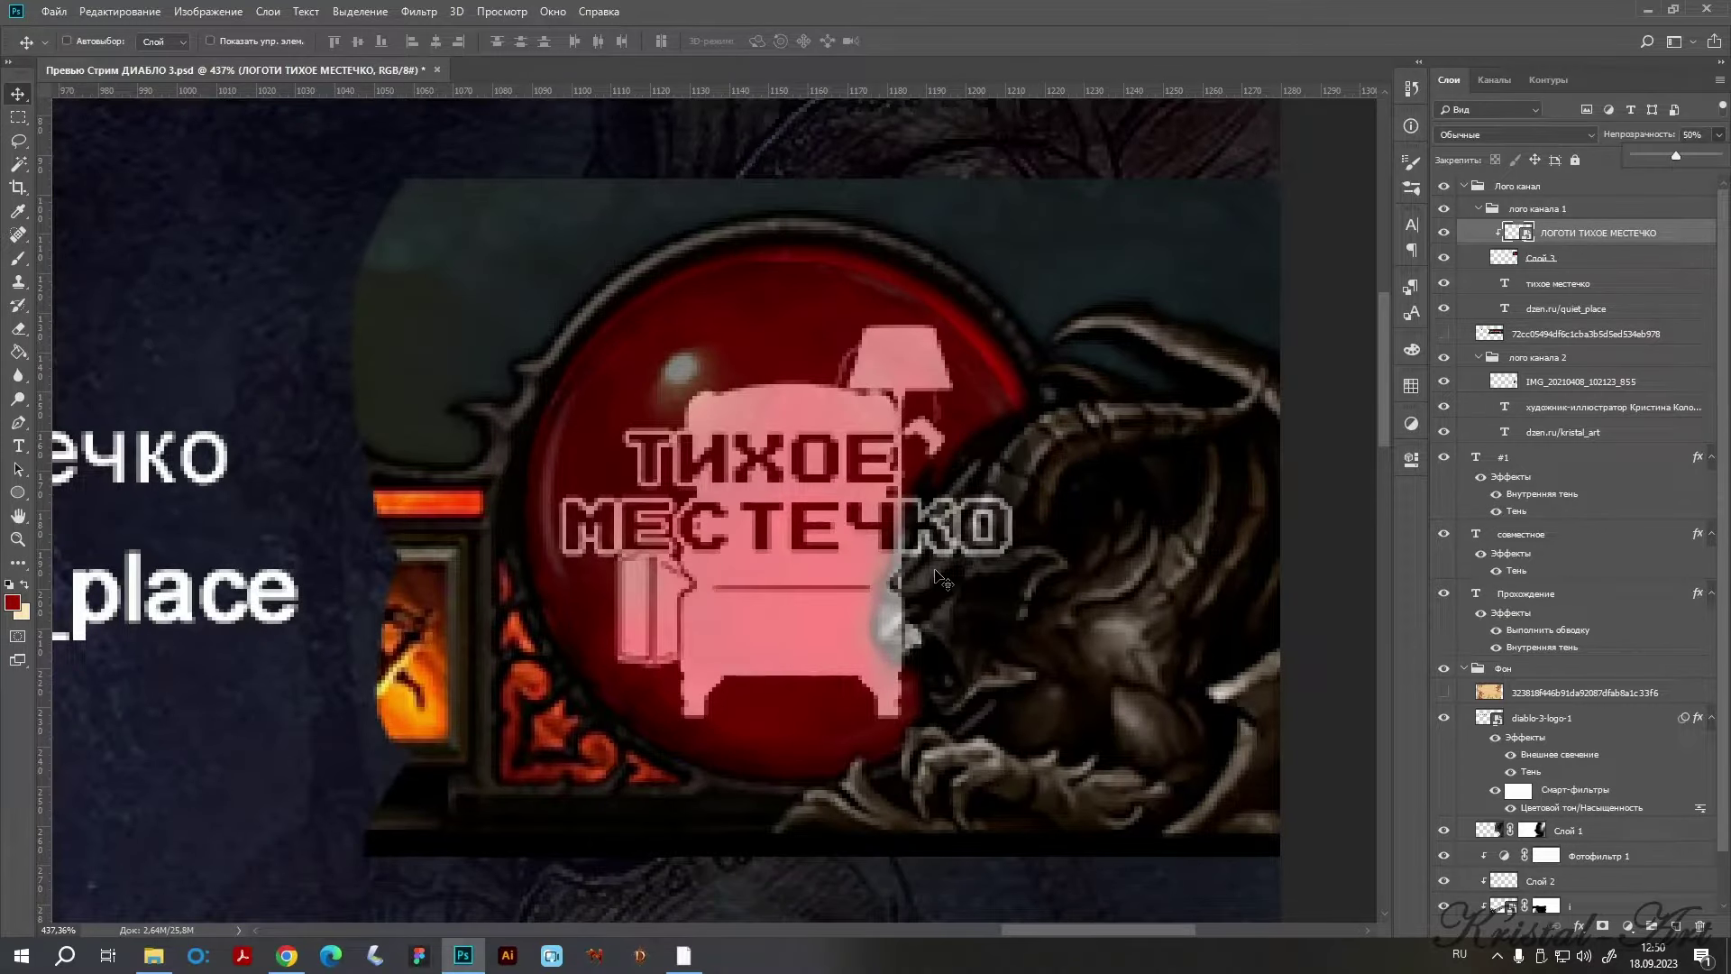
key(Escape)
scroll(938, 580, down, 4)
scroll(812, 504, down, 3)
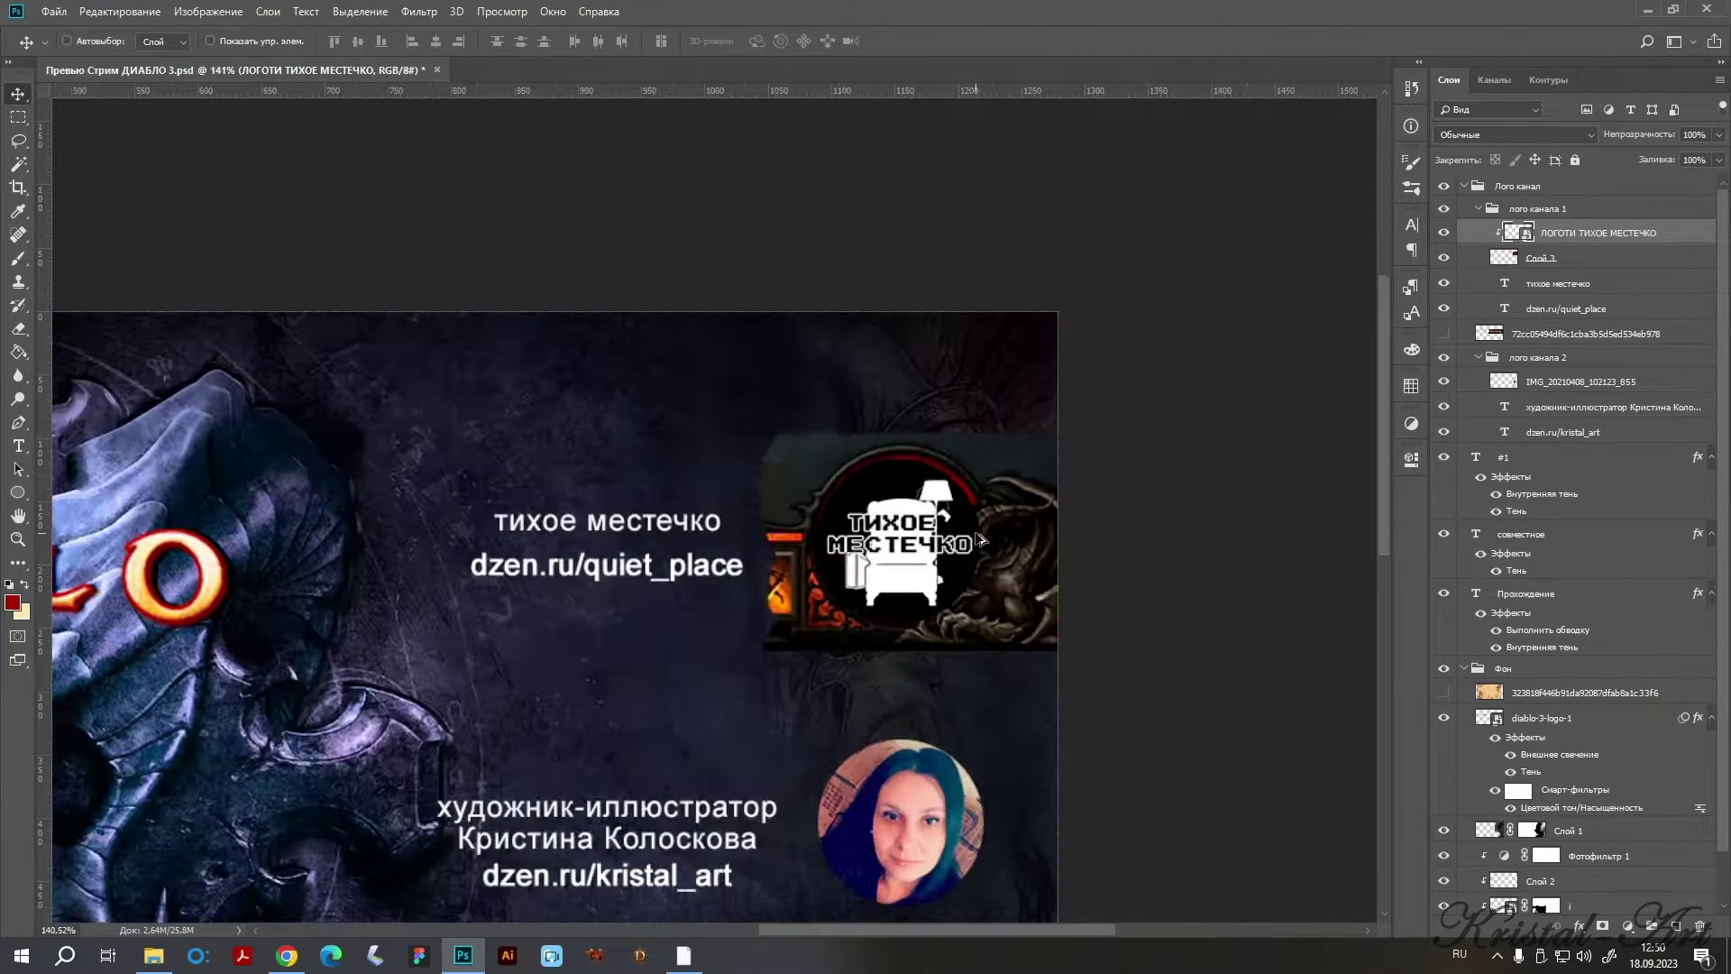
scroll(708, 444, down, 1)
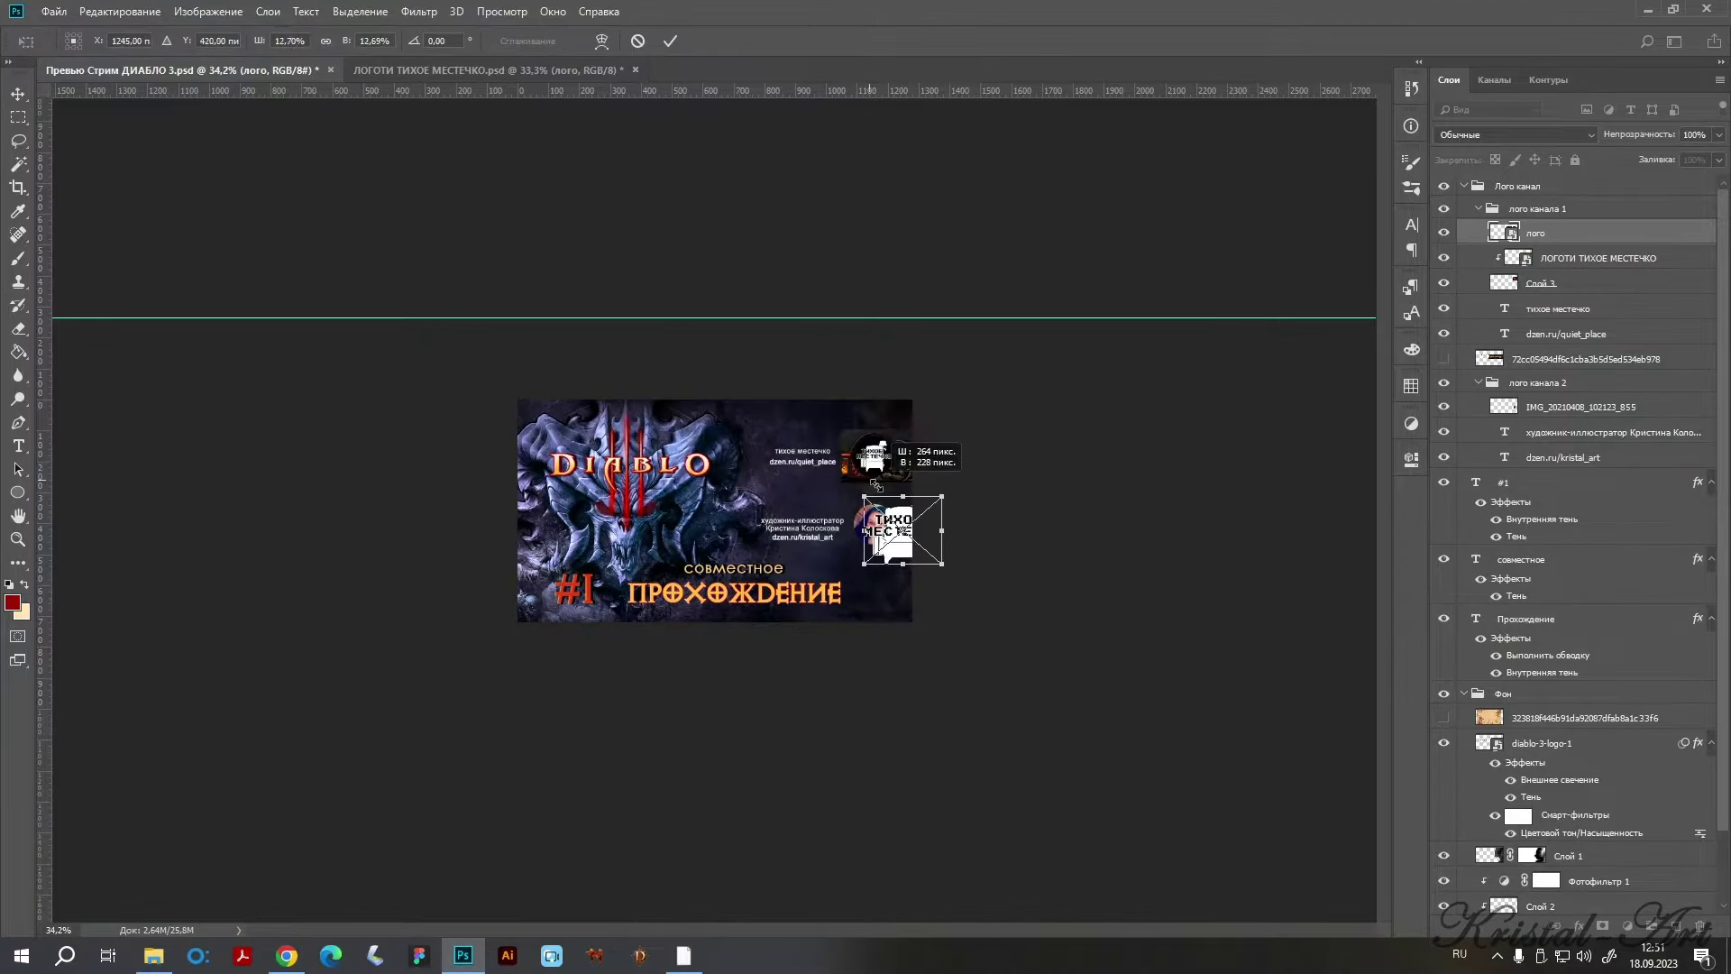
Place the pasted white logo on the banner and scale it down onto the orb's black circle.
drag(838, 469, 906, 464)
scroll(906, 464, up, 4)
scroll(905, 465, up, 2)
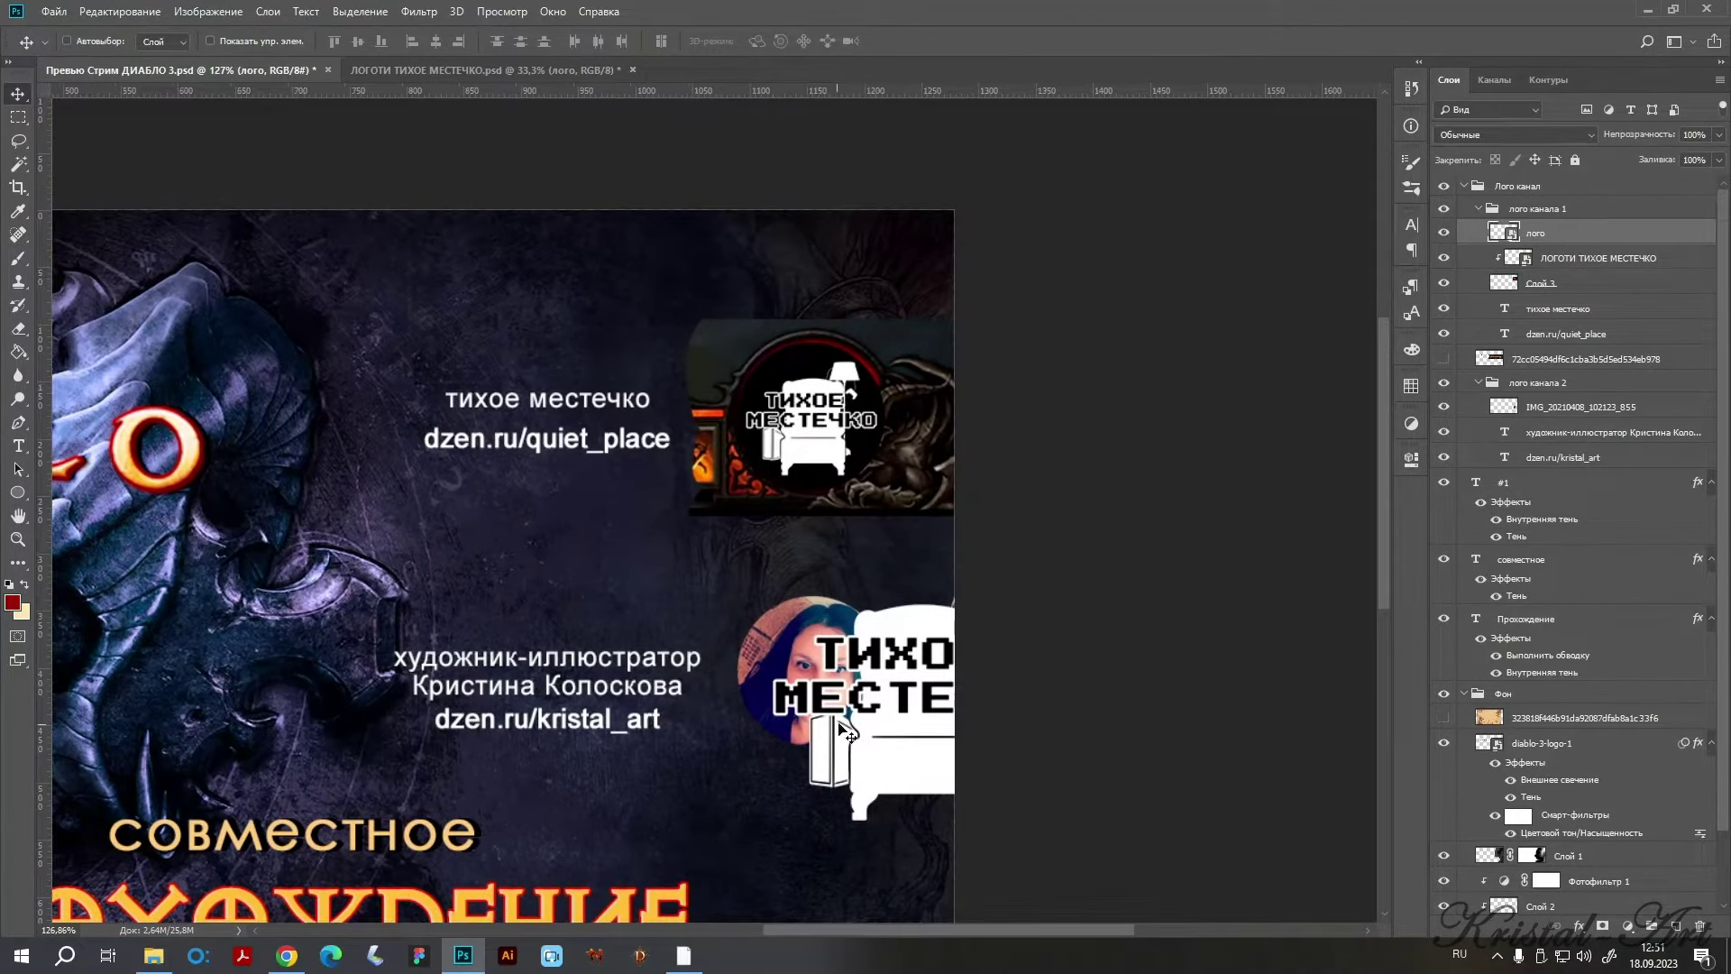
key(ctrl+t)
drag(941, 330, 827, 427)
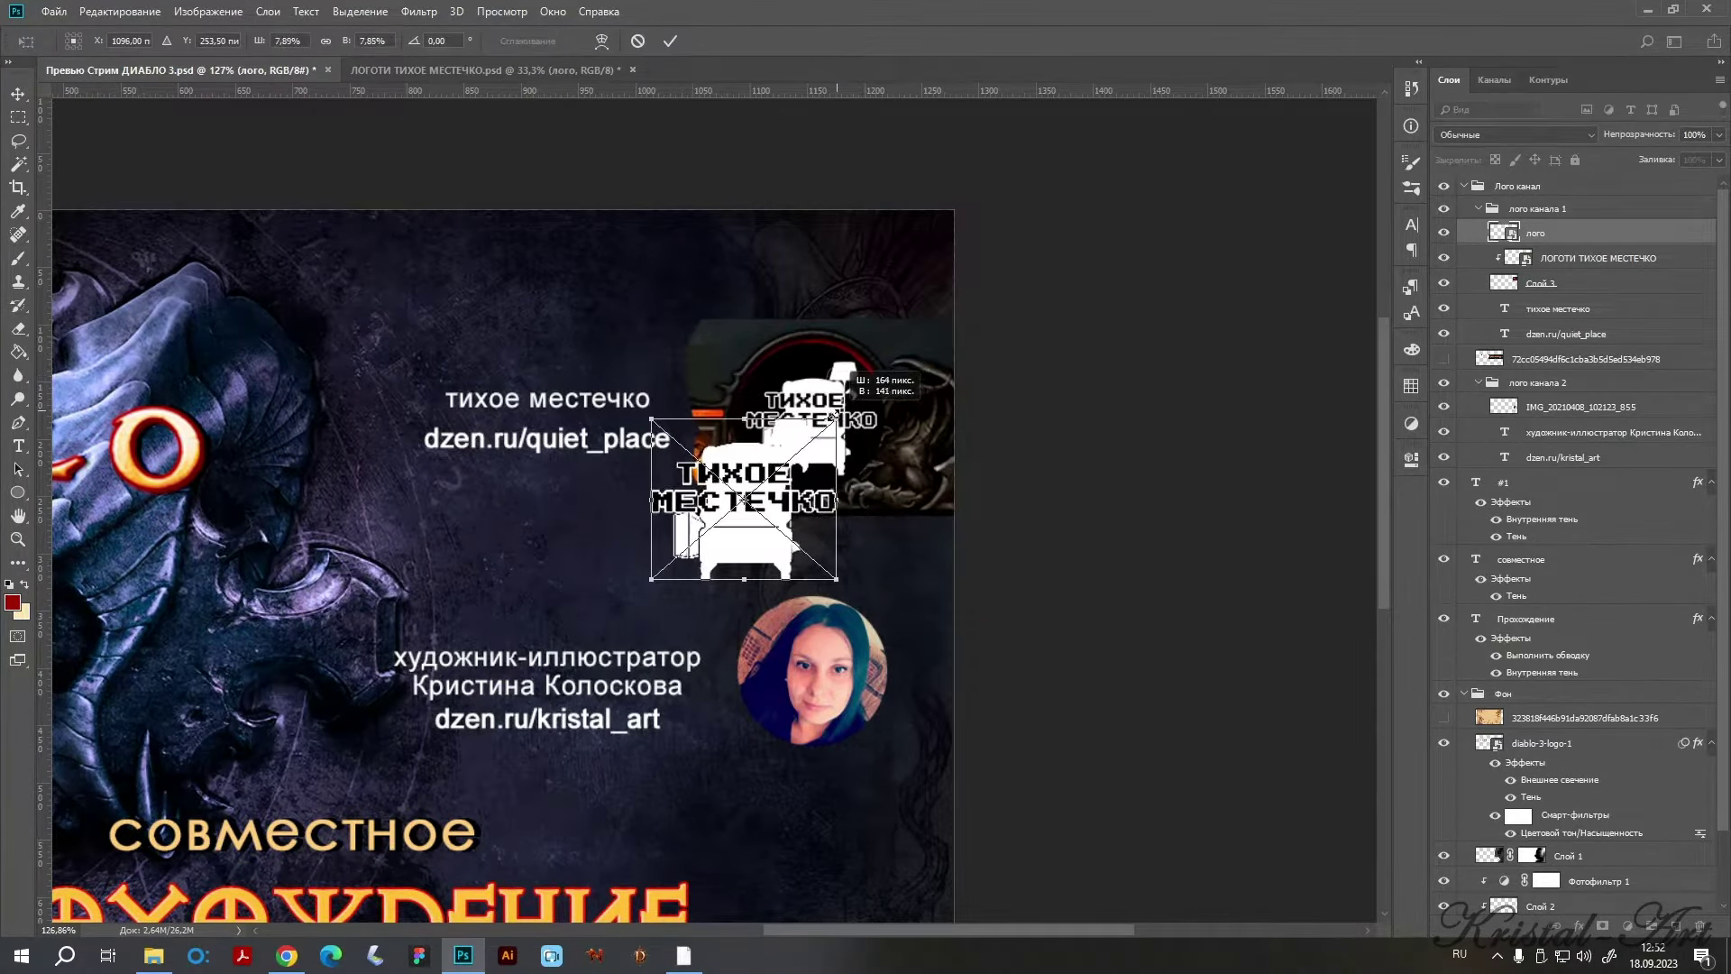
drag(733, 512, 807, 416)
scroll(807, 417, up, 5)
scroll(807, 416, up, 1)
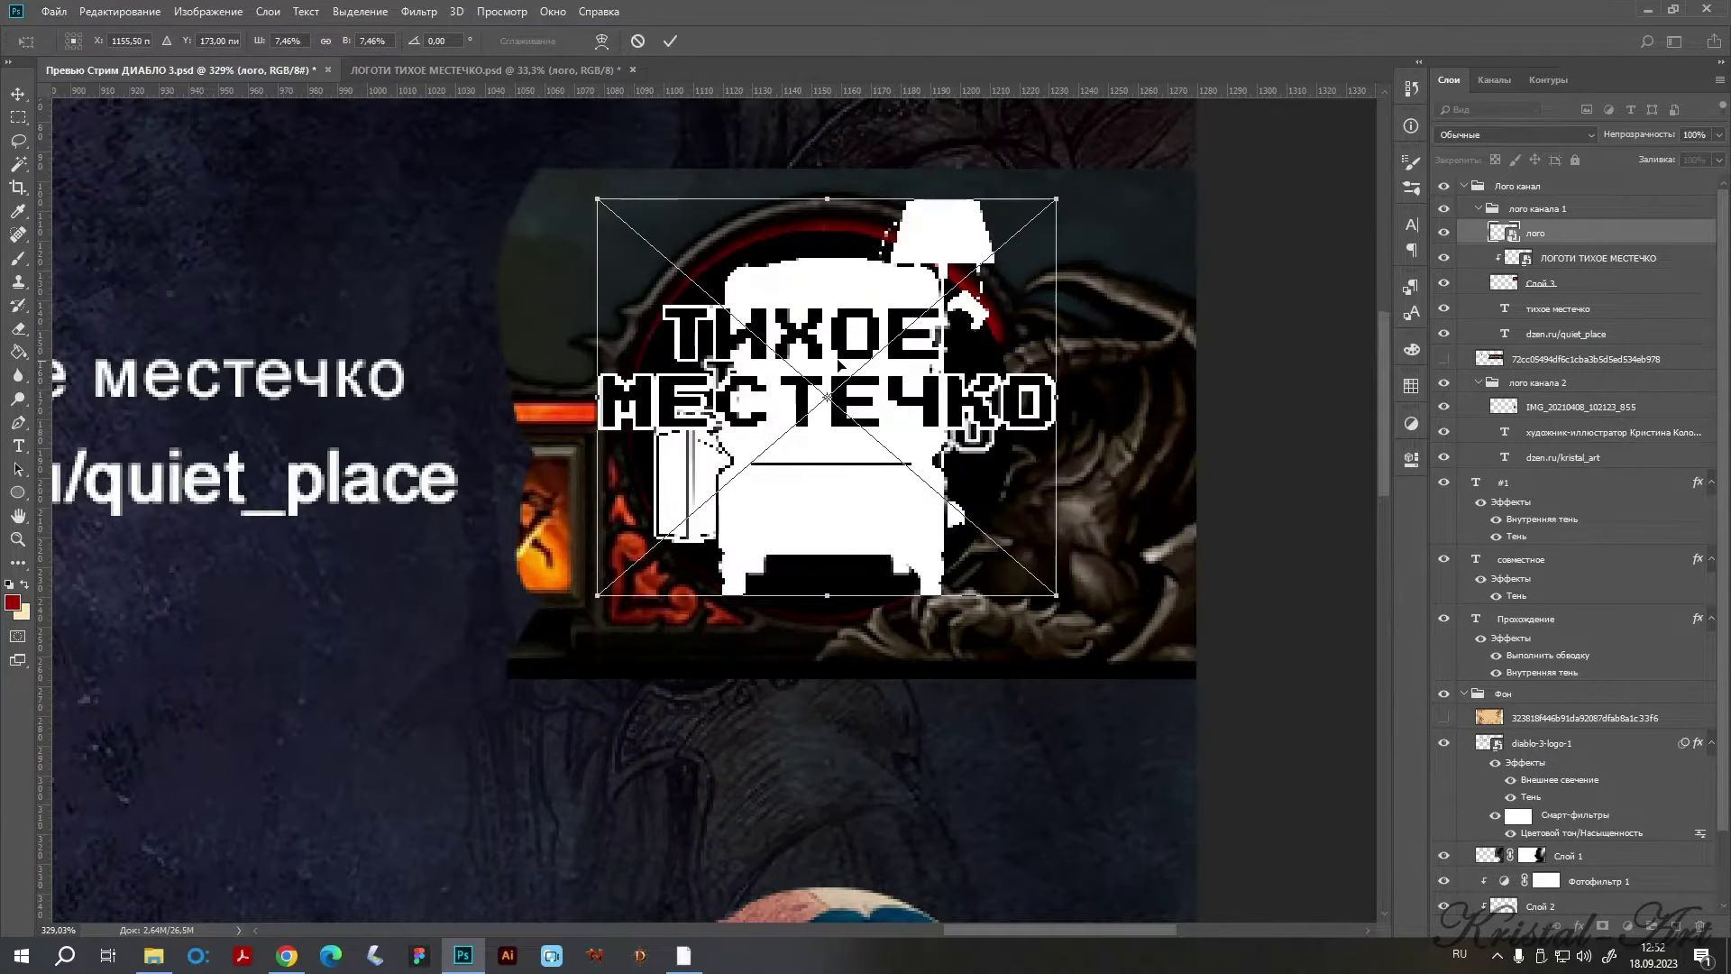
drag(596, 200, 700, 288)
drag(917, 454, 861, 435)
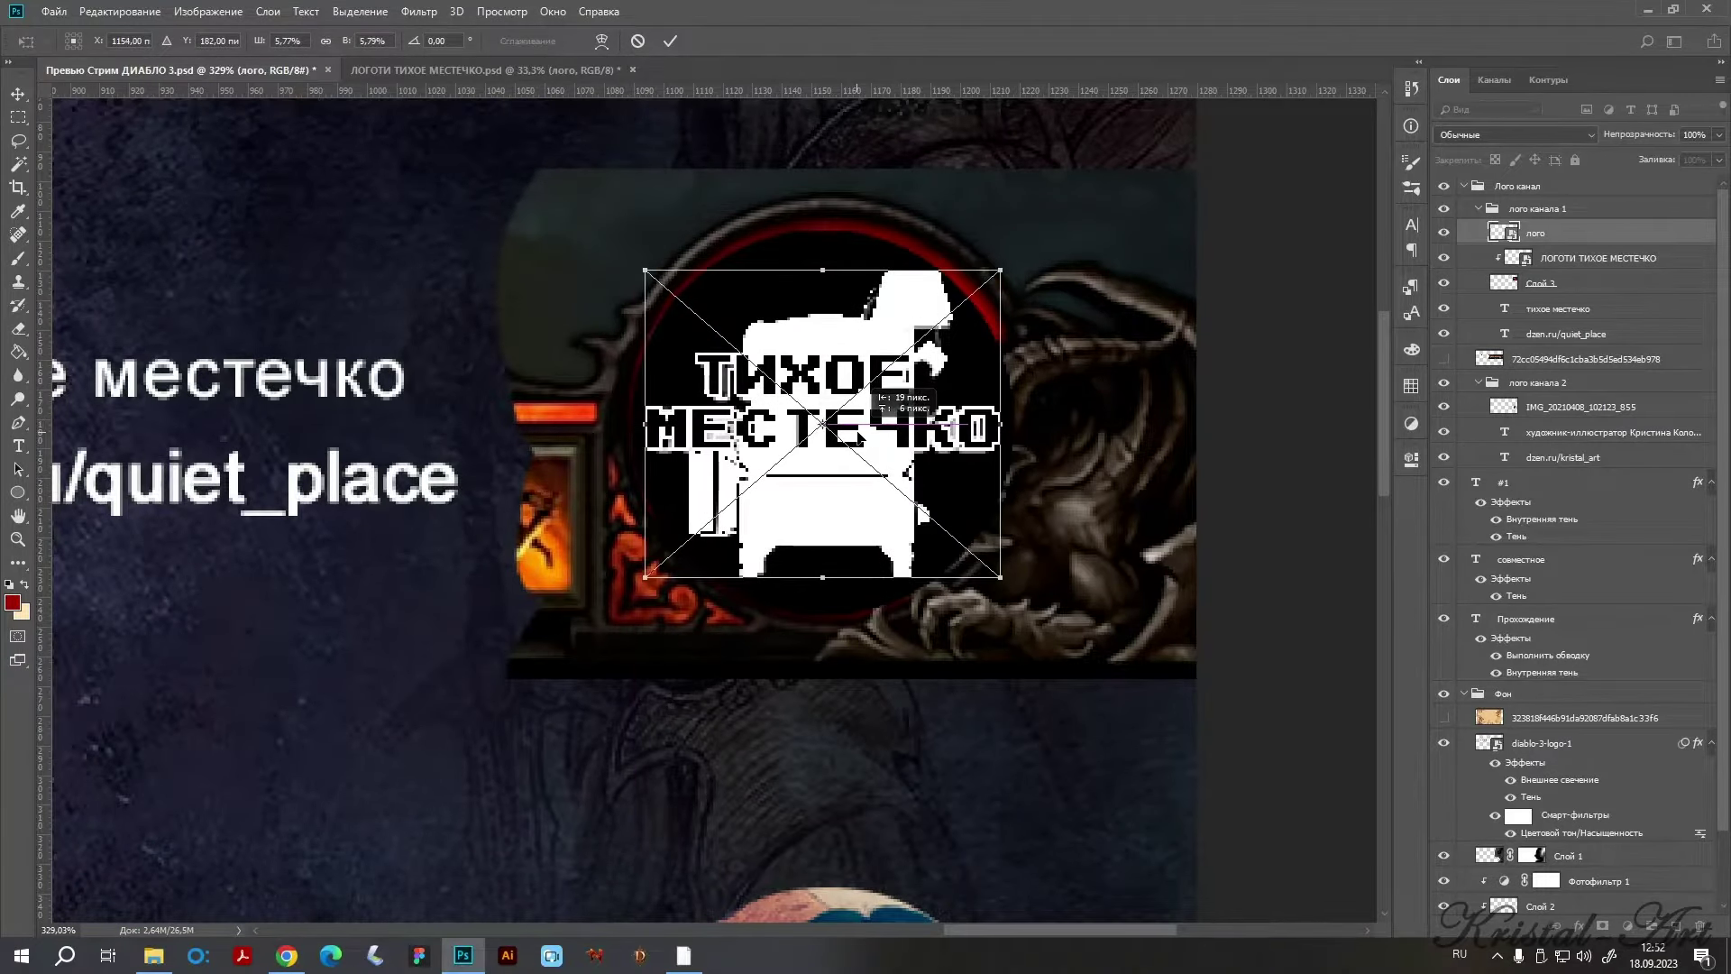
drag(643, 267, 656, 278)
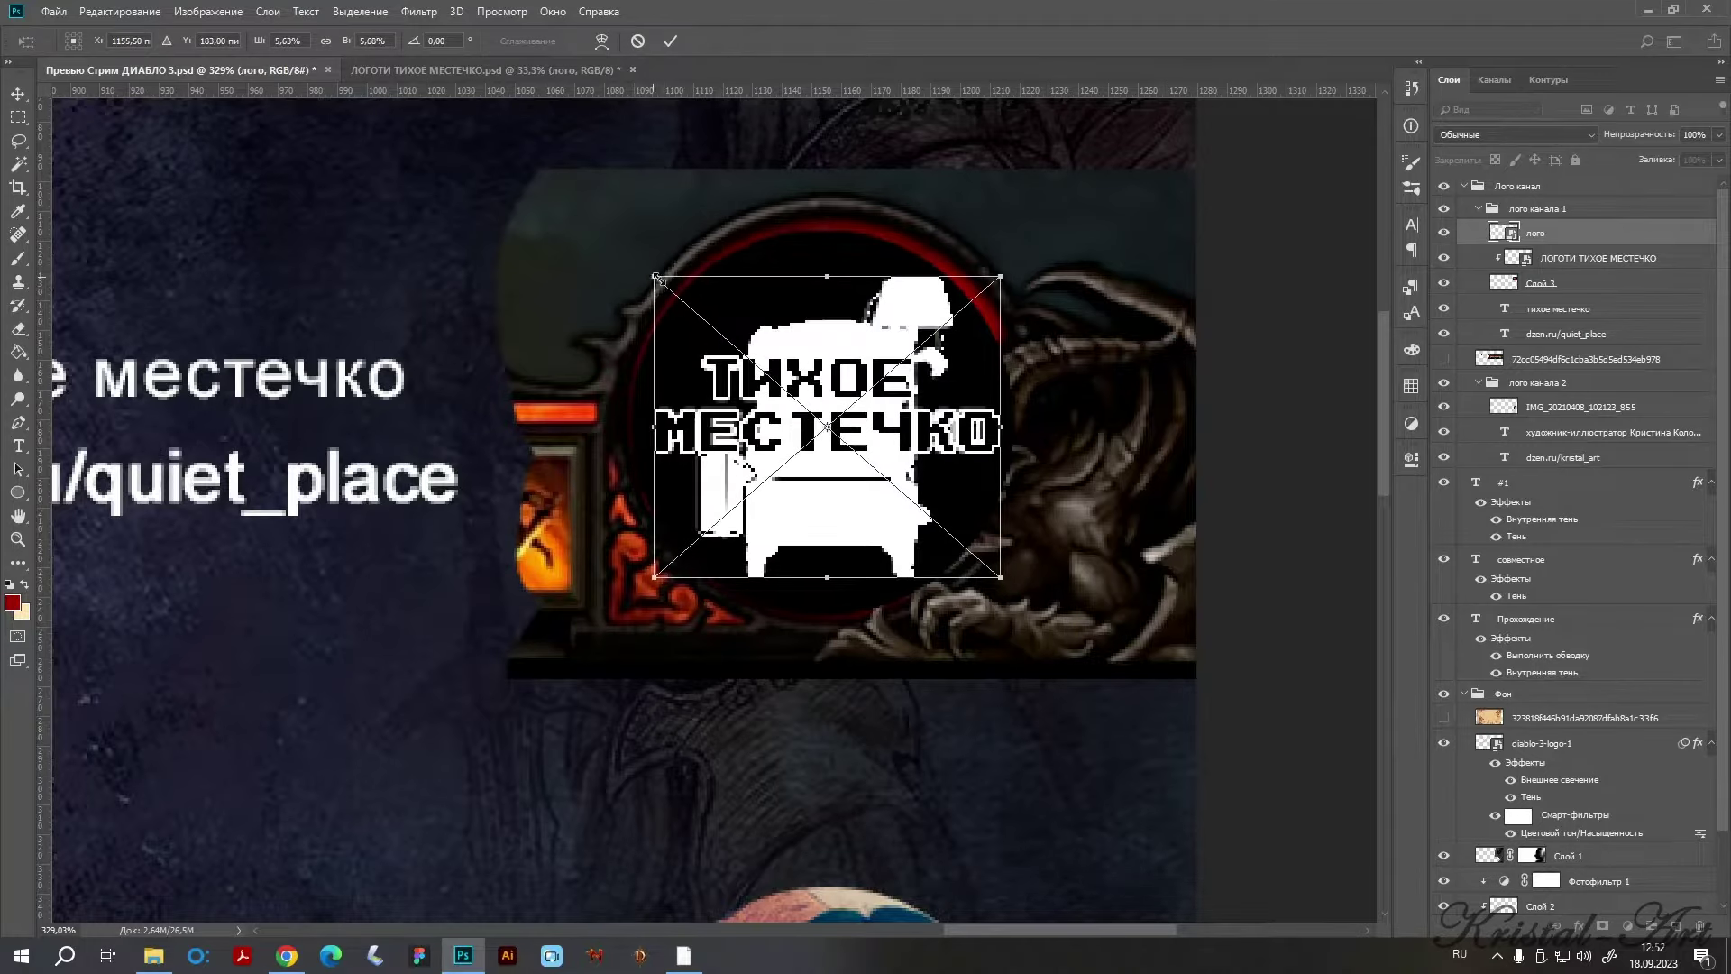
drag(1012, 277, 992, 273)
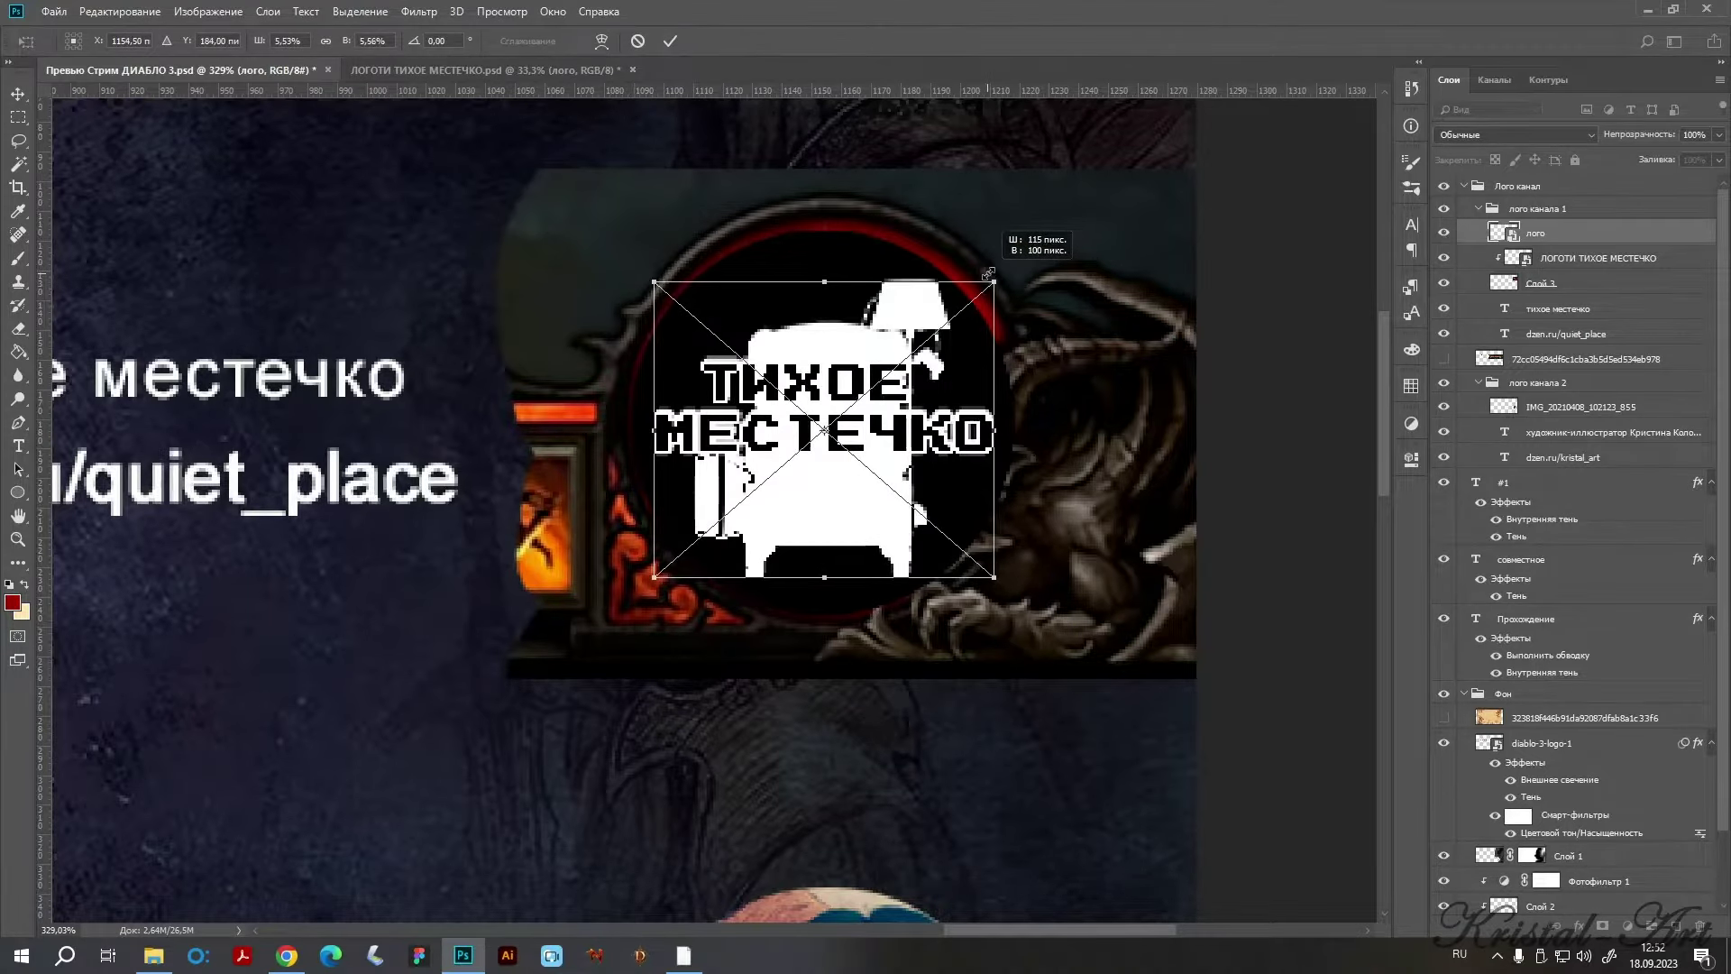
key(Return)
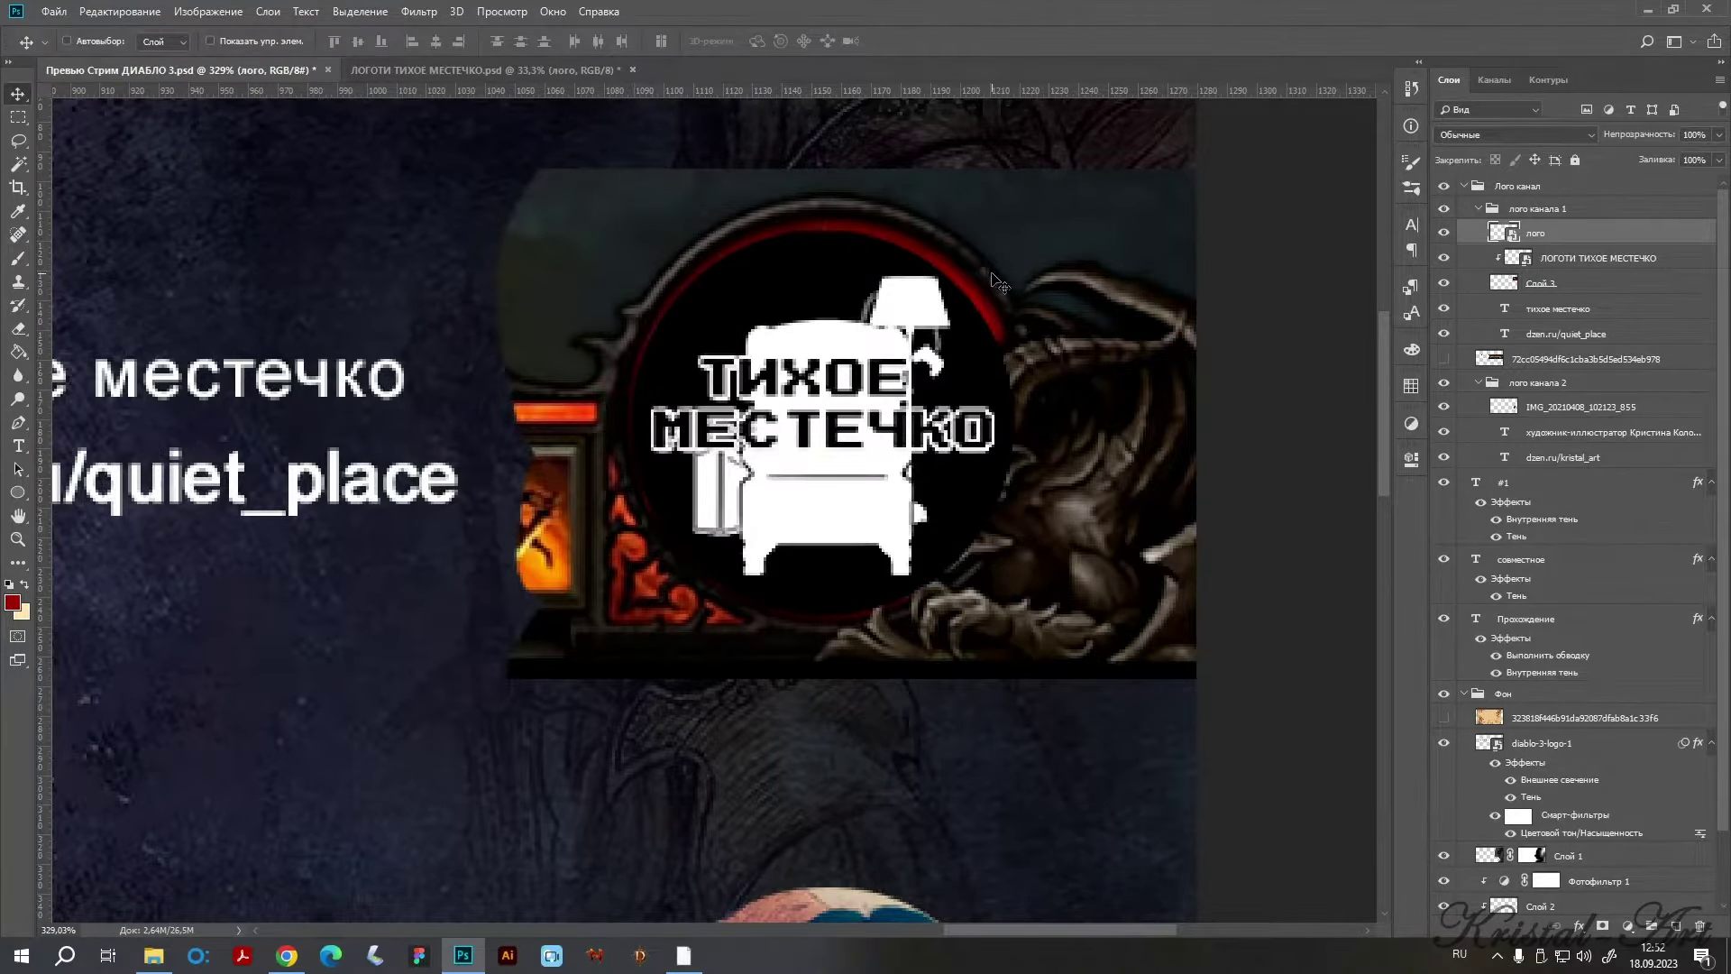
Fine-tune the white logo's size and position, and move its layer below ЛОГОТИ ТИХОЕ МЕСТЕЧКО.
key(ctrl+t)
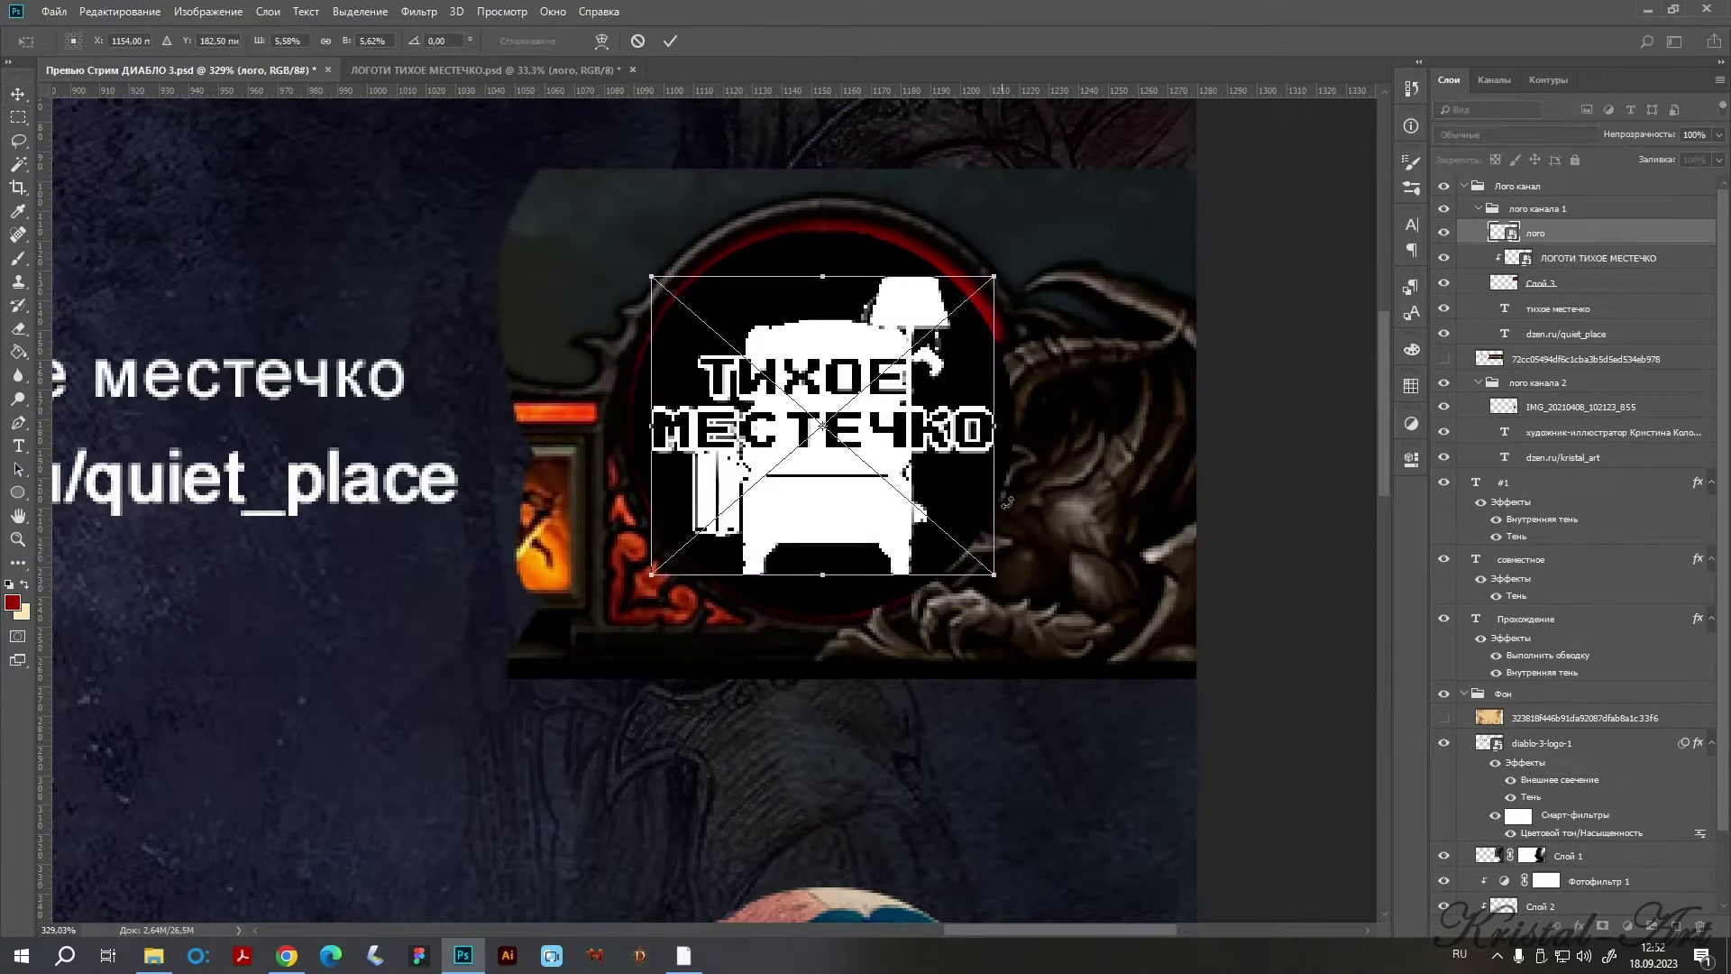
drag(1012, 578, 989, 568)
drag(939, 439, 947, 450)
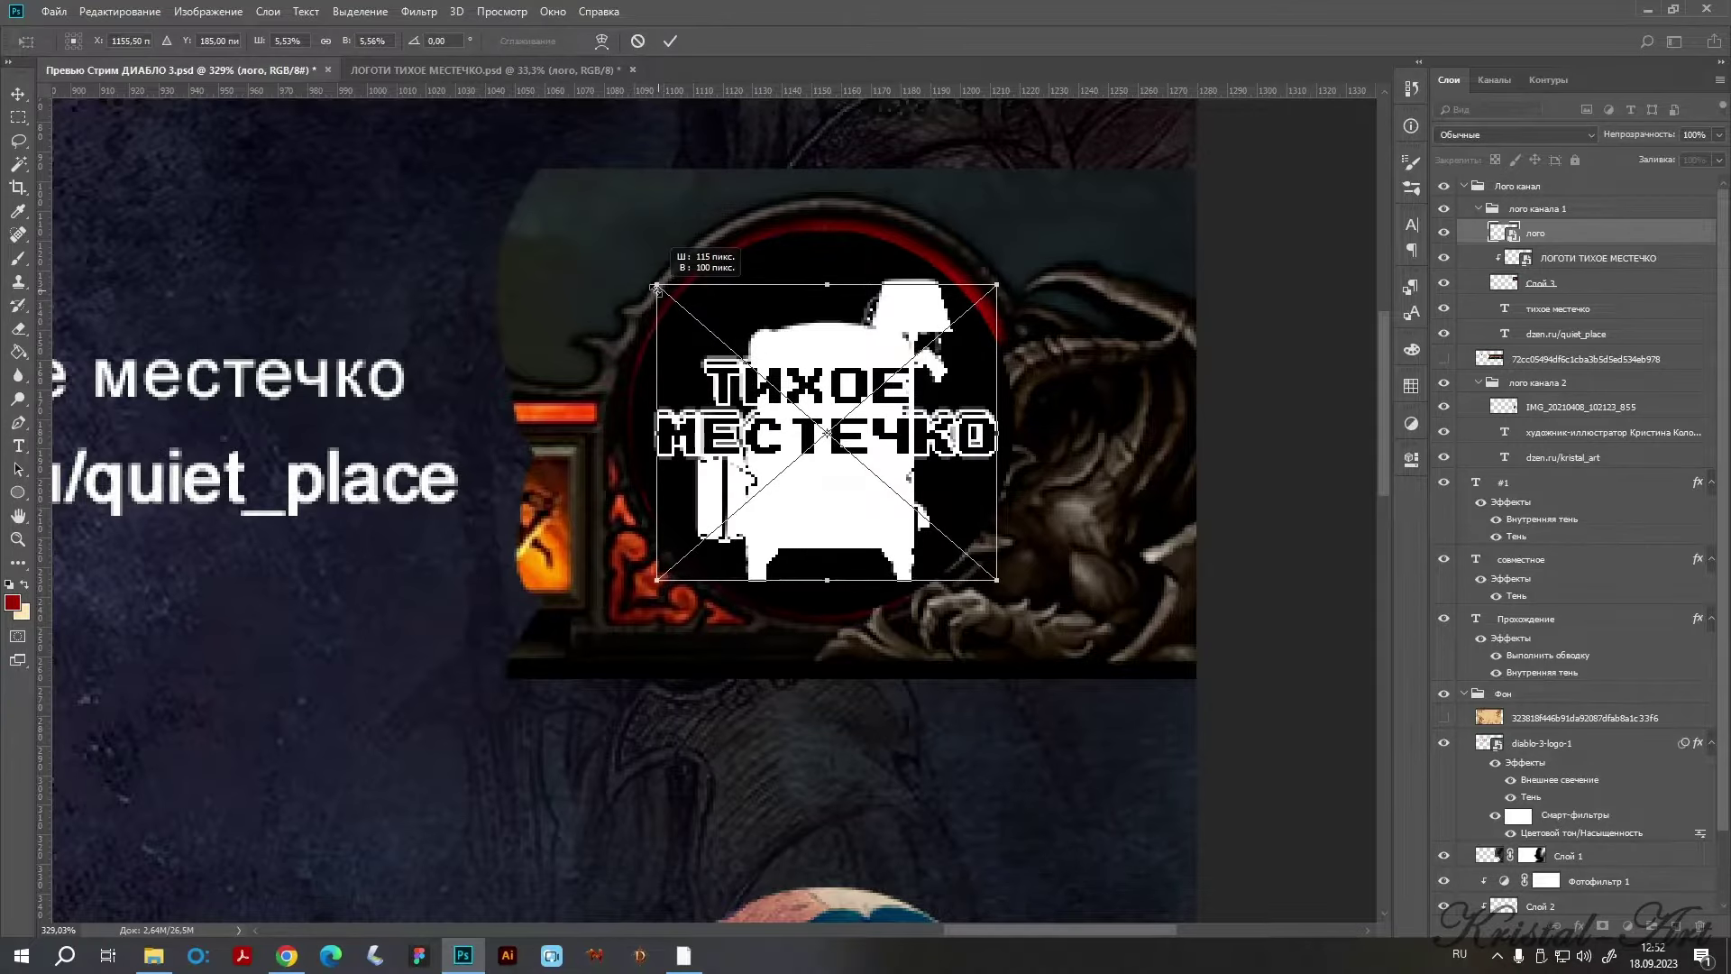
key(Return)
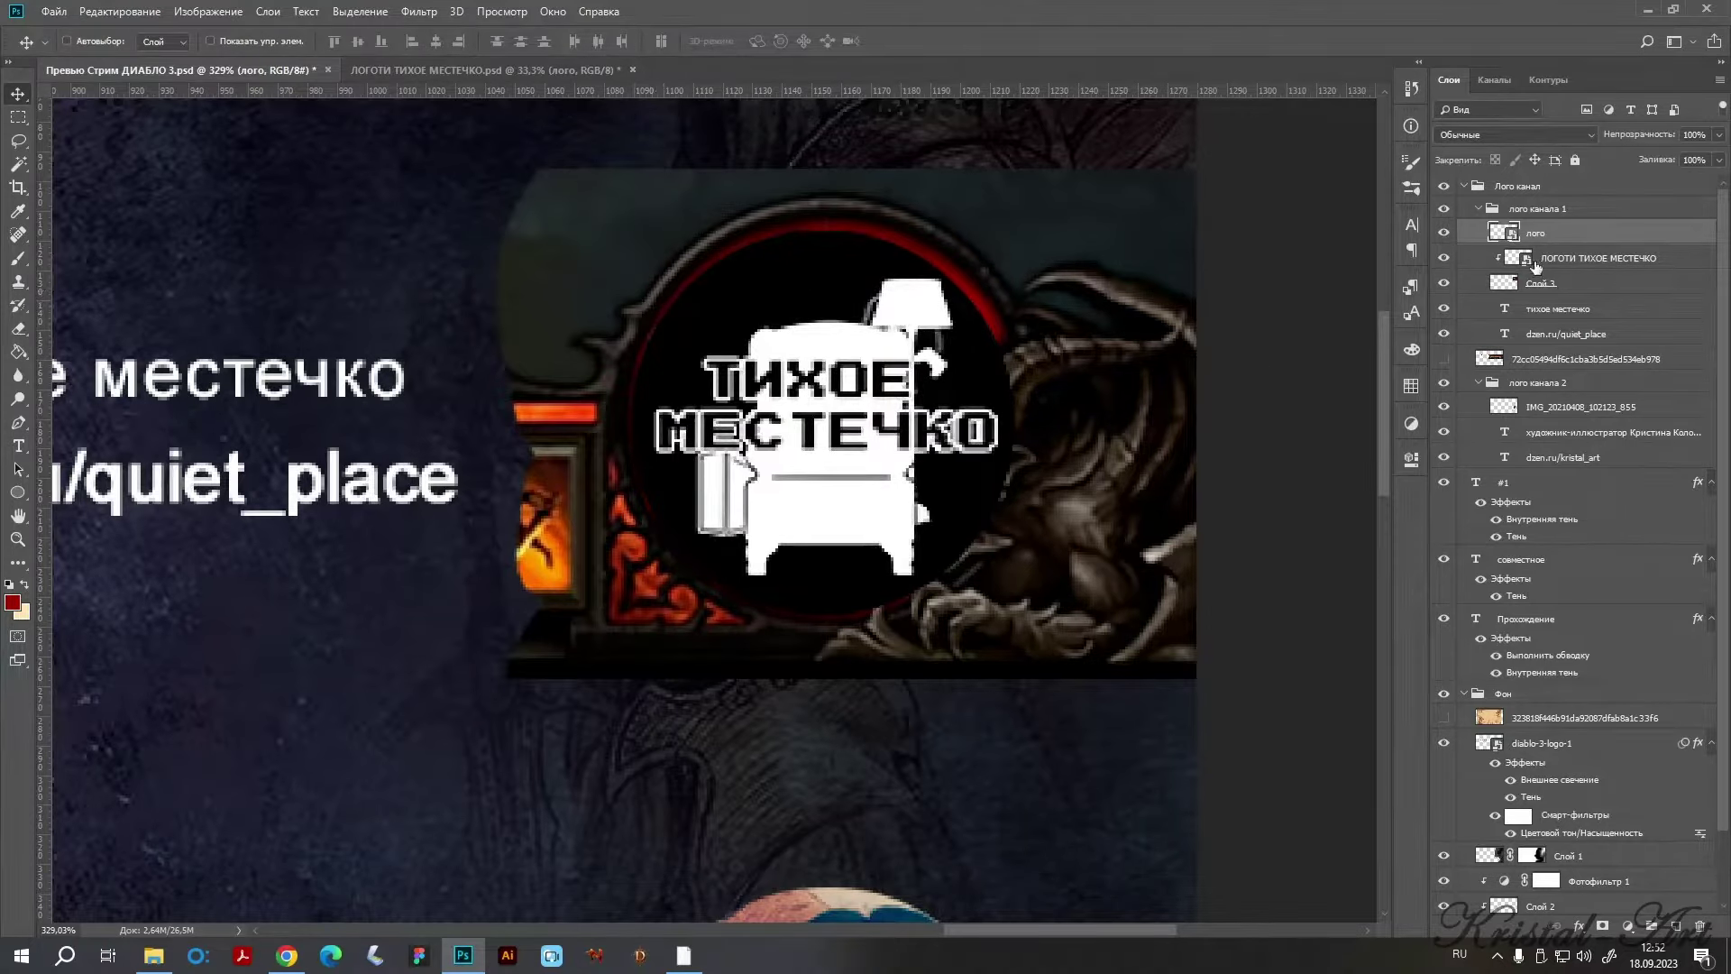
drag(1547, 260, 1538, 264)
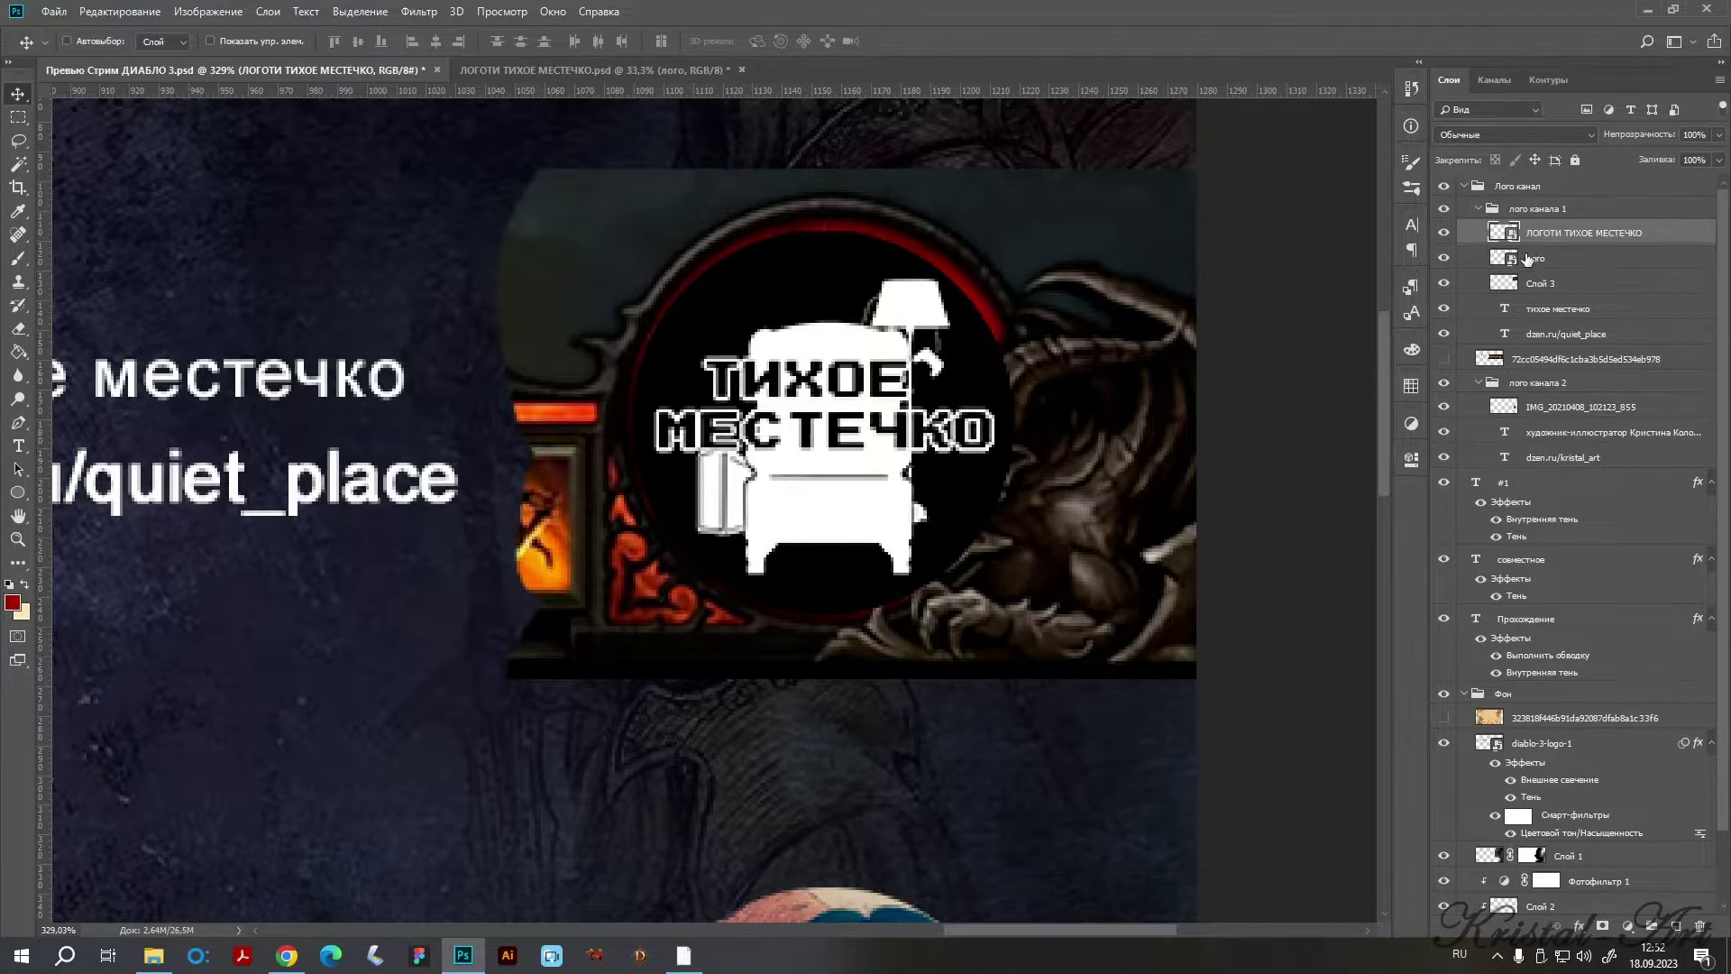
Clip the white 'лого' layer to Слой 3, hide the original logo, and nudge it sideways.
alt+click(1538, 264)
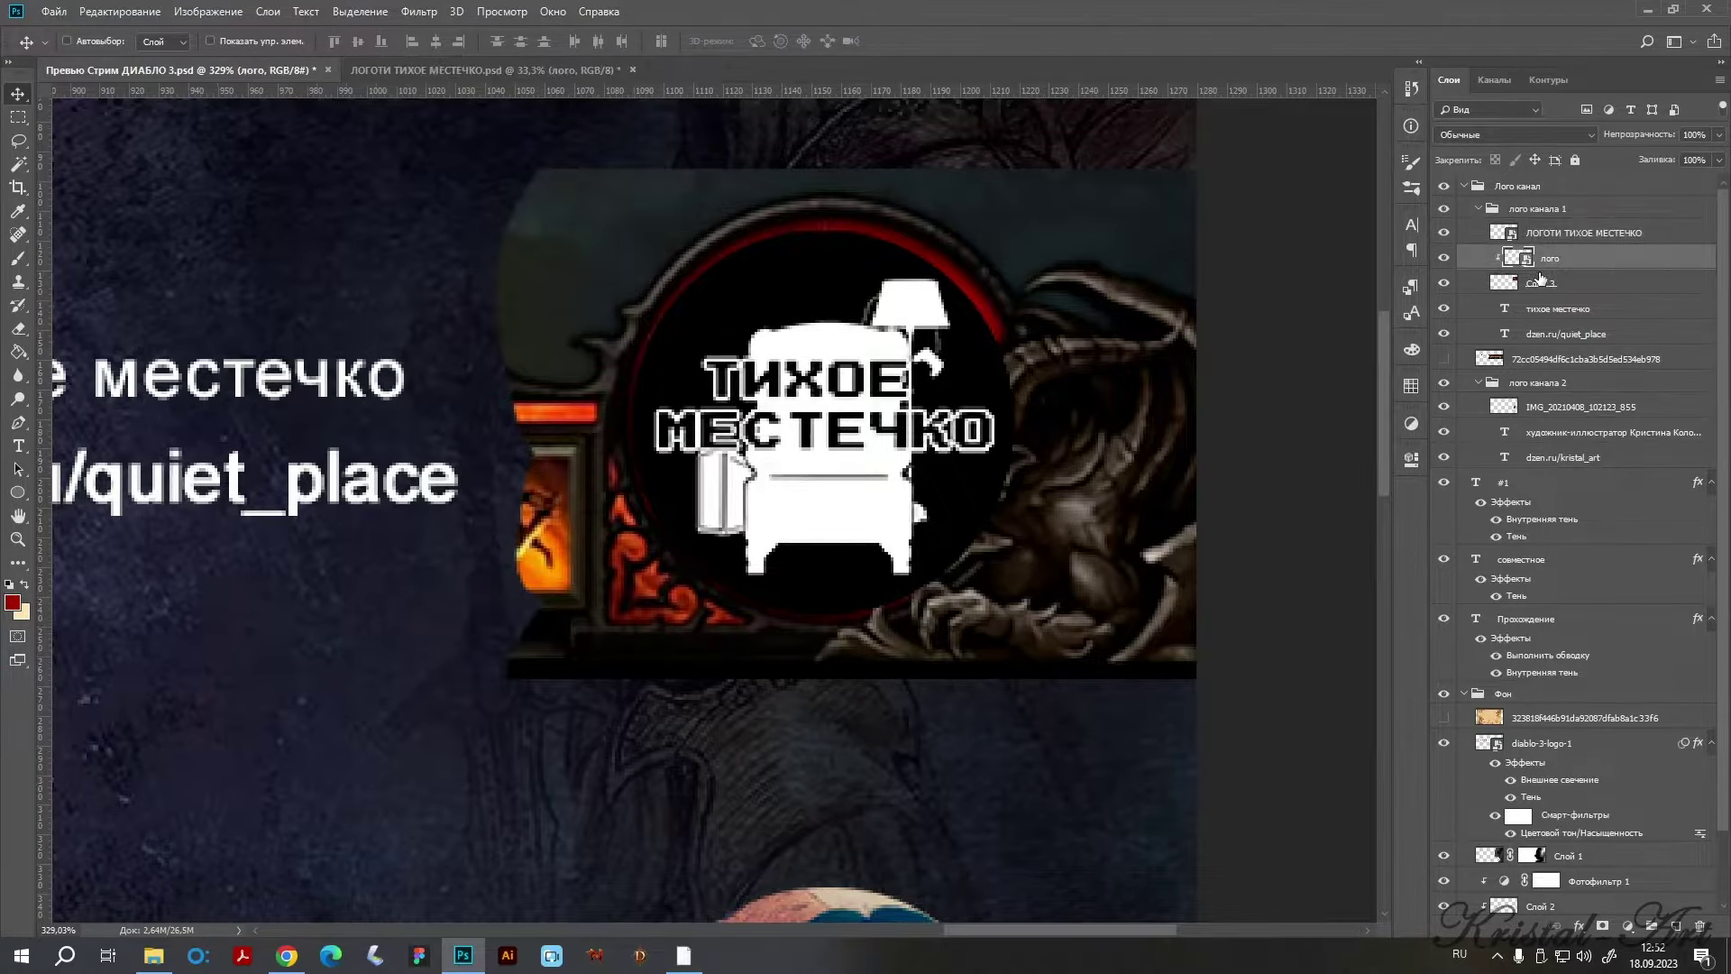
click(1446, 234)
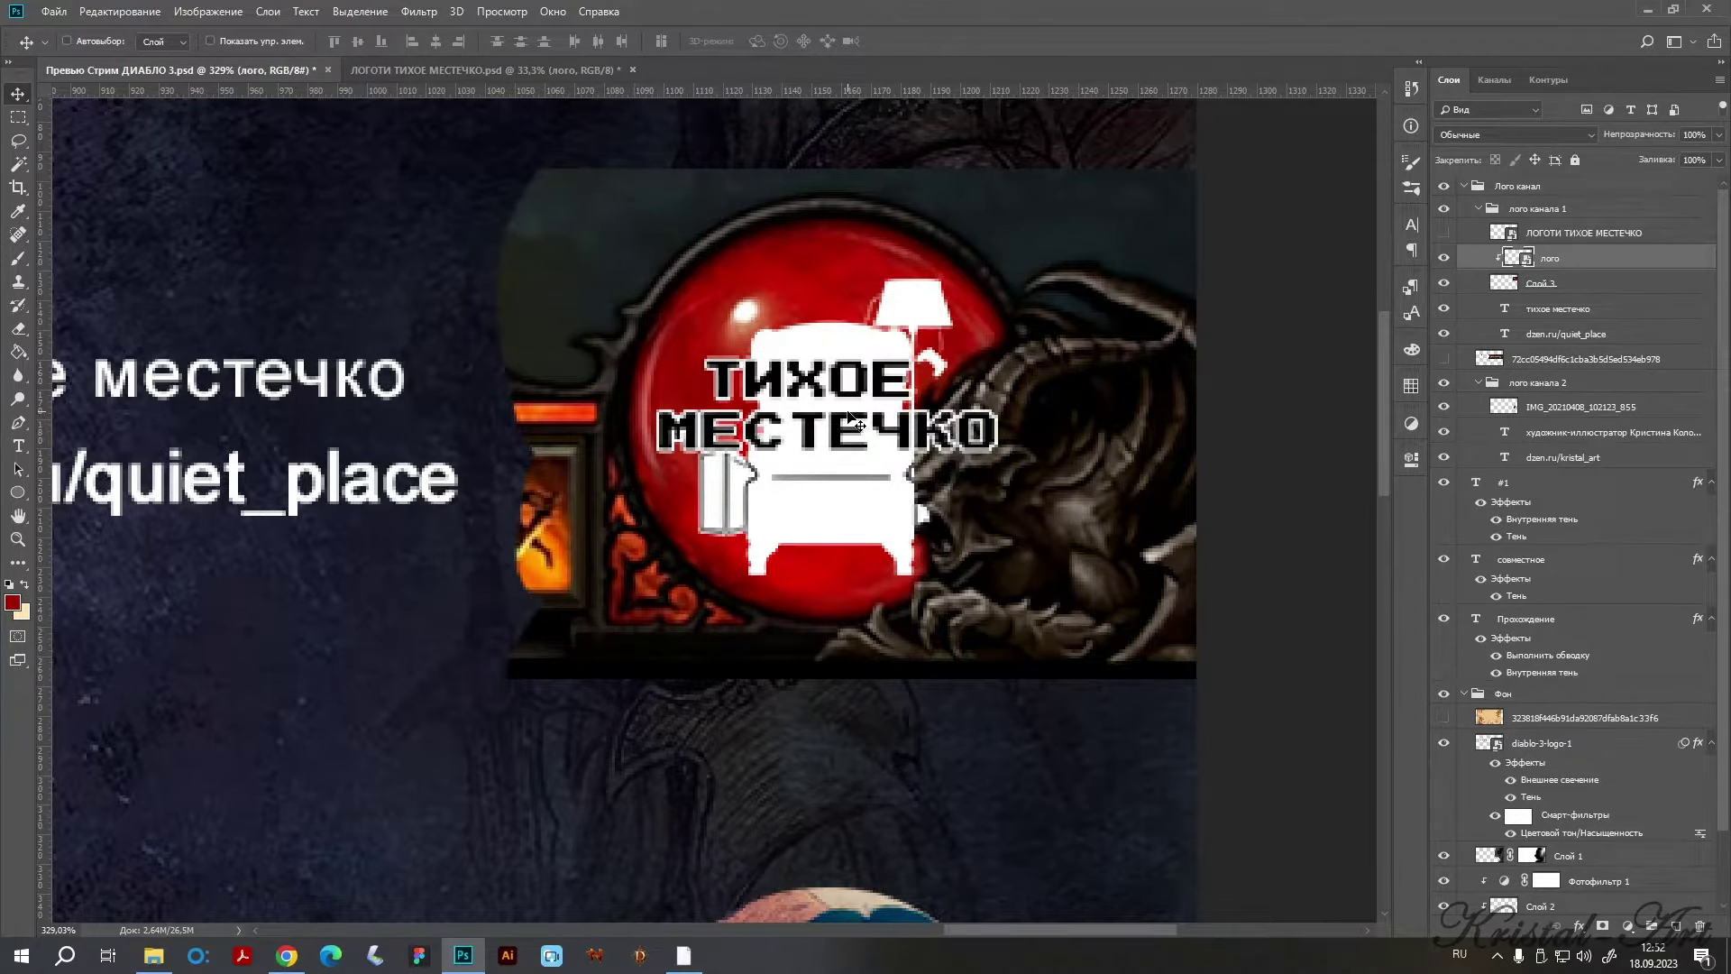
key(Left)
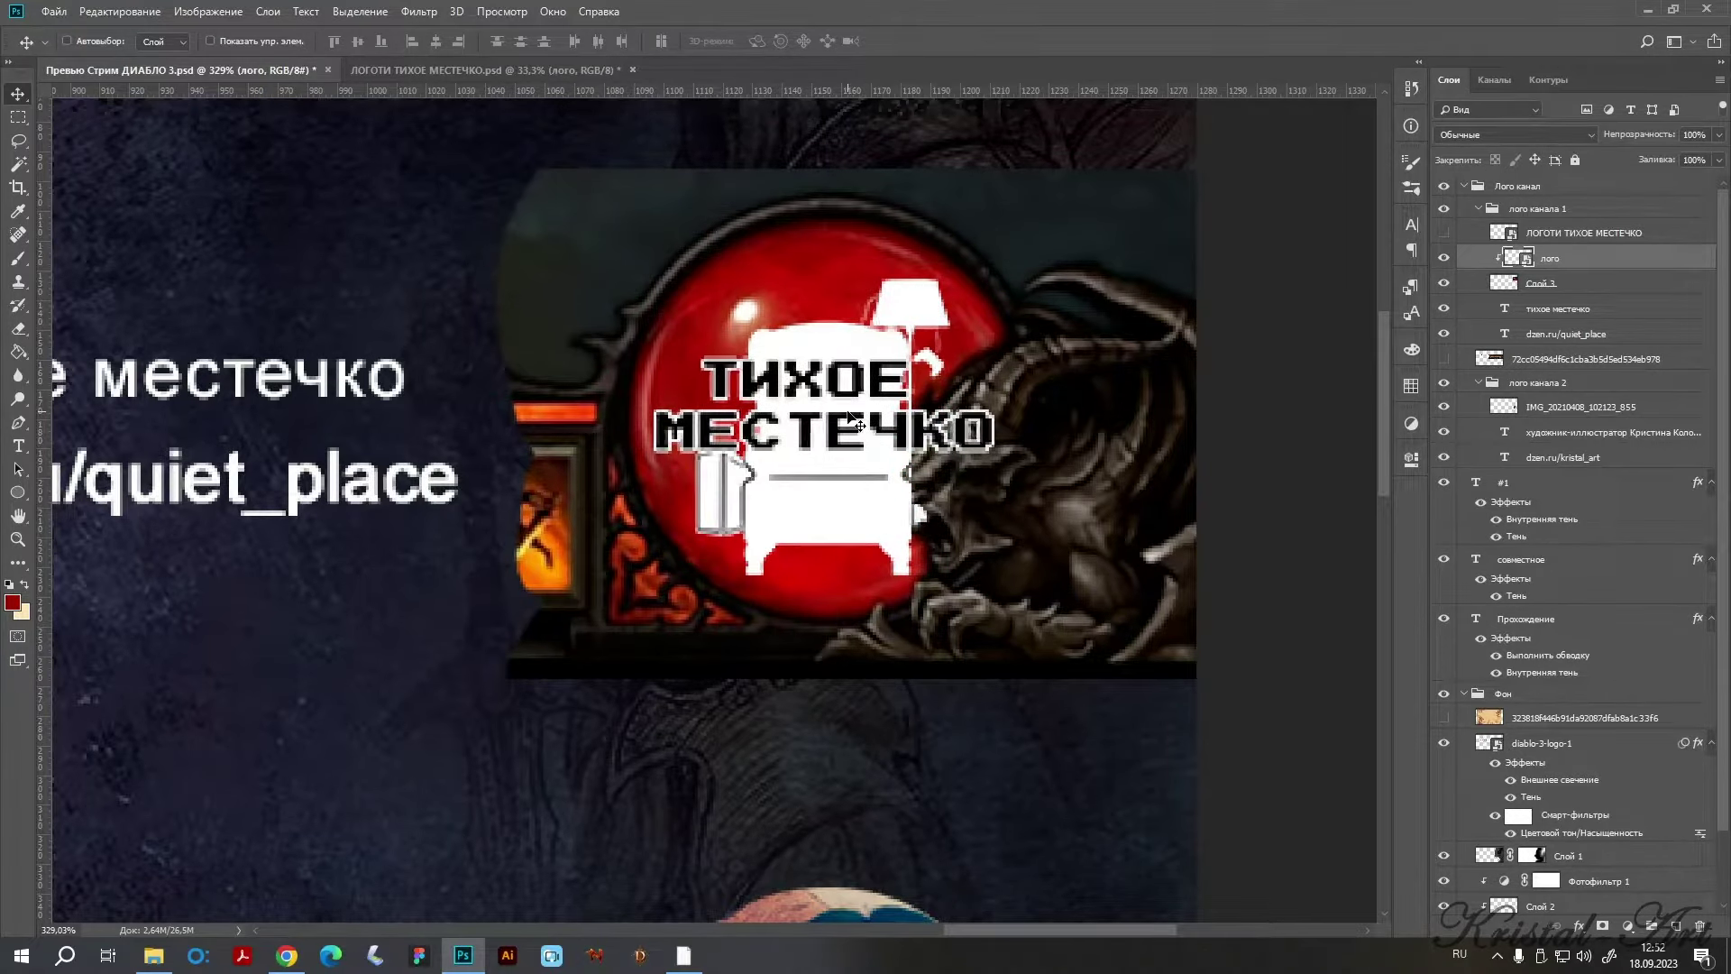
key(Left)
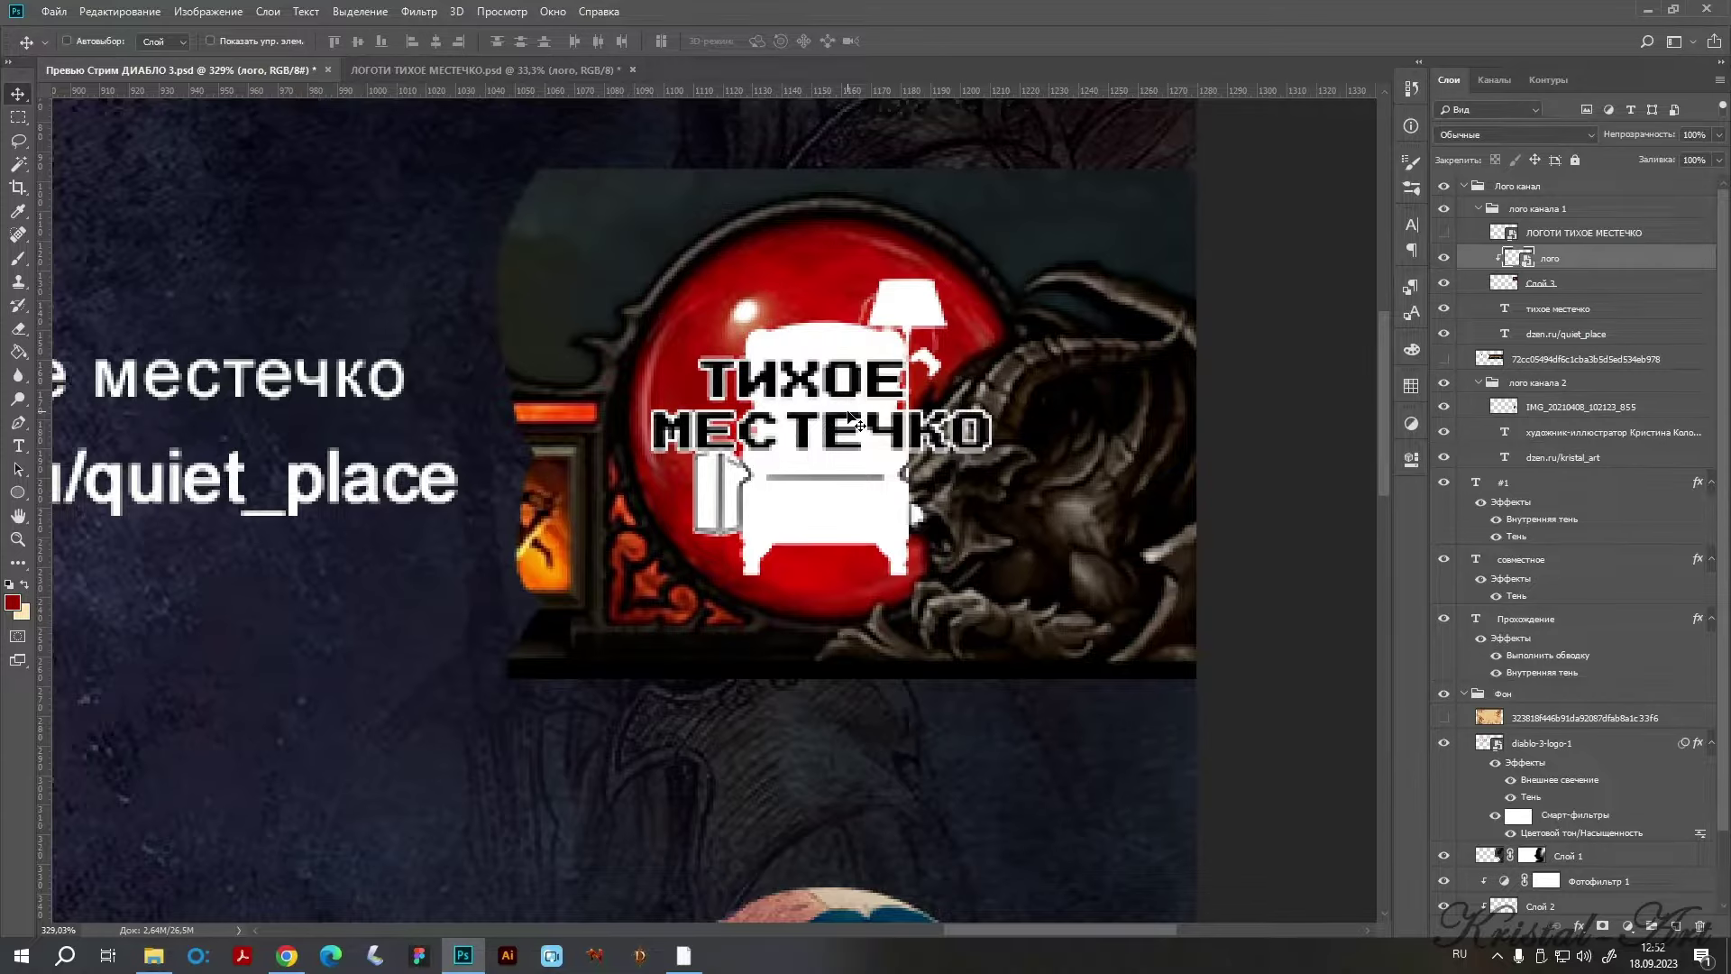
key(Right)
key(Right)
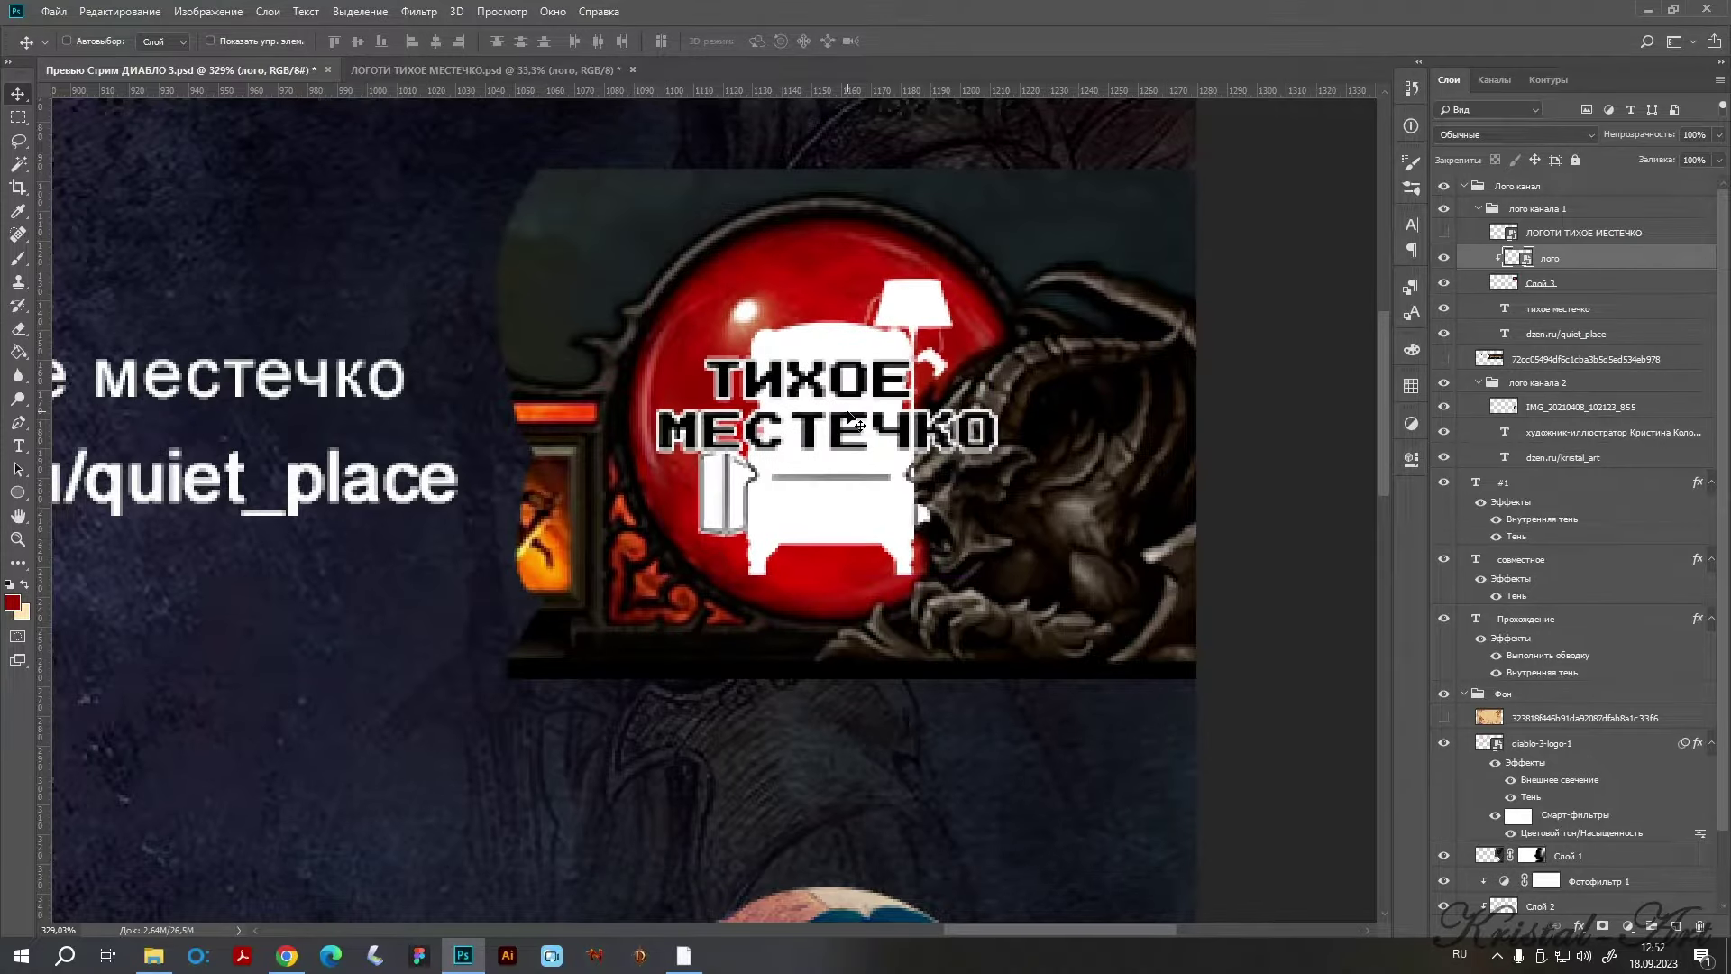
key(Left)
key(Left)
key(Left)
key(Left)
key(Left)
key(Left)
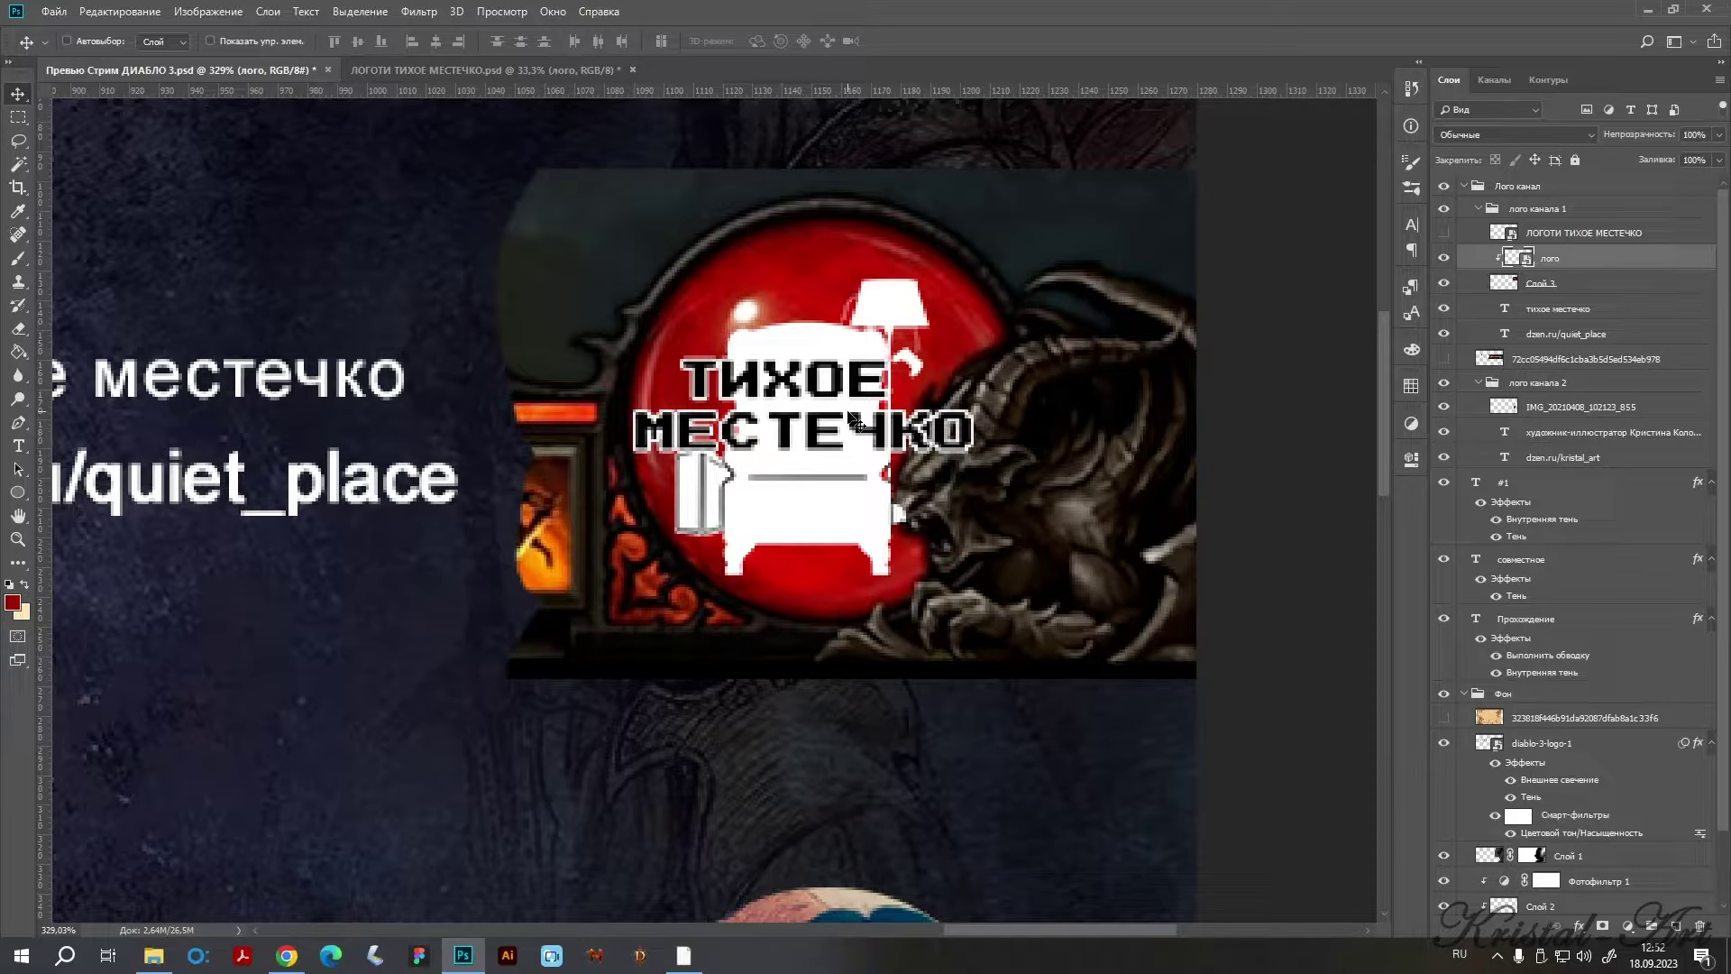
Shrink the white logo to fit the red orb, then hide it to show the original logo.
key(ctrl+t)
drag(635, 277, 688, 339)
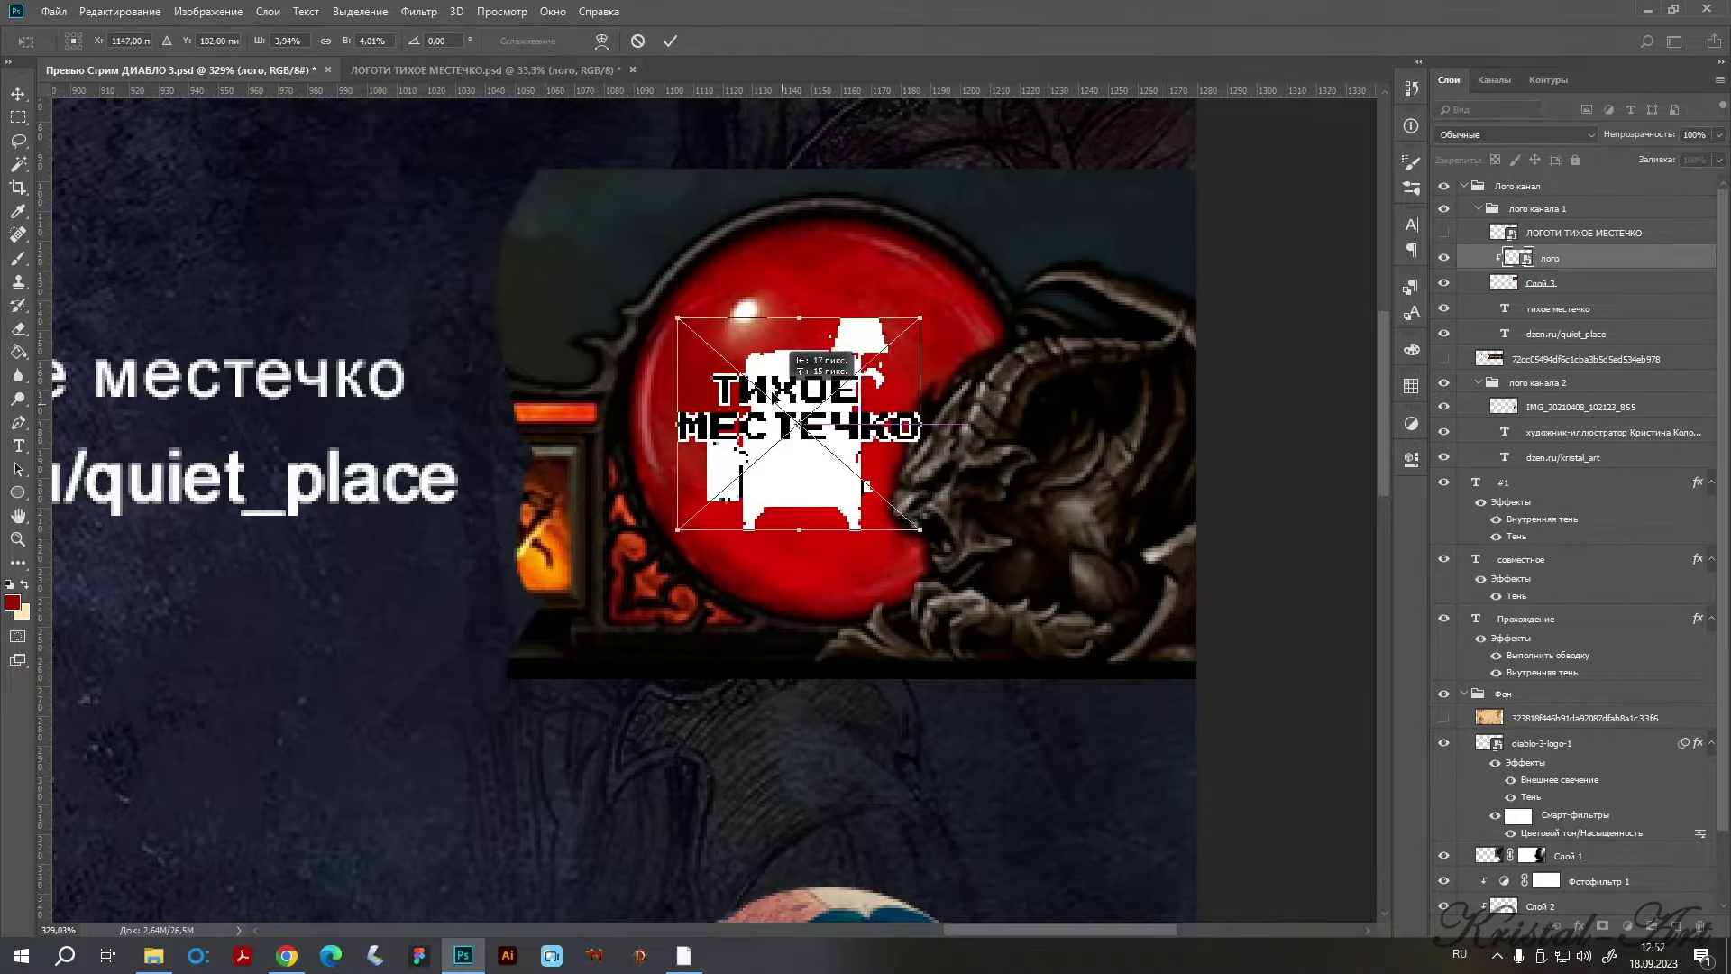
drag(793, 370, 771, 347)
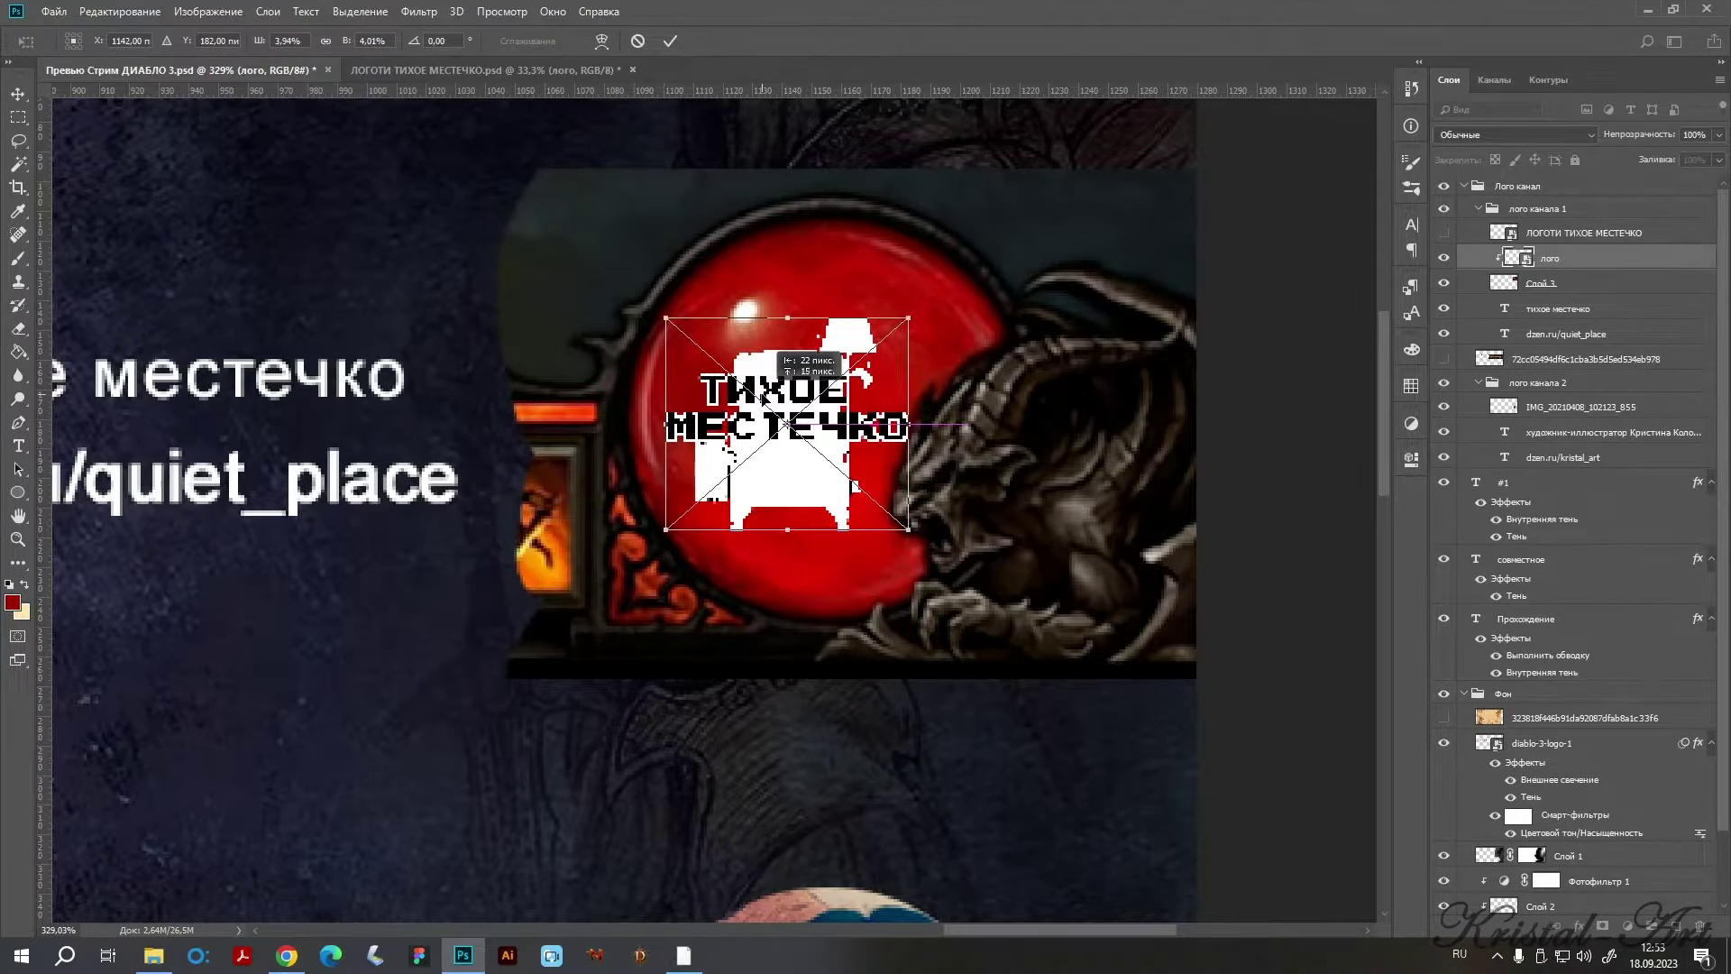
key(Return)
scroll(786, 385, down, 3)
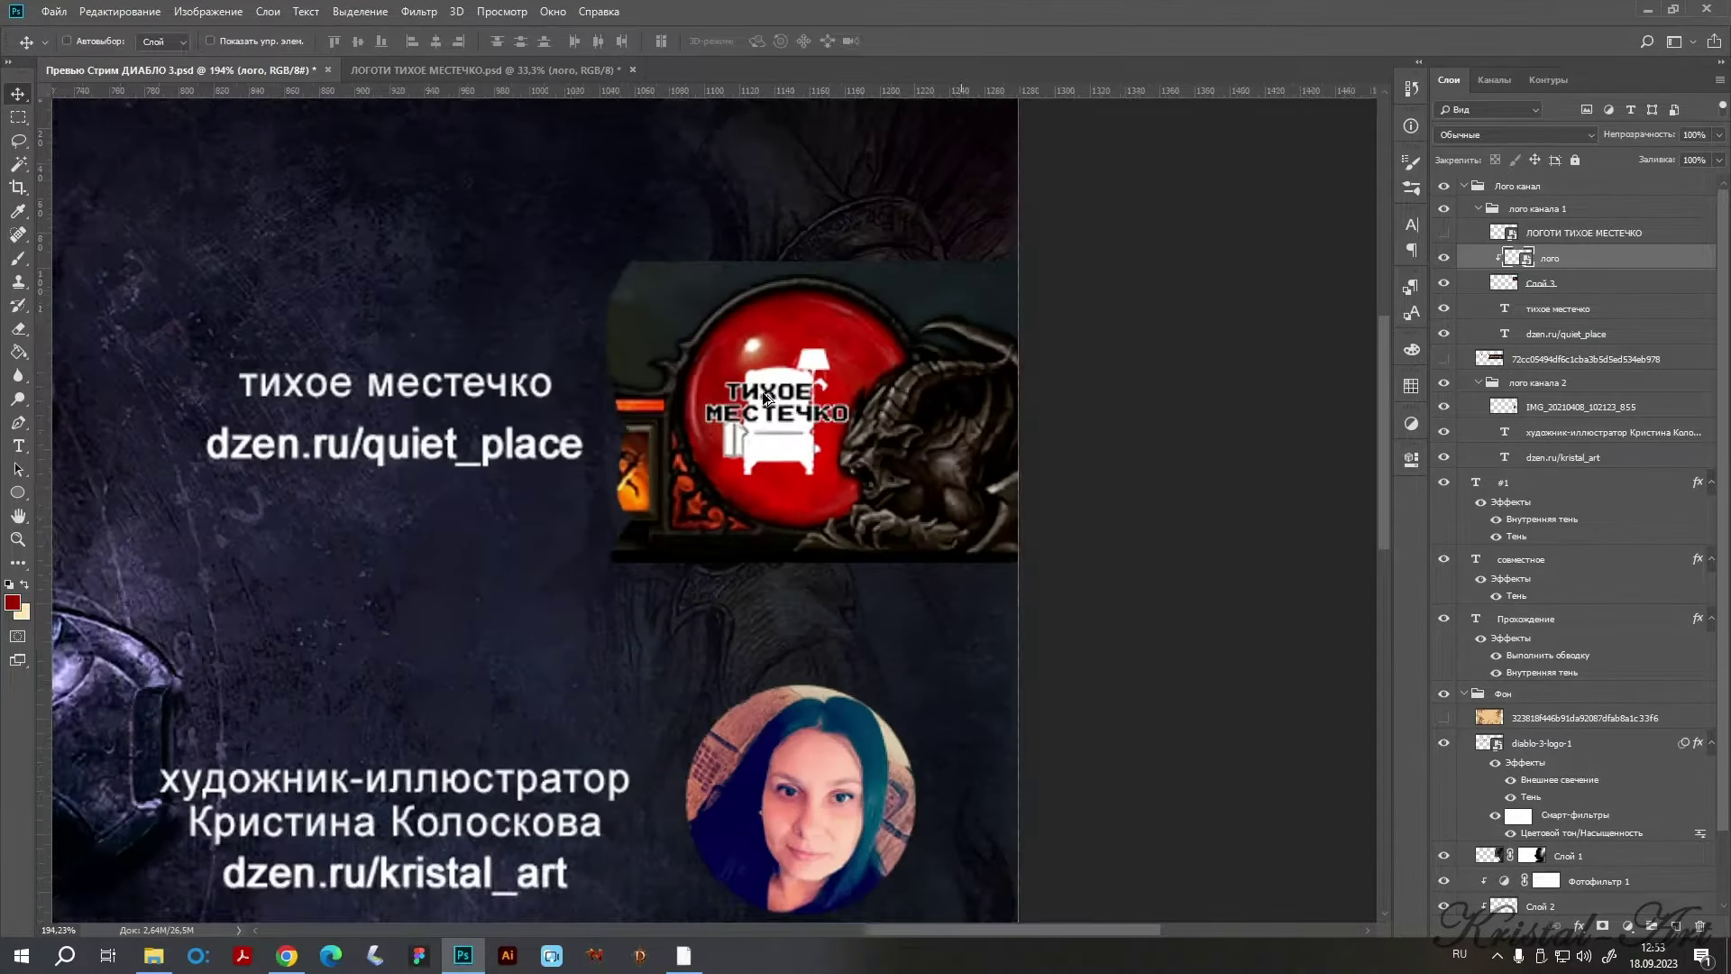
scroll(787, 385, down, 3)
scroll(1176, 340, up, 2)
scroll(1176, 340, up, 1)
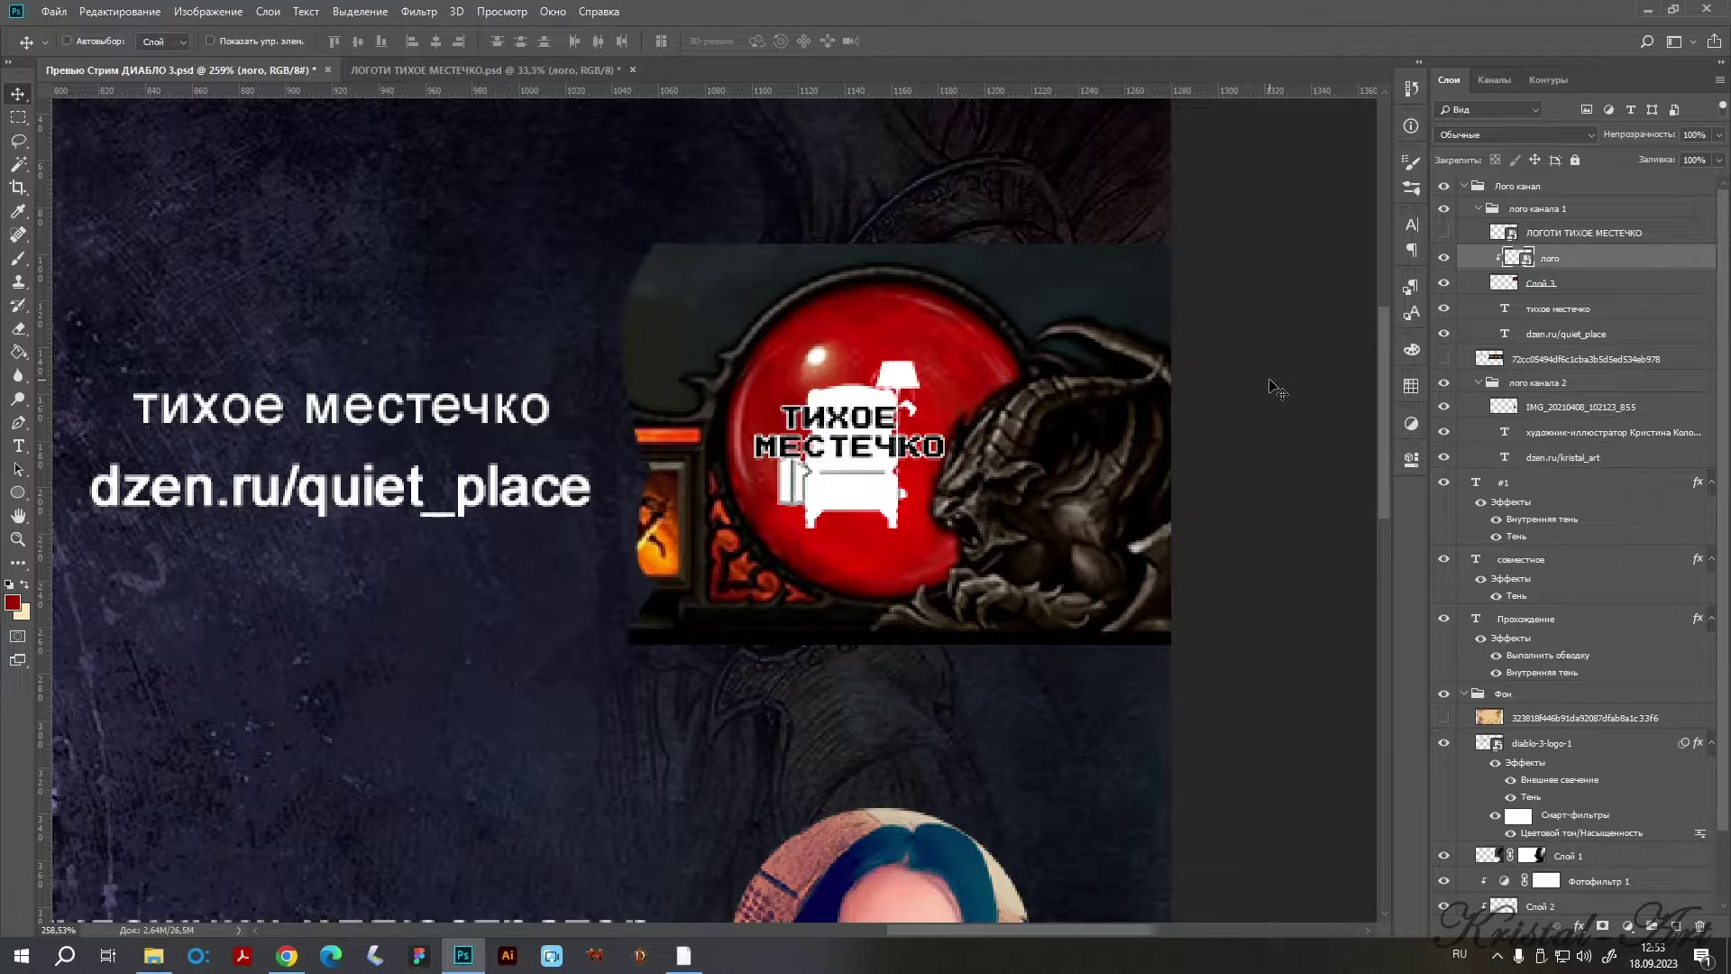
scroll(982, 390, down, 2)
click(1443, 258)
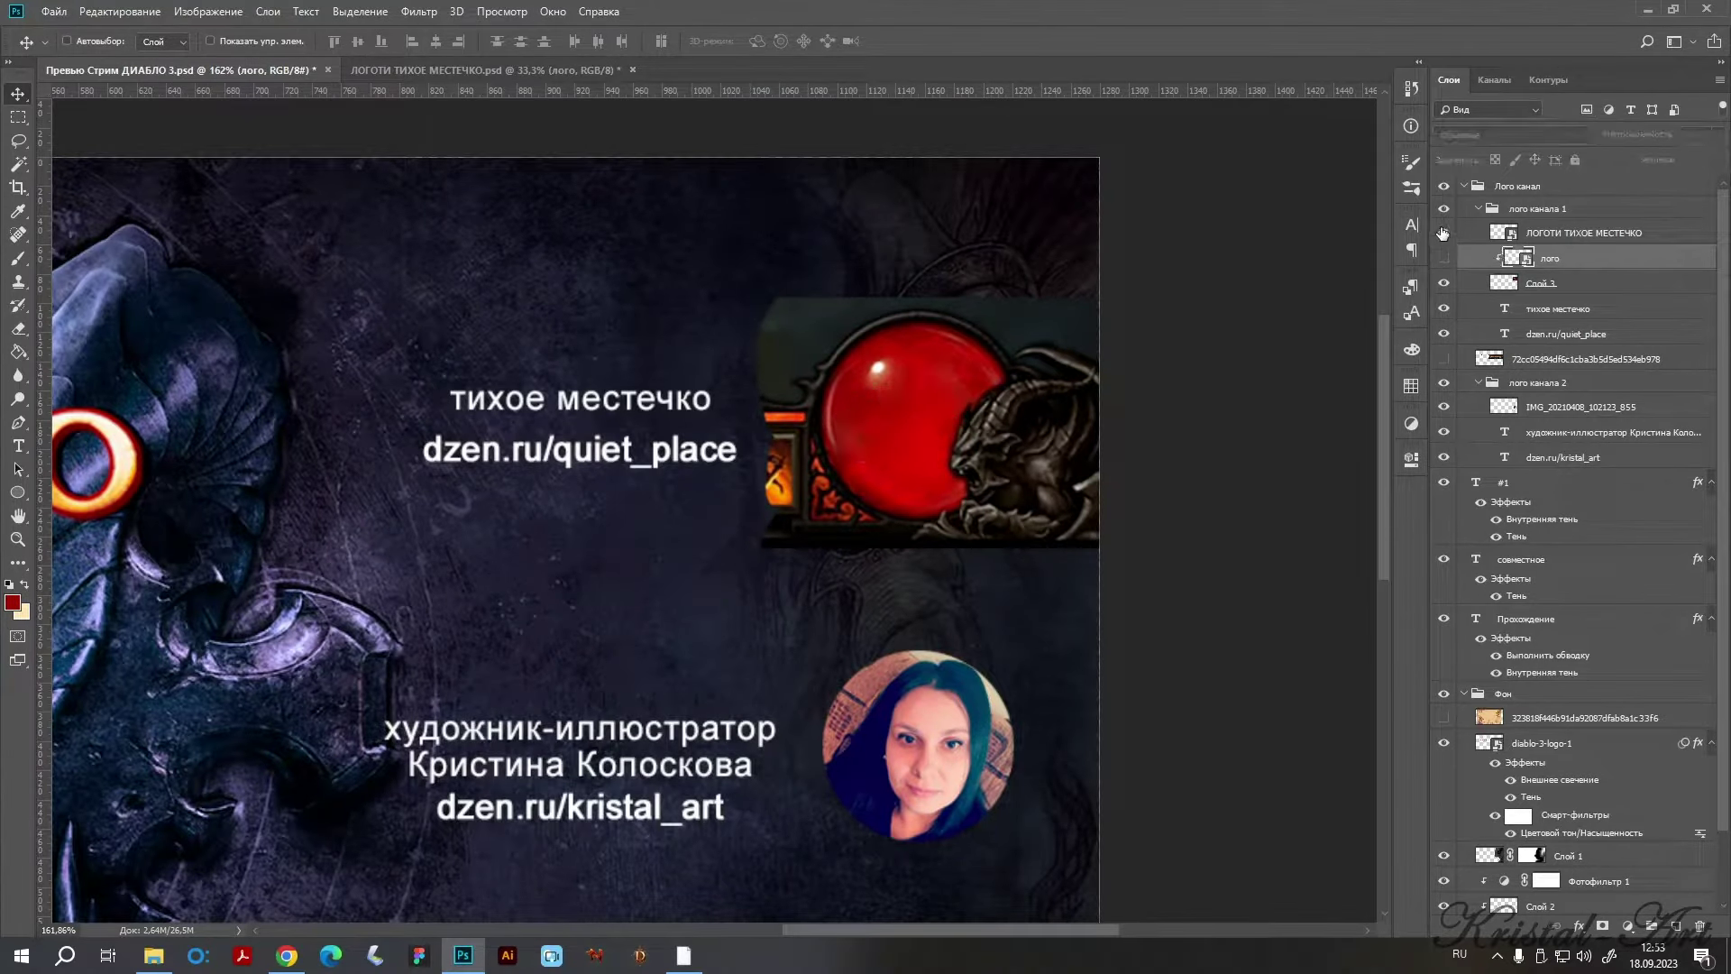
scroll(895, 424, up, 5)
scroll(954, 439, down, 5)
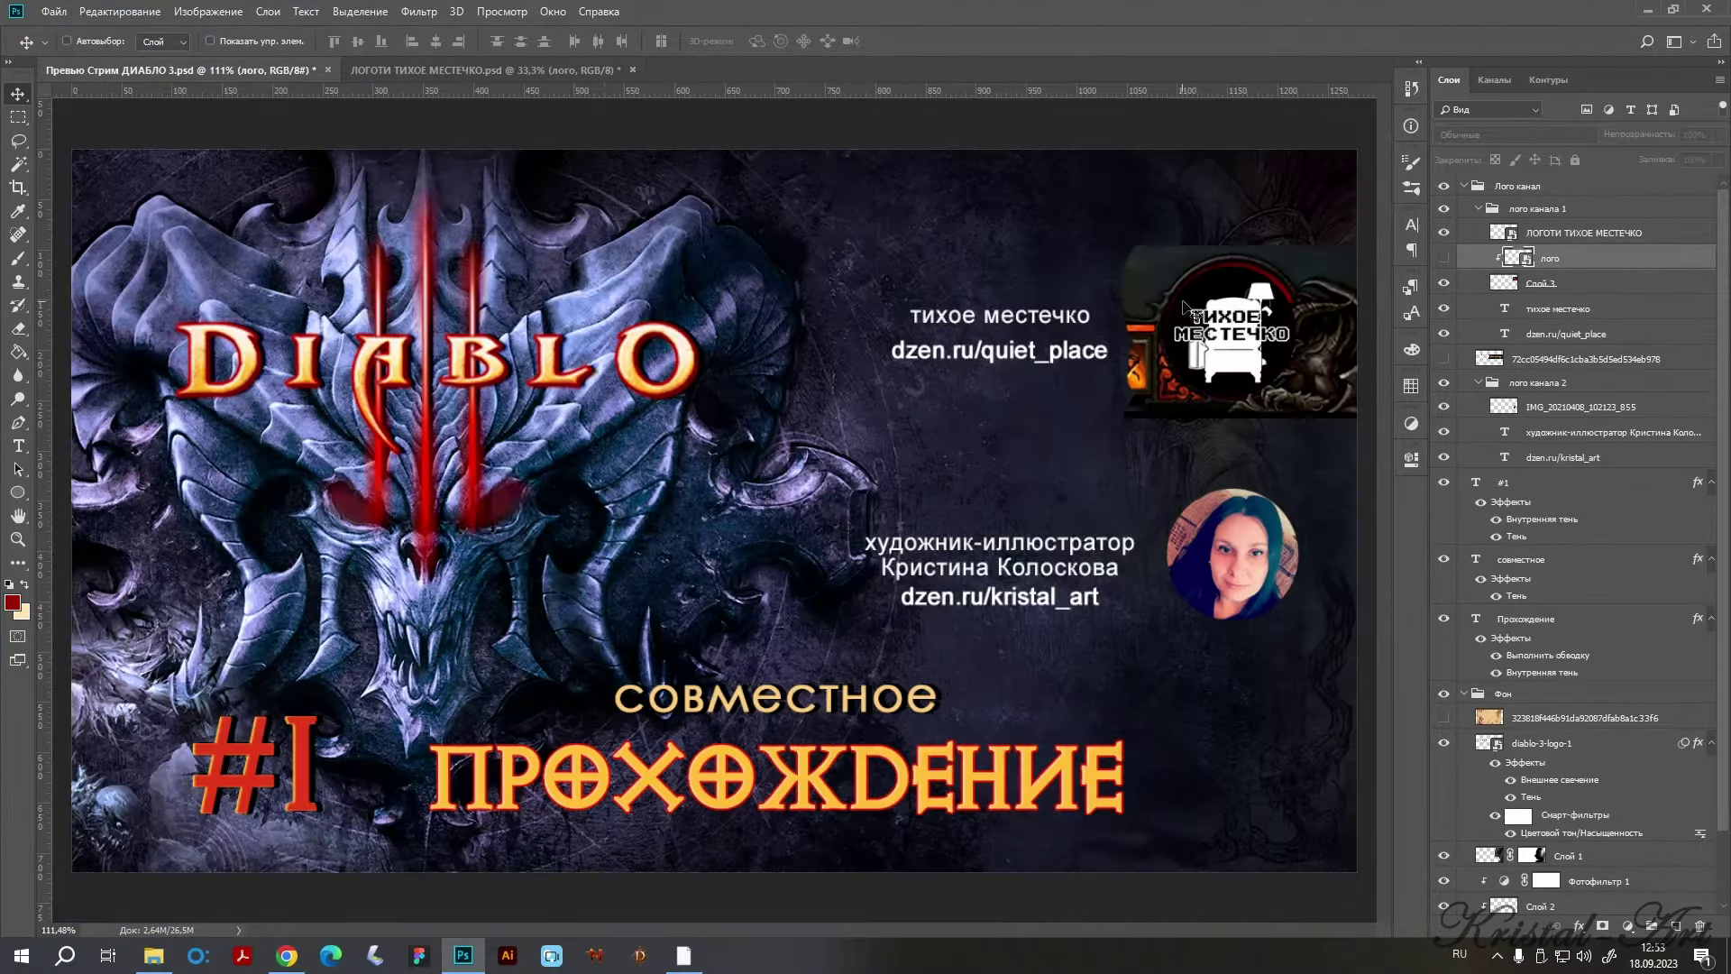
scroll(1192, 311, up, 2)
scroll(822, 363, up, 2)
Shrink the ЛОГОТИ ТИХОЕ МЕСТЕЧКО logo to about a fifth and move it into the orb.
drag(822, 363, 784, 368)
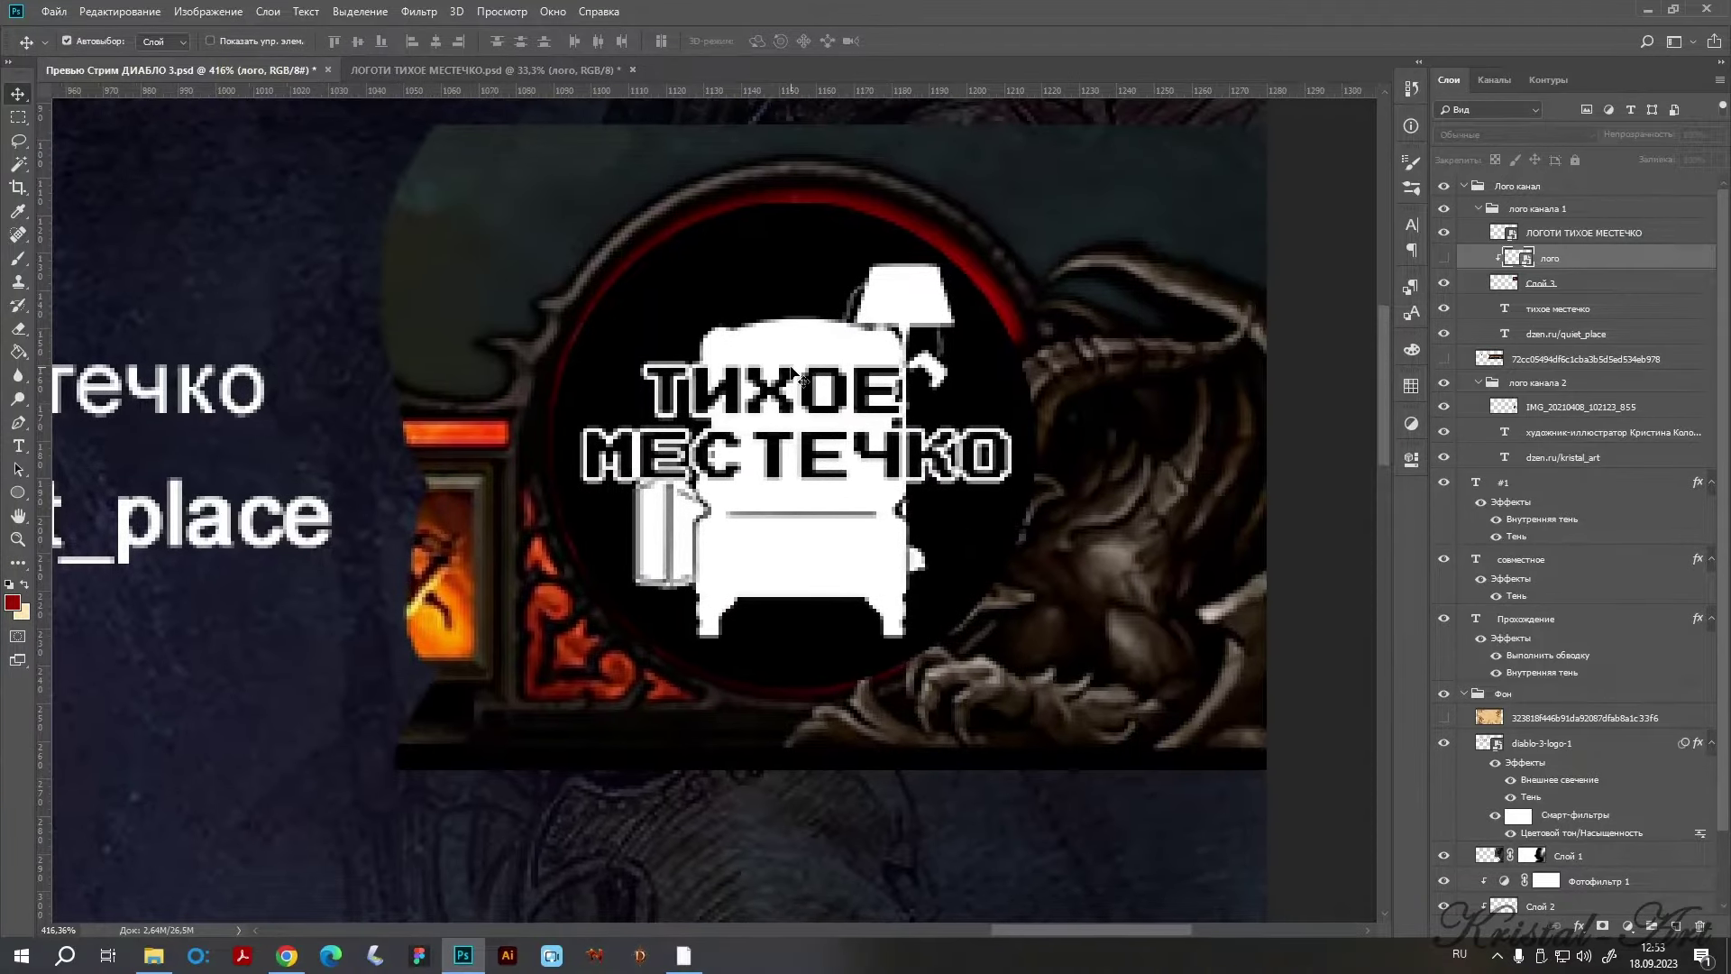
click(1547, 234)
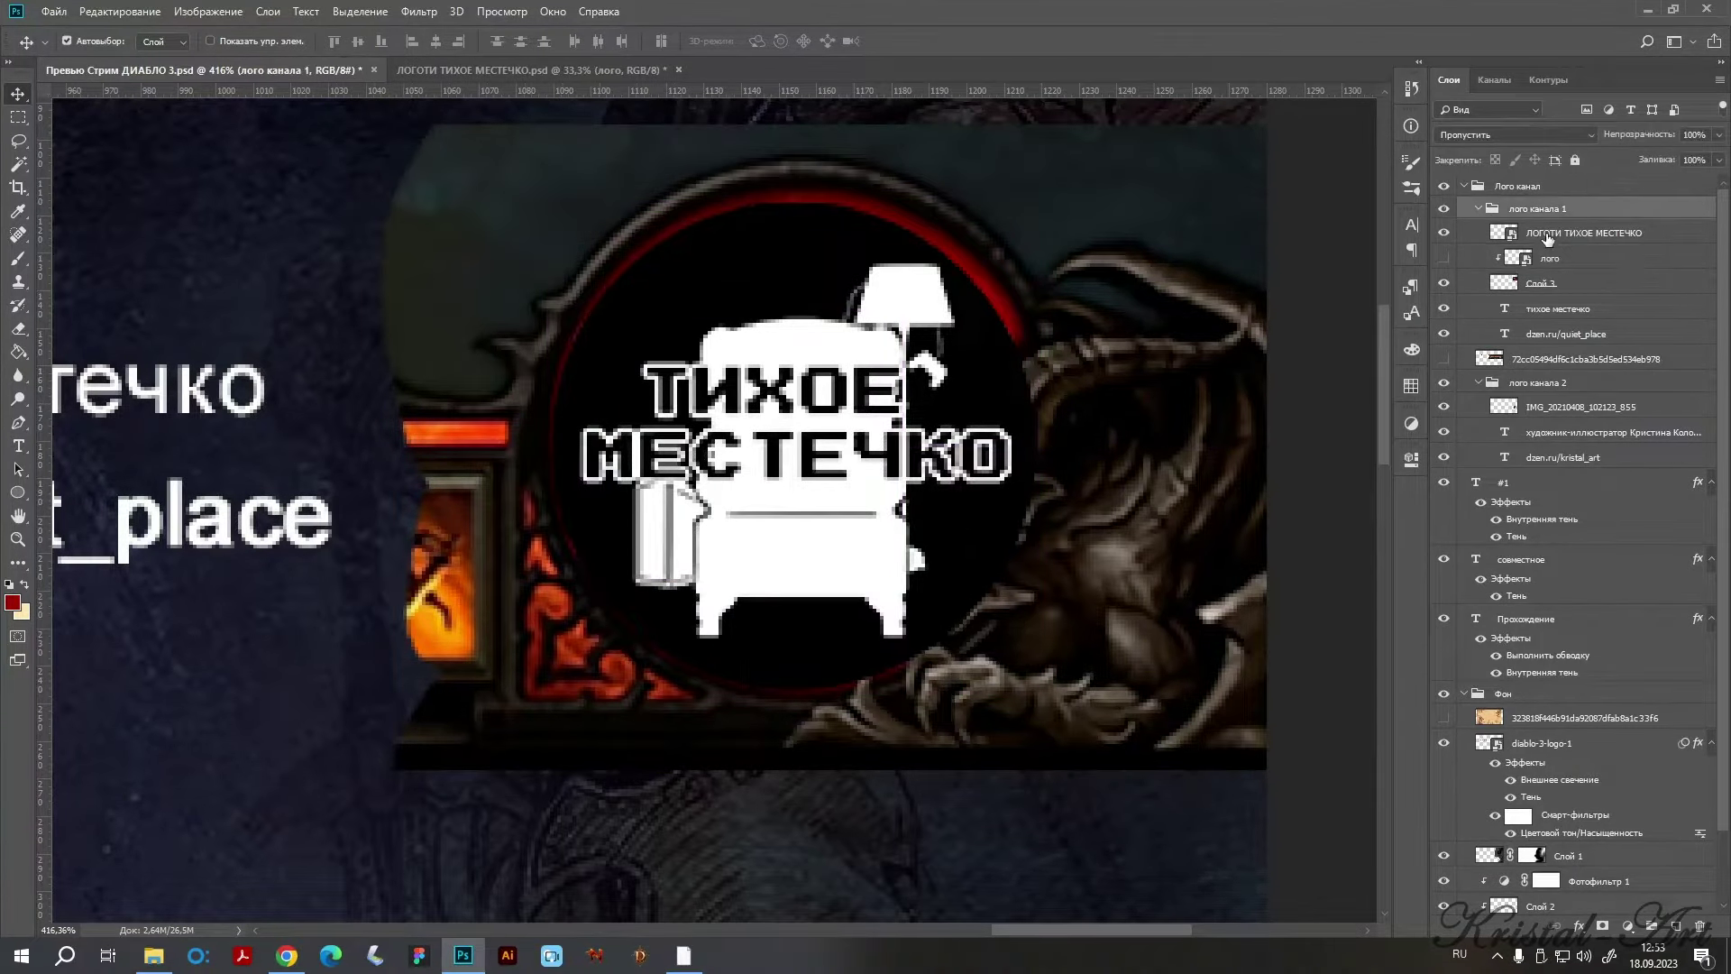
key(ctrl+t)
drag(1172, 708, 1067, 676)
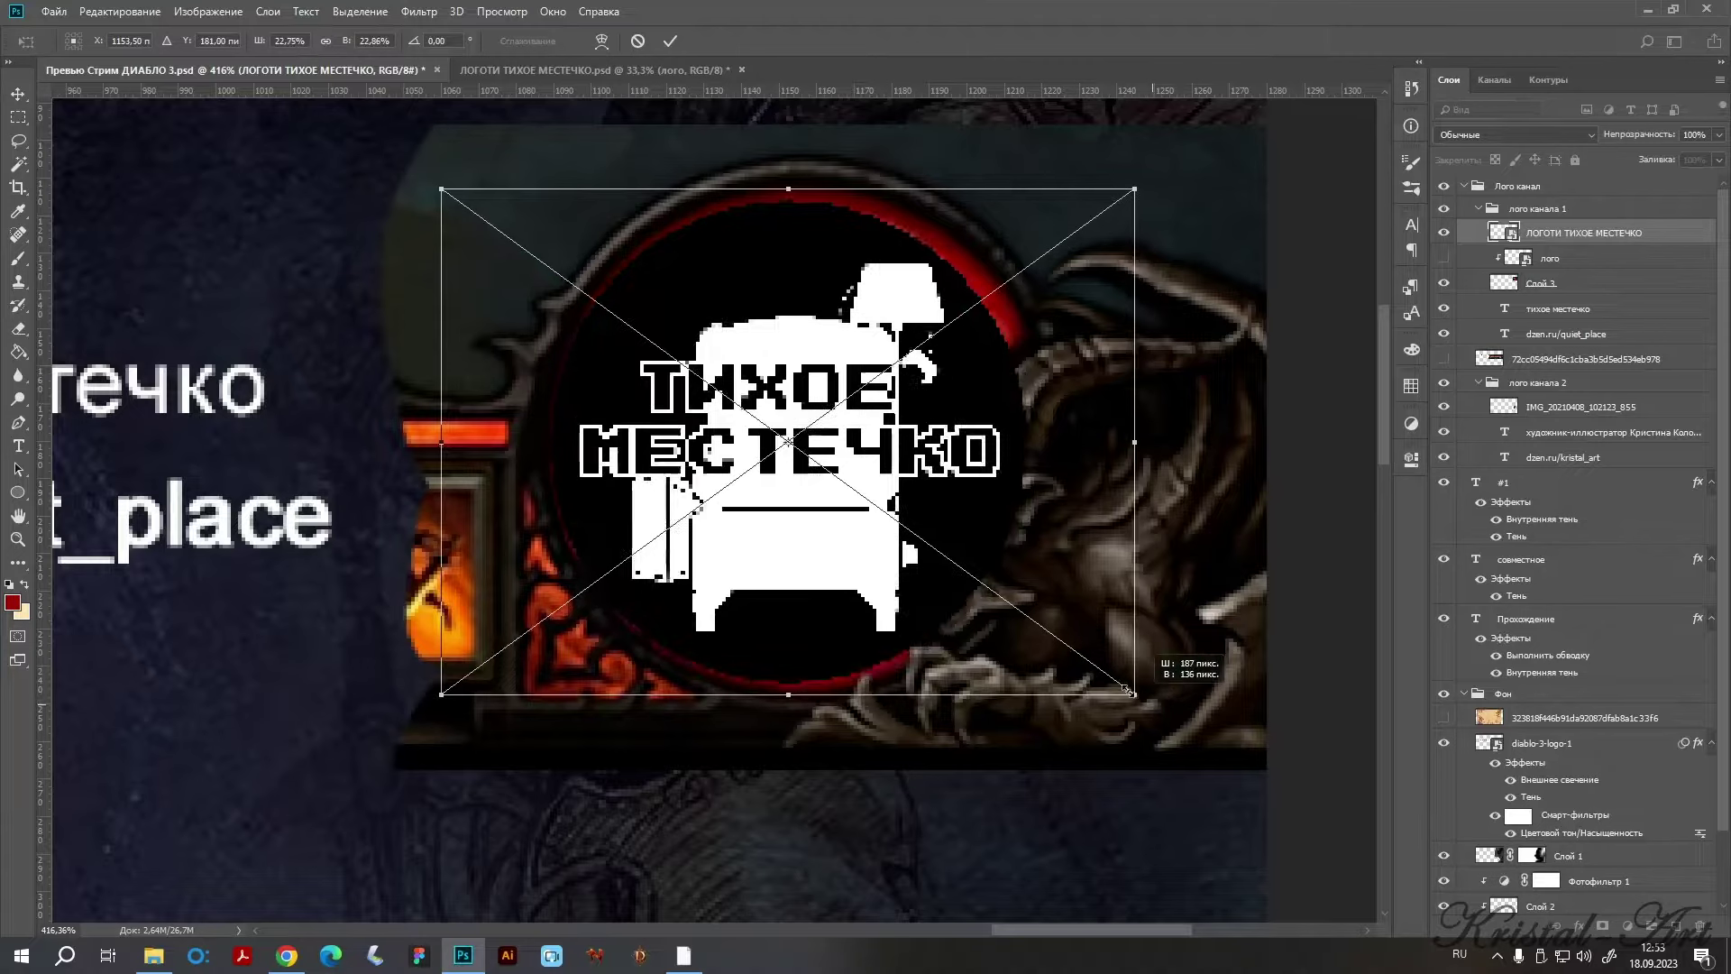
drag(894, 501, 904, 537)
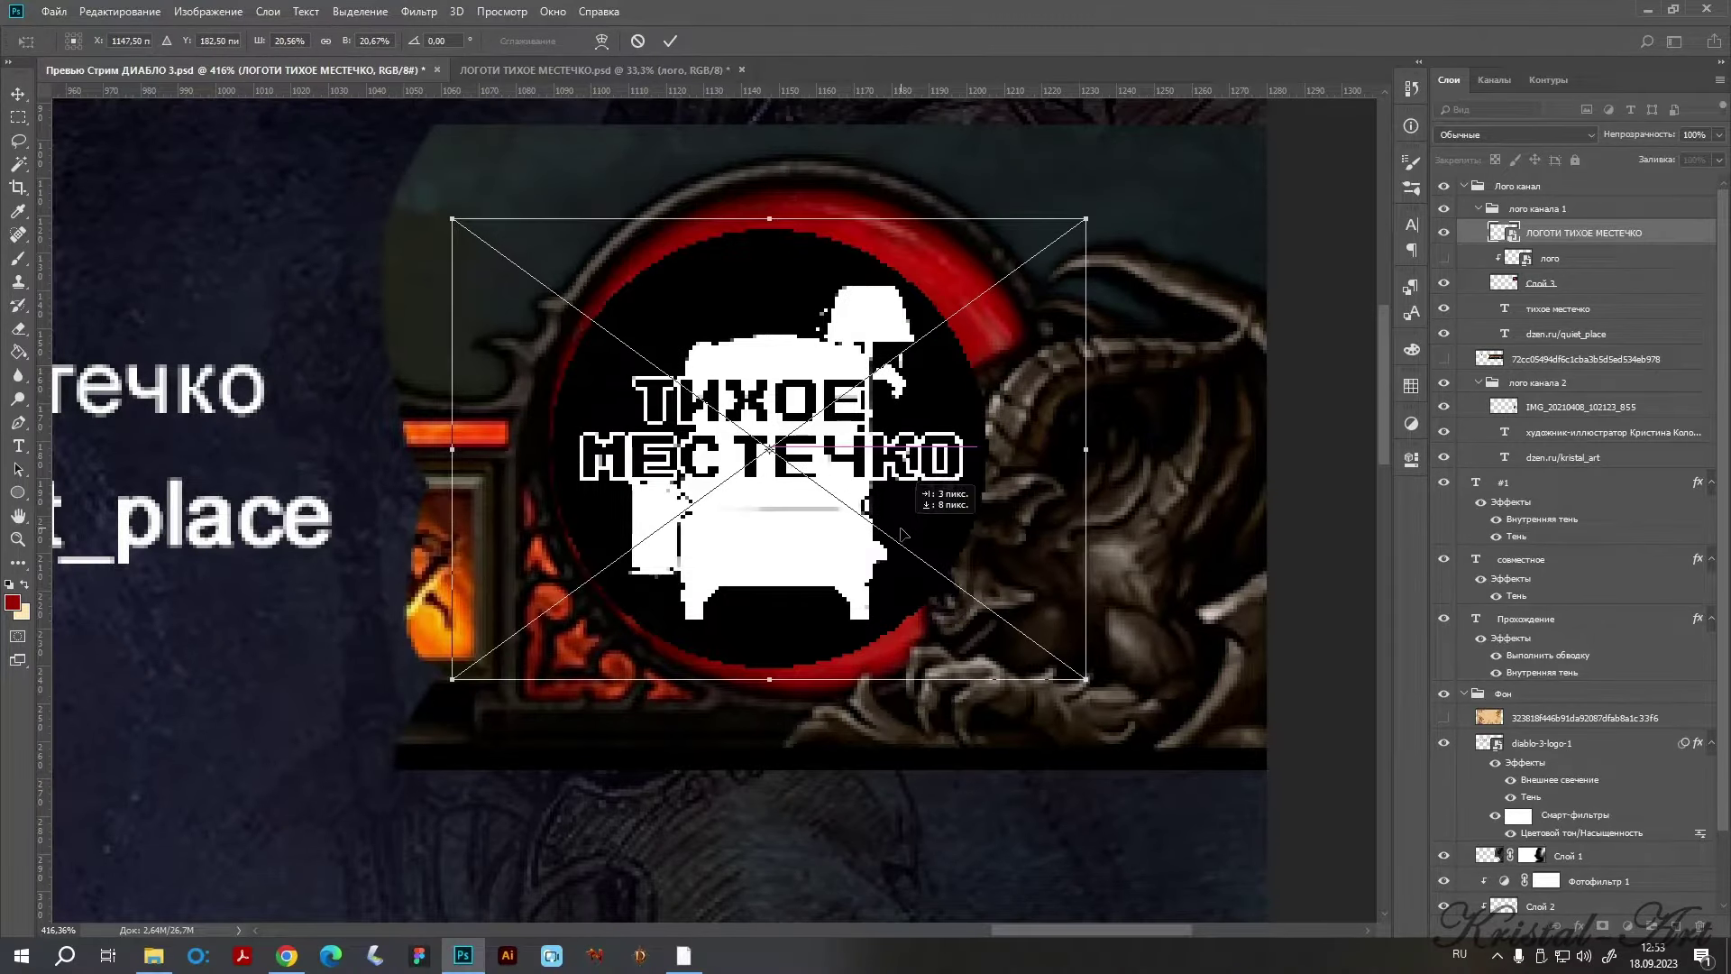
key(Return)
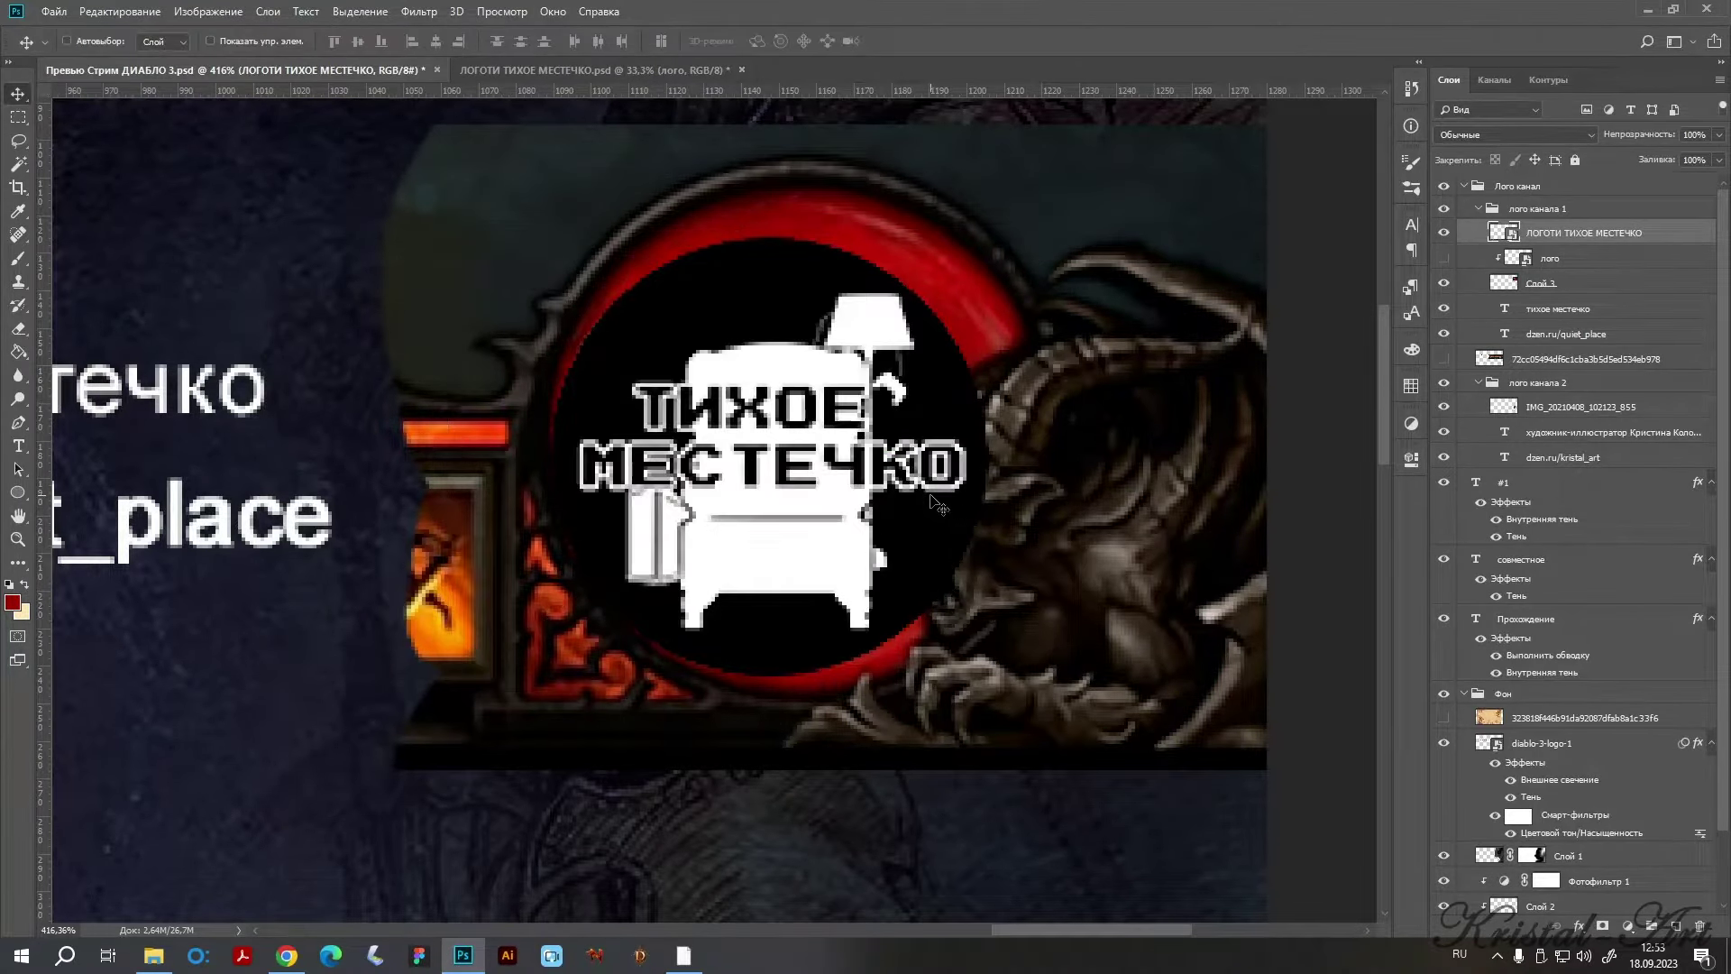
Lower the logo's opacity and rescale it to sit inside the orb's circle.
click(1718, 134)
drag(1670, 160, 1668, 160)
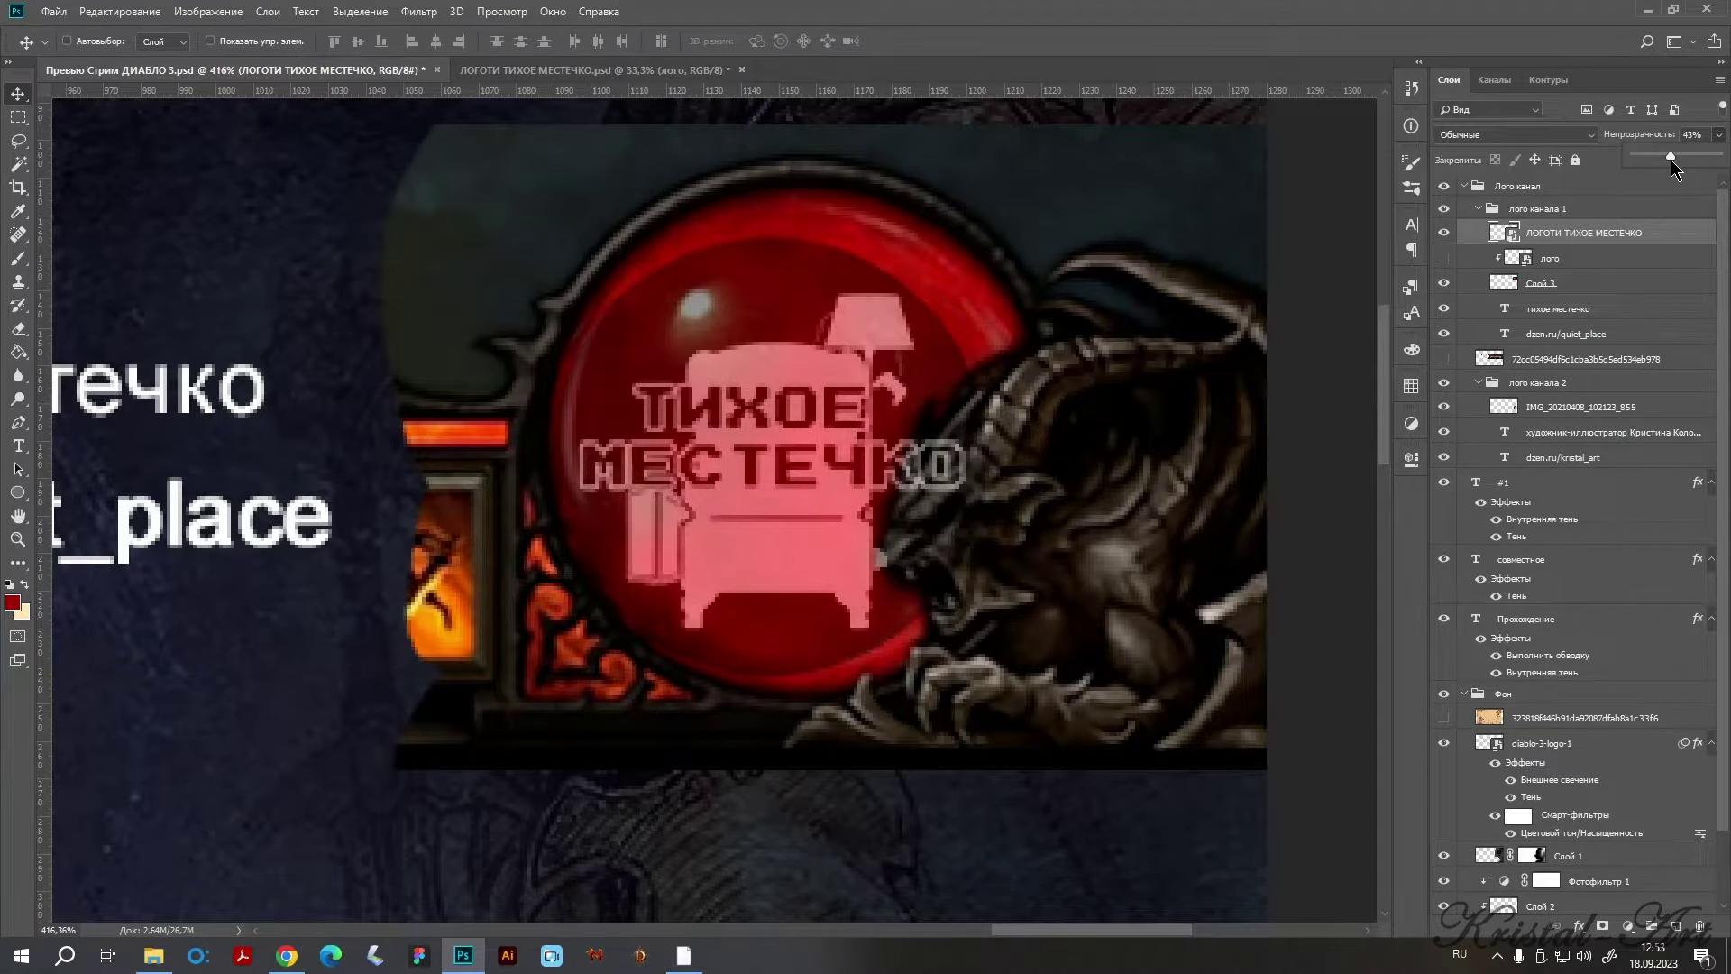
drag(775, 450, 769, 410)
key(ctrl)
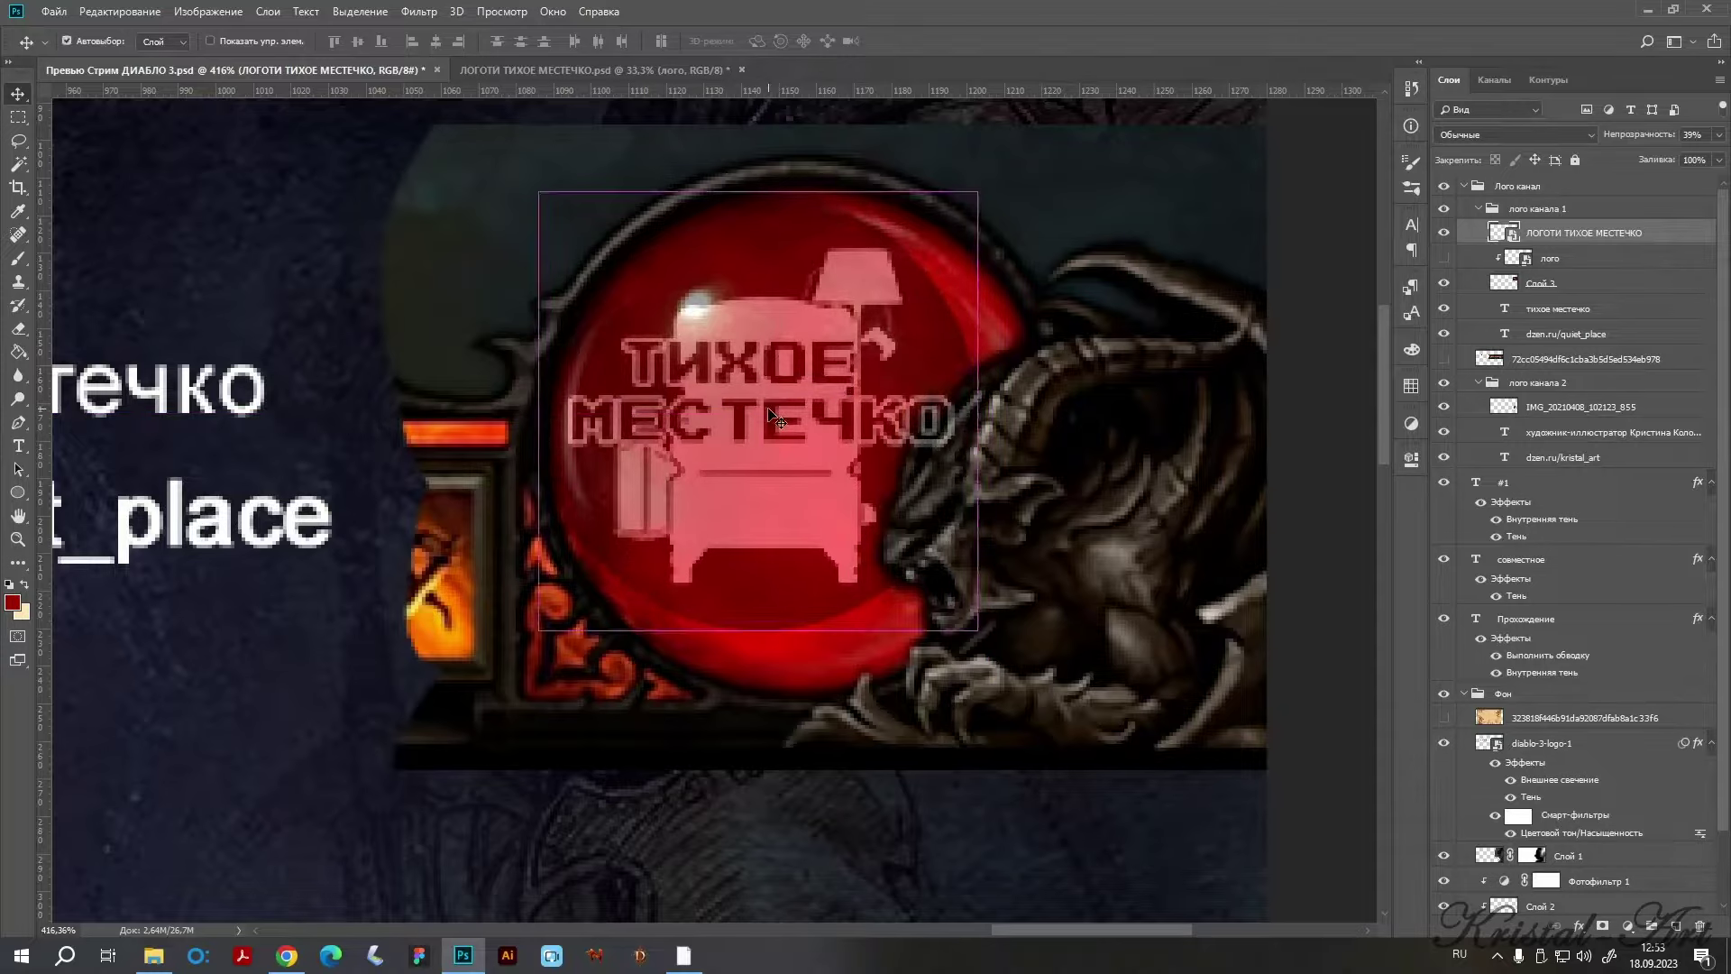
key(ctrl+t)
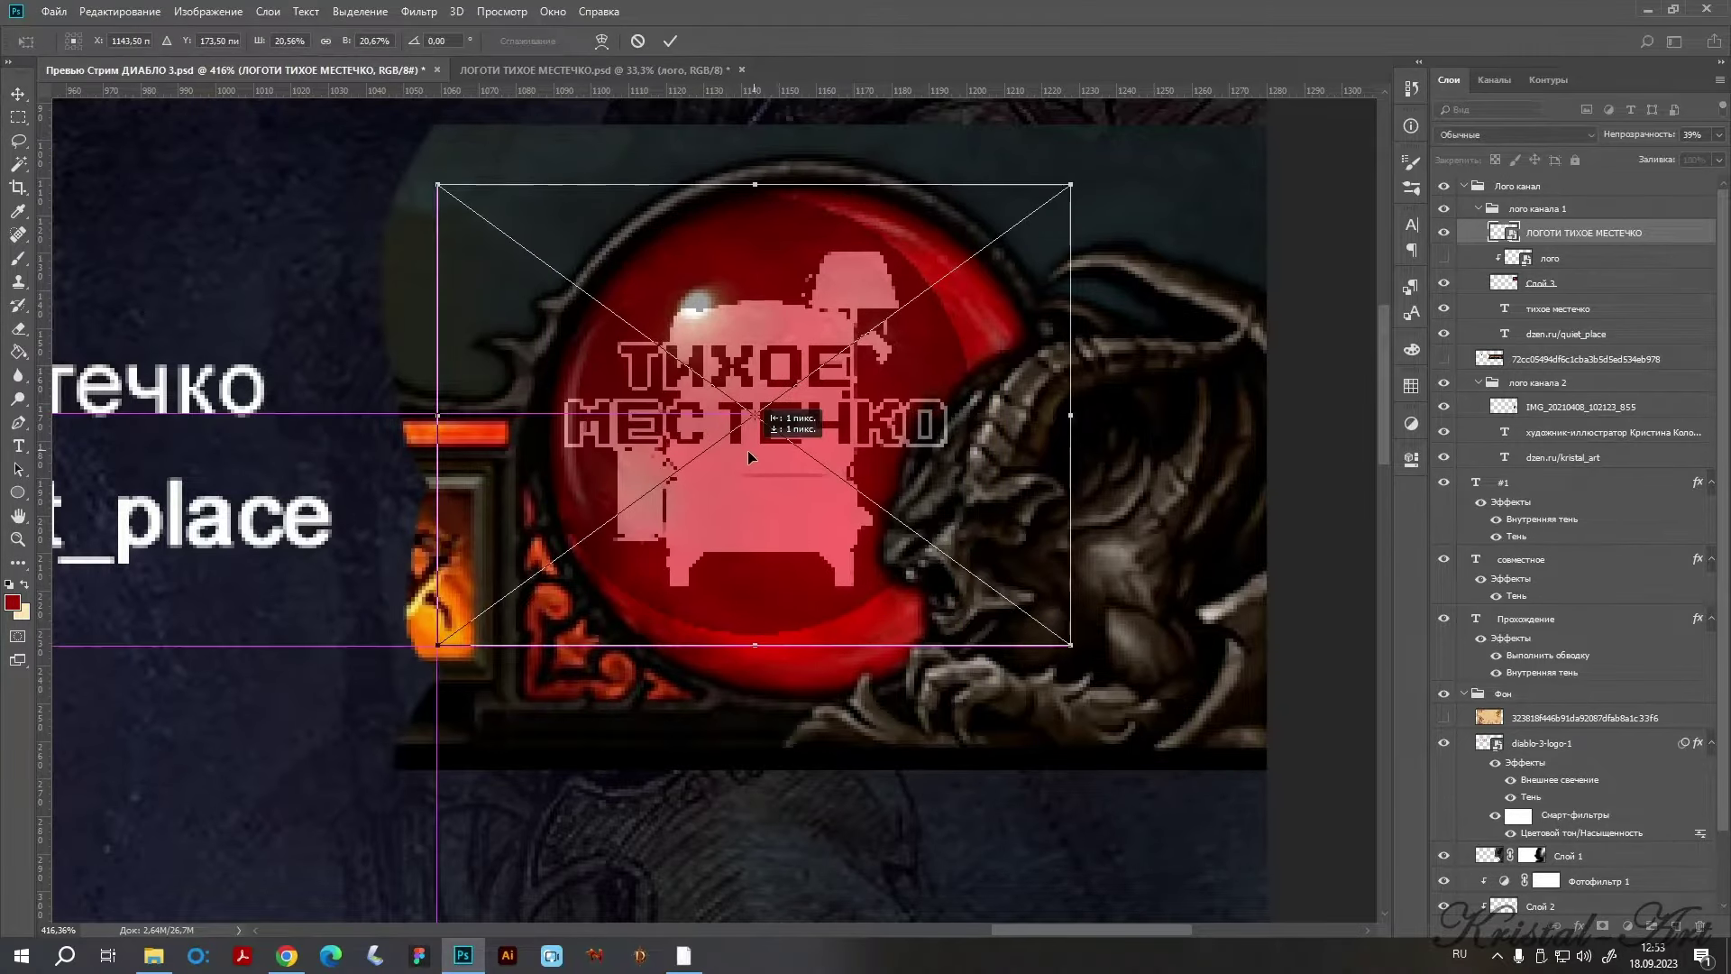
drag(745, 452, 745, 463)
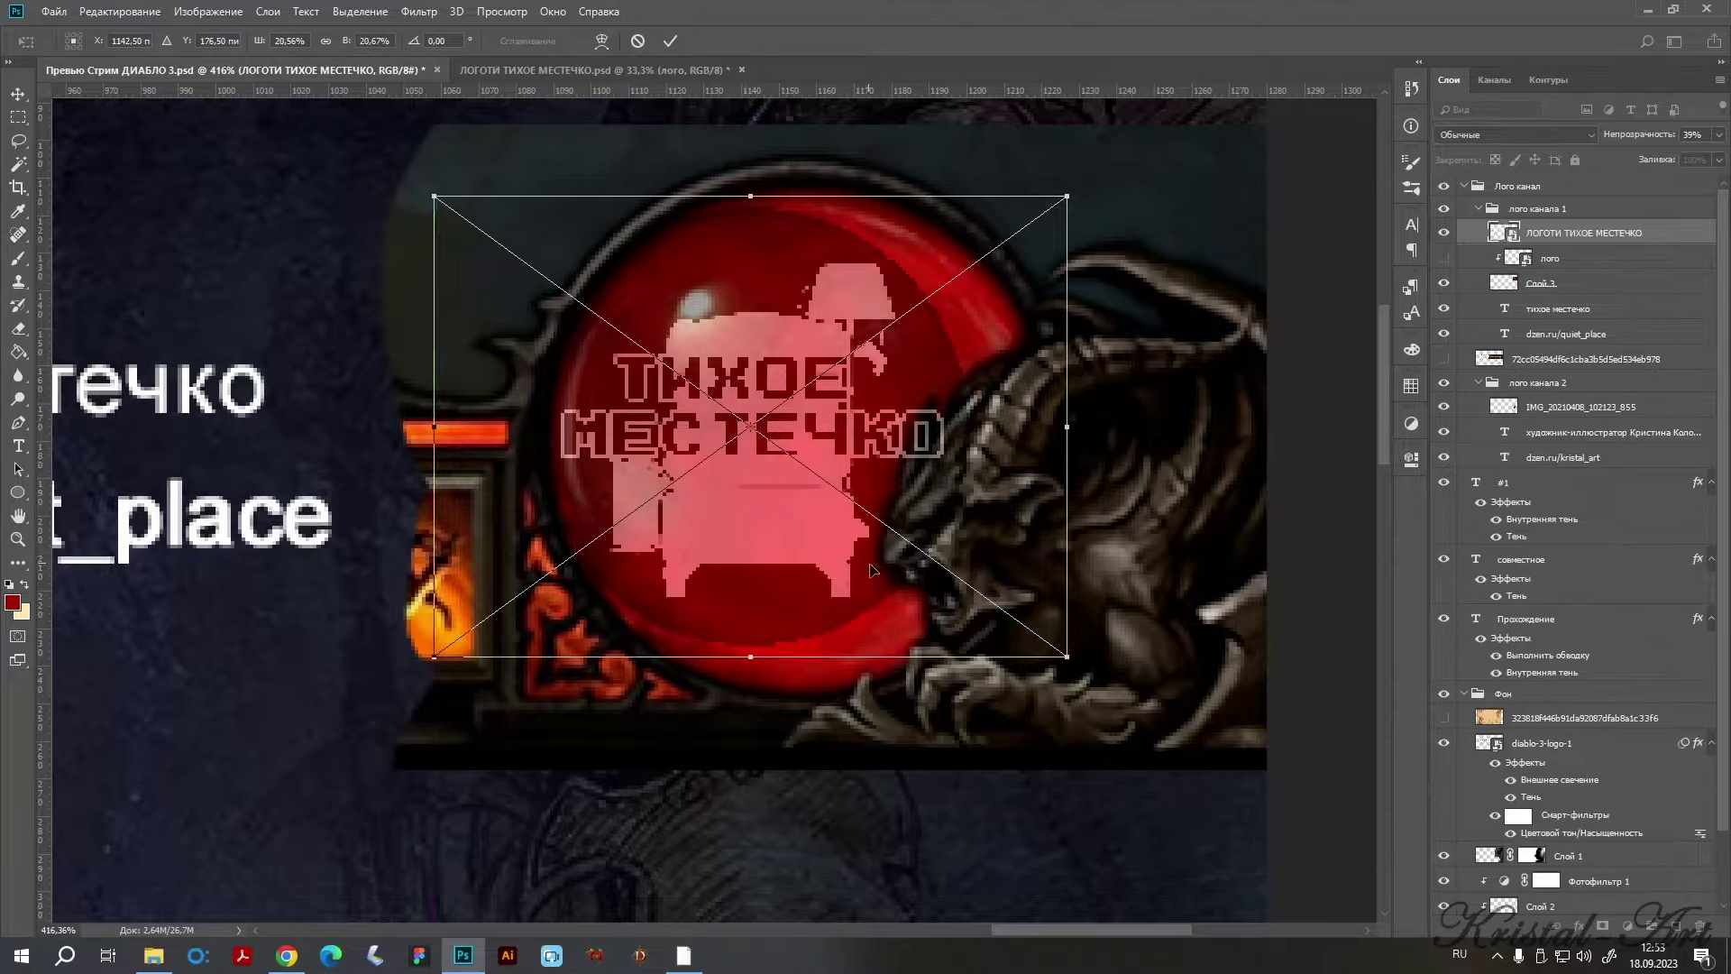
drag(1067, 655, 1002, 606)
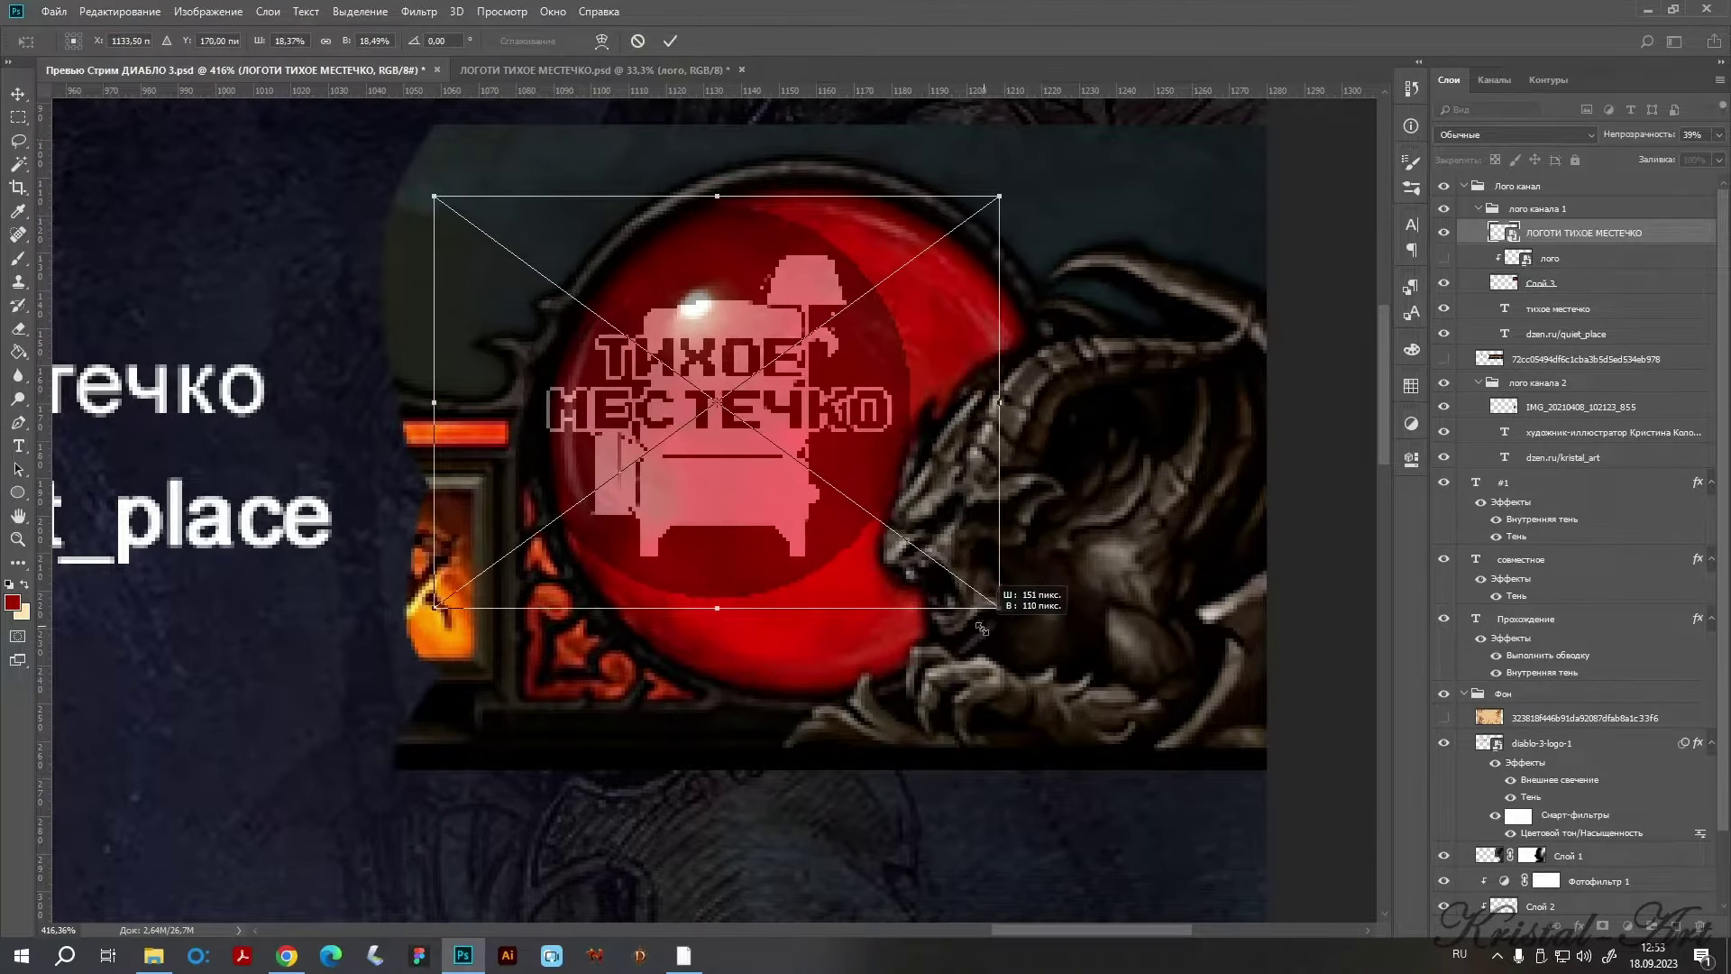
drag(741, 485, 755, 485)
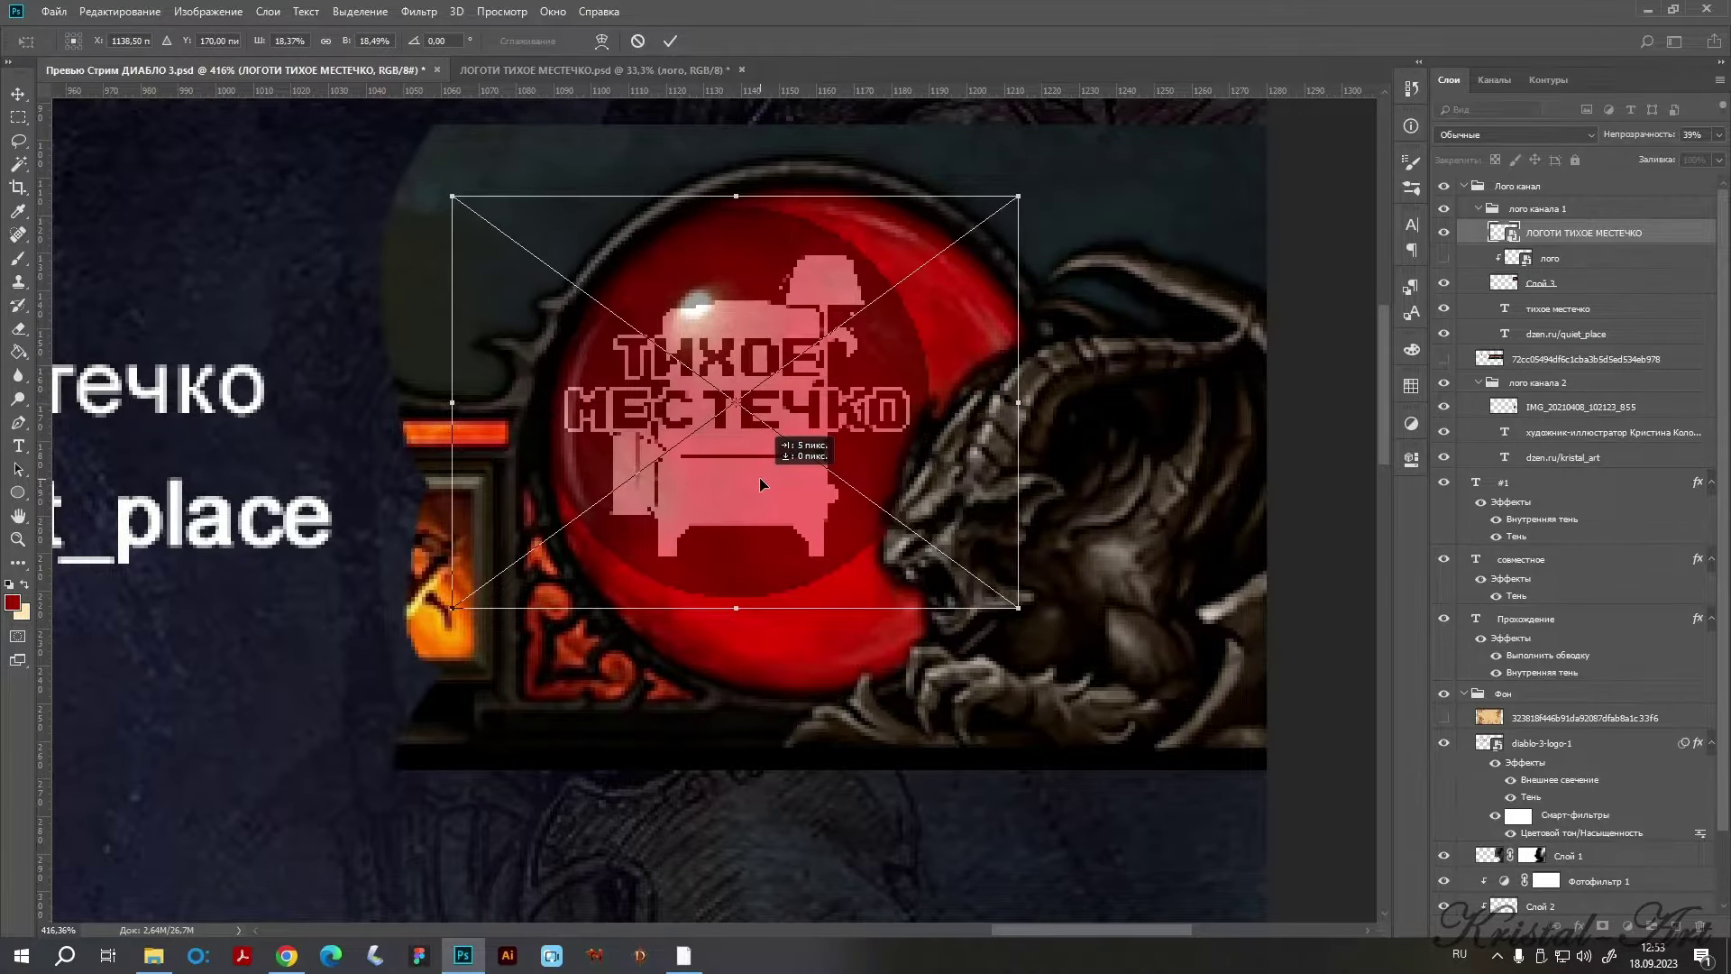
key(Return)
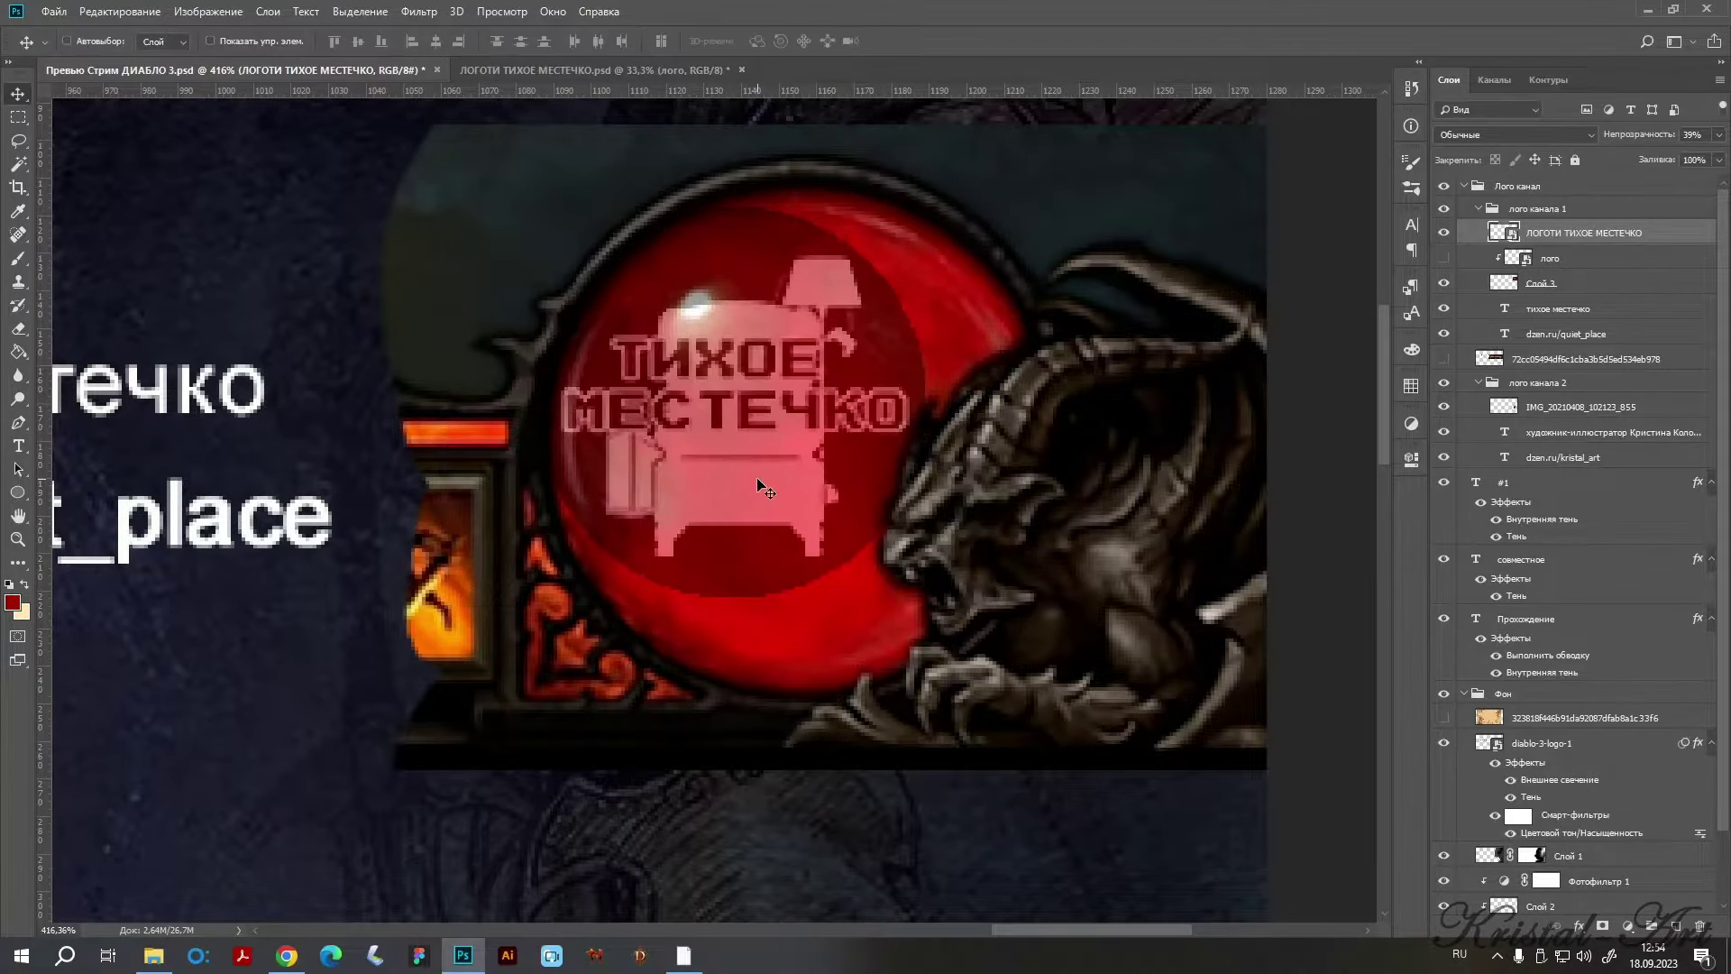
Rasterize the logo layer and delete the unused hidden 'лого' layer.
right_click(1560, 230)
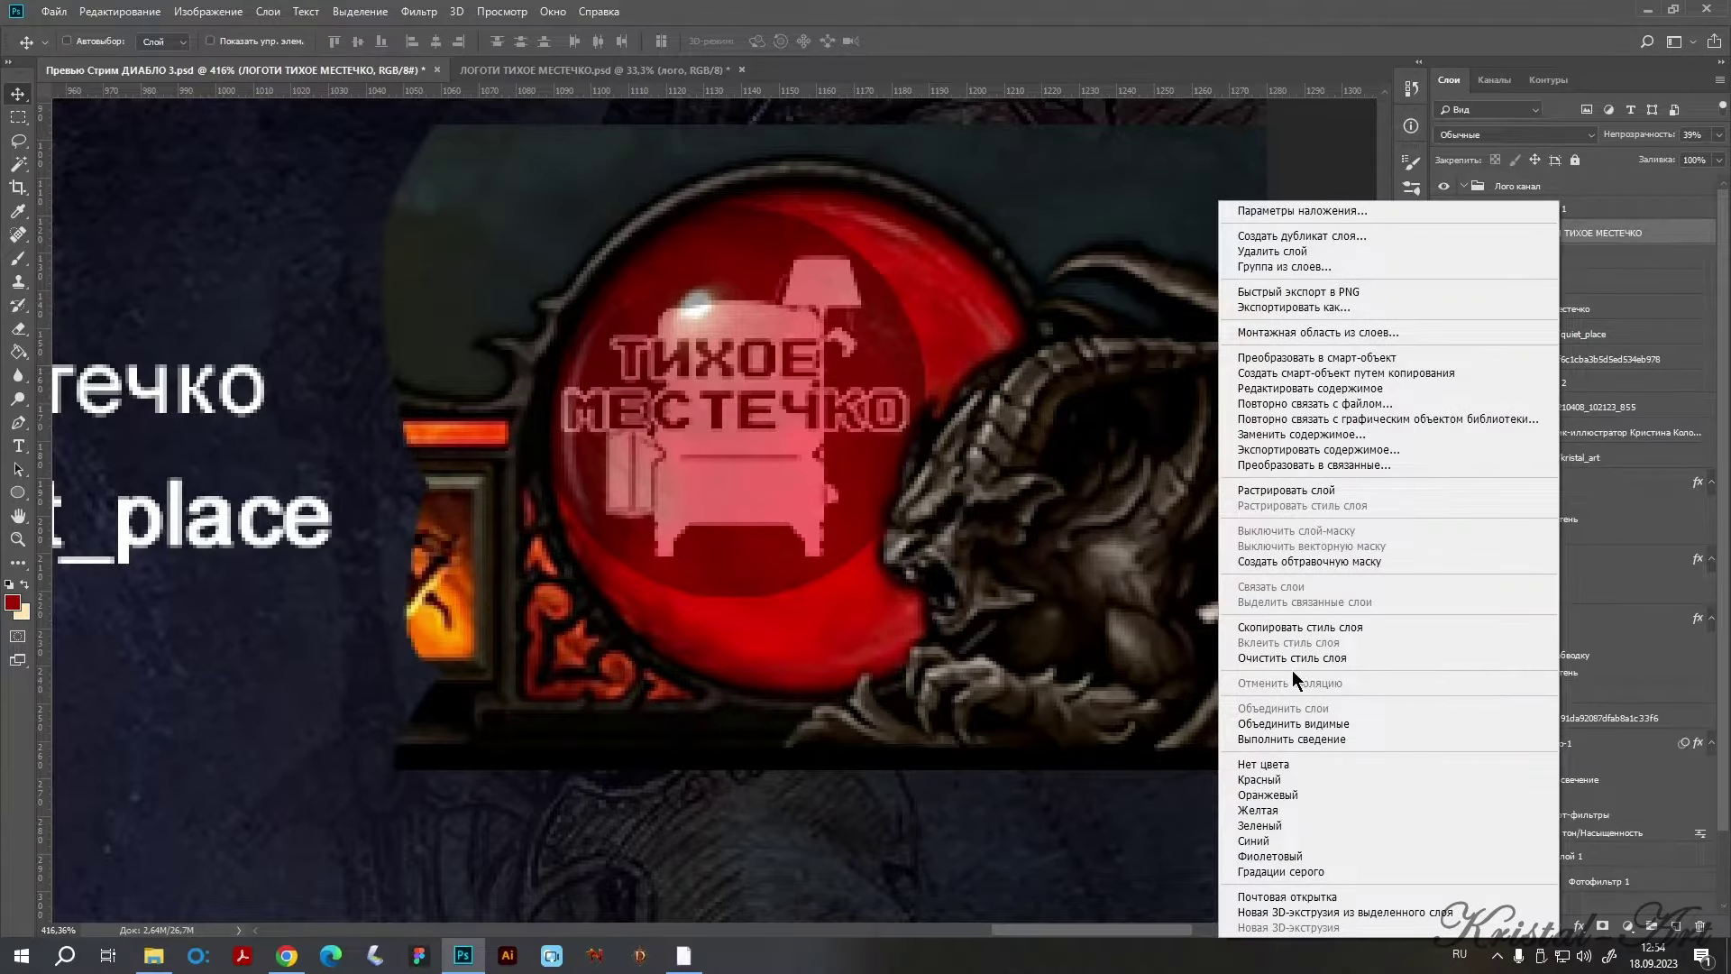
click(1300, 496)
key(e)
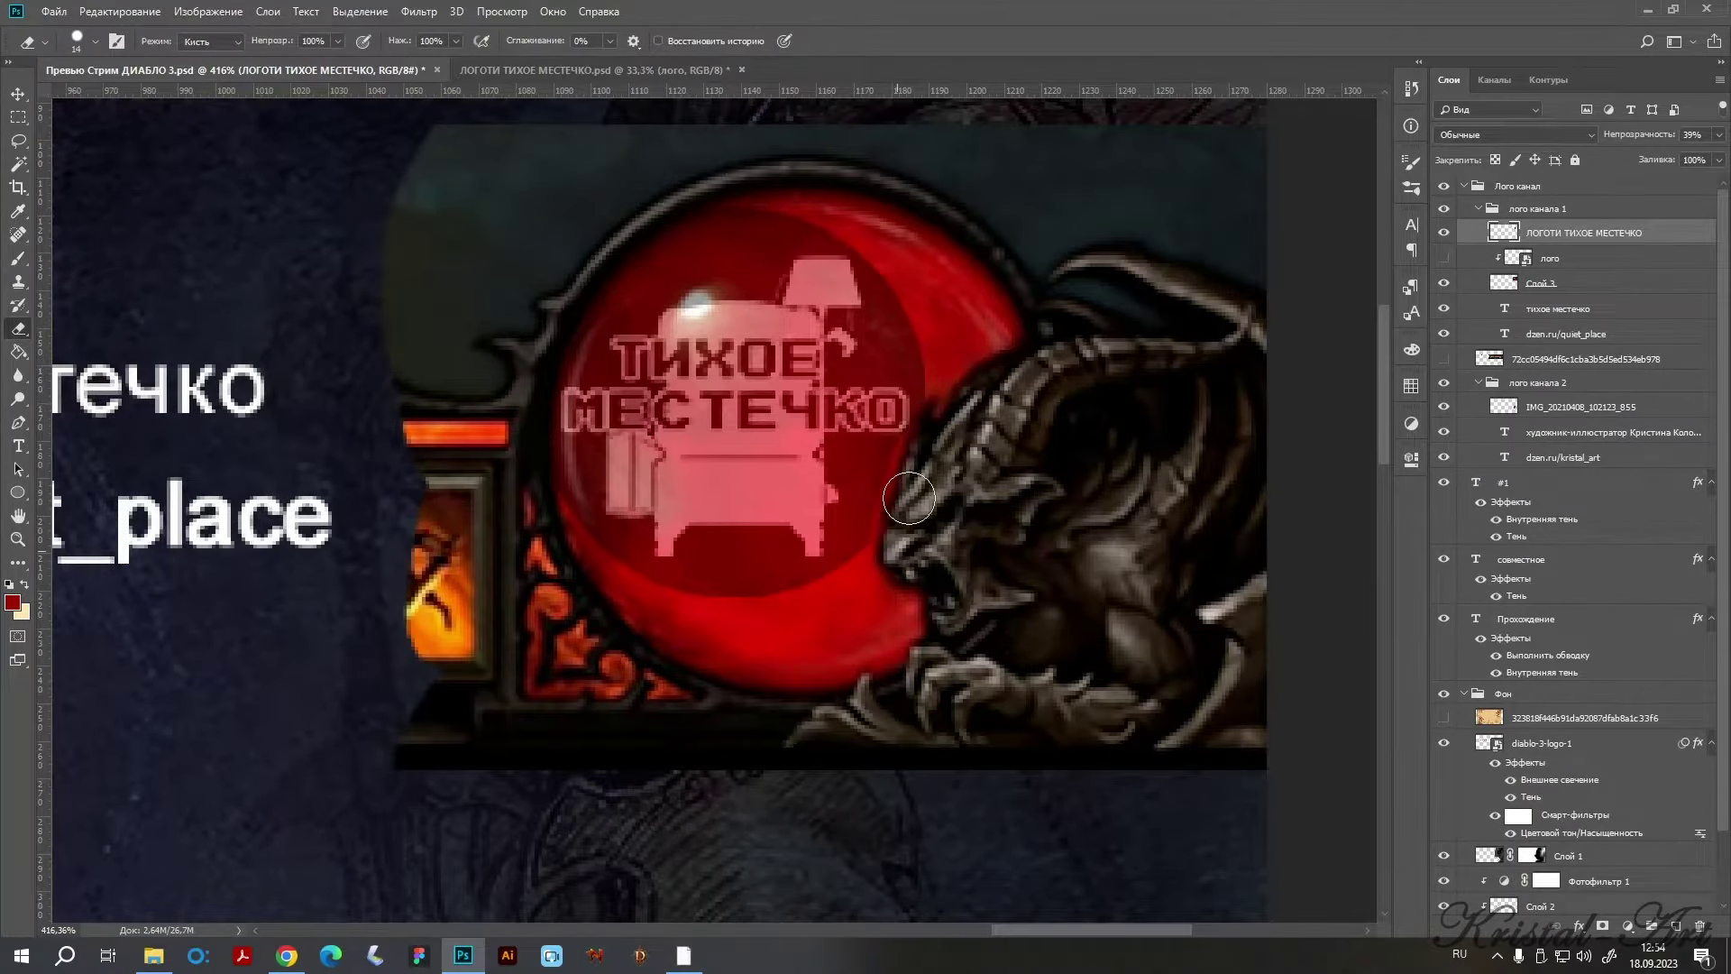
click(1522, 258)
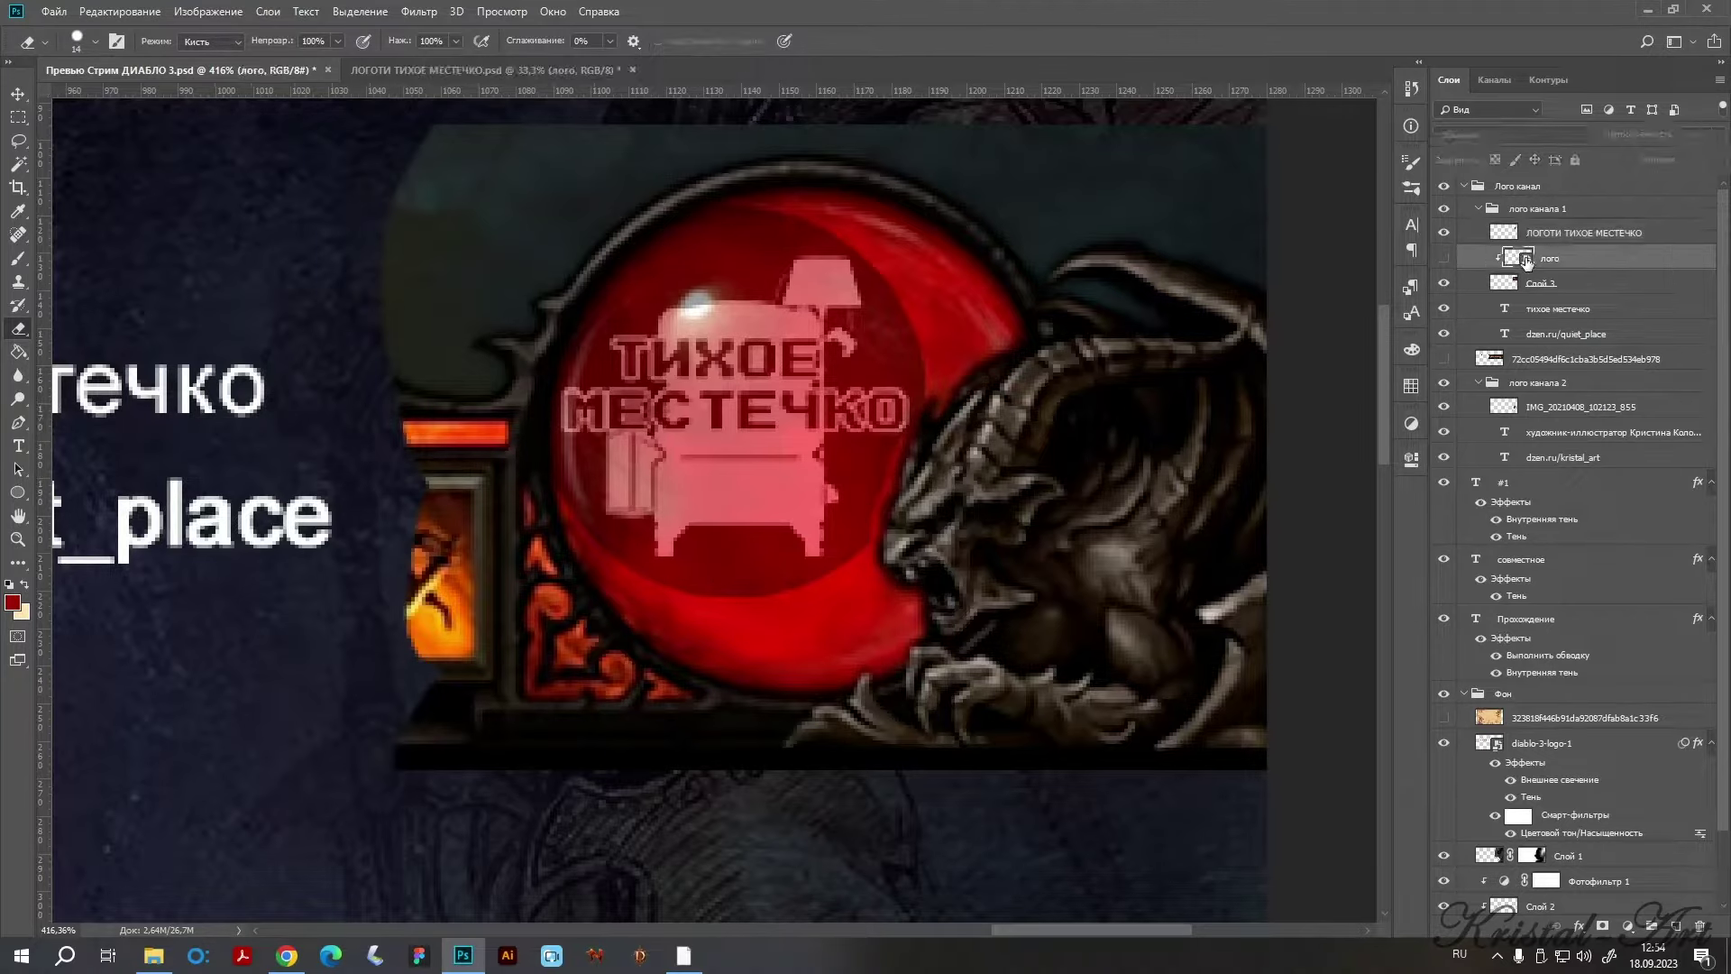
key(Delete)
Restore the ЛОГОТИ ТИХОЕ МЕСТЕЧКО layer to 100% opacity.
click(1545, 234)
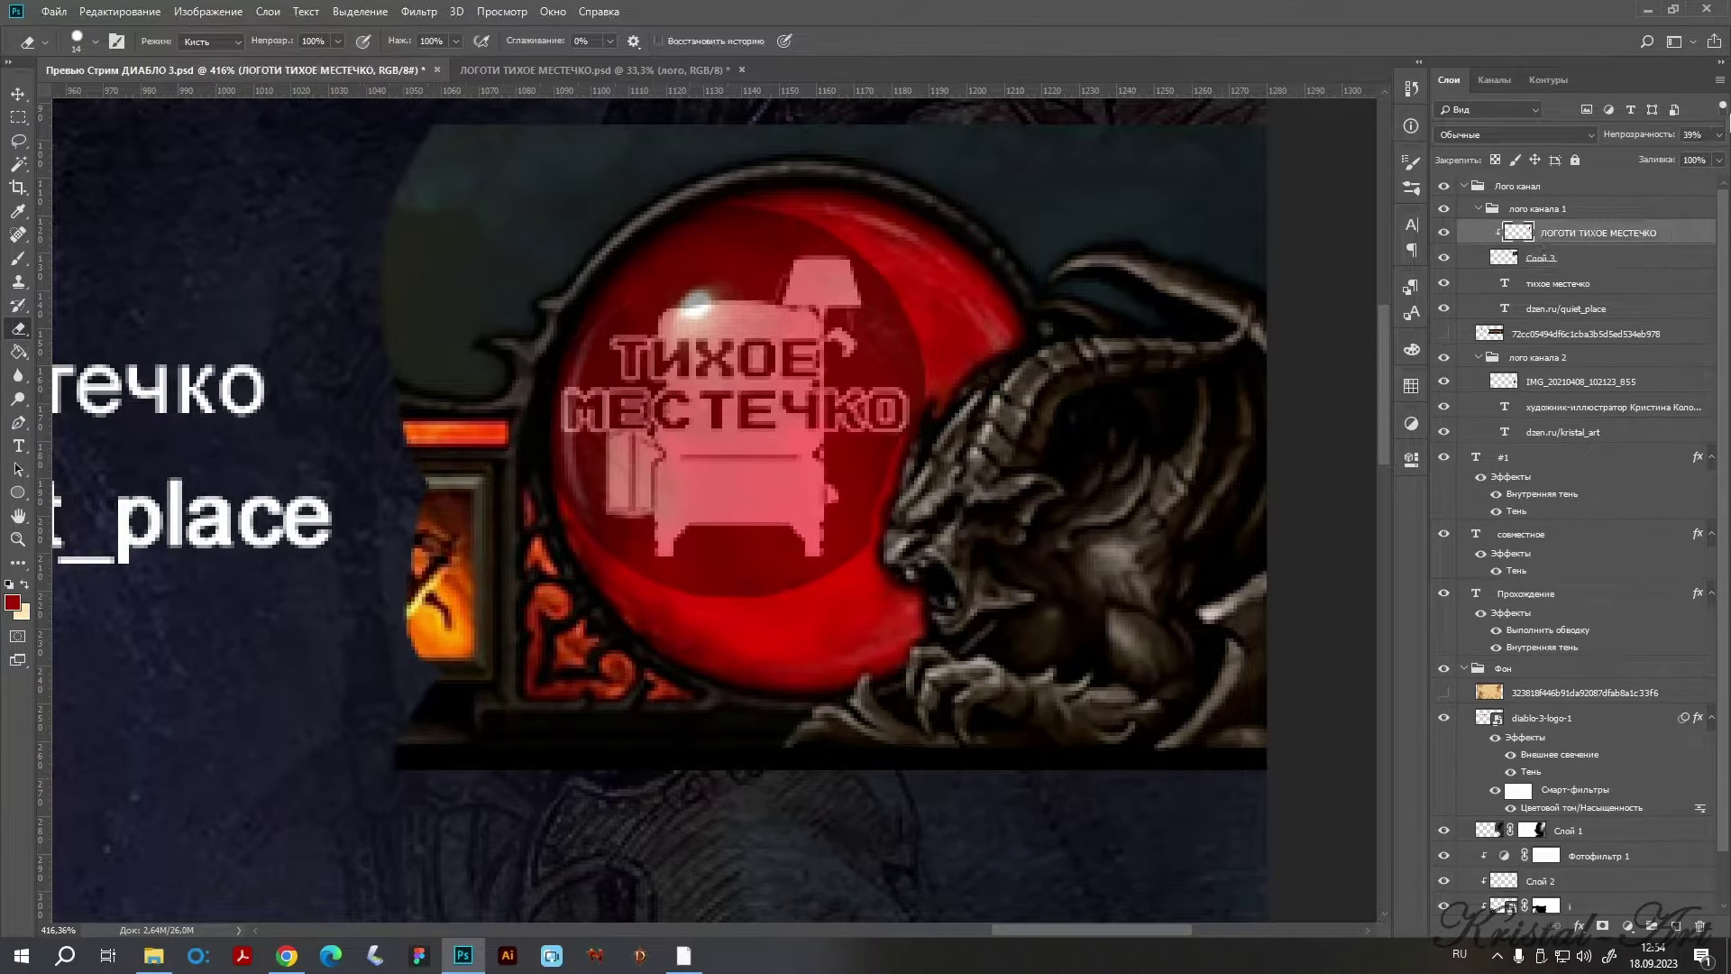
click(1718, 135)
drag(1679, 155, 1717, 155)
scroll(634, 249, up, 1)
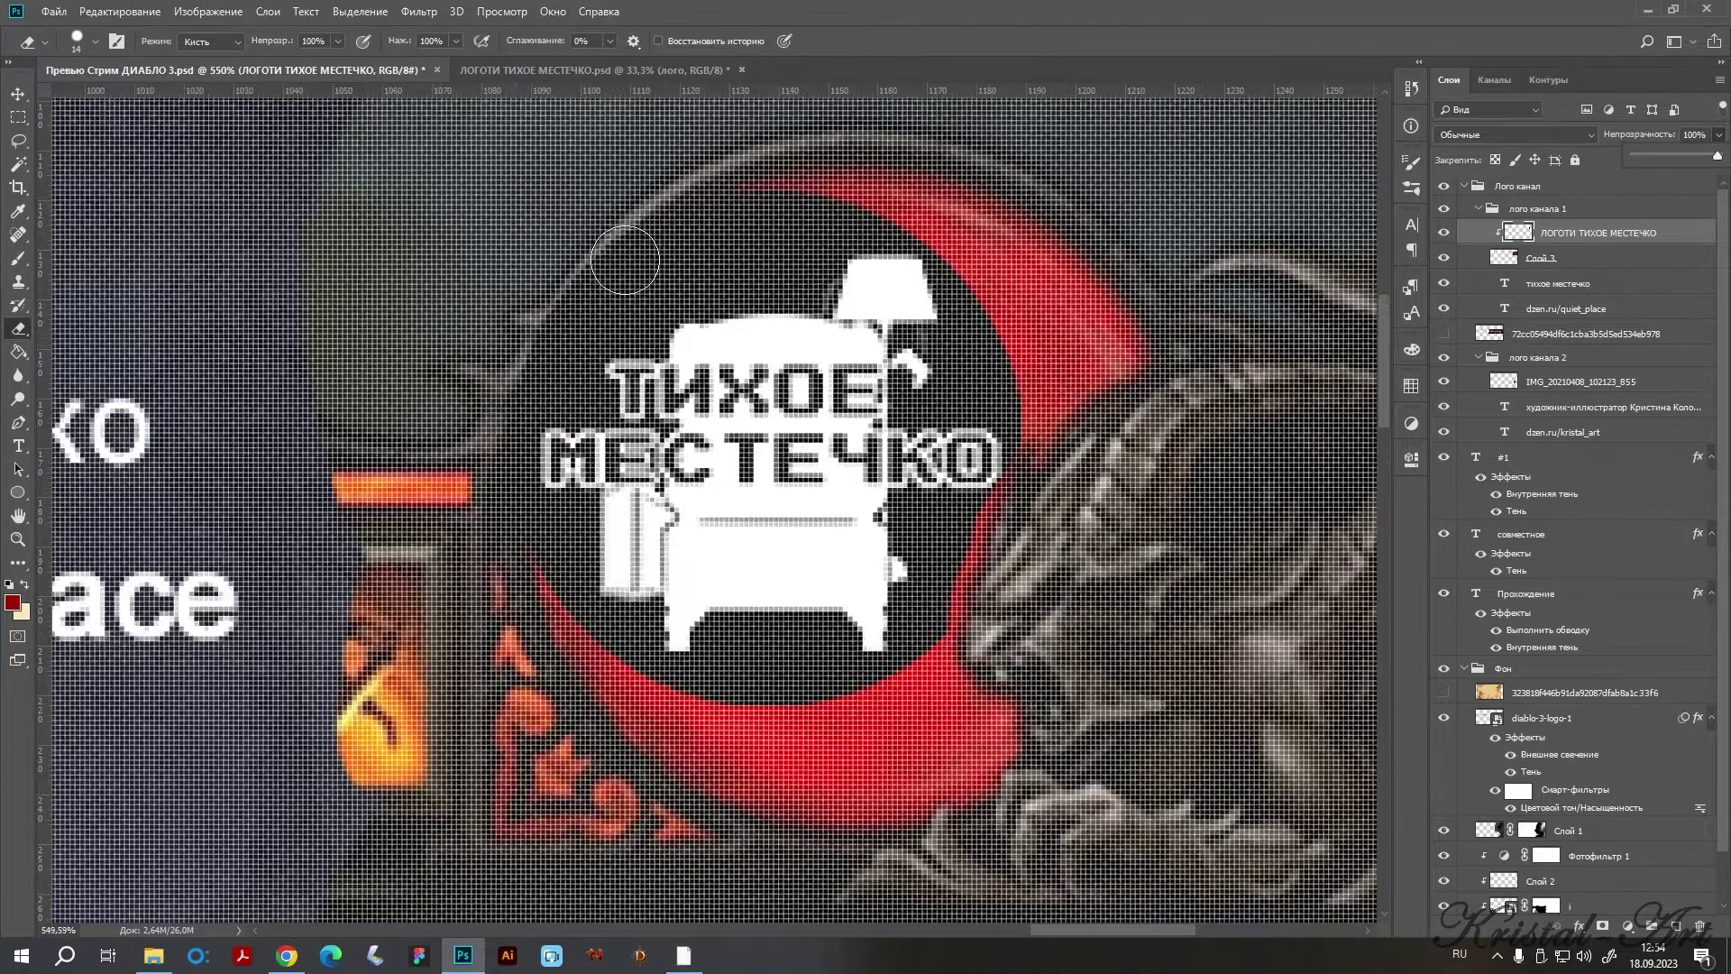
scroll(633, 249, down, 2)
click(19, 139)
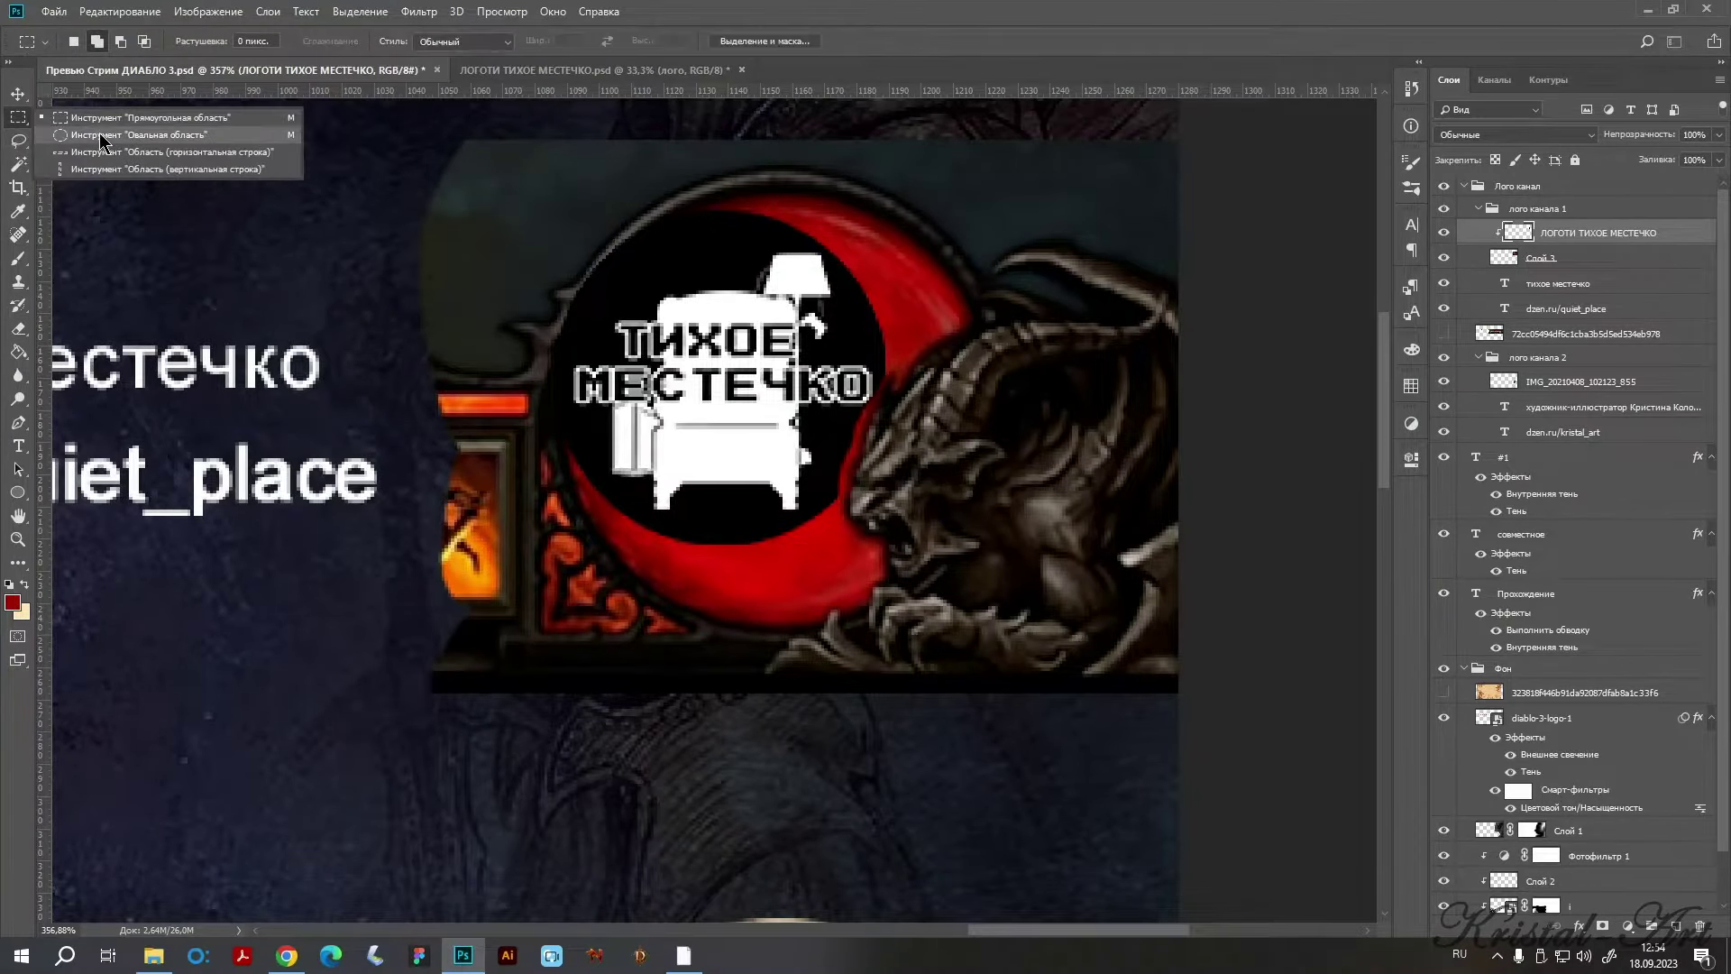
After trying an elliptical selection, select the red crescent with the Magnetic Lasso.
click(18, 117)
drag(654, 206, 943, 459)
click(879, 372)
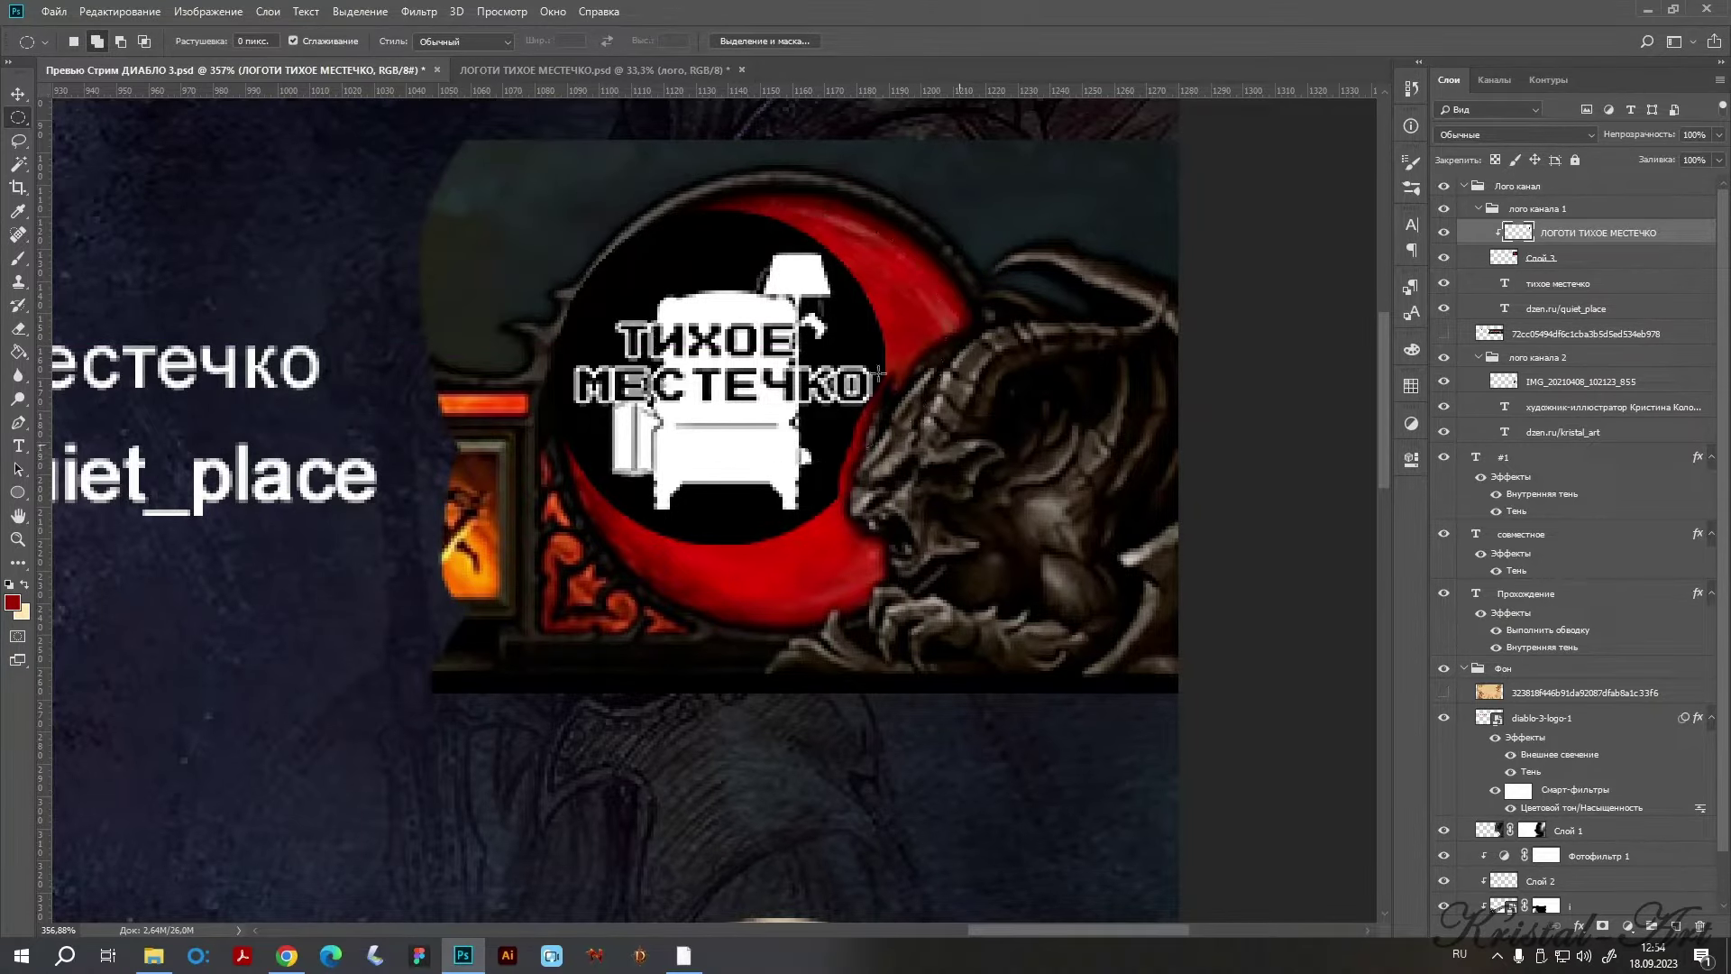
right_click(20, 141)
click(86, 181)
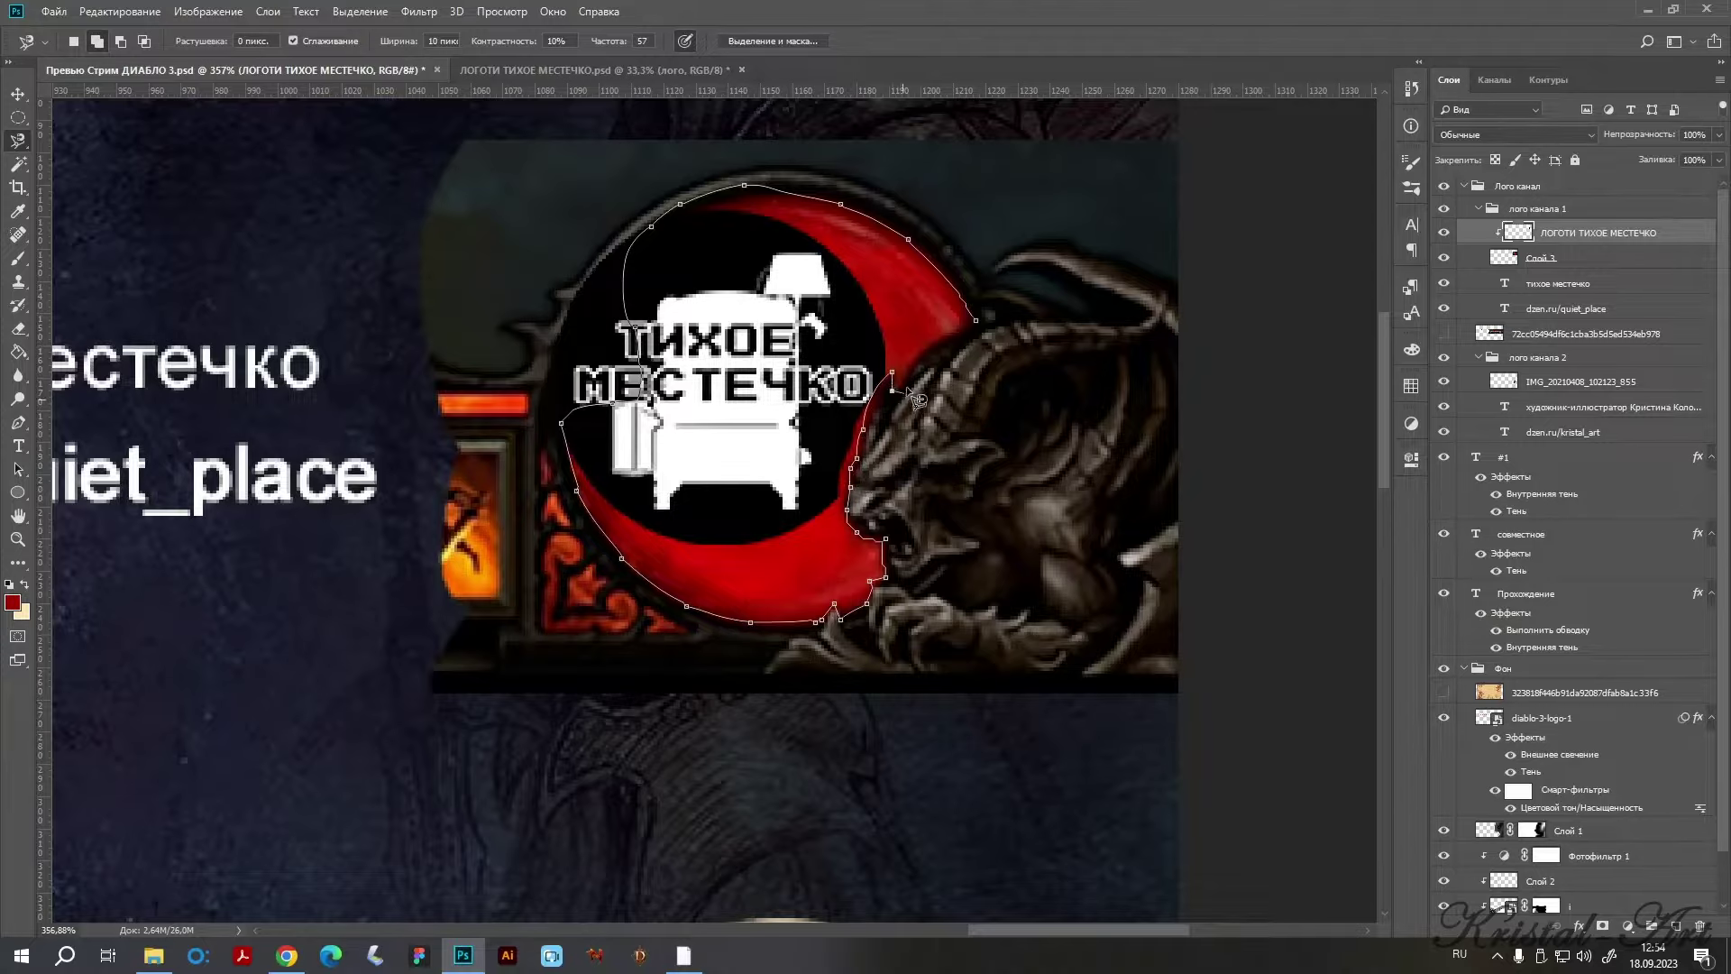
click(974, 324)
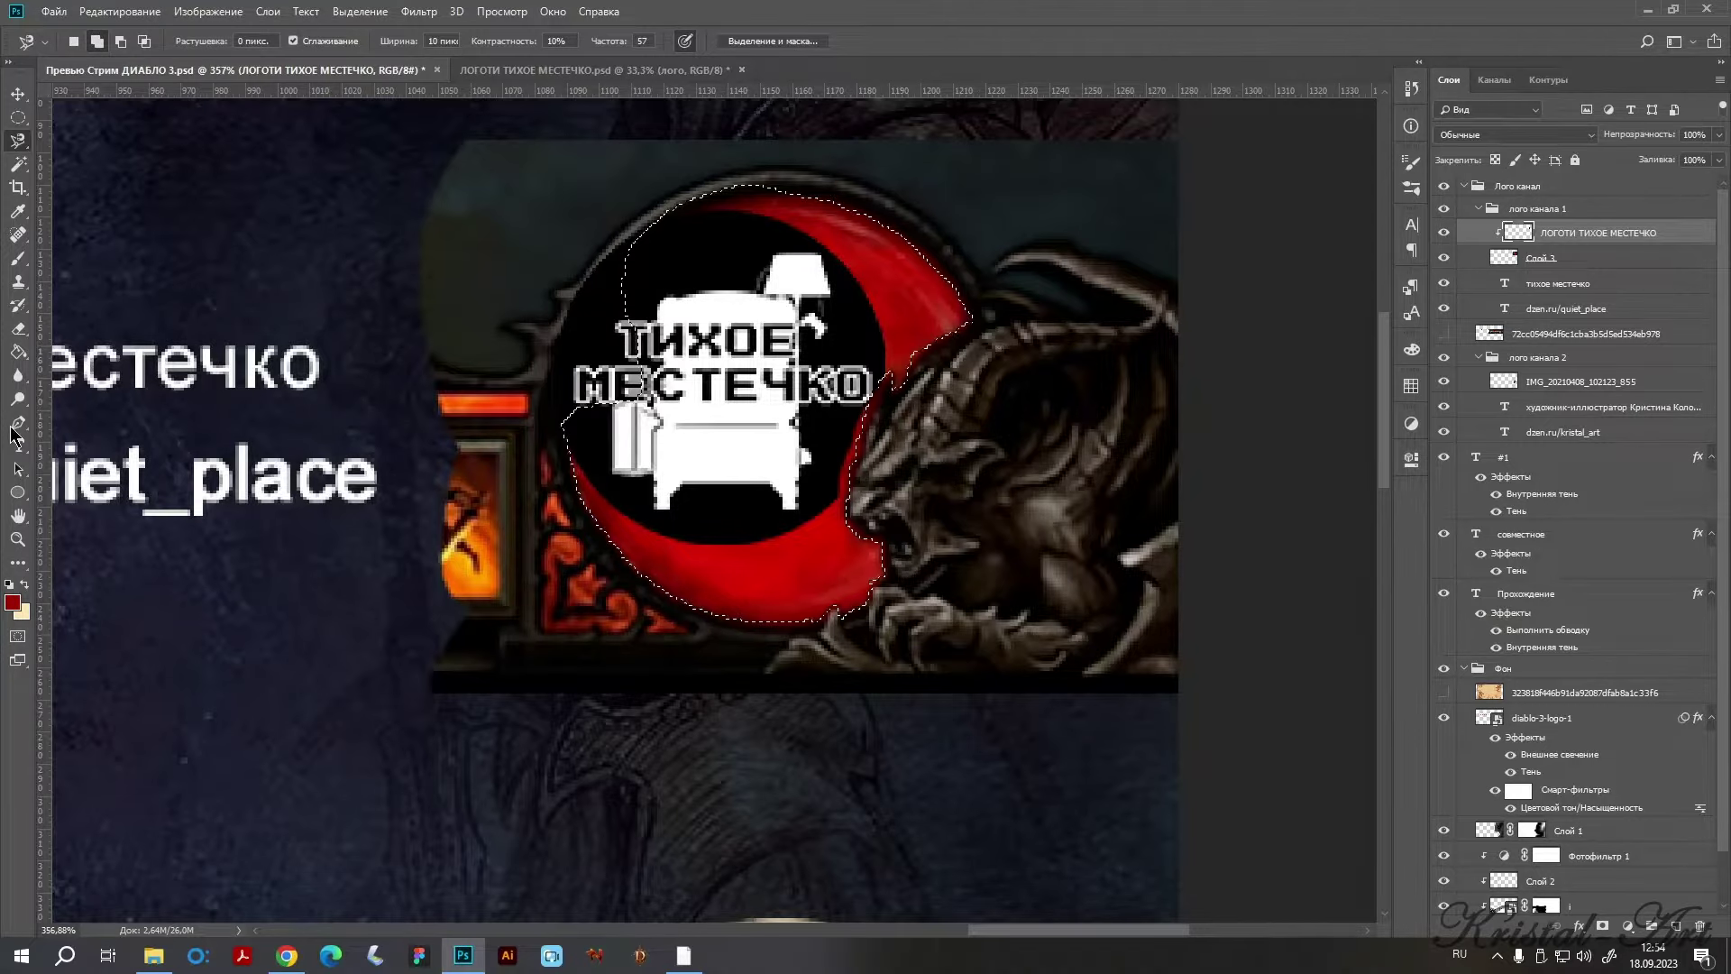
Test a black Paint Bucket fill in the crescent, then undo it to keep the selection.
key(b)
alt+click(717, 317)
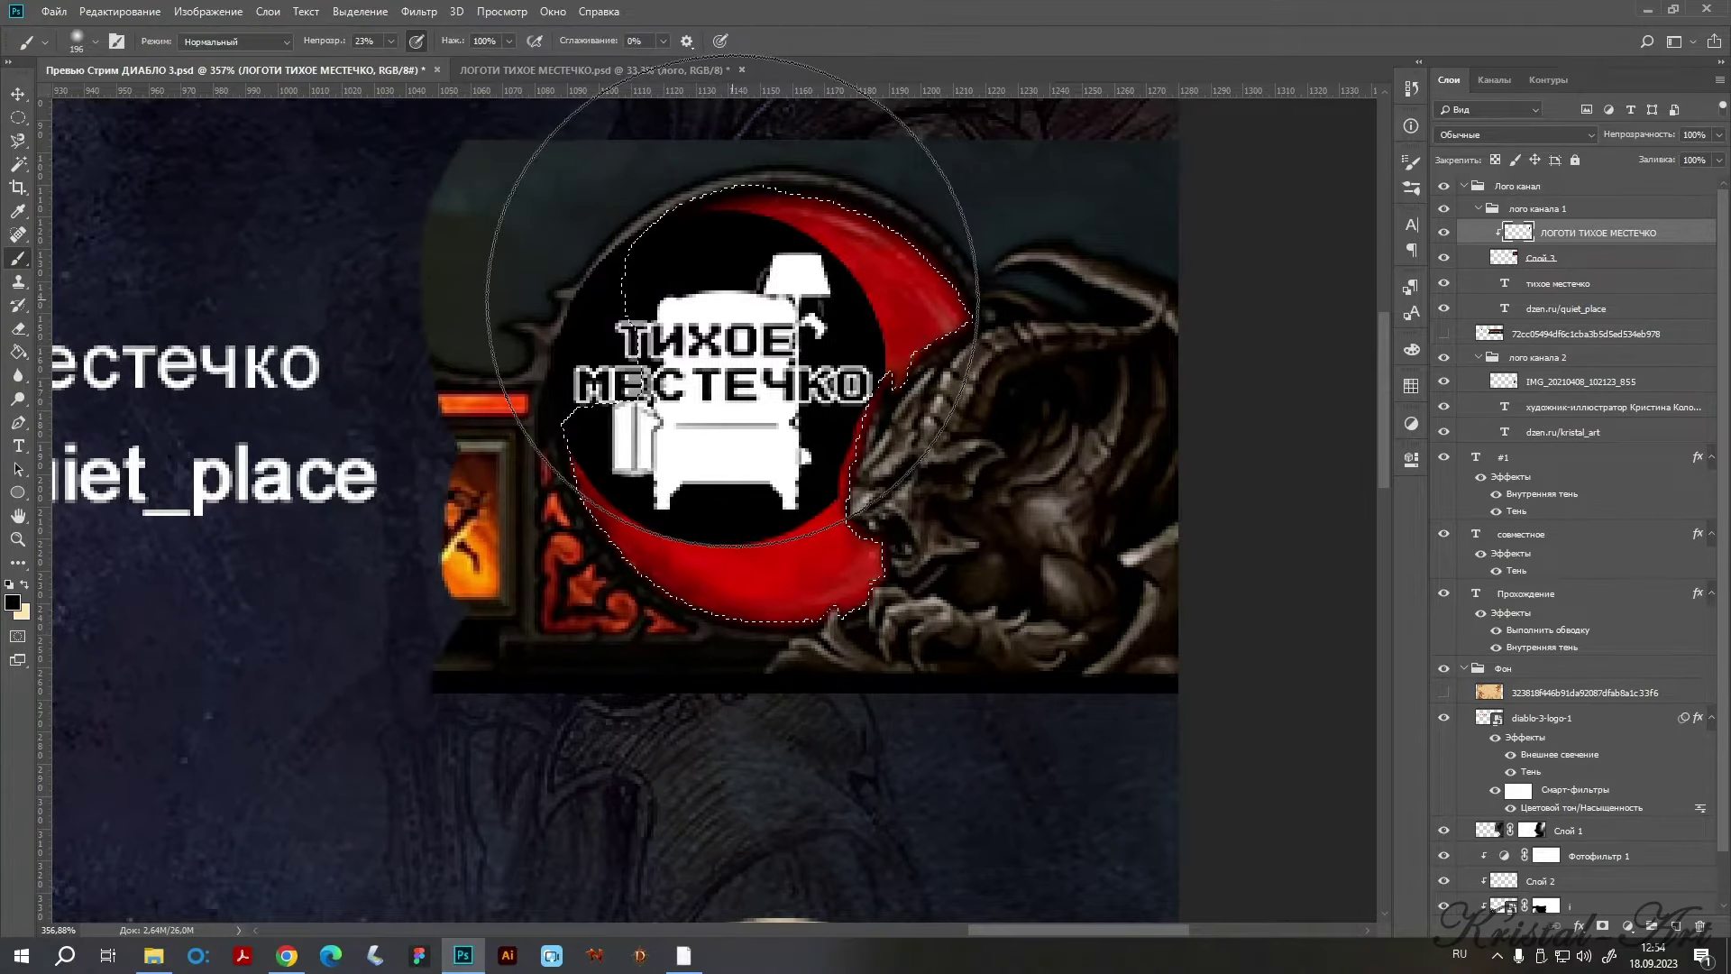
key(g)
click(892, 291)
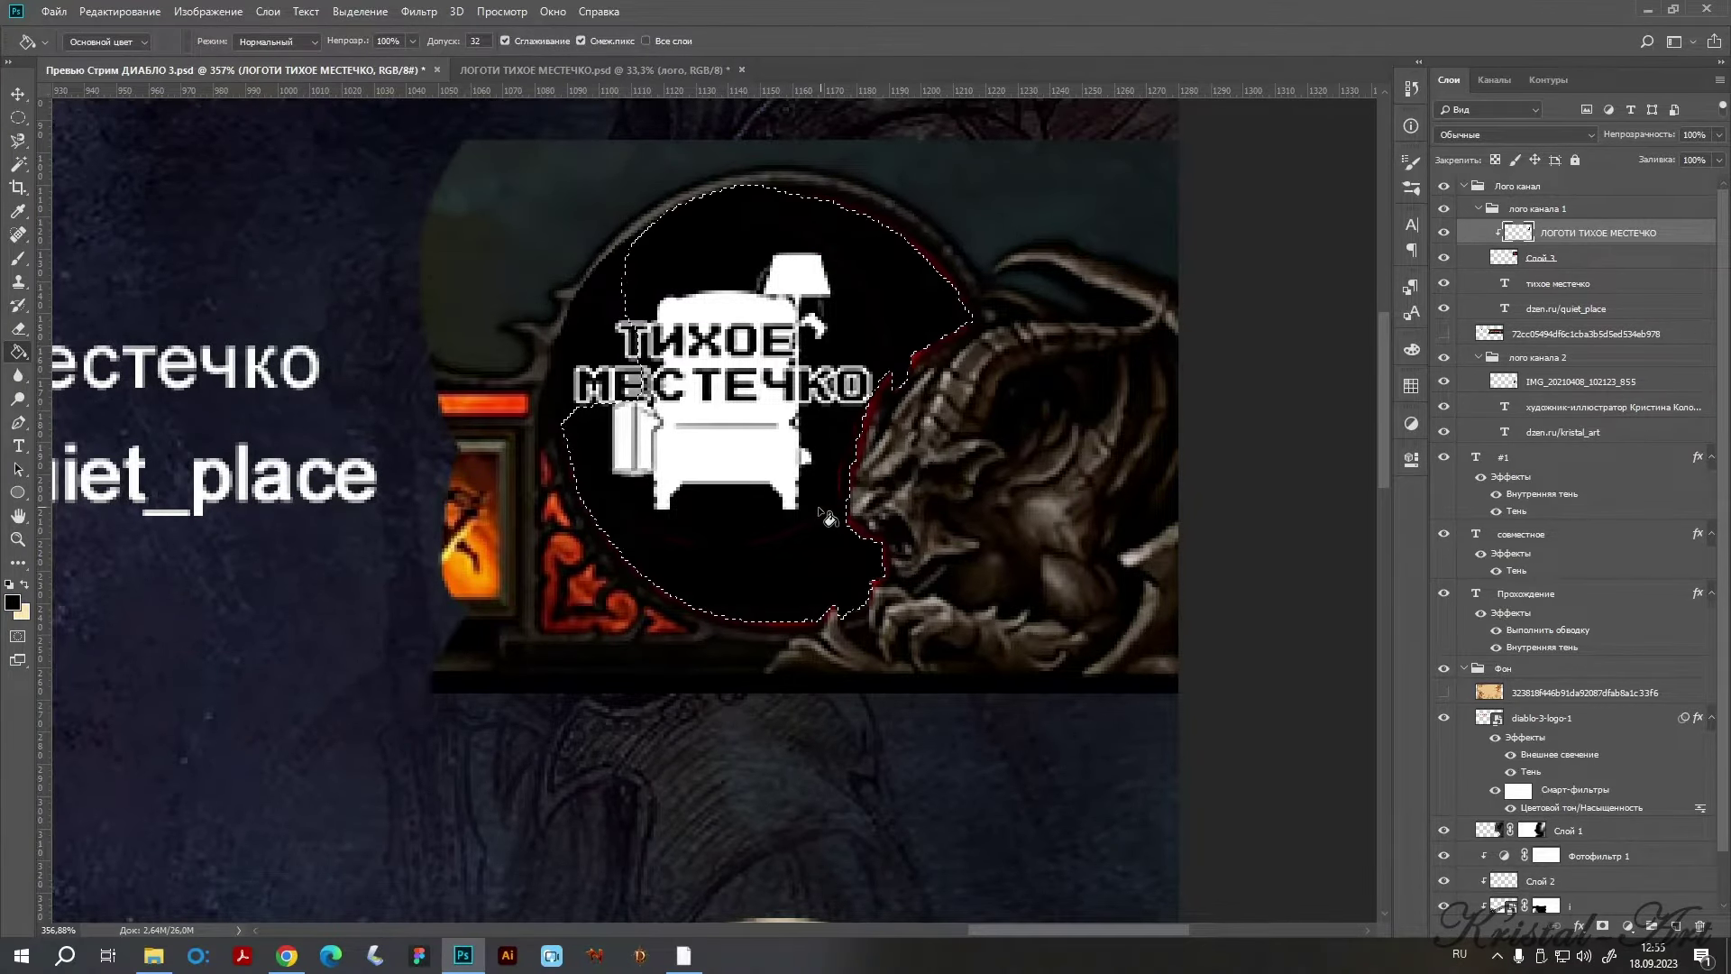
key(ctrl+d)
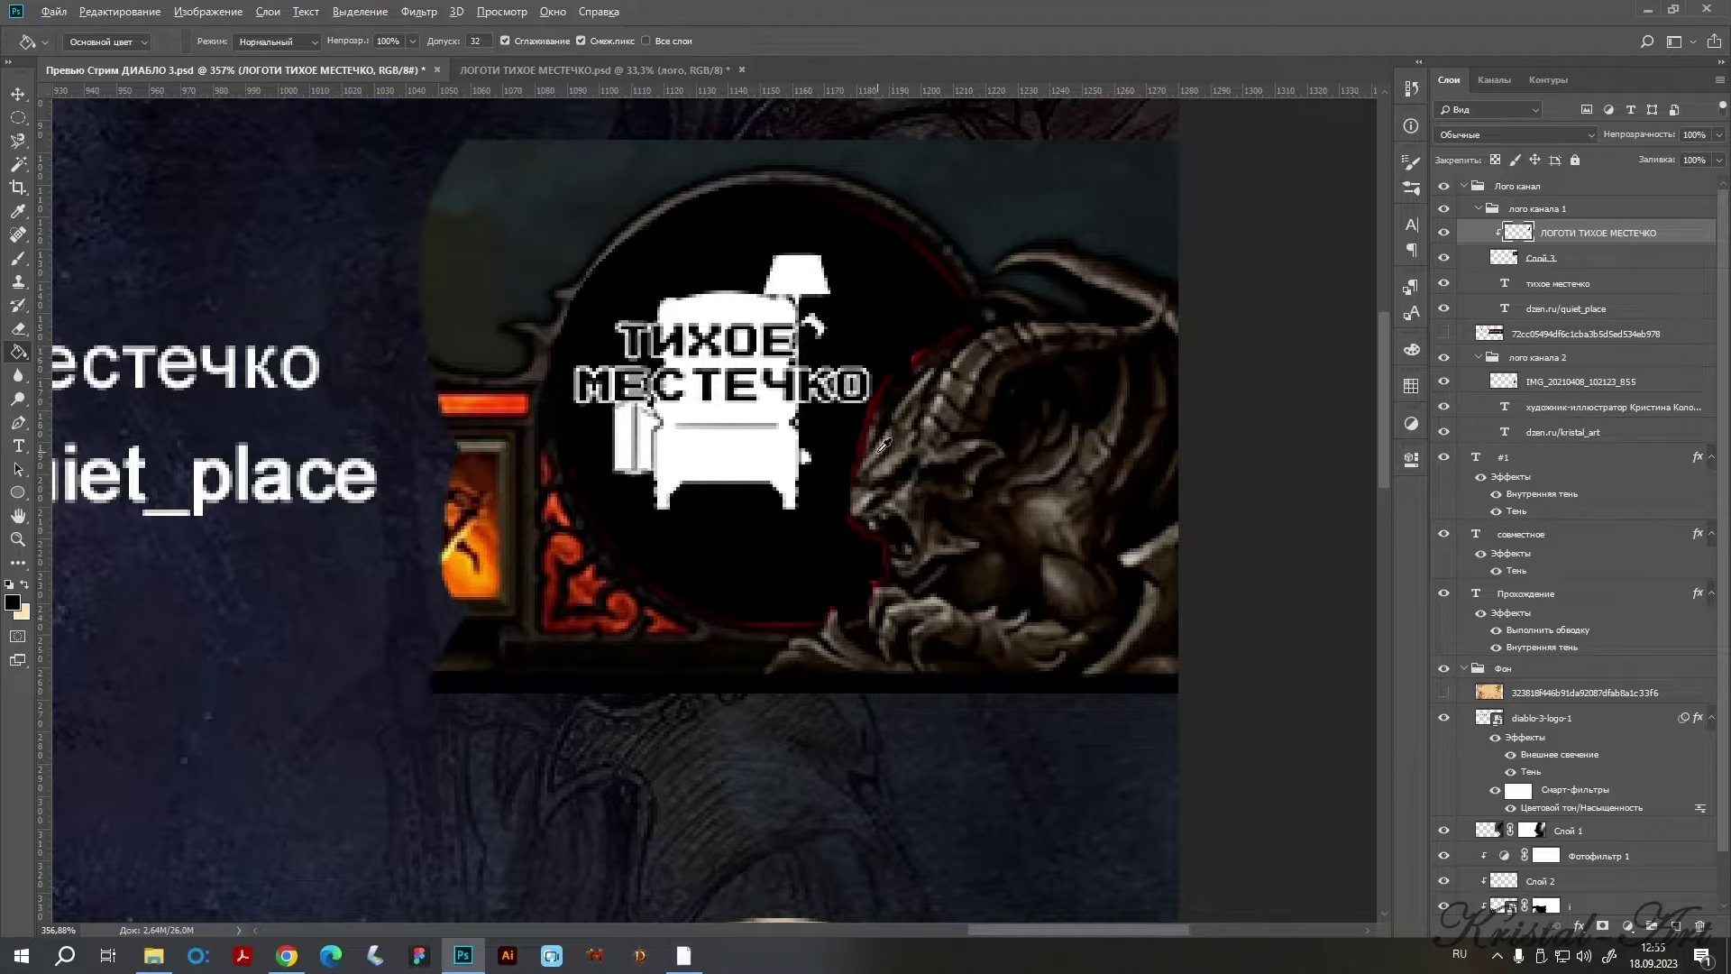
key(ctrl+f)
key(Escape)
key(ctrl+z)
key(ctrl+z)
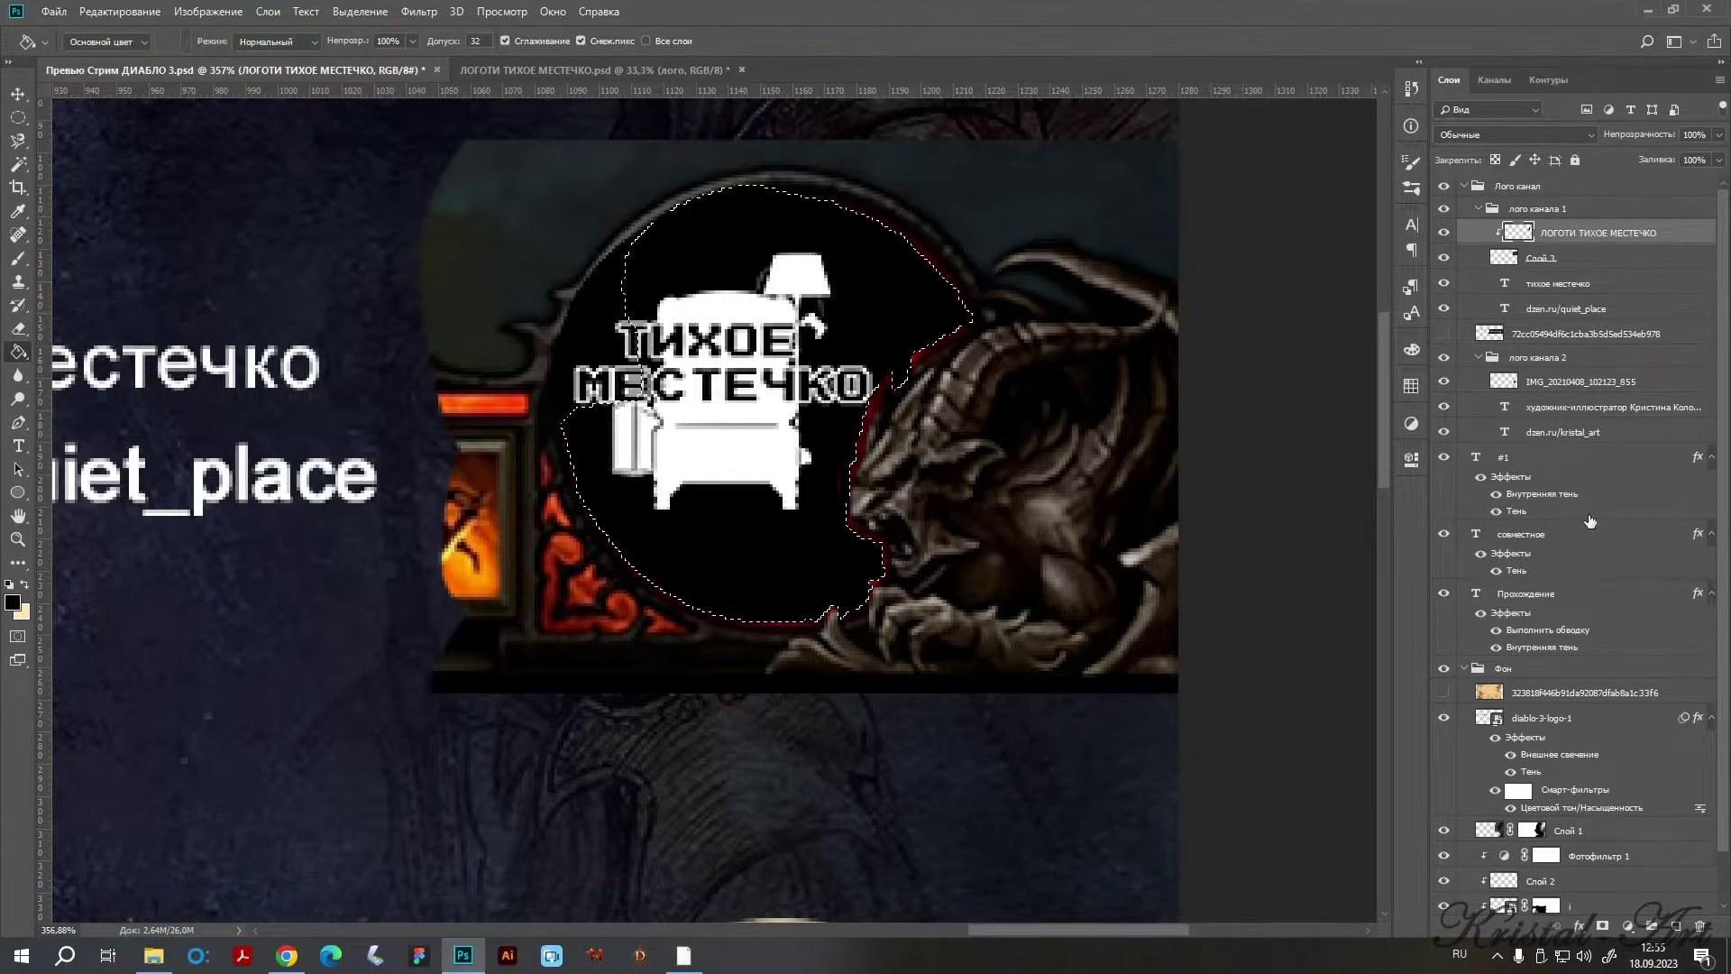
Fill the crescent black on a new layer Слой 4 under the logo, then deselect.
ctrl+click(1675, 926)
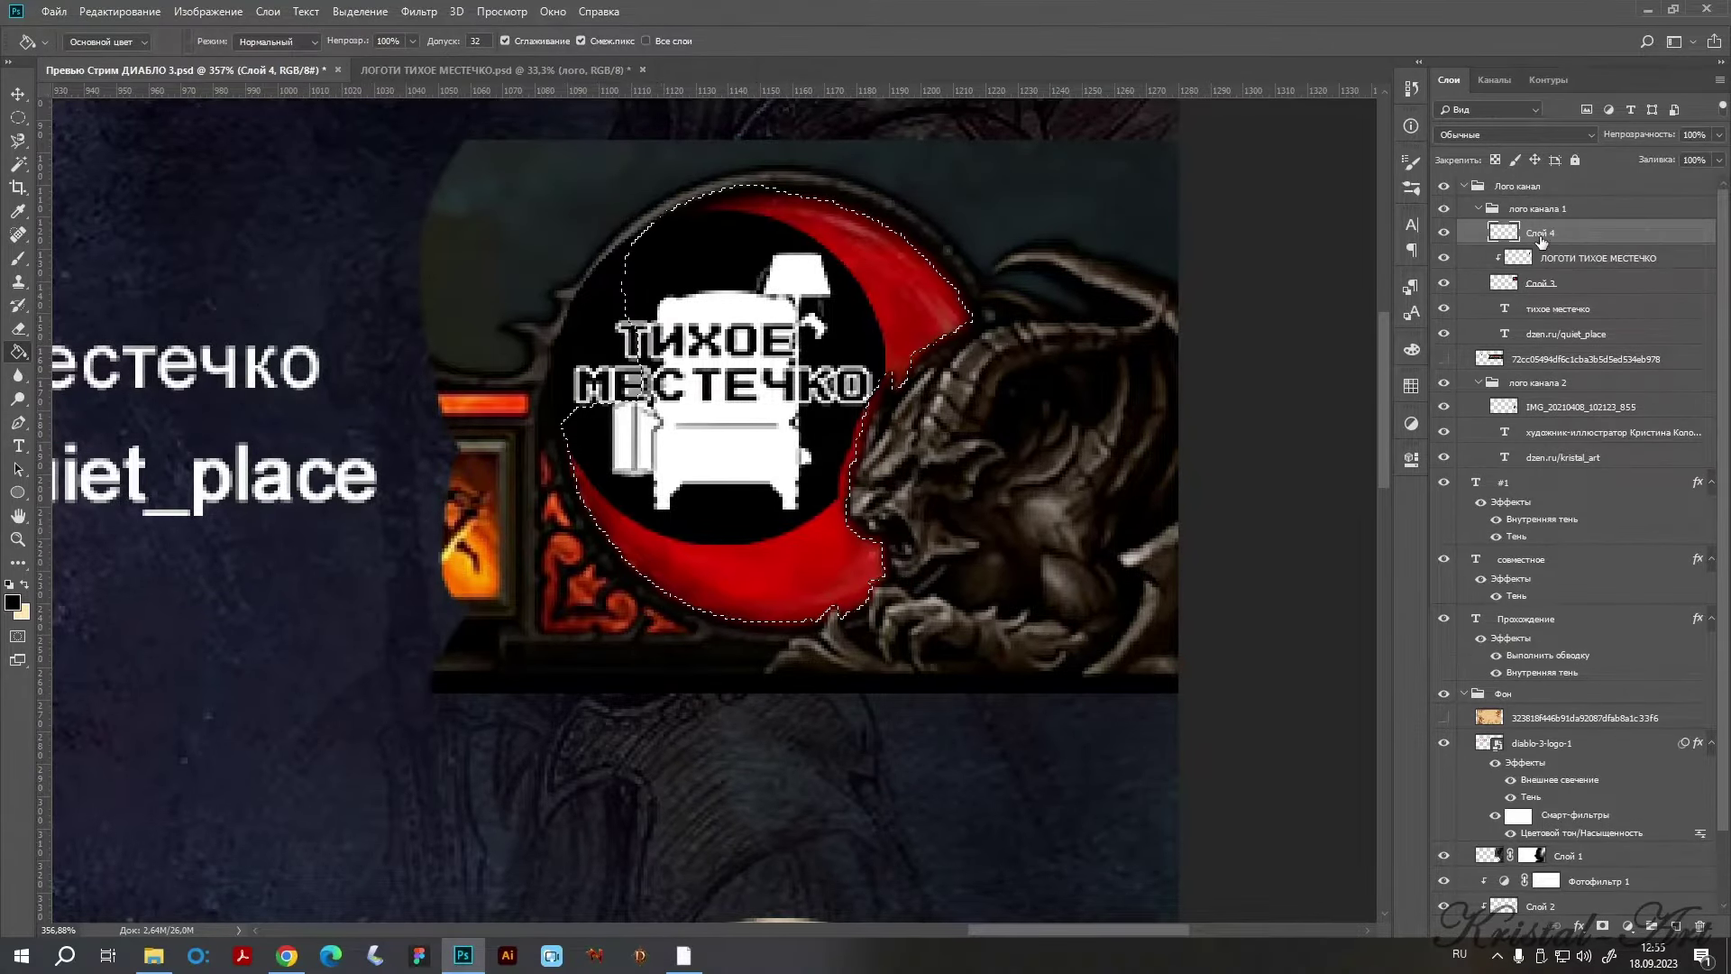
click(932, 313)
key(ctrl+d)
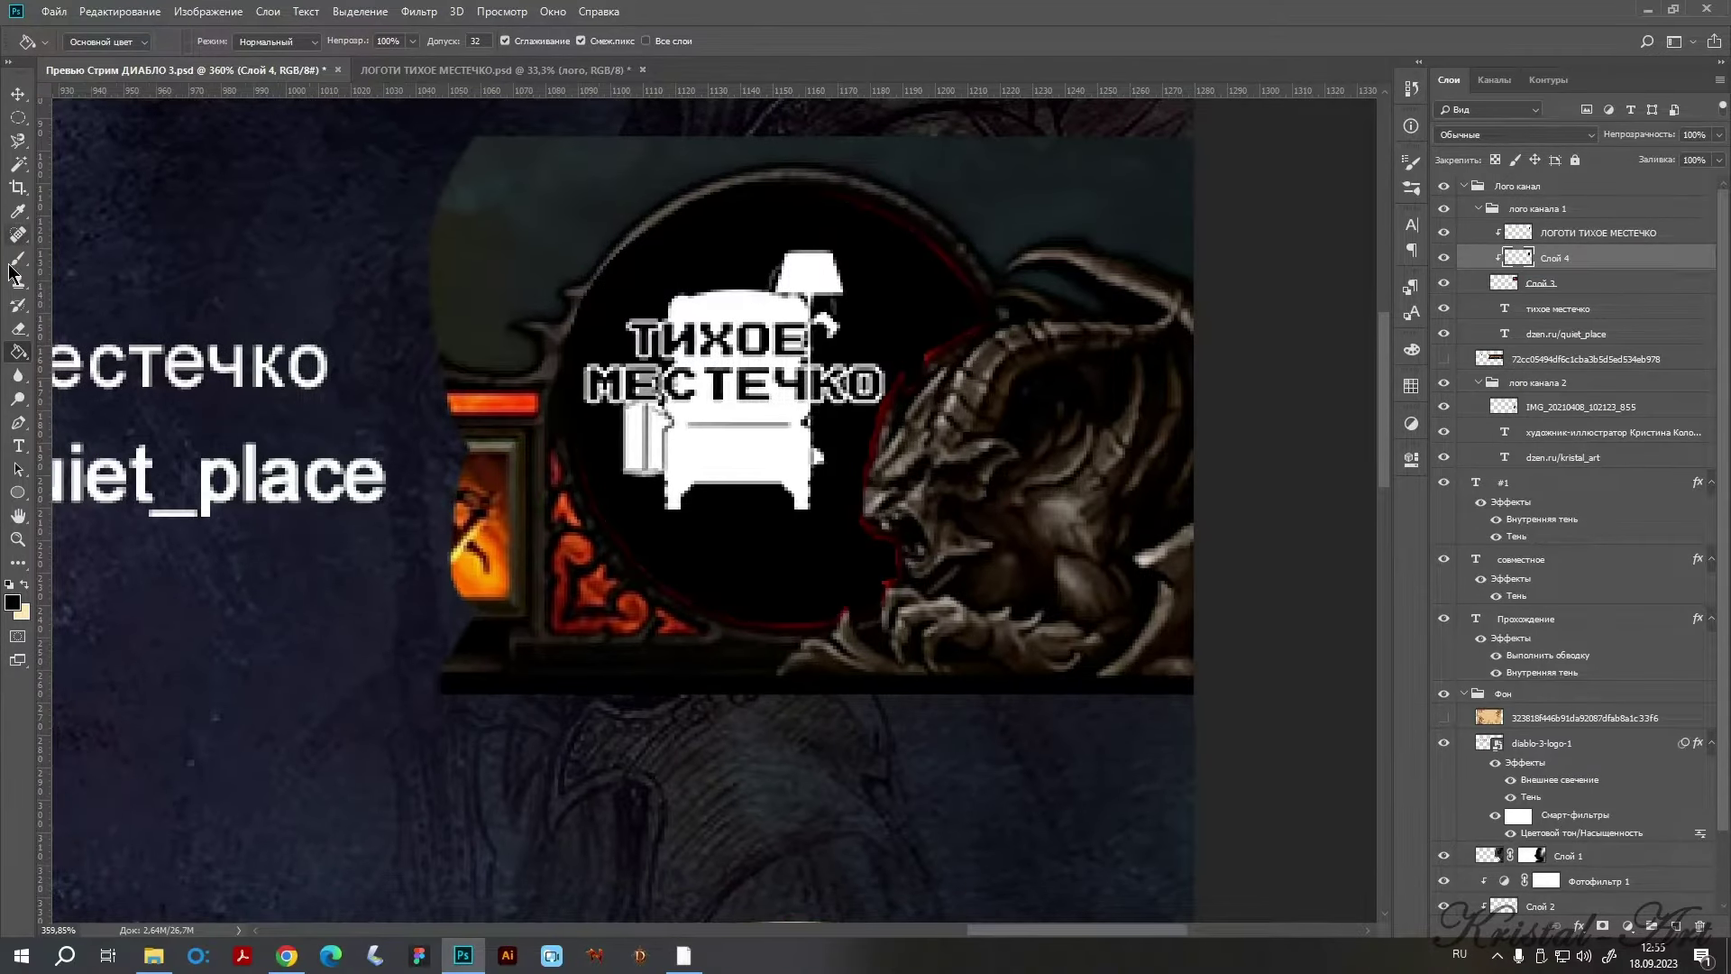
key(e)
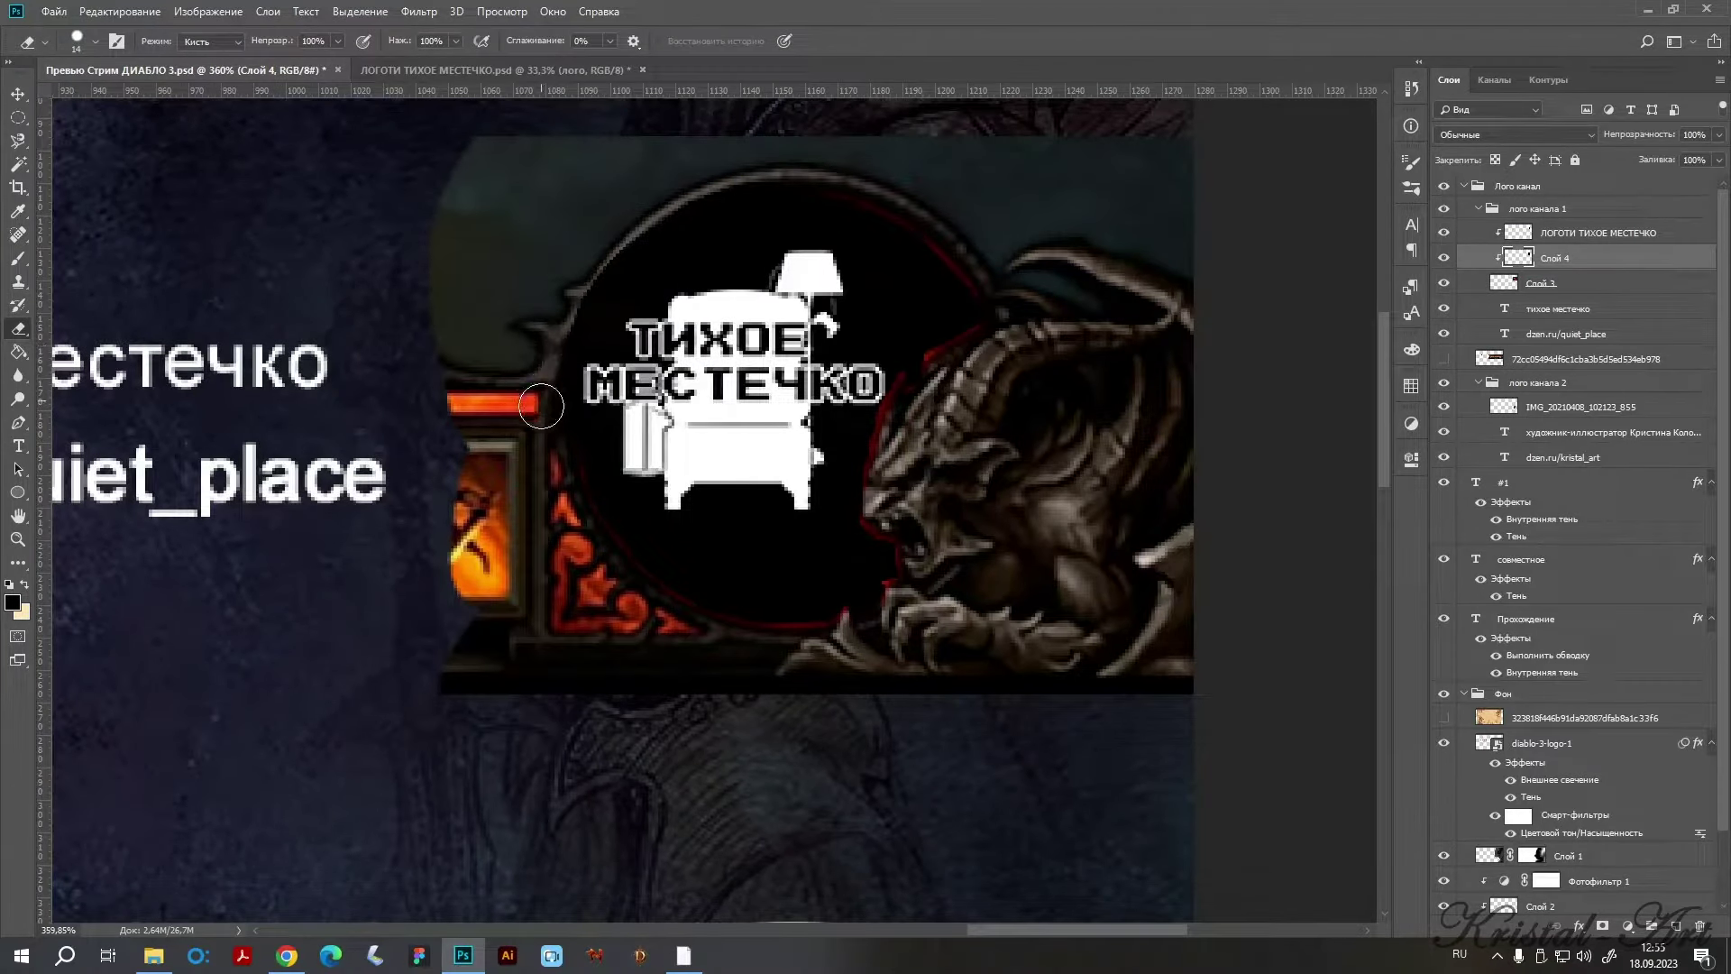
click(1548, 232)
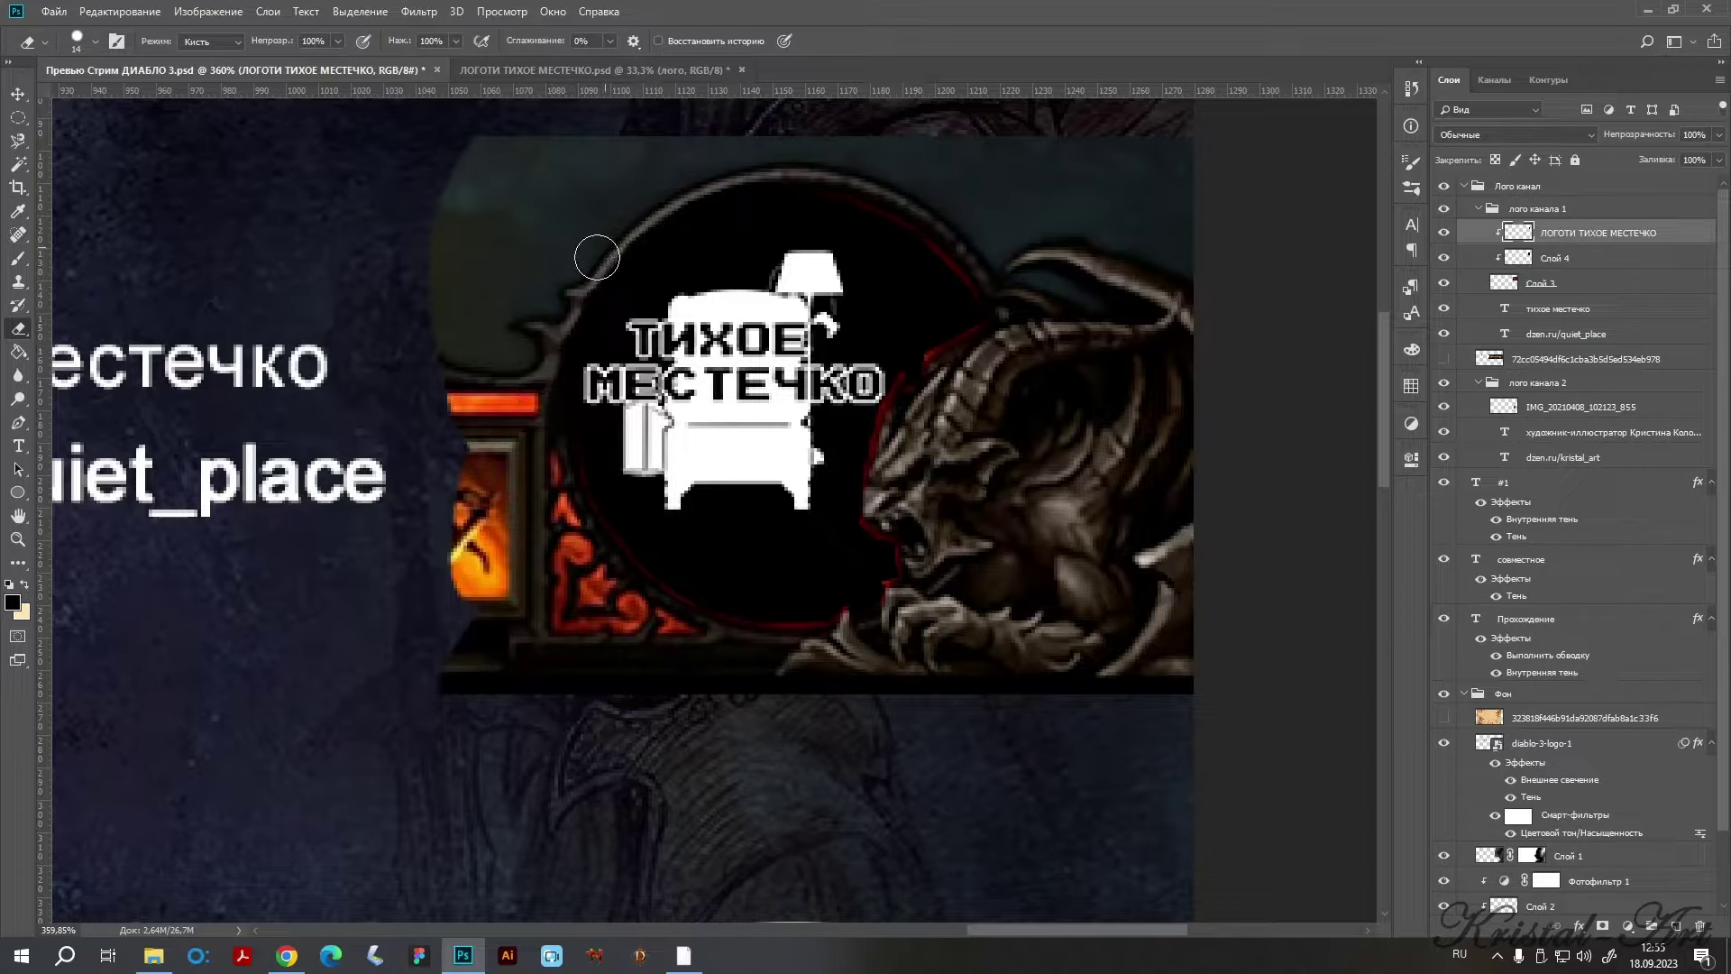
click(1594, 257)
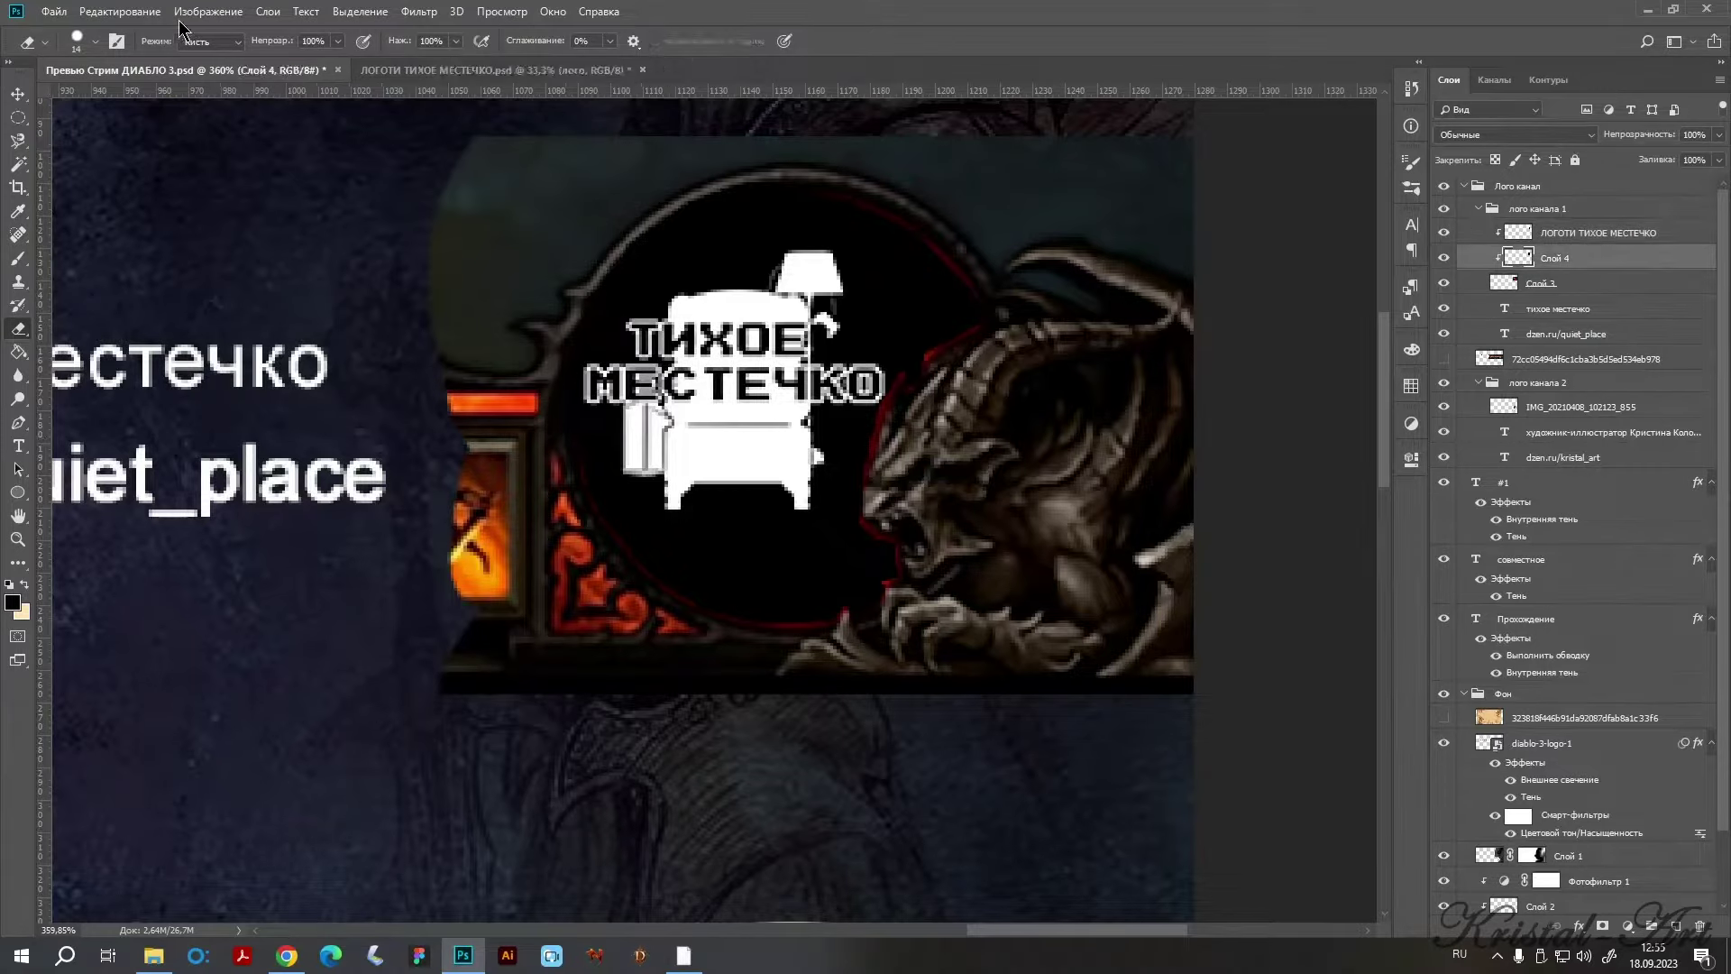
Paint black over the red edge with a 9 px, 100% opacity brush, then fit on screen.
click(18, 259)
click(86, 42)
click(248, 300)
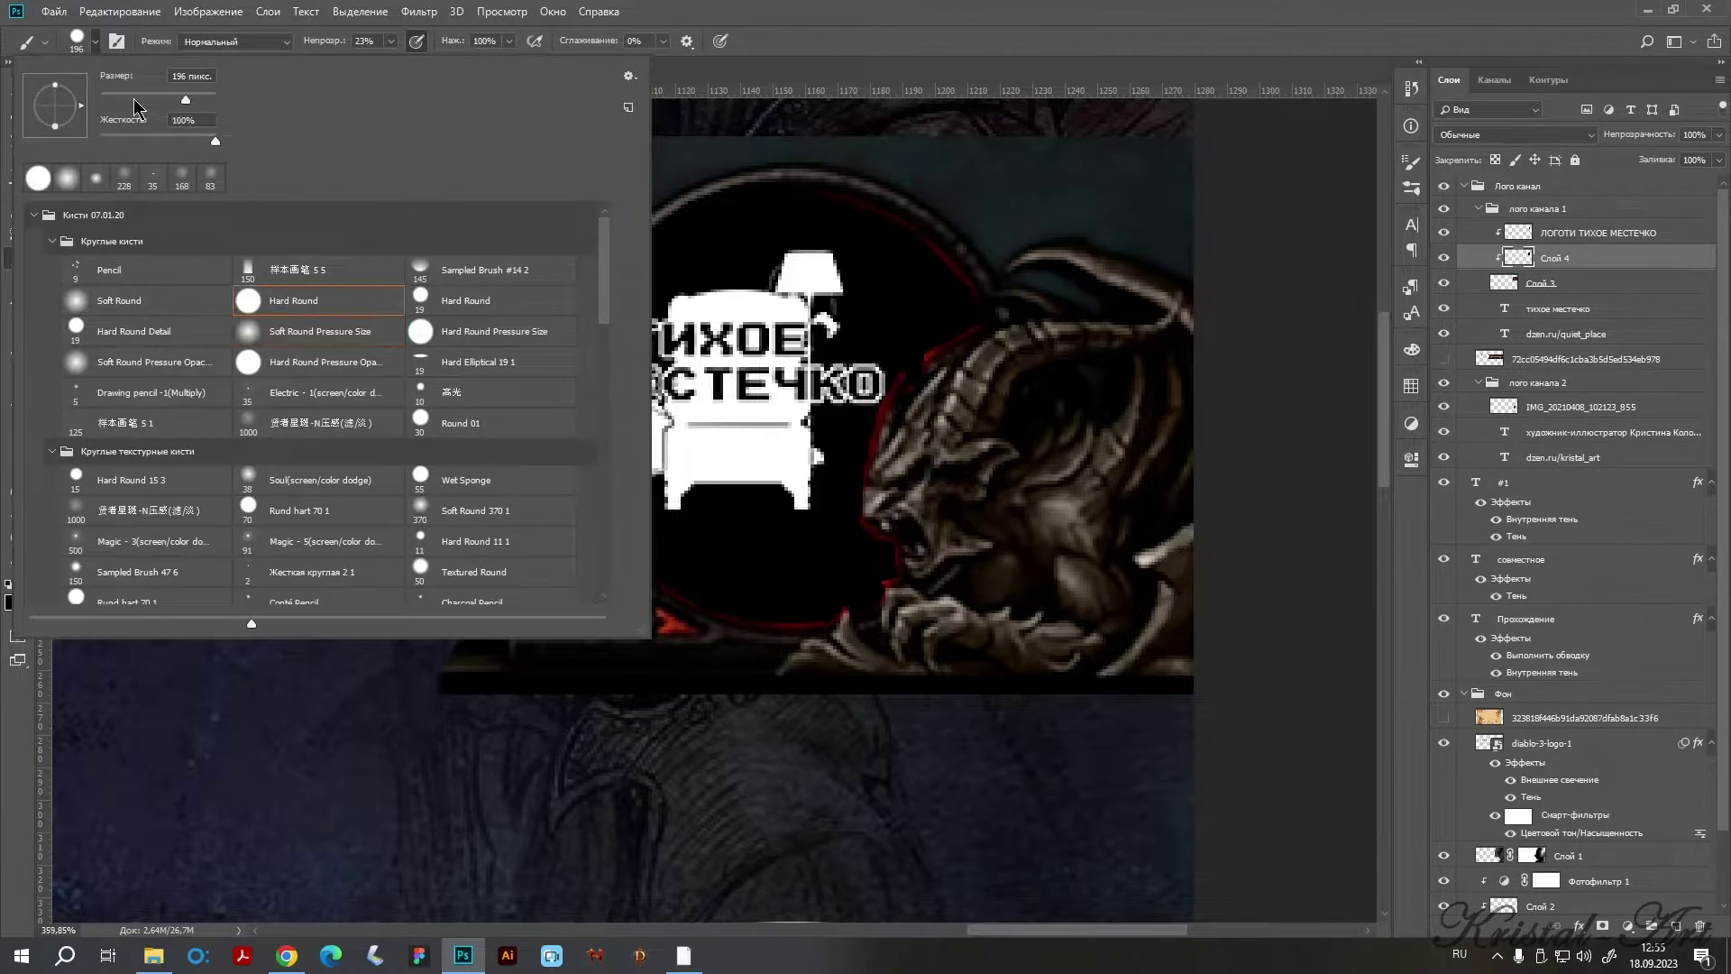
click(391, 41)
drag(383, 62, 512, 74)
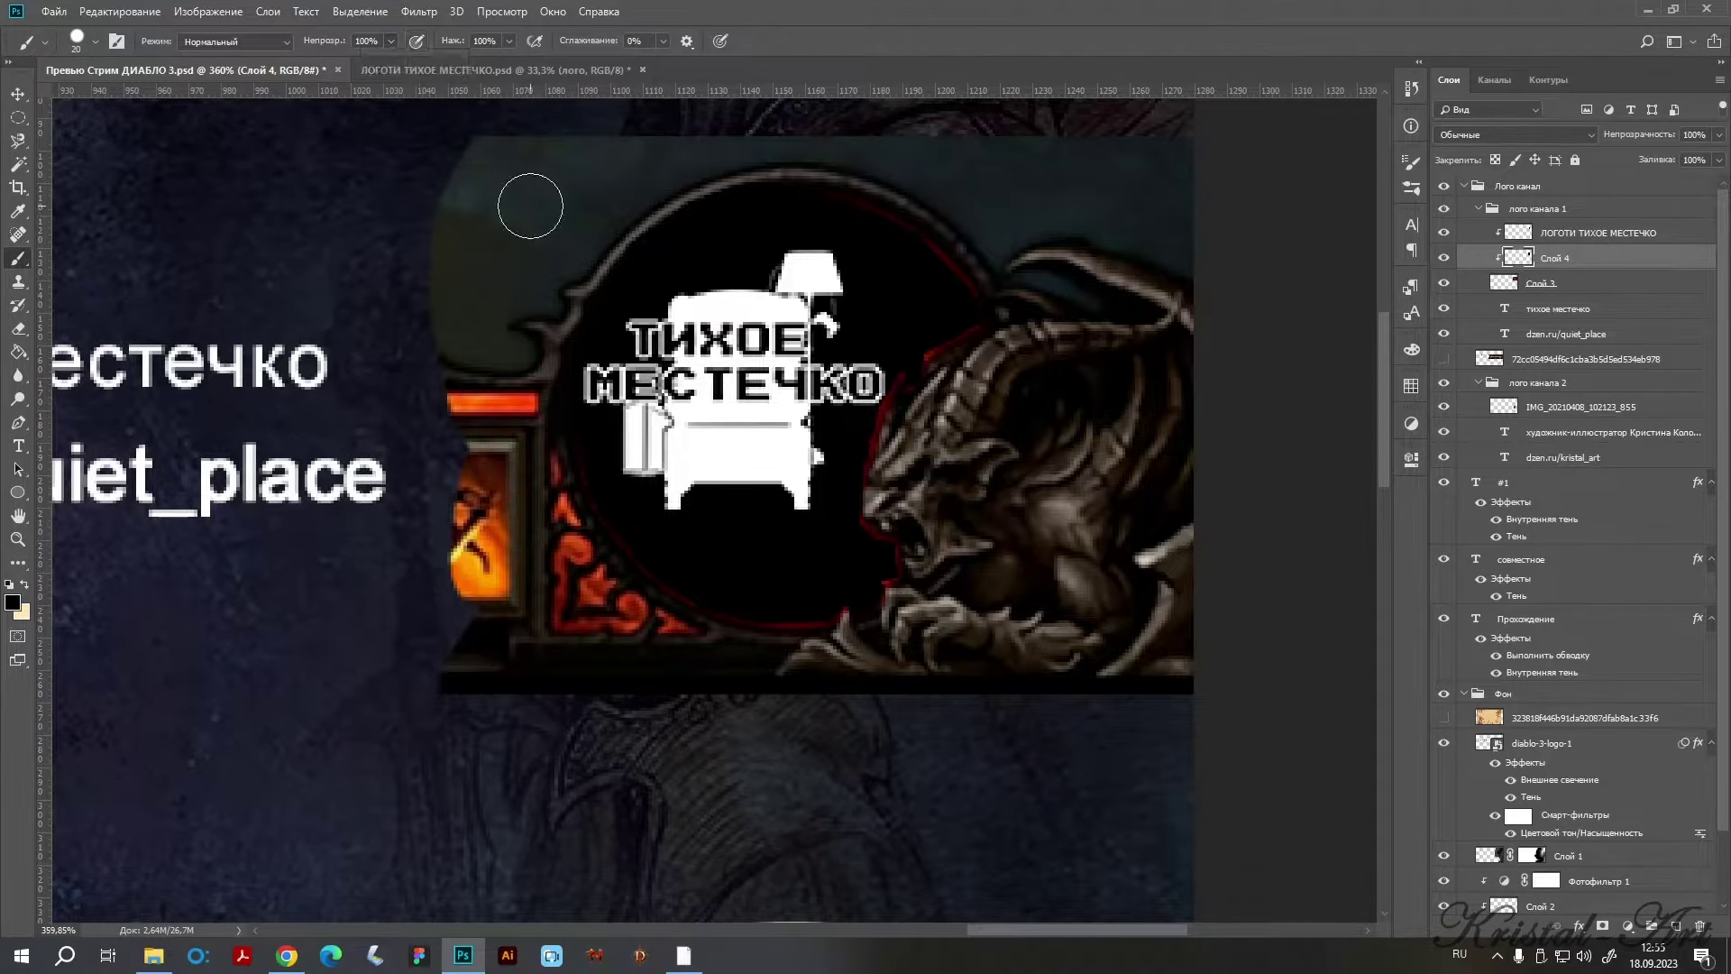
scroll(577, 388, up, 1)
click(96, 43)
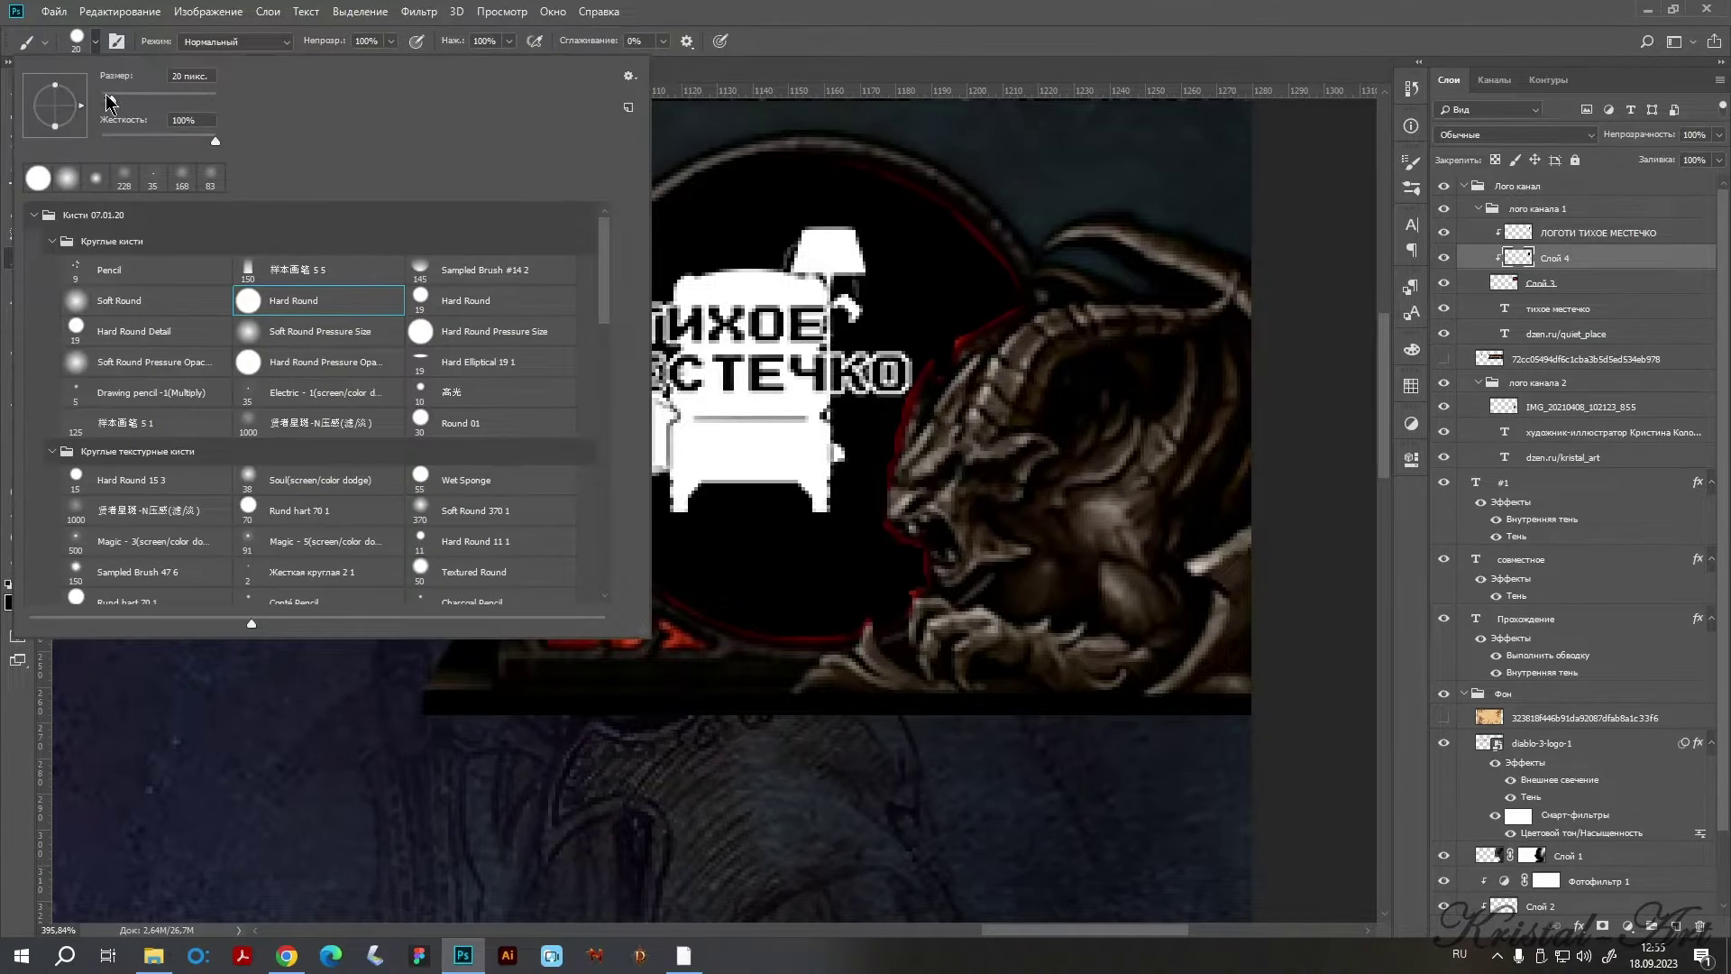
drag(107, 97, 102, 97)
key(Return)
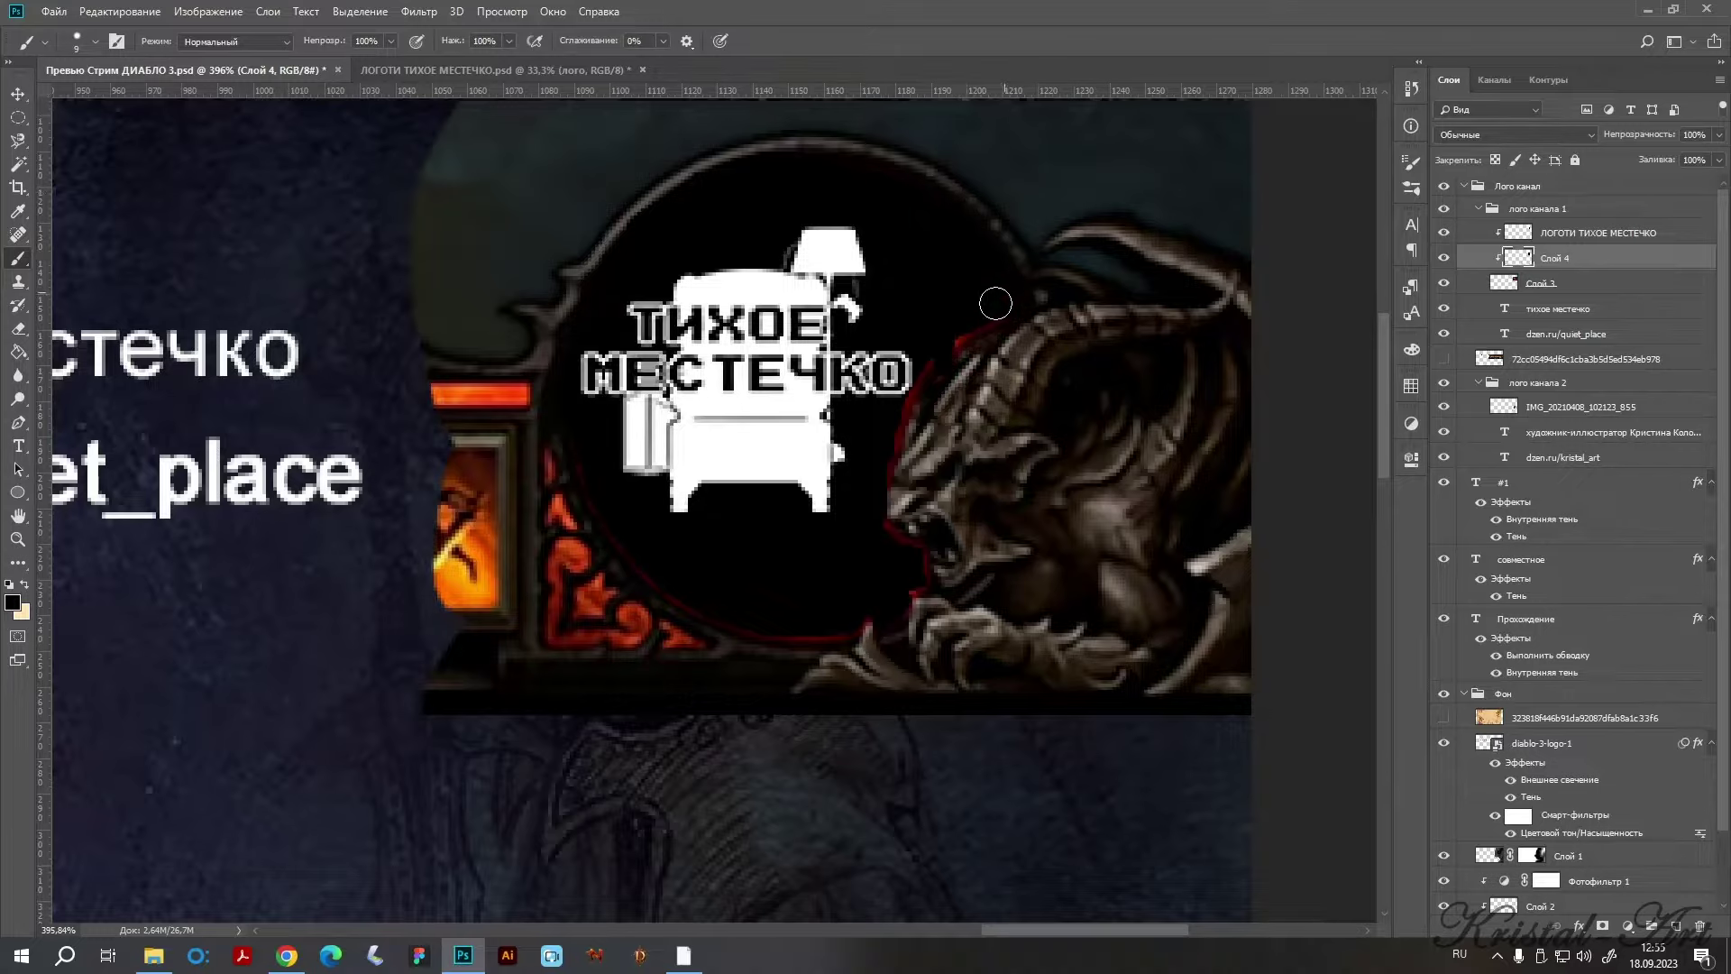
mouse_move(995, 304)
mouse_down()
mouse_move(894, 410)
mouse_move(916, 572)
mouse_move(892, 607)
mouse_move(811, 630)
mouse_move(738, 618)
mouse_move(676, 580)
mouse_move(591, 451)
mouse_move(593, 487)
mouse_move(663, 581)
mouse_up()
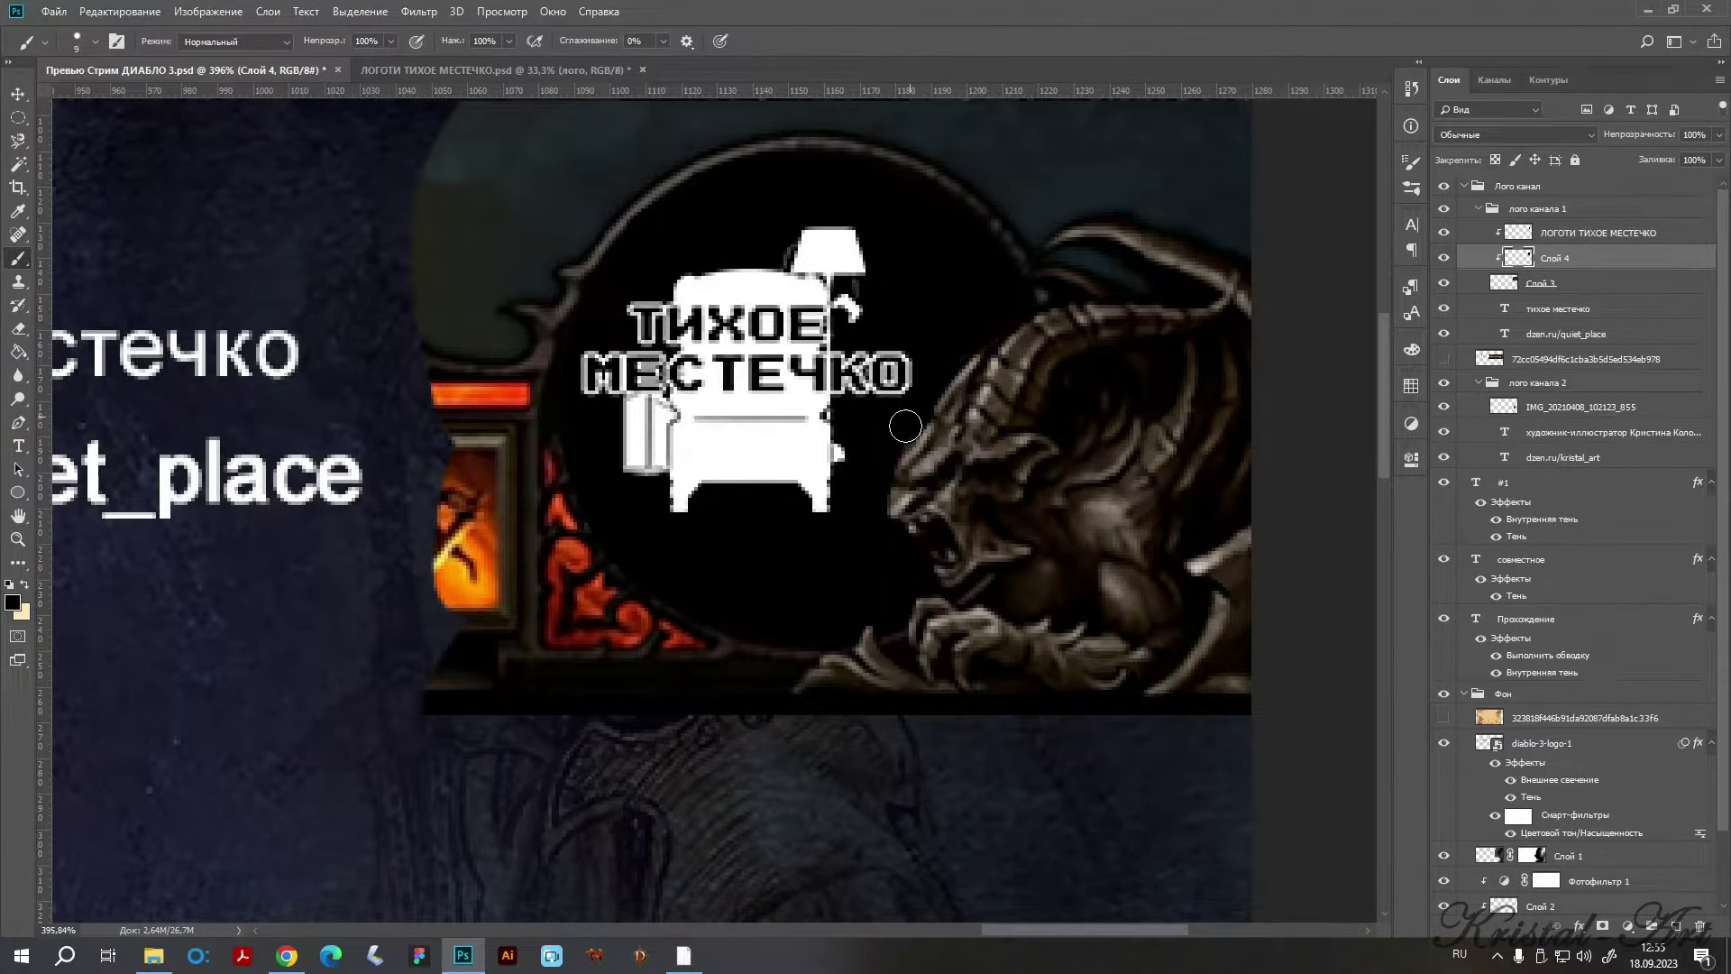
key(ctrl+0)
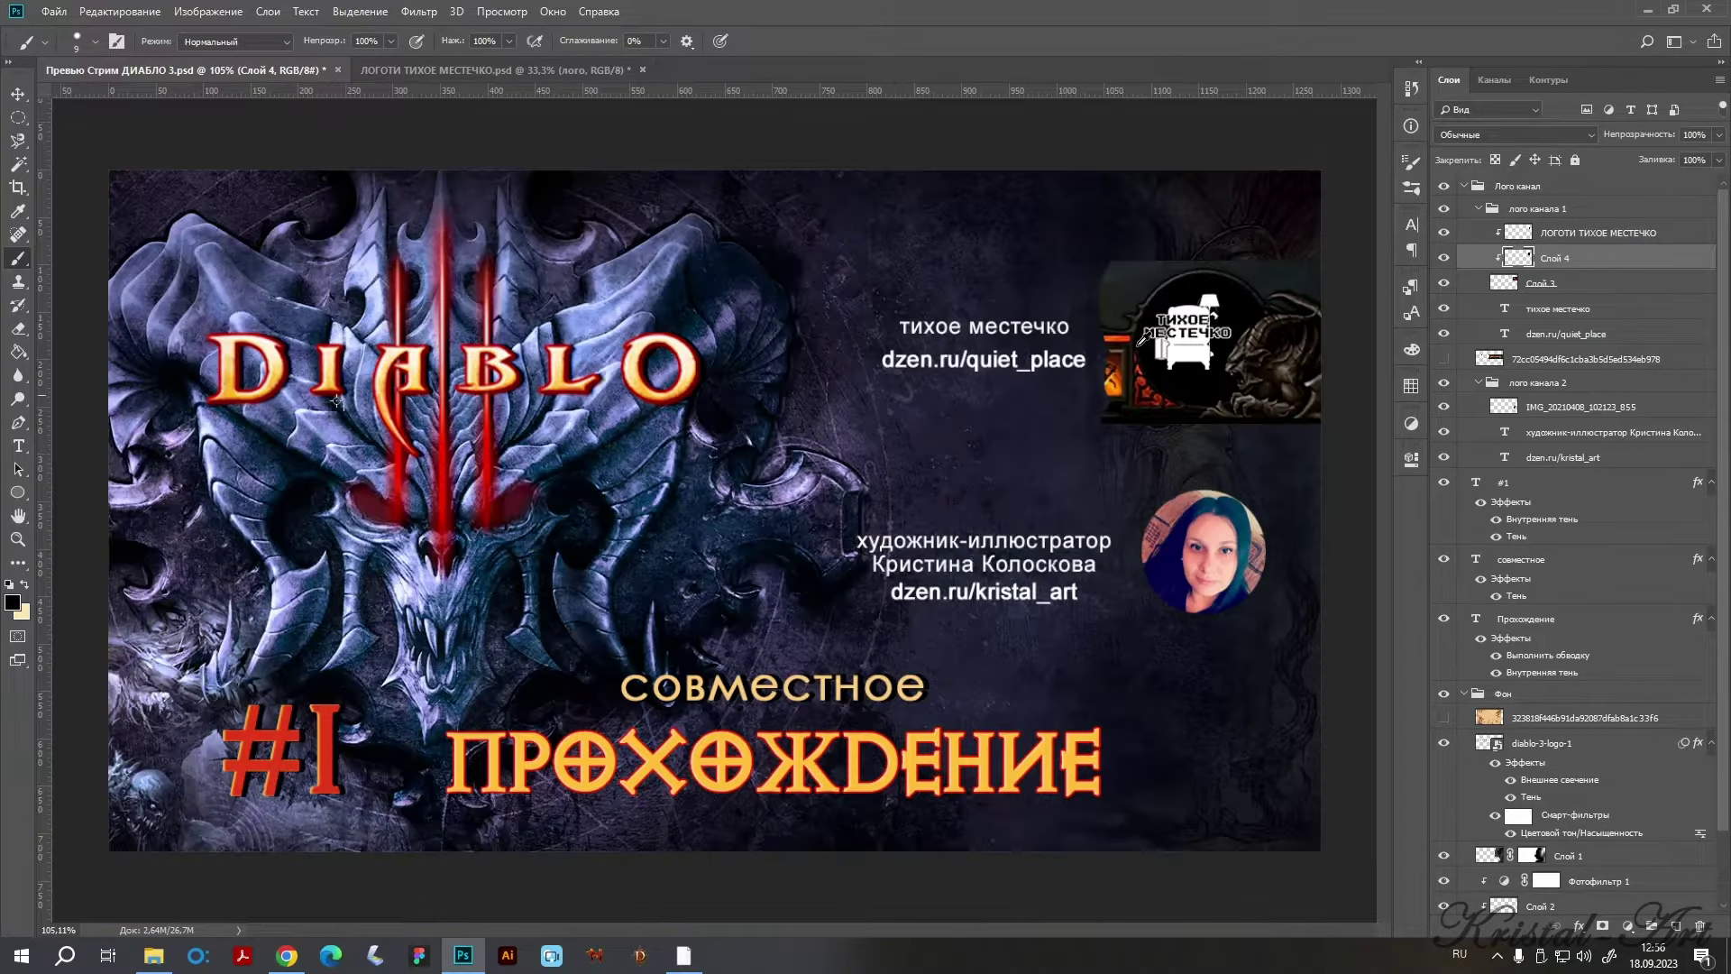
Scale the ЛОГОТИ ТИХОЕ МЕСТЕЧКО logo up to about 105%.
scroll(1226, 323, up, 5)
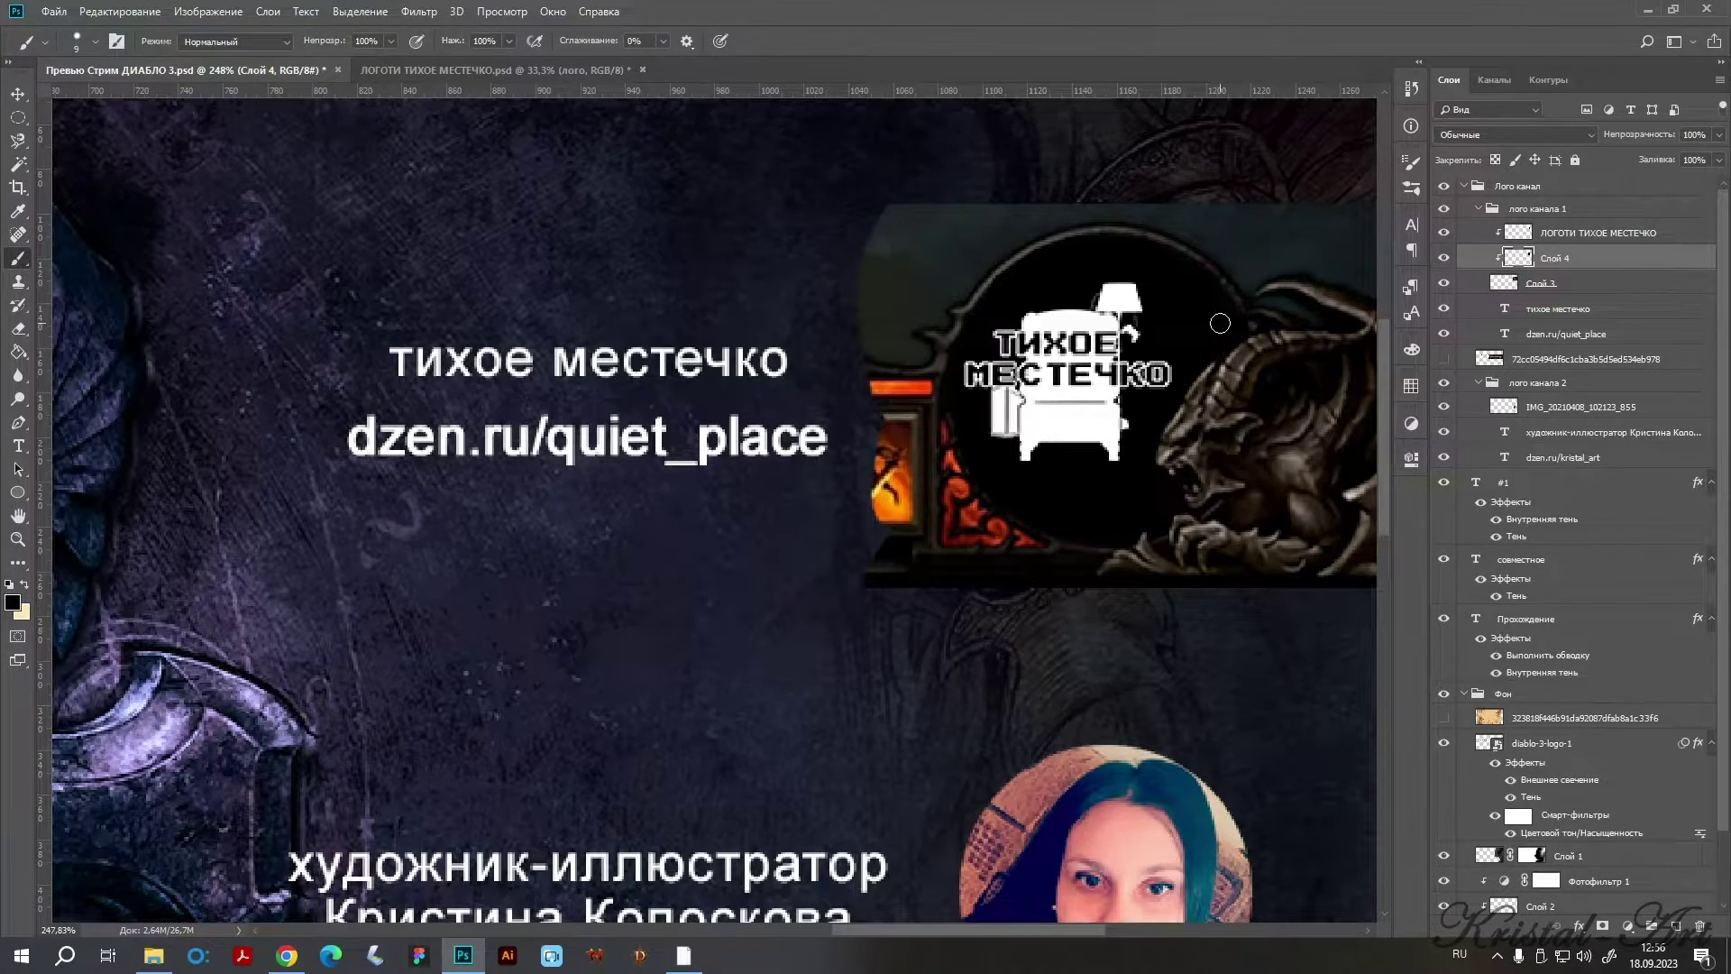
click(1561, 235)
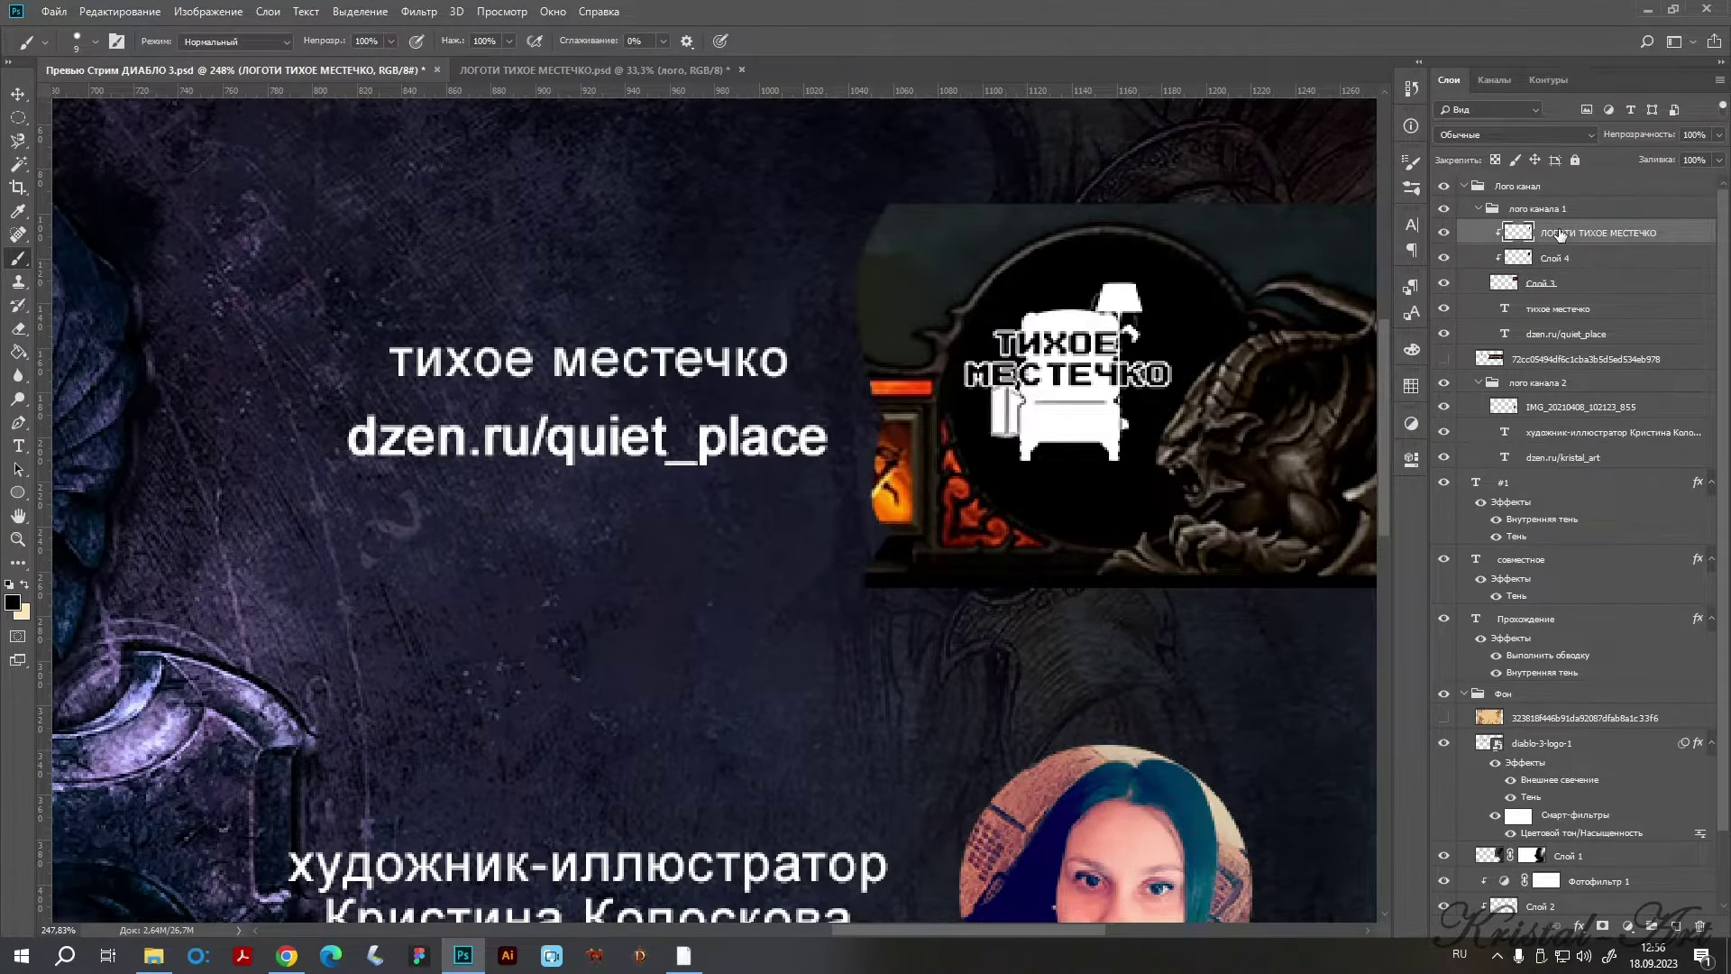
key(ctrl+t)
drag(1180, 484, 1190, 495)
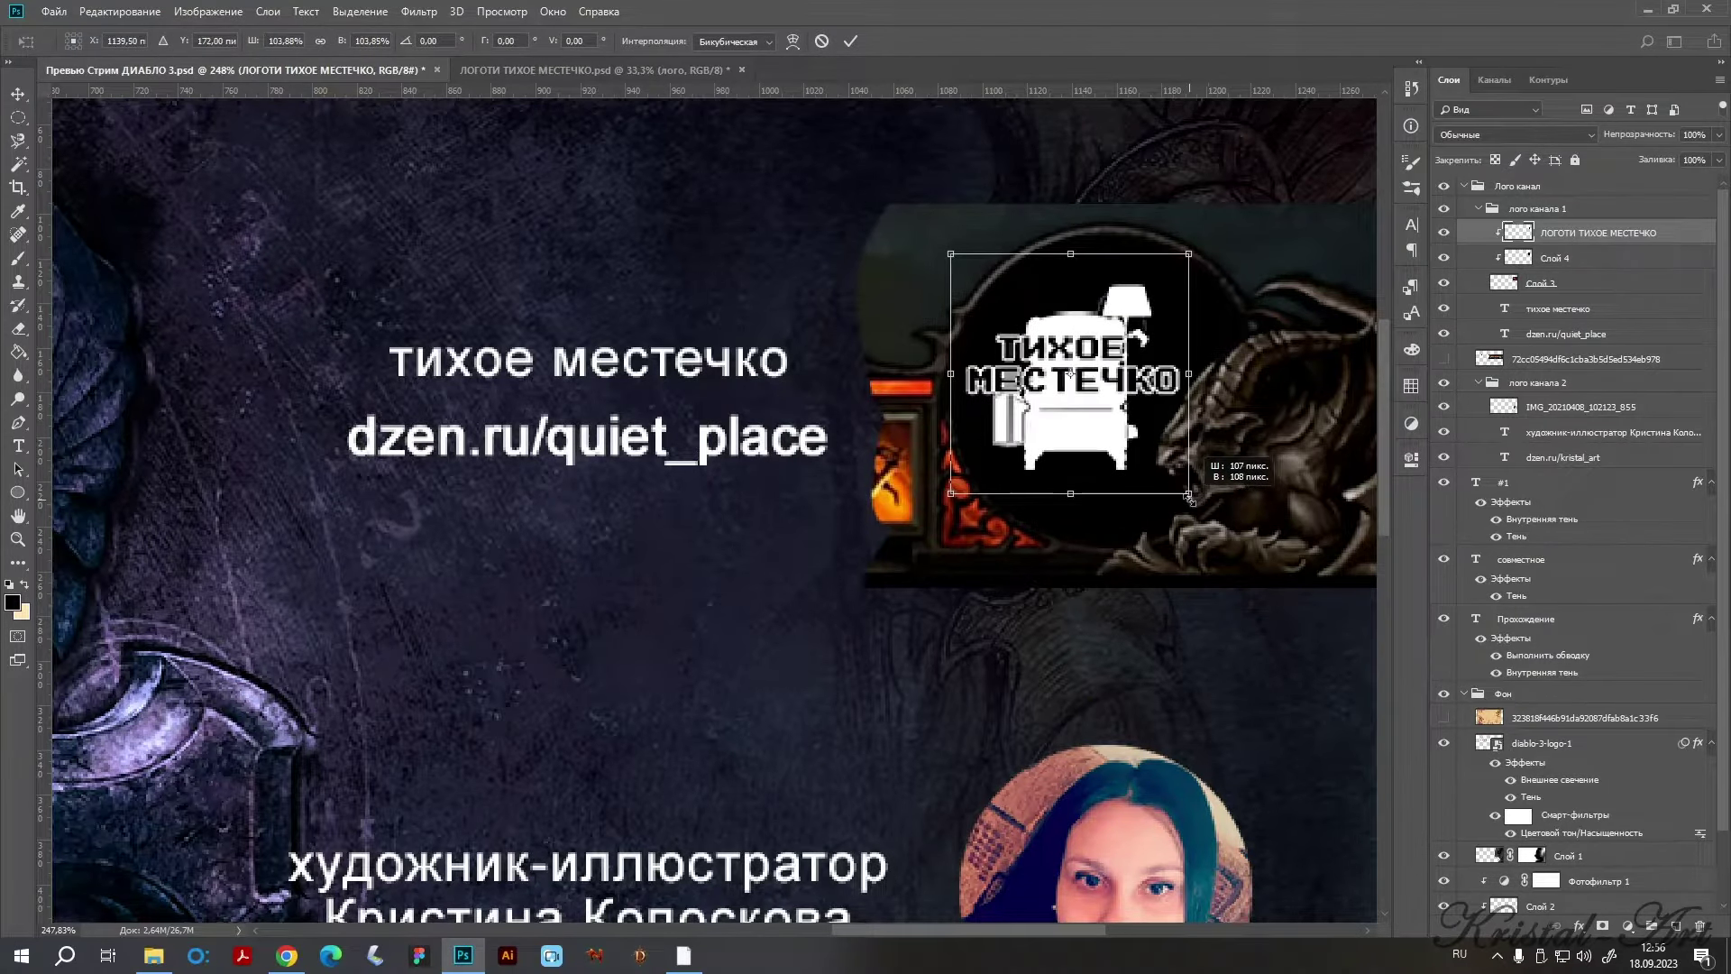
drag(1190, 495, 1196, 499)
key(b)
key(e)
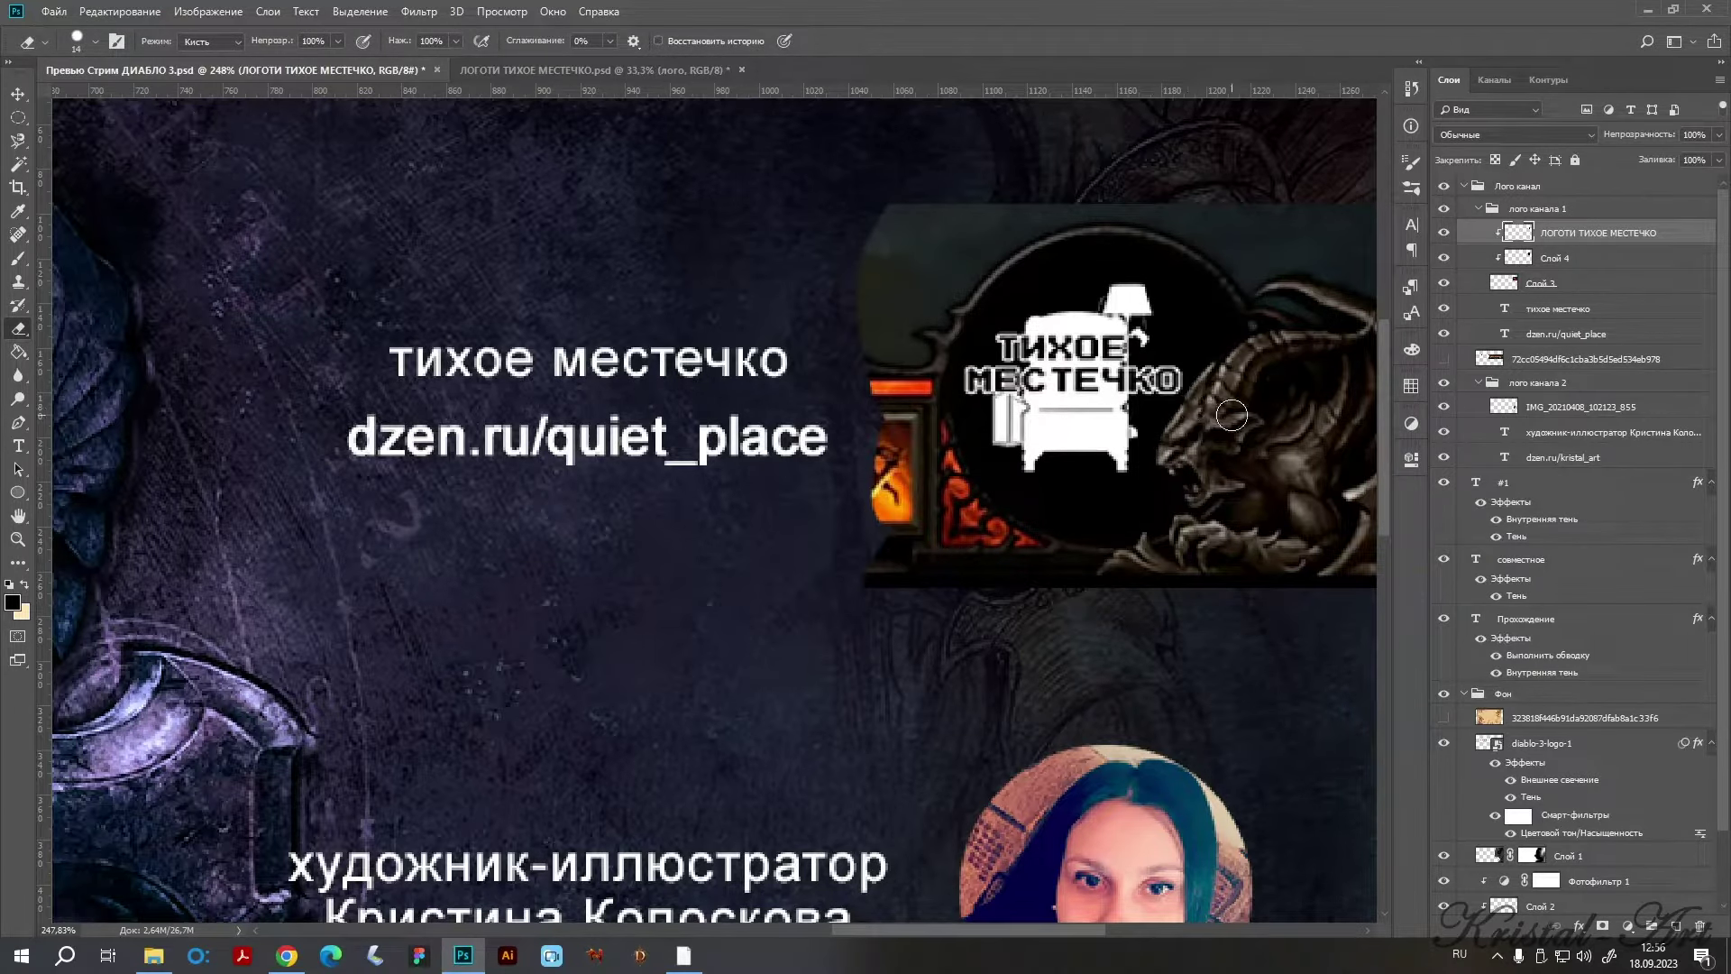
scroll(1195, 477, down, 1)
scroll(1212, 369, down, 4)
scroll(1212, 369, down, 1)
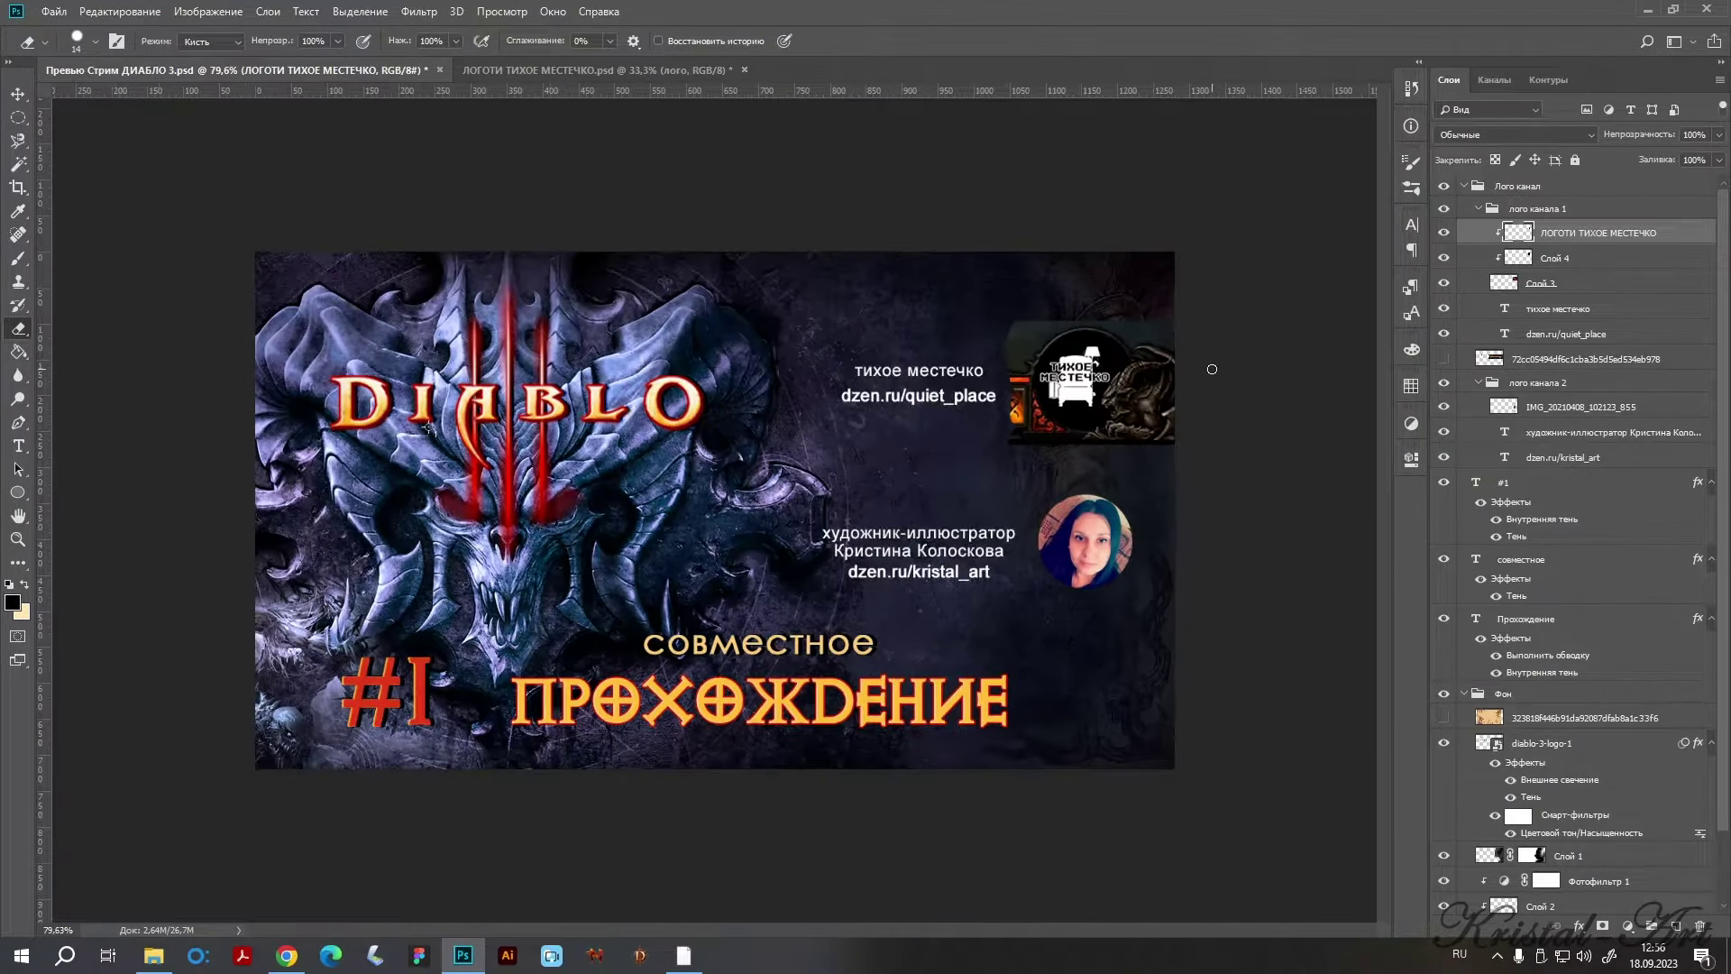
scroll(1217, 374, up, 2)
Nudge the logo down two pixels with the Move tool inside the black circle.
key(v)
key(shift+Down)
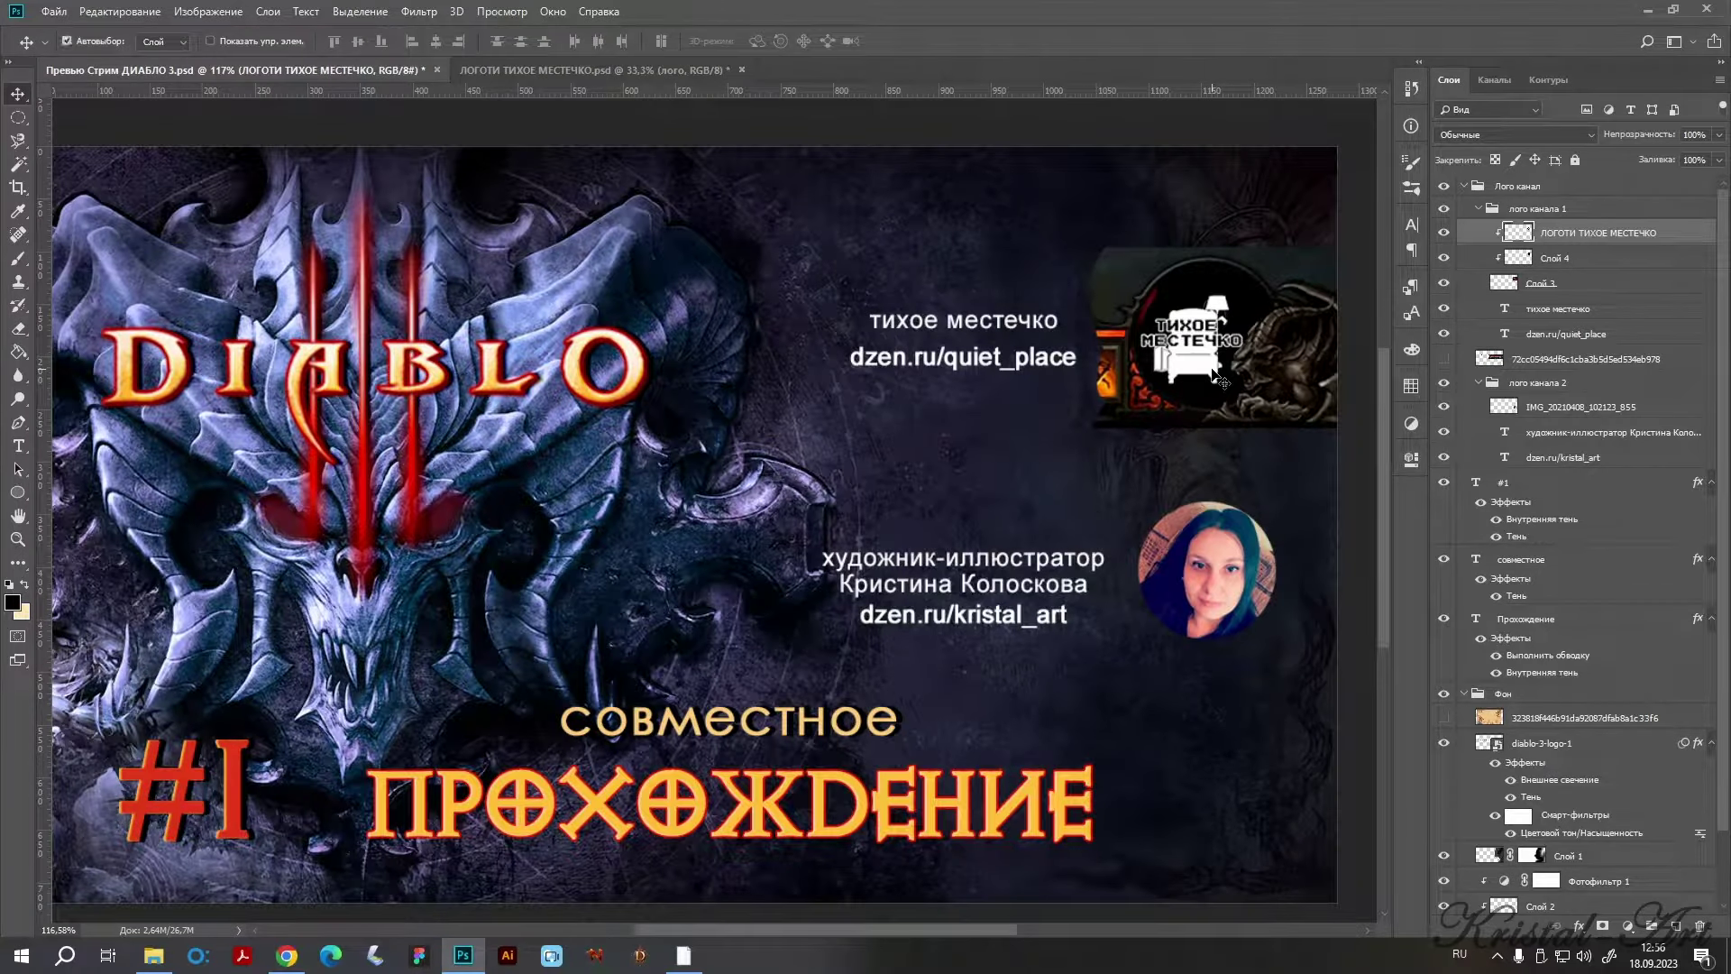
key(ctrl+z)
key(Down)
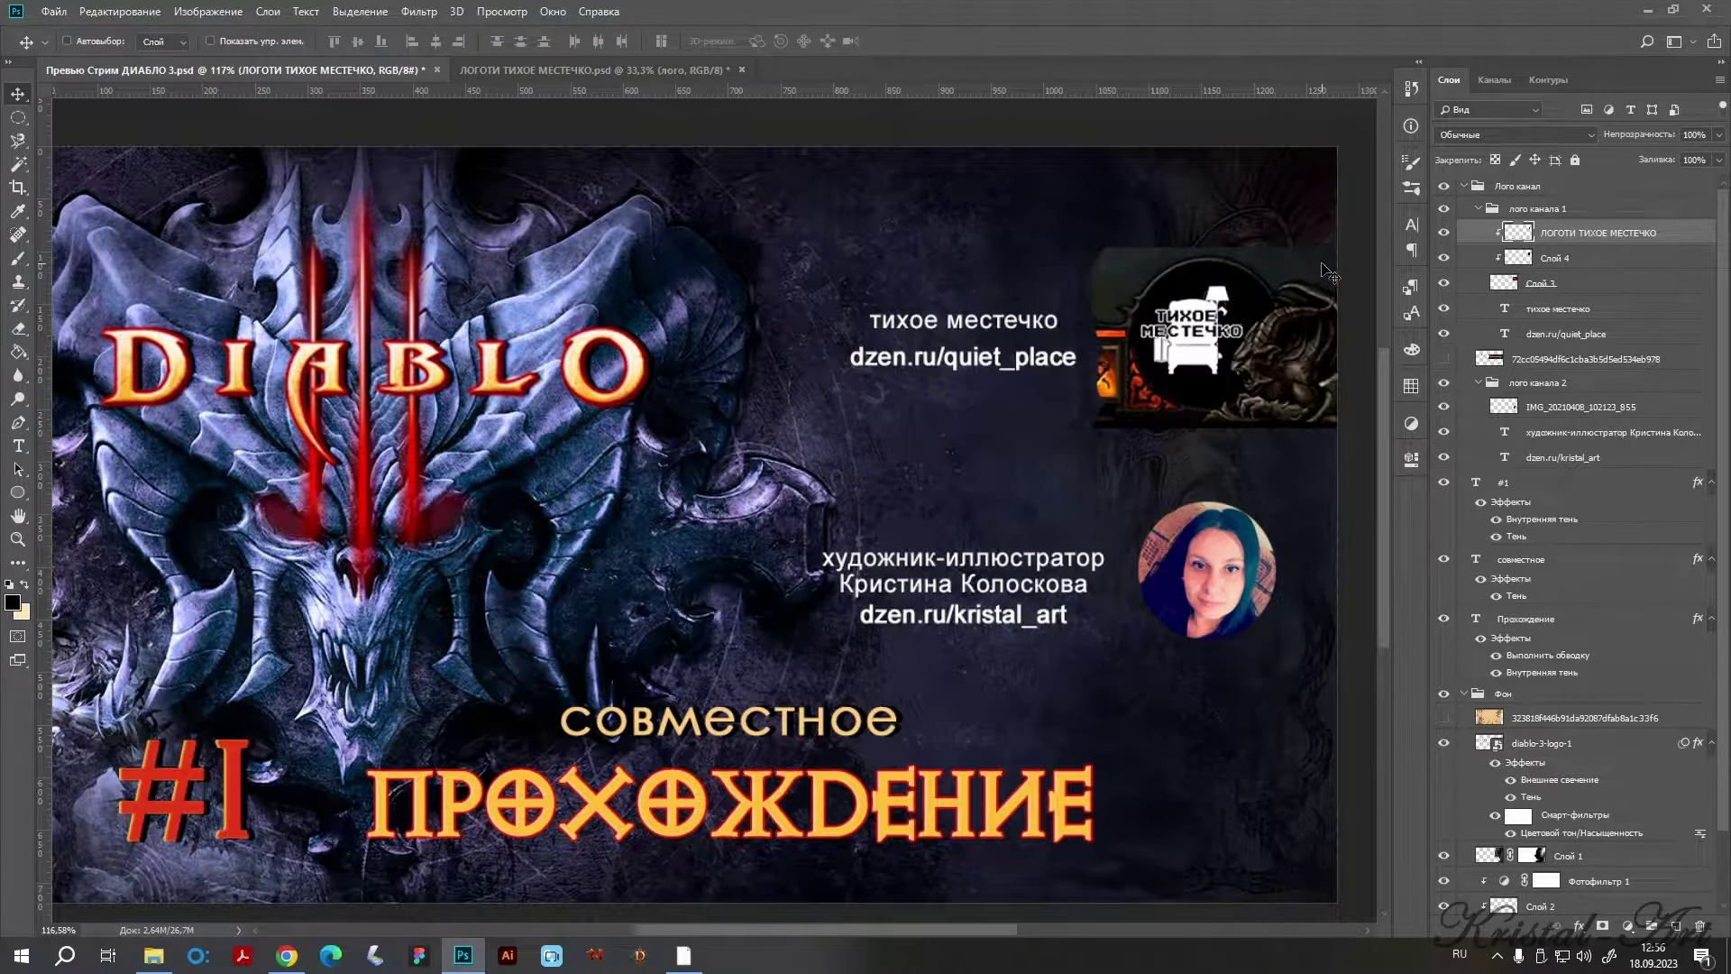
key(Down)
key(Down)
scroll(1325, 270, up, 1)
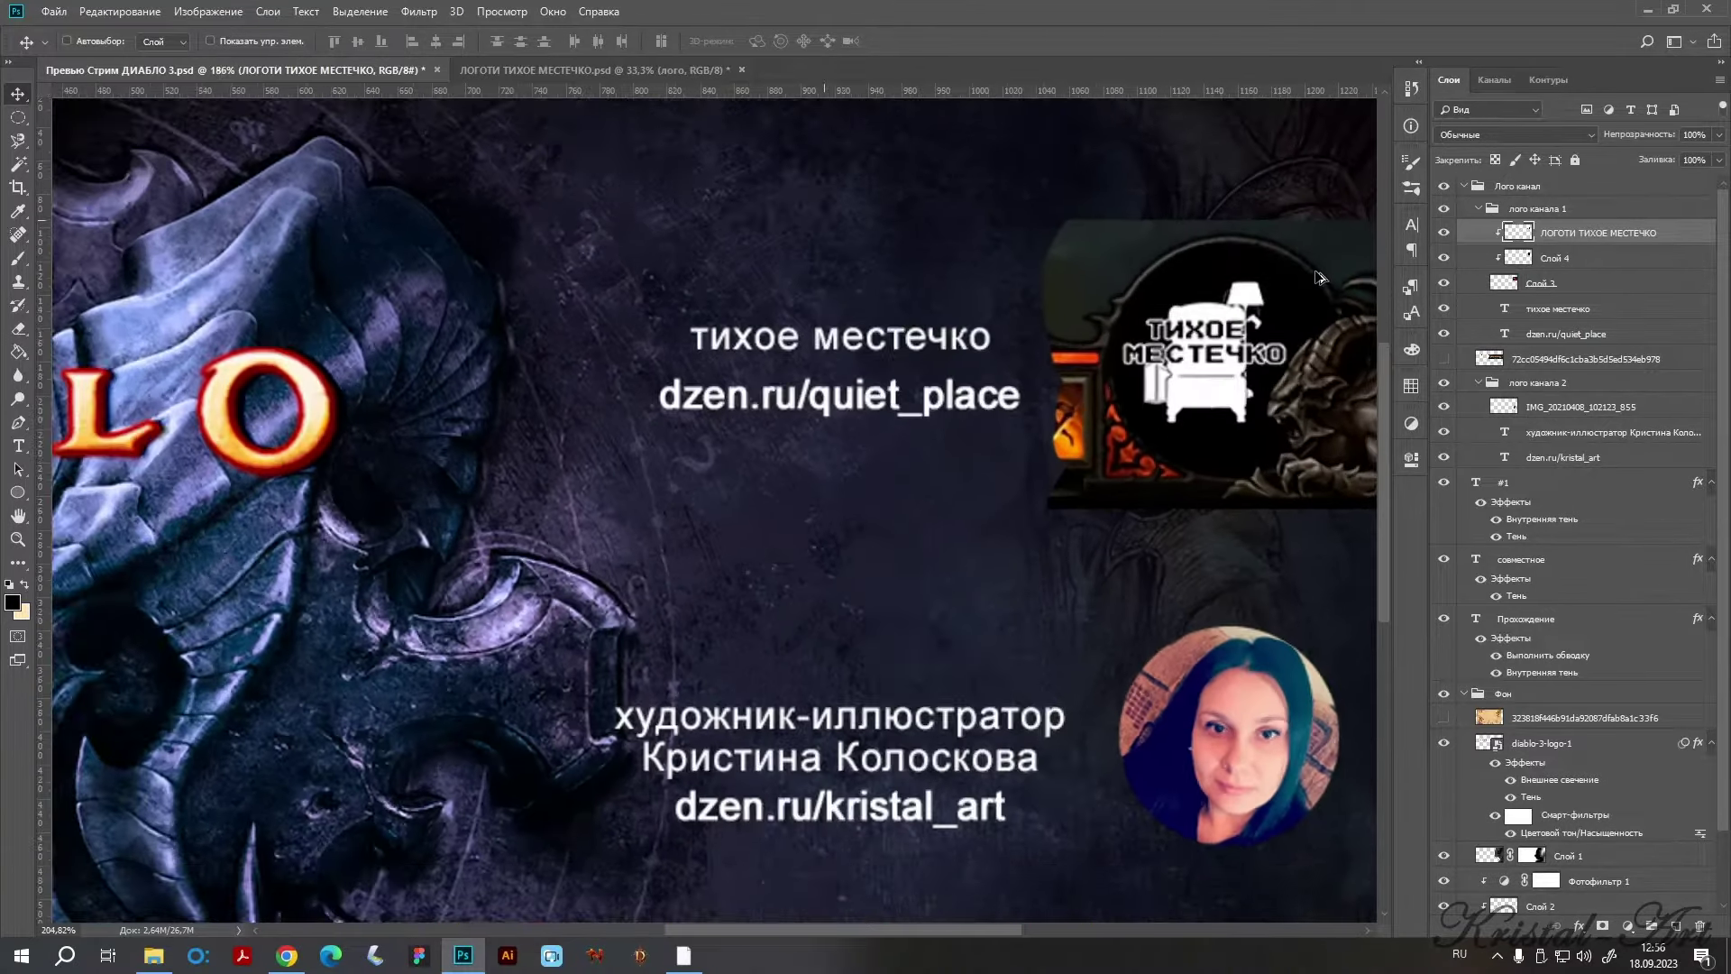
scroll(1325, 271, up, 1)
scroll(1325, 270, up, 1)
Add a layer mask to the Слой 3 frame layer, with the Brush tool active.
click(1557, 261)
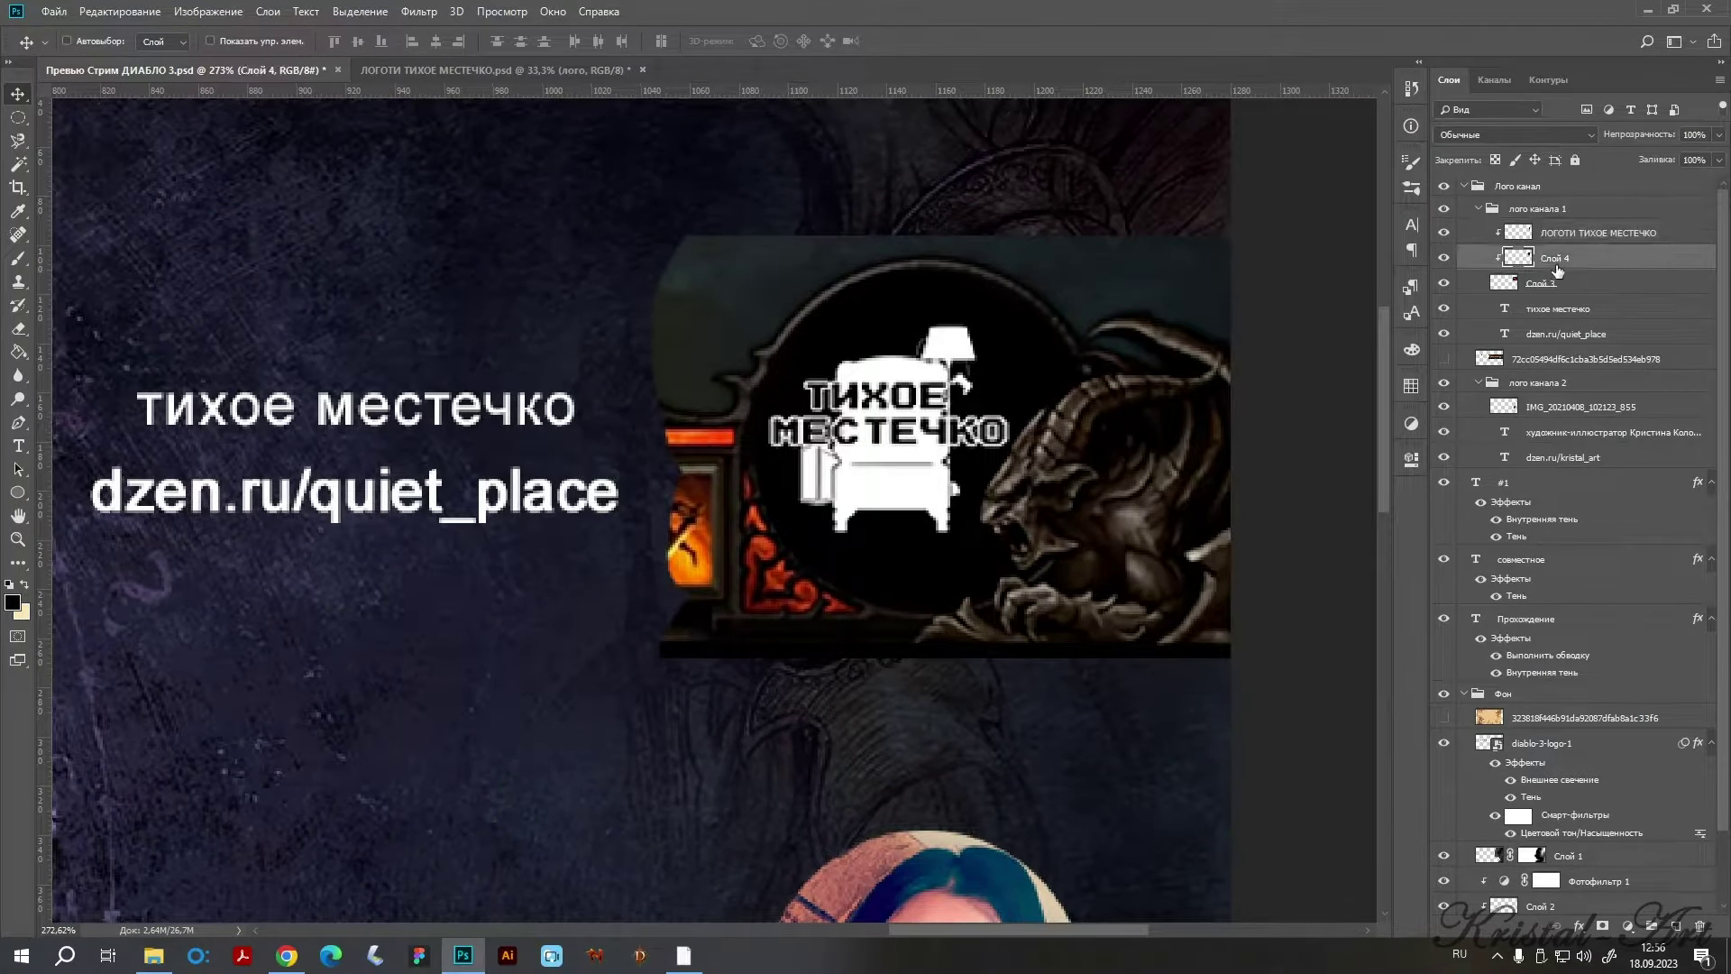
key(c)
key(b)
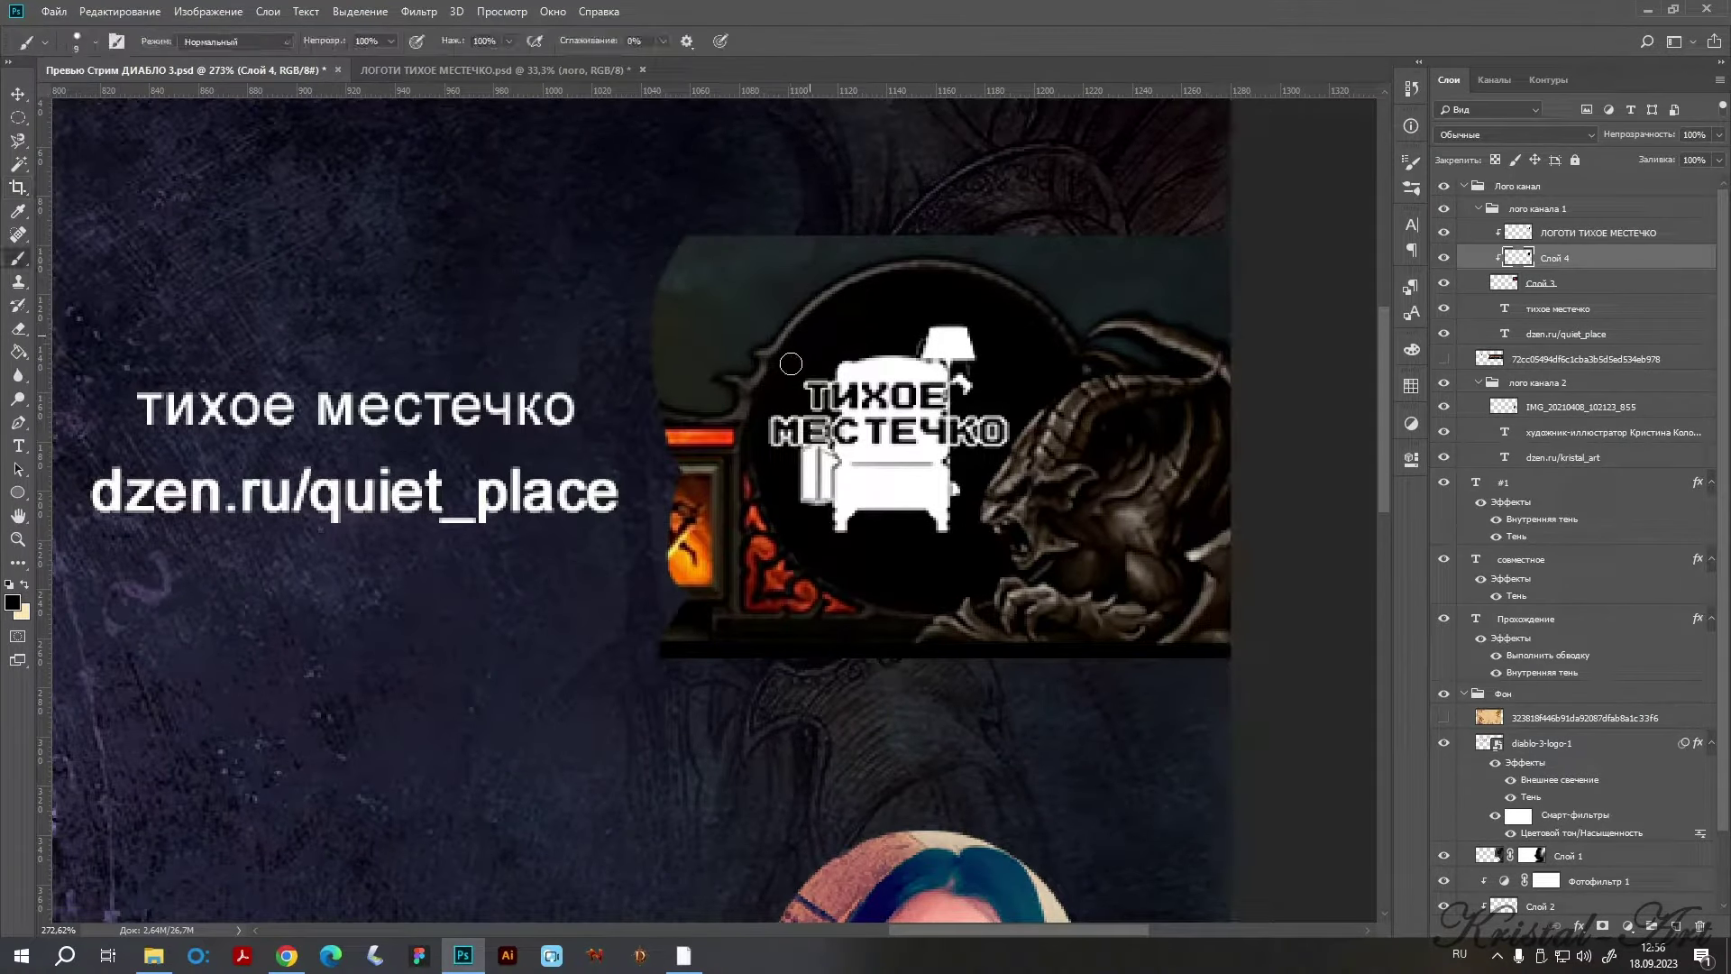
click(1586, 283)
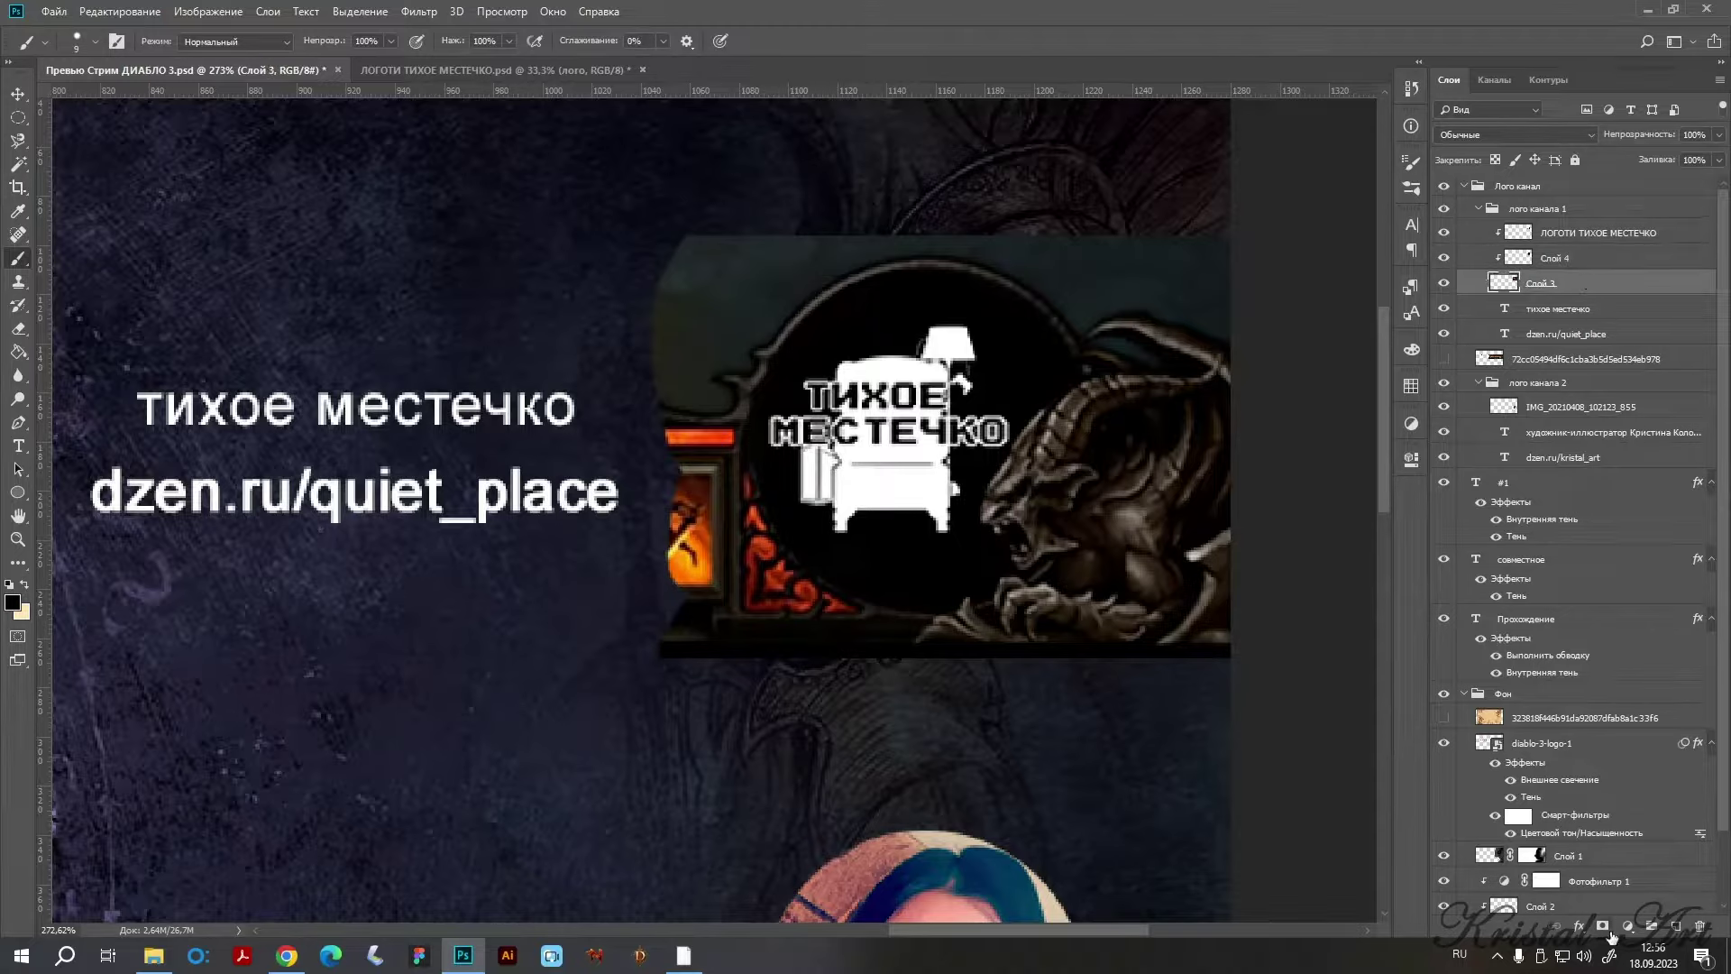
click(1602, 926)
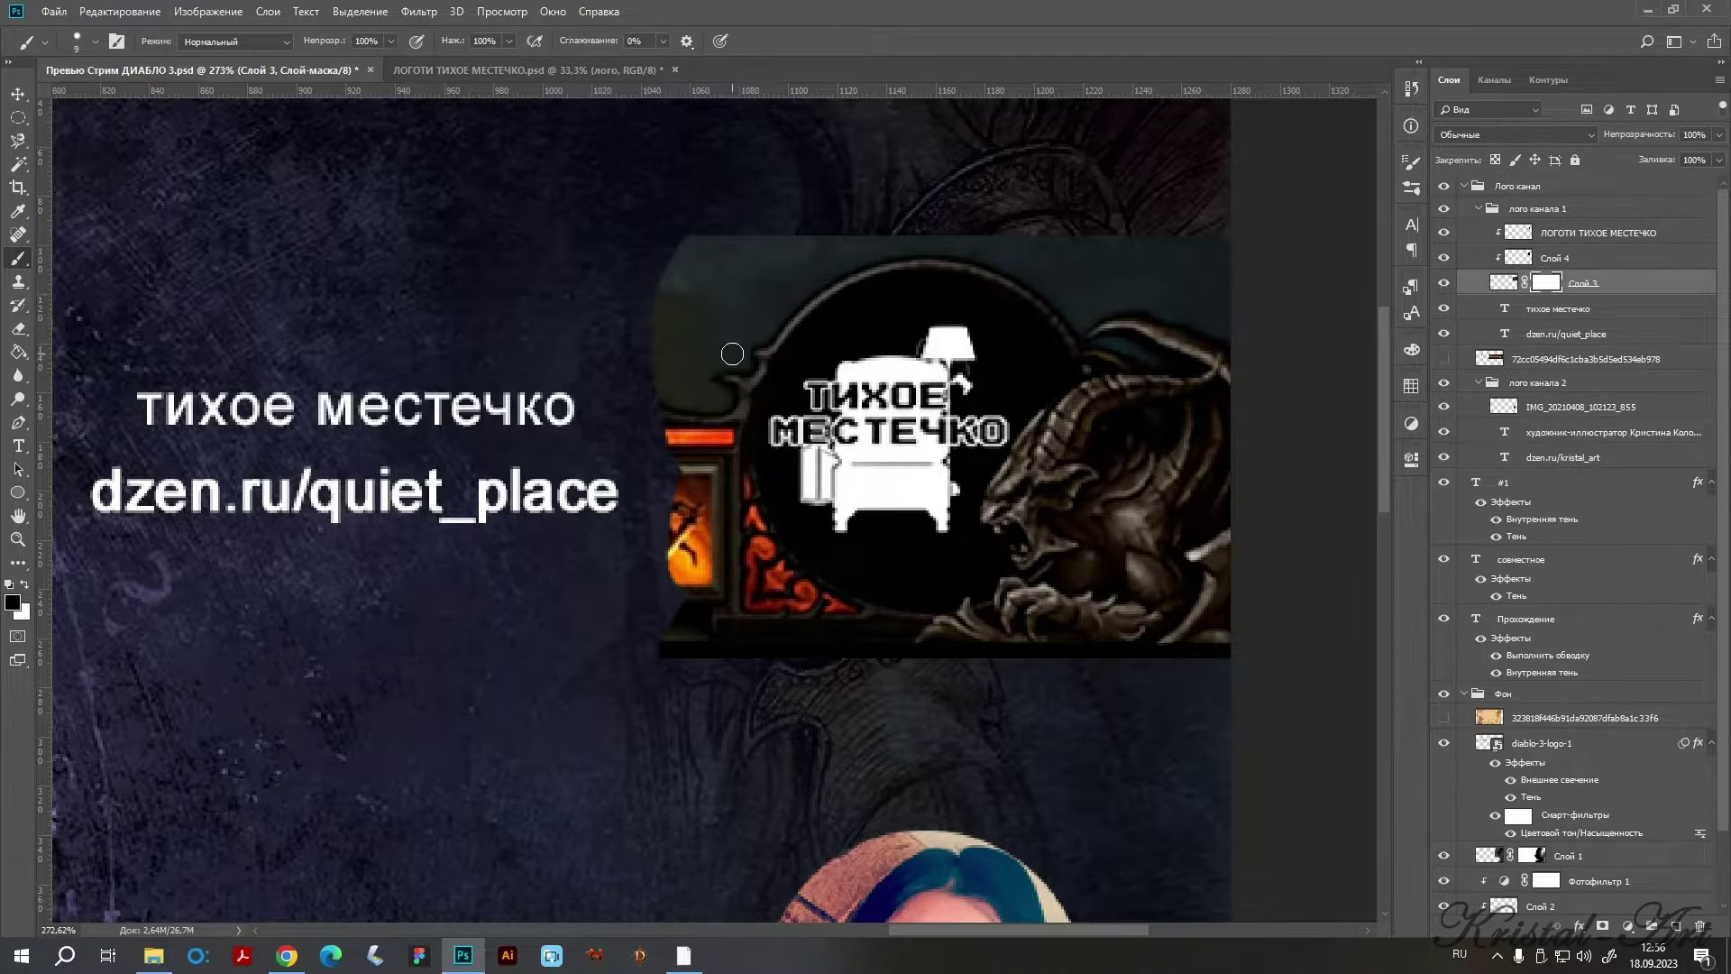
Mask out the teal and orange panels left of the arc and the bottom border strip.
mouse_move(758, 334)
mouse_down()
mouse_move(815, 270)
mouse_move(964, 227)
mouse_move(707, 386)
mouse_move(726, 406)
mouse_move(712, 658)
mouse_move(715, 497)
mouse_up()
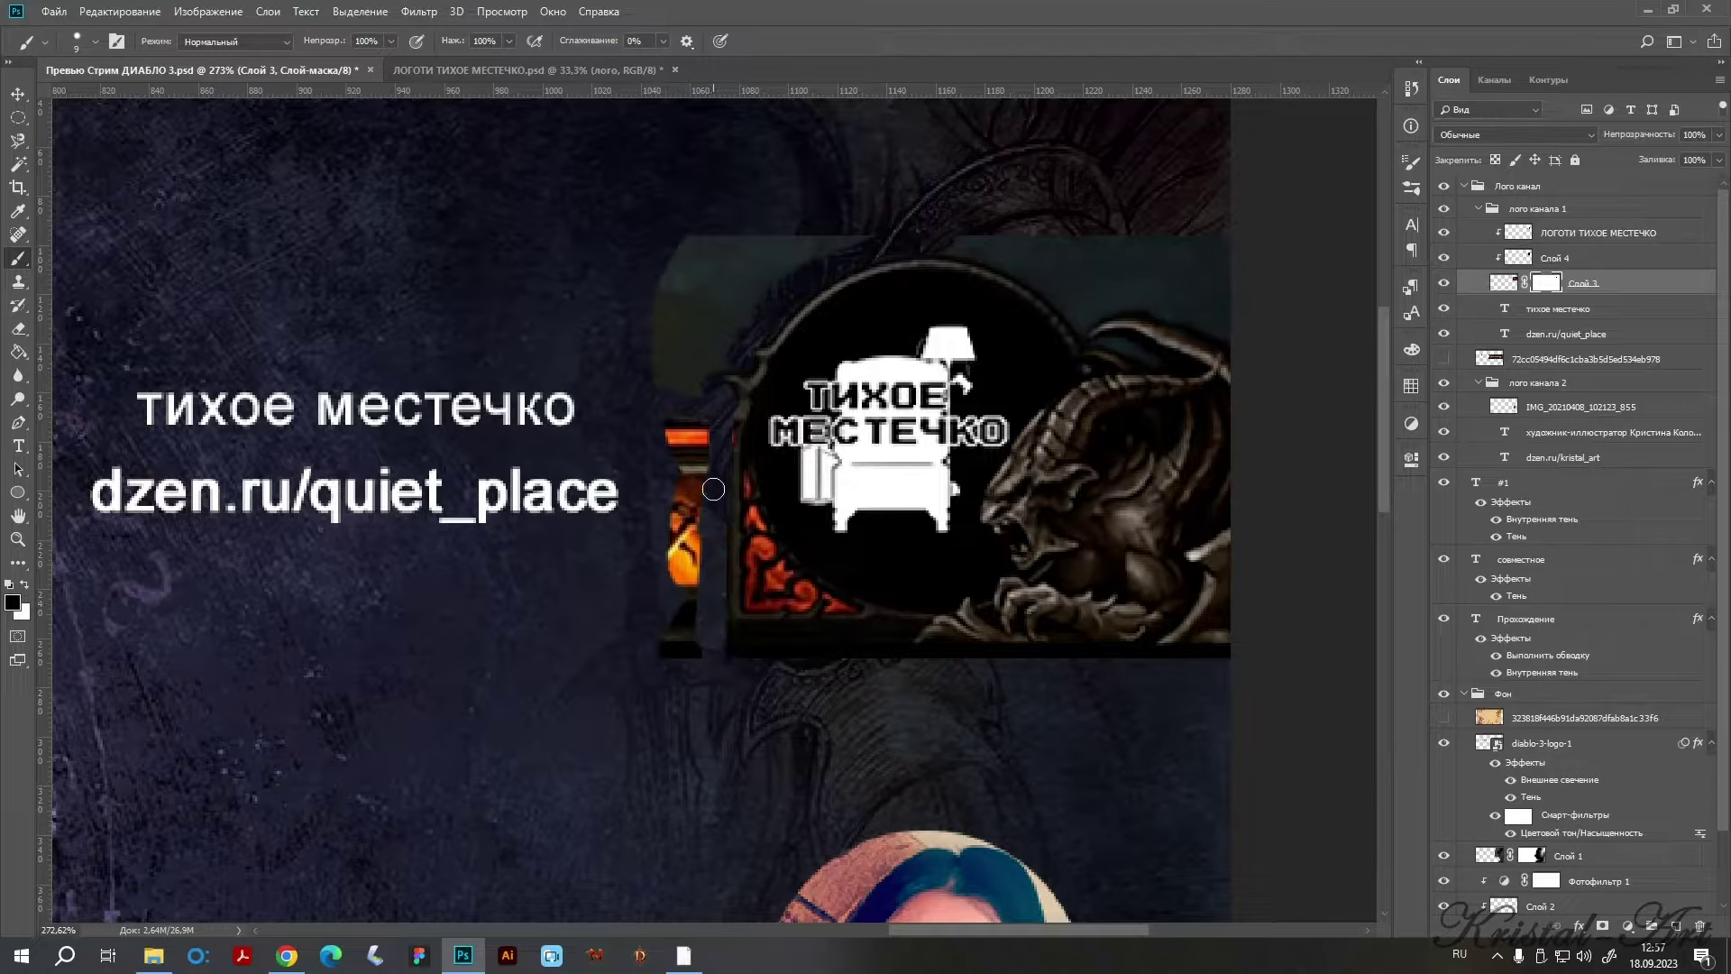
mouse_move(715, 700)
mouse_down()
mouse_move(686, 455)
mouse_move(695, 676)
mouse_move(694, 590)
mouse_up()
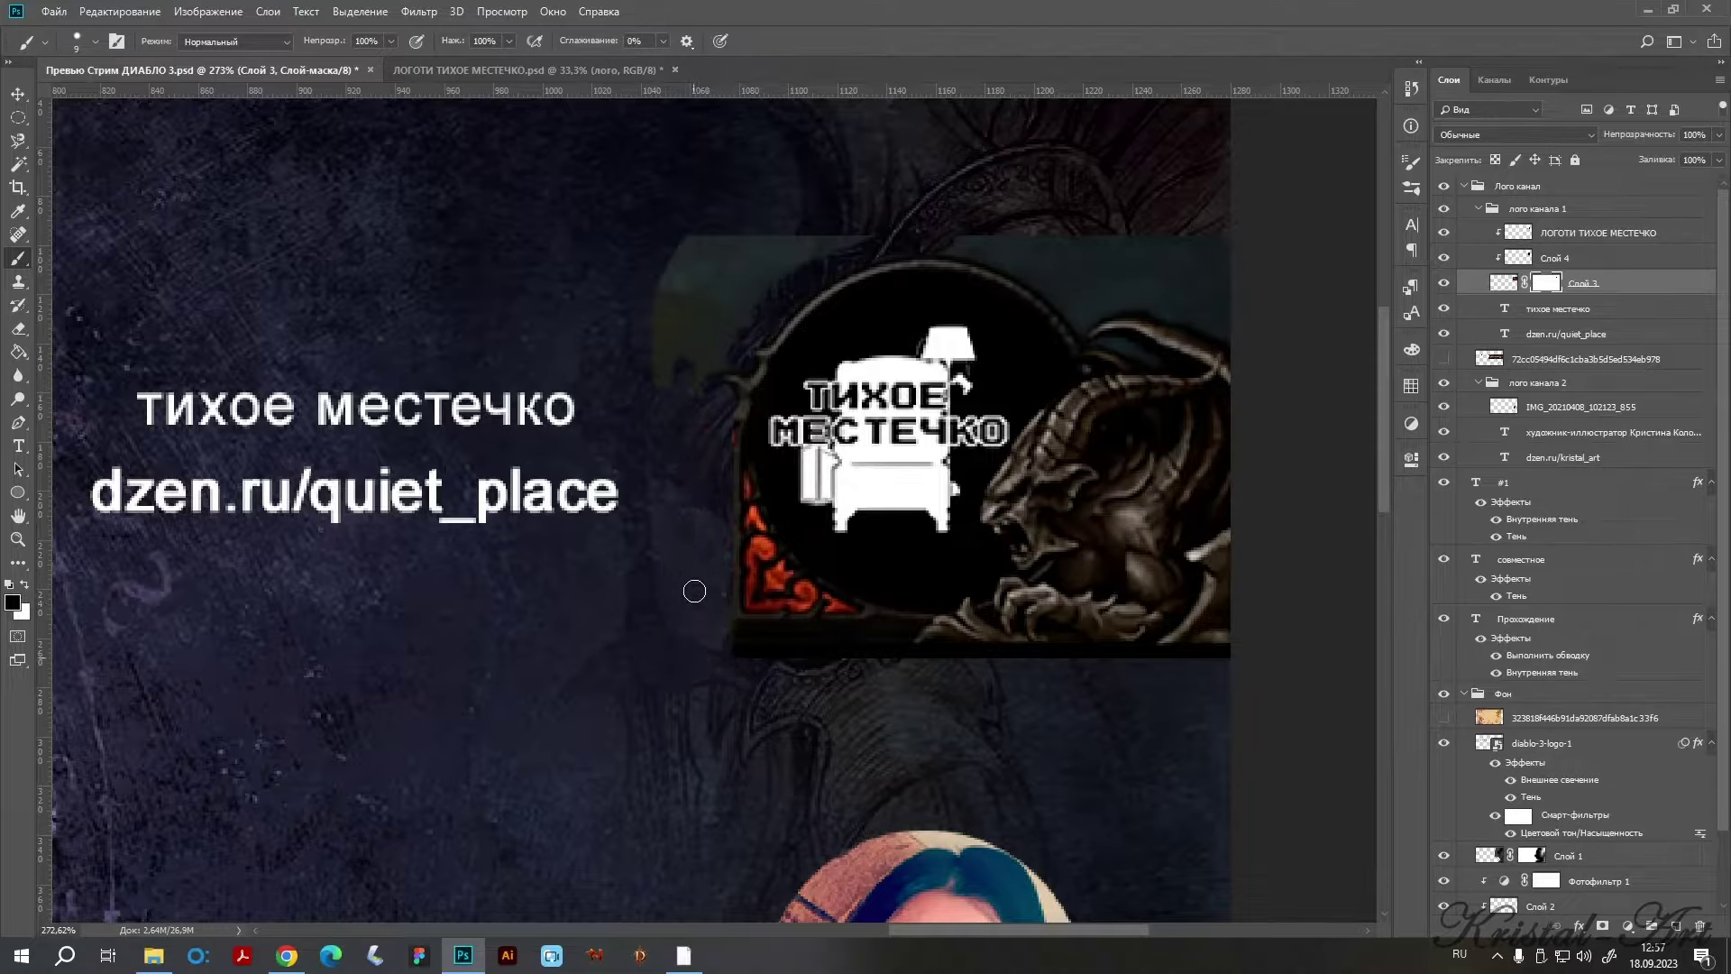
mouse_move(751, 668)
mouse_down()
mouse_move(730, 657)
mouse_move(1267, 637)
mouse_up()
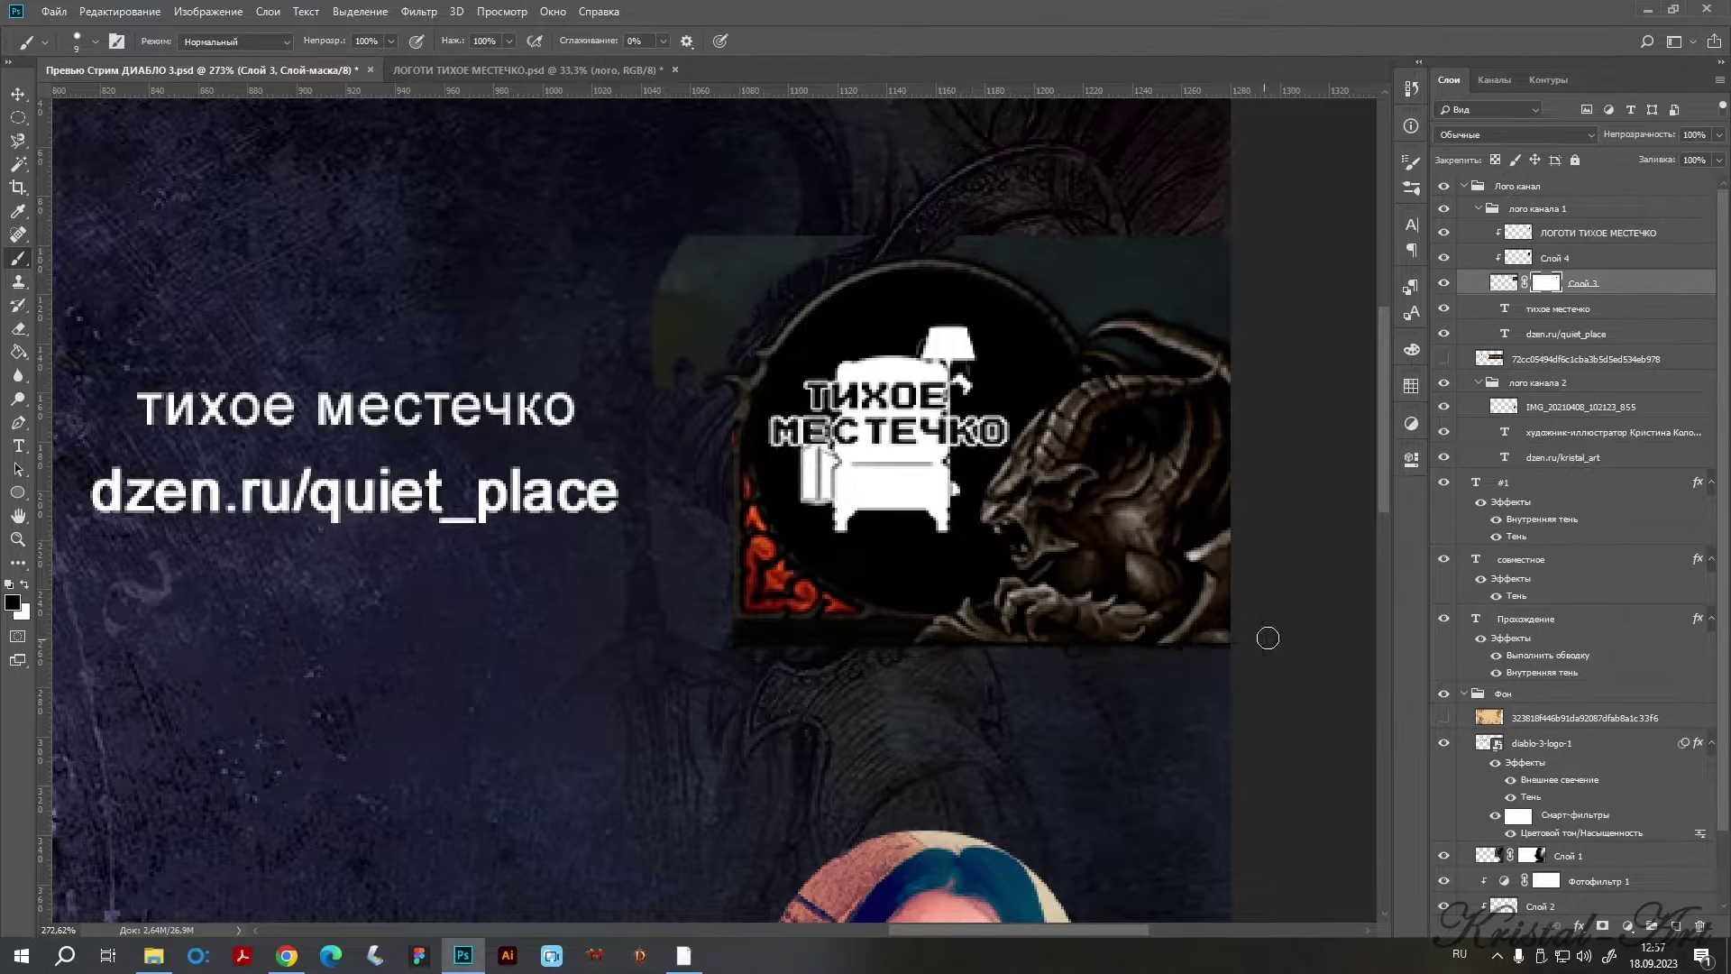
key(z)
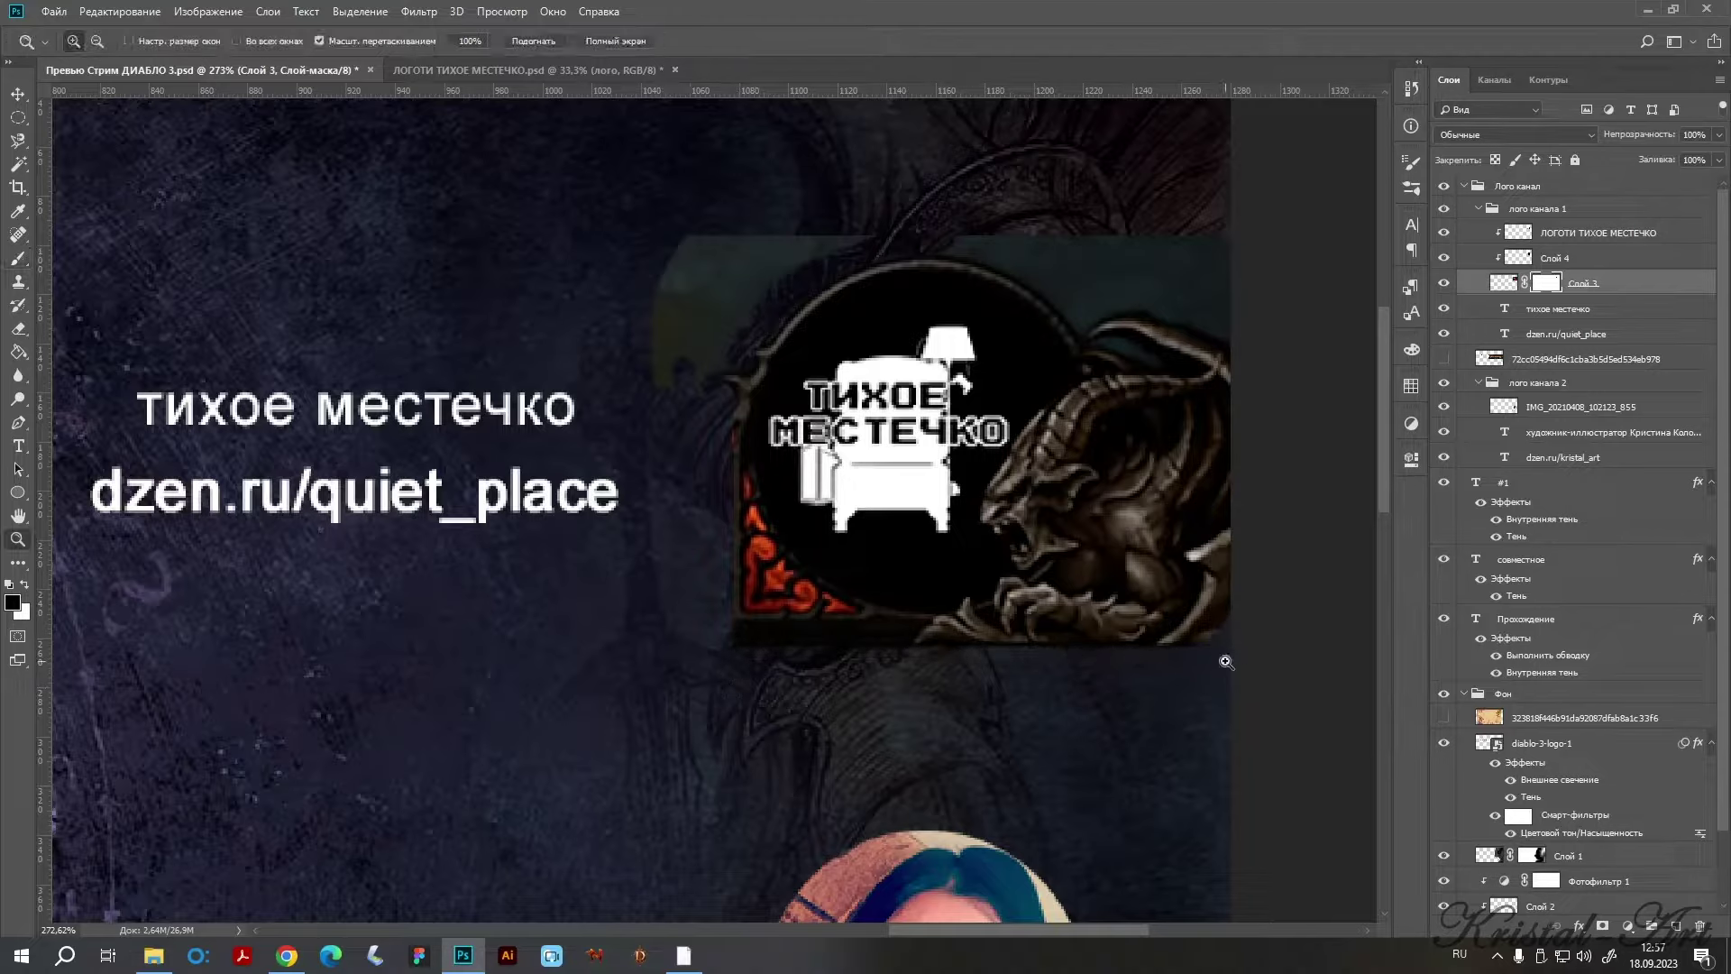
click(18, 260)
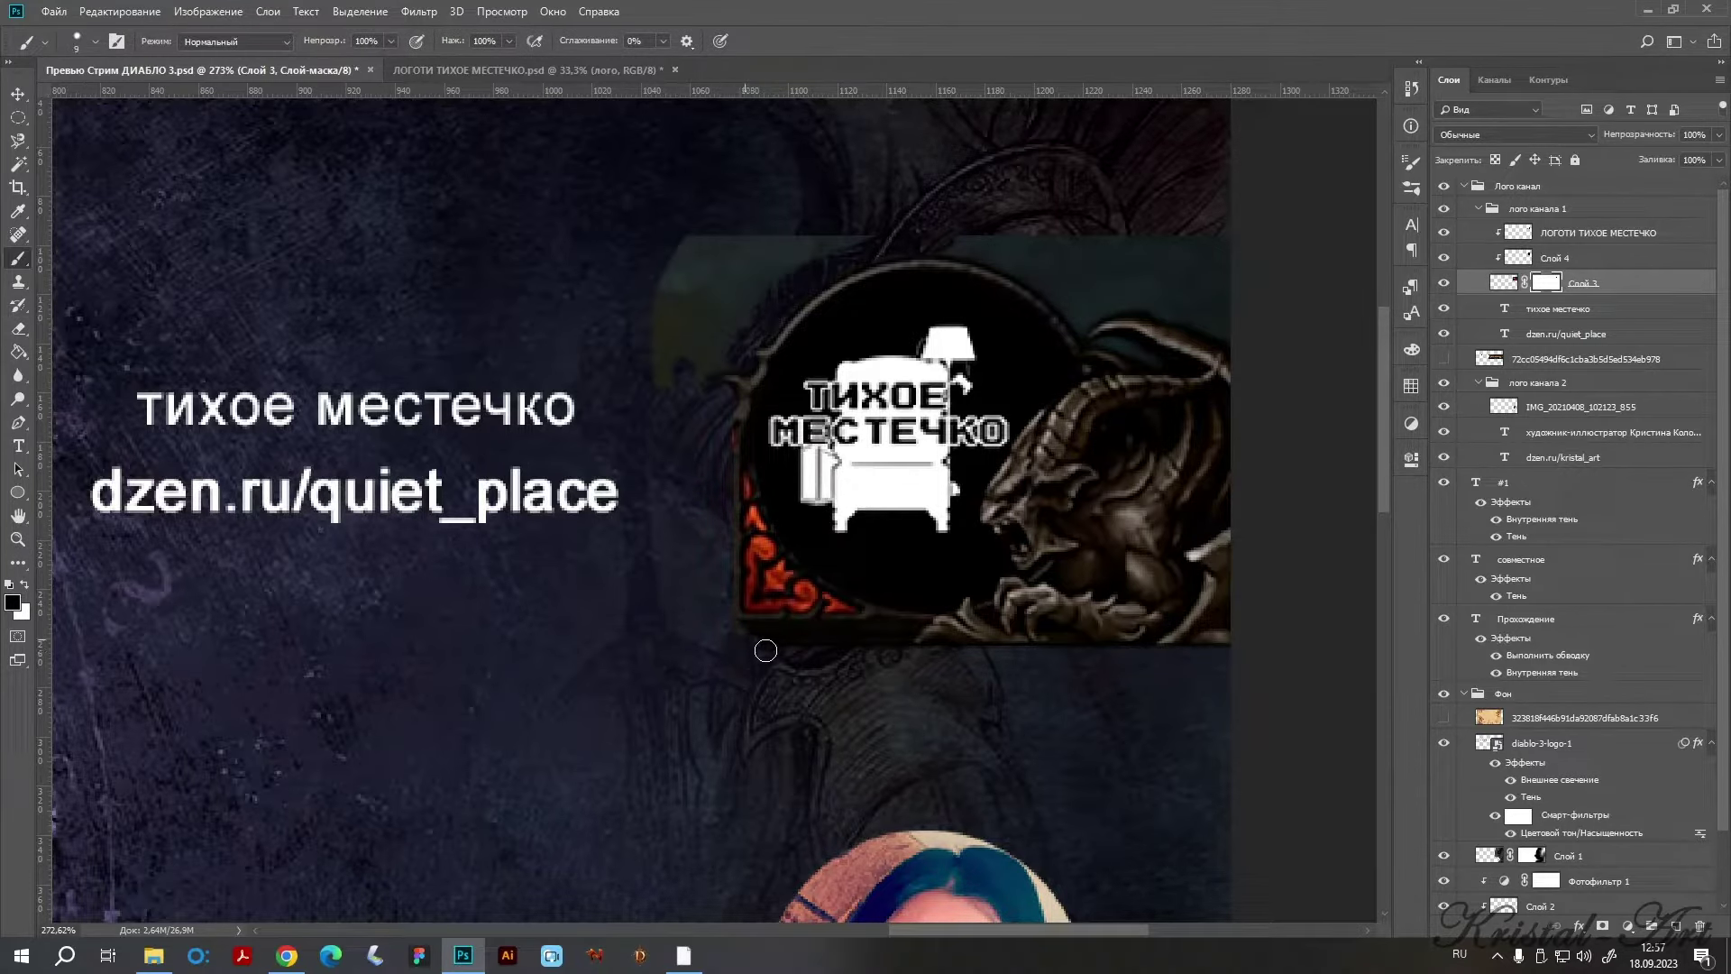
scroll(801, 685, down, 2)
Paint black on the frame mask to hide the teal rectangle's edge.
scroll(802, 684, down, 1)
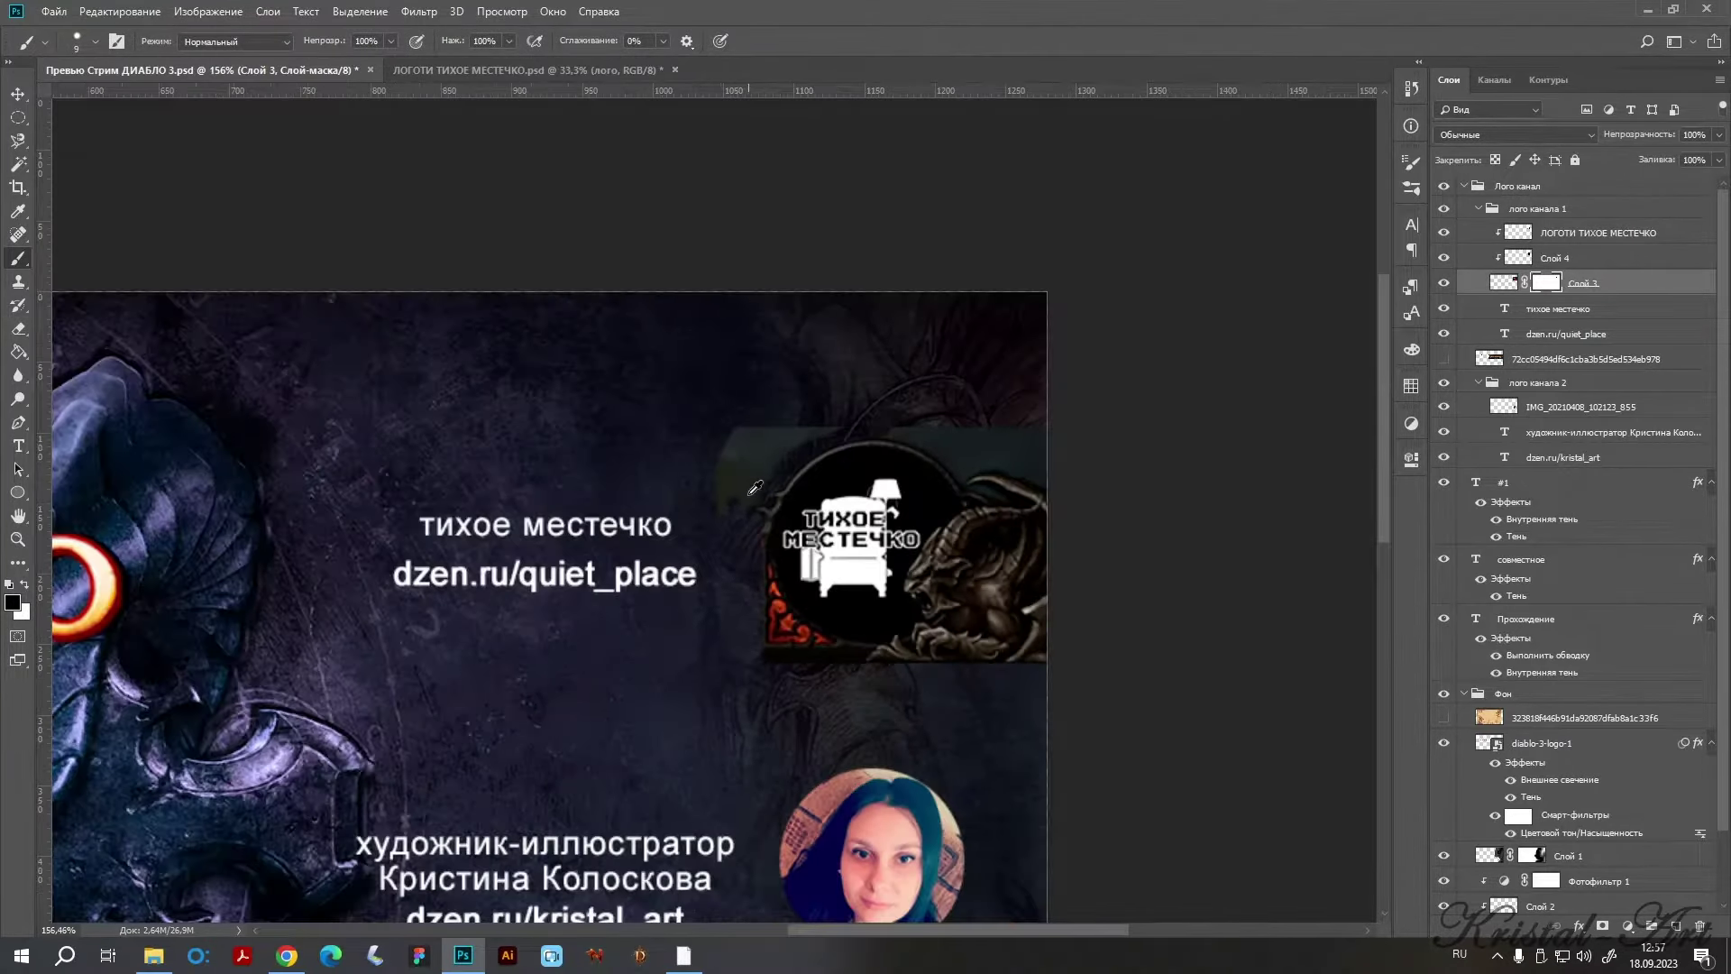
scroll(874, 401, up, 1)
scroll(830, 433, up, 1)
scroll(830, 432, up, 1)
mouse_move(830, 433)
mouse_down()
mouse_move(620, 616)
mouse_move(552, 540)
mouse_move(726, 521)
mouse_move(514, 566)
mouse_up()
Lasso-select the remaining teal area, paint it out on the mask, and deselect.
right_click(18, 139)
click(90, 141)
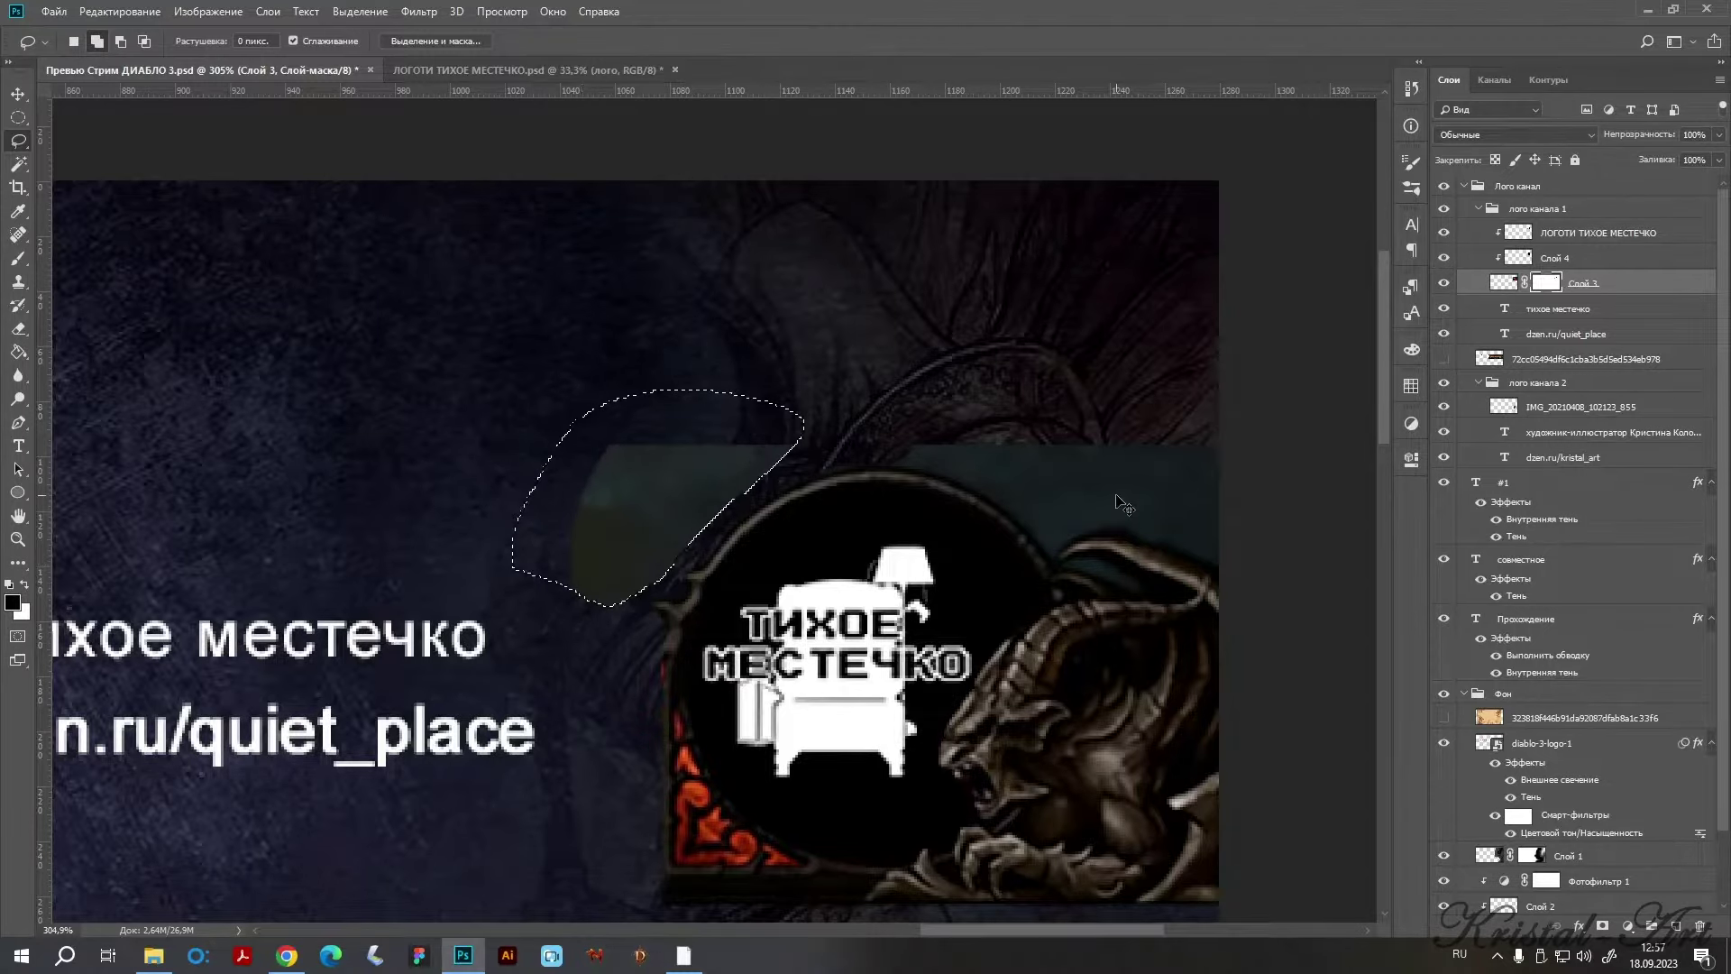
key(b)
mouse_move(703, 504)
mouse_down()
mouse_move(626, 433)
mouse_move(570, 587)
mouse_up()
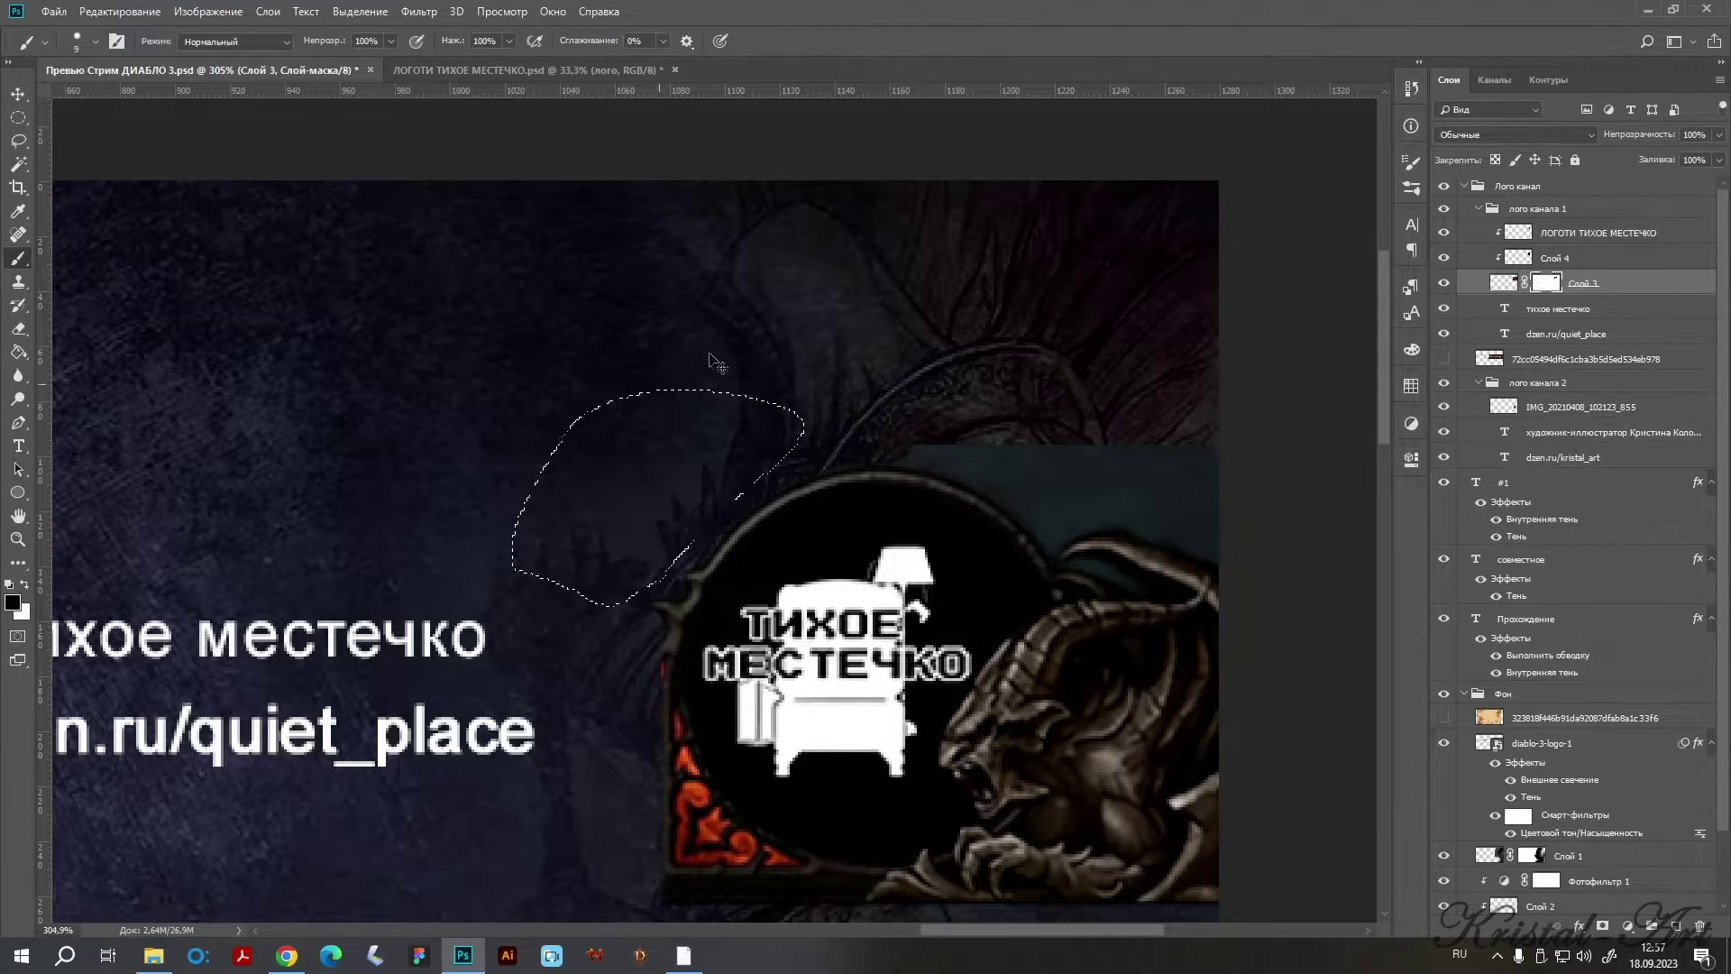
key(ctrl+d)
Mask the teal rectangle's upper-left edge and set the brush size to 3 px.
mouse_move(836, 457)
mouse_down()
mouse_move(912, 453)
mouse_move(1051, 534)
mouse_move(977, 452)
mouse_move(1107, 491)
mouse_move(1190, 478)
mouse_move(1063, 533)
mouse_move(1072, 510)
mouse_move(1181, 548)
mouse_move(1155, 514)
mouse_move(1174, 490)
mouse_move(1052, 521)
mouse_up()
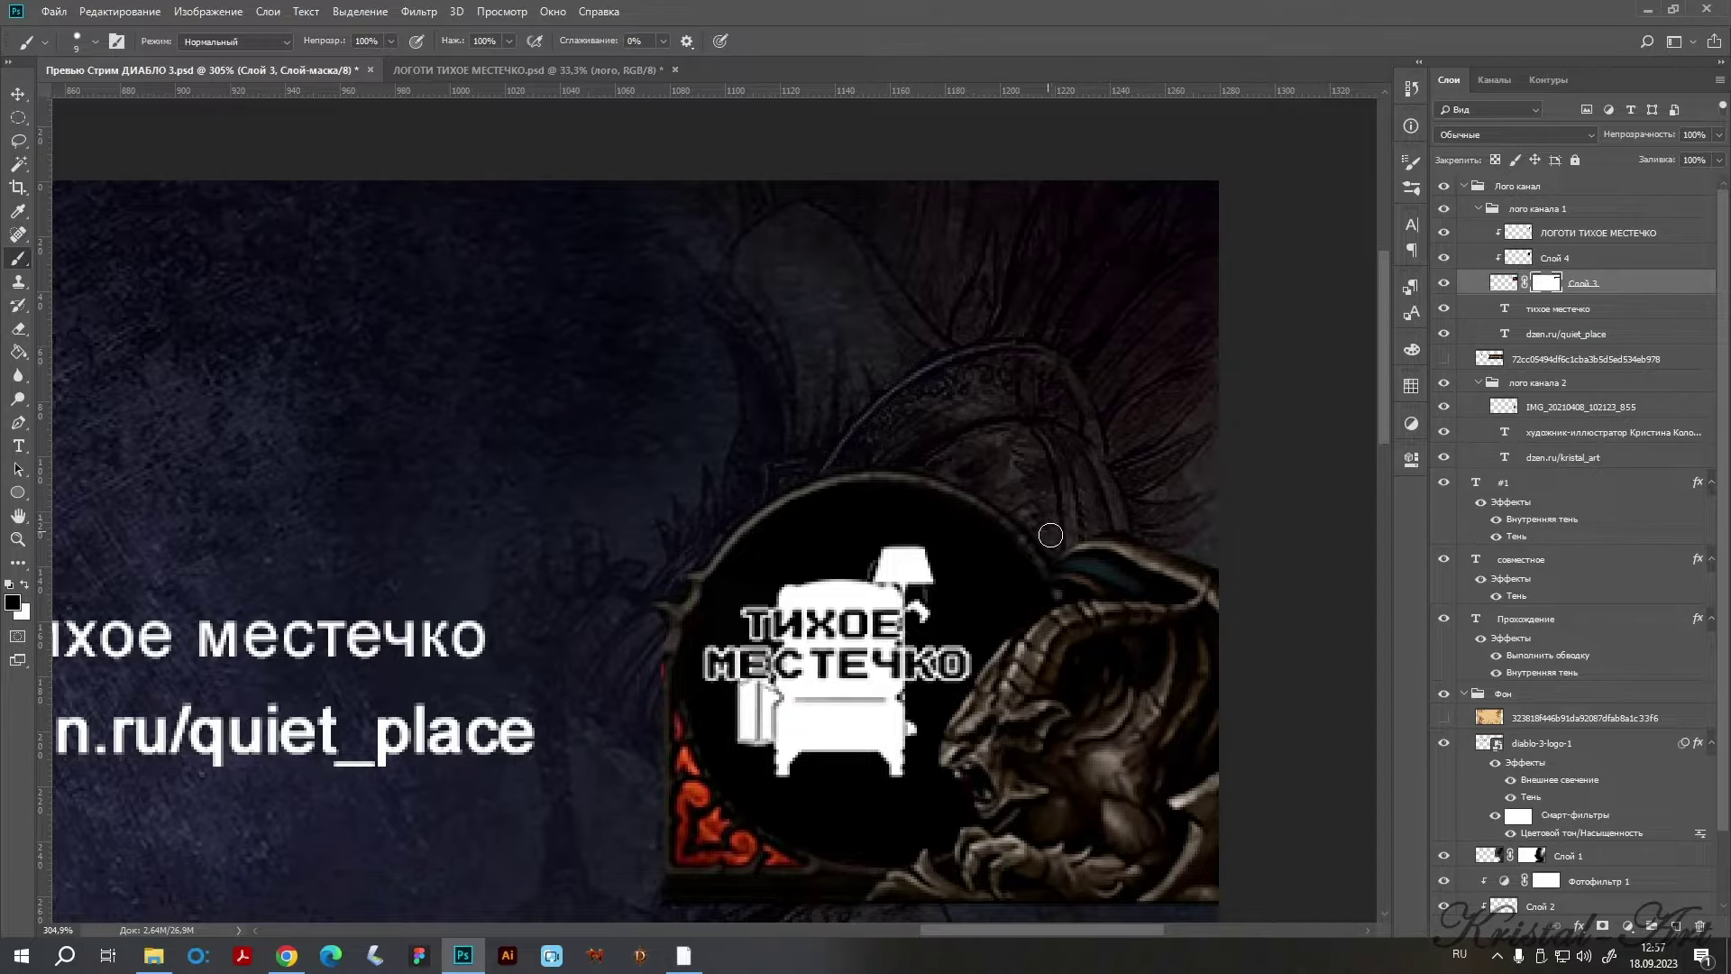
click(94, 40)
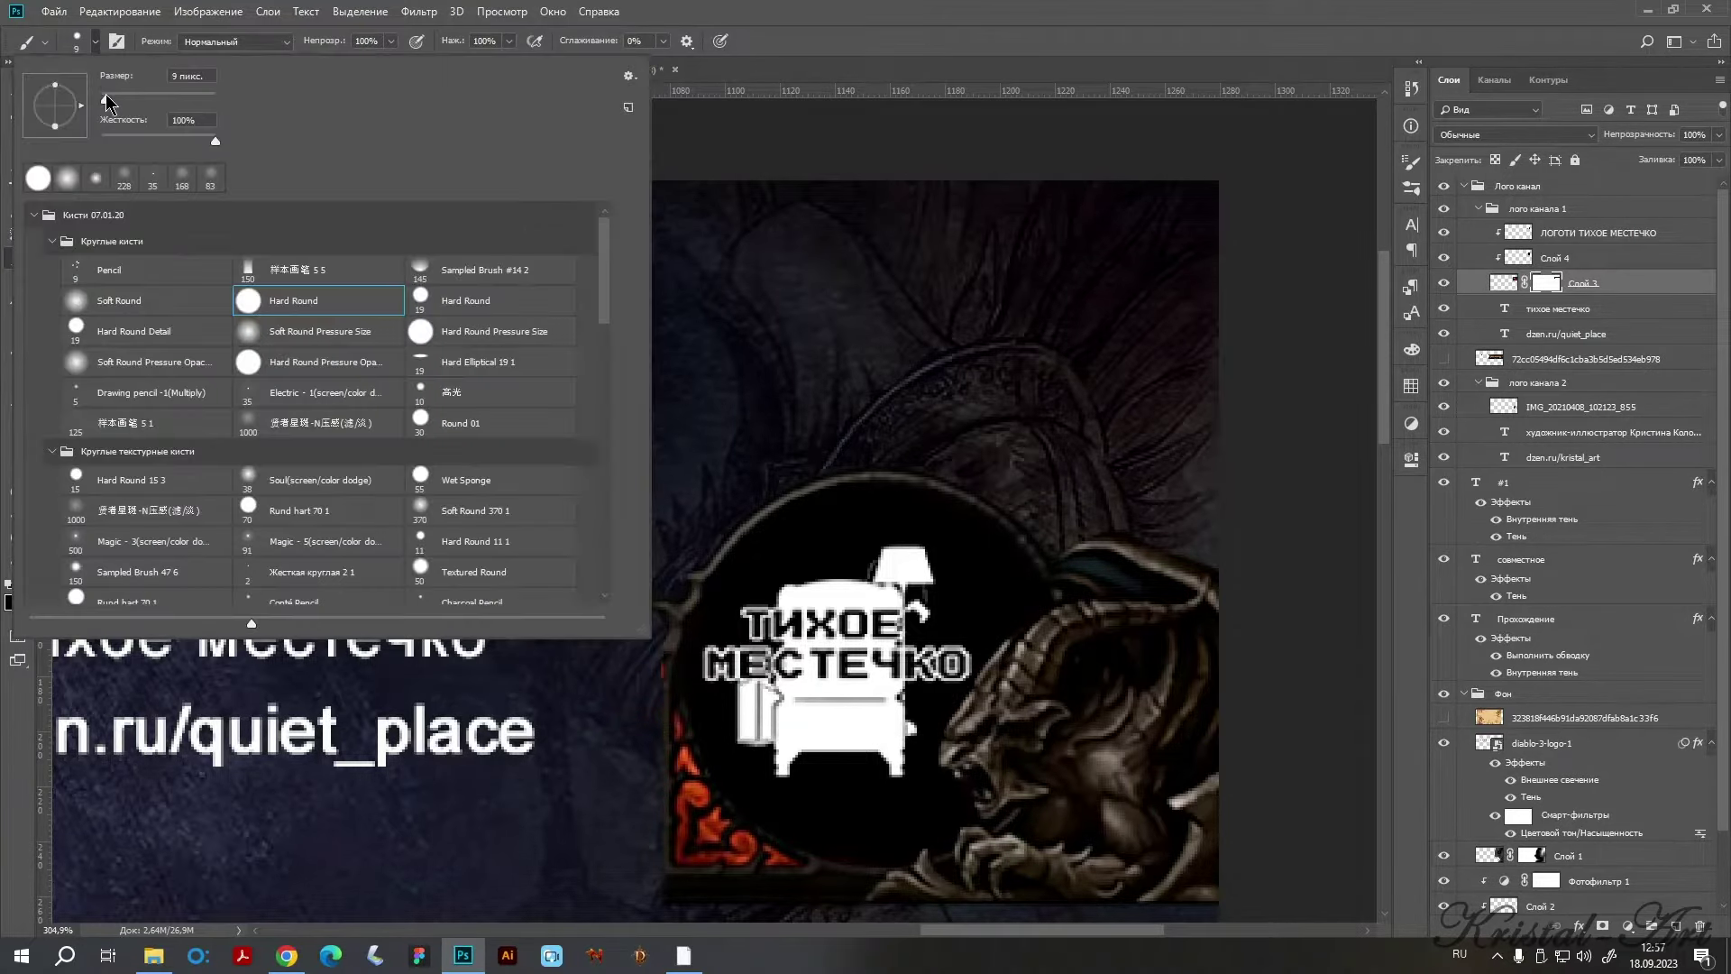
drag(105, 99, 103, 102)
key(Return)
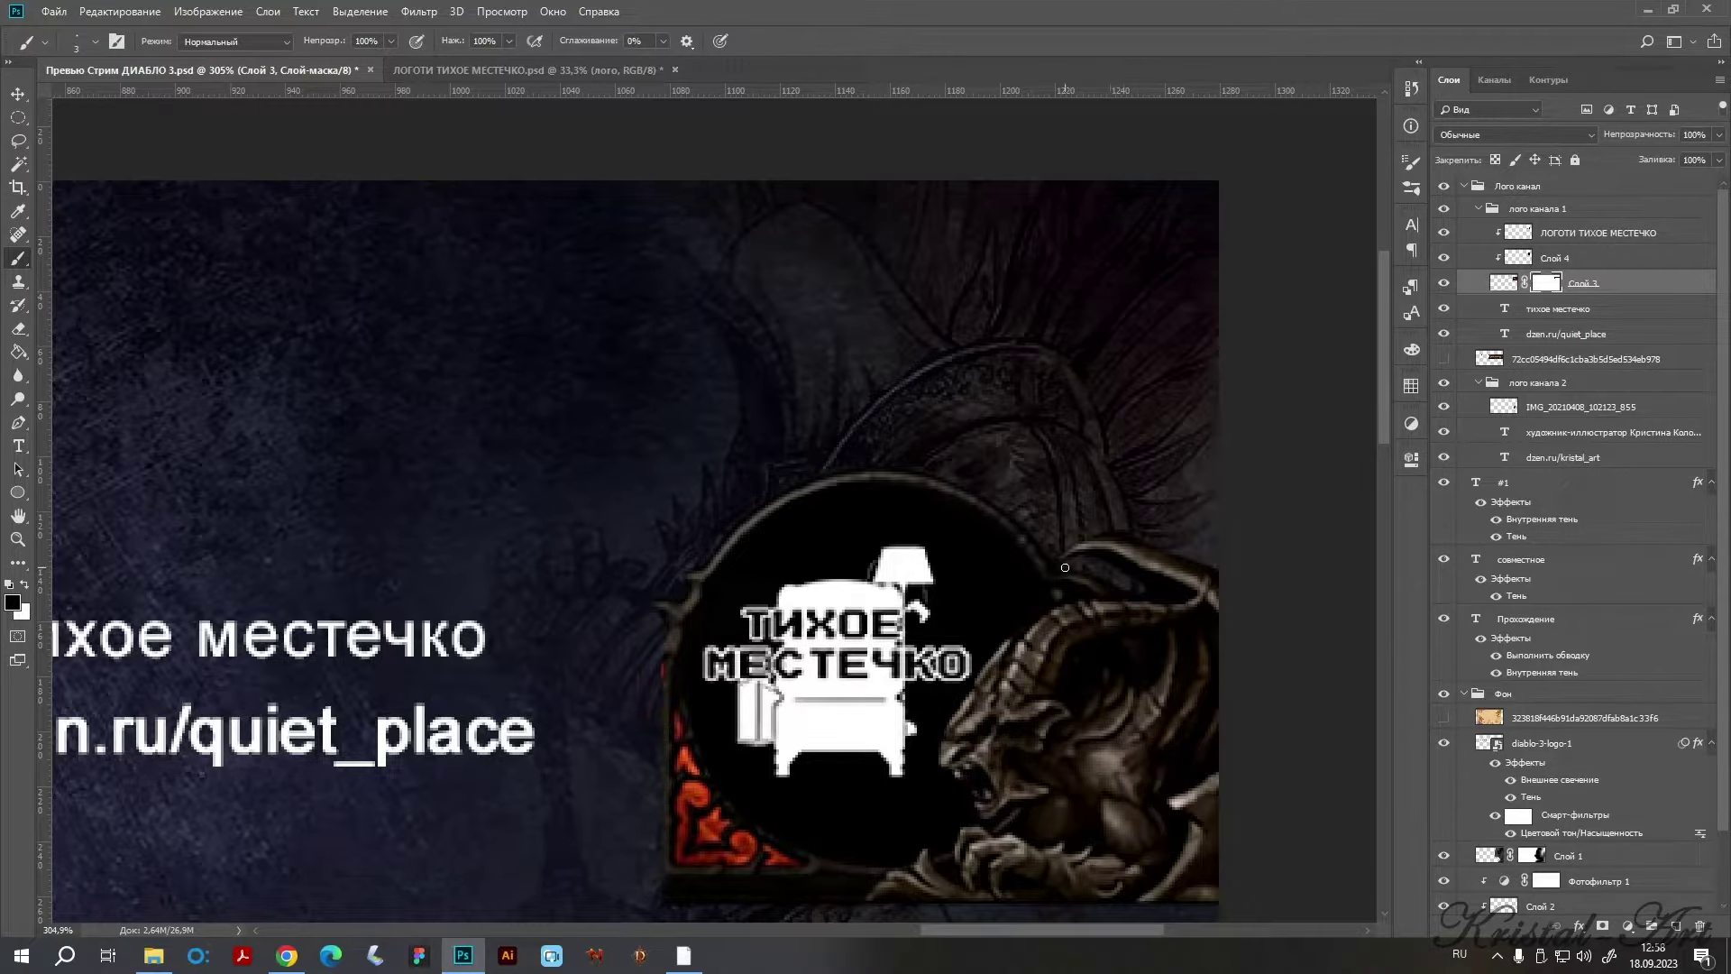
scroll(1025, 520, down, 5)
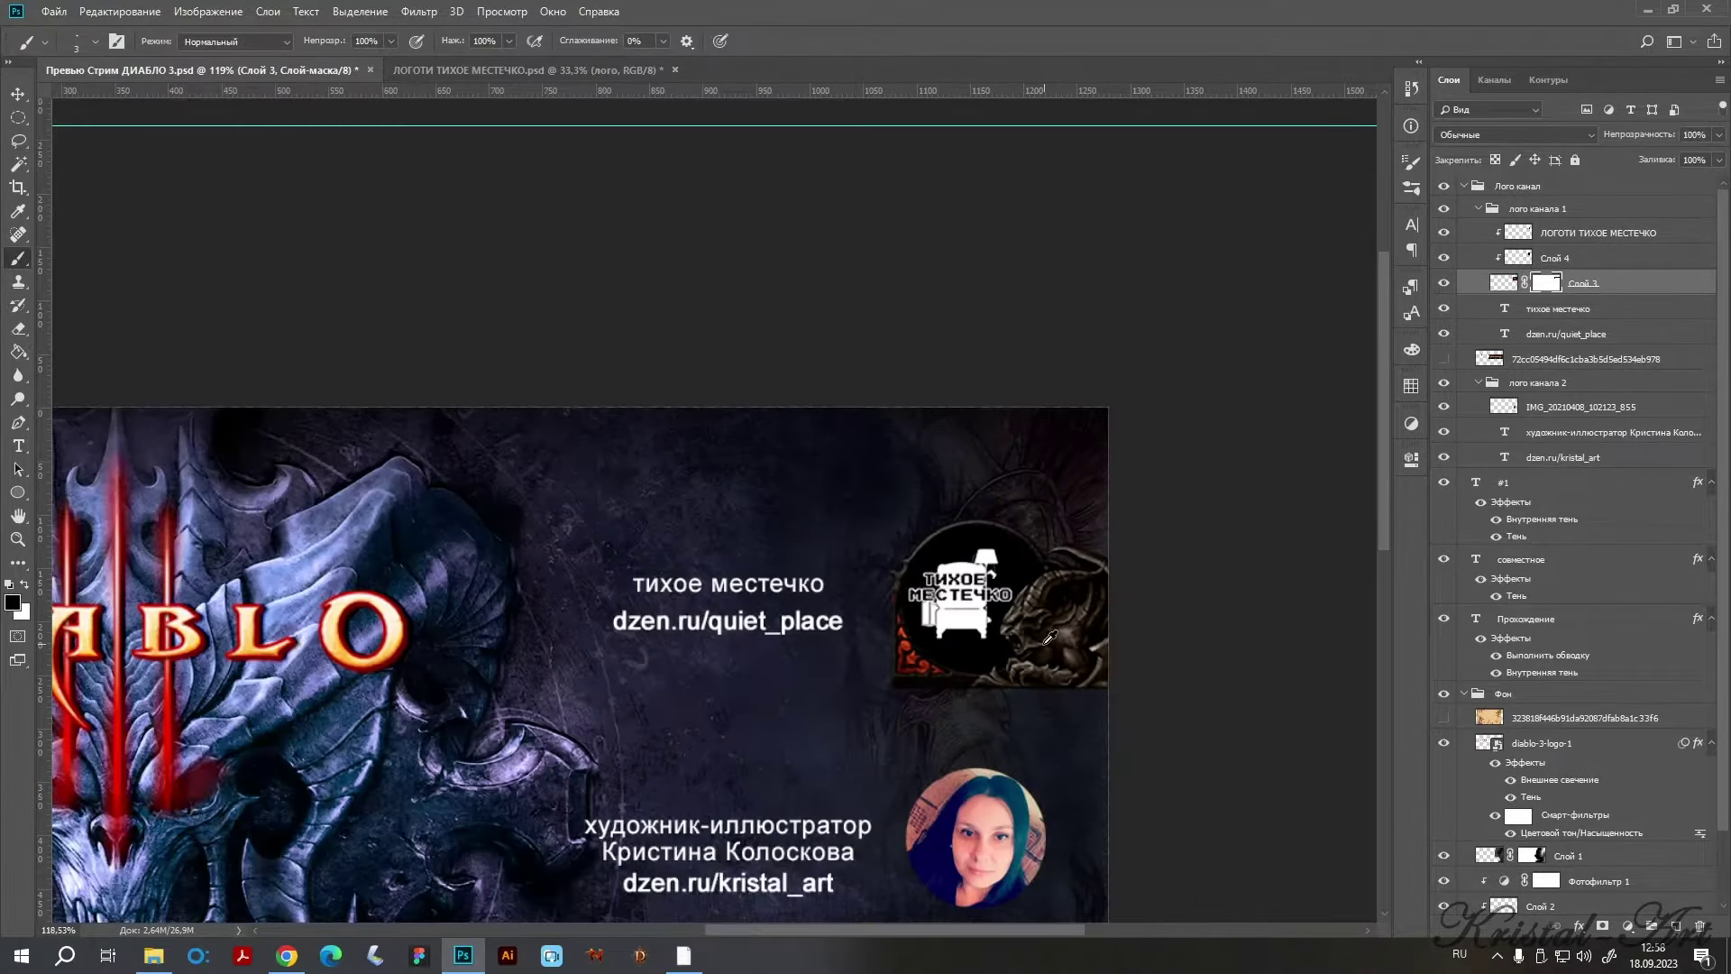
scroll(1050, 722, up, 3)
scroll(880, 647, up, 2)
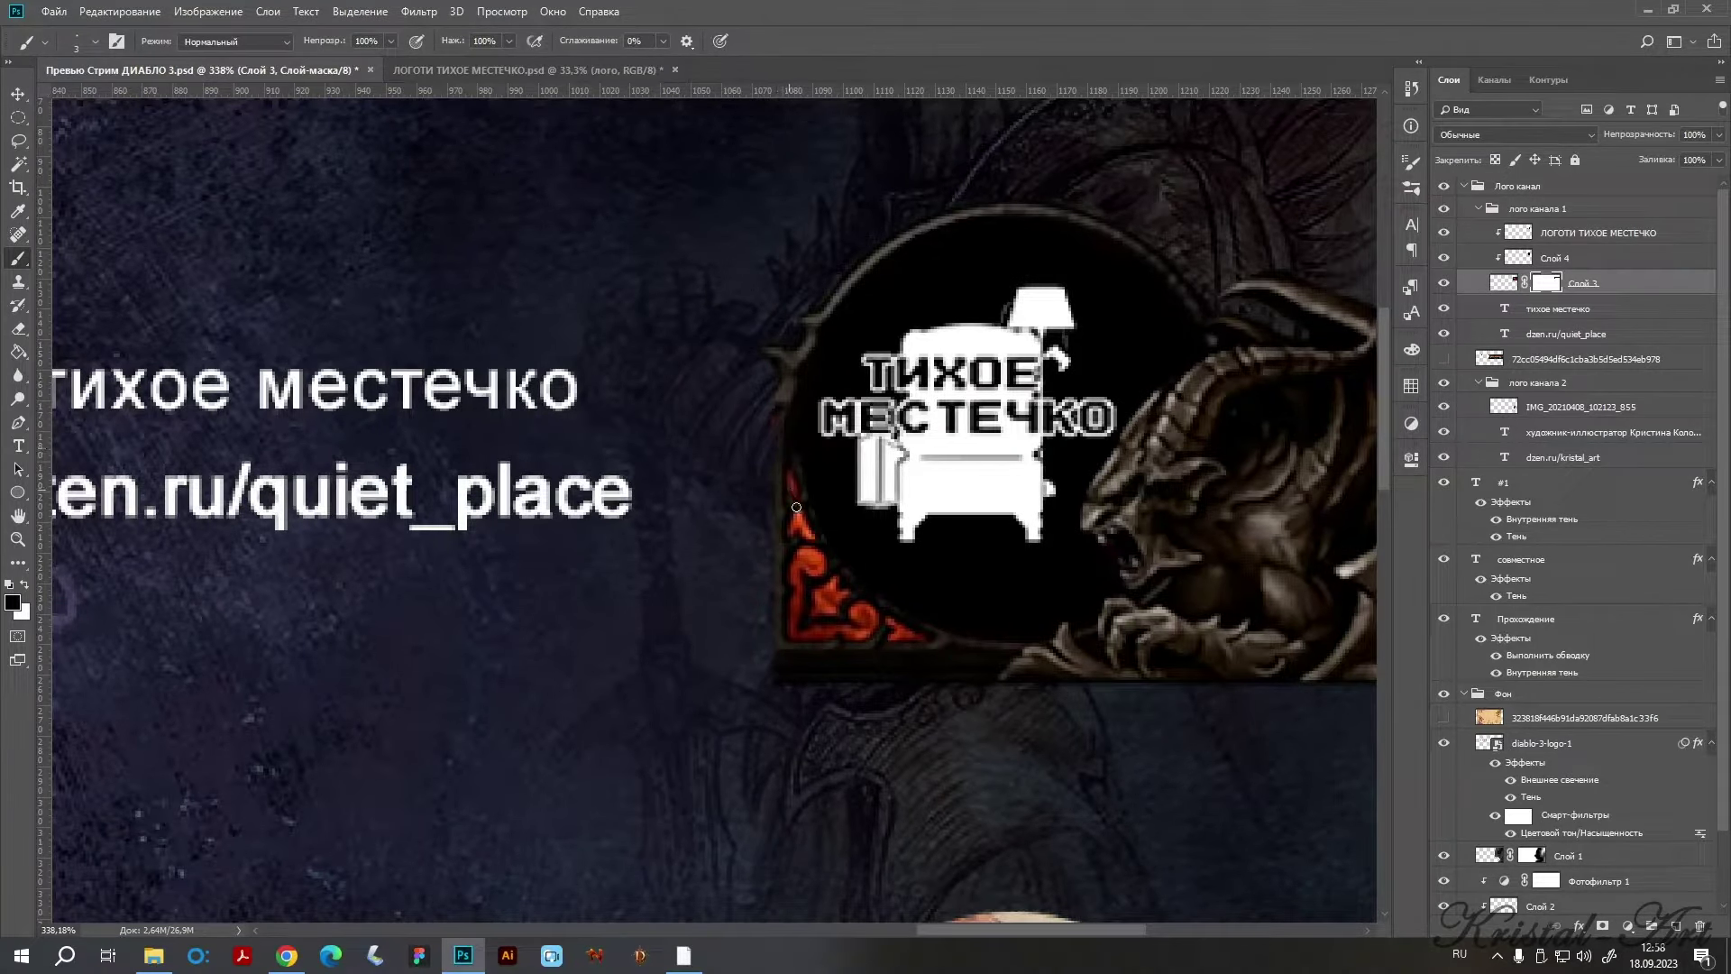
Paint out the red ornament at the frame's lower-left on Слой 3's mask with a small hard brush.
click(96, 41)
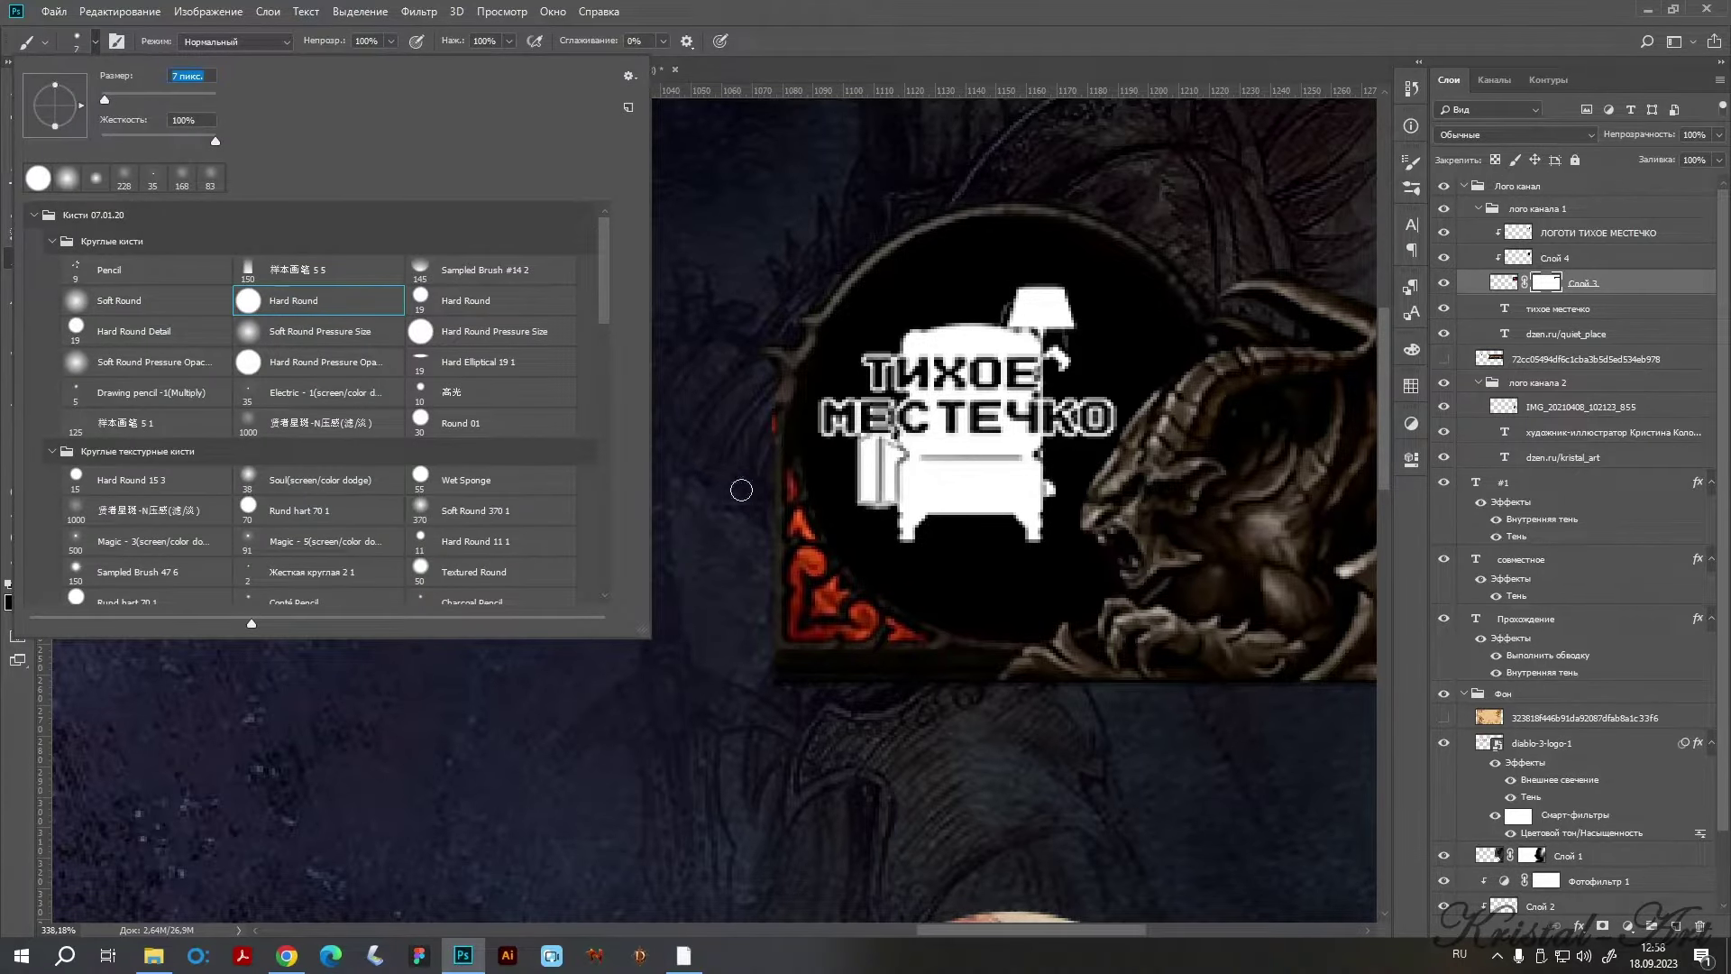
key(Return)
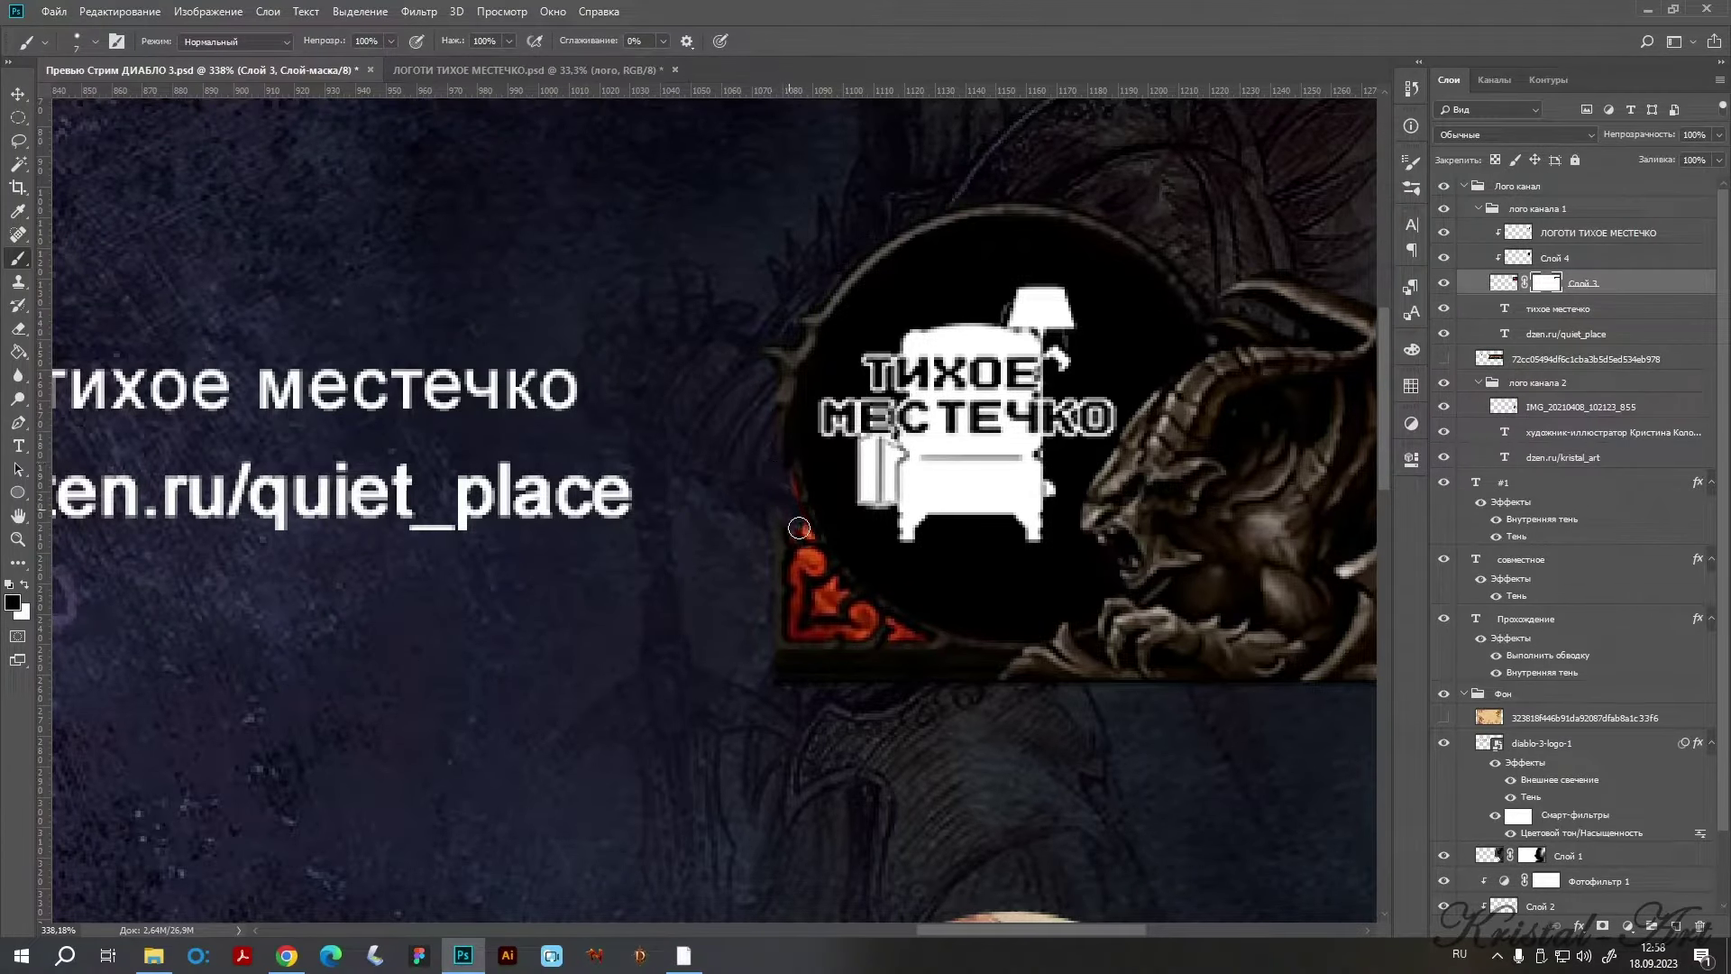
drag(799, 528, 987, 676)
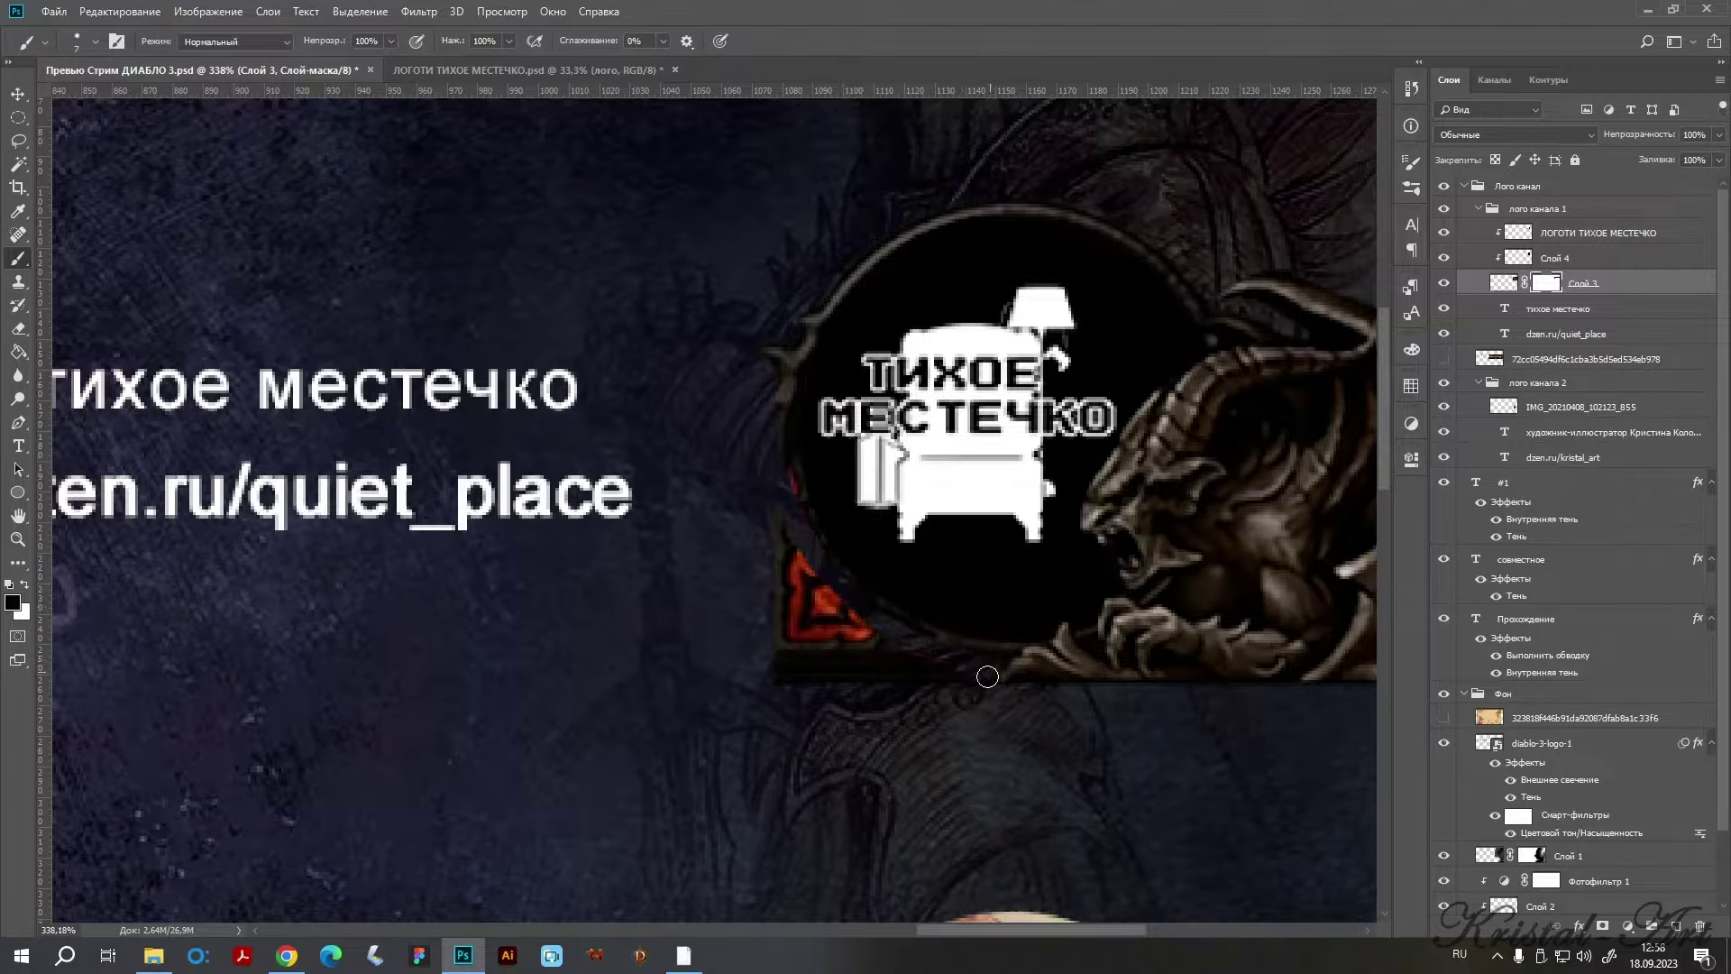
drag(791, 530, 742, 709)
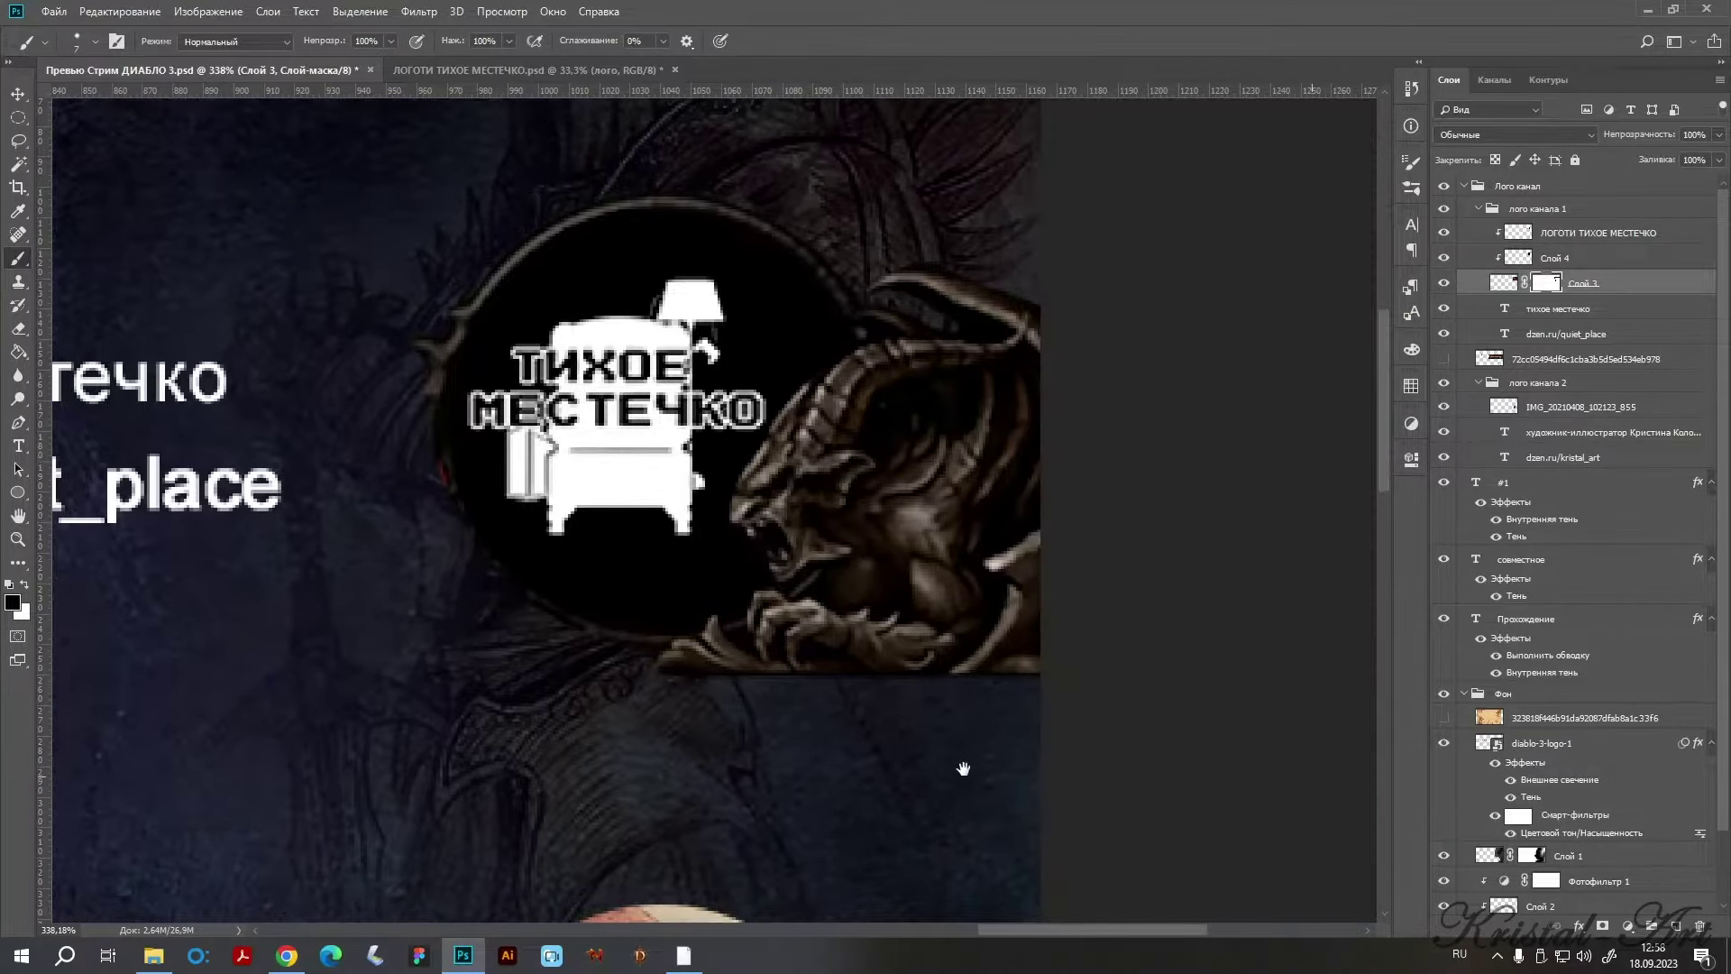
drag(1312, 781, 961, 775)
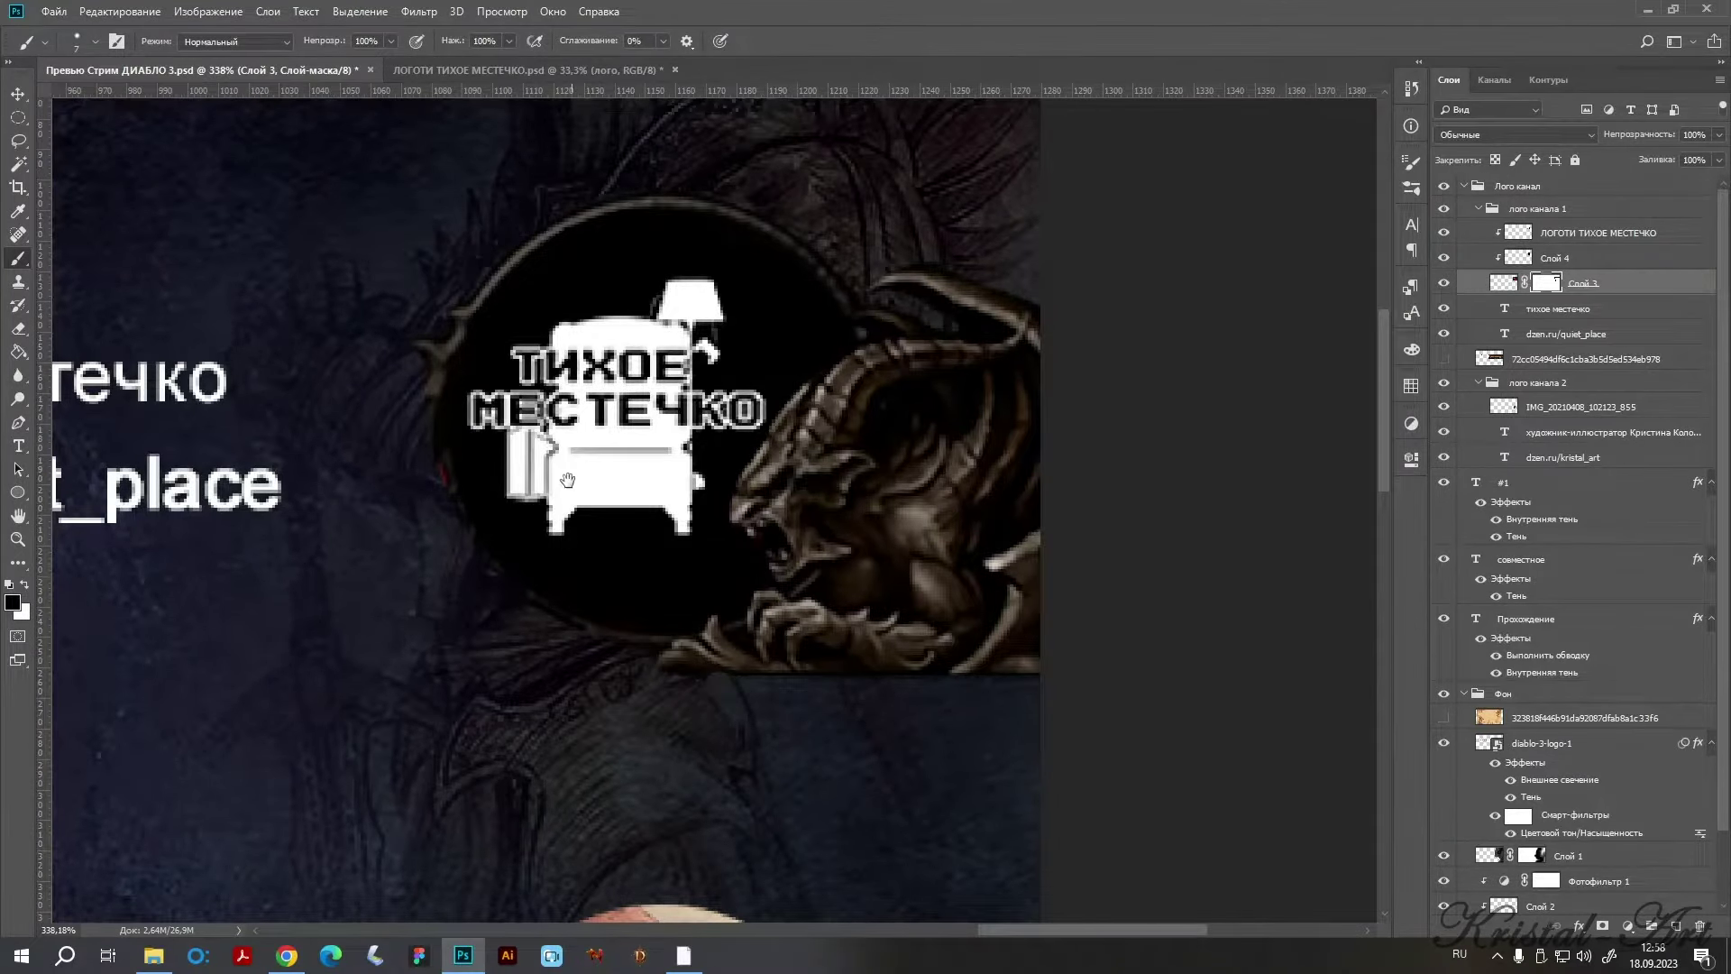
drag(567, 478, 703, 630)
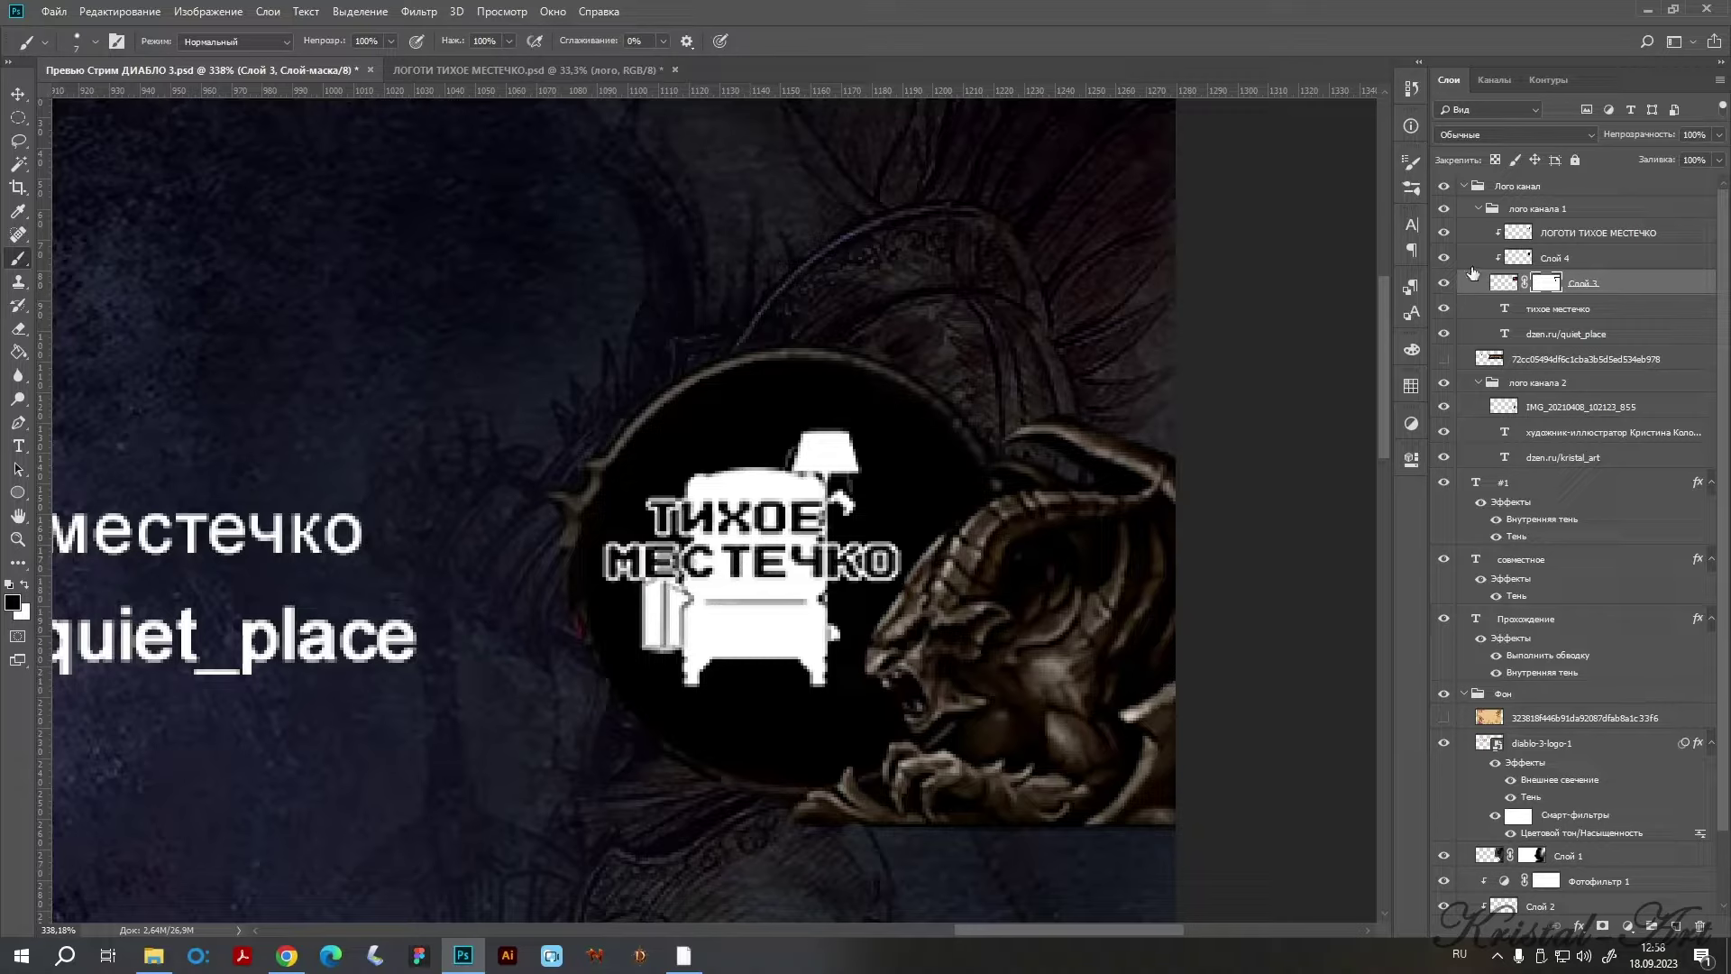
Switch painting to Слой 3 itself, resize the brush and sample a colour from the canvas.
click(1500, 283)
scroll(698, 599, up, 2)
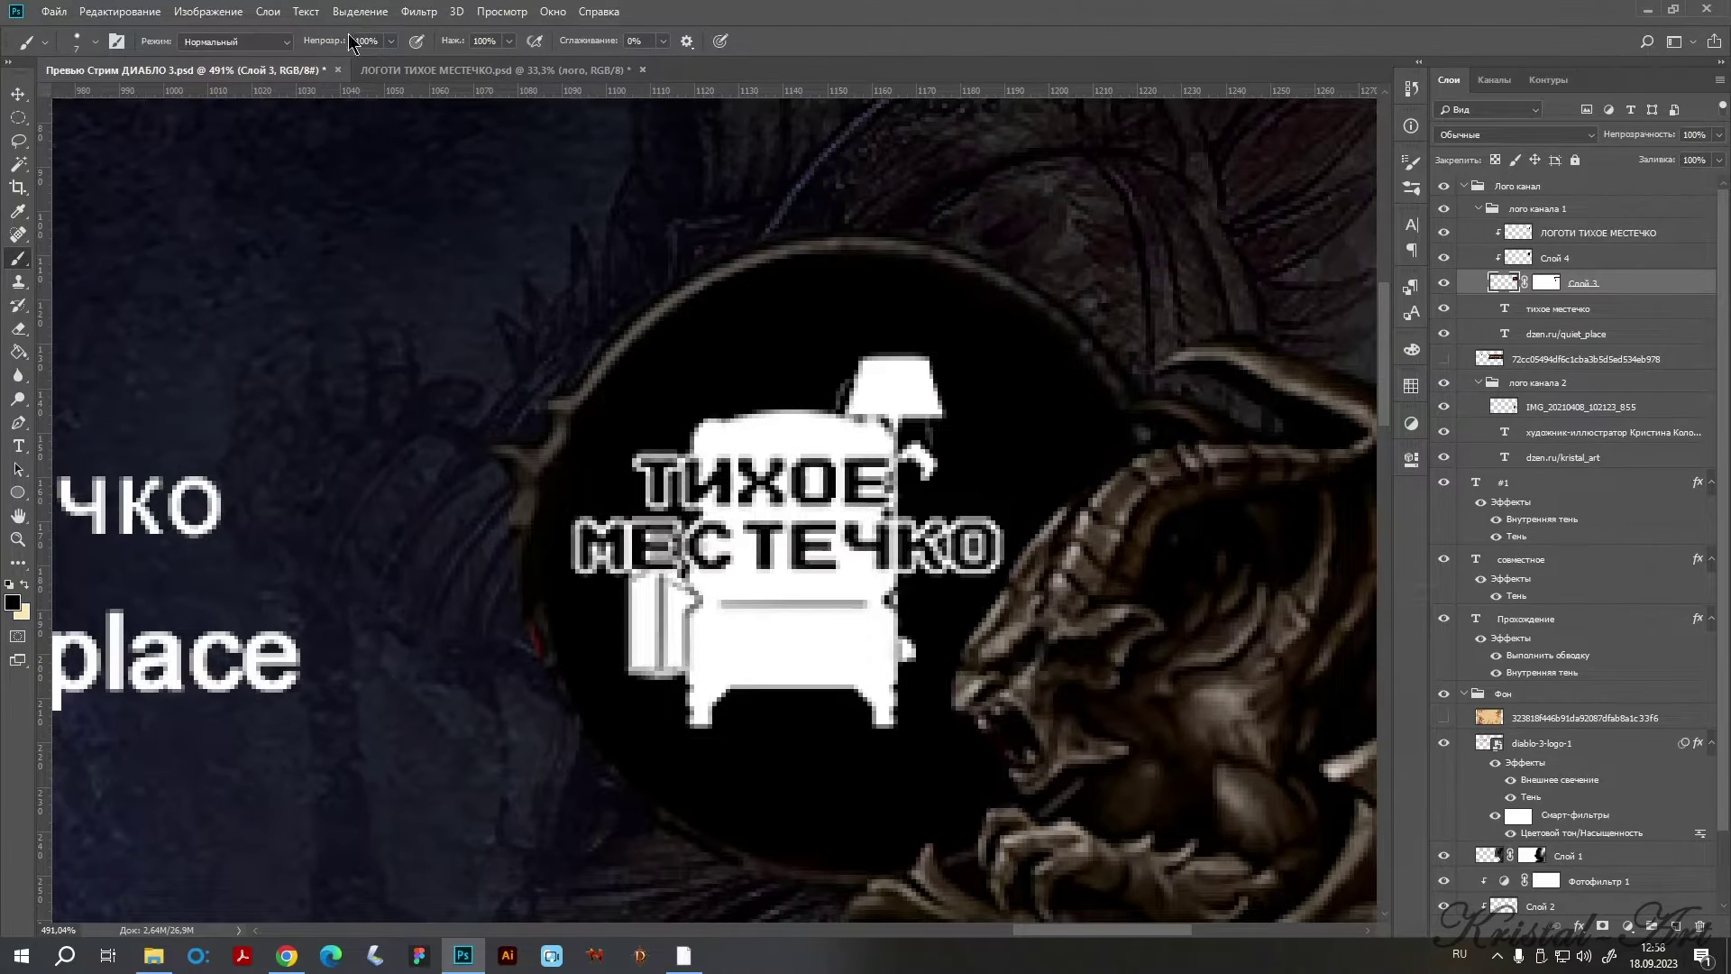
click(95, 41)
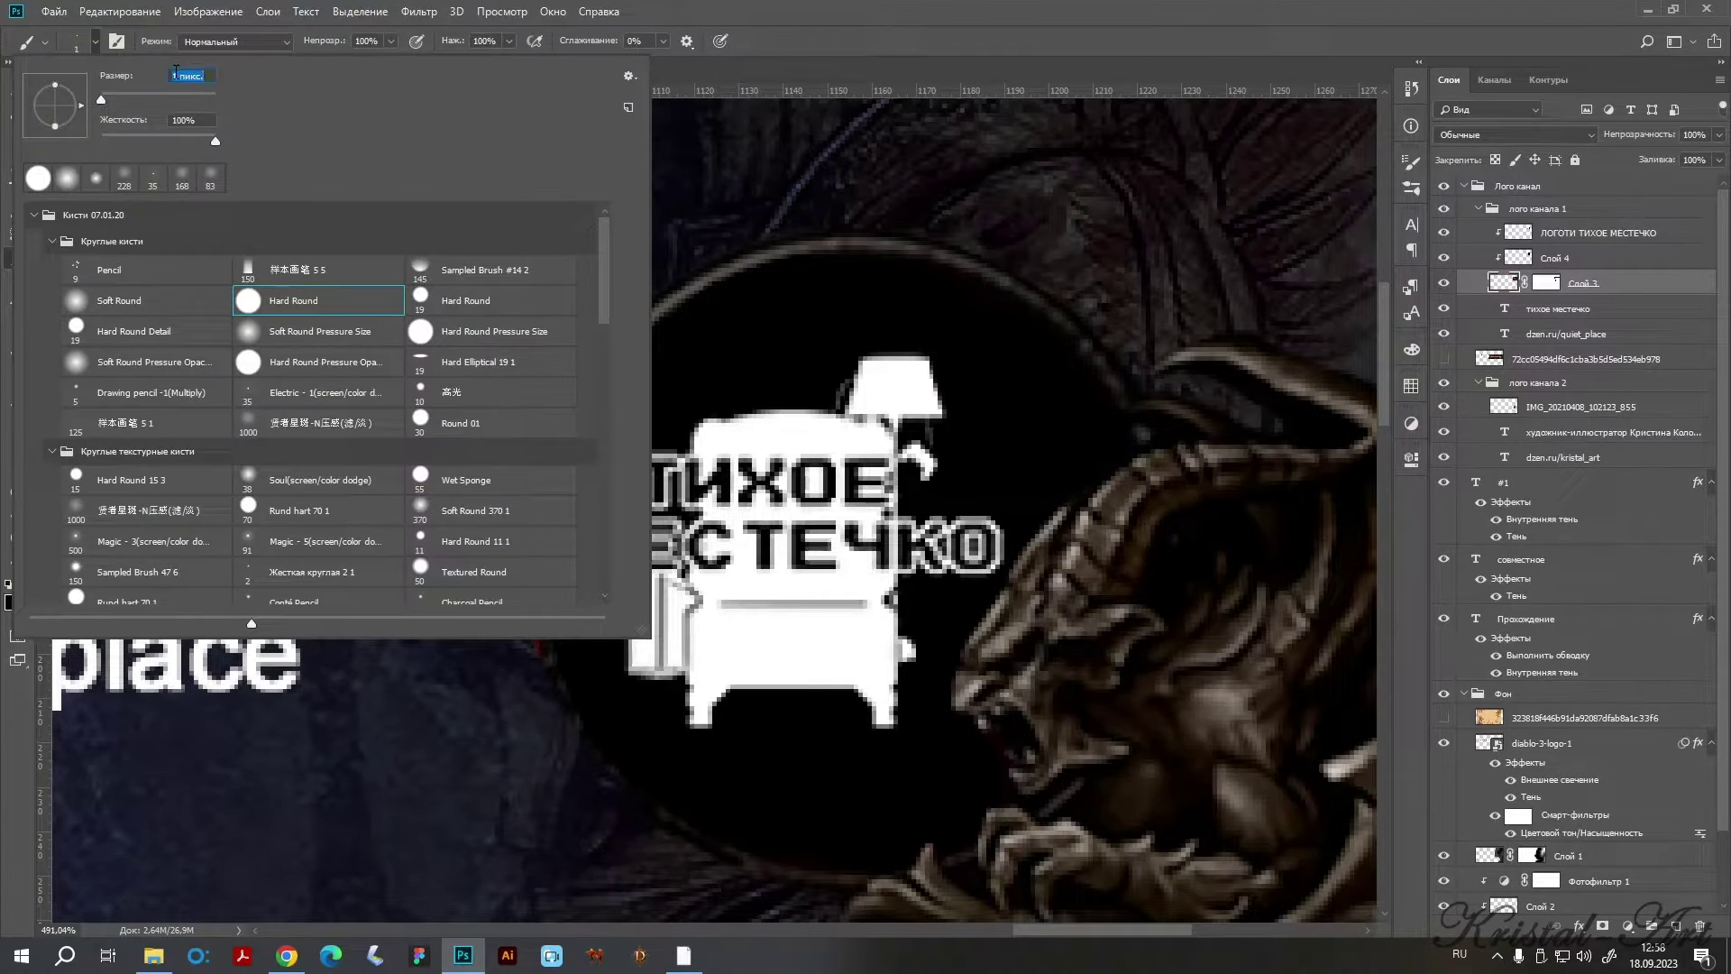
key(Return)
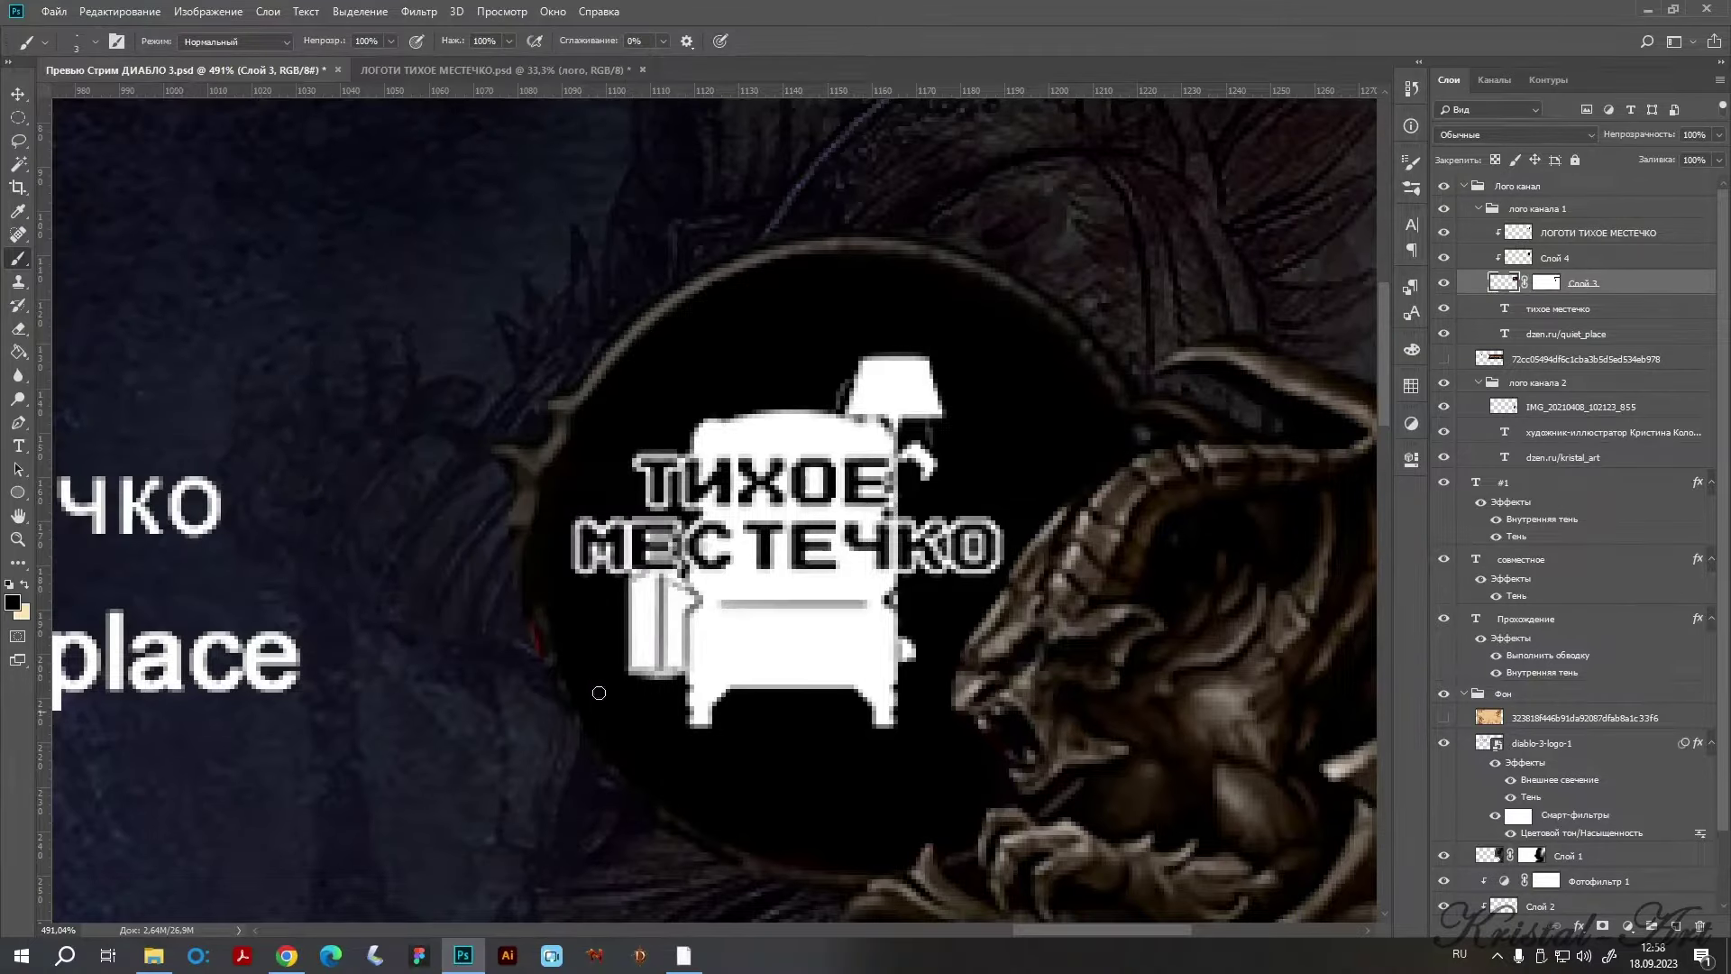
alt+click(533, 506)
alt+click(534, 599)
drag(762, 874, 645, 646)
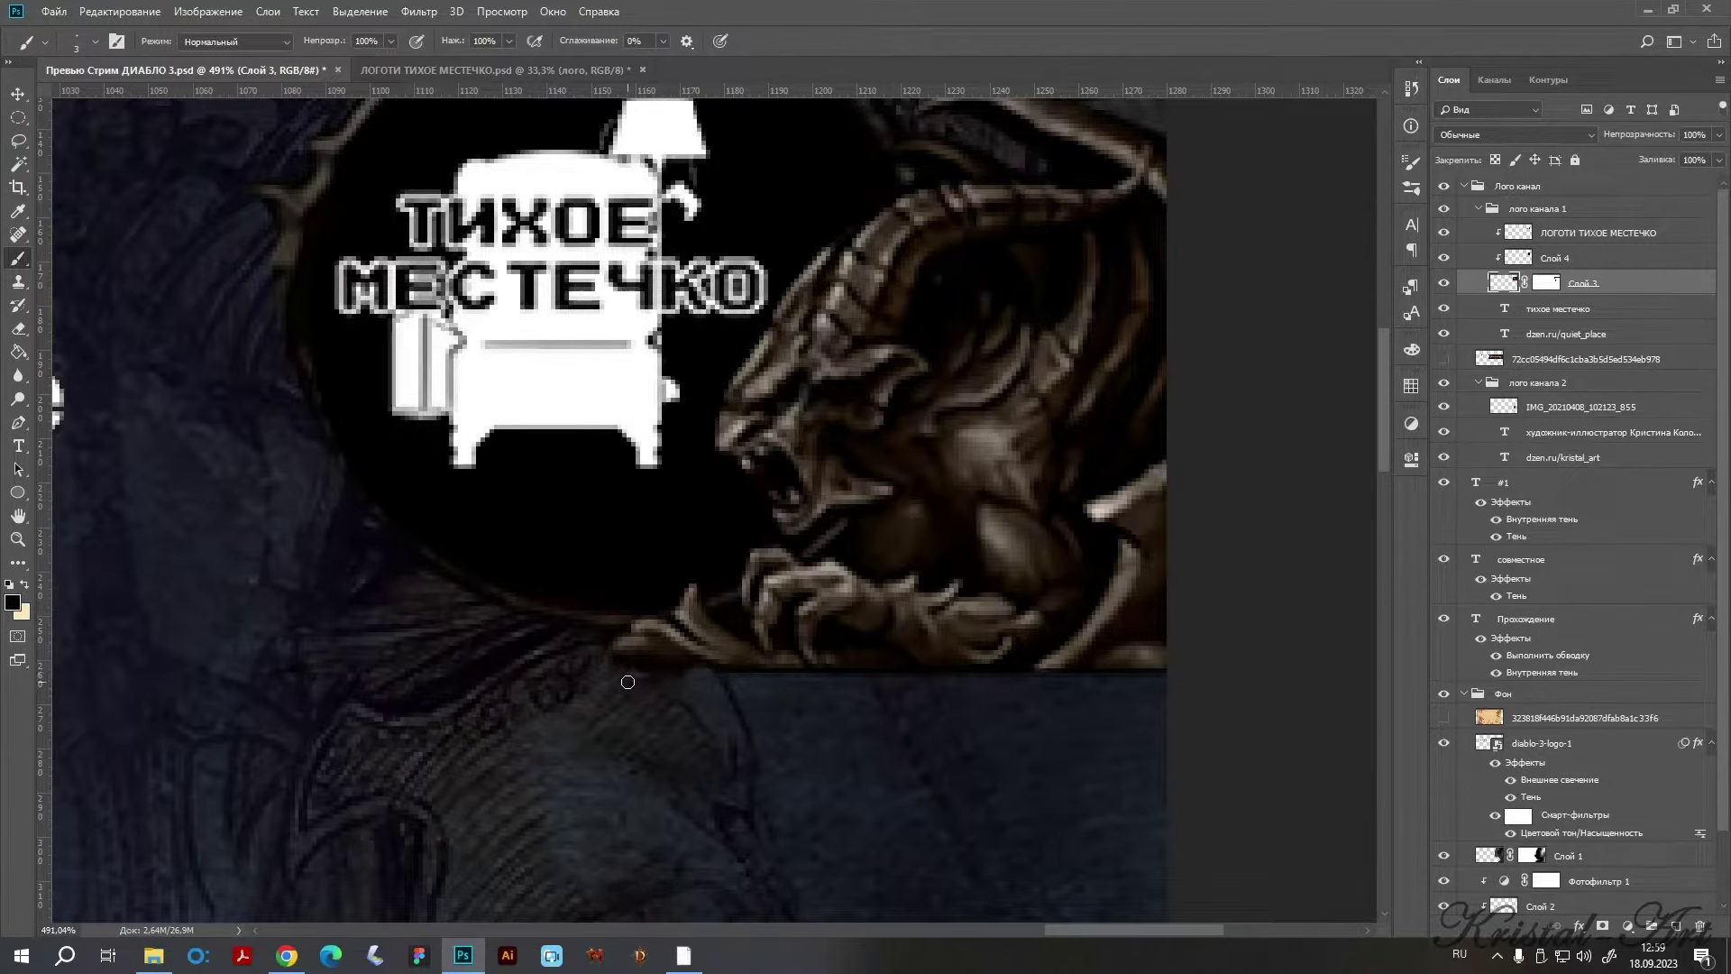
click(1445, 285)
click(1445, 285)
Add Слой 5 below Слой 3 and paint the gap under the demon's claw dark grey-brown.
click(1676, 928)
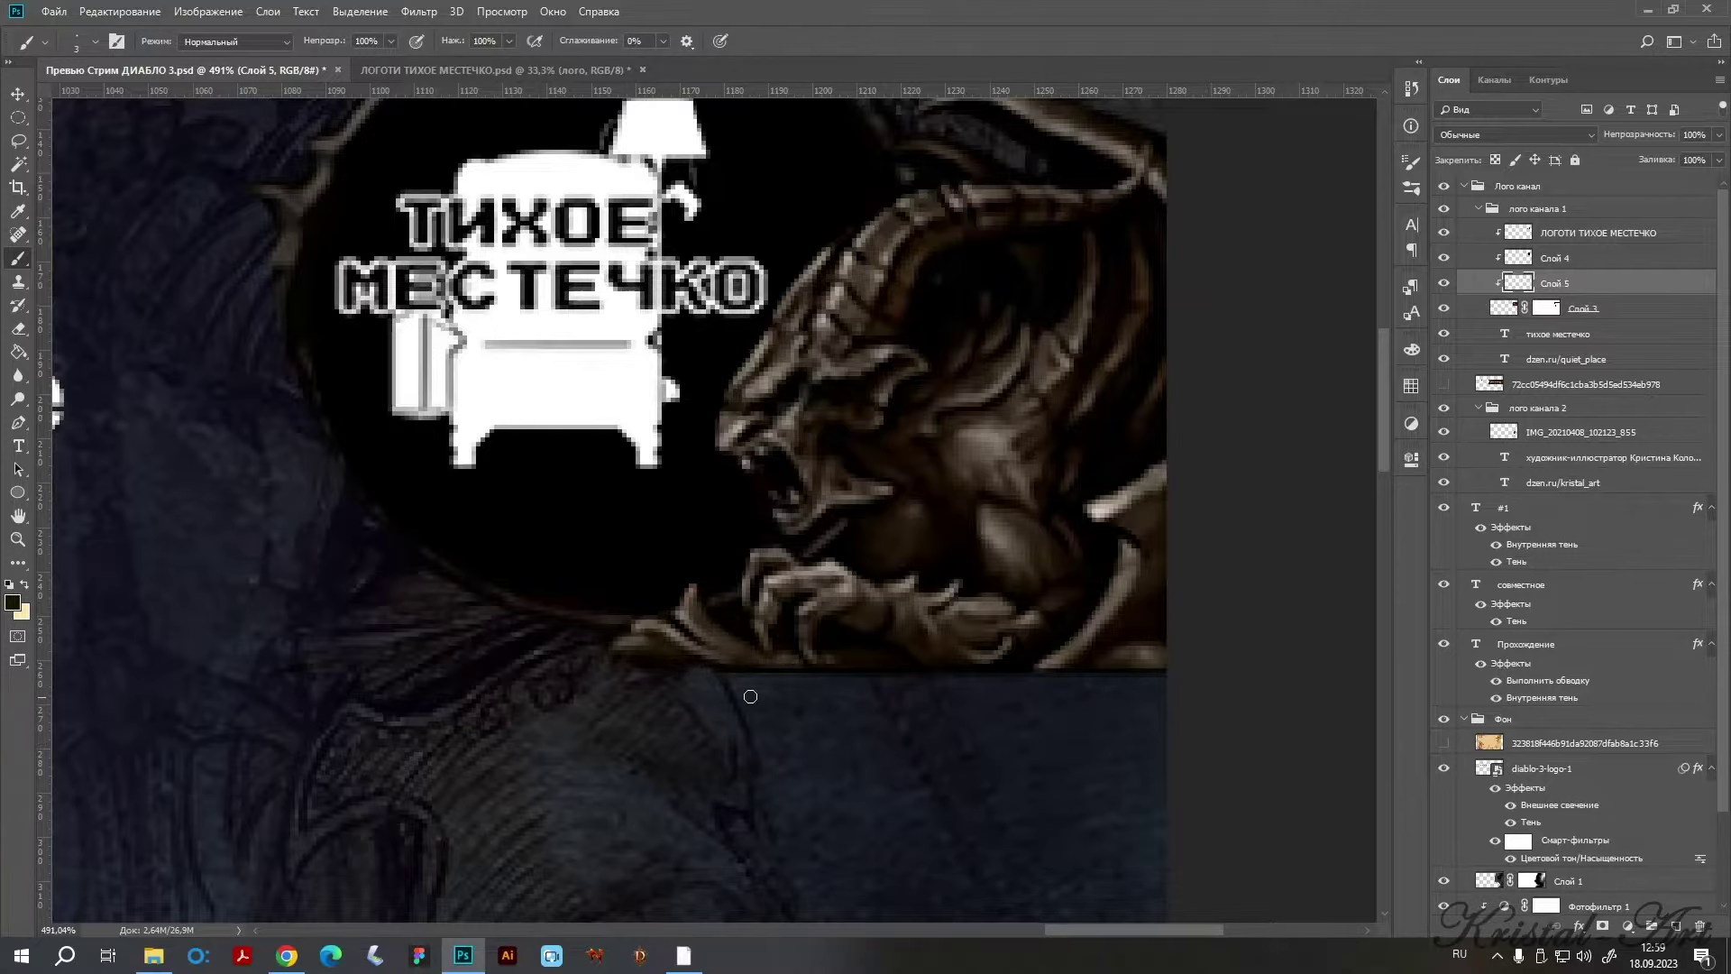
drag(1488, 296, 1524, 321)
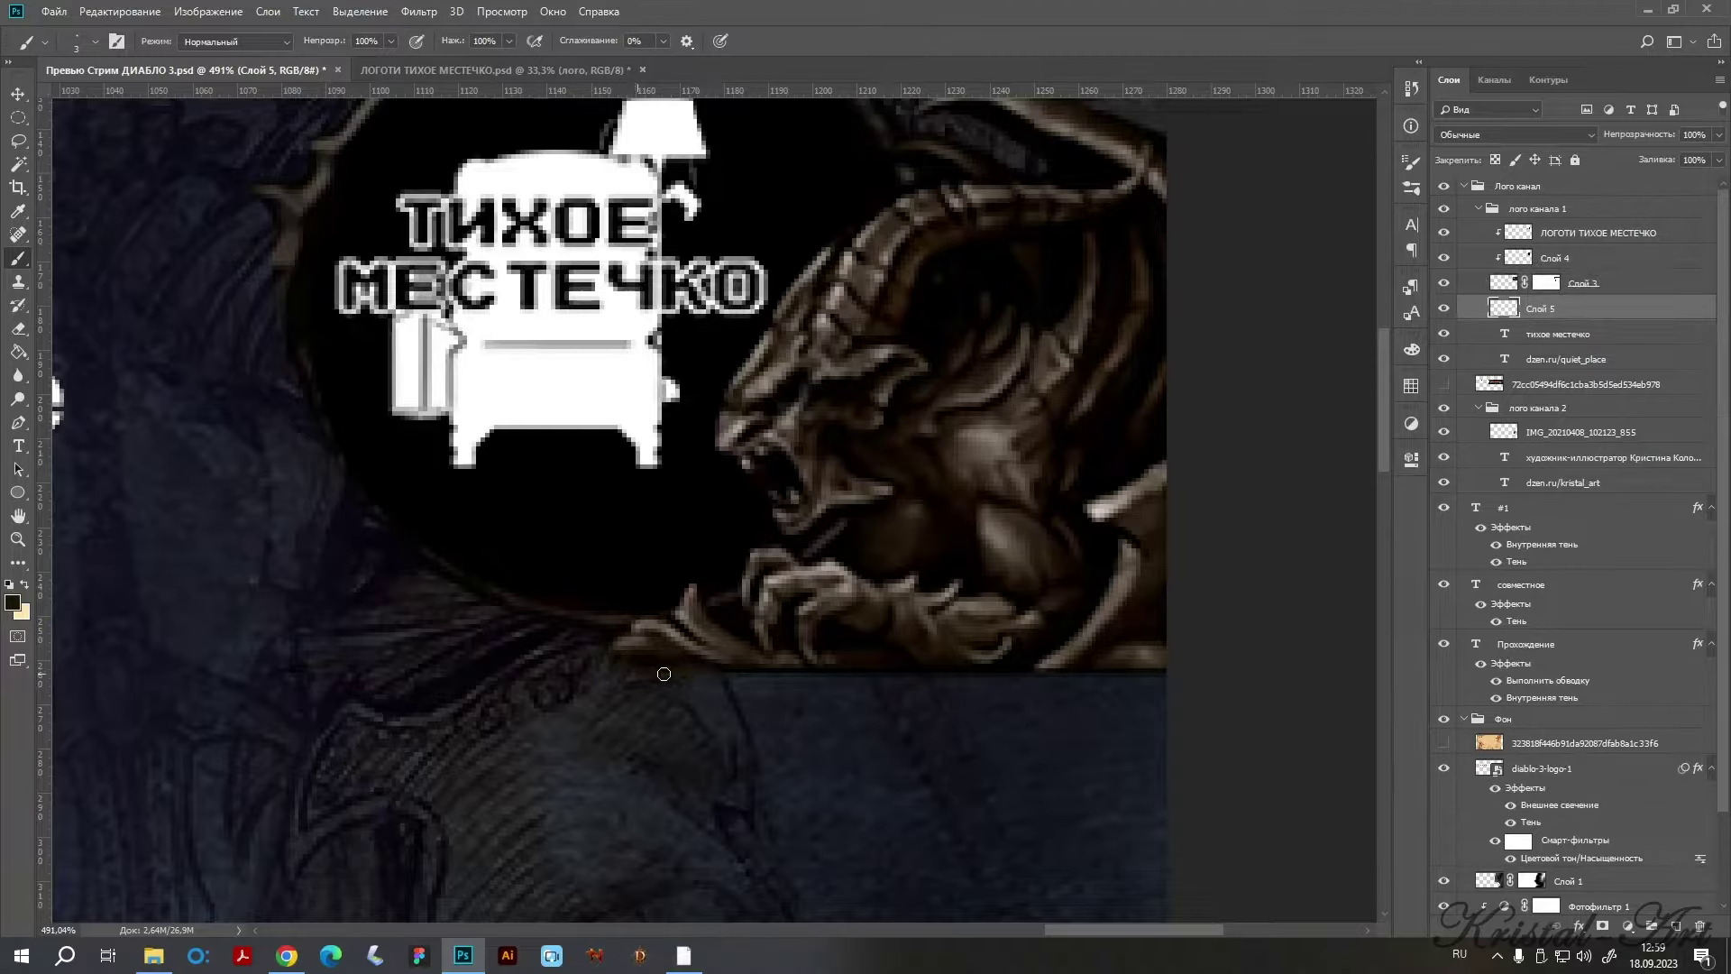
drag(639, 659, 690, 679)
alt+click(636, 638)
scroll(812, 693, down, 3)
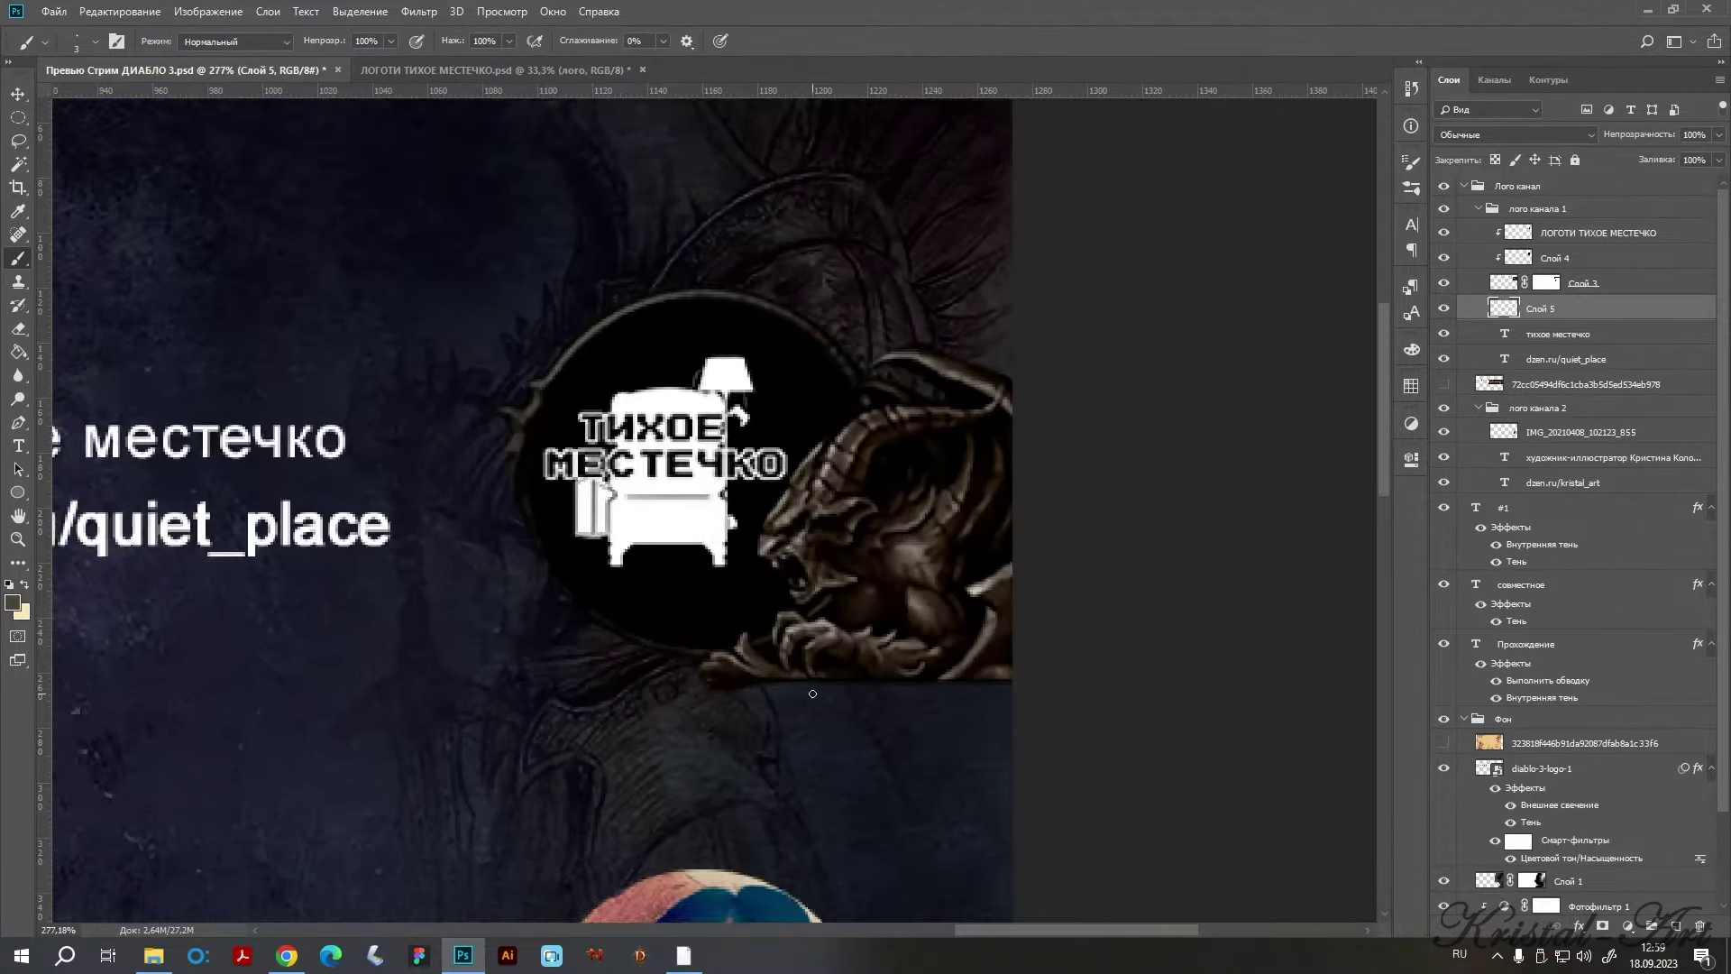
scroll(816, 689, down, 3)
scroll(820, 685, down, 3)
scroll(827, 679, down, 3)
scroll(831, 667, up, 2)
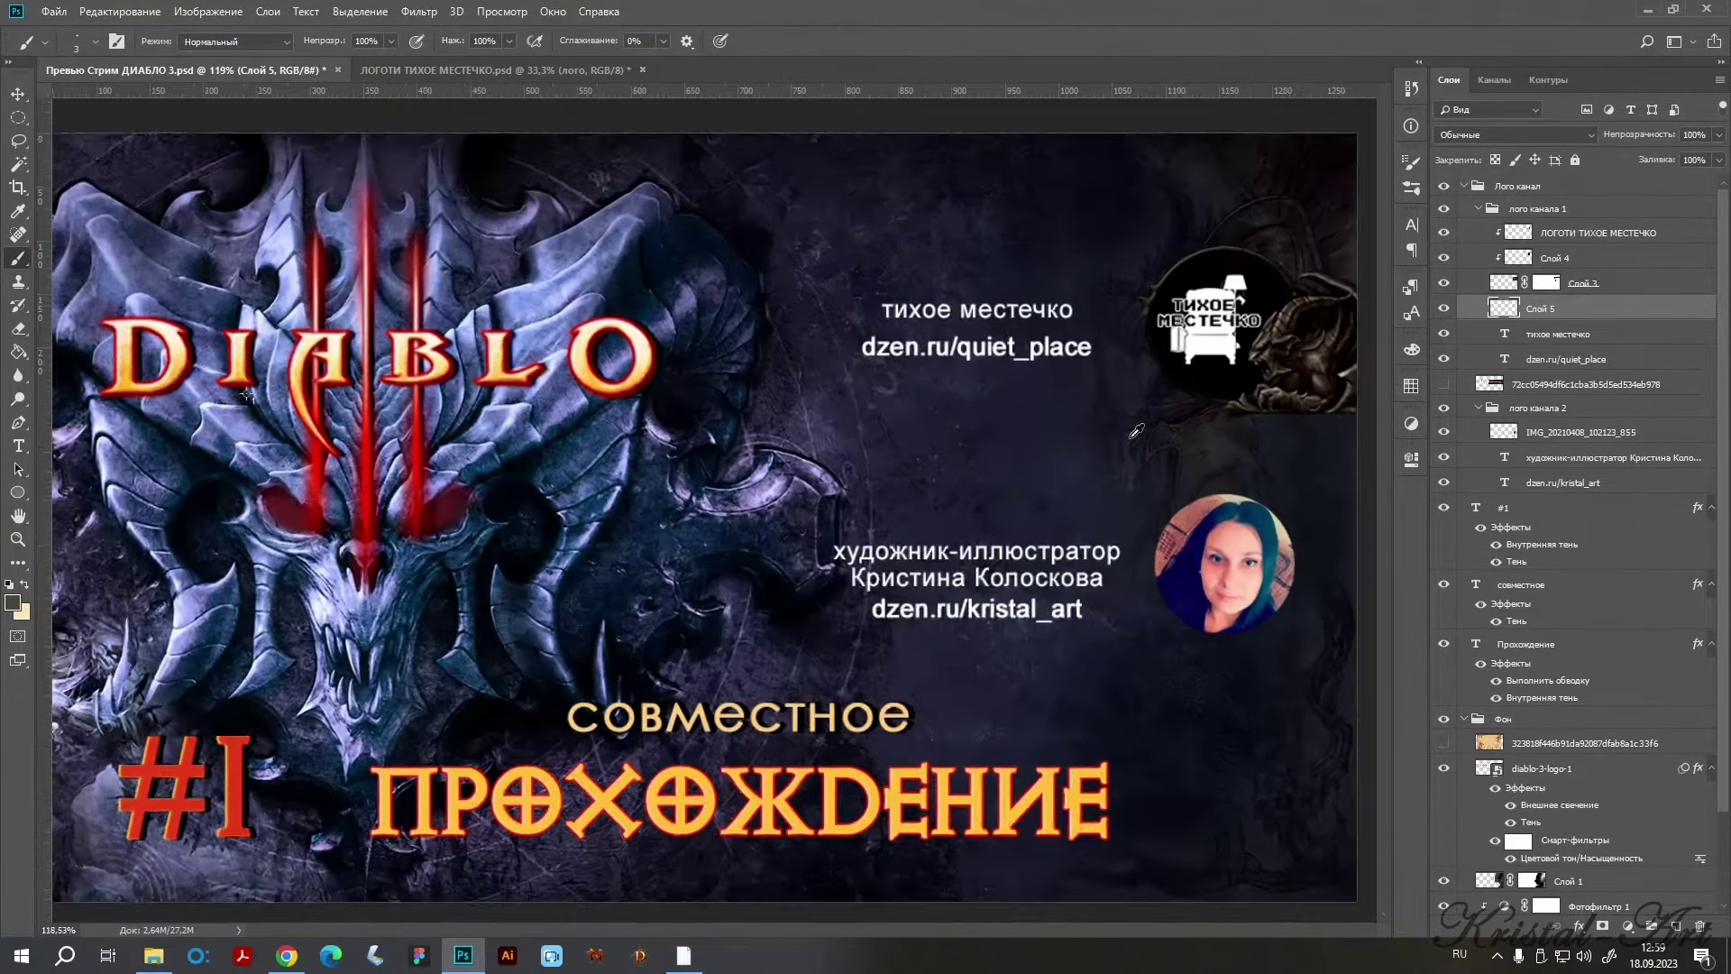
scroll(776, 457, up, 2)
scroll(974, 455, up, 1)
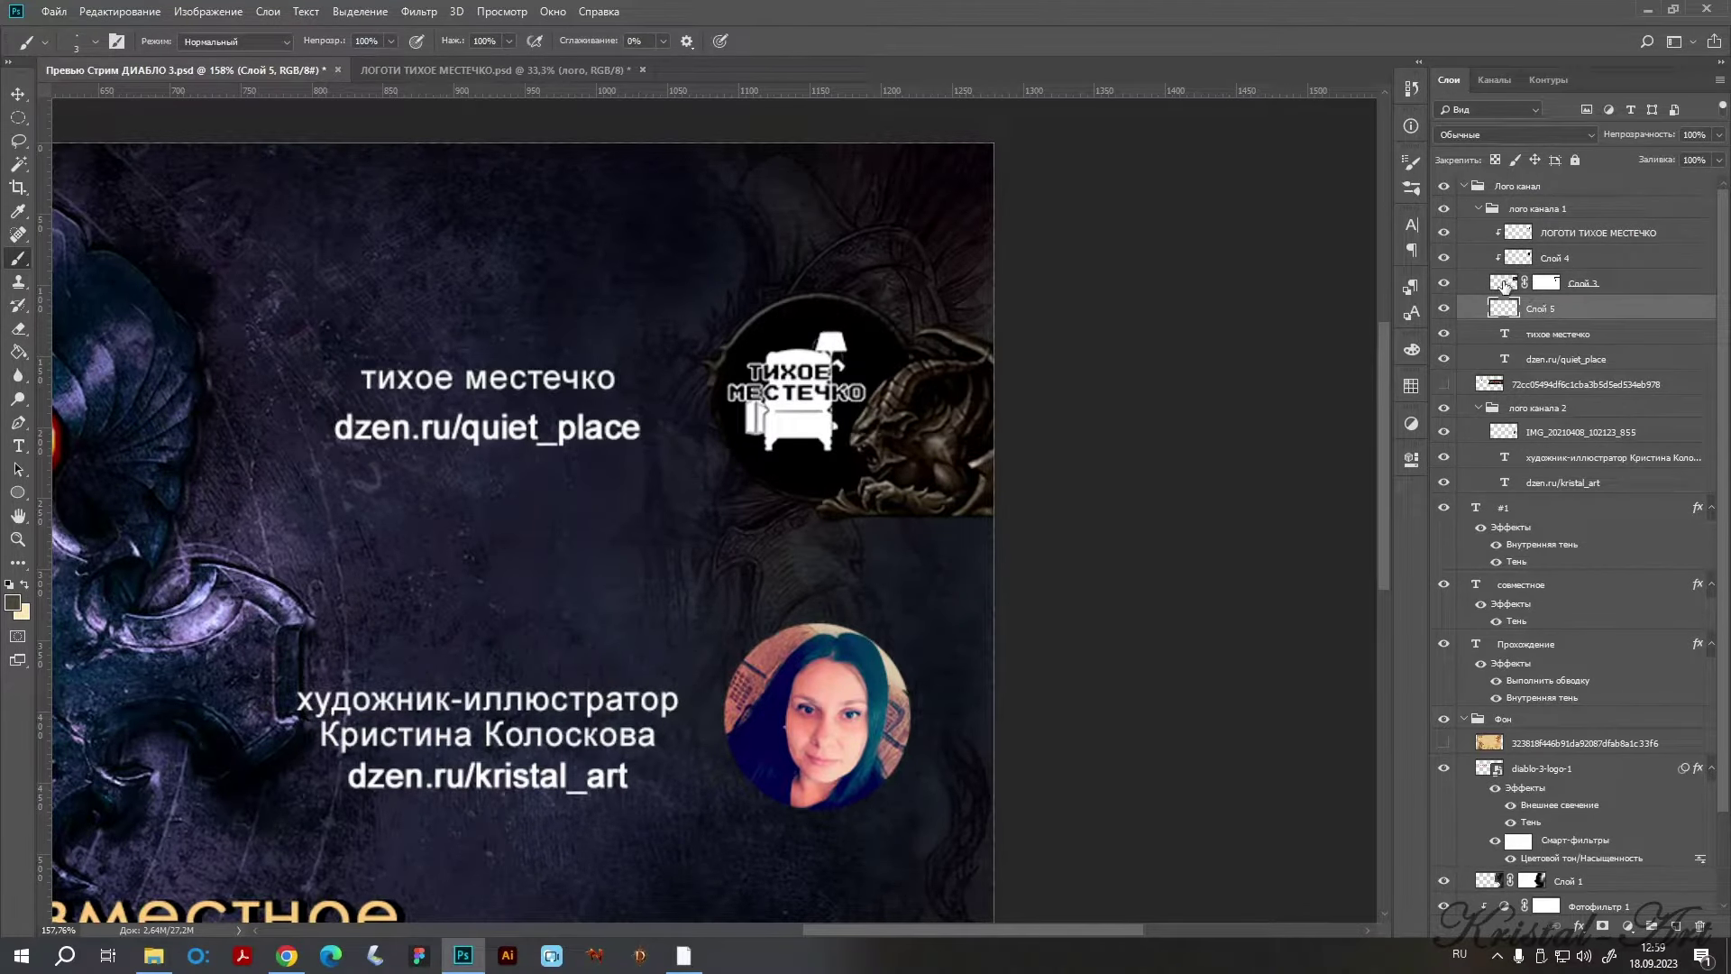
Release the logo layers' clipping mask from Слой 3.
shift+click(1502, 287)
right_click(1558, 308)
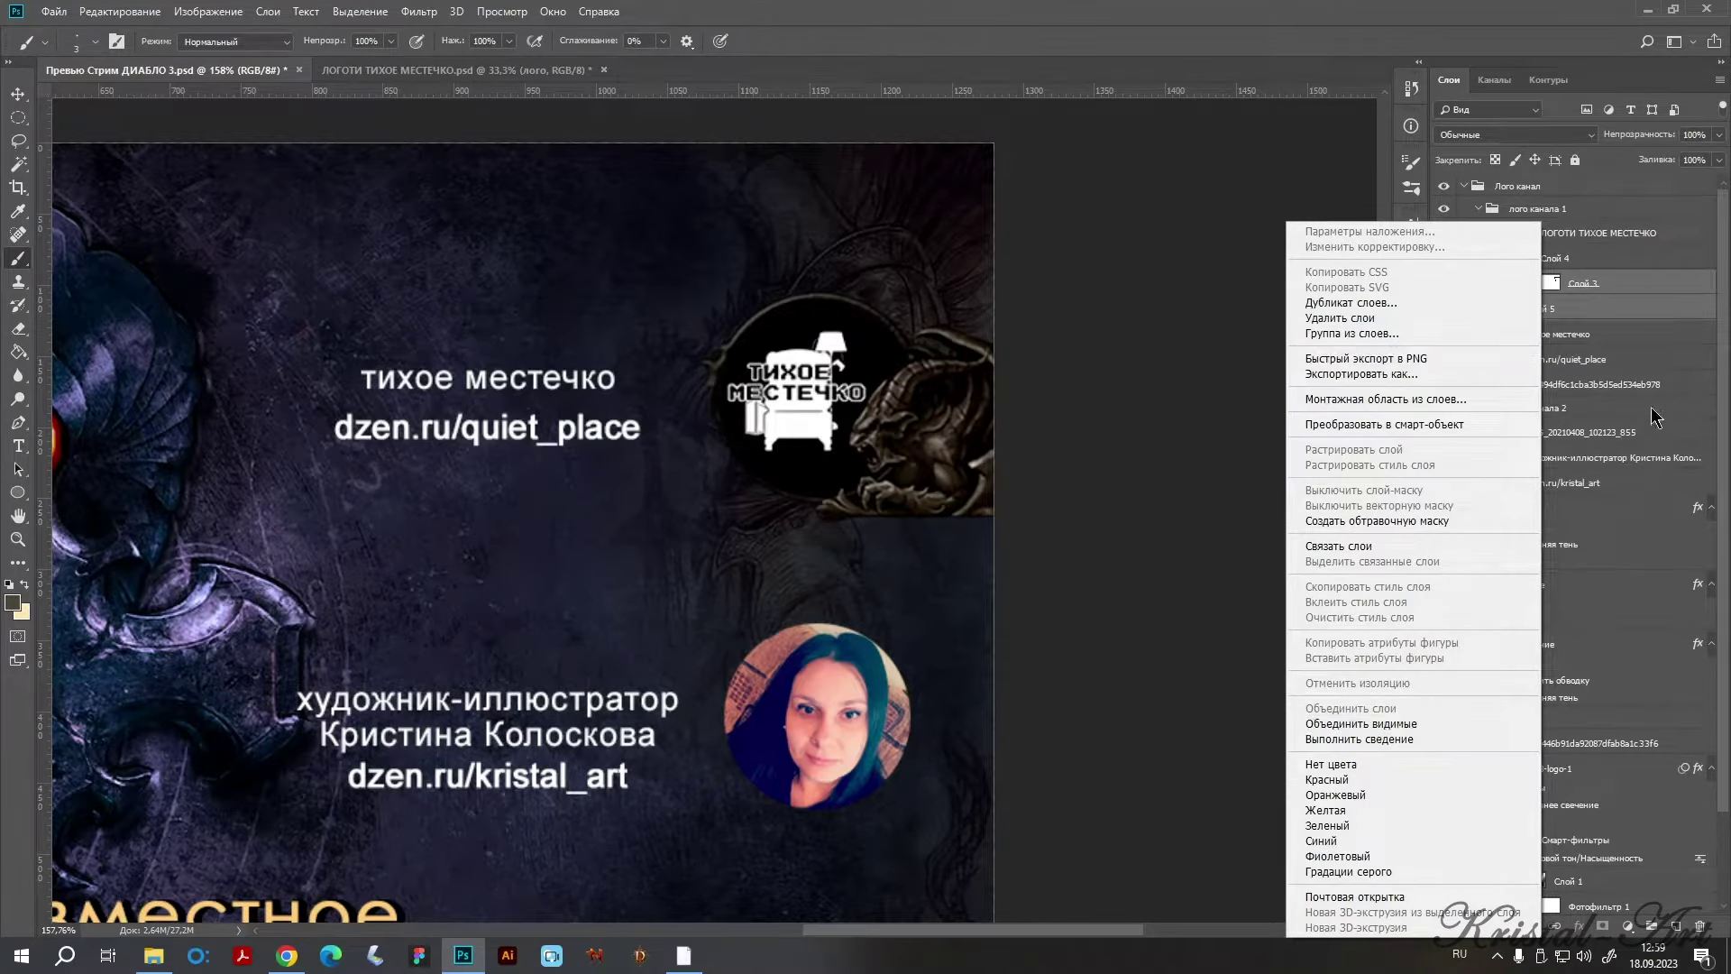
right_click(1600, 306)
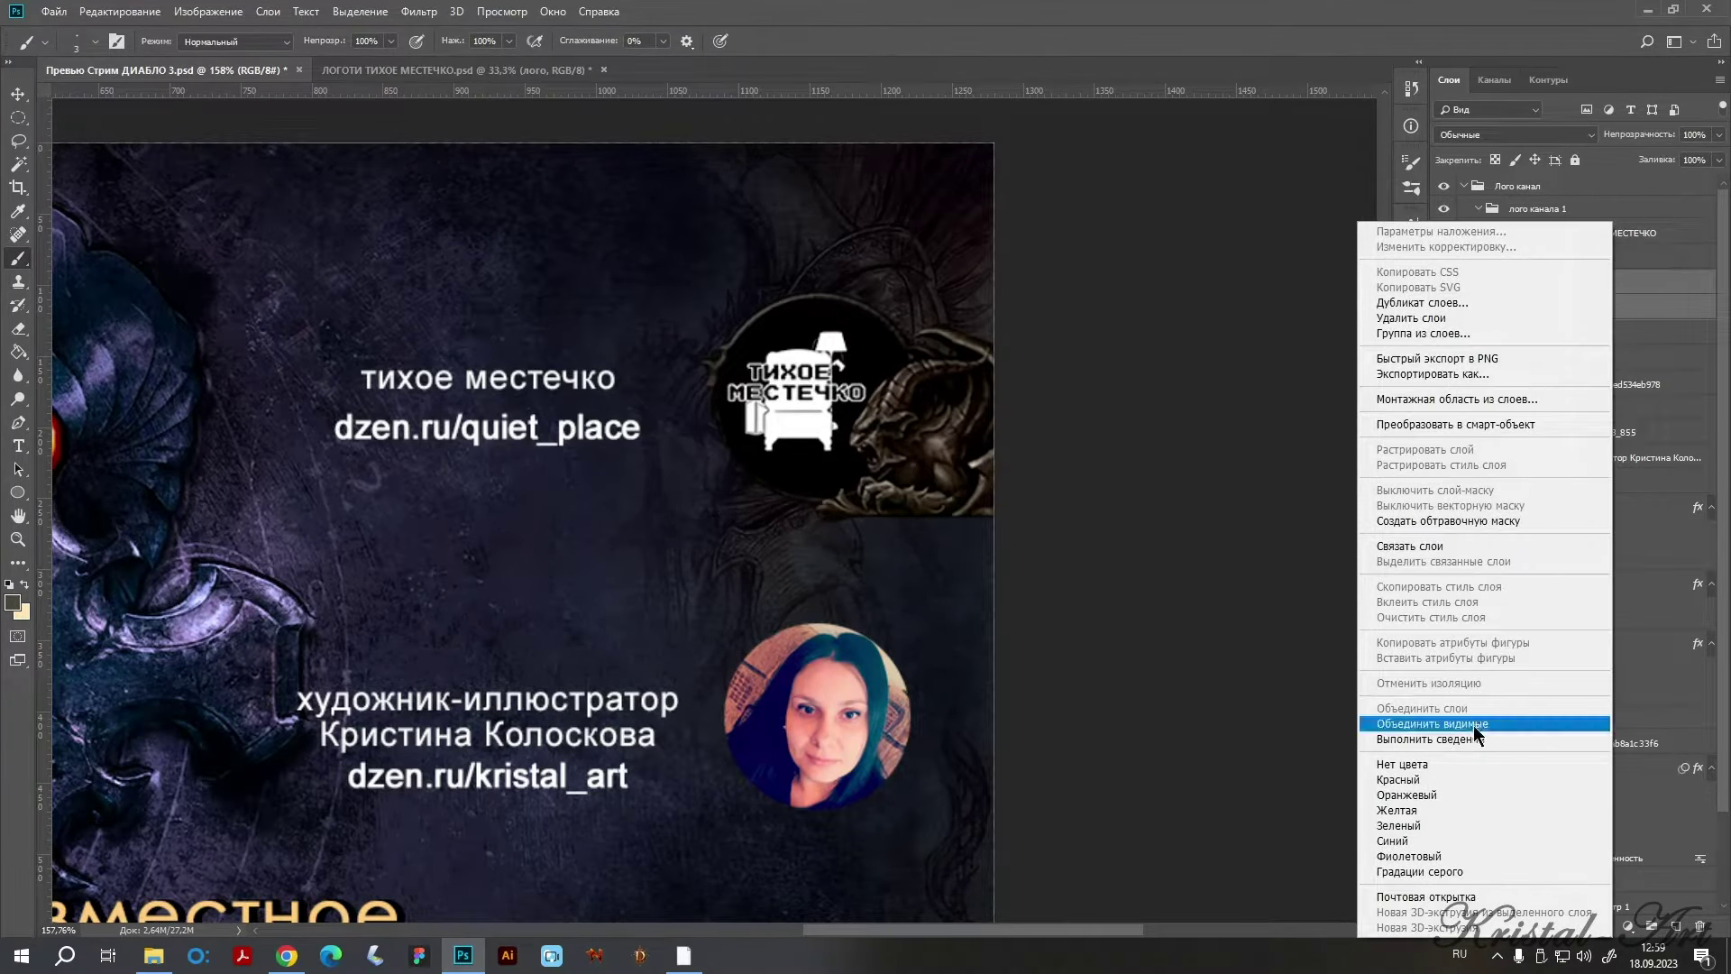
click(1661, 298)
click(1595, 287)
alt+click(1525, 267)
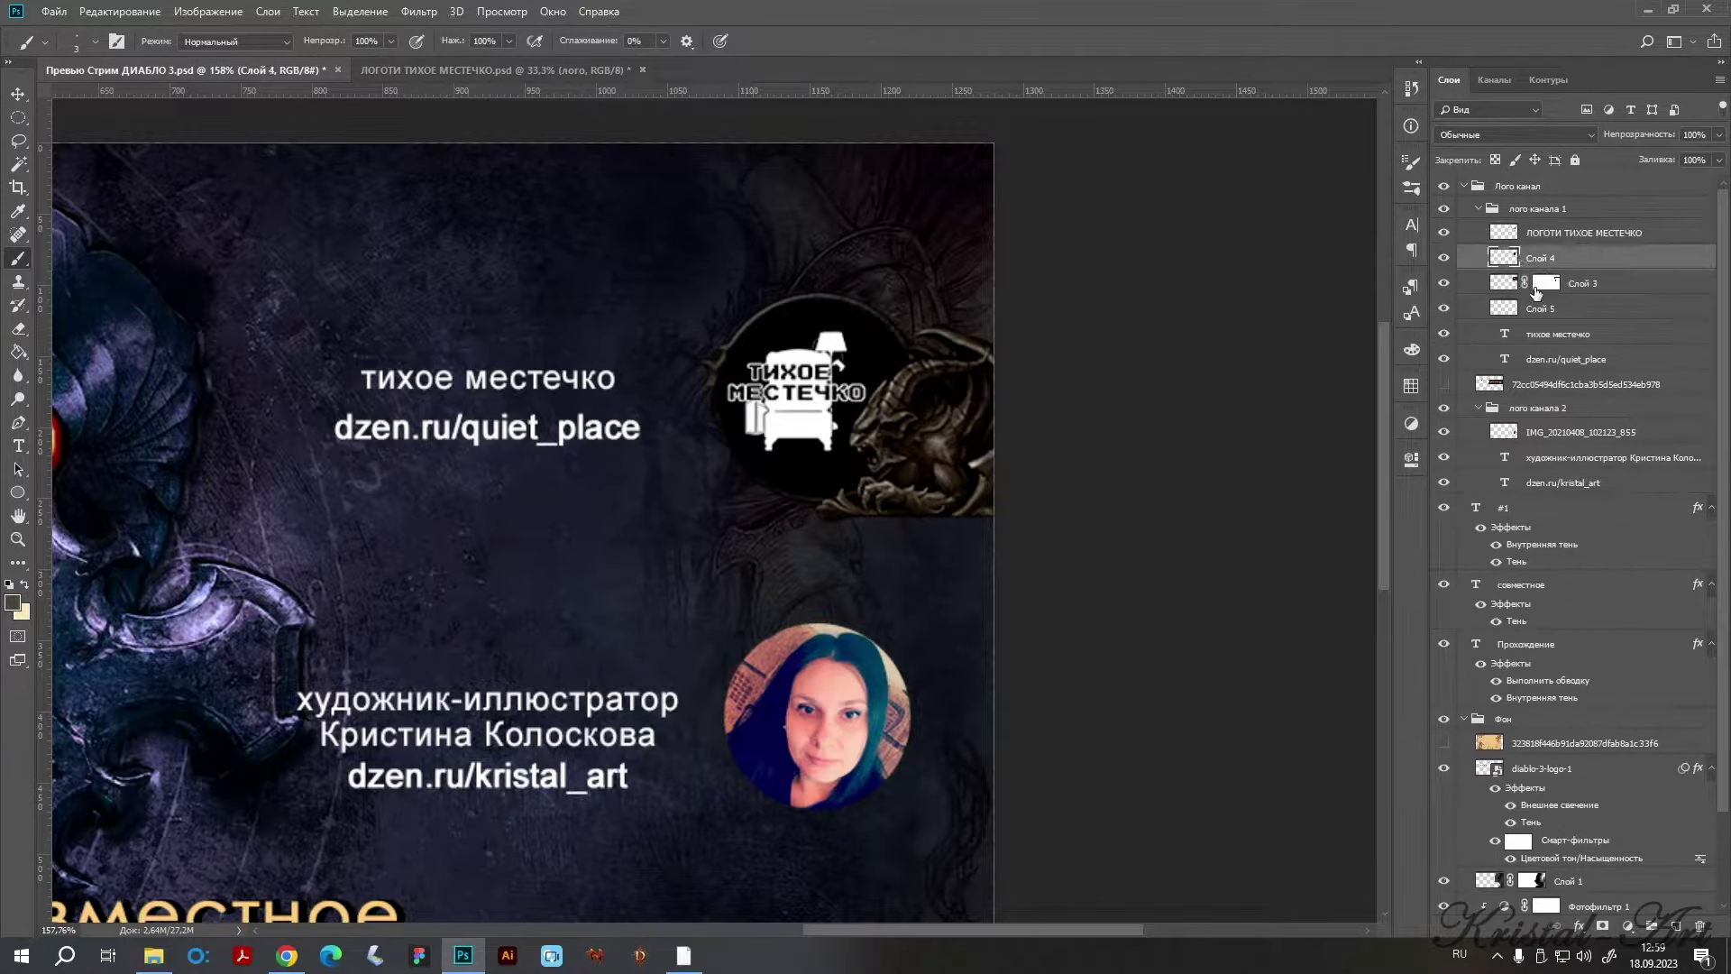
Merge Слой 5 into Слой 3 and clip both logo layers back onto it.
ctrl+click(1609, 305)
right_click(1603, 287)
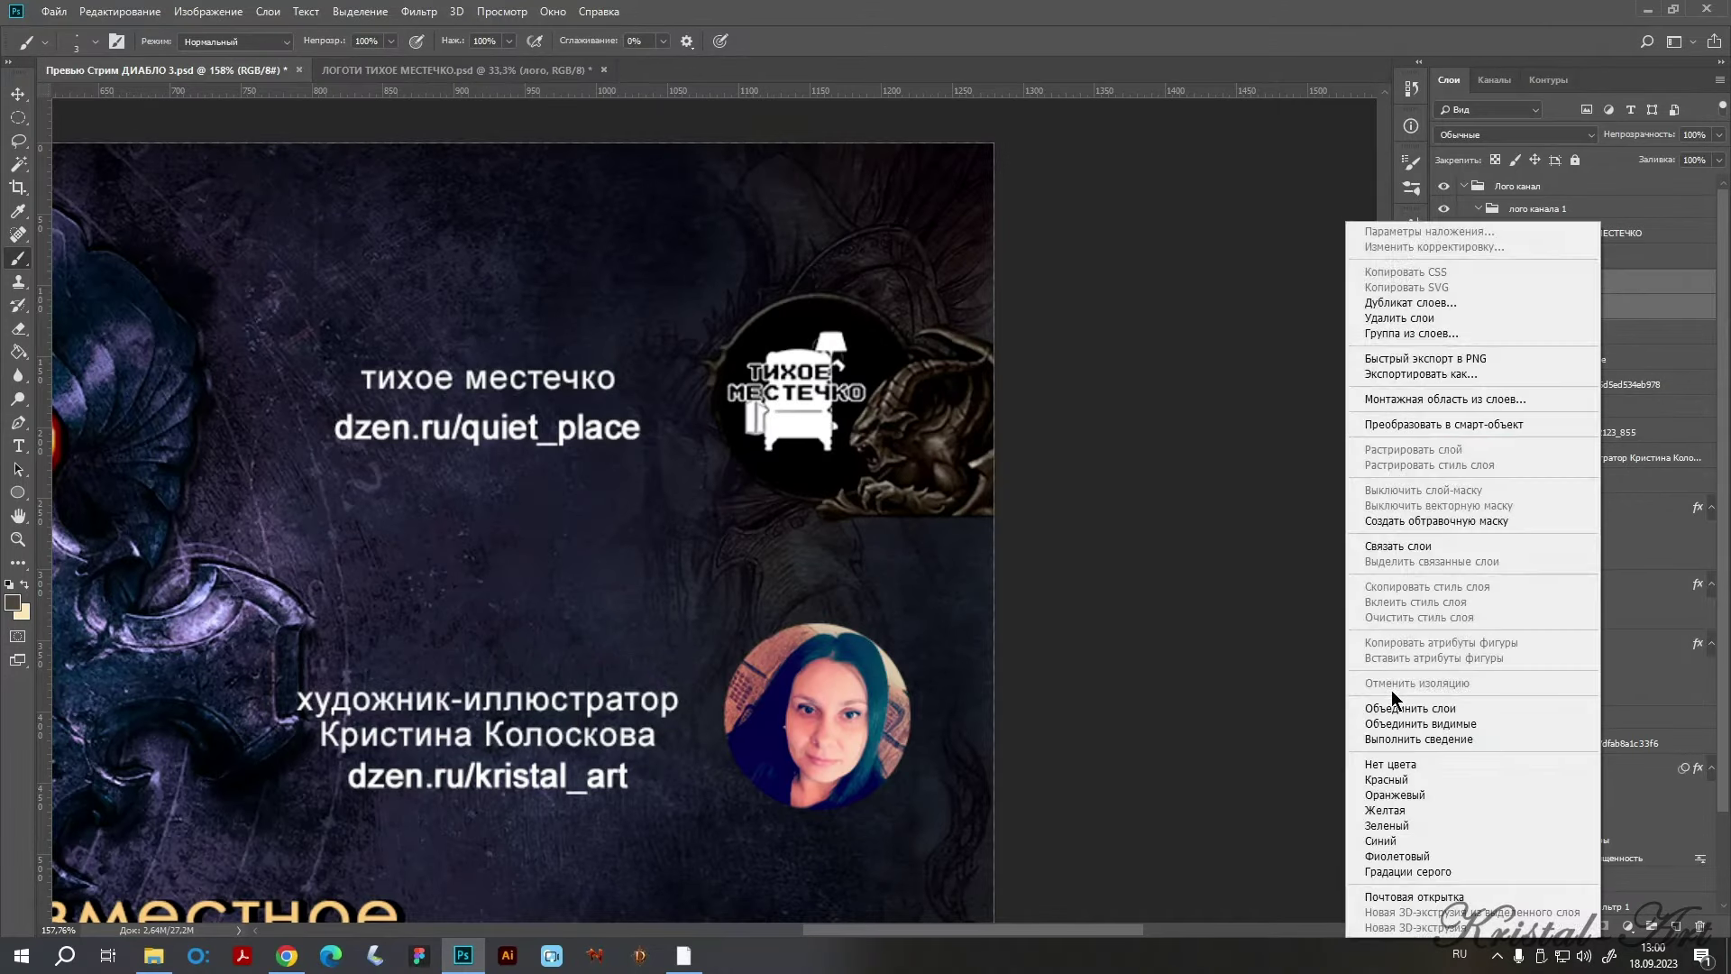
click(1394, 711)
alt+click(1531, 268)
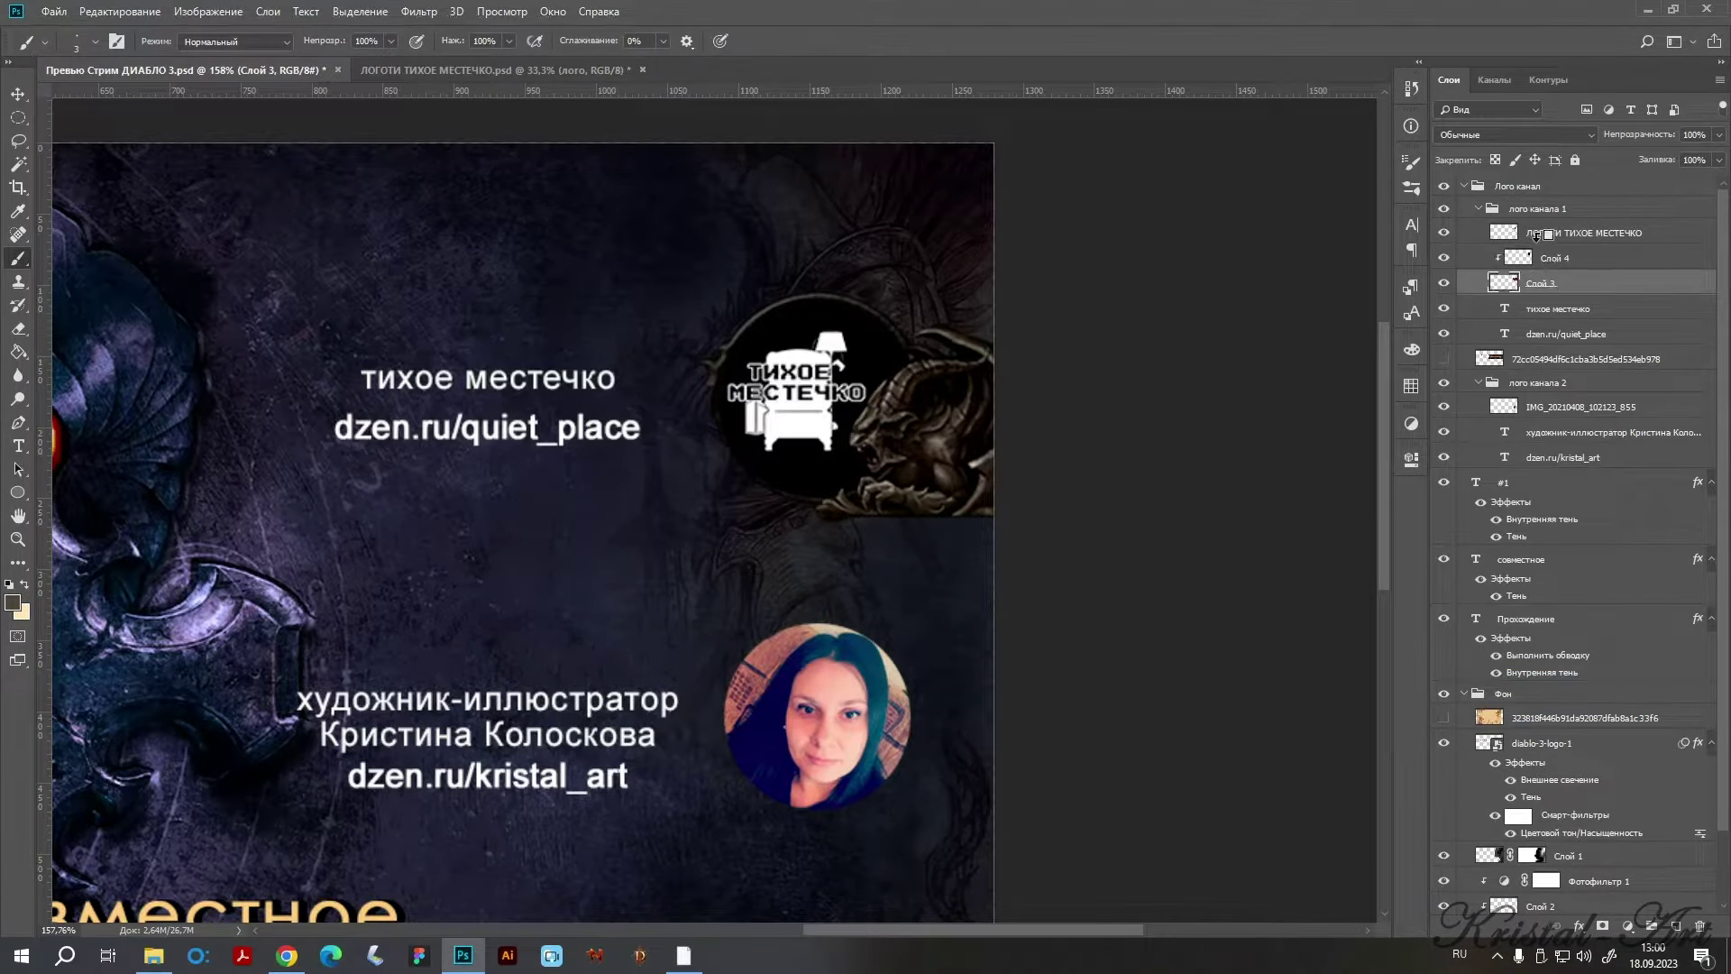
alt+click(1537, 236)
Open Слой 3's layer style, briefly test an outer glow, and keep the drop shadow enabled.
double_click(1661, 279)
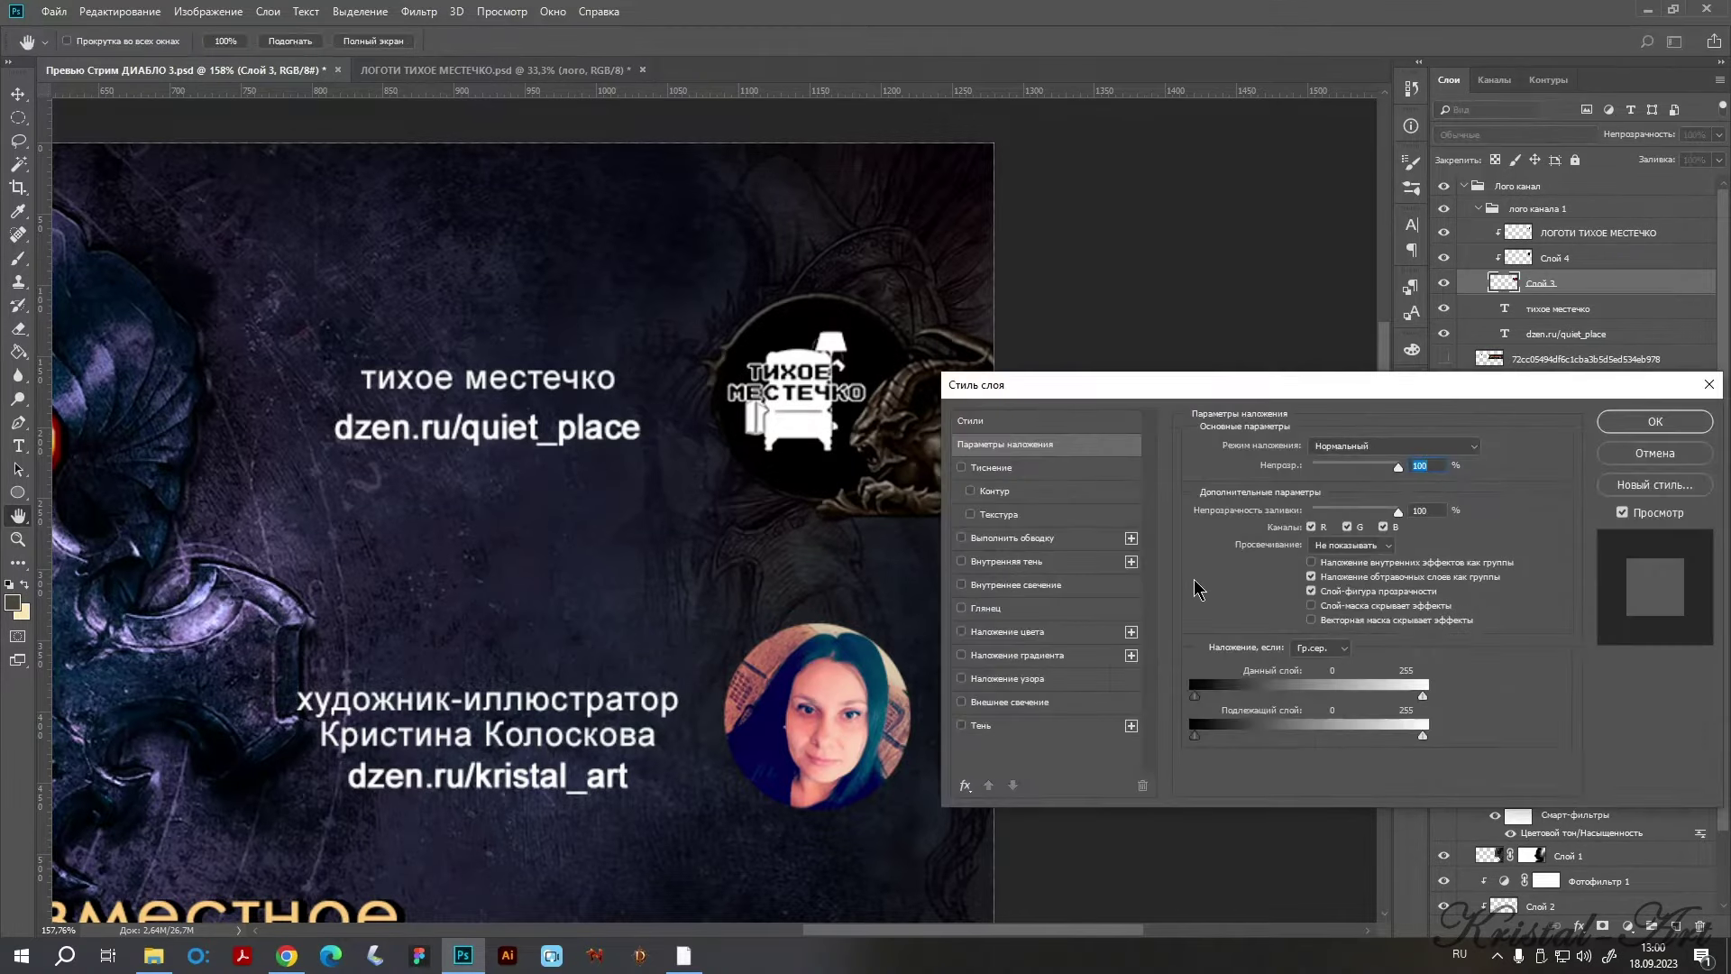
click(996, 728)
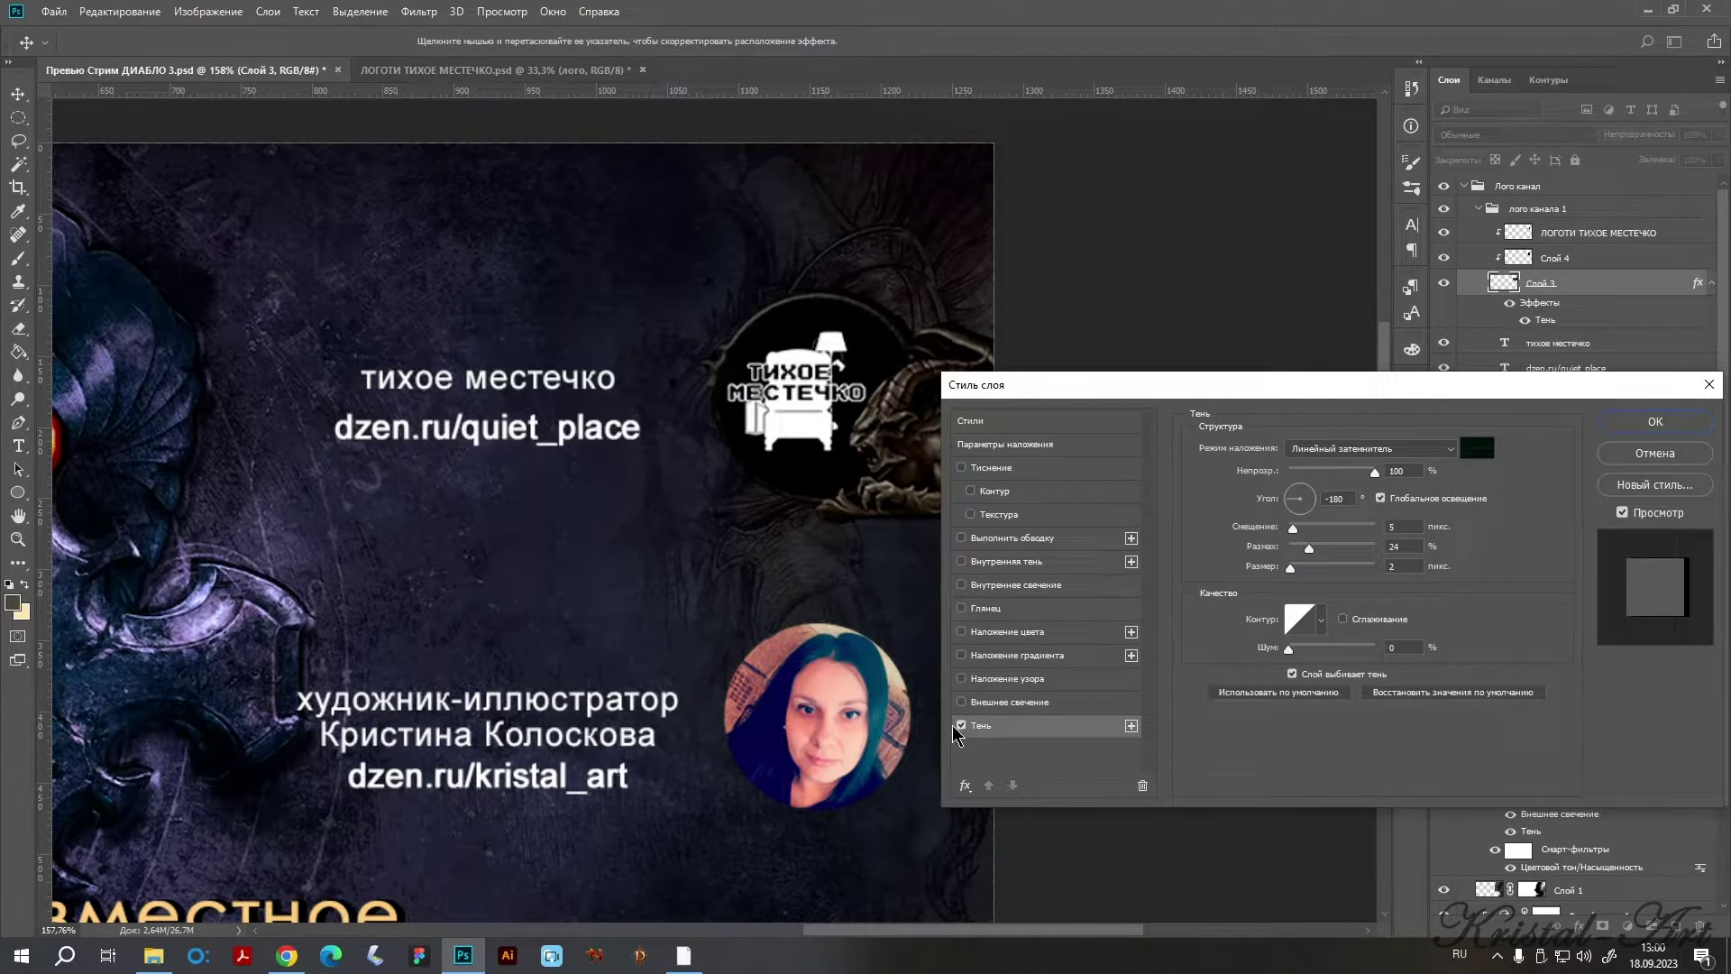
click(961, 726)
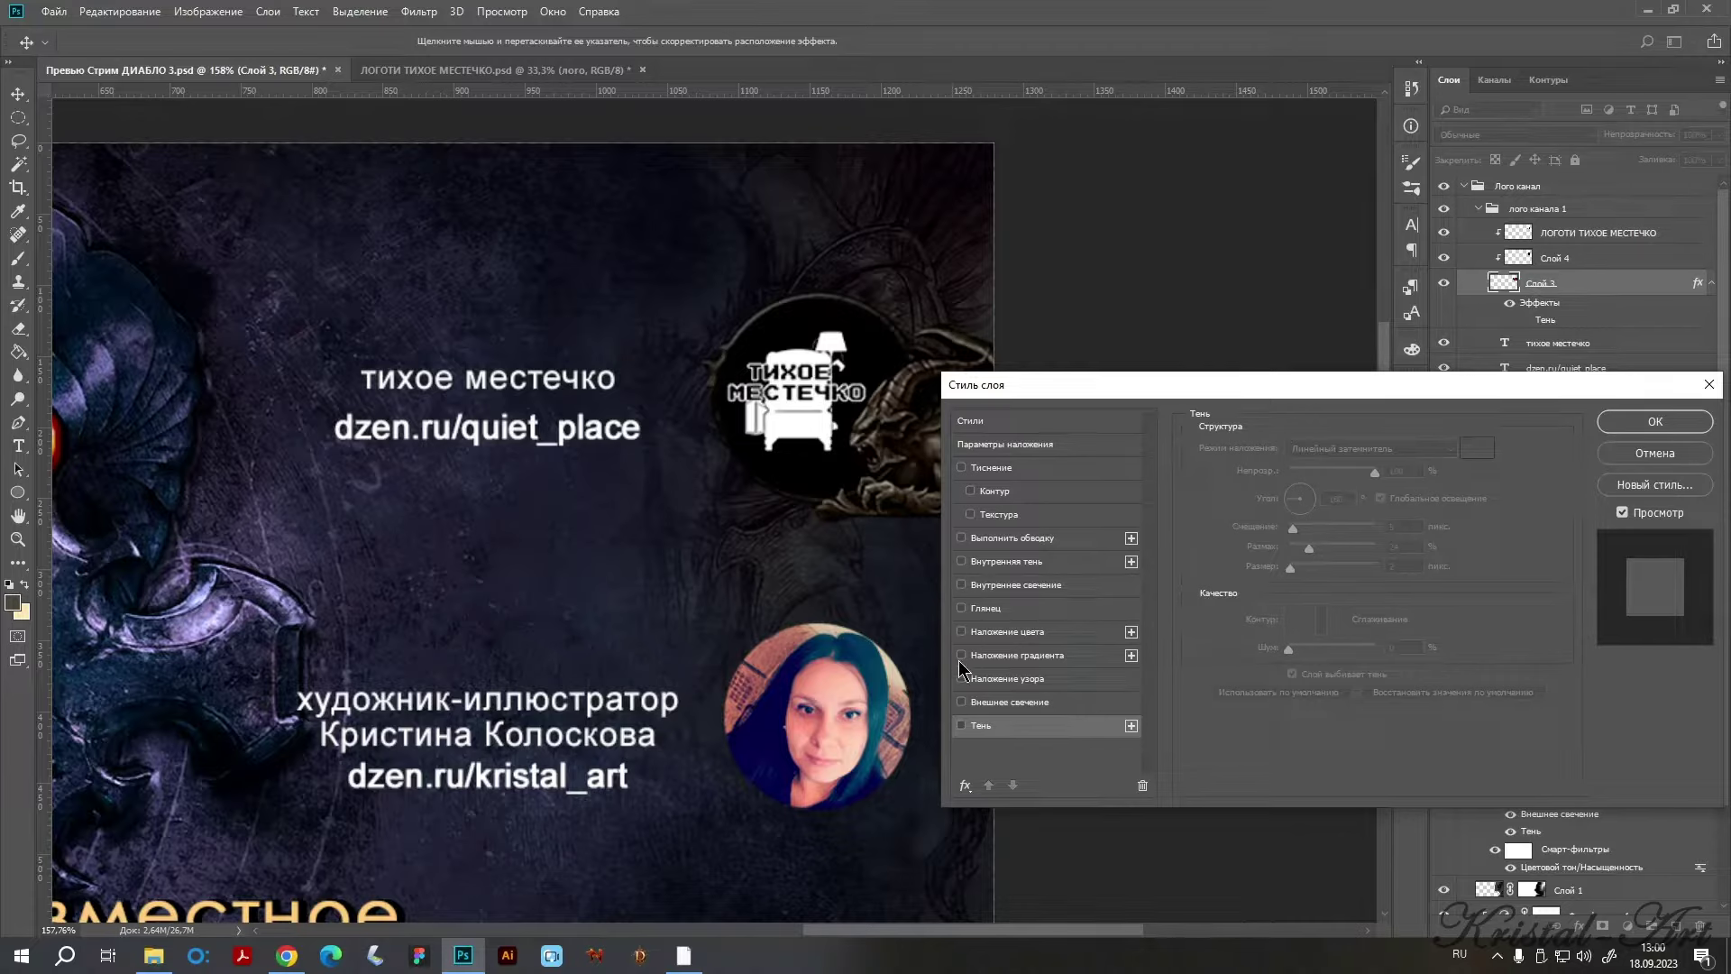
click(961, 702)
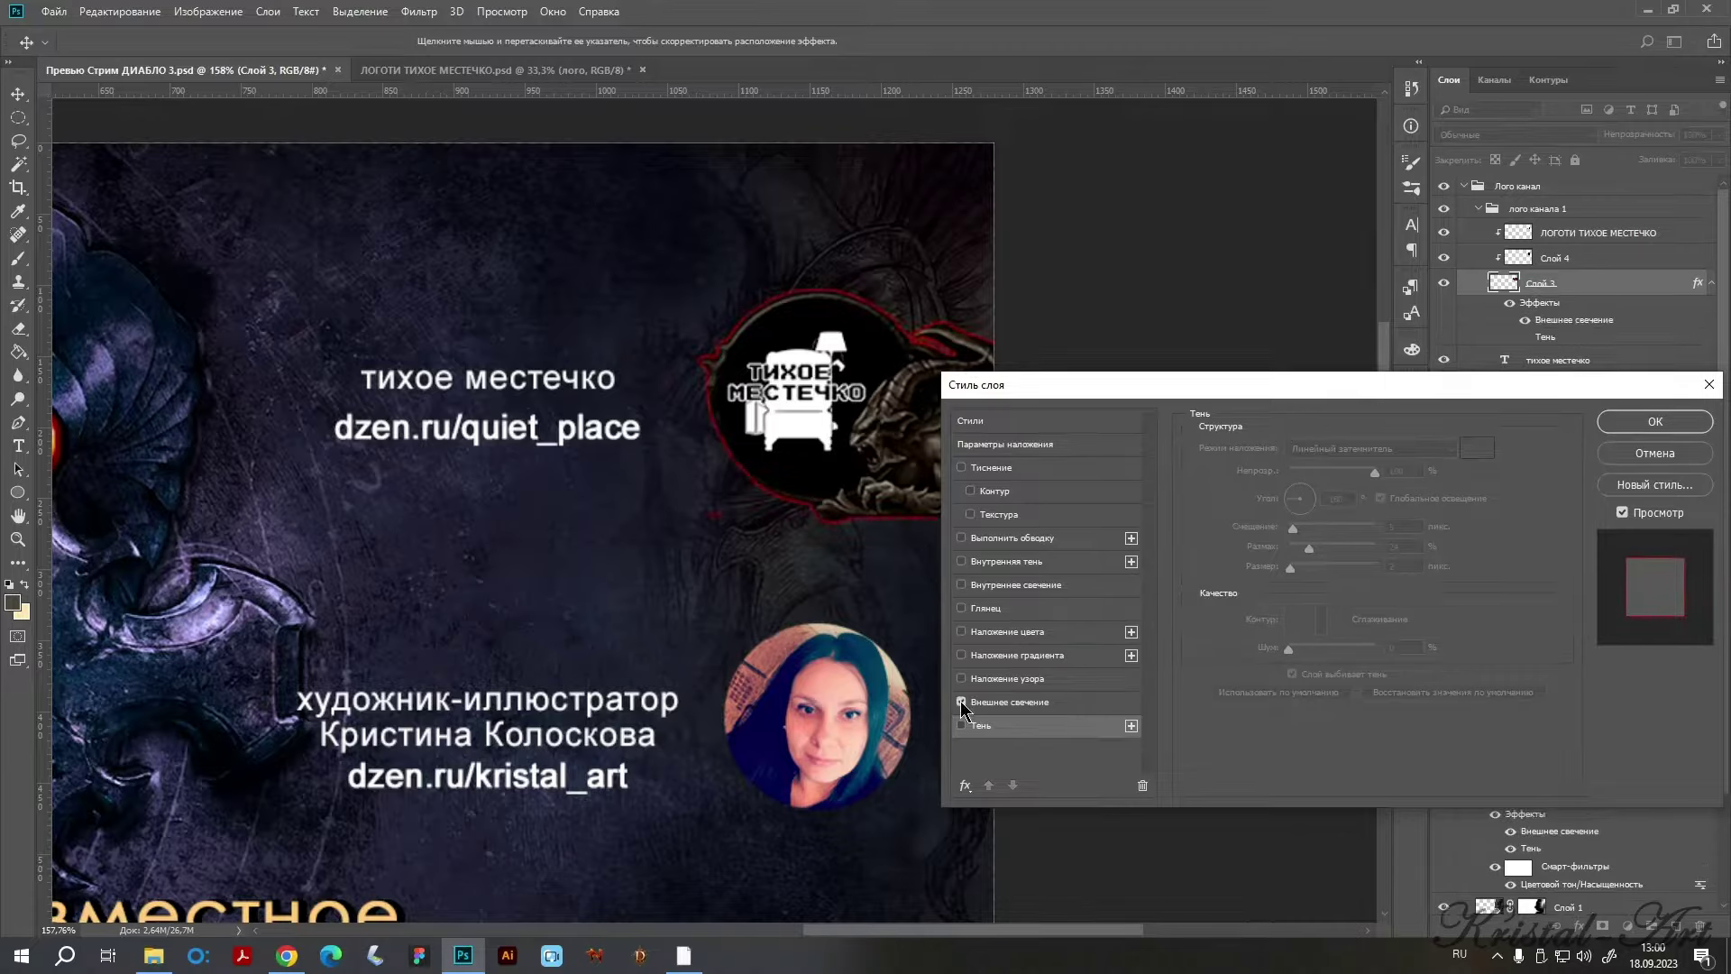
click(1009, 702)
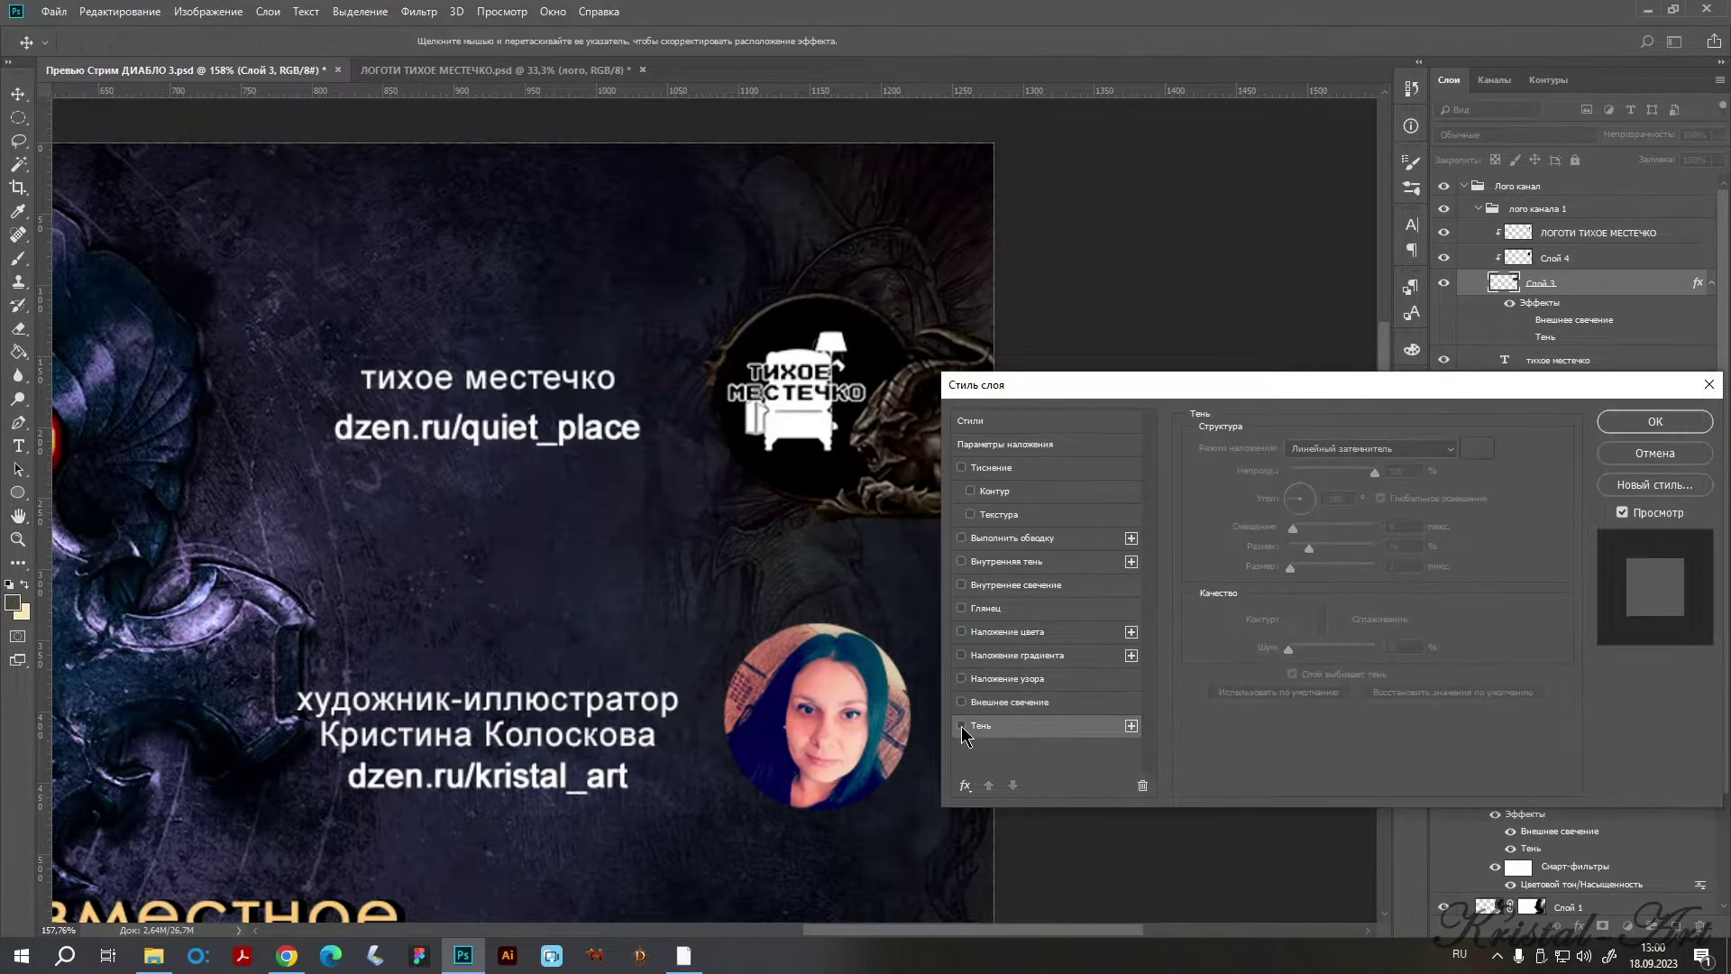
click(960, 725)
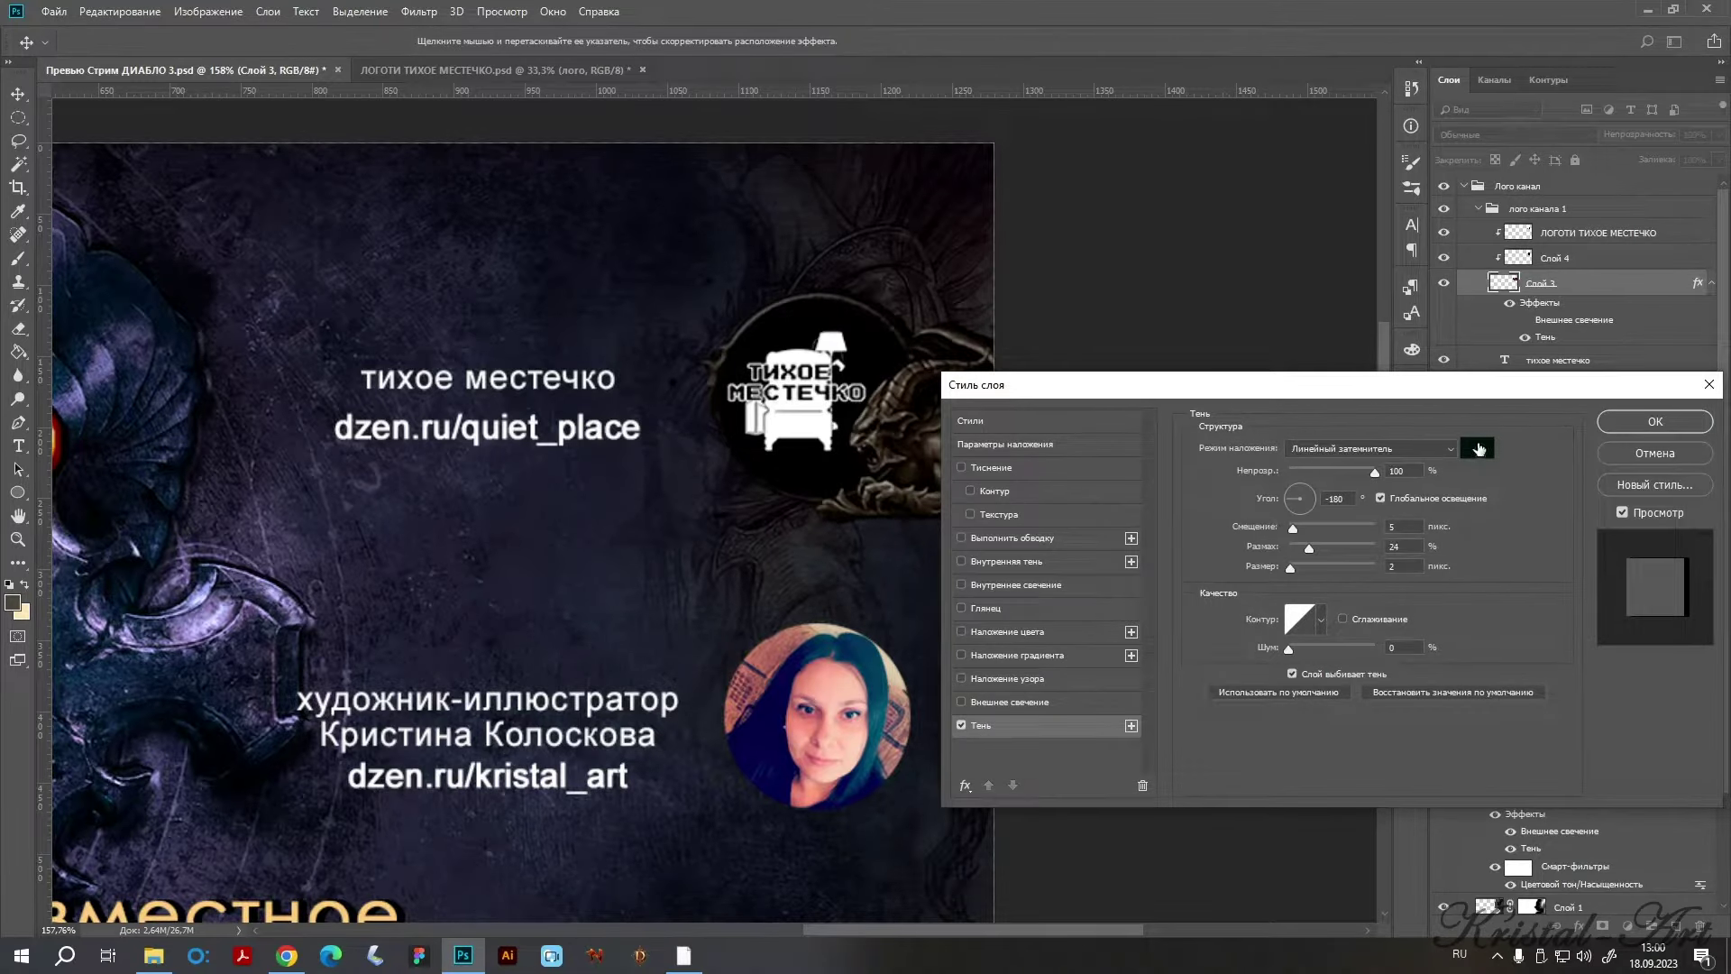
Give the drop shadow a light gold sampled colour, Normal blending, and adjusted distance and size.
click(1476, 447)
click(207, 903)
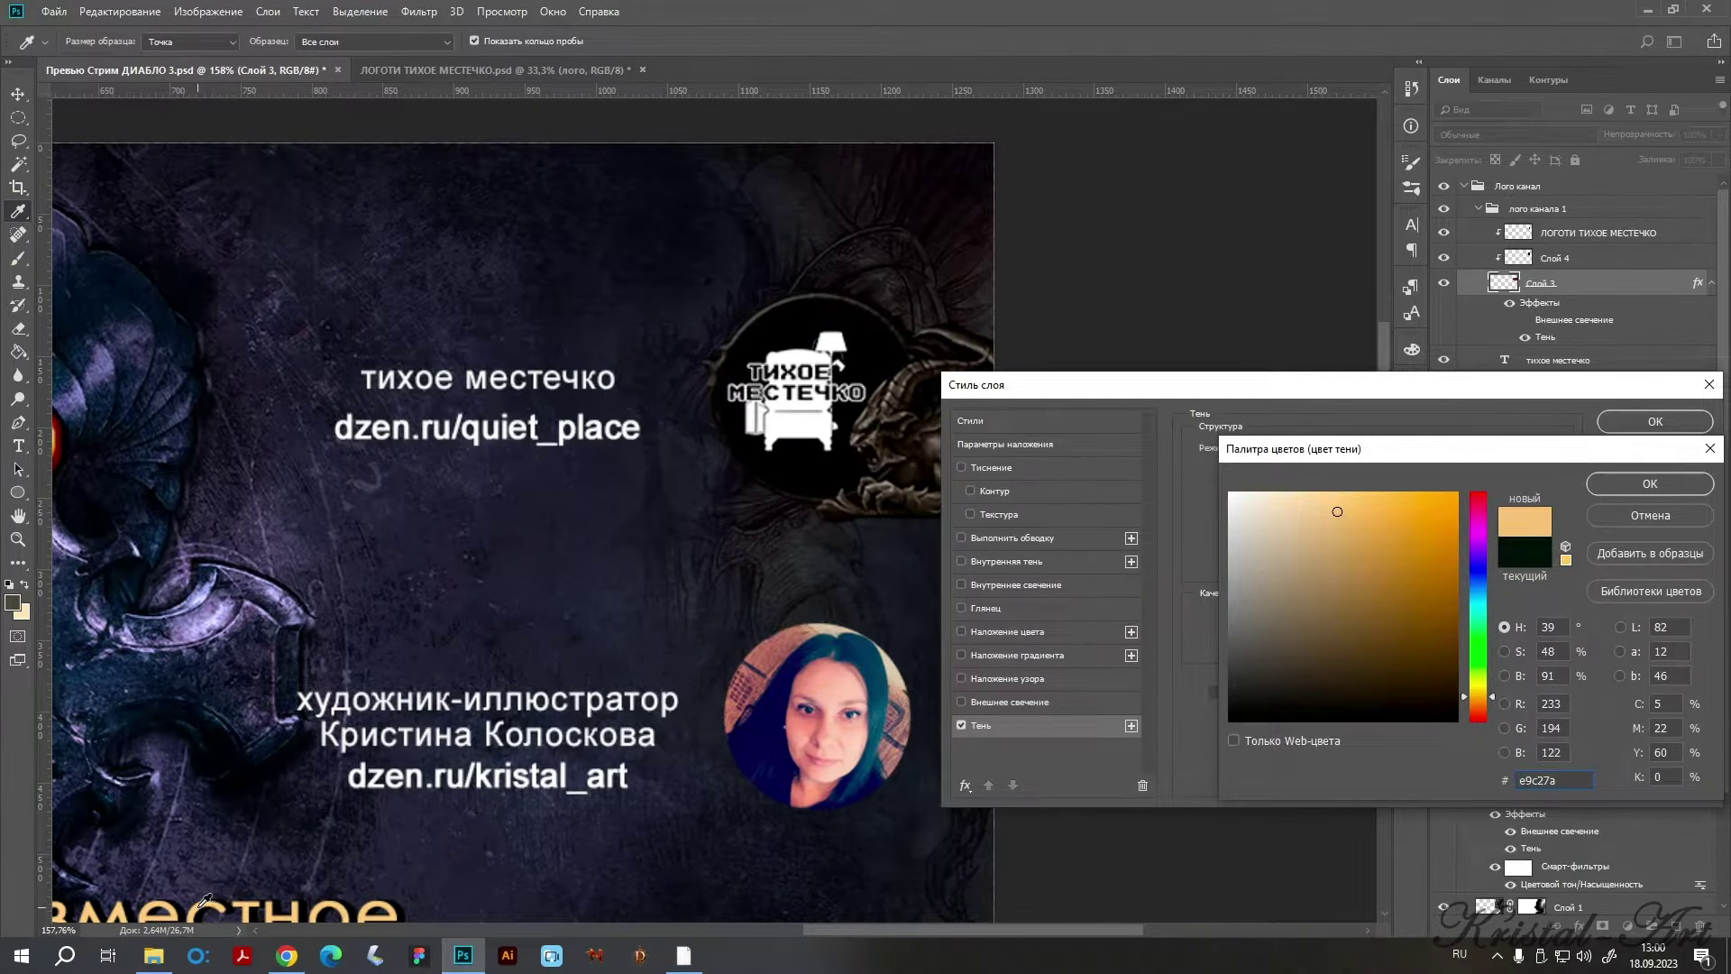
click(253, 892)
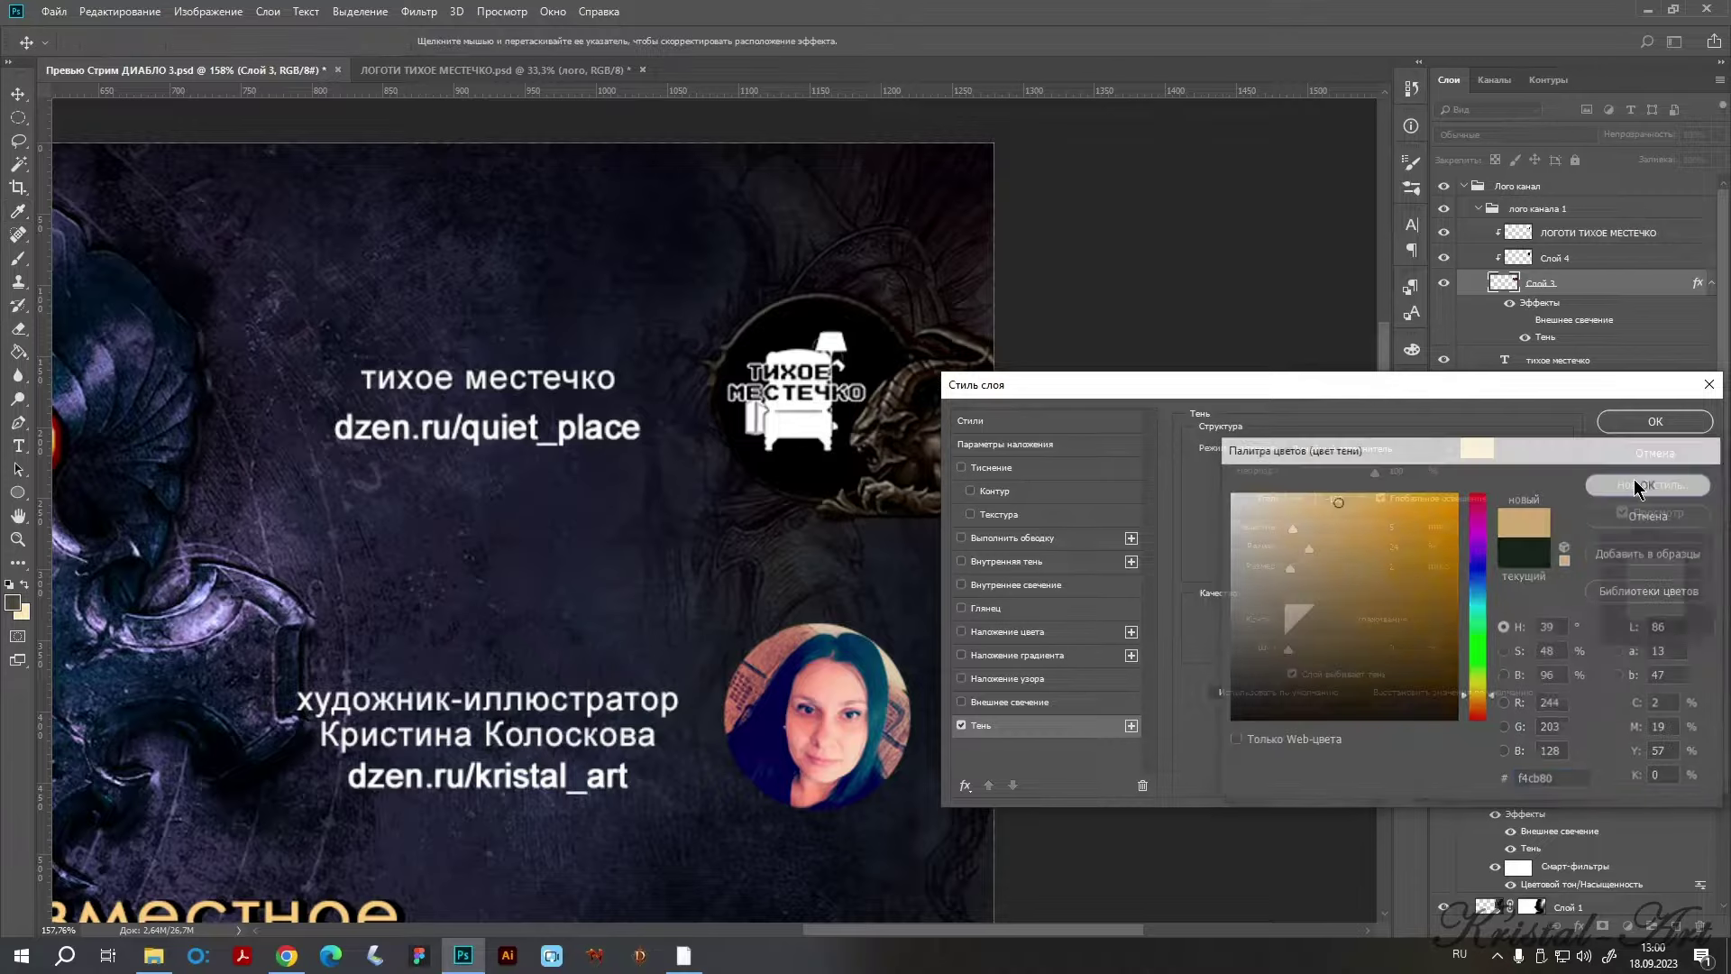
click(1646, 484)
click(1374, 456)
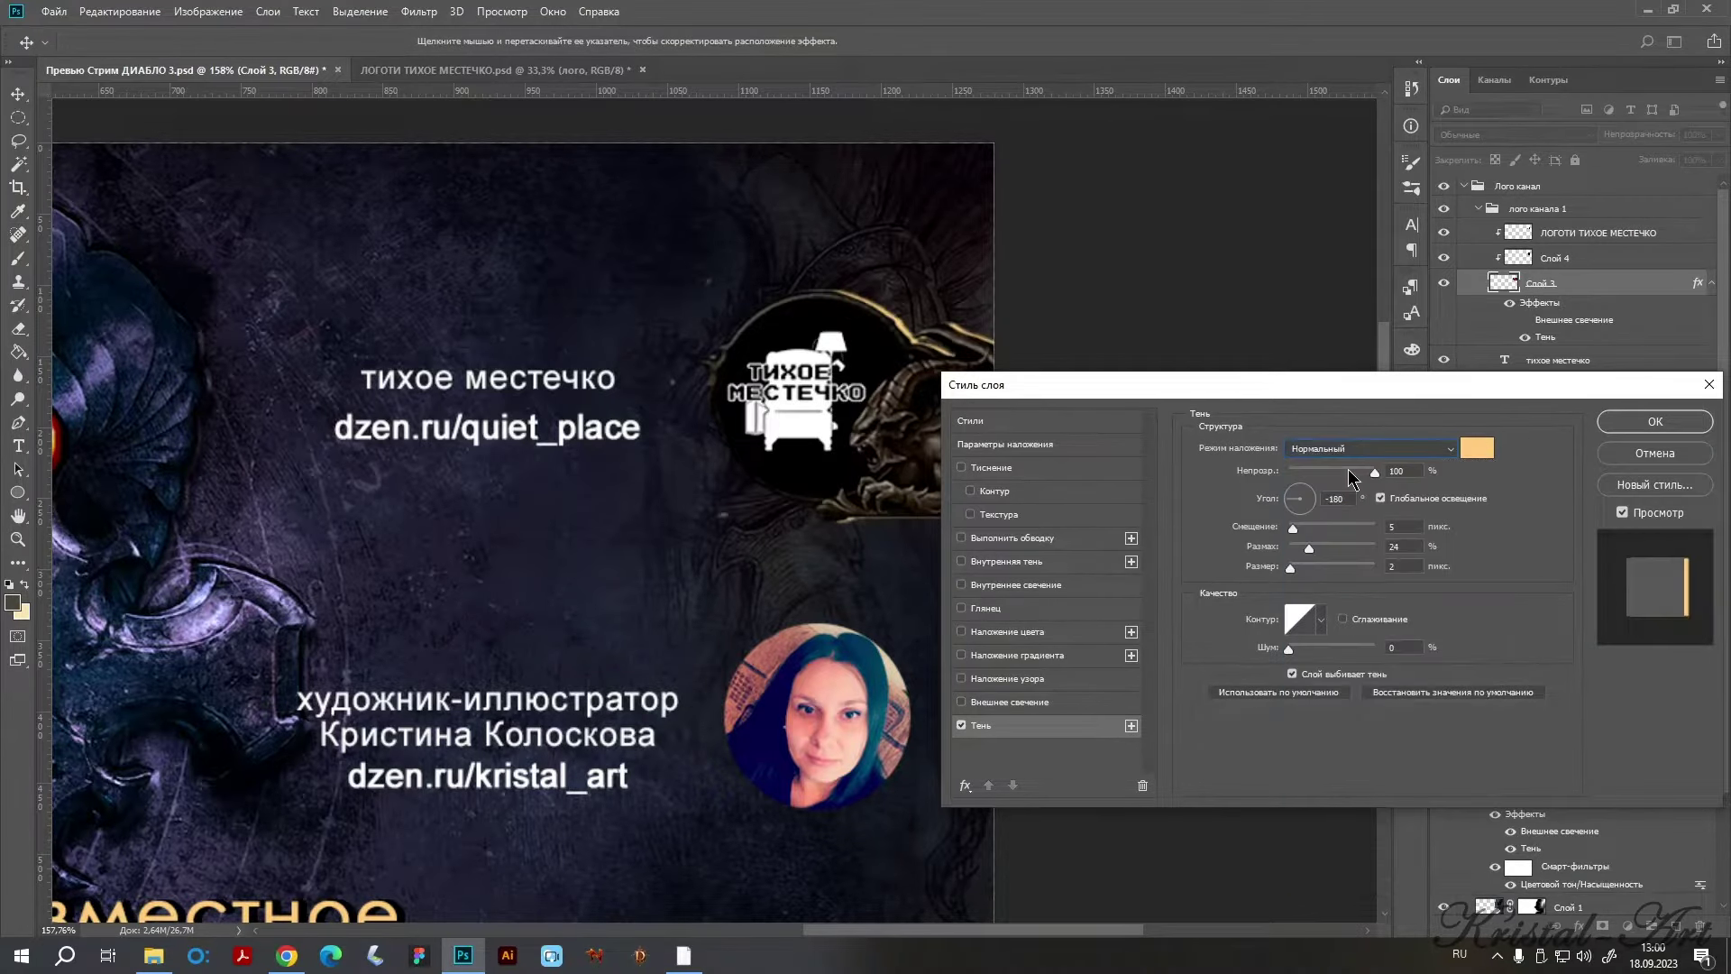
drag(1286, 398, 1299, 464)
mouse_move(1306, 595)
mouse_down()
mouse_move(1332, 617)
mouse_move(1303, 640)
mouse_move(1304, 596)
mouse_up()
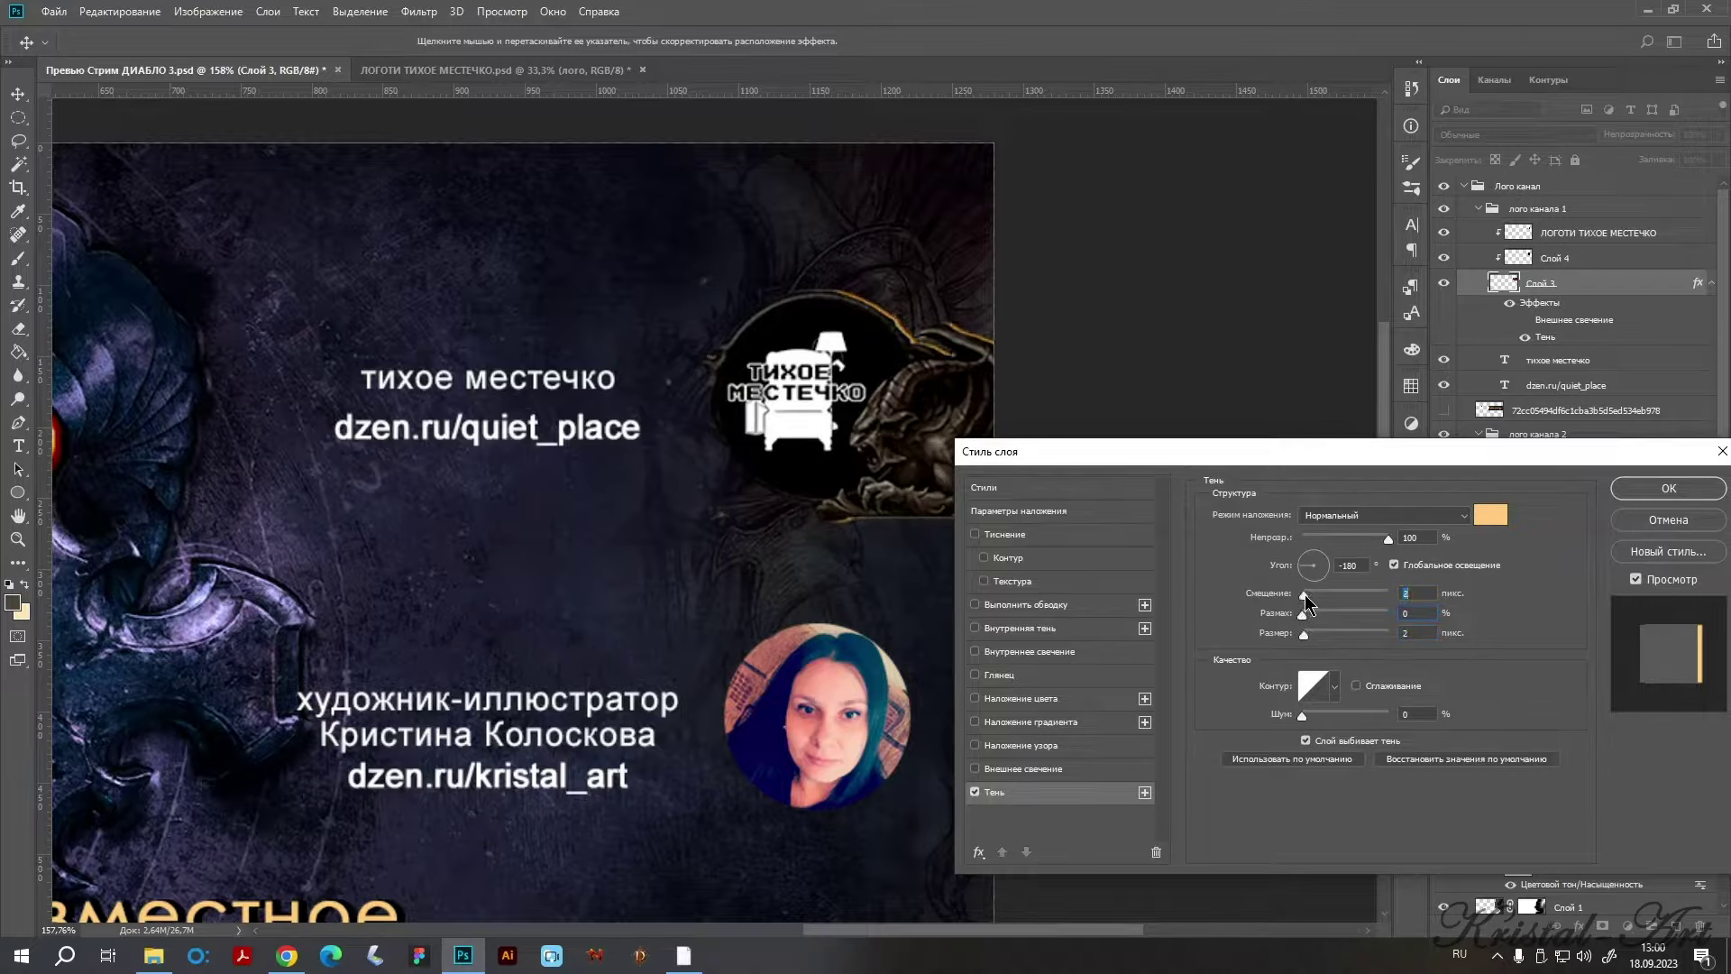
click(1304, 632)
Change the drop shadow colour to bright red (ed1b1b) and apply the layer style.
click(1496, 514)
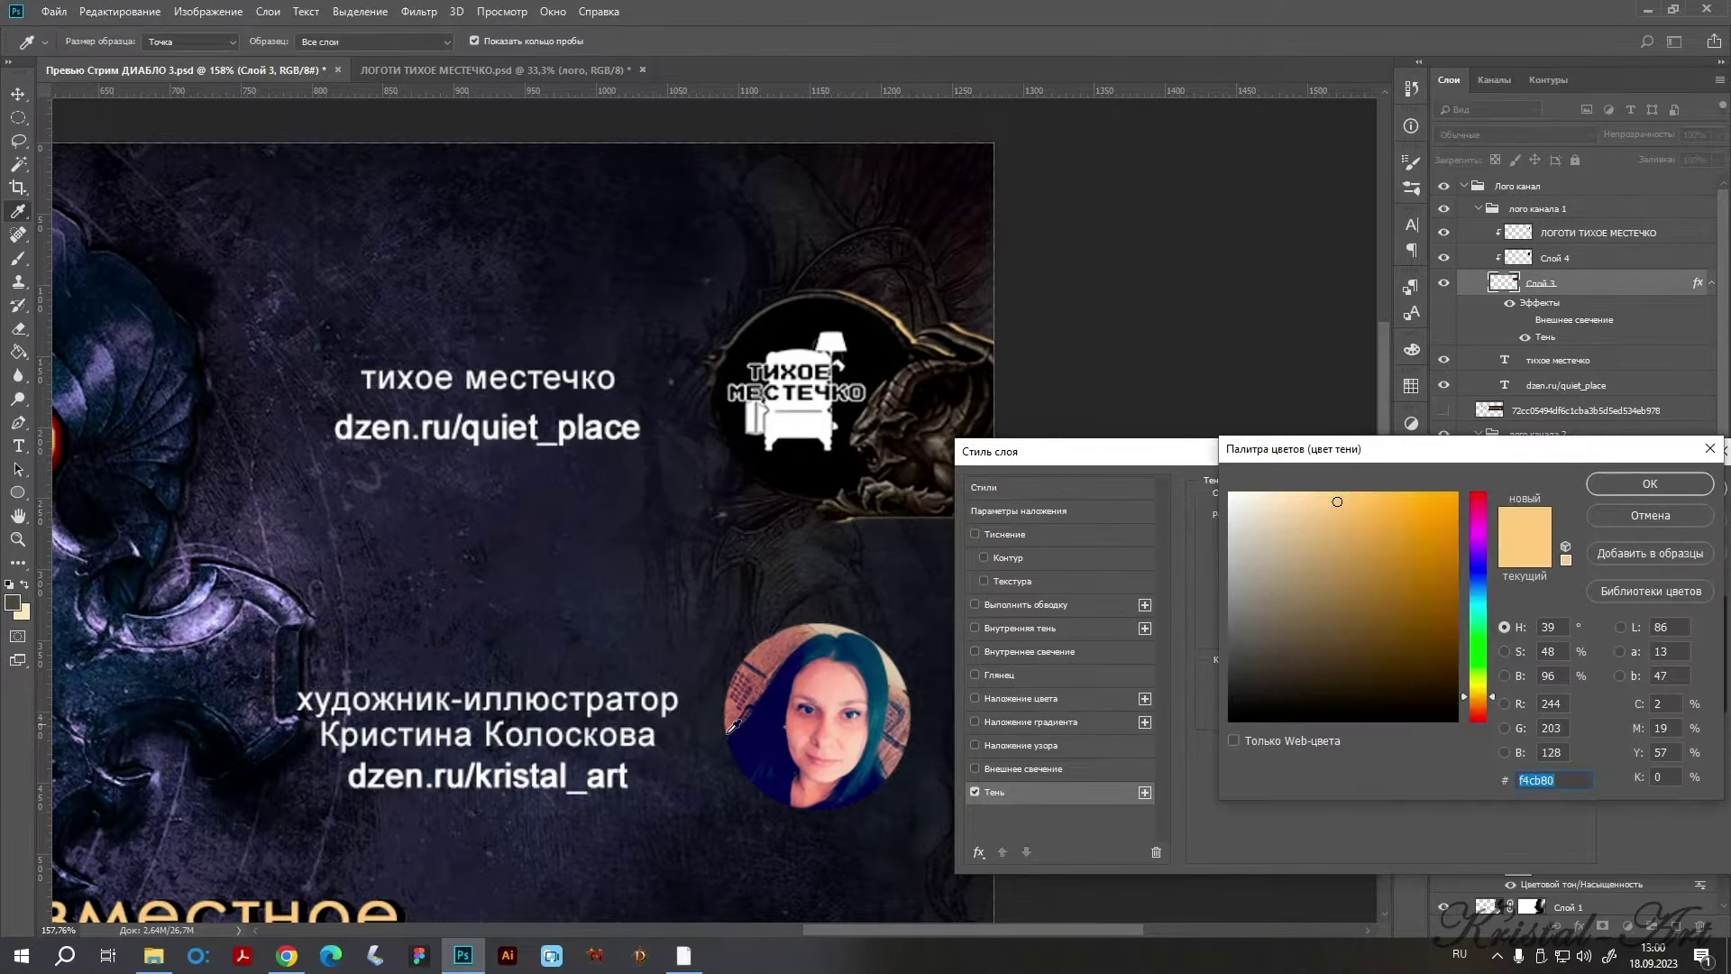
click(1437, 501)
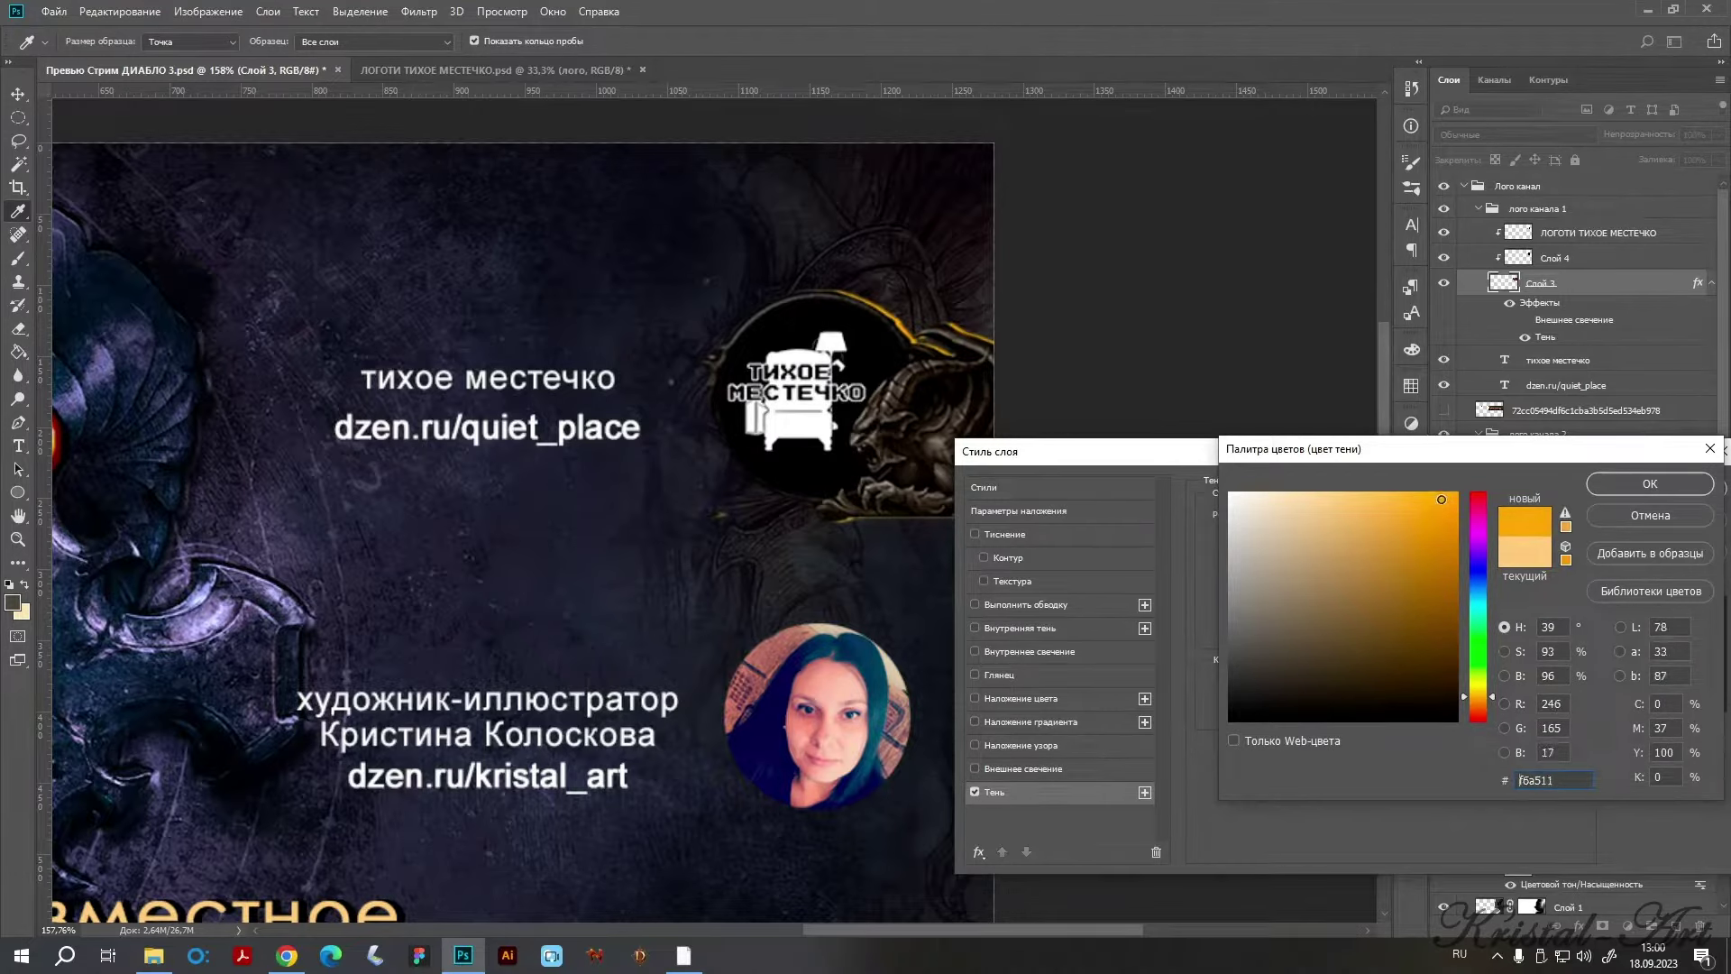
click(1477, 509)
drag(1478, 509, 1477, 492)
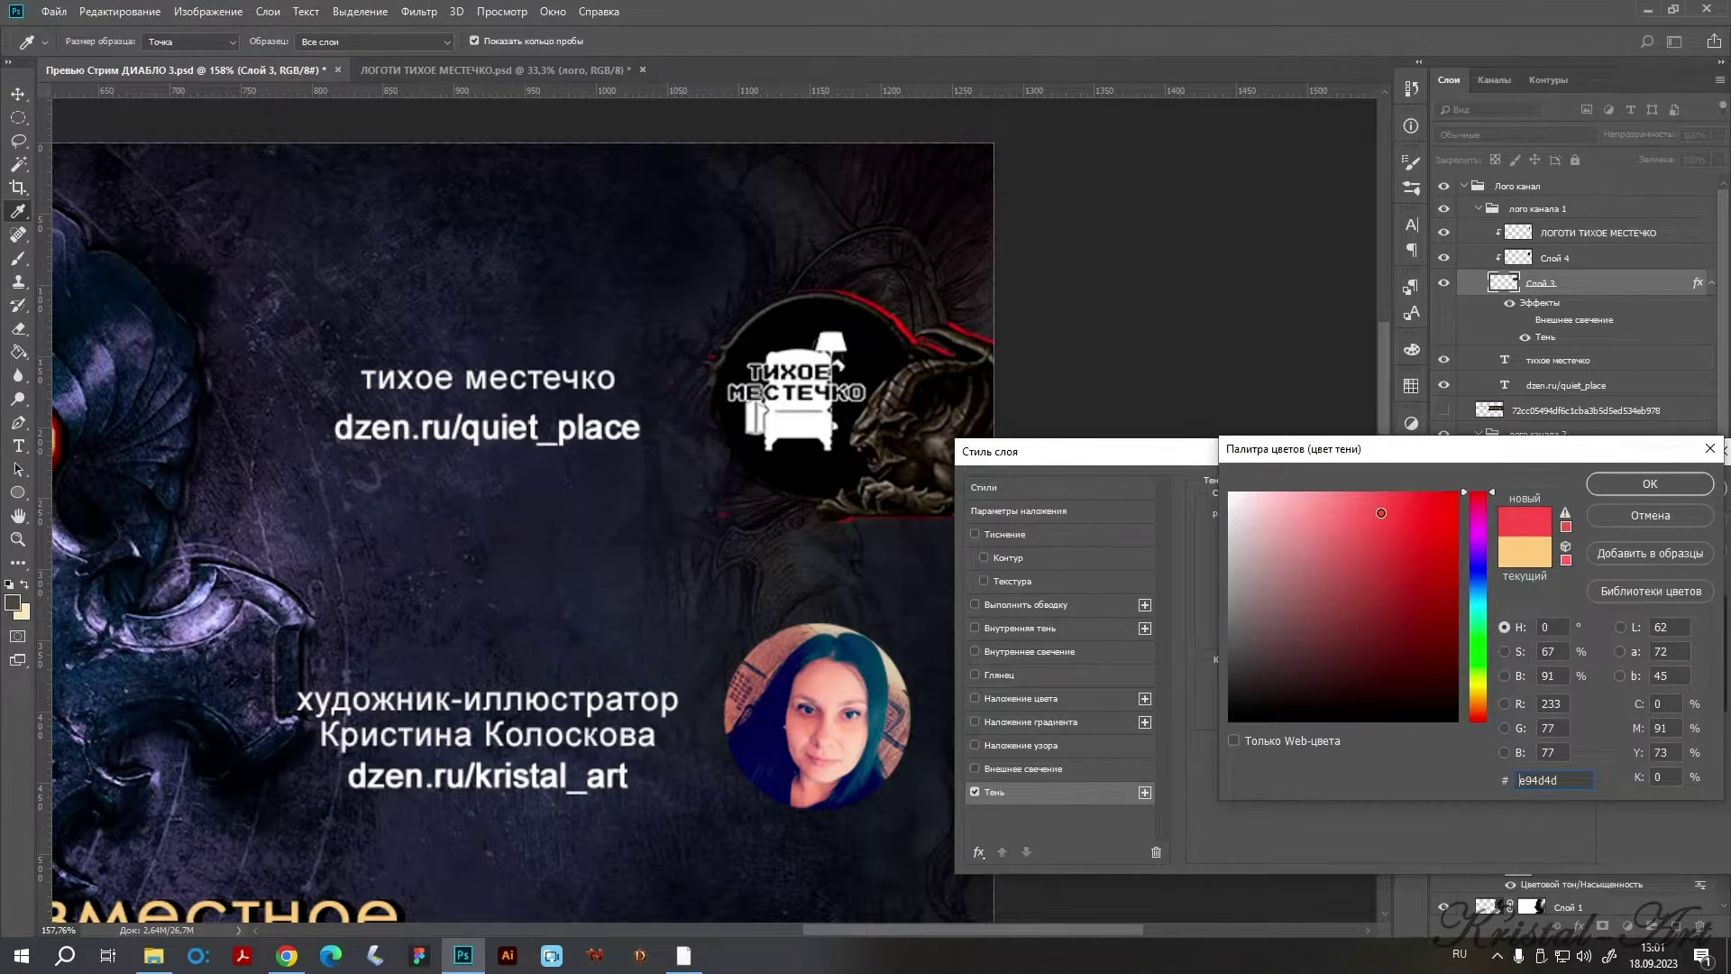
click(1433, 509)
click(1650, 484)
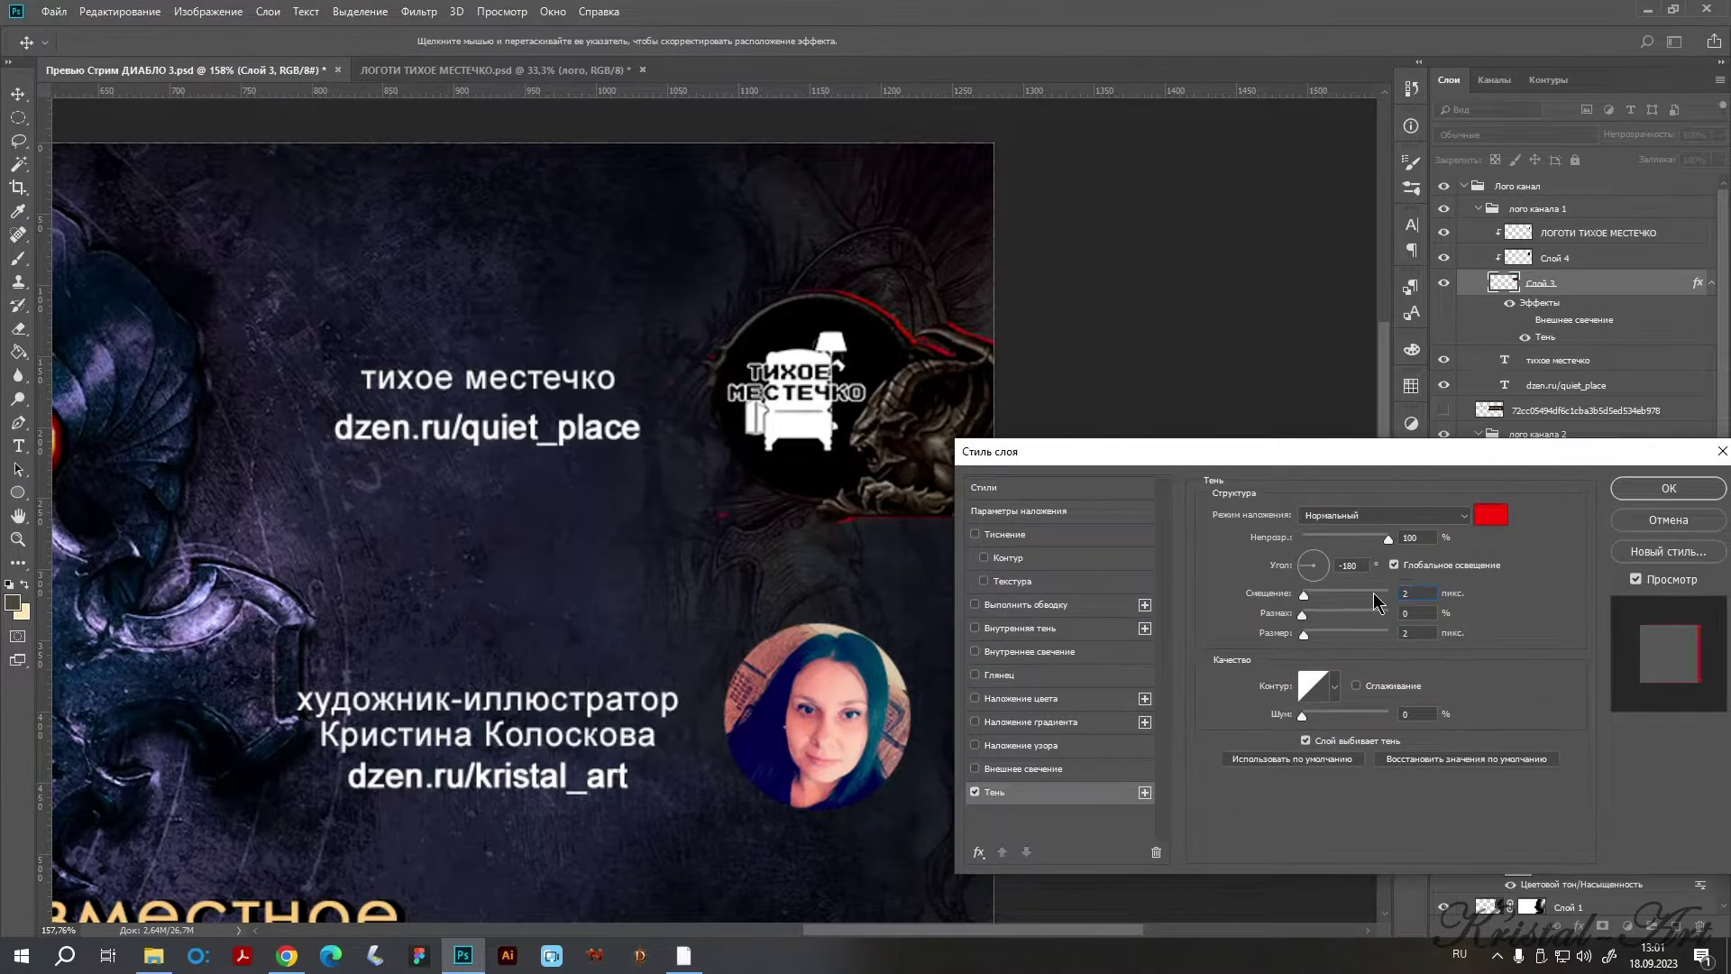
click(1668, 488)
Zoom in on the logo frame with the Eraser active, inspect the red edge, and undo one step.
scroll(691, 535, up, 3)
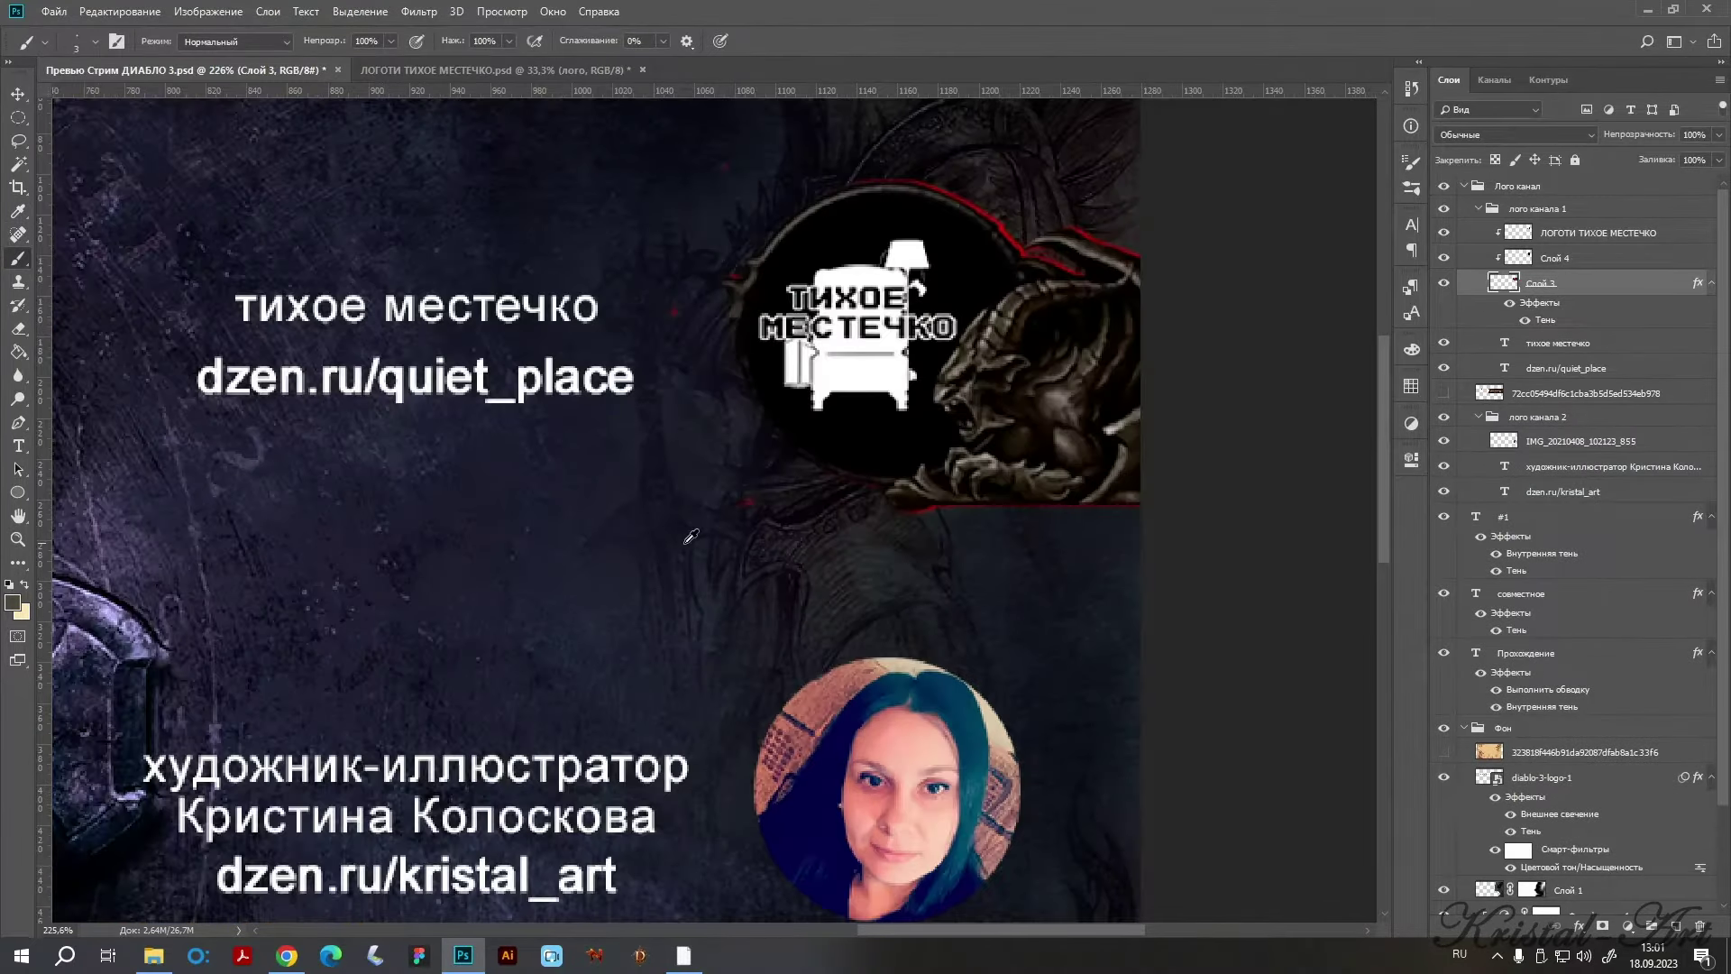
scroll(692, 536, up, 2)
key(e)
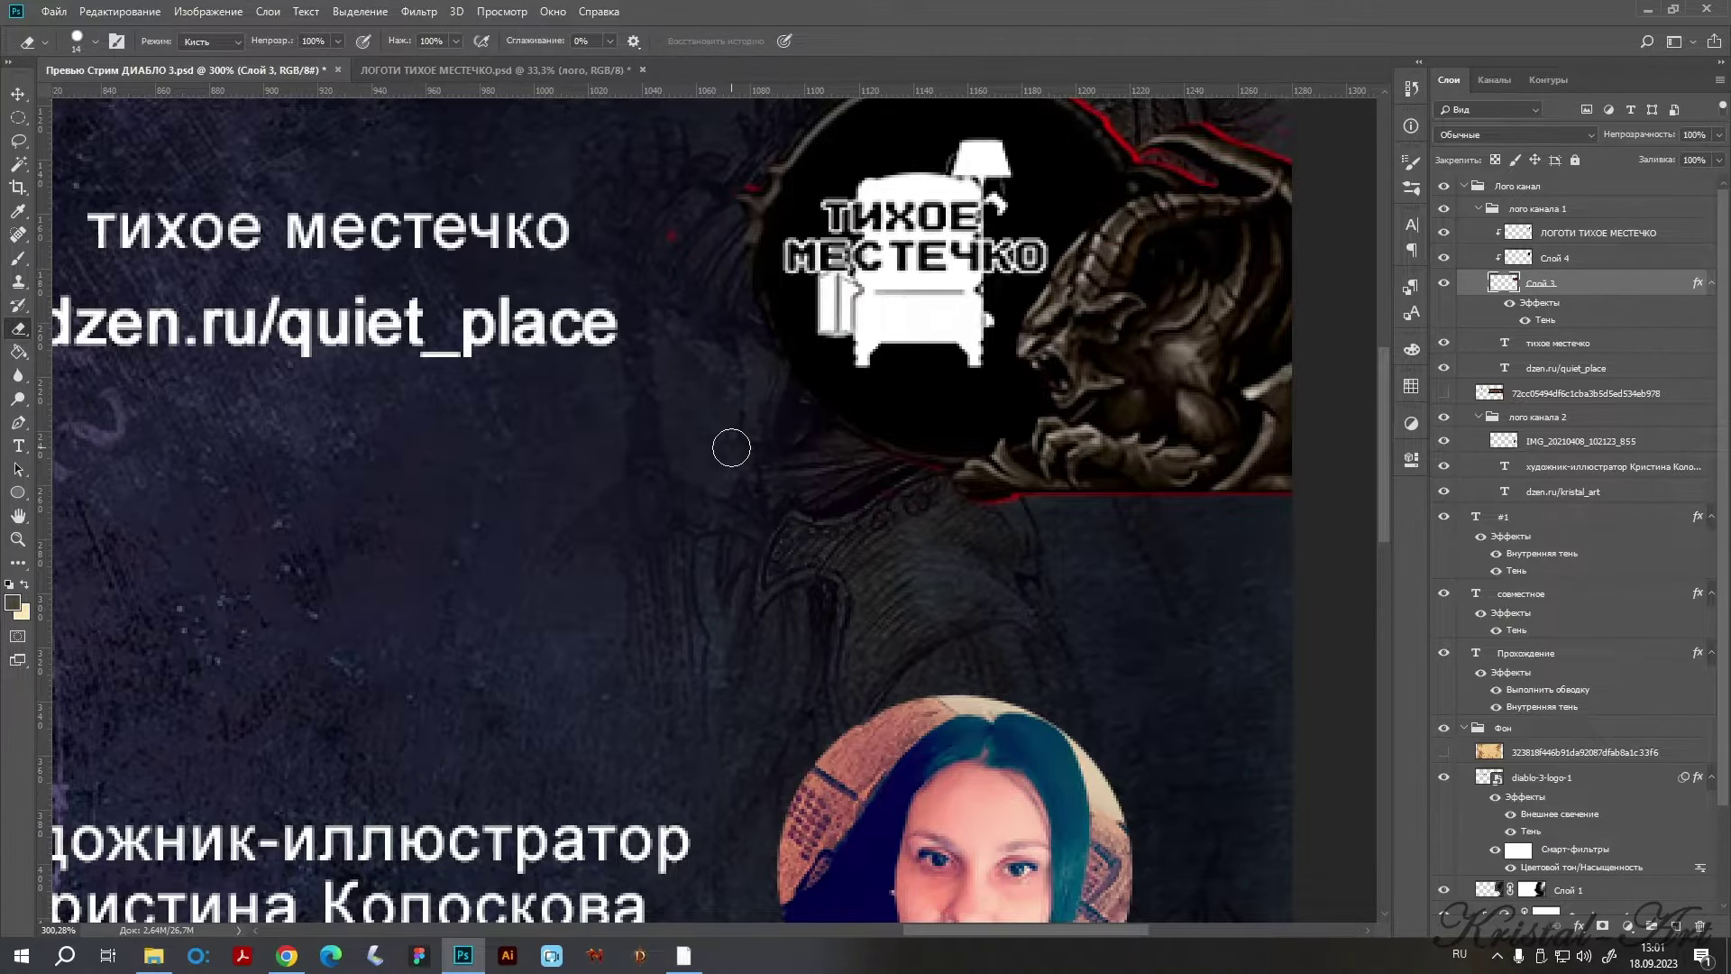
scroll(731, 448, up, 5)
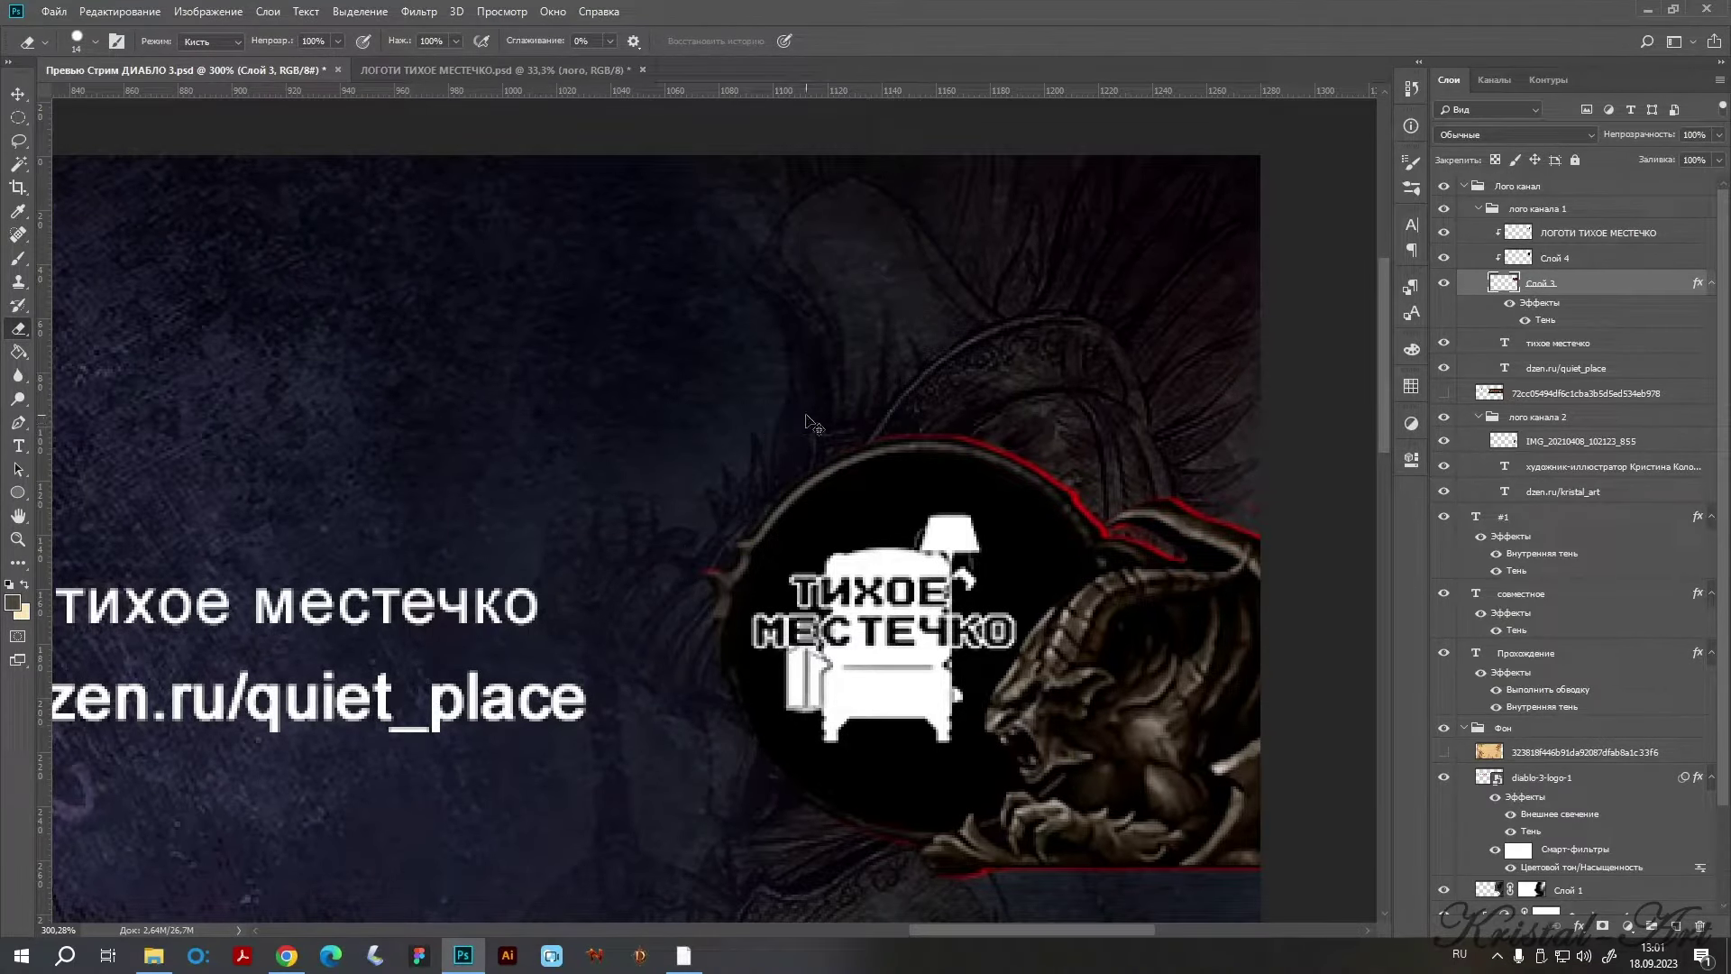
scroll(1110, 452, down, 1)
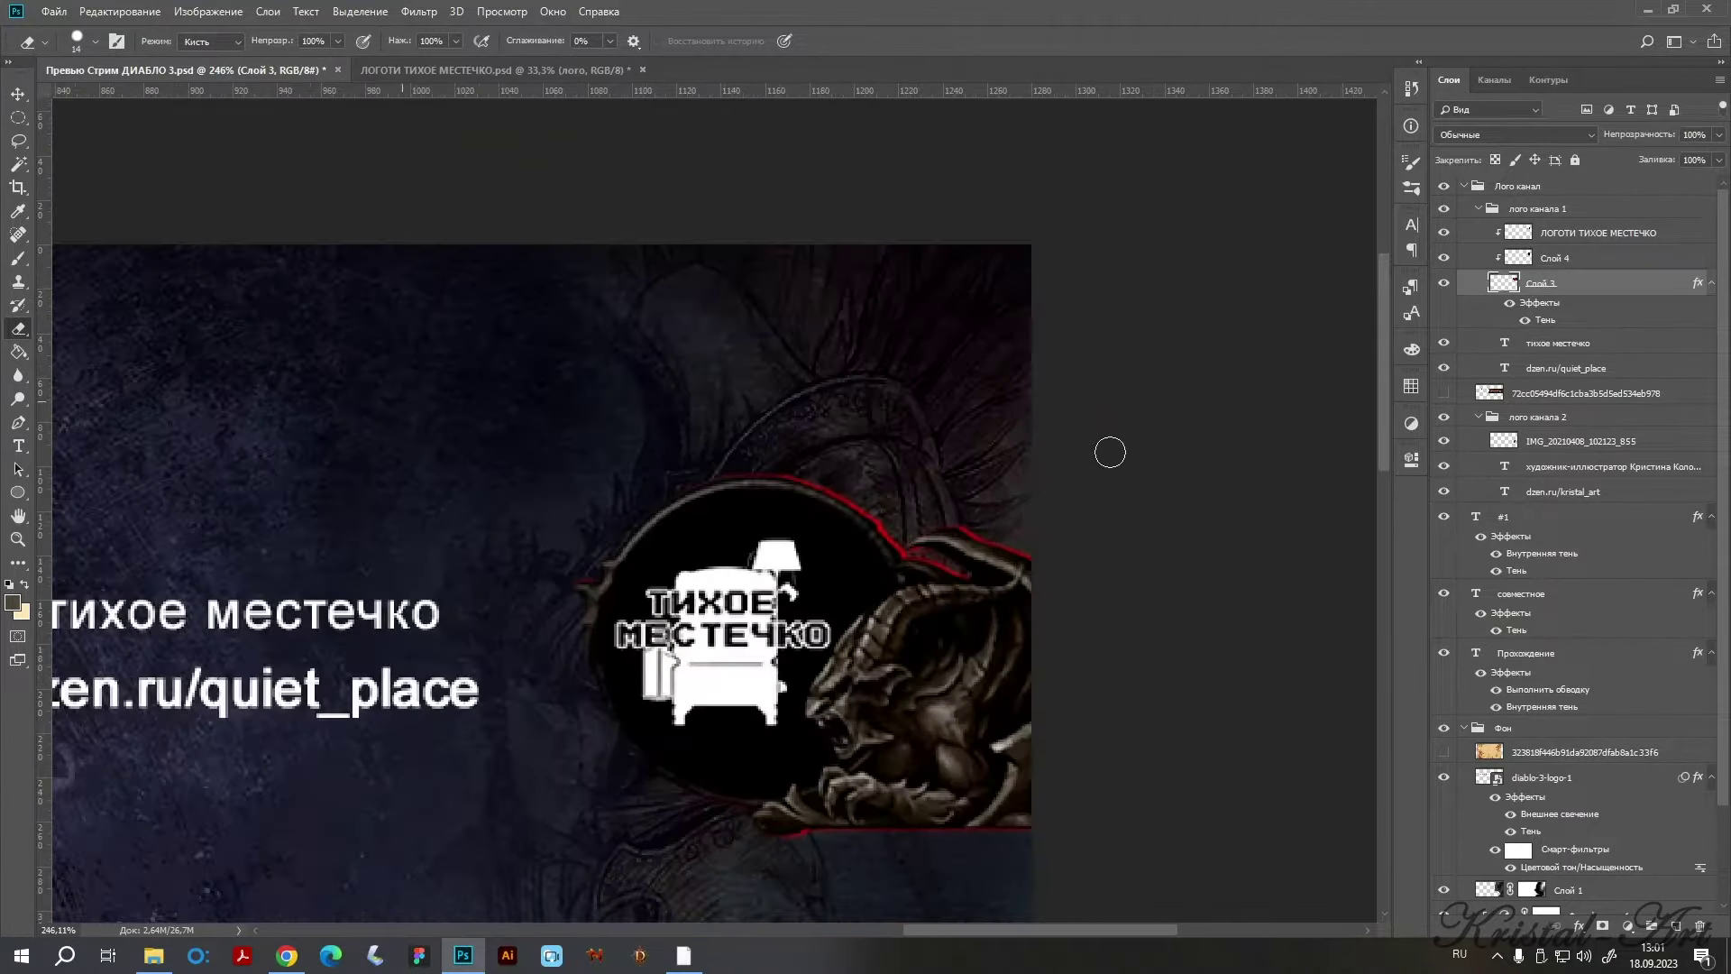
scroll(960, 514, down, 3)
scroll(991, 640, down, 2)
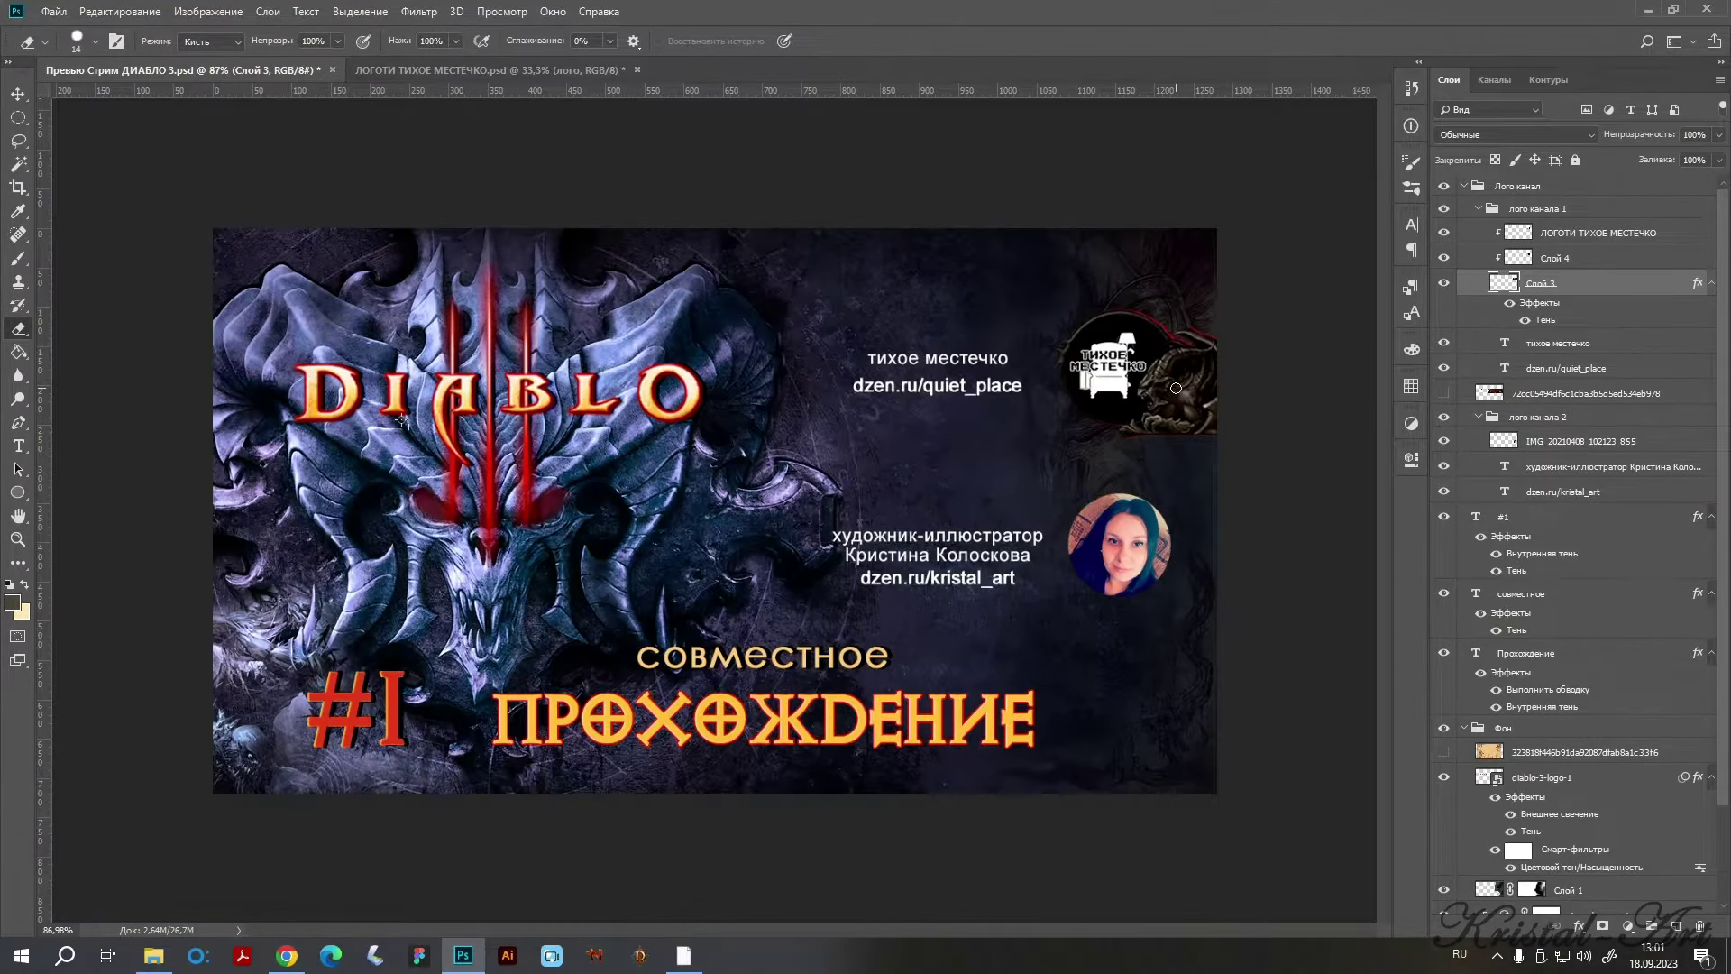
scroll(1176, 388, up, 2)
scroll(1163, 468, up, 1)
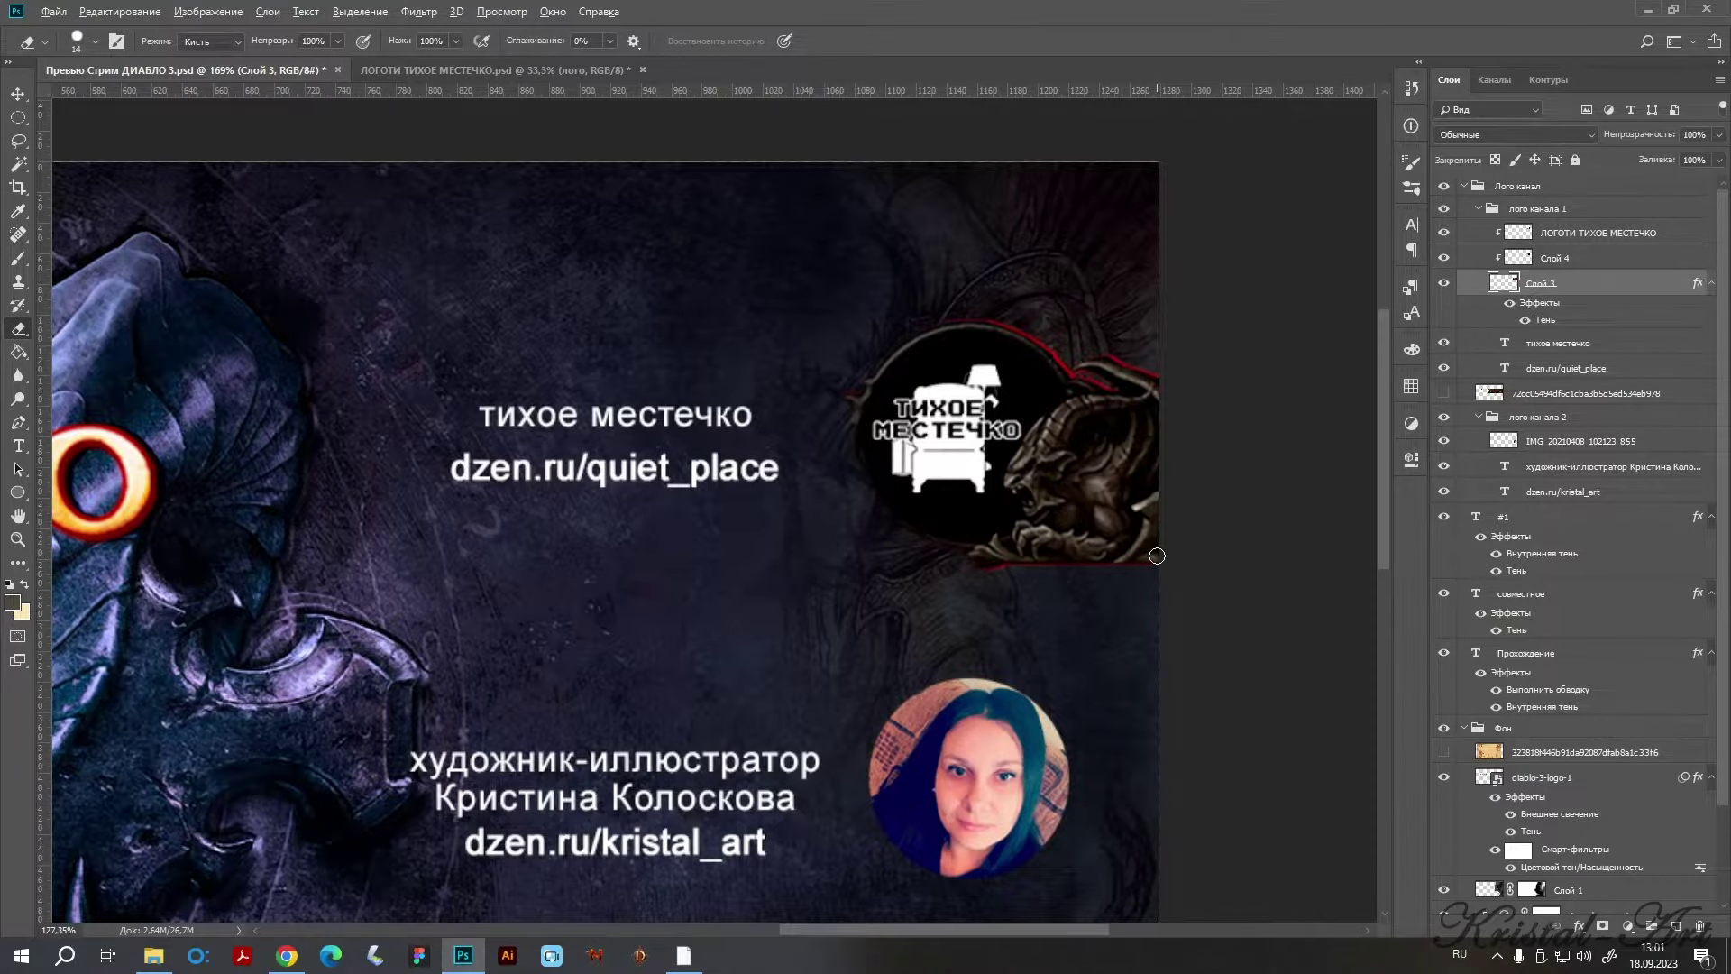
scroll(1156, 556, down, 3)
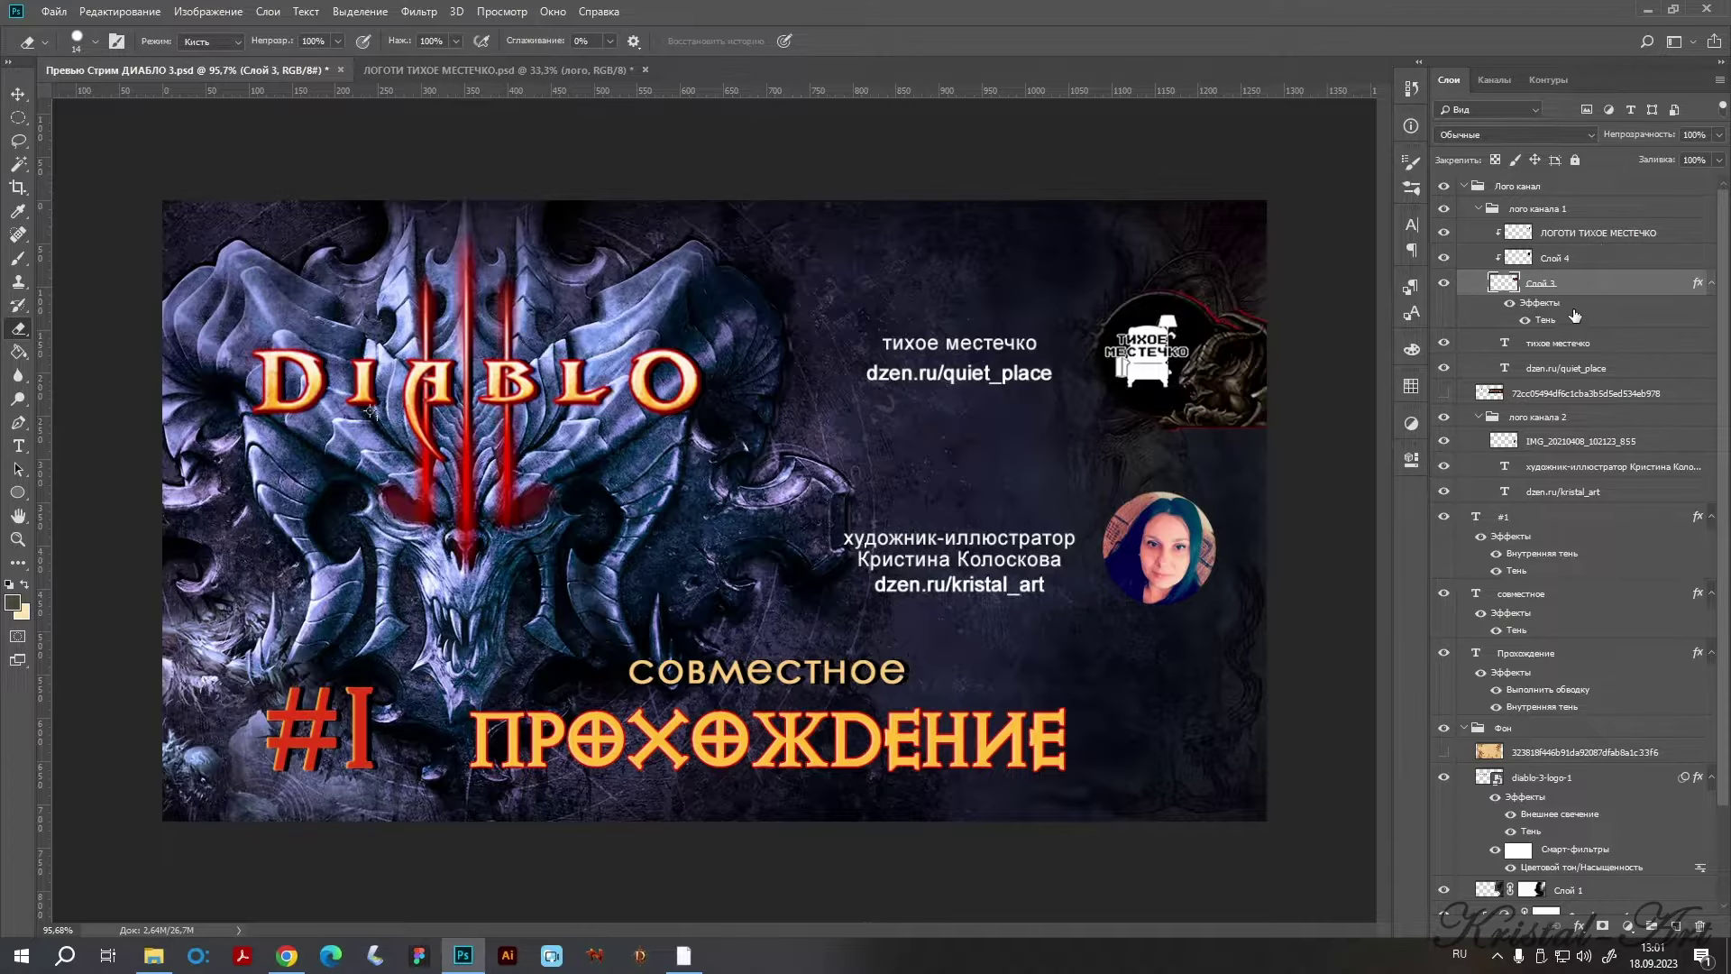
key(ctrl+z)
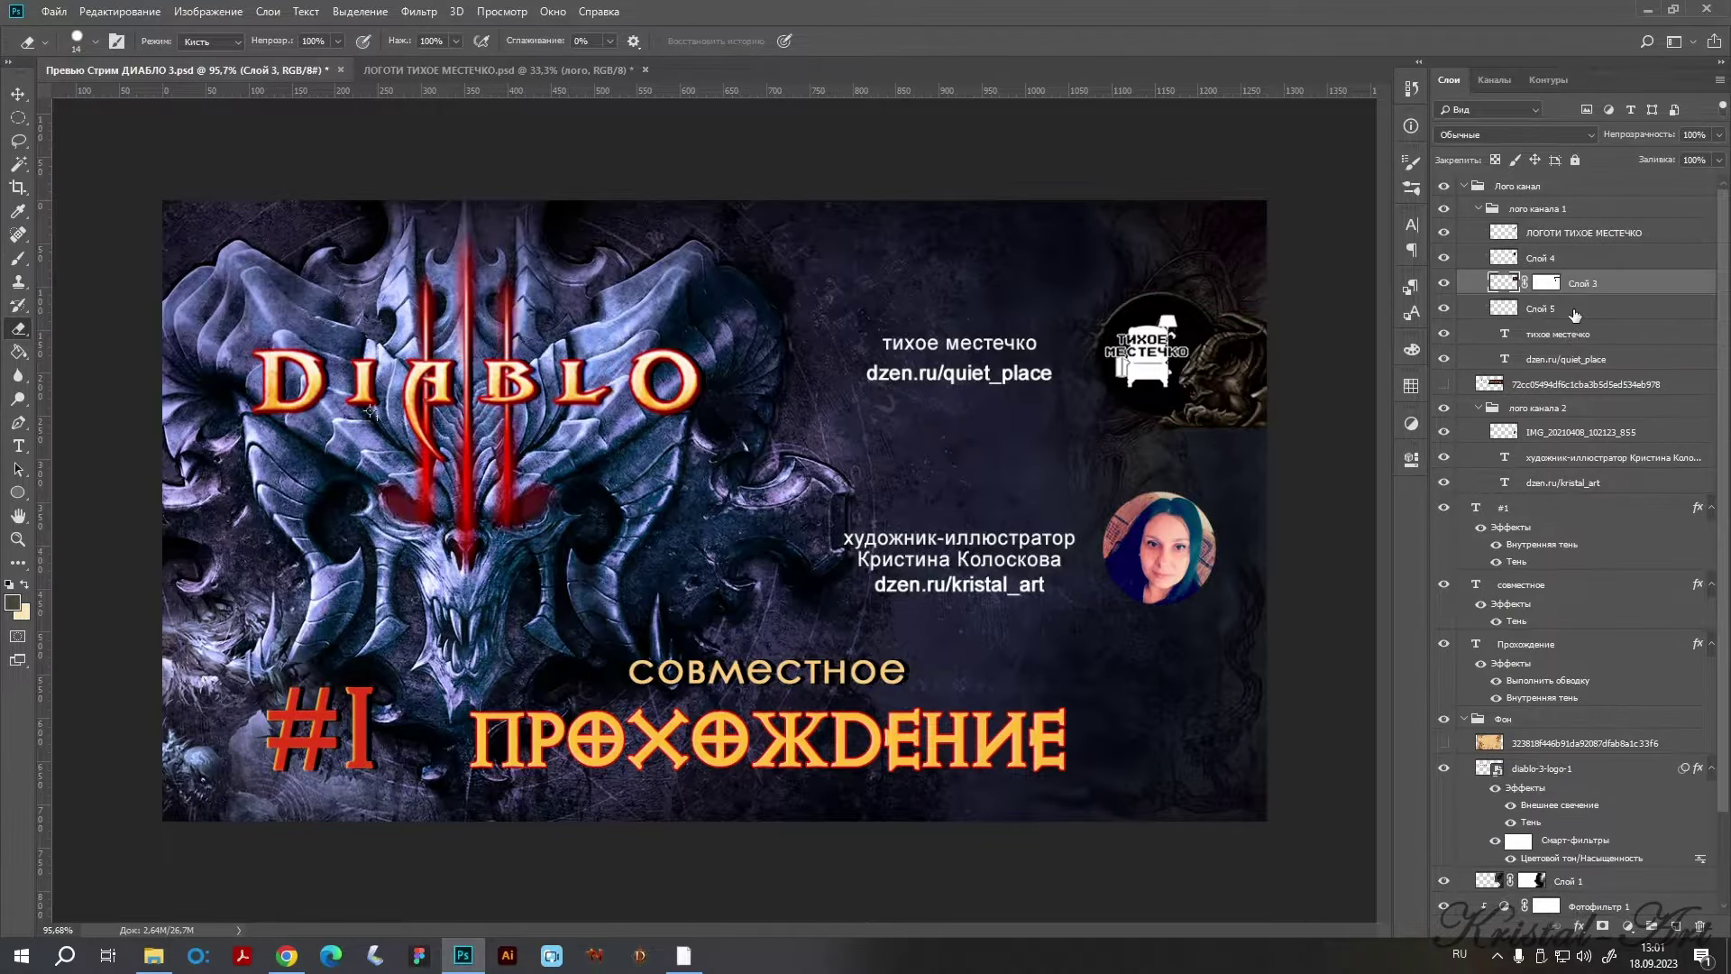
Undo the erasing and the backing layers, removing Слой 3 and Слой 4 behind the logo.
key(ctrl+z)
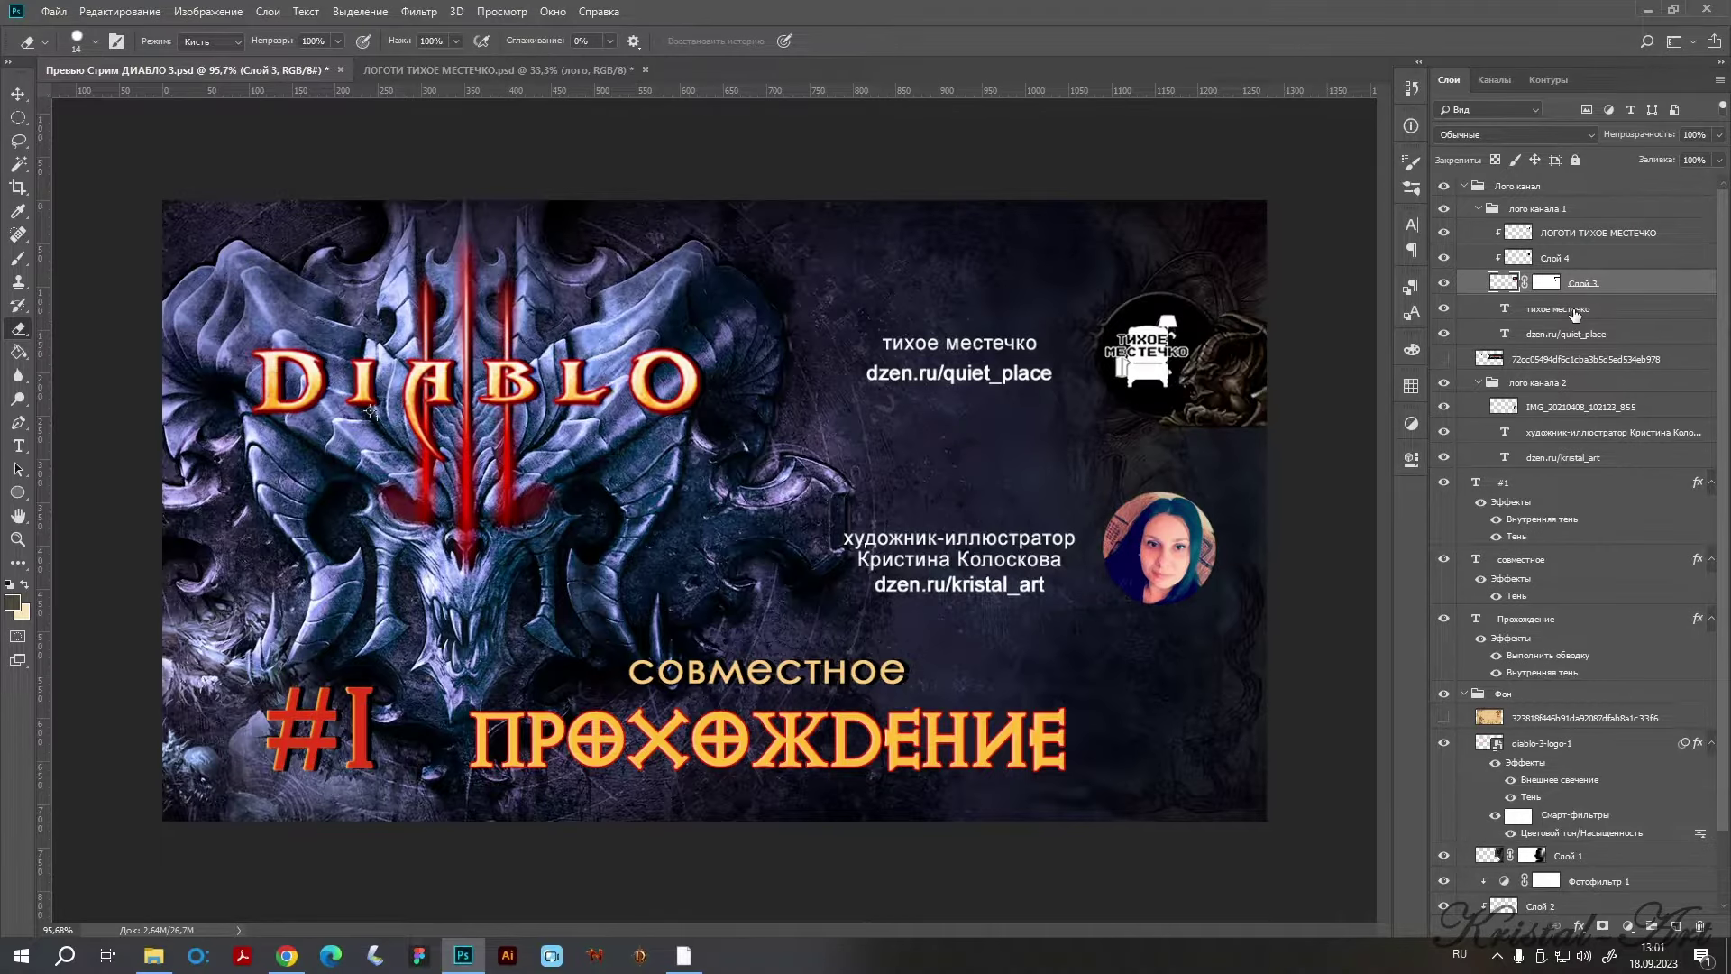
key(ctrl+z)
key(ctrl+z)
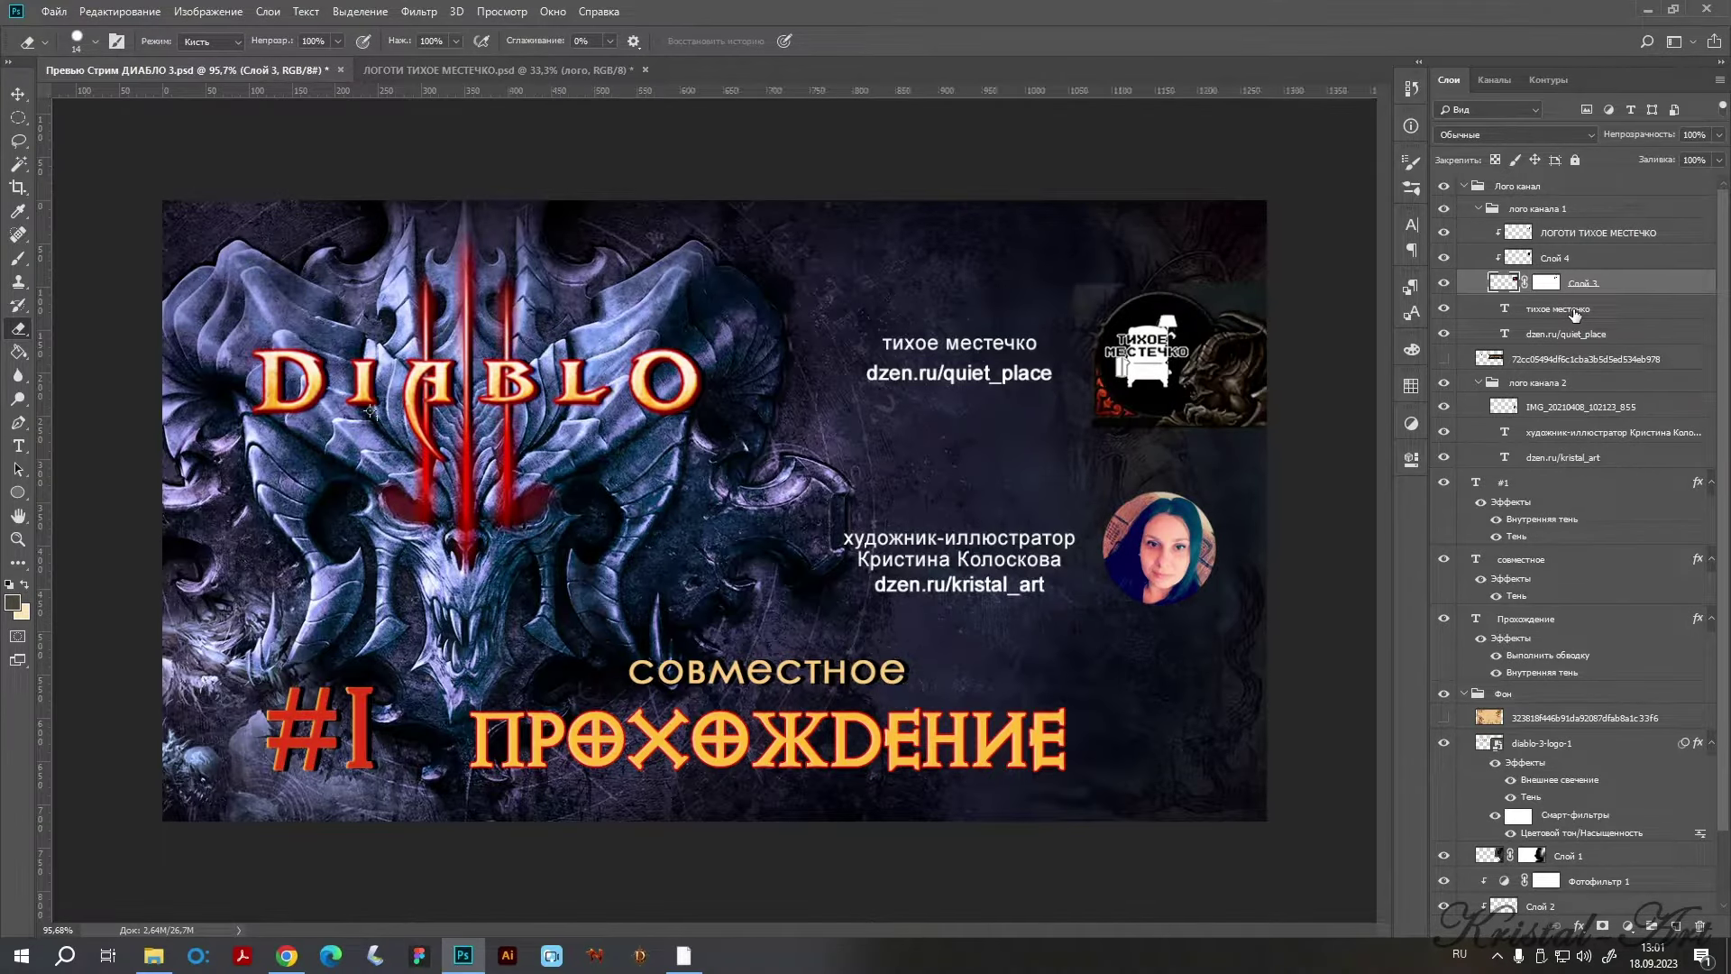
key(ctrl+z)
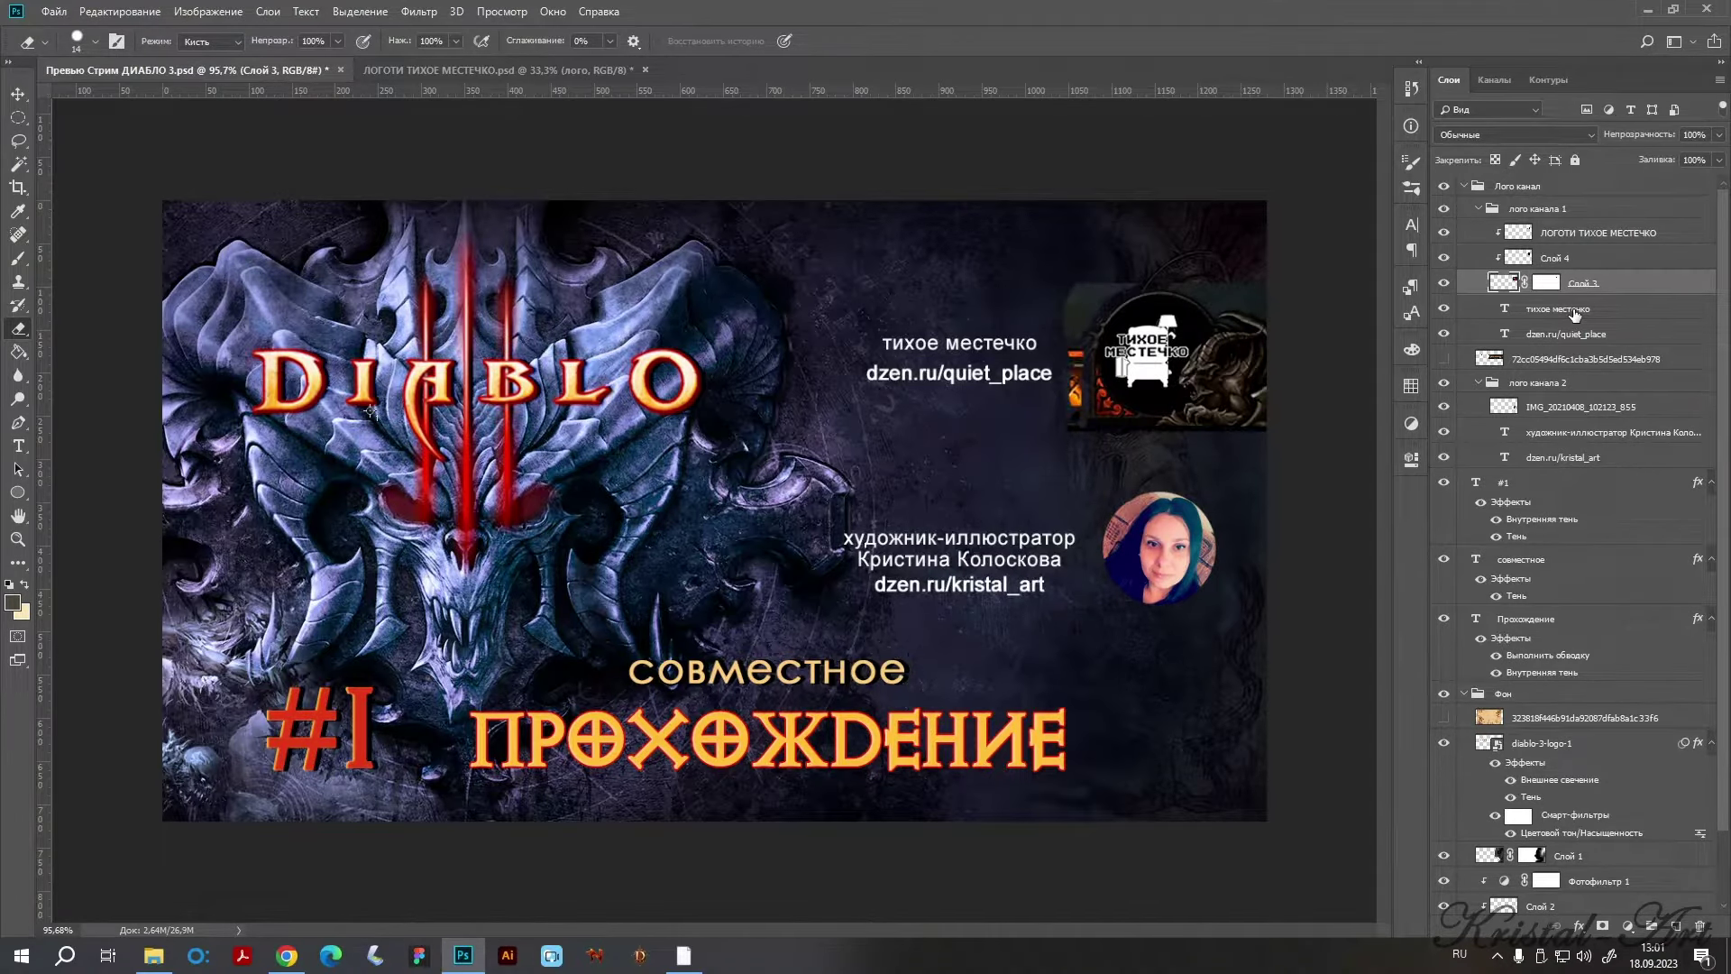
key(ctrl+z)
key(ctrl+z)
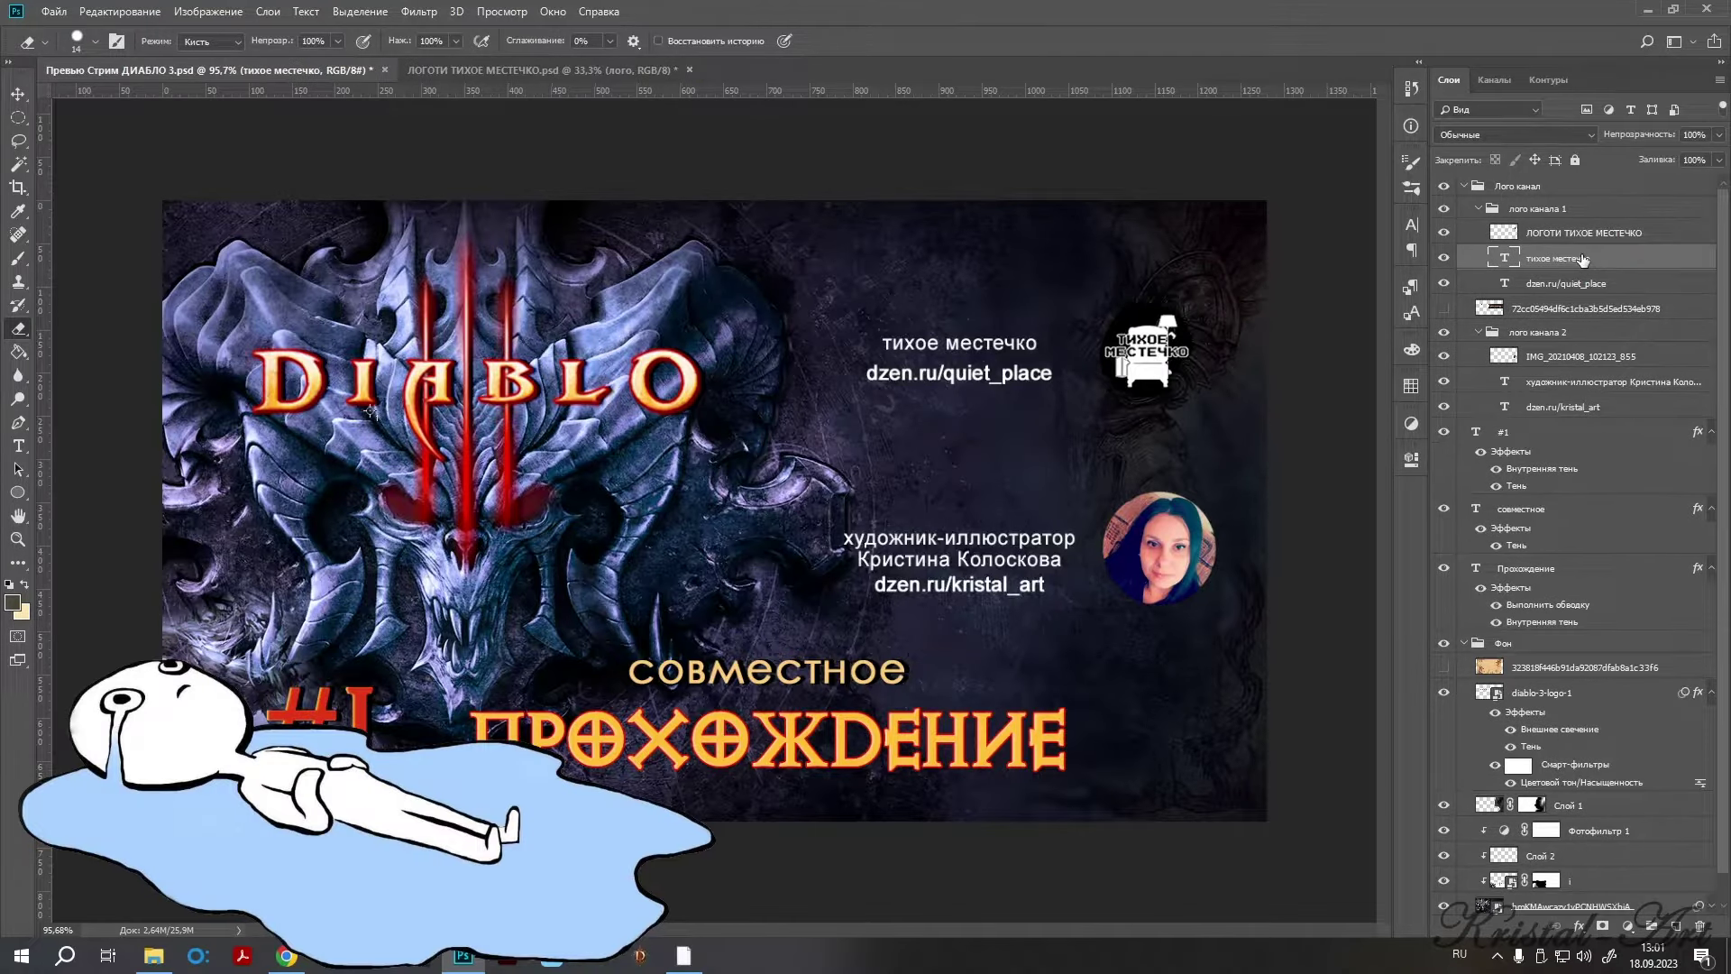
key(ctrl+z)
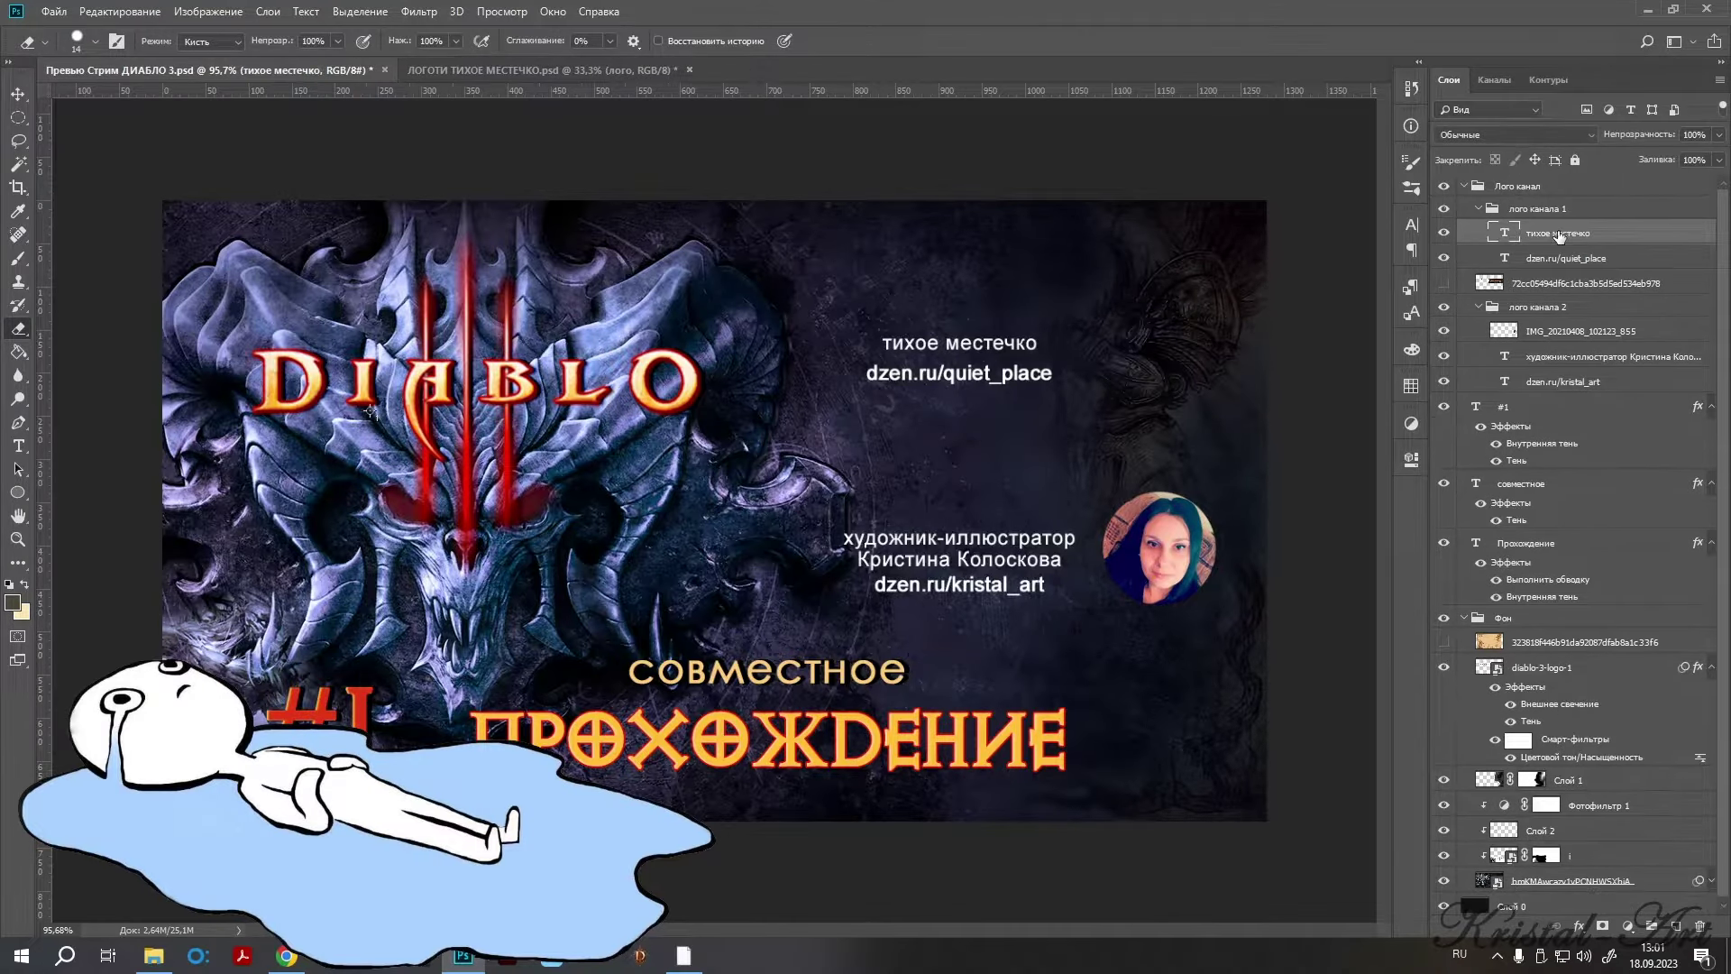
Scale the black ТИХОЕ МЕСТЕЧКО logo down to roughly the portrait circle's size.
key(ctrl+shift+z)
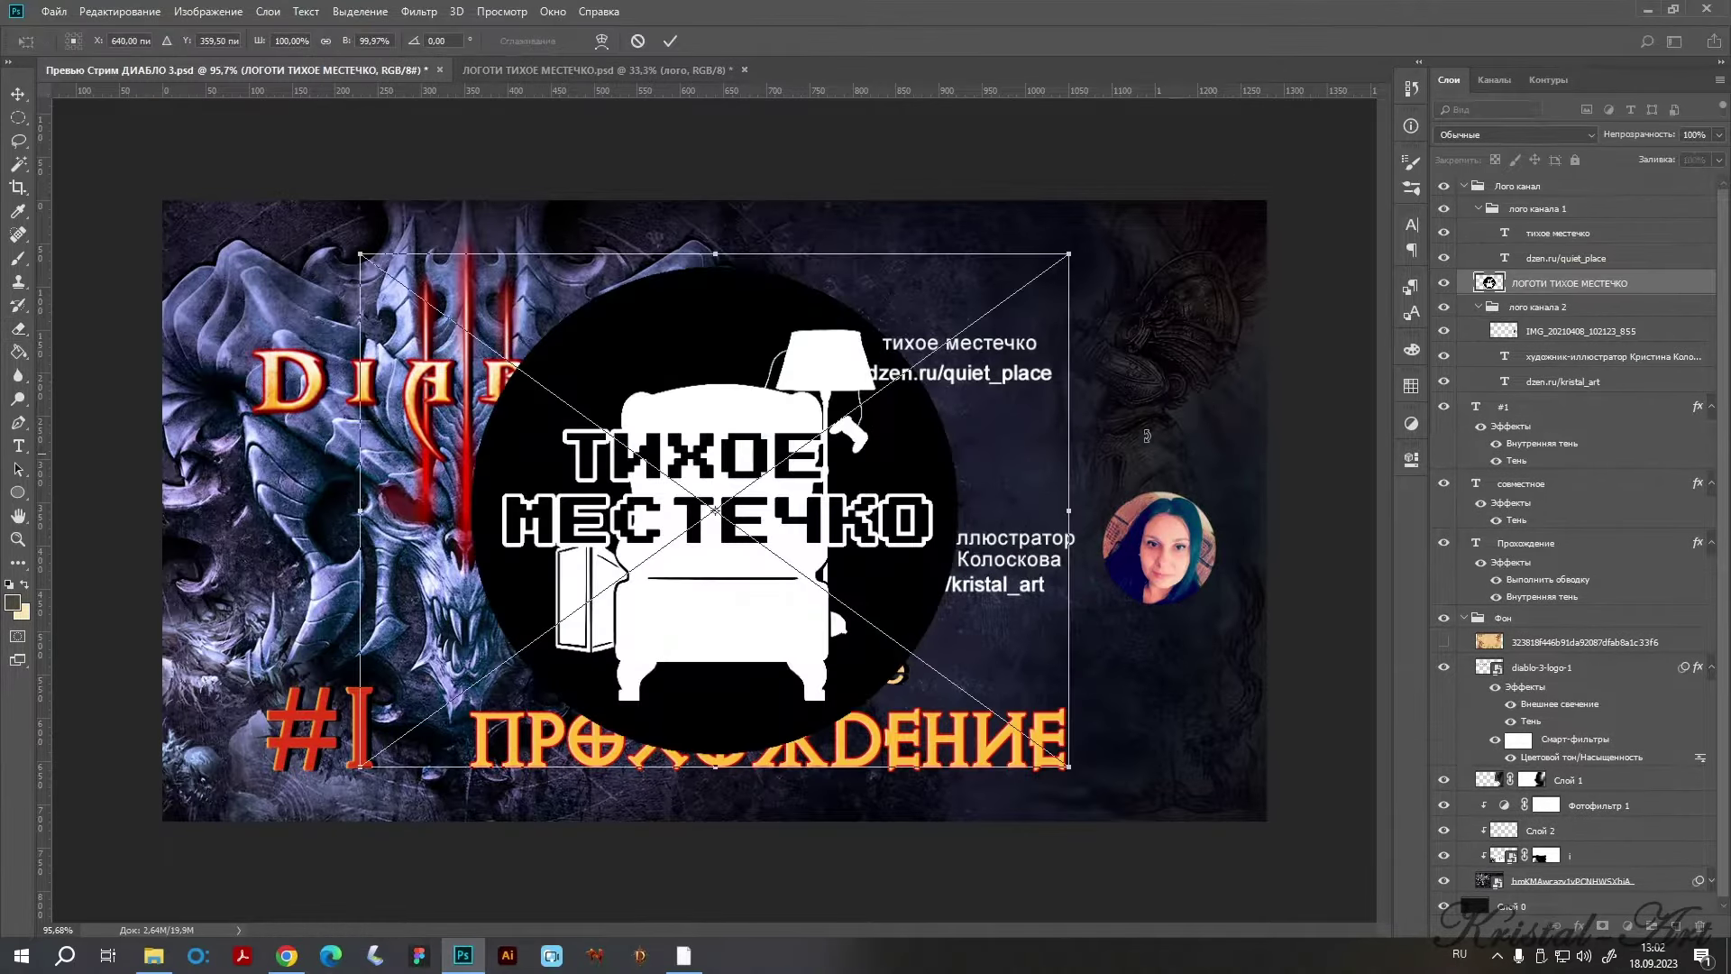
mouse_move(381, 262)
mouse_down()
mouse_move(1152, 499)
mouse_move(1165, 523)
mouse_up()
key(Return)
key(e)
scroll(1036, 424, up, 5)
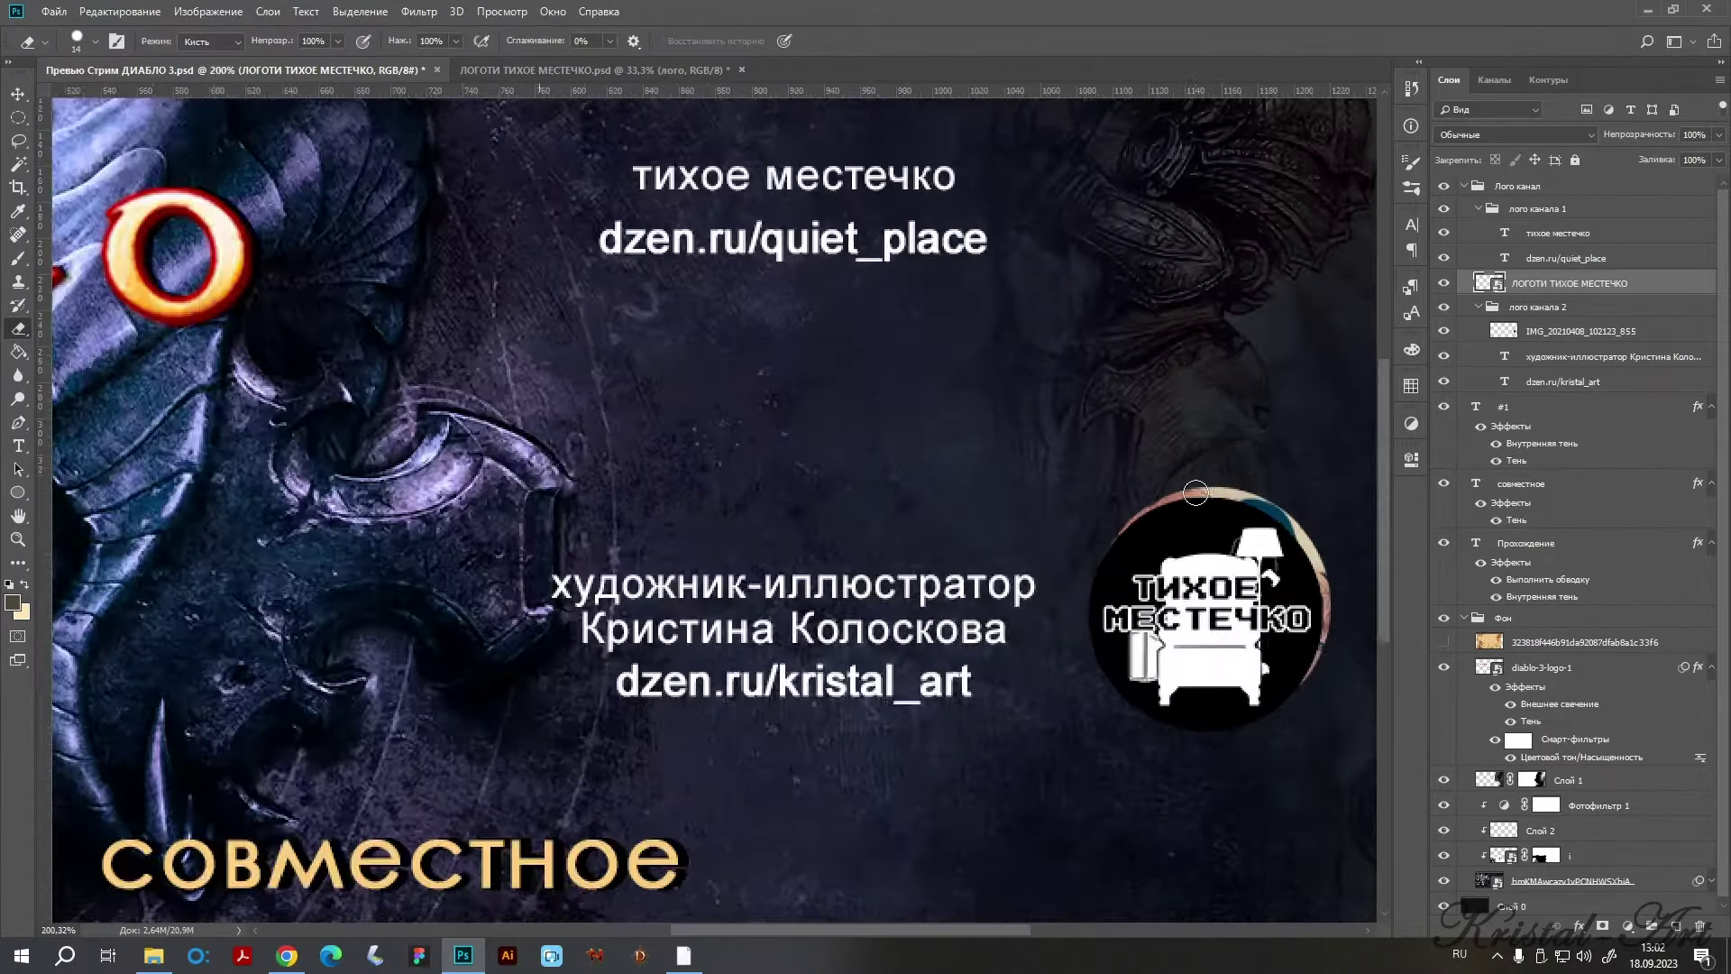
mouse_move(1116, 649)
mouse_down()
mouse_move(924, 491)
mouse_move(640, 447)
mouse_up()
key(ctrl+t)
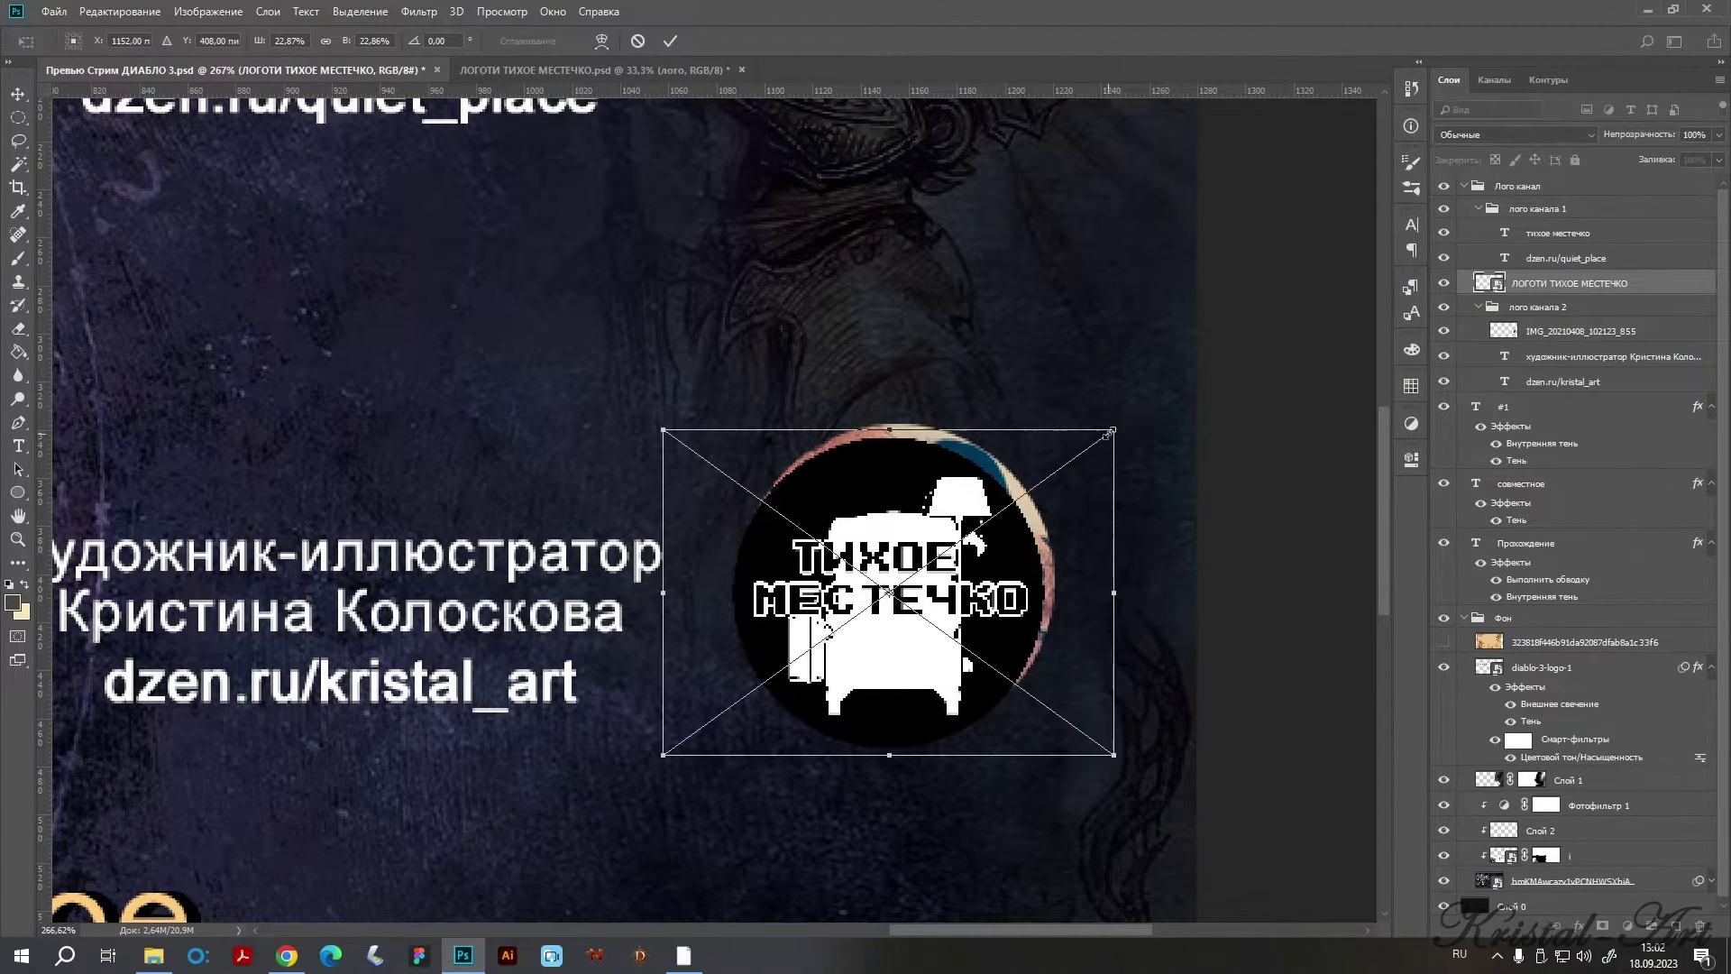
drag(1124, 417, 1133, 412)
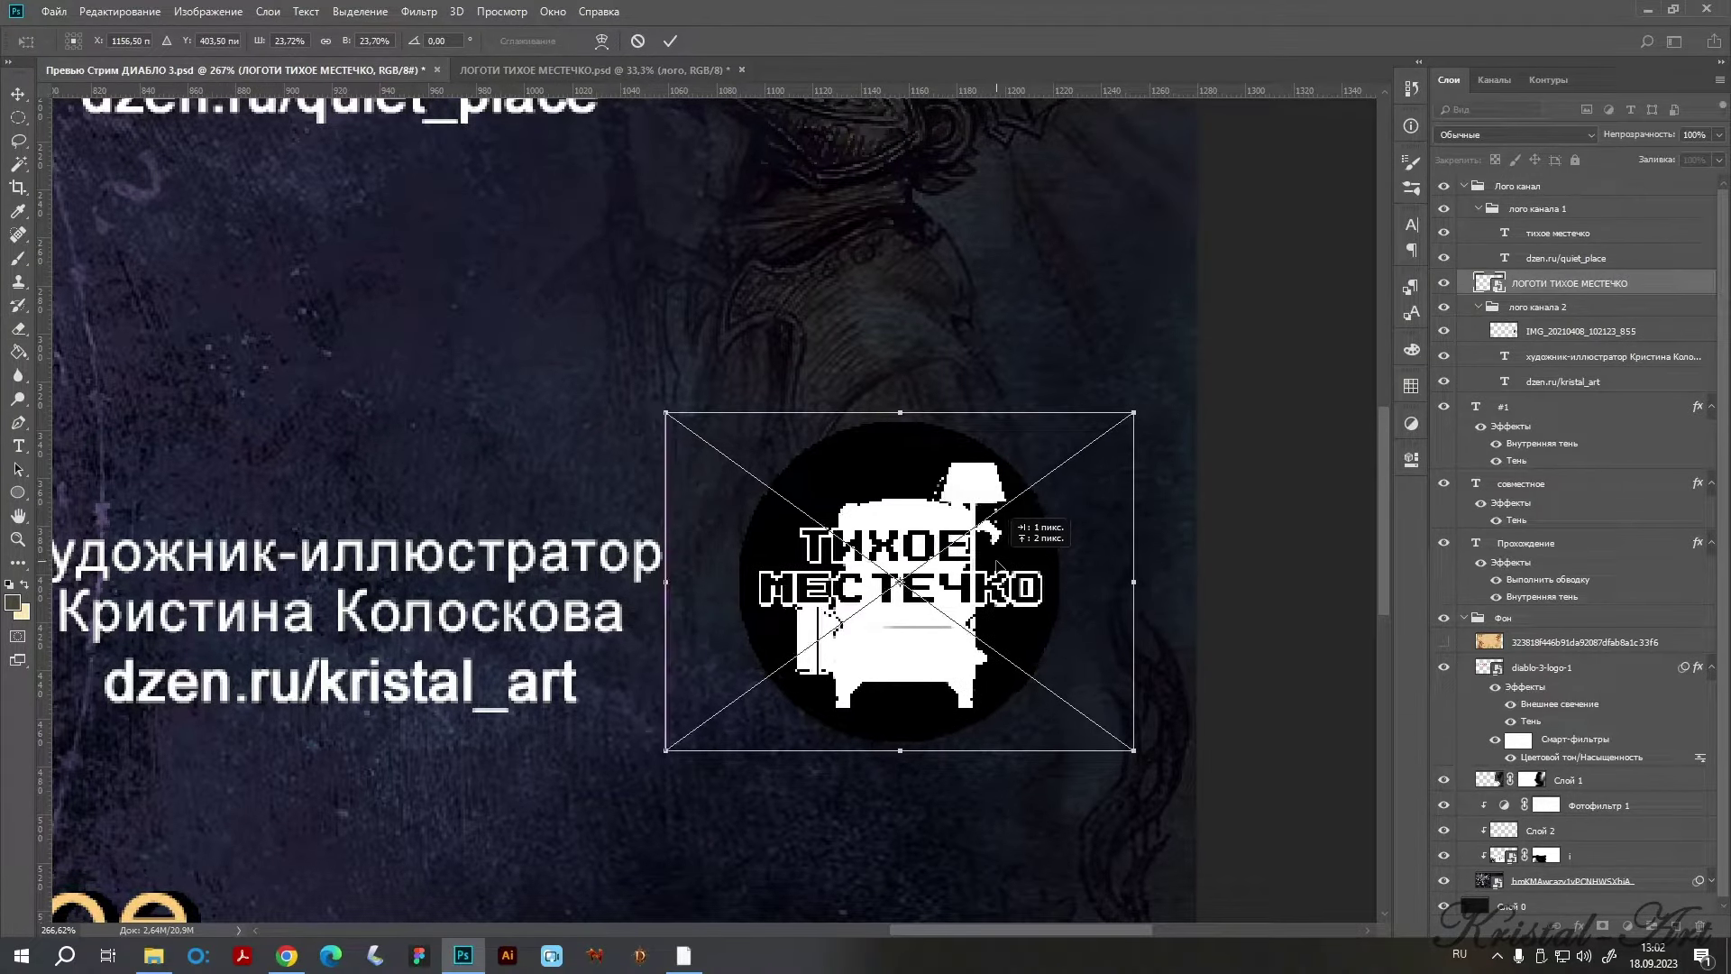
key(Return)
Move the logo to the top of лого канала 1, drop opacity to ~51%, and fit it to the photo circle.
drag(1569, 283, 1552, 222)
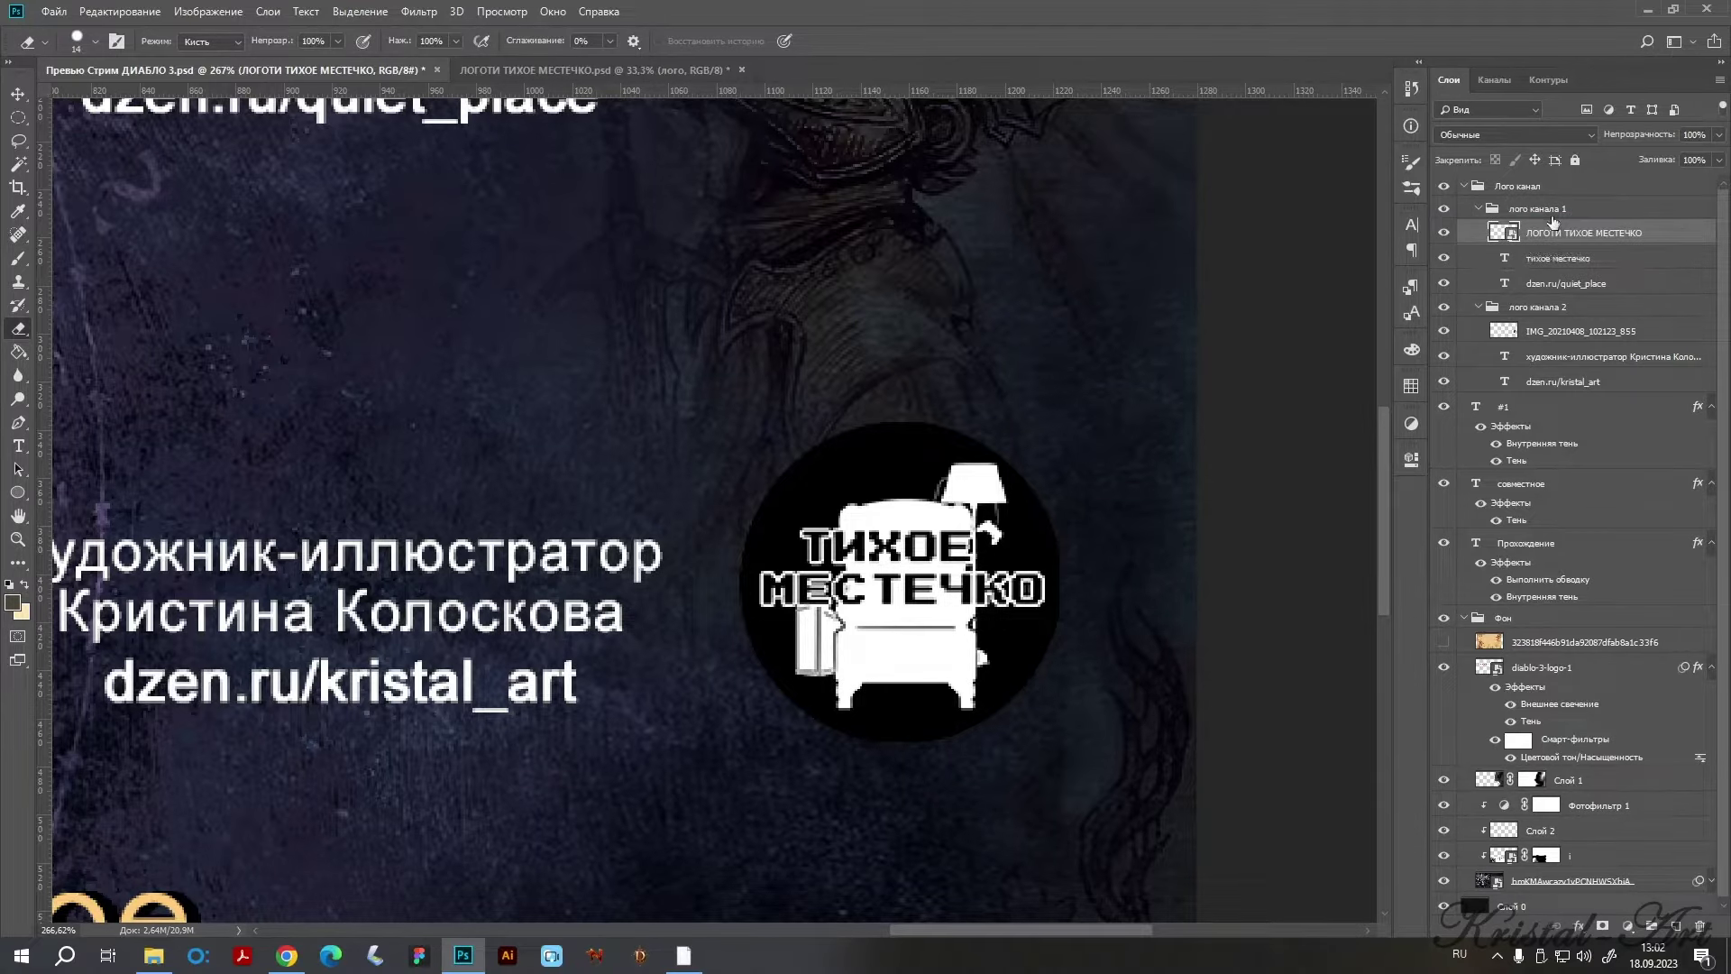
click(1719, 135)
drag(1708, 155, 1672, 180)
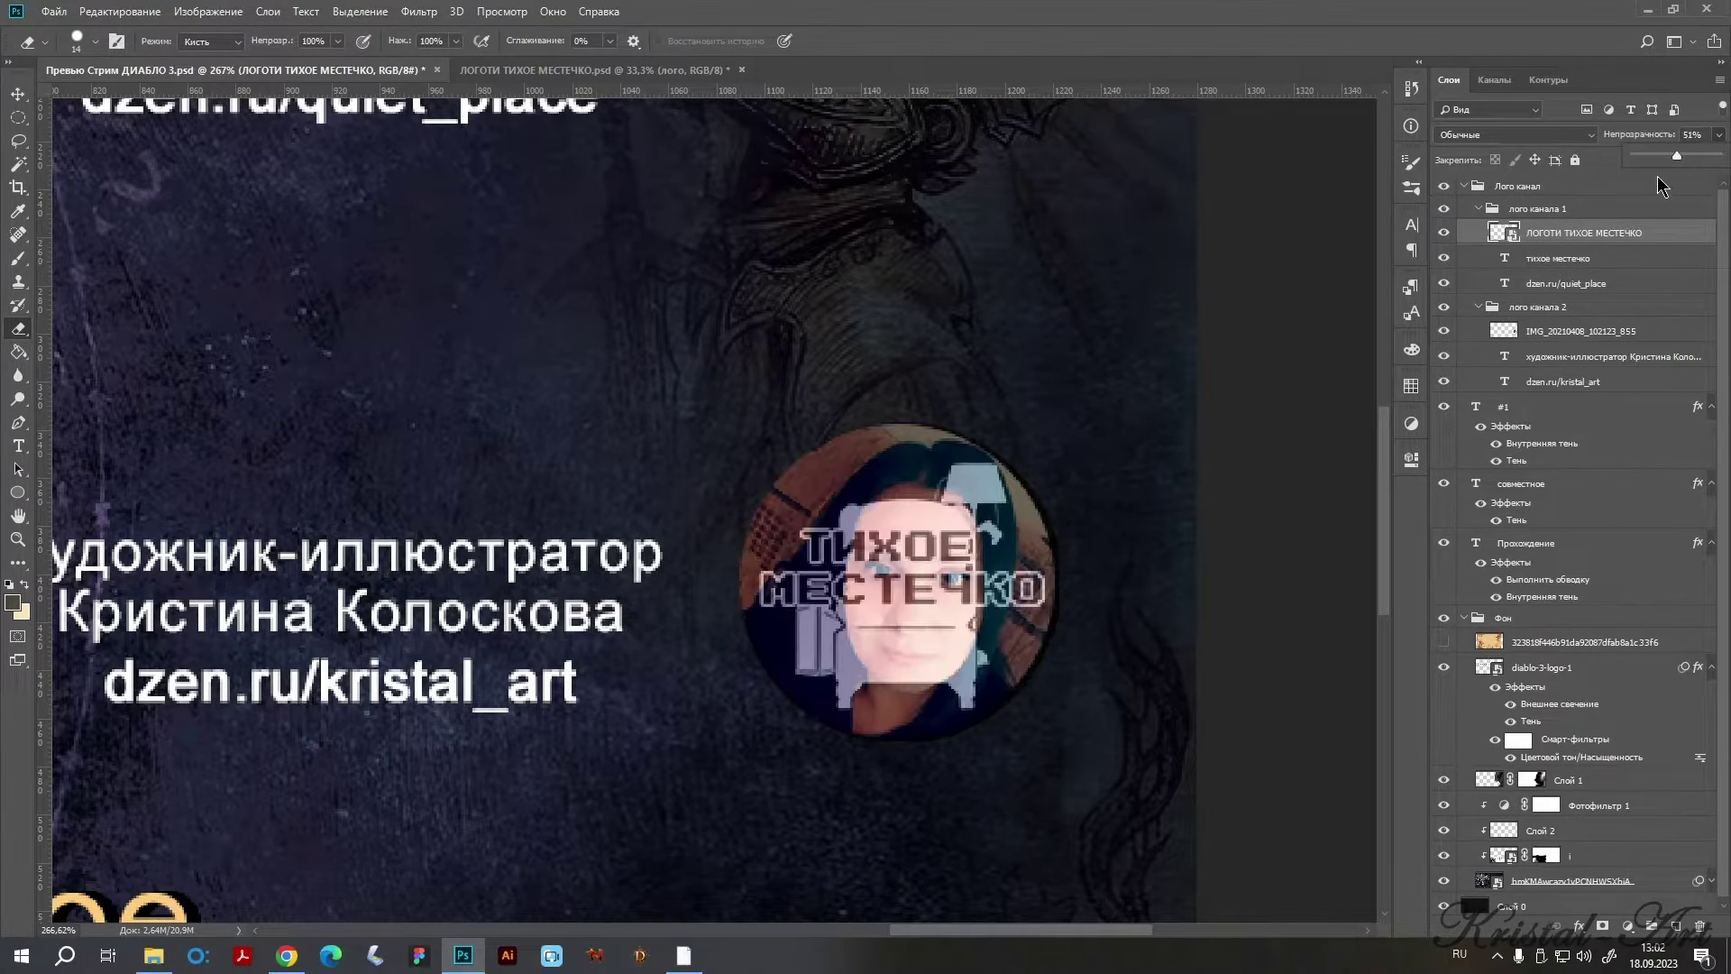
scroll(1073, 486, up, 2)
key(ctrl+t)
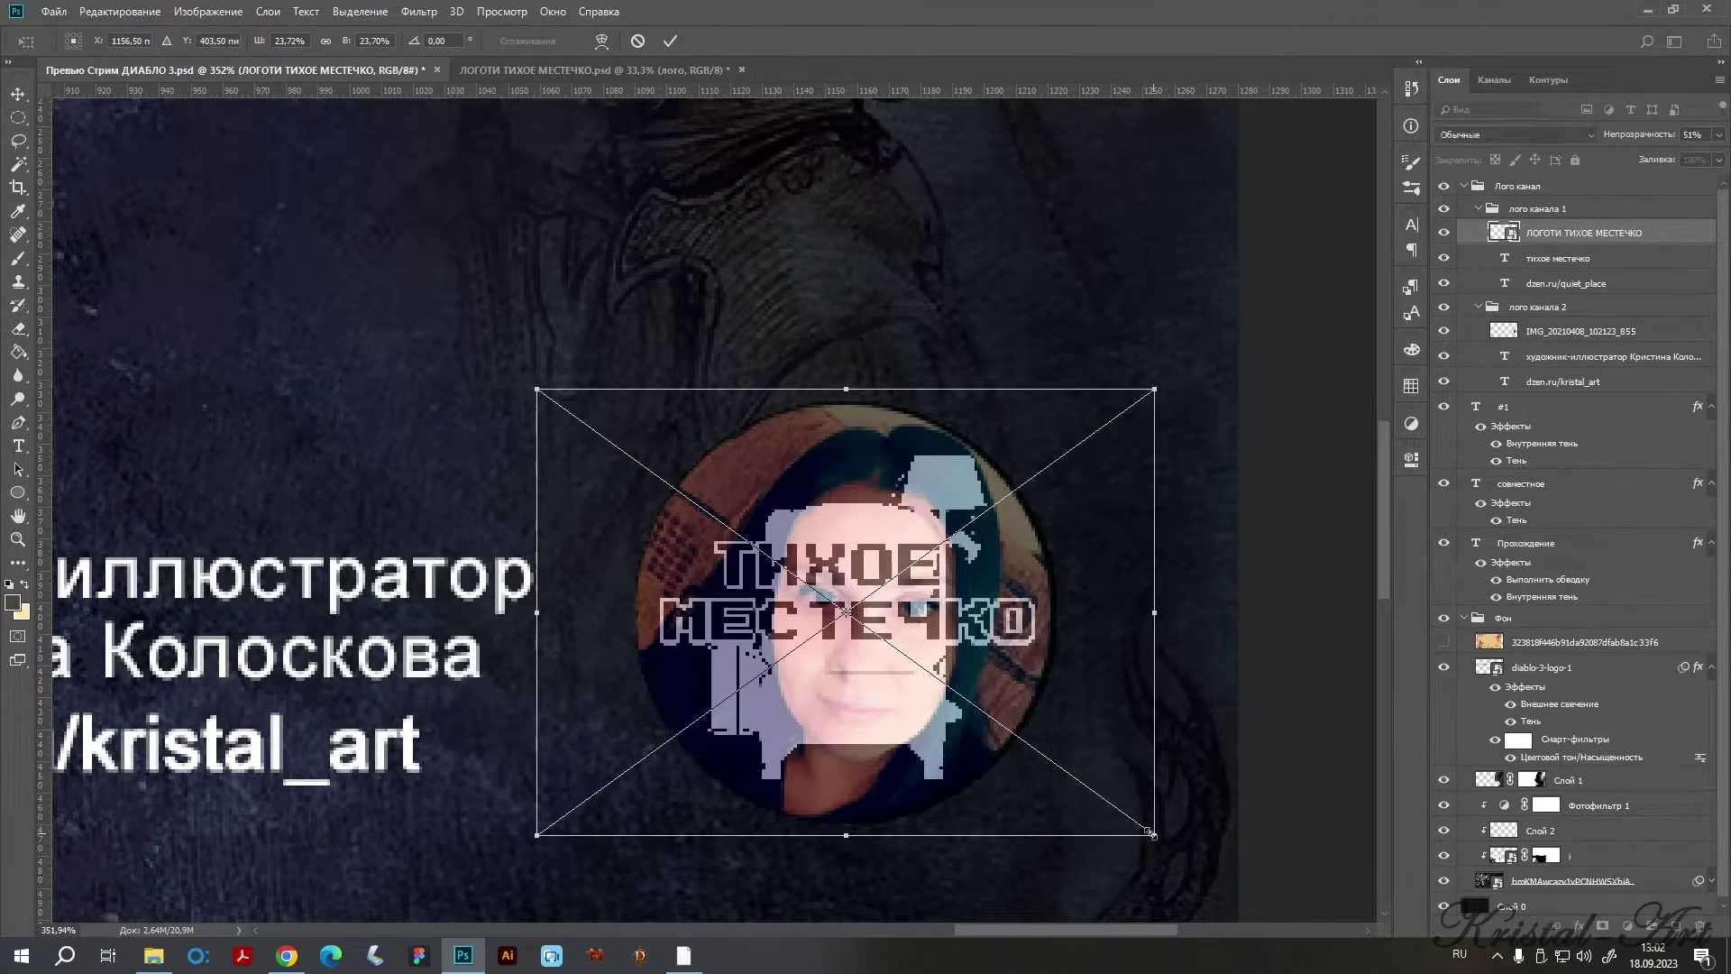
drag(1153, 836, 1143, 830)
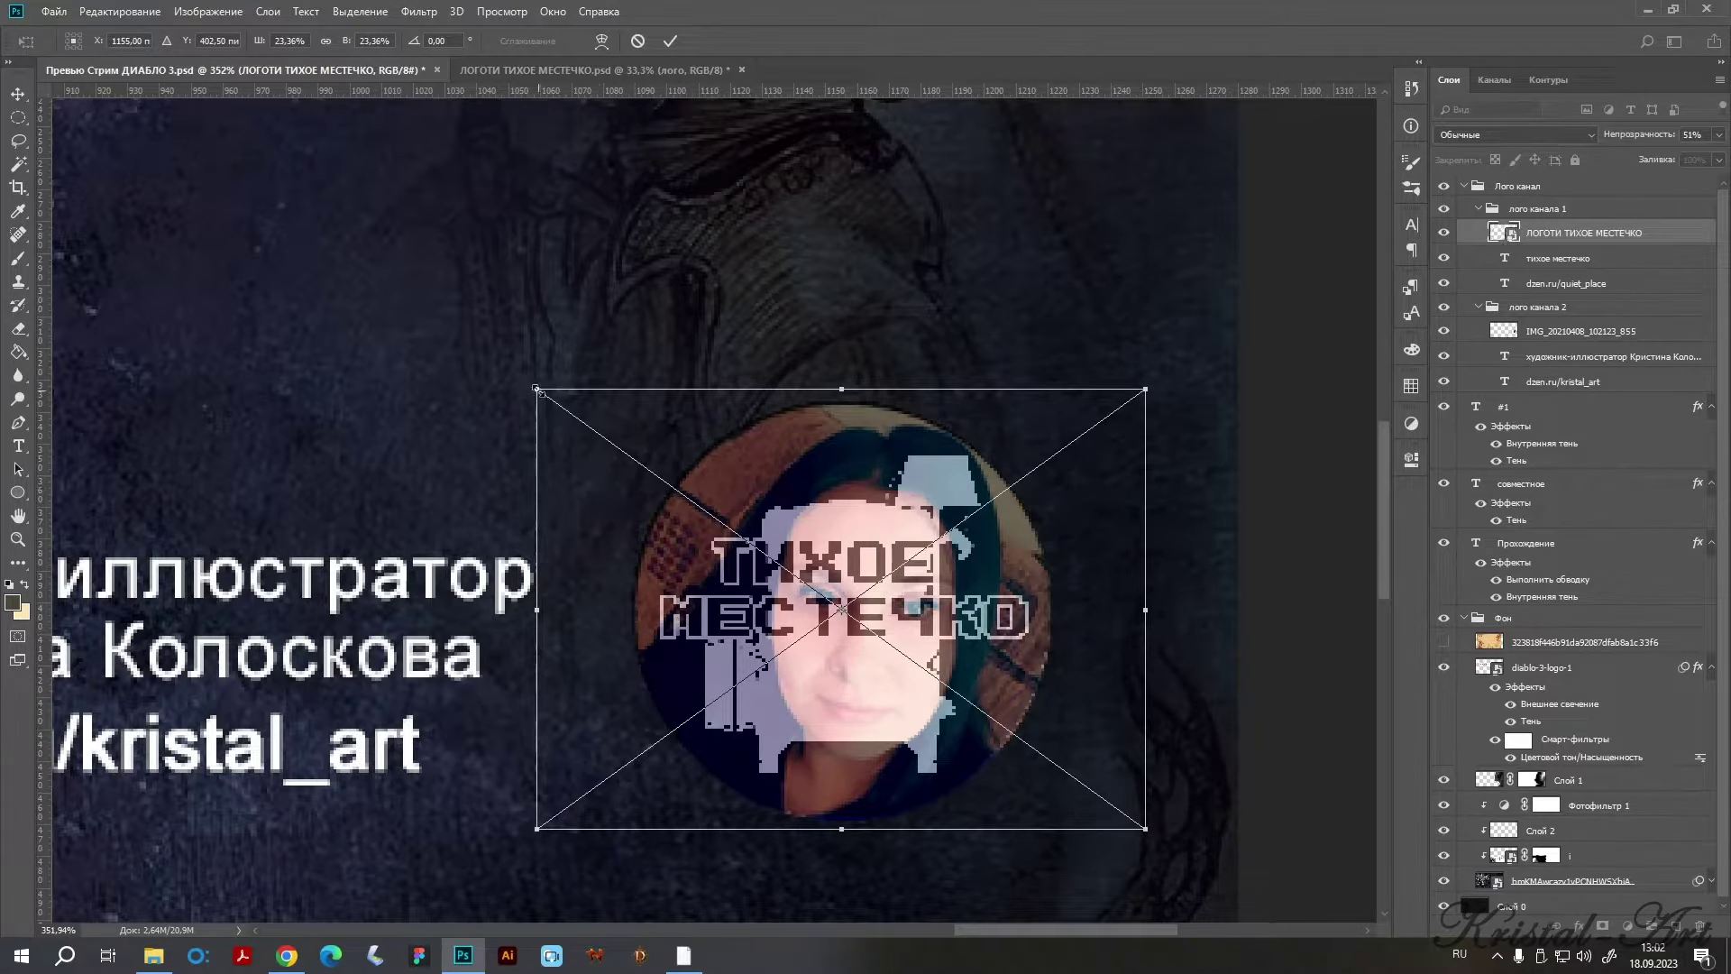
drag(538, 389, 541, 391)
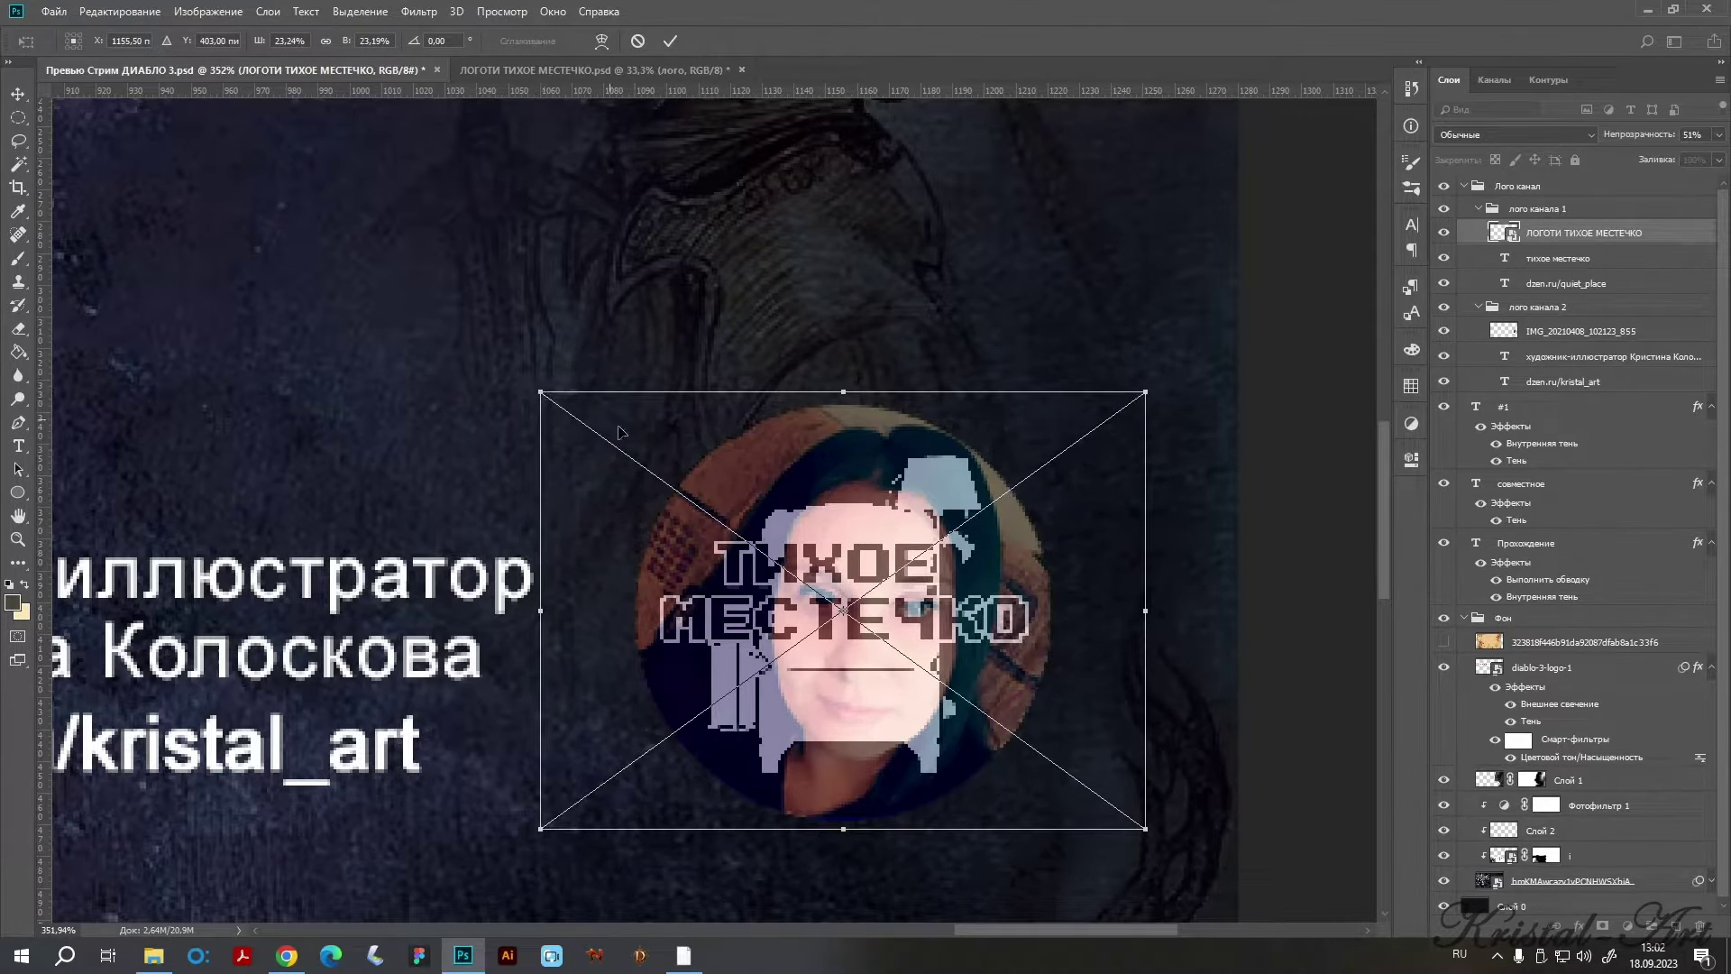
key(Return)
Restore the logo's opacity to 100% and fit the whole banner in view.
scroll(807, 491, down, 2)
click(1718, 134)
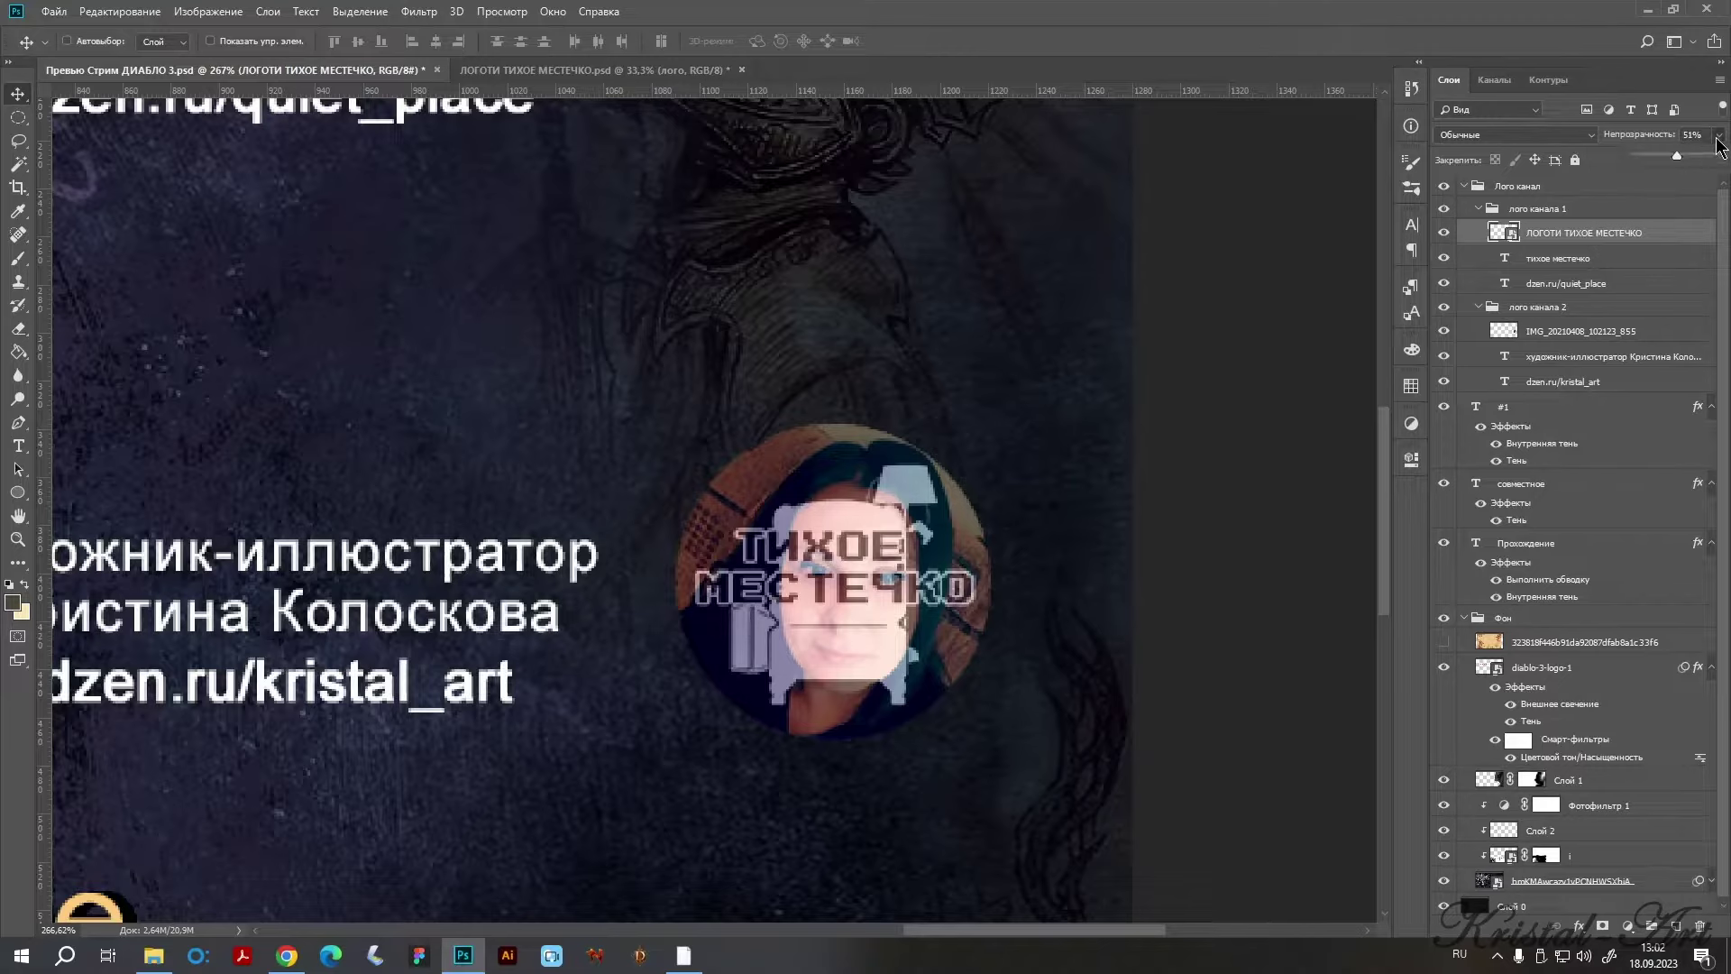
drag(1677, 155, 1713, 155)
key(ctrl+0)
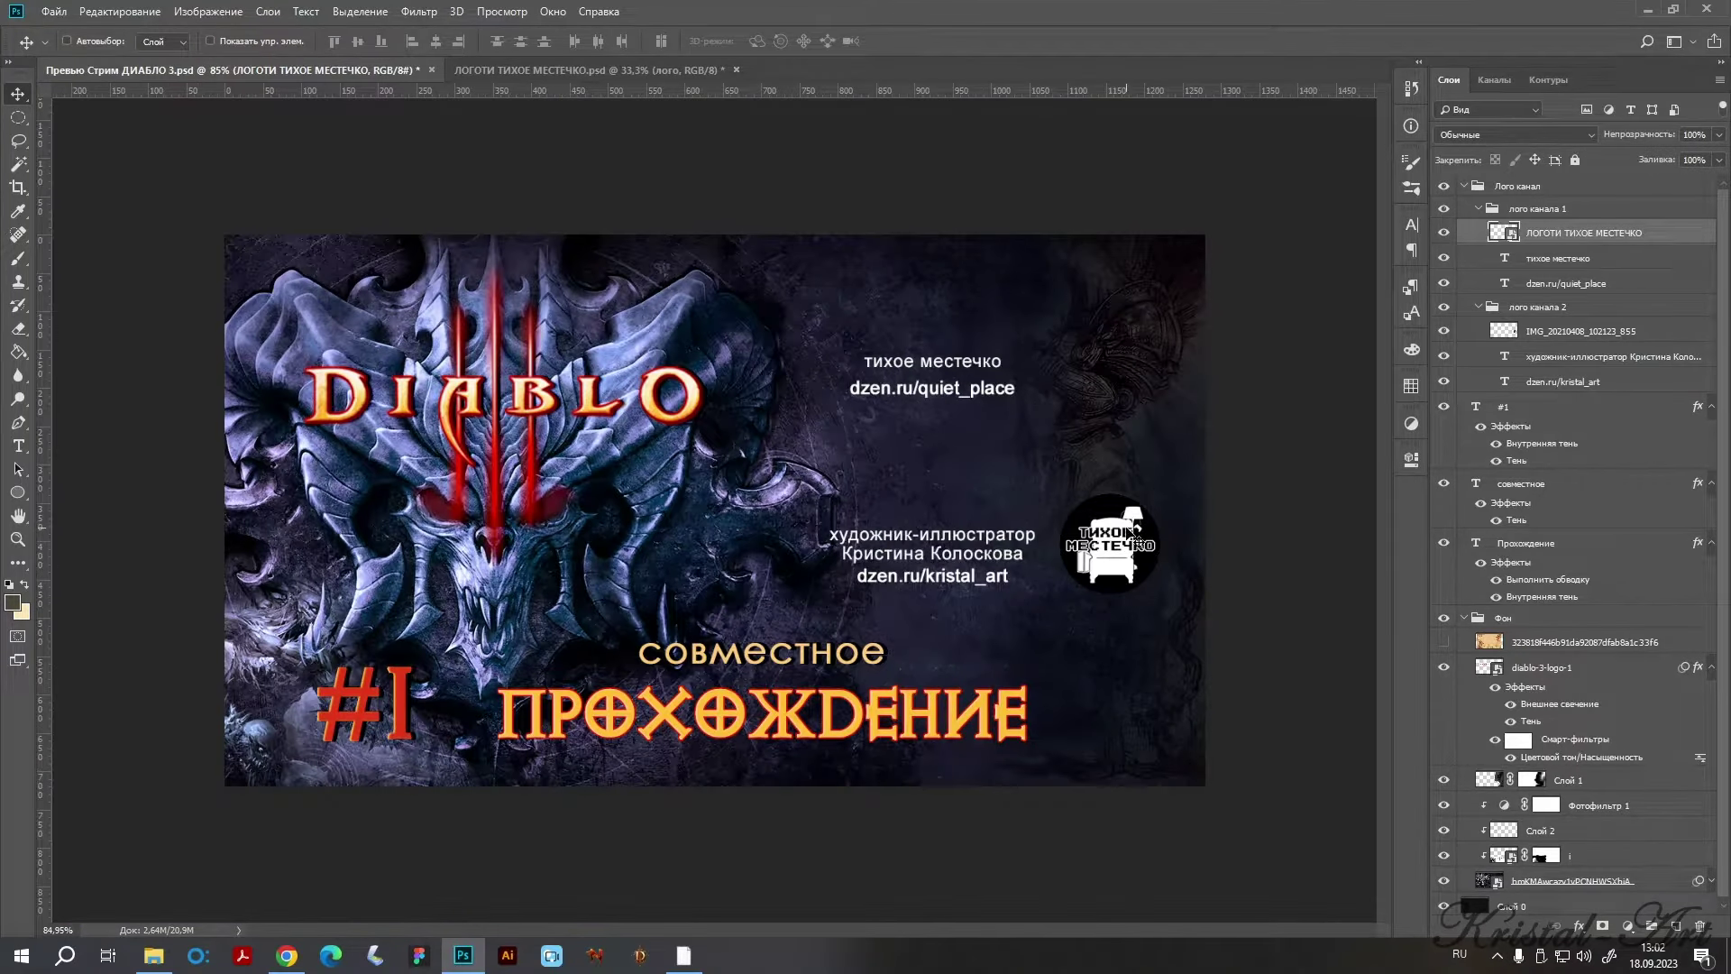
Shift the channel logo up beside the top caption.
key(shift+Up)
key(shift+Up)
key(shift+Up)
key(shift+Up)
key(shift+Up)
key(shift+Up)
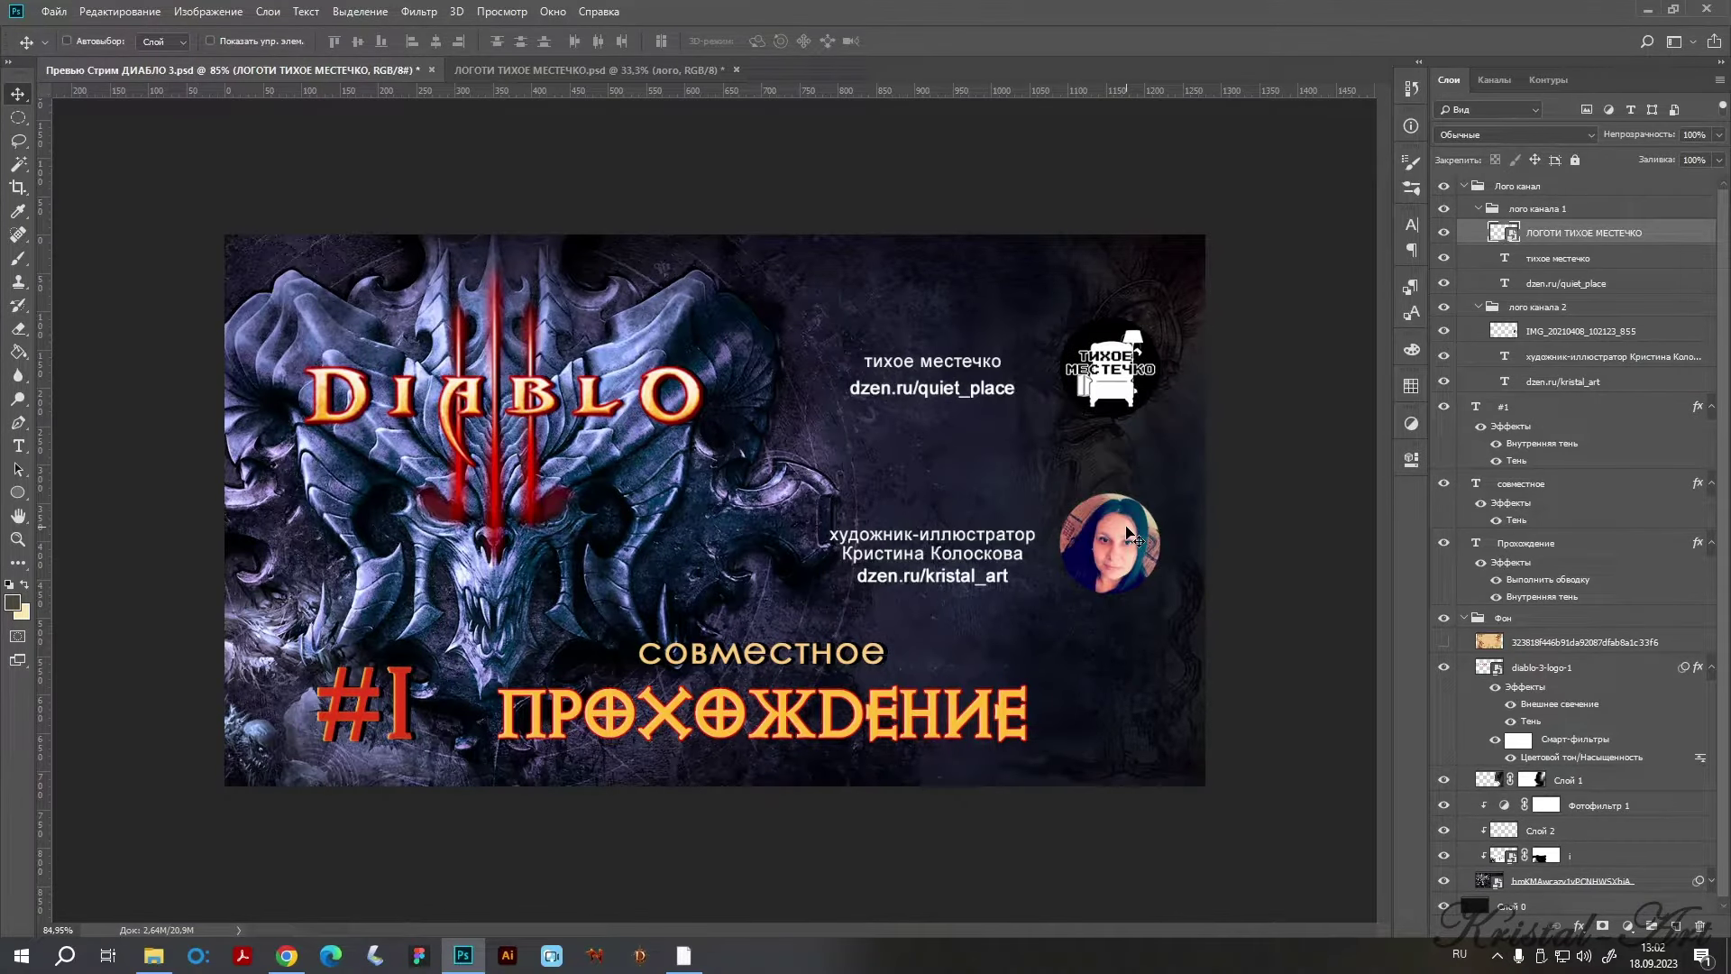
key(shift+Up)
key(shift+Up)
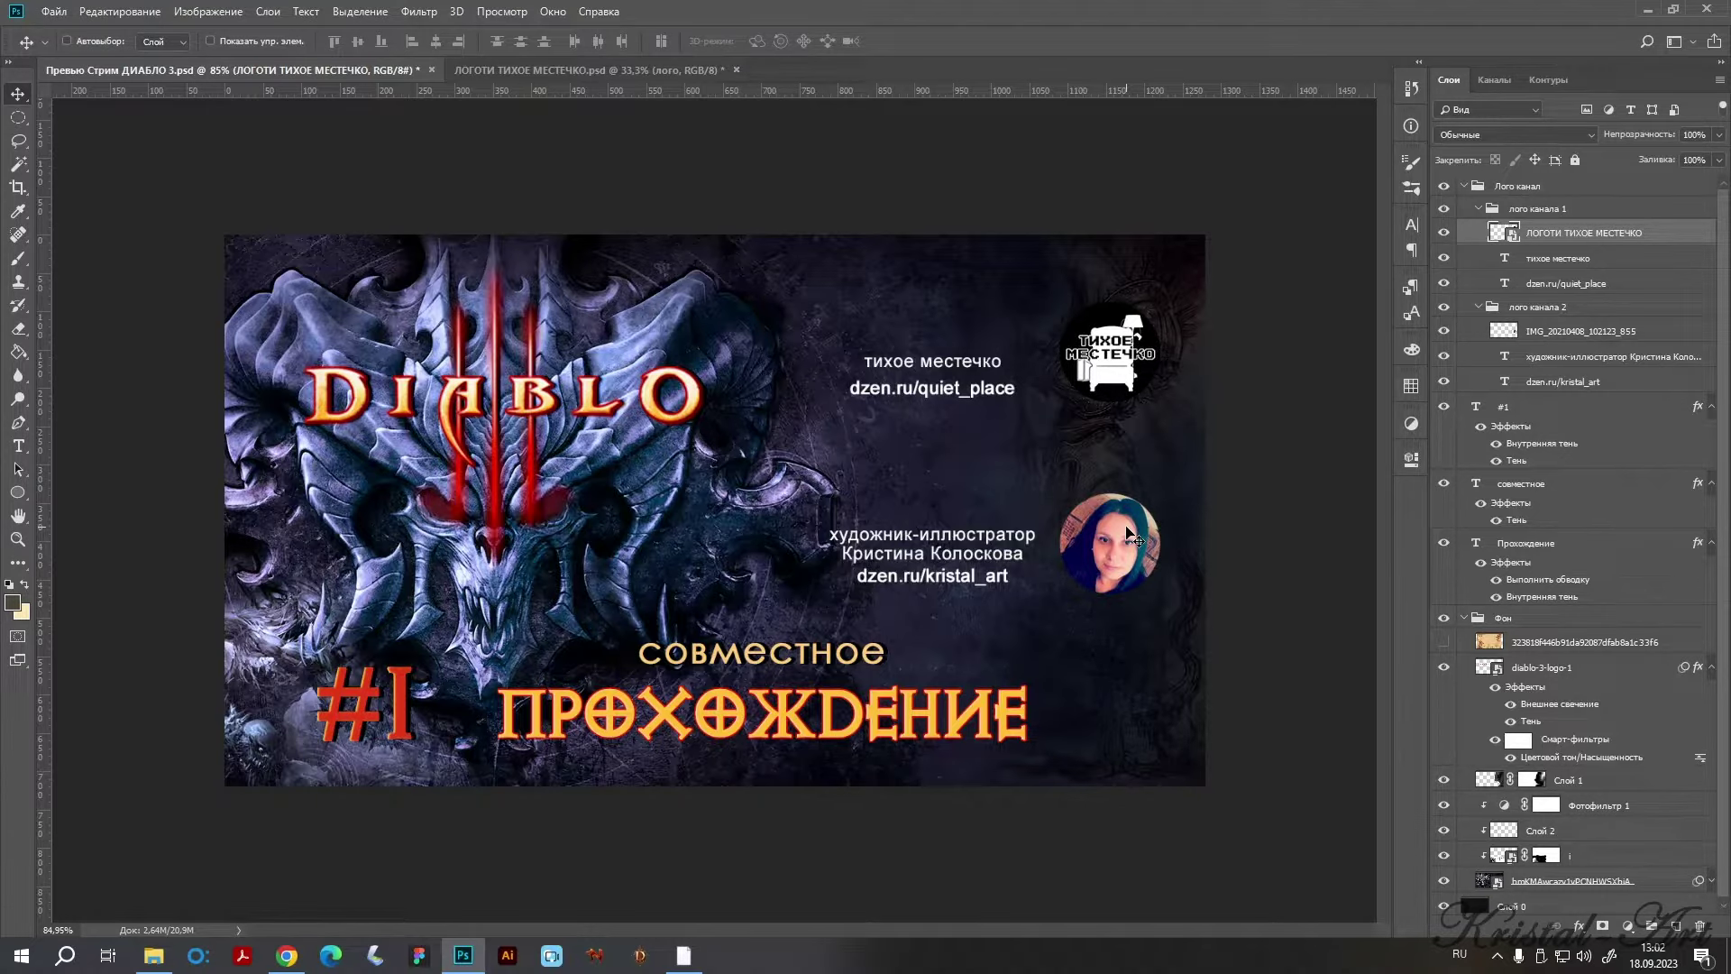
scroll(1114, 665, up, 5)
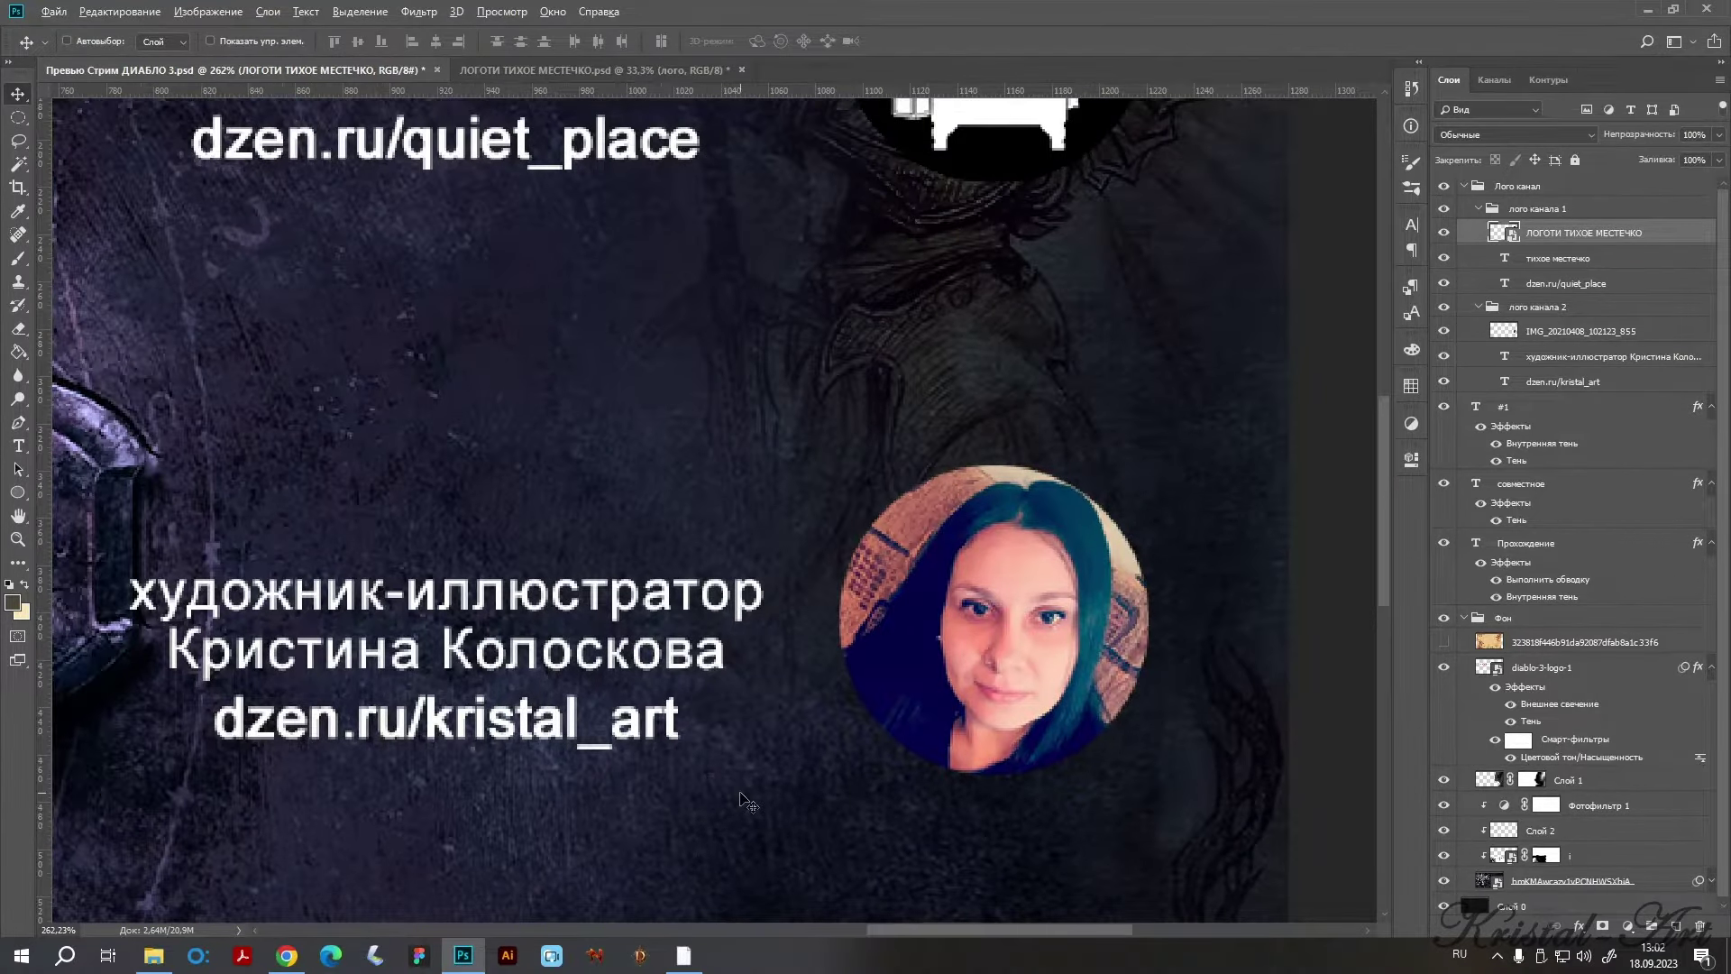
scroll(743, 797, down, 2)
scroll(744, 797, up, 2)
scroll(783, 764, up, 2)
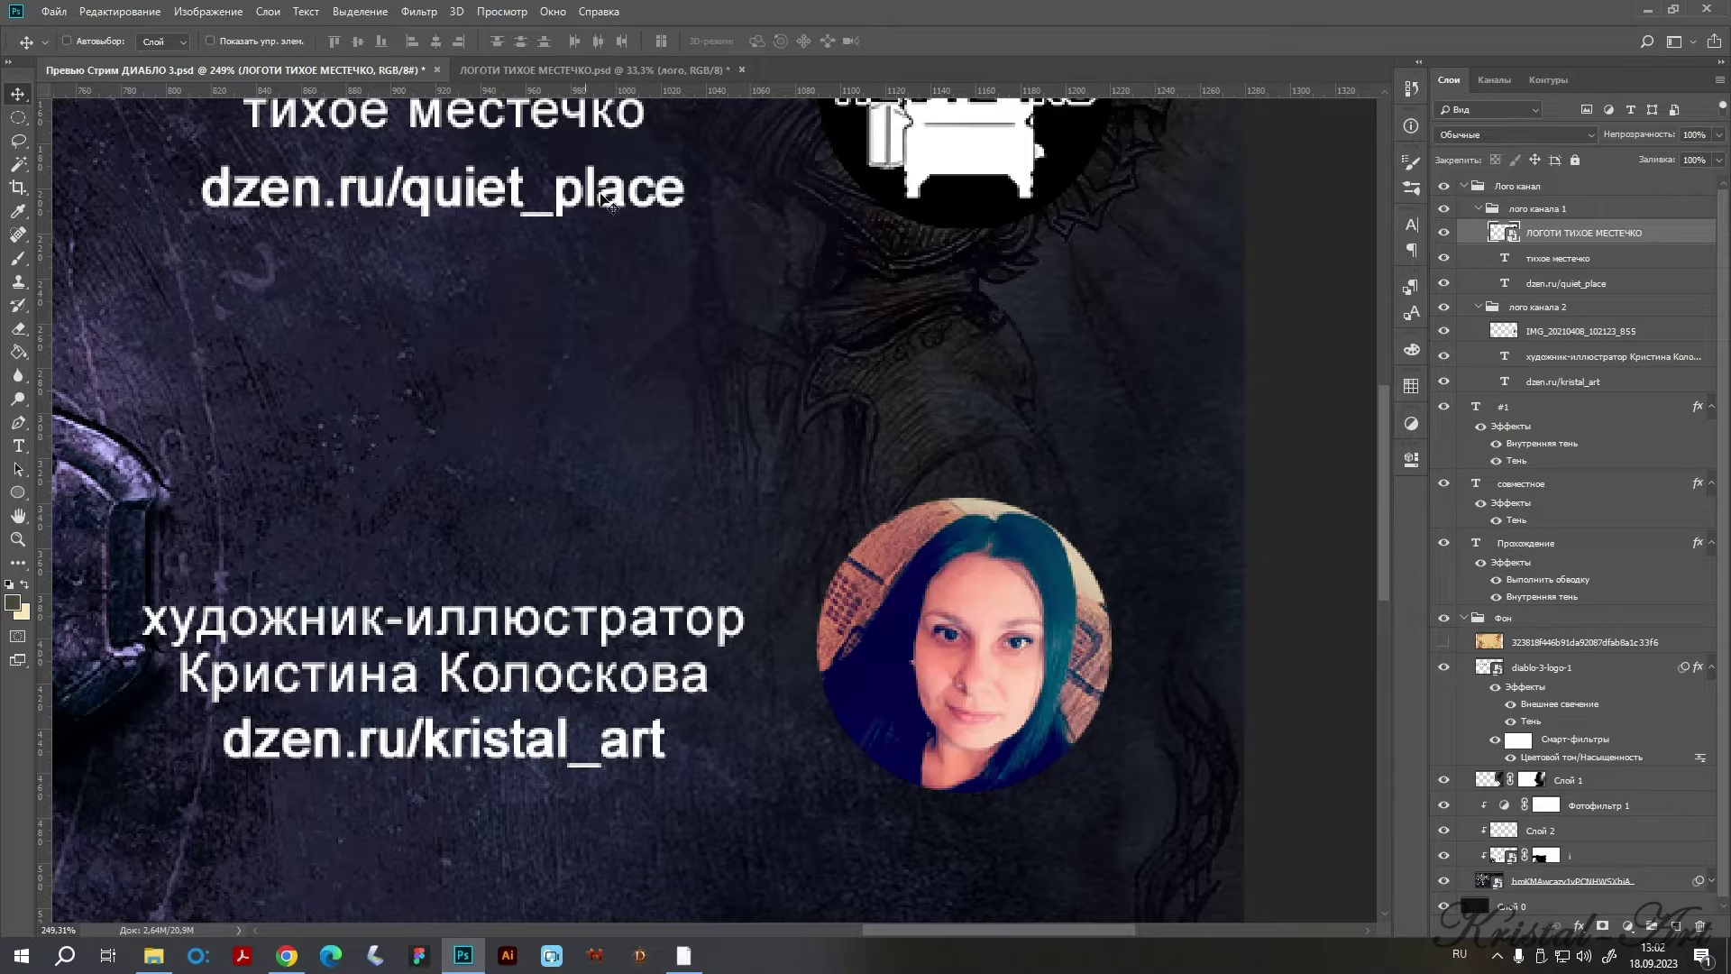
Measure the caption spacing with the Rectangular Marquee, then deselect.
key(m)
drag(631, 755, 987, 811)
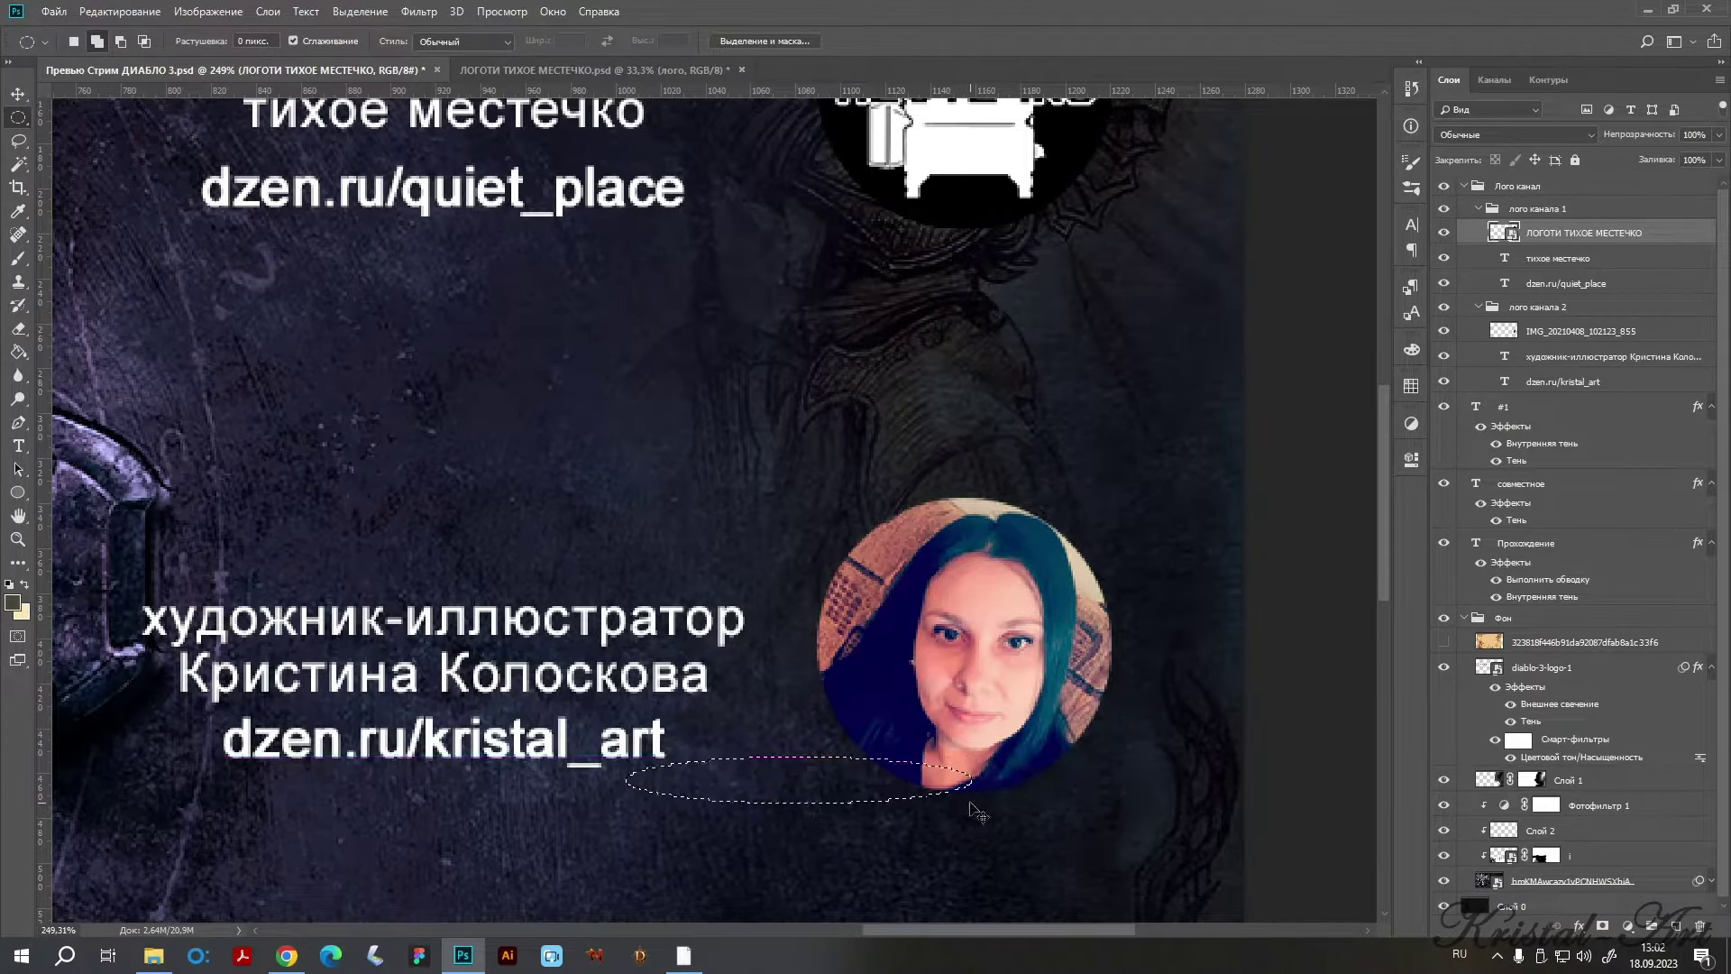
right_click(18, 117)
click(108, 117)
drag(627, 757, 988, 788)
scroll(734, 441, up, 3)
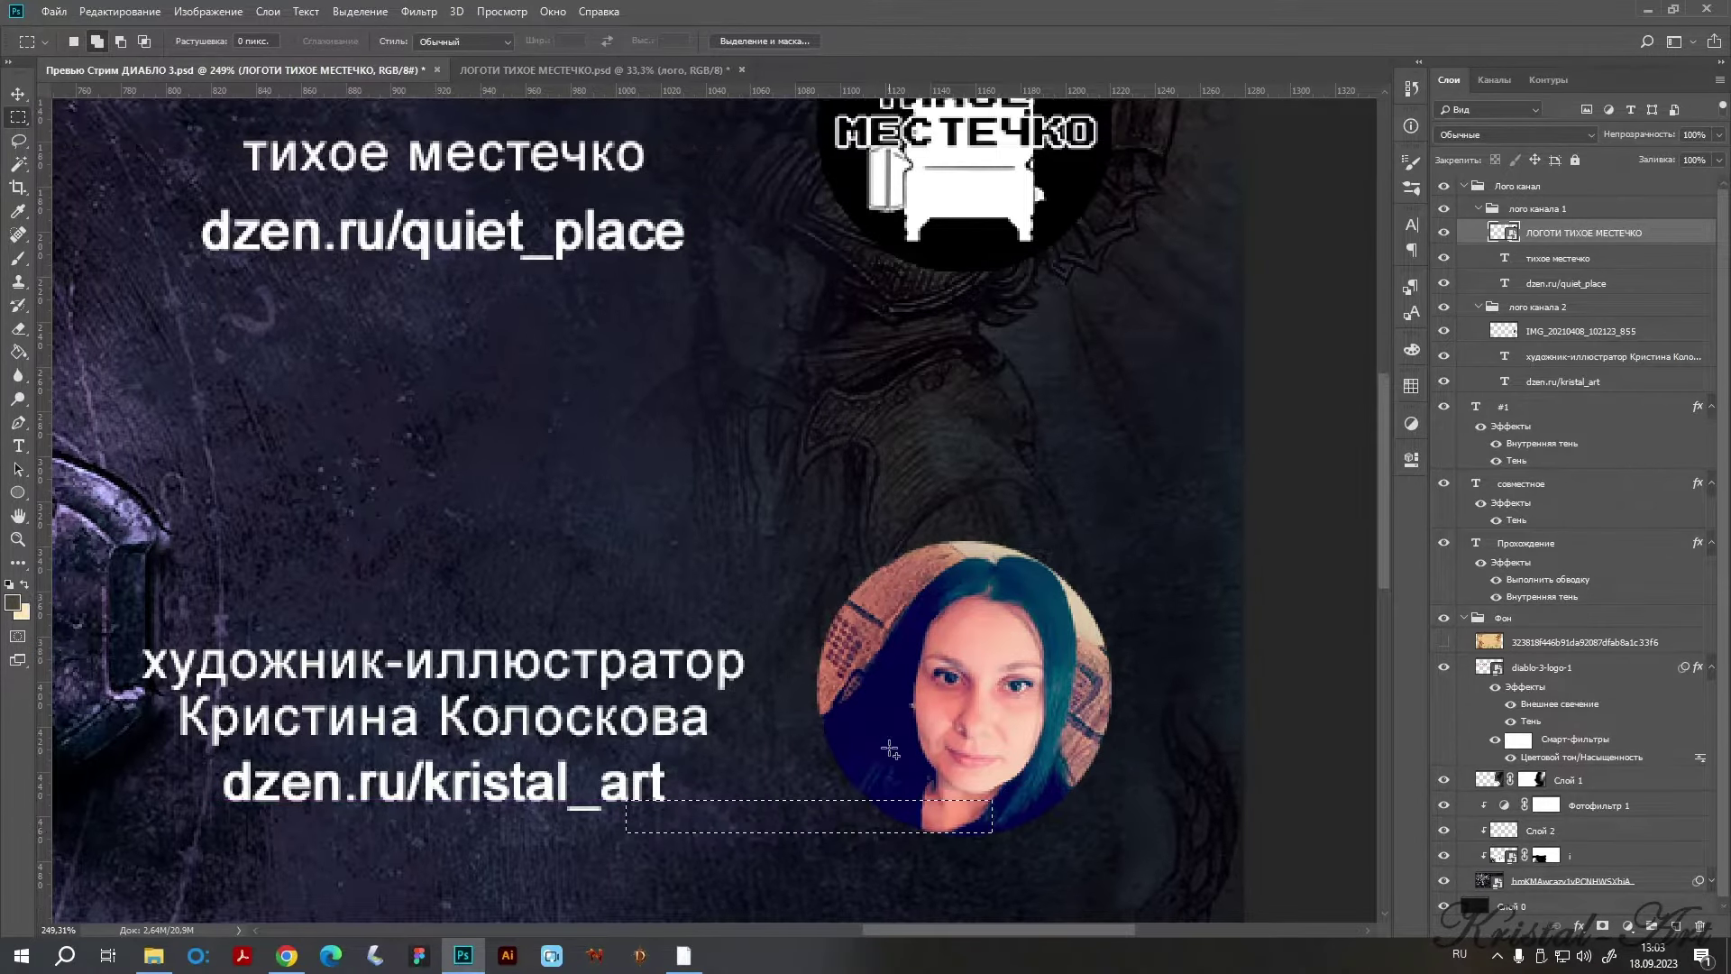
drag(616, 338, 1014, 355)
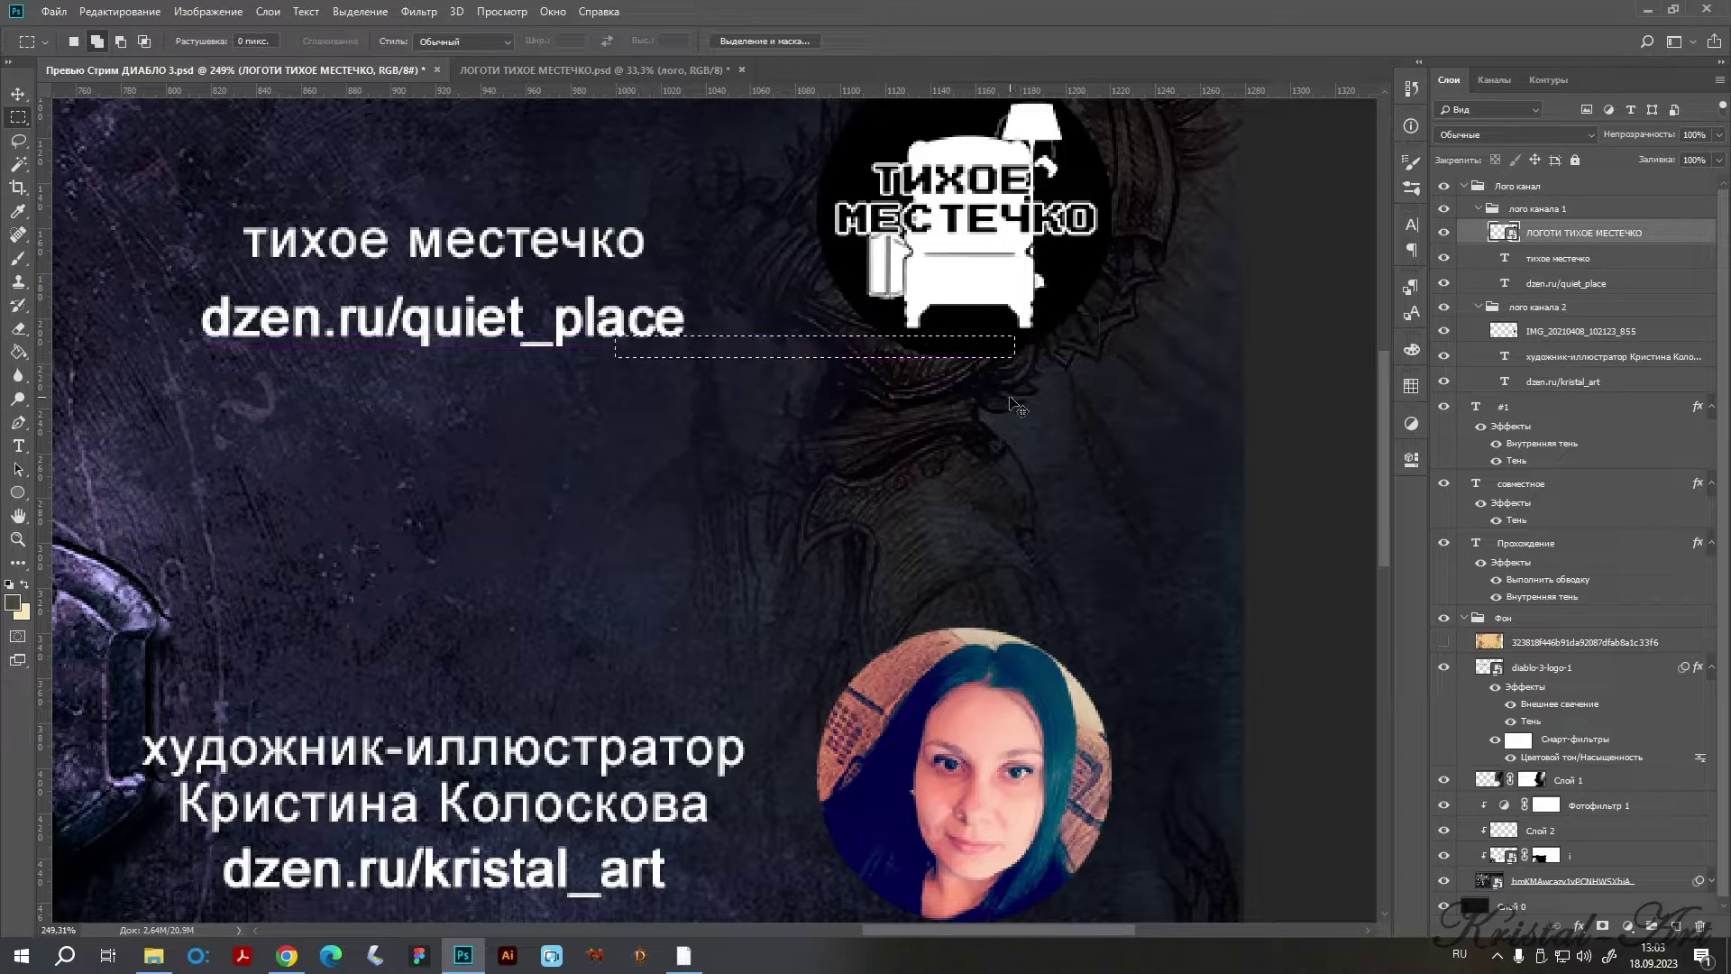
key(ctrl+d)
Nudge the channel logo down two pixels and fit the banner in the window.
key(v)
key(Down)
key(Down)
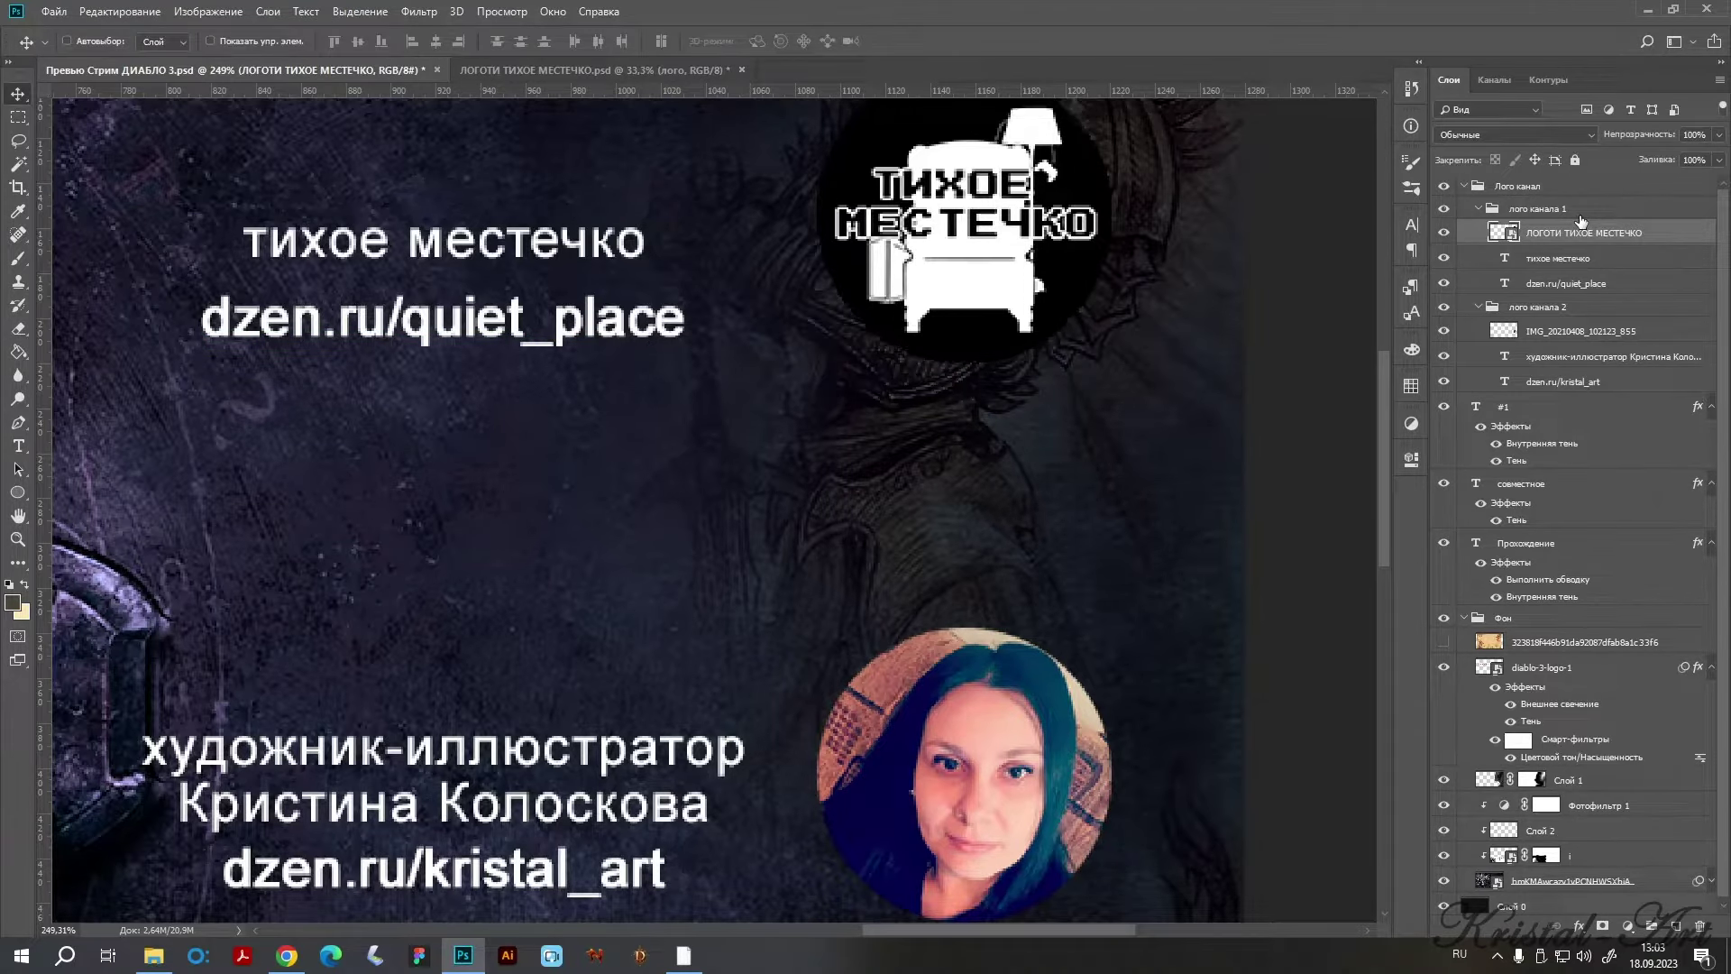
key(Down)
key(Down)
key(Down)
key(ctrl+0)
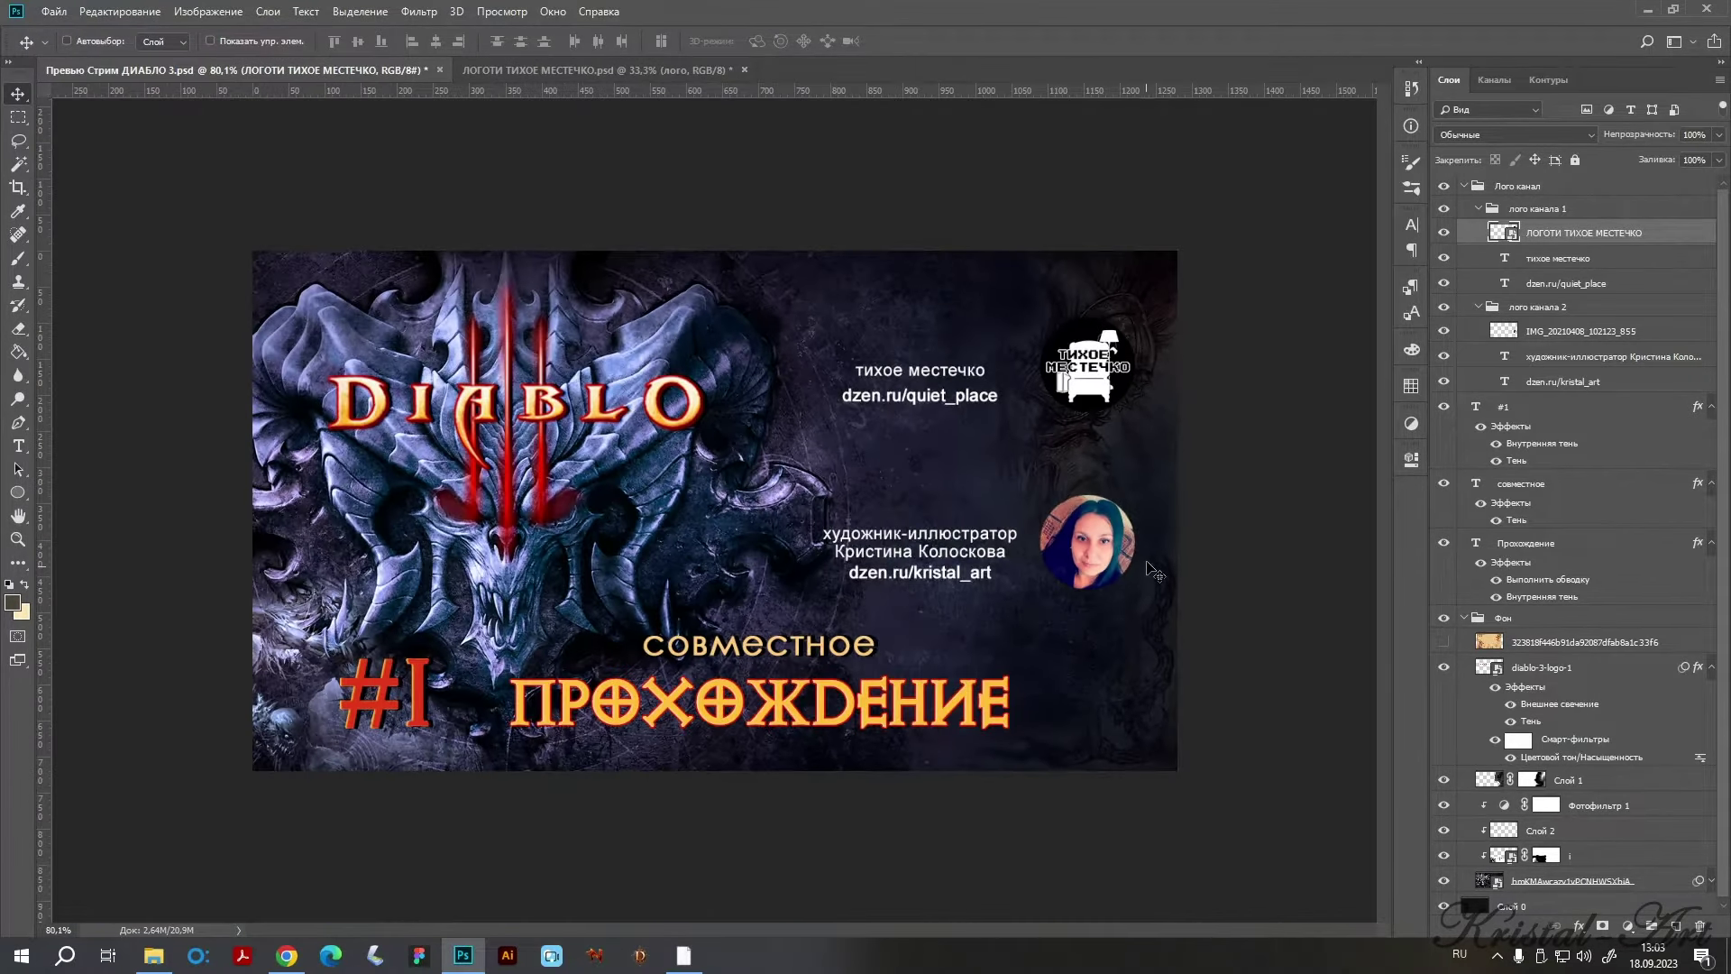
Nudge the лого канала 2 group up and realign the тихое местечко line horizontally.
click(1537, 303)
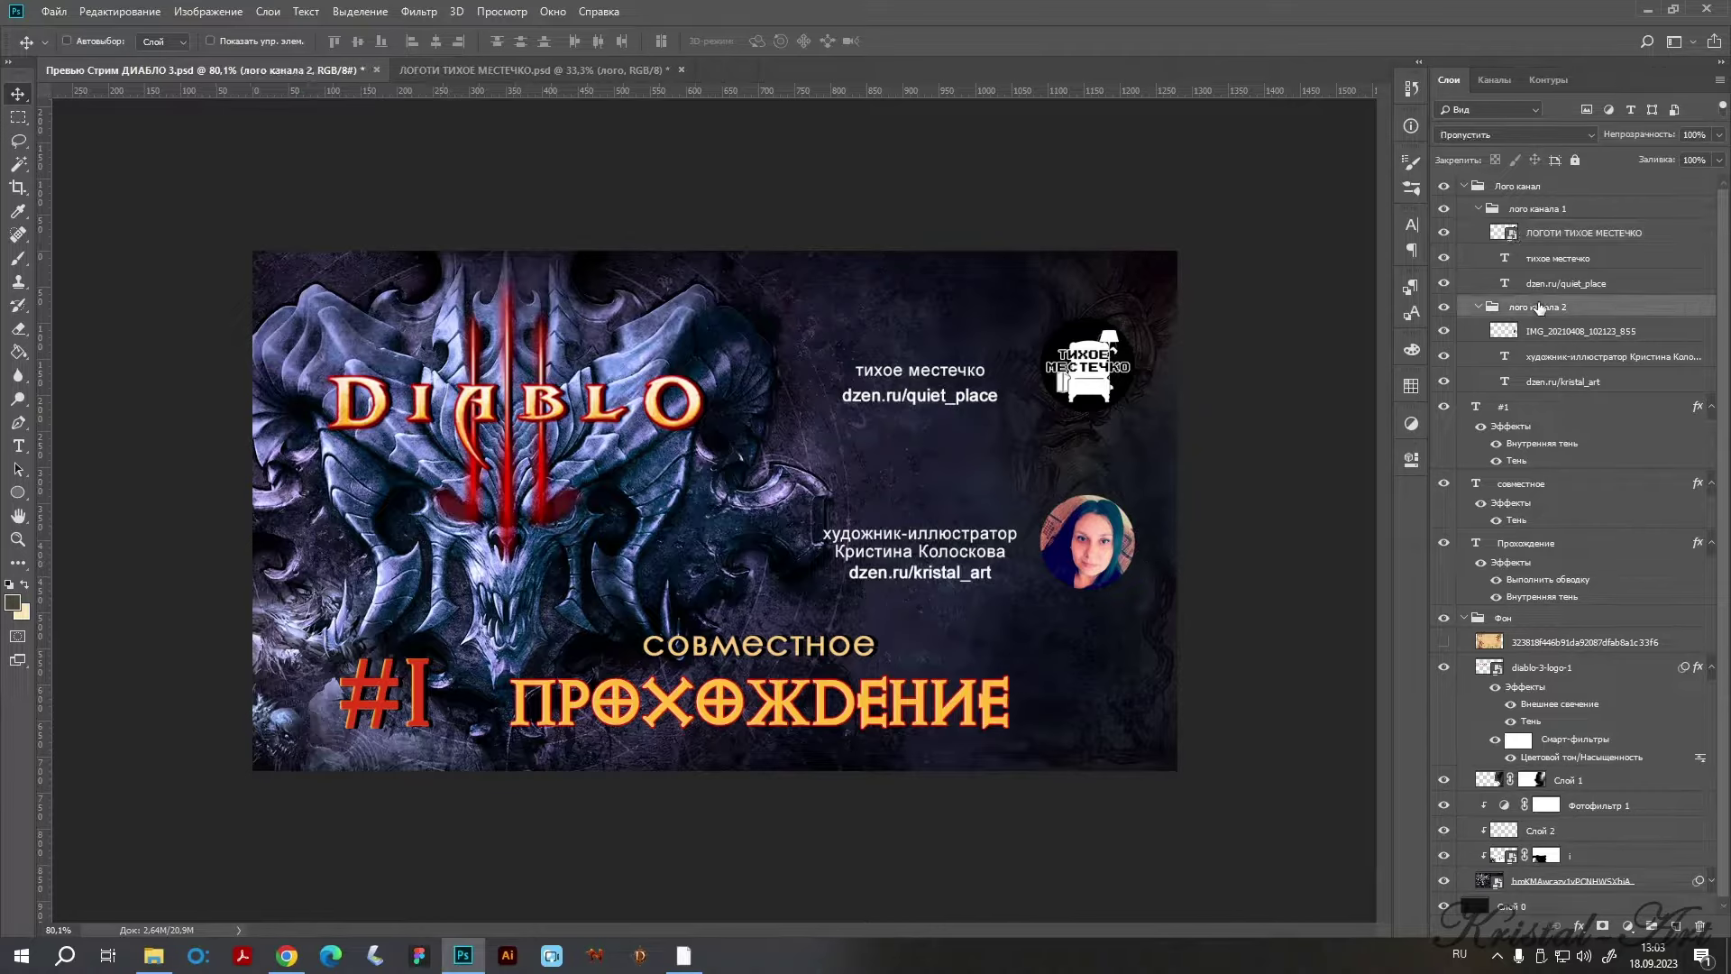
key(shift+Up)
key(shift+Up)
key(shift+Up)
key(shift+Up)
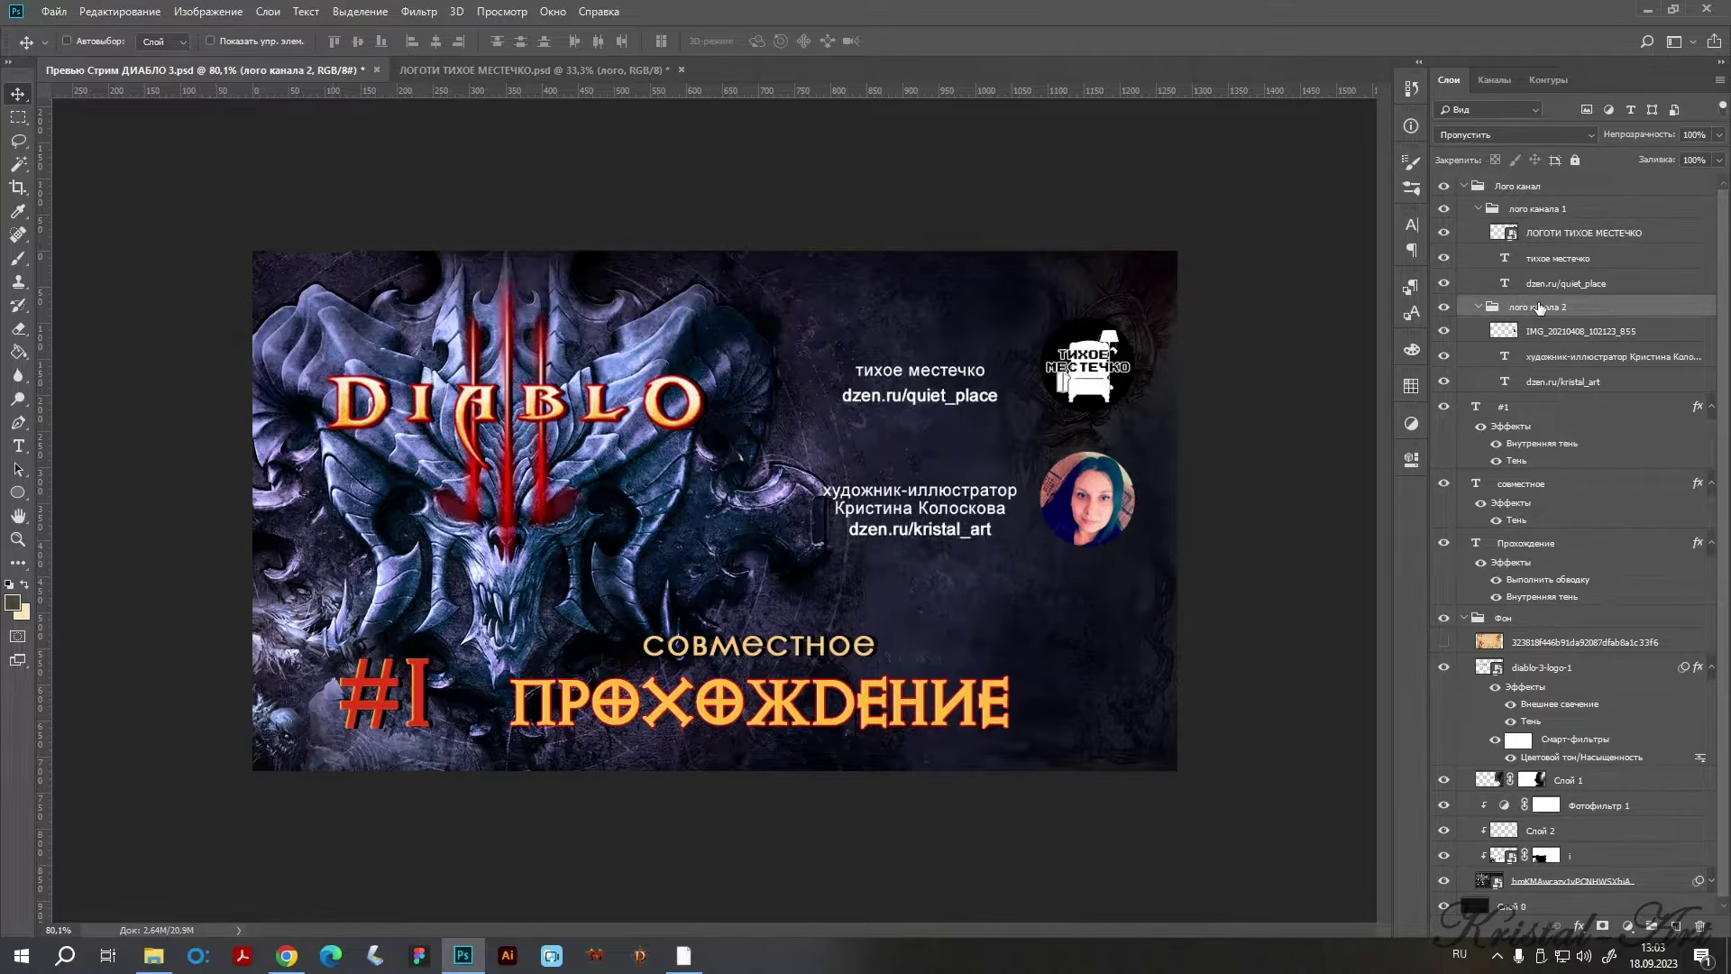
click(1543, 275)
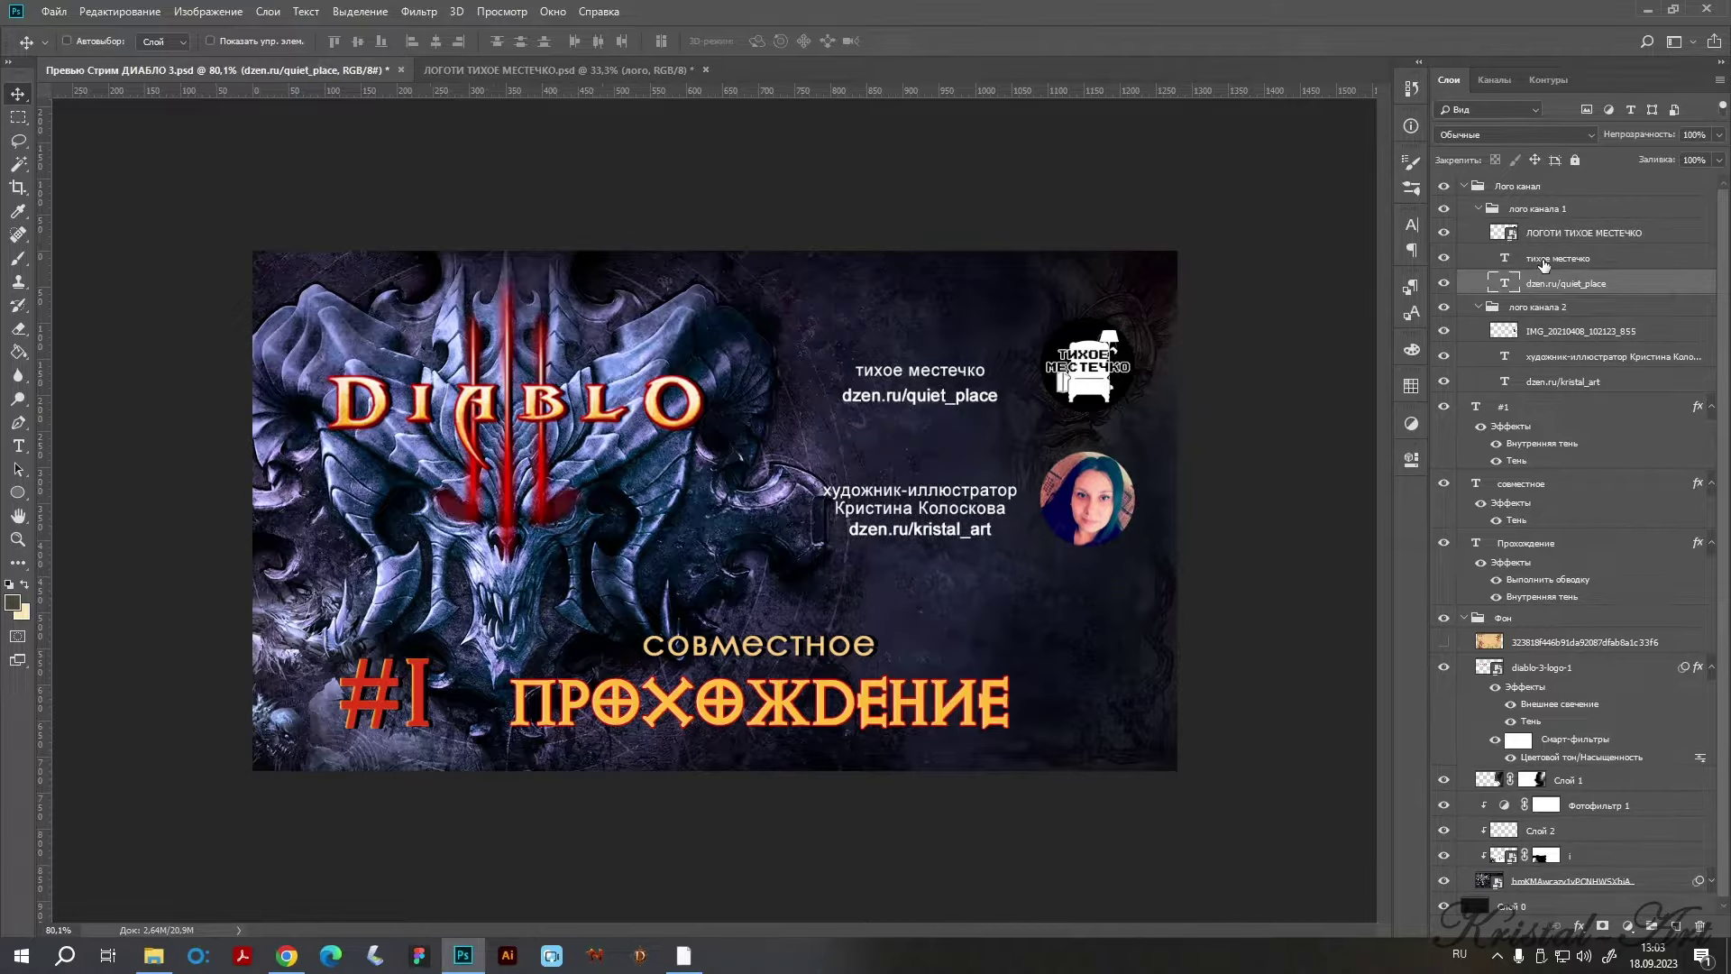
click(1540, 260)
key(b)
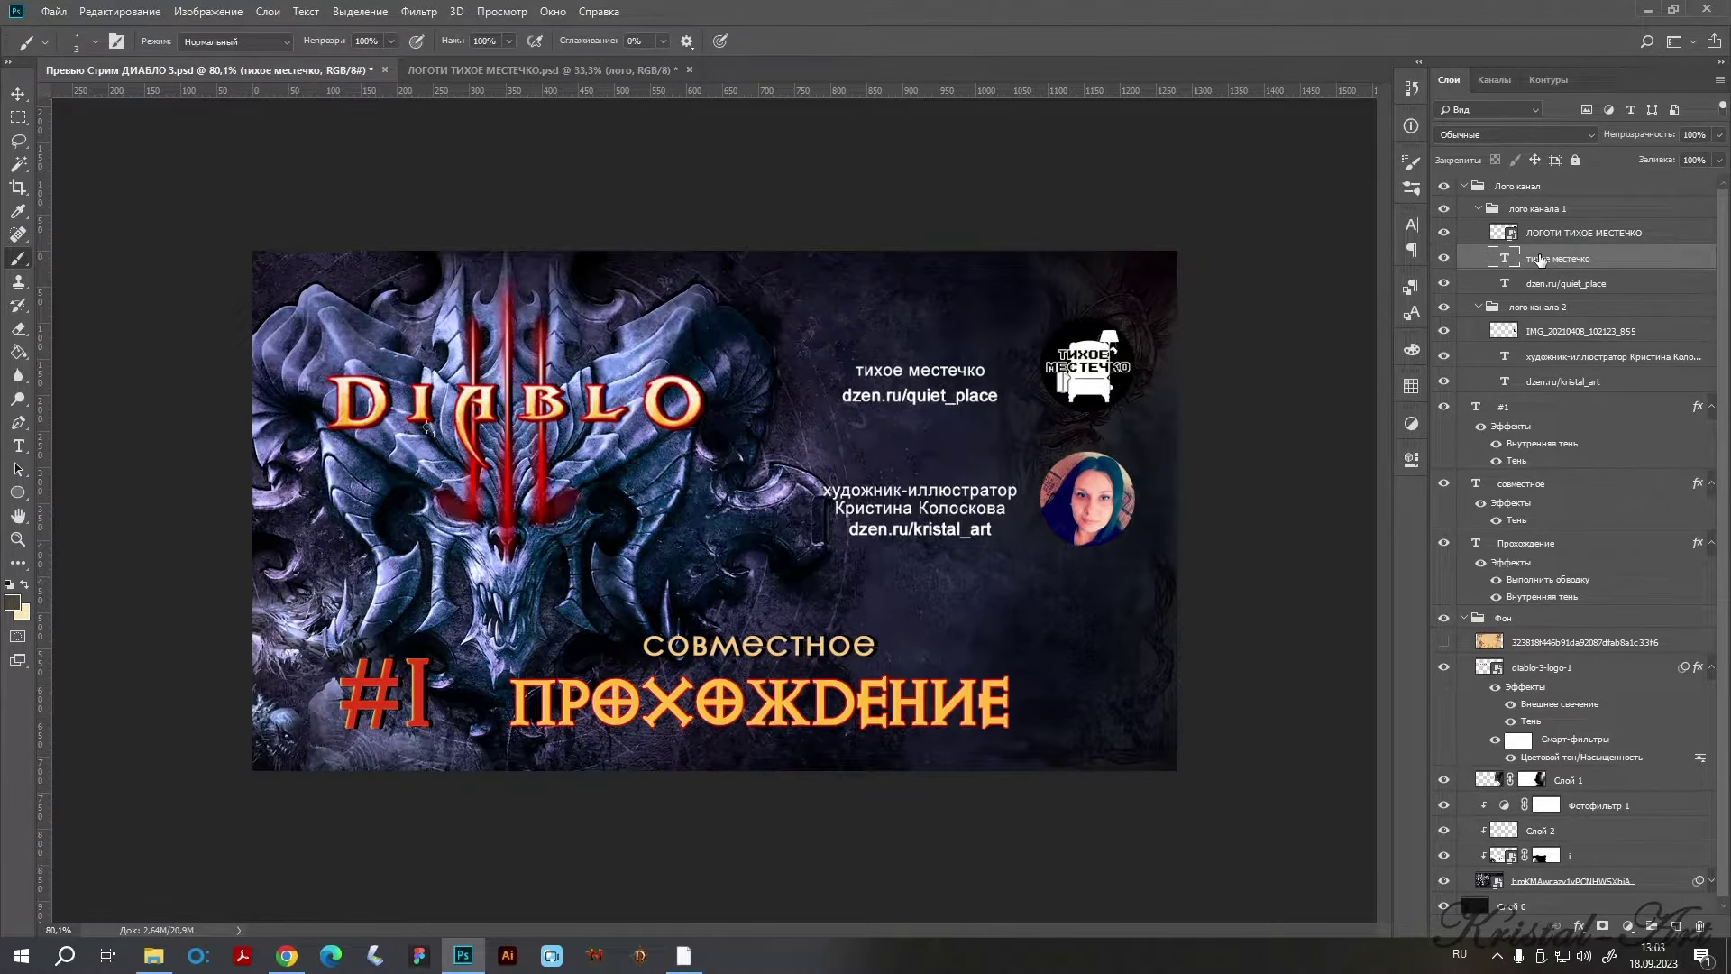
key(v)
key(shift+Left)
key(shift+Left)
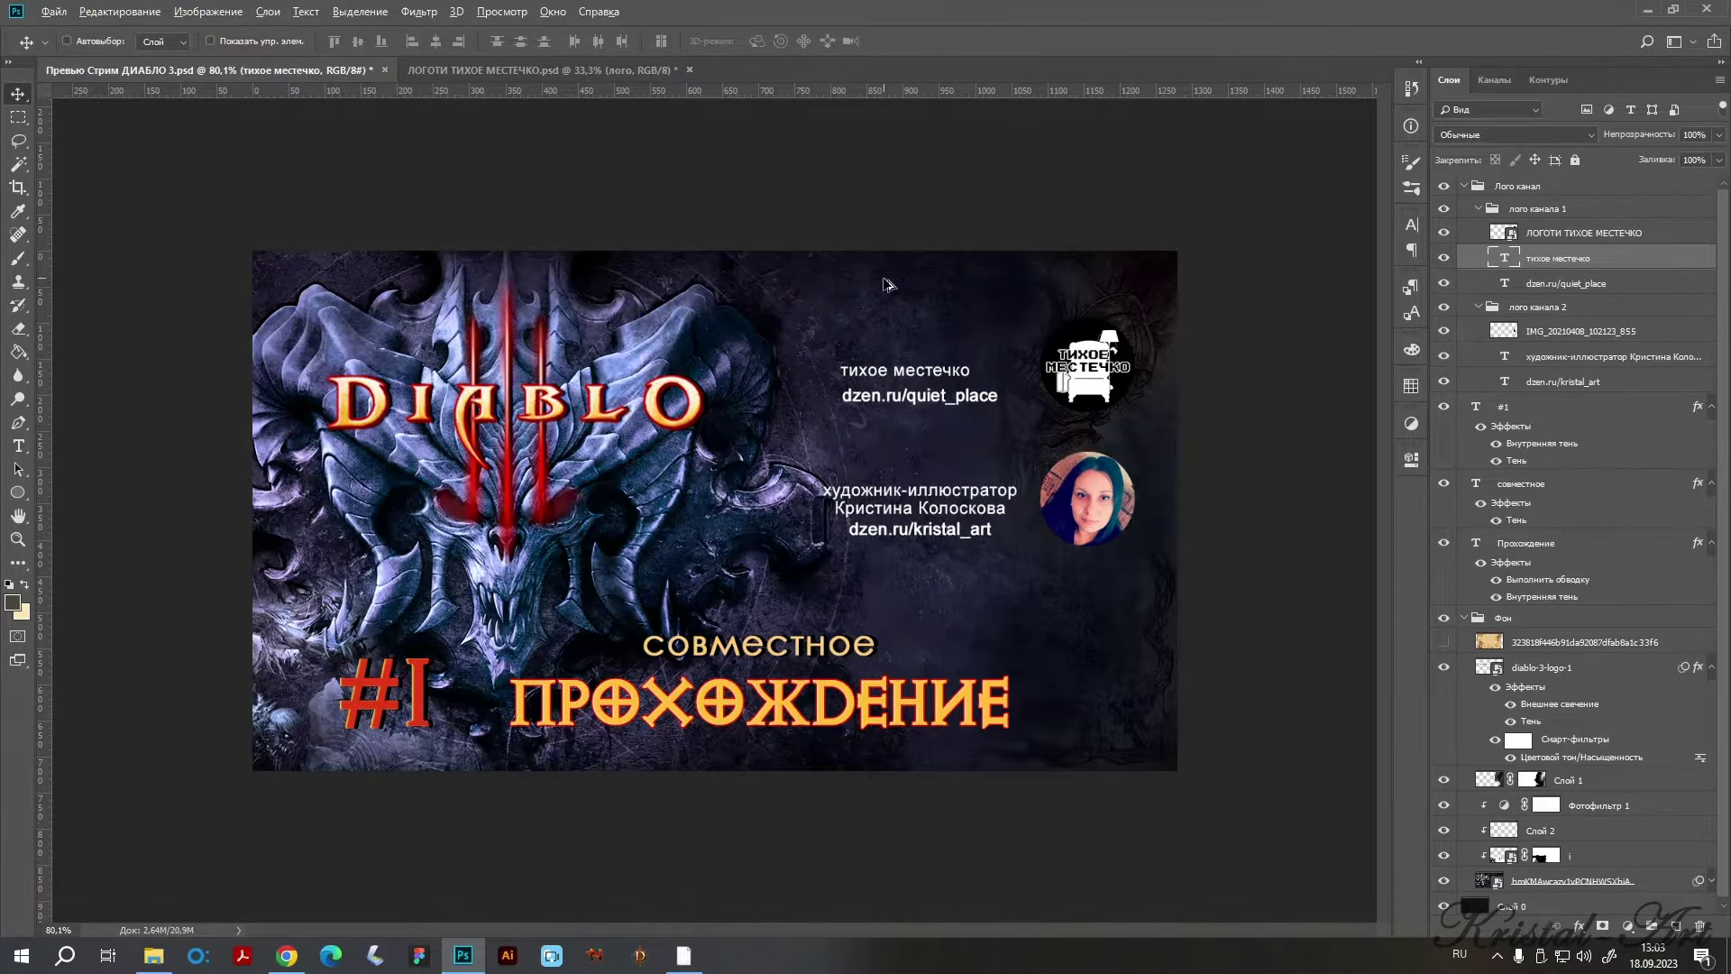
scroll(888, 285, up, 3)
scroll(958, 280, up, 3)
key(Right)
key(Right)
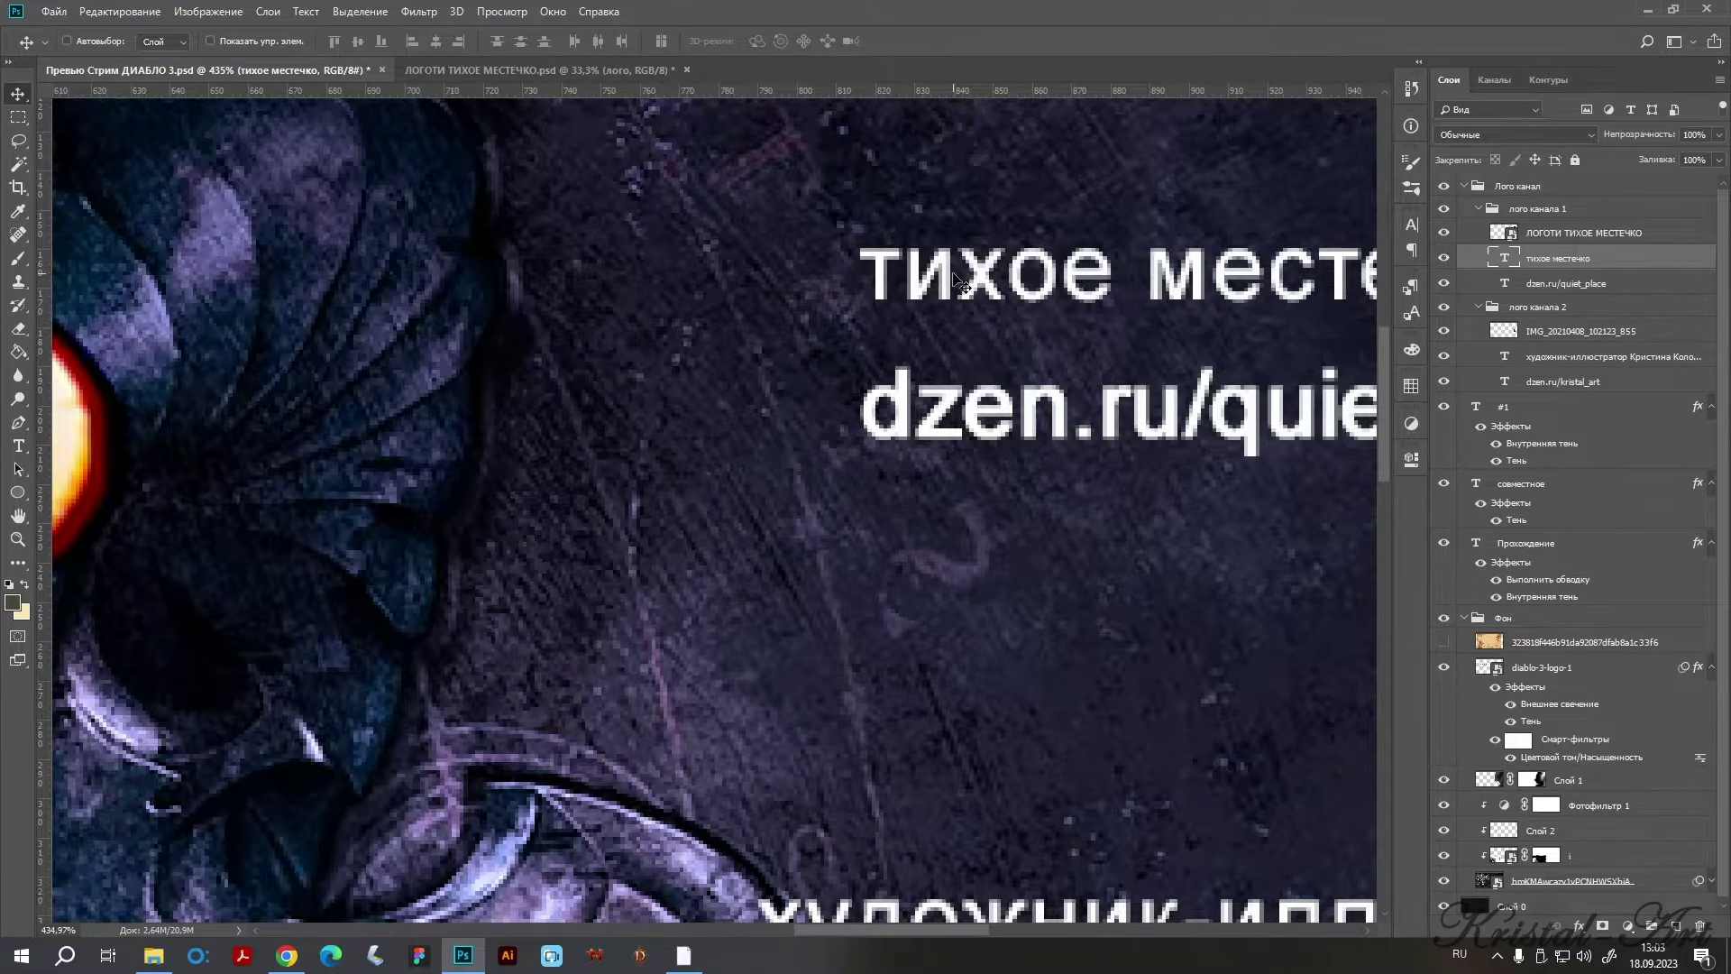
Place a vertical guide beside the captions and select the caption layers to compare alignment.
mouse_move(43, 437)
mouse_down()
mouse_move(858, 444)
mouse_move(18, 476)
mouse_up()
scroll(696, 440, down, 3)
scroll(696, 439, down, 2)
scroll(696, 440, down, 3)
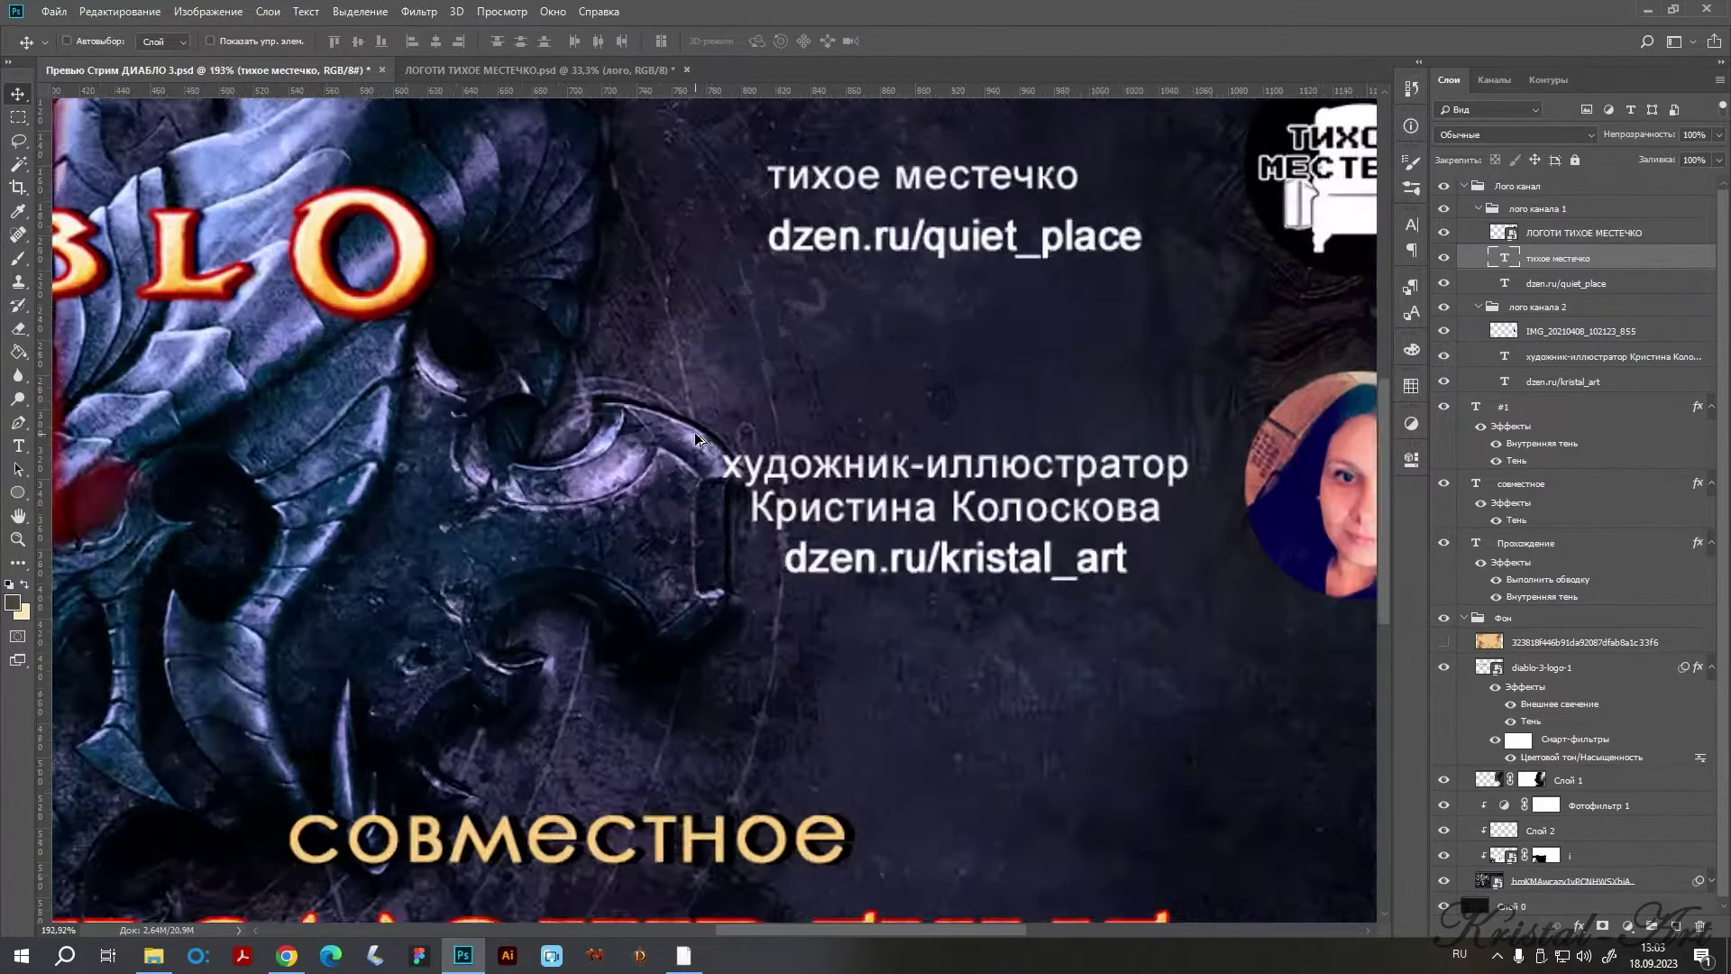
scroll(696, 439, down, 2)
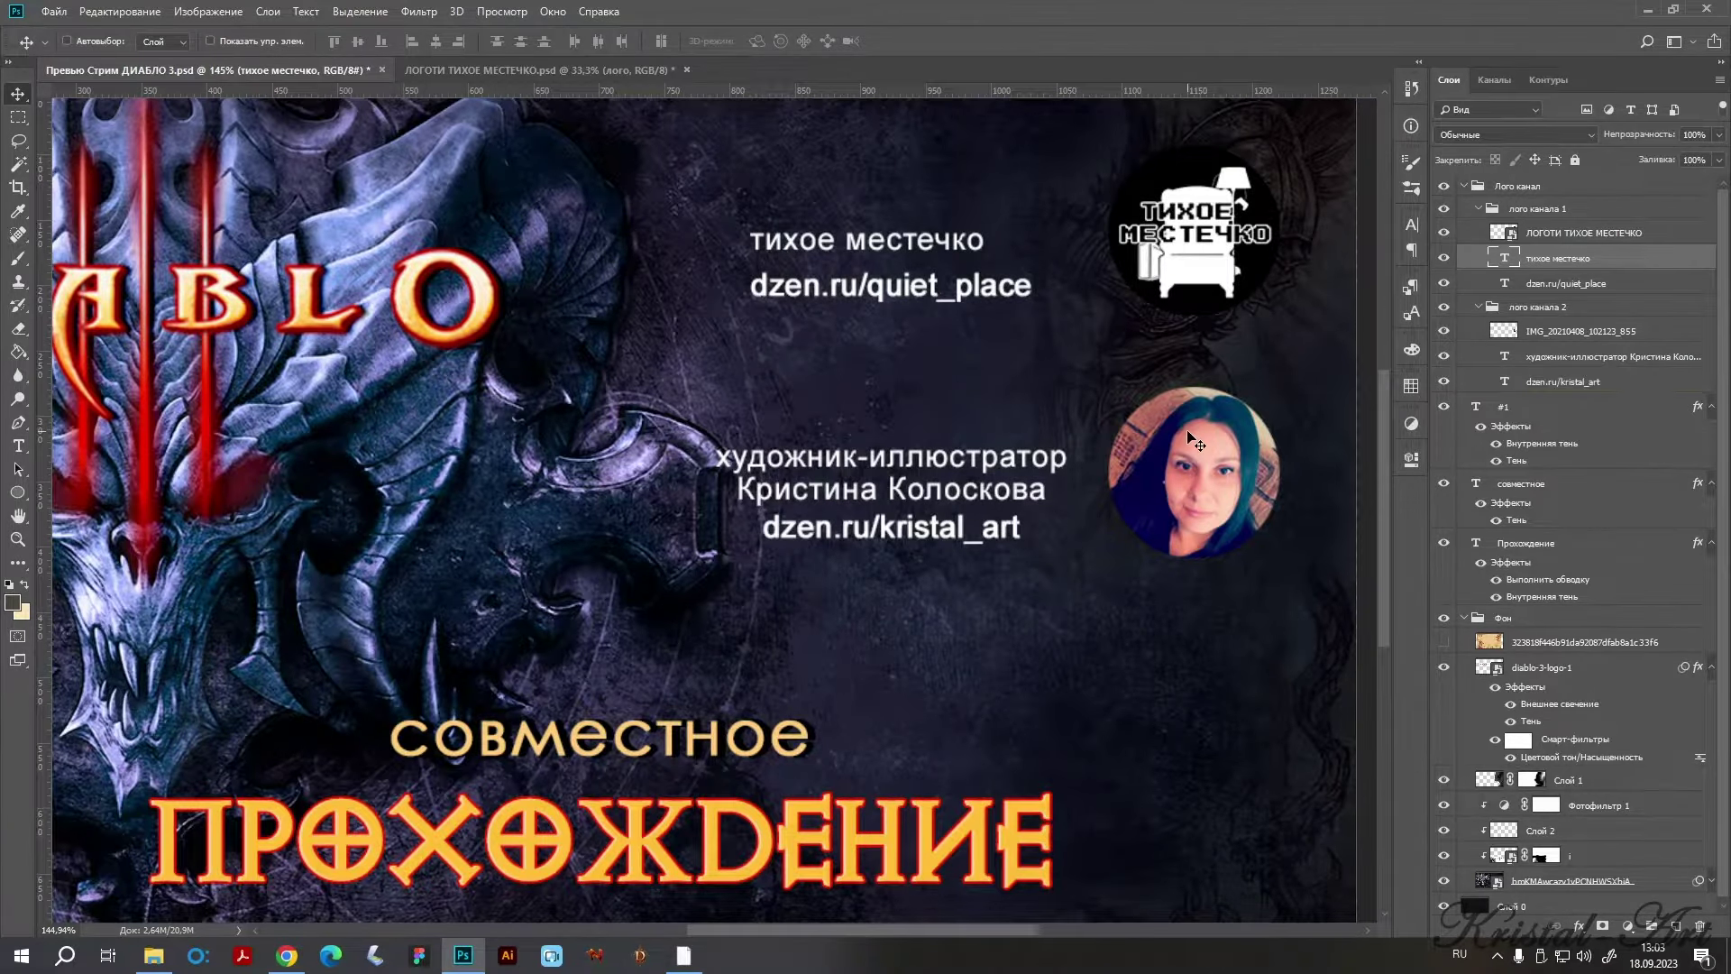
scroll(1190, 446, down, 3)
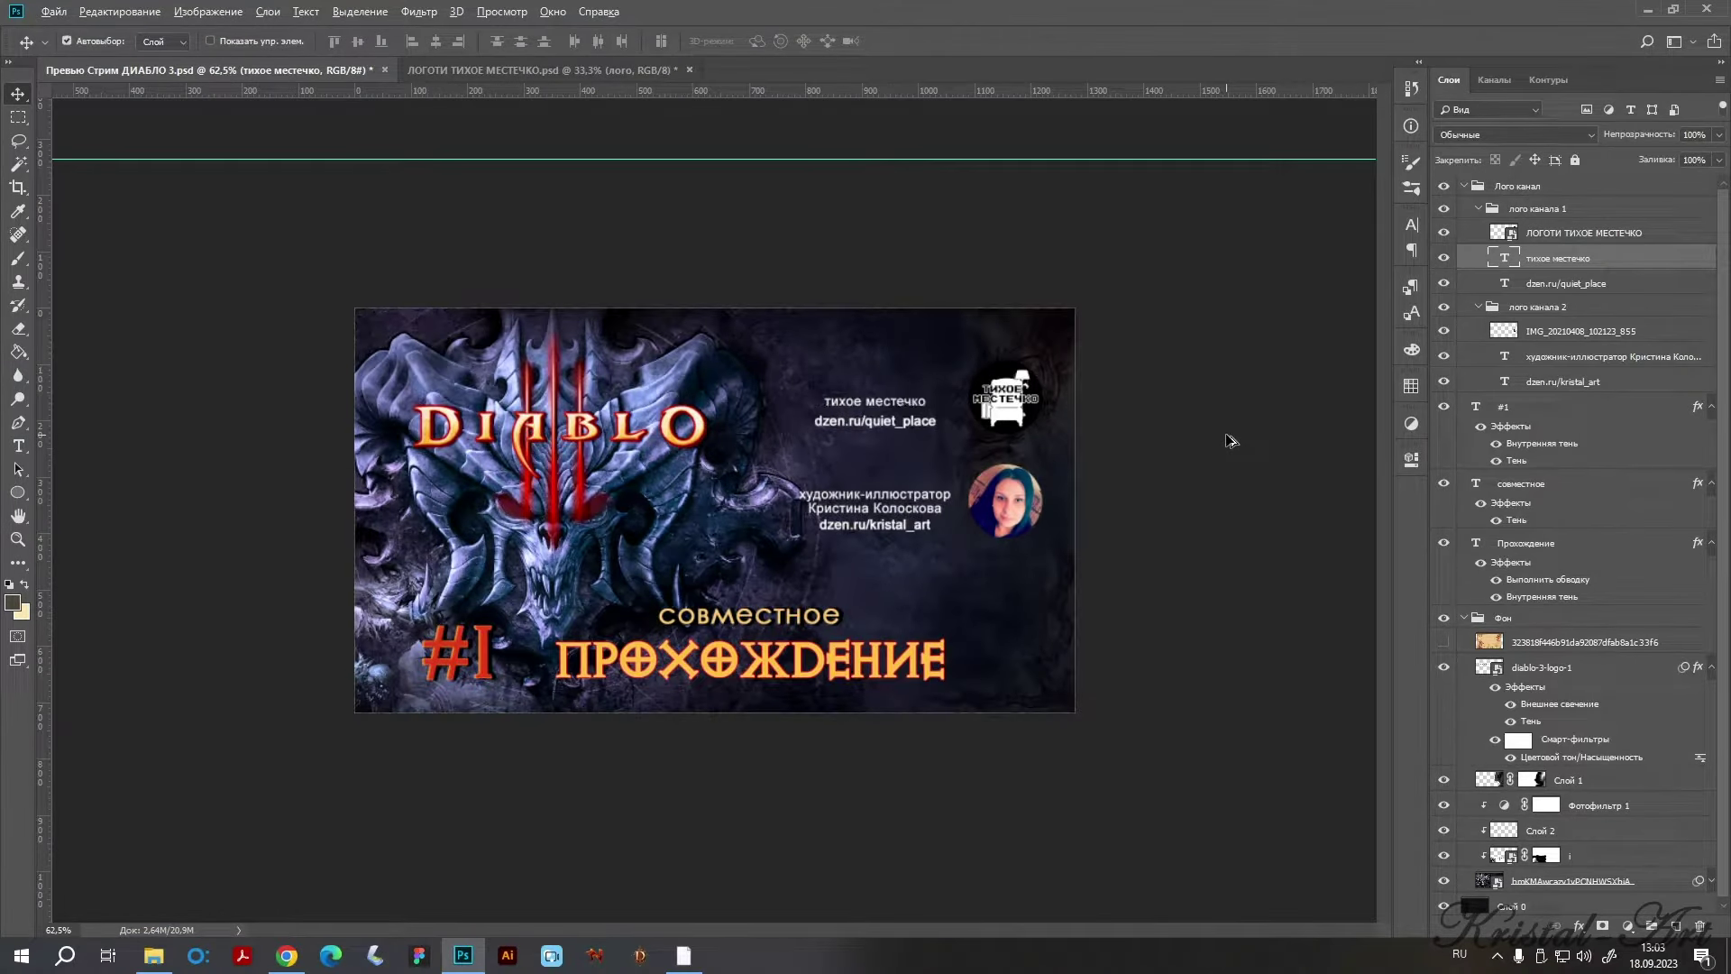
scroll(1064, 442, up, 2)
ctrl+click(1591, 285)
ctrl+click(1562, 355)
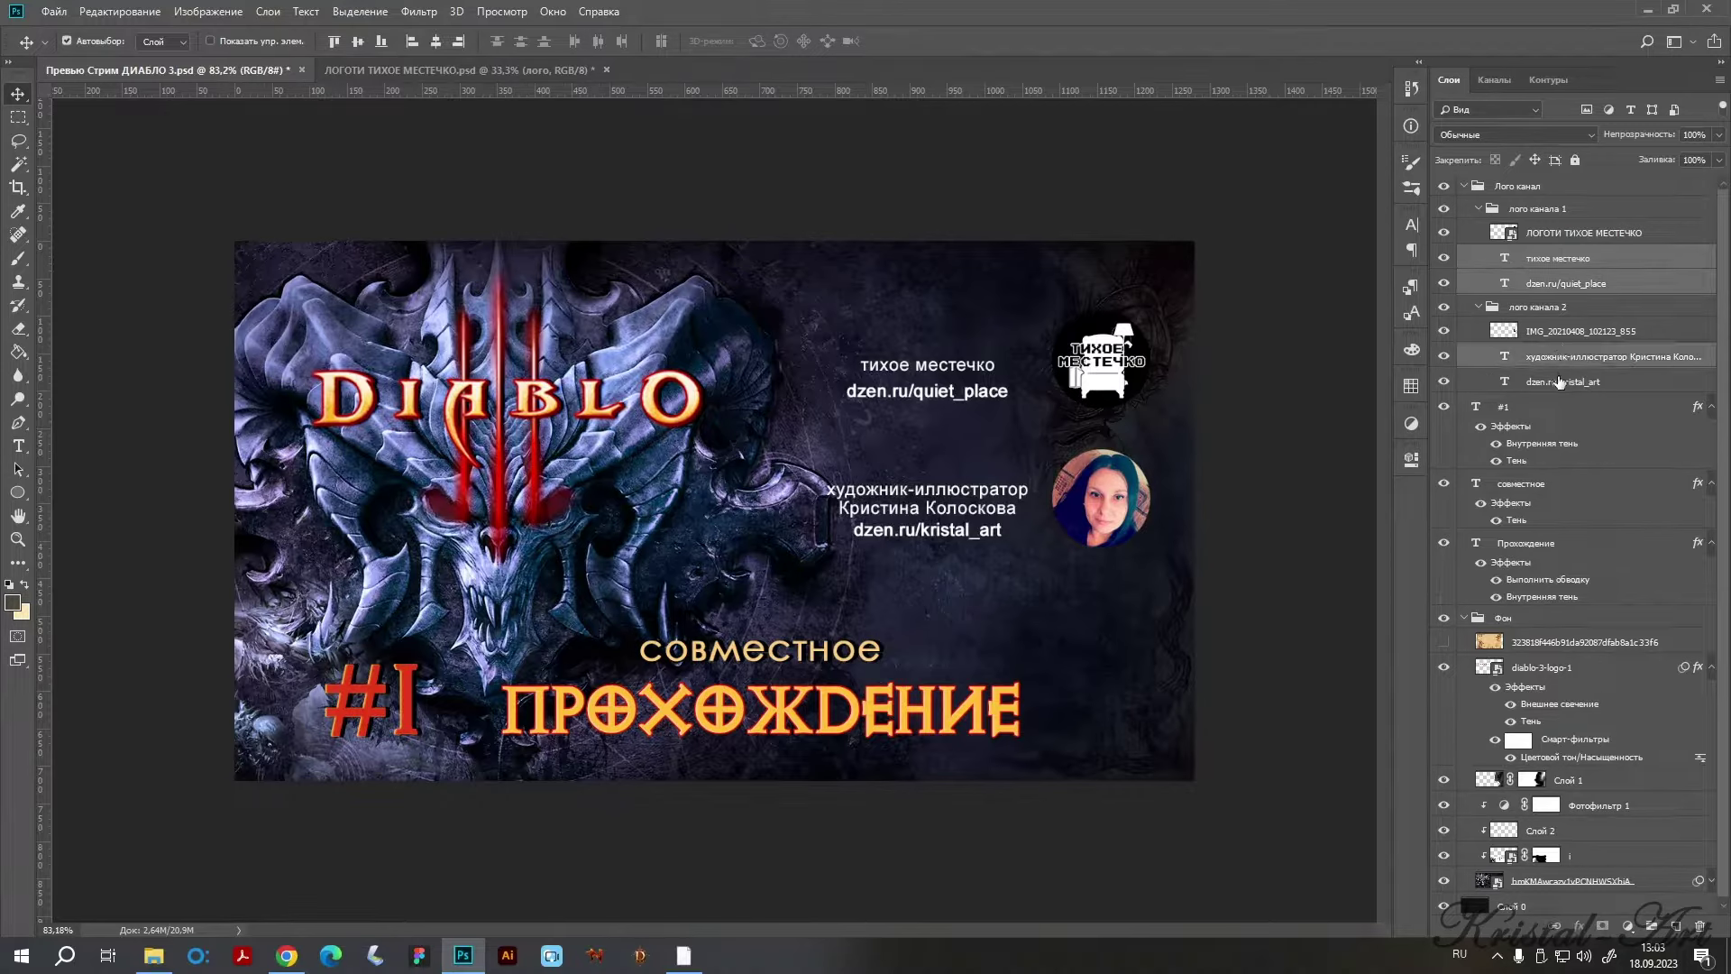
Color the captions a soft red sampled from the red streak in the artwork.
key(t)
click(695, 40)
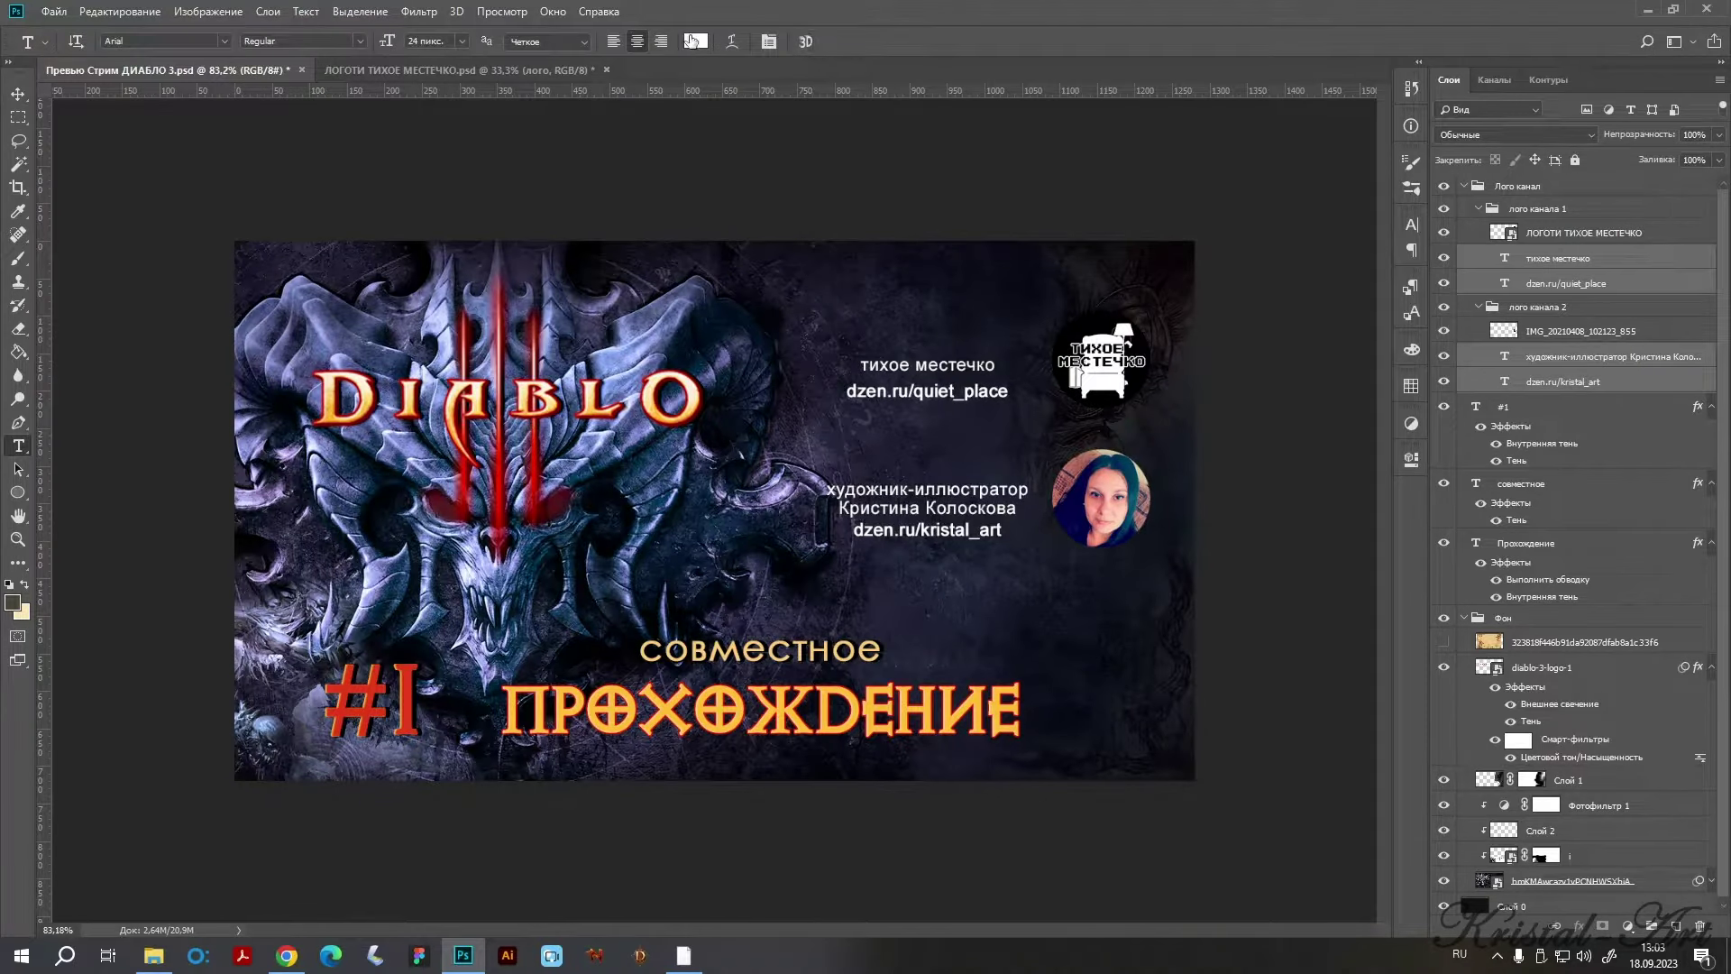
click(458, 398)
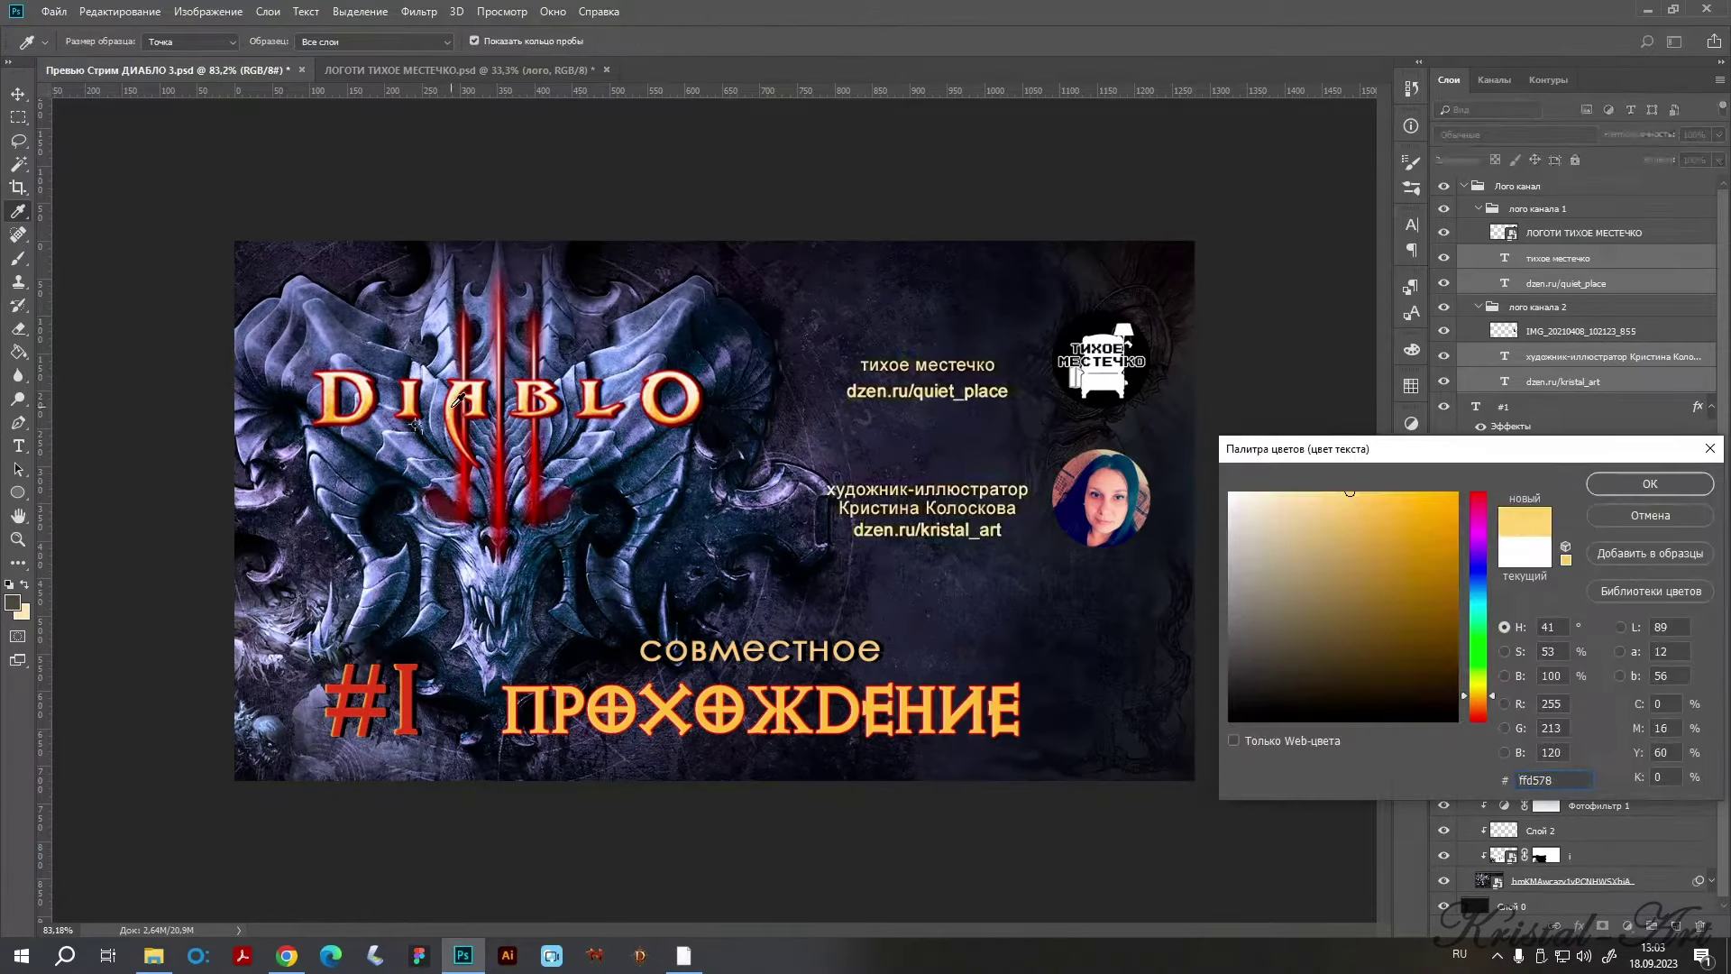
click(500, 446)
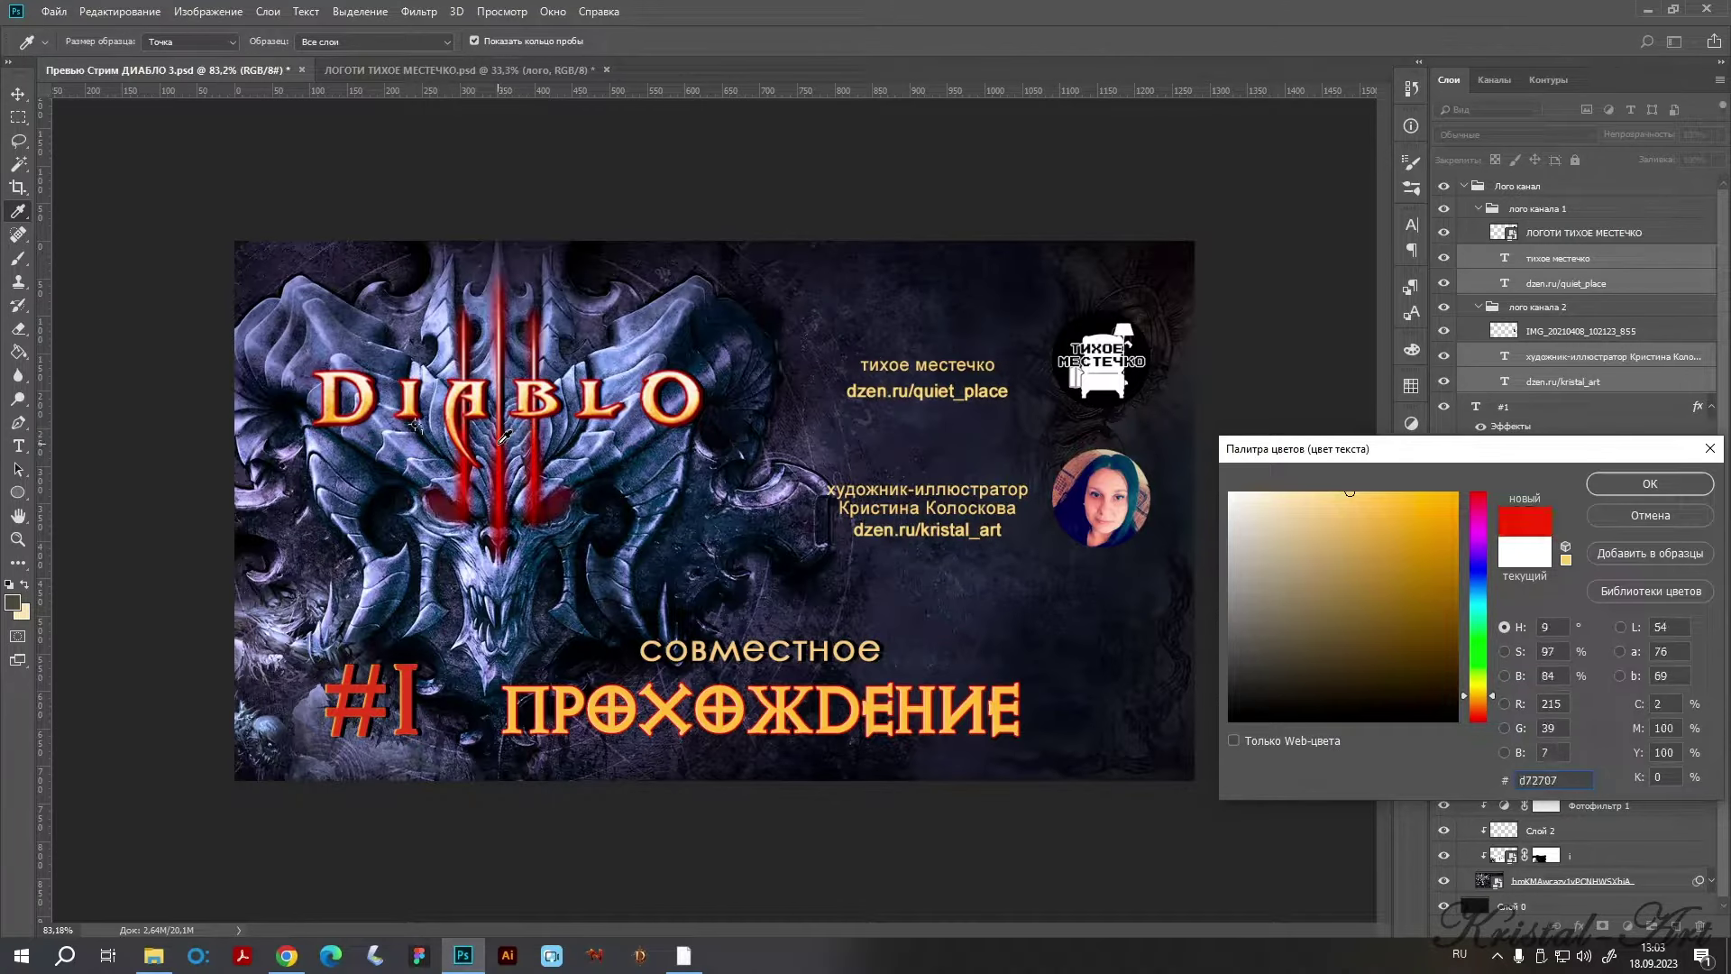
click(479, 434)
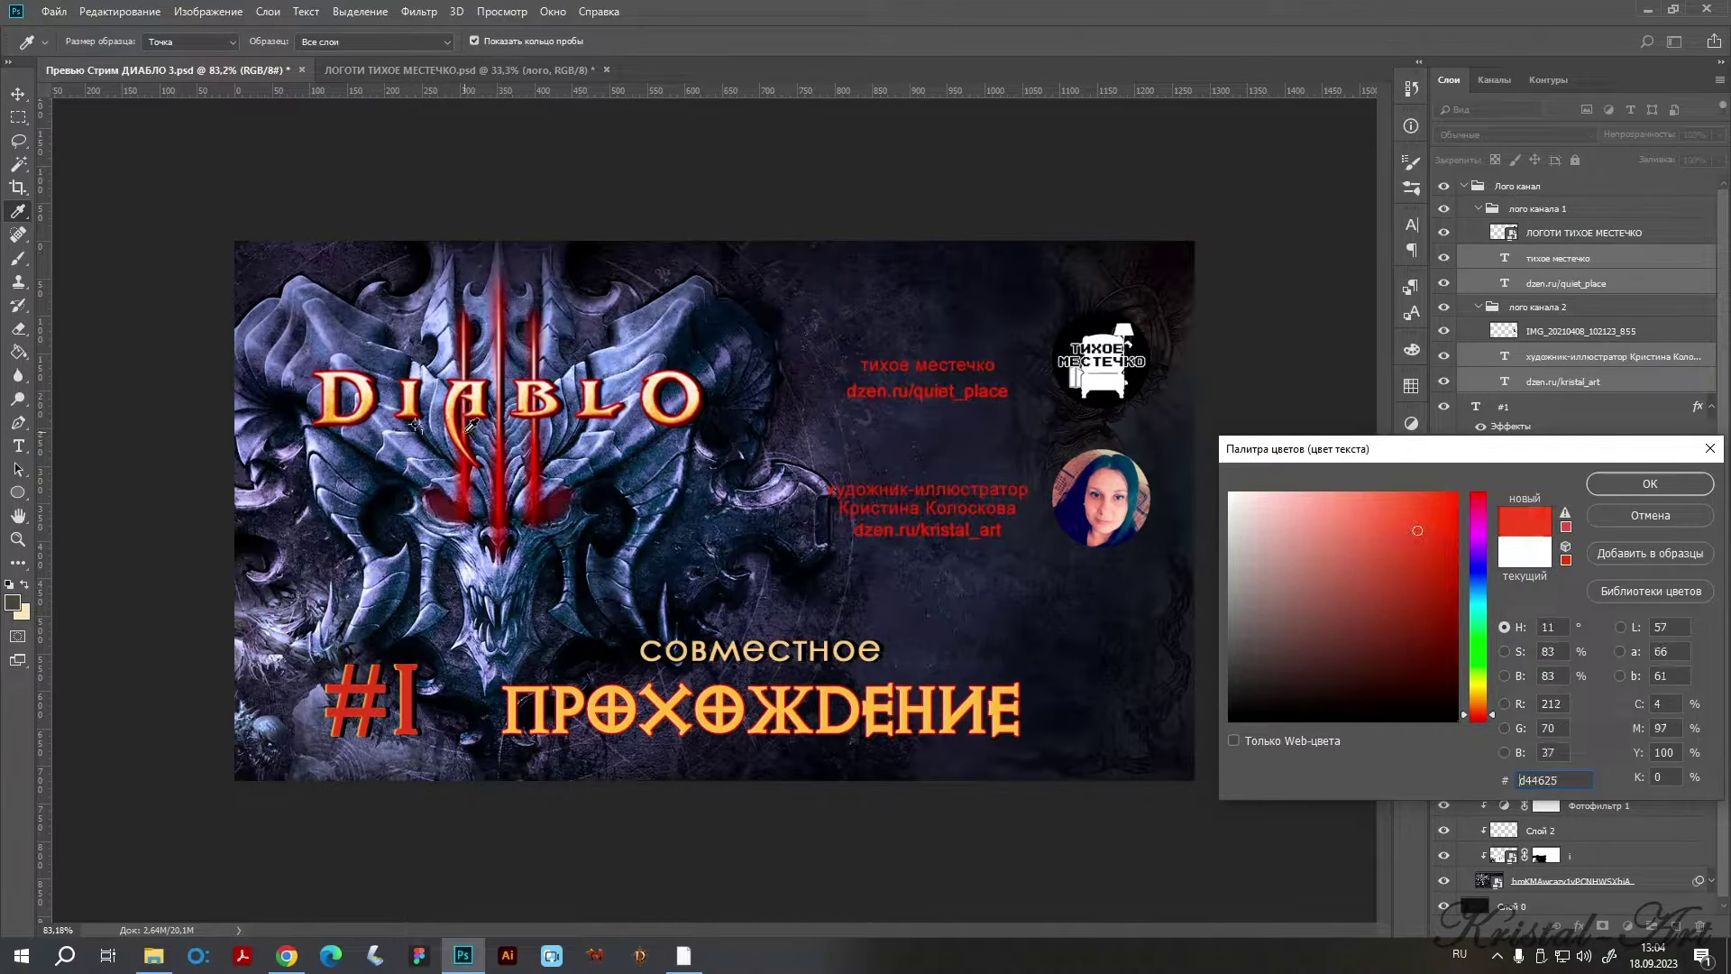
click(1649, 484)
Recolor both dzen.ru link captions a golden orange sampled from the DIABLO lettering.
click(1543, 284)
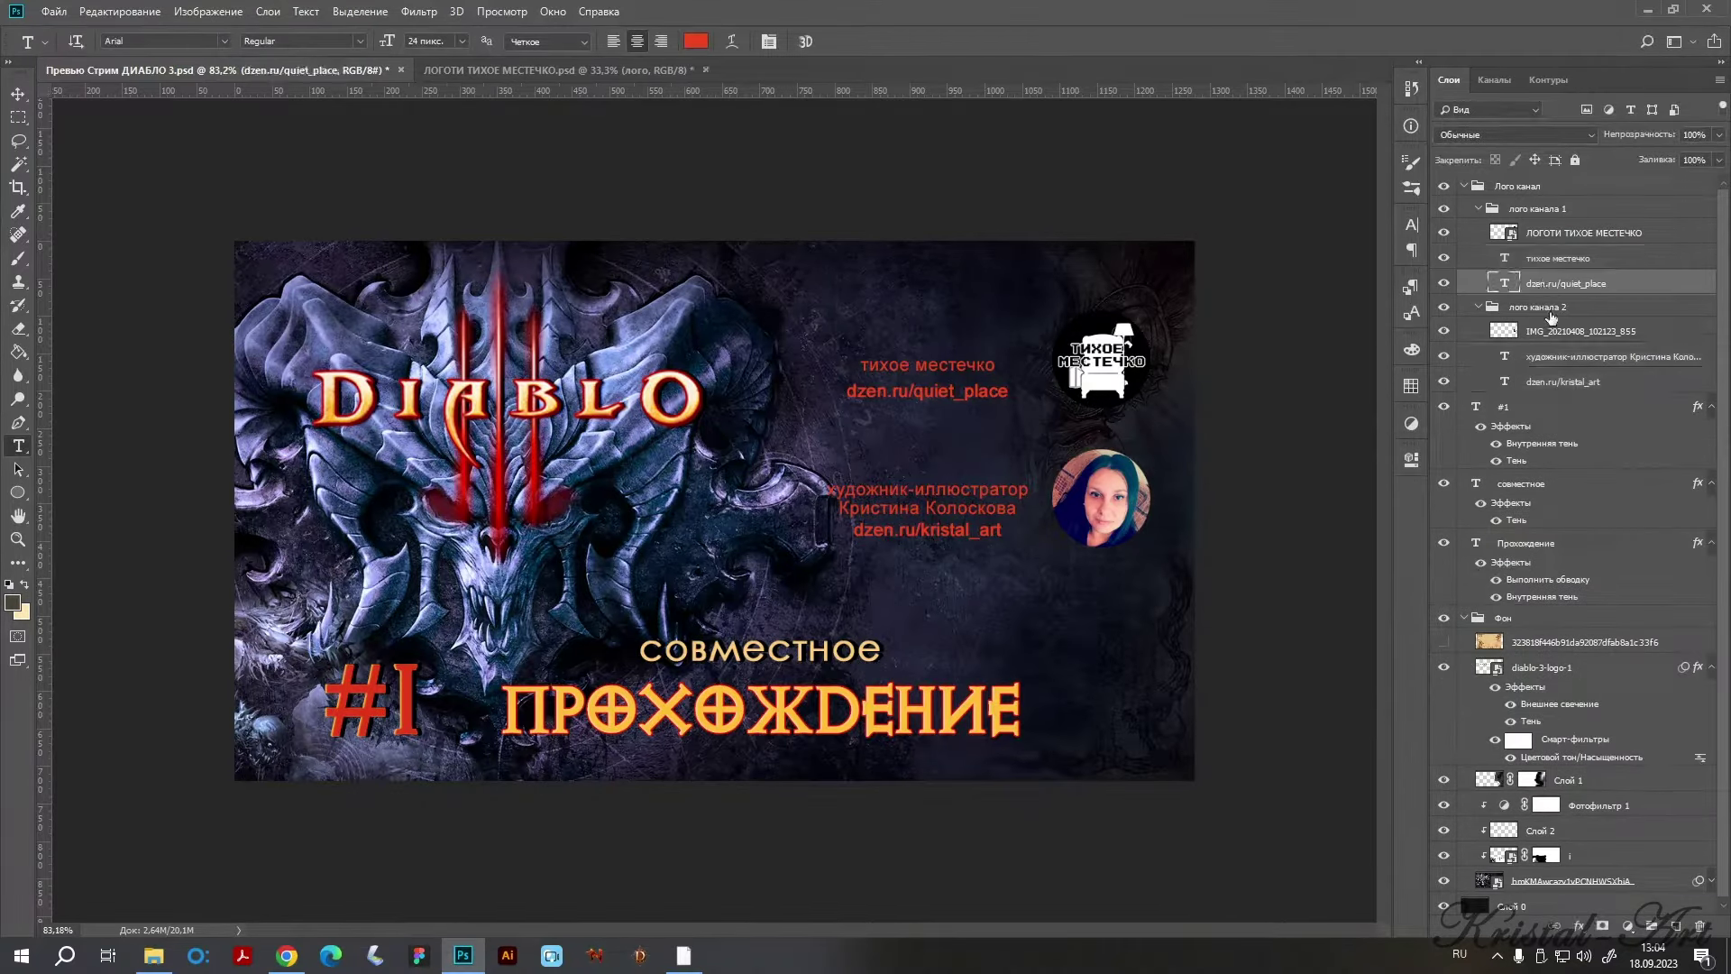
ctrl+click(1550, 382)
click(695, 40)
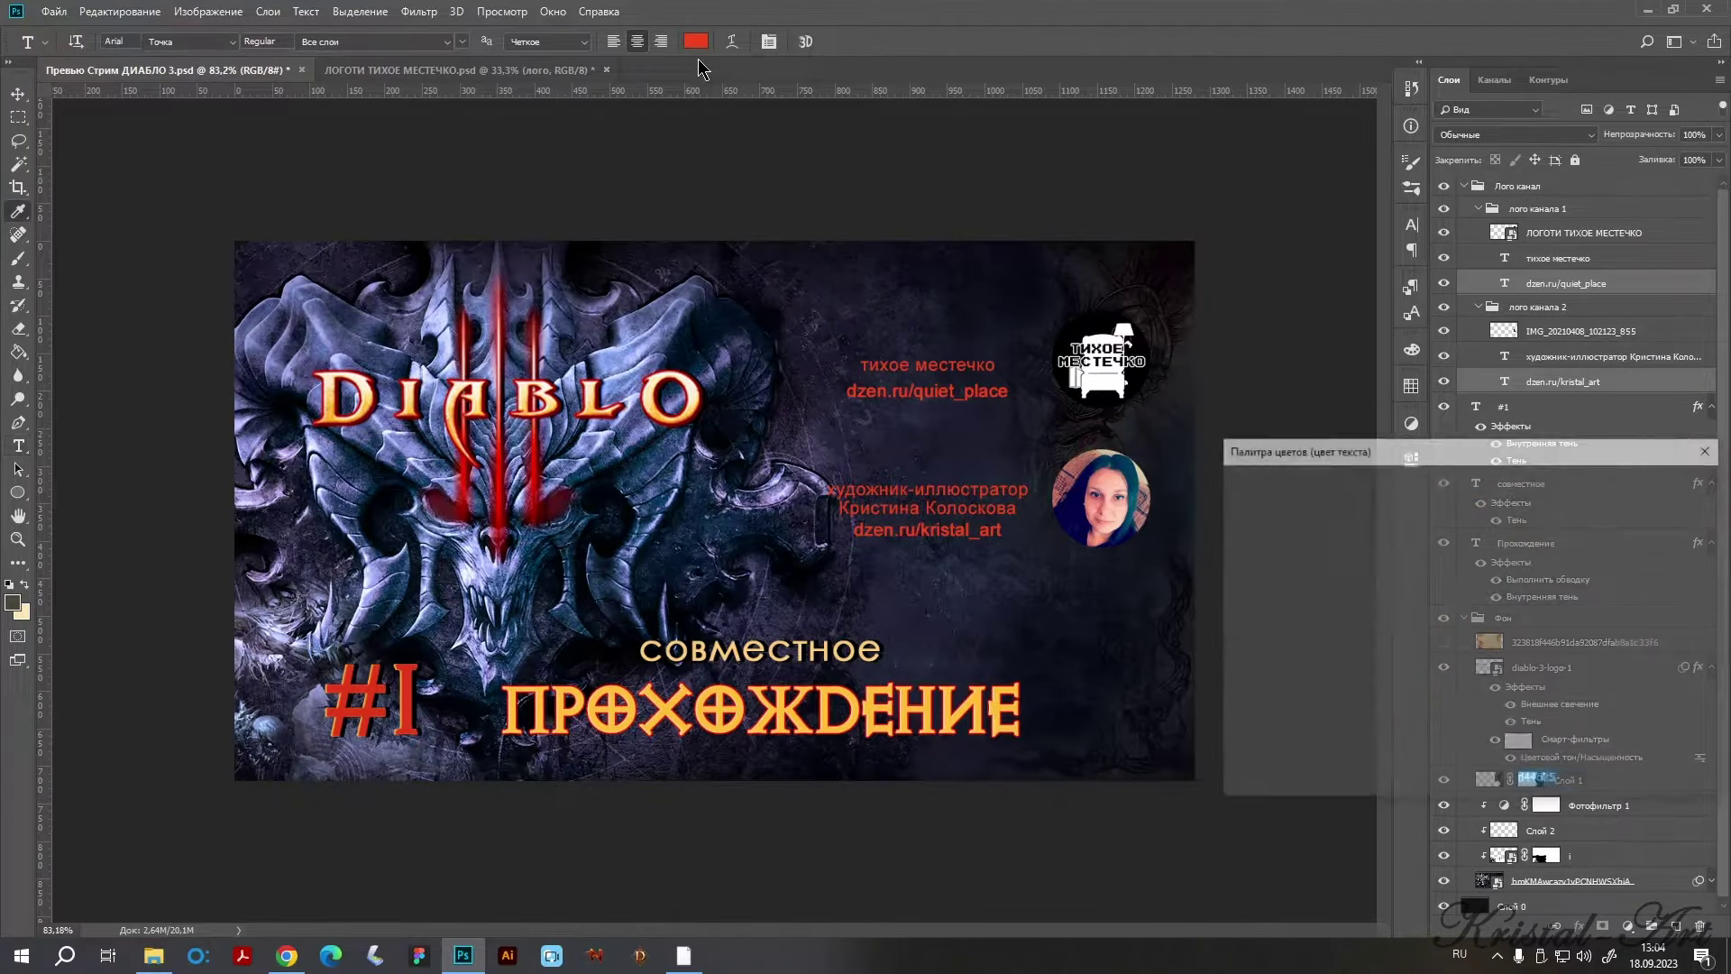
click(595, 407)
click(596, 413)
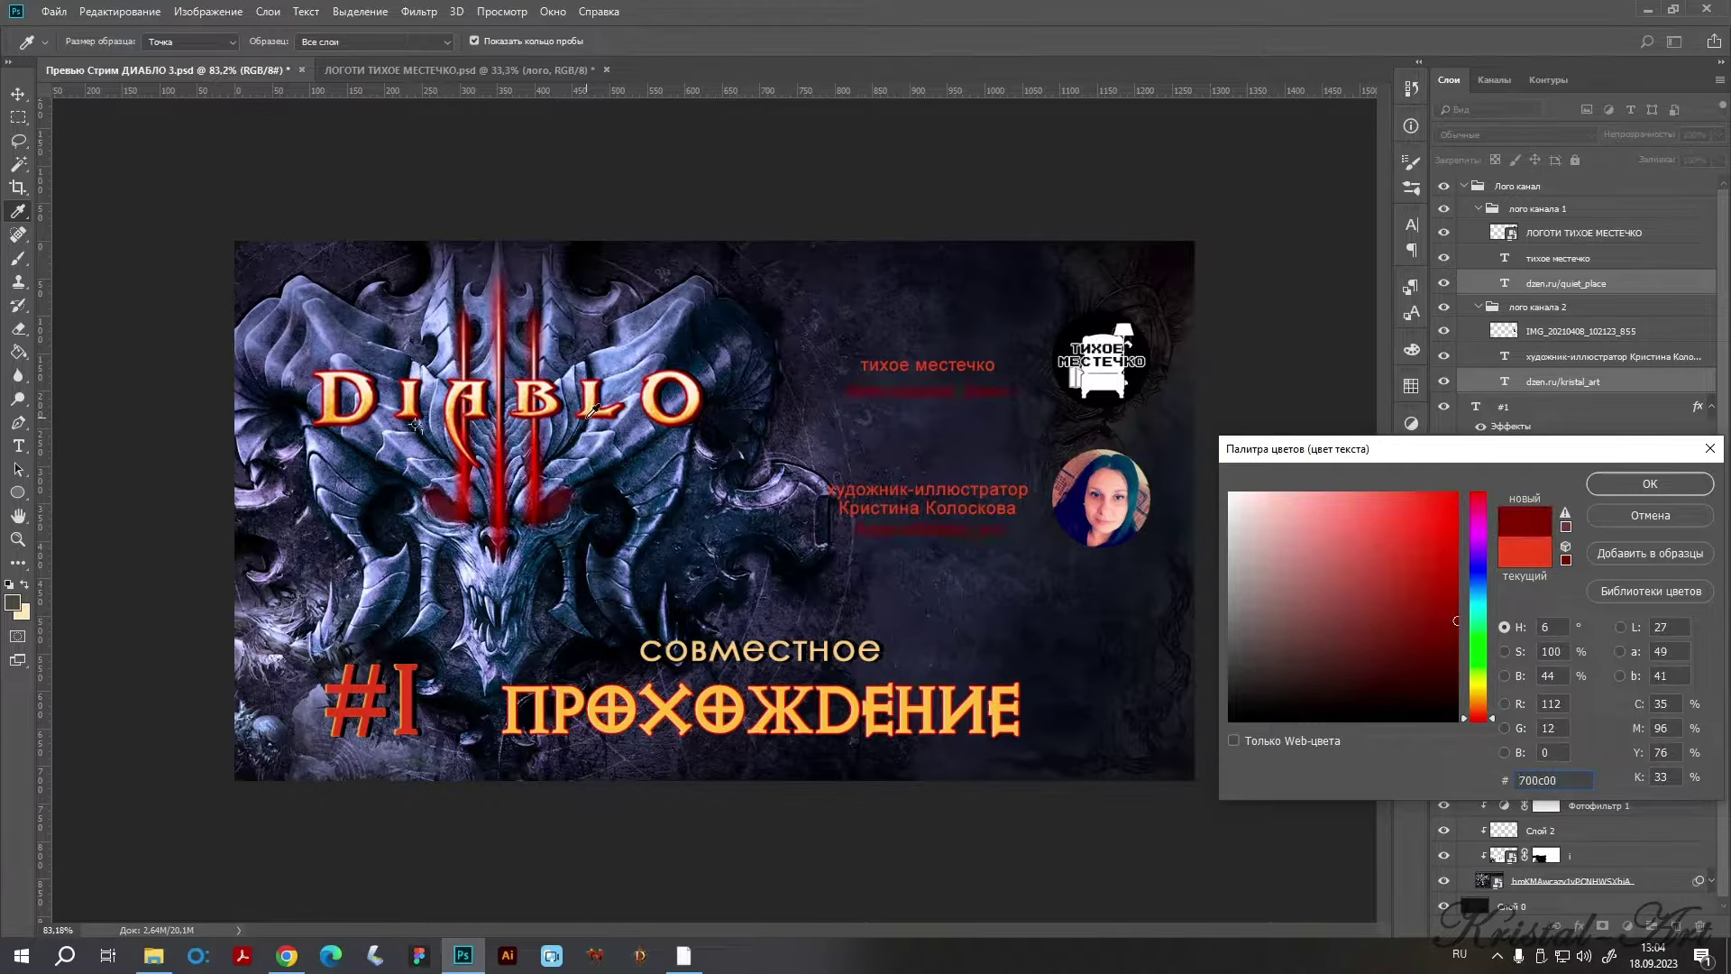
click(594, 399)
click(595, 399)
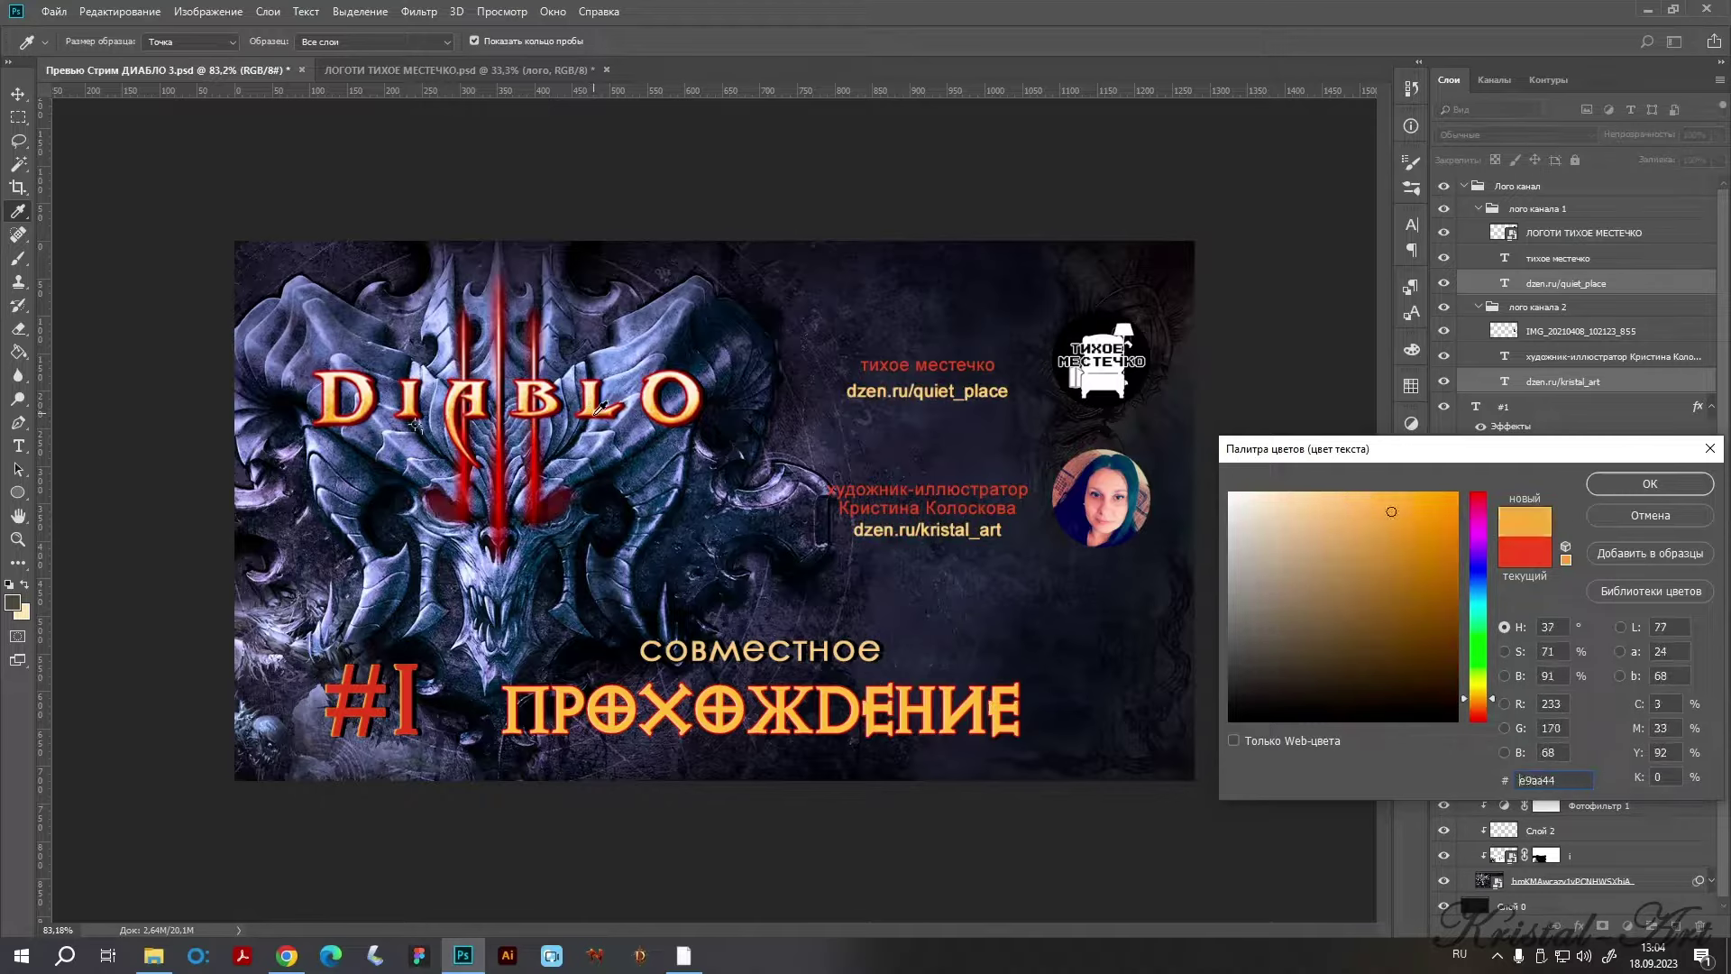
click(656, 408)
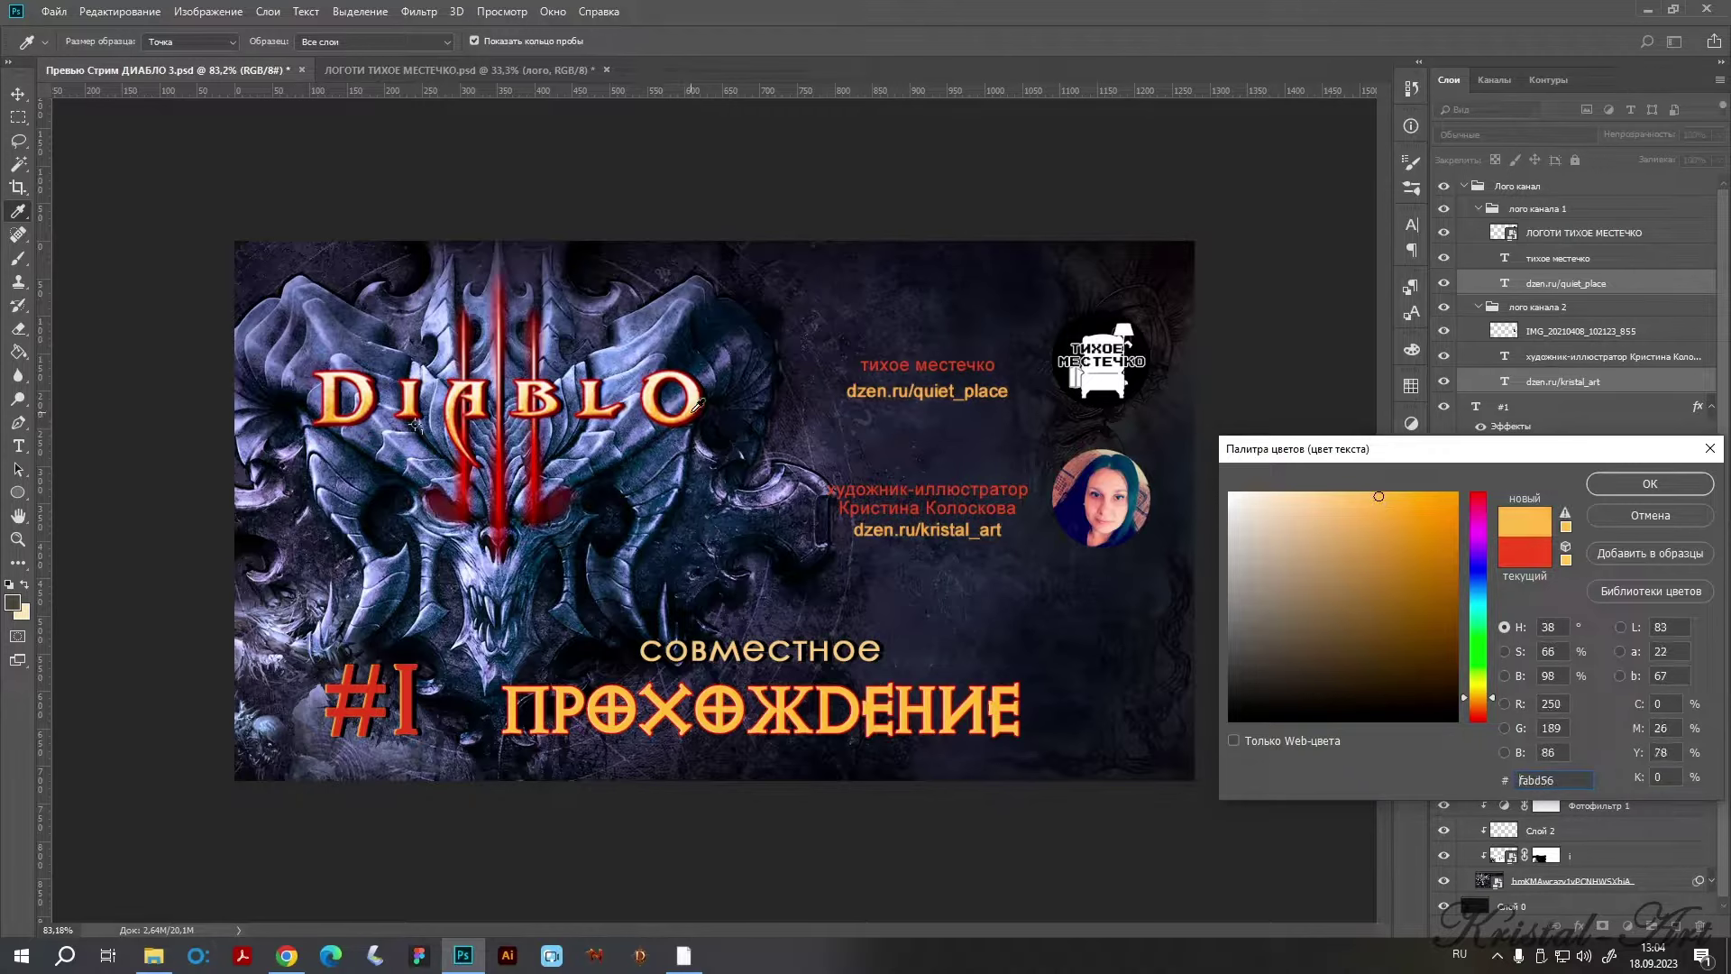
click(415, 425)
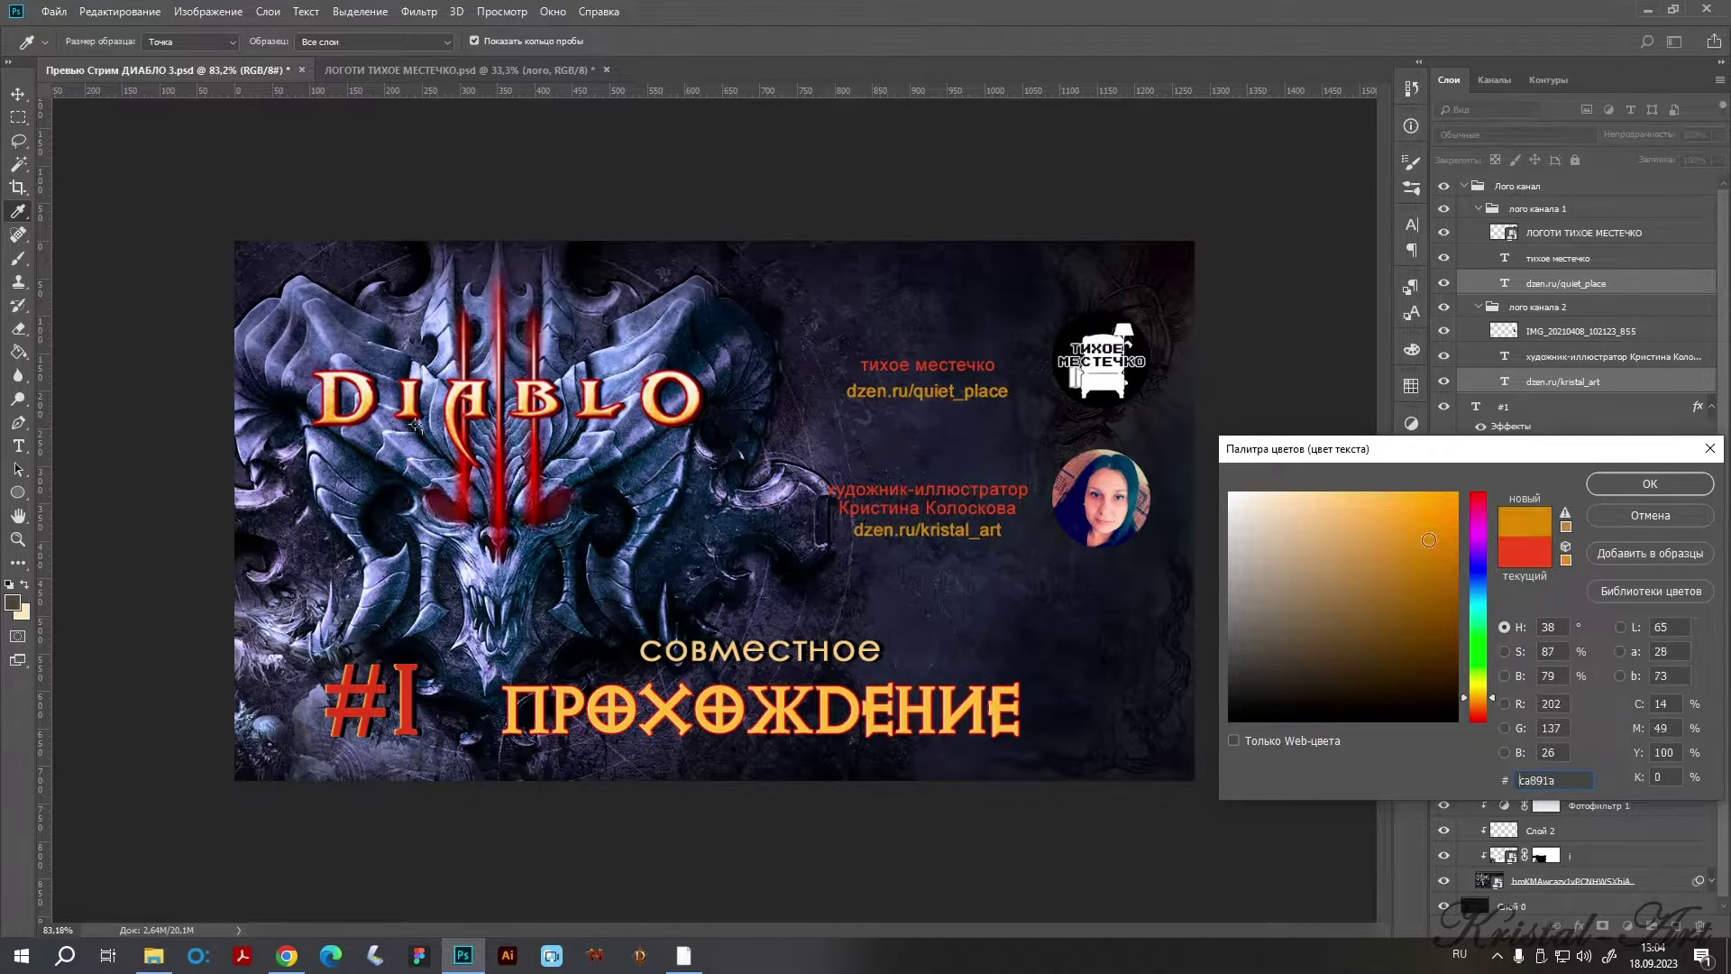
click(415, 425)
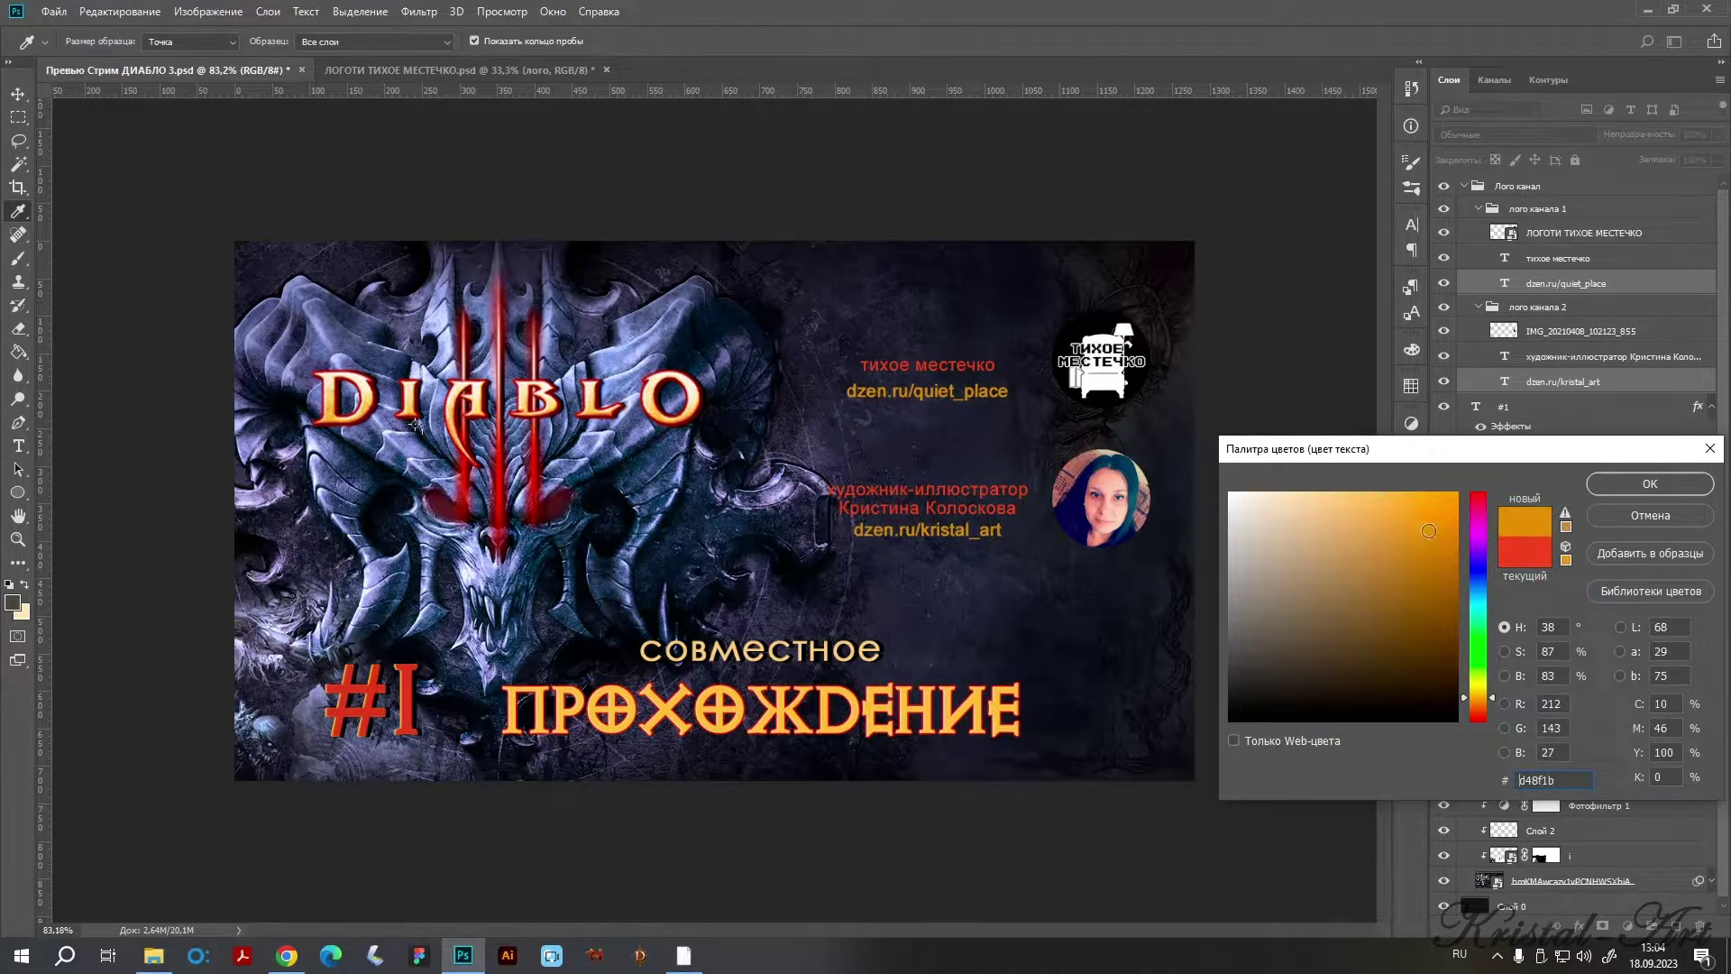
click(1620, 484)
ctrl+click(1558, 261)
Preview fonts on the red captions, briefly setting them in Century Gothic.
ctrl+click(1562, 359)
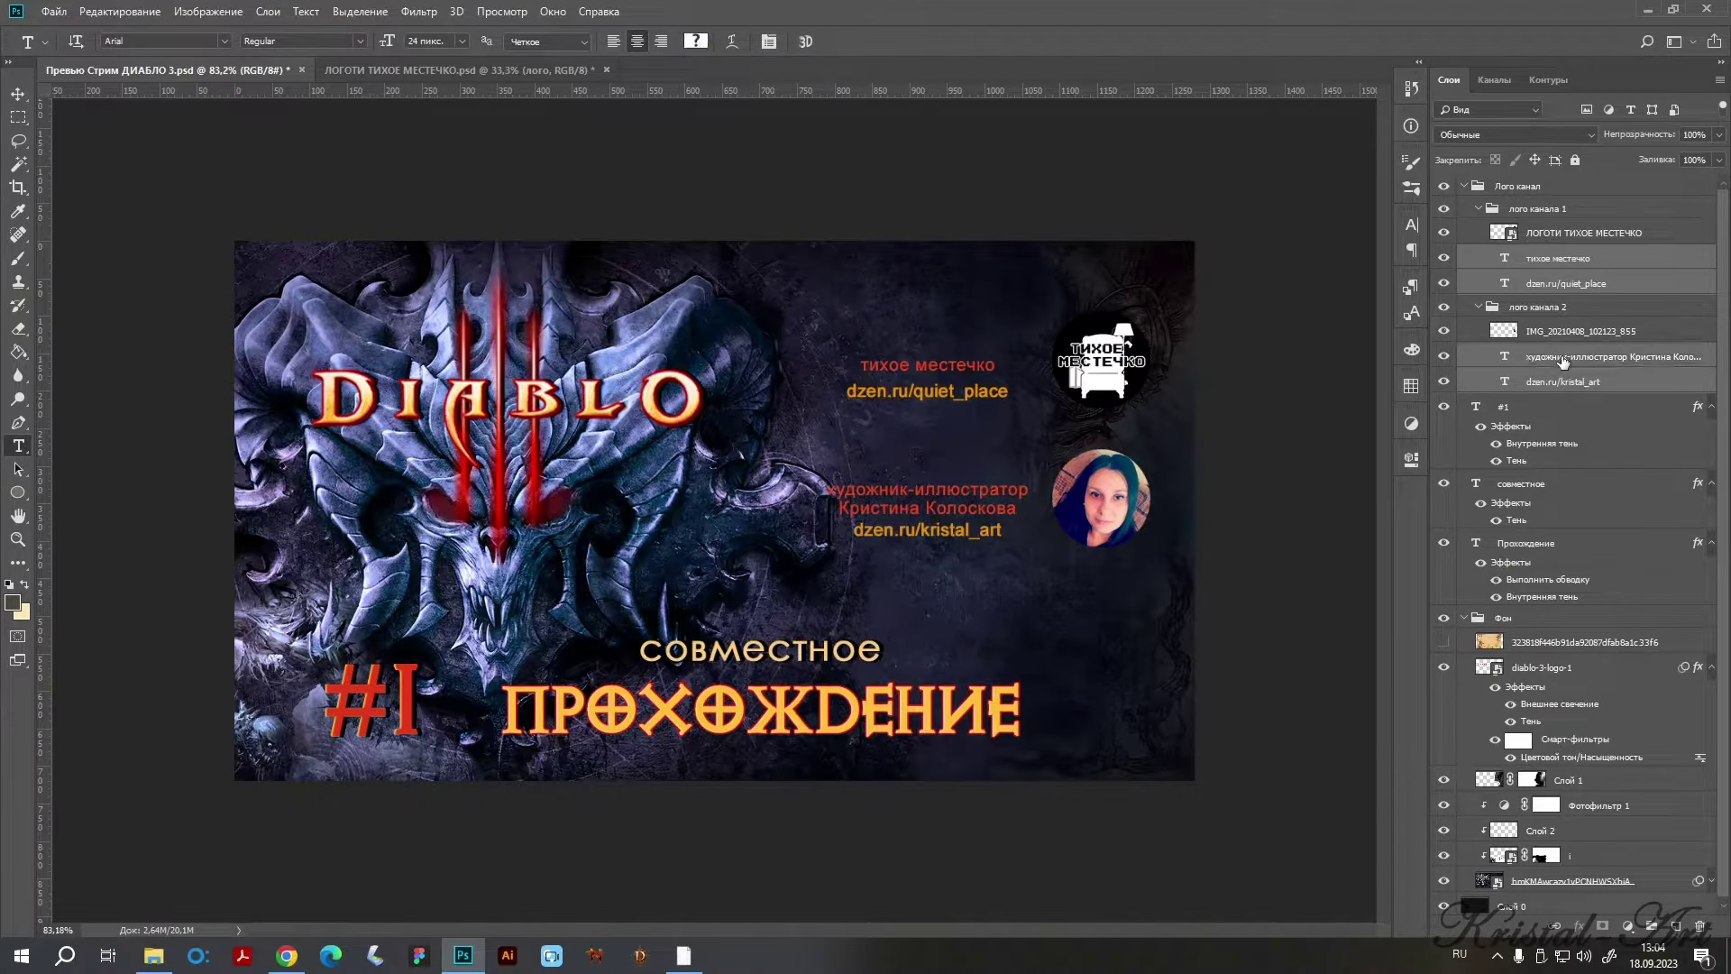
click(224, 41)
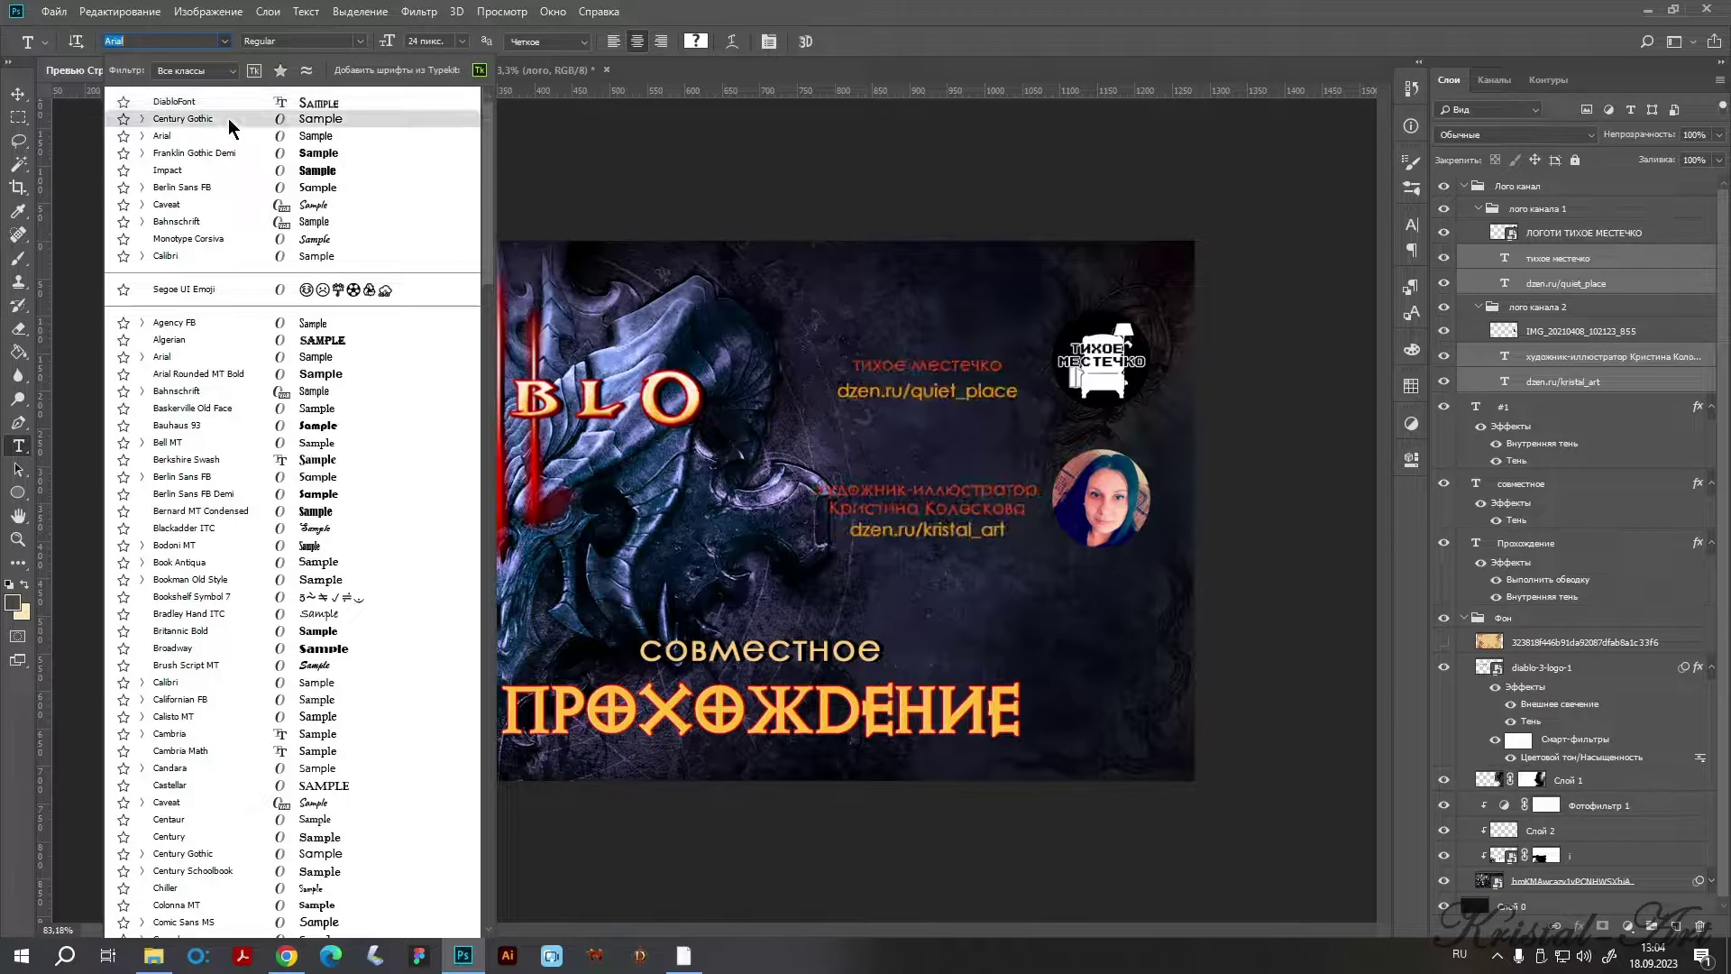
key(Up)
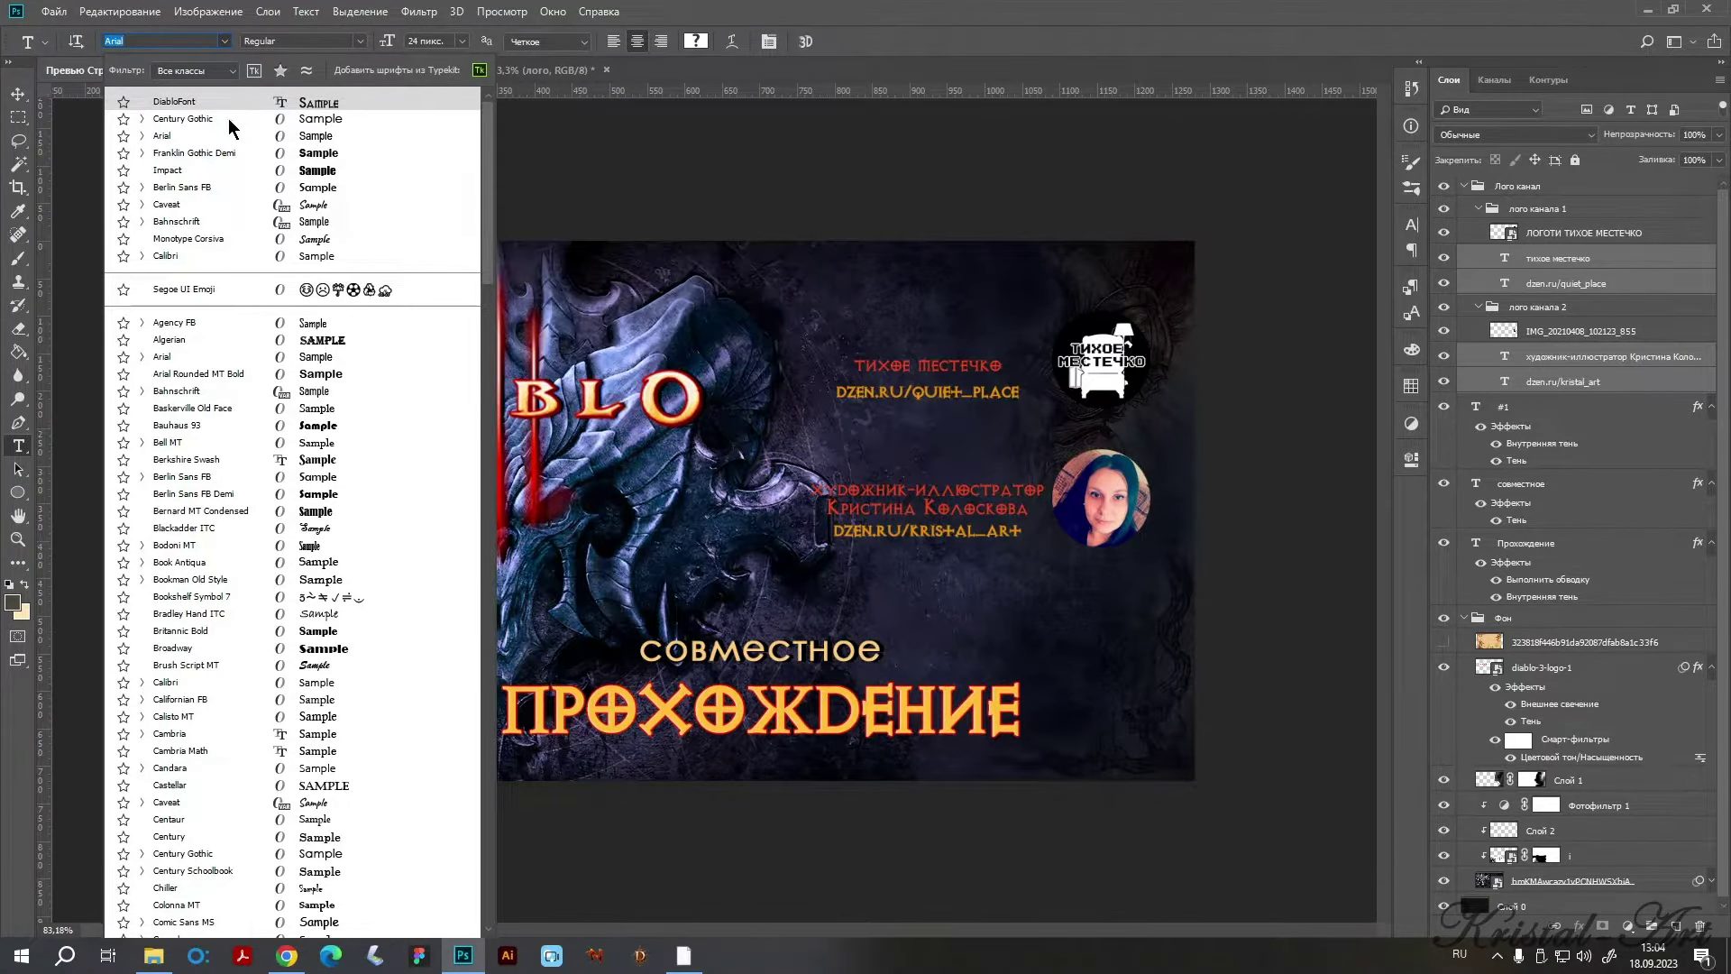
click(230, 120)
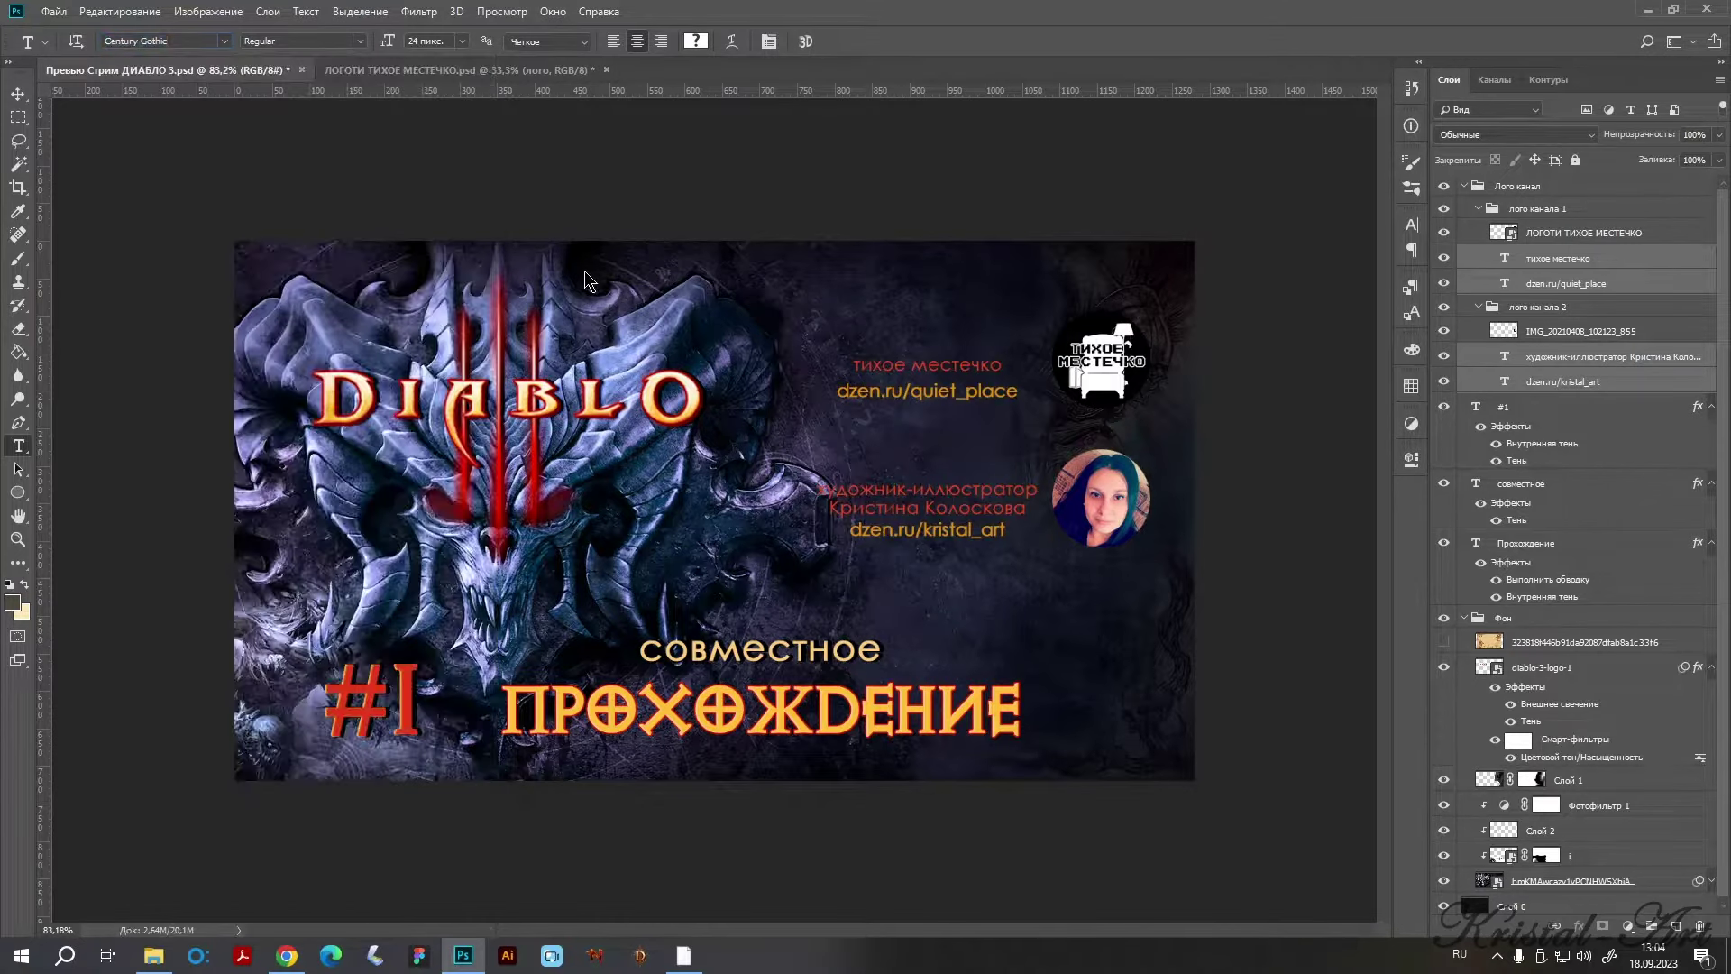
Set the red тихое местечко and artist captions in DiabloFont with Faux Bold.
click(1558, 257)
ctrl+click(1587, 356)
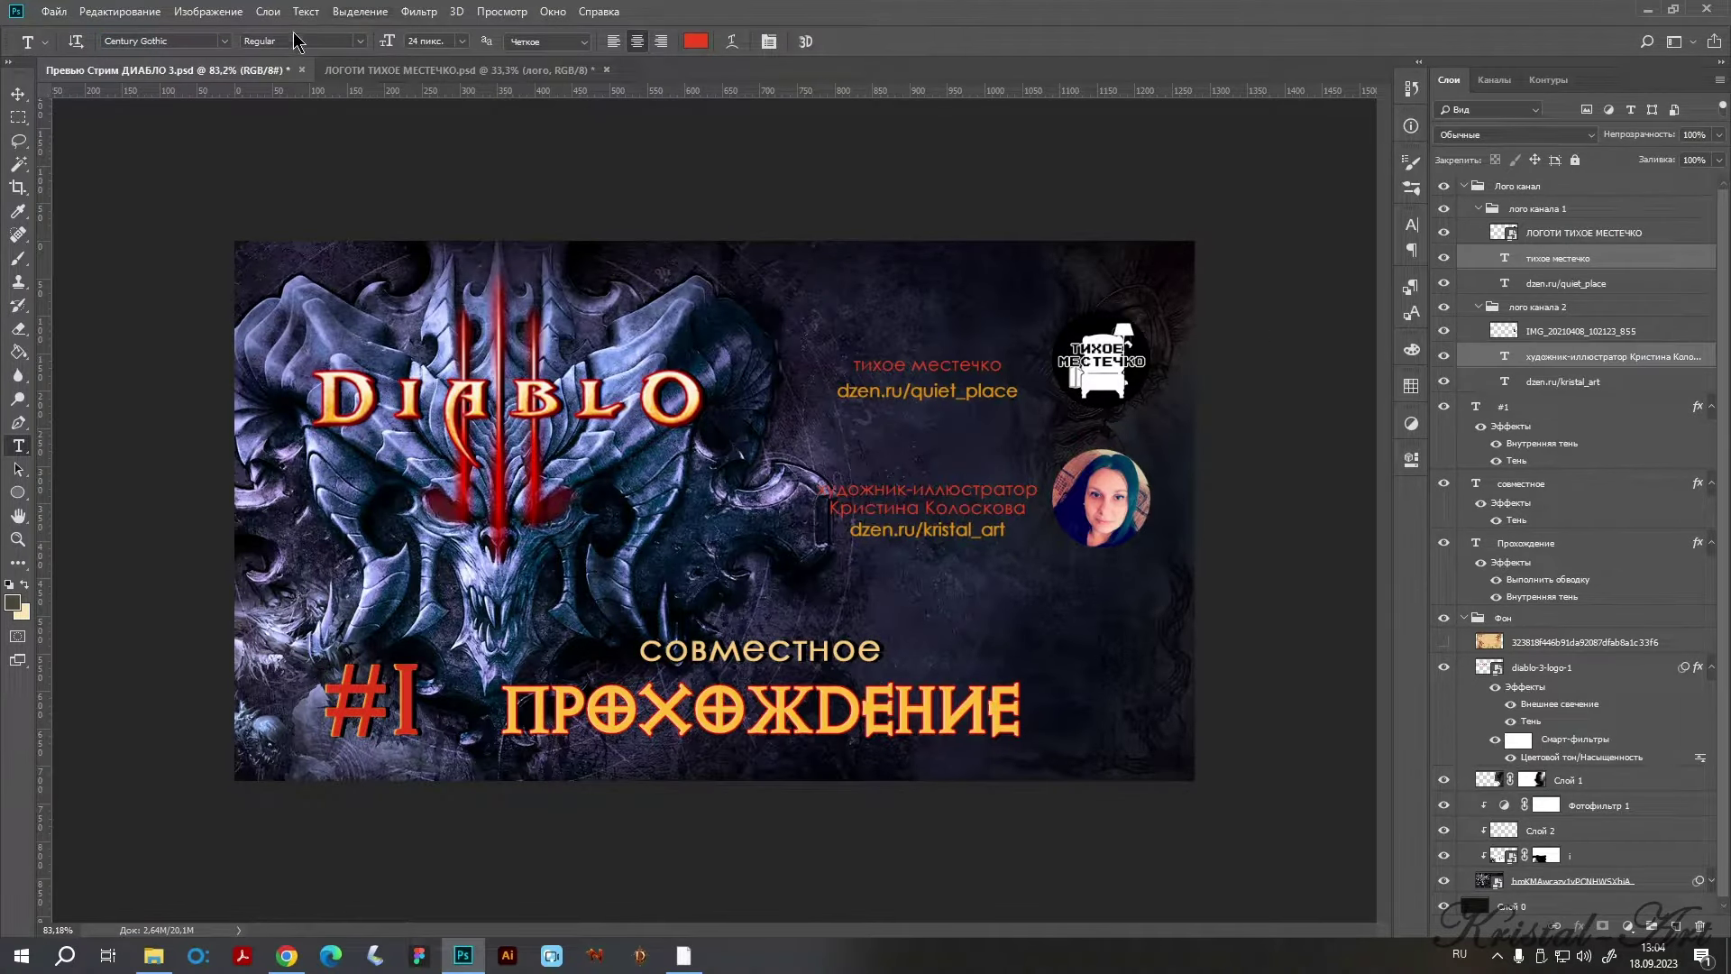
click(224, 42)
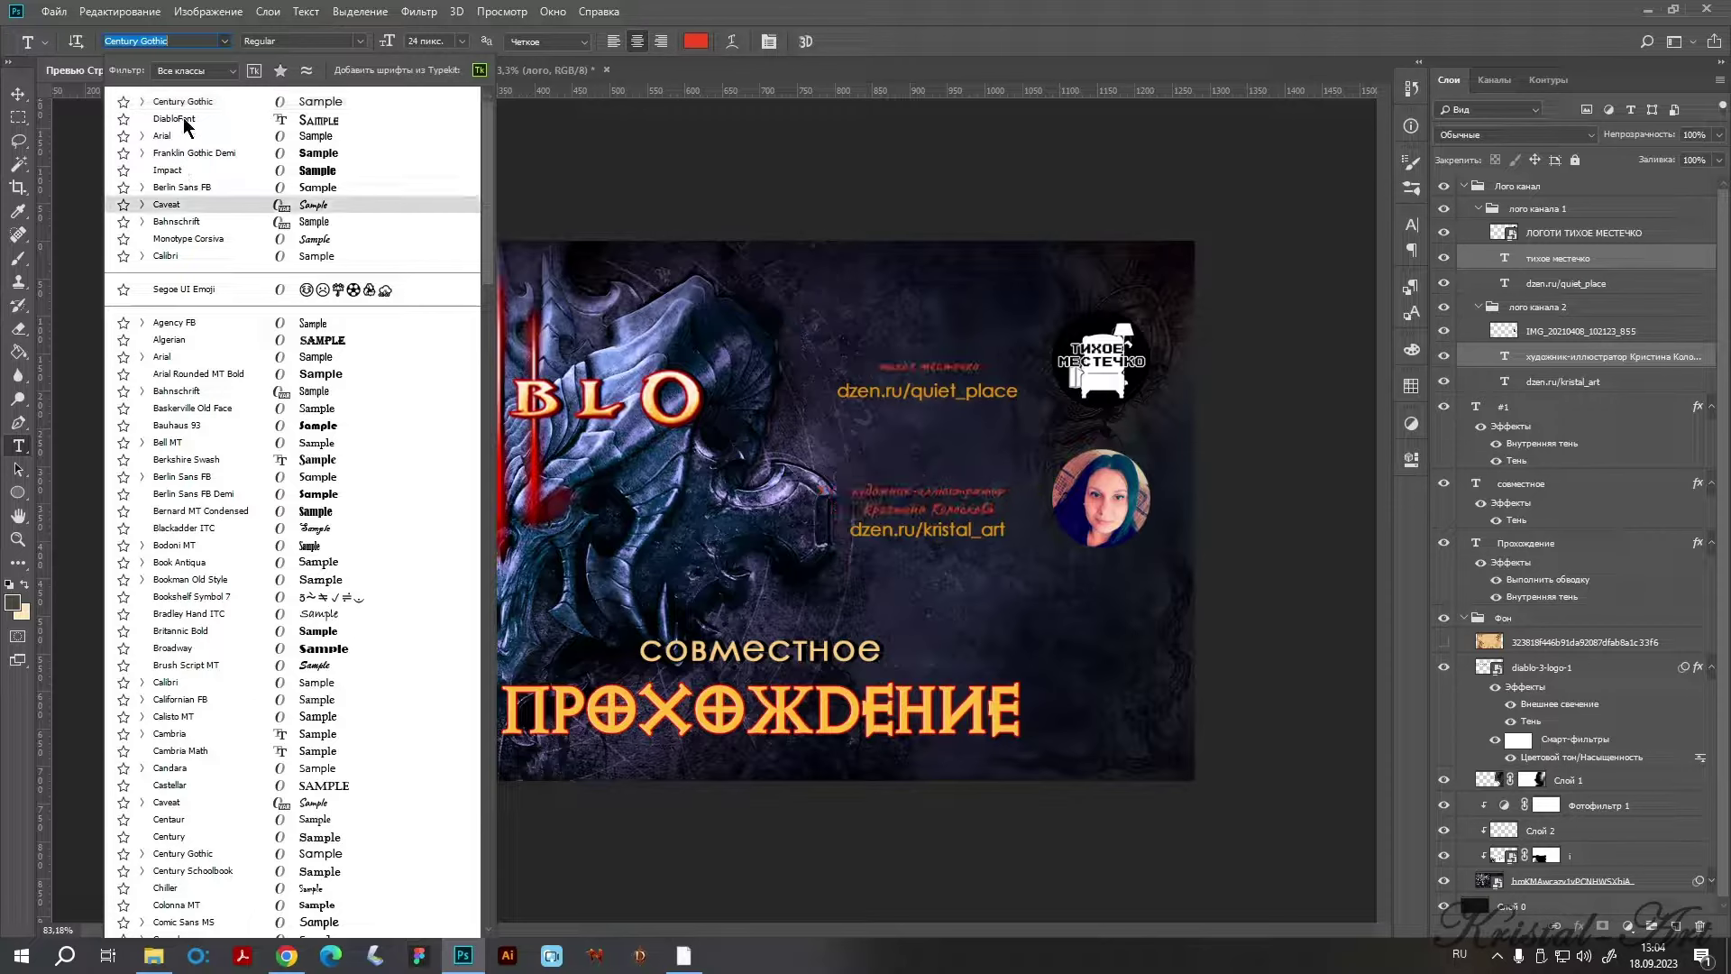
click(183, 119)
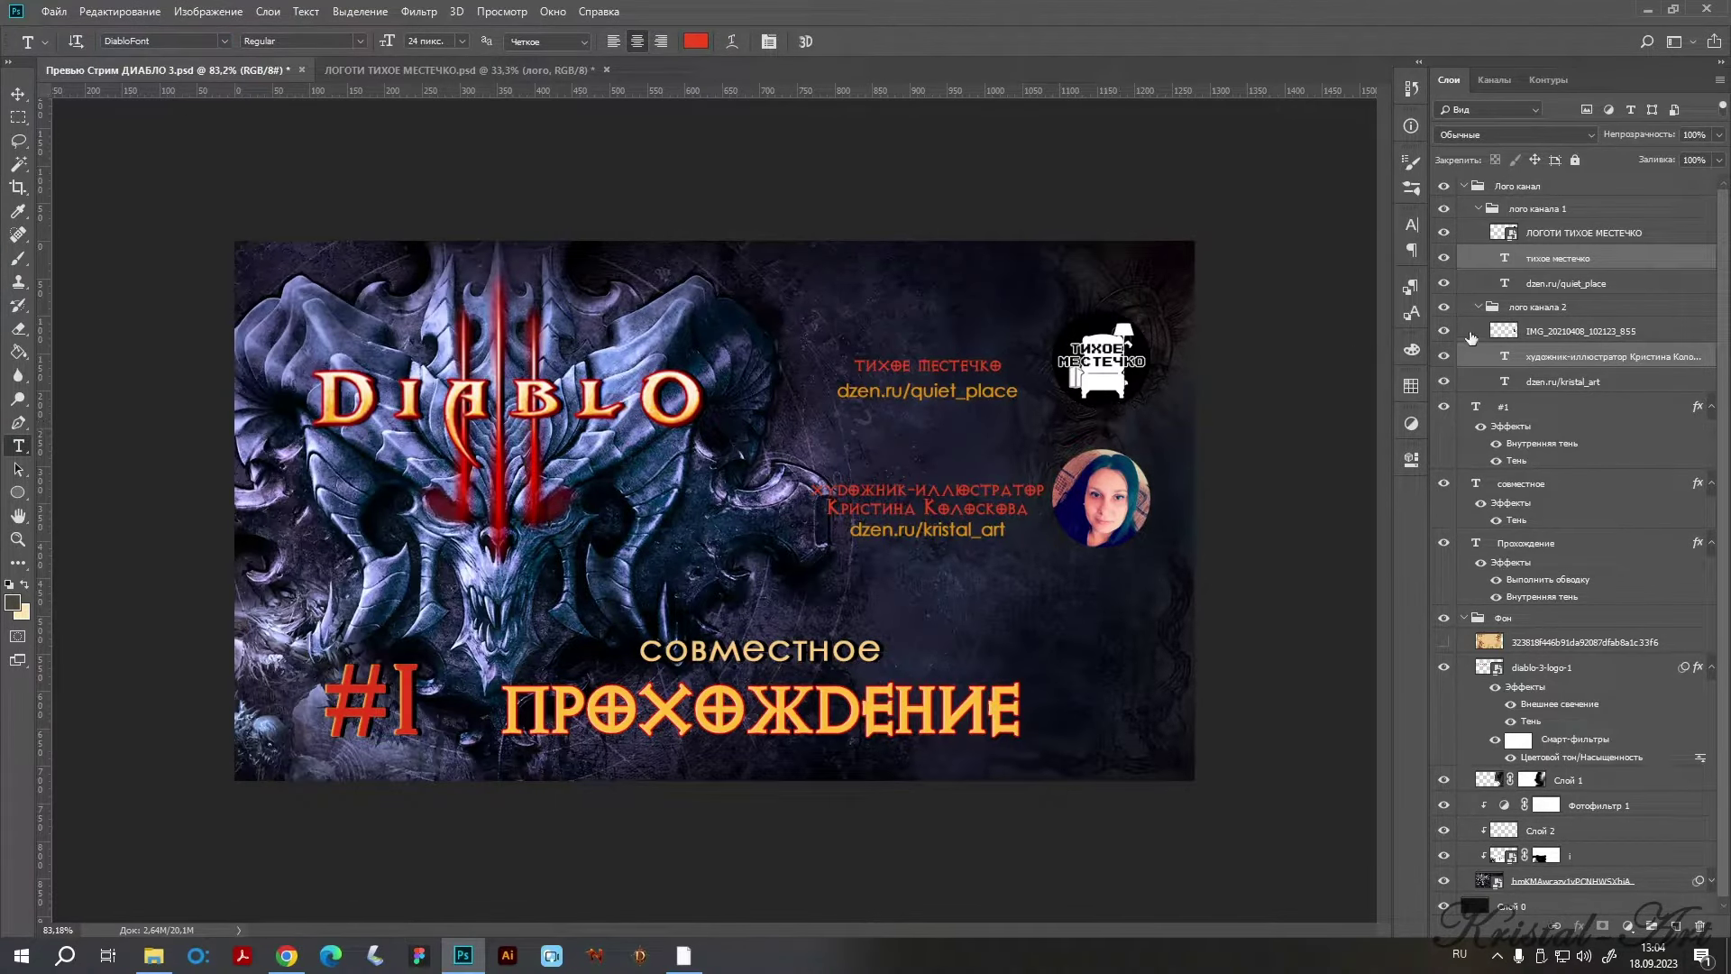
click(1412, 225)
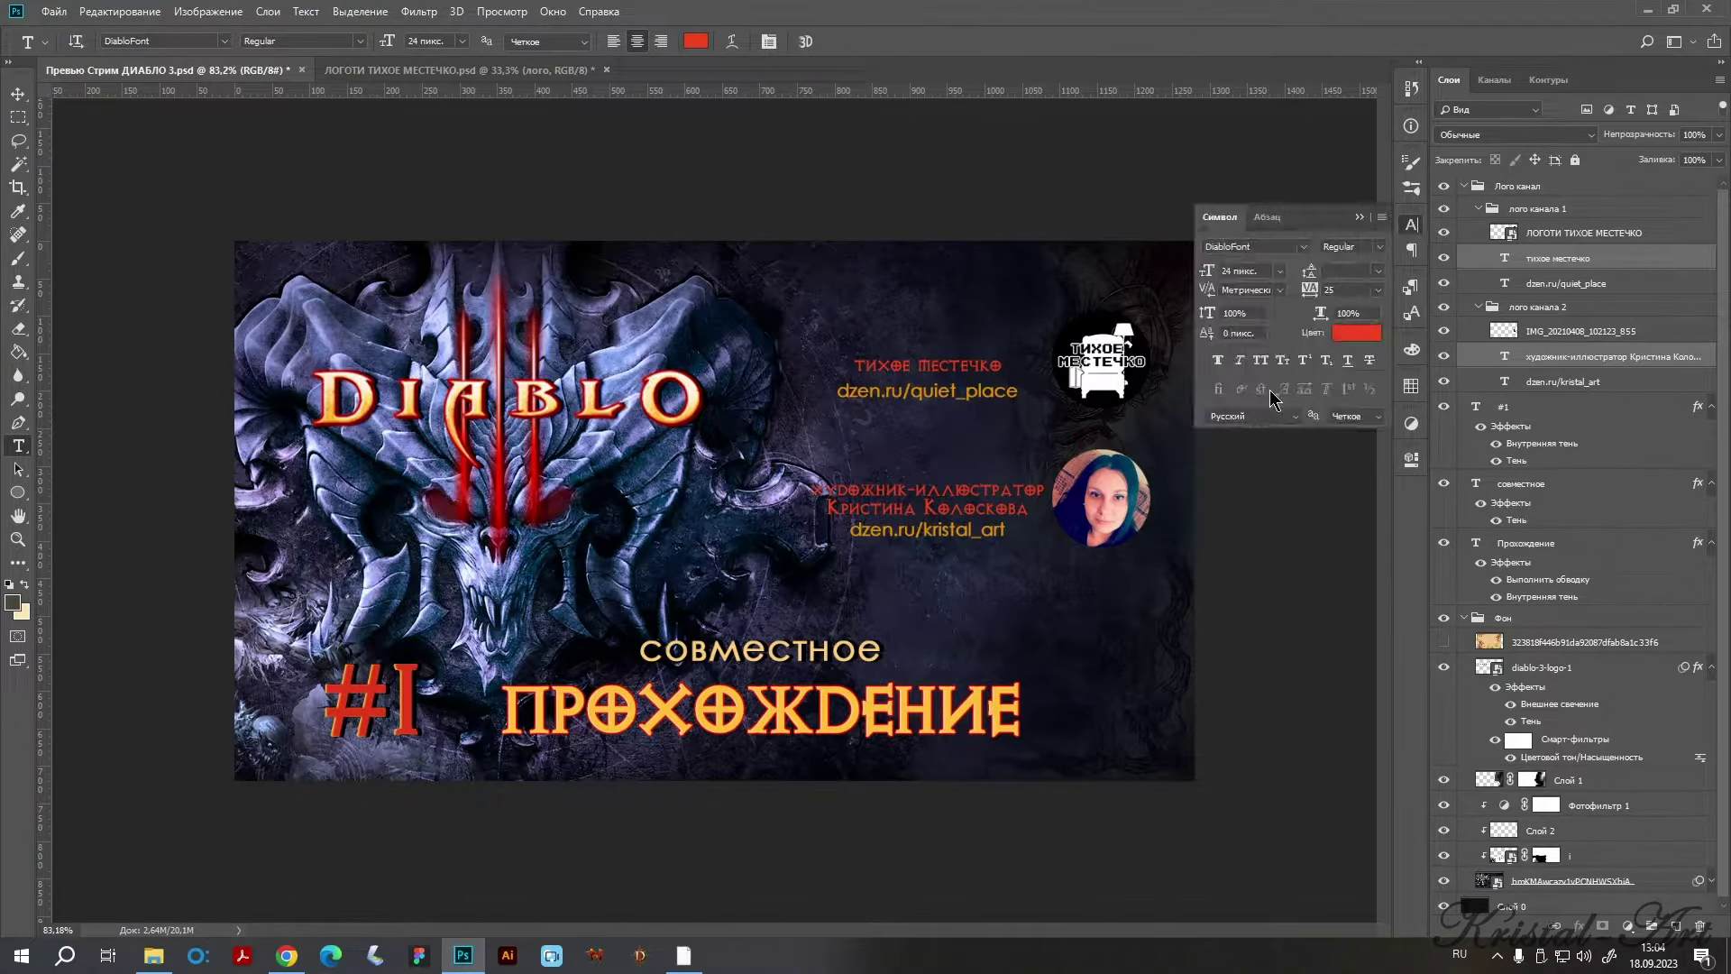
click(1219, 360)
click(1359, 216)
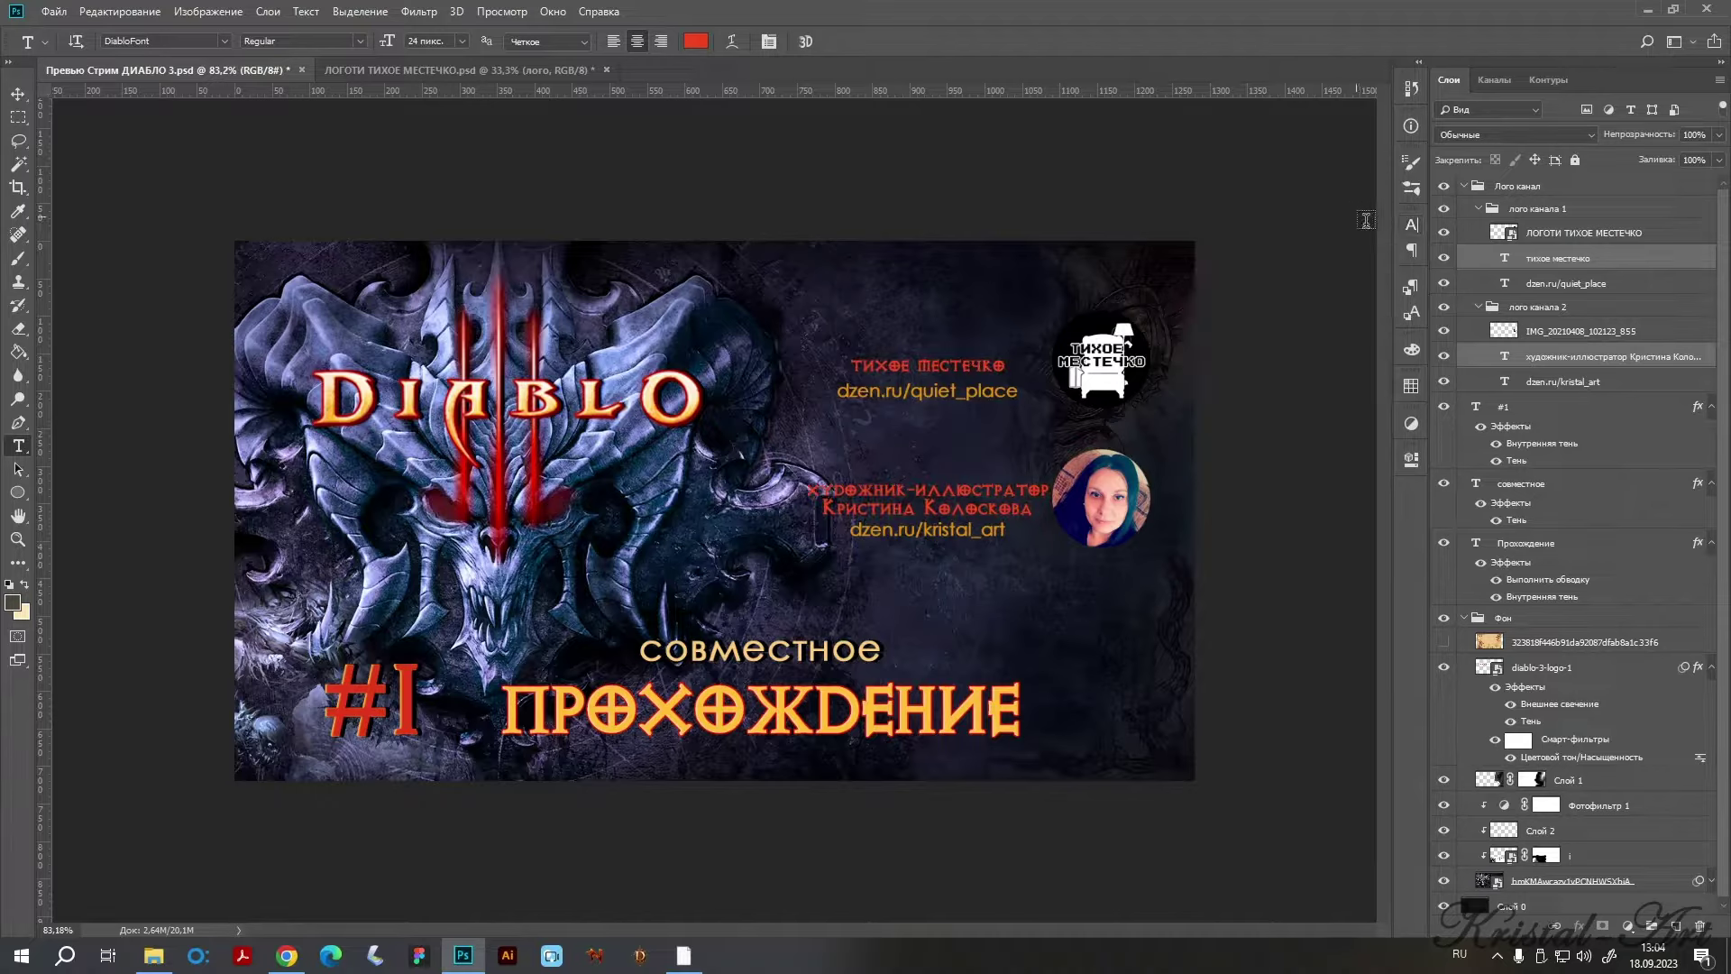
click(1544, 211)
Nudge both channel logo groups a little lower and further right.
shift+click(1528, 309)
key(v)
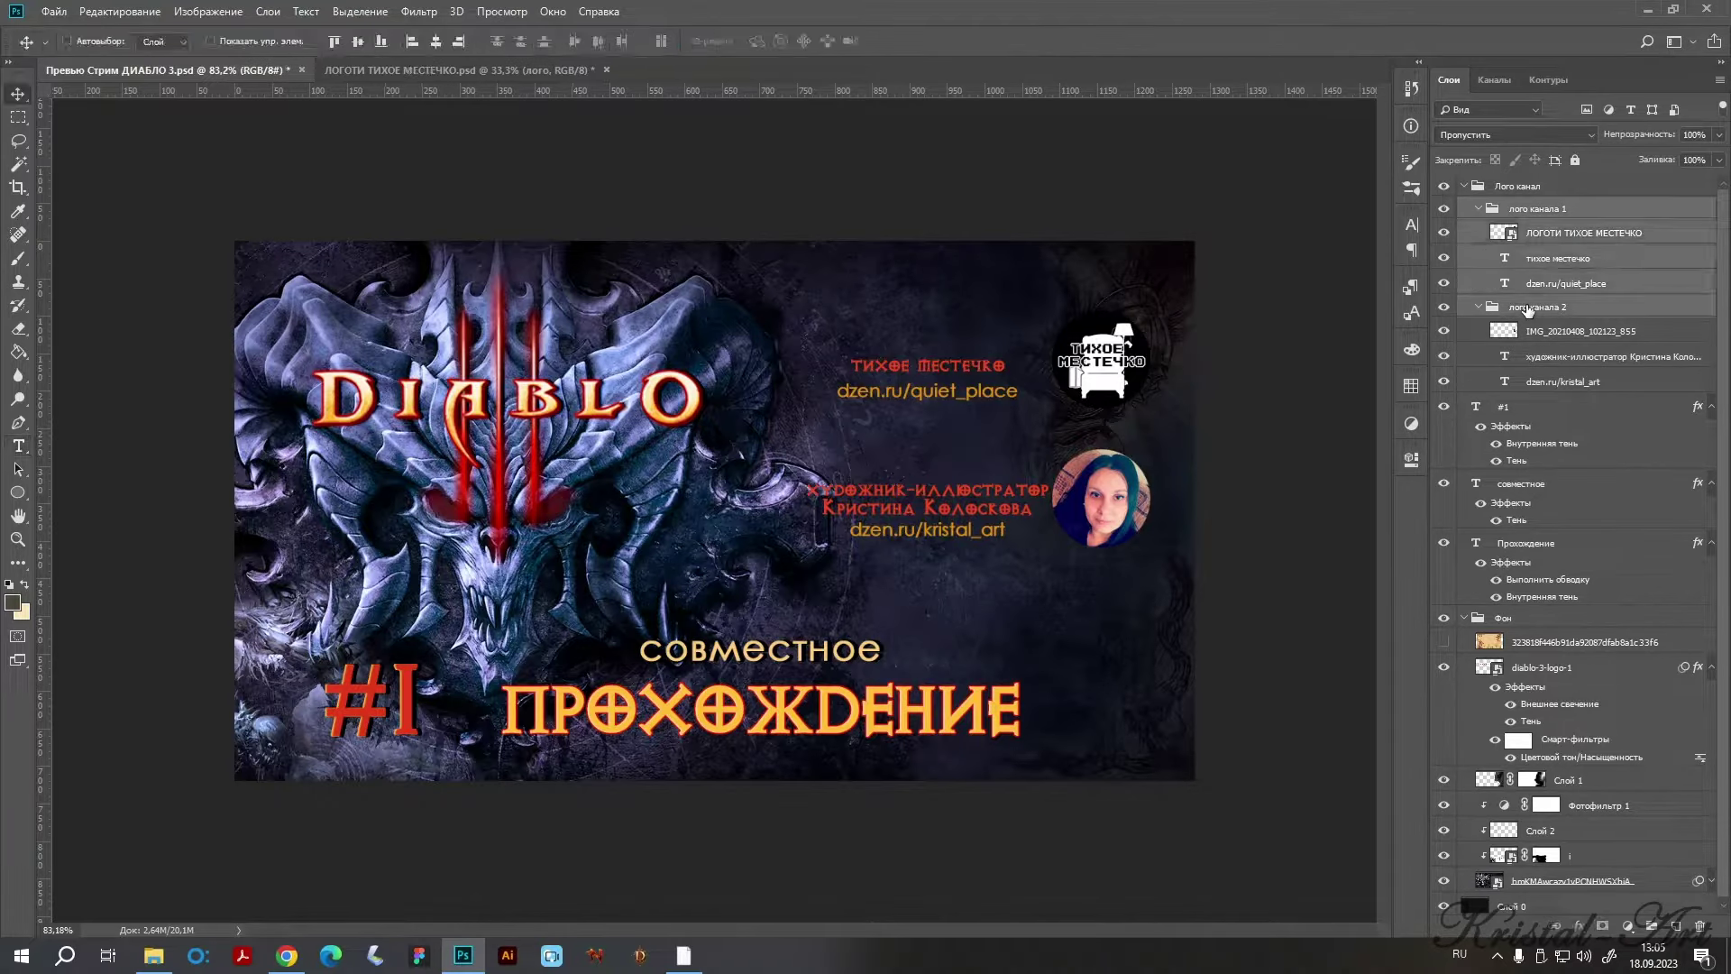
key(shift+Left)
key(shift+Left)
key(shift+Right)
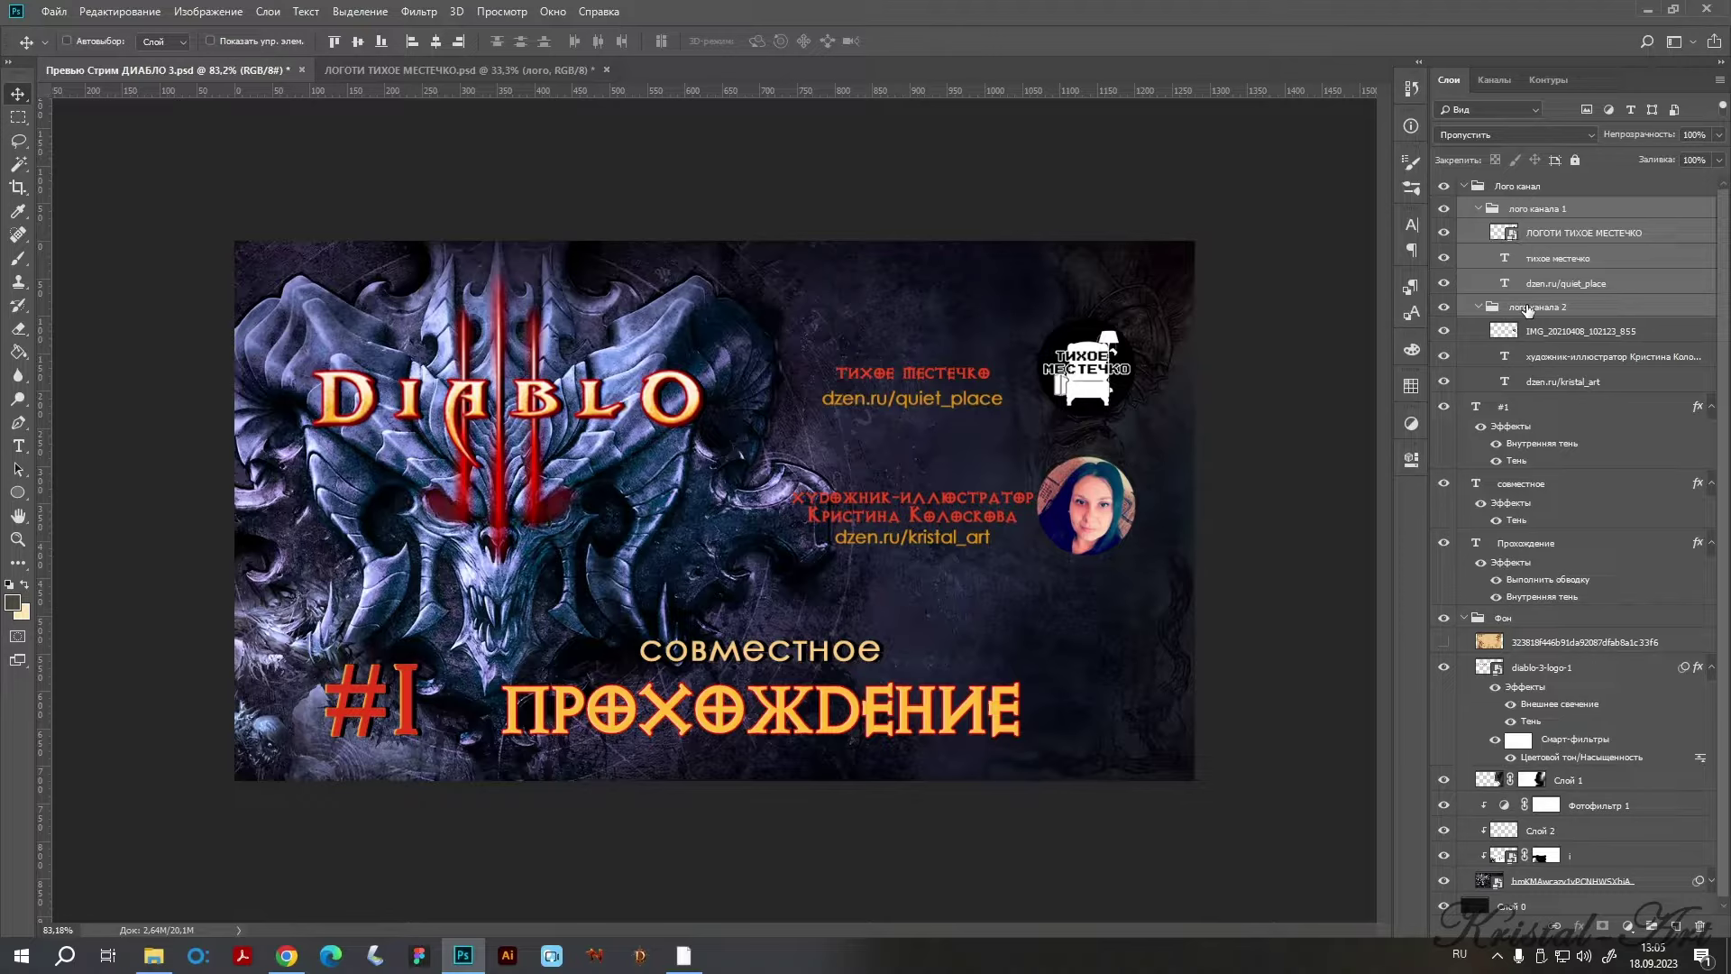
key(shift+Right)
key(shift+Down)
key(shift+Down)
key(shift+Down)
key(shift+Right)
key(shift+Up)
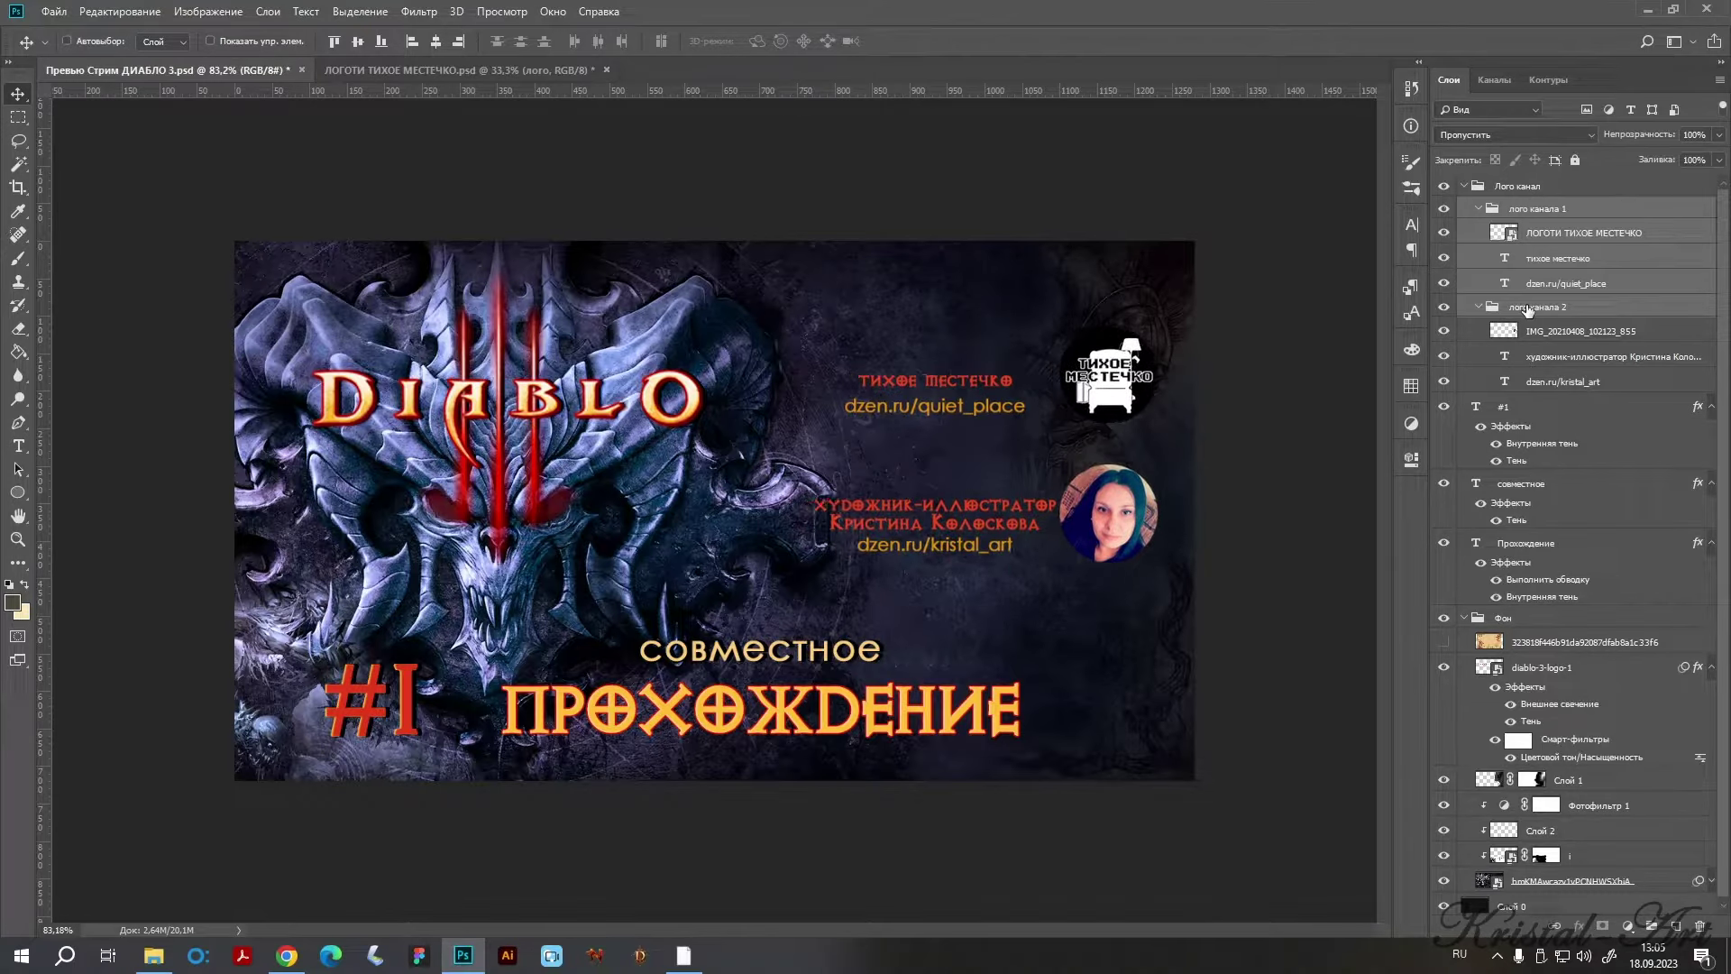
key(shift+Up)
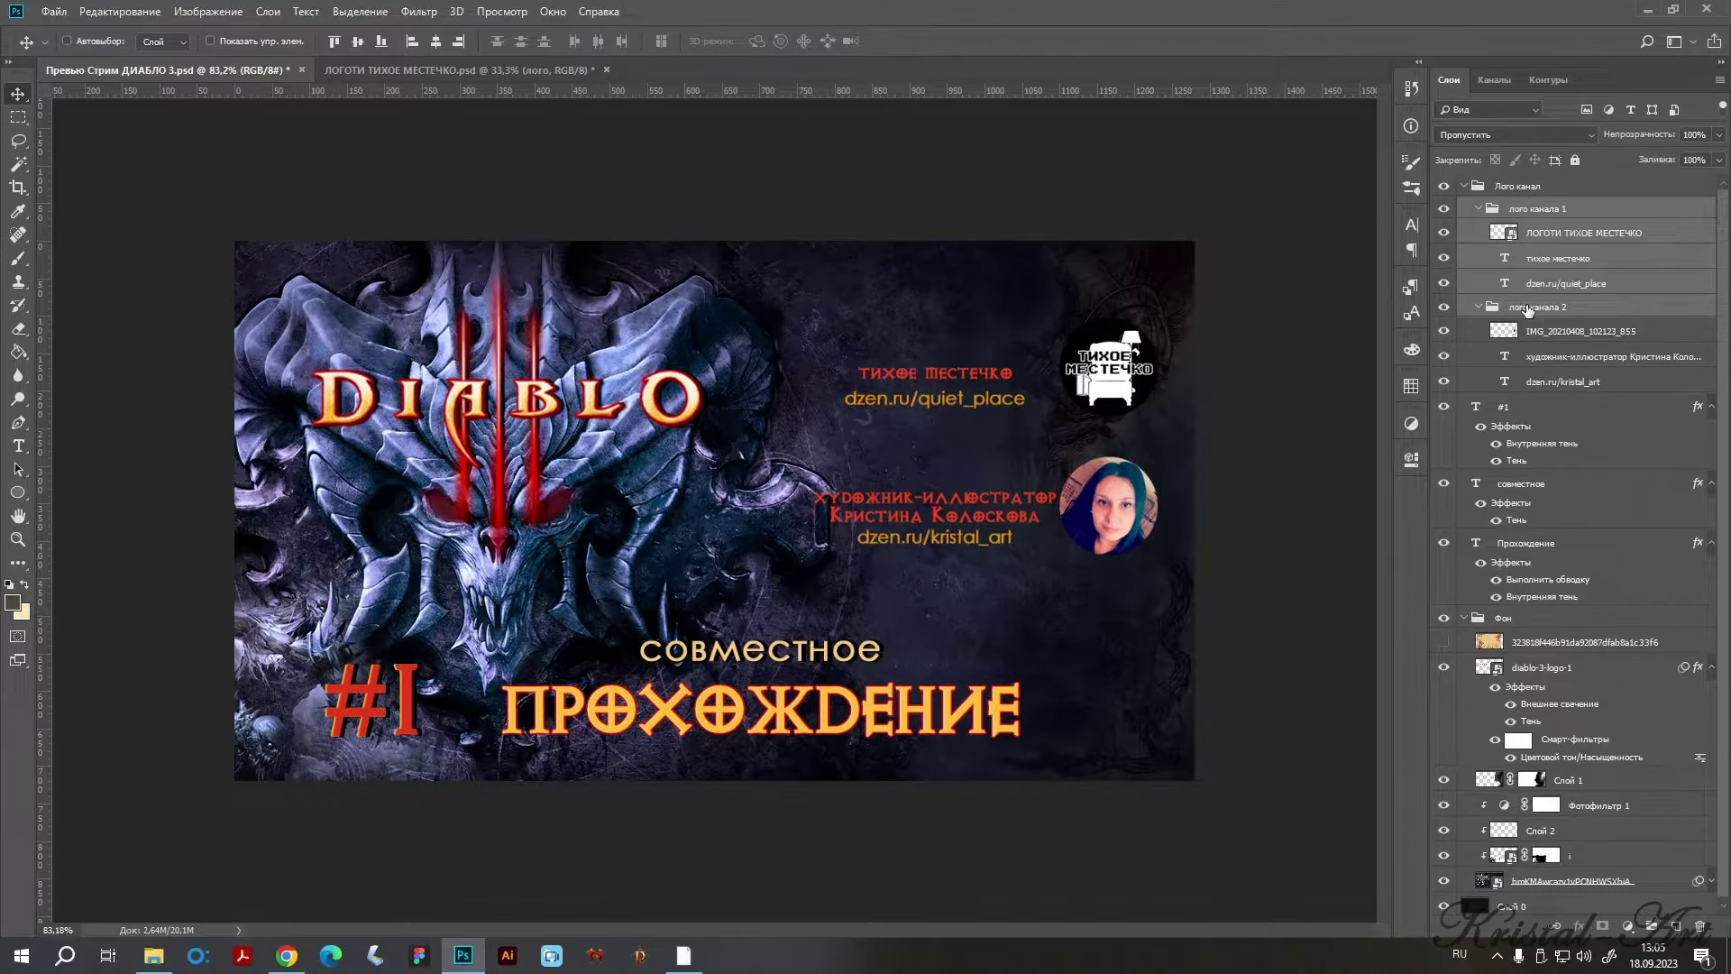
Shift the four caption text layers slightly left beside the logos.
click(1561, 262)
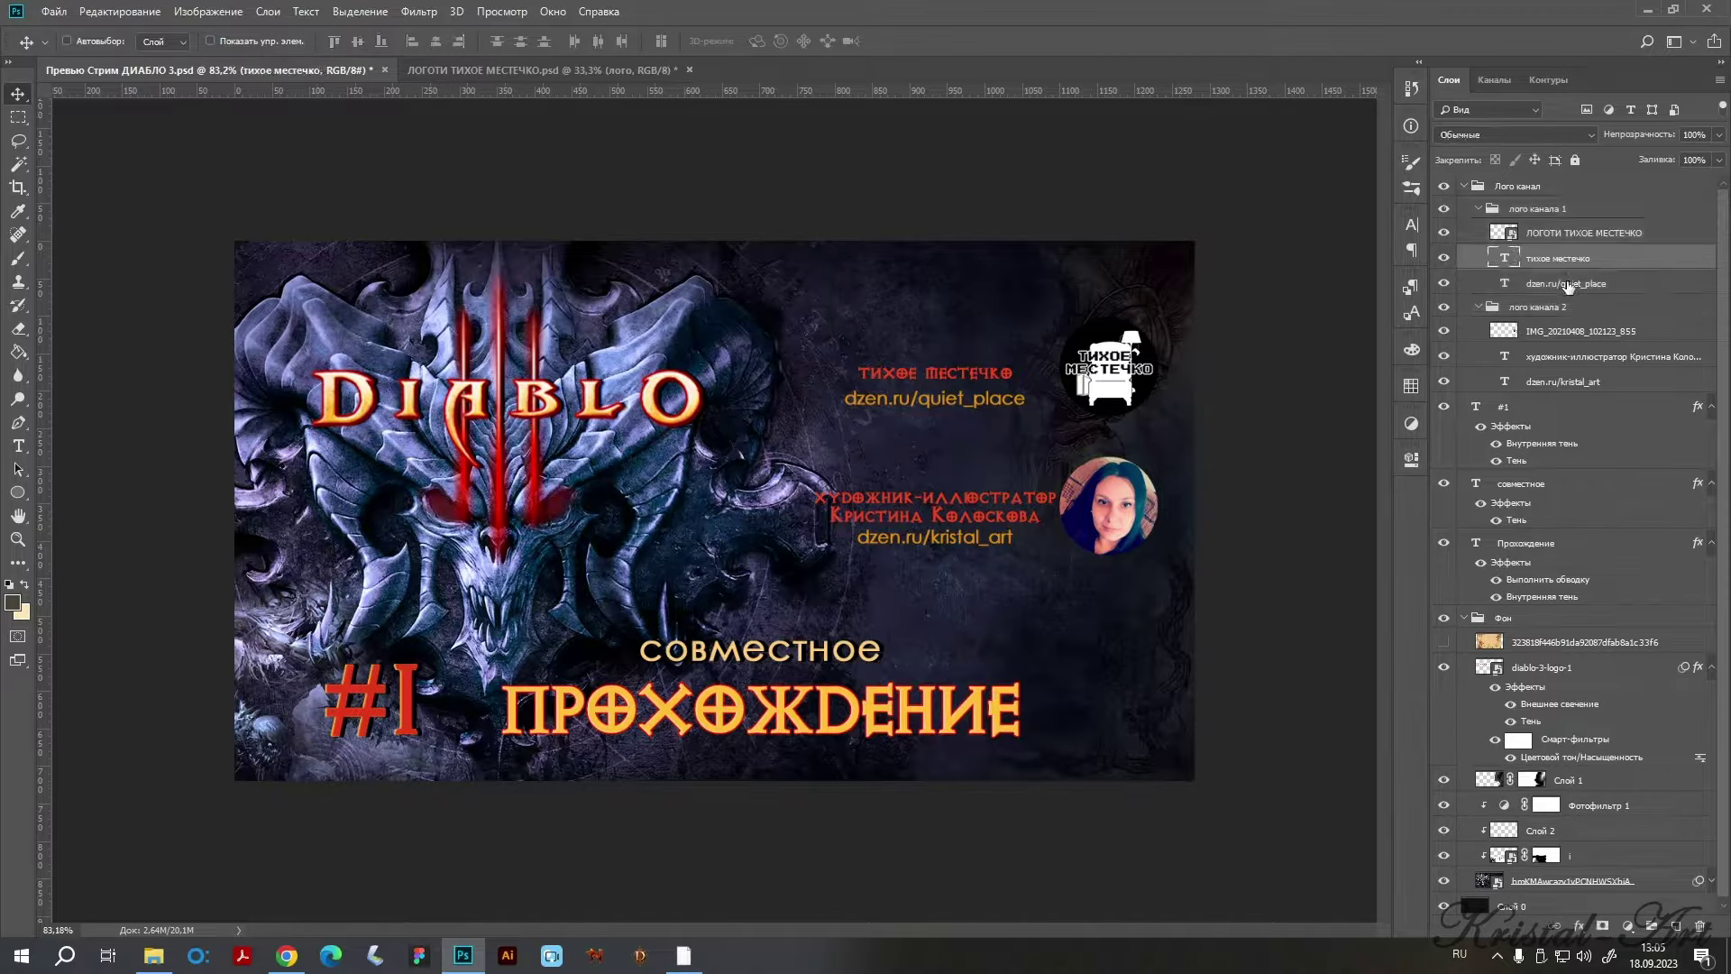
ctrl+click(1569, 357)
key(shift+Left)
key(shift+Left)
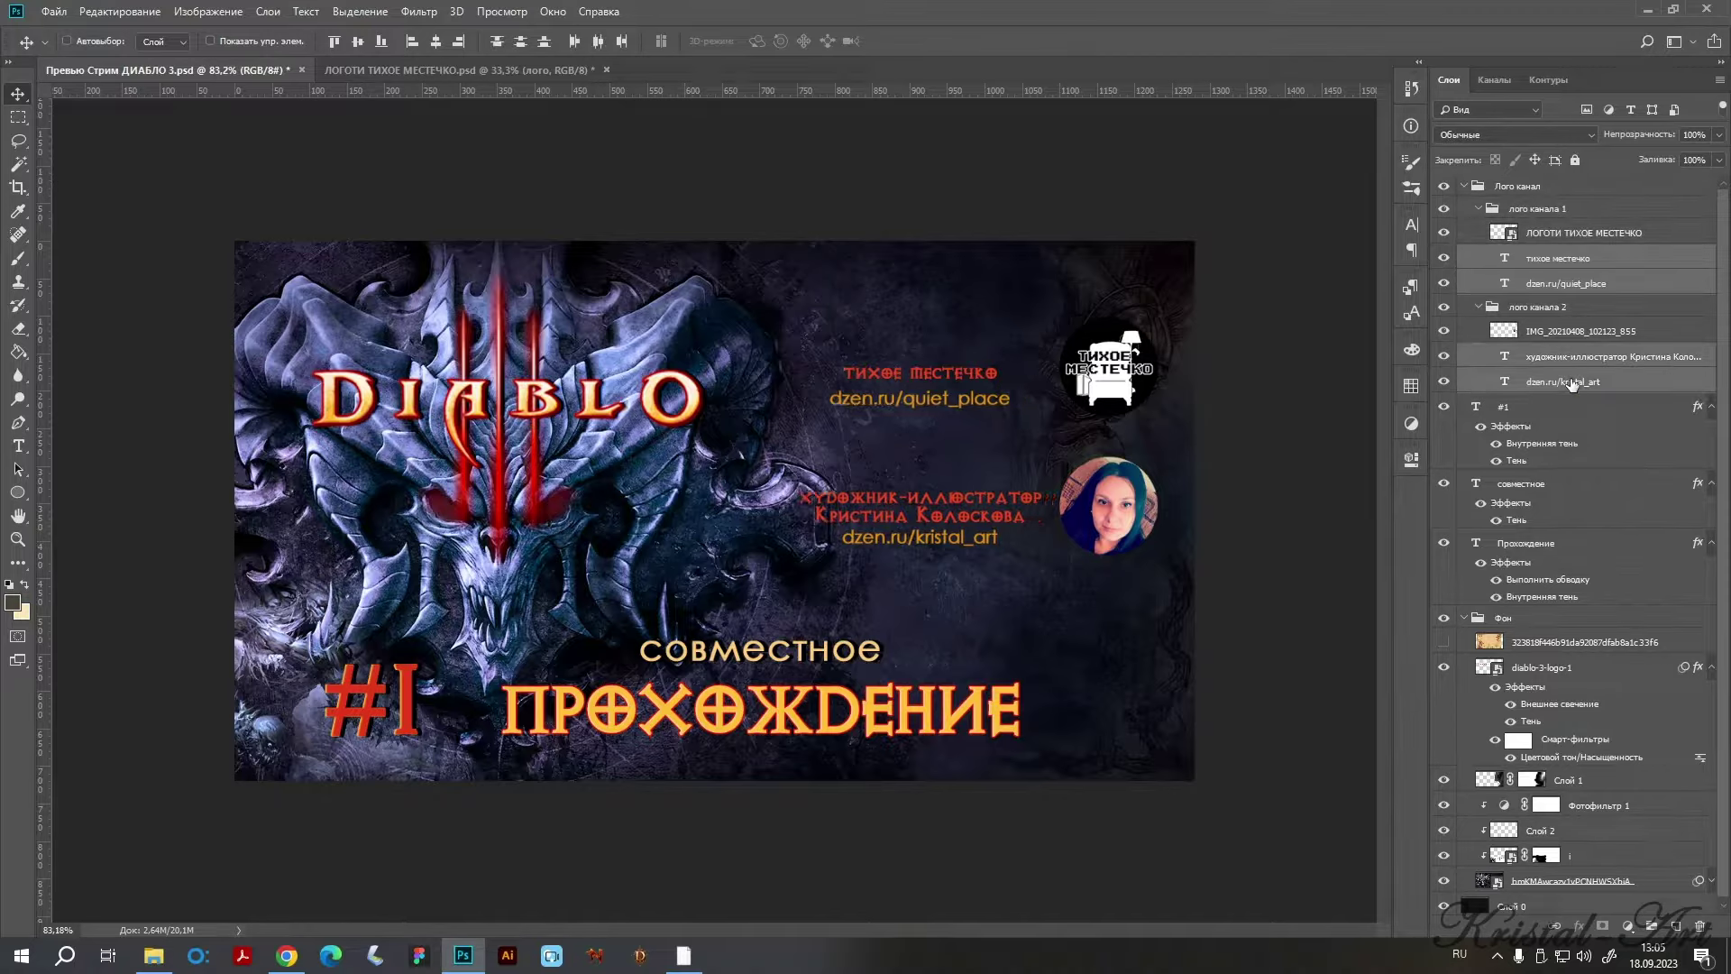
key(shift+Right)
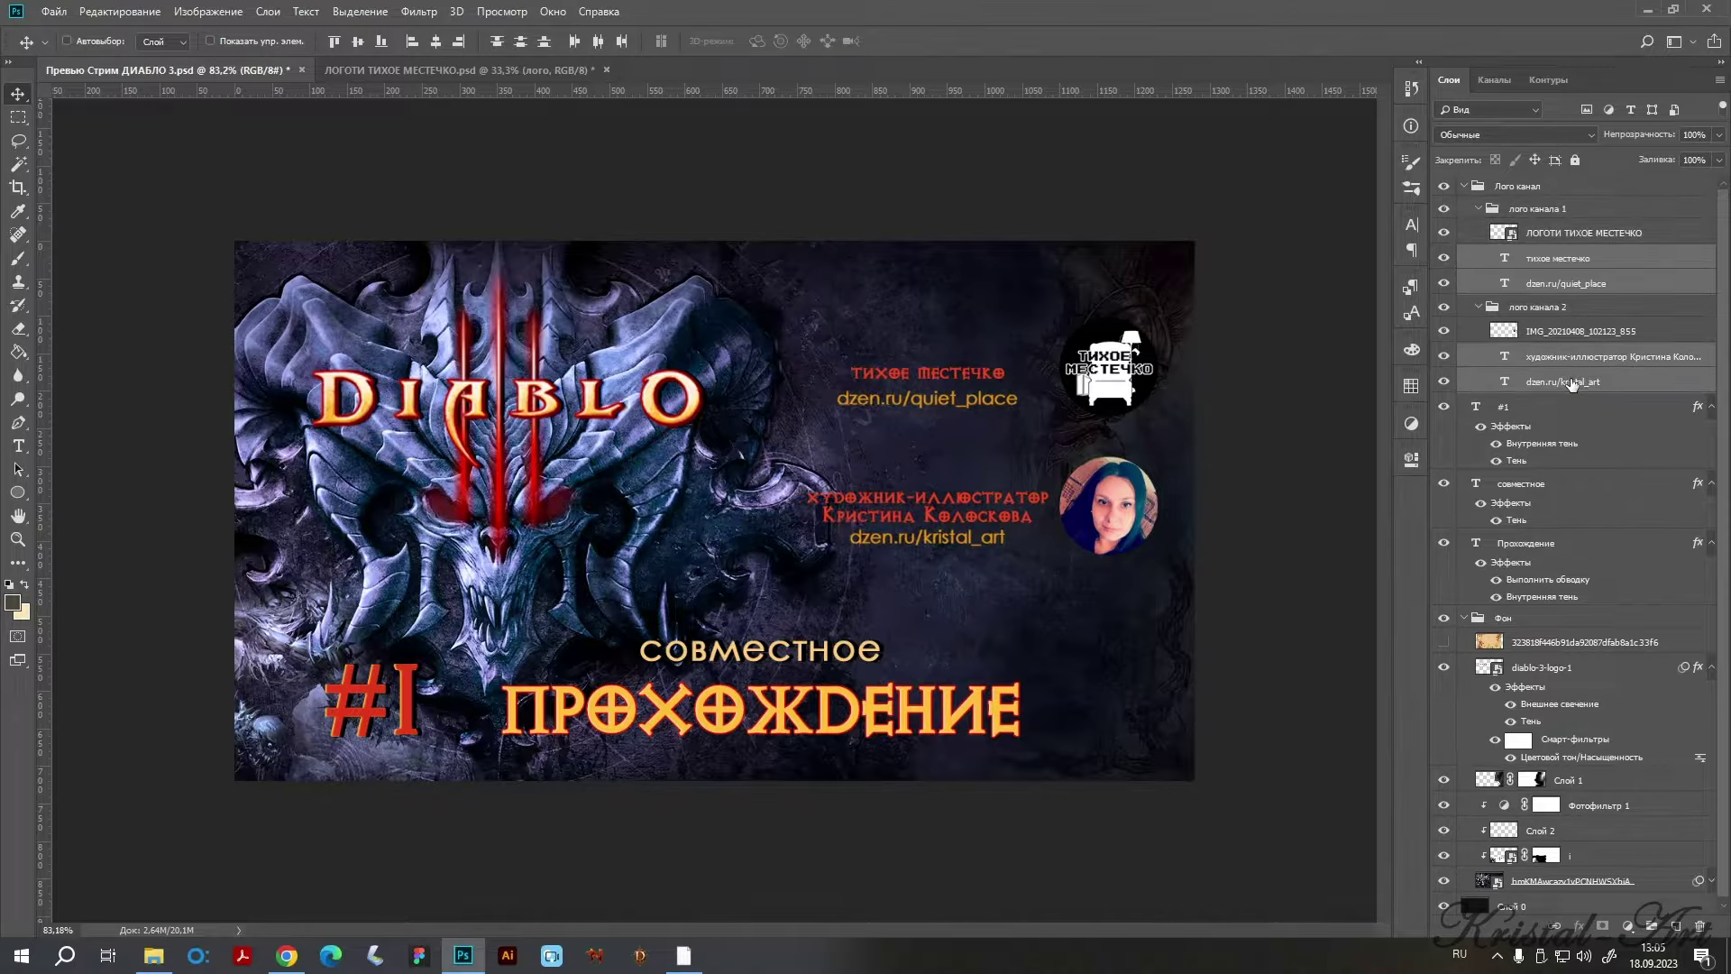
key(shift+Left)
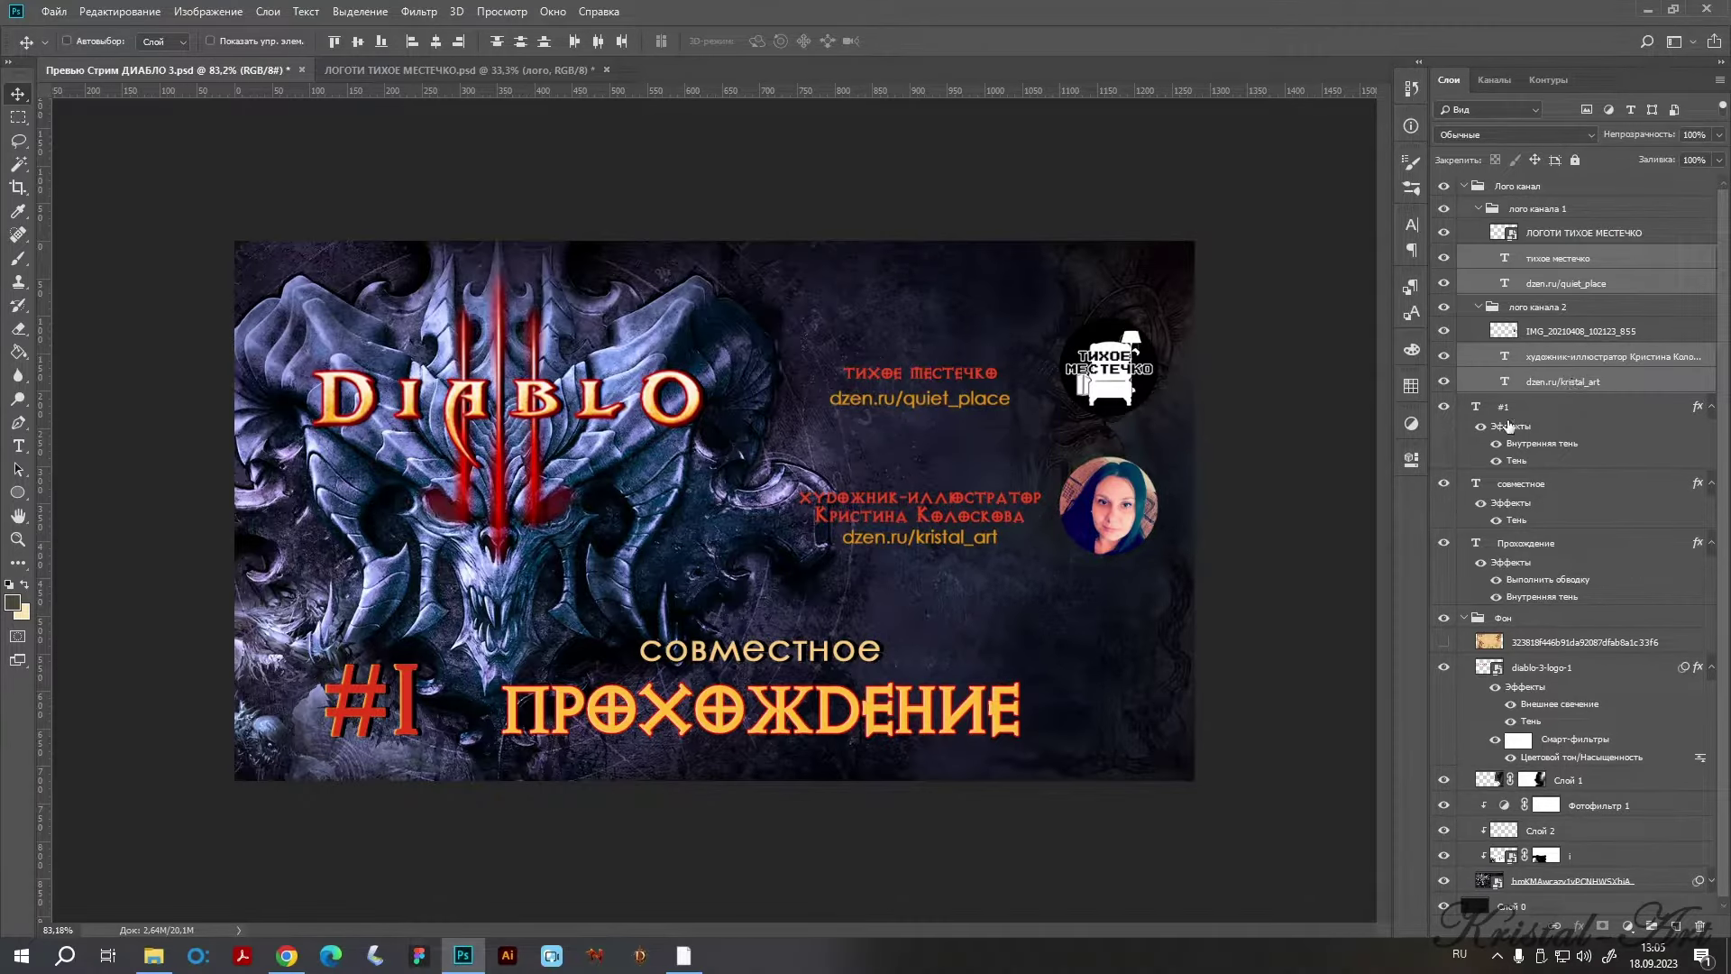
scroll(1155, 463, up, 2)
scroll(1121, 474, up, 2)
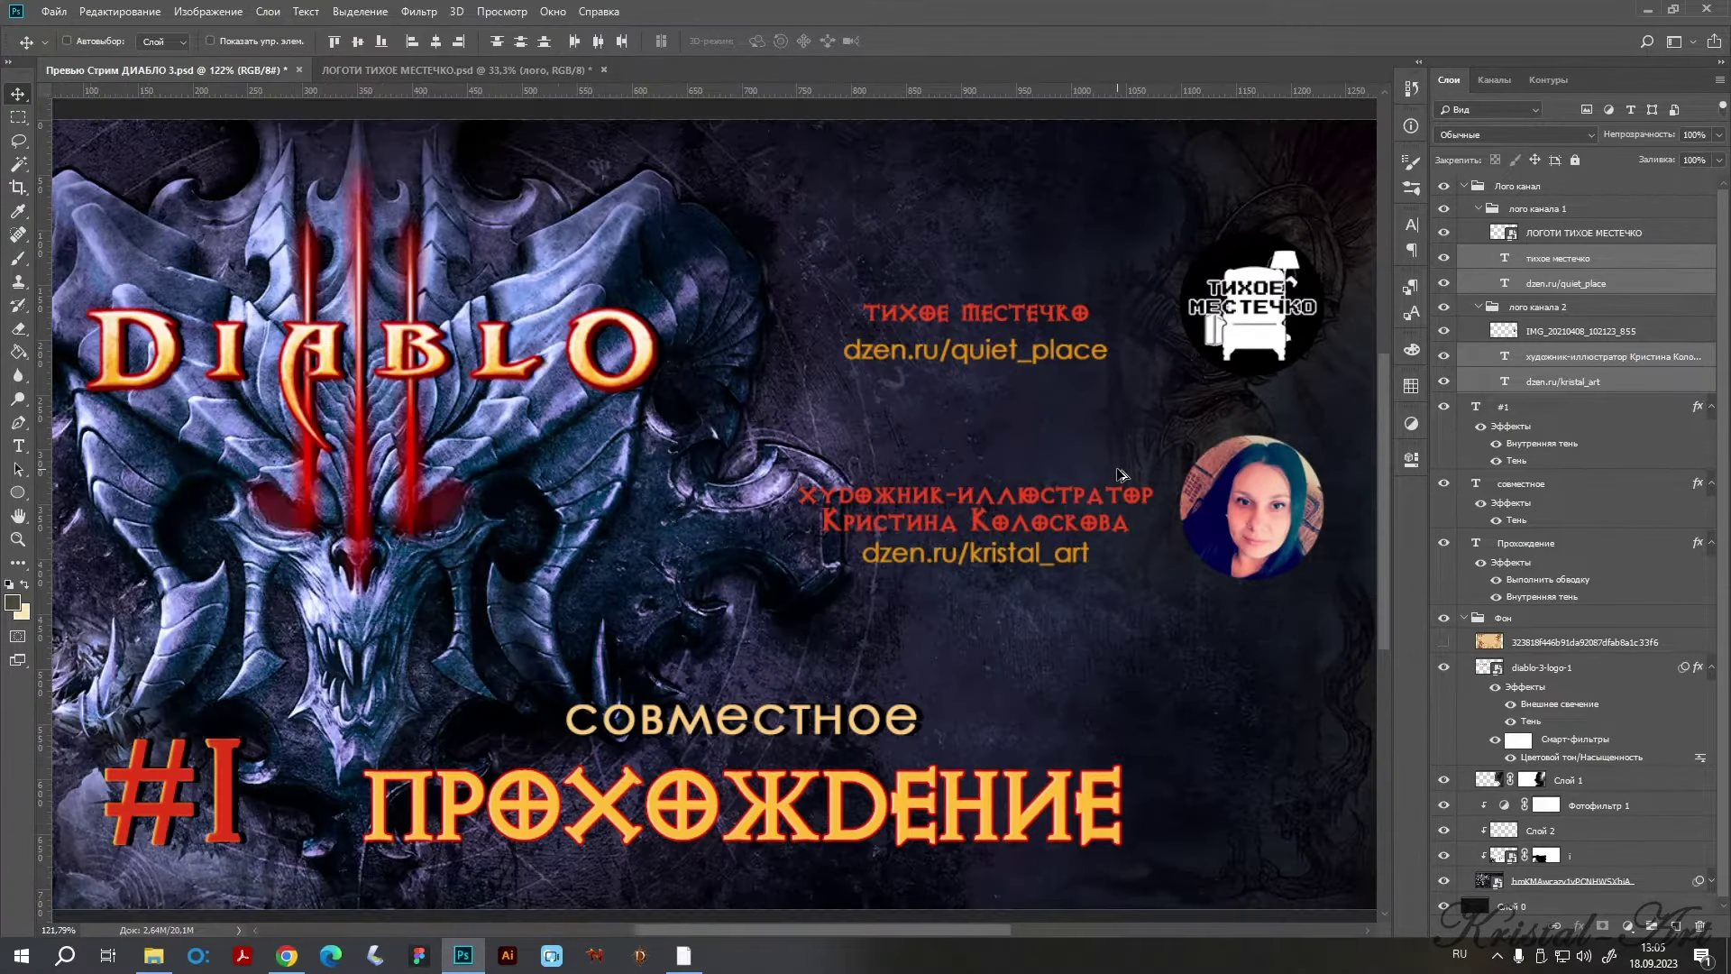
scroll(1120, 474, down, 2)
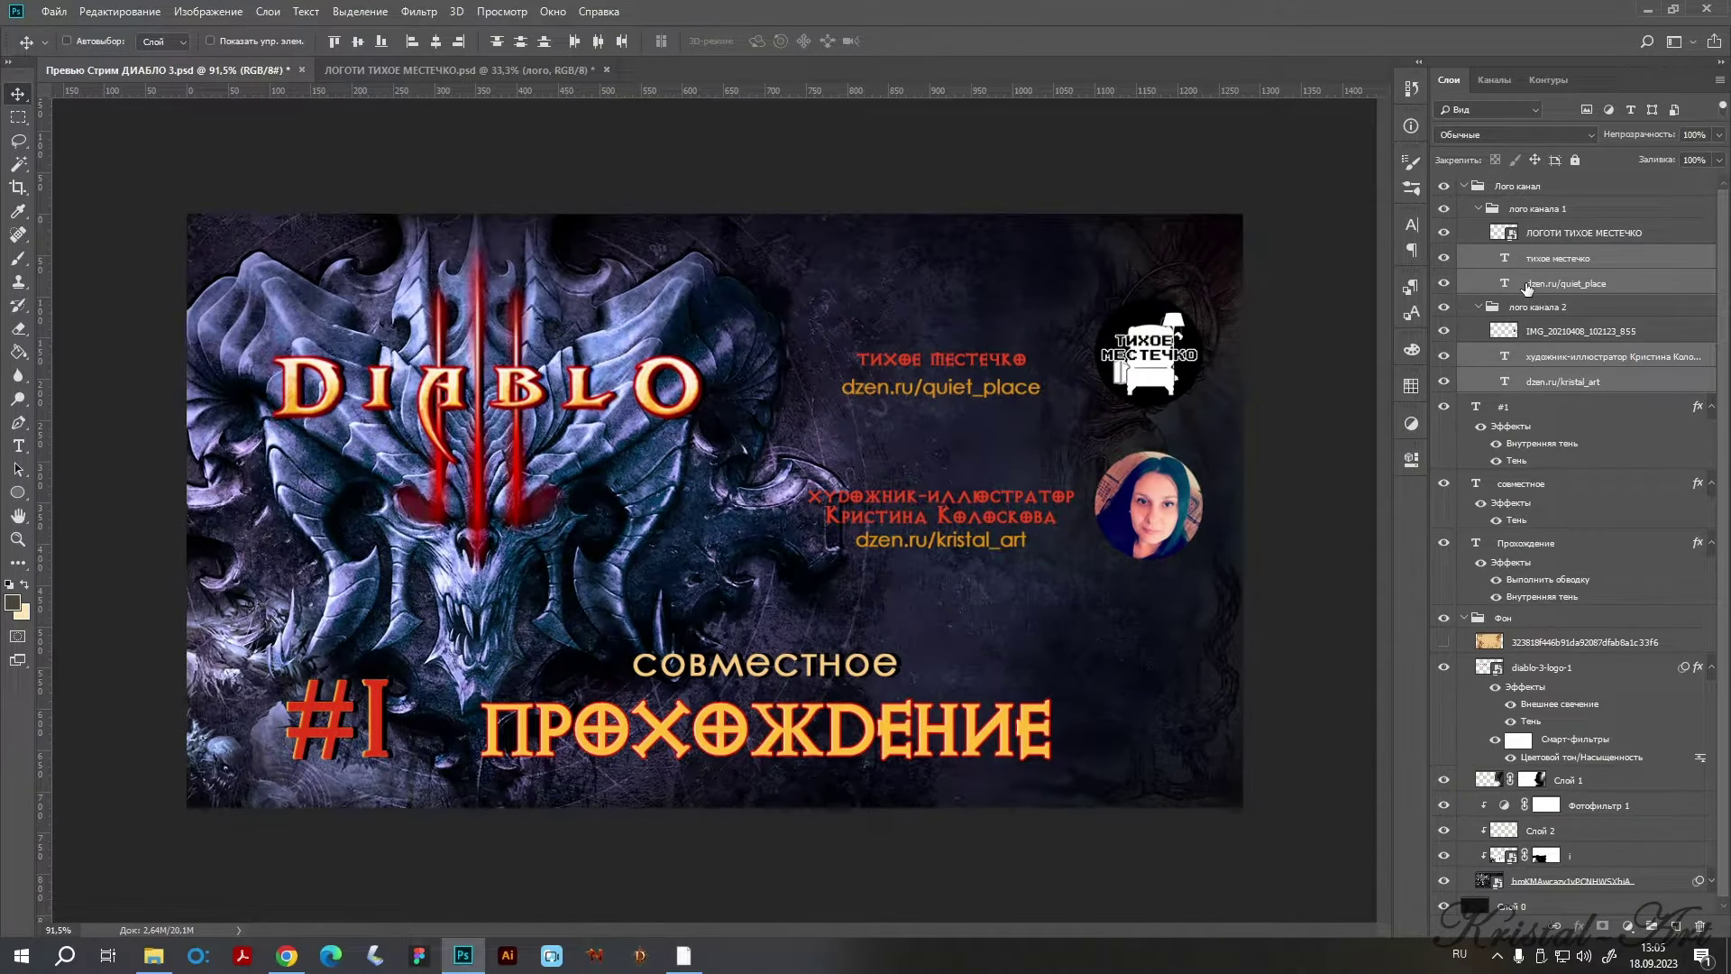
Set the two red captions back to Century Gothic Bold.
click(1557, 257)
ctrl+click(1605, 356)
key(t)
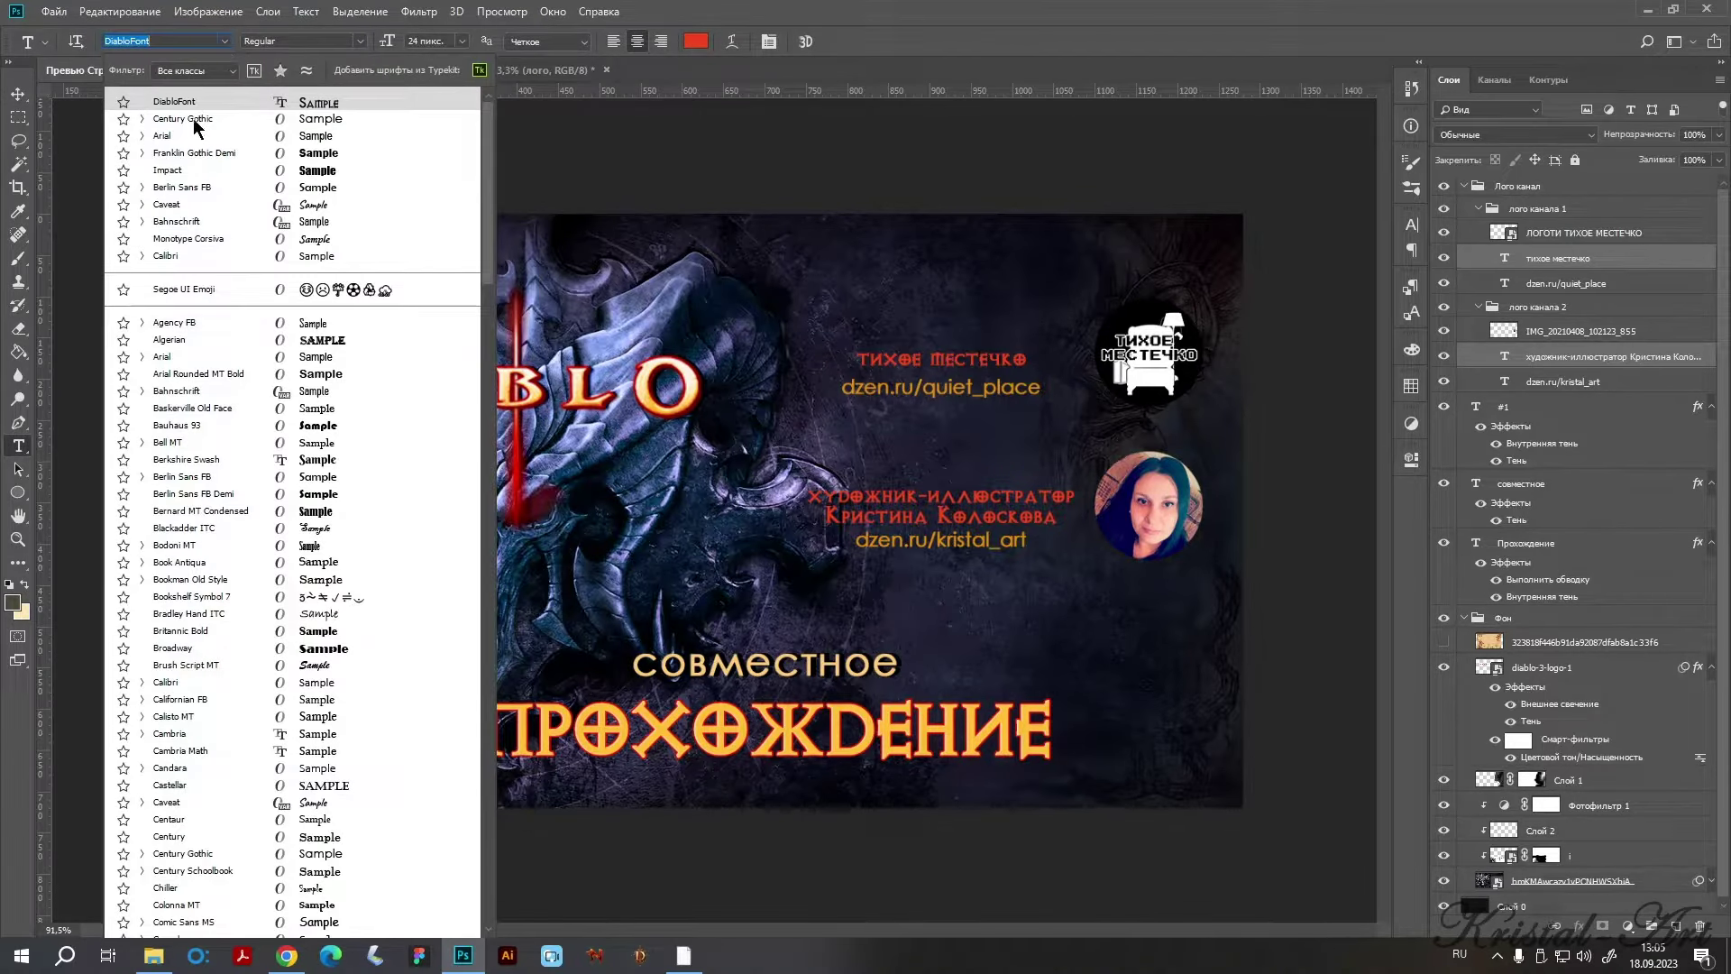
click(194, 120)
click(324, 40)
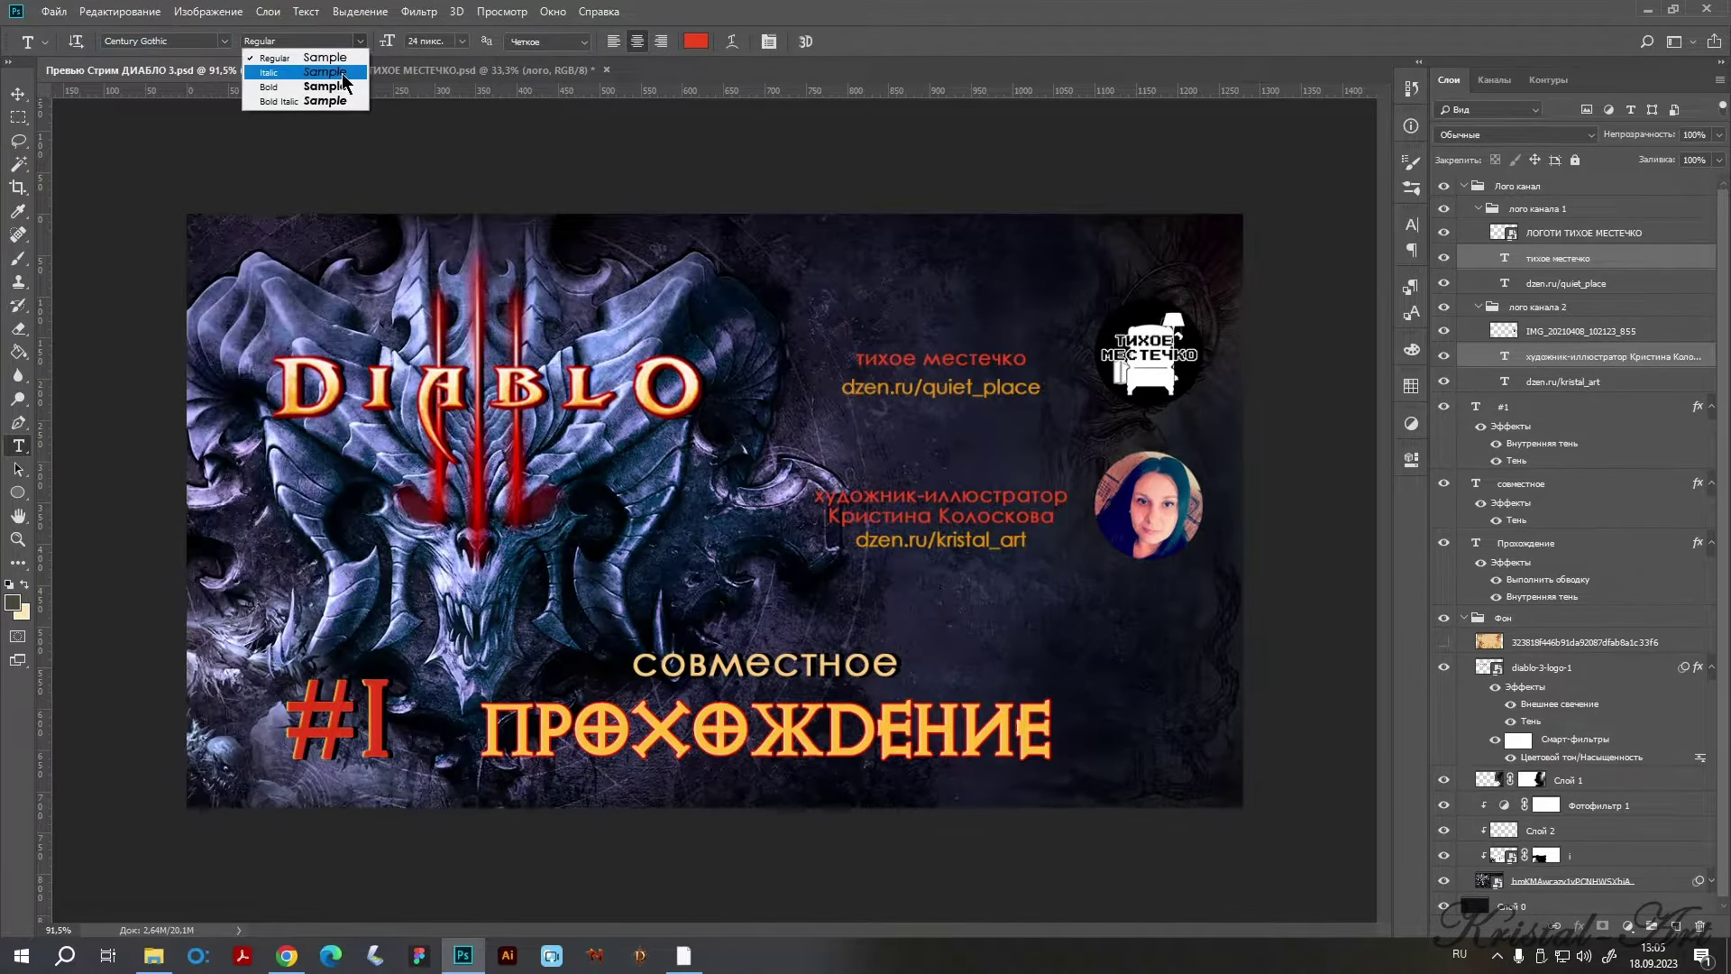
click(326, 86)
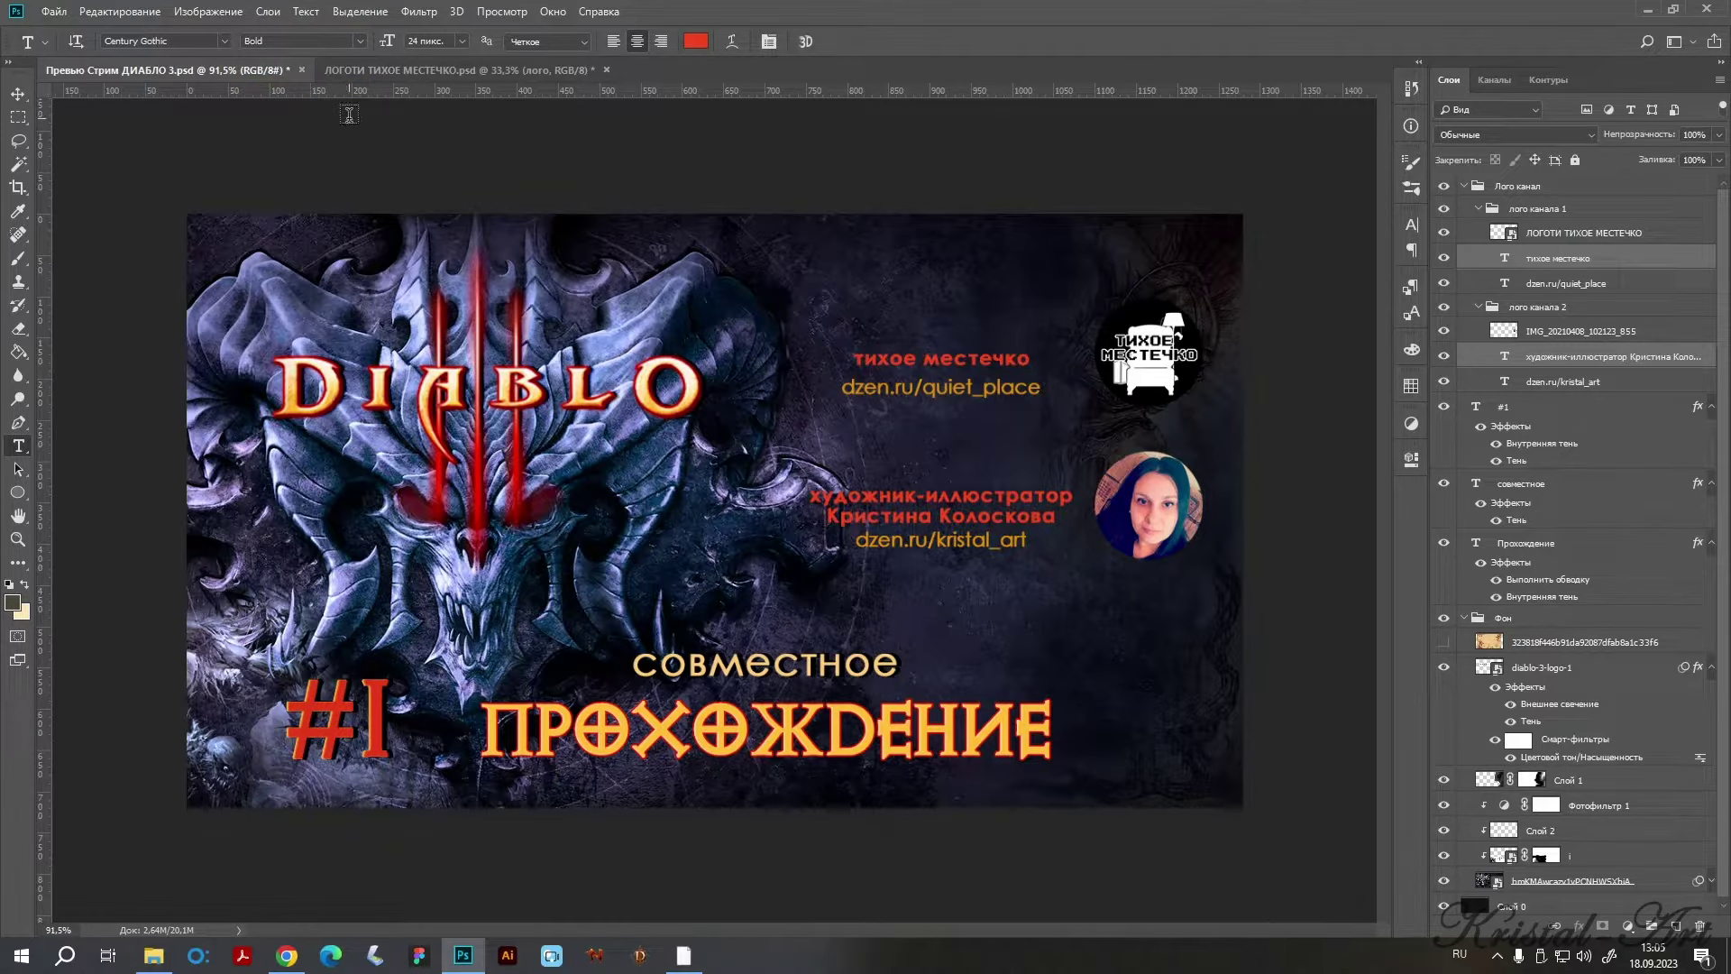
Nudge both channel logo groups with Shift+arrow keys so they sit slightly lower.
click(18, 94)
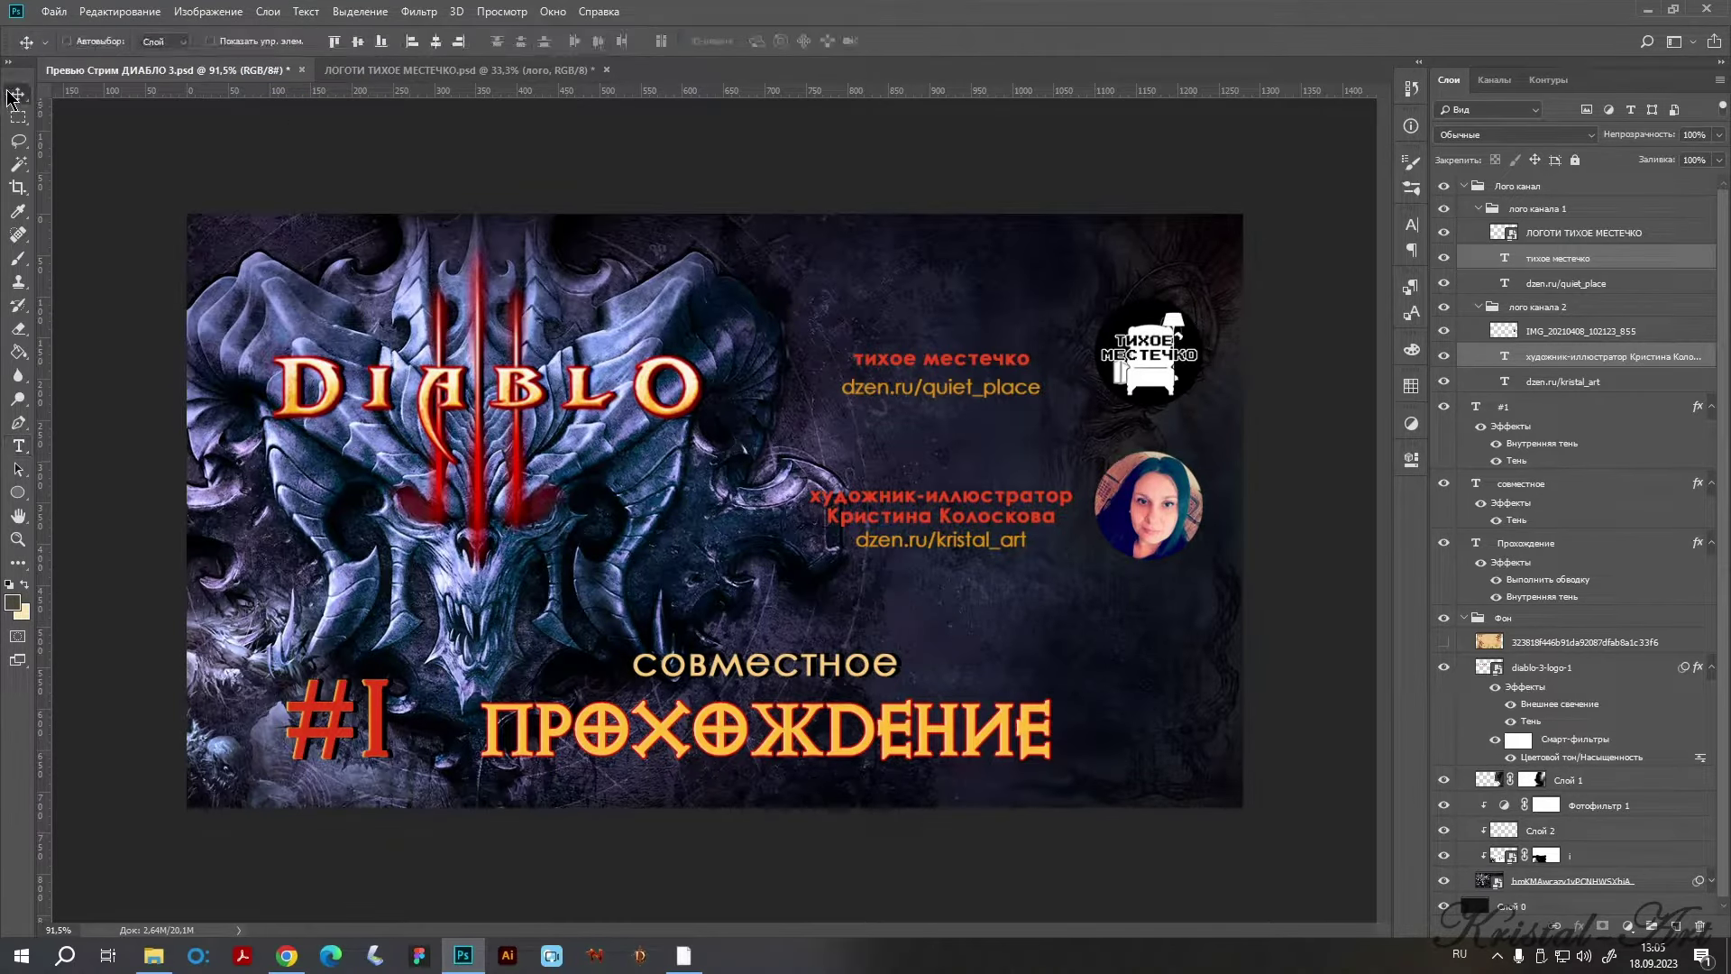
scroll(1059, 469, down, 1)
scroll(1078, 462, down, 2)
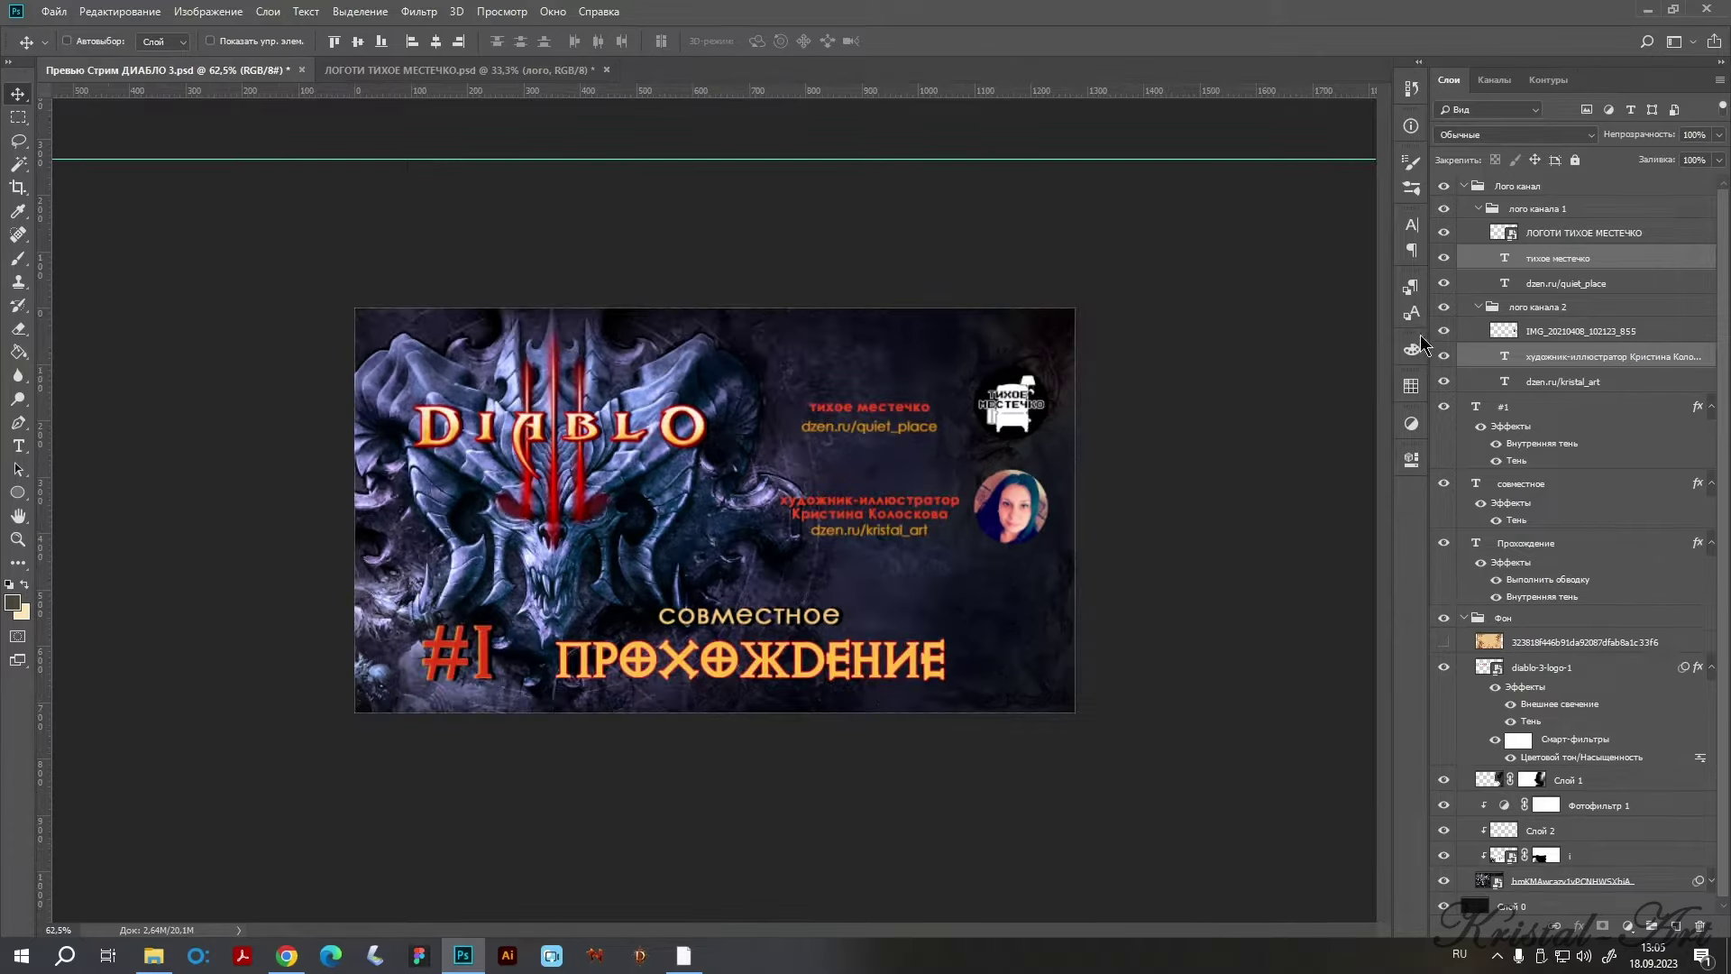
click(1528, 230)
shift+click(1547, 307)
key(shift+Down)
key(shift+Down)
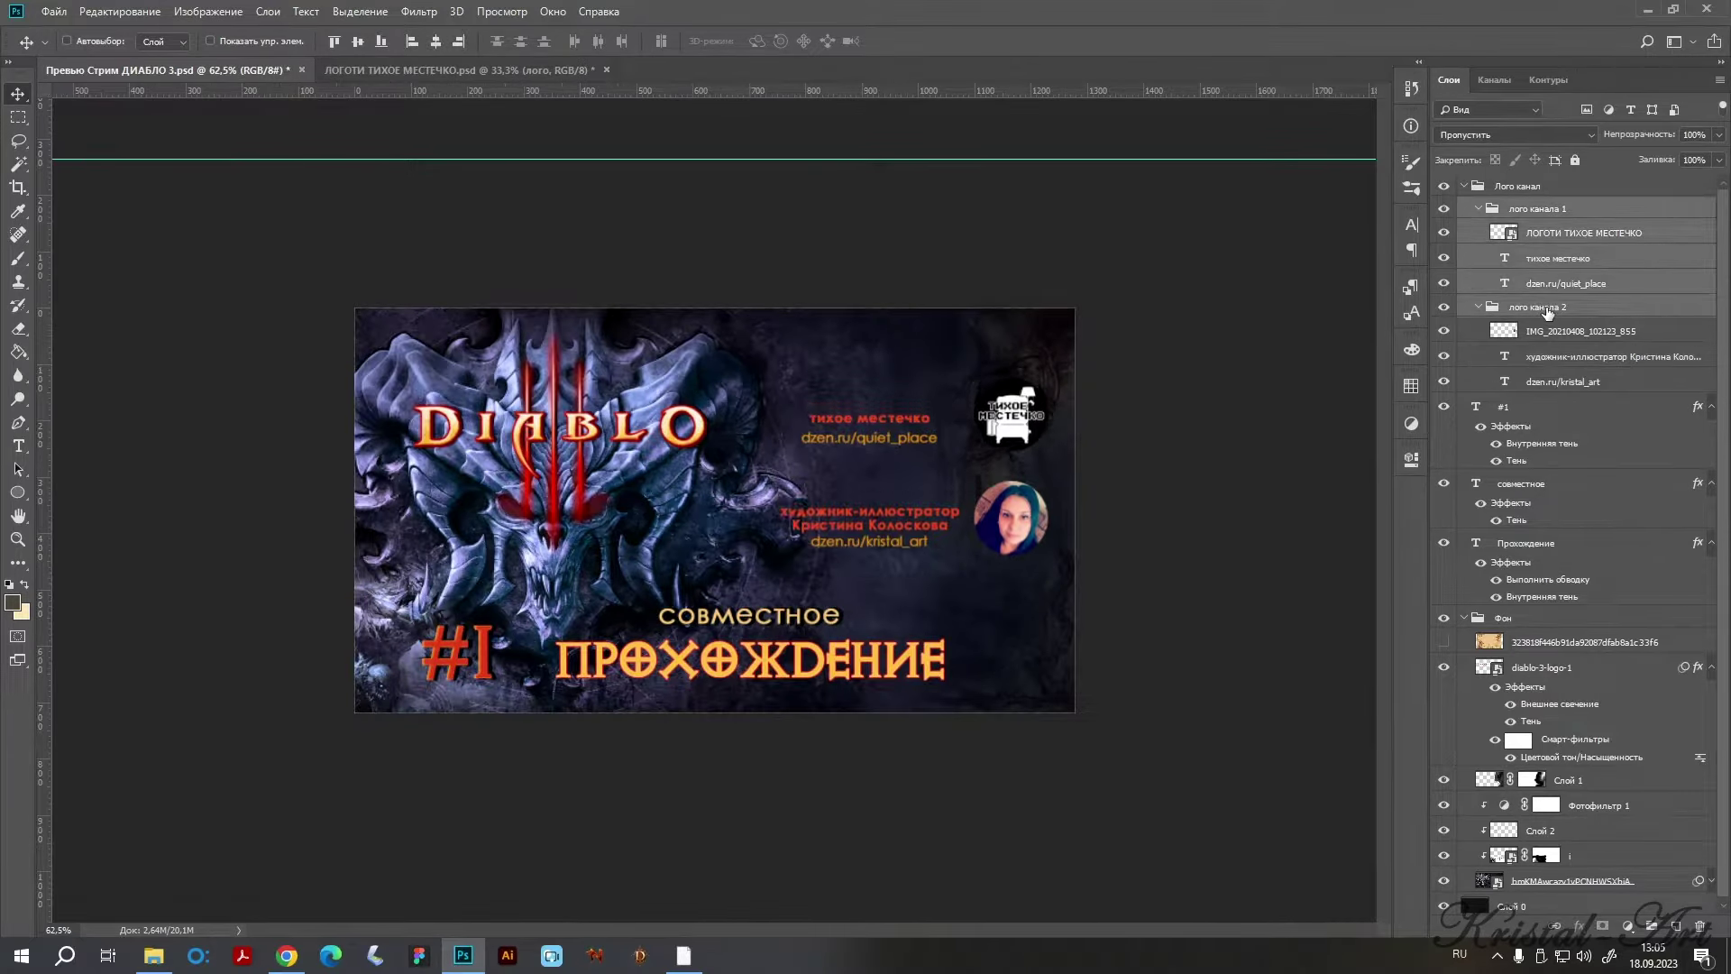
key(shift+Down)
key(shift+Down)
key(shift+Down)
key(shift+Down)
key(shift+Up)
key(shift+Up)
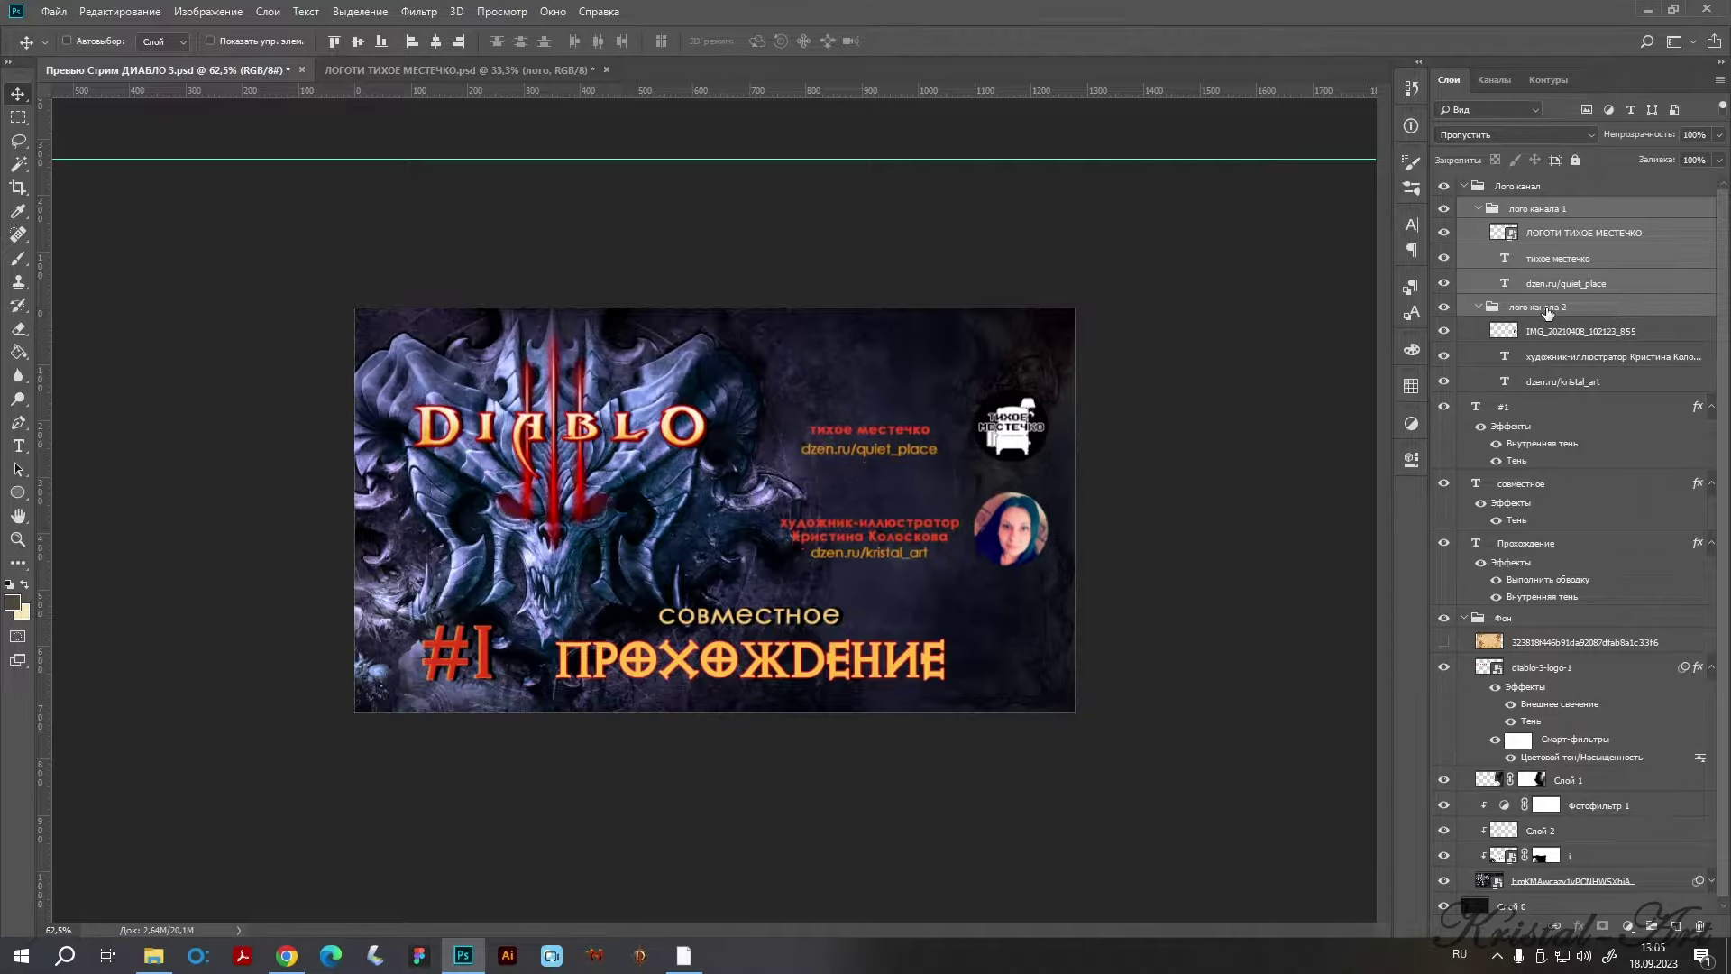
key(shift+Up)
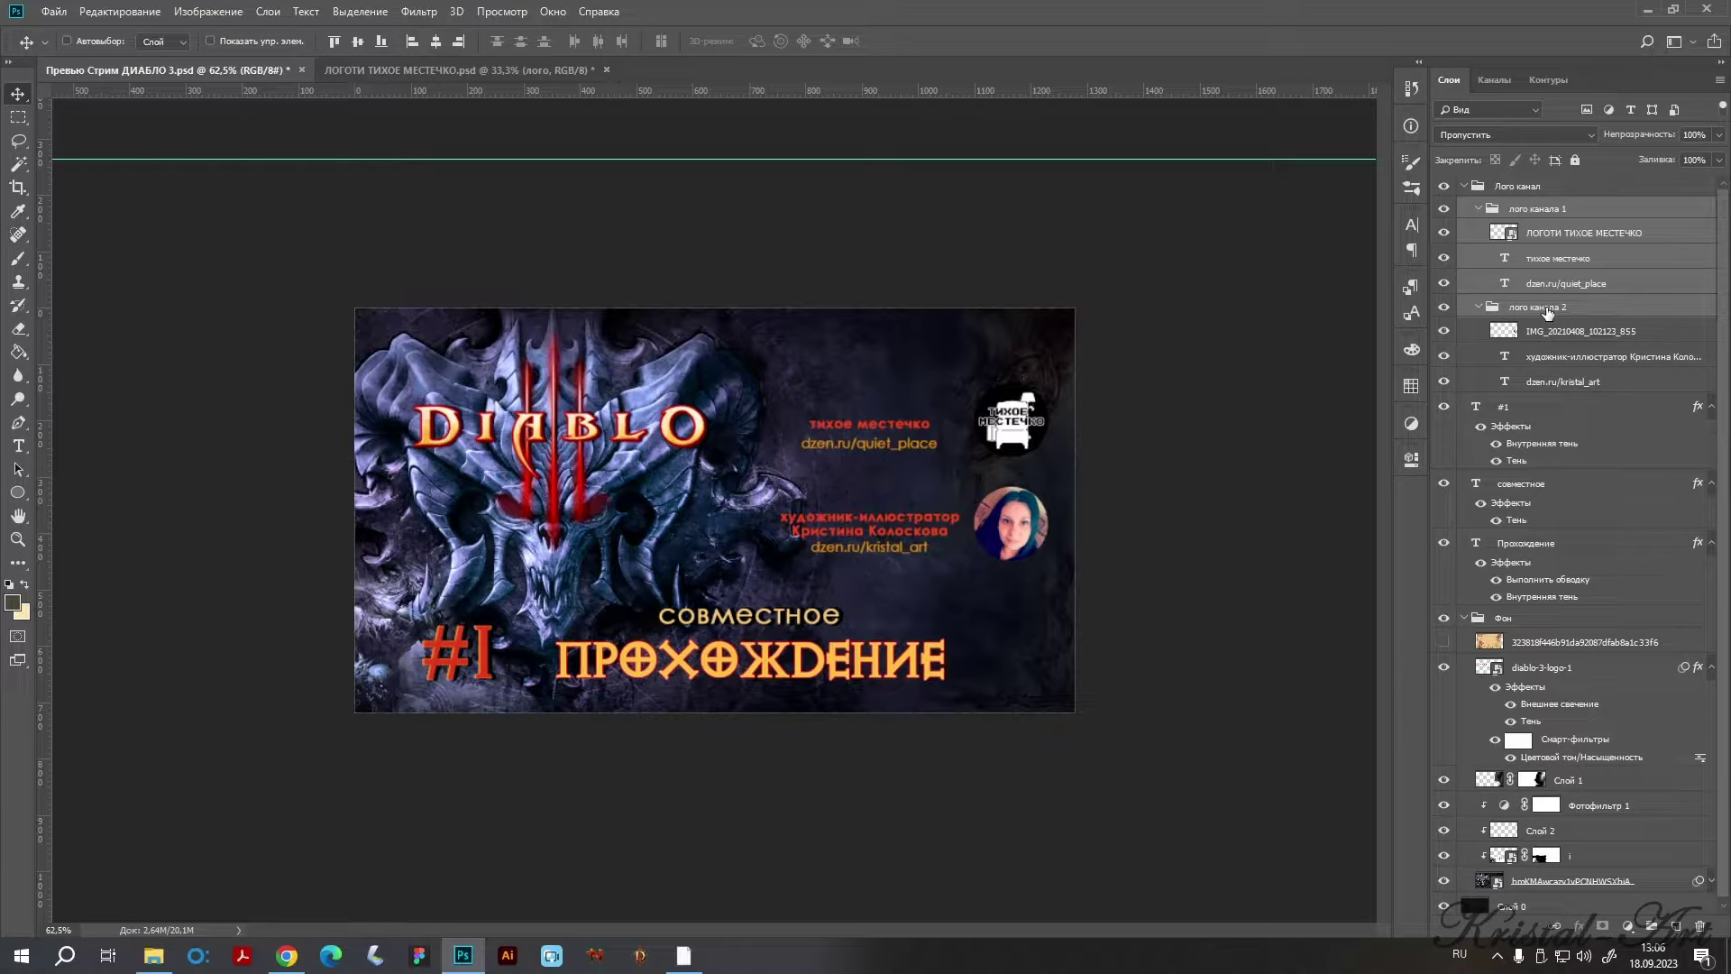
key(shift+Up)
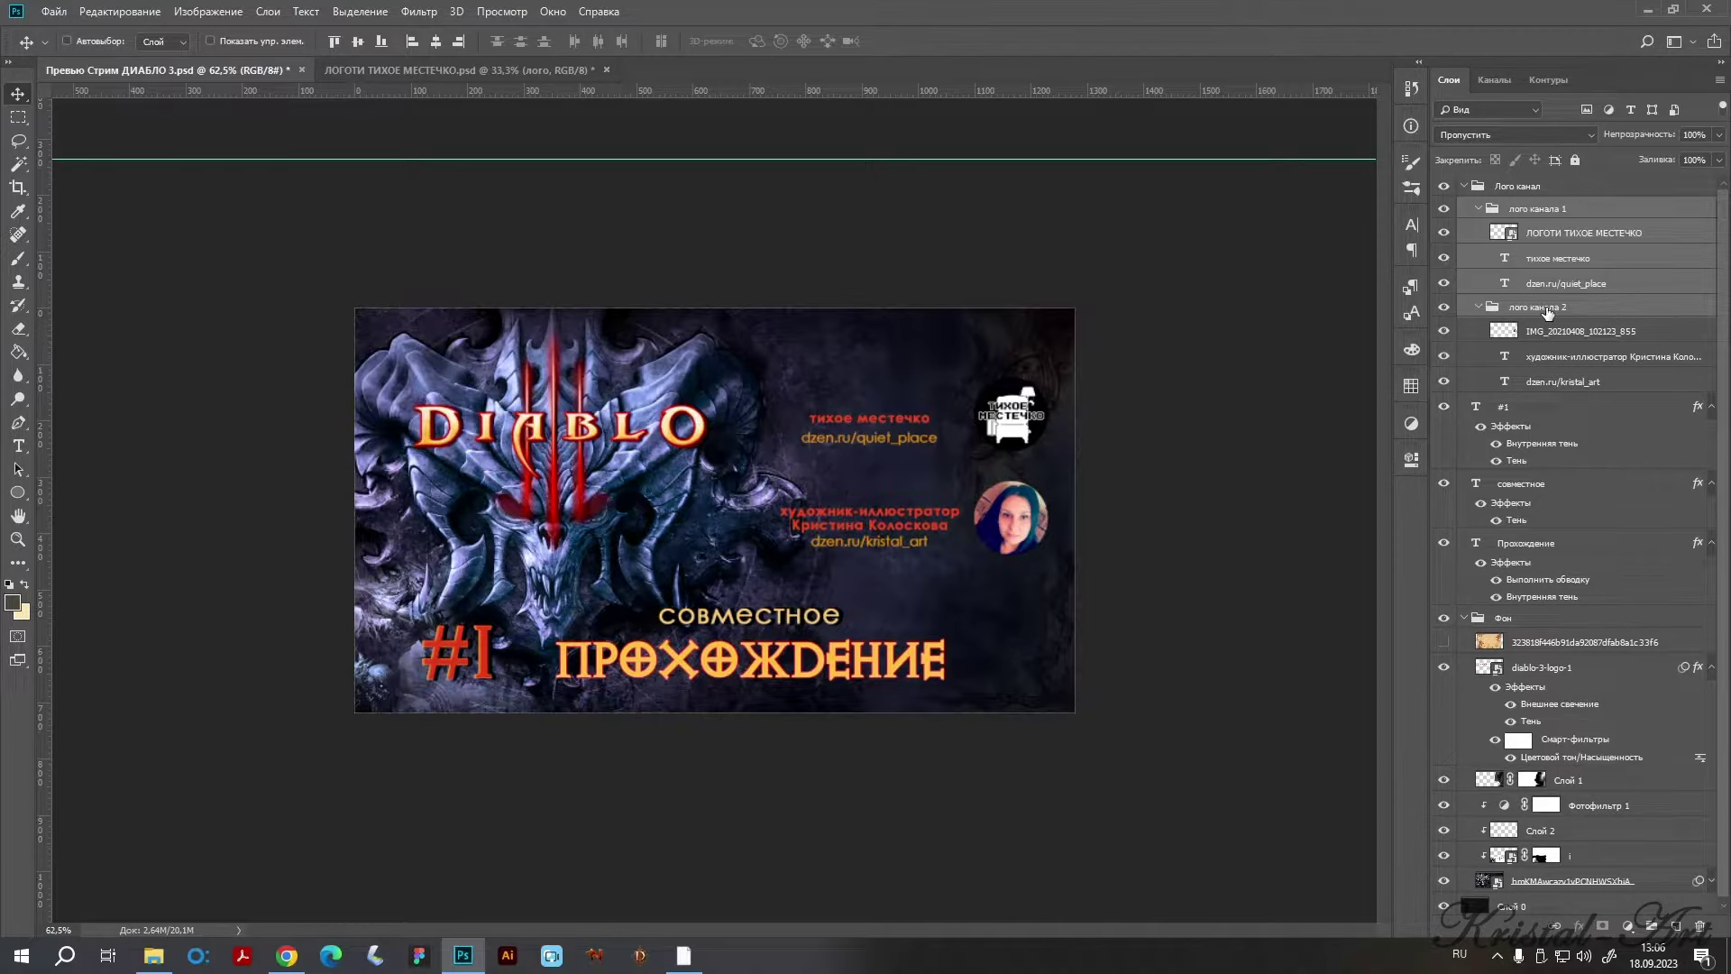
key(shift+Up)
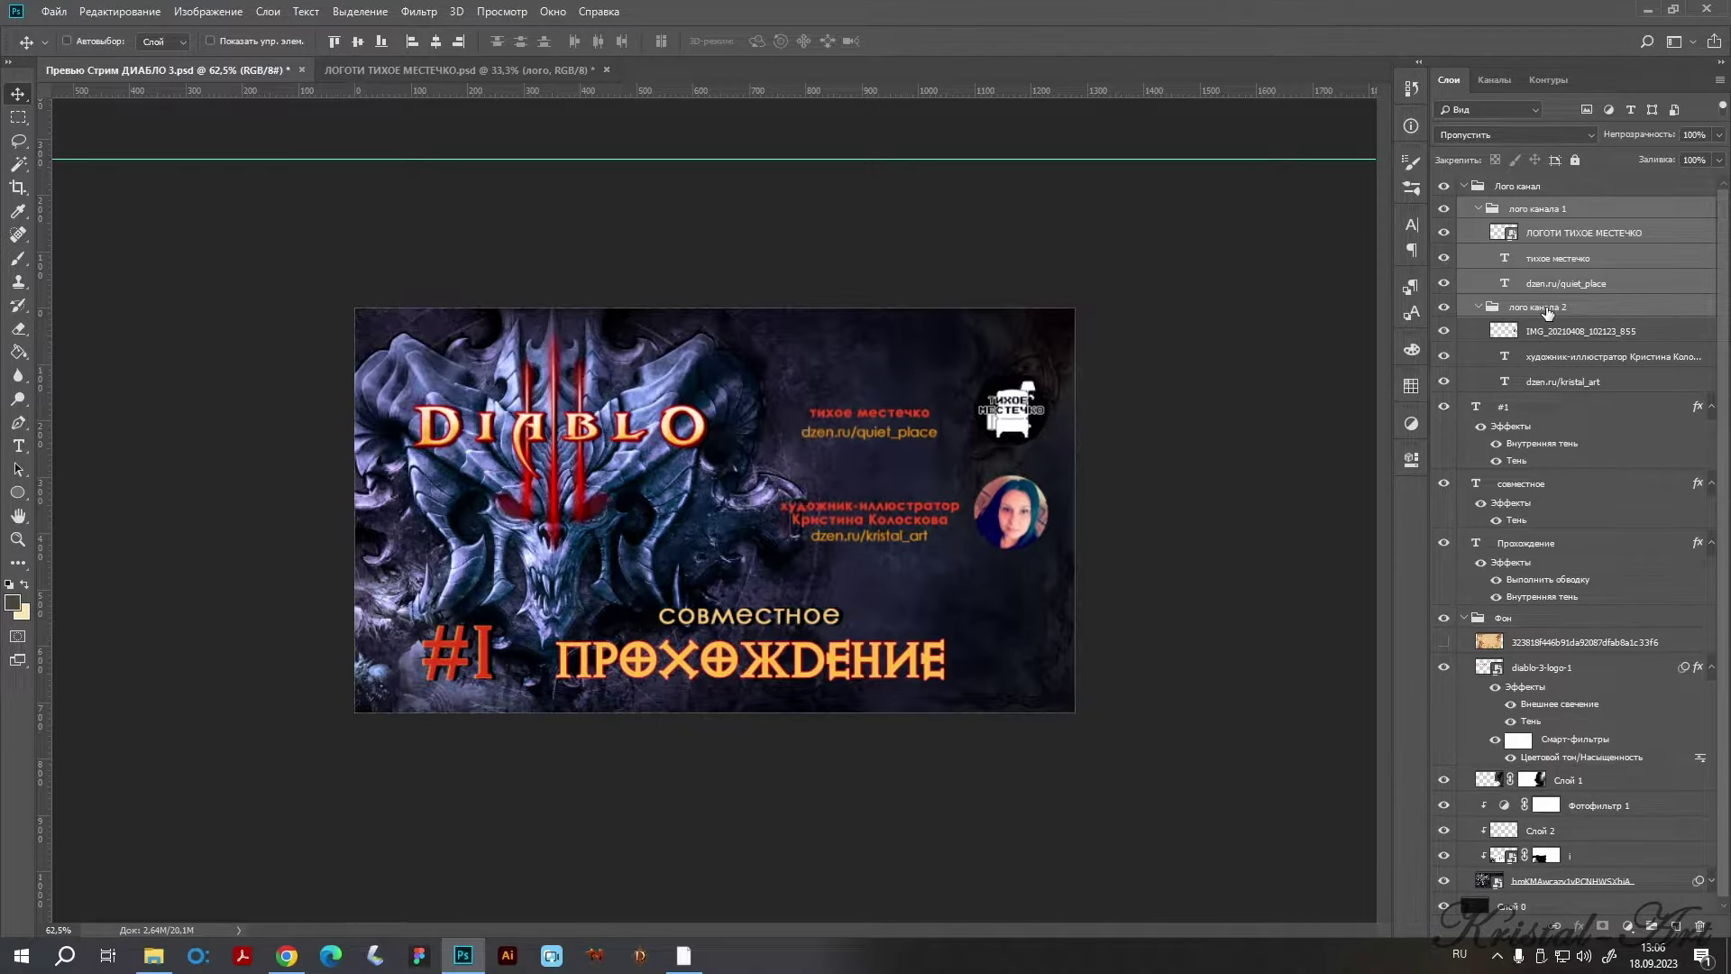
click(1560, 229)
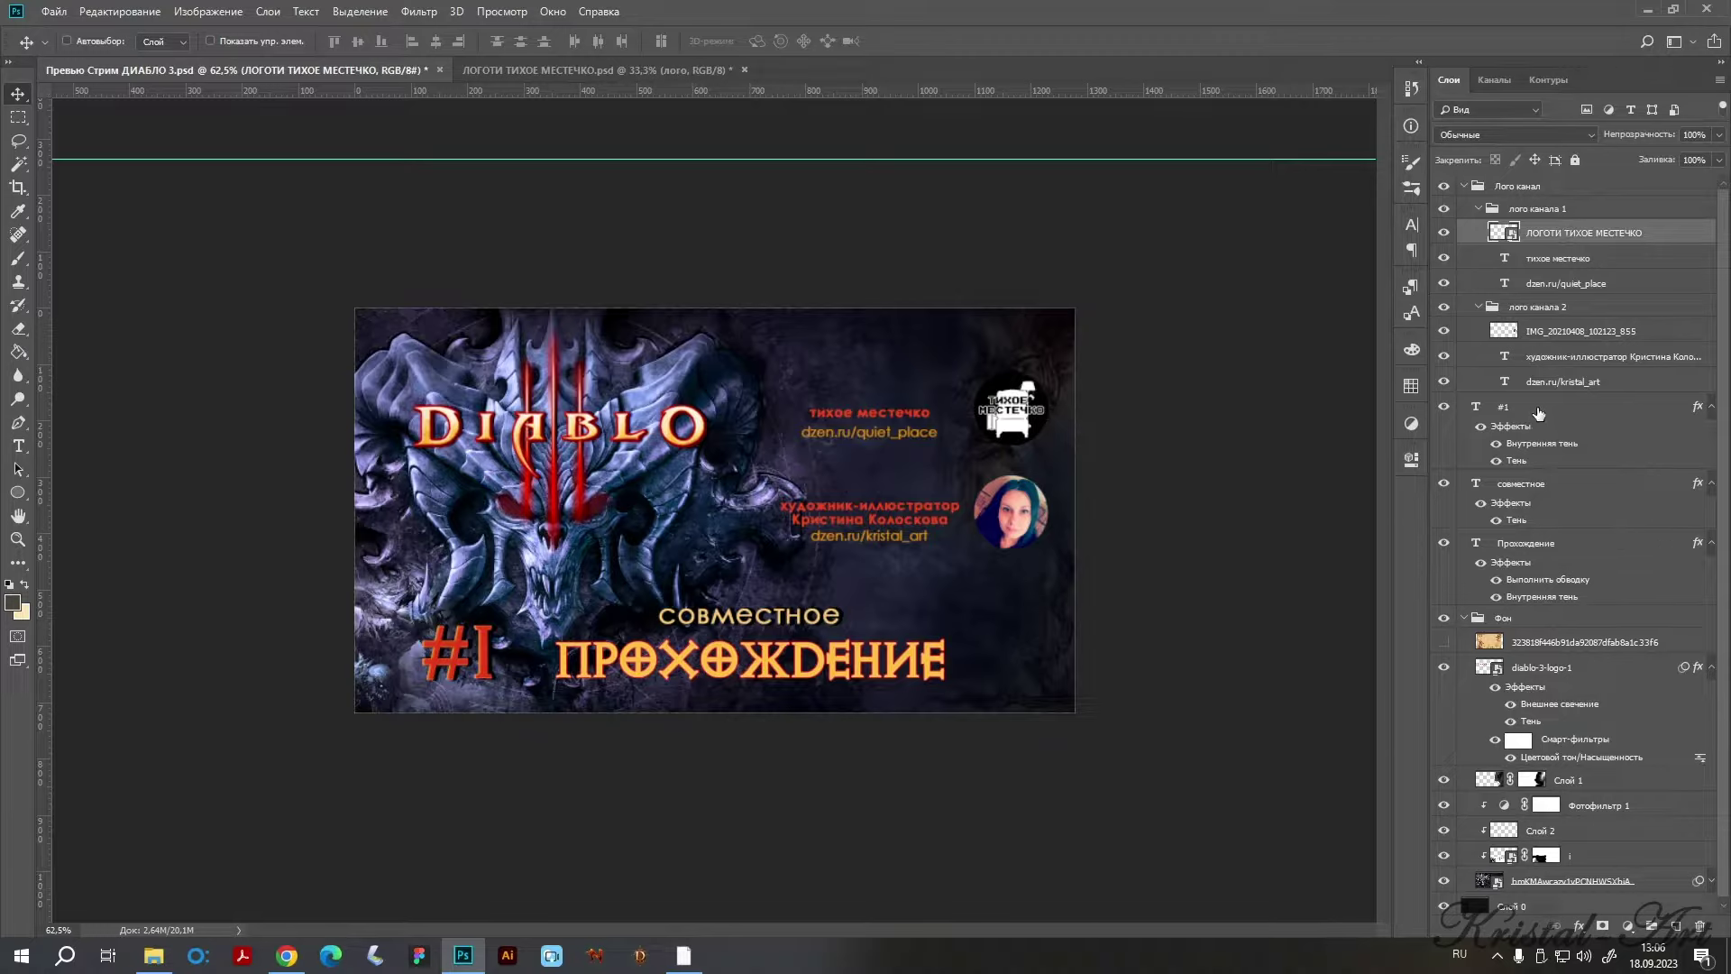
Try the Прохождение caption's layer style on the logo, then undo it.
right_click(1532, 543)
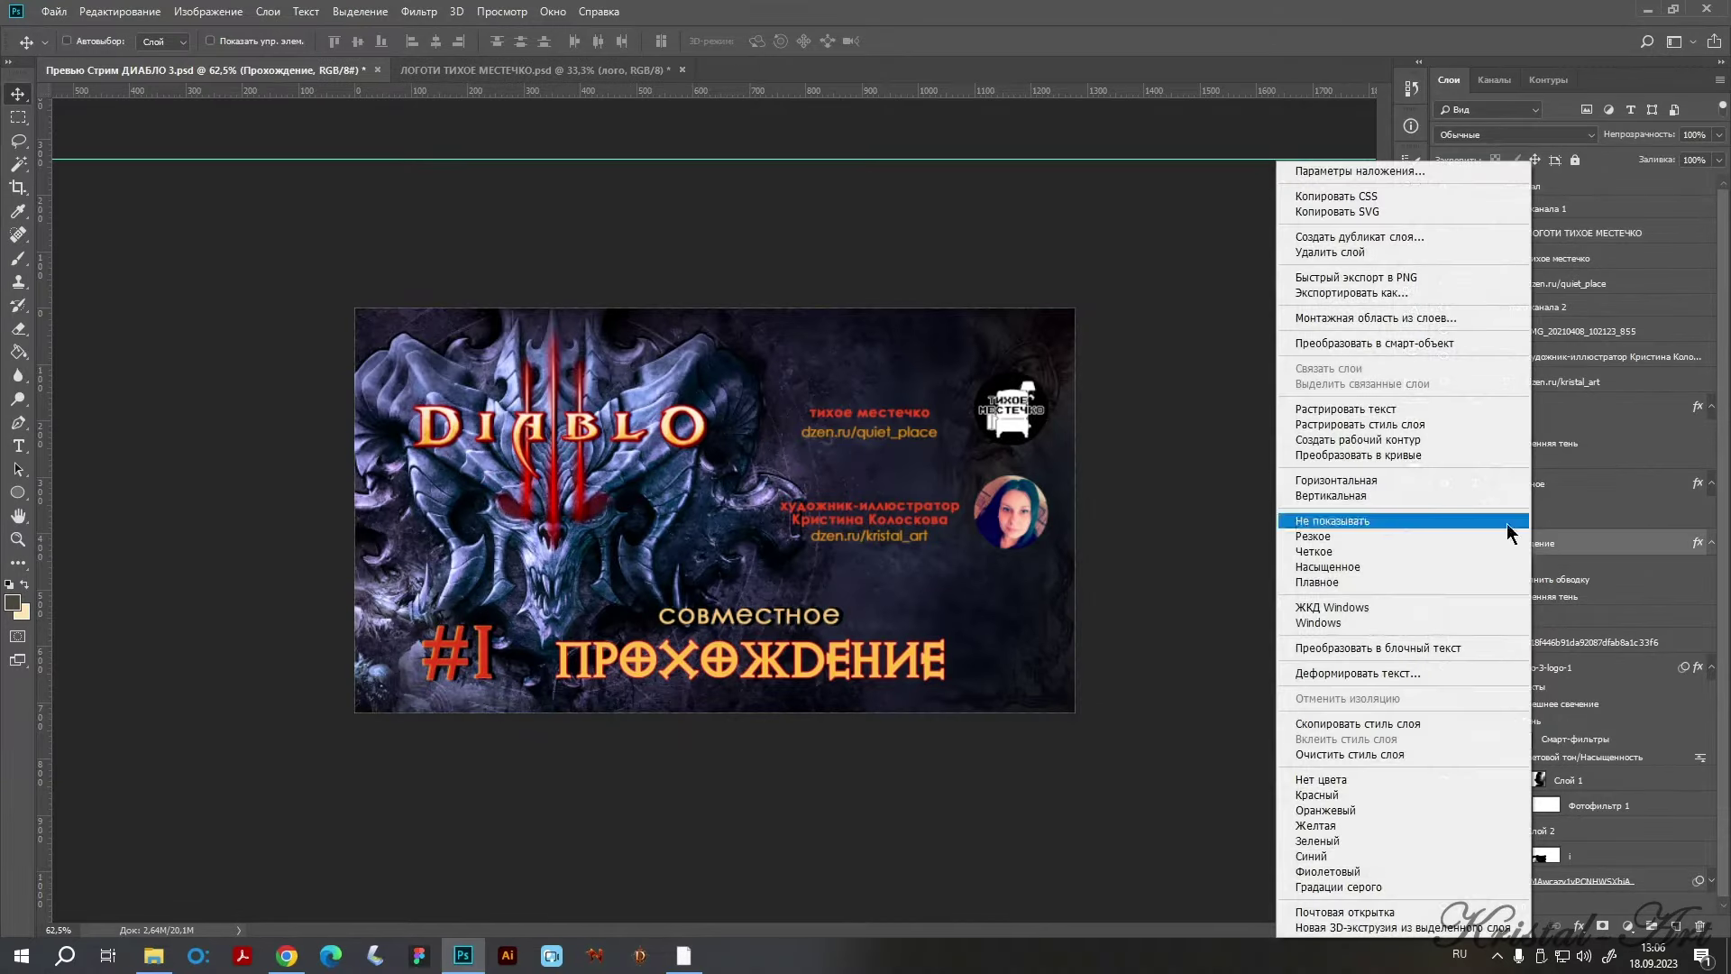
click(1402, 725)
right_click(1586, 233)
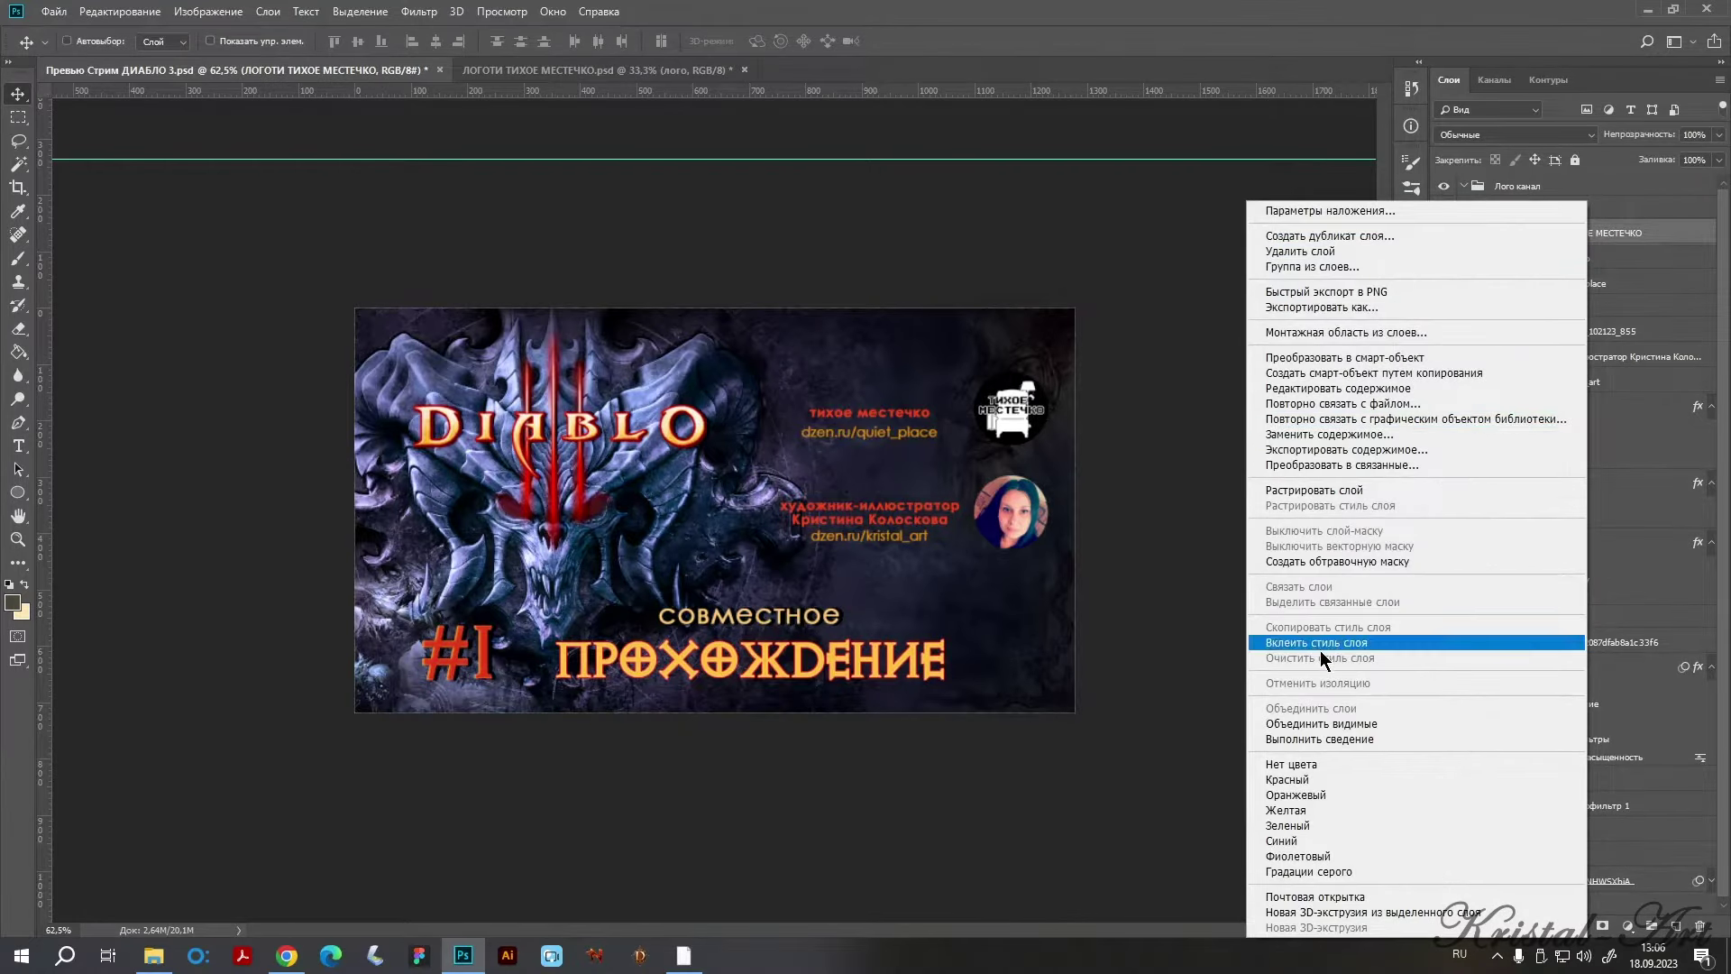
click(1318, 643)
key(ctrl+z)
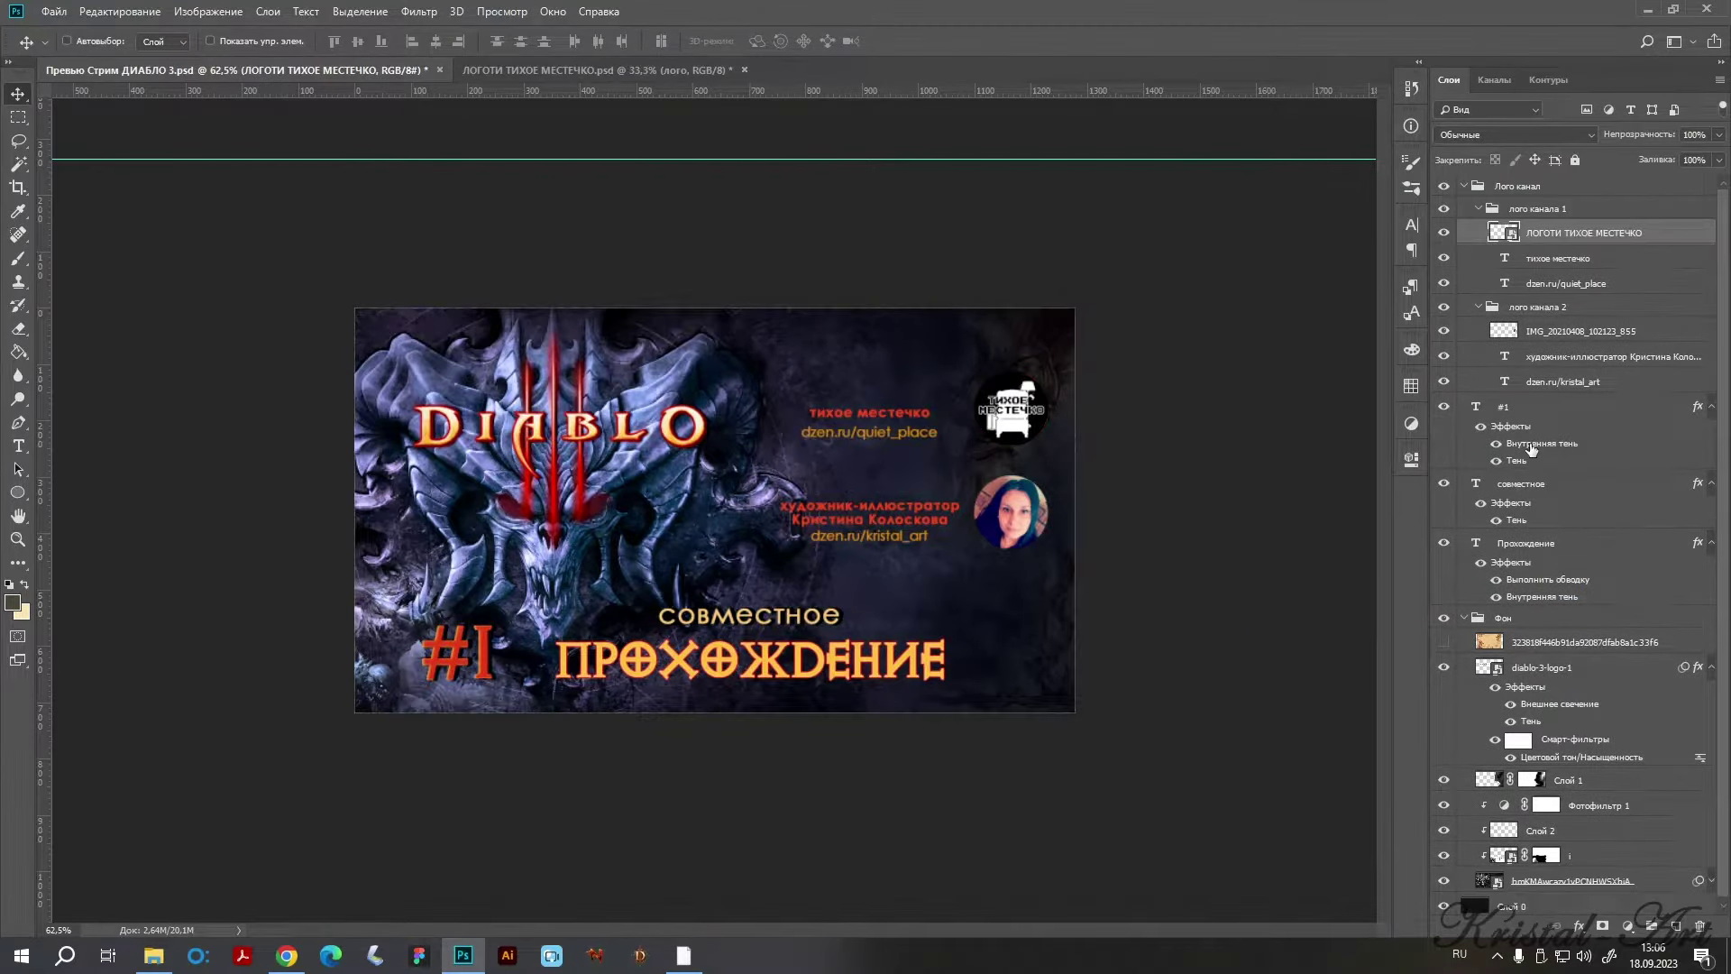
Experiment with an outer glow and contour presets on the logo, then disable it.
double_click(1671, 234)
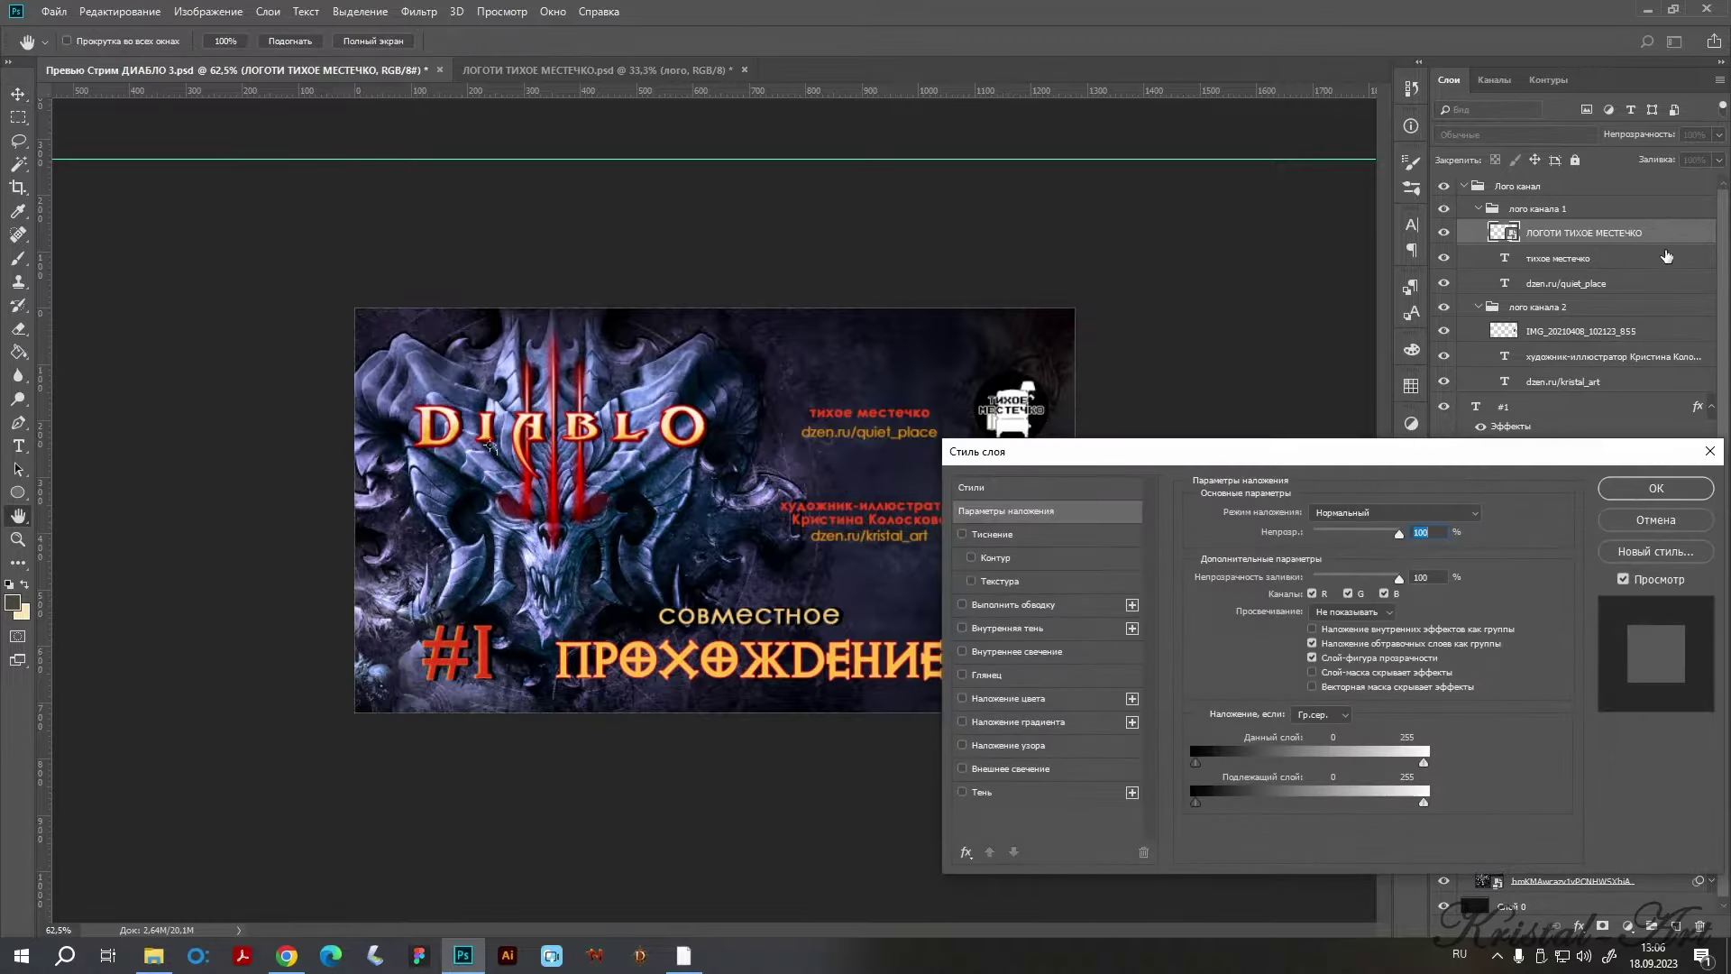
click(1024, 768)
drag(1117, 469, 1284, 442)
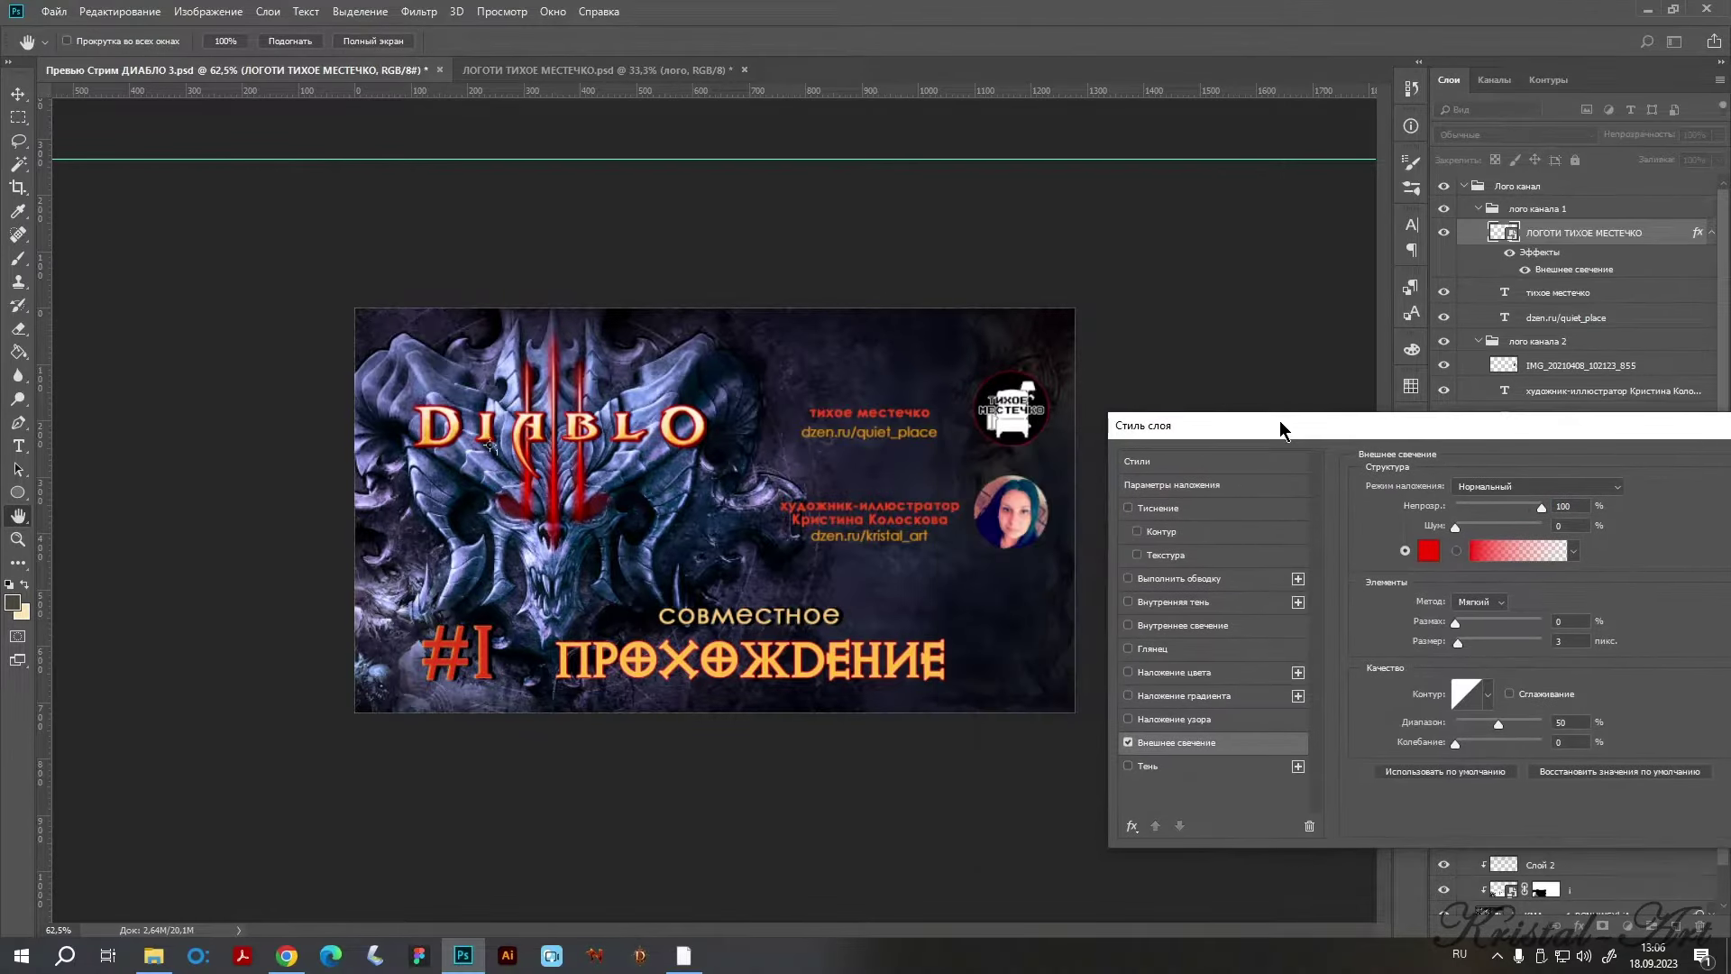
click(1486, 694)
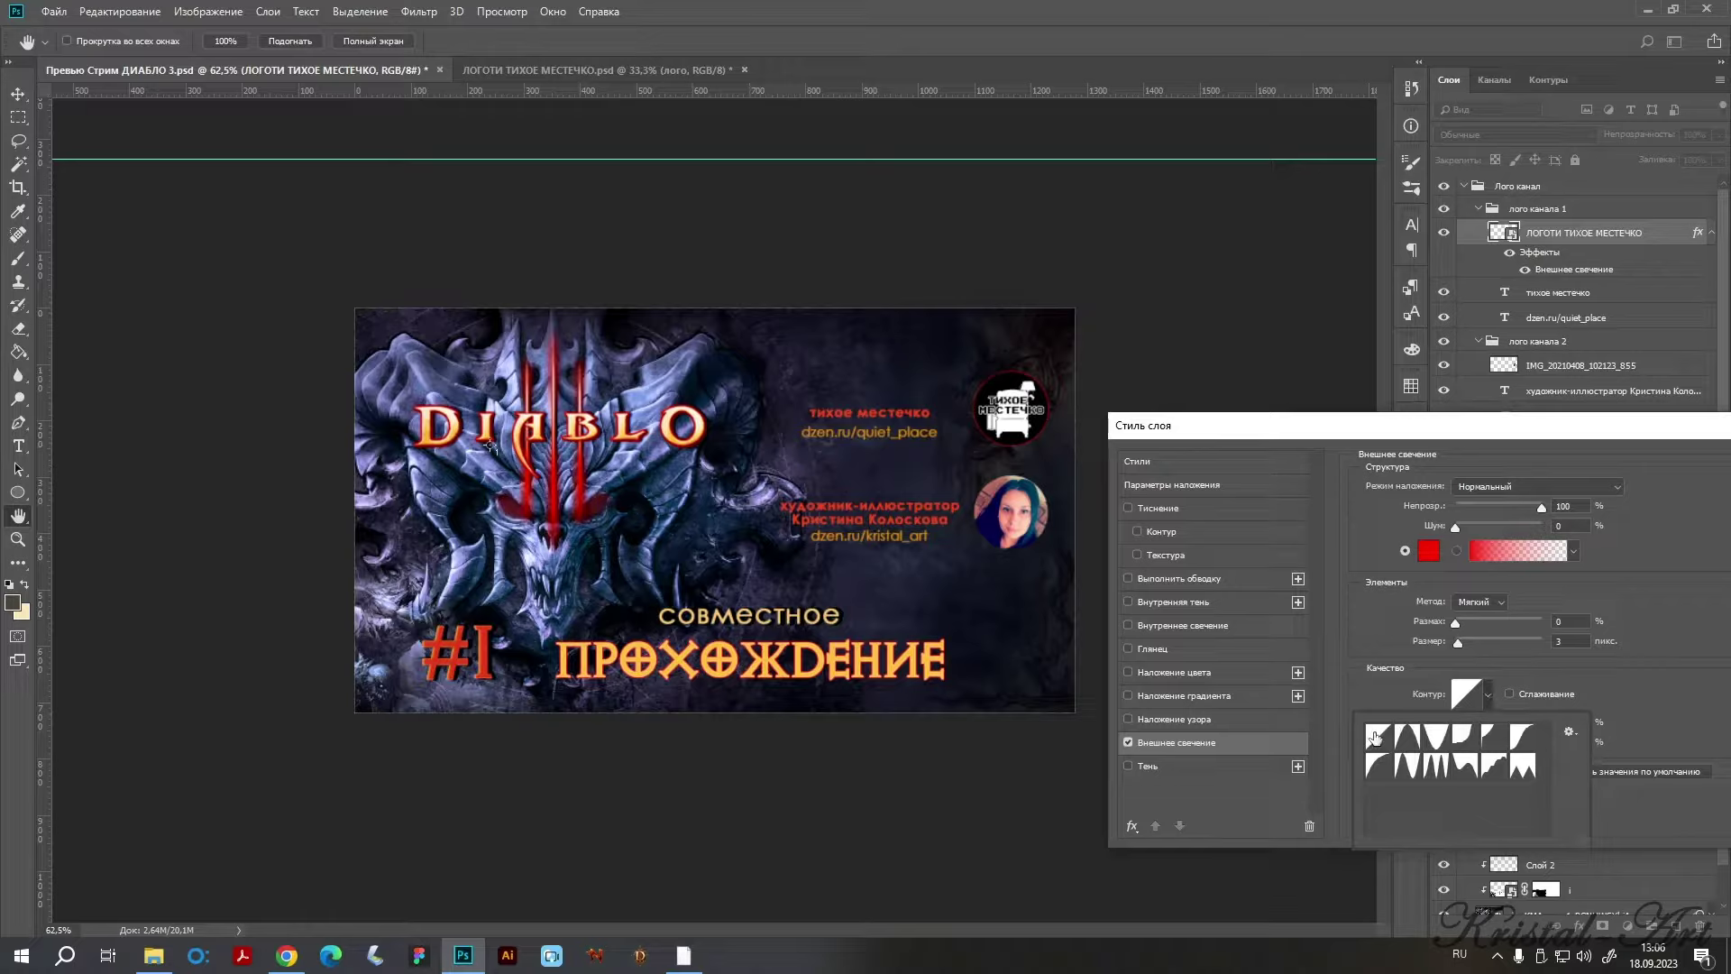
click(1462, 734)
click(1522, 736)
click(1522, 764)
click(1407, 764)
click(1128, 765)
Give the logo a yellow drop shadow sampled from the title, size 0, opacity 56.
click(1128, 741)
click(1199, 766)
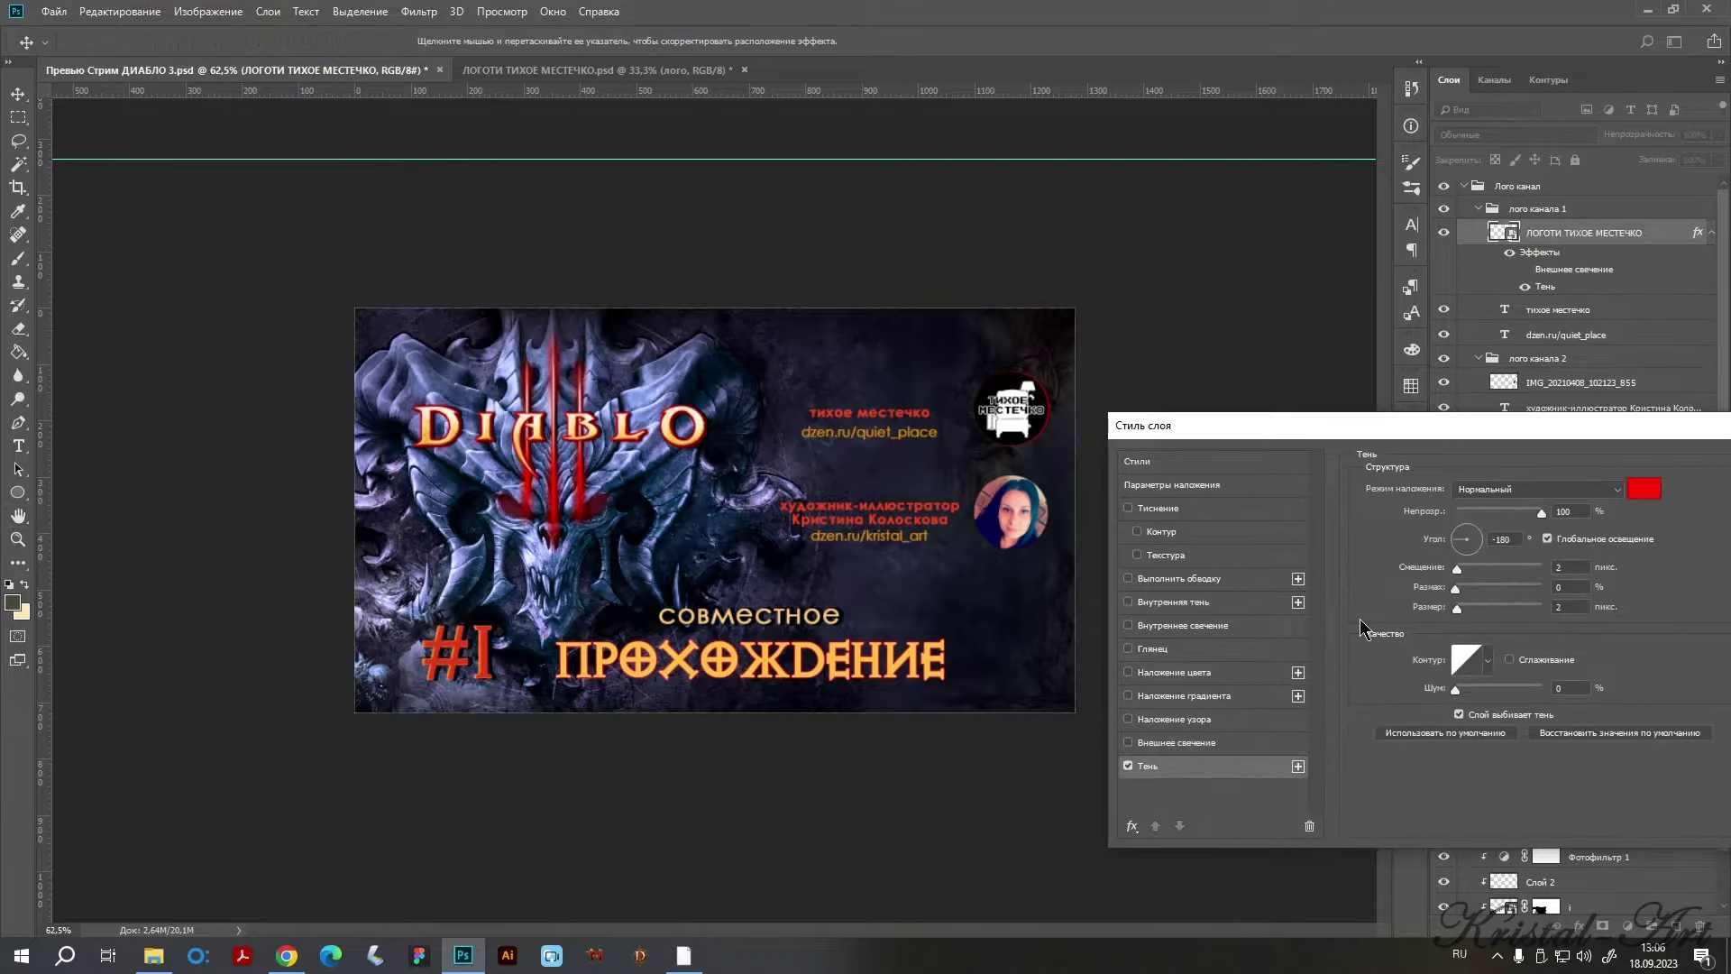
click(1637, 494)
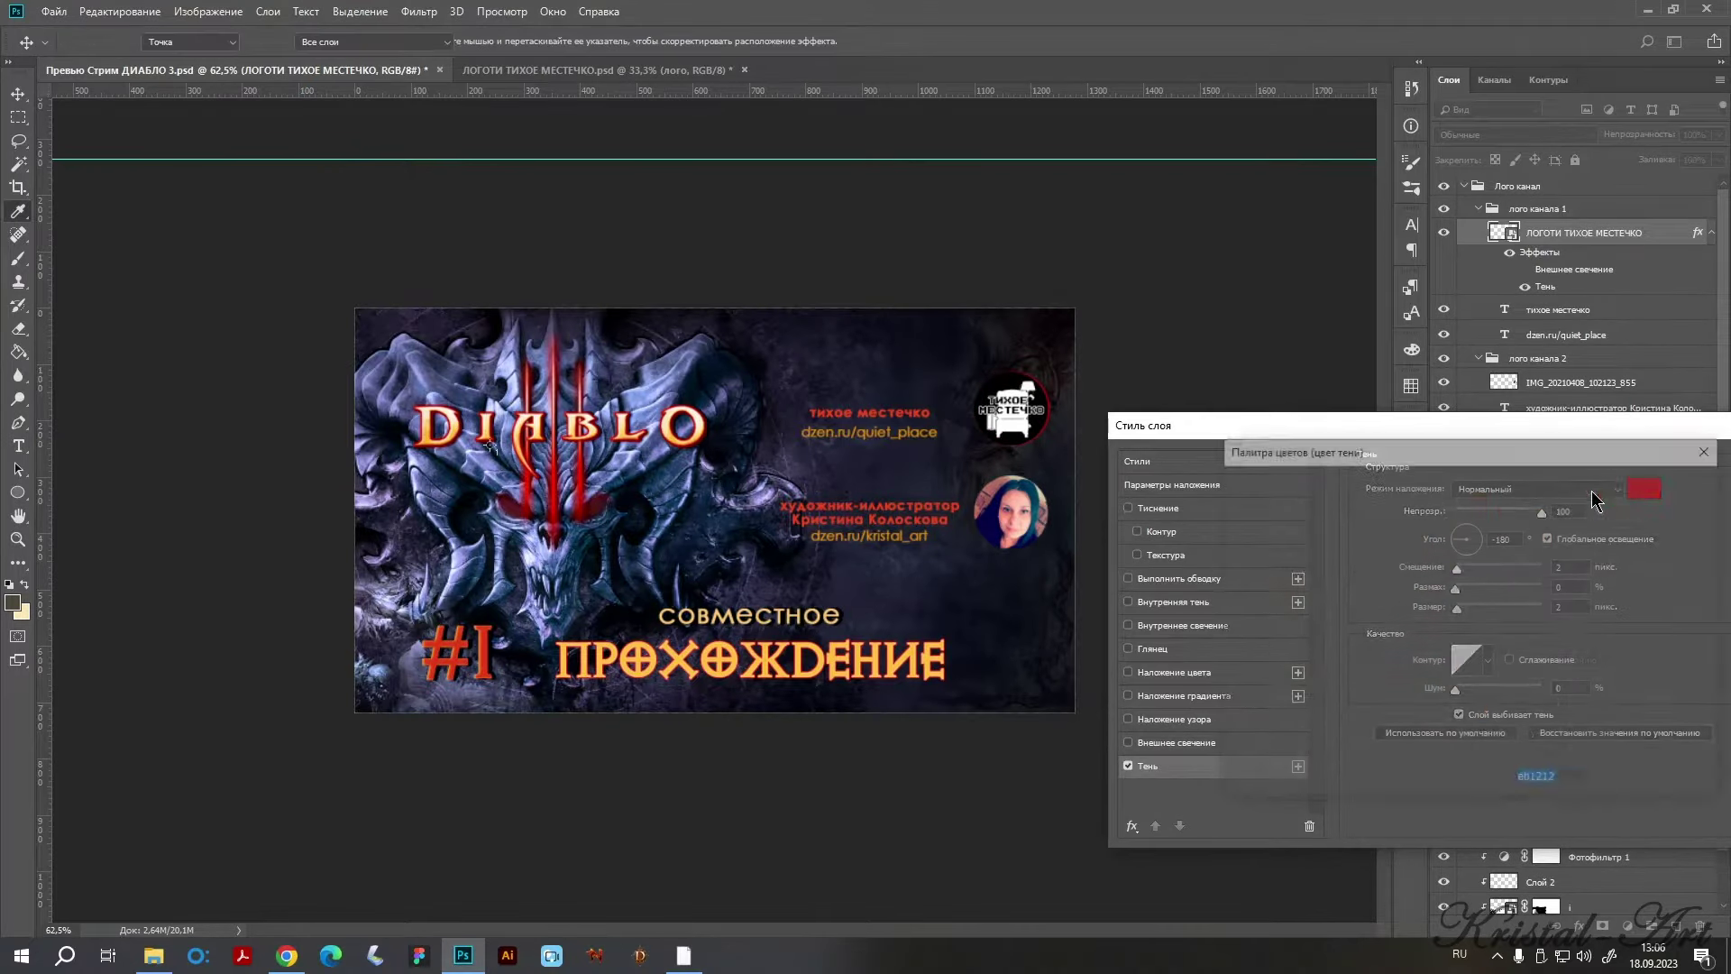
click(866, 647)
click(1649, 484)
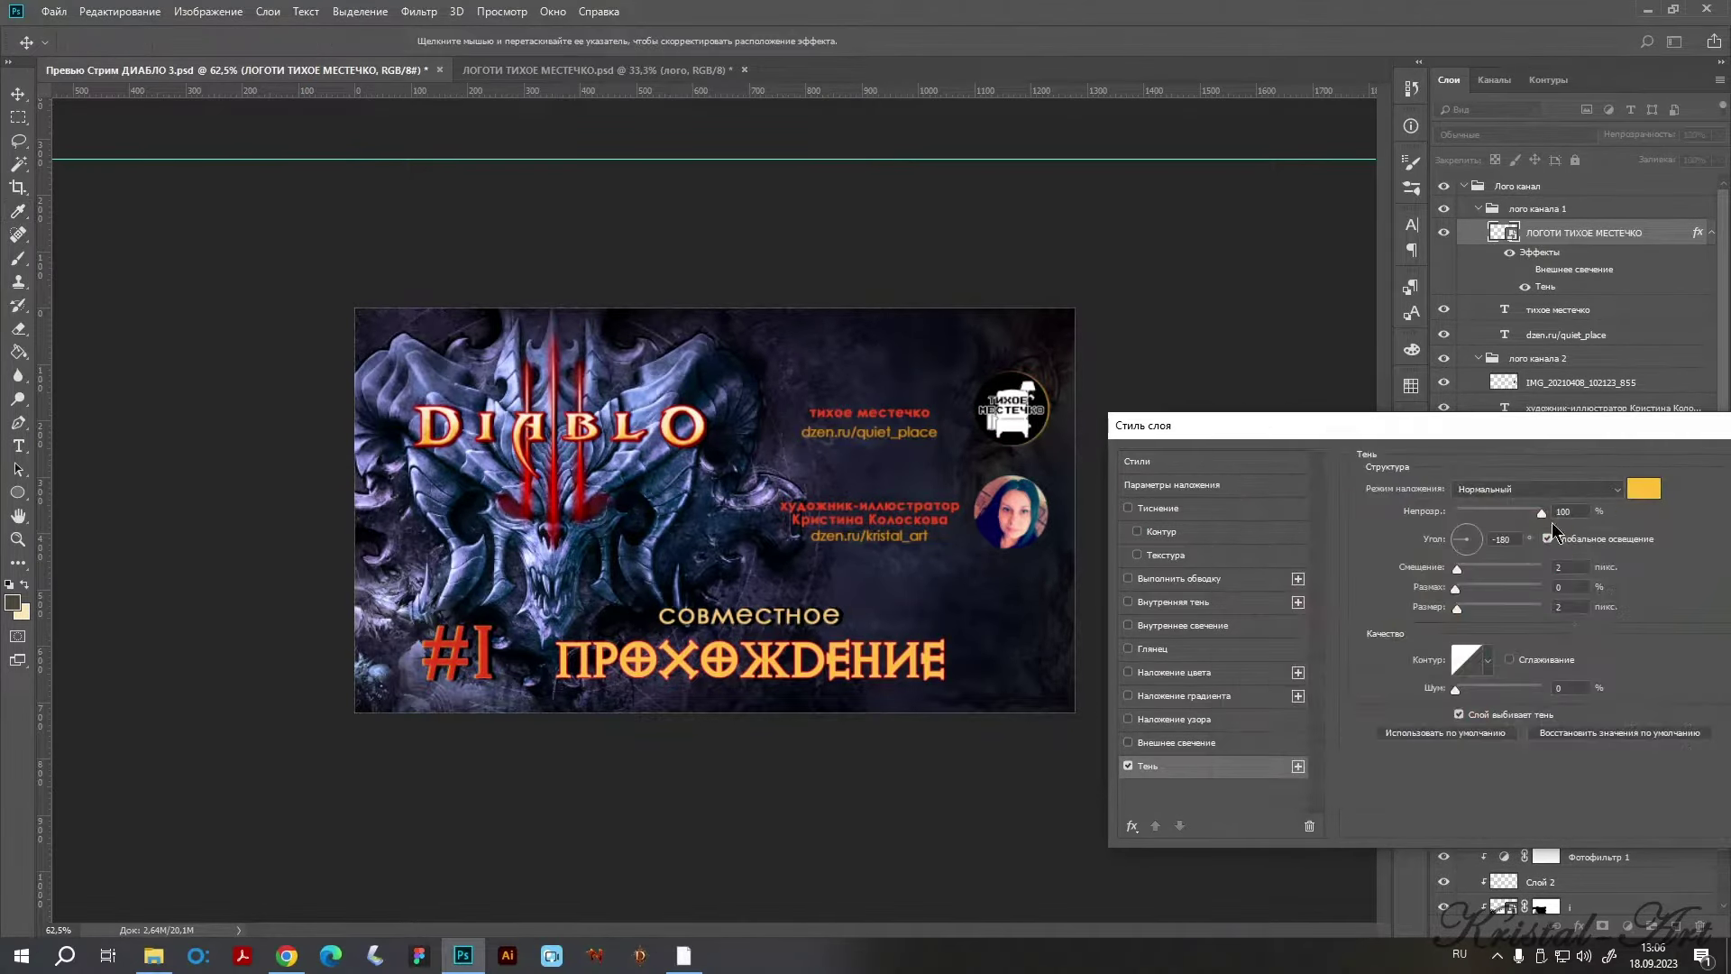
text(1)
click(1556, 567)
drag(1450, 613, 1458, 577)
click(1520, 513)
drag(1506, 514, 1503, 516)
drag(1442, 424, 1231, 415)
click(1589, 452)
Copy the logo's shadow style onto the round portrait photo layer.
right_click(1573, 233)
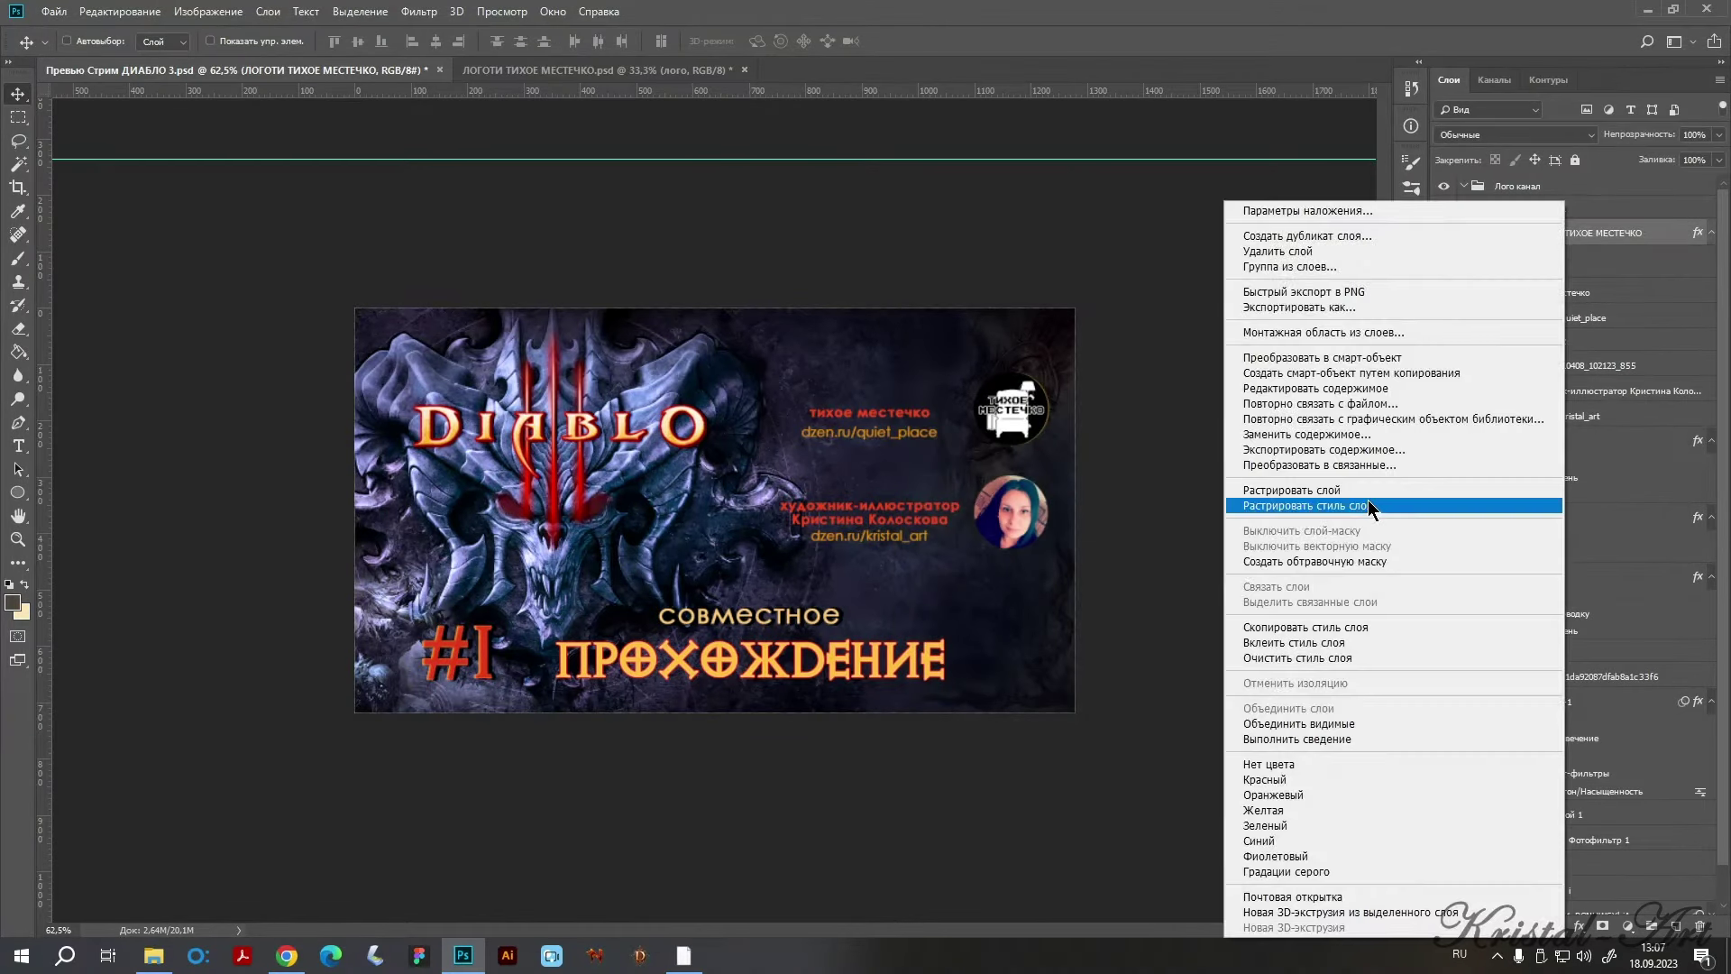
click(1312, 625)
click(1537, 364)
right_click(1537, 364)
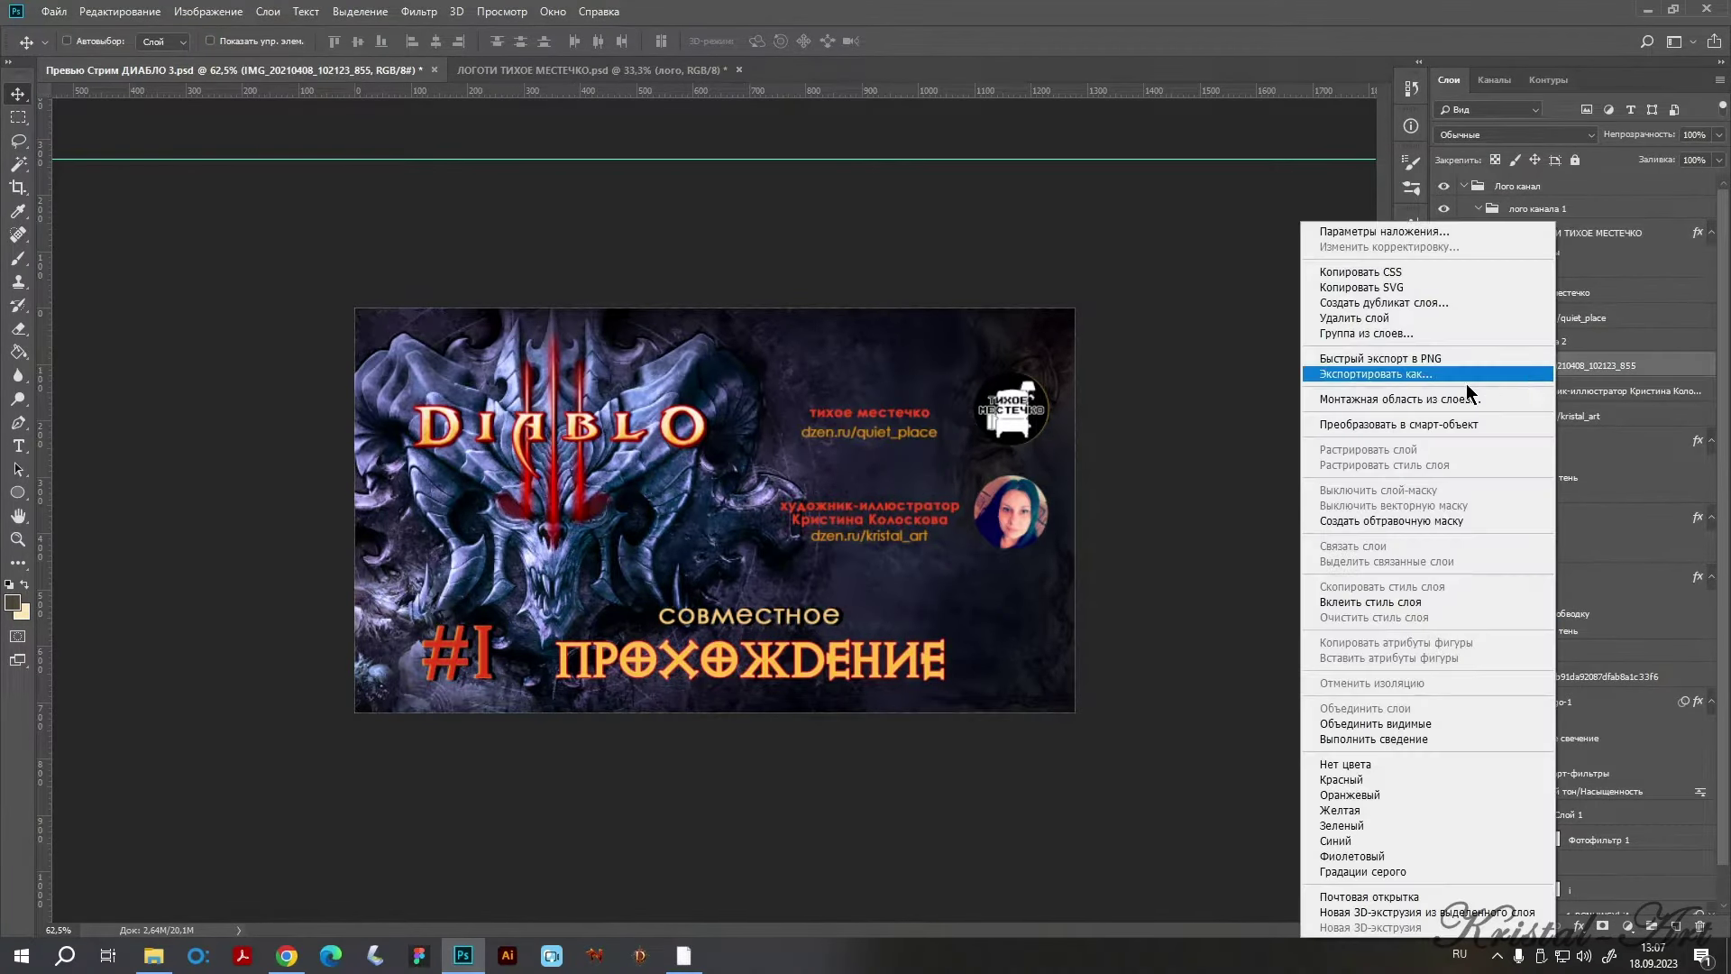
click(1368, 602)
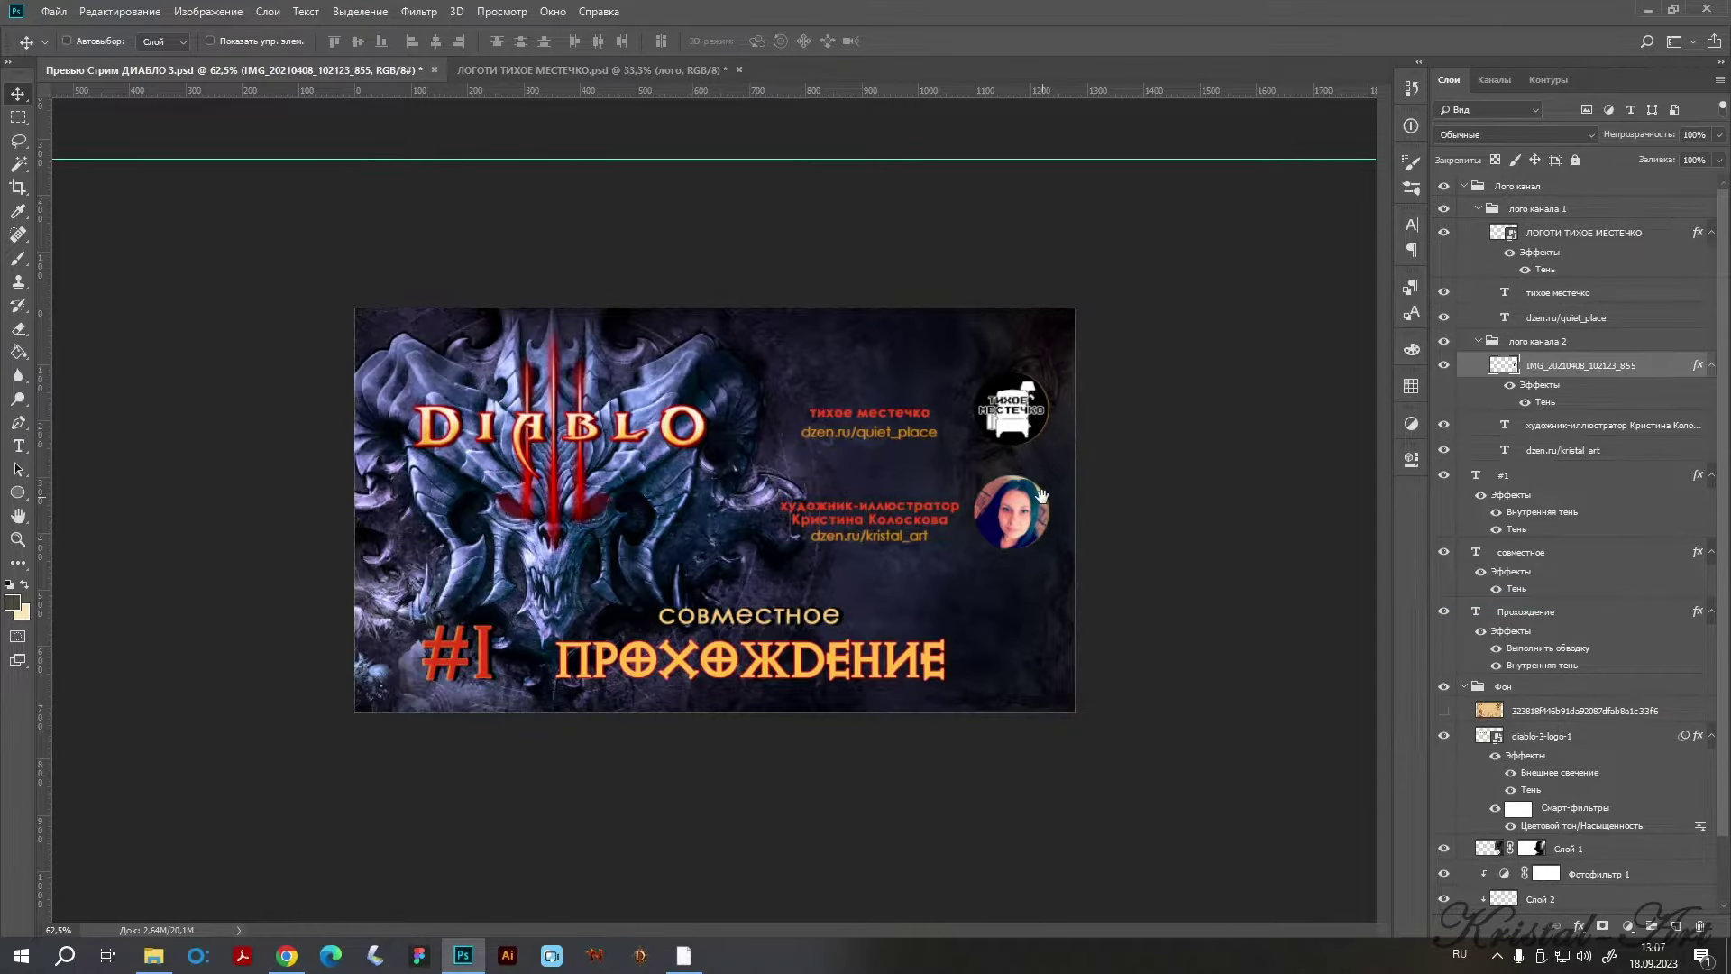
key(ctrl+1)
scroll(1045, 546, up, 3)
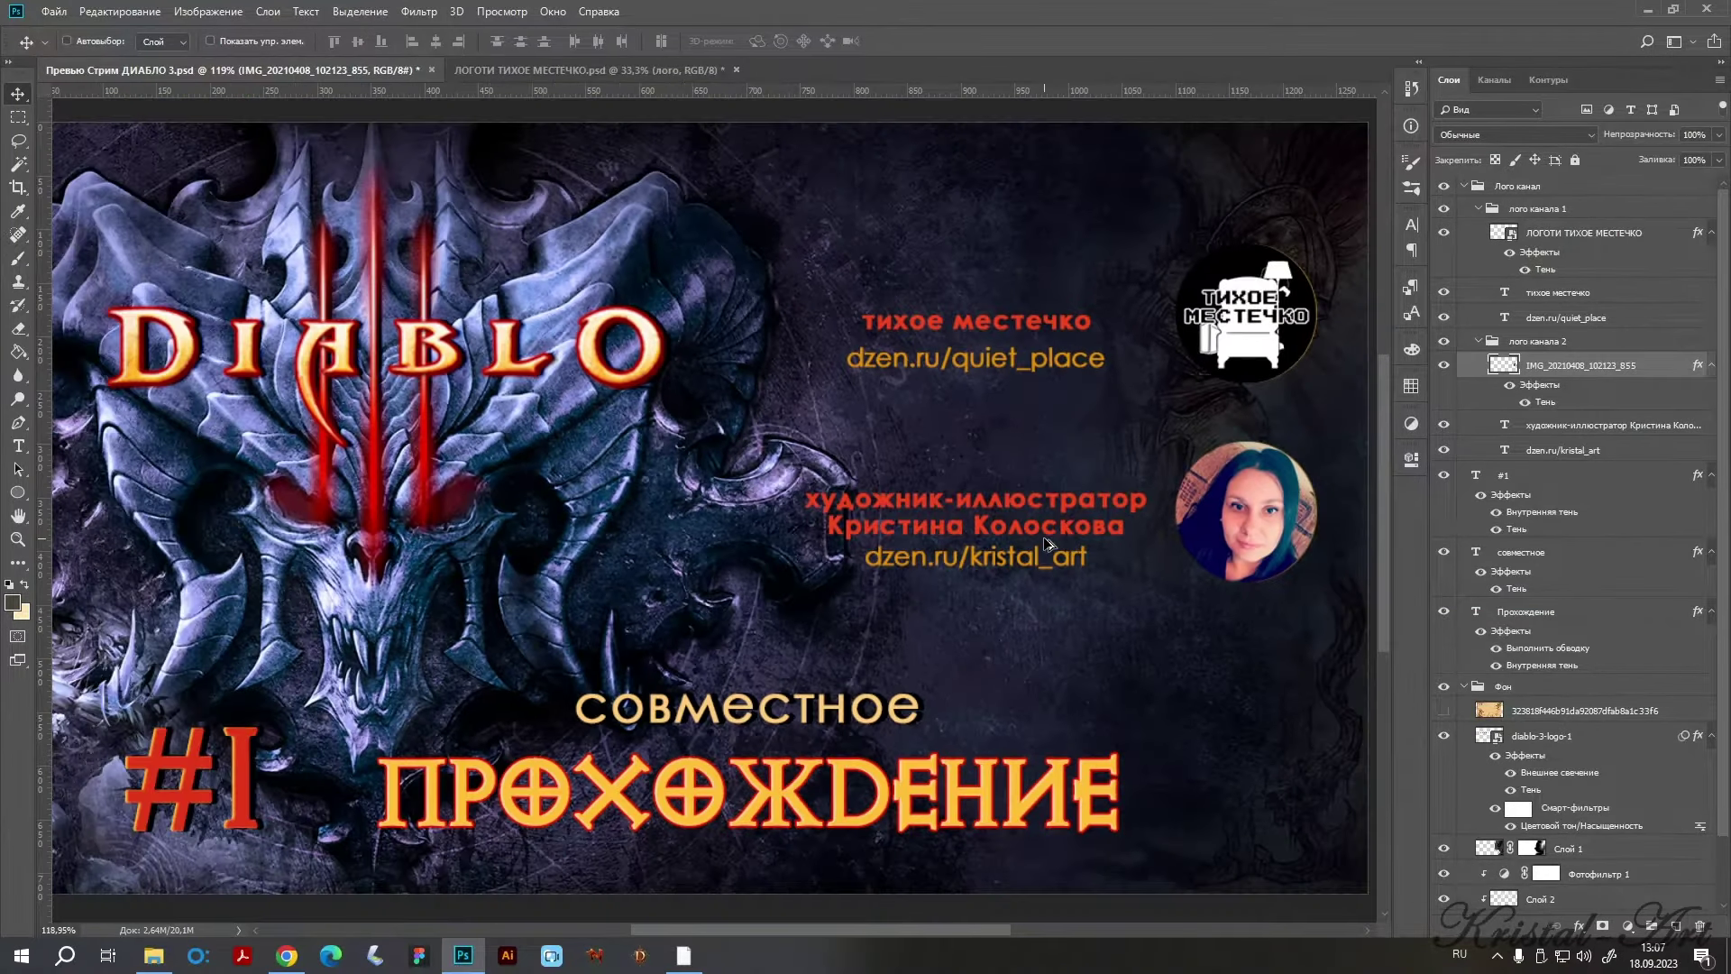
scroll(1045, 545, down, 2)
Raise the portrait's drop shadow opacity to 100.
double_click(1545, 401)
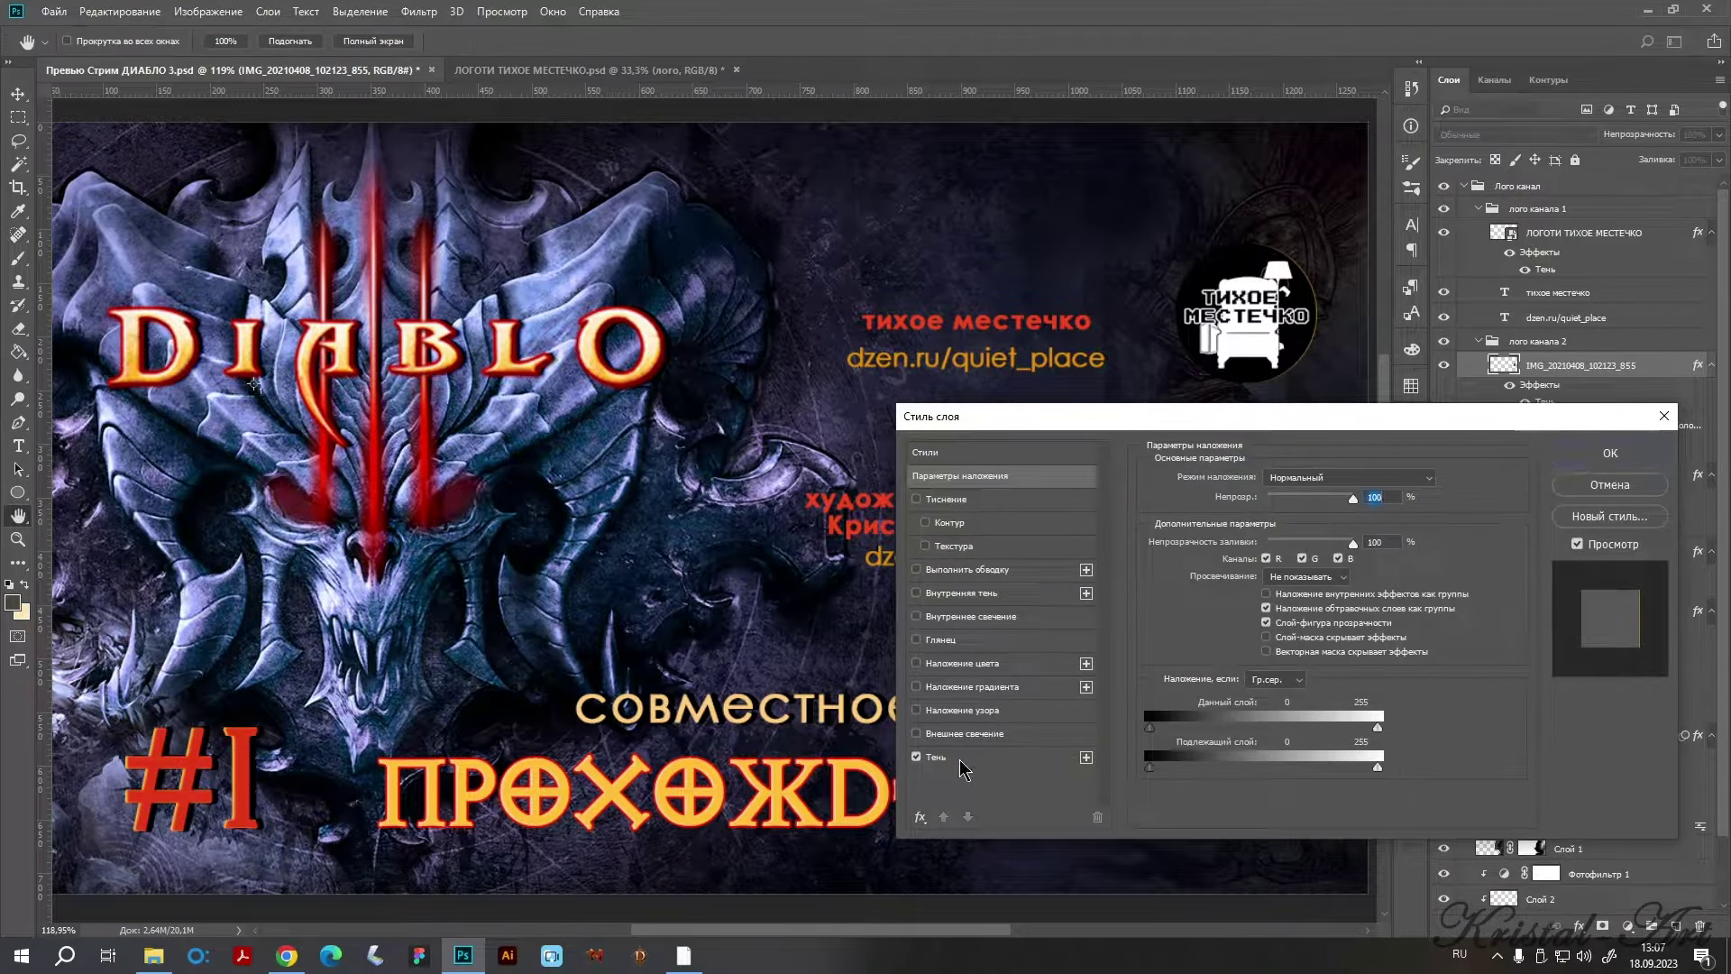
drag(1293, 510, 1331, 510)
mouse_move(1321, 416)
mouse_down()
mouse_move(1111, 584)
mouse_move(1248, 667)
mouse_up()
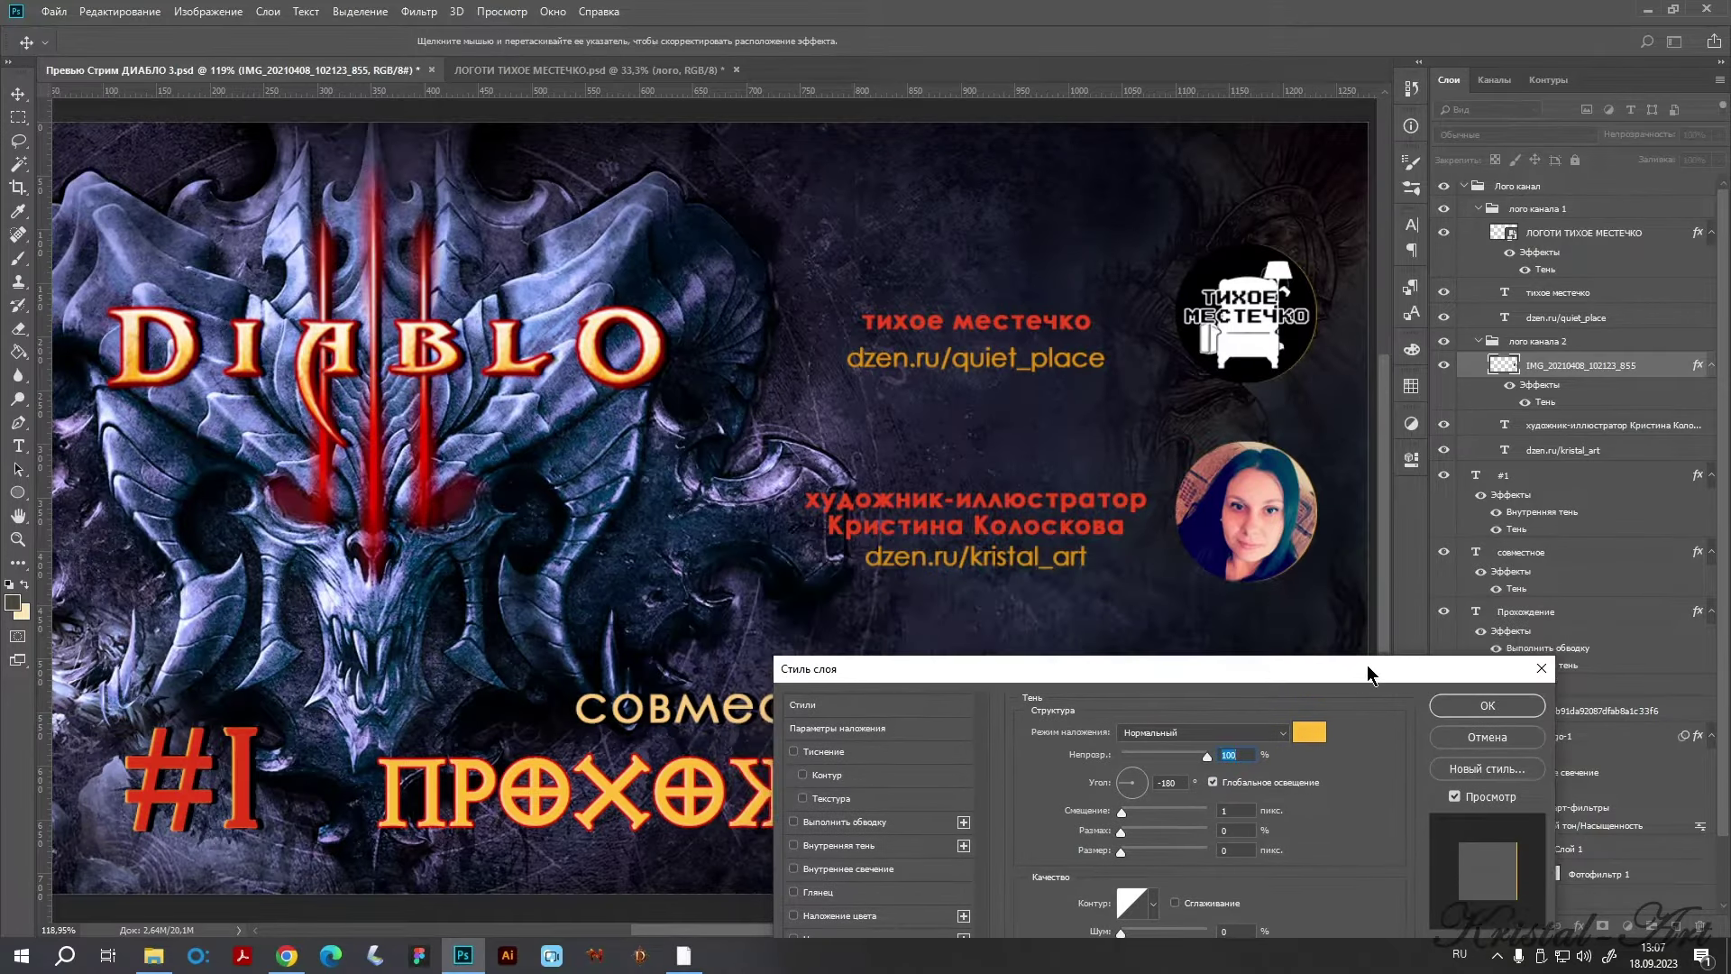
click(1485, 708)
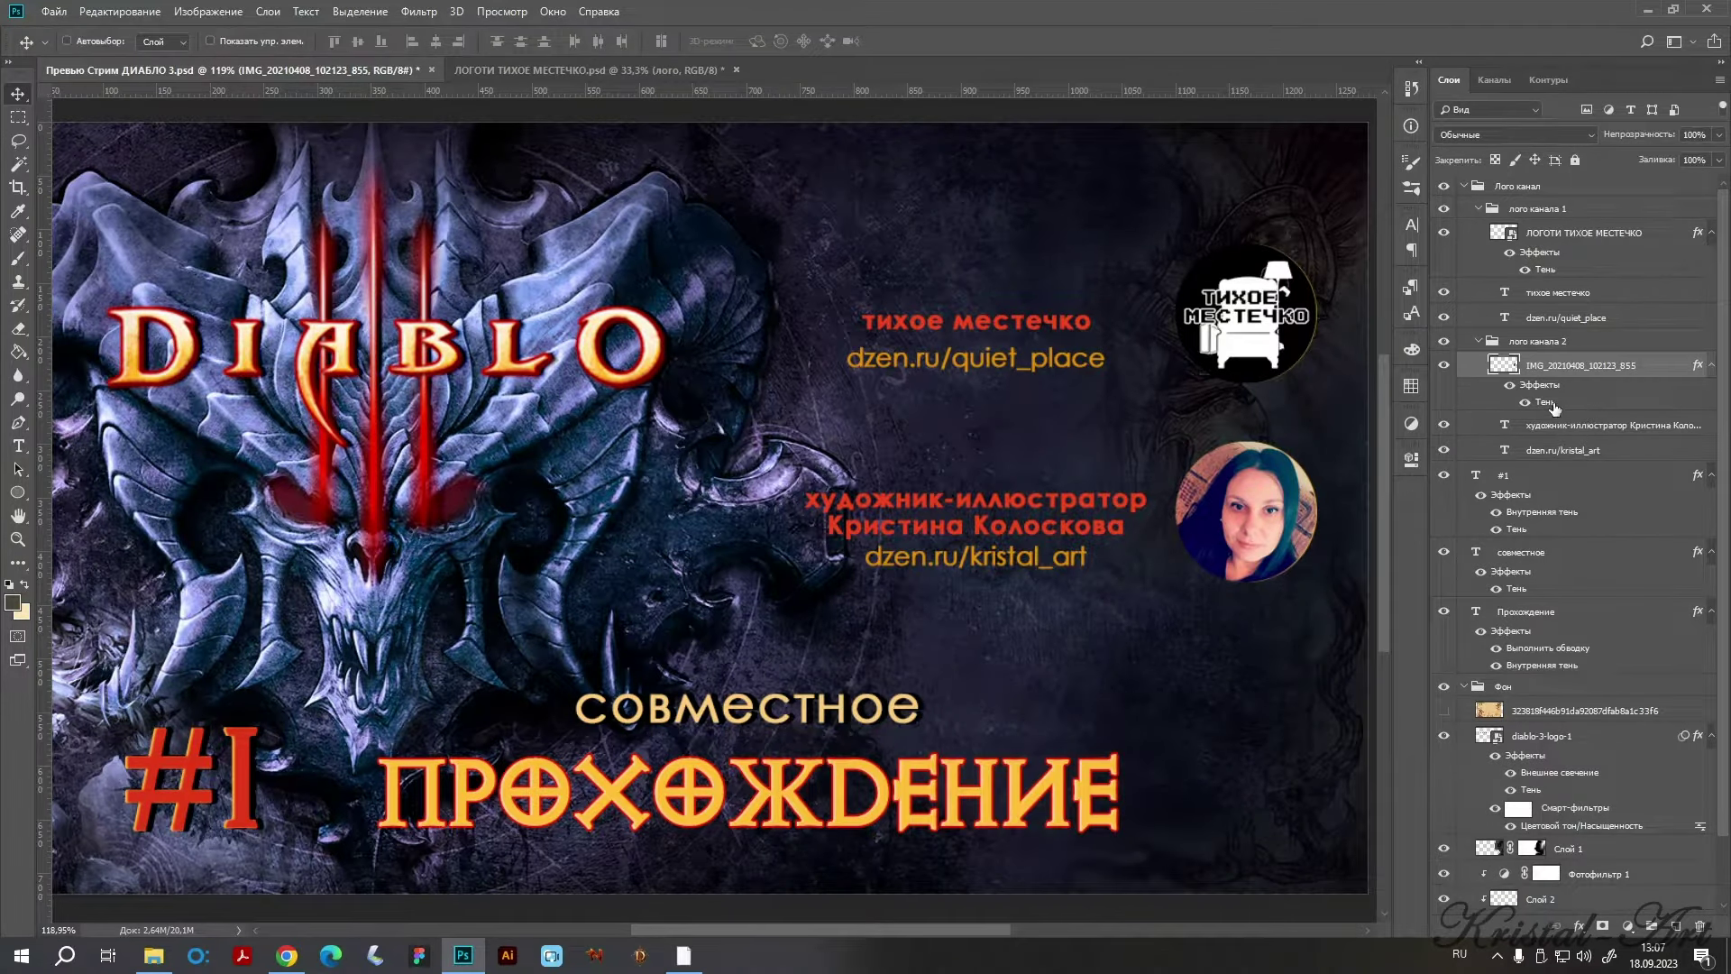
click(1517, 481)
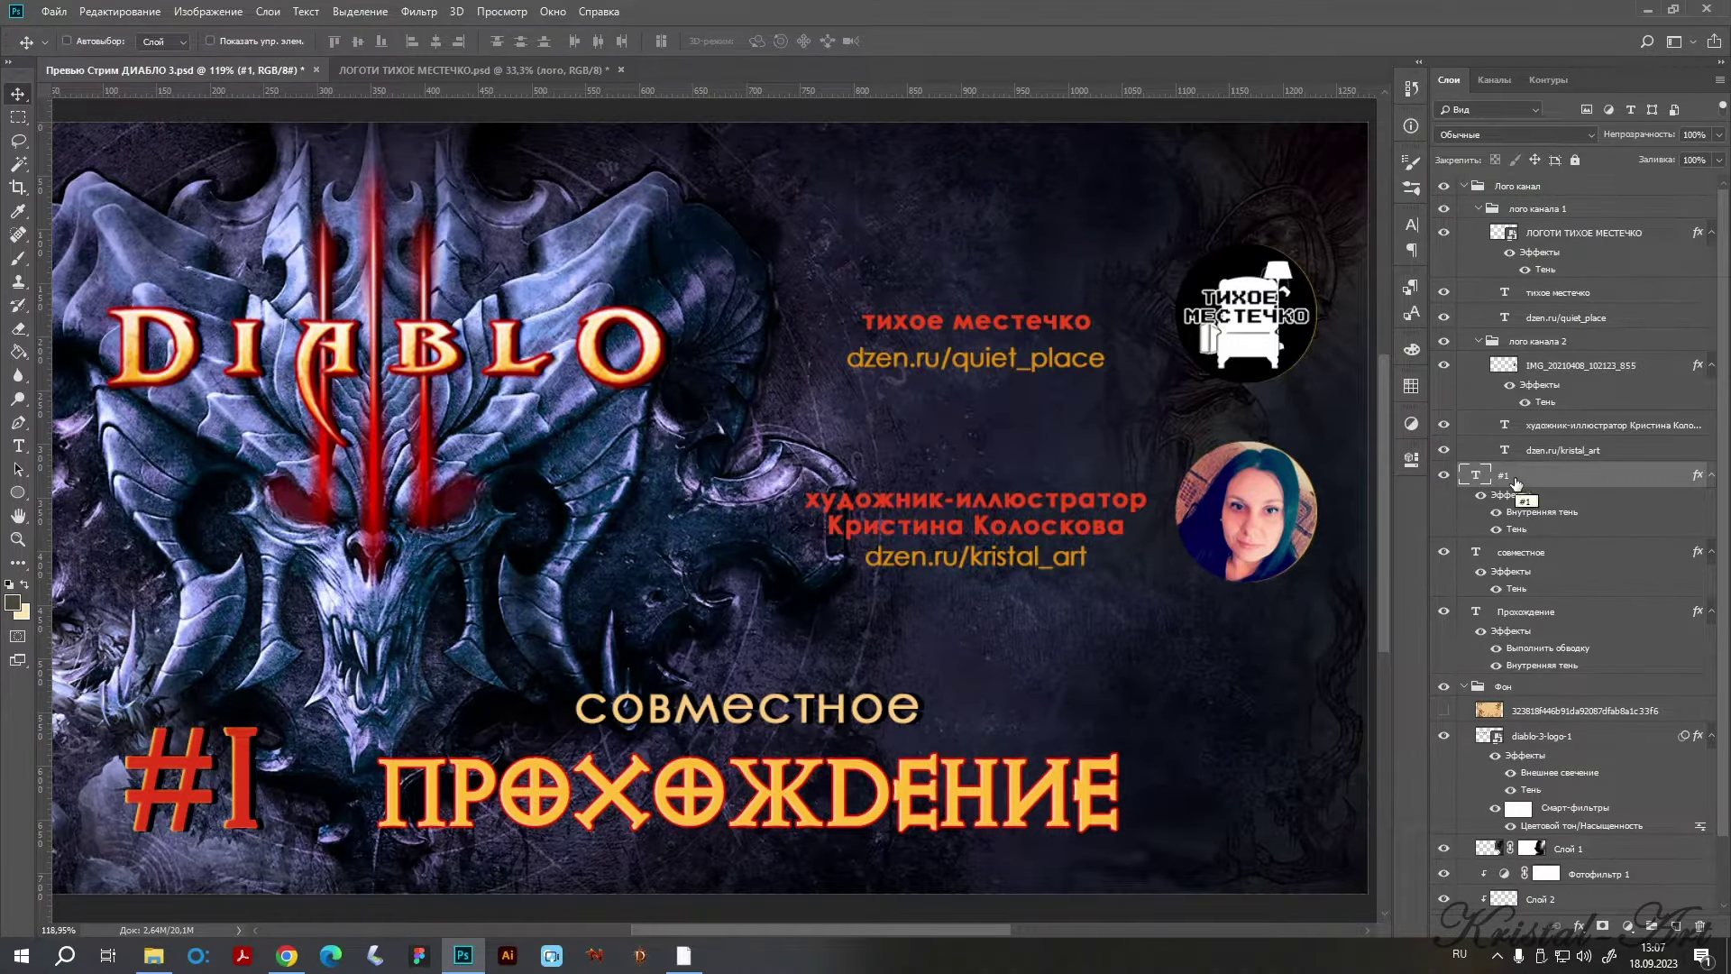
Copy the #1 layer style and paste it onto the тихое местечко text layer.
right_click(1518, 483)
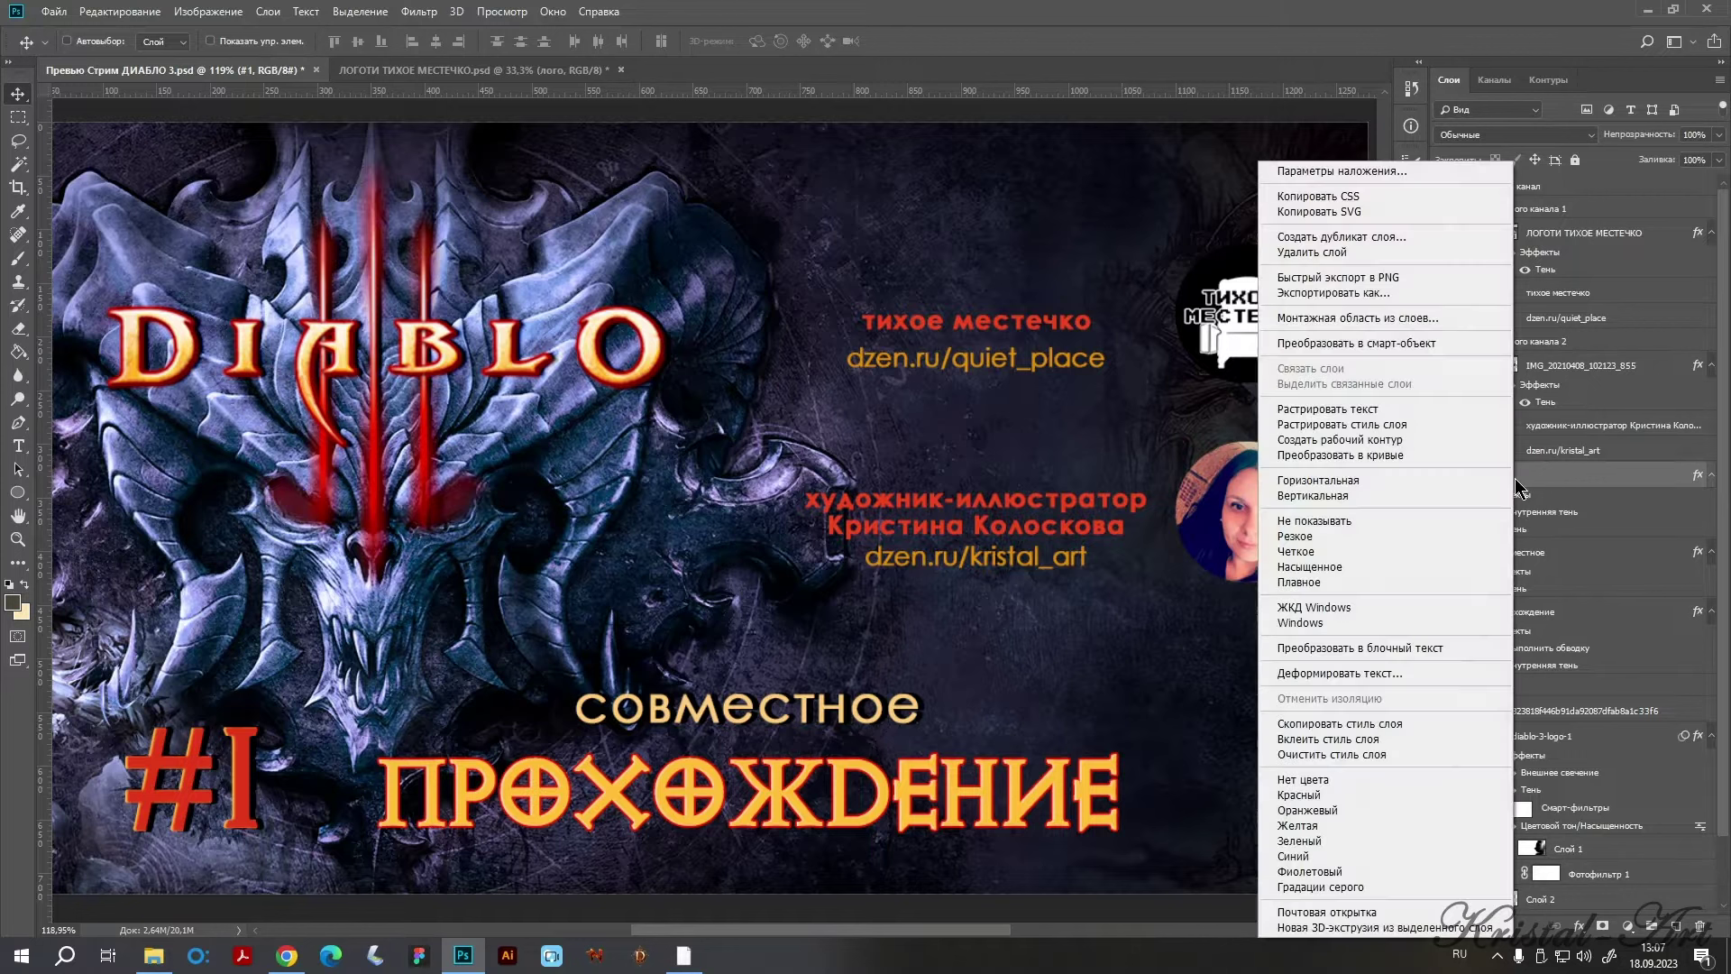
click(1341, 724)
click(1559, 236)
click(1569, 294)
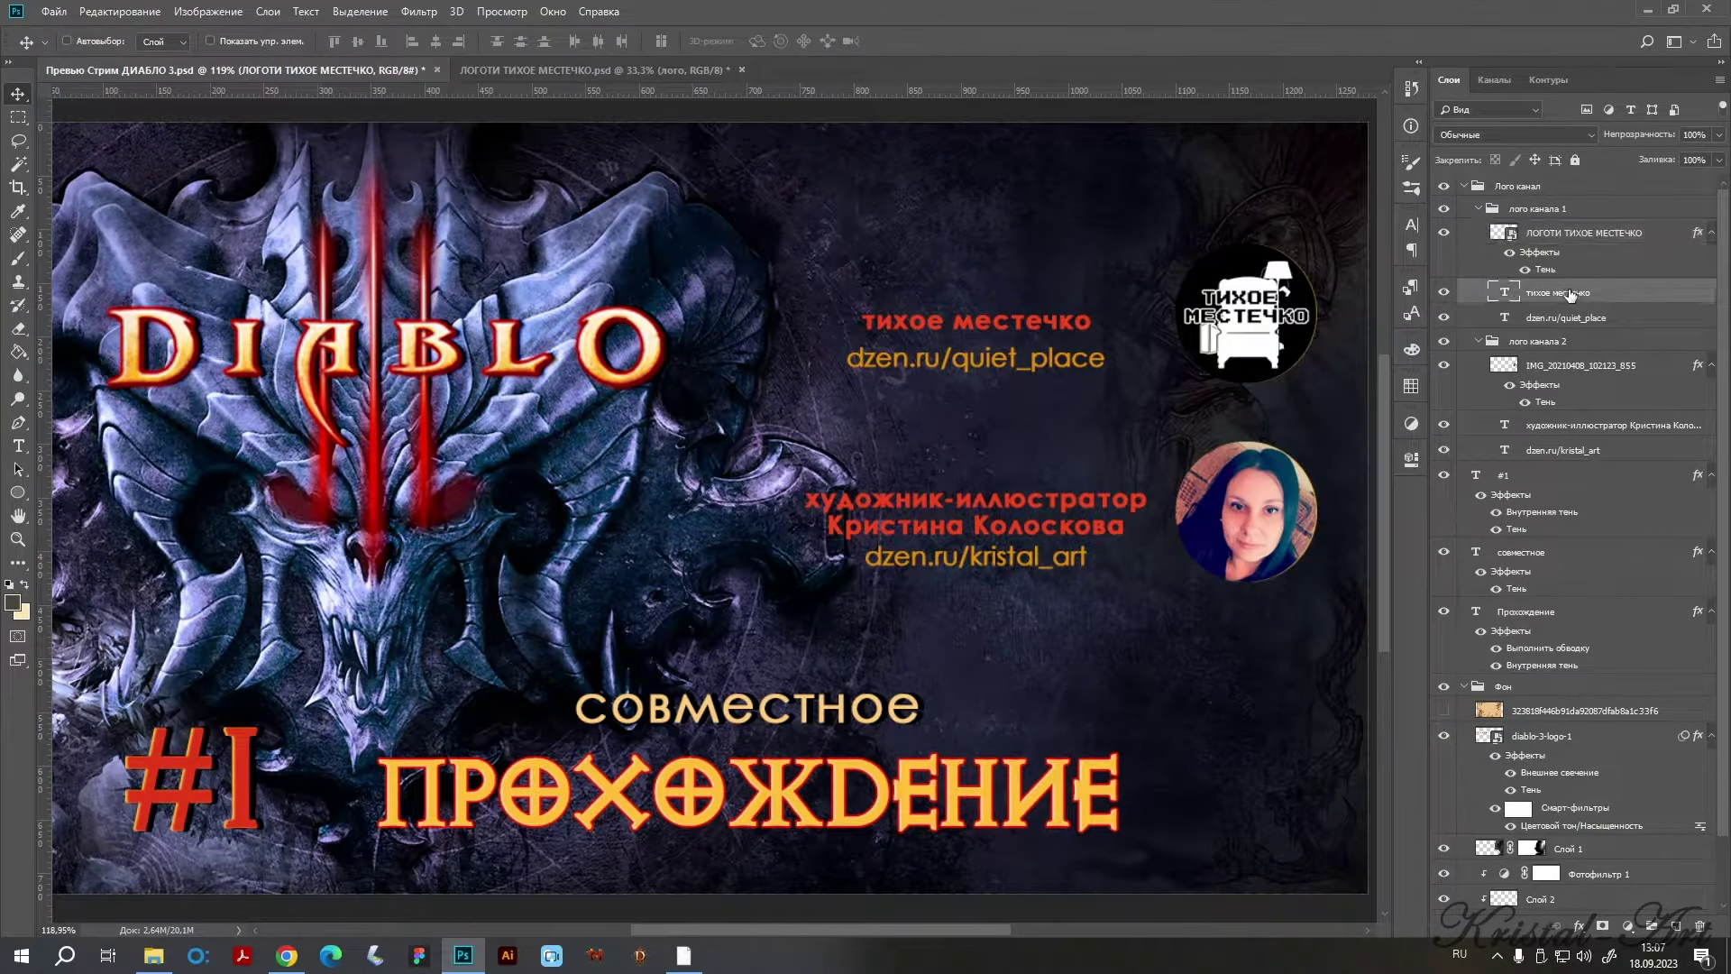
right_click(1573, 297)
click(1385, 739)
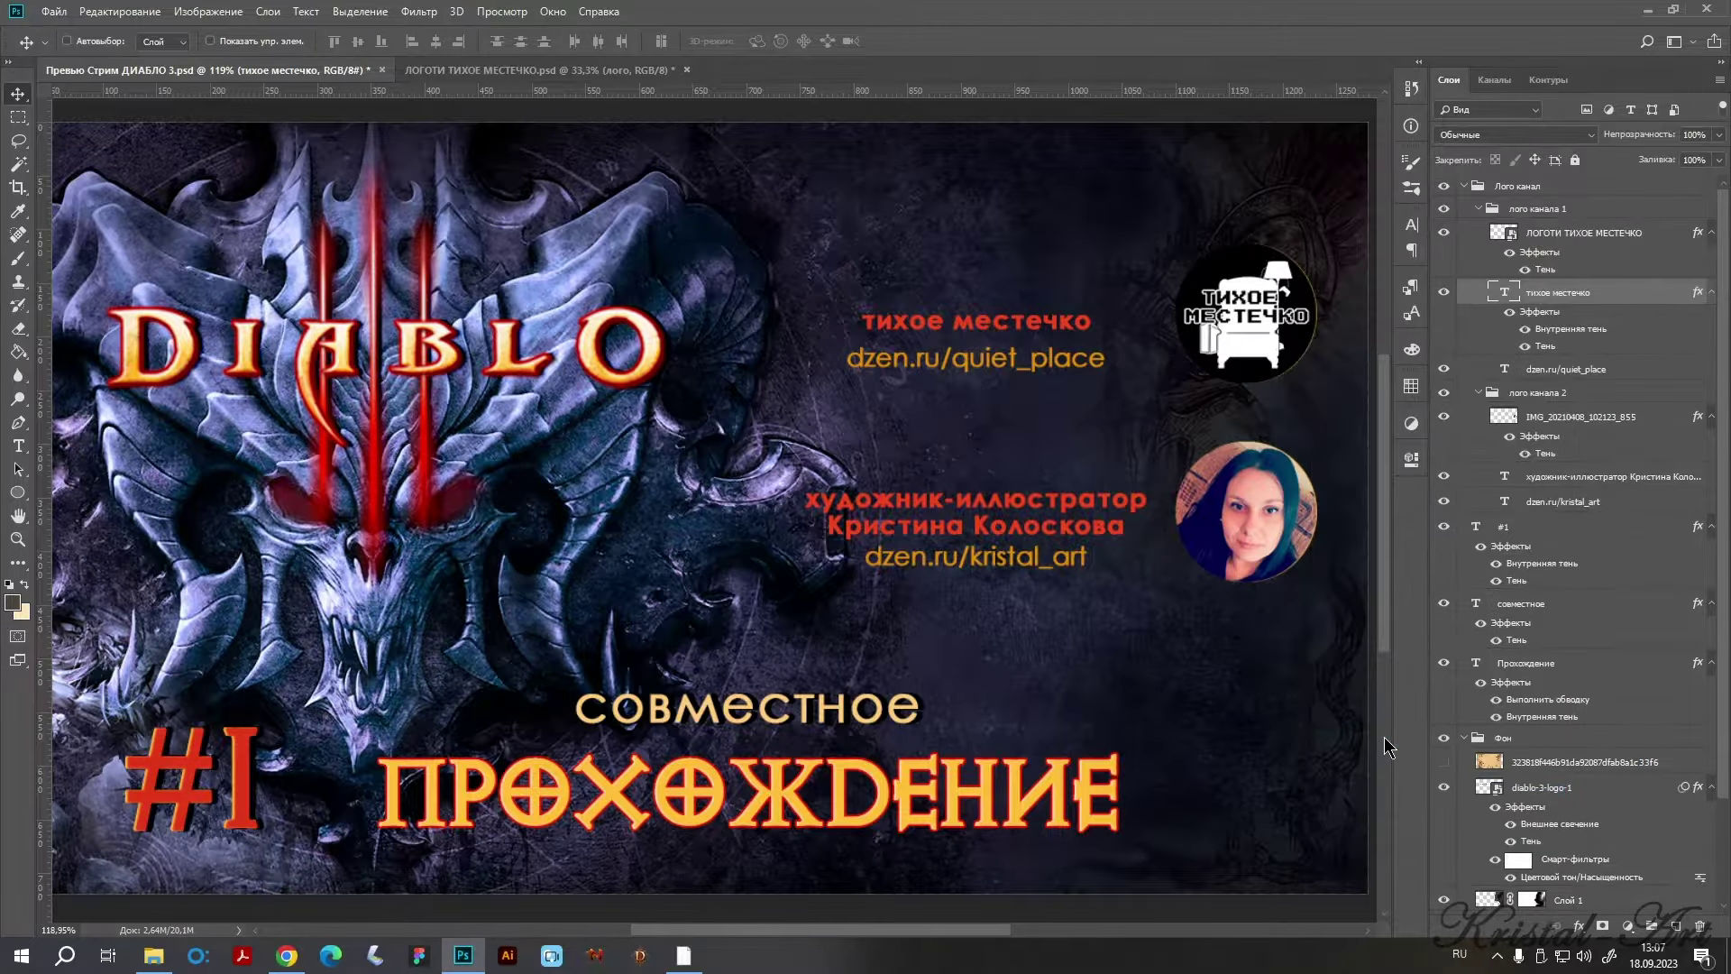
Paste the same #1 style onto the художник-иллюстратор caption layer.
click(1562, 435)
click(1587, 476)
right_click(1586, 476)
click(1380, 741)
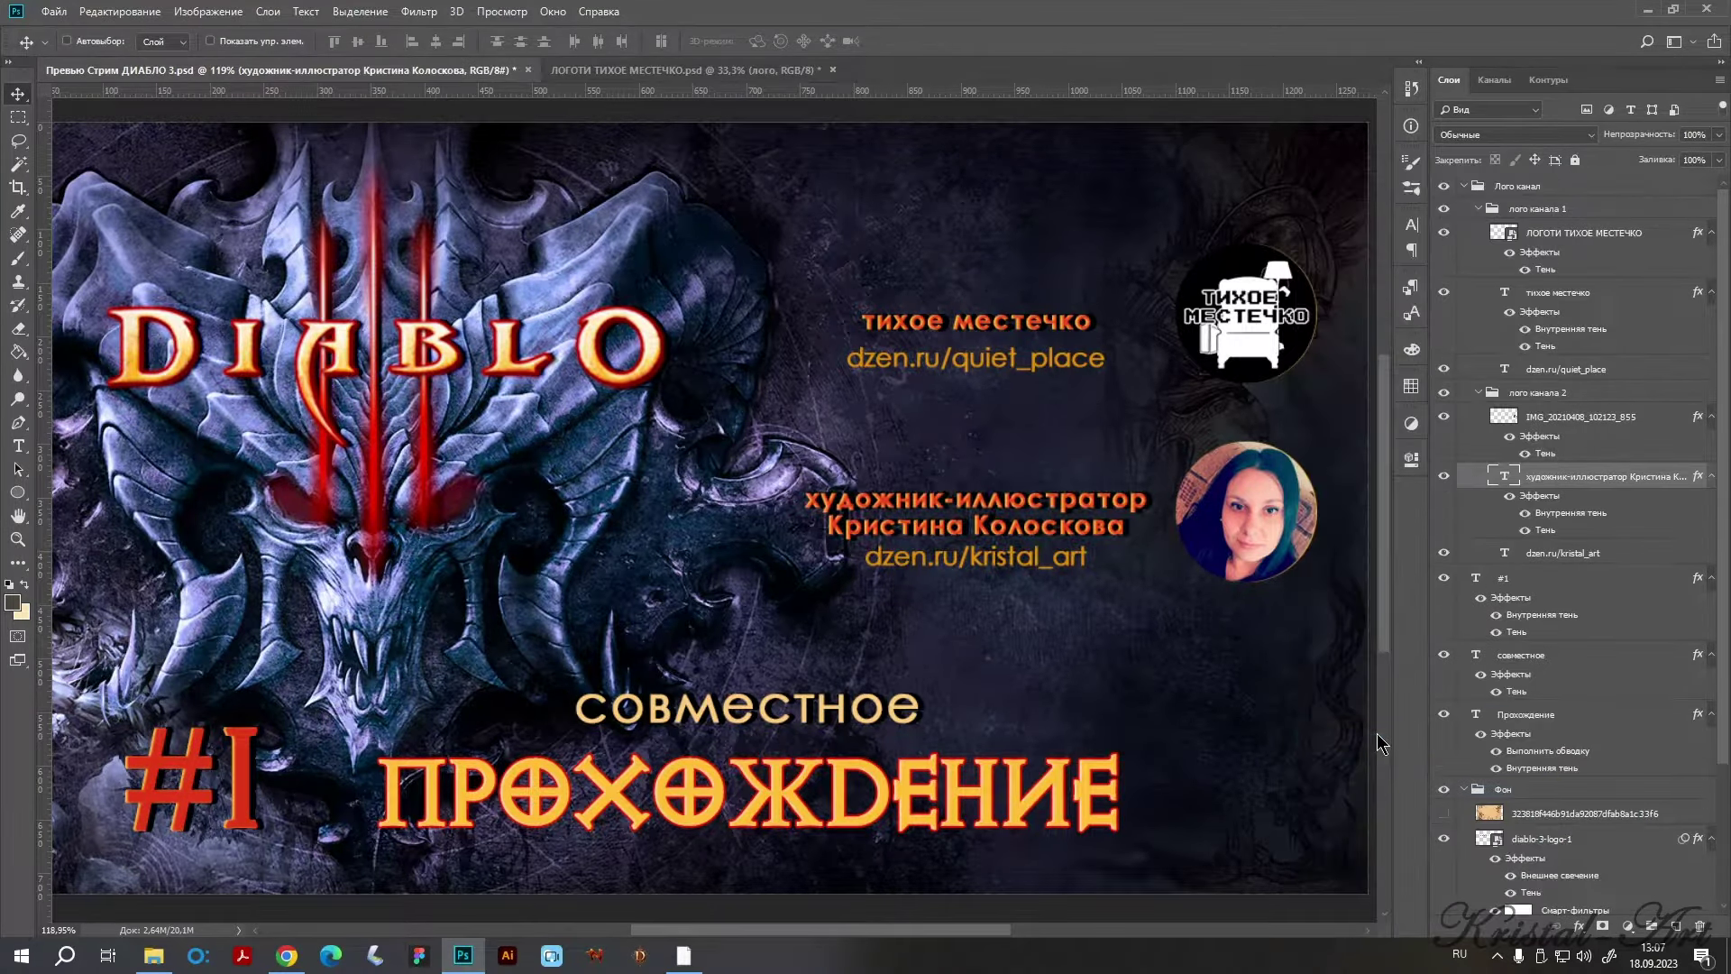
double_click(1636, 475)
key(Return)
Turn off Inner Shadow on the художник-иллюстратор caption's layer style.
double_click(1666, 492)
click(811, 687)
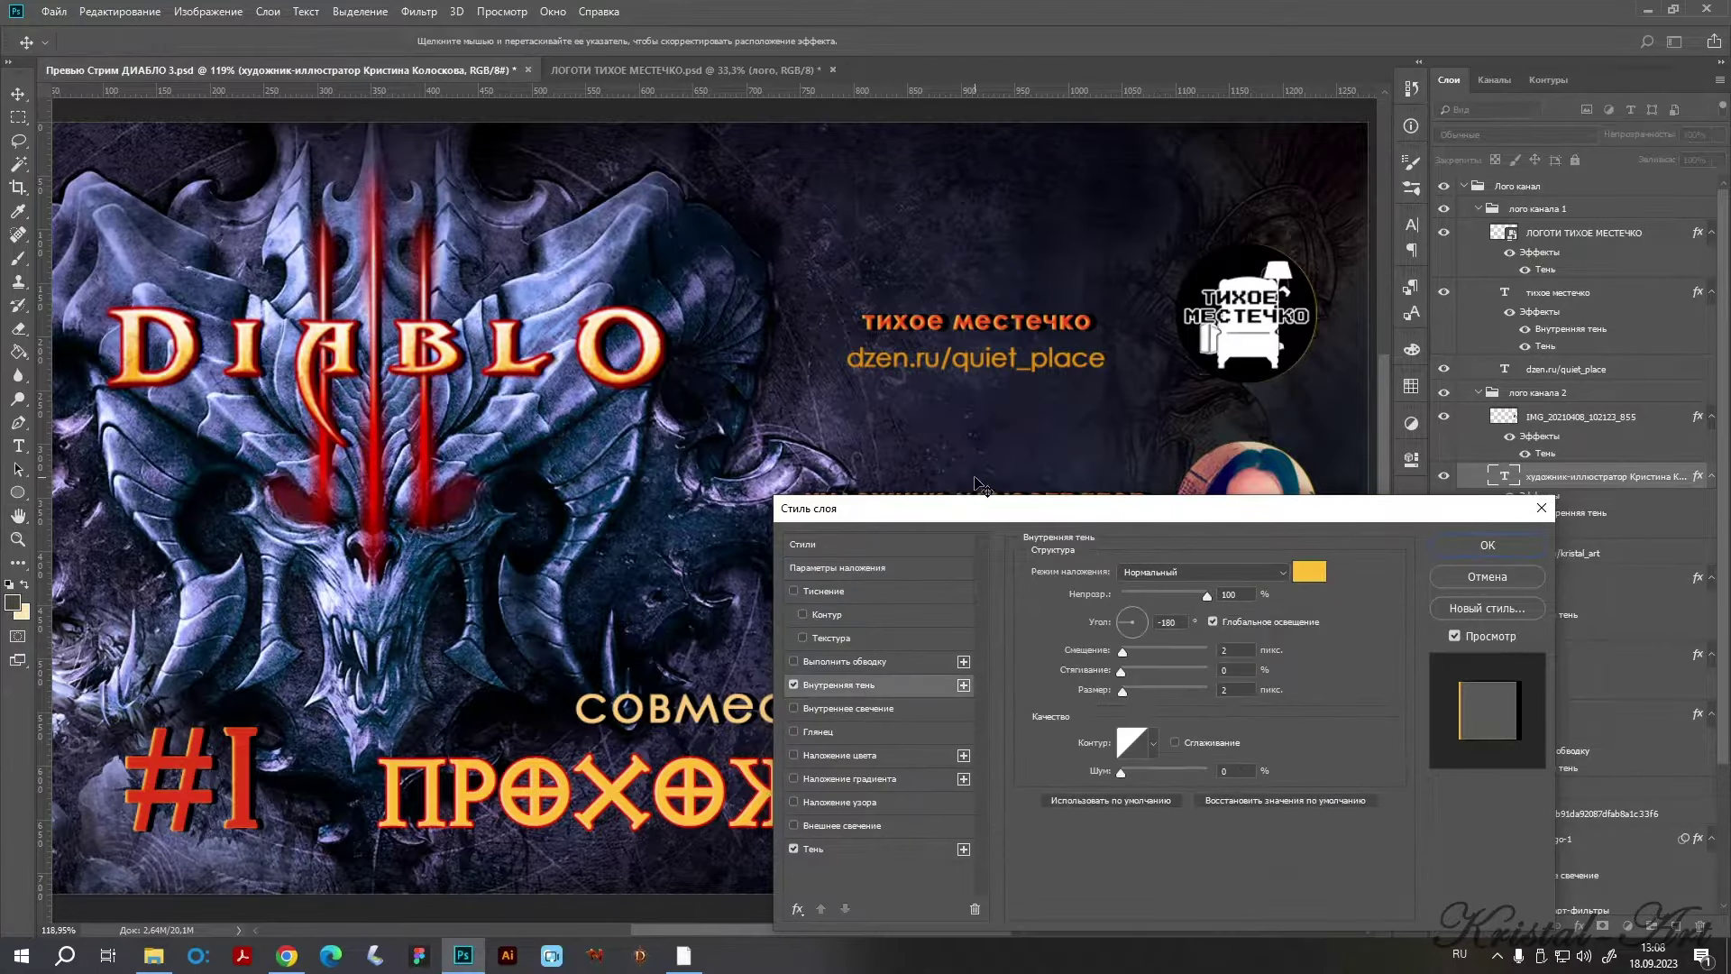
drag(811, 687, 1041, 678)
click(1031, 684)
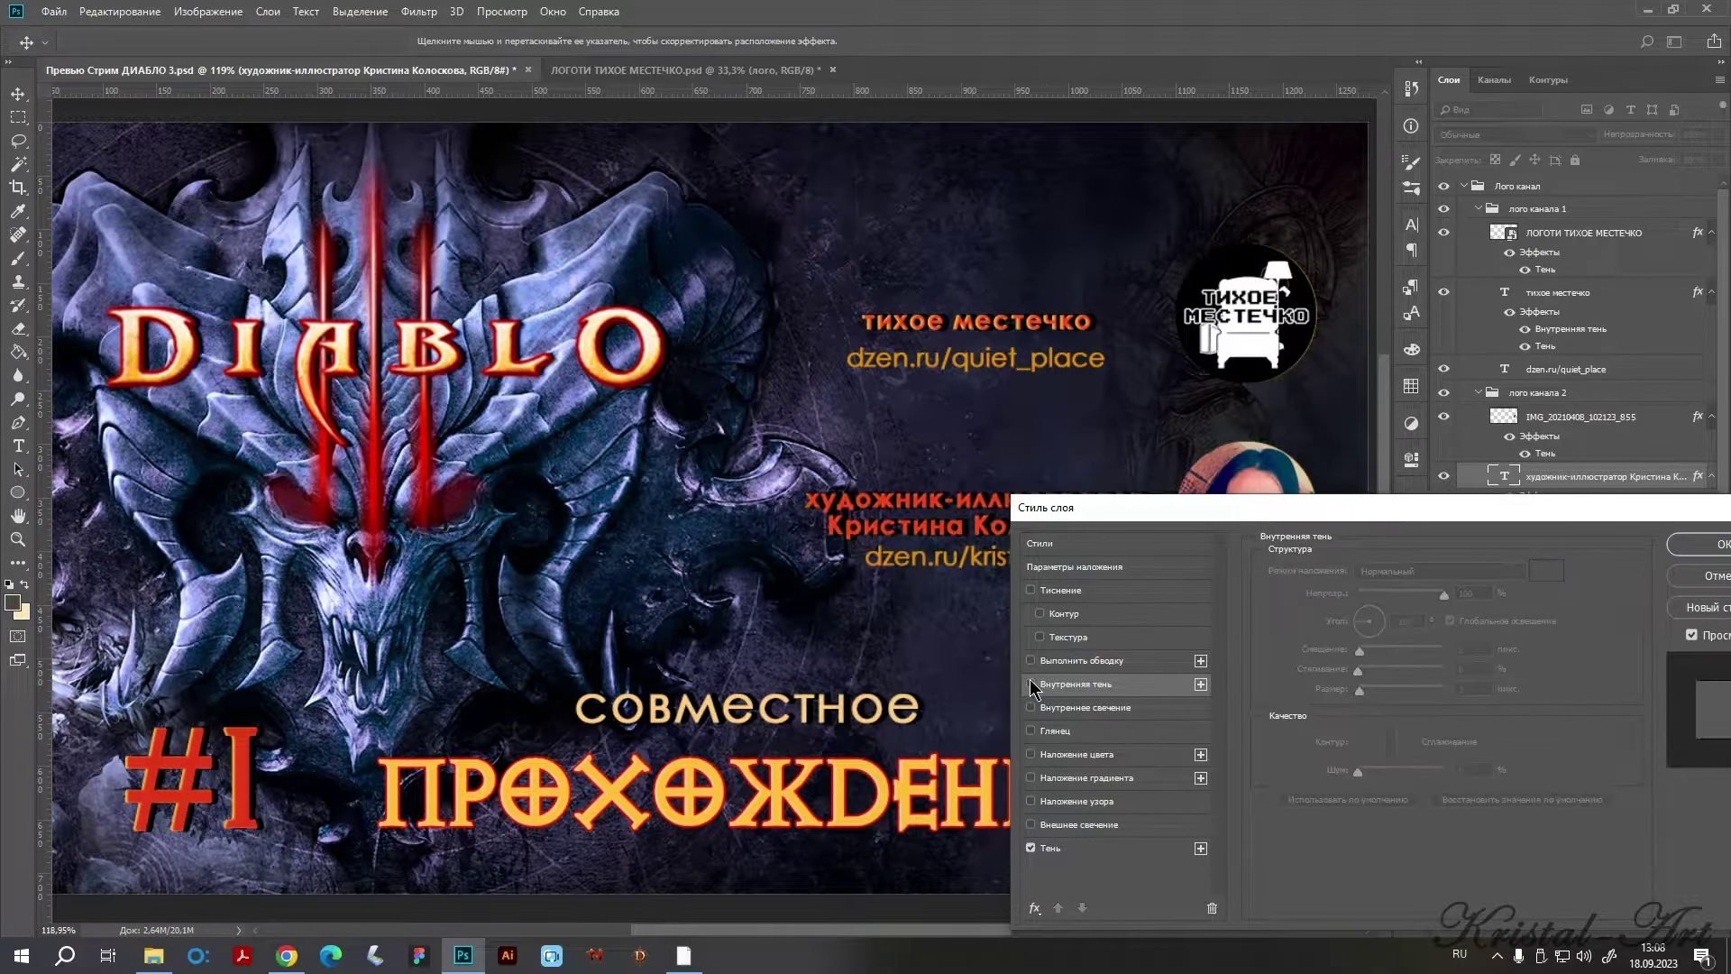
mouse_move(1295, 505)
mouse_down()
mouse_move(1076, 605)
mouse_move(1245, 446)
mouse_up()
Give the caption's Drop Shadow a trial near-white colour sampled from the artwork.
click(1034, 798)
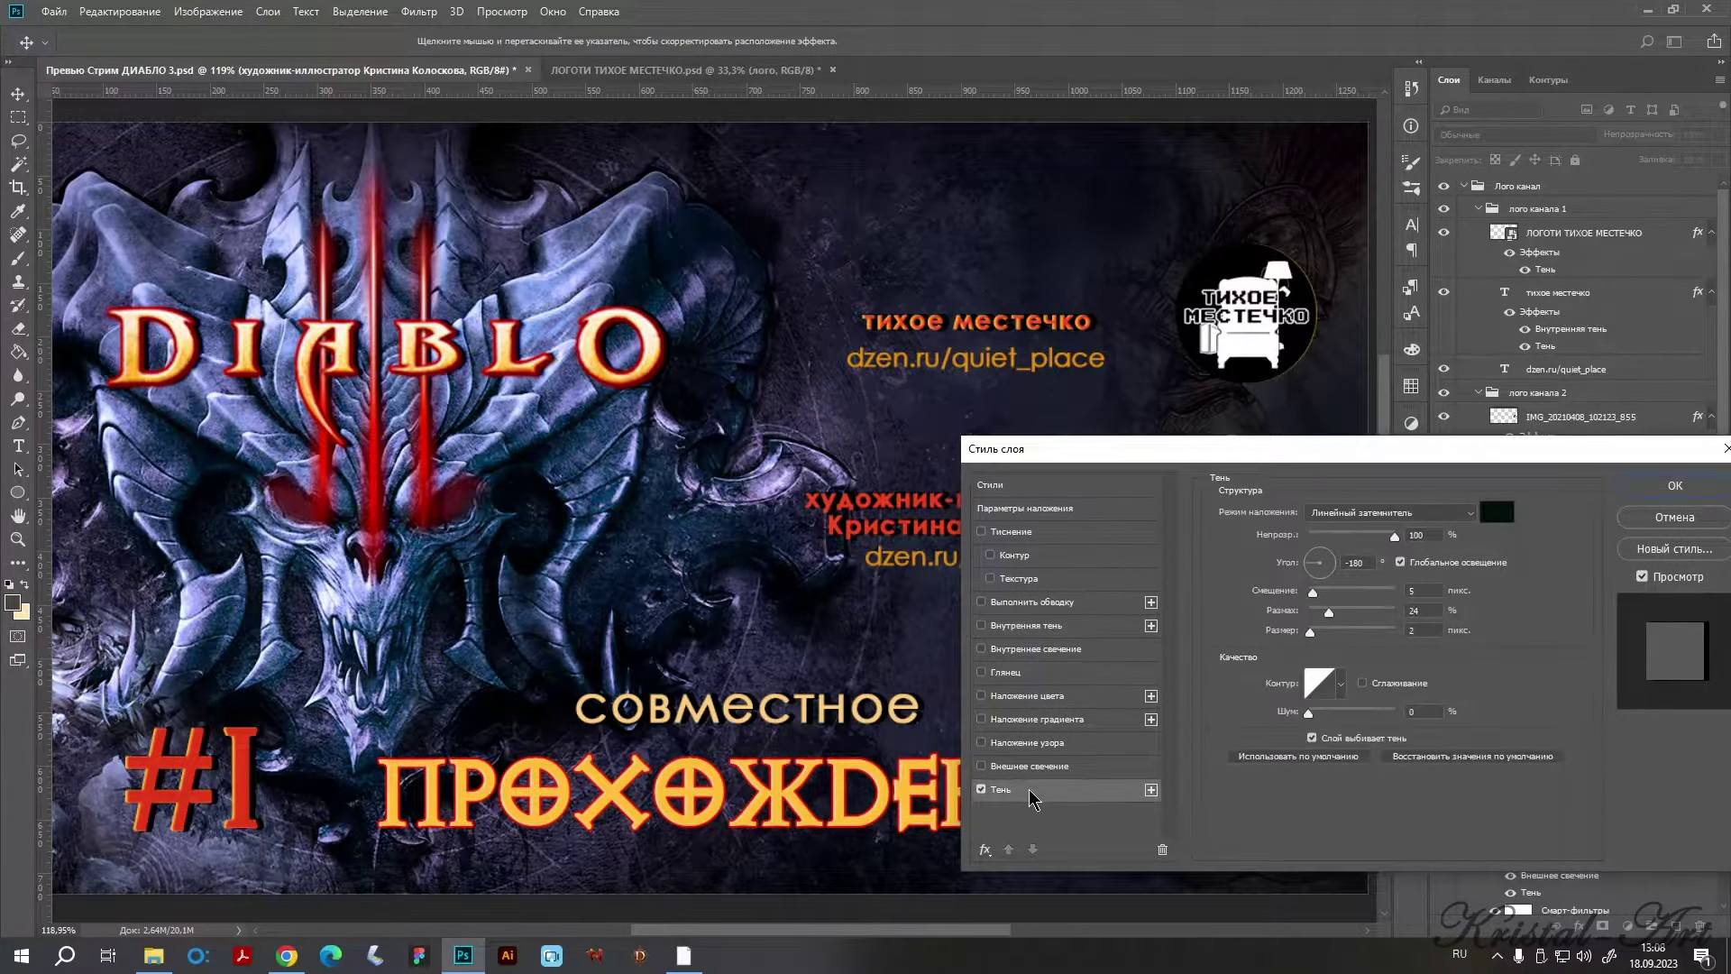
click(1487, 512)
click(547, 311)
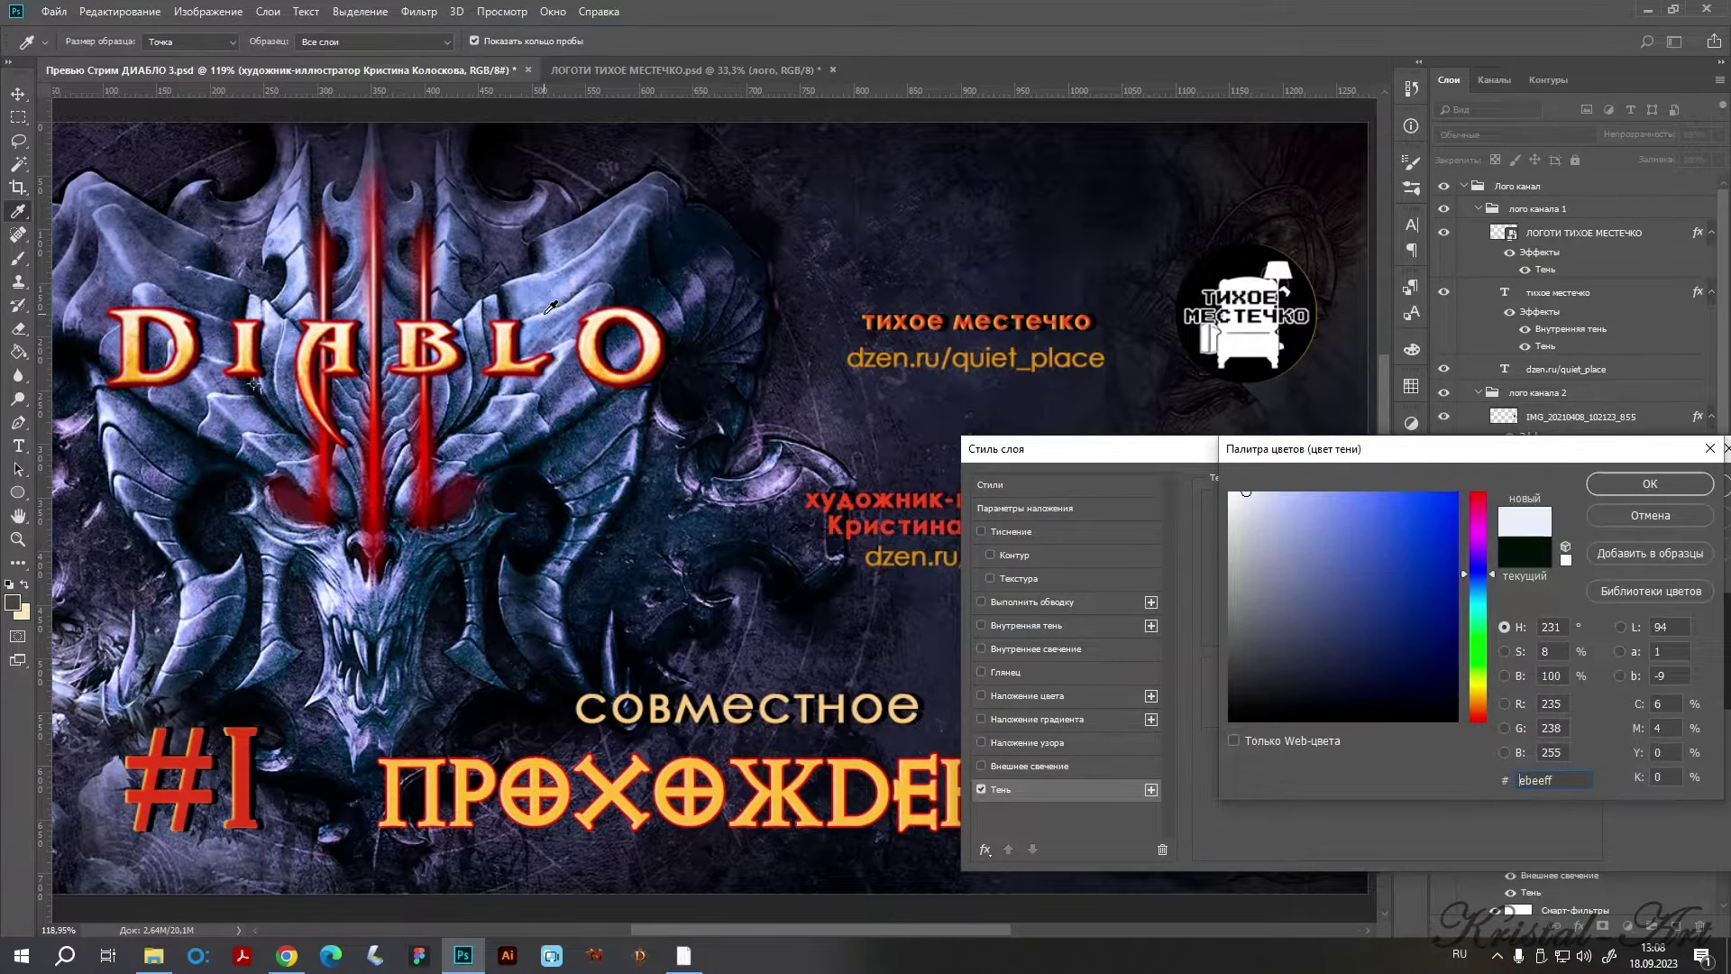
click(543, 315)
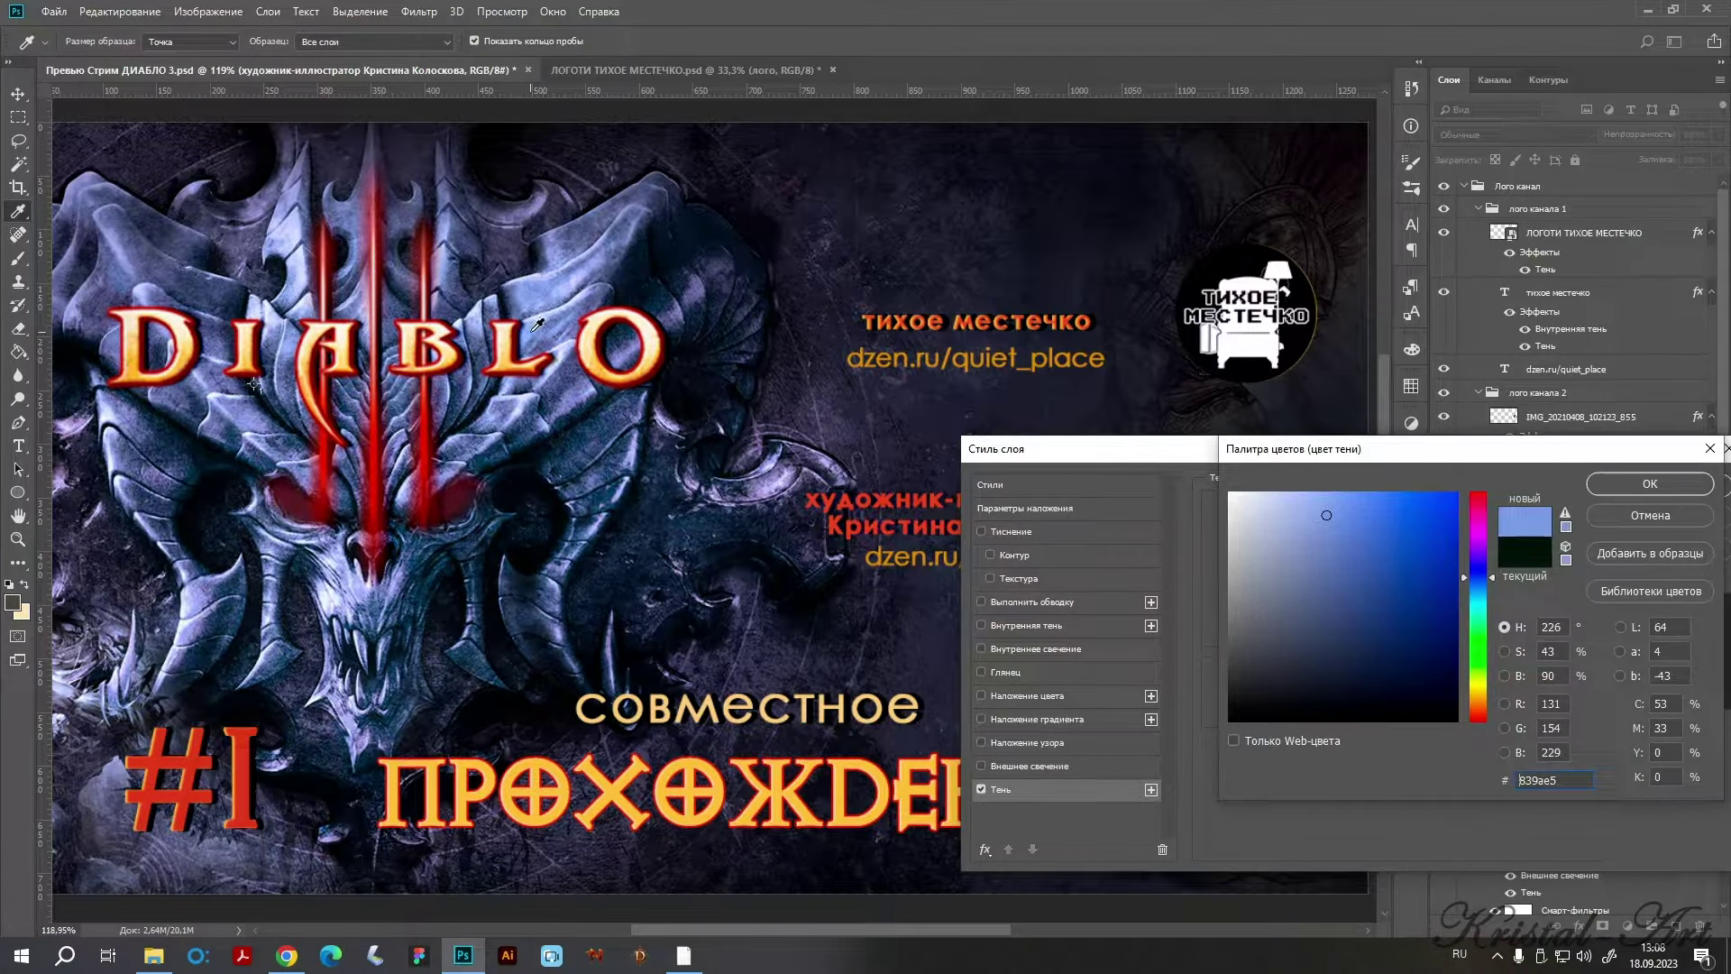
click(528, 268)
click(1249, 492)
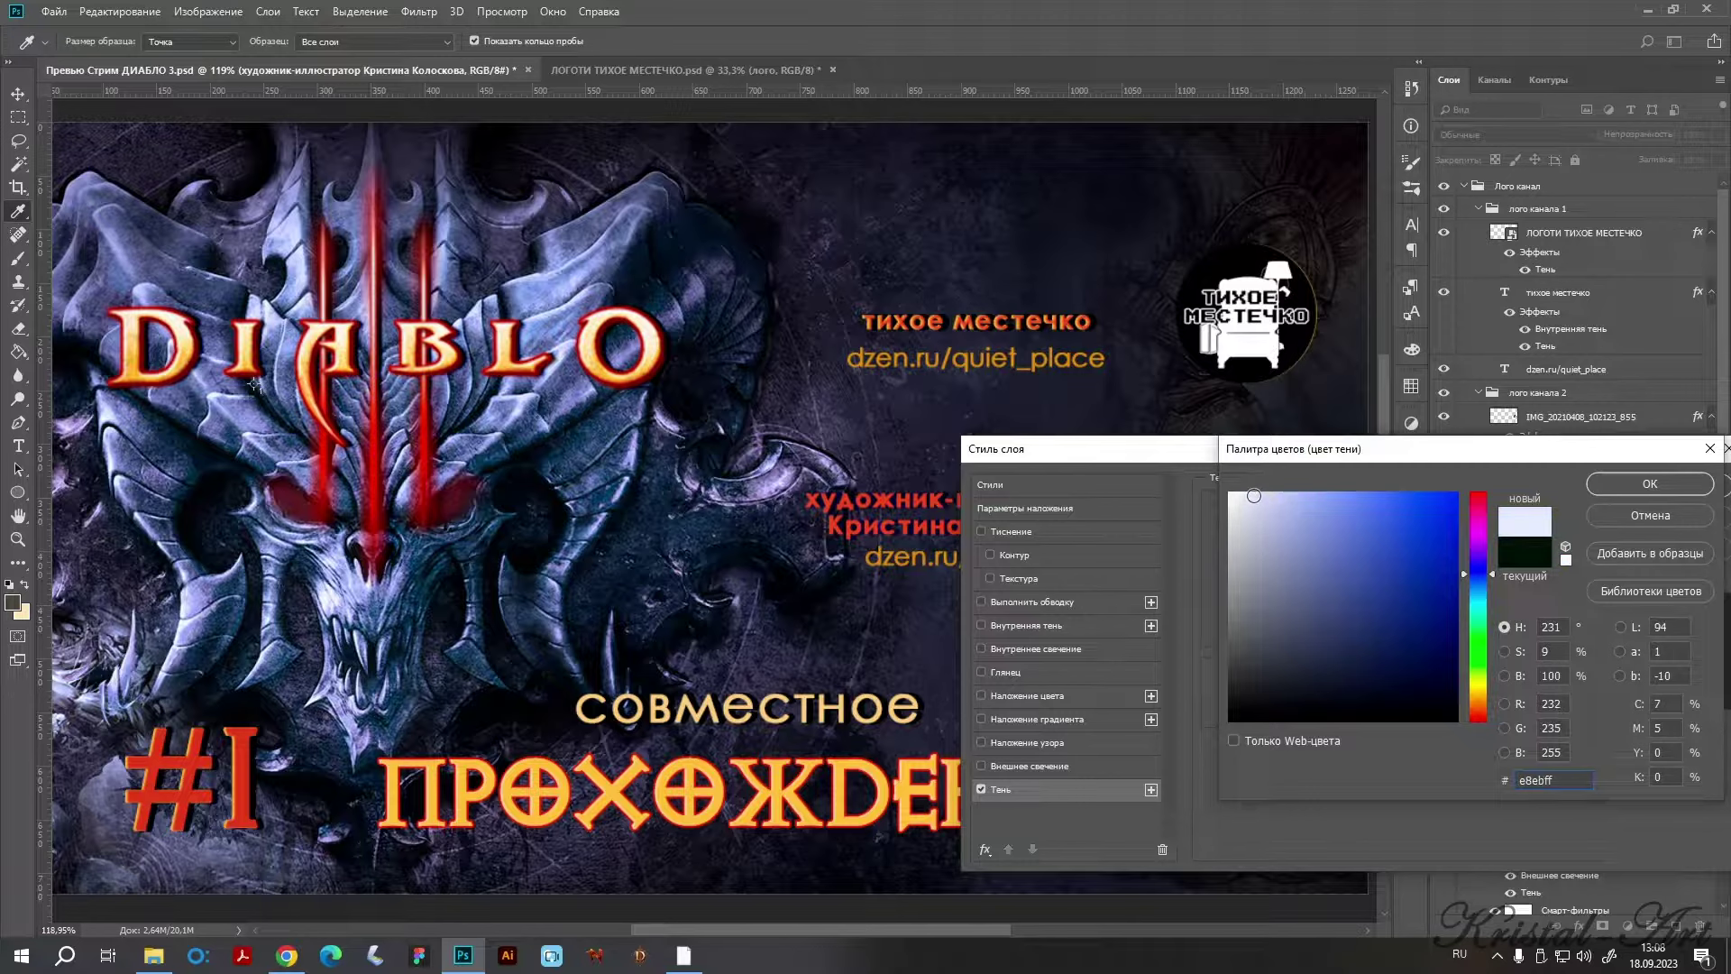
Set the Drop Shadow blend mode to Нормальный (Normal) with spread 0.
click(1650, 484)
mouse_move(1359, 453)
mouse_down()
mouse_move(1508, 471)
mouse_move(1477, 465)
mouse_up()
click(1537, 529)
click(1496, 584)
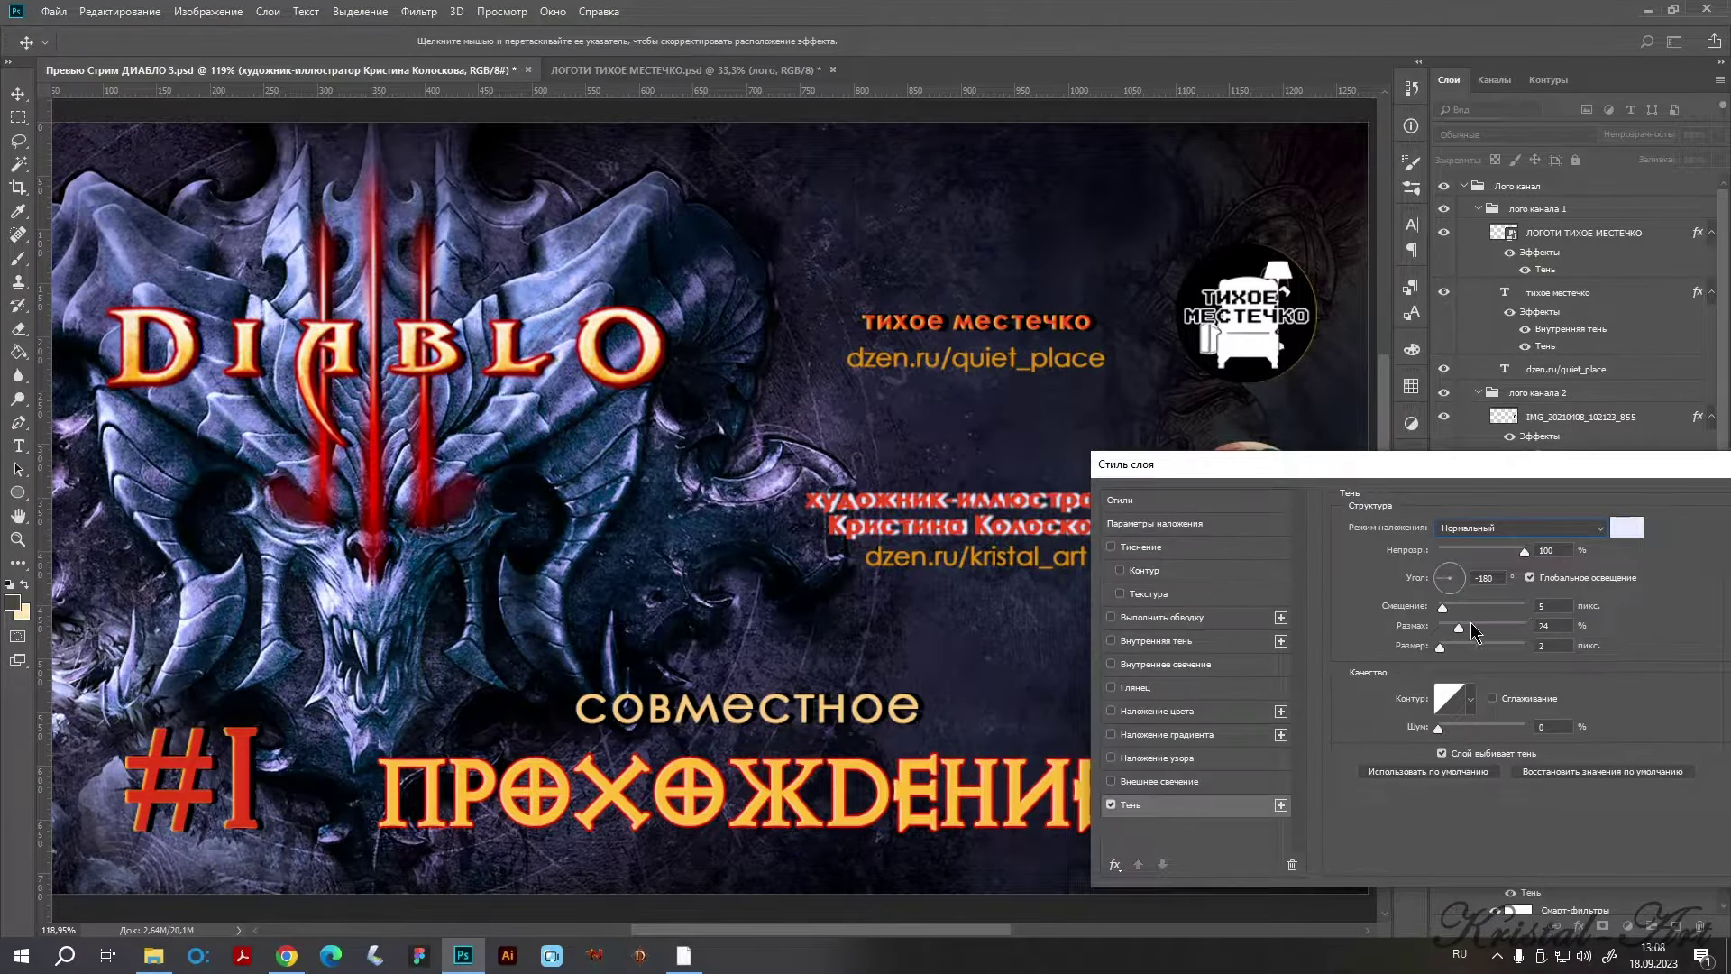
drag(1471, 624, 1439, 613)
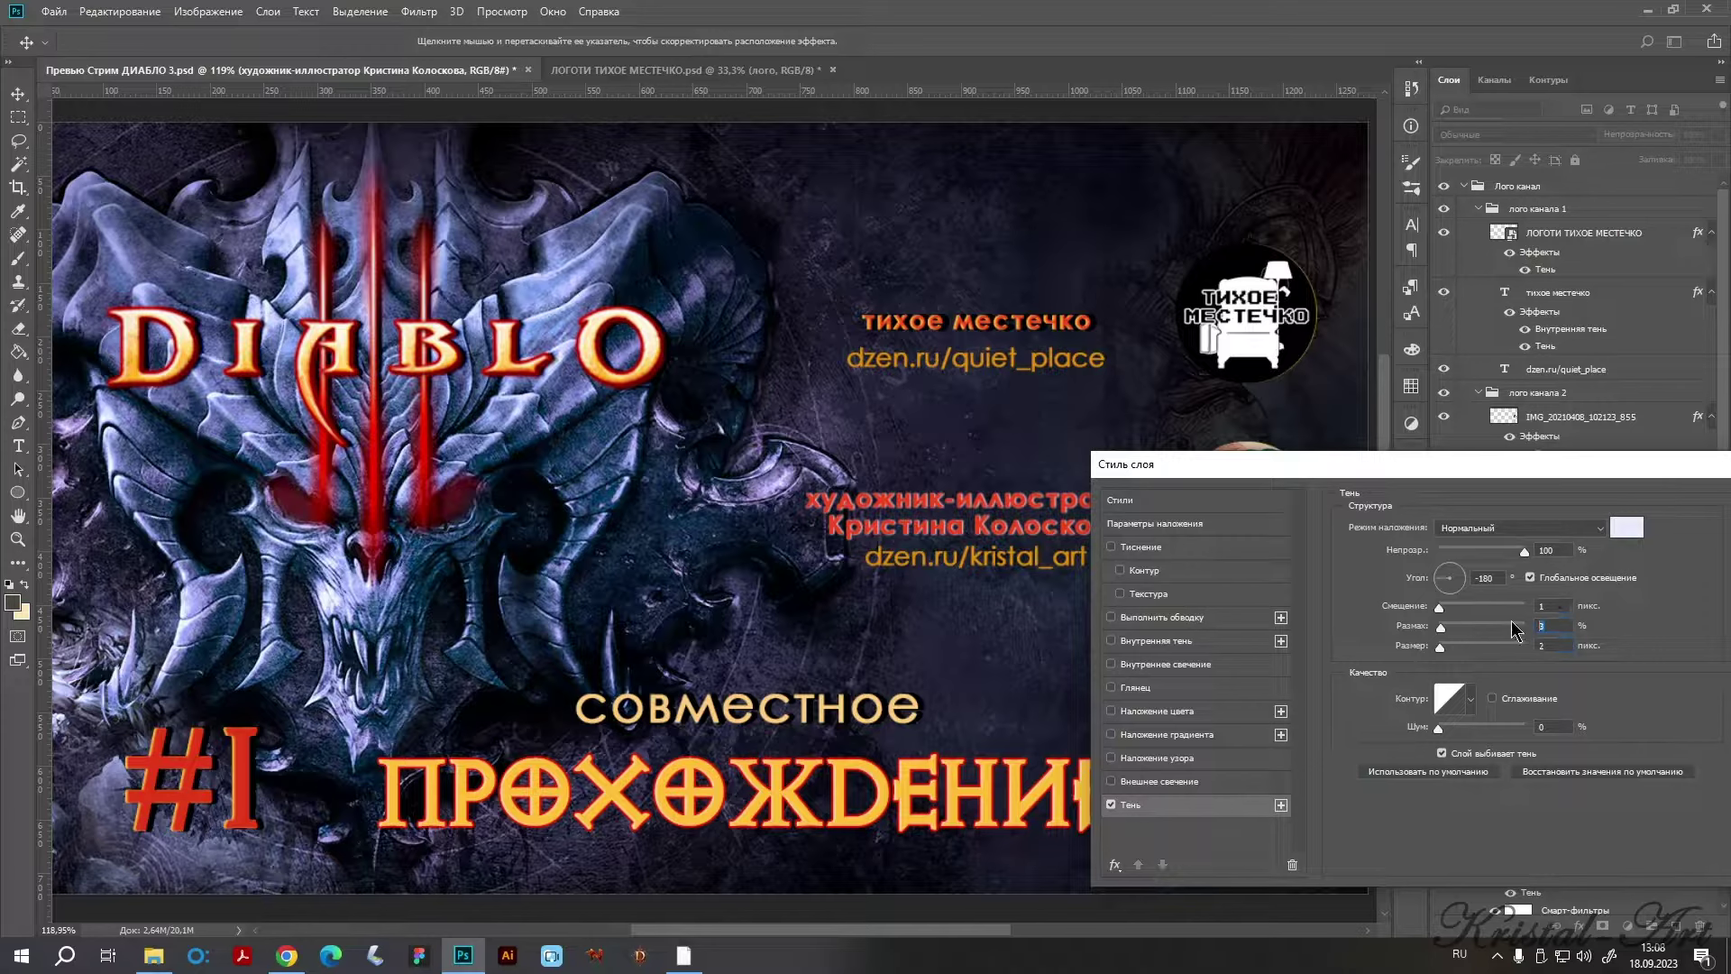
double_click(1551, 626)
text(0)
Change the Drop Shadow colour to pure black #000000.
click(1630, 530)
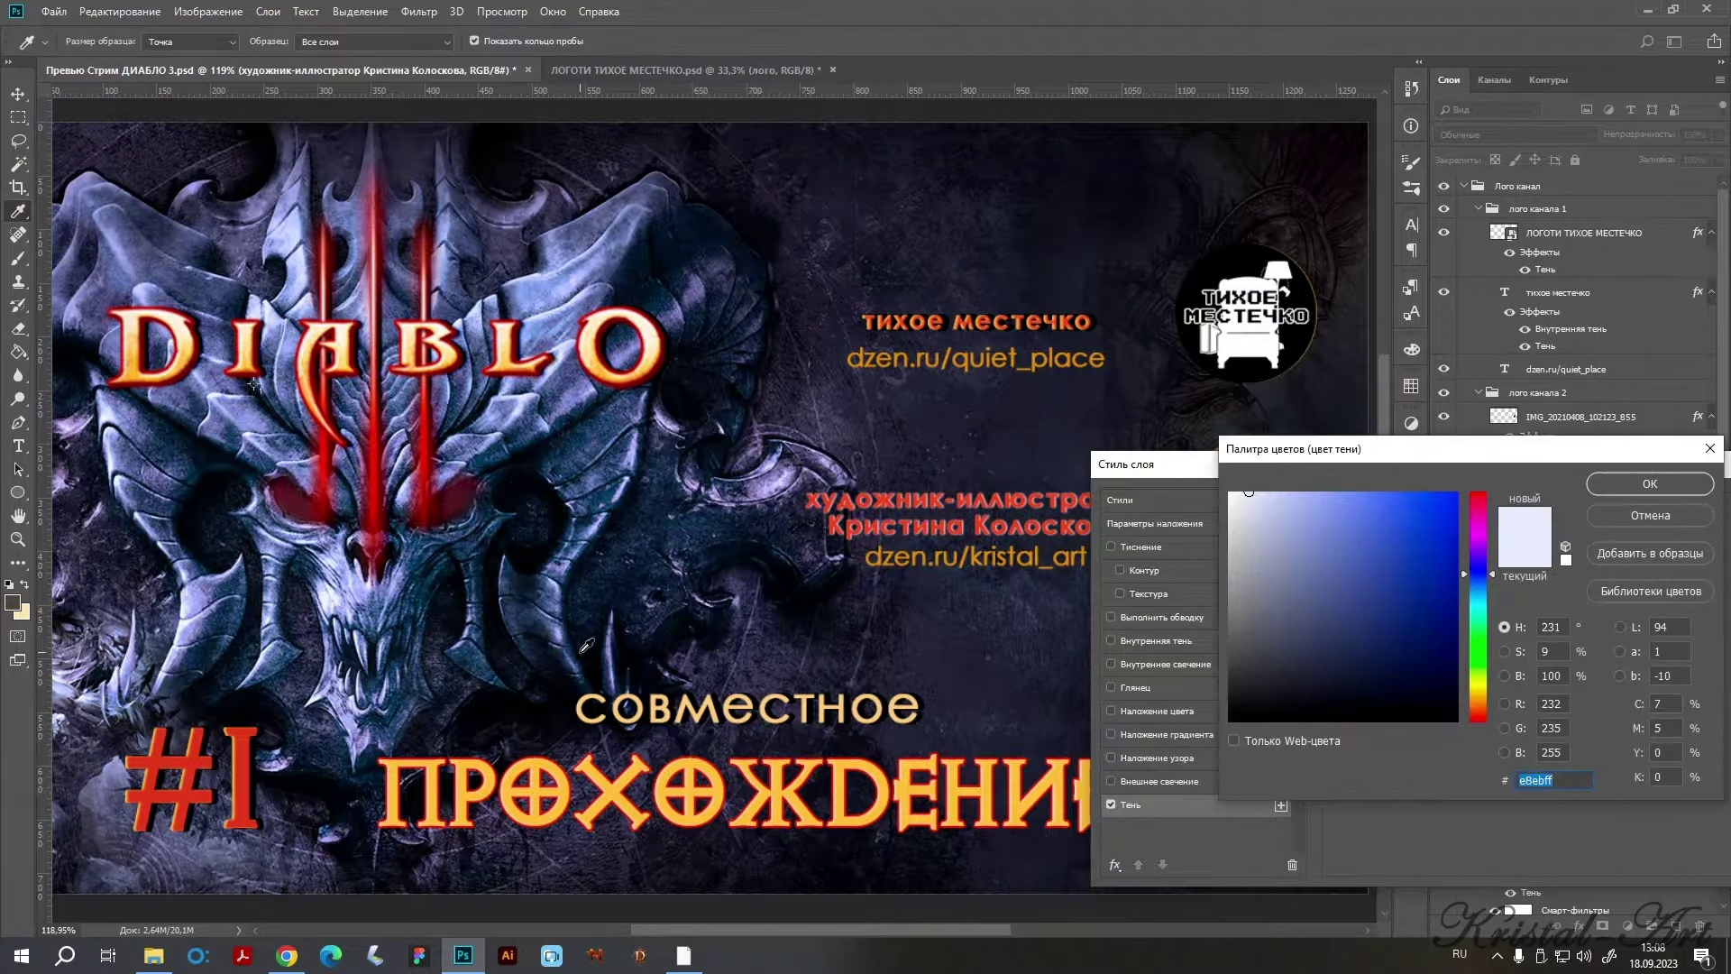
click(554, 672)
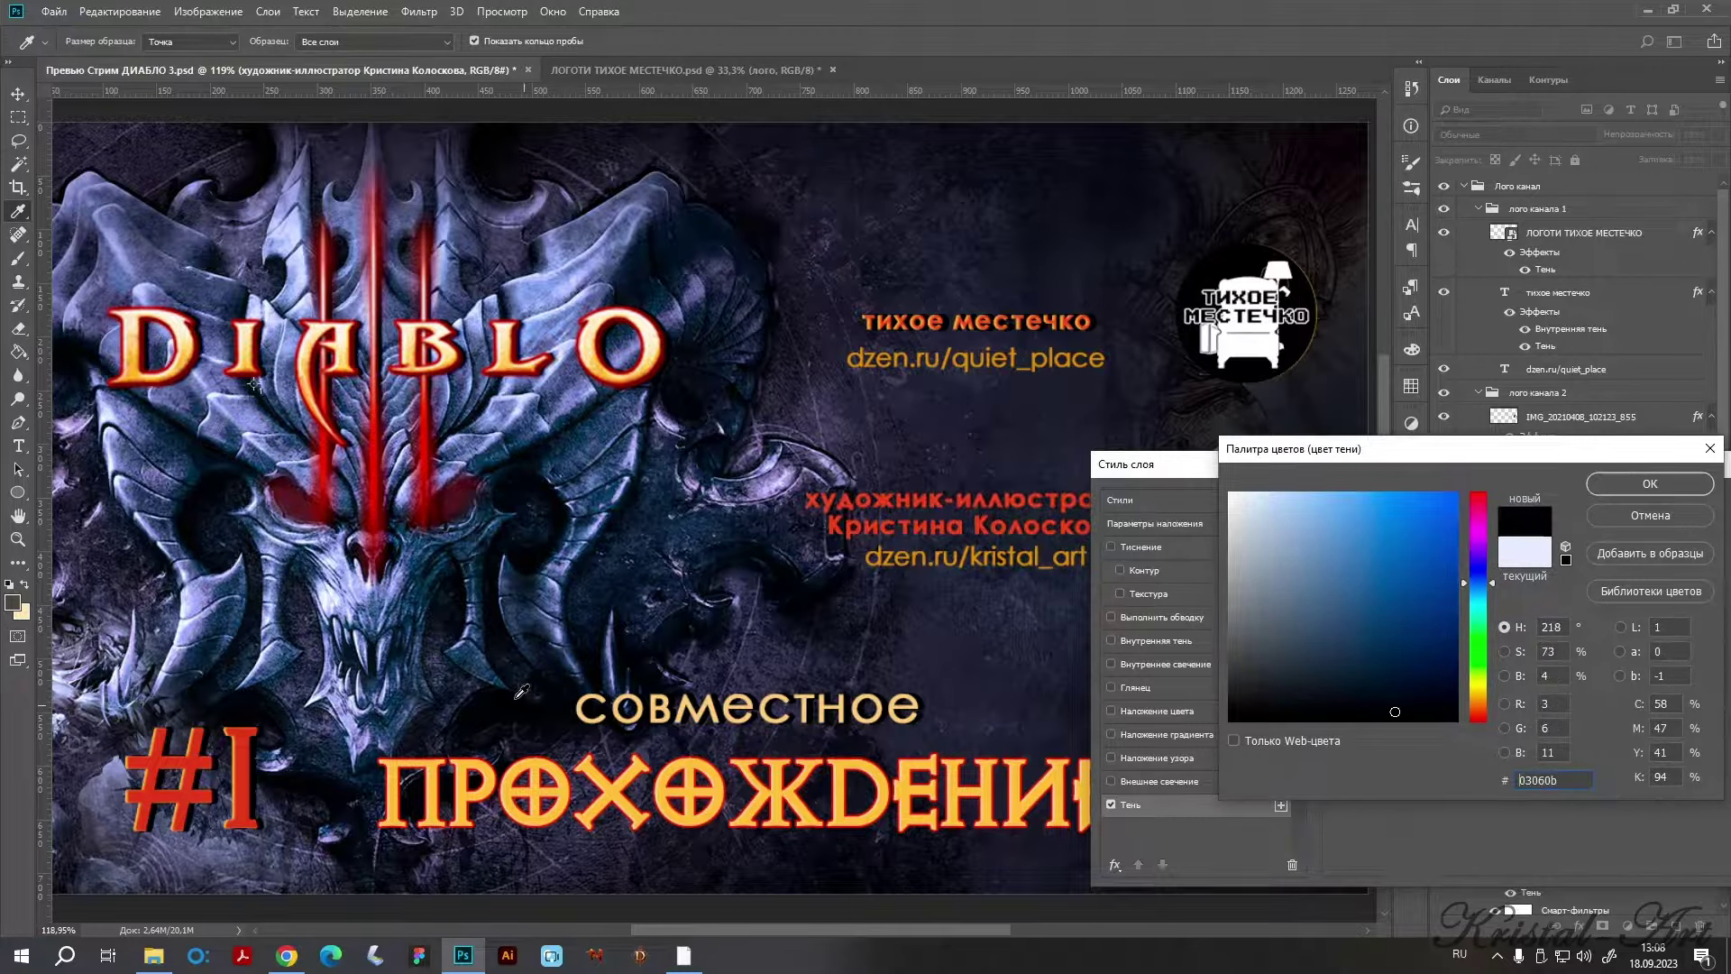
click(392, 510)
mouse_move(450, 500)
mouse_down()
mouse_move(225, 583)
mouse_move(823, 503)
mouse_up()
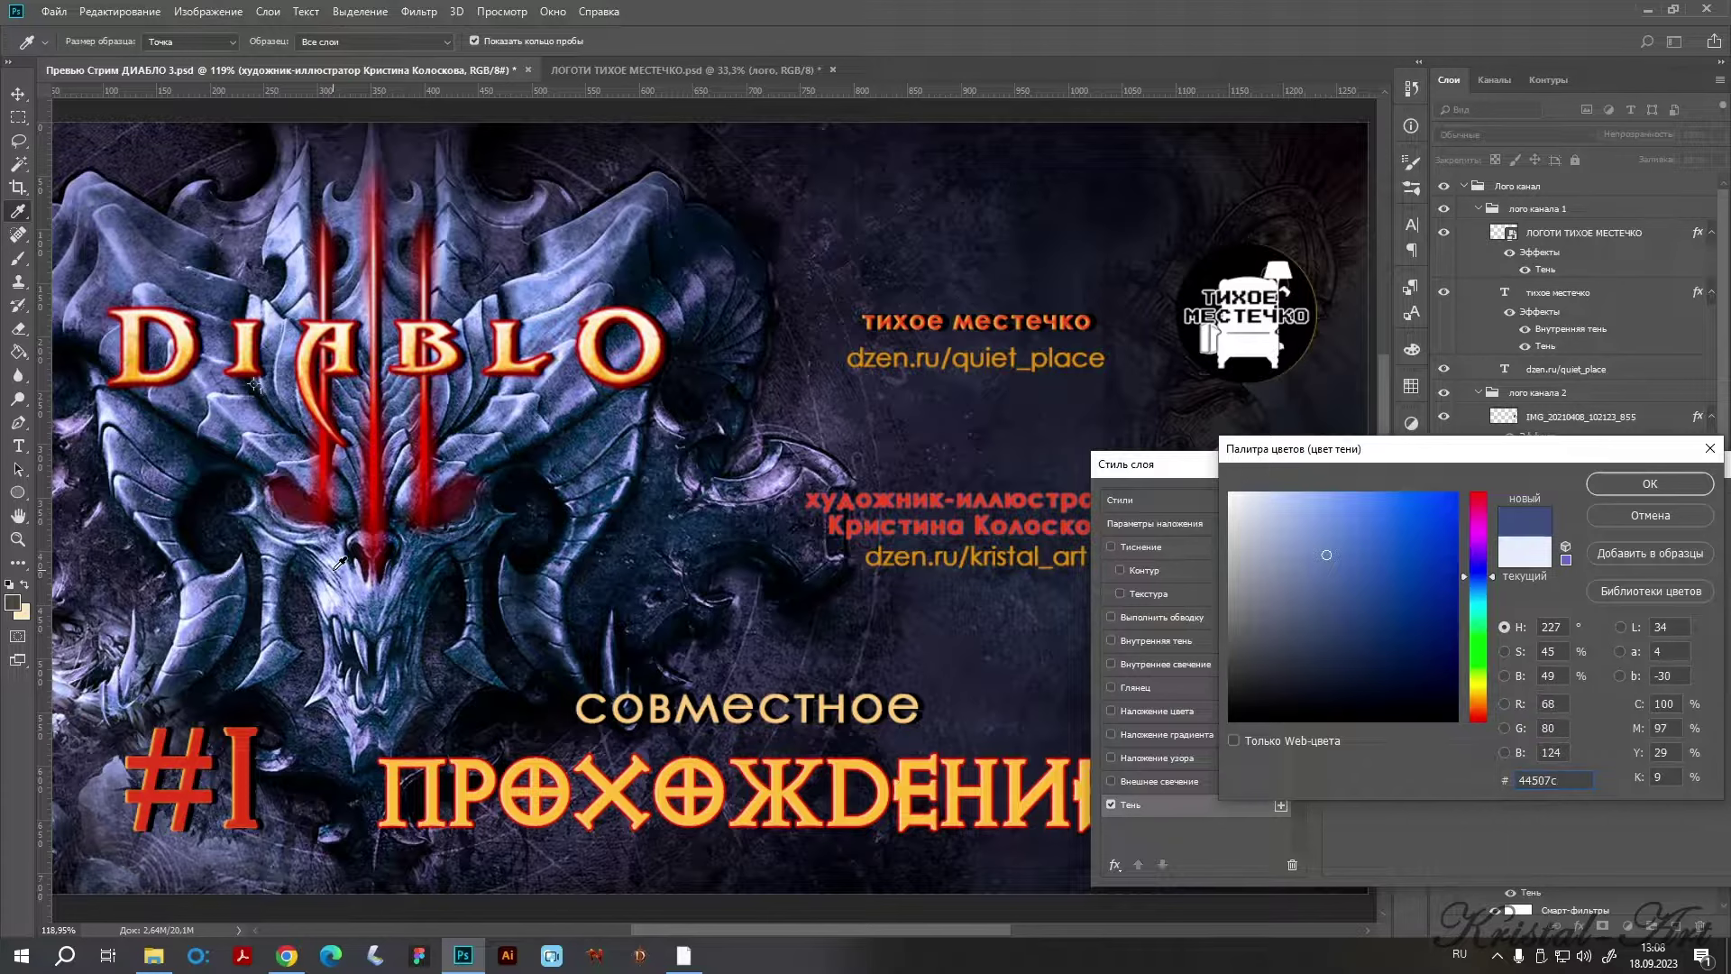
drag(1417, 589, 1428, 512)
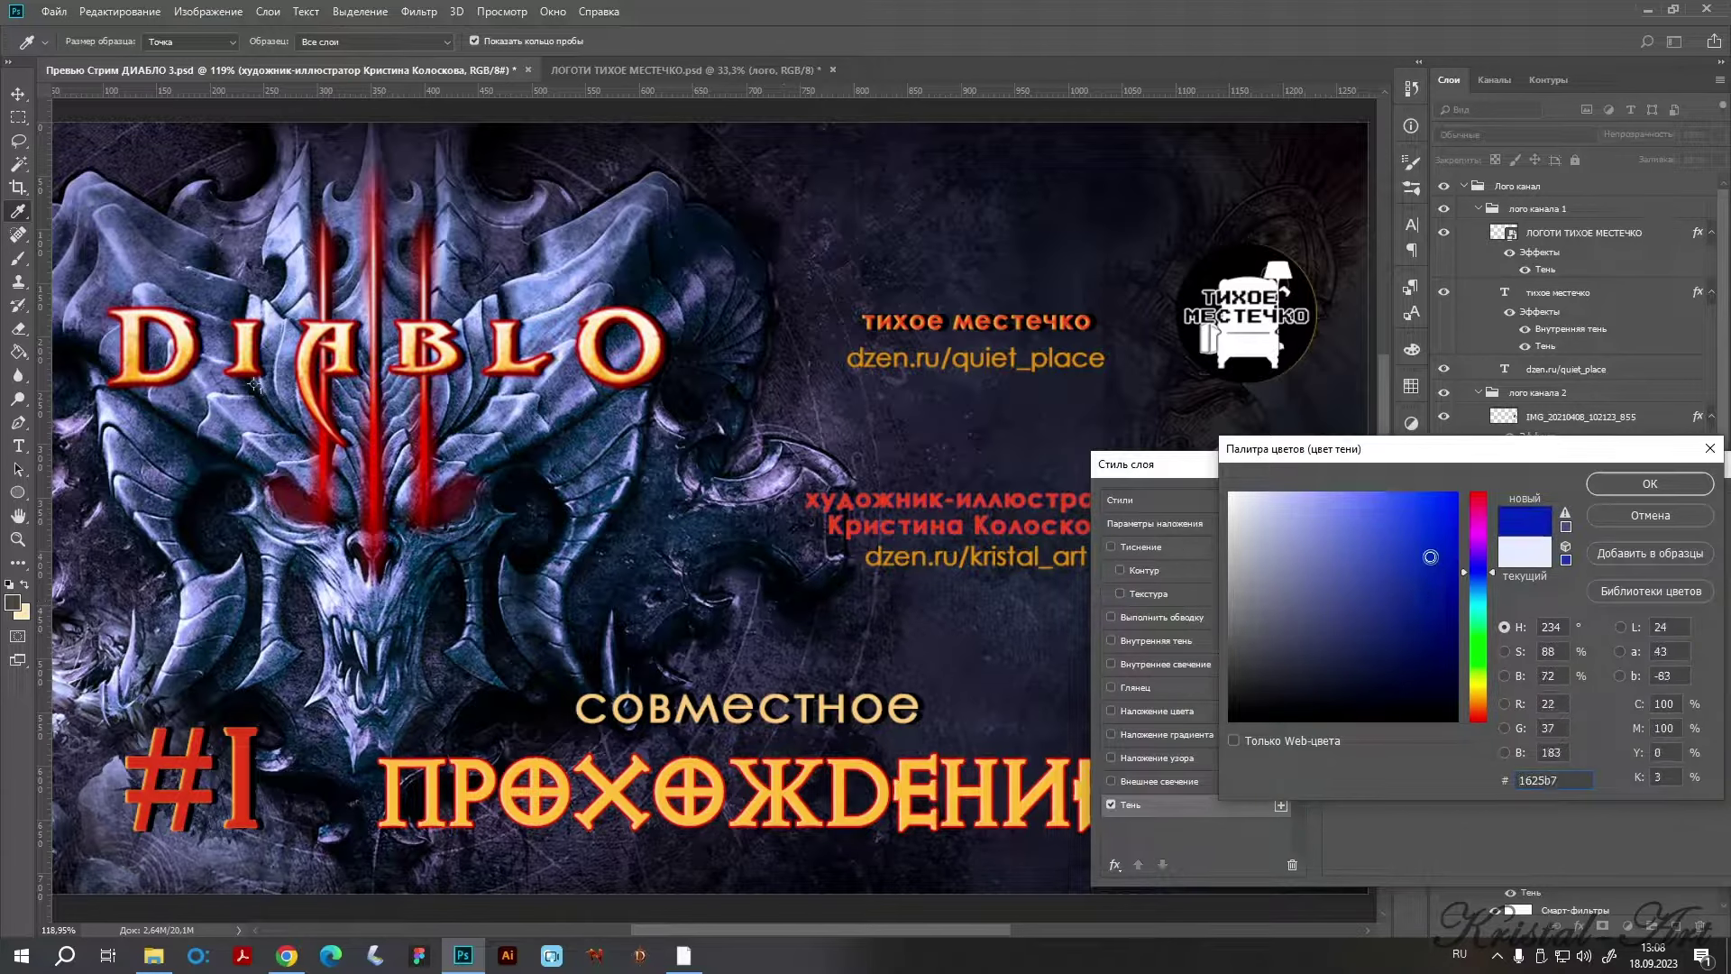
drag(552, 270, 430, 394)
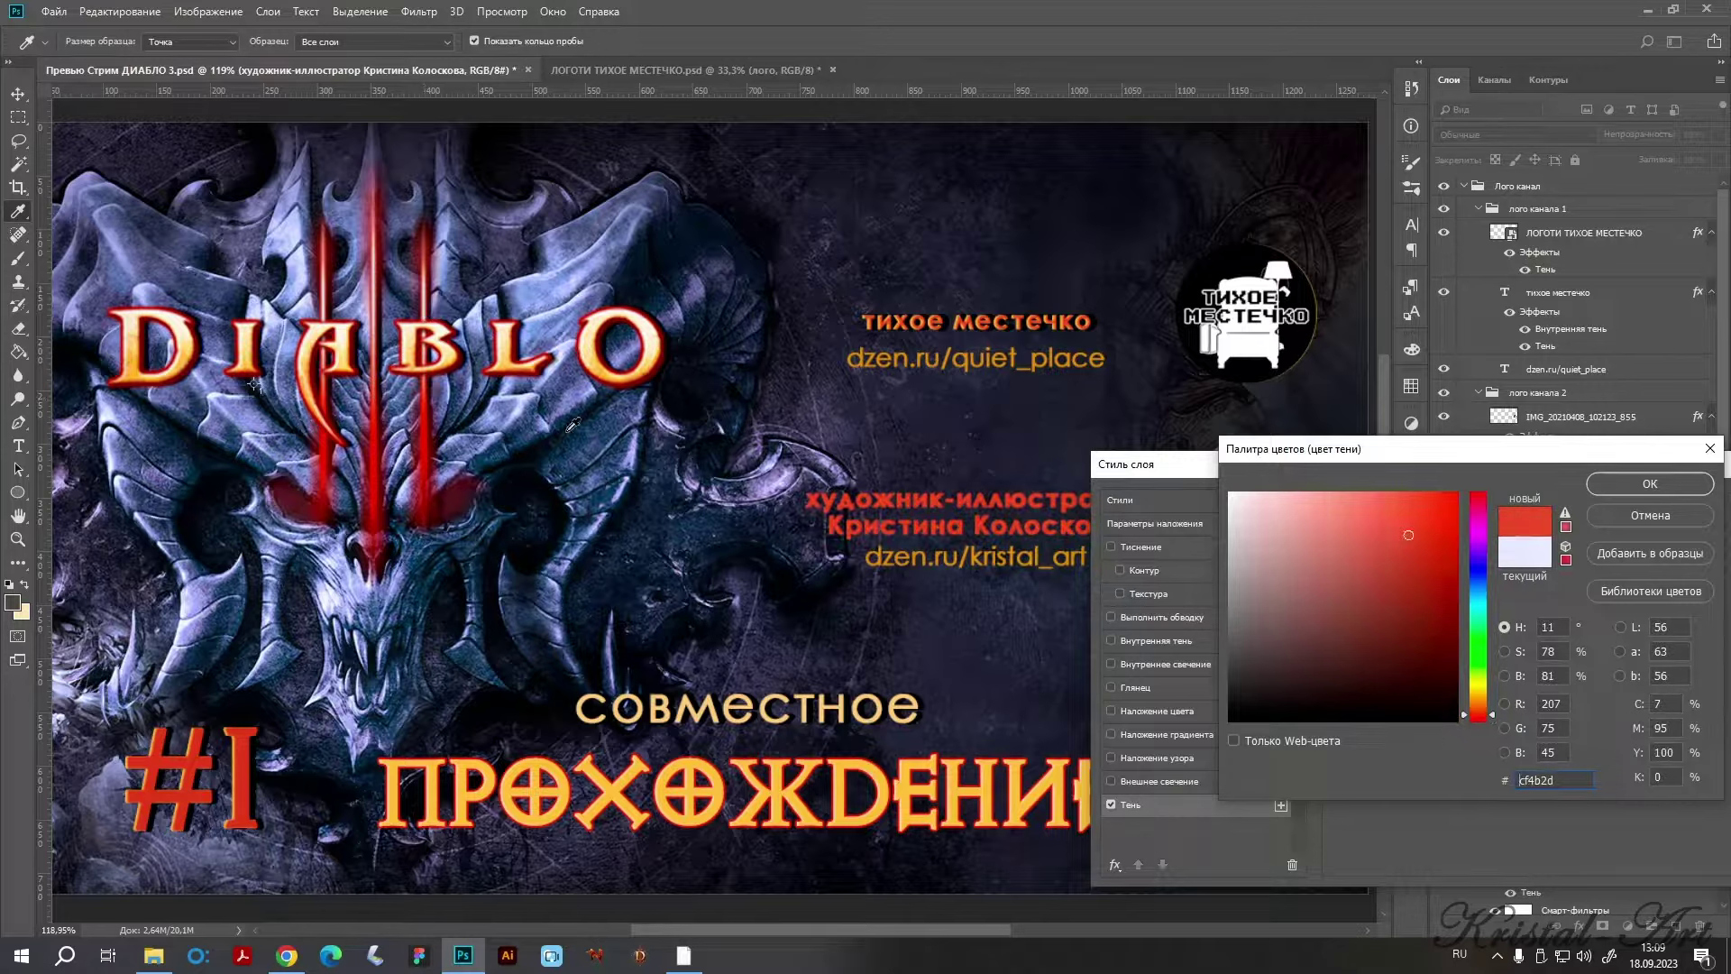
drag(1406, 622, 1489, 733)
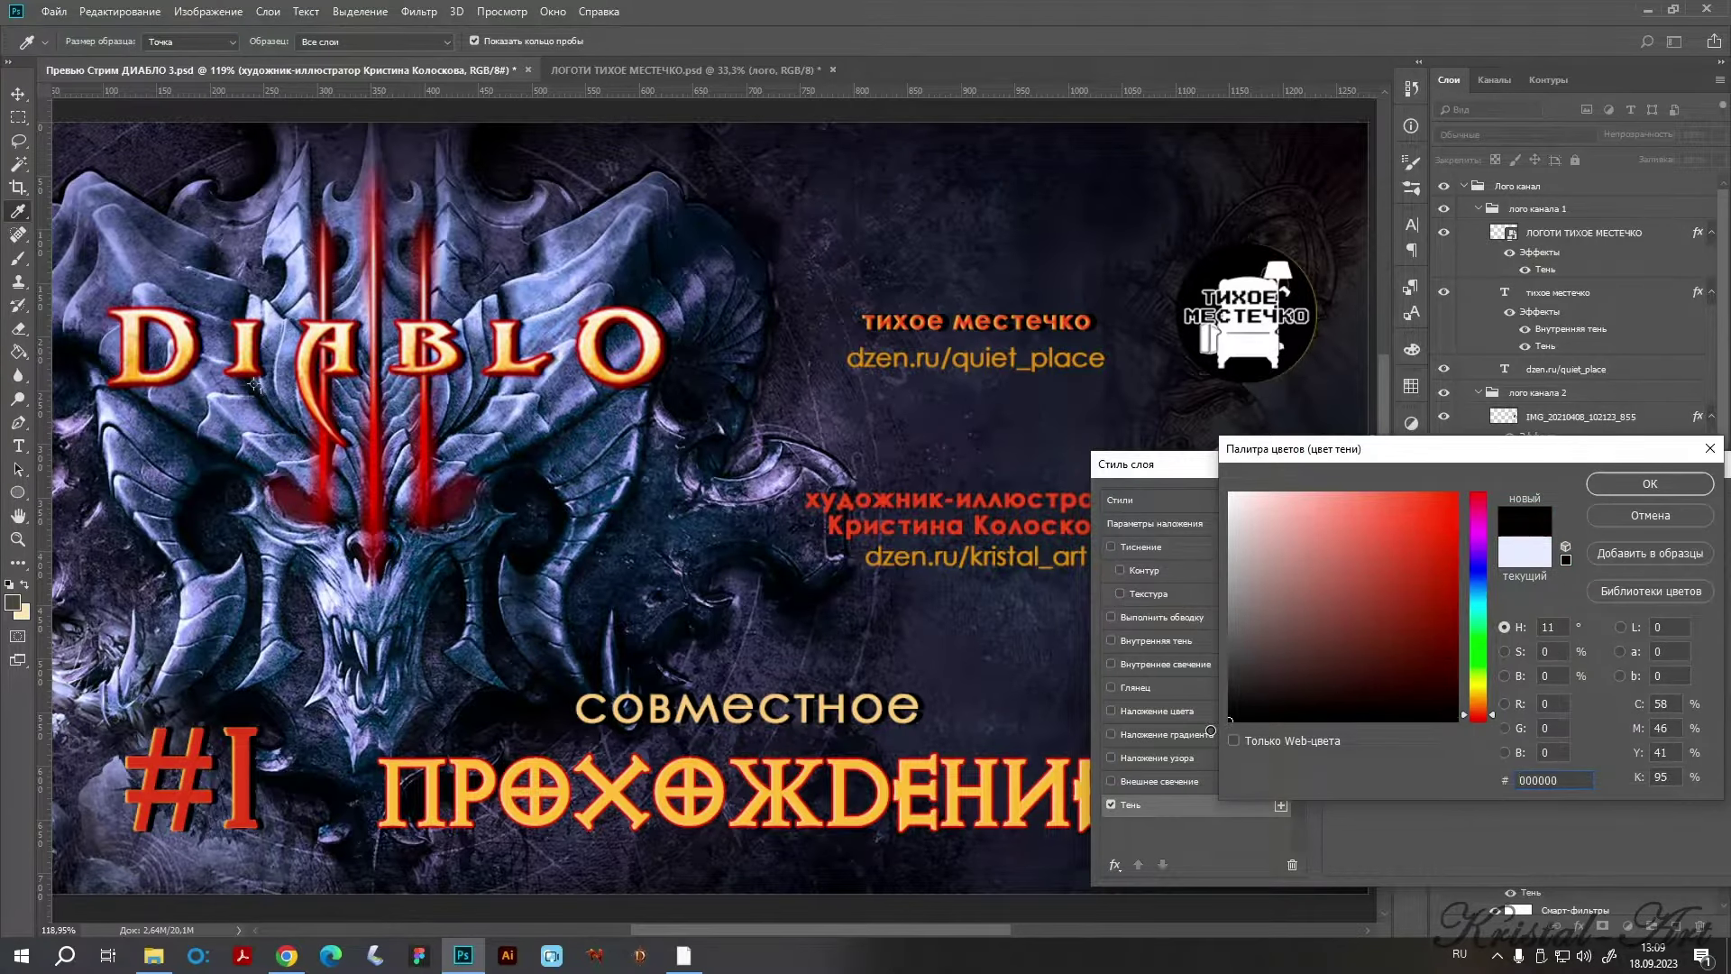
click(1650, 484)
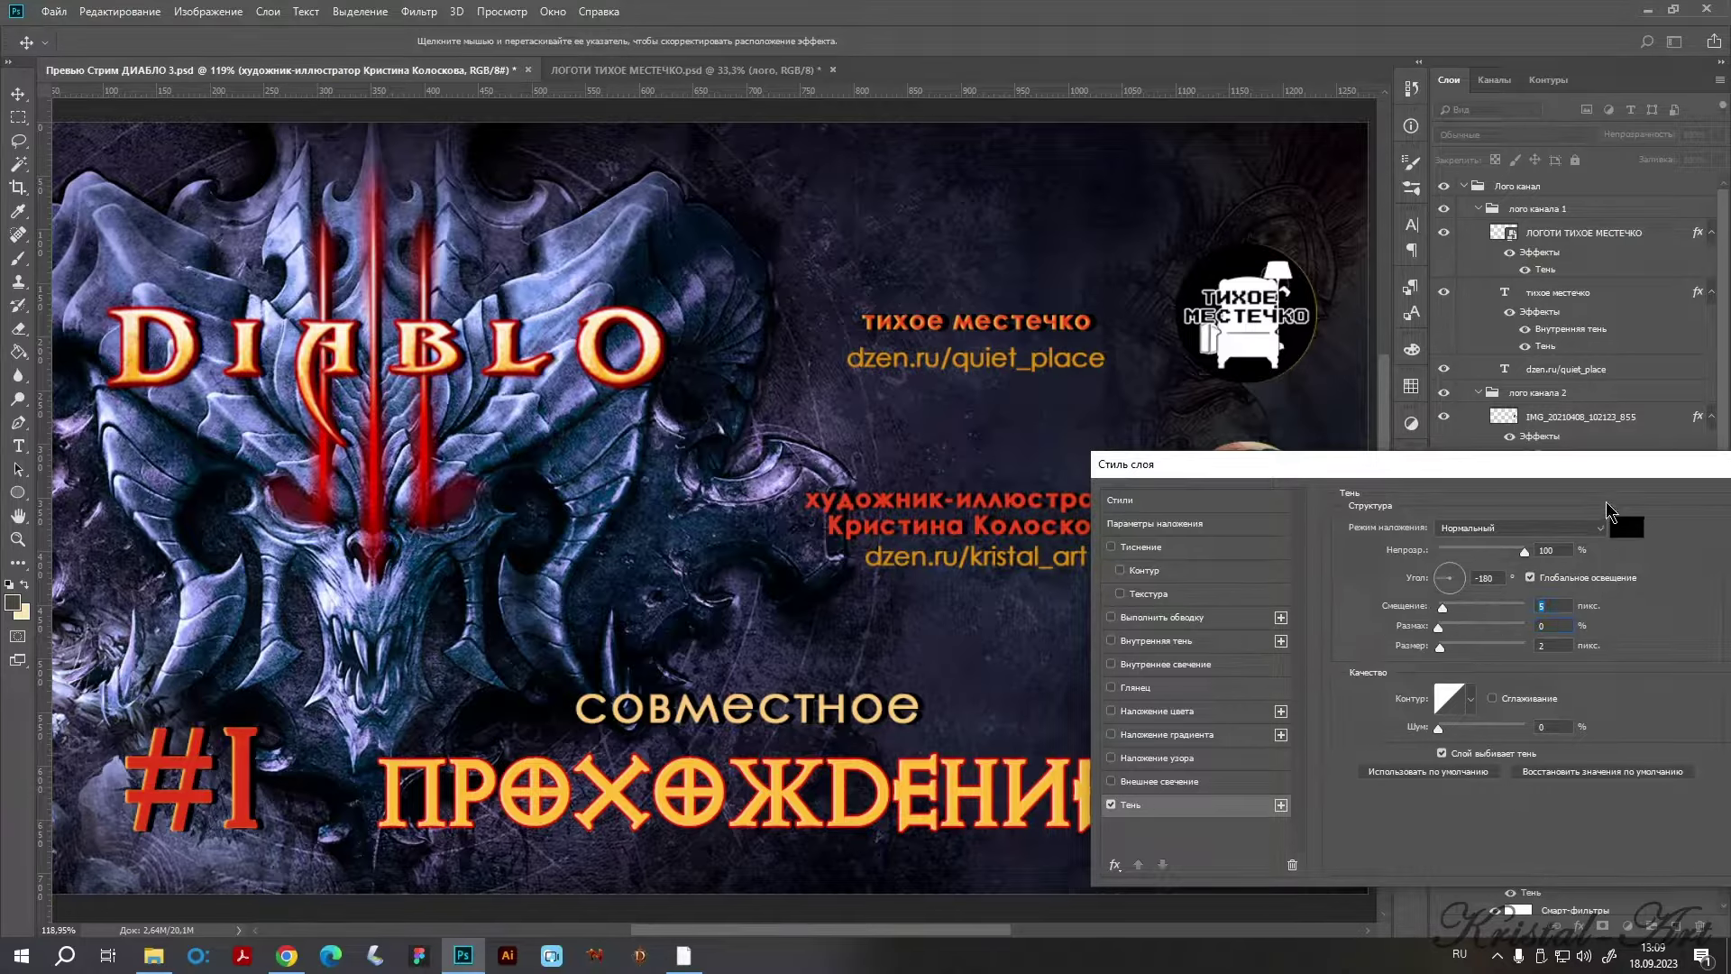
drag(1532, 464, 1176, 473)
Copy the styled caption's layer style and paste it onto тихое местечко.
click(1505, 526)
right_click(1576, 485)
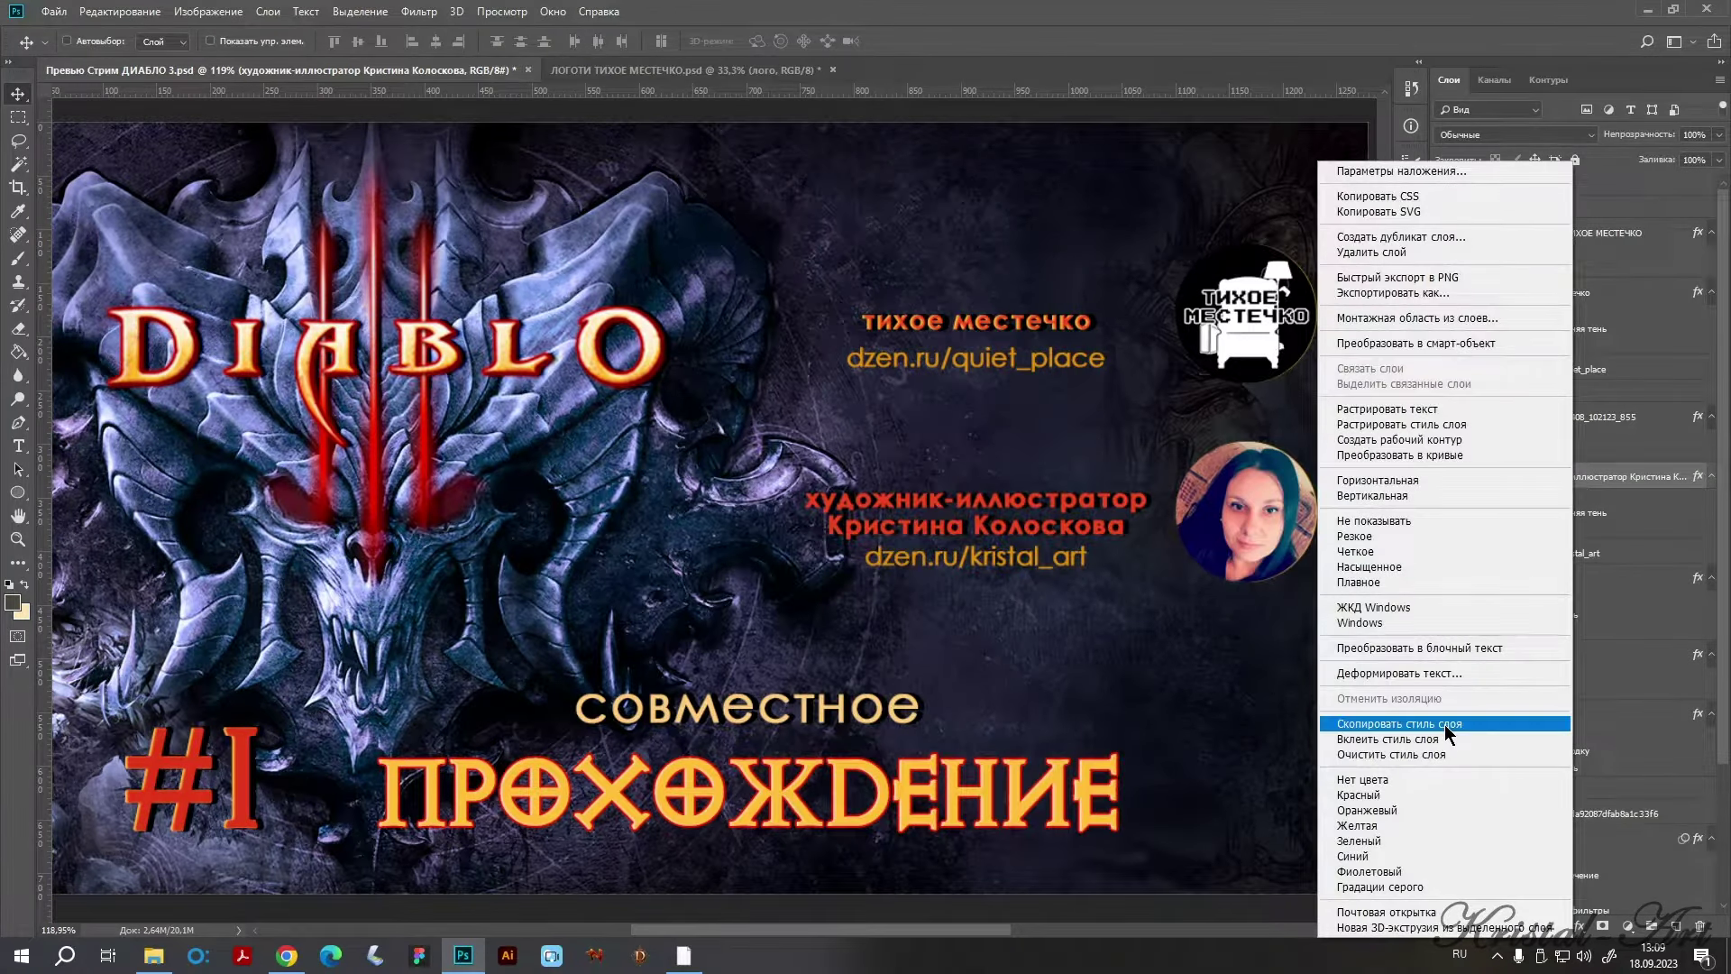
click(1406, 724)
right_click(1575, 292)
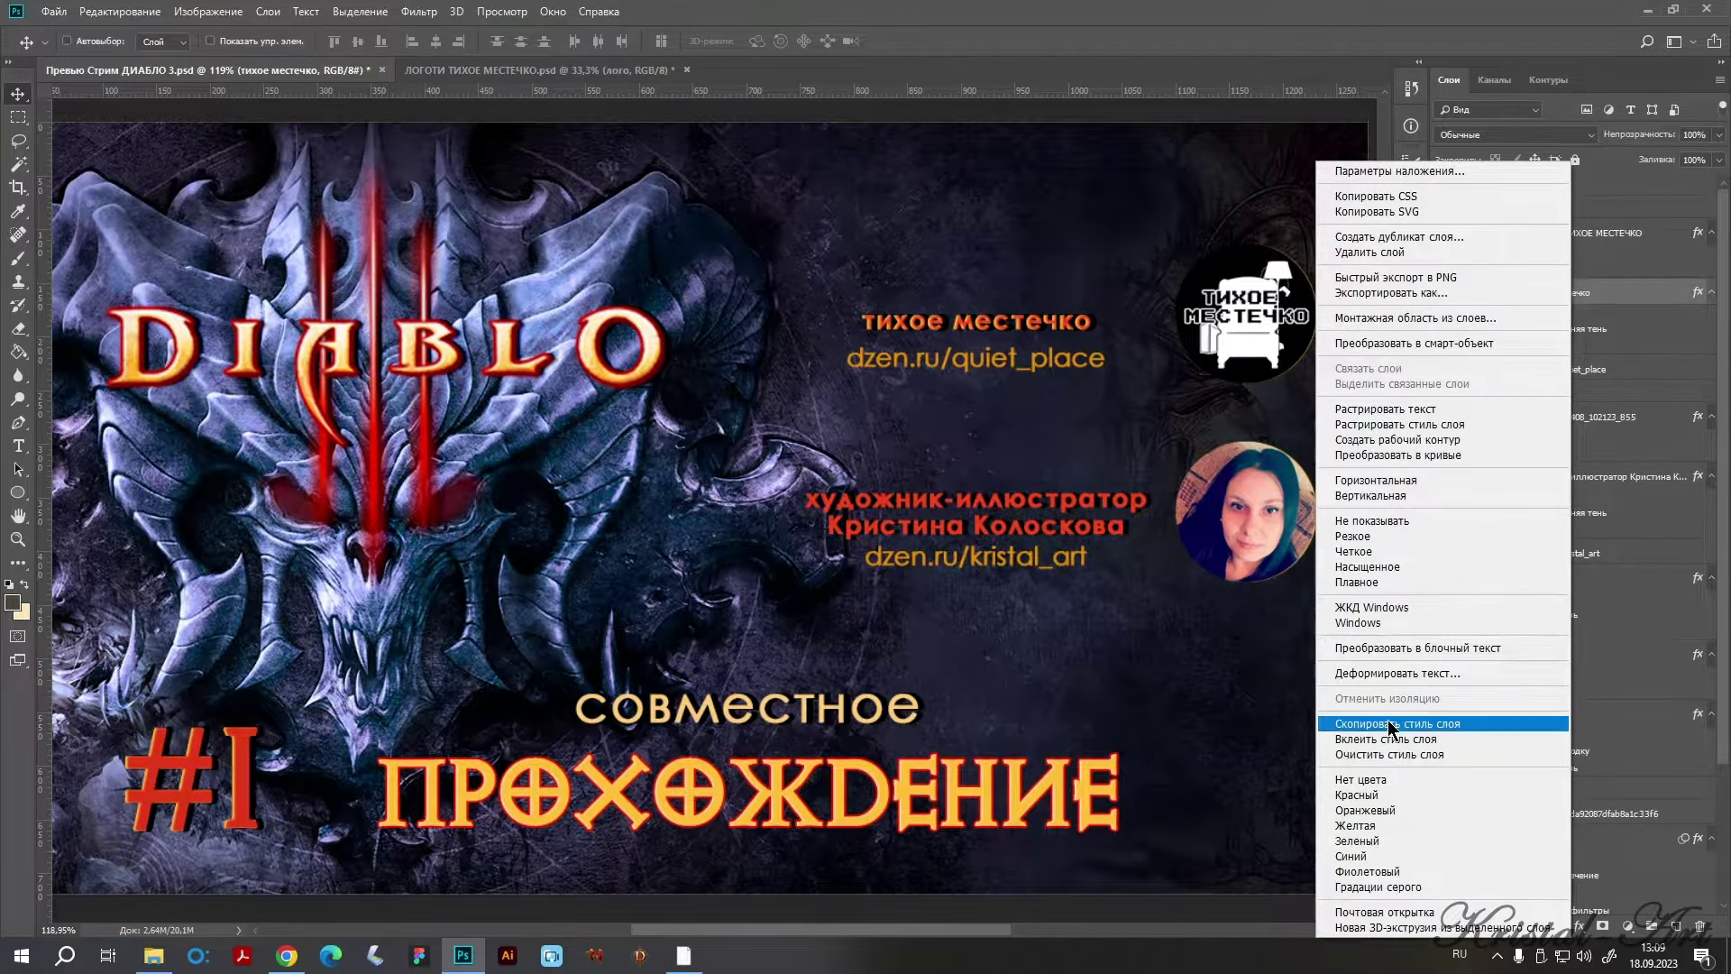
click(1393, 738)
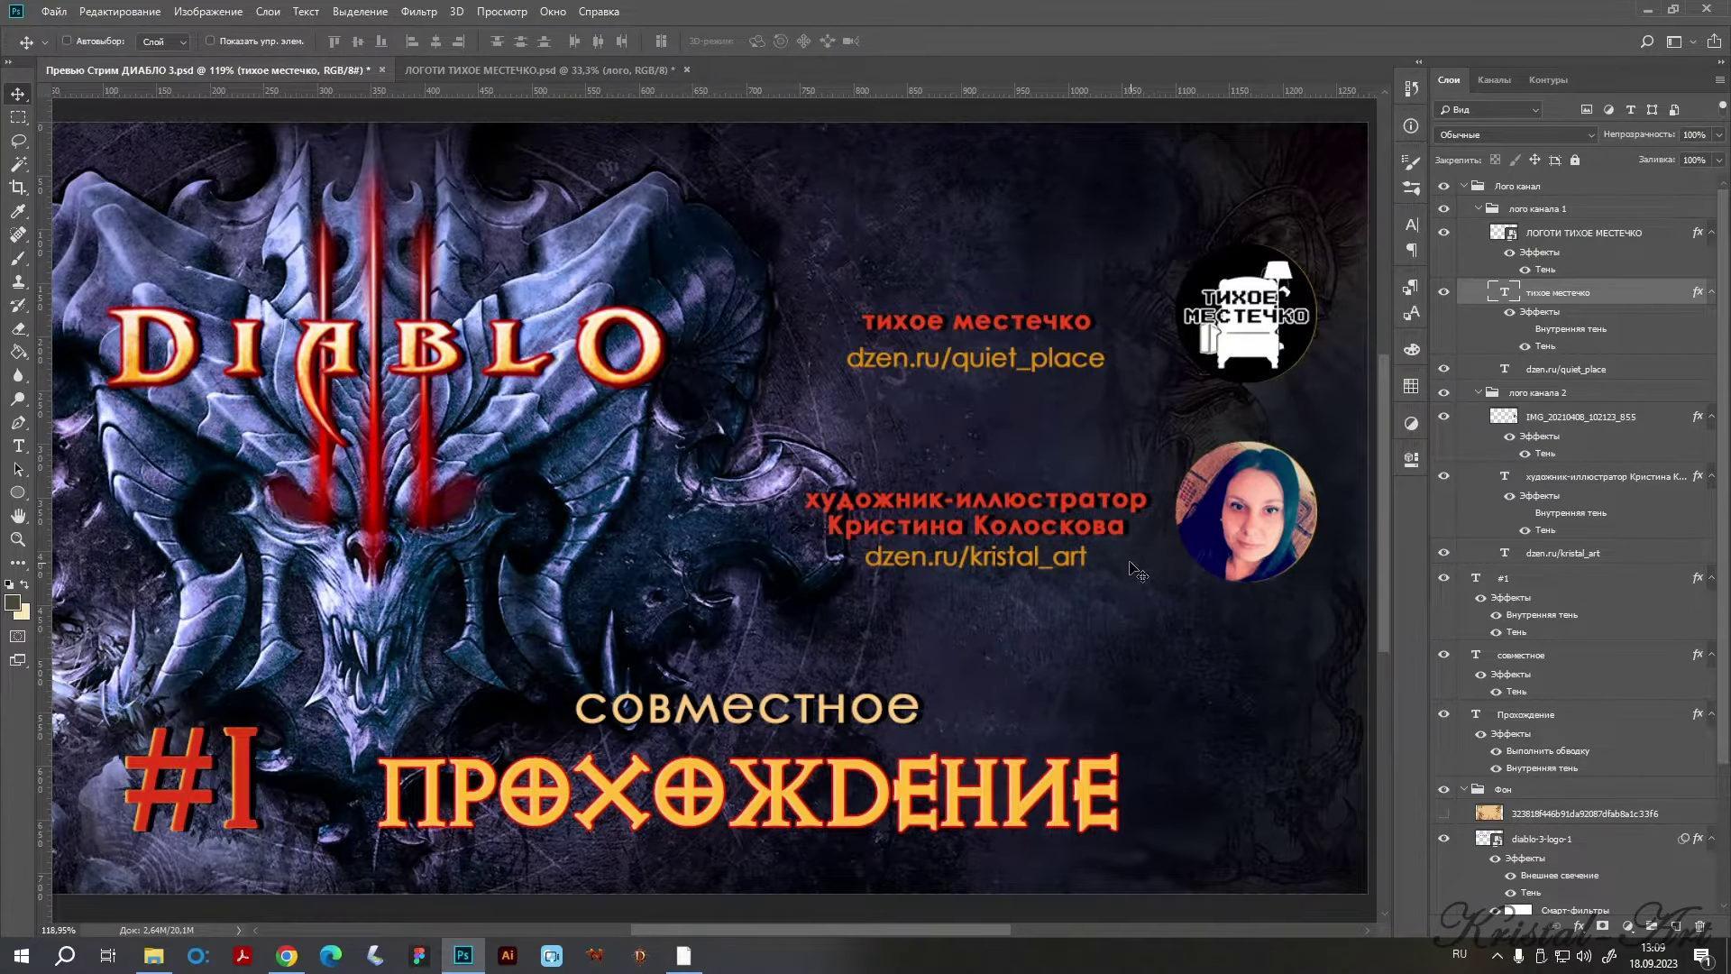
Collapse the лого канала 1 and 2 groups and select both together.
scroll(1137, 572, down, 2)
scroll(1118, 566, down, 2)
scroll(1091, 557, up, 2)
scroll(1074, 553, up, 1)
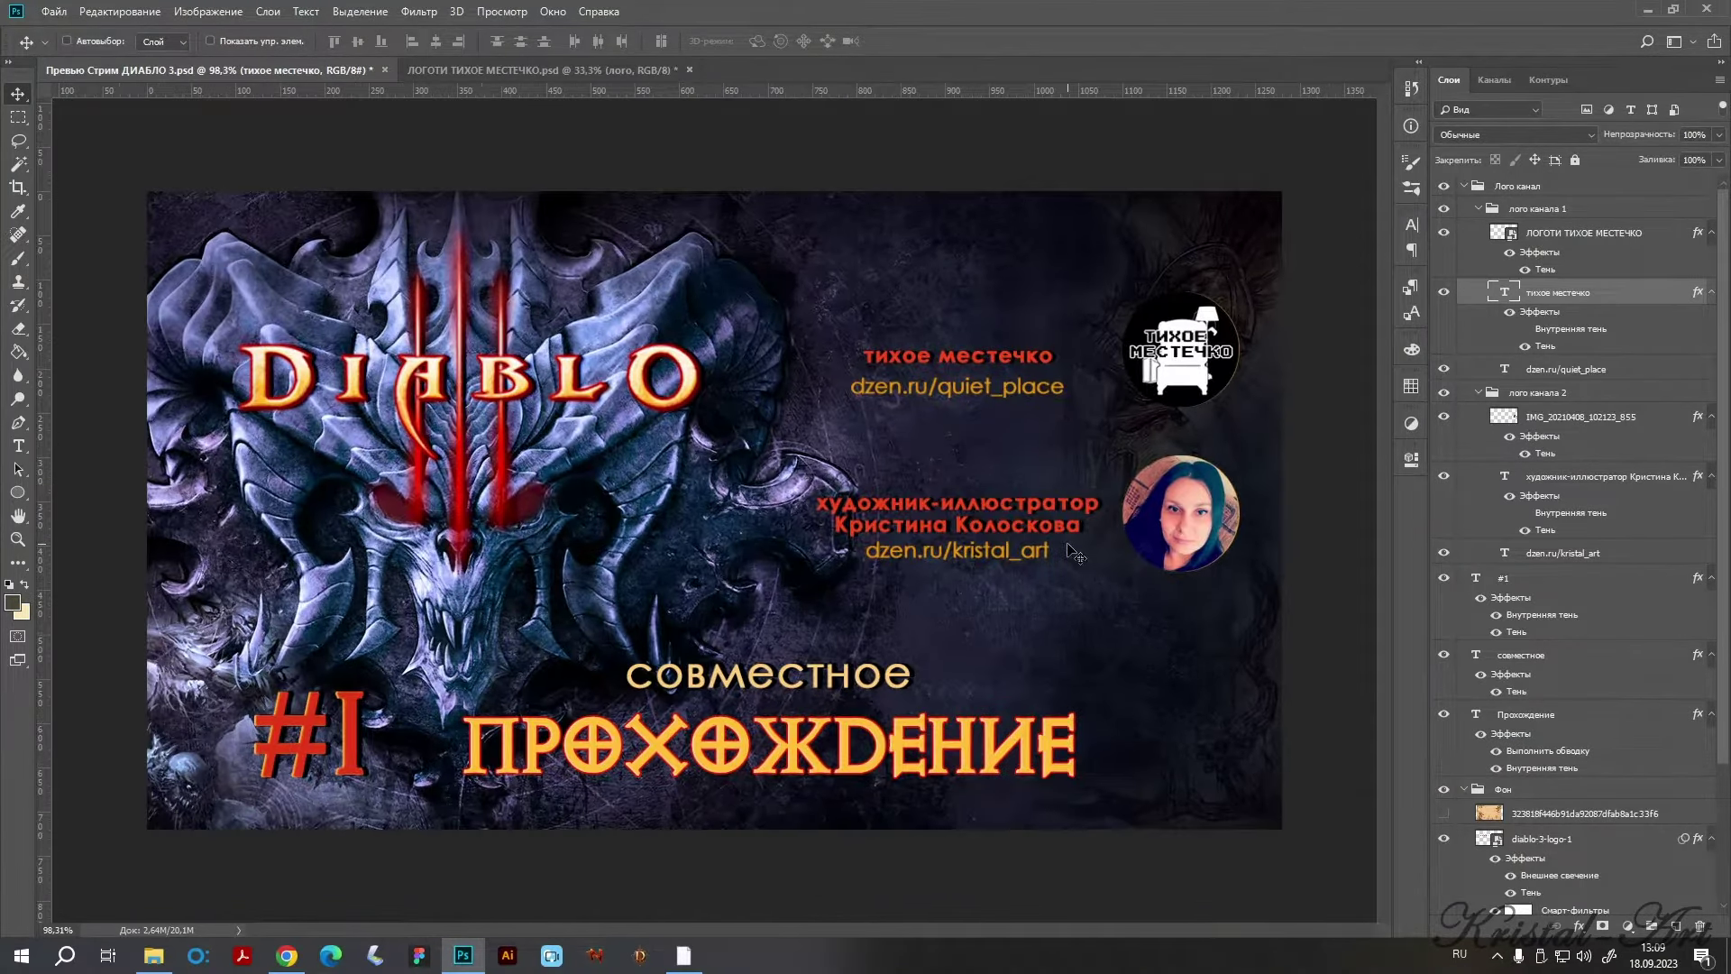
scroll(1074, 553, down, 1)
scroll(1075, 553, down, 1)
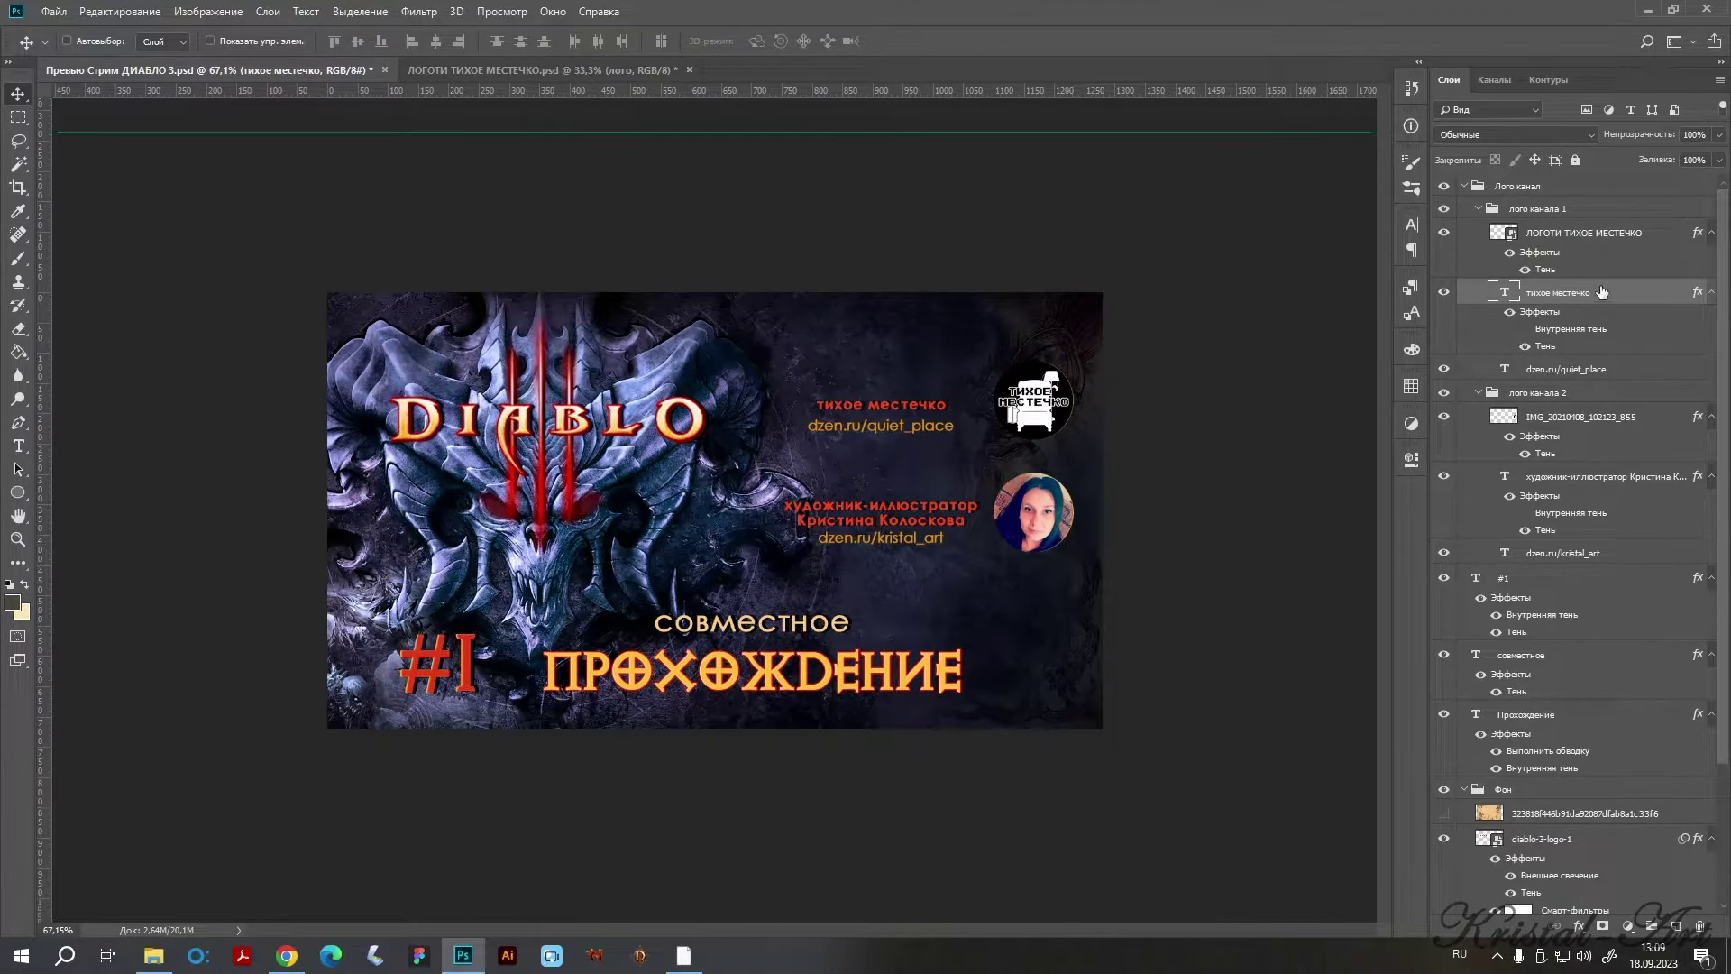
click(1586, 210)
click(1479, 209)
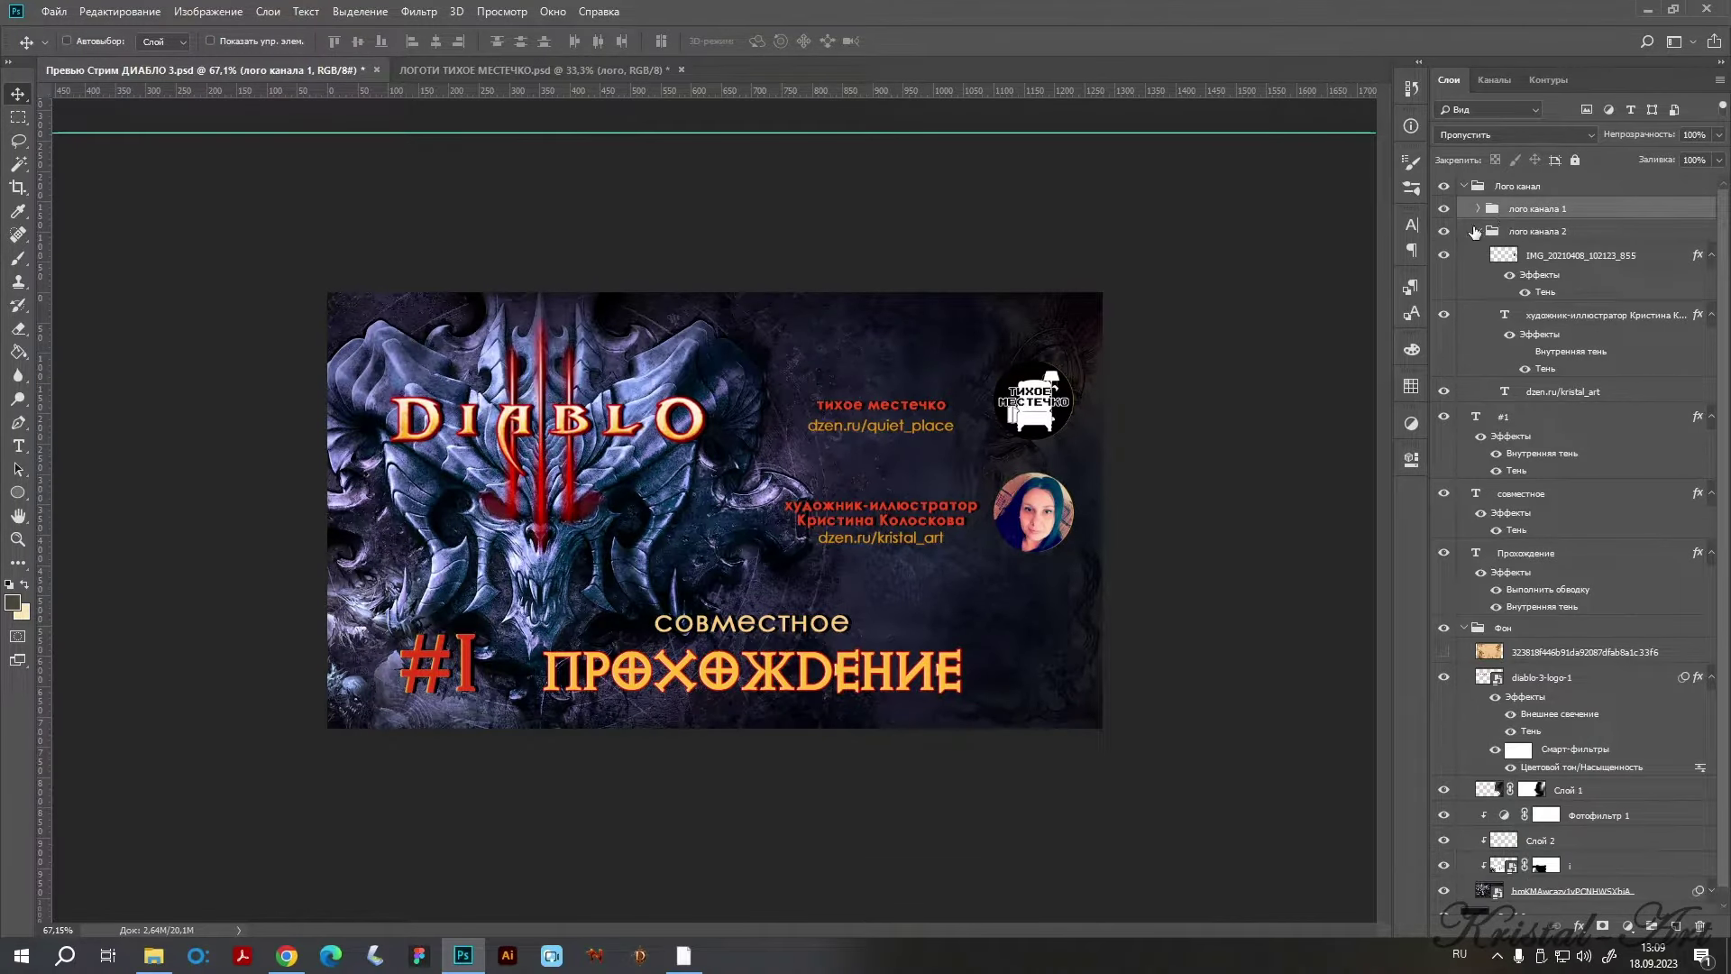
ctrl+click(1526, 231)
click(1492, 232)
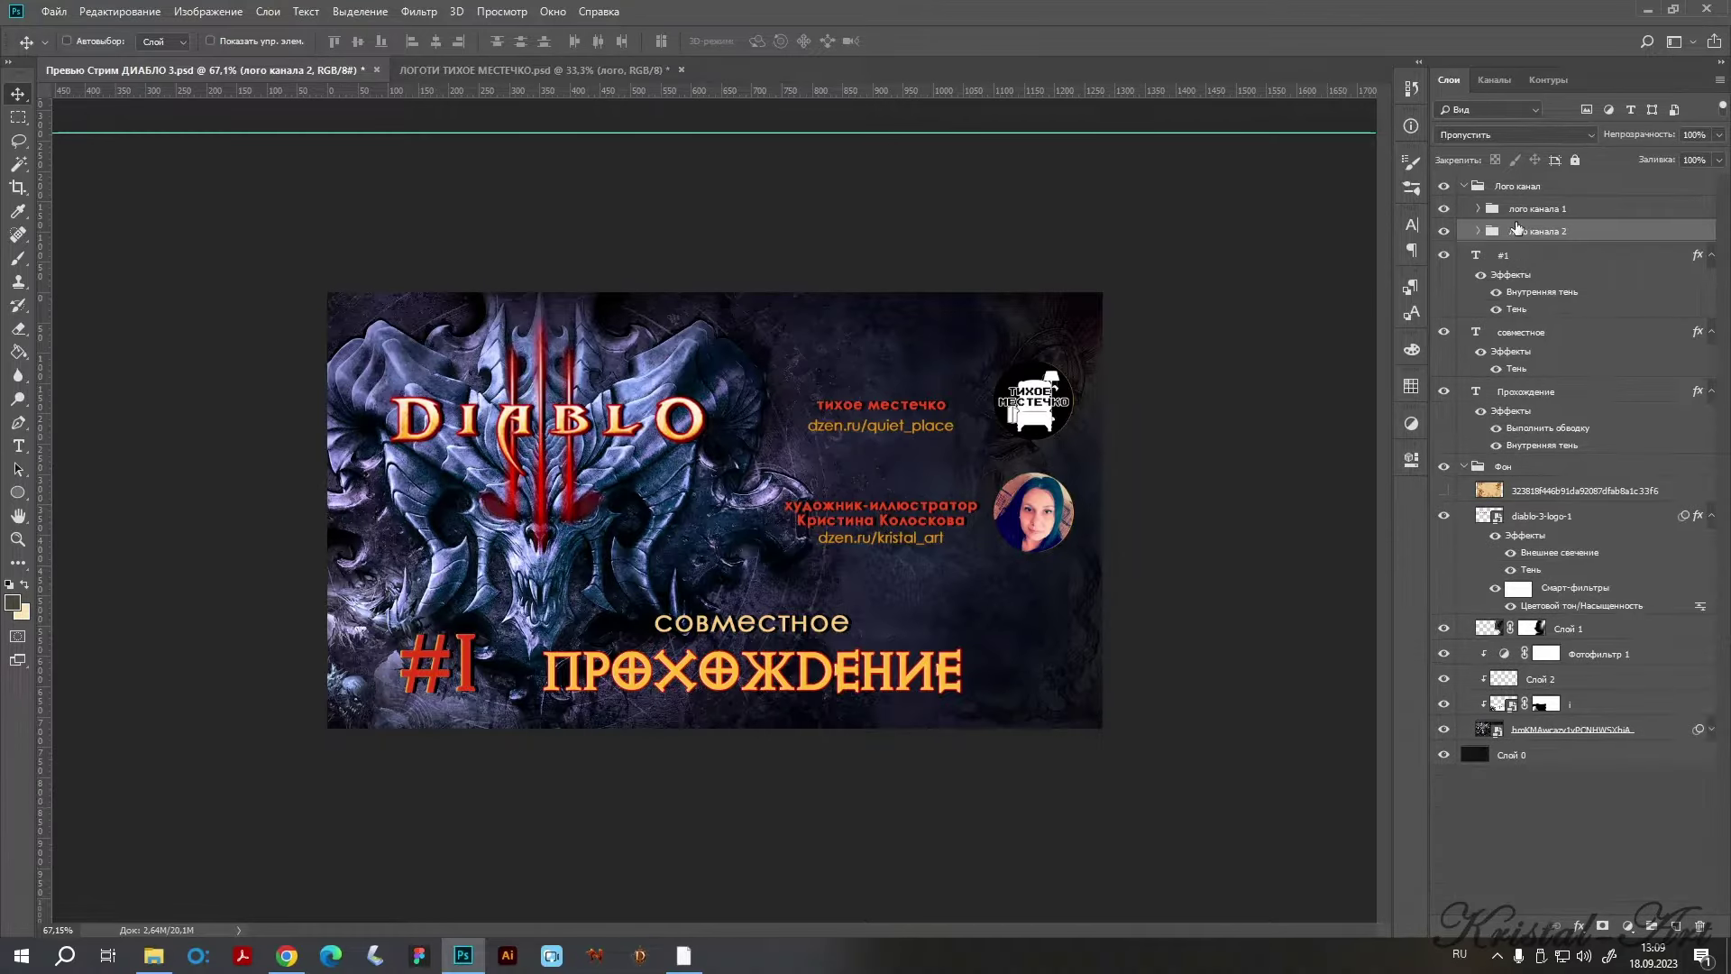
ctrl+click(1530, 209)
Nudge both logo groups slightly lower with Shift+arrow keys.
key(shift+Down)
key(shift+Down)
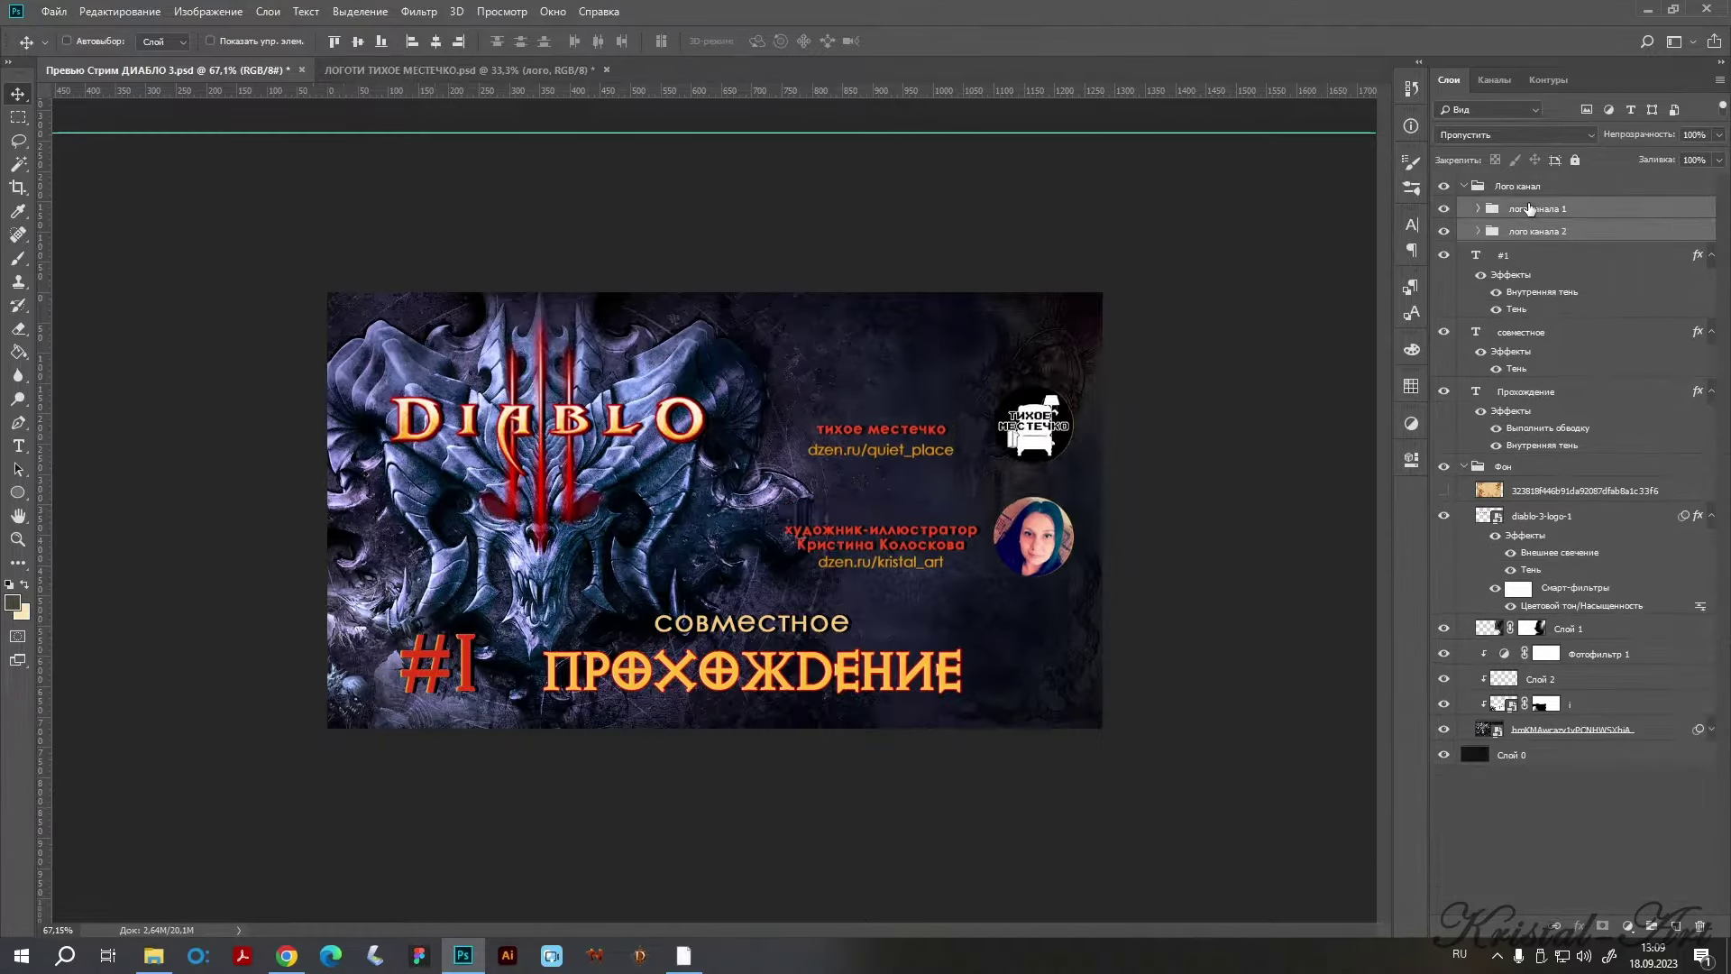
key(shift+Down)
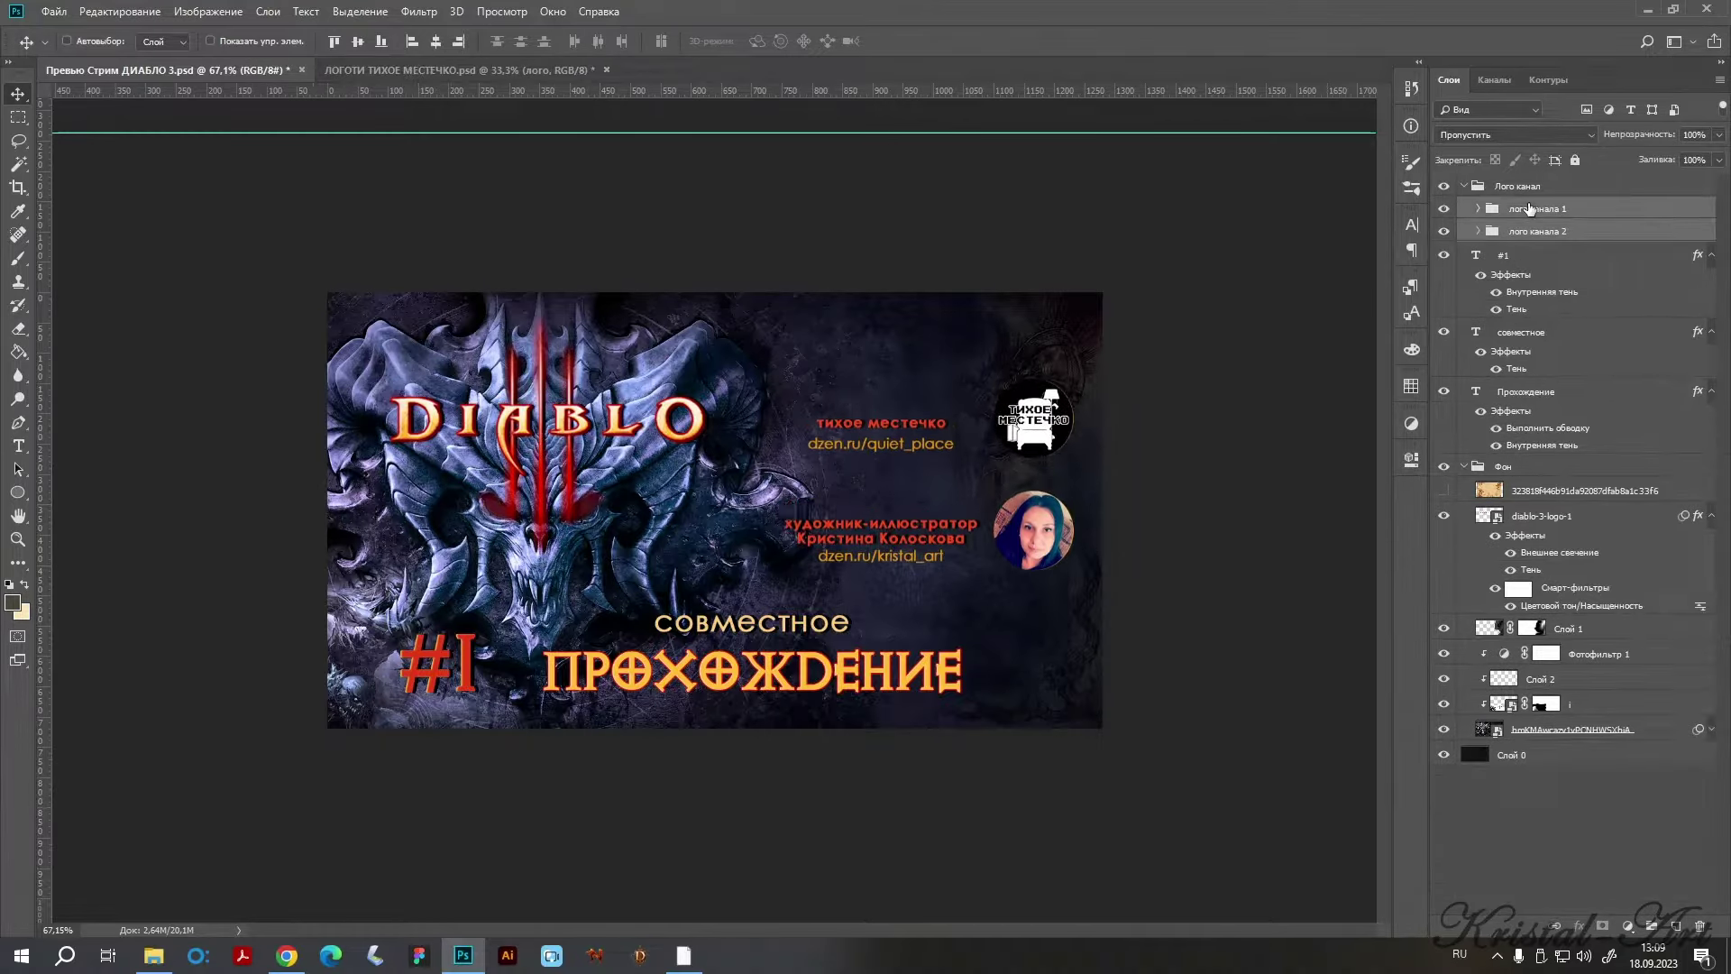
key(shift+Down)
key(shift+Up)
key(shift+Up)
key(shift+Up)
key(shift+Down)
key(shift+Down)
key(shift+Down)
key(shift+Up)
Add a new layer for sparks and pick a small spark brush.
click(1676, 926)
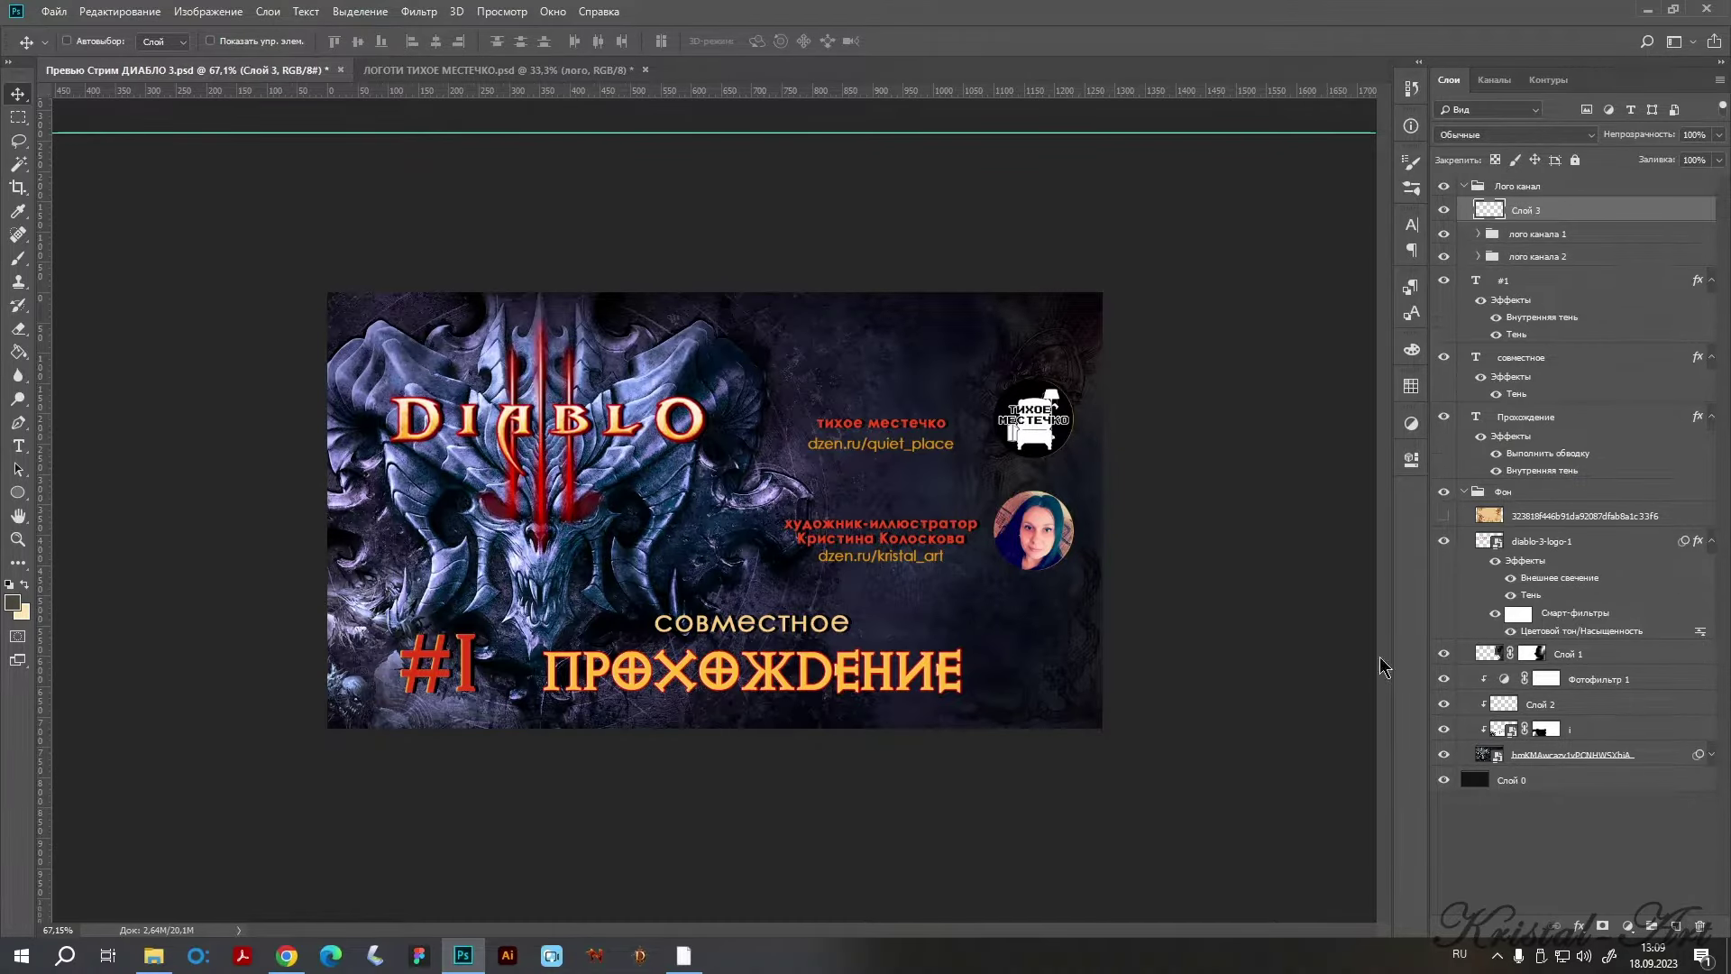
click(20, 258)
click(108, 257)
click(94, 41)
click(319, 392)
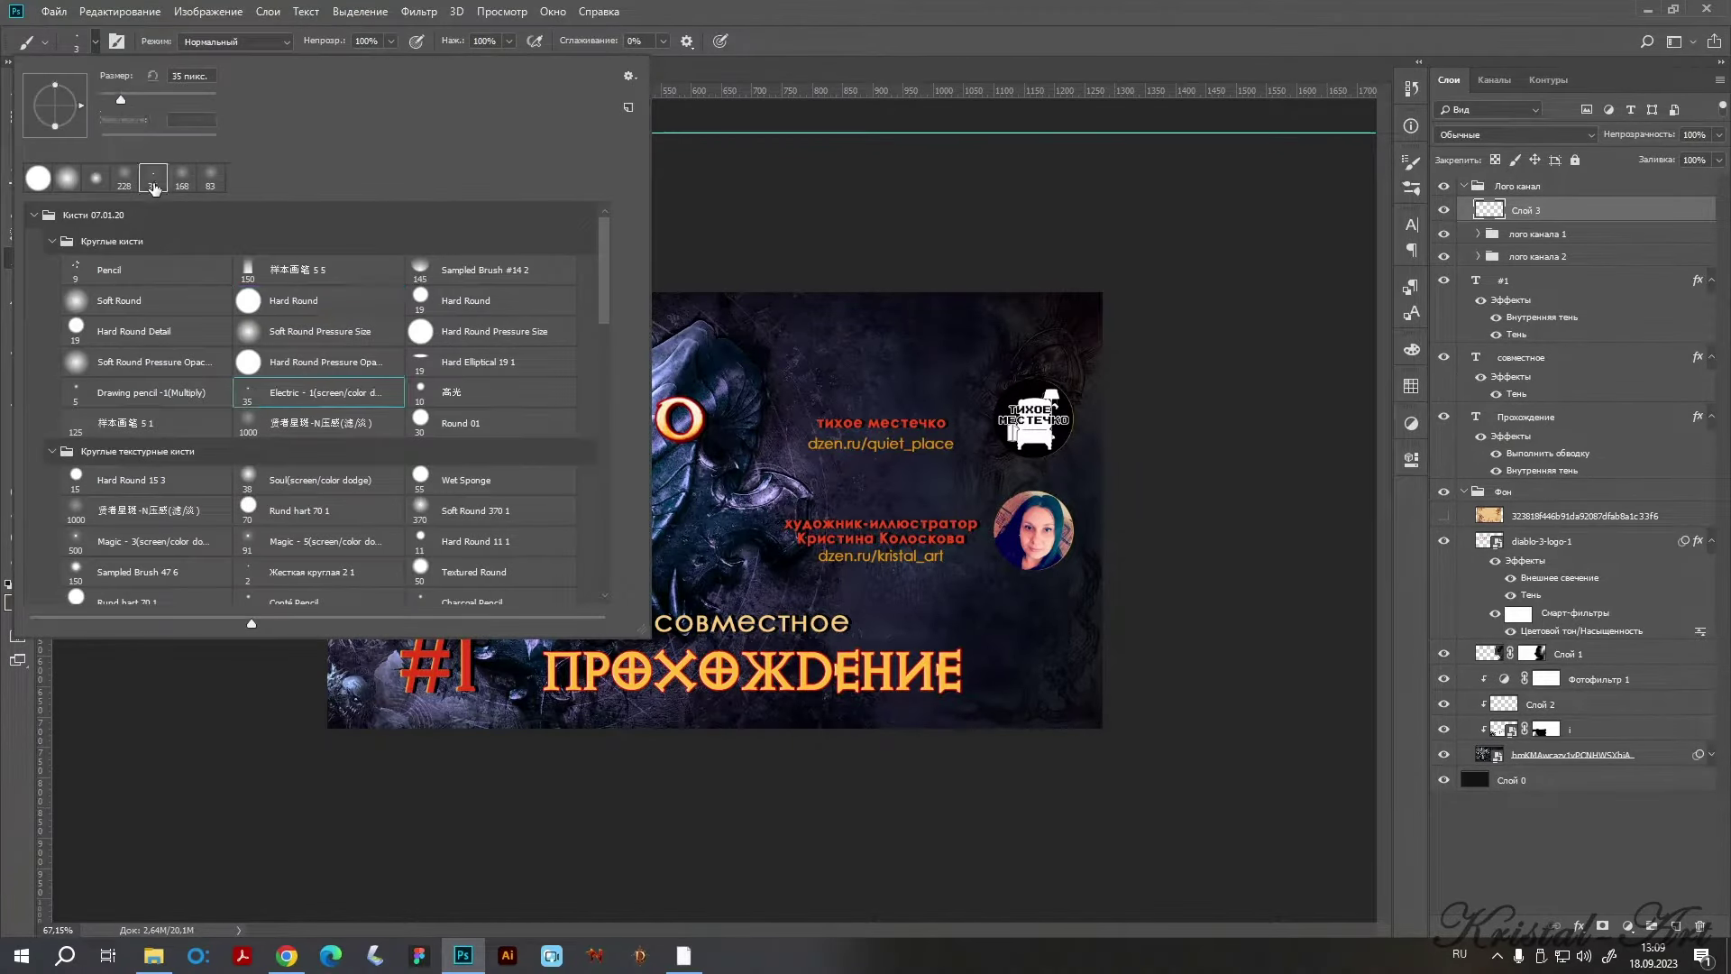
click(451, 238)
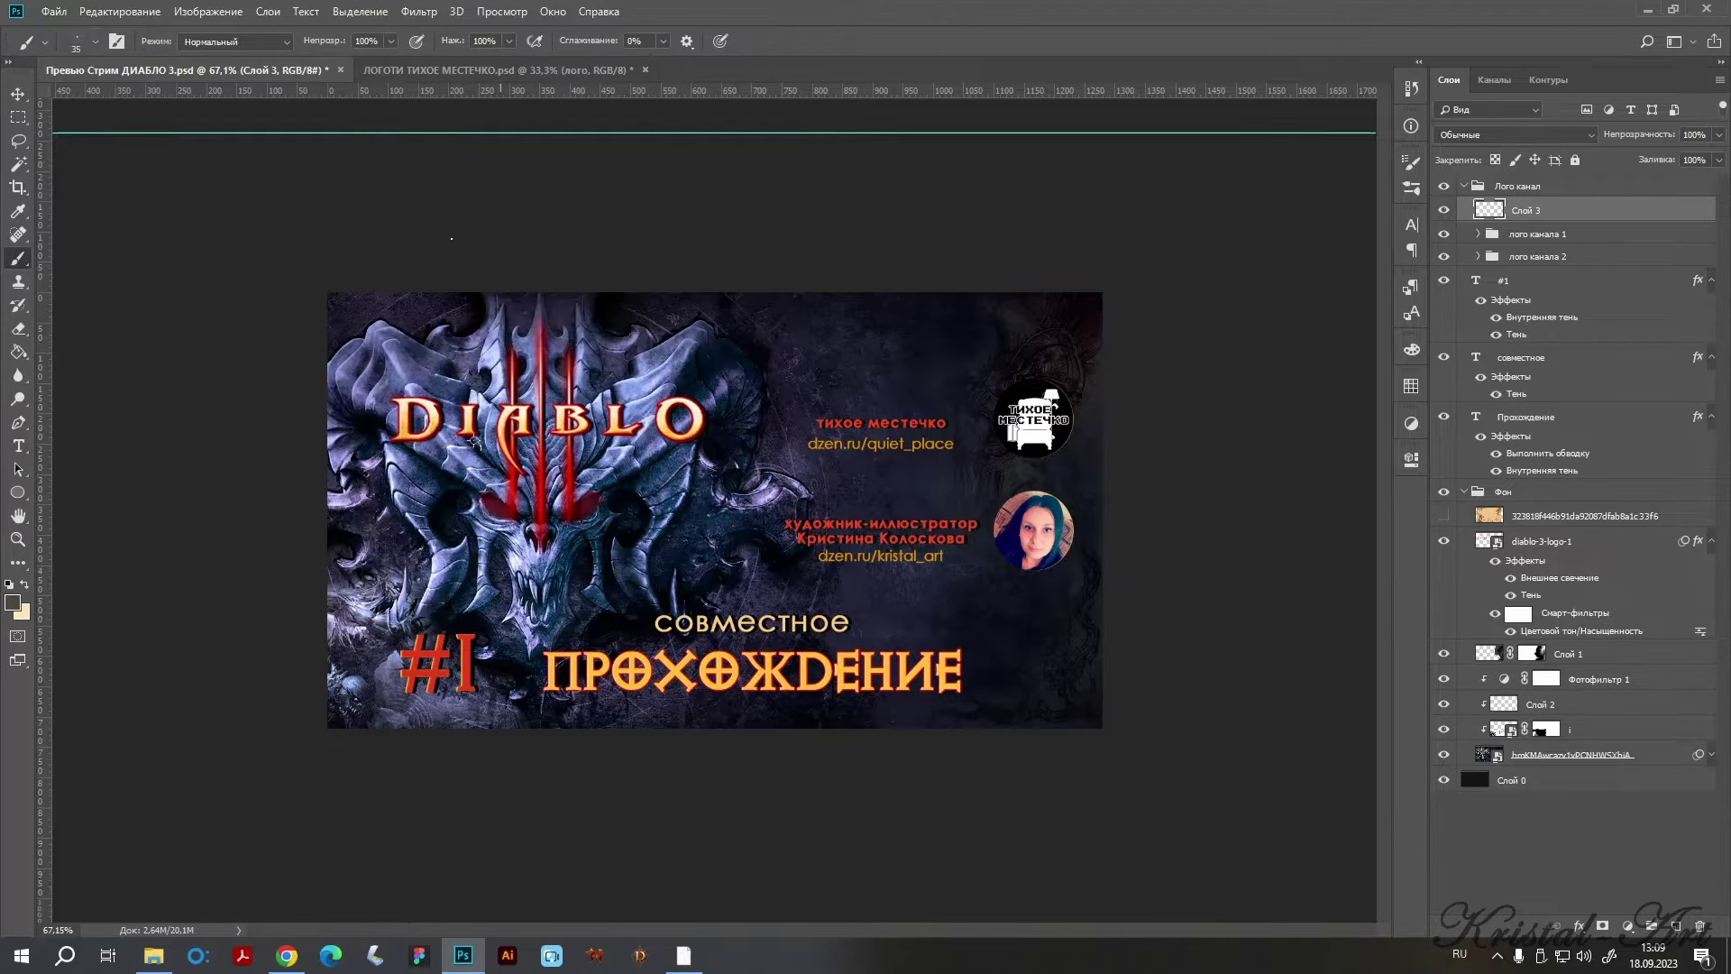
Paint red sparks and orange sparks sampled from the artwork across the thumbnail.
alt+click(512, 496)
key(ctrl+plus)
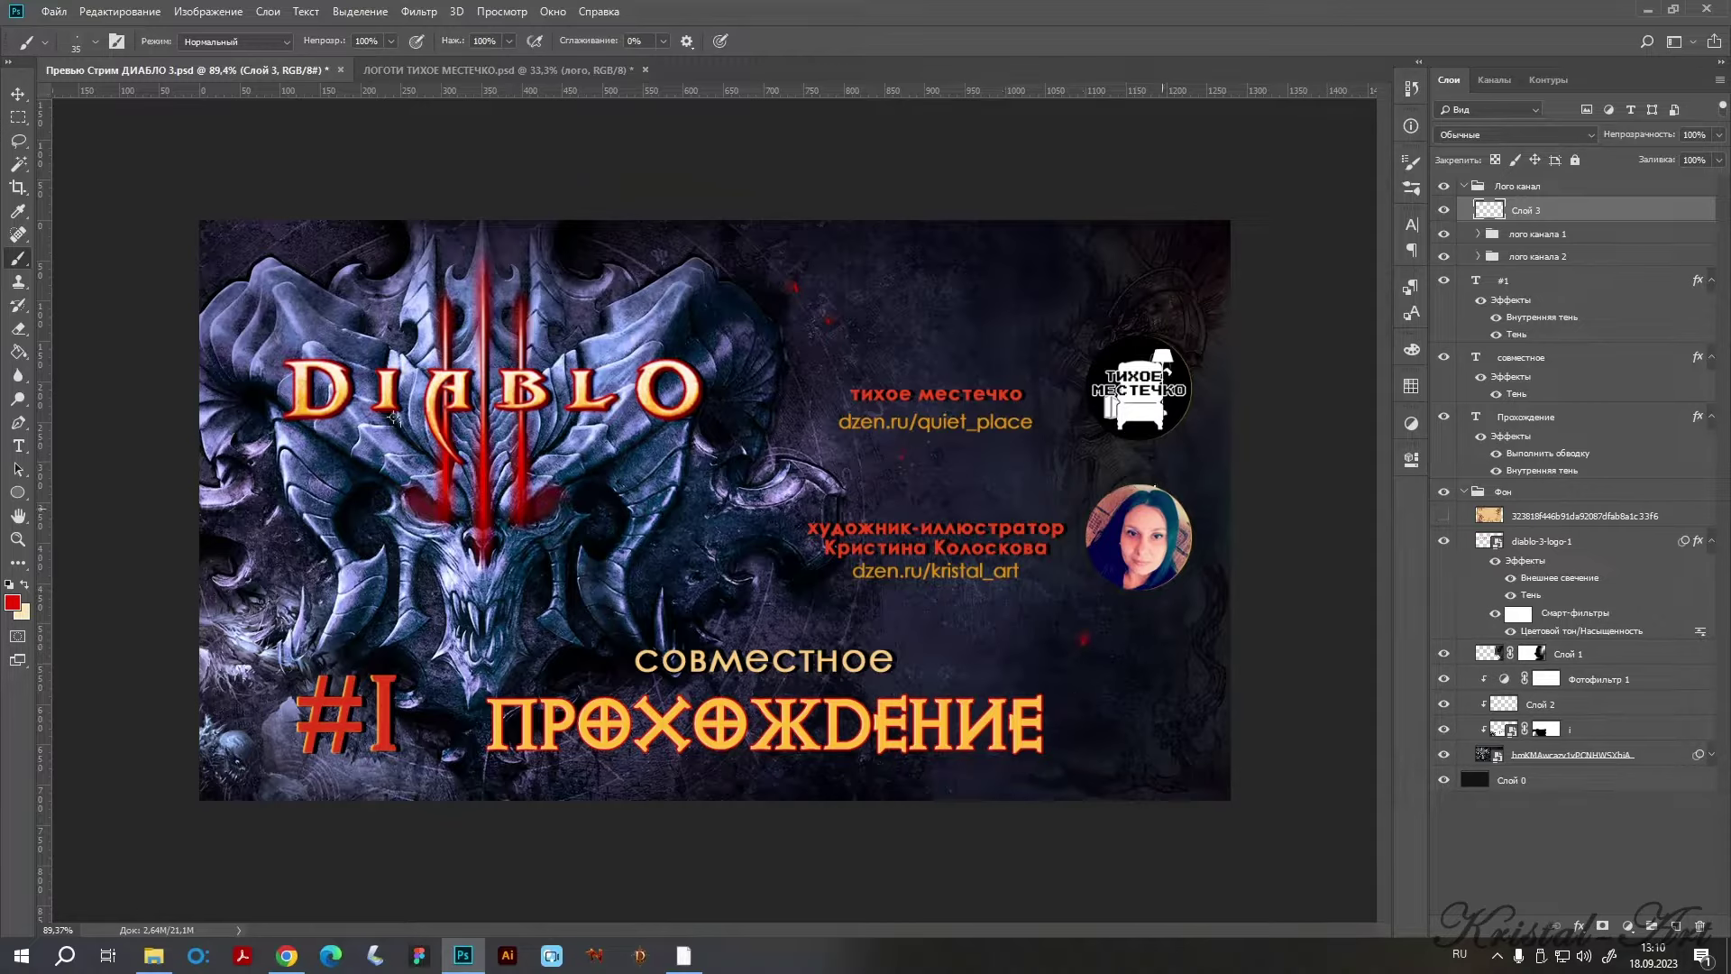
key(ctrl+z)
click(1134, 712)
alt+click(852, 695)
click(812, 401)
click(791, 457)
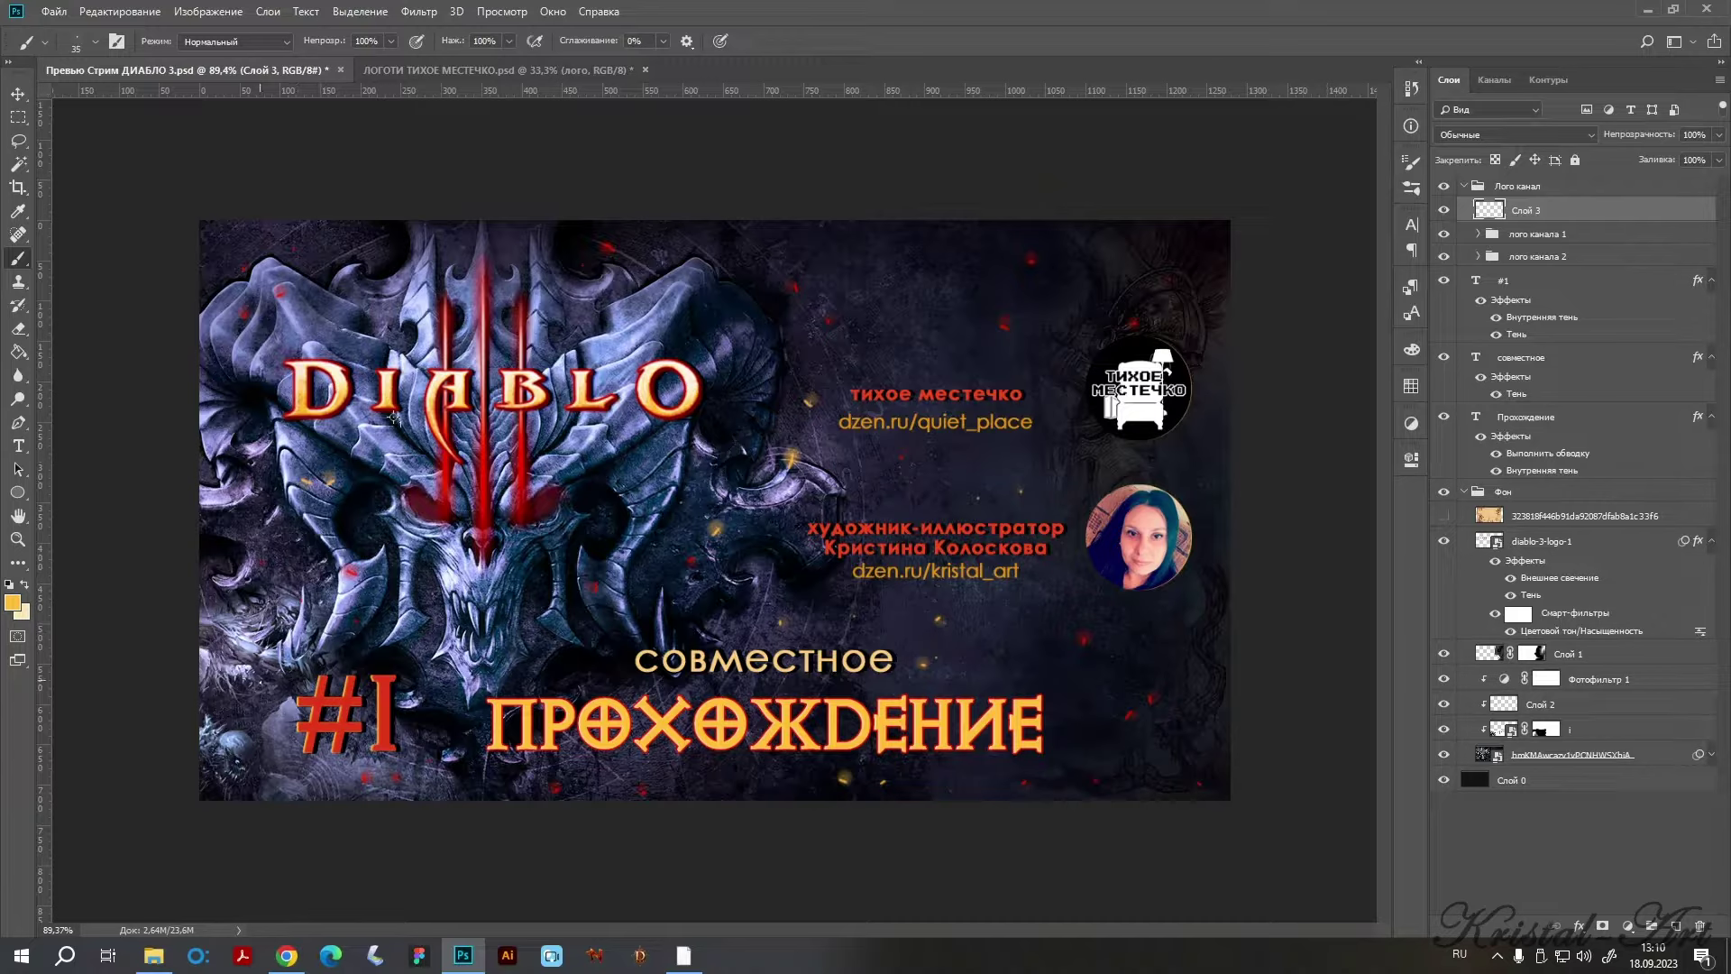
click(467, 746)
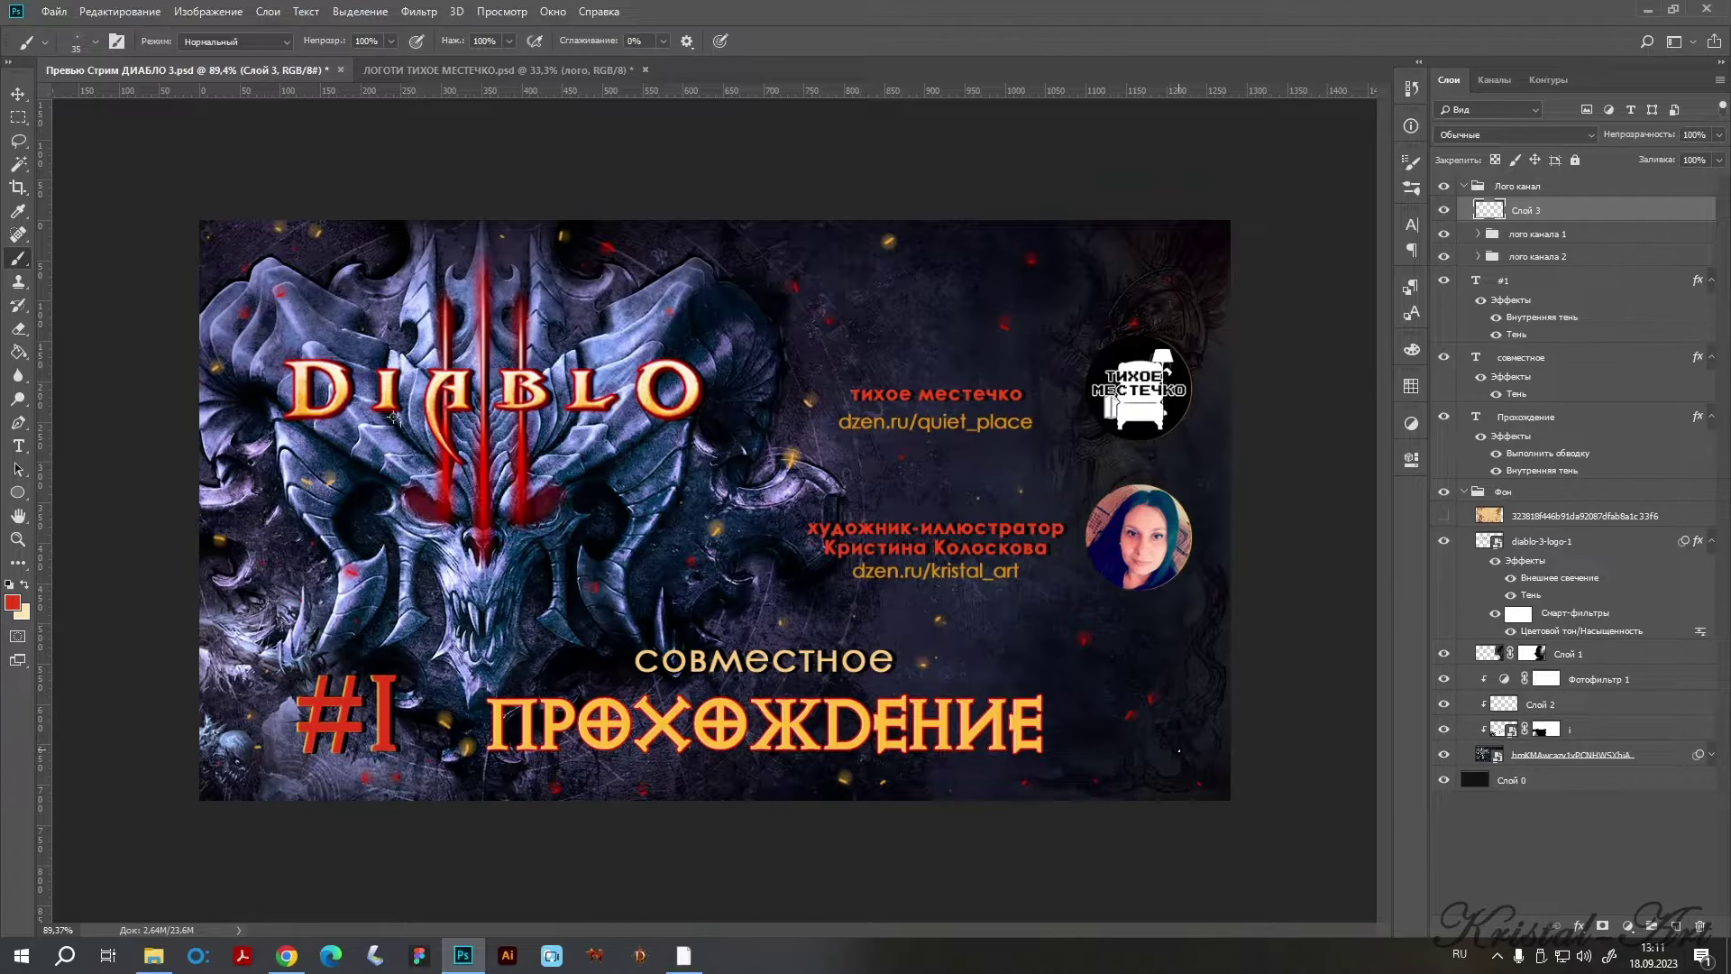
Set the spark layer to Hard Light blend at about 51% opacity.
click(1538, 135)
click(1497, 181)
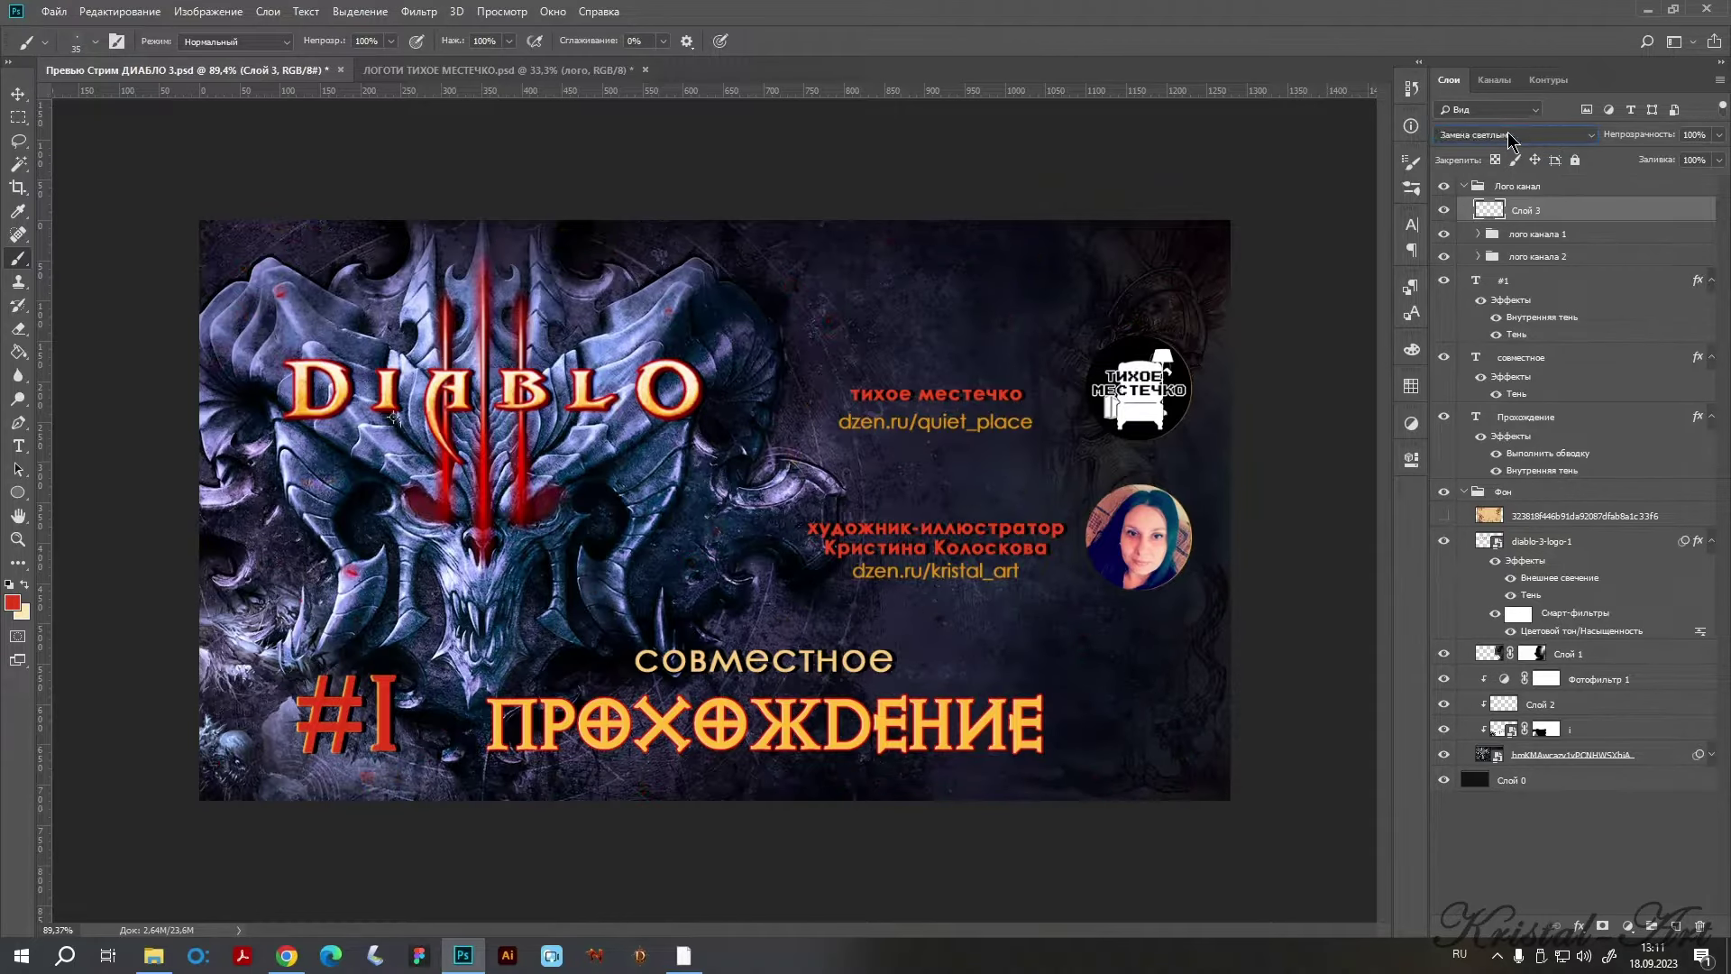
scroll(1511, 142, down, 2)
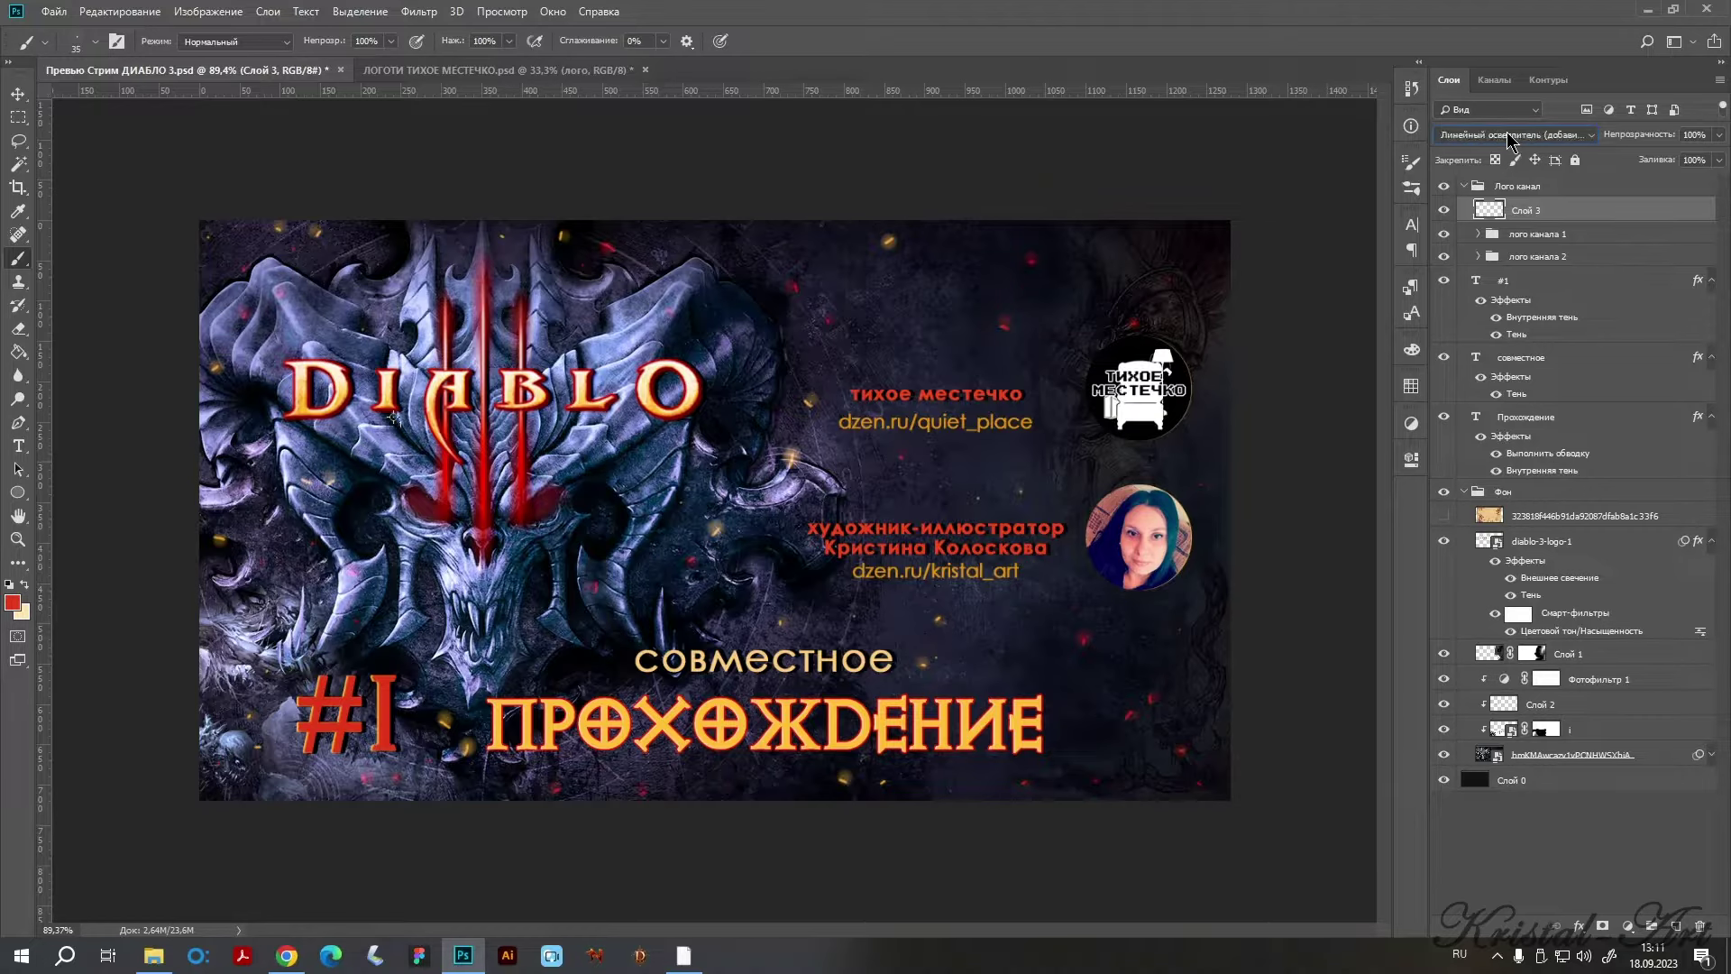
scroll(1512, 141, down, 1)
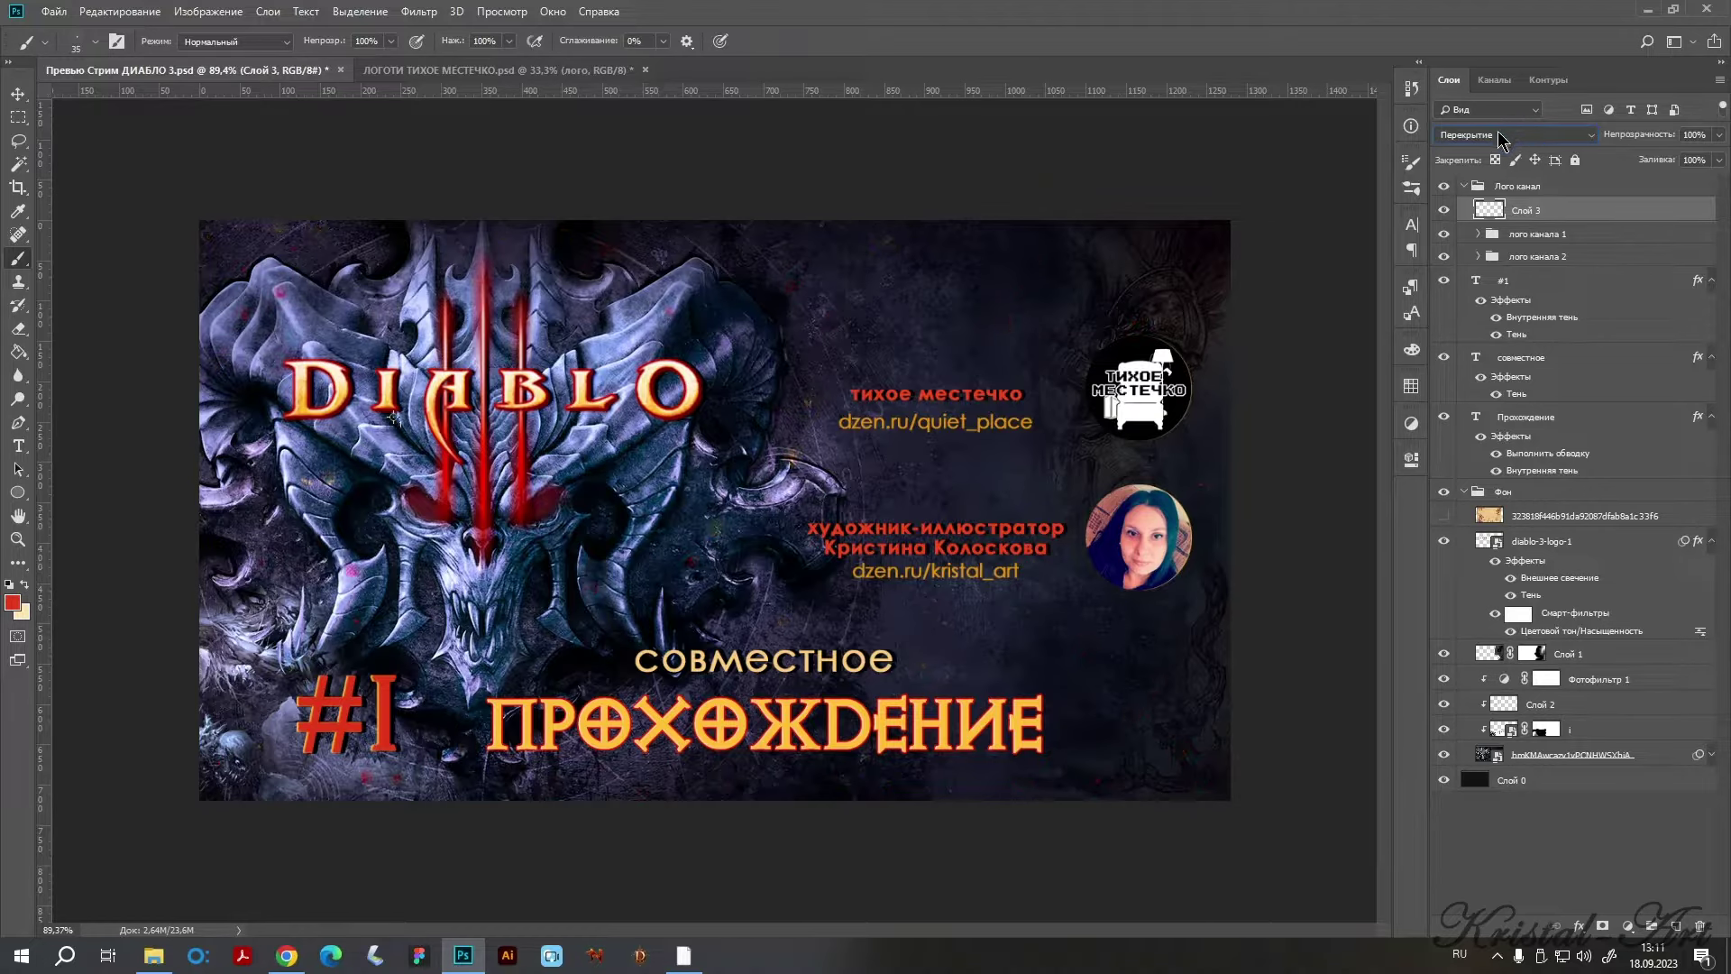
scroll(1501, 137, down, 2)
drag(1719, 135, 1676, 159)
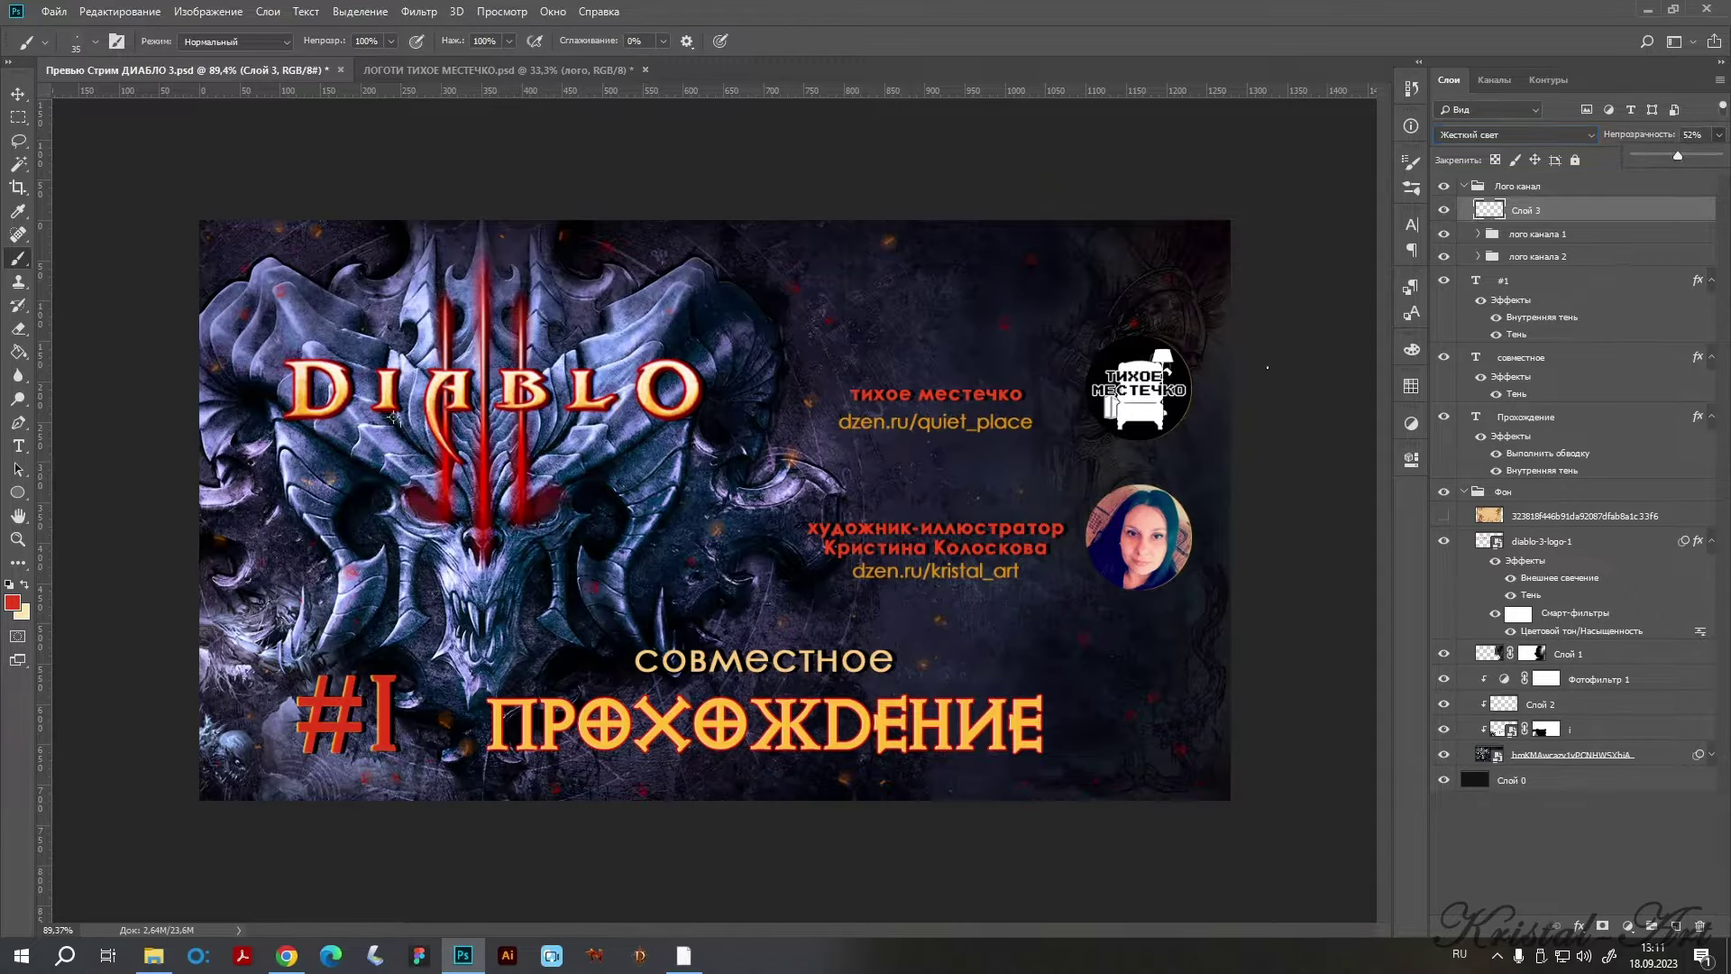
Add an empty layer above diablo-3-logo-1.
click(1610, 781)
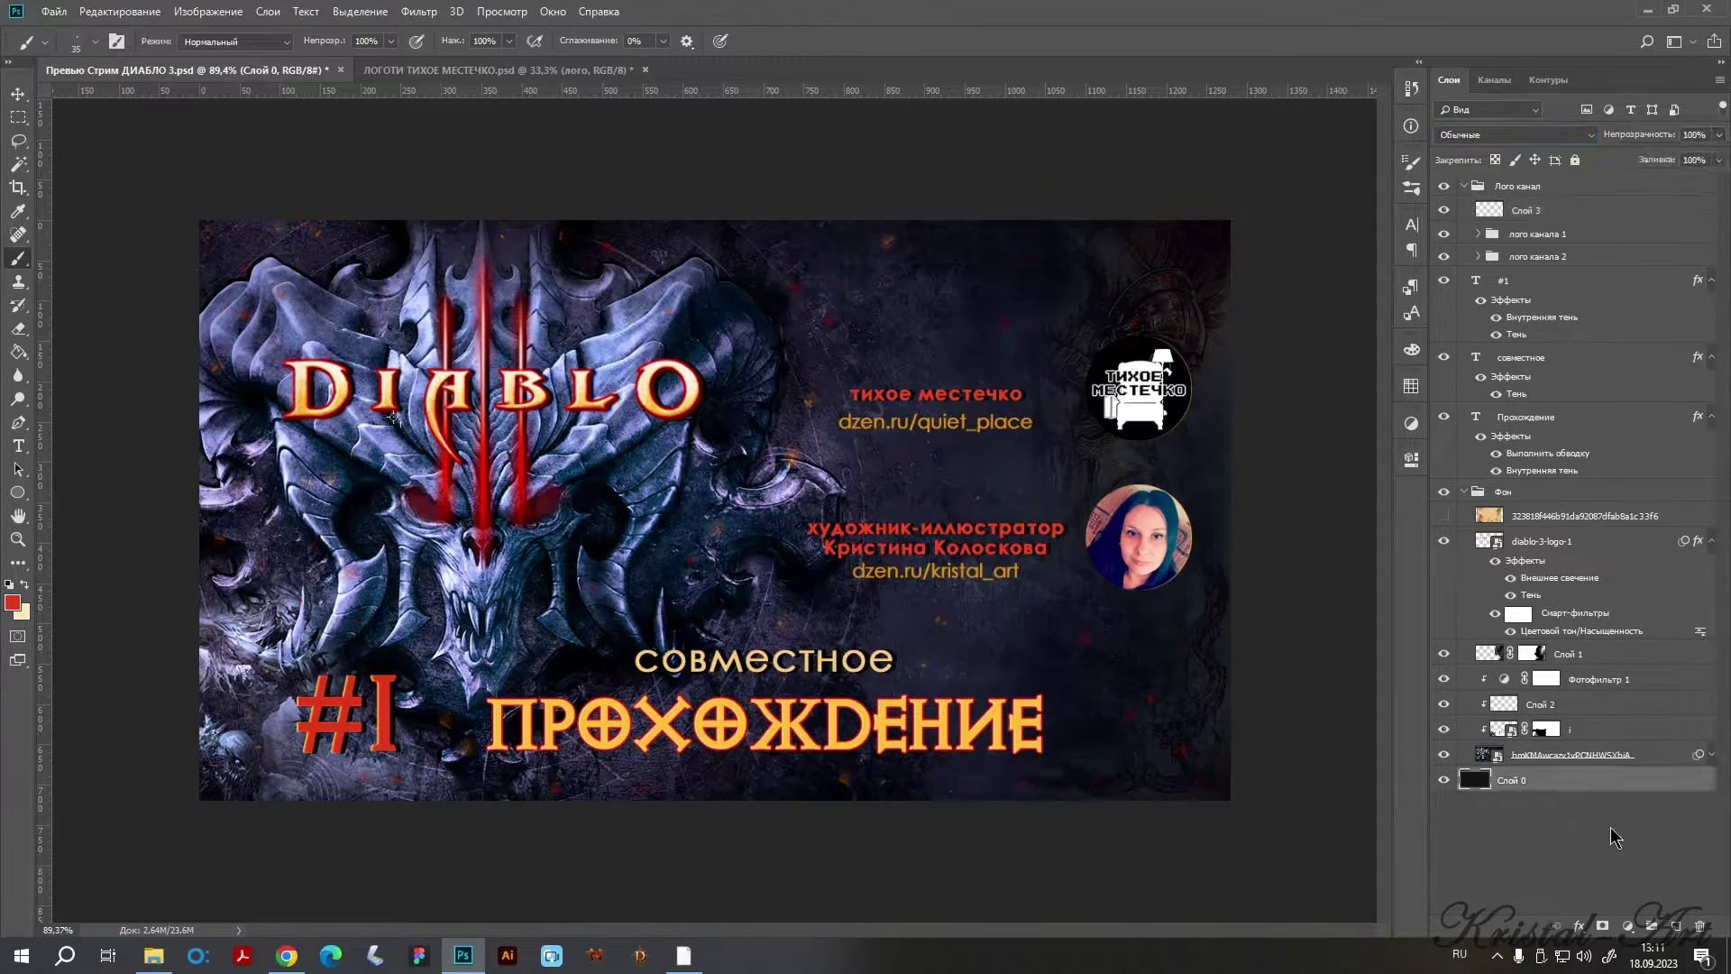
click(1576, 757)
click(1560, 656)
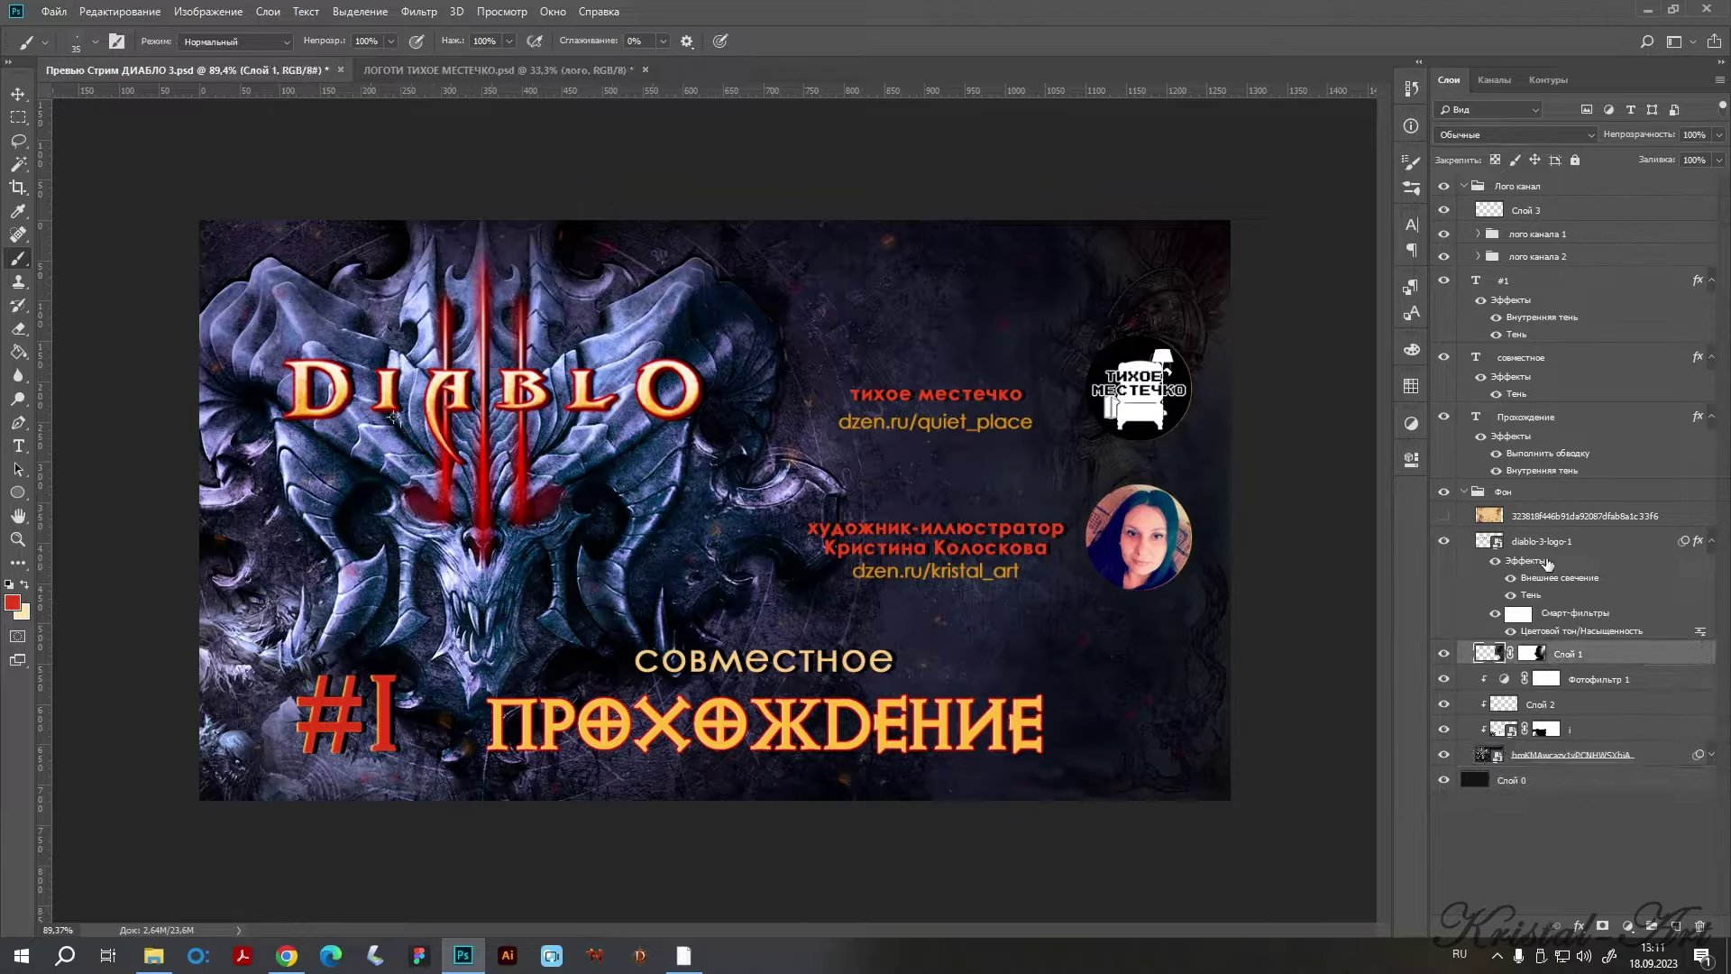
click(1546, 542)
click(1674, 929)
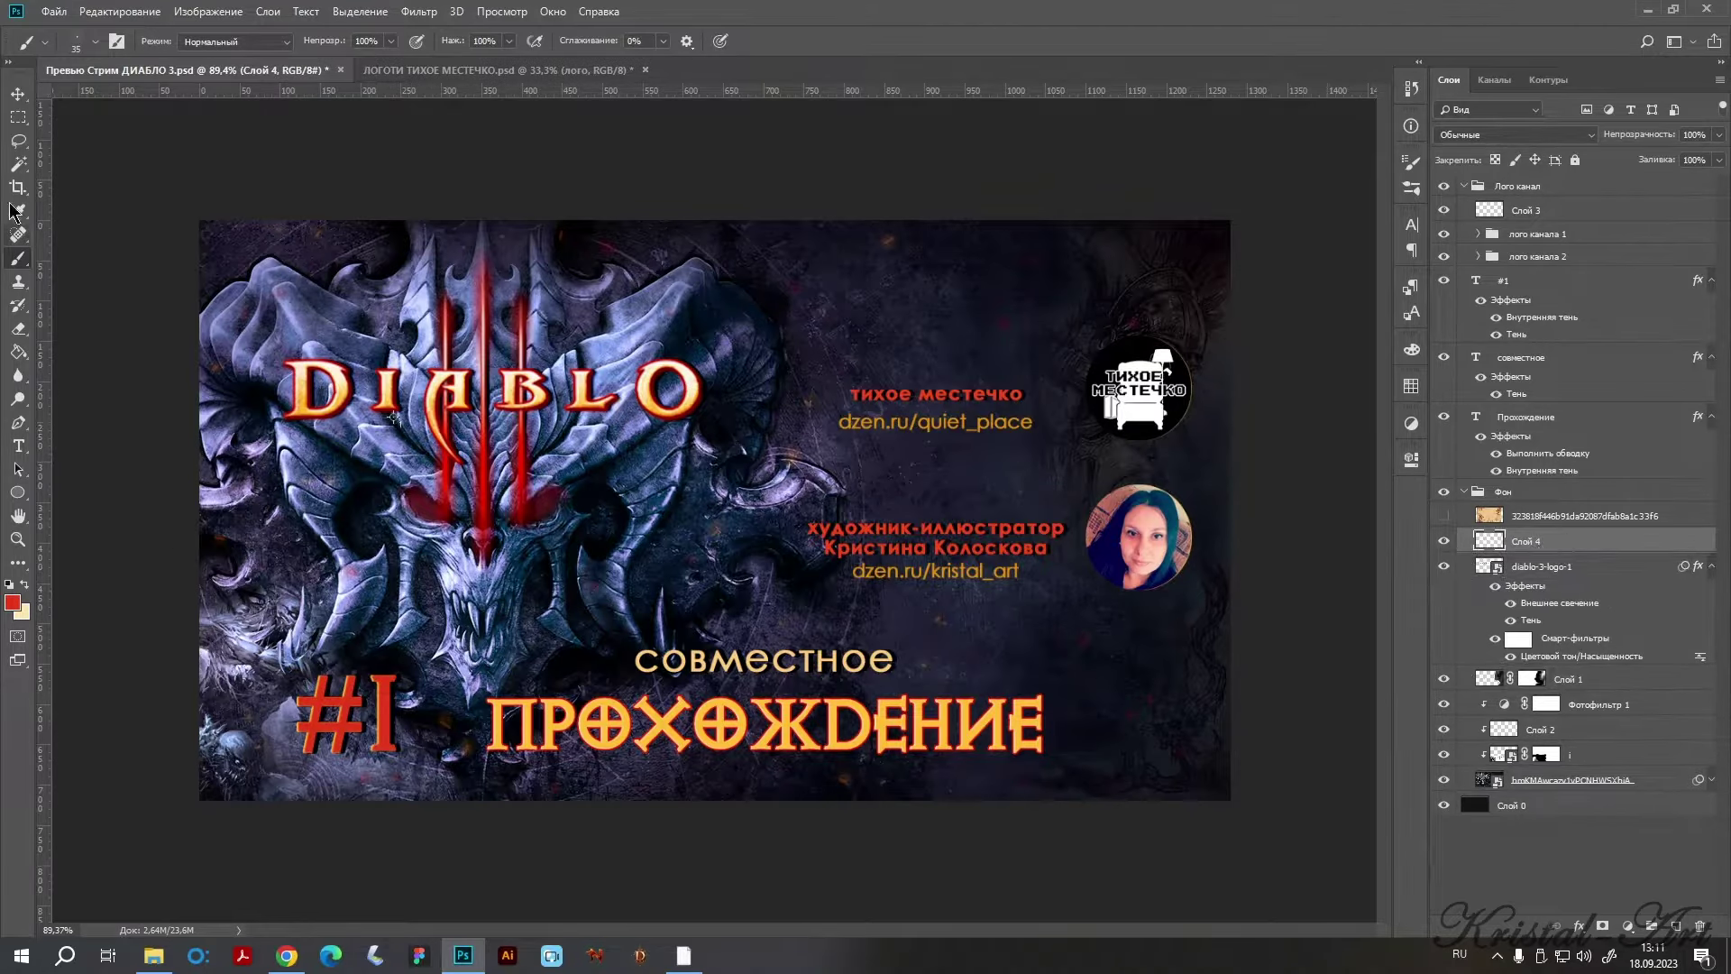
Set up a 190 px spatter brush at about 47% opacity.
click(97, 45)
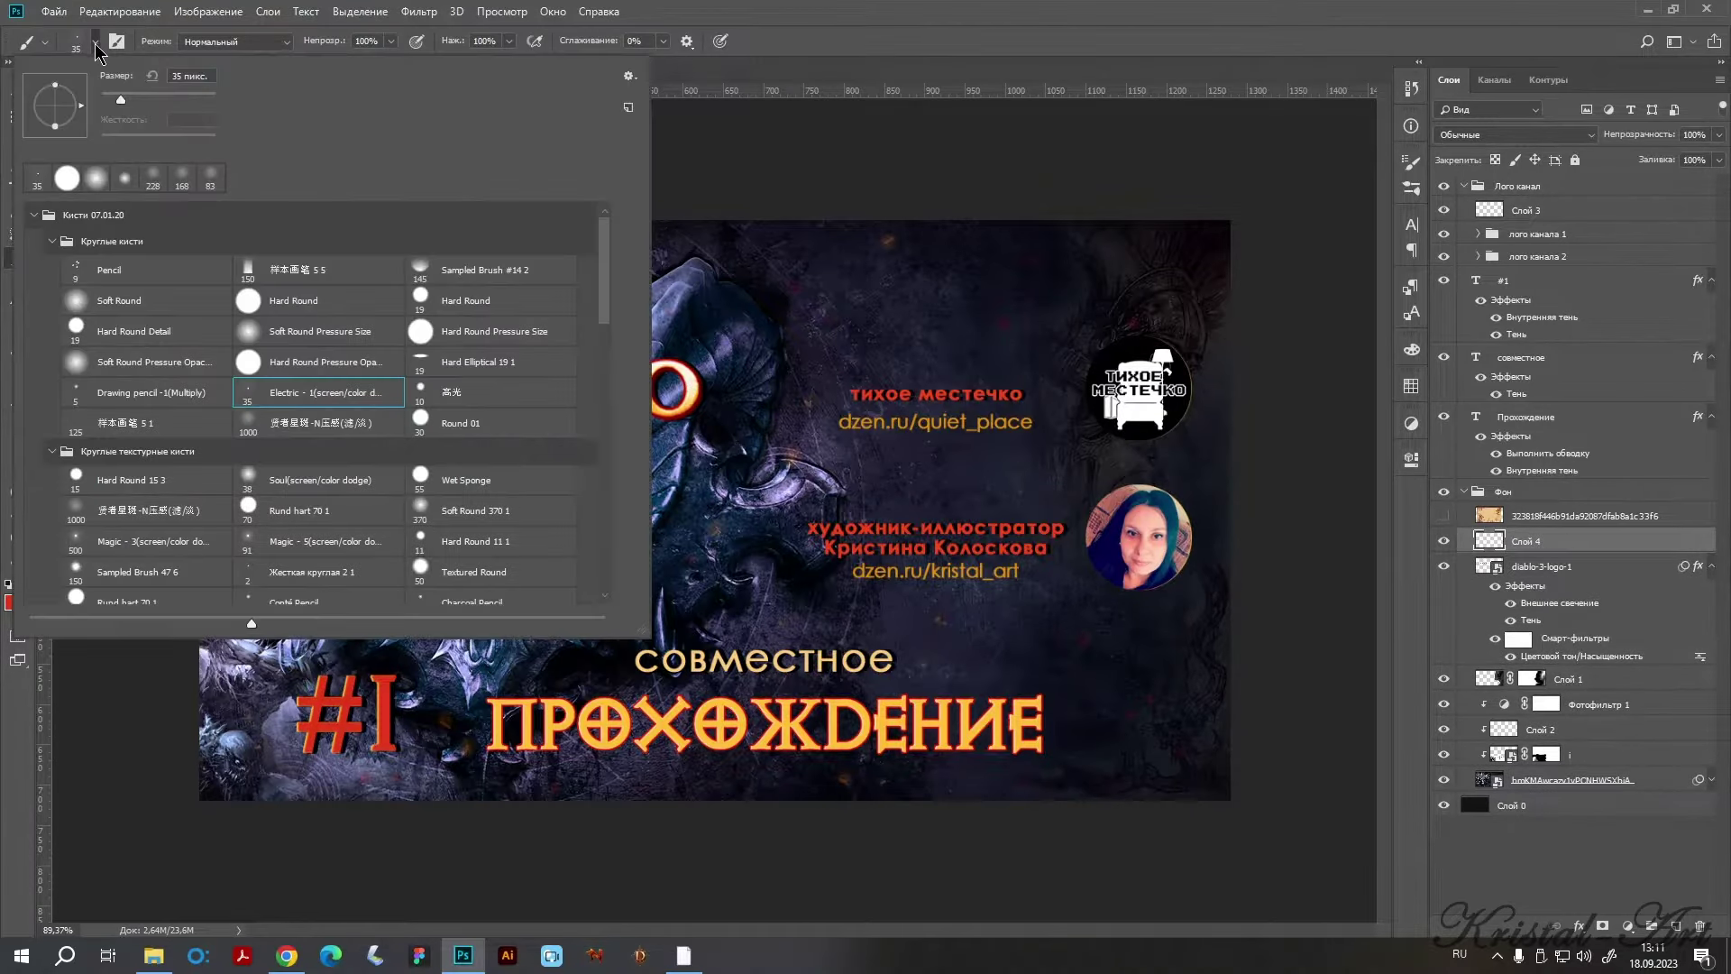
click(132, 277)
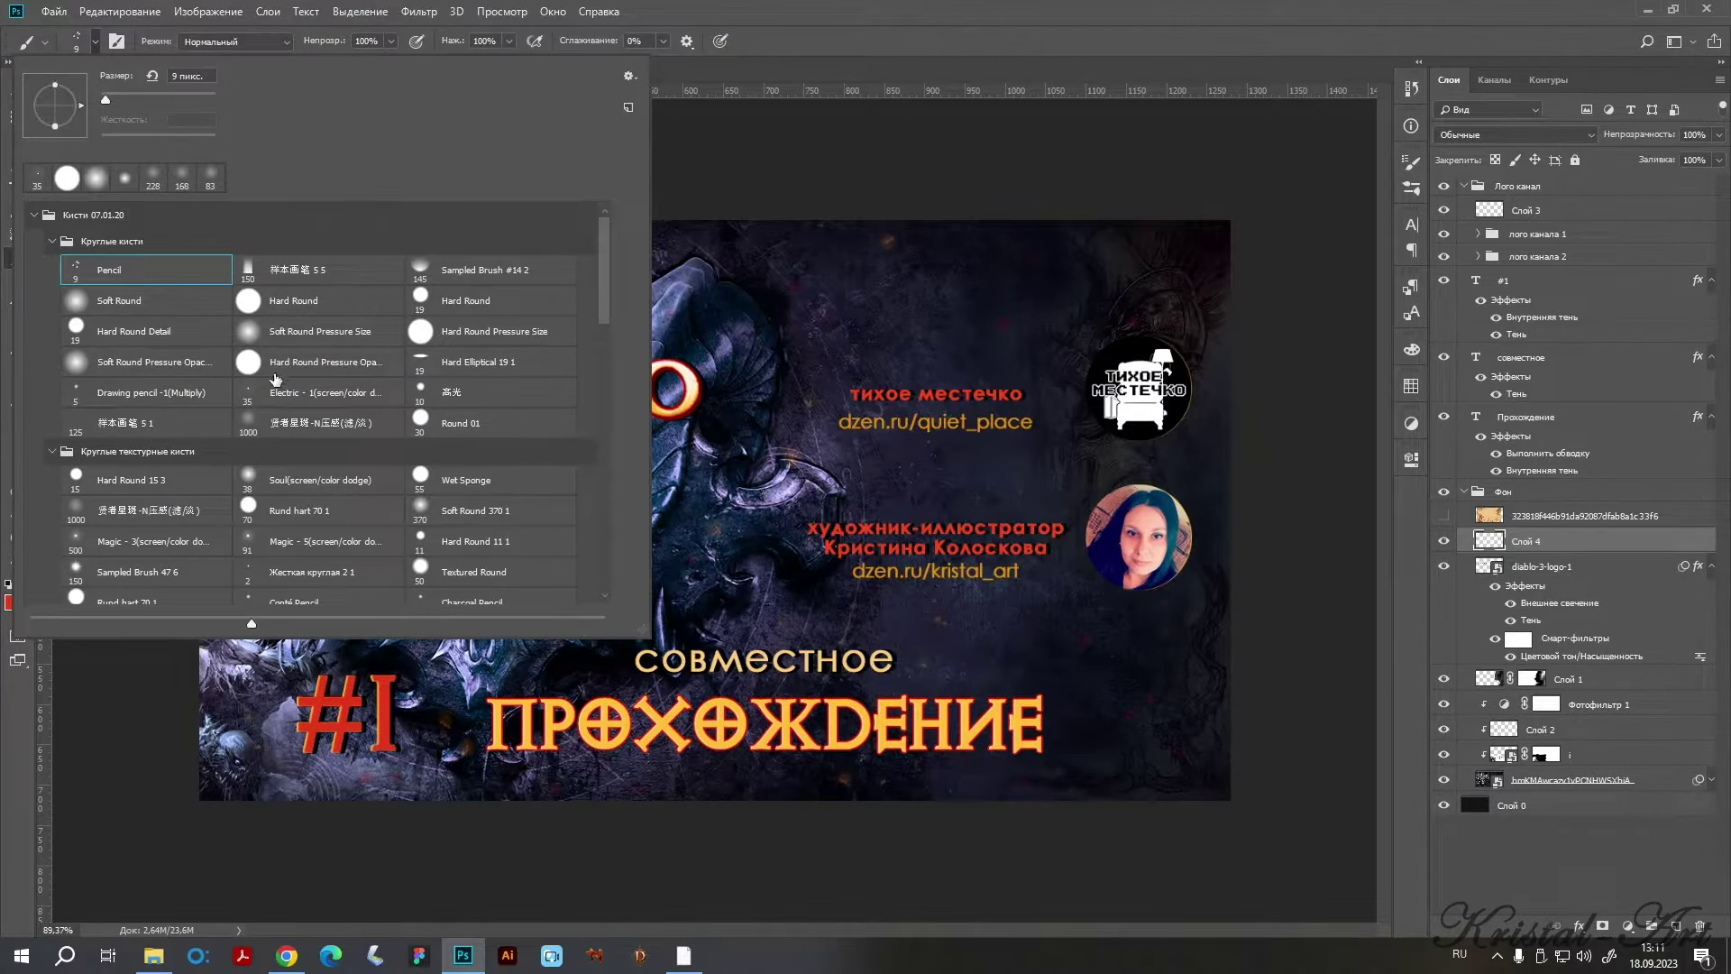
click(257, 418)
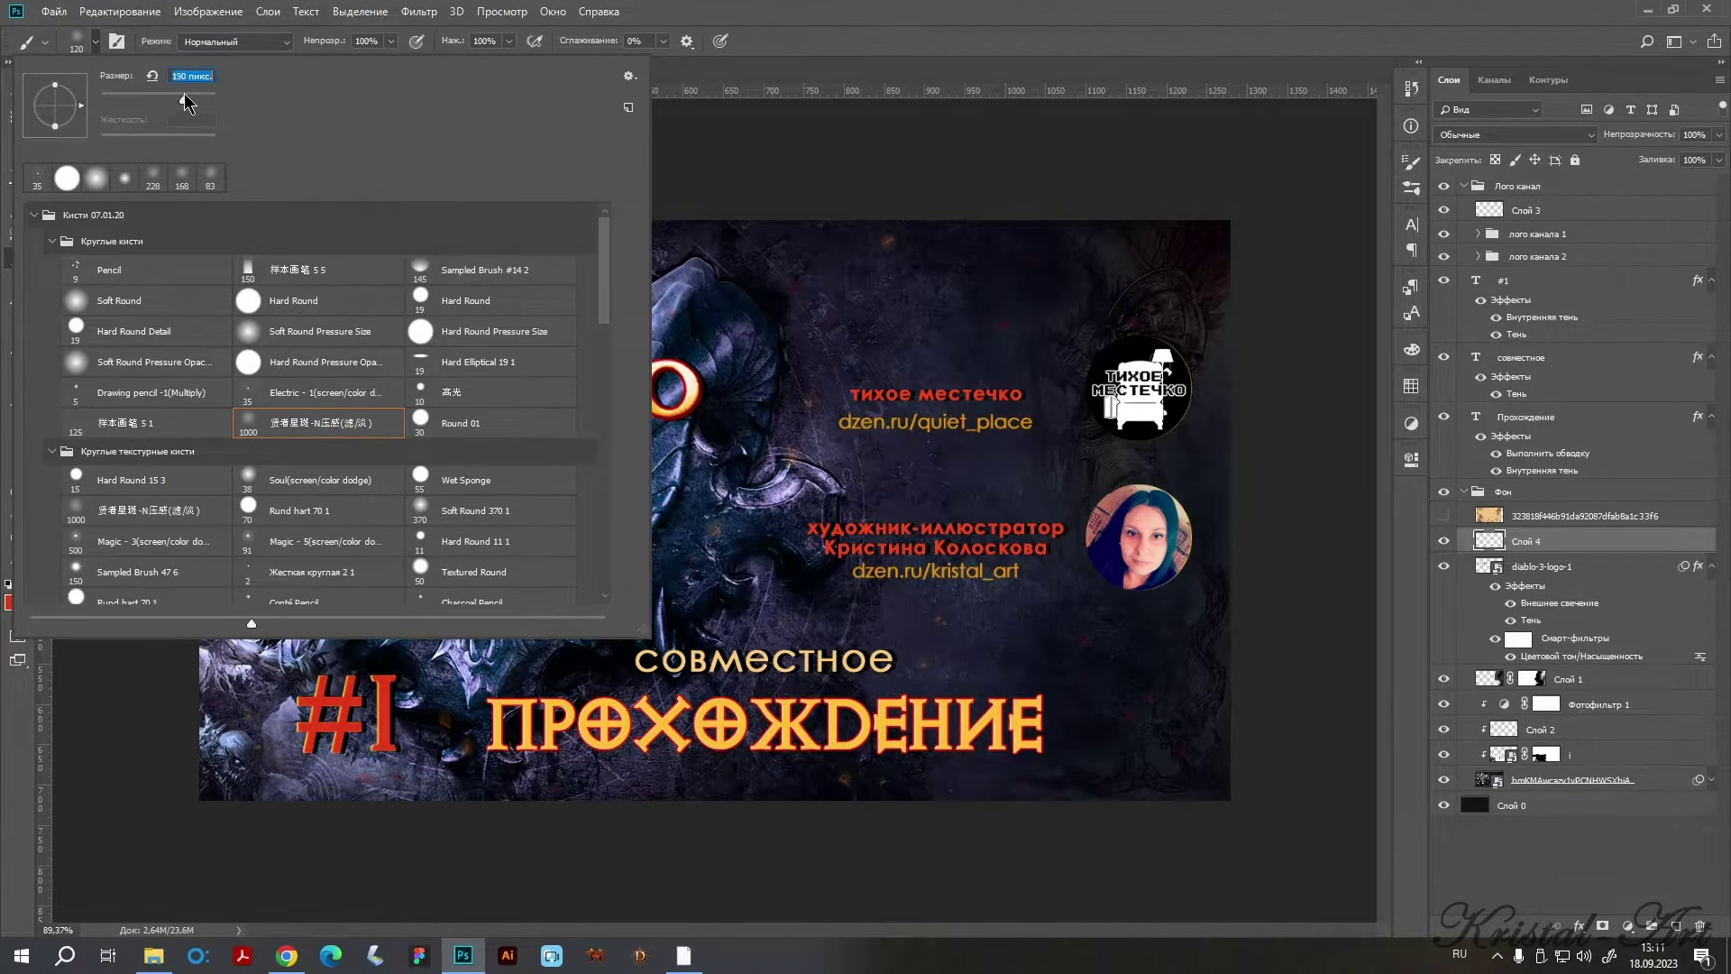
drag(187, 102, 185, 99)
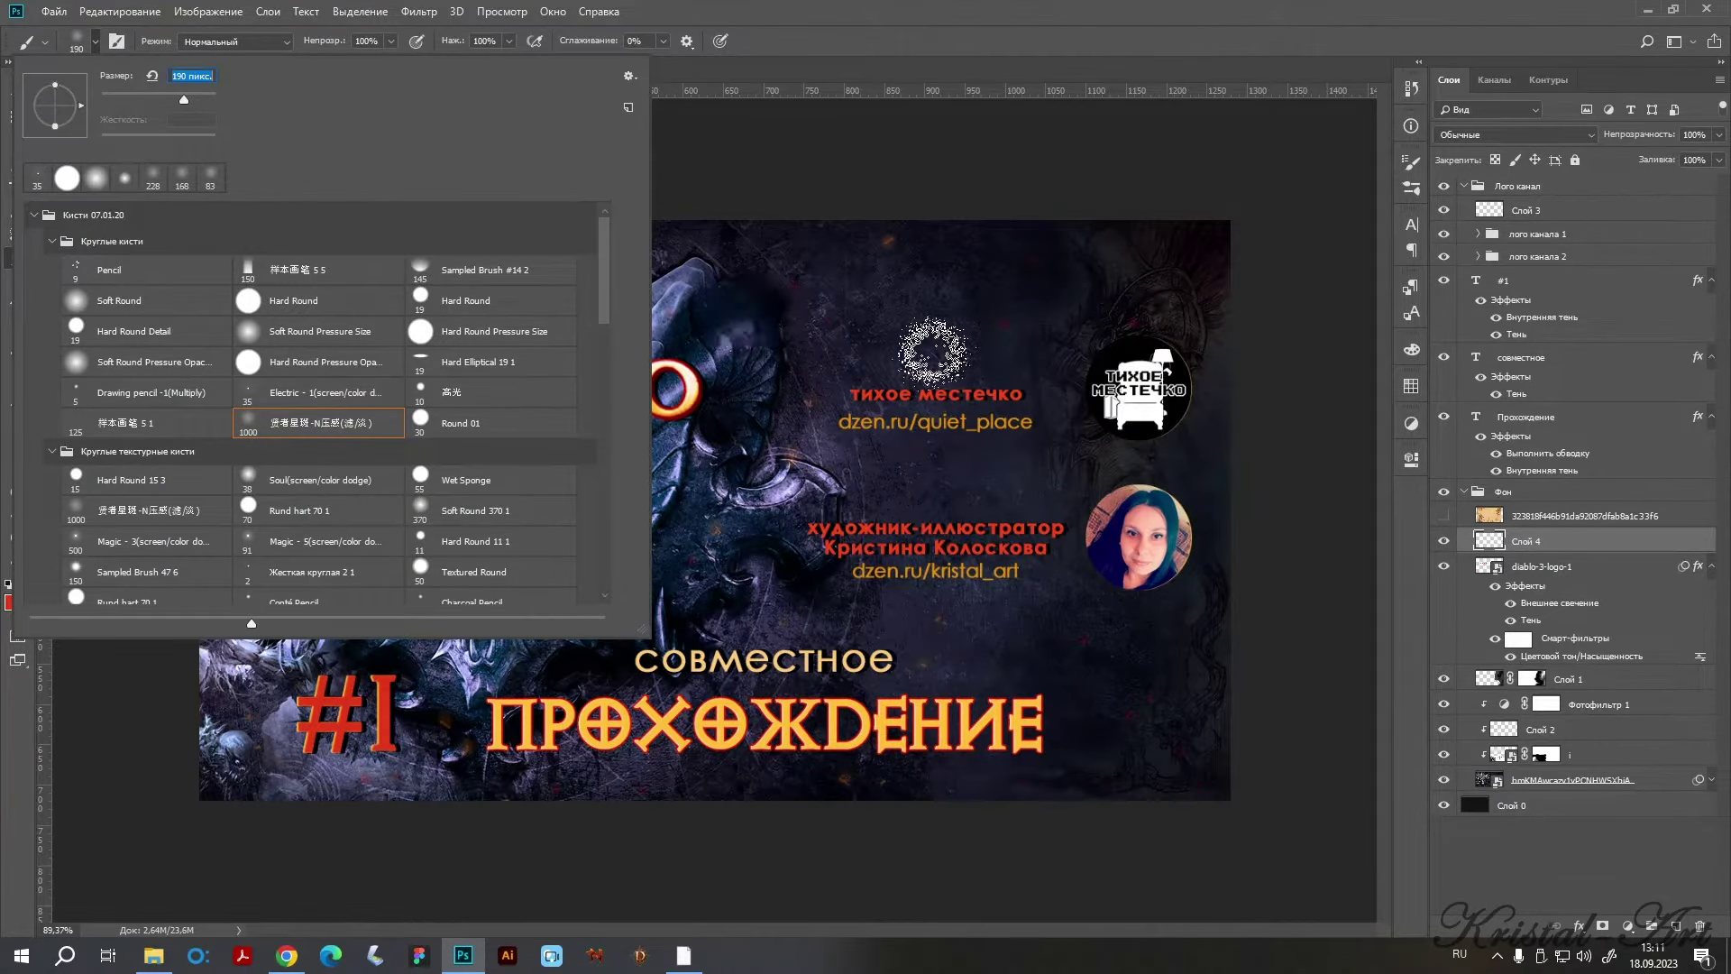
click(417, 43)
drag(394, 61, 347, 61)
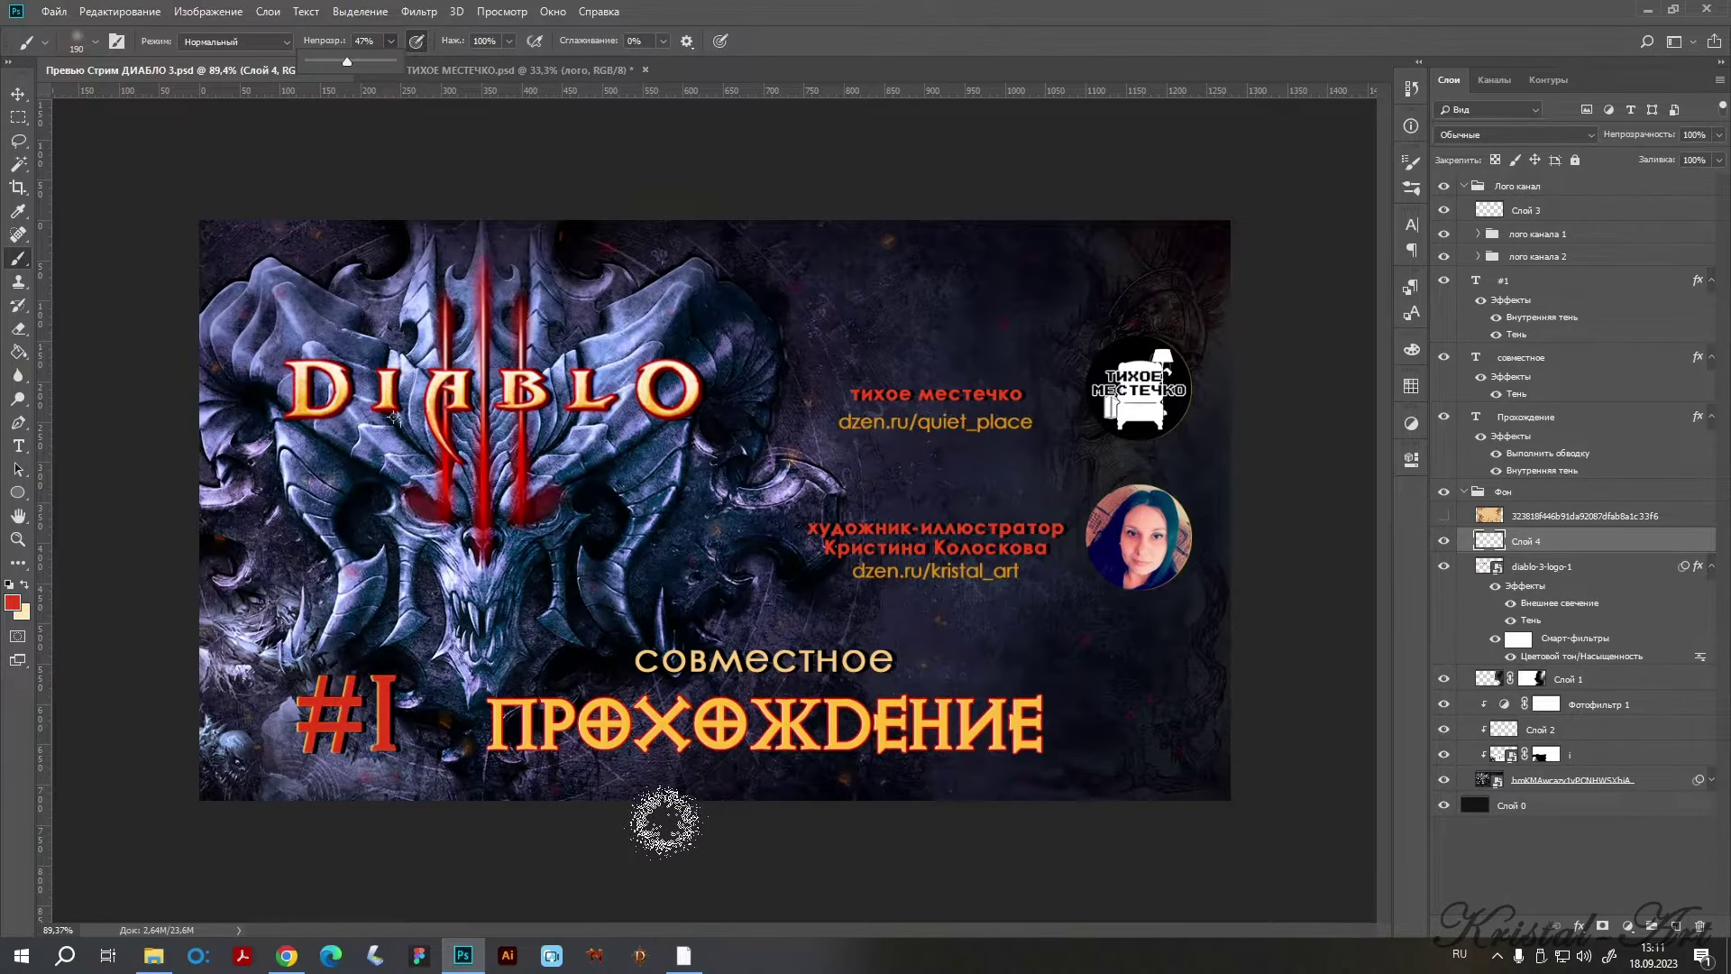
Paint dark maroon-purple into the bottom-left, top-right and top-left corners on Слой 4.
click(11, 601)
drag(1485, 716, 1487, 532)
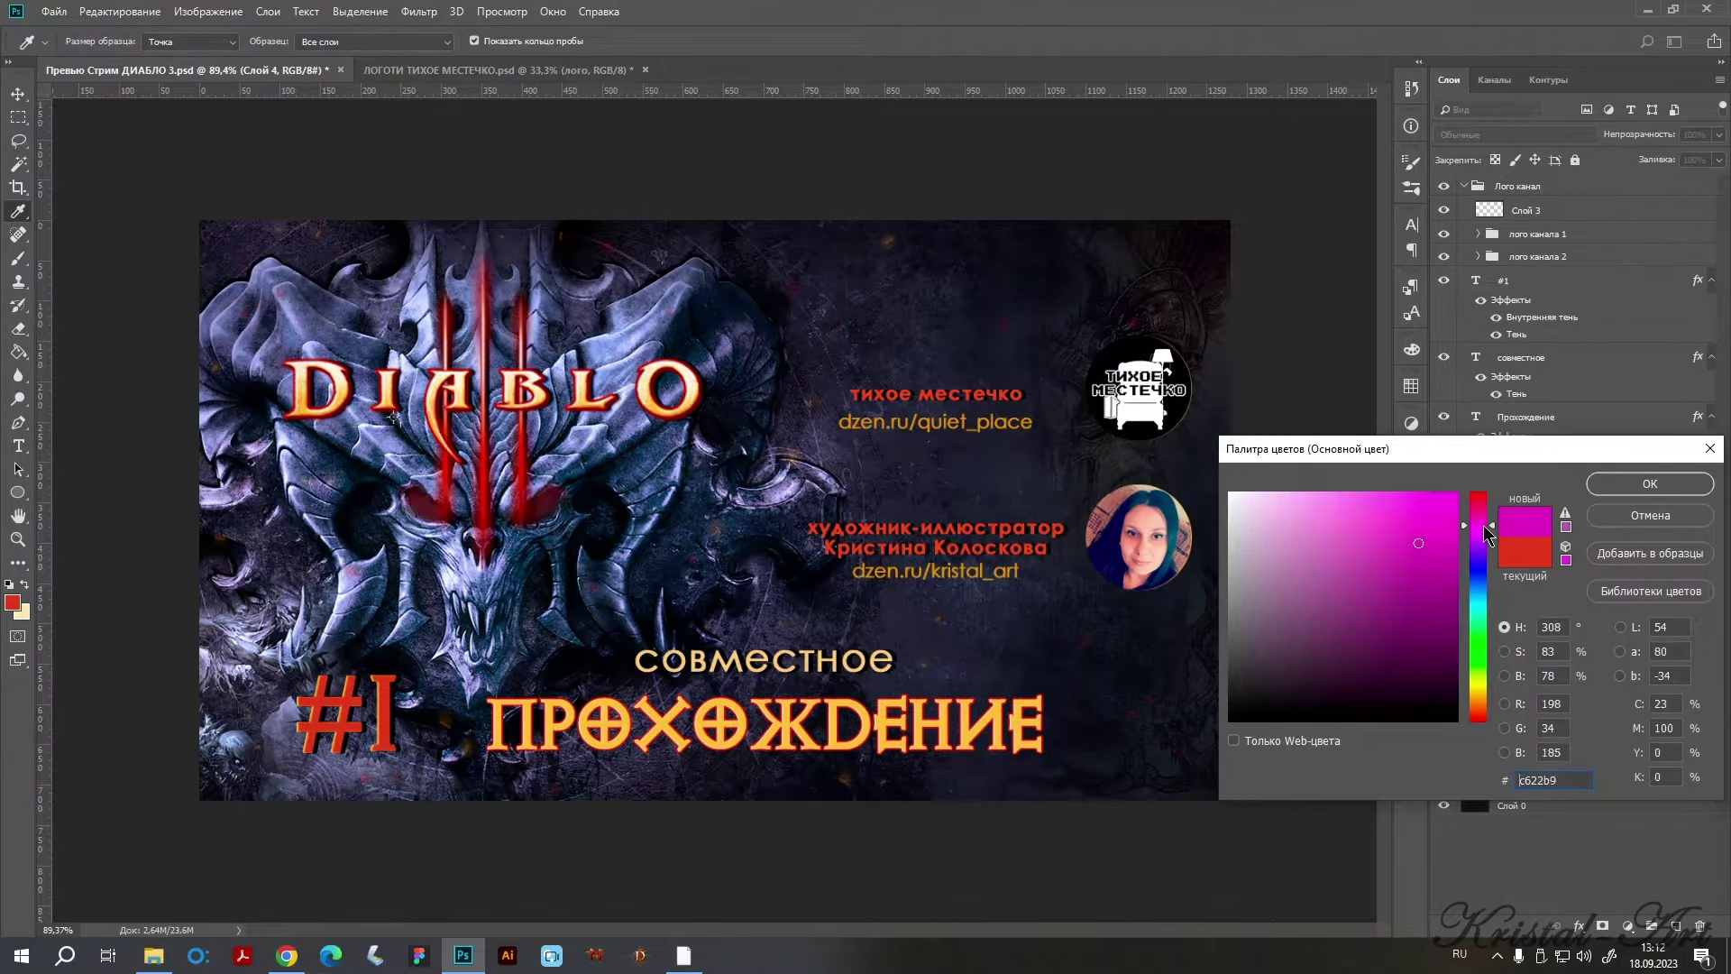
drag(1406, 620, 1381, 640)
key(Return)
mouse_move(491, 842)
mouse_down()
mouse_move(154, 695)
mouse_move(222, 760)
mouse_up()
drag(1199, 238, 1036, 216)
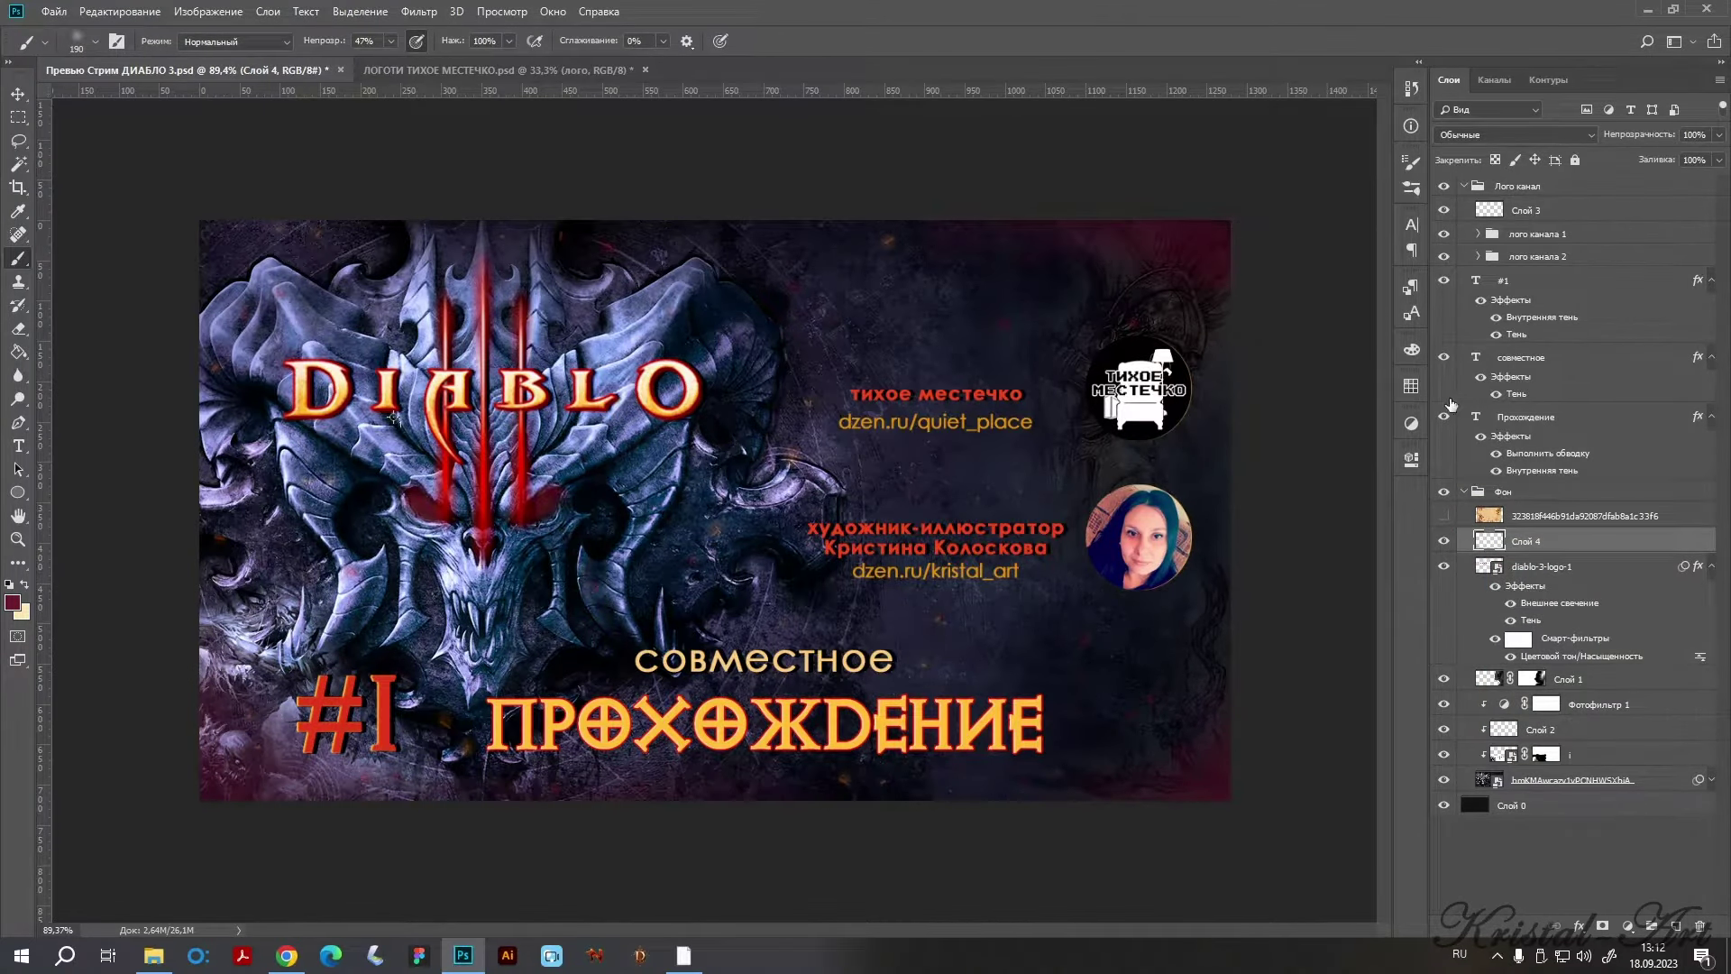
mouse_move(366, 144)
mouse_down()
mouse_move(121, 424)
mouse_move(607, 213)
mouse_up()
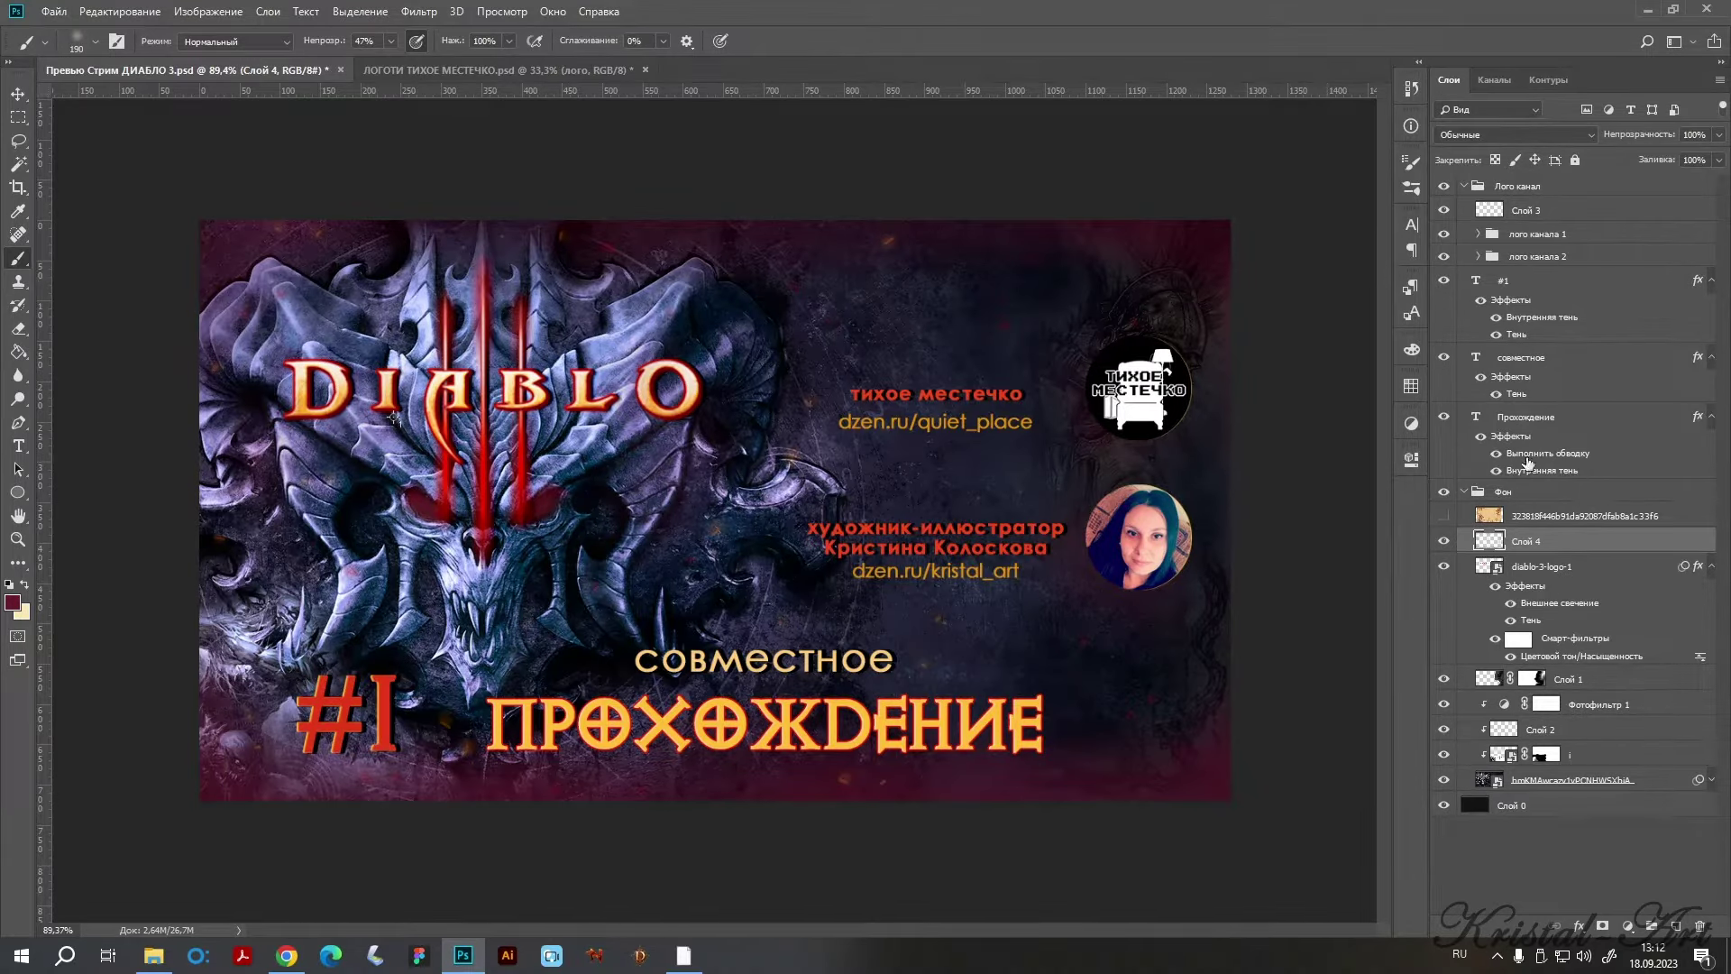
Enlarge the diablo-3-logo-1 logo slightly and shift it up-left.
click(1552, 568)
key(ctrl+t)
click(884, 379)
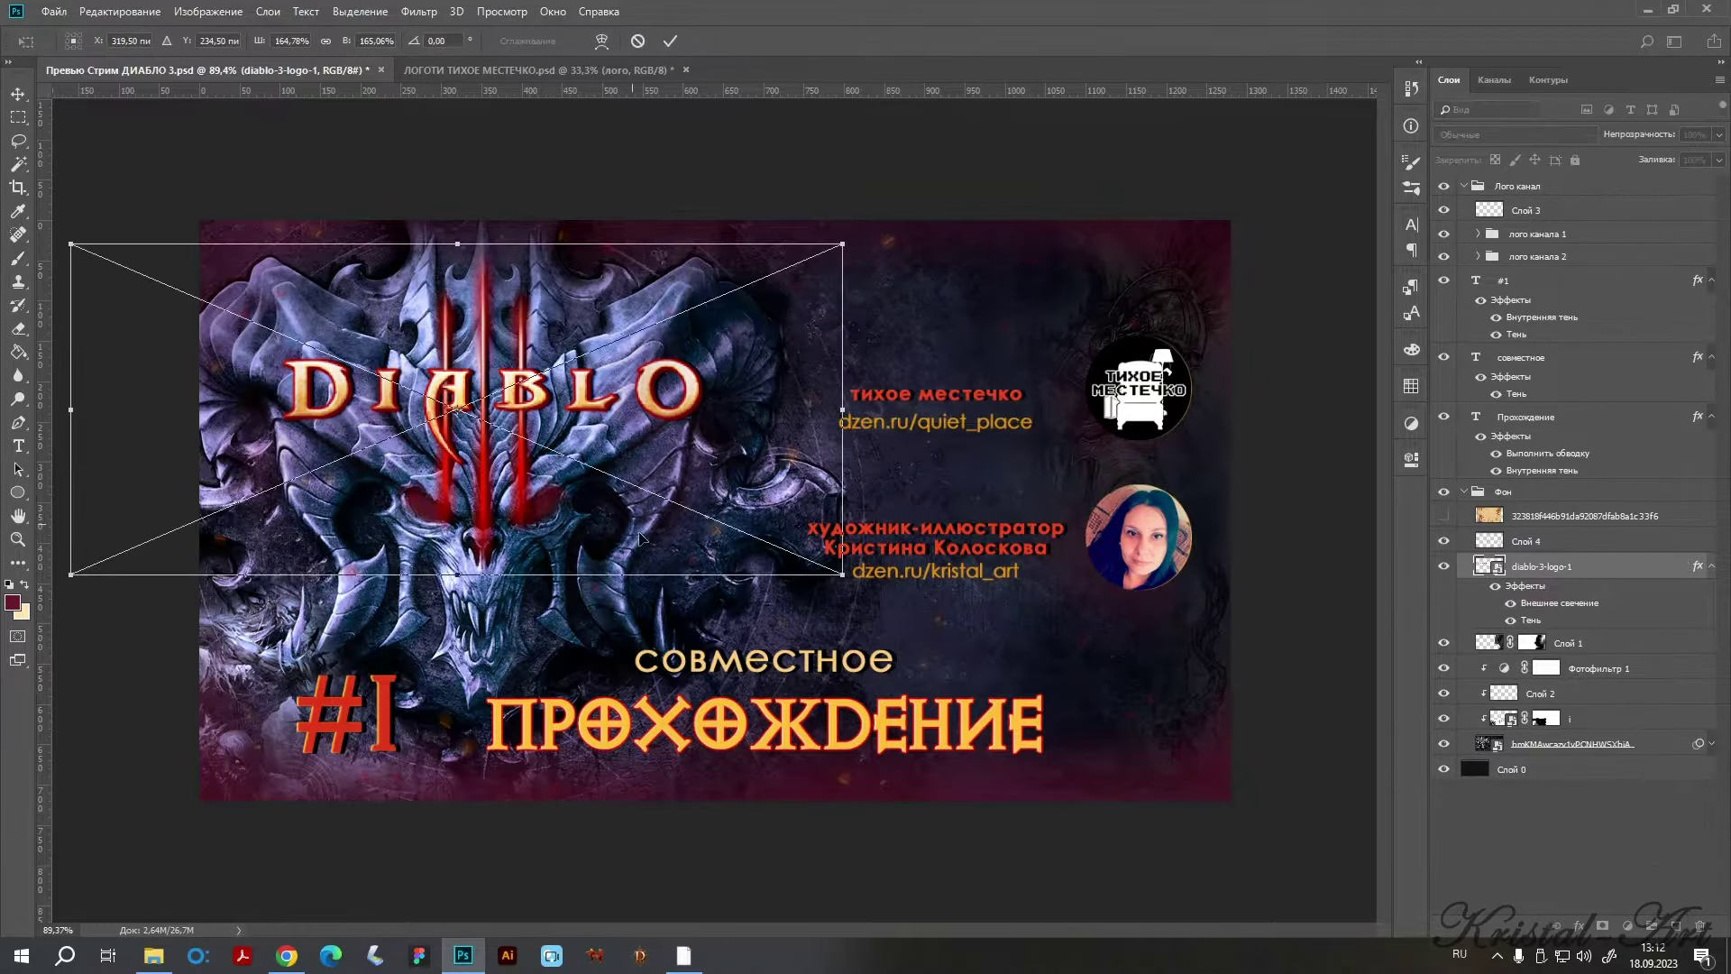
drag(865, 577, 918, 613)
drag(675, 496, 635, 487)
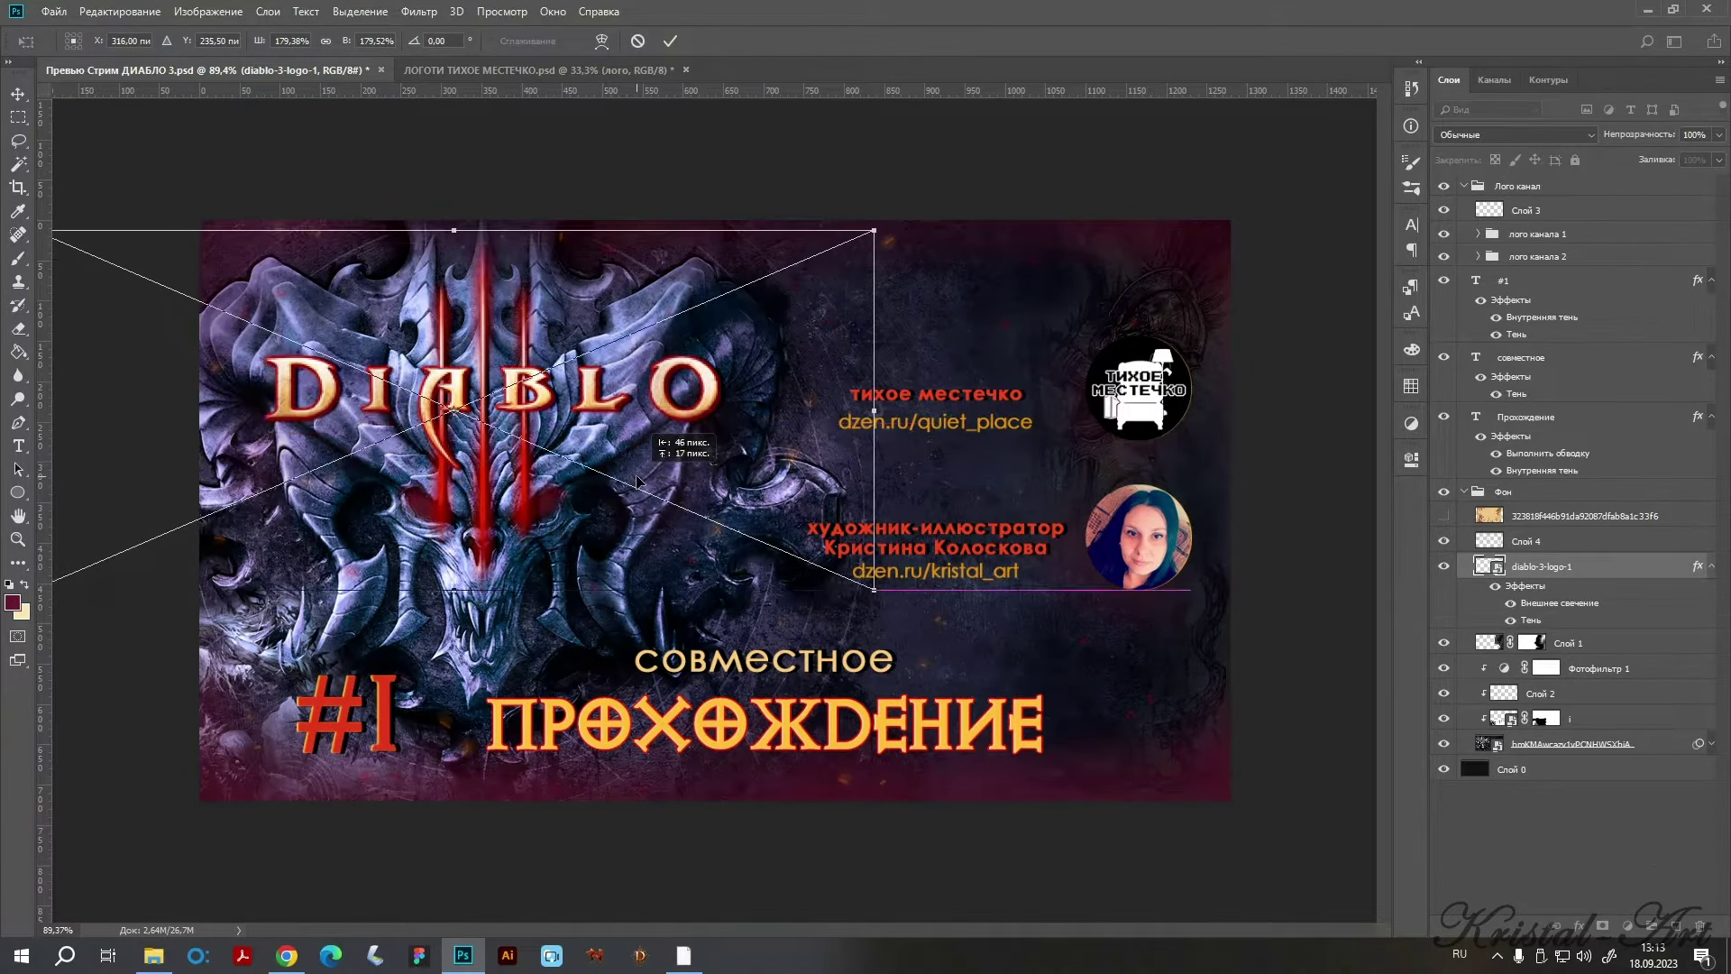
key(Return)
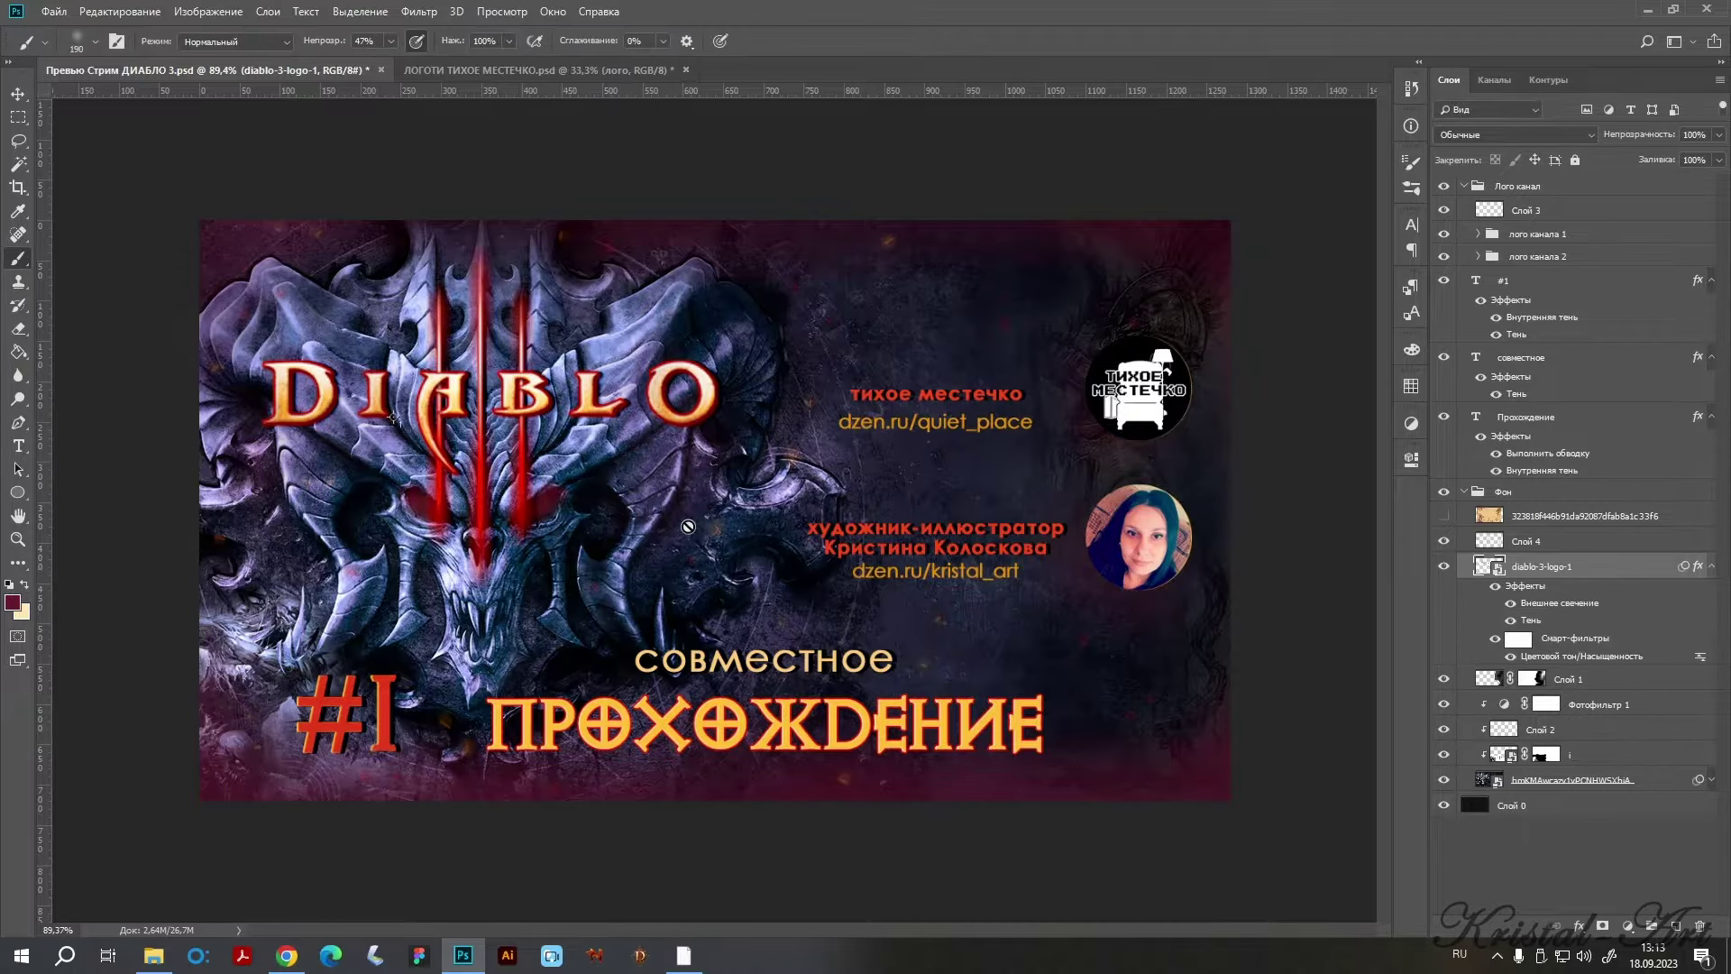
Bring the Diablo HUD bar image into the thumbnail.
scroll(727, 603, down, 2)
key(alt+bracketright)
key(ctrl+t)
Commit the HUD image placement and move the bar into position.
key(Return)
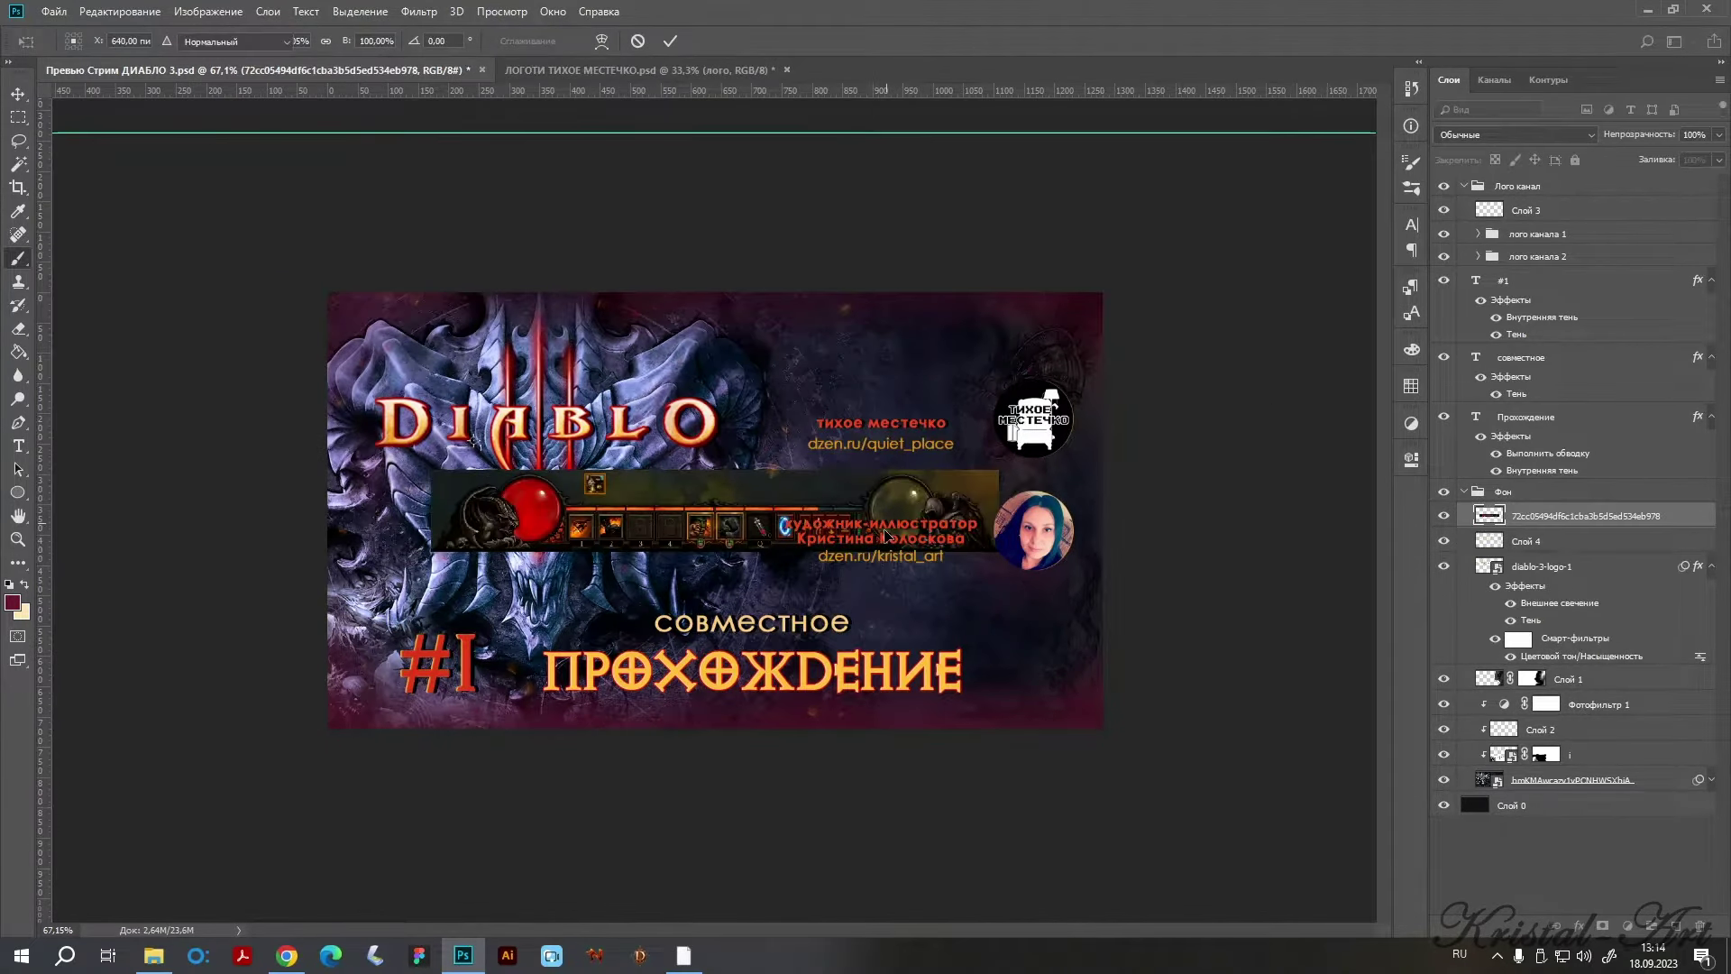
key(b)
key(v)
mouse_move(847, 519)
mouse_down()
mouse_move(980, 539)
mouse_move(1001, 699)
mouse_move(1009, 571)
mouse_up()
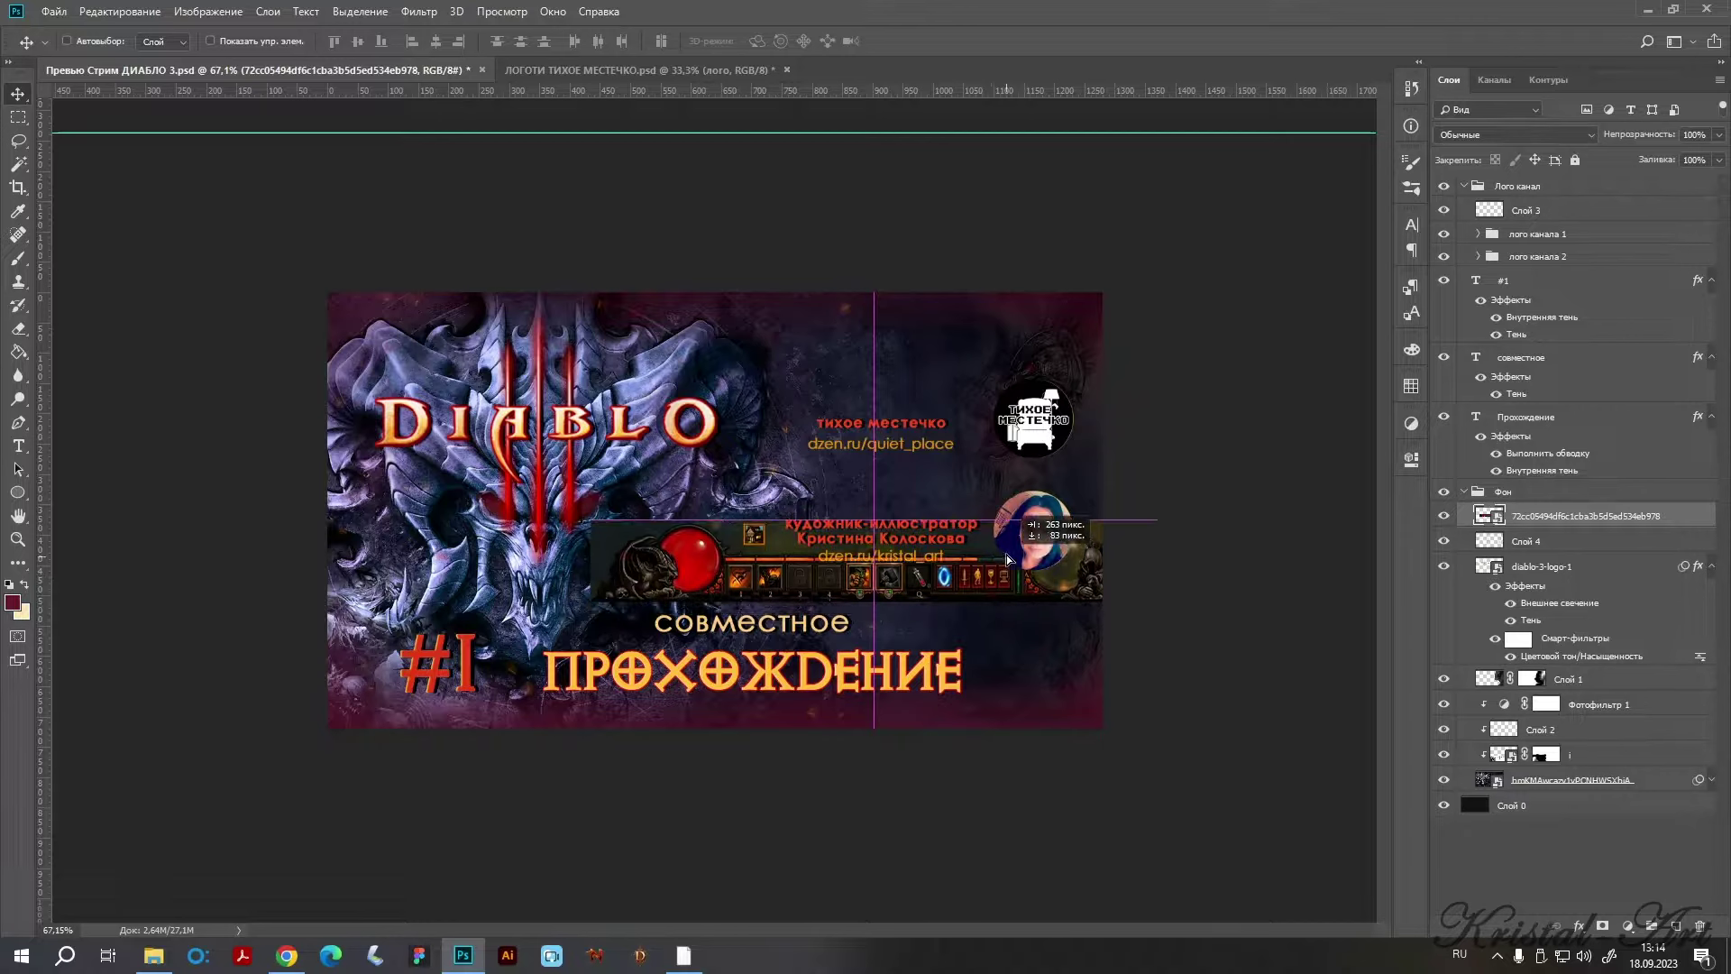
mouse_move(1010, 571)
mouse_down()
mouse_move(988, 542)
mouse_move(988, 426)
mouse_up()
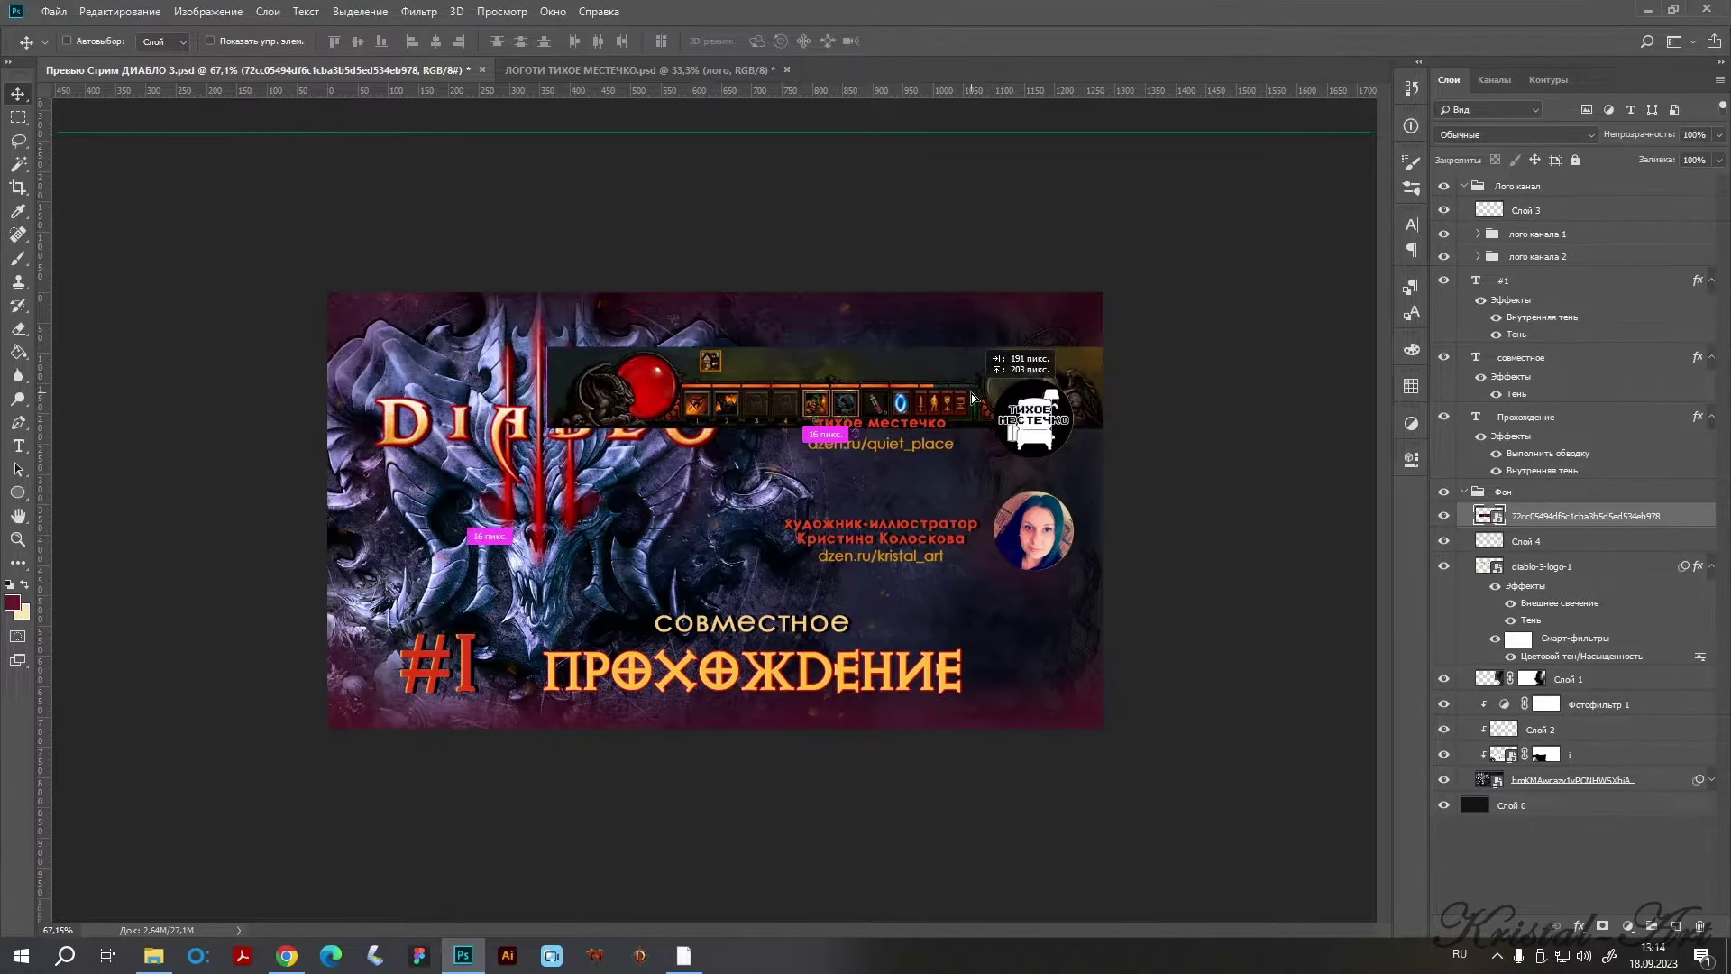
mouse_move(989, 427)
mouse_down()
mouse_move(959, 437)
mouse_move(983, 513)
mouse_up()
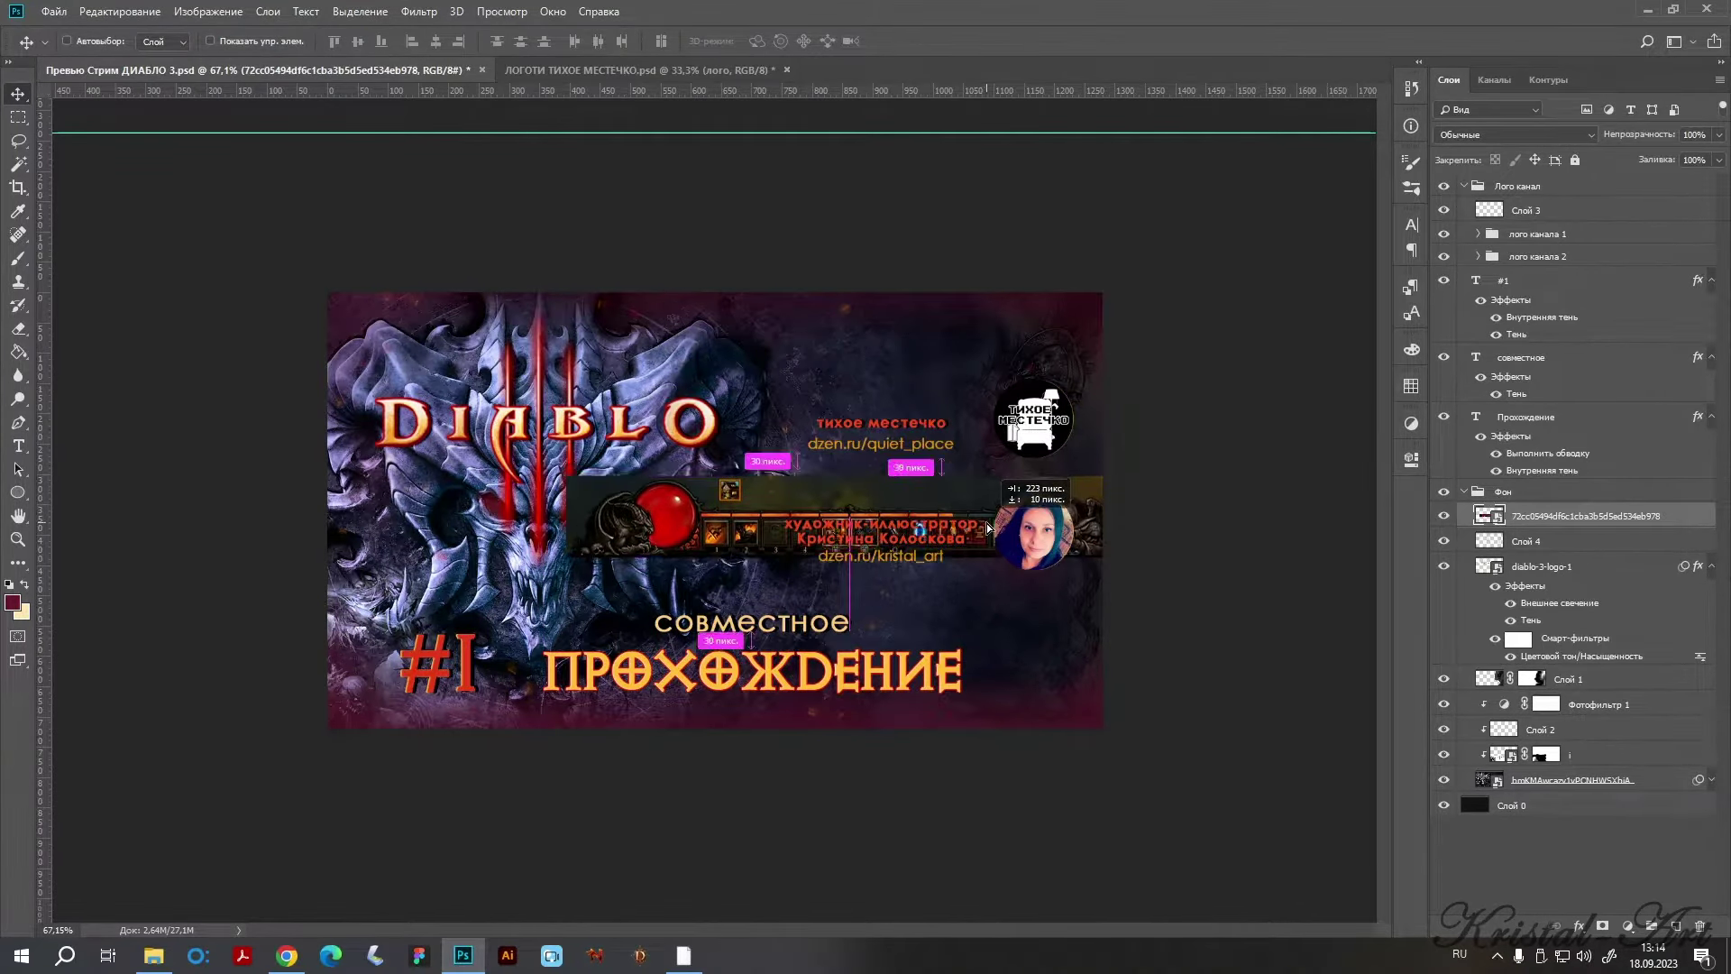
Scale the HUD bar up and line its orb up behind the round portrait.
key(ctrl+t)
drag(566, 475, 458, 451)
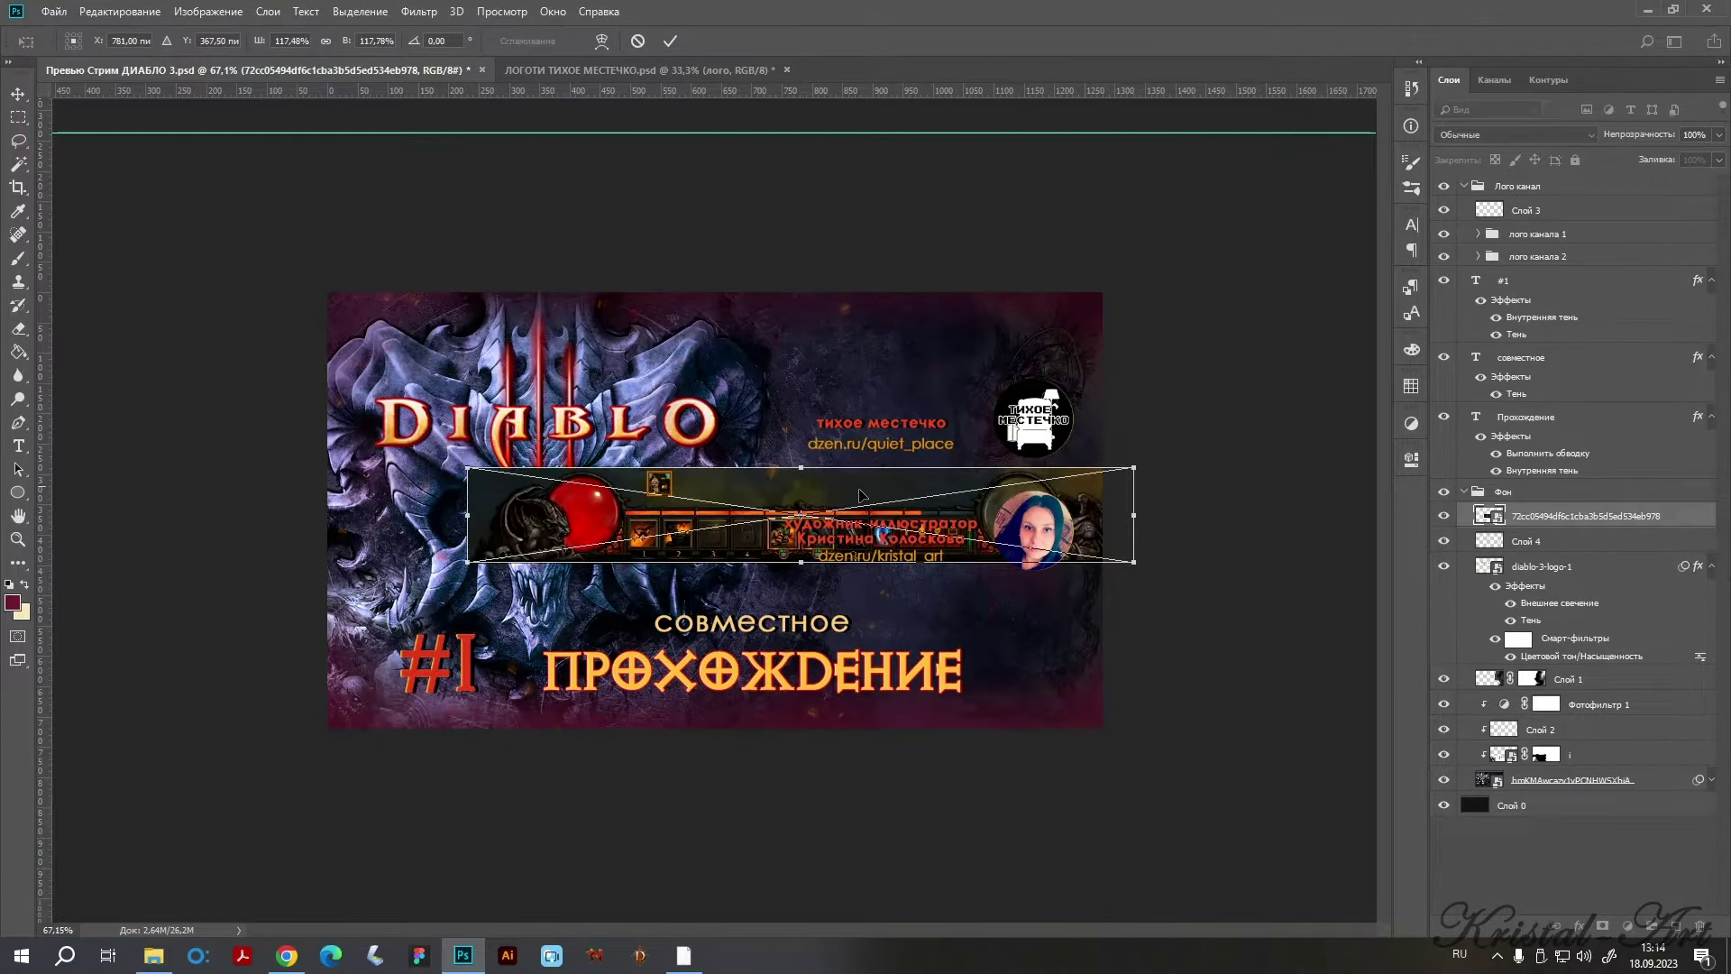
drag(1055, 512, 1069, 525)
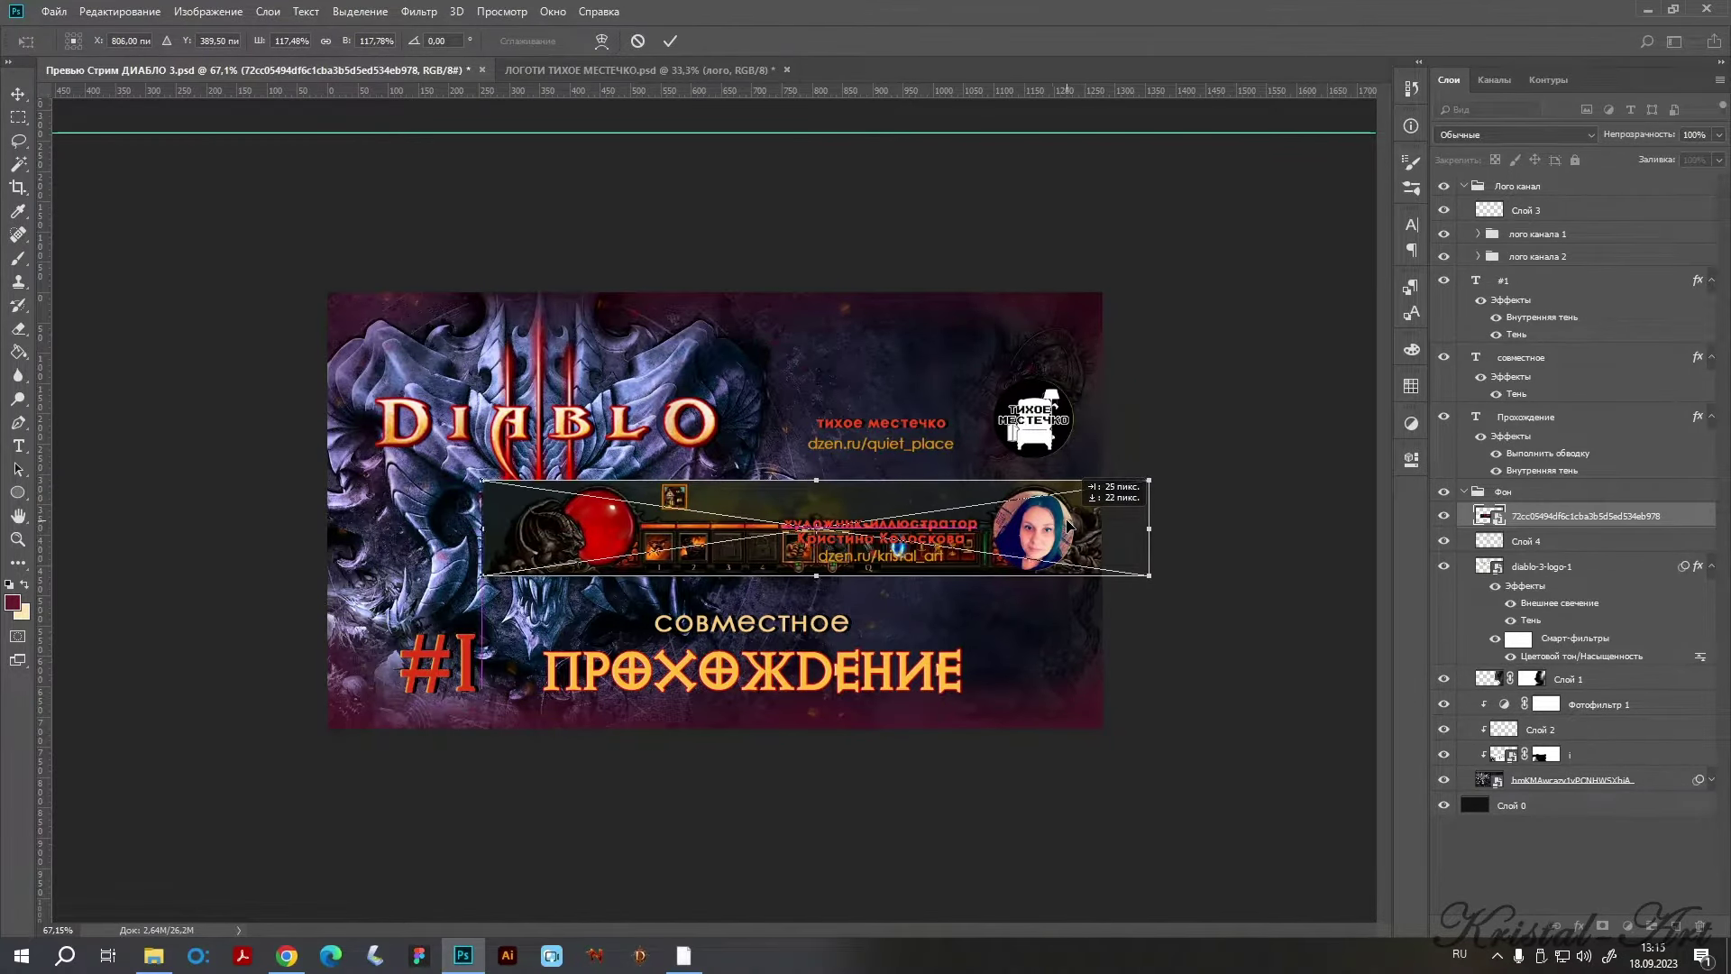
key(Return)
scroll(1083, 520, up, 5)
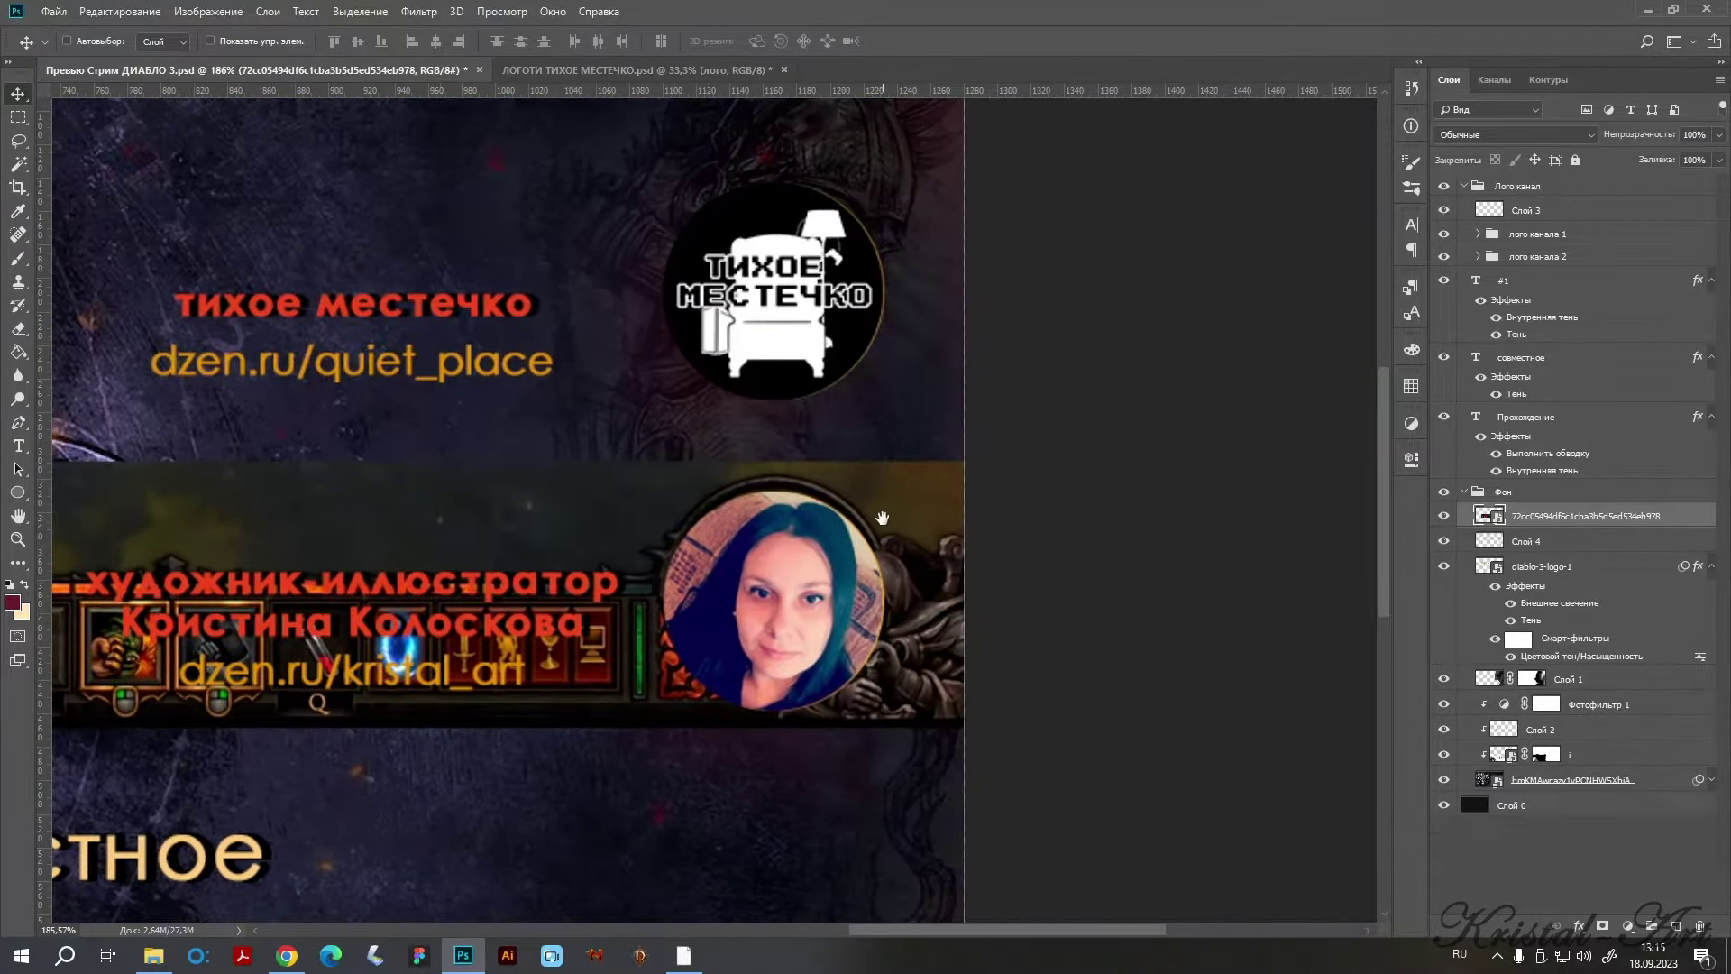
mouse_move(852, 582)
mouse_down()
mouse_move(891, 588)
mouse_move(853, 592)
mouse_up()
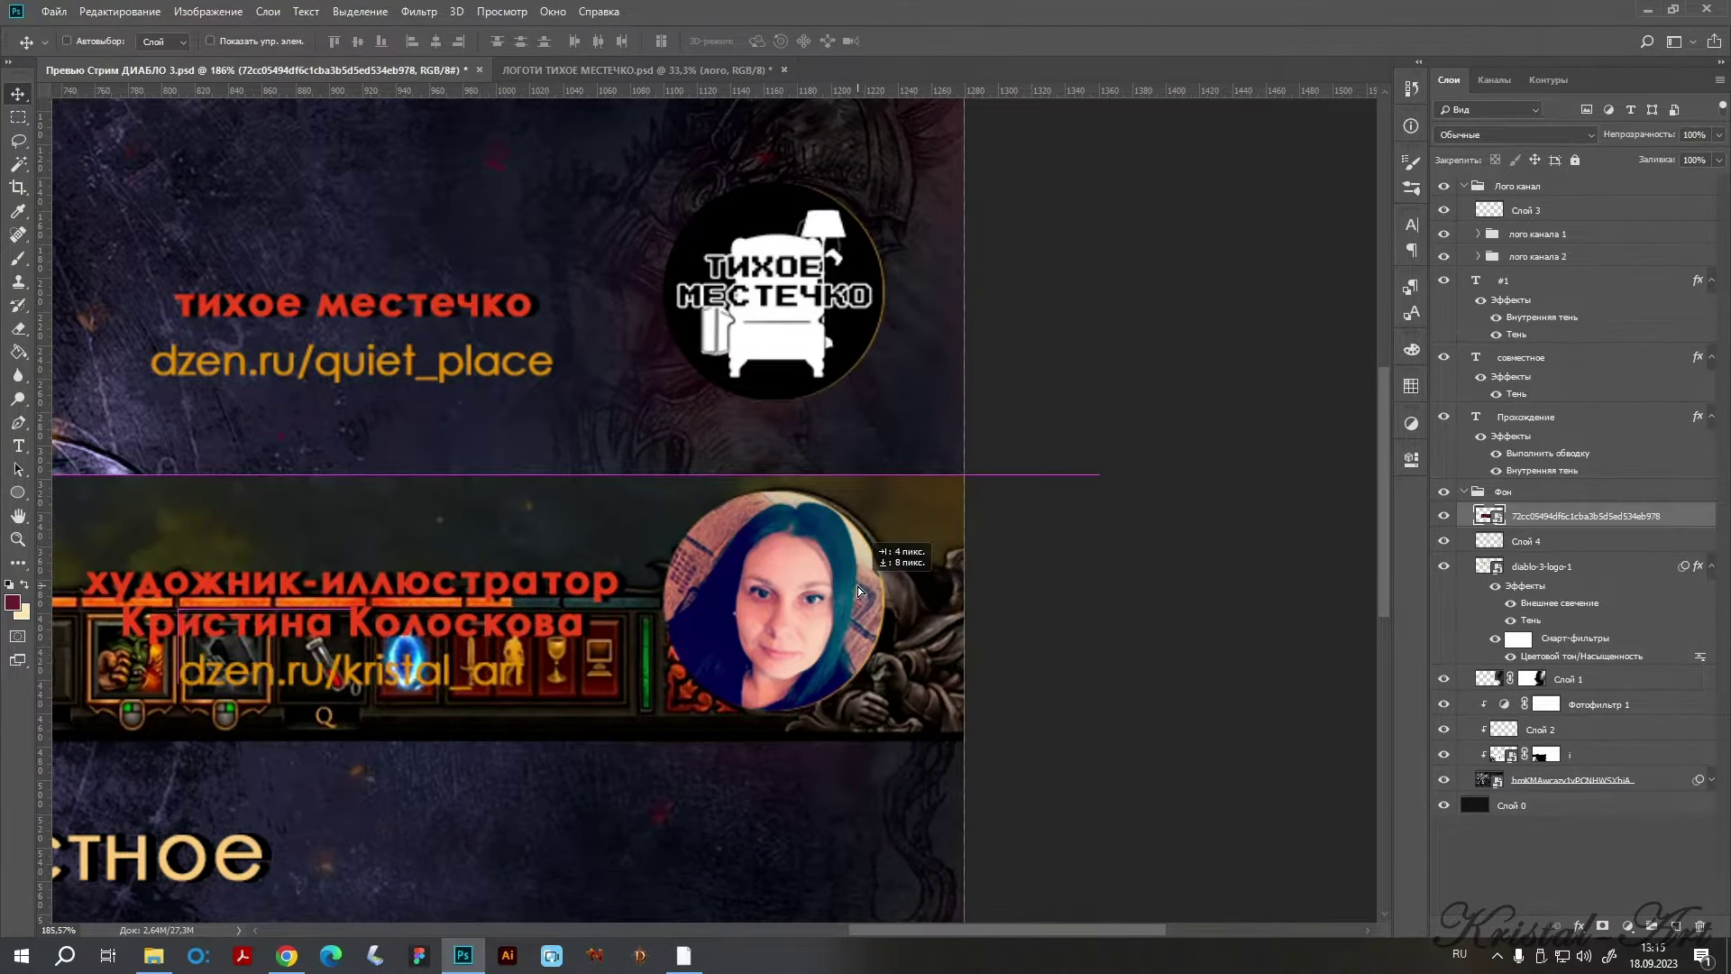
Rasterize the HUD bar layer and fit the thumbnail on screen.
right_click(1550, 523)
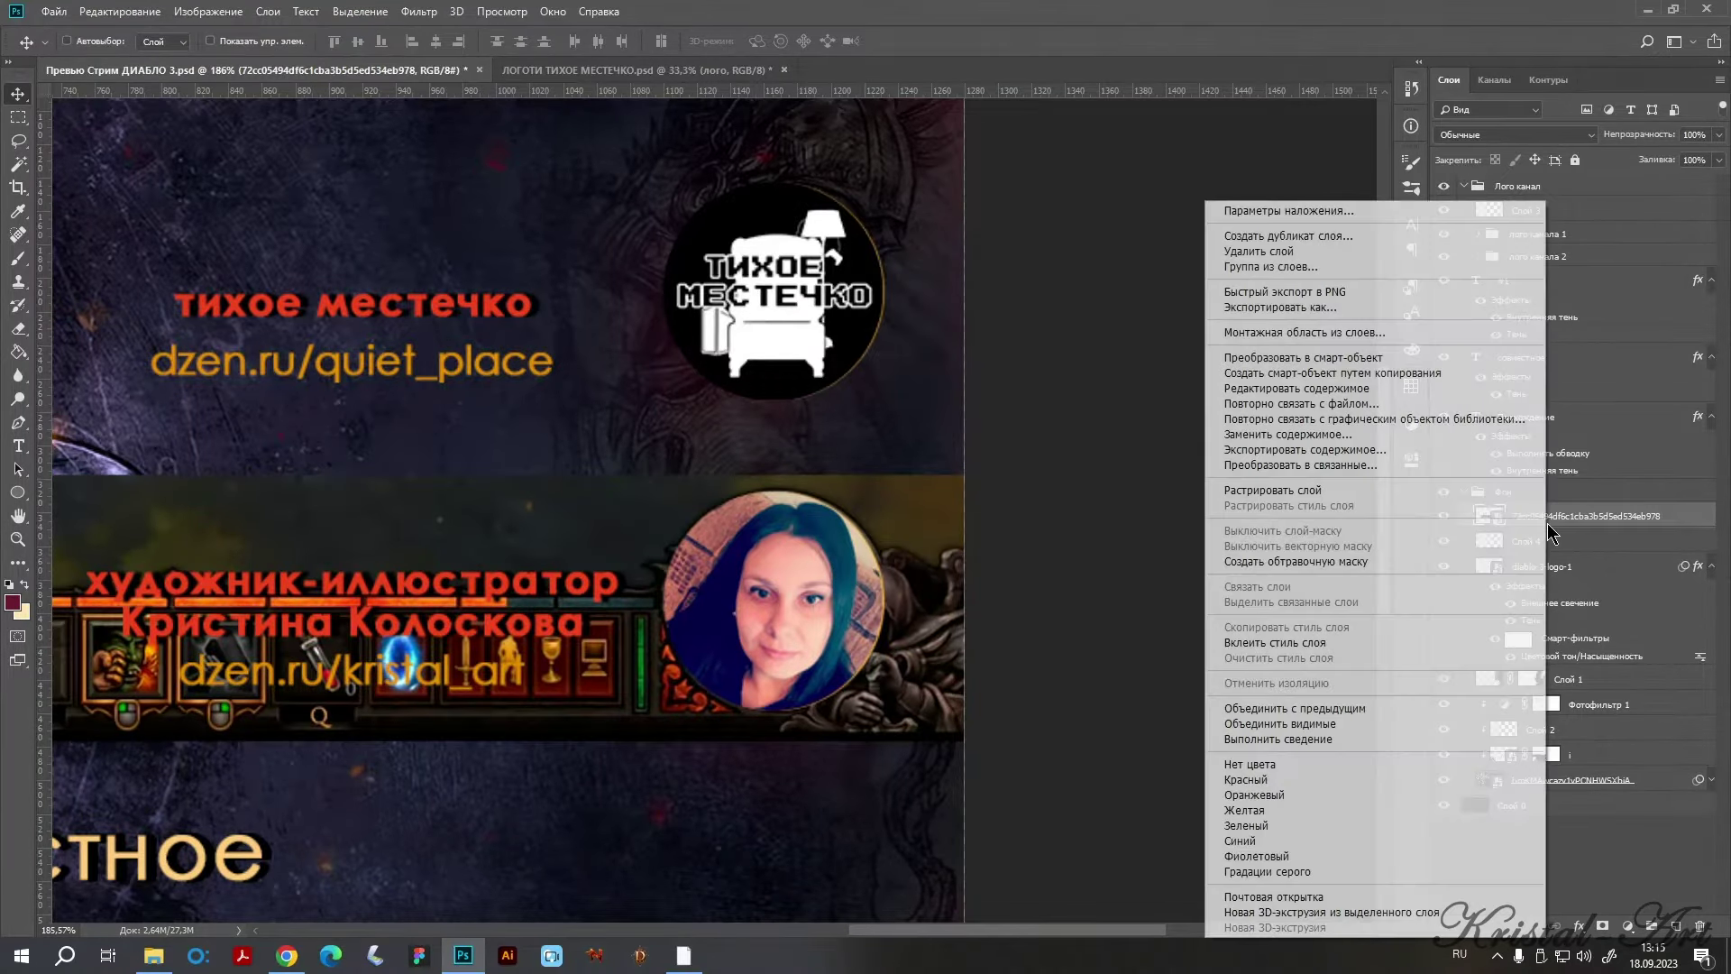
click(1253, 494)
key(ctrl+0)
Lasso the orb area of the Diablo bar onto its own layer and hide the full bar layer.
key(l)
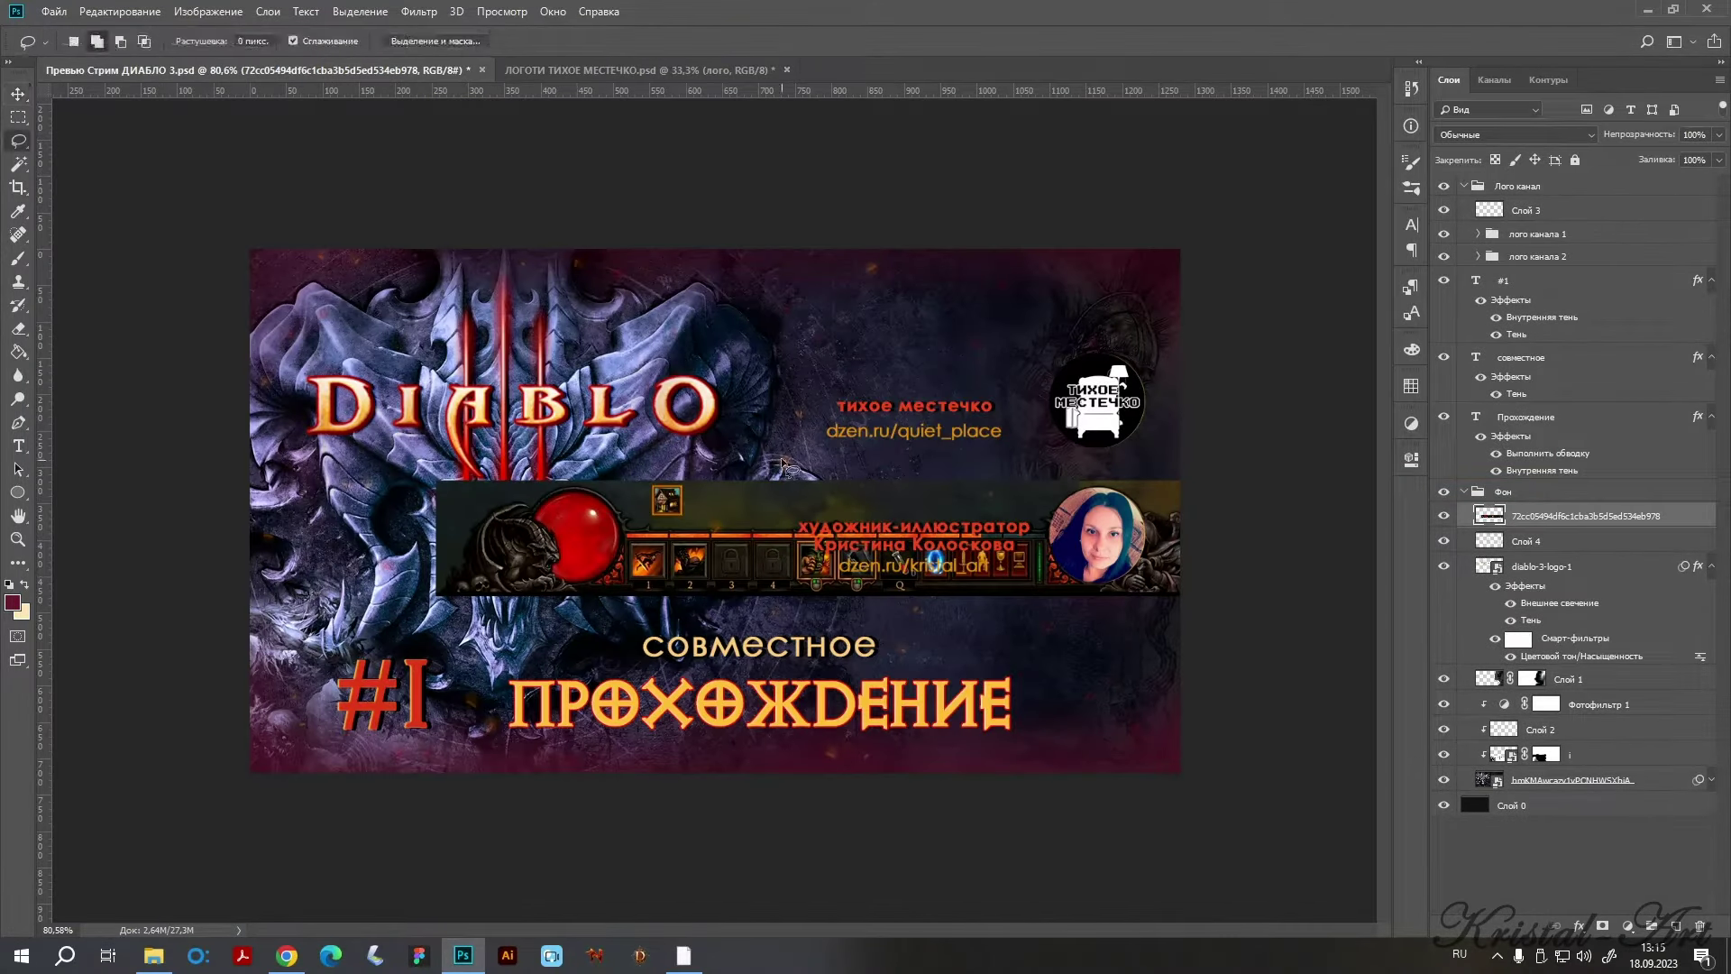
drag(1020, 534, 1162, 577)
key(v)
key(ctrl+x)
key(ctrl+v)
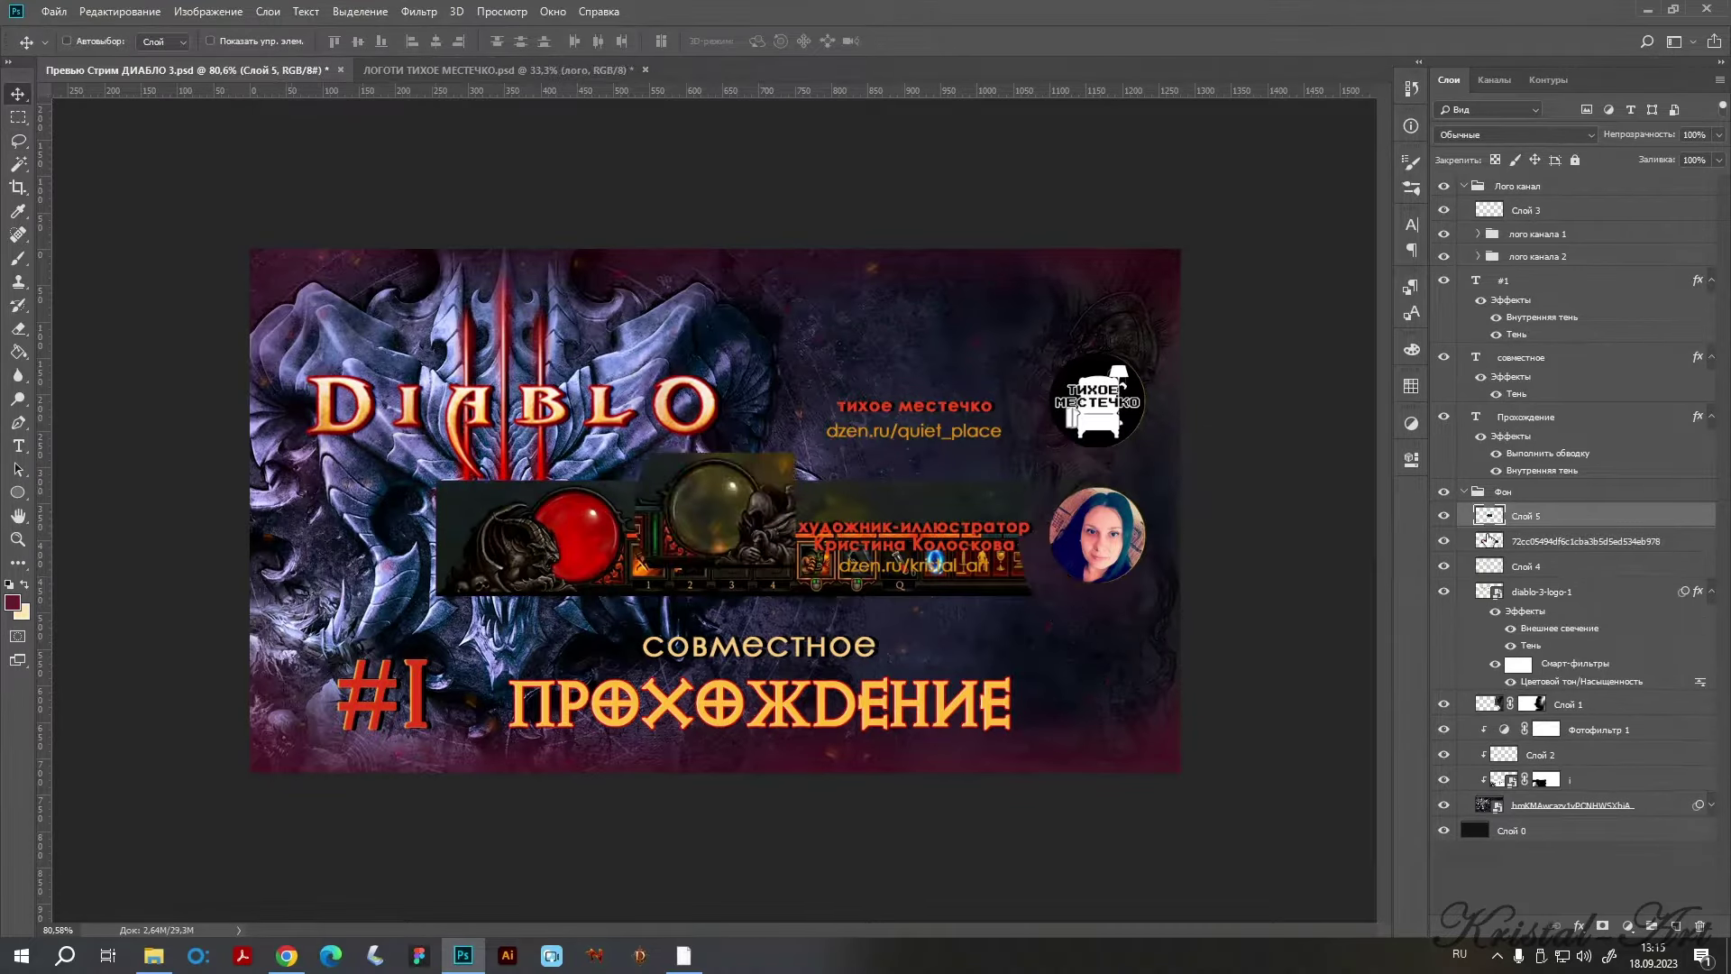
click(1443, 540)
Move the orb piece onto the portrait circle and enlarge it around the portrait.
mouse_move(874, 536)
mouse_down()
mouse_move(1189, 514)
mouse_move(1176, 509)
mouse_up()
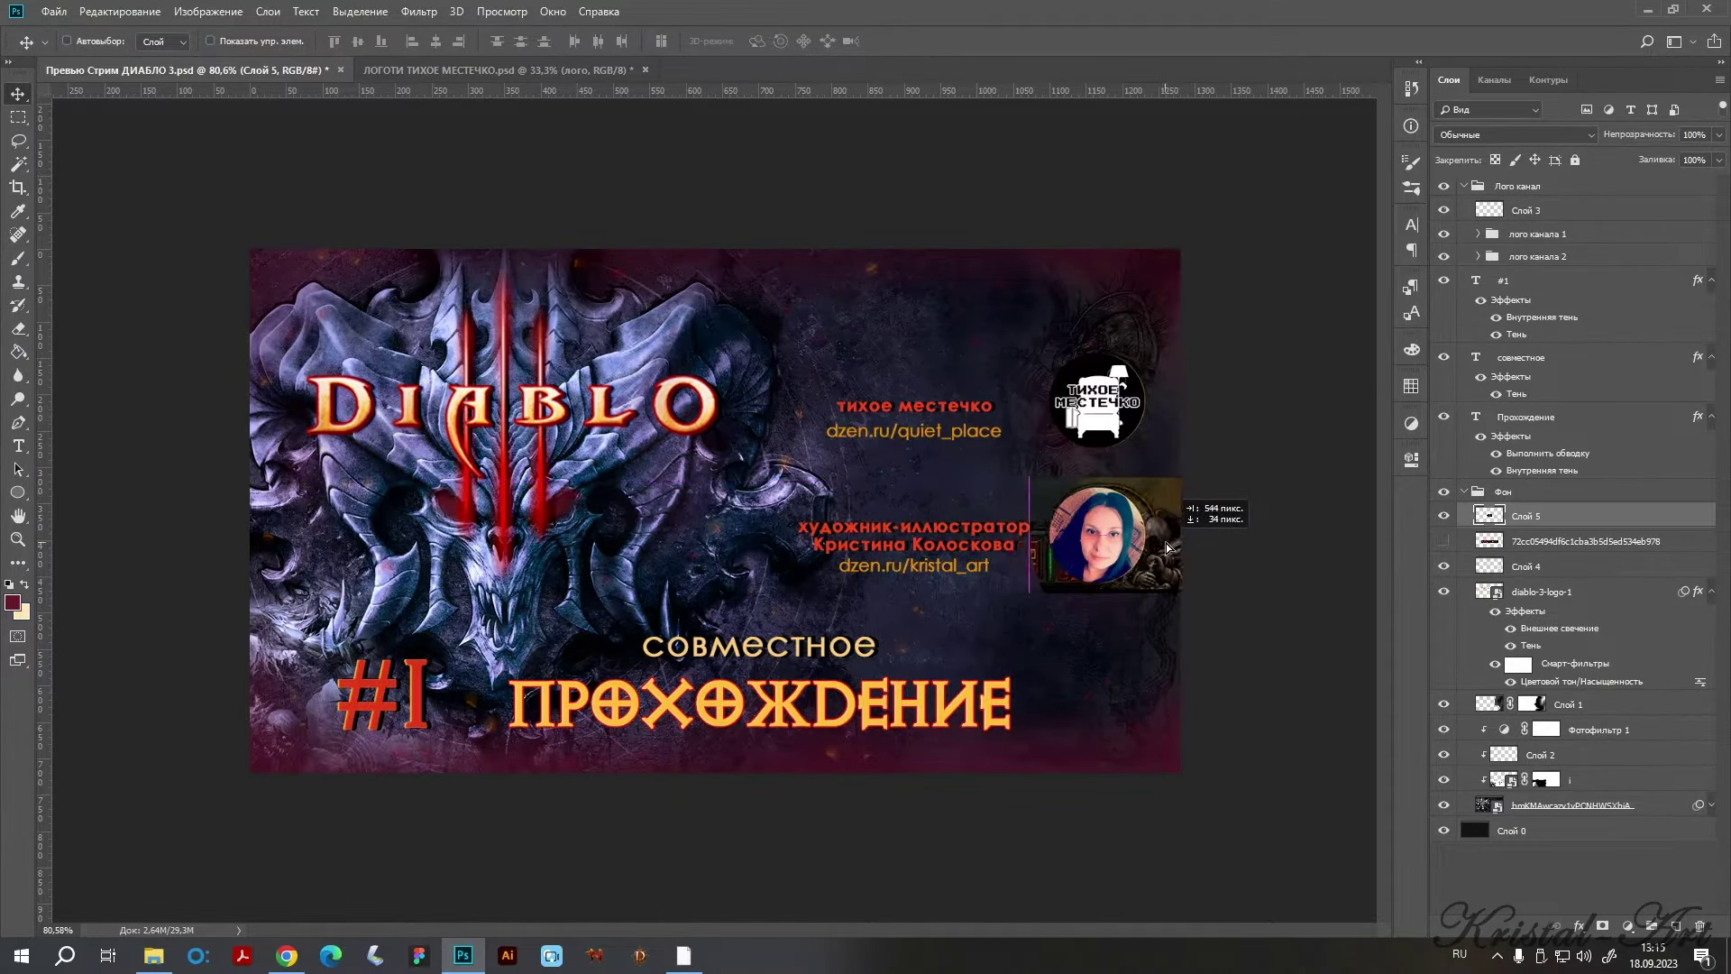
scroll(1172, 549, up, 5)
scroll(1172, 550, up, 2)
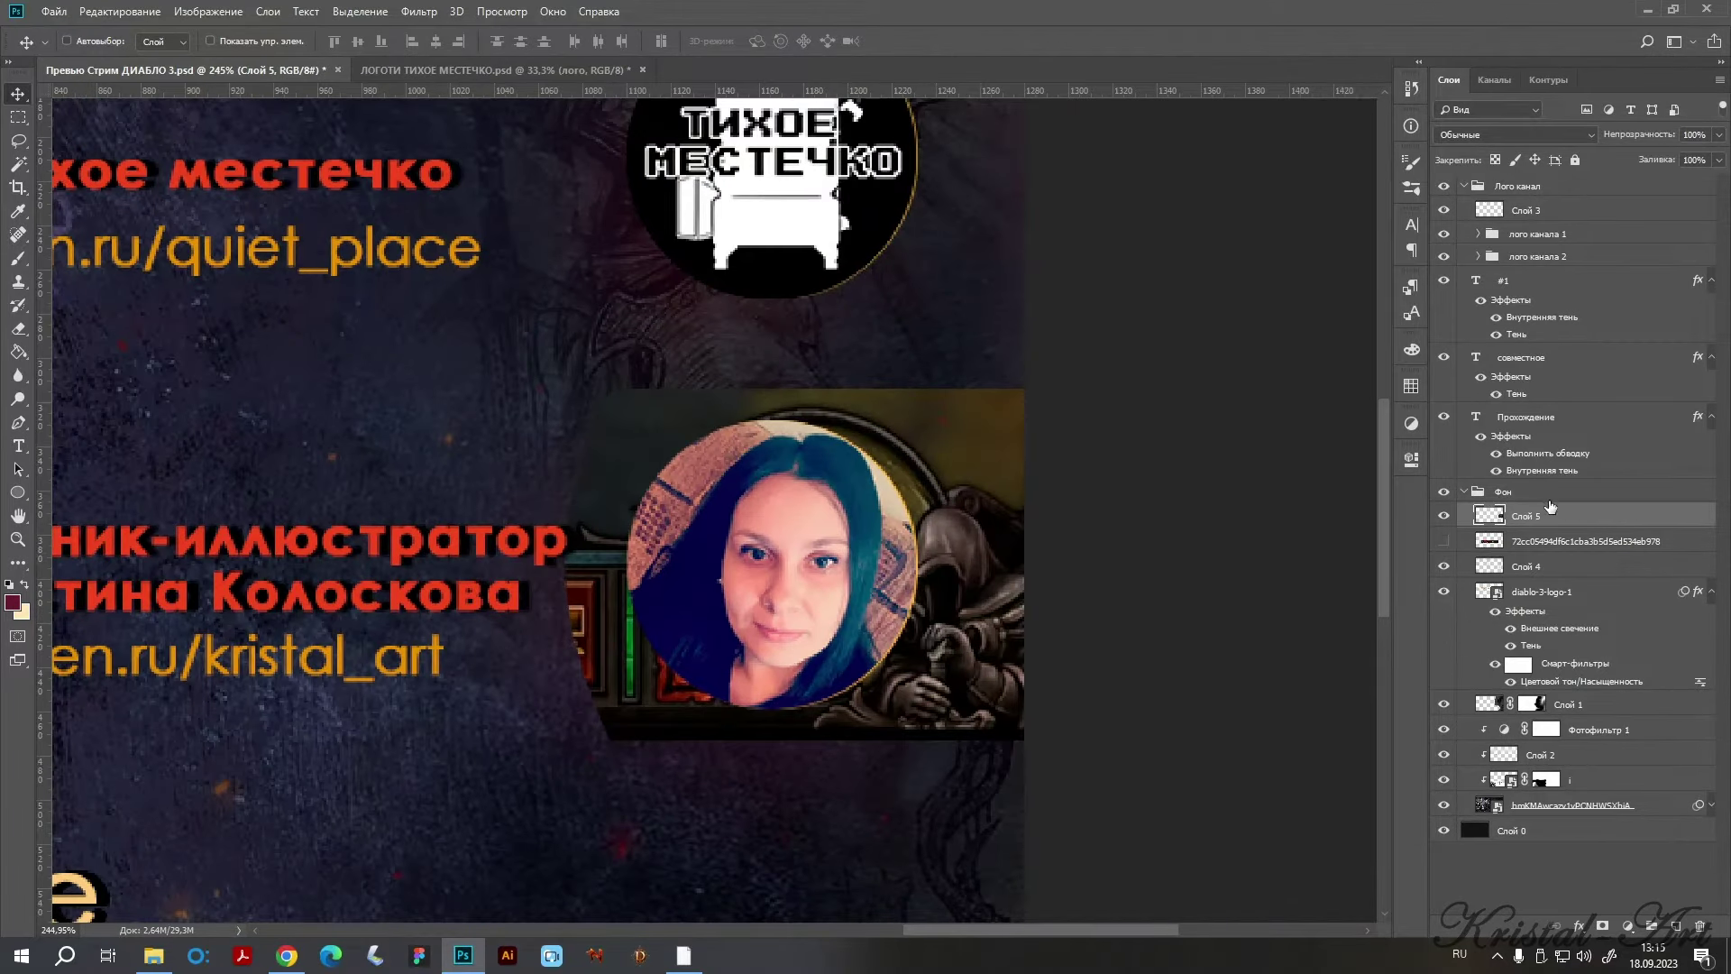
key(ctrl+t)
drag(559, 742, 478, 807)
drag(861, 636, 857, 609)
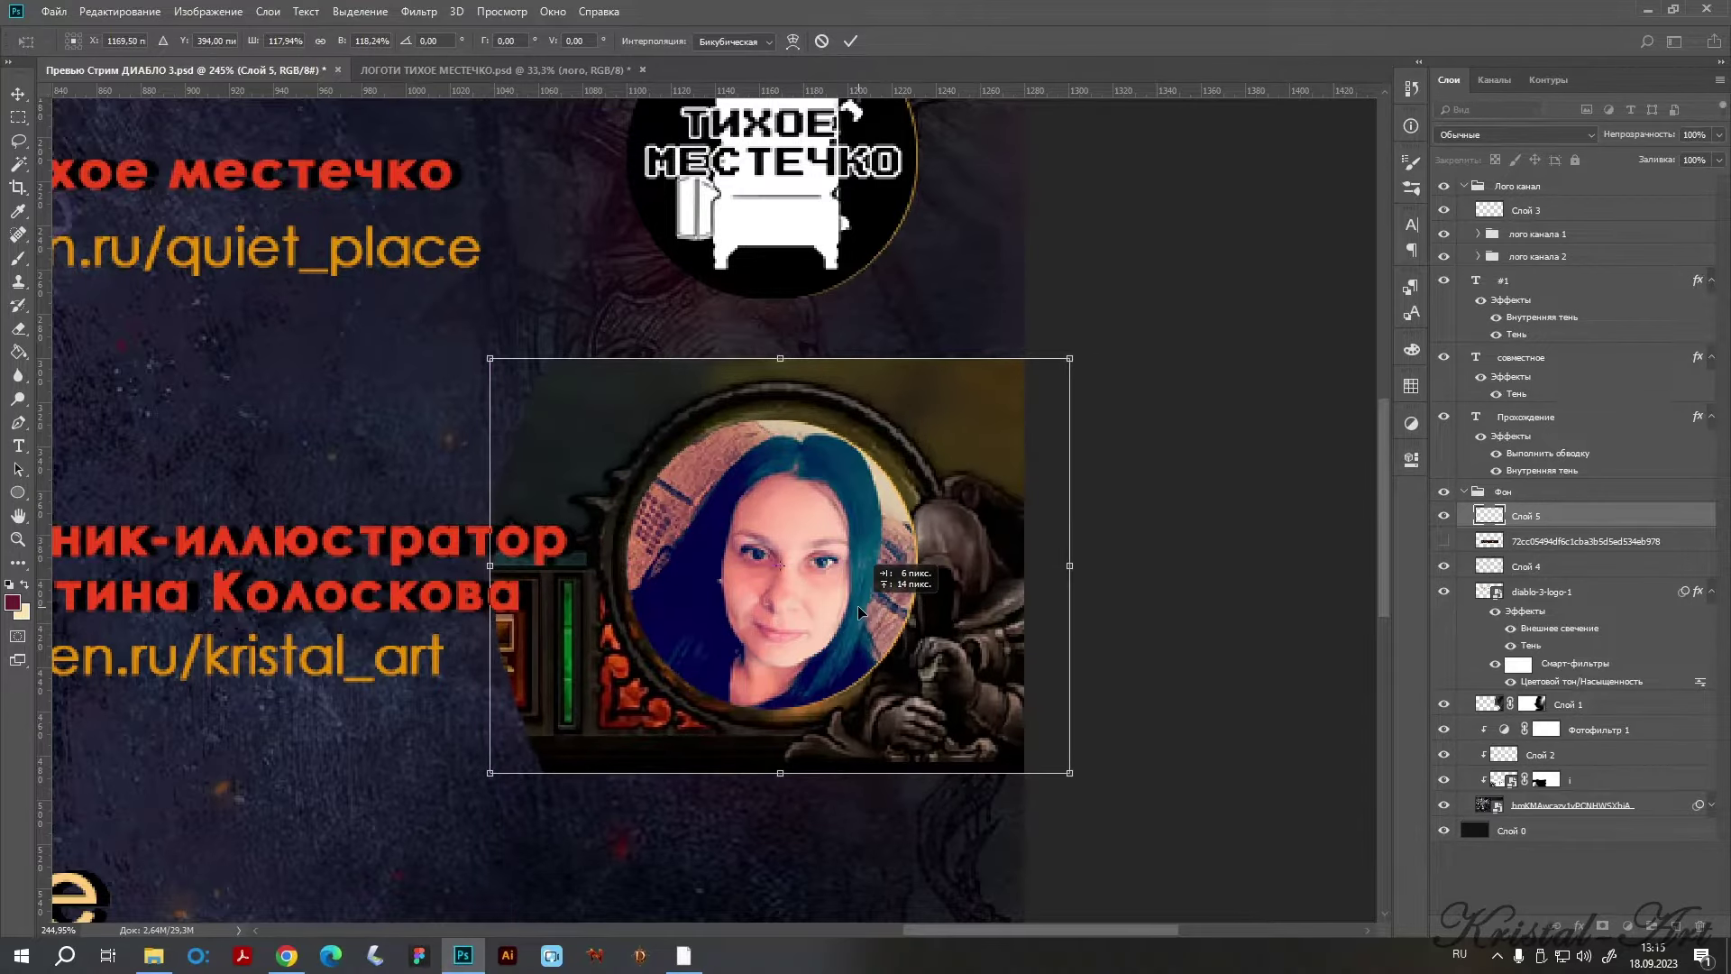
key(Right)
key(Right)
key(Right)
key(Up)
key(Up)
key(Up)
key(Right)
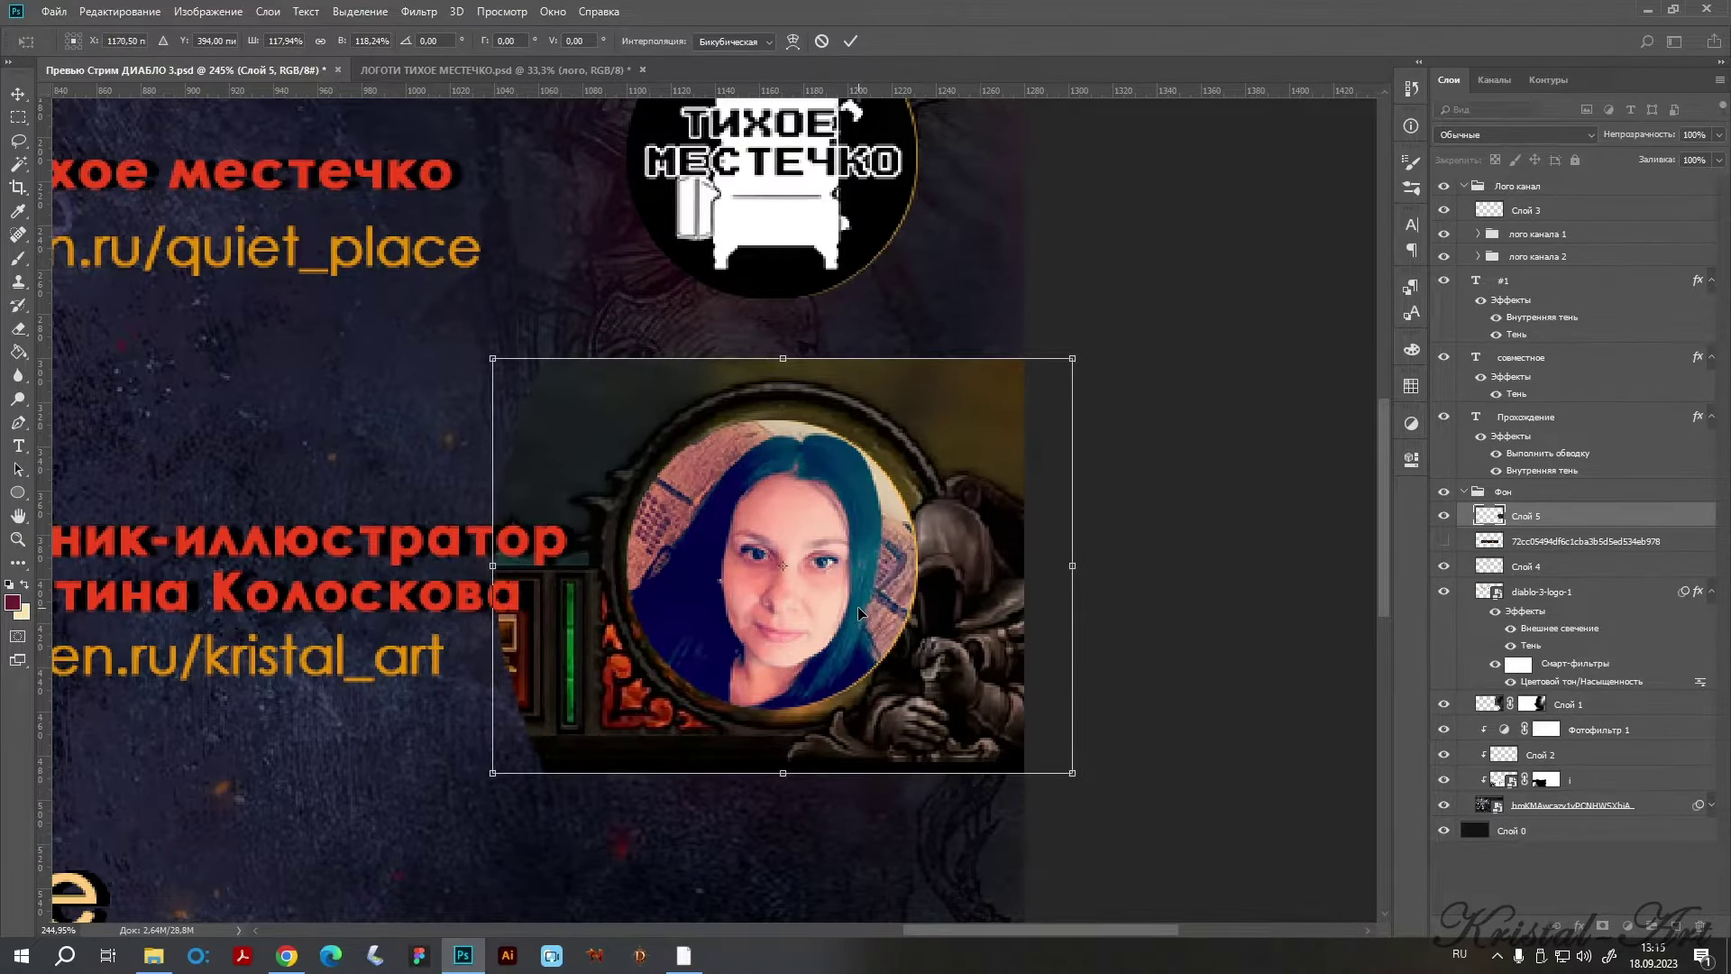
key(Return)
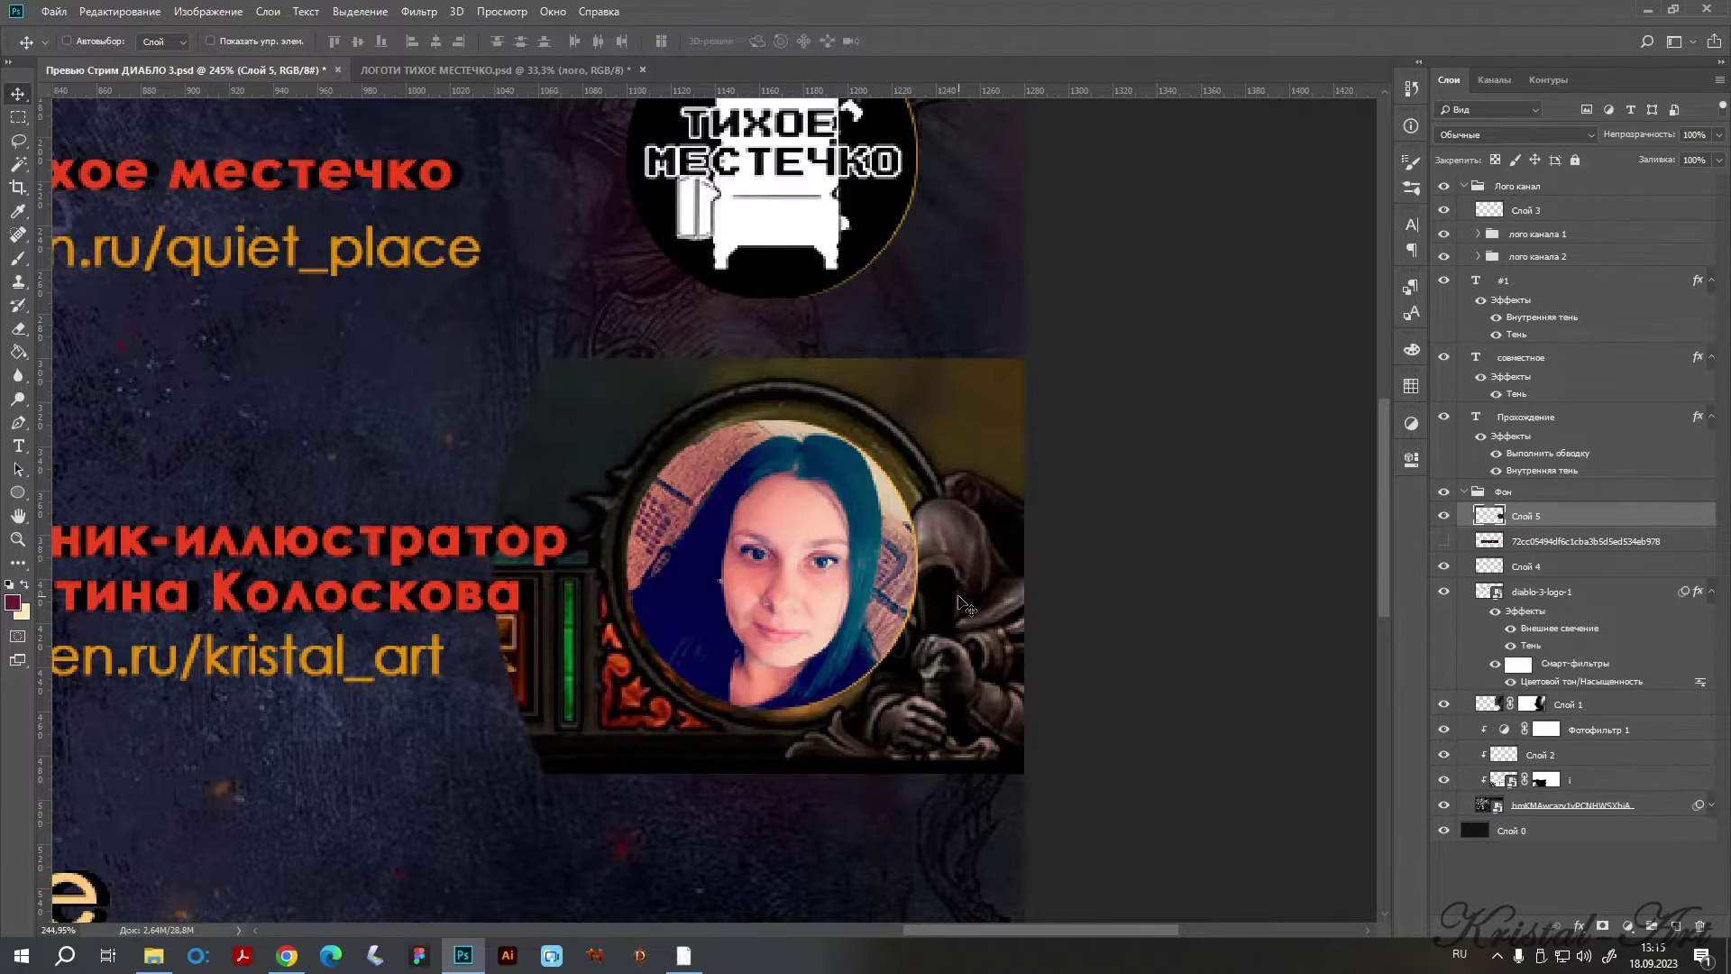
Rescale the orb frame again, fine-tuning its size and position around the portrait.
scroll(960, 602, down, 4)
scroll(962, 603, down, 1)
key(ctrl+t)
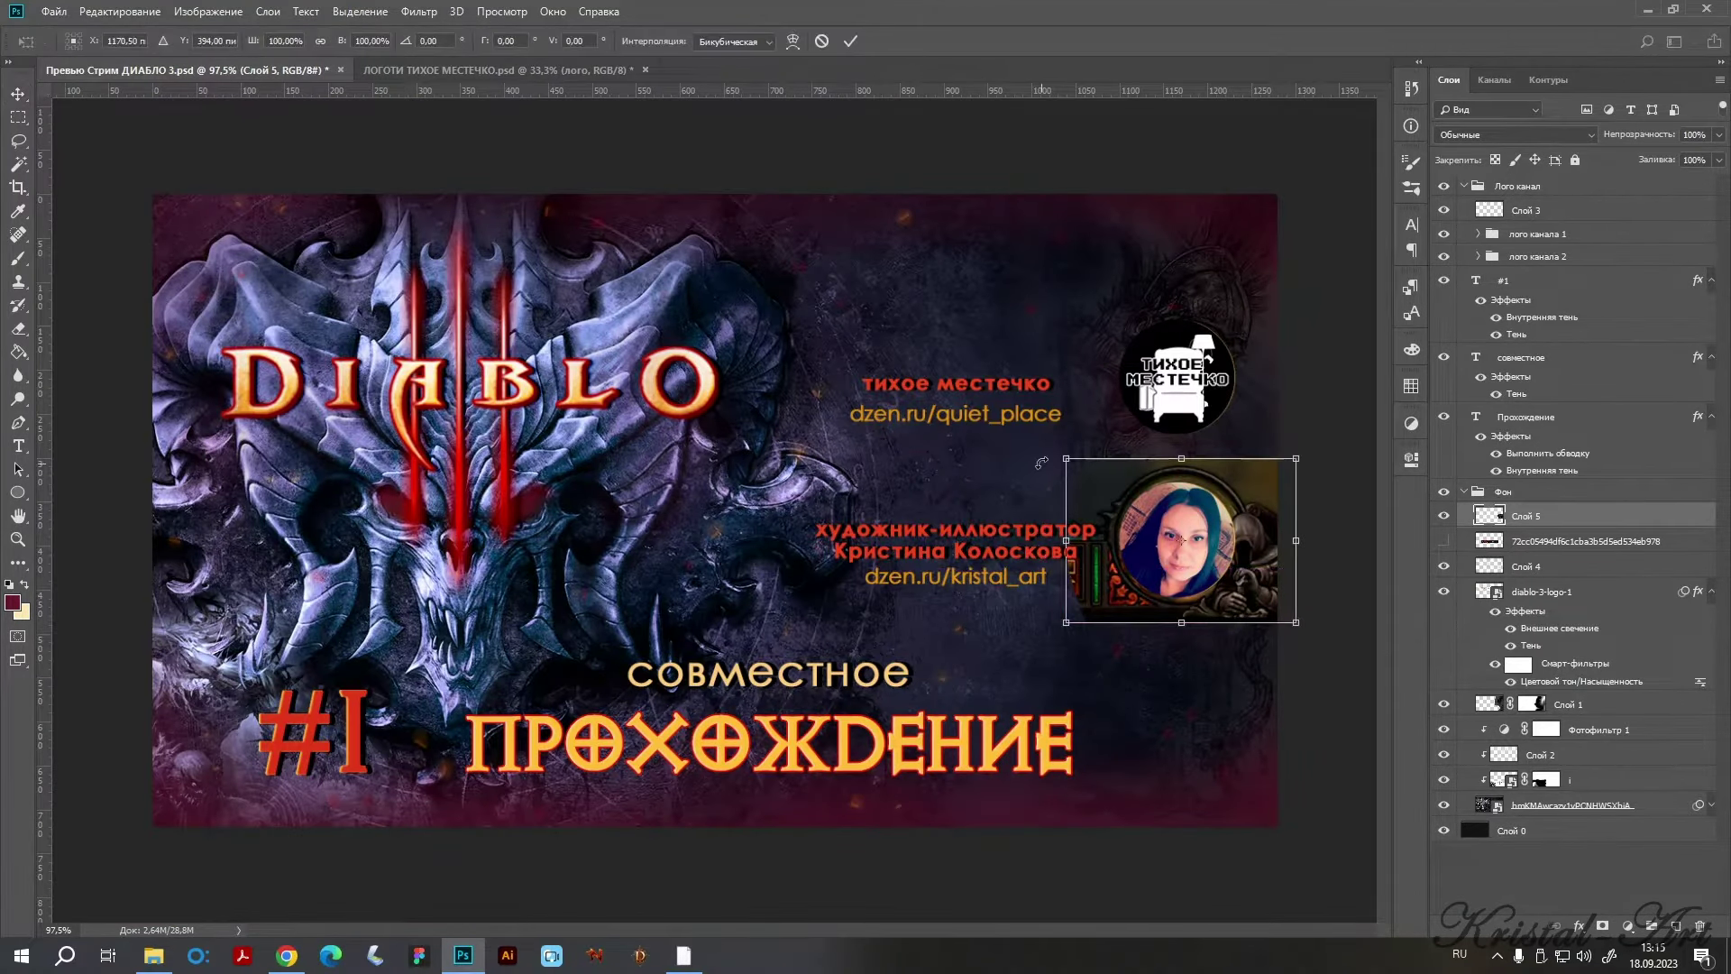
drag(1047, 454, 1035, 433)
drag(1109, 528, 1142, 539)
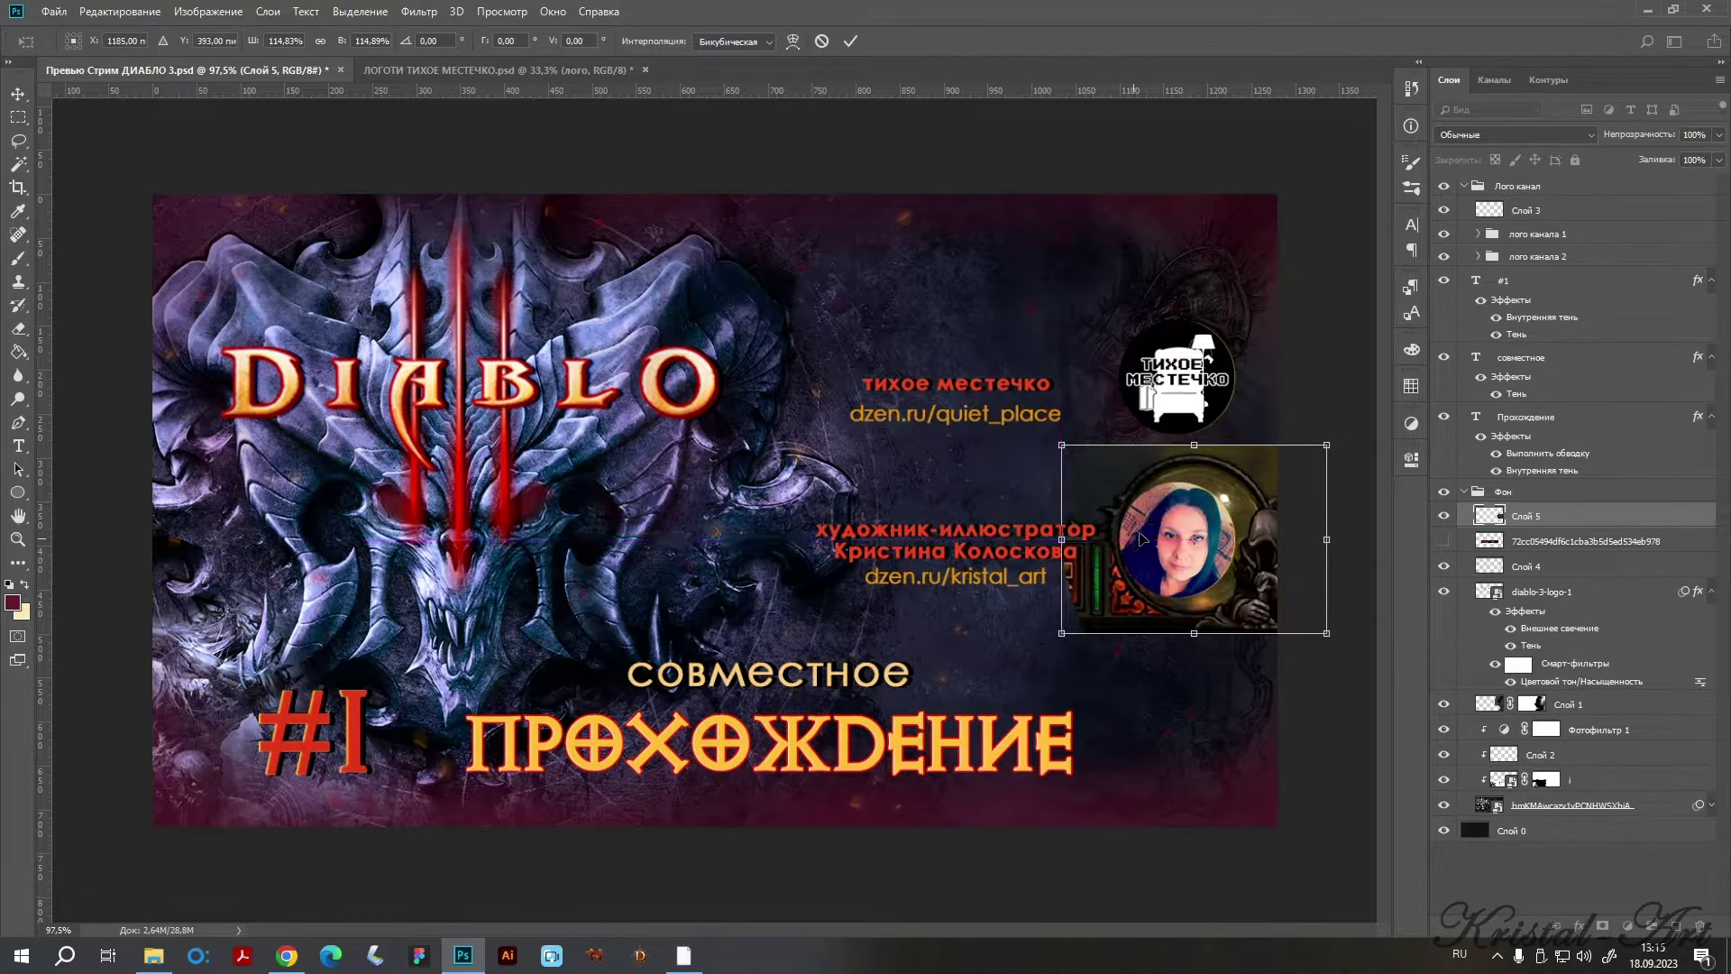
drag(1322, 444, 1300, 448)
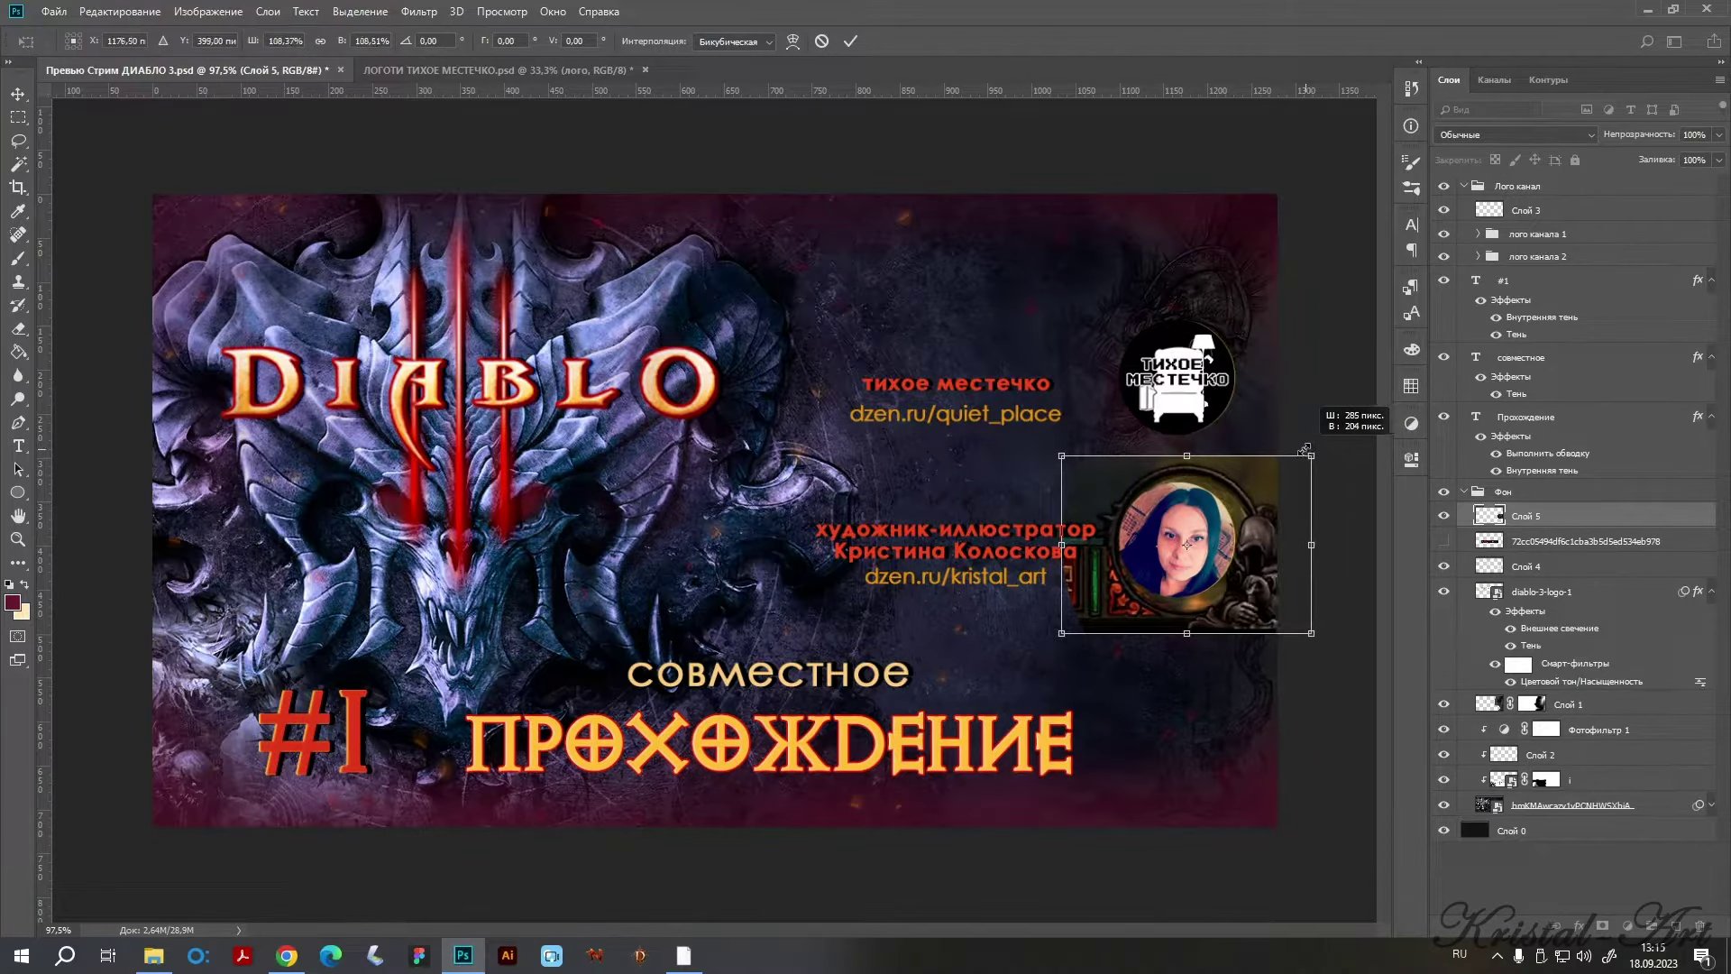
drag(1301, 448, 1298, 528)
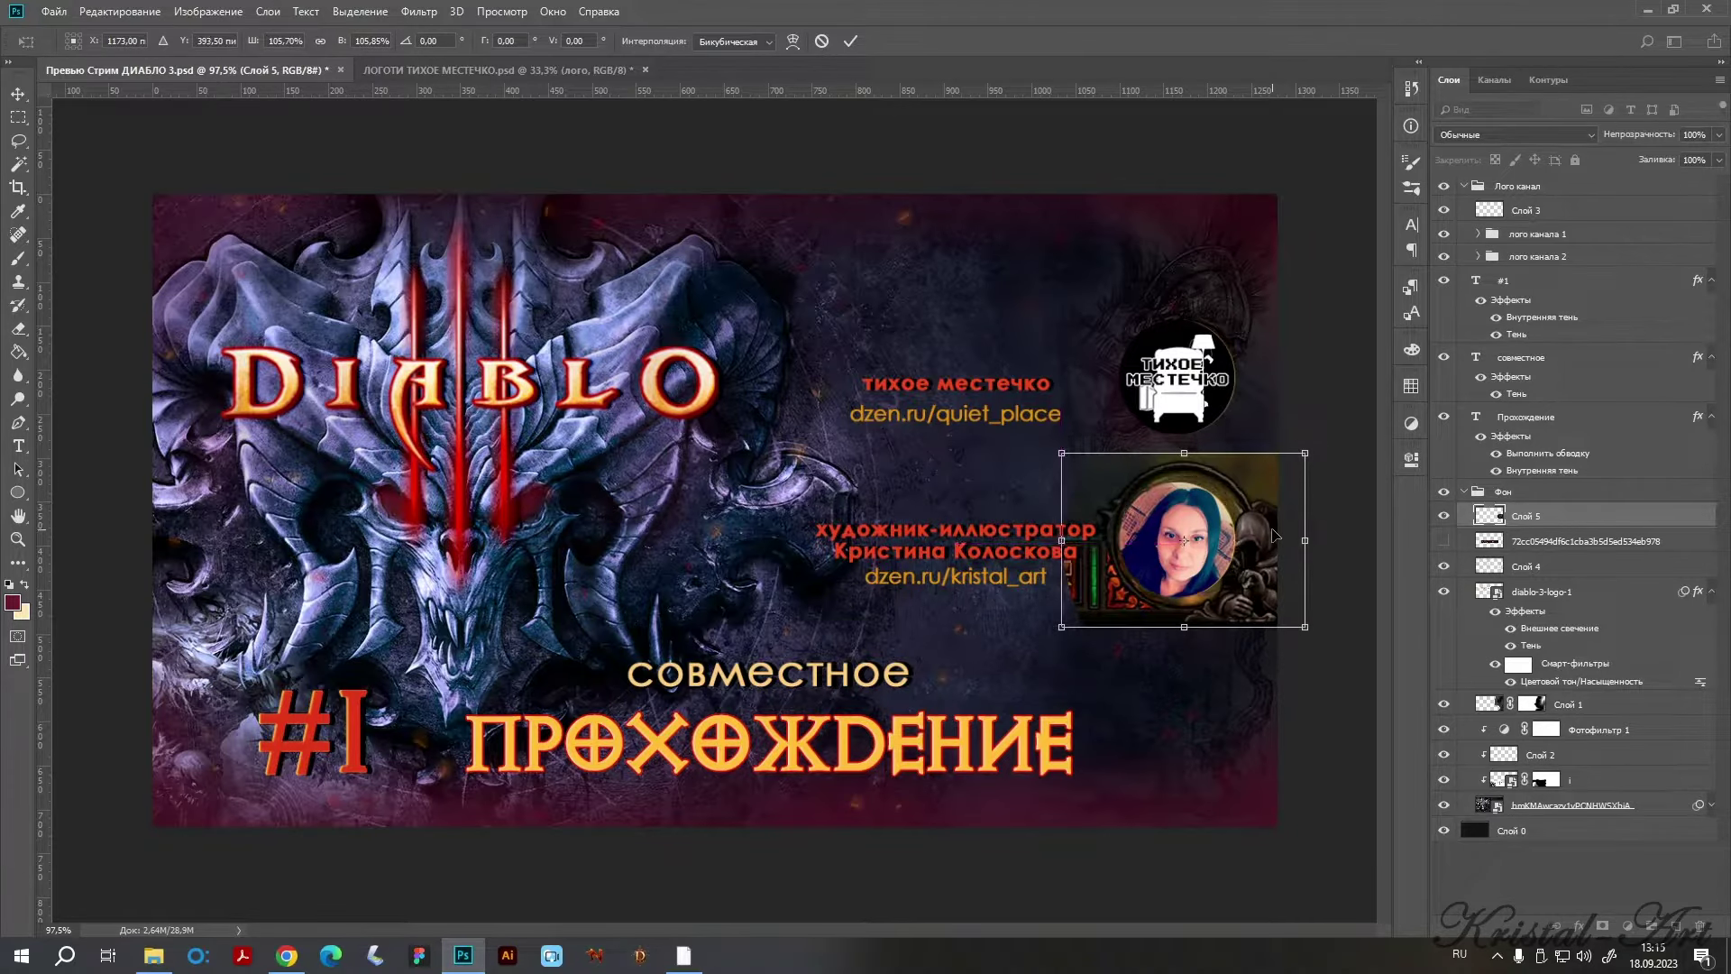
key(Return)
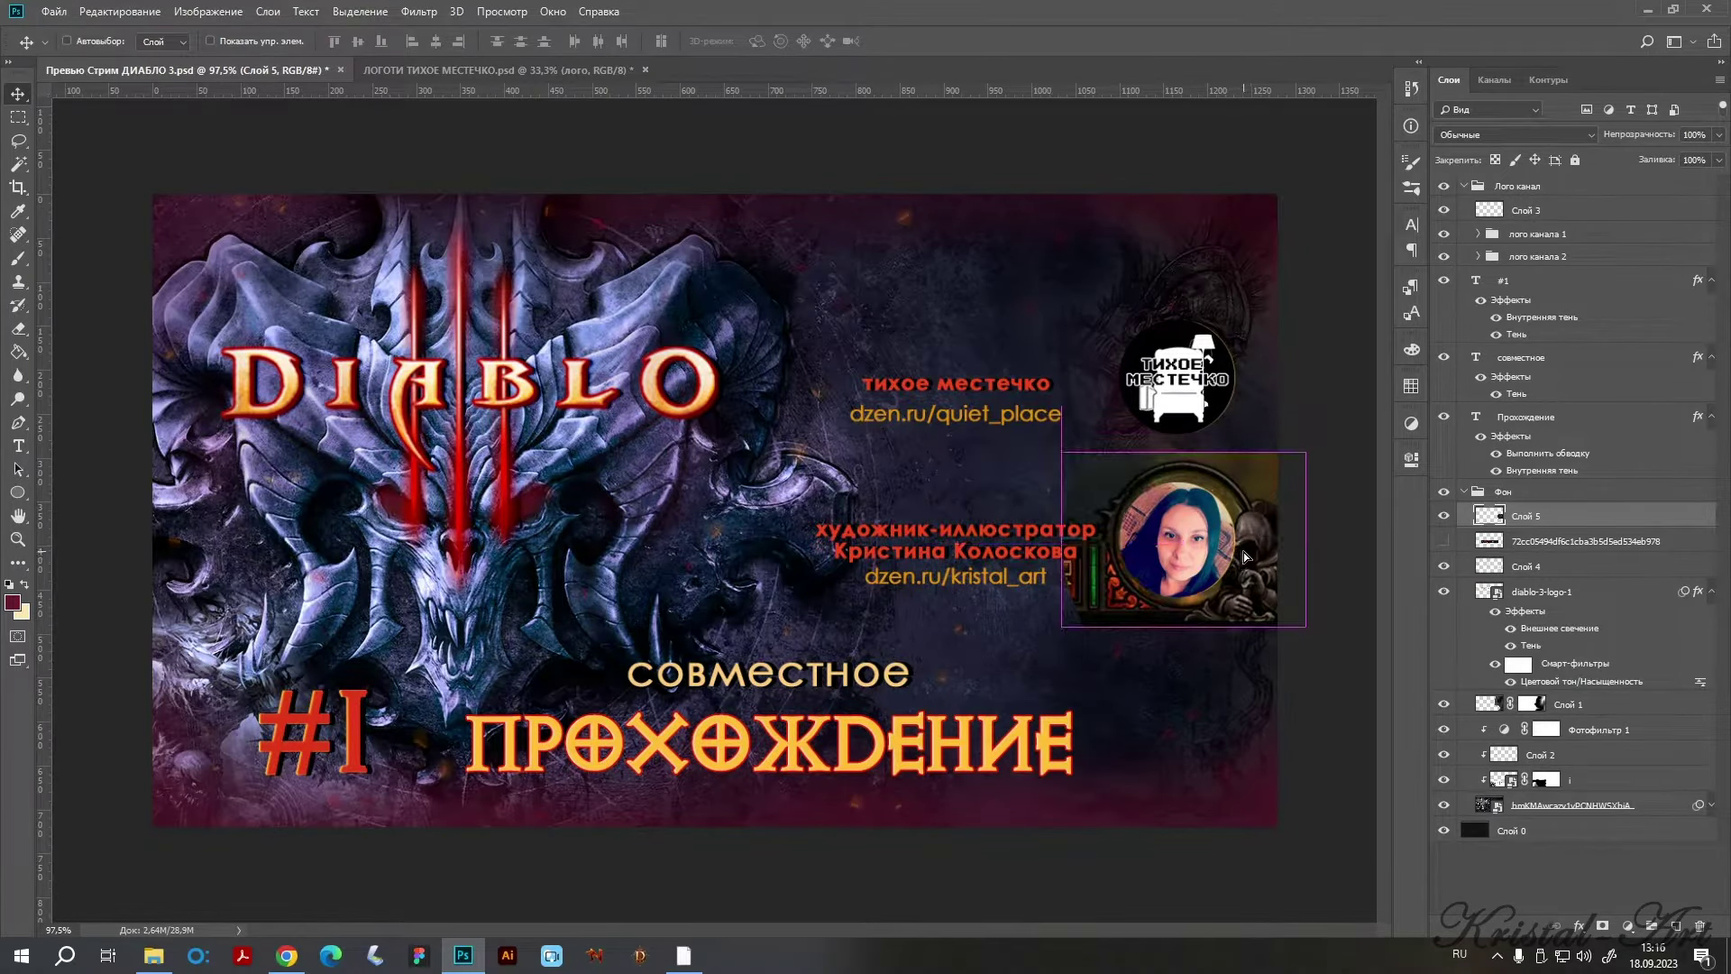
Hide the portrait and artist caption group, then switch to the Magnetic Lasso.
scroll(1253, 564, up, 2)
scroll(1267, 537, up, 3)
drag(1273, 520, 1028, 586)
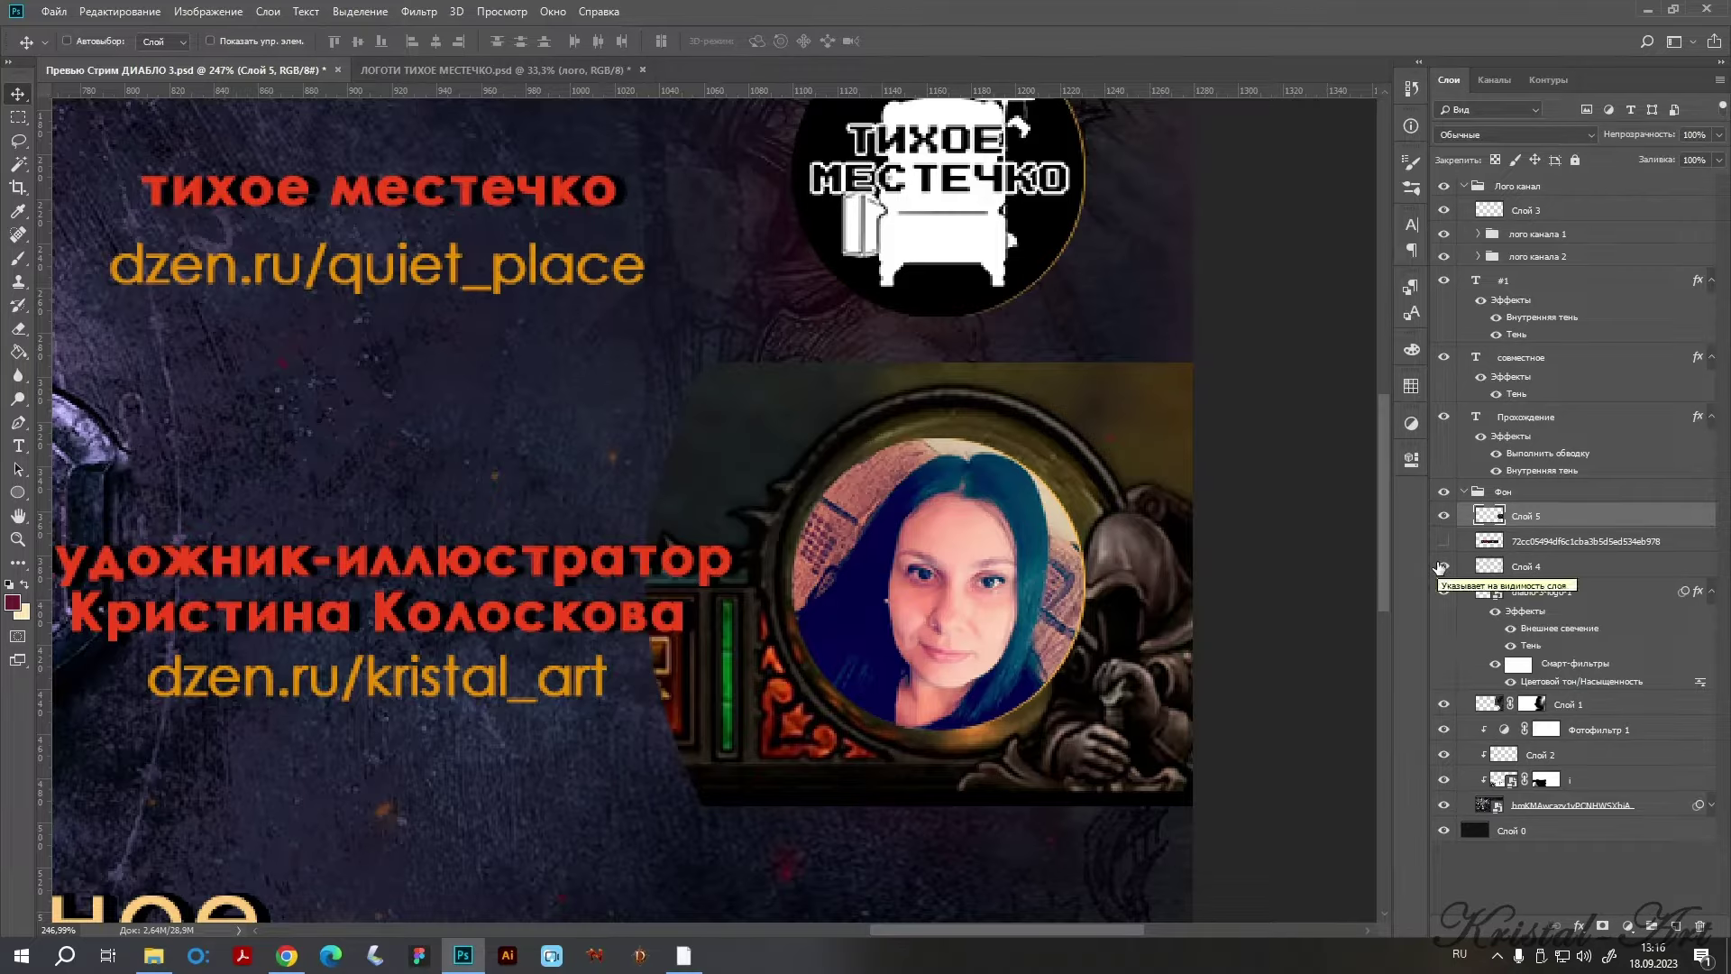
click(1445, 257)
right_click(18, 141)
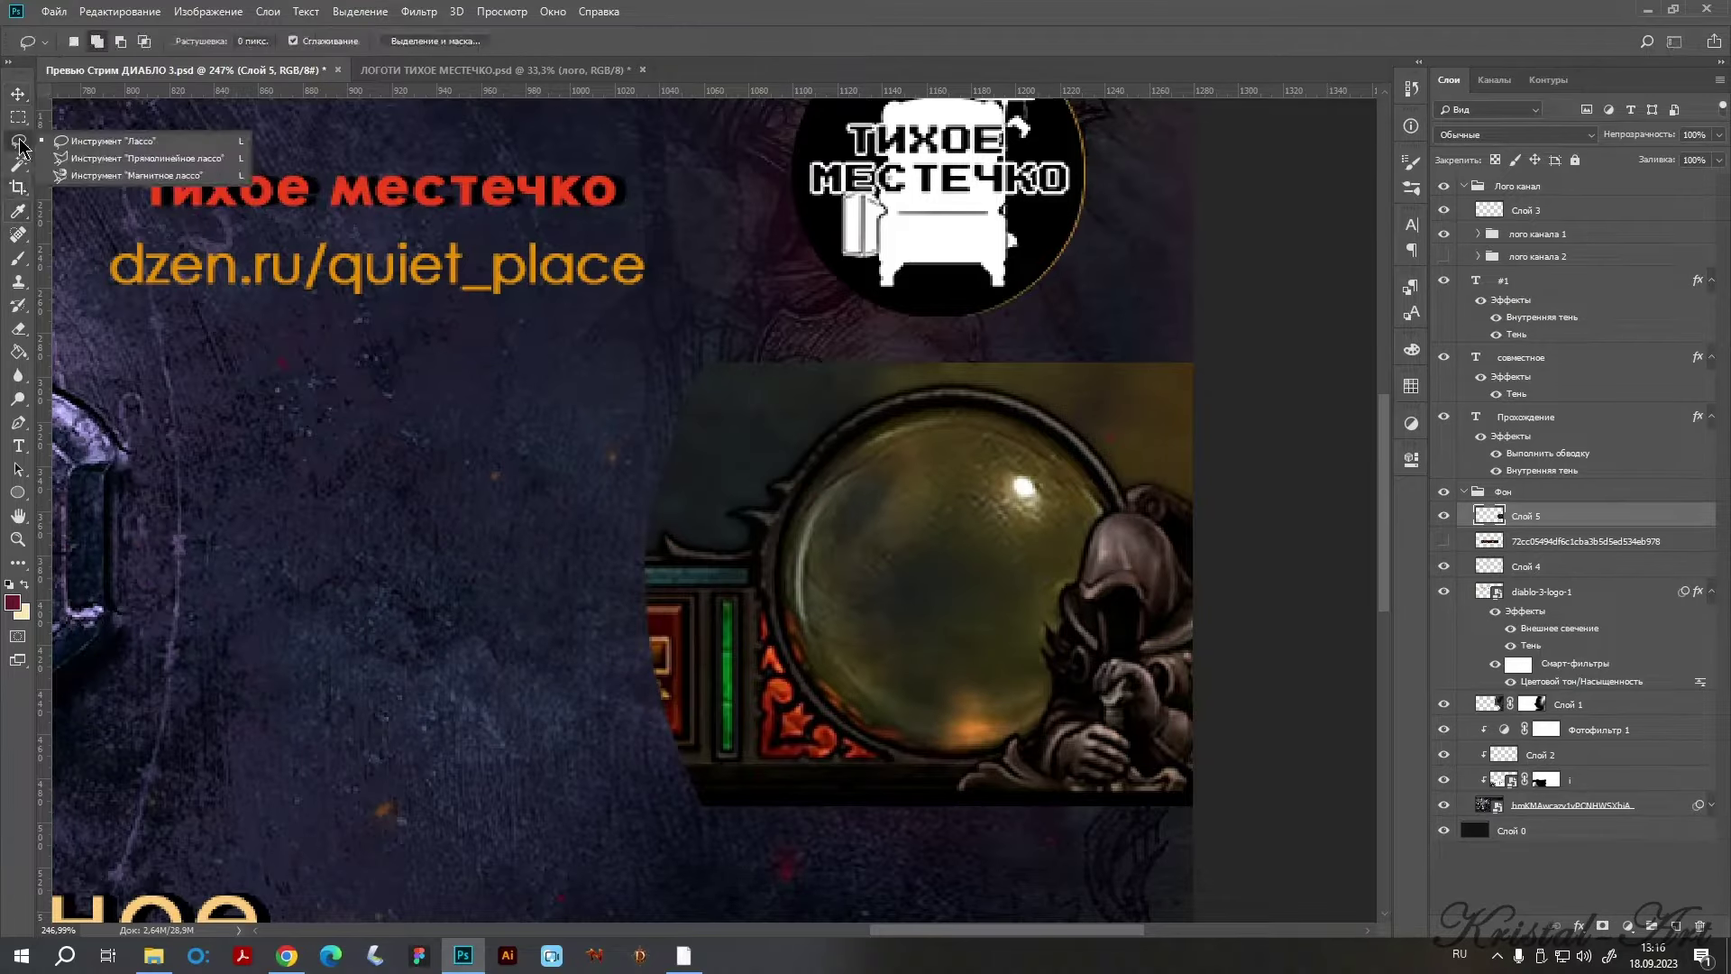
click(100, 179)
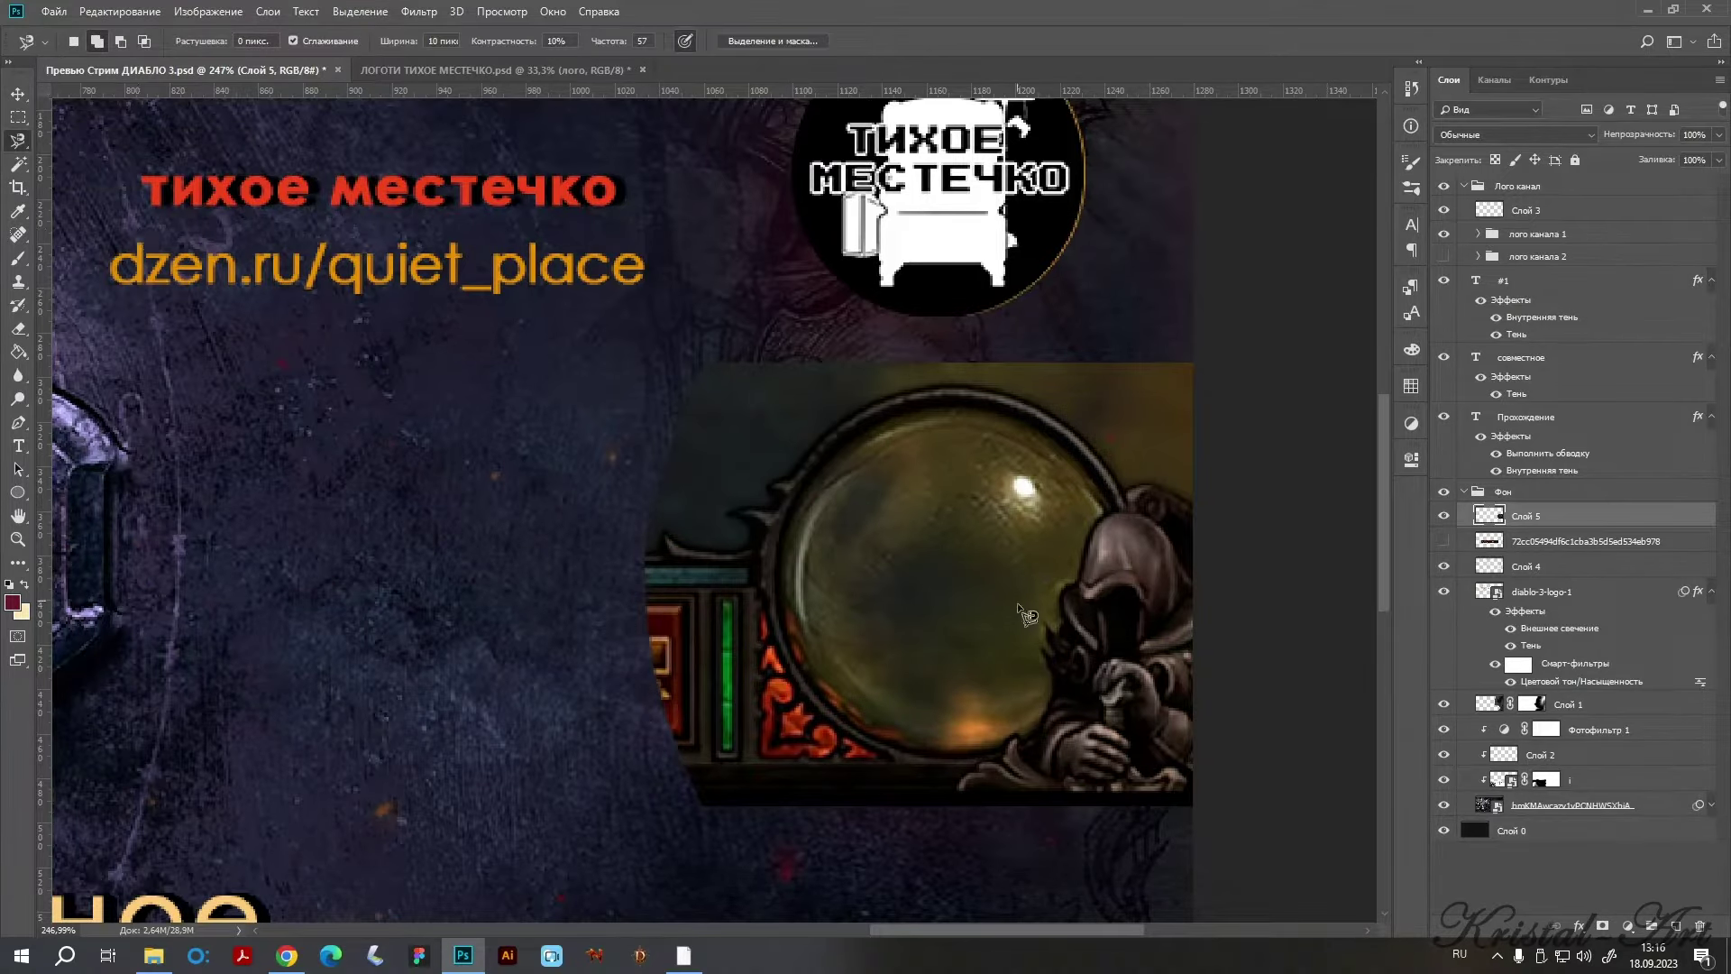
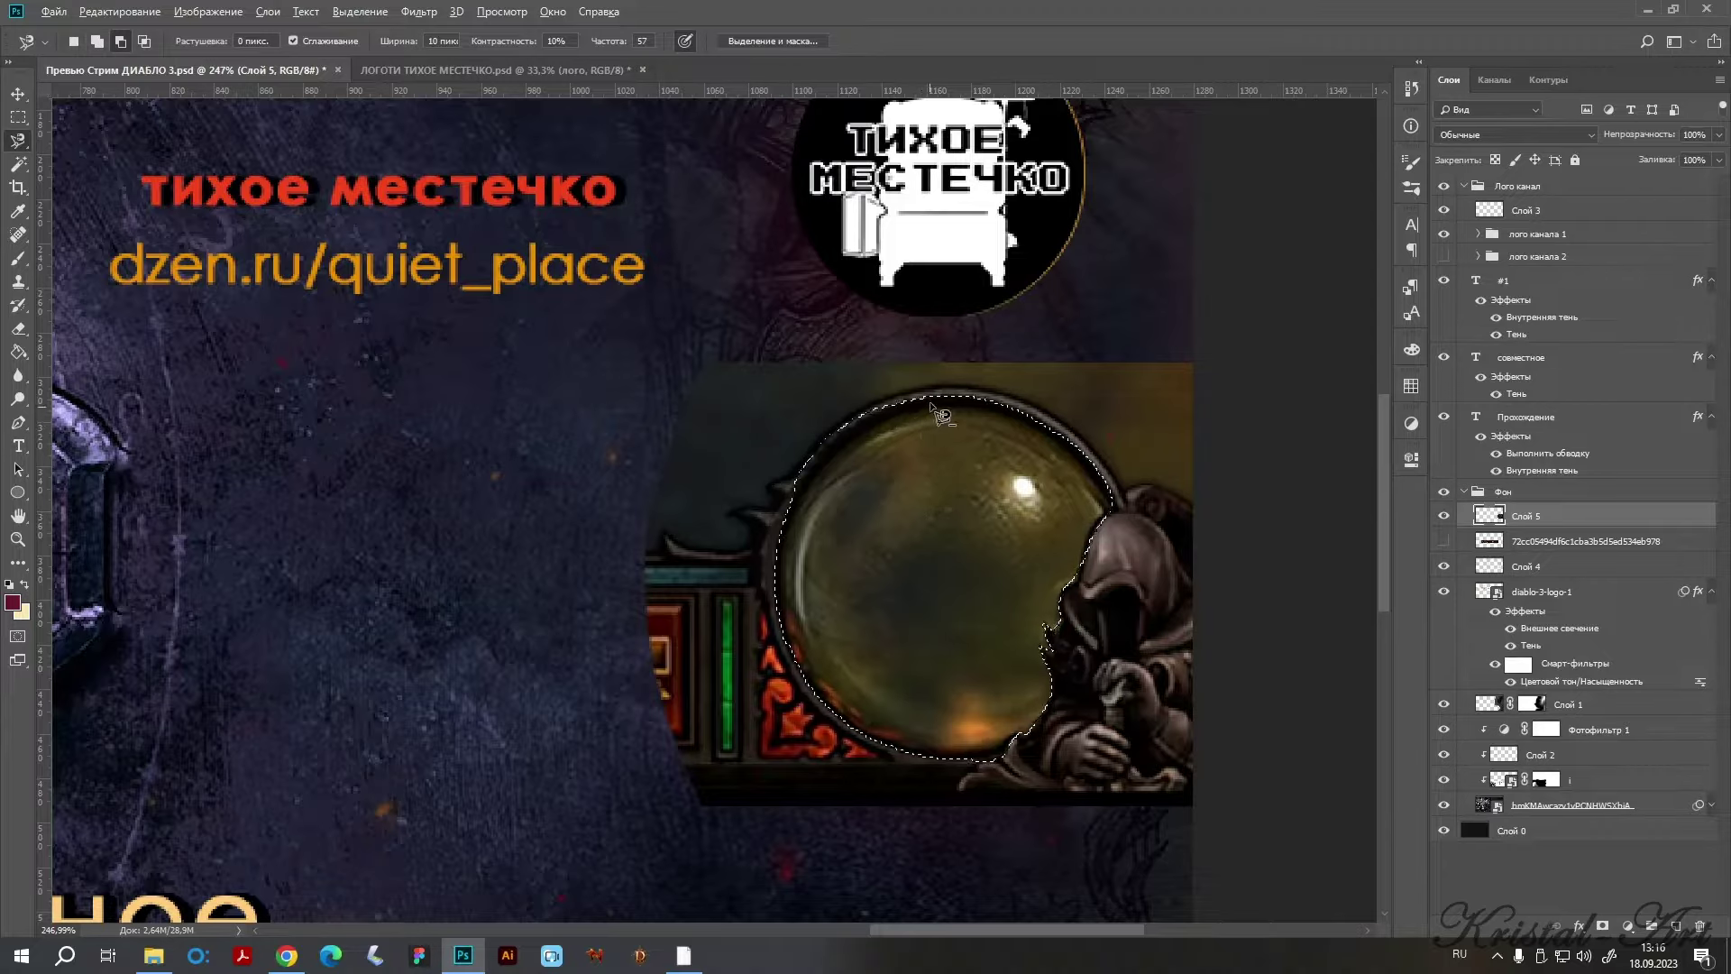
Trace the glass orb's outline with the Magnetic Lasso and close it into a selection.
click(907, 416)
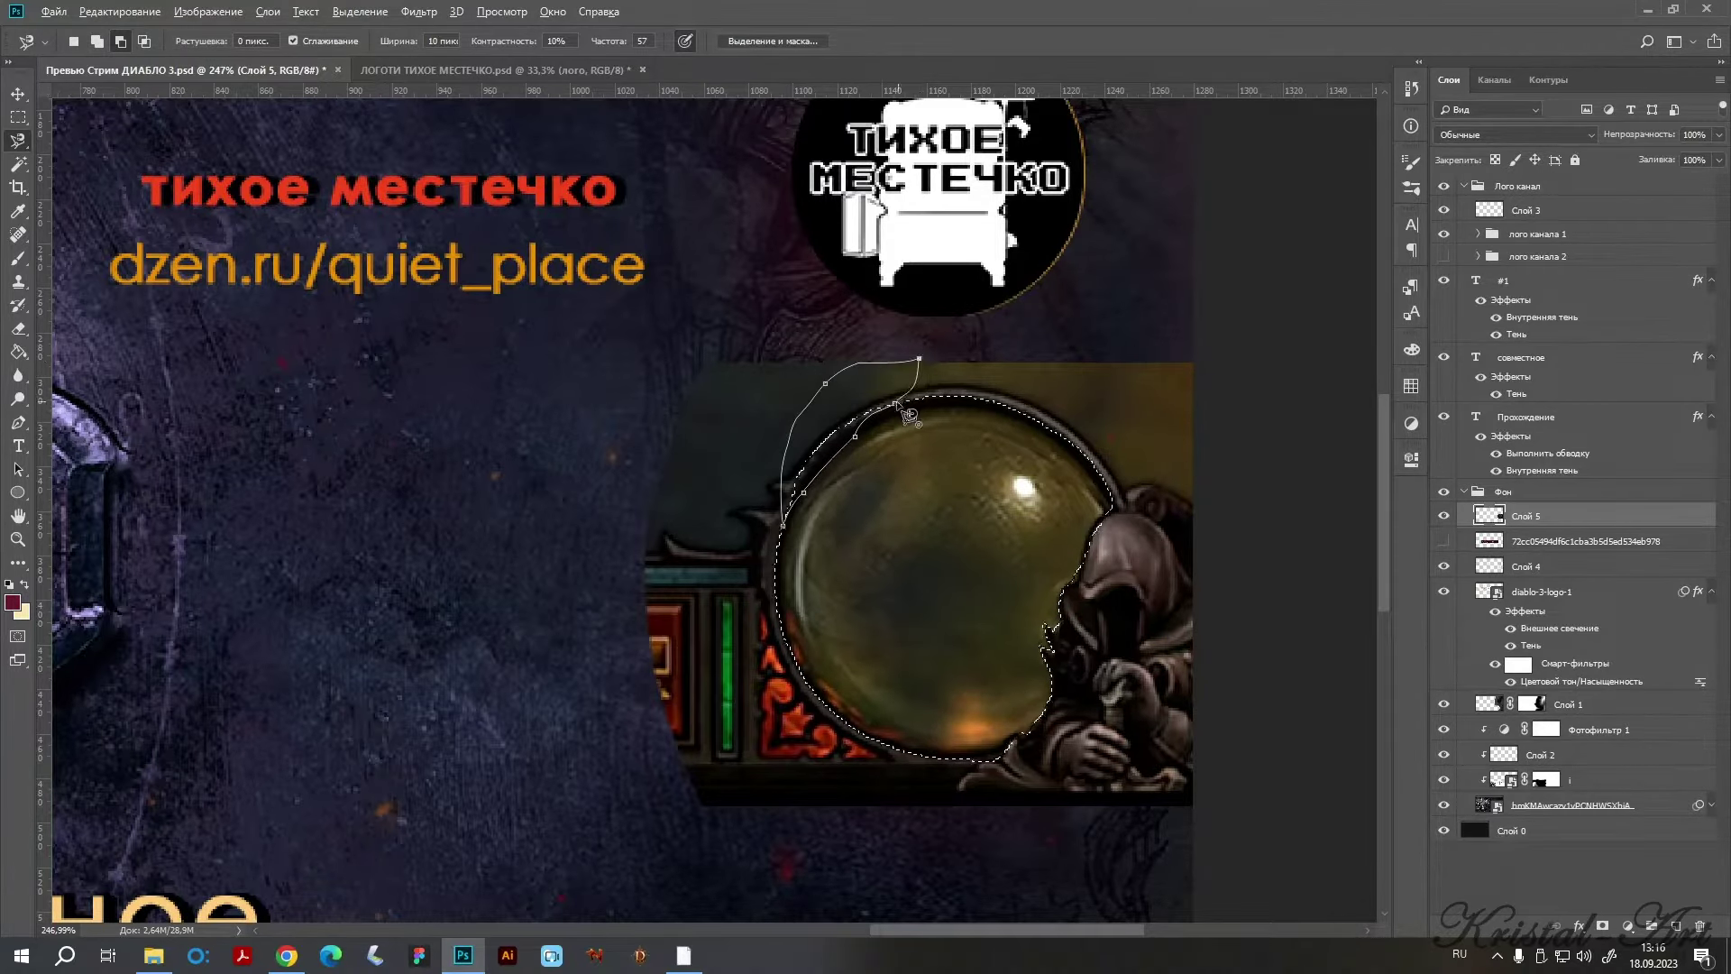
key(BackSpace)
key(BackSpace)
key(BackSpace)
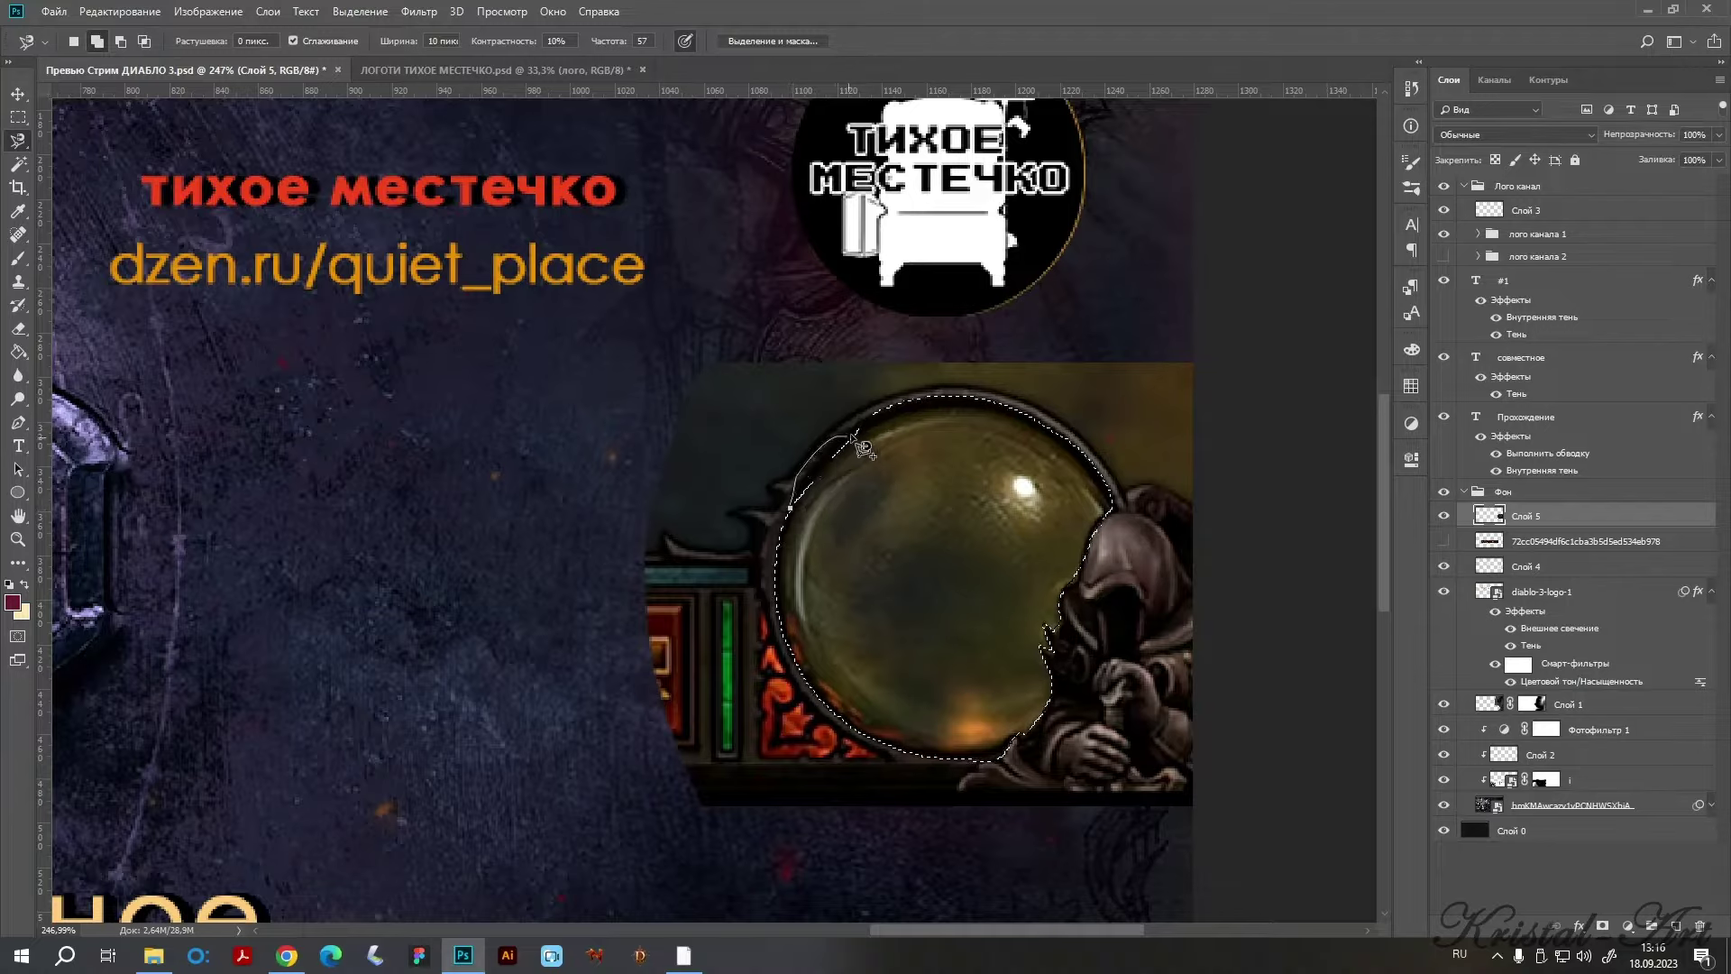
key(BackSpace)
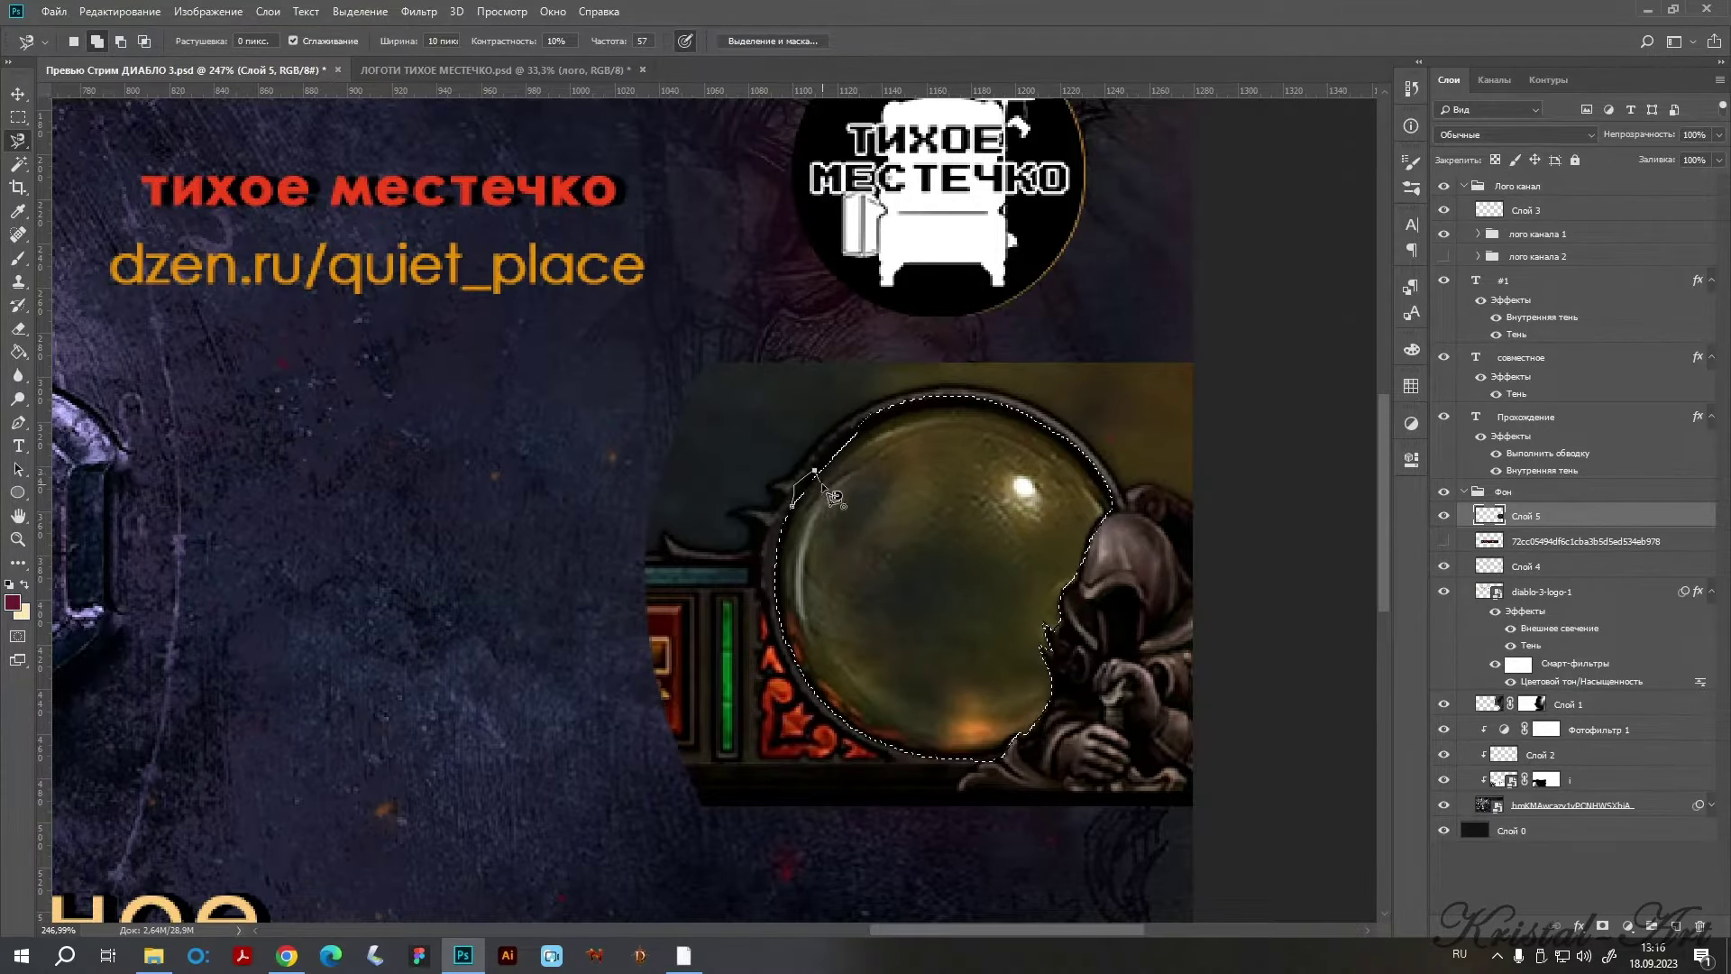
double_click(821, 484)
Refine the orb selection with the freehand Lasso, adding the upper-left edge and trimming the hood.
right_click(31, 143)
click(113, 141)
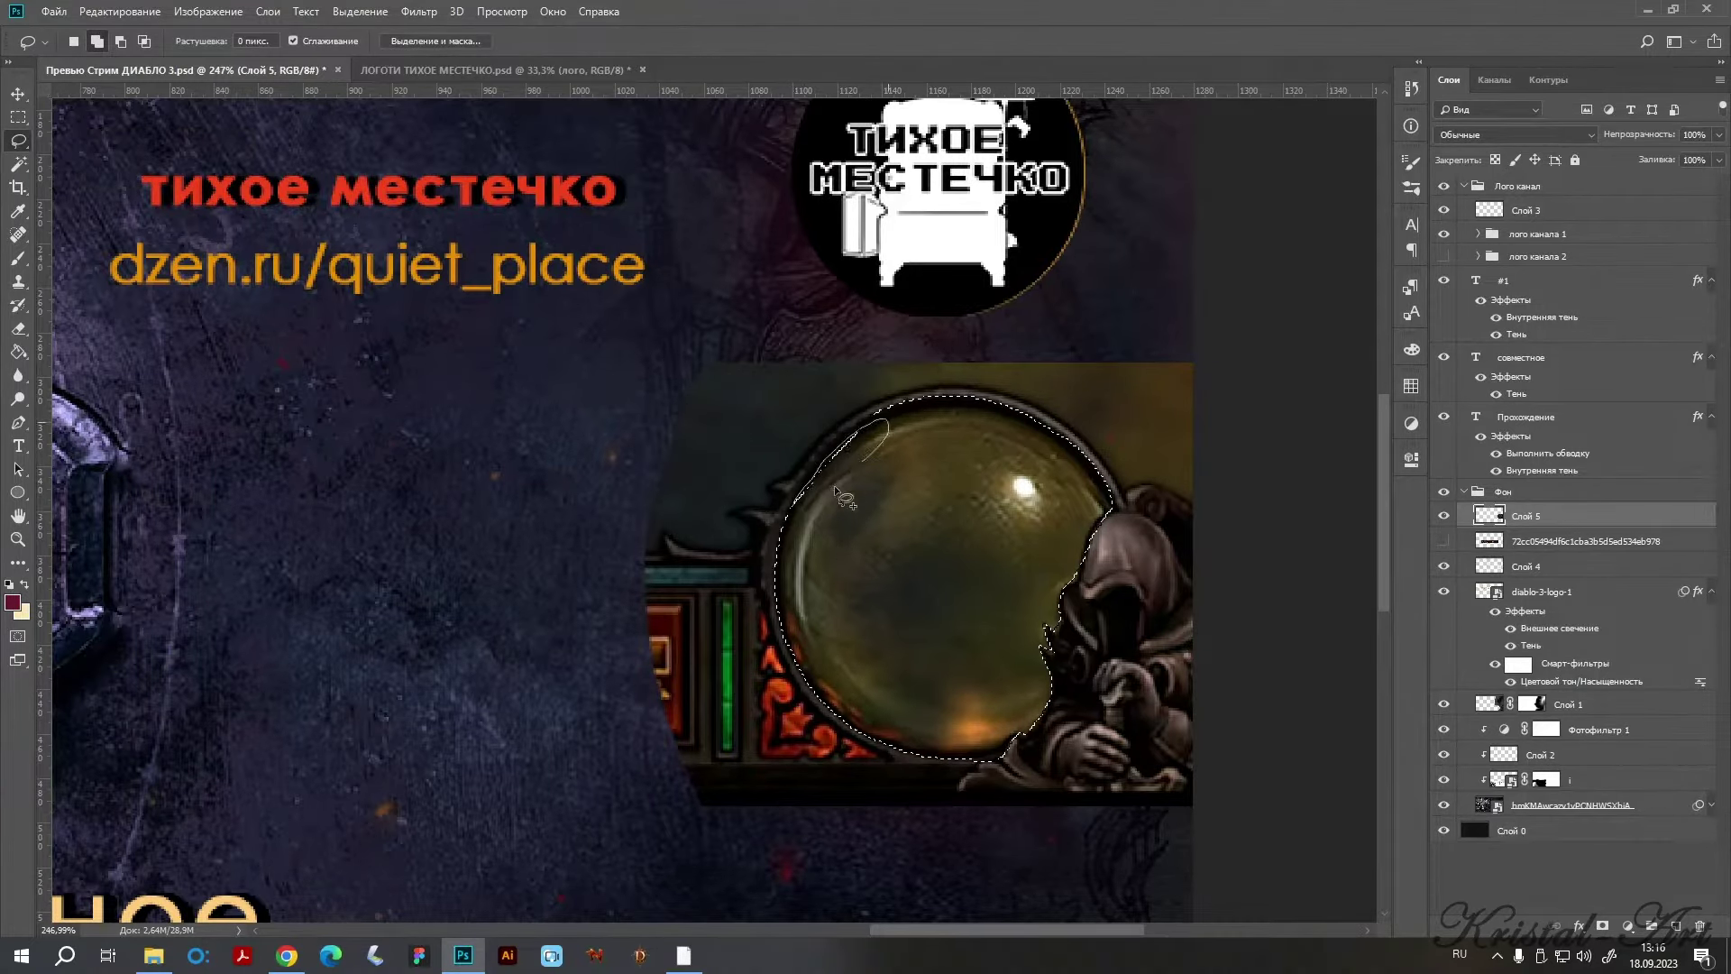
drag(835, 485, 867, 421)
key(alt)
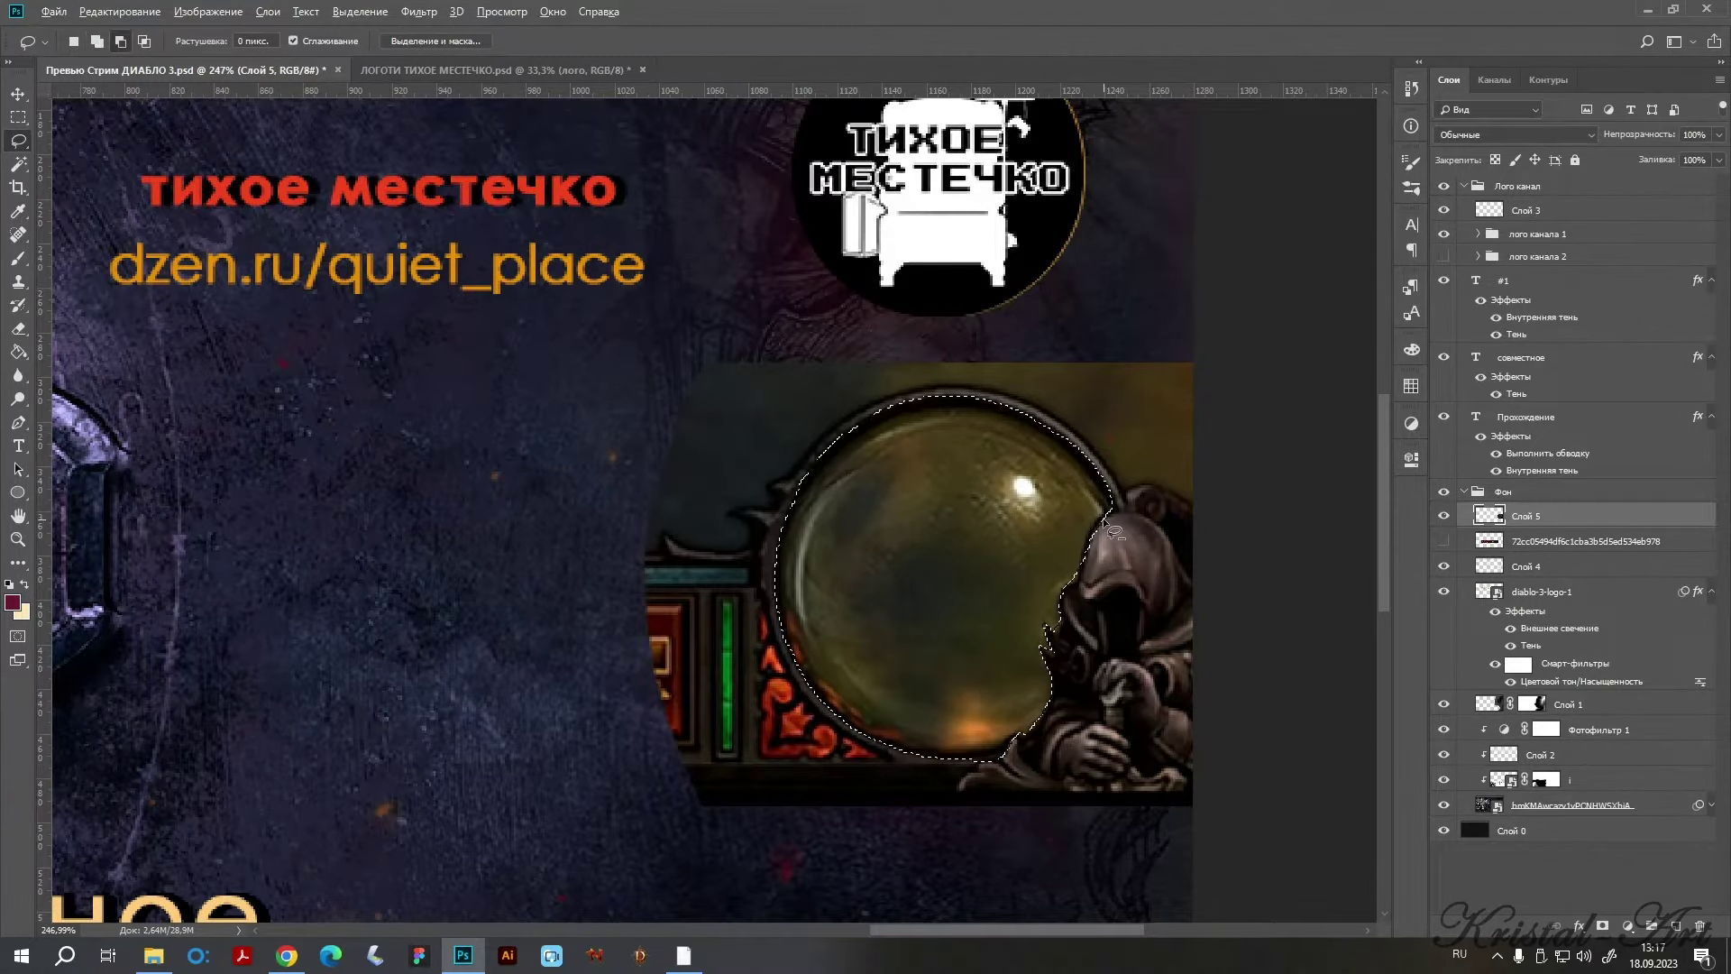
drag(1101, 547, 1086, 595)
key(shift)
key(alt)
Fill the round selection with black on a new layer and deselect.
key(g)
click(1676, 926)
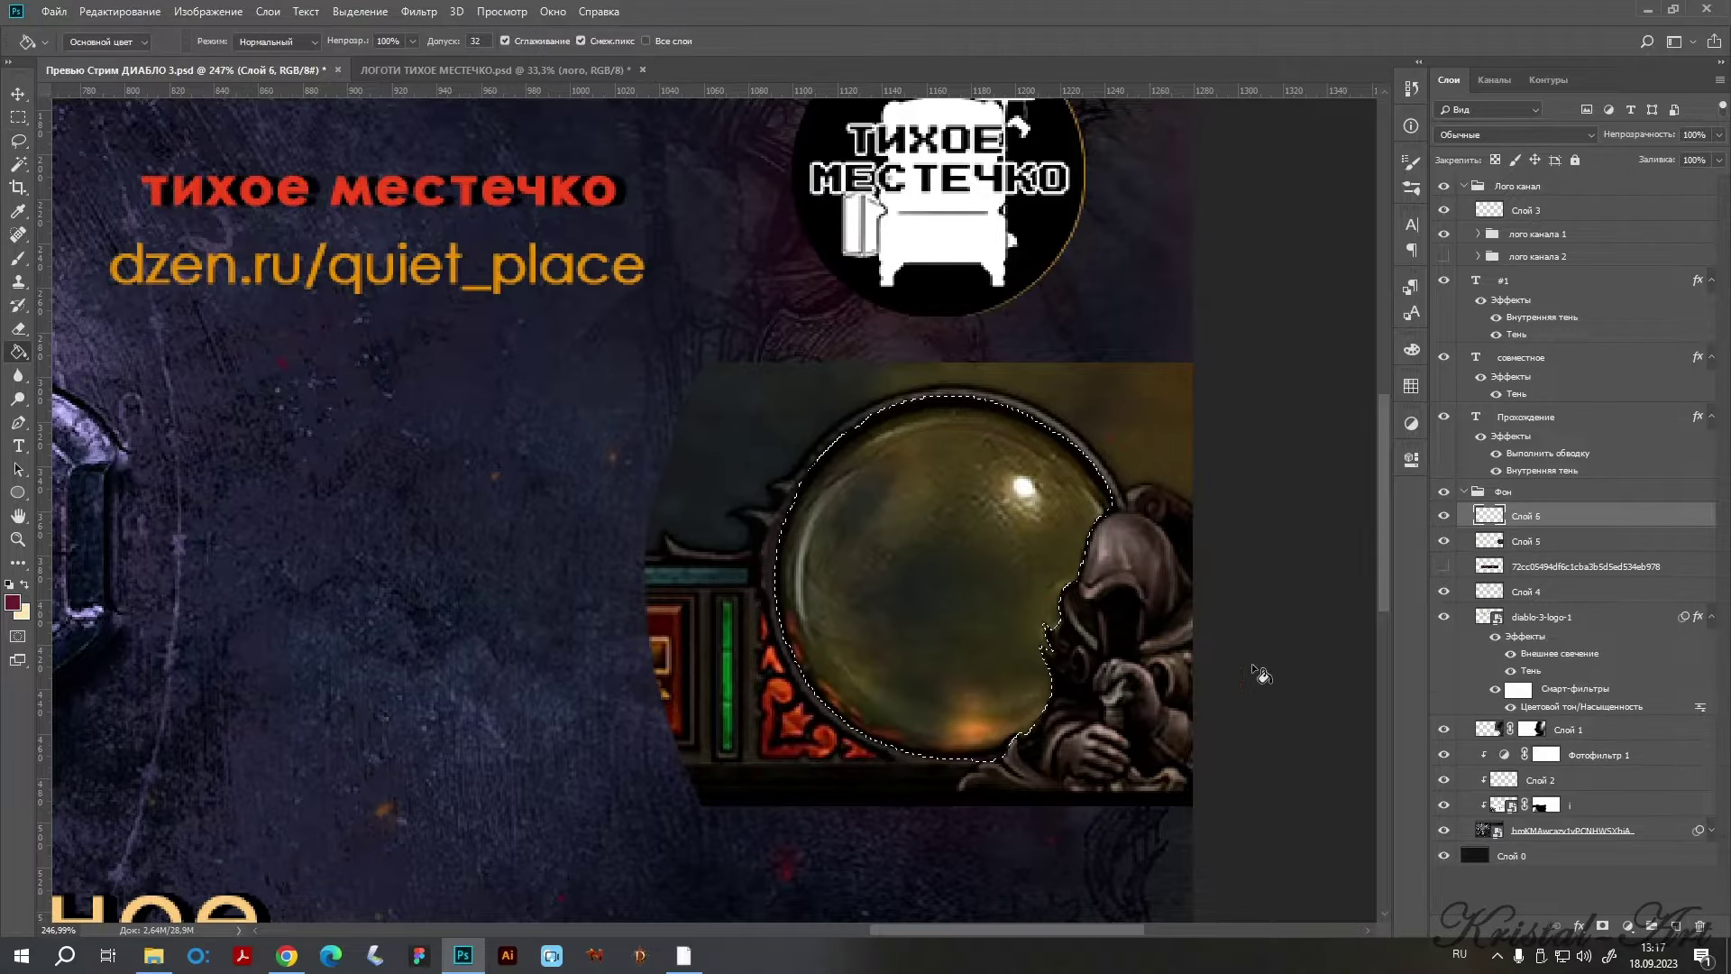
key(d)
click(937, 523)
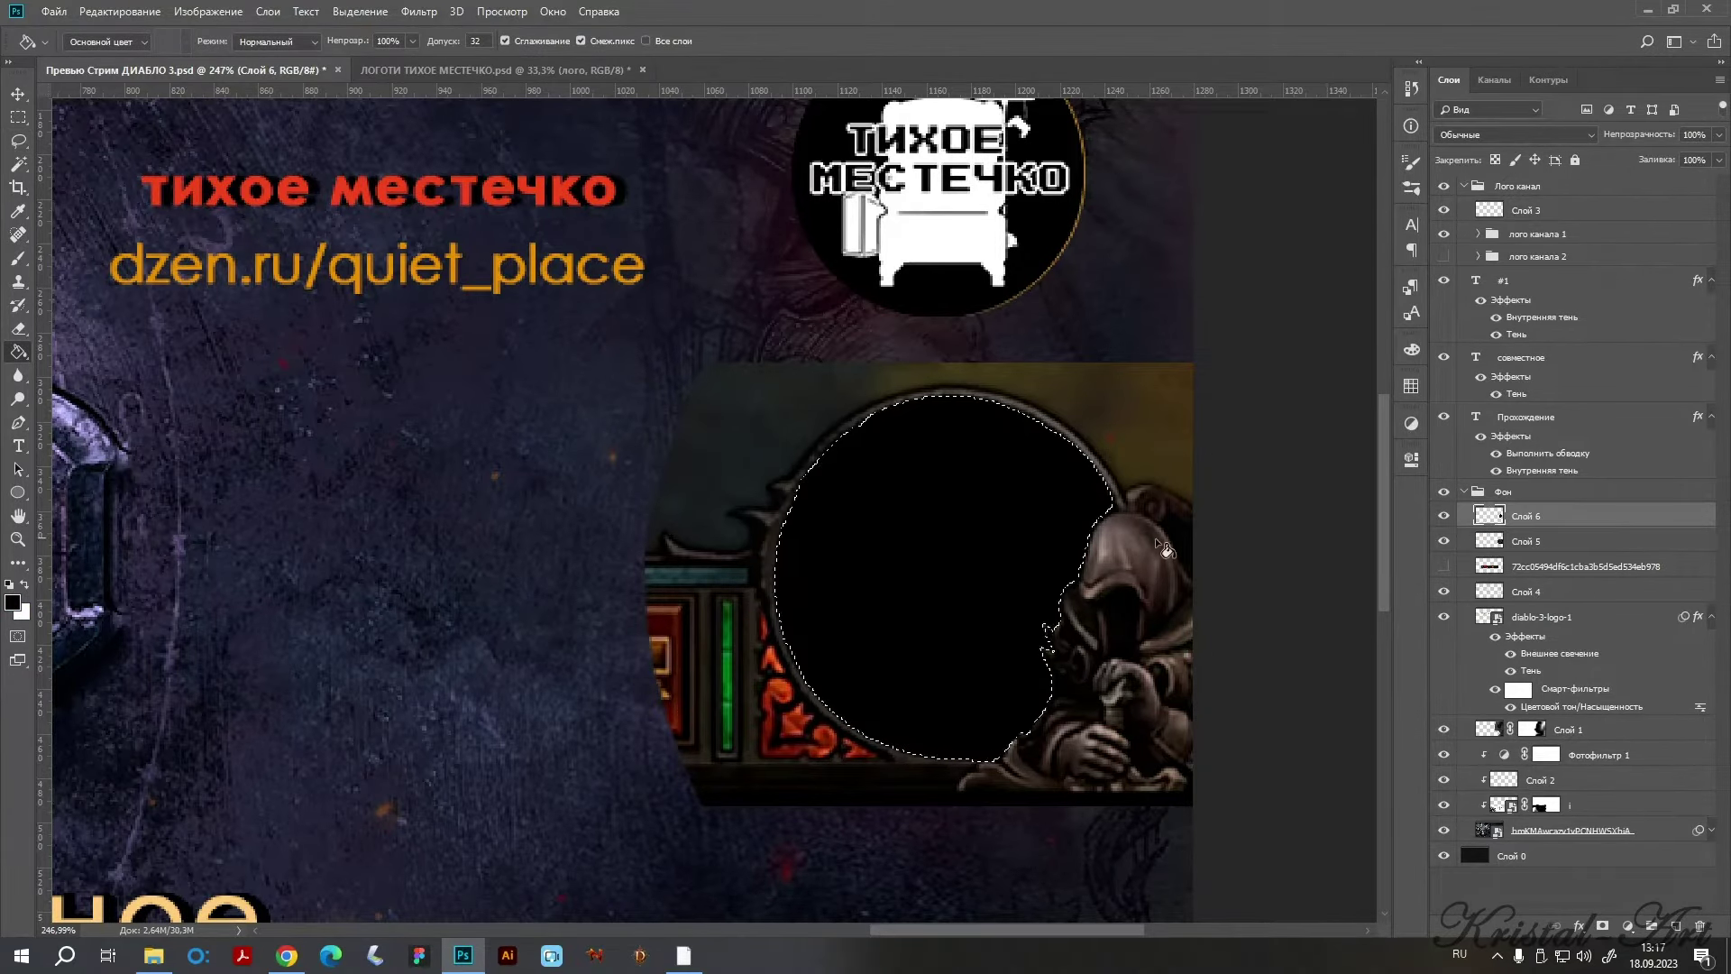
key(ctrl+d)
Convert Слой 6 to a smart object, place the portrait photo inside, and clip it to the circle.
right_click(1525, 521)
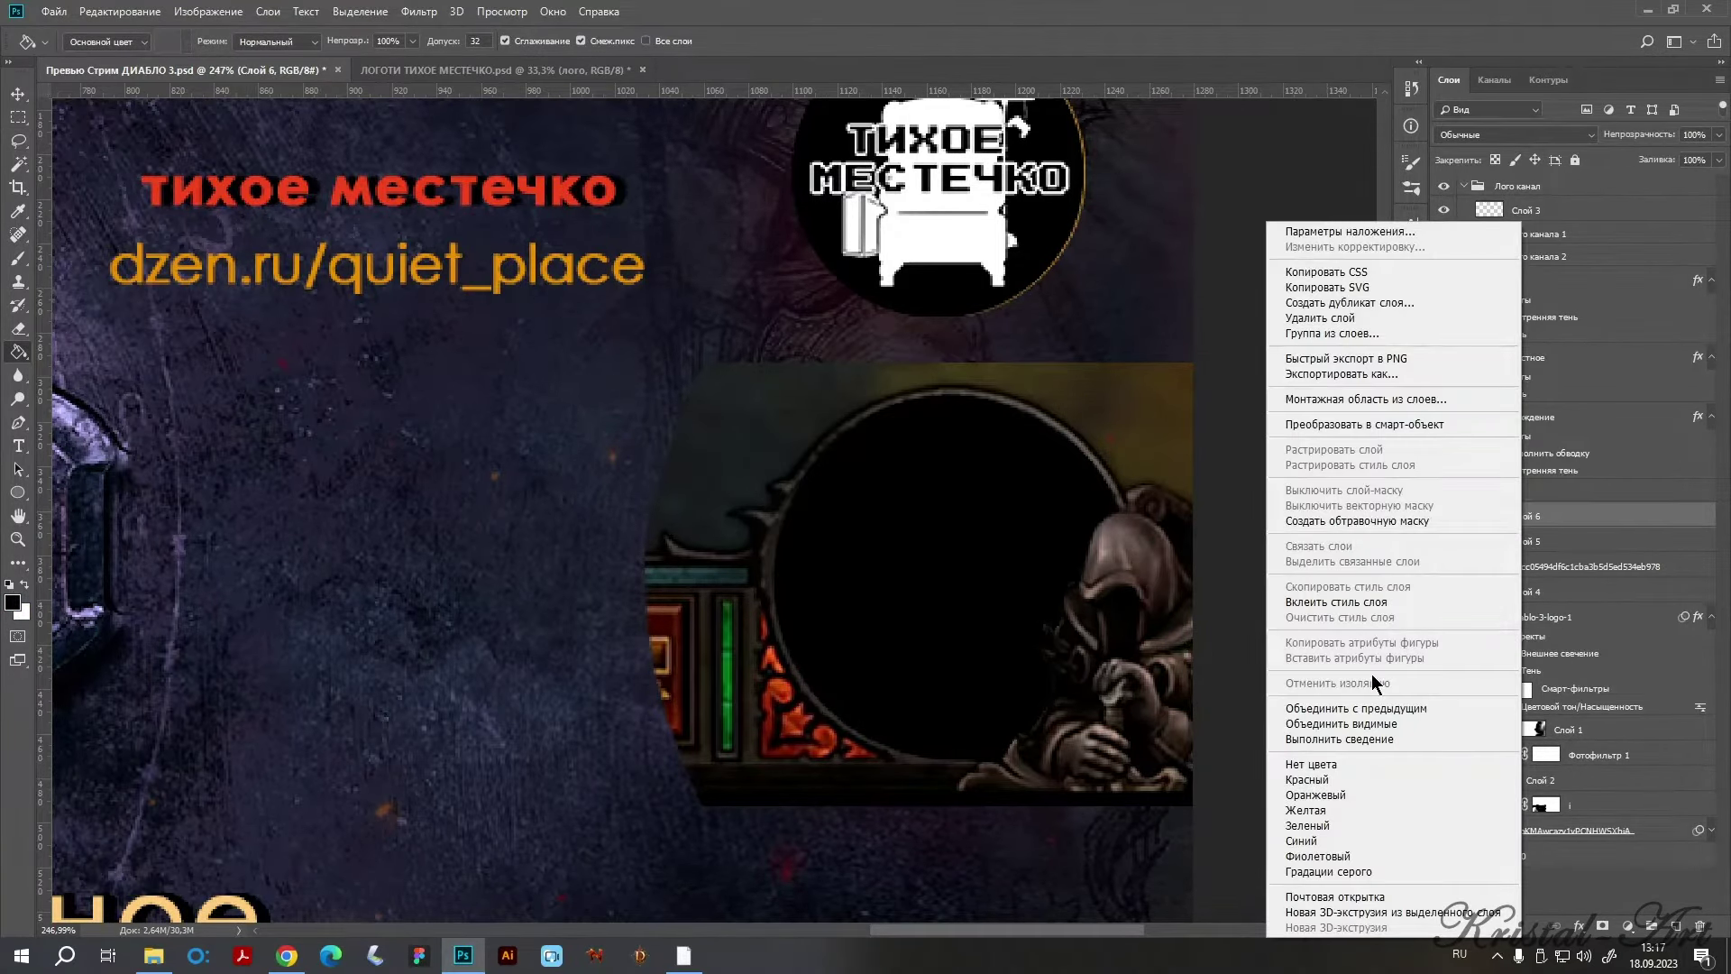
click(1364, 424)
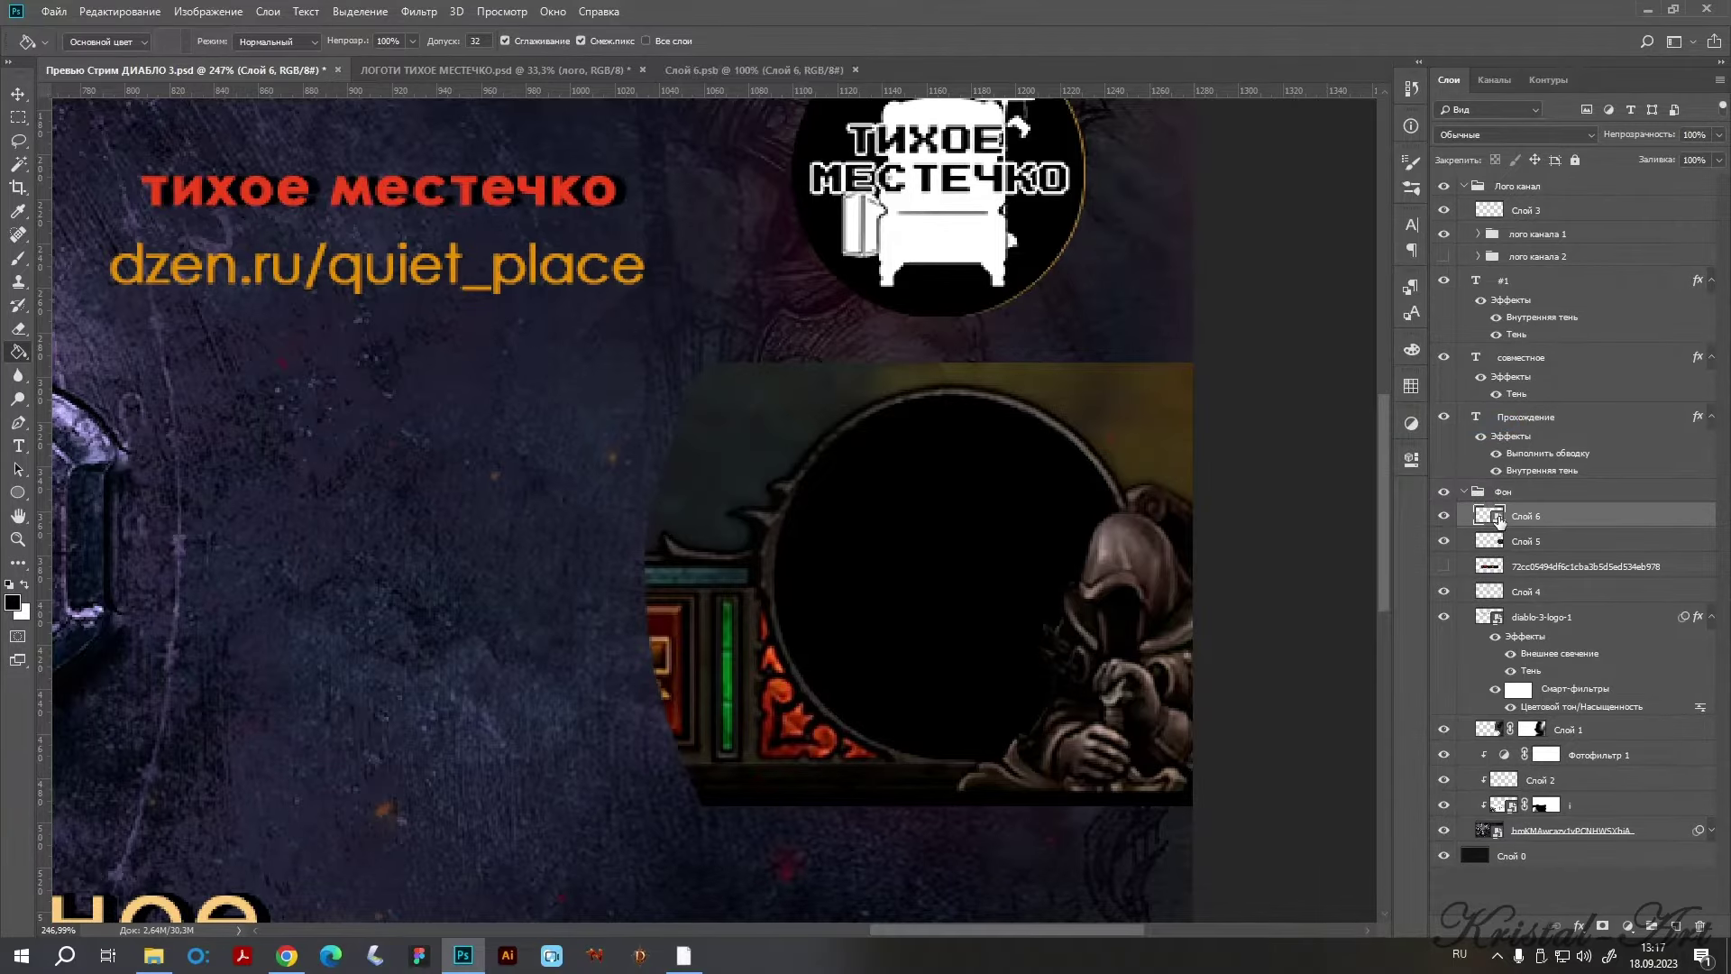
double_click(1498, 518)
drag(905, 756, 905, 755)
key(Return)
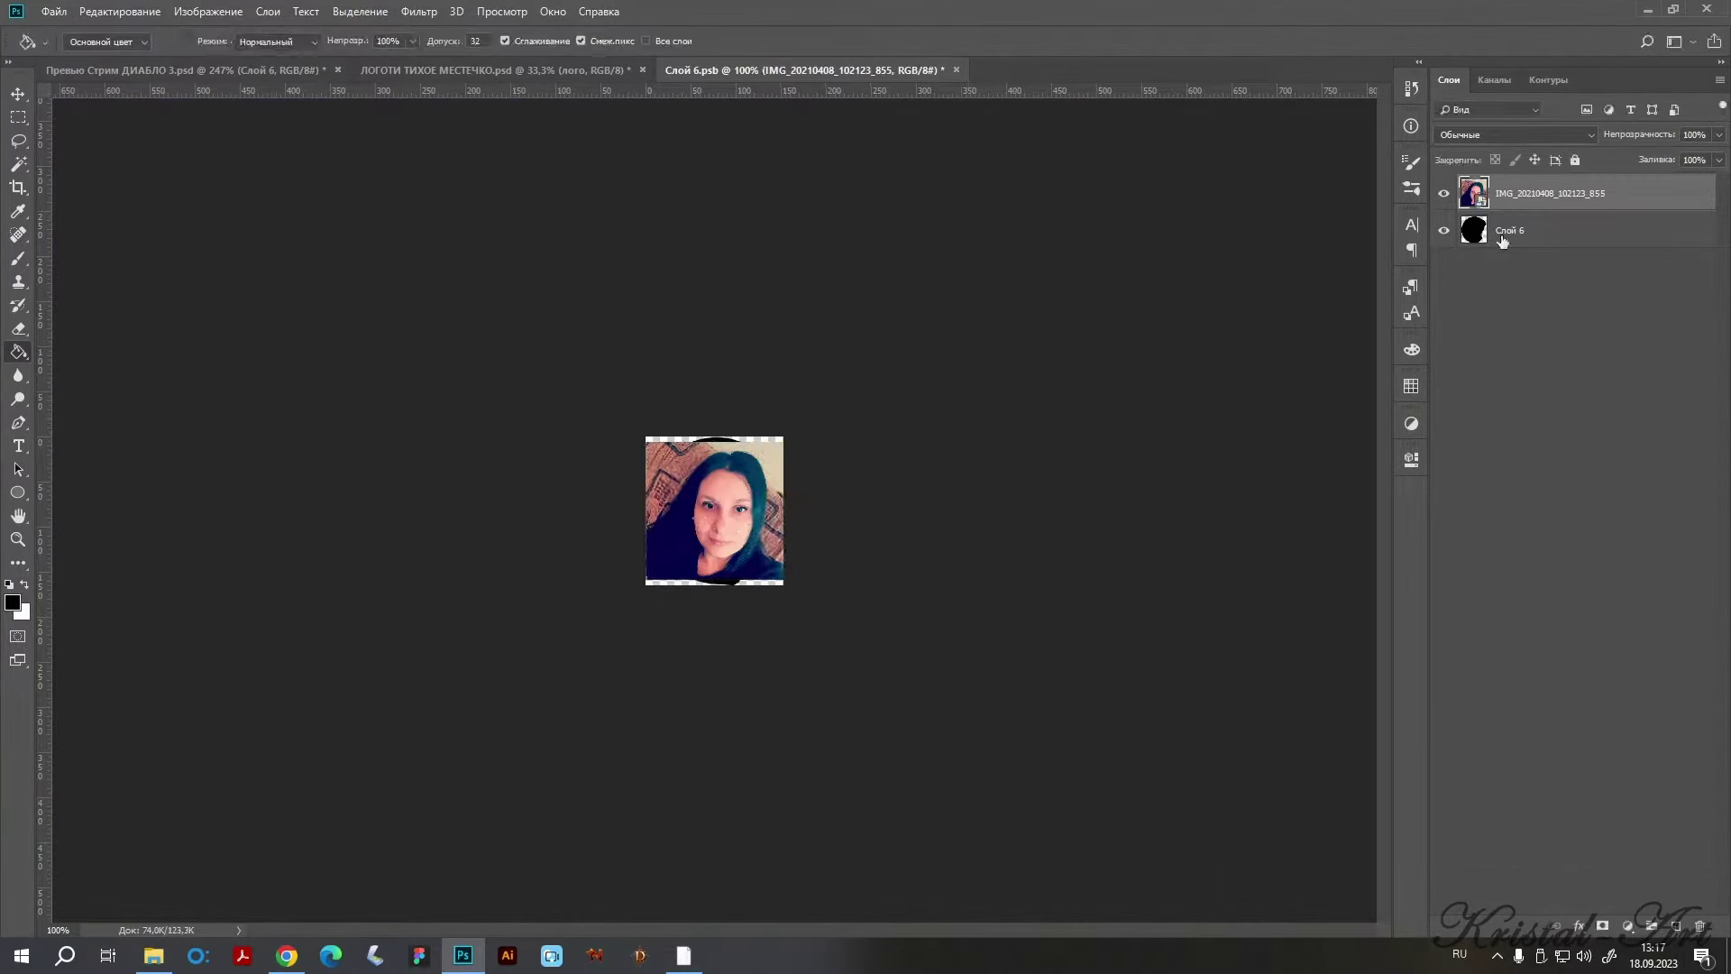
alt+click(1525, 207)
scroll(714, 509, up, 3)
Enlarge and reposition the portrait photo to fill the circle.
key(ctrl+t)
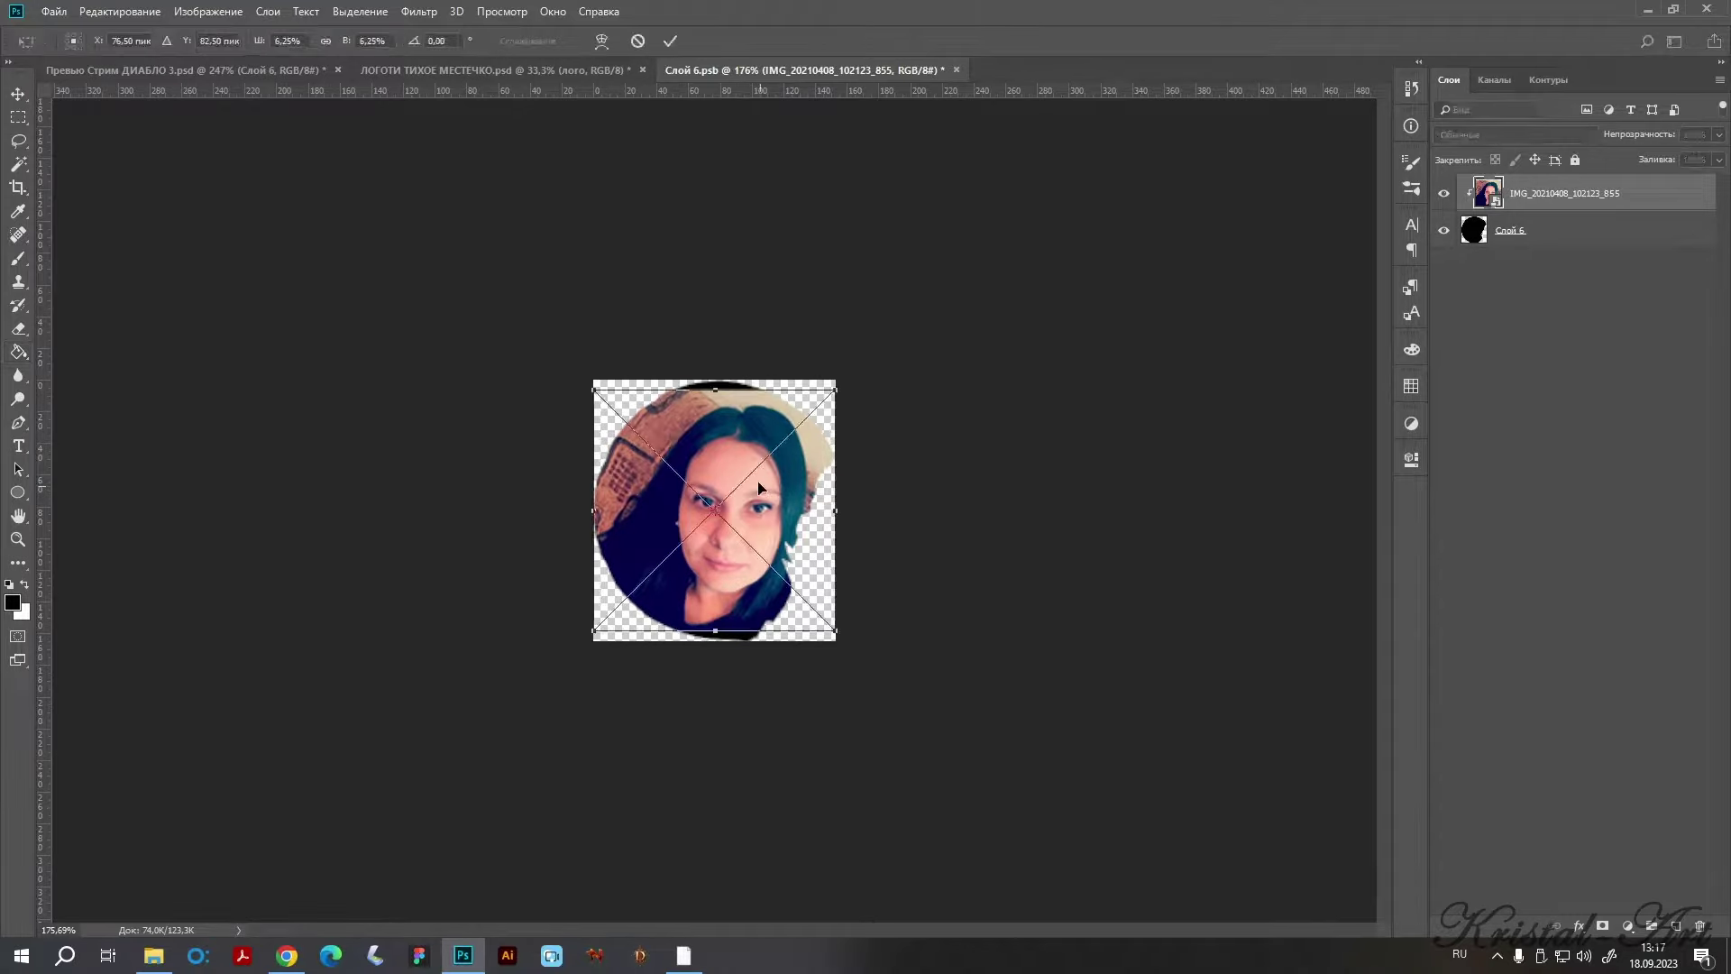
drag(607, 381, 586, 361)
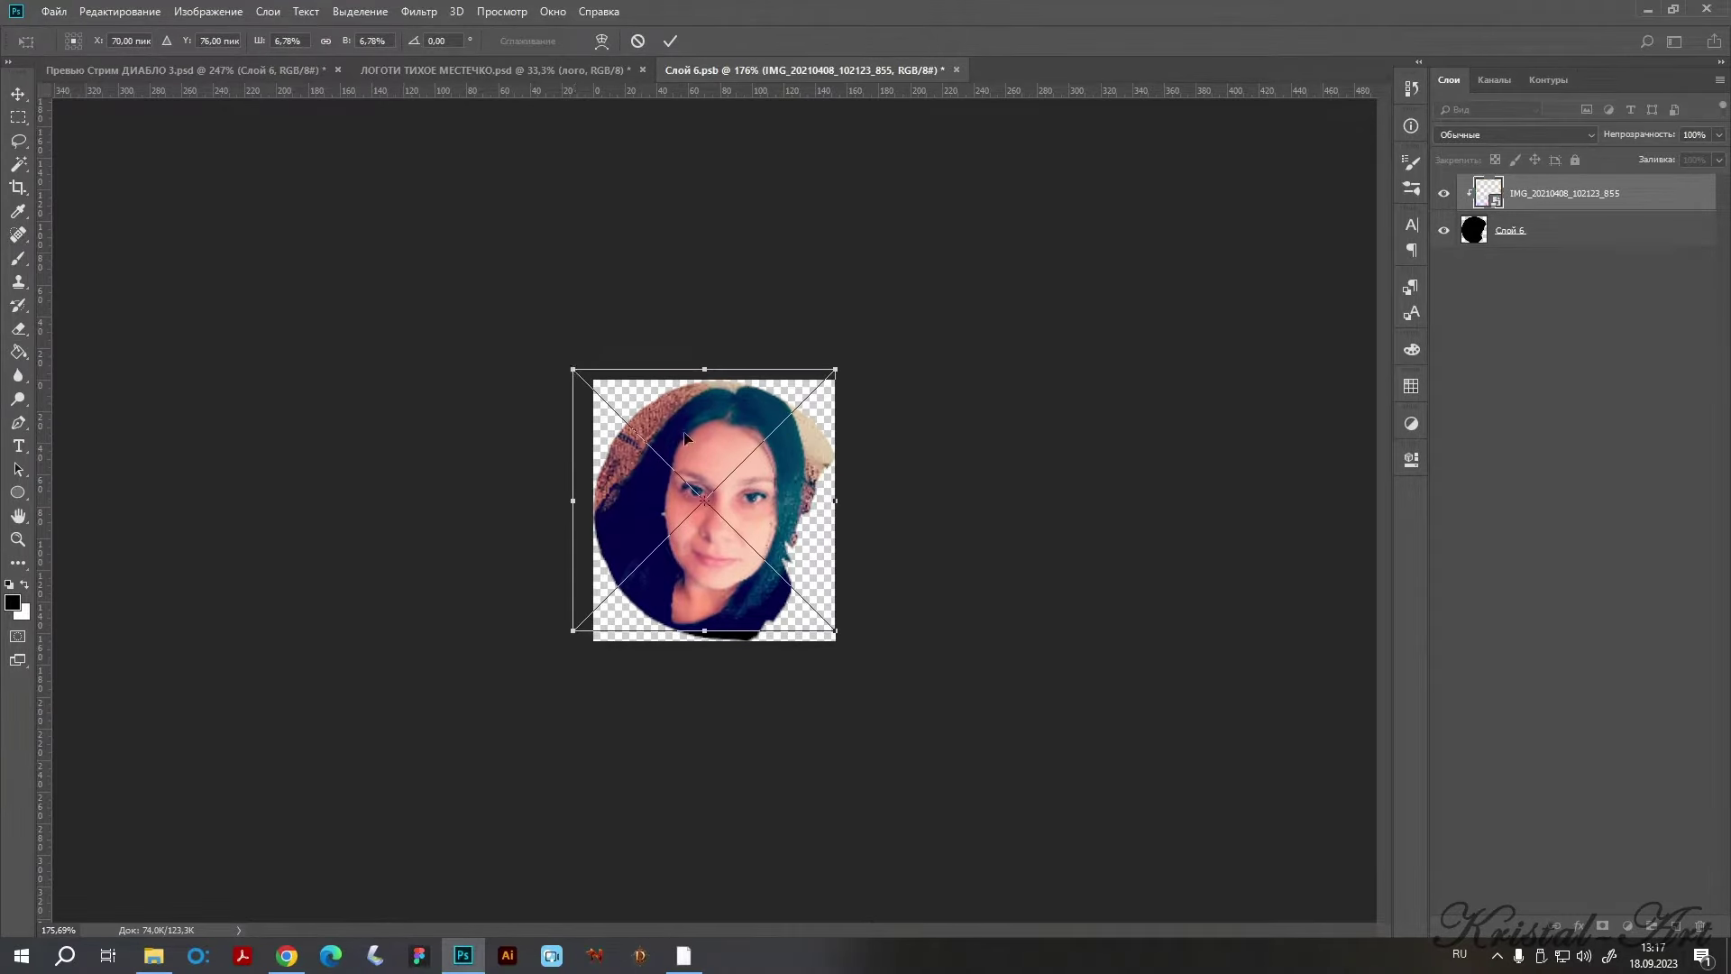
drag(702, 451, 700, 450)
drag(835, 630, 845, 641)
Save the smart object's contents and close it to return to the thumbnail.
right_click(1544, 195)
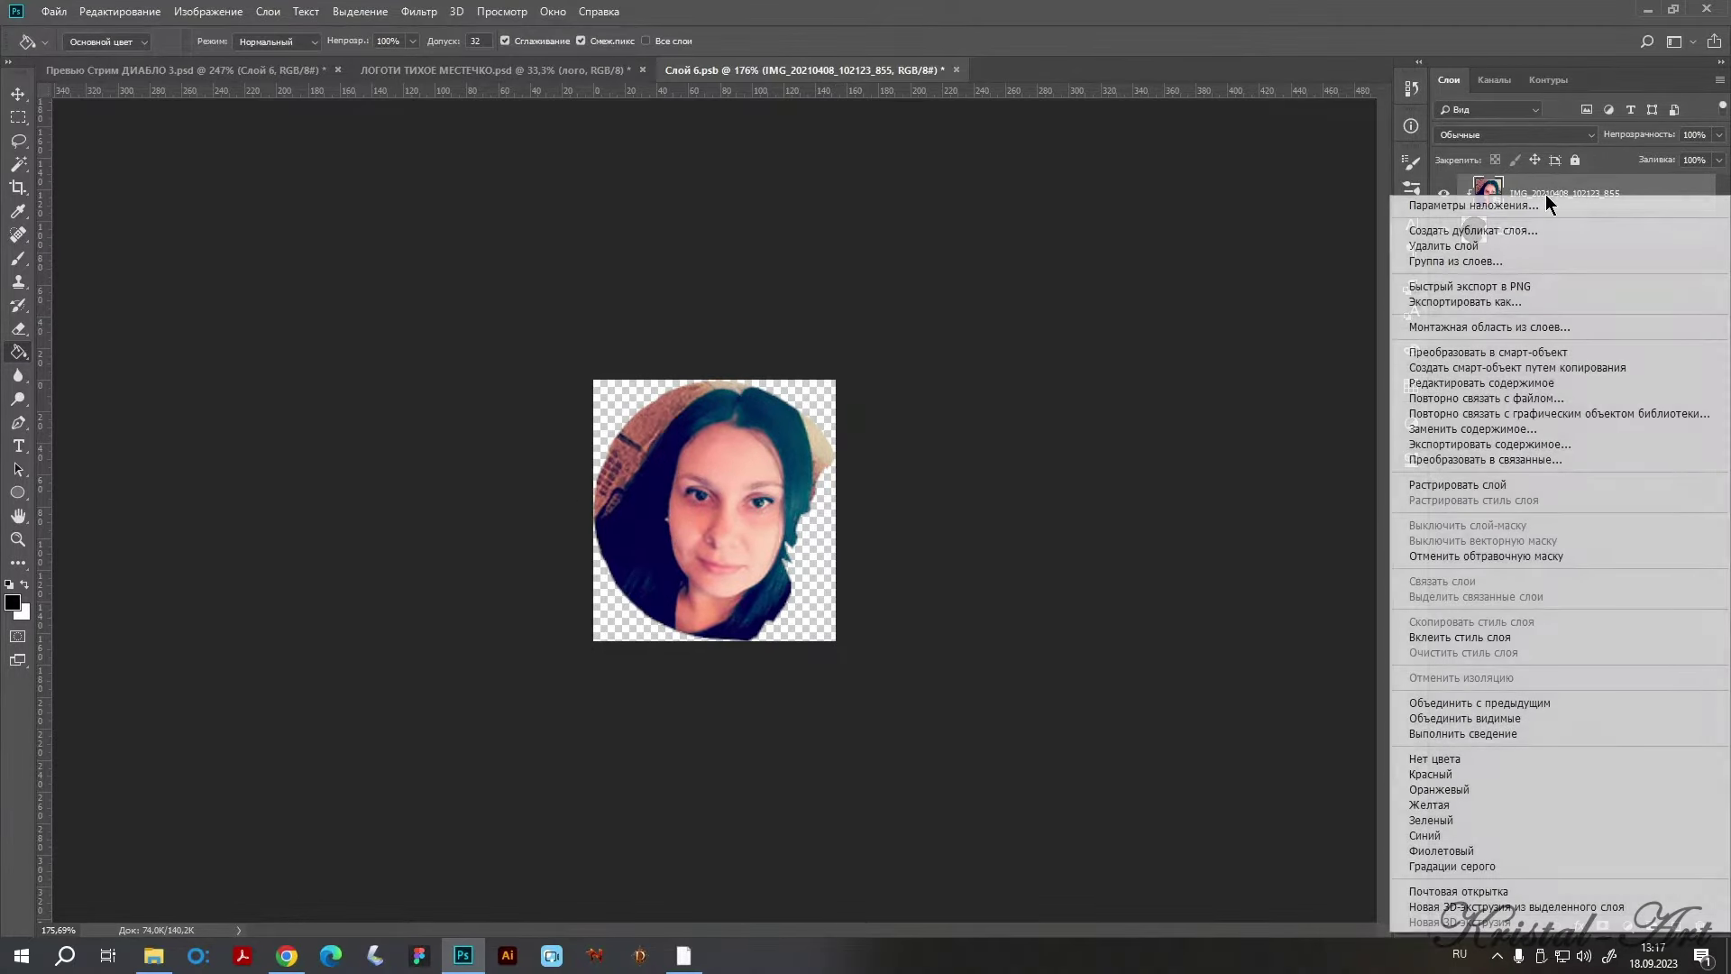
click(65, 15)
click(221, 196)
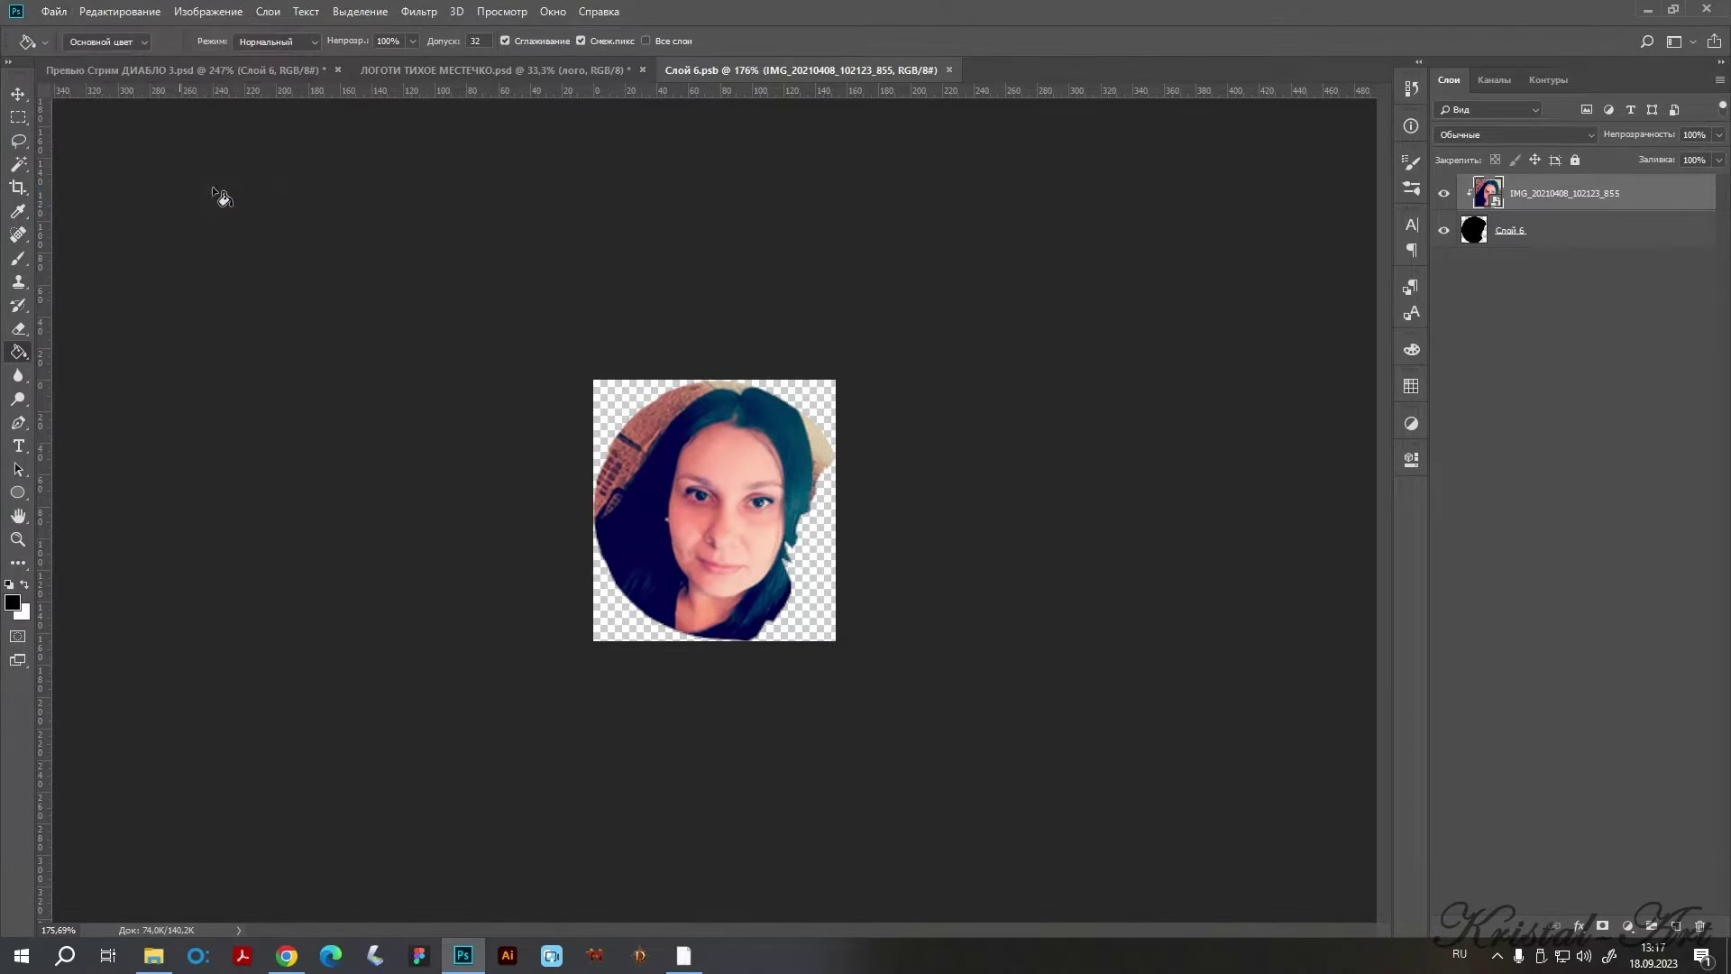
click(950, 71)
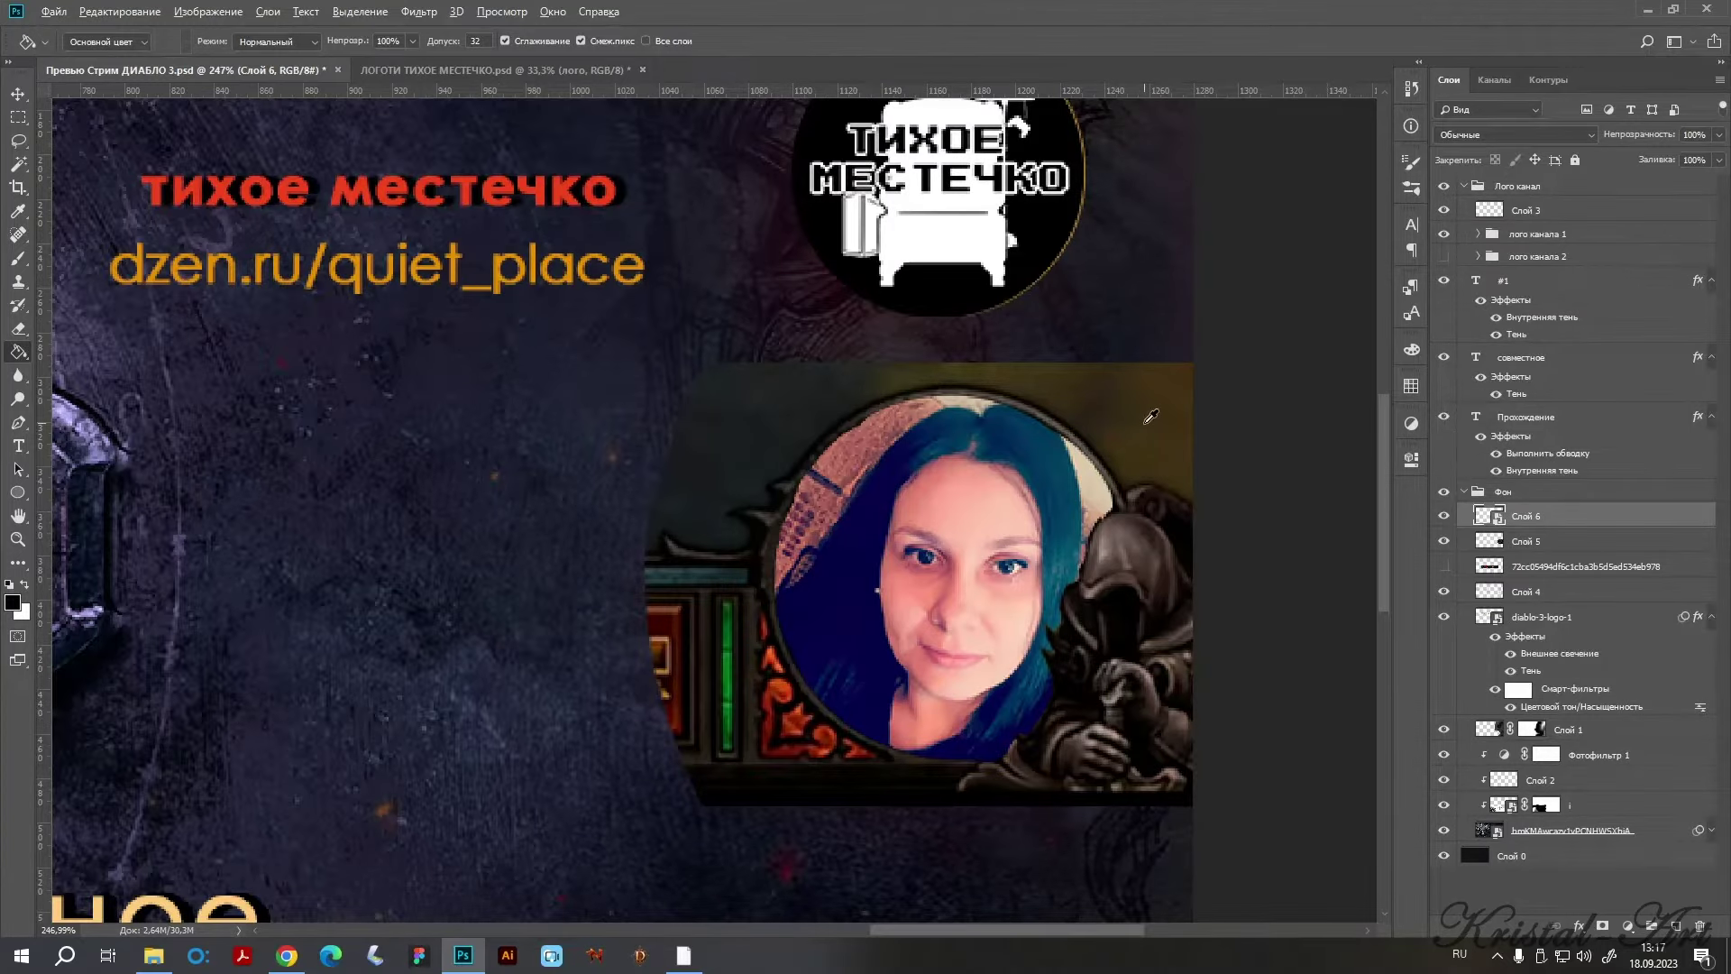
Select the Слой 6 portrait layer and rasterize it.
scroll(1151, 416, down, 5)
scroll(1244, 487, up, 3)
scroll(1247, 509, up, 2)
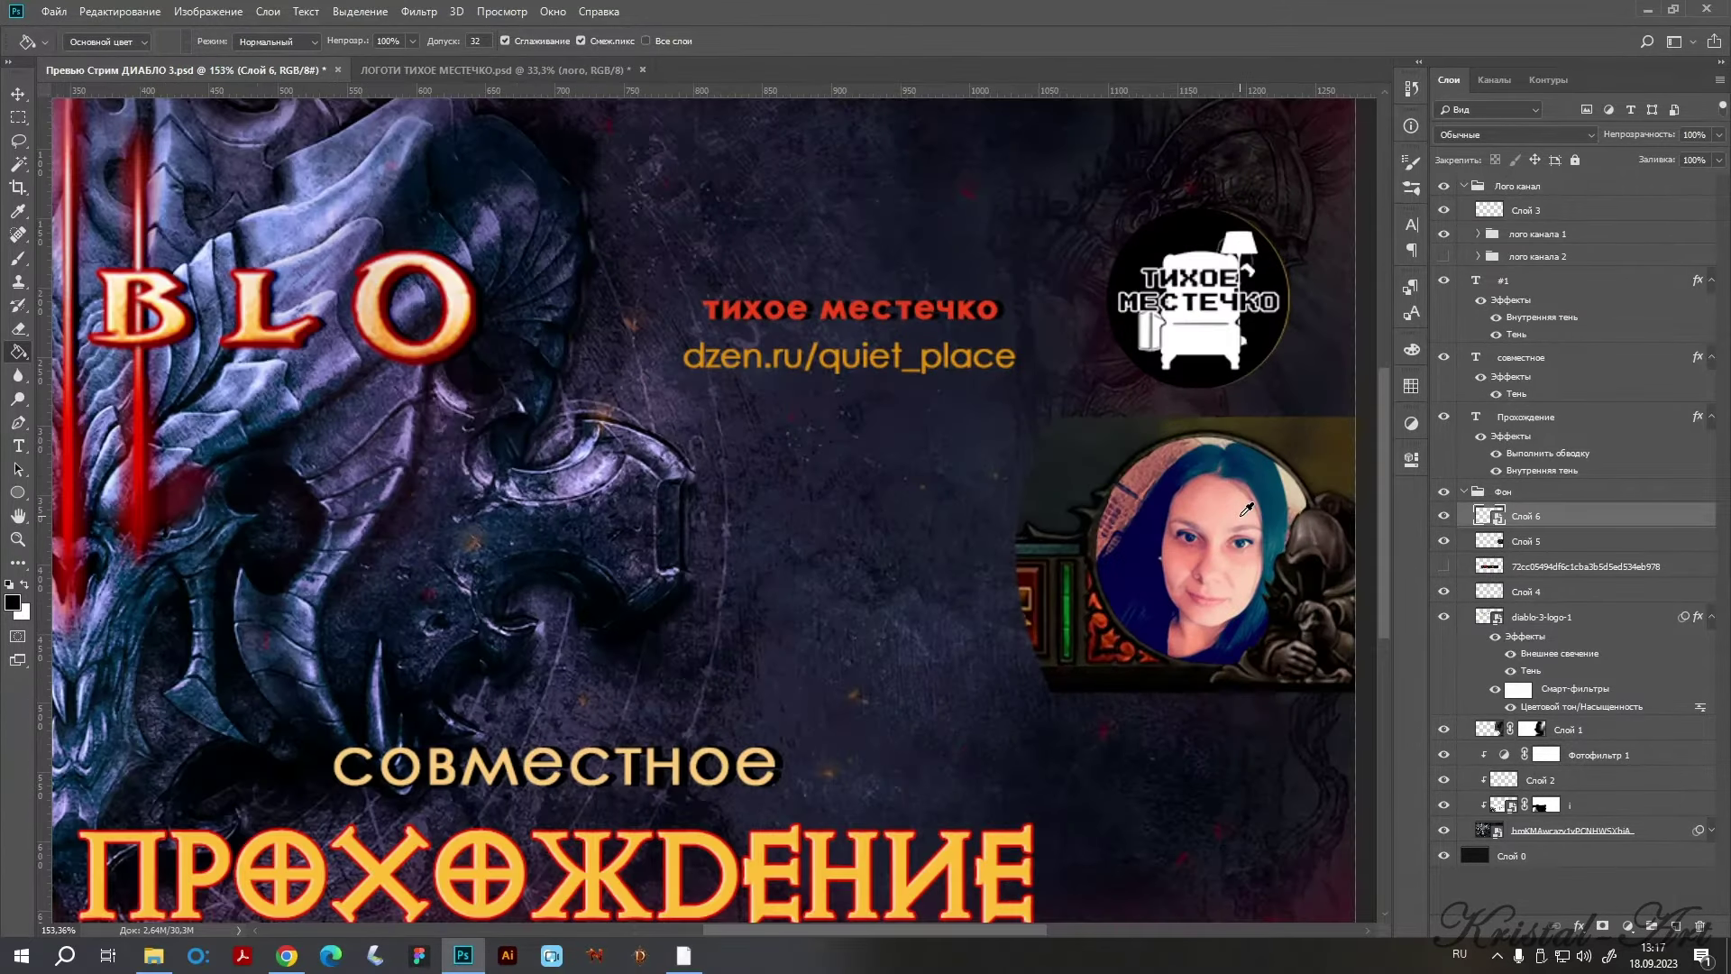
scroll(1247, 510, up, 2)
scroll(939, 452, up, 2)
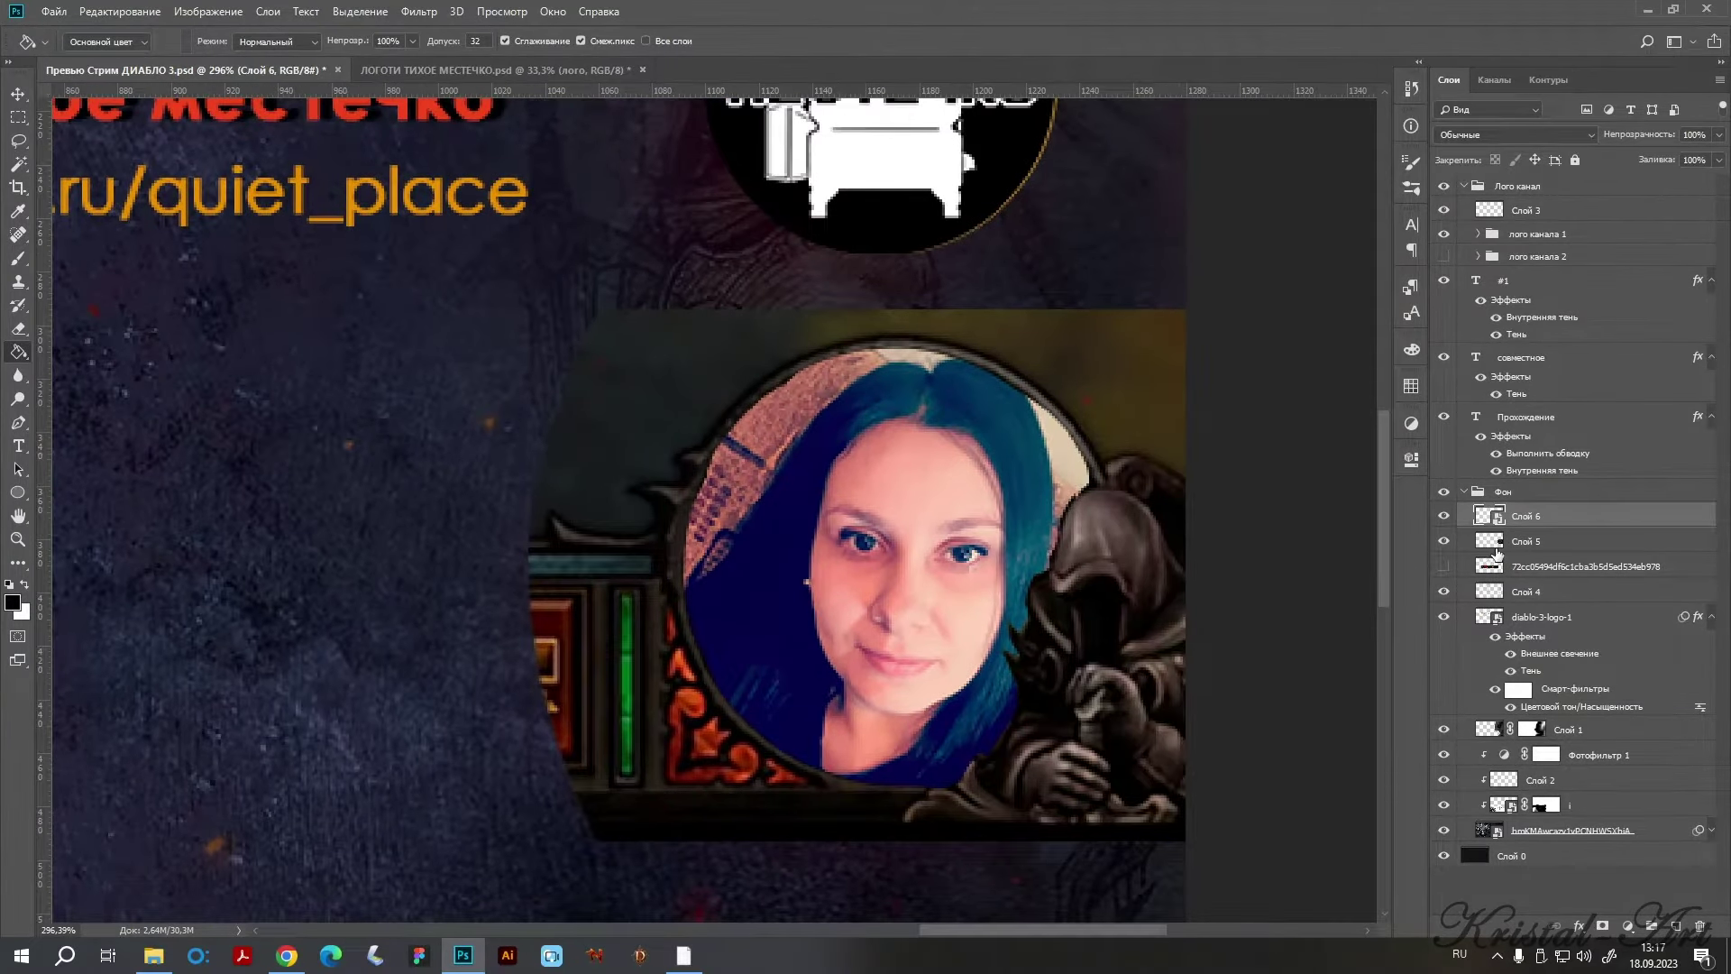
click(1494, 544)
click(1457, 521)
scroll(882, 443, up, 2)
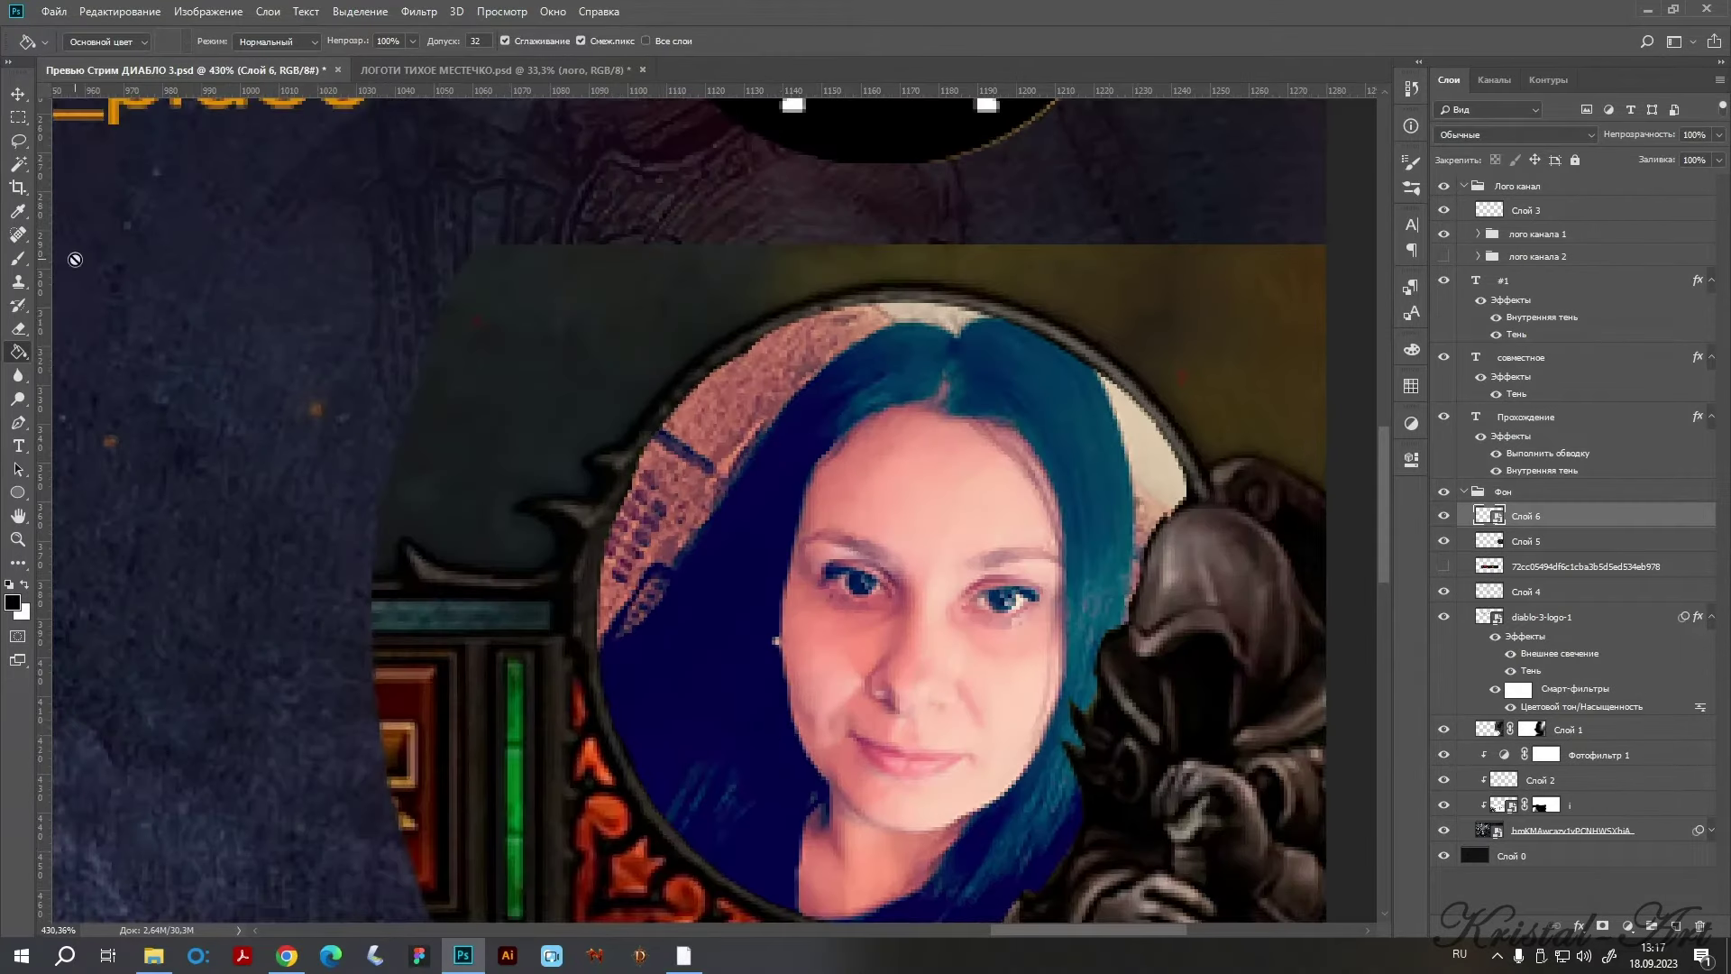
click(16, 329)
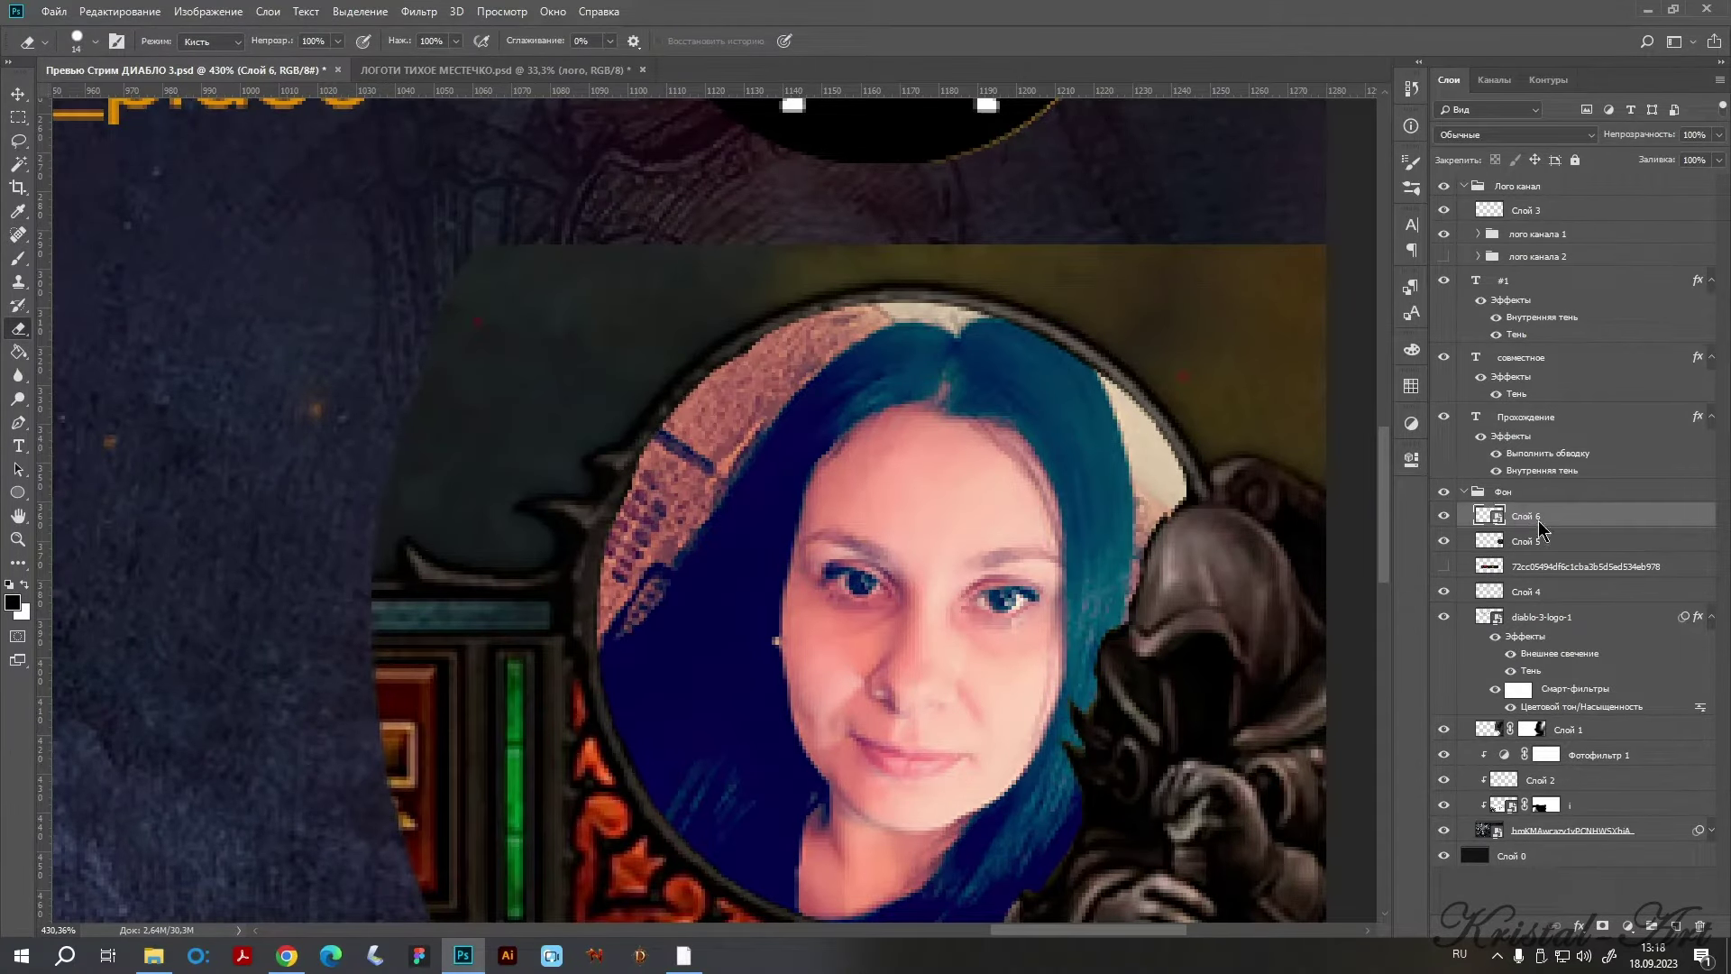
right_click(1539, 530)
click(1228, 494)
Erase the portrait's edge along the top of the ring with a Soft Round eraser.
click(96, 40)
click(263, 332)
key(Return)
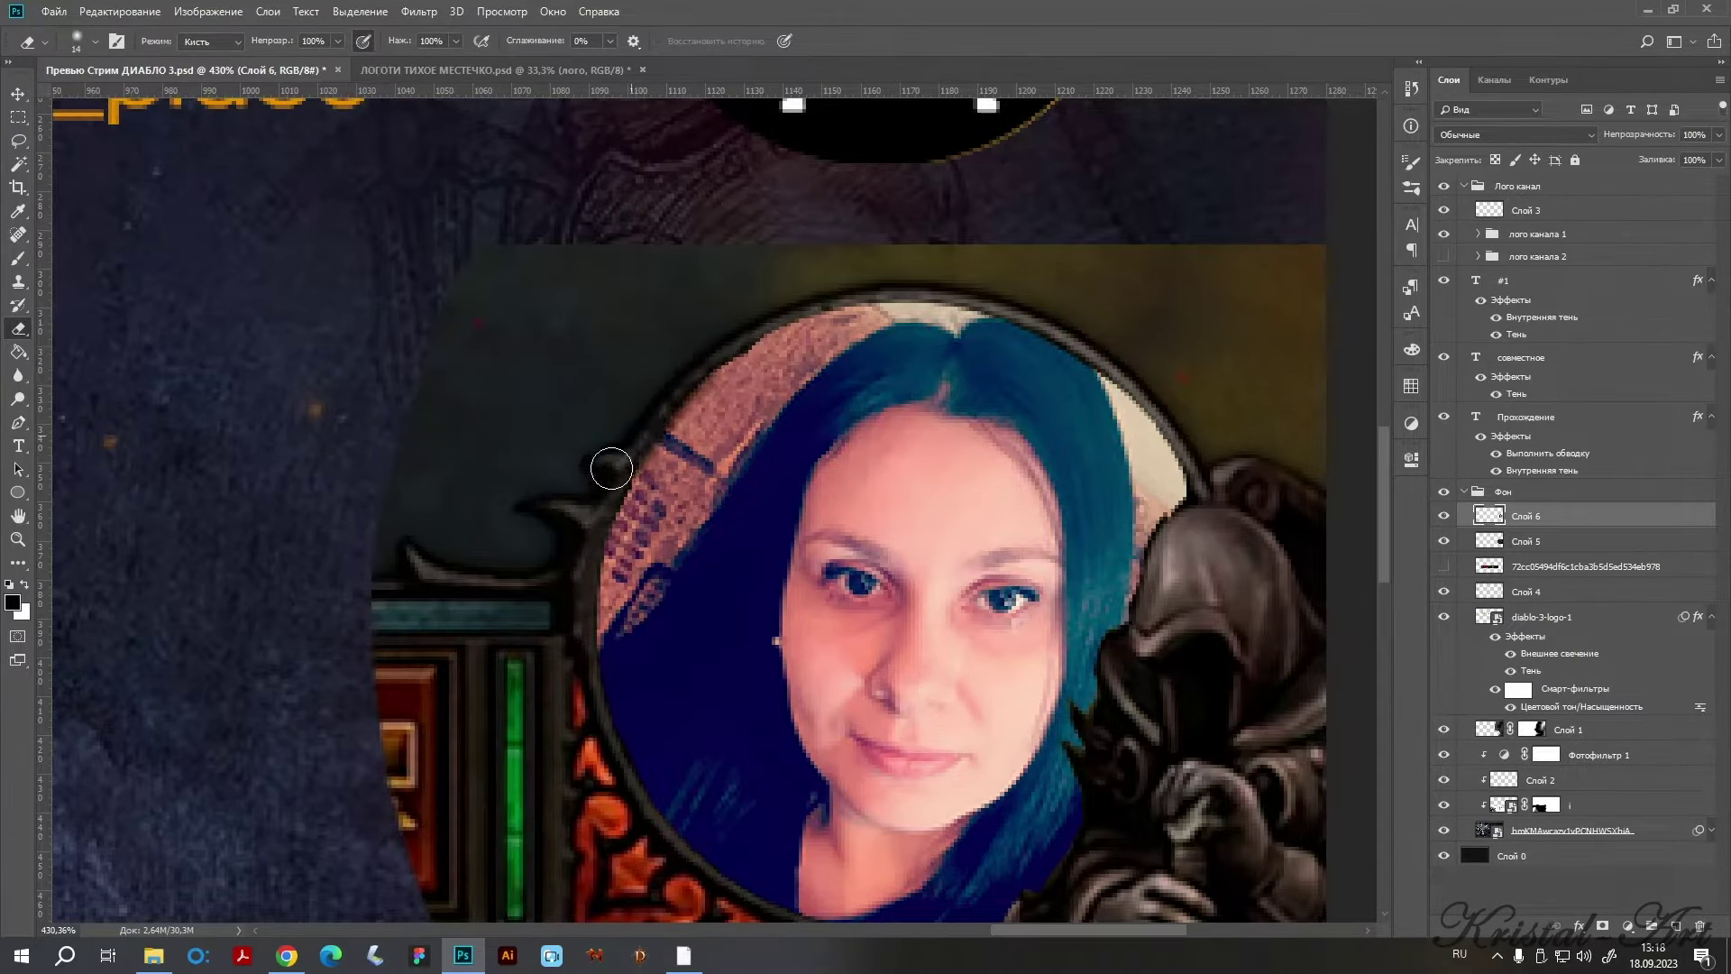
drag(701, 327, 1043, 316)
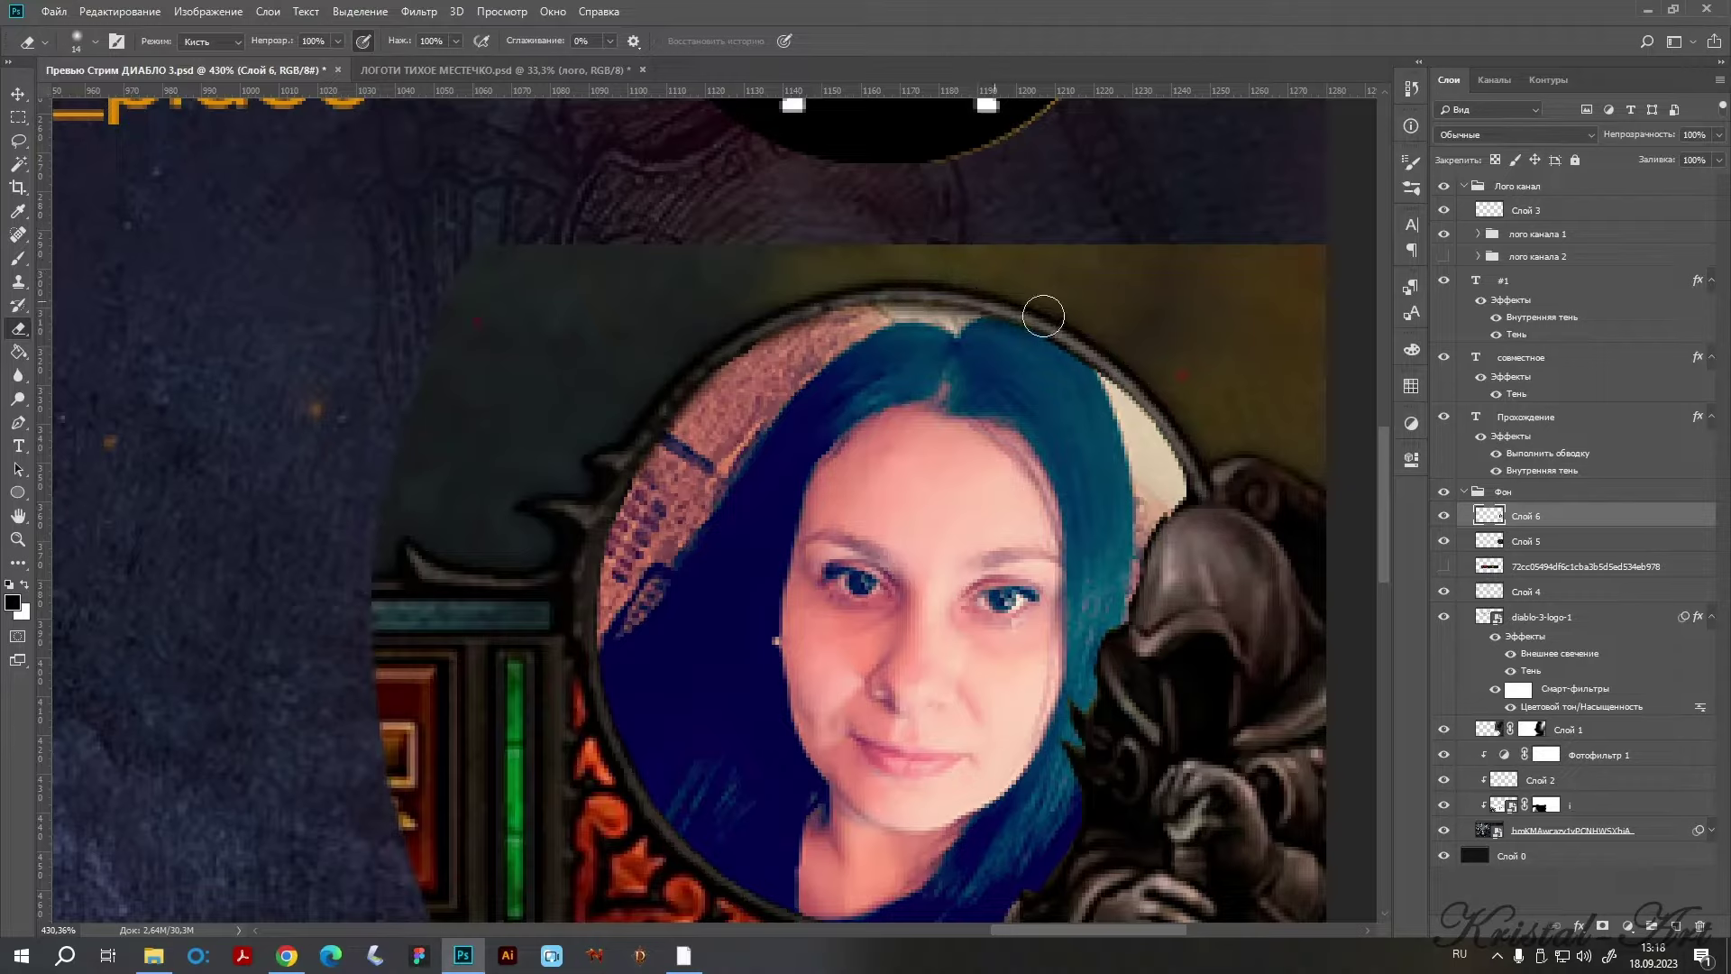
scroll(560, 595, down, 2)
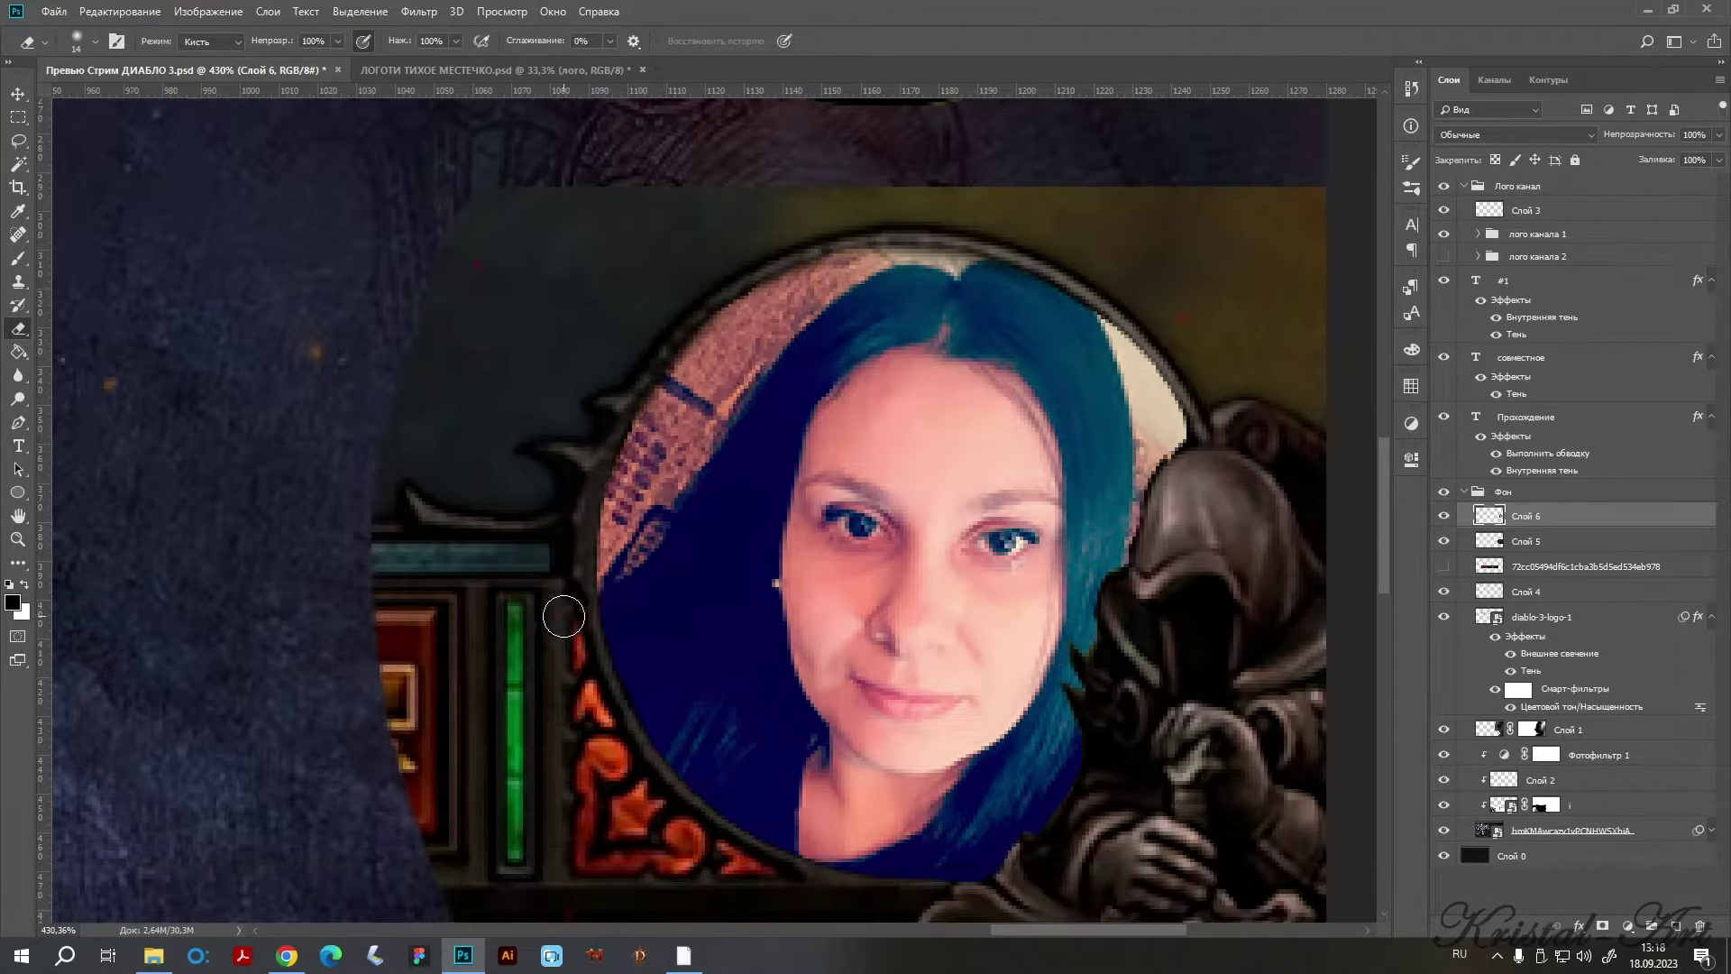
scroll(604, 744, down, 1)
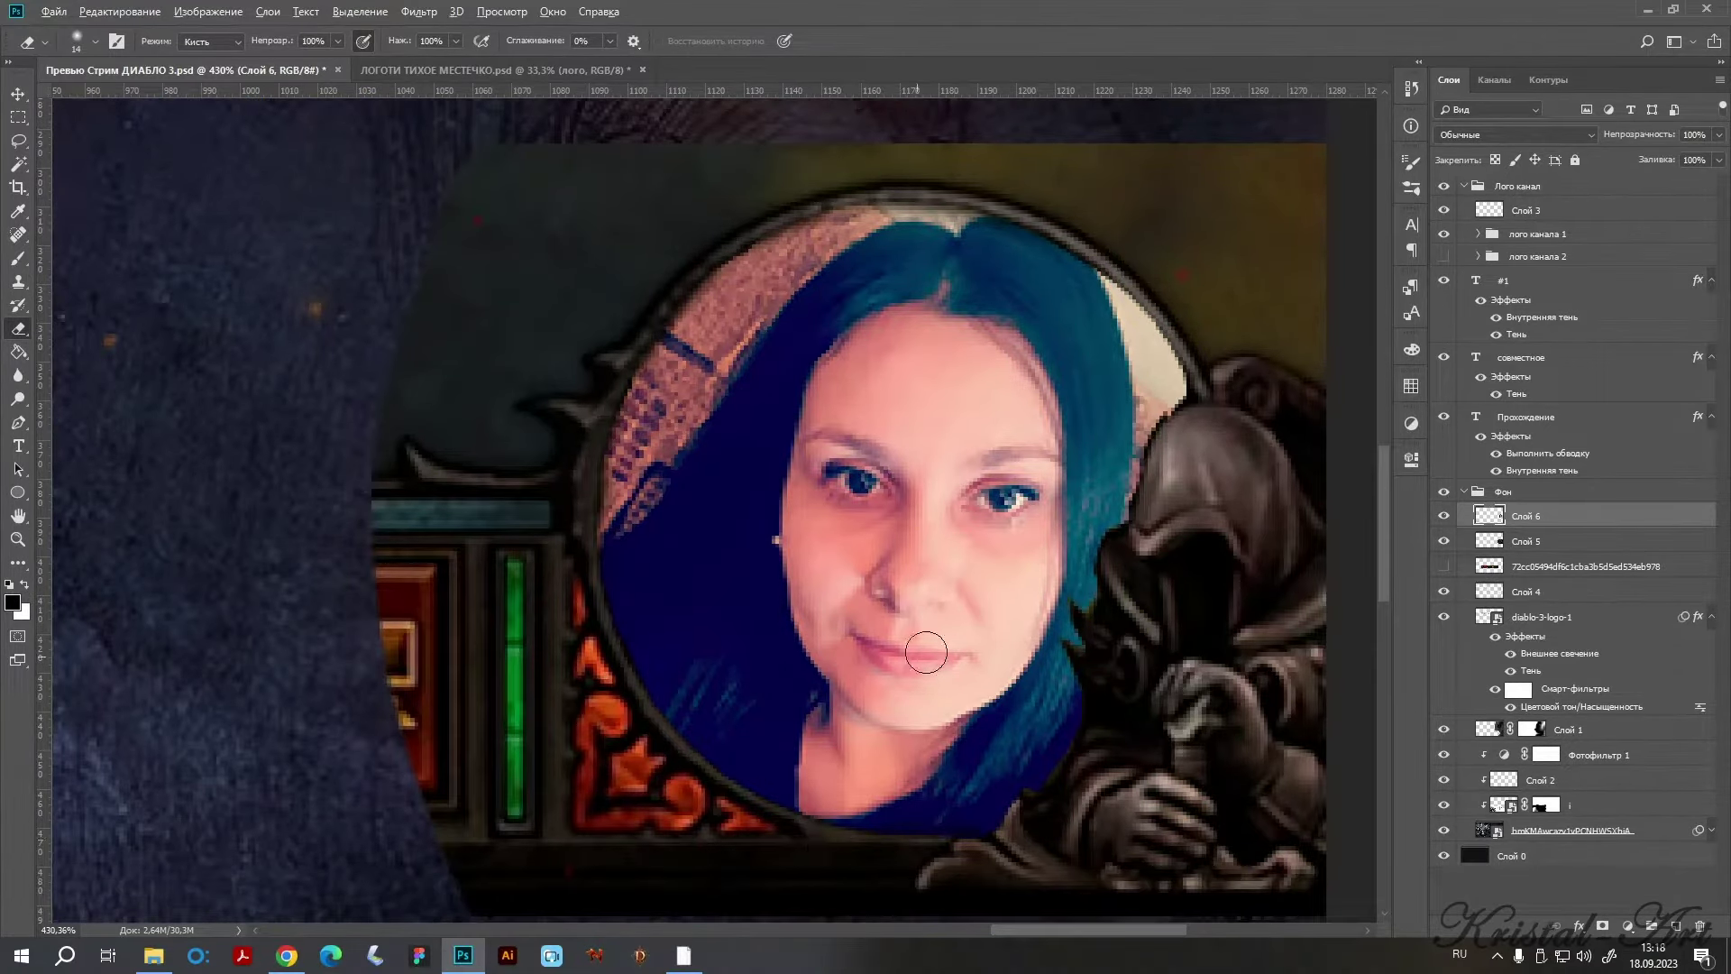
scroll(926, 650, down, 5)
scroll(810, 322, up, 4)
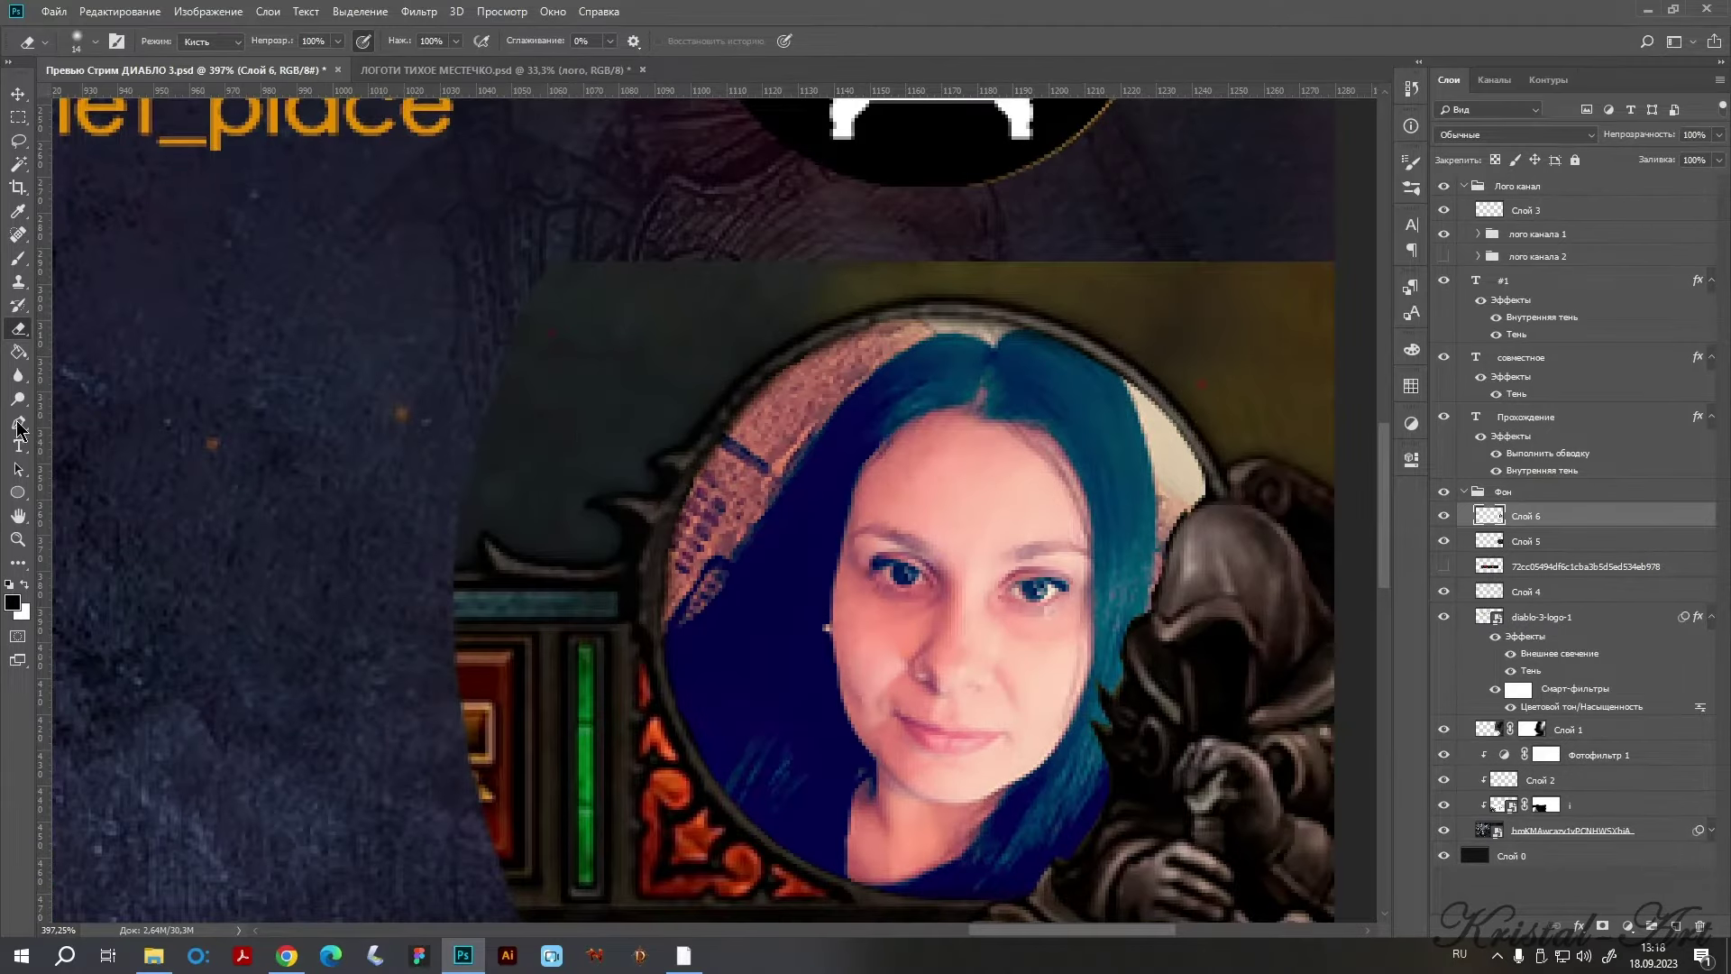
right_click(18, 375)
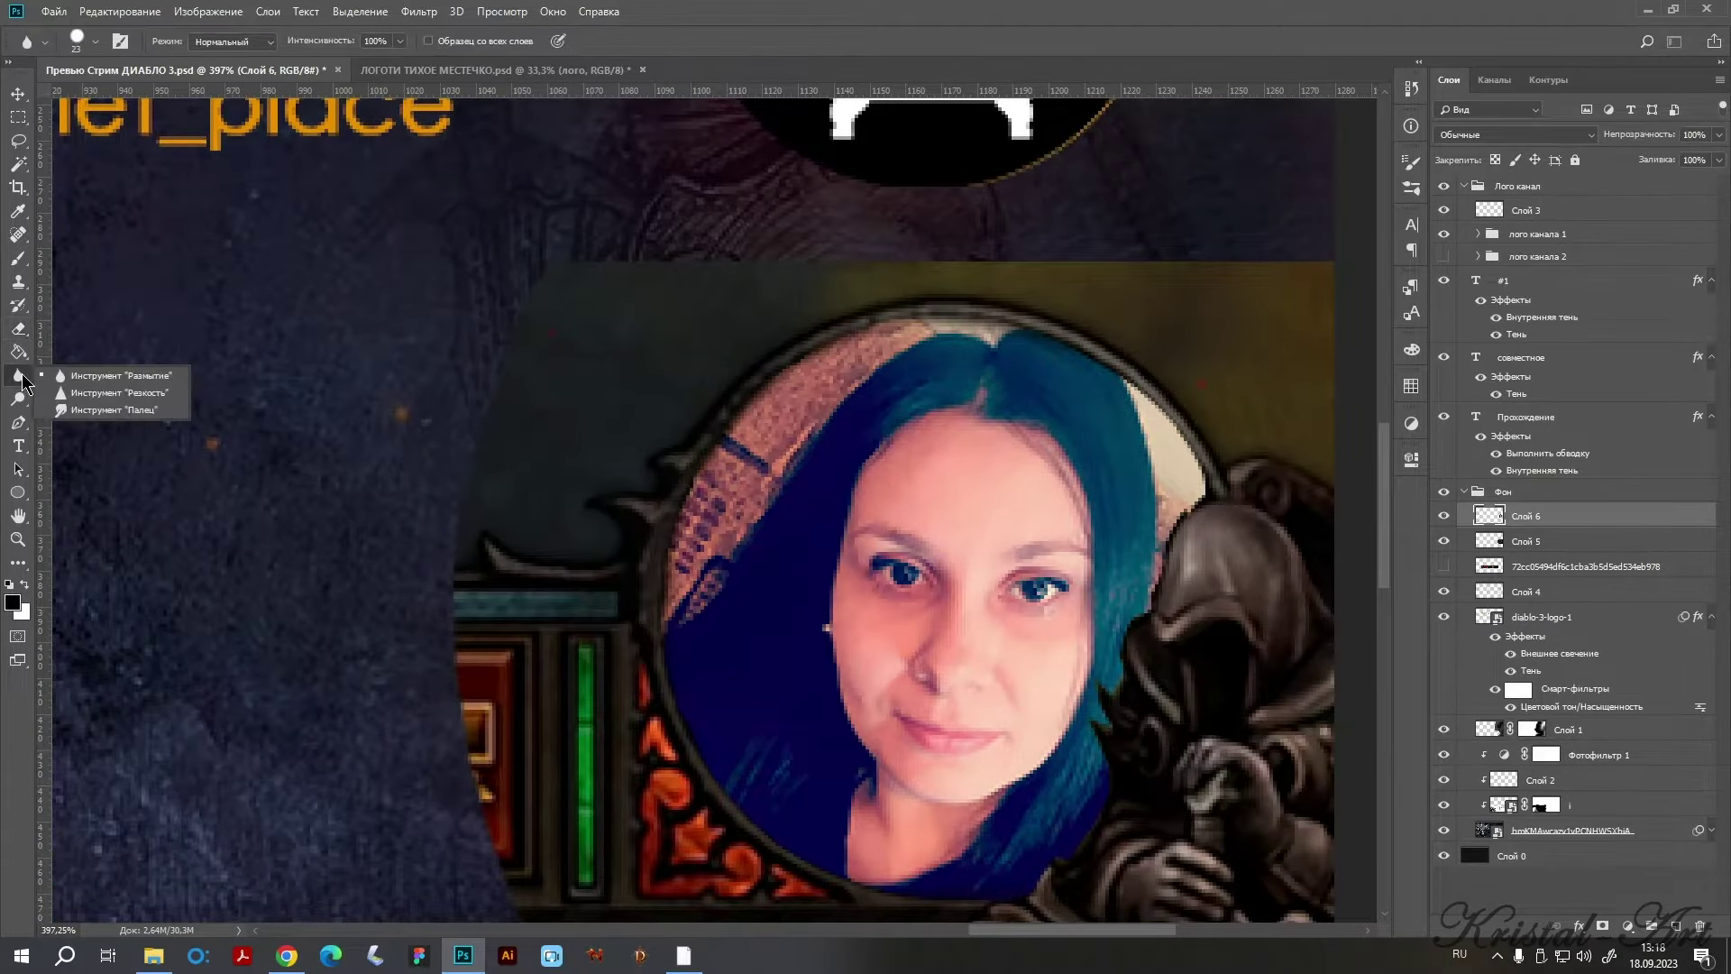
click(99, 379)
key(ctrl+z)
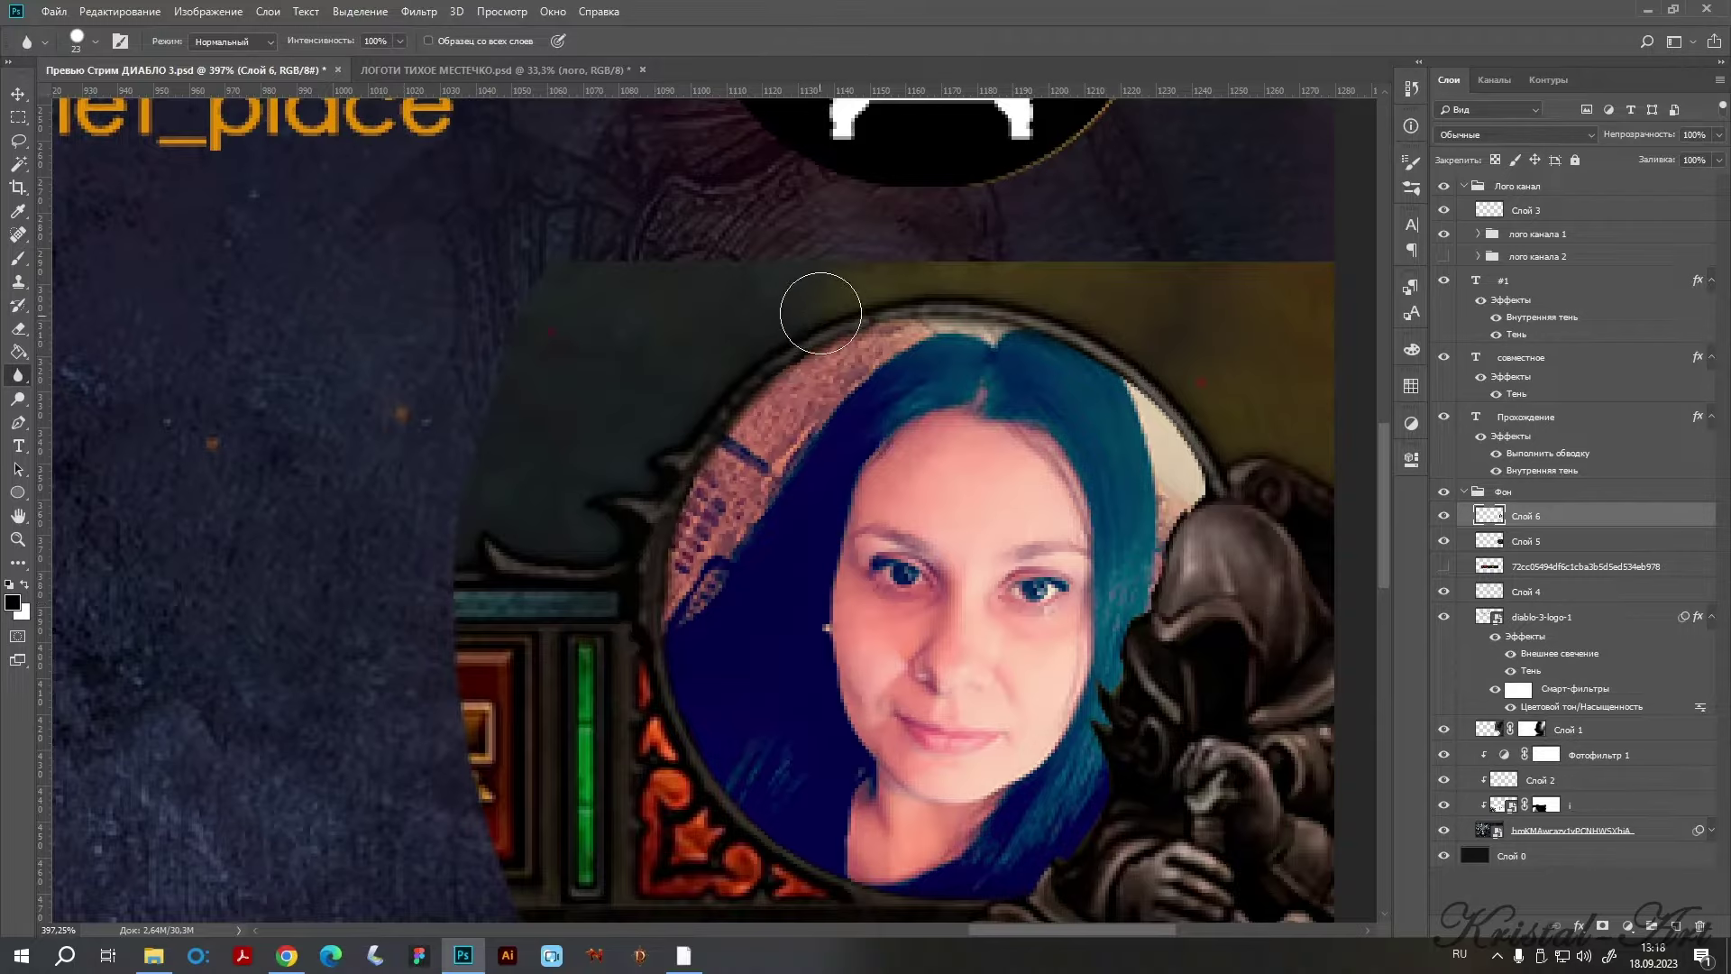
drag(813, 280, 1202, 437)
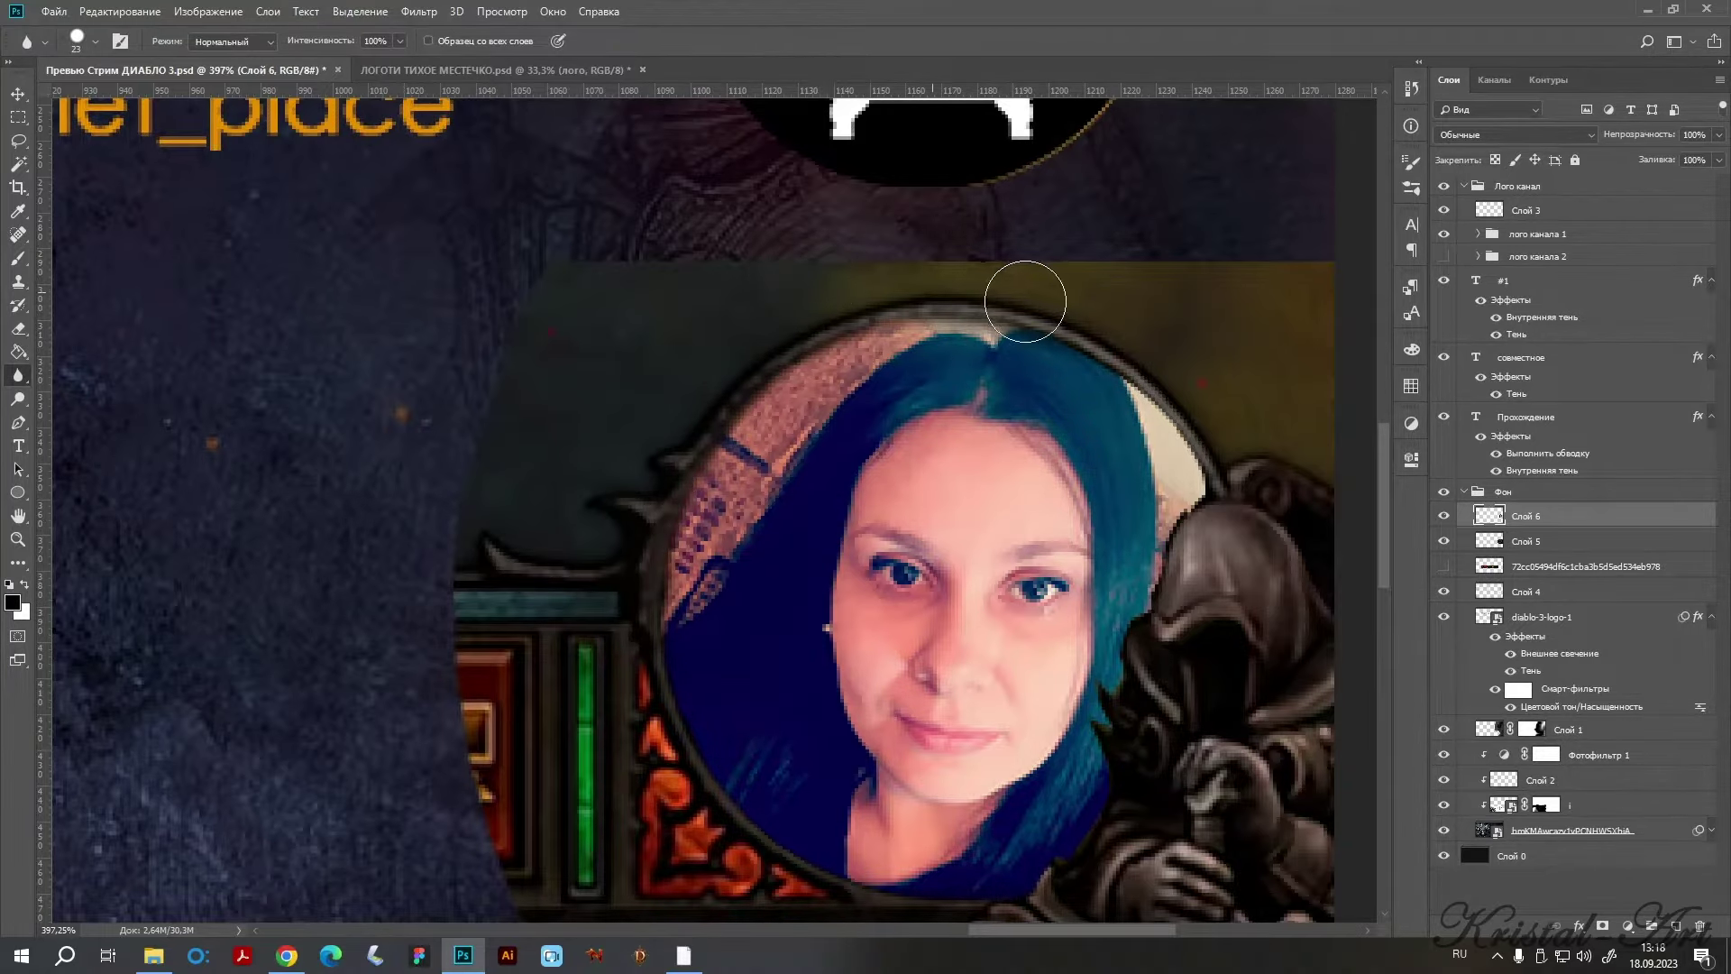
scroll(1203, 436, down, 1)
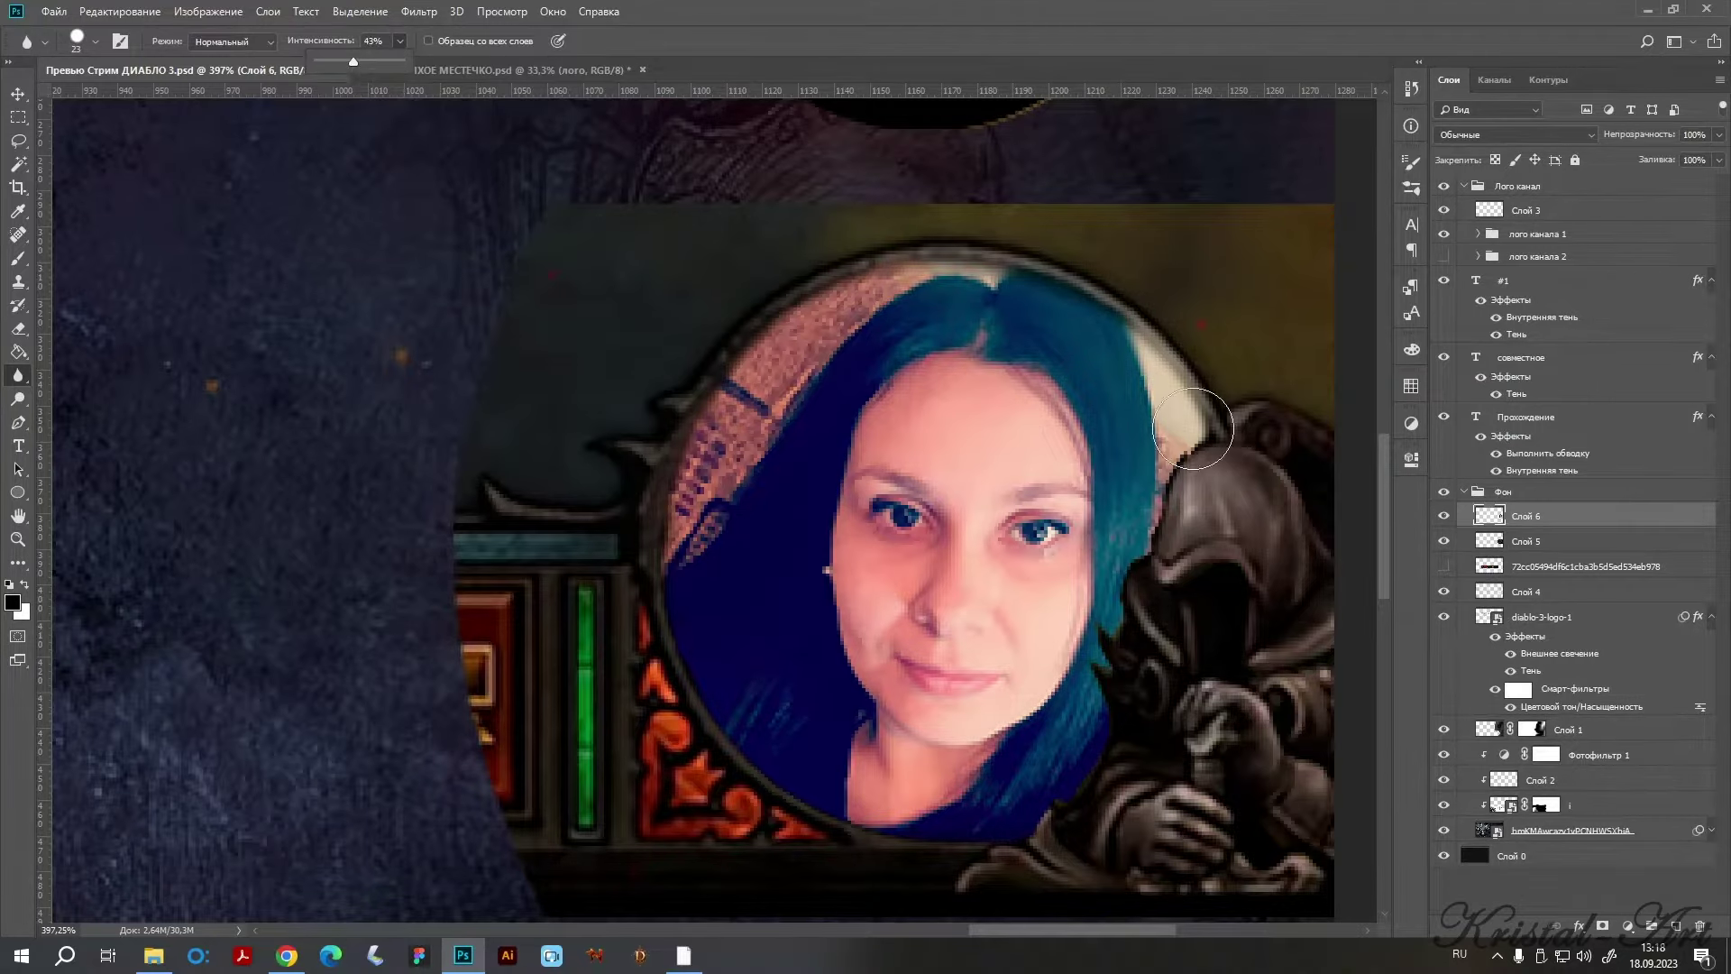
drag(354, 65, 350, 65)
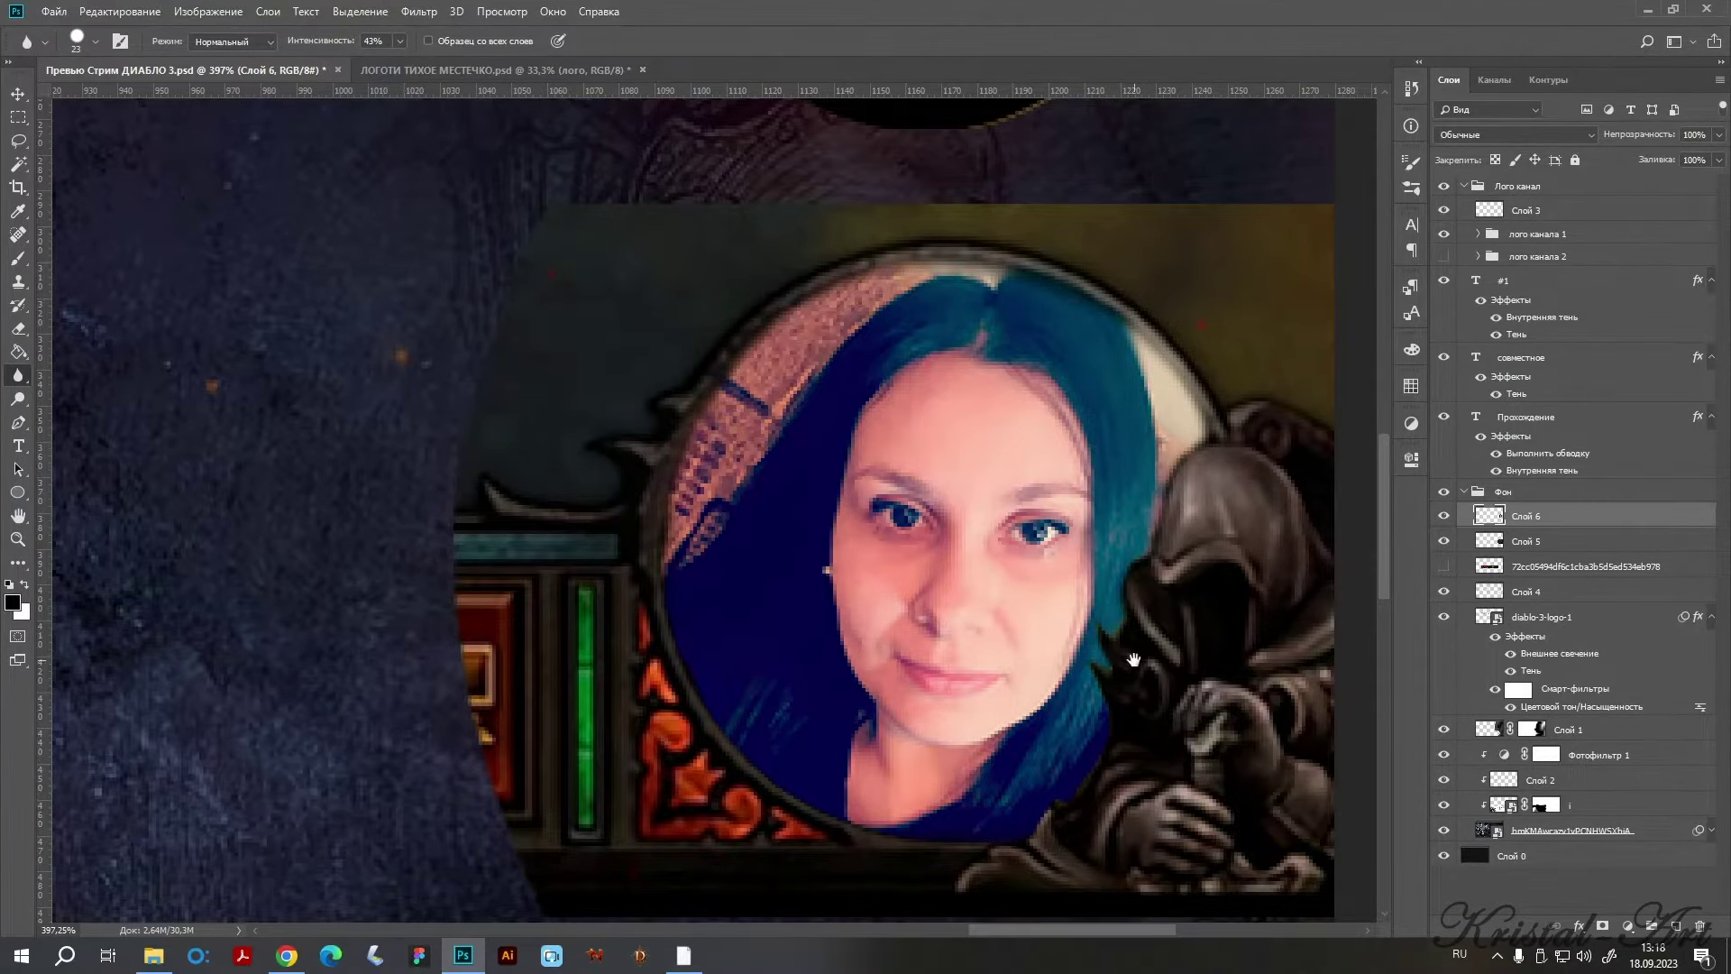
drag(1143, 623, 1001, 504)
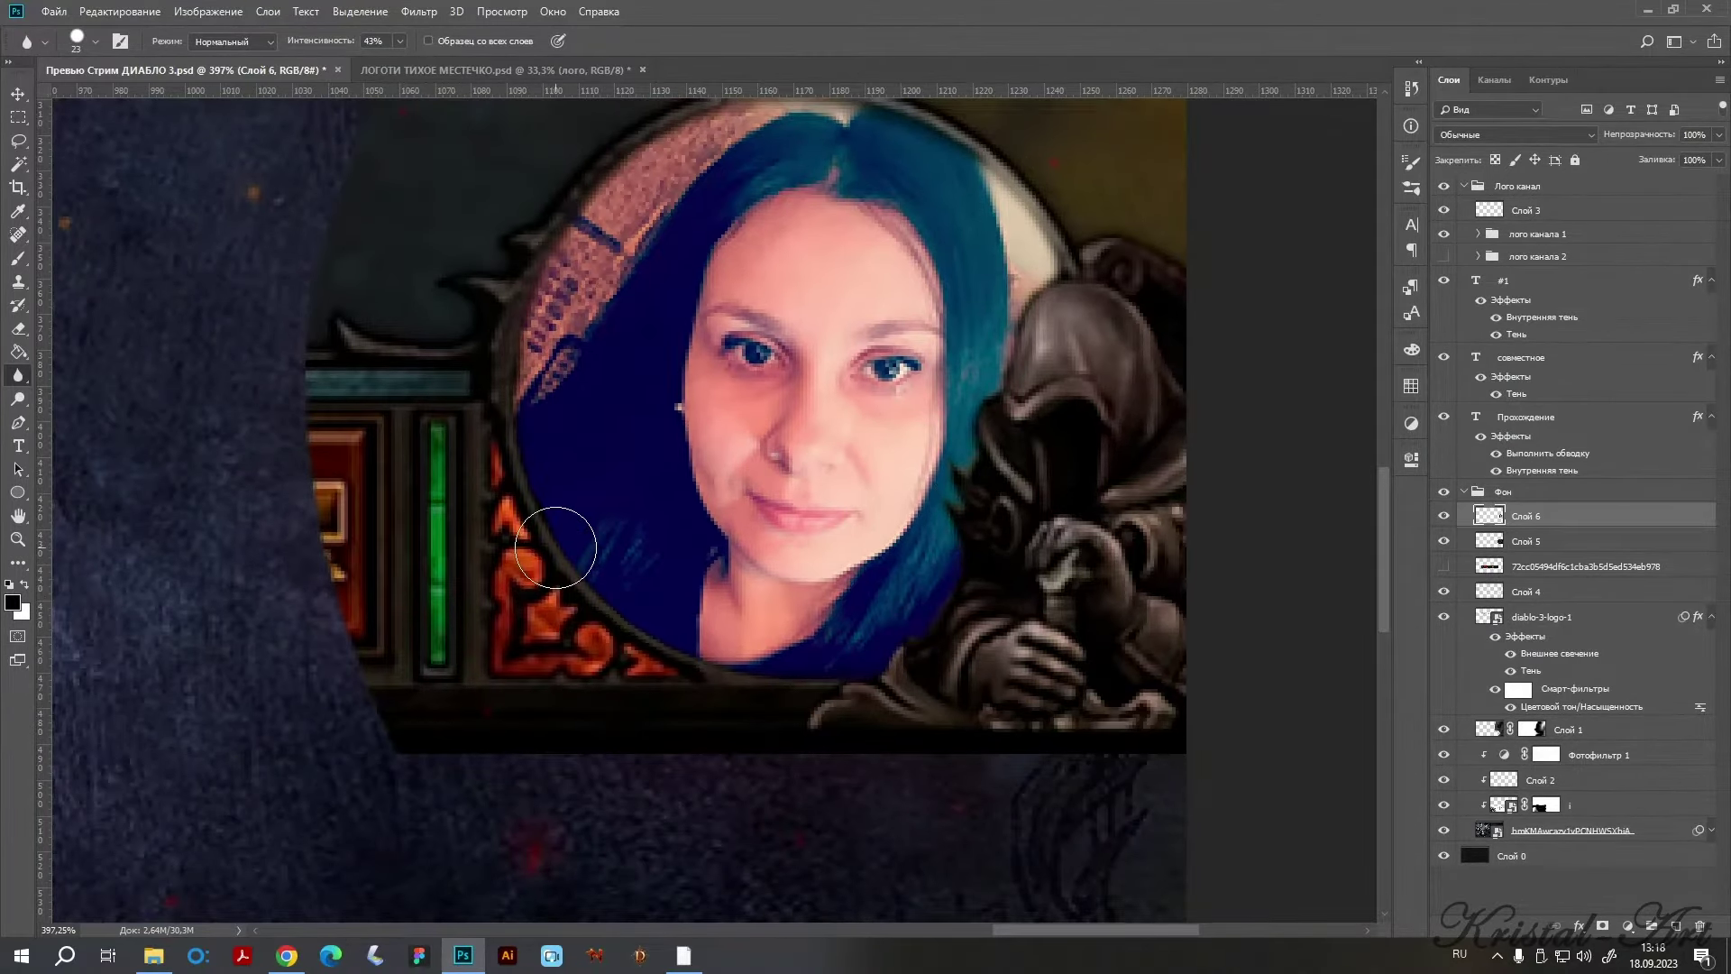
scroll(799, 595, down, 3)
scroll(799, 594, down, 2)
scroll(937, 379, up, 2)
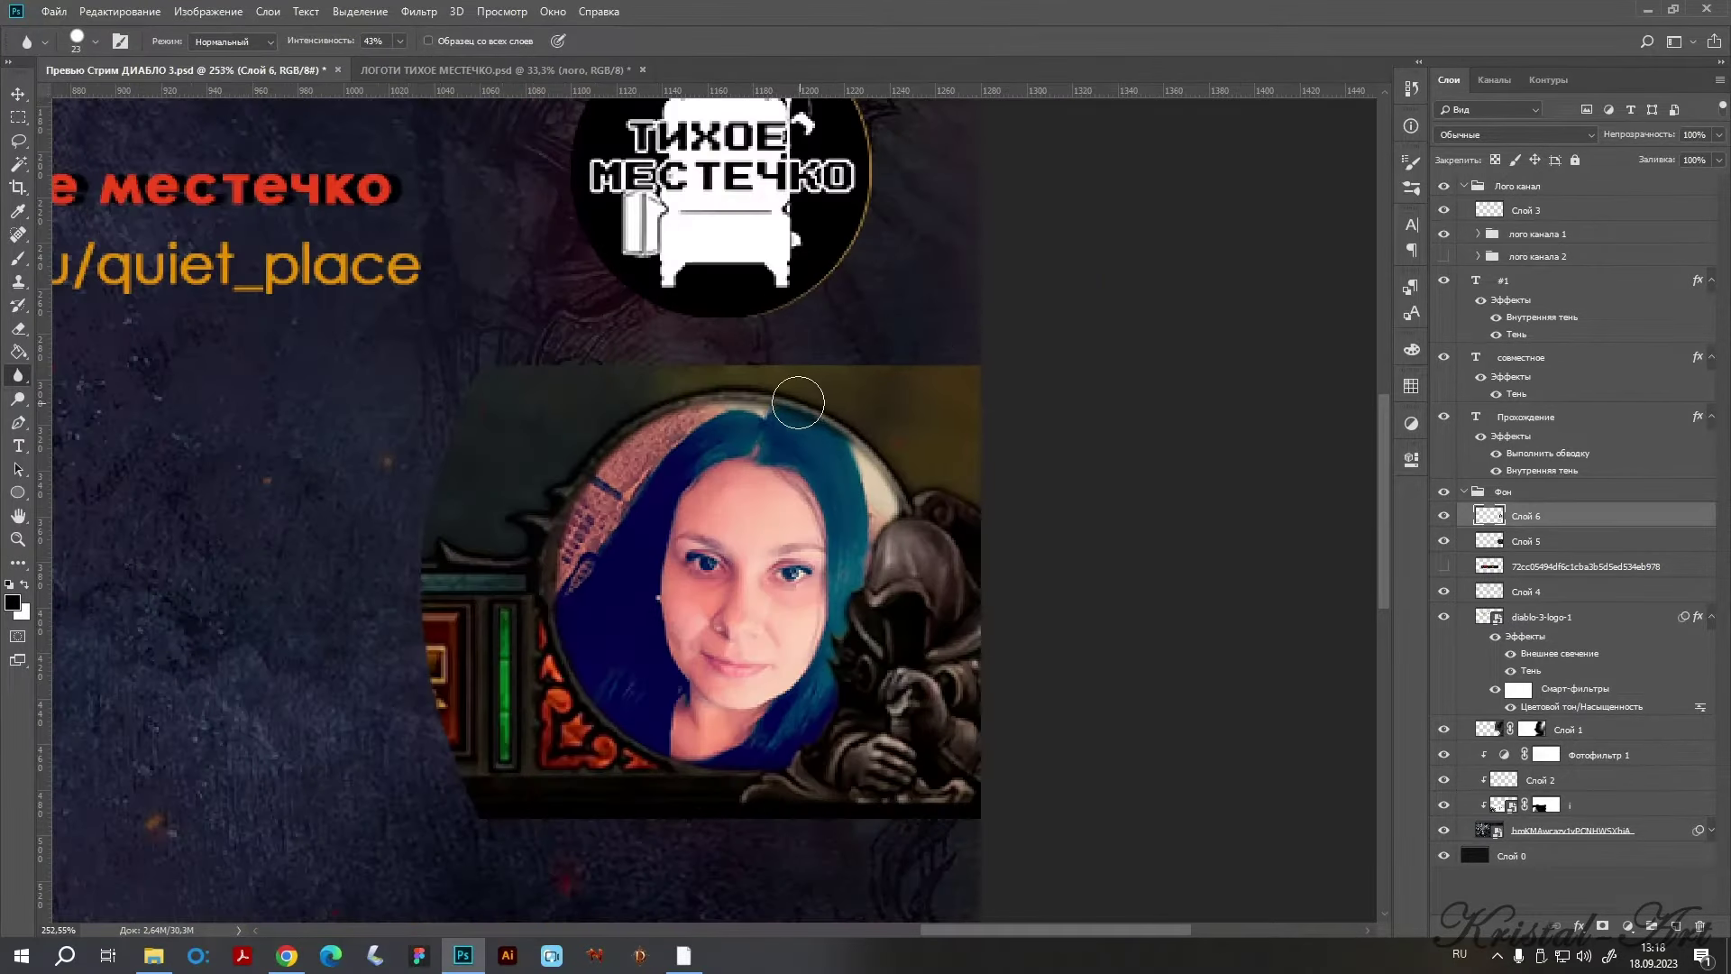
scroll(968, 555, down, 3)
scroll(1265, 544, up, 1)
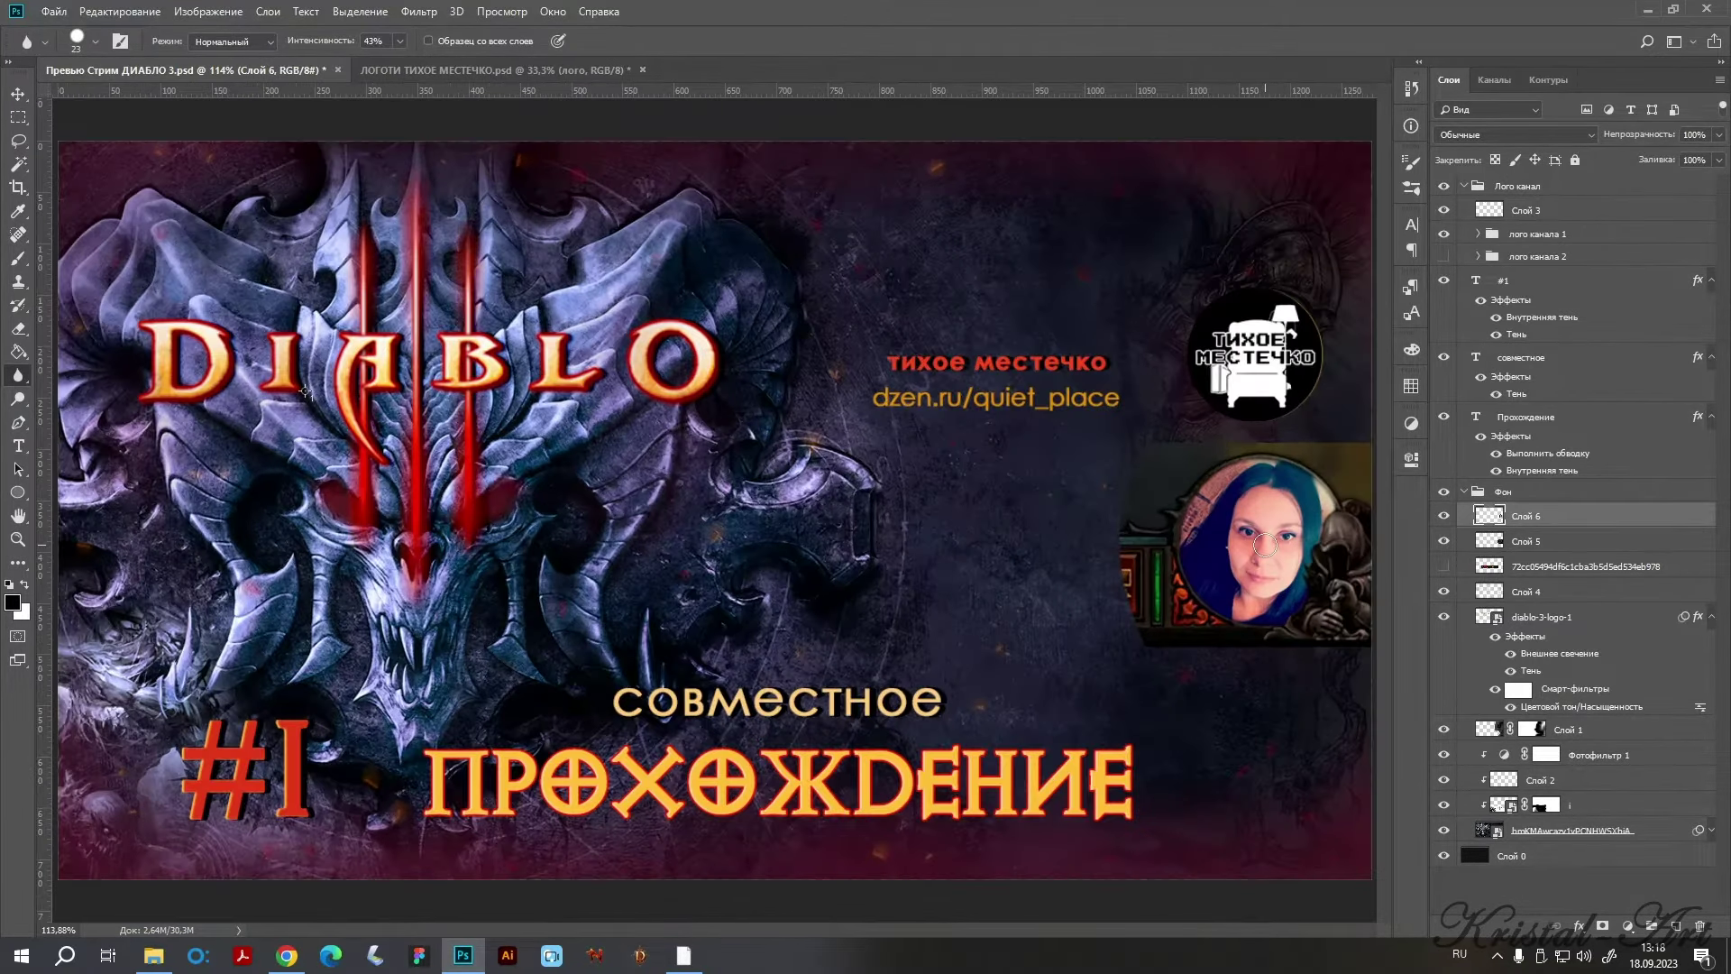
scroll(1260, 586, up, 2)
scroll(947, 558, up, 1)
scroll(1021, 589, up, 1)
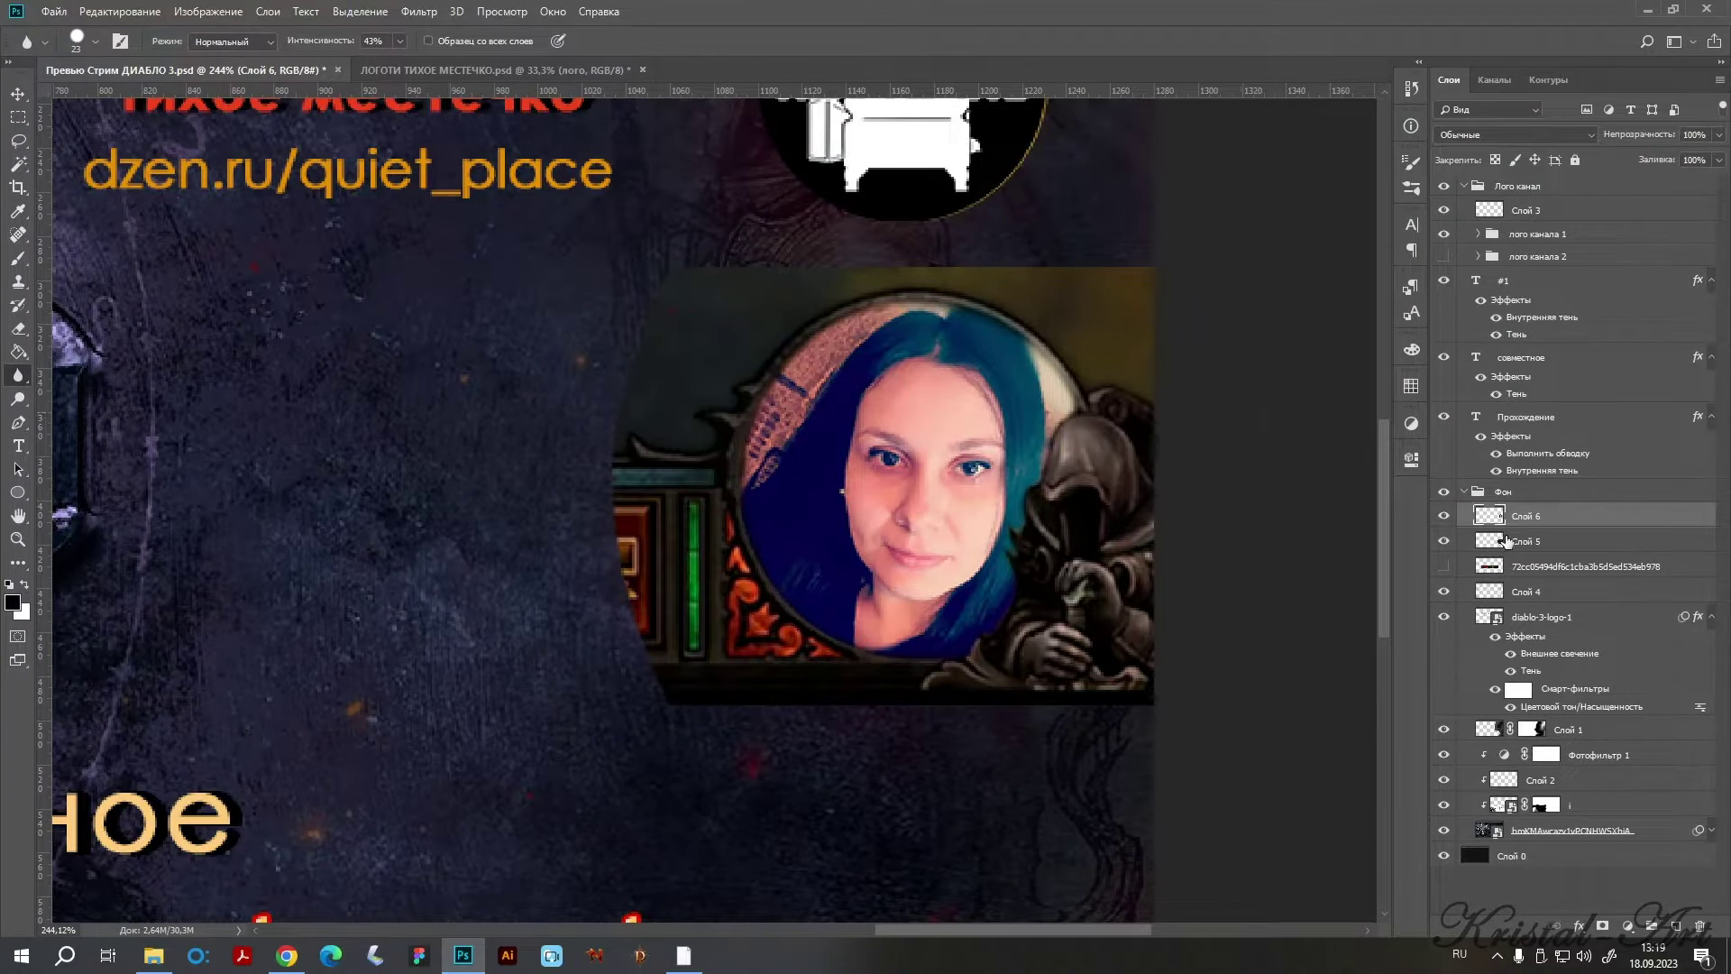
Clip Слой 6 to Слой 5.
click(1443, 539)
click(1504, 542)
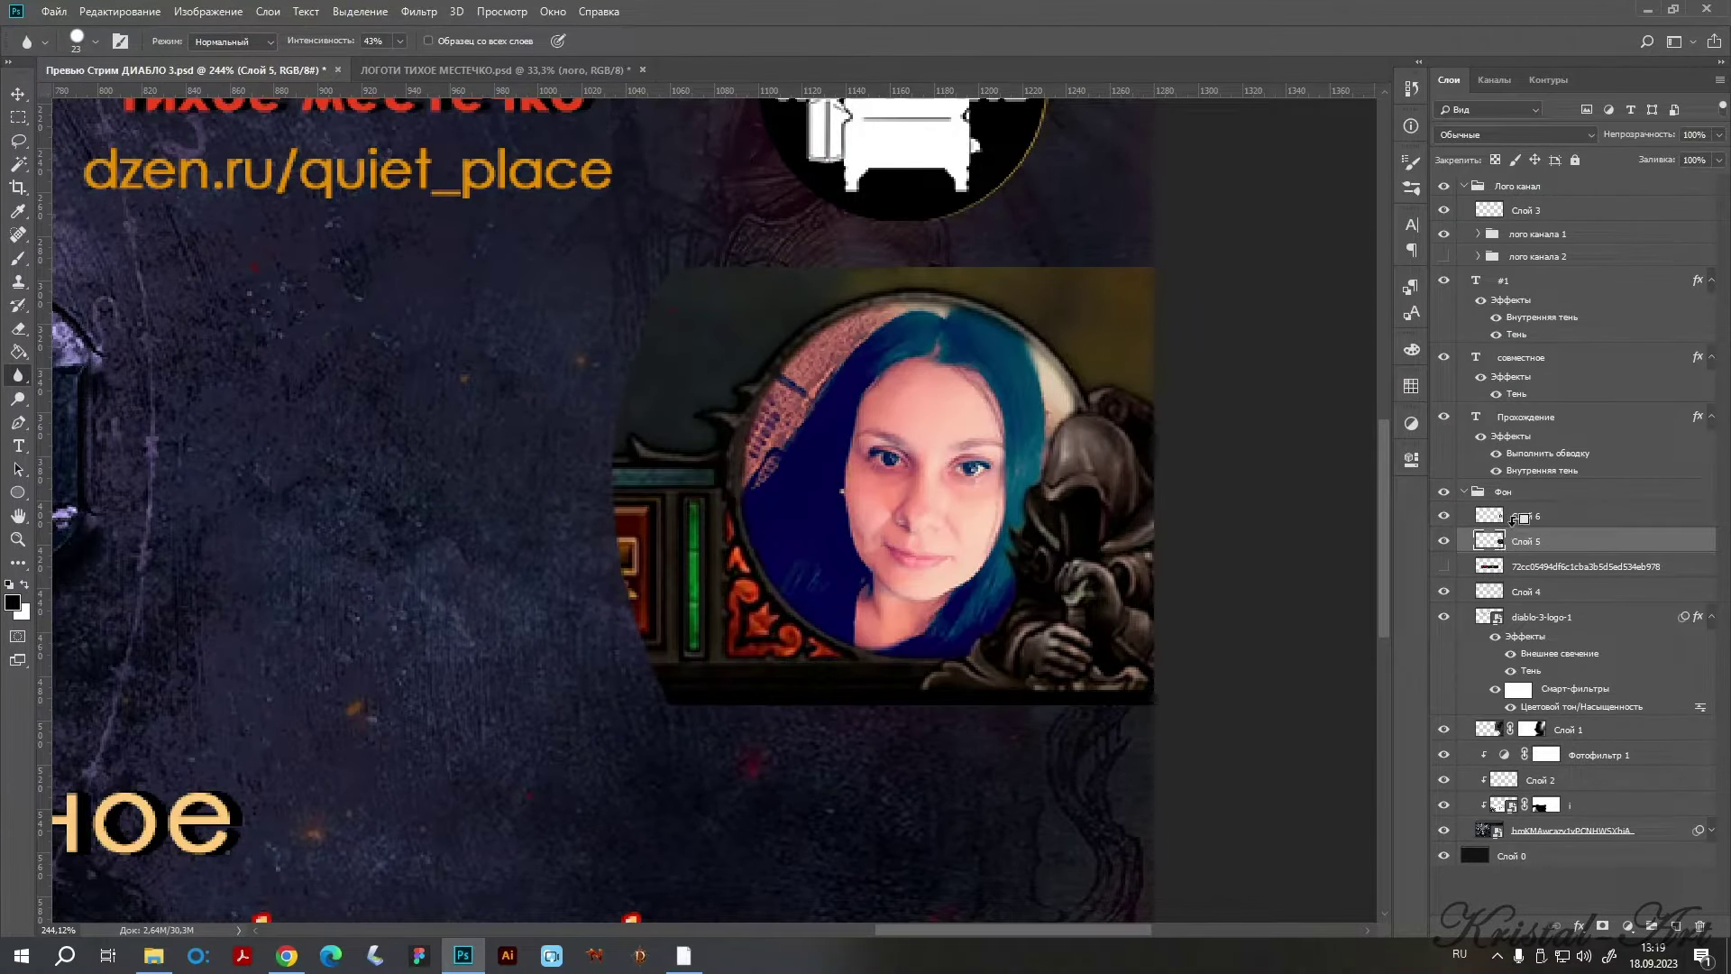
alt+click(1514, 520)
scroll(709, 451, up, 1)
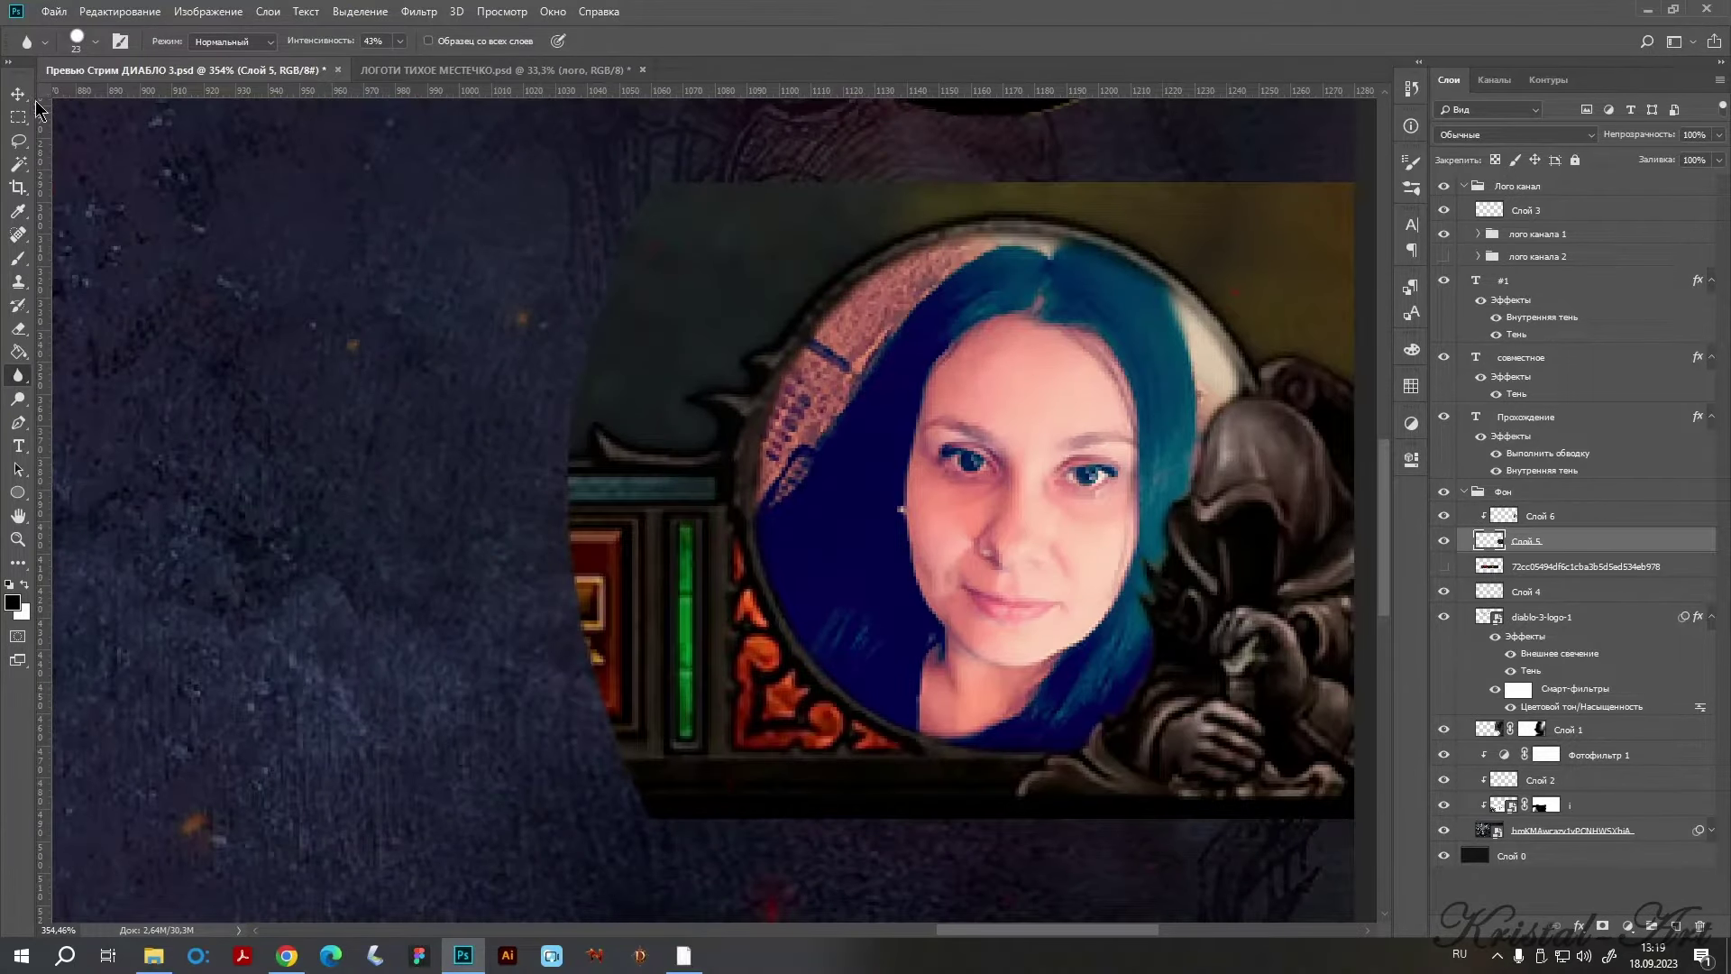
Erase the dark ledge below the circular portrait frame.
click(18, 141)
click(135, 175)
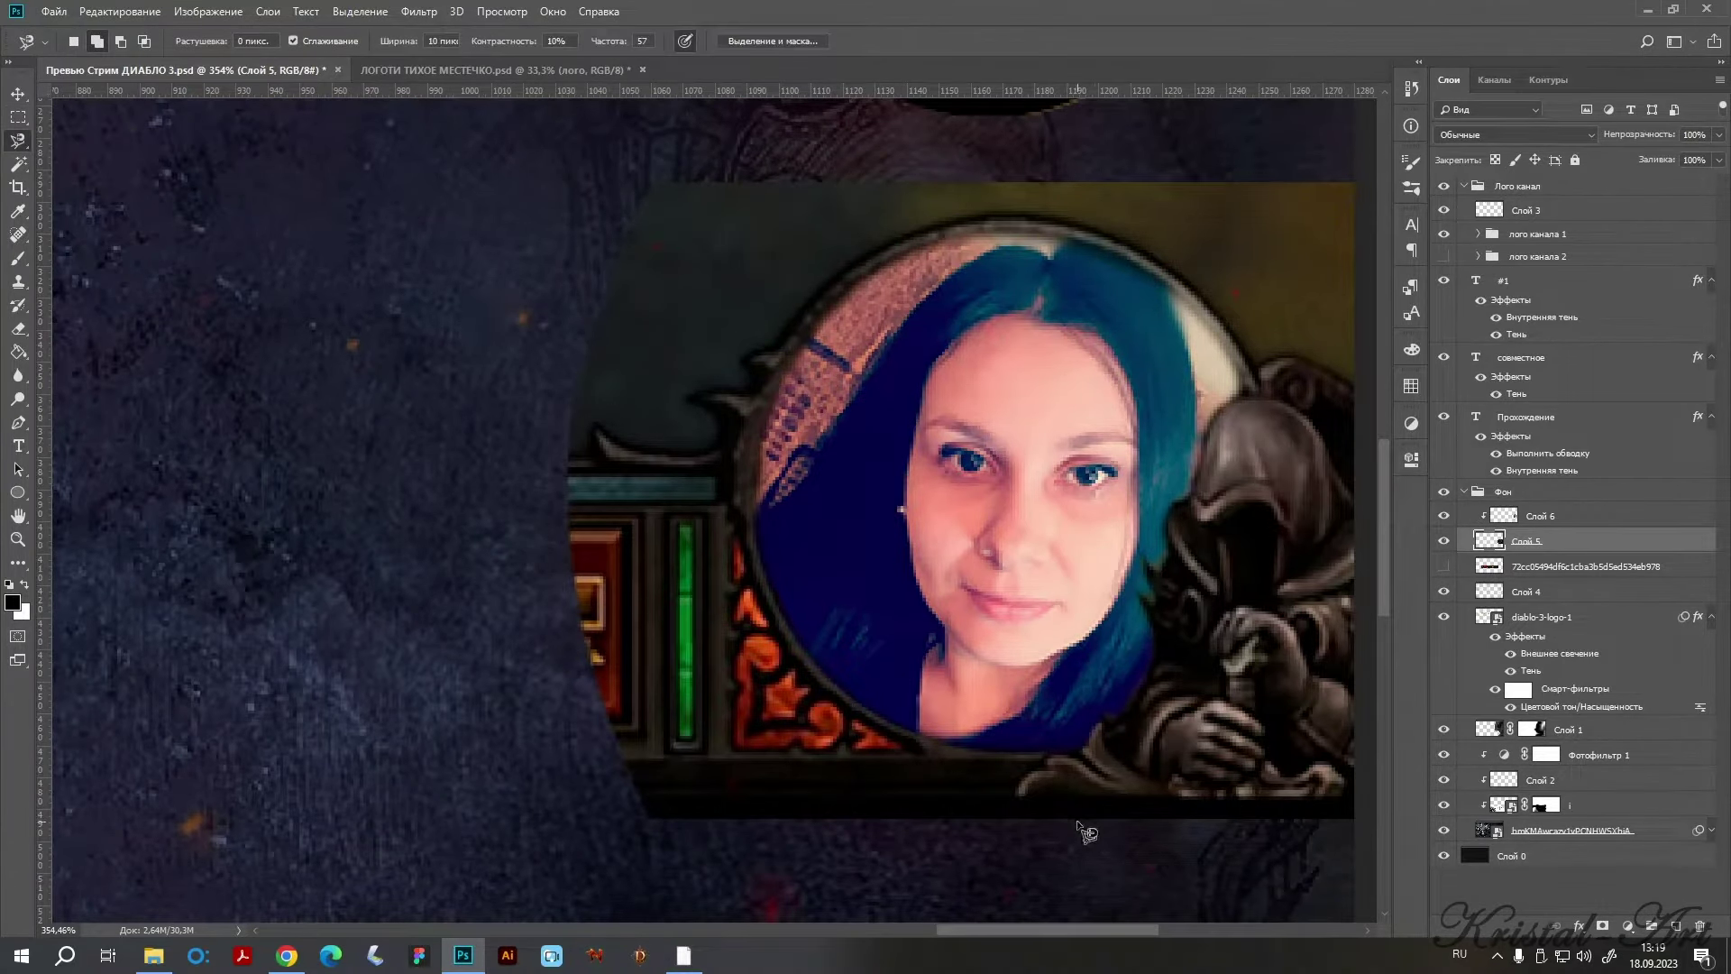
drag(1086, 831, 823, 715)
click(18, 326)
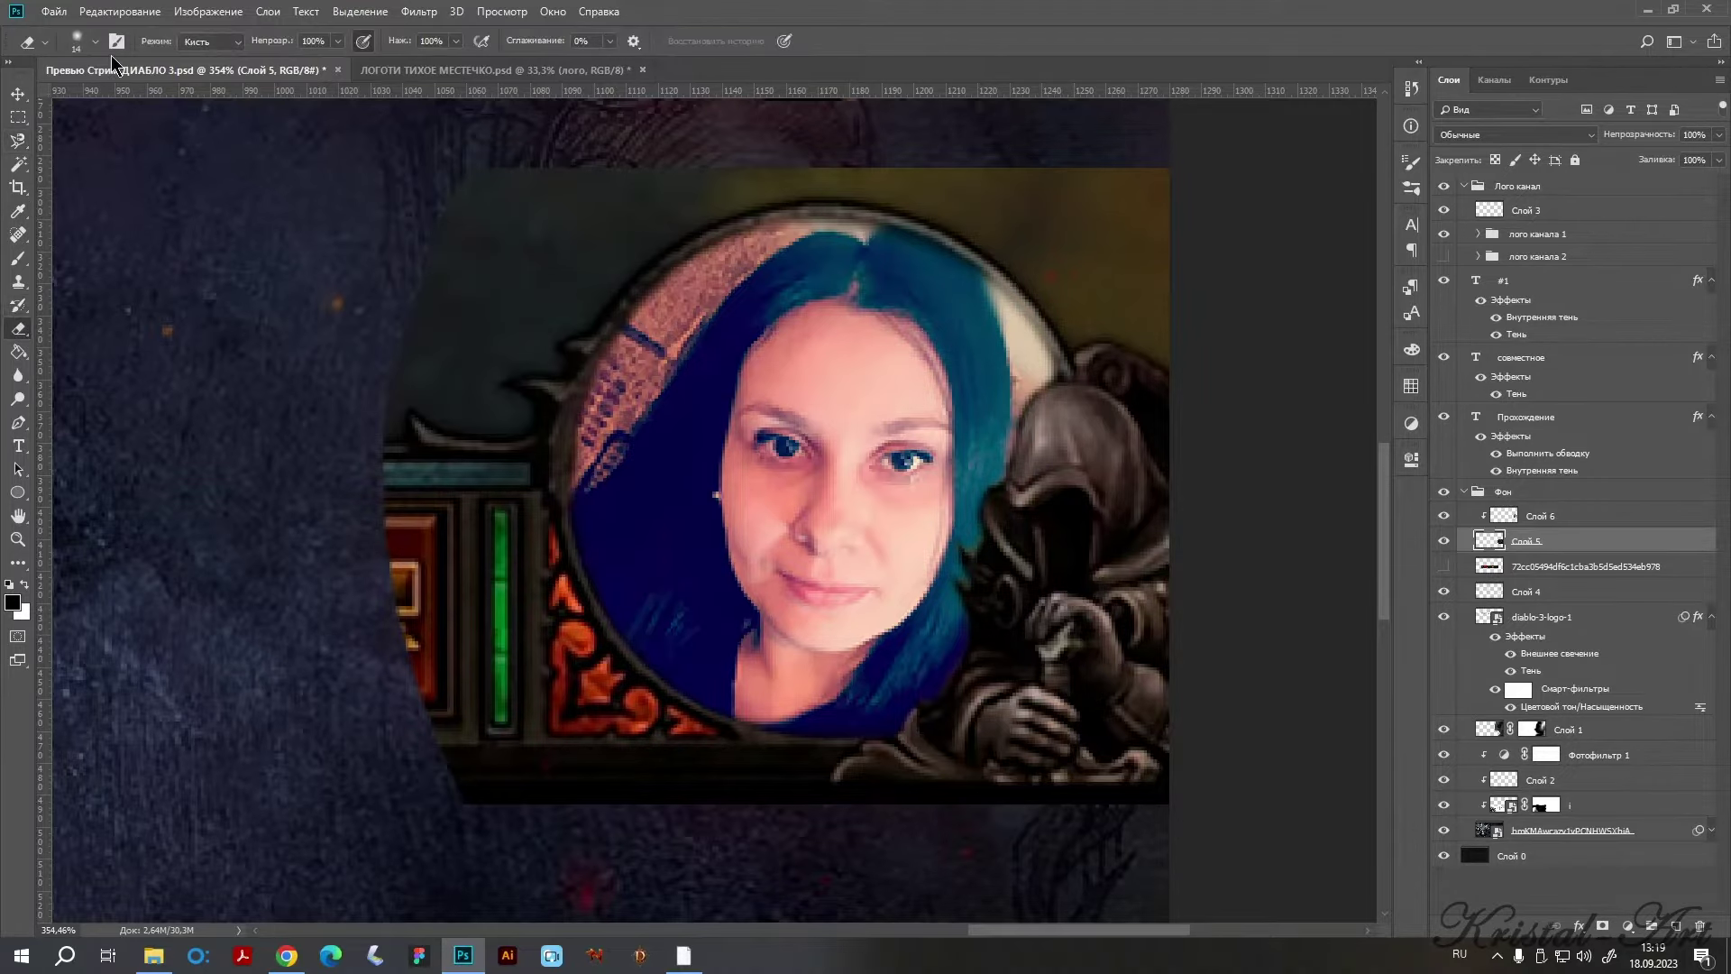
click(96, 43)
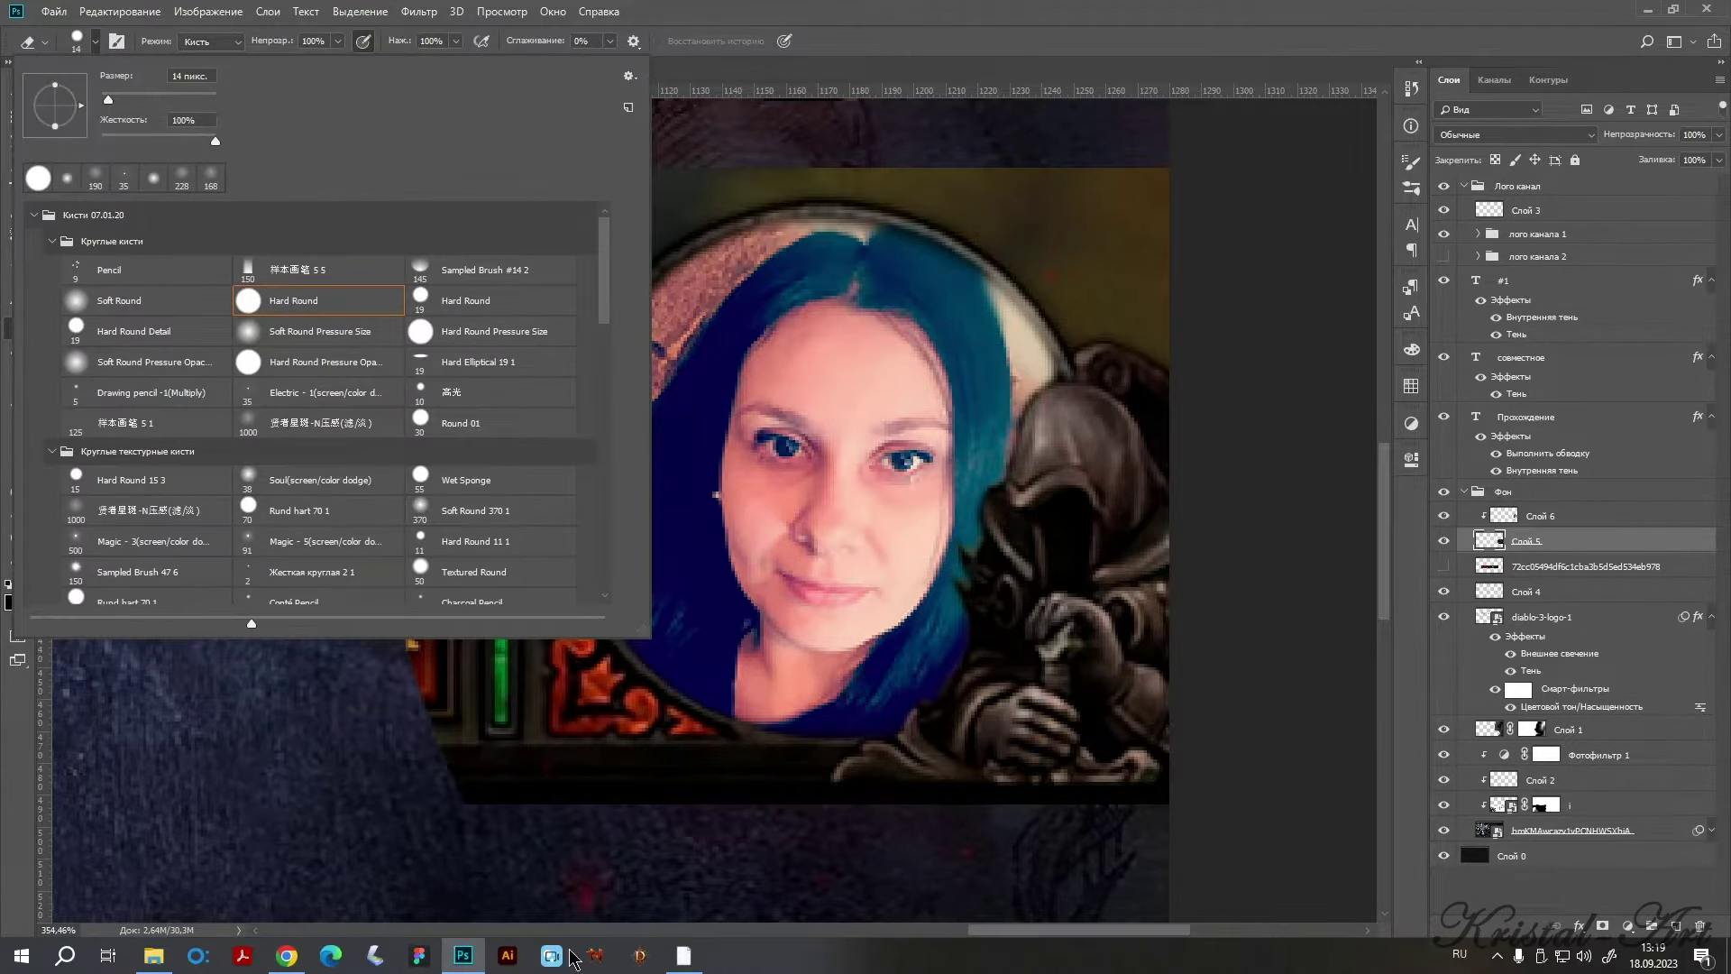
click(684, 961)
click(684, 960)
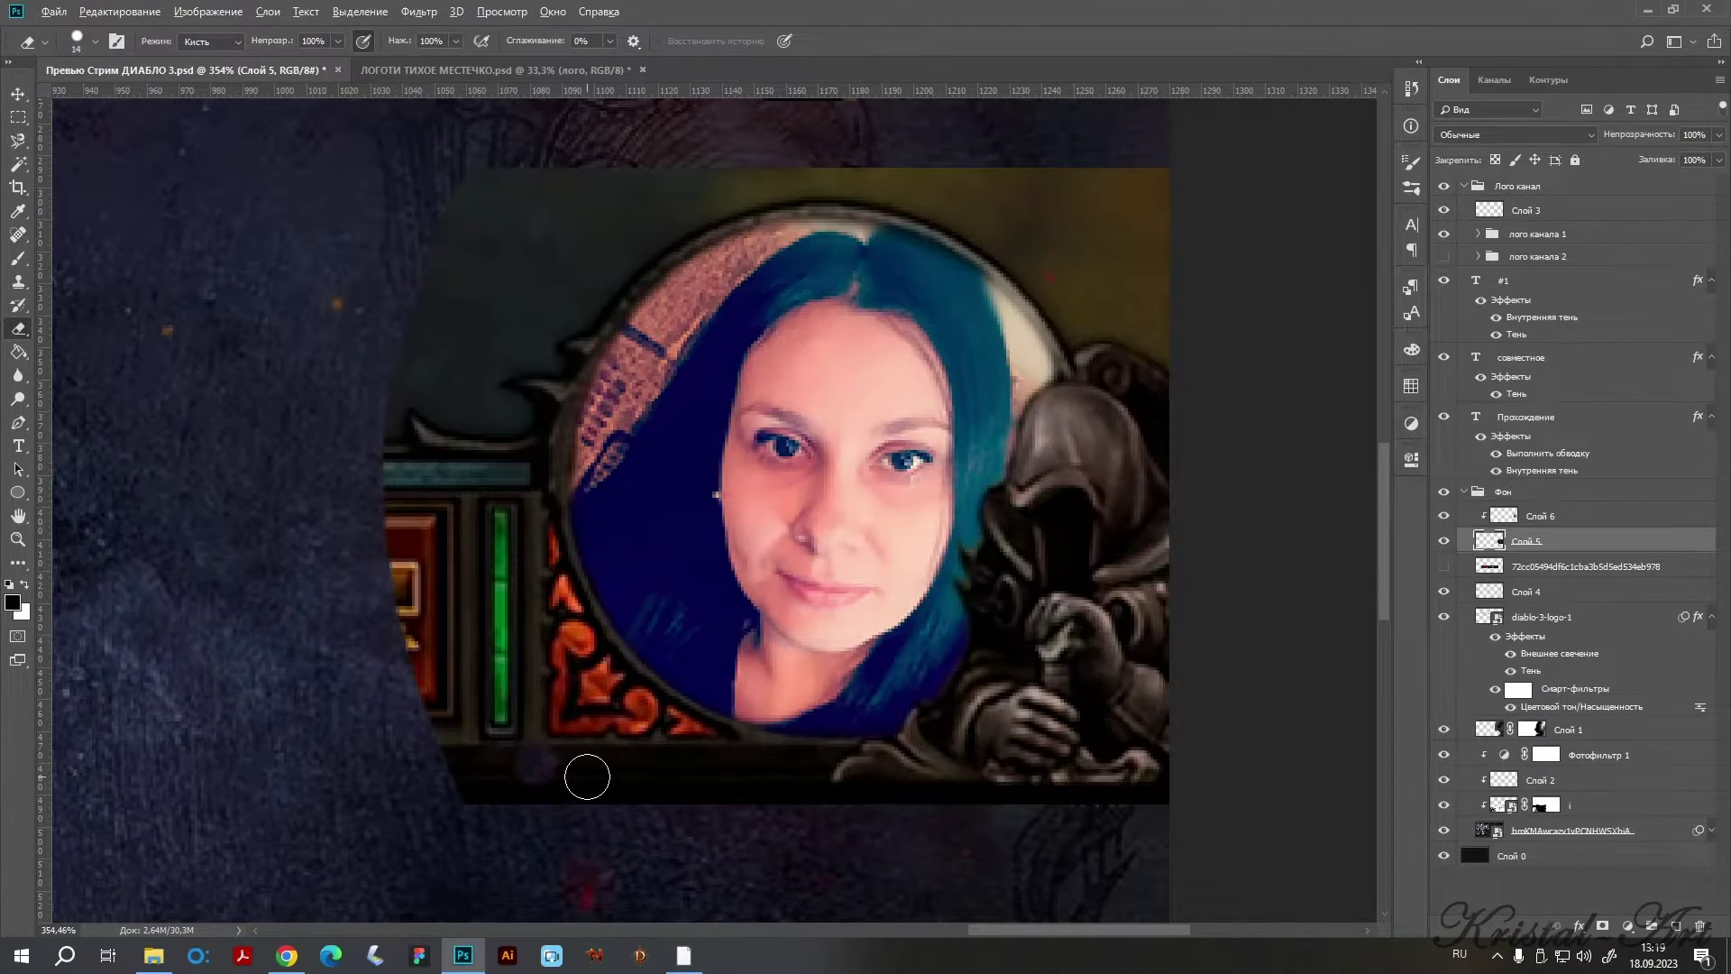
scroll(590, 775, up, 3)
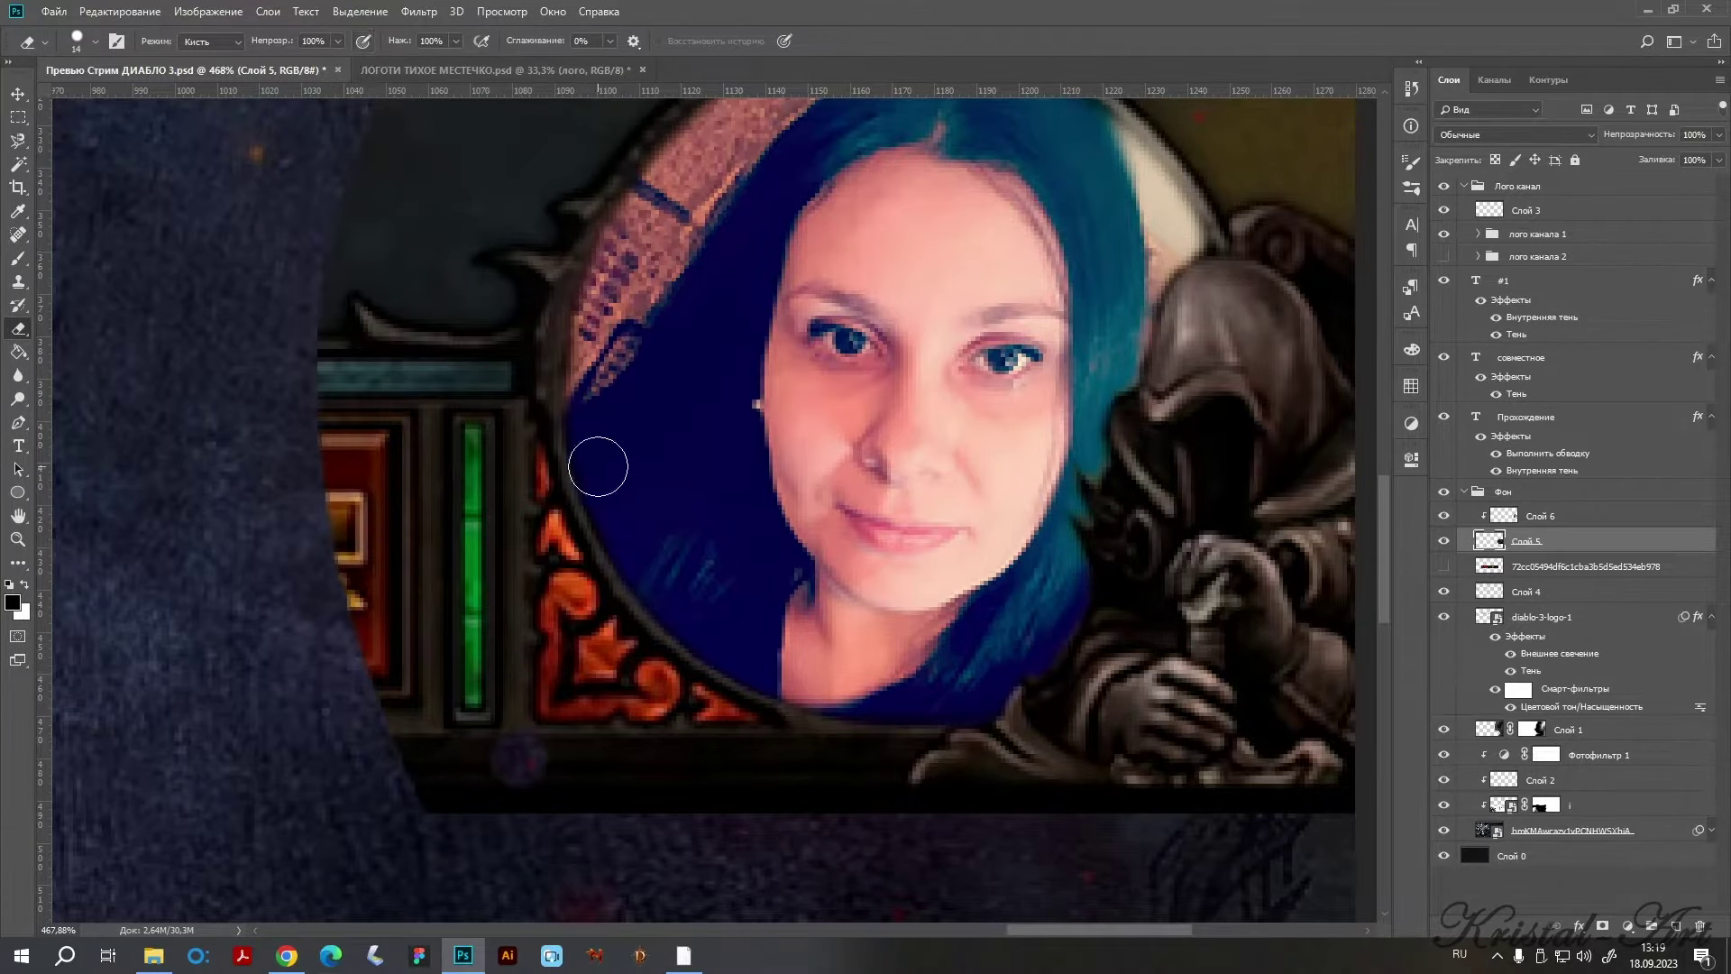
mouse_move(755, 741)
mouse_down()
mouse_move(865, 799)
mouse_move(528, 697)
mouse_move(606, 791)
mouse_move(522, 444)
mouse_move(479, 840)
mouse_move(615, 826)
mouse_move(631, 776)
mouse_move(568, 517)
mouse_move(631, 664)
mouse_move(706, 772)
mouse_move(658, 754)
mouse_move(618, 625)
mouse_move(750, 790)
mouse_up()
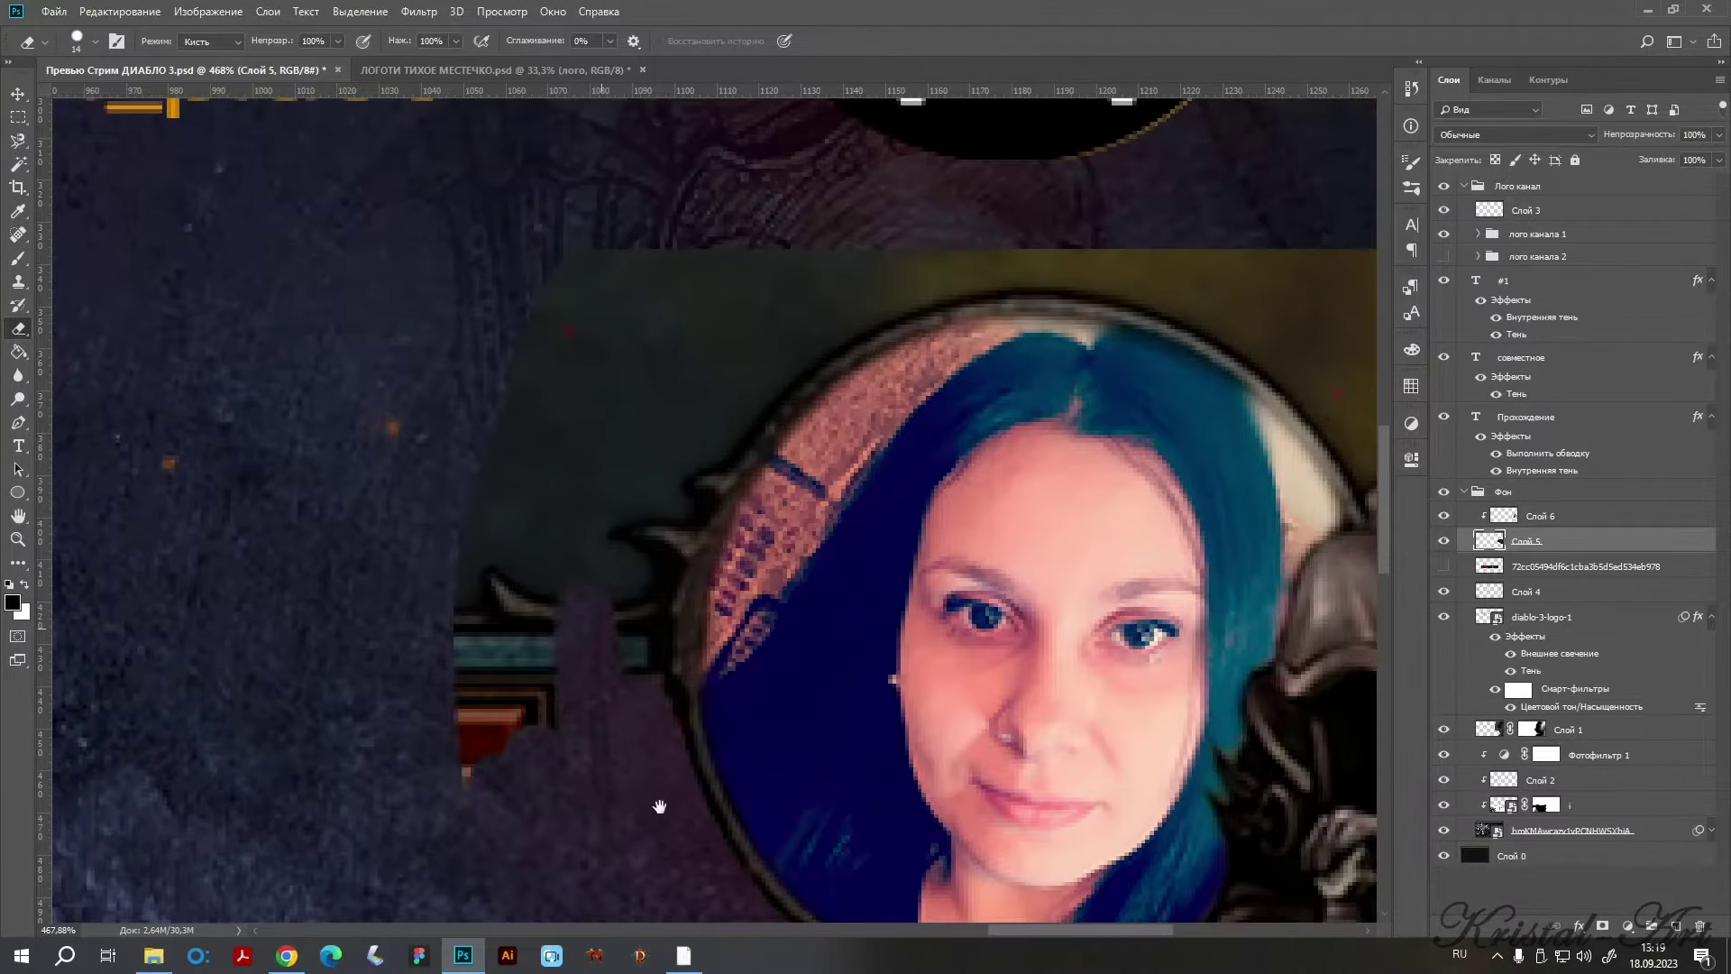
Erase the teal patches and green overlay around the frame rim.
scroll(657, 803, up, 3)
scroll(657, 803, left, 1)
mouse_move(598, 664)
mouse_down()
mouse_move(626, 661)
mouse_move(637, 719)
mouse_up()
mouse_move(560, 558)
mouse_down()
mouse_move(611, 576)
mouse_move(598, 641)
mouse_move(587, 567)
mouse_move(597, 588)
mouse_up()
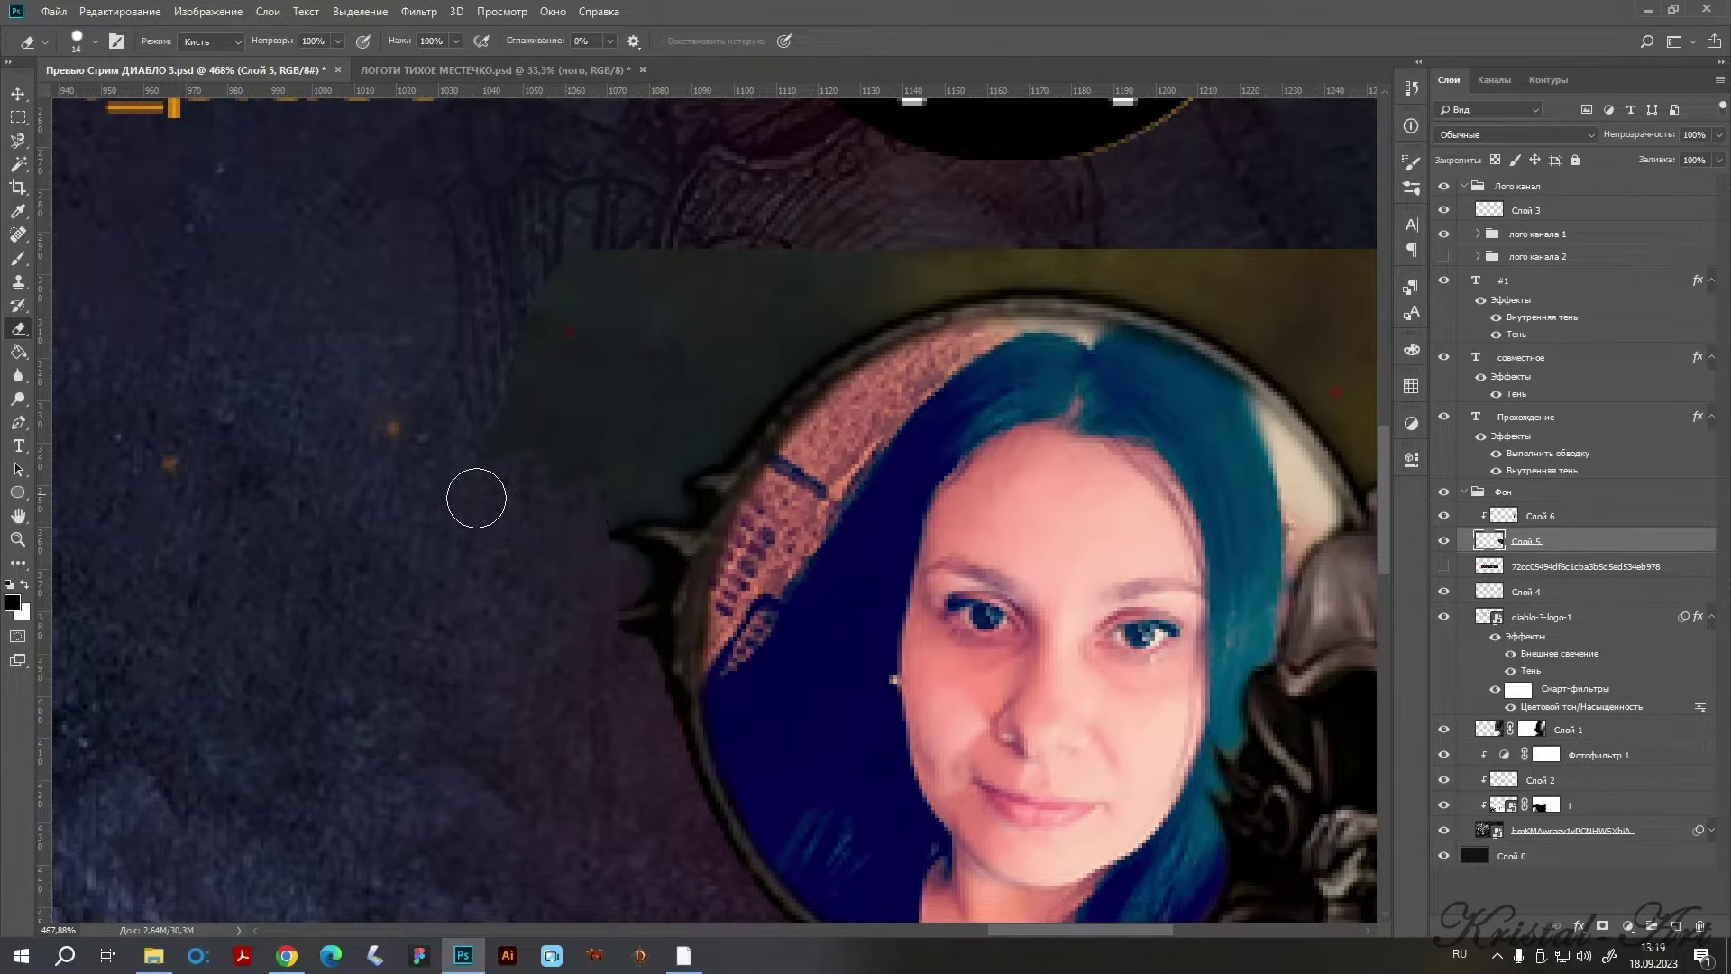
scroll(558, 498, up, 2)
scroll(558, 497, right, 2)
mouse_move(558, 498)
mouse_down()
mouse_move(803, 337)
mouse_move(402, 371)
mouse_move(549, 457)
mouse_move(483, 537)
mouse_move(514, 572)
mouse_move(487, 568)
mouse_move(475, 646)
mouse_up()
scroll(502, 387, up, 1)
scroll(503, 388, right, 5)
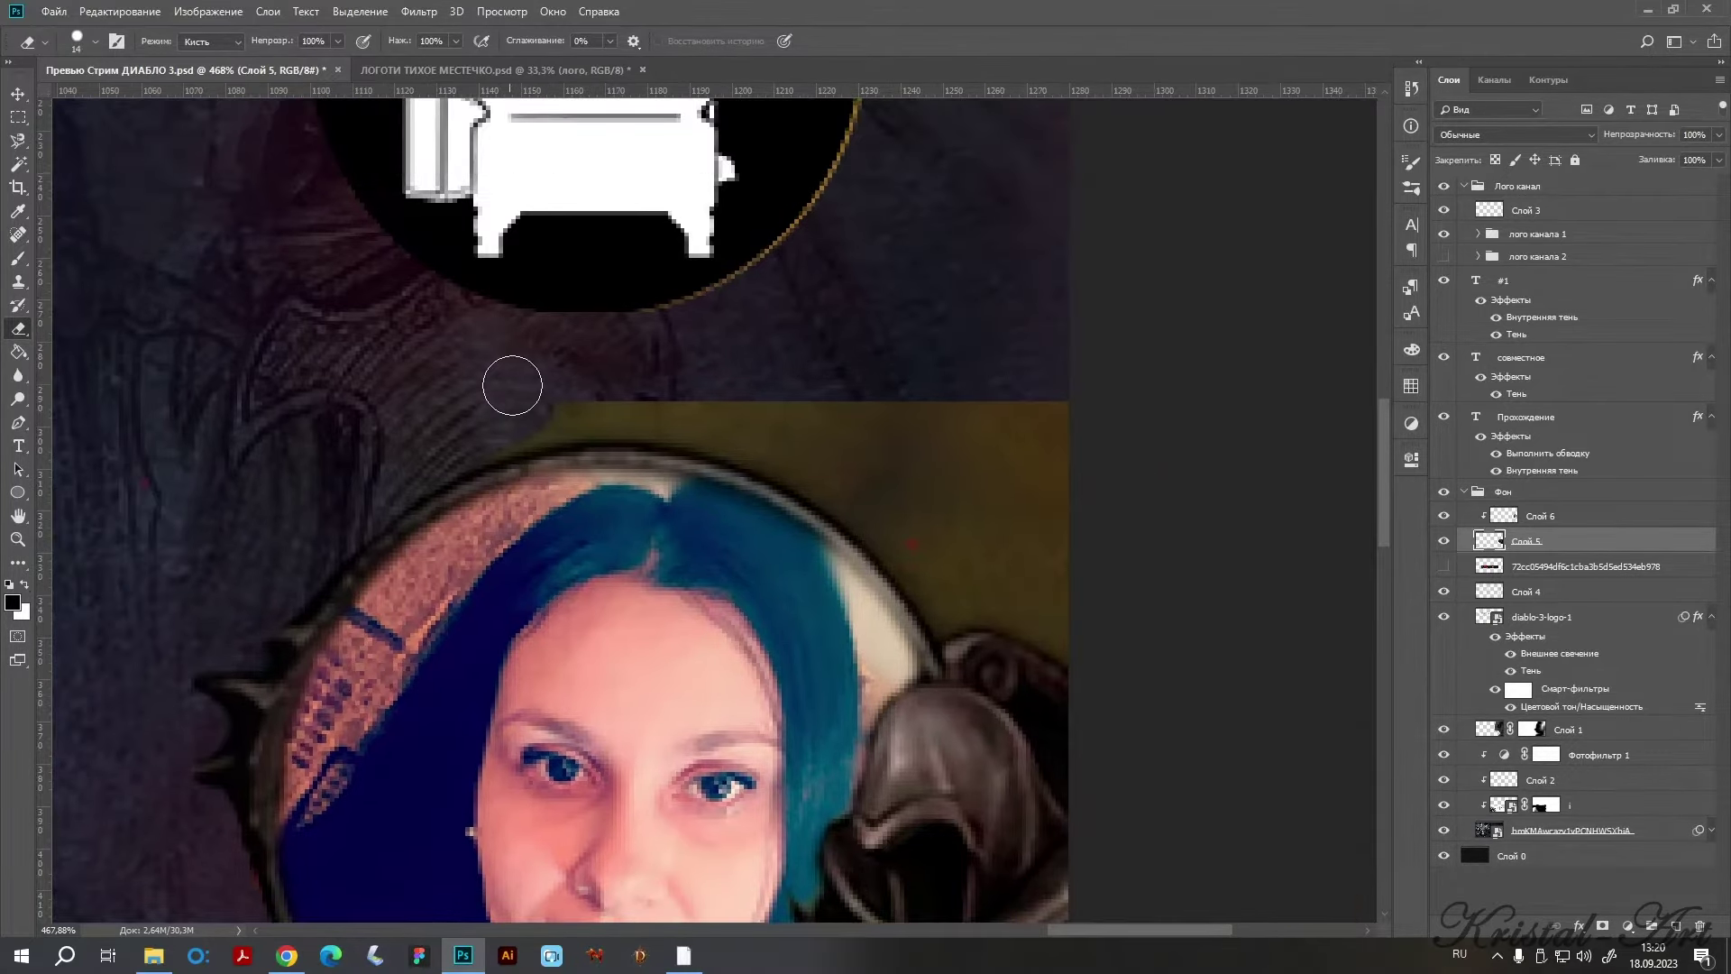
mouse_move(505, 412)
mouse_down()
mouse_move(809, 456)
mouse_move(757, 429)
mouse_move(977, 405)
mouse_move(803, 451)
mouse_move(947, 592)
mouse_move(1058, 606)
mouse_move(932, 514)
mouse_move(1031, 553)
mouse_up()
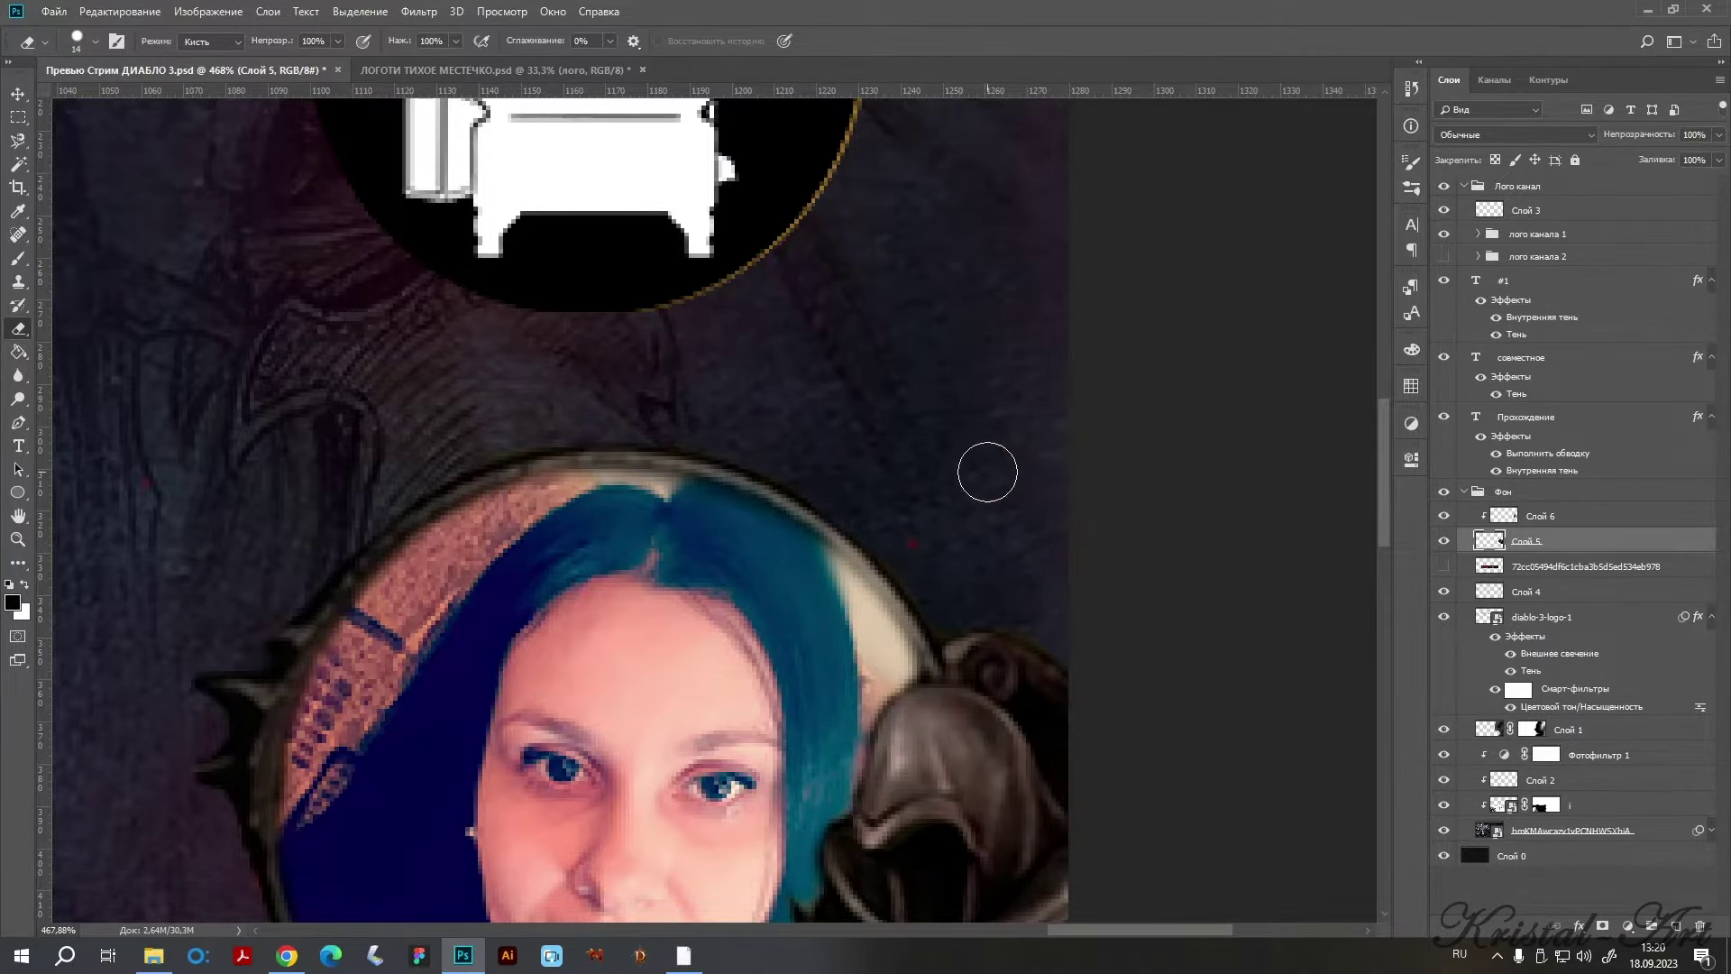
Erase the dark strip under the ornament's bottom.
scroll(989, 471, down, 3)
scroll(1054, 560, up, 3)
scroll(1037, 593, down, 5)
scroll(1067, 605, down, 3)
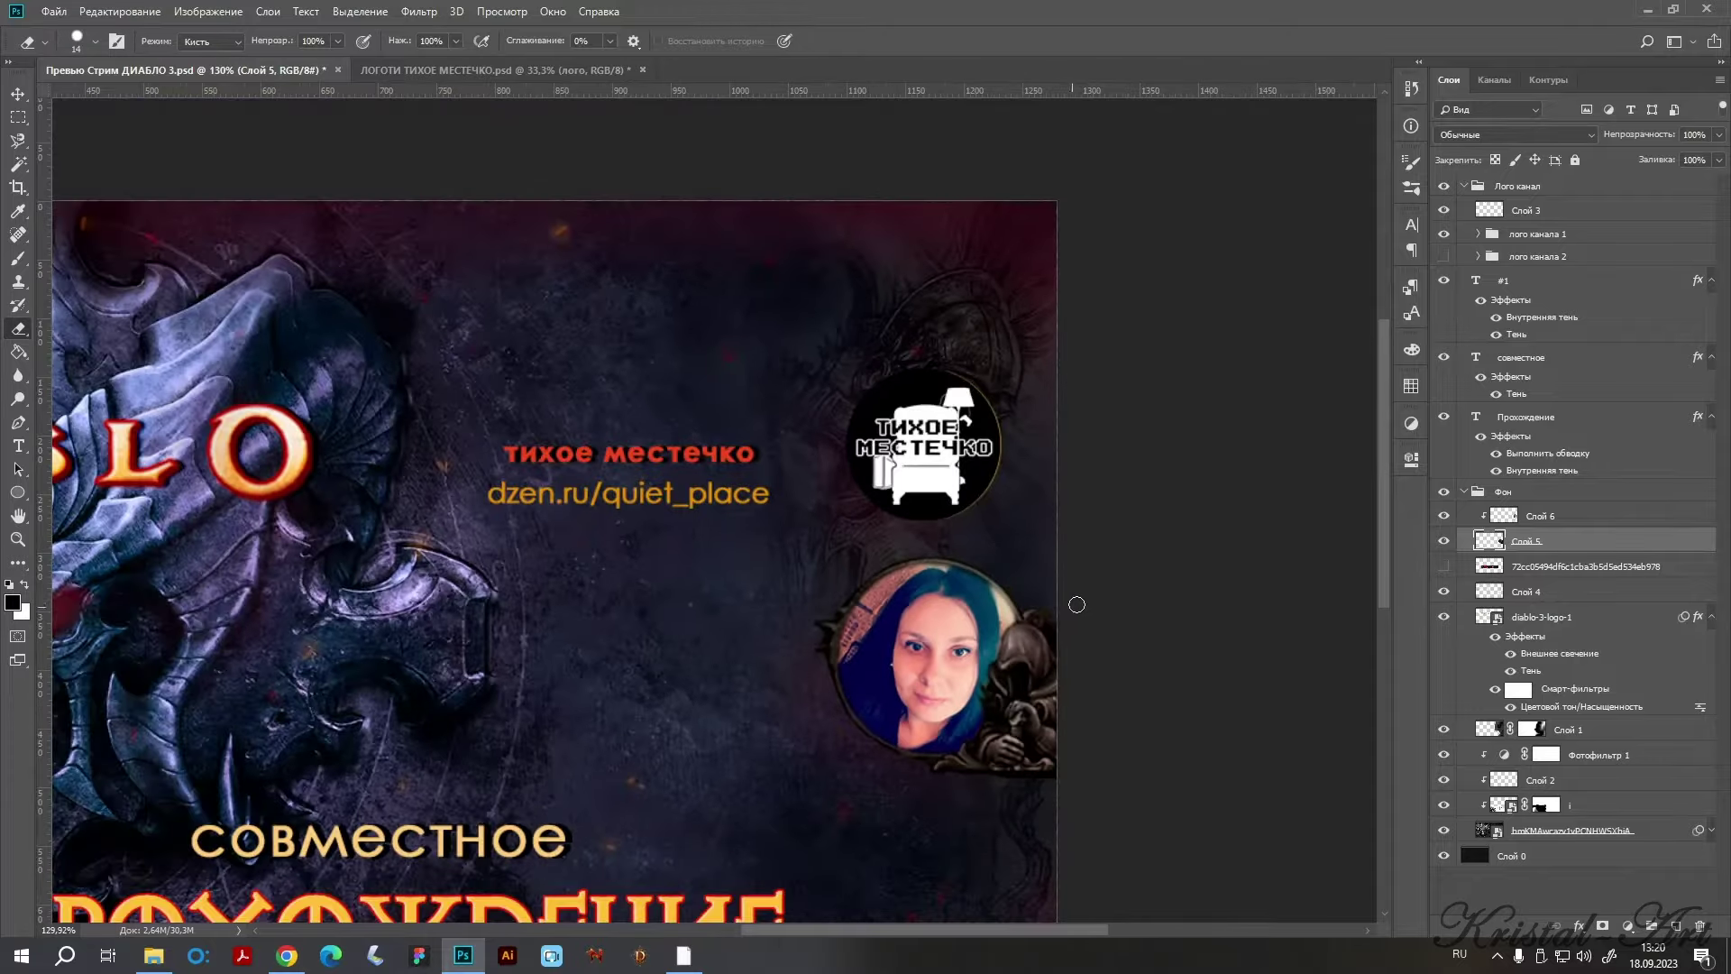
scroll(1077, 603, down, 1)
scroll(1077, 471, up, 2)
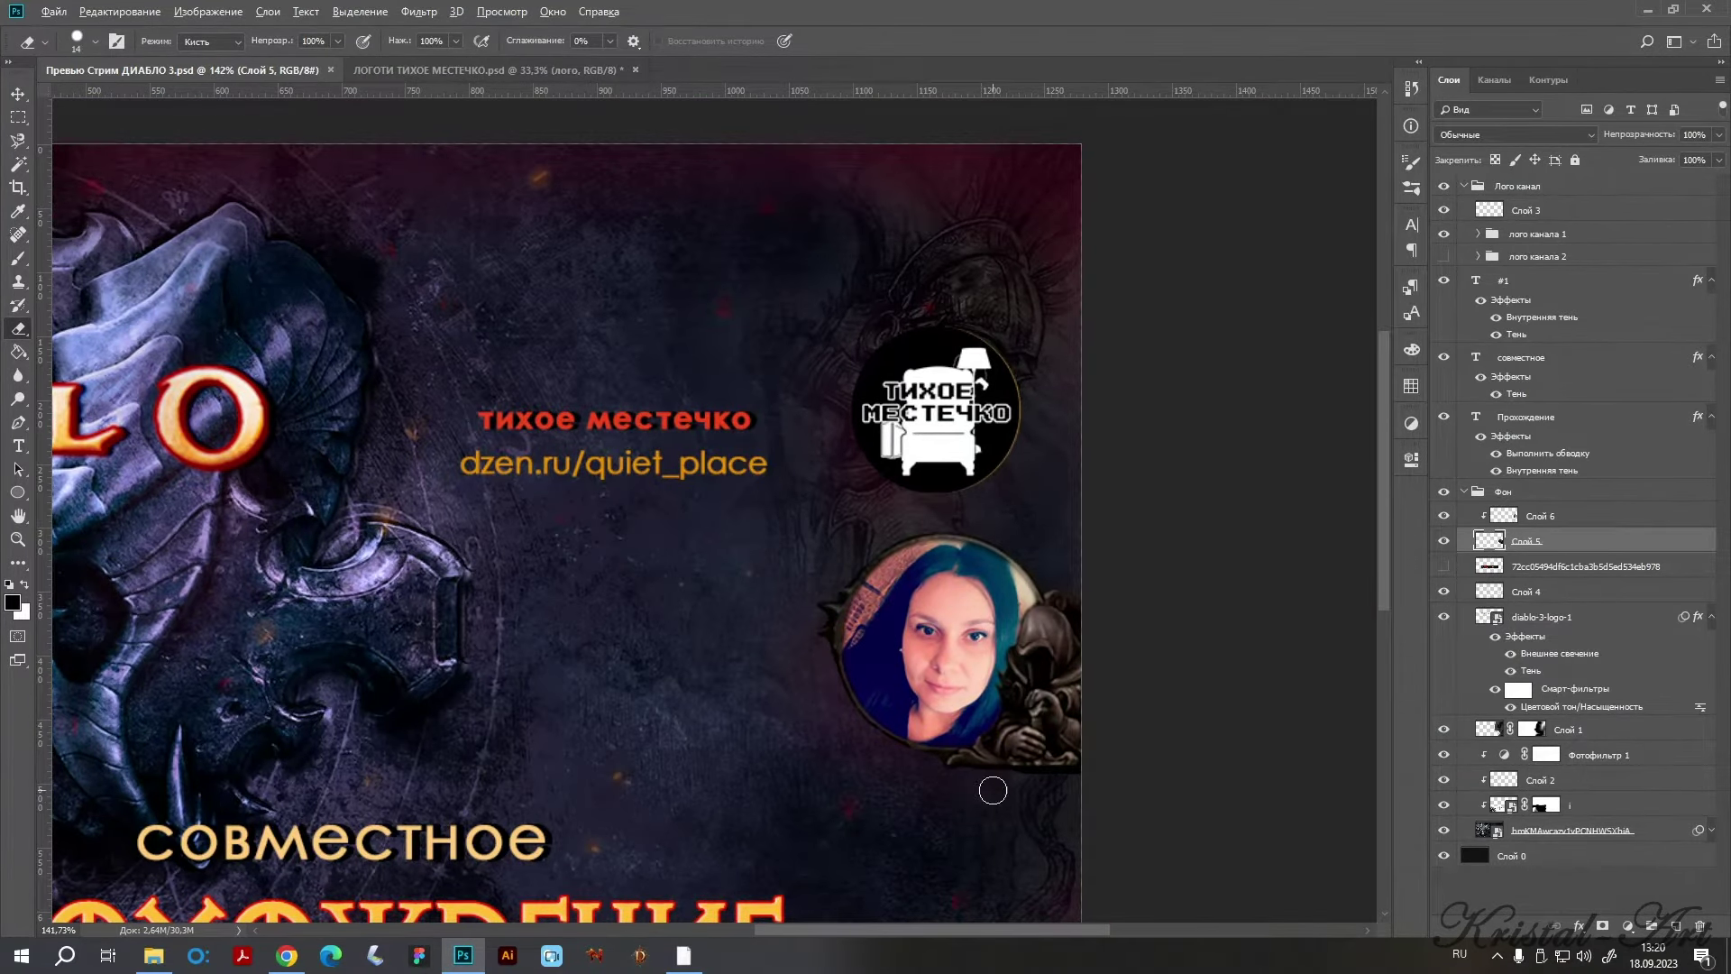
scroll(993, 790, up, 5)
mouse_move(908, 760)
mouse_down()
mouse_move(1271, 761)
mouse_move(880, 772)
mouse_up()
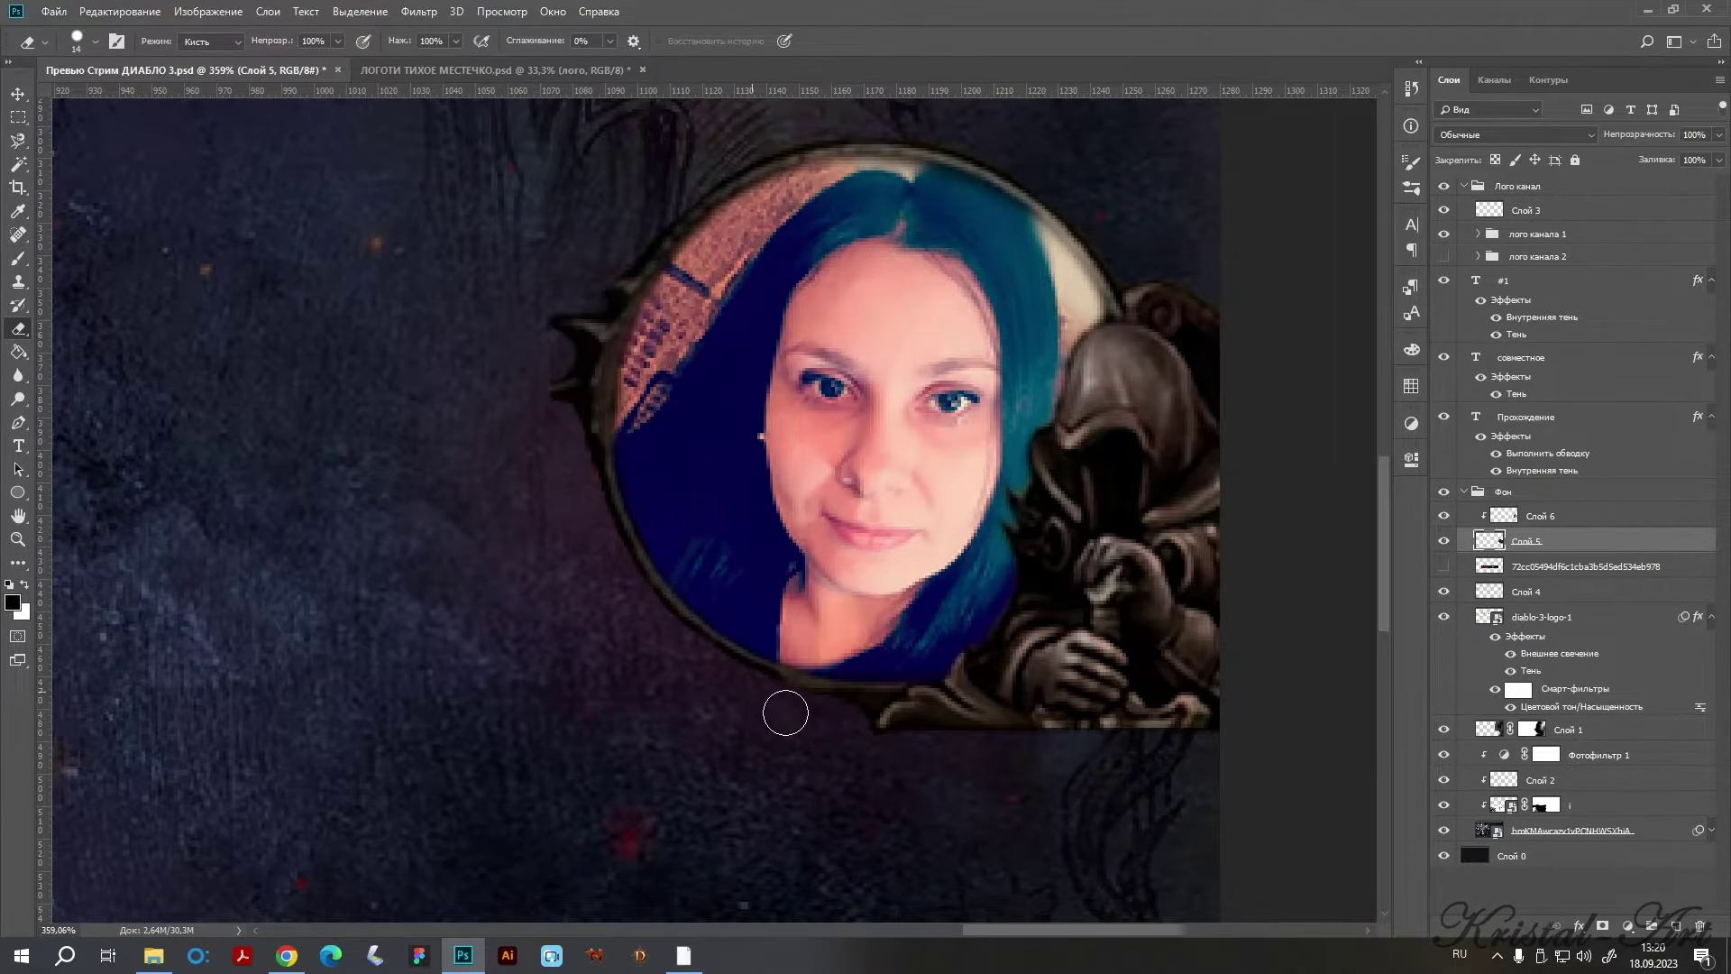
scroll(810, 720, up, 2)
scroll(552, 598, down, 2)
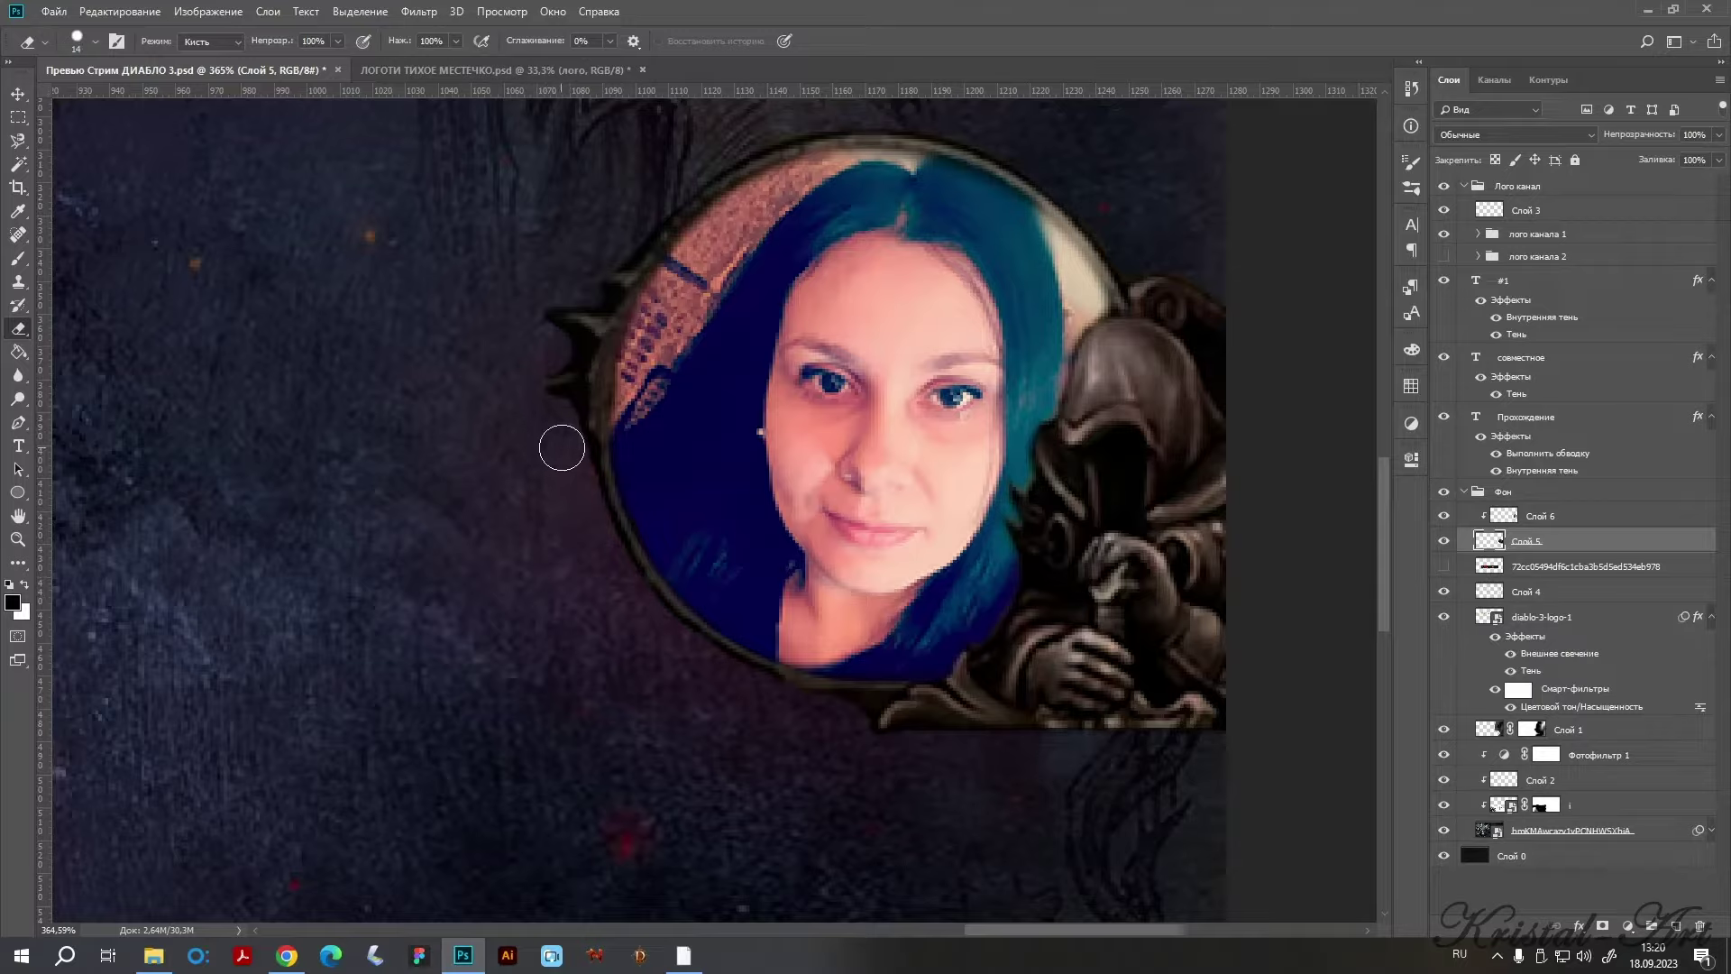
Set the Brush size to 3, then return to the Eraser.
click(21, 260)
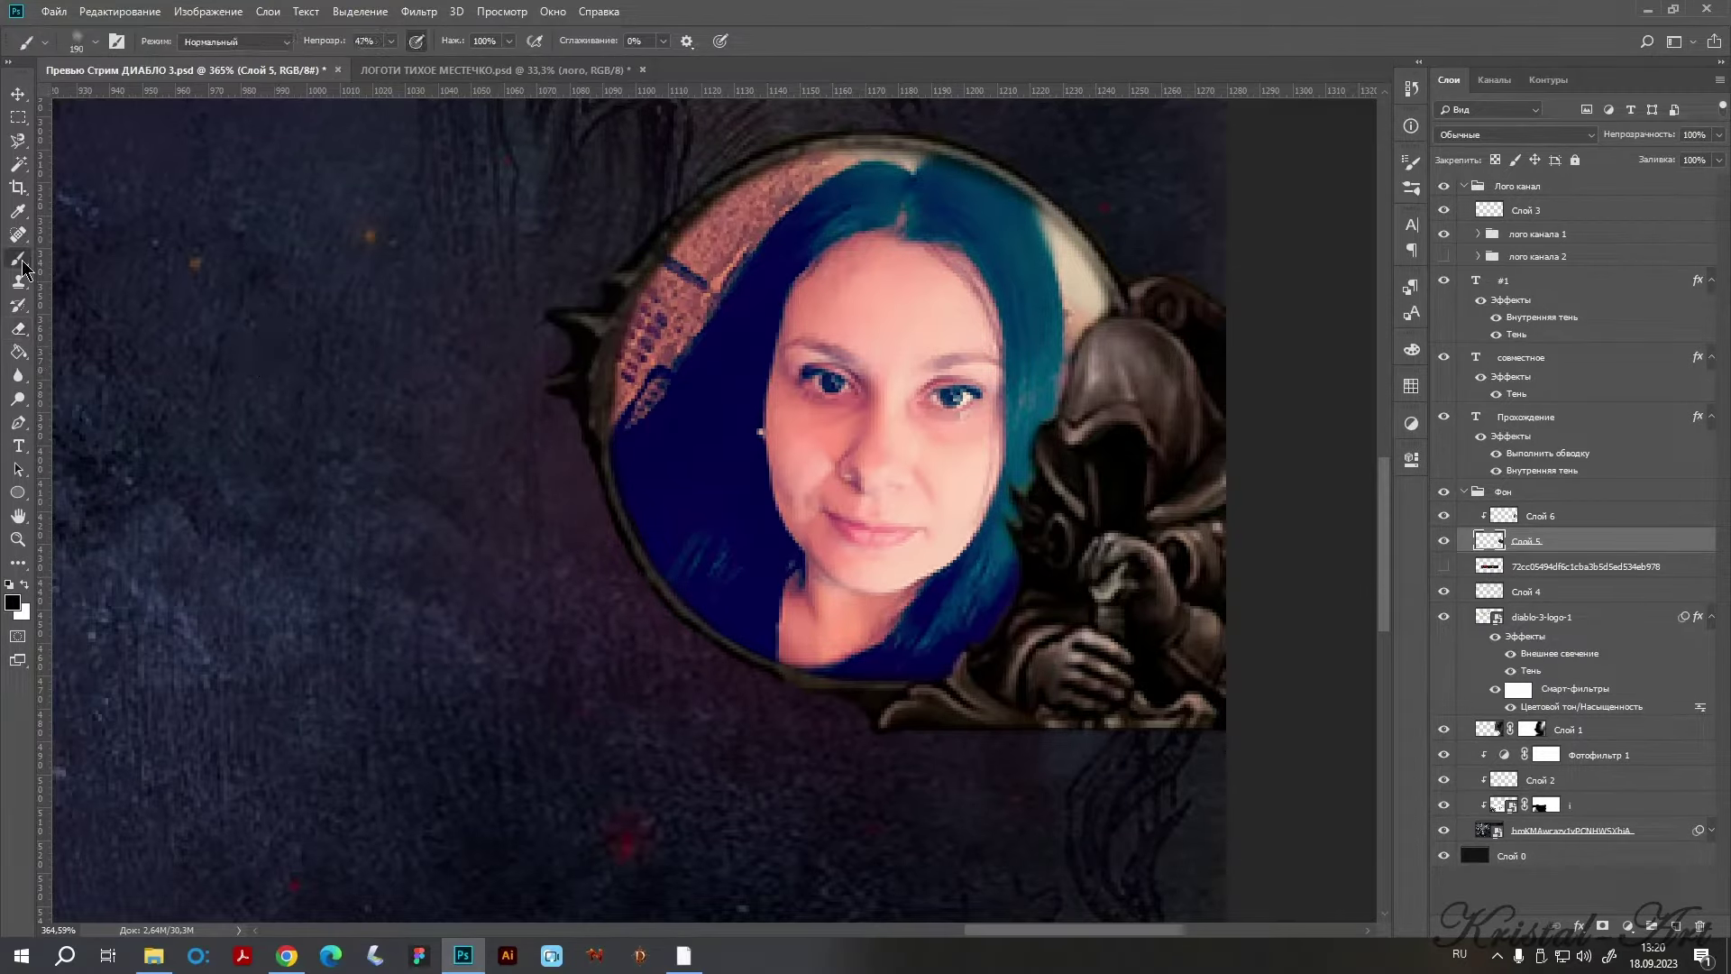
click(94, 42)
click(388, 52)
click(95, 42)
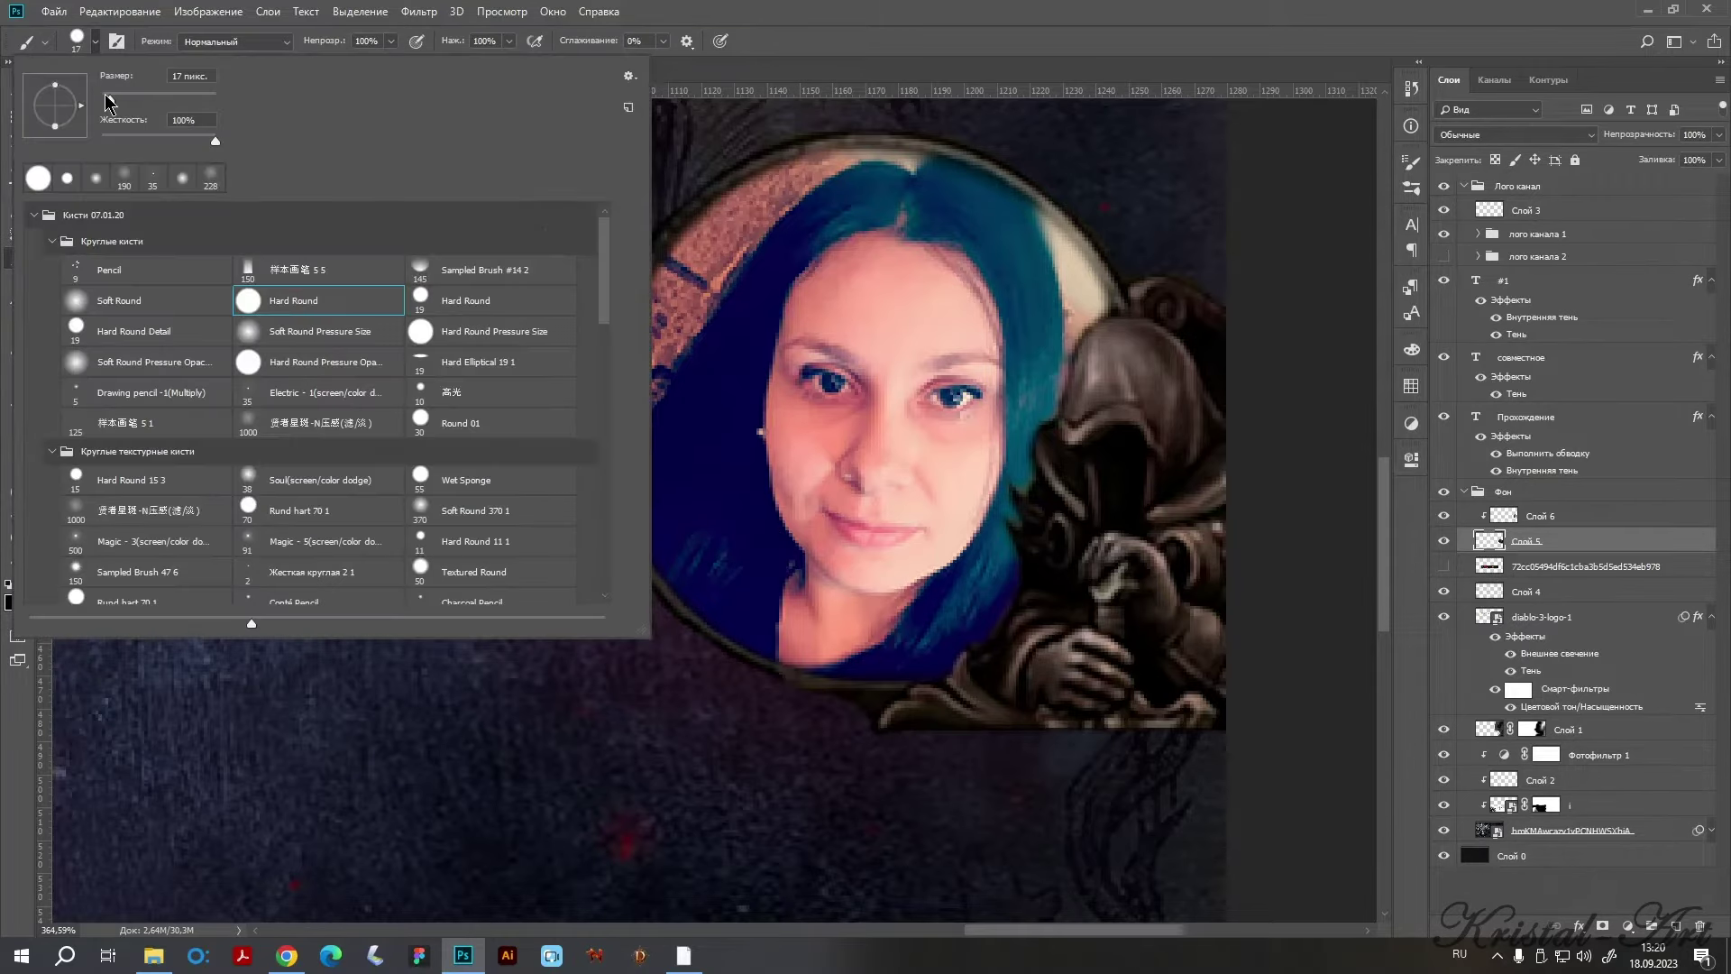
key(Return)
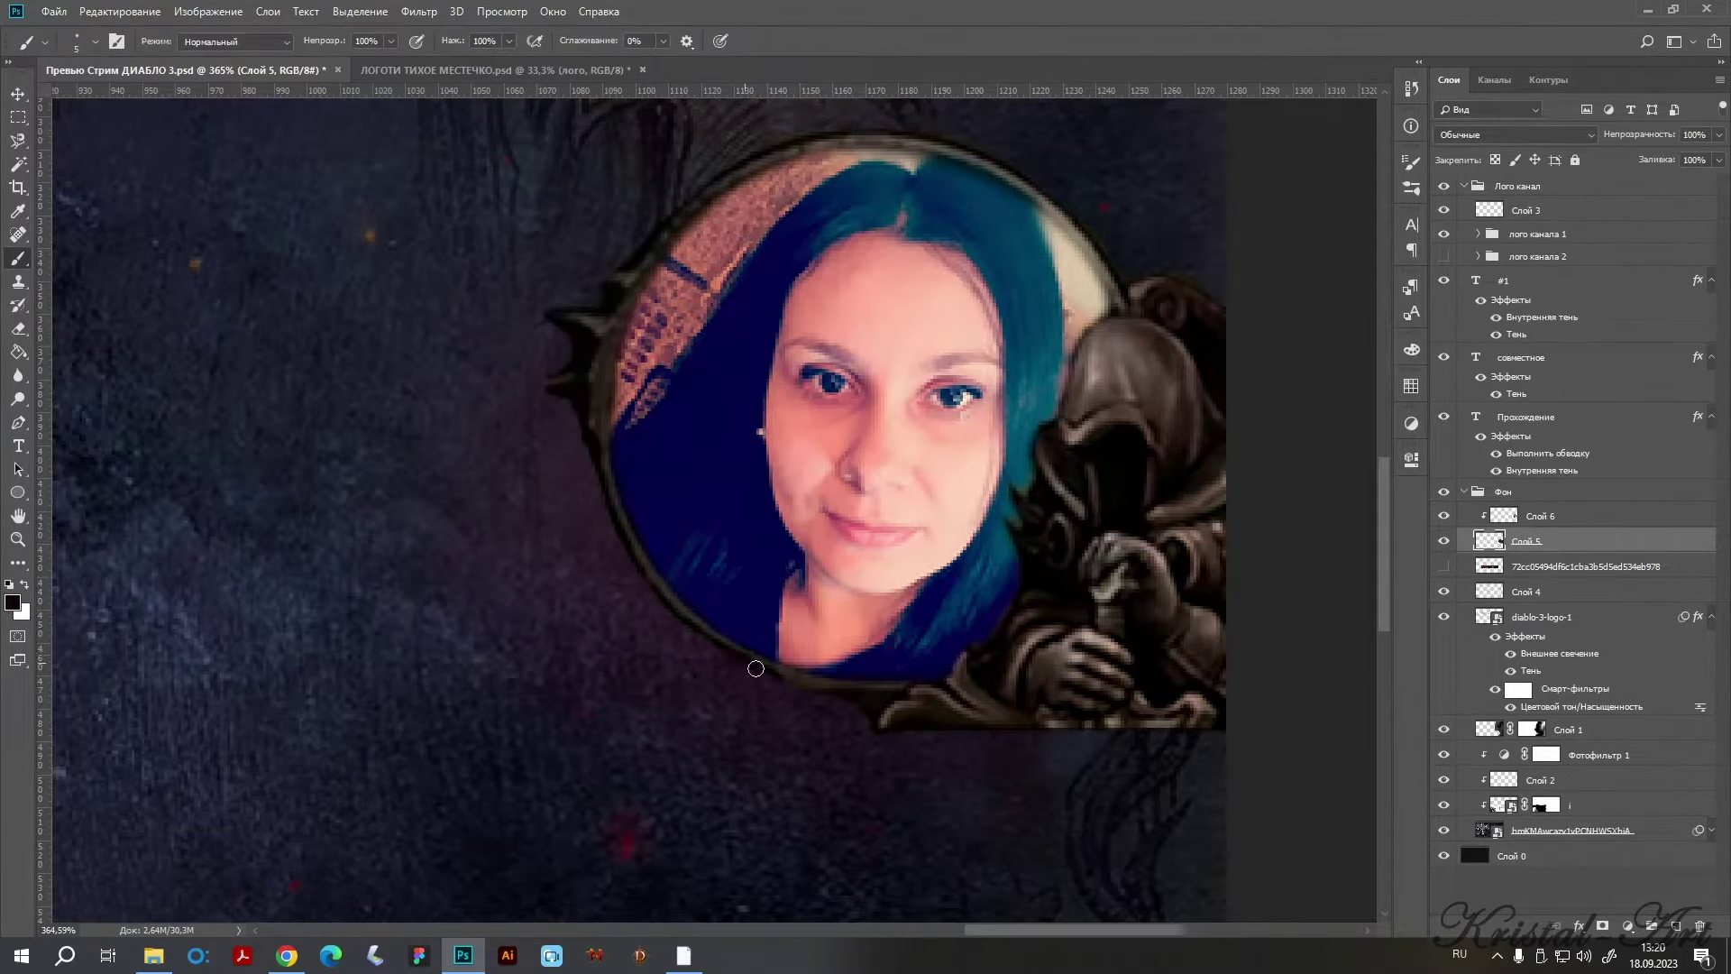
click(95, 42)
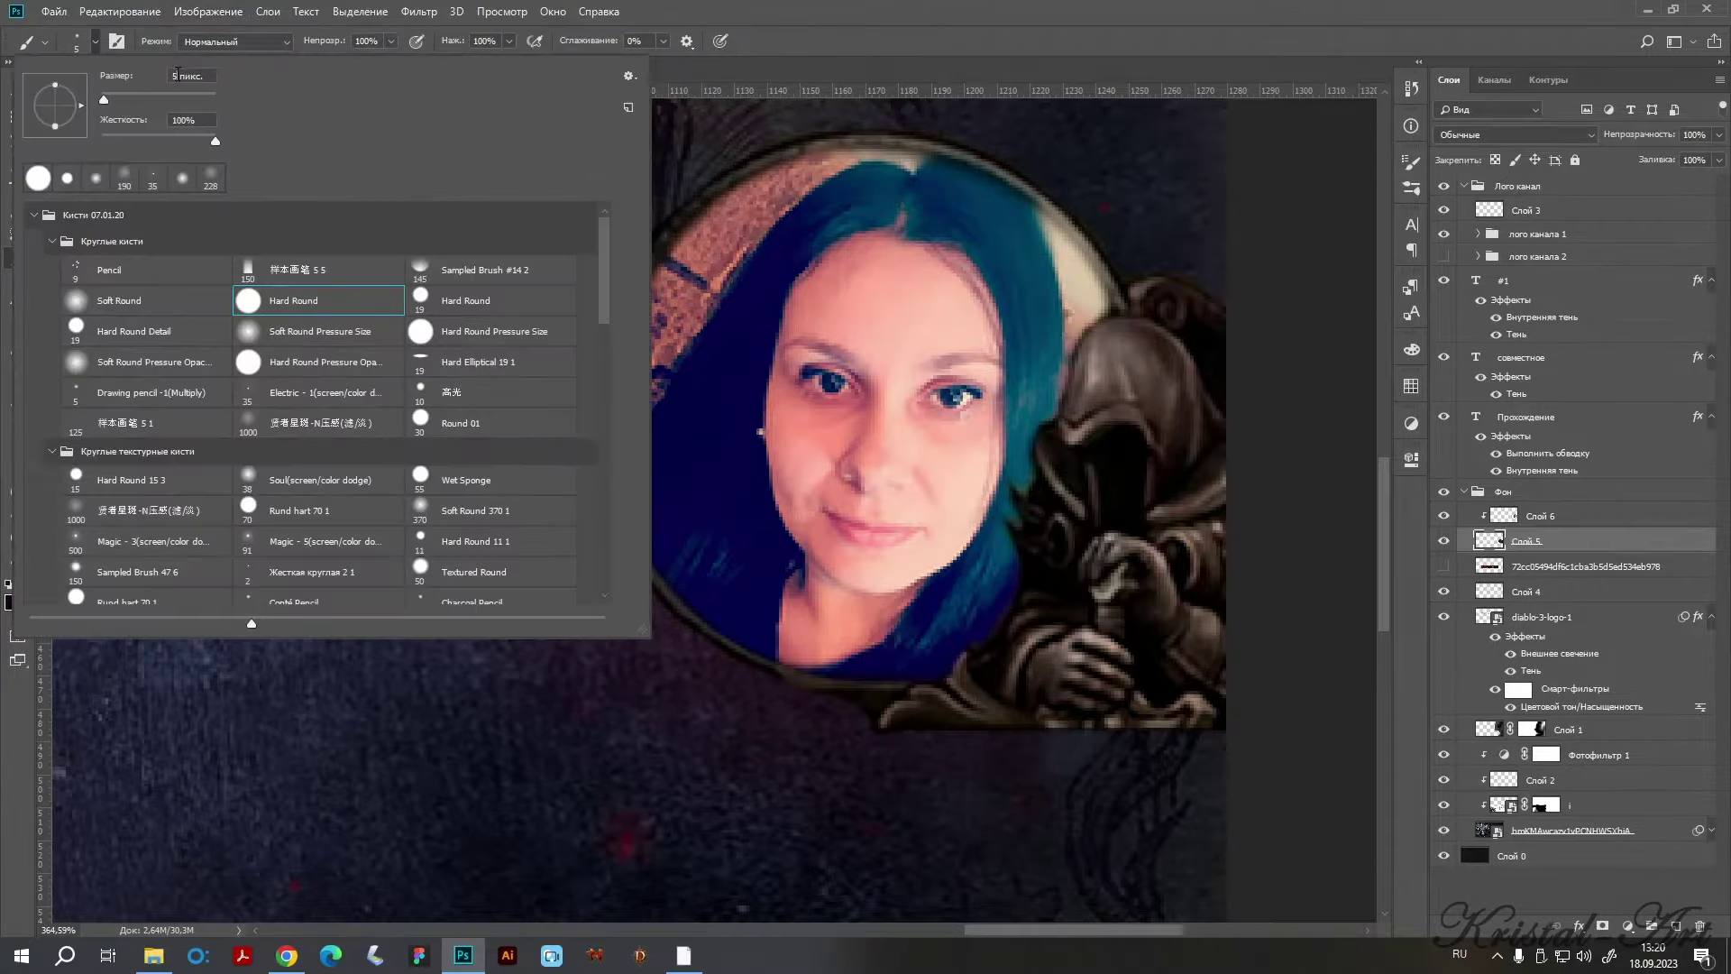
text(3)
key(Return)
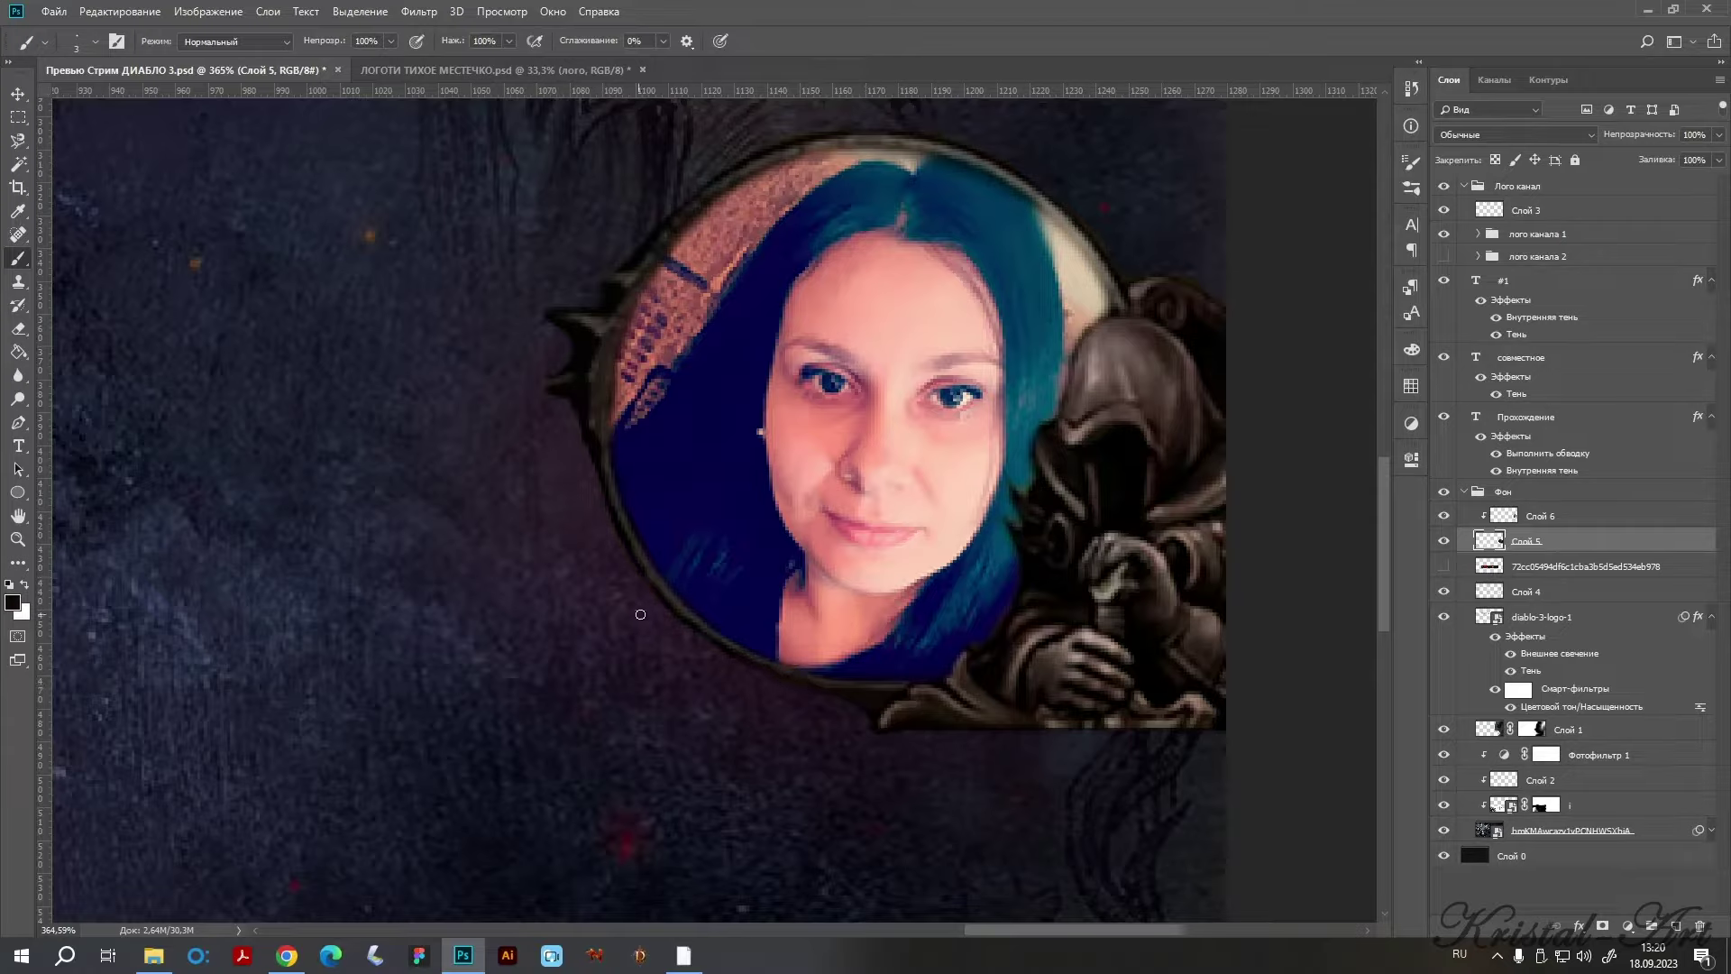
click(27, 329)
click(95, 41)
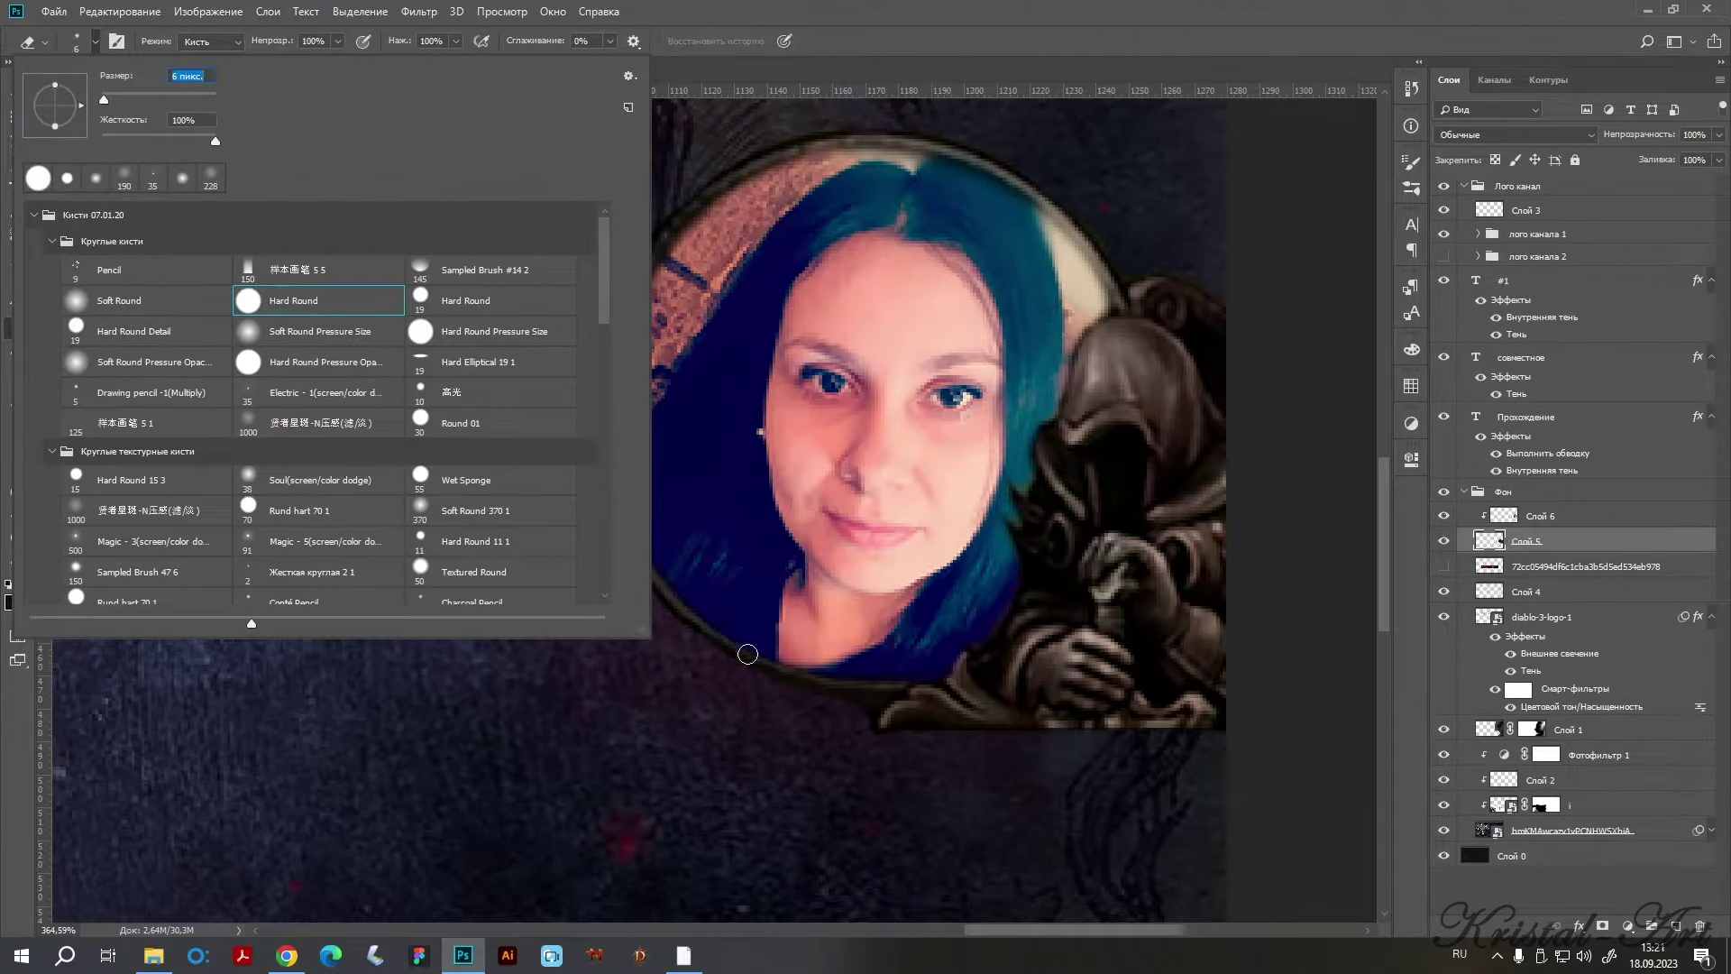
key(Return)
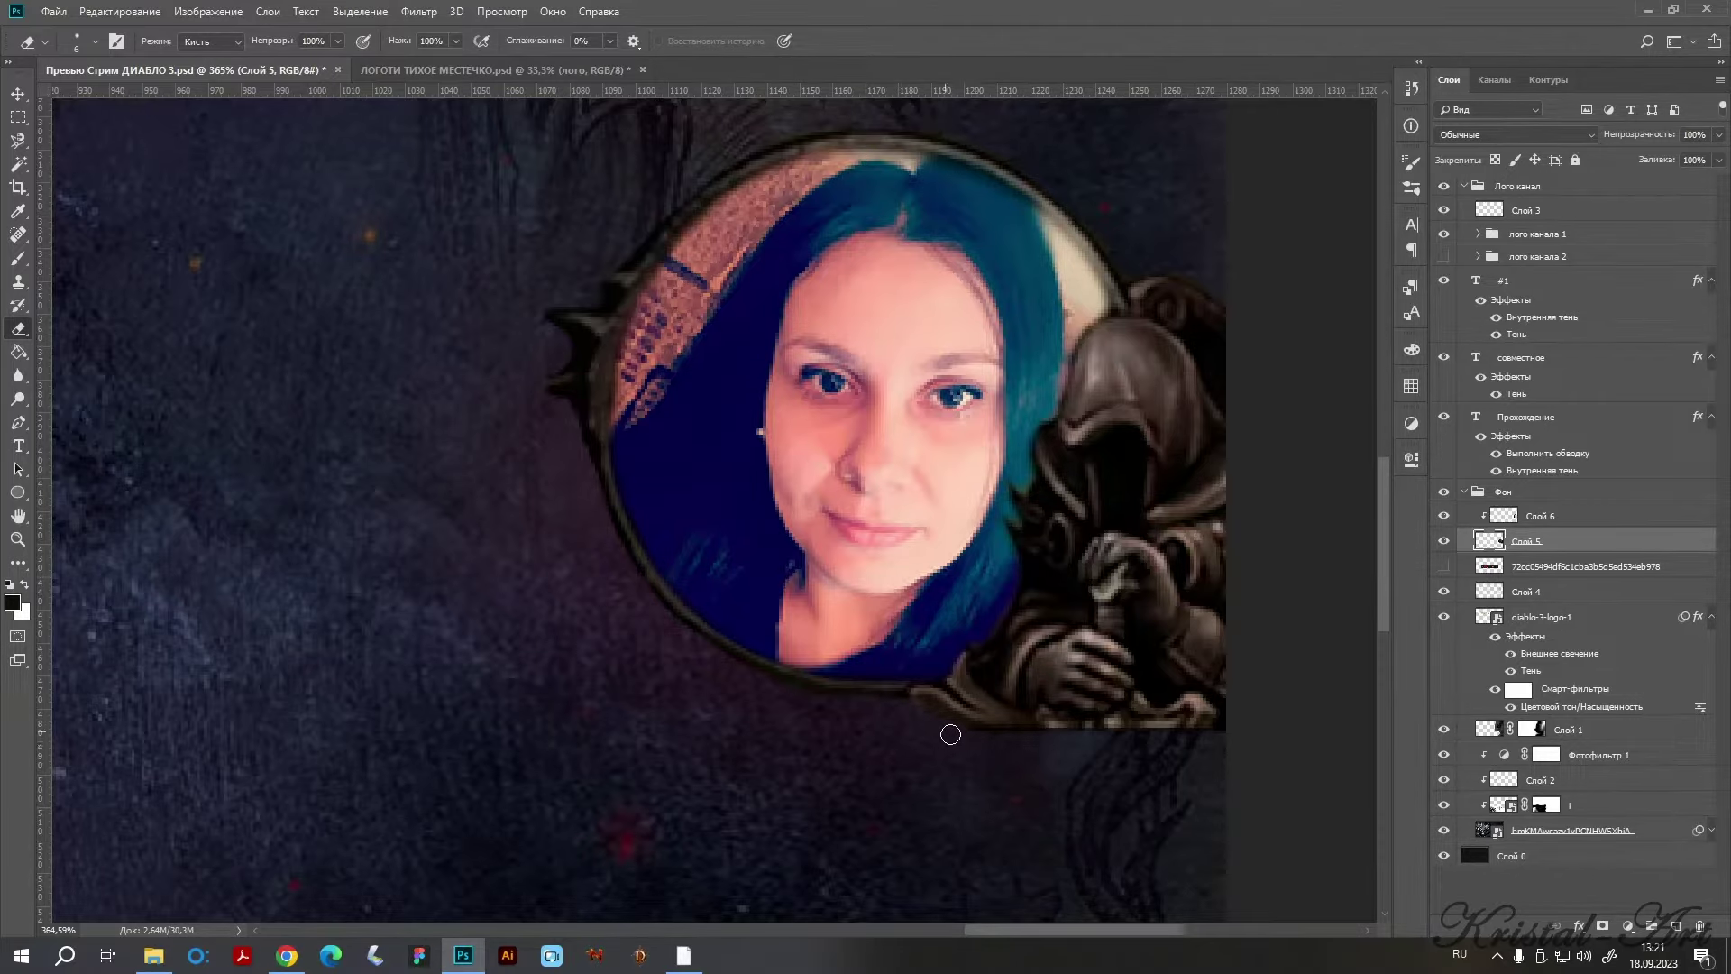
Trace a Magnetic Lasso selection around the left end of the game bar.
scroll(924, 718, down, 5)
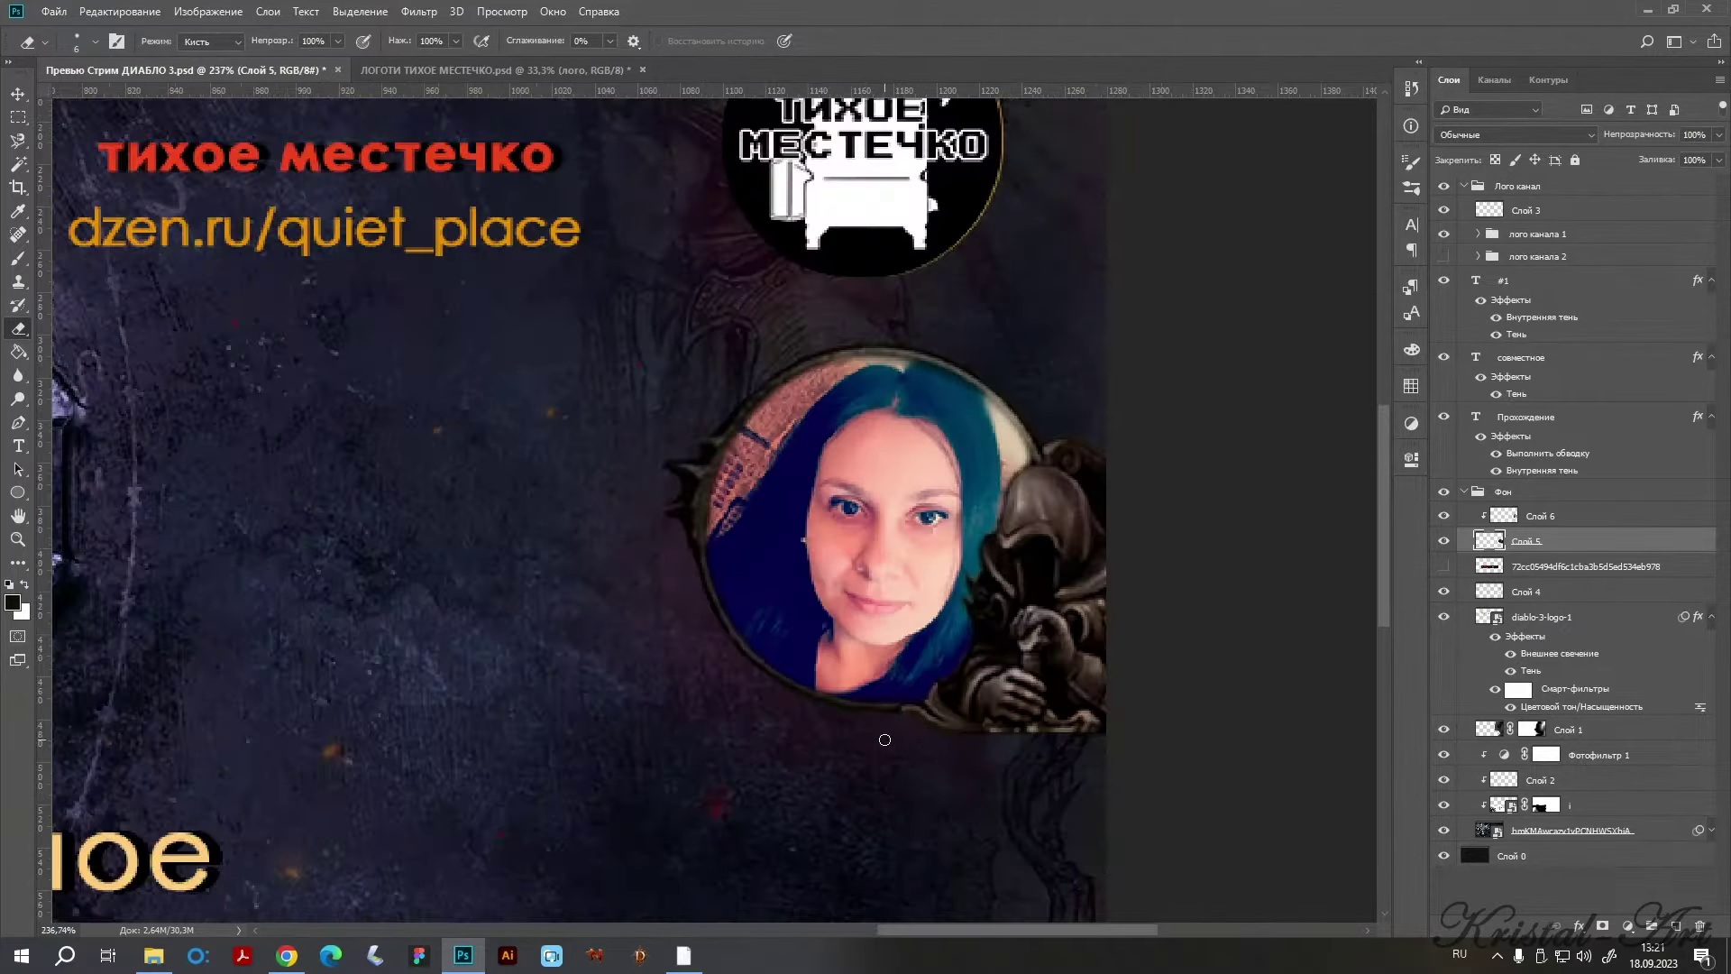
scroll(694, 550, up, 1)
scroll(693, 550, up, 3)
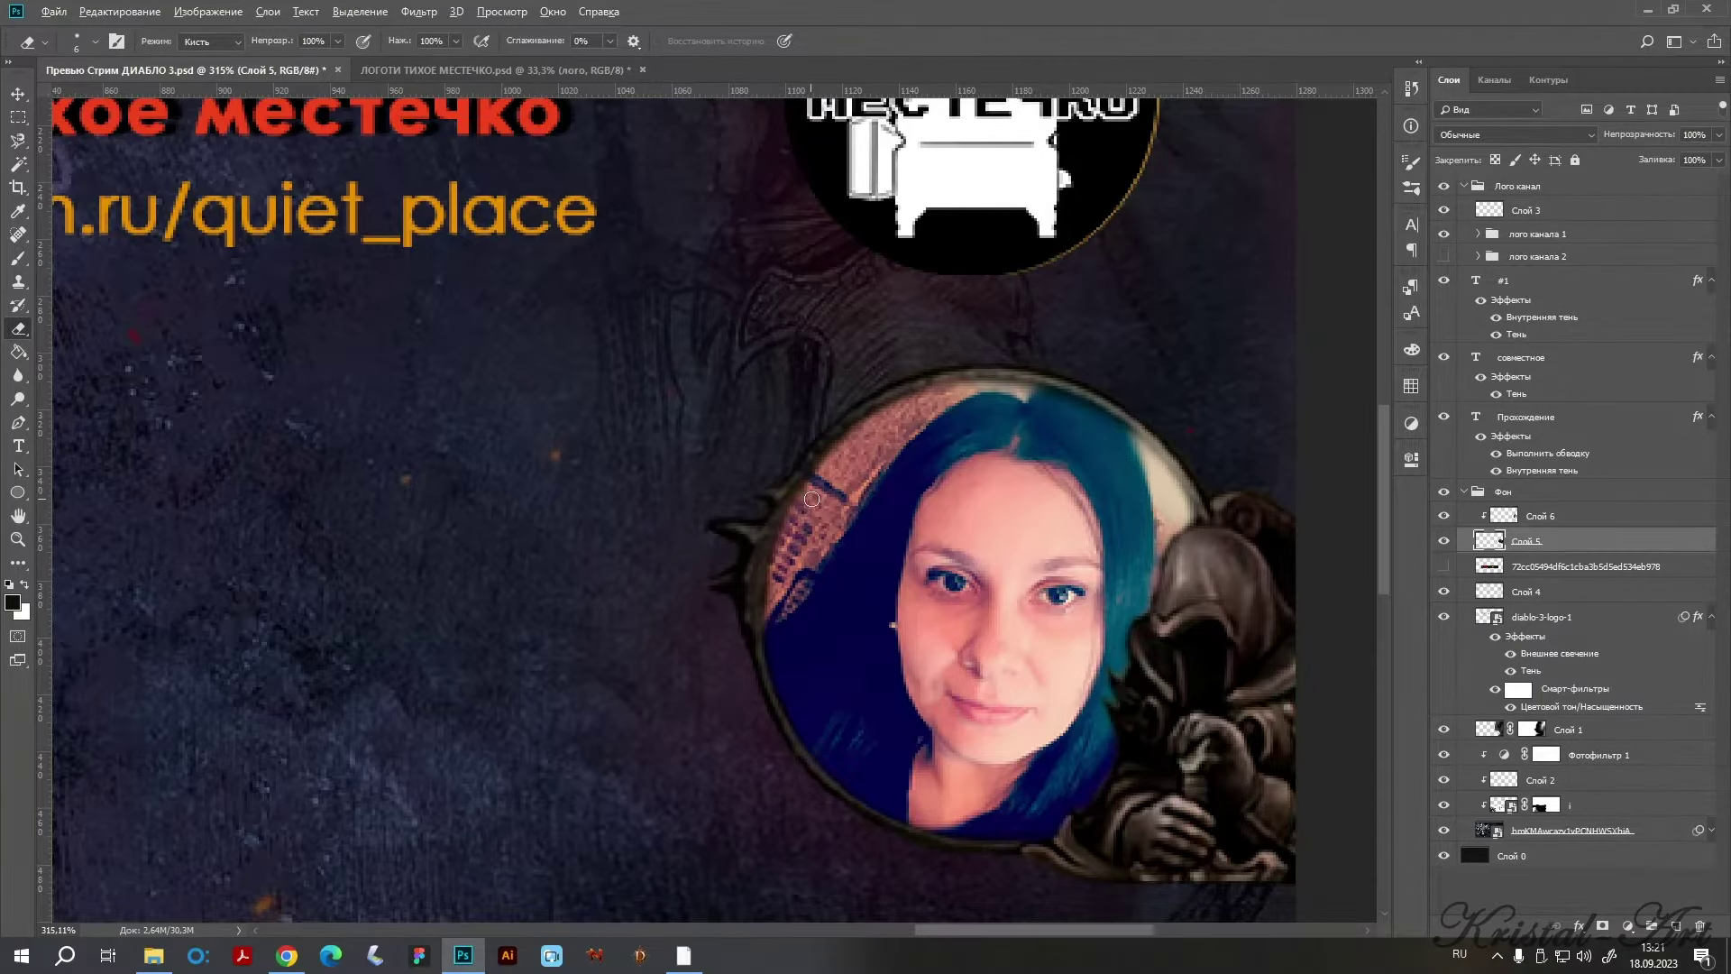
scroll(811, 499, down, 2)
scroll(812, 498, down, 1)
scroll(1204, 514, down, 2)
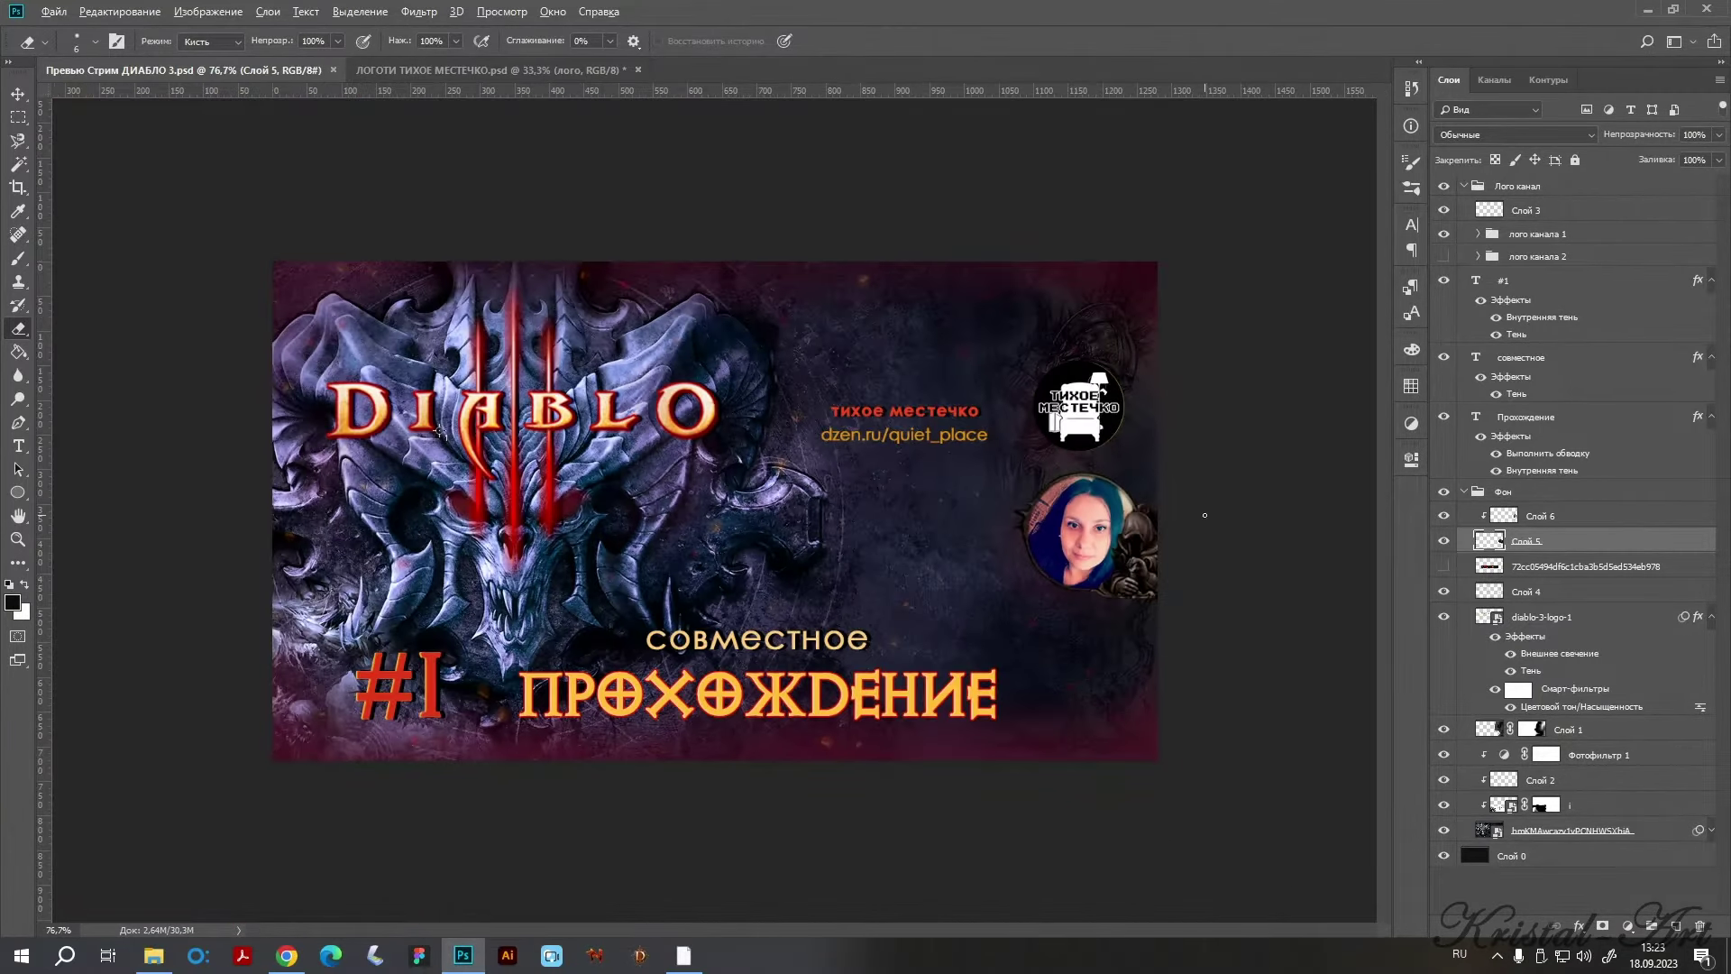
scroll(1204, 514, up, 2)
scroll(1095, 534, up, 1)
scroll(947, 590, up, 1)
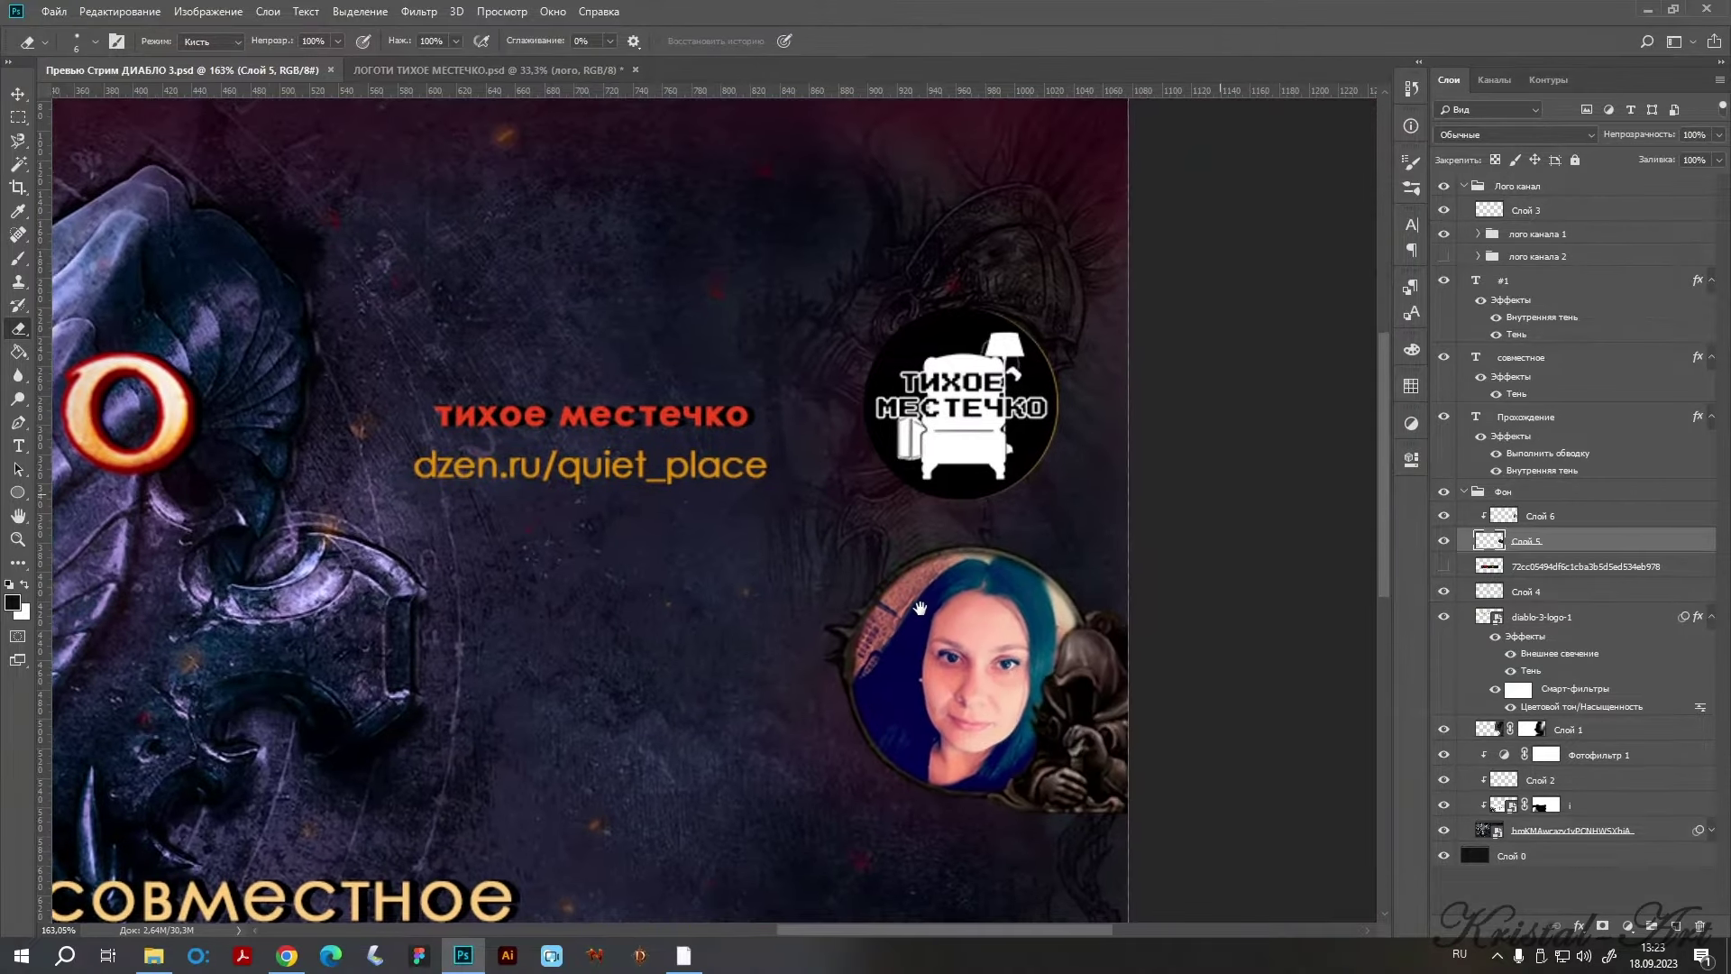
scroll(947, 589, down, 2)
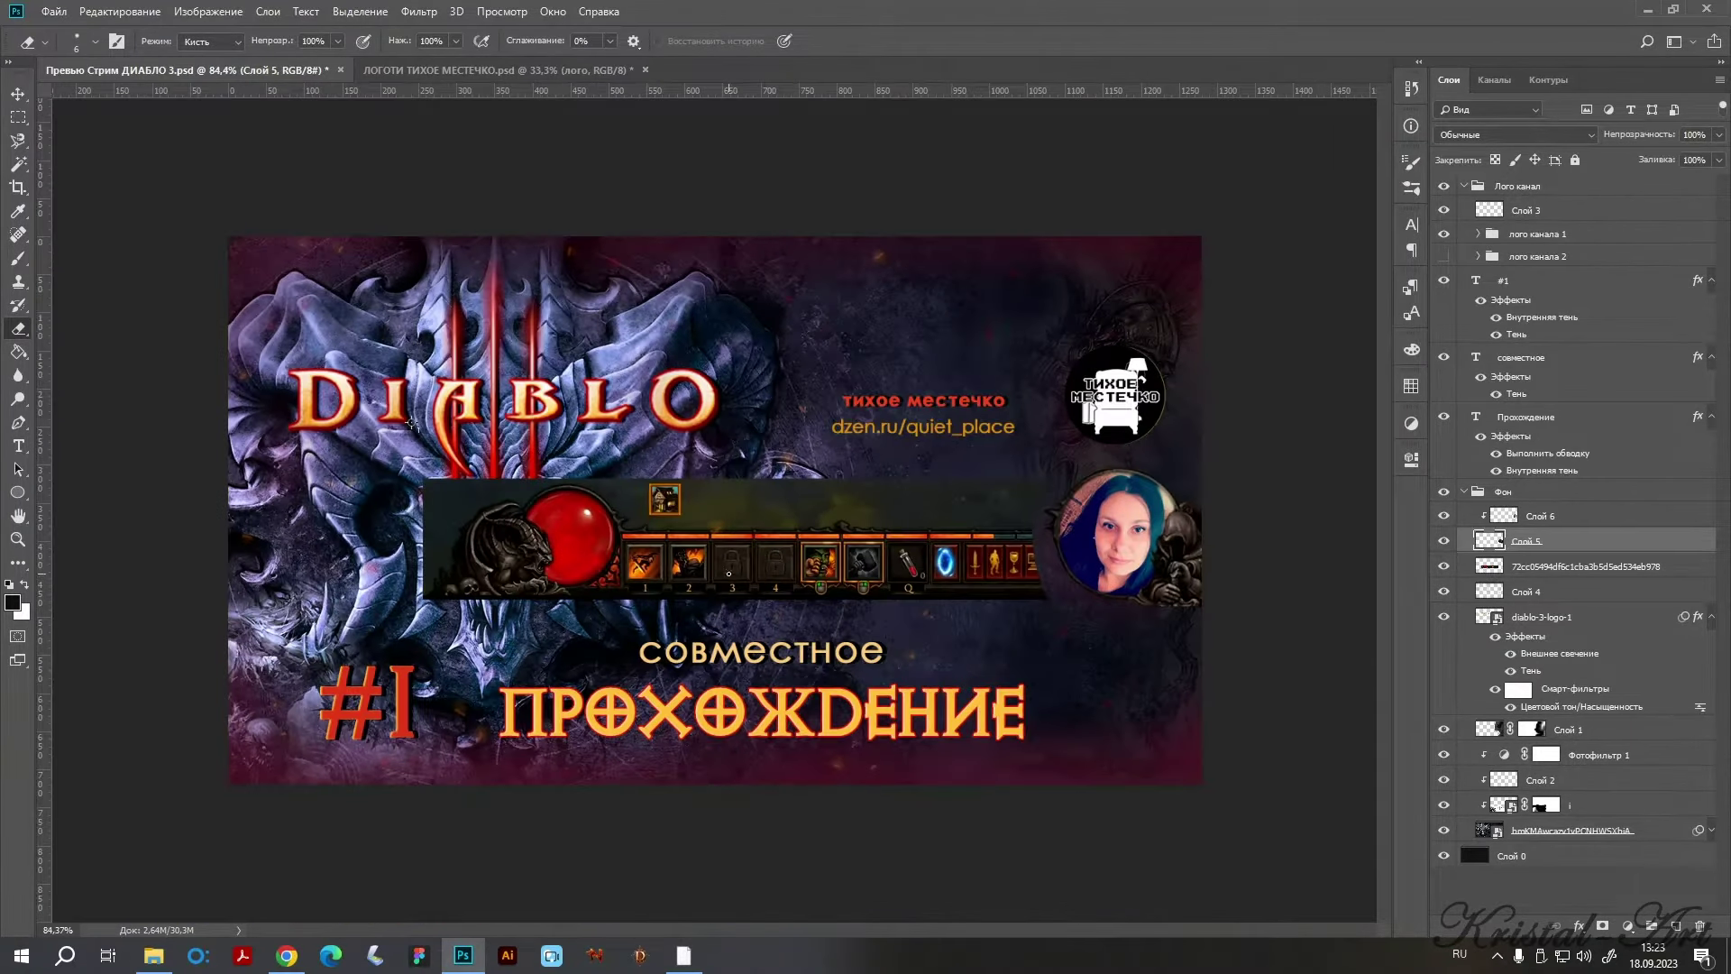
key(l)
drag(658, 602, 1257, 519)
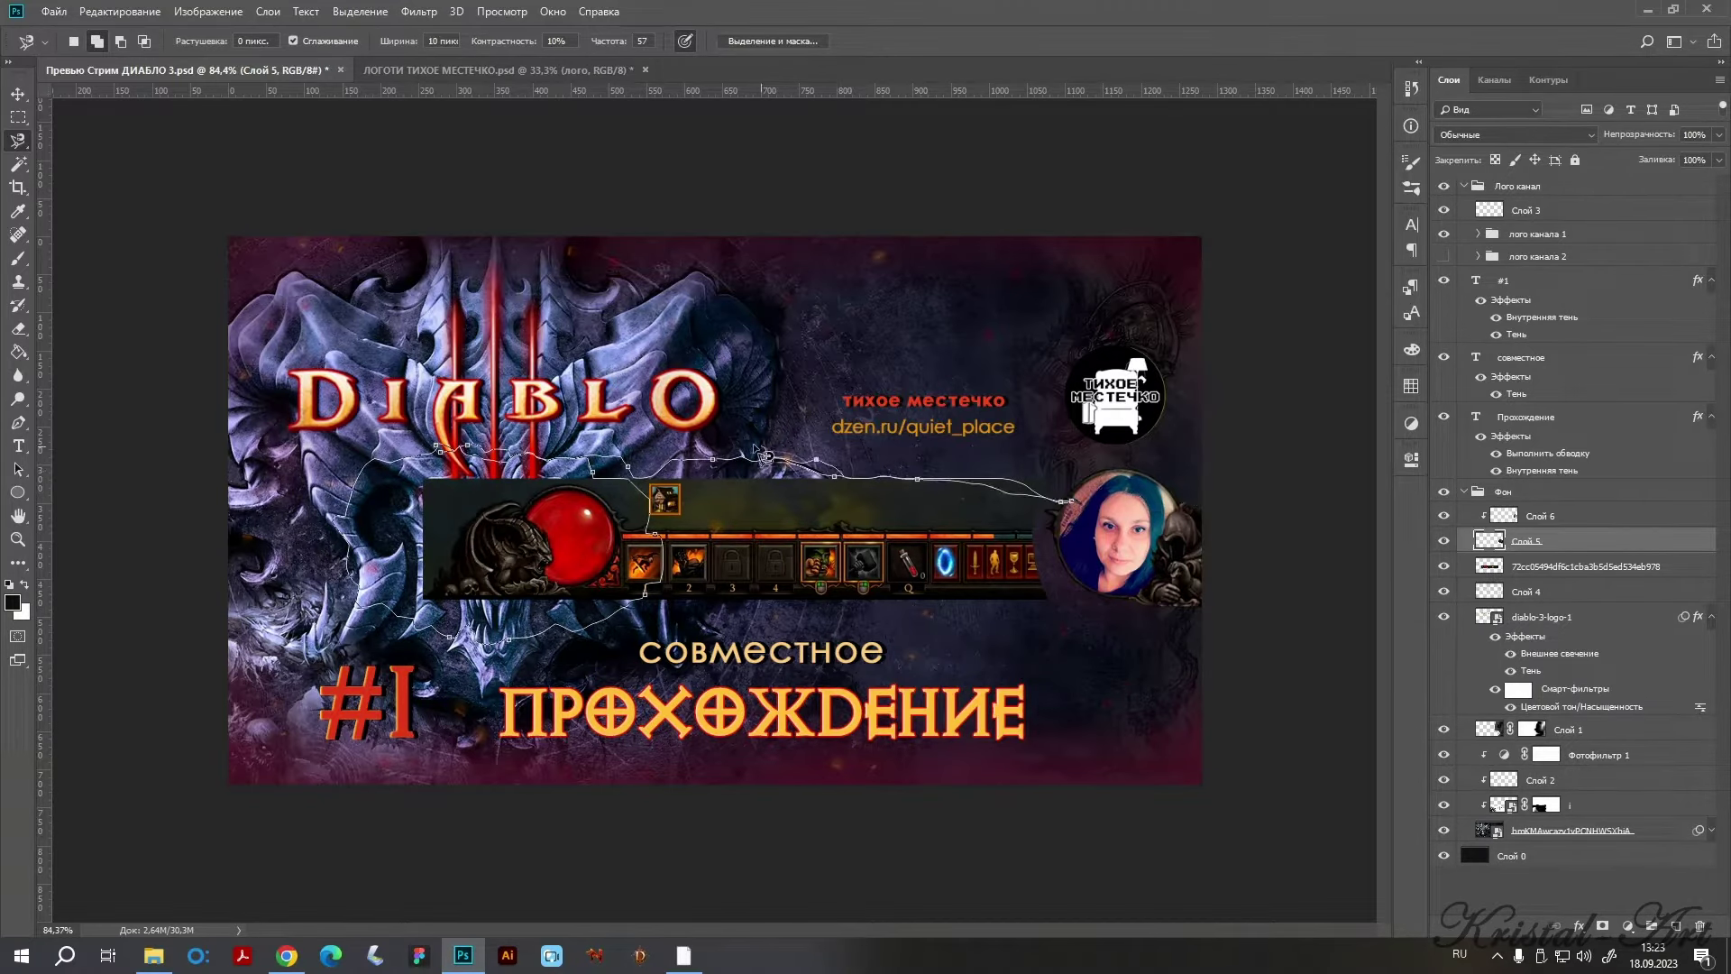
double_click(758, 448)
Refine the selection around the demon with the freehand Lasso, excluding the bar's right part.
click(1531, 566)
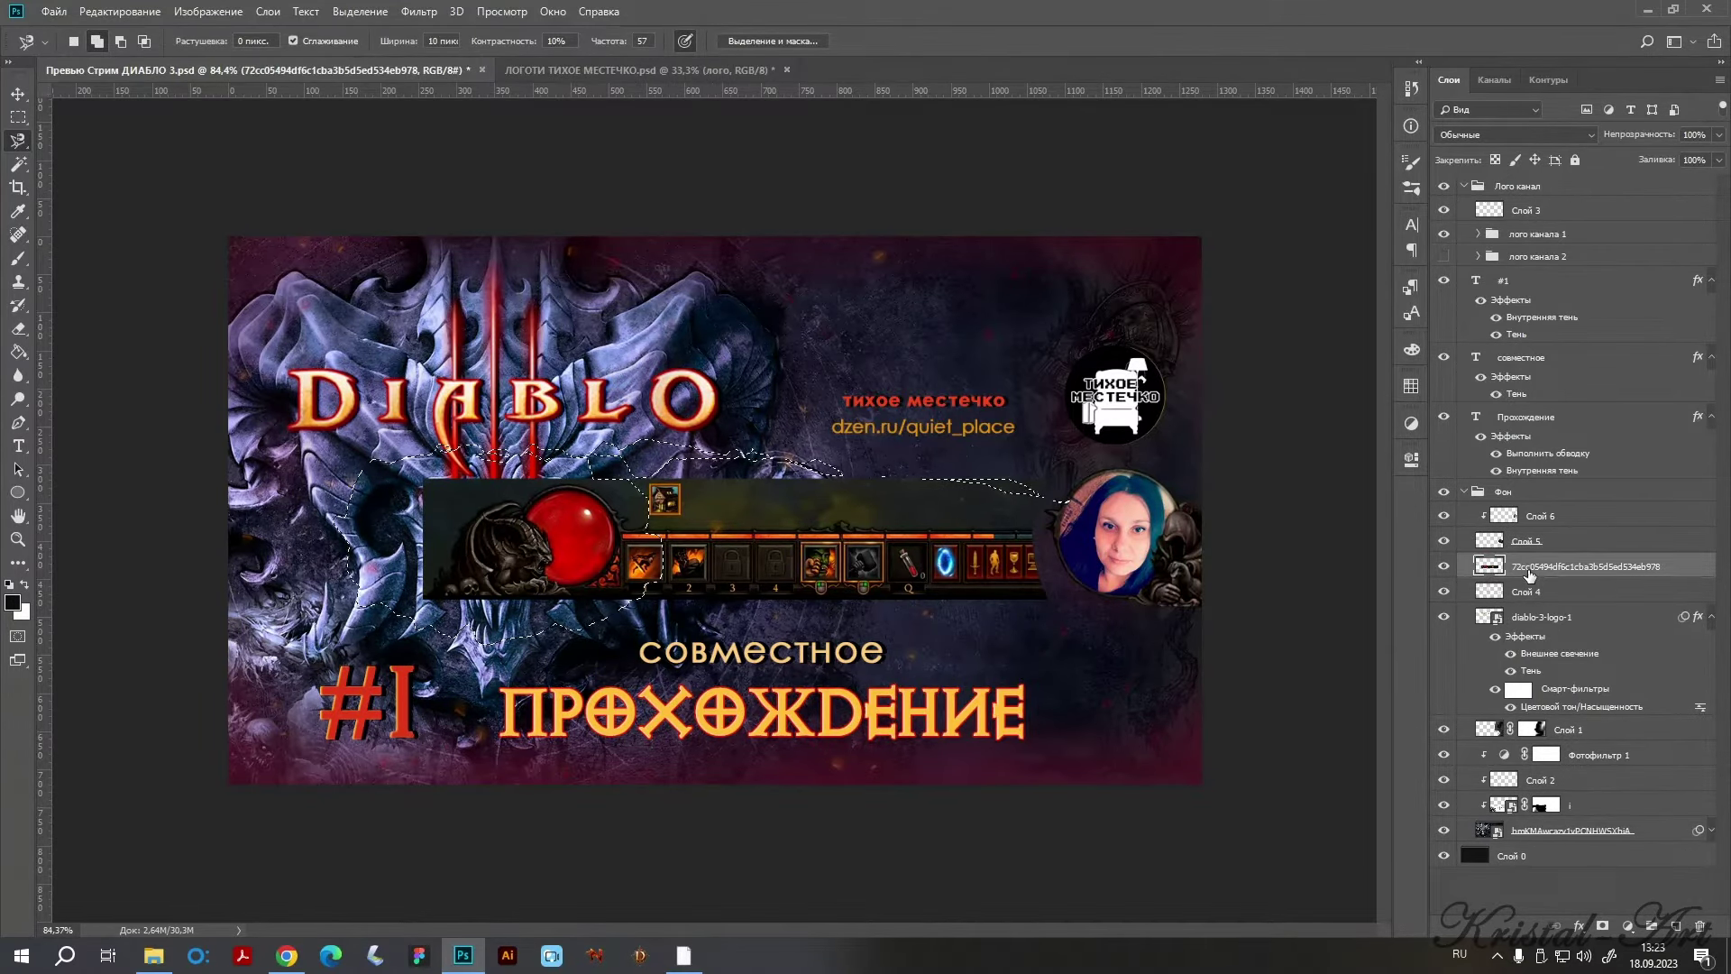
right_click(18, 139)
click(72, 141)
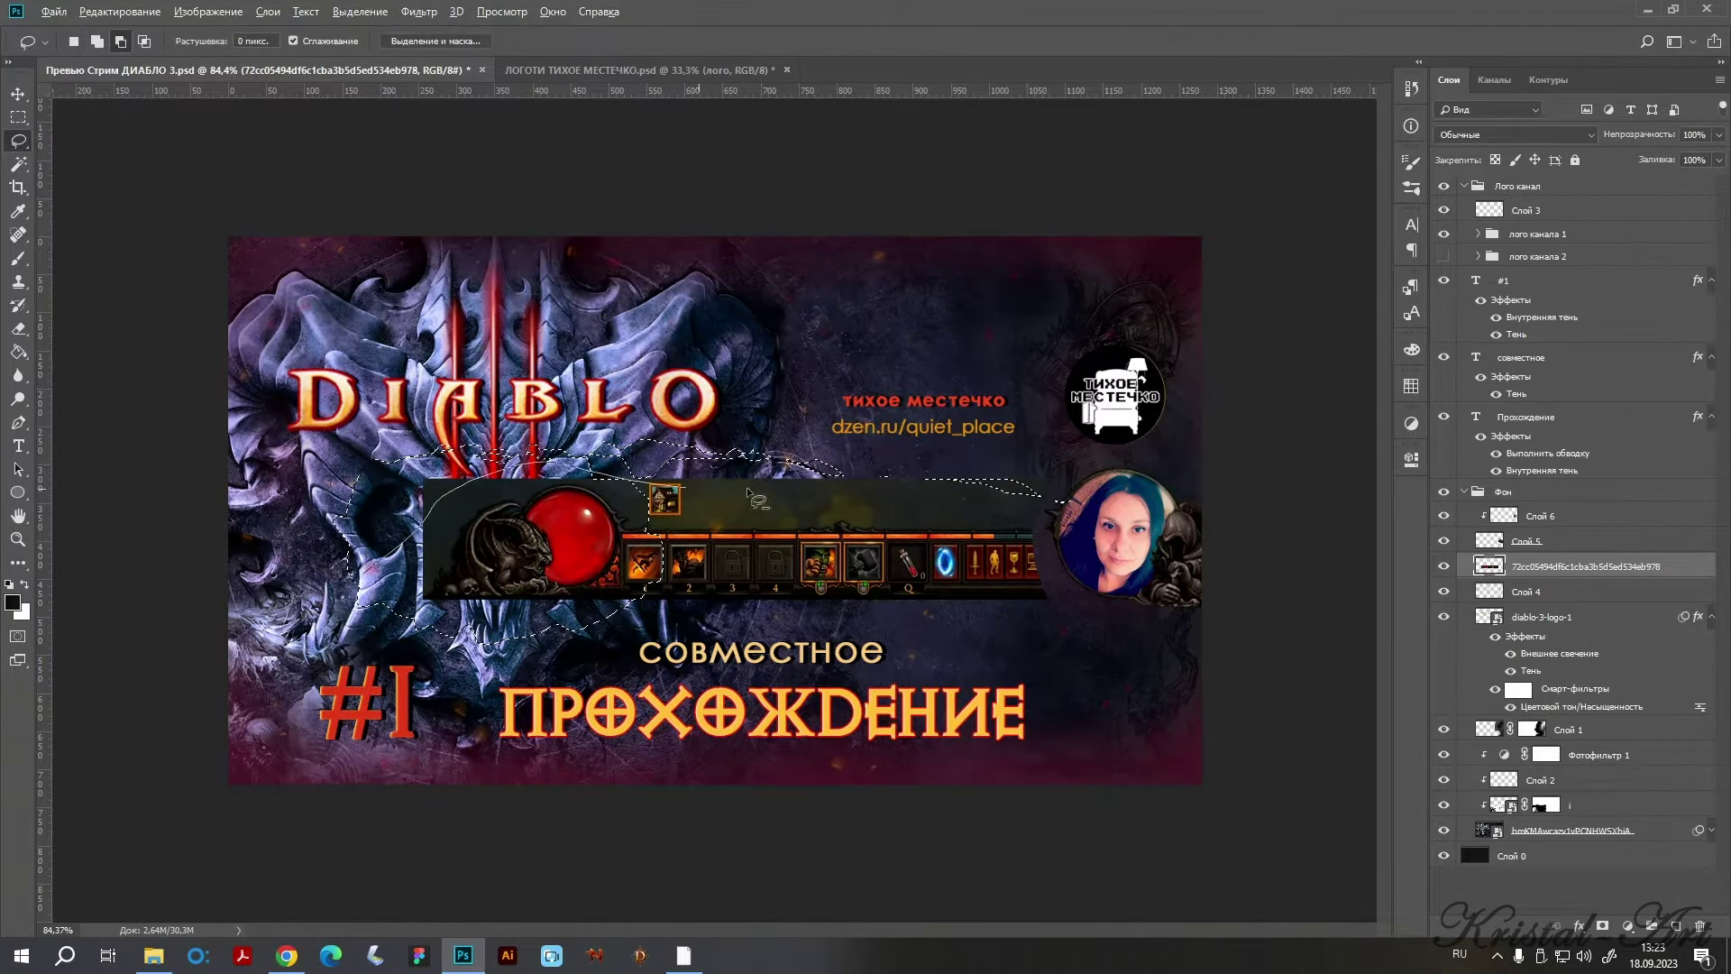
drag(433, 521, 487, 470)
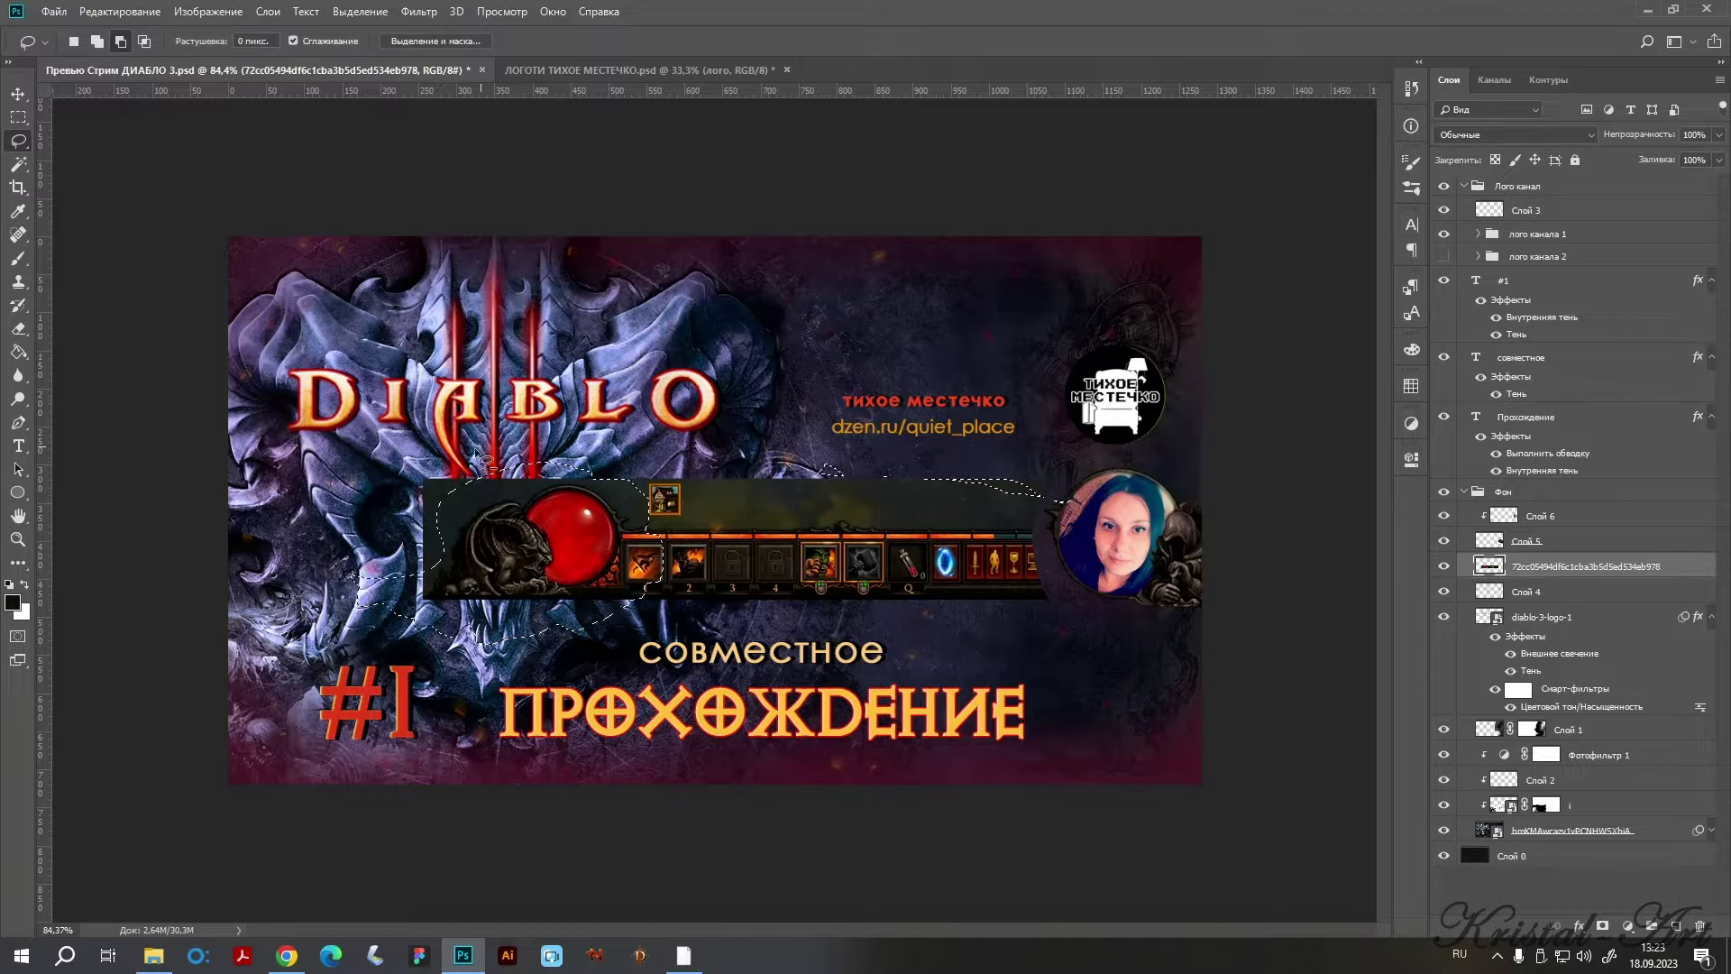
drag(380, 578, 581, 462)
drag(631, 573, 640, 603)
Cut the demon and red orb onto their own layer and hide it.
key(Delete)
key(ctrl+d)
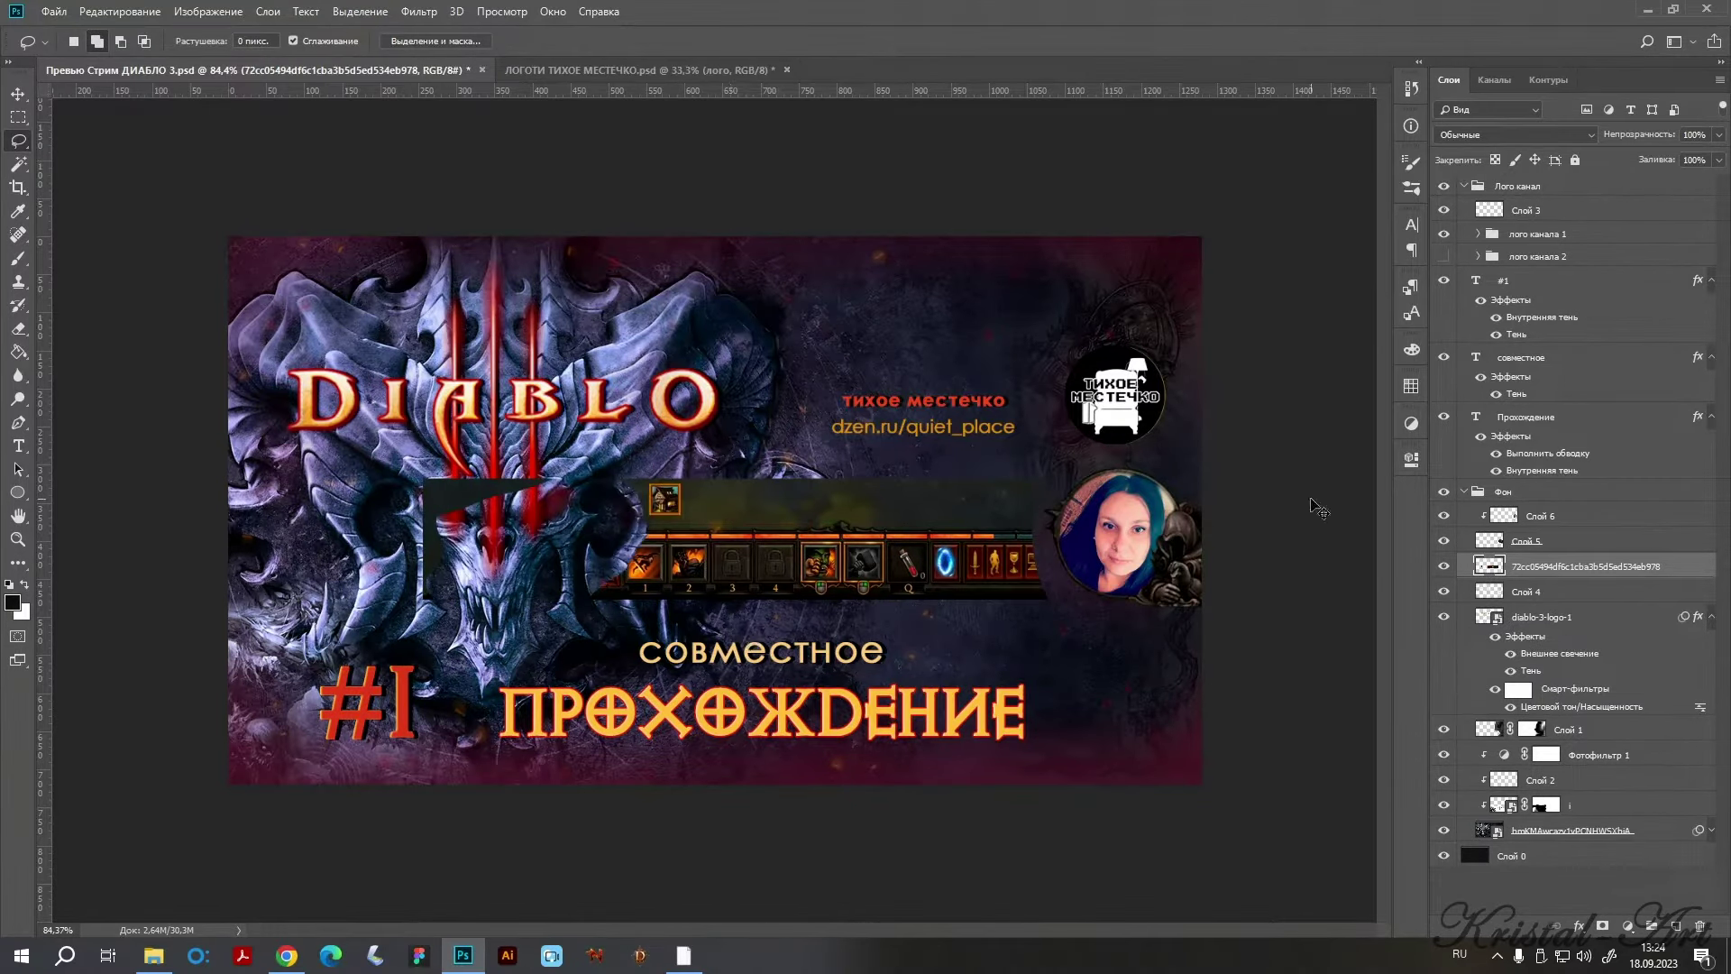
key(ctrl+v)
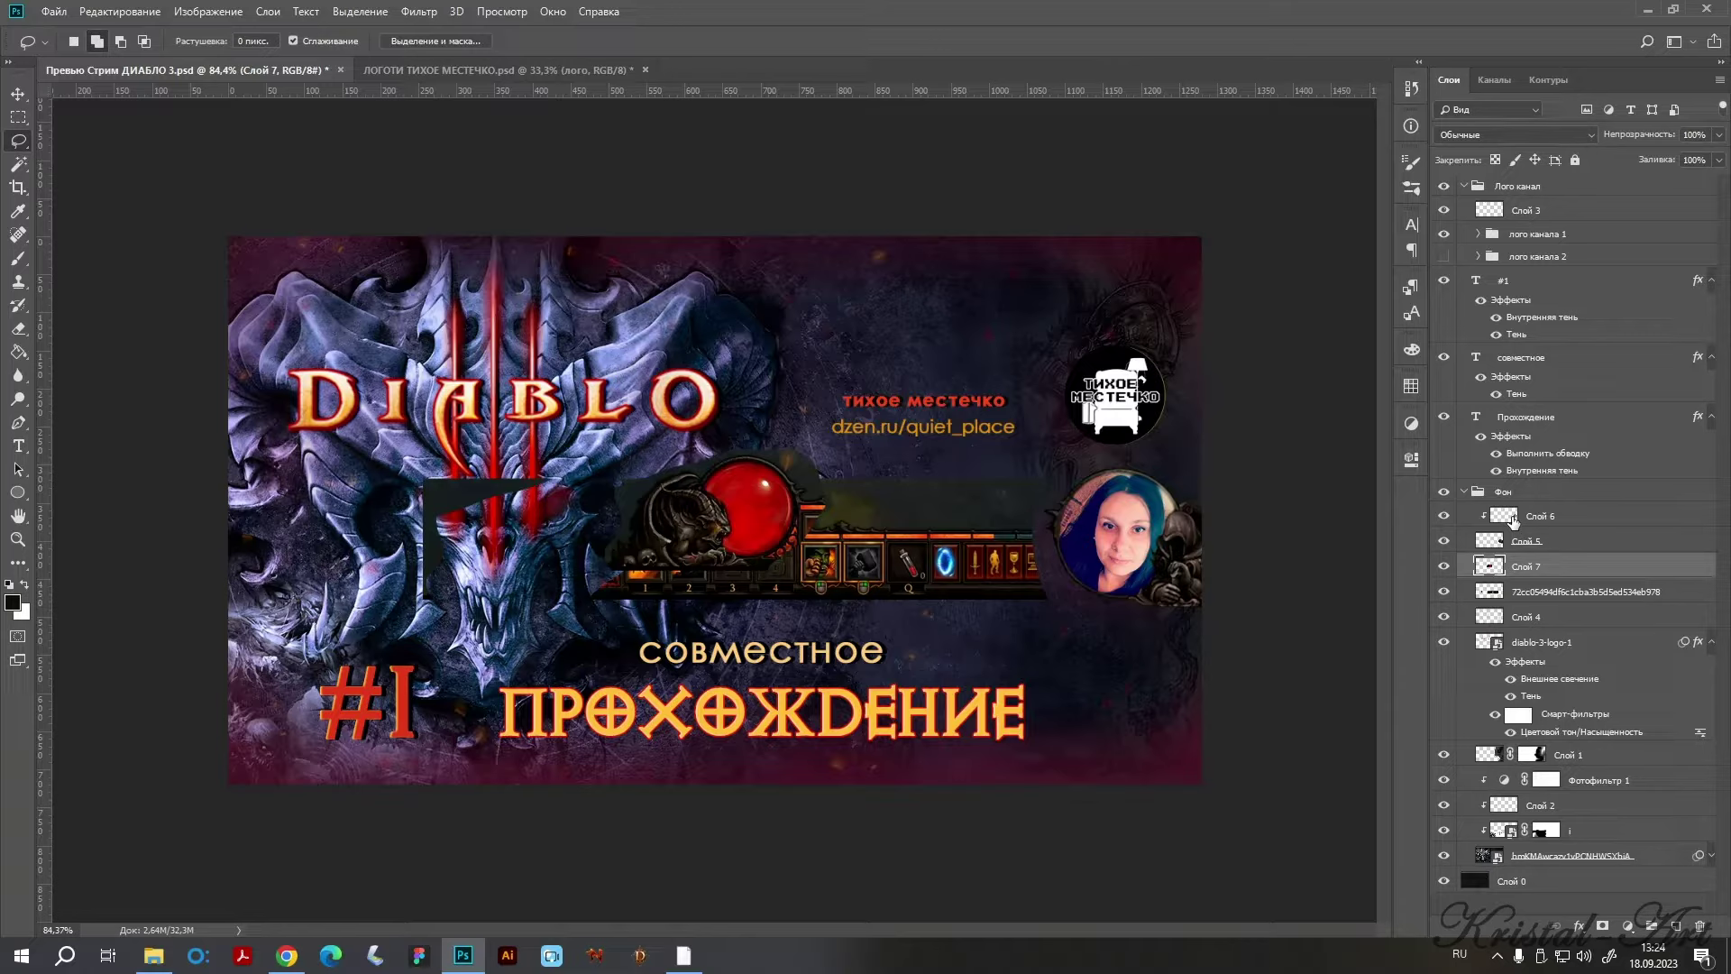
click(1514, 521)
Delete the game bar layer and select both Слой 5 and Слой 6.
click(1487, 568)
click(1529, 591)
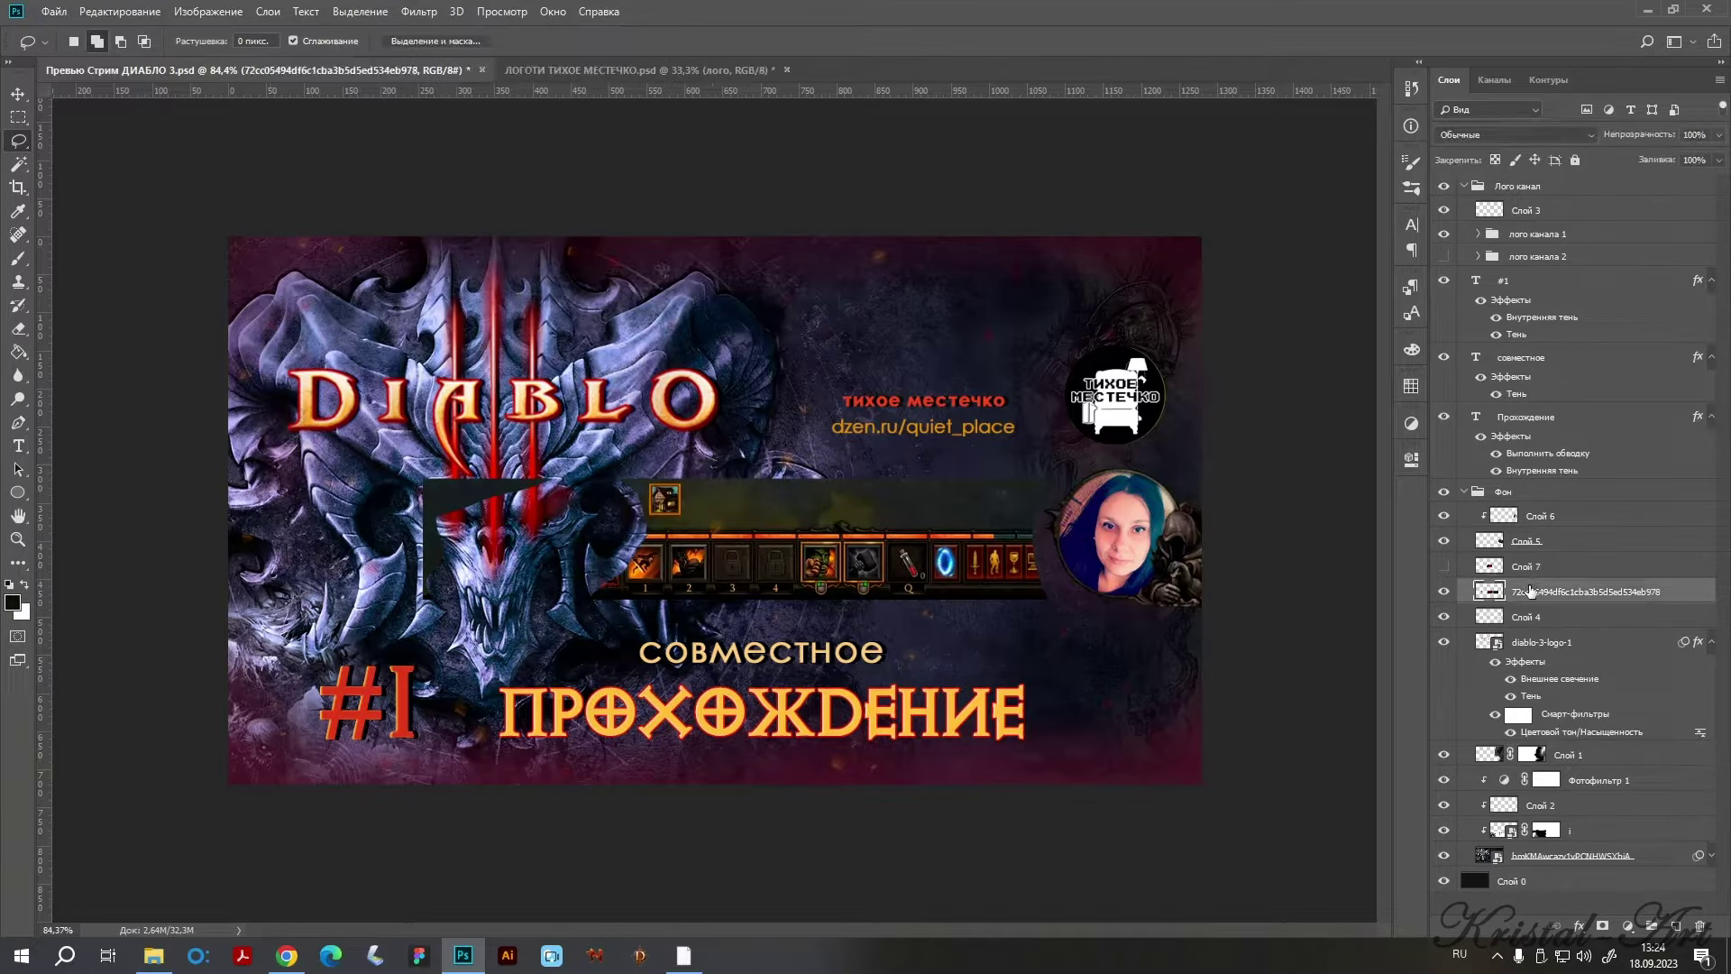
key(Delete)
click(1443, 541)
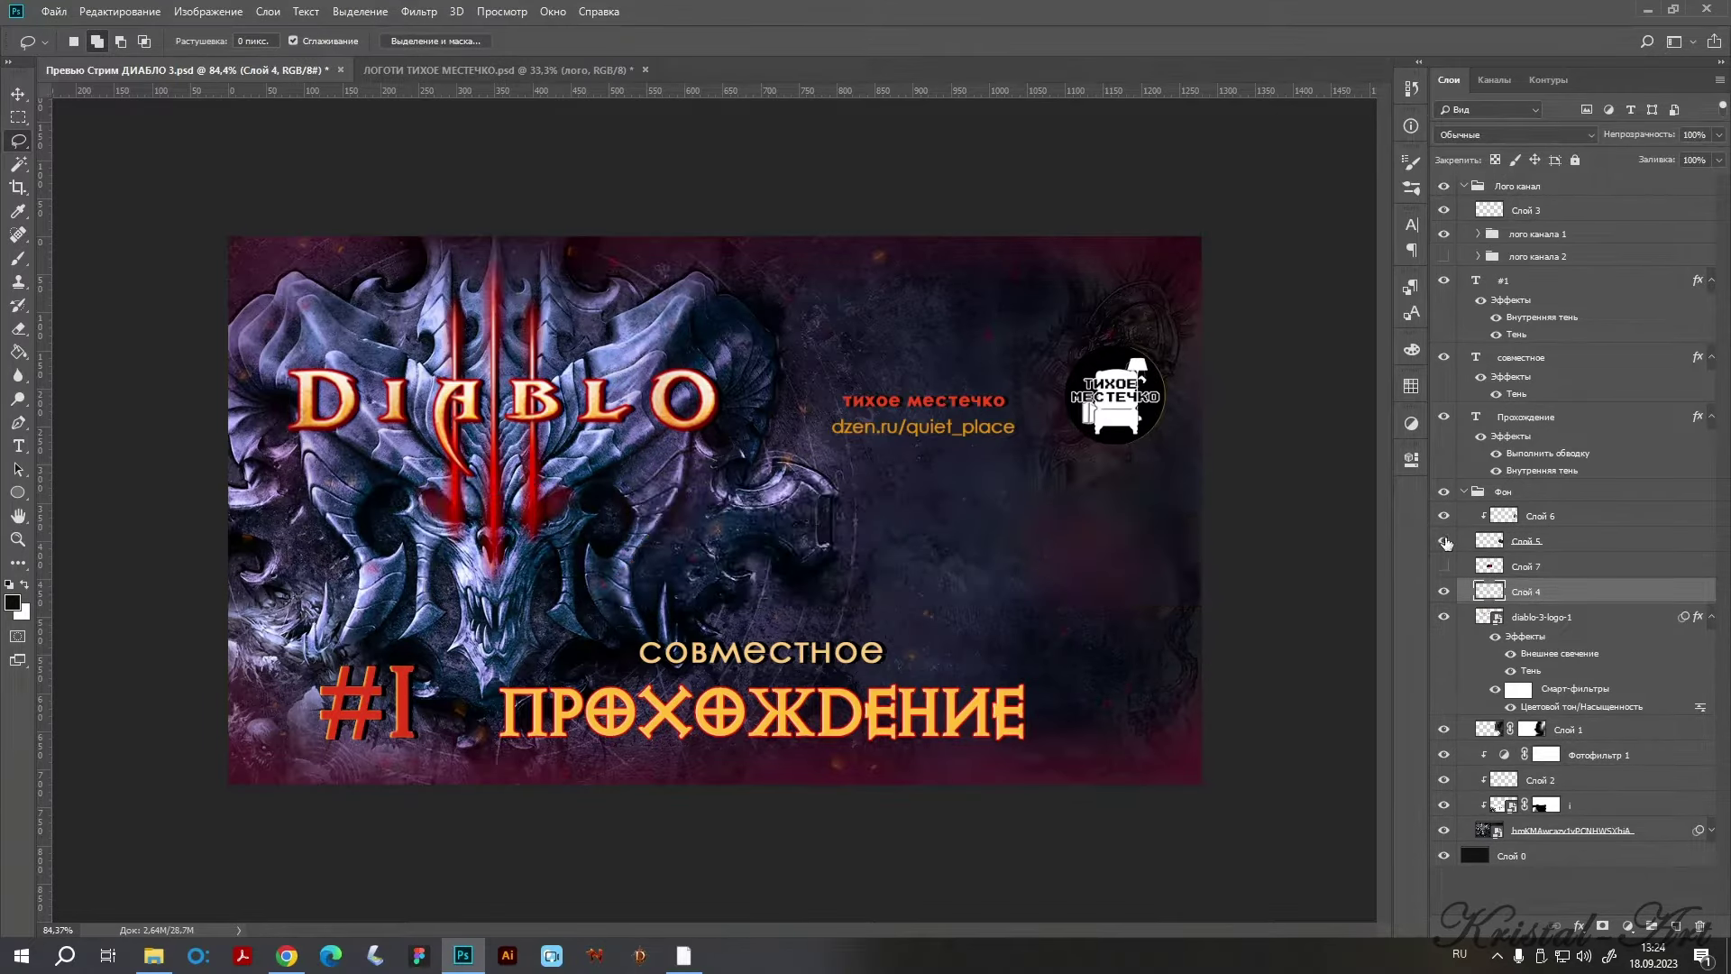
ctrl+click(1549, 539)
ctrl+click(1556, 521)
shift+click(1551, 541)
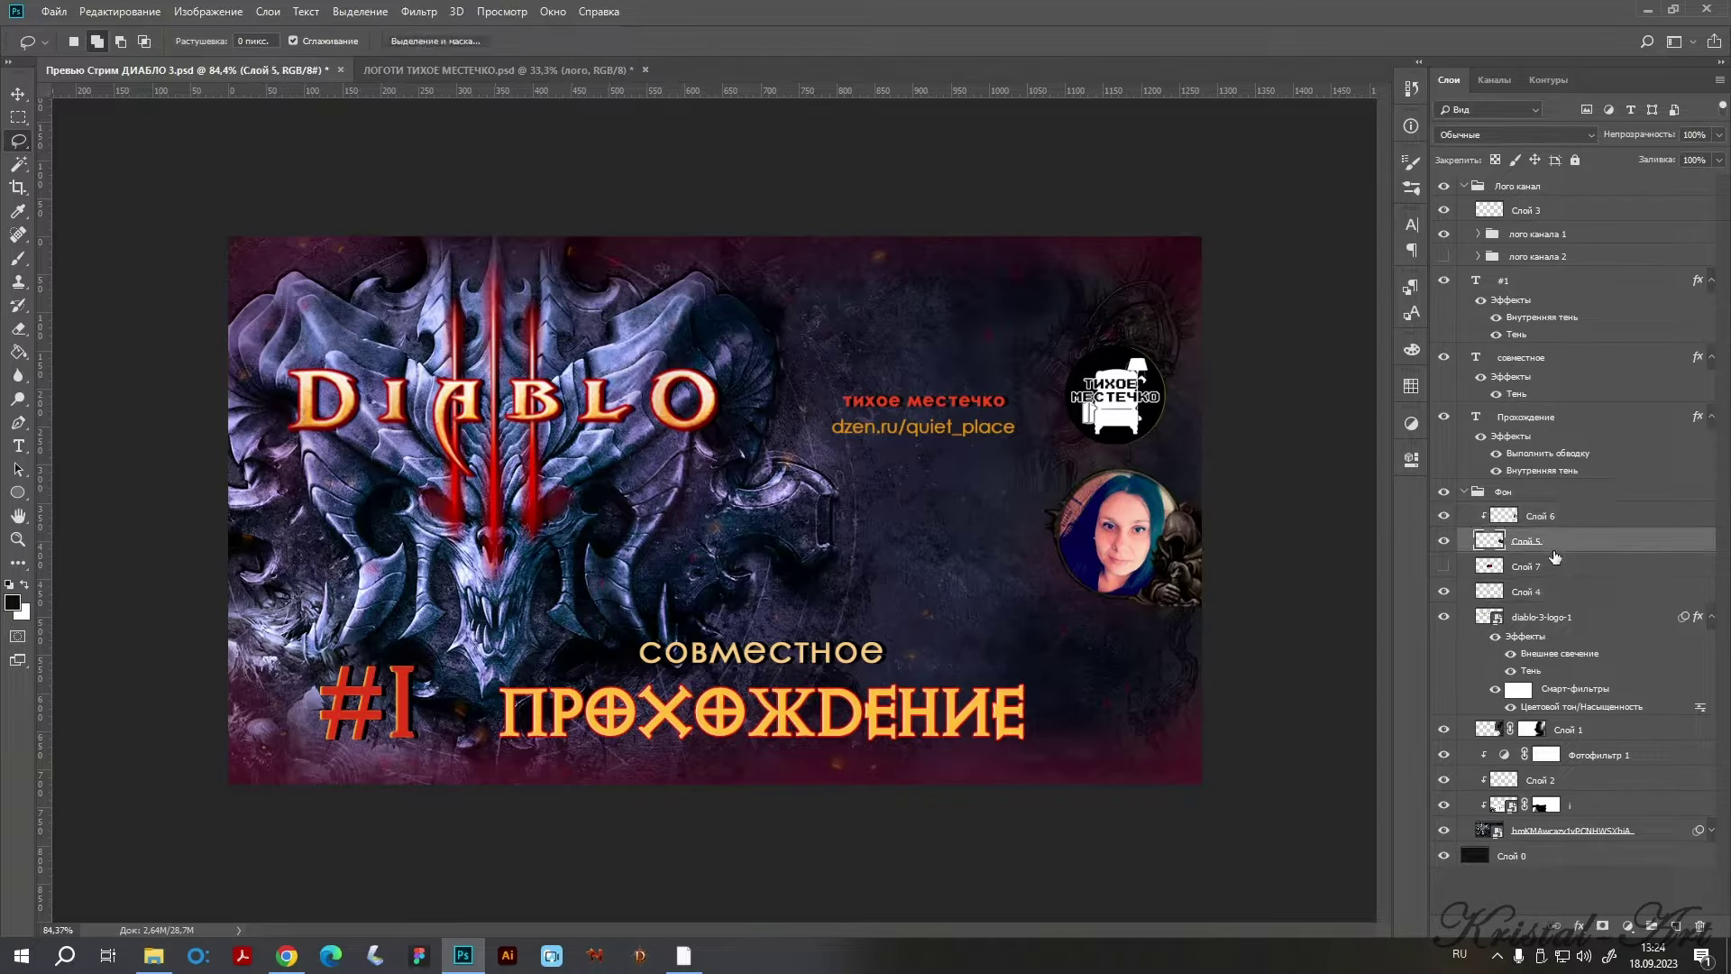
Move Слой 6 and Слой 5 into the visible лого канала 2 group.
drag(1554, 532, 1517, 285)
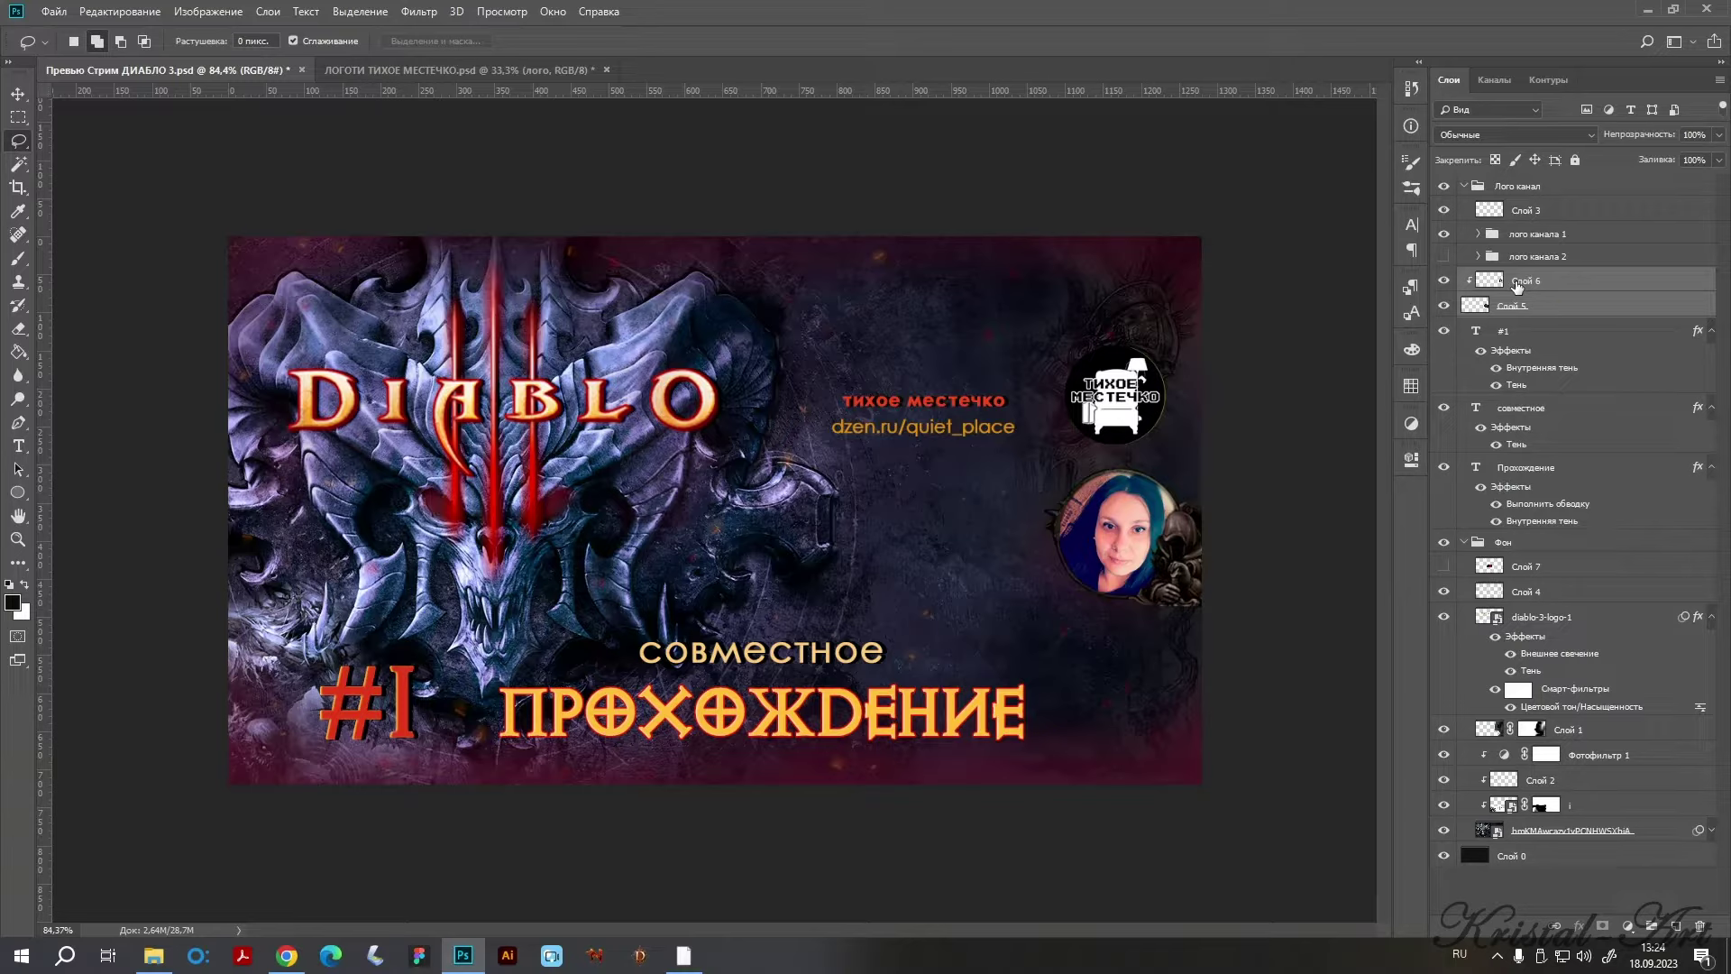
click(1445, 257)
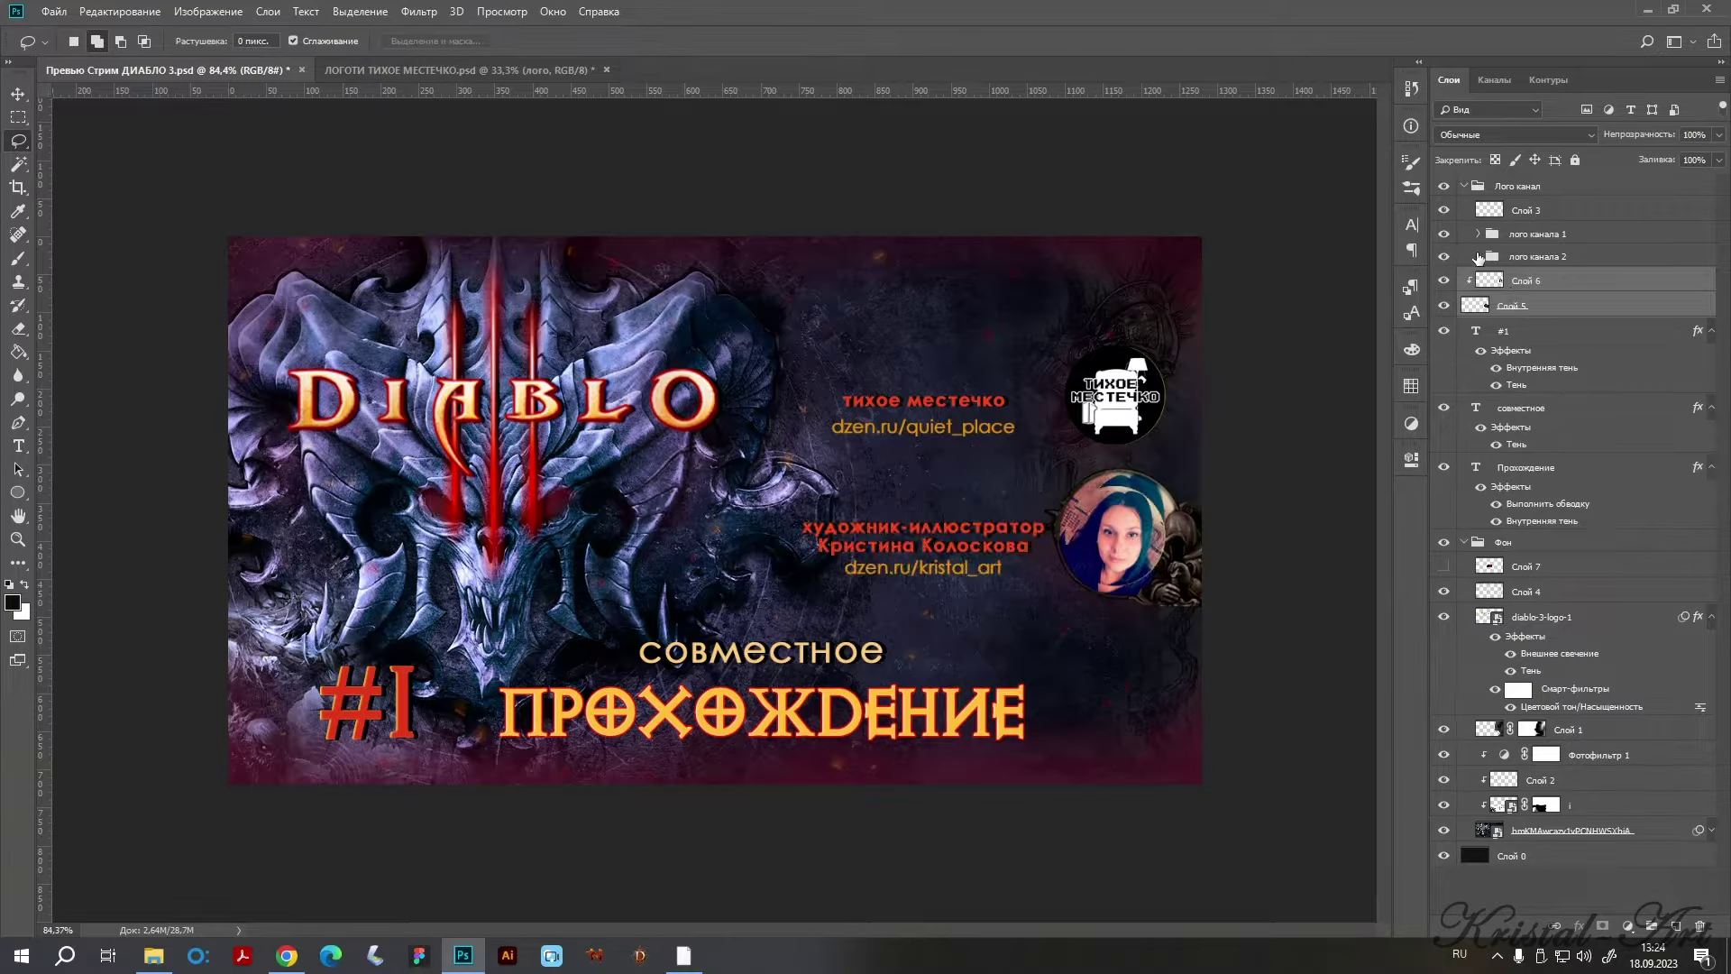
click(1478, 257)
mouse_move(1516, 287)
mouse_down()
mouse_move(1528, 277)
mouse_move(1534, 311)
mouse_move(1579, 275)
mouse_up()
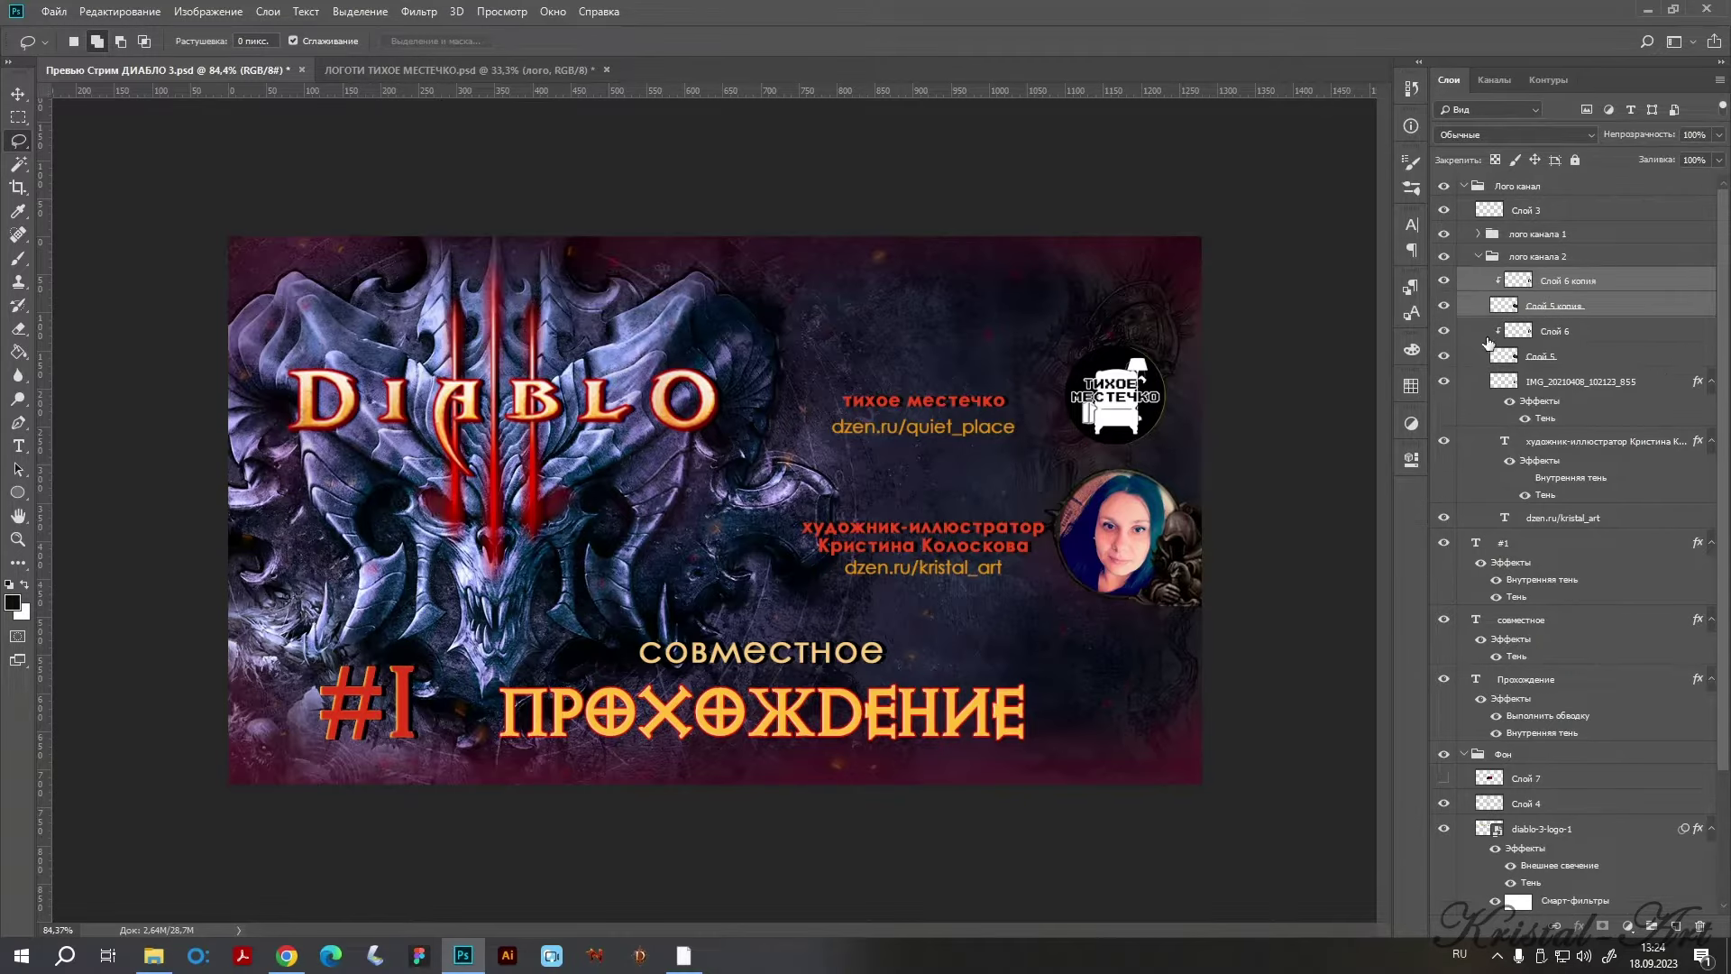
Merge the two portrait frame layers into one.
click(1555, 331)
shift+click(1555, 356)
right_click(1567, 351)
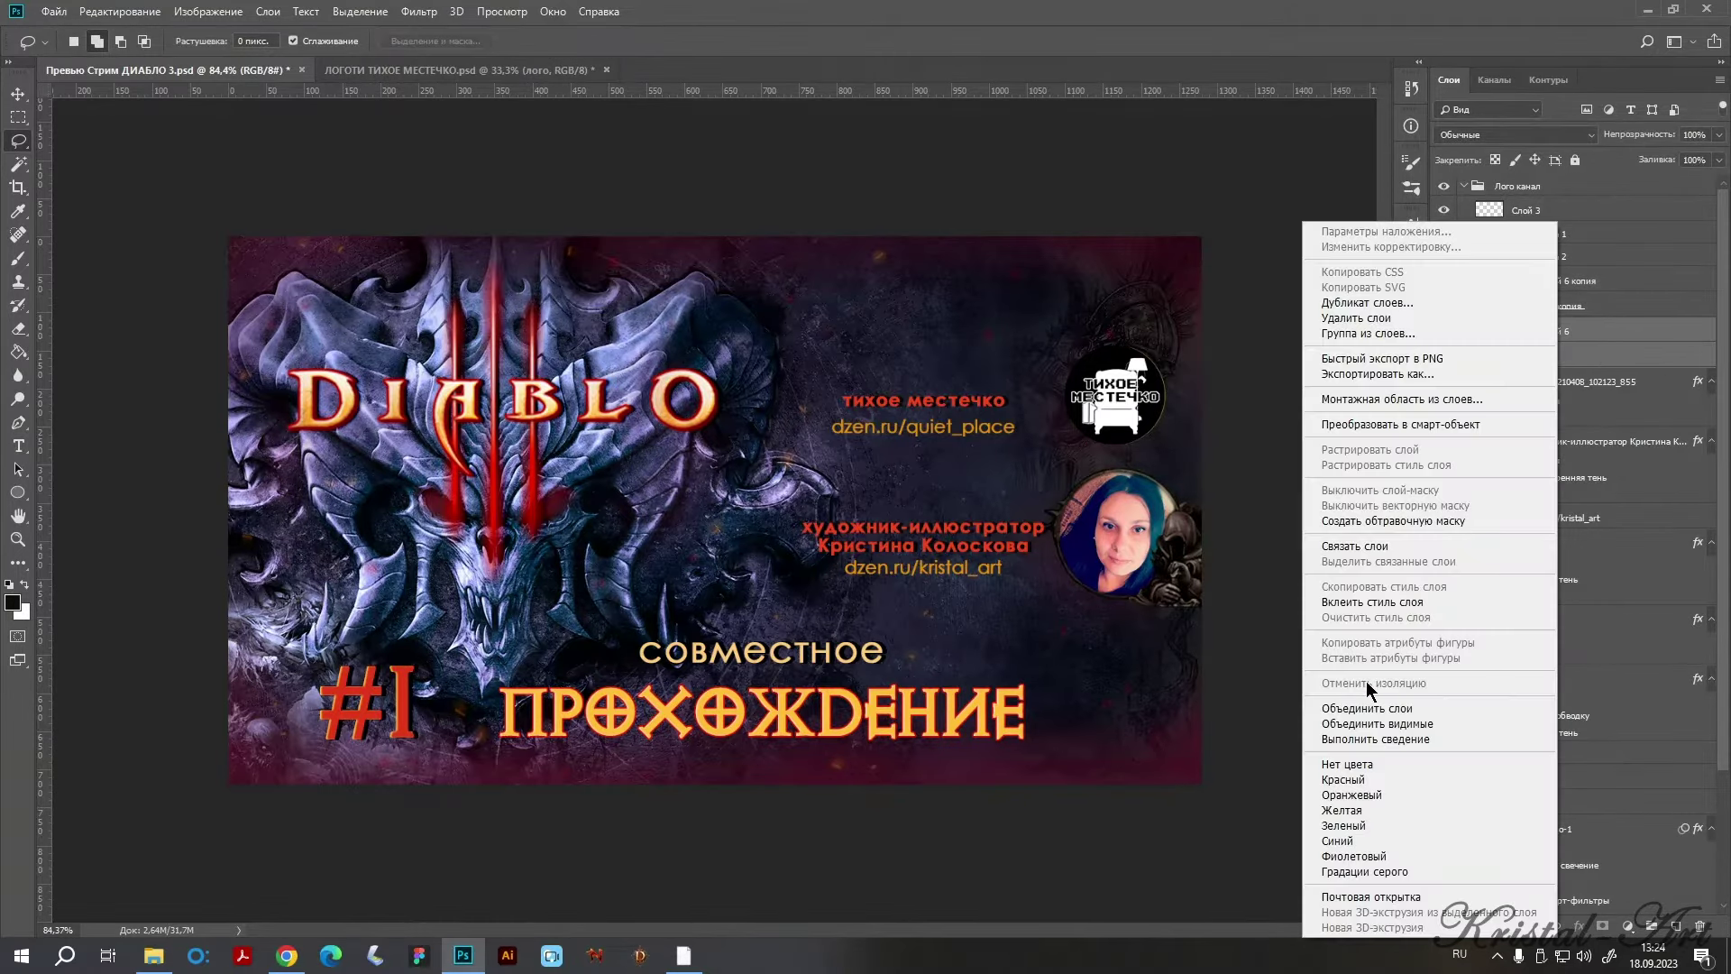
click(1424, 708)
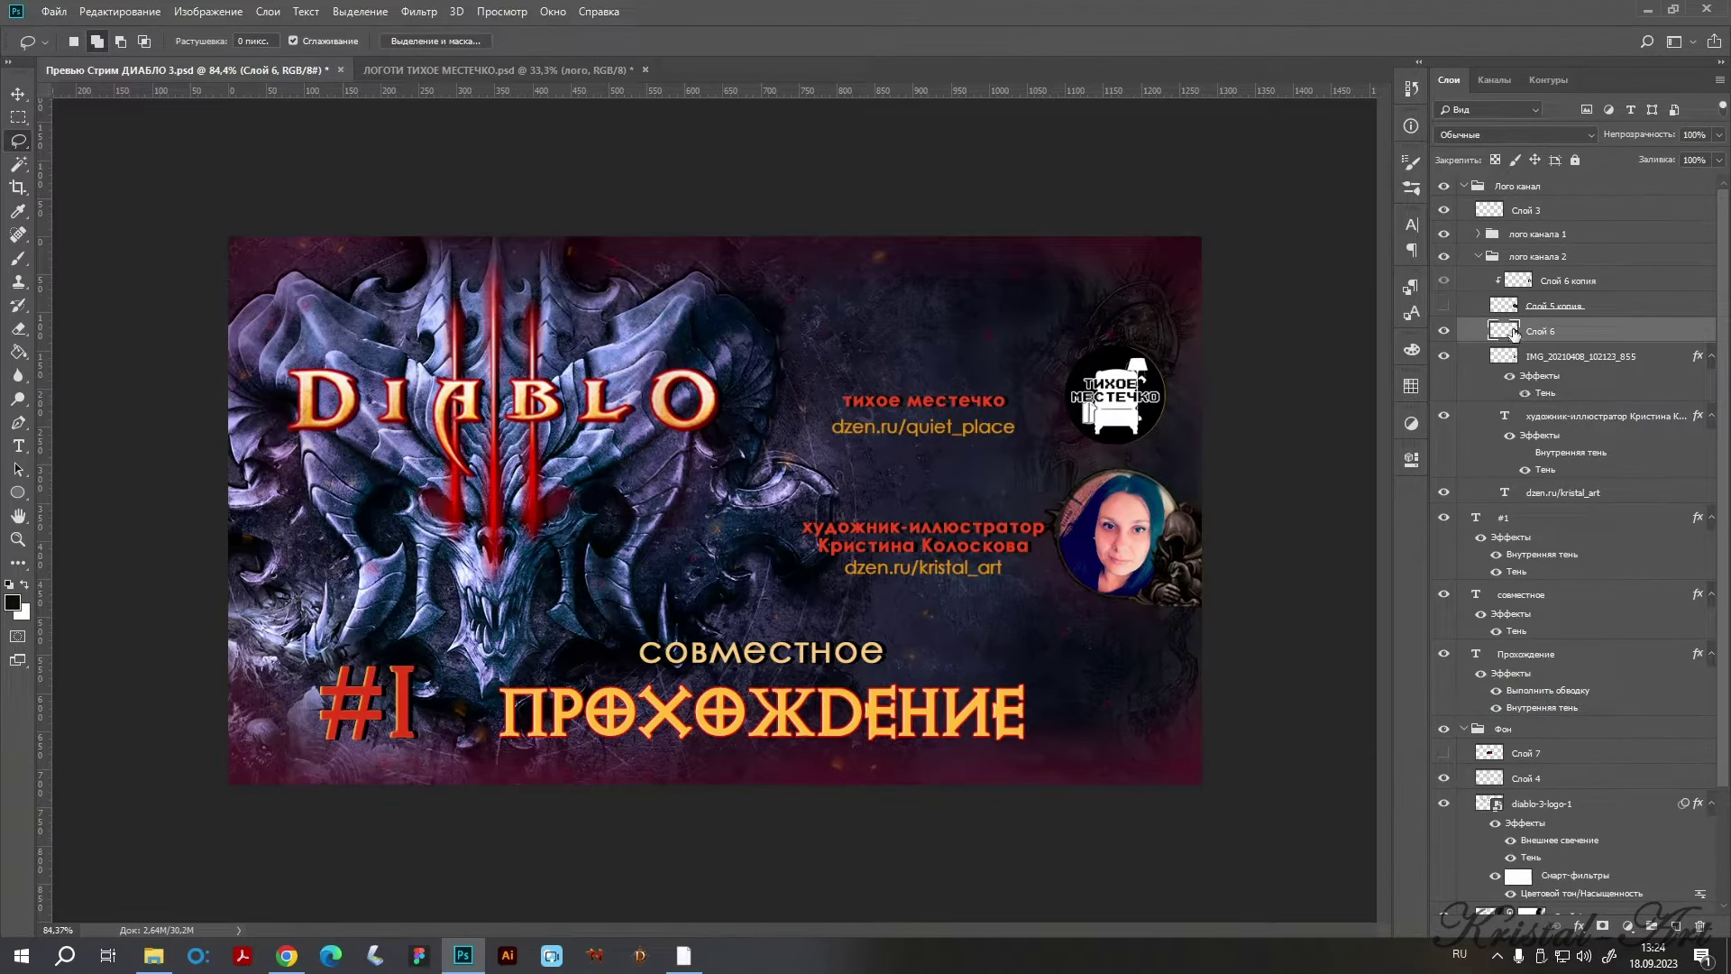
Fade the portrait frame to 47% opacity and begin shrinking it toward 90%.
key(ctrl+t)
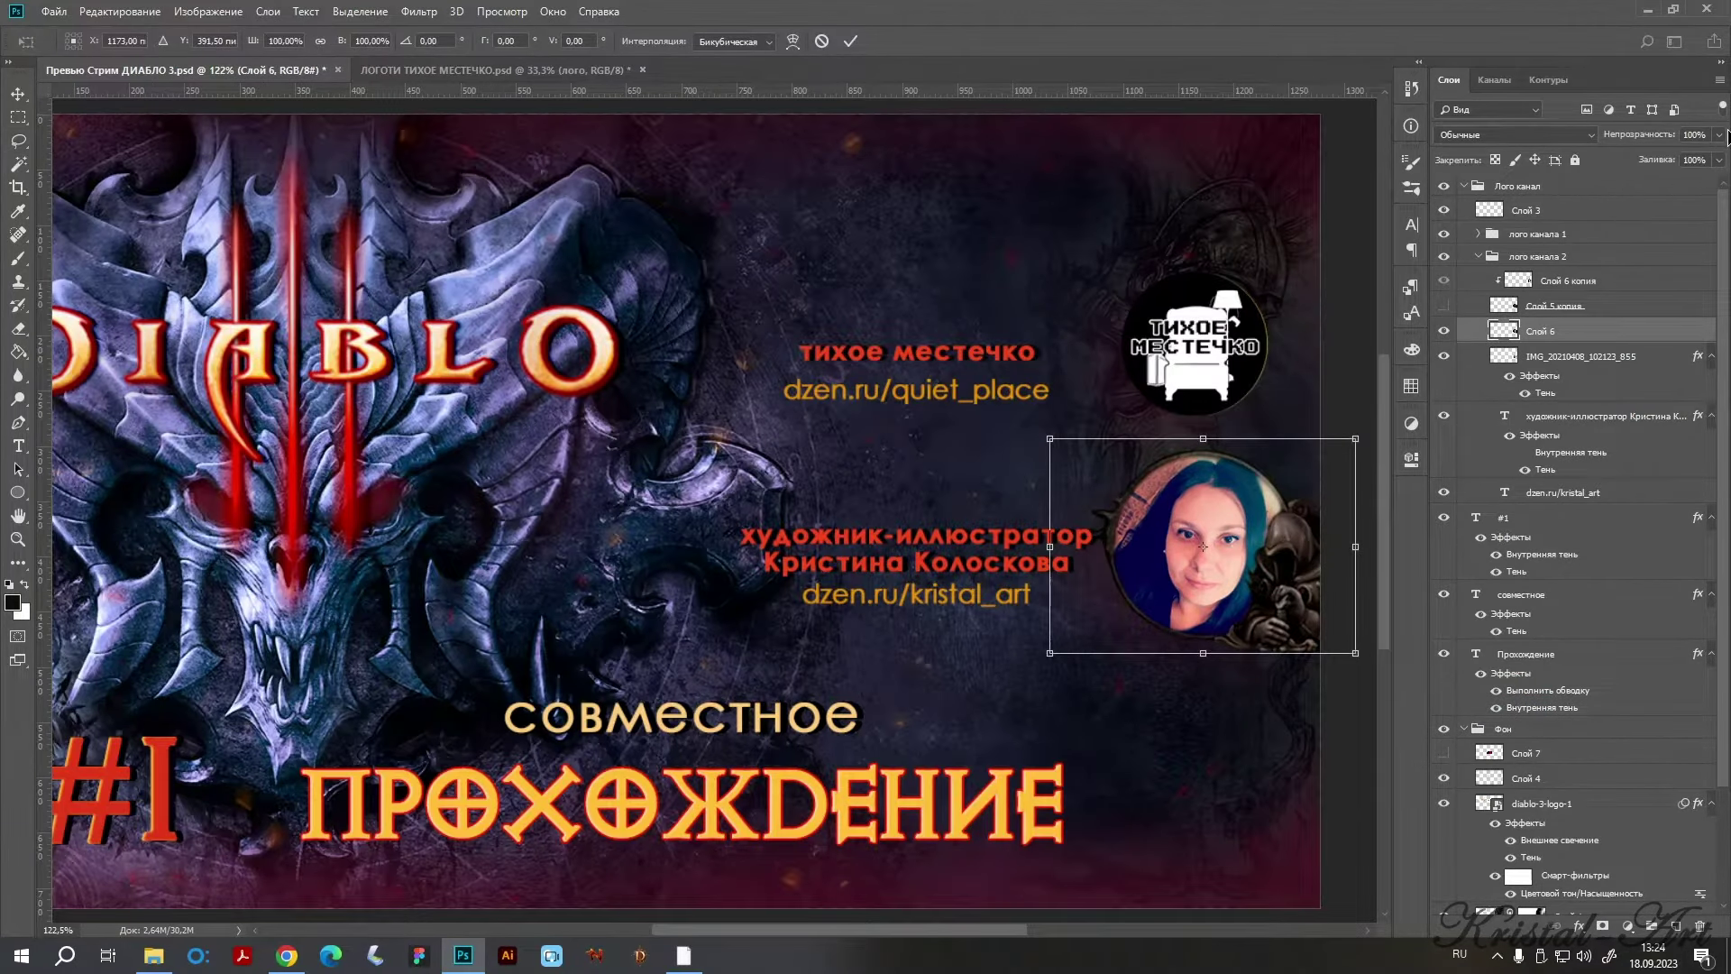
click(1719, 135)
drag(1719, 155, 1674, 156)
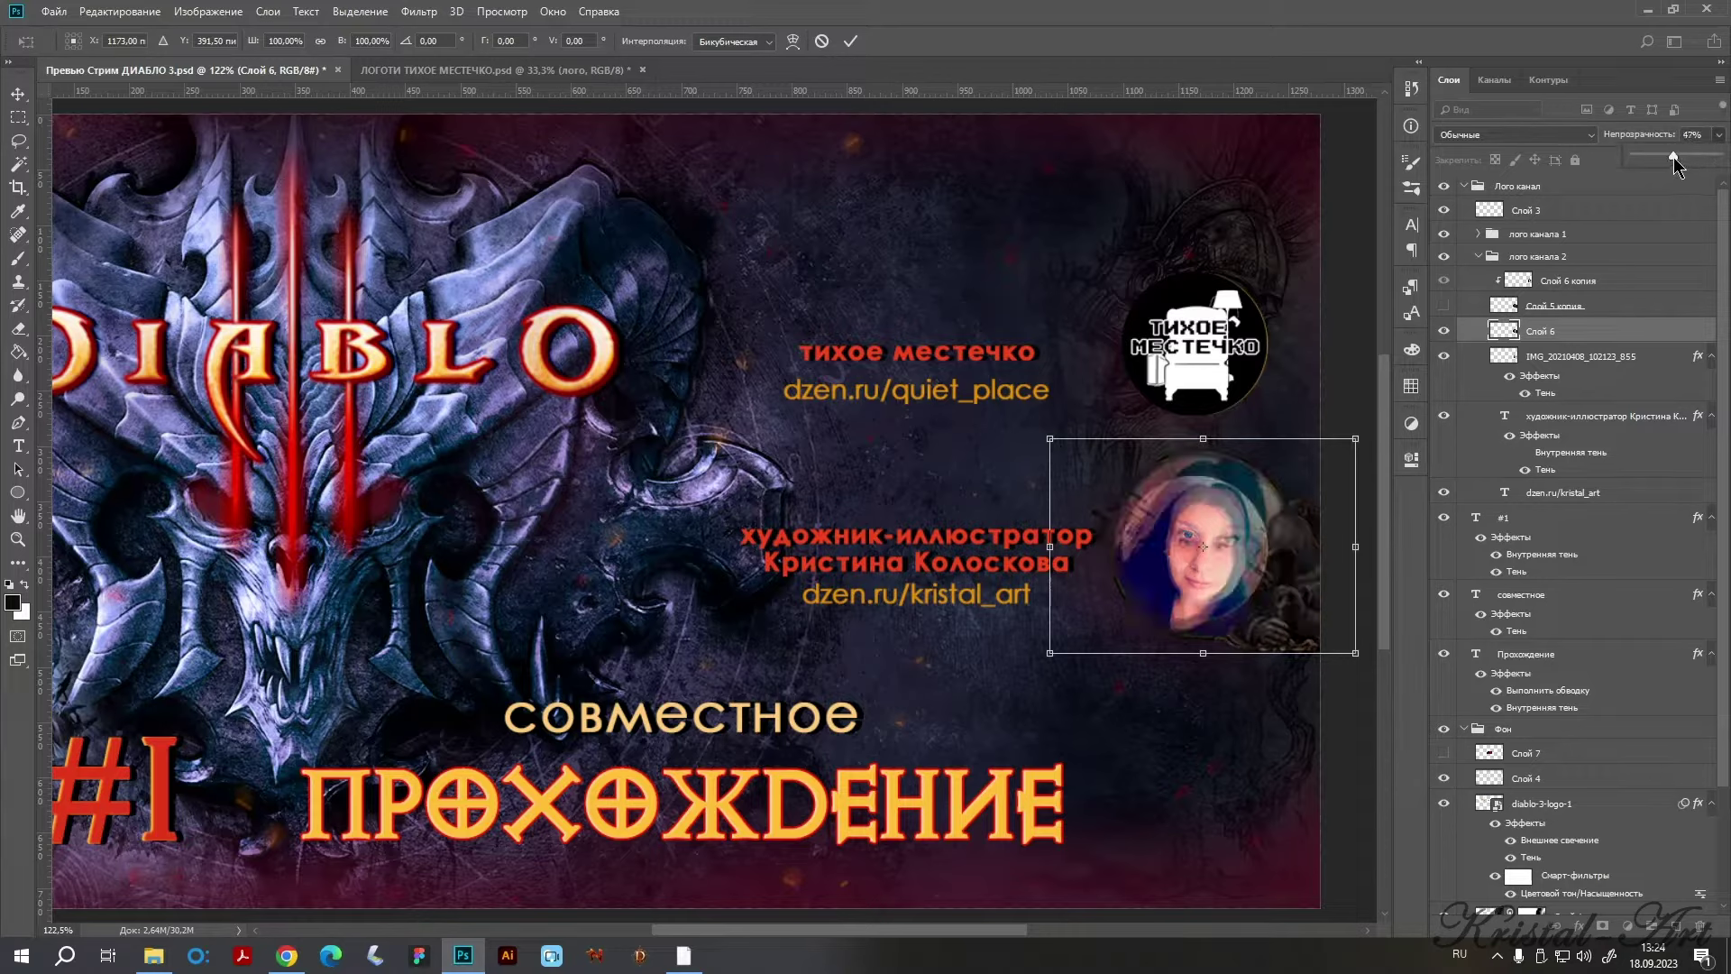
drag(1355, 438, 1329, 473)
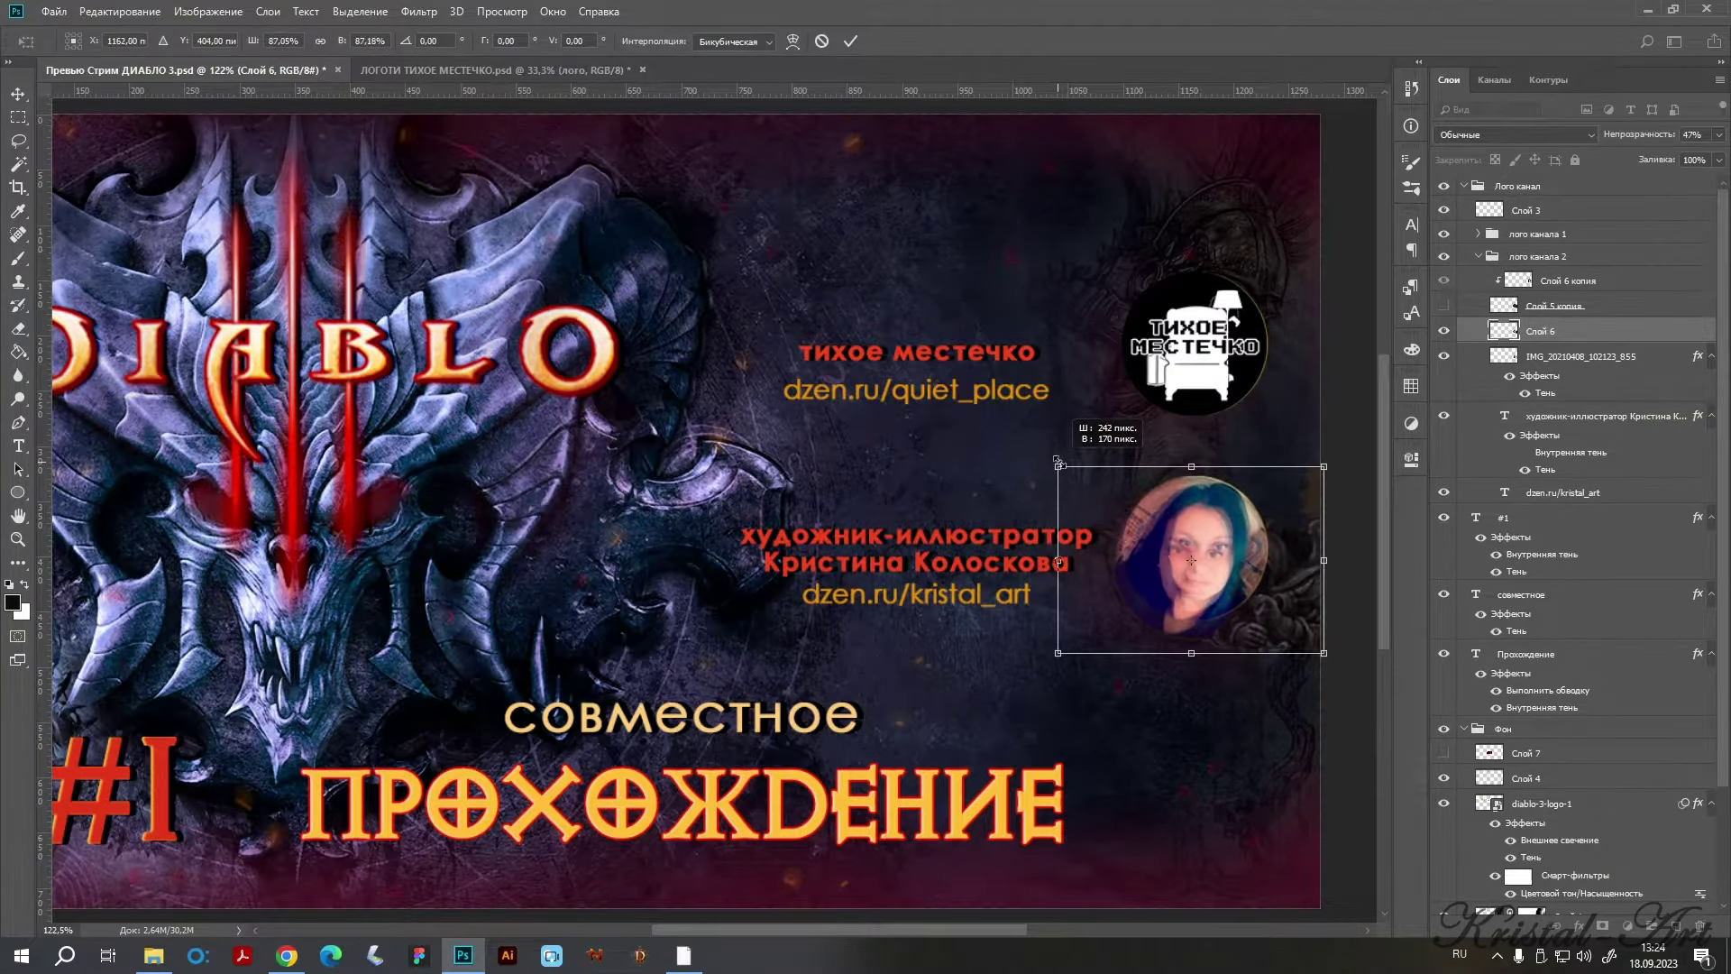
drag(1211, 545, 1213, 538)
Scale the frame to about 82% around the photo, then hide Слой 6 to compare.
scroll(1214, 538, up, 5)
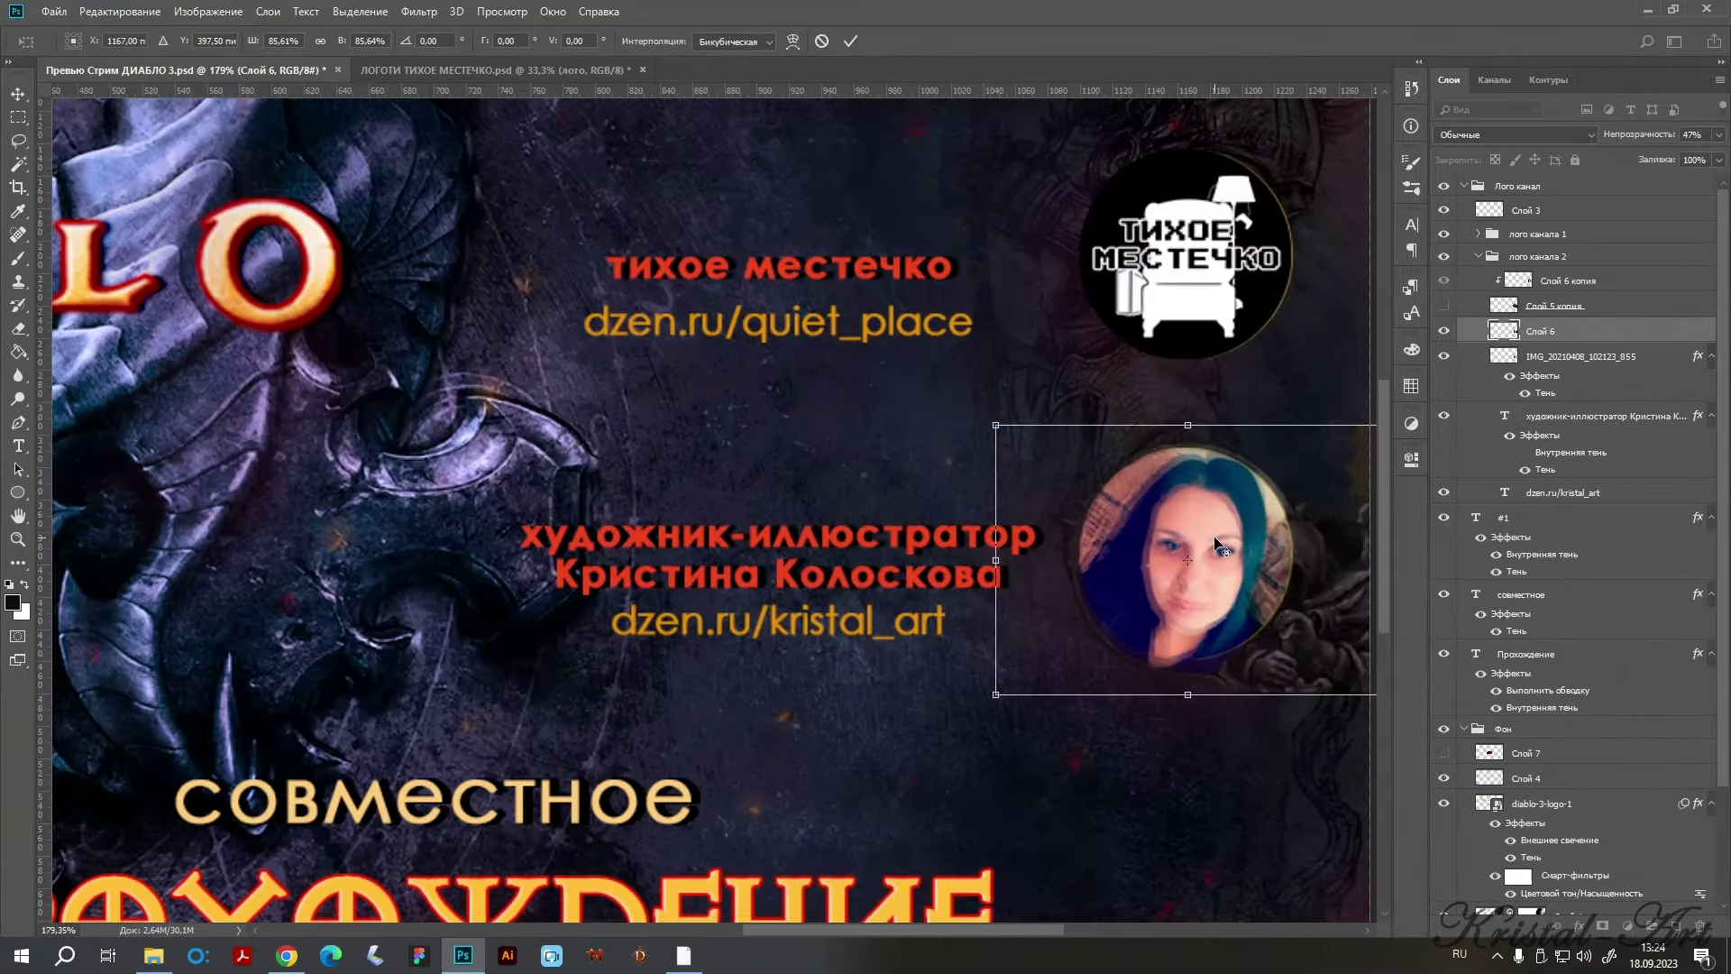
drag(787, 318, 785, 318)
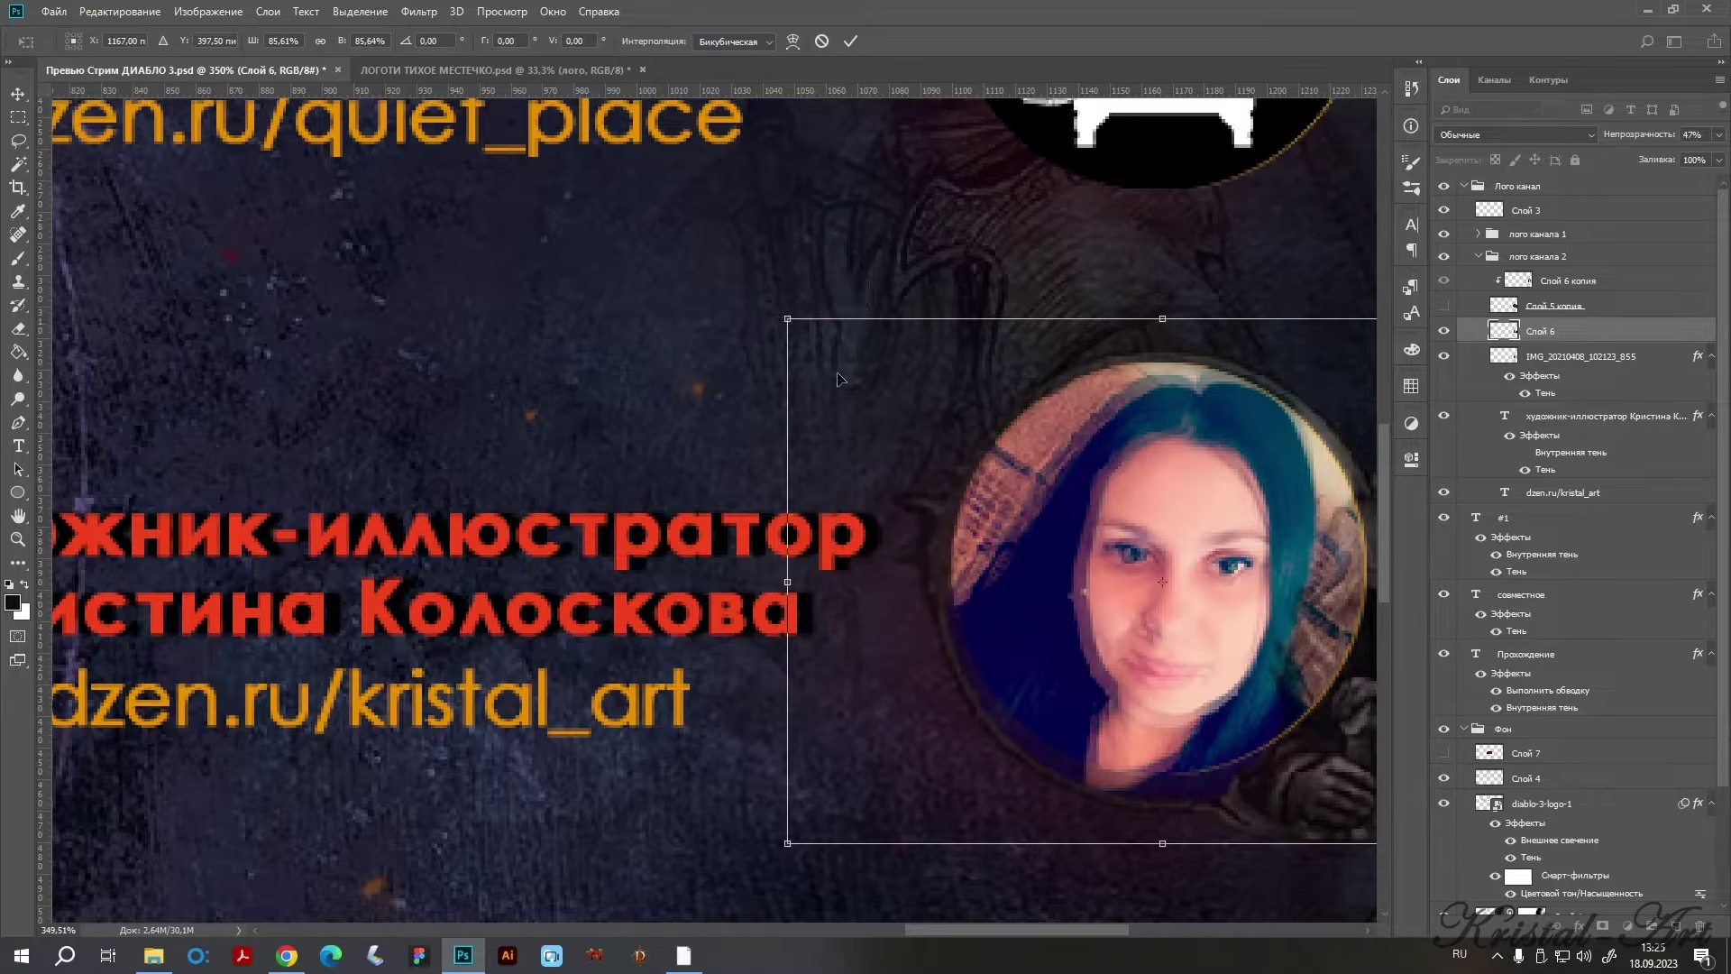
drag(1066, 526, 1067, 501)
drag(787, 293, 822, 310)
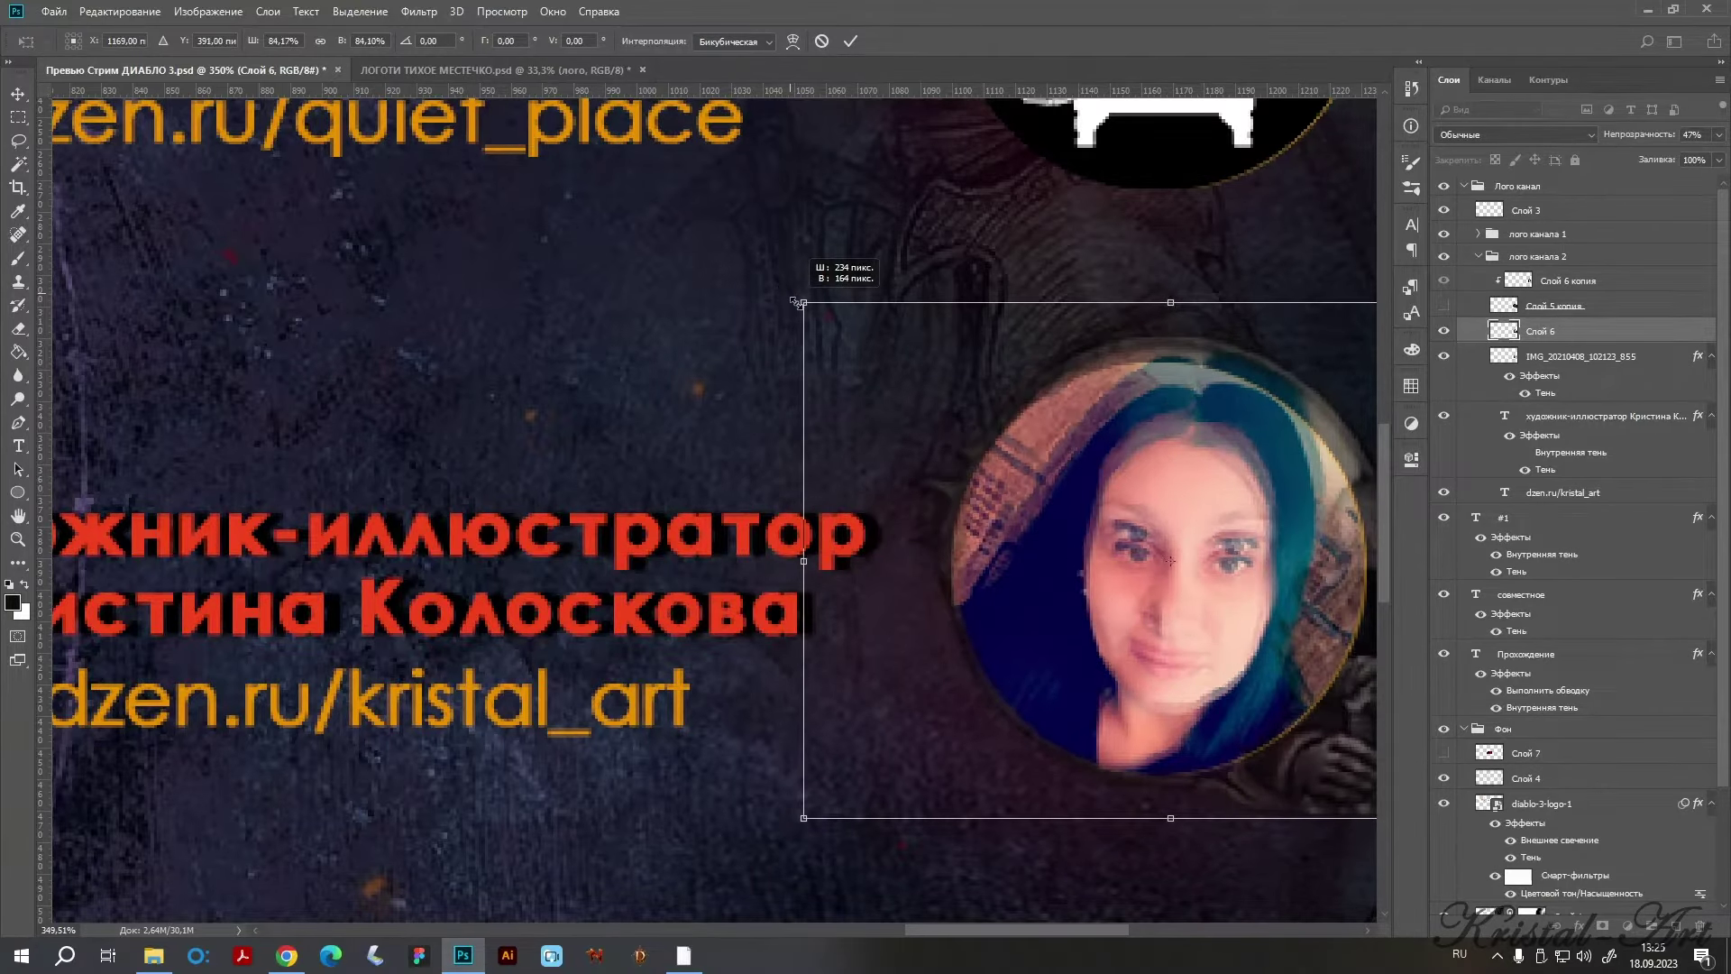
drag(1100, 502, 1085, 506)
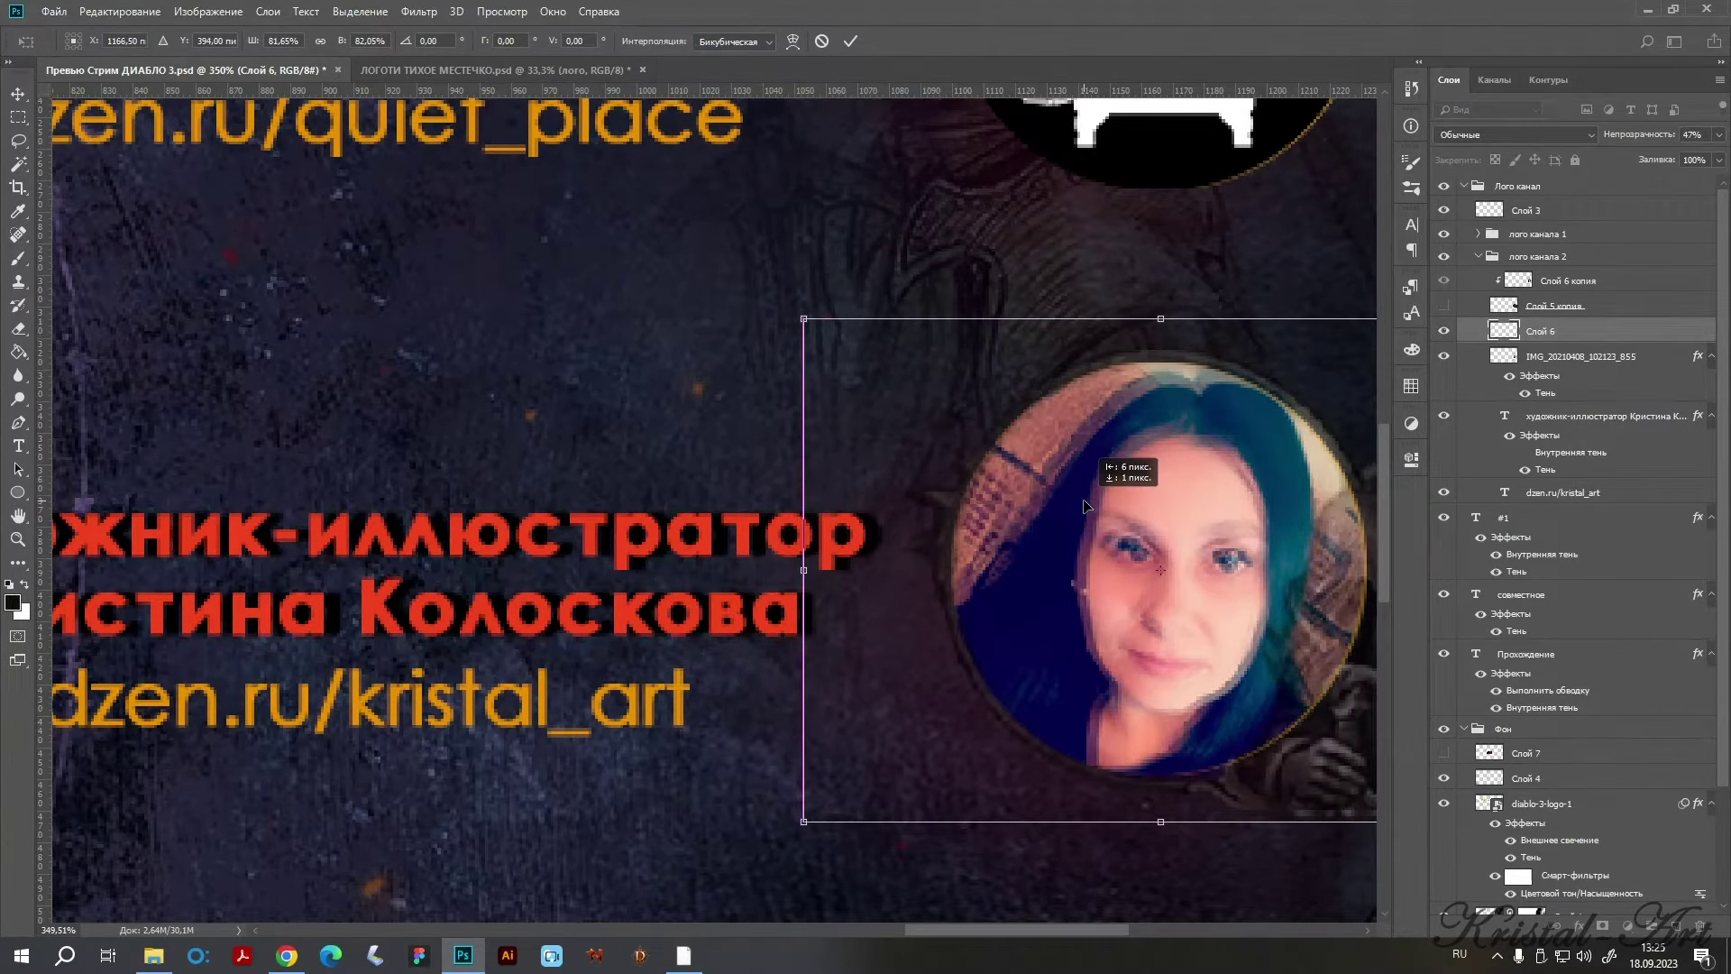
drag(803, 318, 805, 321)
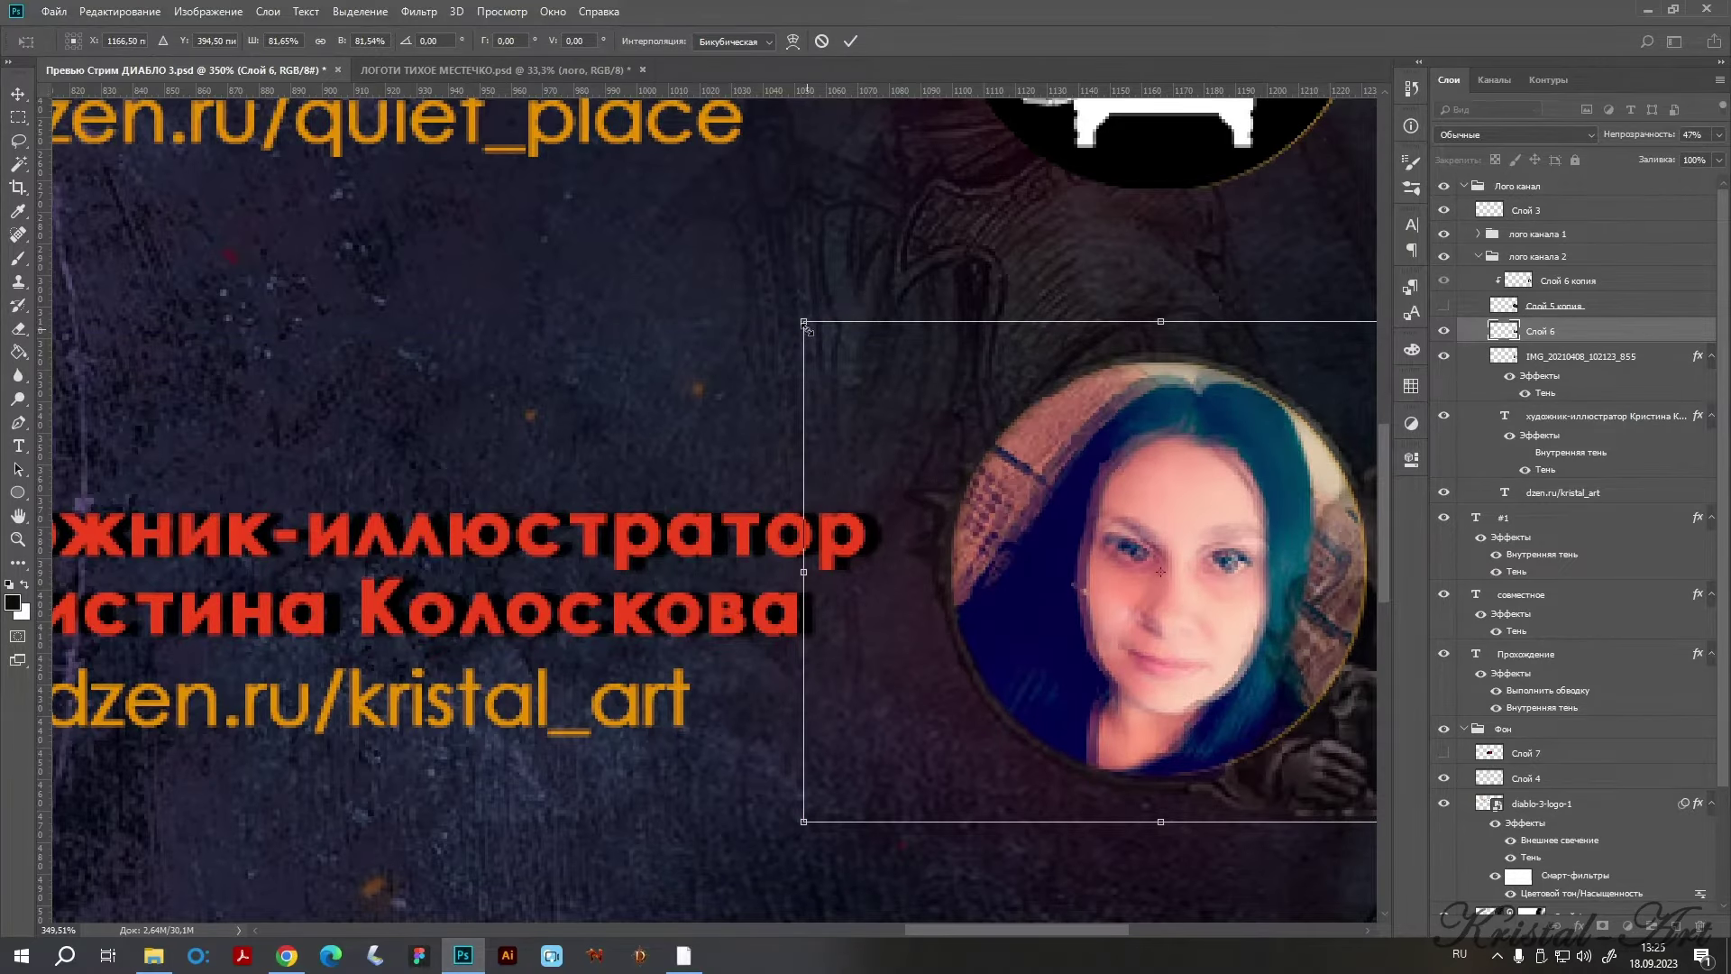
key(Return)
key(l)
click(1444, 331)
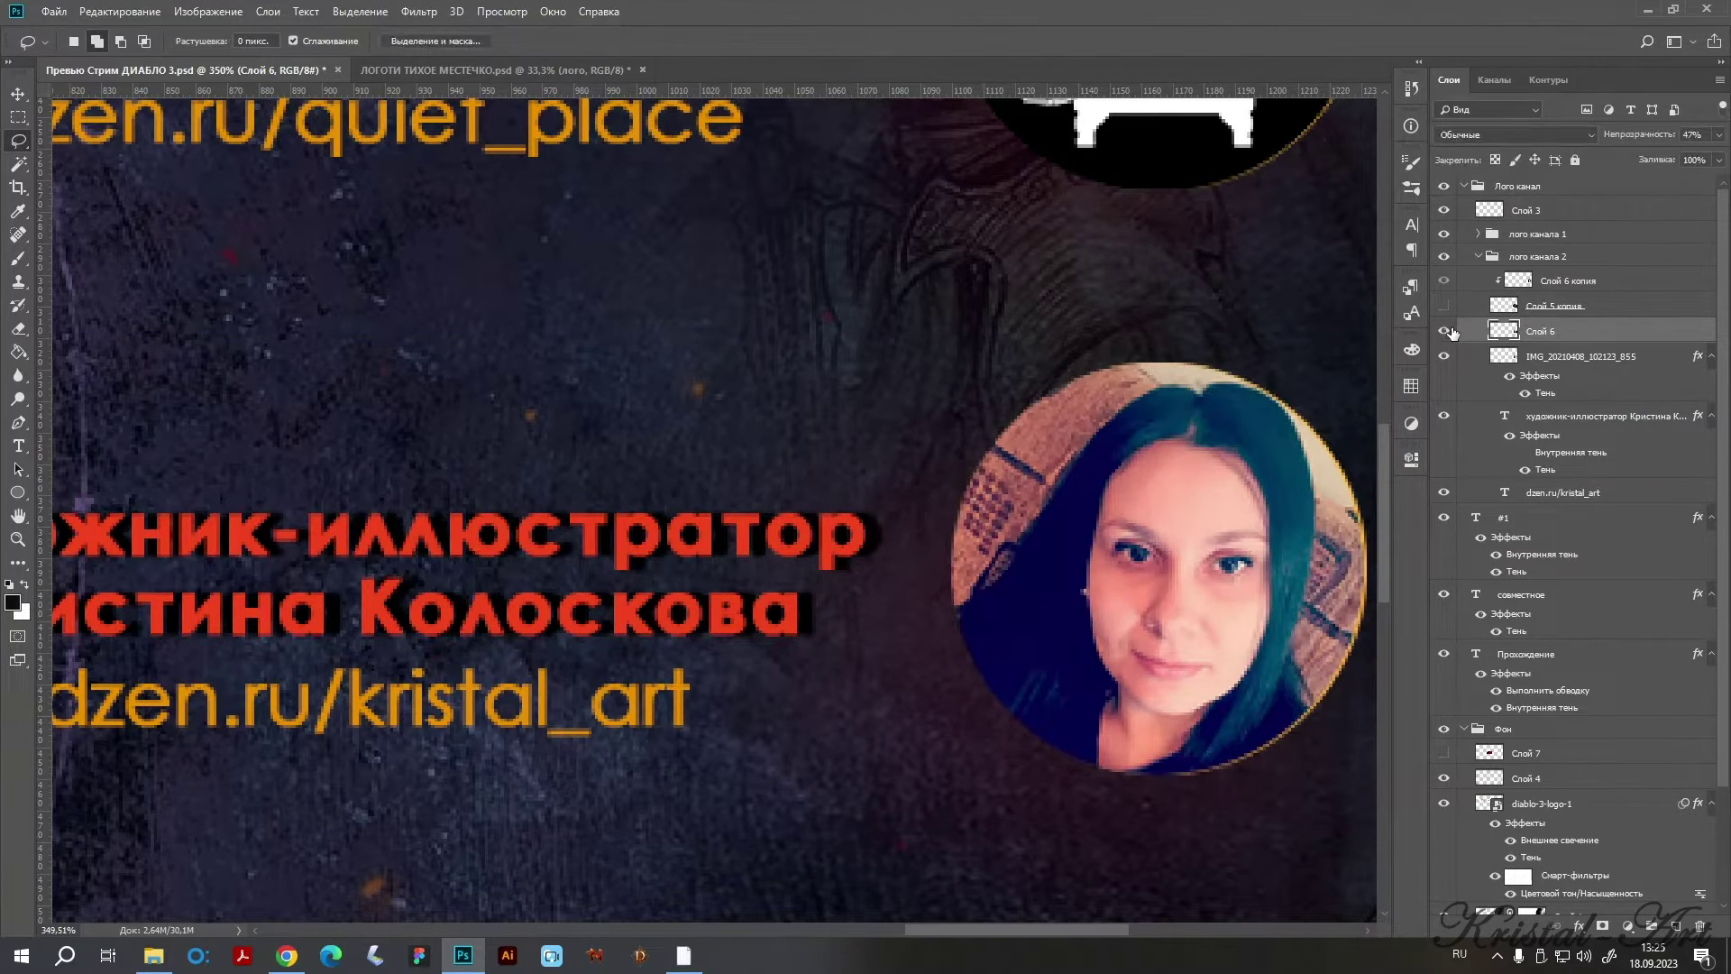
Show Слой 6 again, hide the IMG_20210408_102123_855 photo layer, and restore full frame opacity.
click(1444, 330)
click(1444, 357)
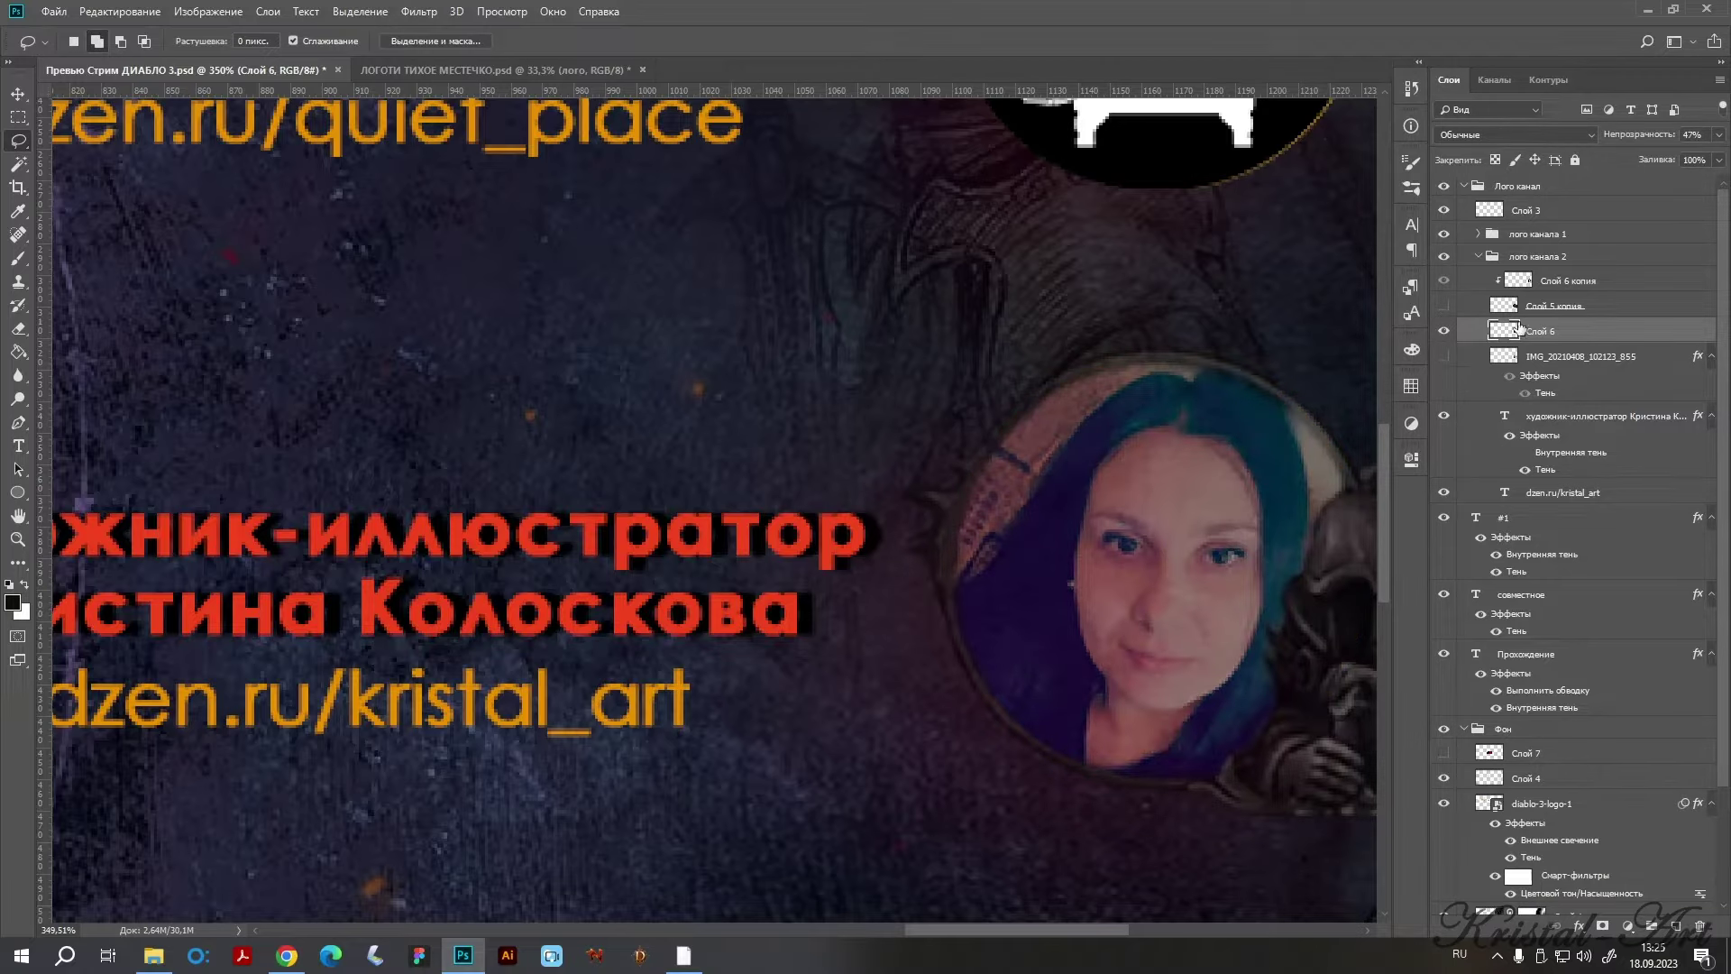
drag(1722, 140, 1726, 145)
scroll(1242, 469, down, 3)
scroll(1242, 469, up, 1)
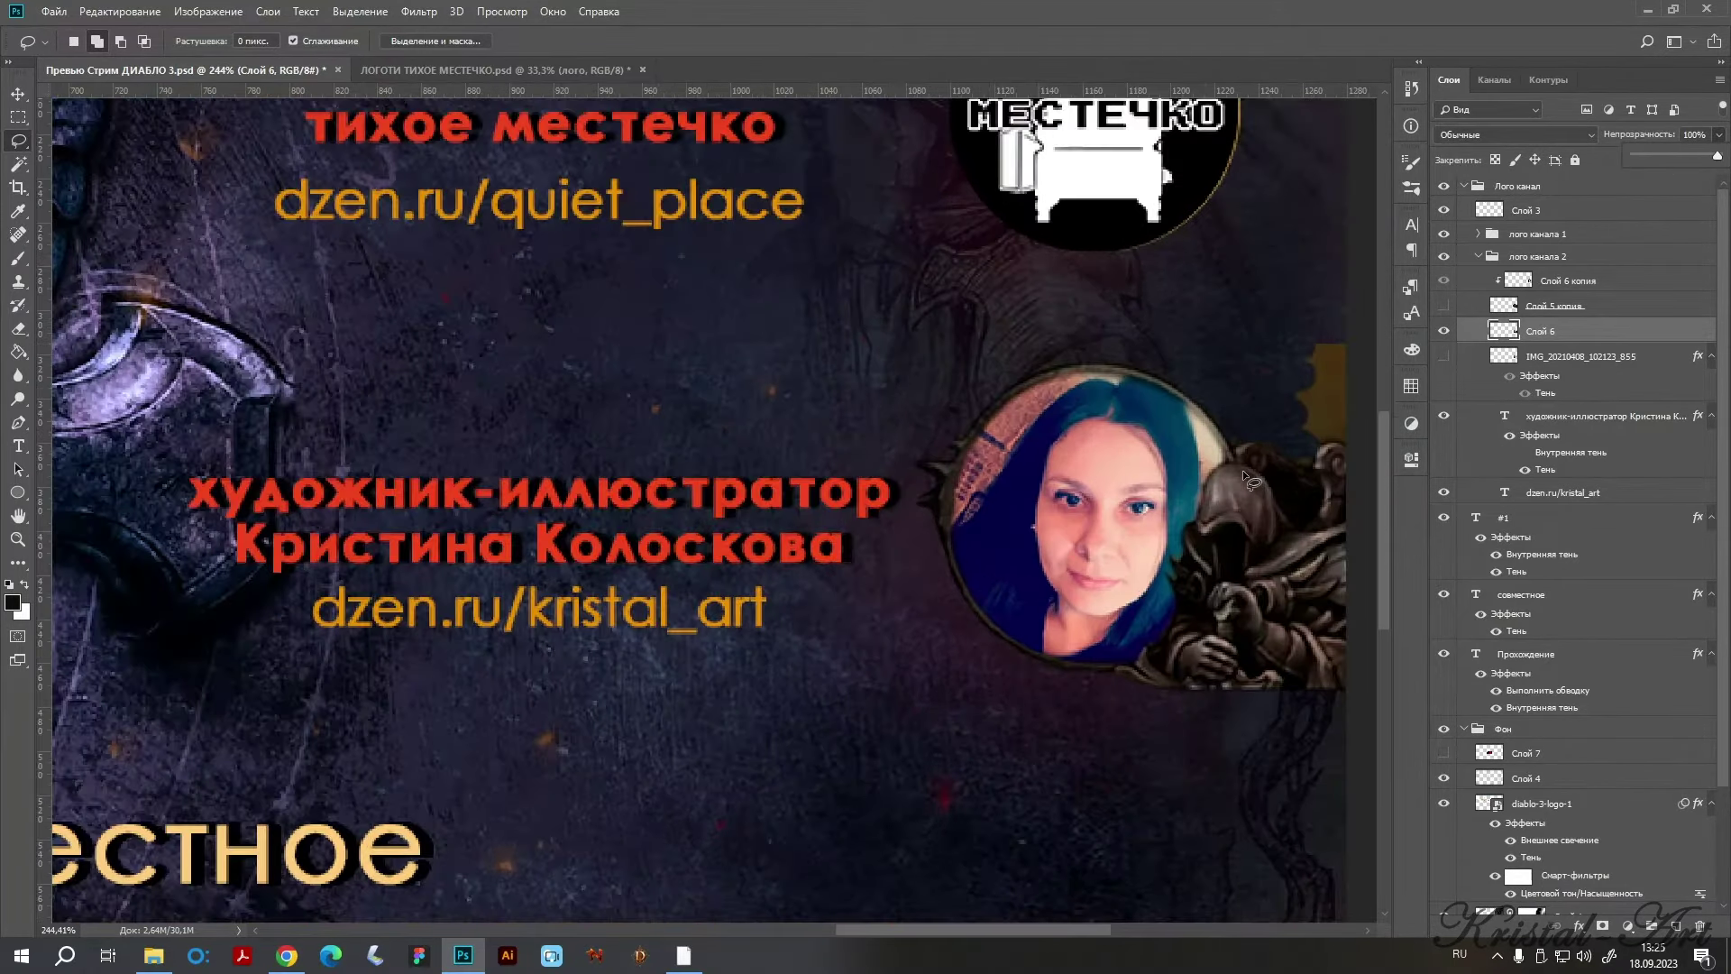
drag(1242, 468, 1014, 476)
Reposition the portrait frame right, then back left and slightly down.
key(v)
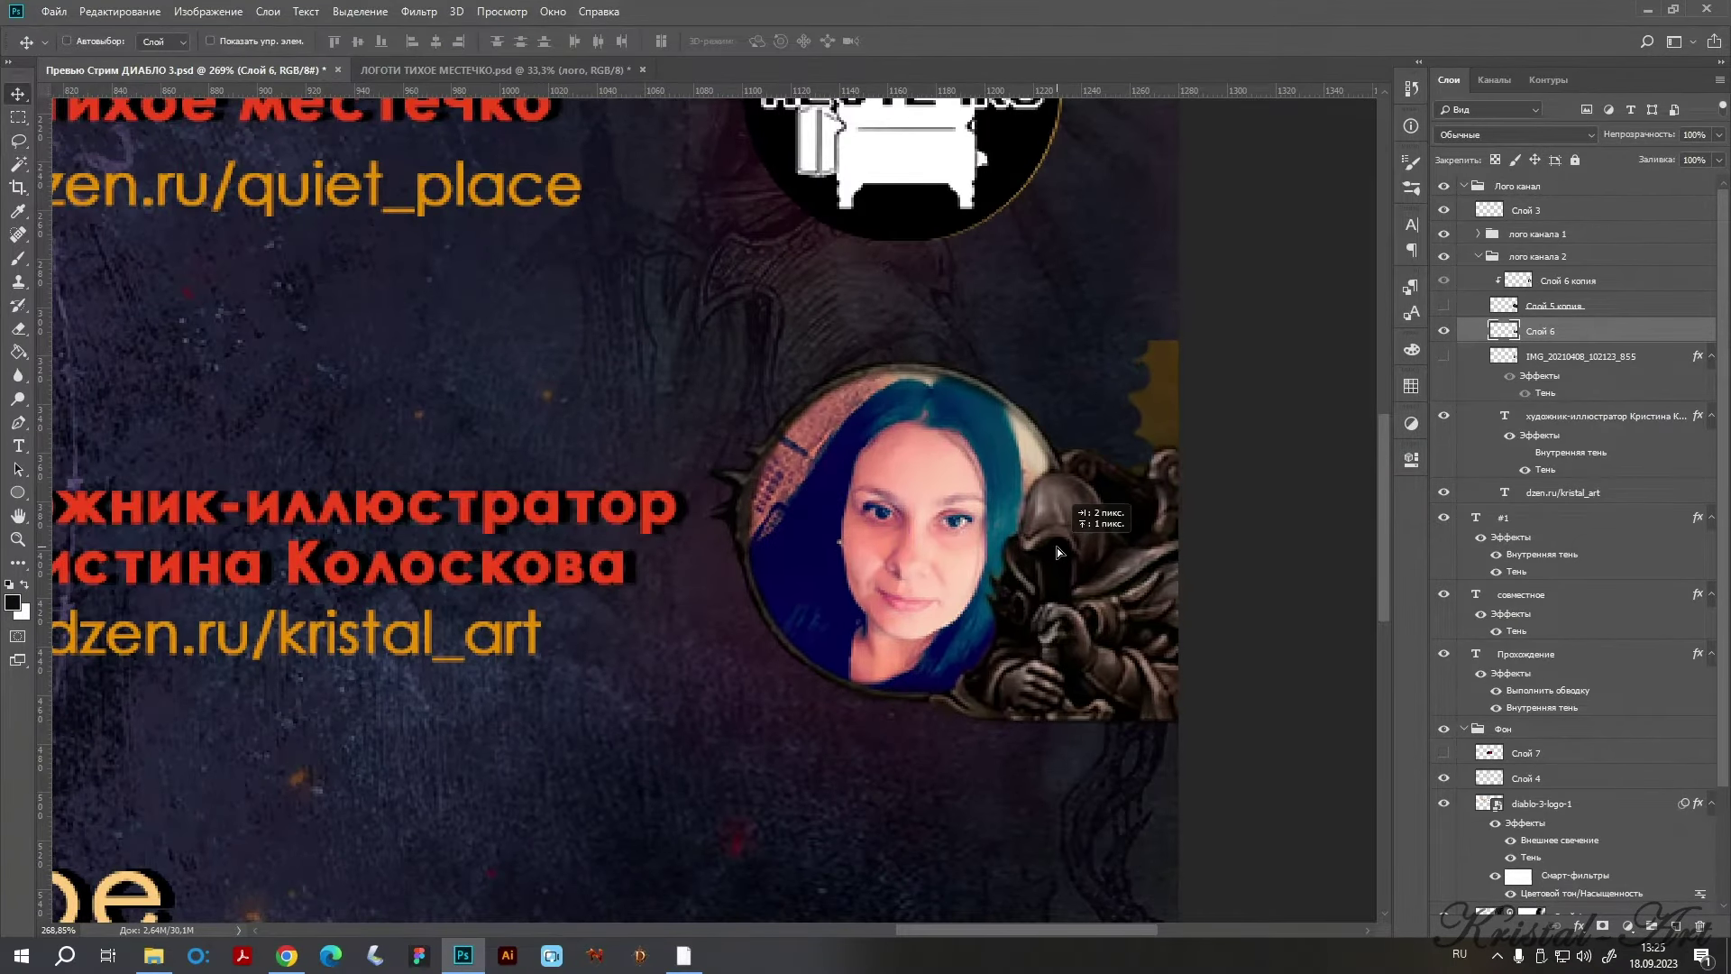
drag(1000, 555, 1090, 562)
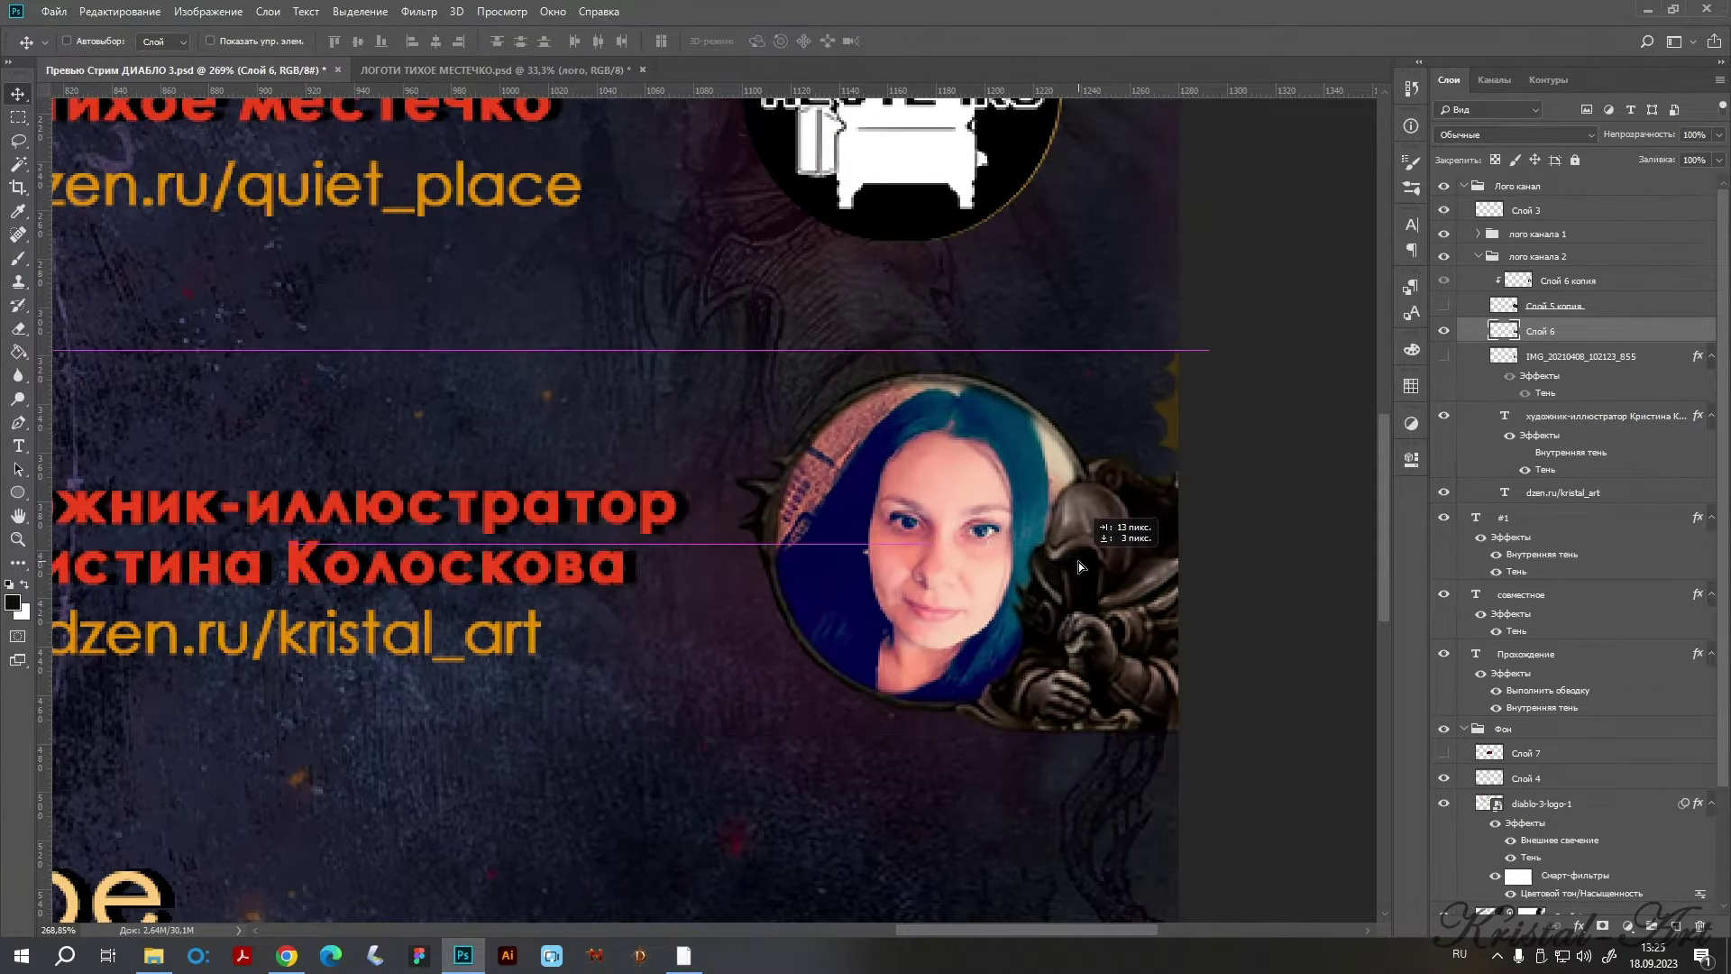
drag(1095, 566, 1080, 564)
key(e)
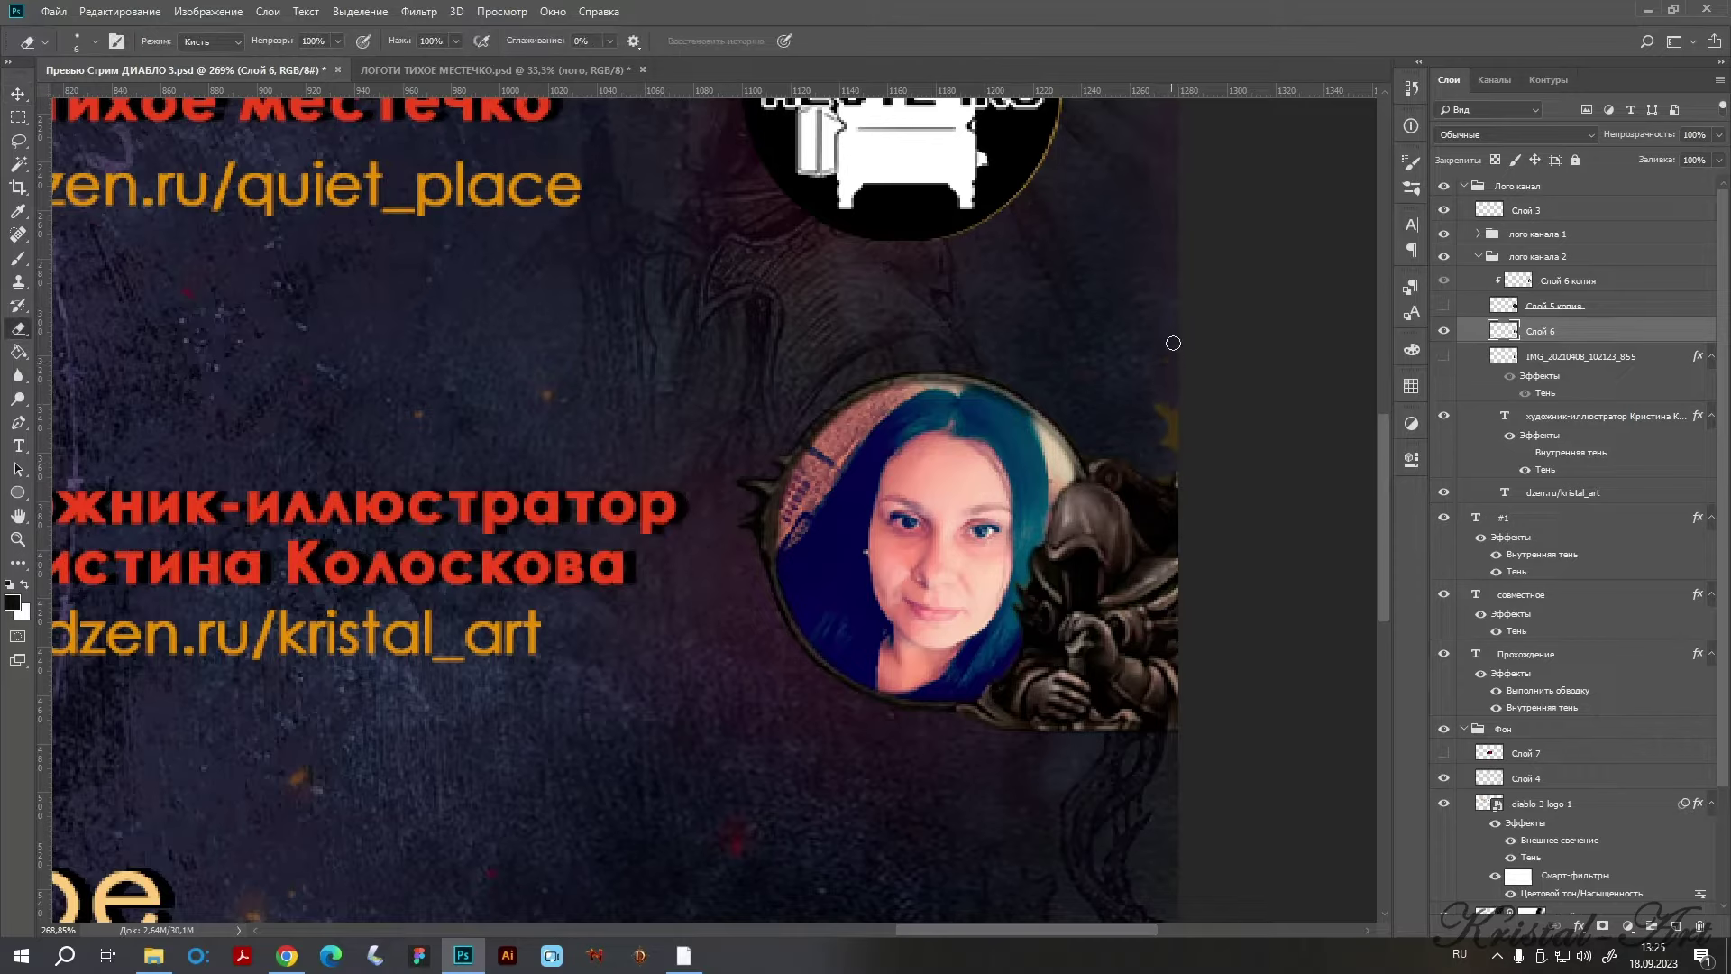
key(v)
drag(1148, 480, 995, 512)
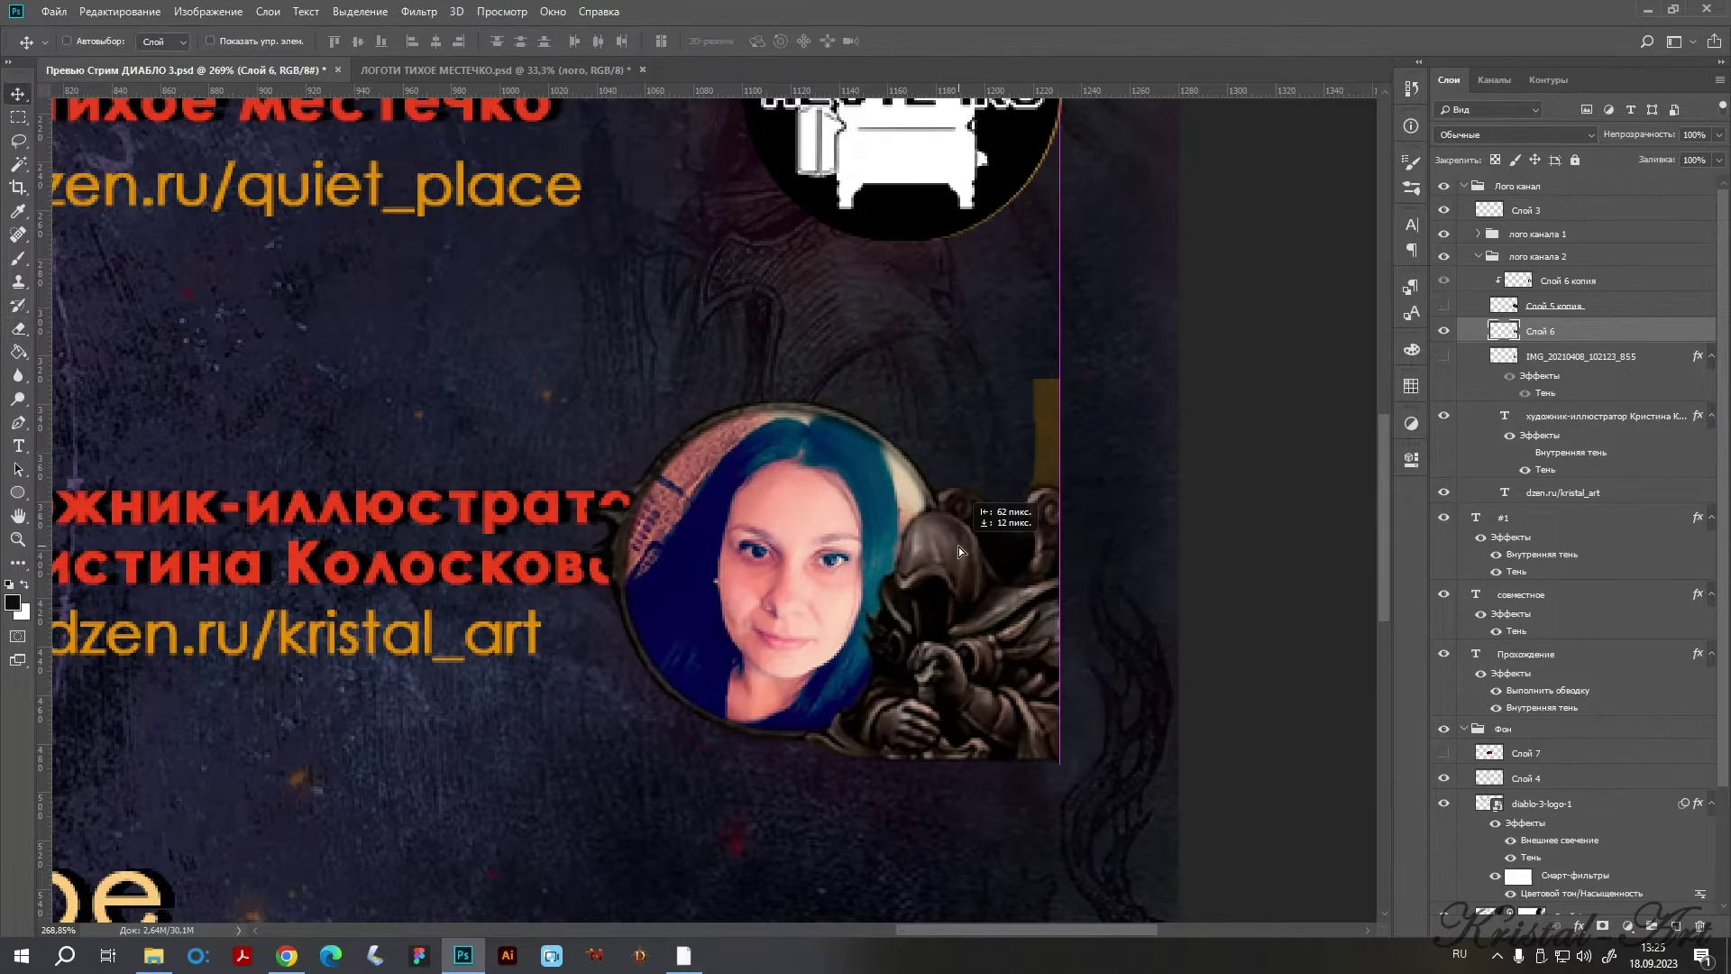
Erase the small orange sliver by the portrait and shift the portrait about 51 px right.
key(e)
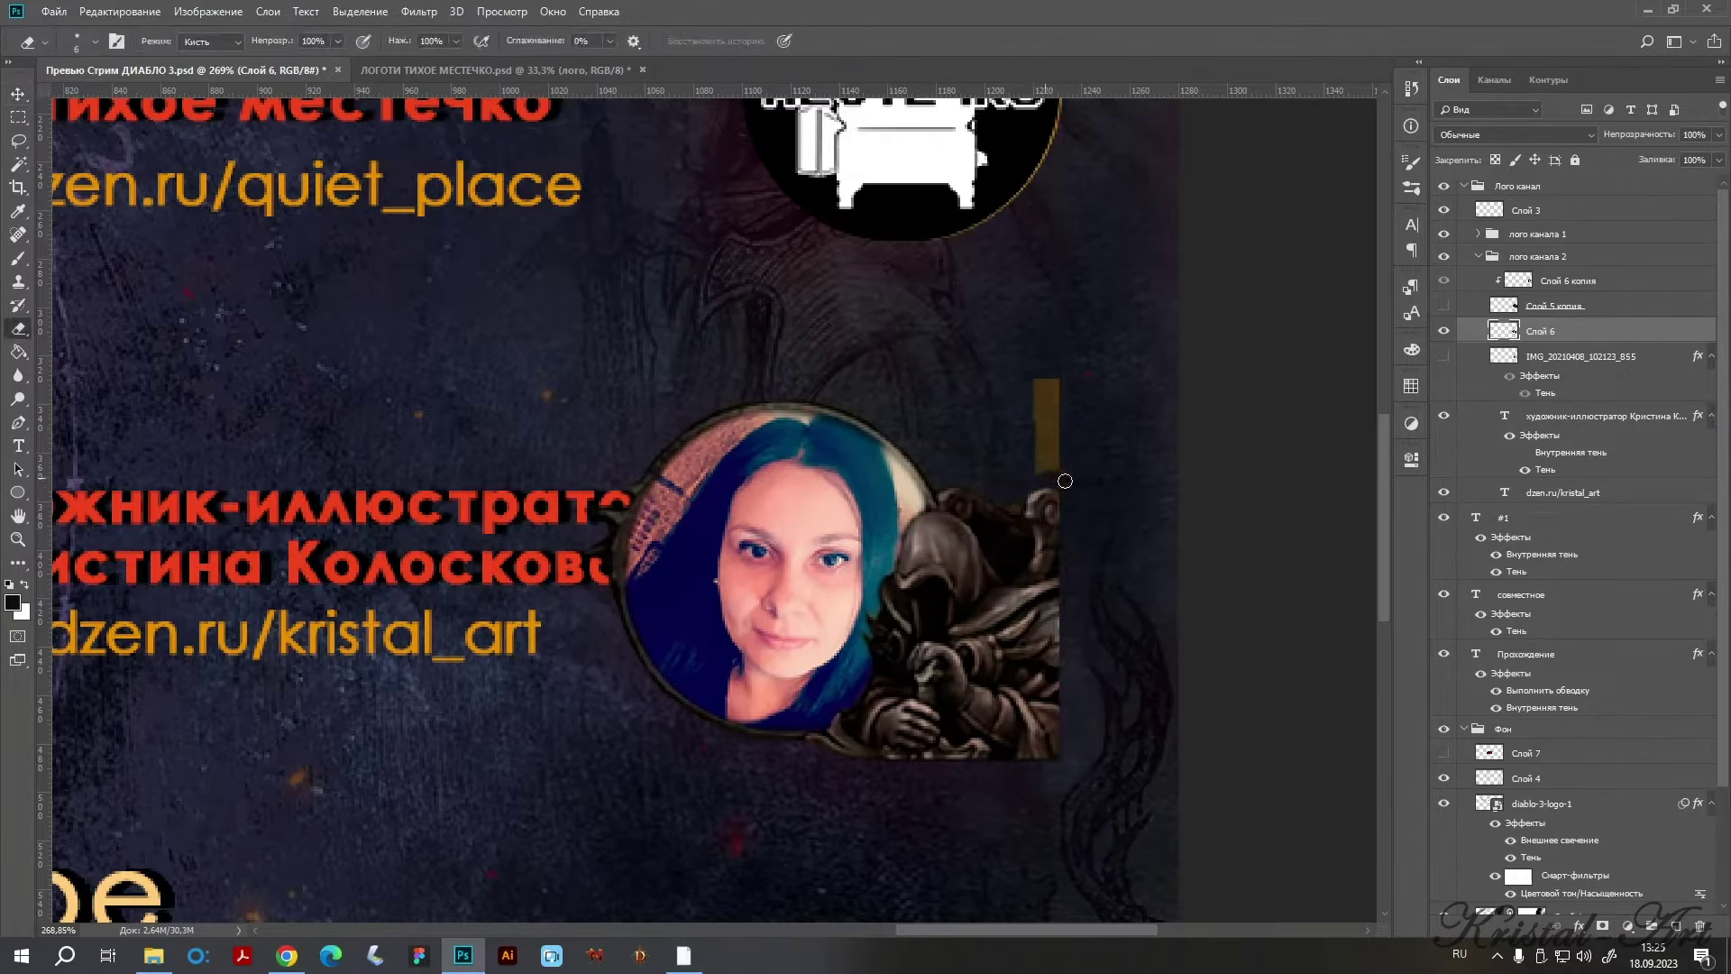
drag(1063, 424, 1039, 432)
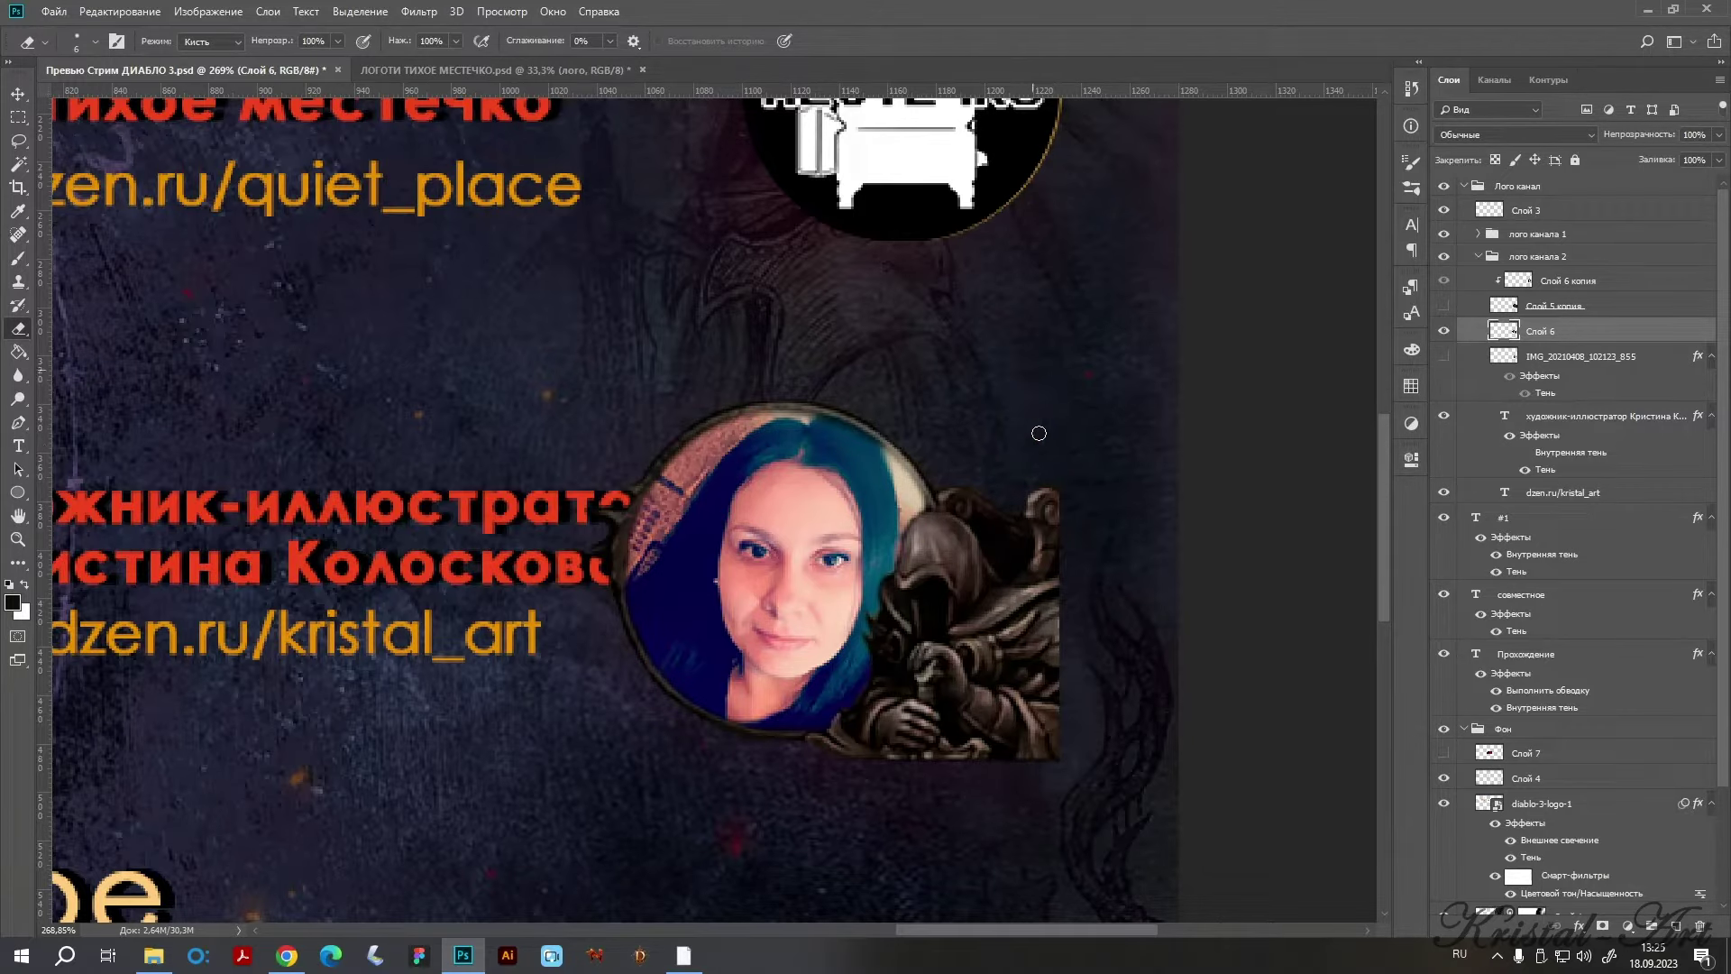
scroll(959, 595, down, 3)
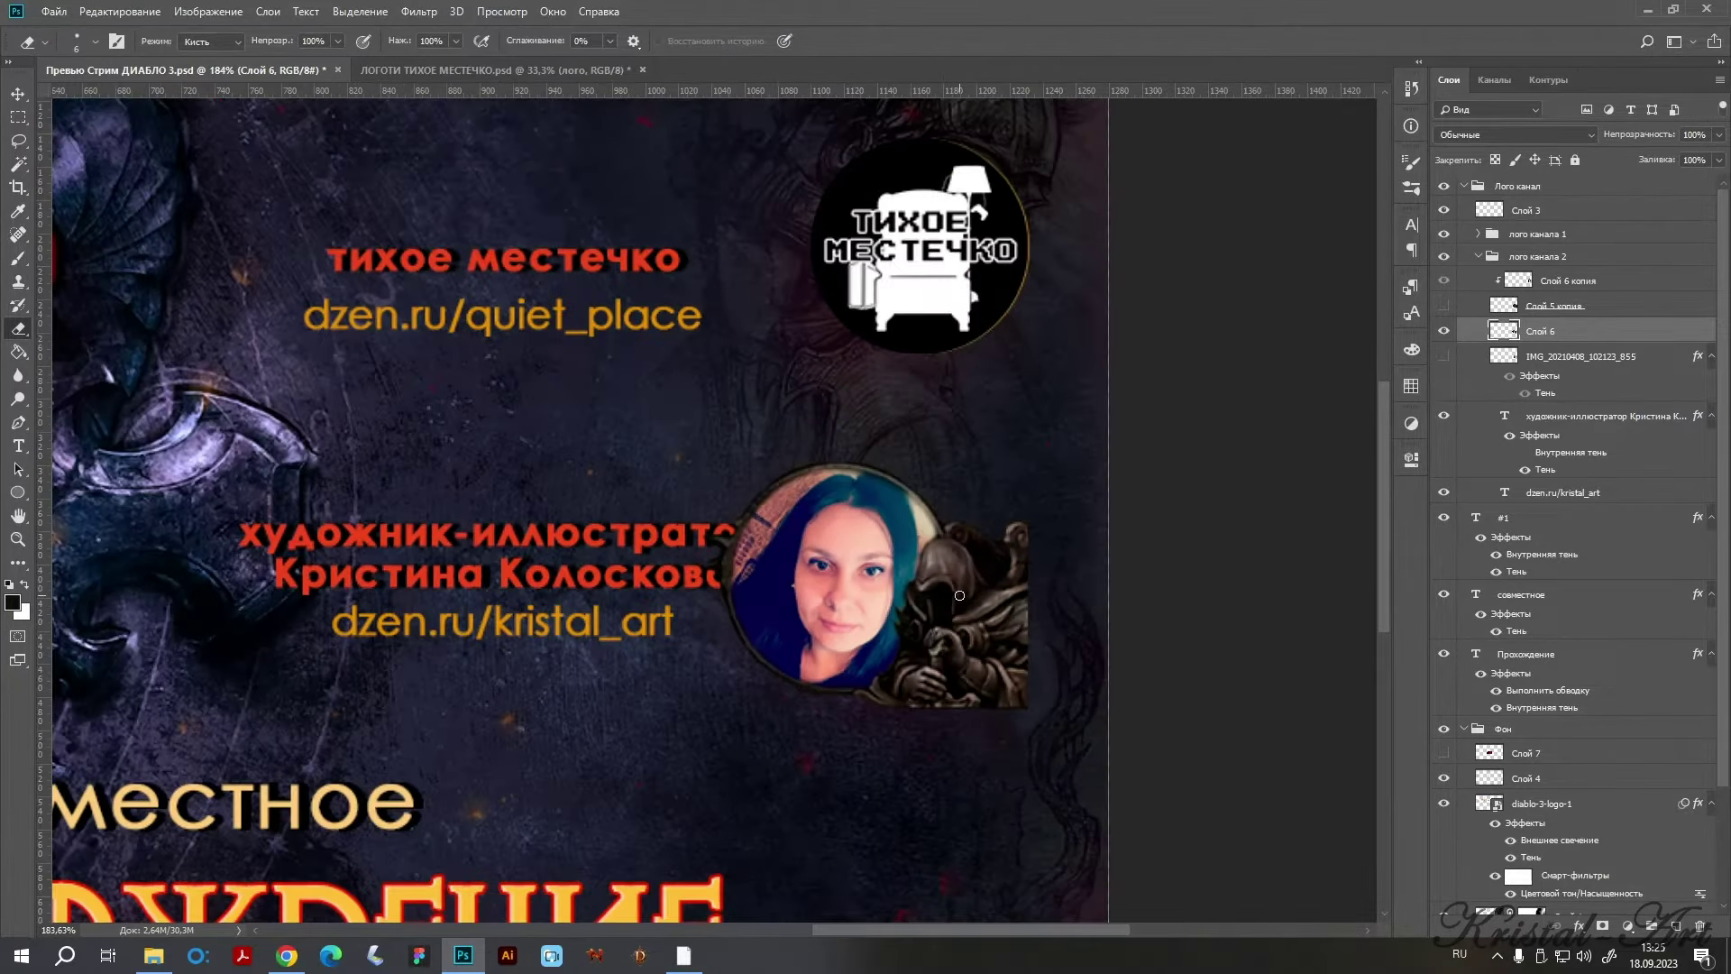
key(v)
drag(923, 575, 1006, 575)
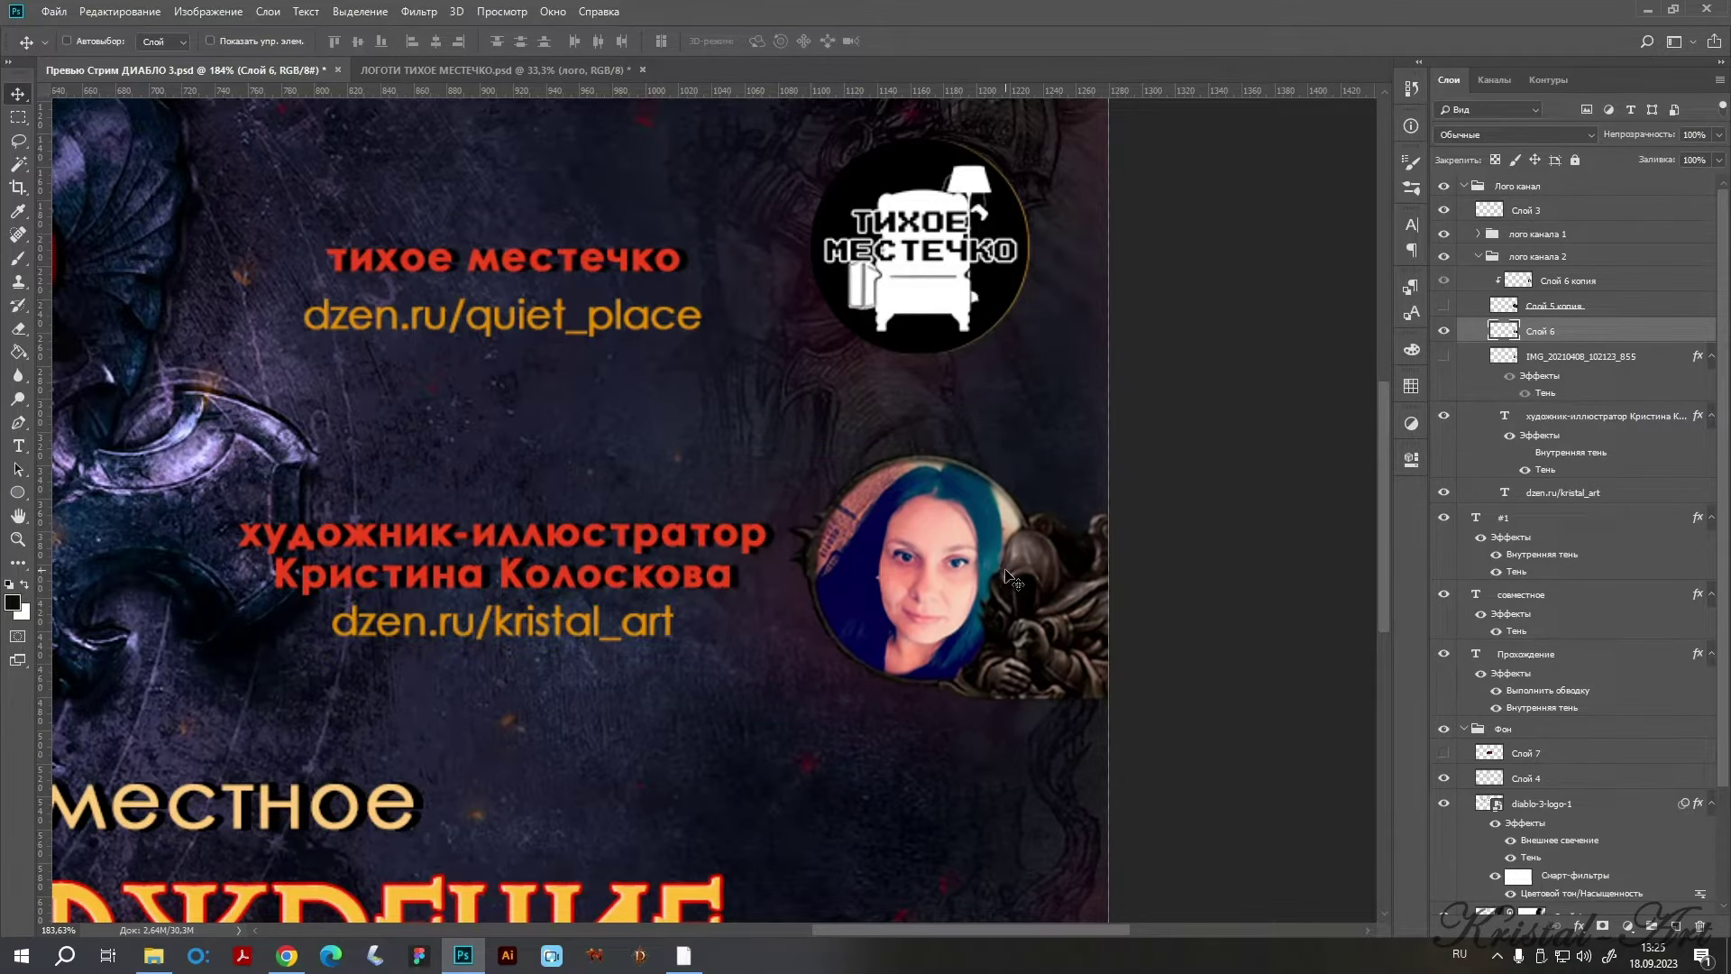
key(ctrl+0)
Move the orb layer Слой 7 up among the channel-logo groups, expanding лого канала 1.
scroll(924, 658, up, 2)
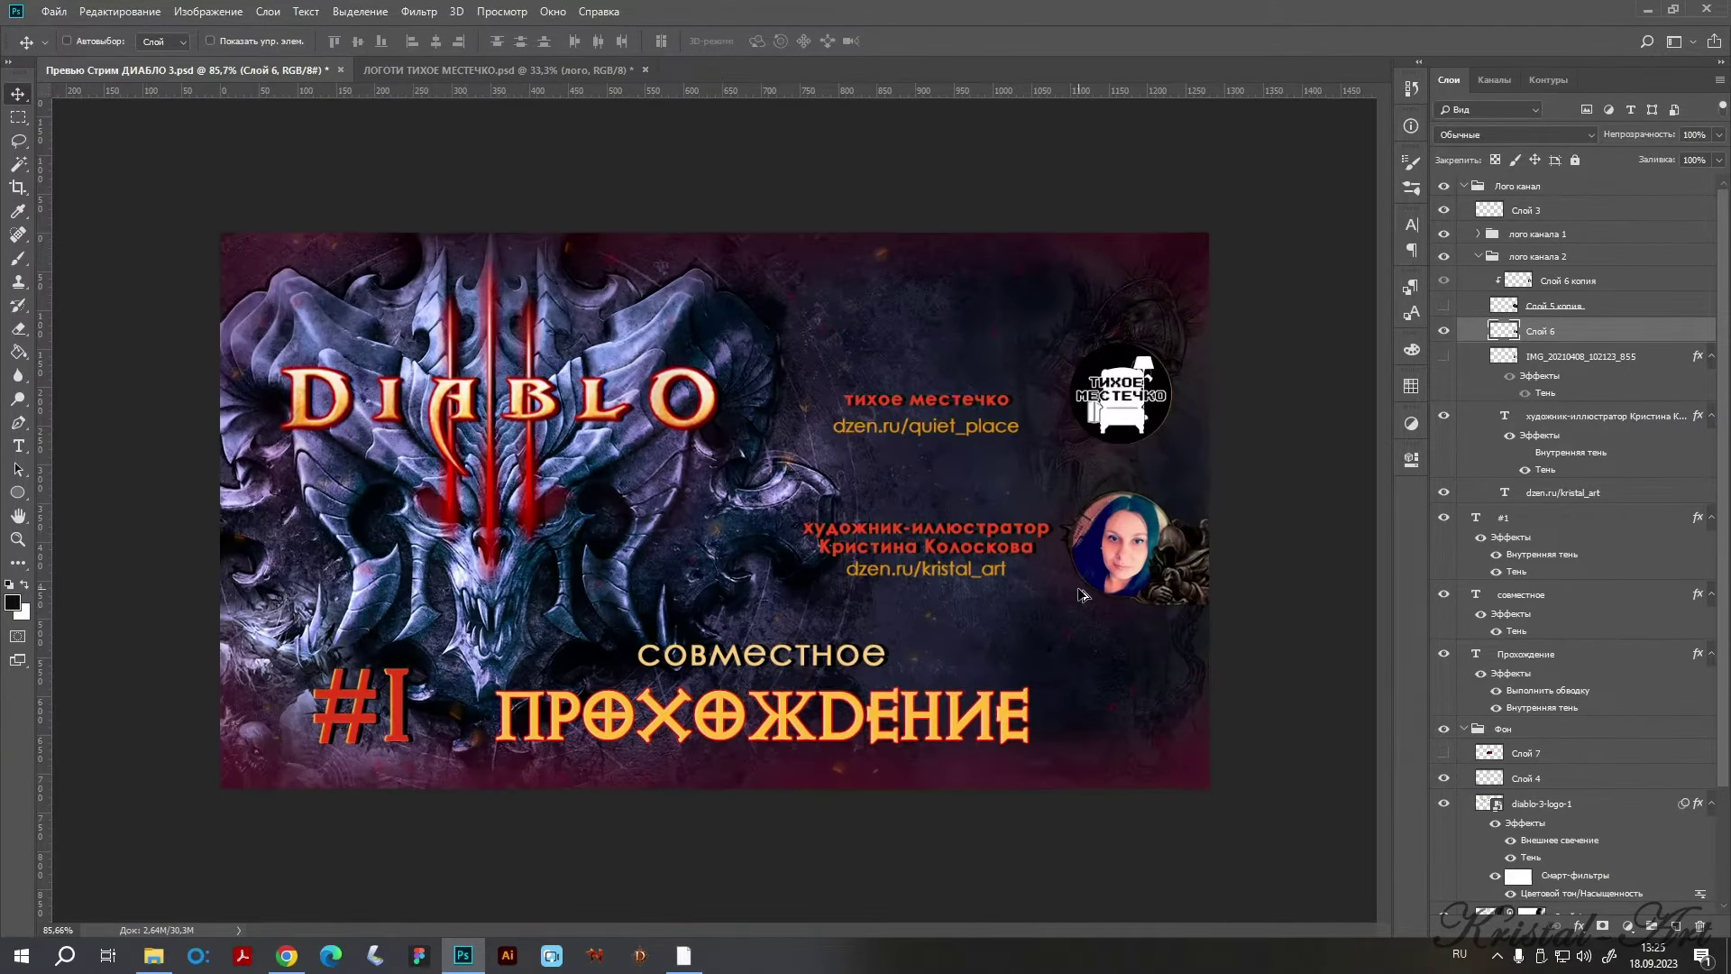
scroll(1134, 541, up, 2)
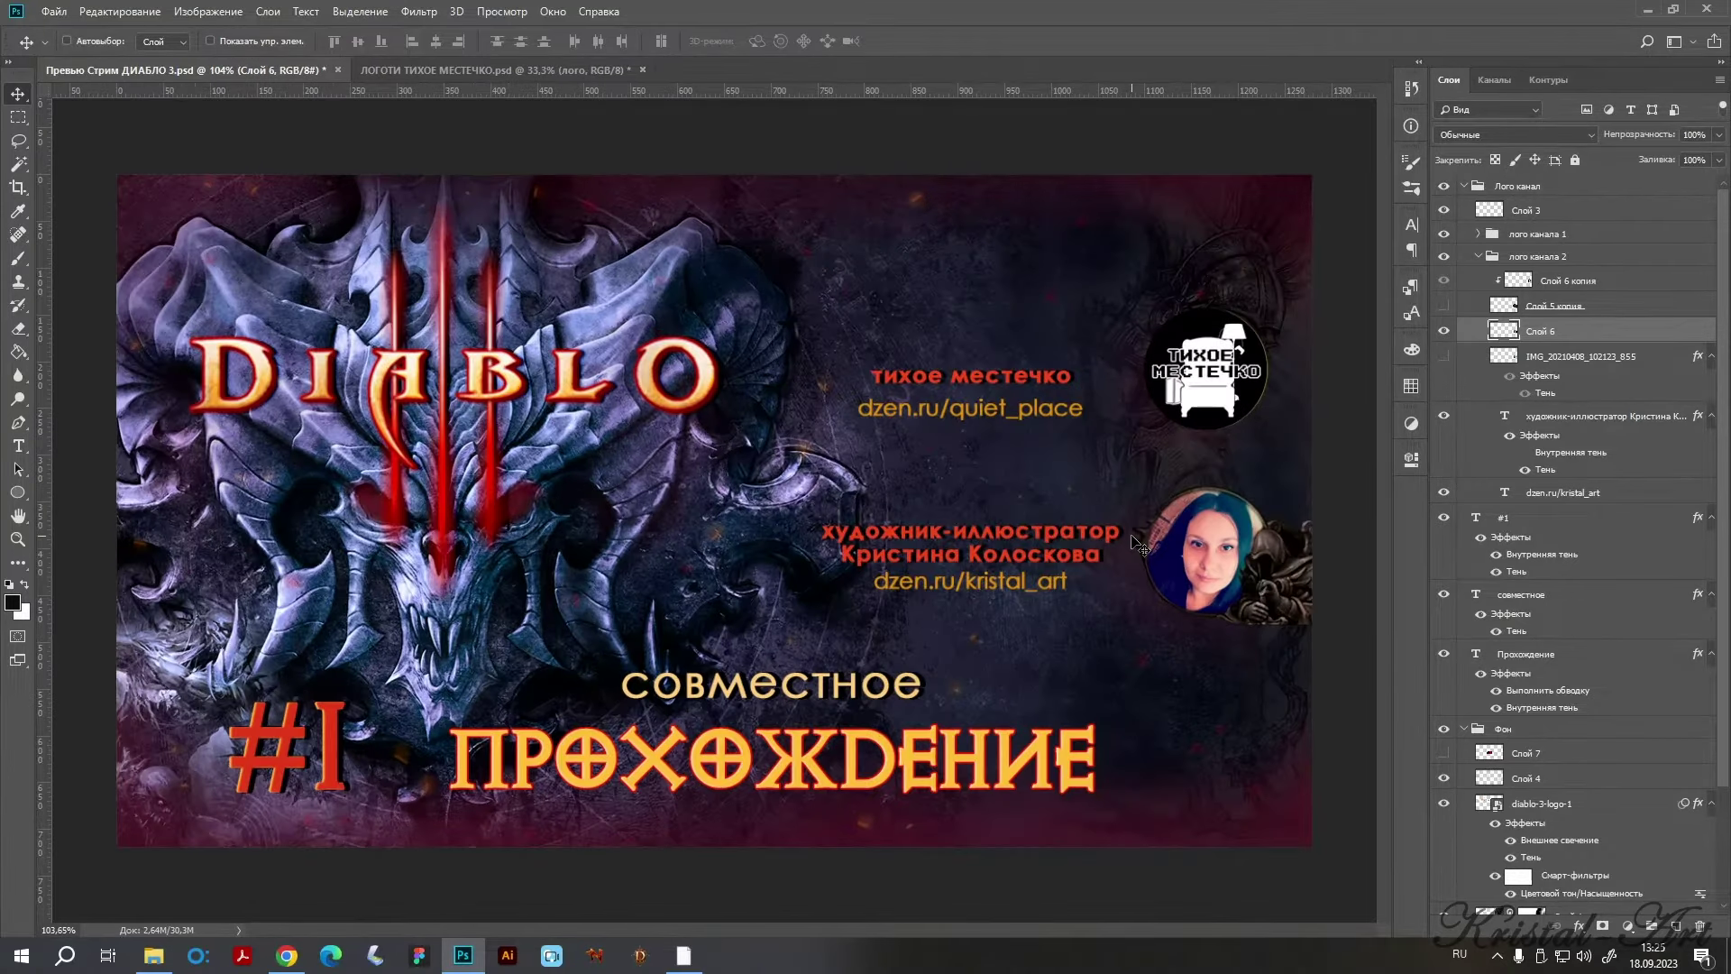
click(1455, 355)
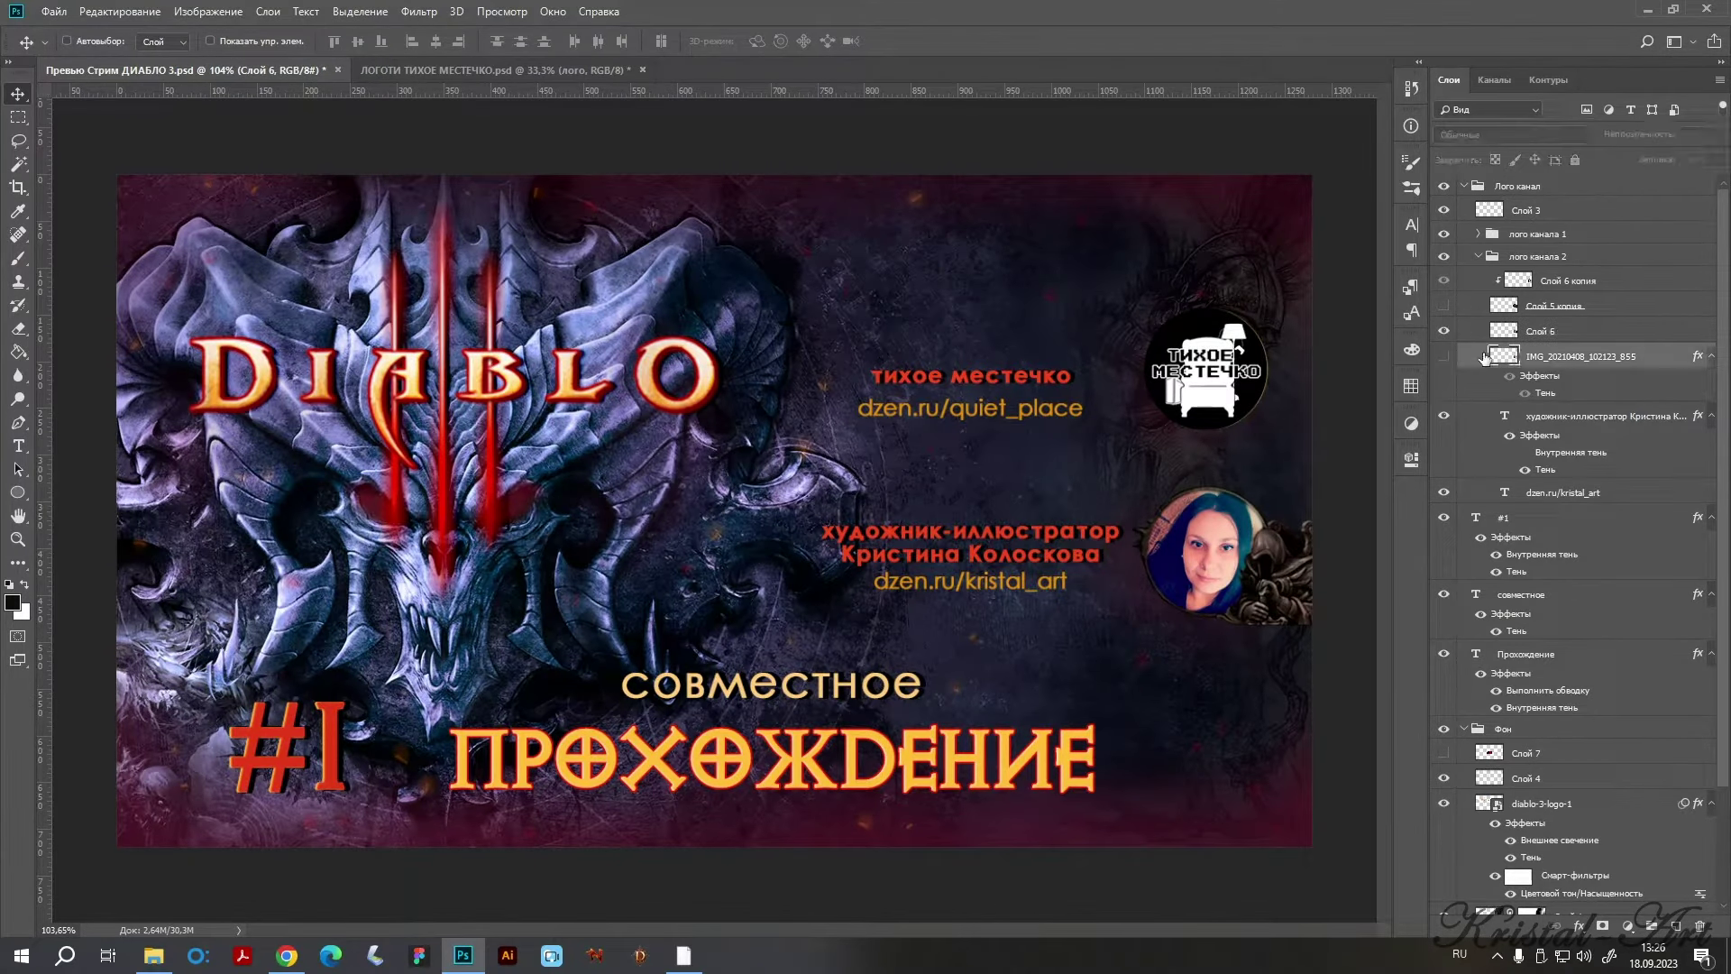
click(1442, 358)
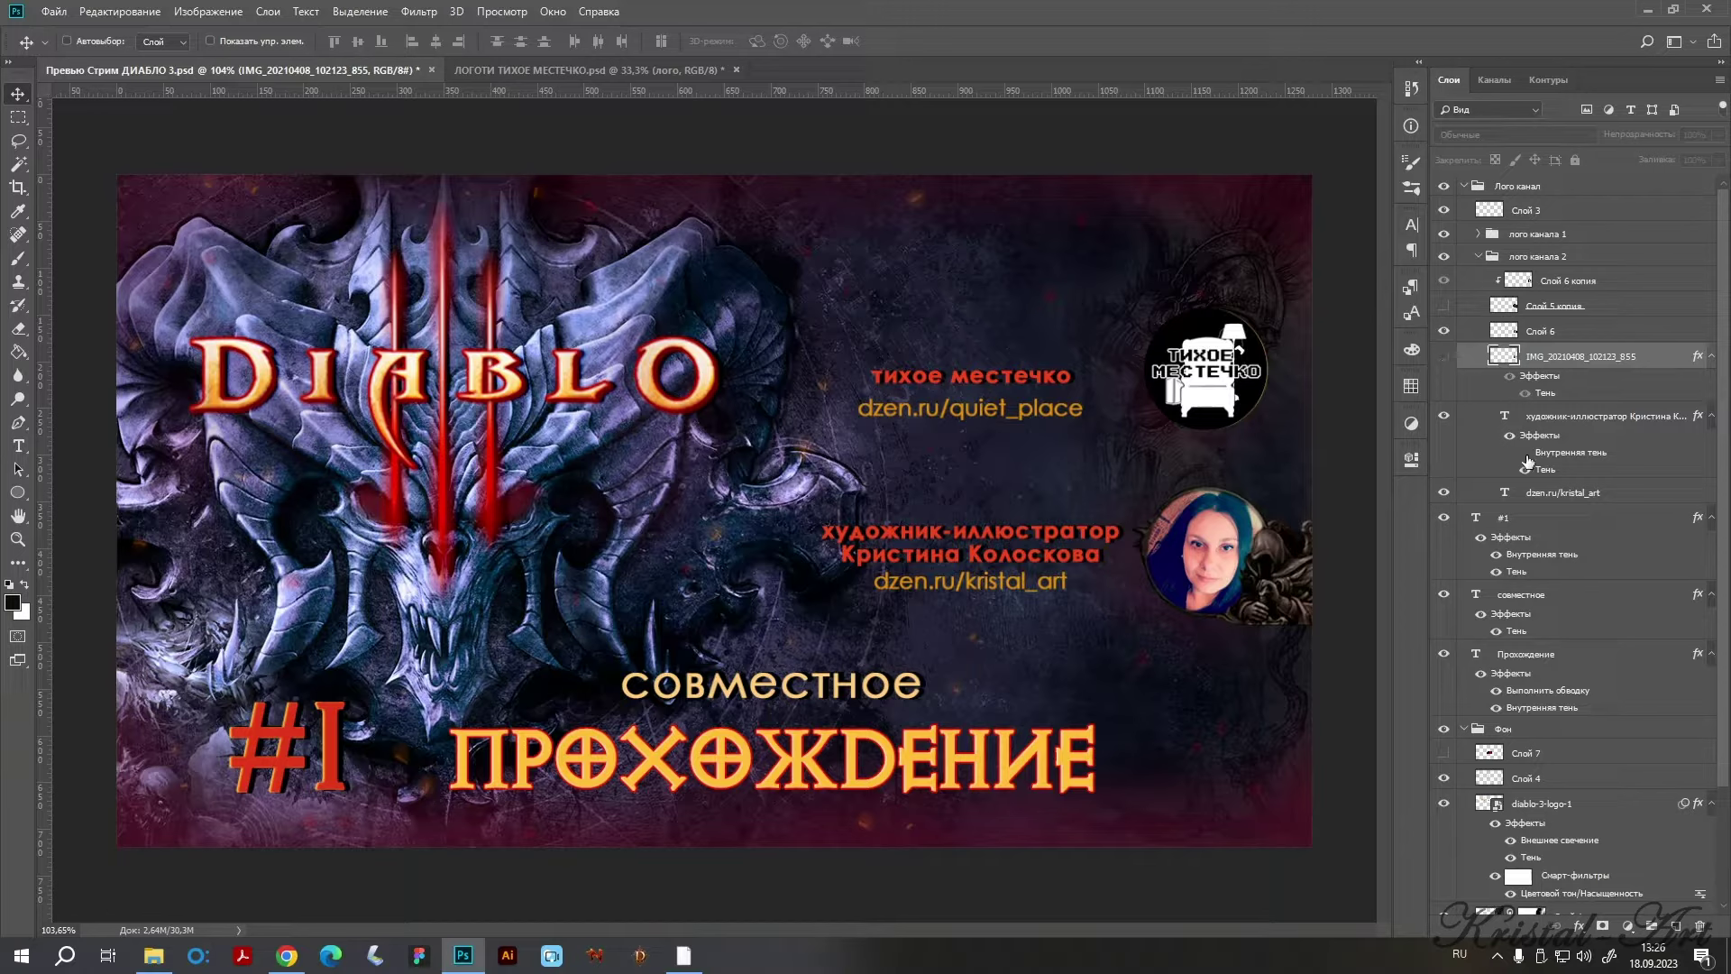
click(1487, 752)
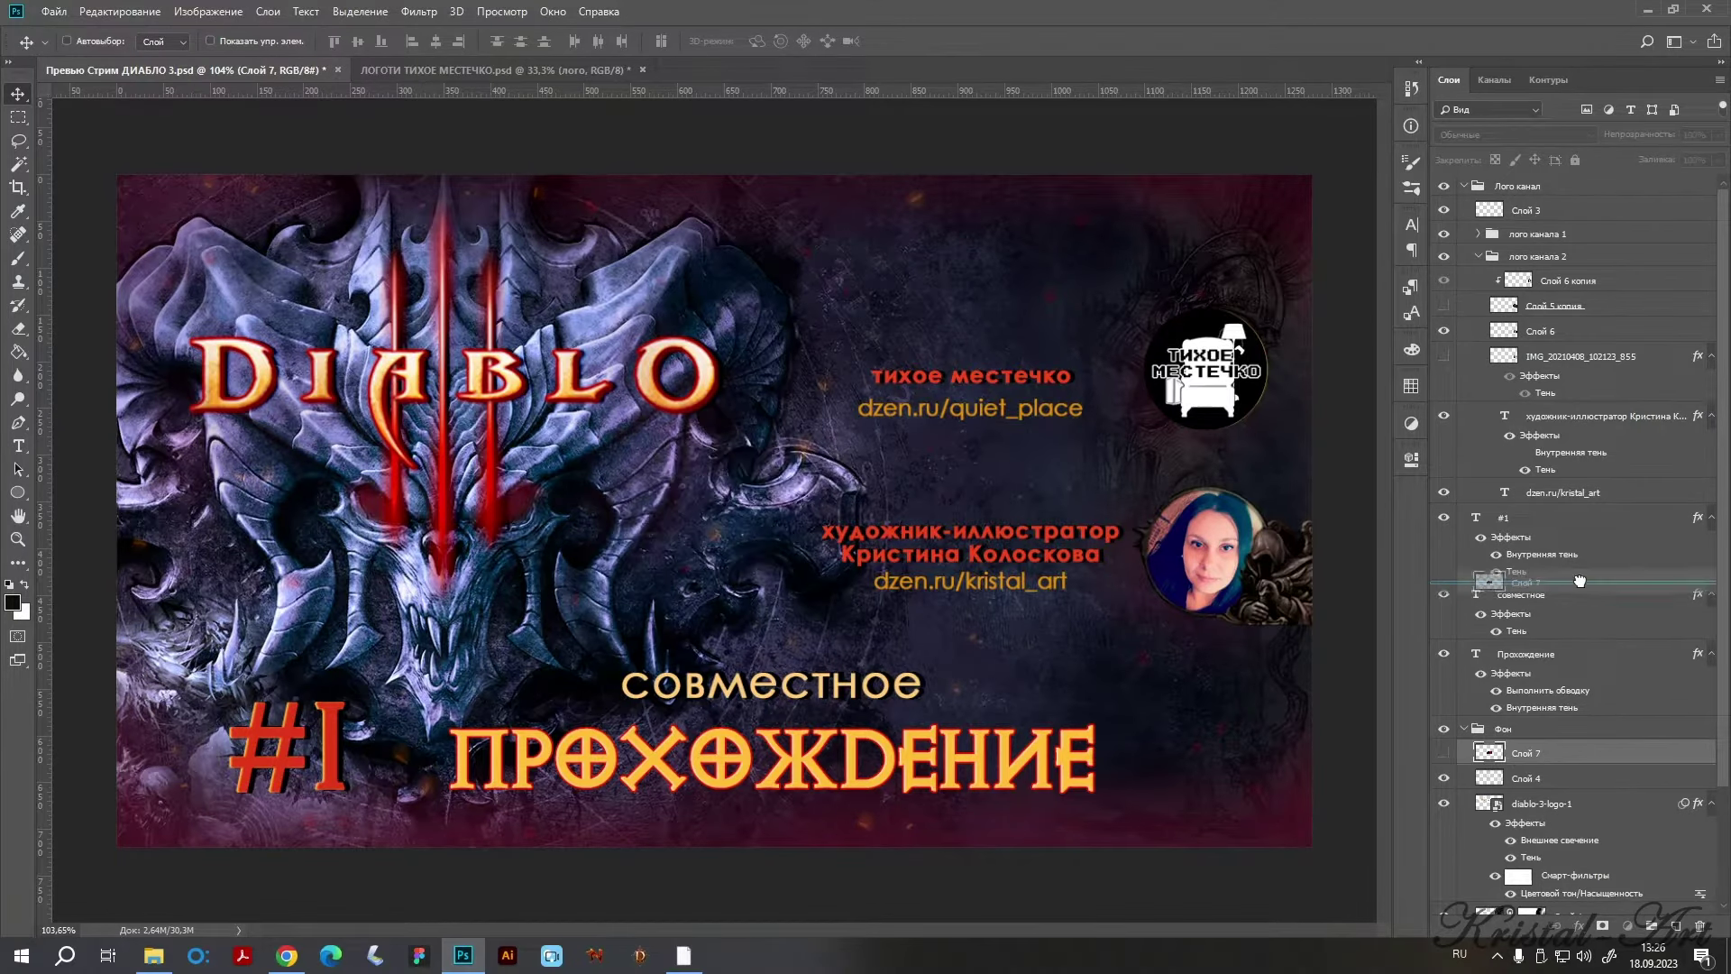
mouse_move(1487, 751)
mouse_down()
mouse_move(1547, 283)
mouse_move(1488, 233)
mouse_up()
click(1477, 256)
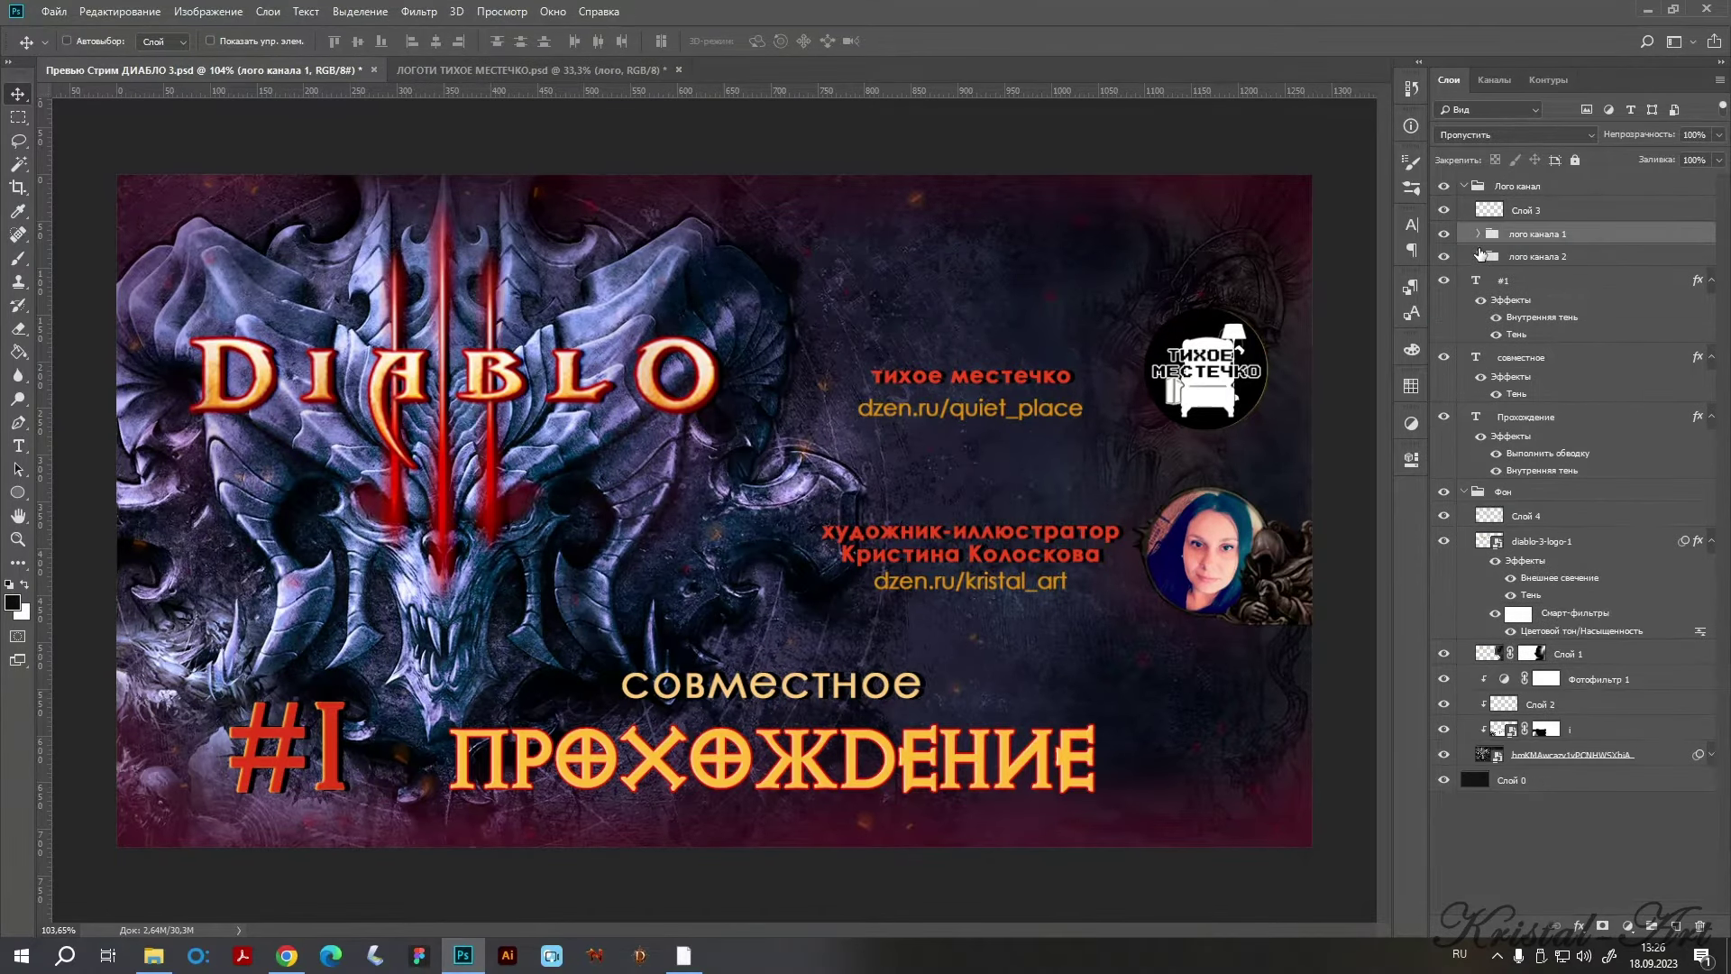
click(1478, 234)
Make the orb layer Слой 7 visible and select it.
click(1584, 283)
scroll(1221, 366, up, 1)
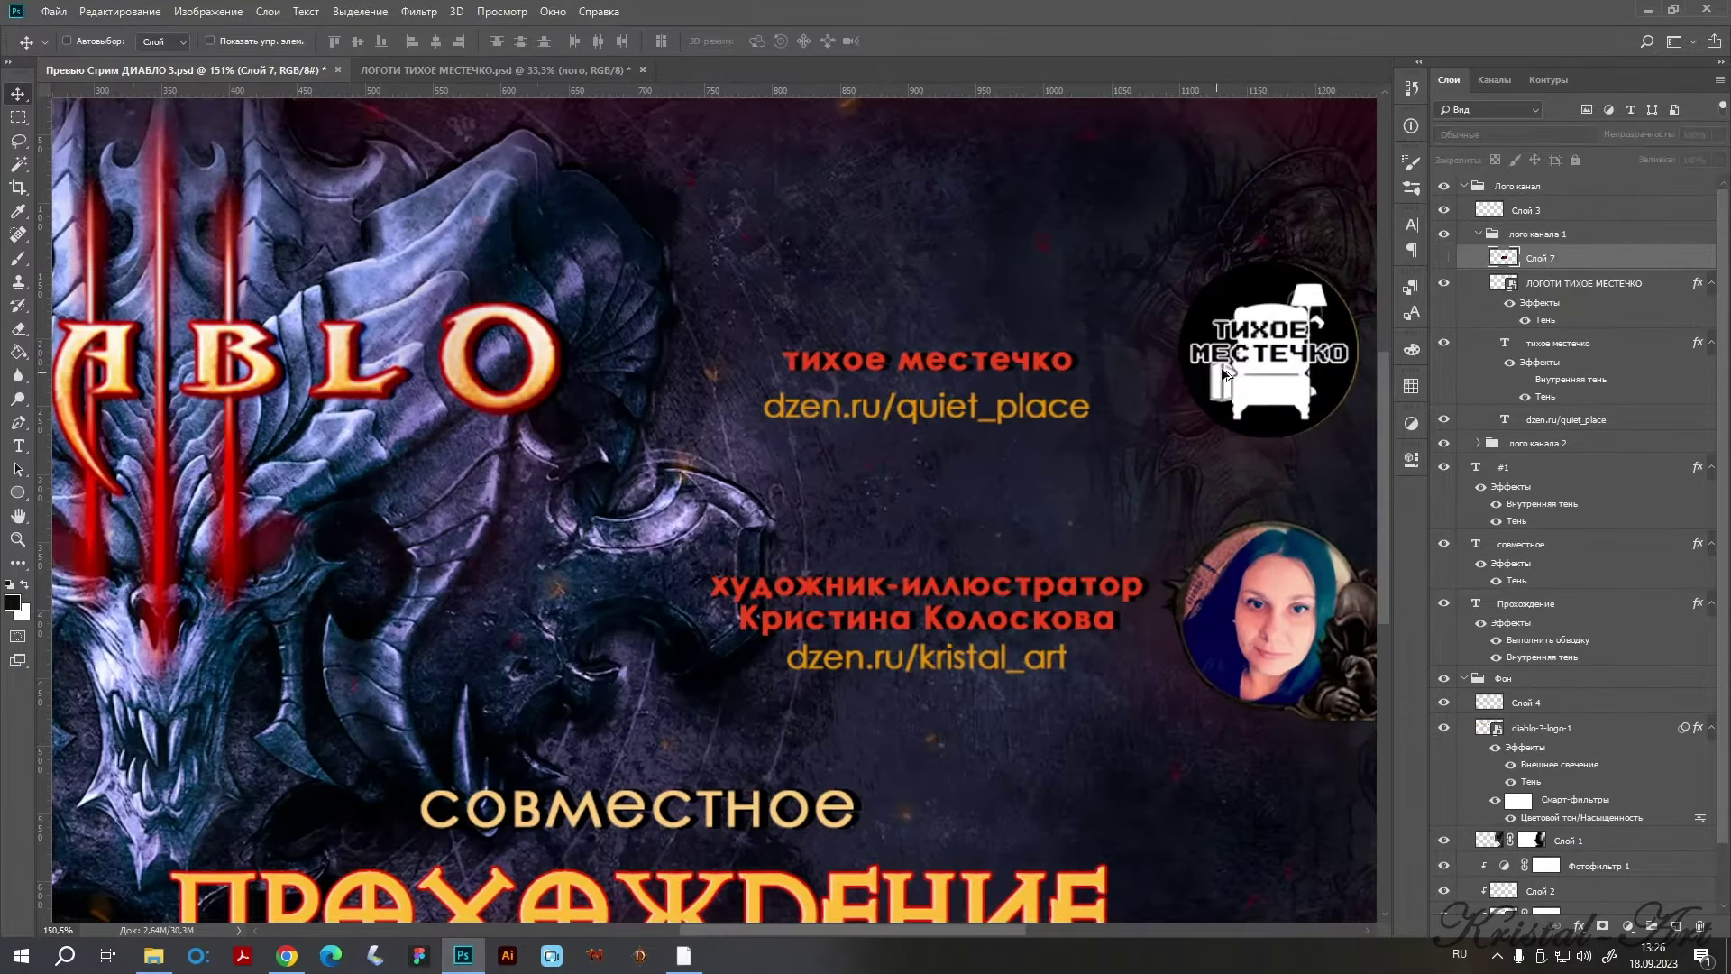
scroll(1221, 366, up, 1)
right_click(1609, 285)
key(Escape)
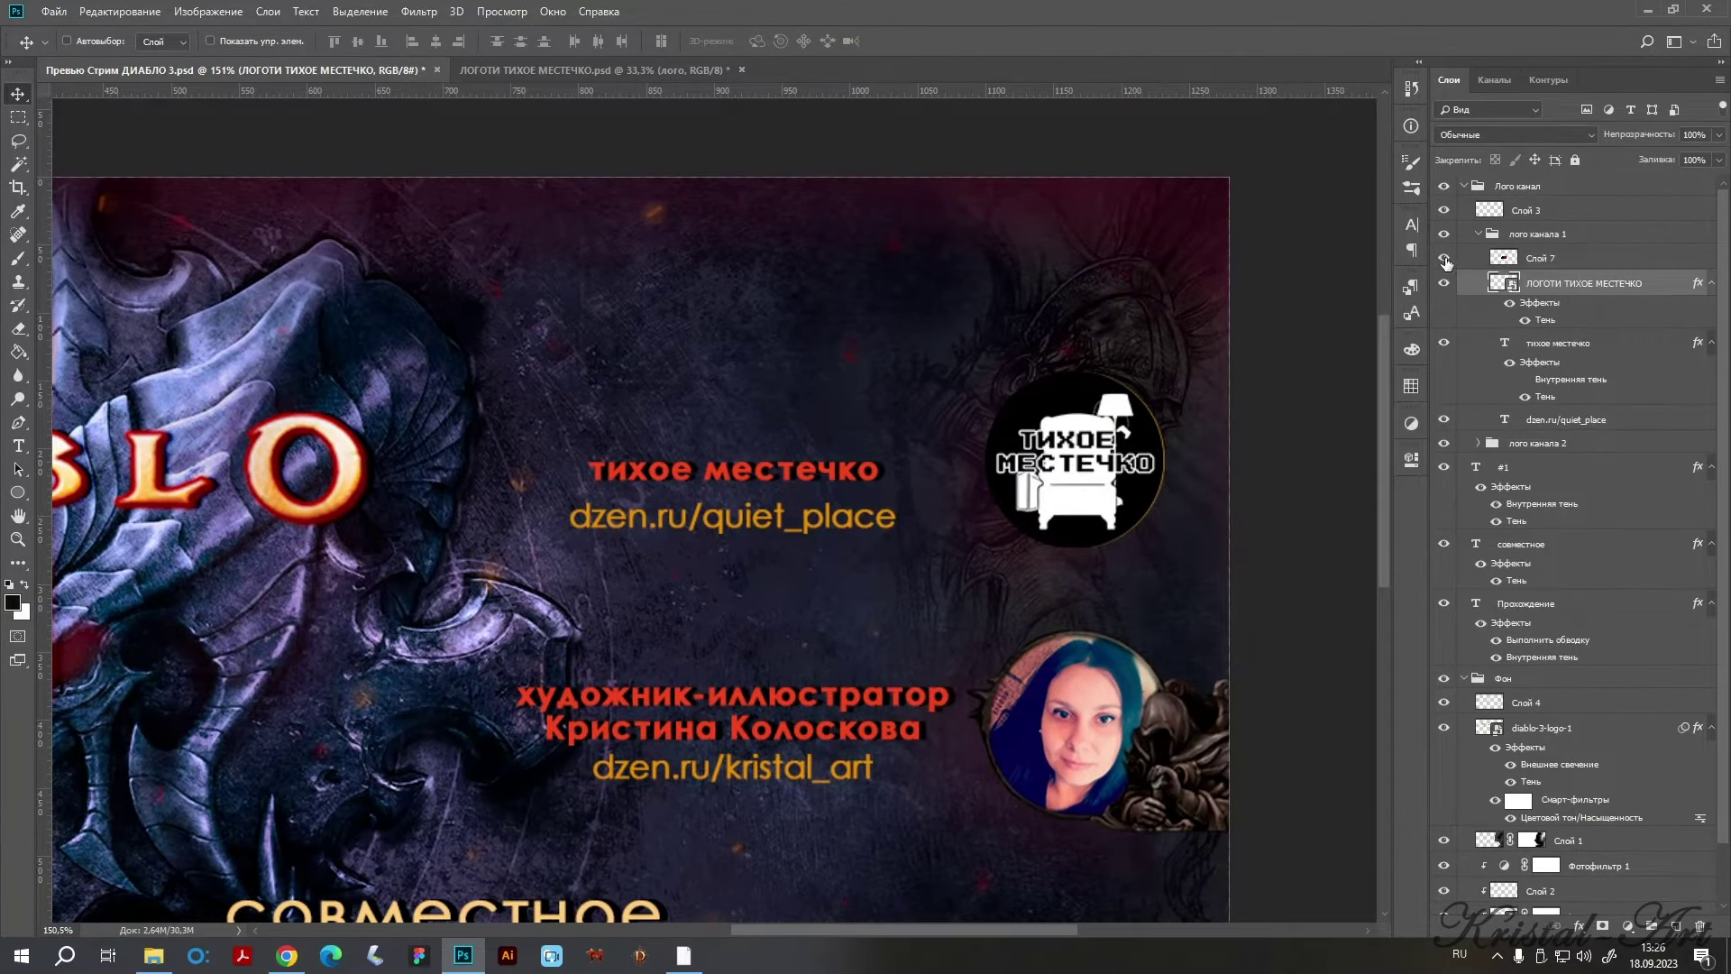
click(1444, 259)
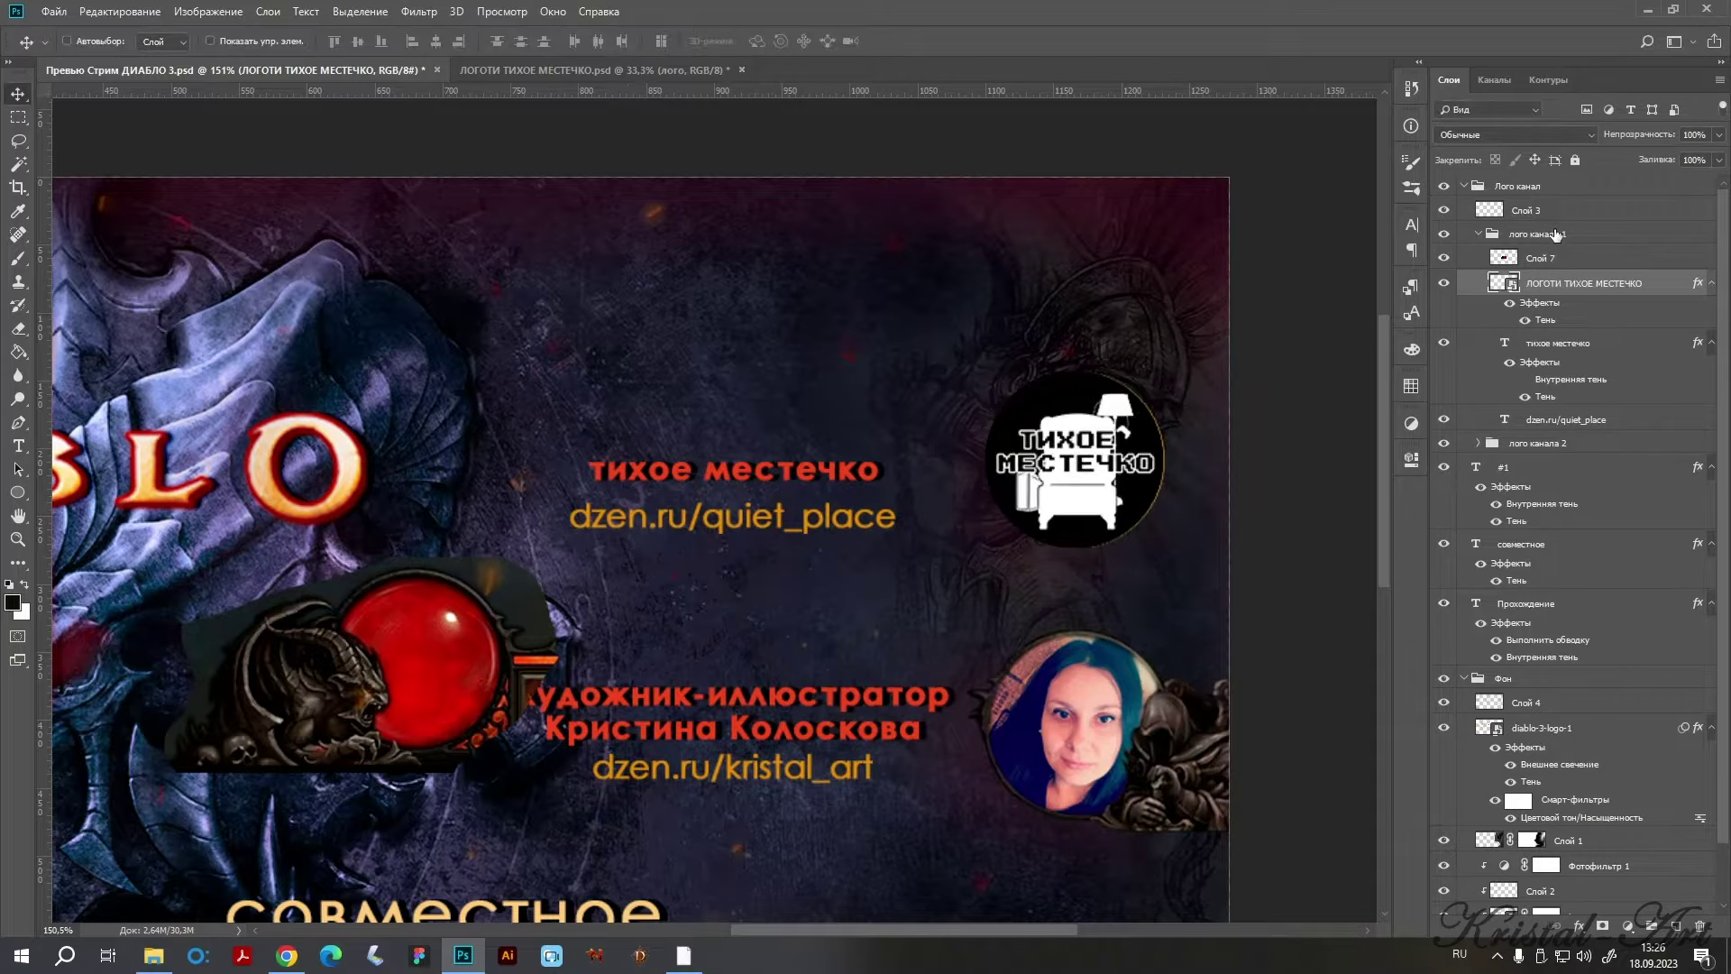
click(1550, 259)
Flip the orb image horizontally and move it to the right side.
key(ctrl+t)
right_click(530, 616)
click(664, 841)
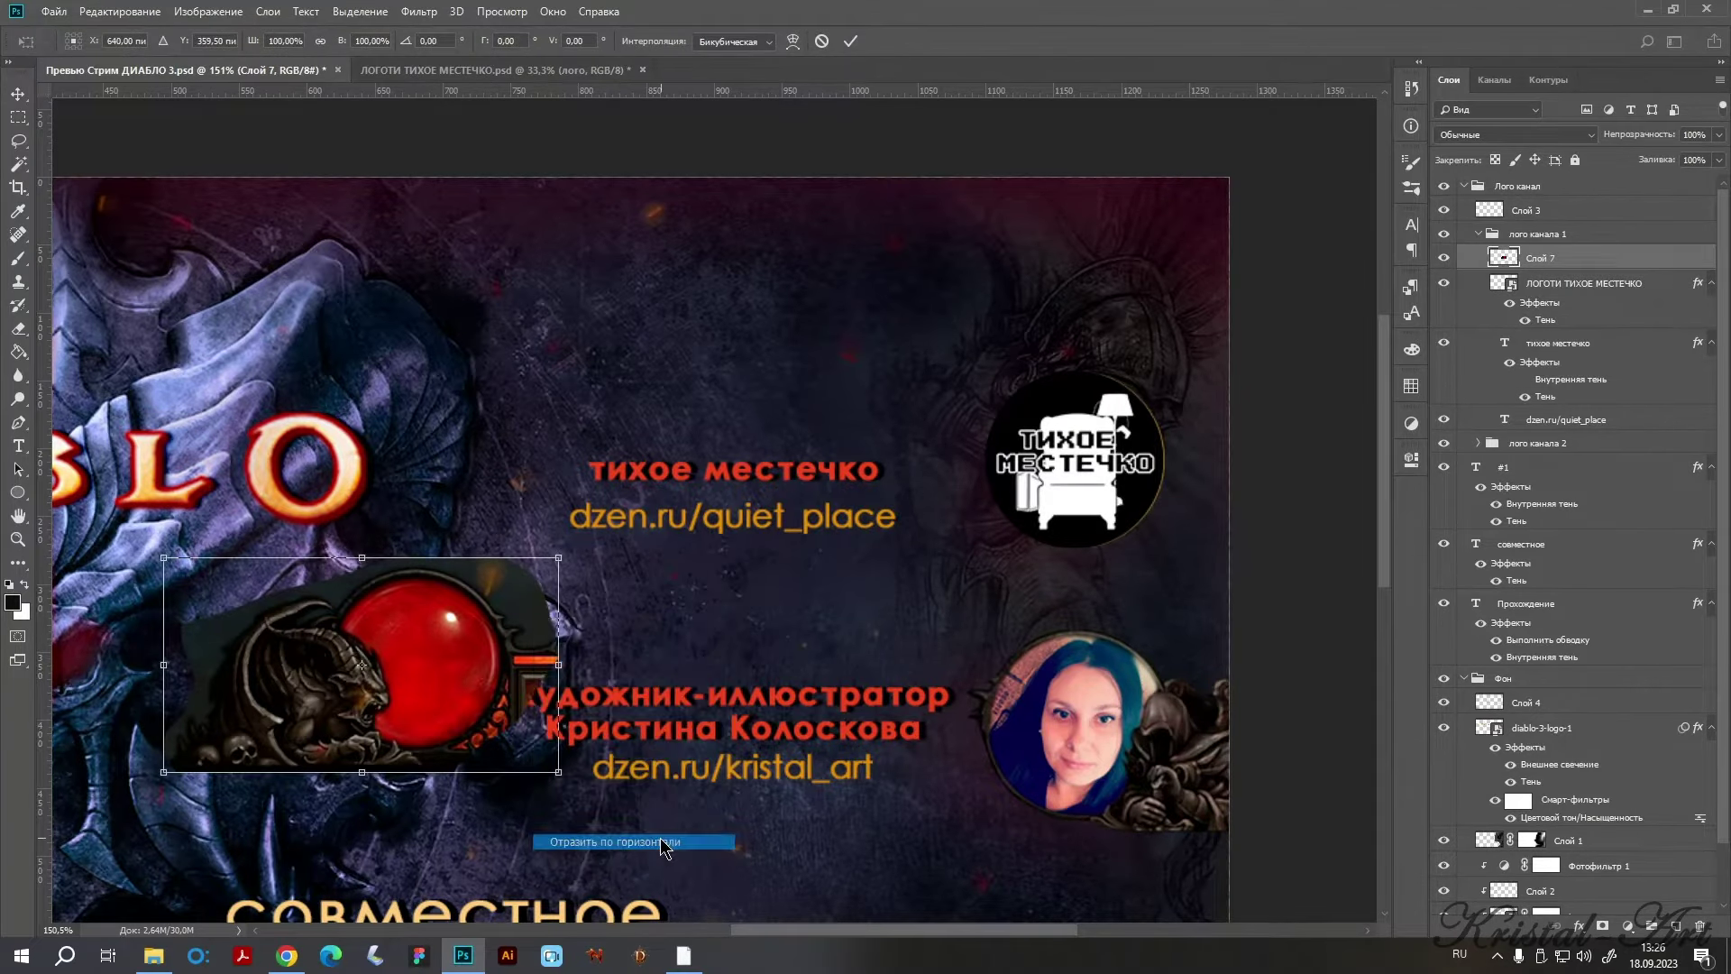
mouse_move(360, 664)
mouse_down()
mouse_move(999, 459)
mouse_move(1100, 553)
mouse_move(1141, 737)
mouse_up()
Commit the flip and trial orb opacities of 46% and then 74%.
key(Return)
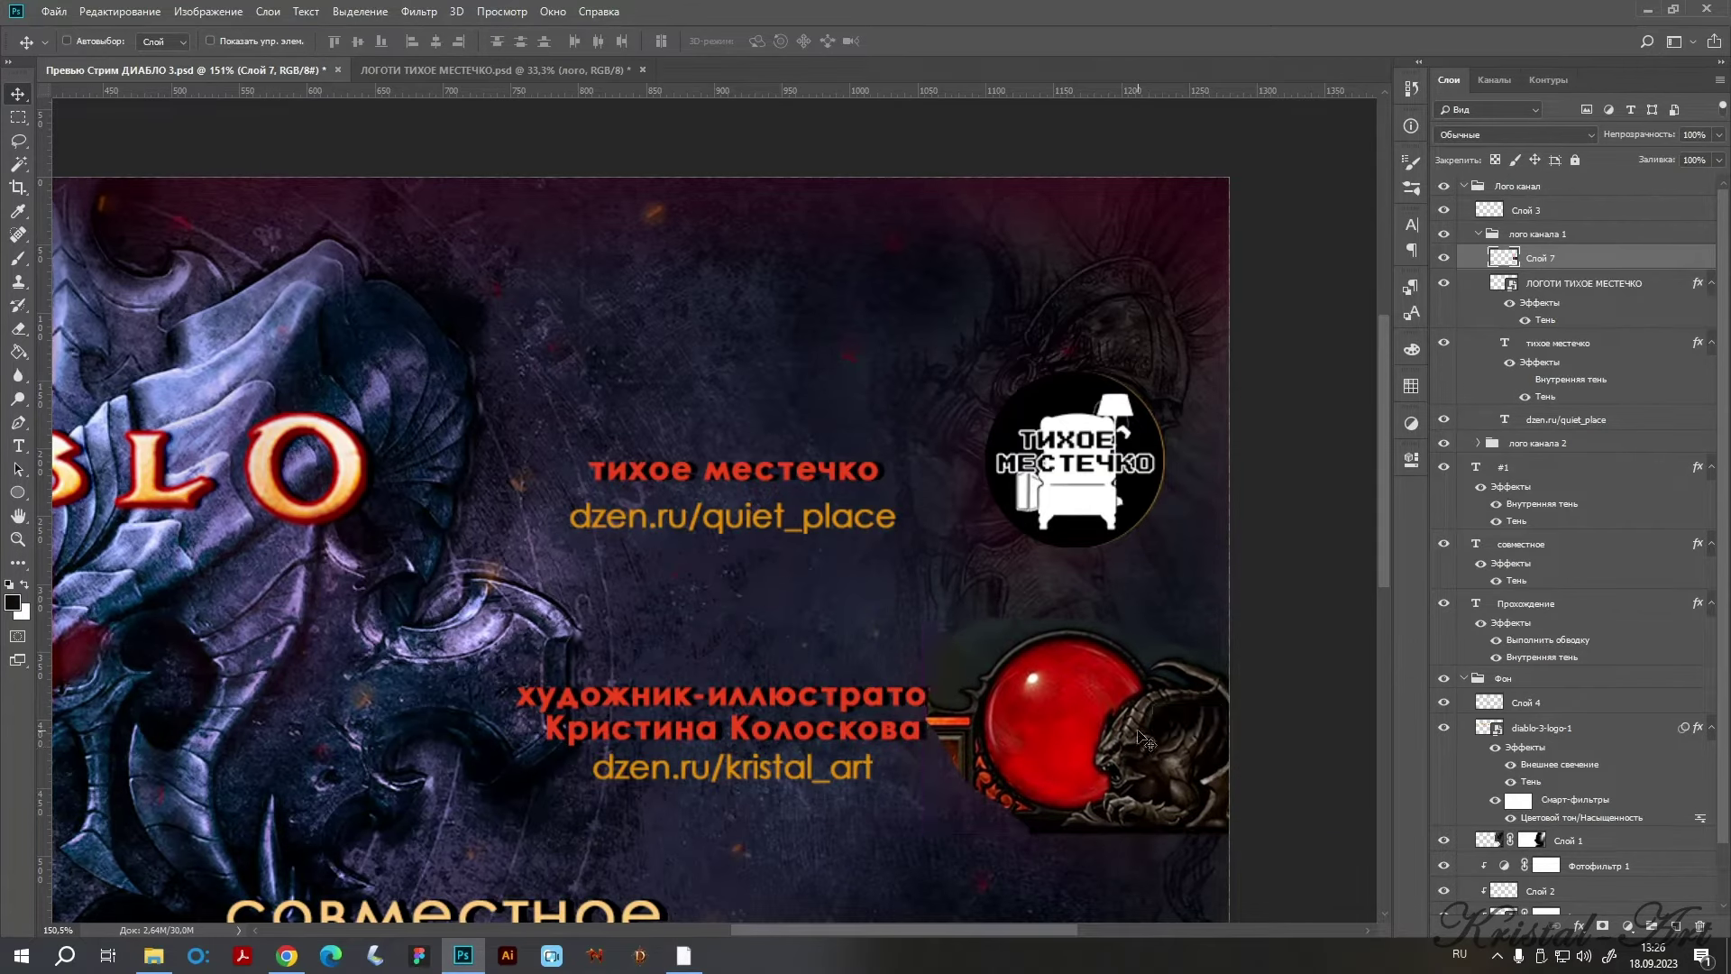
key(4)
key(6)
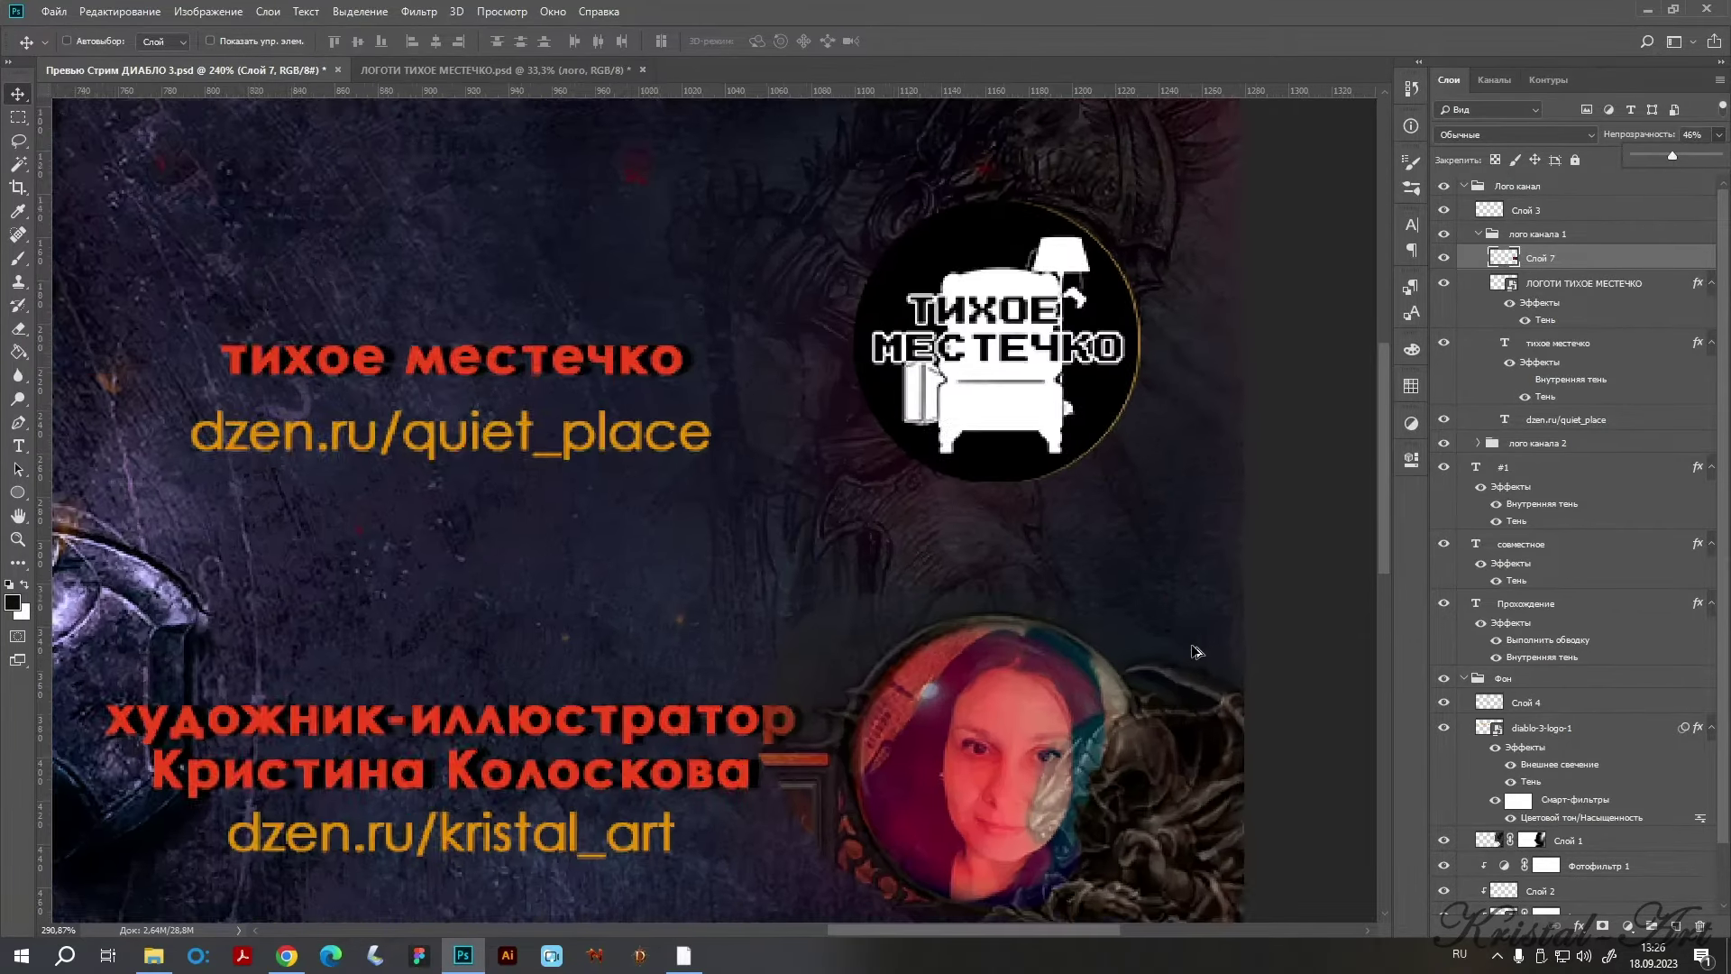
scroll(1108, 480, up, 5)
key(7)
key(4)
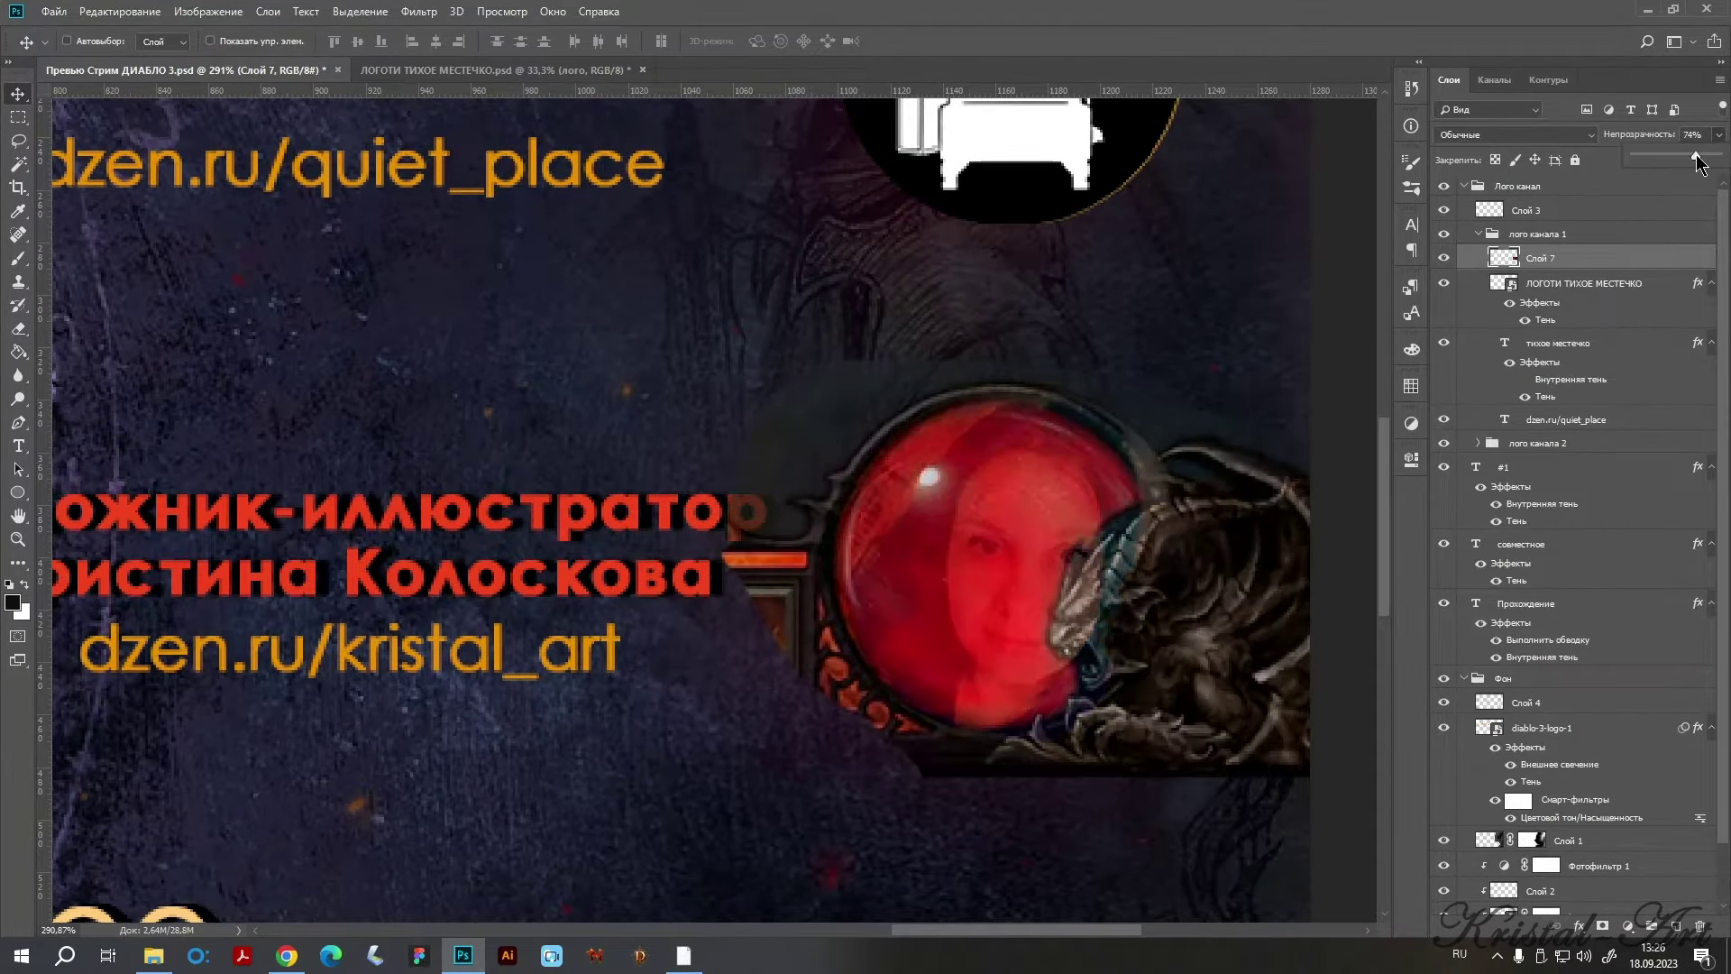
Move the orb up to sit over the channel logo.
mouse_move(966, 460)
mouse_down()
mouse_move(966, 430)
mouse_move(984, 458)
mouse_up()
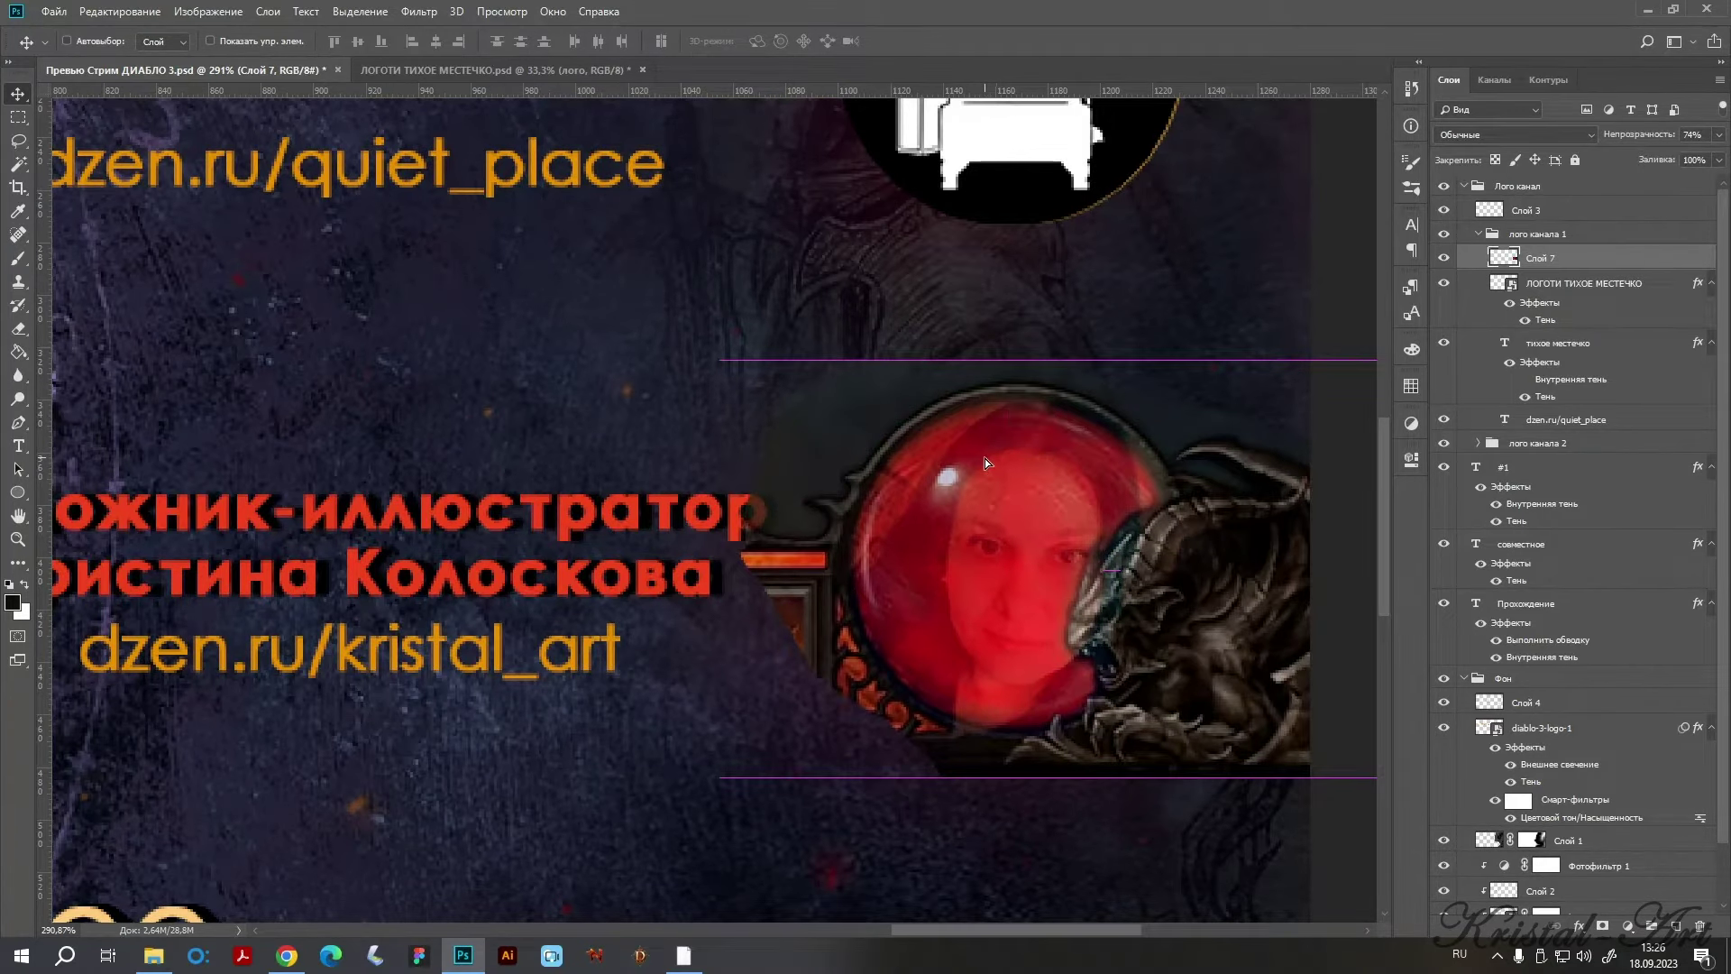
scroll(1125, 428, down, 5)
drag(1107, 431, 1125, 279)
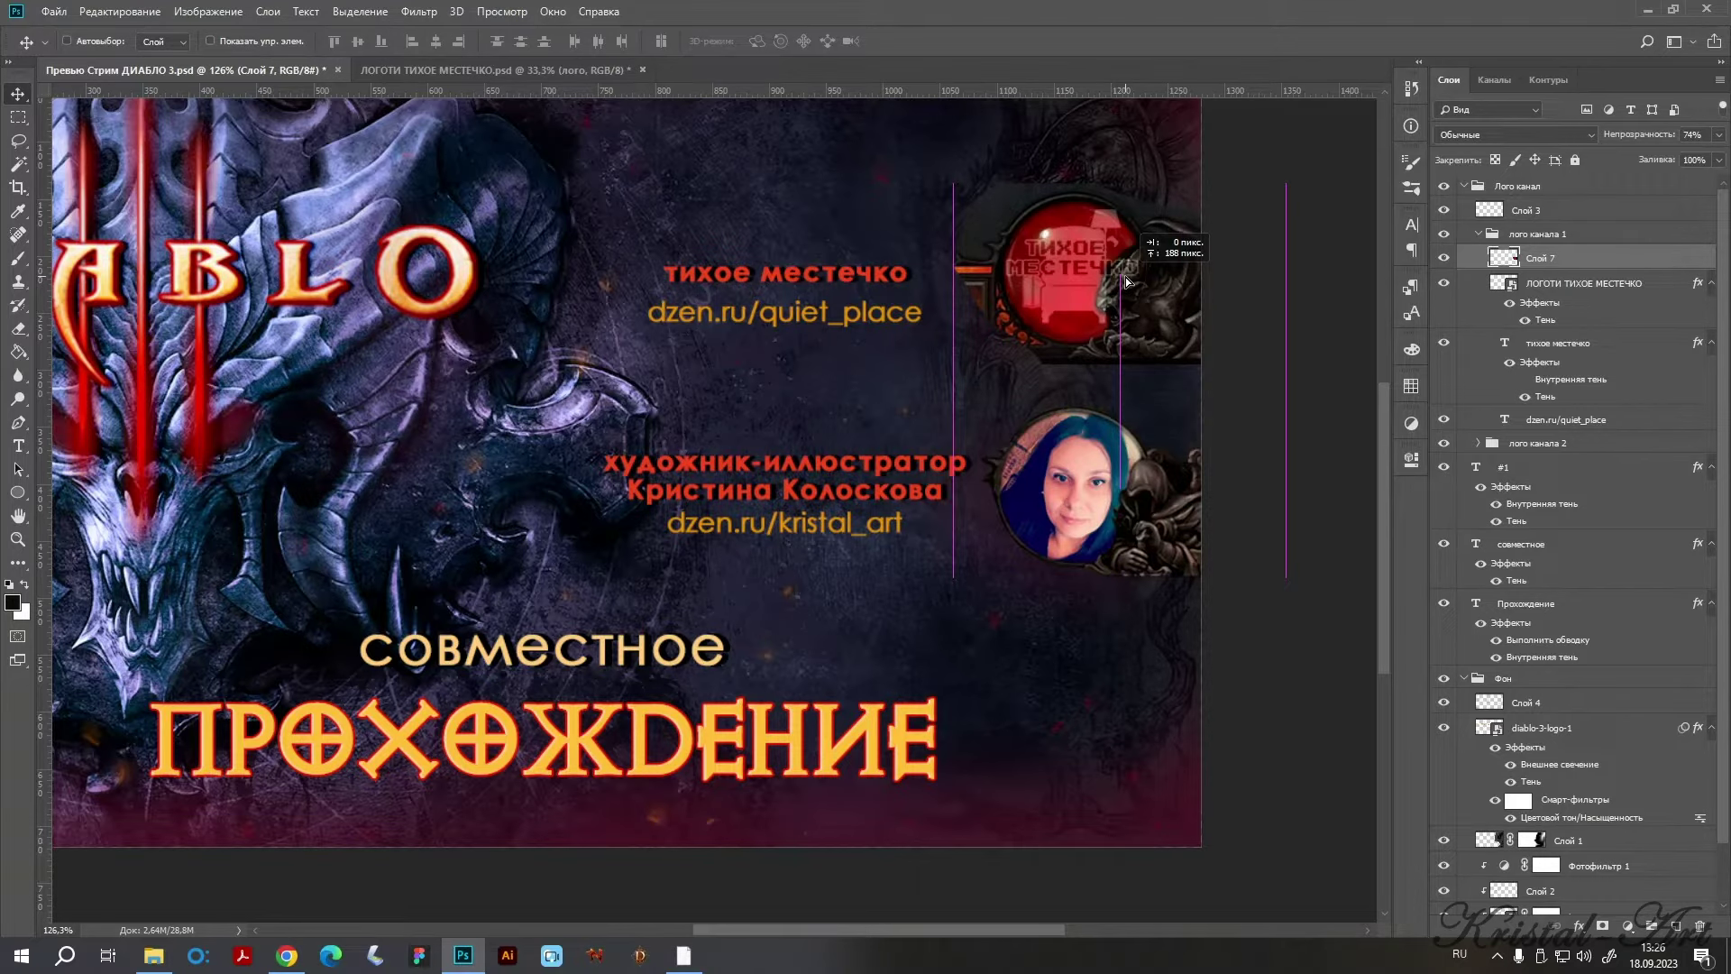
drag(1125, 281, 1129, 279)
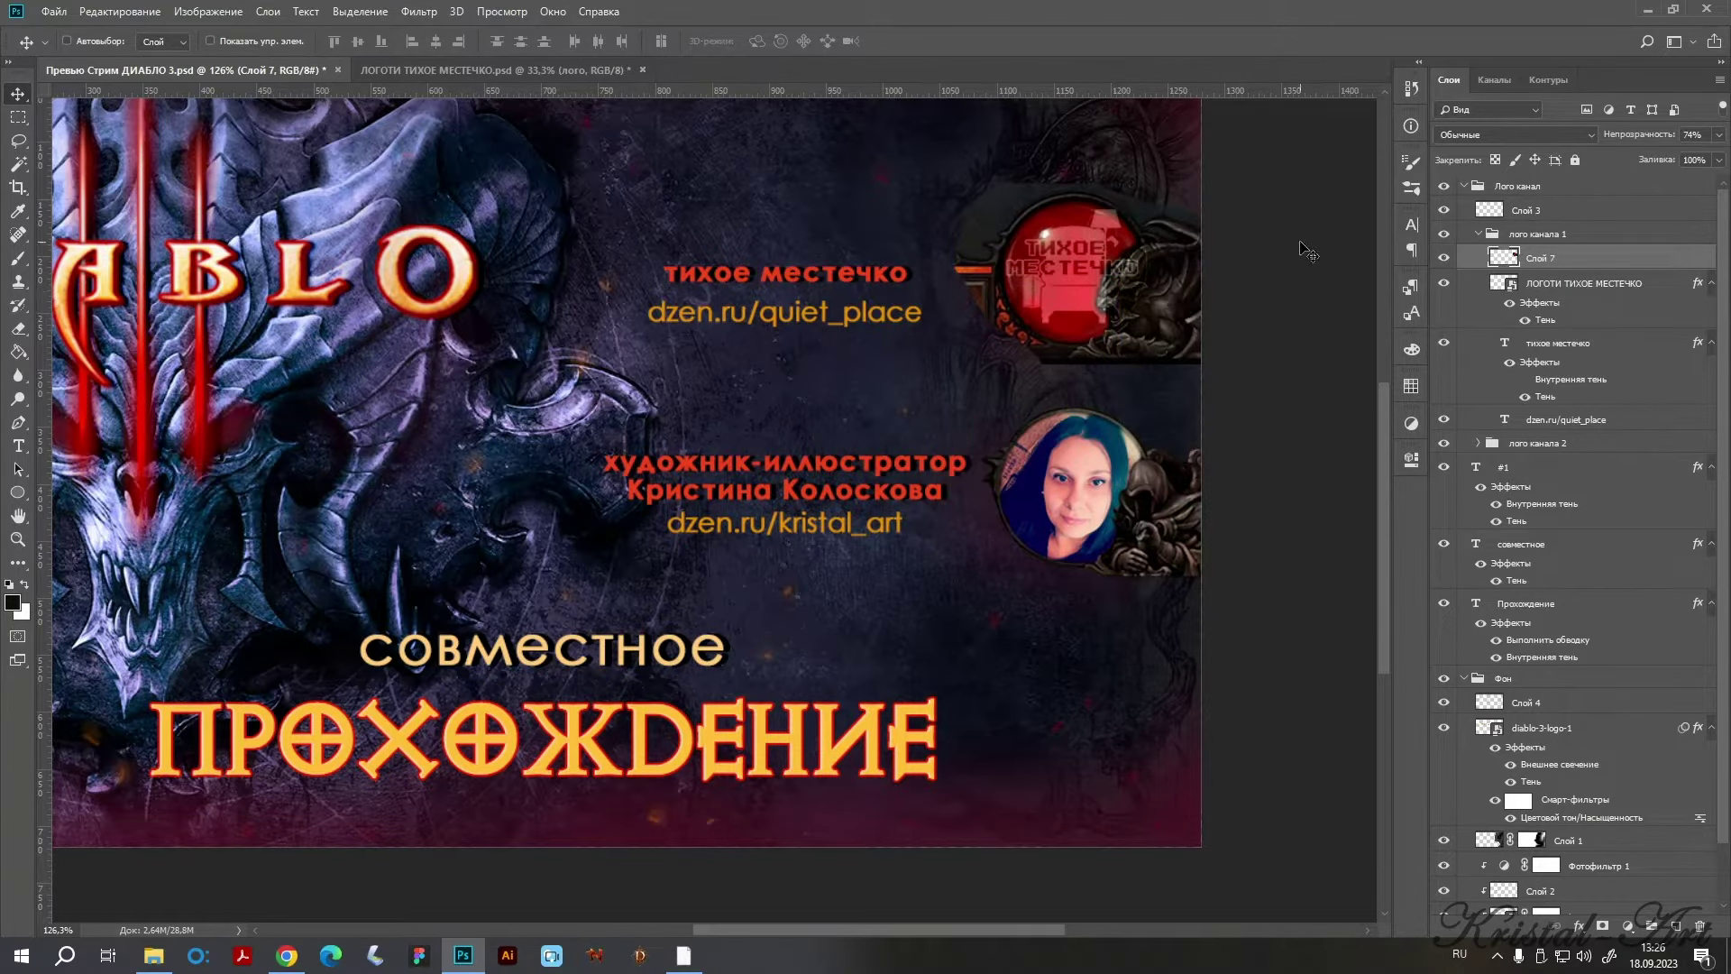
scroll(1307, 253, up, 4)
Compare the ЛОГОТИ ТИХОЕ МЕСТЕЧКО logo above the orb, keep the orb on top at 100% opacity.
mouse_move(1575, 283)
mouse_down()
mouse_move(1525, 279)
mouse_move(1538, 326)
mouse_up()
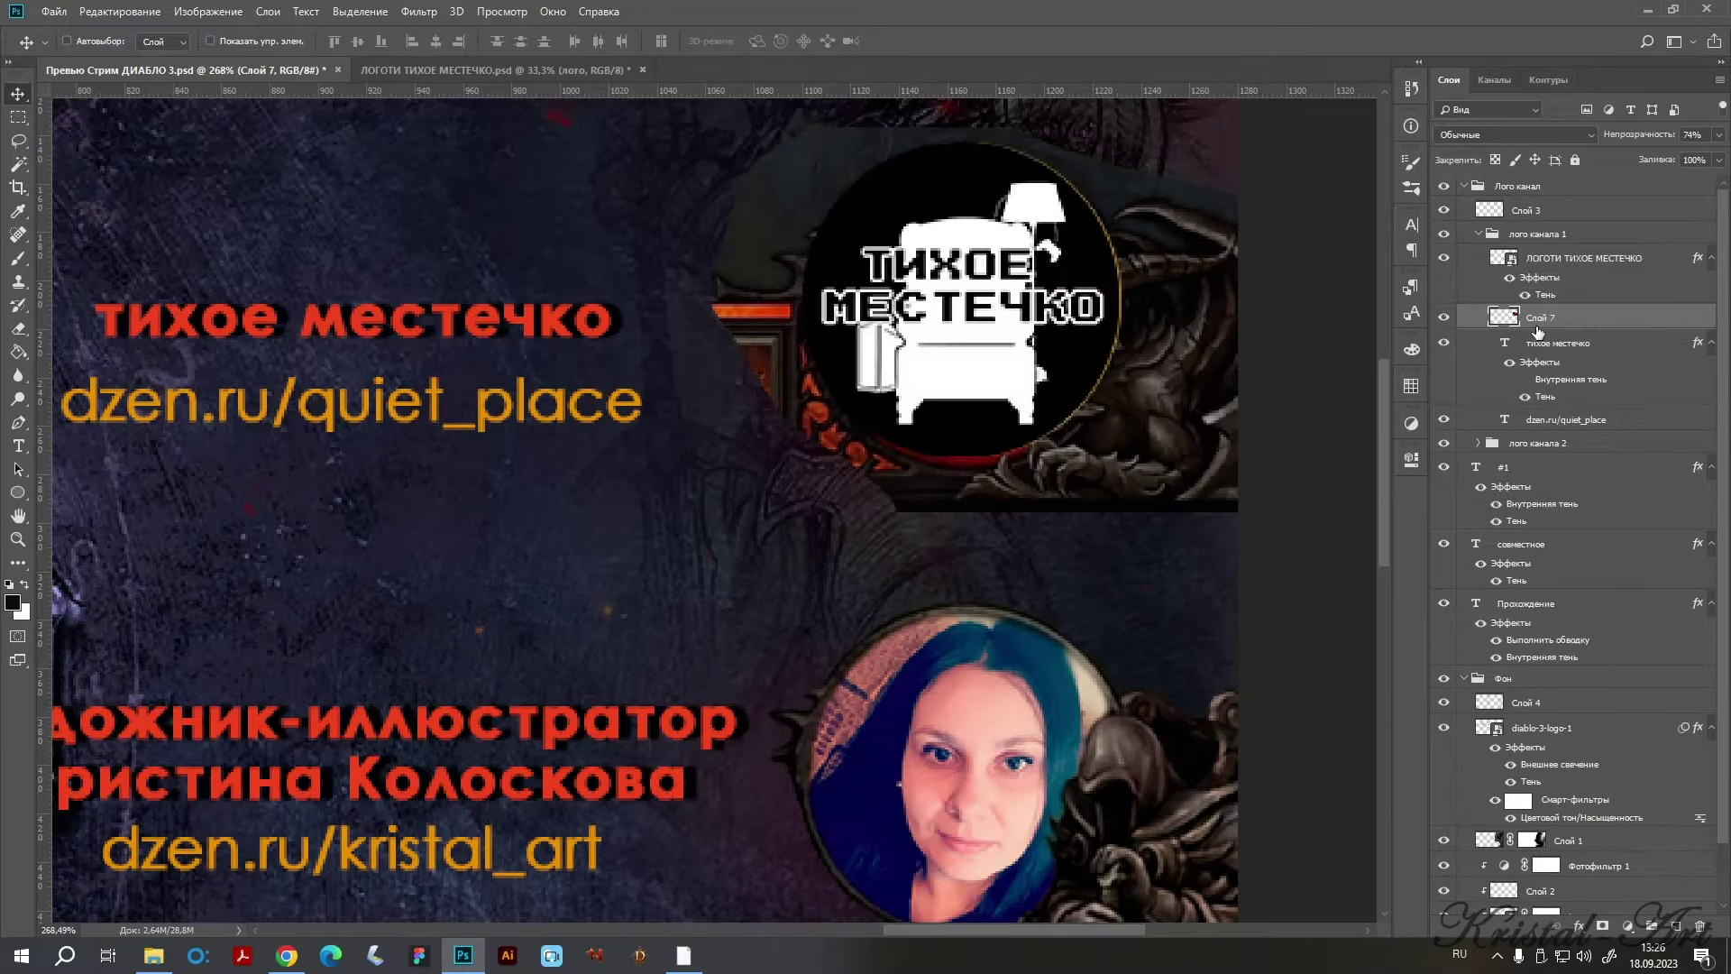
key(ctrl+bracketright)
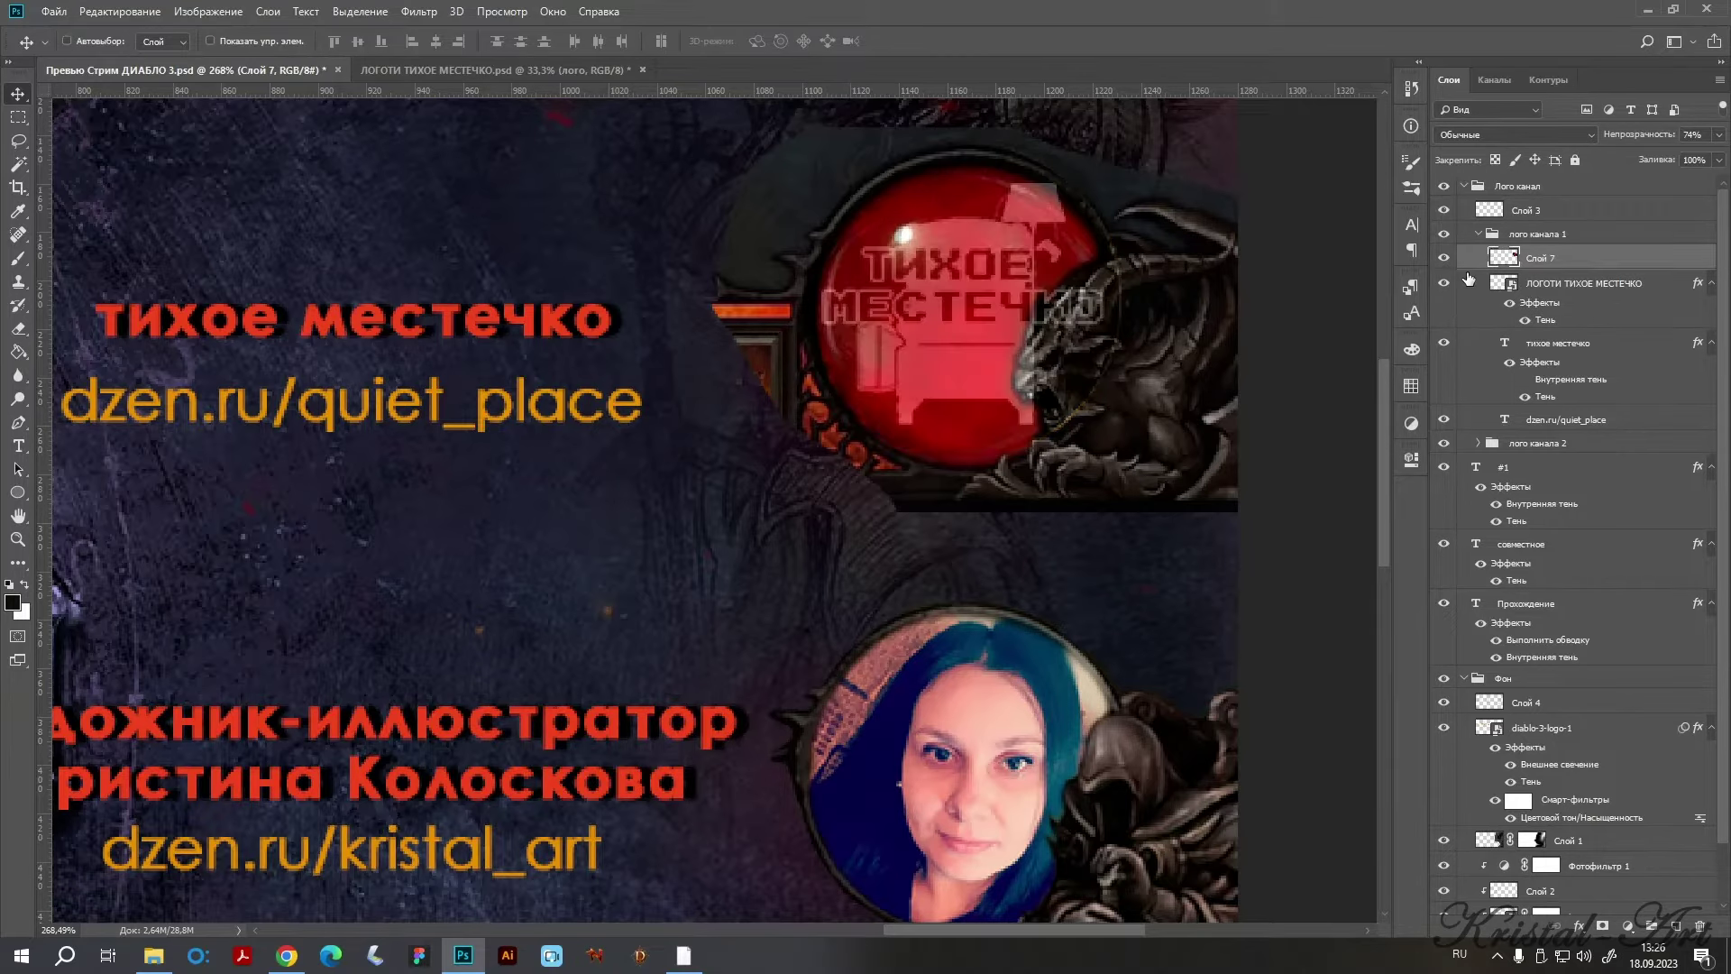
key(ctrl+bracketleft)
key(ctrl+bracketright)
click(1717, 134)
drag(1713, 155, 1723, 155)
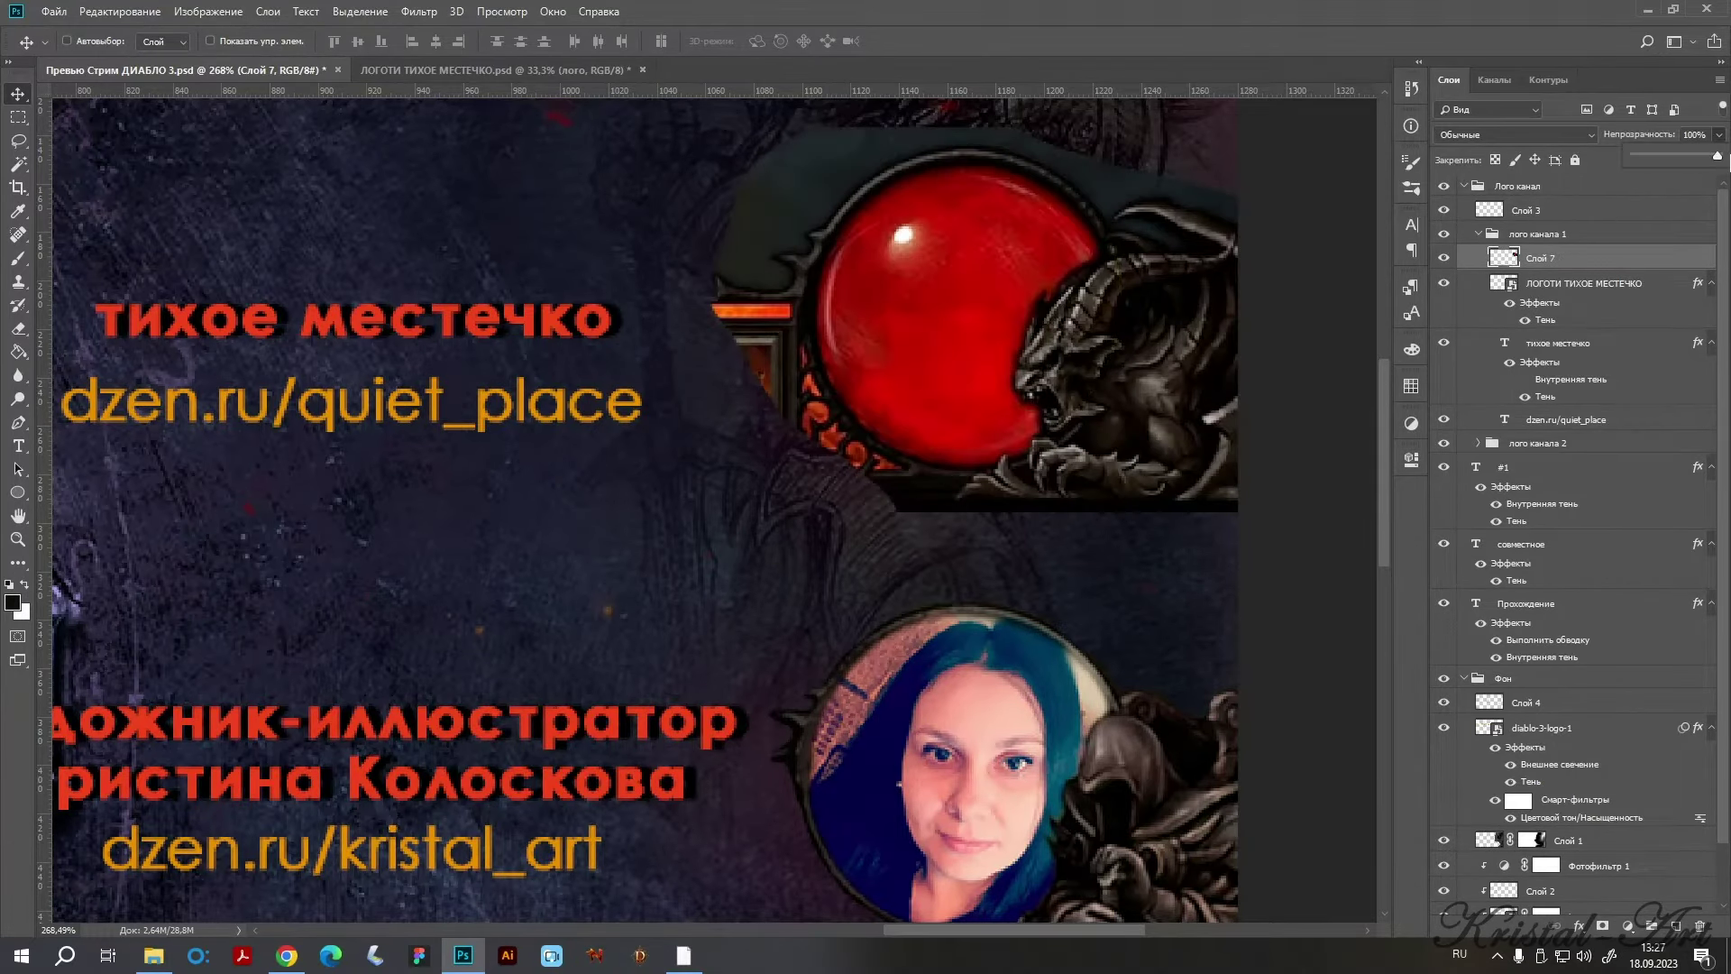
scroll(1181, 228, up, 1)
scroll(1138, 311, up, 1)
scroll(1137, 311, up, 1)
scroll(1138, 311, down, 1)
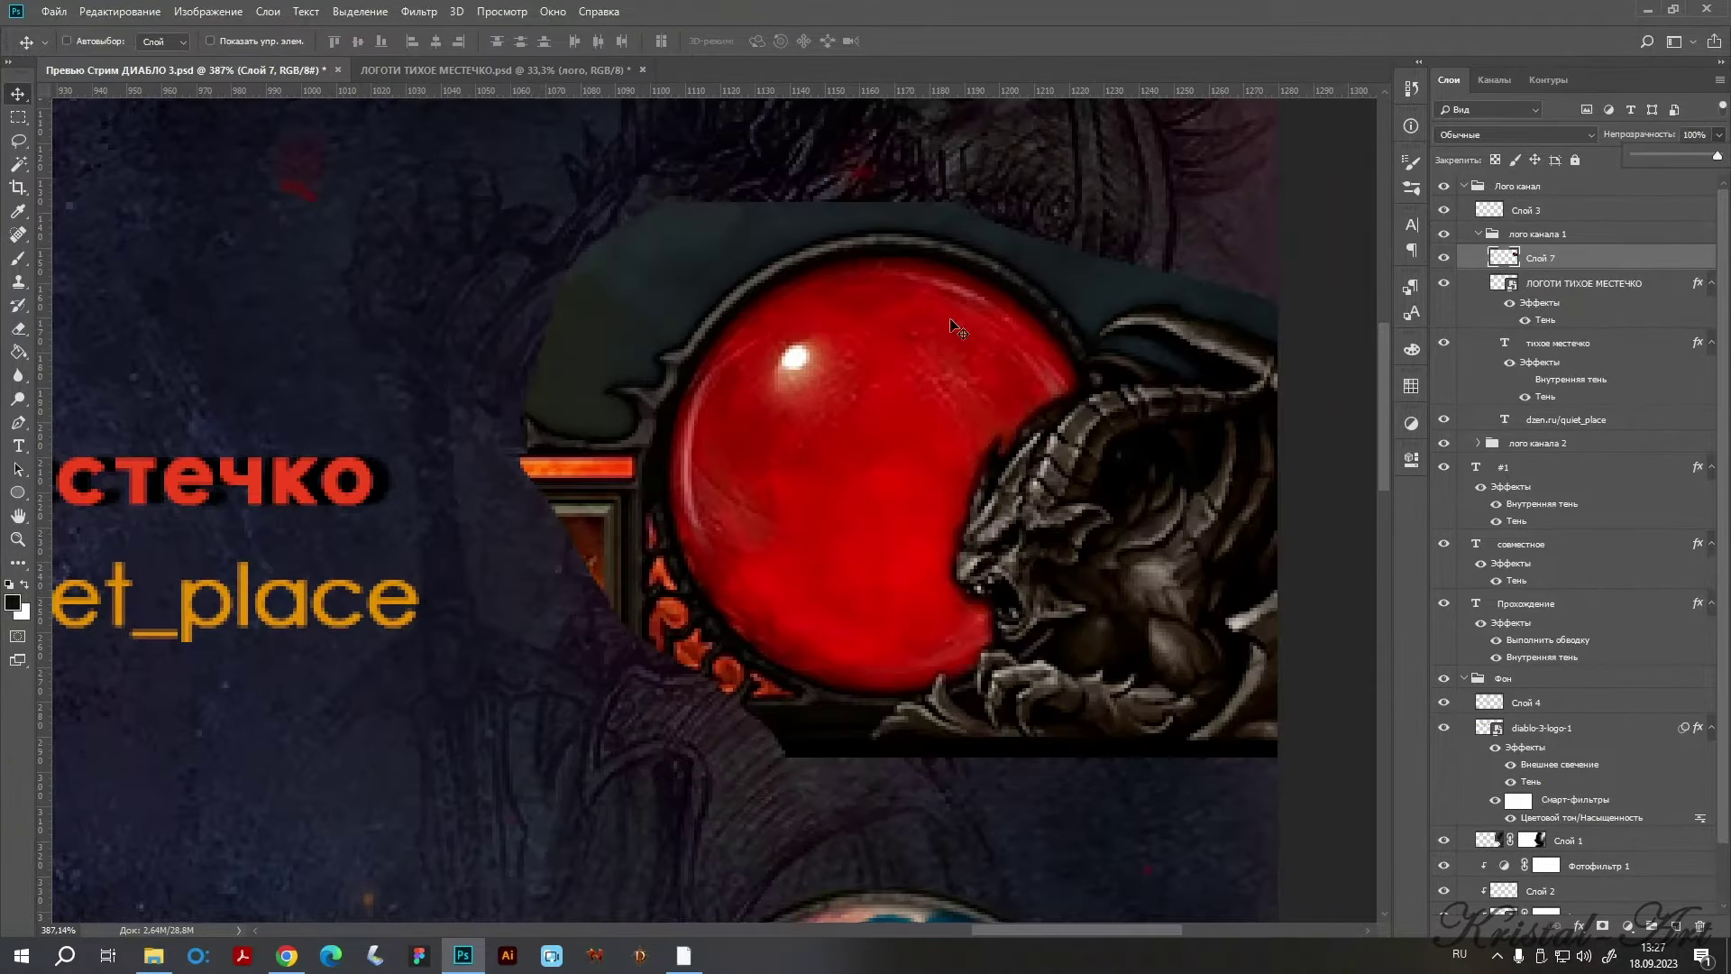
Erase the teal band beside the demon's horn and along the orb's top and upper-left frame.
click(16, 328)
scroll(1055, 232, up, 2)
scroll(857, 361, down, 2)
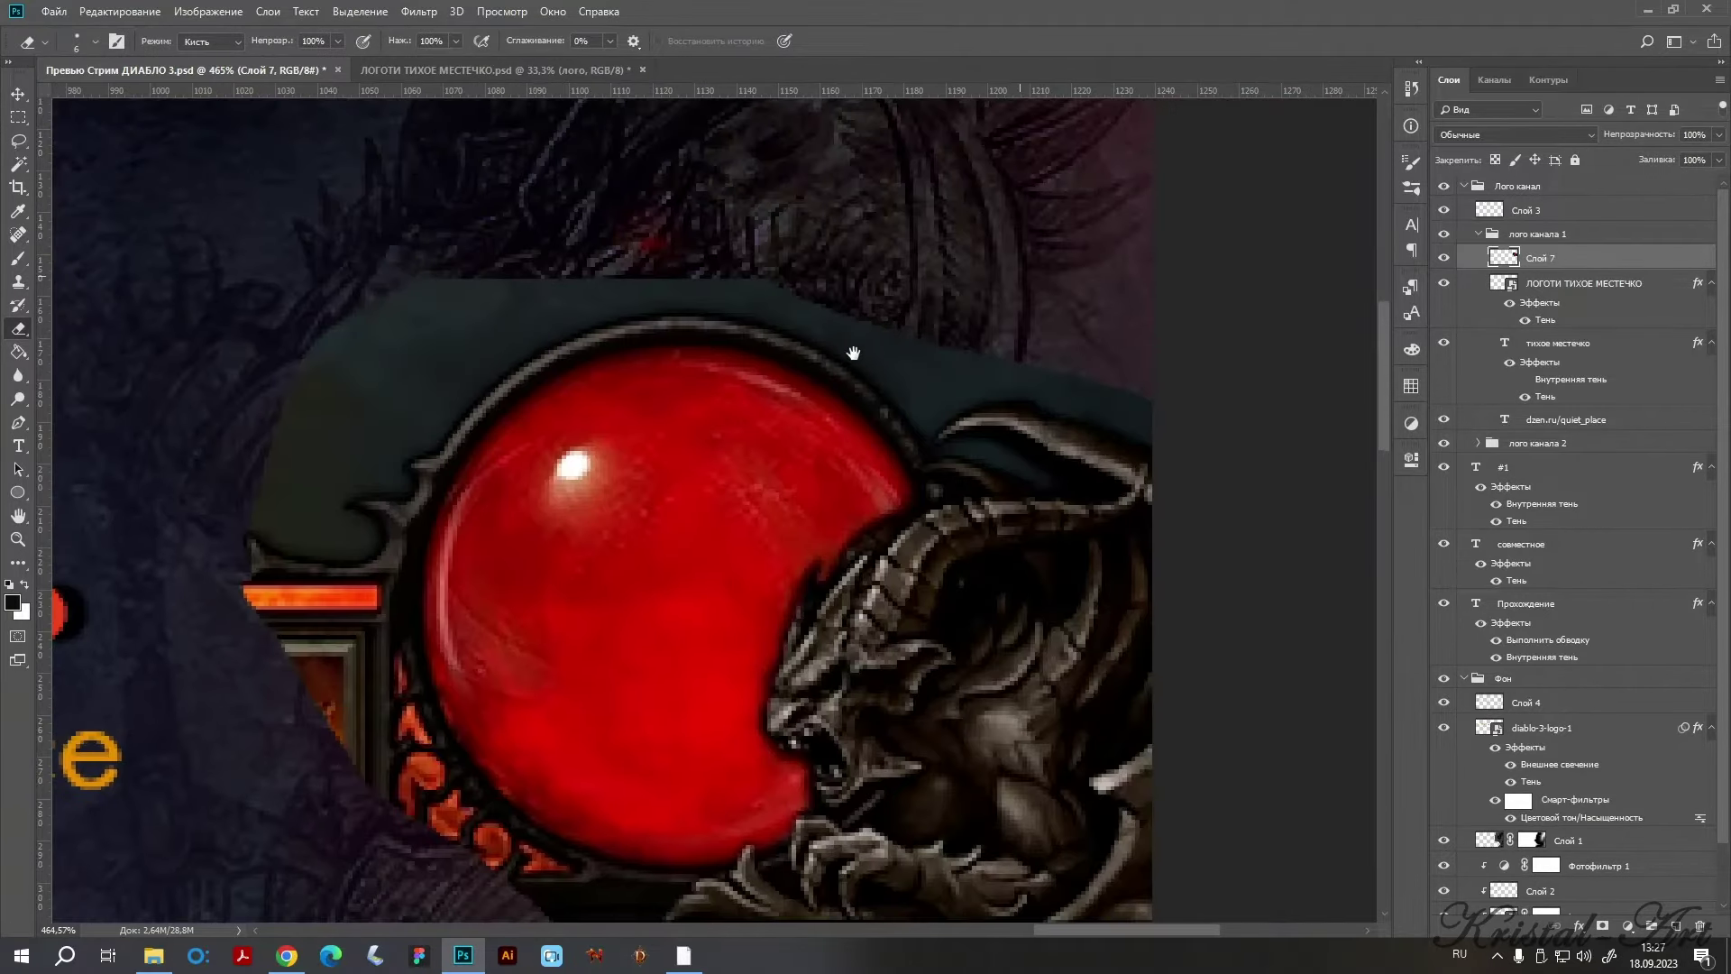
mouse_move(1209, 434)
mouse_down()
mouse_move(970, 397)
mouse_move(997, 378)
mouse_move(1057, 387)
mouse_up()
mouse_move(950, 348)
mouse_down()
mouse_move(1109, 502)
mouse_move(1001, 402)
mouse_move(1093, 476)
mouse_up()
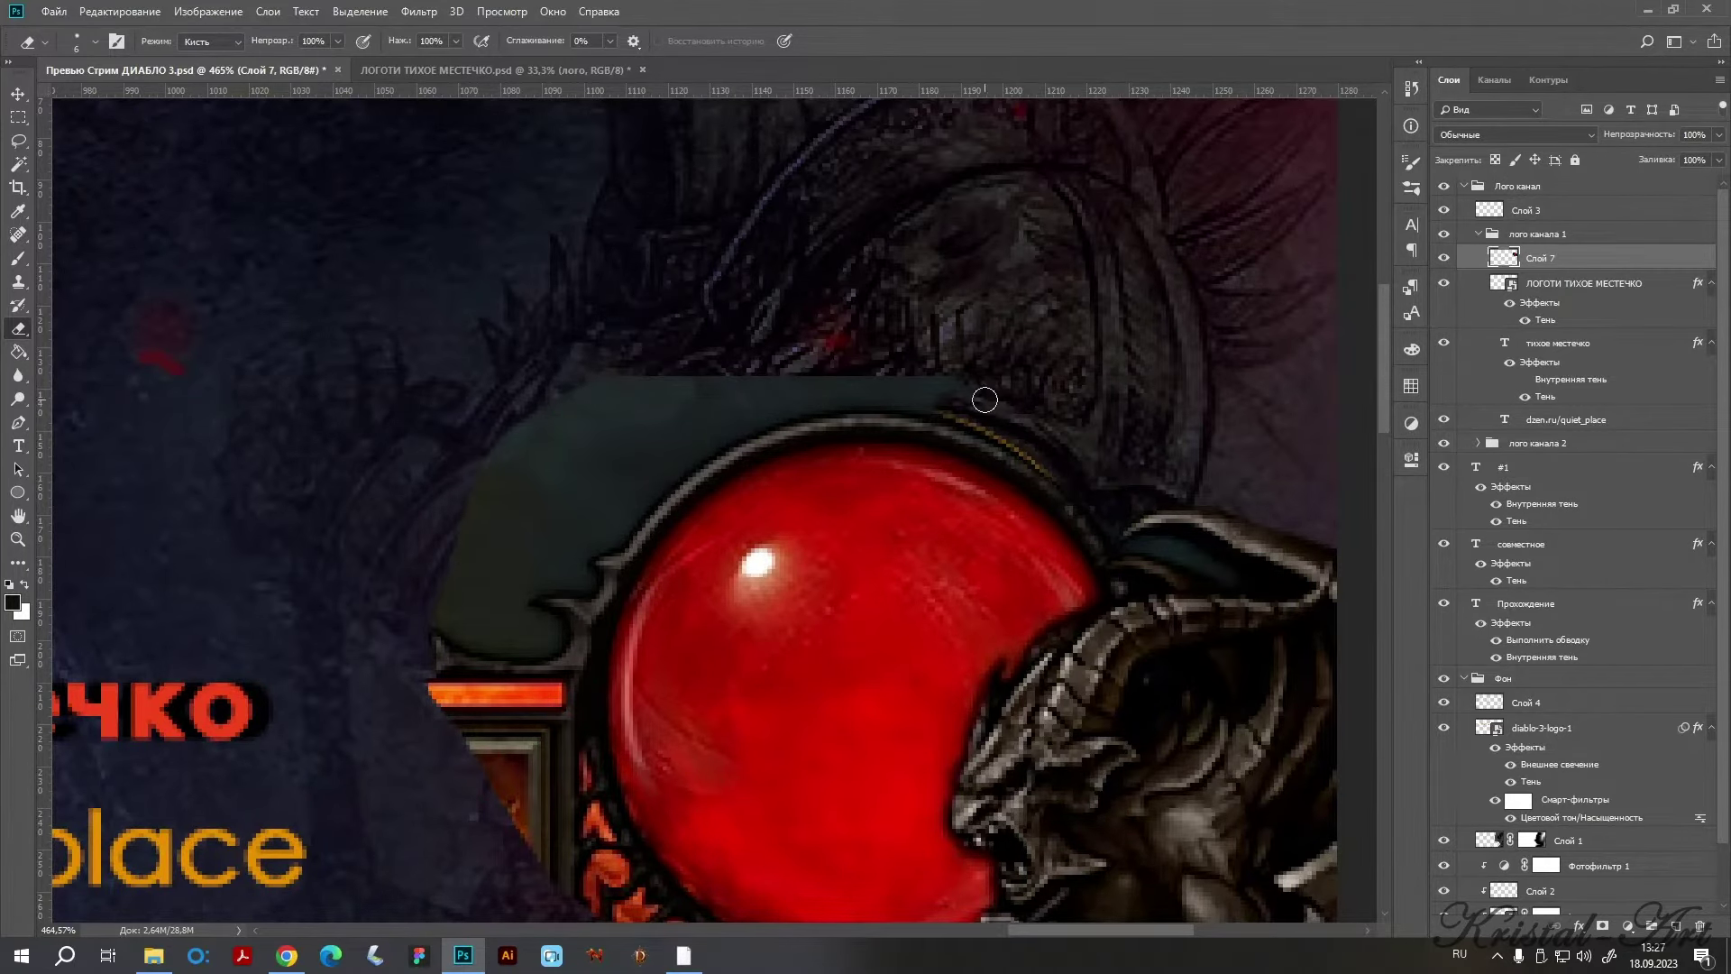
mouse_move(984, 399)
mouse_down()
mouse_move(1170, 390)
mouse_move(950, 390)
mouse_move(1019, 352)
mouse_move(896, 386)
mouse_move(916, 380)
mouse_up()
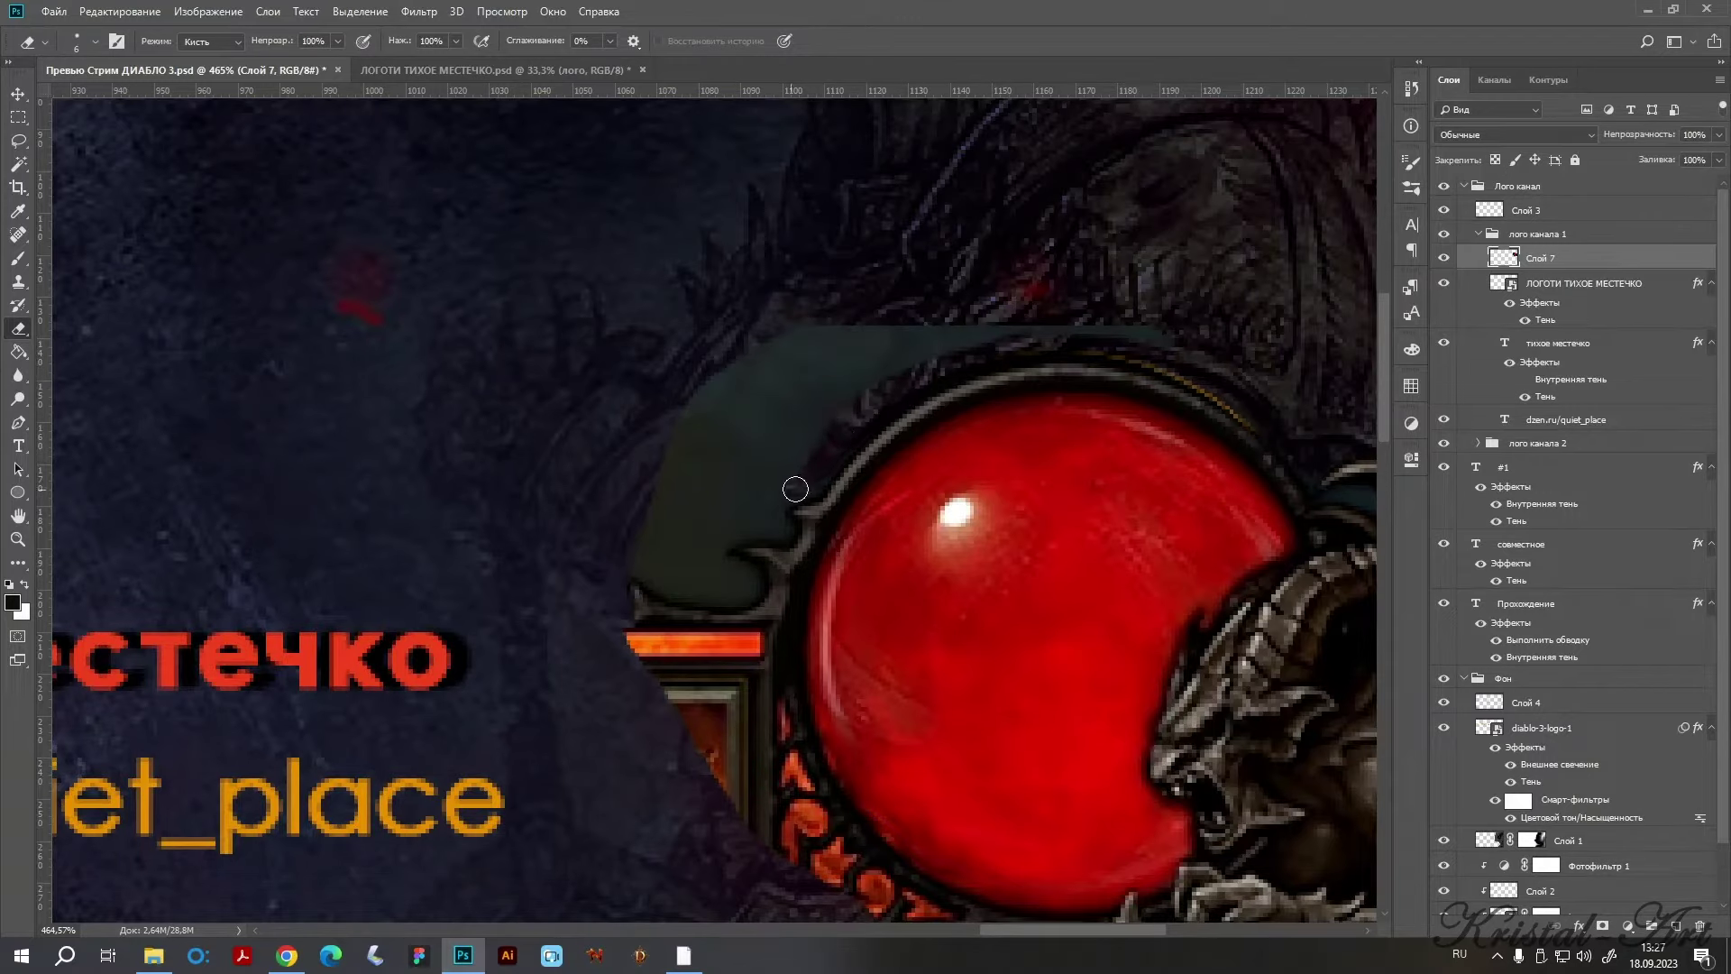
mouse_move(811, 477)
mouse_down()
mouse_move(974, 330)
mouse_move(1113, 331)
mouse_move(857, 286)
mouse_move(706, 479)
mouse_move(745, 485)
mouse_move(823, 336)
mouse_move(850, 344)
mouse_move(776, 387)
mouse_move(715, 367)
mouse_move(765, 405)
mouse_move(726, 425)
mouse_move(816, 513)
mouse_move(879, 712)
mouse_up()
Erase the orange bar left of the orb and the dark bar edge under the demon.
mouse_move(784, 582)
mouse_down()
mouse_move(767, 487)
mouse_move(695, 494)
mouse_move(829, 728)
mouse_move(641, 466)
mouse_move(721, 586)
mouse_move(816, 658)
mouse_move(695, 618)
mouse_move(820, 679)
mouse_move(699, 685)
mouse_move(764, 671)
mouse_up()
scroll(537, 448, up, 2)
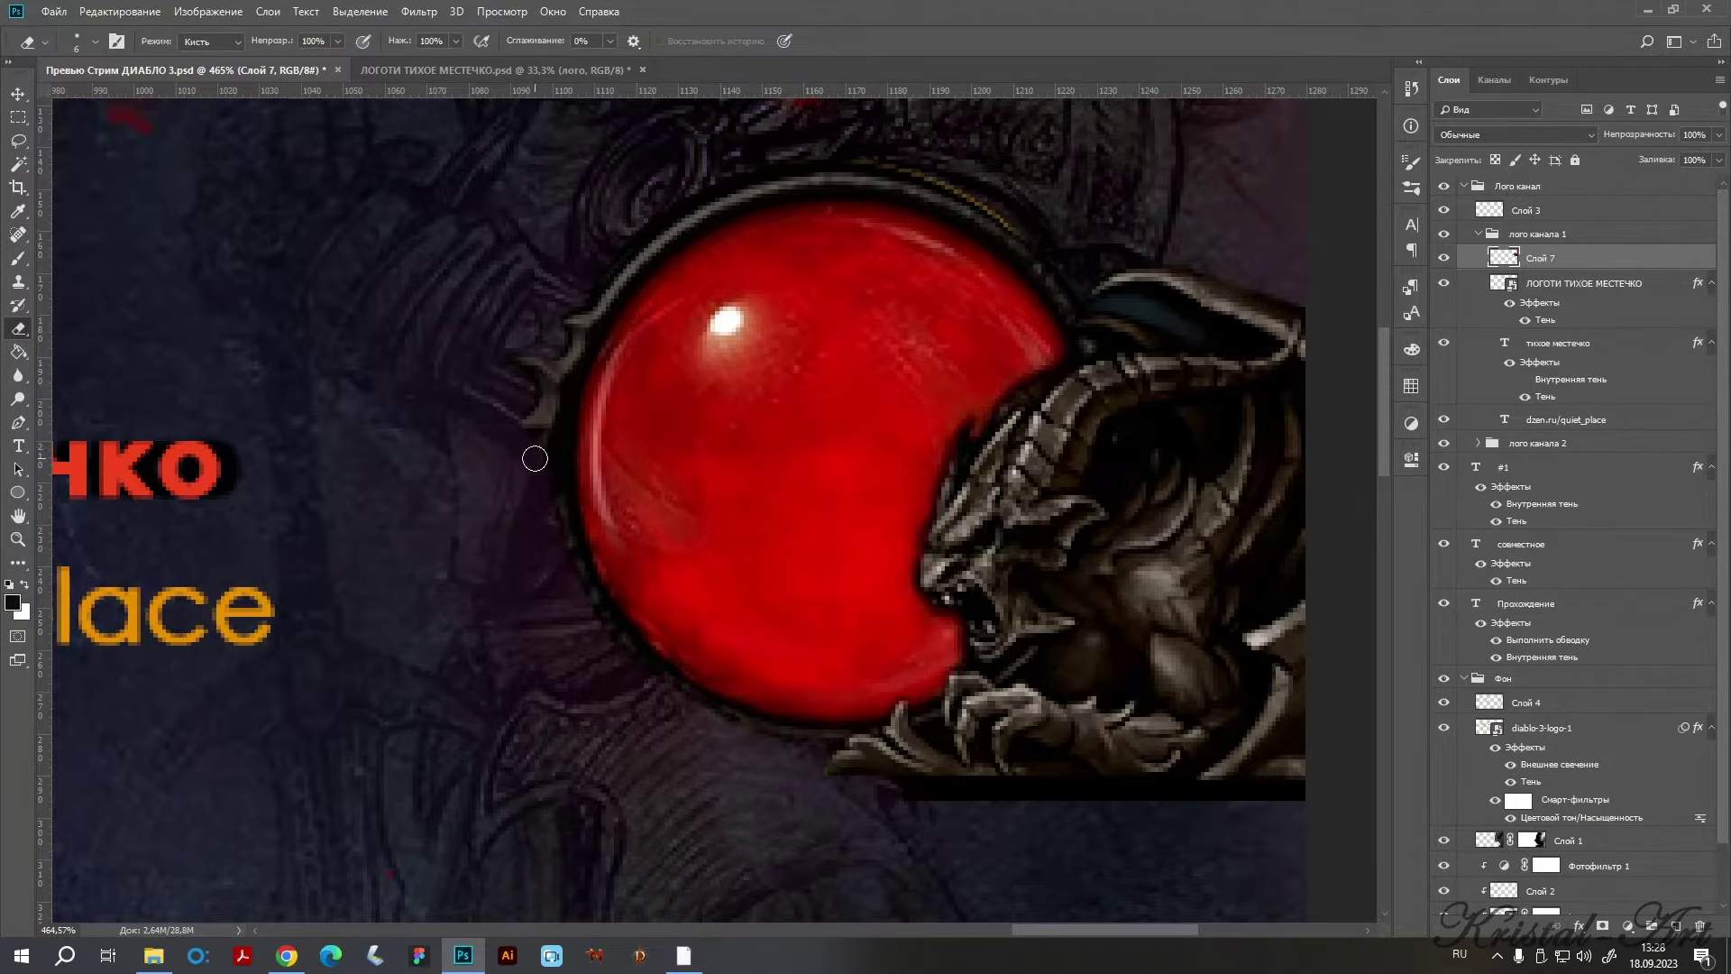
scroll(696, 733, right, 2)
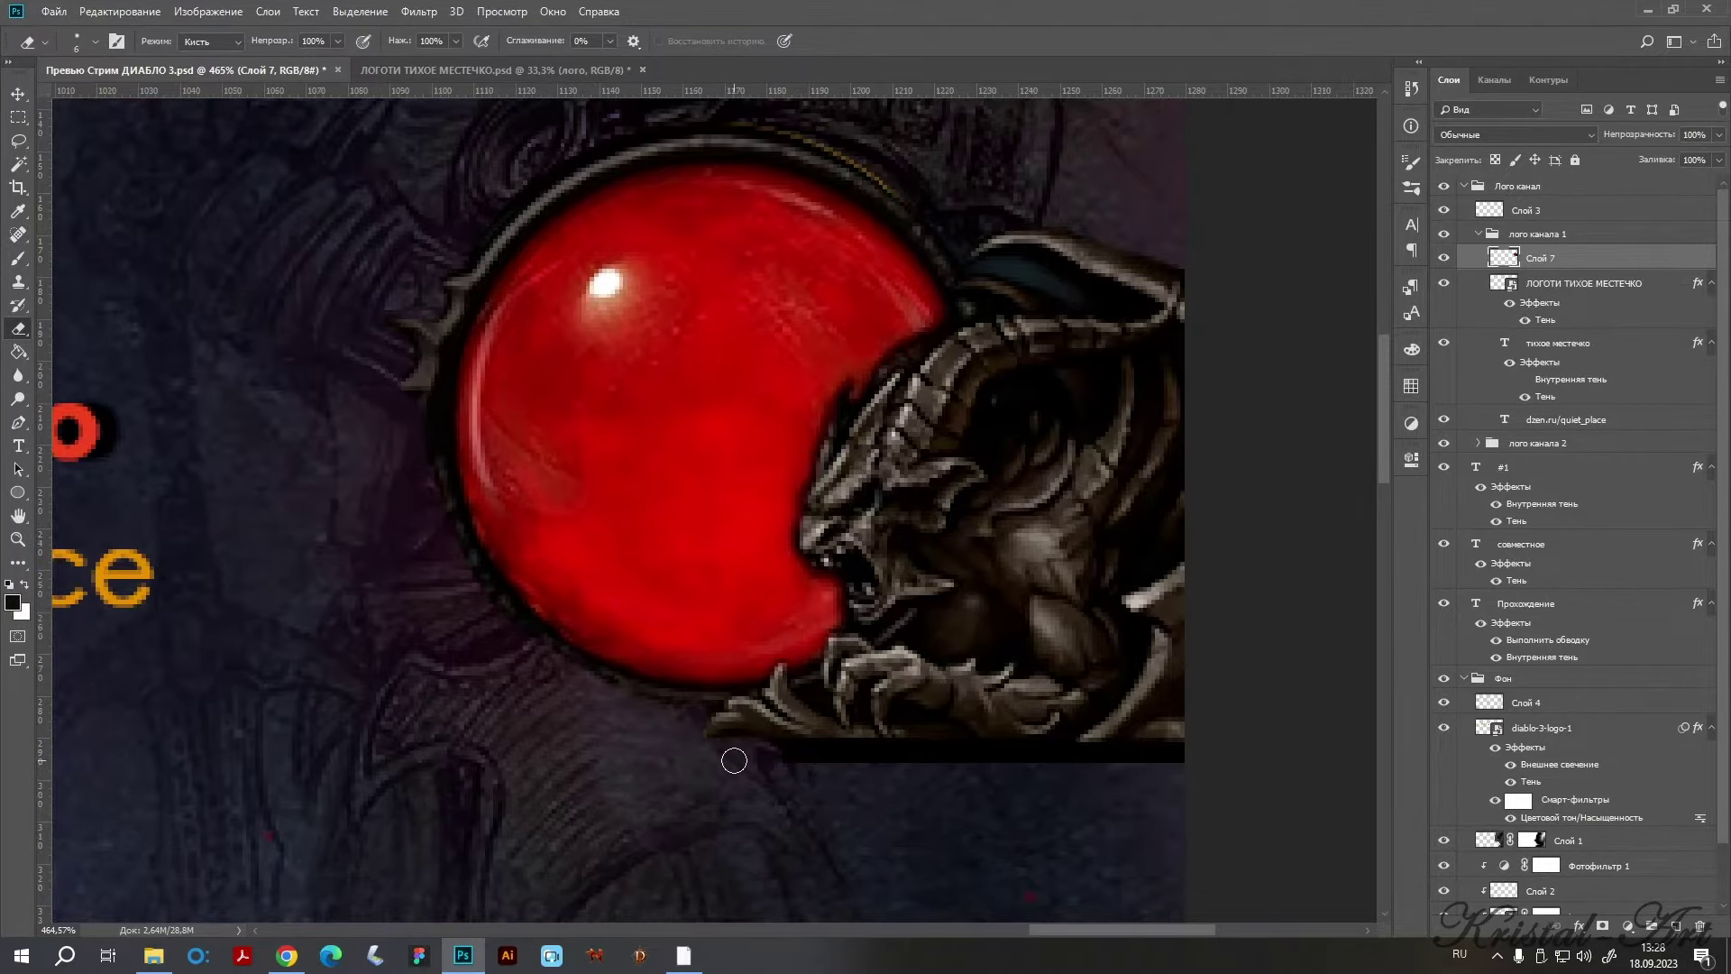
drag(734, 756, 1235, 751)
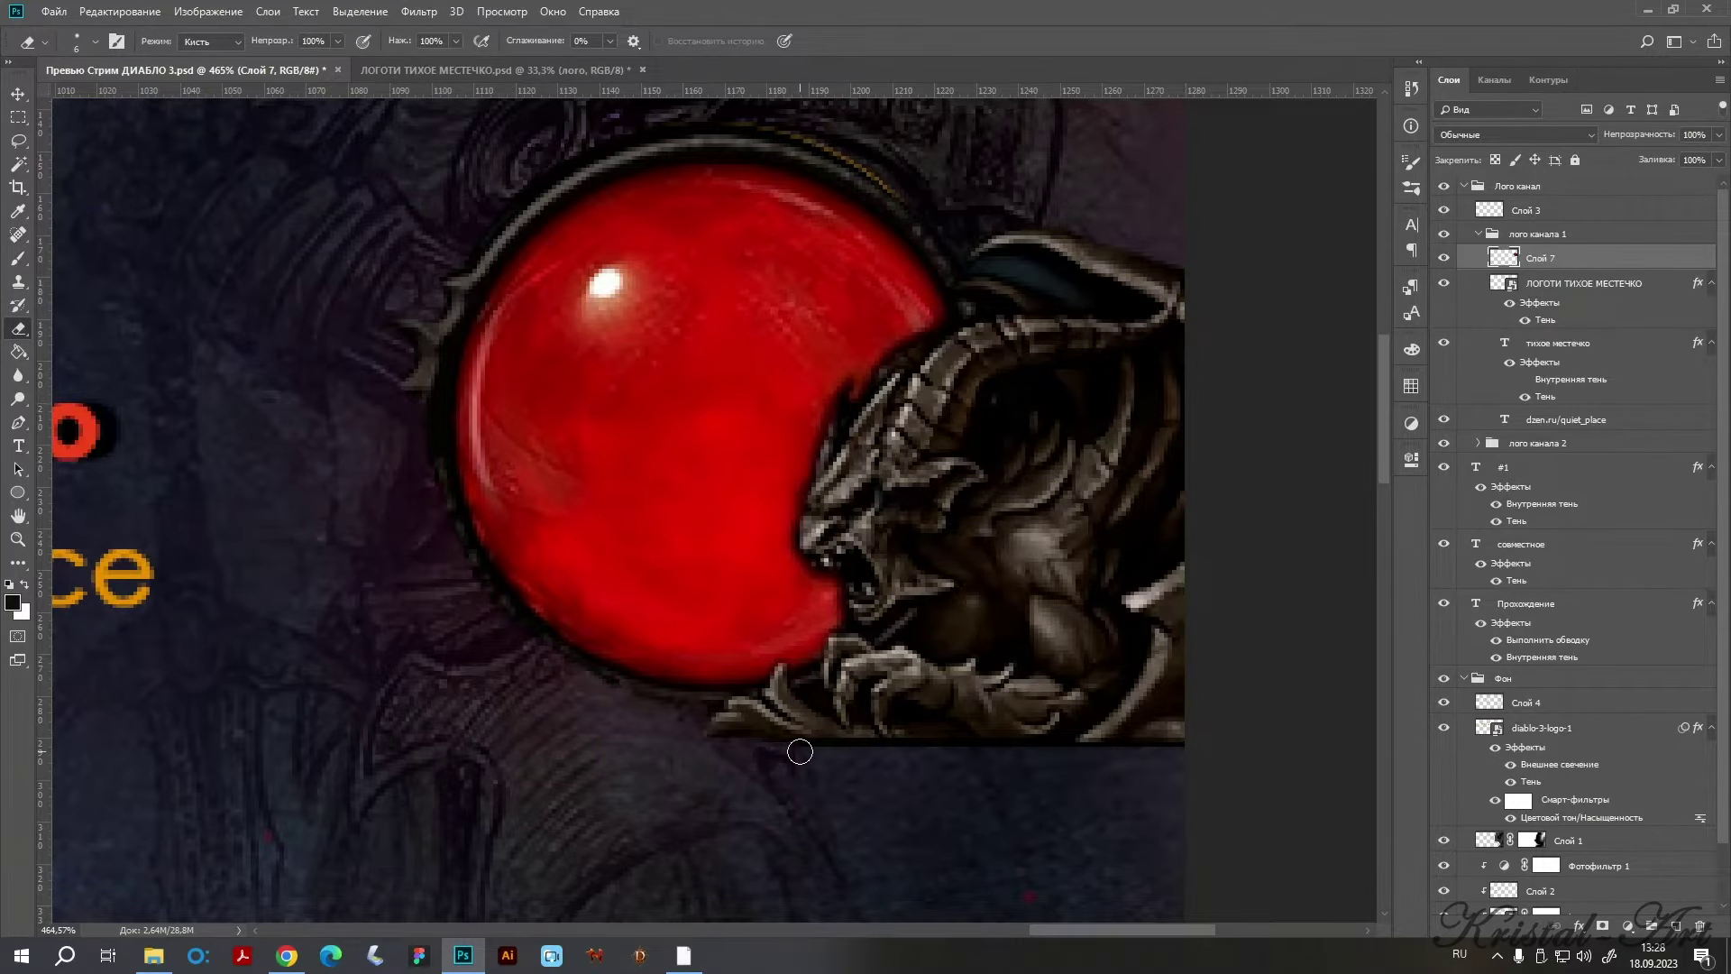
scroll(800, 751, down, 5)
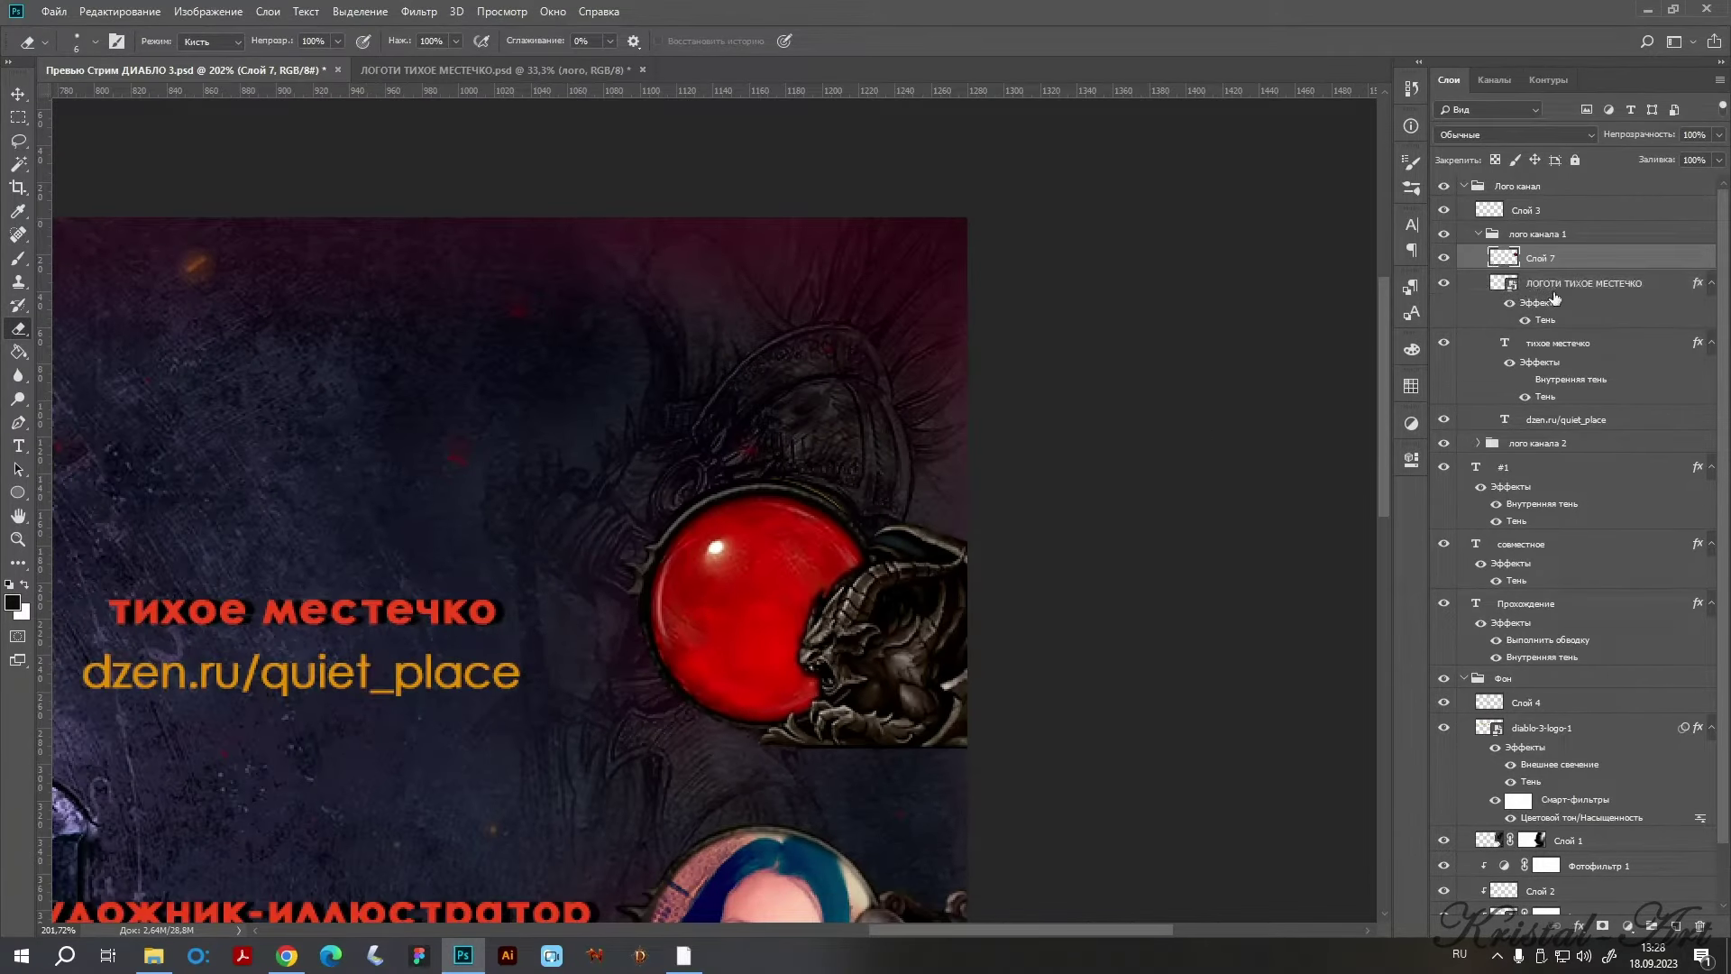
Move the logo layer above Слой 7 and clear its layer style, declining rasterization.
drag(1554, 297, 1554, 255)
right_click(1567, 258)
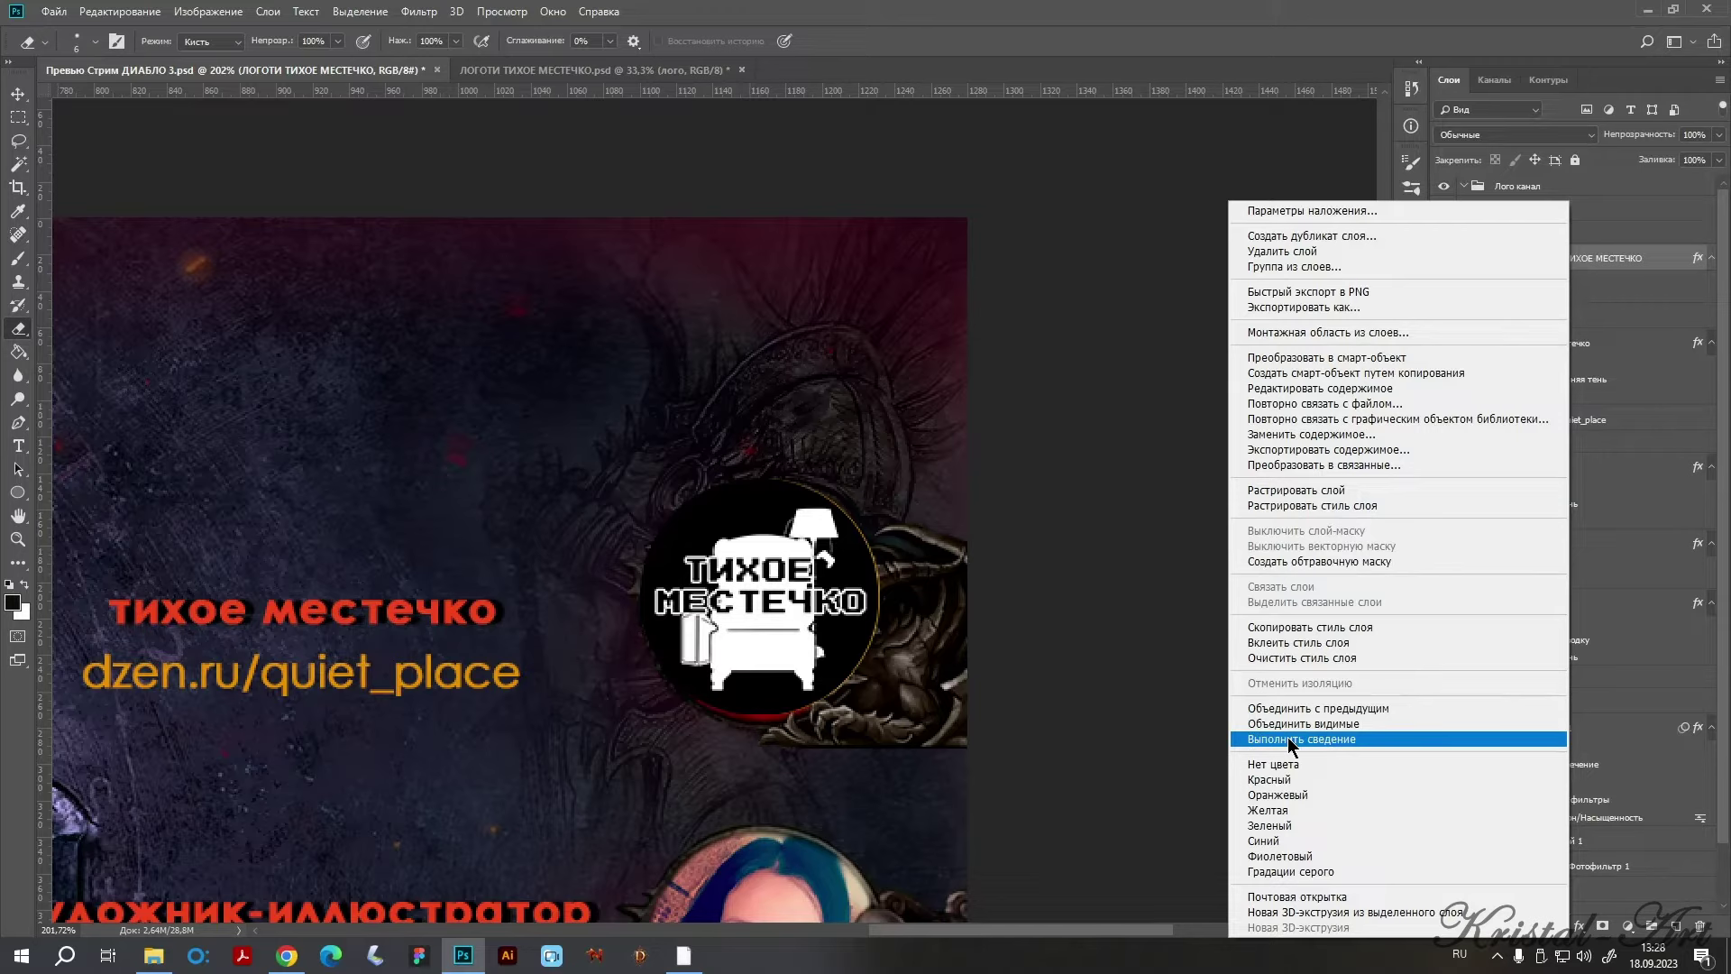
click(1289, 657)
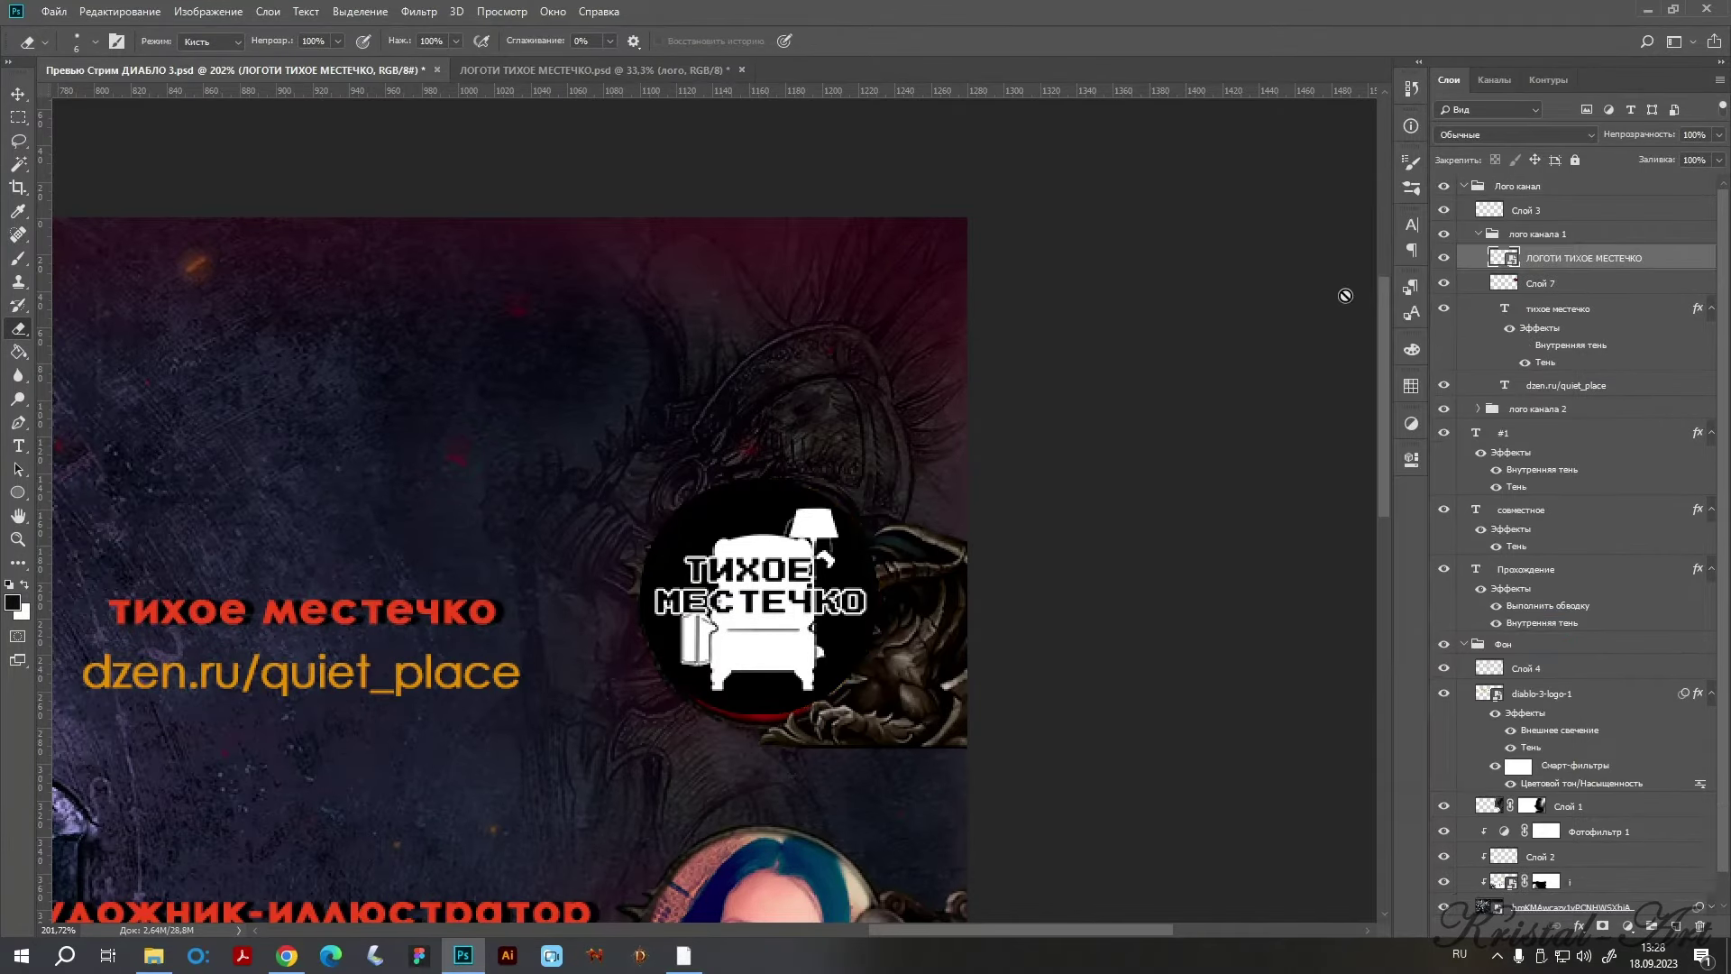
scroll(822, 577, up, 3)
click(793, 606)
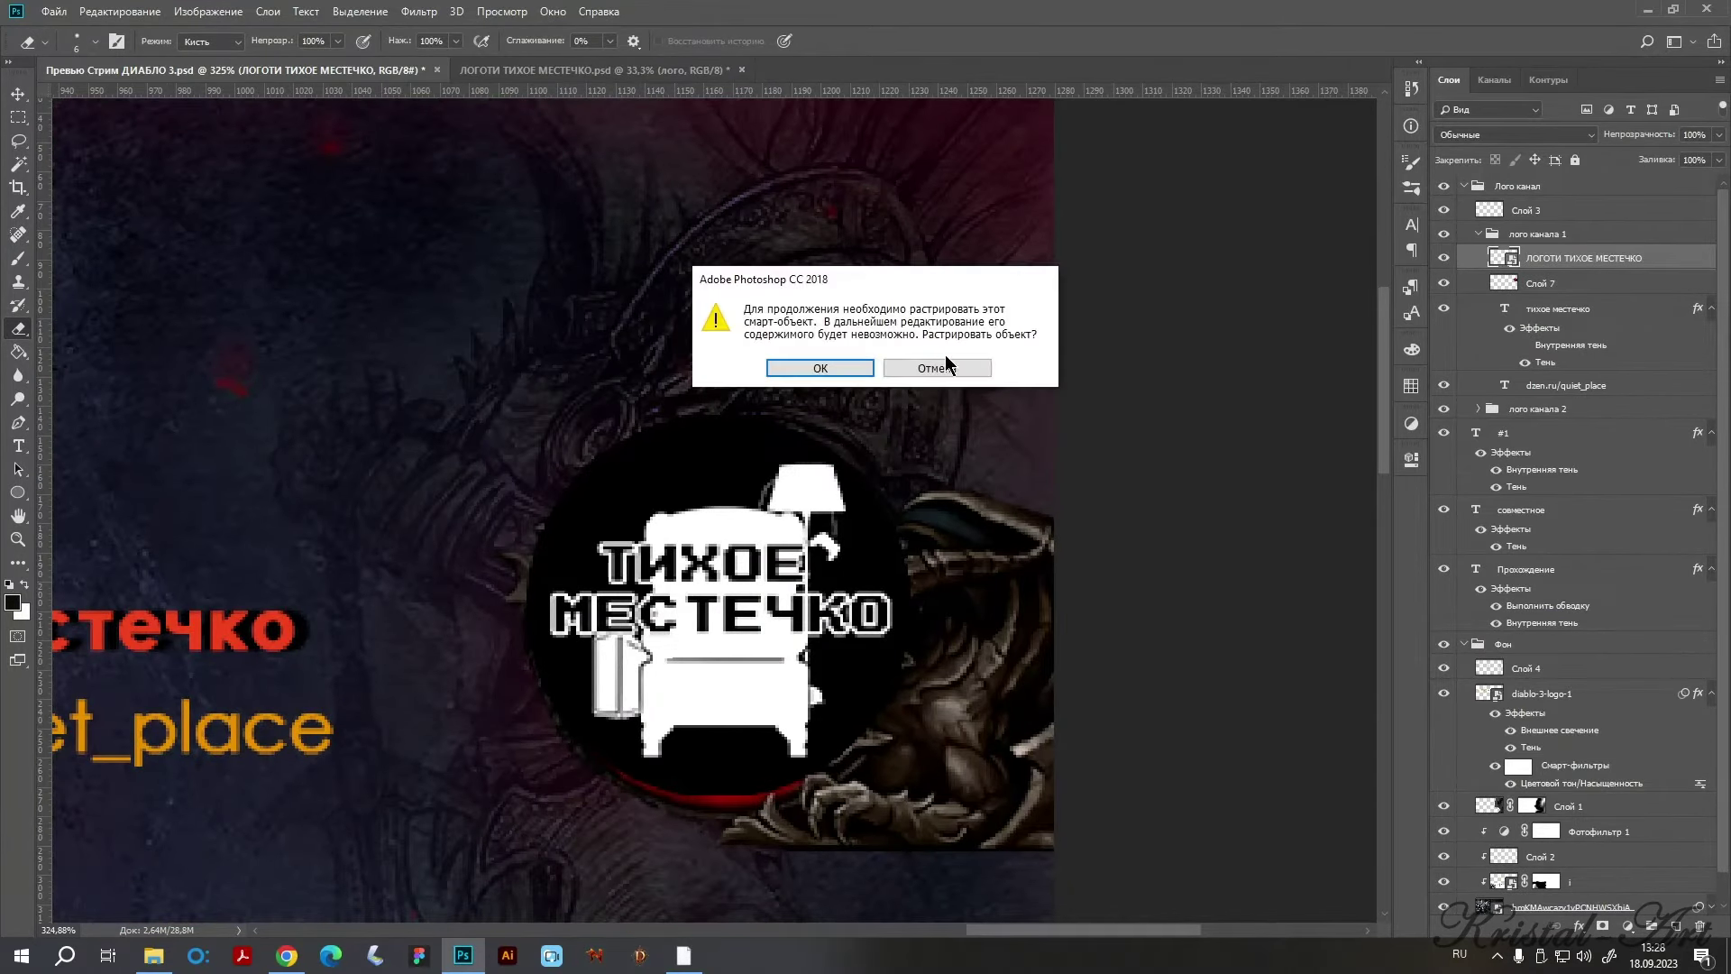
click(935, 368)
Shrink the logo and move it up-left off the orb.
key(ctrl+t)
mouse_move(446, 407)
mouse_down()
mouse_move(484, 432)
mouse_move(462, 417)
mouse_up()
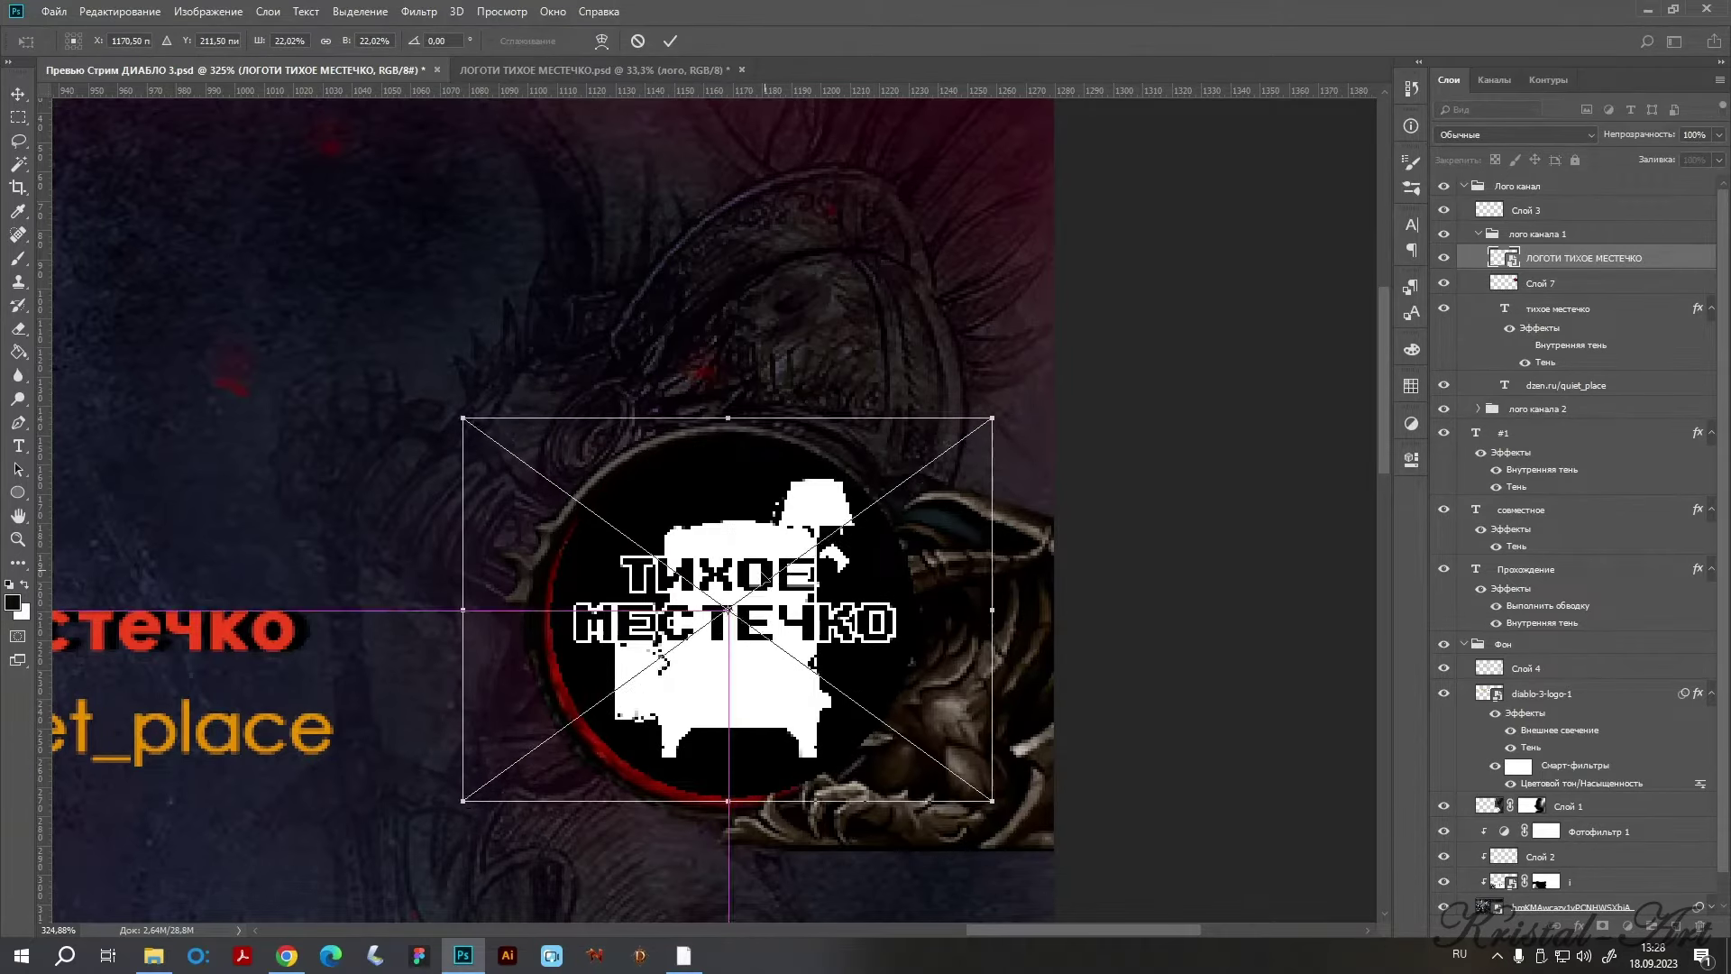
key(Return)
key(e)
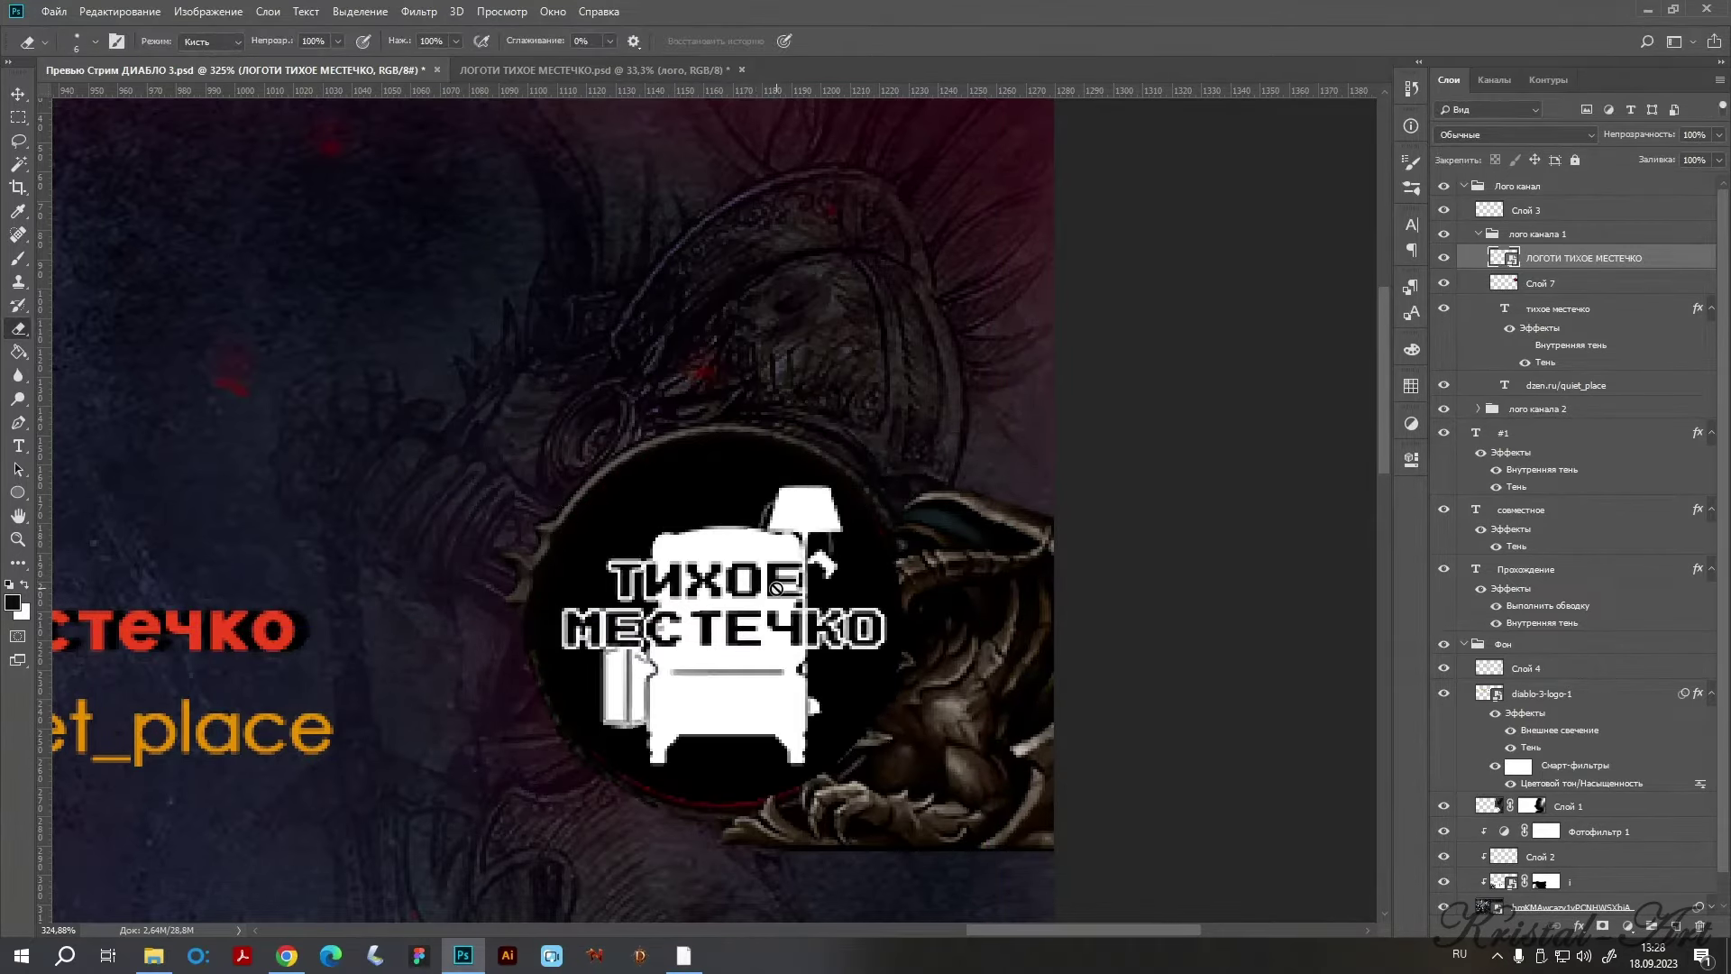
key(v)
drag(776, 587, 447, 289)
Add a new layer above Слой 7 and trace the red orb with the Magnetic Lasso.
click(1537, 285)
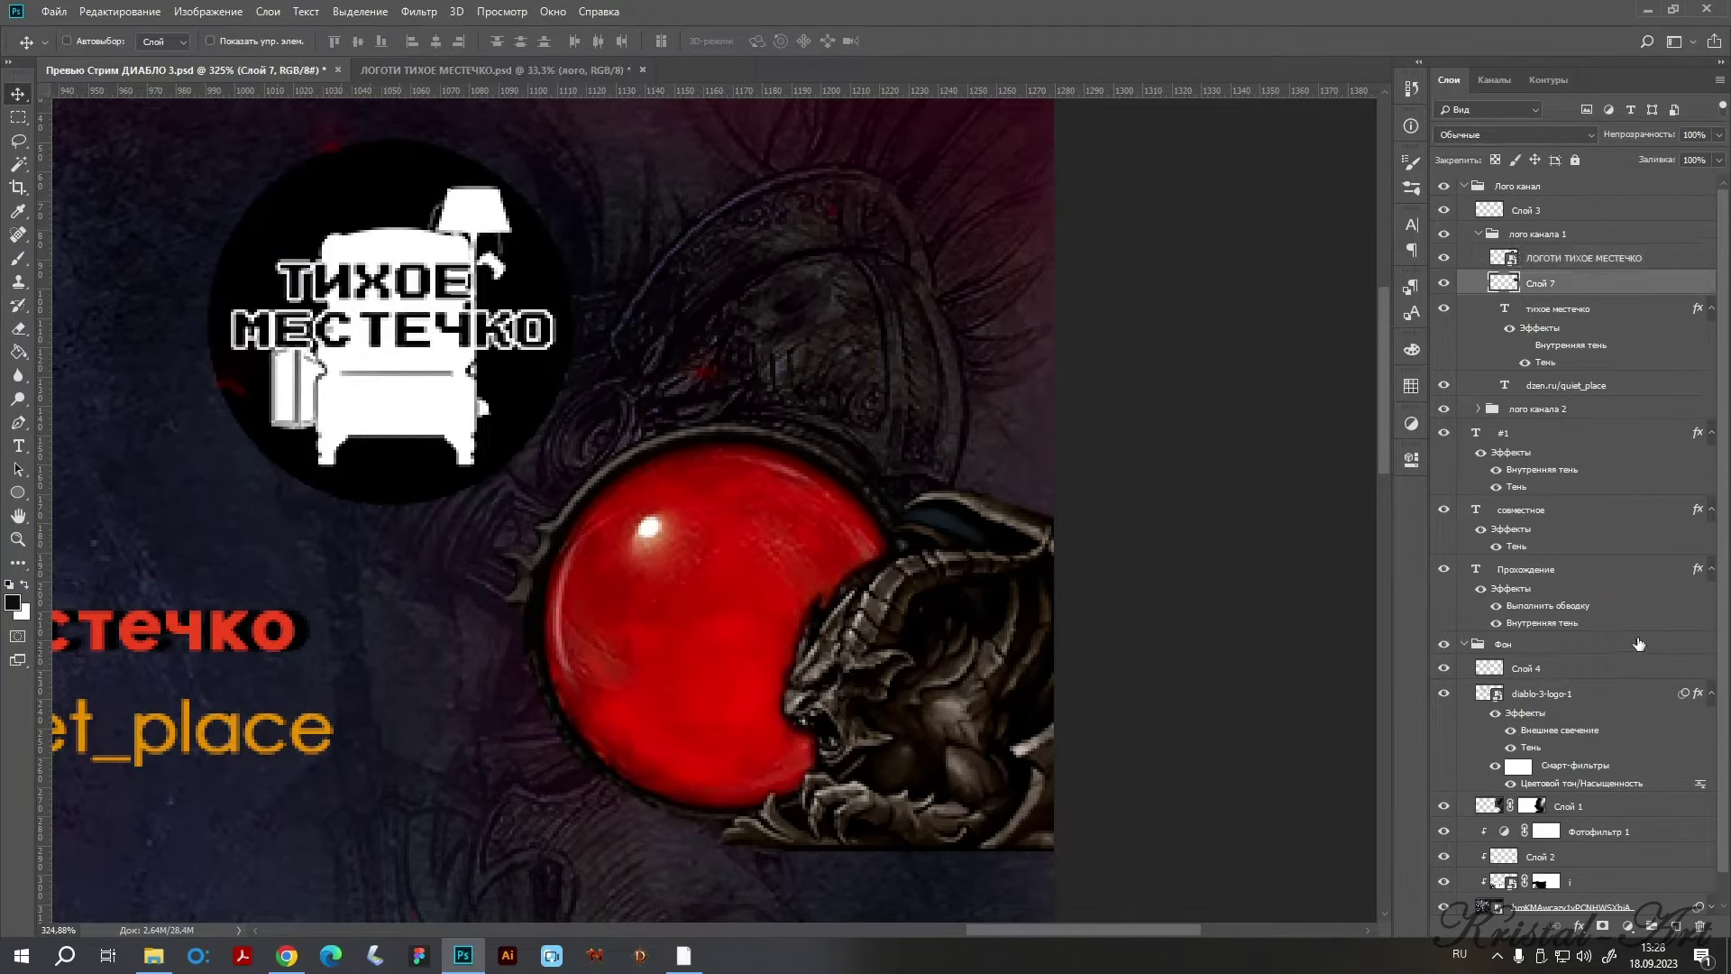
click(1674, 925)
click(18, 142)
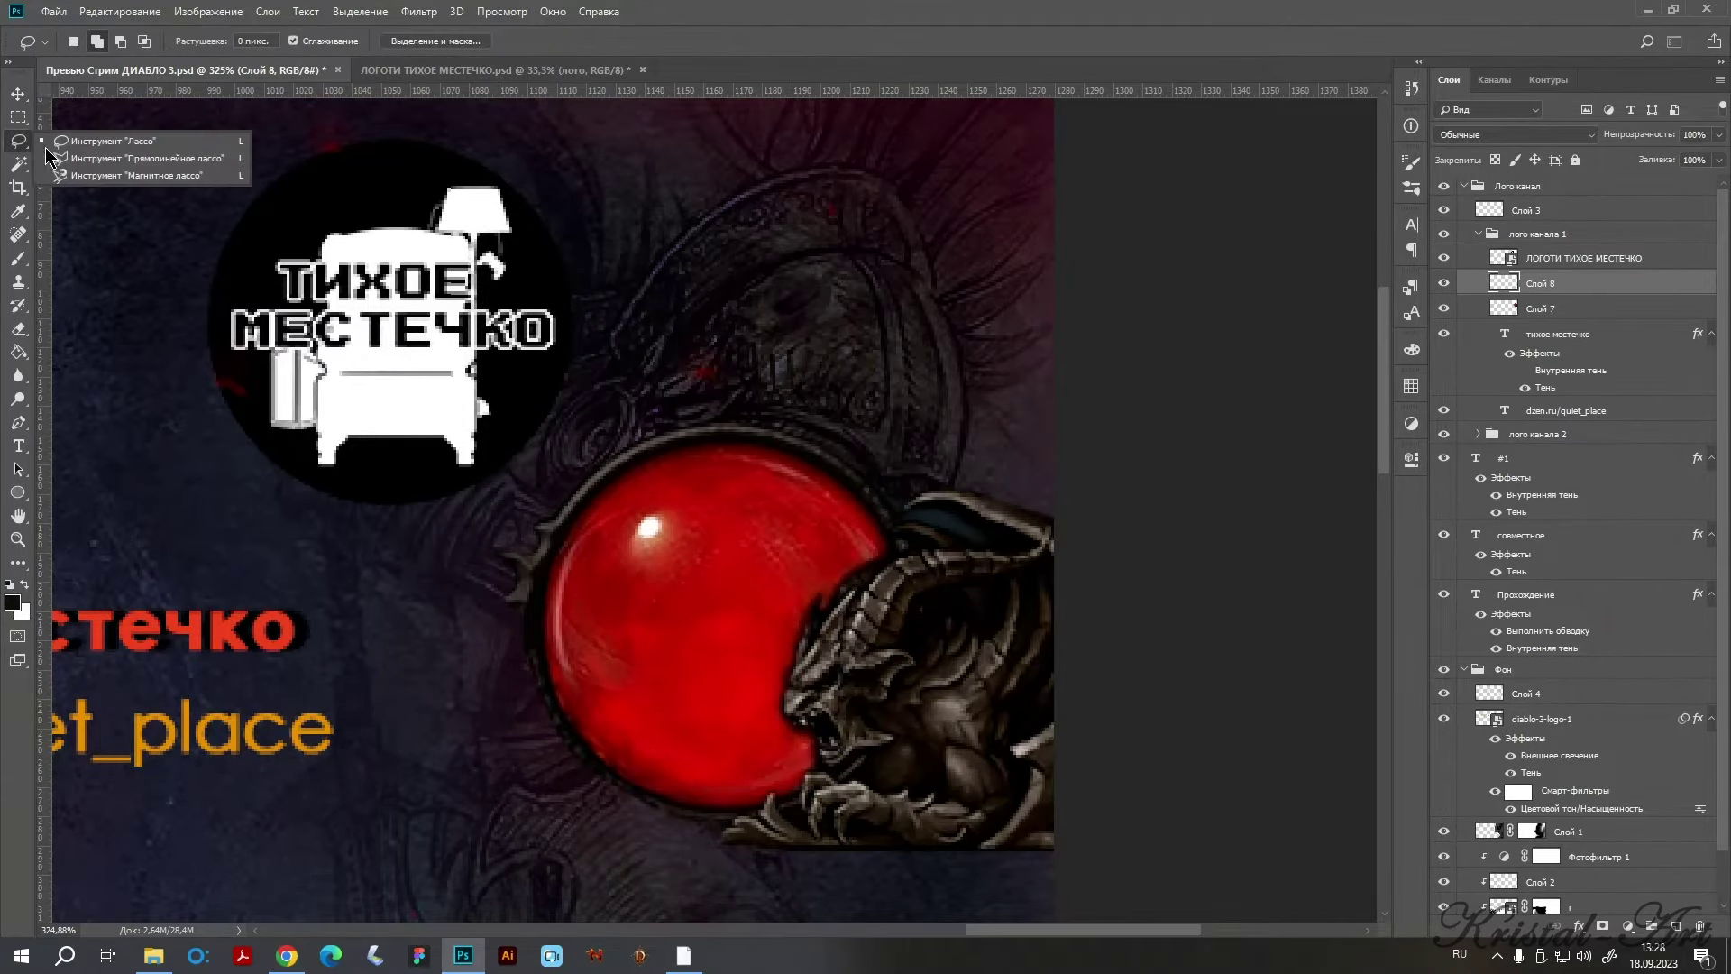
scroll(577, 523, up, 2)
right_click(18, 141)
click(91, 184)
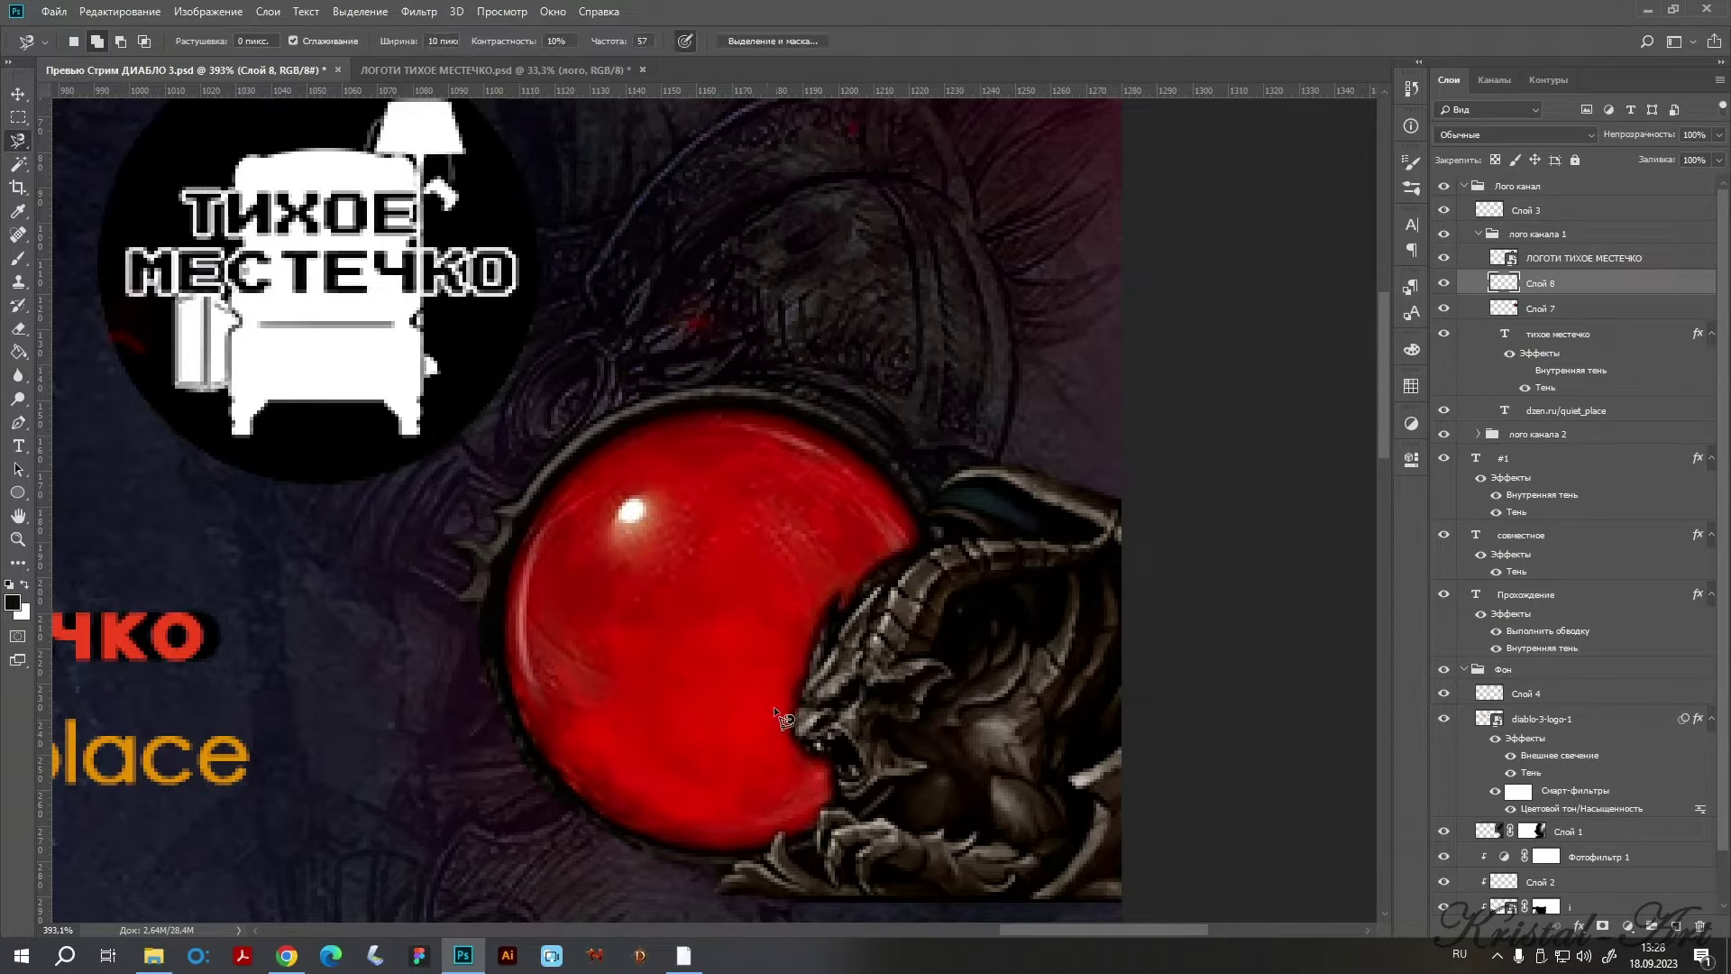
click(791, 732)
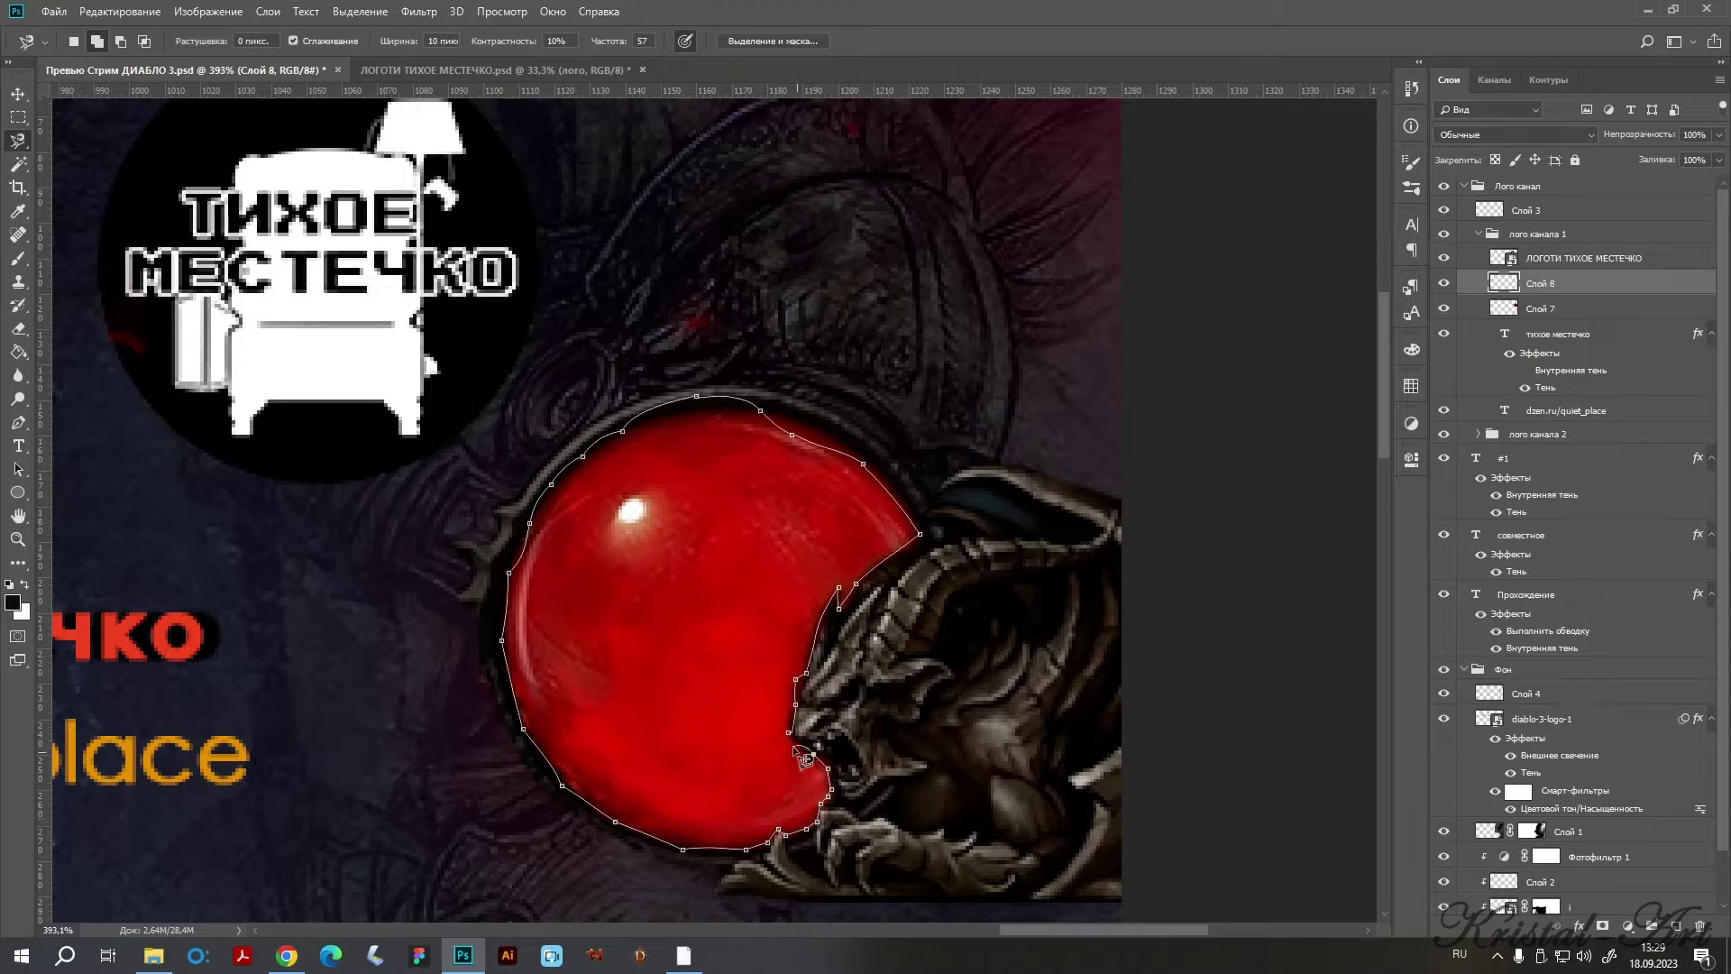
click(917, 532)
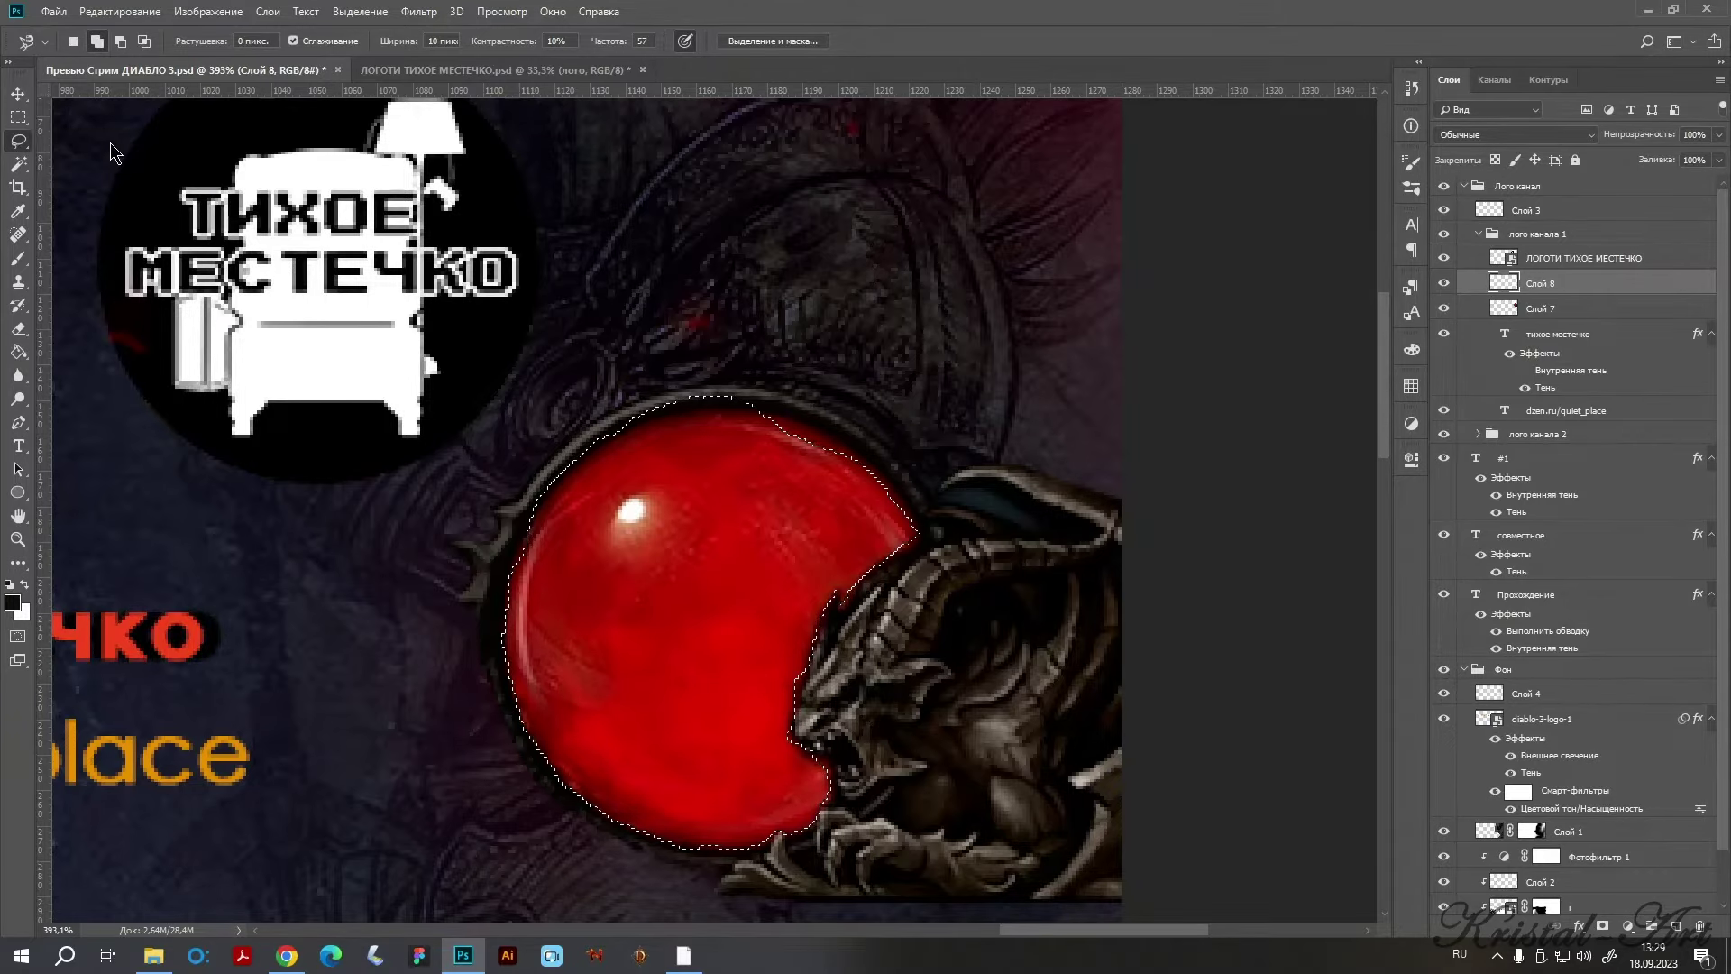
Refine the orb selection with Lasso strokes near the horn, top-right edge and top.
key(shift+l)
drag(910, 528, 915, 568)
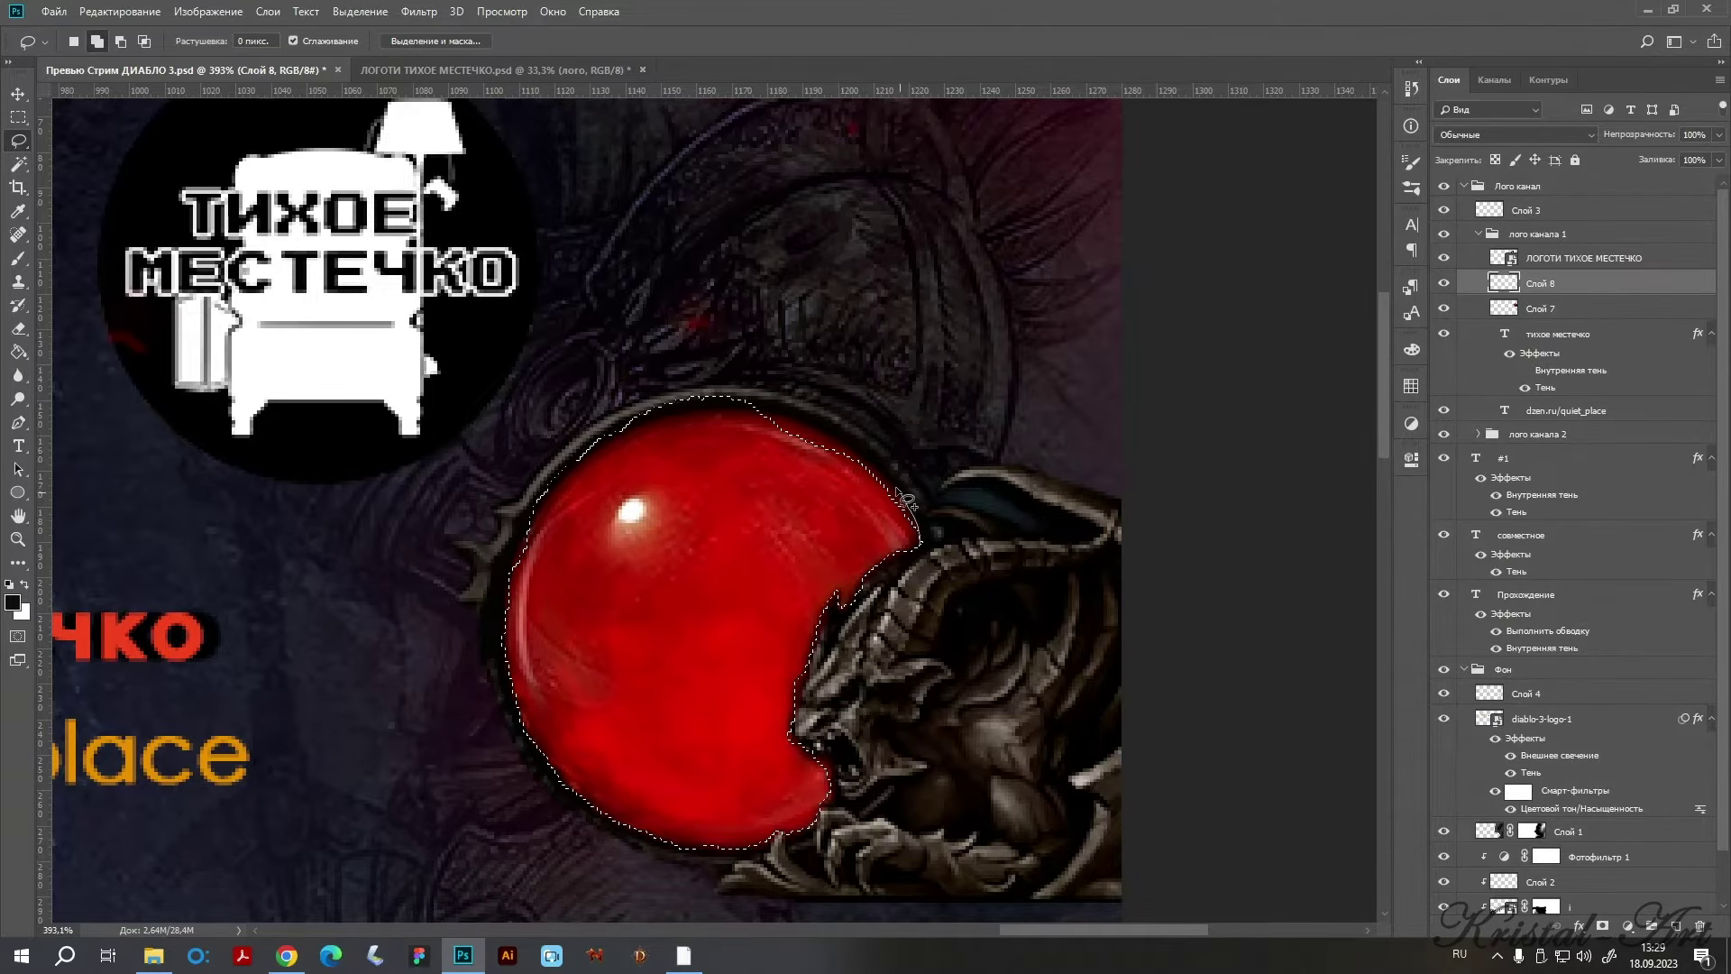
drag(838, 449, 766, 415)
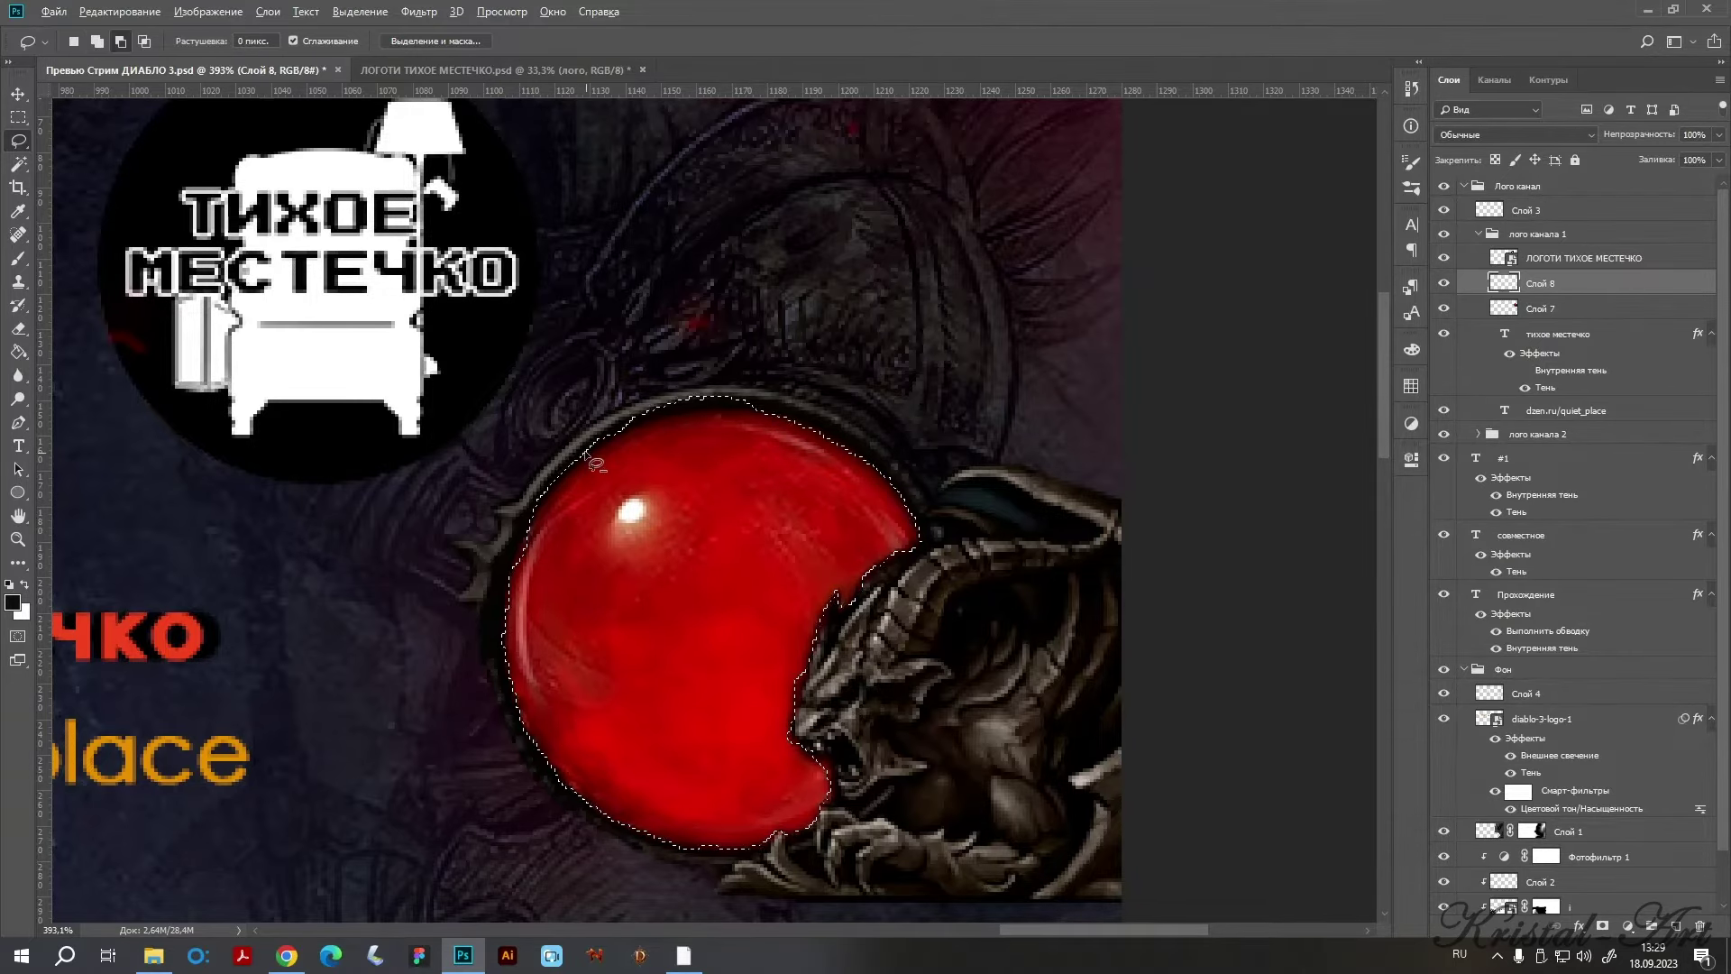
drag(604, 434, 671, 424)
drag(809, 406, 816, 413)
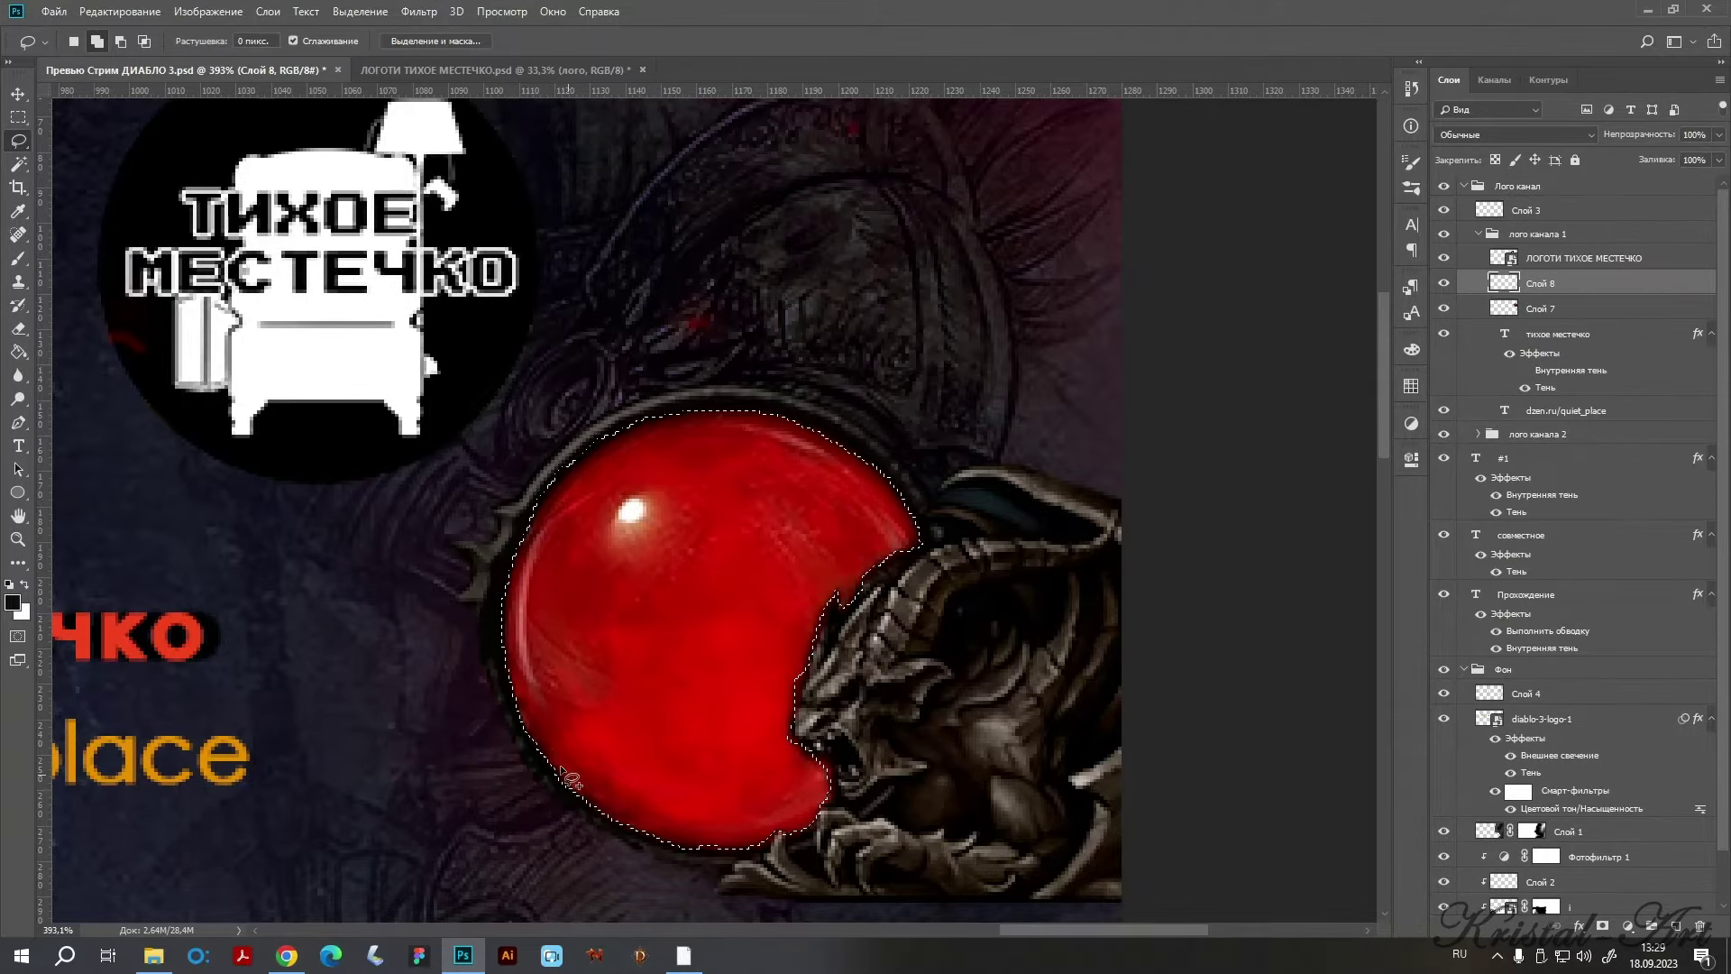
Subtract a sliver from the selection's bottom edge at the orb.
key(alt)
drag(751, 847, 730, 831)
click(687, 958)
click(690, 957)
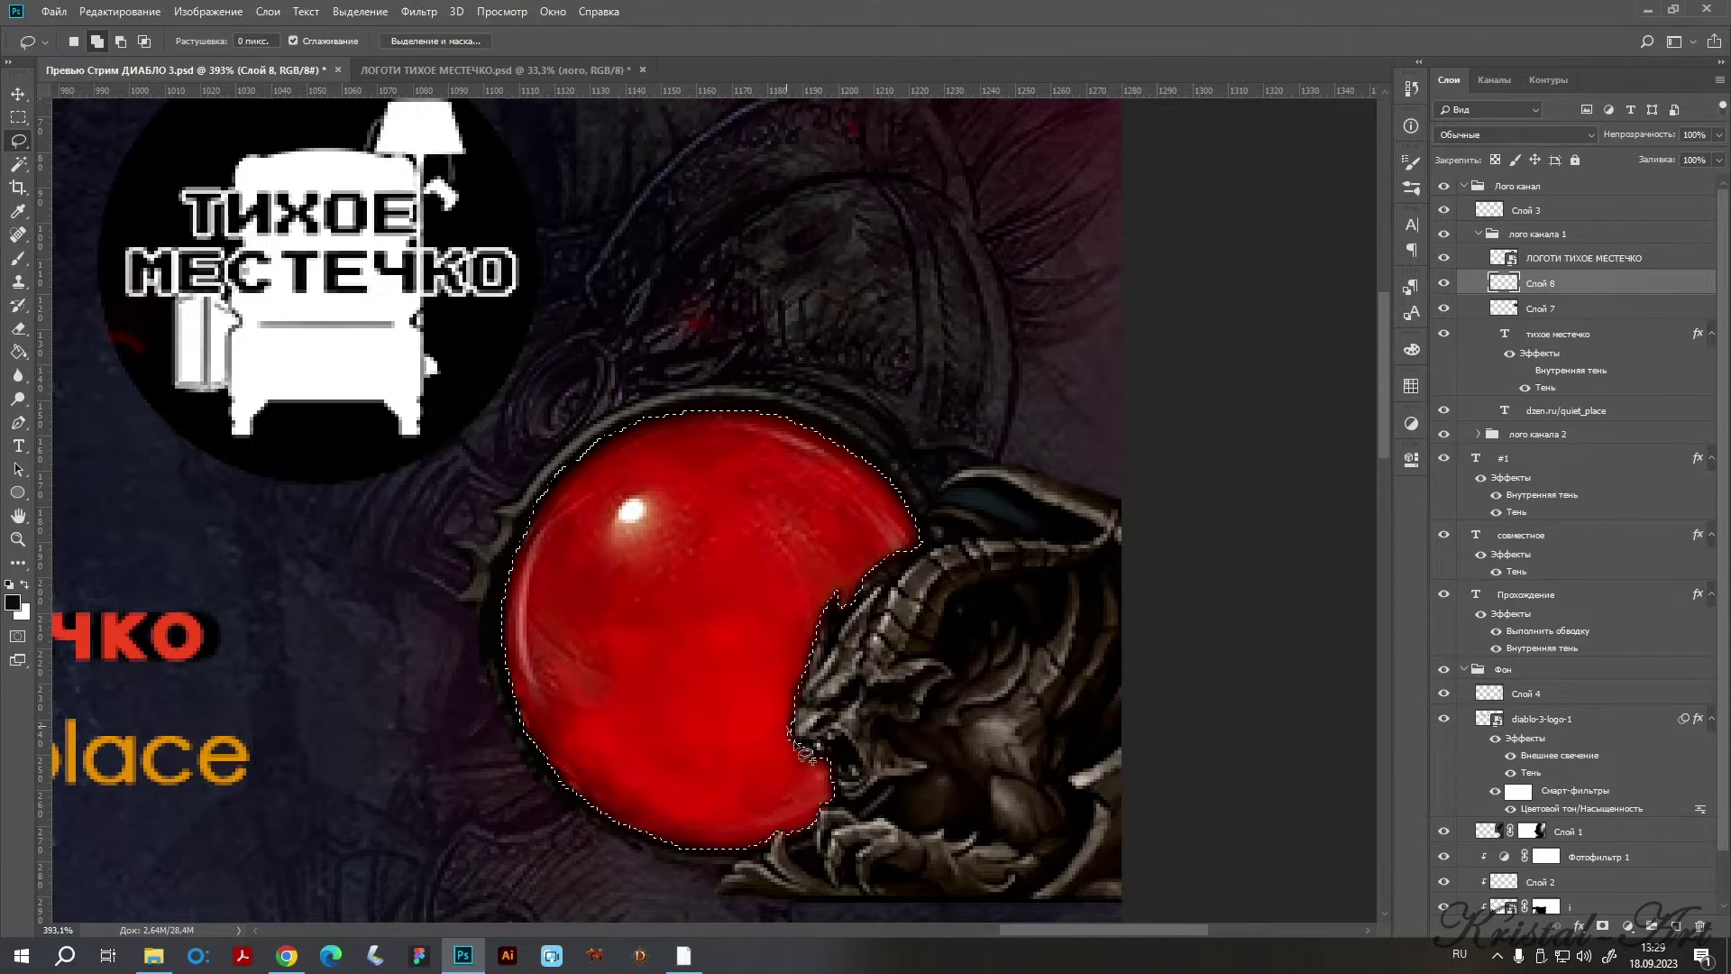
alt+scroll(729, 624, down, 2)
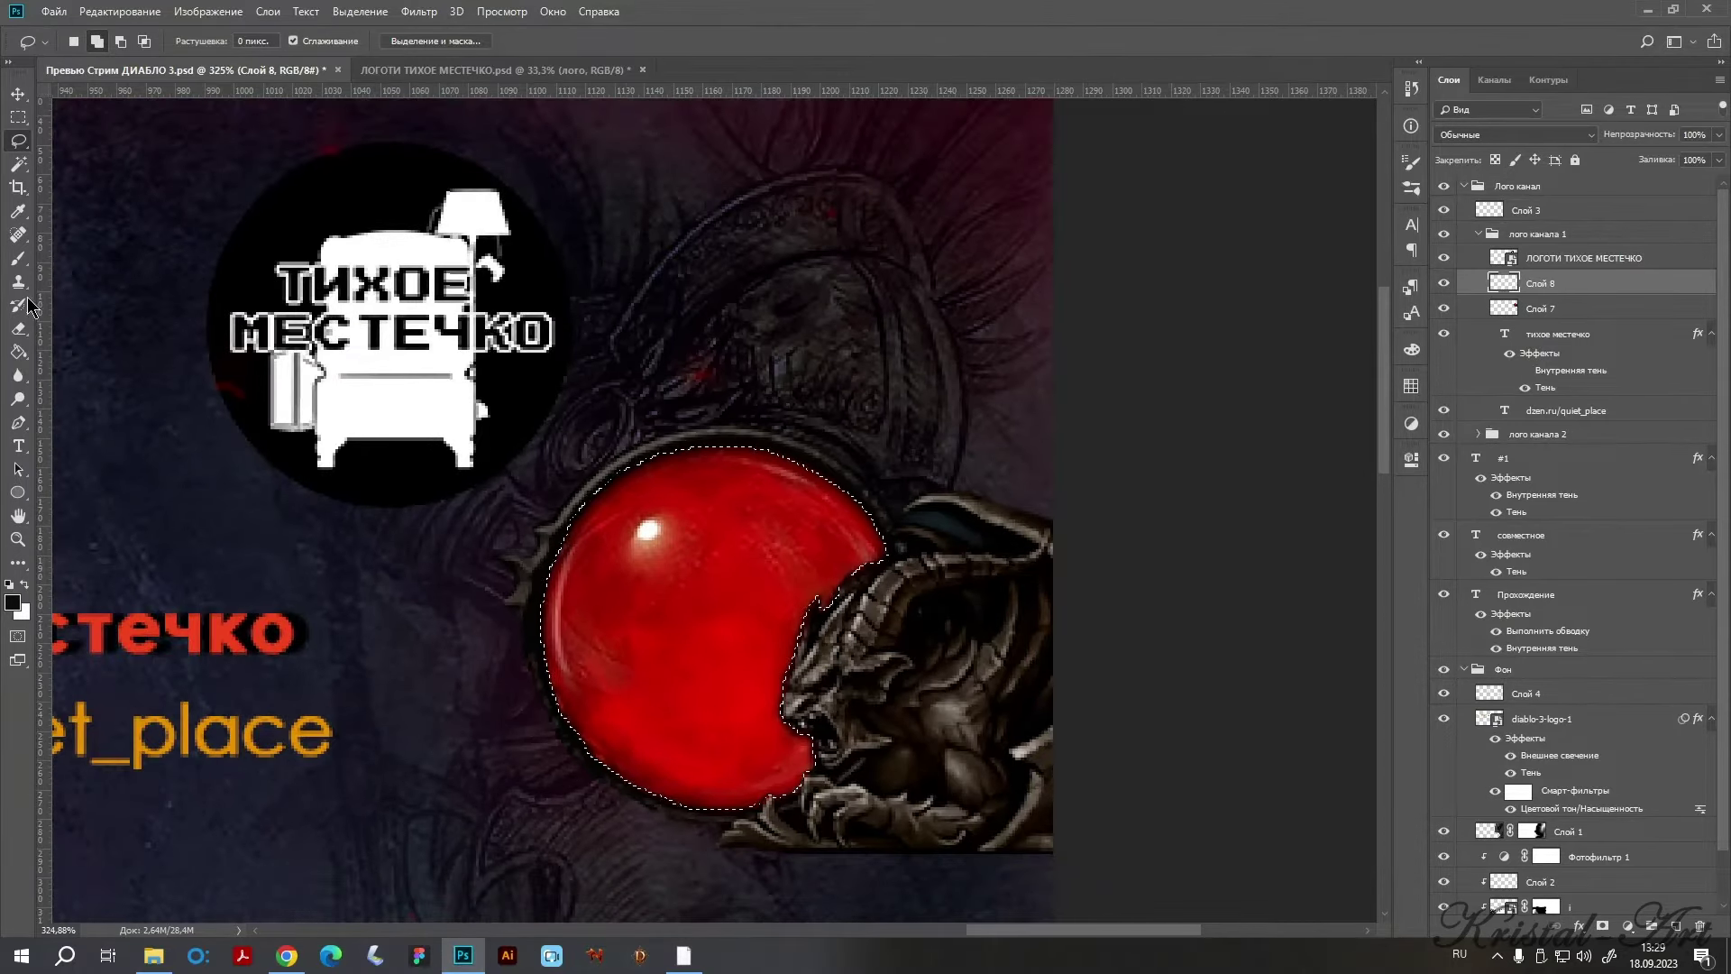
Fill the orb selection black on Слой 8, deselect, and convert Слой 8 to a smart object.
click(19, 353)
key(ctrl+d)
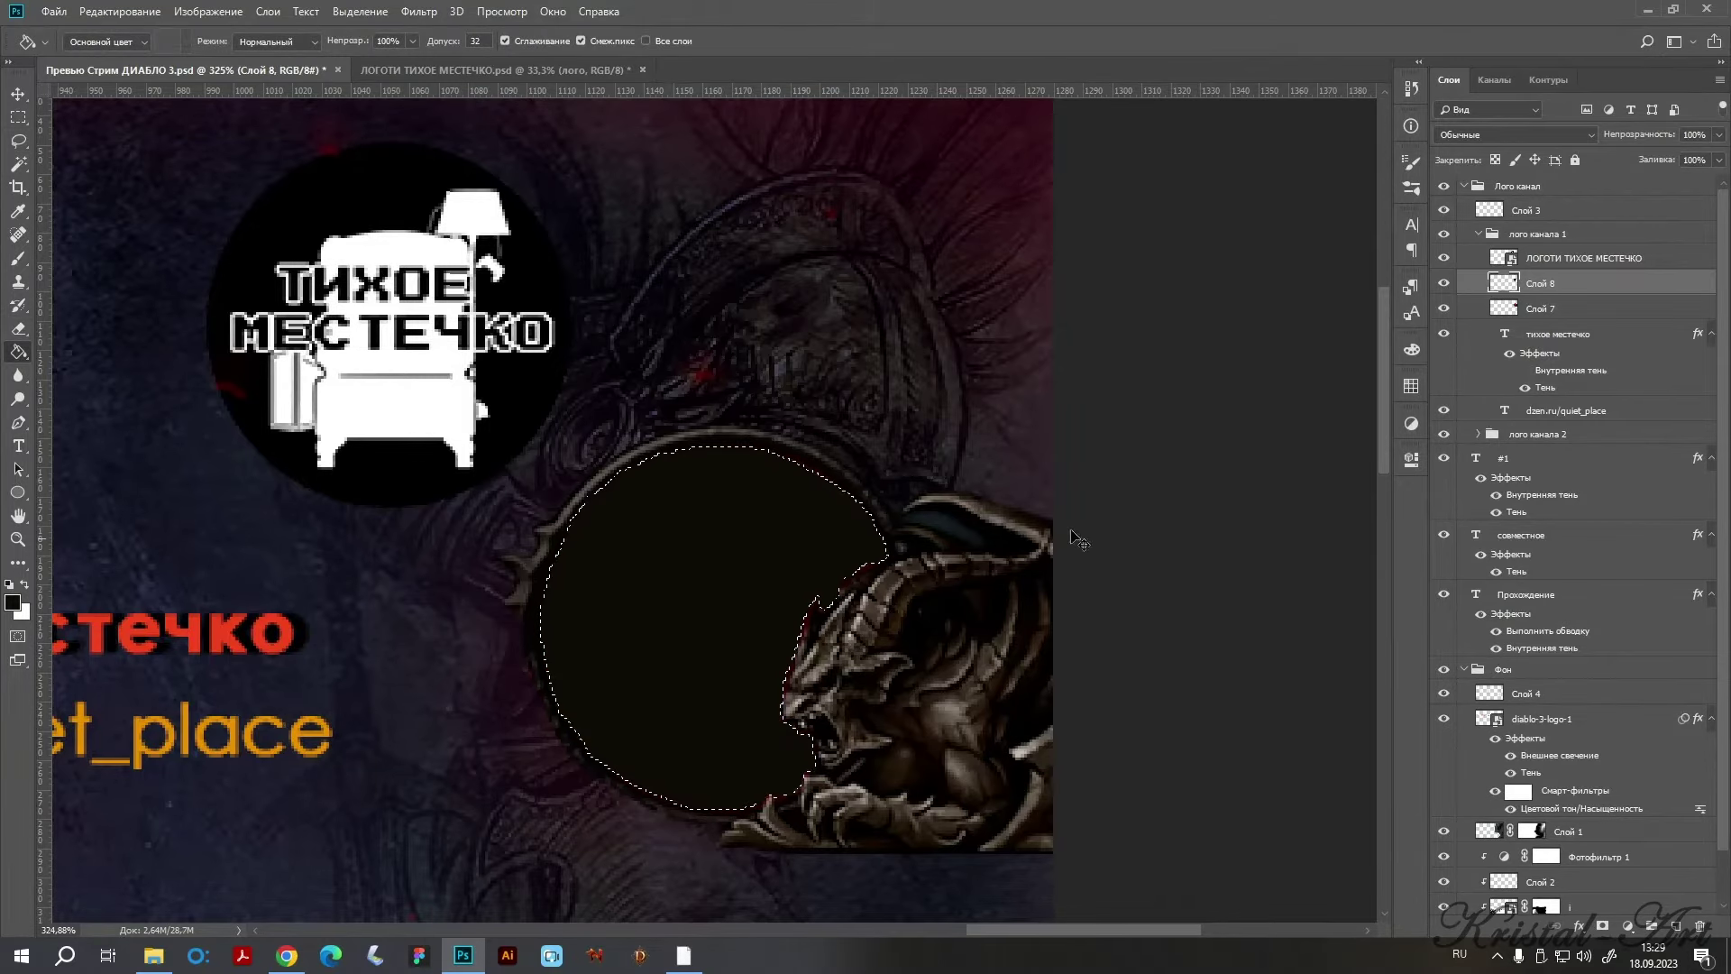
right_click(1551, 285)
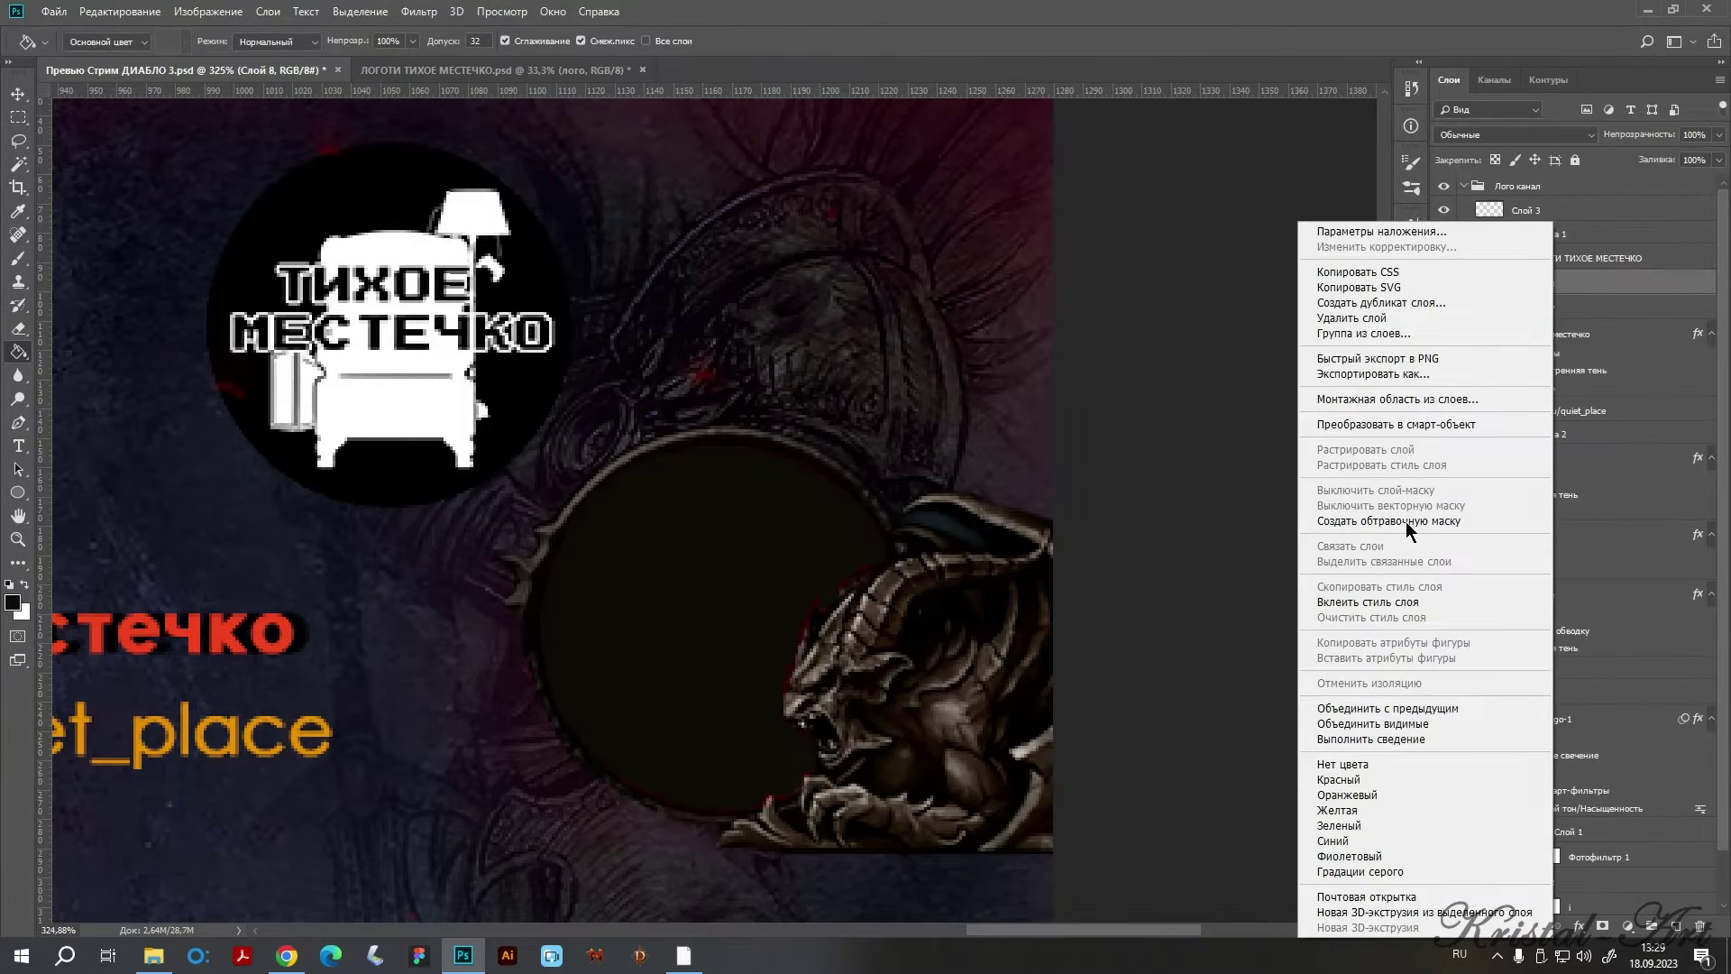
click(1377, 424)
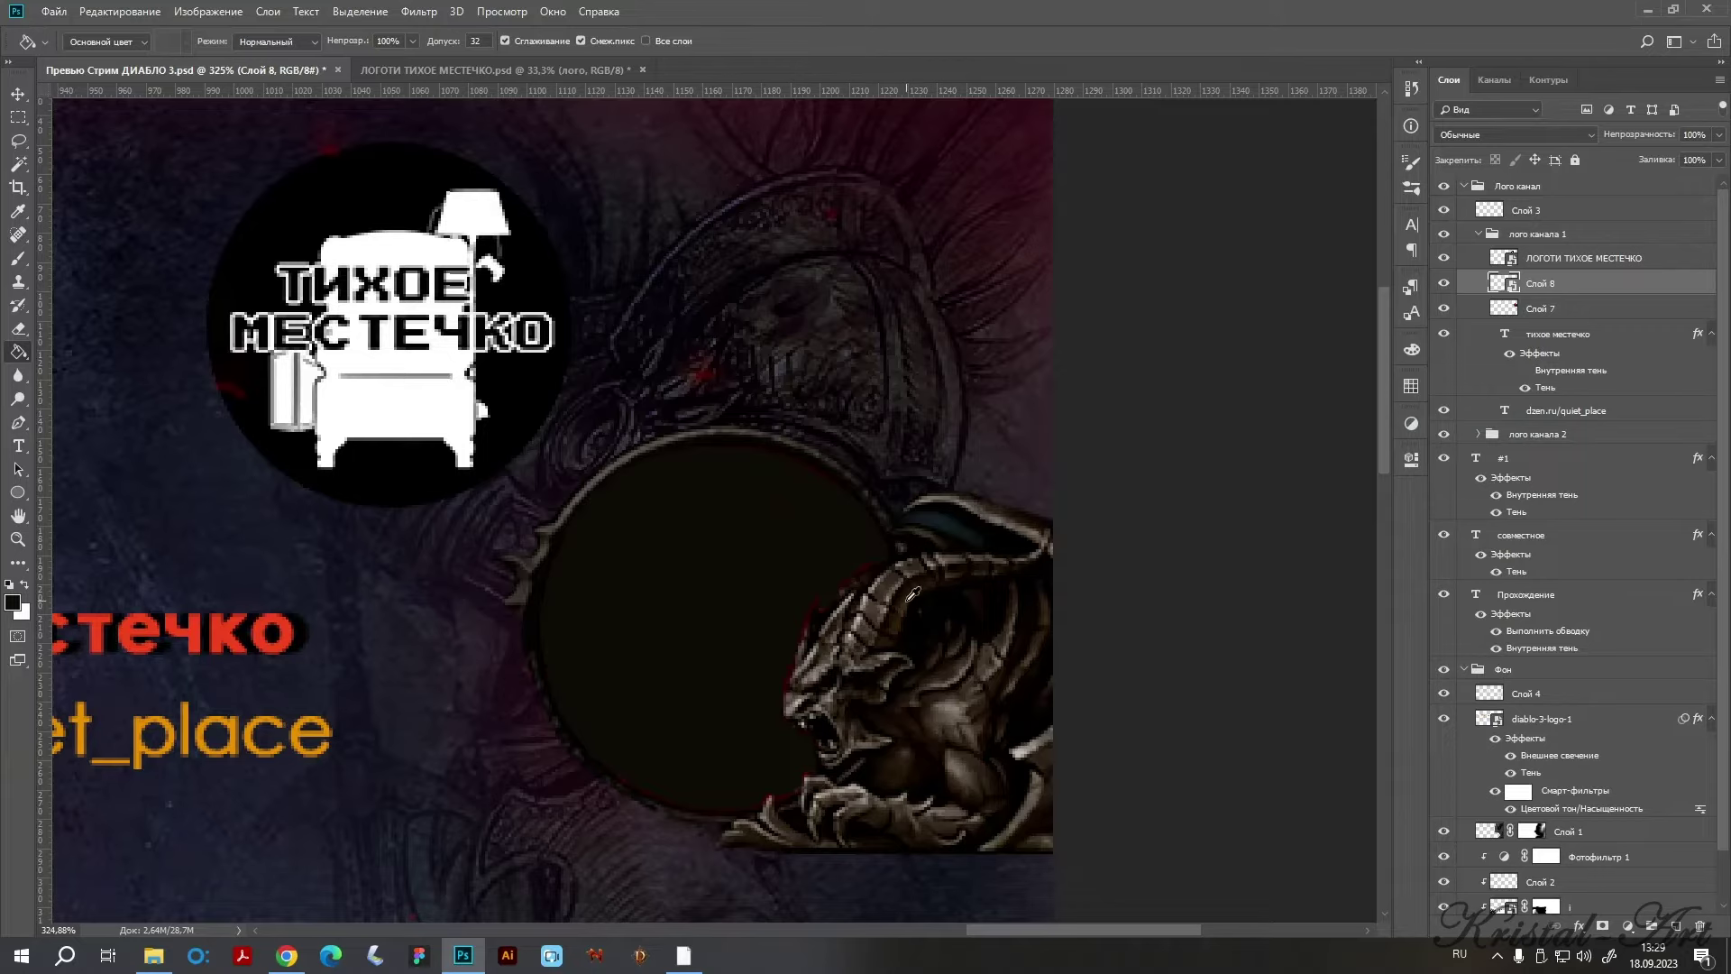
scroll(835, 616, up, 2)
double_click(1508, 284)
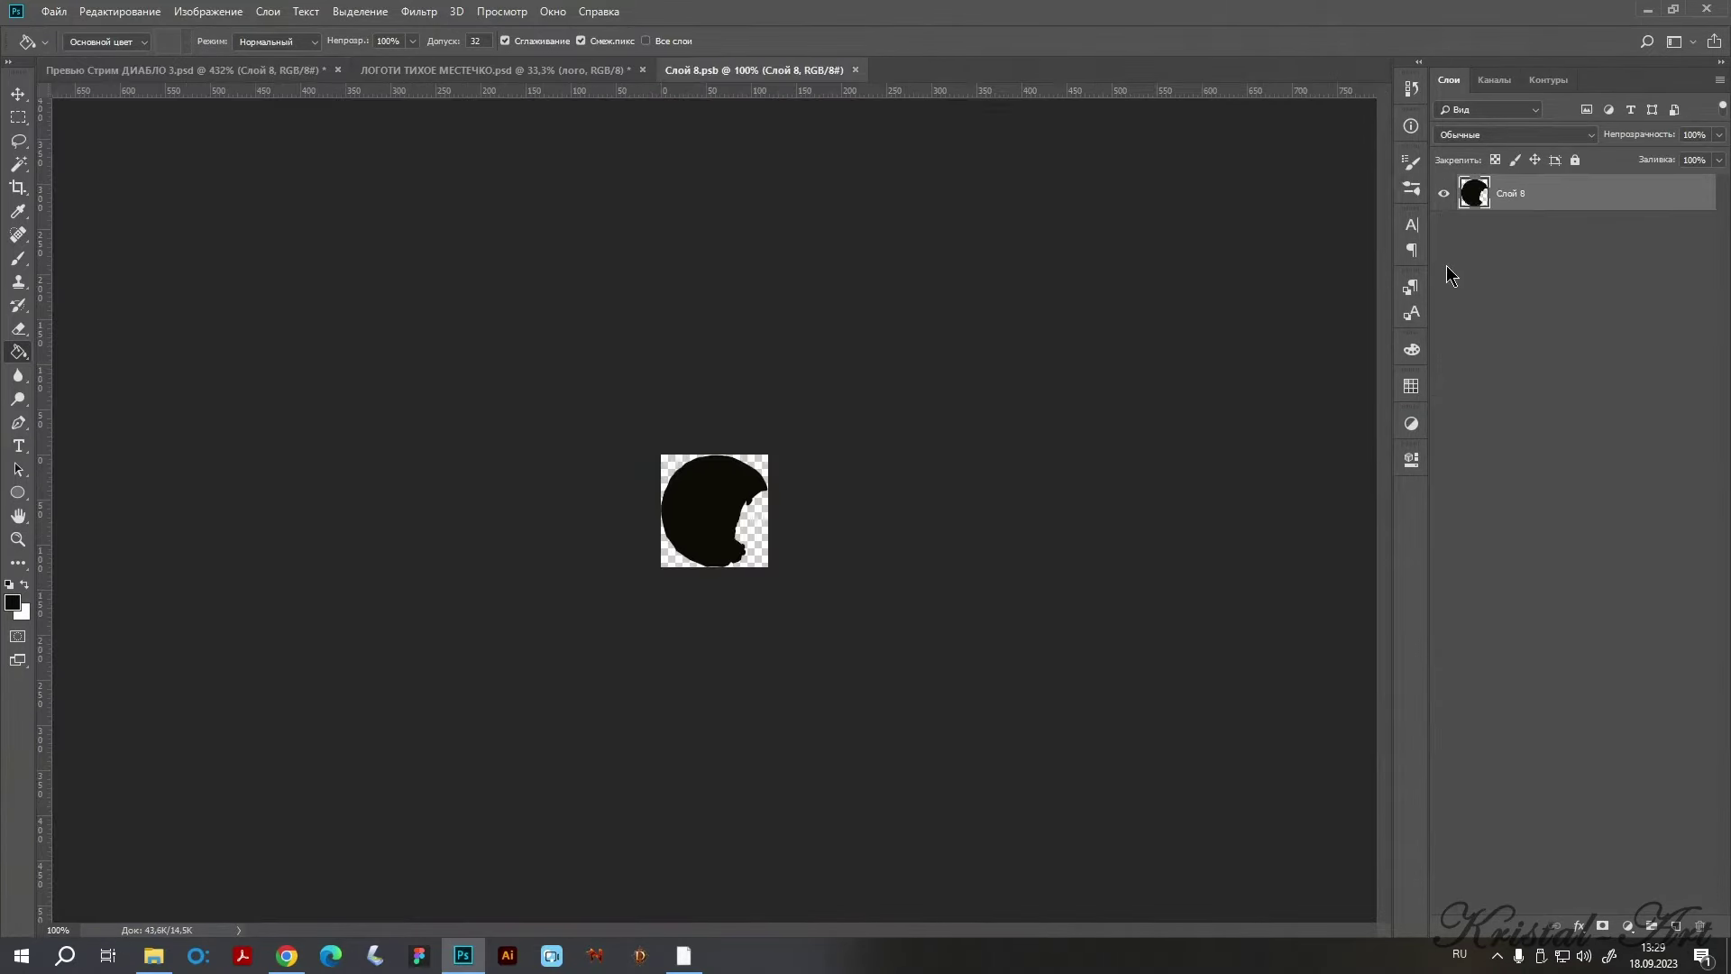
Back in the thumbnail, begin duplicating the logo layer into the Слой 8.psb document.
key(ctrl+Tab)
right_click(1546, 258)
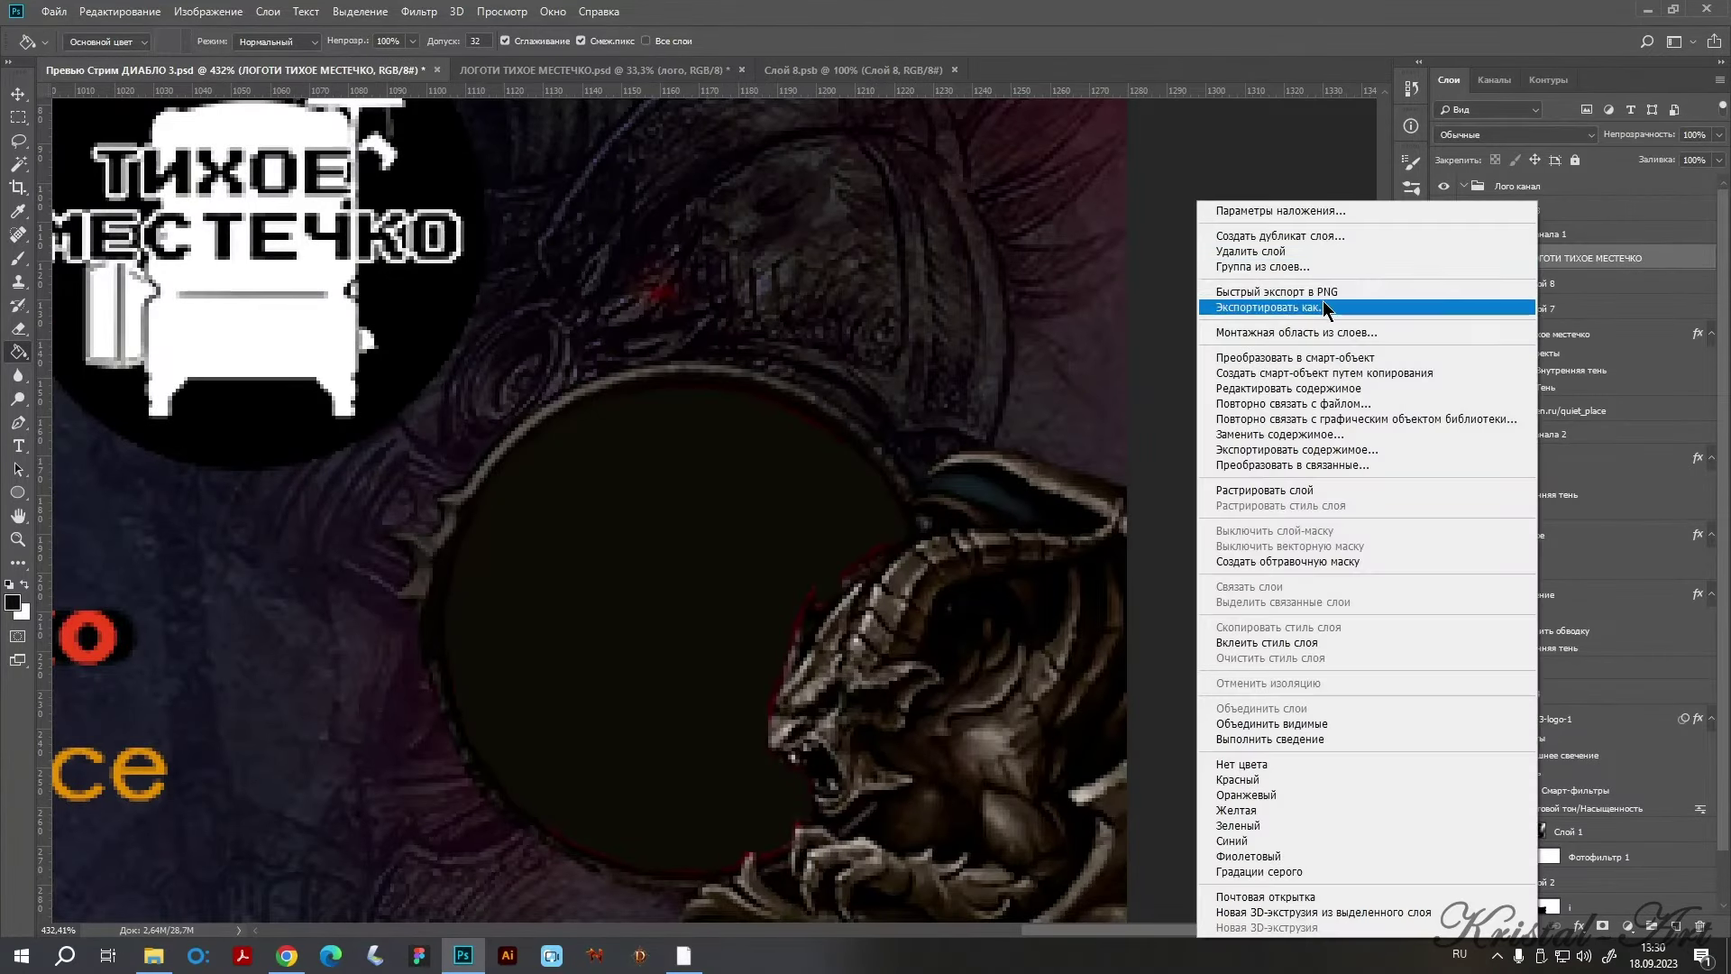
click(1314, 243)
click(1434, 487)
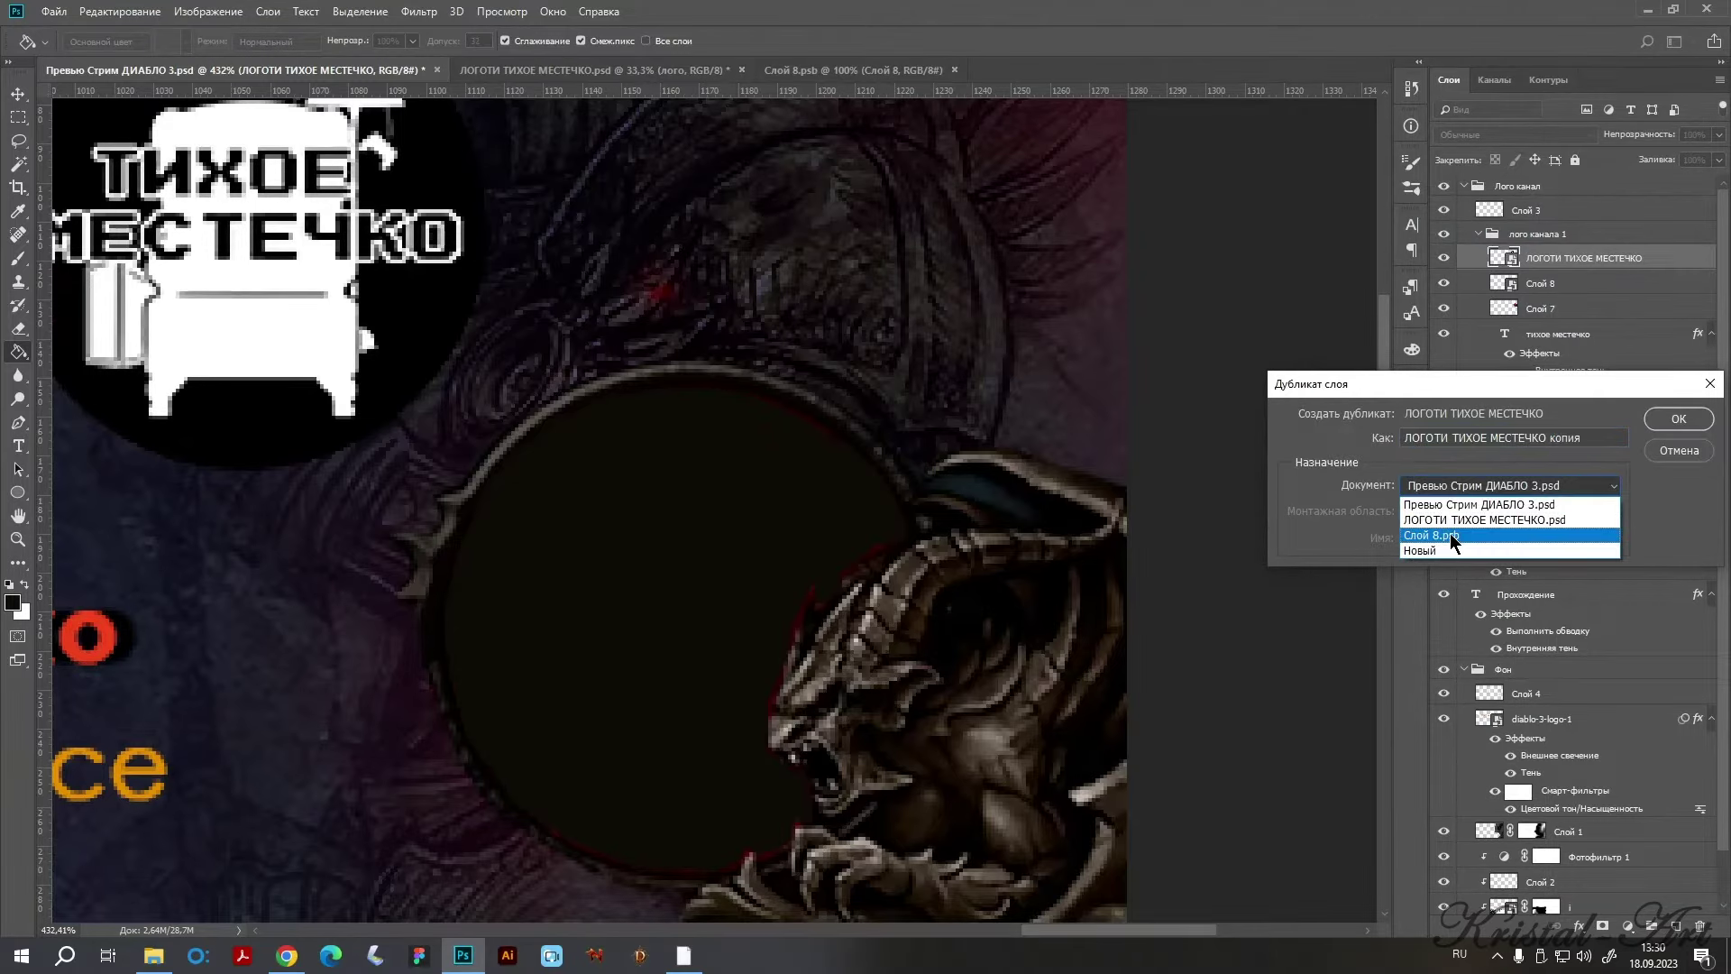
Duplicate the logo into Слой 8.psb, delete that copy, and return to the thumbnail.
click(1450, 532)
click(1678, 421)
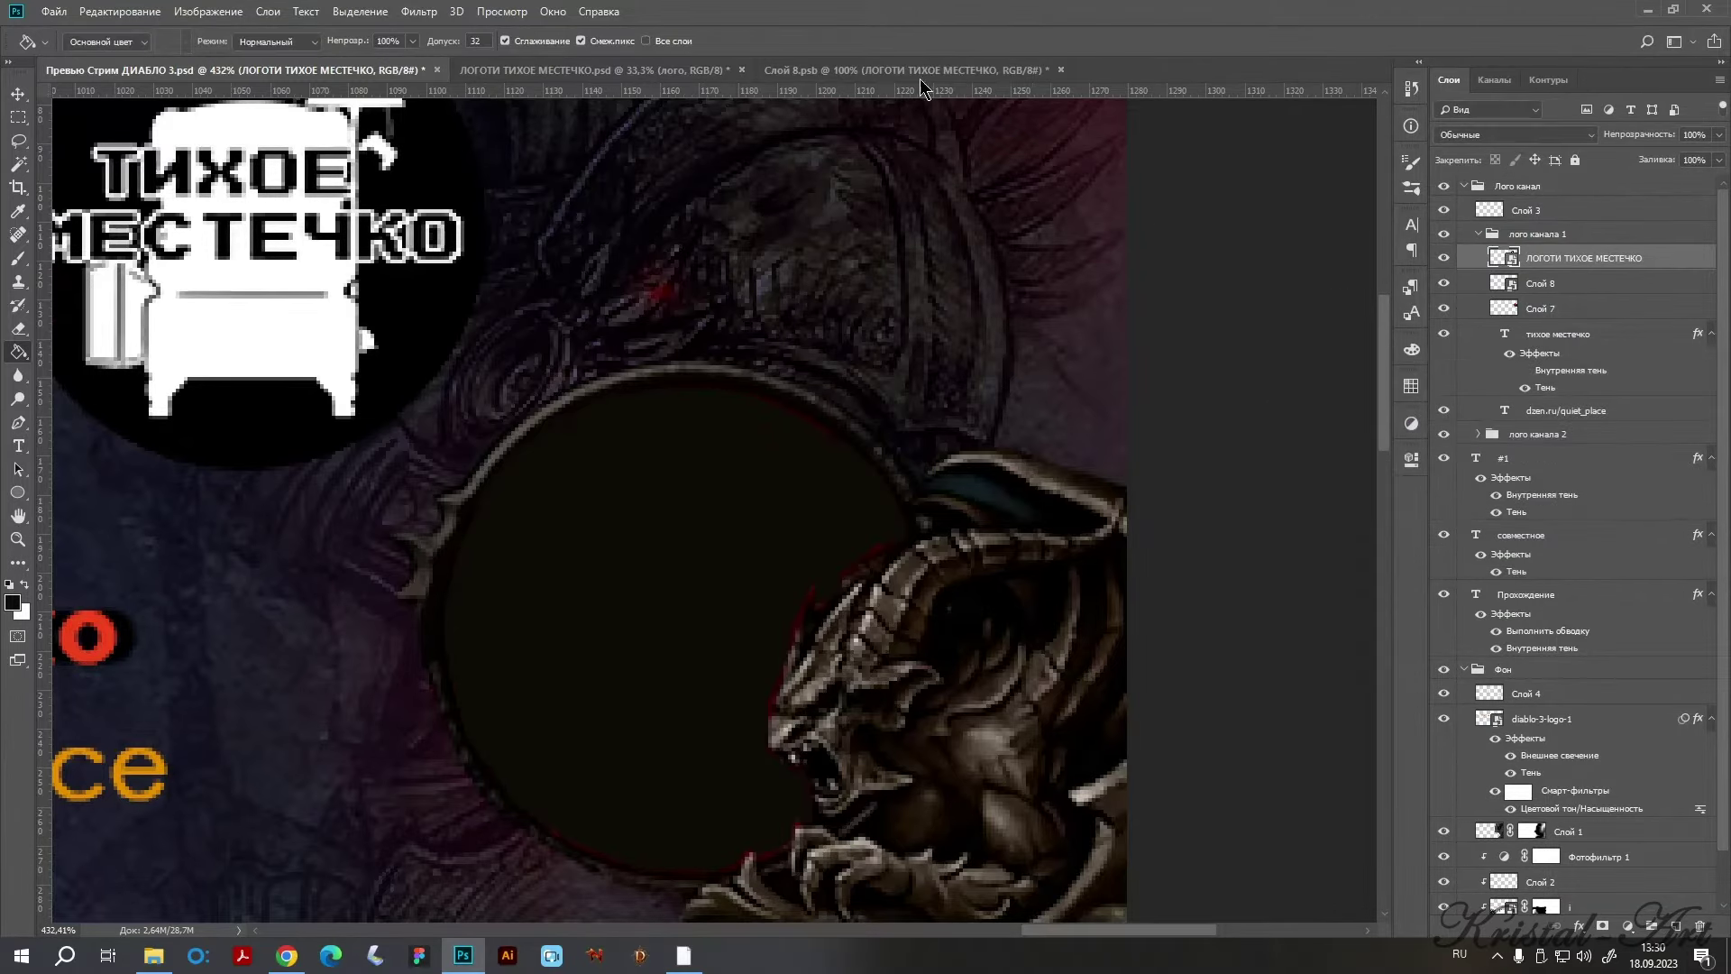
click(911, 71)
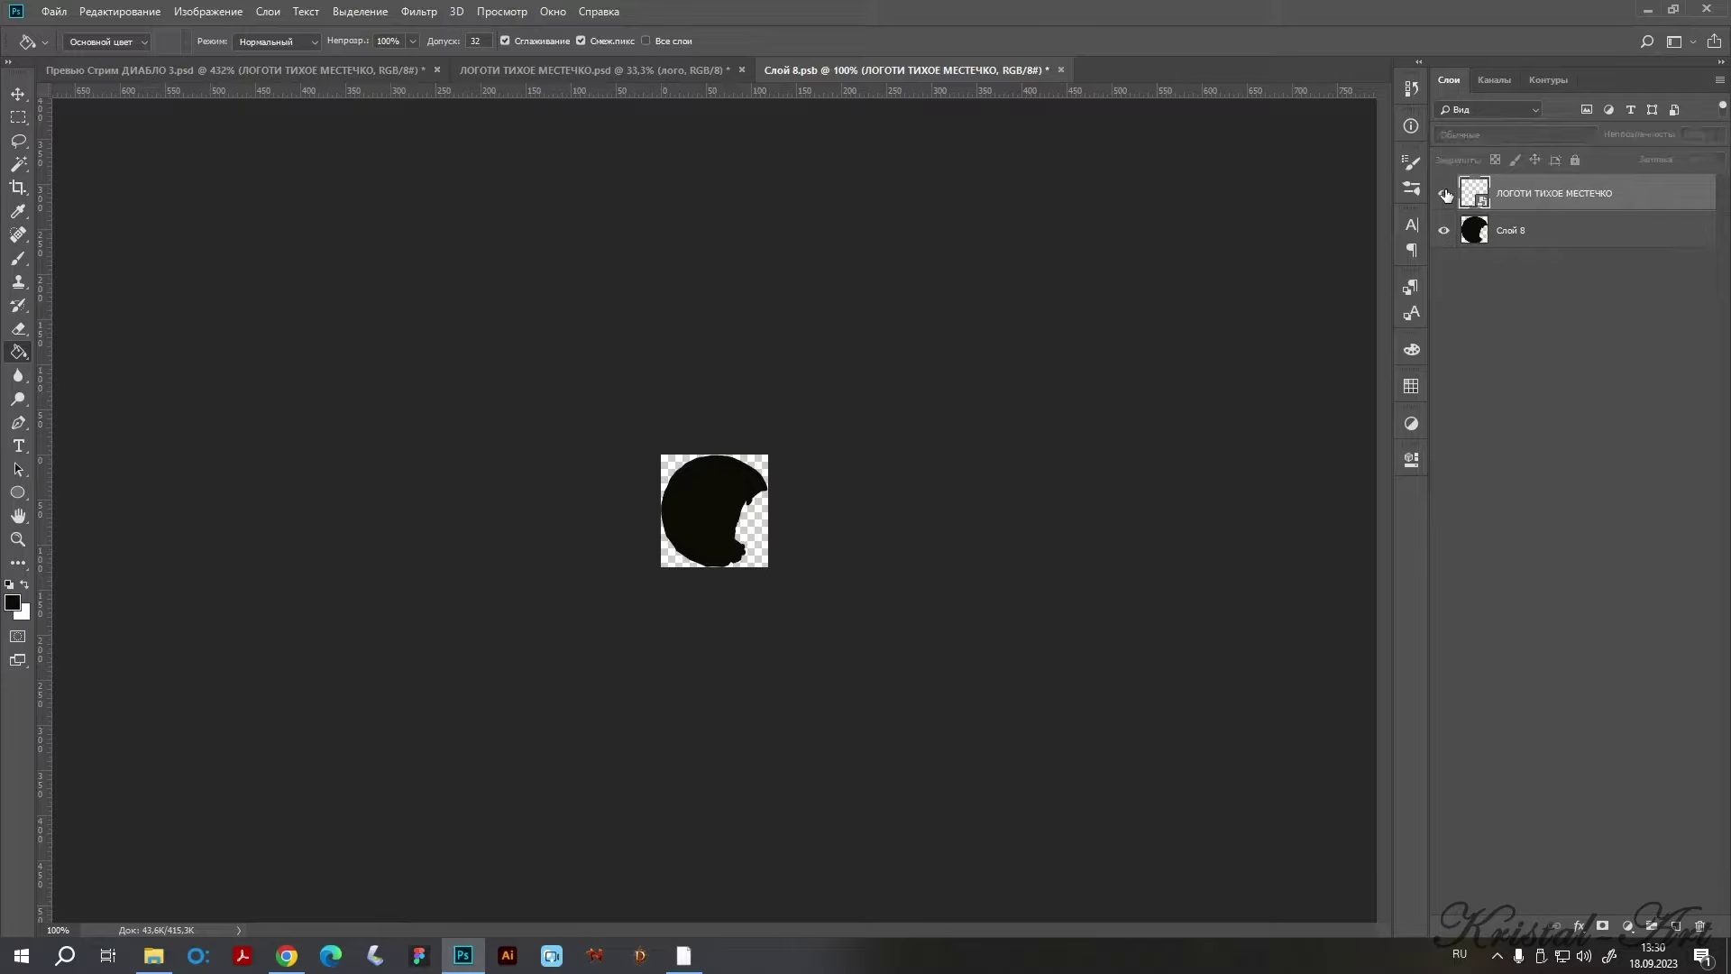
key(Delete)
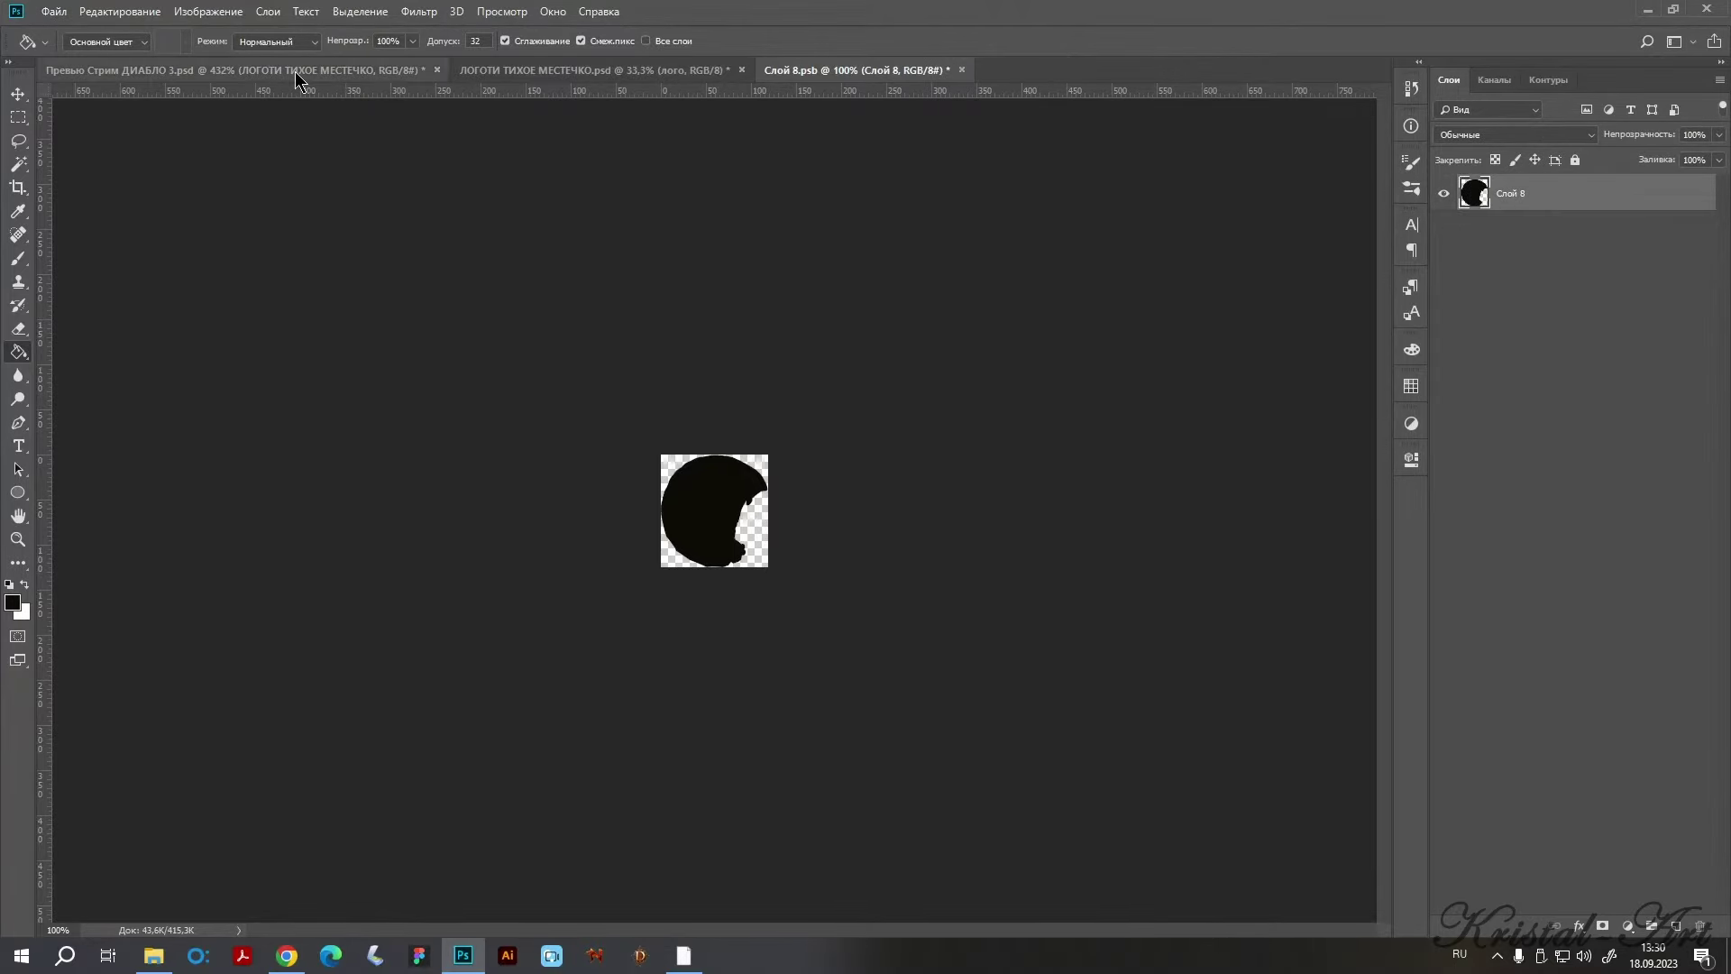
click(294, 73)
click(1445, 259)
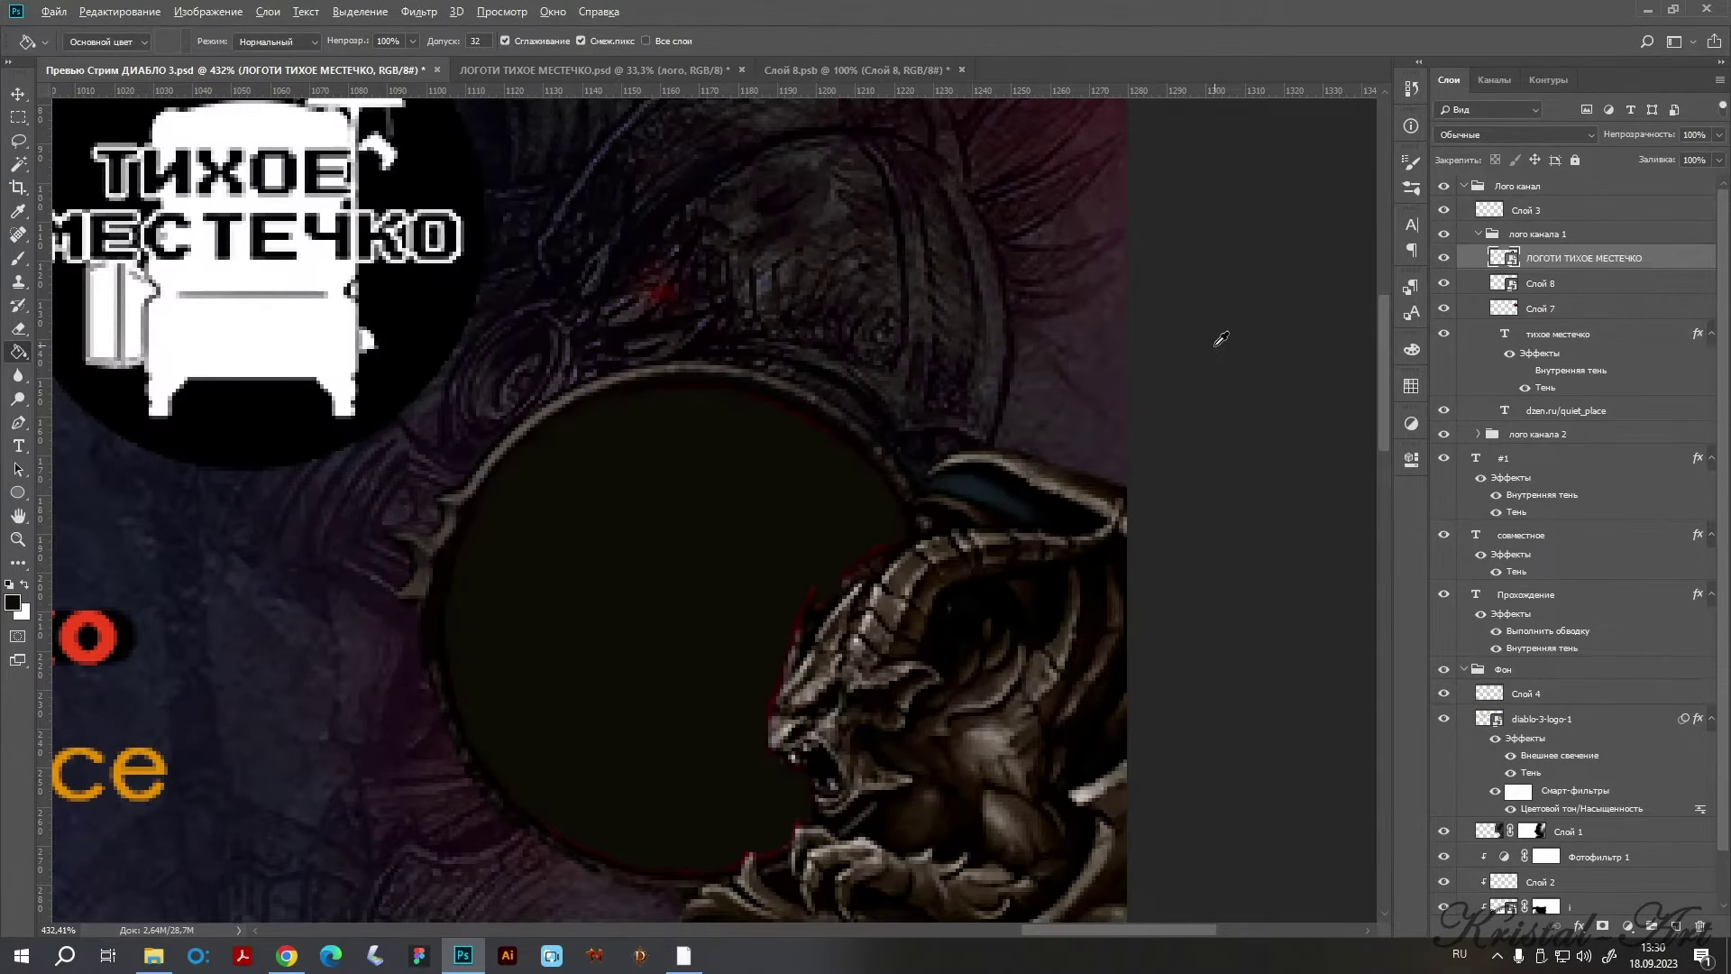
Duplicate the logo layer into Слой 8.psb again.
scroll(1217, 336, down, 3)
right_click(1587, 268)
click(1578, 285)
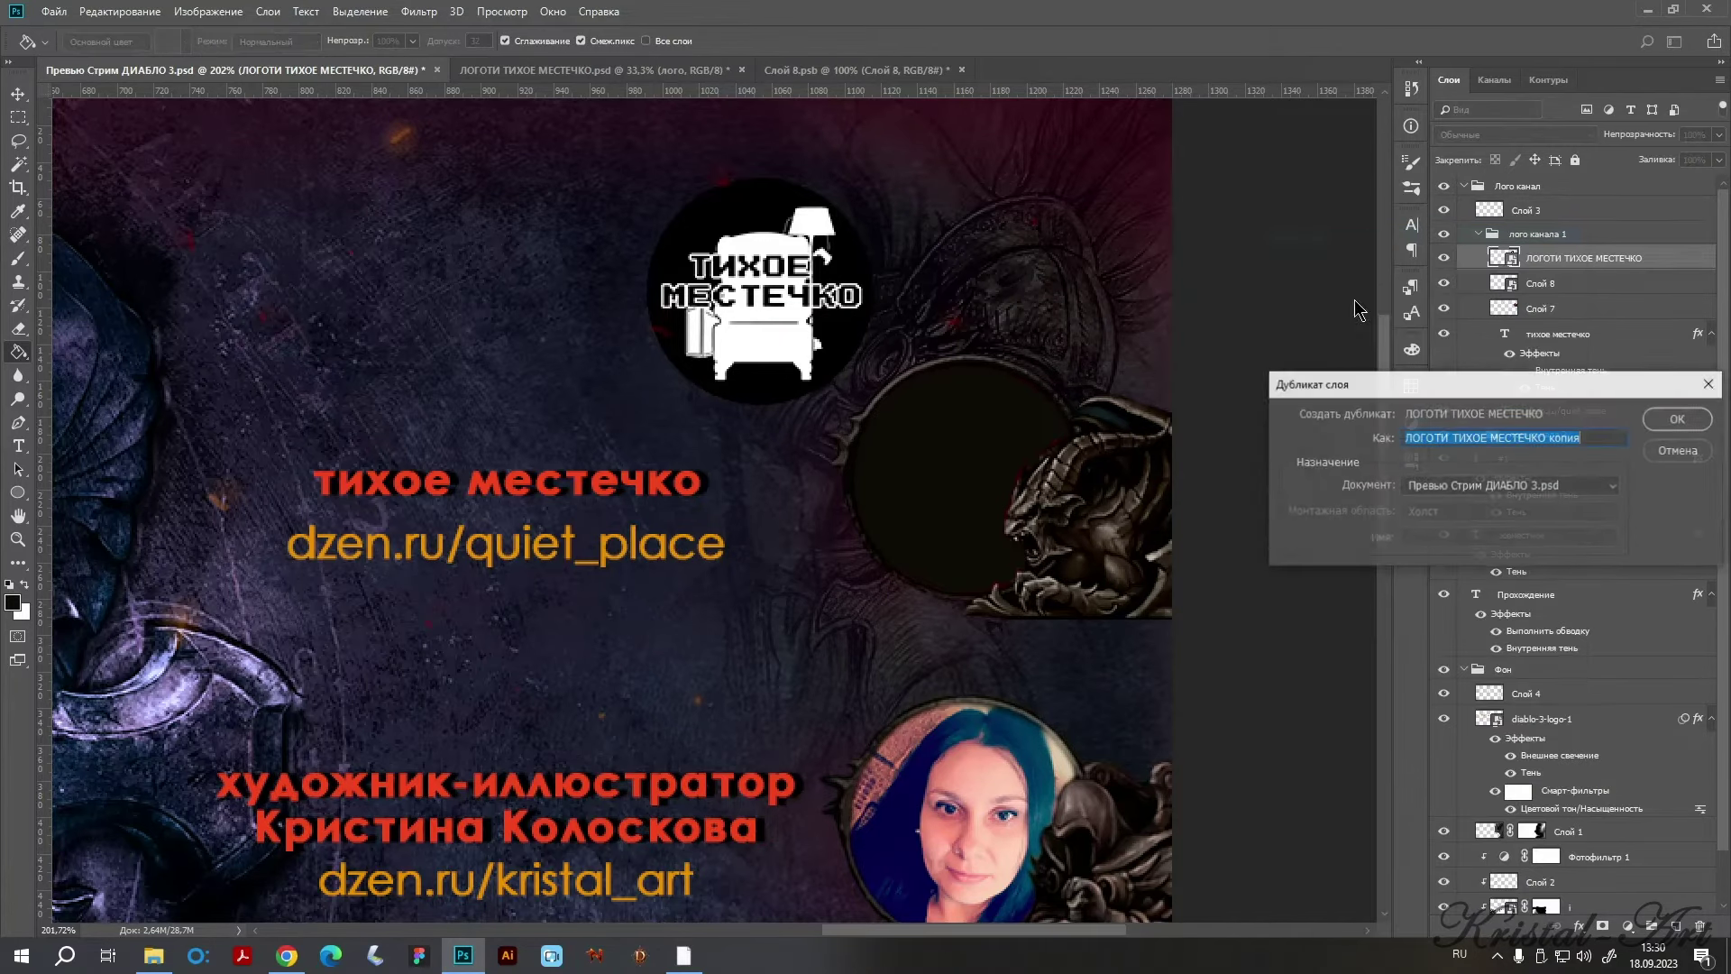
click(1506, 485)
click(1434, 536)
click(1679, 419)
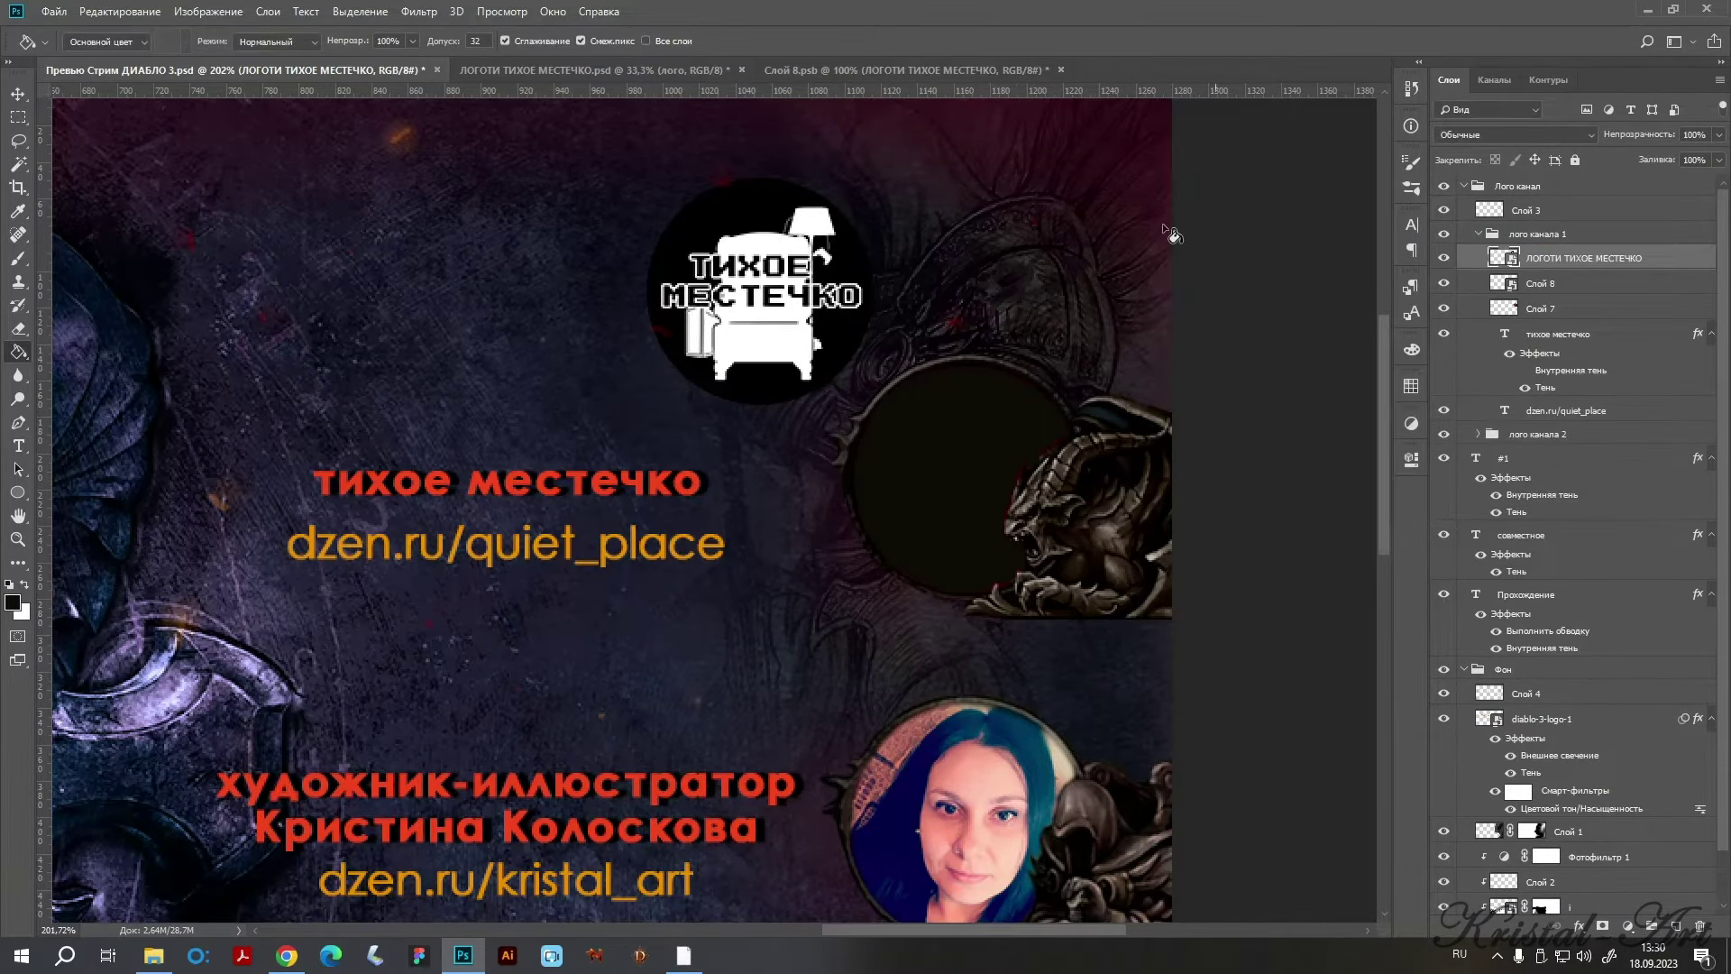
Scale the copied logo to about 77%, nudge it down, then save and close Слой 8.psb.
key(ctrl+t)
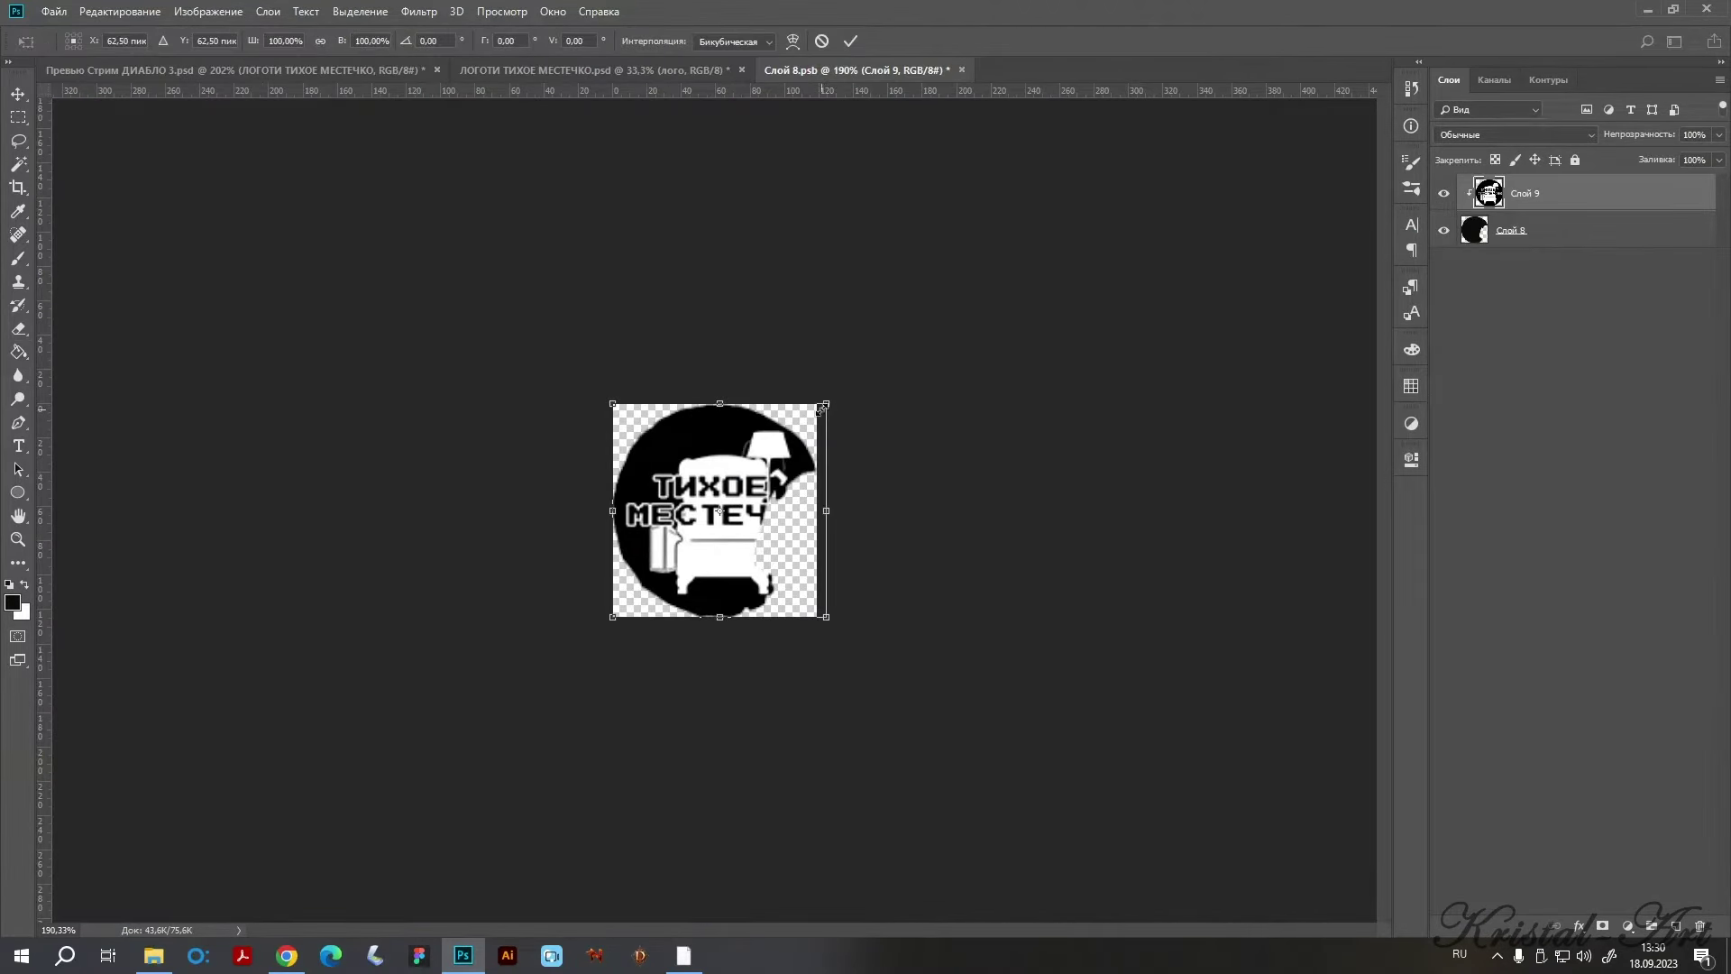
drag(821, 407, 776, 420)
mouse_move(700, 481)
mouse_down()
mouse_move(700, 497)
mouse_move(703, 475)
mouse_up()
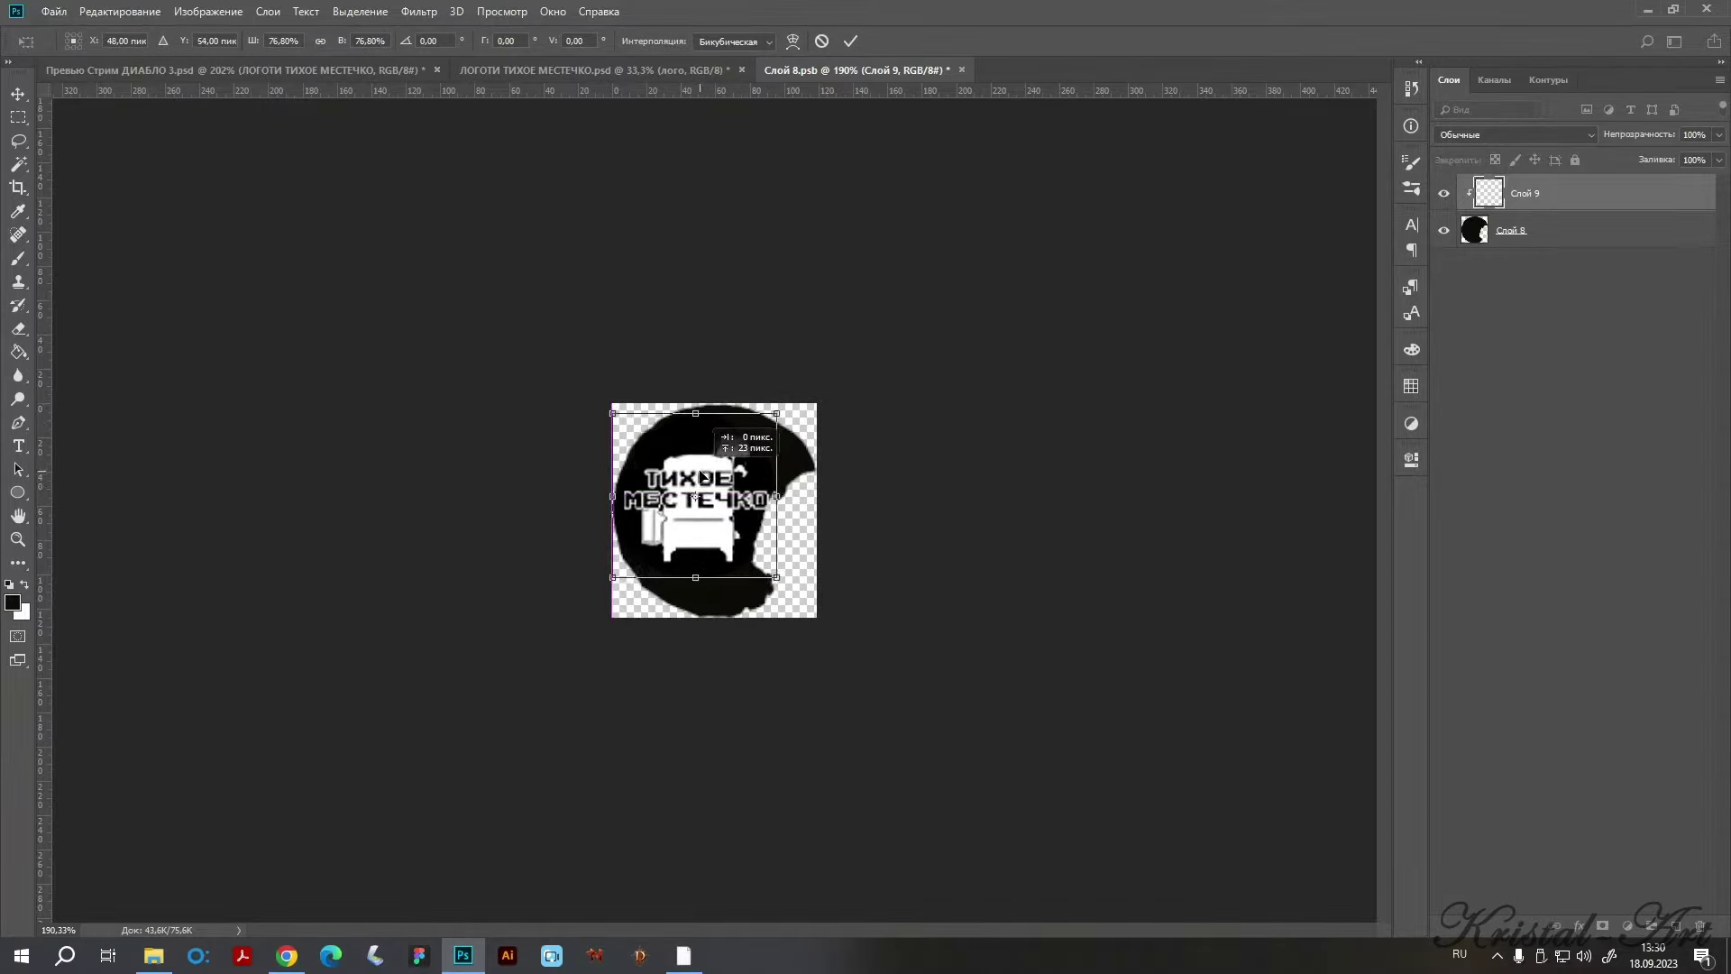
key(Return)
key(ctrl+s)
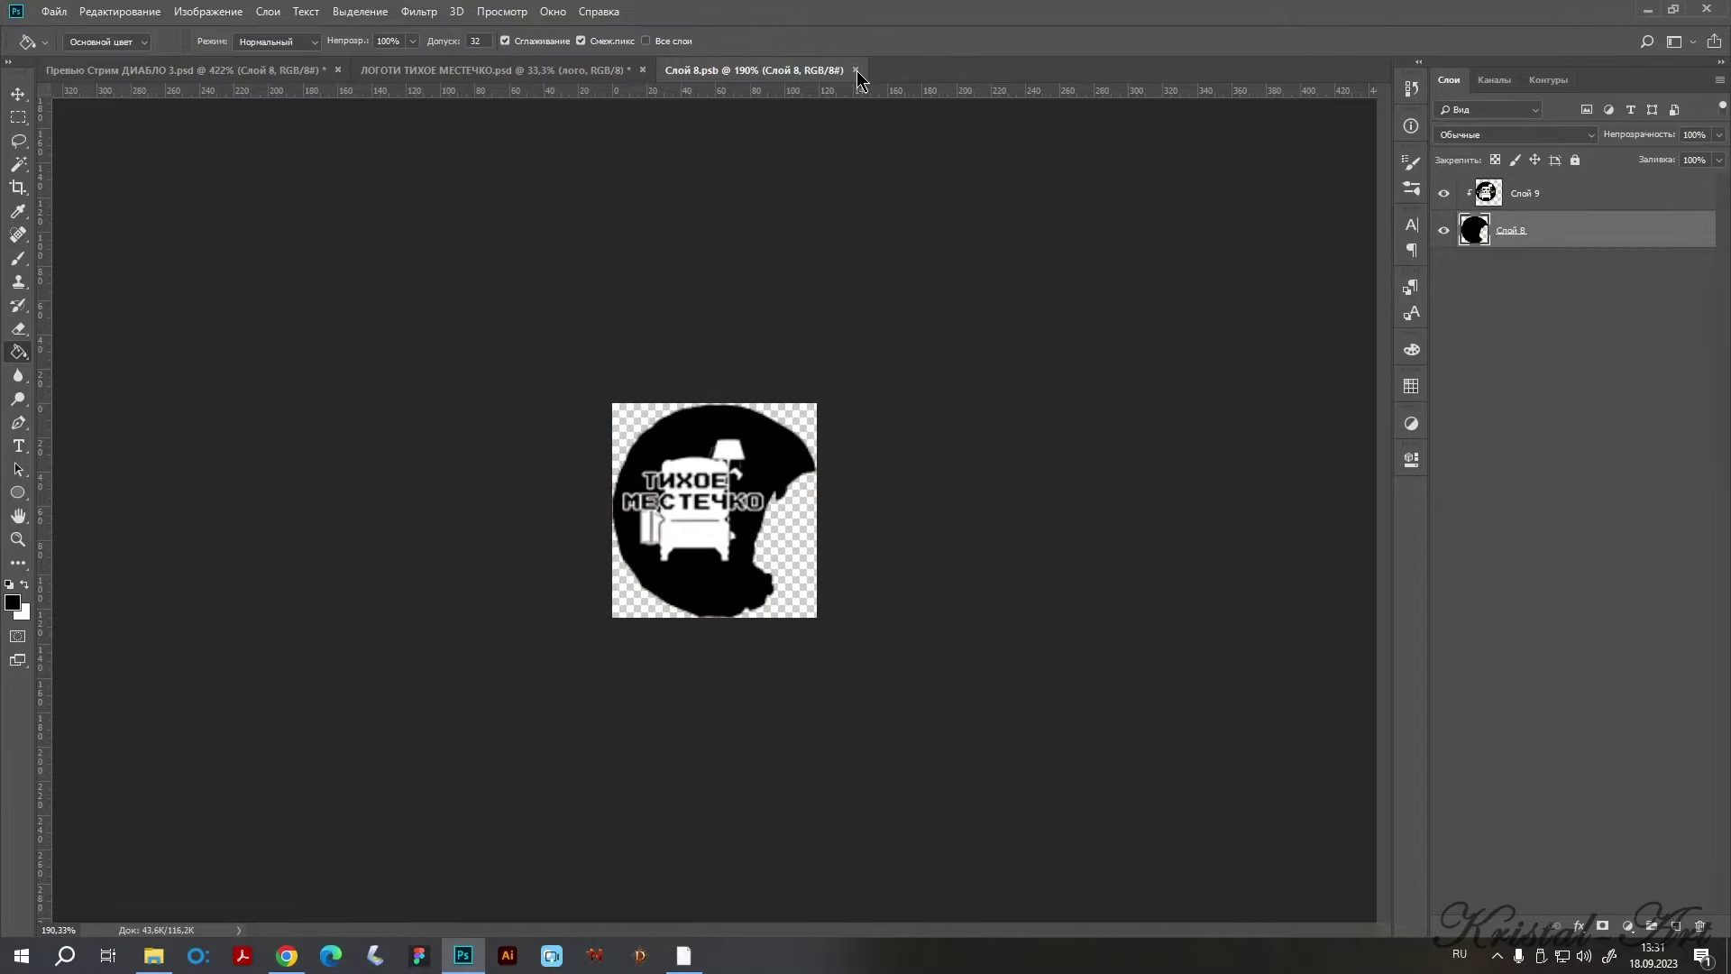
key(ctrl+w)
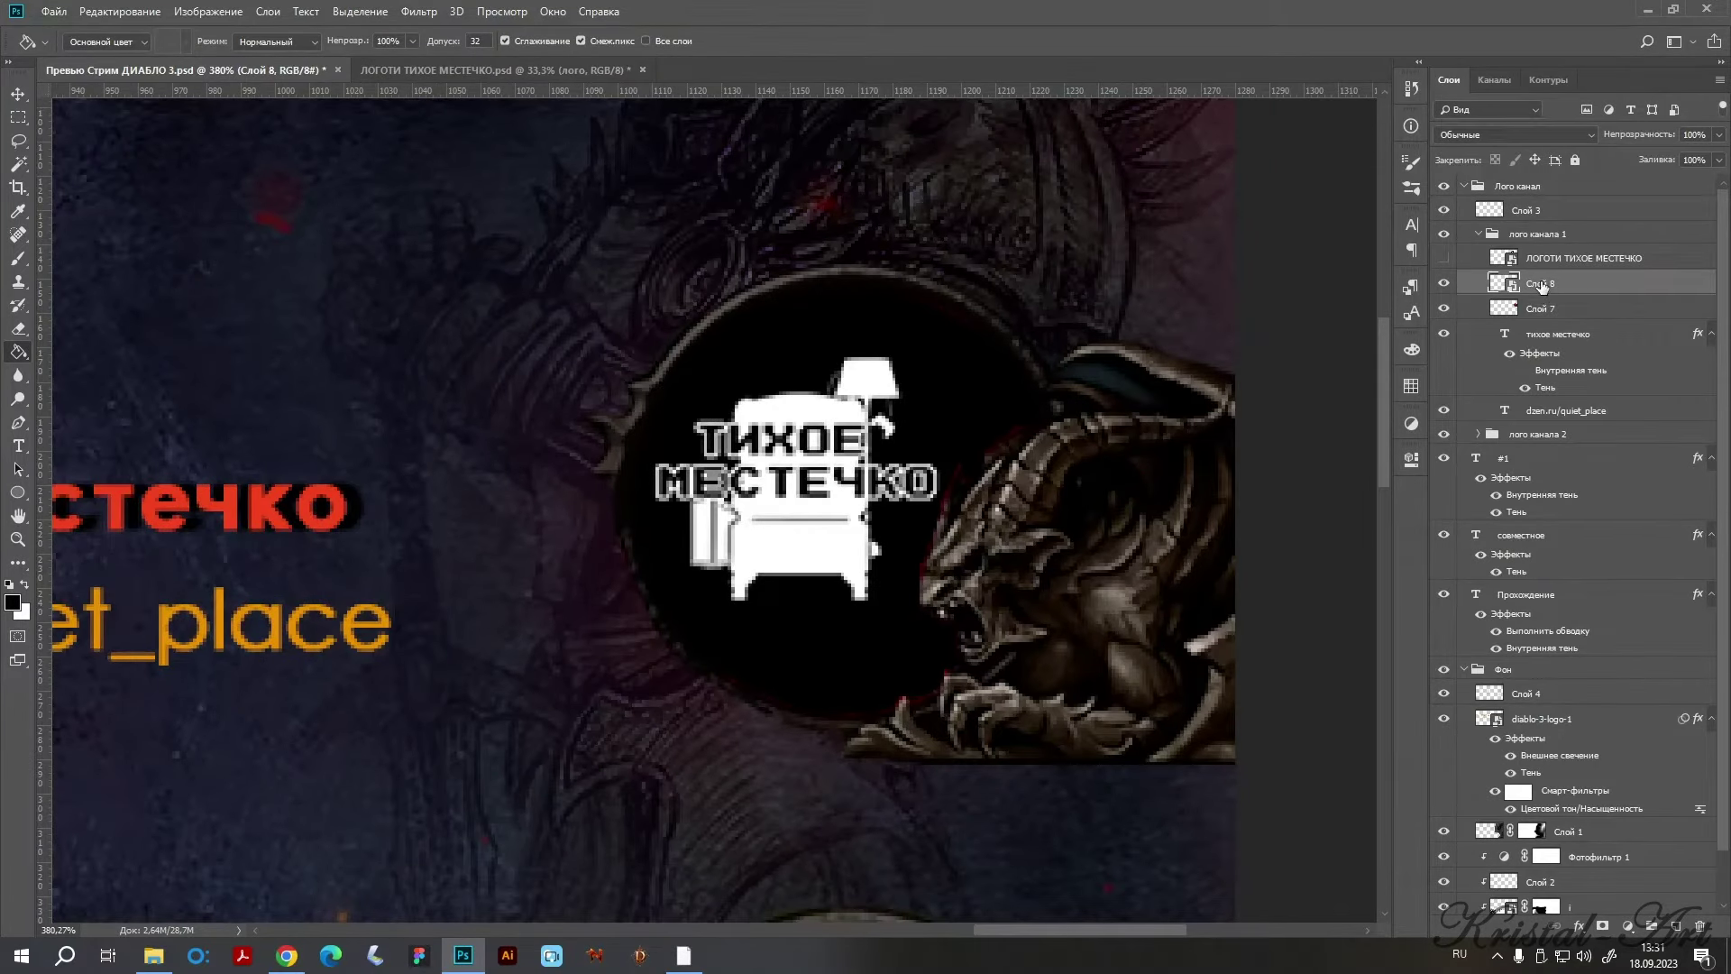
Rasterize the Слой 8 logo layer and switch to the Brush tool.
right_click(1542, 287)
click(1366, 498)
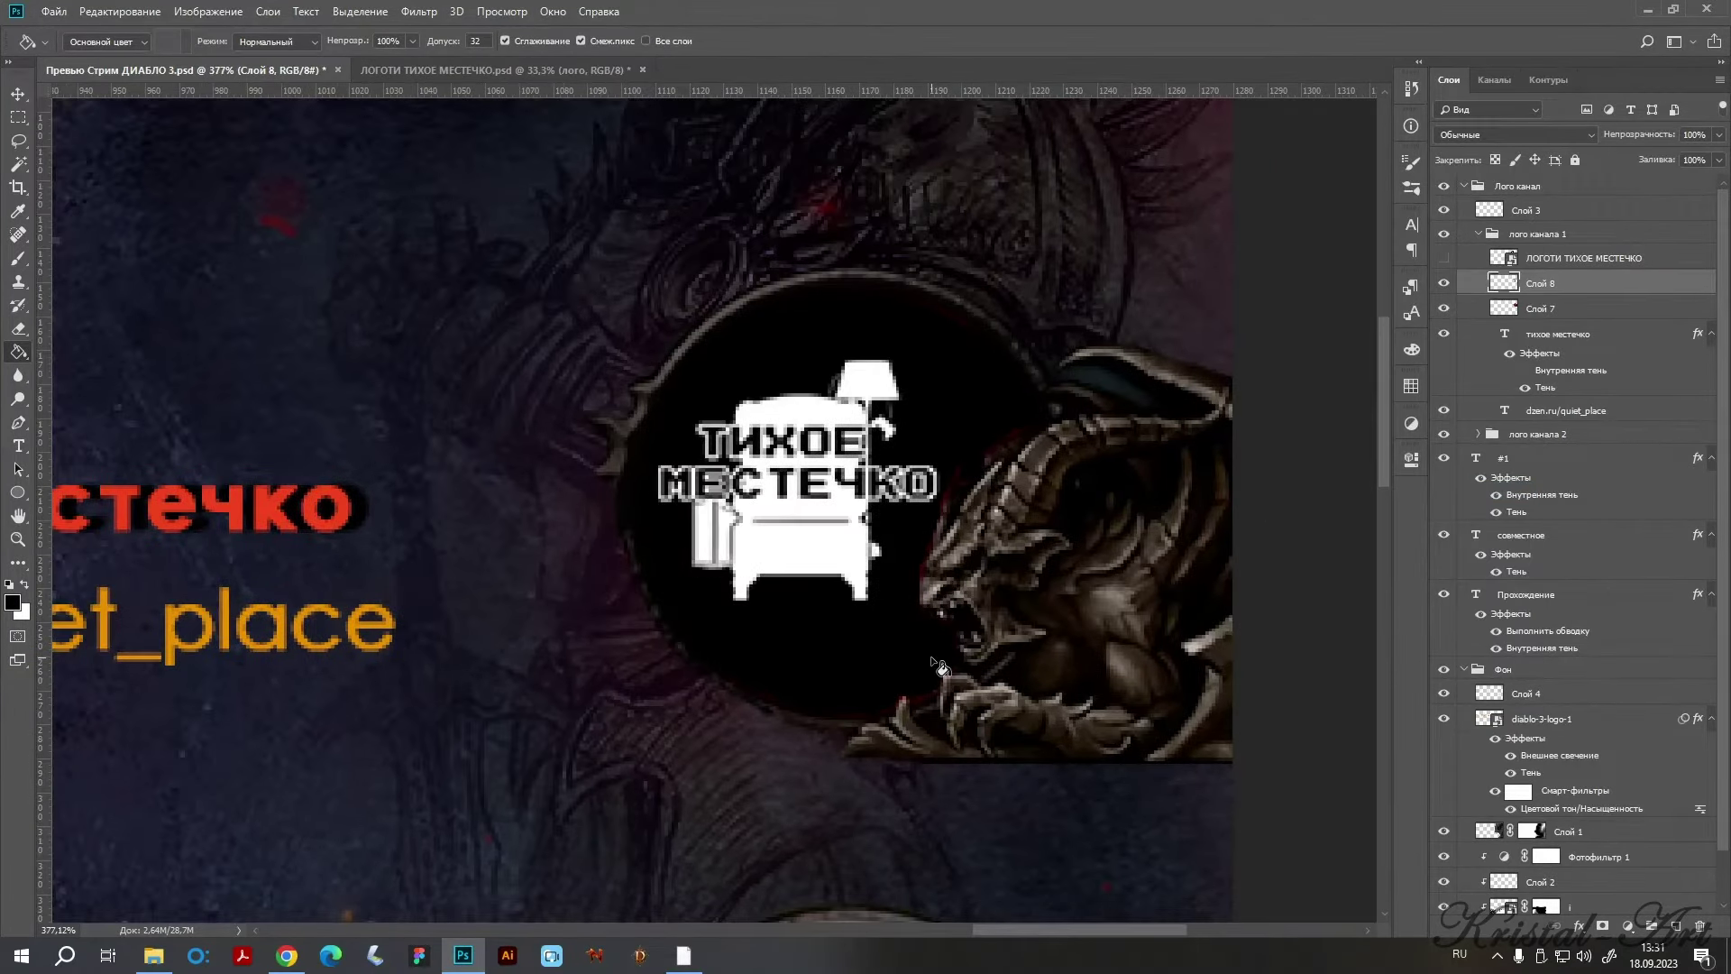
key(b)
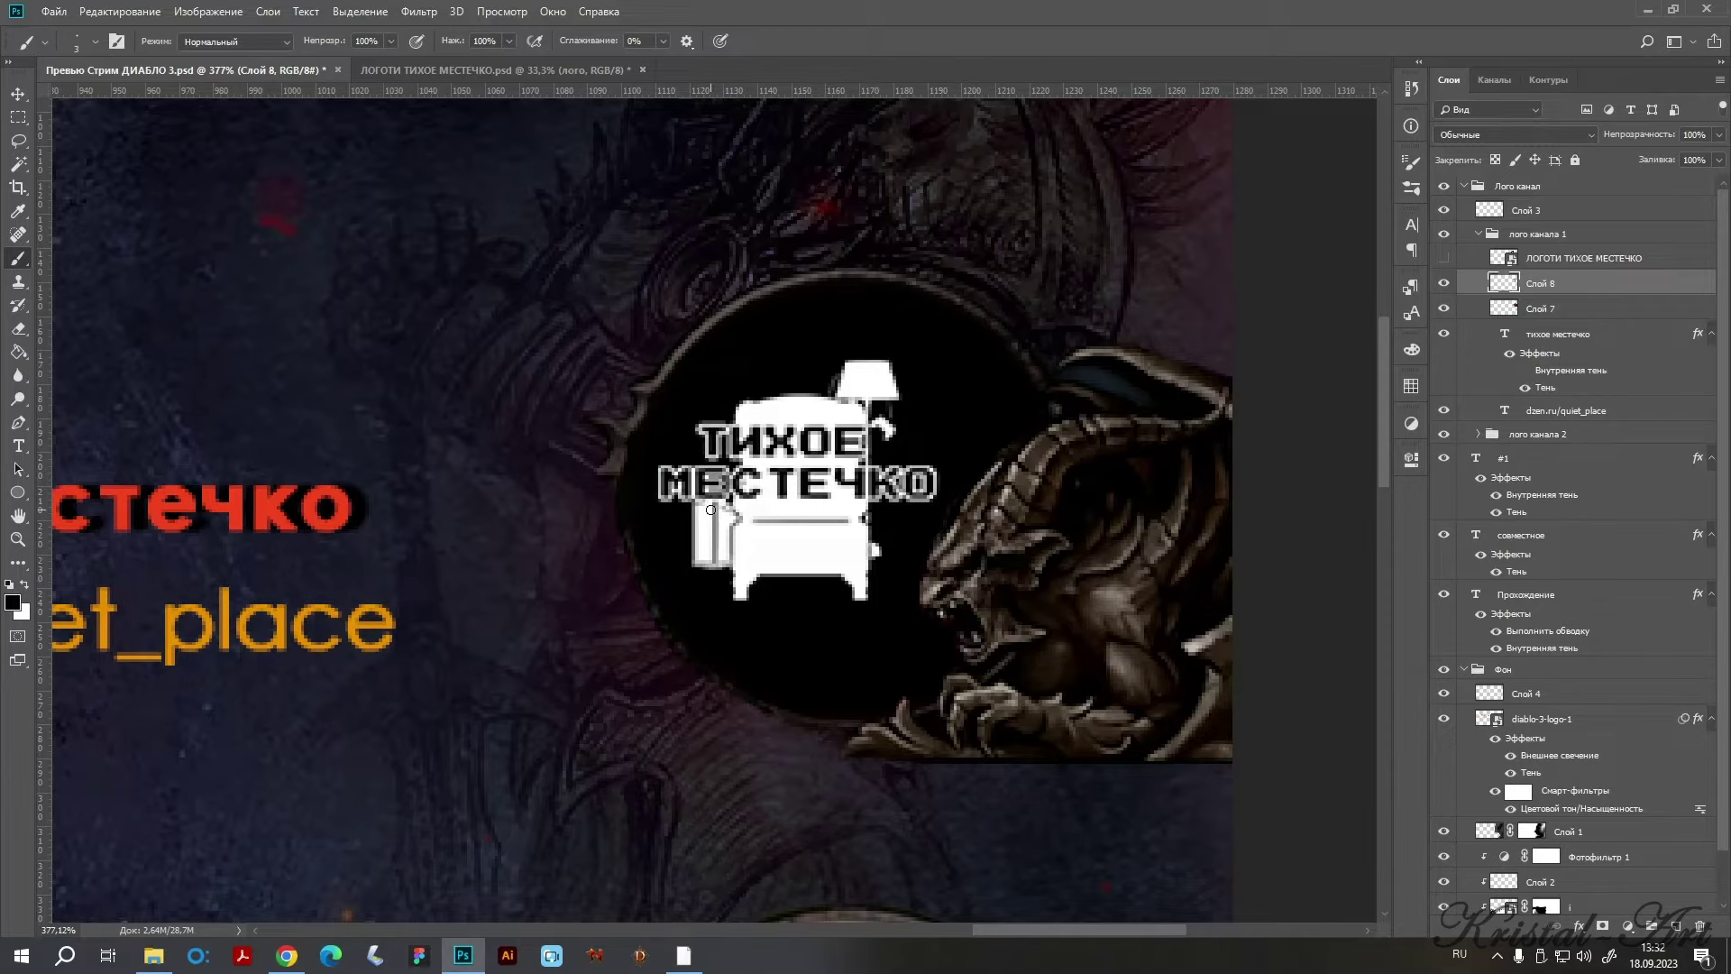
scroll(857, 344, down, 3)
scroll(910, 378, down, 2)
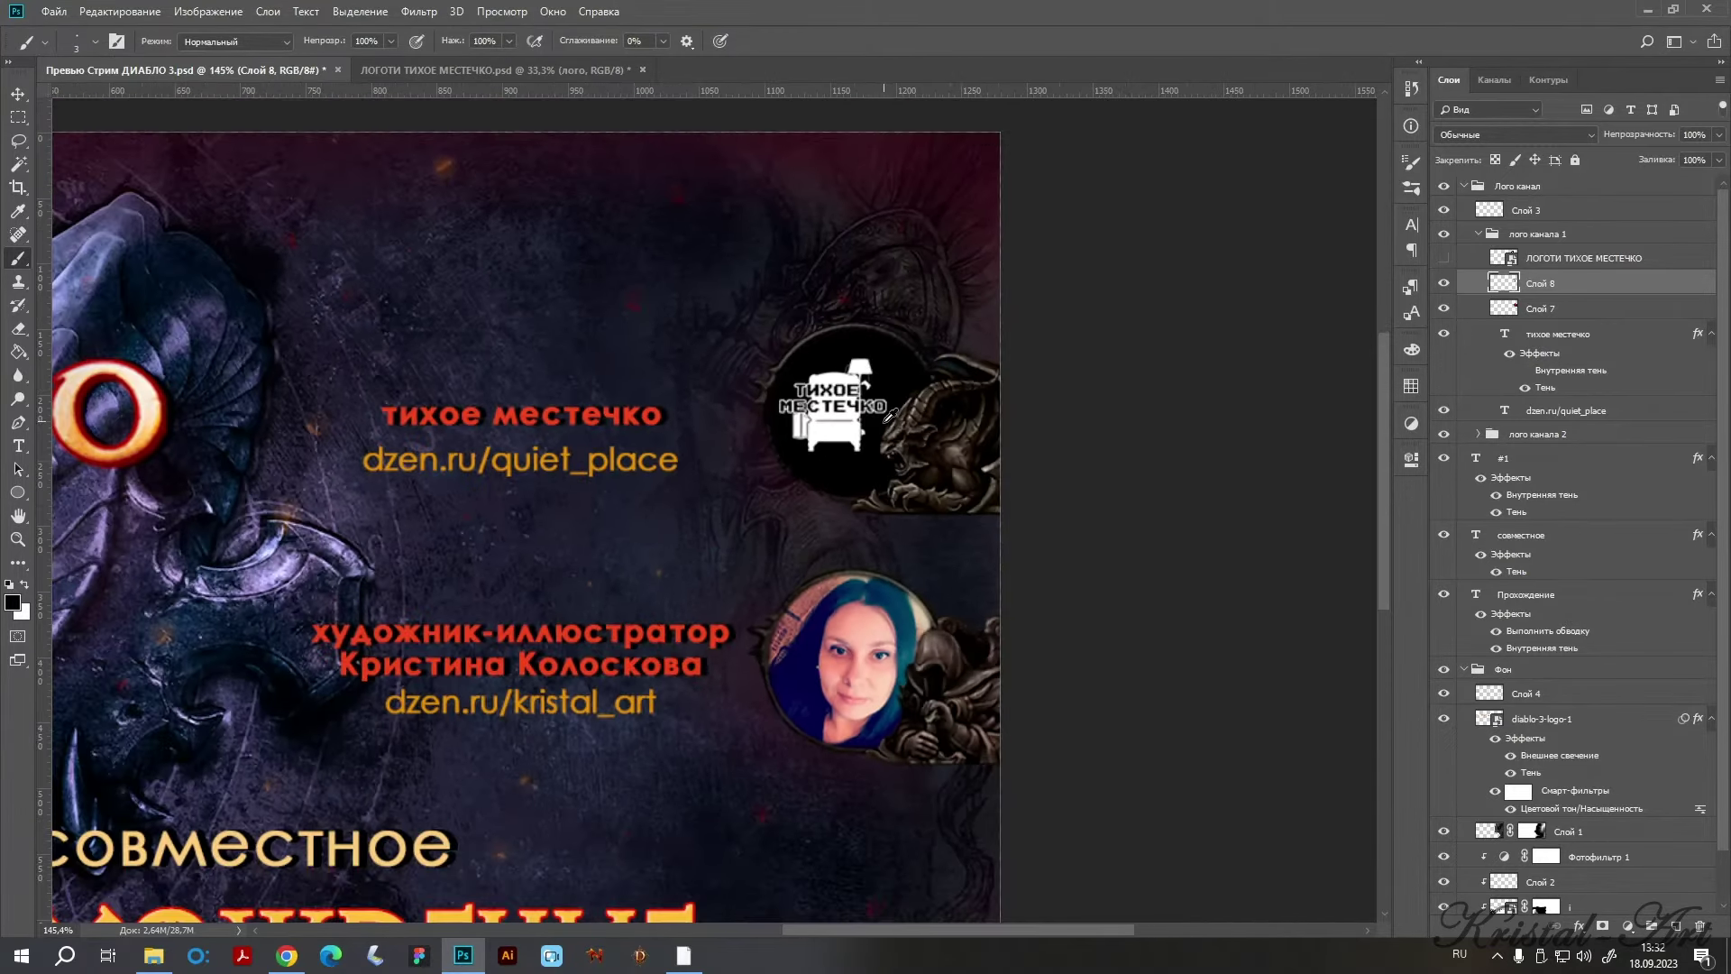
scroll(965, 414, down, 1)
scroll(1075, 481, down, 2)
scroll(1075, 480, up, 1)
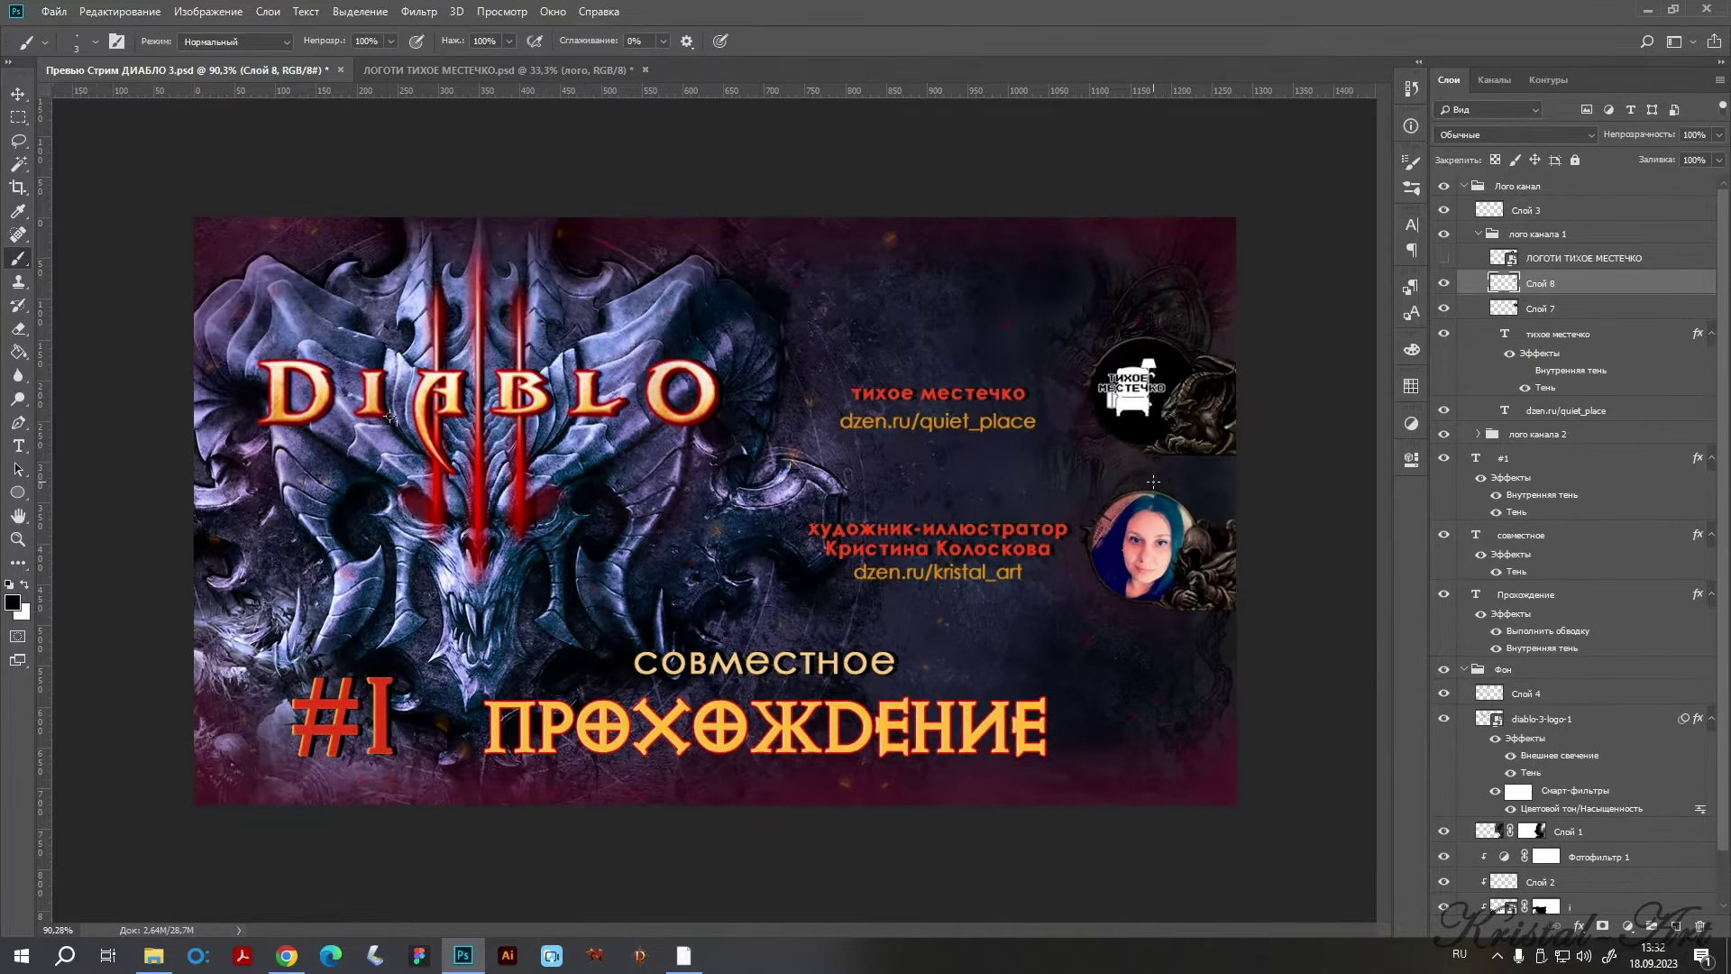
scroll(1197, 370, up, 1)
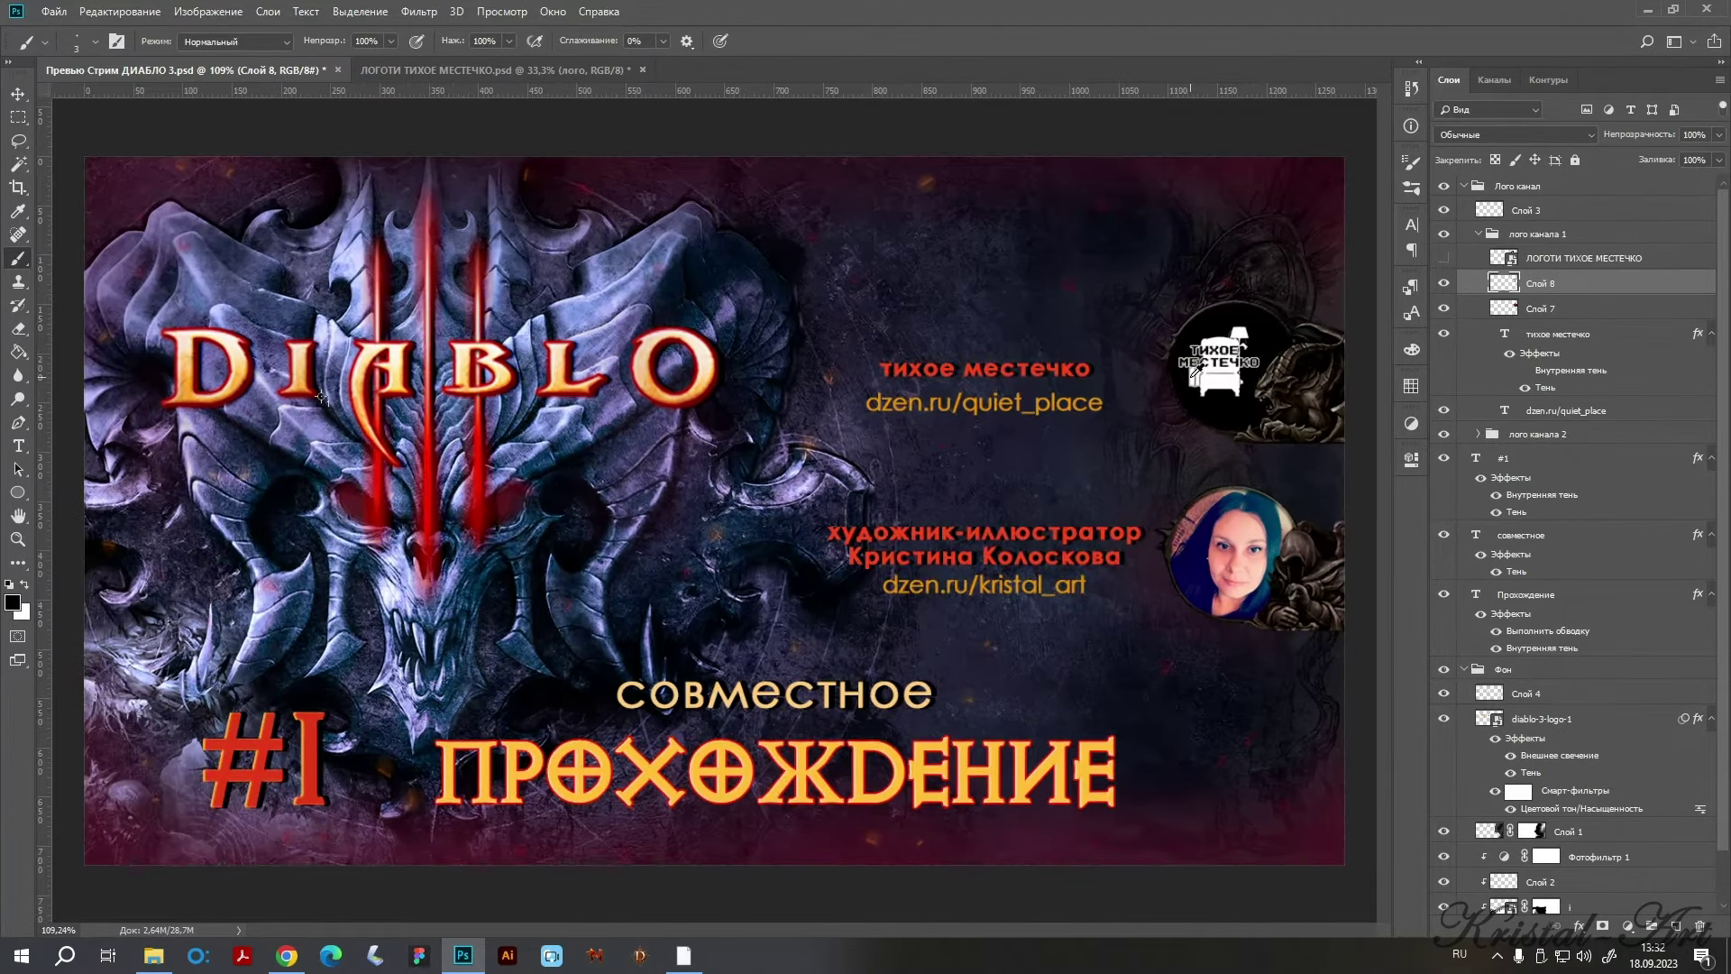
scroll(1172, 384, up, 1)
scroll(1145, 399, up, 1)
scroll(1094, 429, up, 1)
scroll(1093, 428, up, 4)
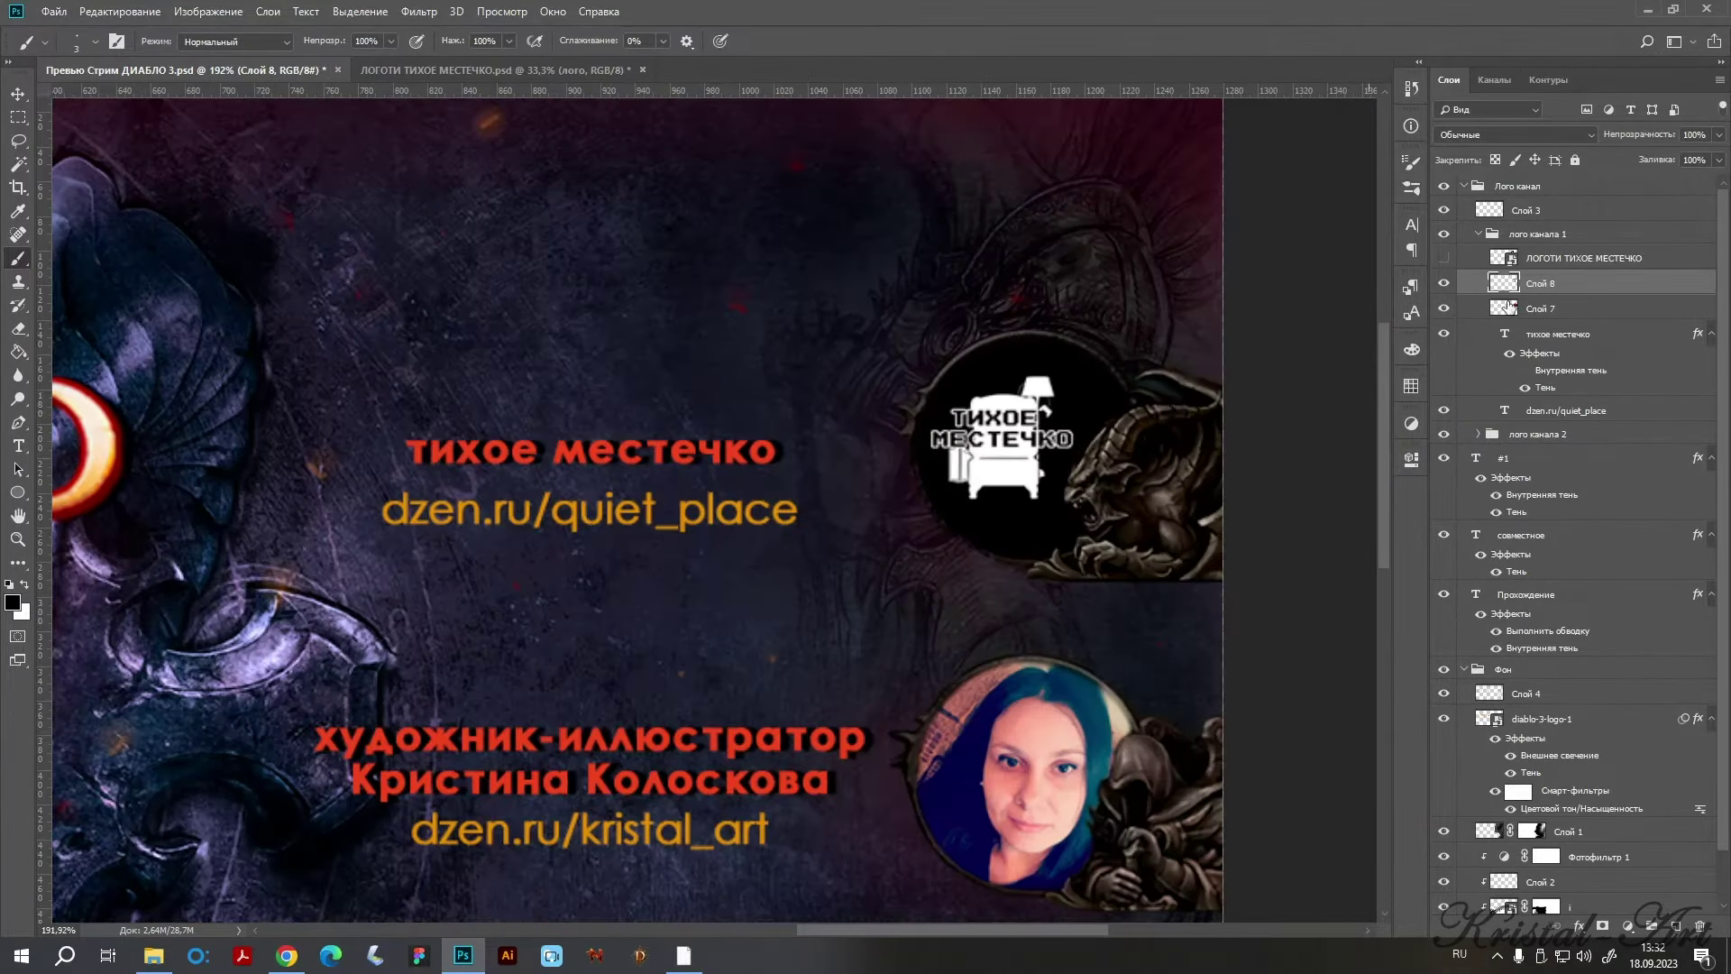
Clip Слой 8 into the round frame and scale the logo to fit it.
alt+click(1567, 291)
key(ctrl+t)
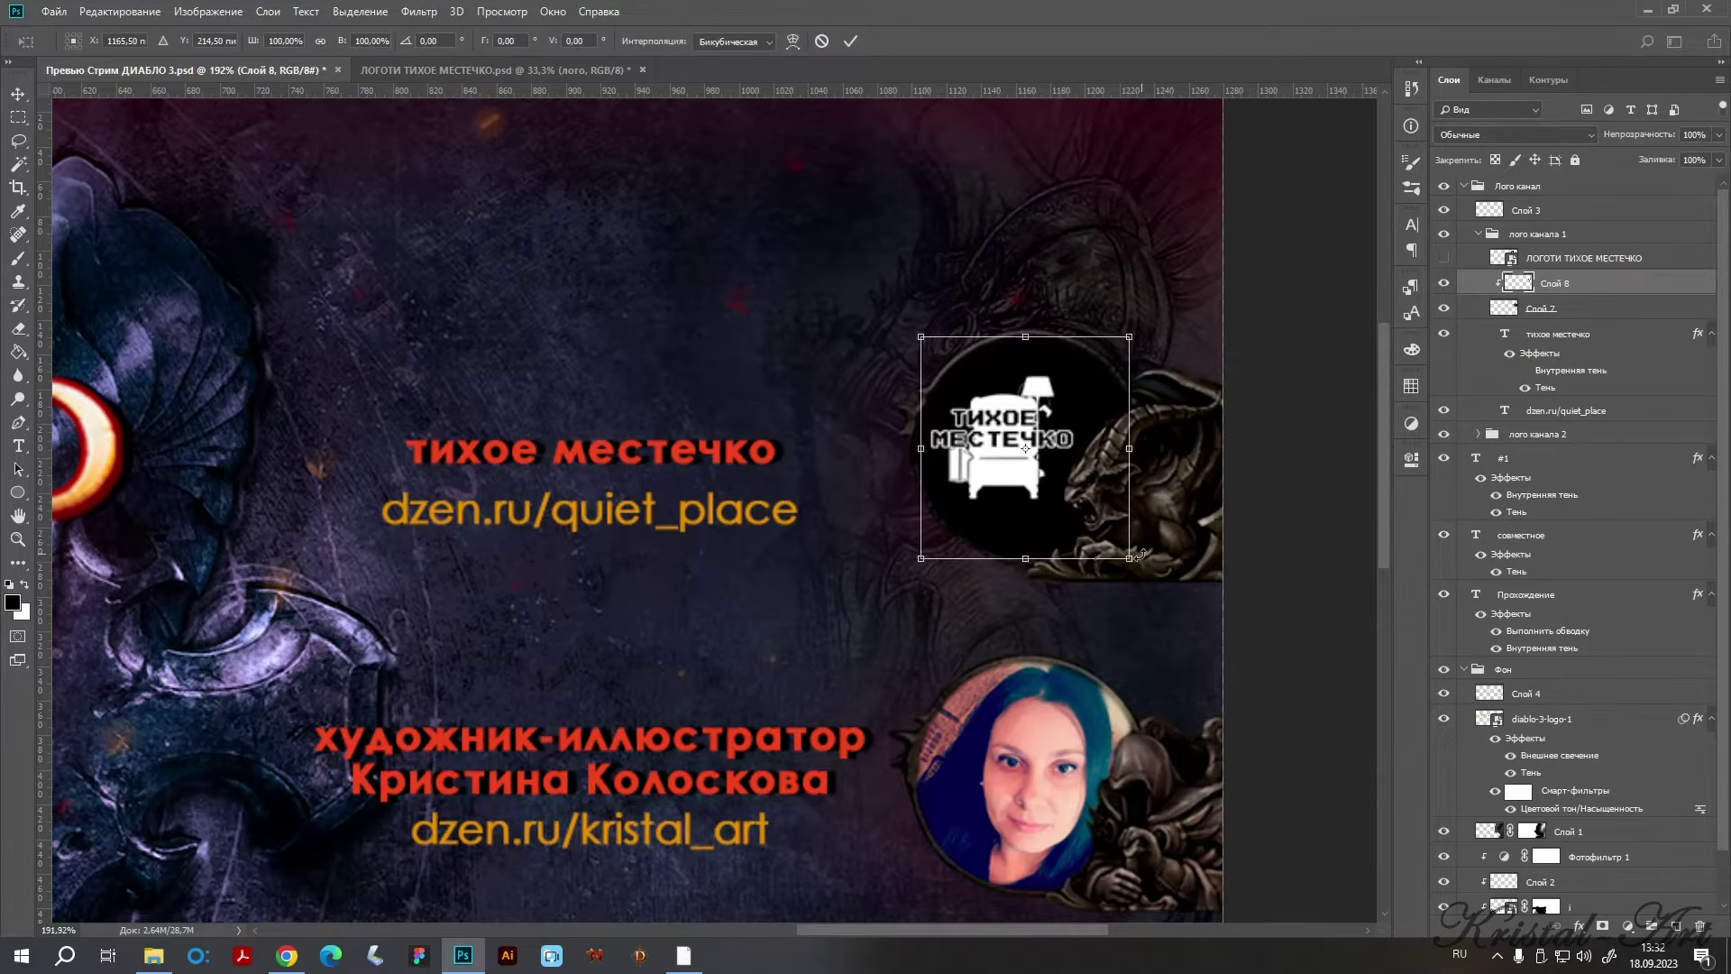
drag(1134, 563, 1144, 560)
key(Return)
key(b)
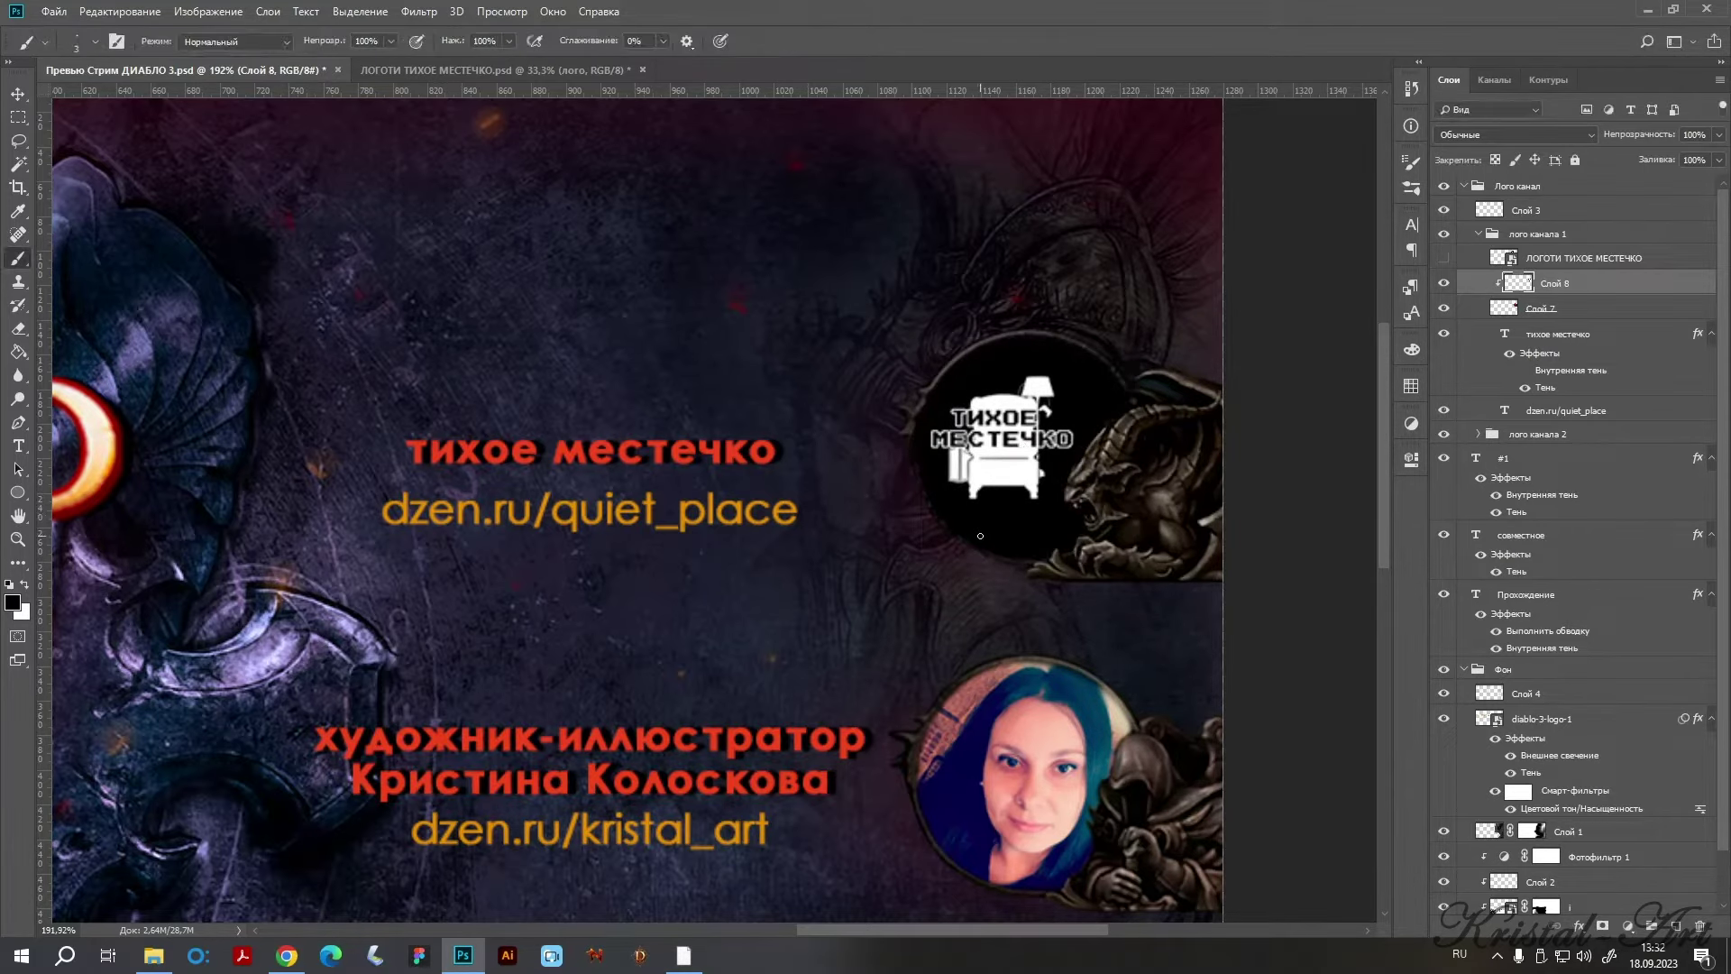
scroll(1013, 502, up, 1)
Convert Слой 8 to a smart object, then close its contents and the separate logo document.
right_click(1478, 283)
right_click(1578, 283)
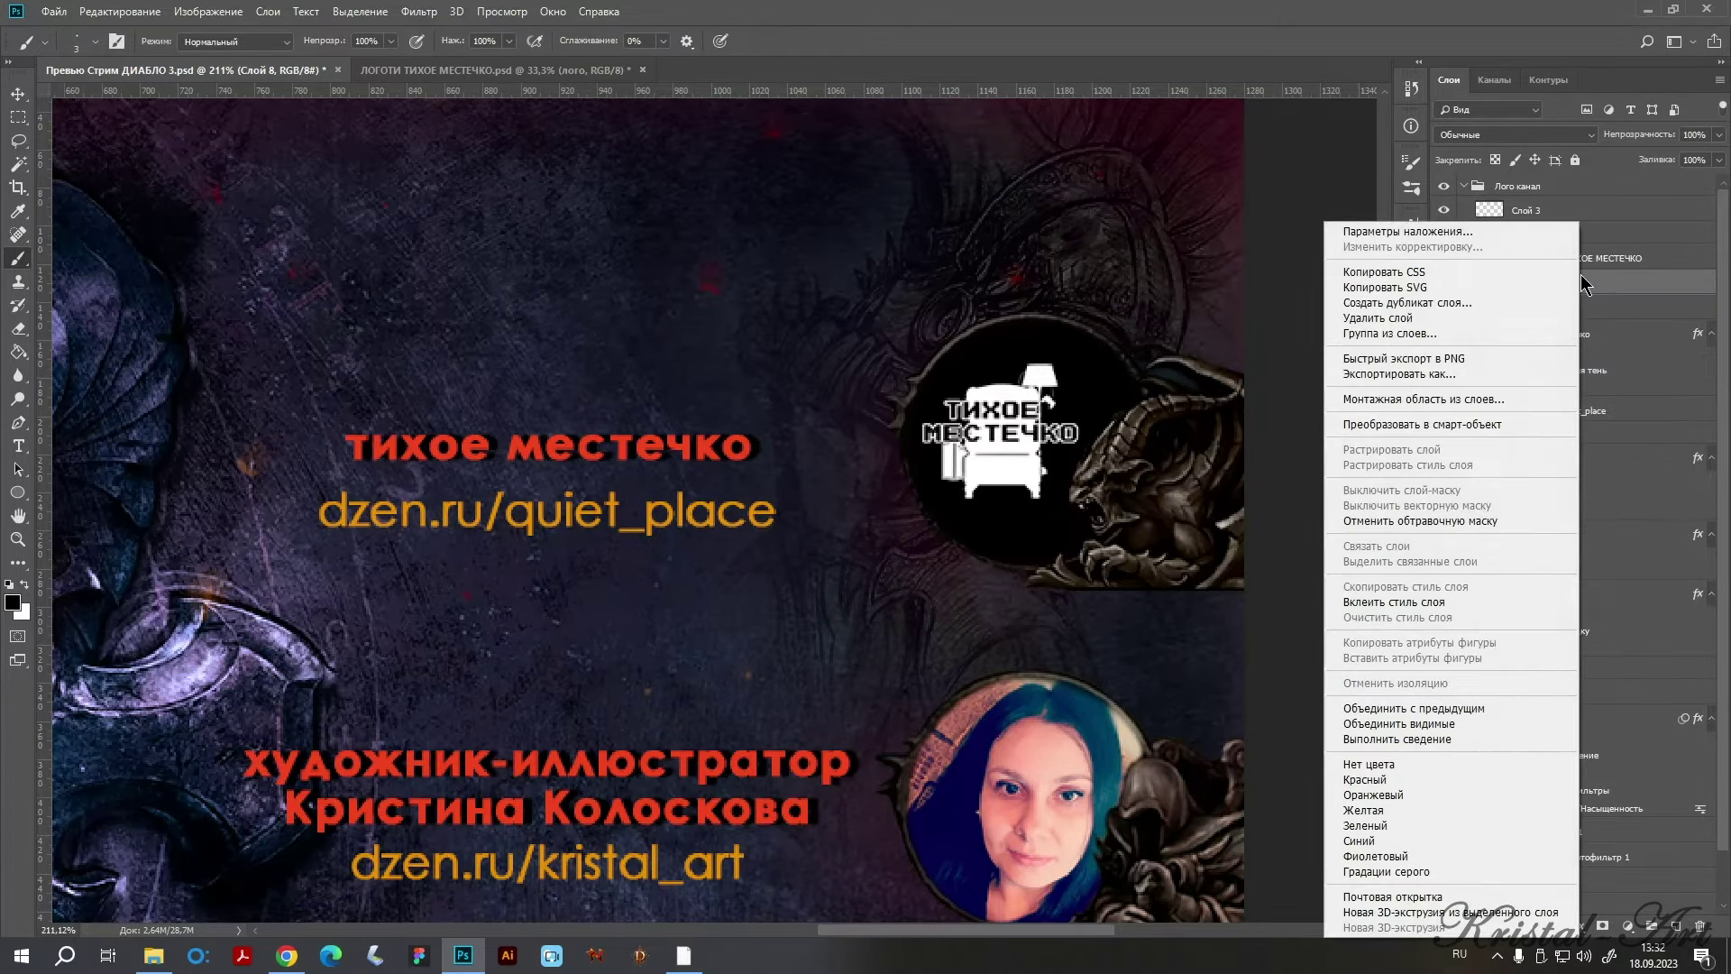
click(1419, 424)
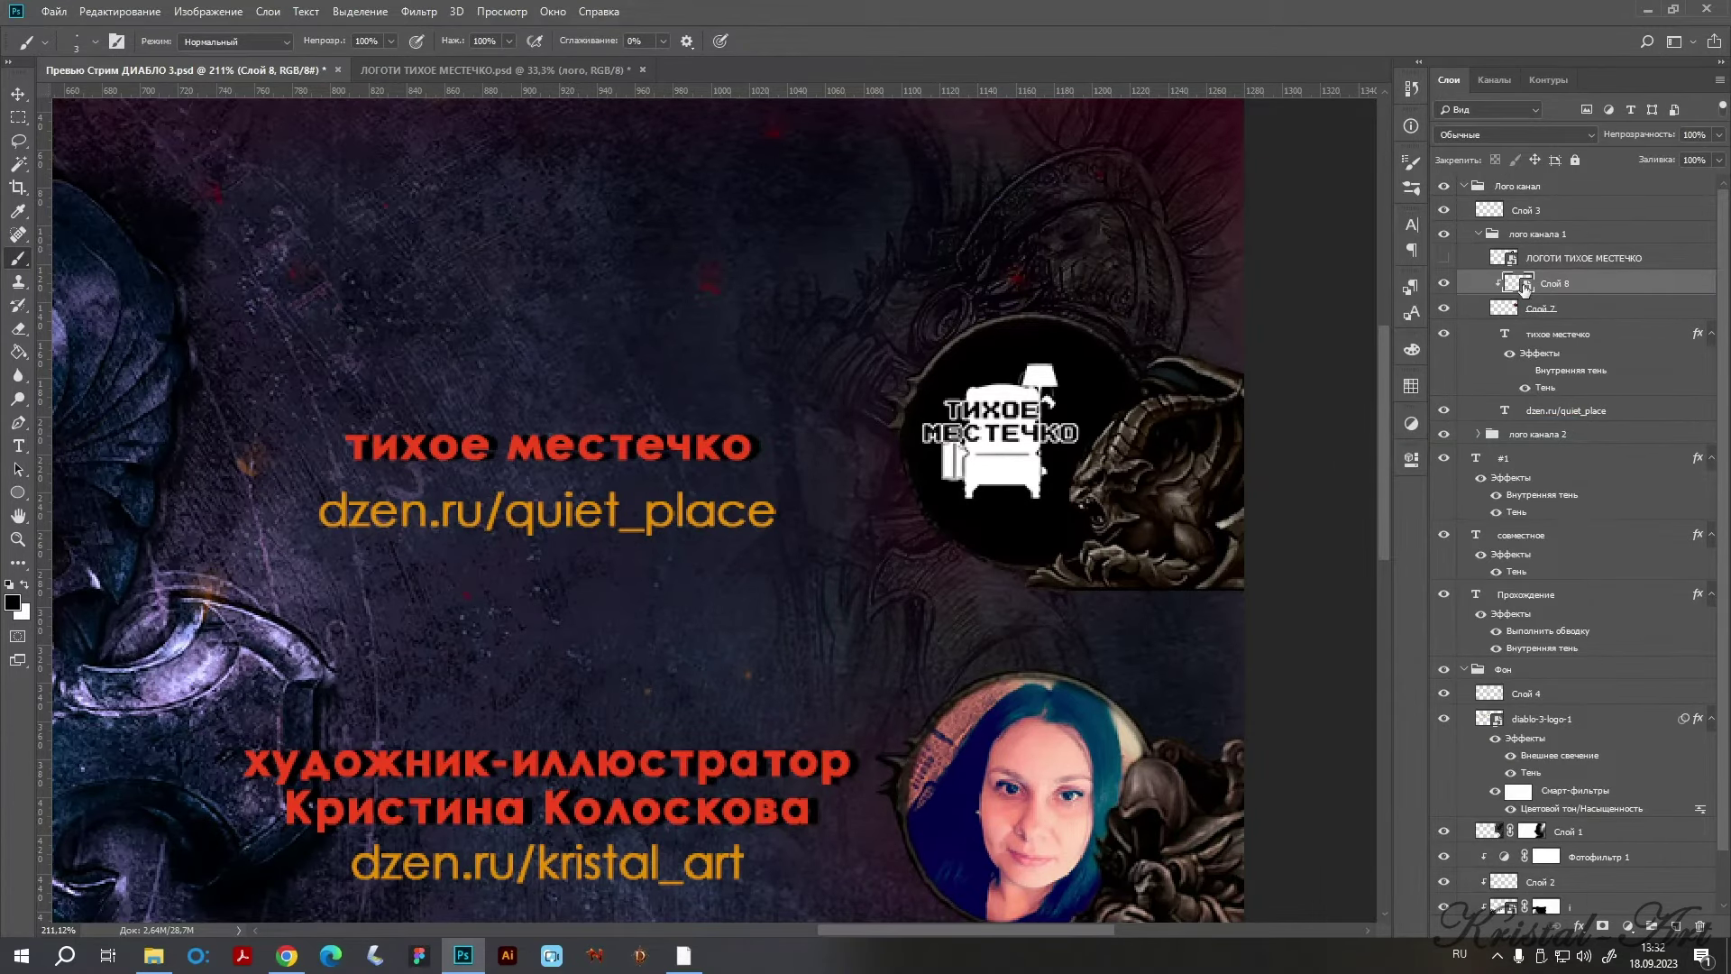
double_click(1523, 291)
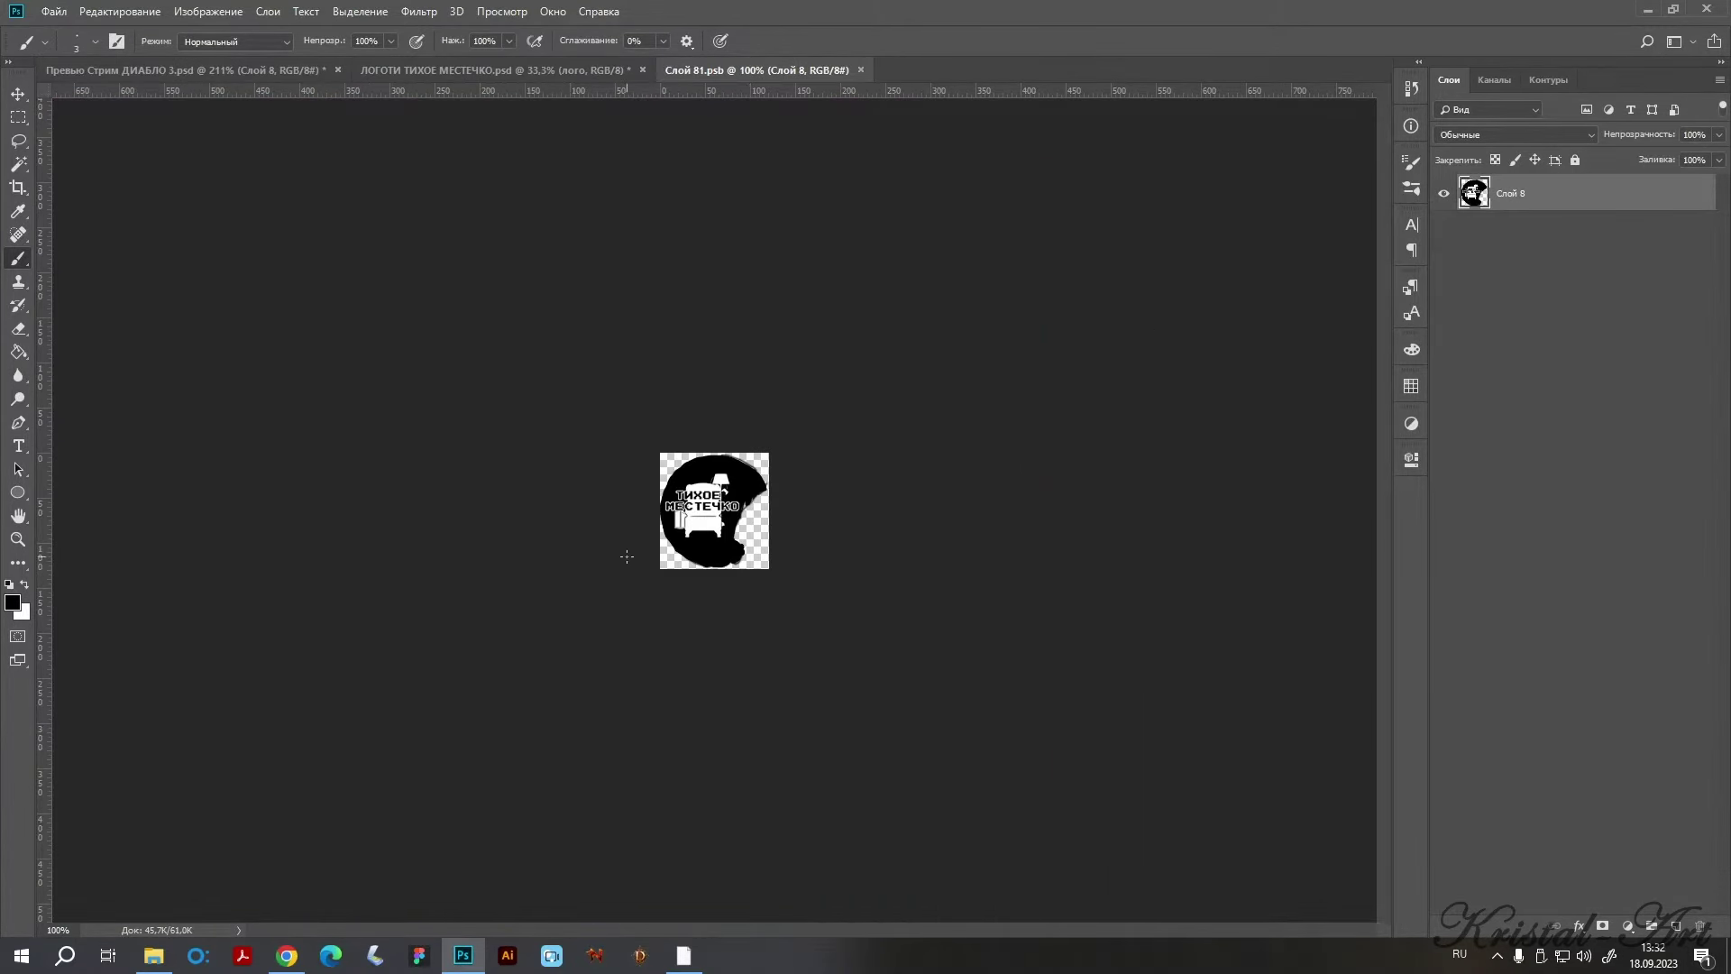
click(861, 69)
click(642, 69)
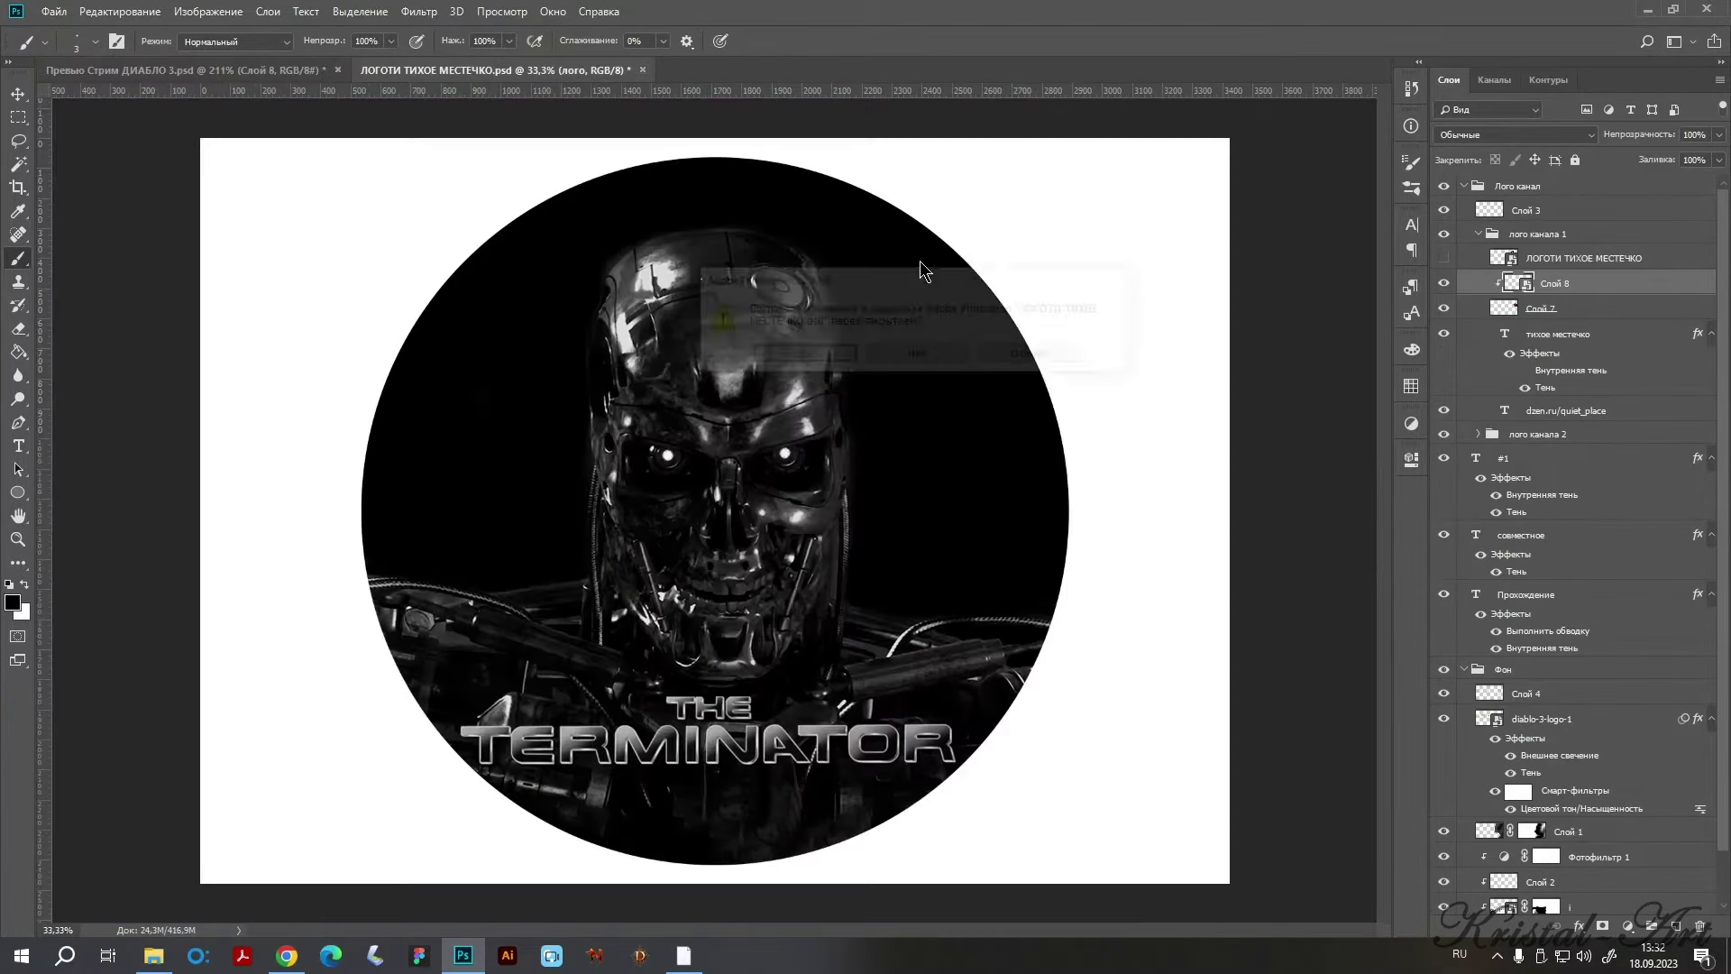
click(919, 359)
Save the thumbnail document.
scroll(1181, 420, down, 5)
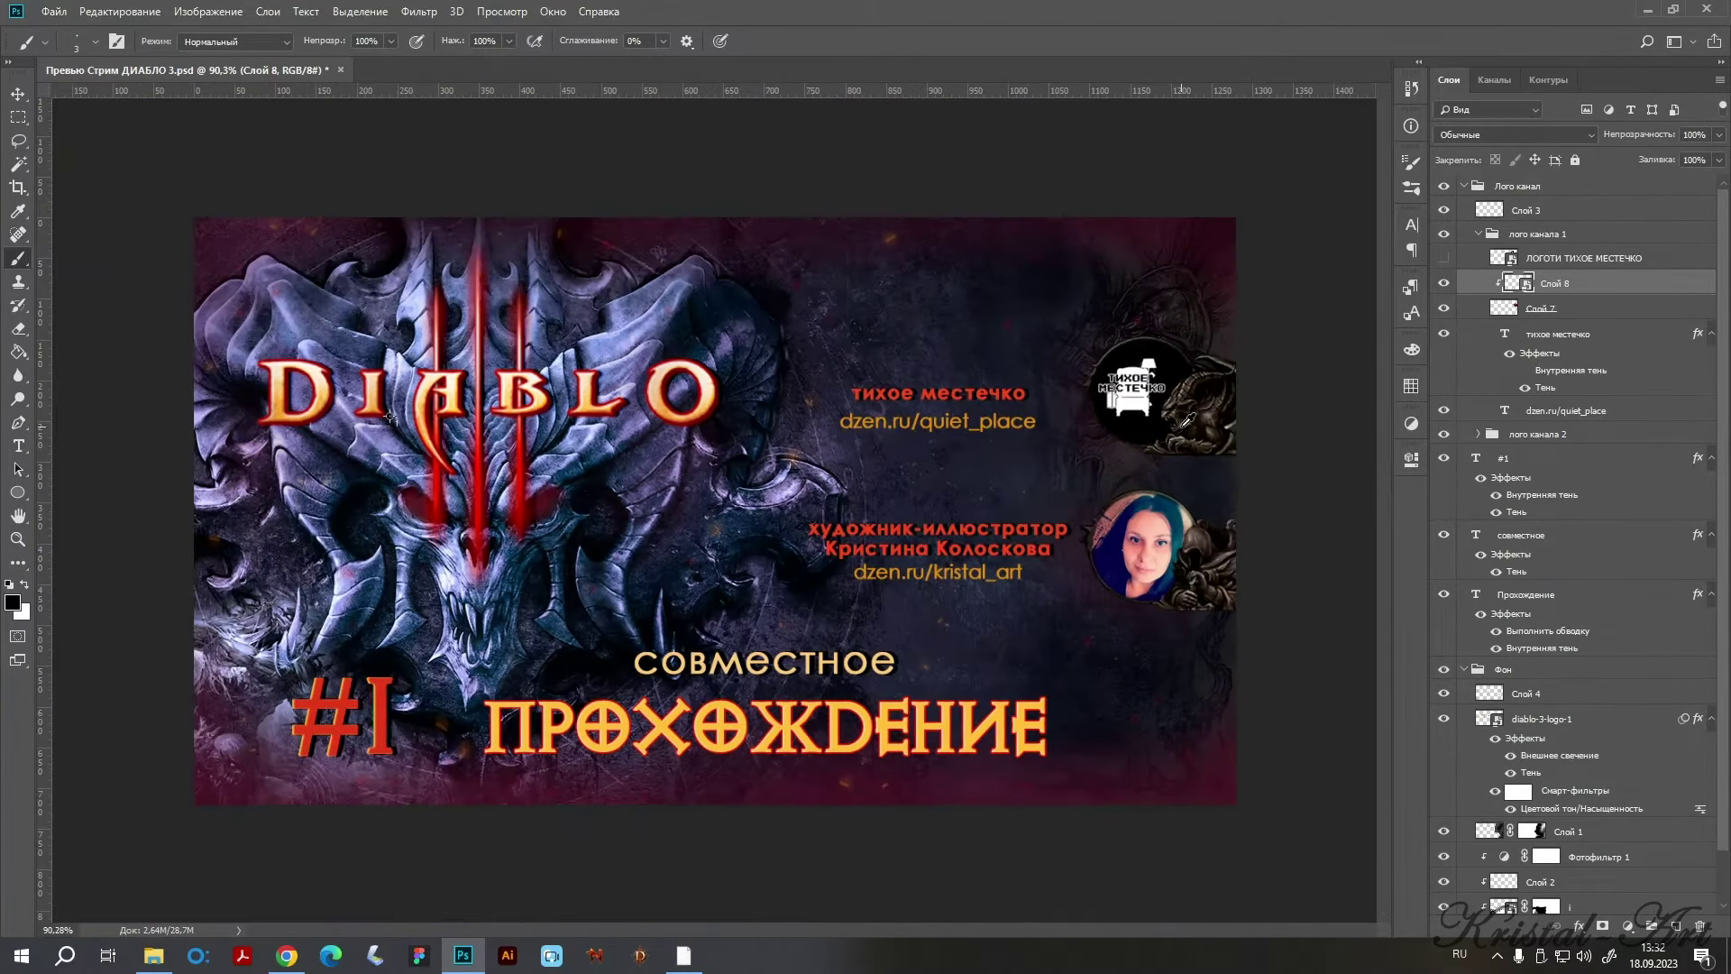
scroll(1186, 420, down, 2)
scroll(1186, 420, up, 1)
scroll(1186, 420, up, 1)
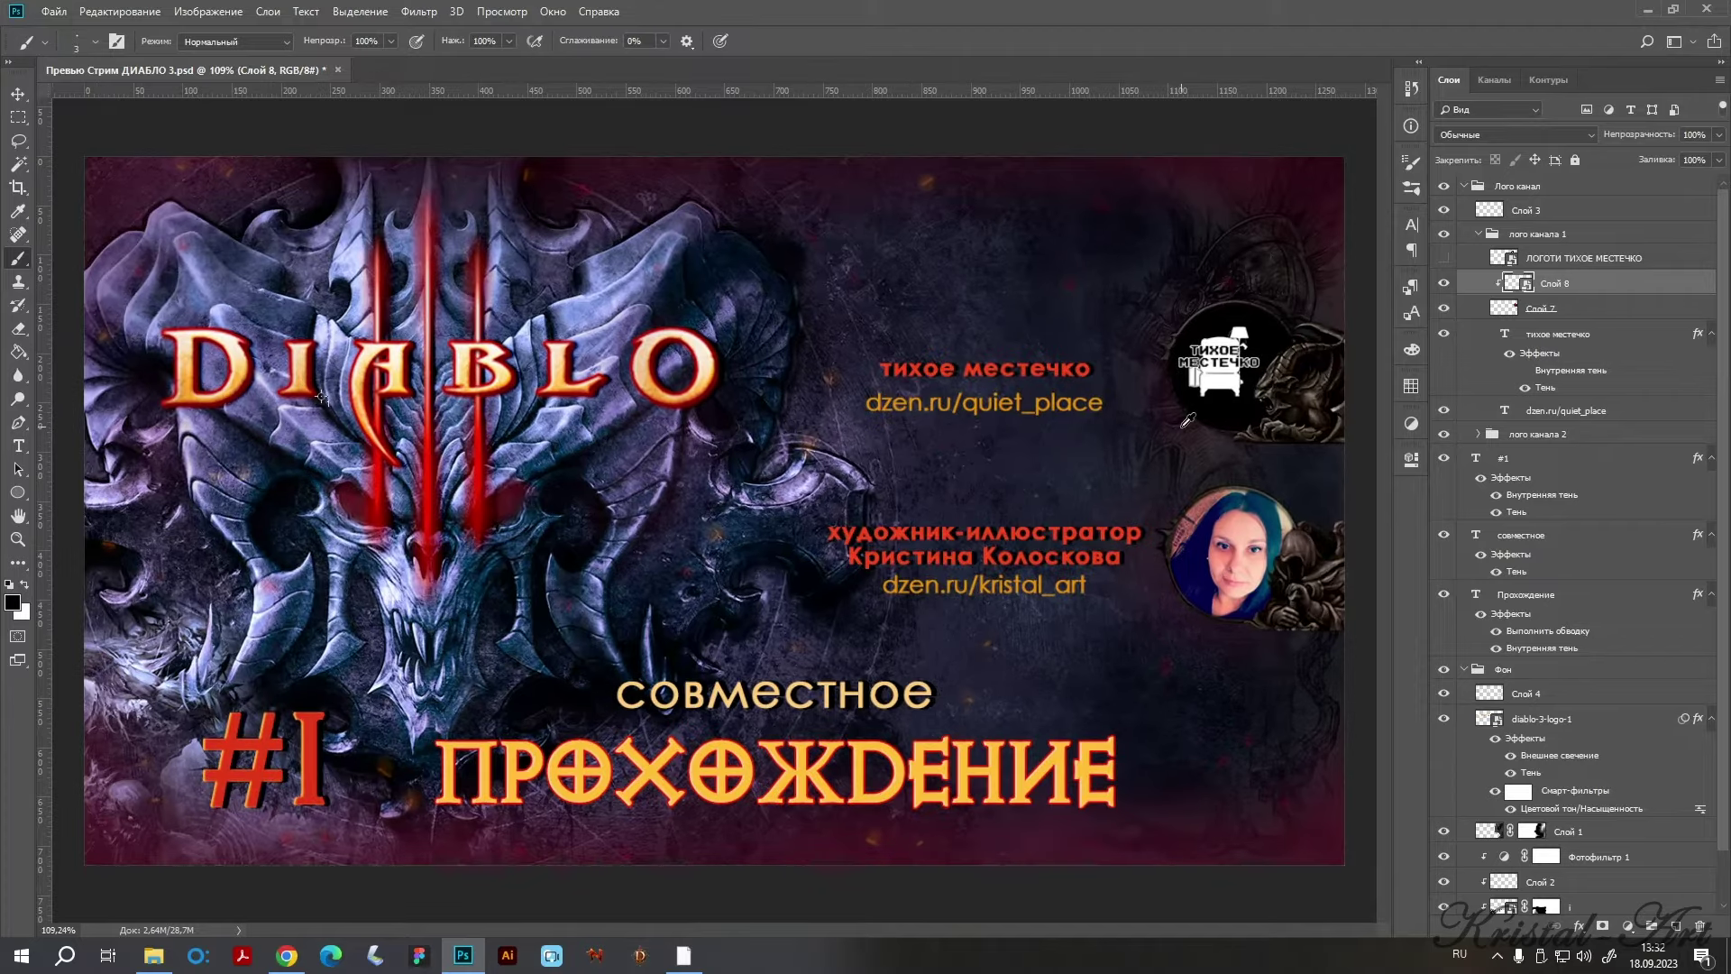
scroll(1186, 420, down, 1)
scroll(1186, 420, down, 2)
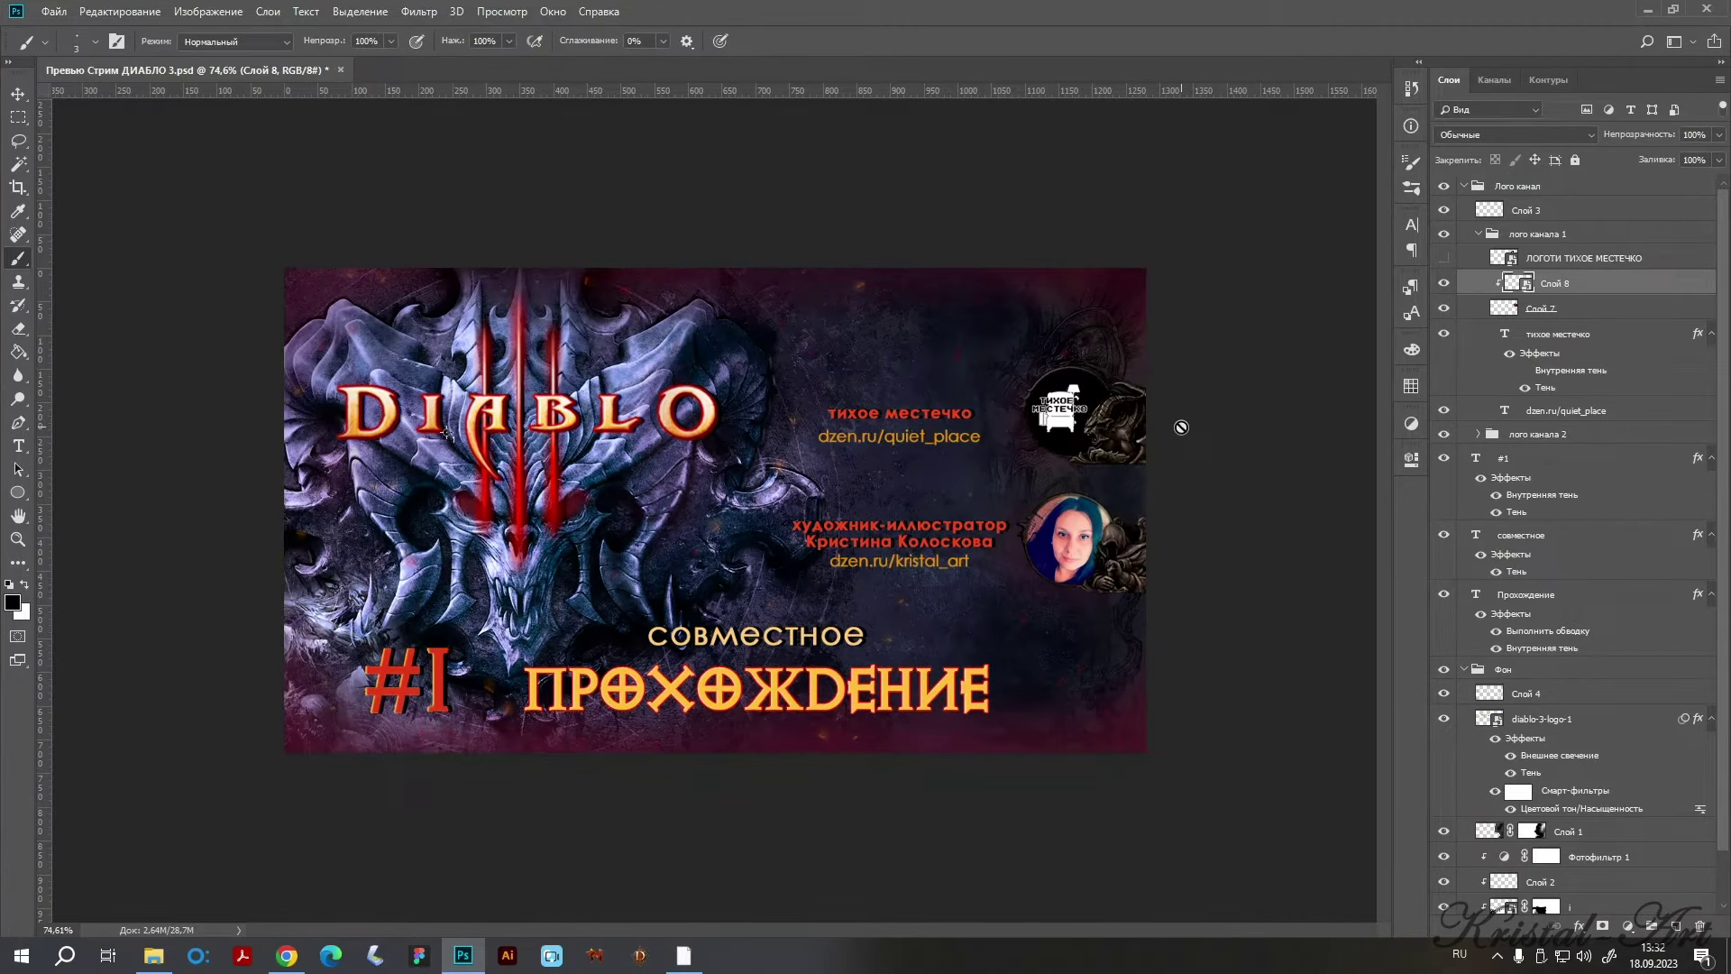
key(ctrl+s)
scroll(1095, 473, up, 3)
scroll(909, 516, up, 3)
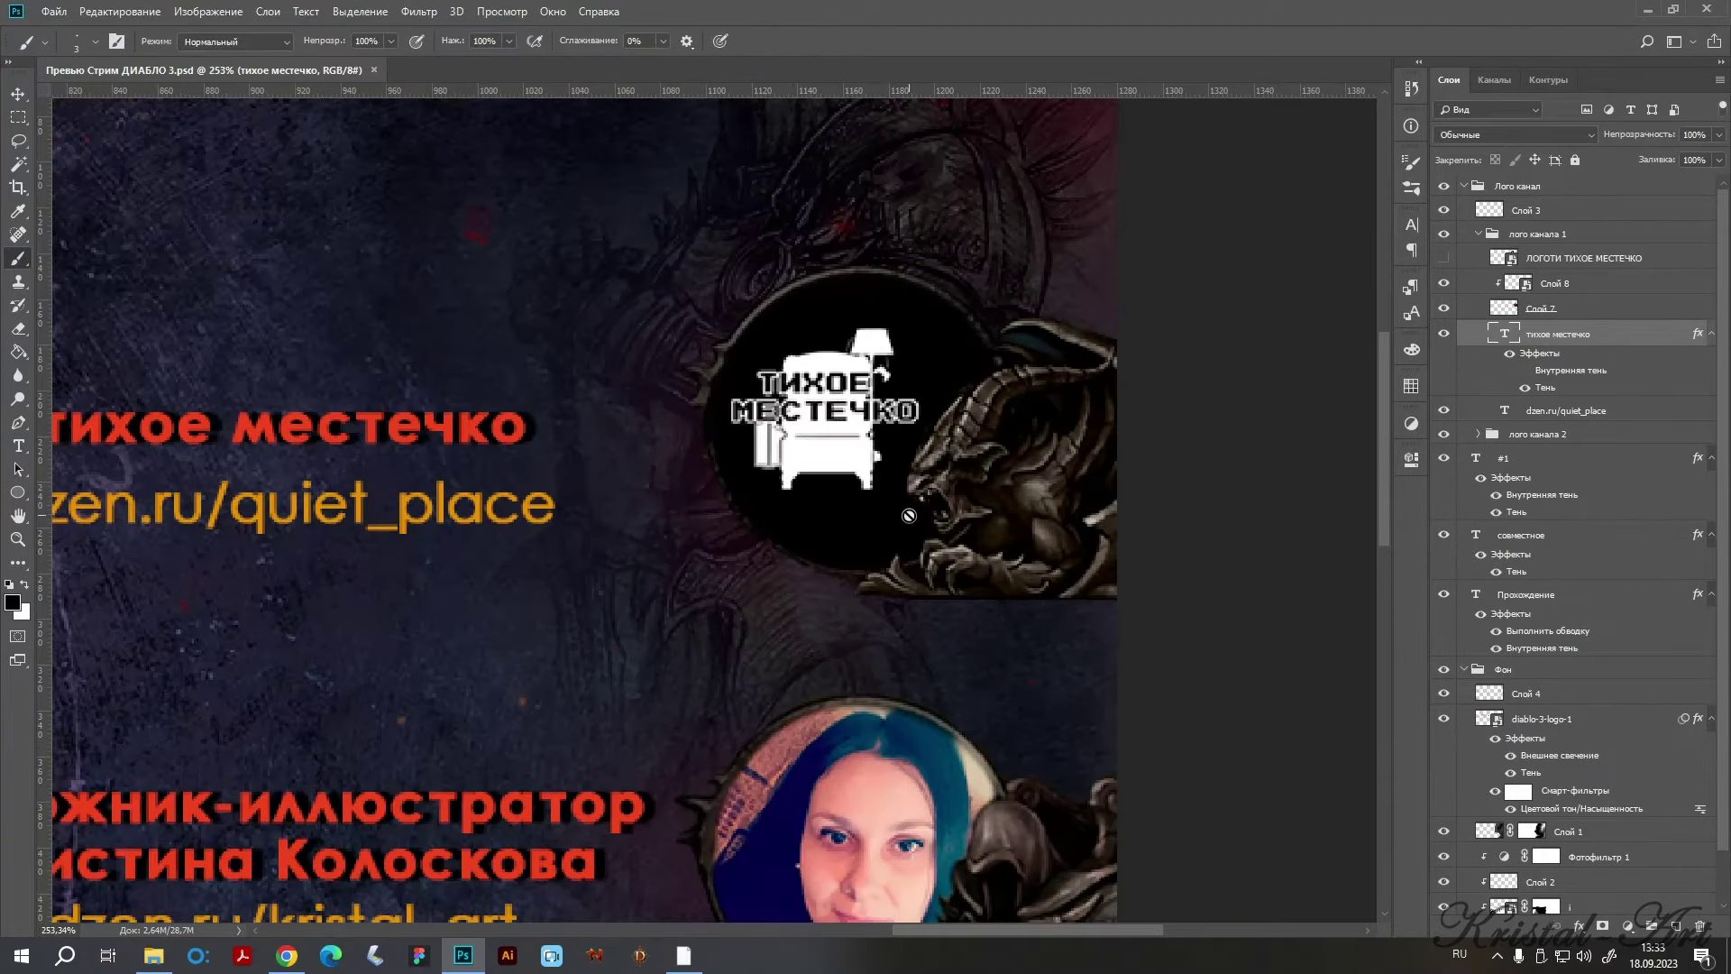
Add a horizontal guide under the logo frame and nudge the channel captions right and down.
key(v)
drag(947, 90, 946, 598)
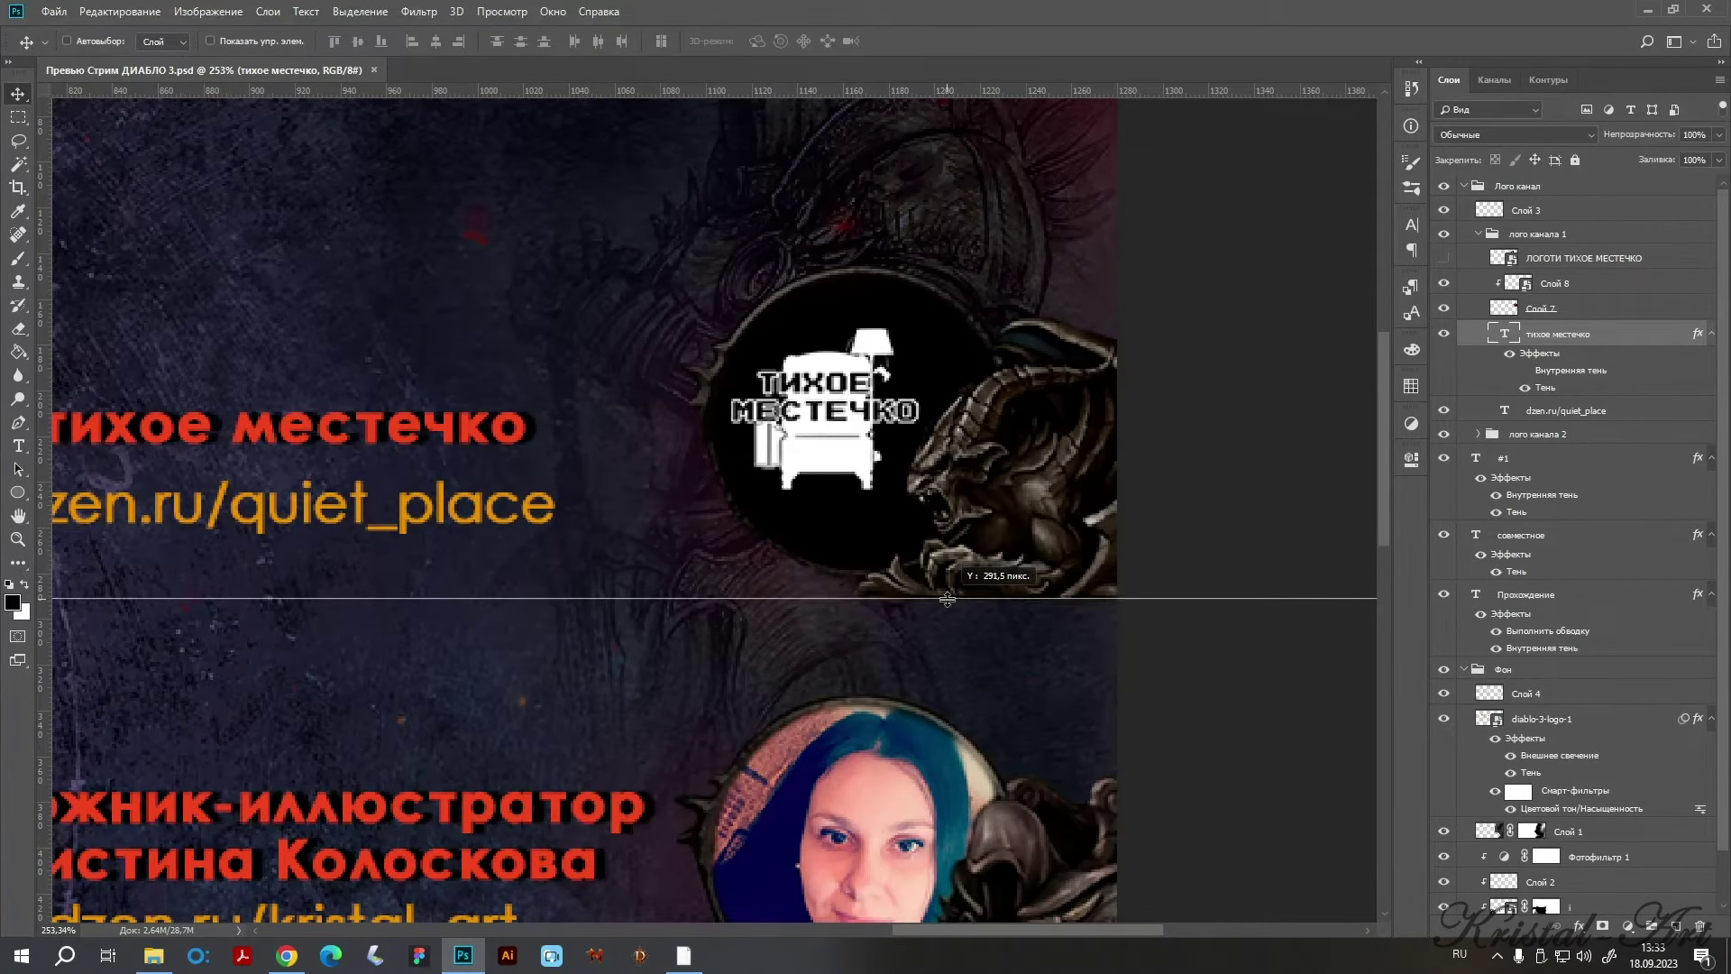
key(ctrl+1)
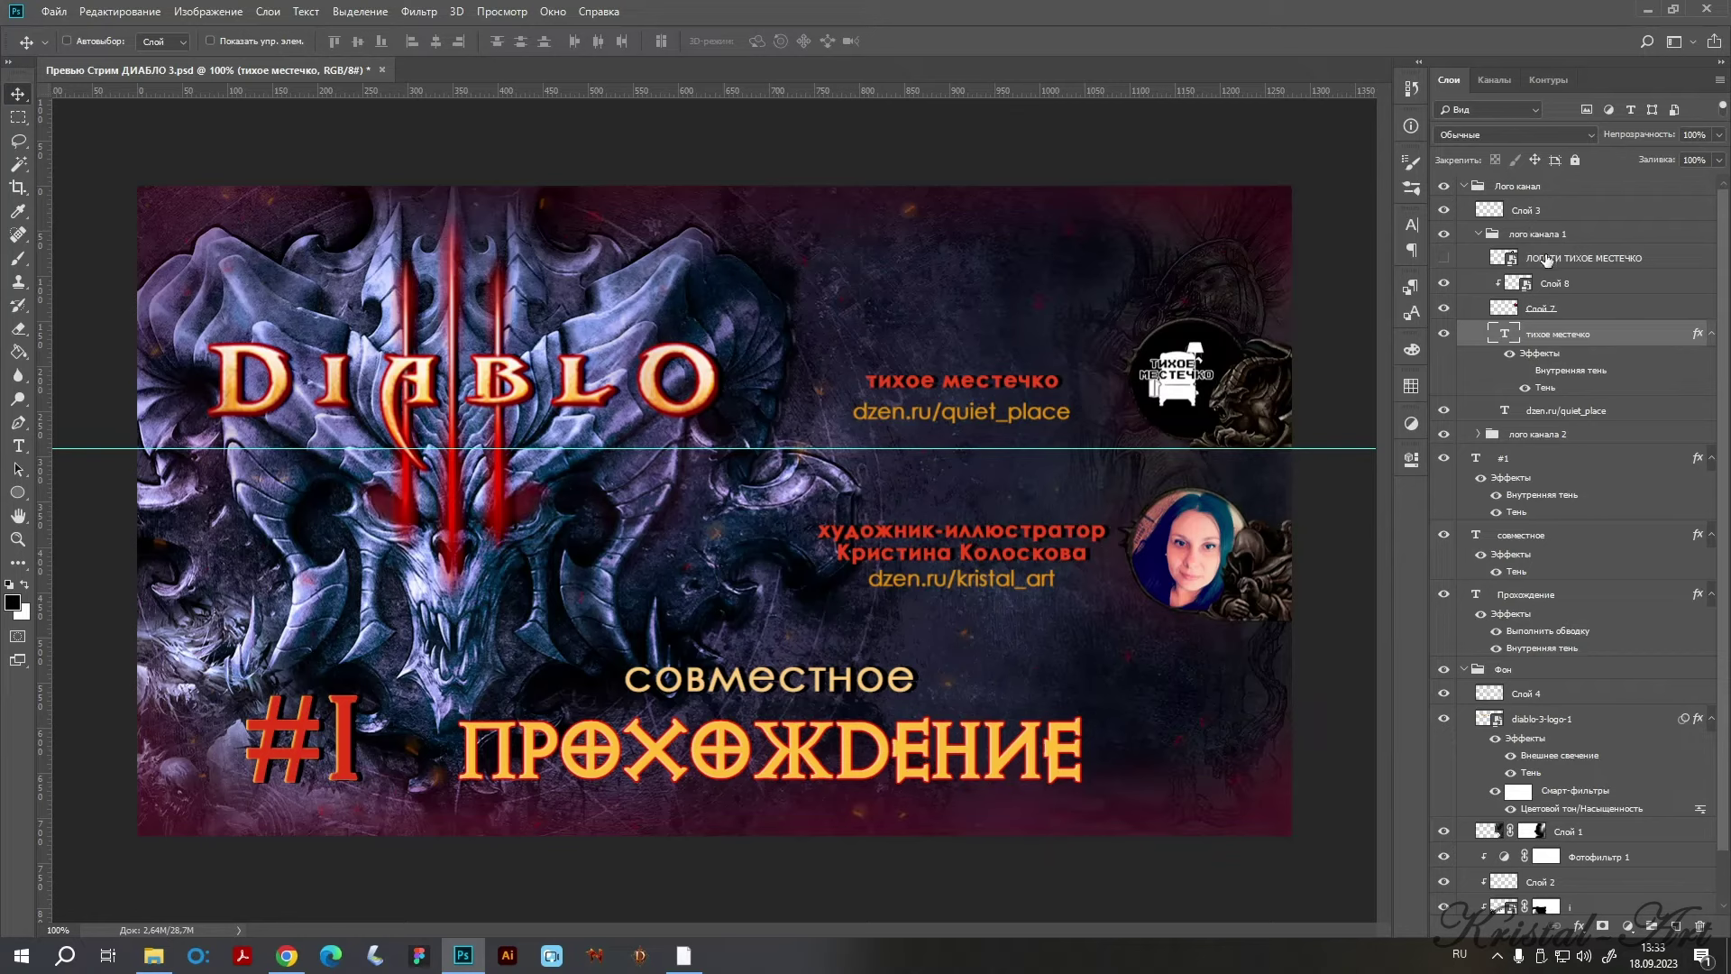
ctrl+click(1573, 411)
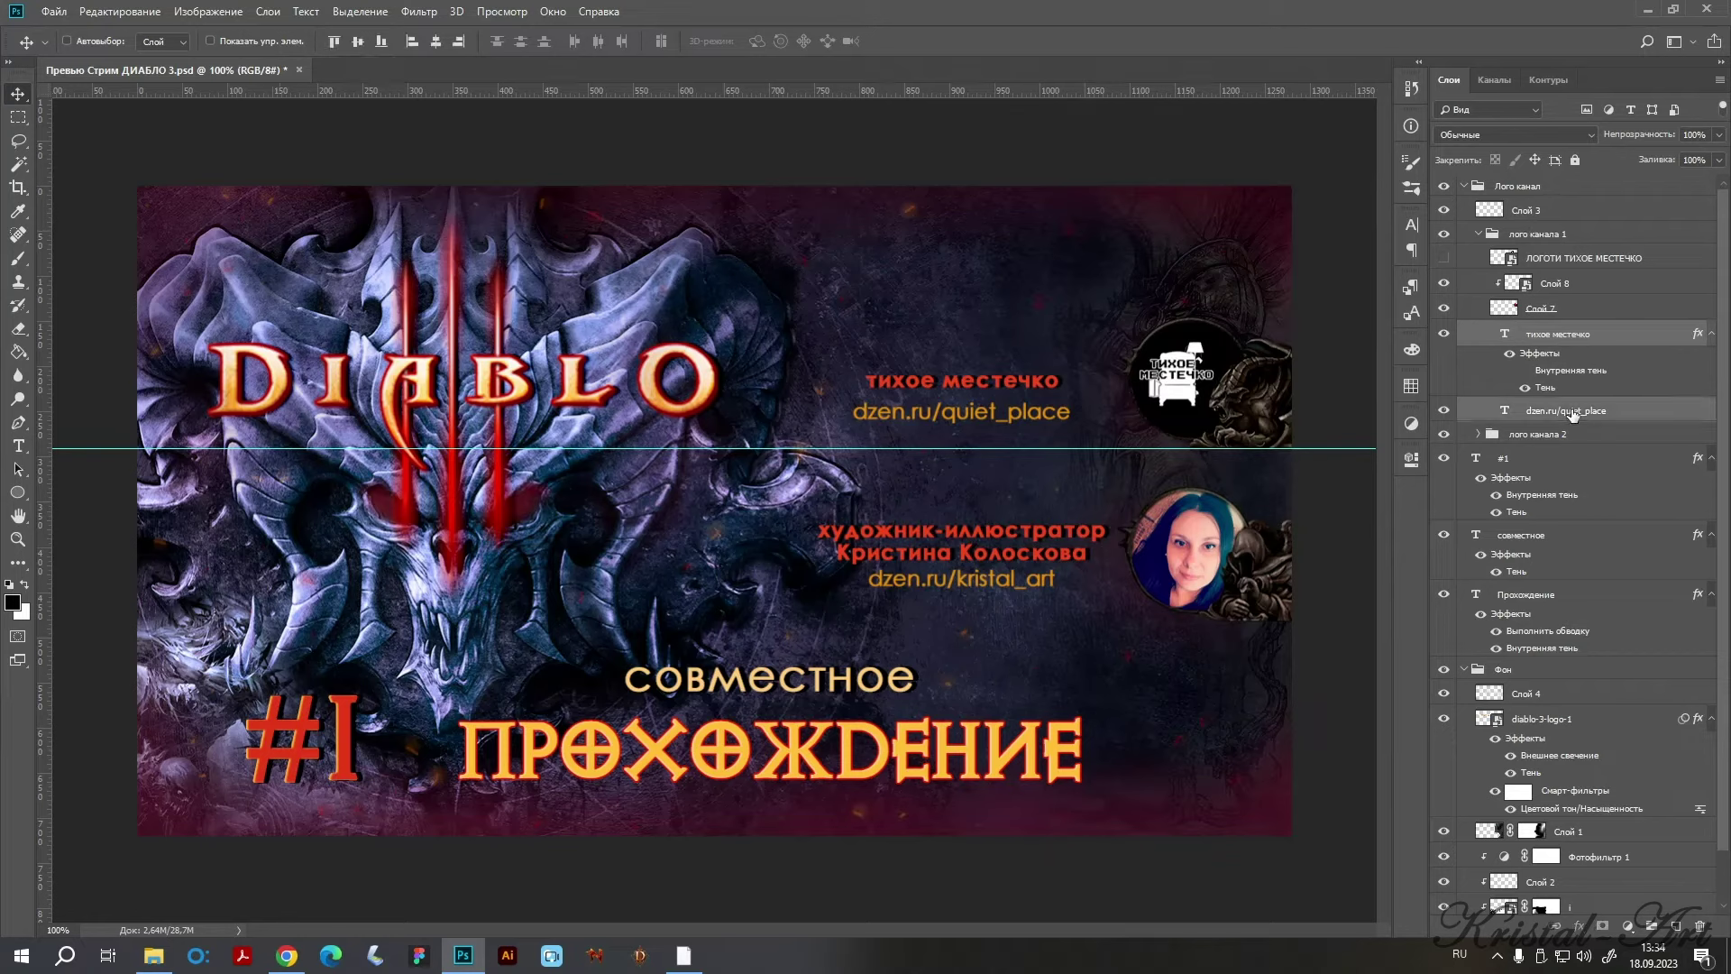
key(shift+Right)
key(shift+Right)
key(shift+Right)
key(shift+Down)
key(shift+Down)
key(shift+Down)
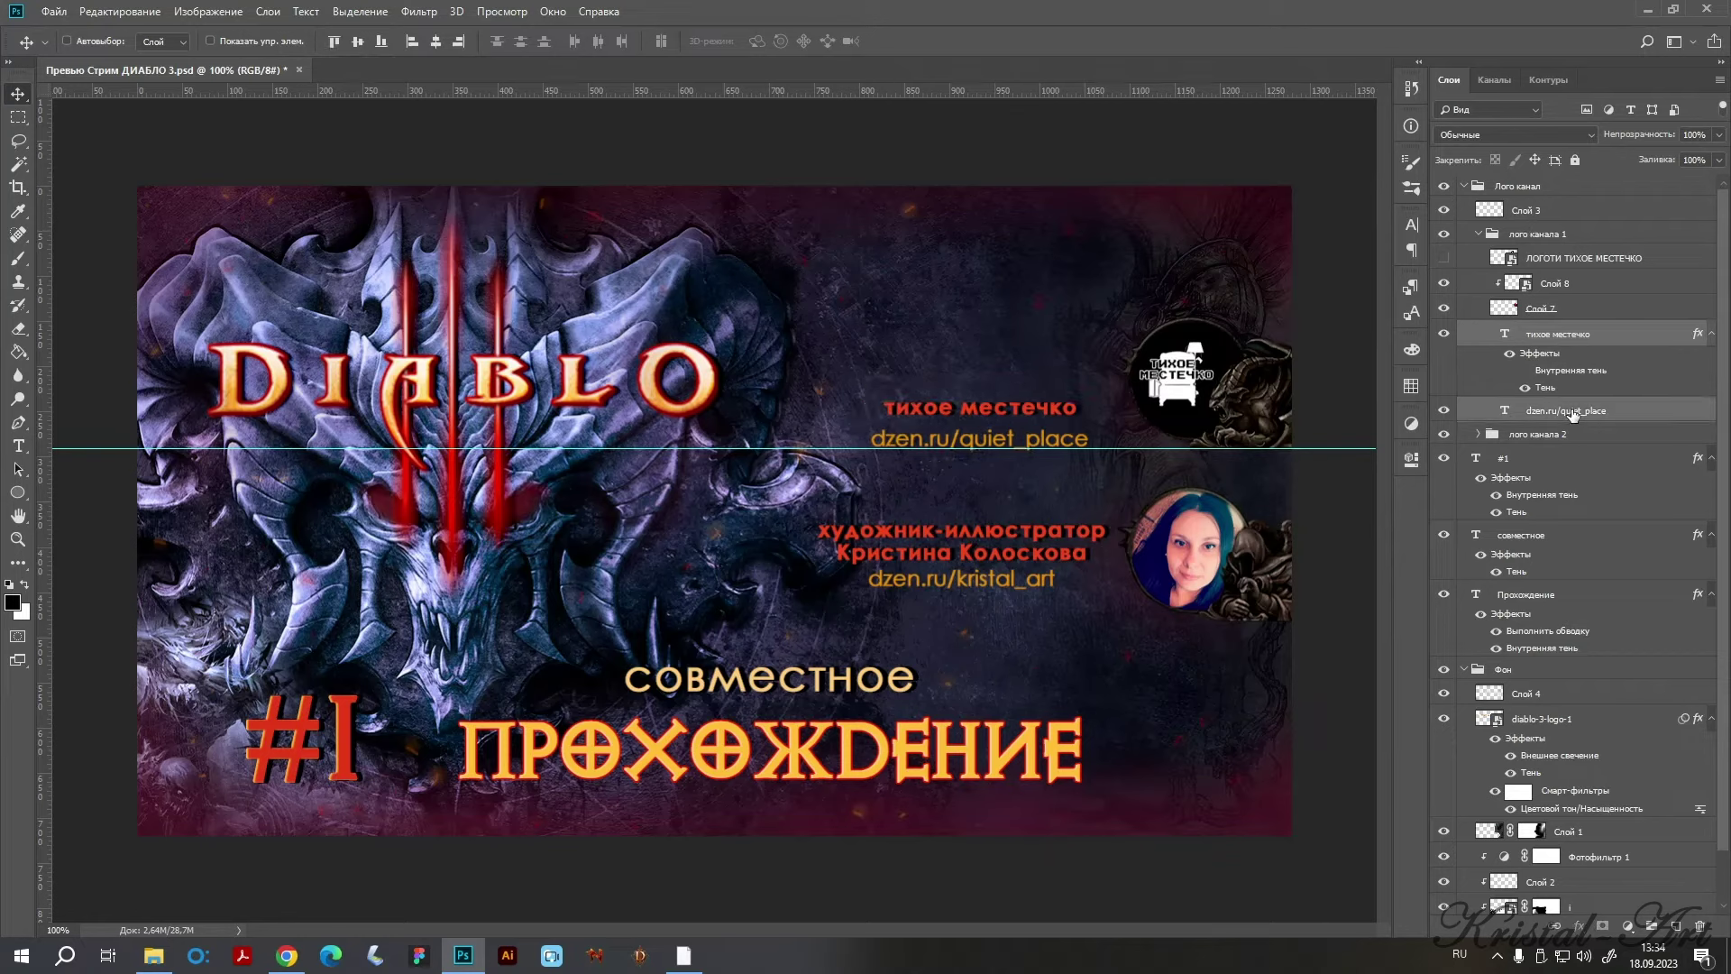
key(shift+Right)
scroll(1204, 438, up, 3)
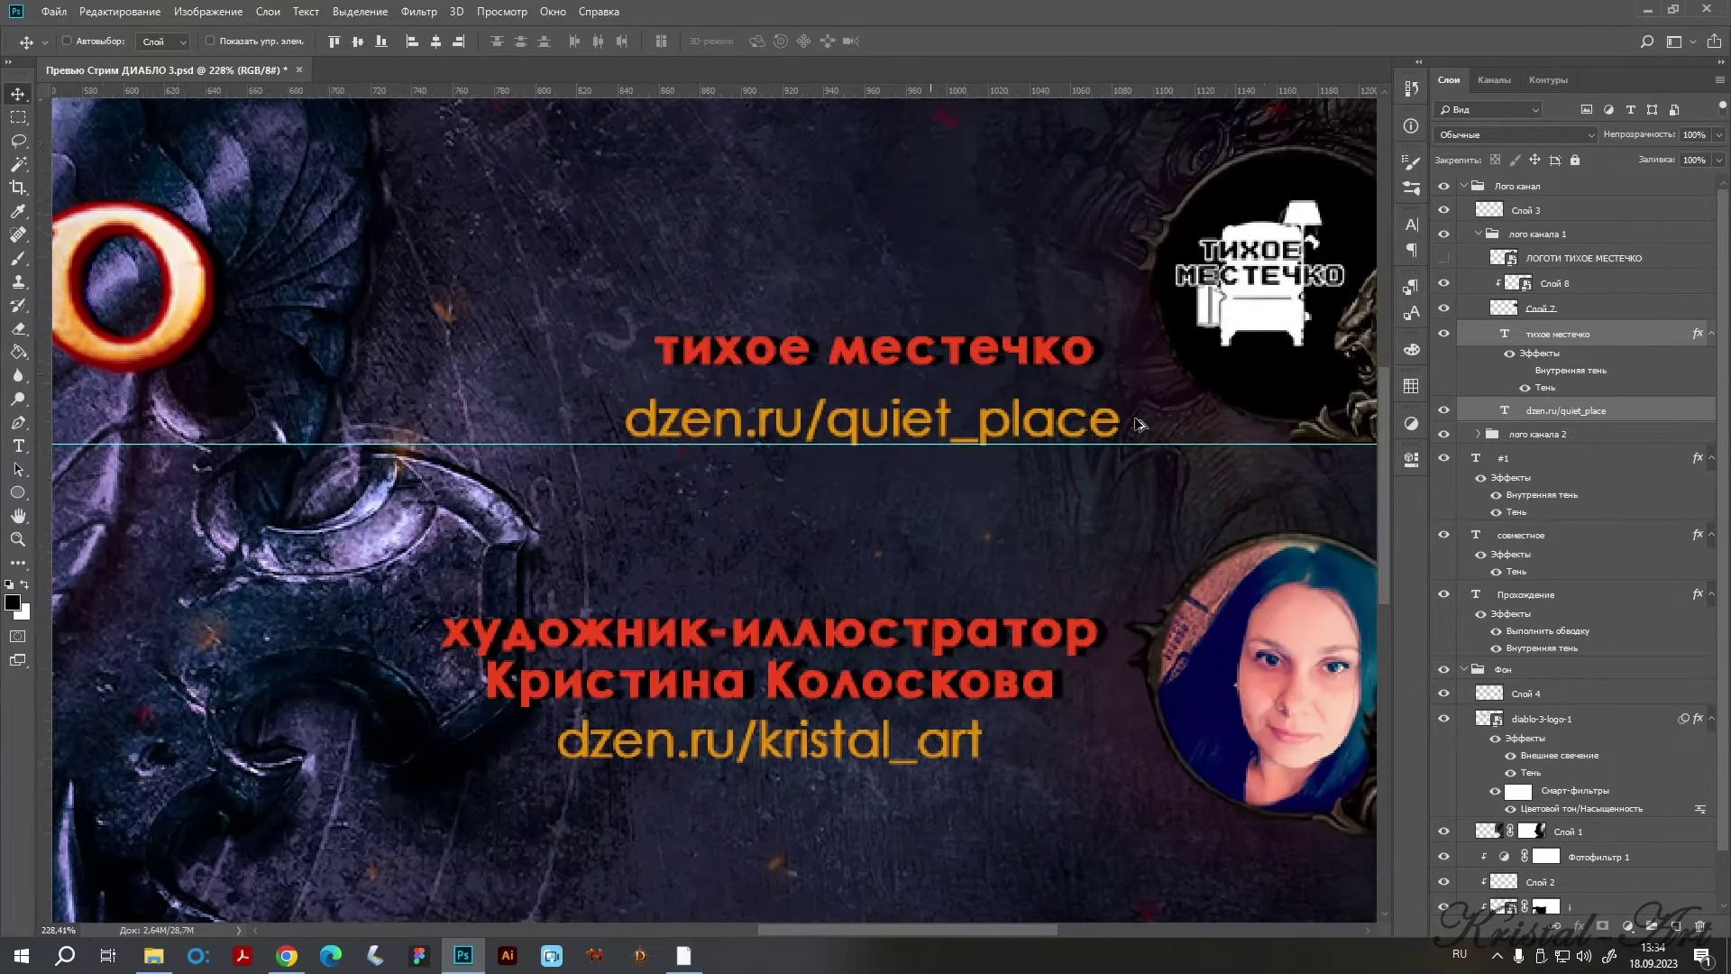
scroll(1171, 433, up, 2)
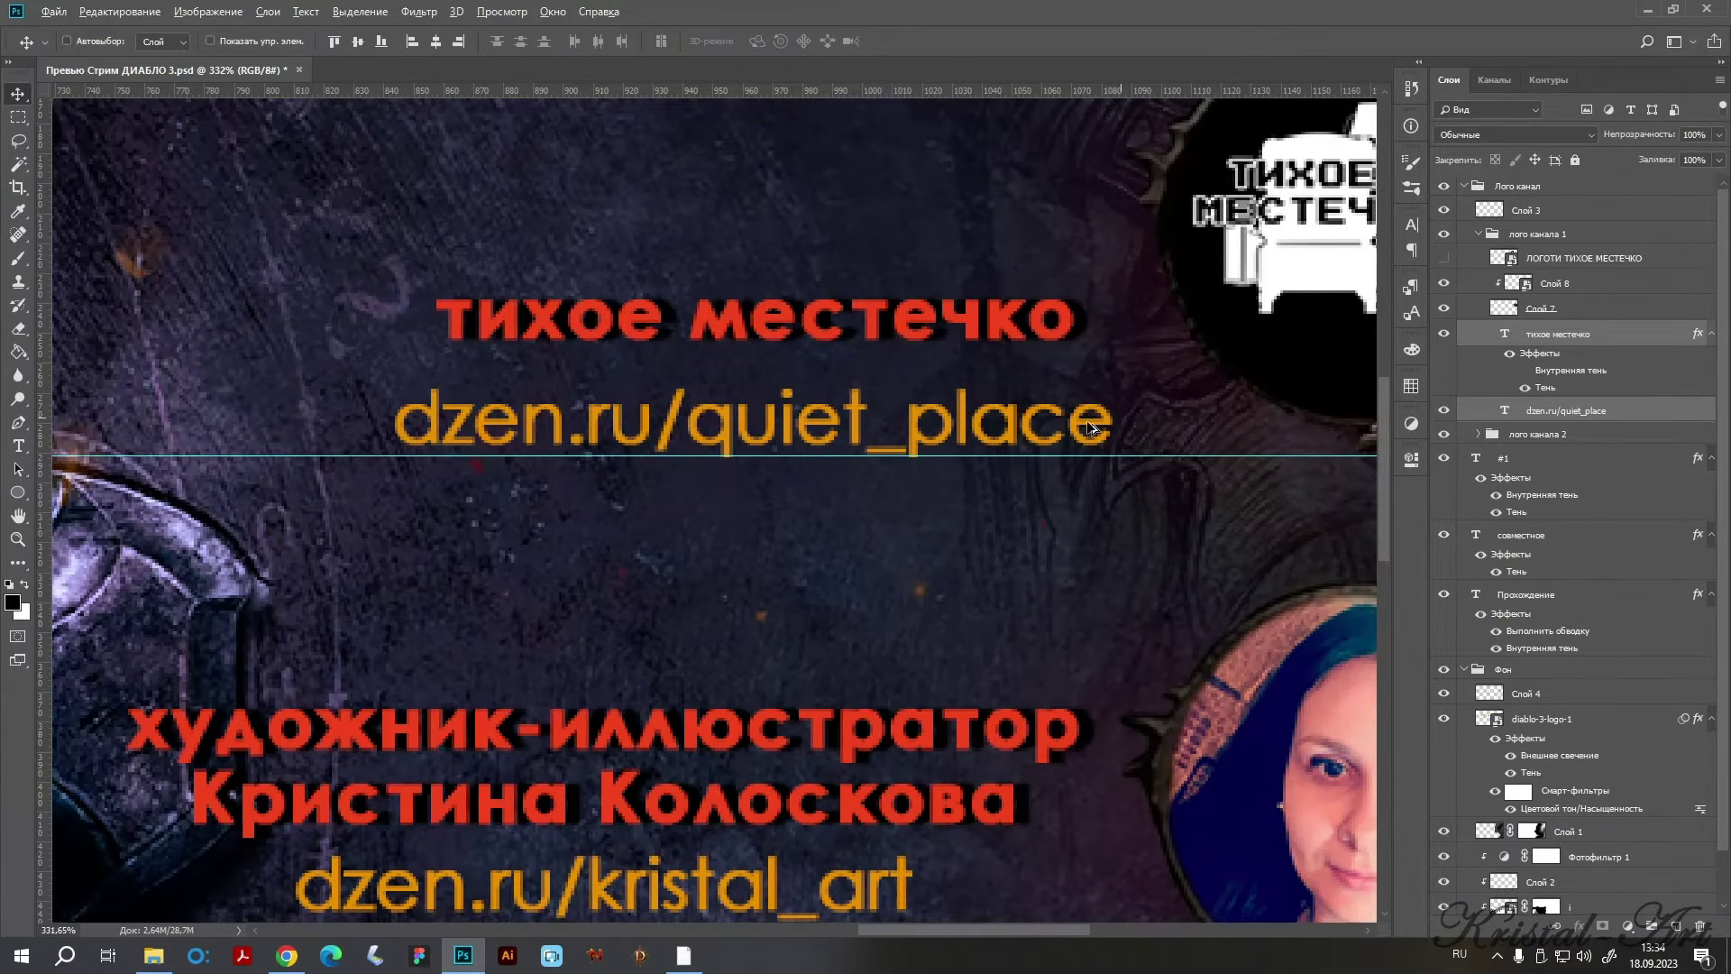
scroll(1140, 433, down, 3)
scroll(1138, 446, down, 2)
Move the guide below the portrait frame and shift the художник-иллюстратор and dzen.ru/kristal_art captions down.
mouse_move(1135, 454)
mouse_down()
mouse_move(1138, 600)
mouse_move(1078, 604)
mouse_up()
scroll(1172, 602, up, 2)
scroll(1172, 603, up, 2)
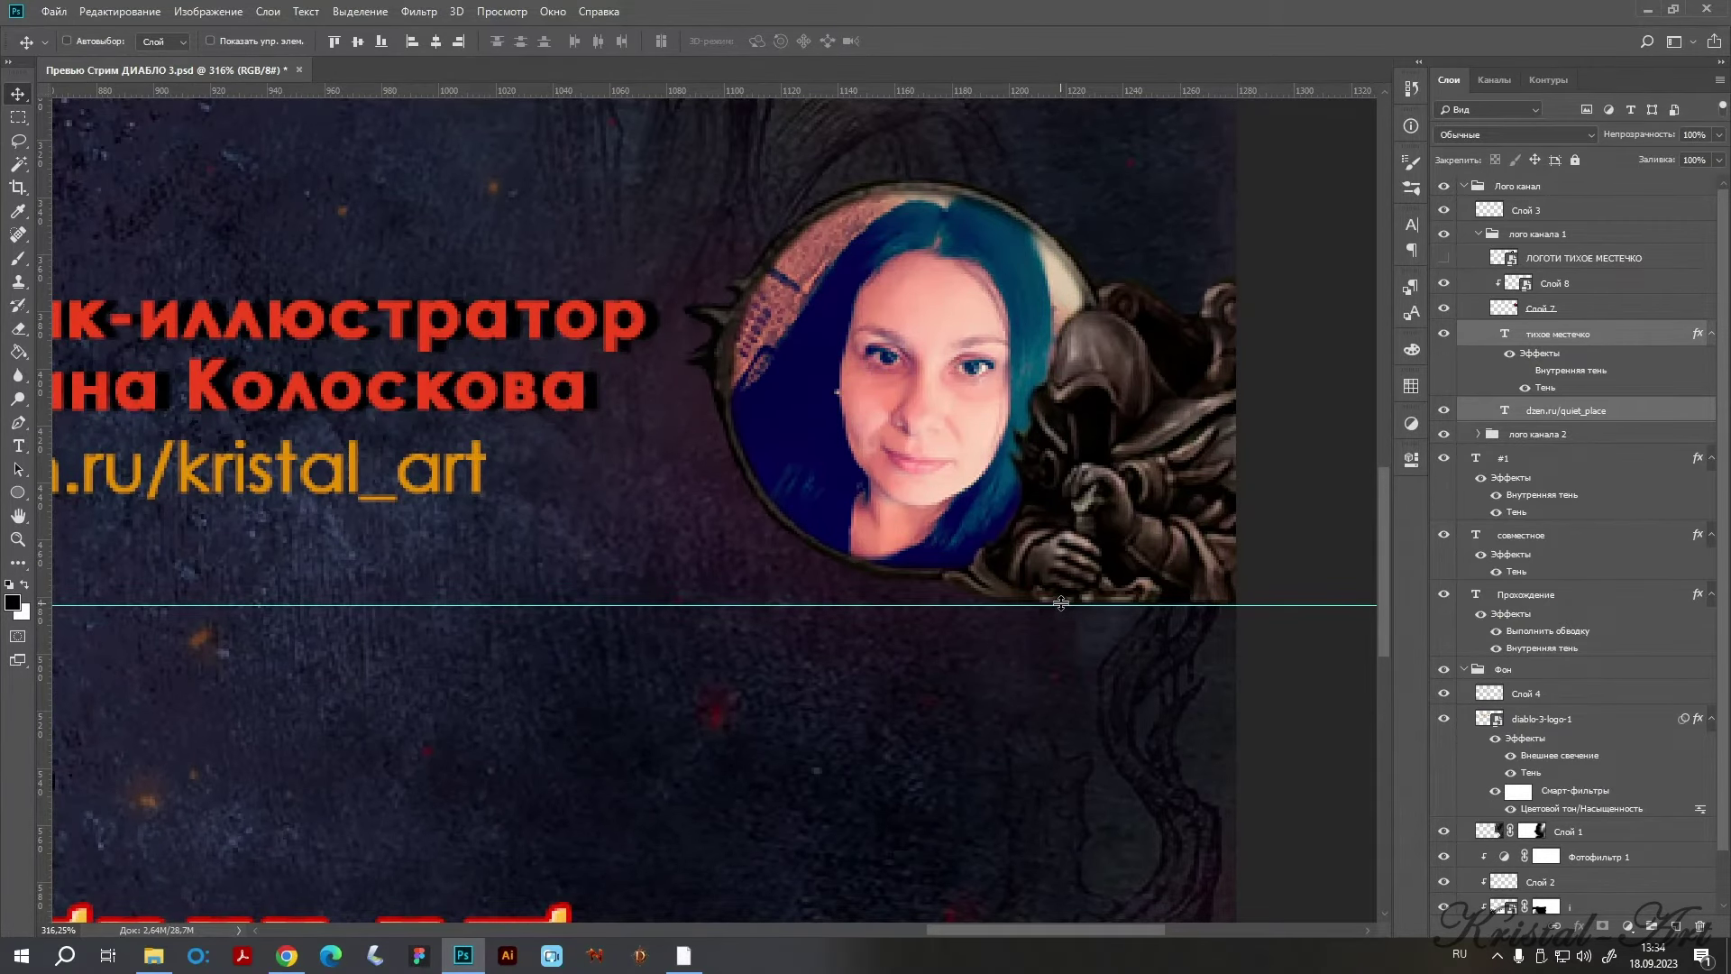
scroll(1060, 602, down, 2)
click(1479, 434)
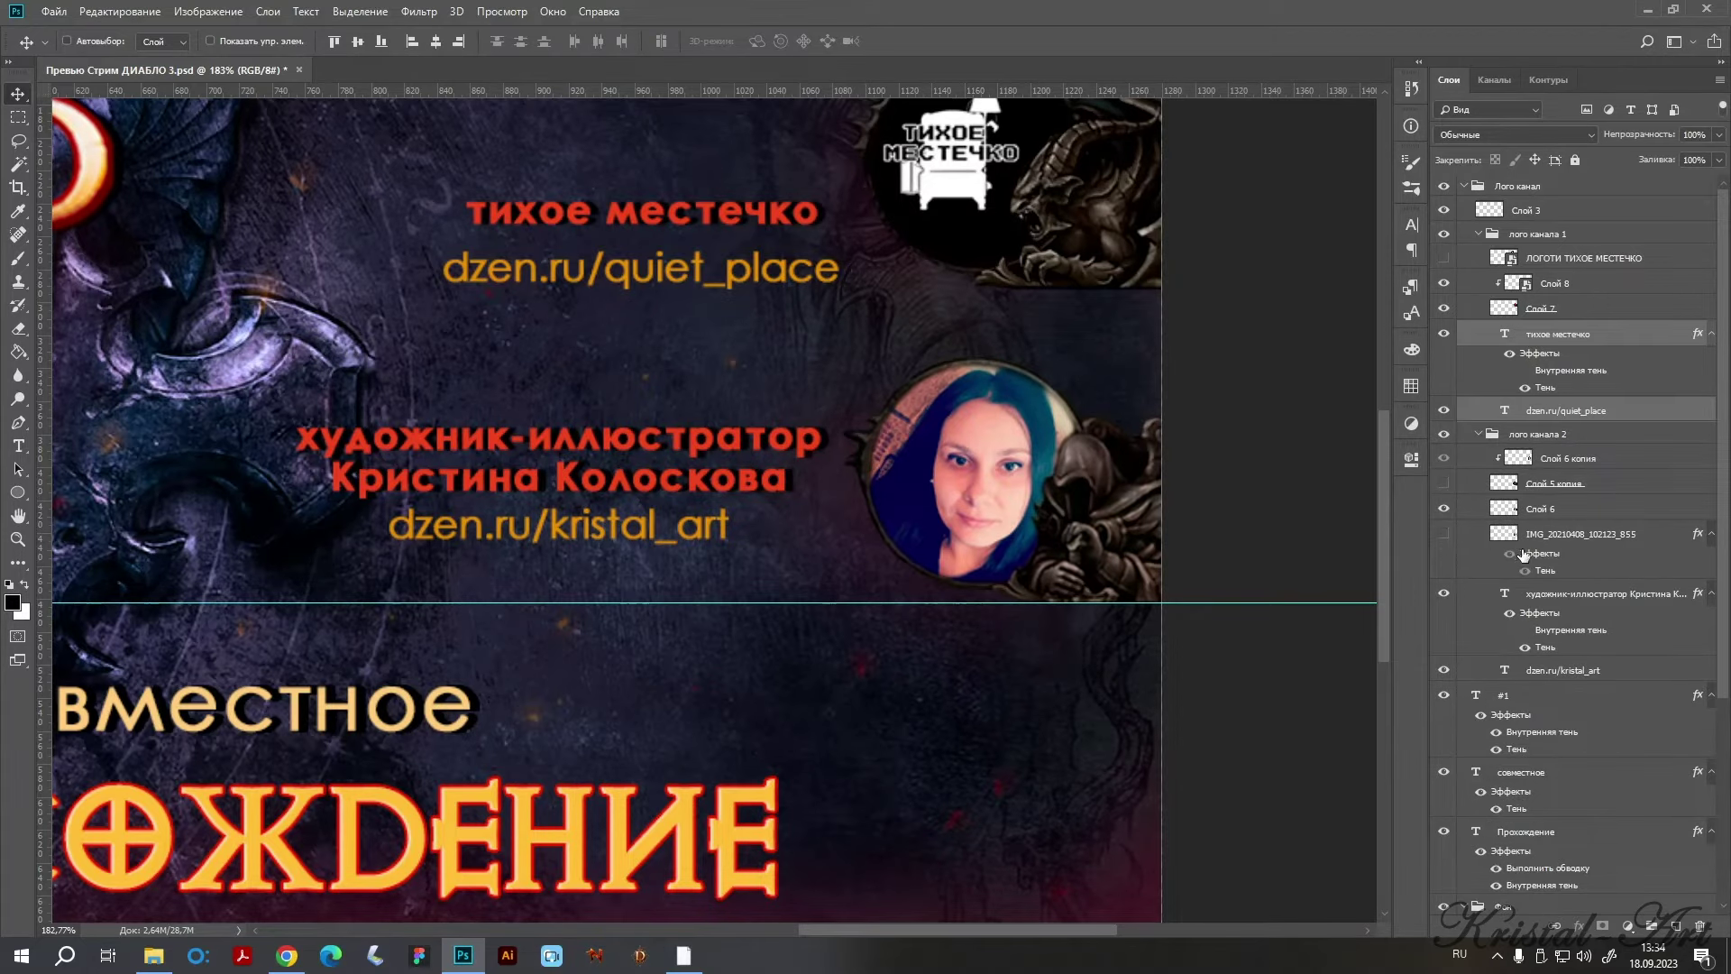
click(1560, 629)
shift+click(1562, 672)
key(shift+Down)
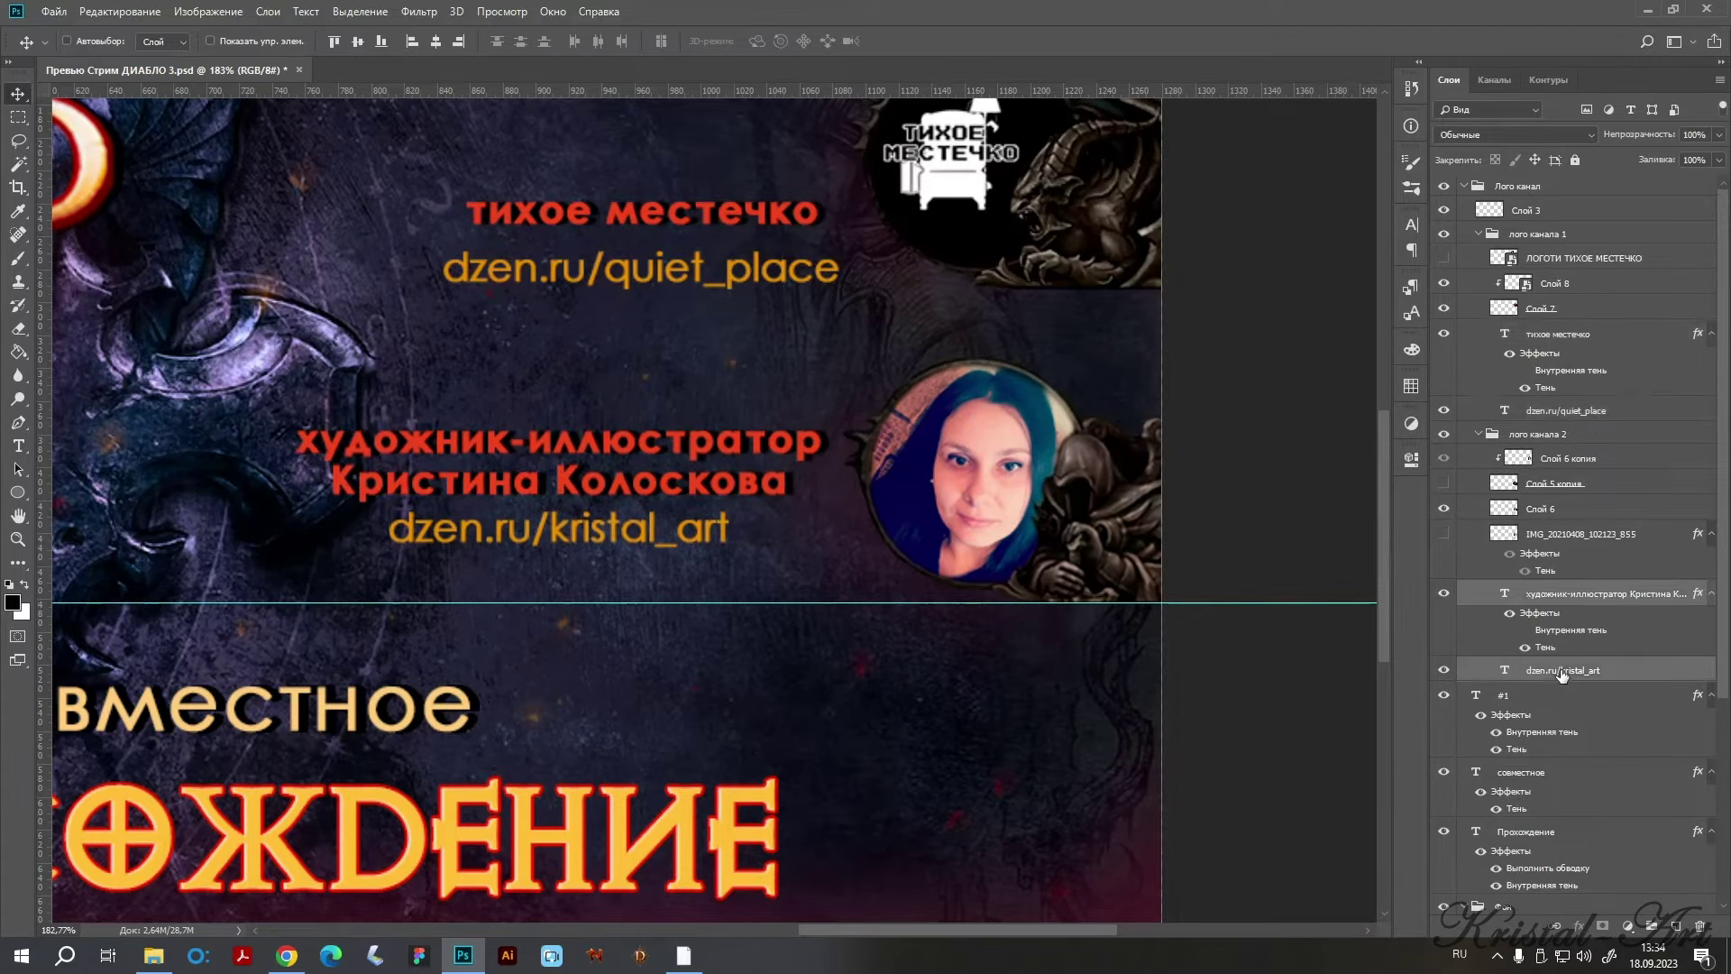
key(shift+Down)
key(shift+Down)
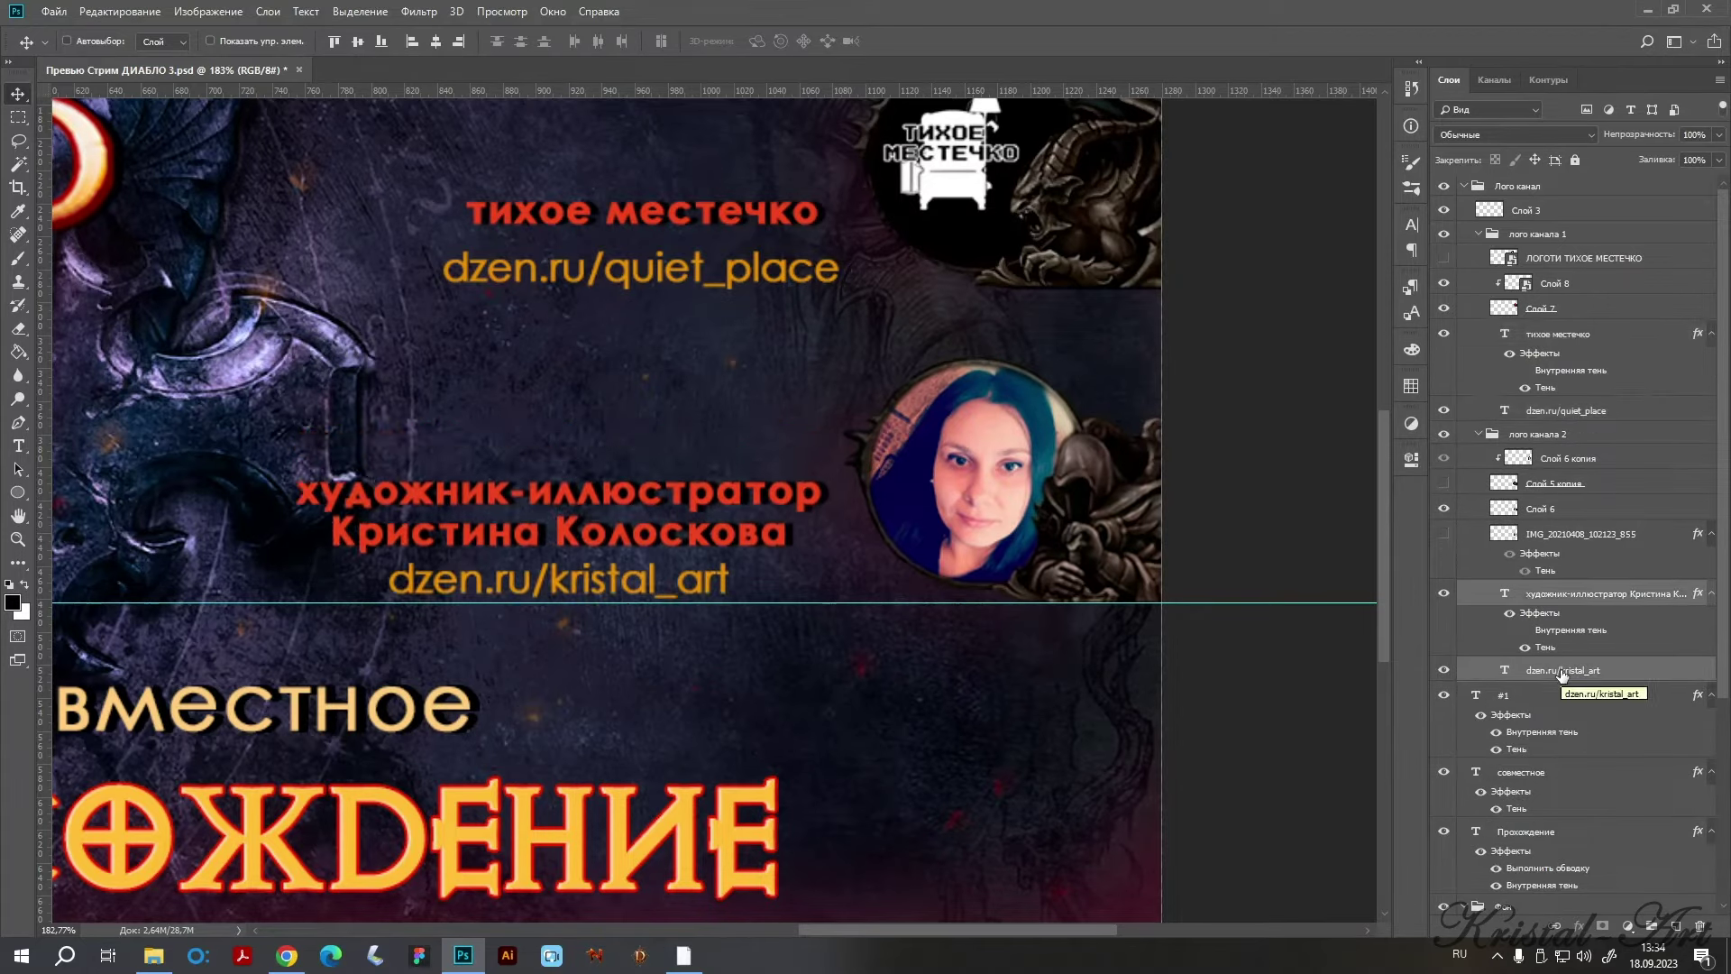
key(Down)
key(Down)
key(Down)
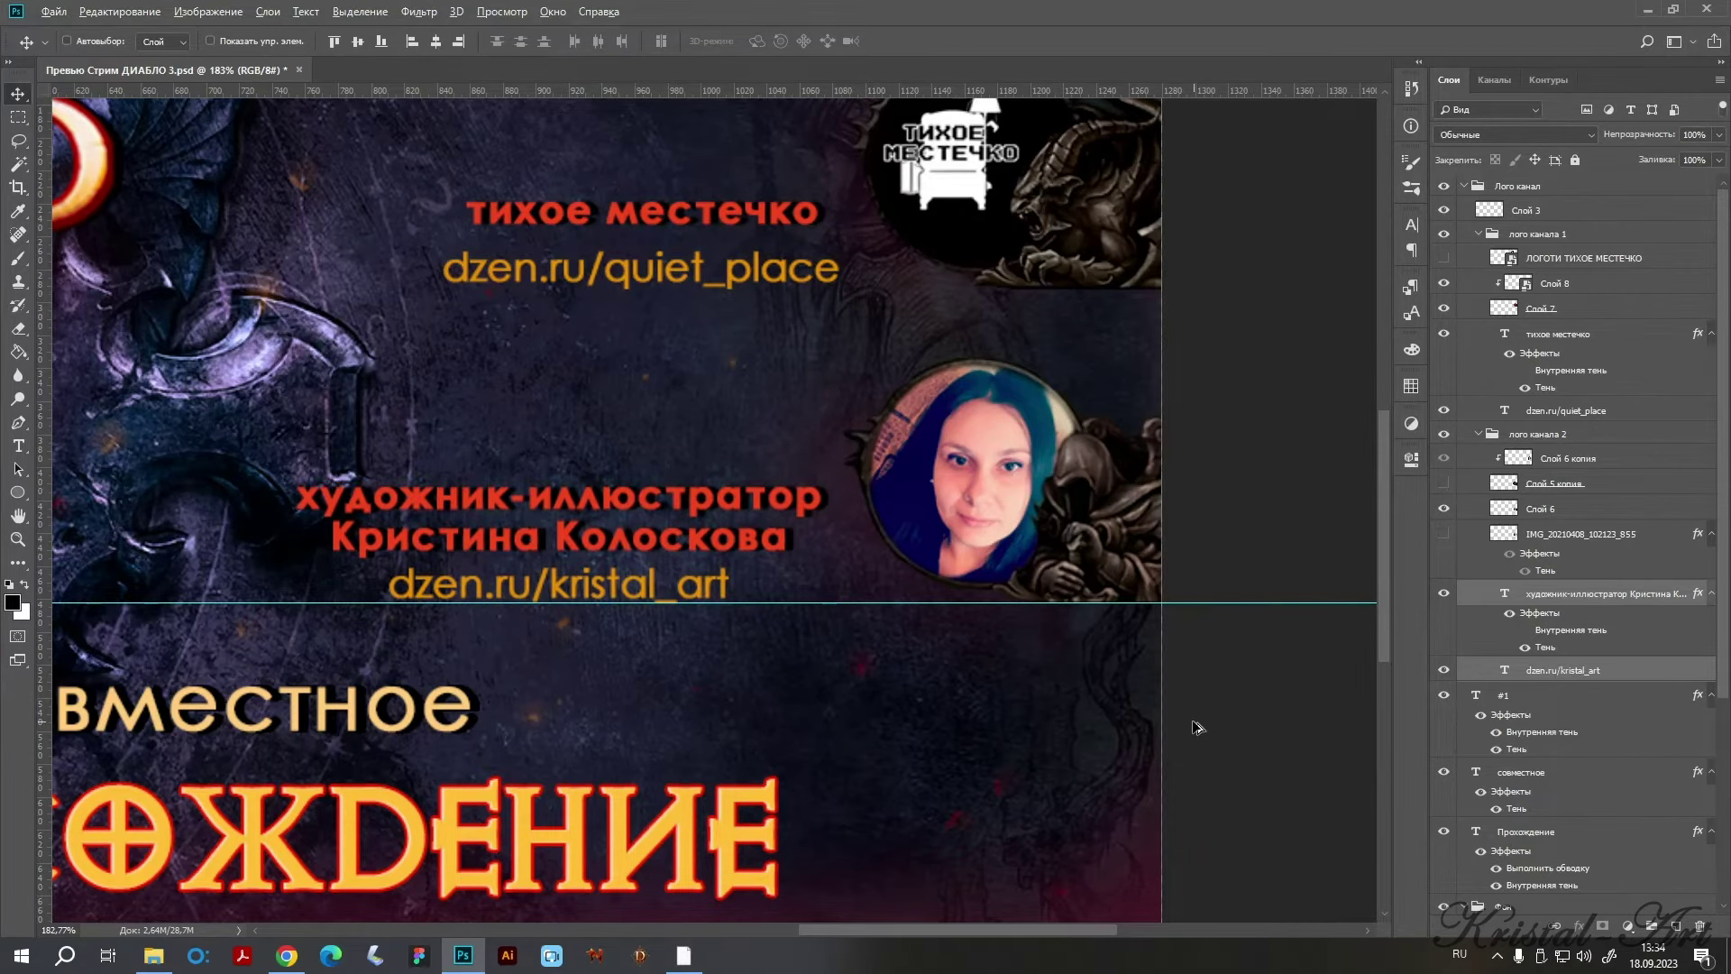
key(ctrl+0)
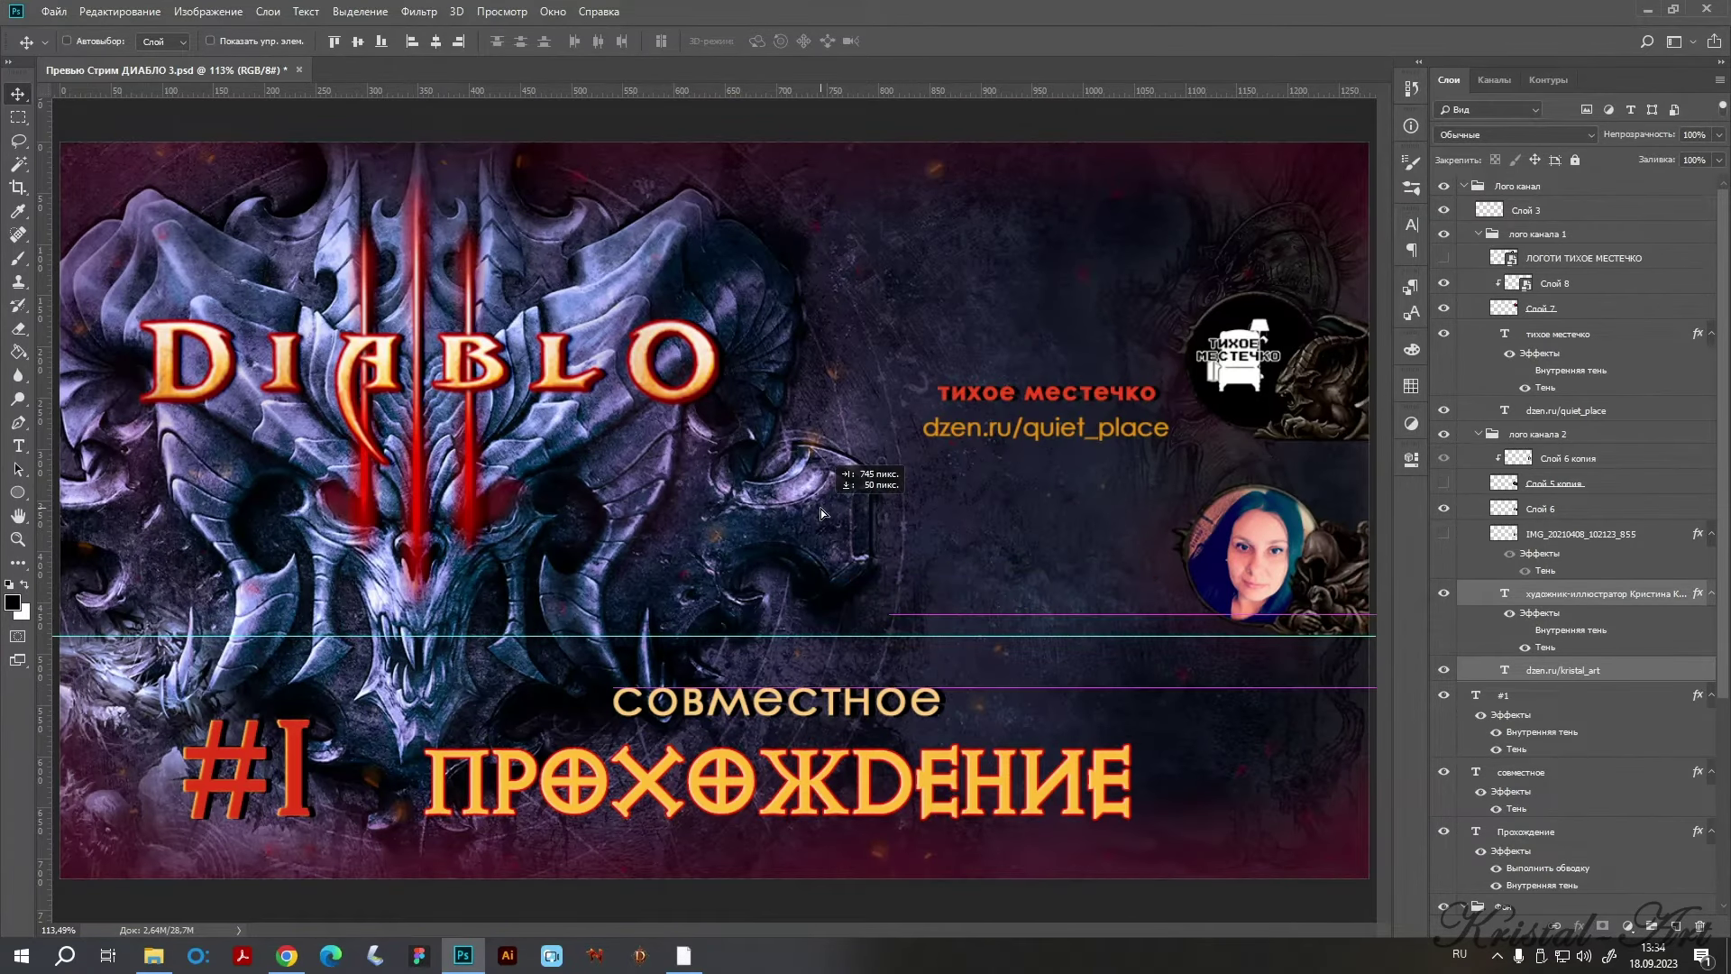
Reposition the artist credit block and add a vertical guide beside the portrait circle.
drag(944, 596, 943, 561)
key(Down)
key(Down)
key(Down)
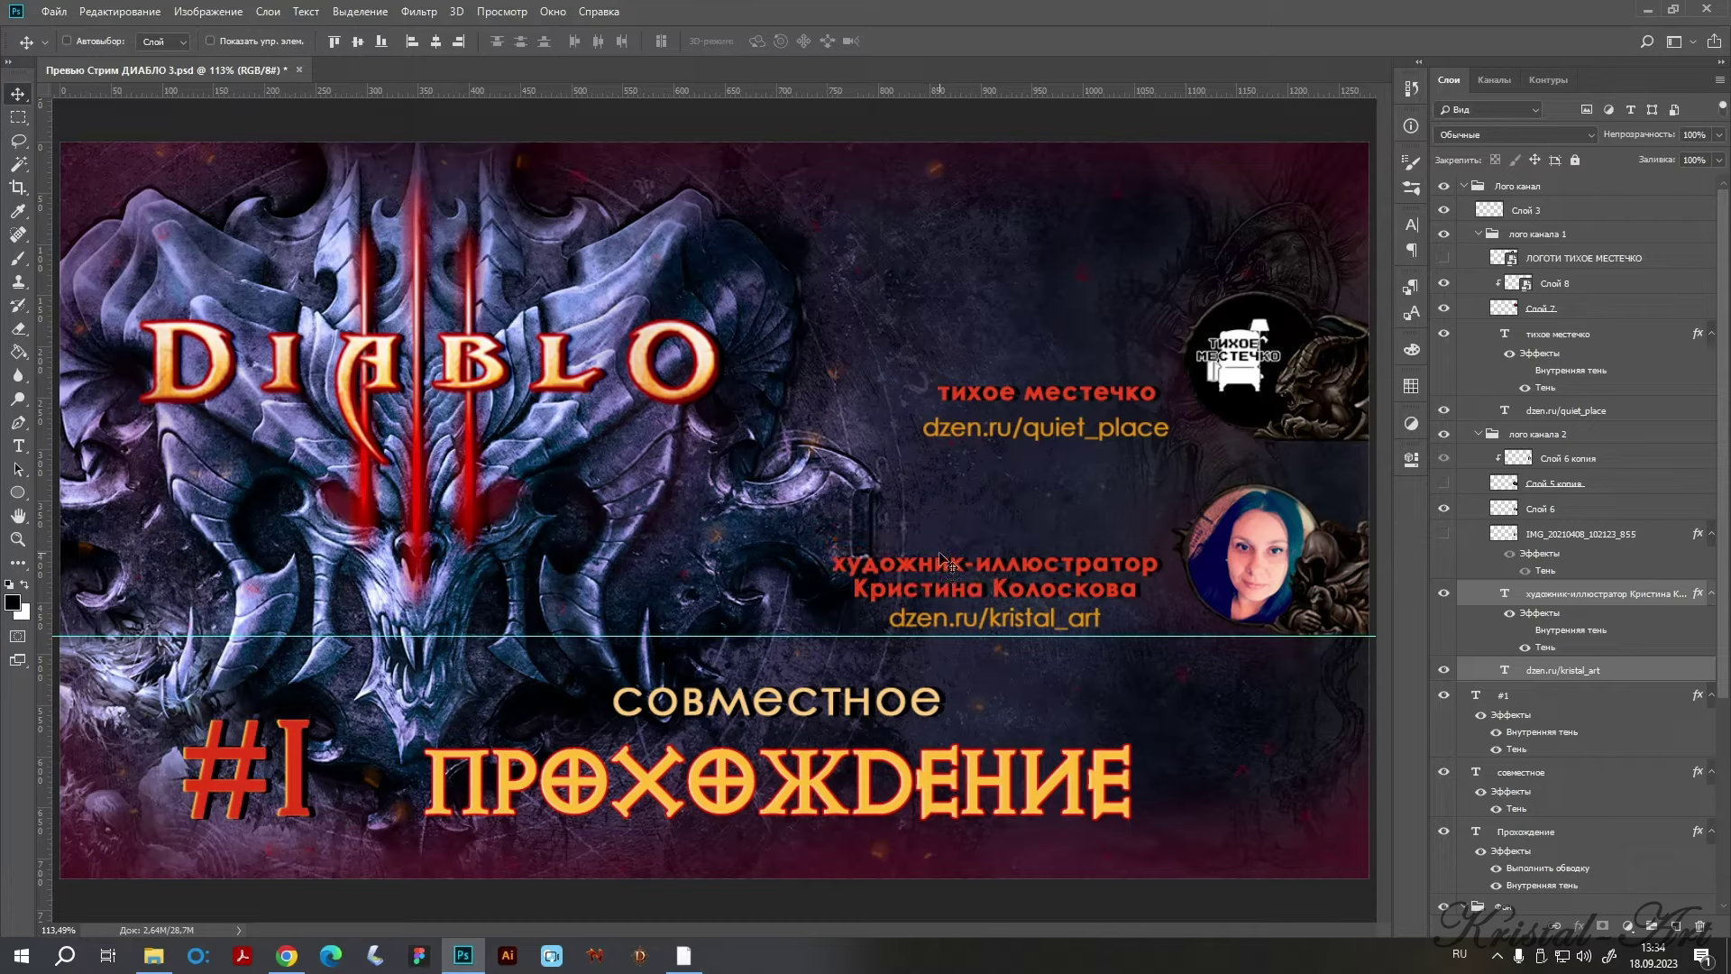
key(Down)
key(Down)
key(Down)
key(Down)
key(Down)
key(Down)
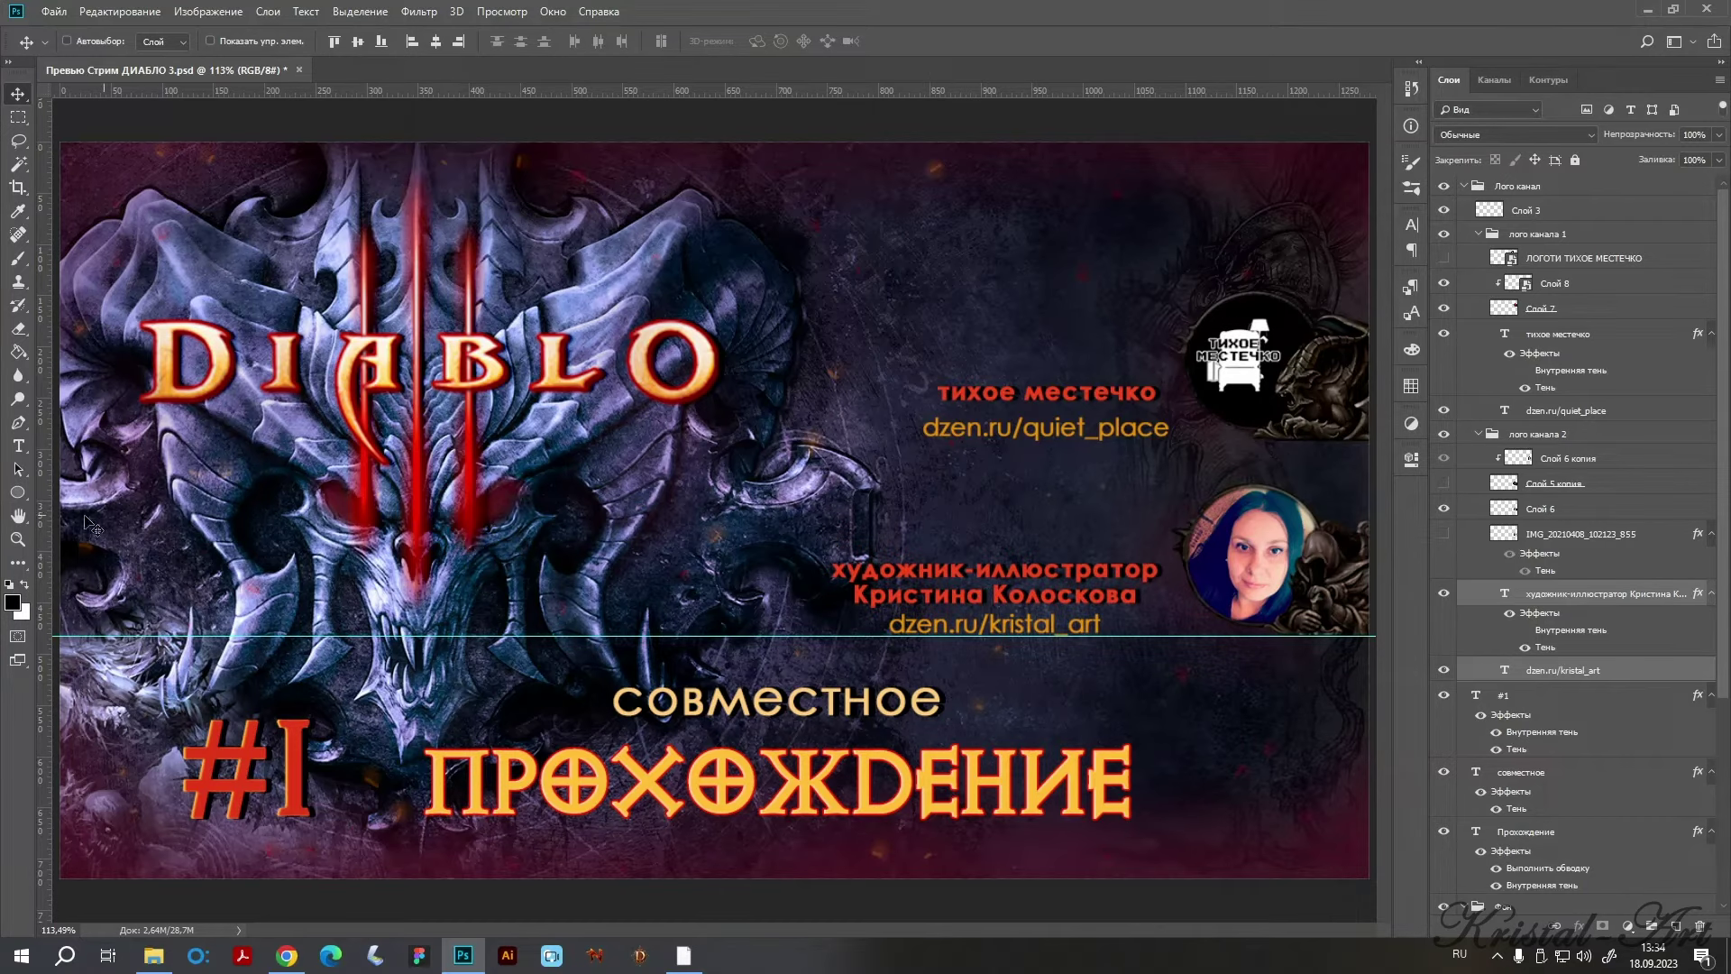
drag(40, 527, 1170, 484)
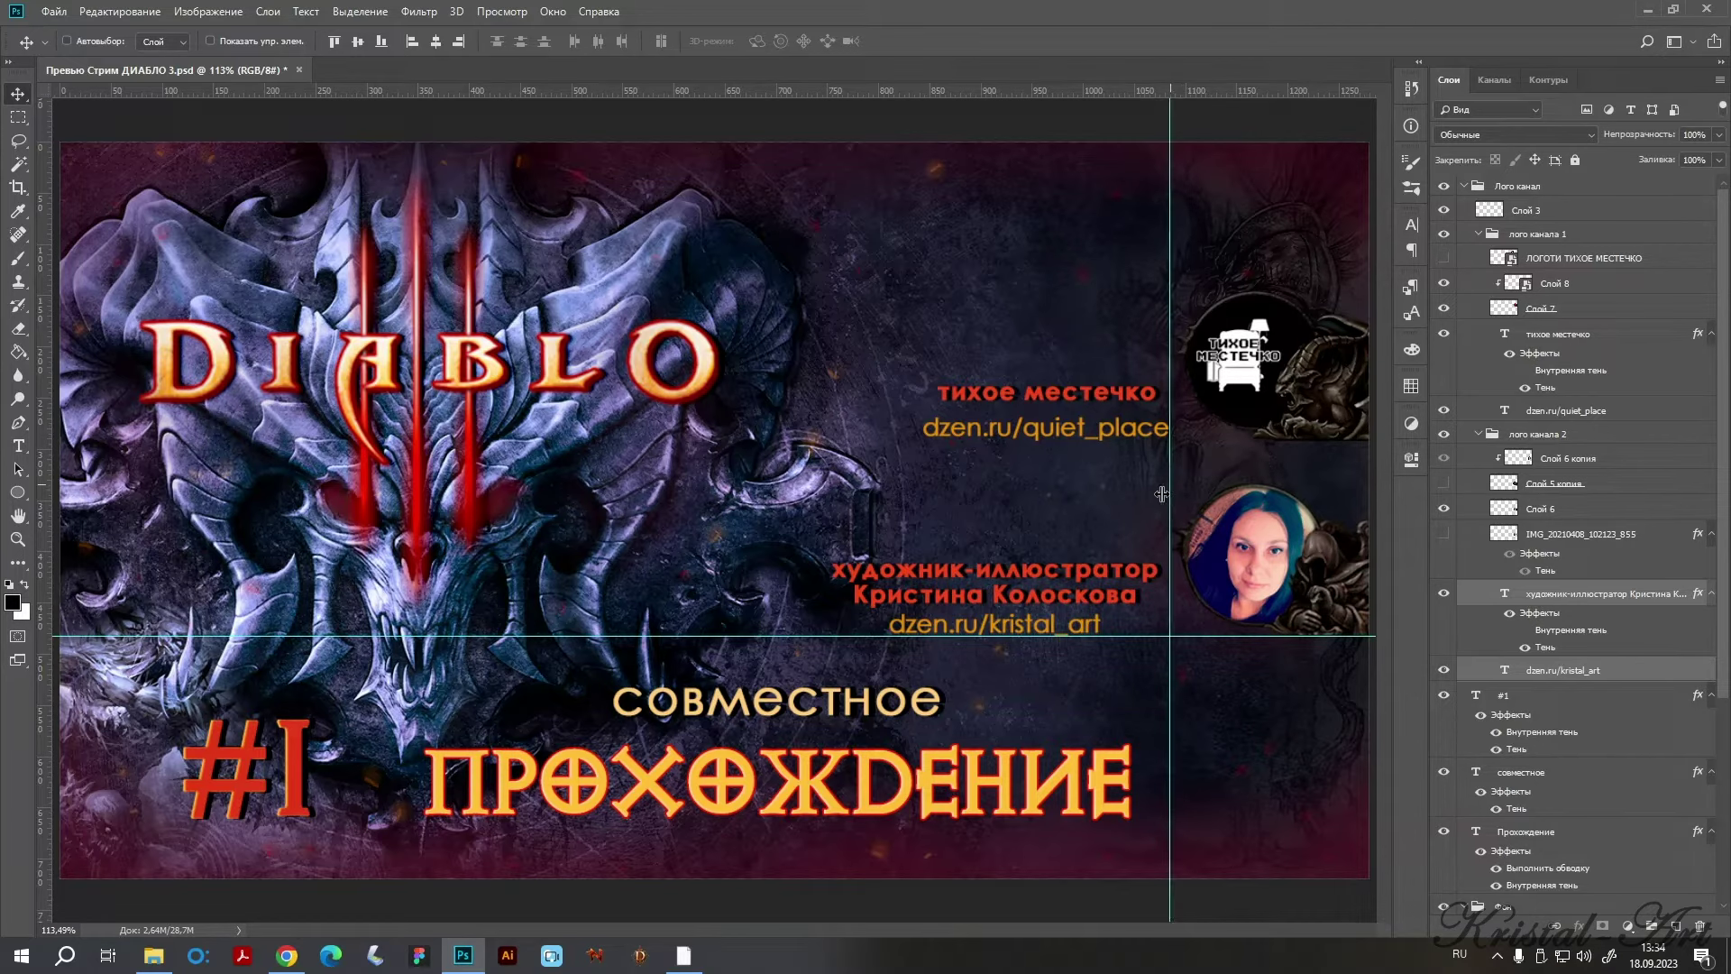
Select the художник-иллюстратор and dzen.ru/kristal_art captions and nudge them right.
click(1573, 595)
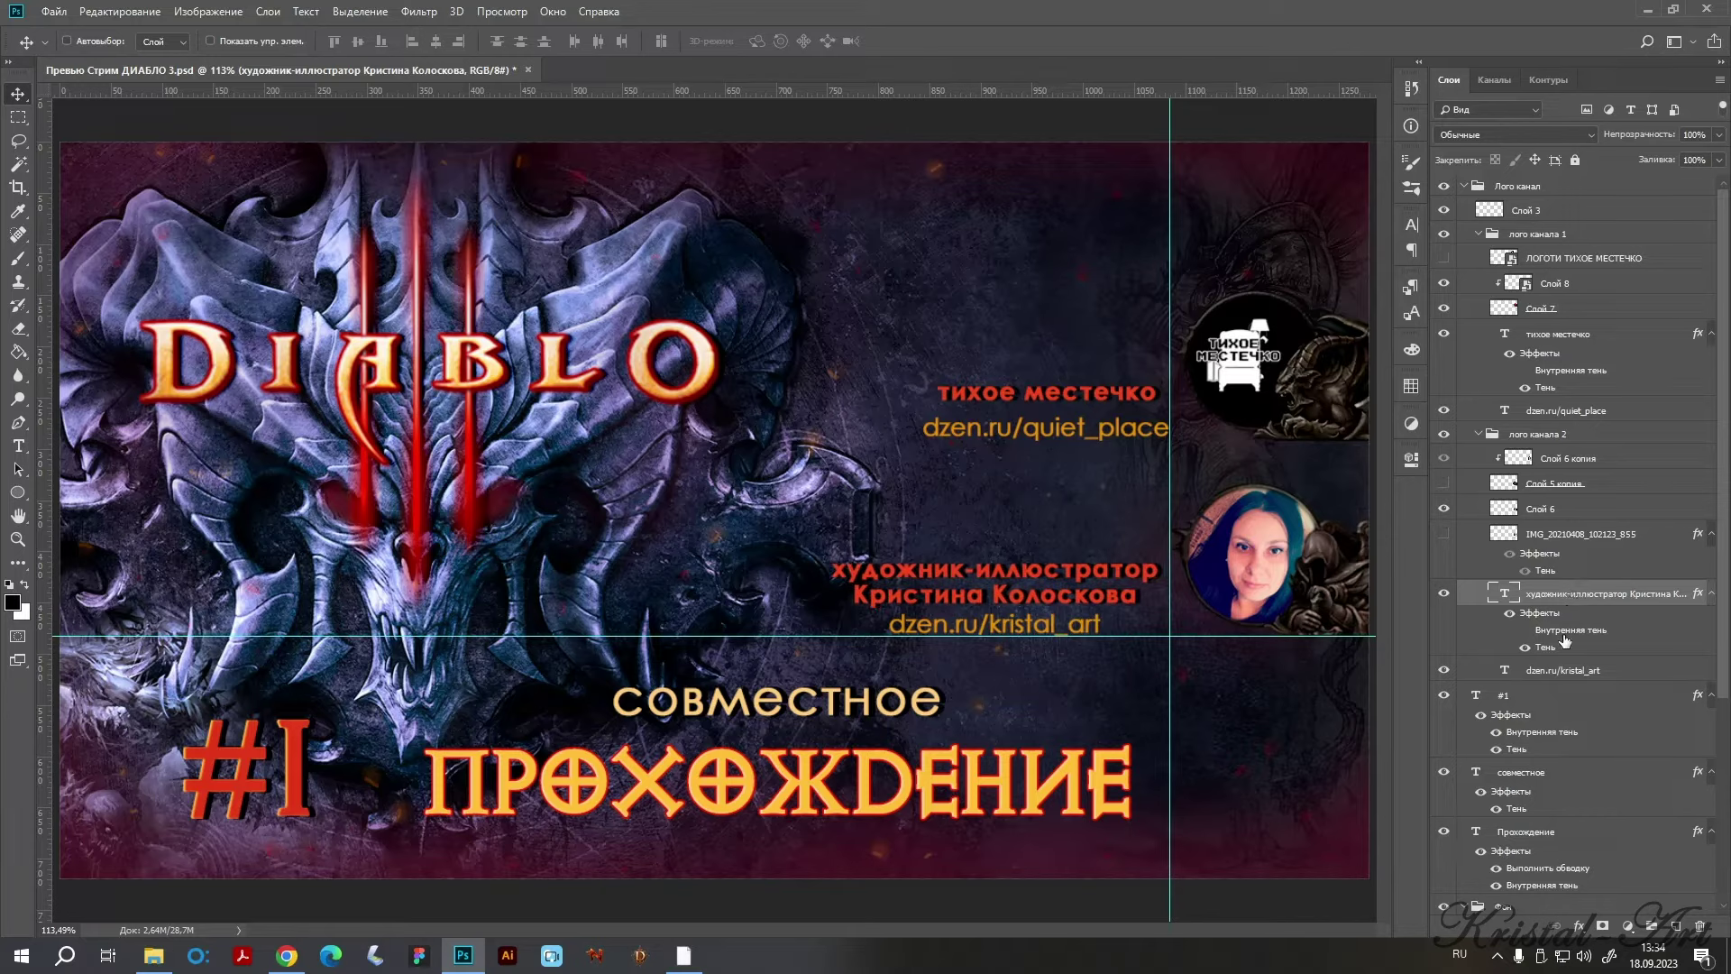
ctrl+click(1564, 668)
key(Right)
key(Right)
key(Right)
key(Right)
key(Right)
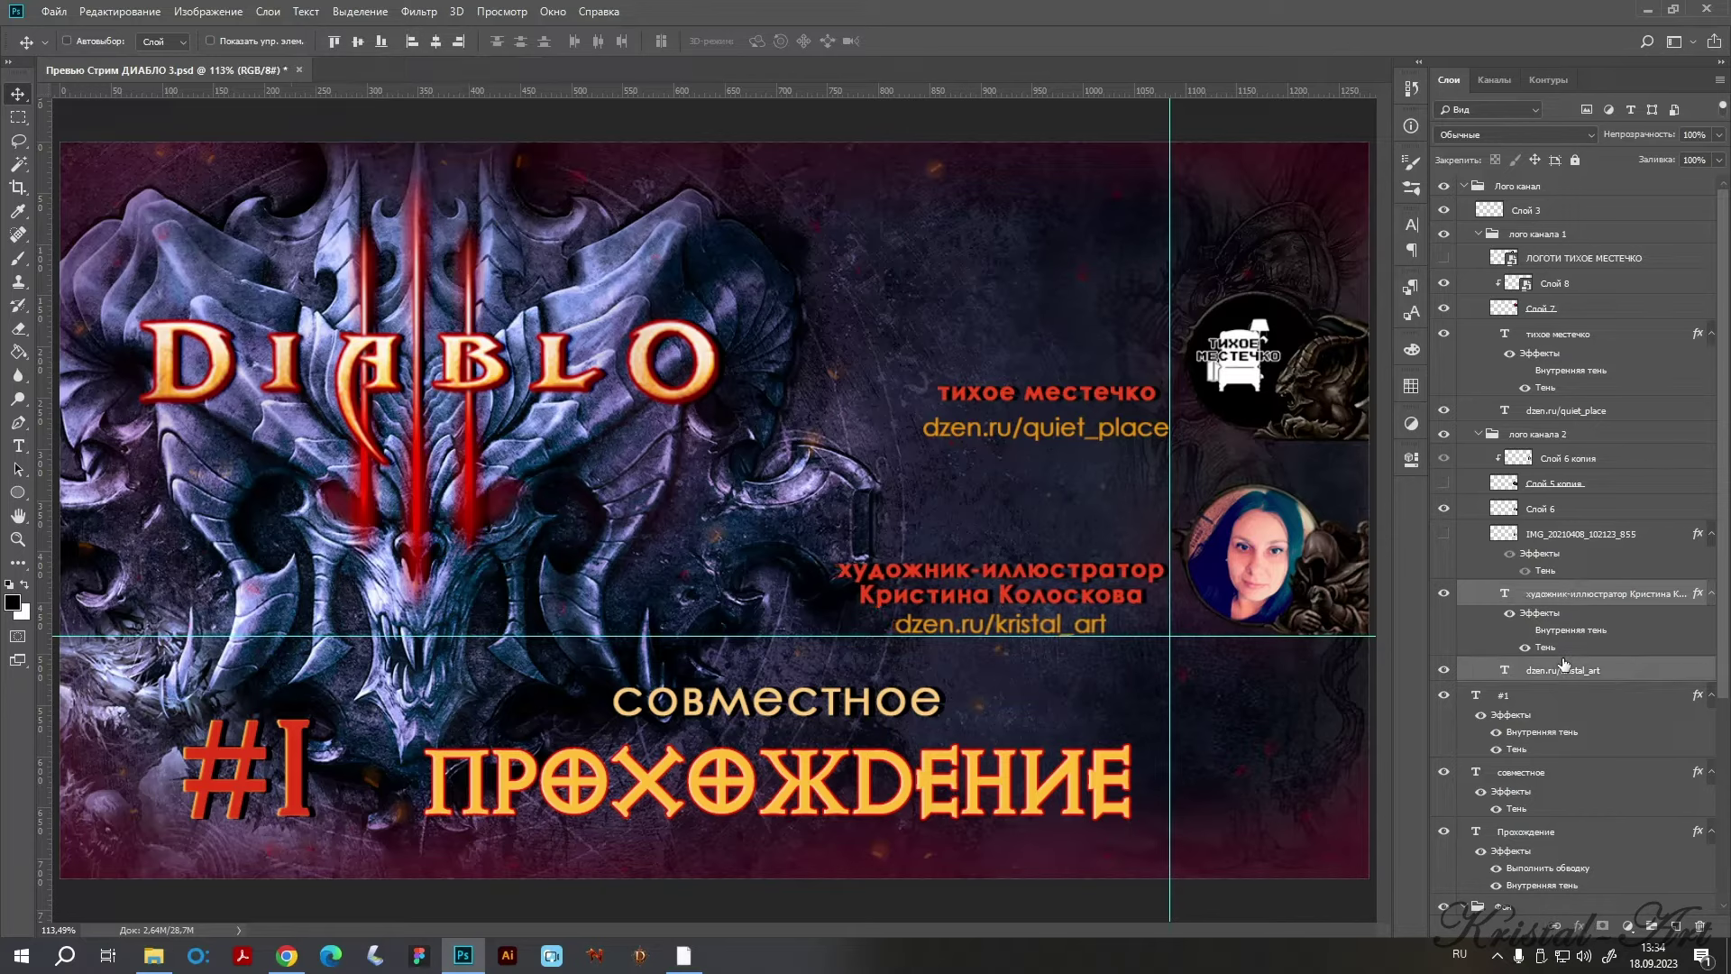
key(Right)
key(Right)
key(Right)
key(Right)
key(Right)
key(Right)
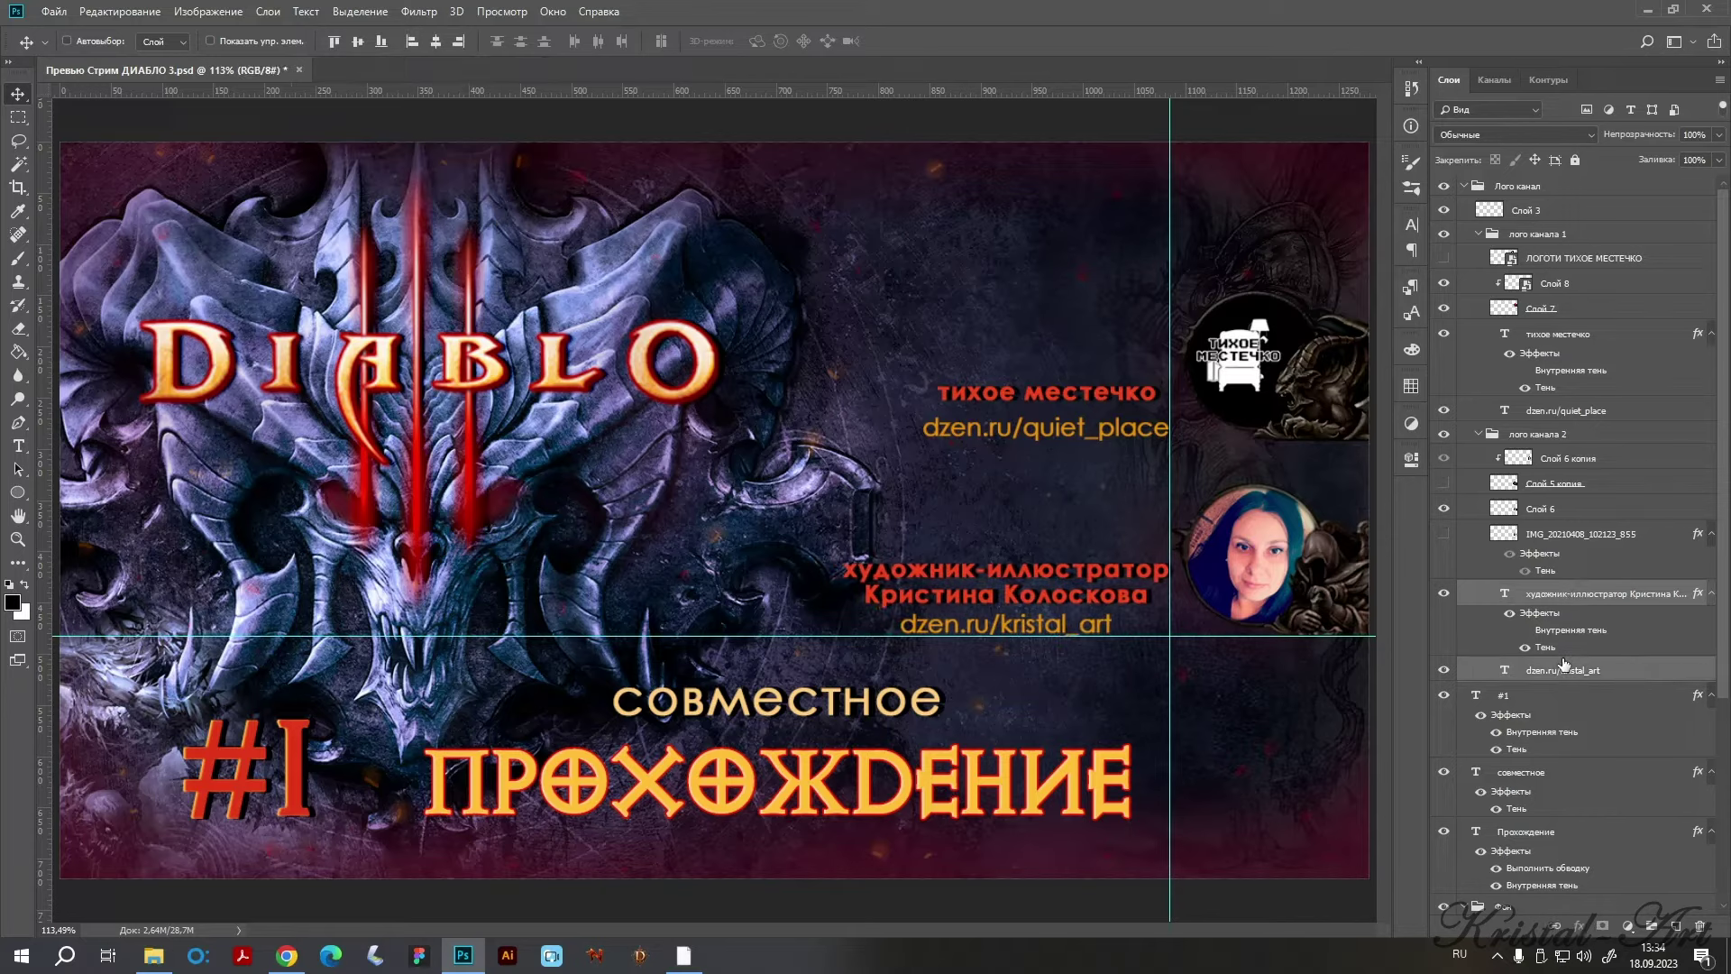
key(Left)
key(Left)
scroll(1186, 564, up, 2)
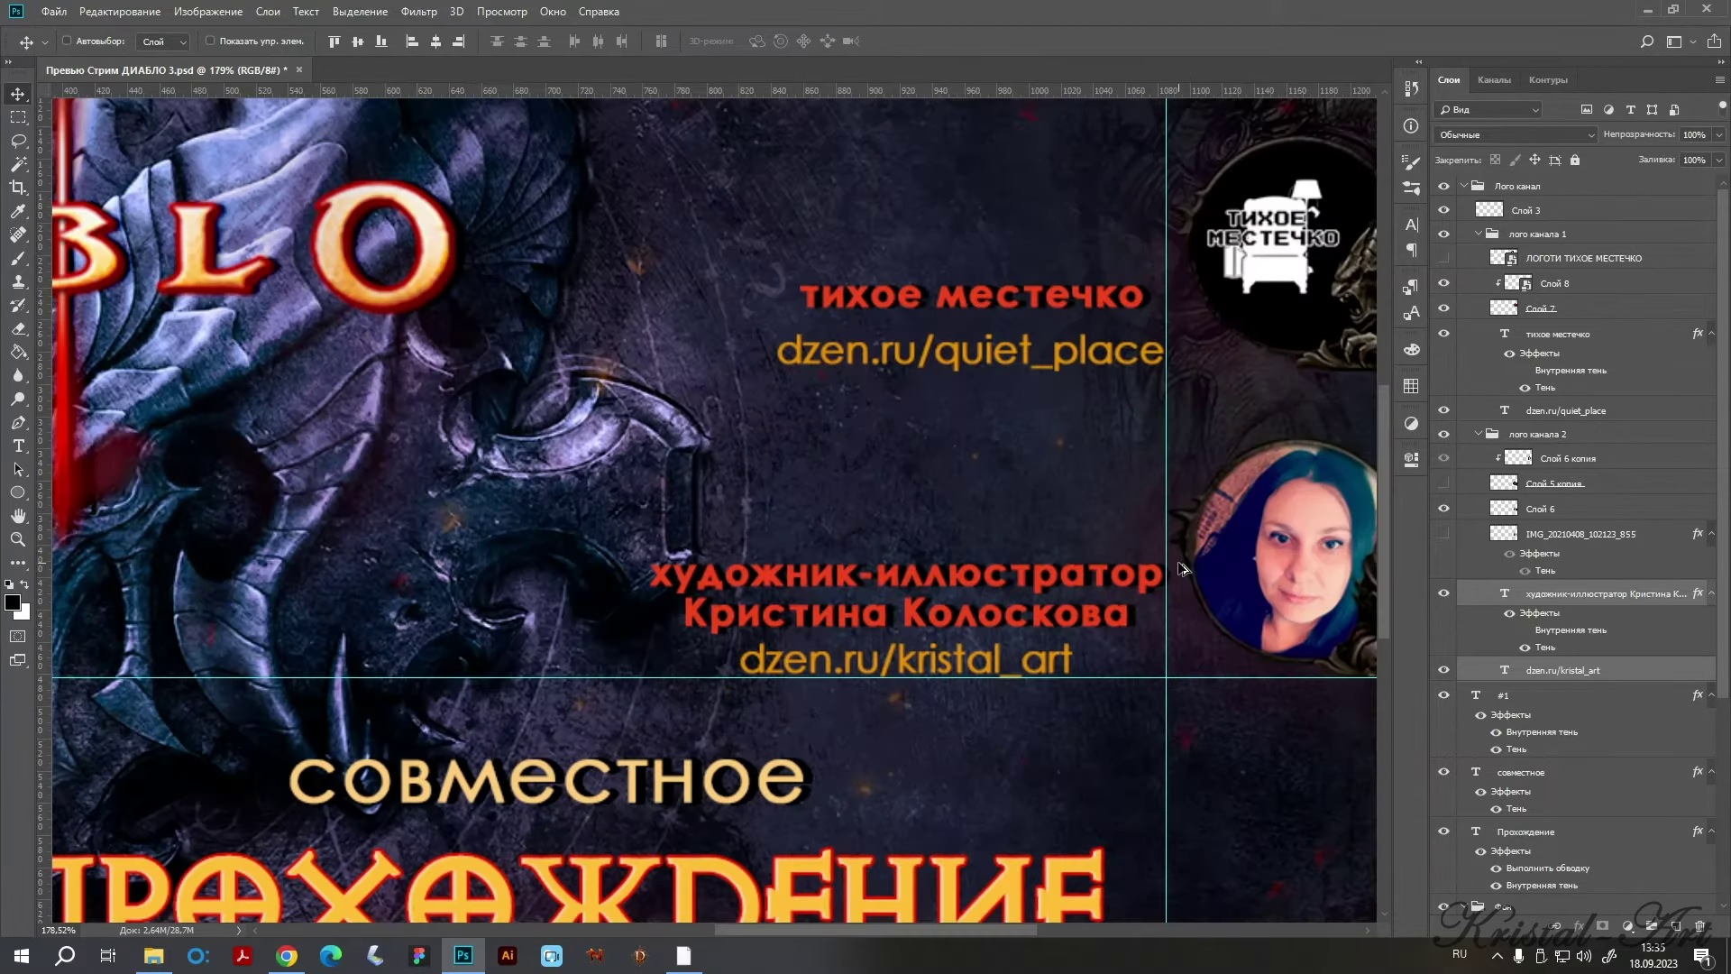
scroll(1187, 564, up, 2)
Right-align the artist credit lines and shift them until they end at the guide.
key(t)
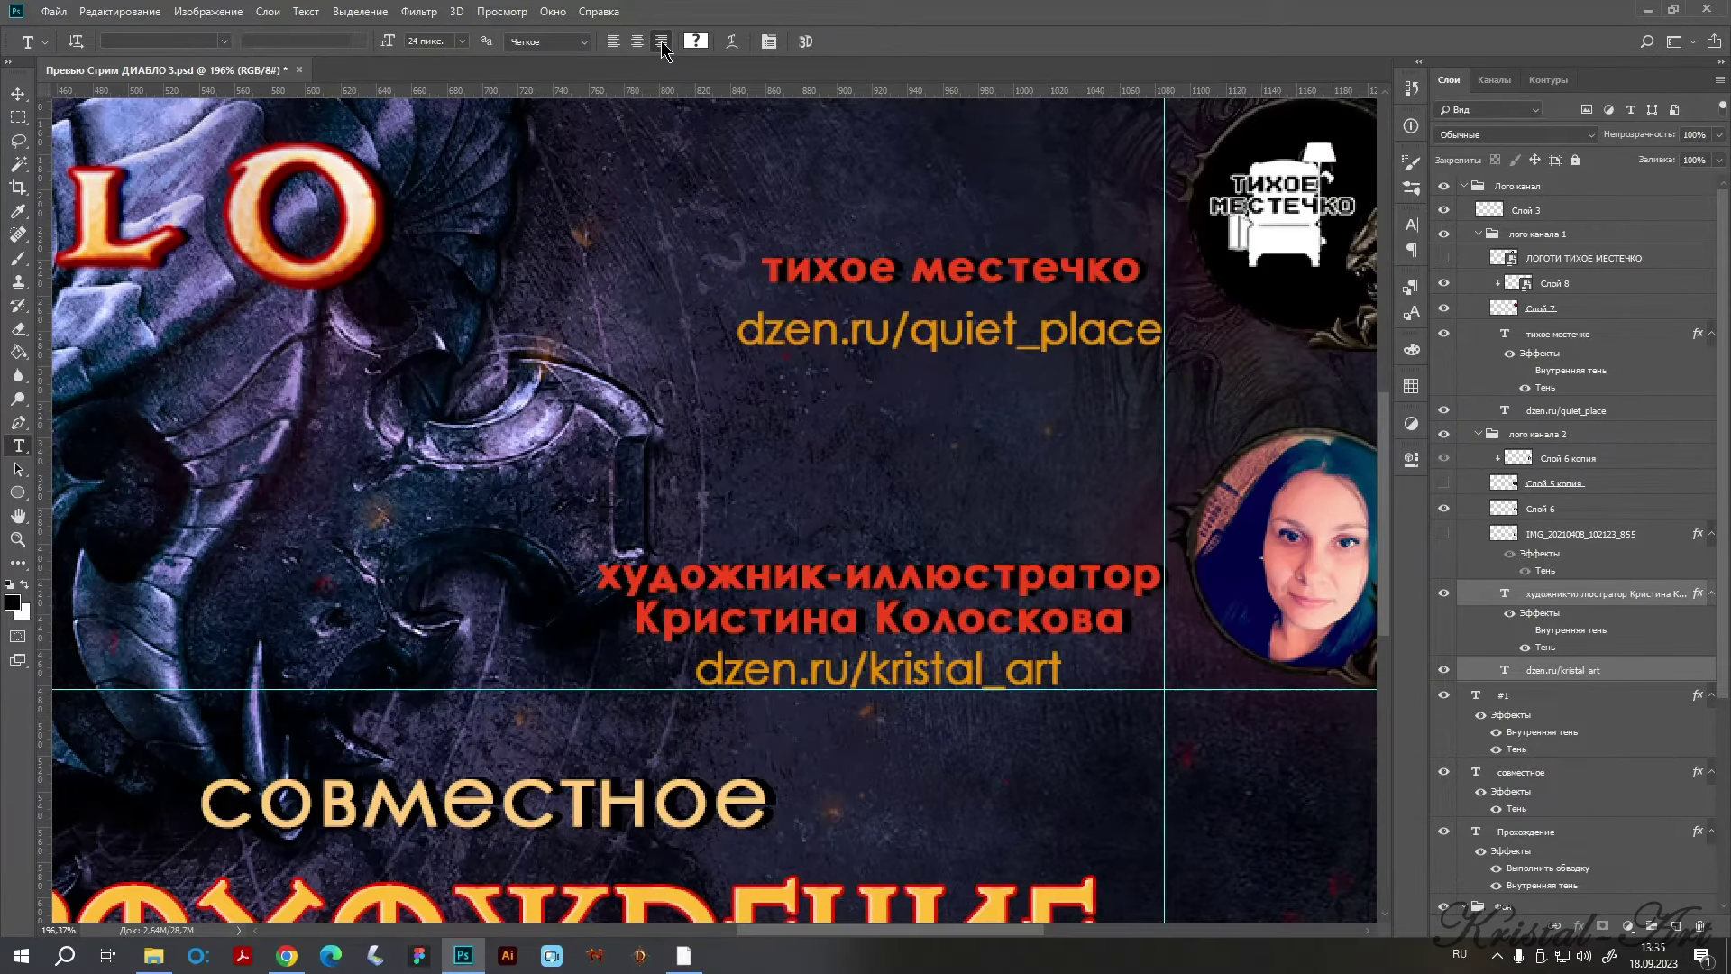
click(661, 43)
key(v)
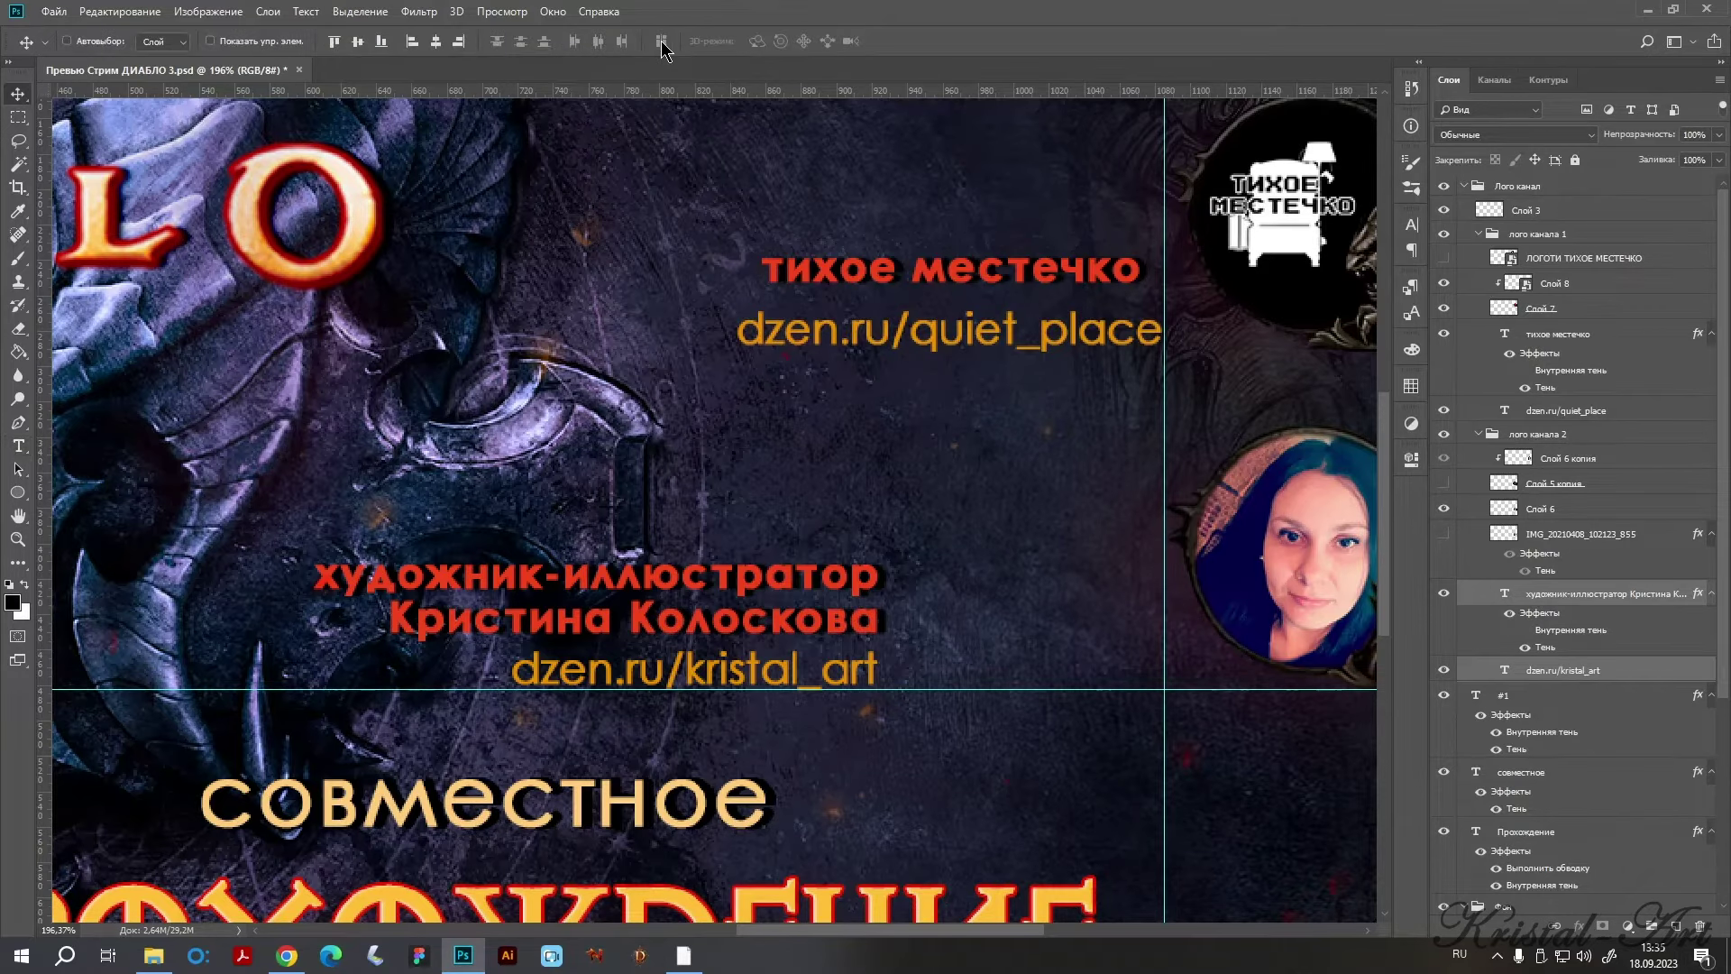
key(shift+Right)
click(1611, 598)
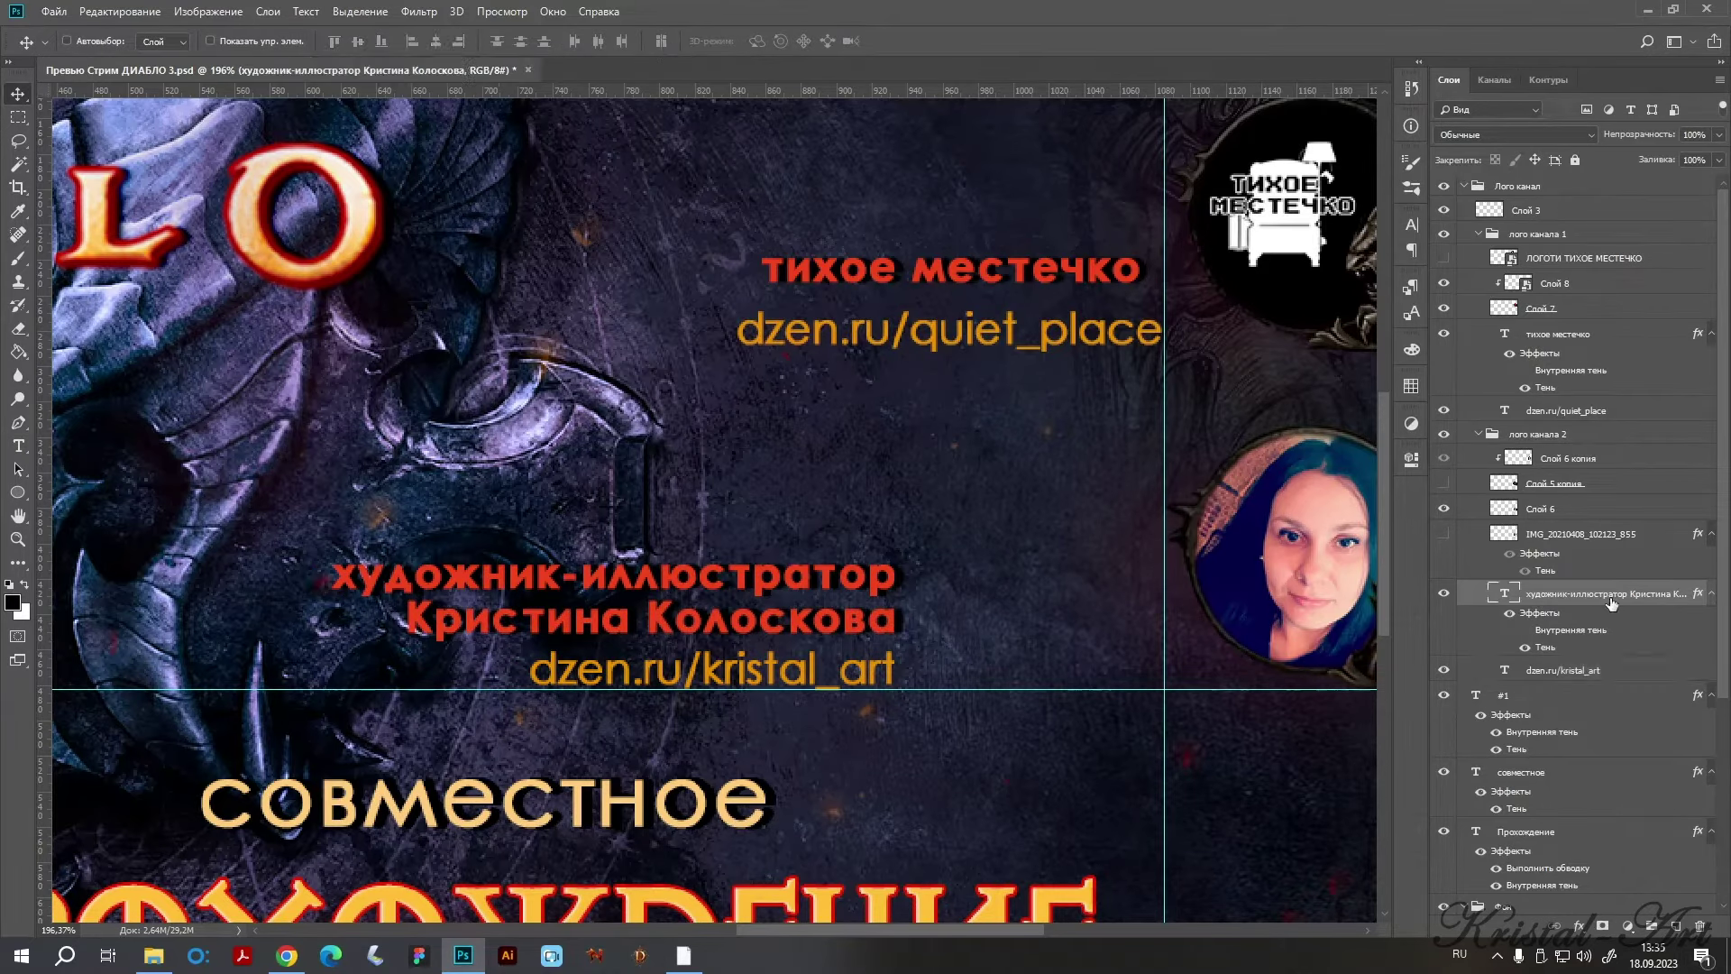
ctrl+click(1570, 672)
key(shift+Right)
key(shift+Right)
key(shift+Right)
key(shift+Right)
key(shift+Right)
key(shift+Right)
key(shift+Right)
key(shift+Right)
key(shift+Right)
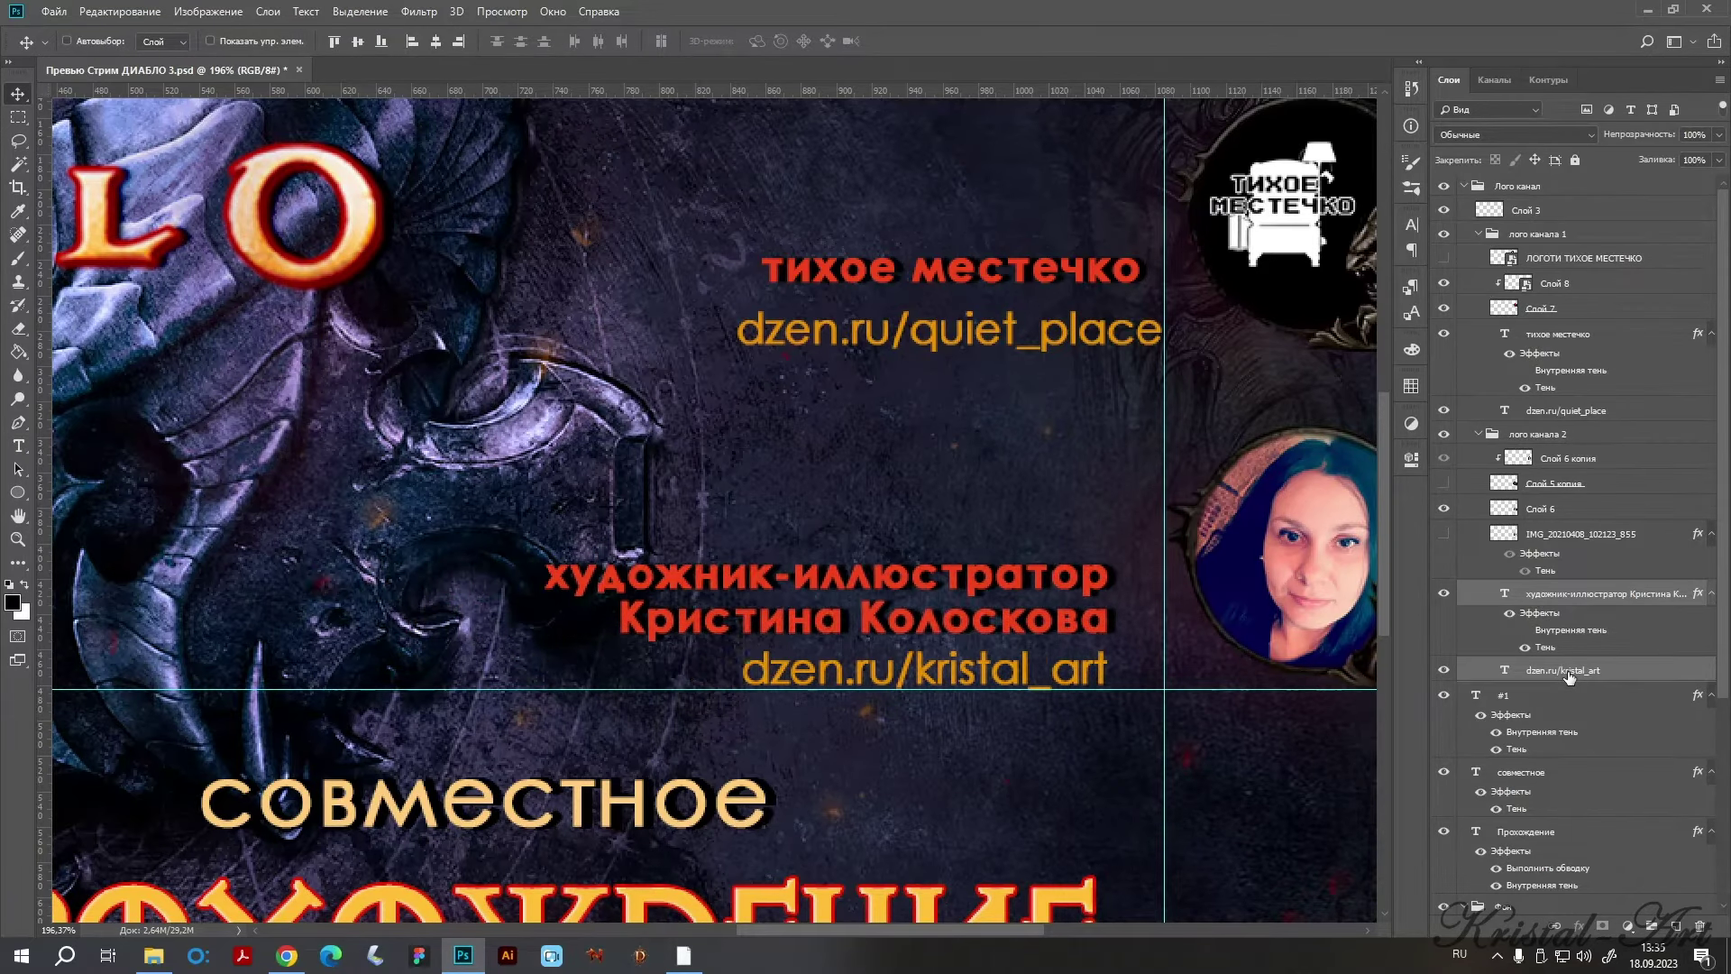
key(shift+Right)
key(shift+Right)
key(shift+Right)
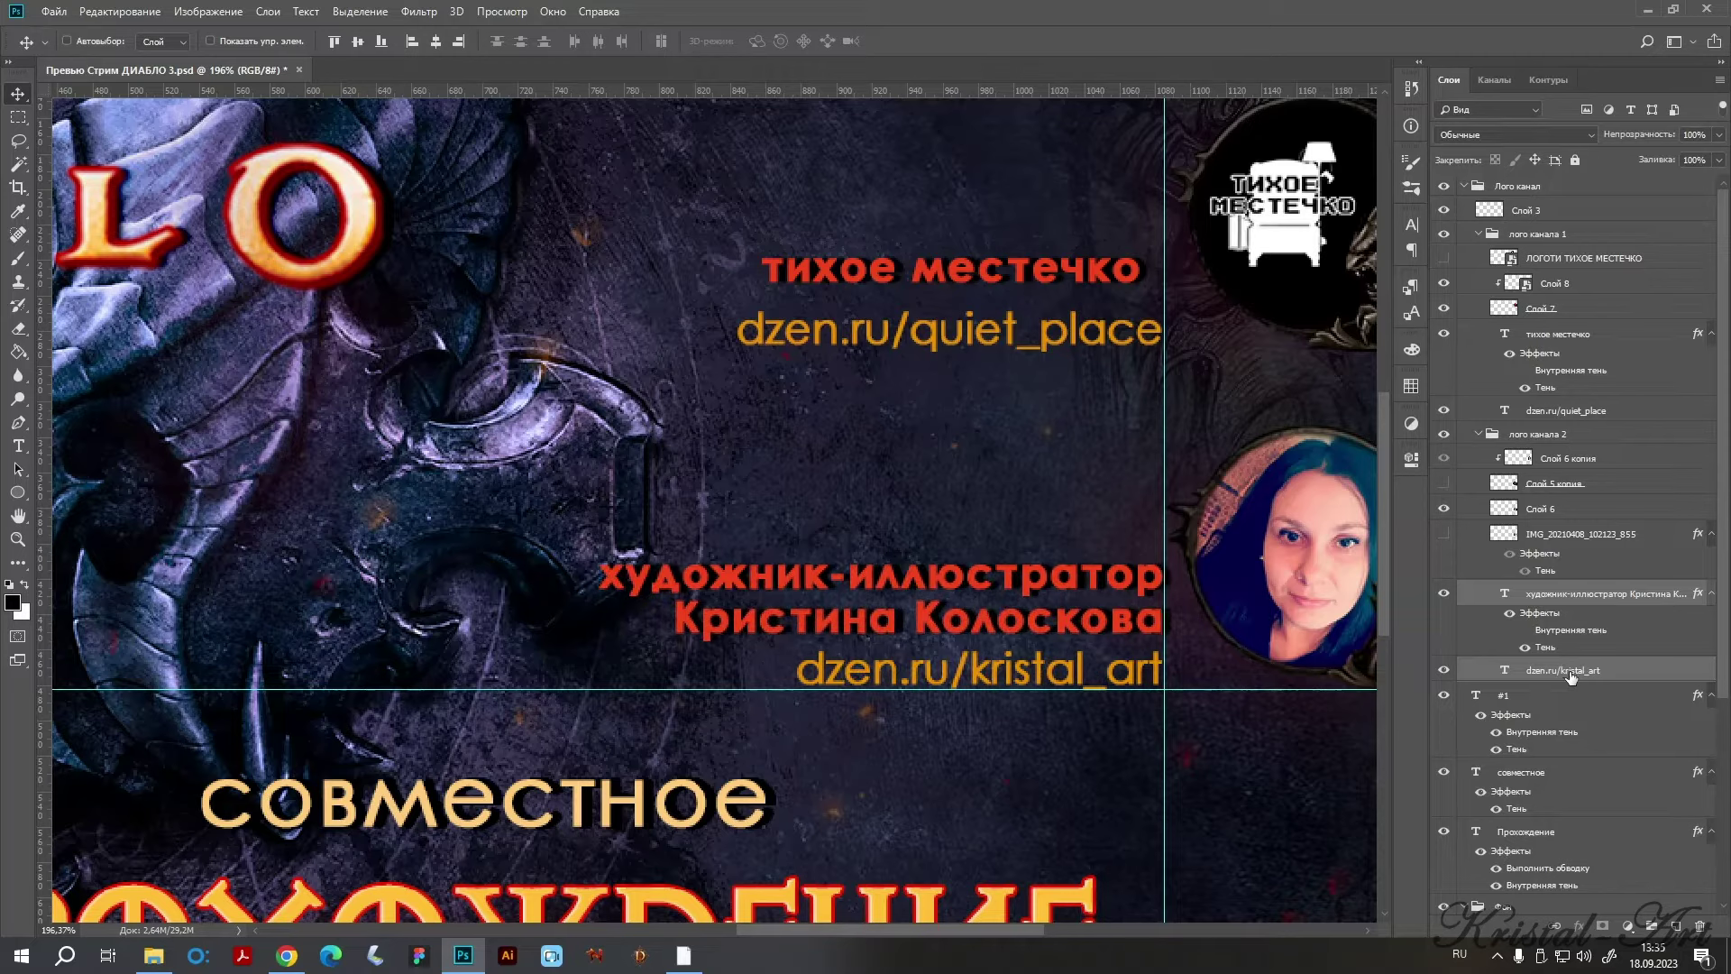
Right-align the тихое местечко and dzen.ru/quiet_place captions and nudge them to the guide.
click(1566, 334)
ctrl+click(1565, 411)
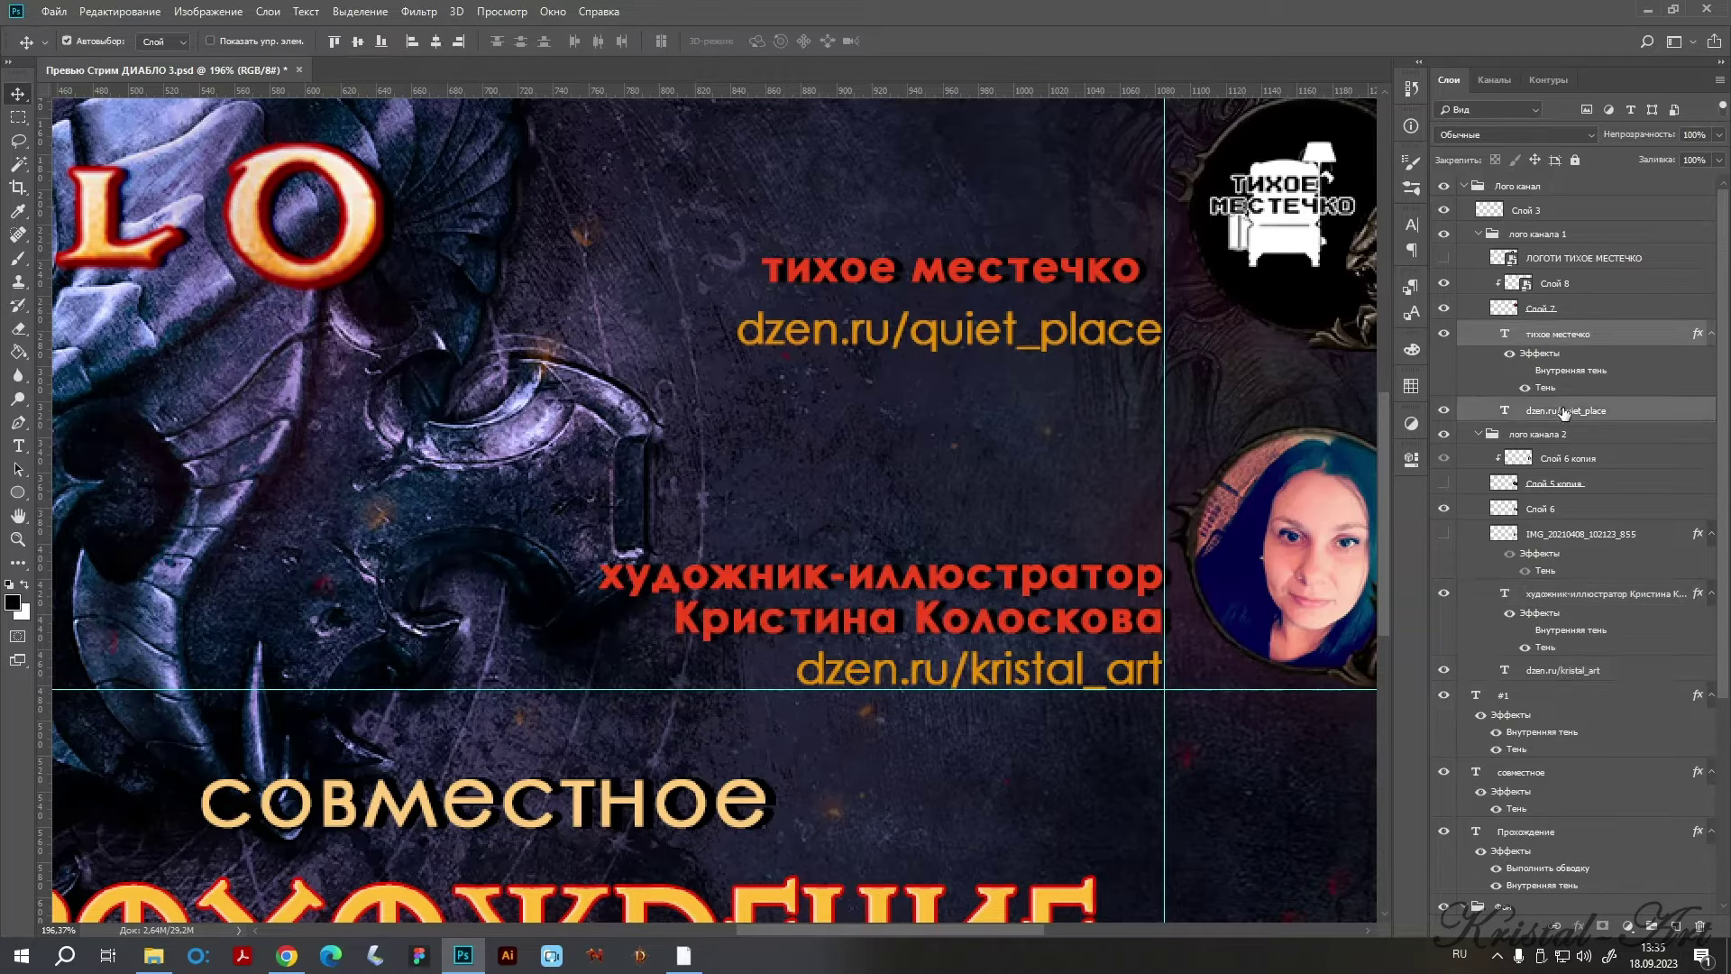
key(c)
key(t)
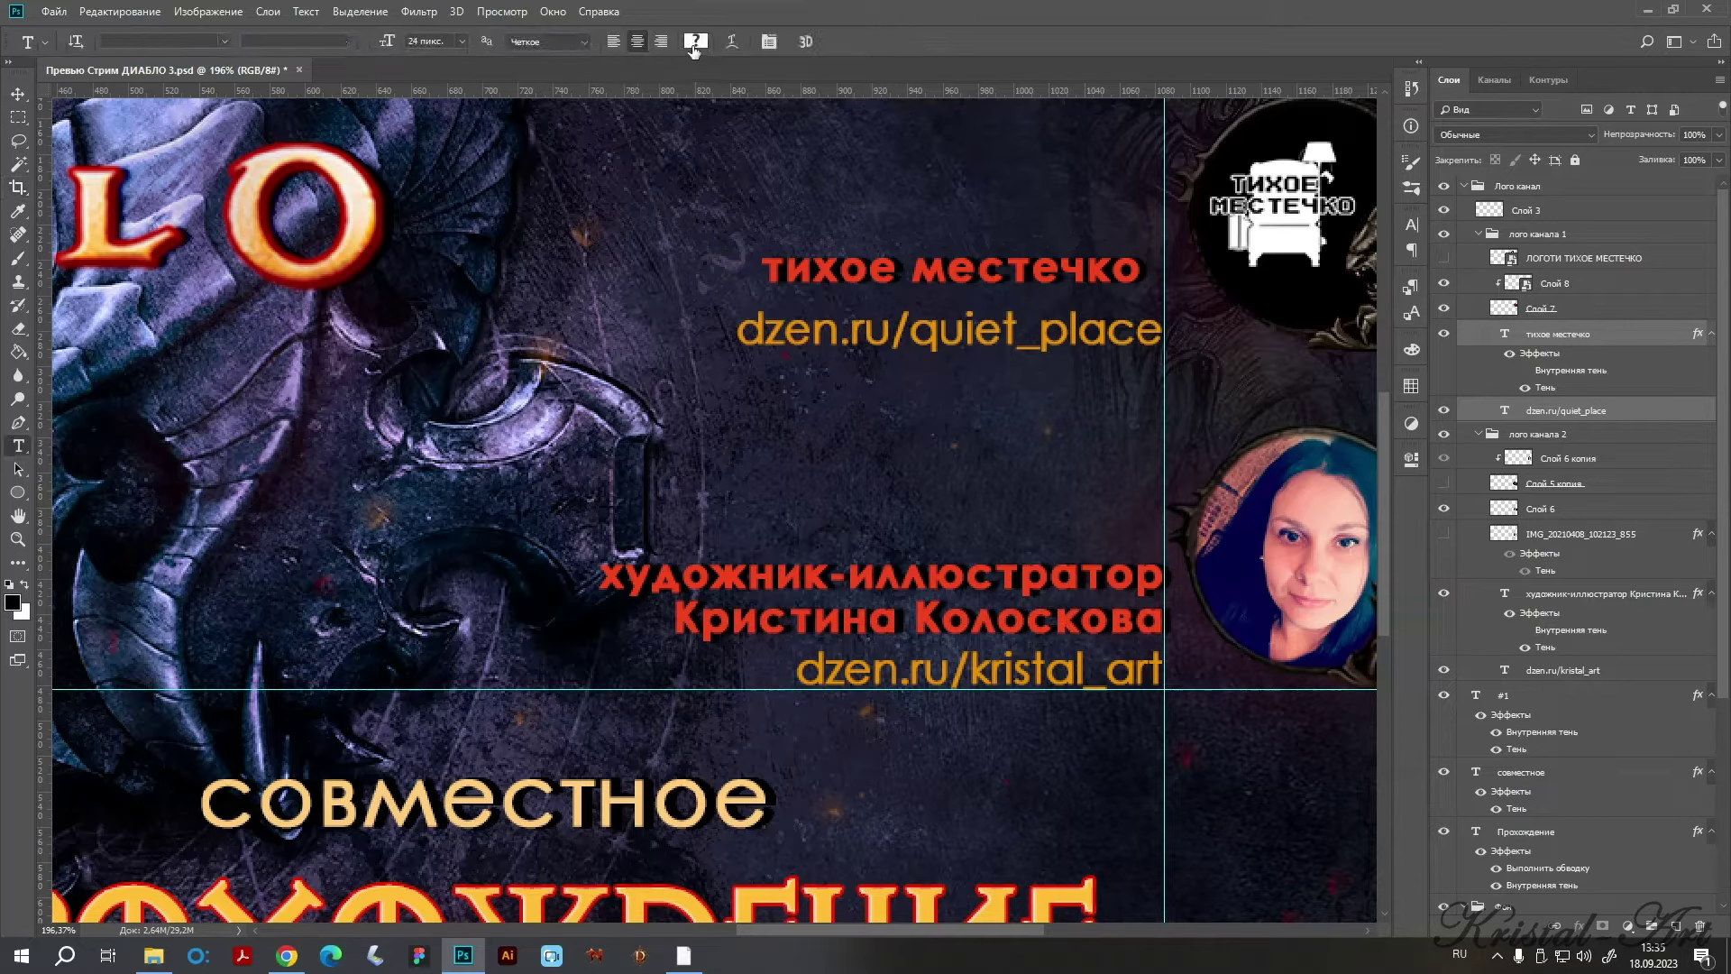
key(ctrl+z)
key(v)
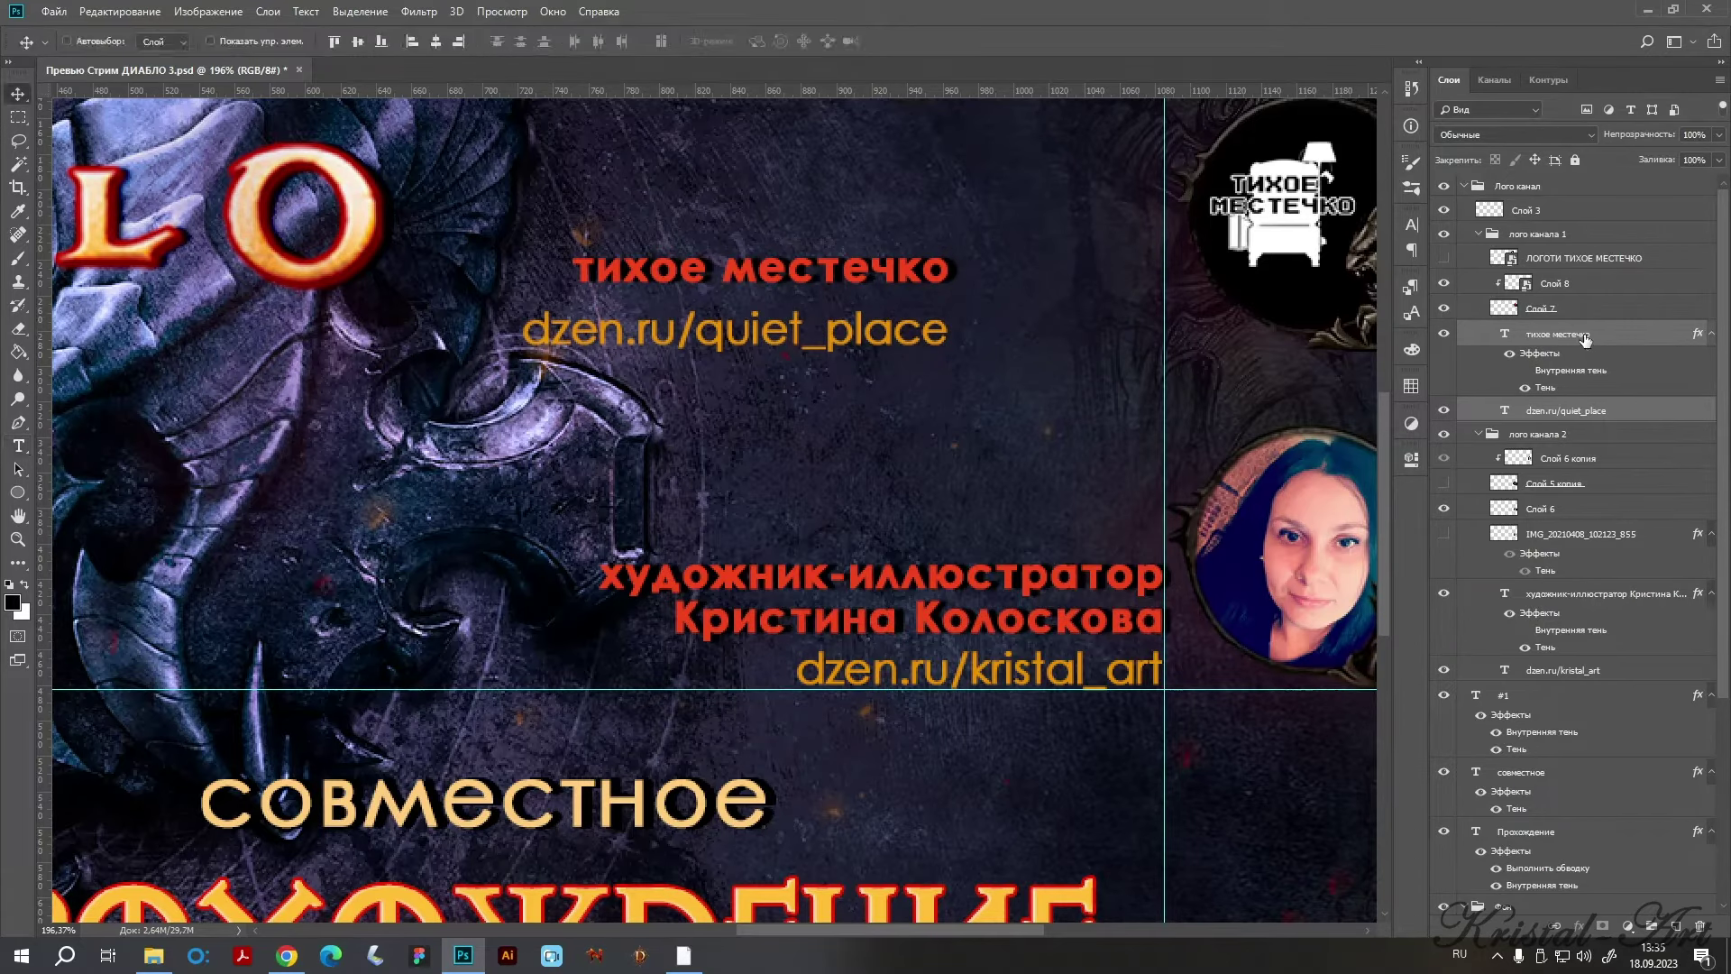
key(shift+Right)
key(shift+Right)
key(shift+Right)
key(shift+Right)
key(shift+Right)
key(shift+Right)
key(shift+Right)
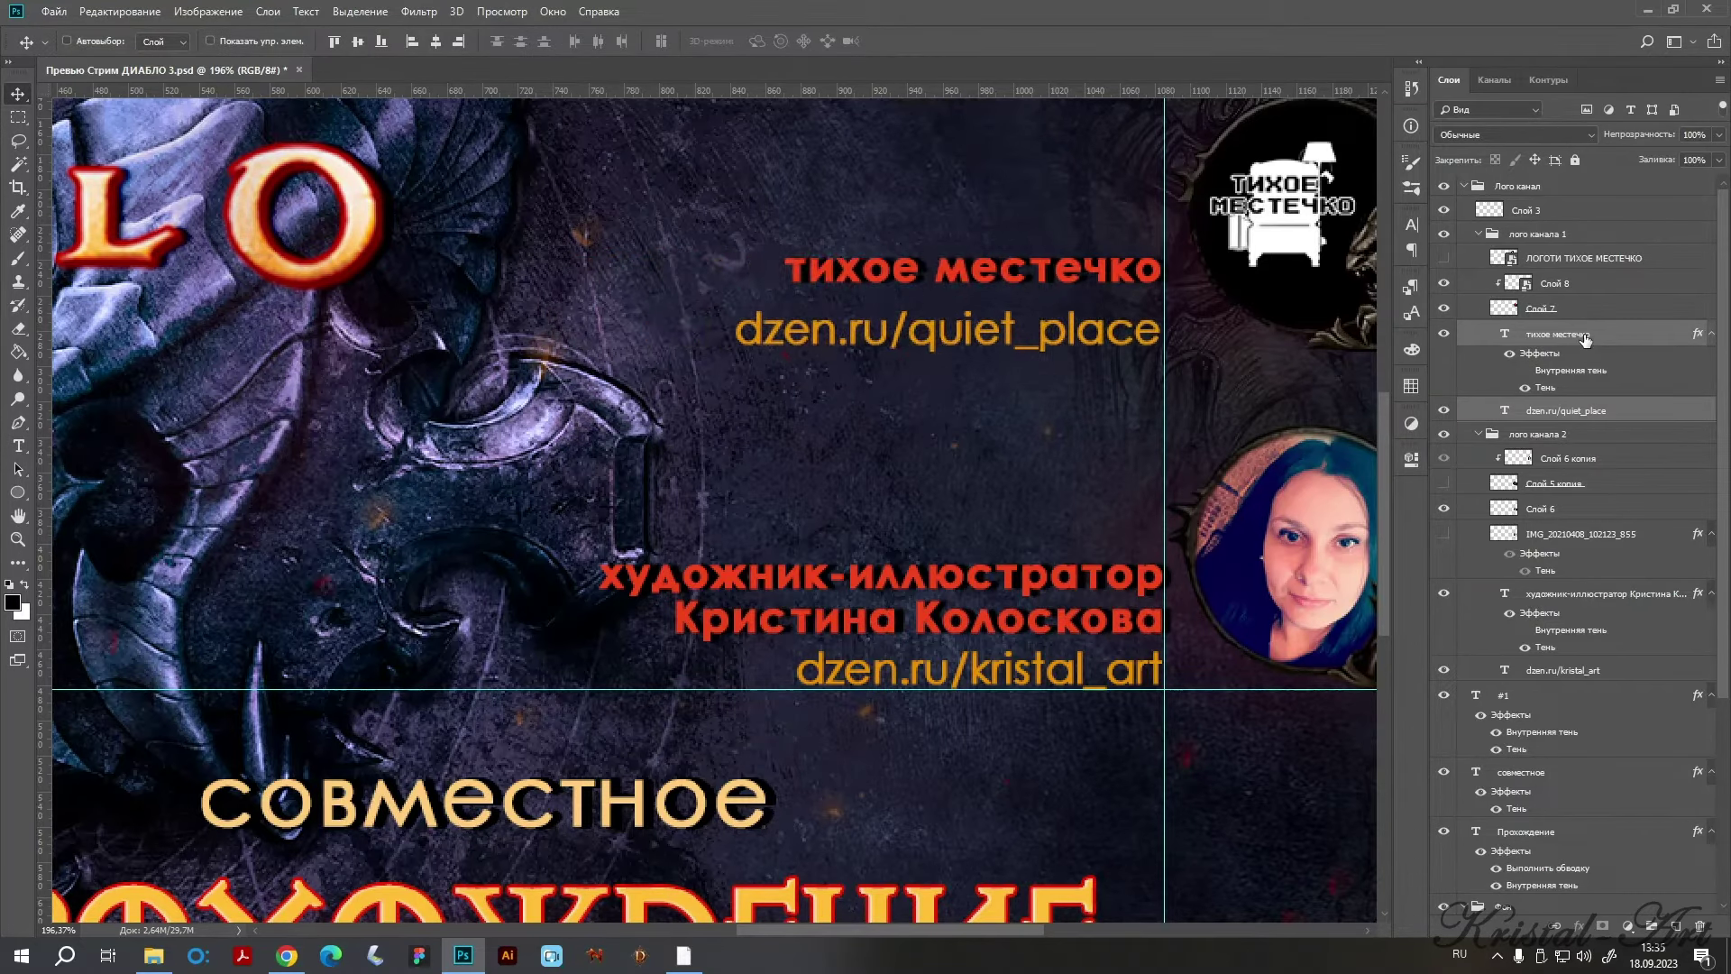
key(shift+Right)
key(ctrl+0)
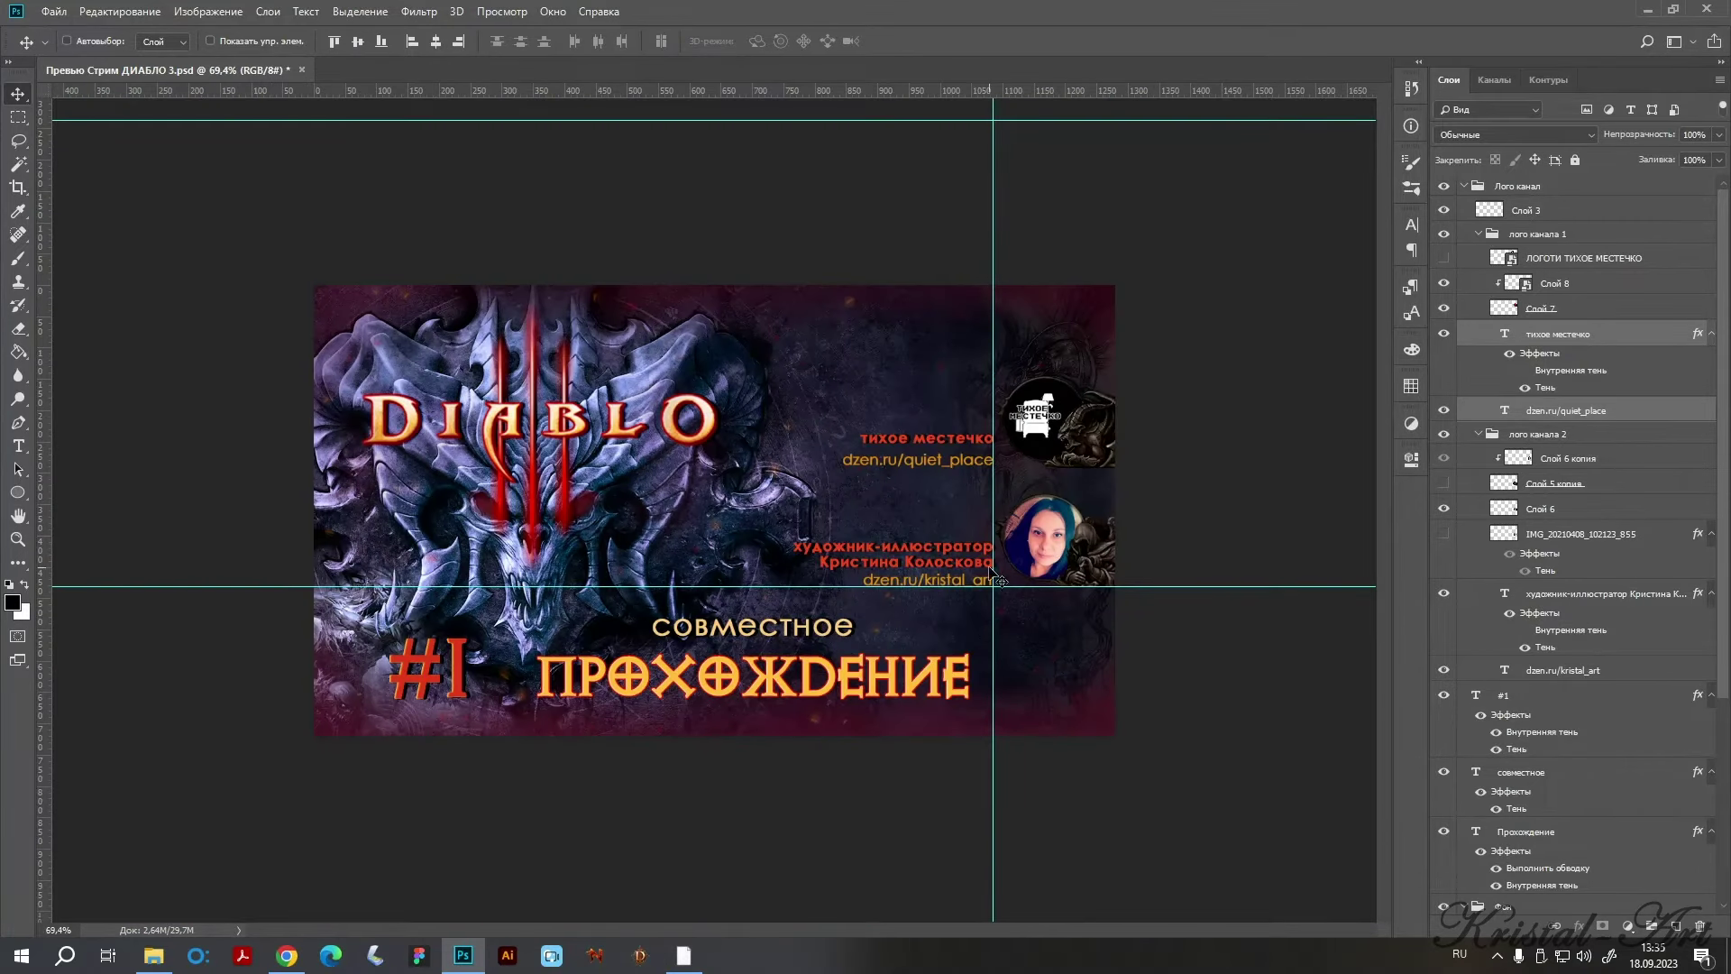
Remove the vertical and horizontal guides from the canvas.
drag(999, 581, 36, 582)
drag(851, 587, 860, 90)
key(ctrl+plus)
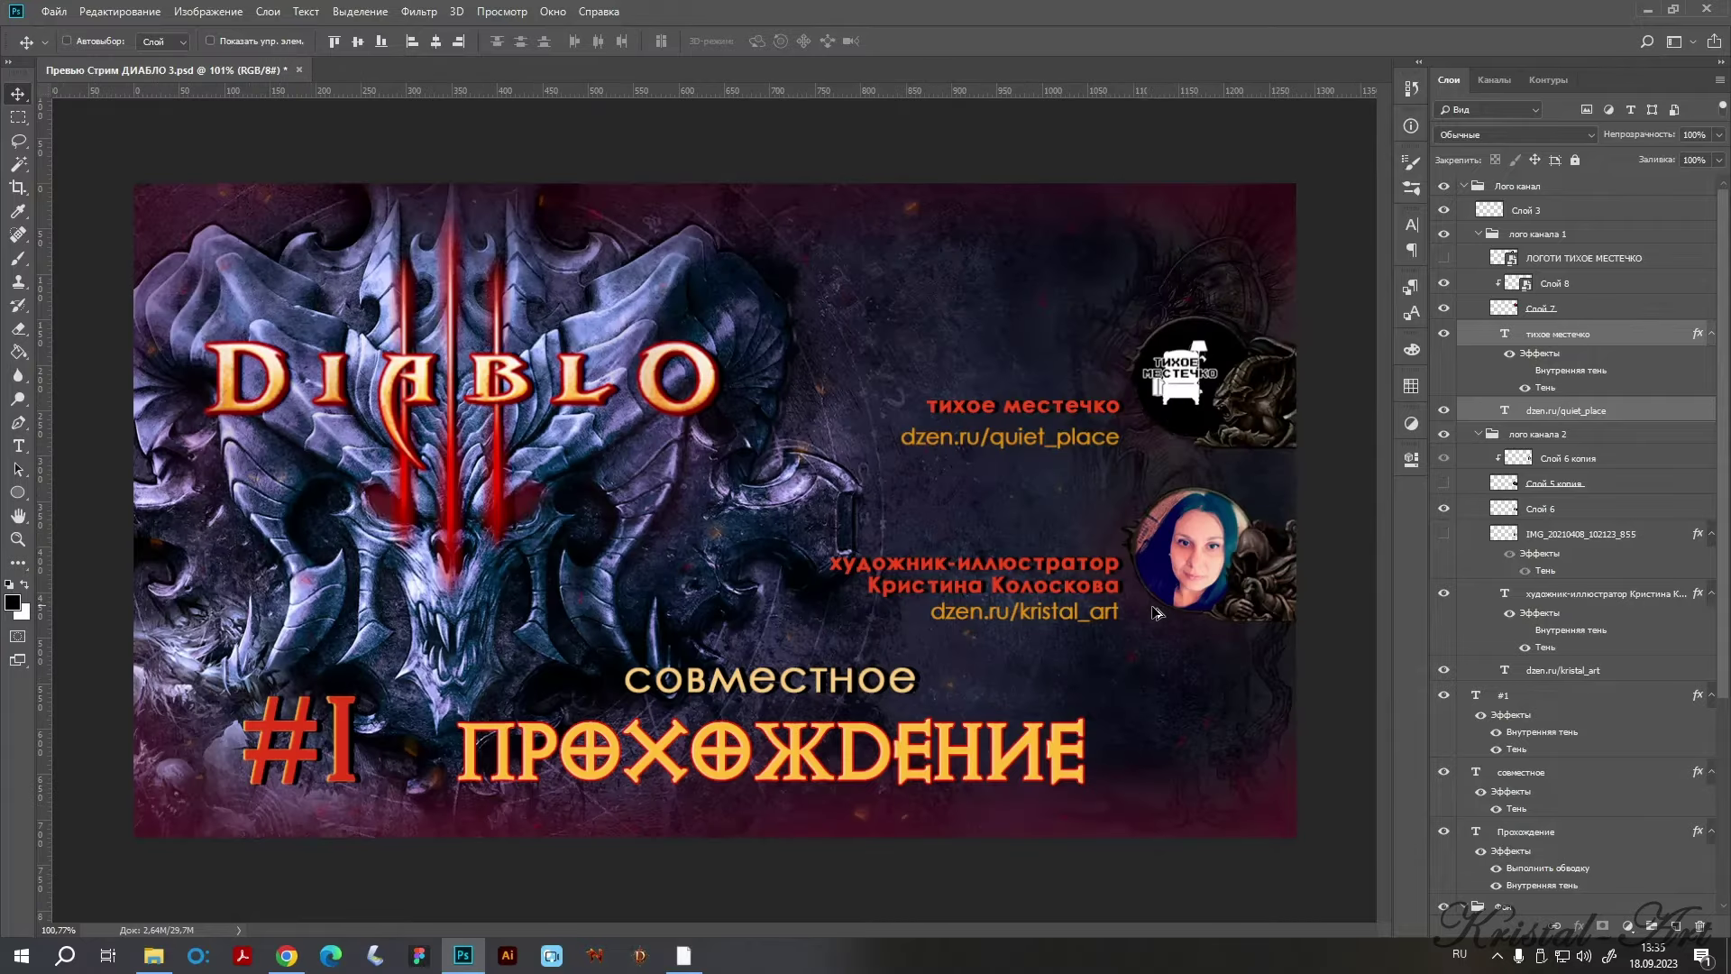
scroll(1156, 613, up, 3)
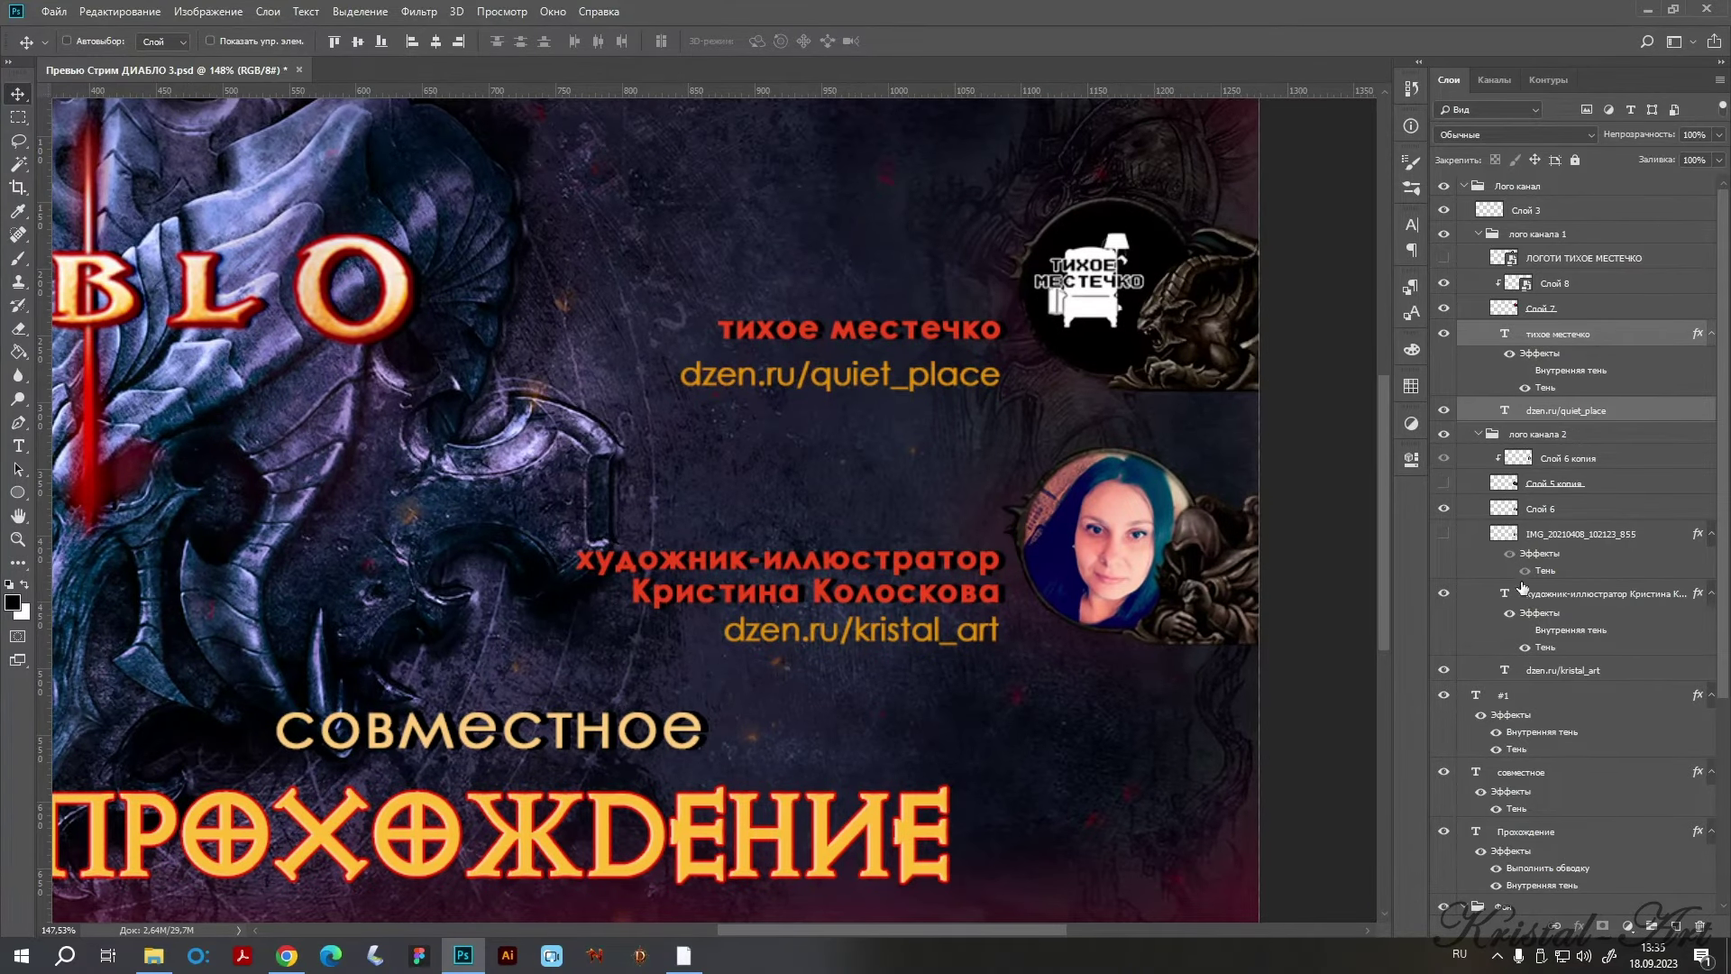
Fine-tune the artist captions and the лого канала 2 group position with arrow nudges.
click(1586, 593)
shift+click(1548, 672)
key(shift+Up)
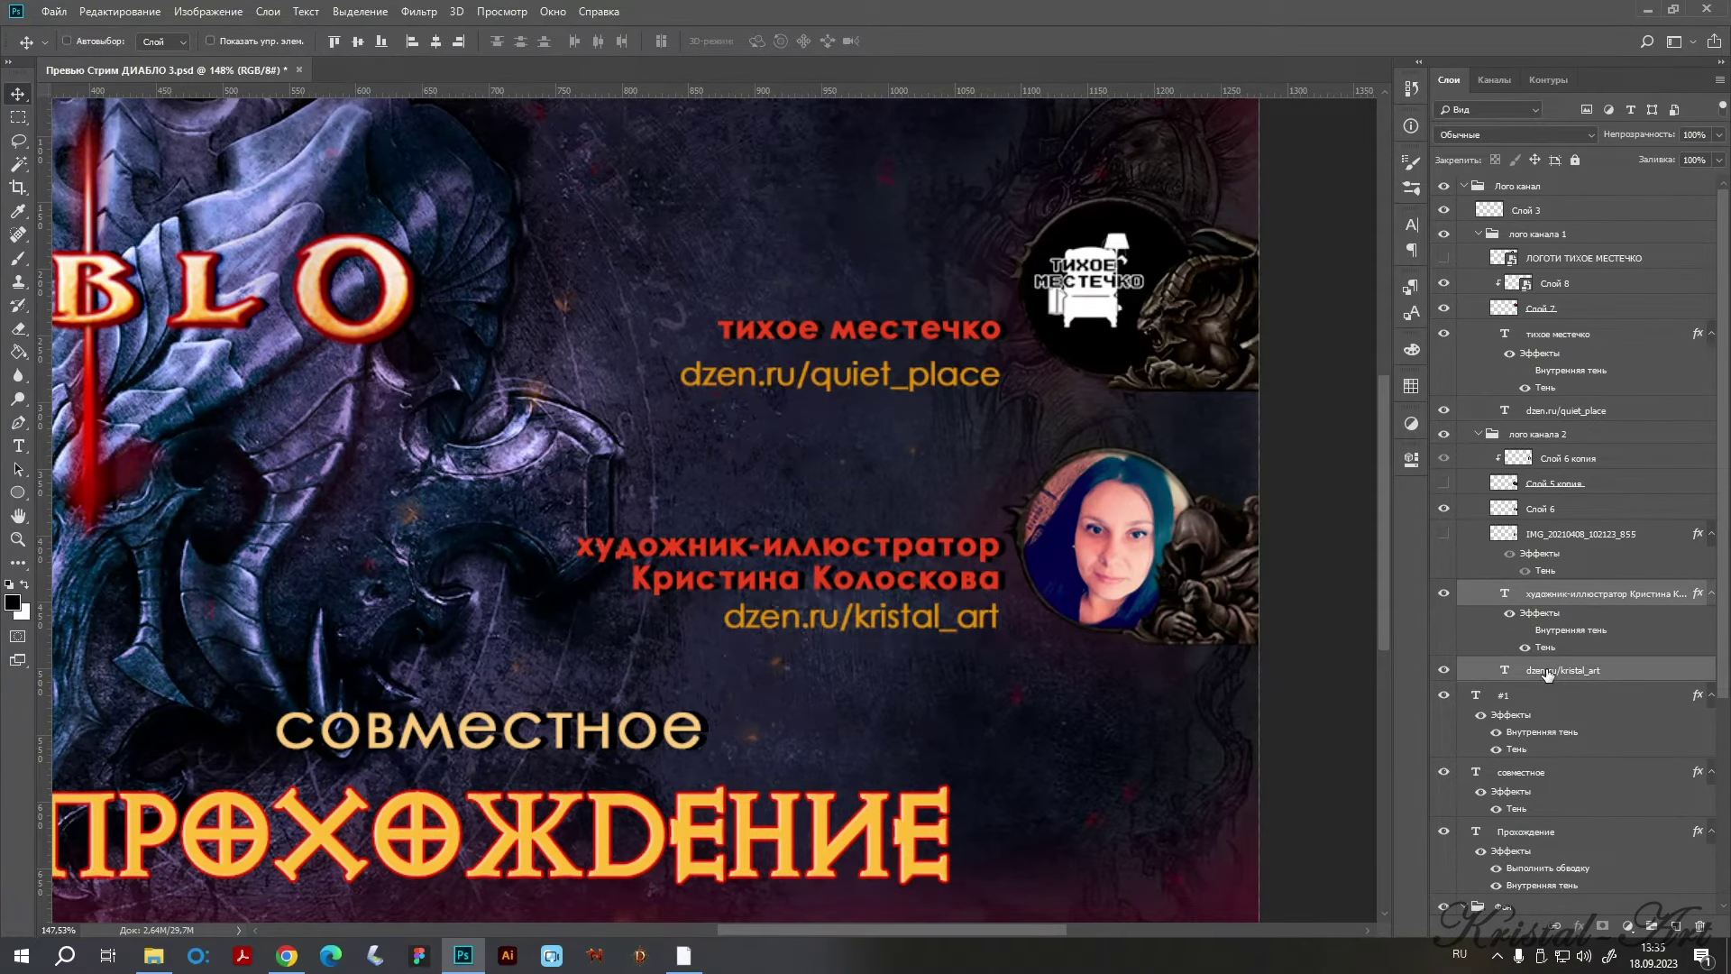
key(Down)
key(Down)
key(Down)
key(Down)
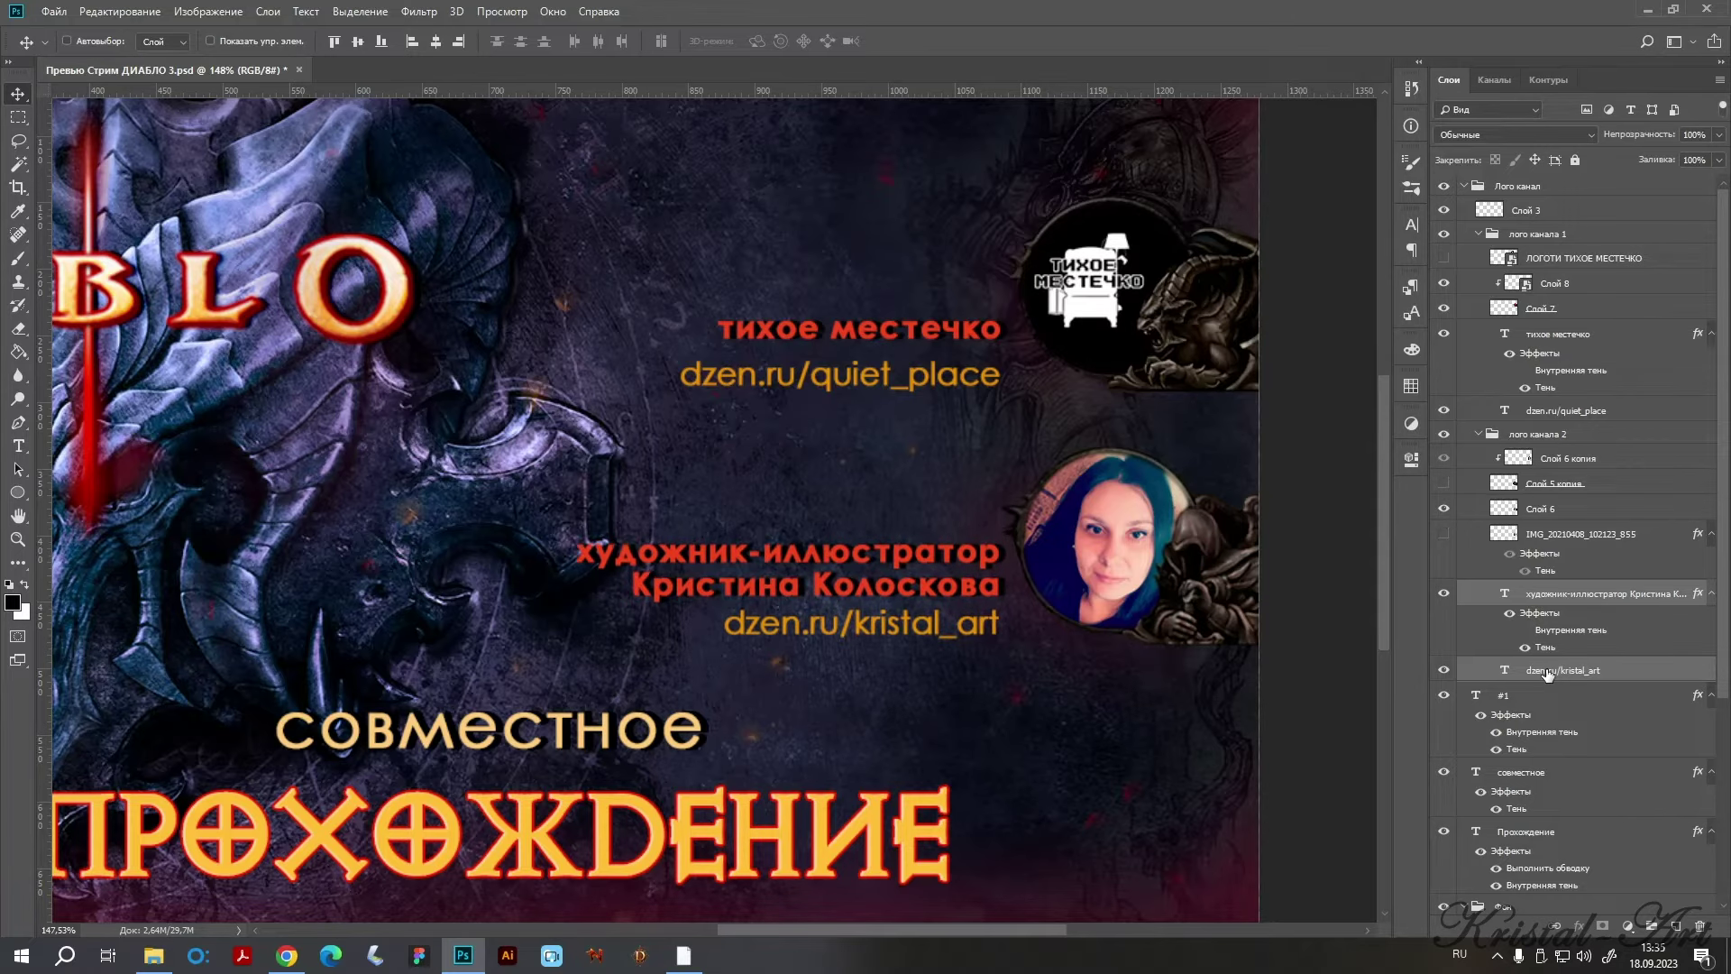
scroll(1323, 602, down, 6)
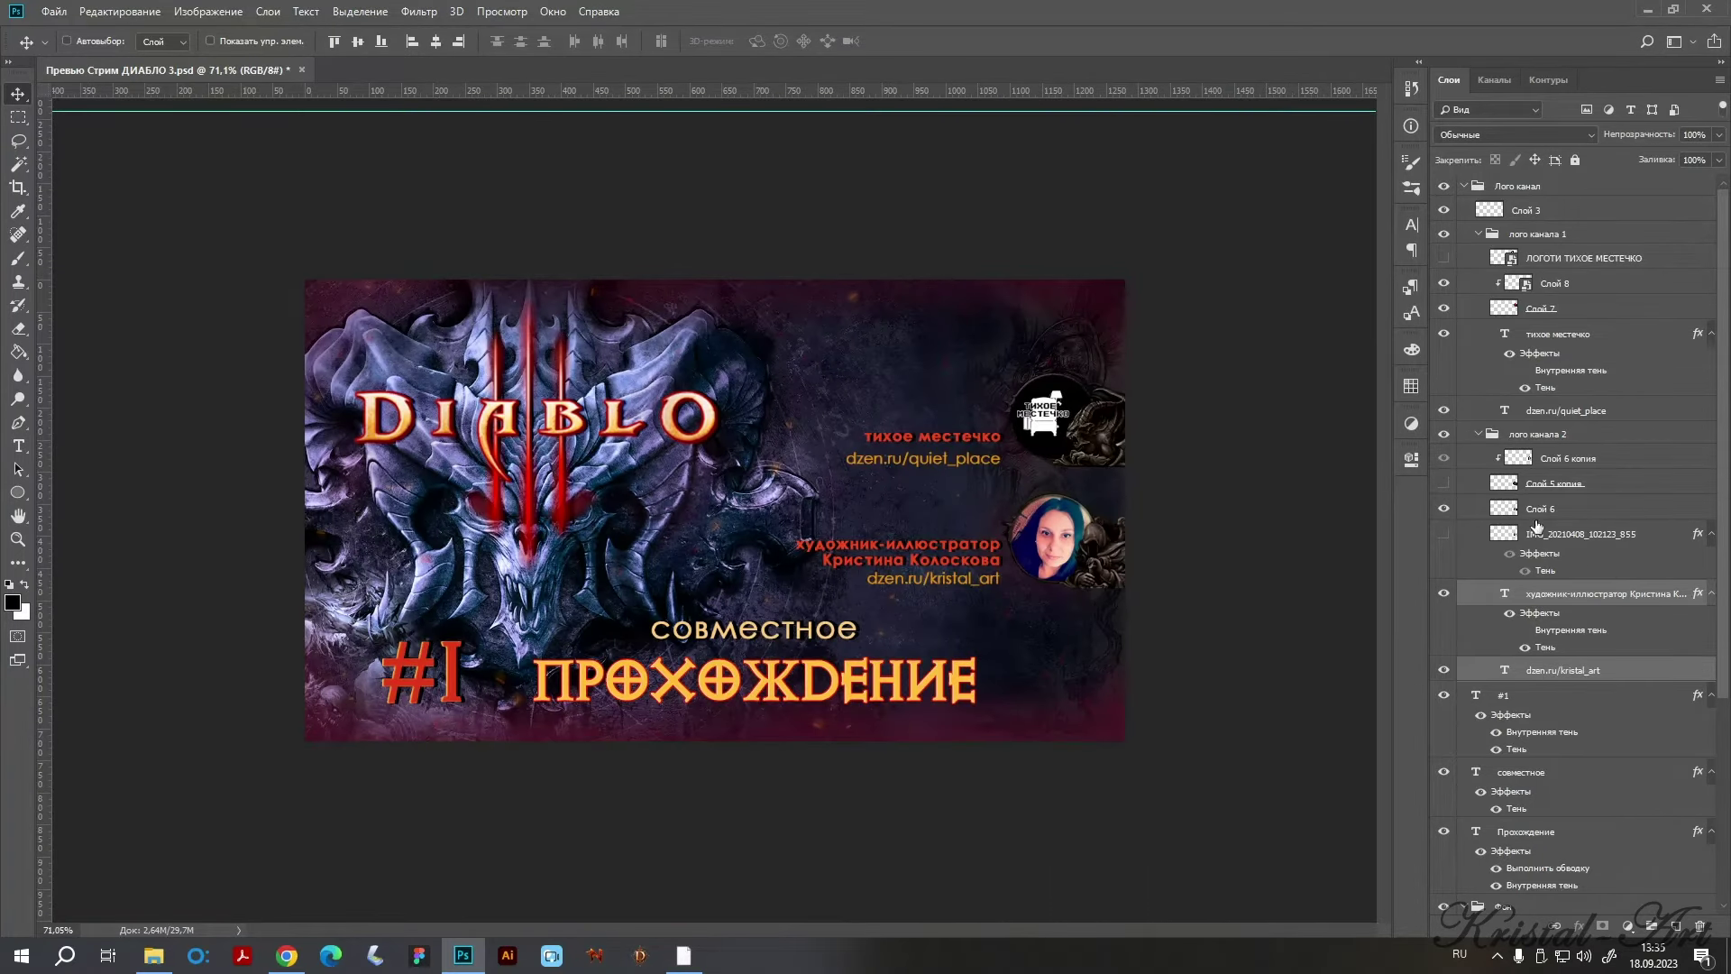
click(1479, 433)
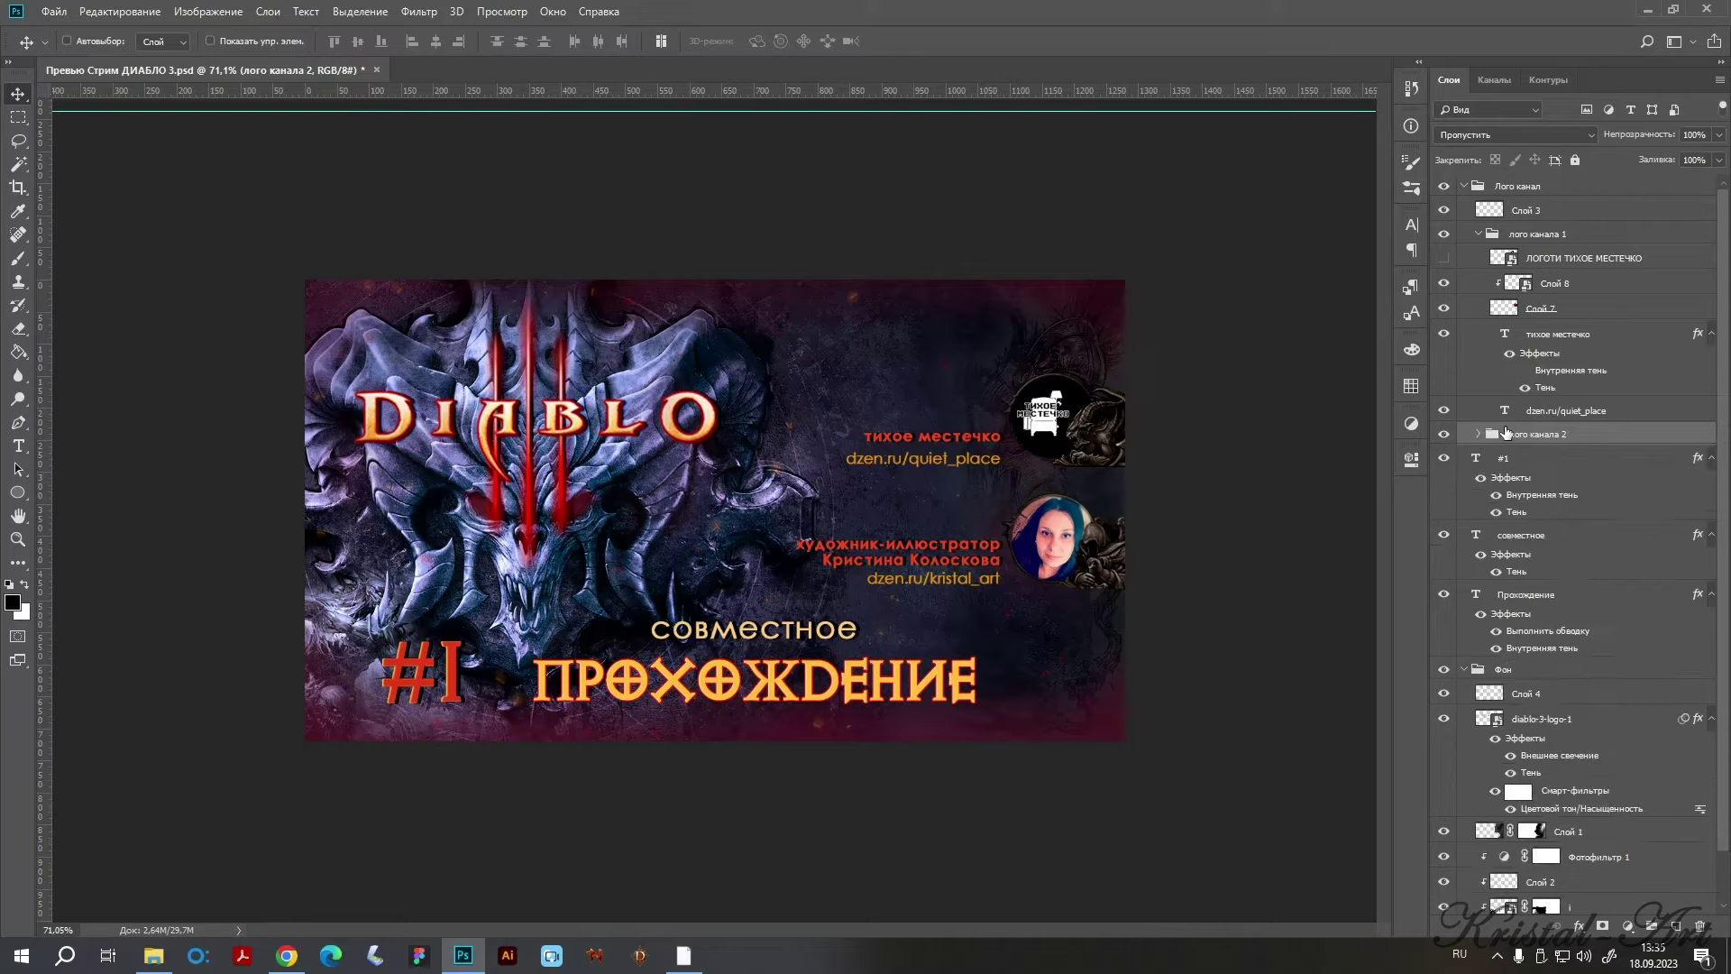
key(shift+Down)
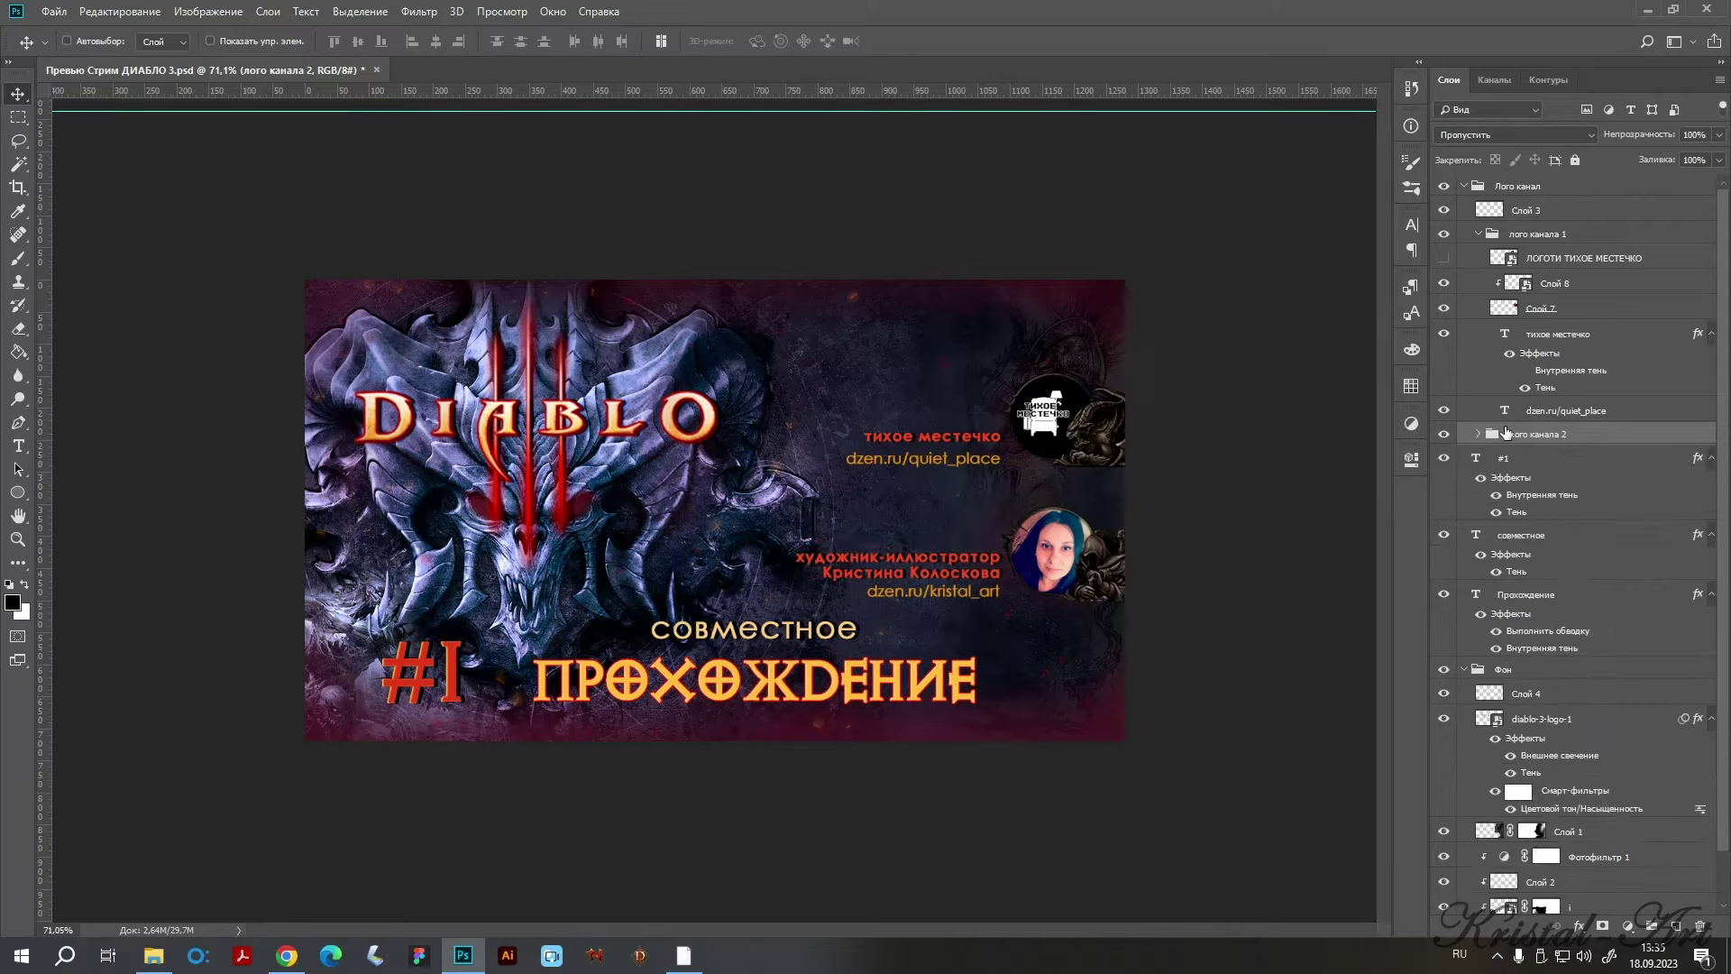
key(shift+Up)
Raise the лого канала 1 and лого канала 2 groups slightly and add a new empty layer.
click(1533, 235)
key(Up)
key(Up)
key(Up)
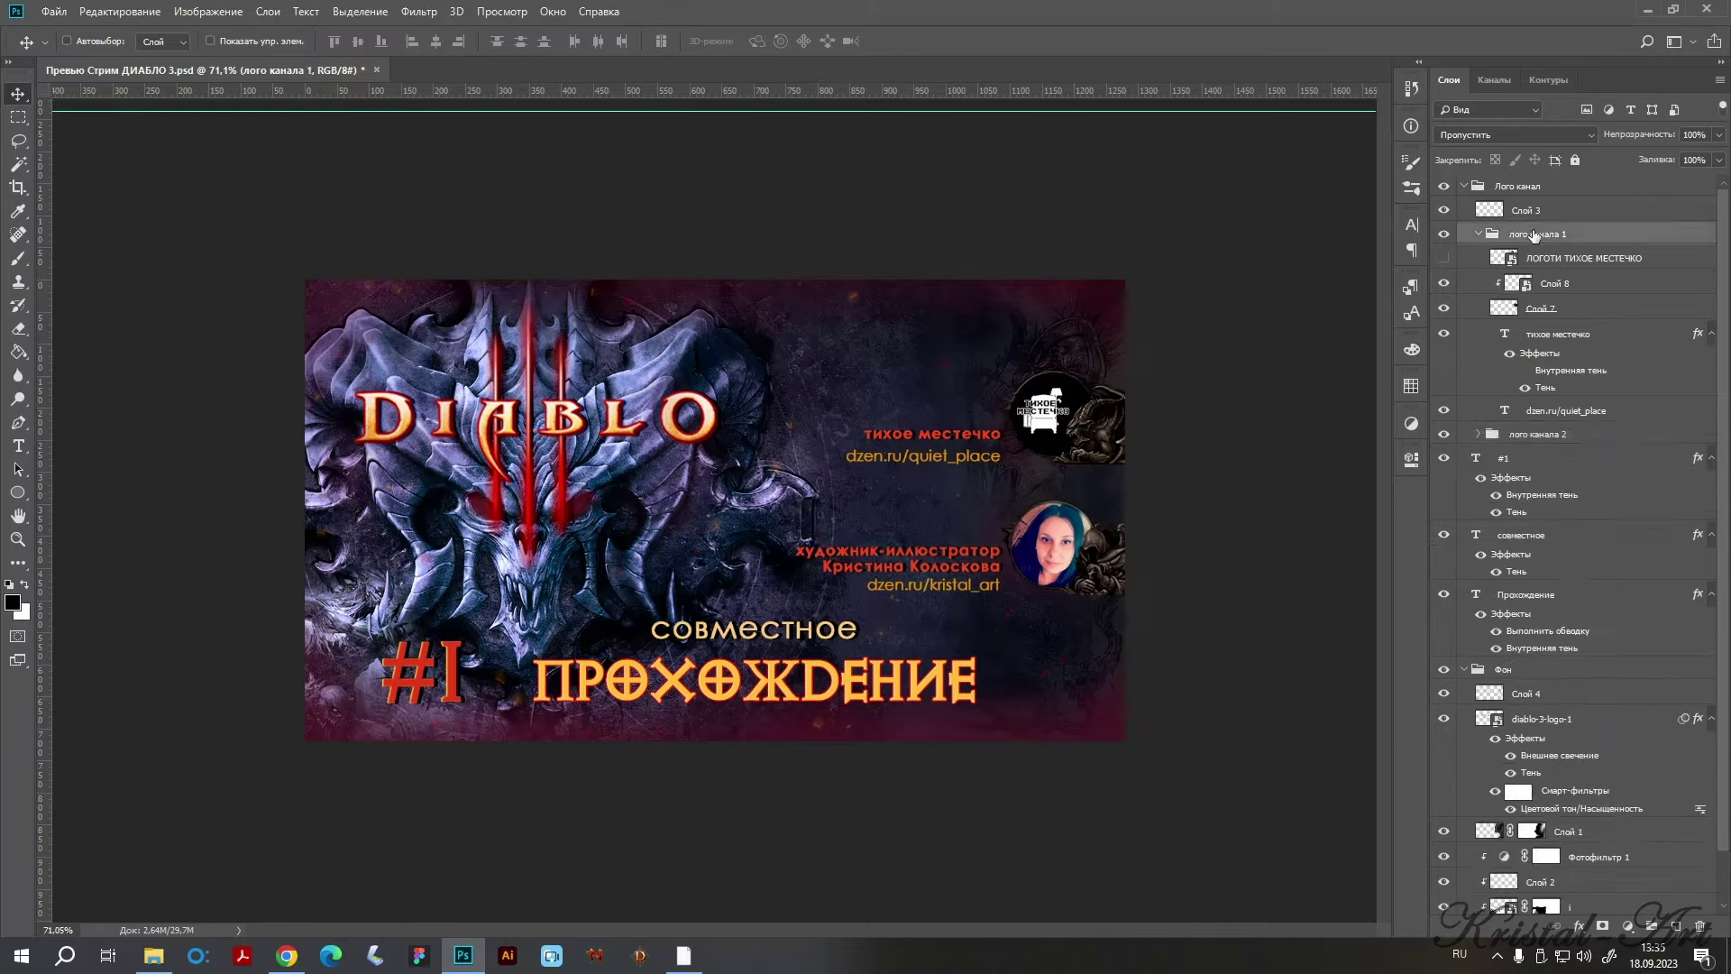
key(Up)
key(Up)
key(Up)
key(Up)
key(Up)
key(Up)
key(Up)
key(Up)
key(Up)
key(Up)
key(Up)
key(Up)
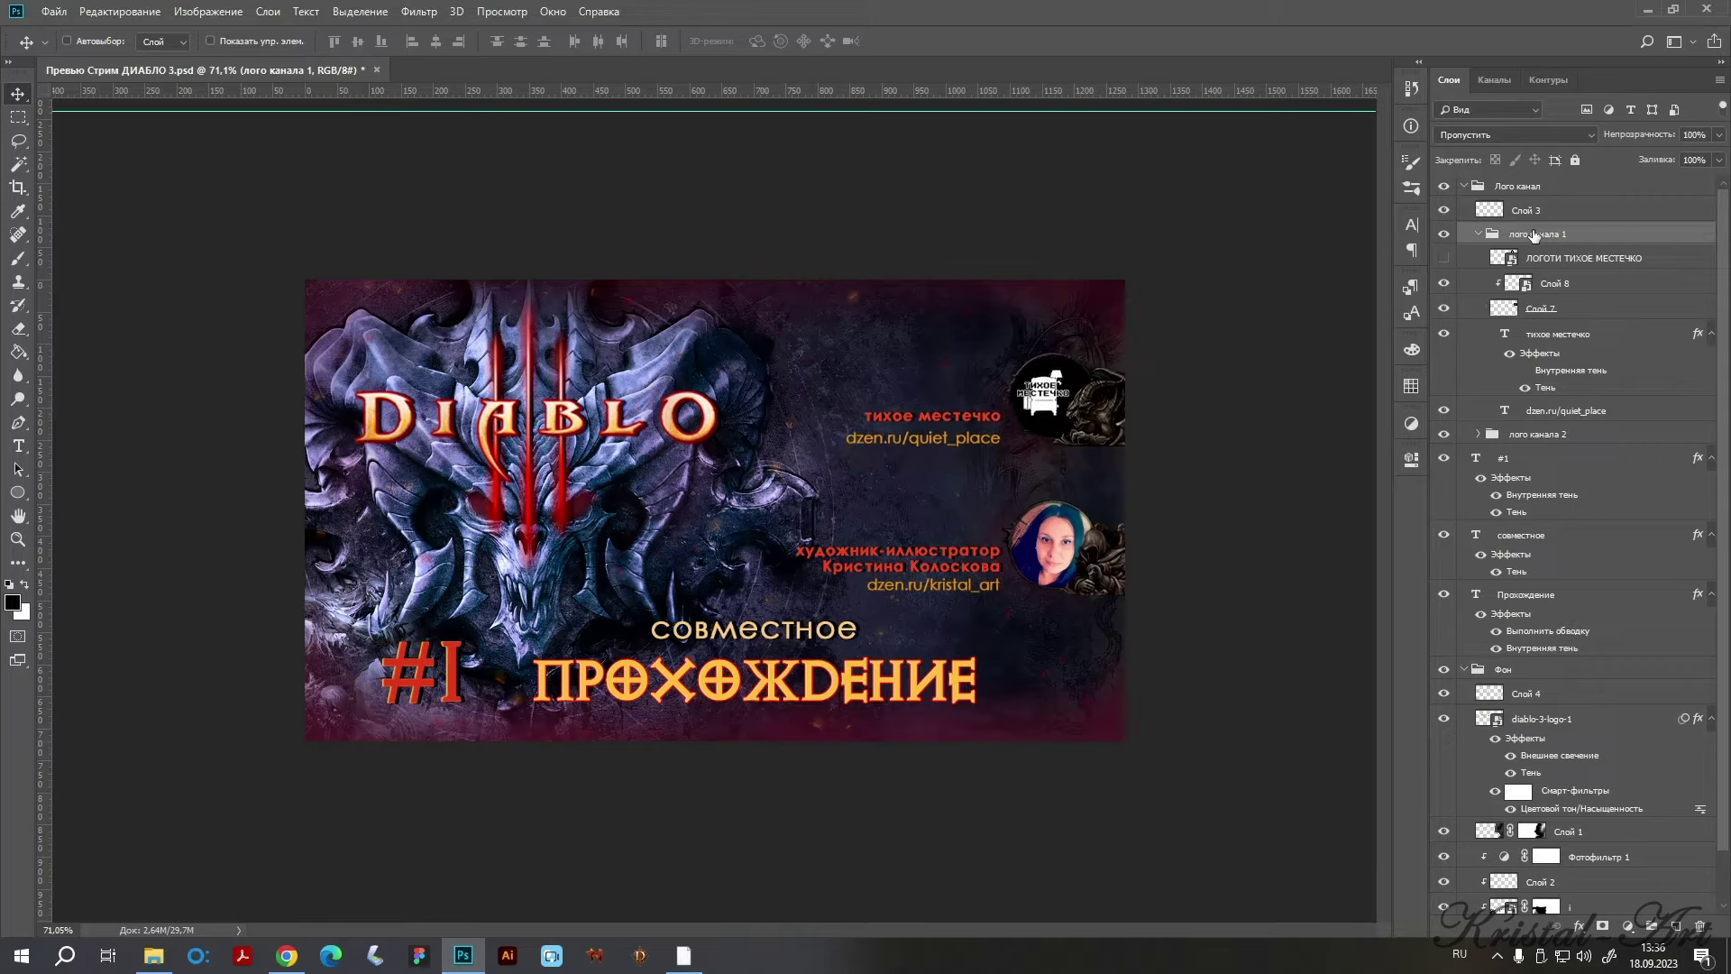
key(Down)
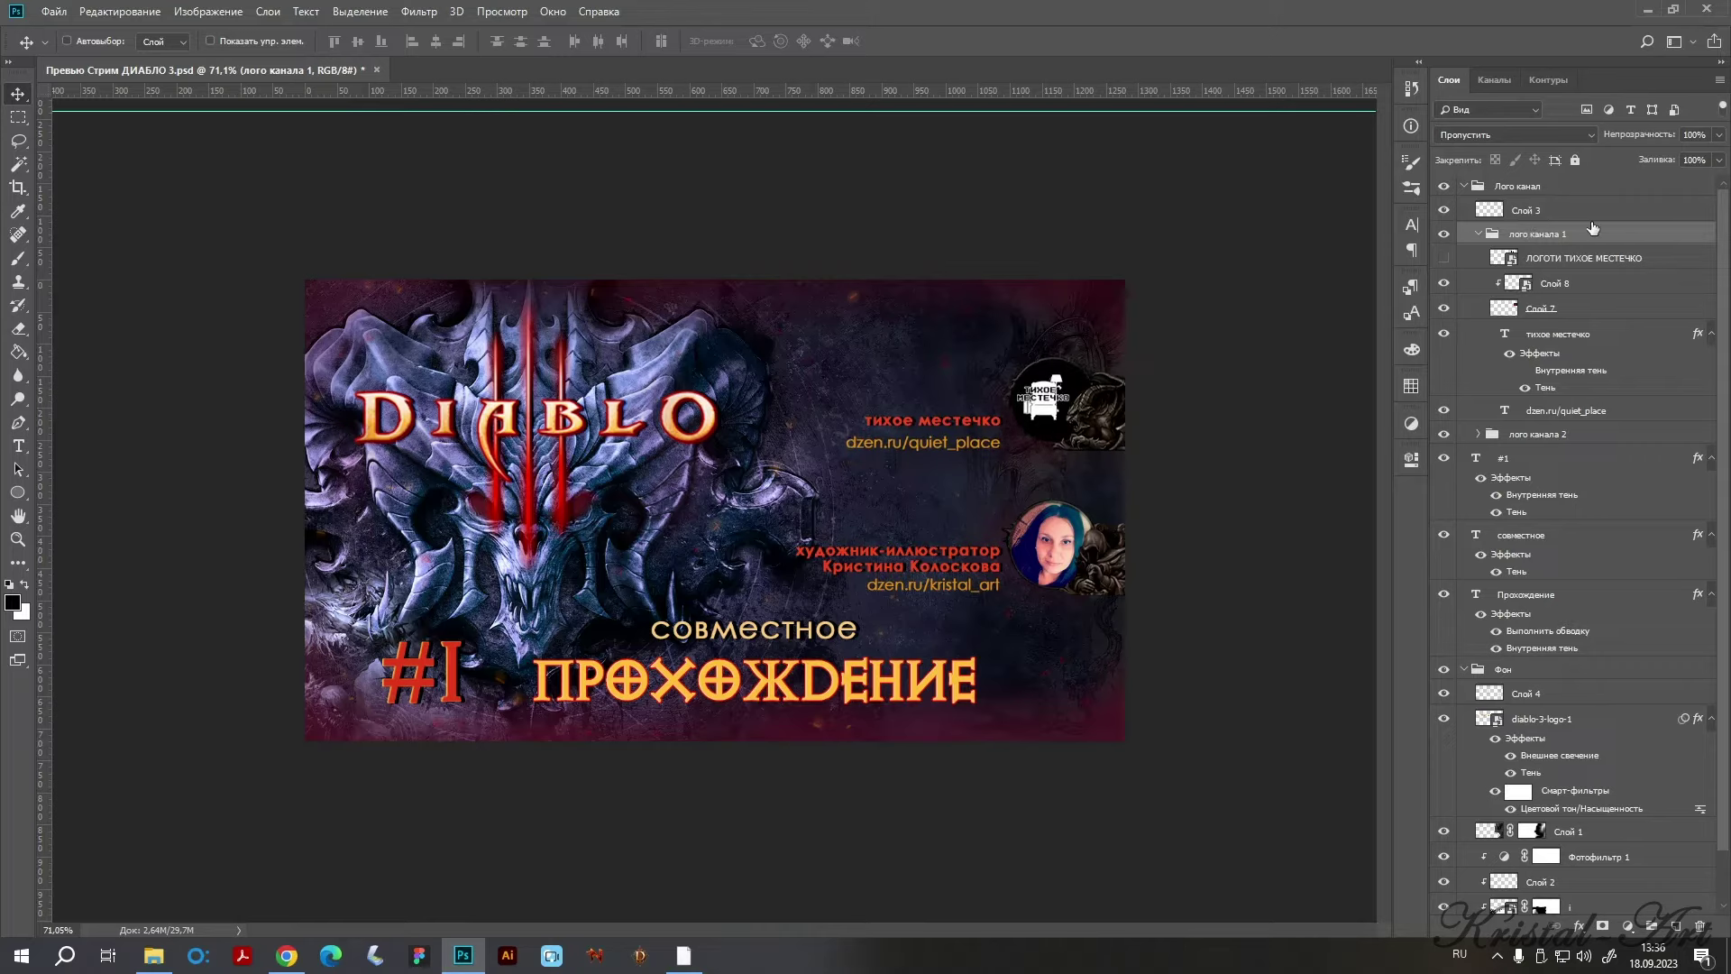
click(1478, 233)
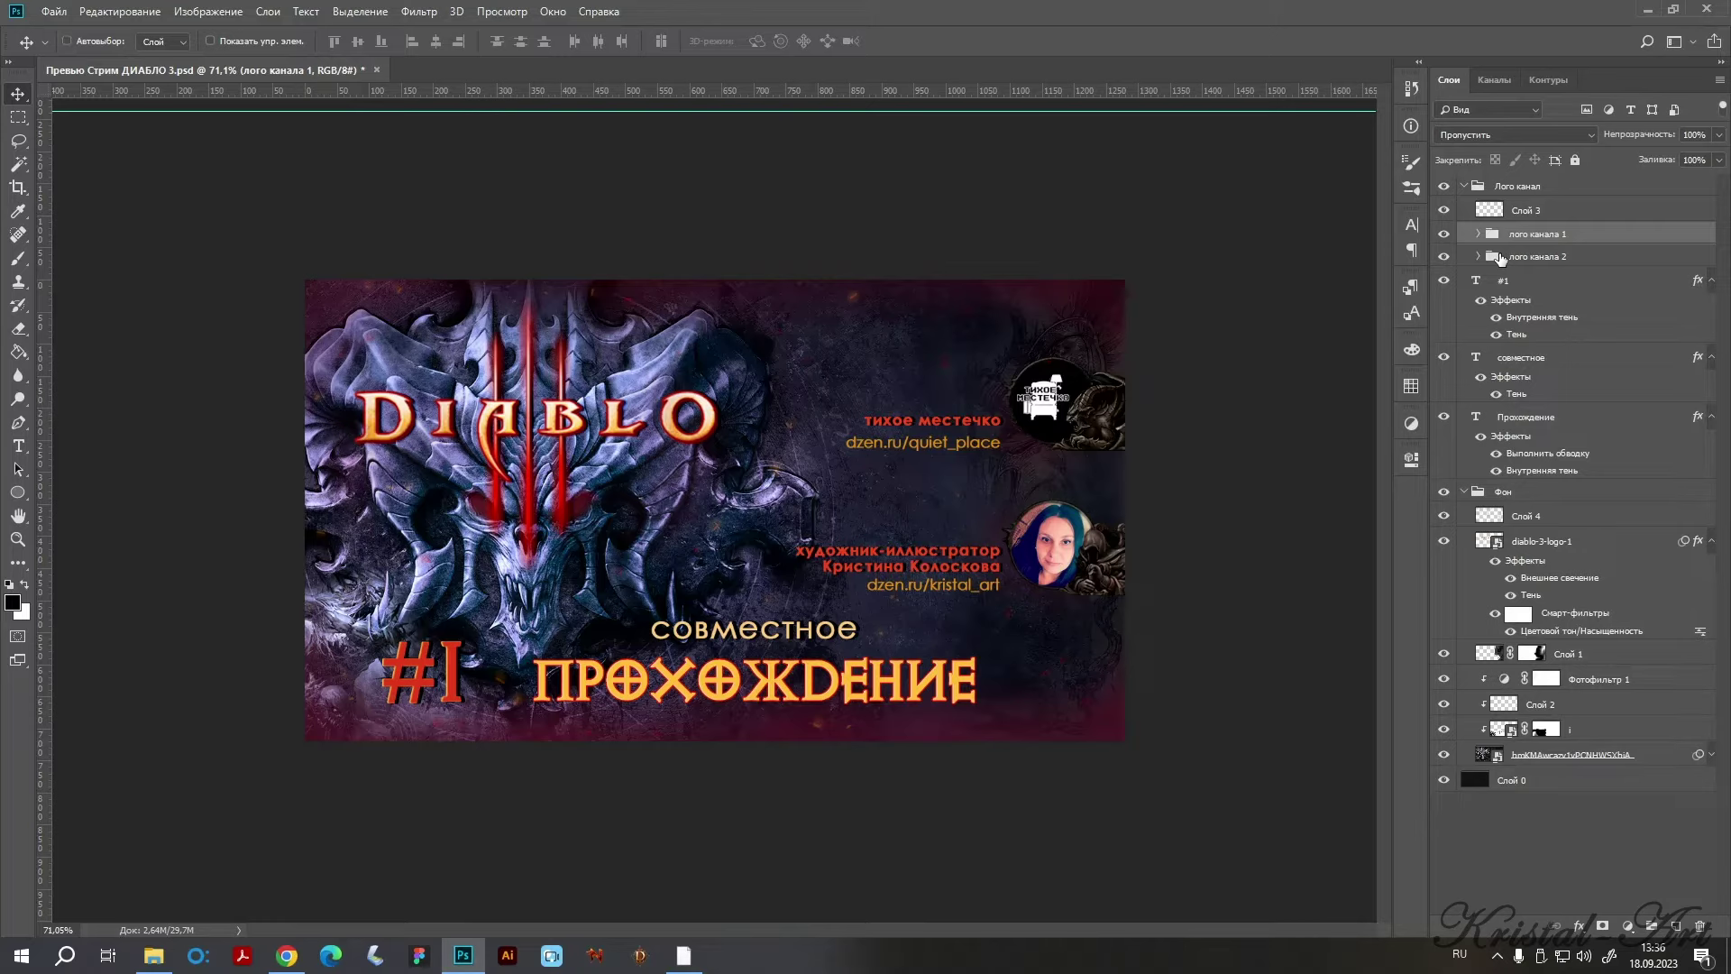
key(shift+Up)
click(1500, 256)
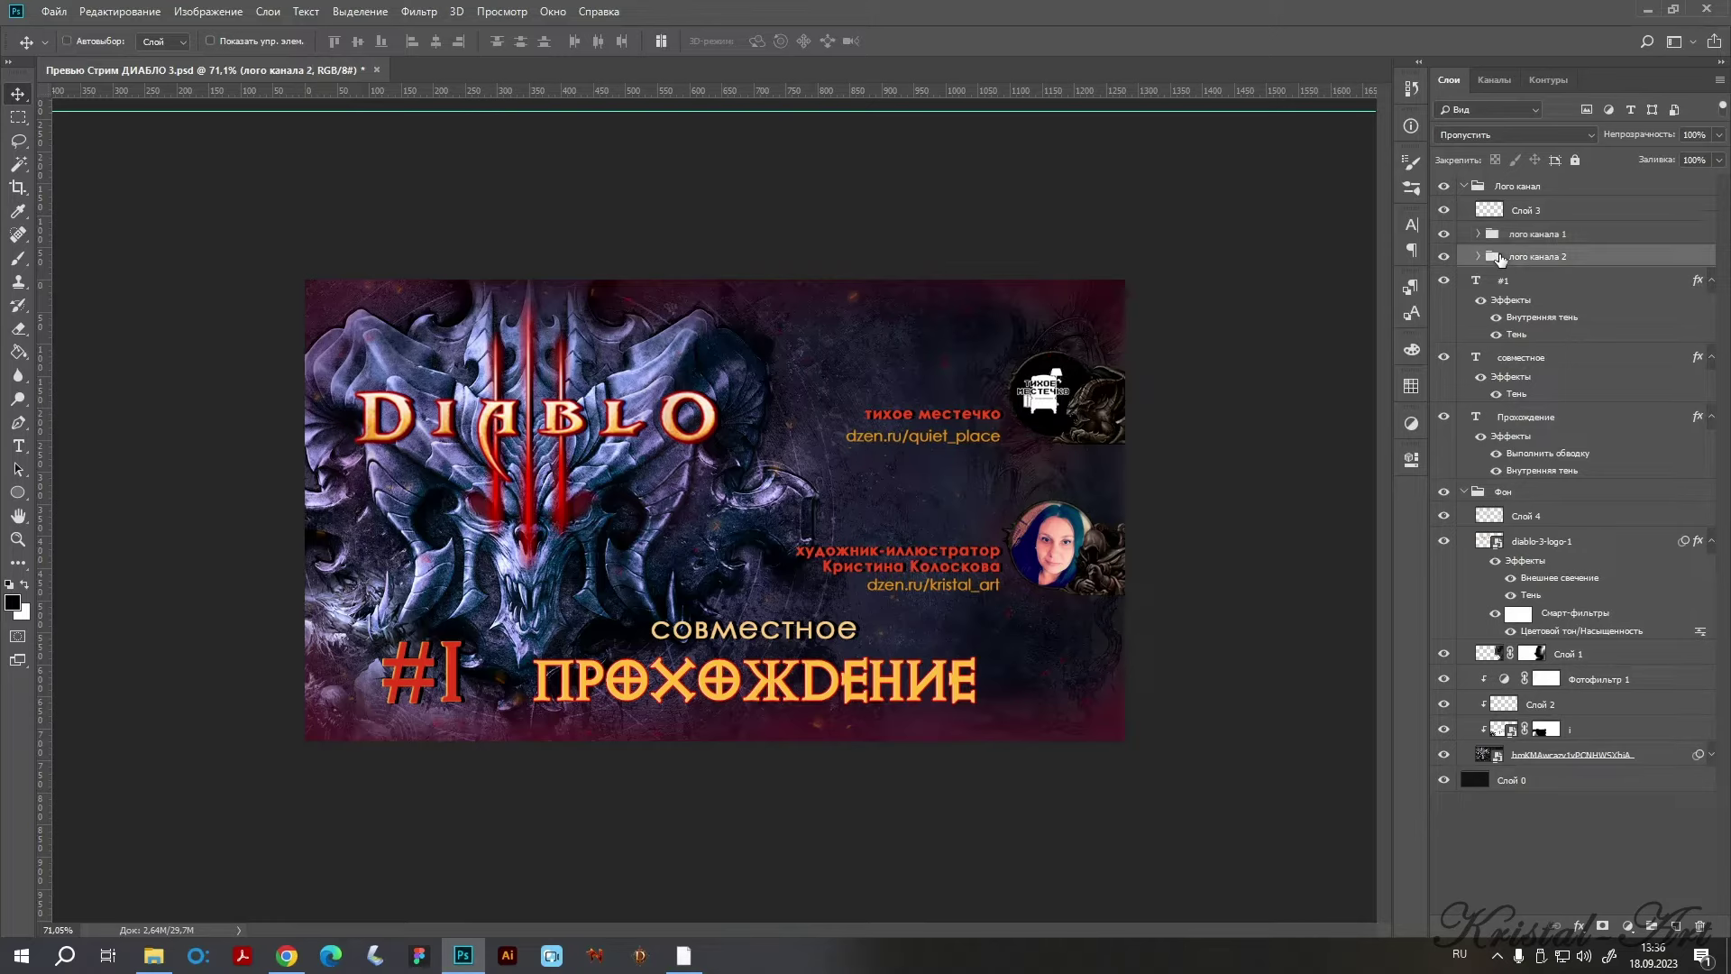
key(shift+Up)
key(shift+Up)
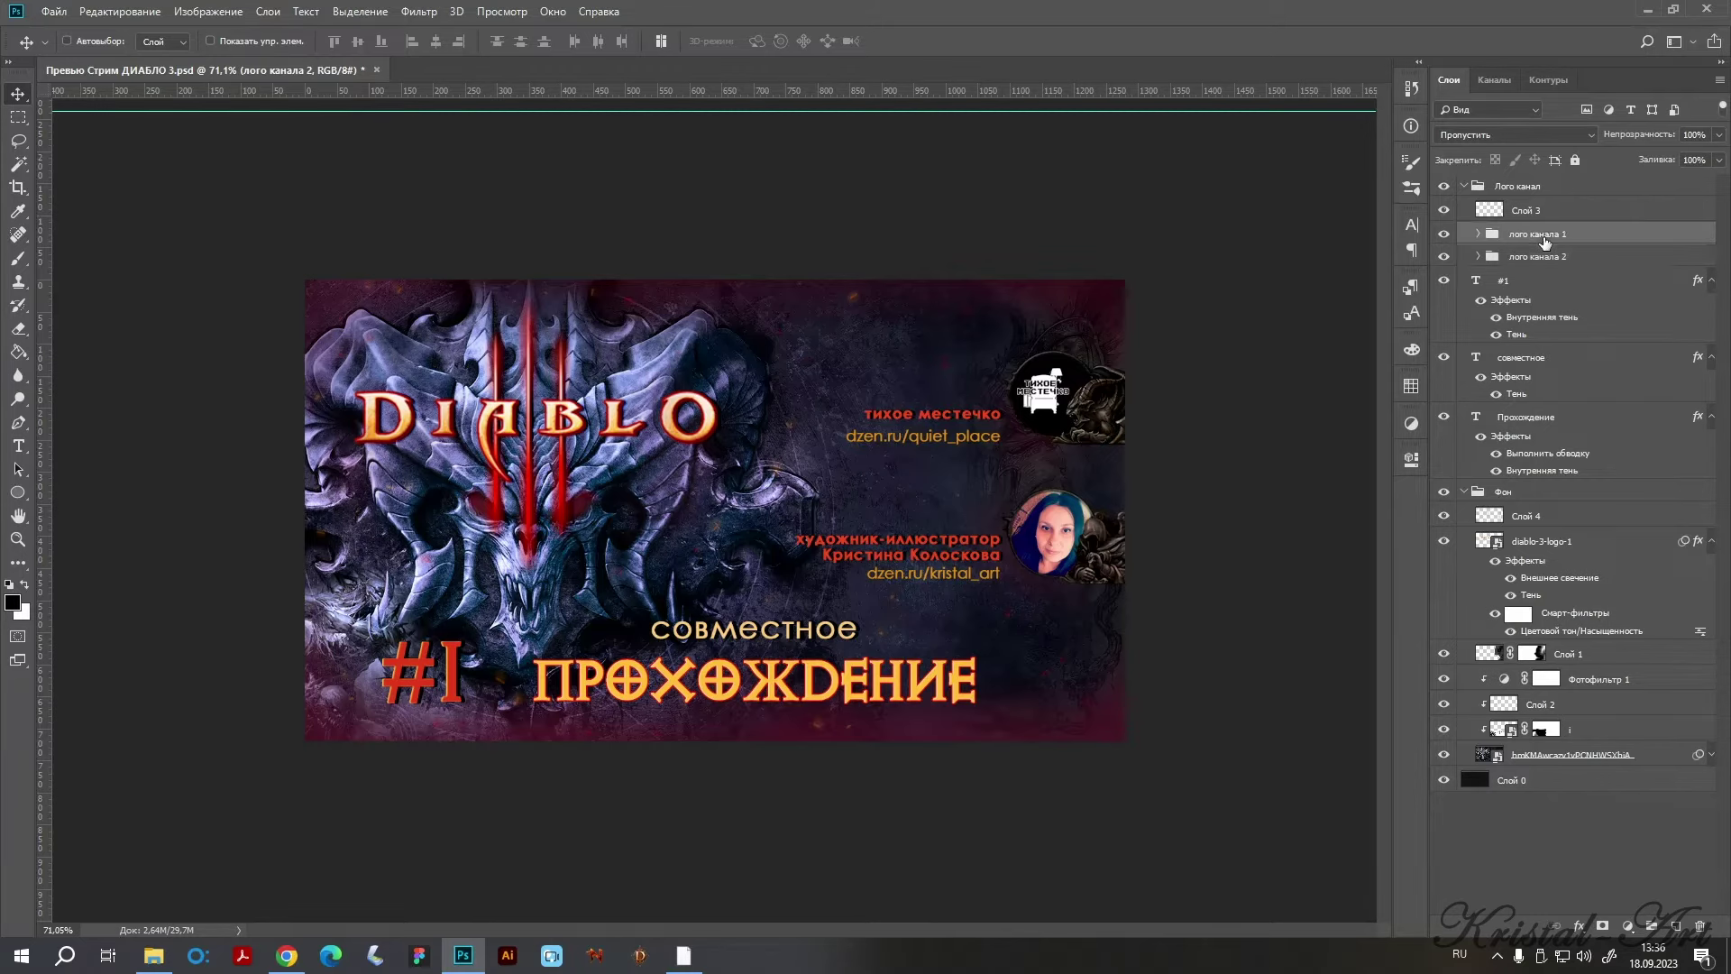
click(1679, 926)
Select a thin strip under the dzen.ru/quiet_place link and try a gradient fill, then undo it.
scroll(227, 363, up, 3)
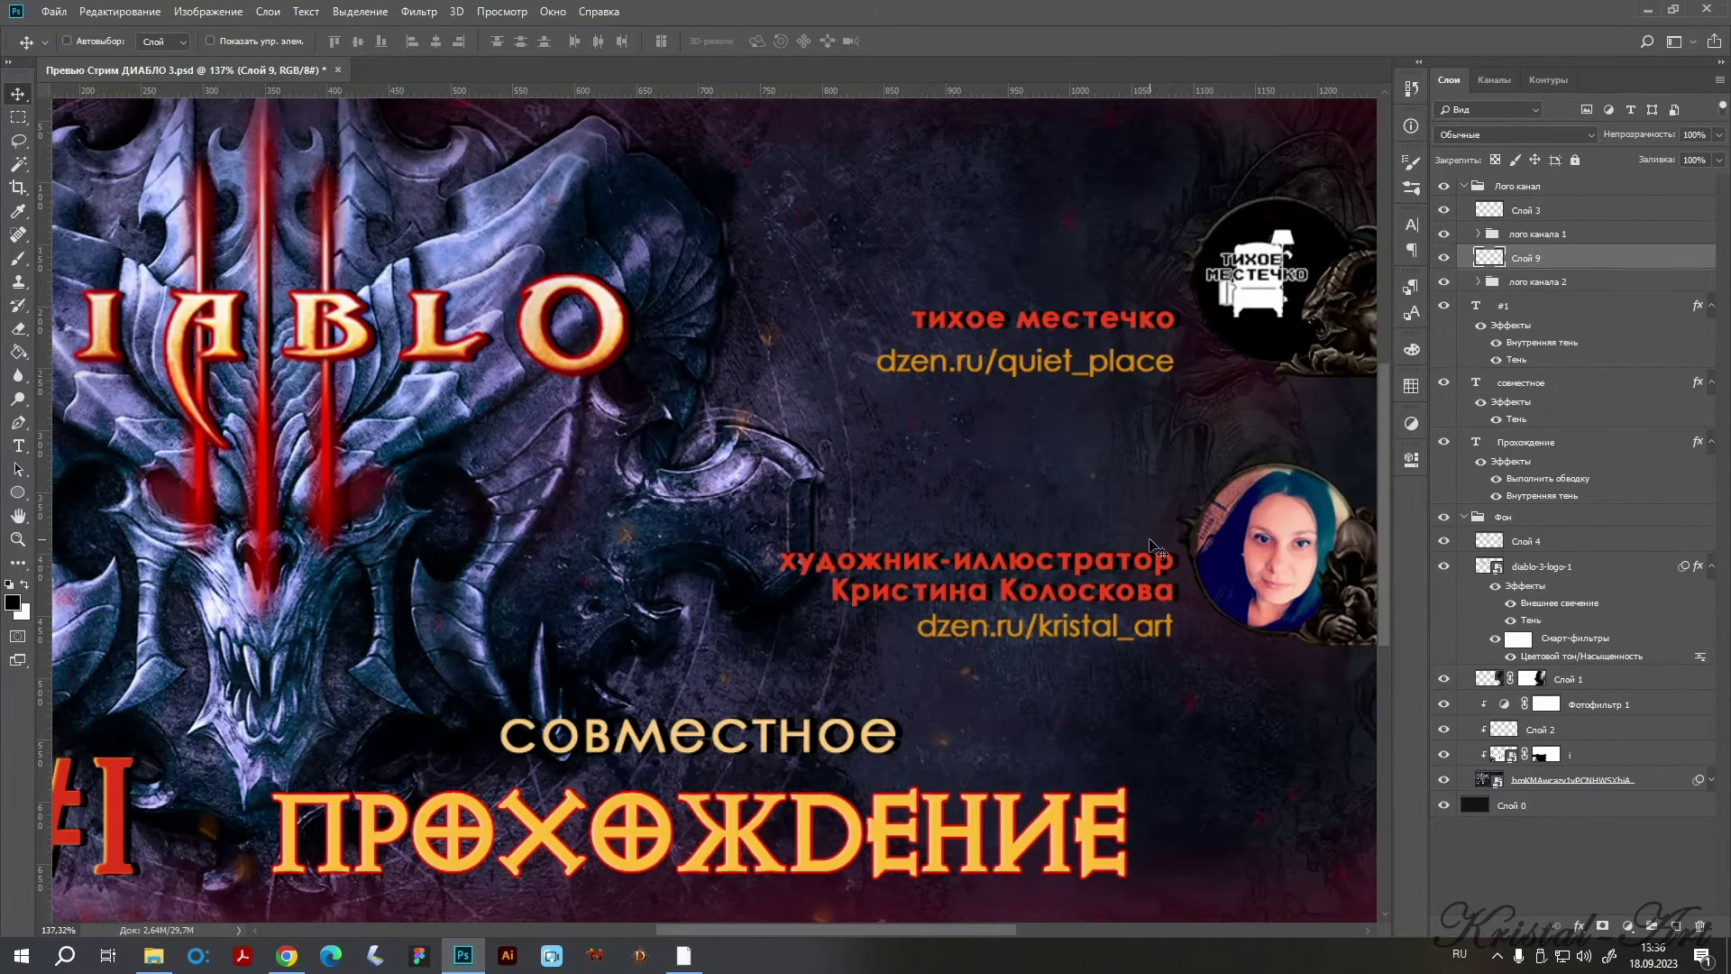
scroll(227, 363, down, 2)
key(g)
click(18, 117)
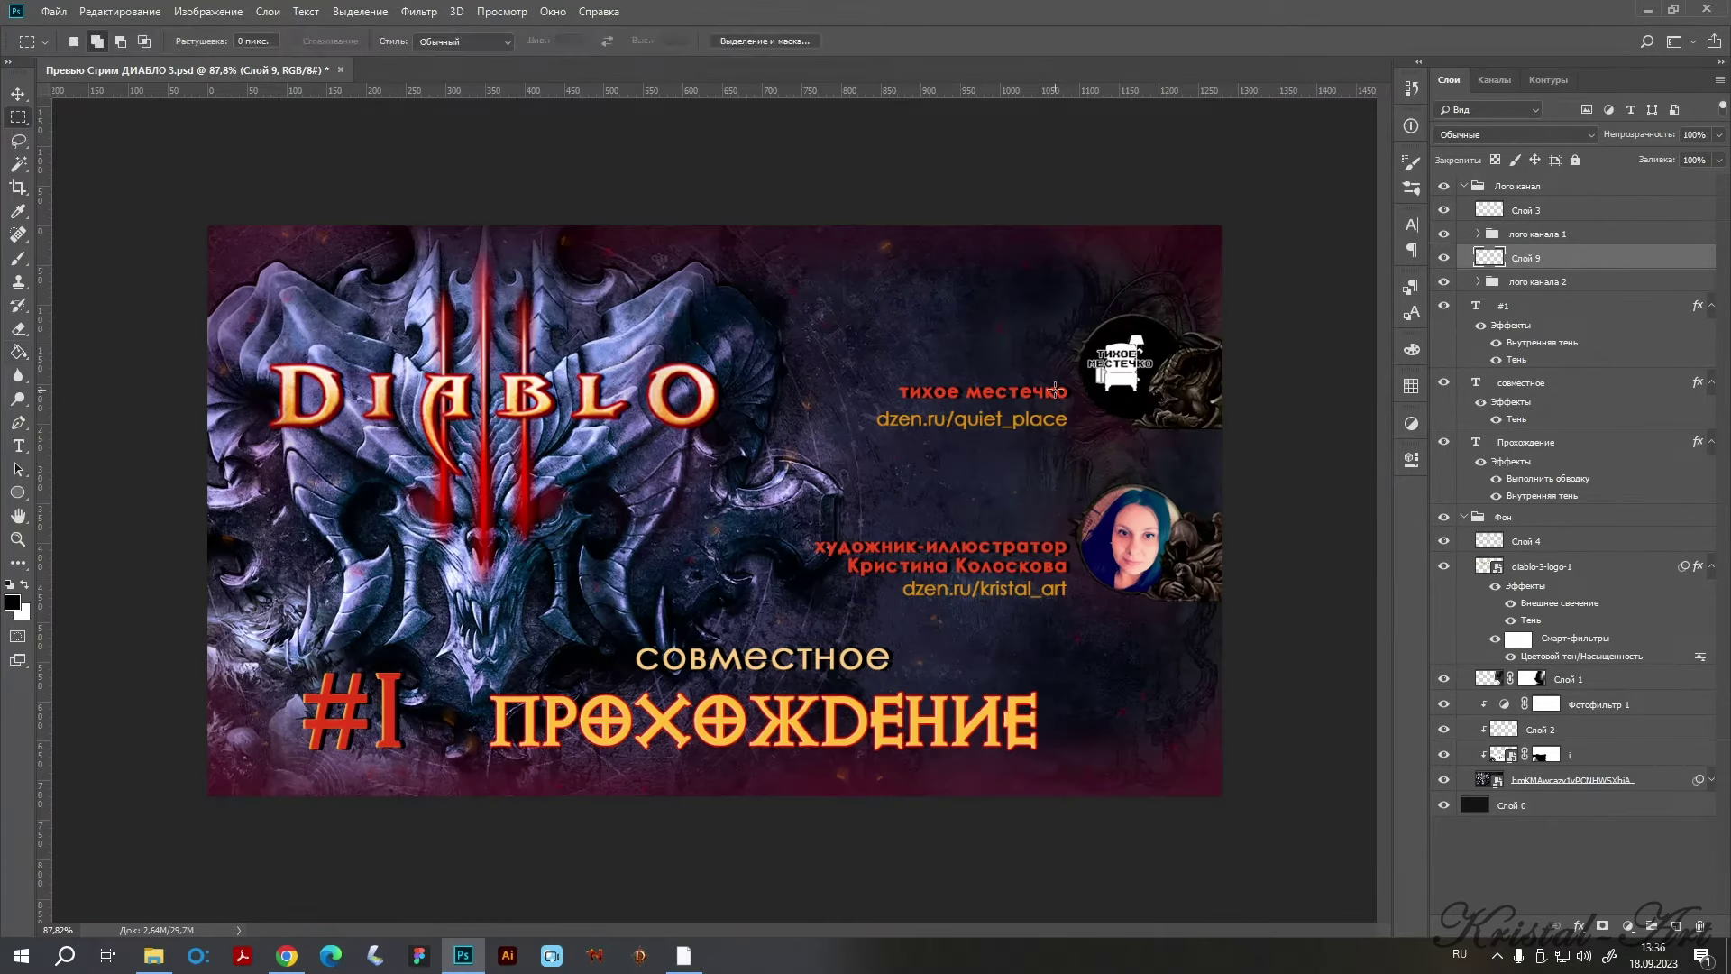
drag(1220, 431, 970, 435)
key(g)
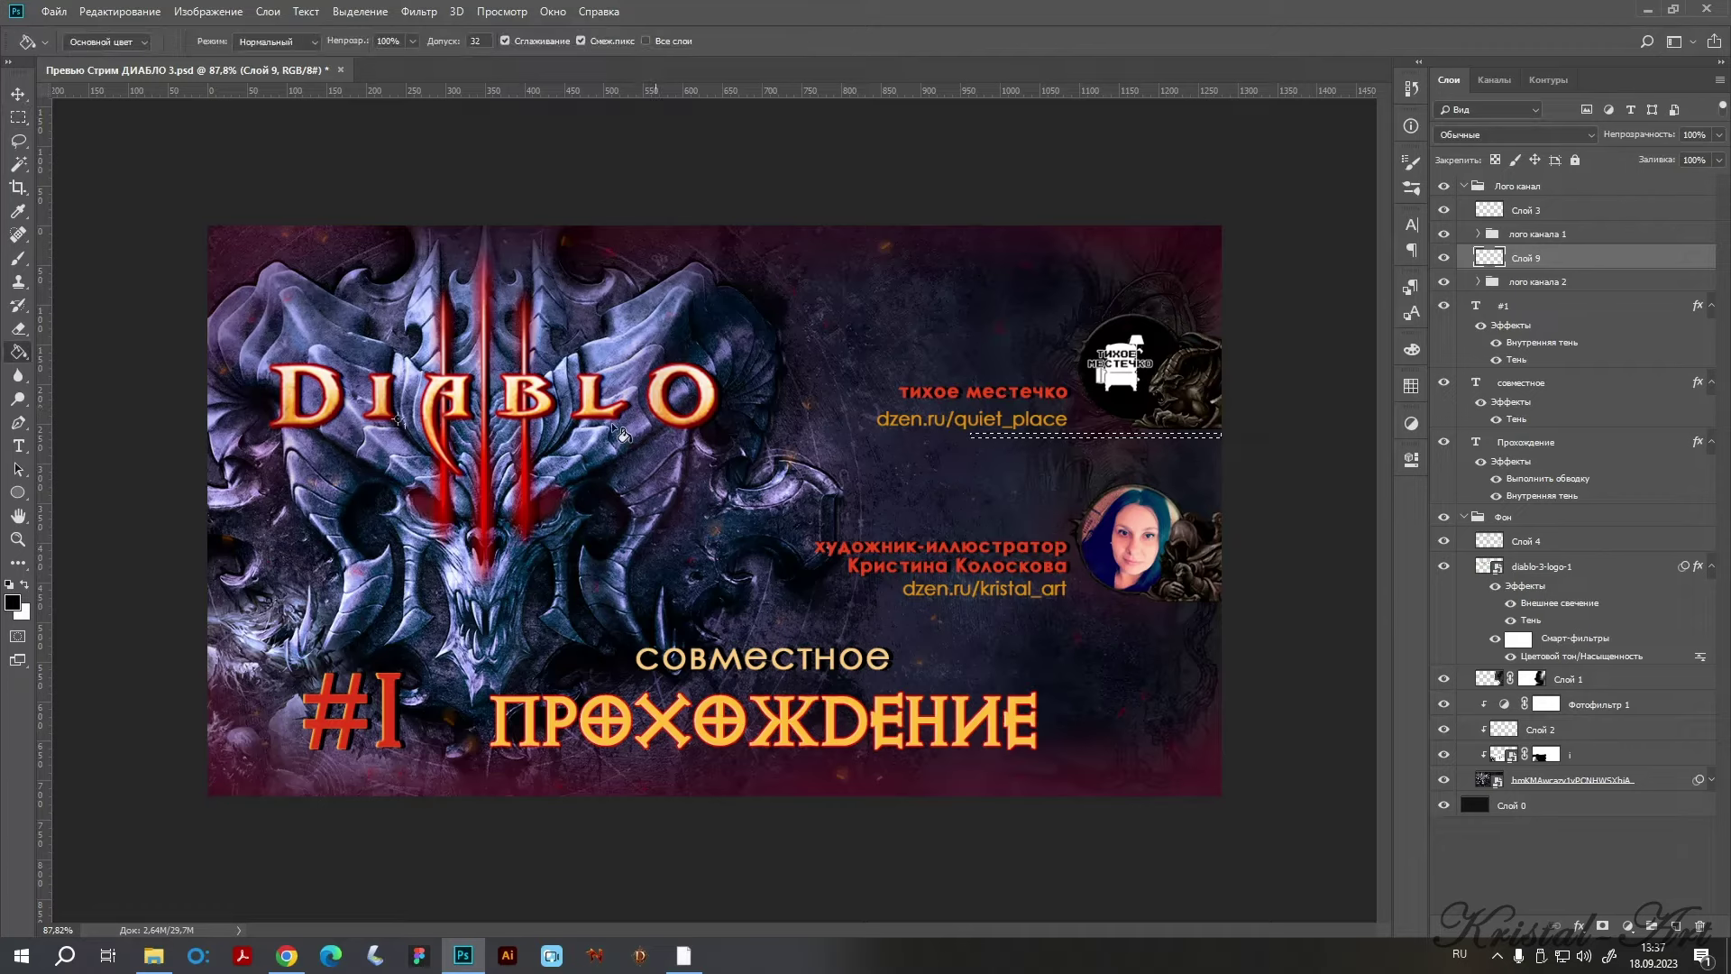
right_click(18, 351)
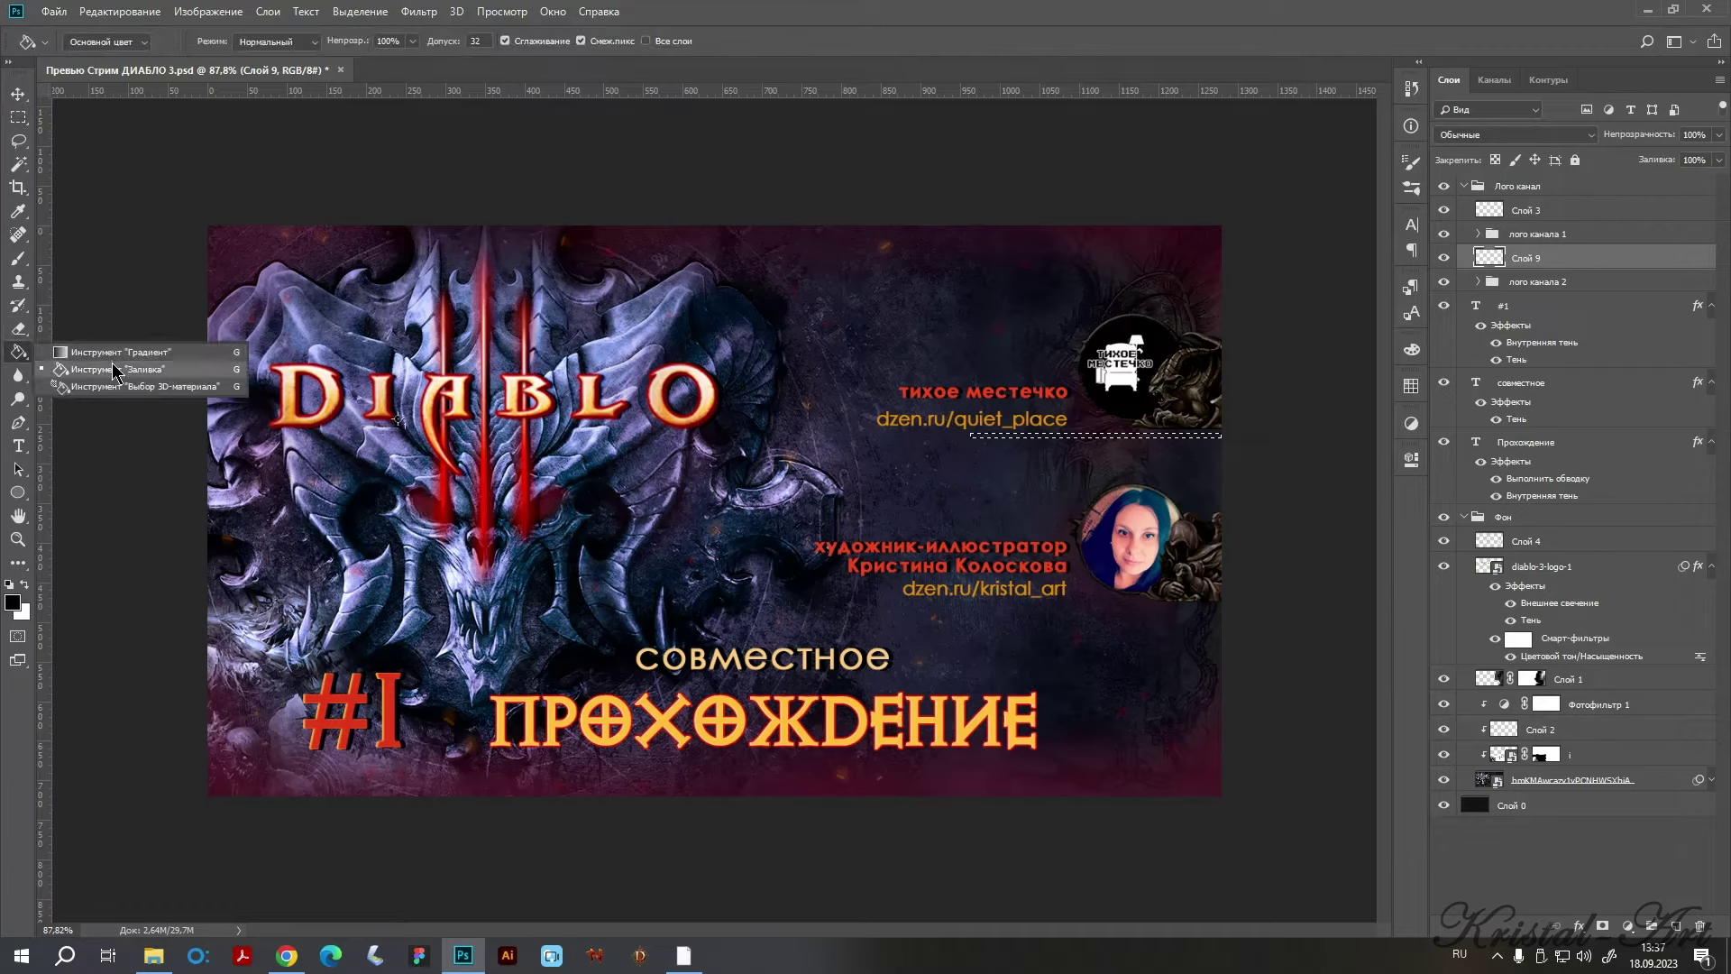
click(114, 354)
drag(1019, 434, 1431, 413)
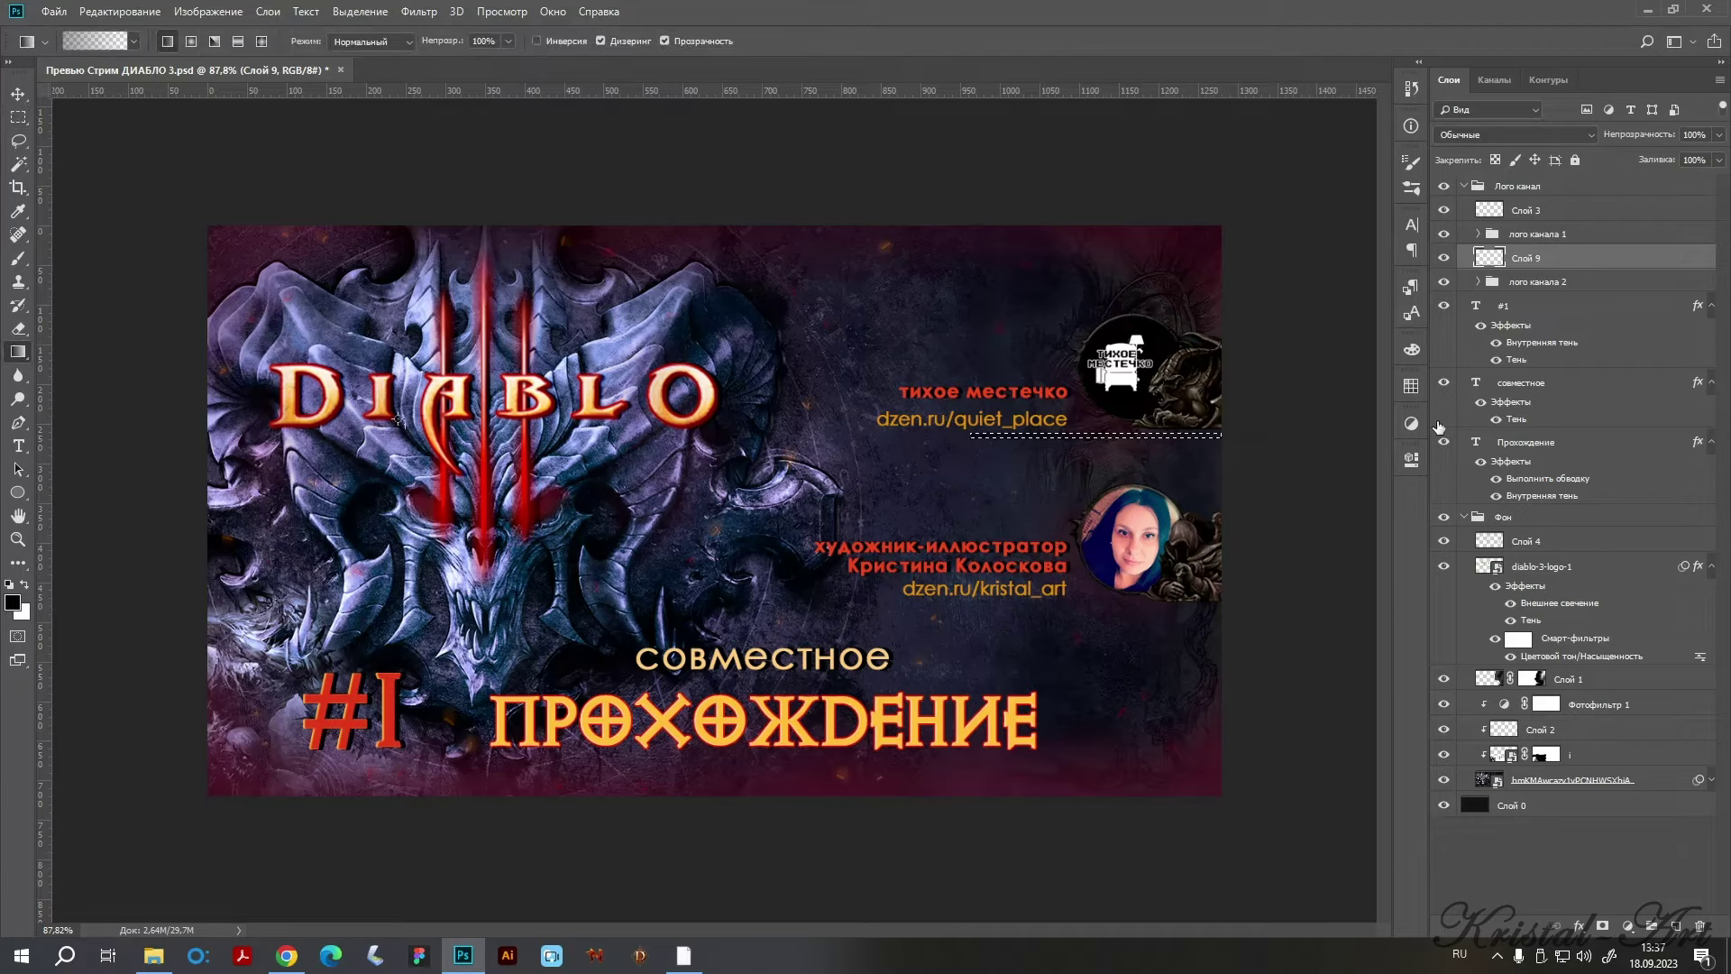
scroll(1263, 379, up, 4)
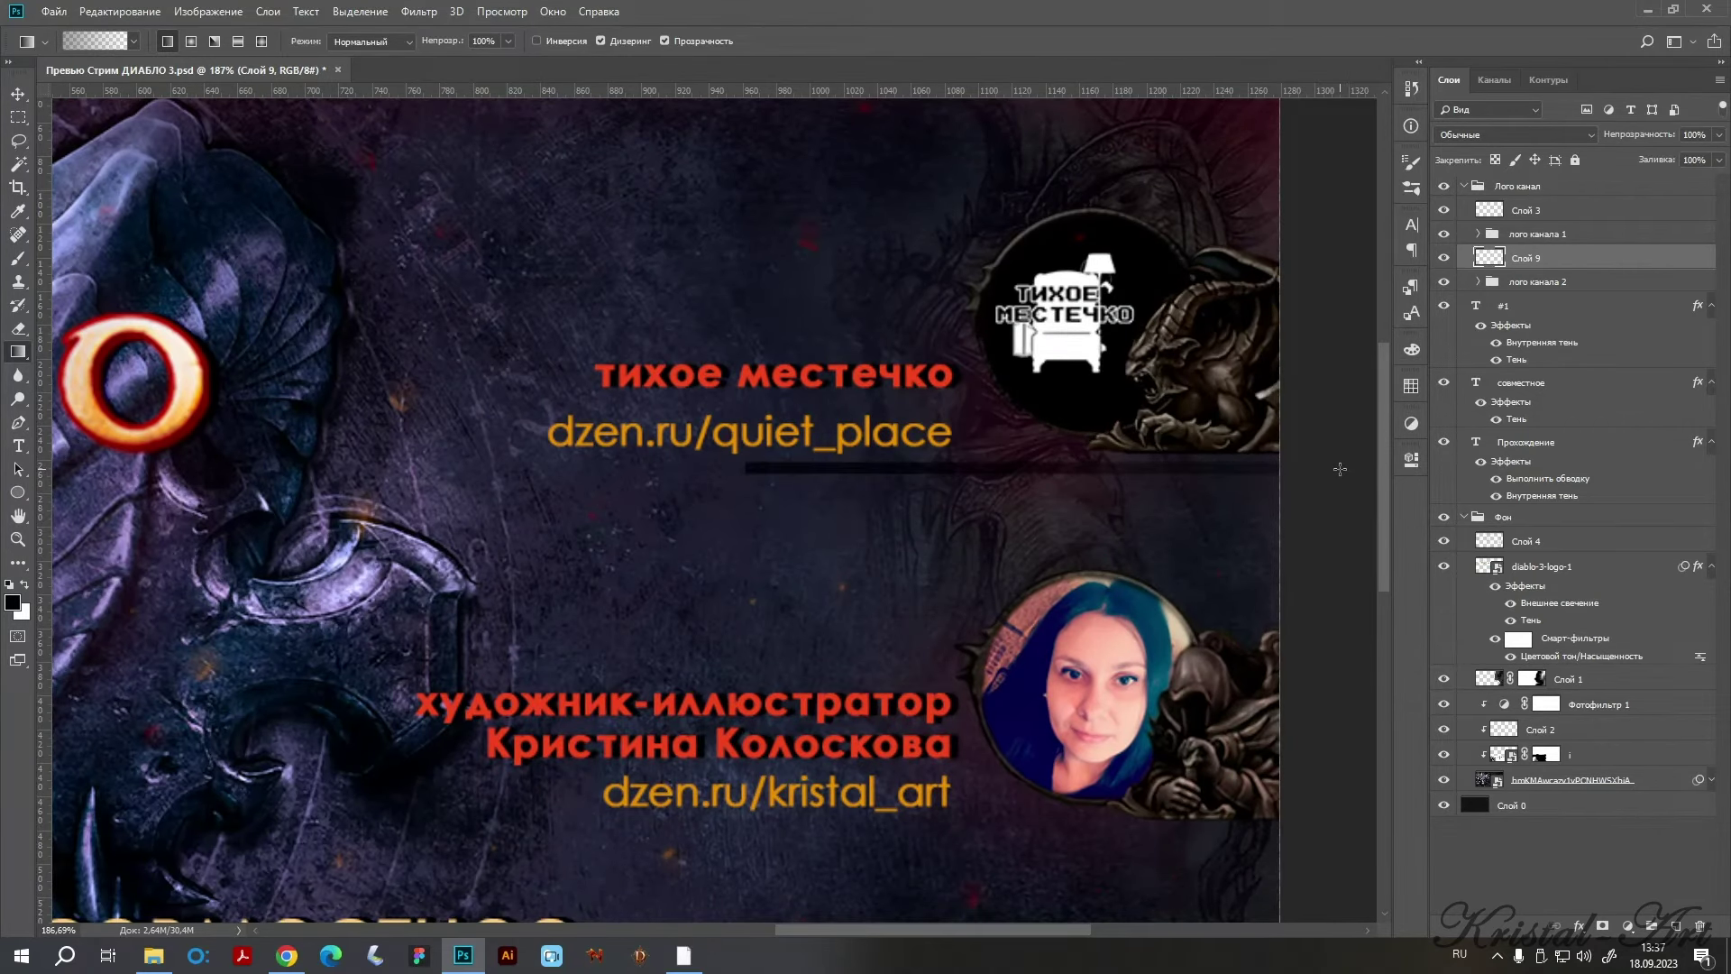
key(ctrl+z)
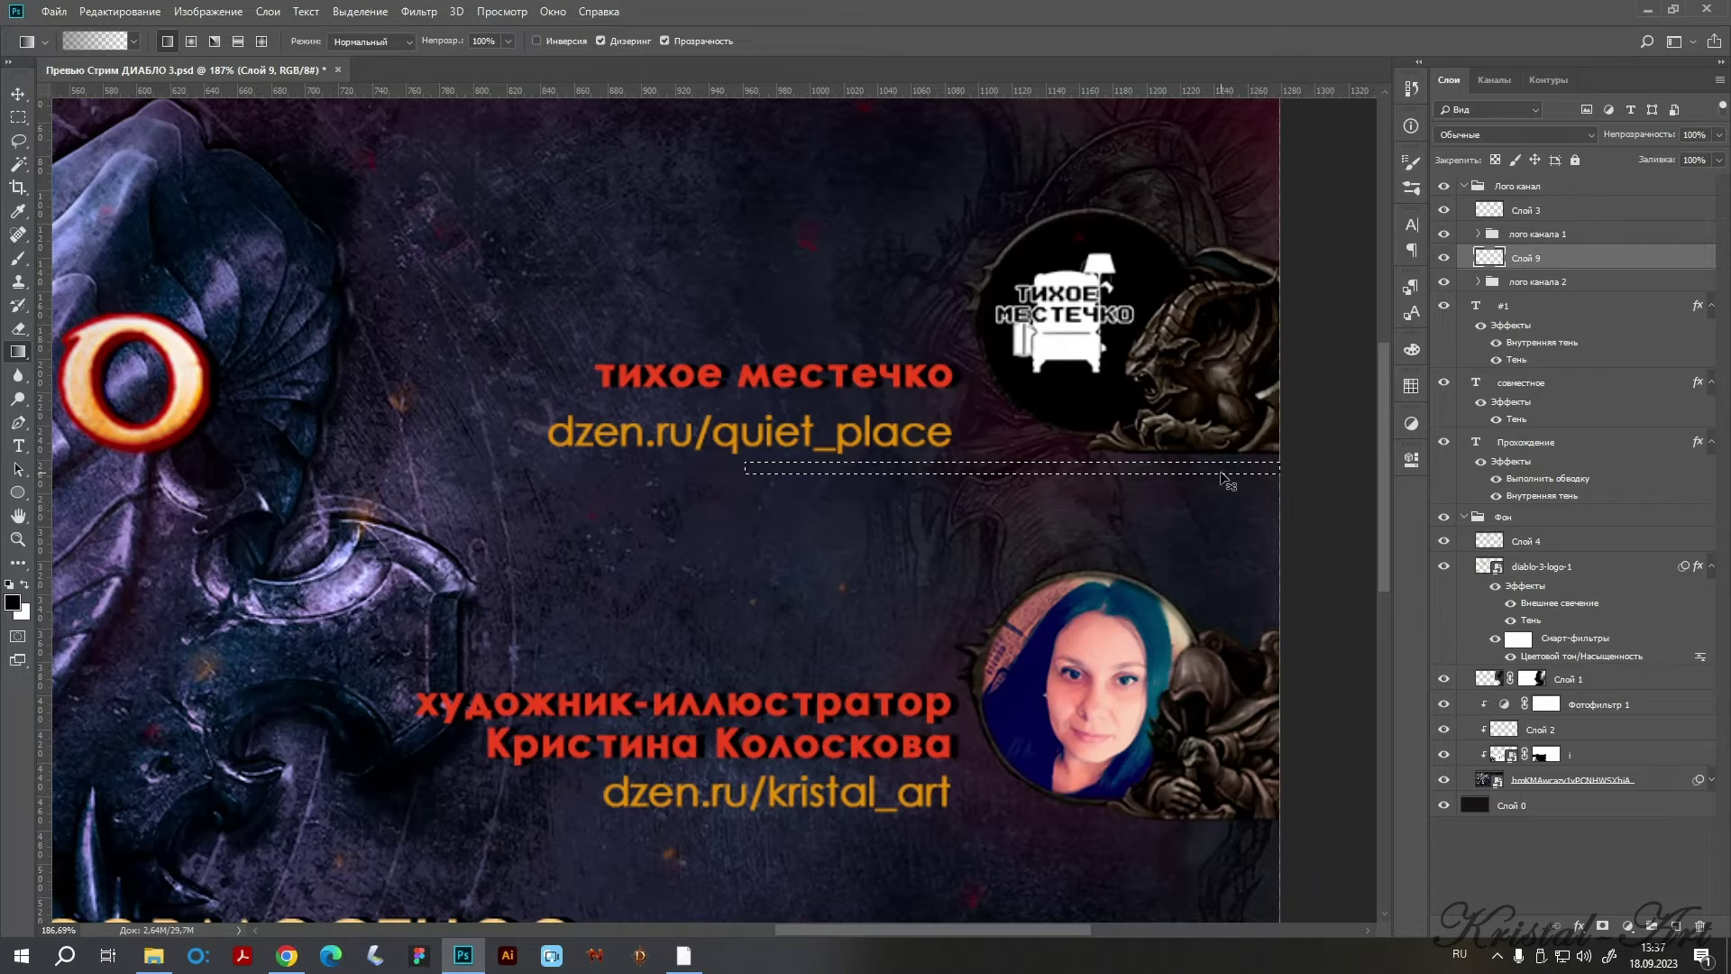
Reselect the thin strip under the link text to the right edge for a solid dark-red fill.
key(m)
drag(734, 462, 1280, 467)
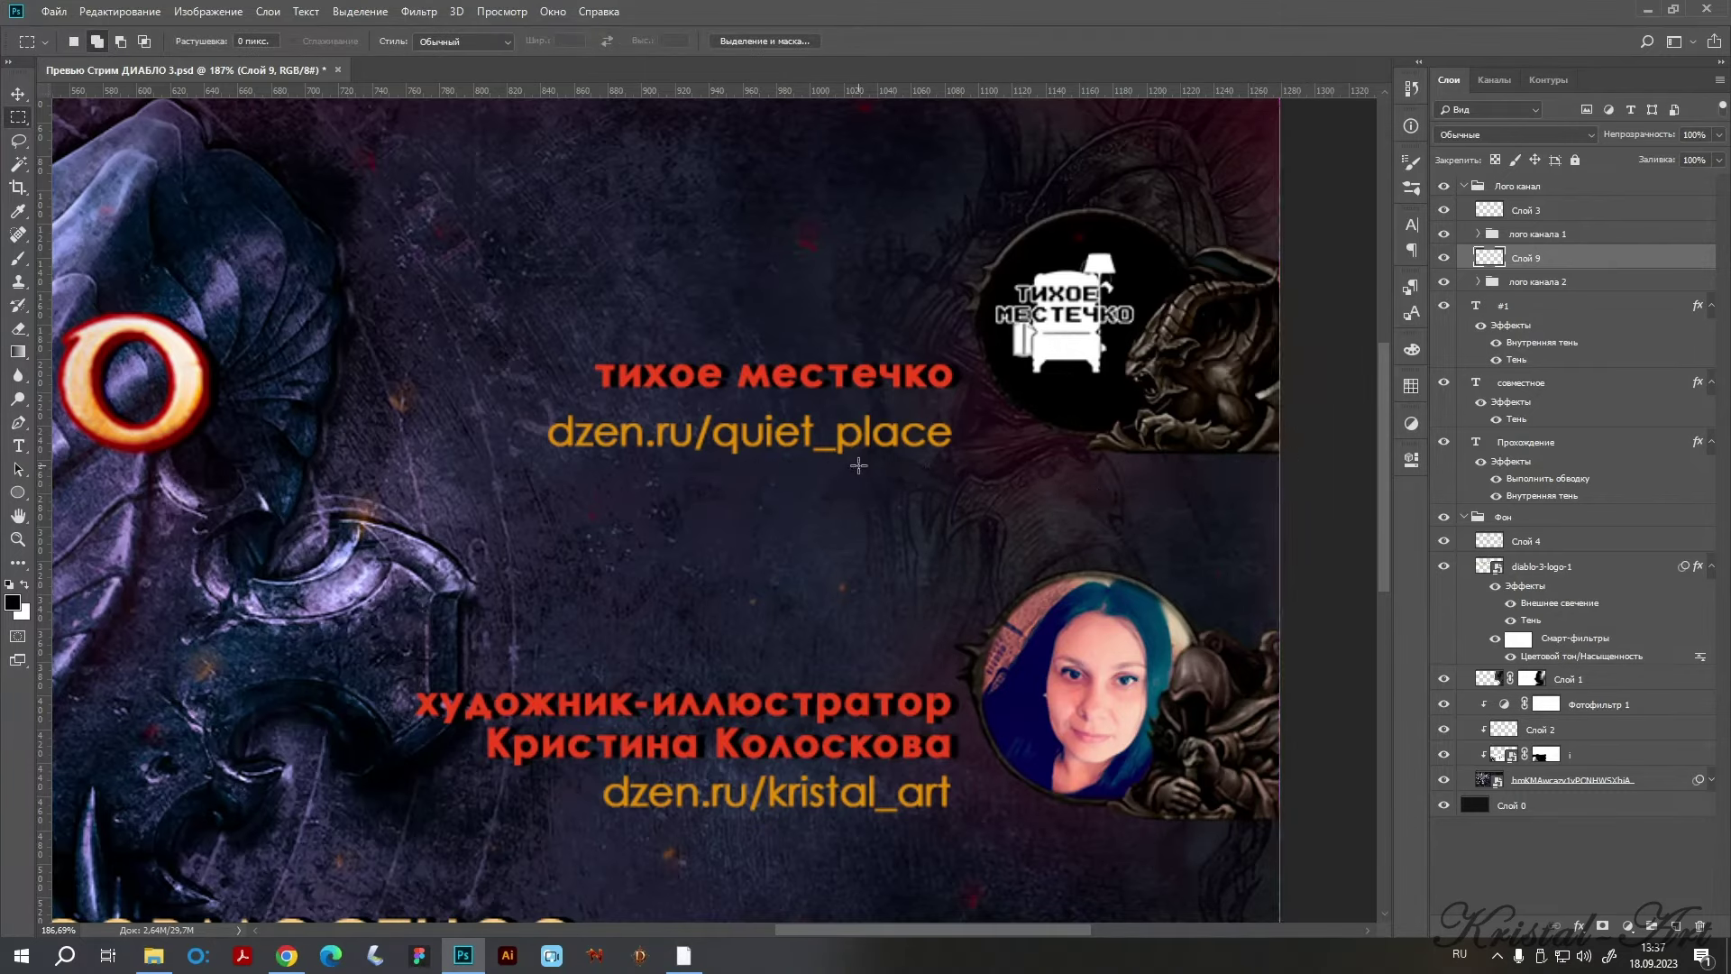
drag(857, 464, 1299, 469)
click(1303, 471)
key(g)
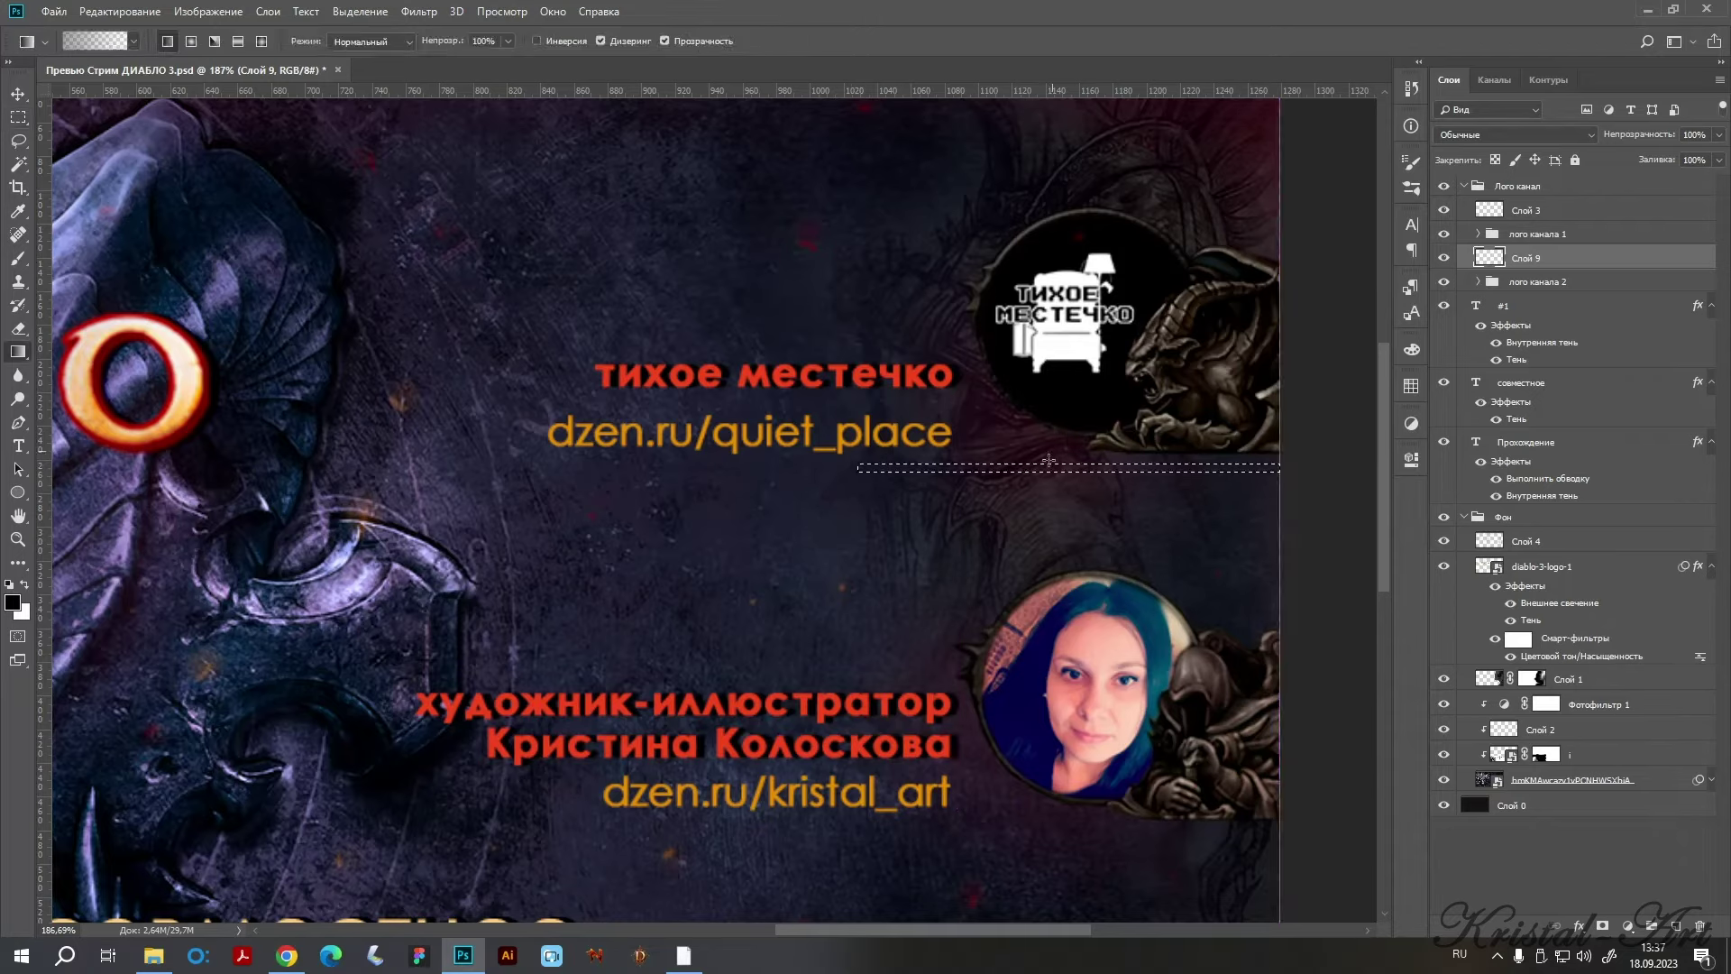
right_click(18, 352)
click(78, 369)
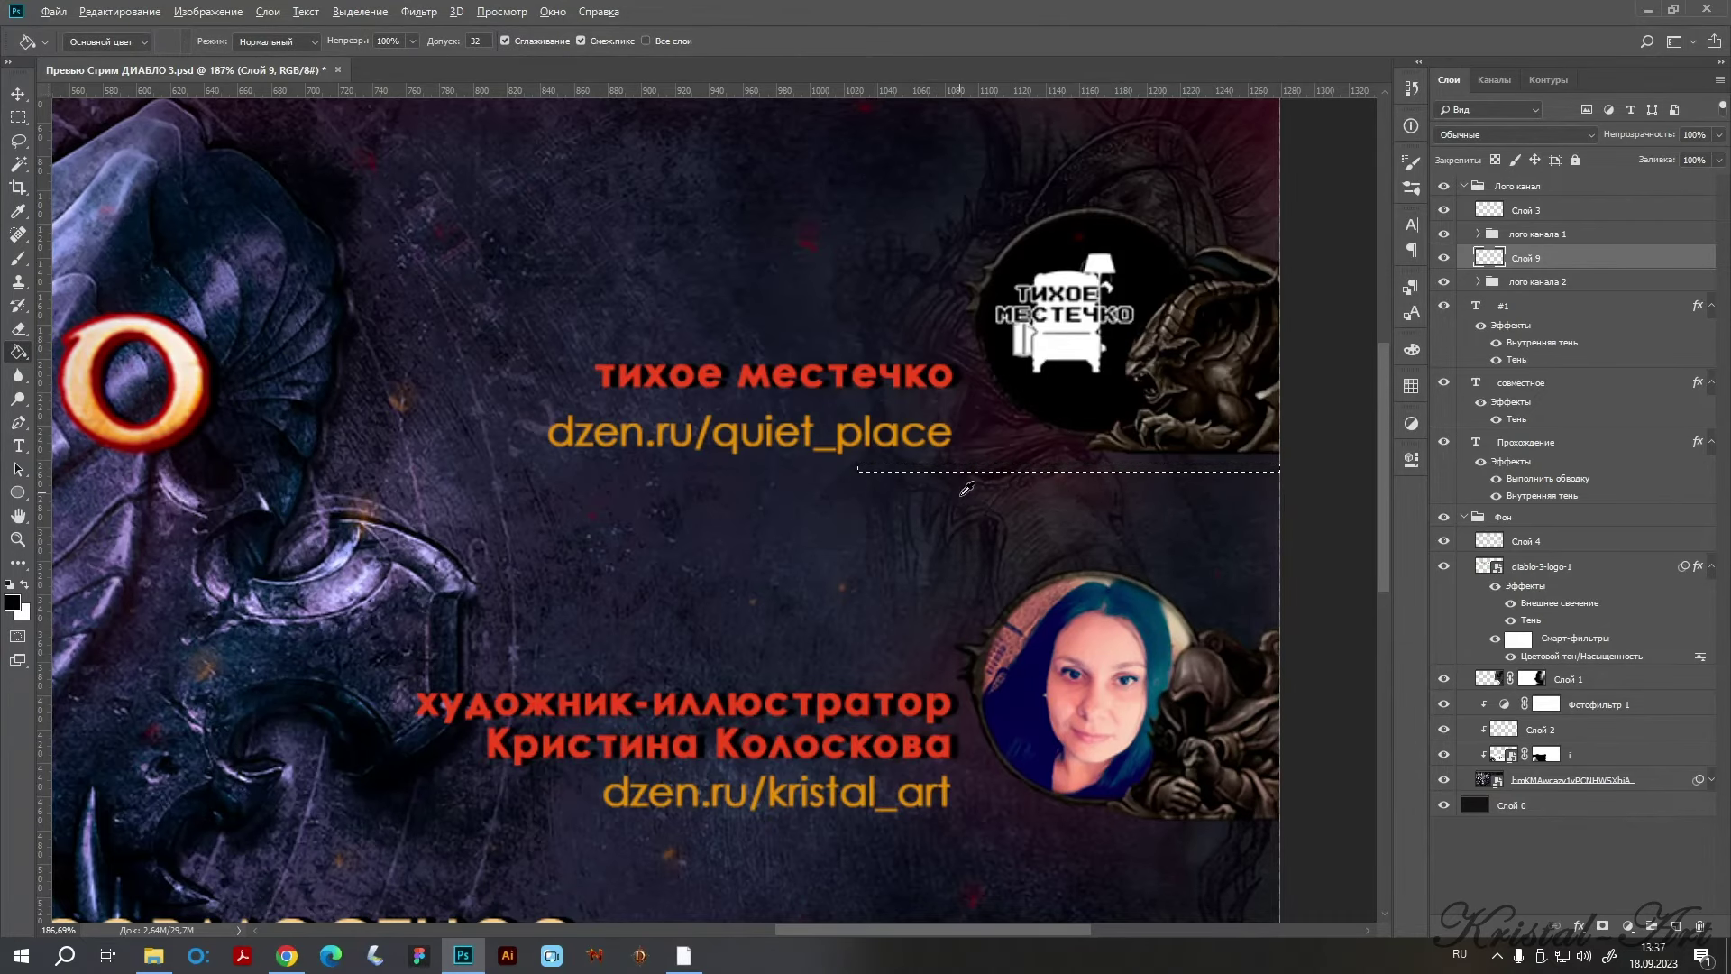
scroll(1215, 436, down, 3)
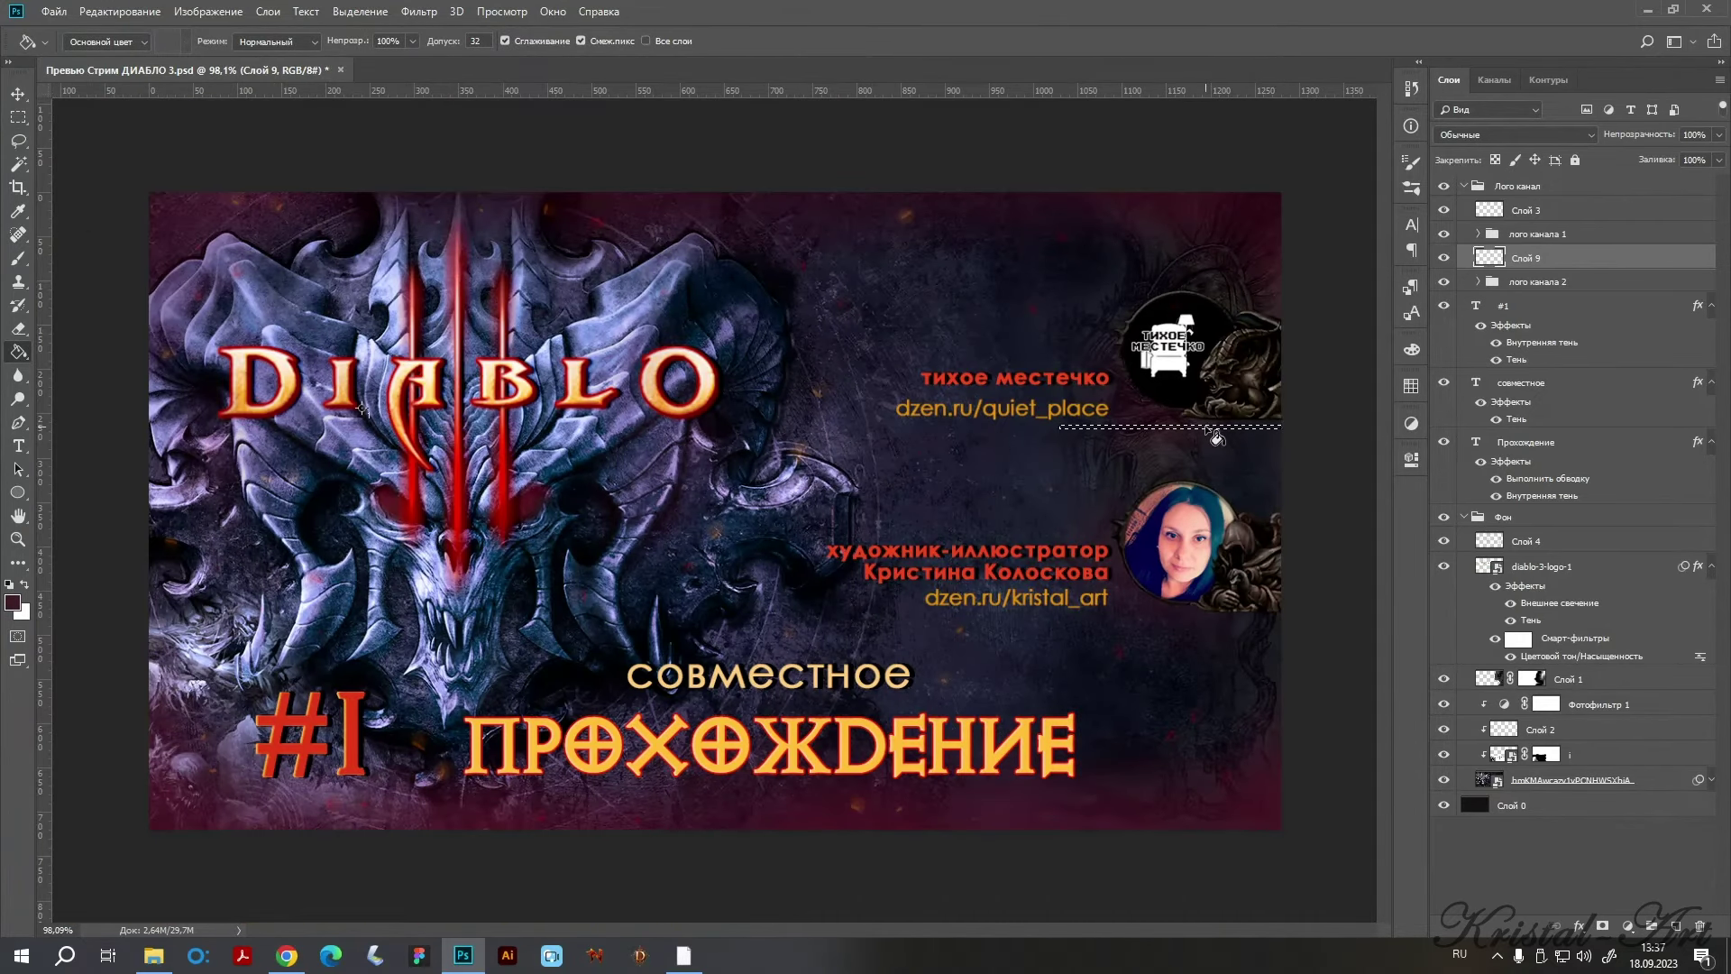
scroll(1006, 499, up, 3)
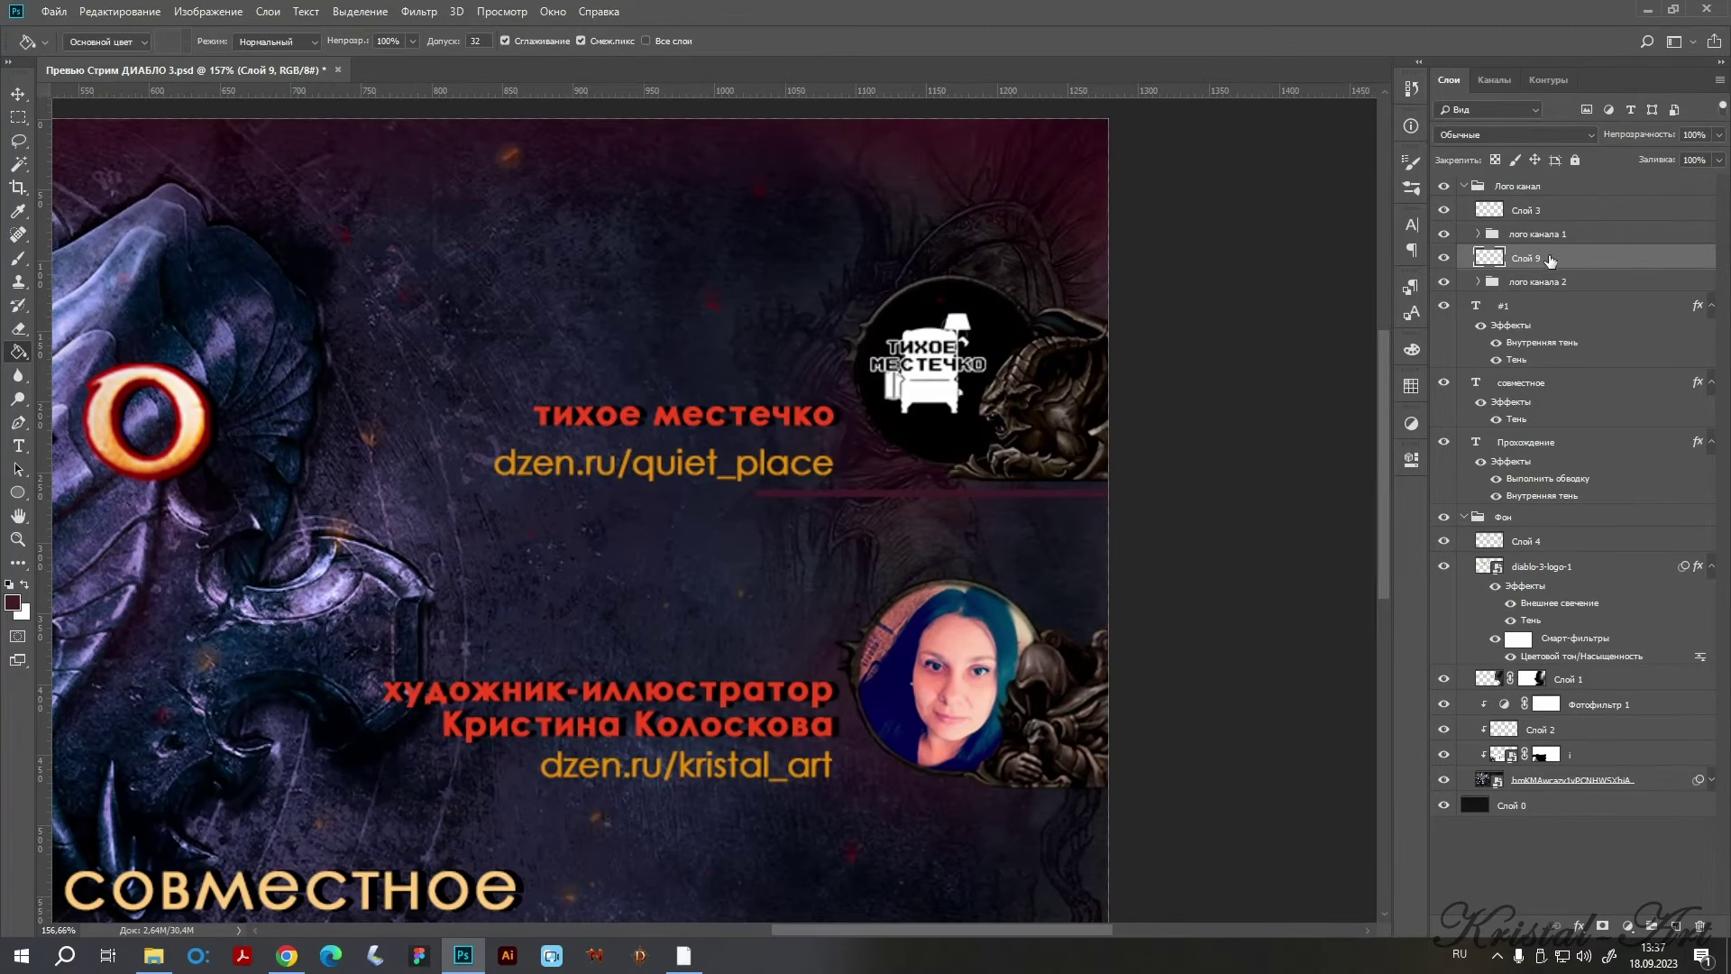
Add a layer mask to the divider and fade its left end with a gradient.
click(1602, 926)
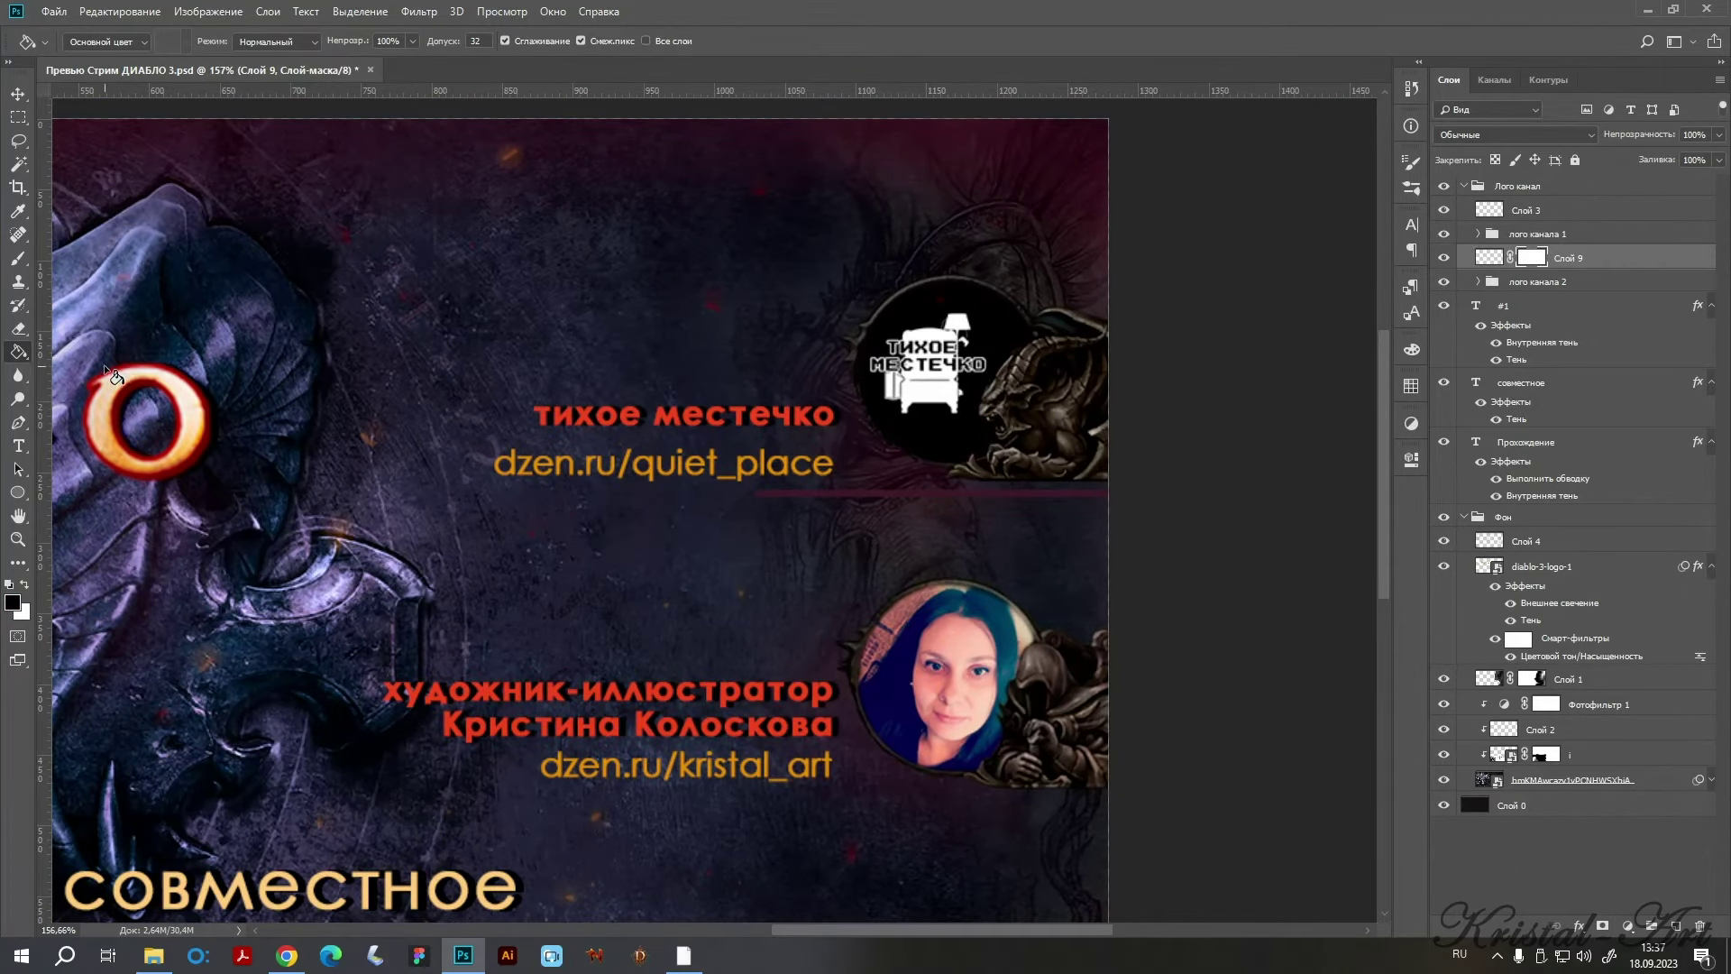
right_click(18, 352)
click(91, 352)
drag(682, 484, 965, 513)
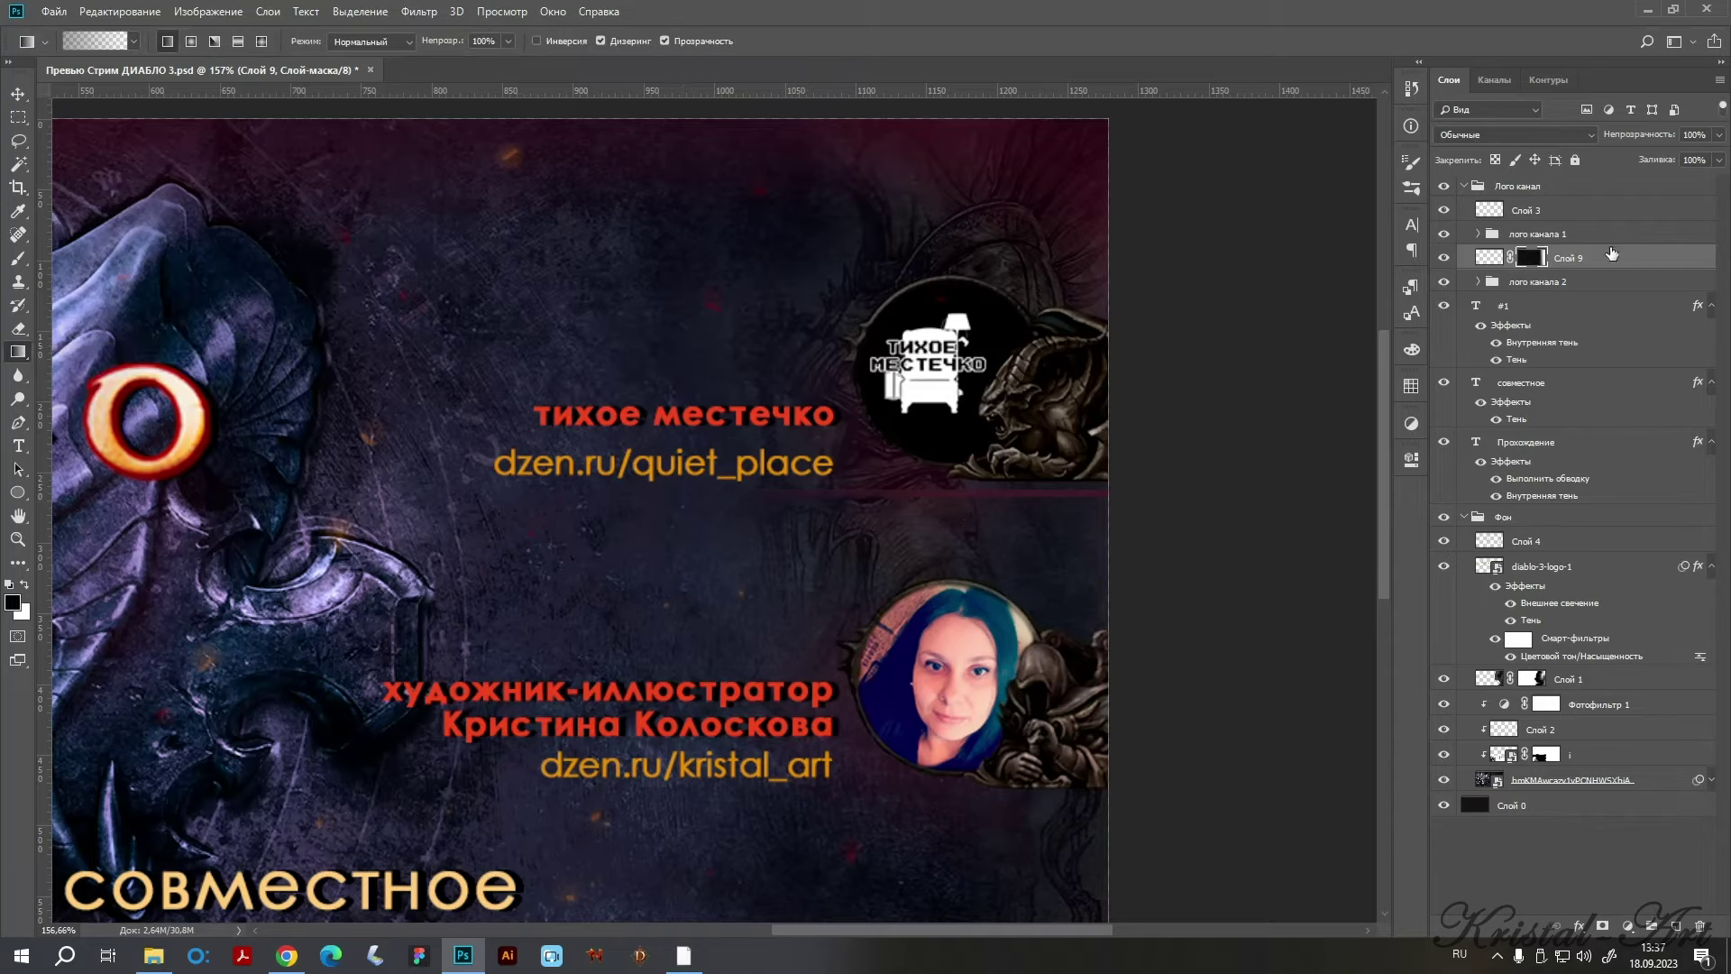
Duplicate the divider layer and move the copy under the dzen.ru/kristal_art link.
drag(1611, 255, 1550, 294)
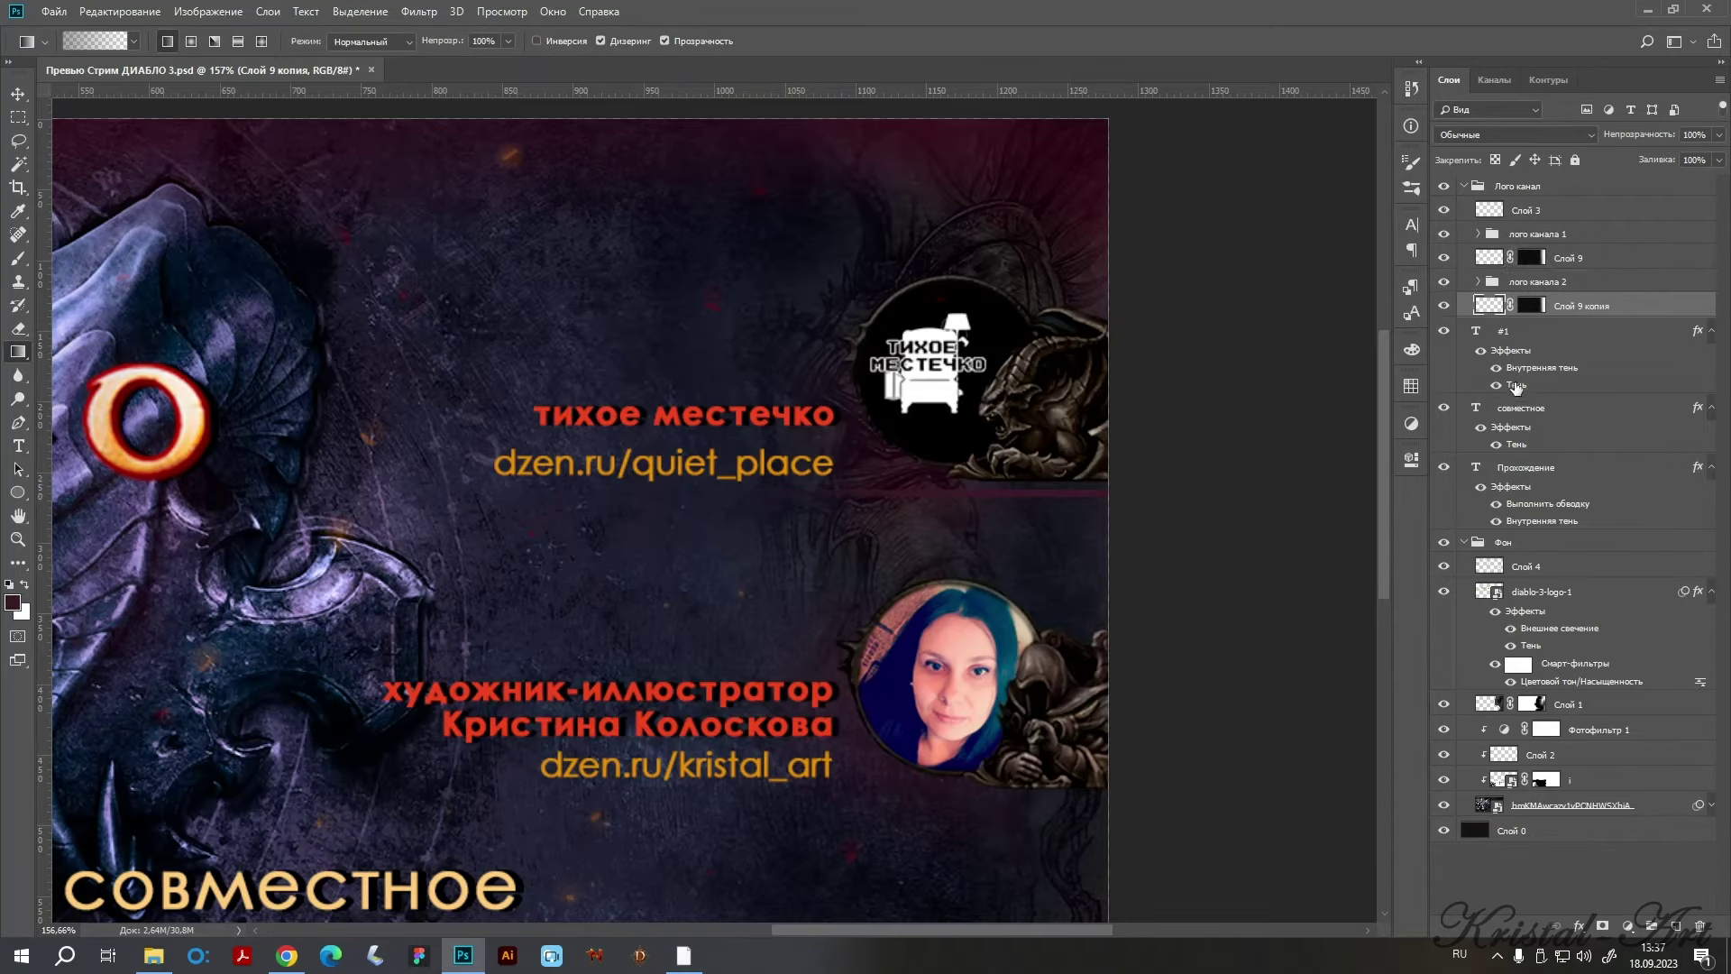
key(v)
mouse_move(1068, 492)
mouse_down()
mouse_move(1067, 810)
mouse_move(1084, 801)
mouse_up()
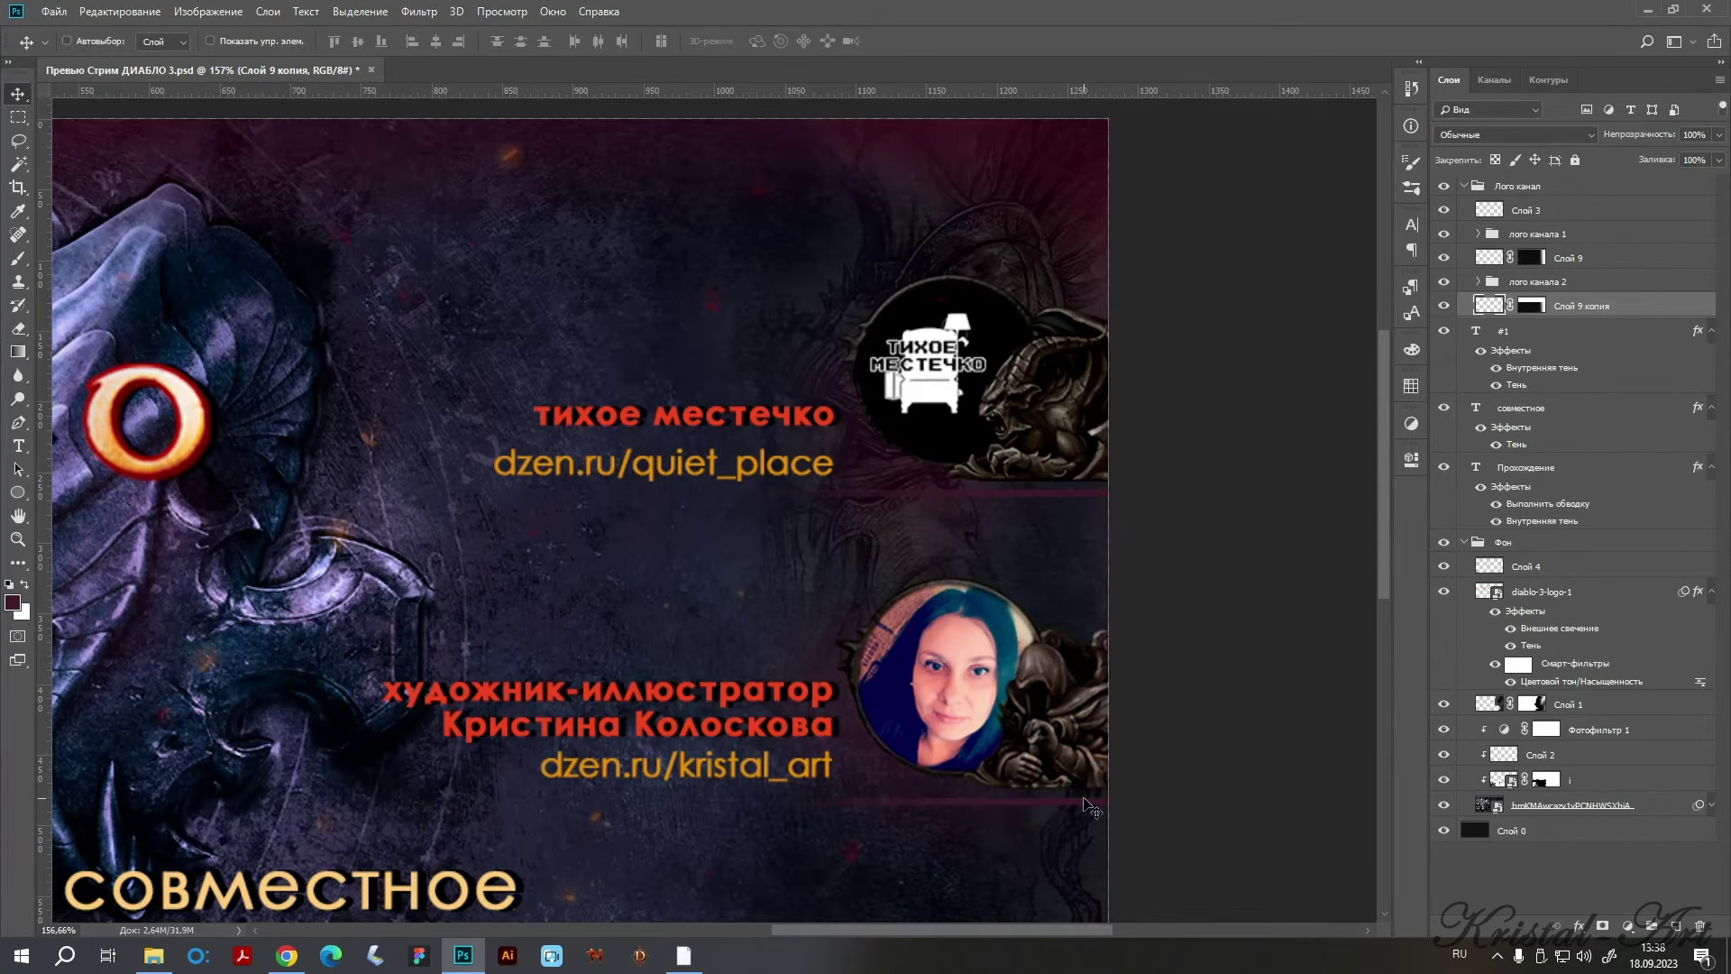
key(ctrl+0)
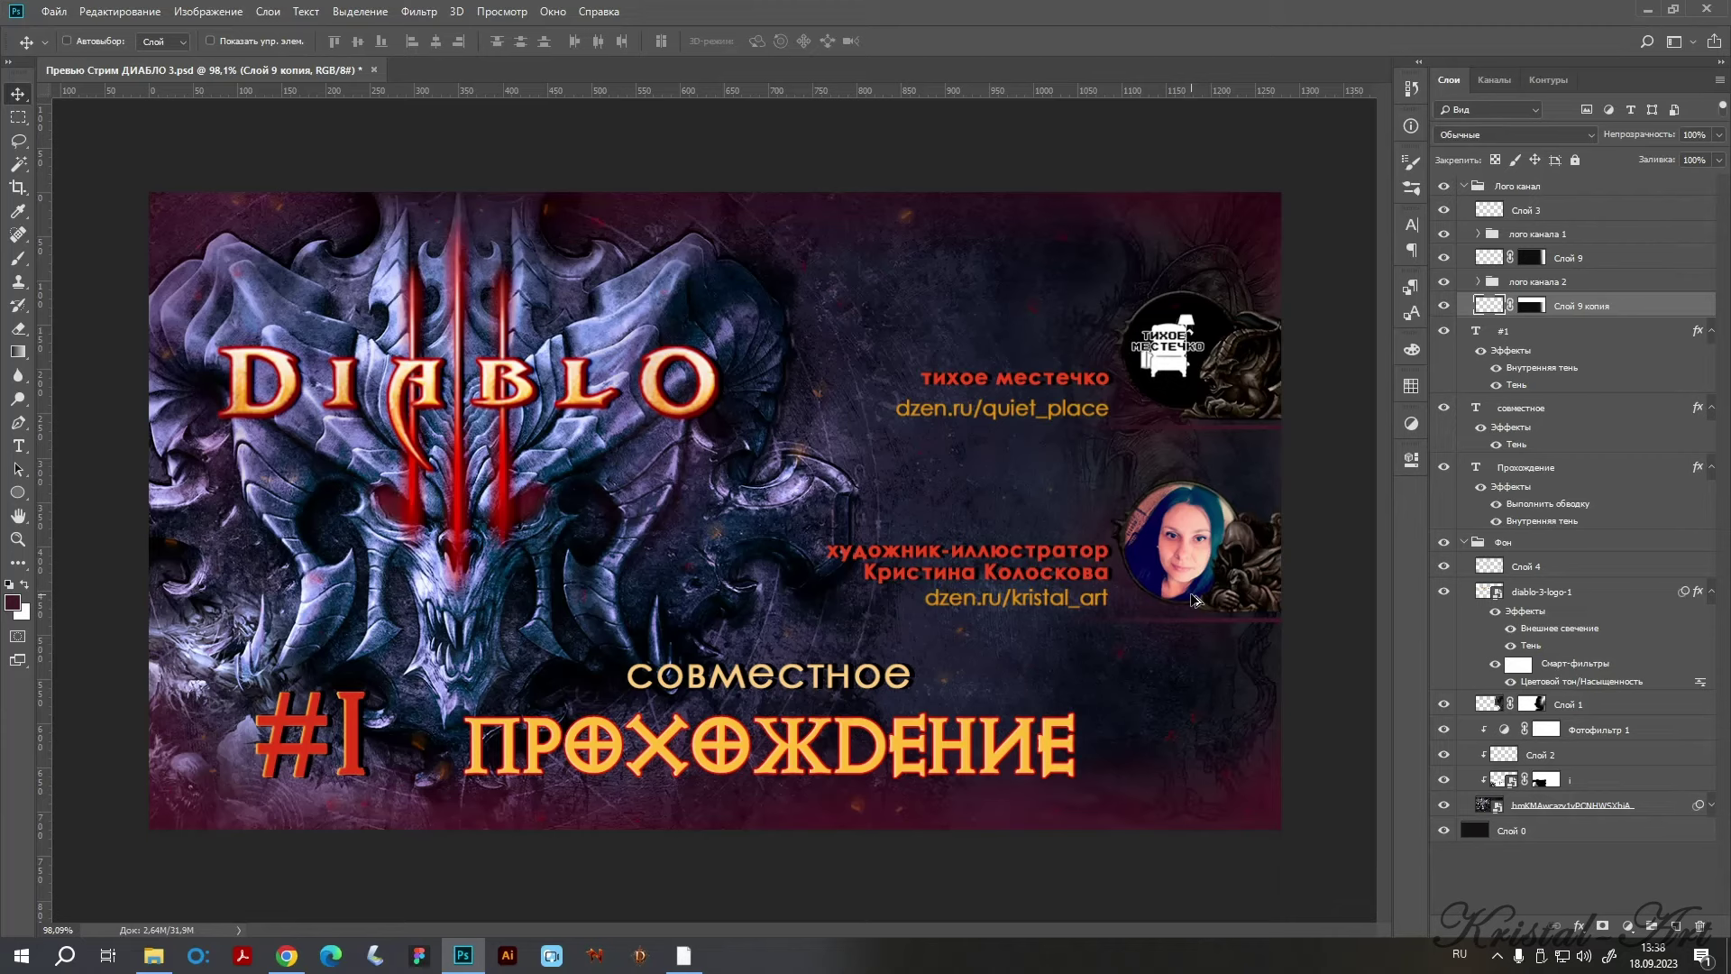
key(ctrl+minus)
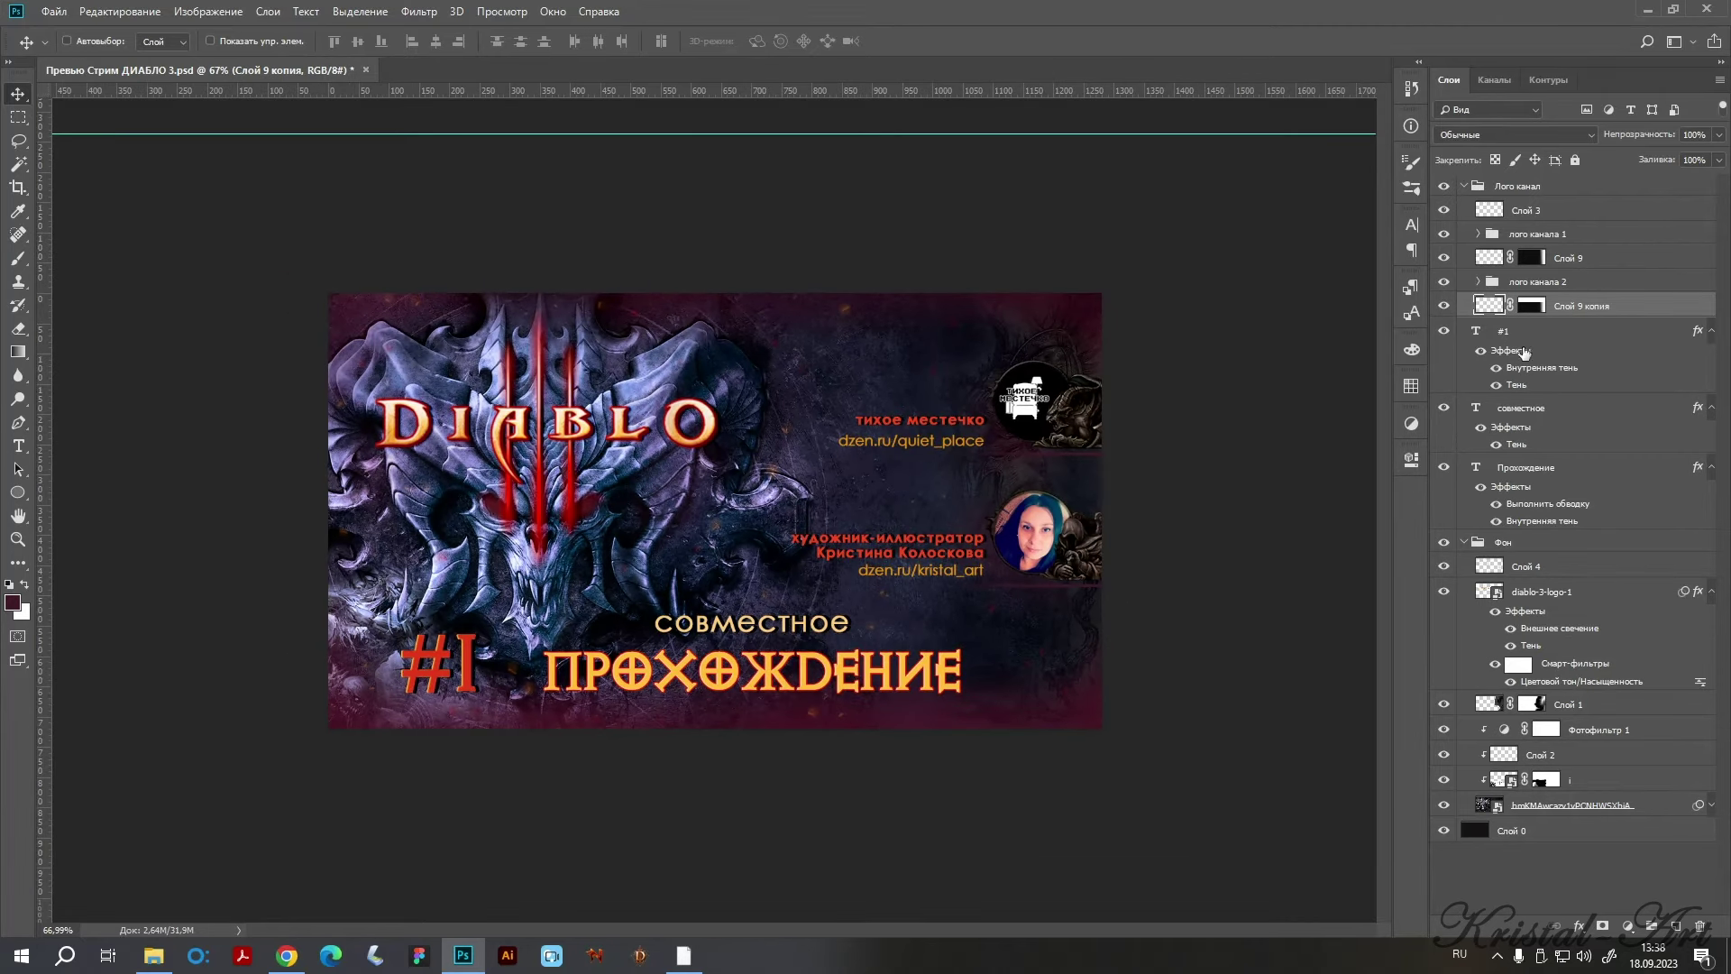
Nudge the logo and divider layers up, remove the horizontal guide, and show the cover artwork group.
shift+click(1546, 235)
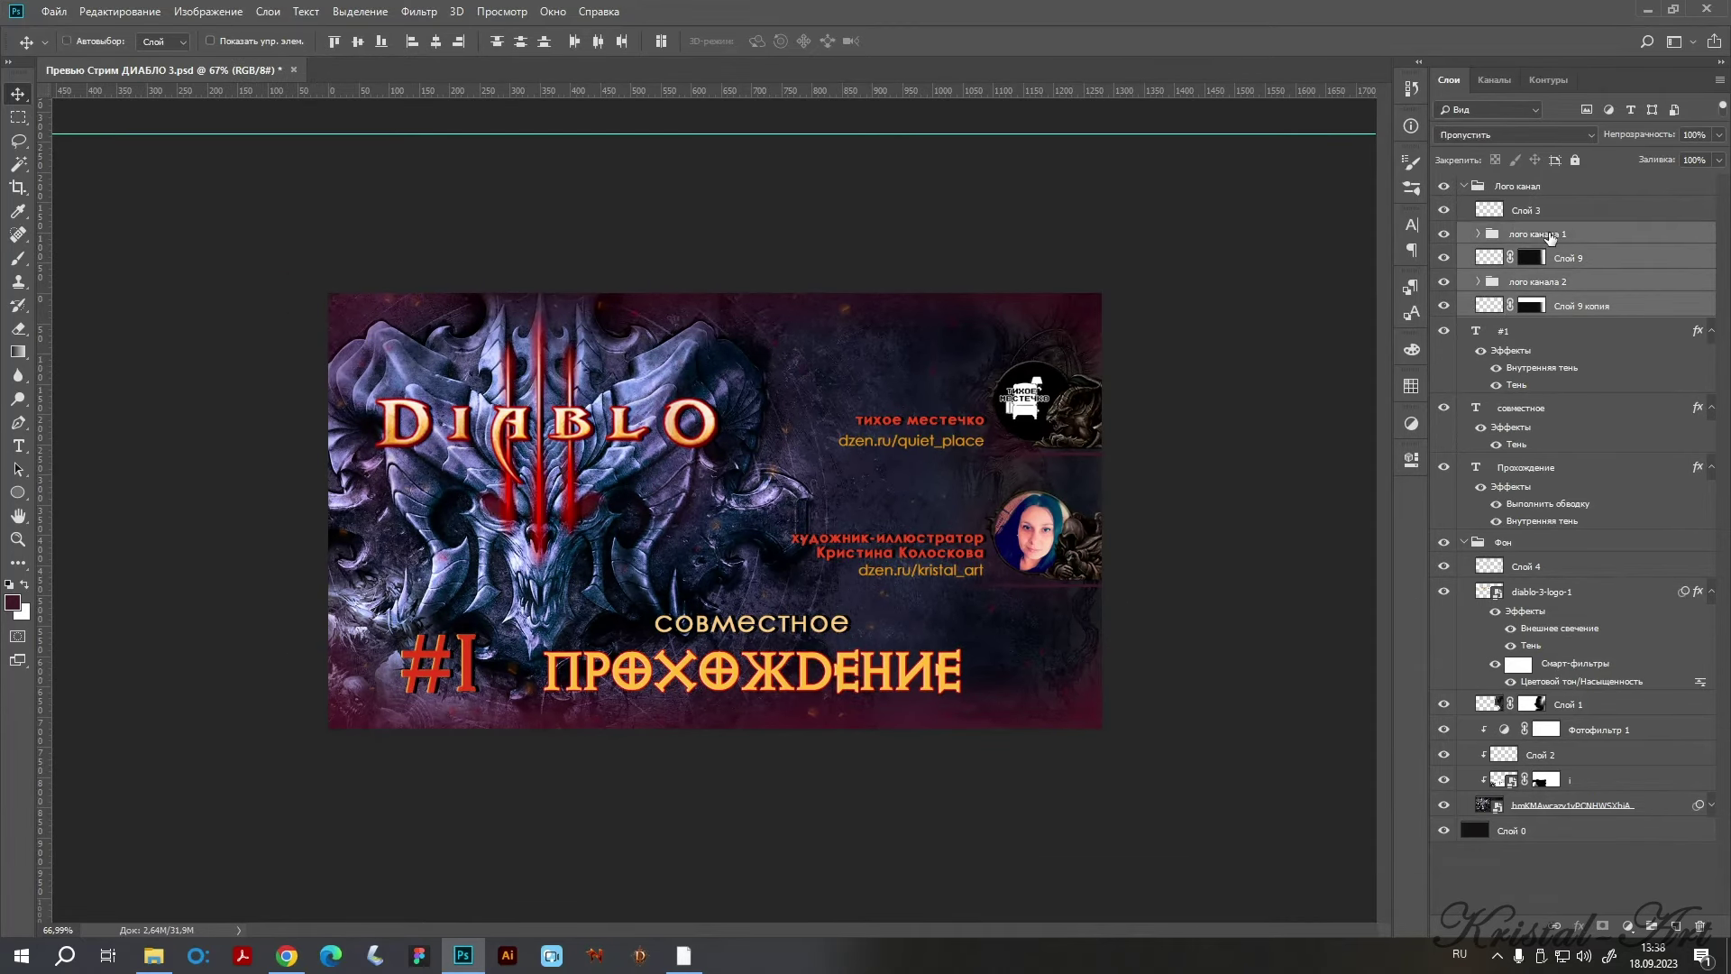
key(shift+Up)
key(shift+Up)
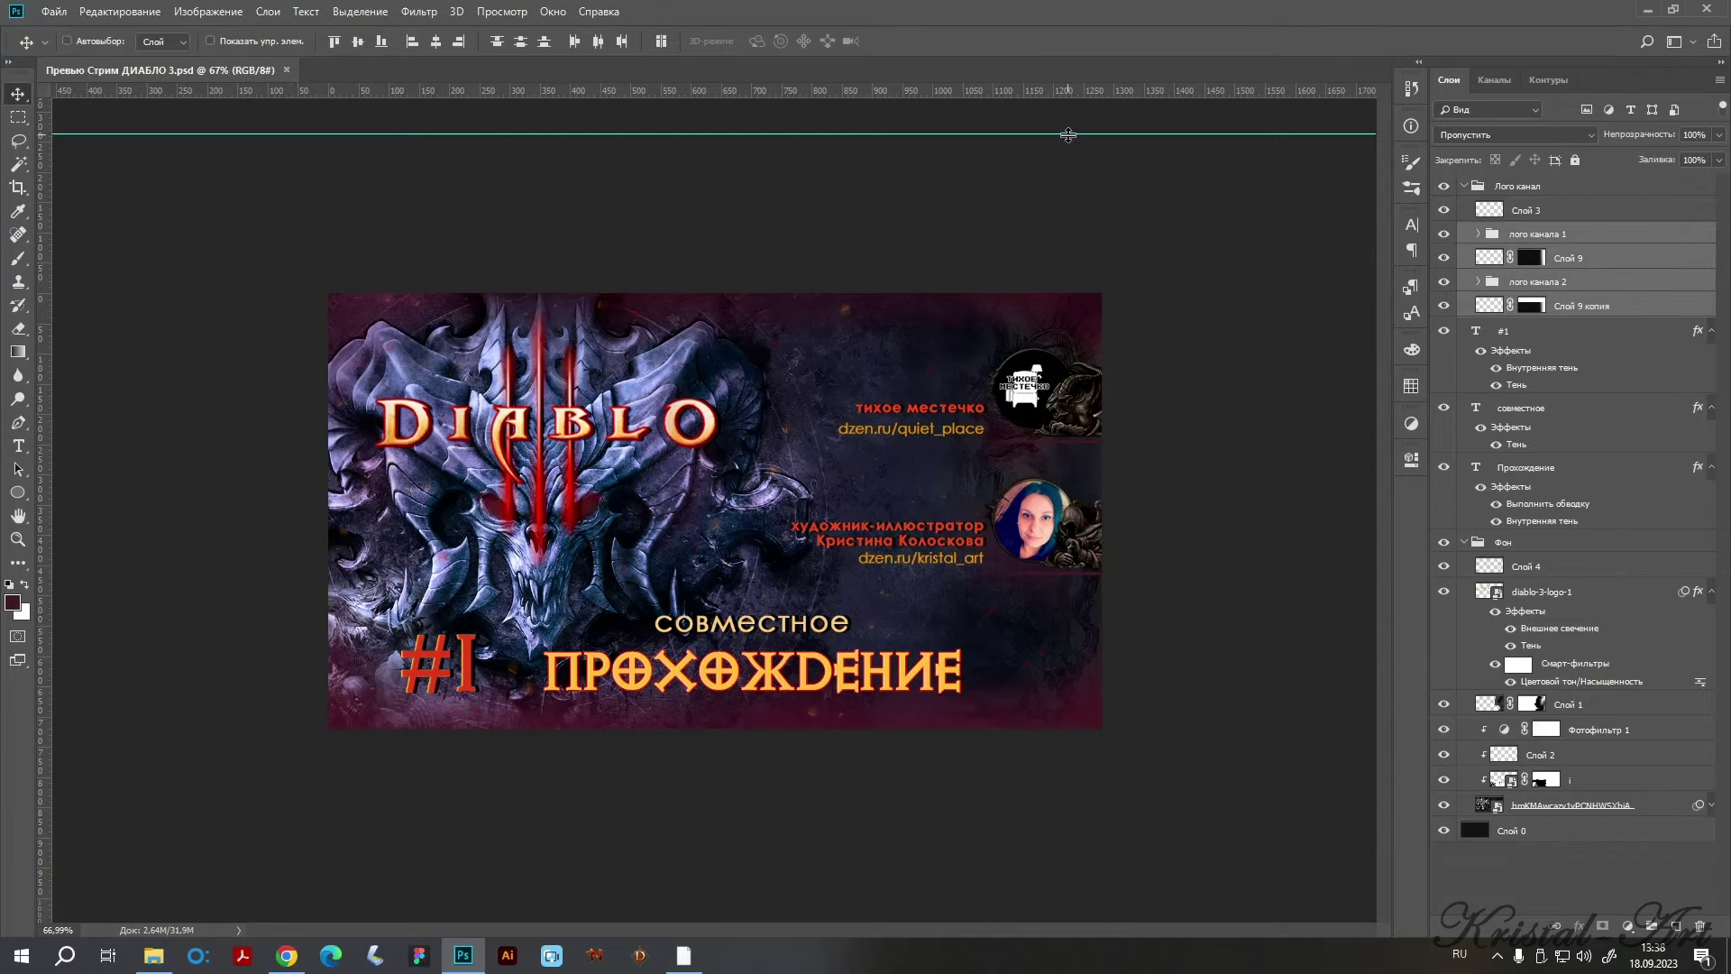
drag(1070, 133, 1075, 29)
key(ctrl)
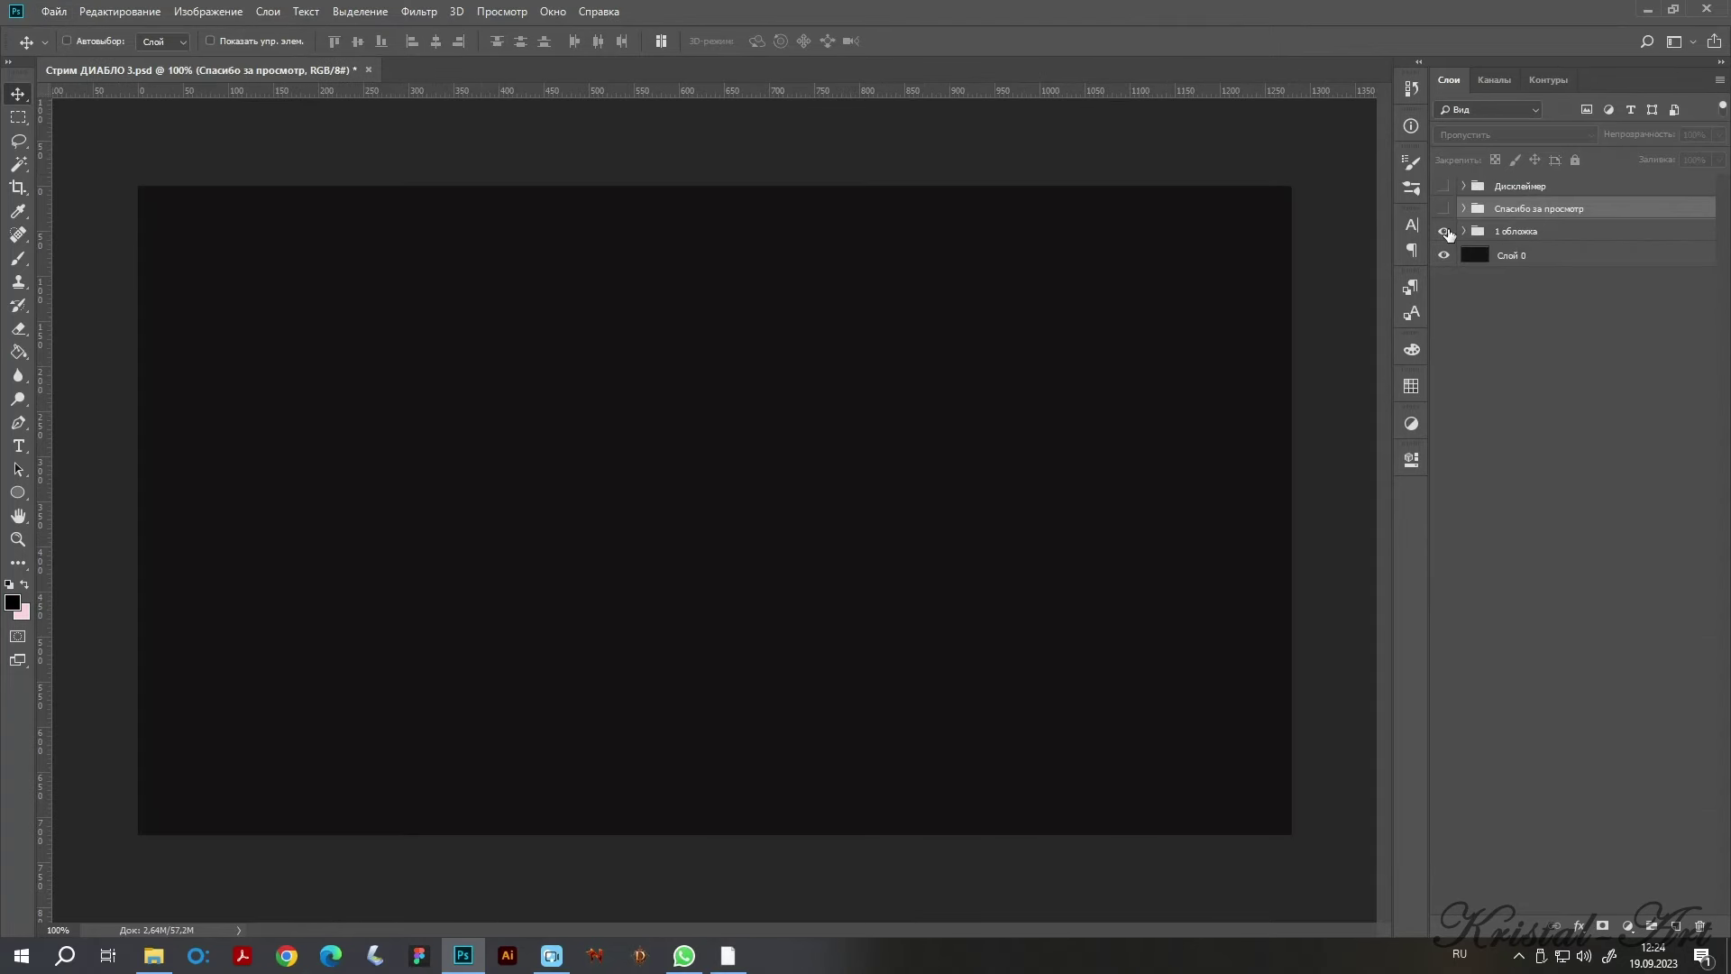
click(1445, 231)
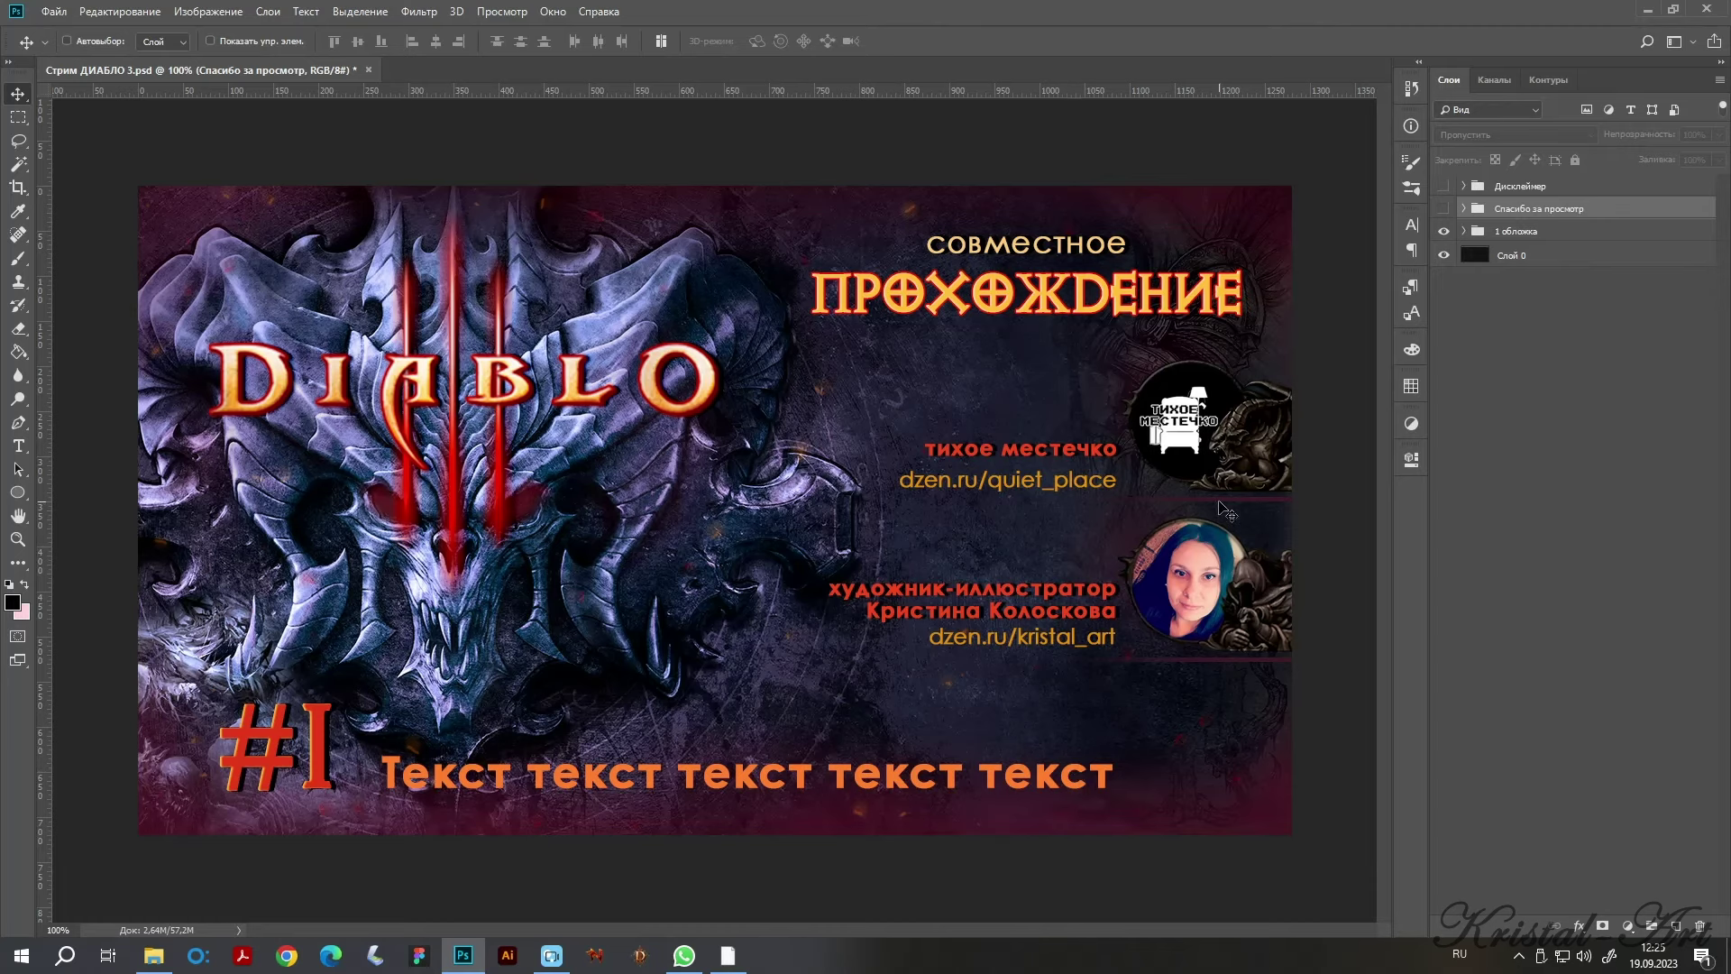
click(1444, 232)
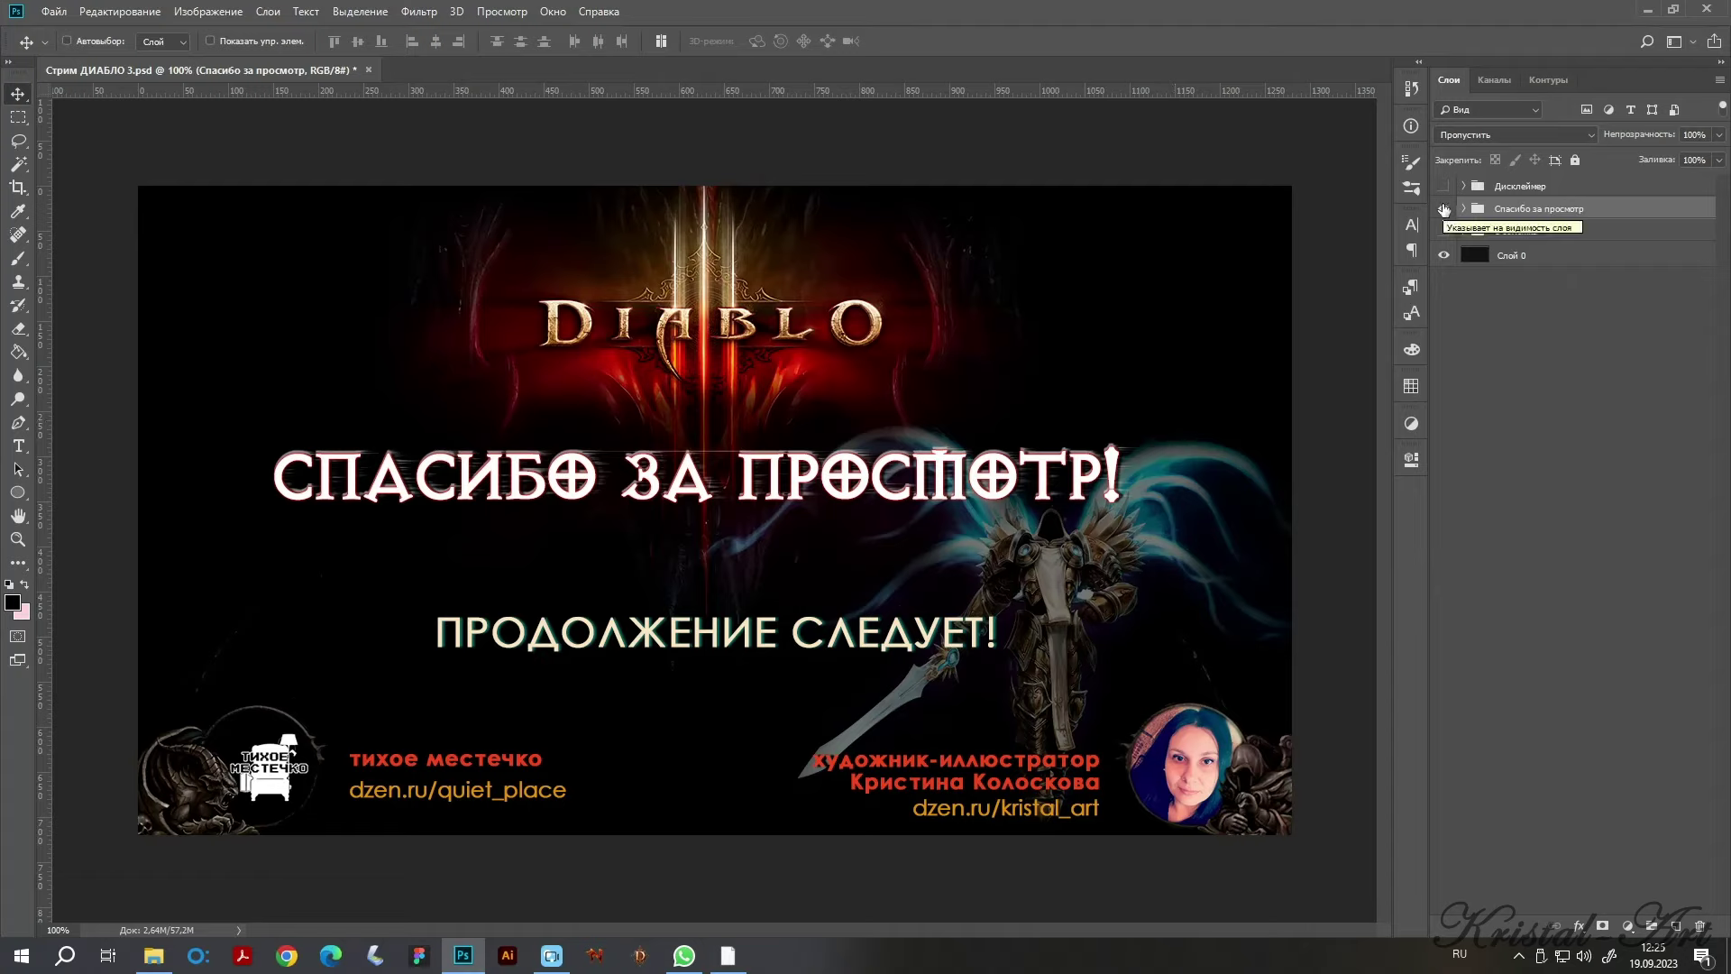
click(1443, 209)
click(1445, 230)
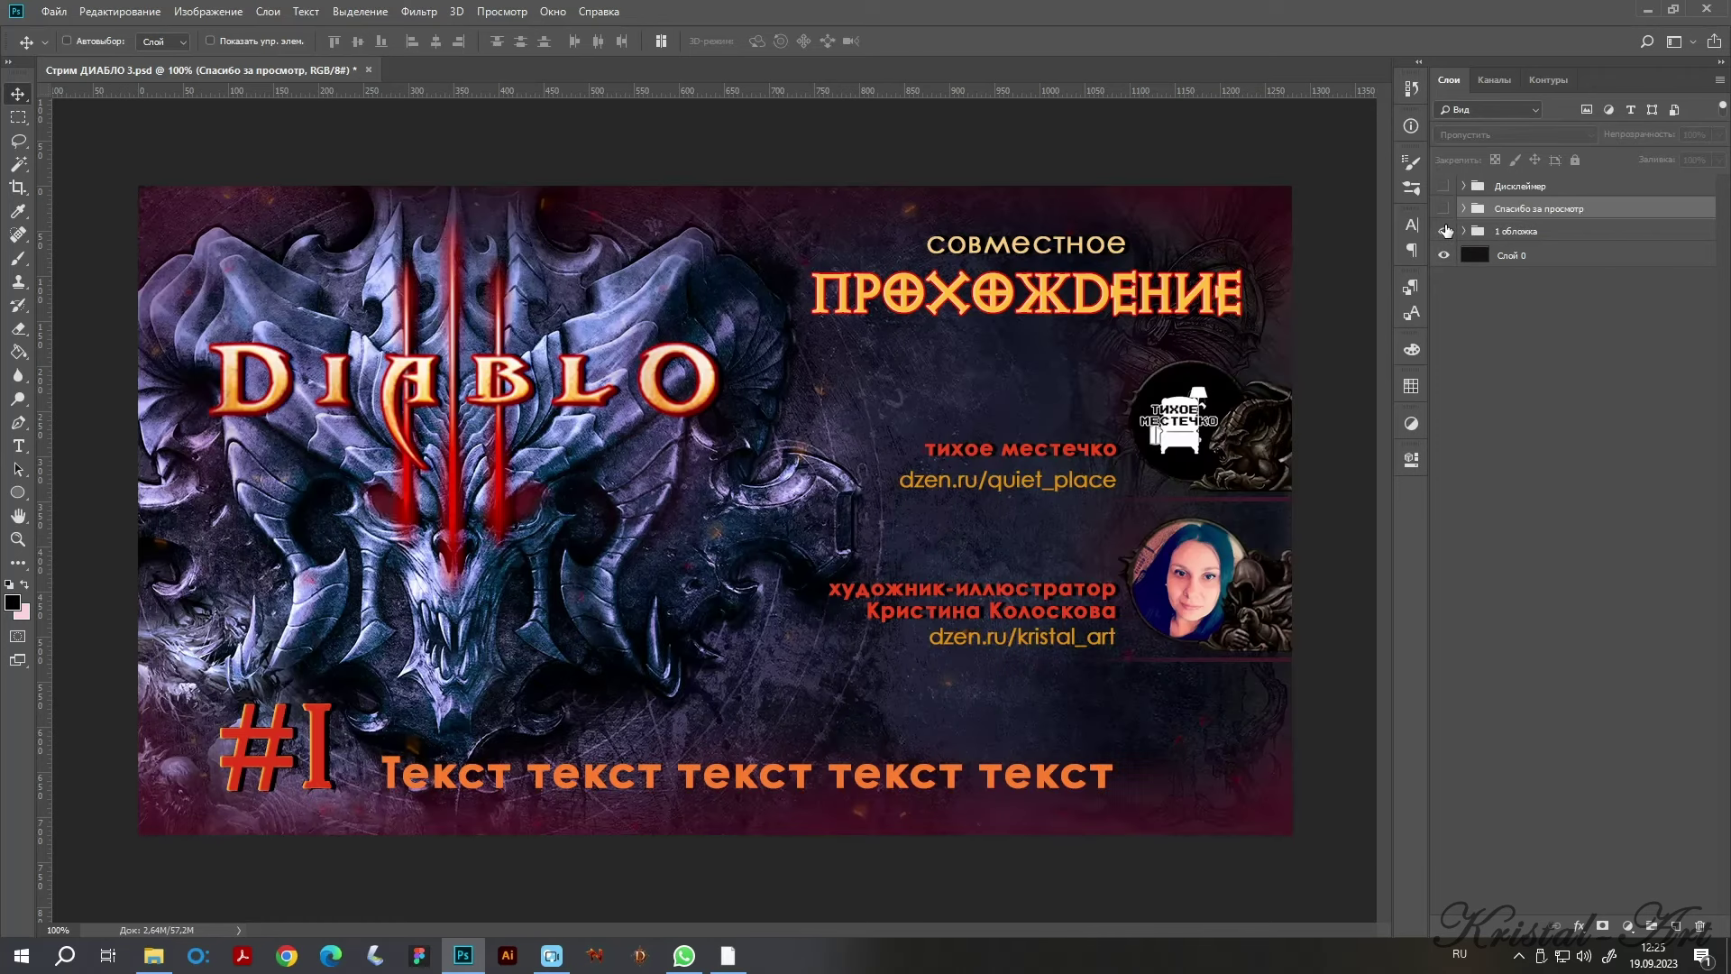